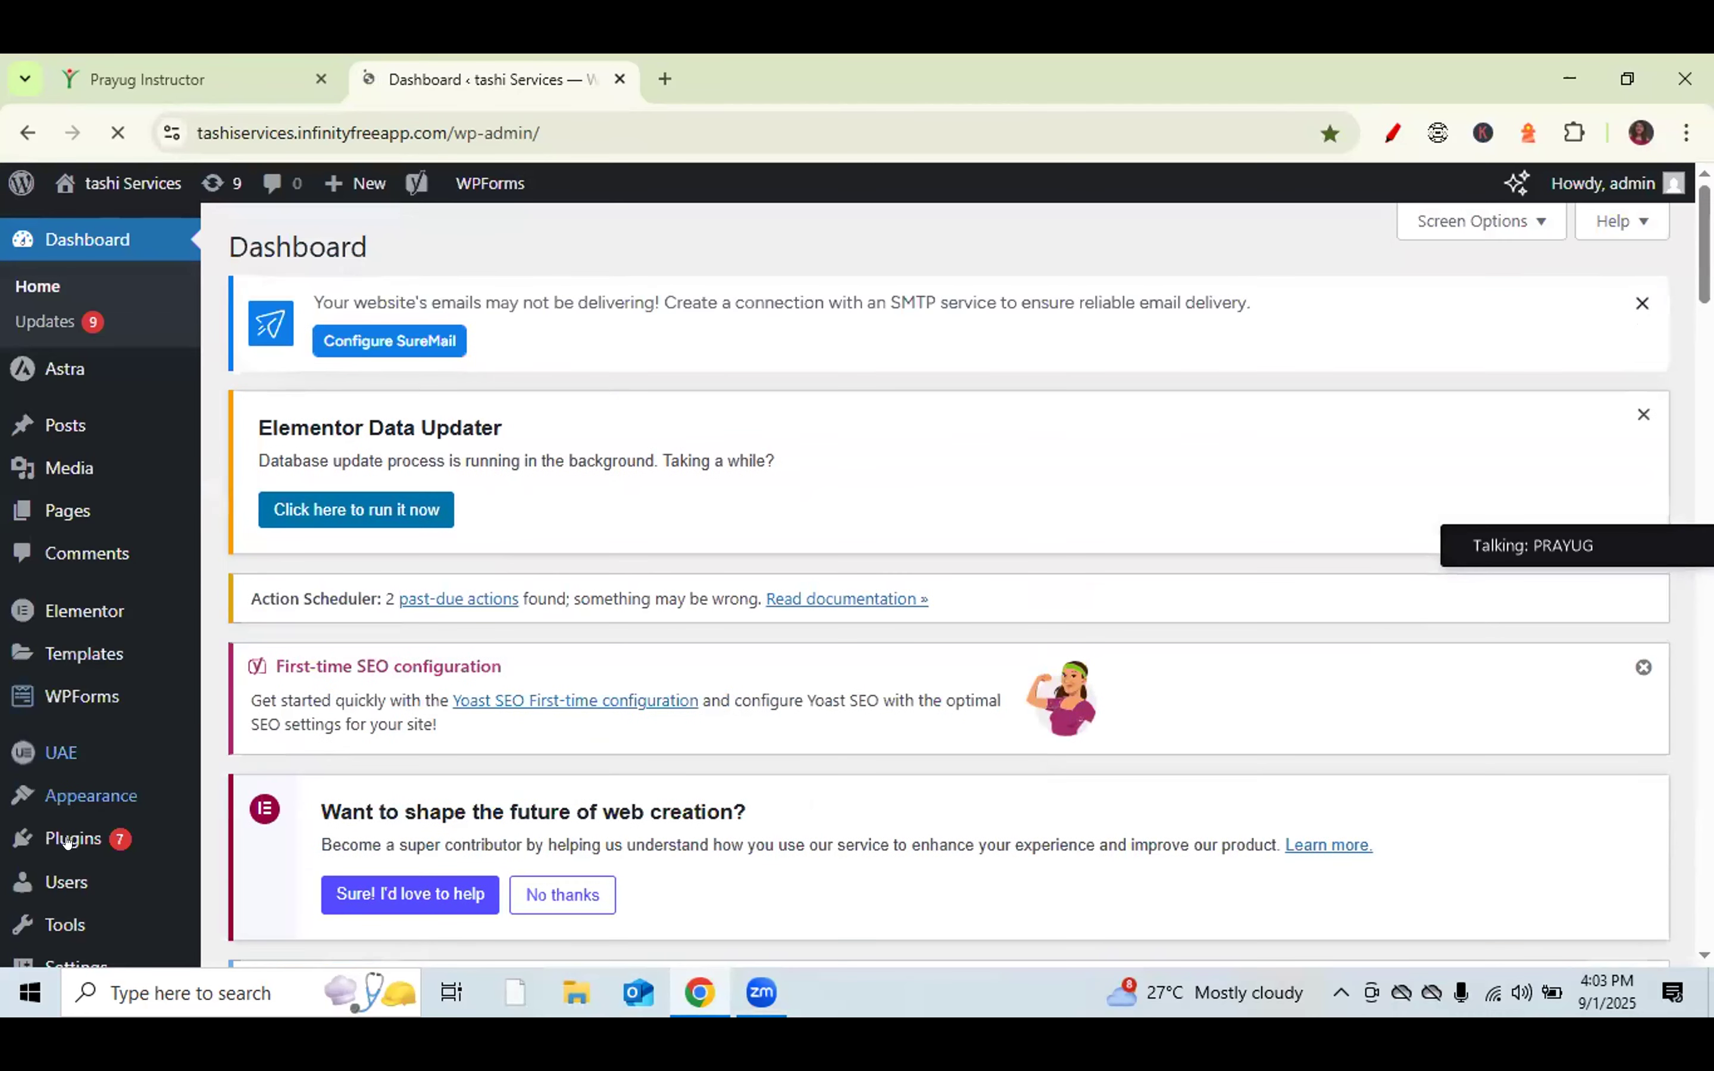
Step: Deactivate the Yoast SEO plugin from the Installed Plugins list
mouse_move(67, 841)
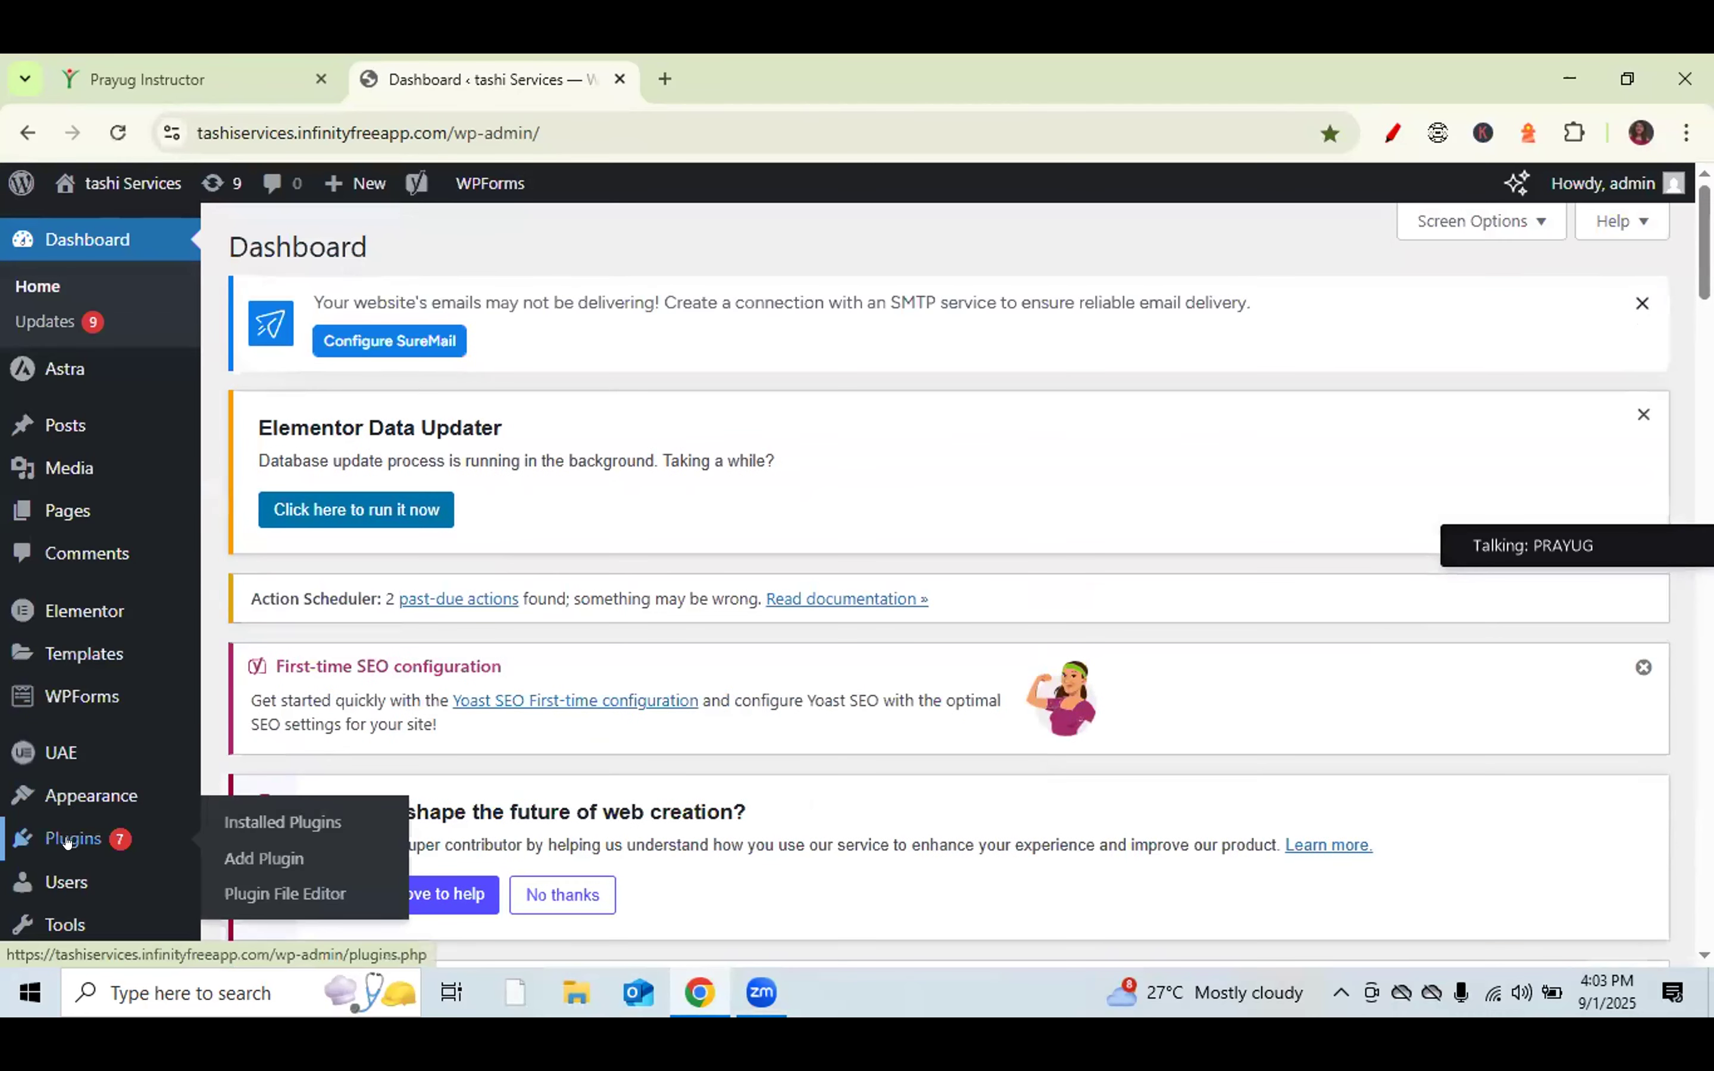
click(266, 822)
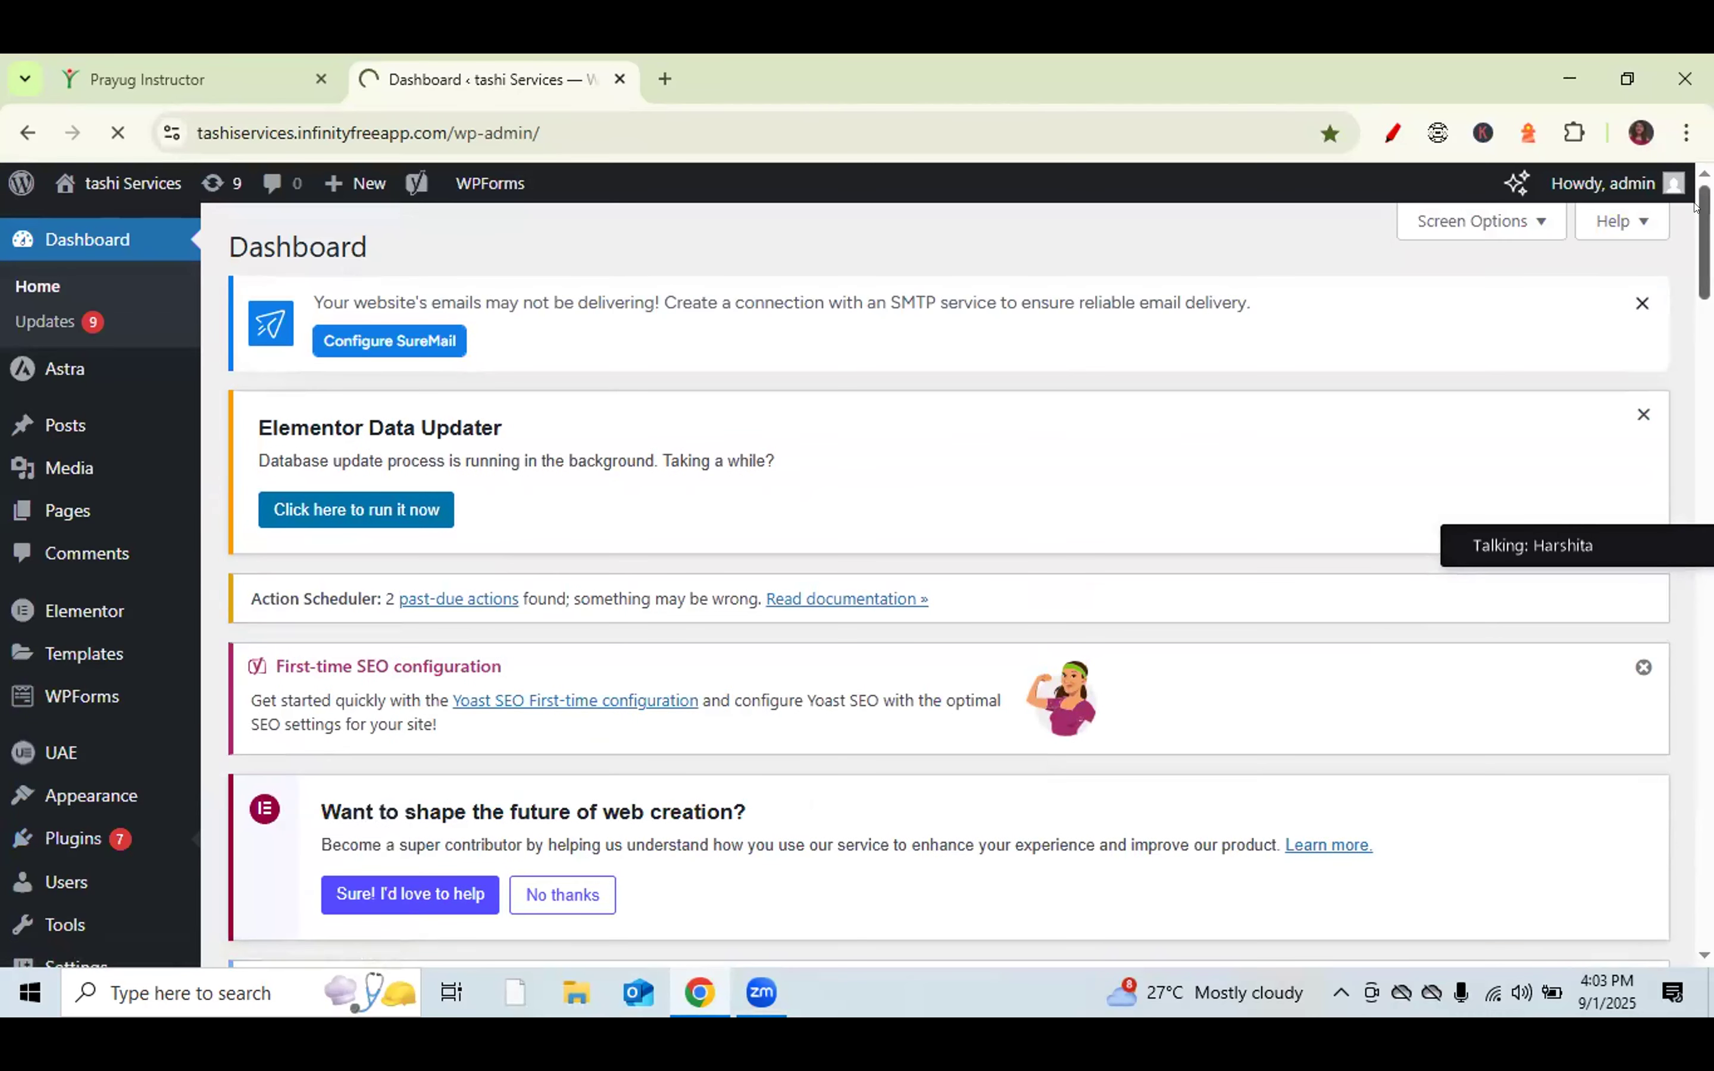
scroll(266, 822, down, 8)
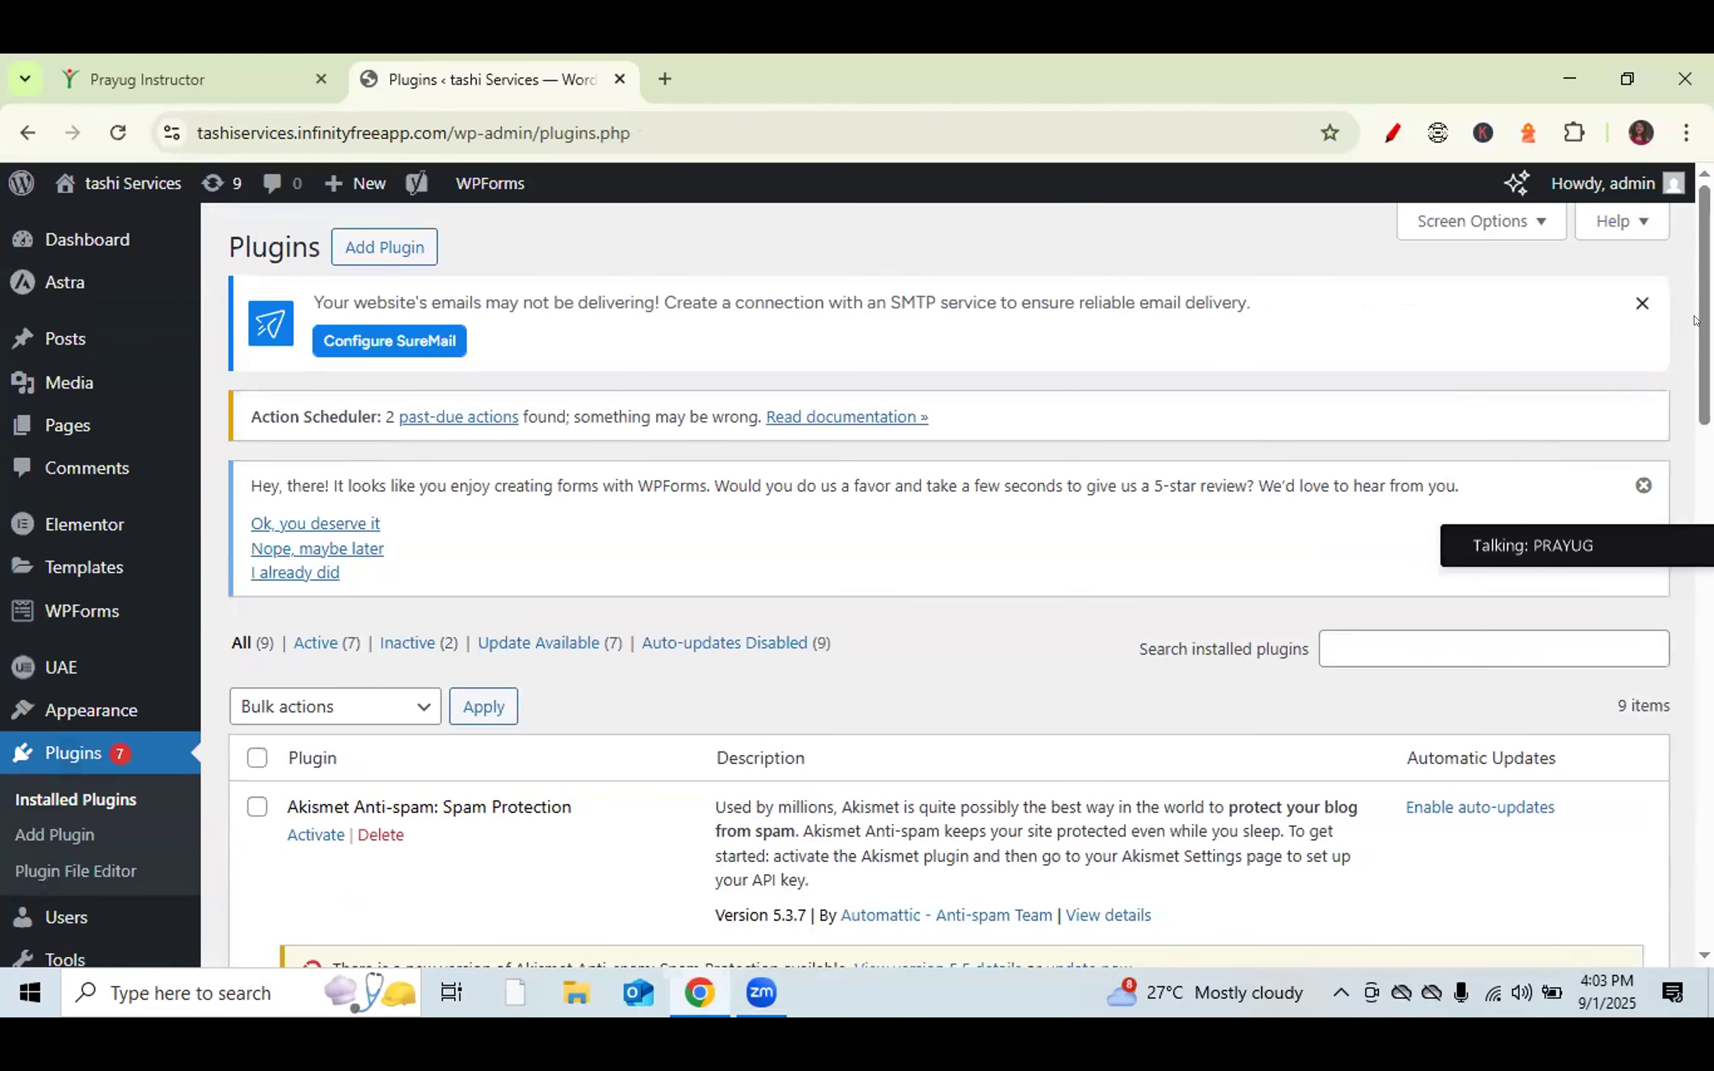
scroll(950, 581, down, 8)
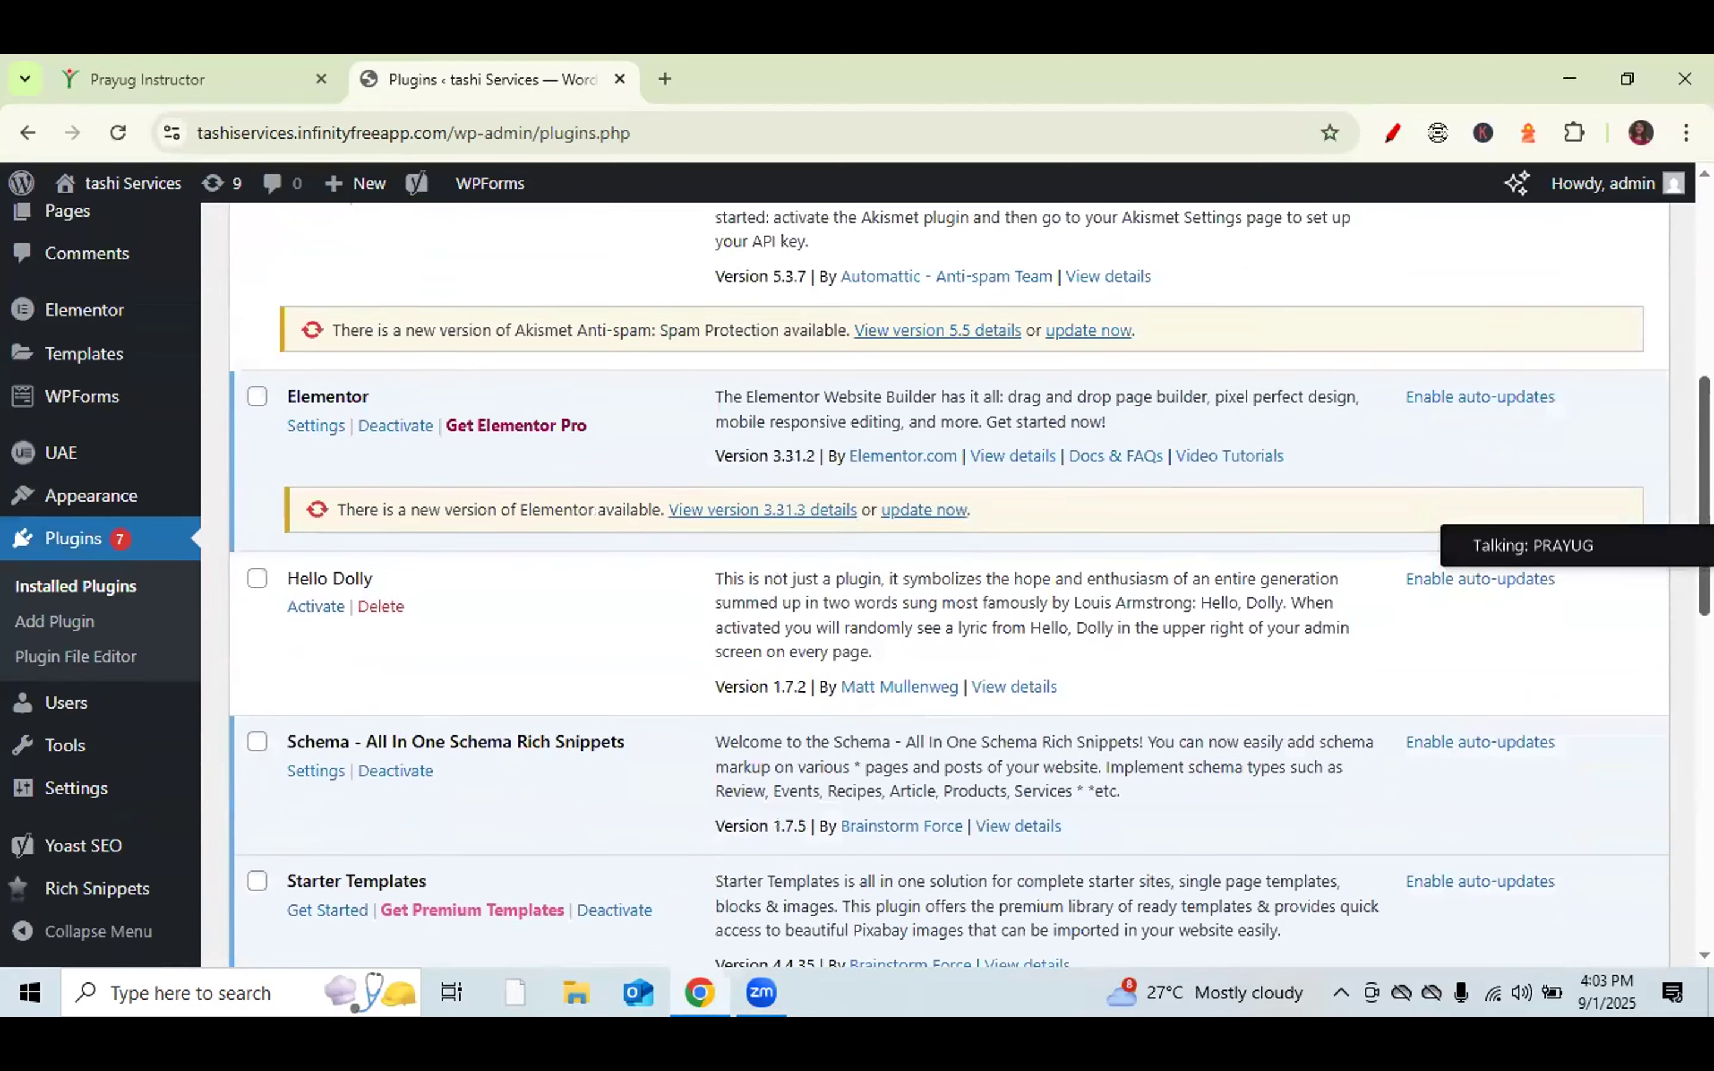
scroll(950, 581, down, 5)
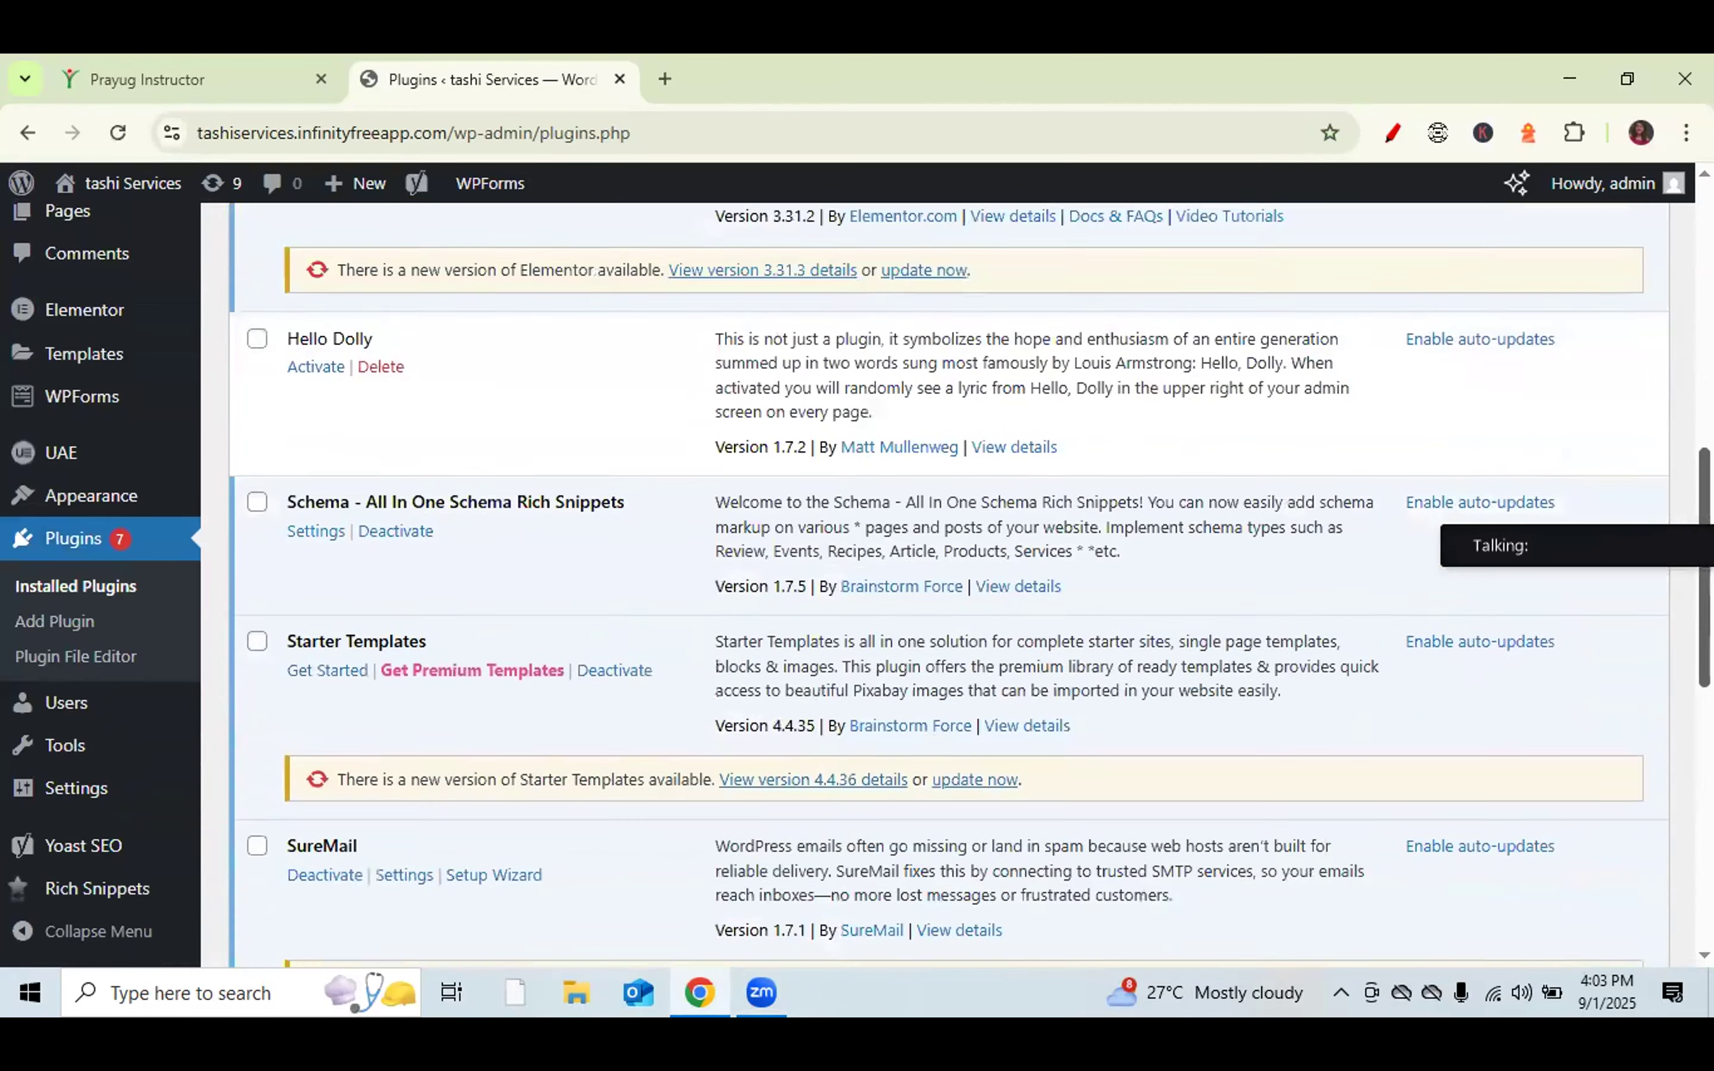
scroll(949, 581, down, 9)
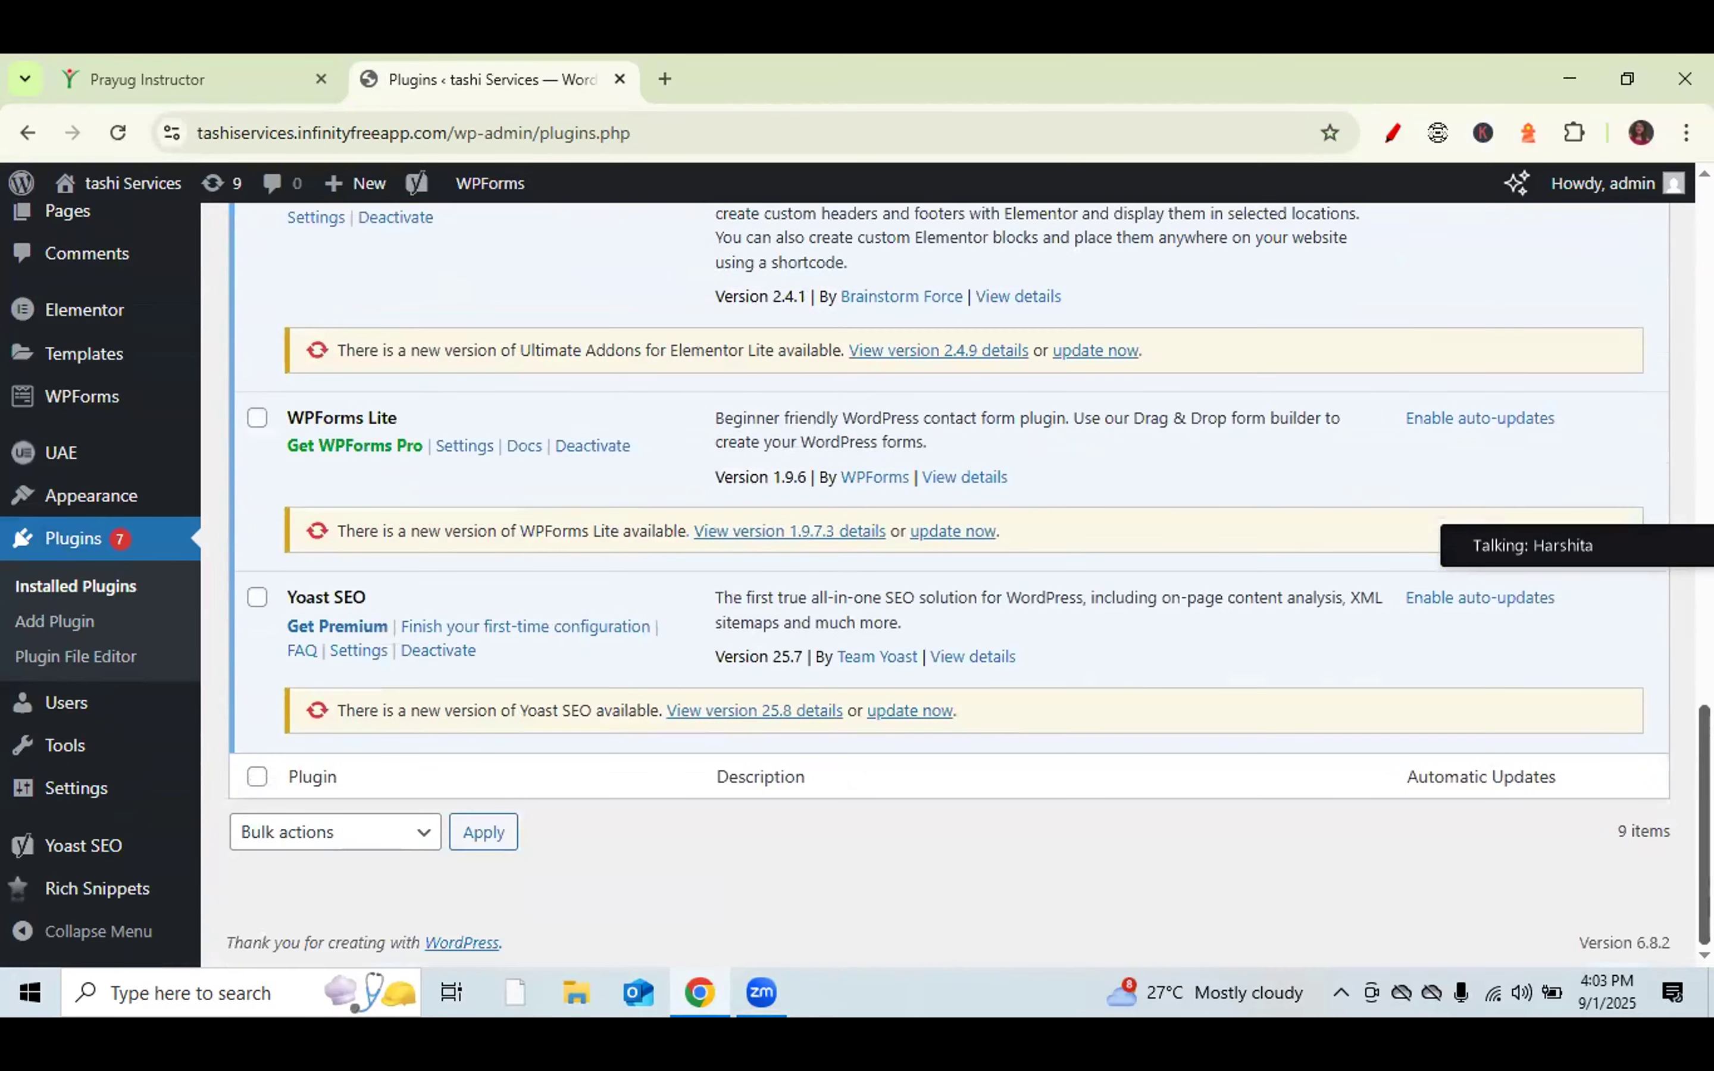
click(434, 650)
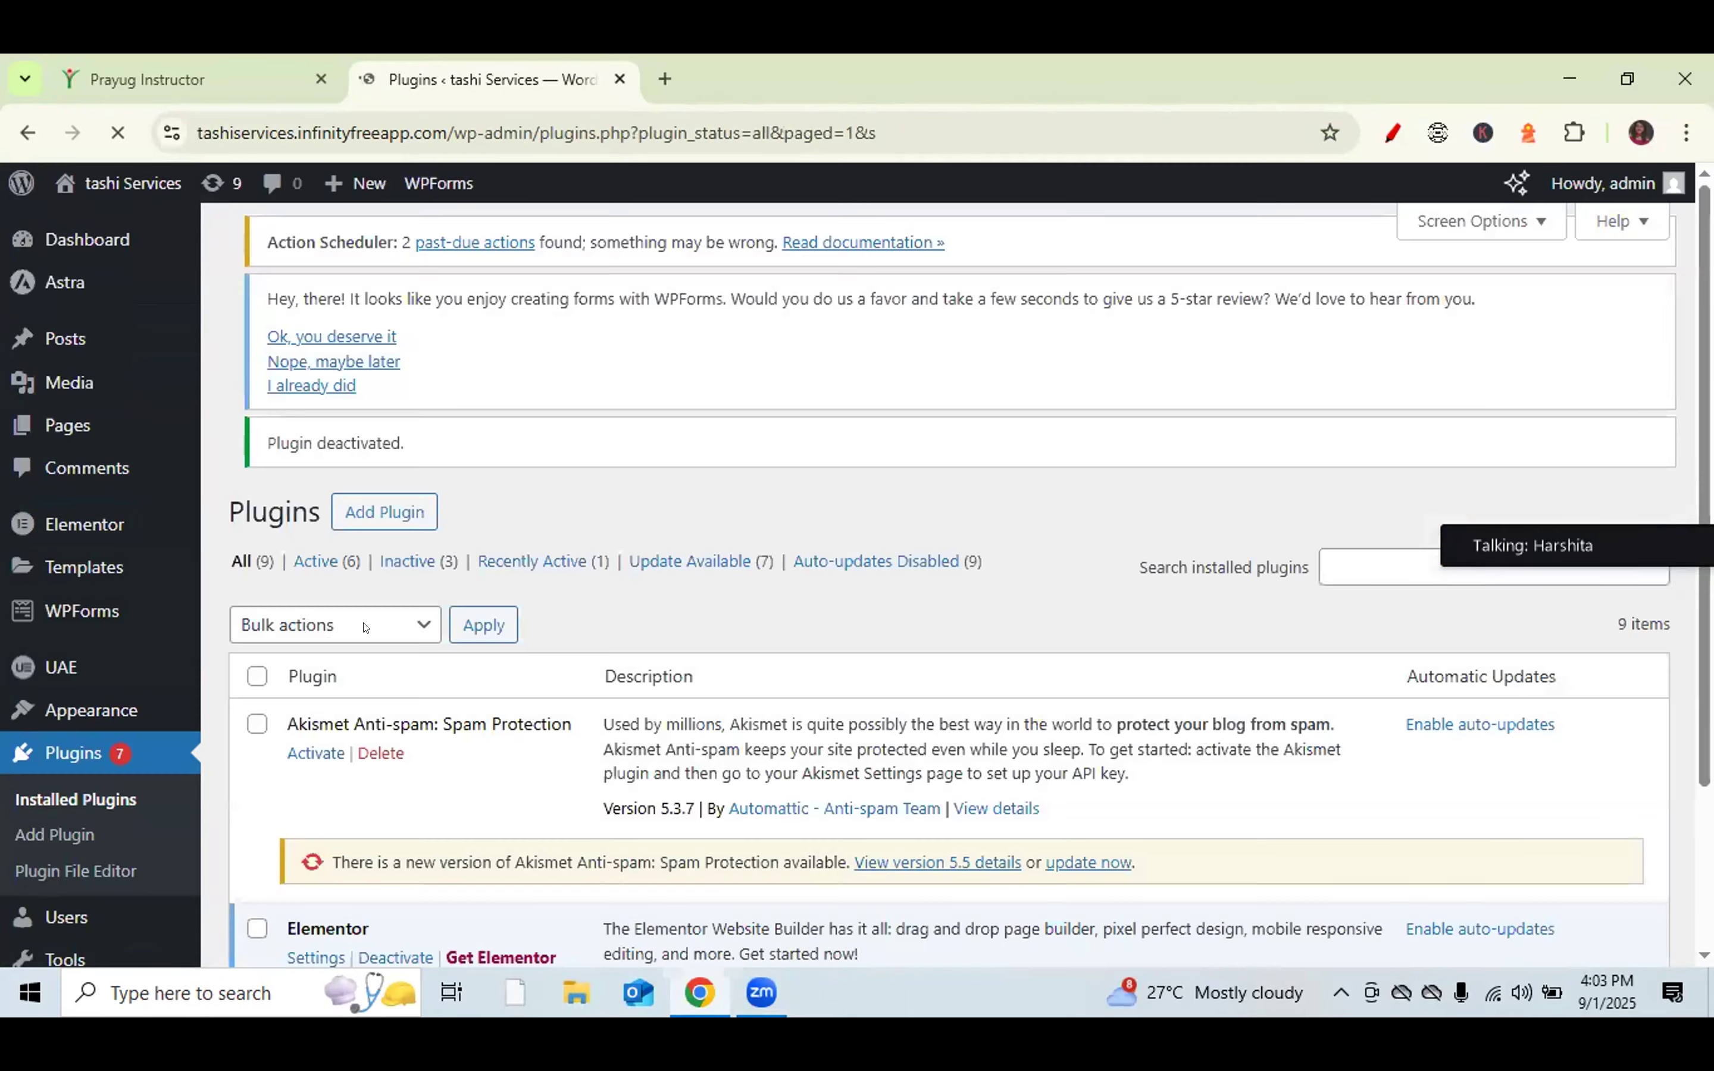
Step: Delete the deactivated Yoast SEO plugin and confirm removing it with its data
scroll(949, 581, down, 10)
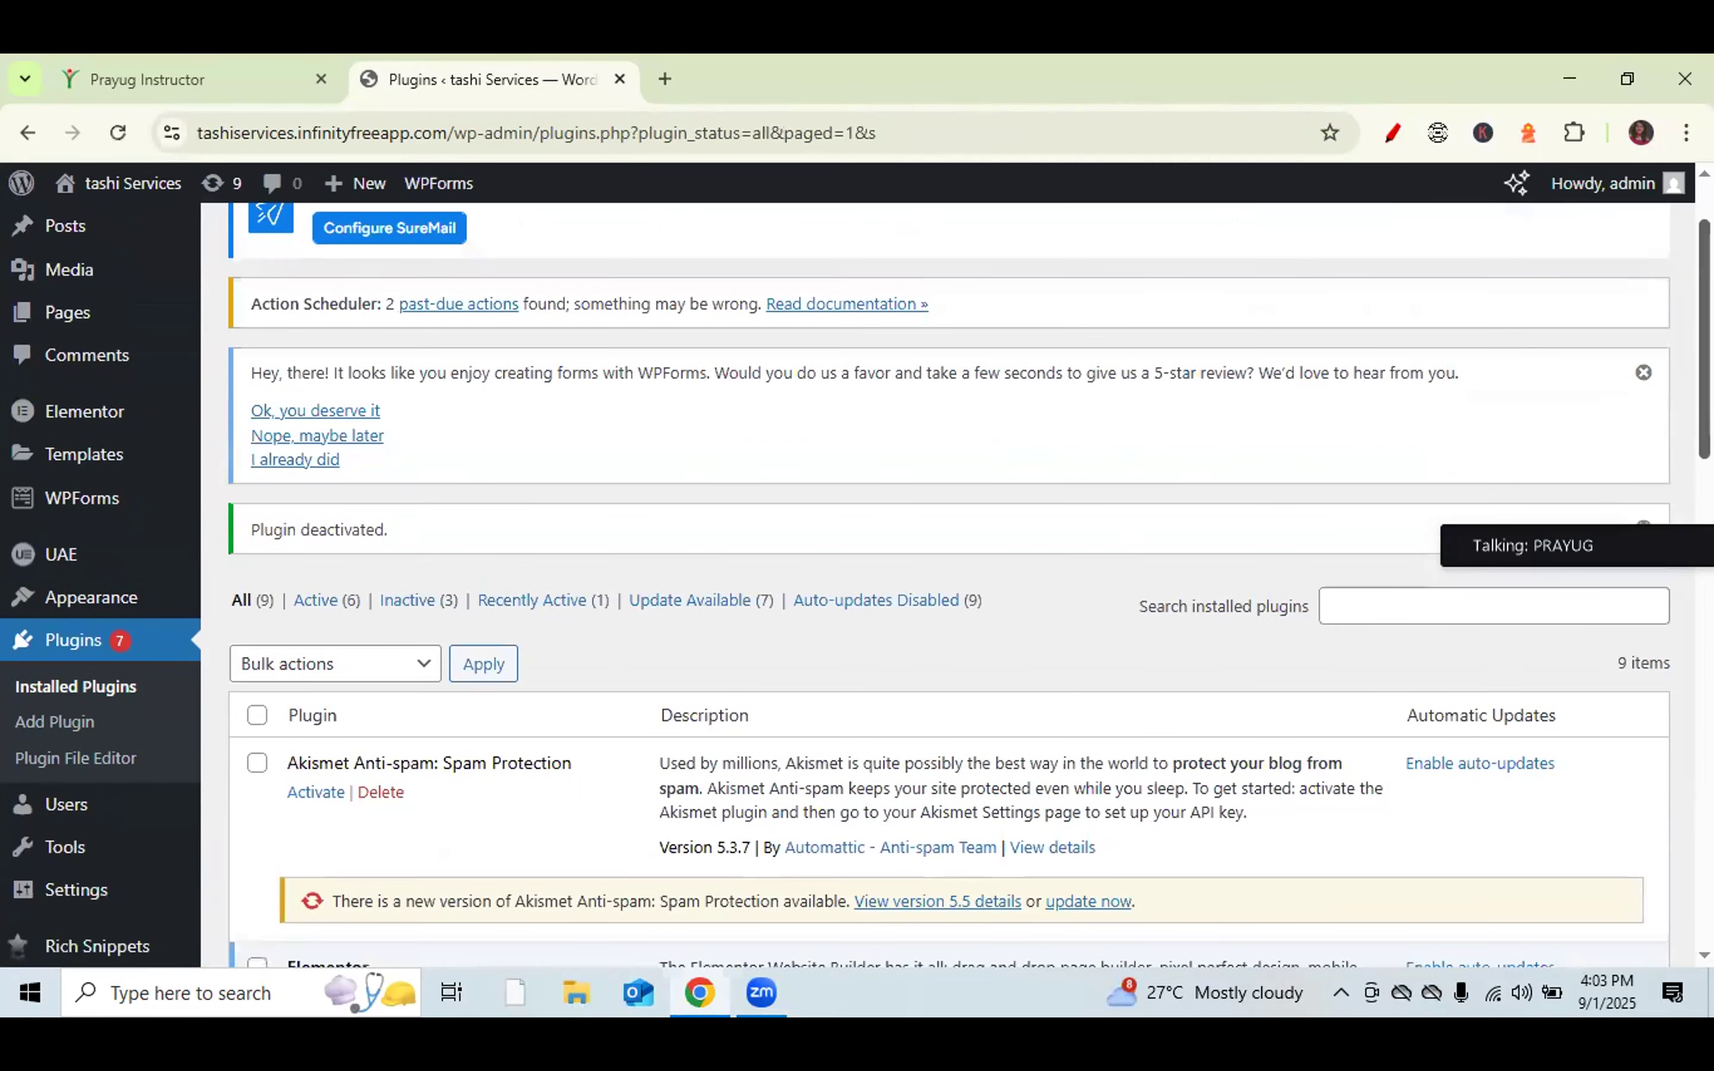
scroll(950, 581, down, 10)
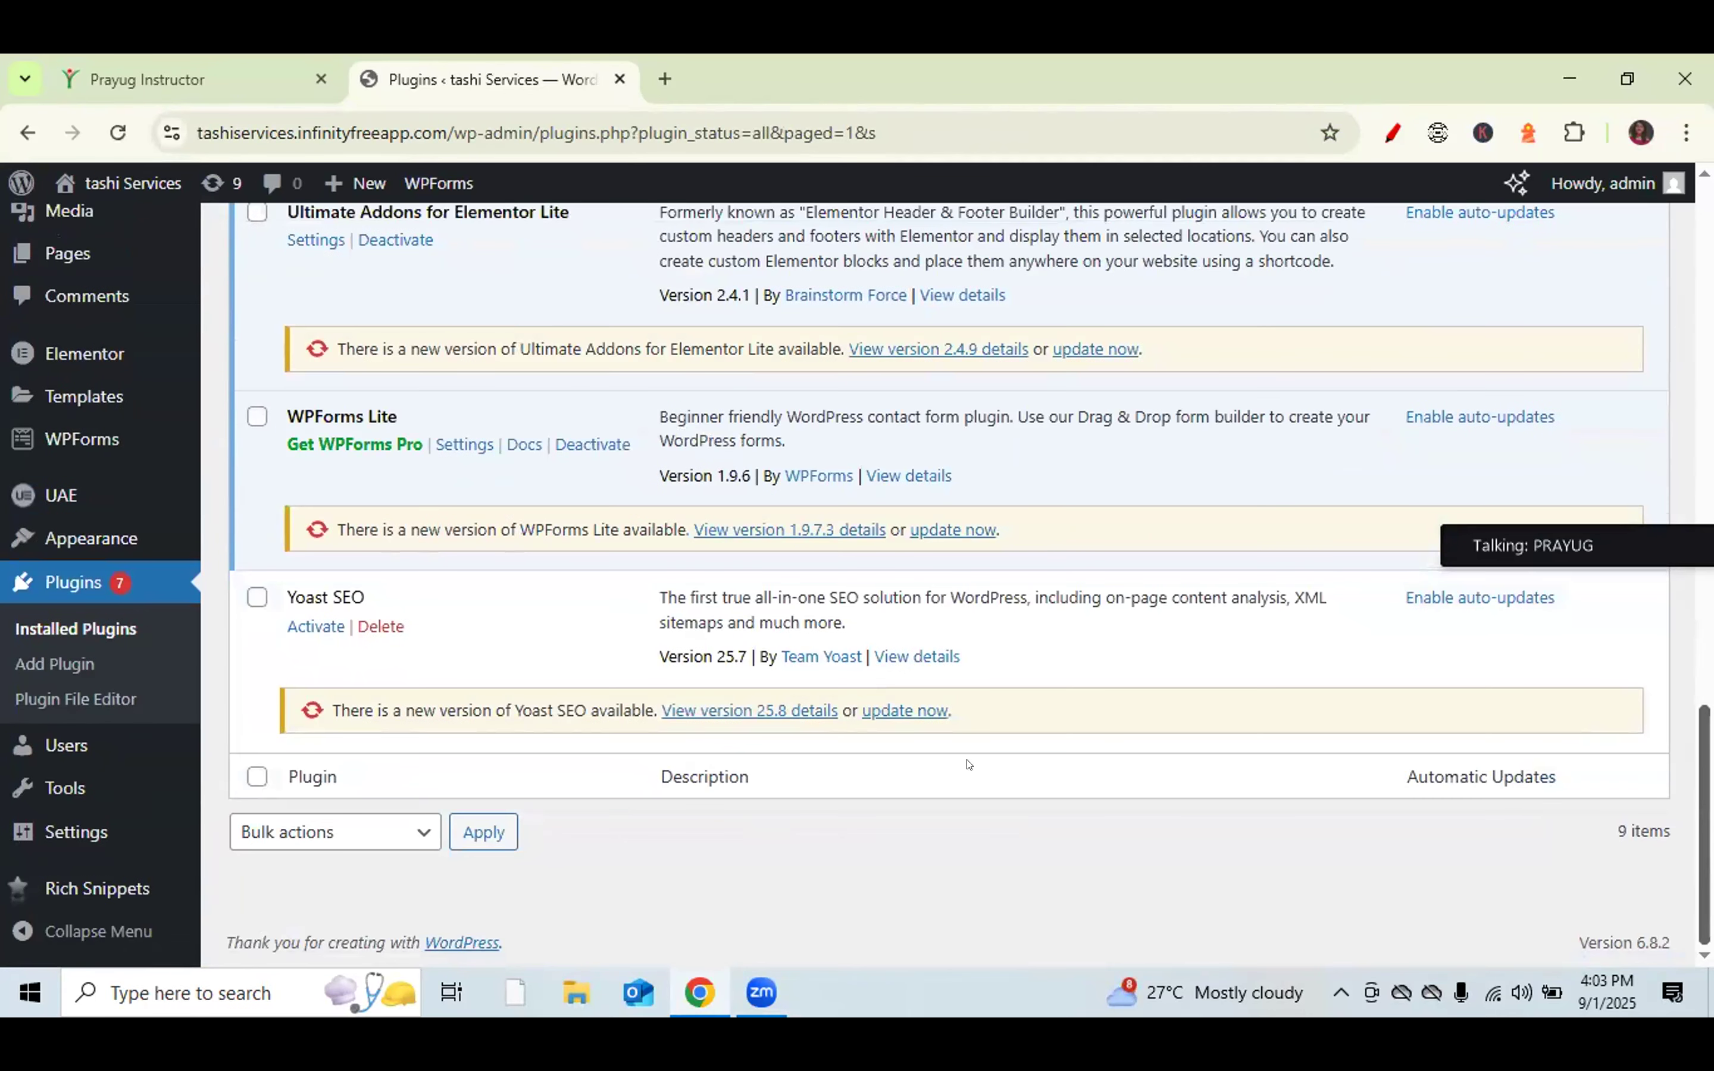
click(370, 626)
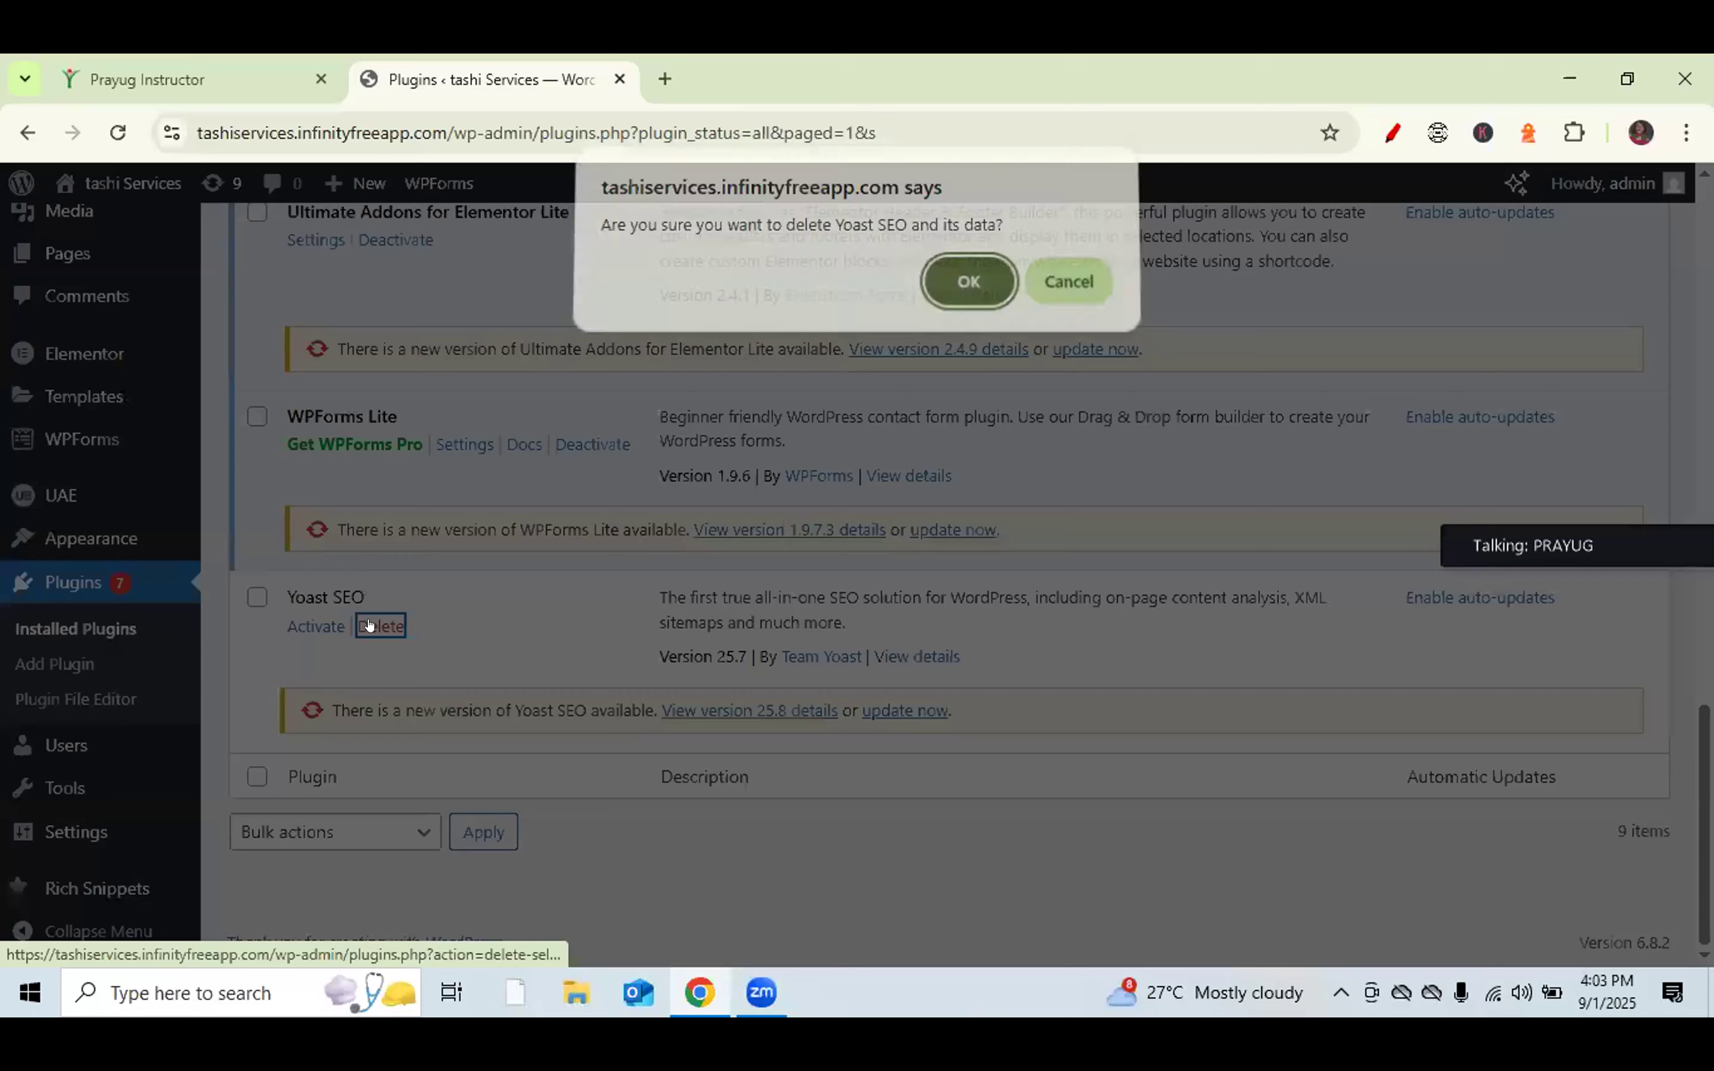
click(955, 283)
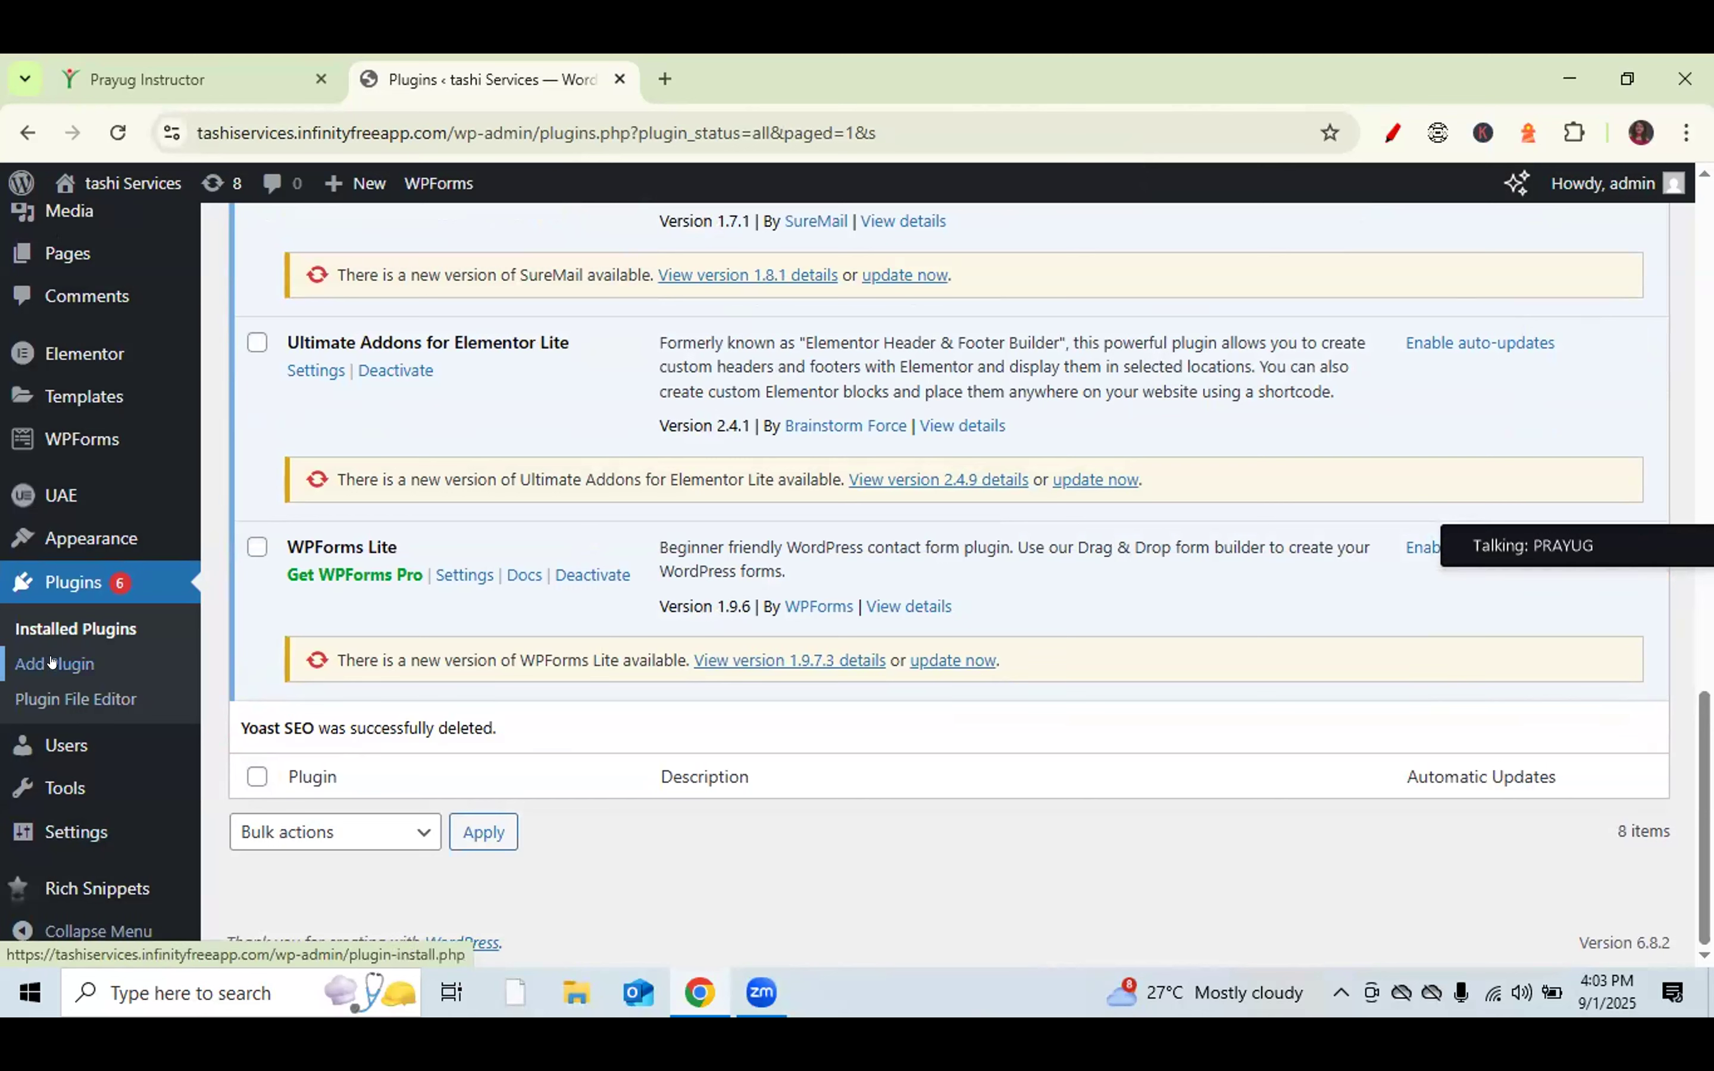
Step: Search the plugin directory for 'yoast se', then install and activate Yoast SEO
click(48, 665)
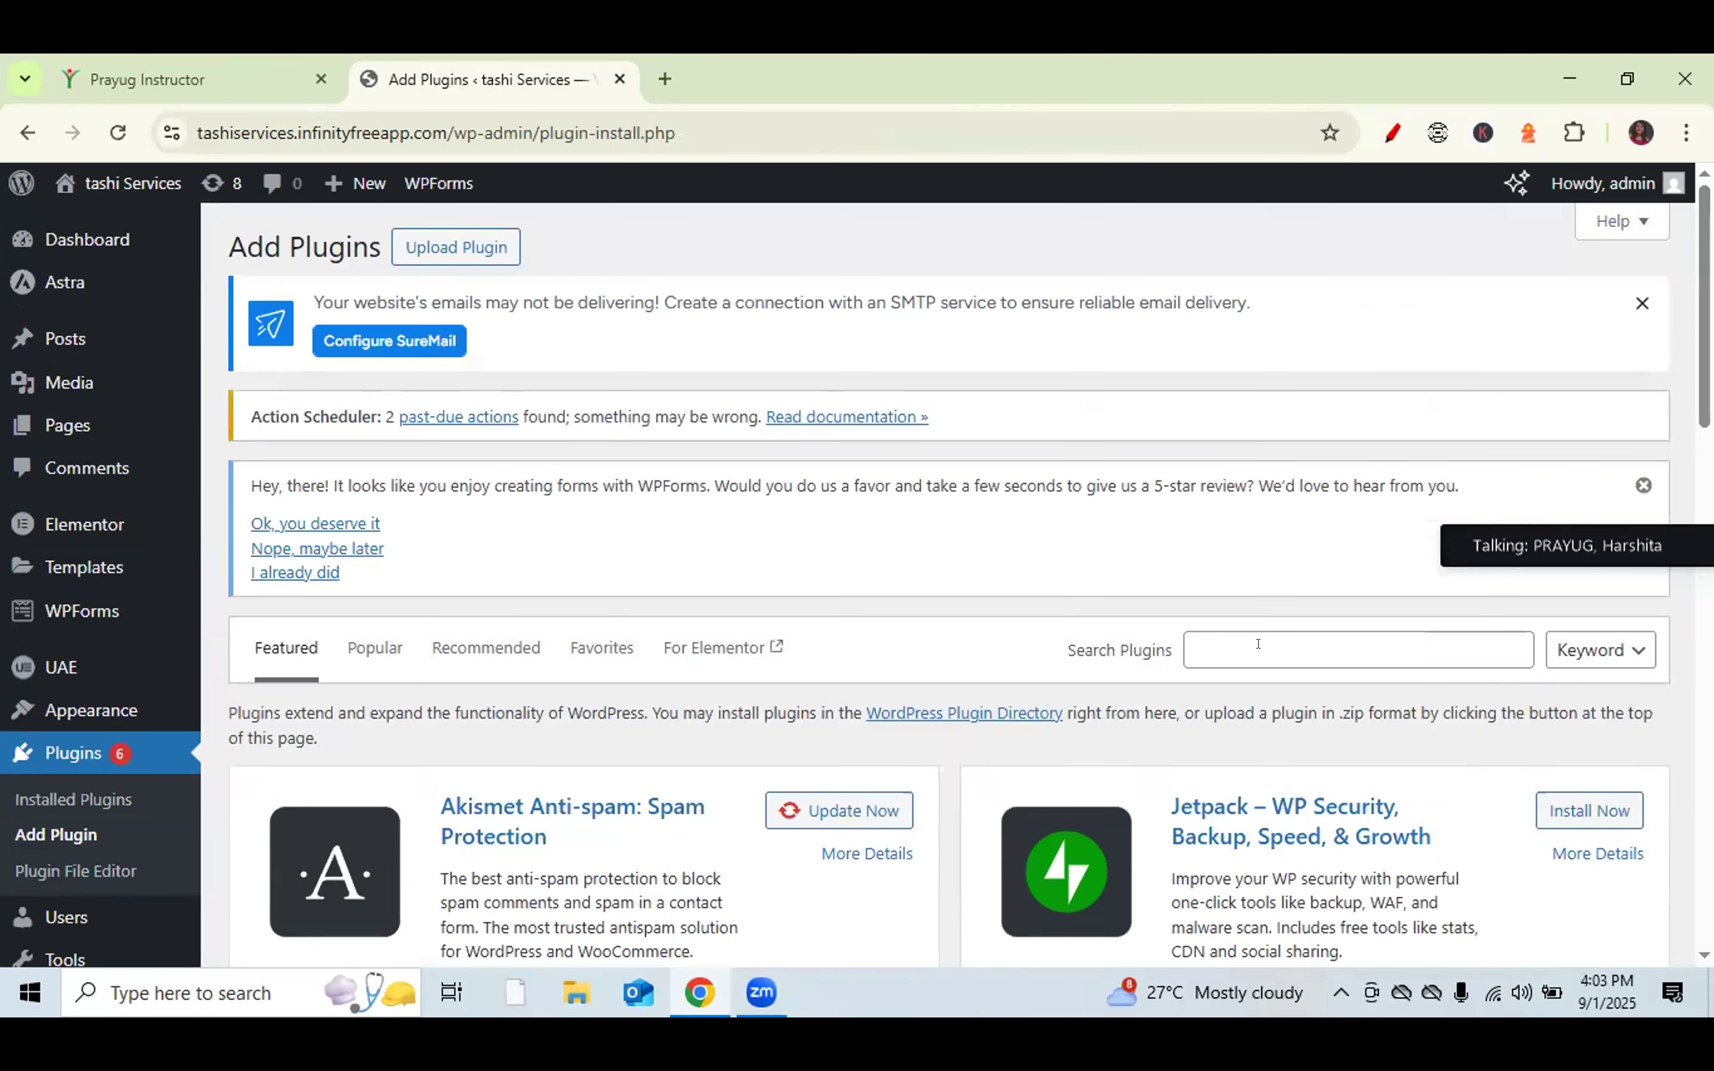
click(1258, 643)
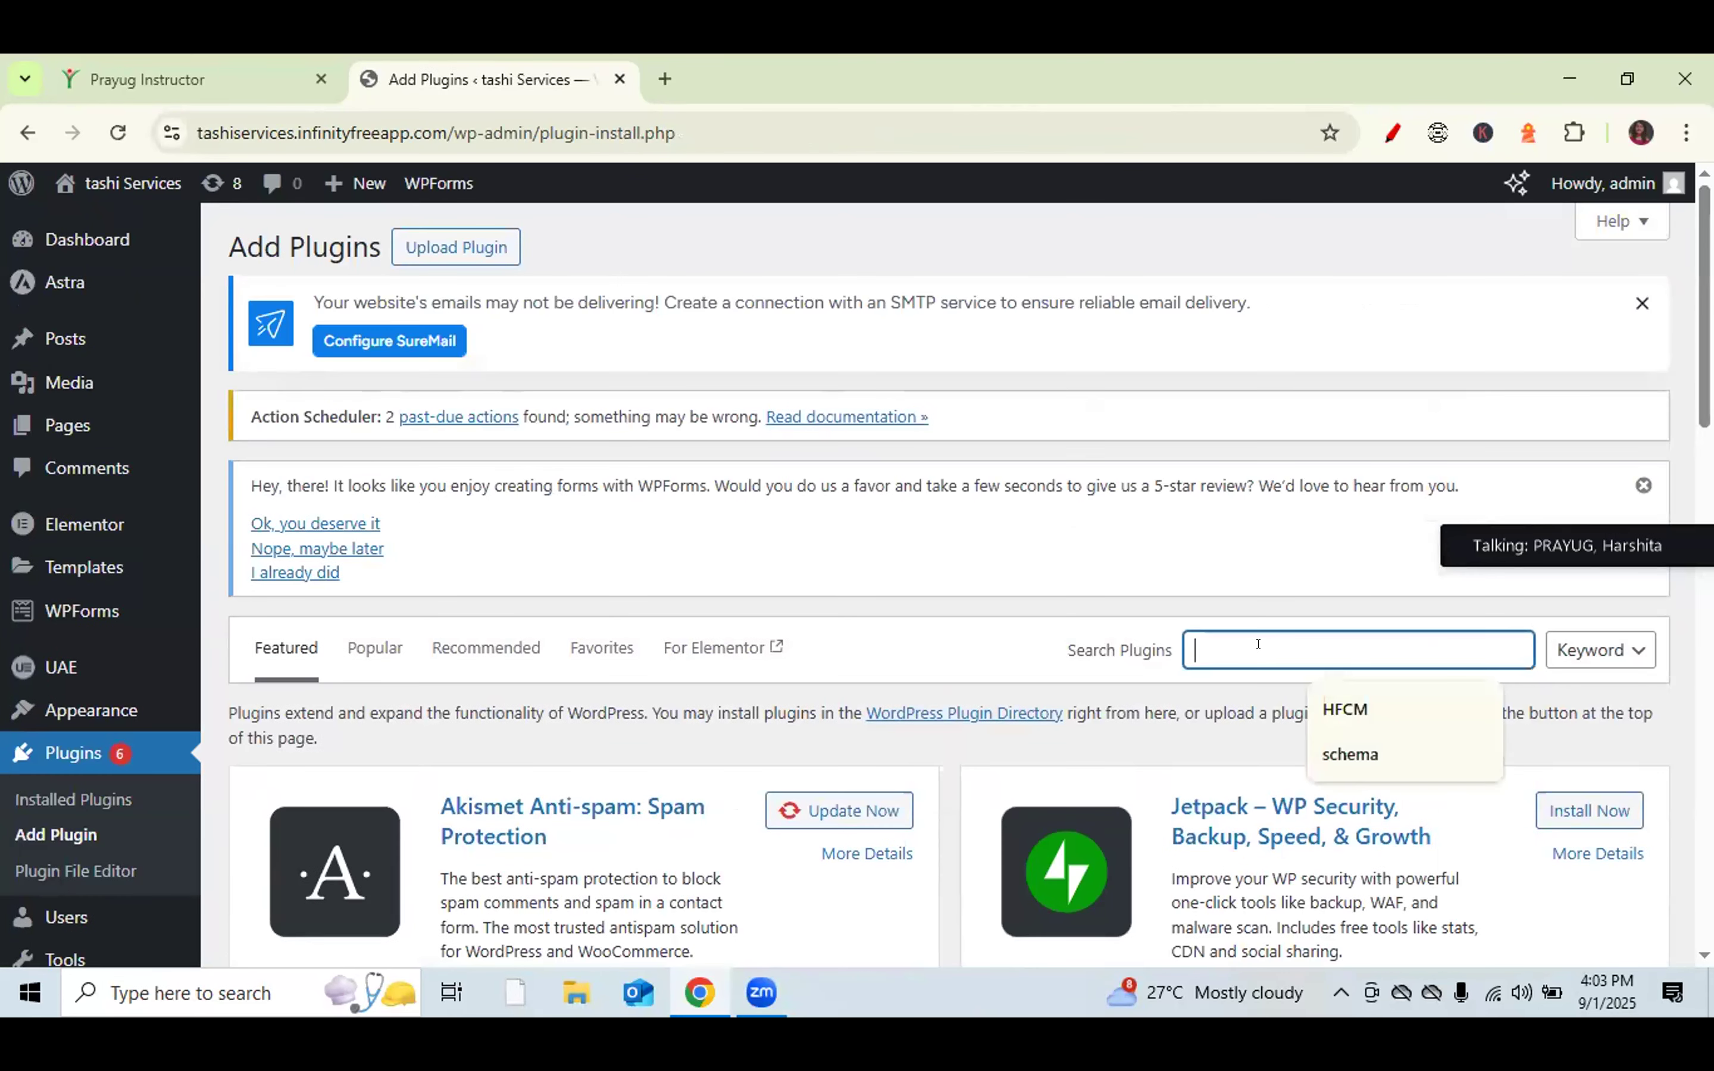
text(yoast seo)
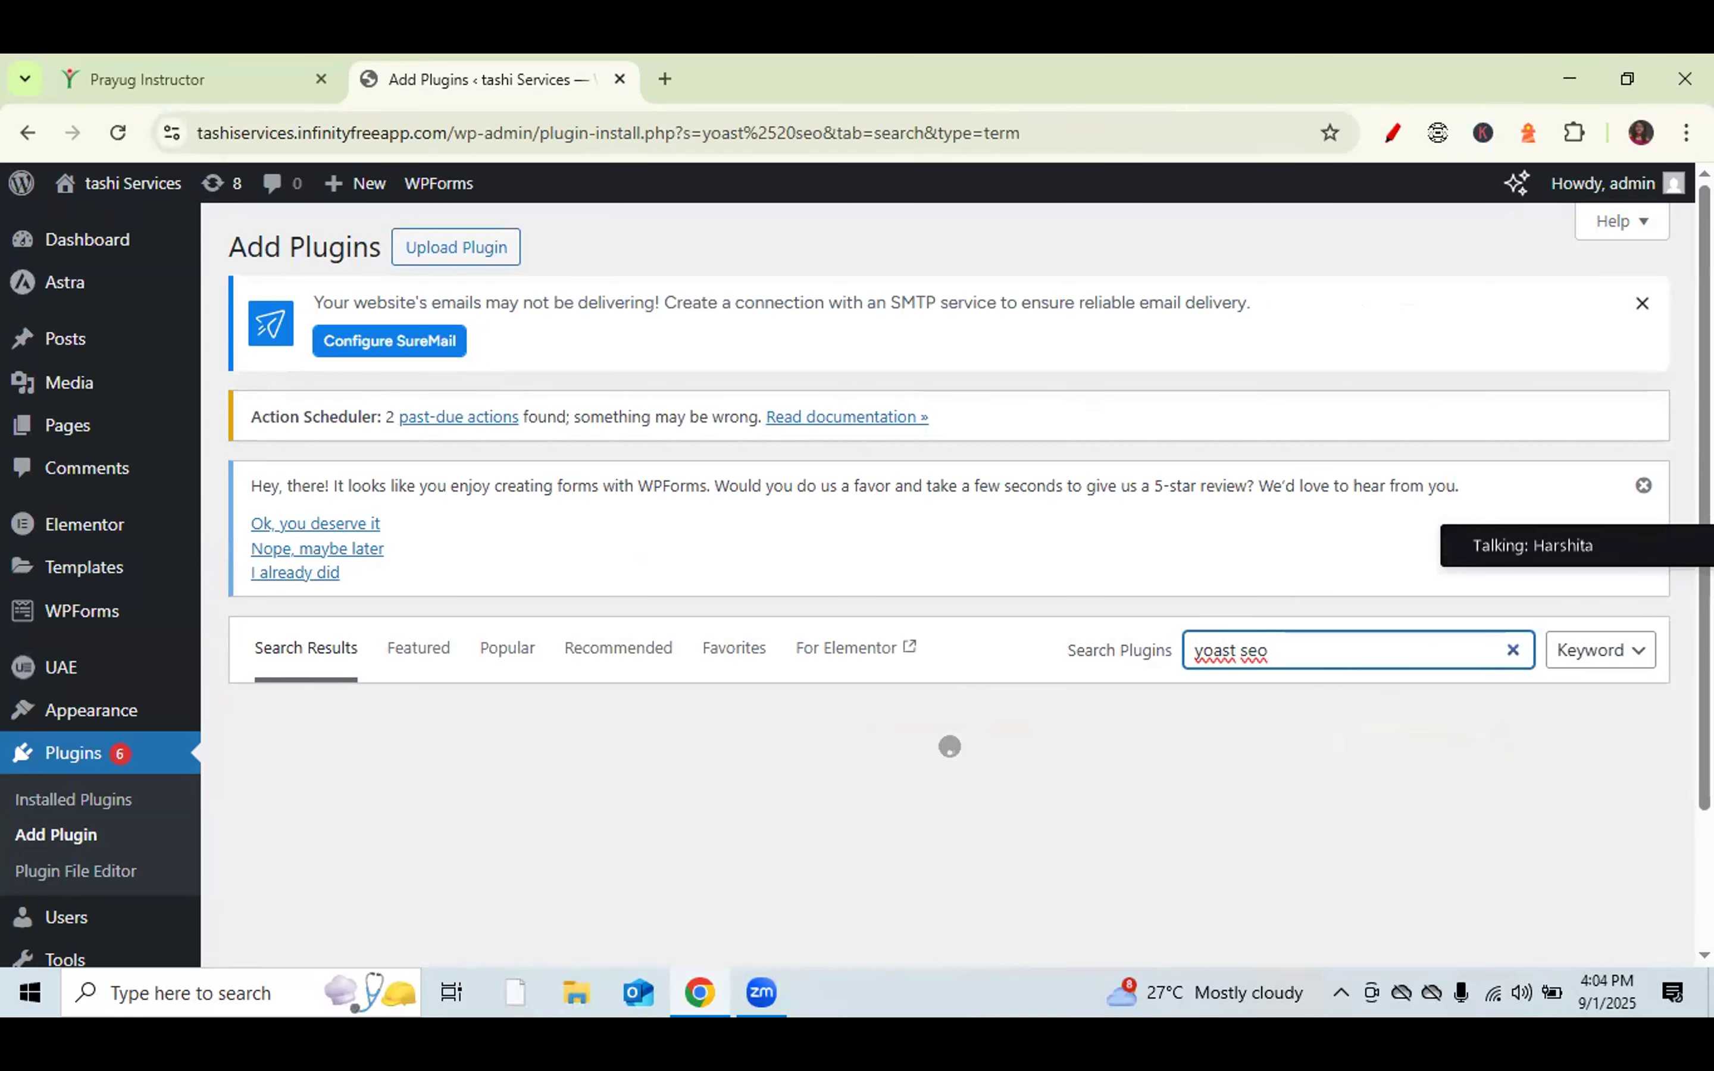
click(1695, 487)
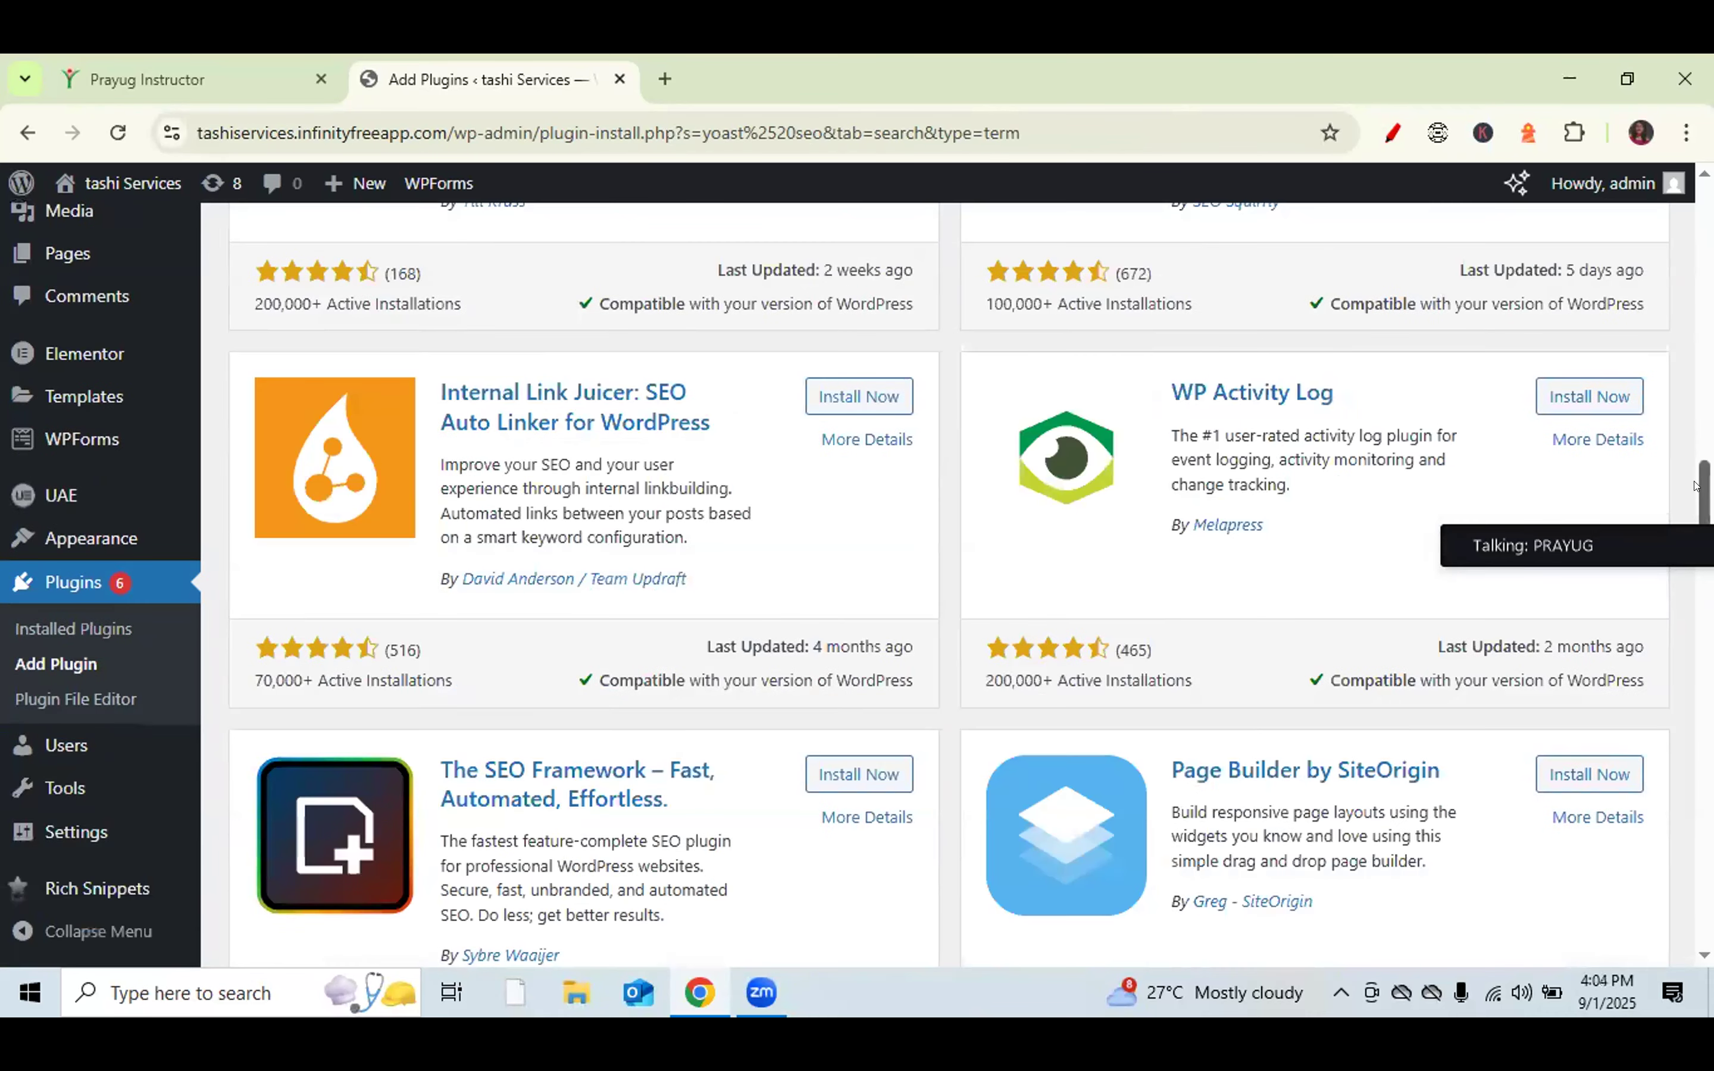
scroll(528, 543, up, 15)
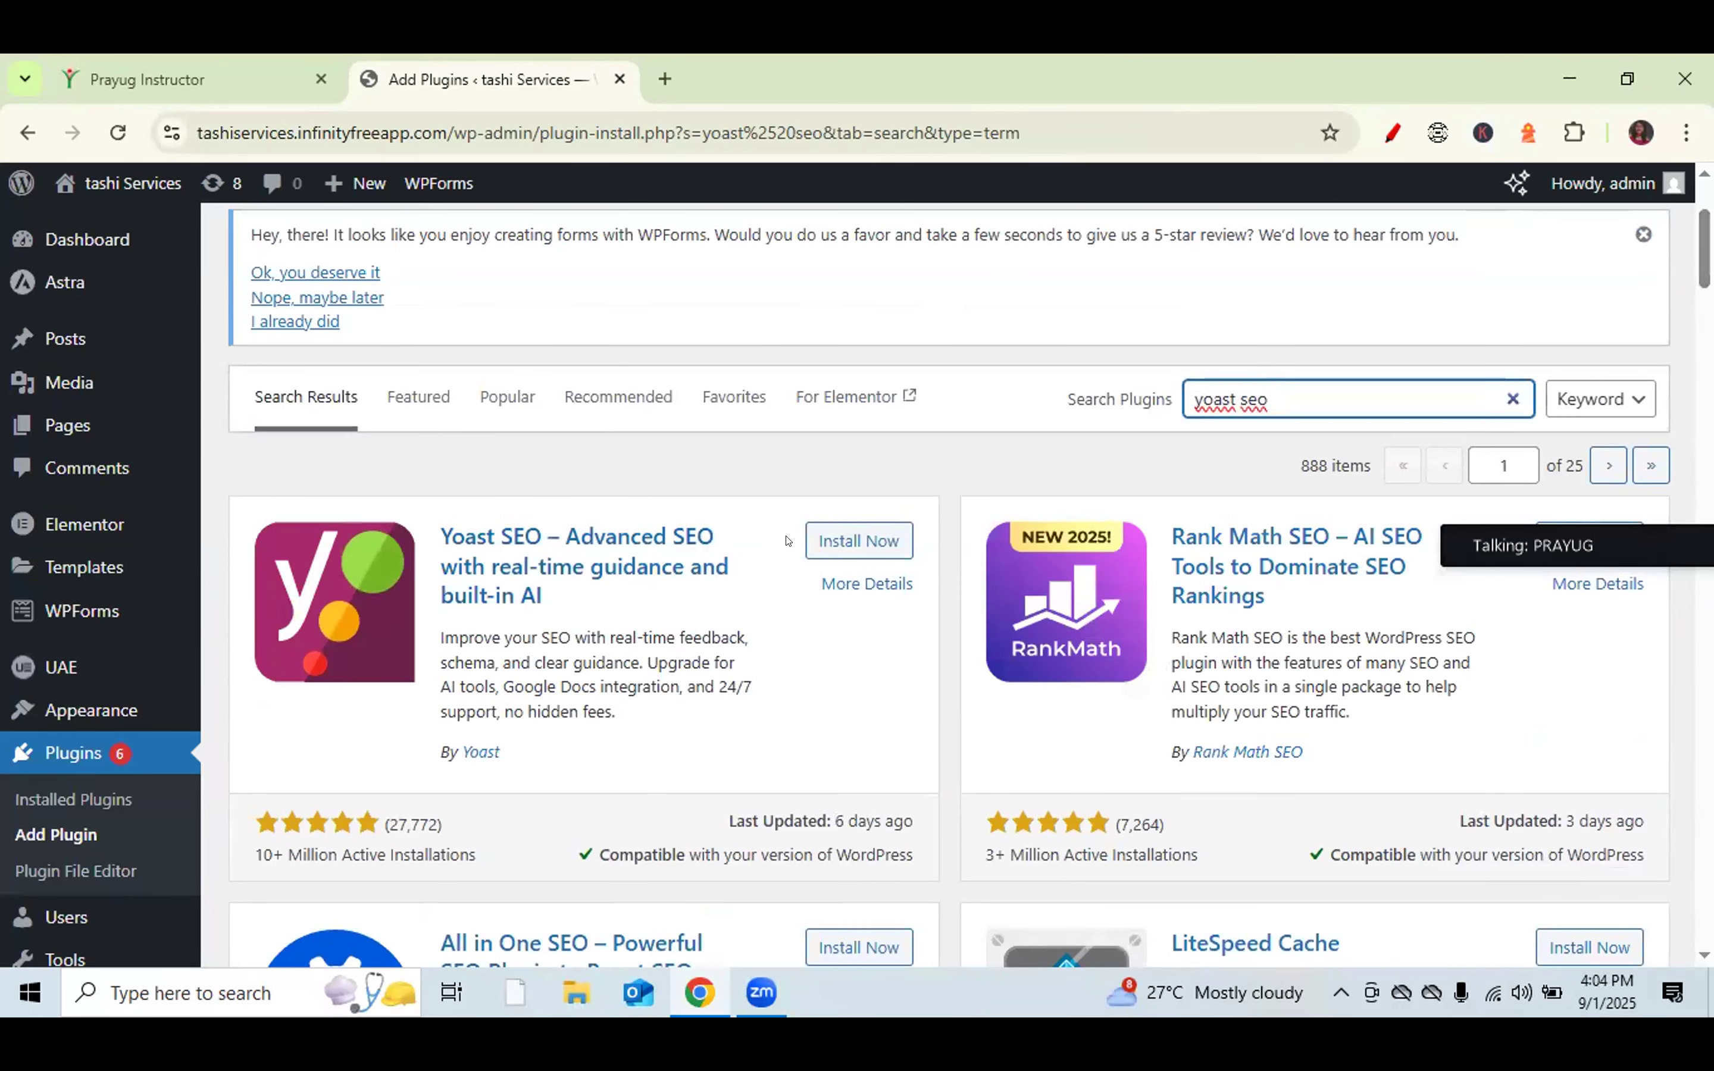
click(834, 542)
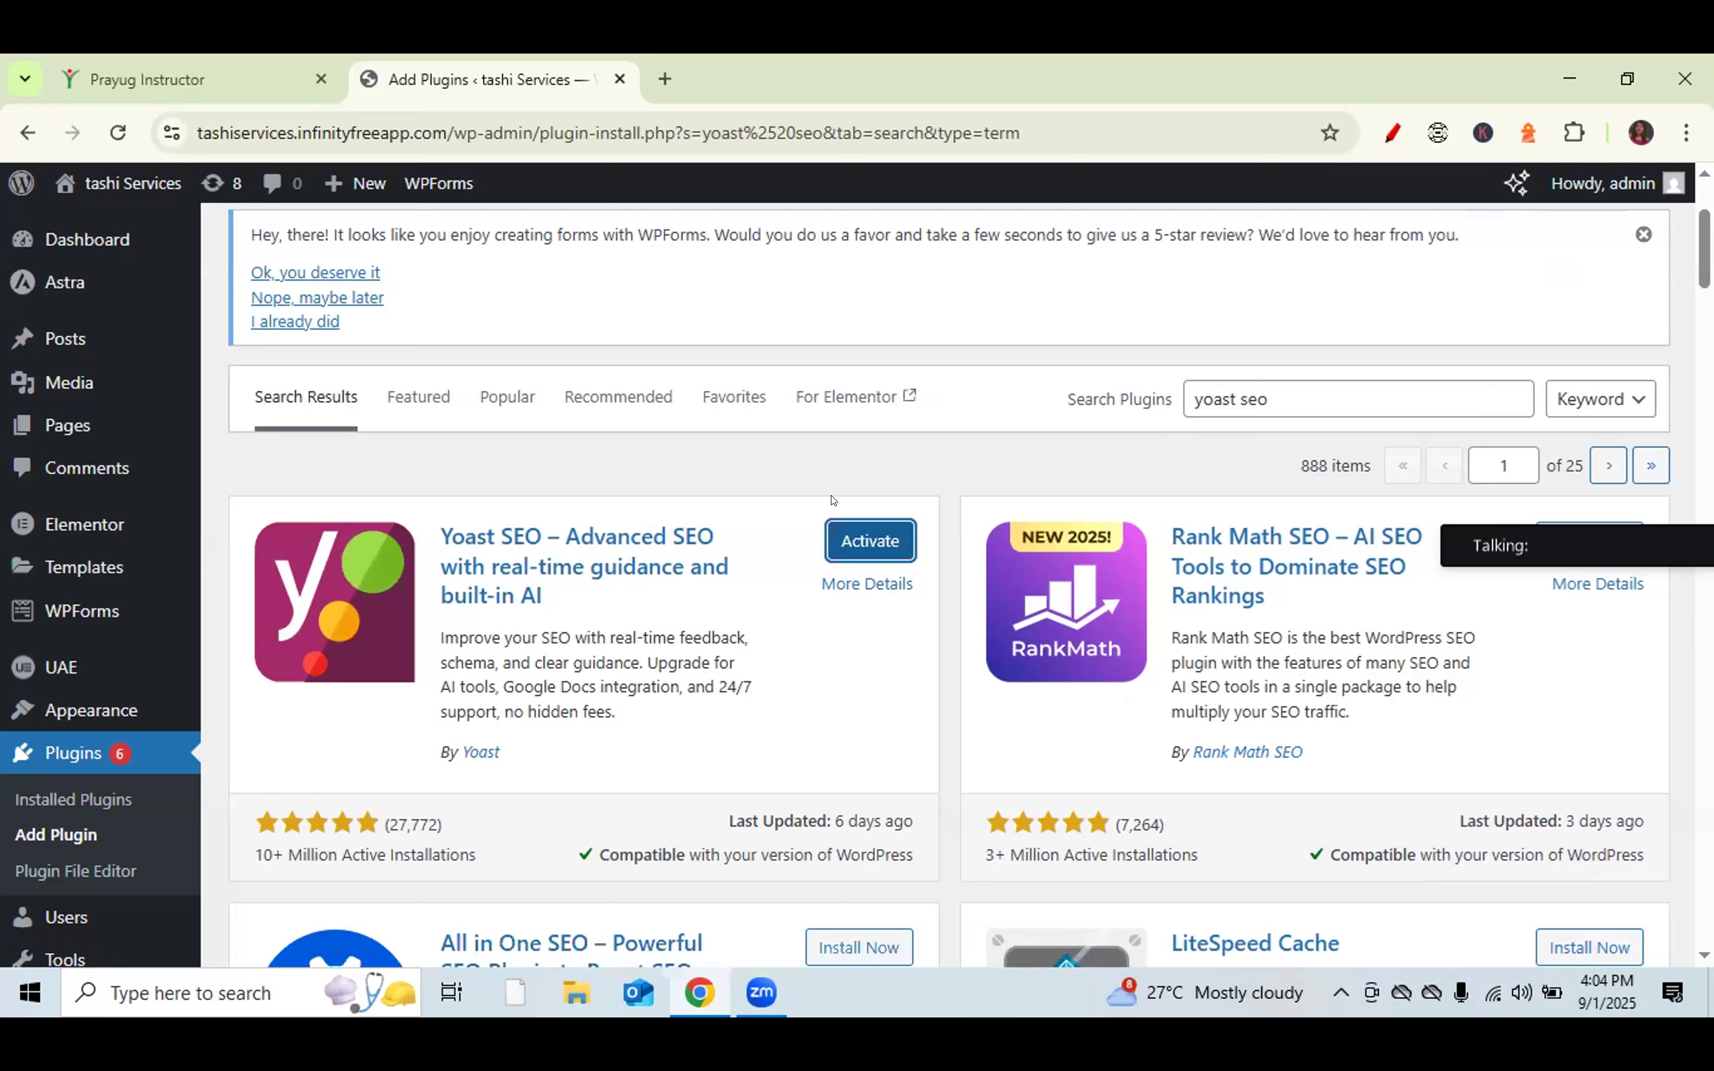
click(869, 530)
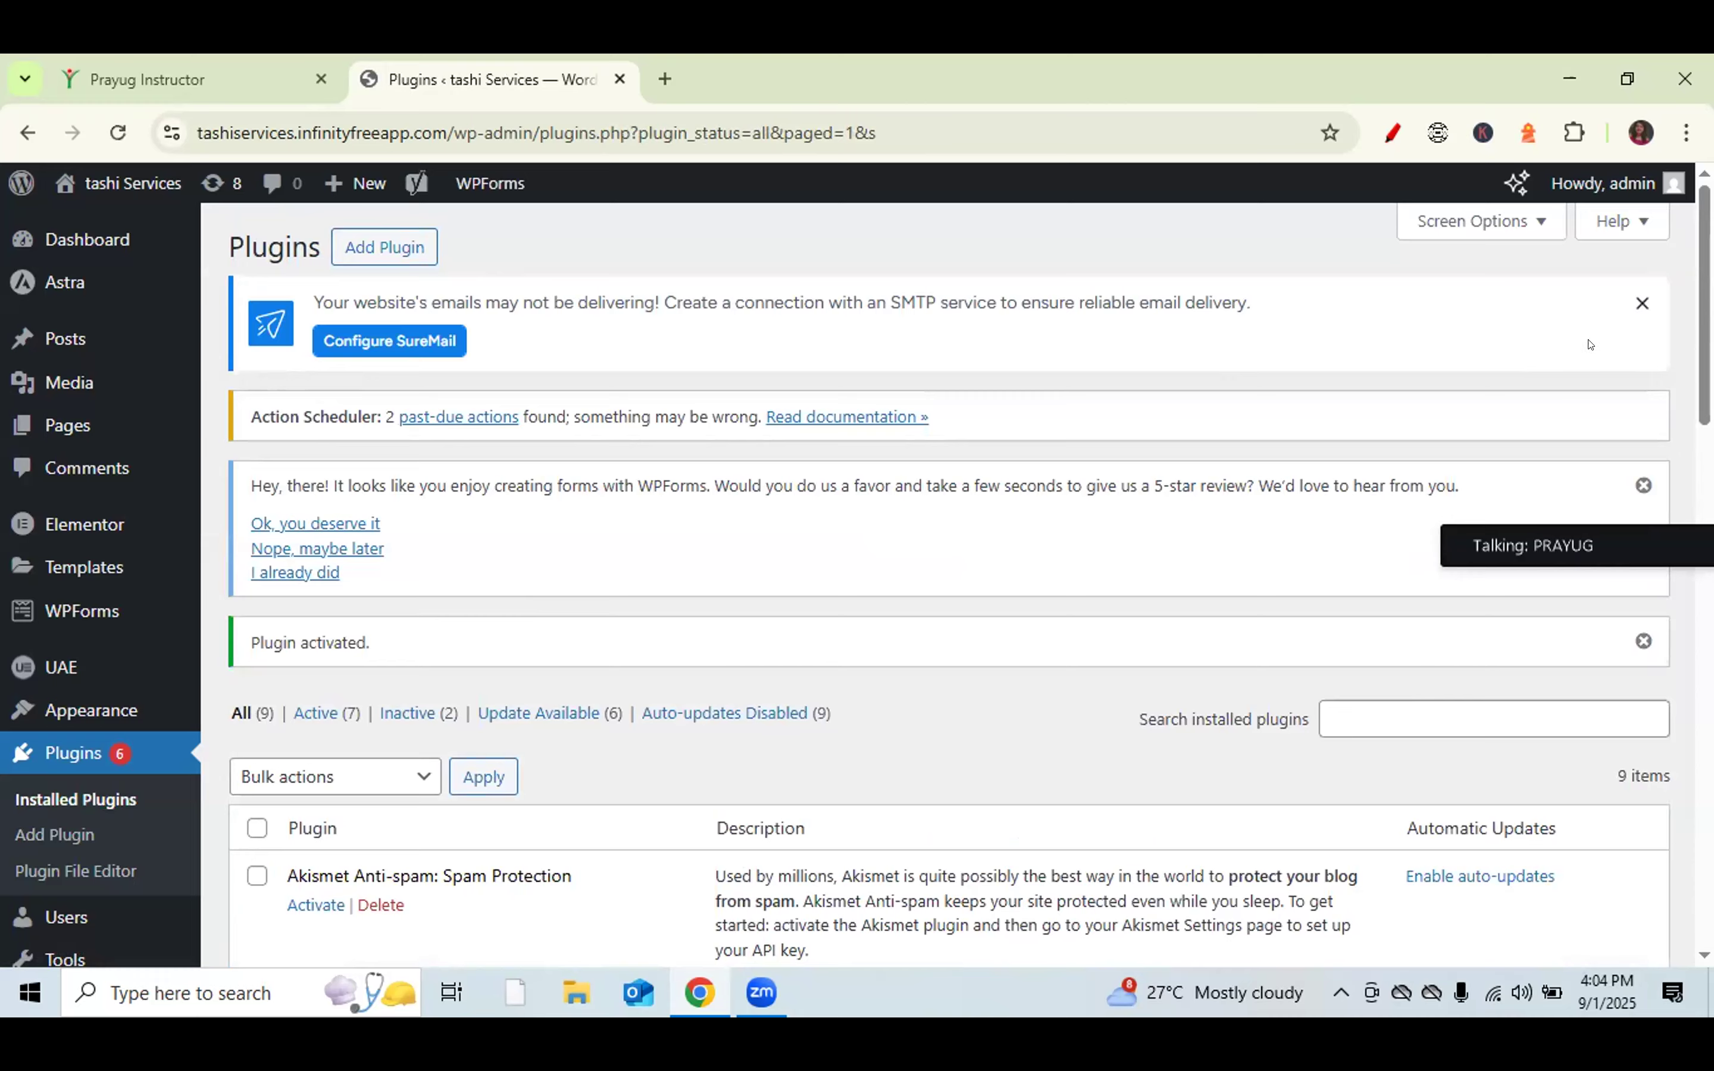
Step: Start Yoast's first-time configuration, close the extra tab, and open the Yoast SEO settings dashboard
scroll(949, 588, down, 15)
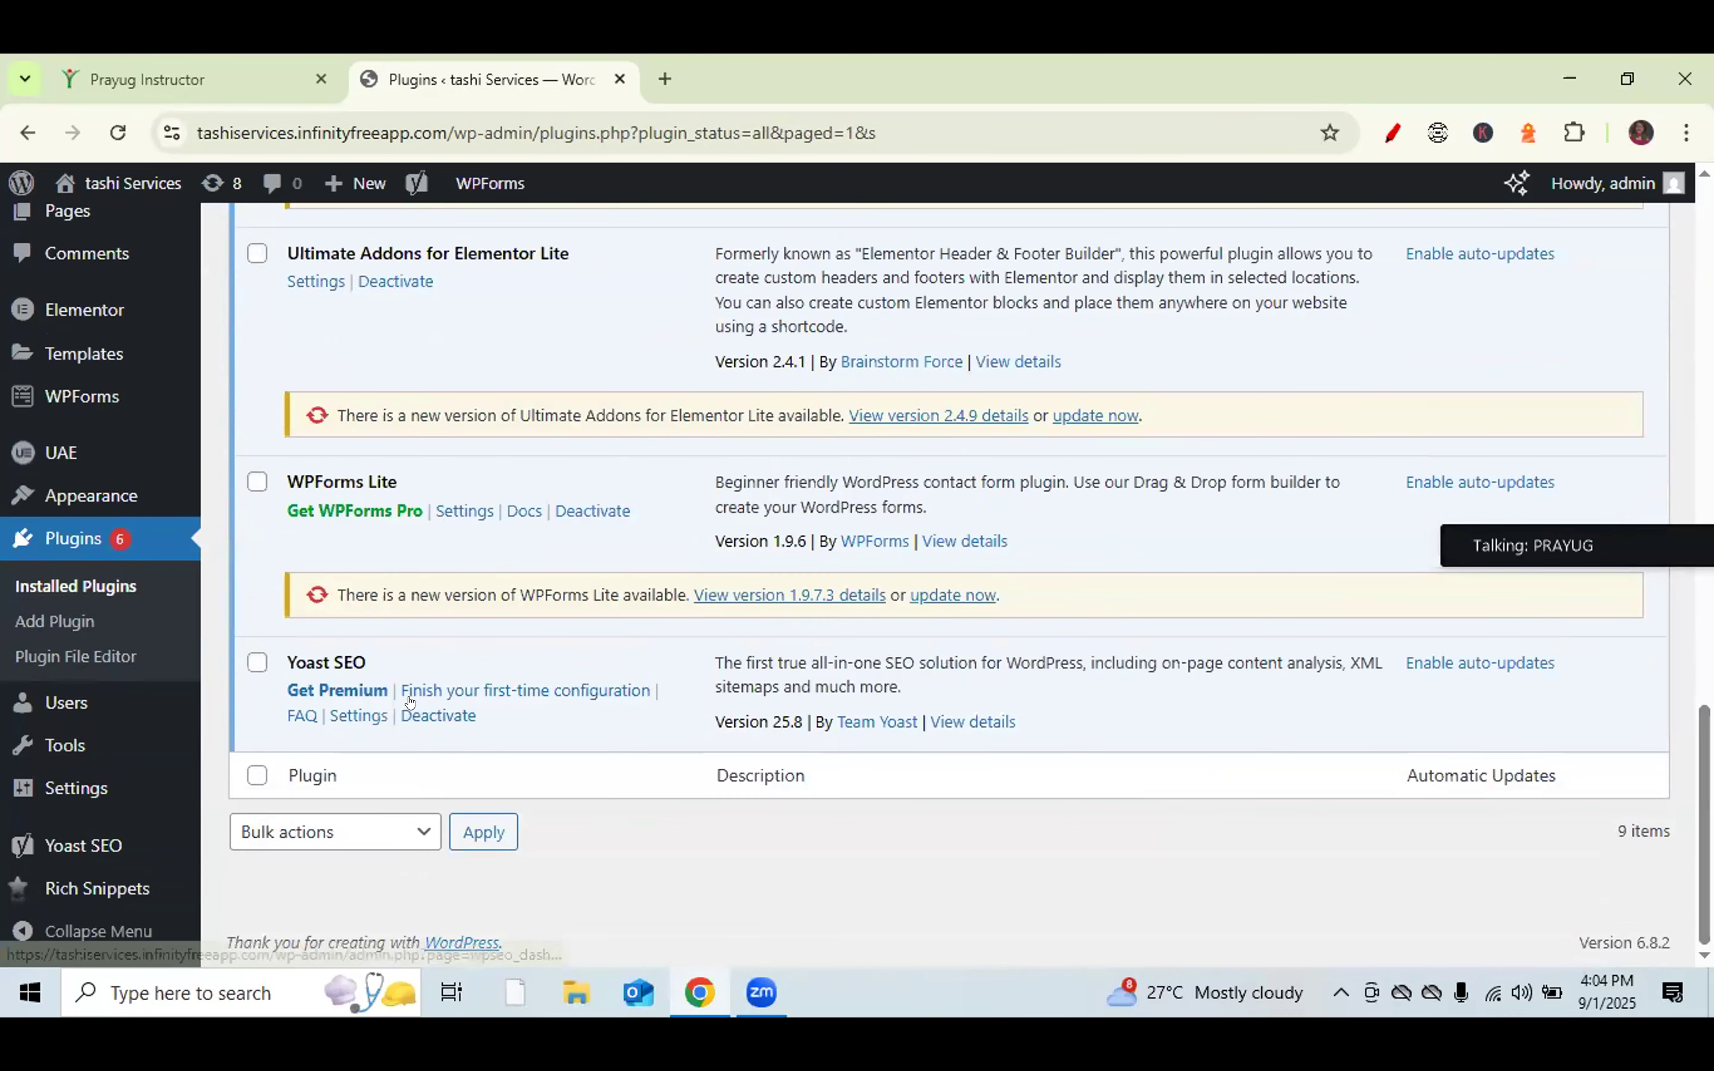
click(507, 689)
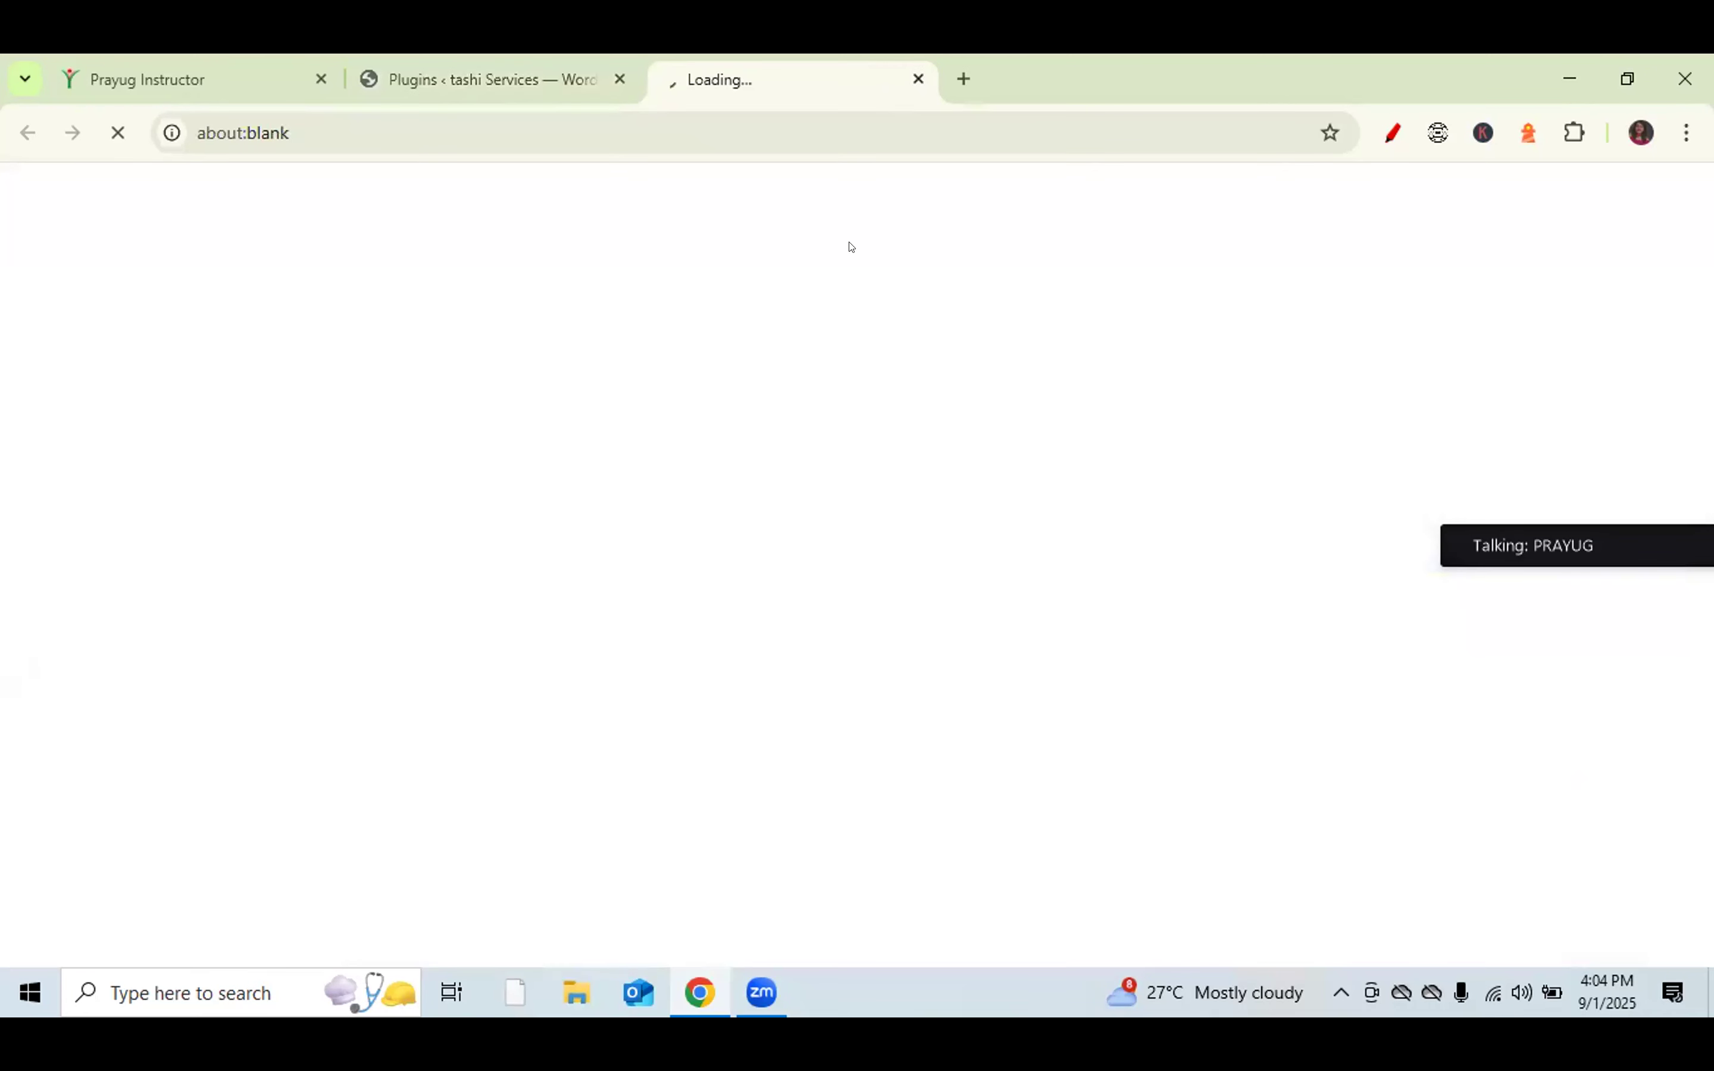
click(917, 79)
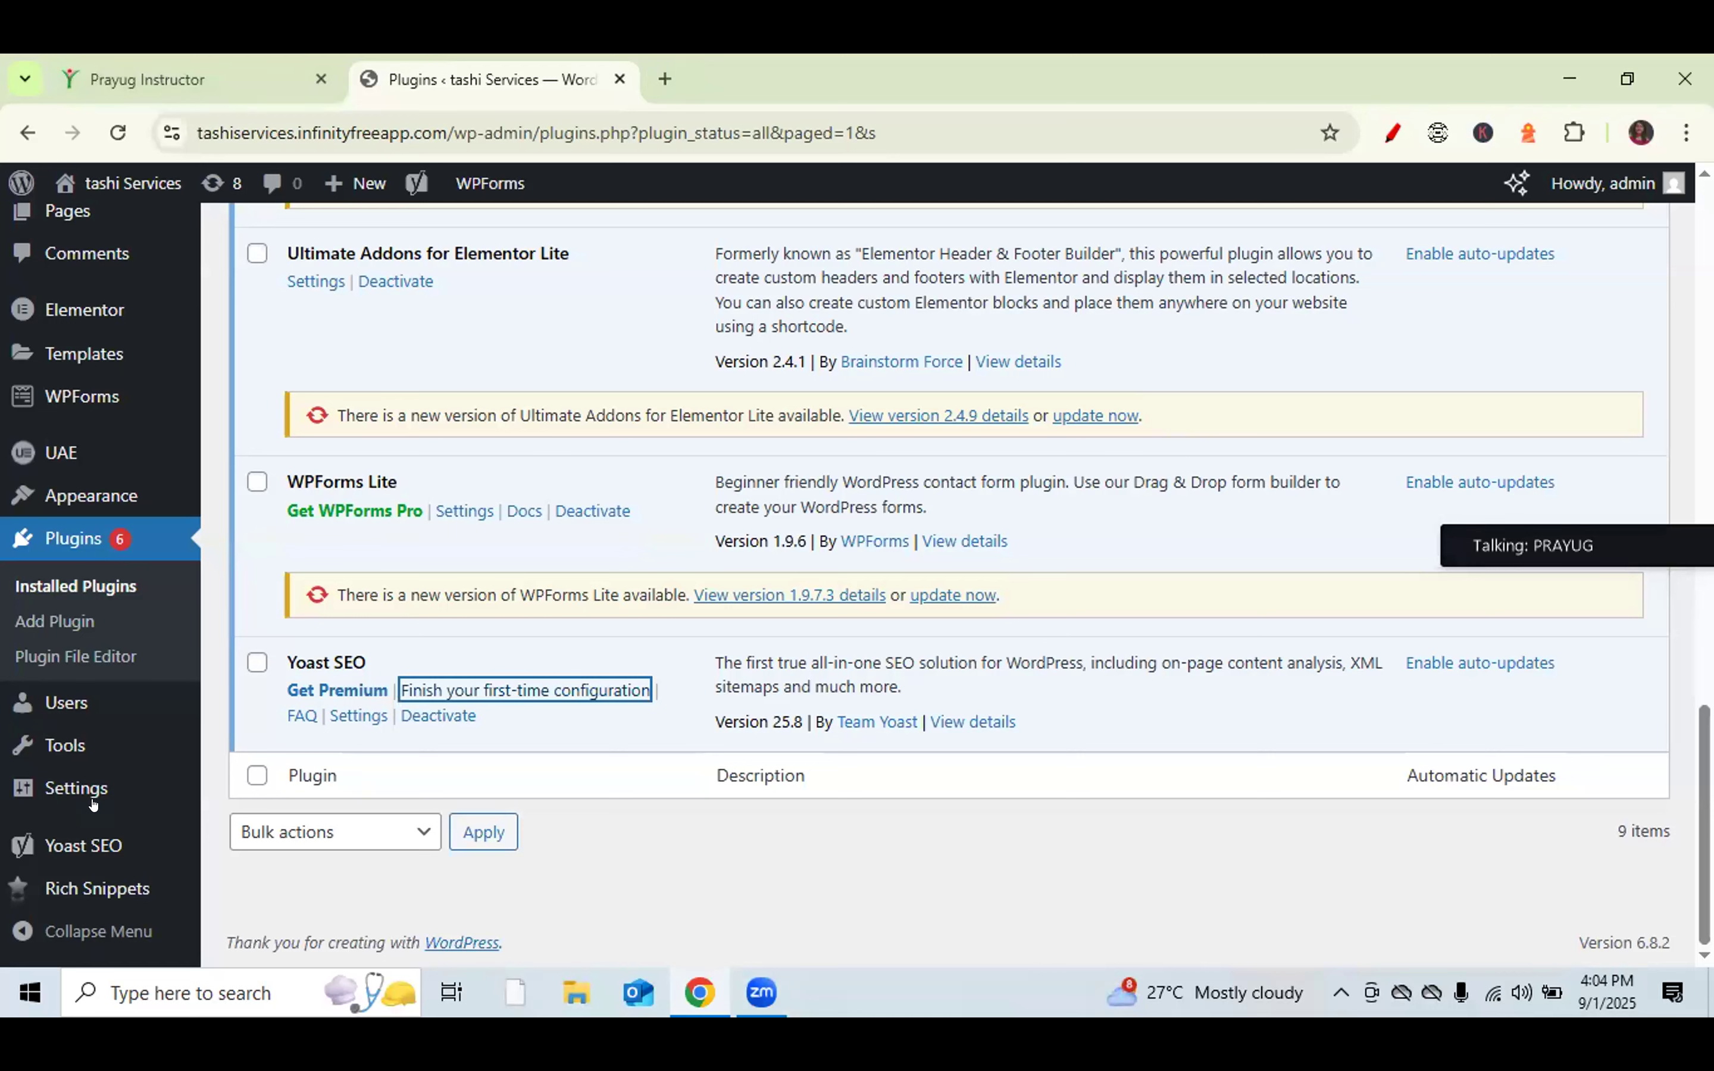
click(350, 713)
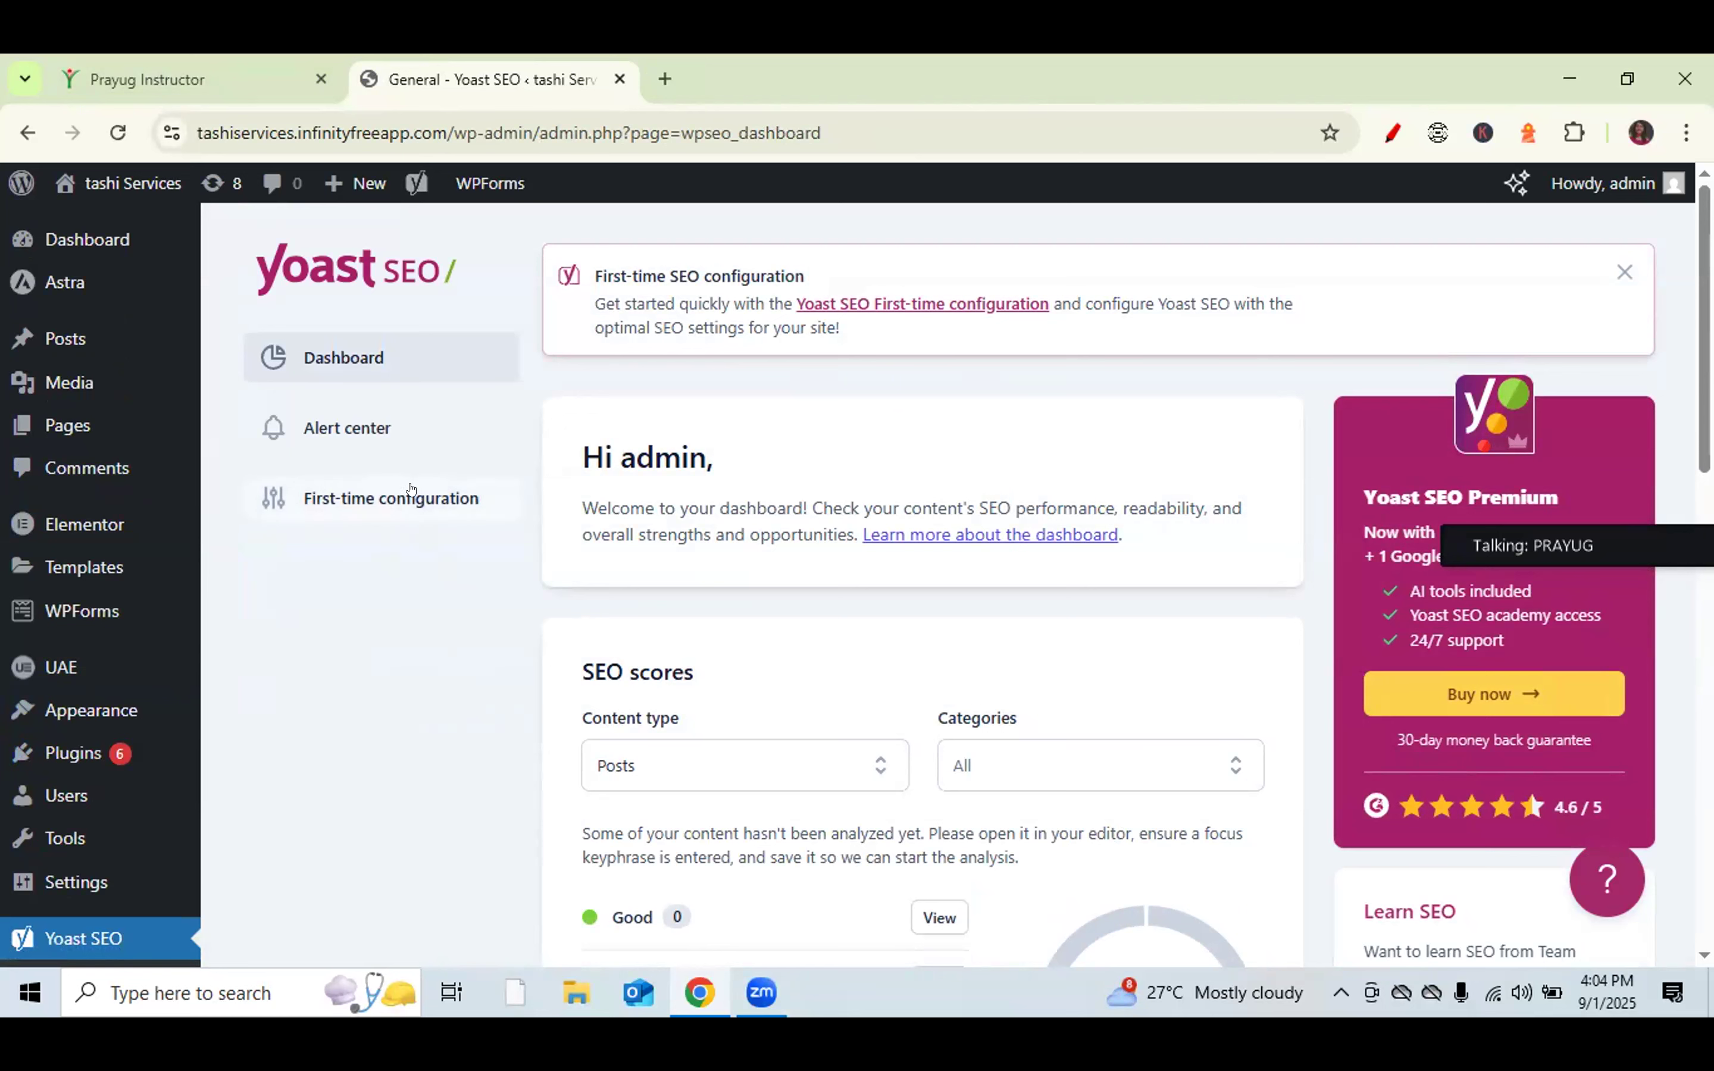
Step: Show Yoast's first-time configuration steps and open the live site in a new tab
click(410, 490)
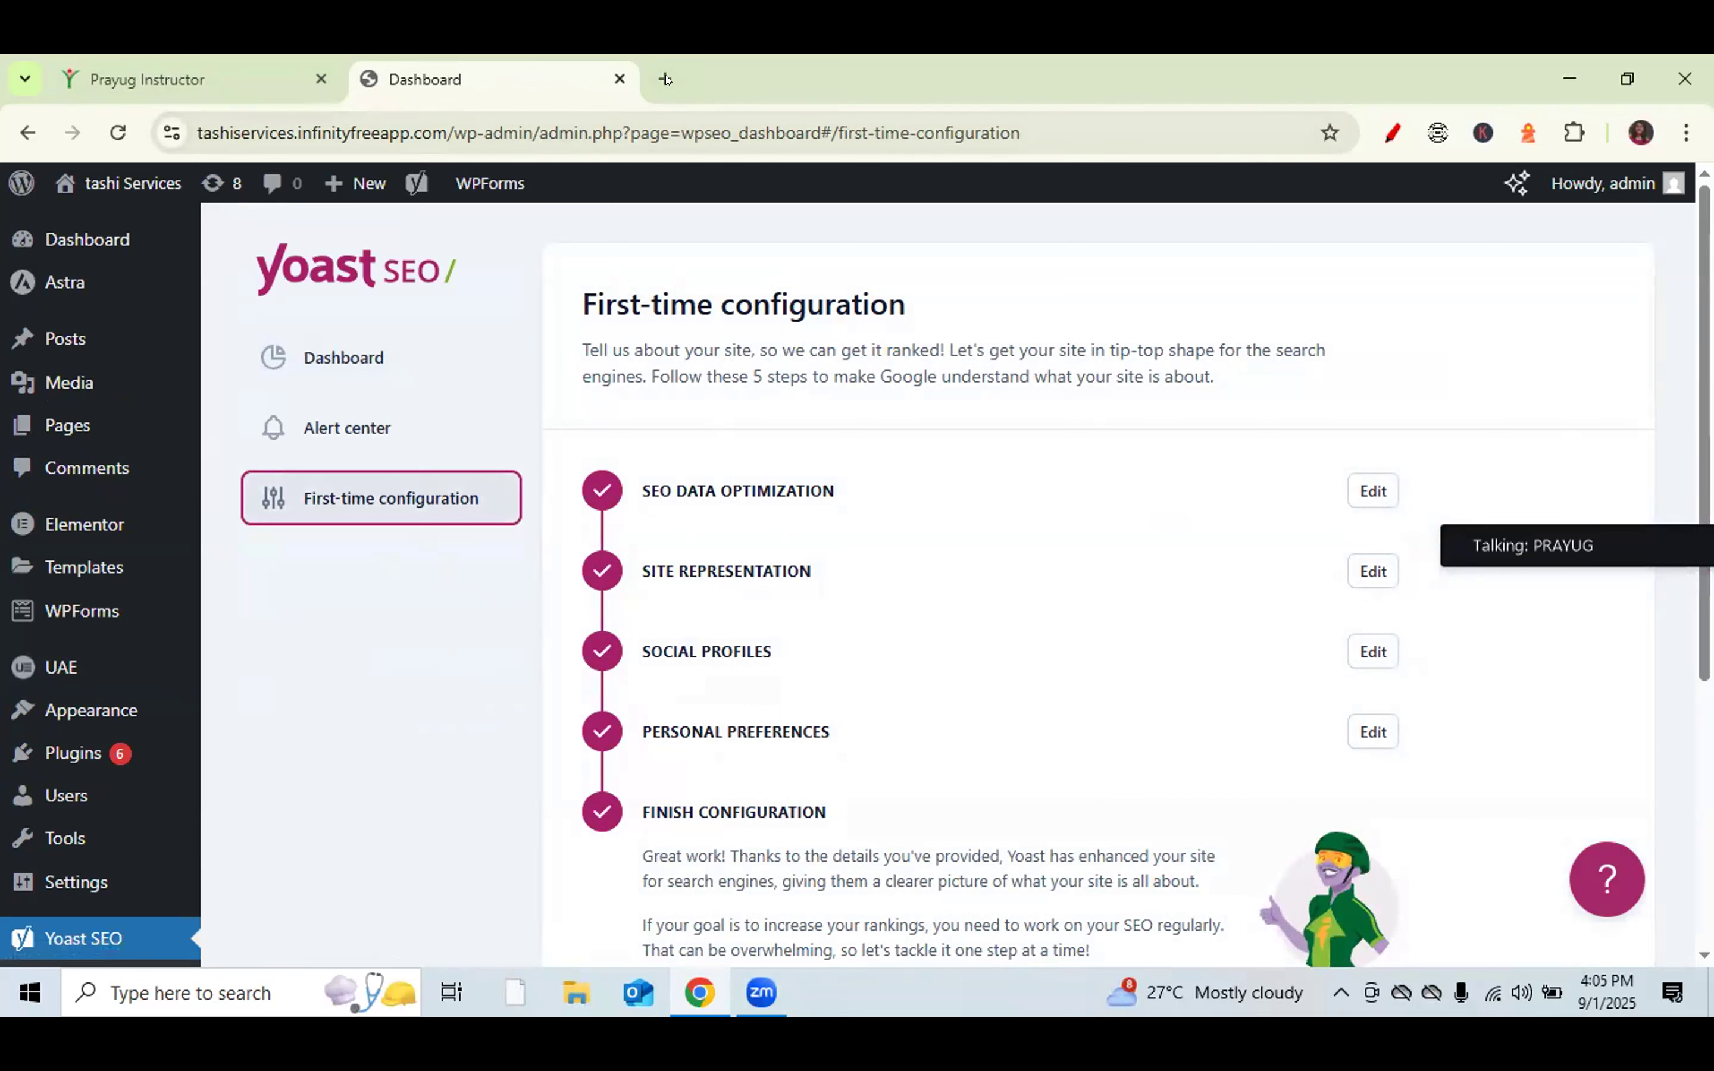
right_click(144, 184)
click(227, 221)
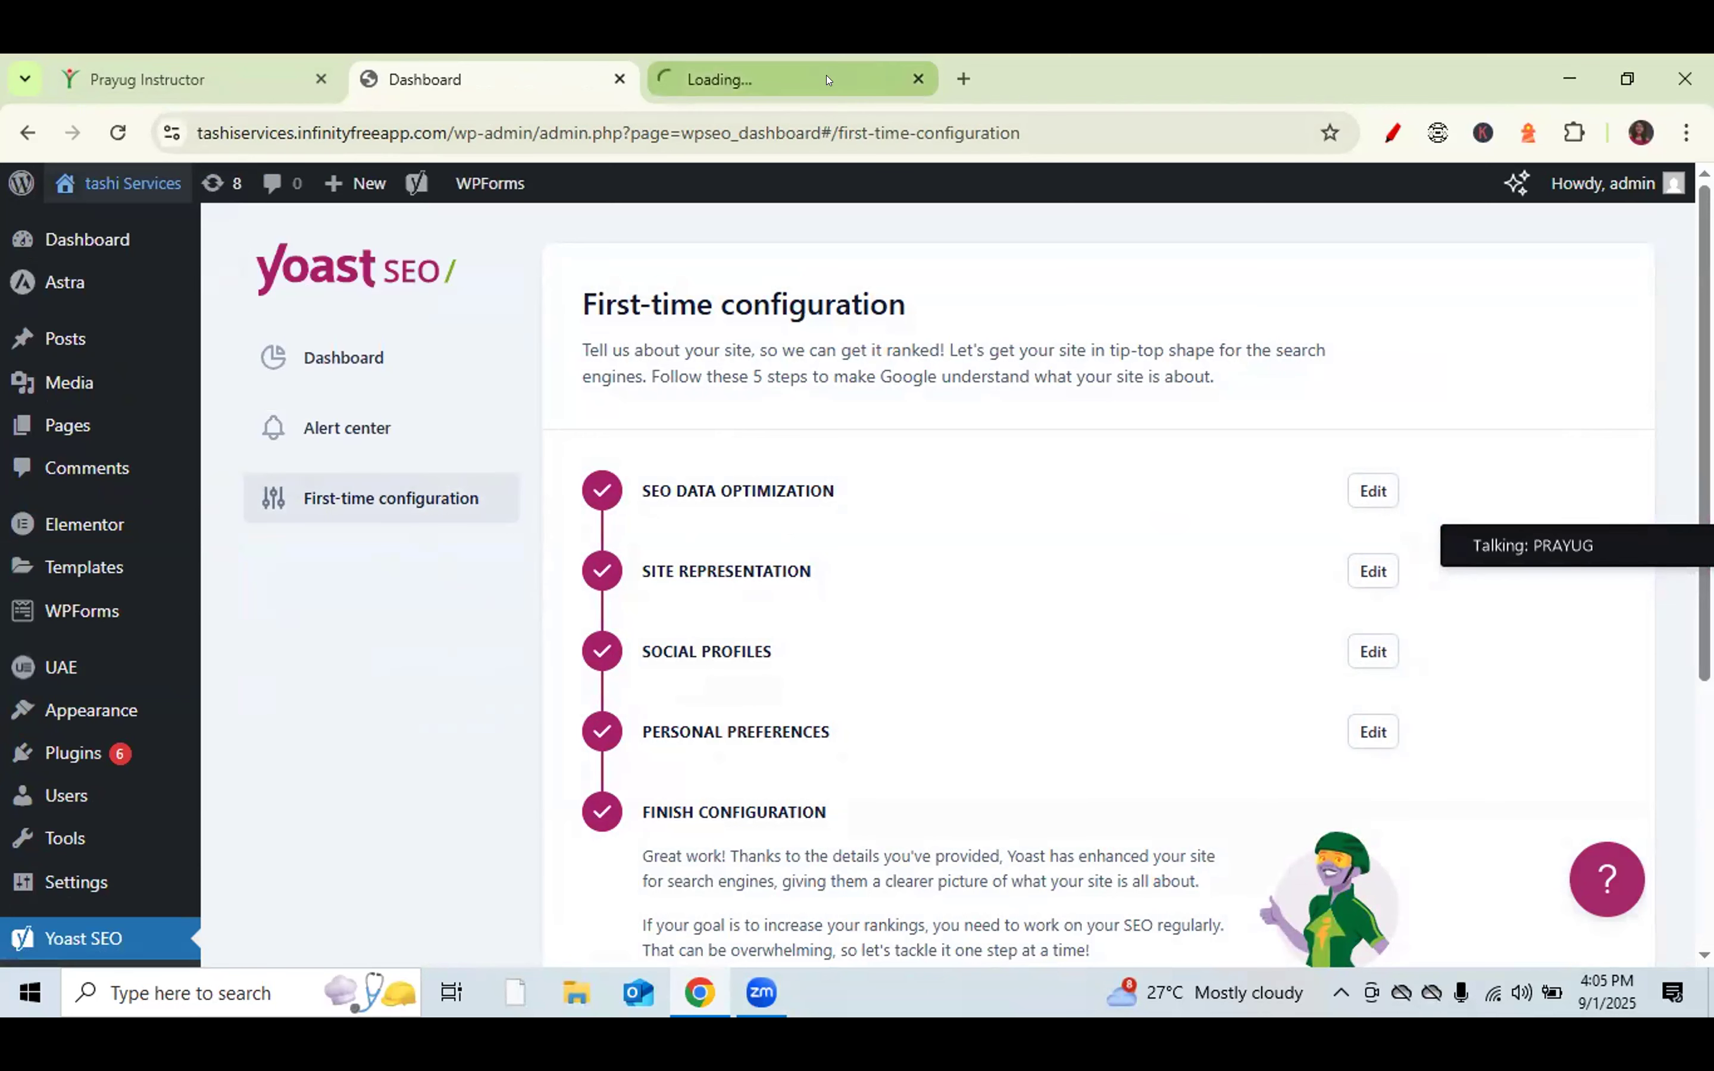
Step: Launch the homepage in the Elementor editor from the site tab, then return to the Yoast configuration page
click(827, 80)
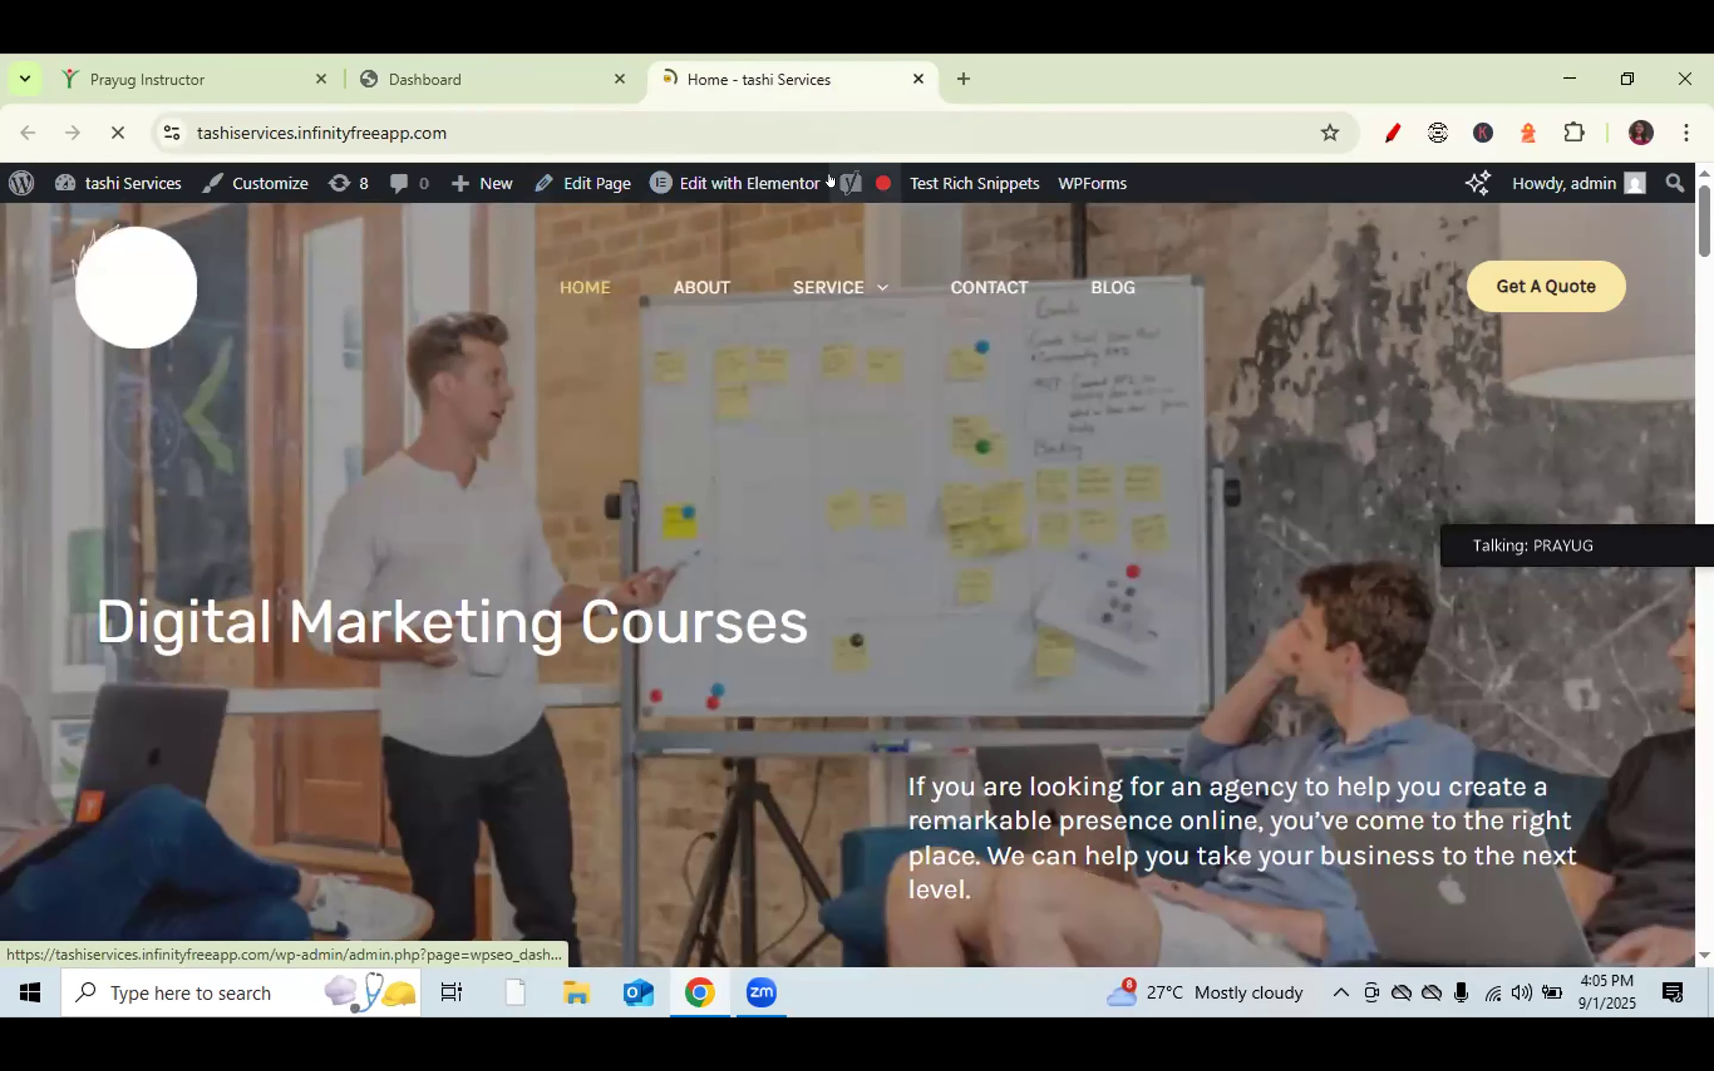
mouse_move(751, 182)
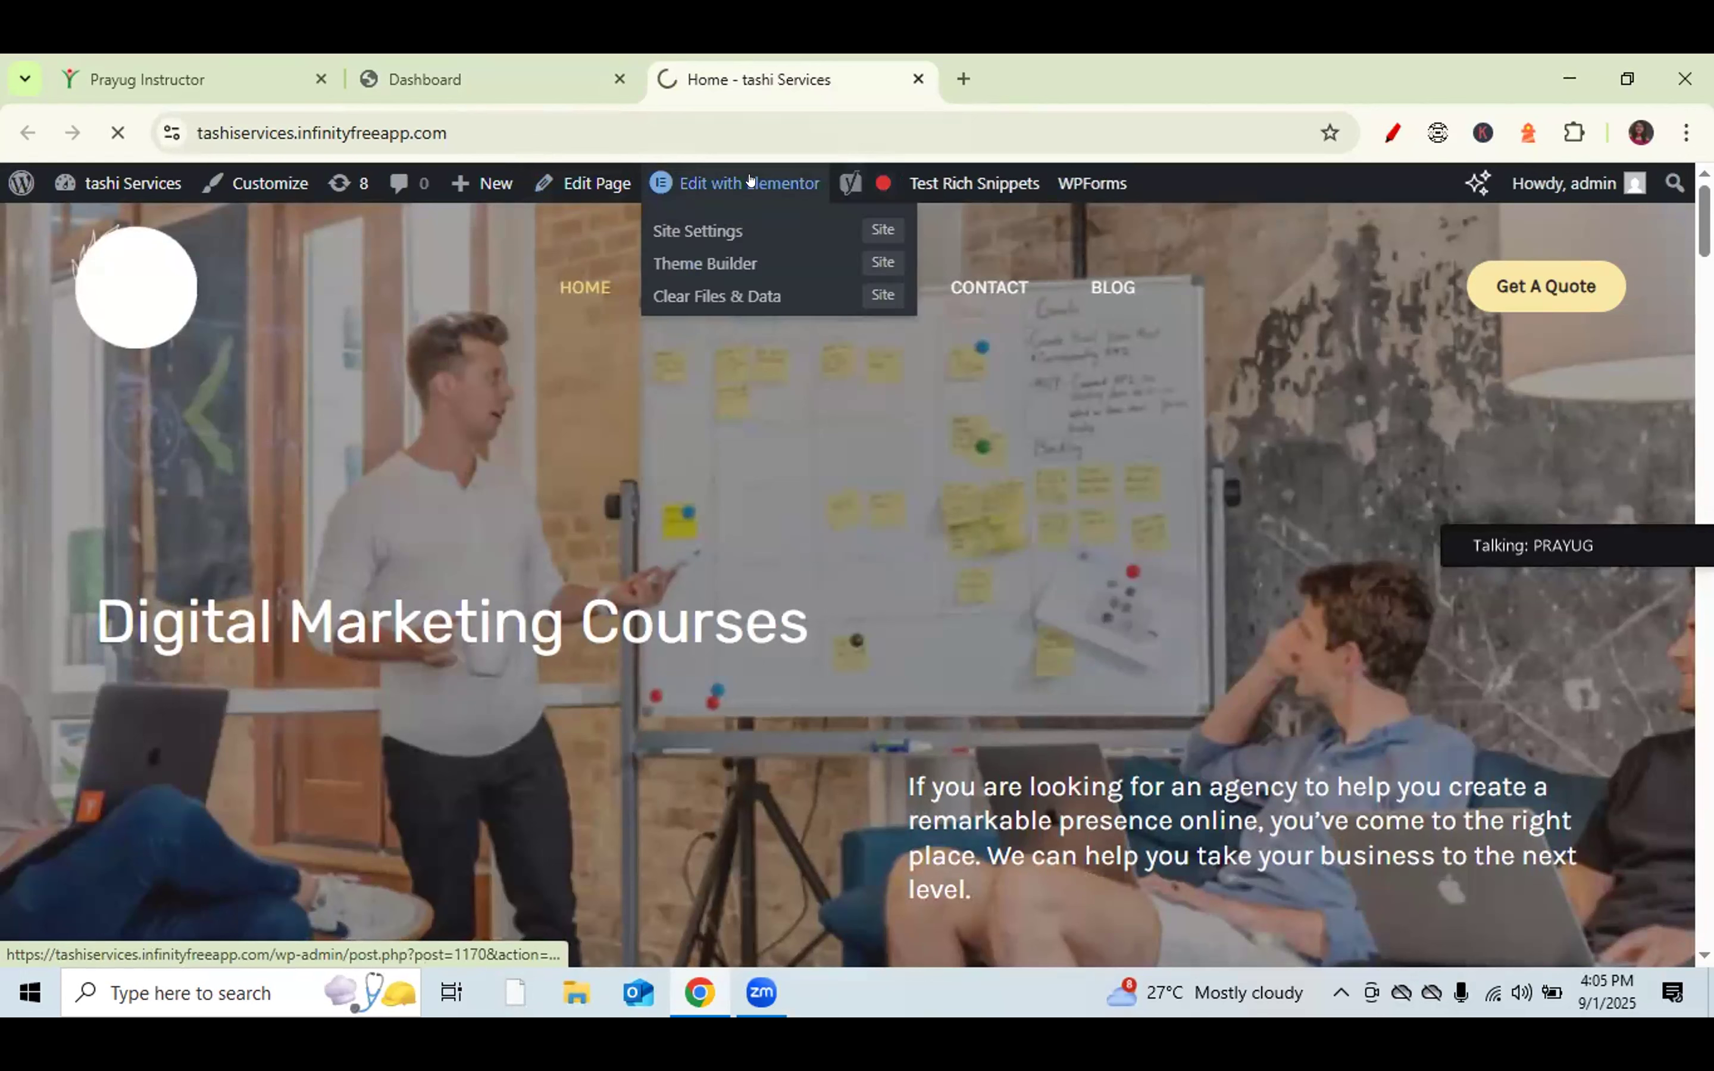
click(731, 183)
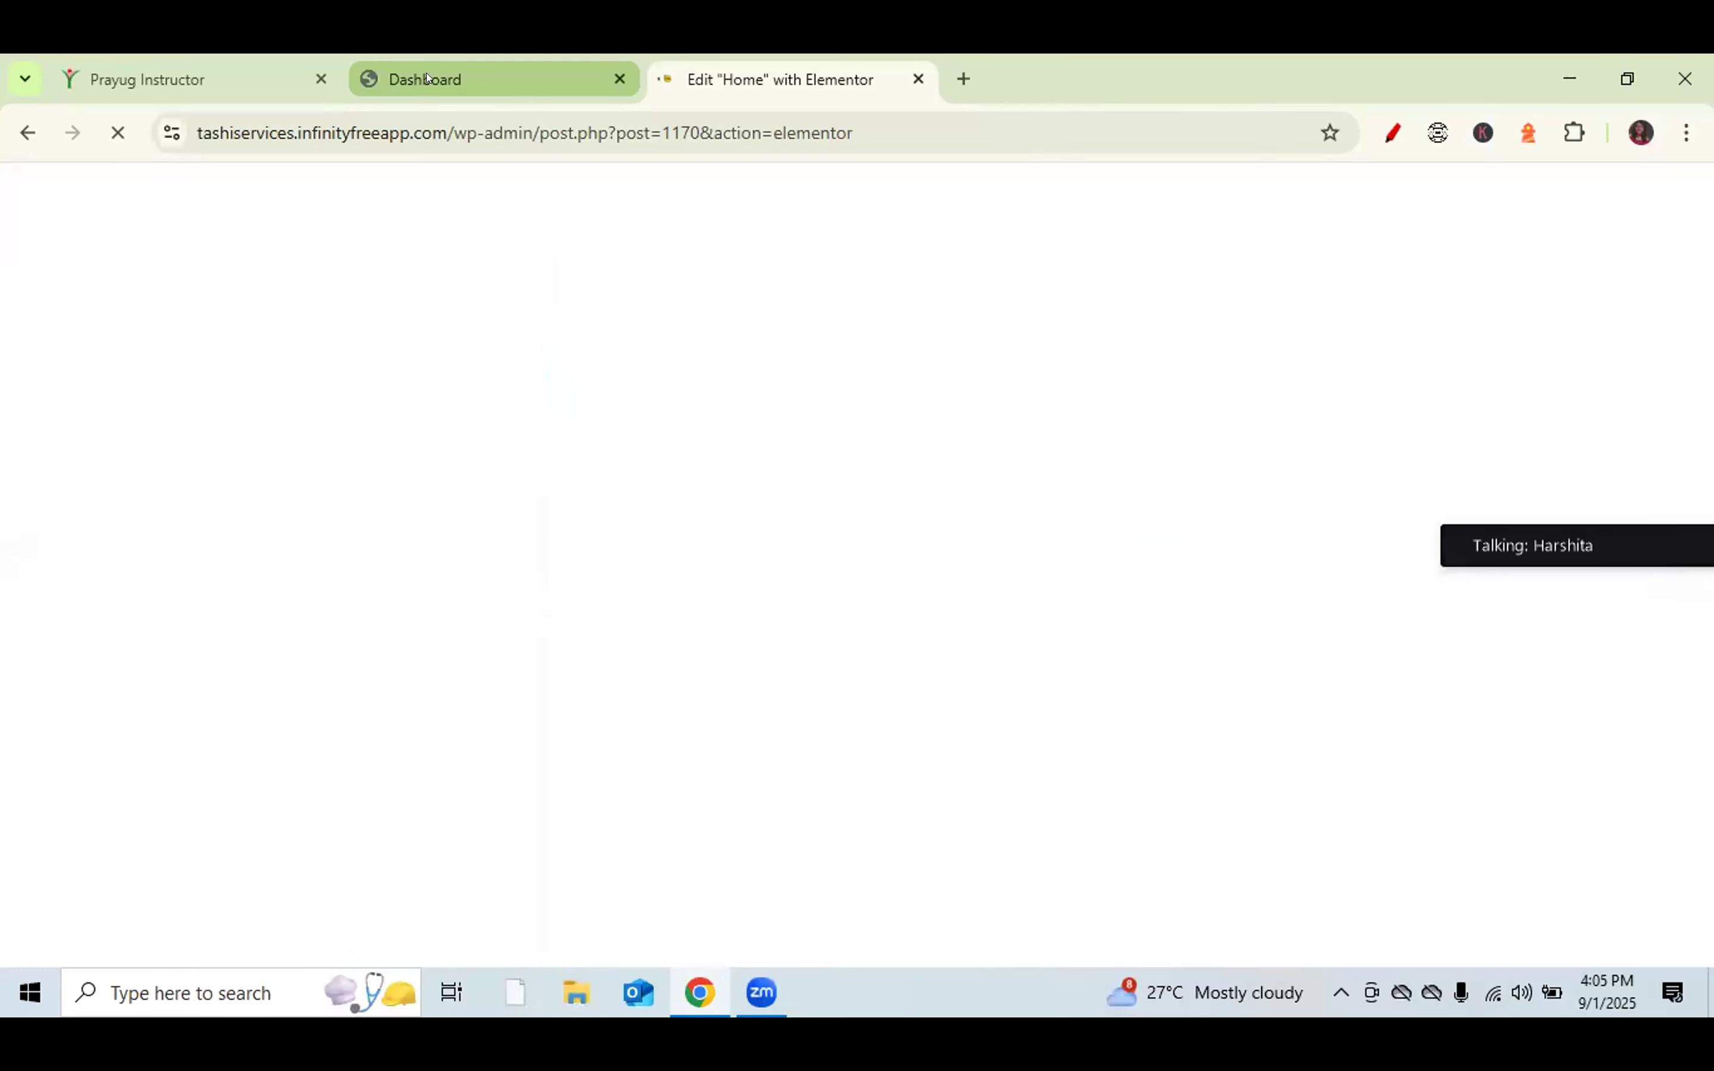
click(428, 78)
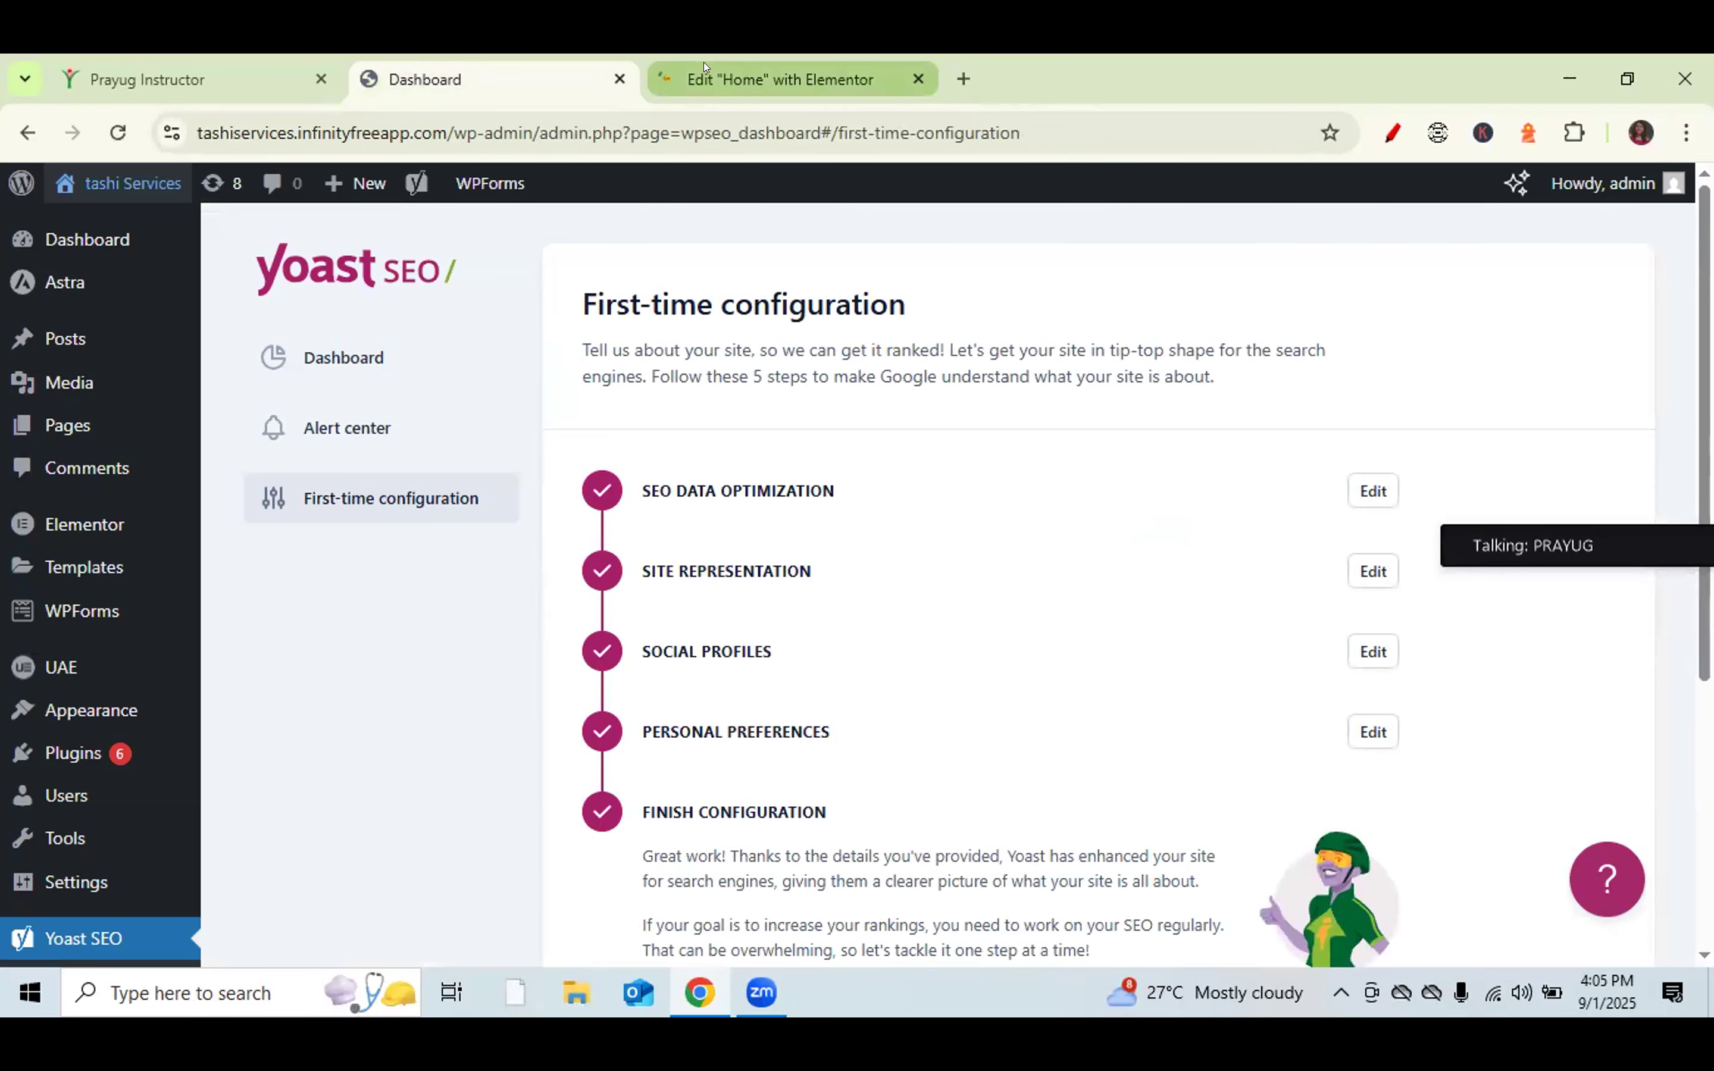
Step: Underline the site name in red with an on-screen annotation
click(1393, 132)
mouse_move(74, 168)
mouse_down()
mouse_move(78, 209)
mouse_move(177, 209)
mouse_move(204, 190)
mouse_up()
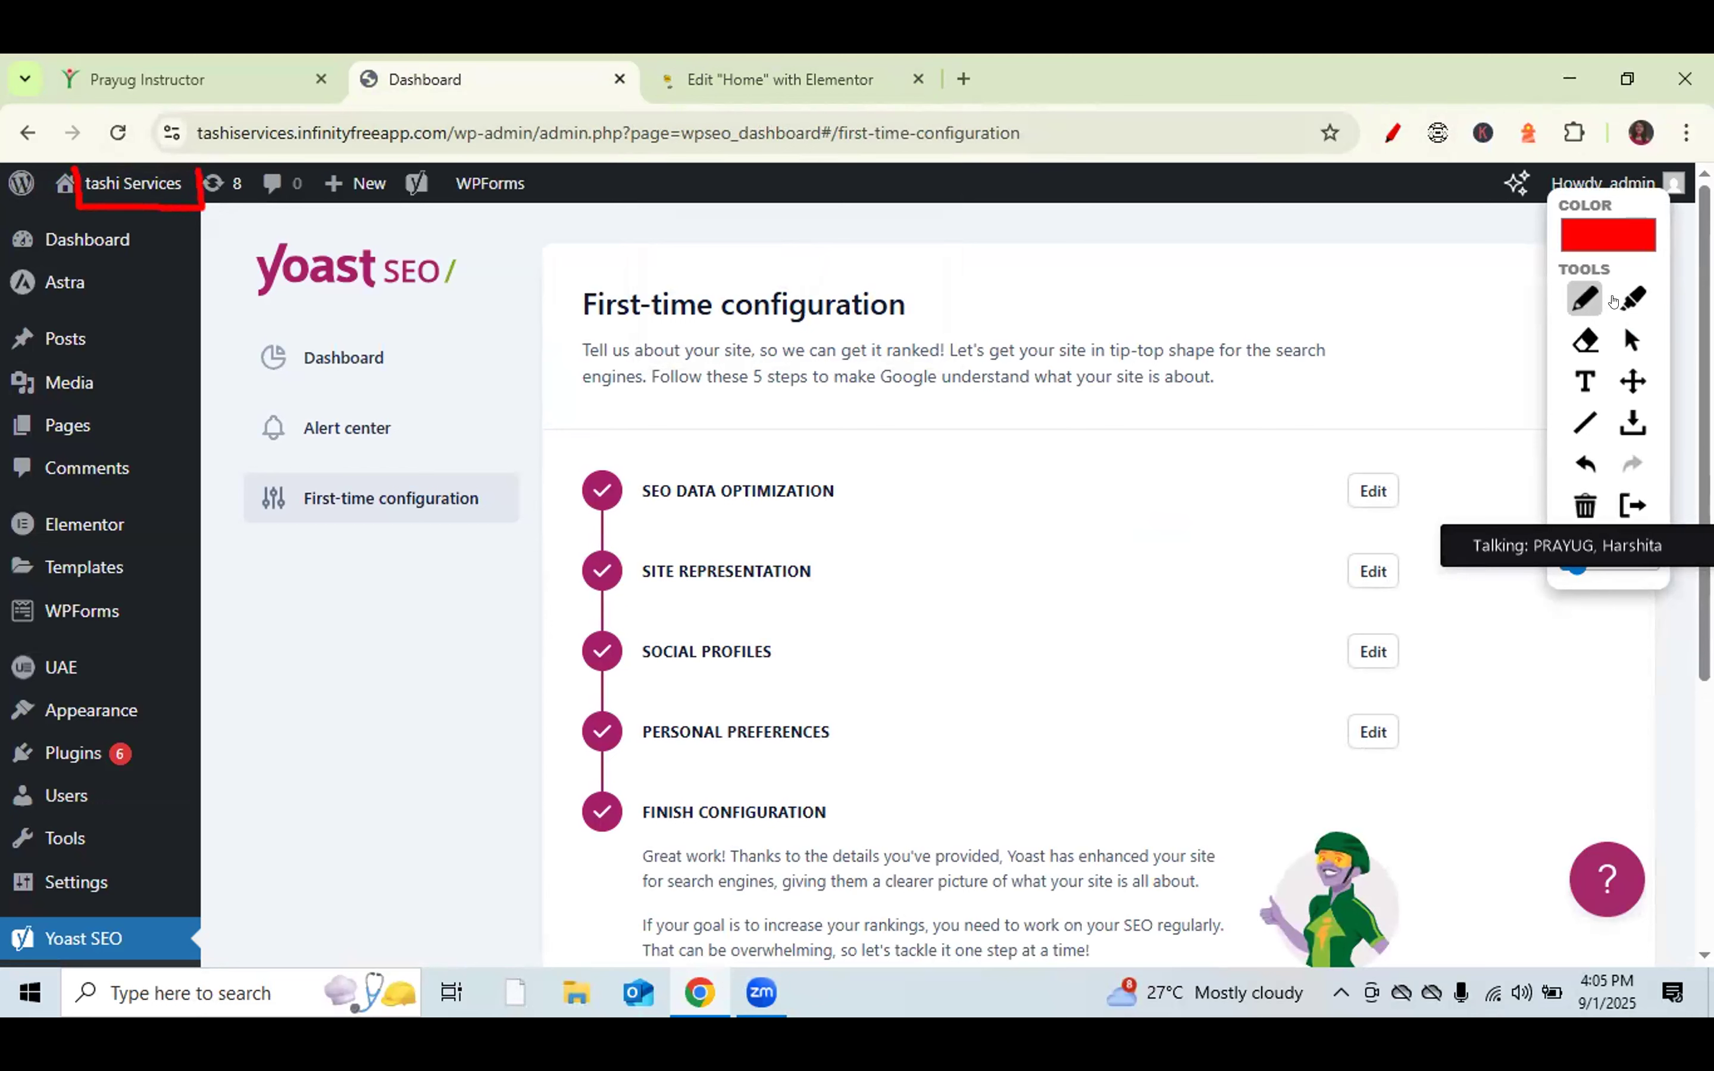
click(1633, 340)
Step: Close the Elementor editor tab and reopen the live homepage in a fresh tab
click(919, 79)
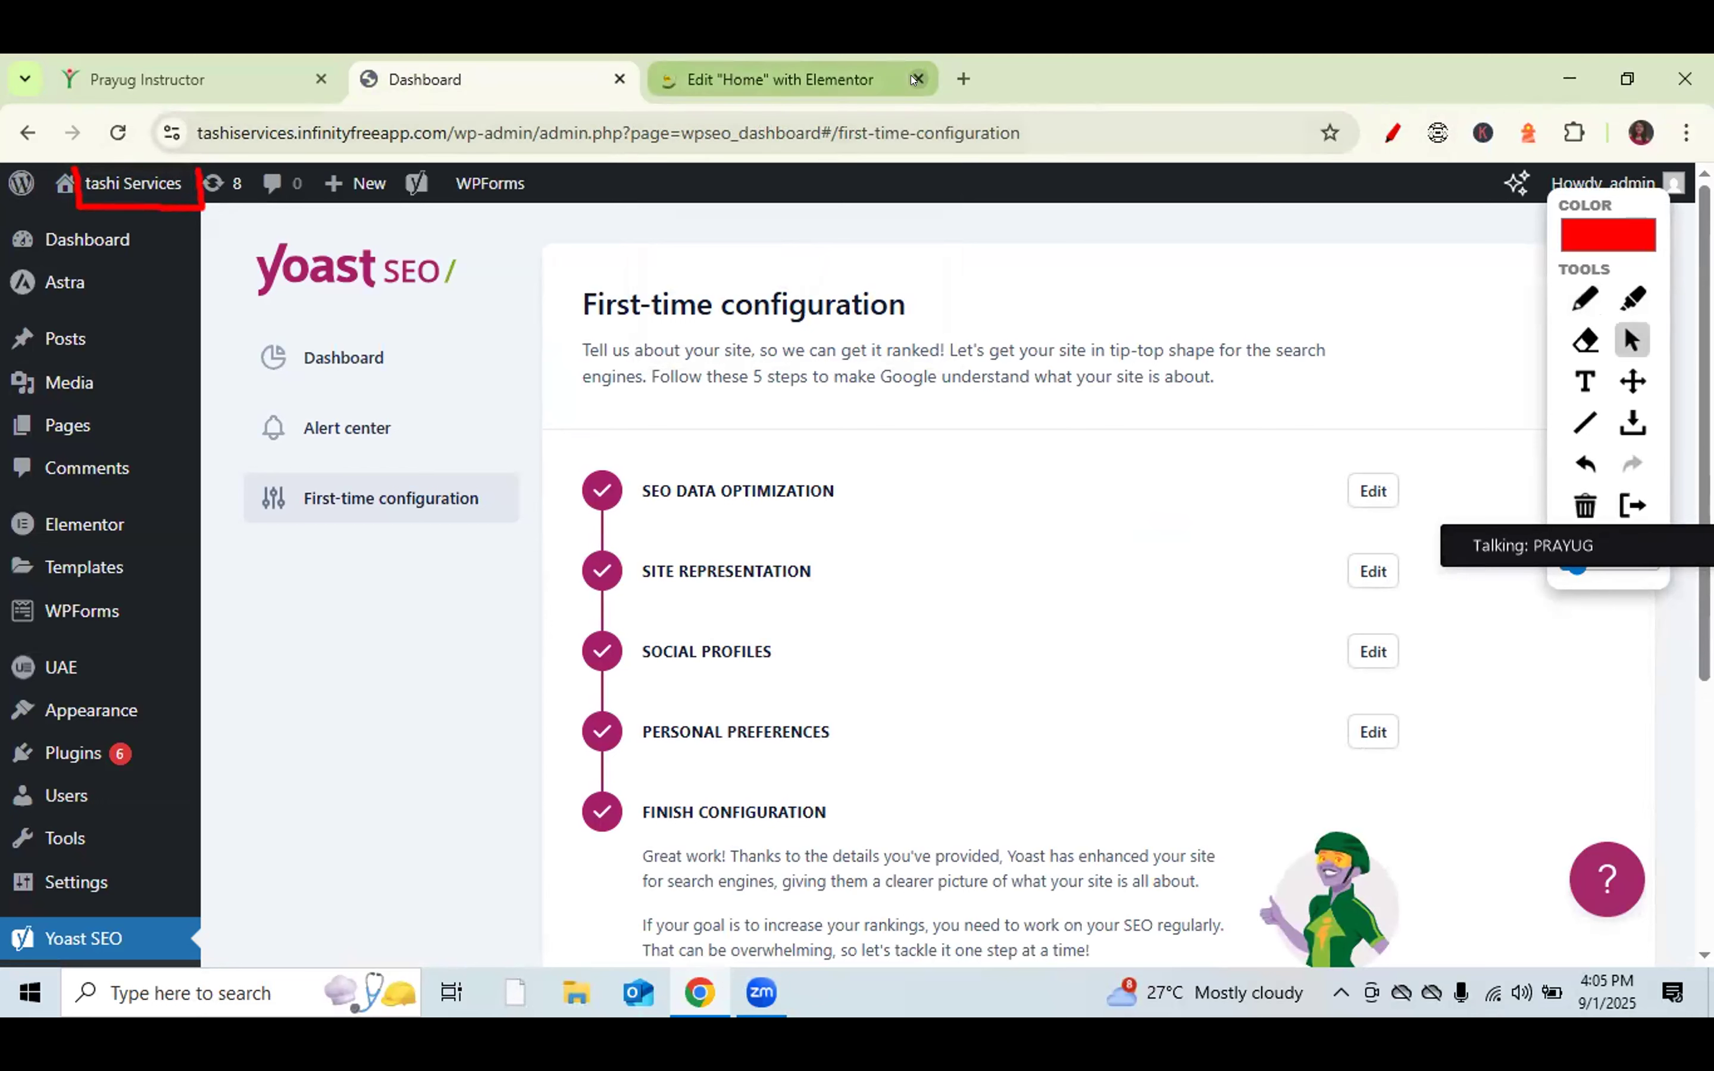
right_click(141, 170)
click(227, 204)
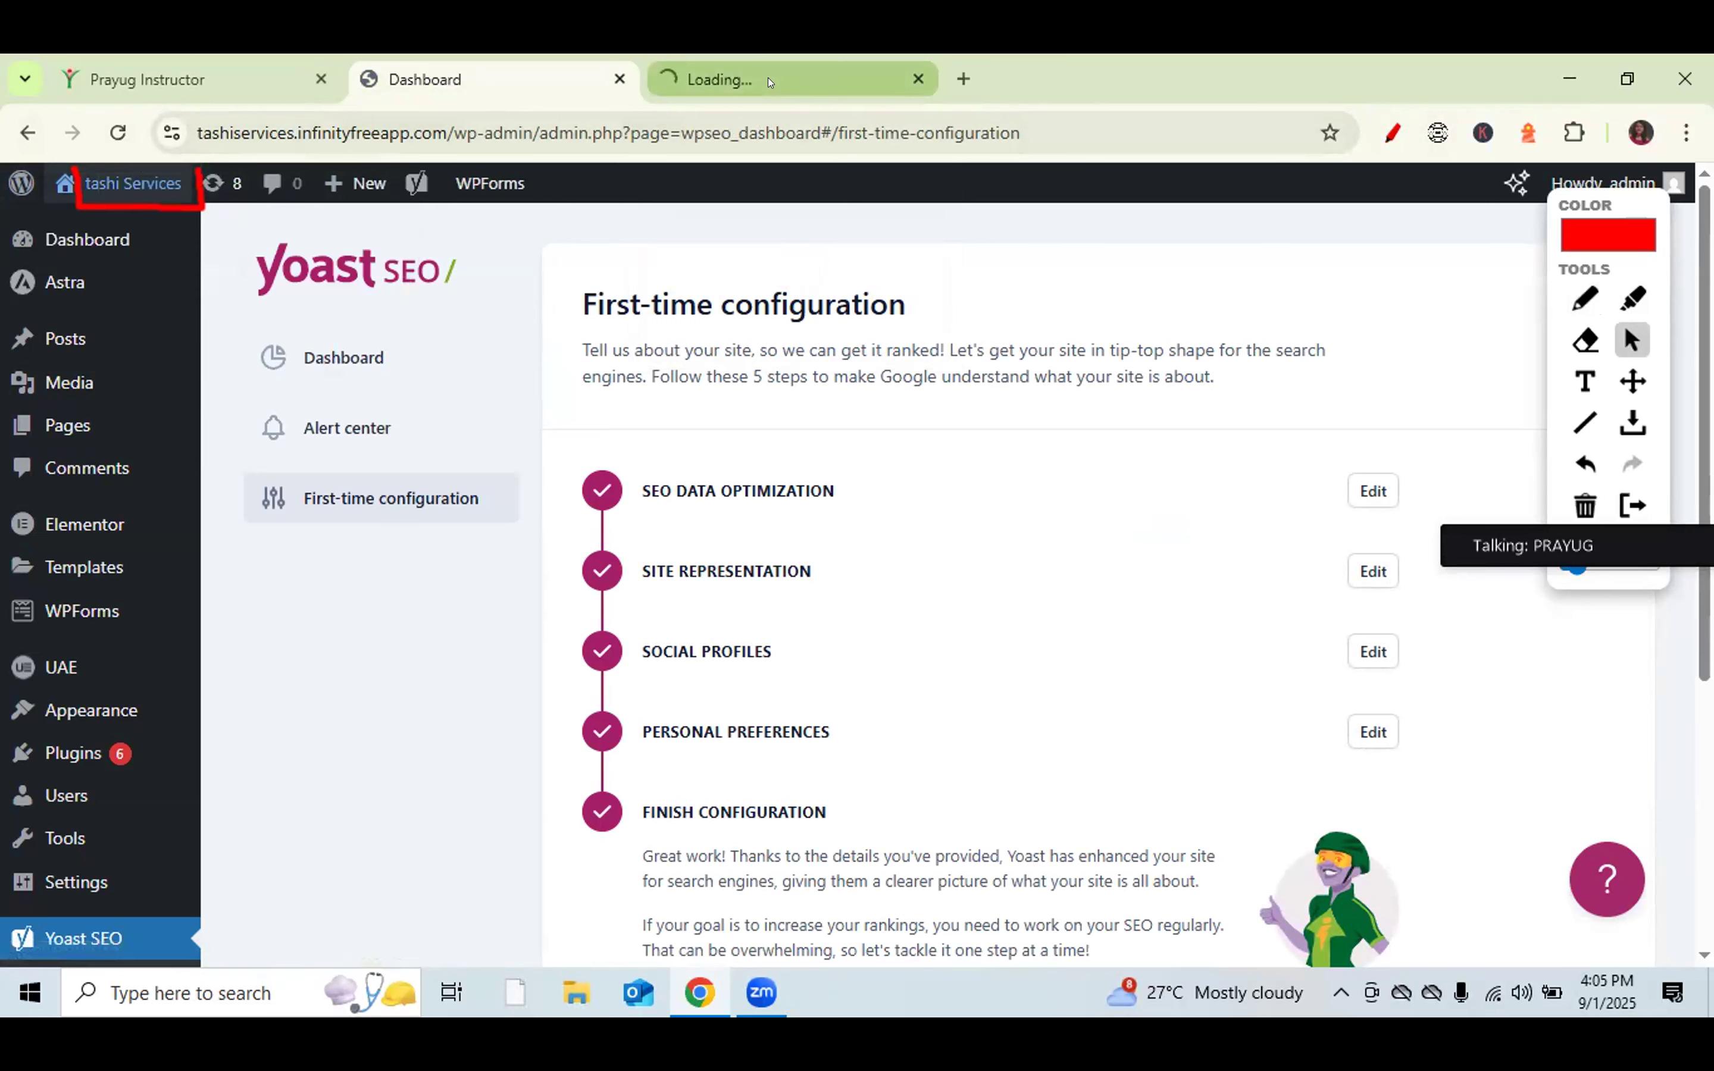
click(810, 100)
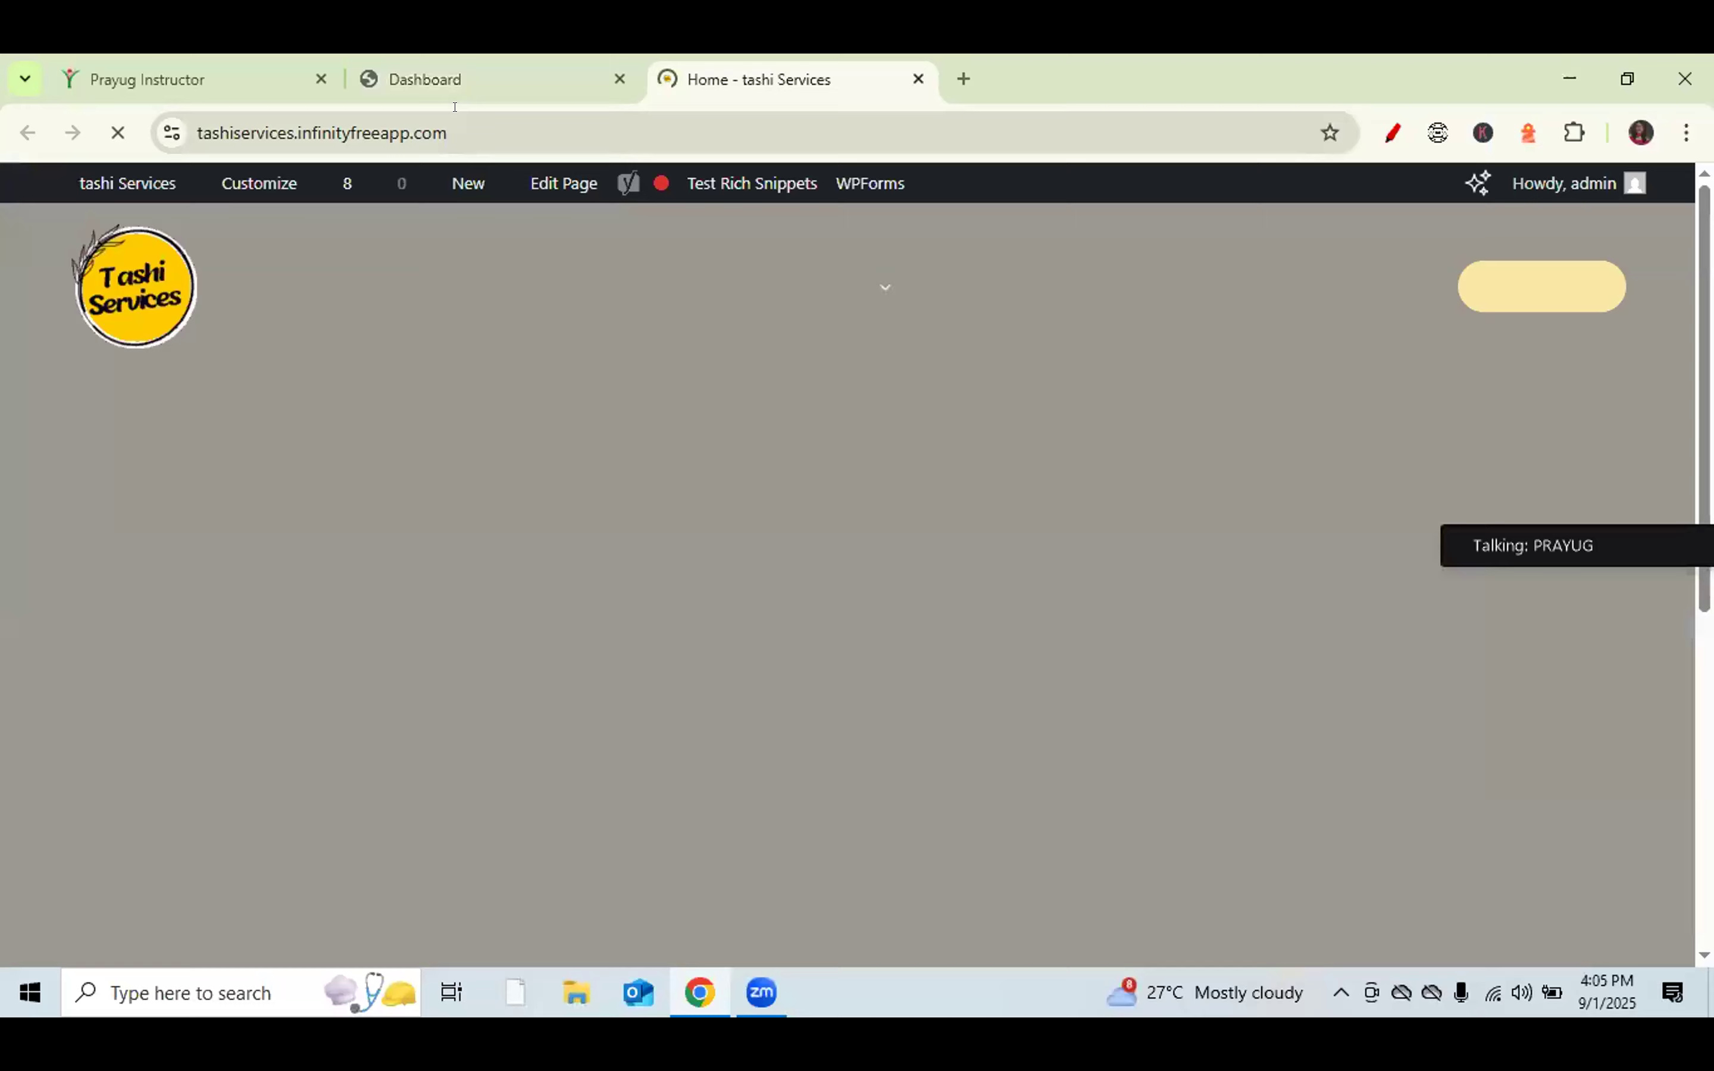
drag(448, 133, 180, 145)
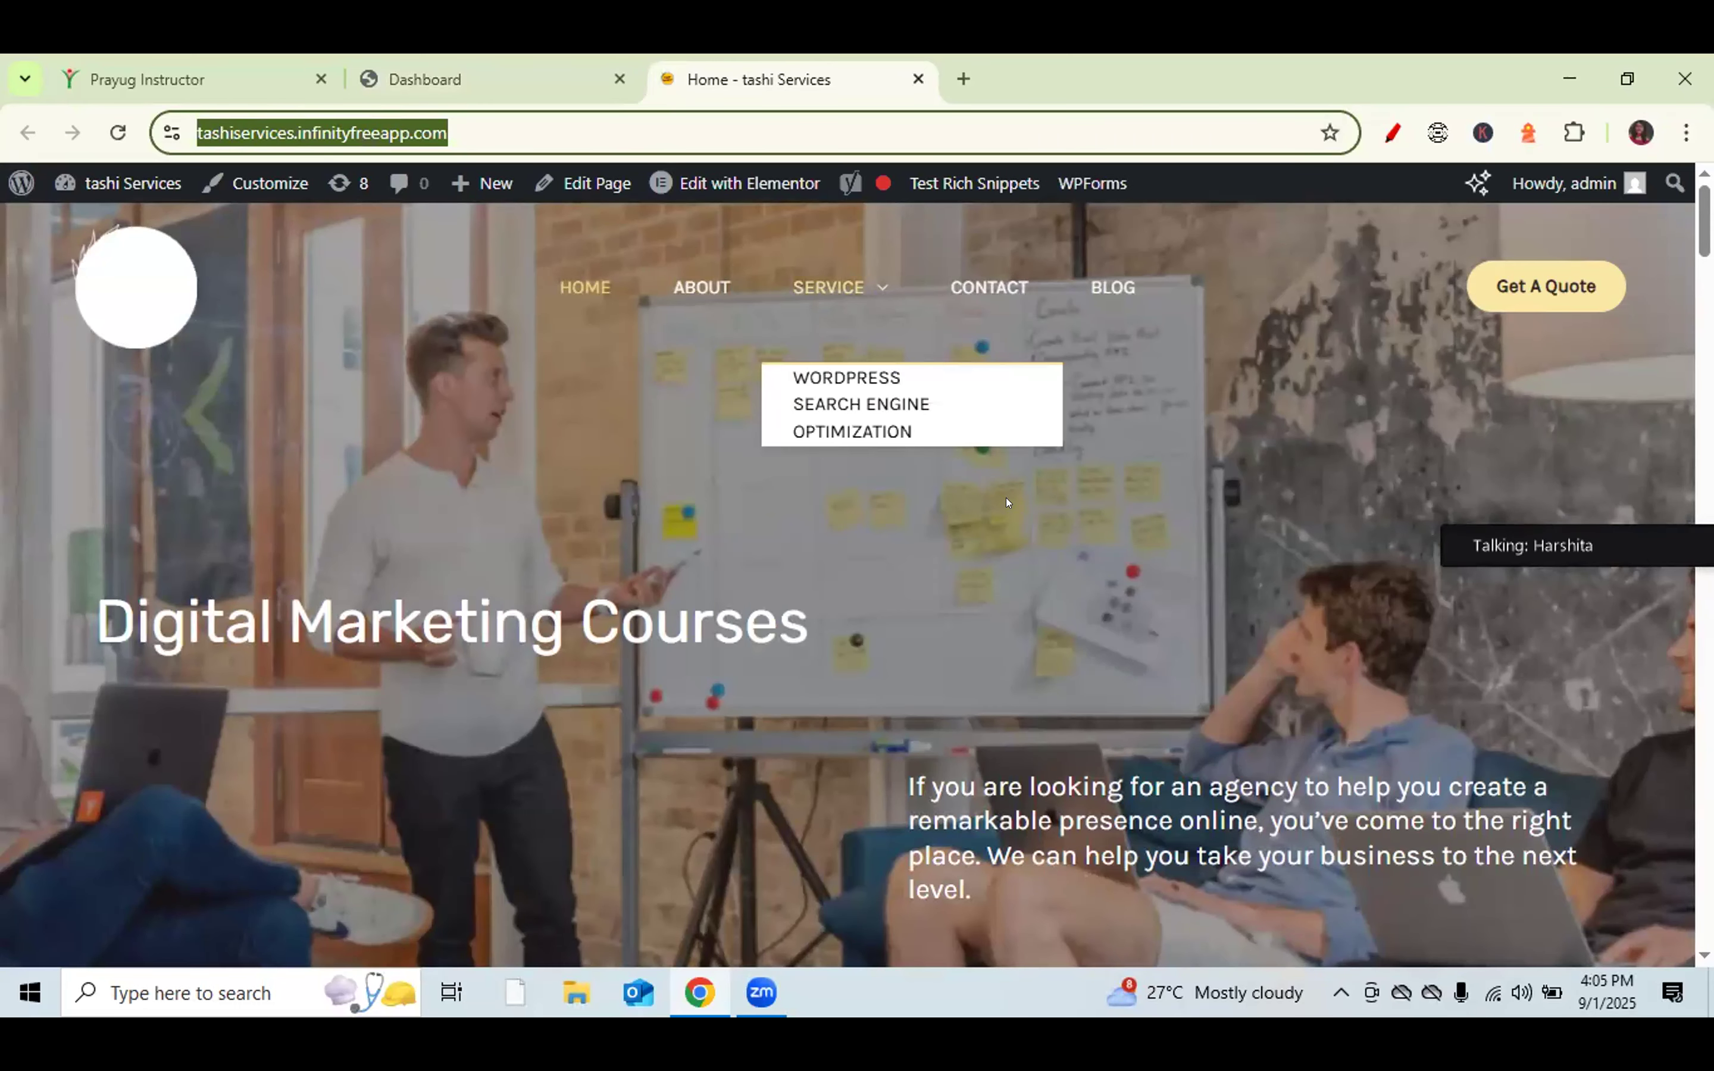
click(1065, 541)
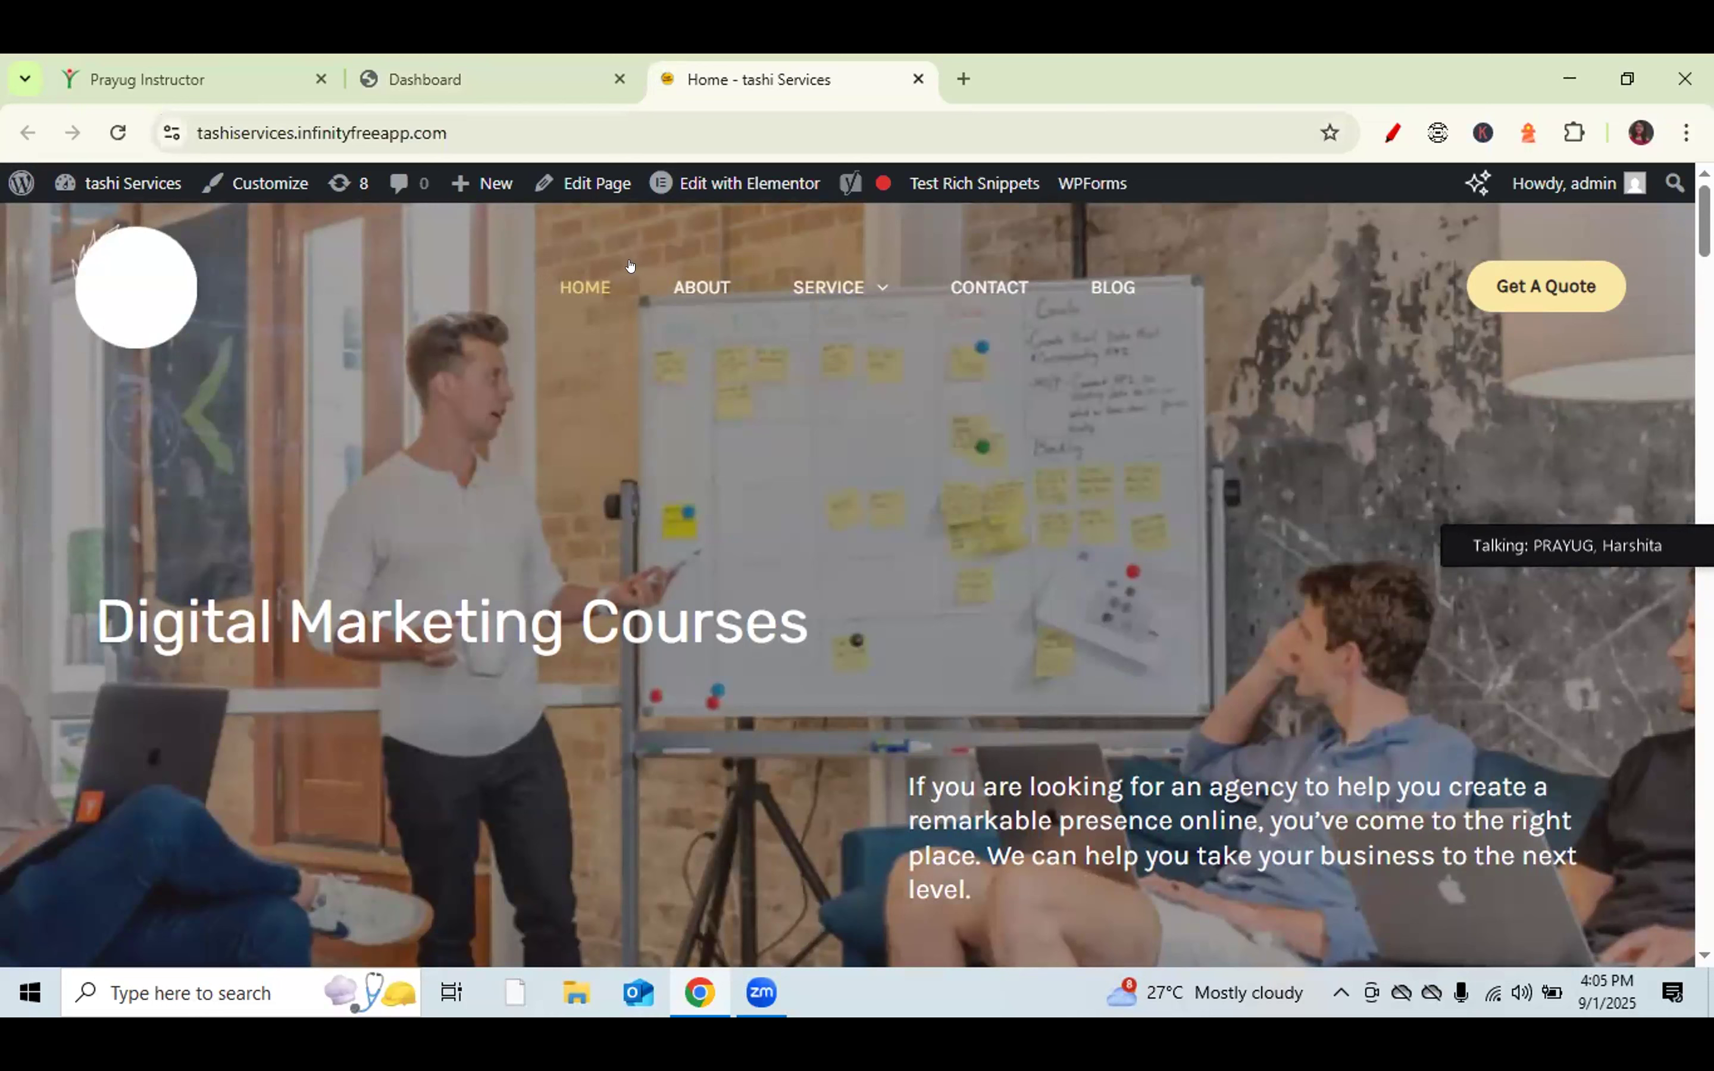
mouse_move(687, 182)
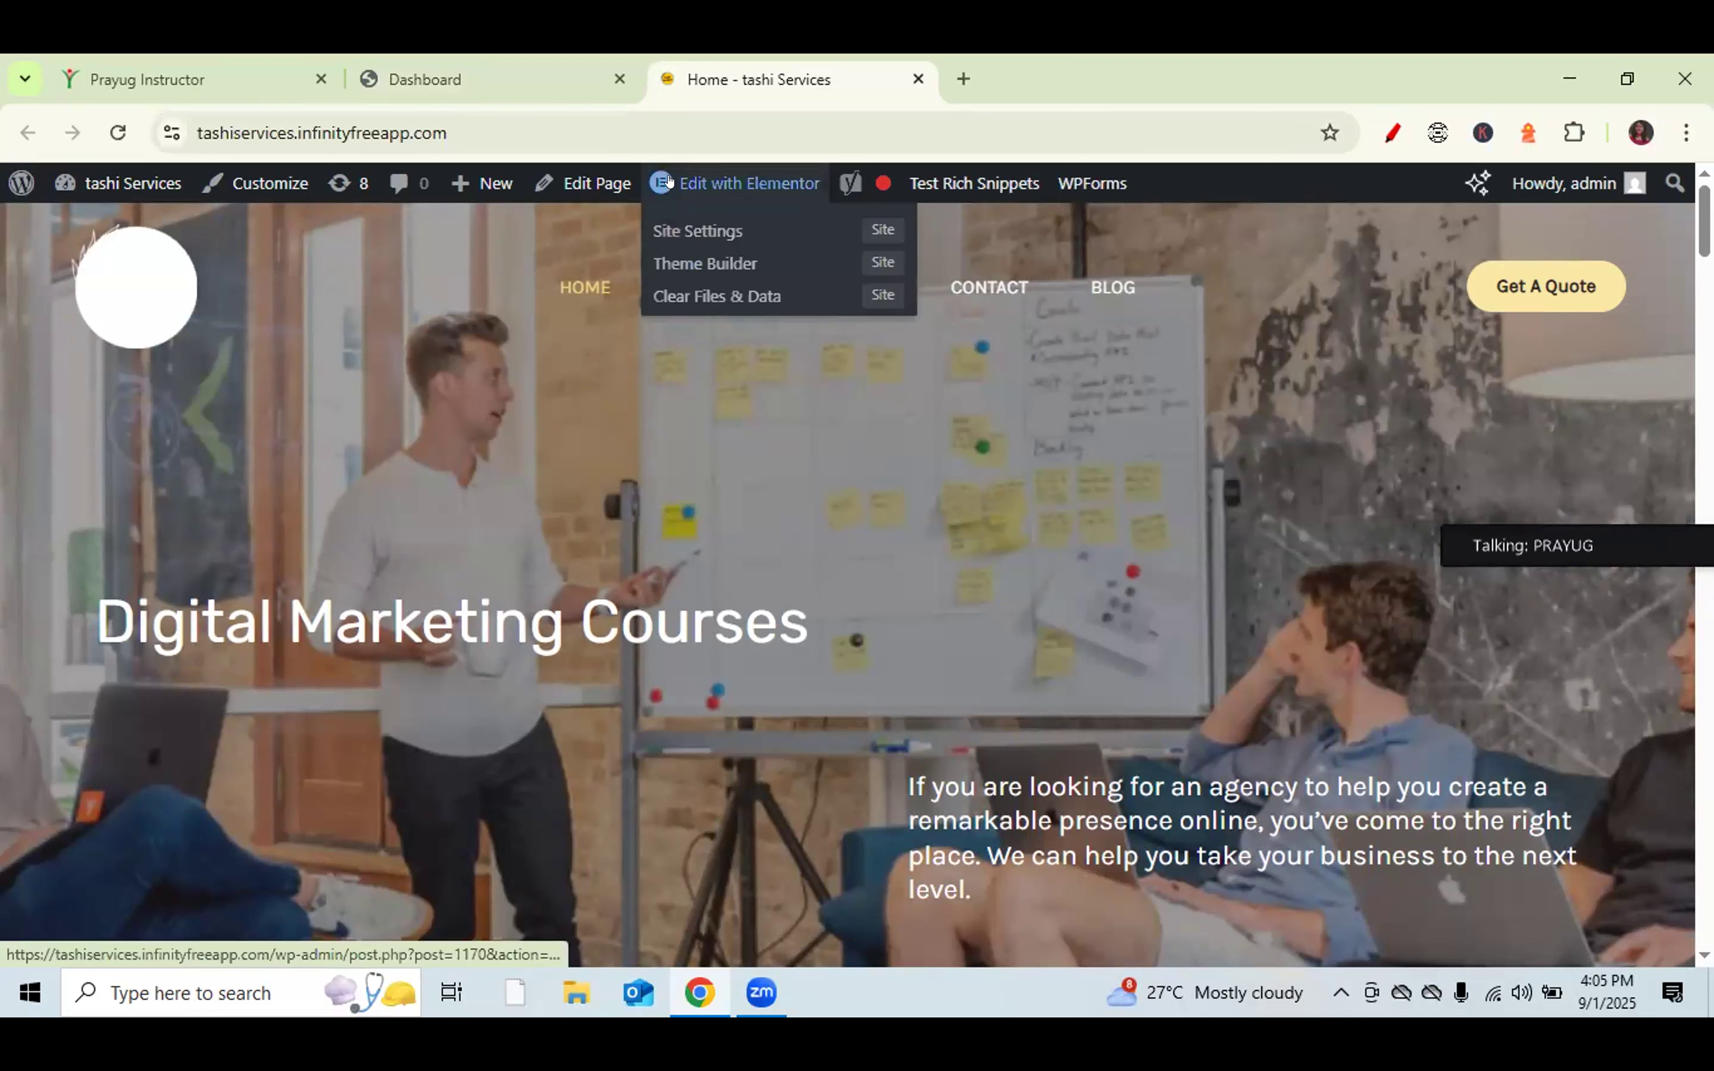
Step: Launch the Home page in Elementor, visit the admin dashboard meanwhile, then return to the loading editor
click(734, 170)
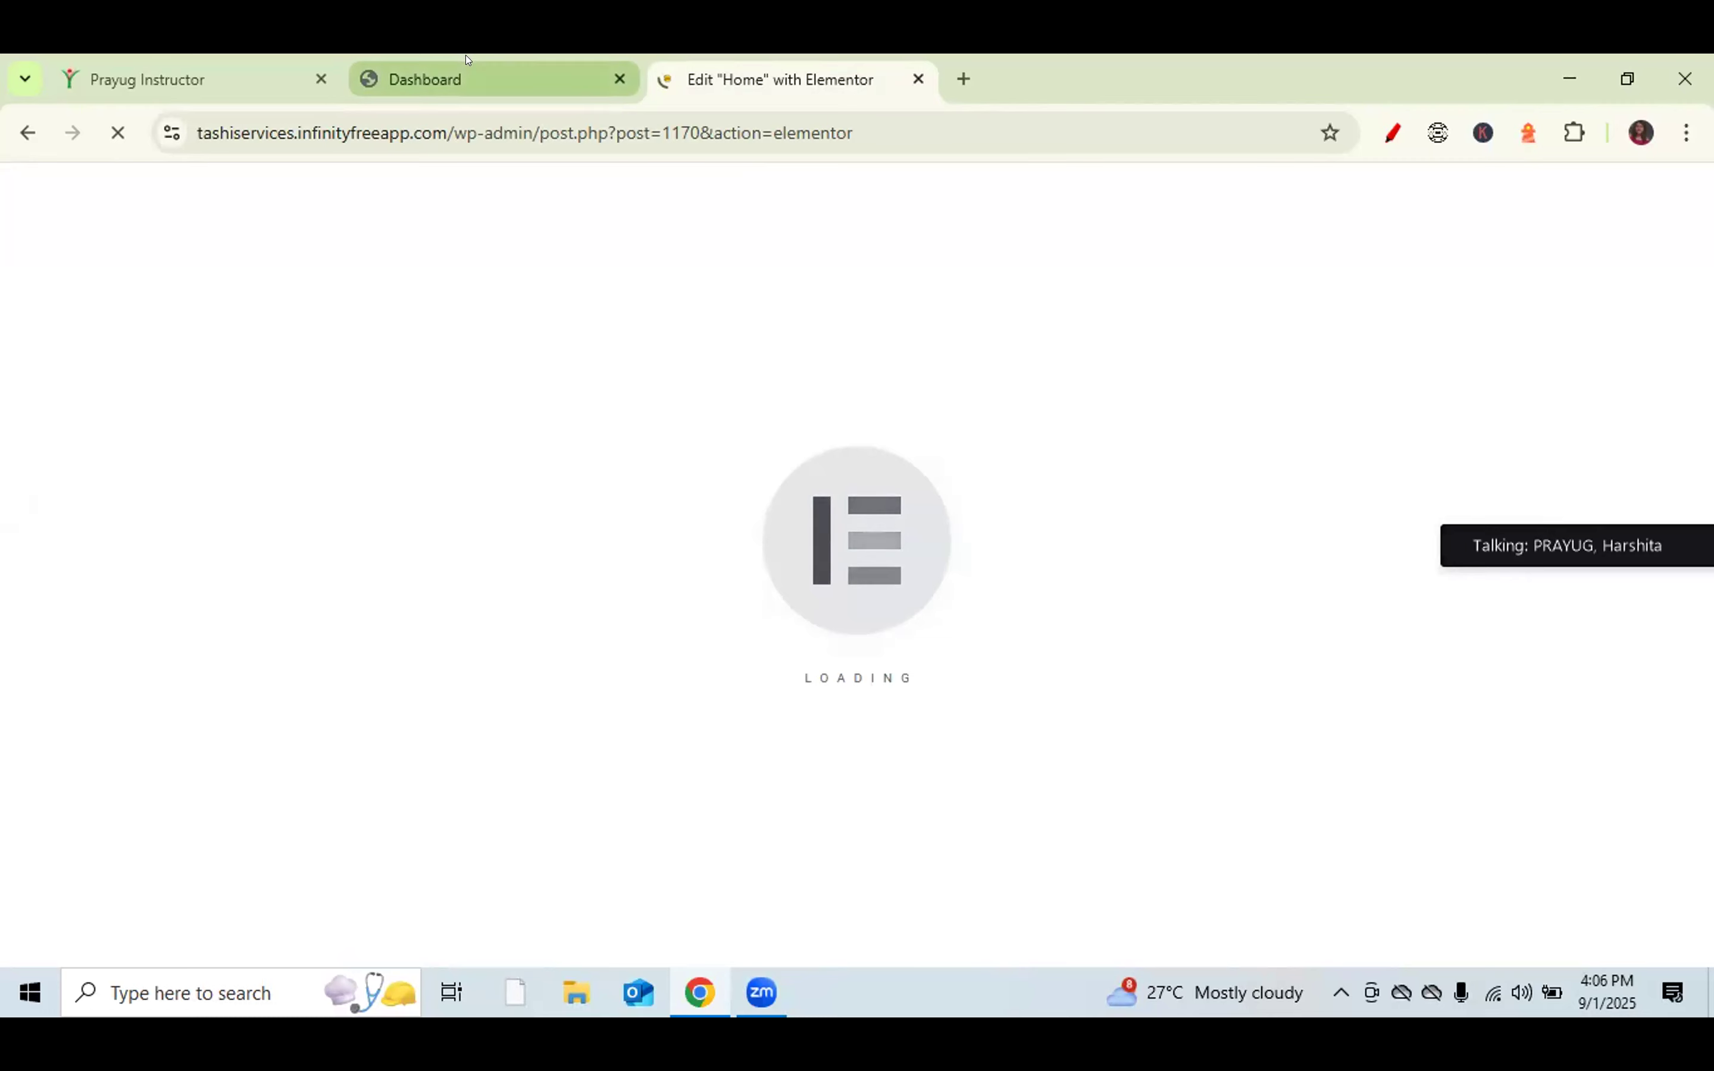
click(465, 78)
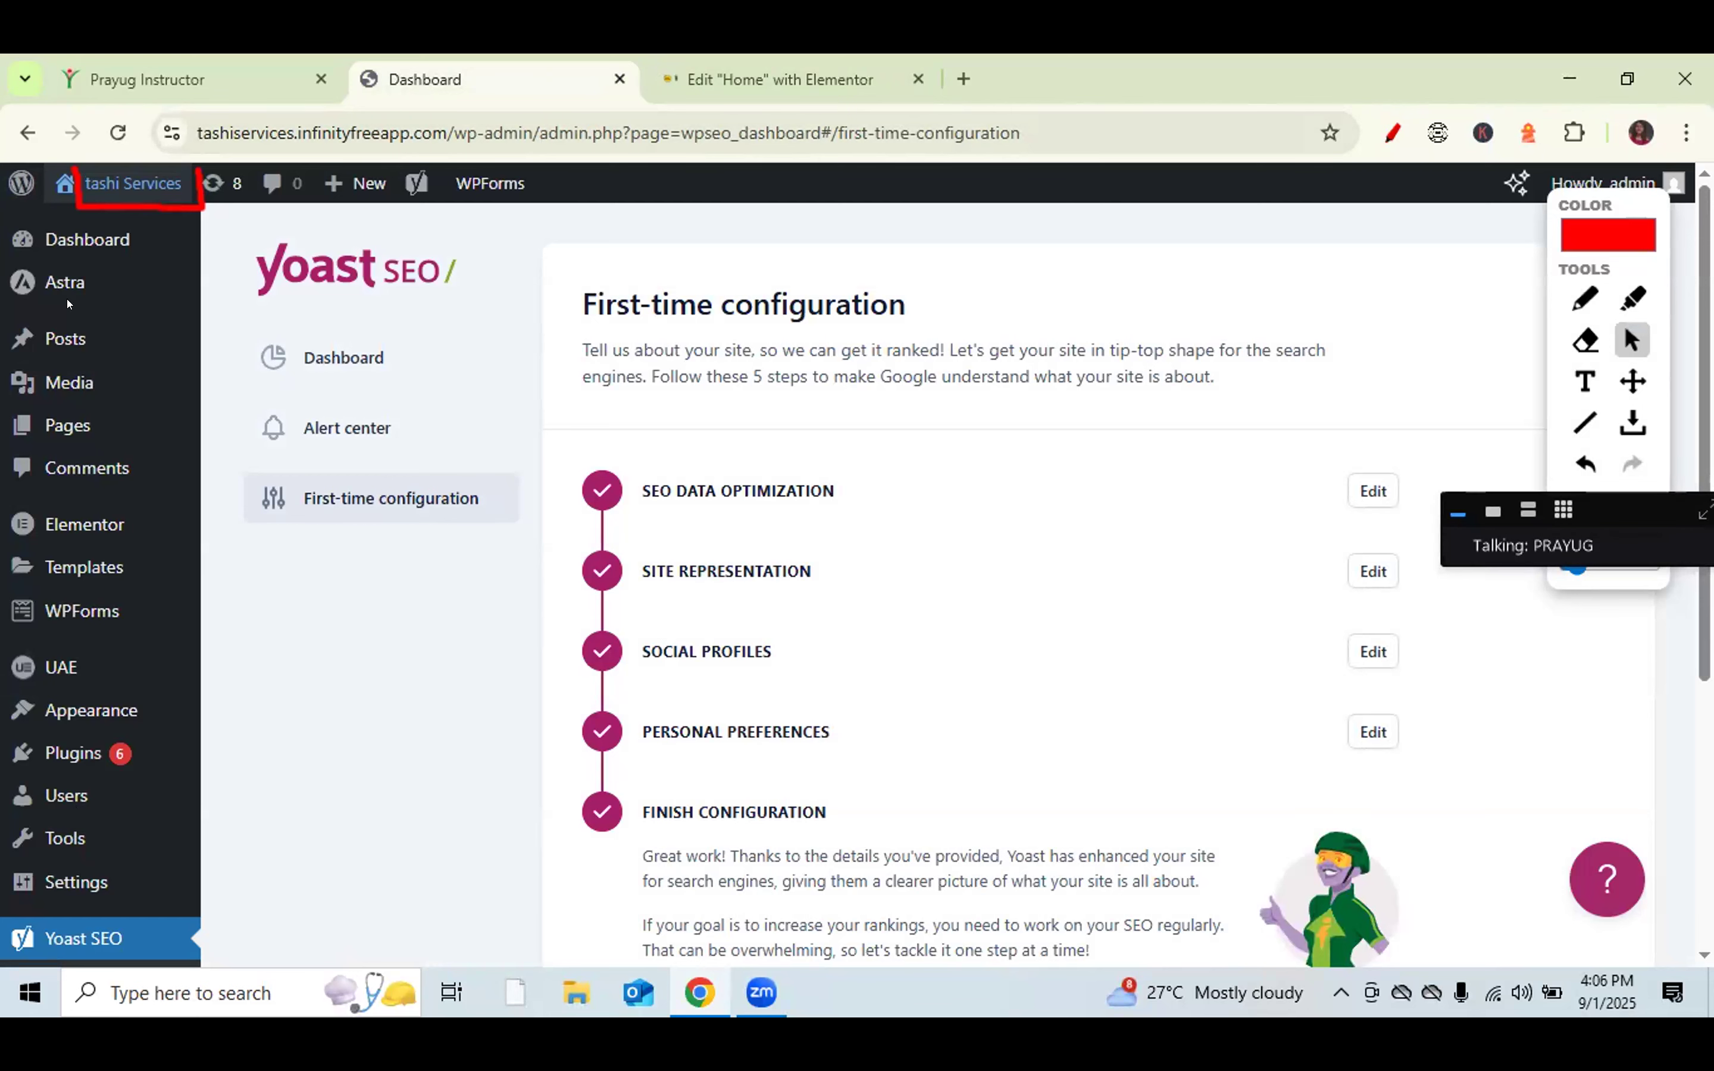
click(85, 241)
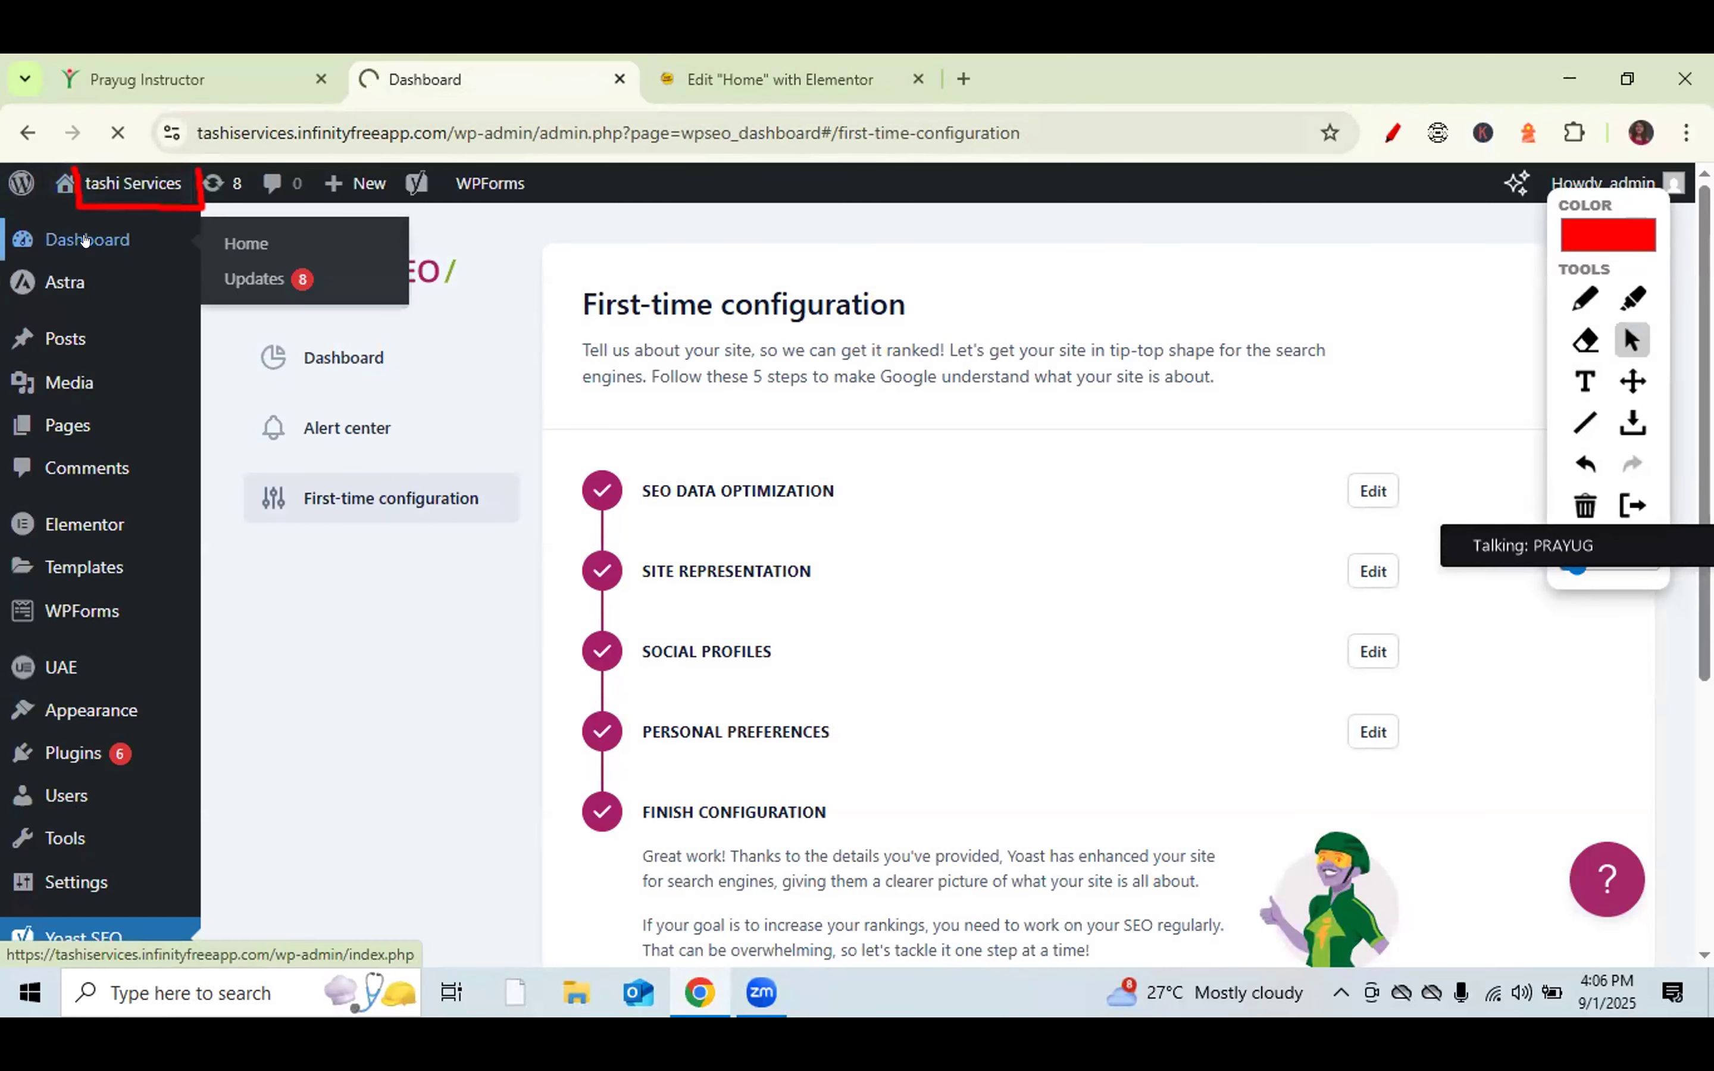
click(727, 81)
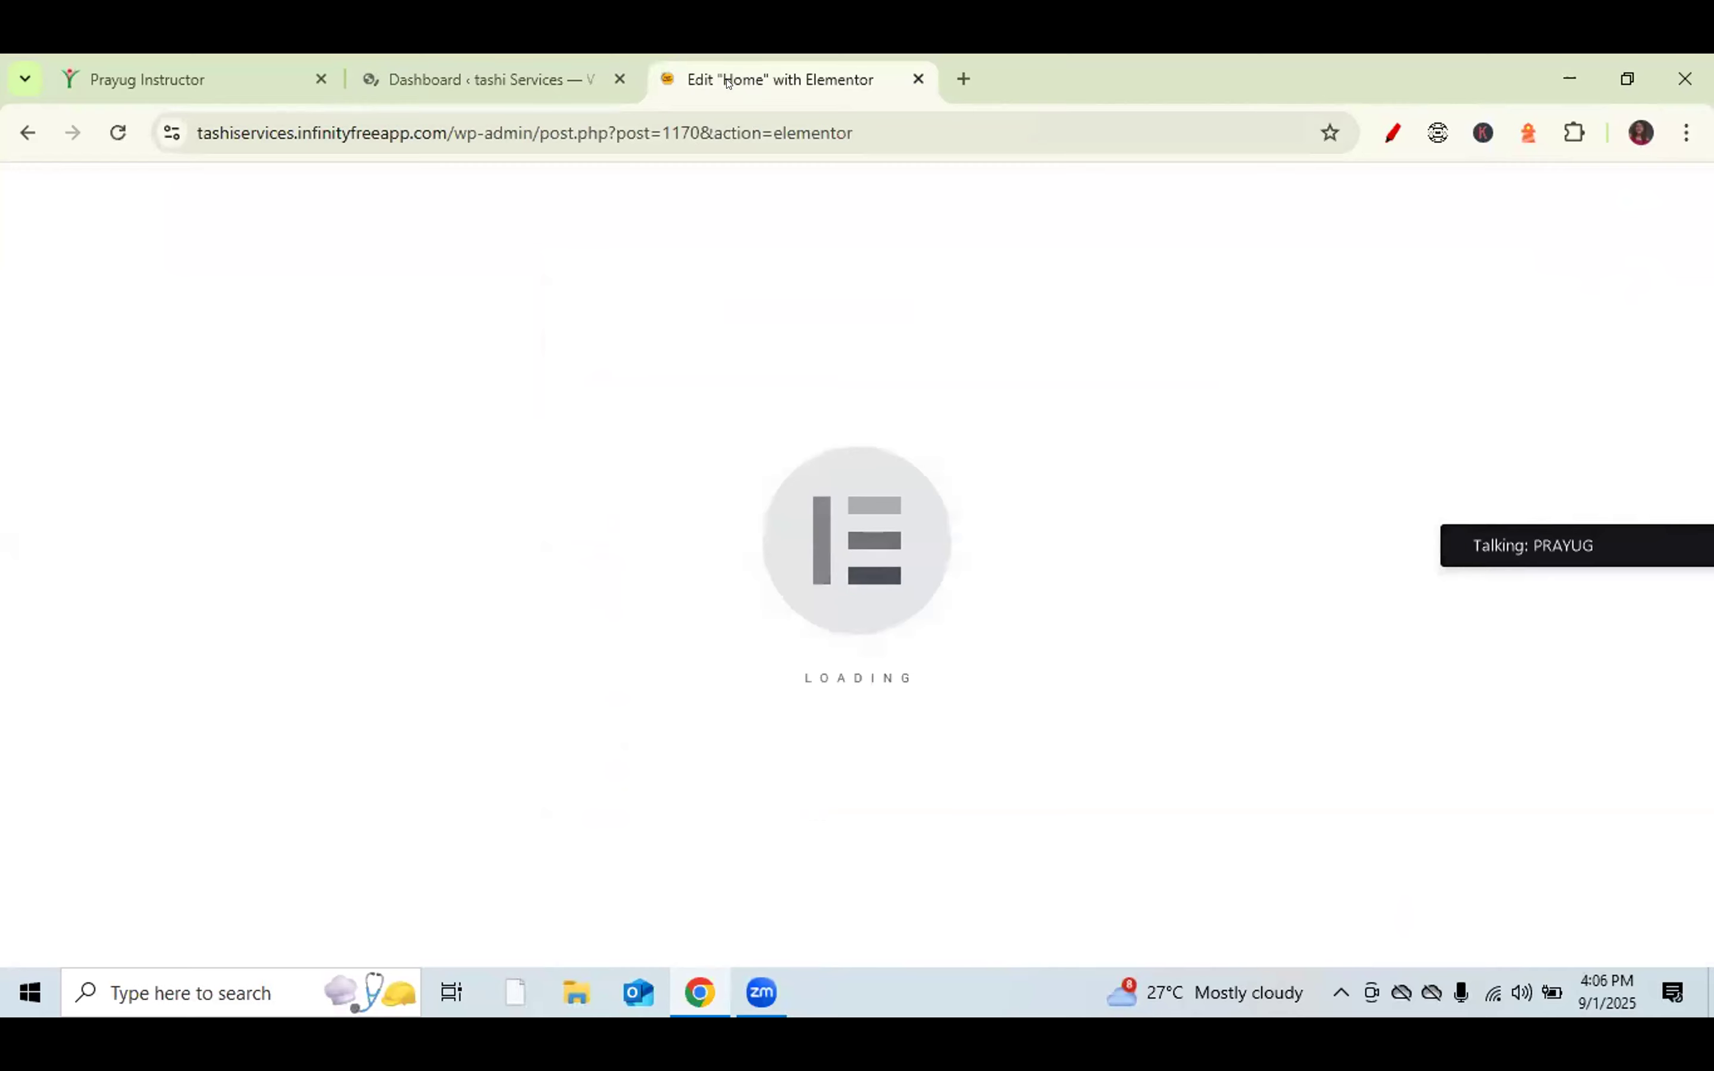
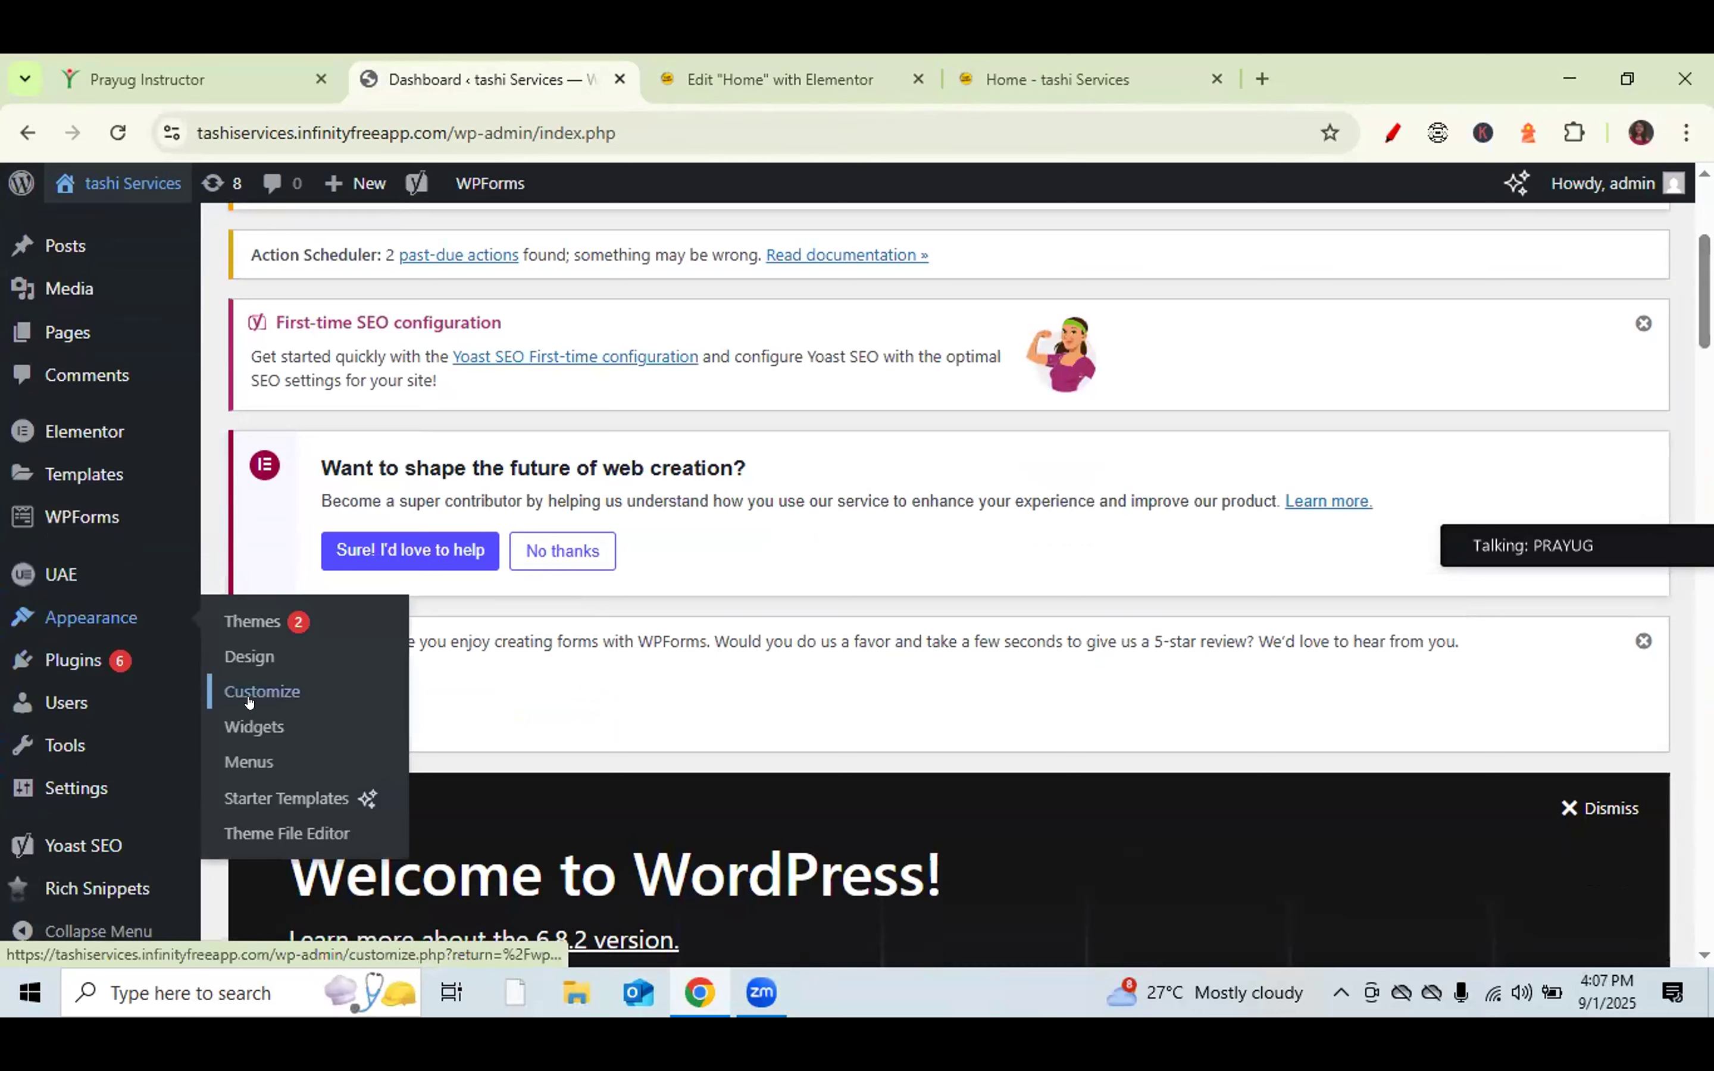
Step: Open the Astra theme Customizer for tashi Services from Appearance > Customize
right_click(249, 700)
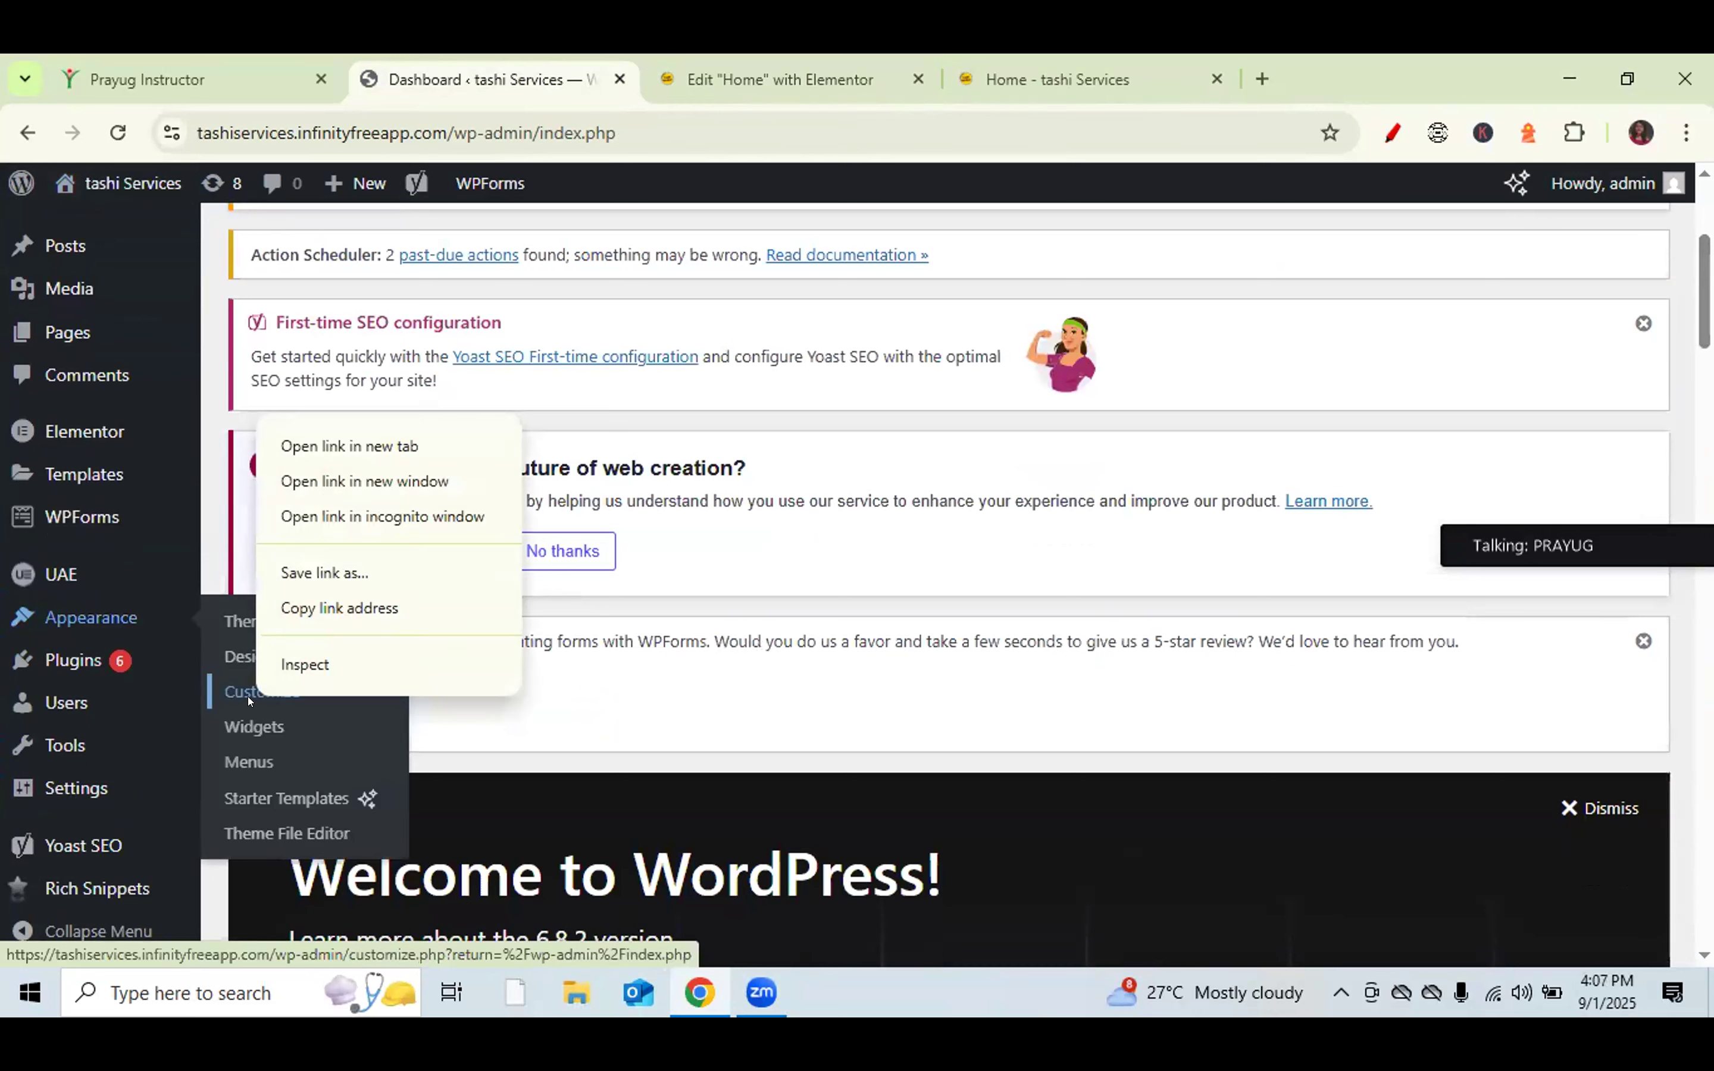
click(249, 699)
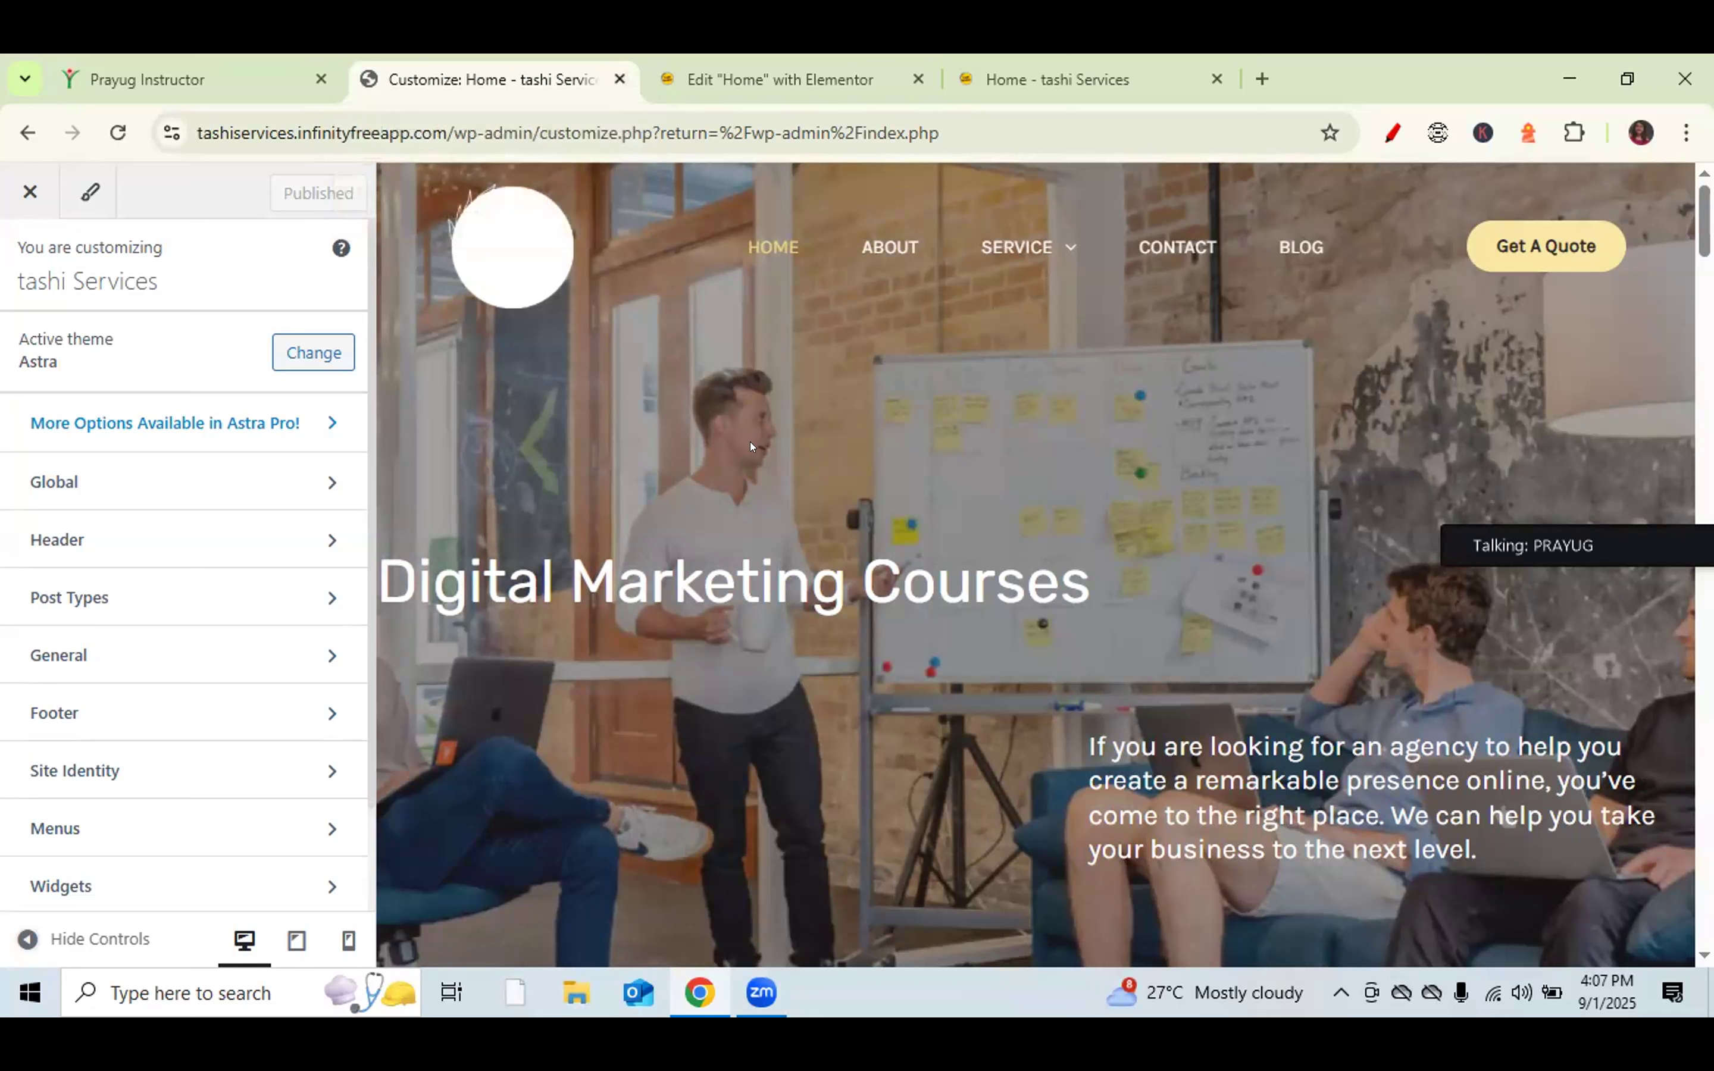
Step: Bring up Zoom's participants list, then exit the Customizer back to the Dashboard
key(alt+u)
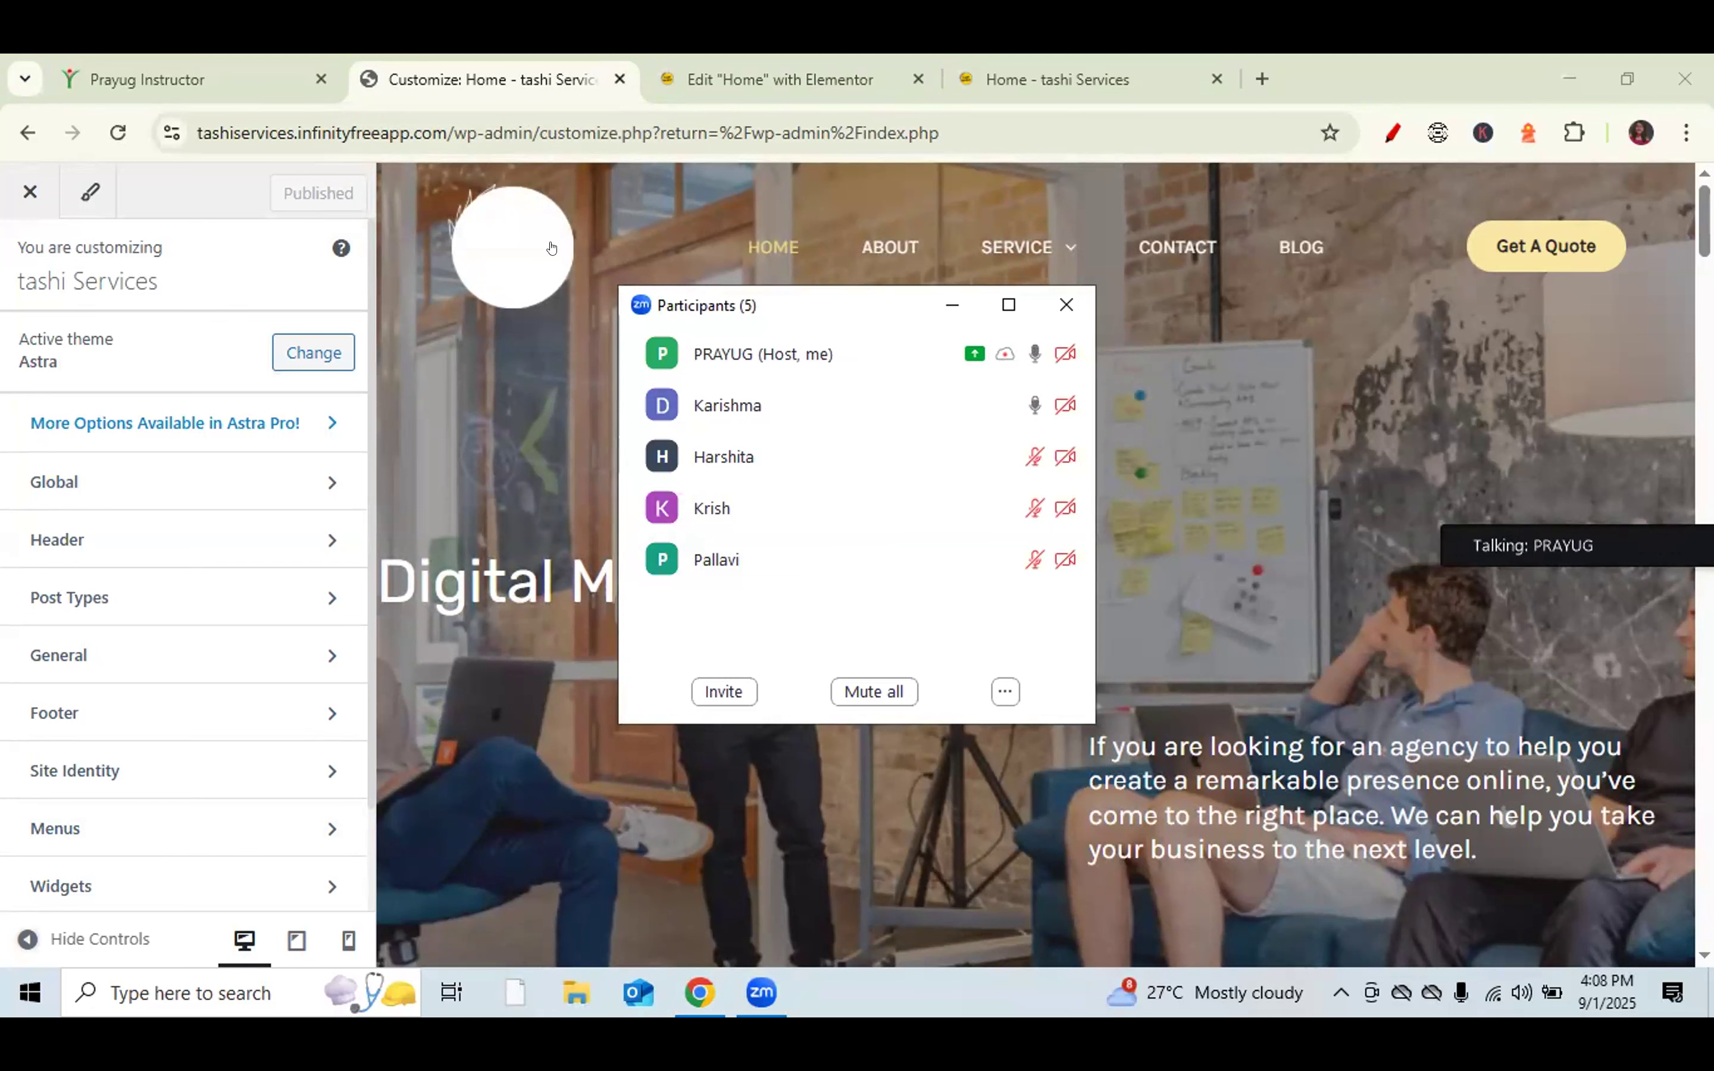
click(26, 201)
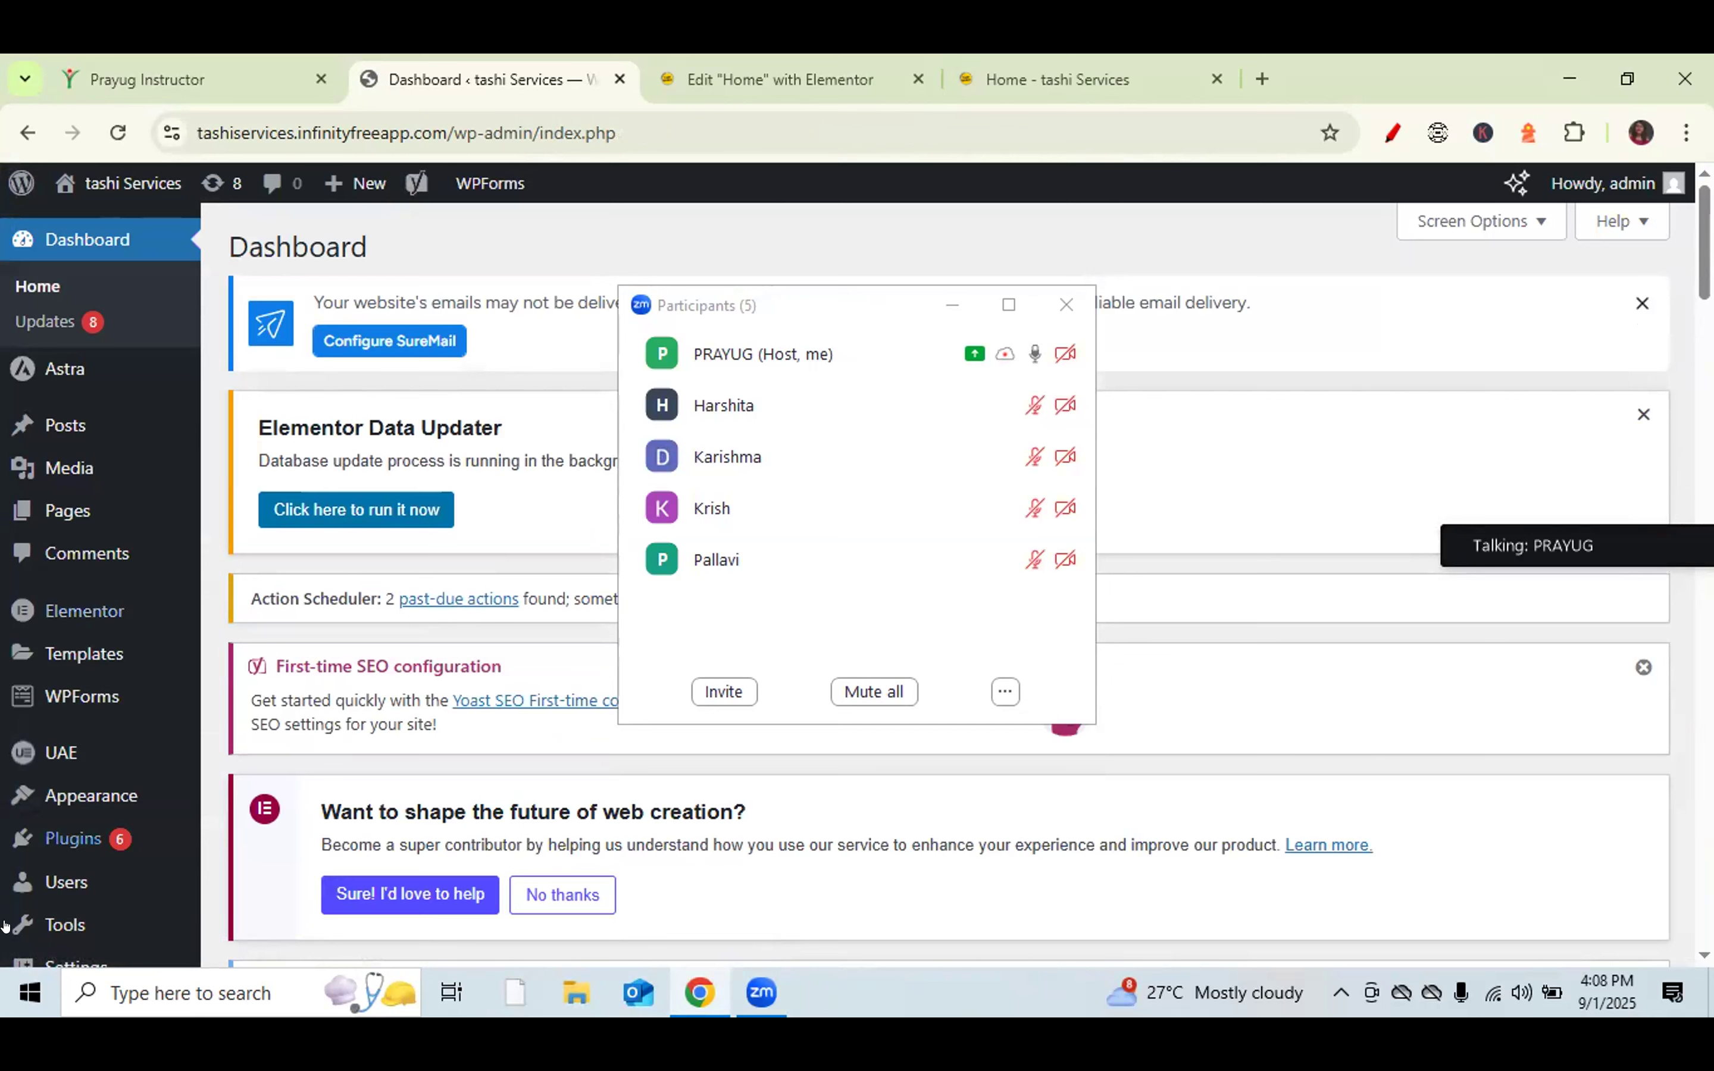
Step: Close the participants list and go to Installed Plugins, scrolling down to the Schema plugin
click(1055, 303)
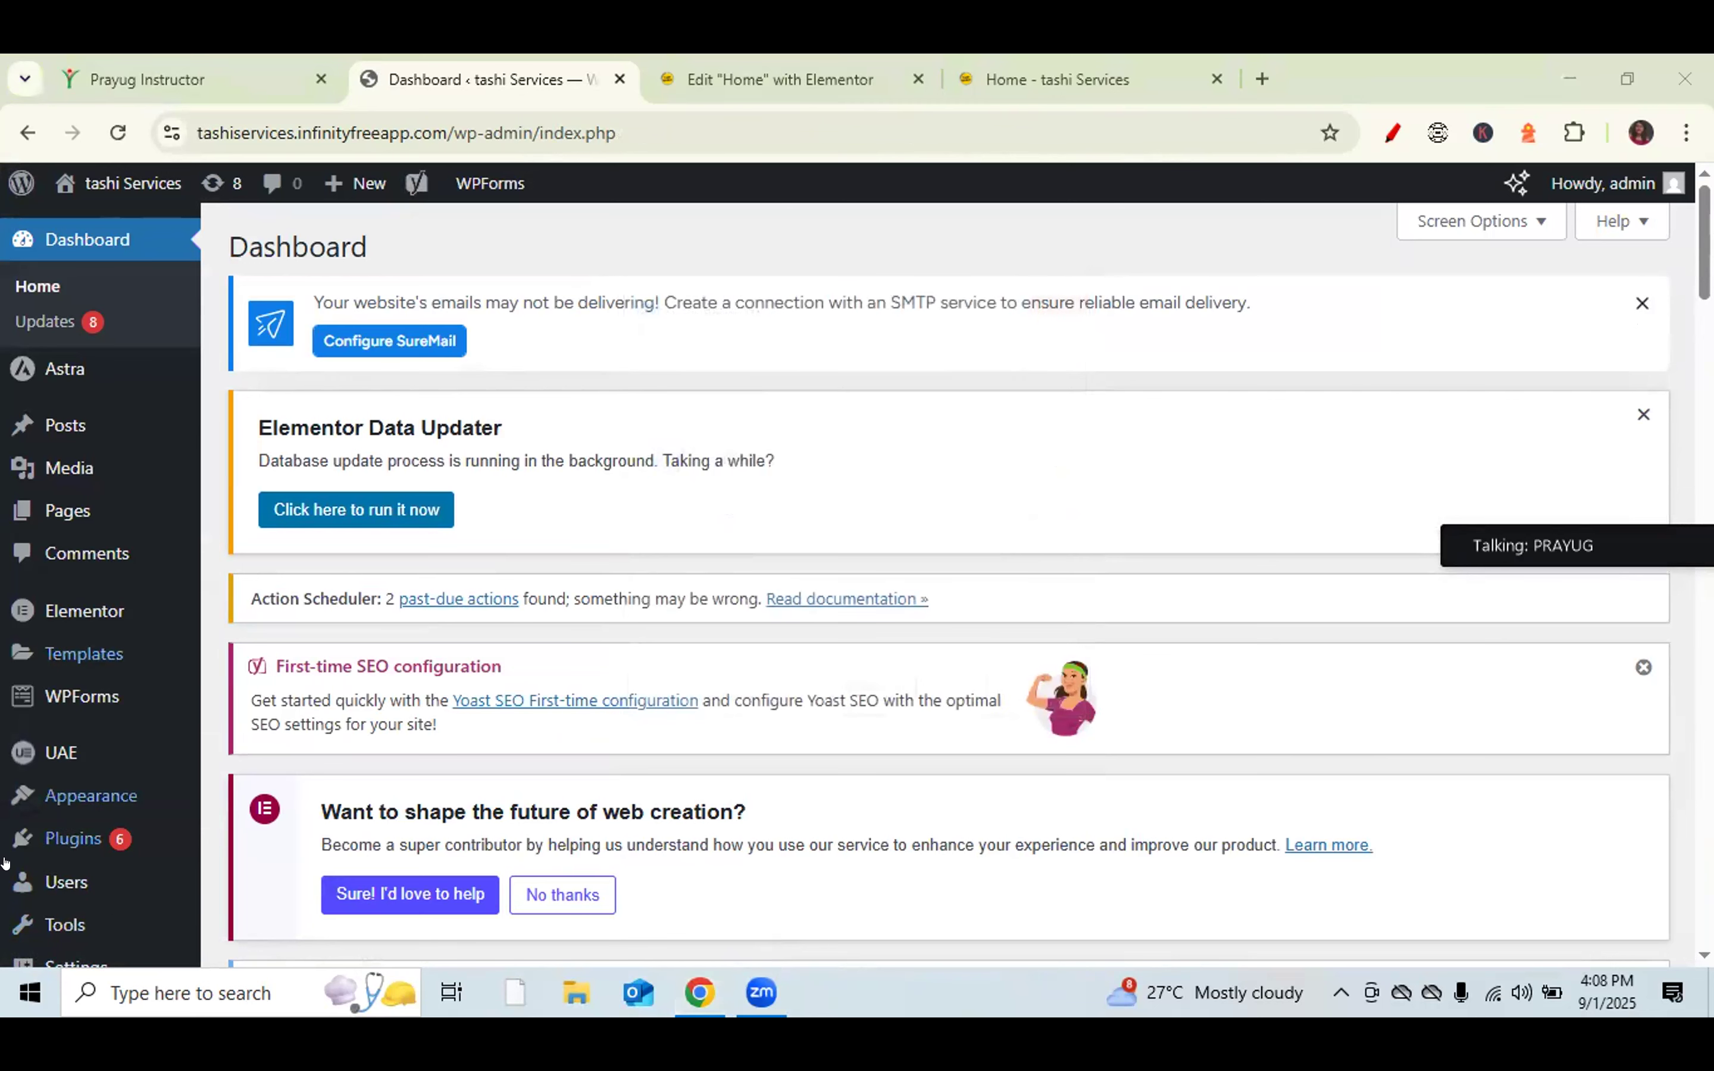
mouse_move(71, 836)
click(272, 849)
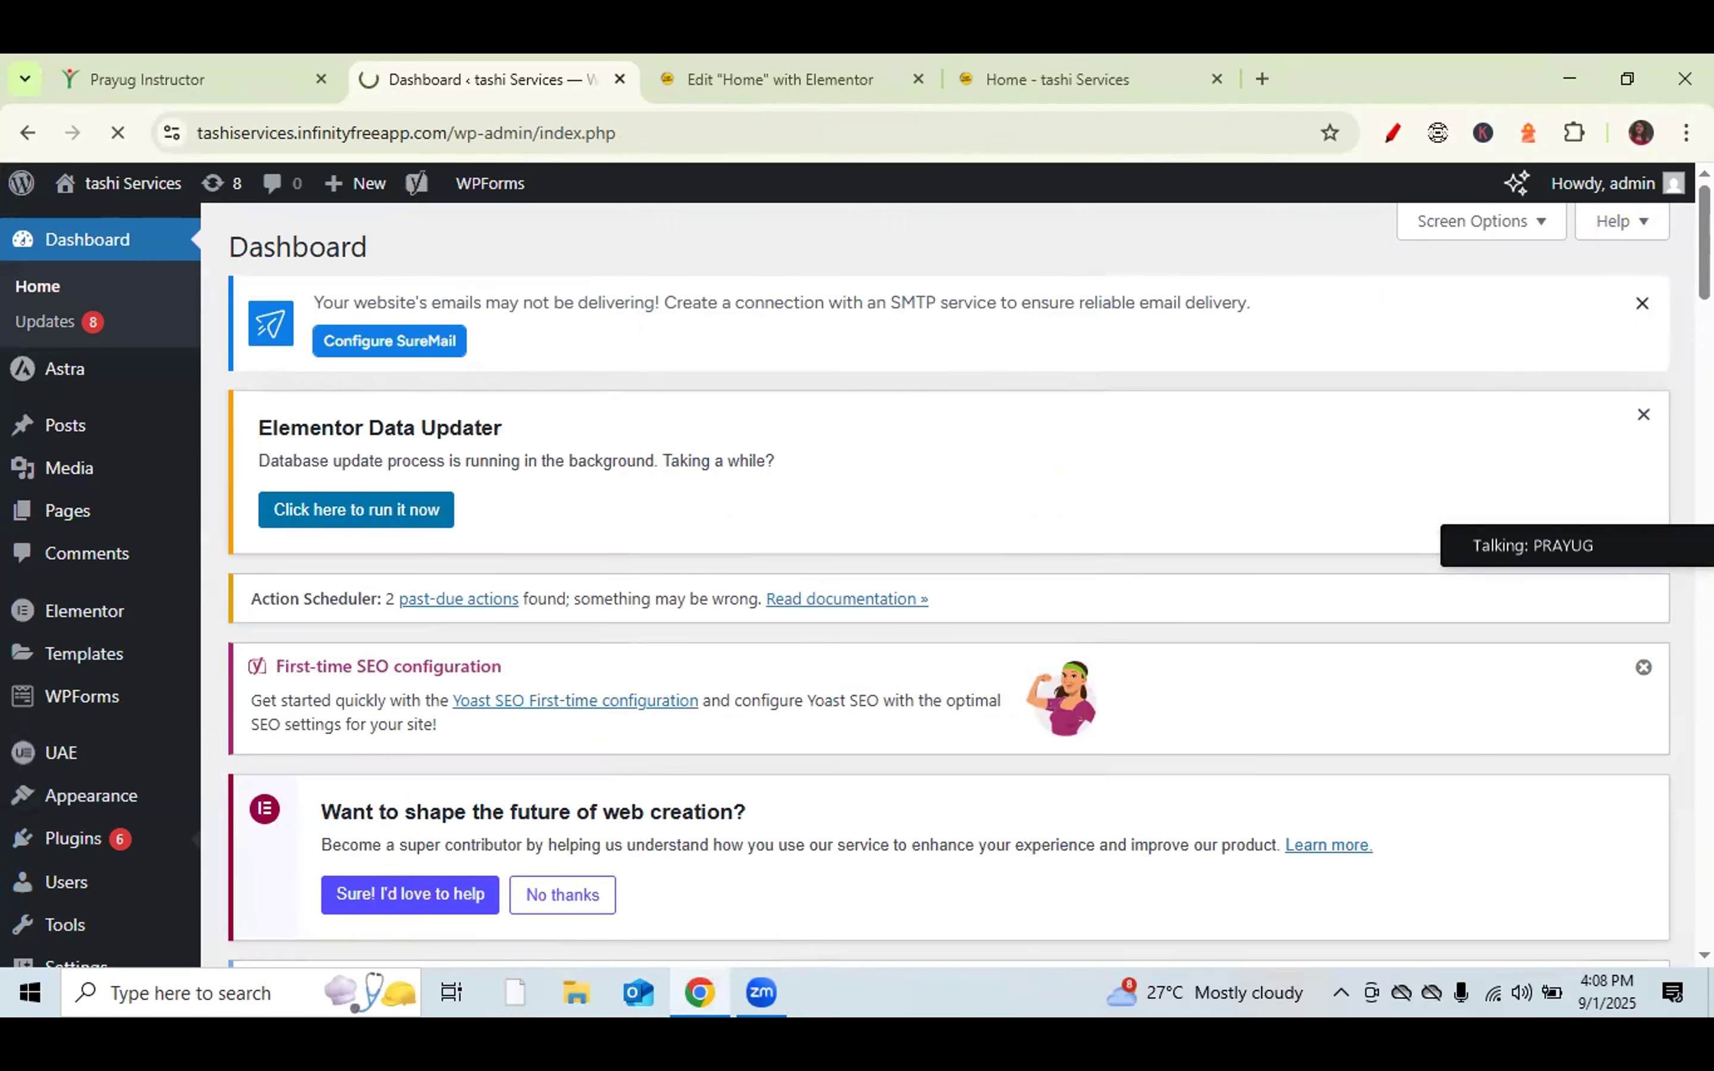
scroll(950, 567, down, 5)
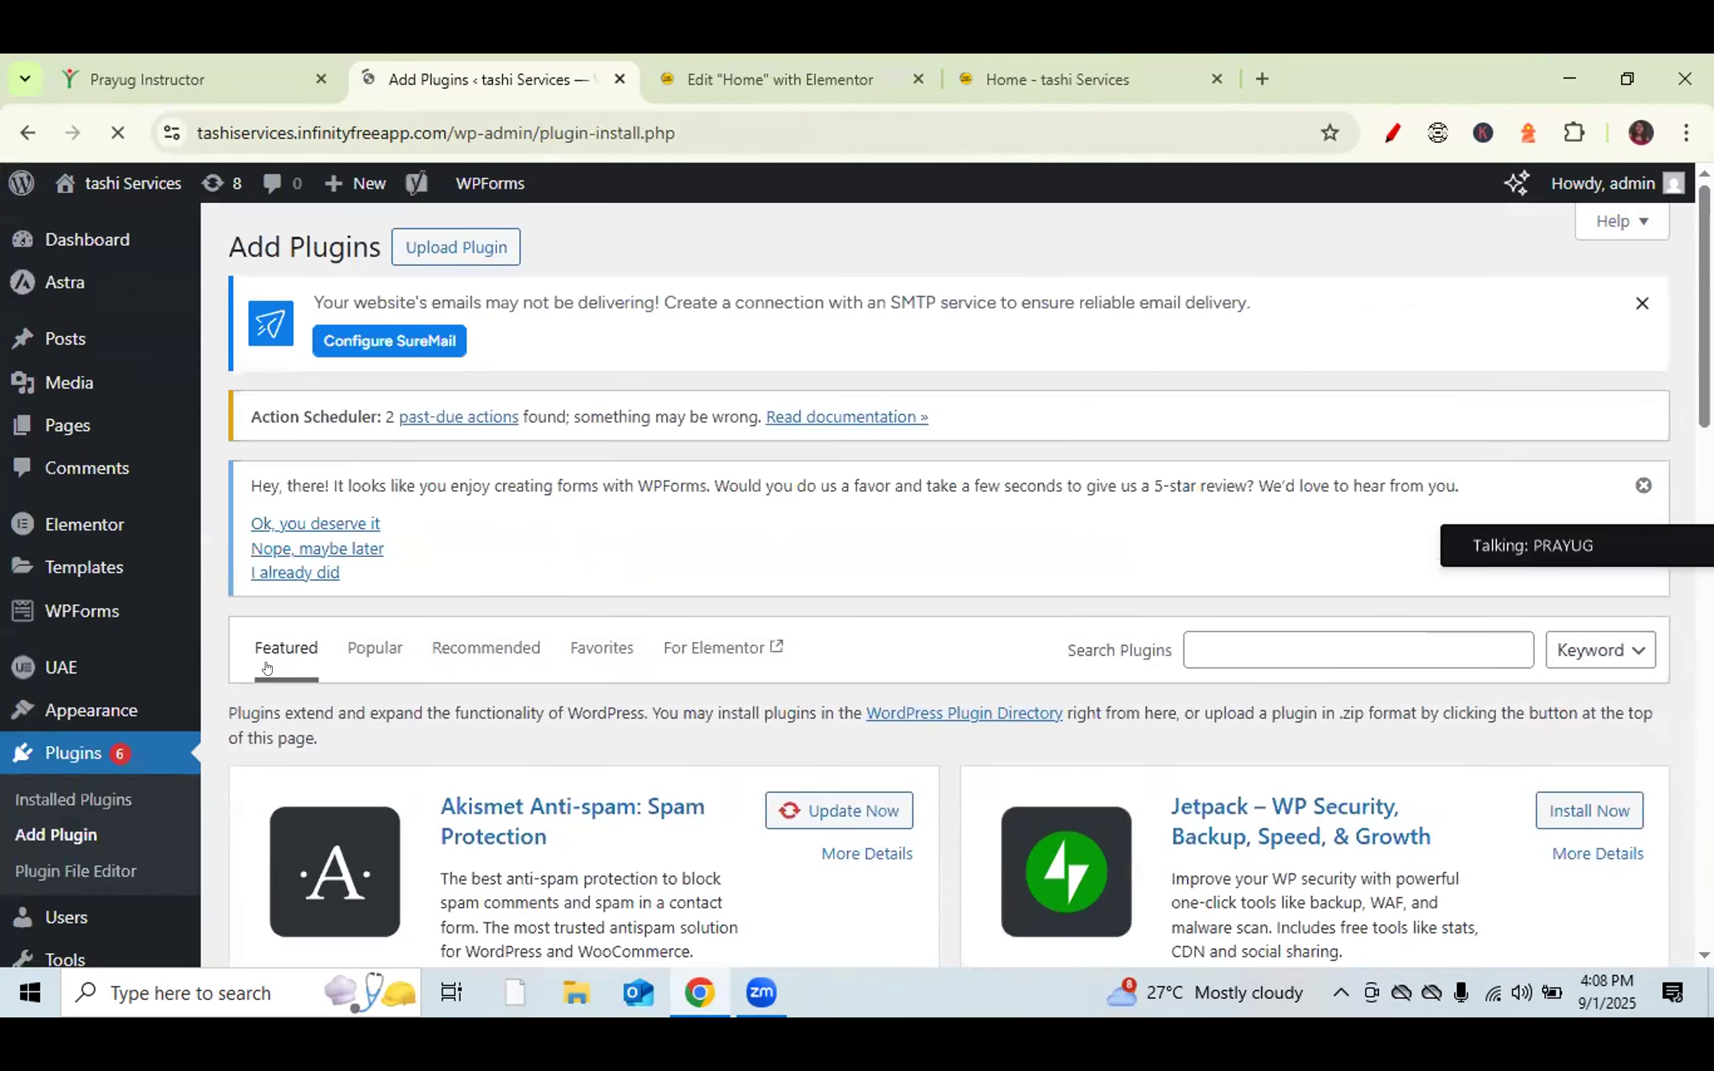
click(92, 788)
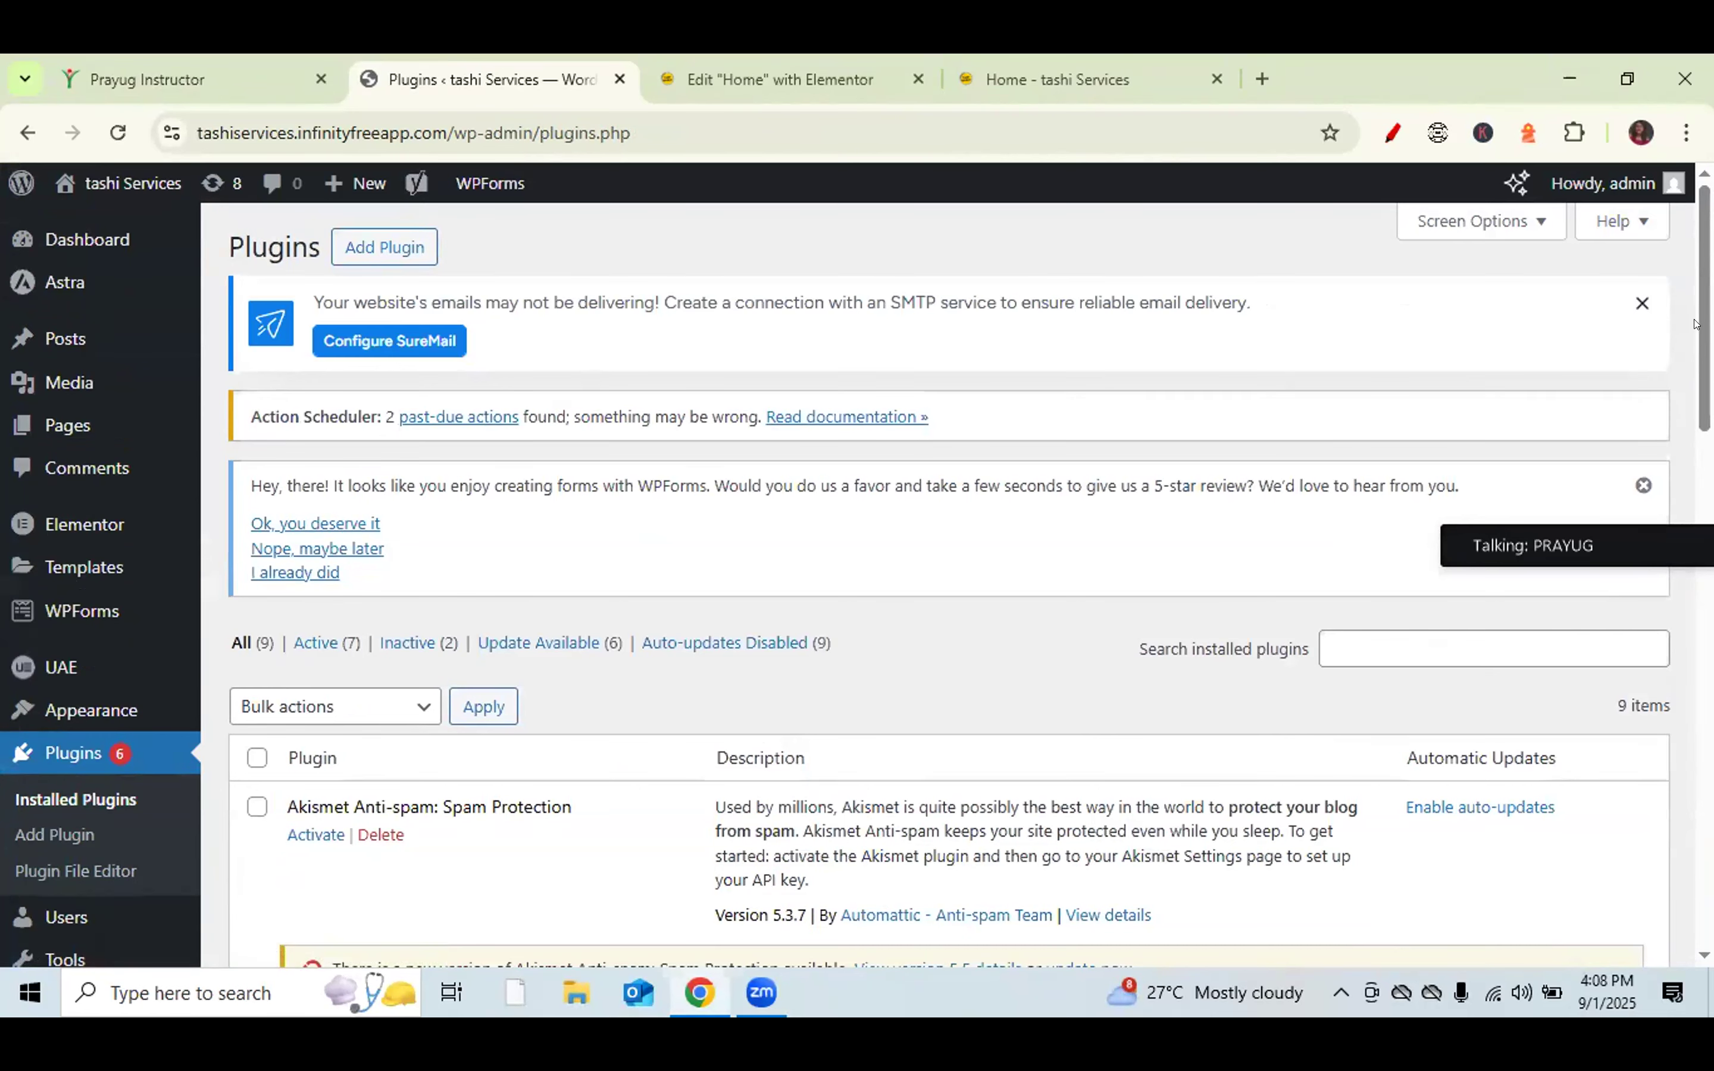
scroll(1696, 484, down, 5)
scroll(1697, 484, down, 4)
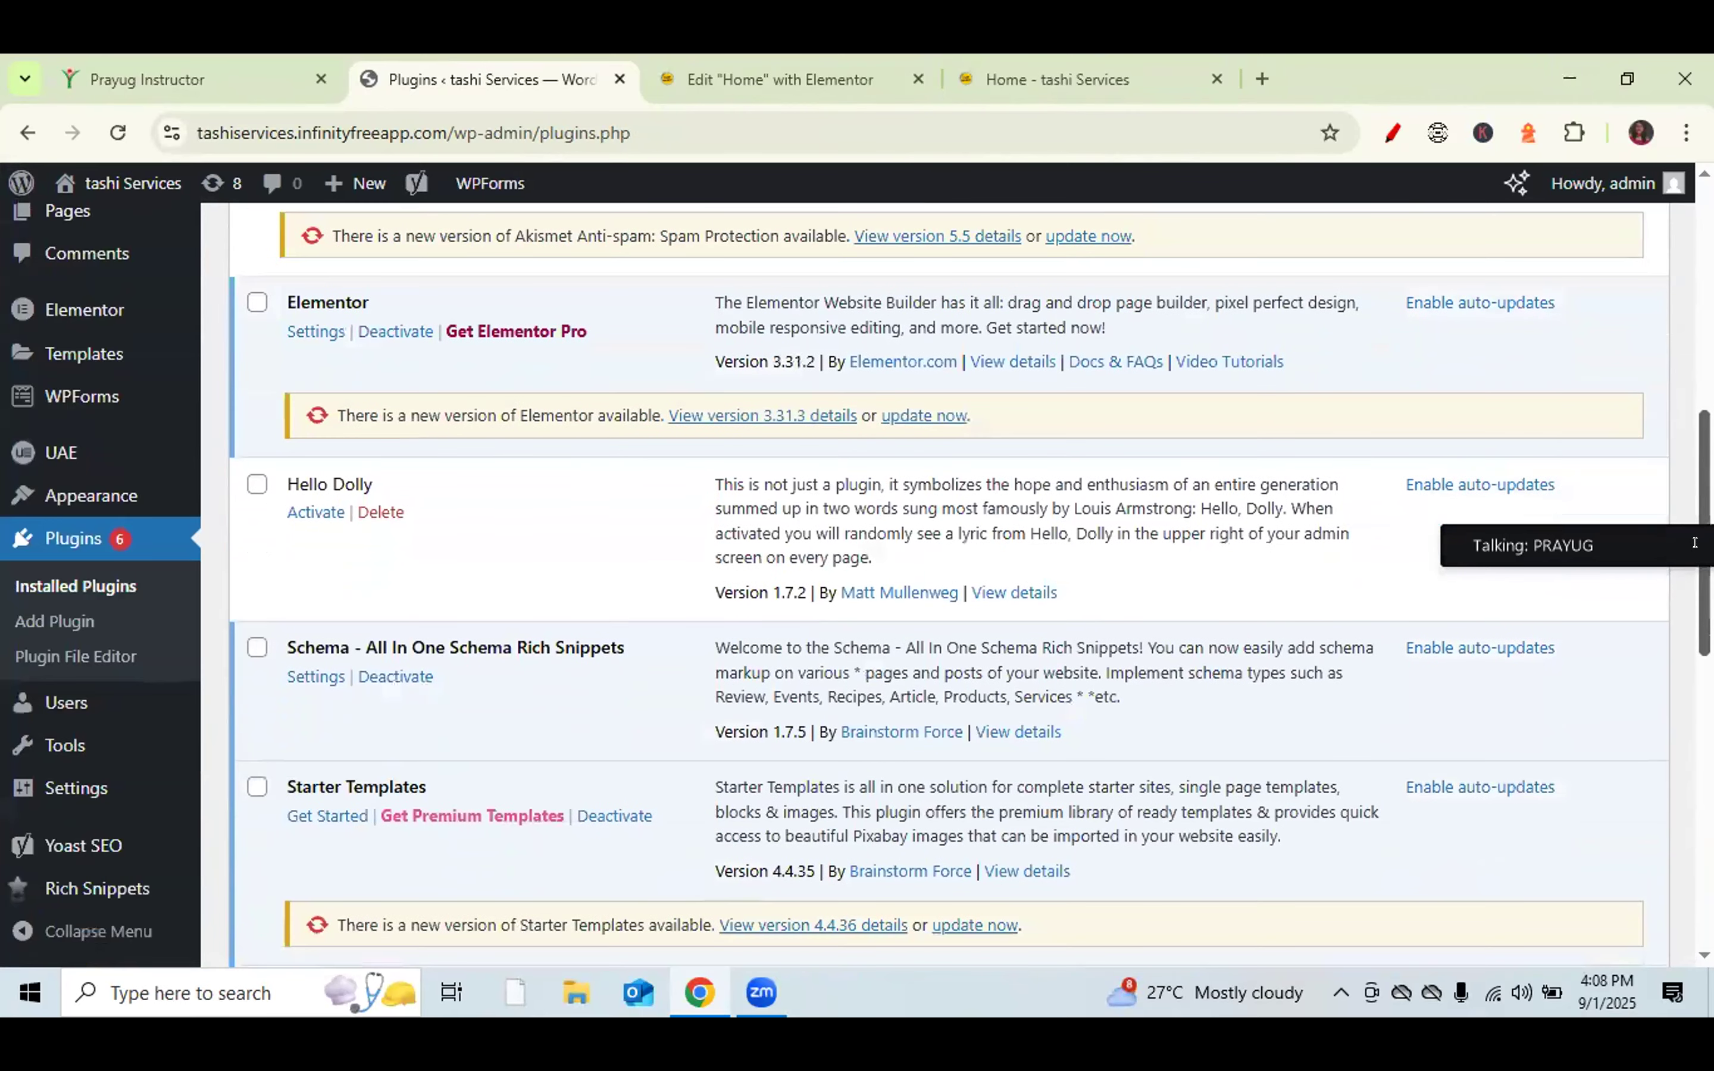
Step: Deactivate the Schema – All In One Schema Rich Snippets plugin without feedback, then delete it
click(398, 680)
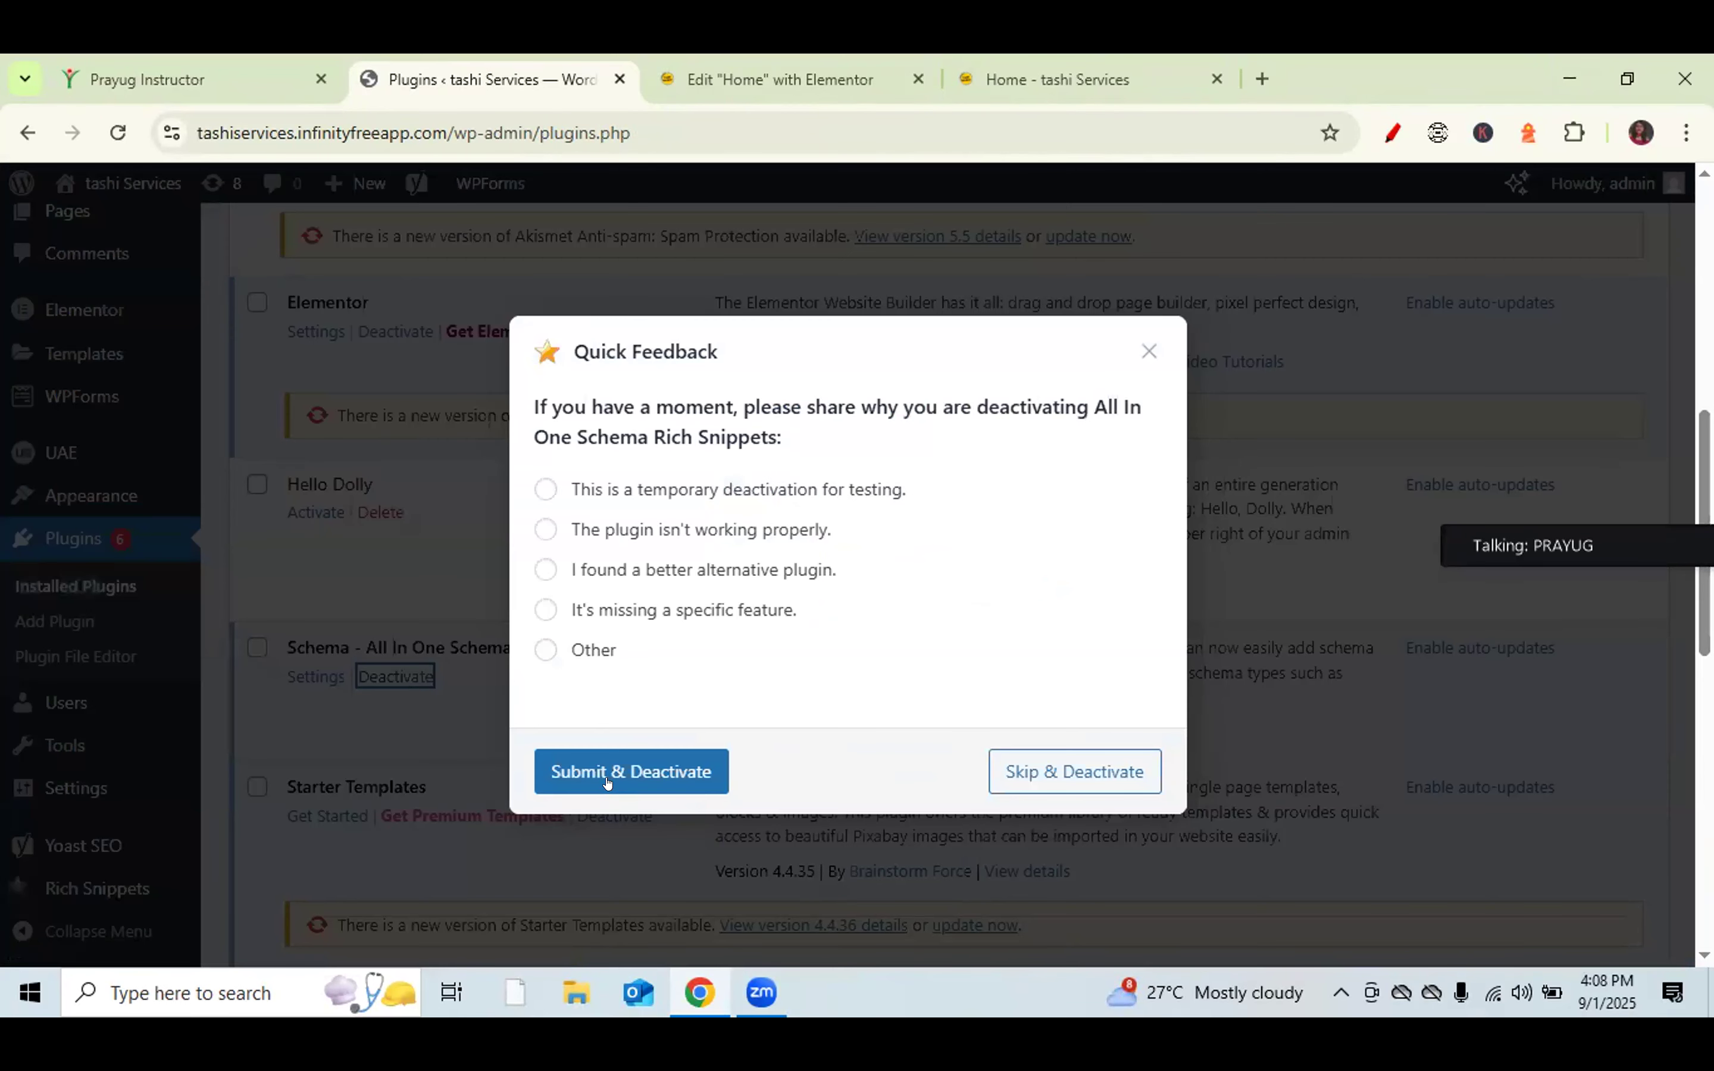
click(1050, 765)
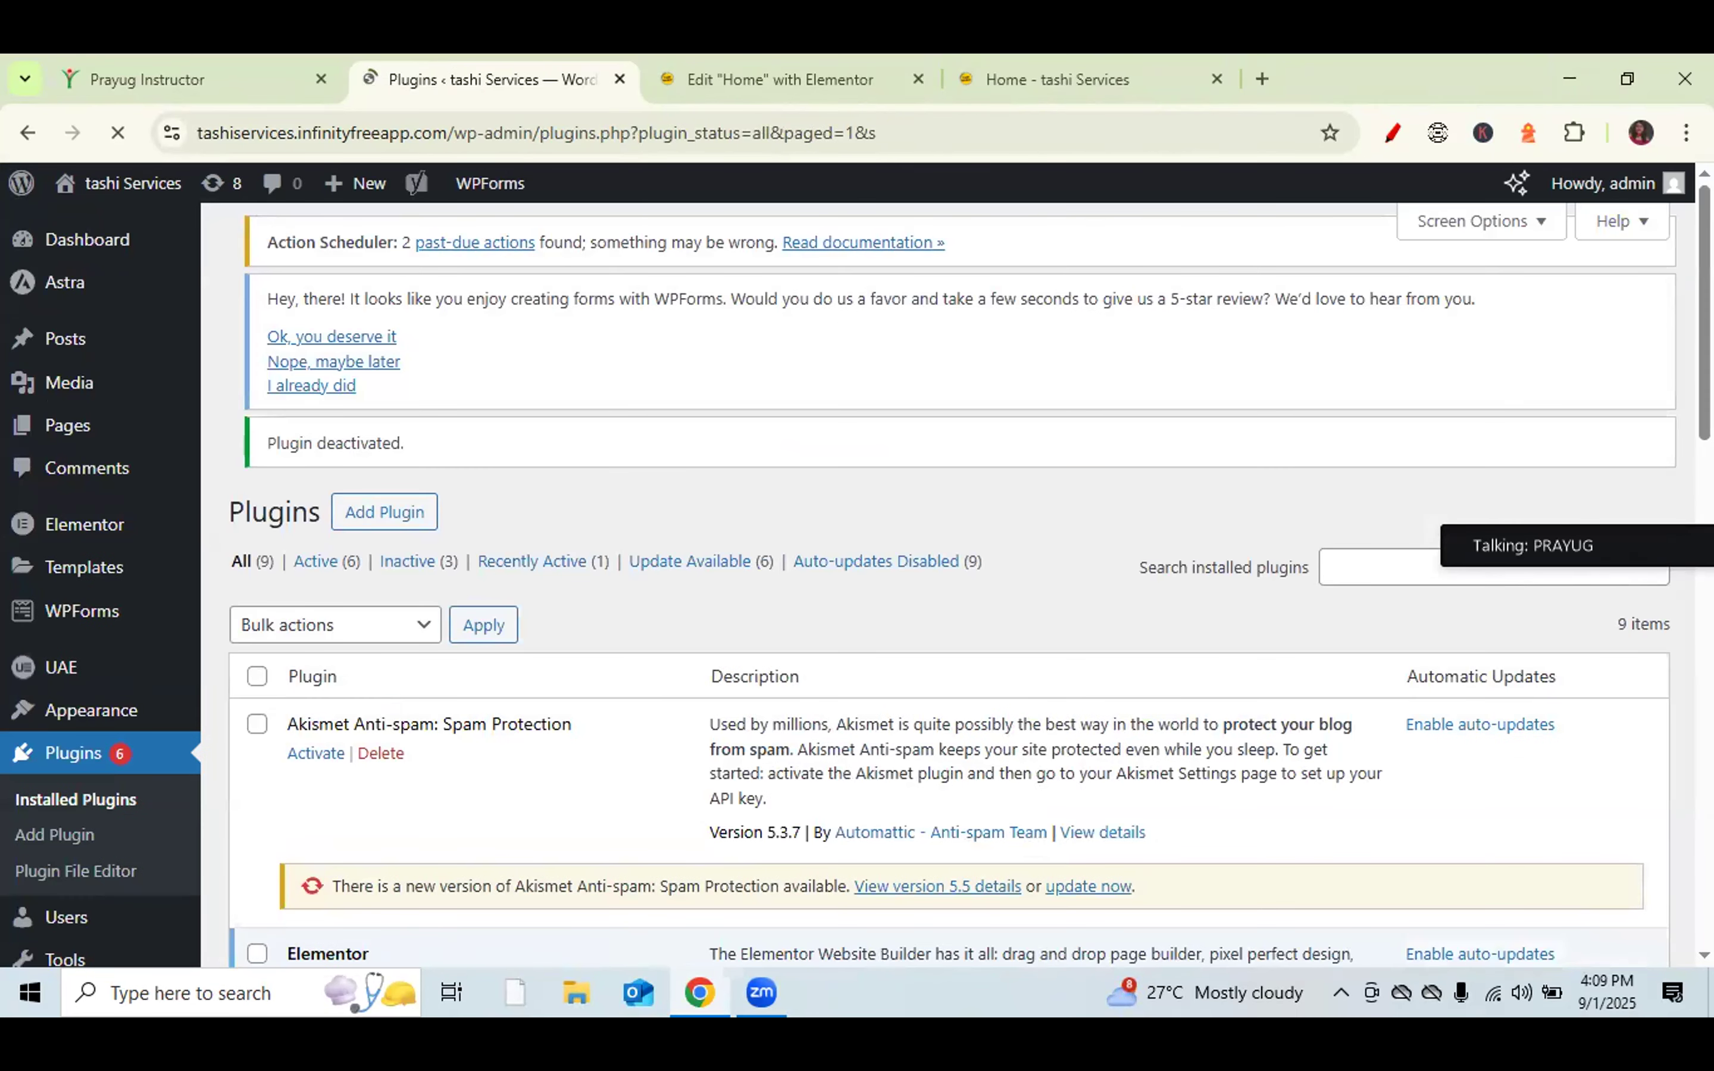
scroll(1693, 368, down, 8)
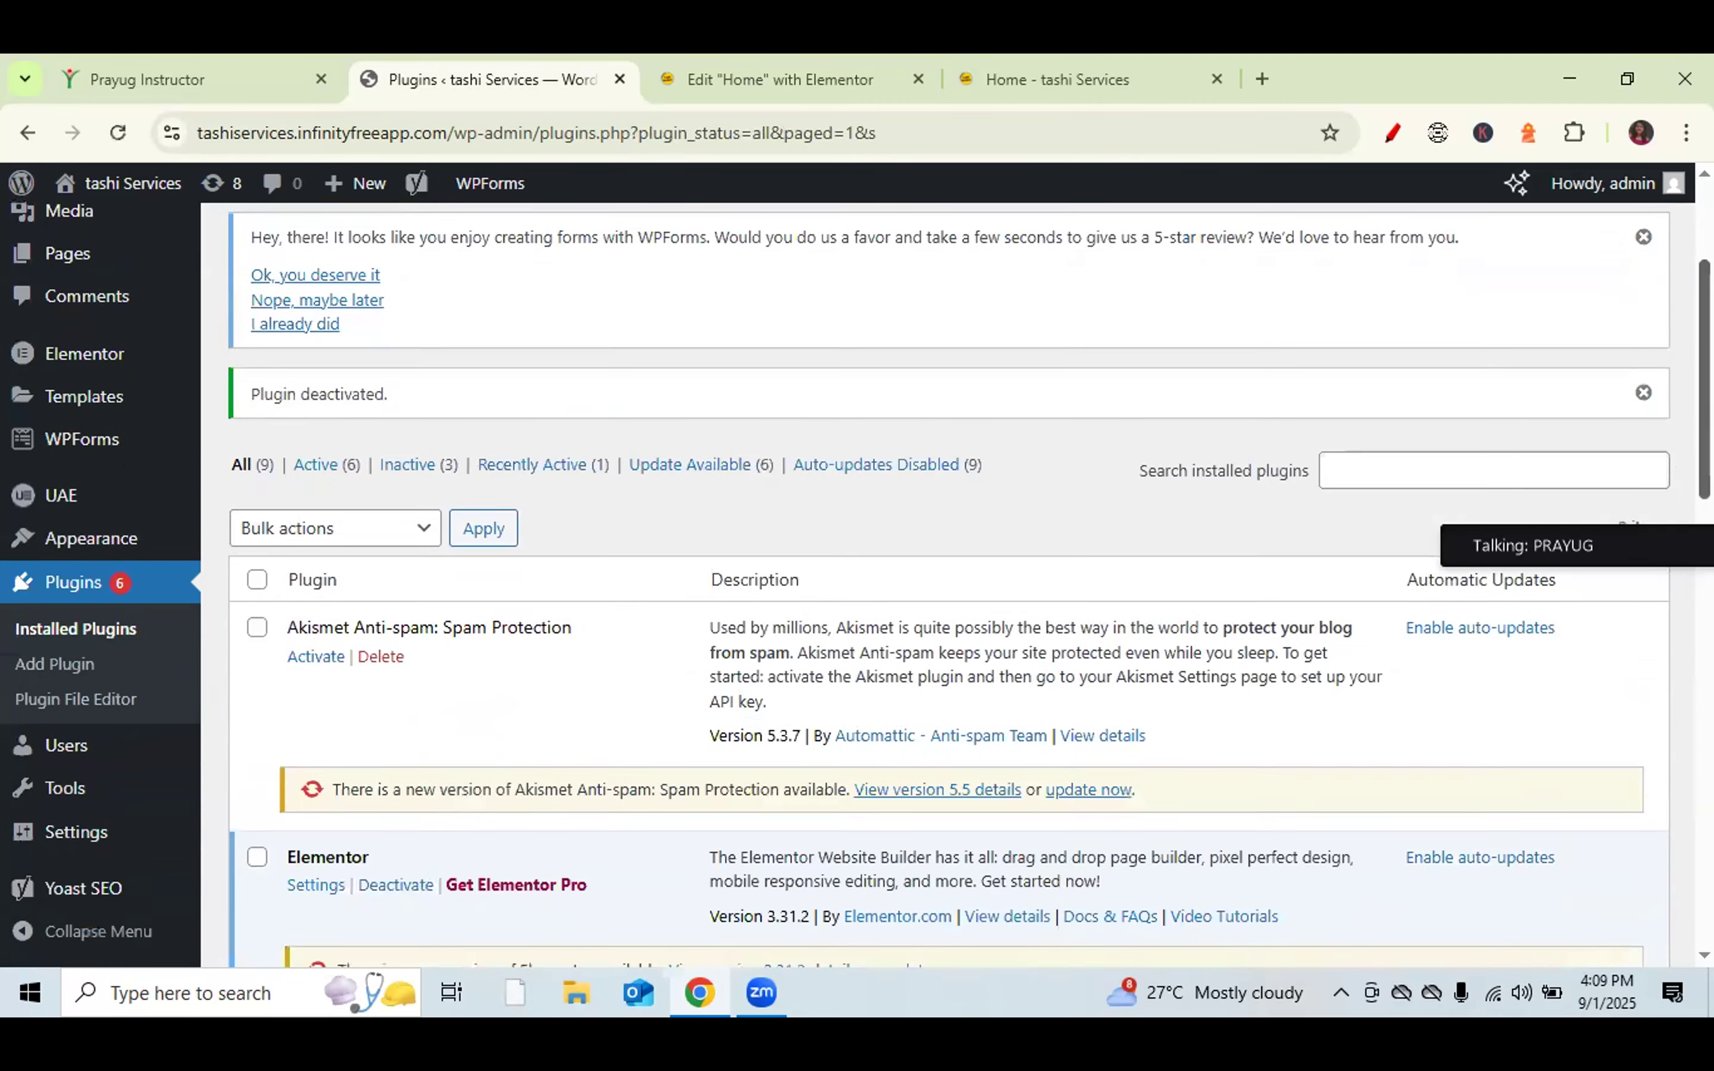
scroll(949, 585, down, 2)
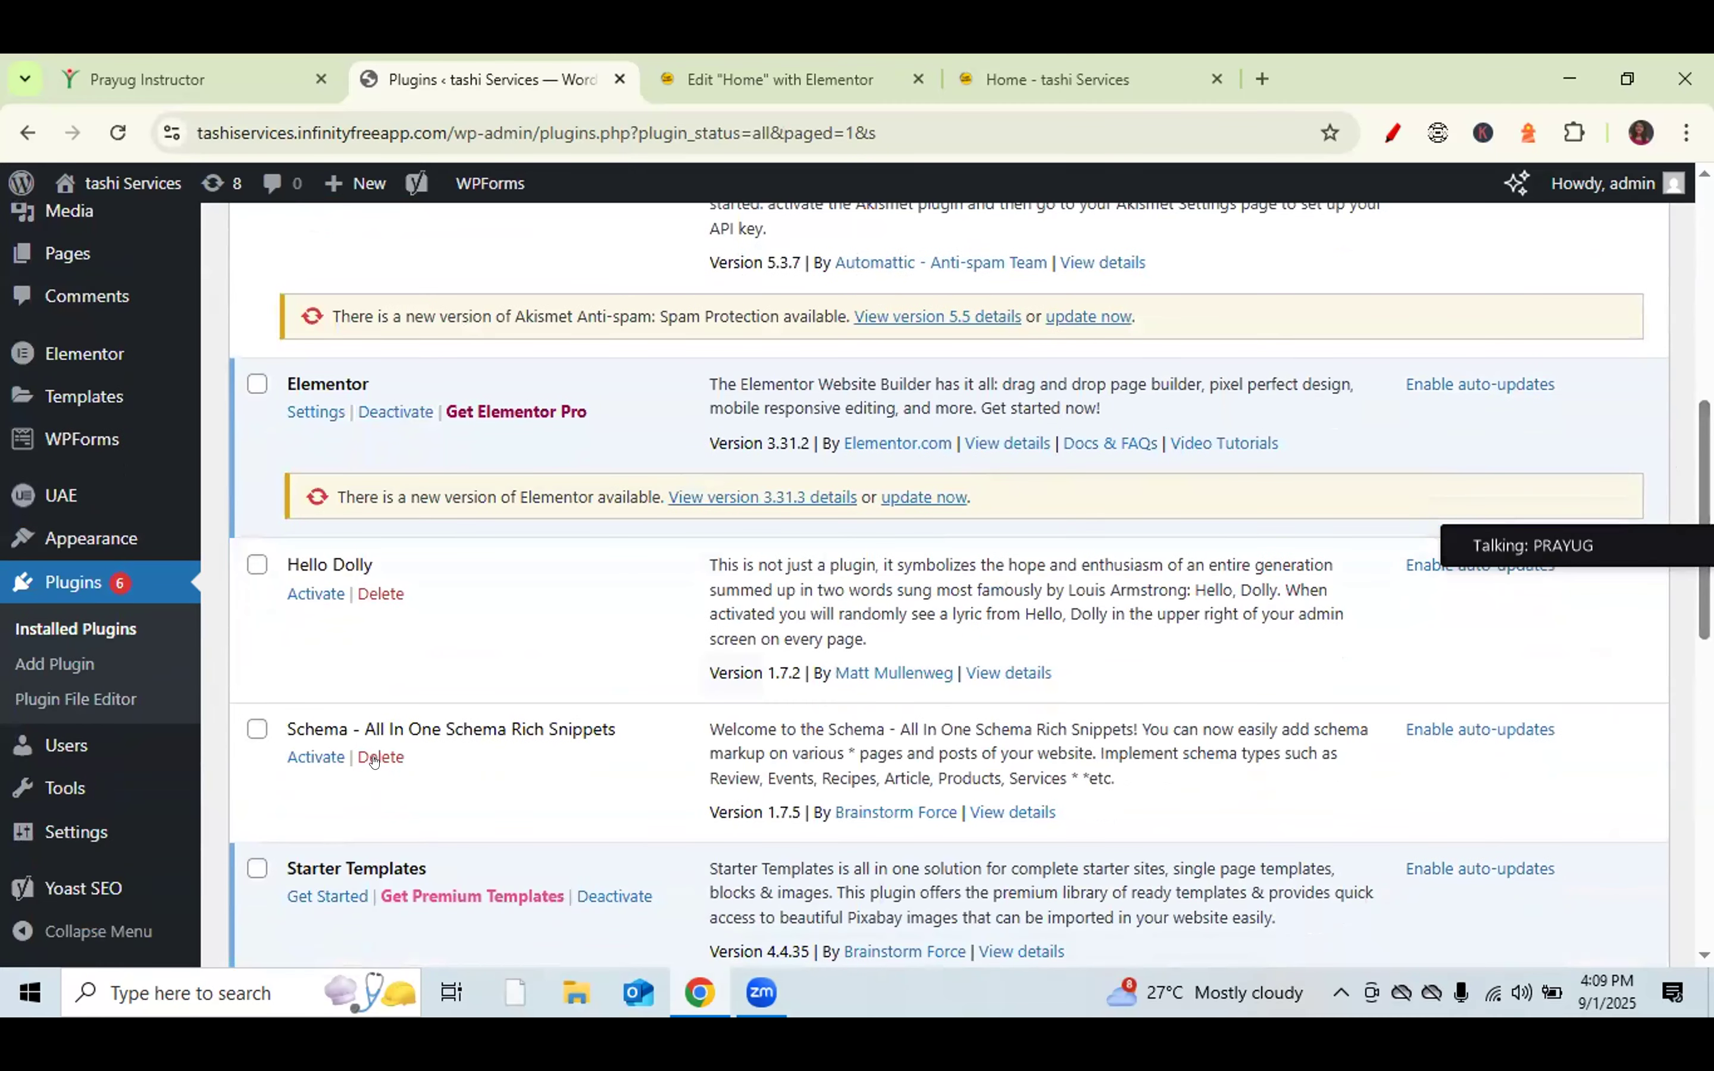
click(385, 759)
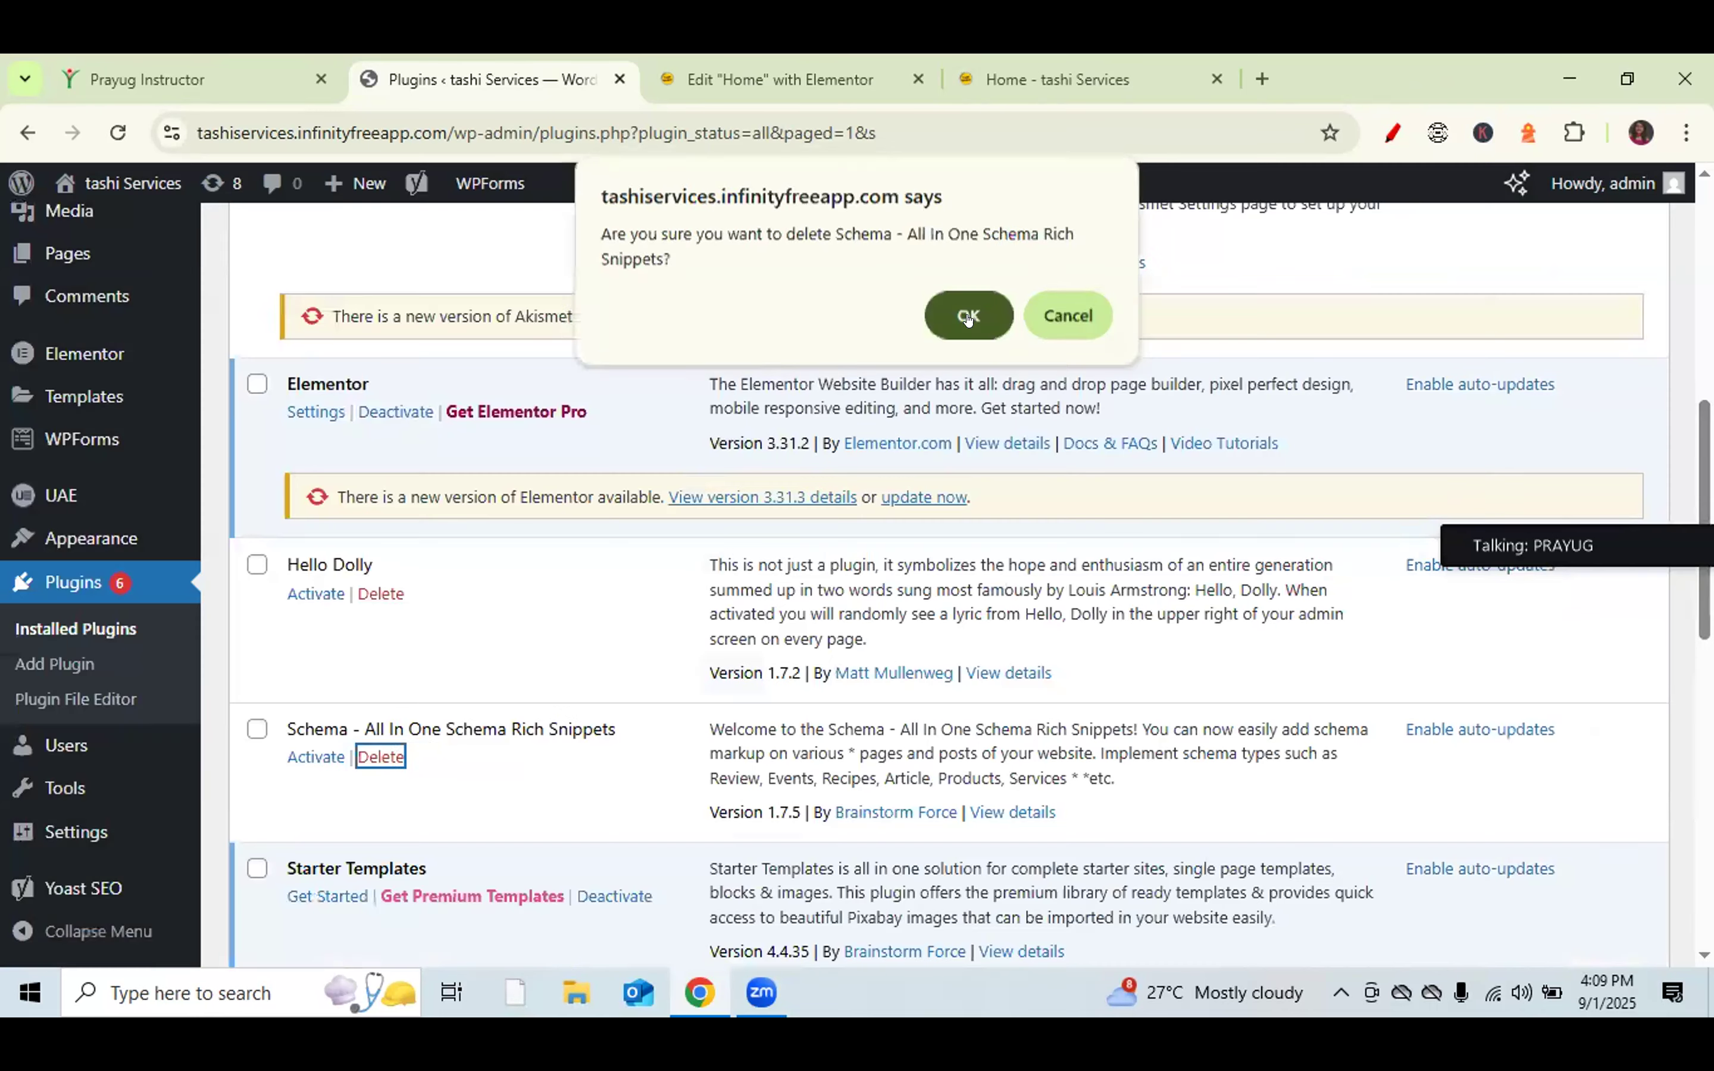
click(968, 317)
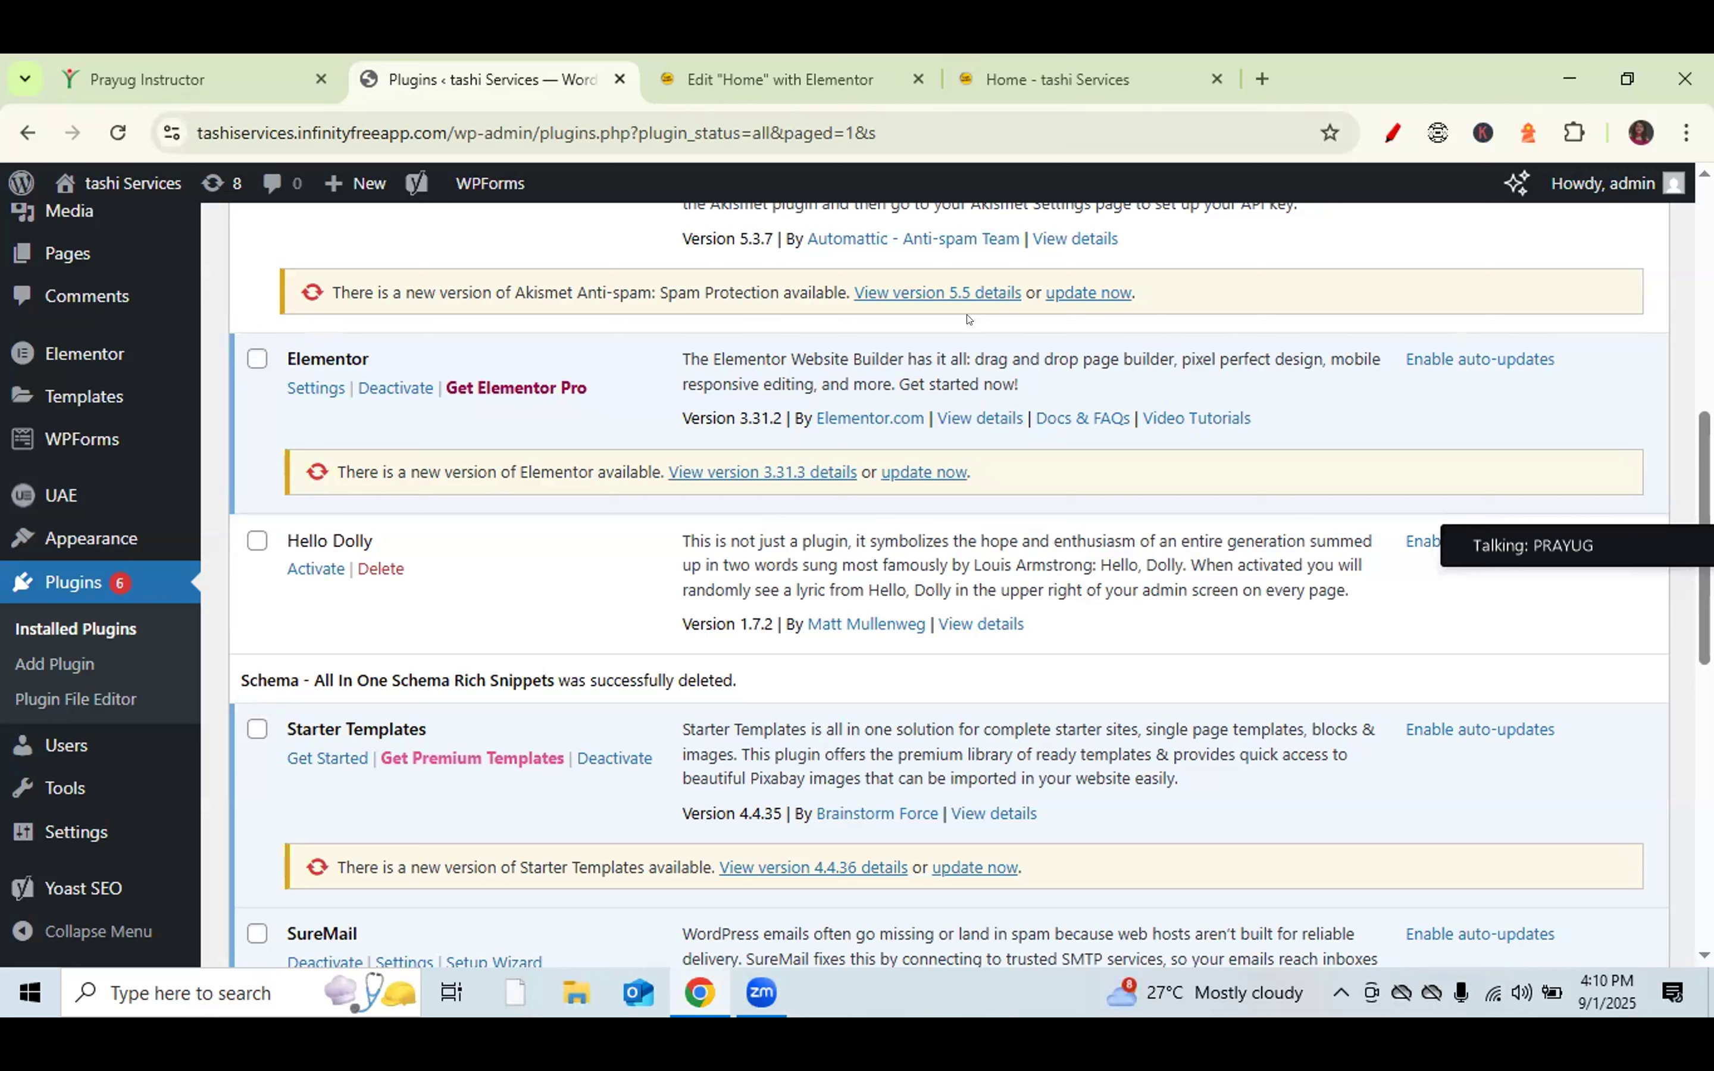
Step: Search Google for 'how to make a chocolate cake recipe' in a new tab
click(1263, 79)
click(996, 120)
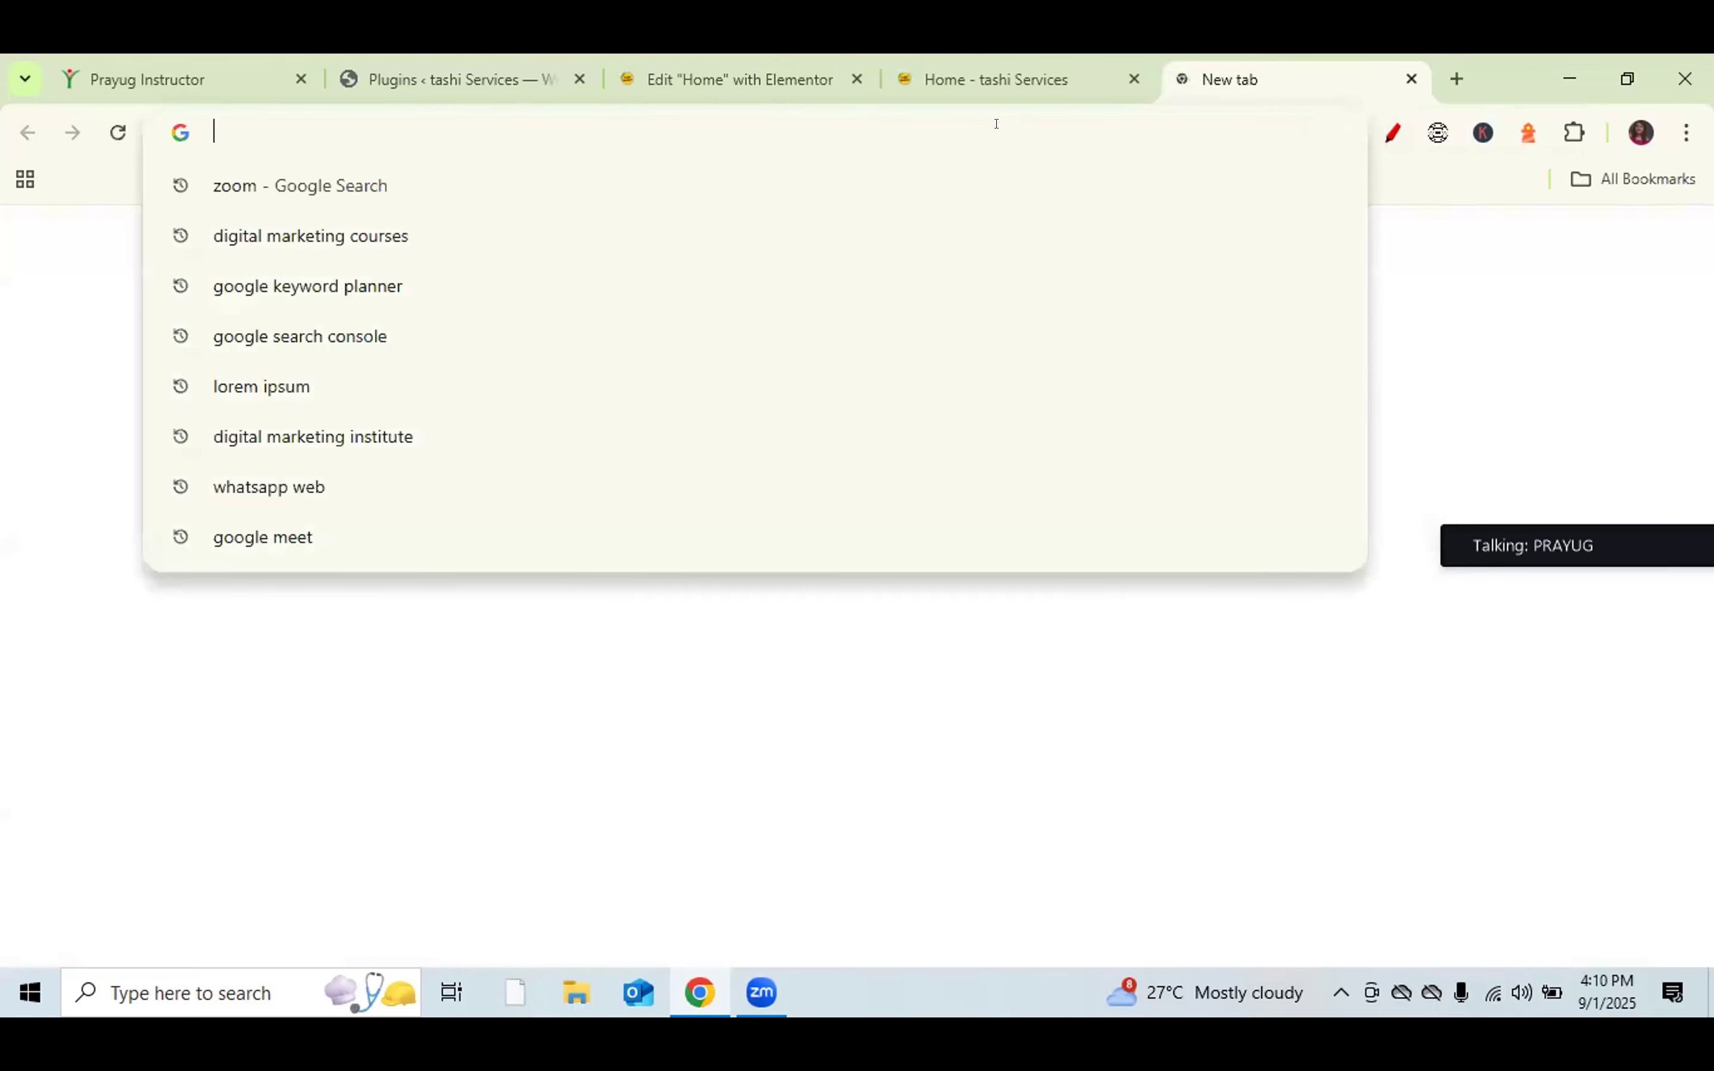
text(howw to makr)
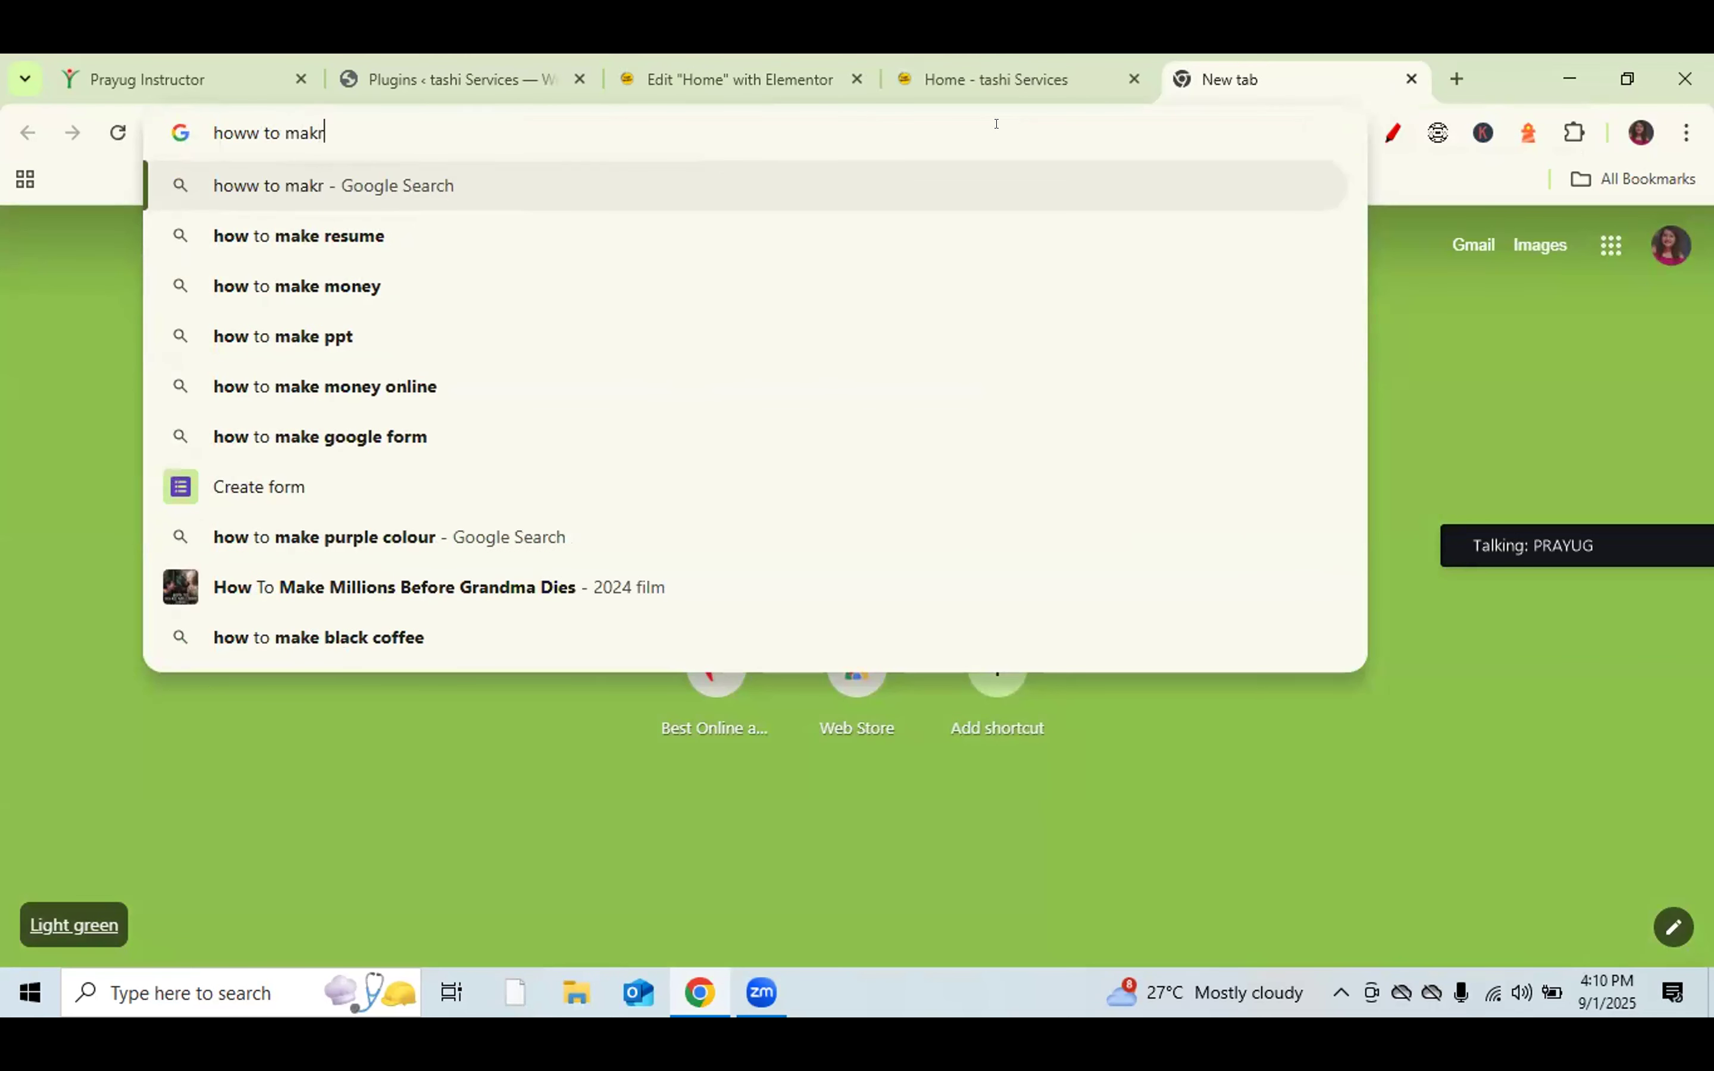
key(BackSpace)
text(e a cho)
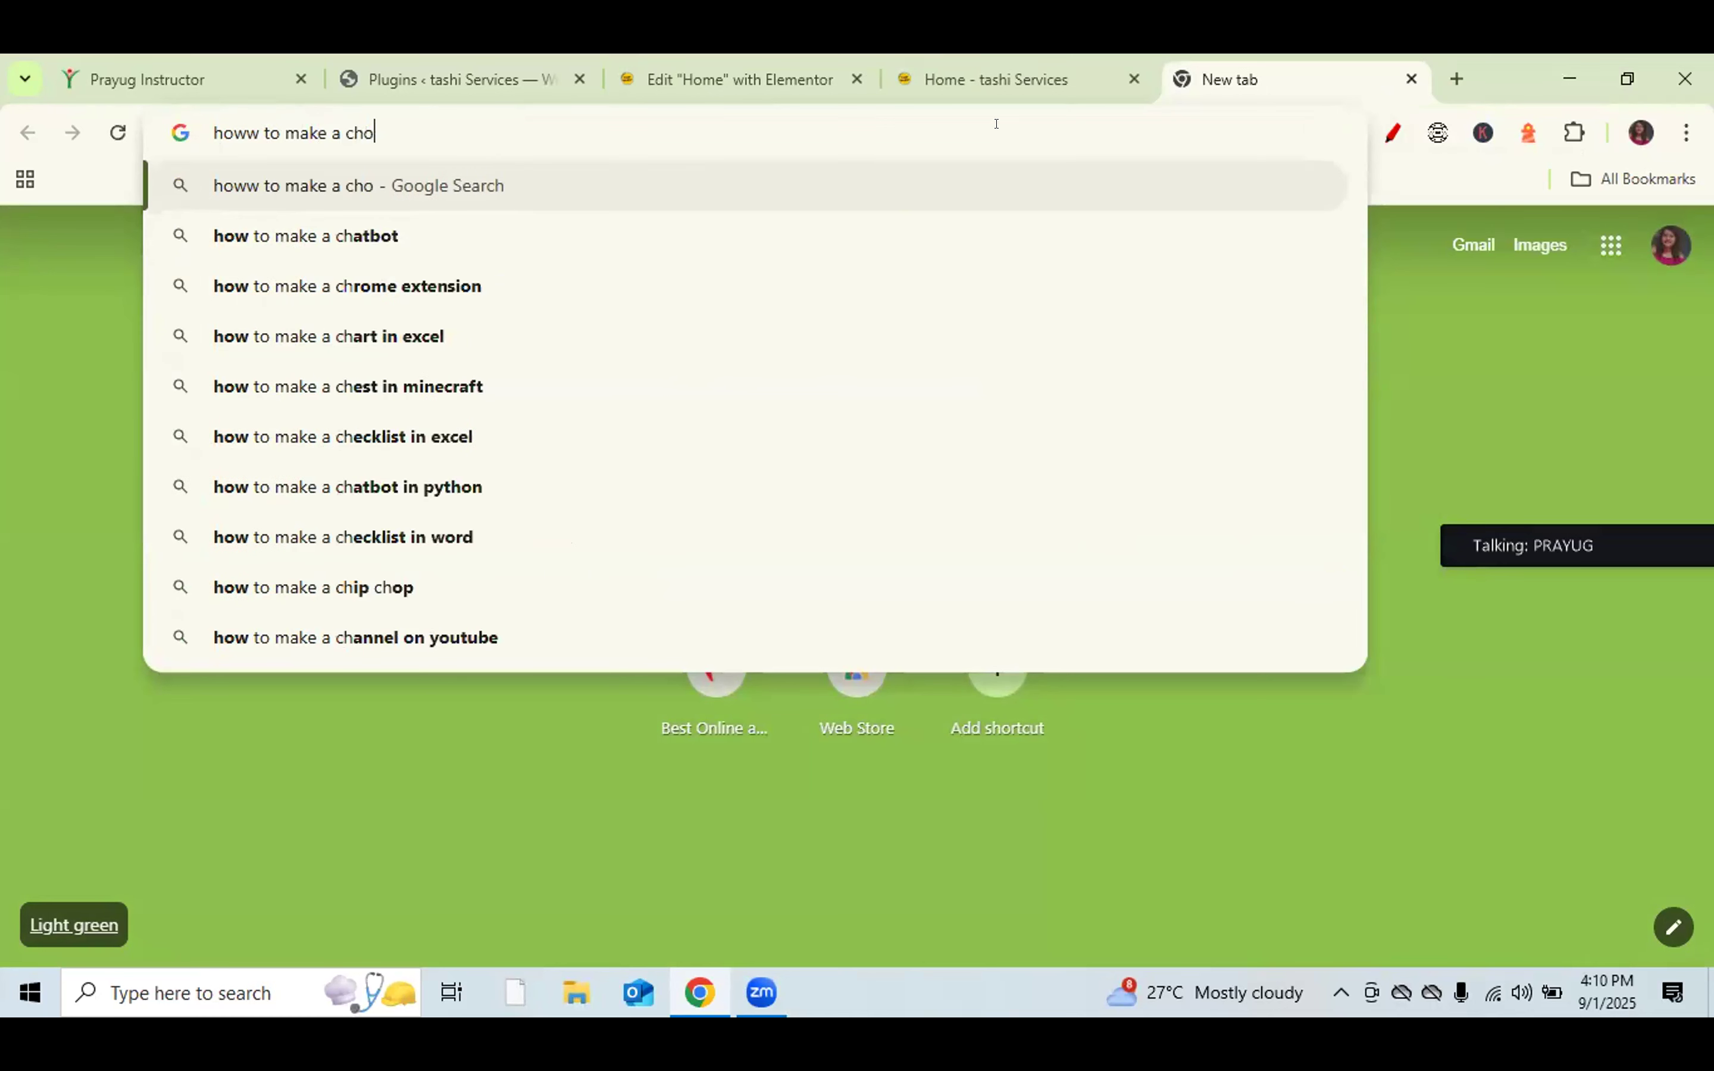
text(clate bcake r)
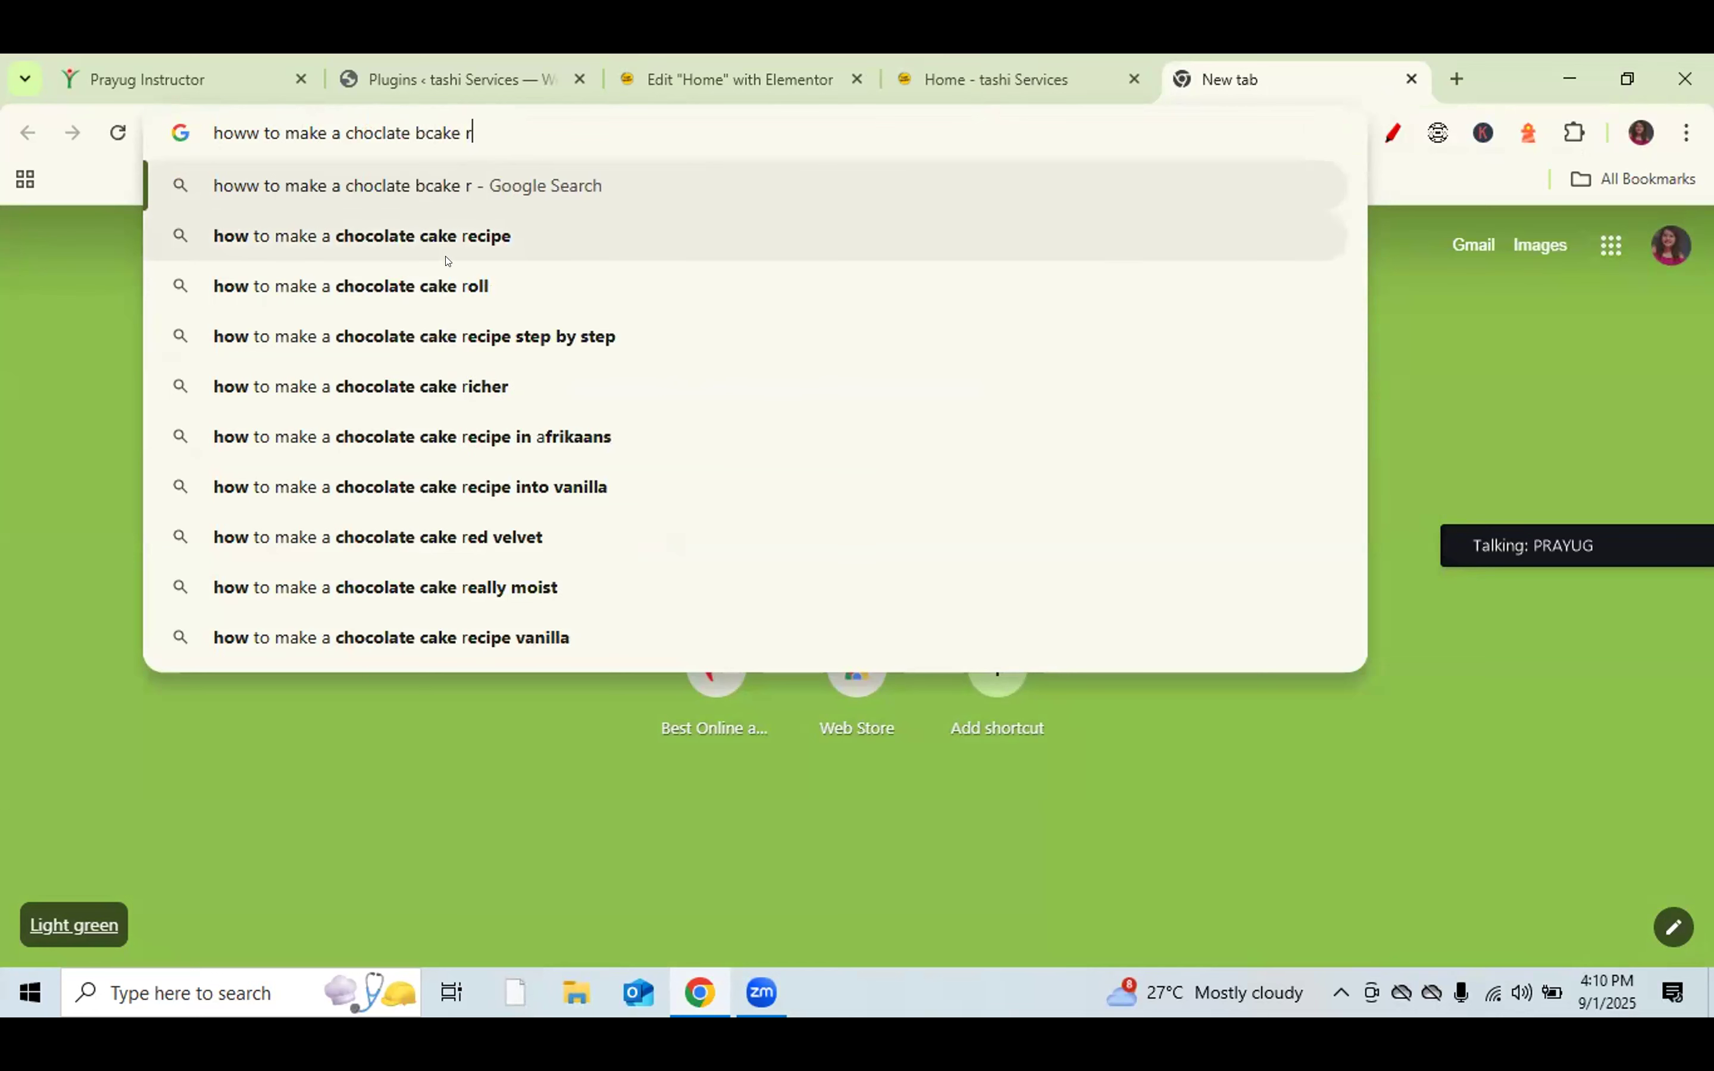
click(447, 241)
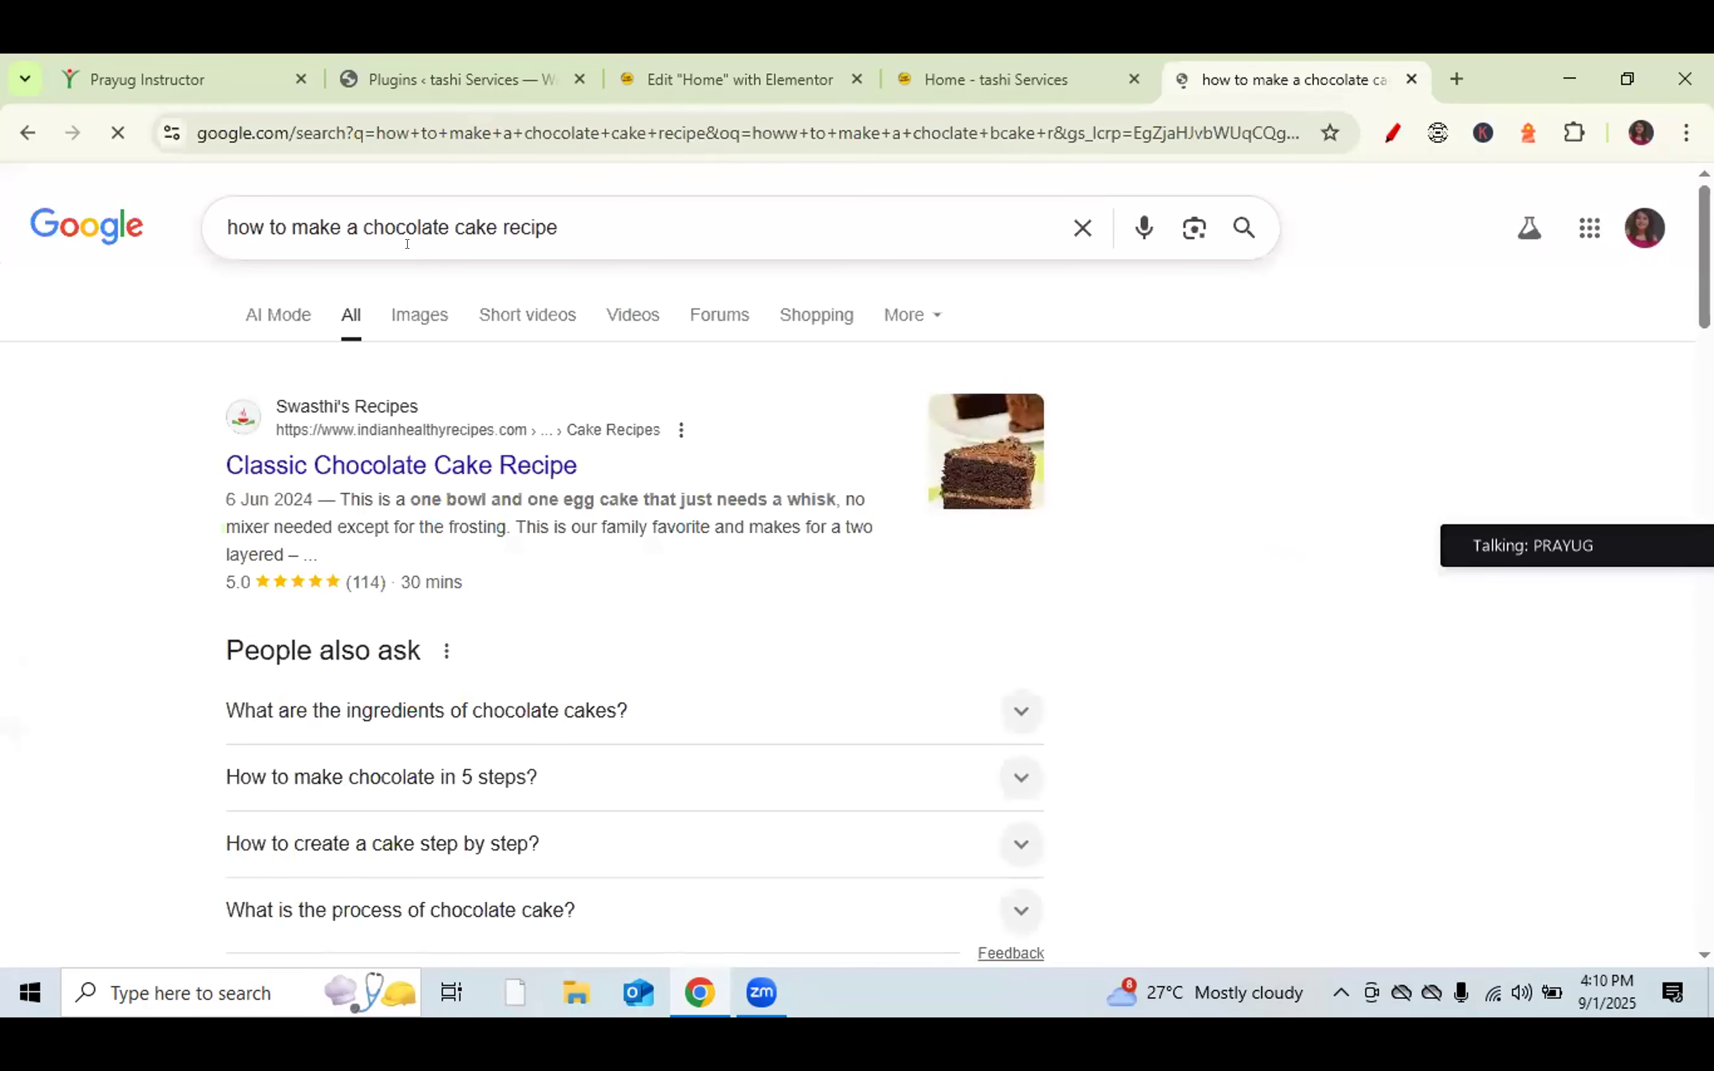
click(1391, 134)
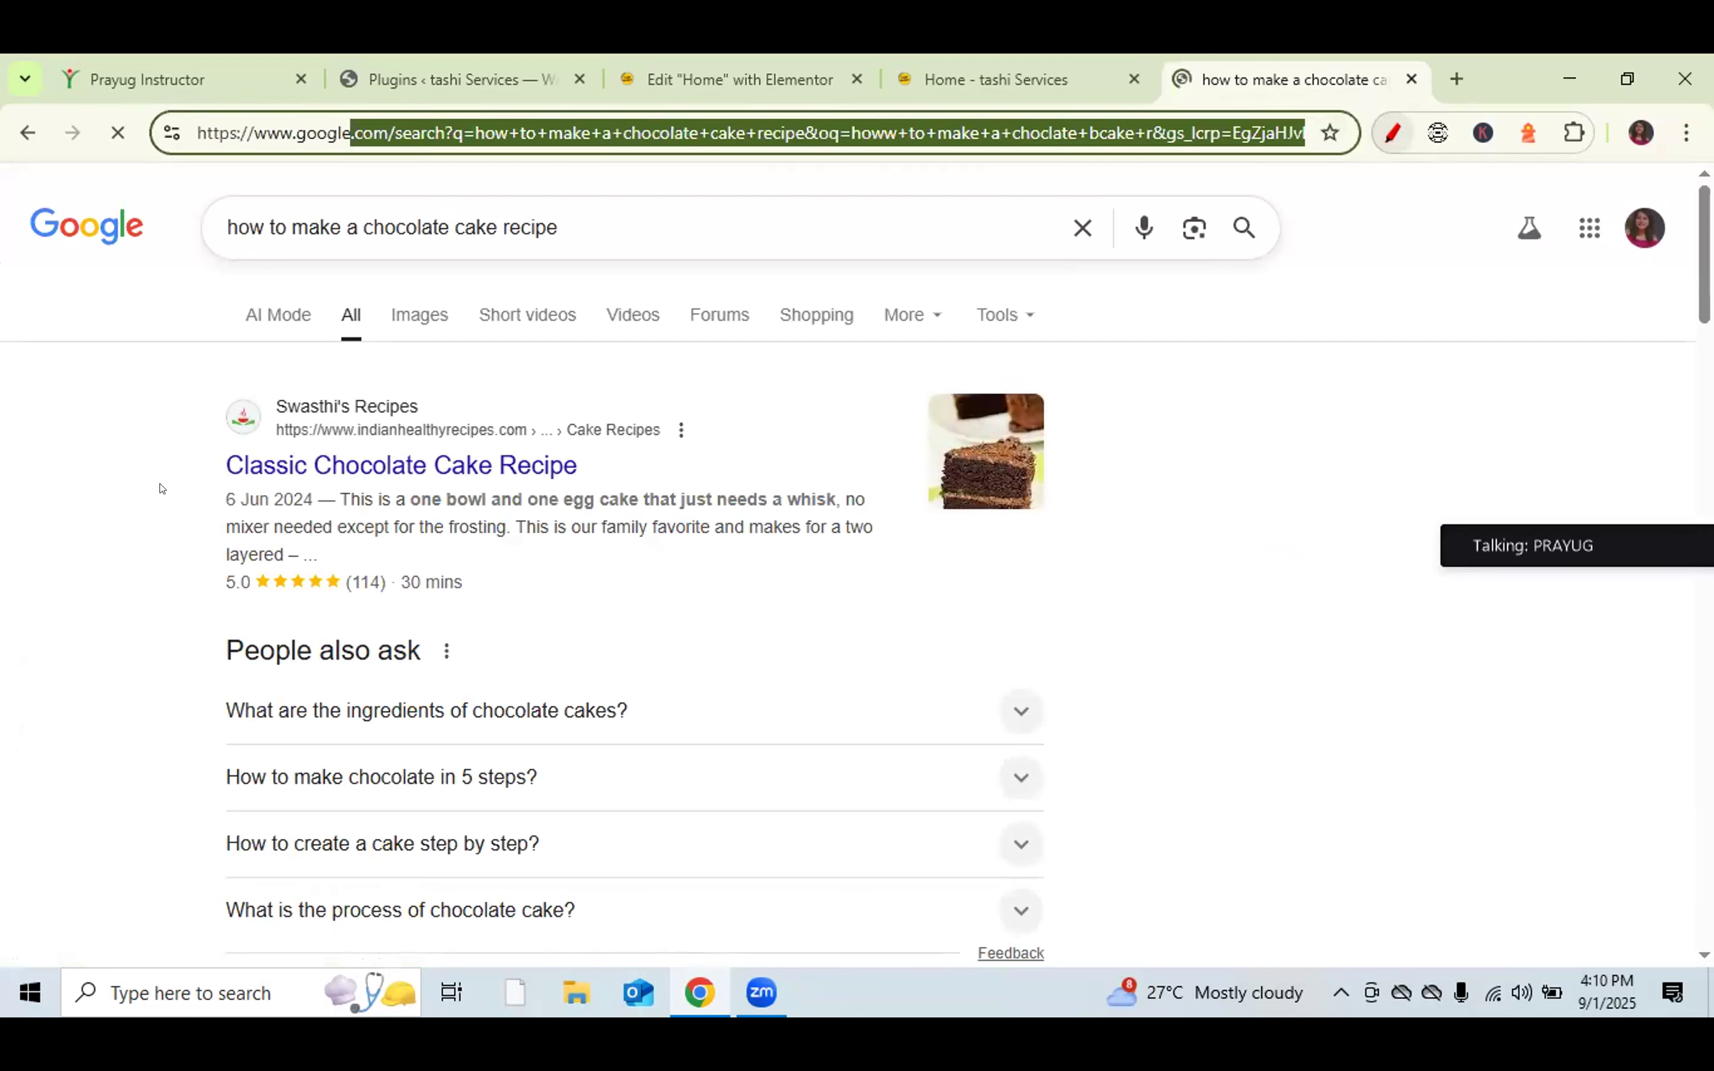
drag(252, 444, 306, 380)
drag(131, 509, 231, 500)
mouse_move(205, 487)
mouse_down()
mouse_move(230, 500)
mouse_move(205, 532)
mouse_up()
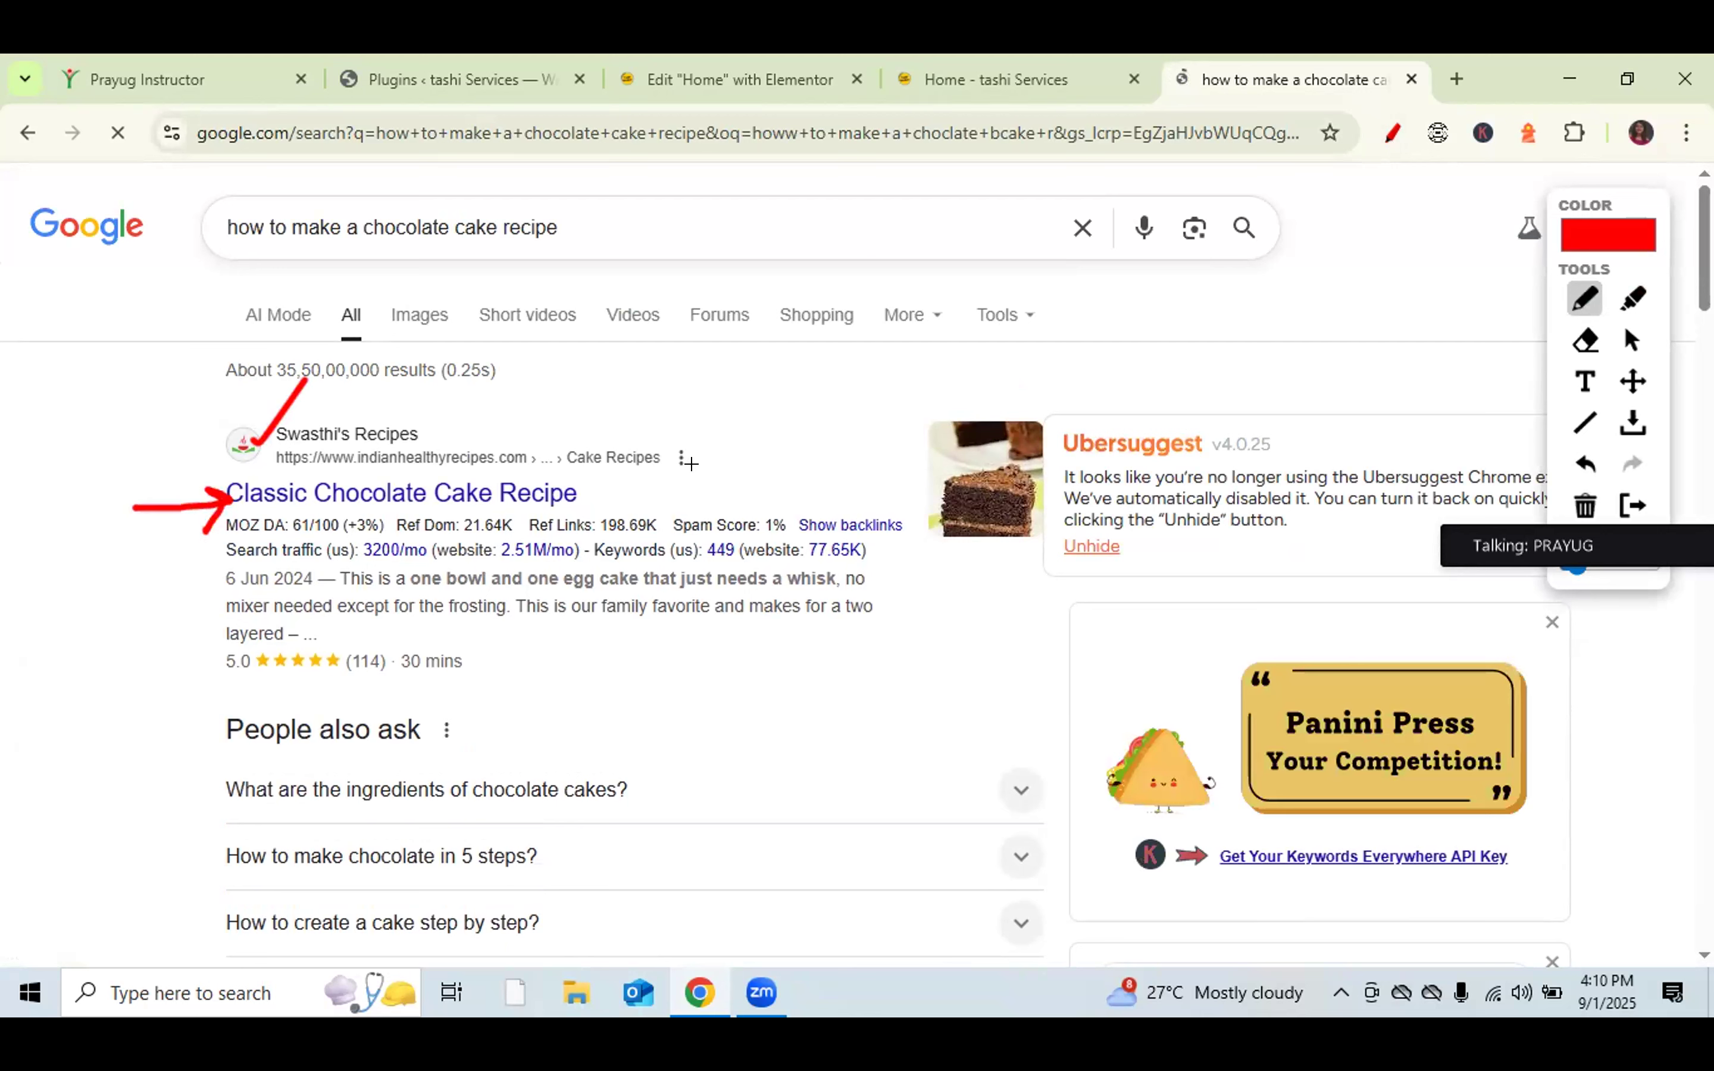
drag(587, 490, 684, 436)
drag(207, 581, 311, 572)
mouse_move(333, 592)
mouse_down()
mouse_move(352, 564)
mouse_move(358, 589)
mouse_move(320, 648)
mouse_up()
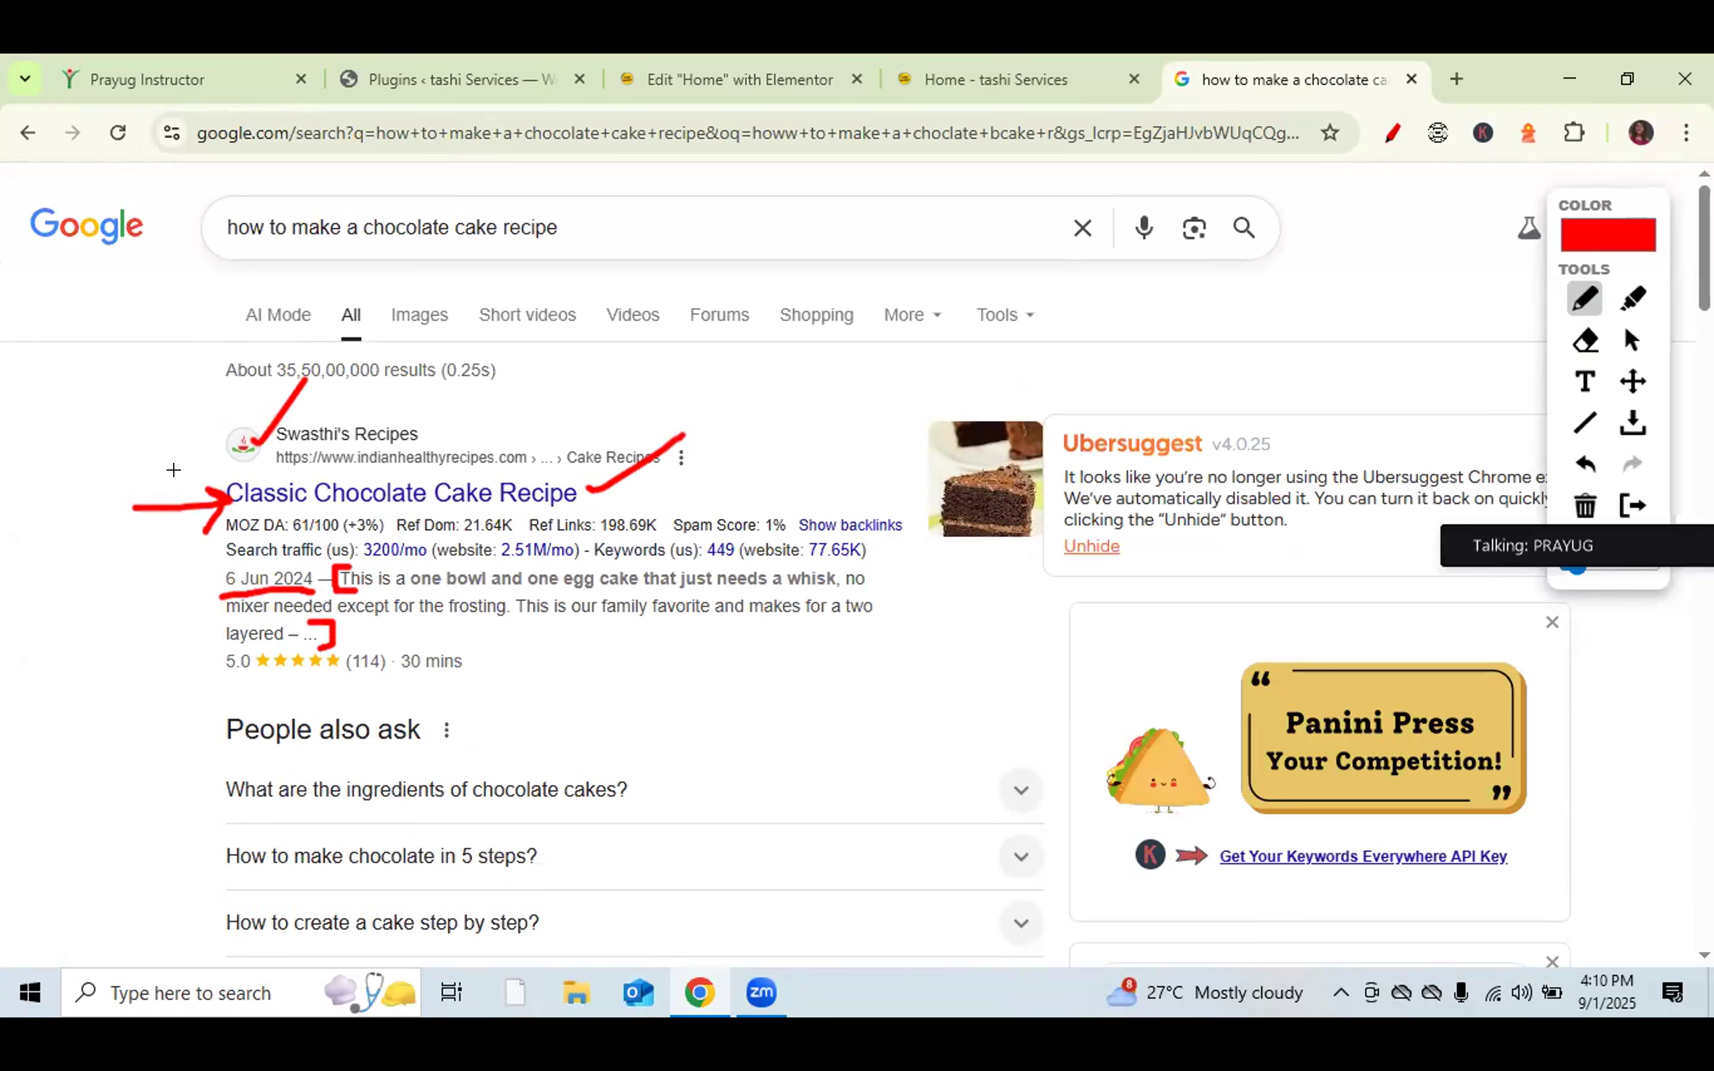
drag(186, 484, 231, 461)
mouse_move(213, 682)
mouse_down()
mouse_move(254, 667)
mouse_move(493, 680)
mouse_move(556, 622)
mouse_up()
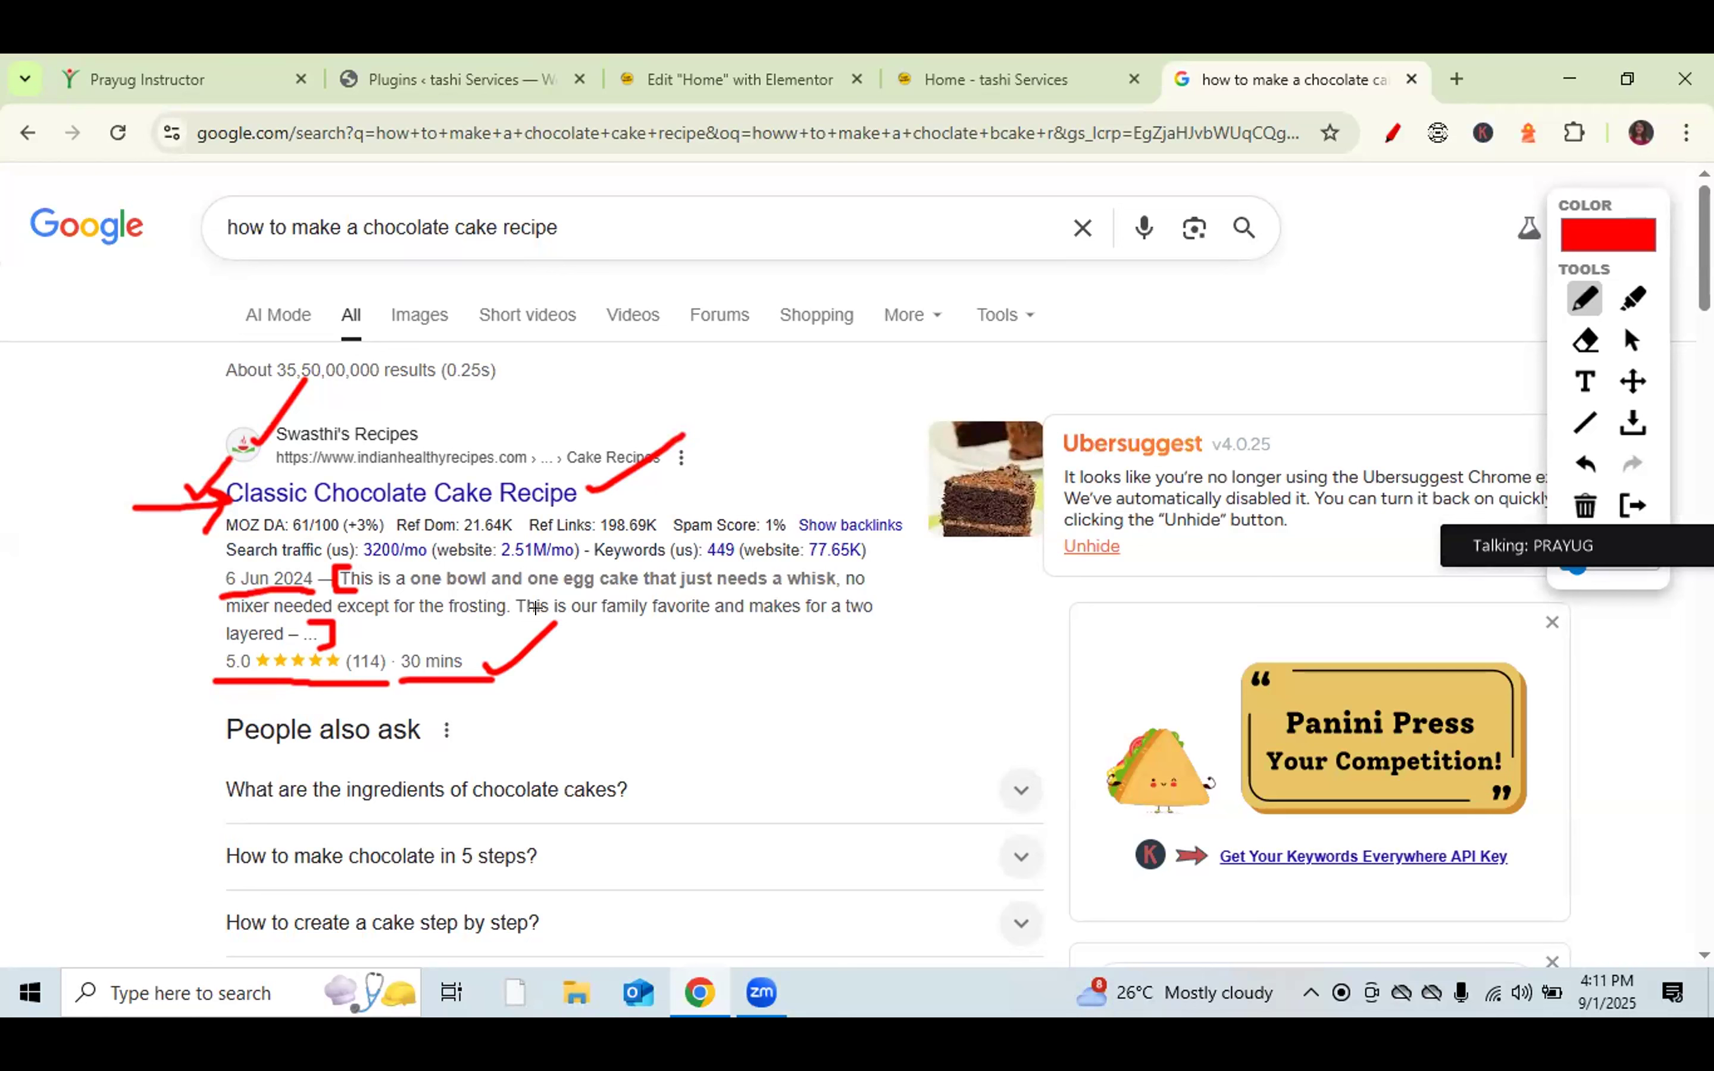
drag(193, 662, 253, 584)
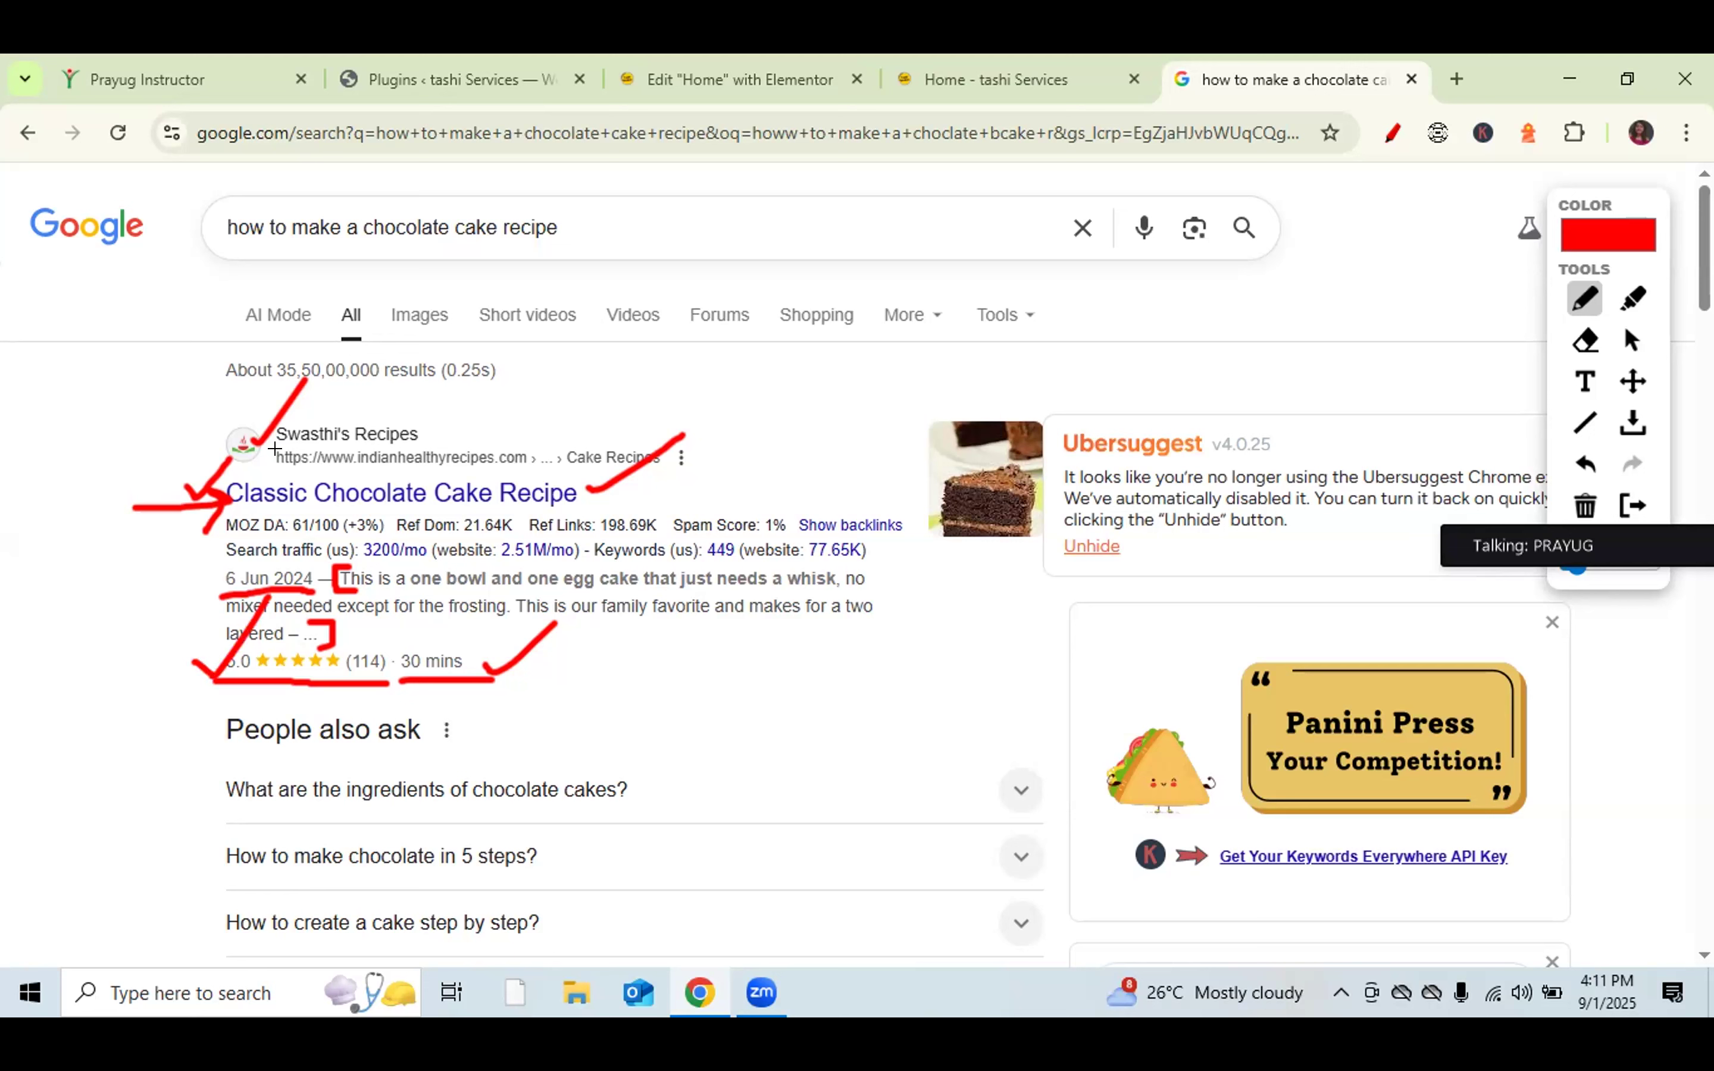
click(1578, 506)
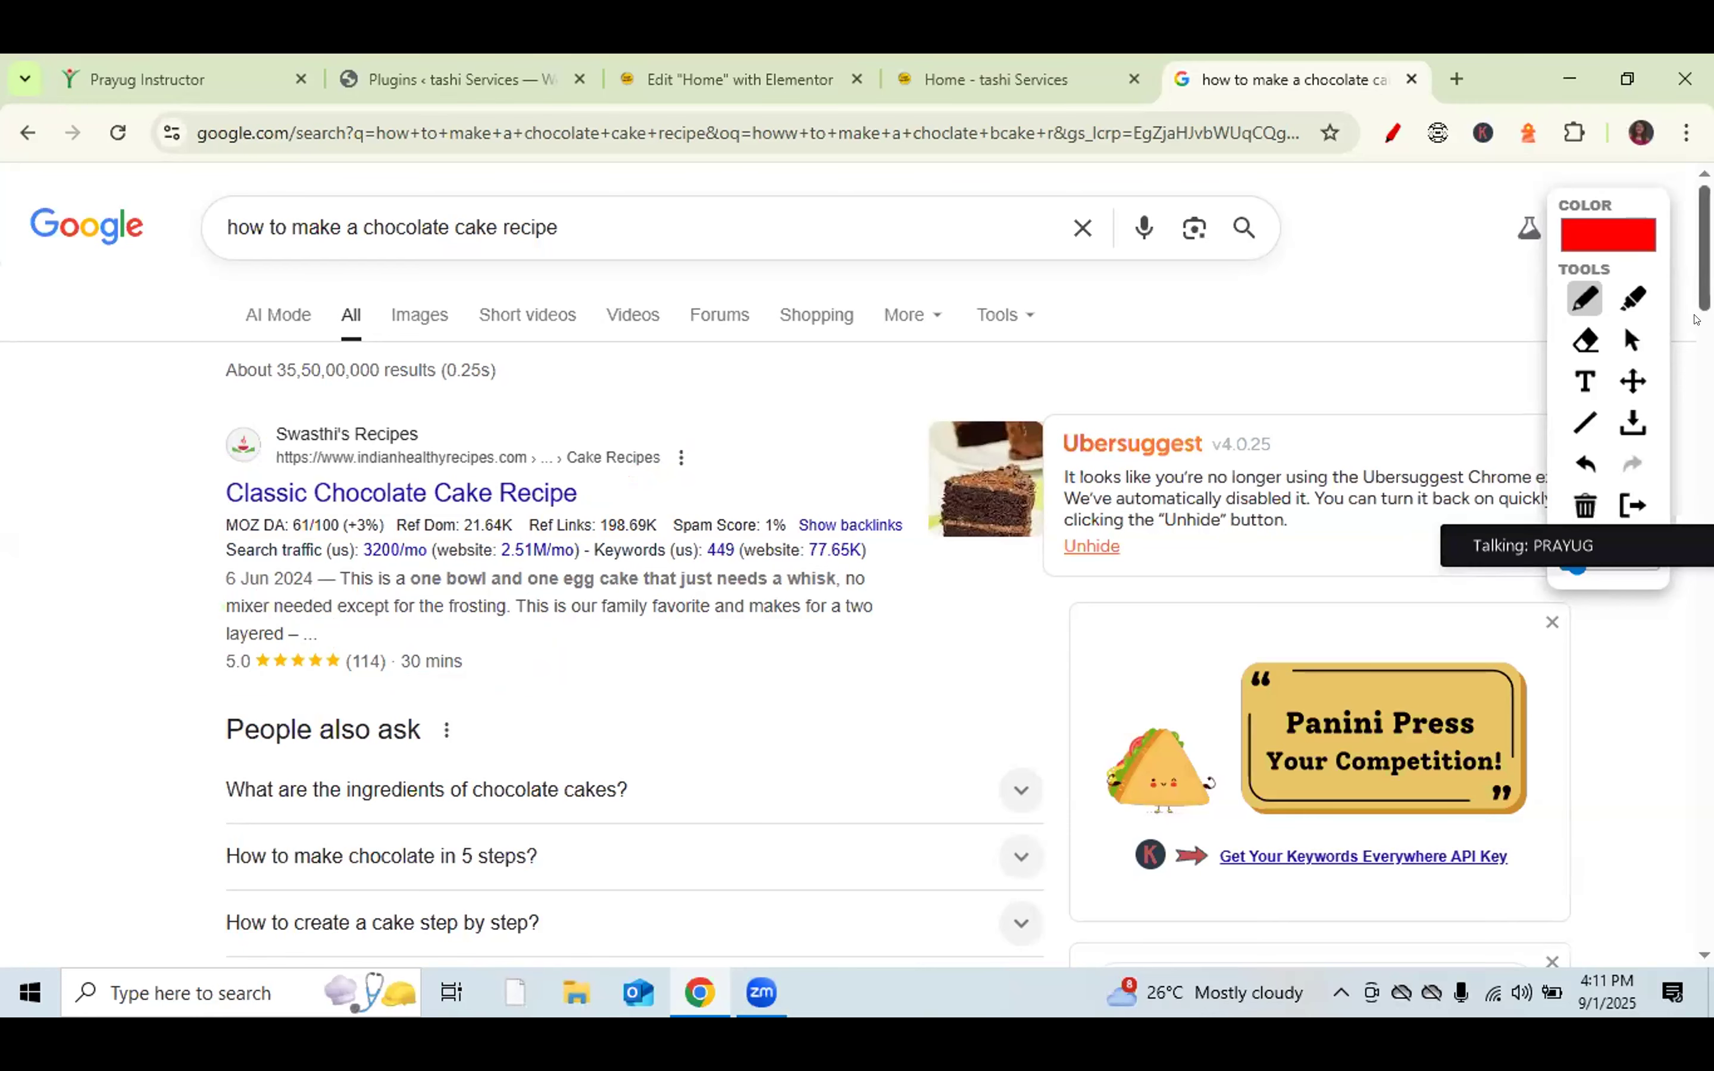
scroll(1700, 312, down, 2)
scroll(353, 669, down, 6)
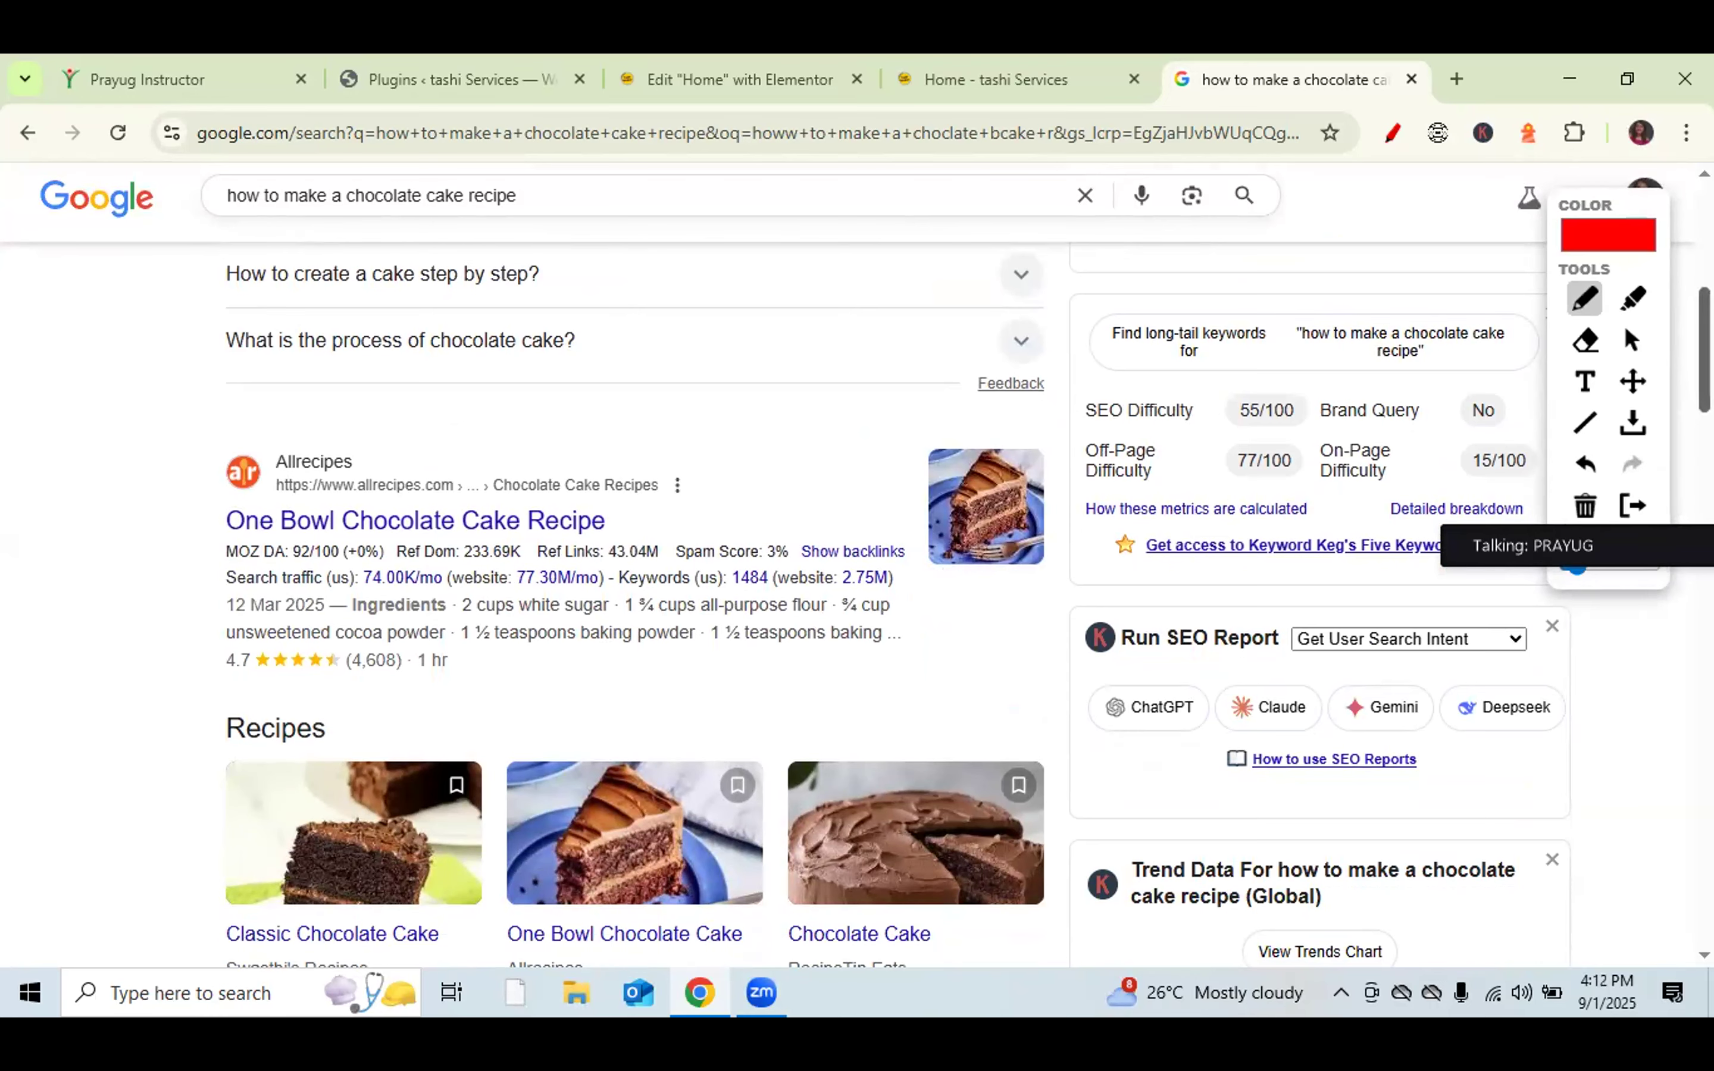
scroll(1704, 354, down, 2)
scroll(968, 566, down, 10)
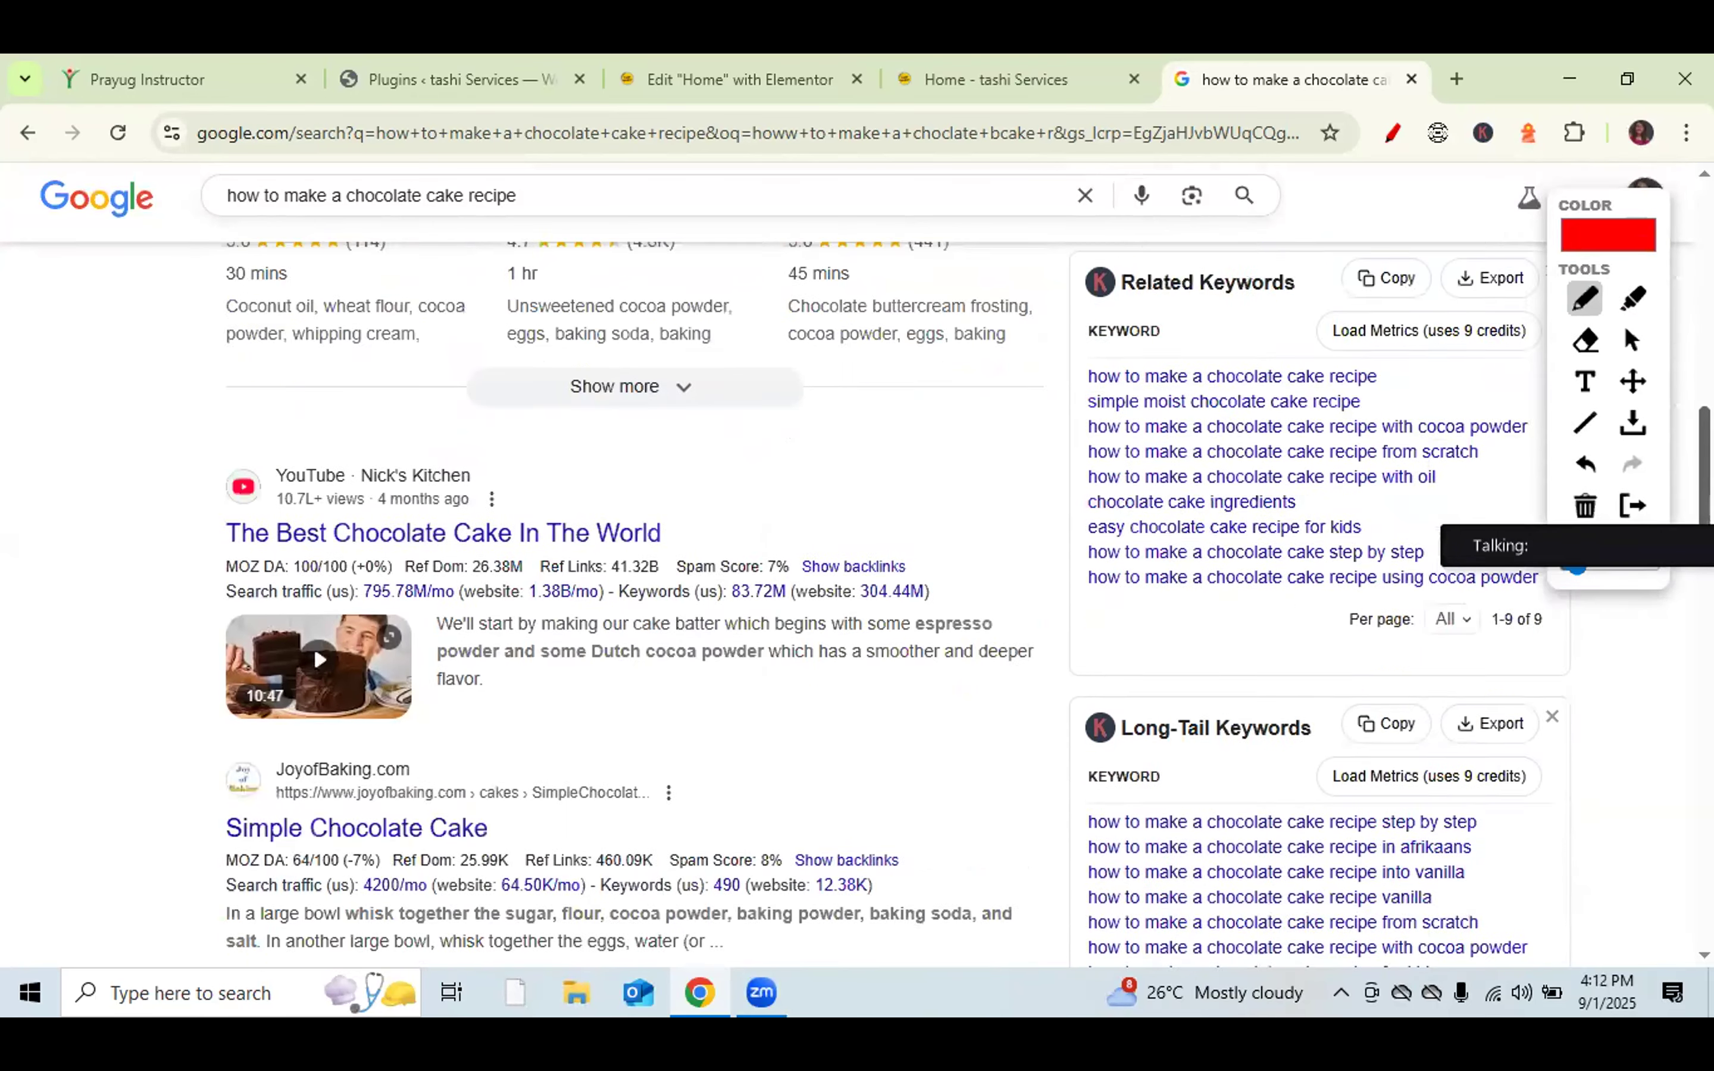
drag(1704, 496, 1704, 227)
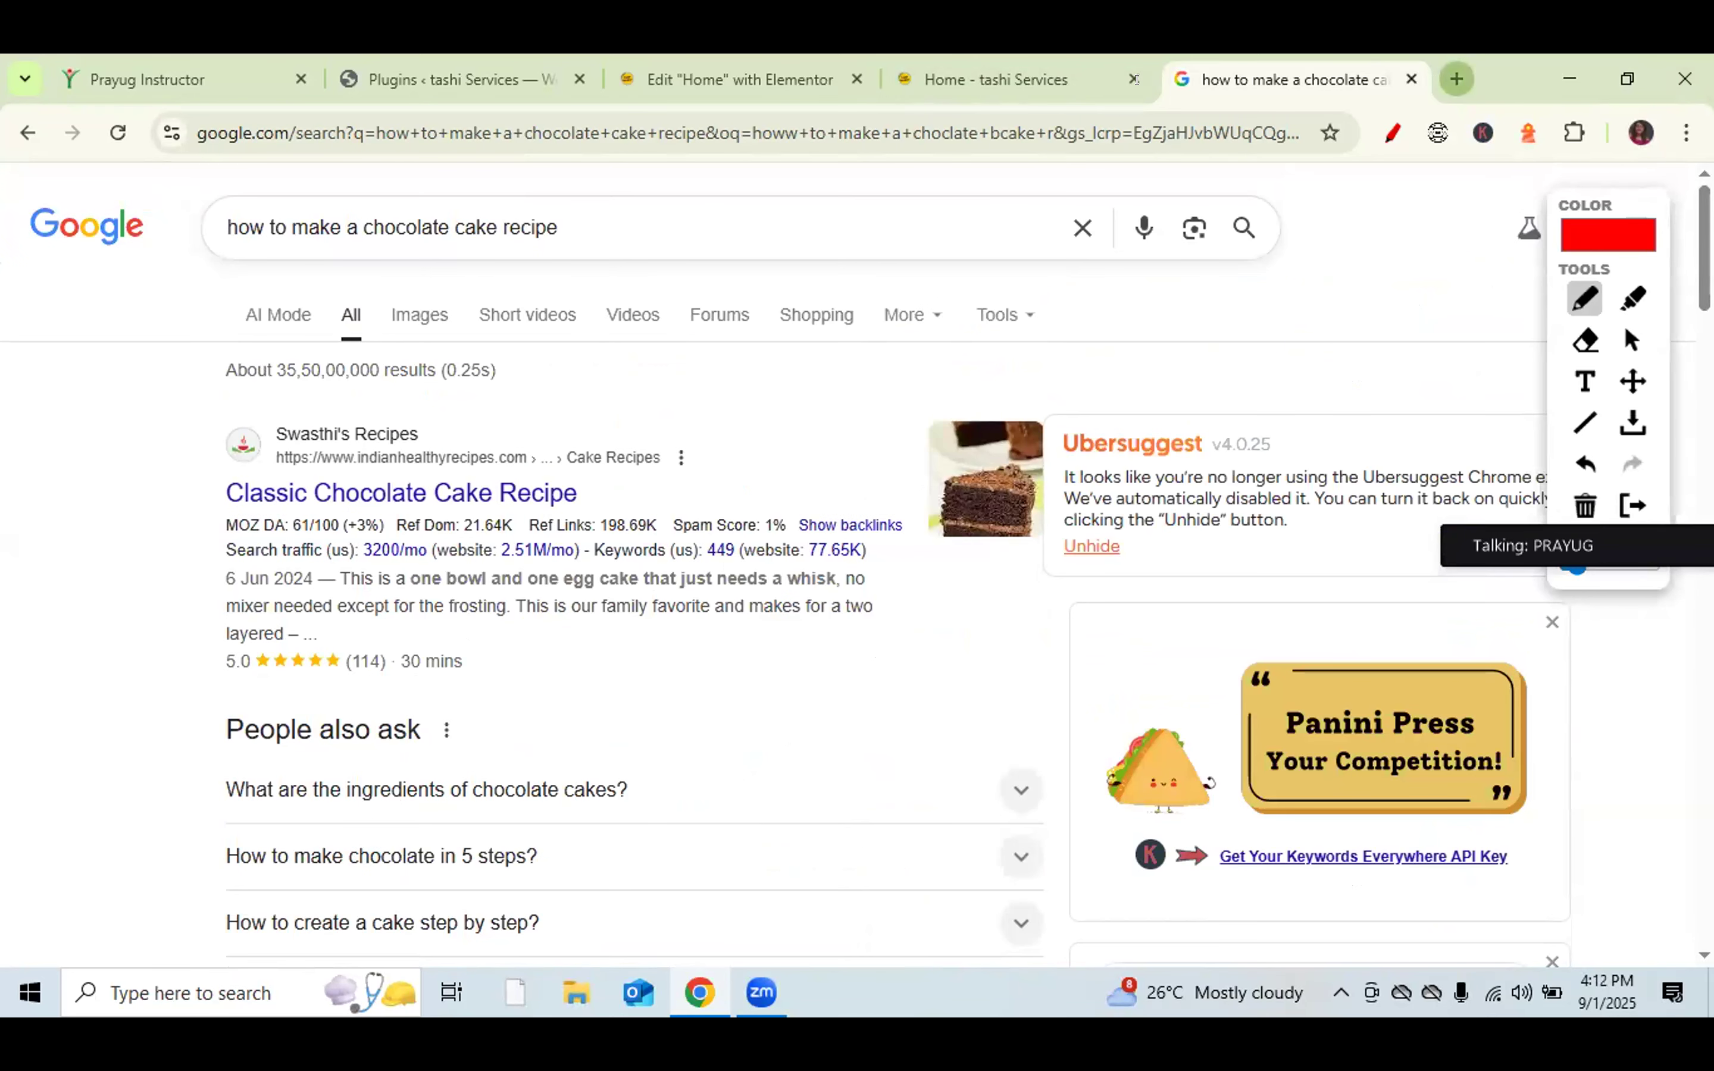
Step: Search 'it services company' in a new tab and scroll down to the Infosys result
click(1457, 79)
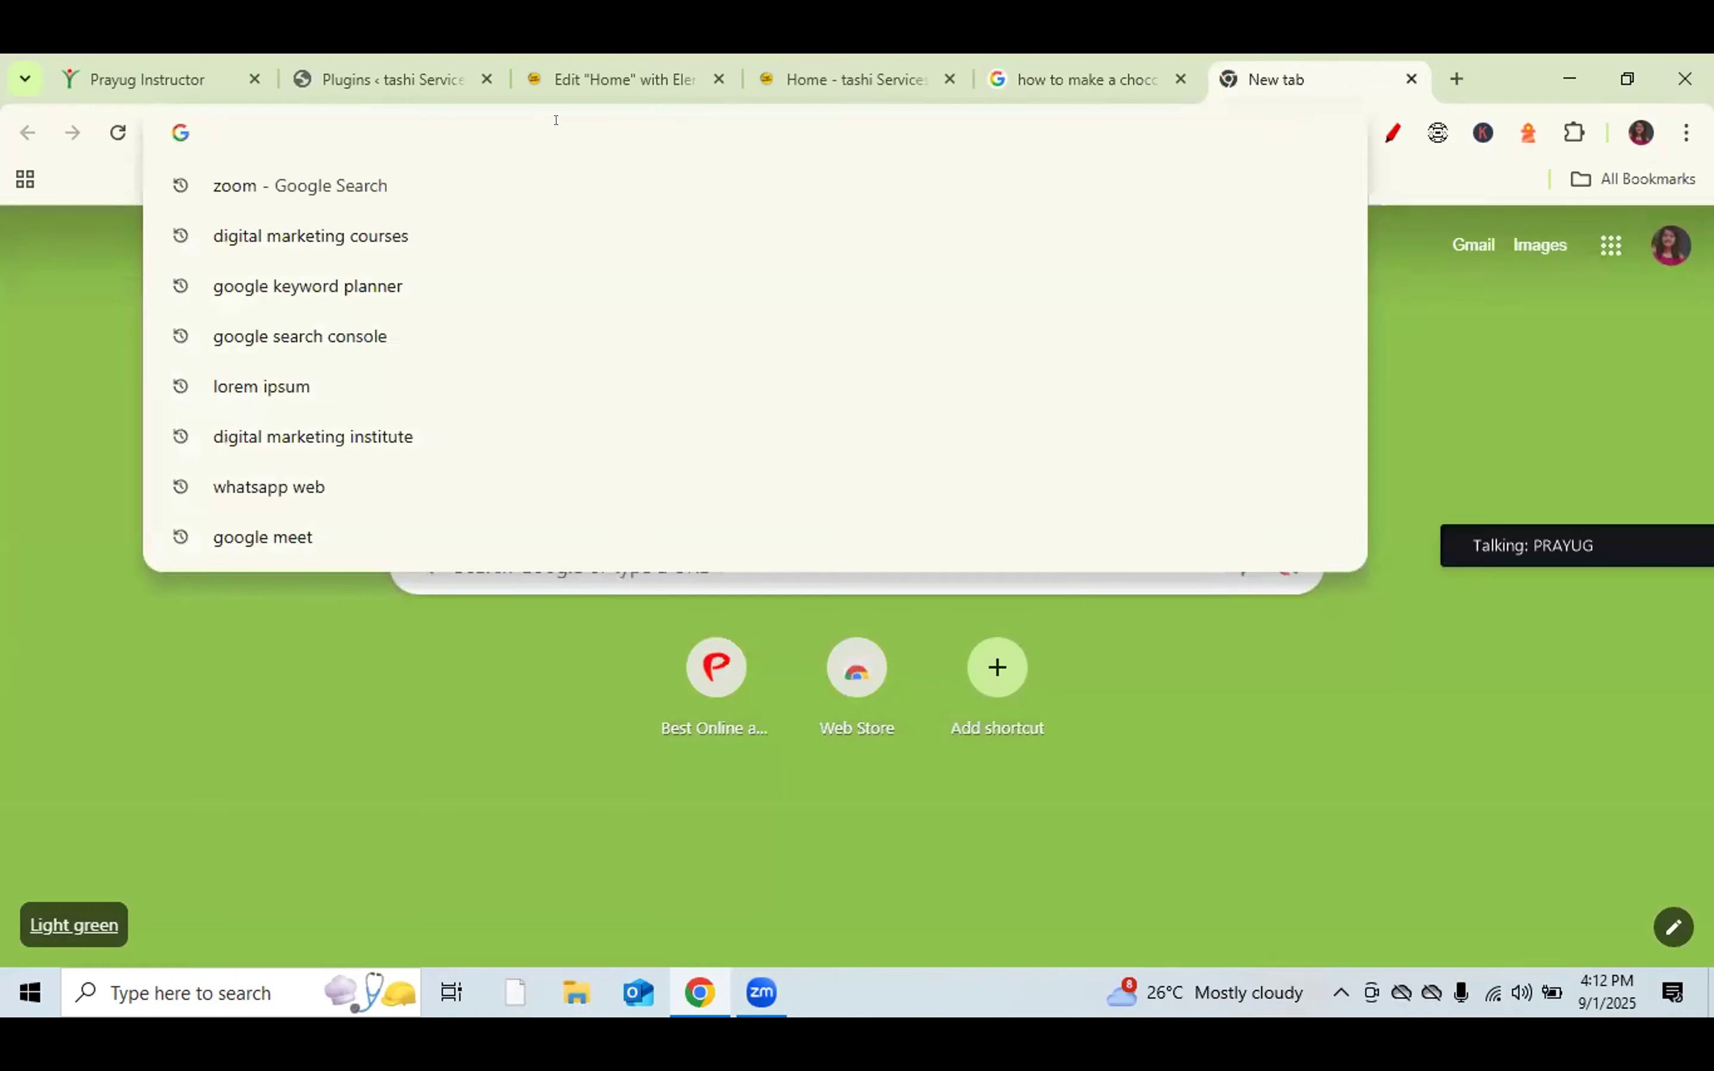
text(it serv)
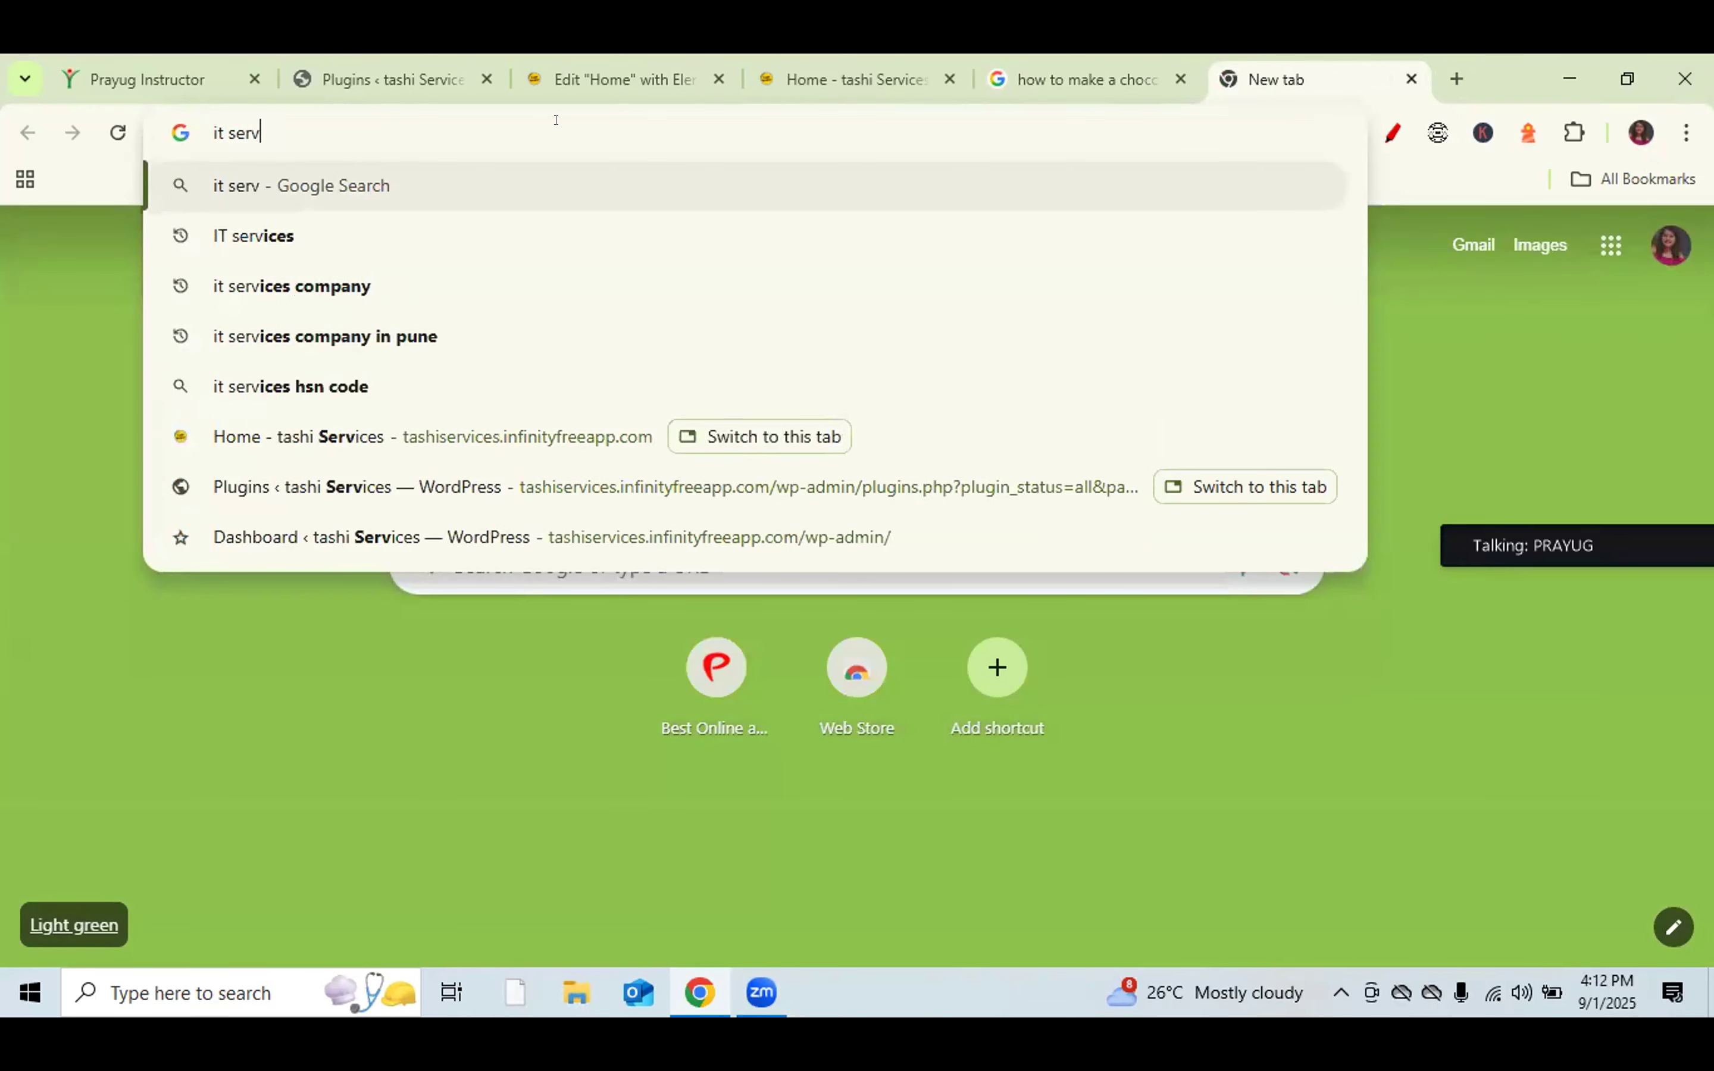
text(ices)
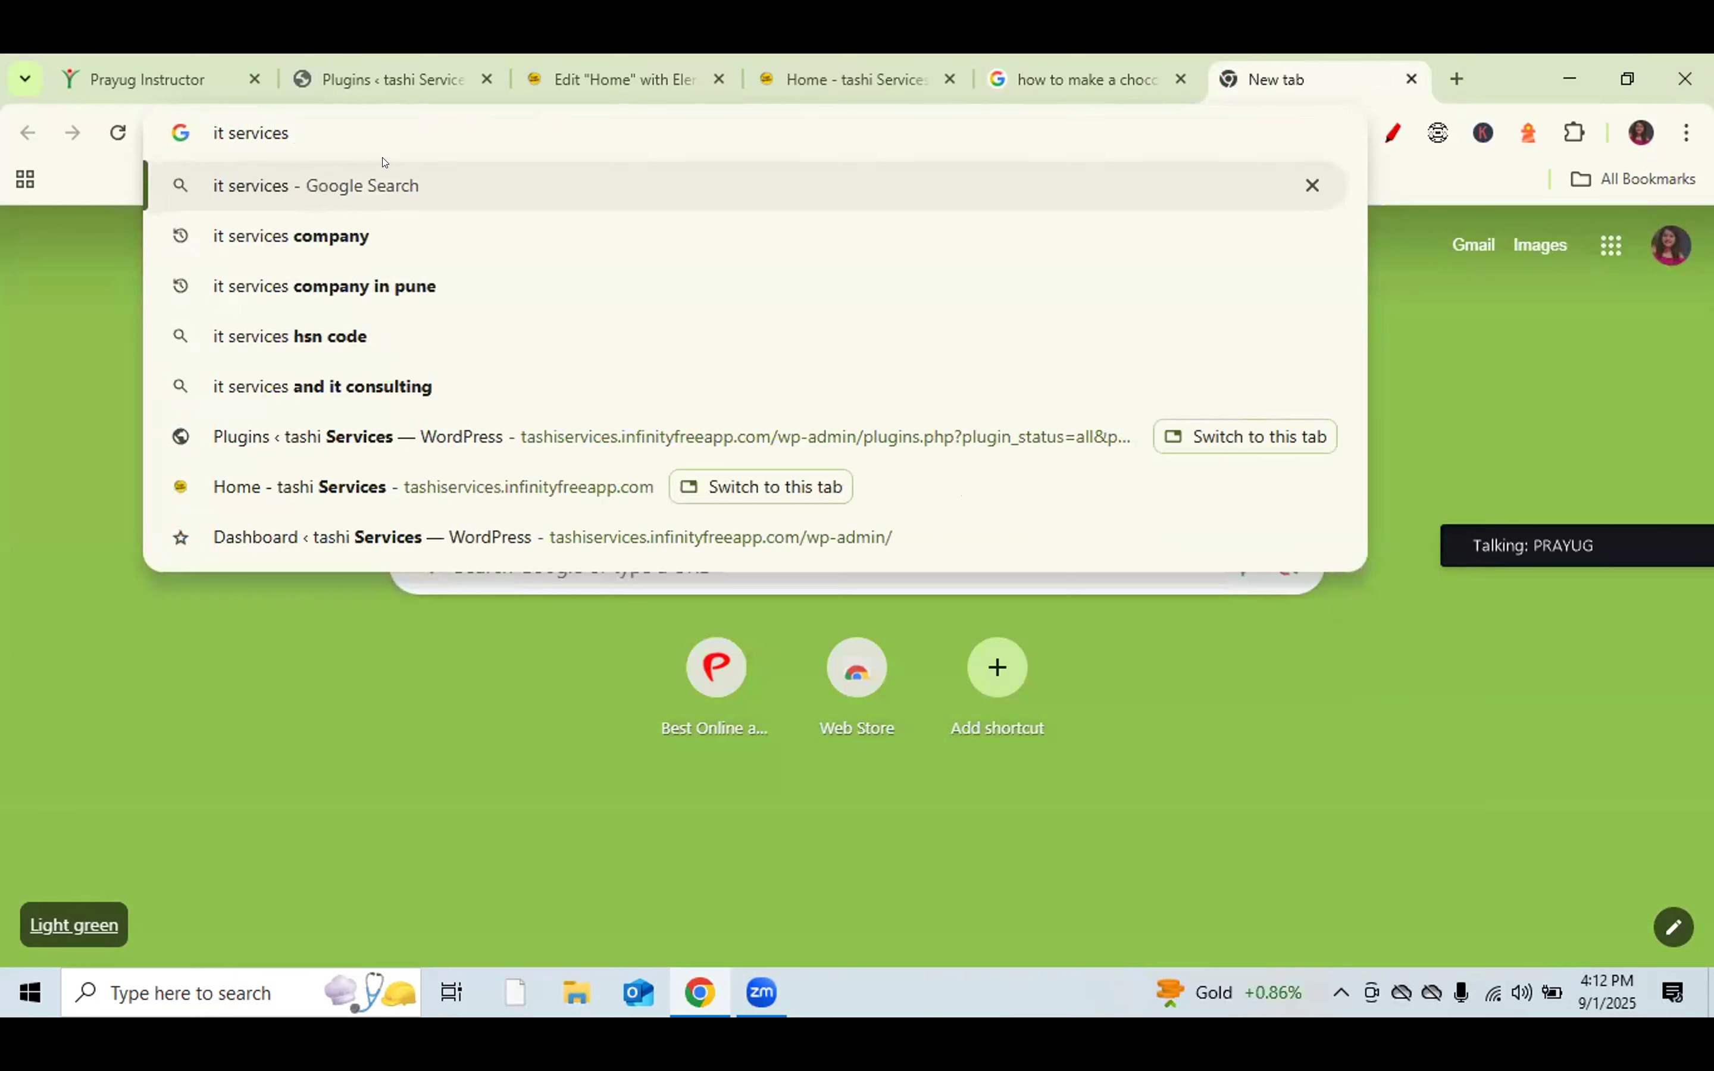
click(364, 234)
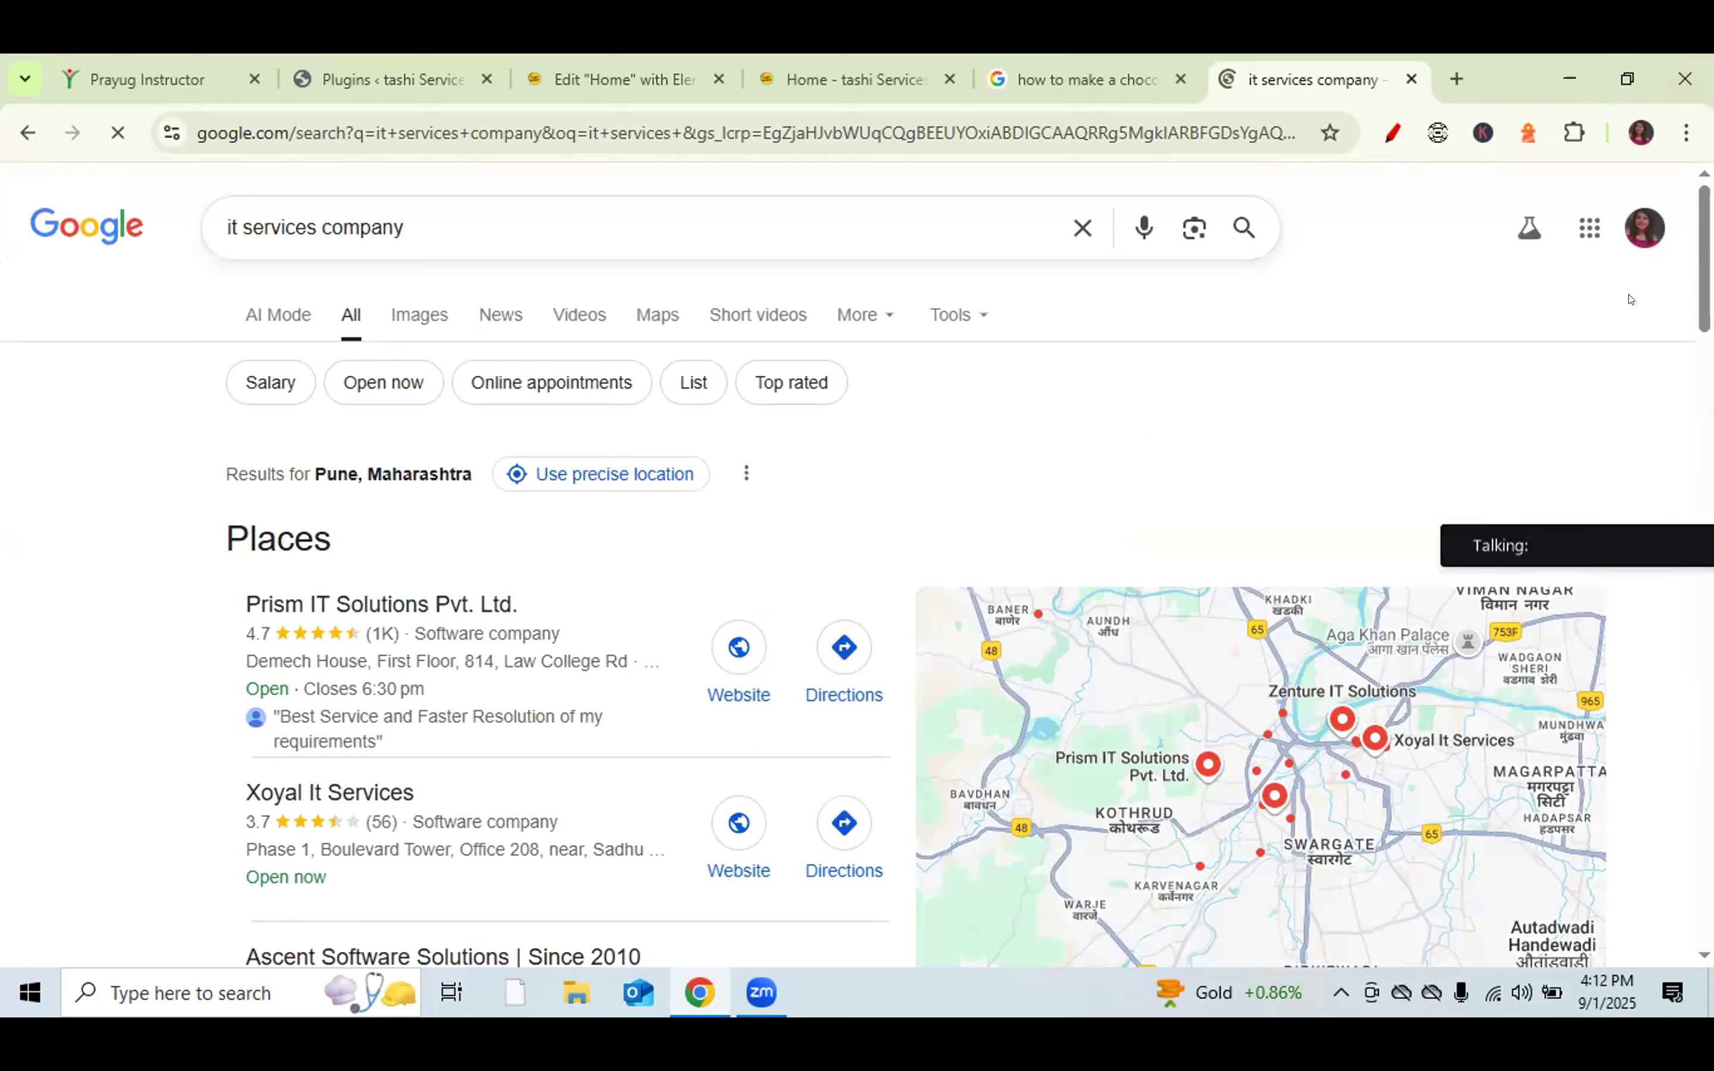
scroll(1629, 298, down, 2)
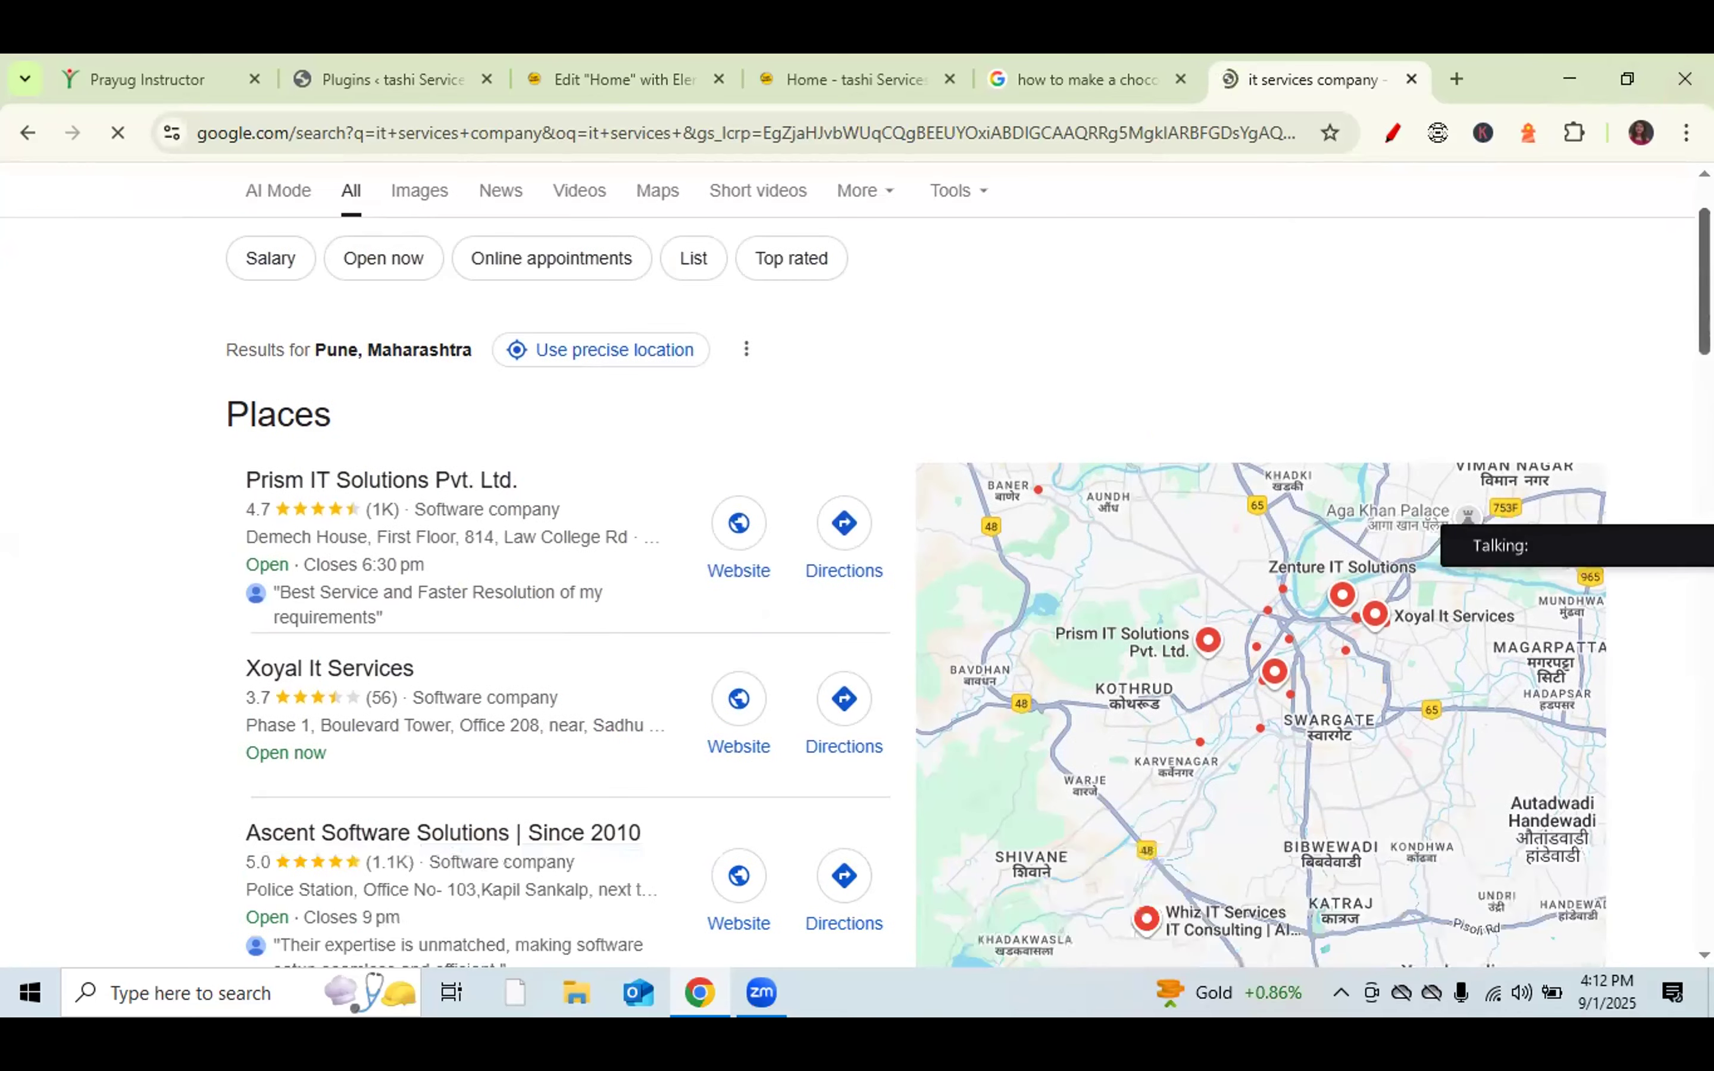
scroll(857, 602, down, 12)
scroll(968, 606, down, 8)
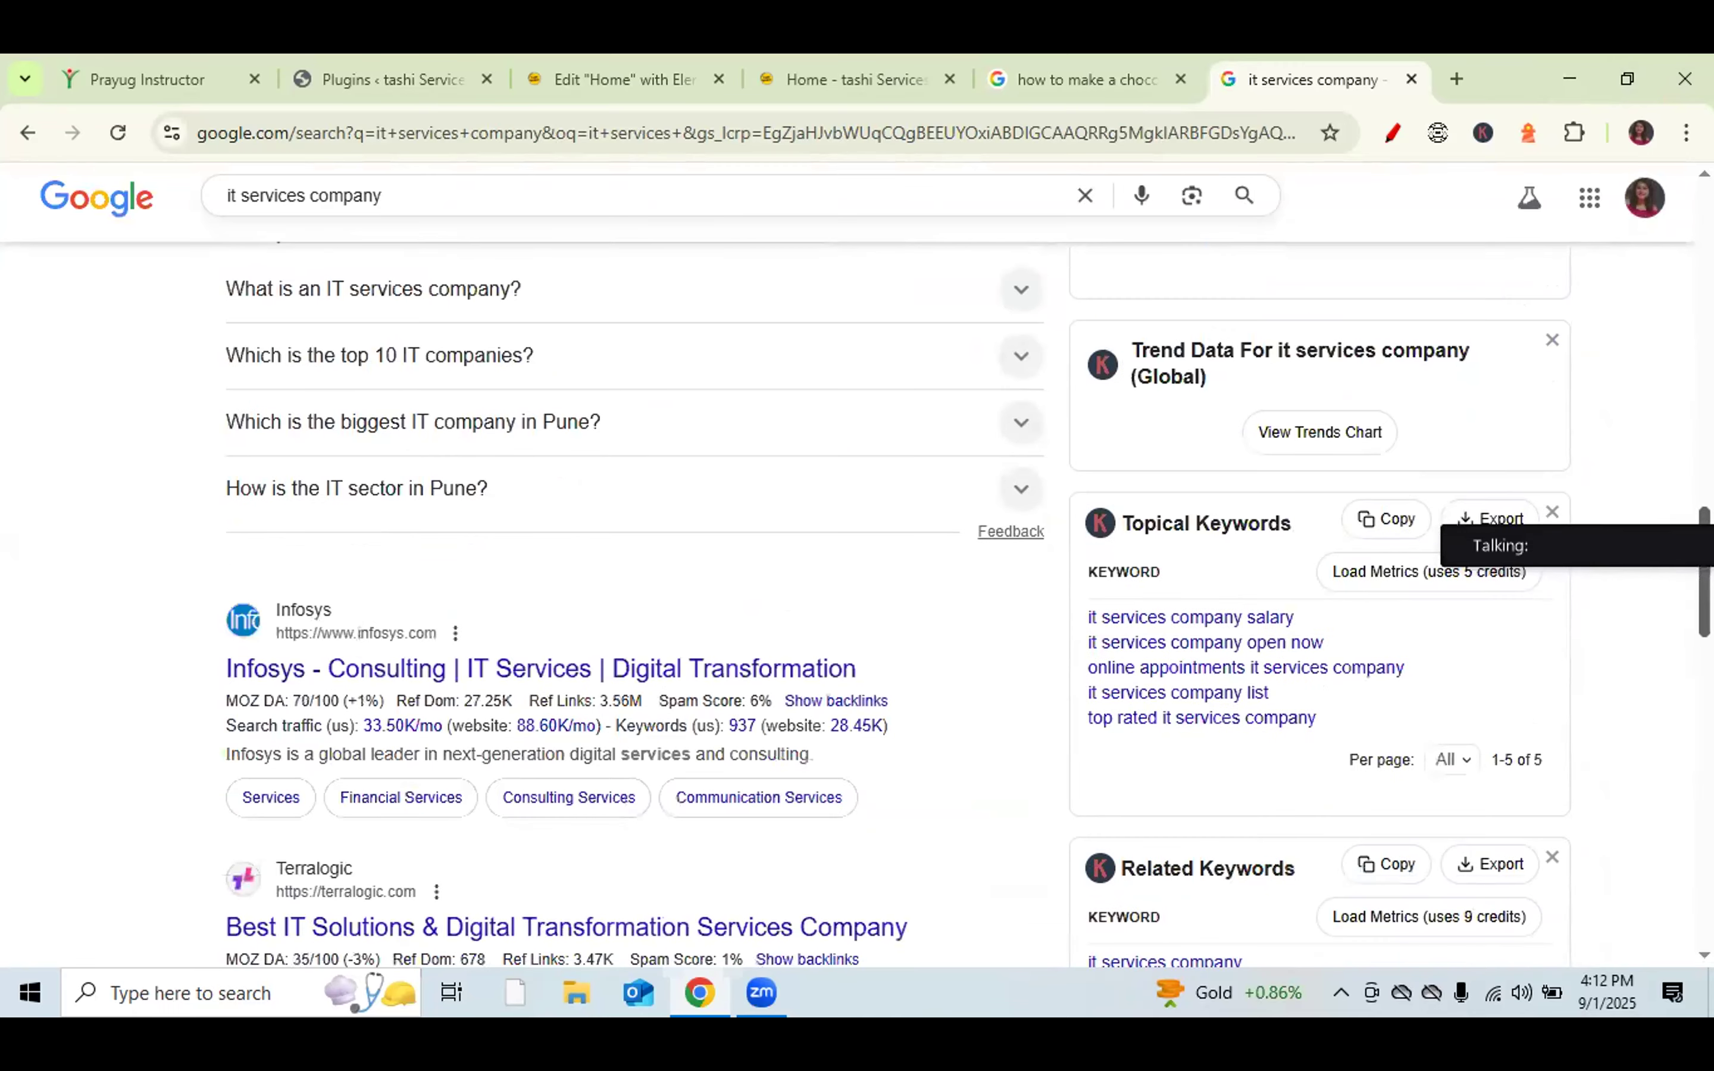
scroll(967, 606, down, 3)
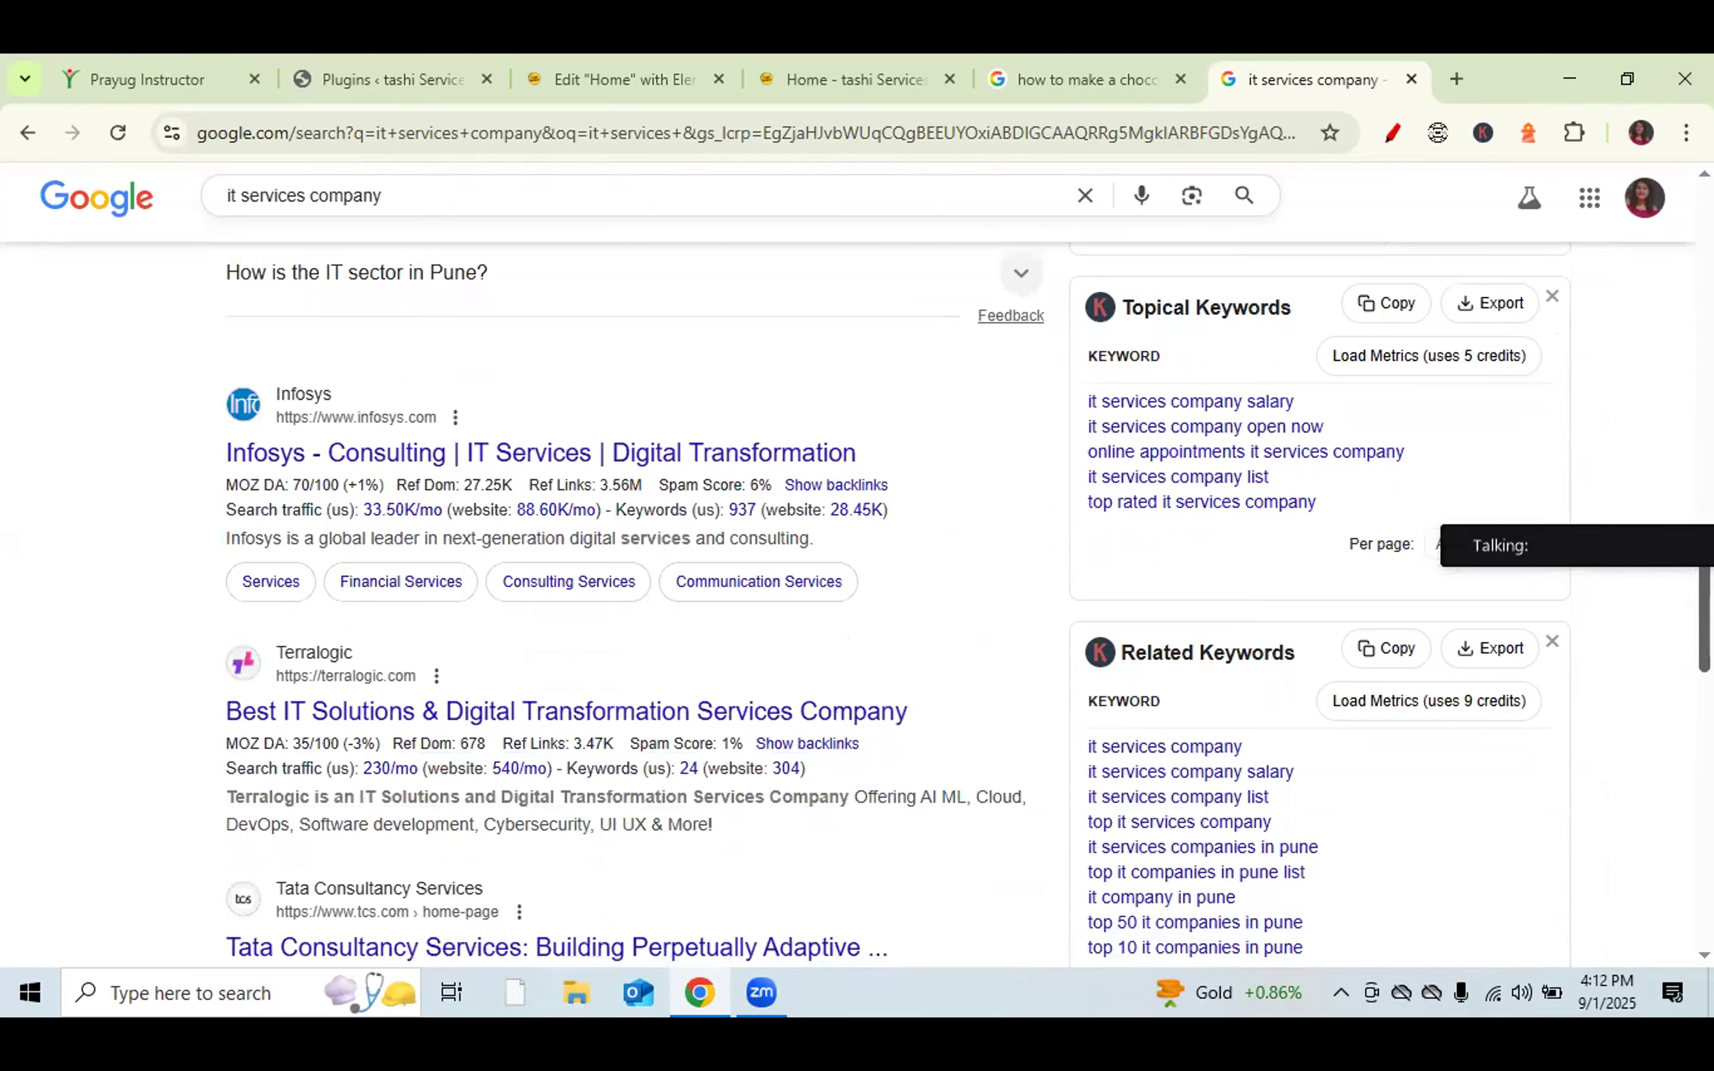
scroll(1431, 507, down, 1)
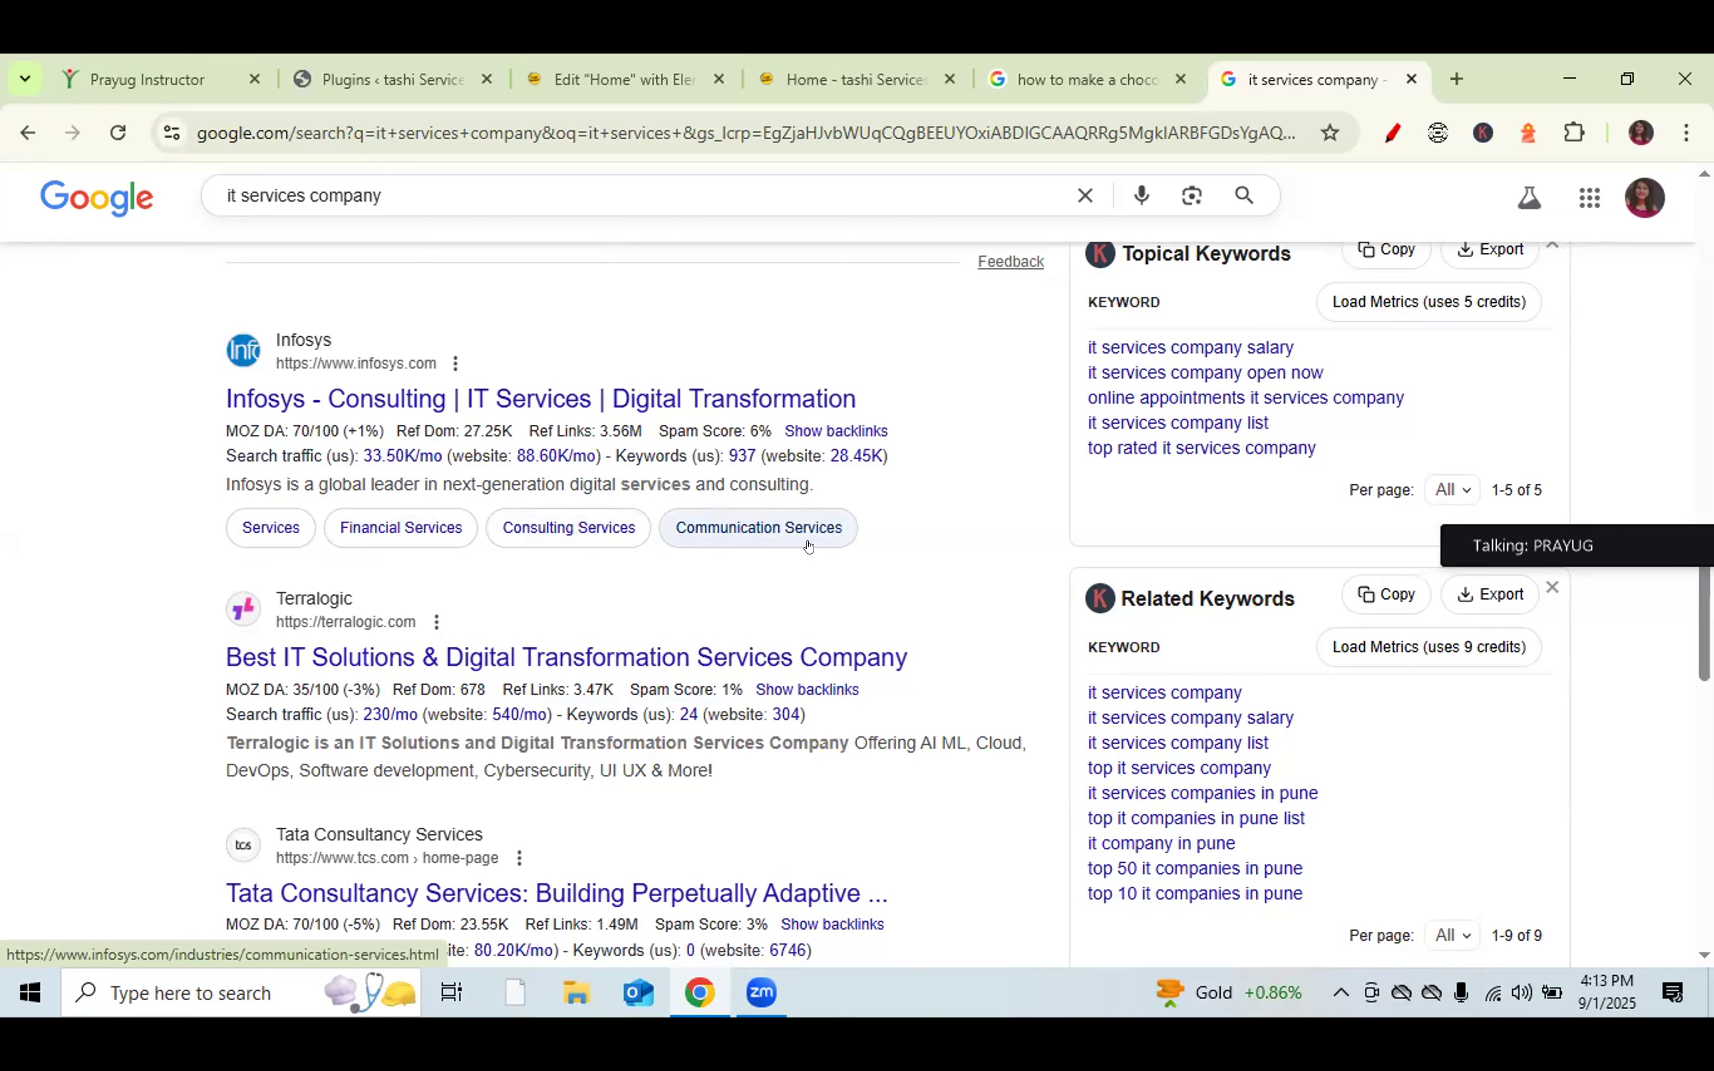
Step: Open the Infosys Services sitelink page and bring up Zoom's meeting chat over it
click(246, 540)
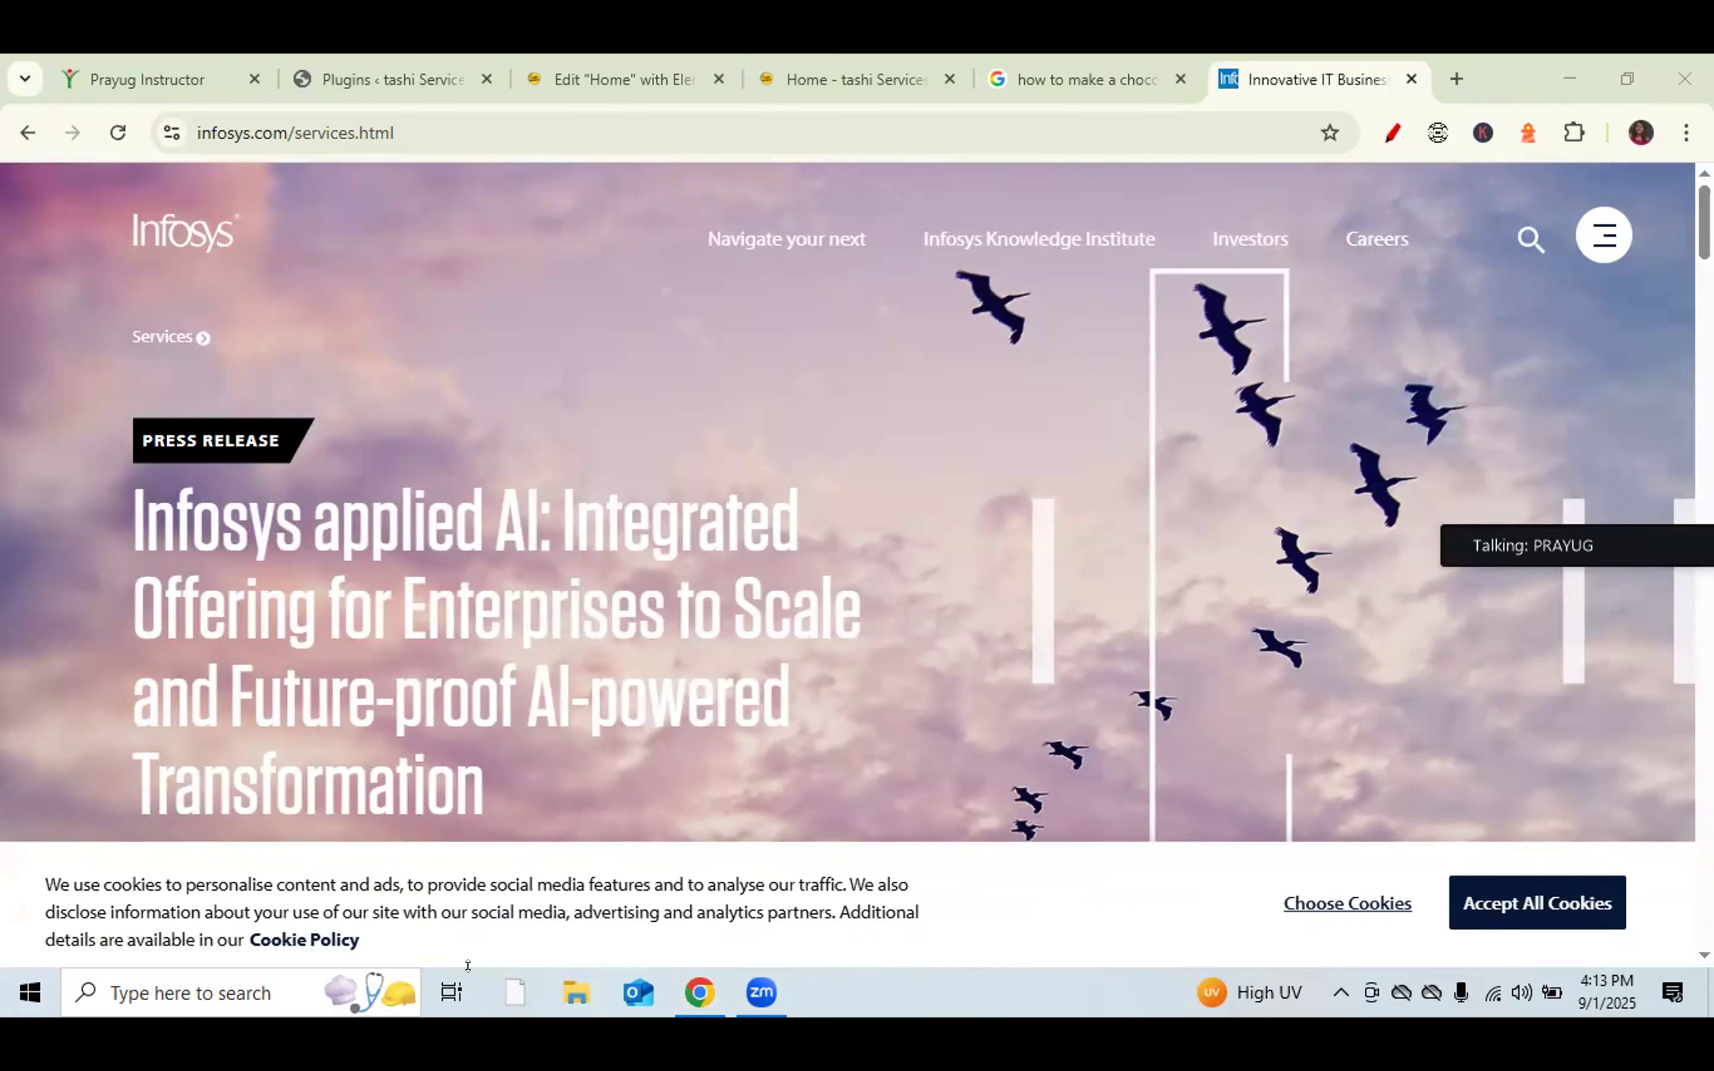
key(alt+h)
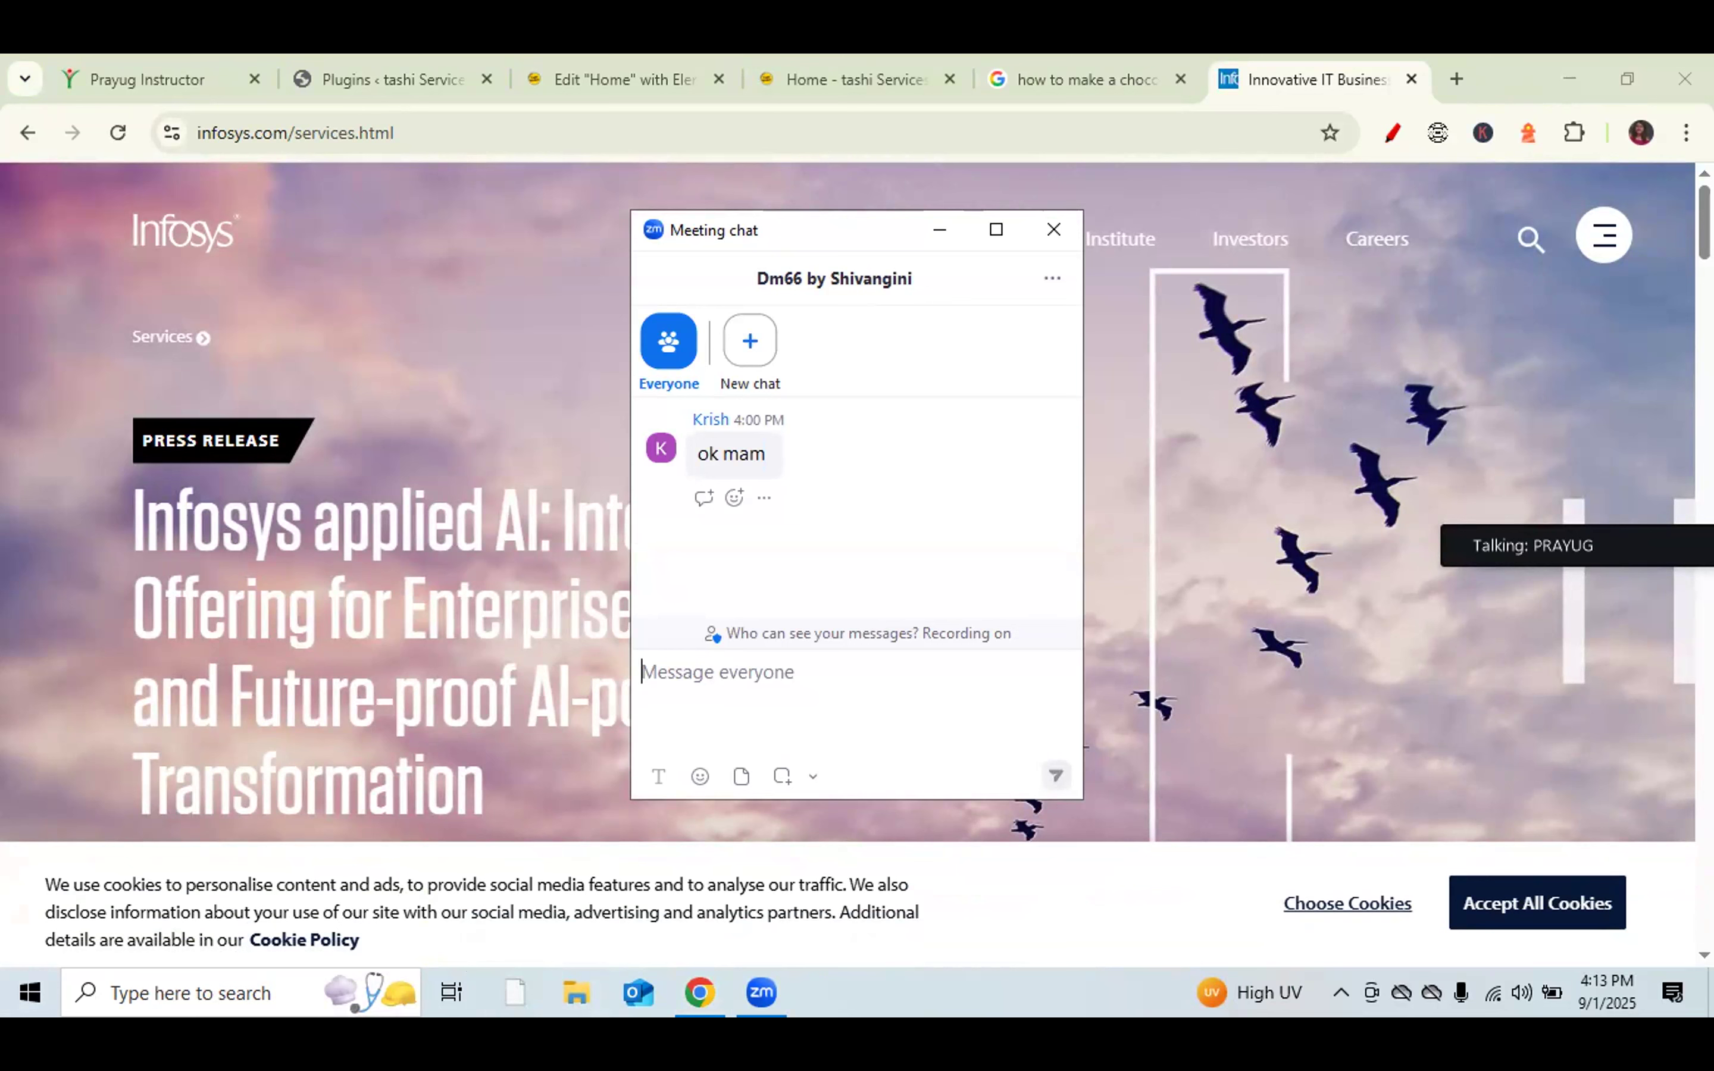
Step: Send 'structured data - a way to label content for search engine' to everyone in chat
text(str)
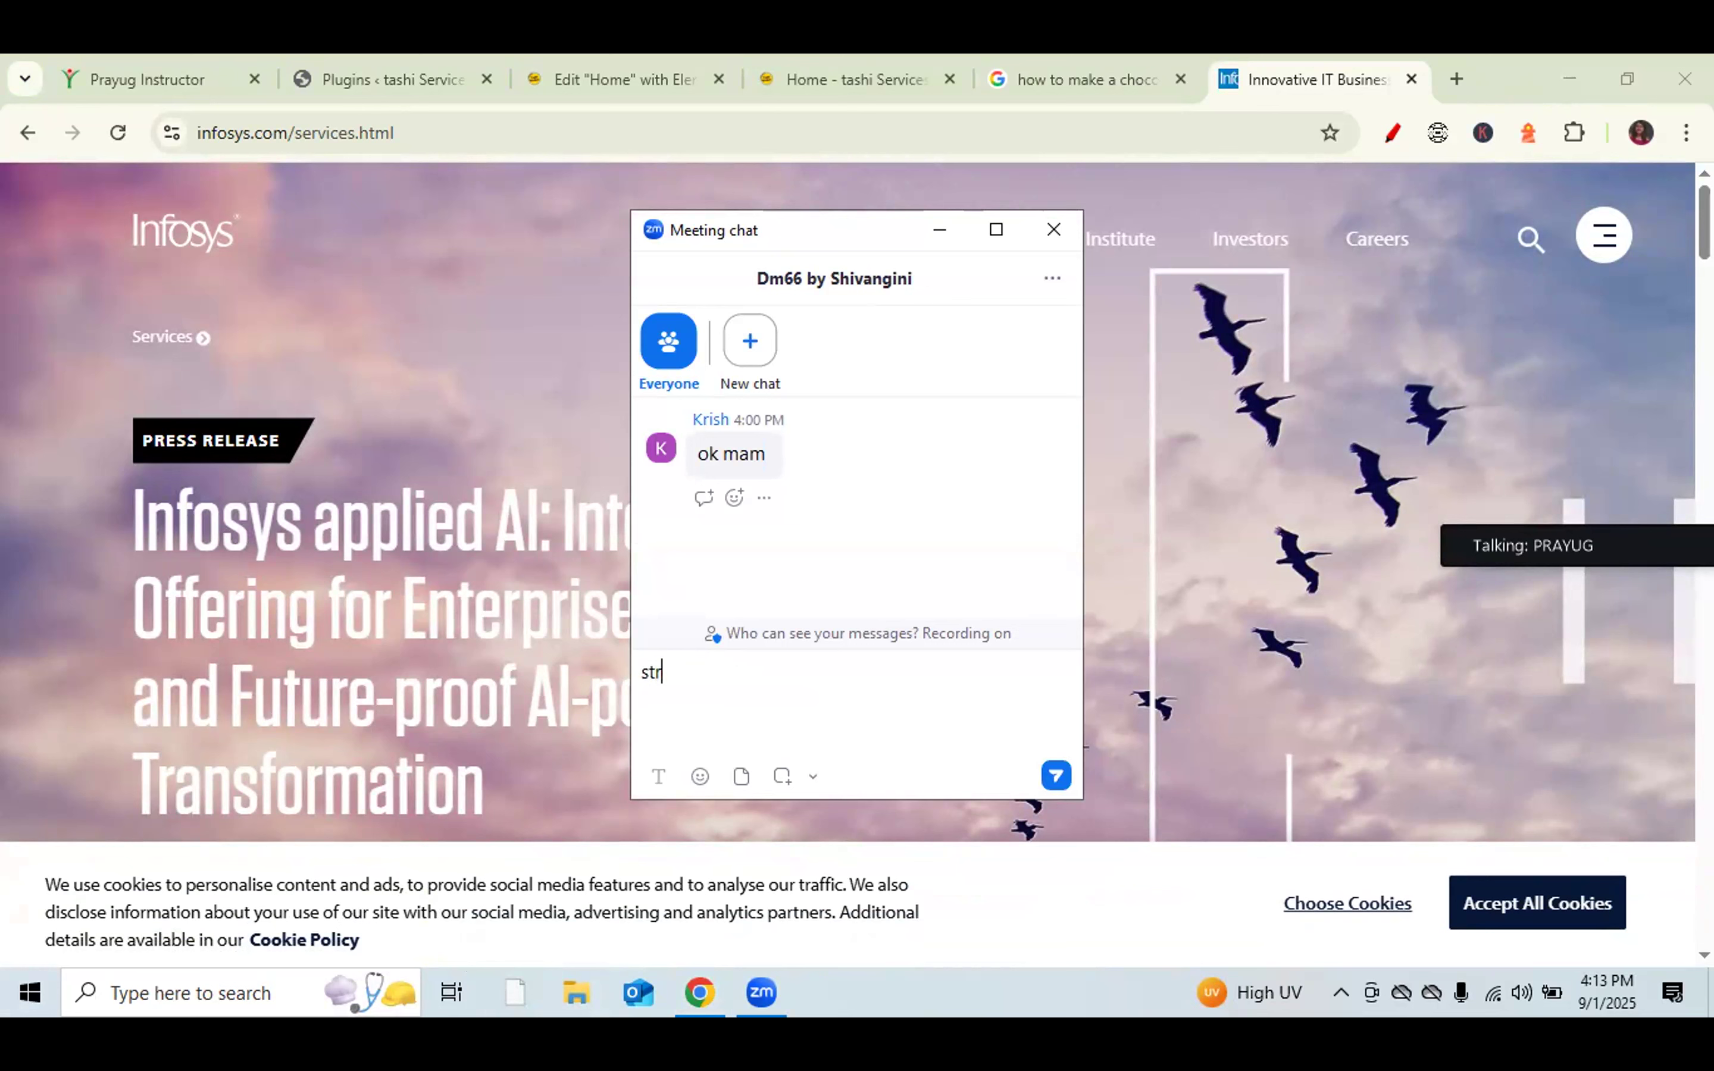
text(uctured data - a way to ab)
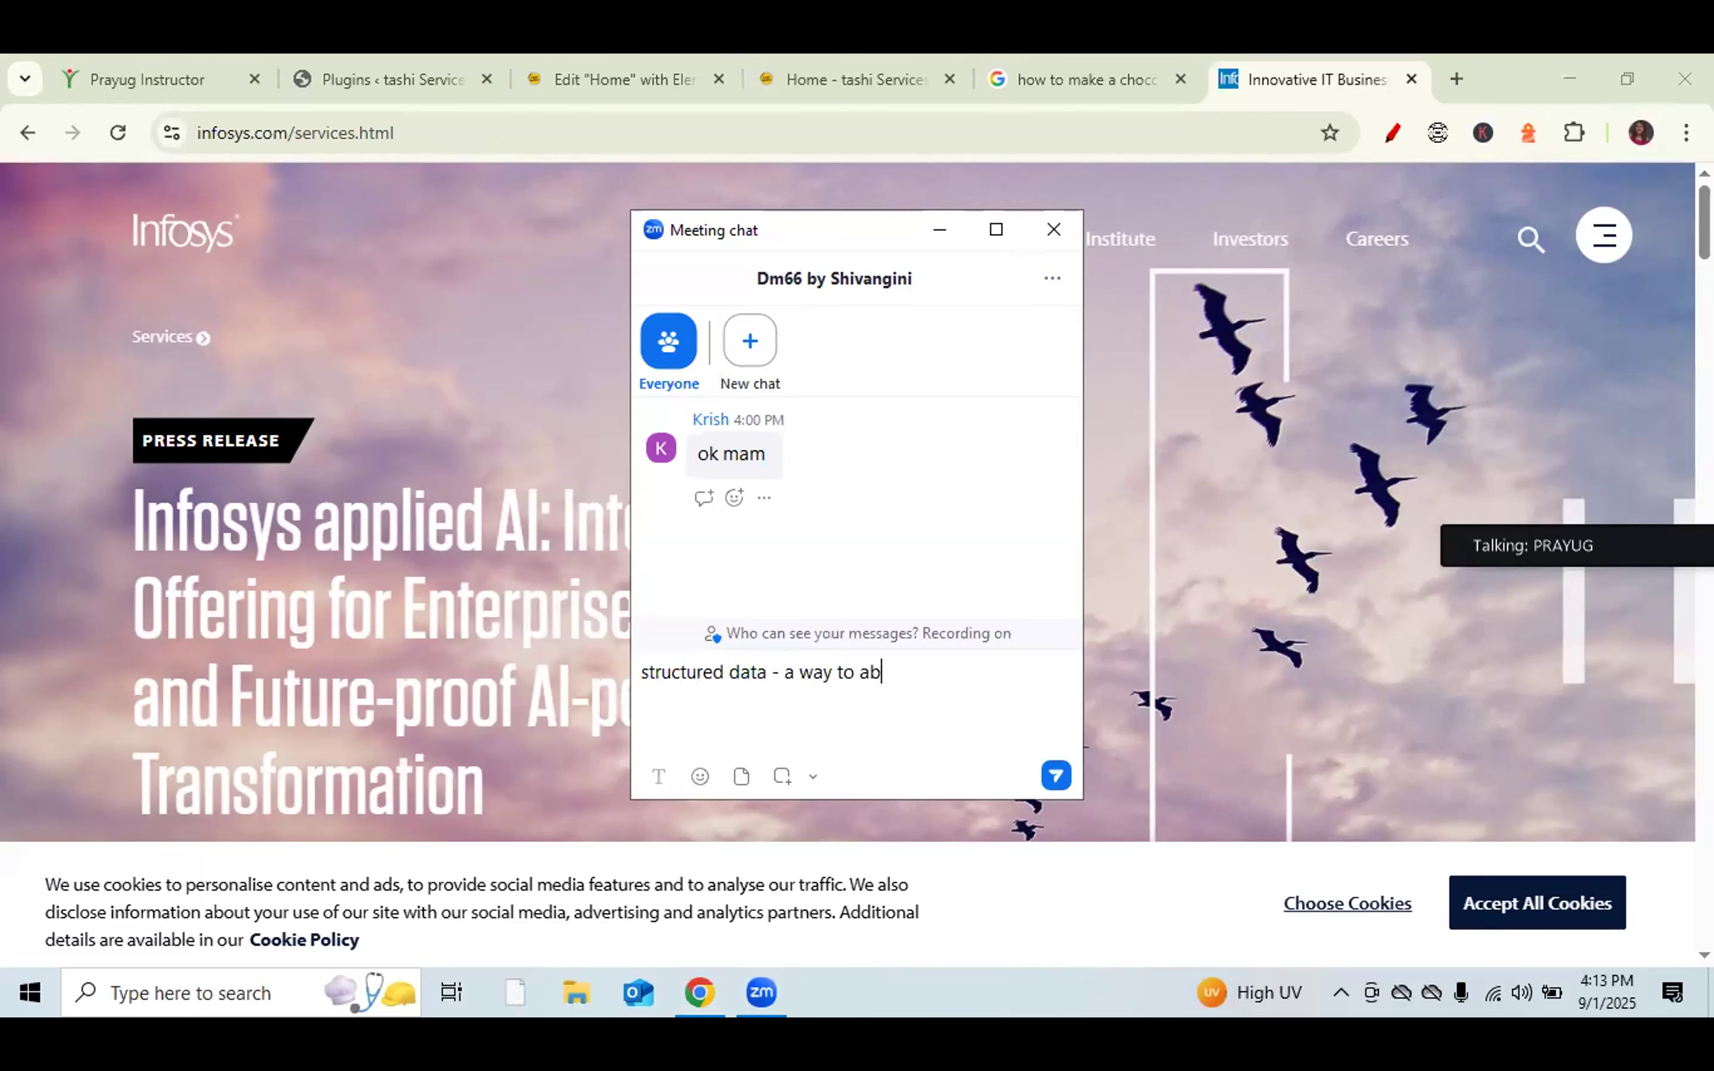
text(el com)
text(tent )
text(fo)
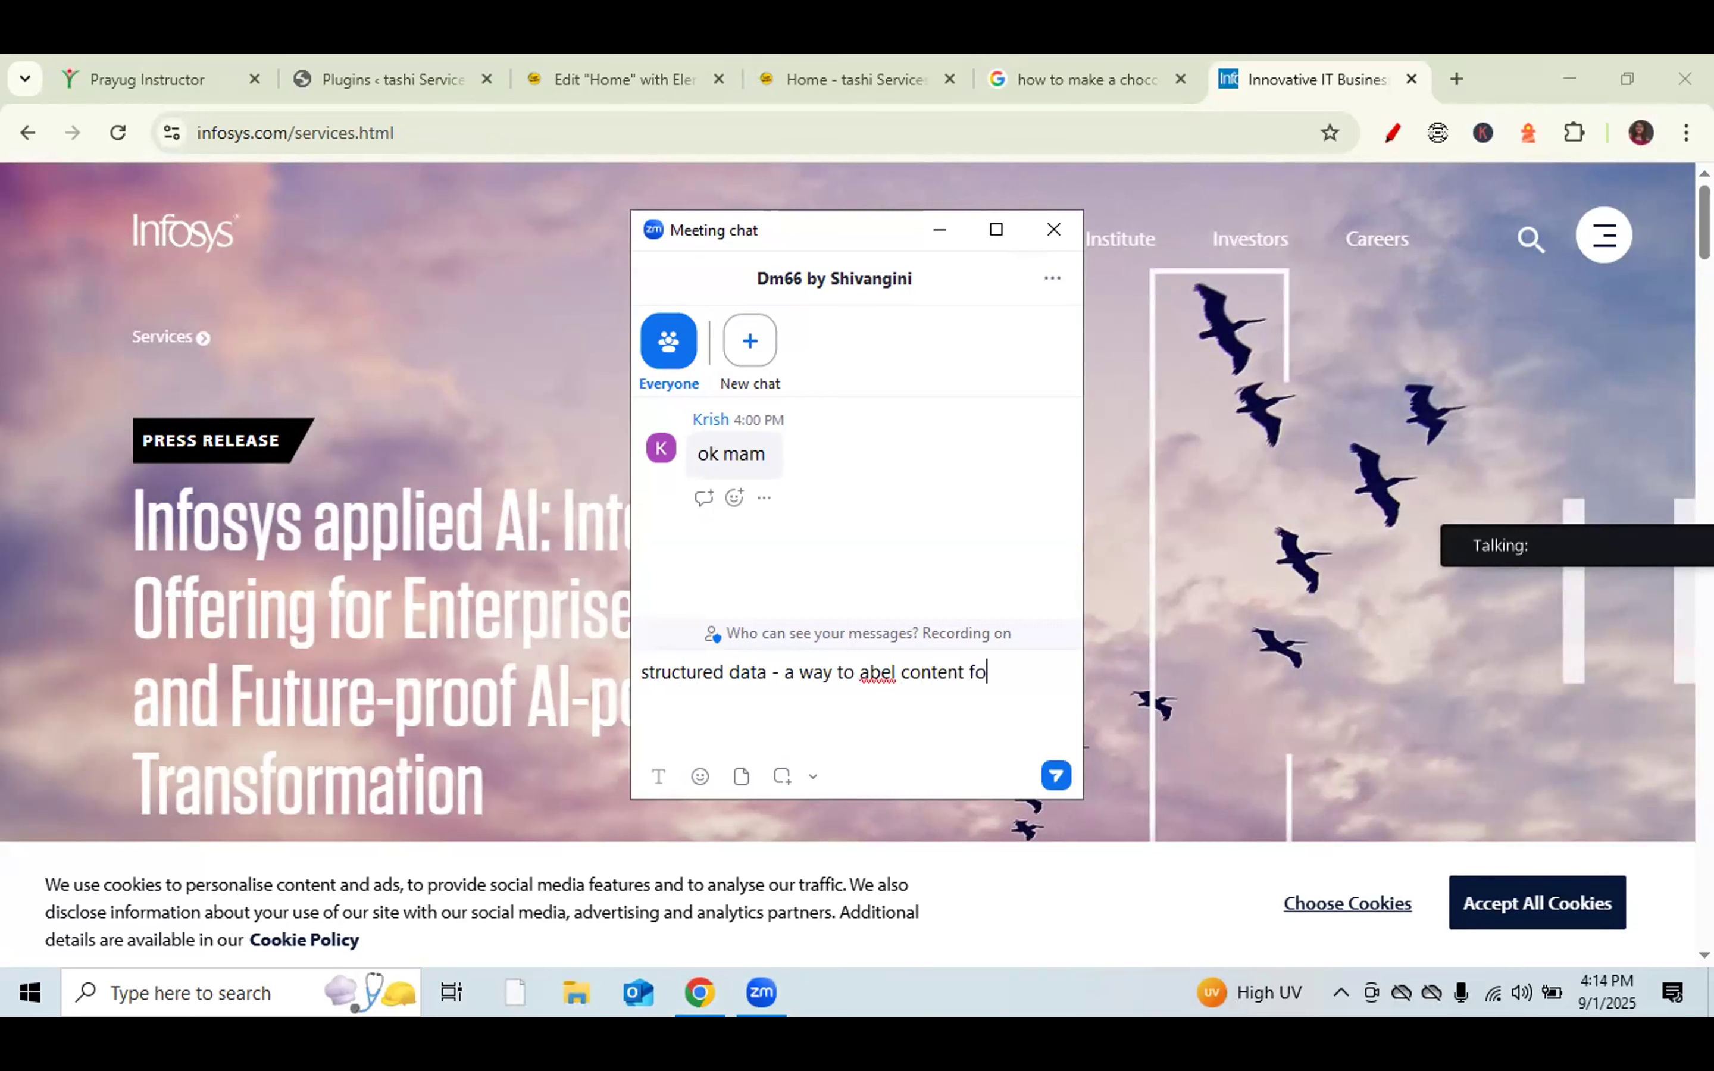
text(r search engine)
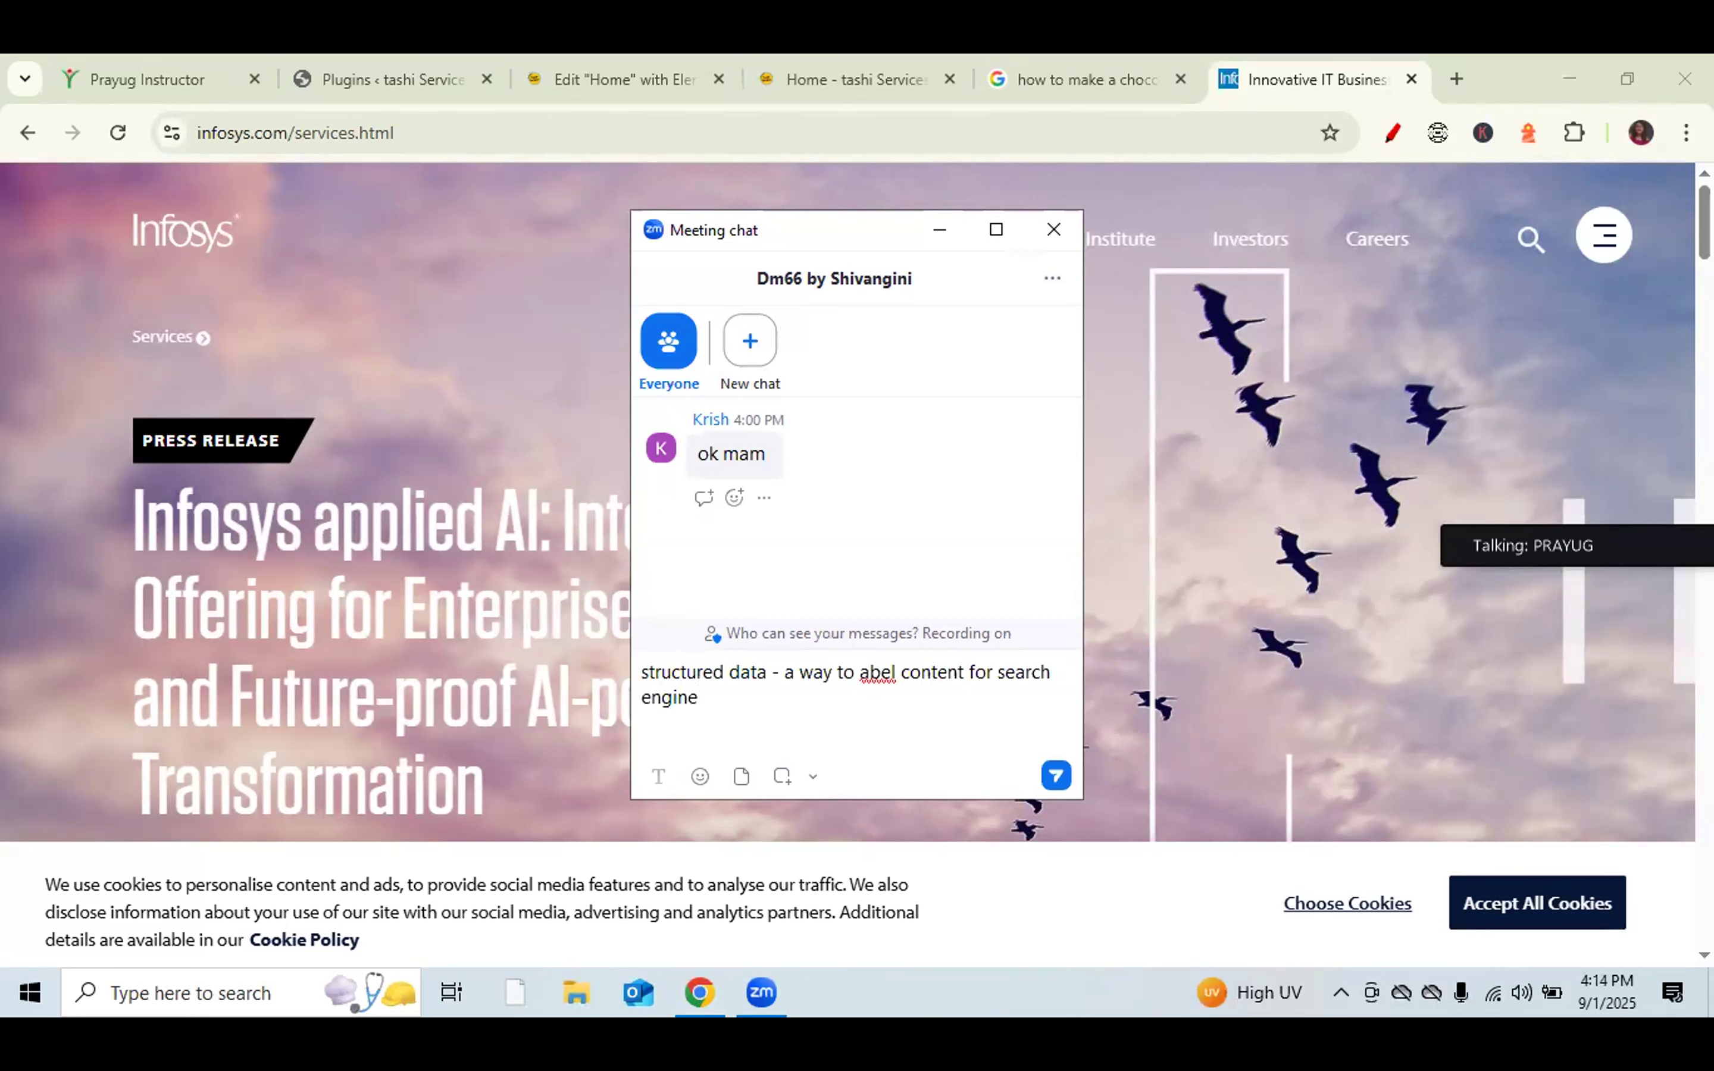
click(854, 667)
text(l)
key(Return)
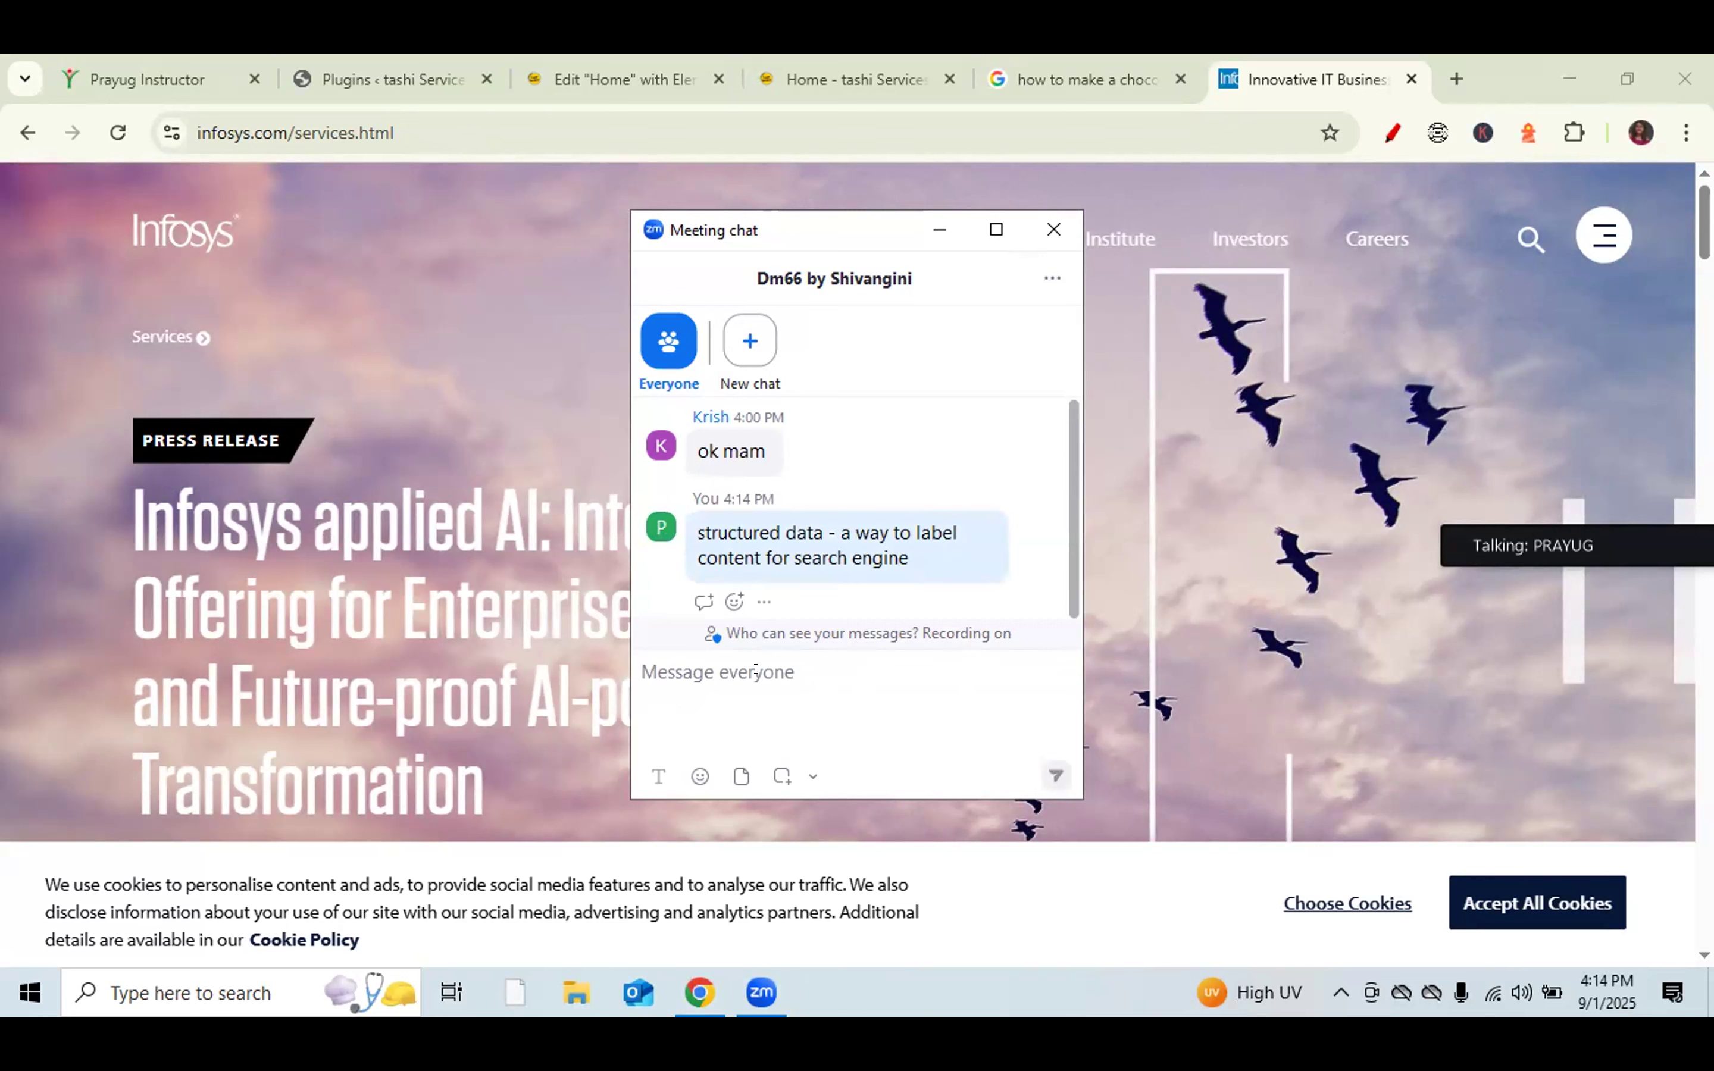
Step: Send the schema markup message: schema.org, the standard vocabulary used to label that content; close chat
text(secha markup)
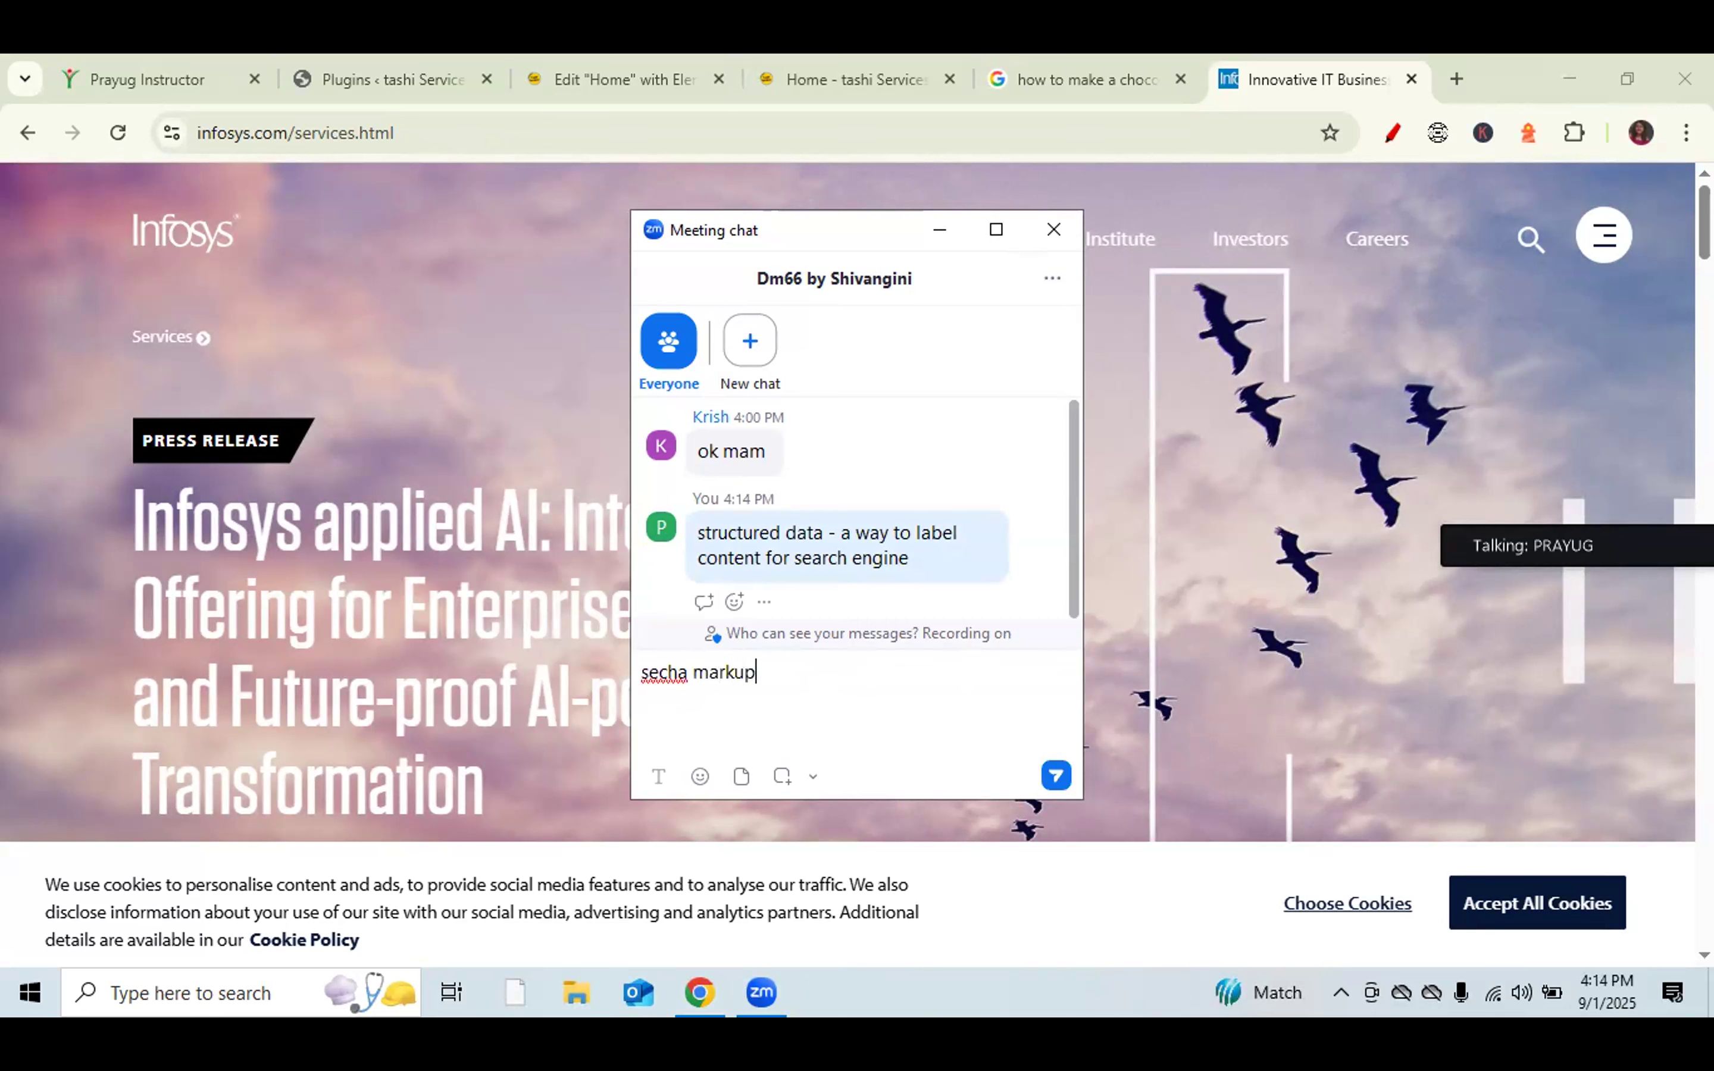
text( / c)
key(BackSpace)
text(schema .org - ther)
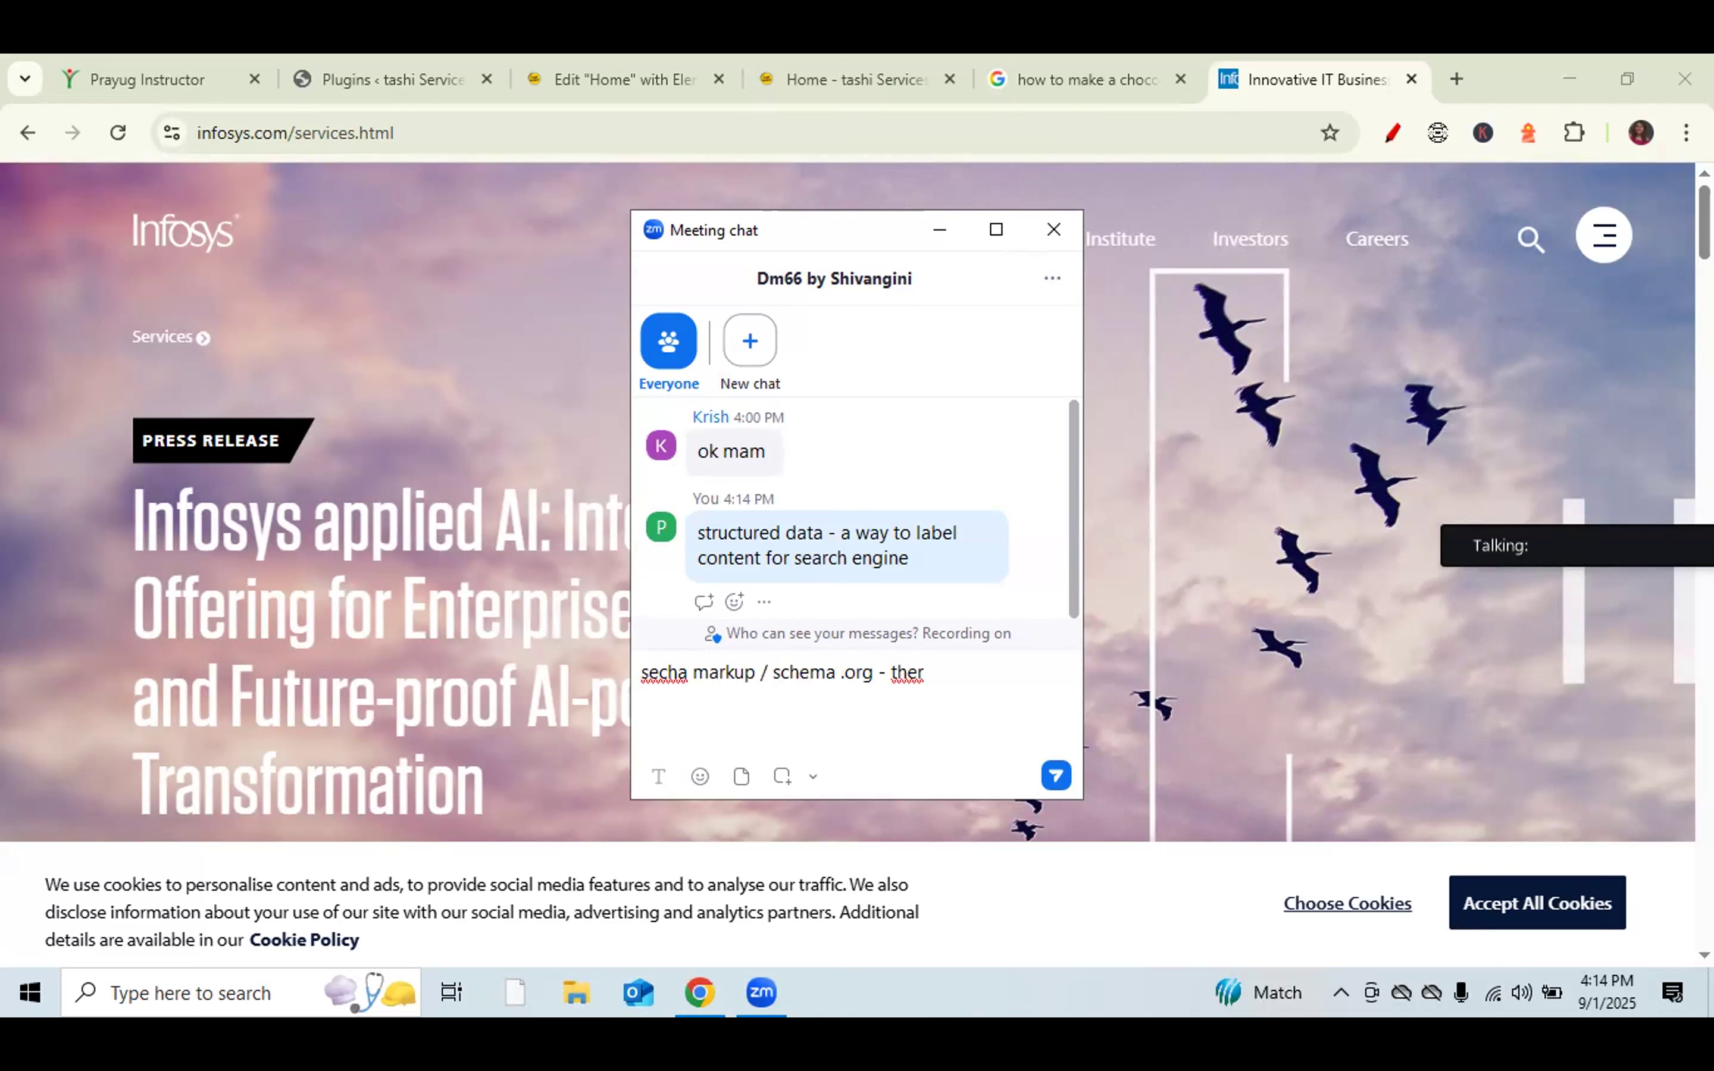
key(BackSpace)
text(standard v)
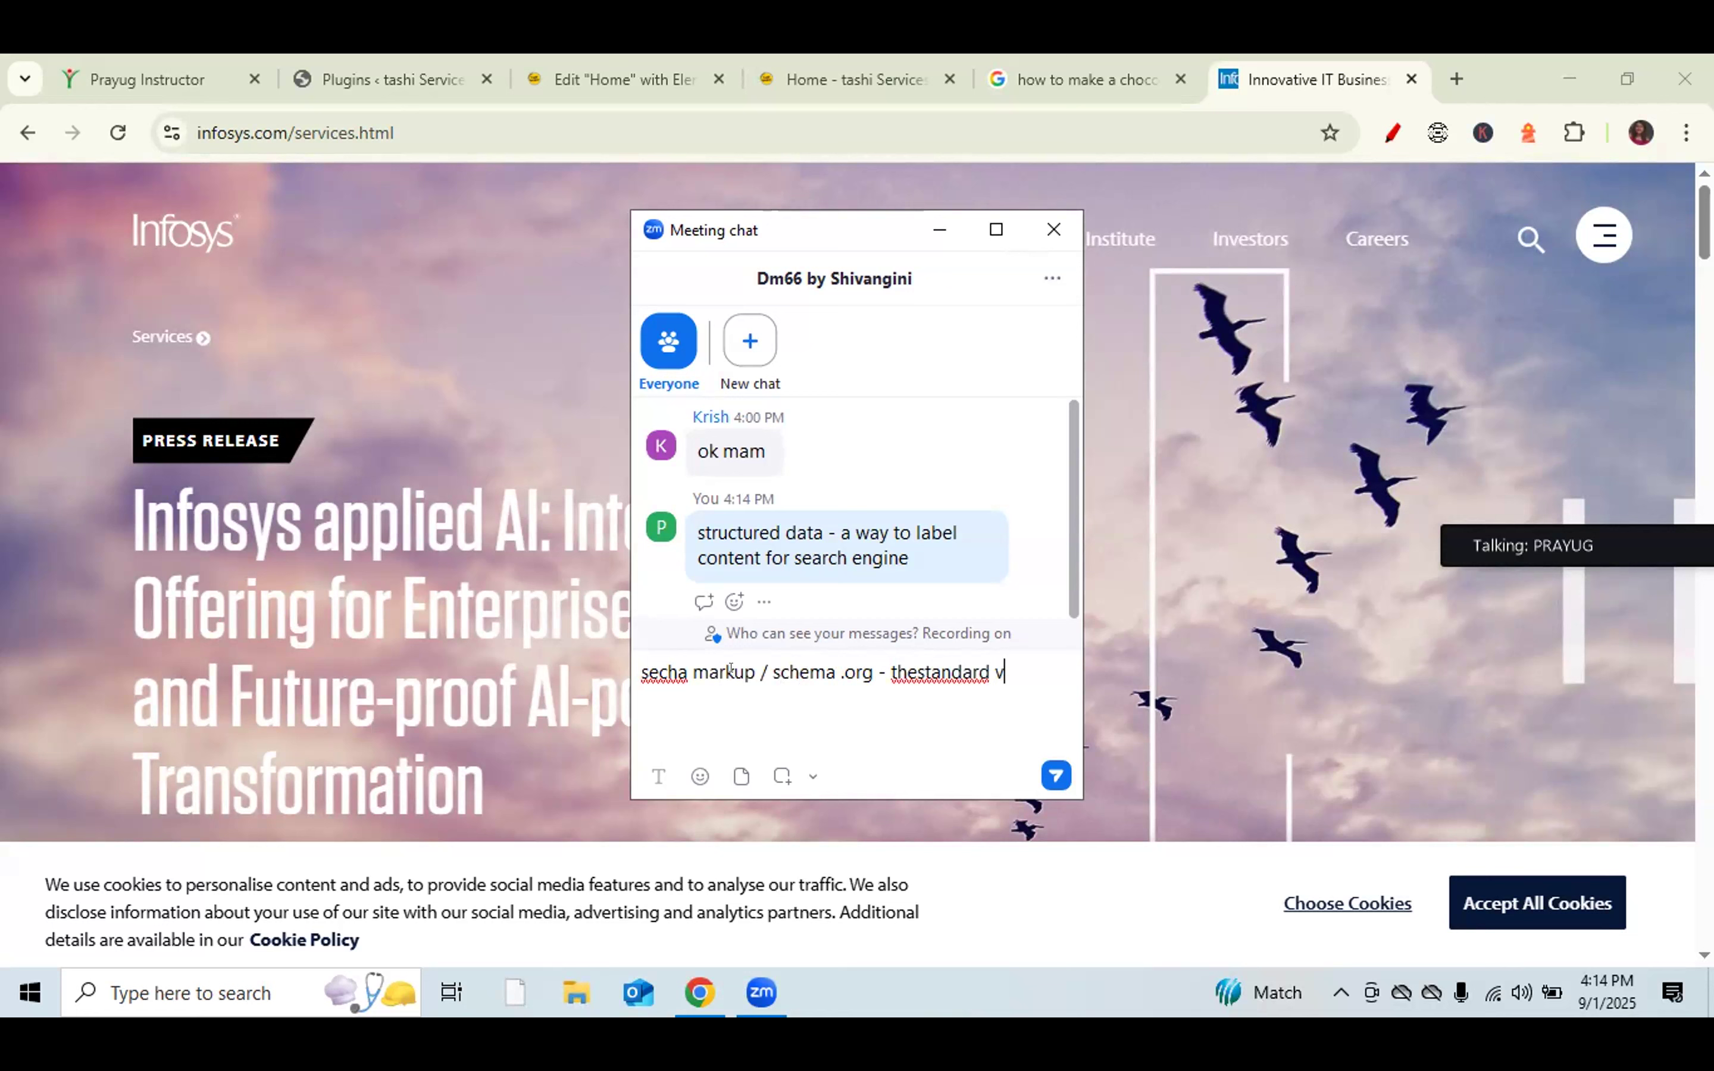
click(920, 672)
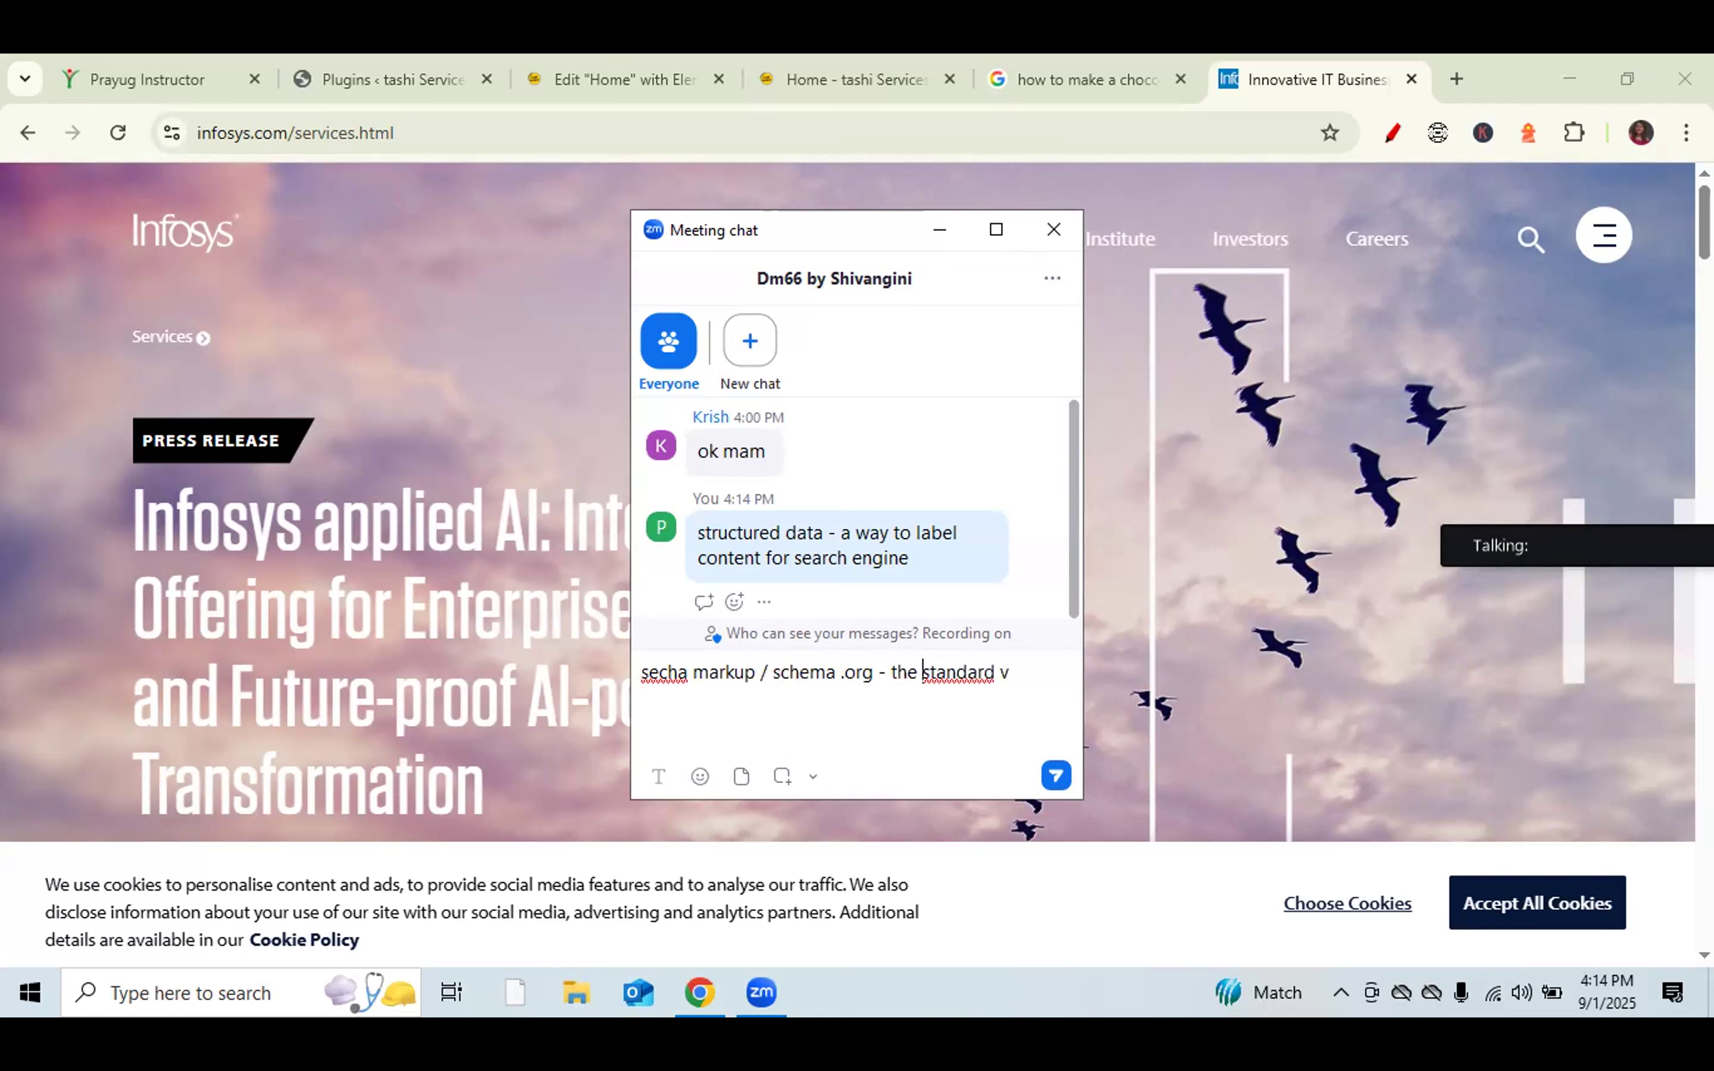
key(End)
text(ocabul)
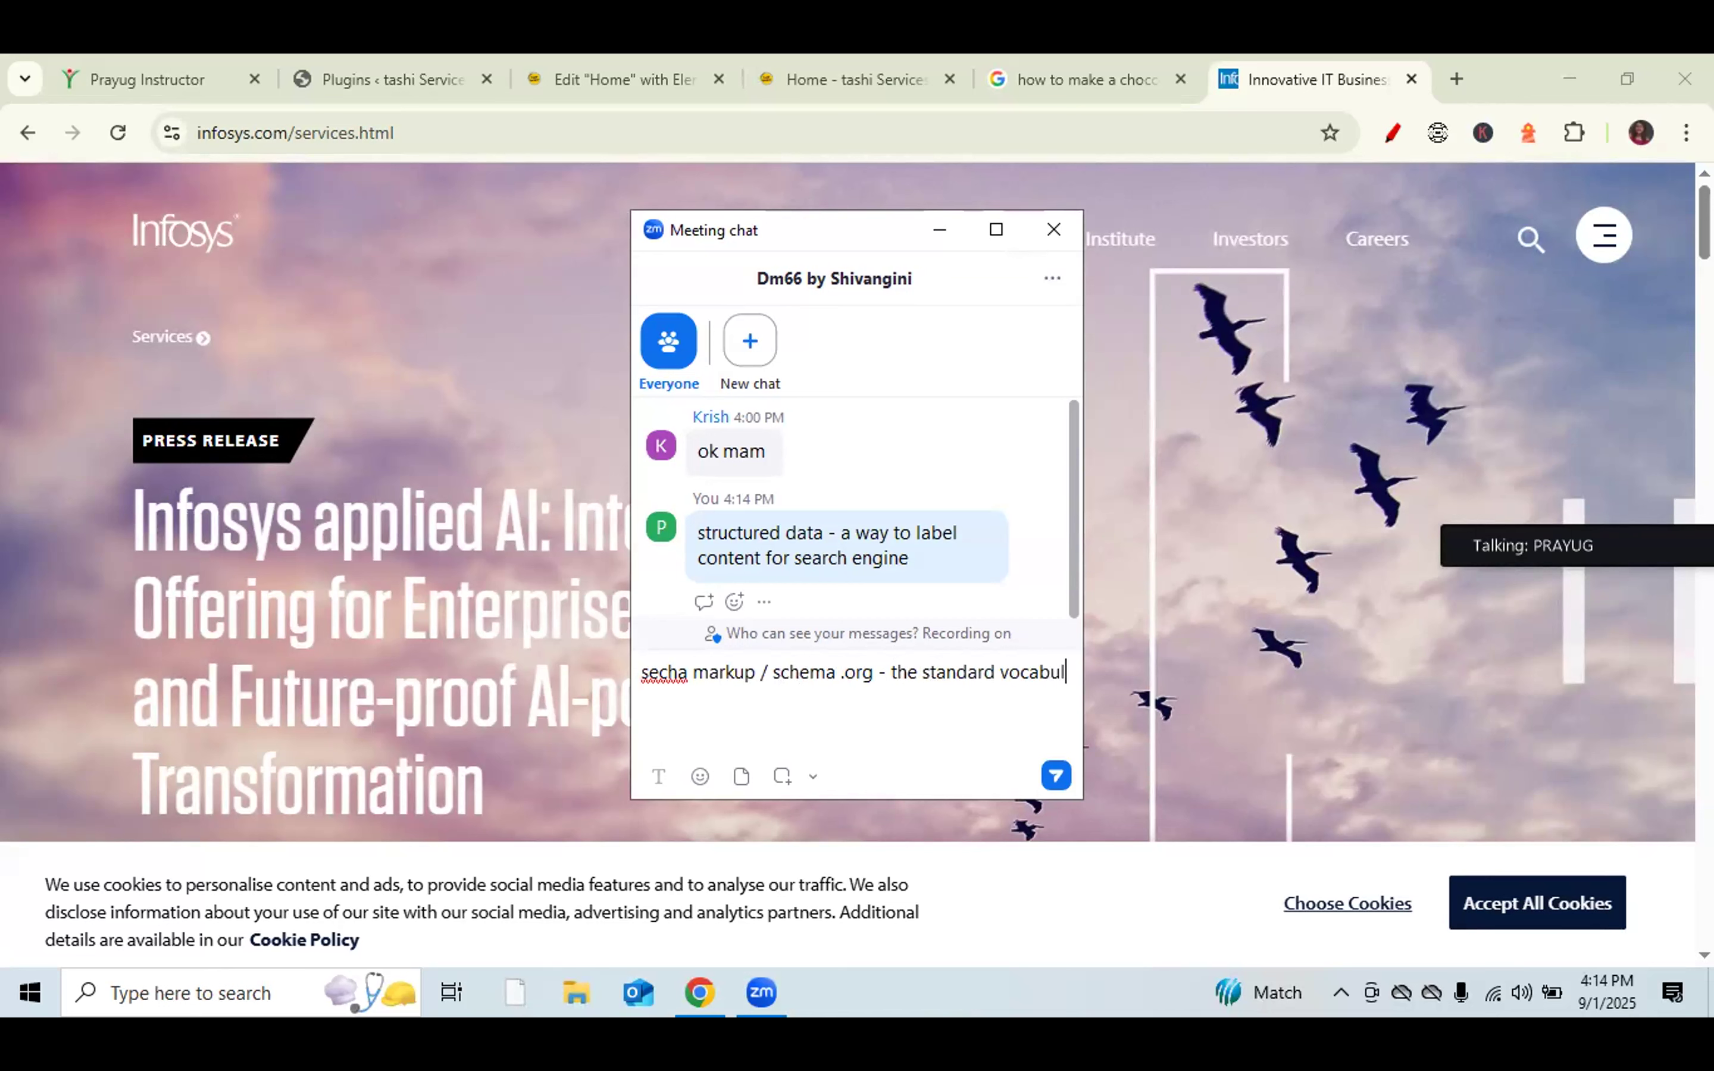
text(ary u)
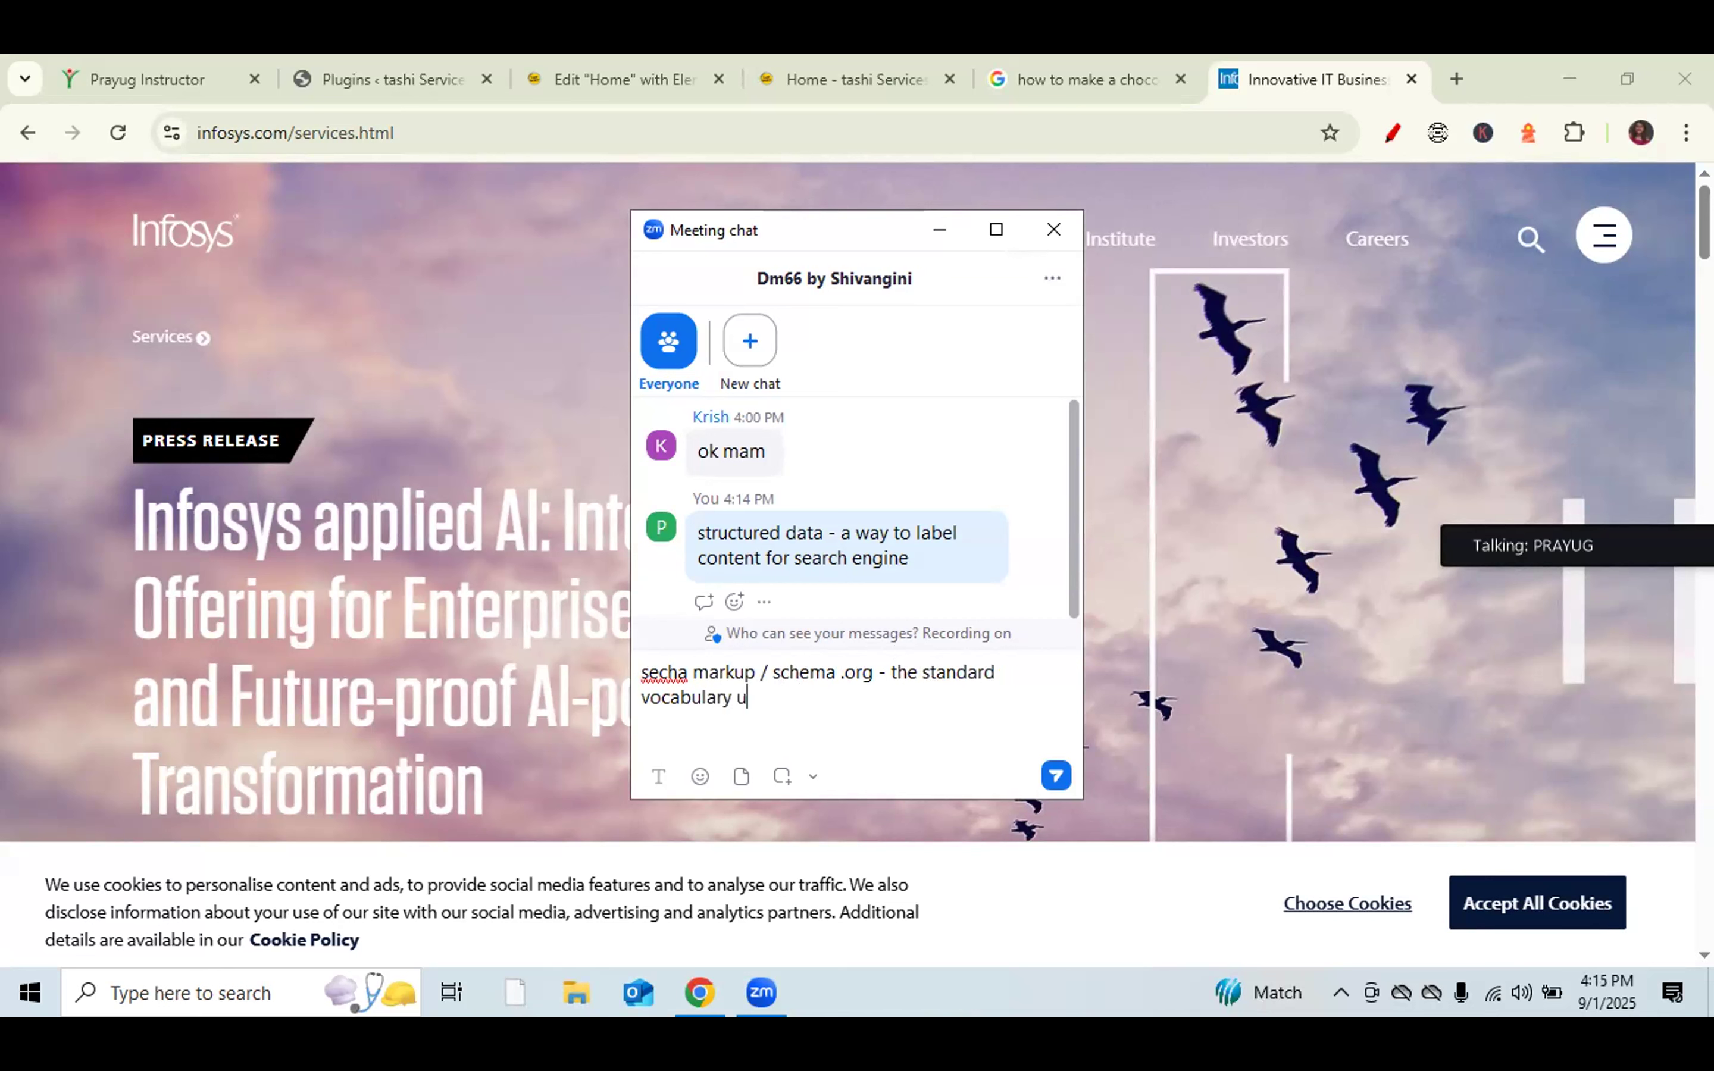
text(sed to label that c)
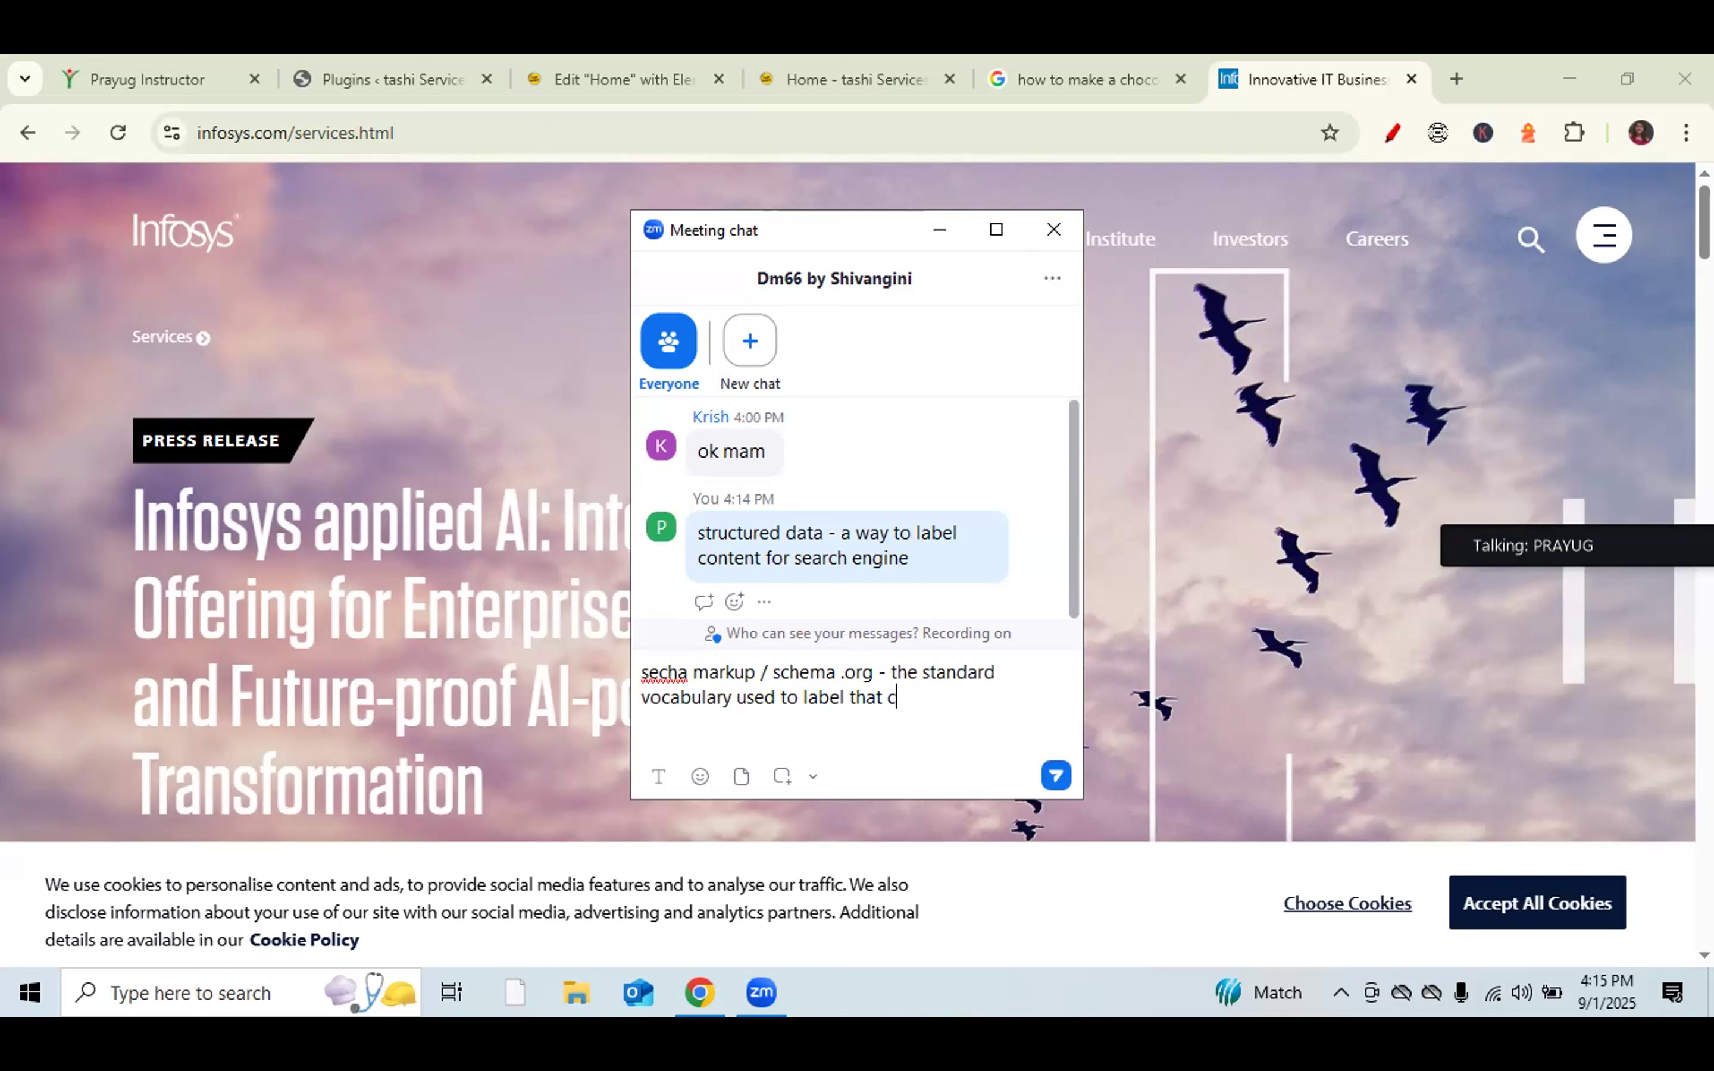
text(ontent.)
key(Return)
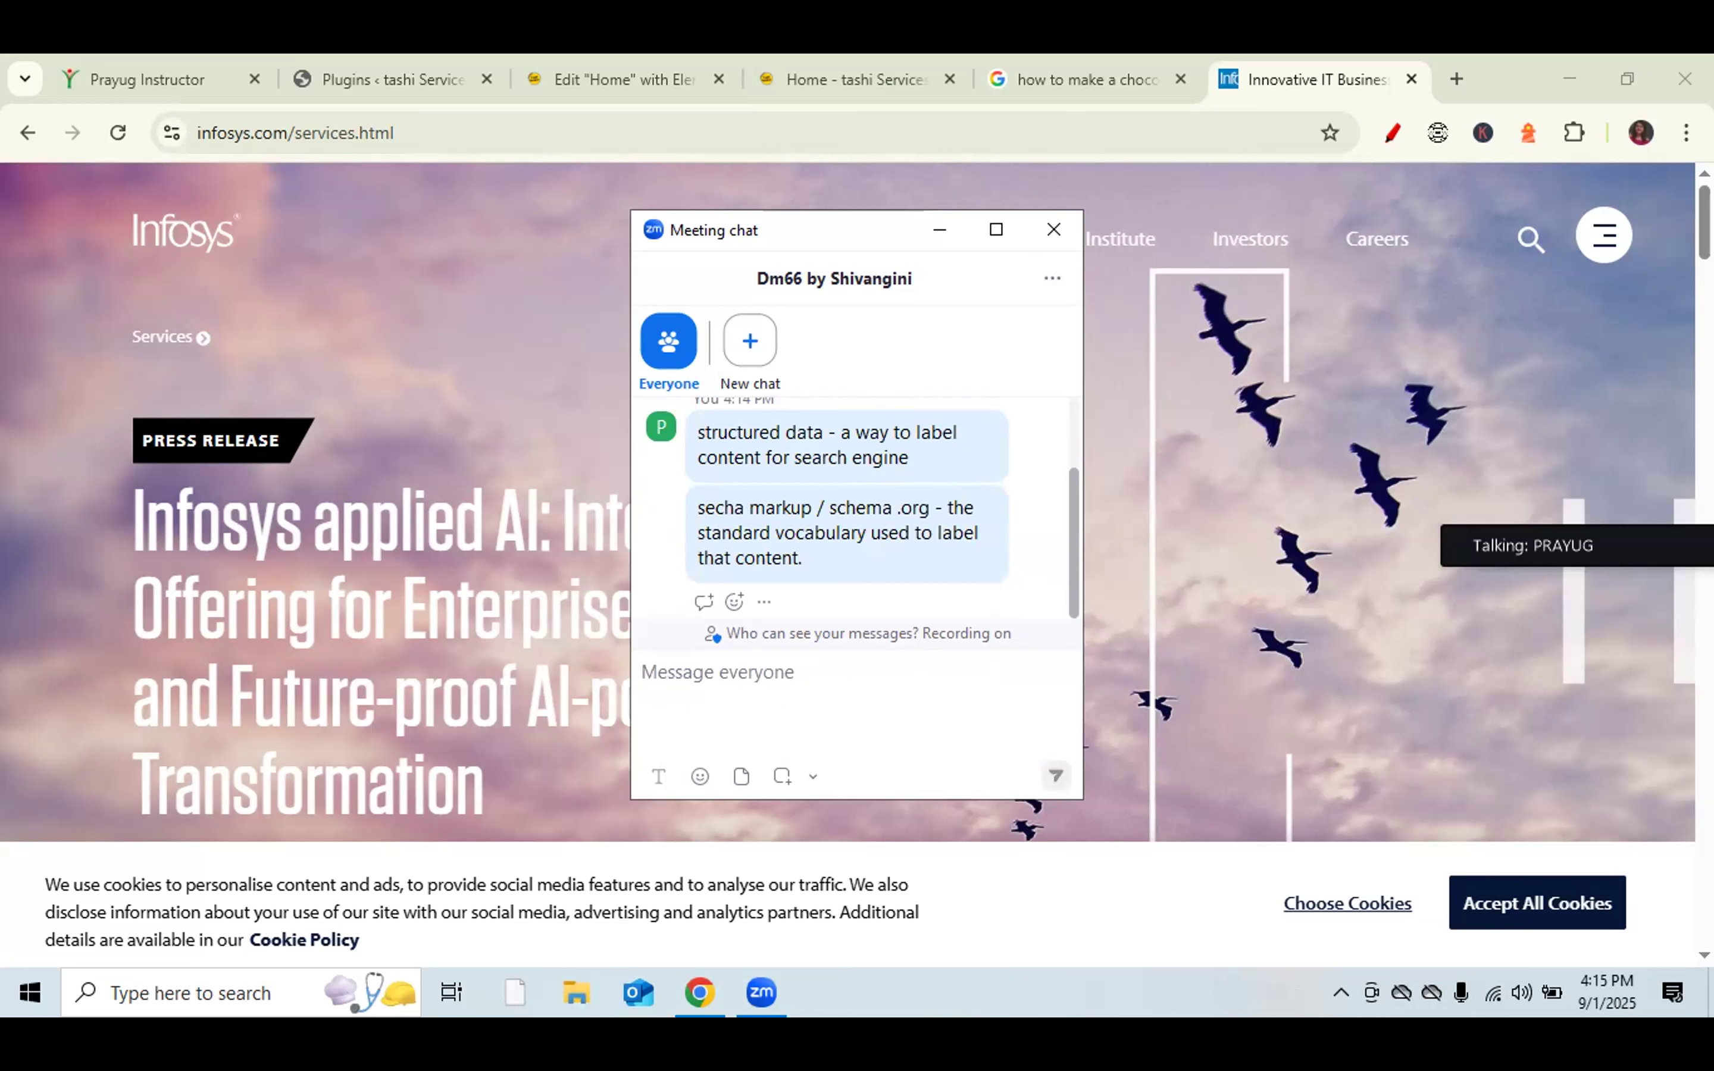
click(1054, 229)
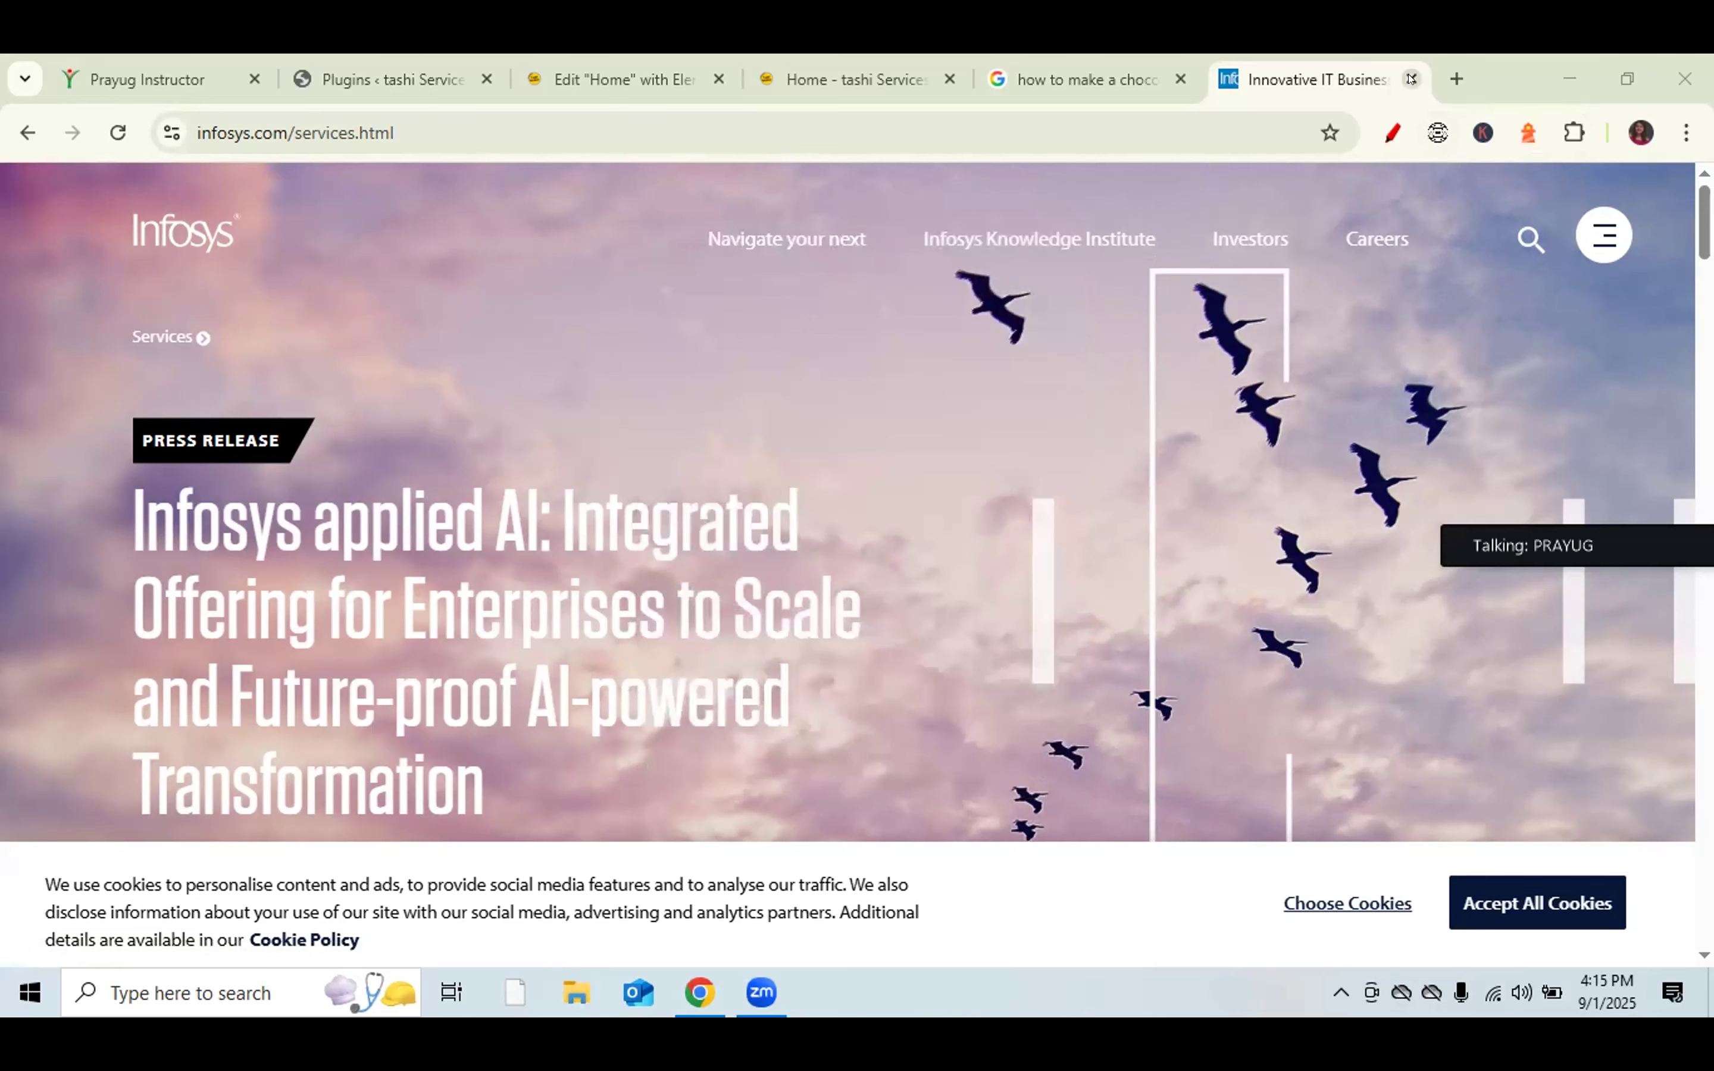
Step: Close the Infosys tab and mark the recipe result's rating stars, rating and title in red
click(1410, 78)
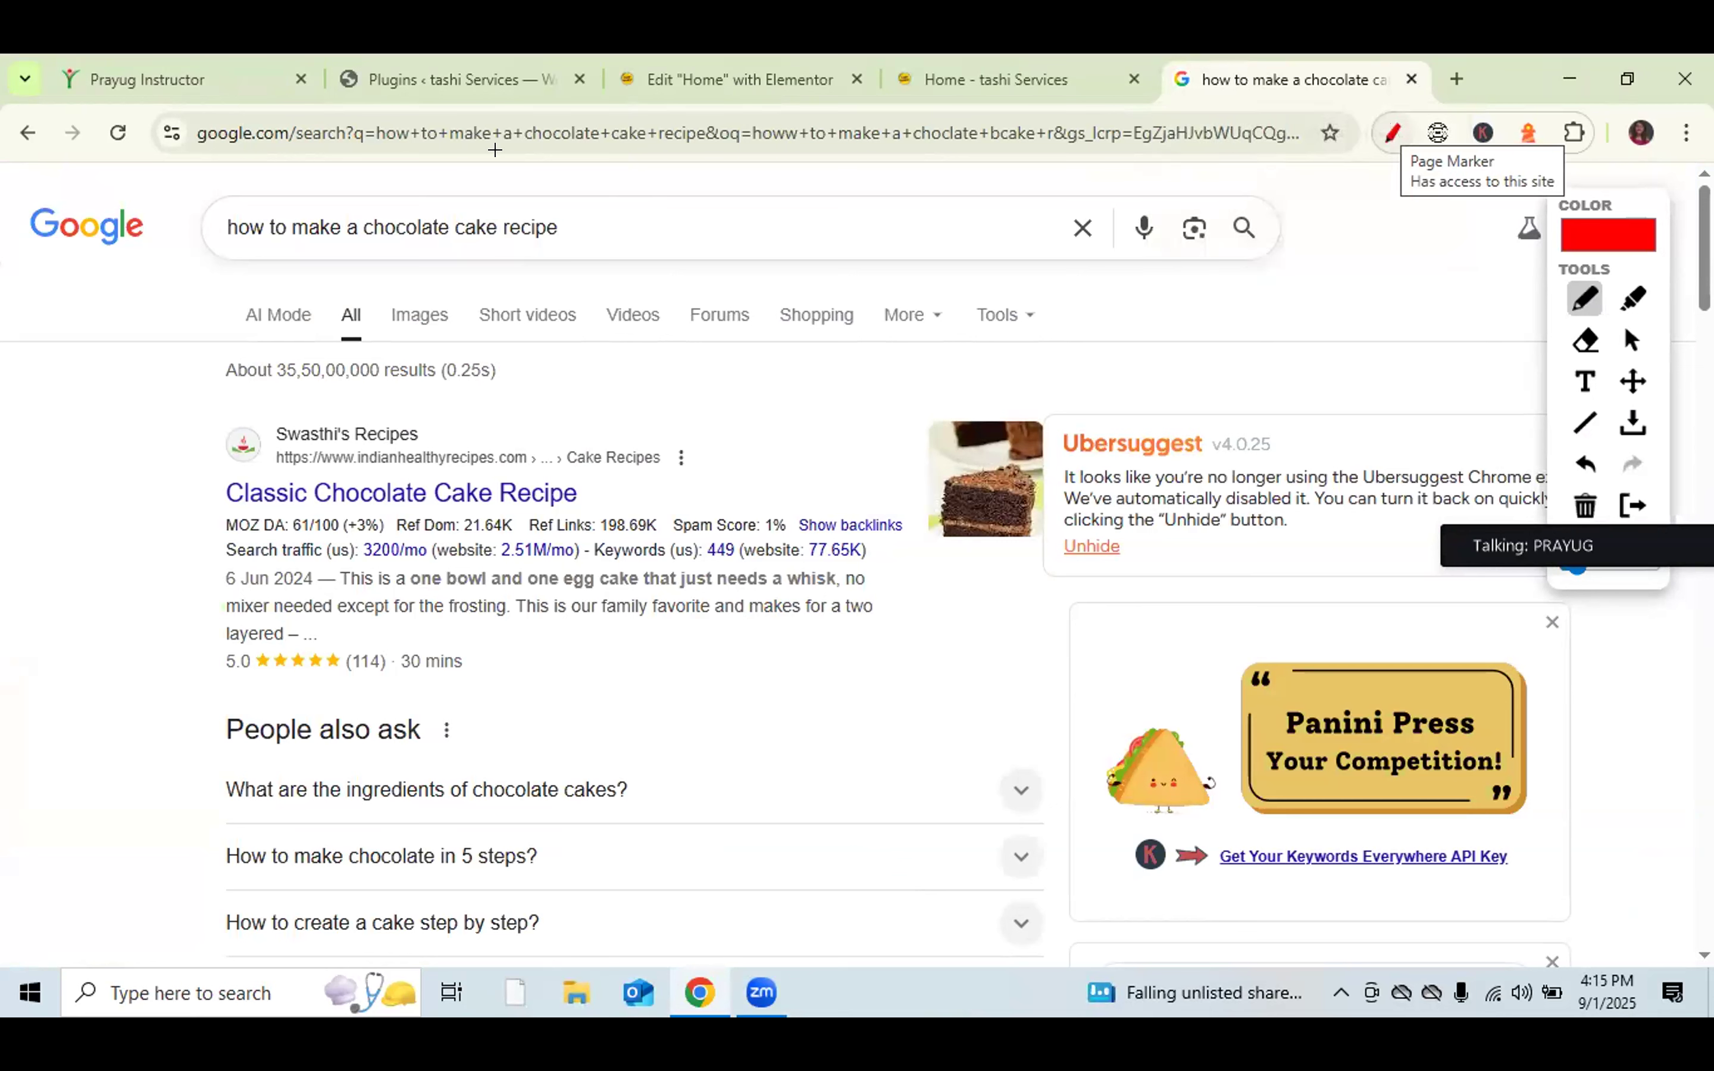
drag(241, 675, 358, 682)
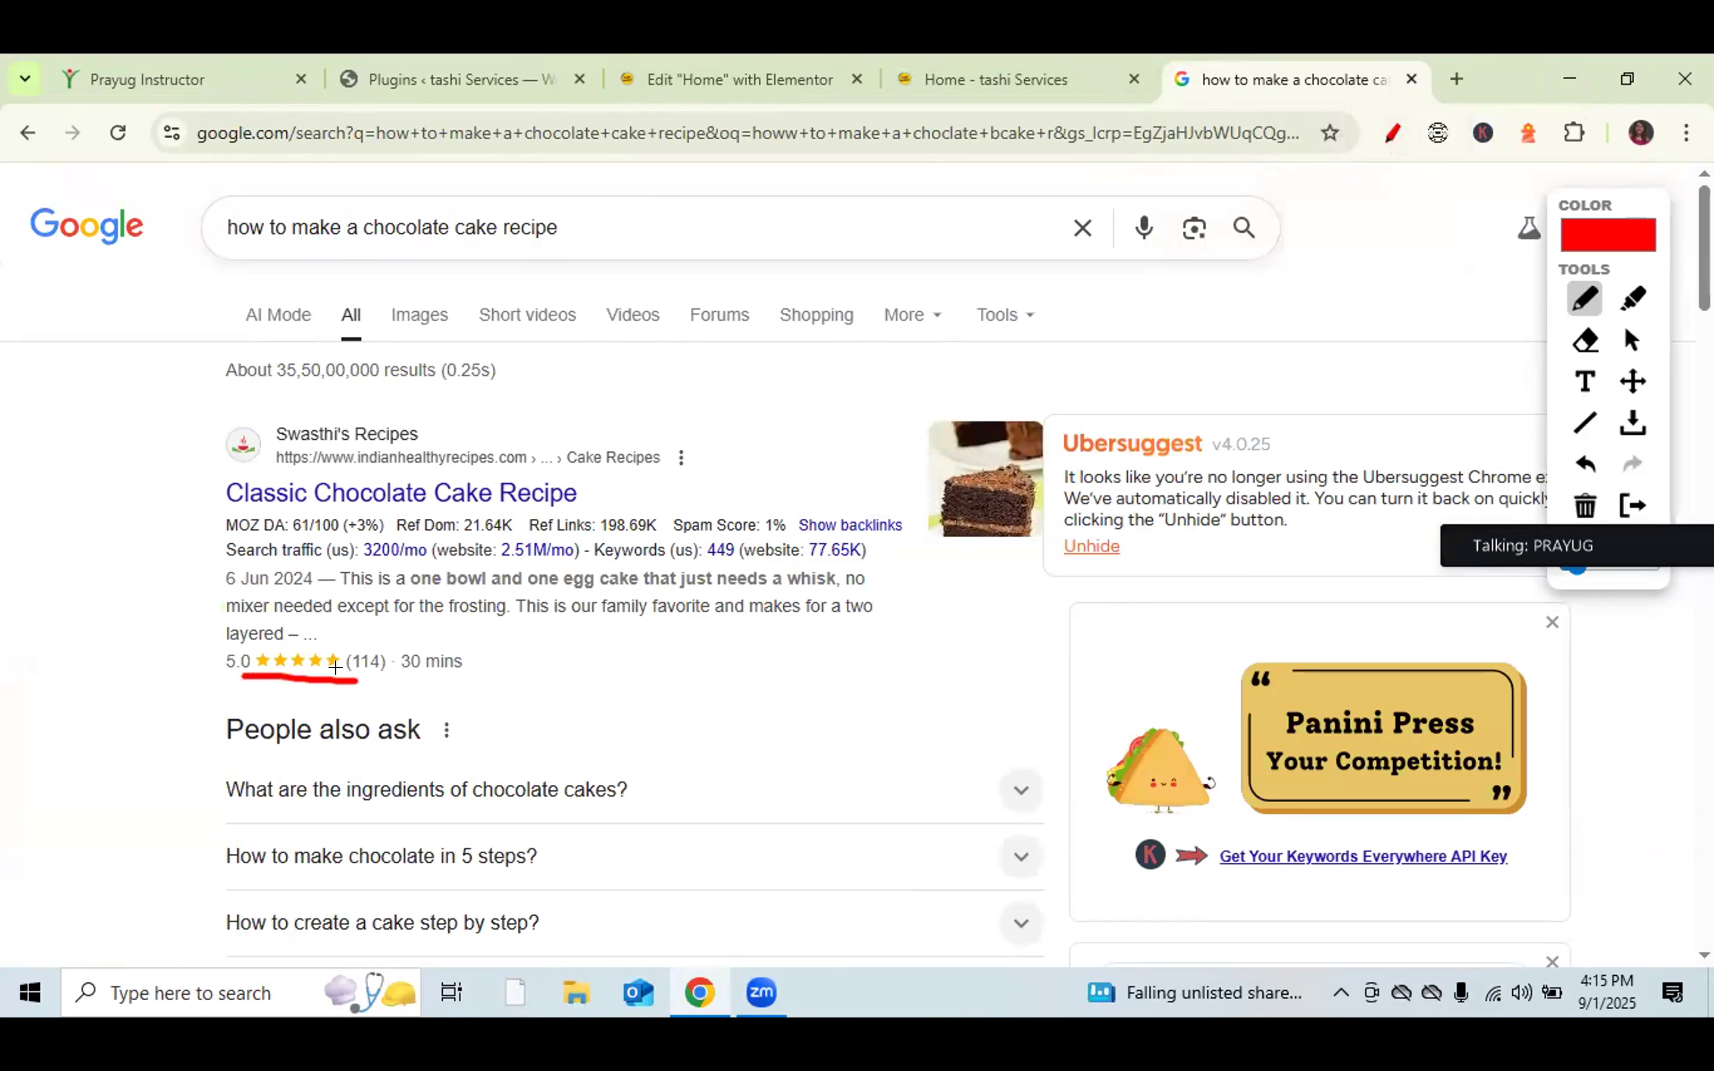
drag(225, 604, 302, 538)
mouse_move(286, 695)
mouse_down()
mouse_move(294, 741)
mouse_move(290, 699)
mouse_move(324, 709)
mouse_up()
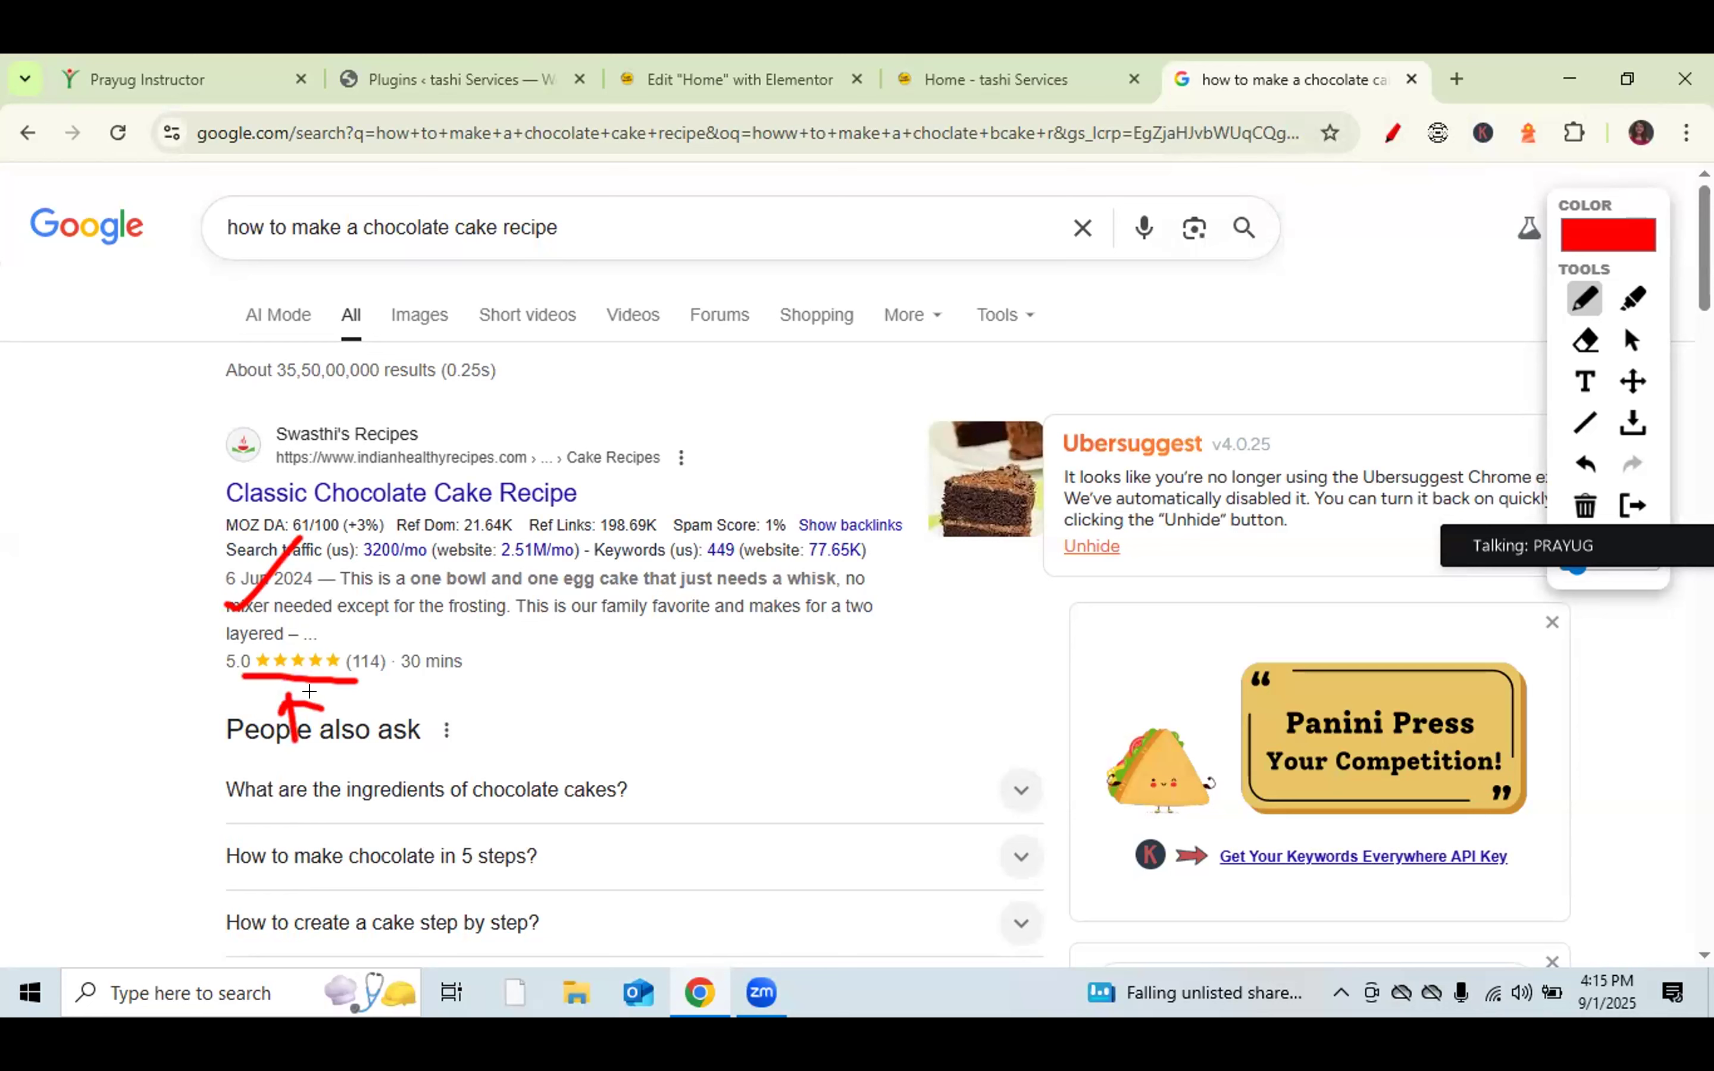
drag(177, 679, 227, 637)
drag(597, 480, 613, 500)
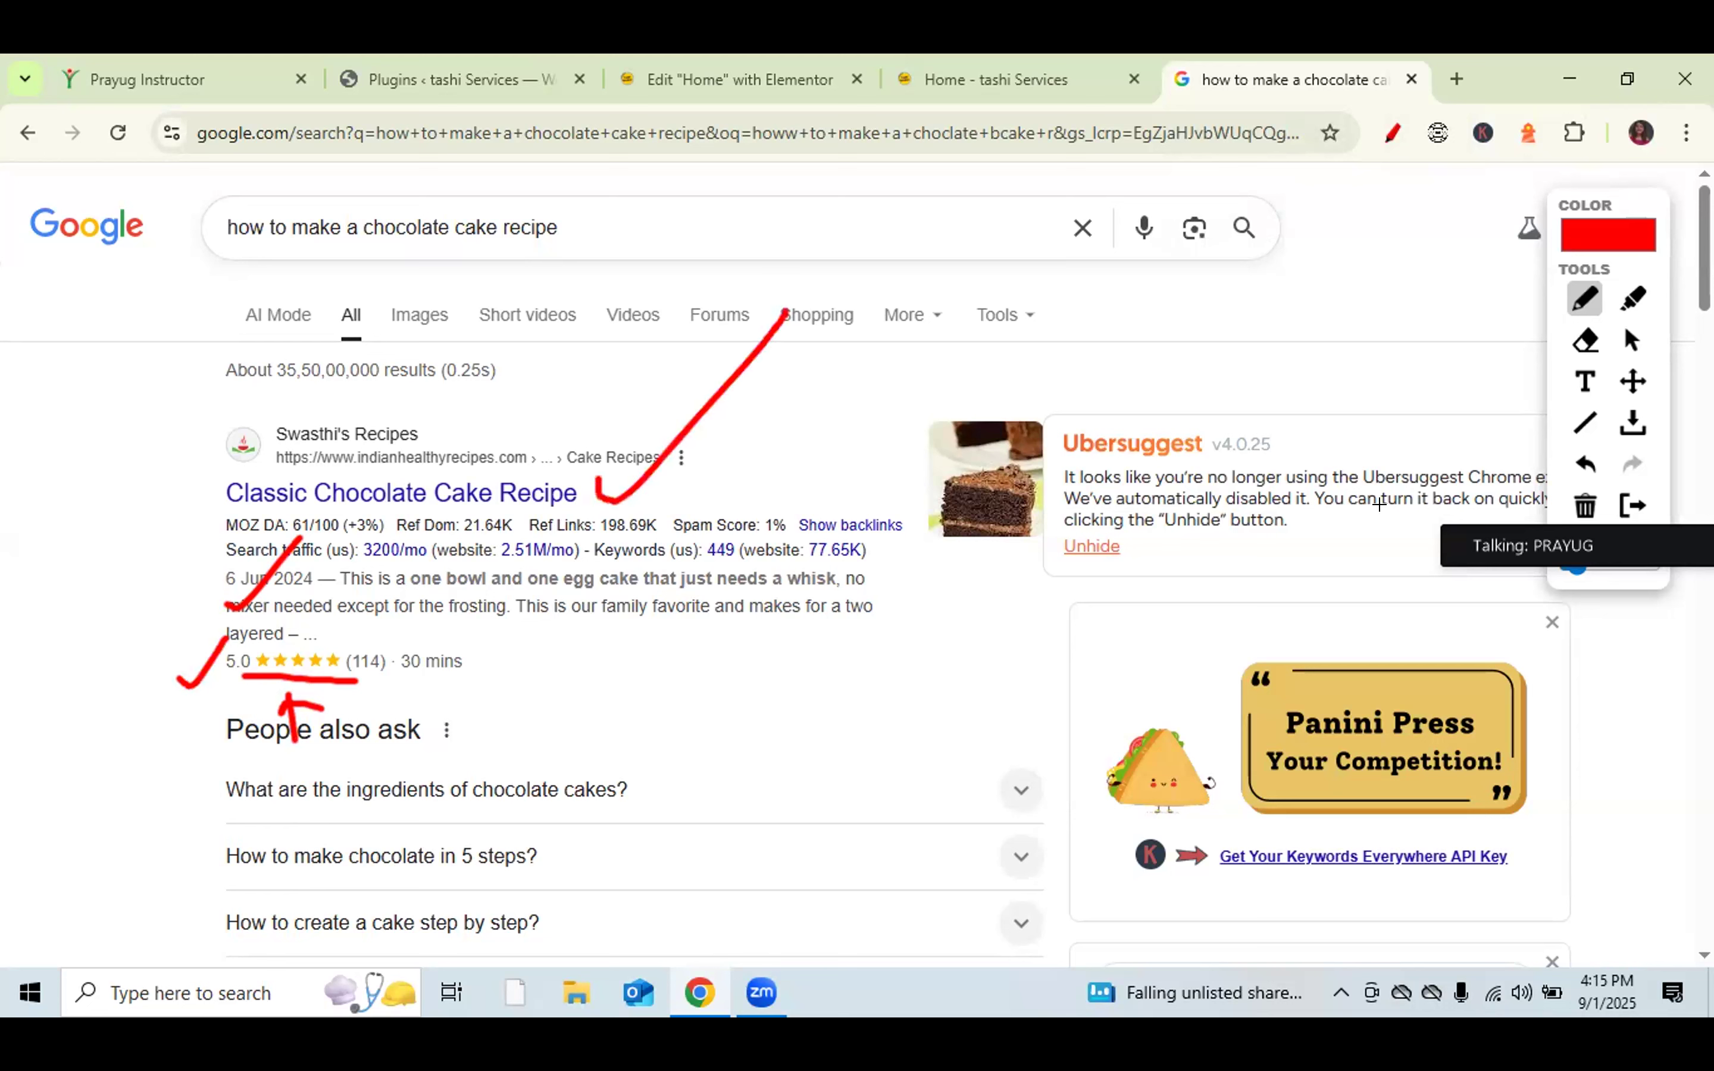
Step: Clear the marks, underline the review count and cooking time, then close the recipe search tab
click(1585, 505)
drag(342, 678, 449, 685)
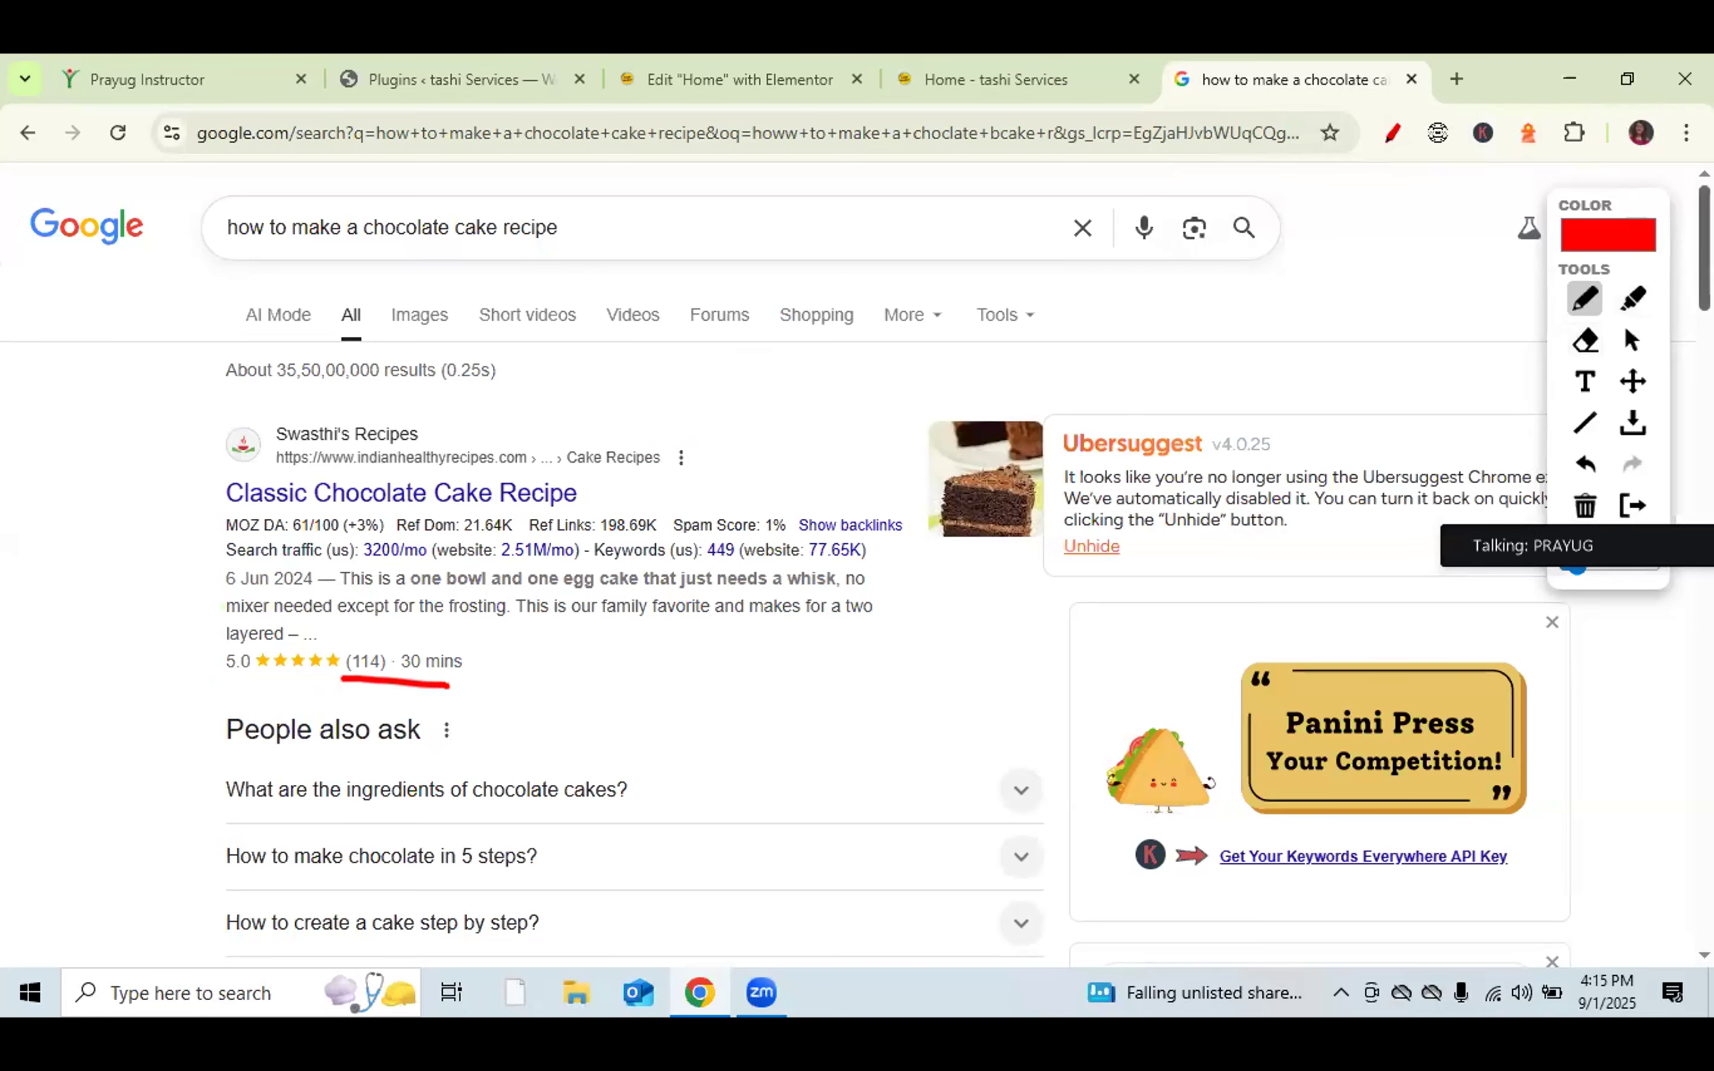
scroll(914, 633, down, 8)
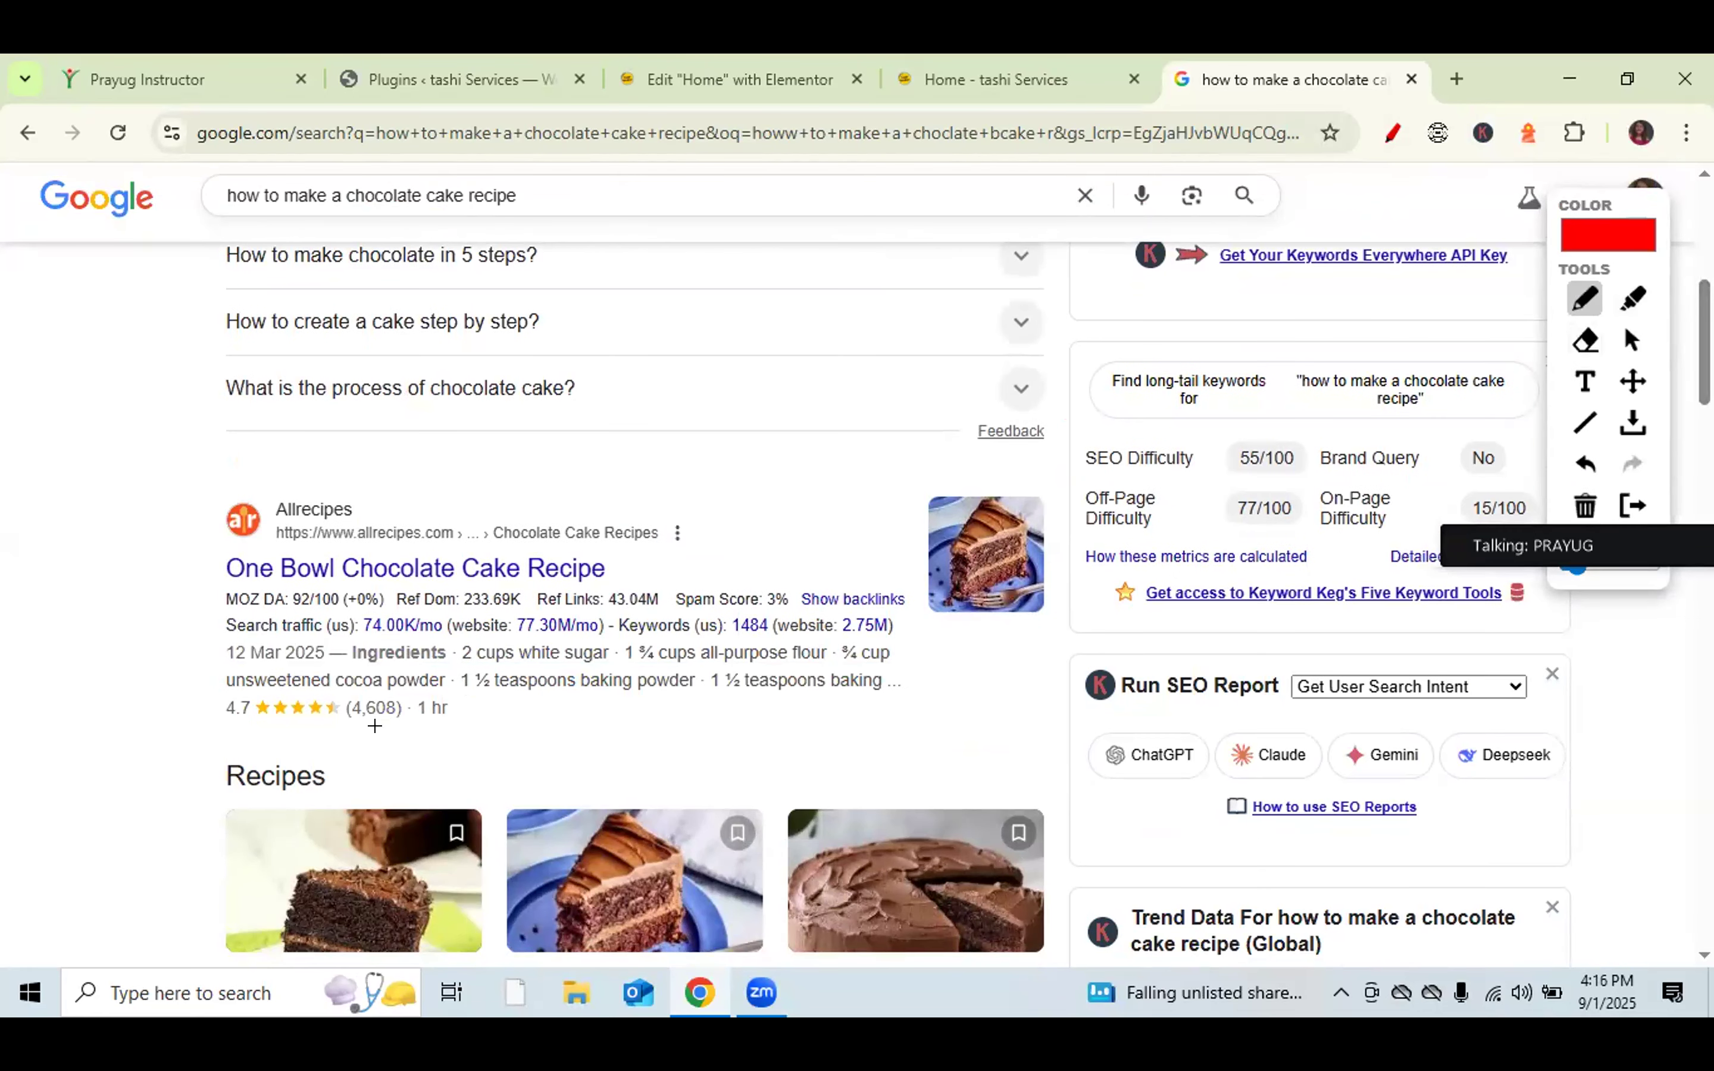
drag(337, 728, 414, 729)
scroll(226, 663, up, 8)
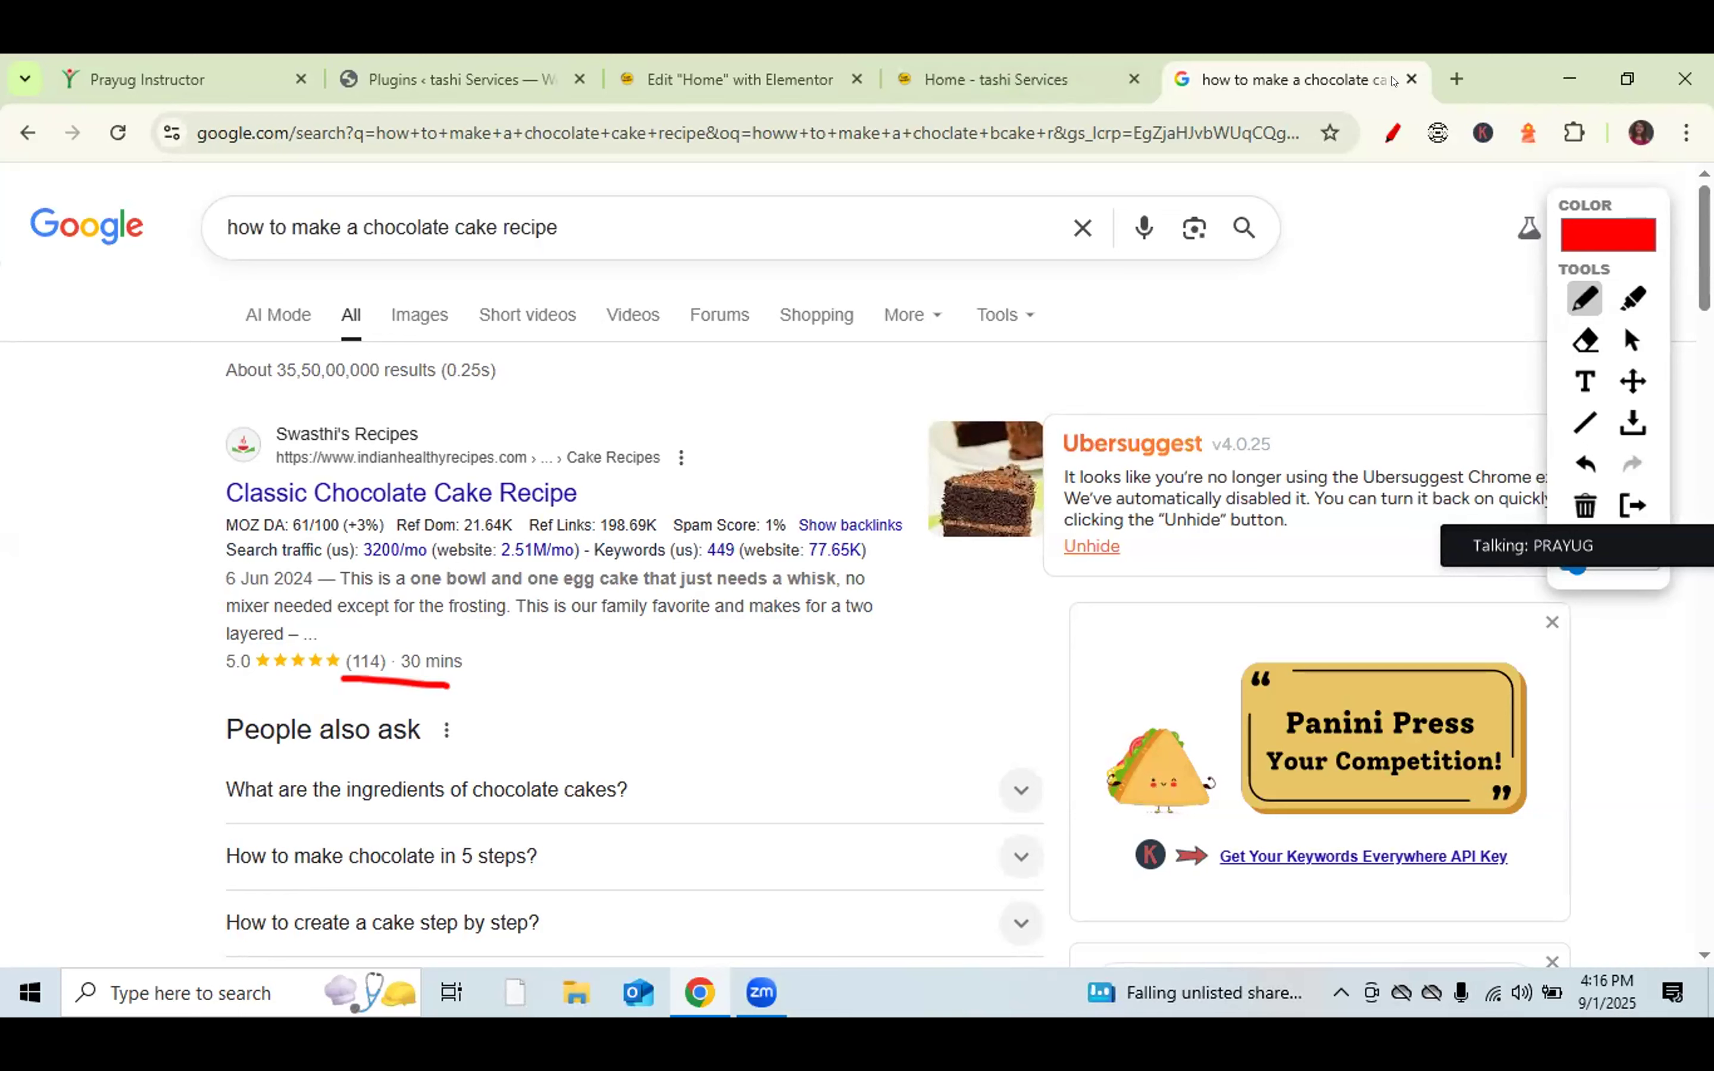
click(1412, 78)
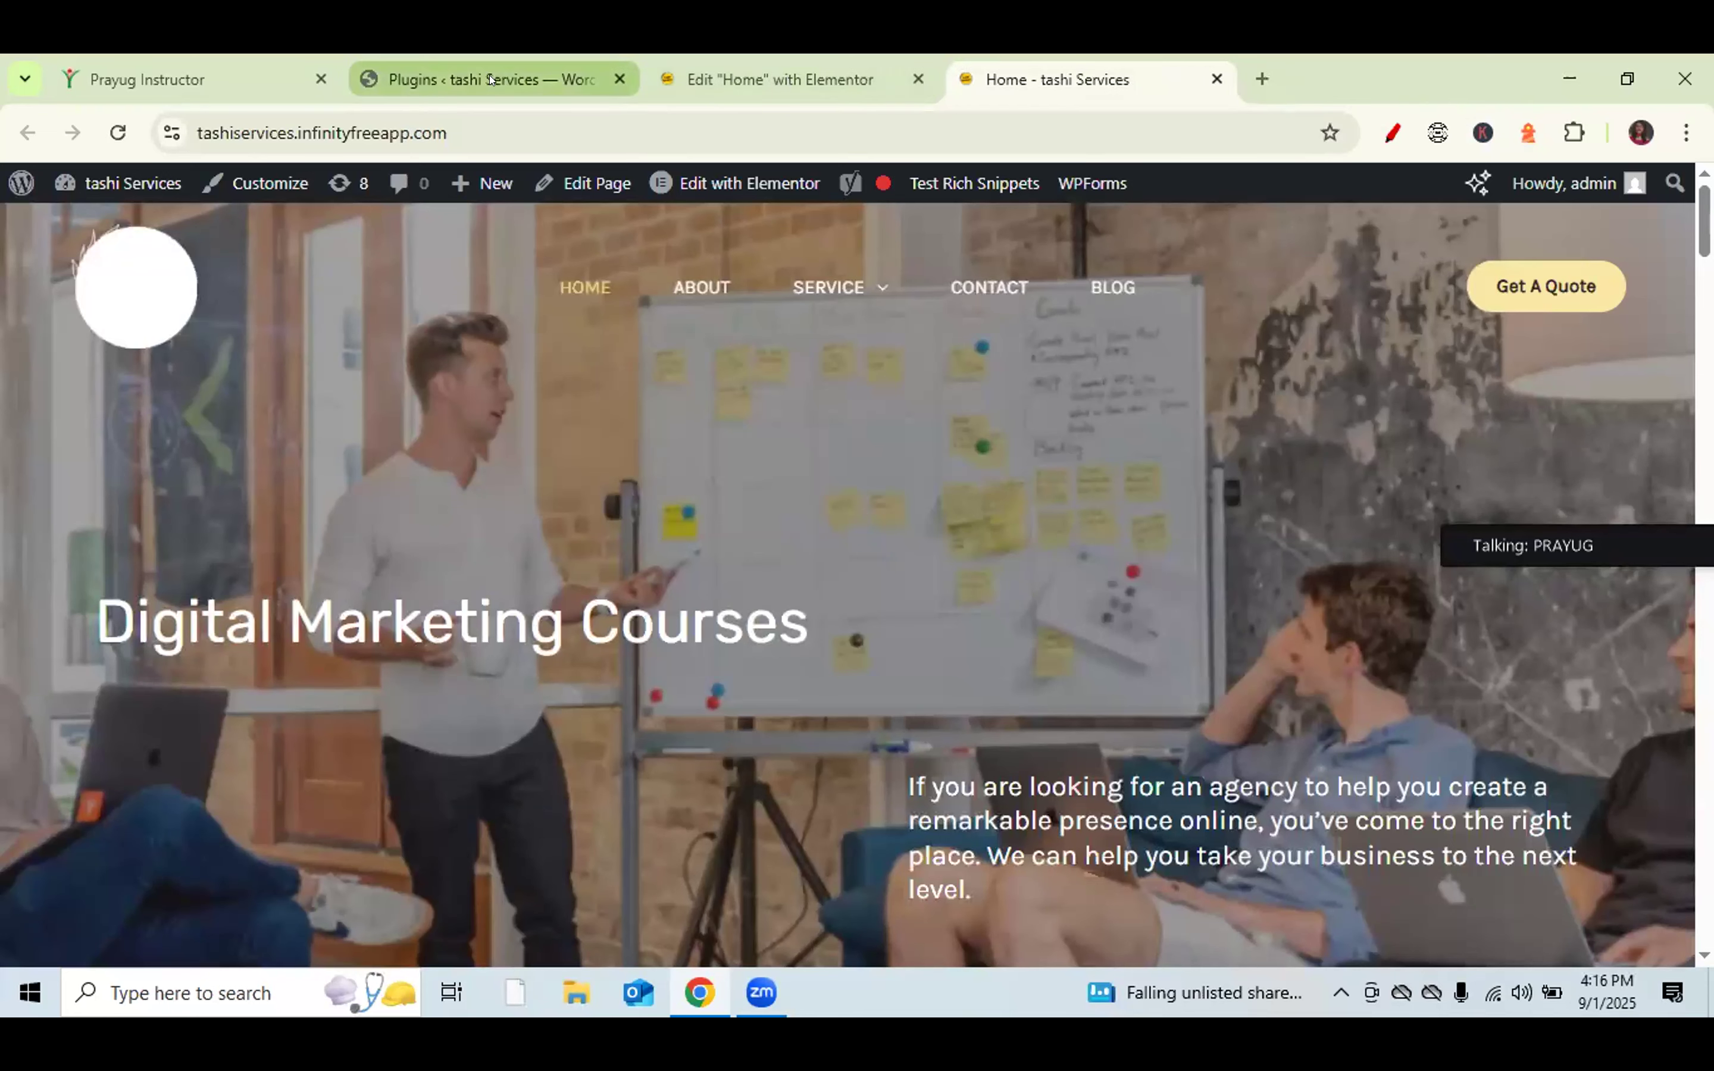
Step: Search Add Plugins for 'schema rich snippet' and install Schema – All In One Schema Rich Snippets
click(490, 80)
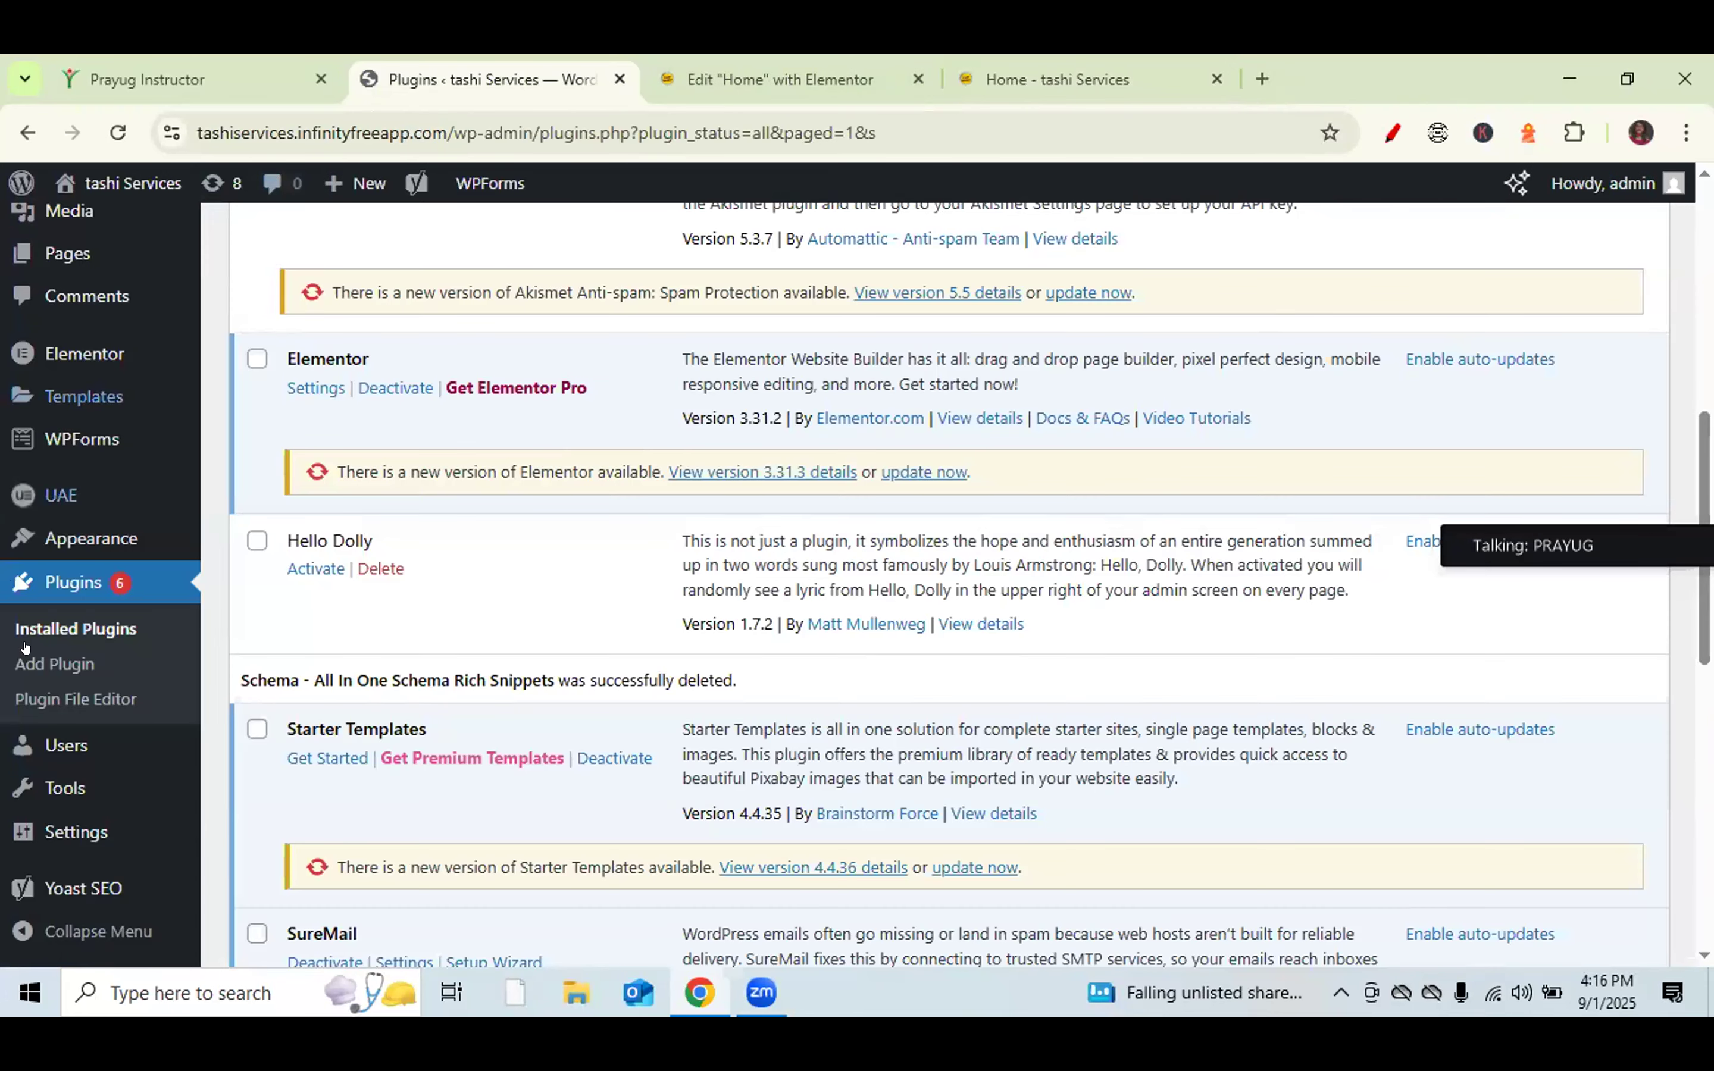
click(52, 663)
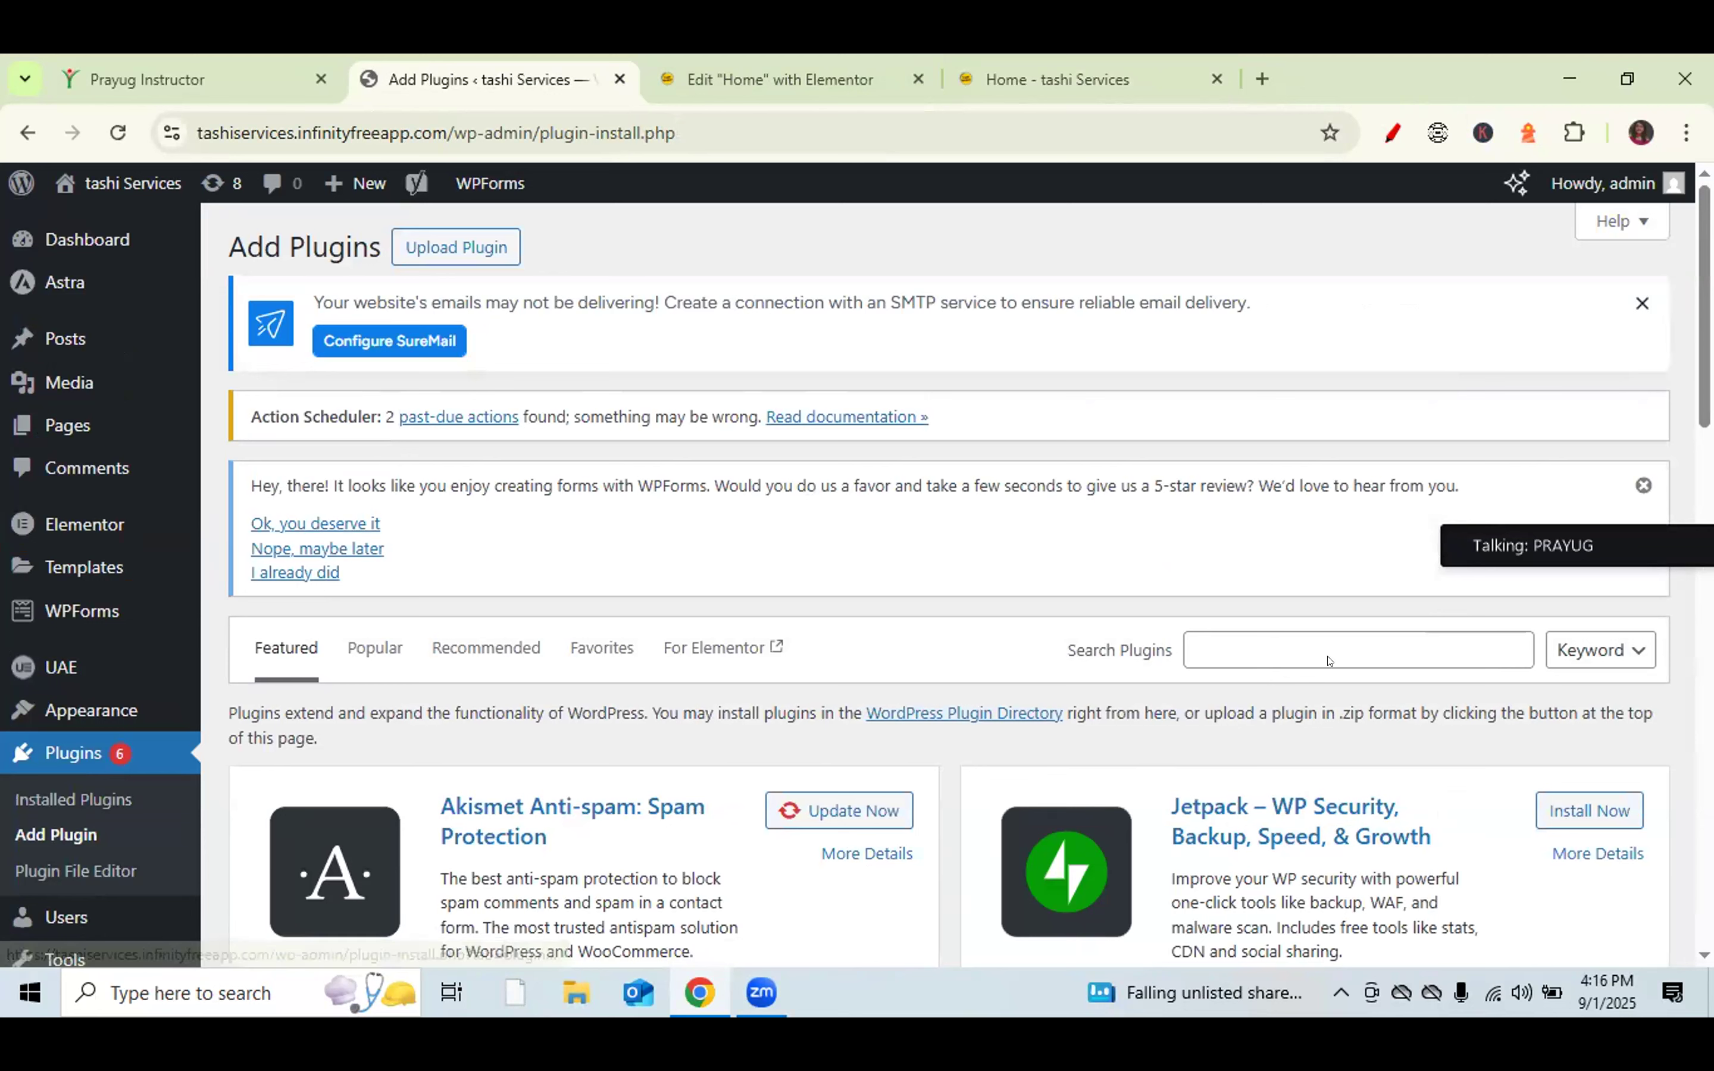
click(1330, 661)
text(schem)
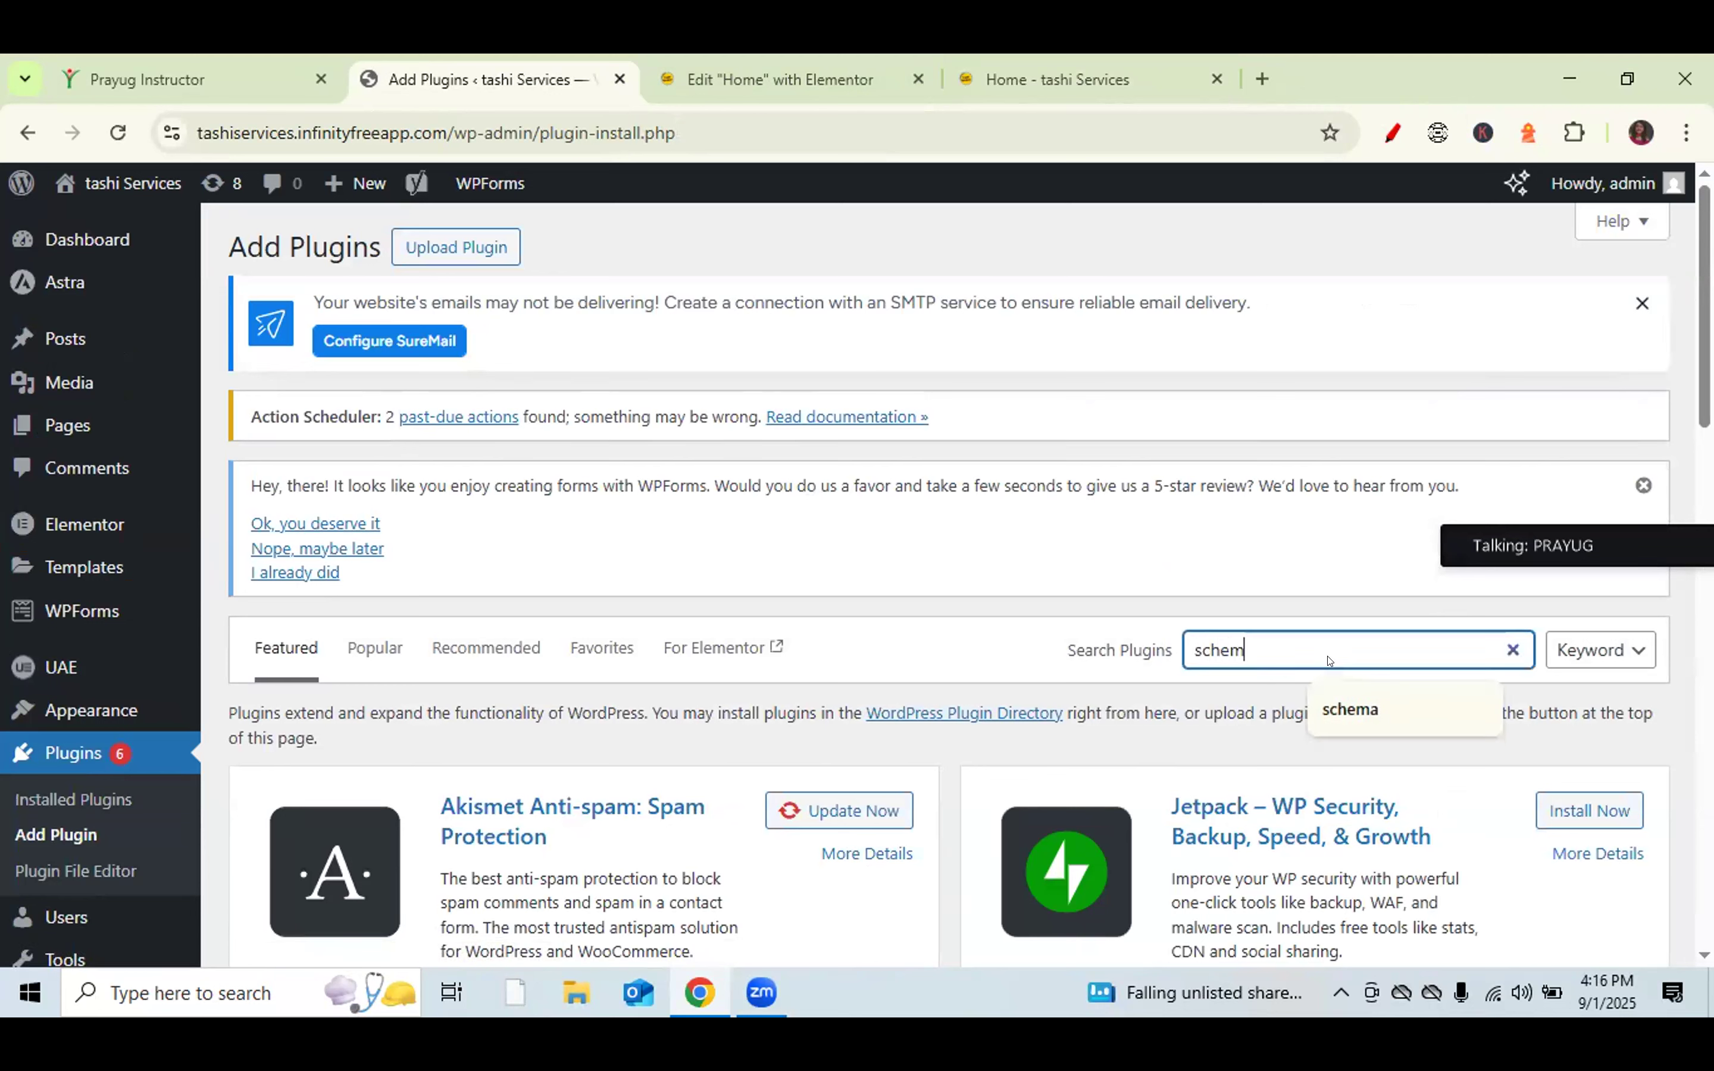
text(a rich )
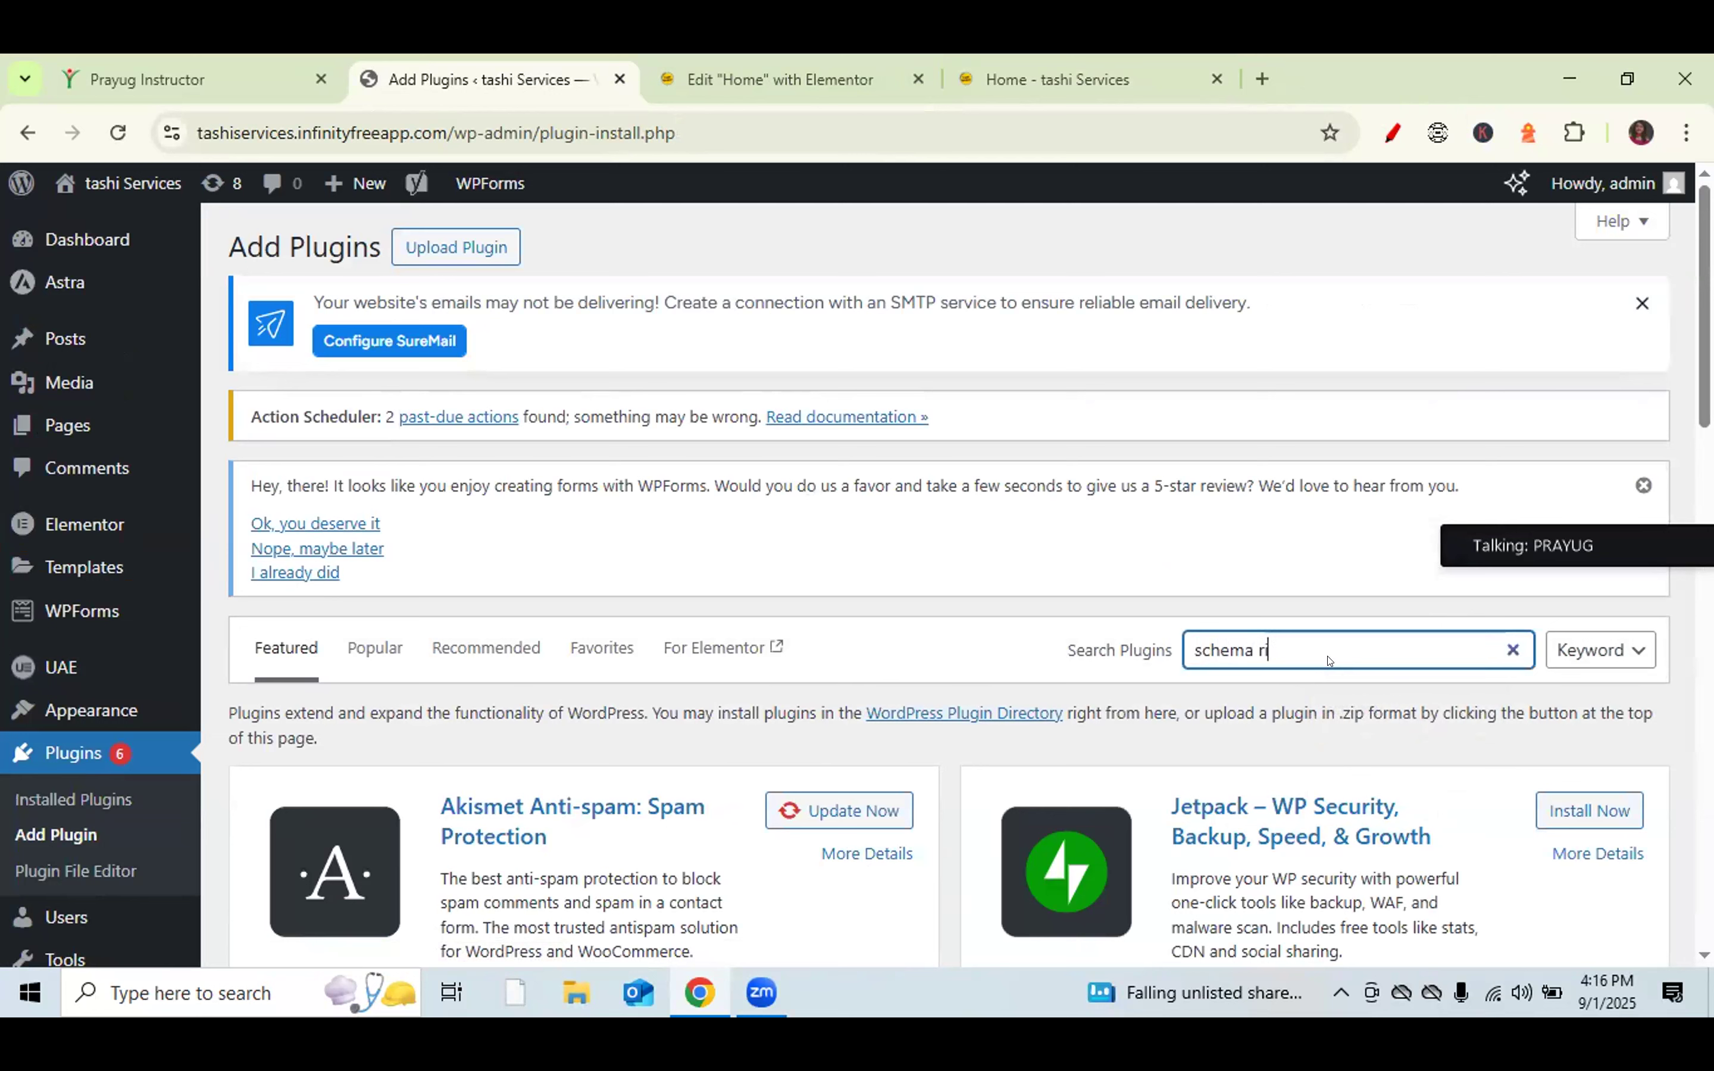
text(snippet)
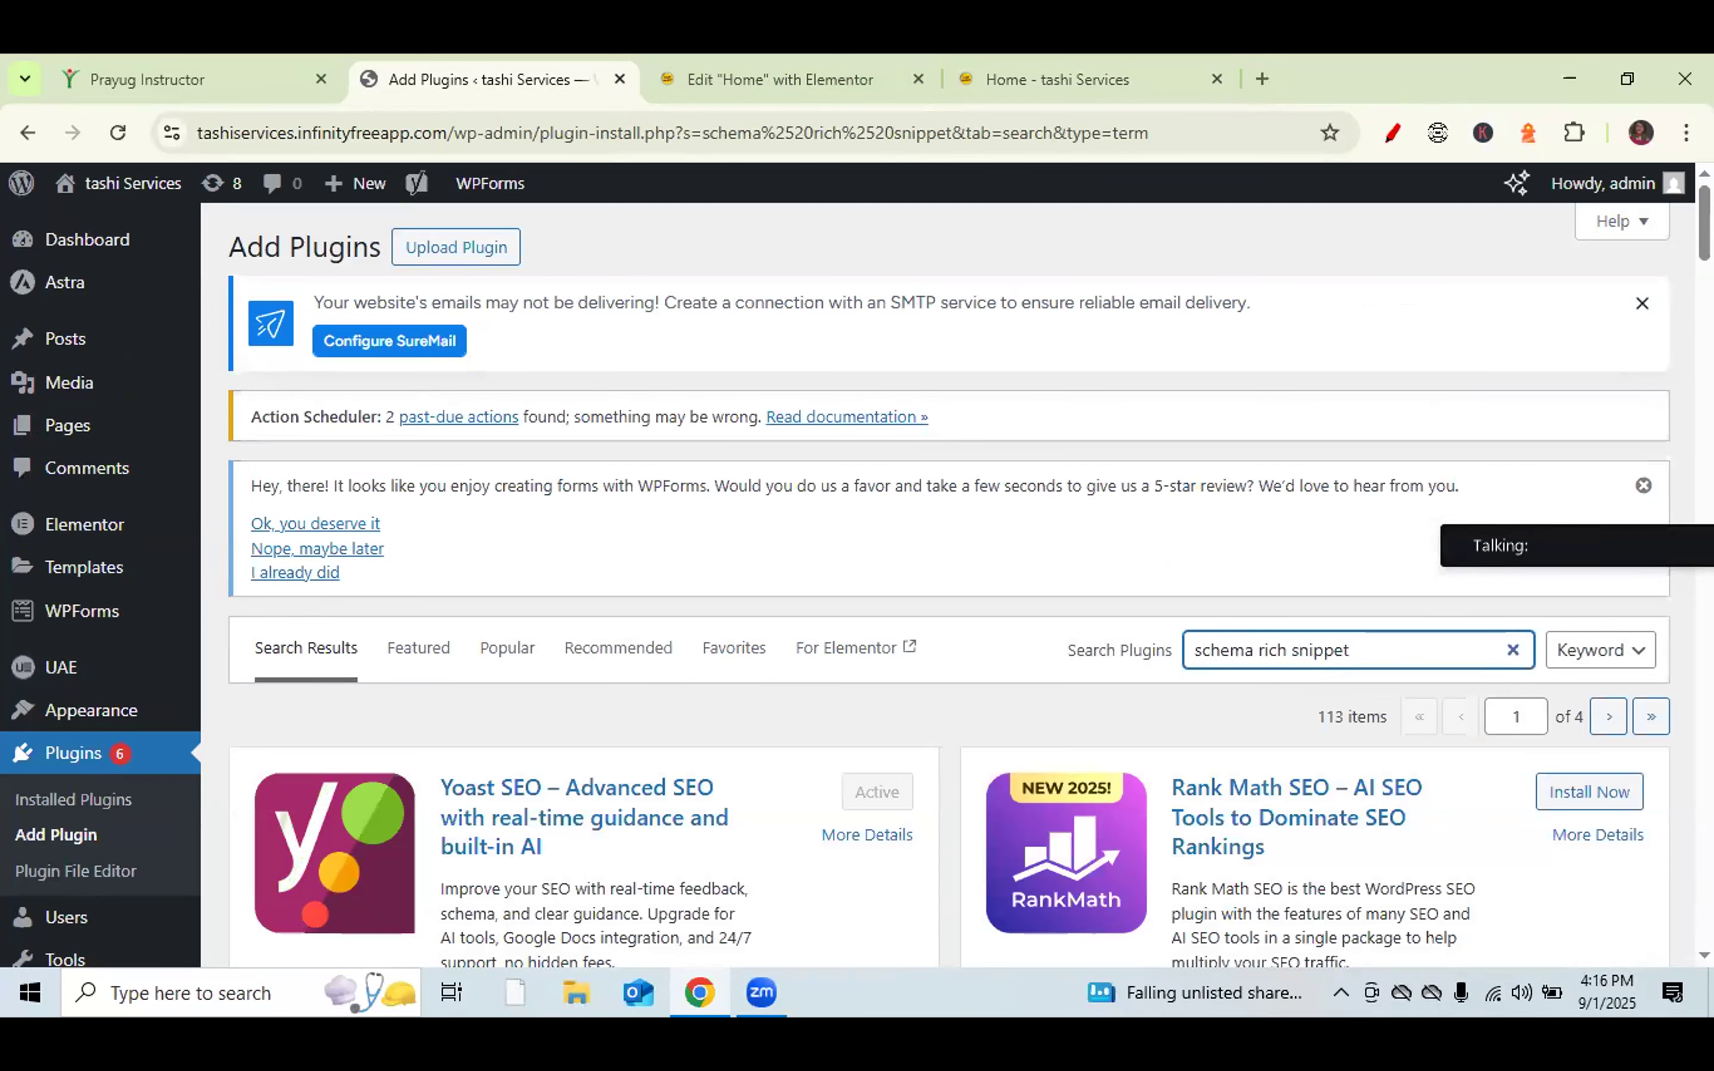
scroll(428, 546, down, 6)
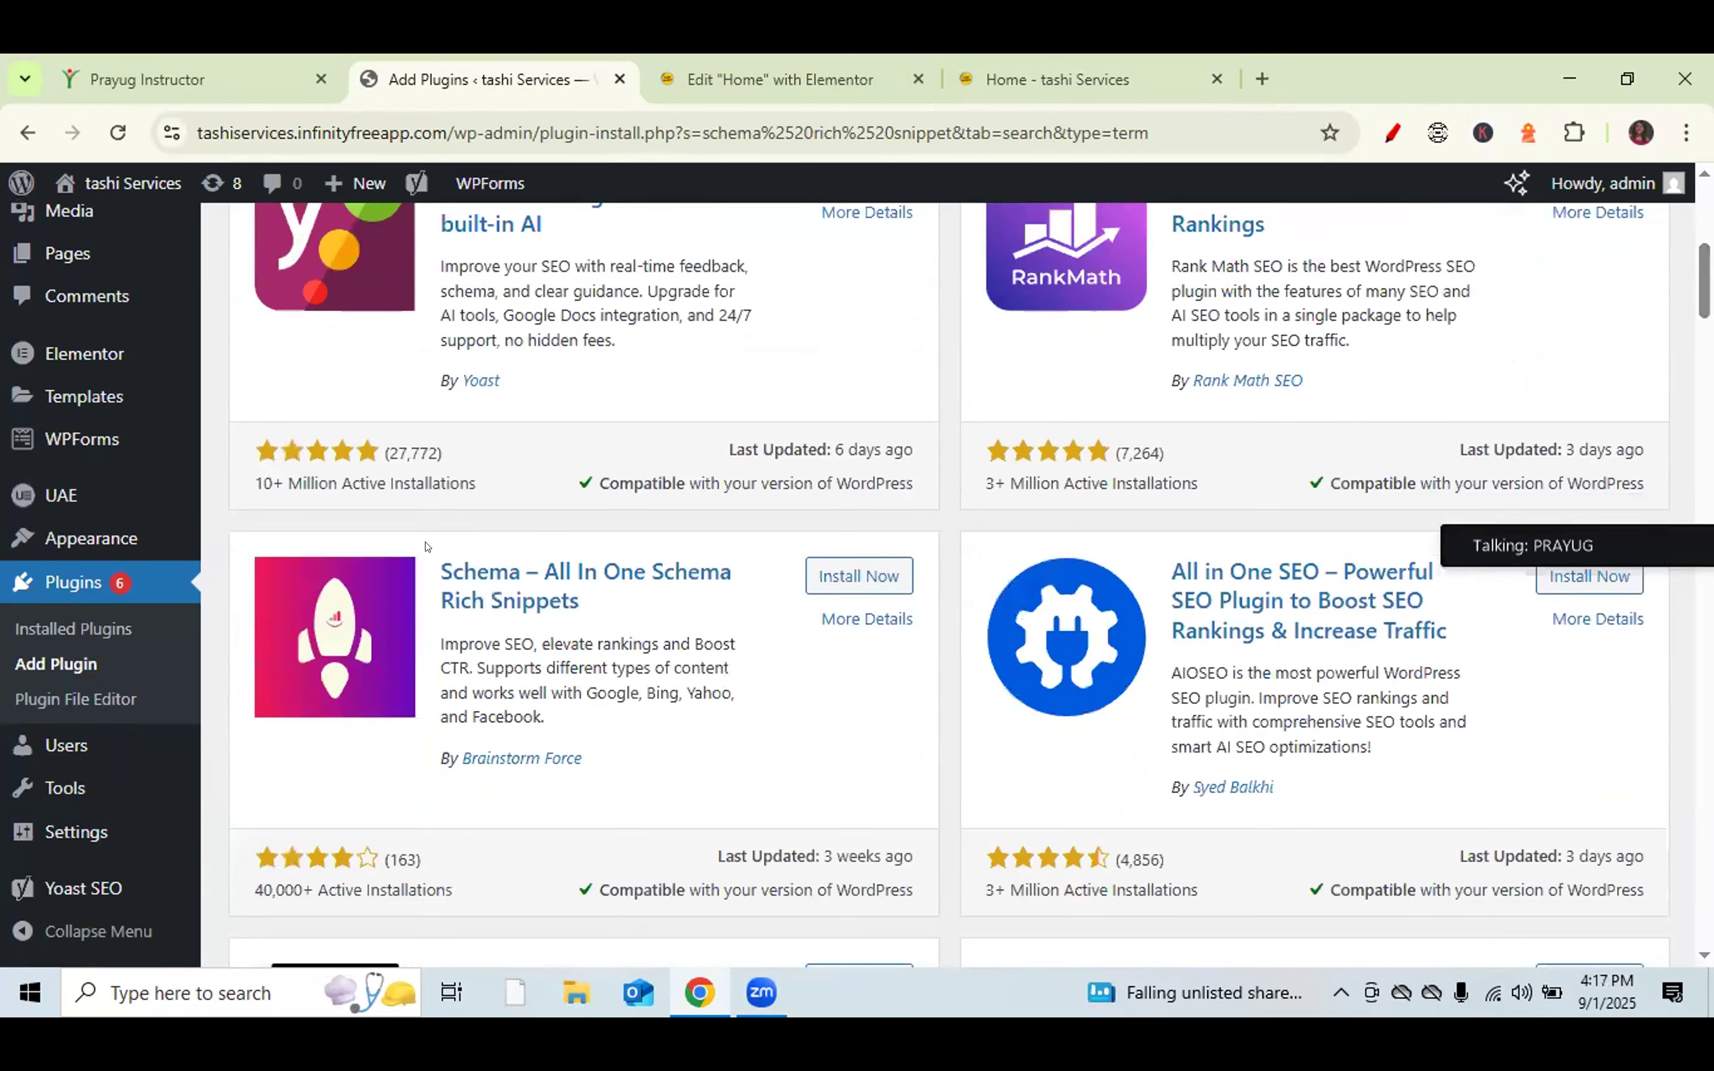
drag(429, 560, 510, 585)
drag(571, 588, 579, 602)
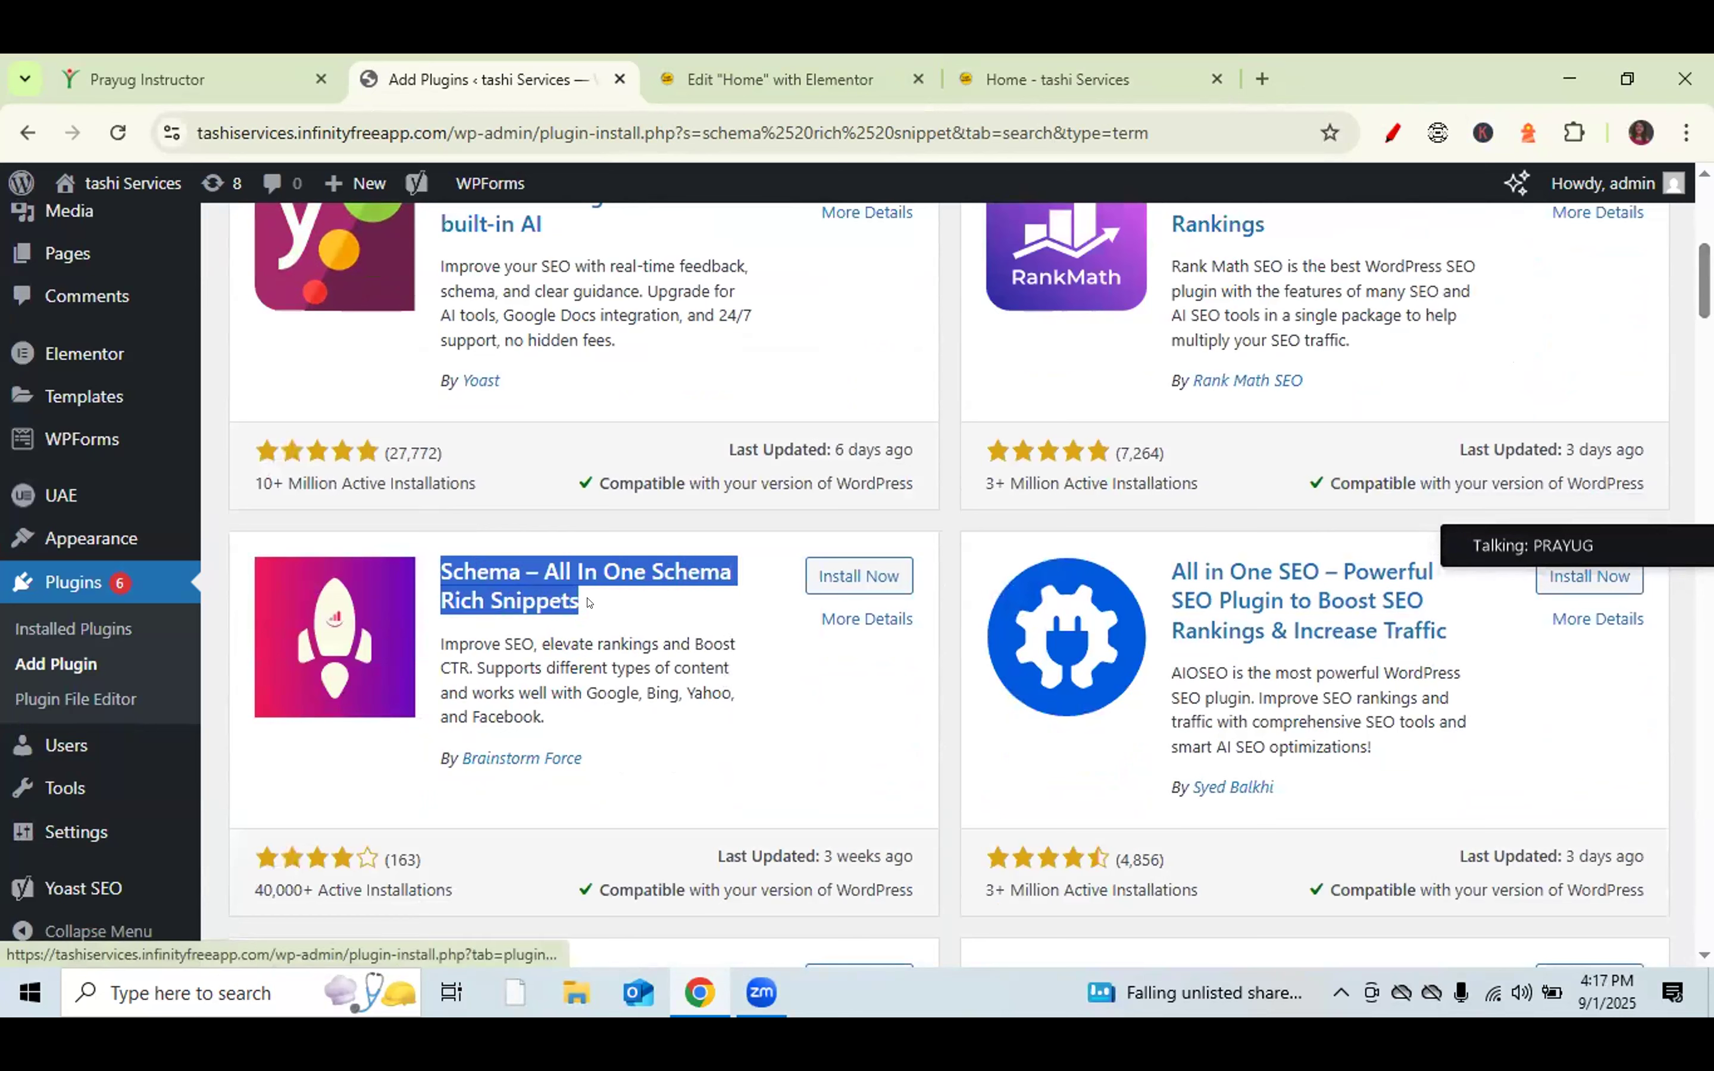
click(887, 570)
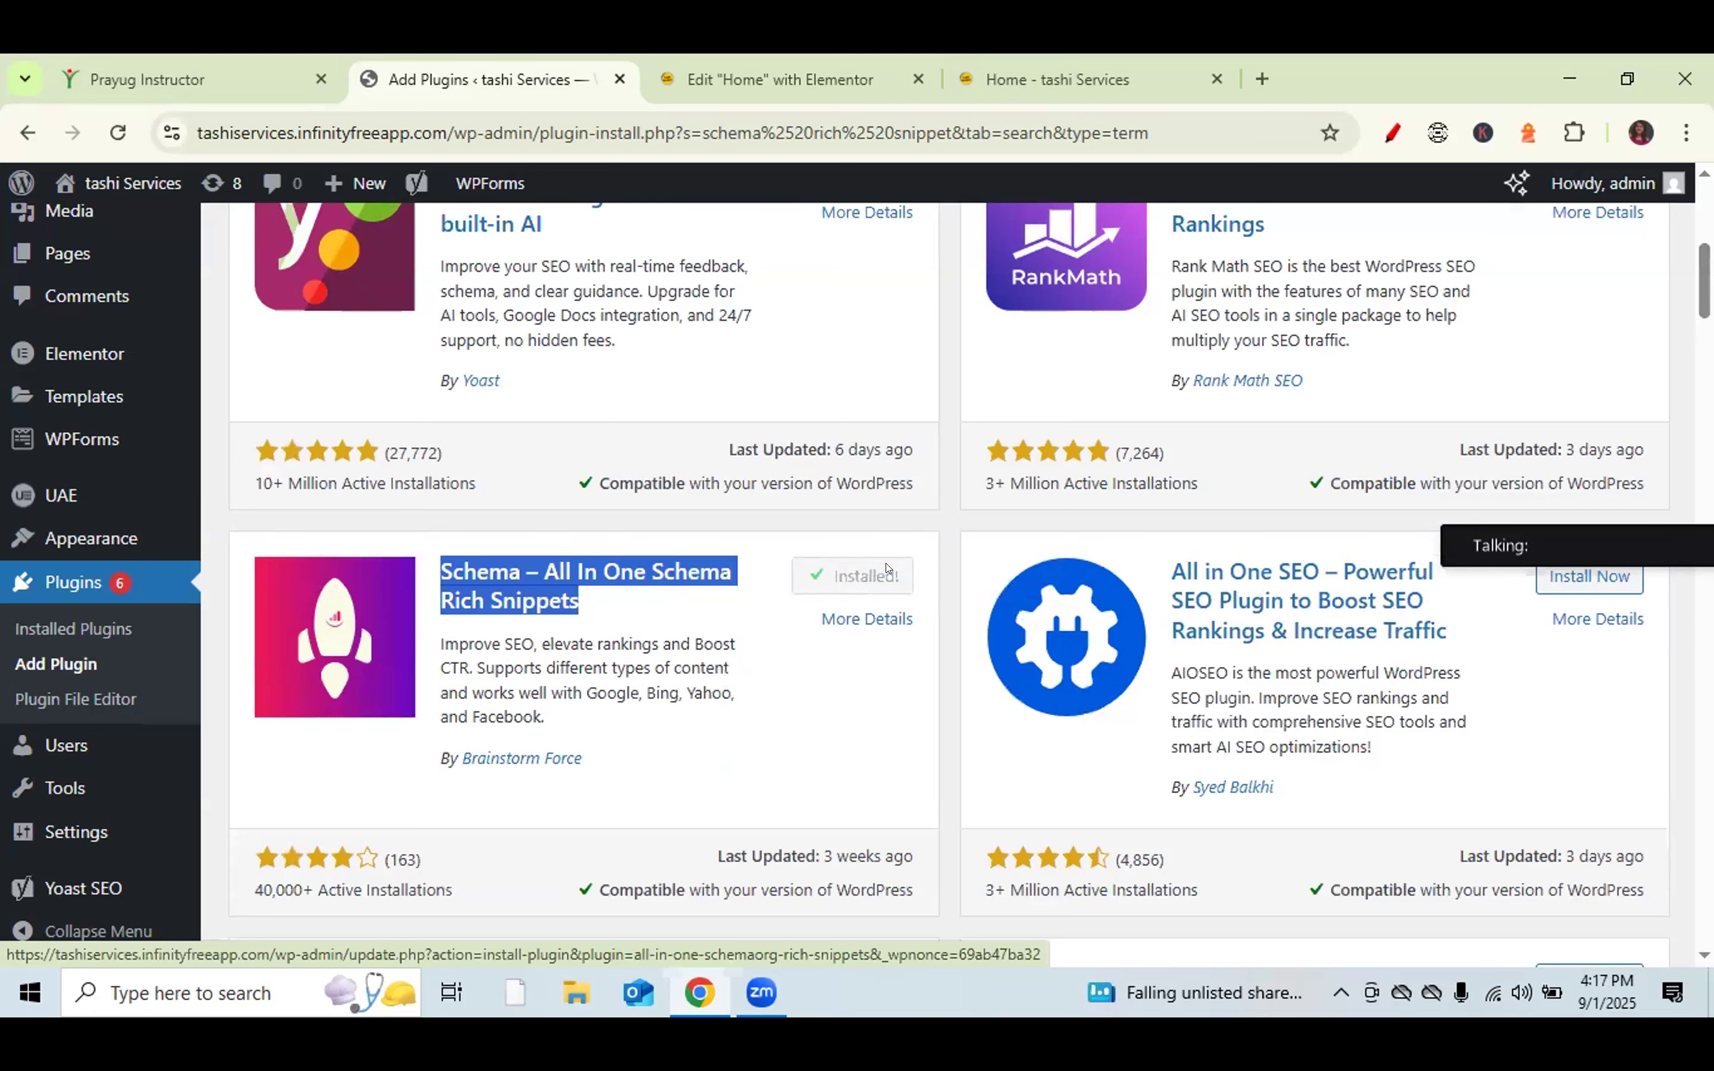
Step: Activate the All in One Schema Rich Snippets plugin and browse its Getting Started page
click(887, 576)
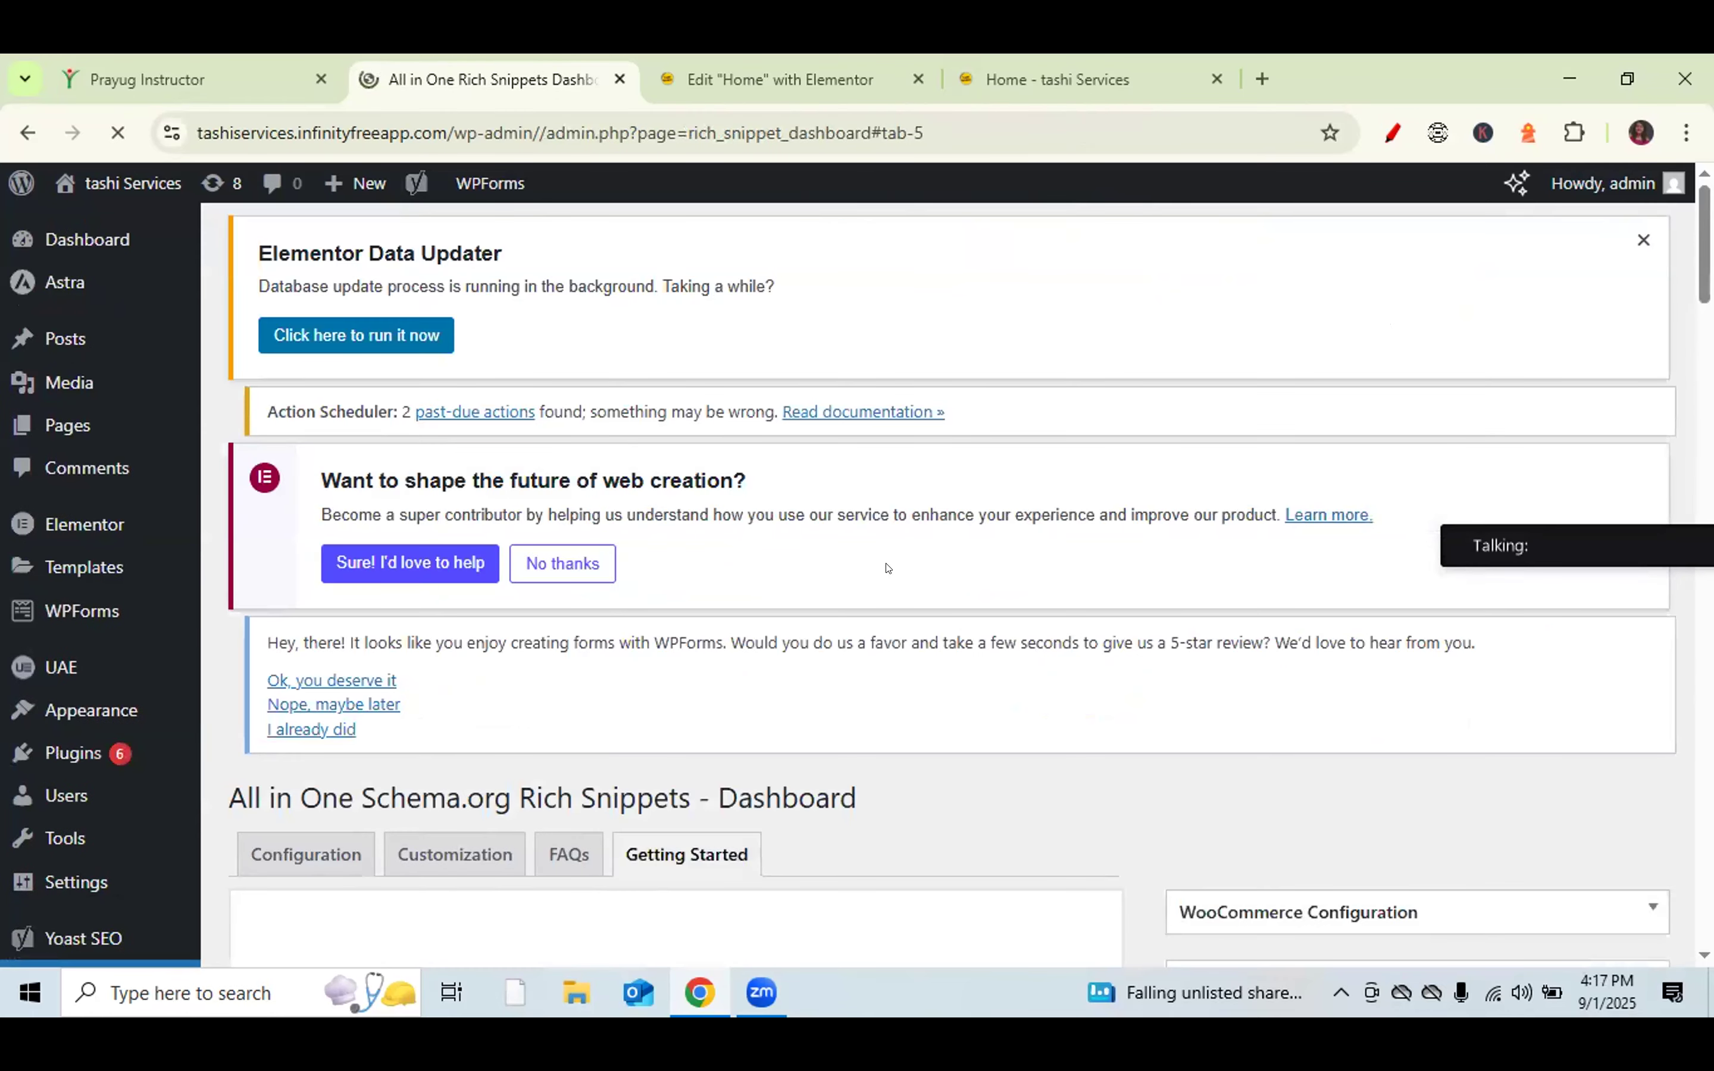
scroll(1253, 280, down, 3)
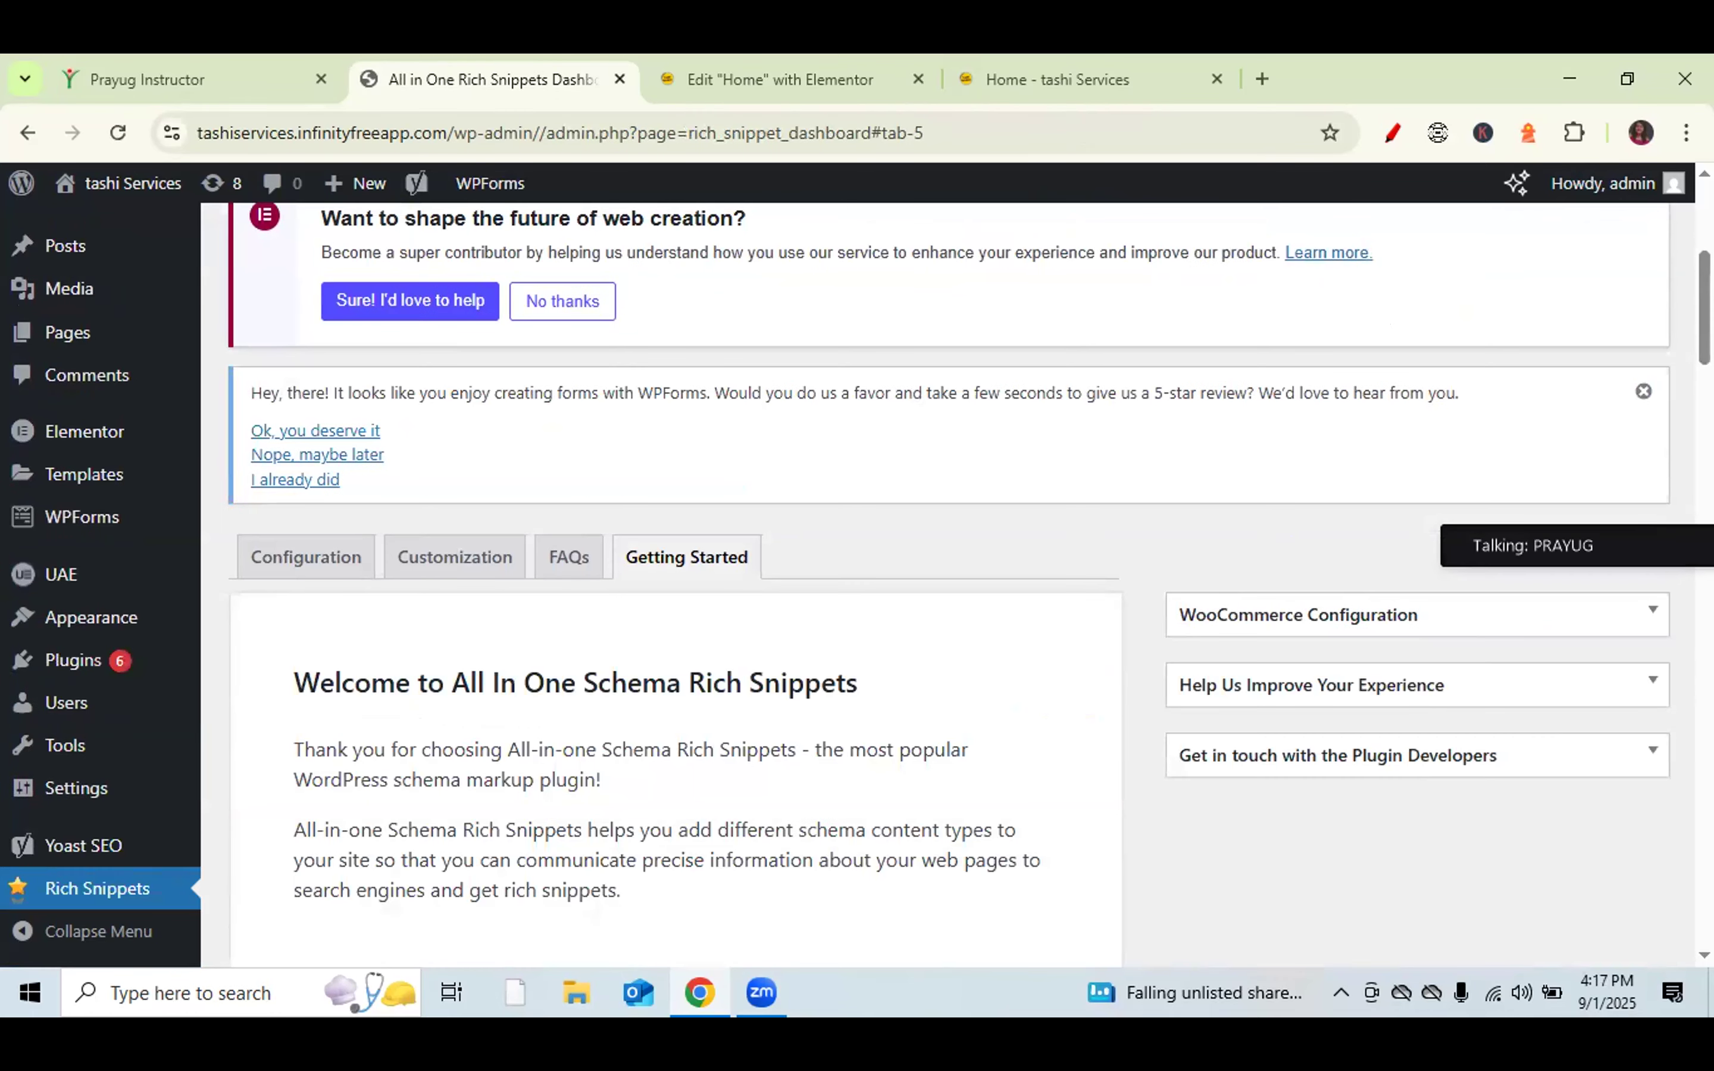
scroll(969, 579, down, 1)
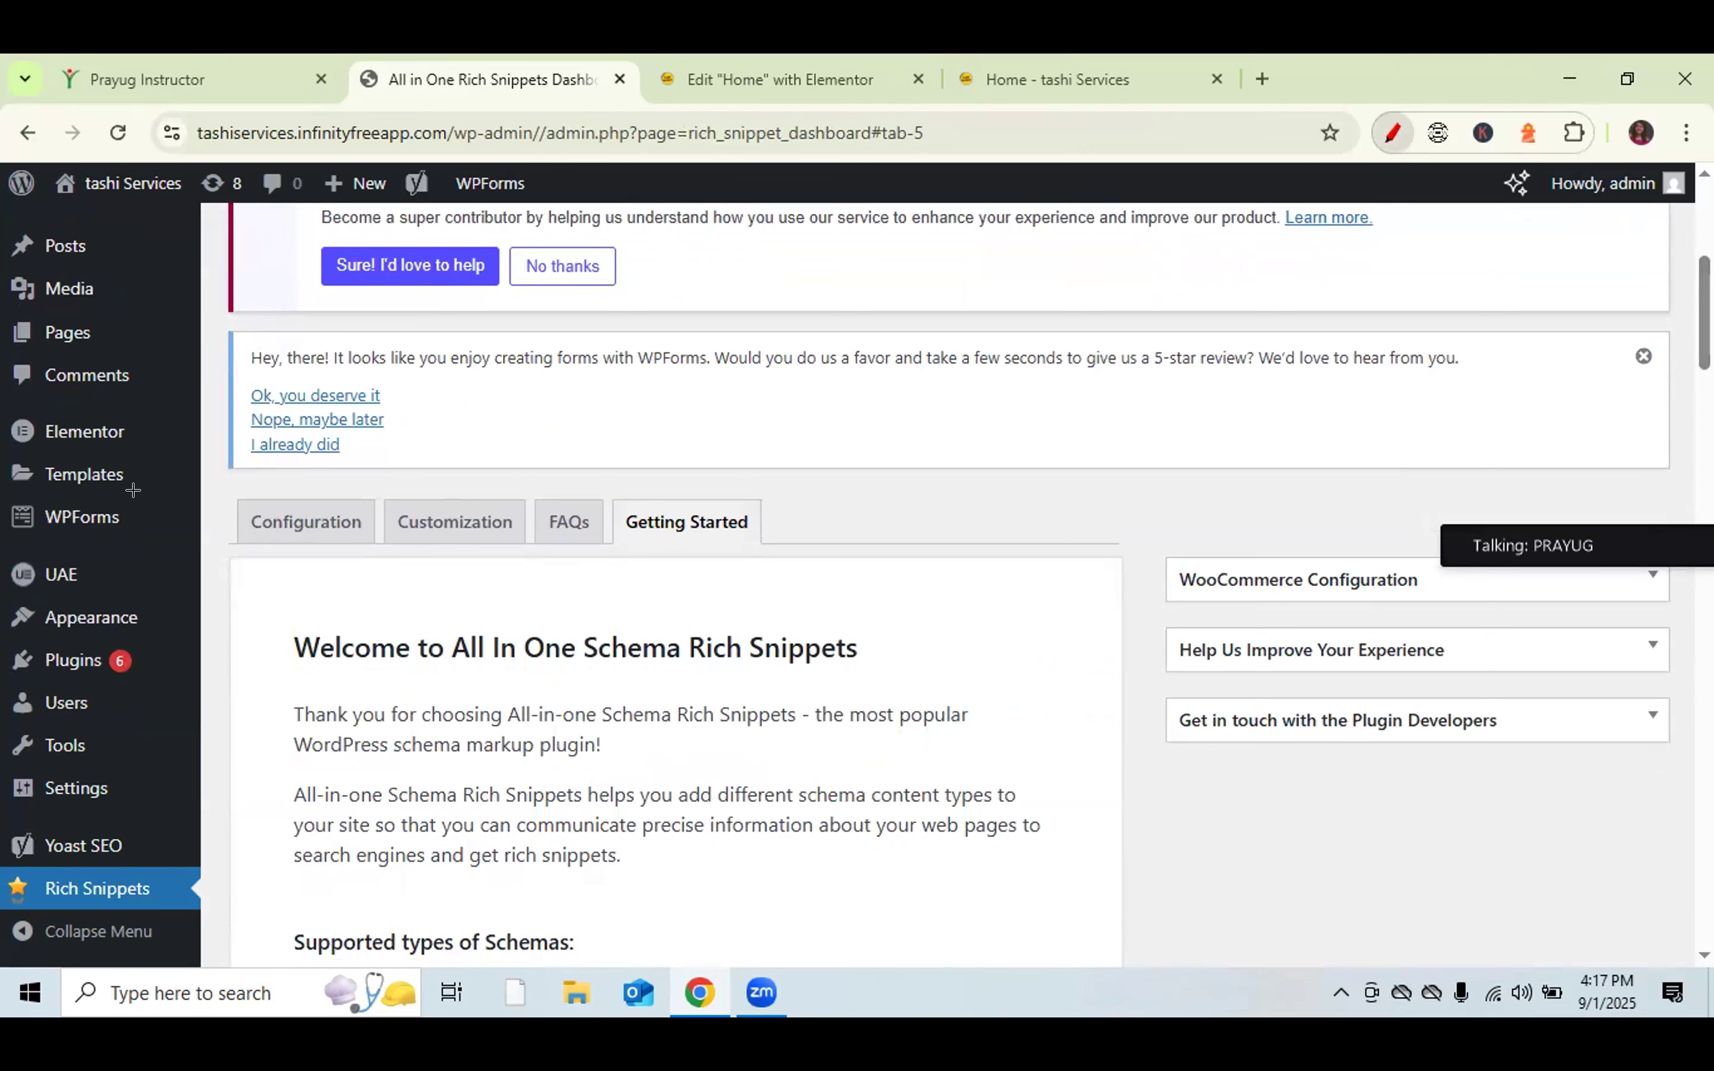
Step: Mark the new Rich Snippets section in red ink and switch to the Configuration tab
mouse_move(71, 914)
mouse_down()
mouse_move(165, 886)
mouse_move(86, 864)
mouse_move(9, 872)
mouse_move(22, 920)
mouse_move(57, 905)
mouse_up()
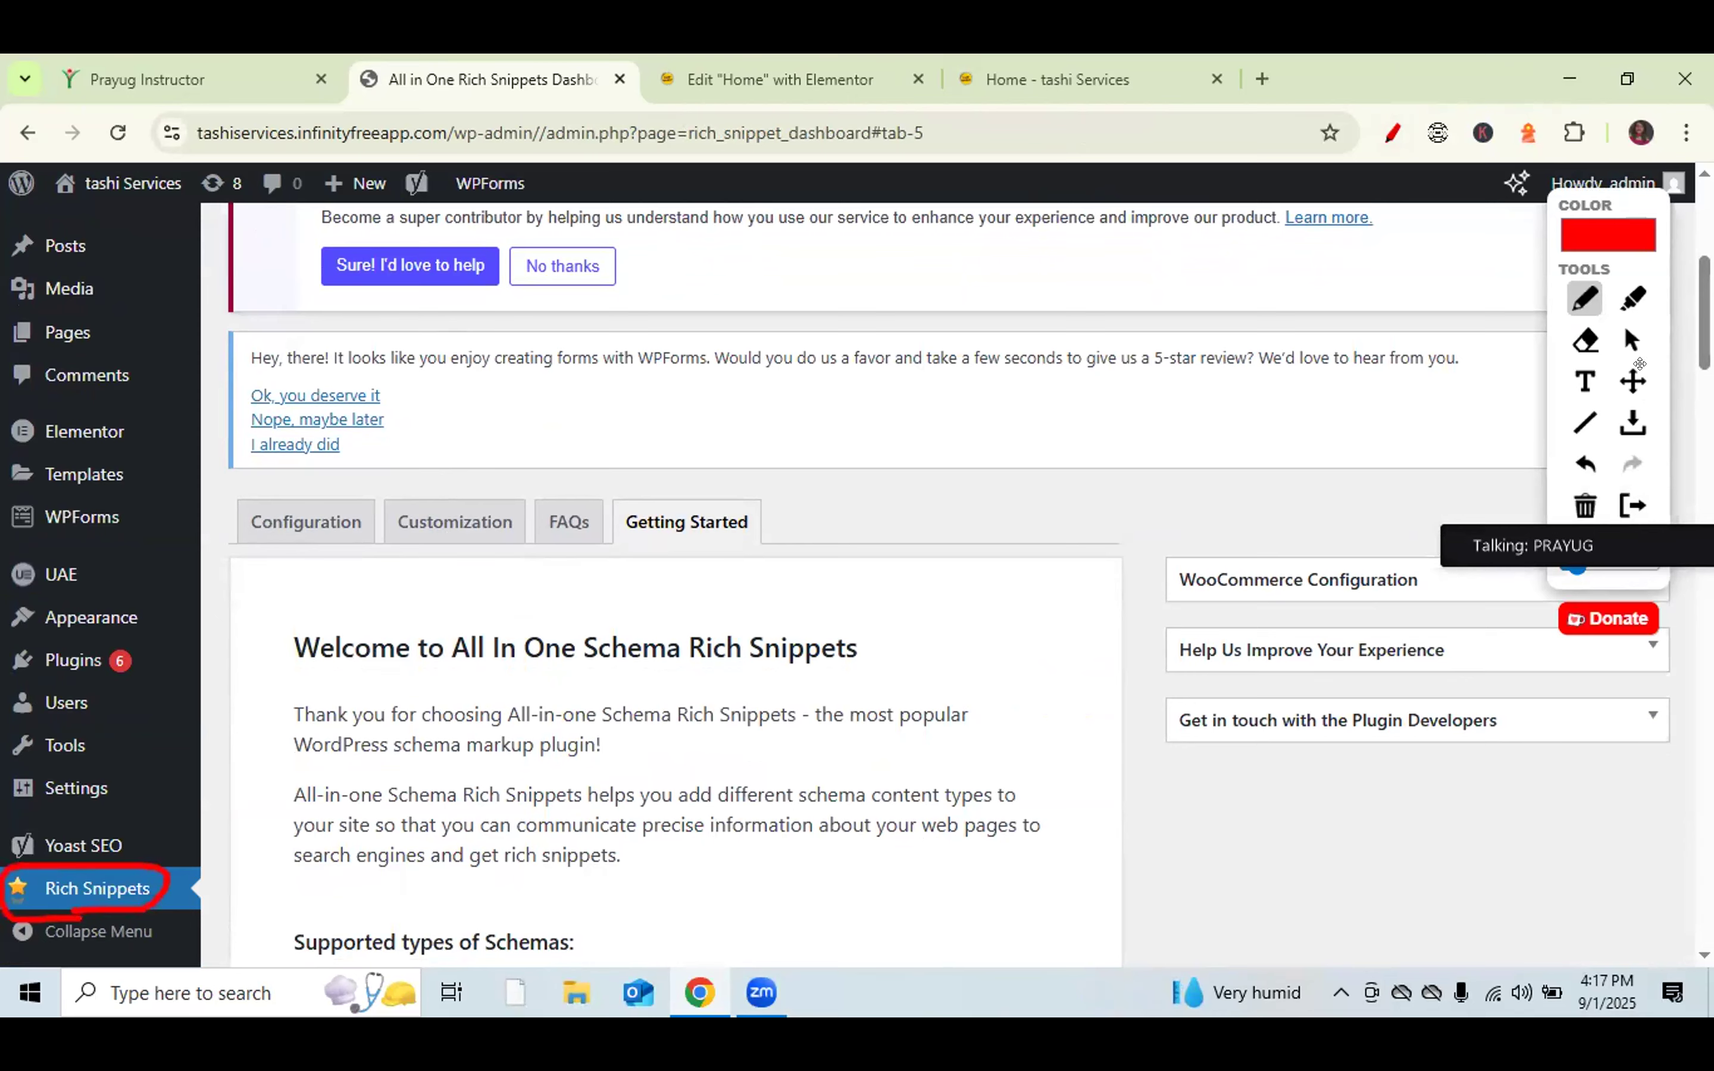
scroll(673, 588, down, 15)
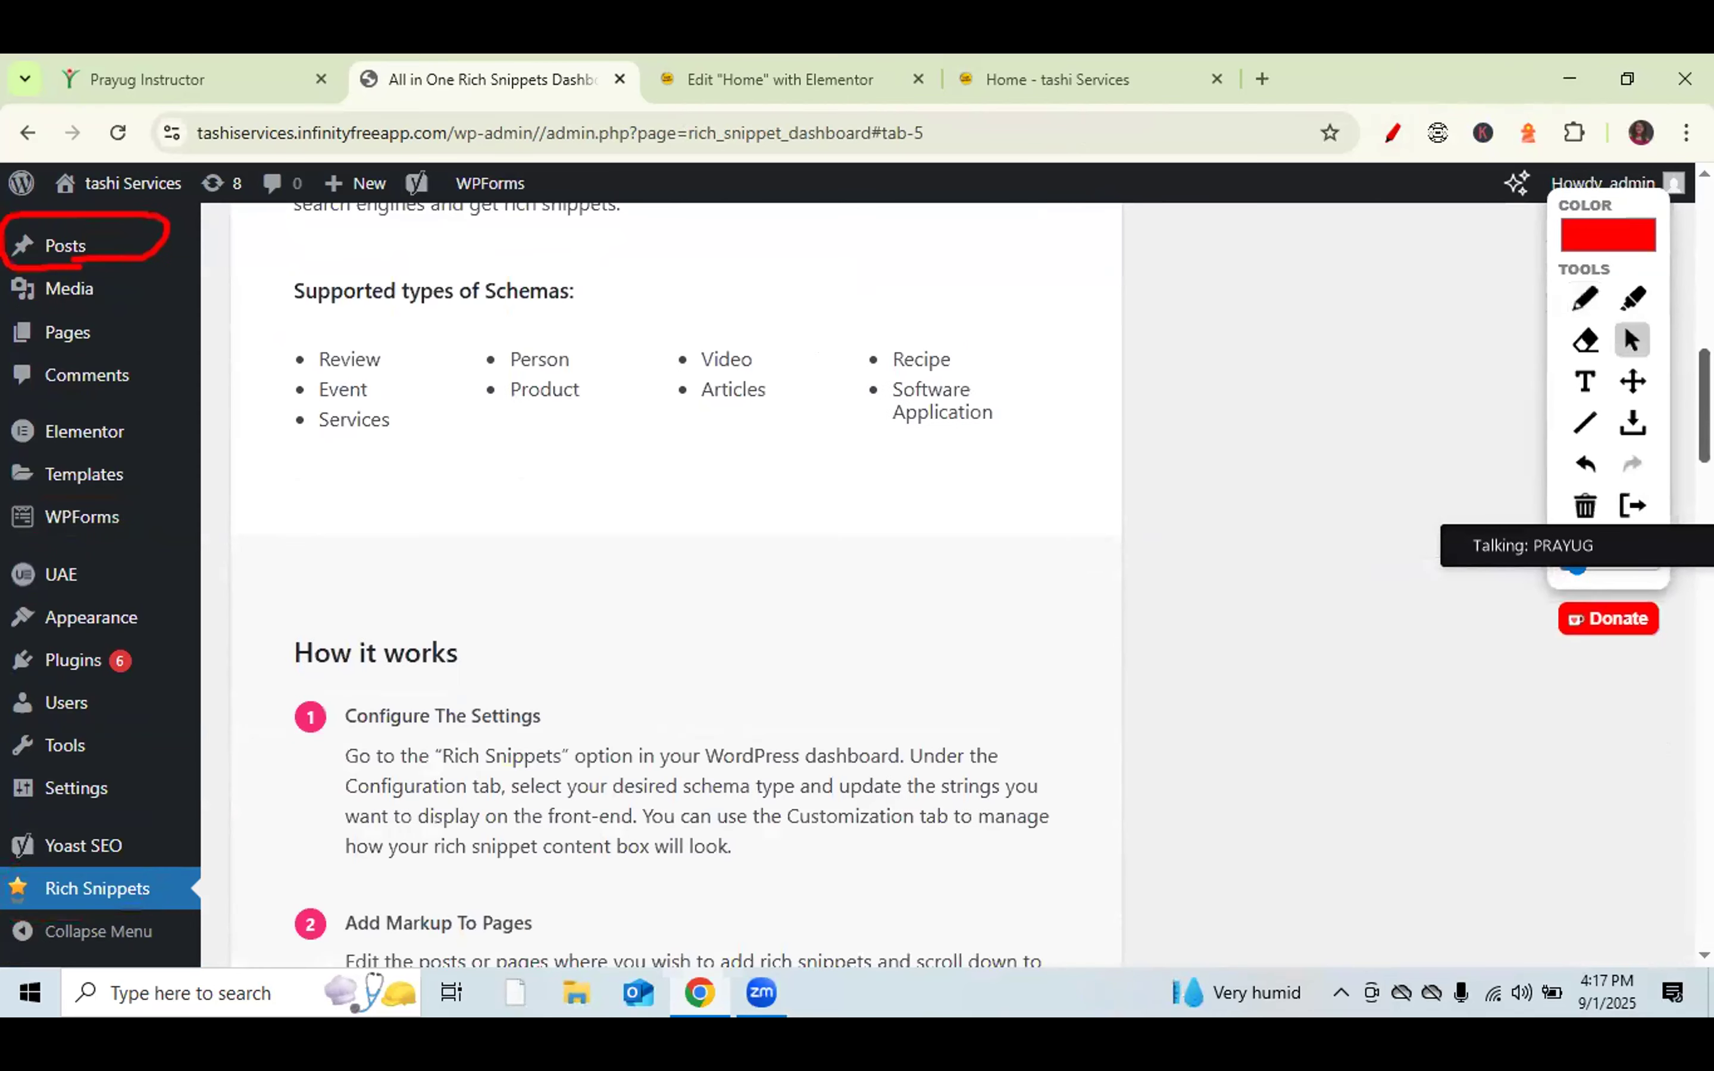
scroll(708, 566, down, 10)
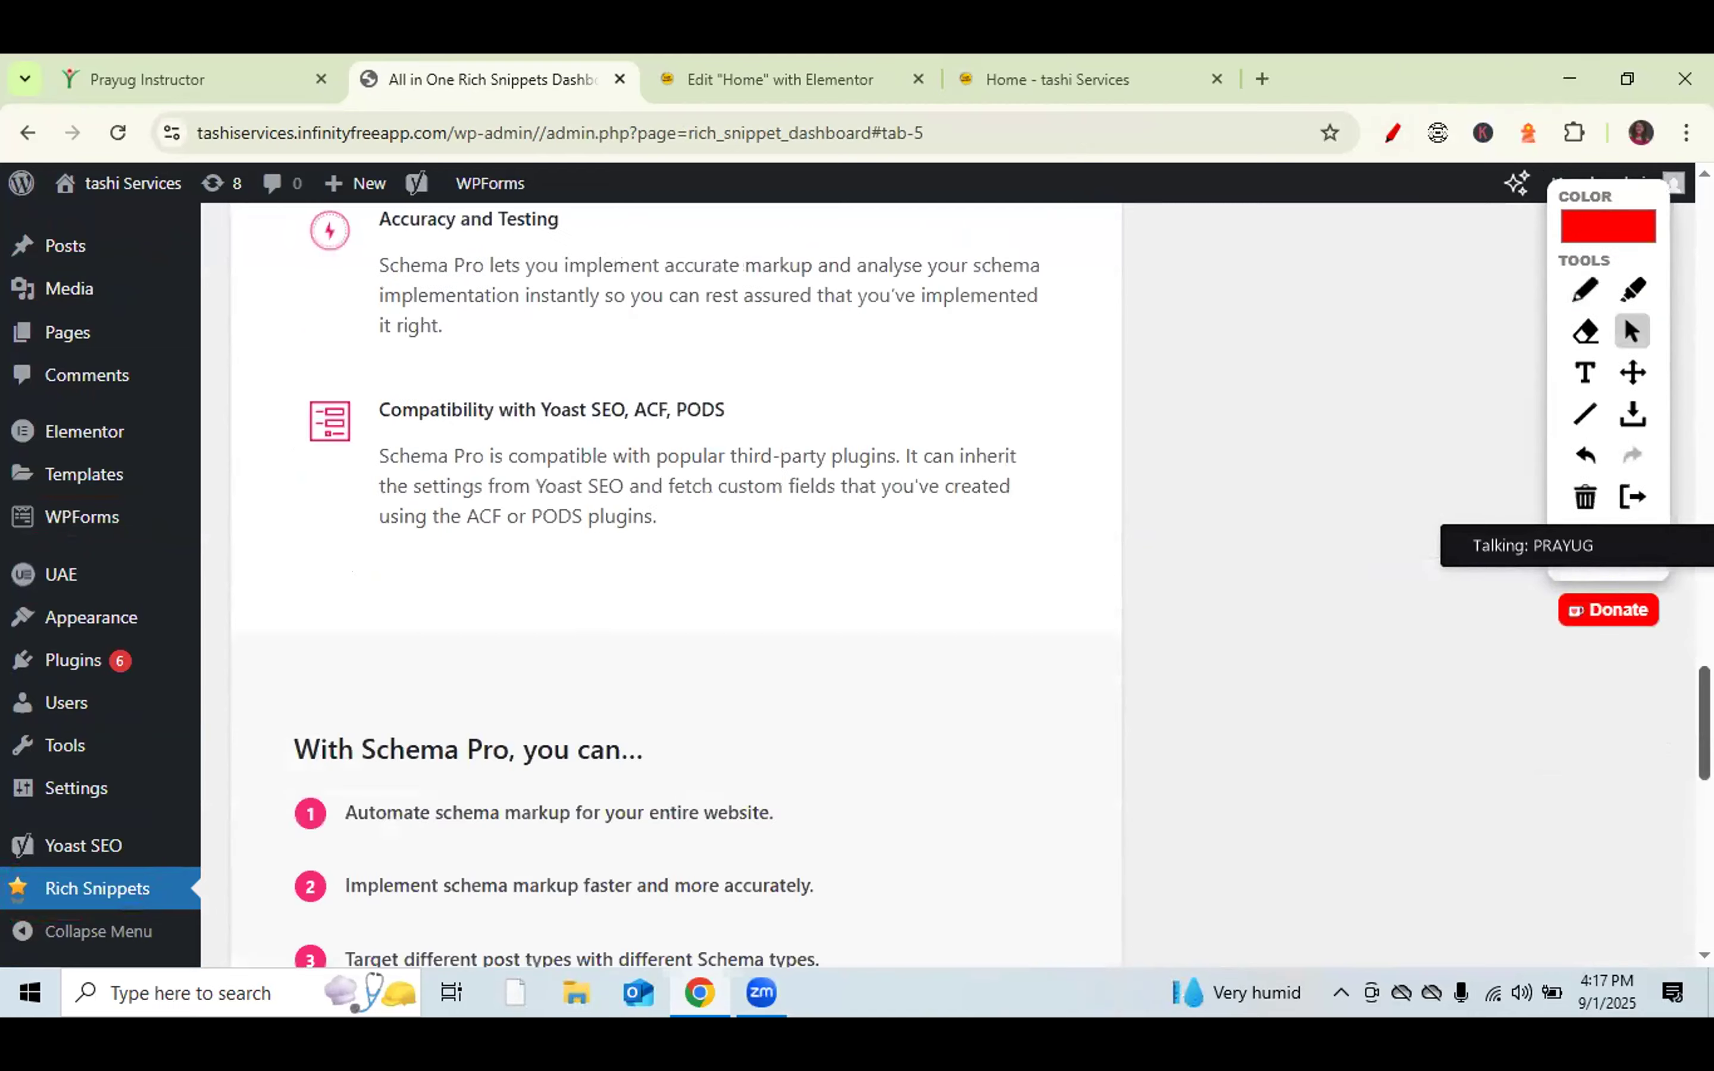
scroll(708, 566, up, 20)
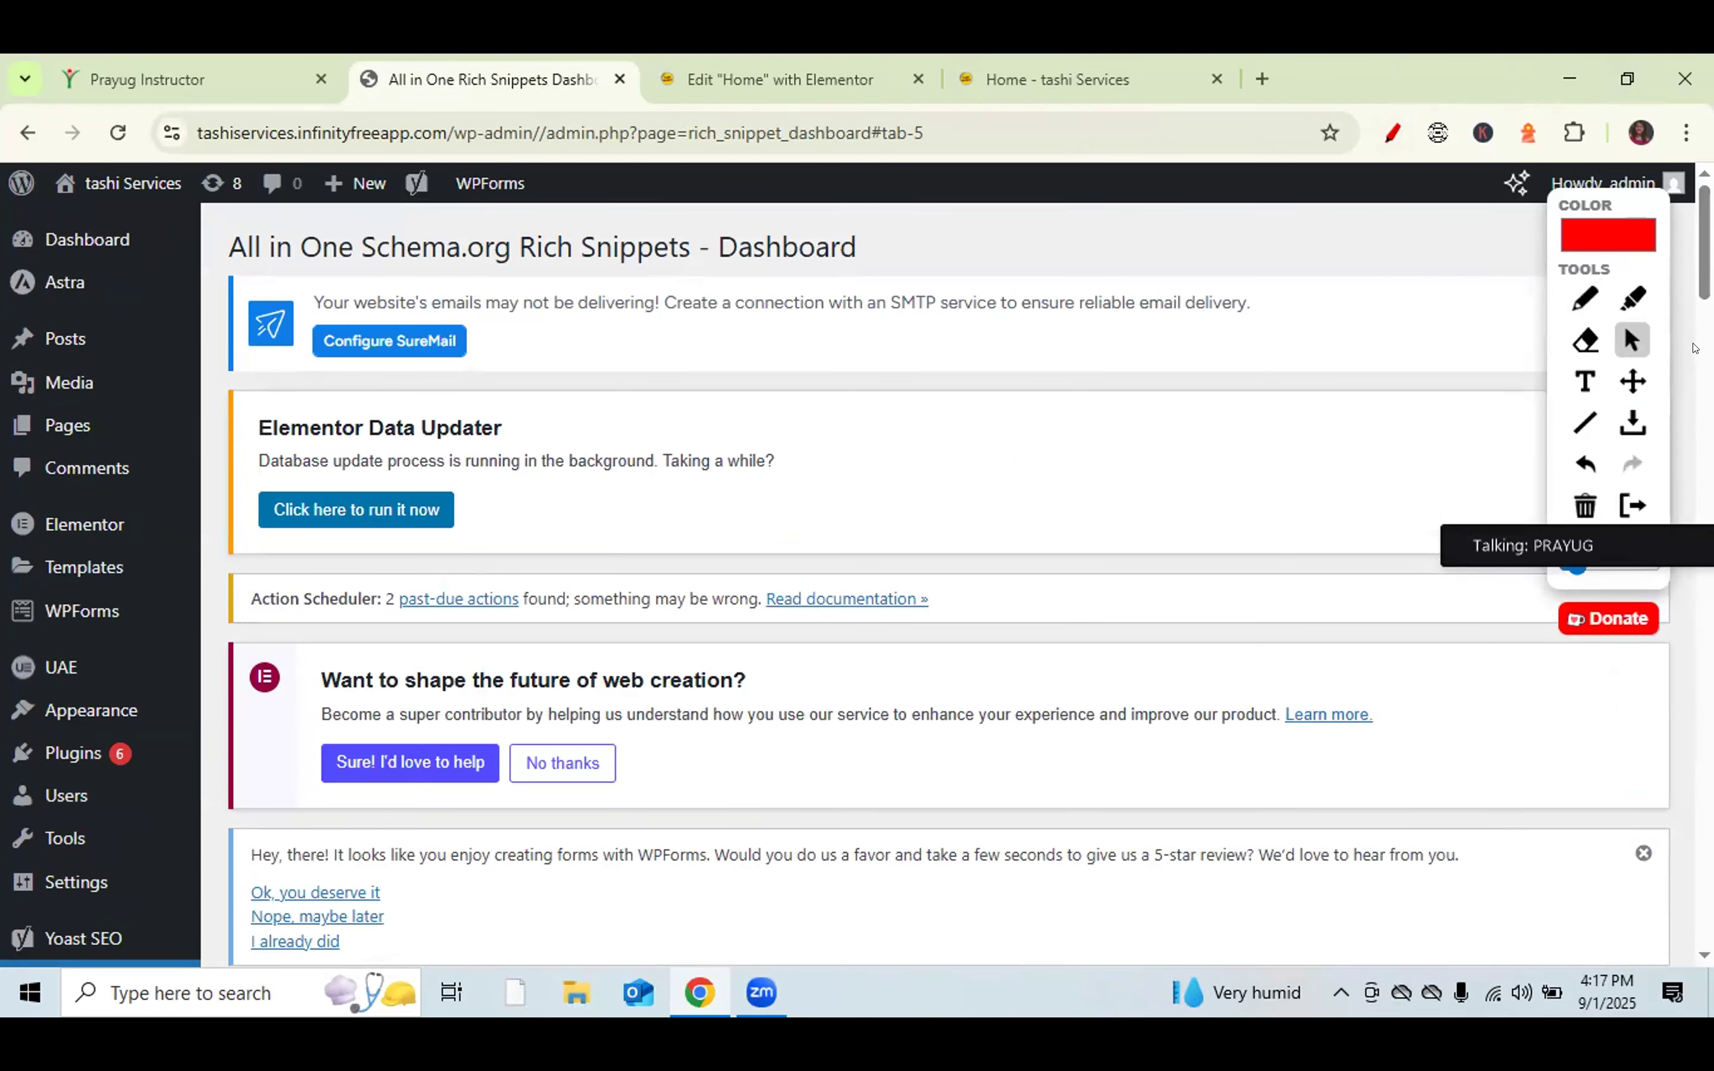
scroll(1696, 320, down, 5)
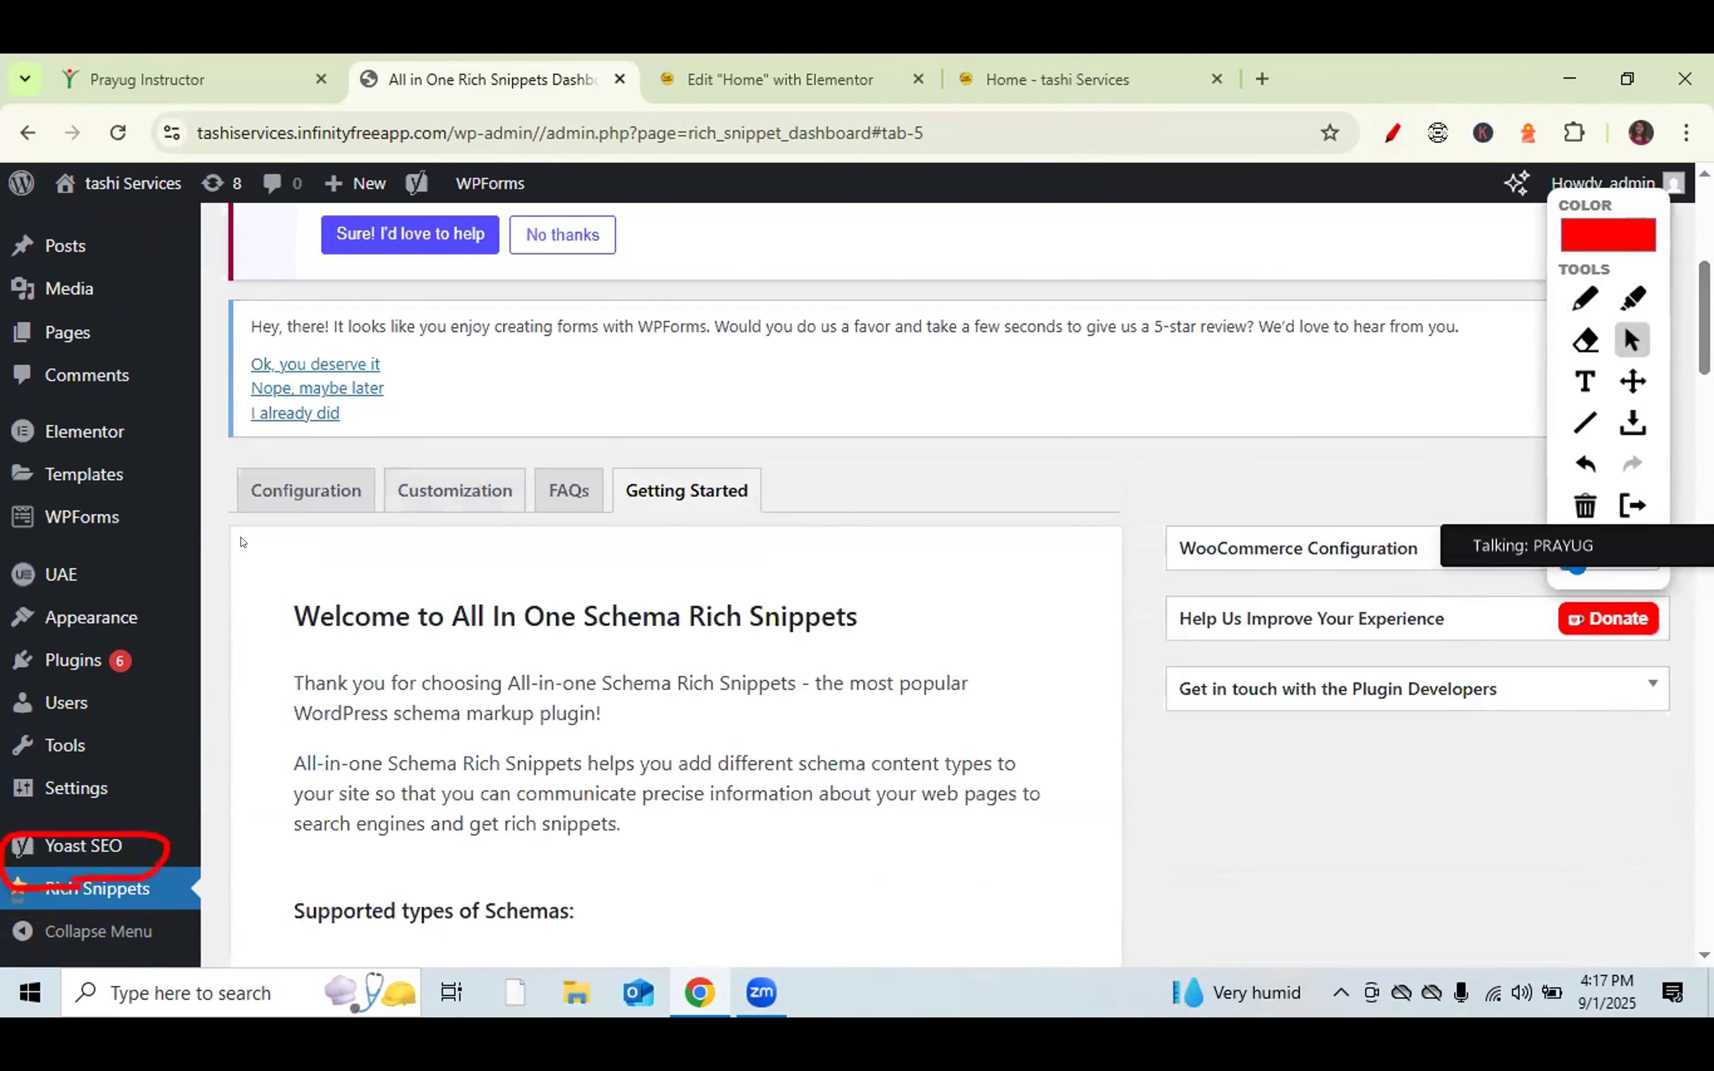
click(287, 487)
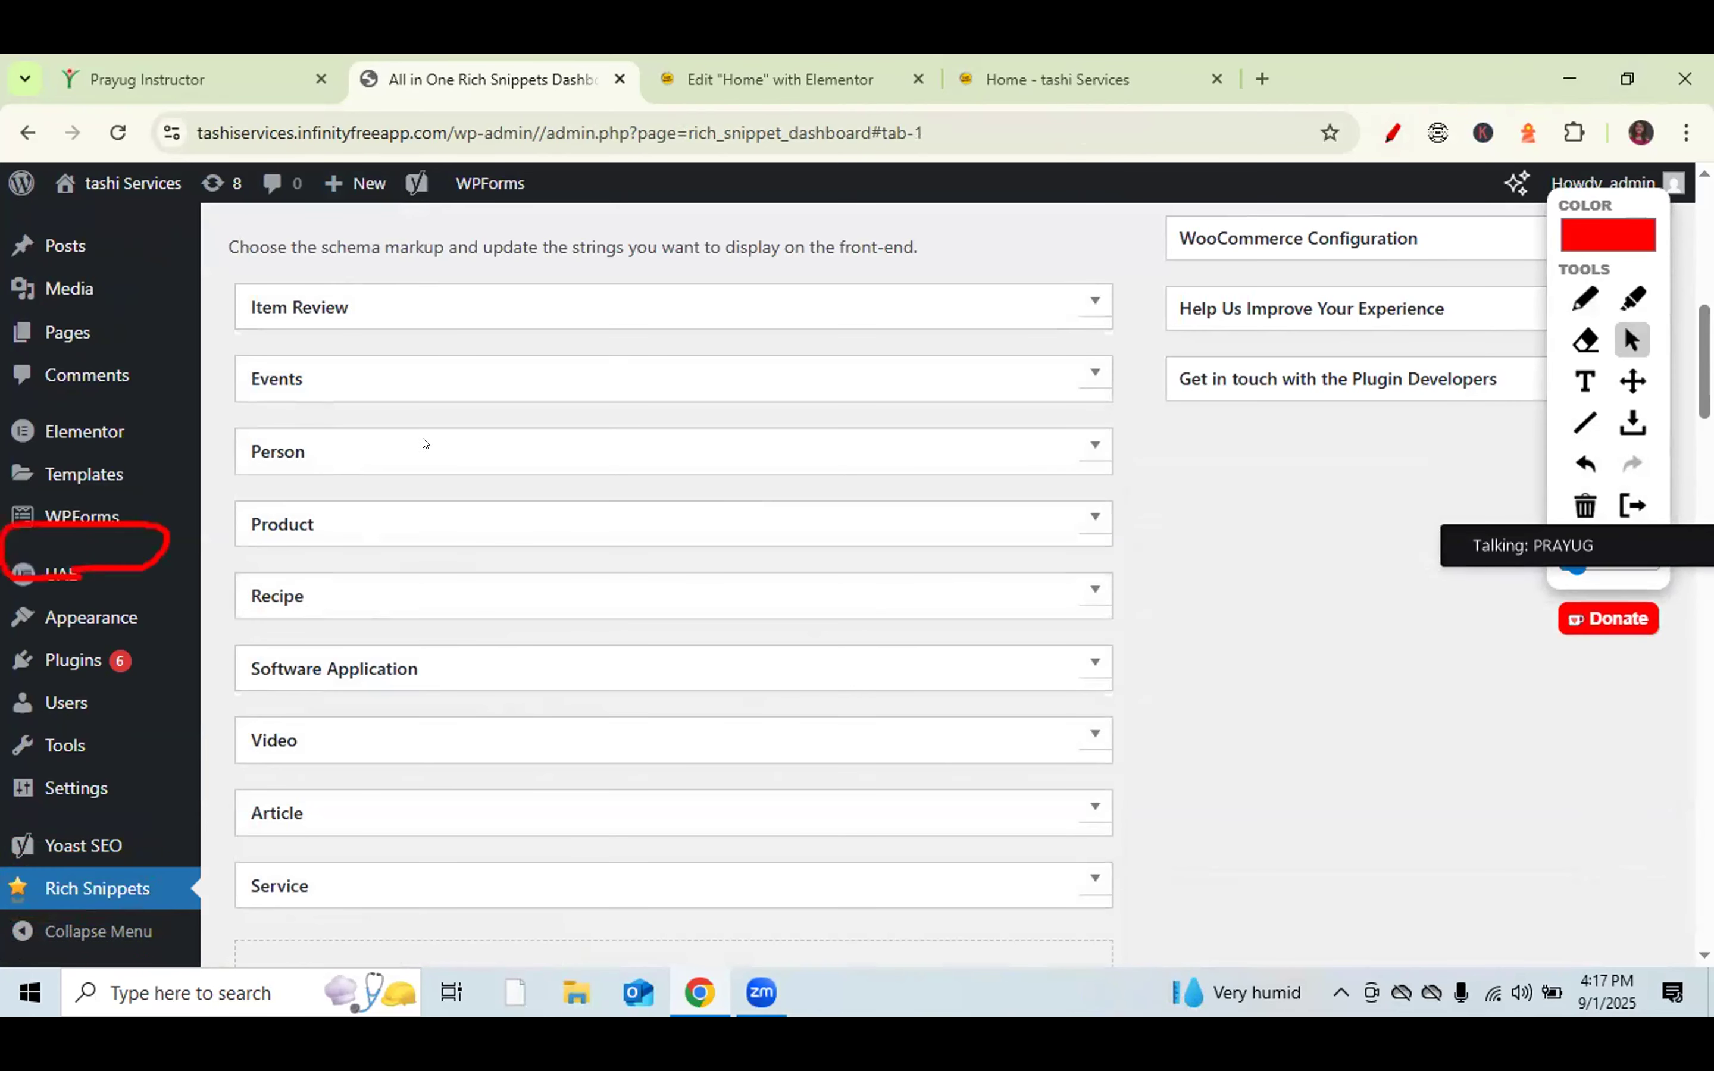
Step: Scroll through the schema types from Item Review to Service, then view the Customization colour settings
scroll(1703, 368, down, 2)
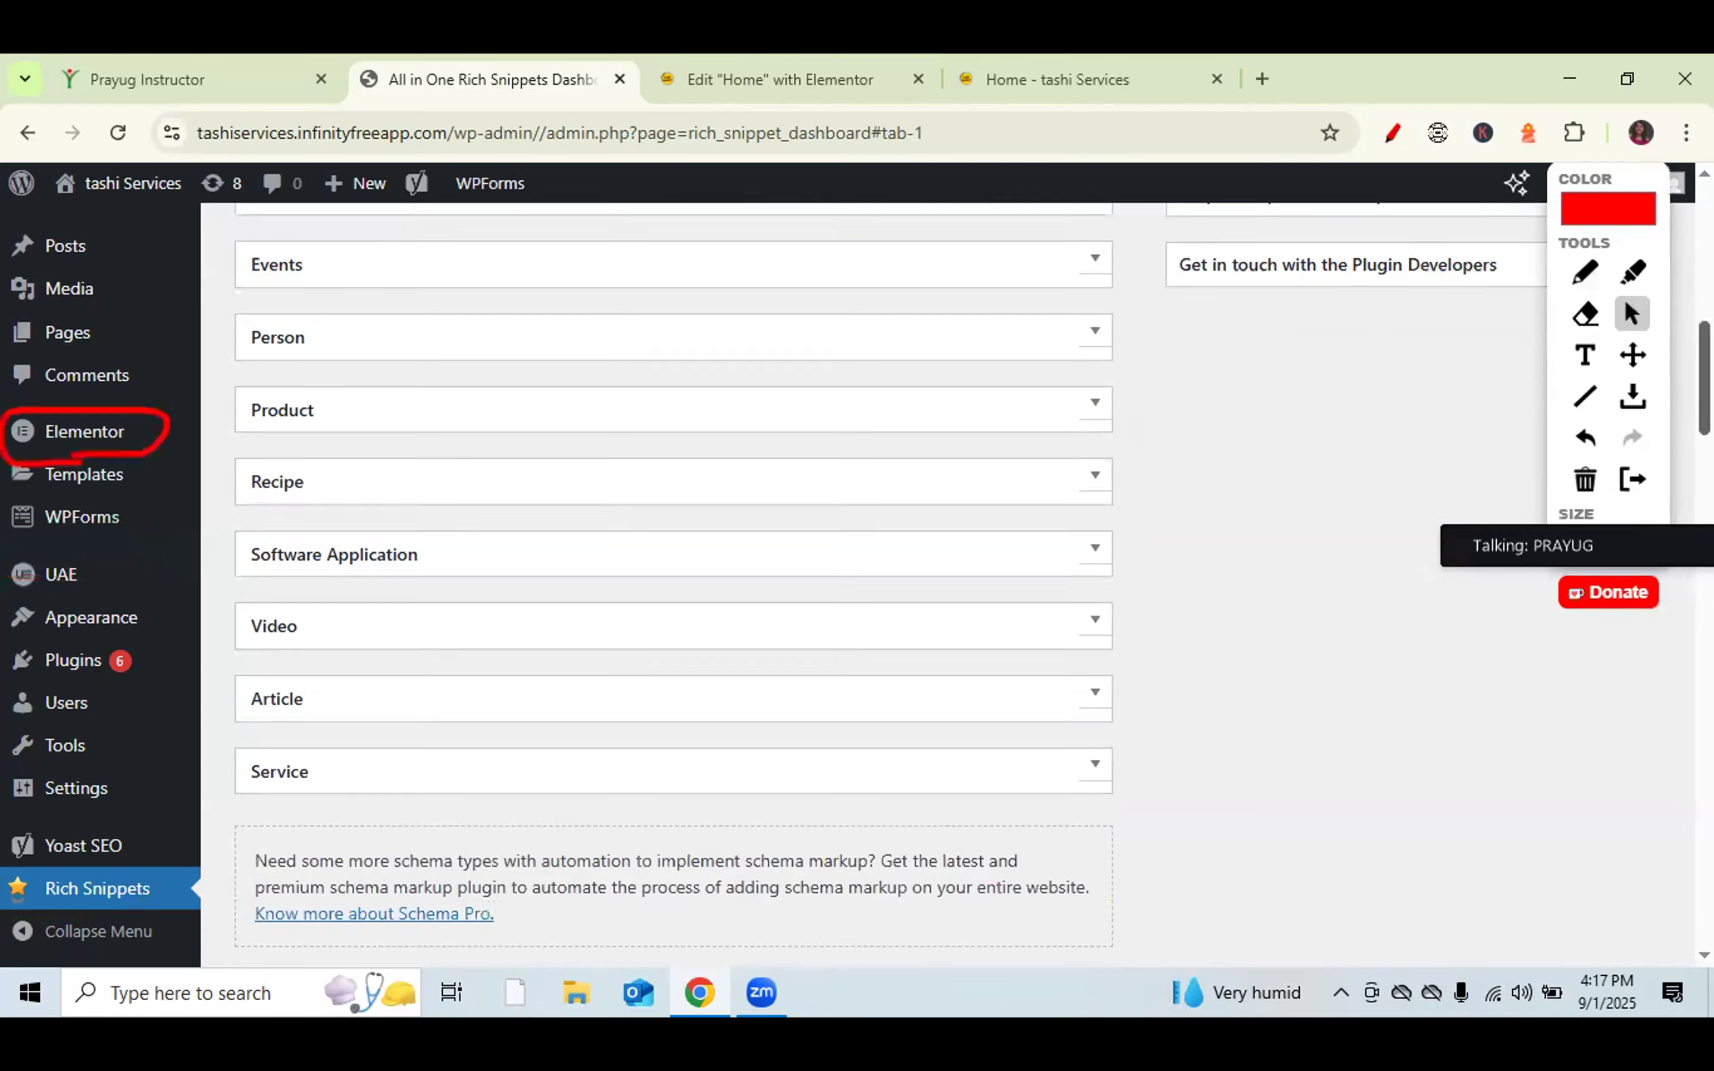
scroll(673, 567, down, 1)
scroll(673, 567, up, 8)
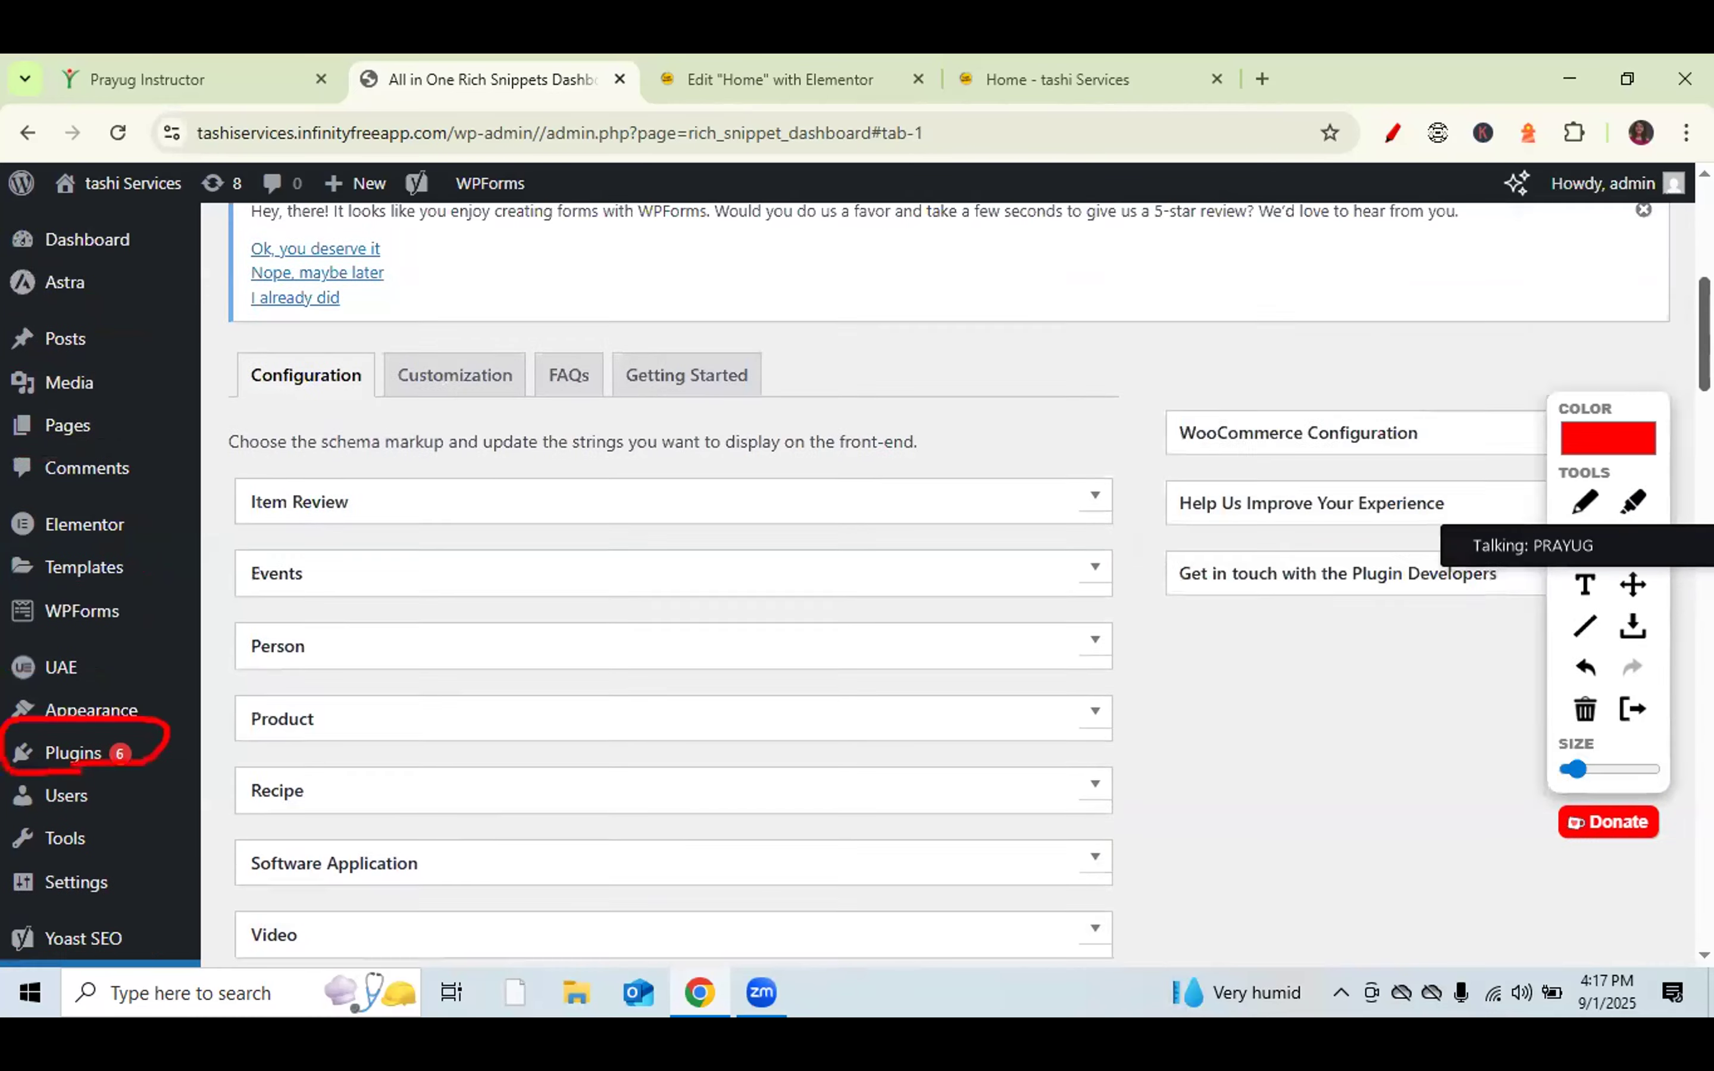
scroll(673, 567, down, 3)
scroll(513, 646, down, 5)
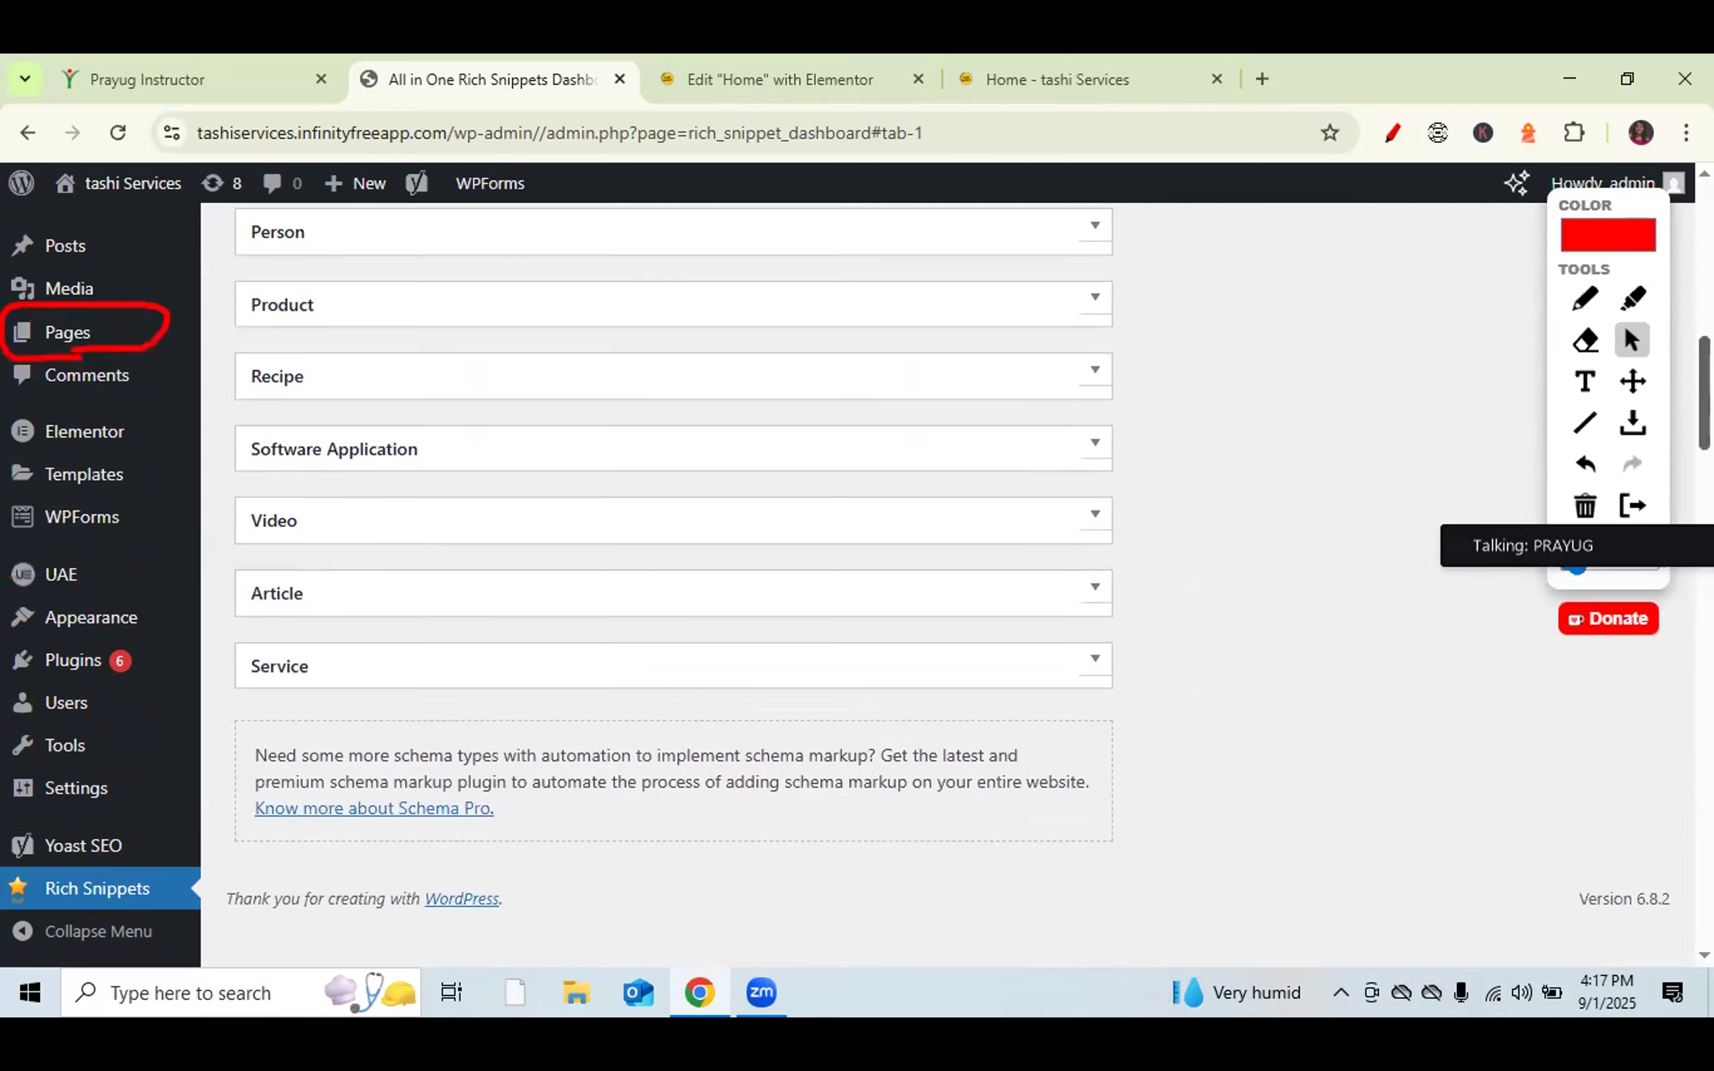
scroll(513, 646, up, 4)
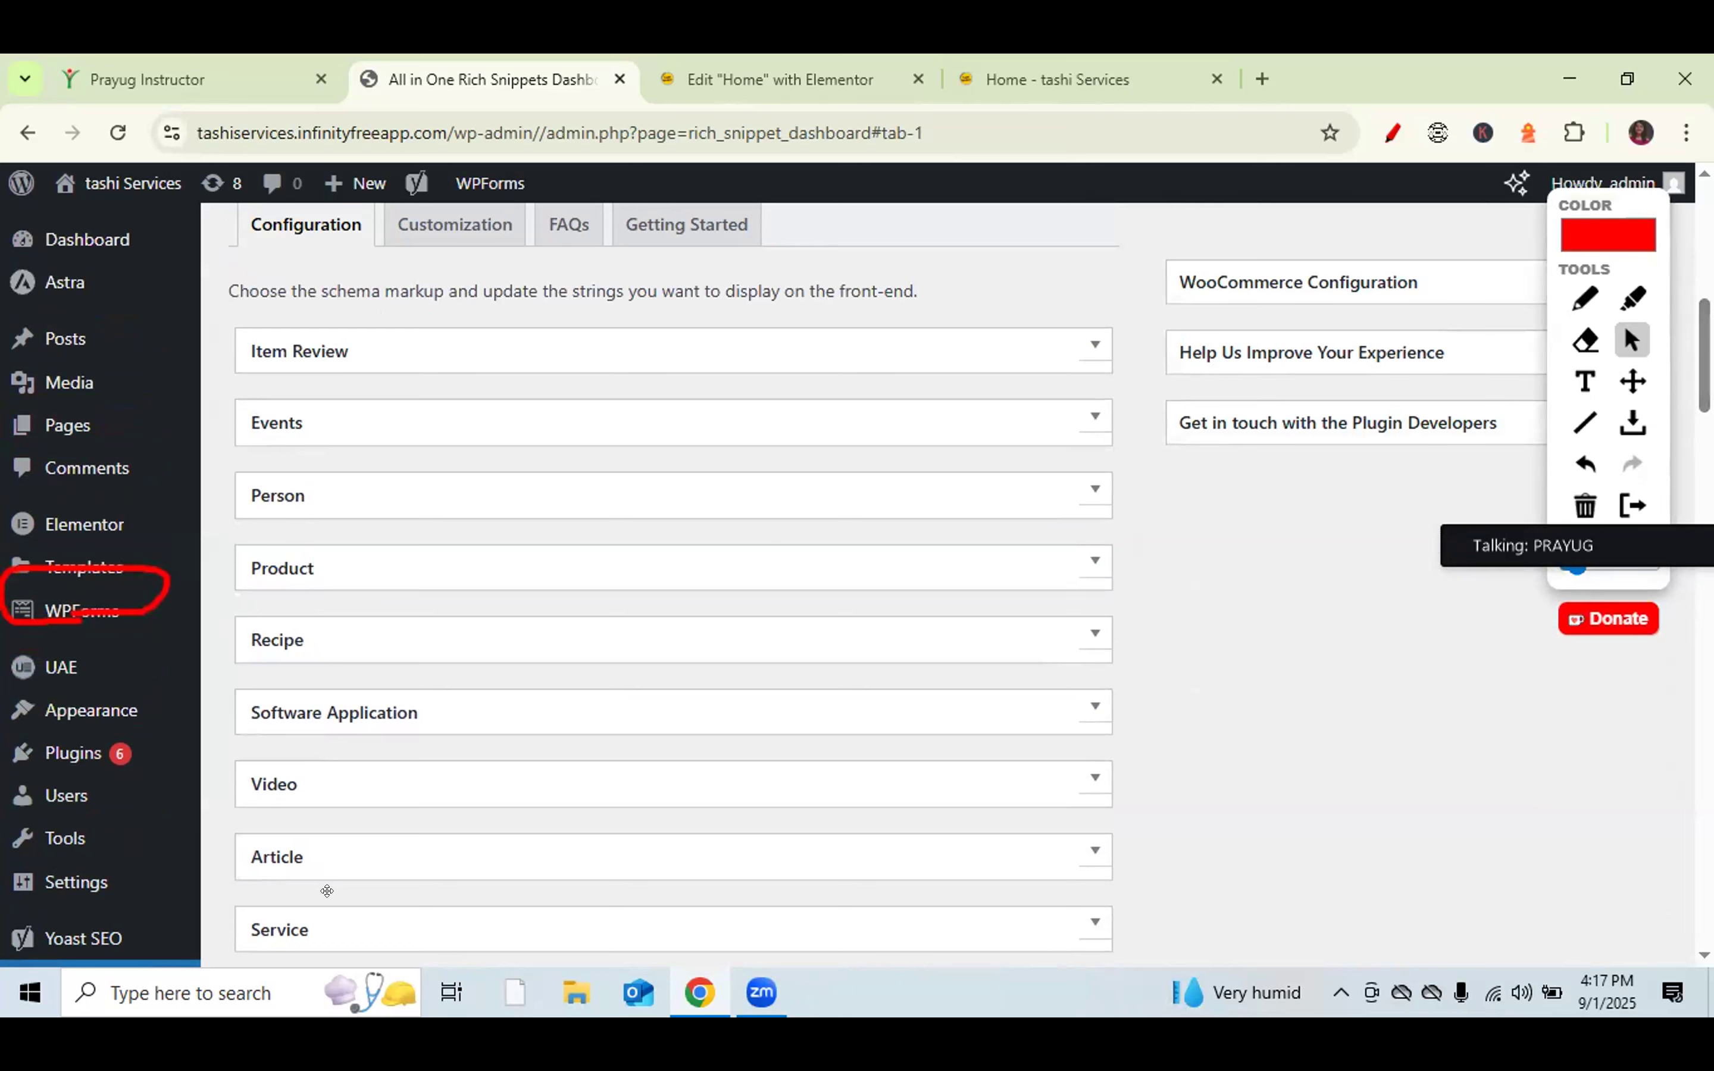
click(452, 225)
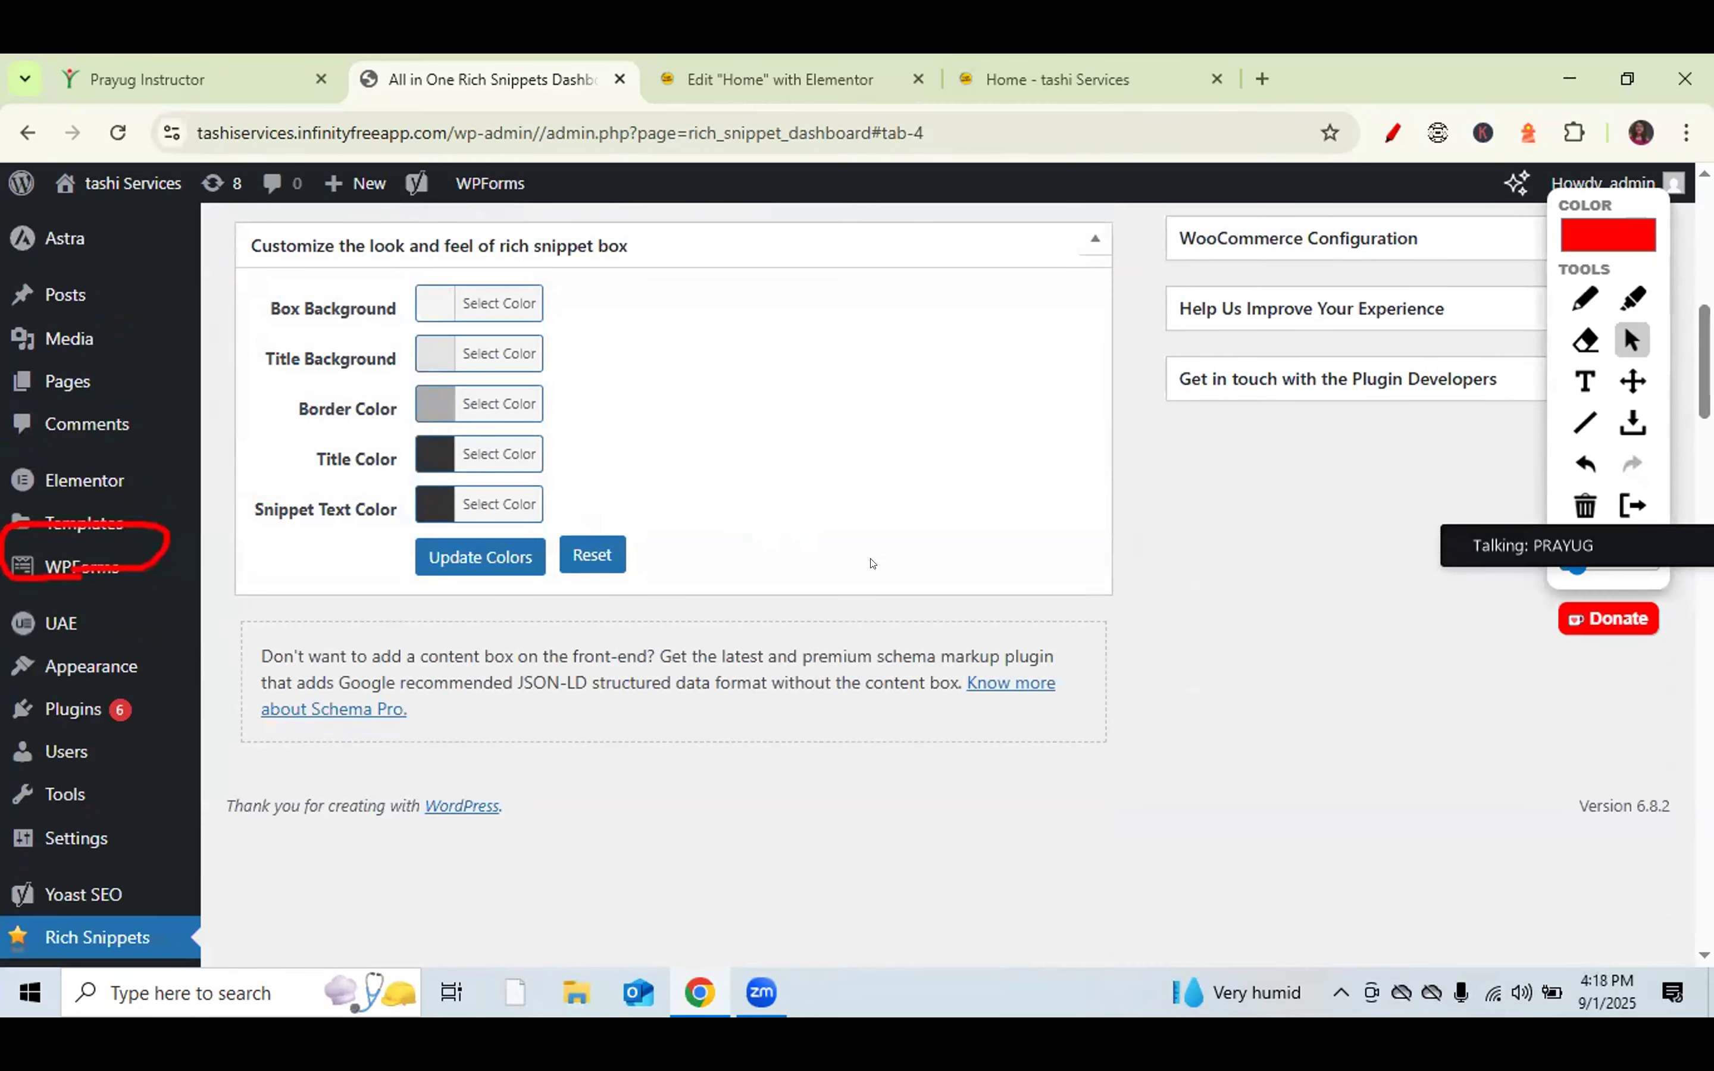
Step: Show the plugin's FAQs tab and scroll through its questions on testing schema markup
scroll(1697, 381, up, 3)
click(559, 333)
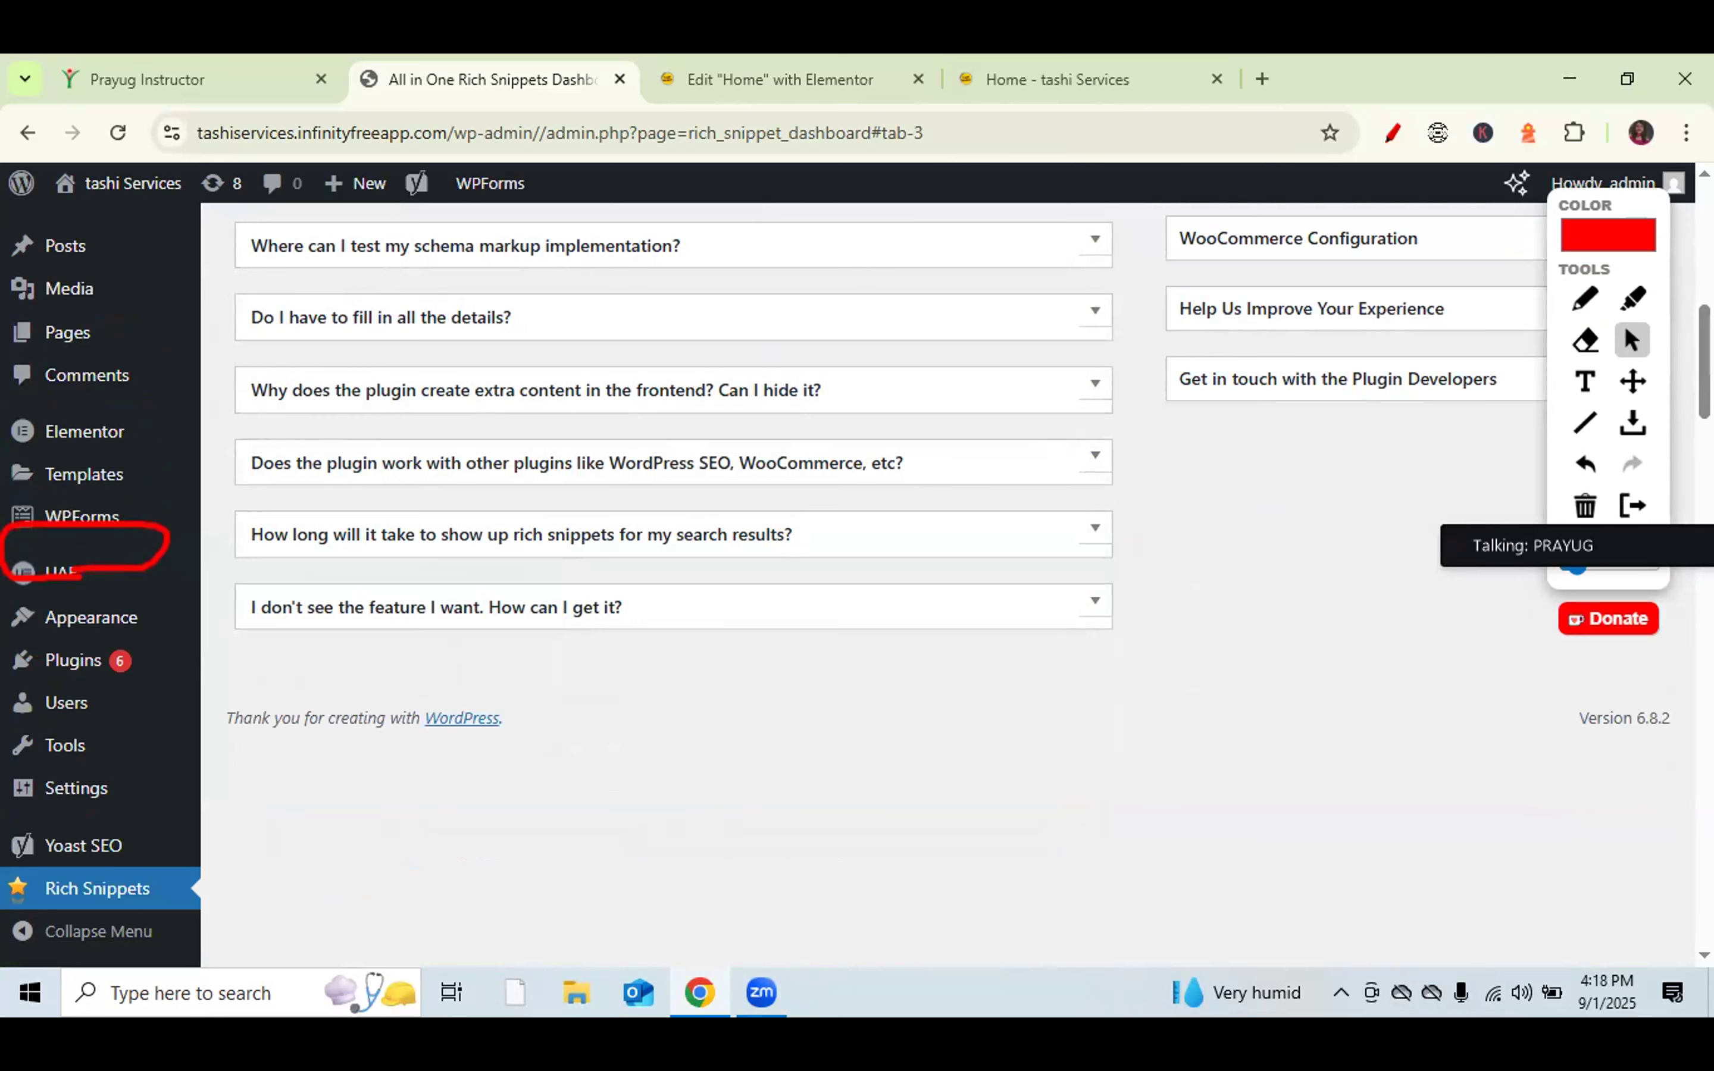
scroll(1695, 346, up, 9)
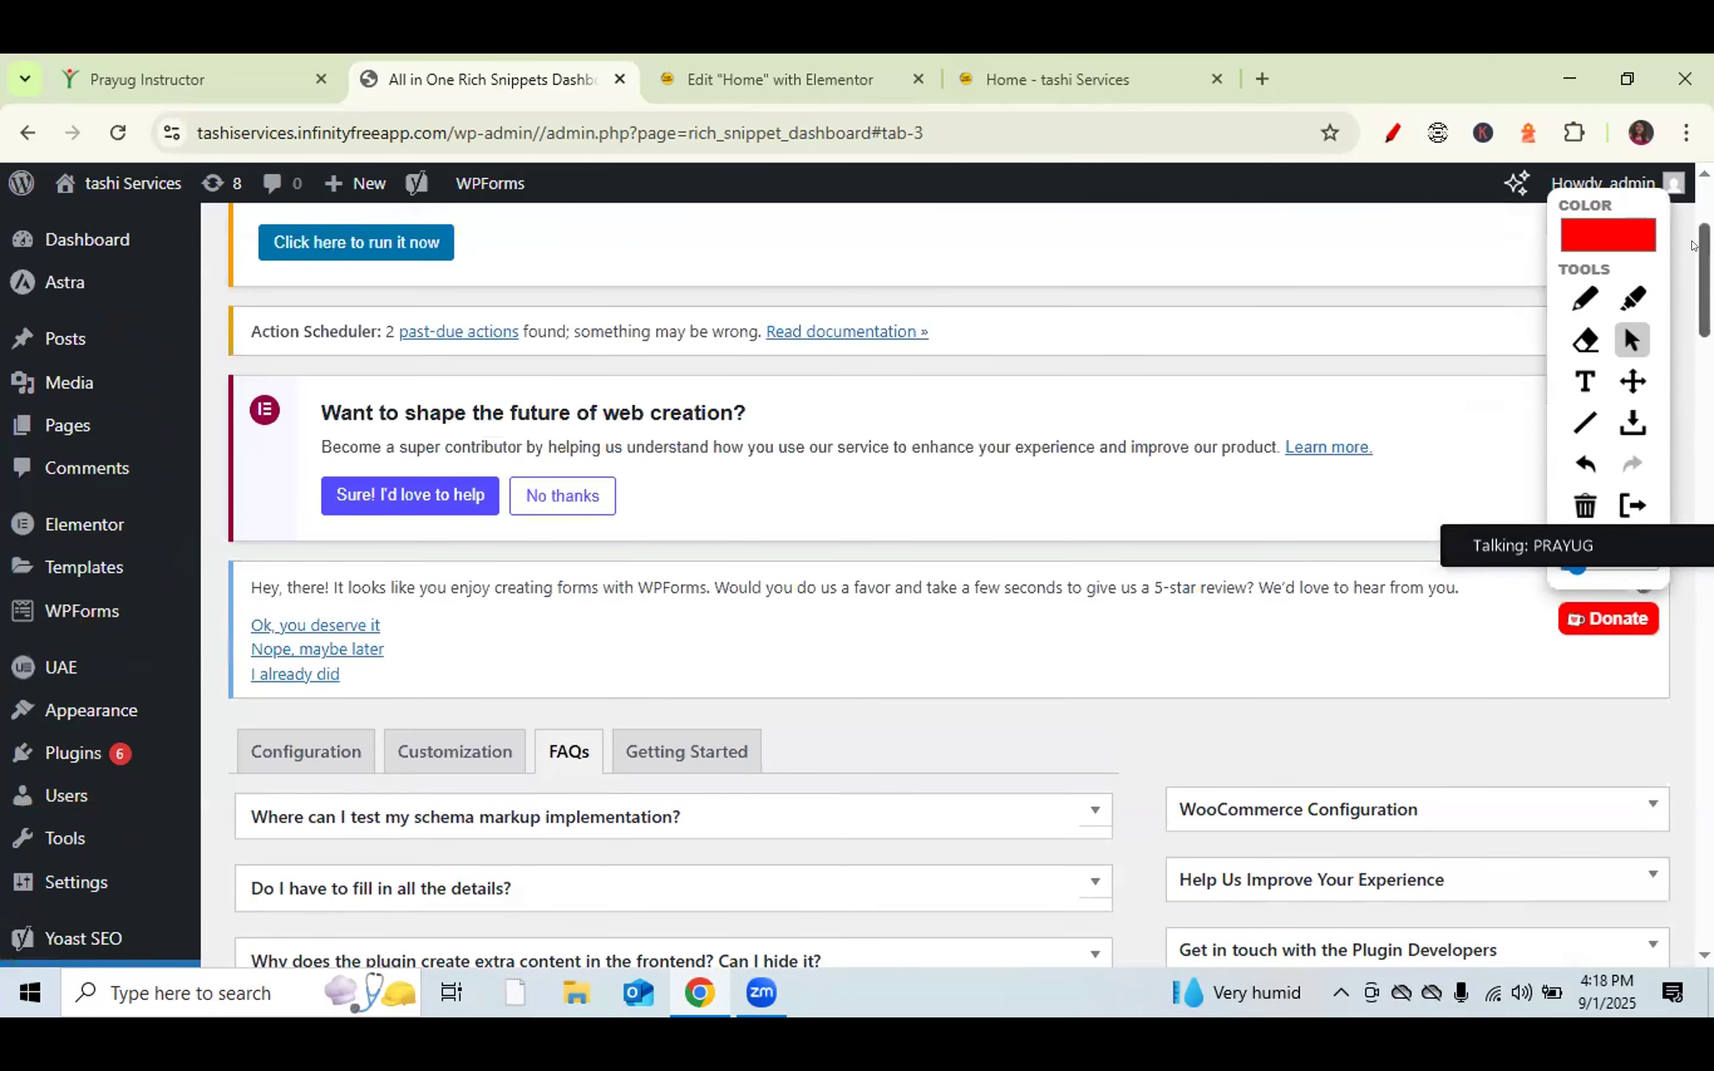
scroll(1695, 346, down, 6)
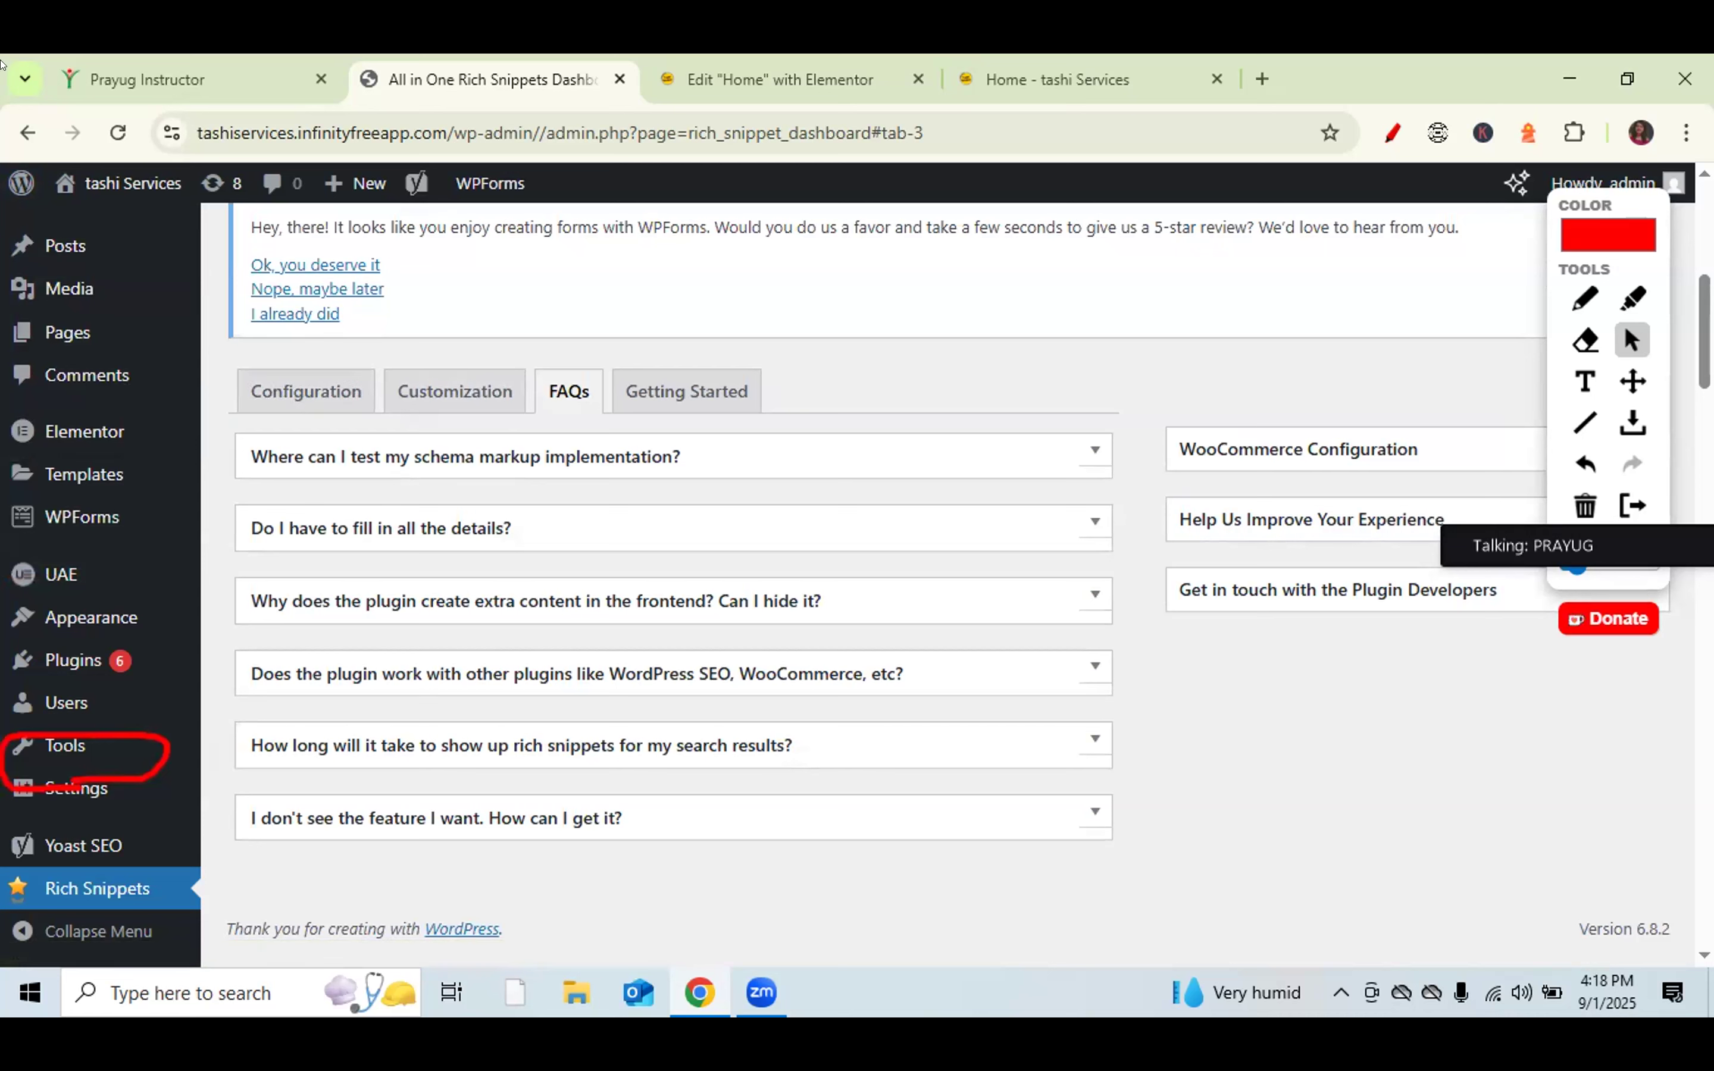
Step: From All Pages, open the Search Engine Optimization page in the block editor
mouse_move(62, 330)
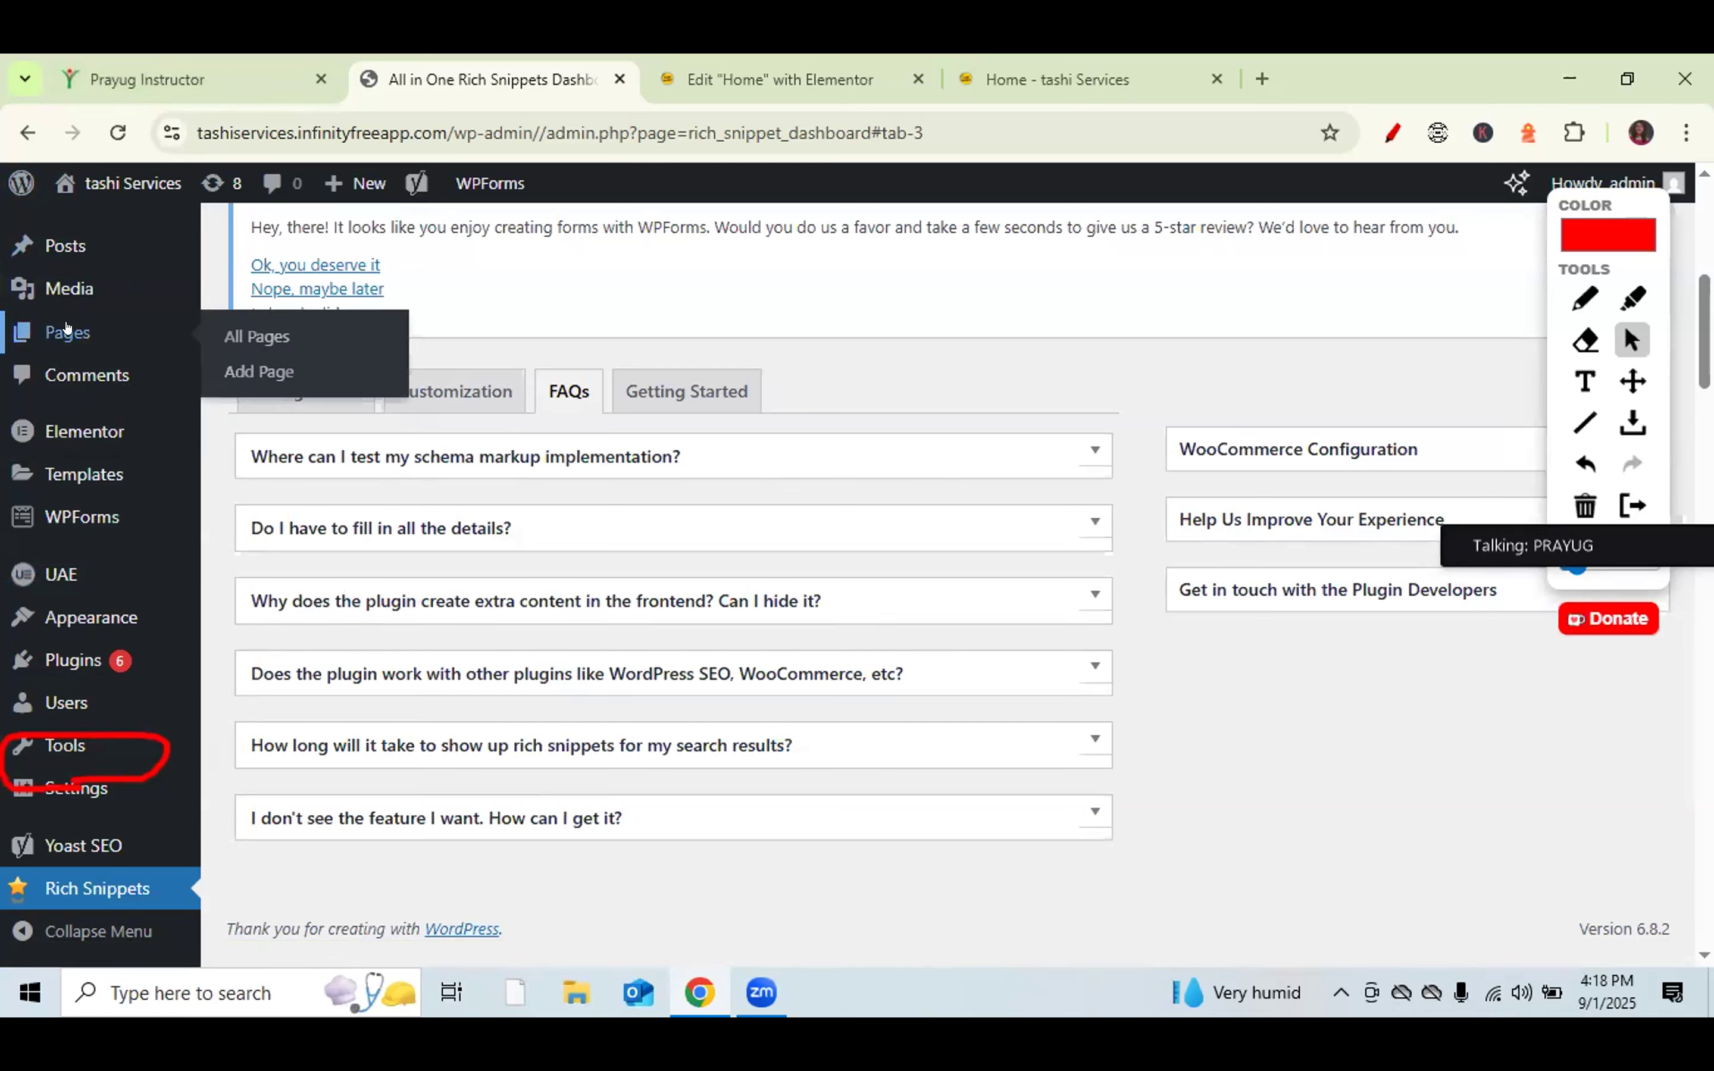
click(241, 338)
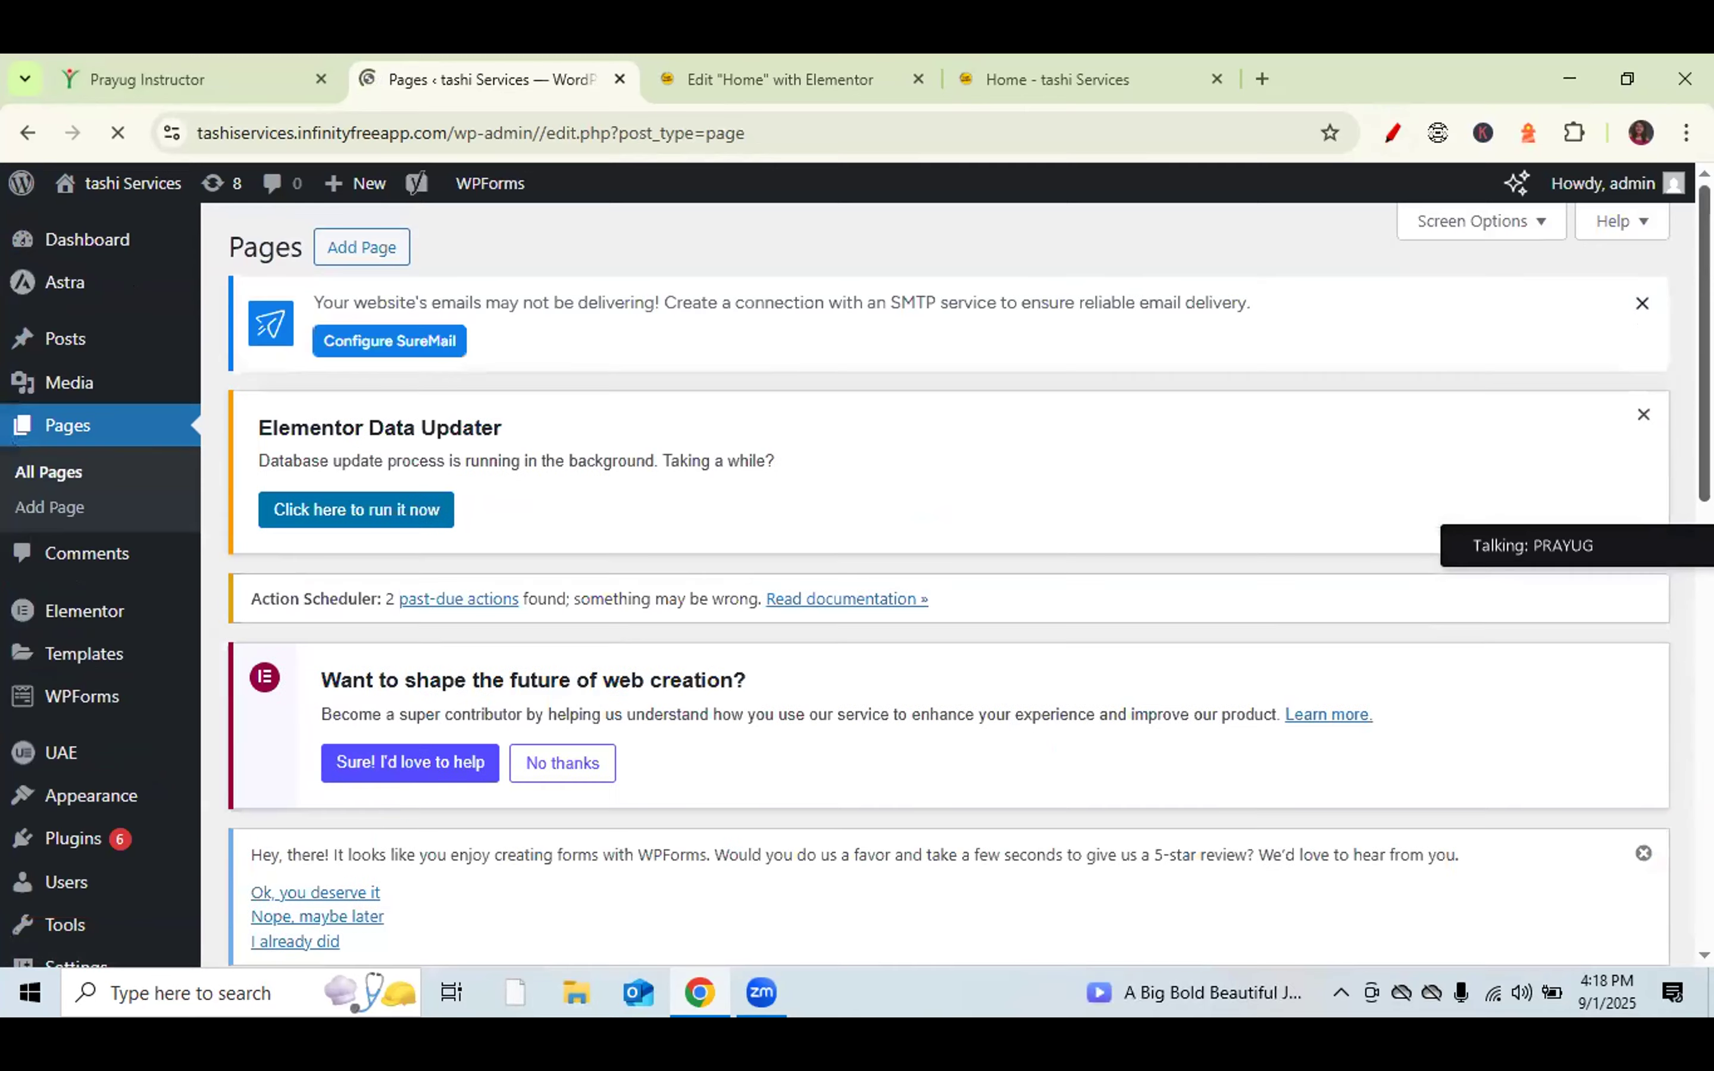
scroll(246, 339, down, 1)
scroll(950, 581, down, 10)
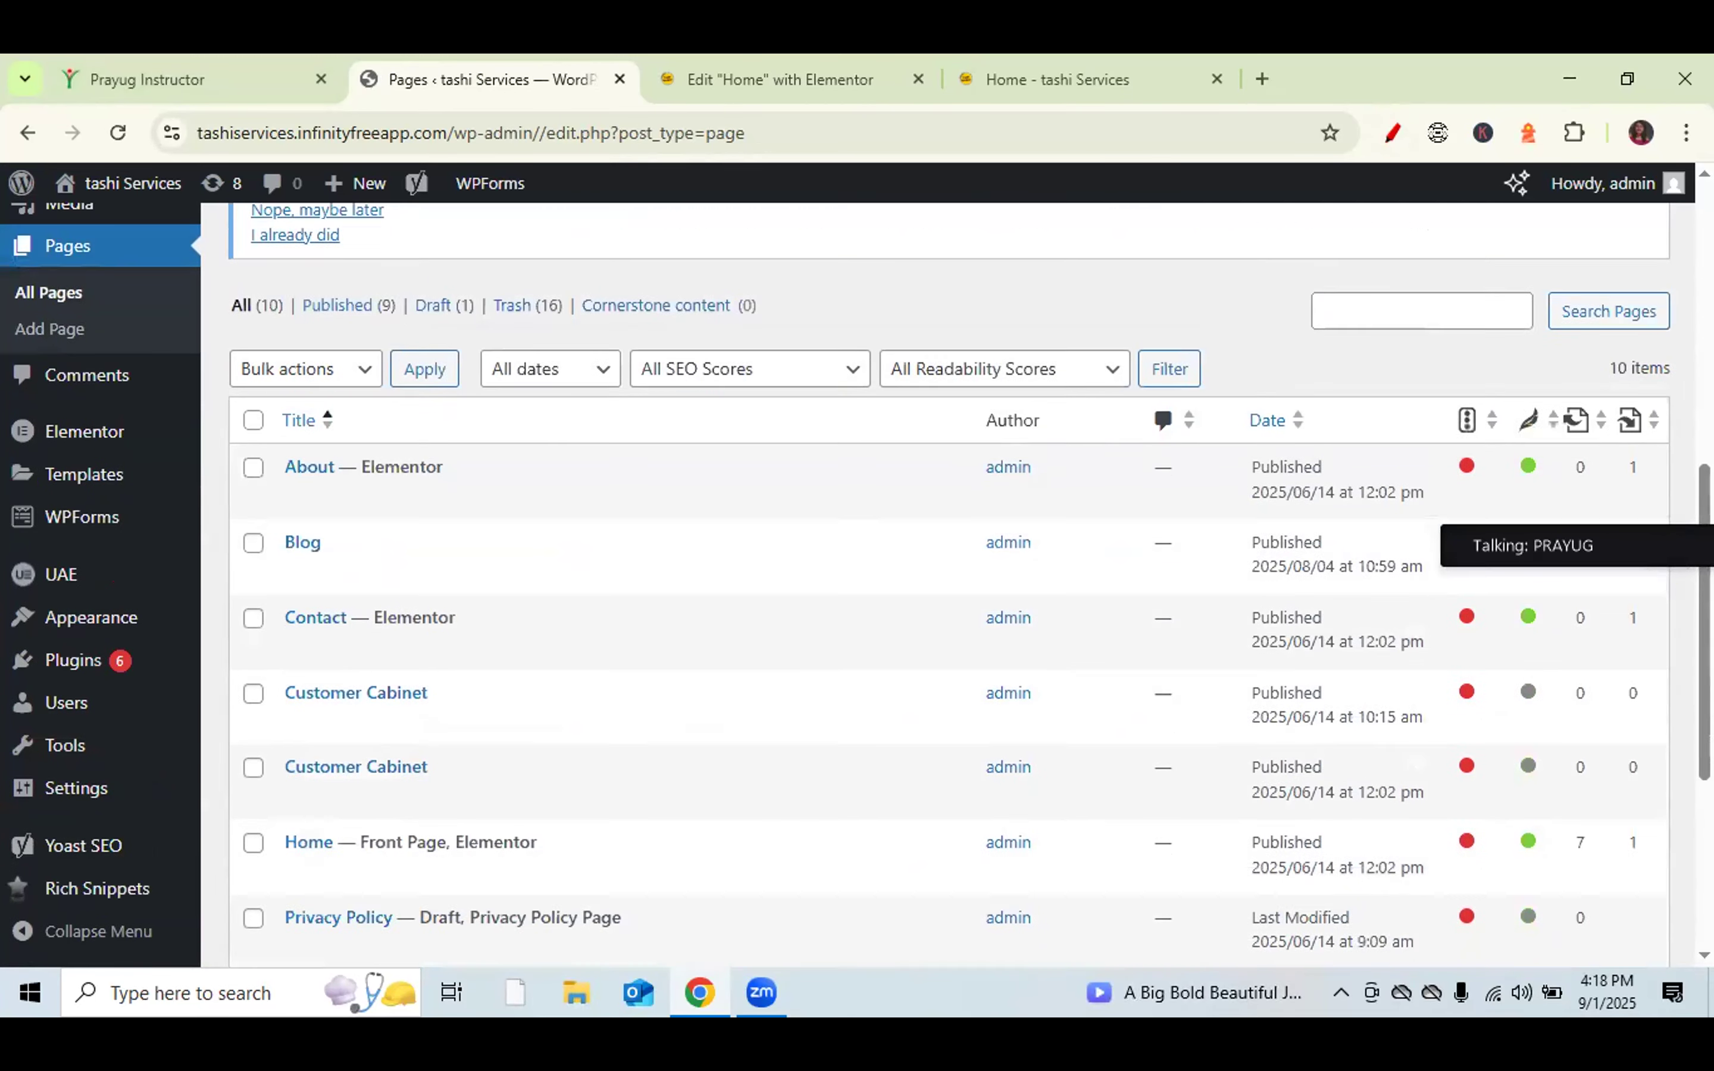
scroll(949, 581, down, 3)
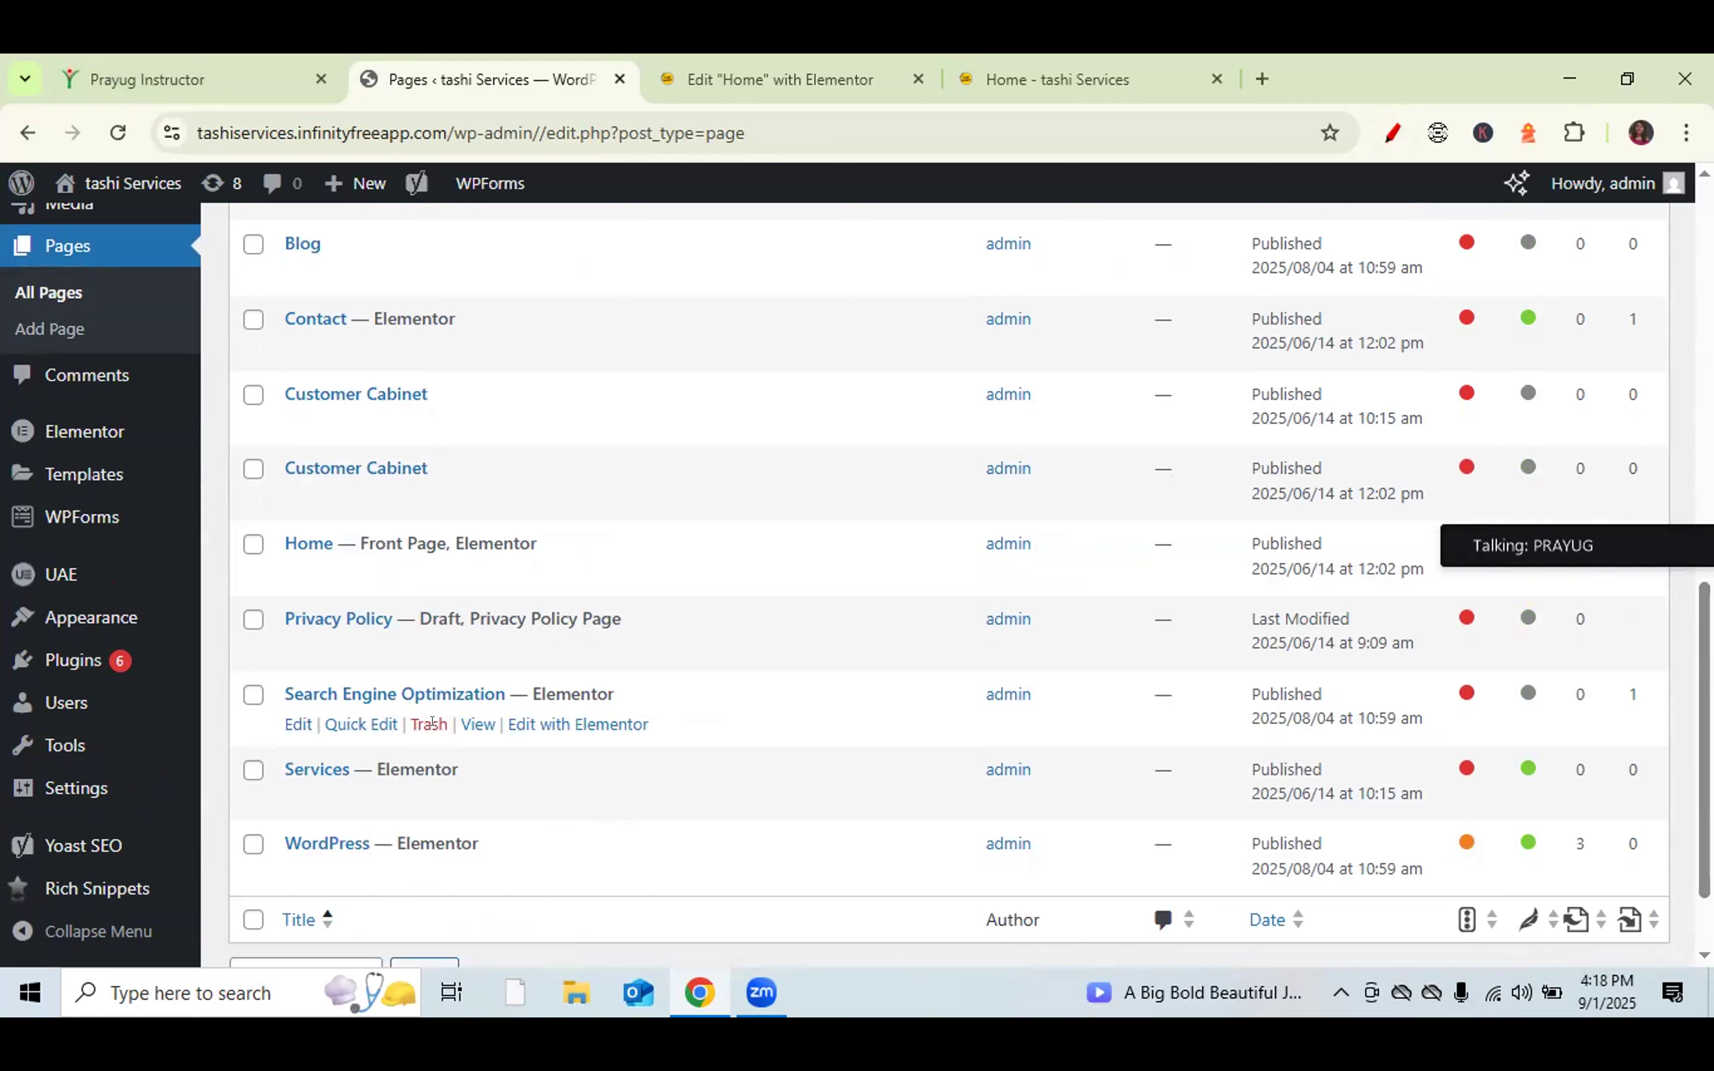
click(290, 724)
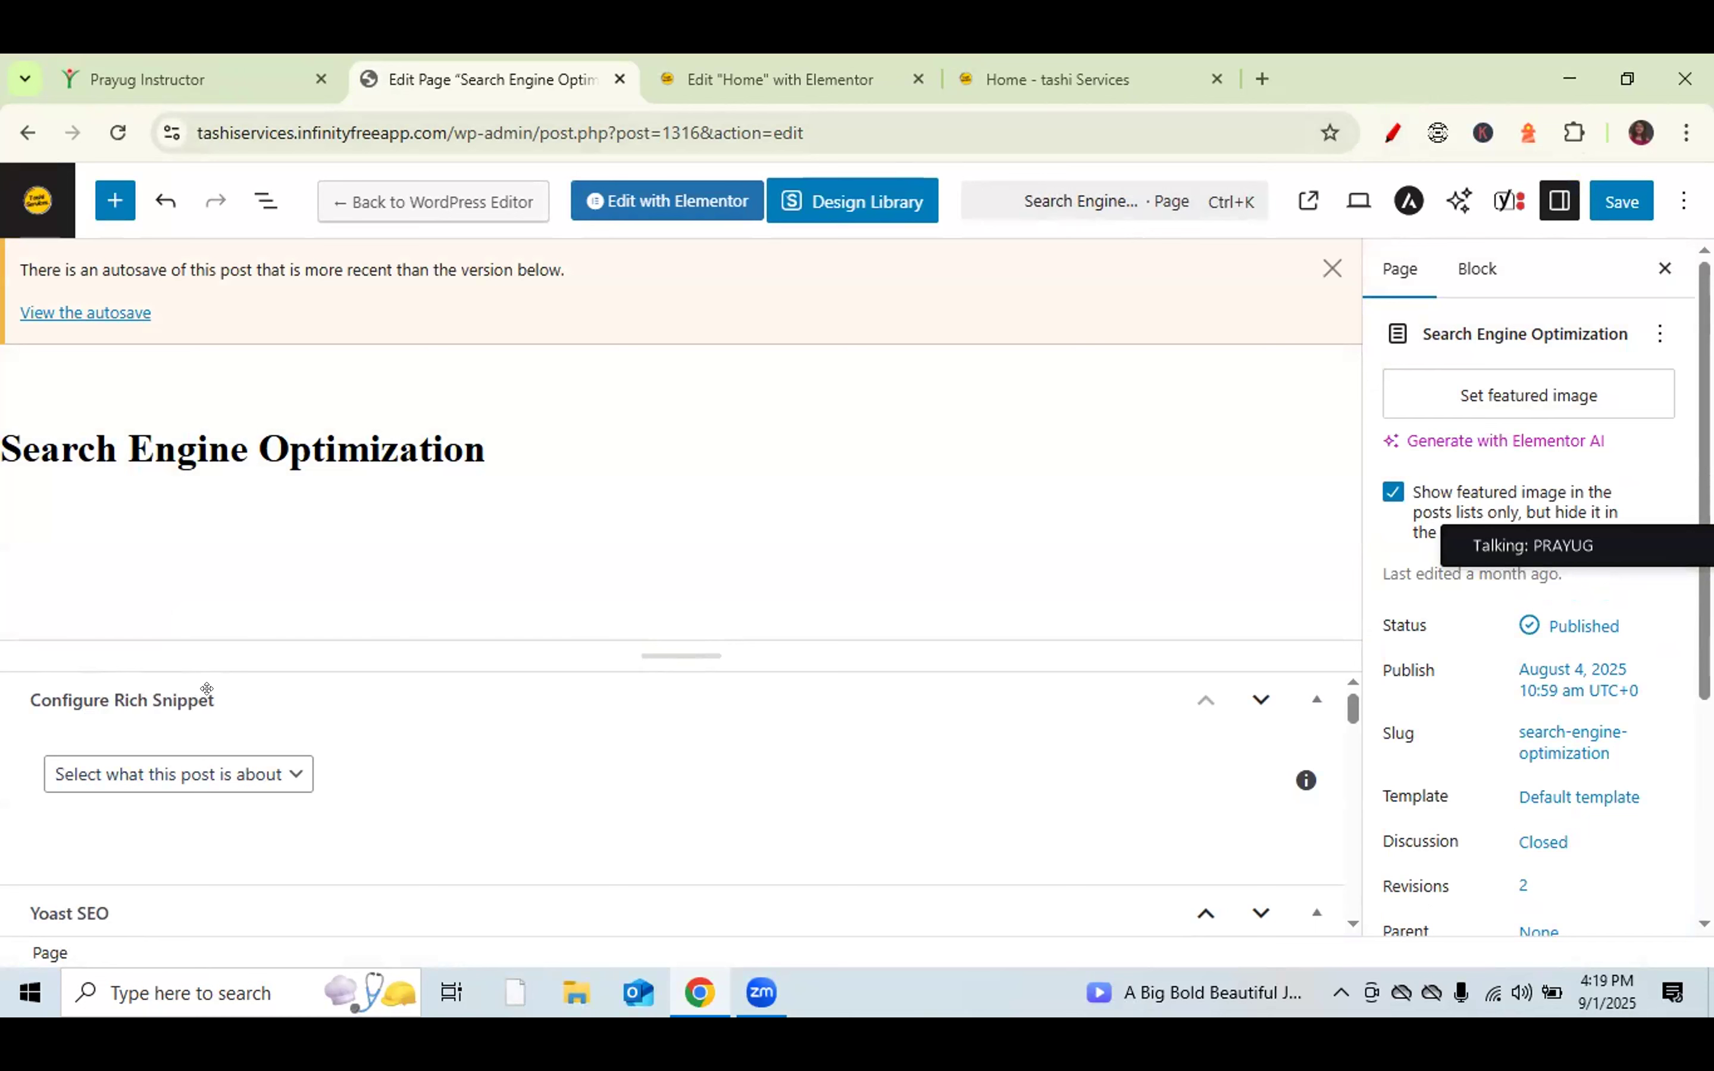
Step: Annotate the Configure Rich Snippet box, then expand its 'Select what this post is about' dropdown
mouse_move(226, 698)
mouse_down()
mouse_move(104, 695)
mouse_move(51, 718)
mouse_move(186, 723)
mouse_up()
click(1603, 506)
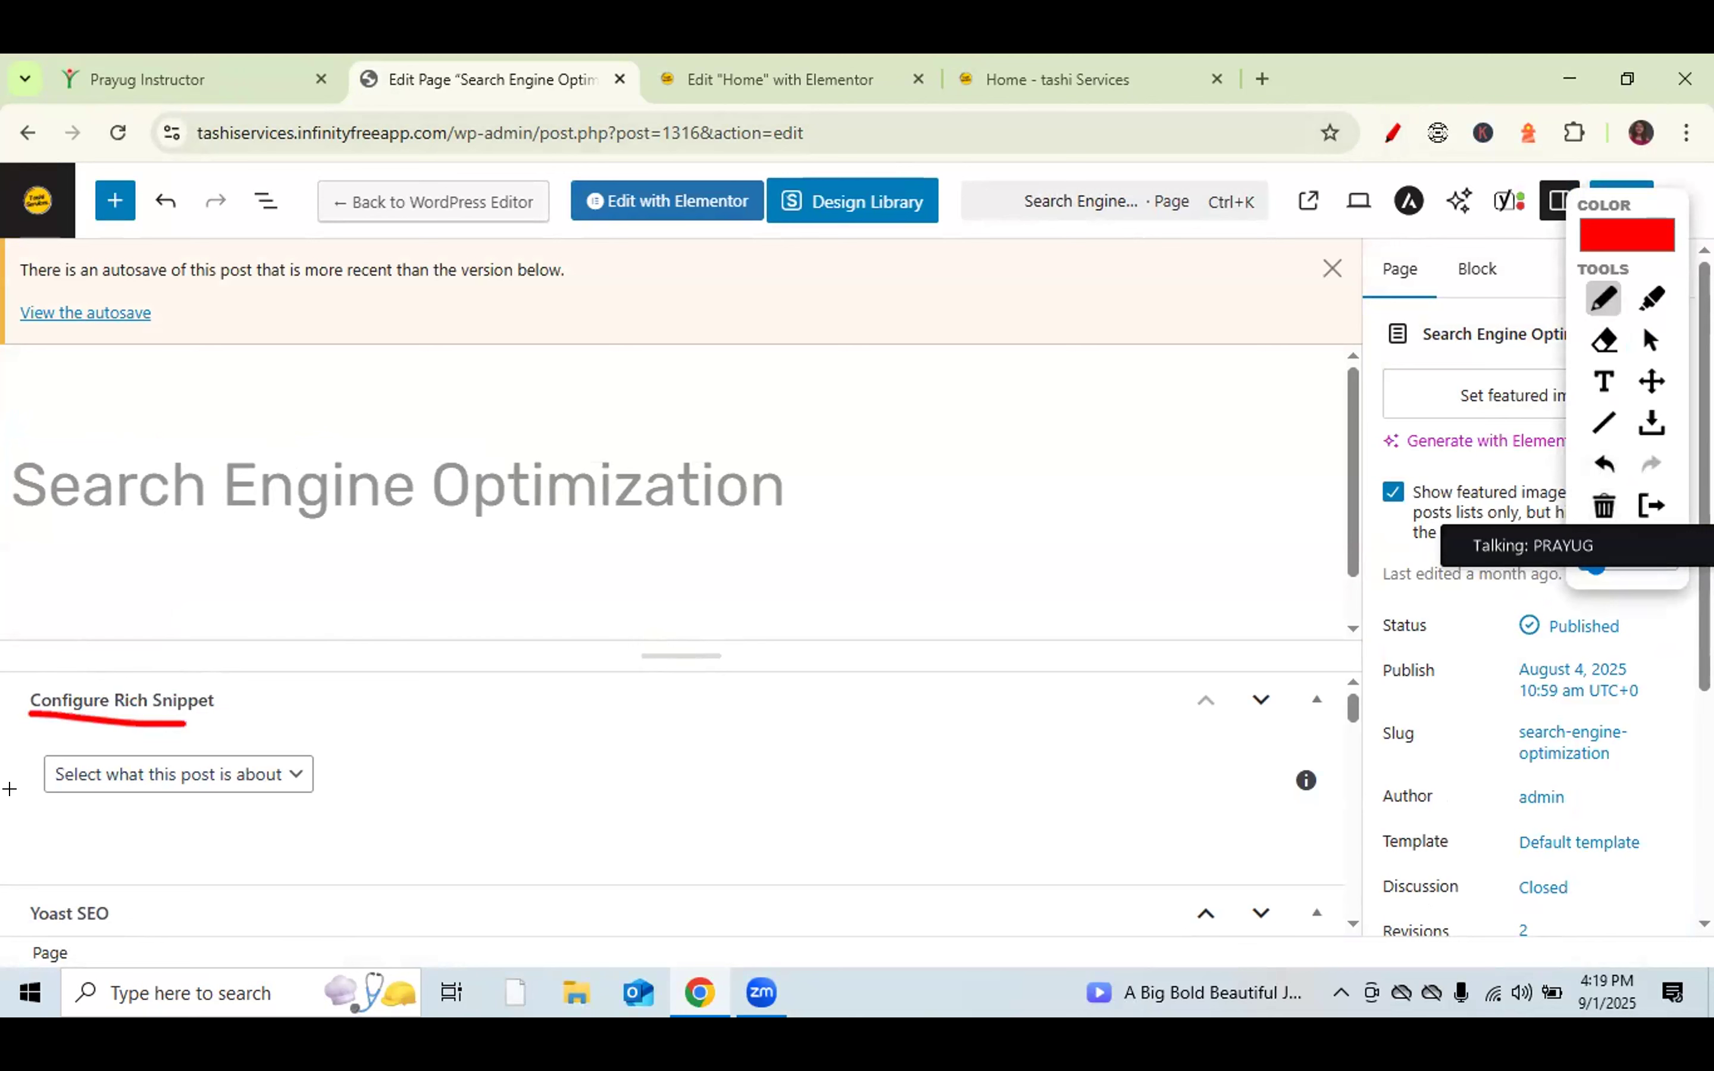
drag(12, 799, 74, 743)
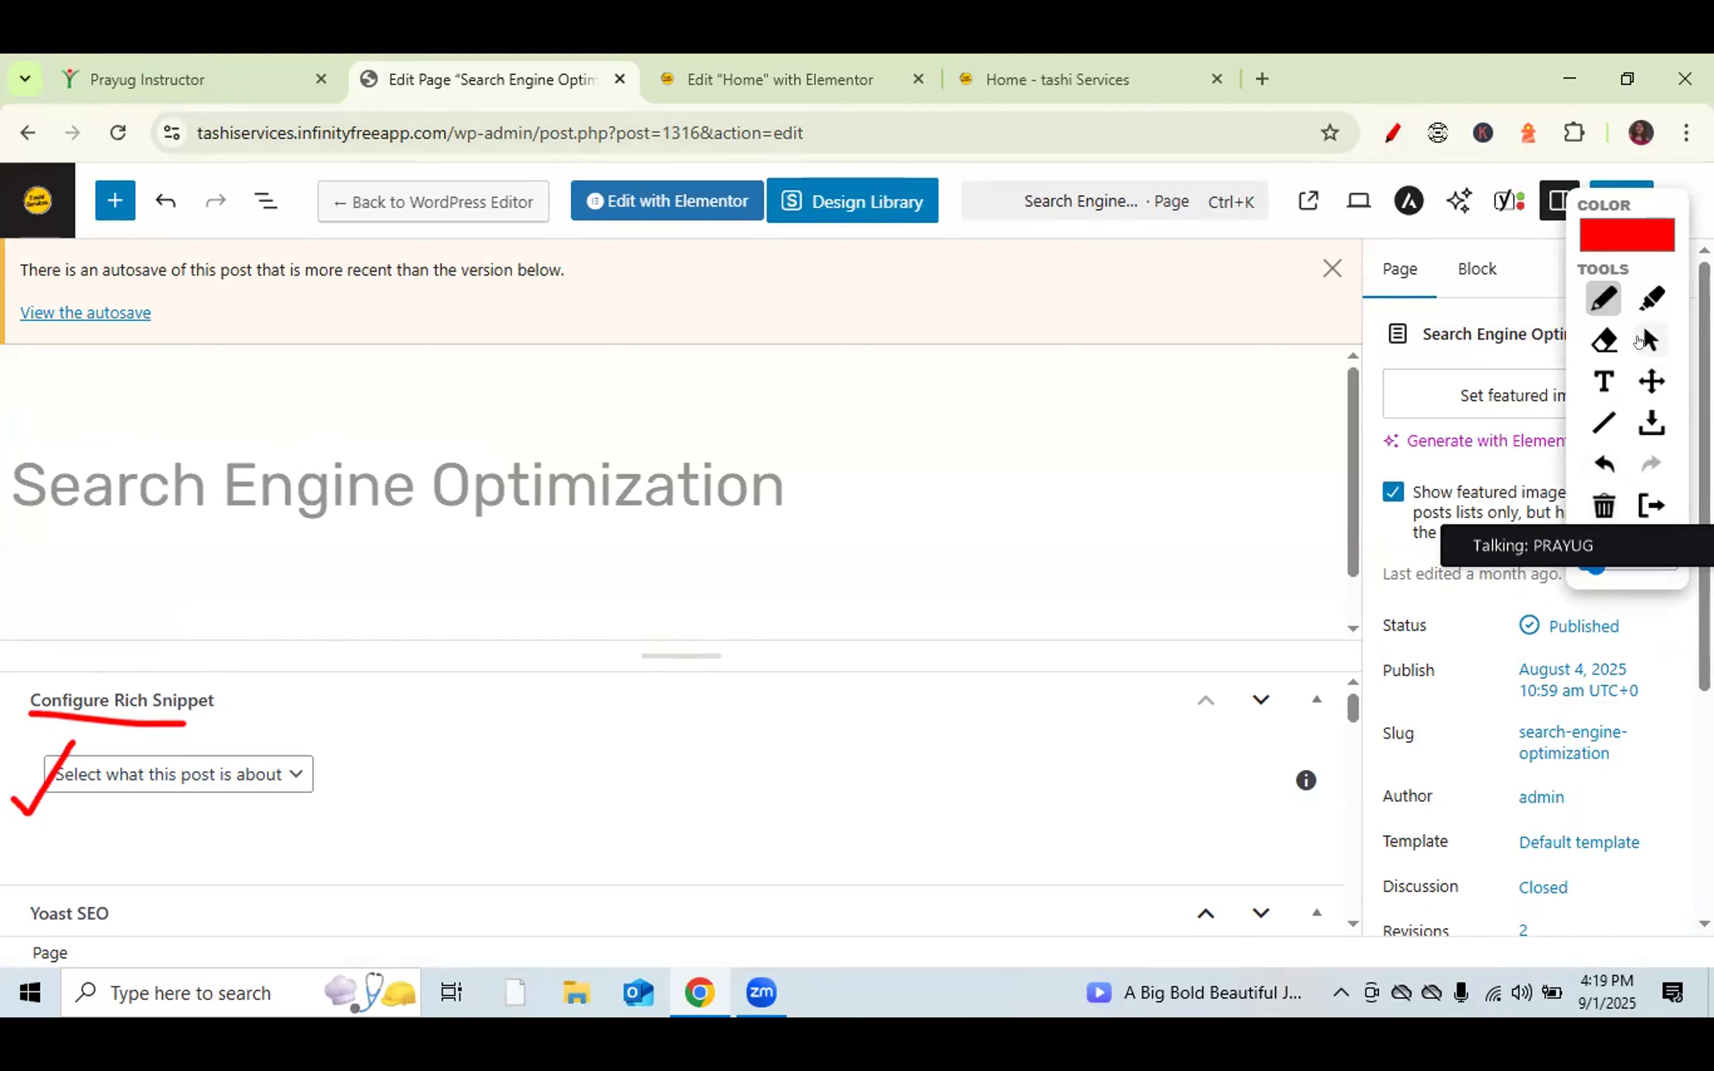
click(1650, 340)
click(291, 768)
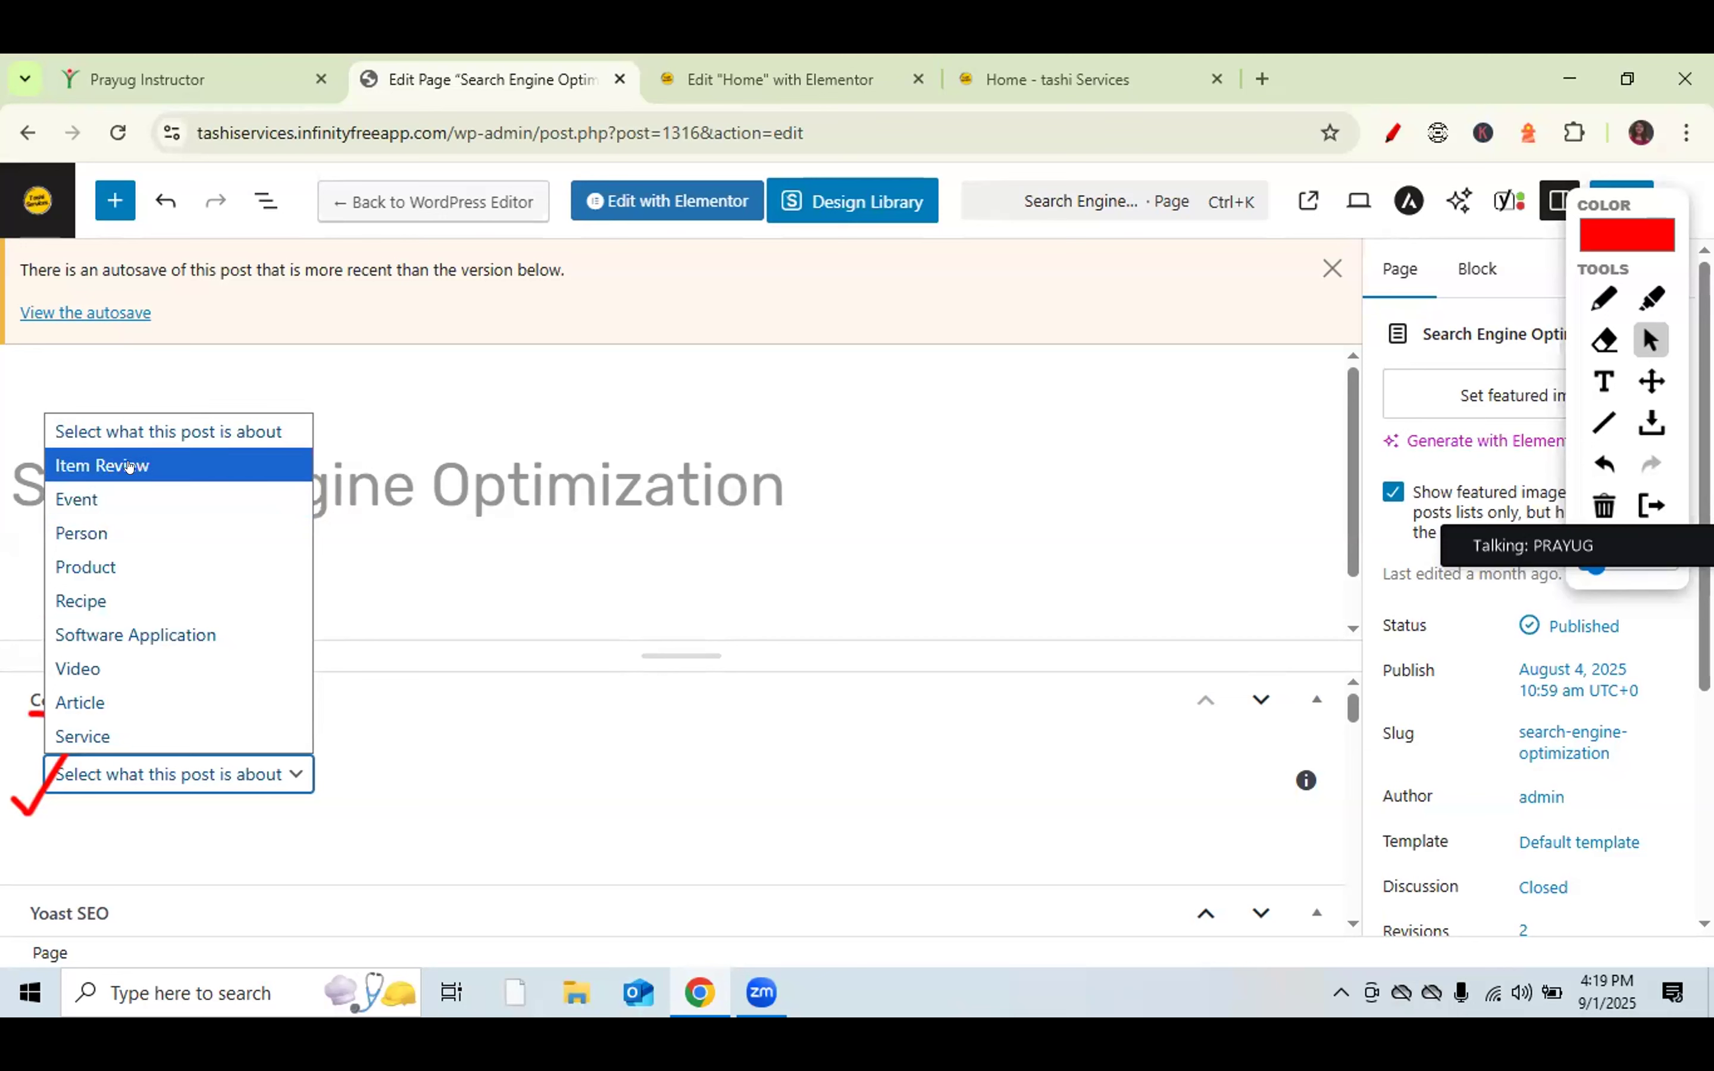
Step: Choose Item Review as the page's rich snippet type and clear the annotation marks
click(129, 465)
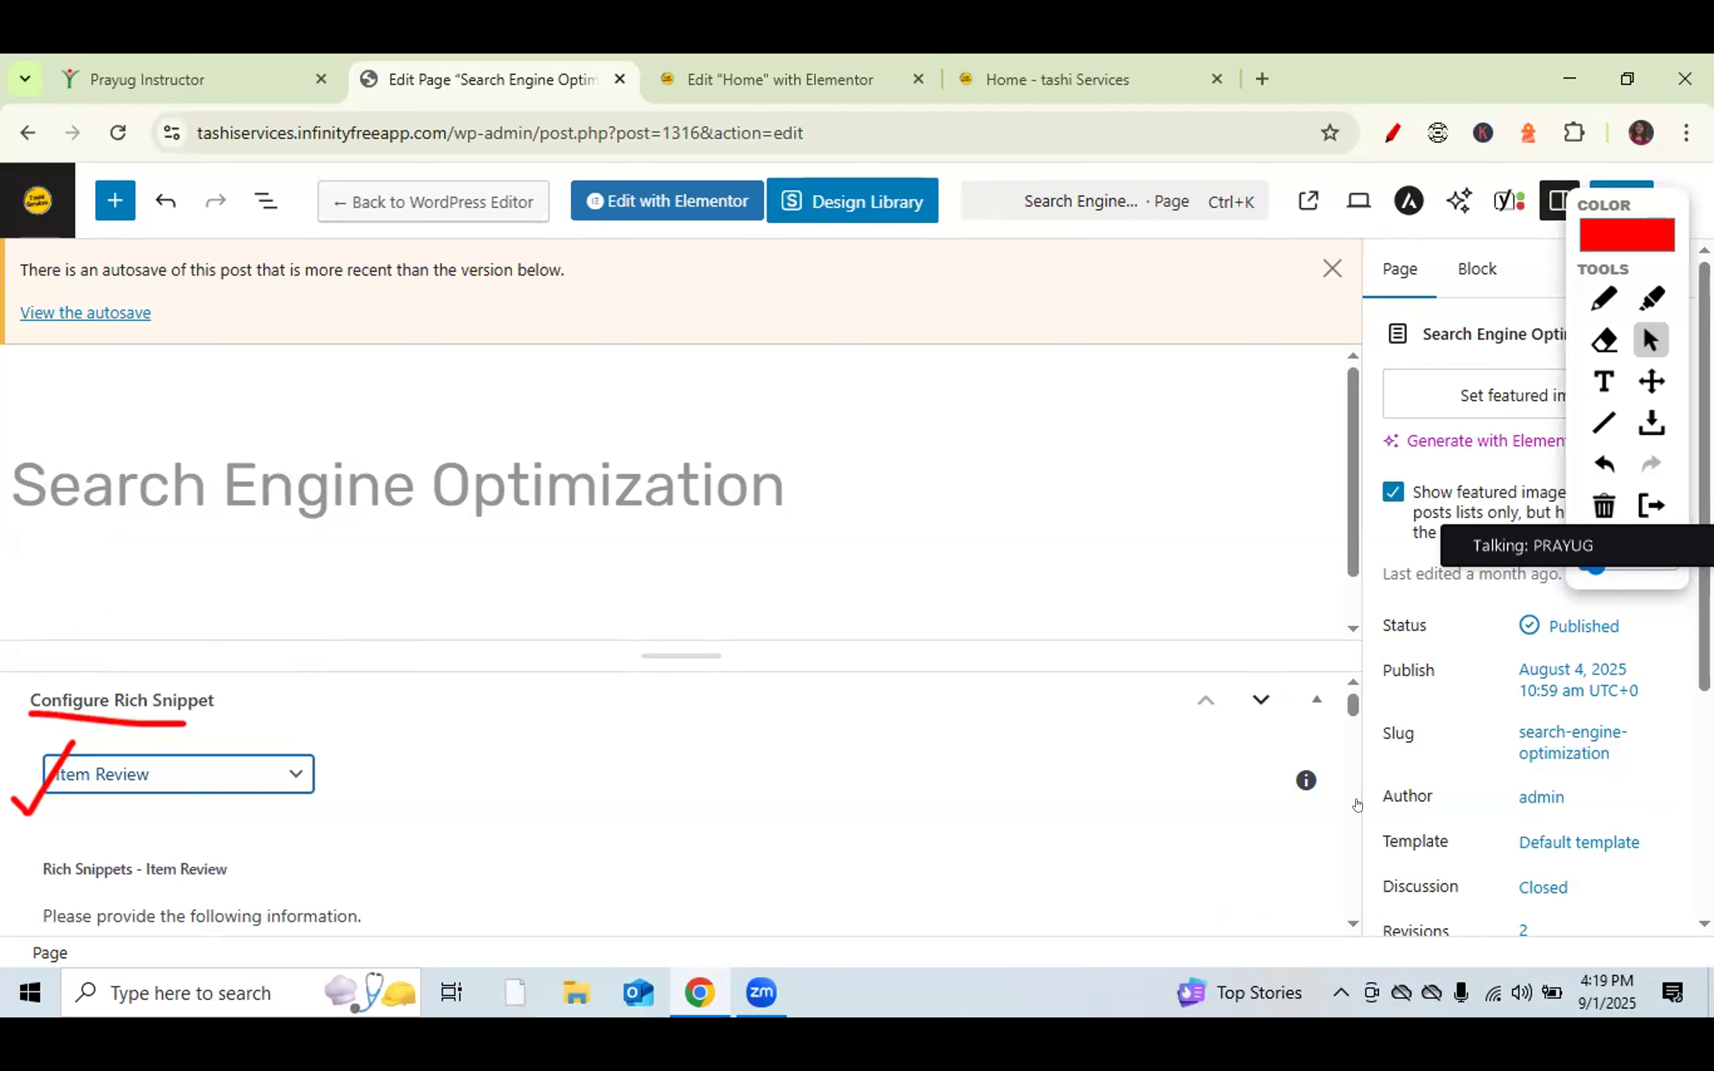
click(1605, 506)
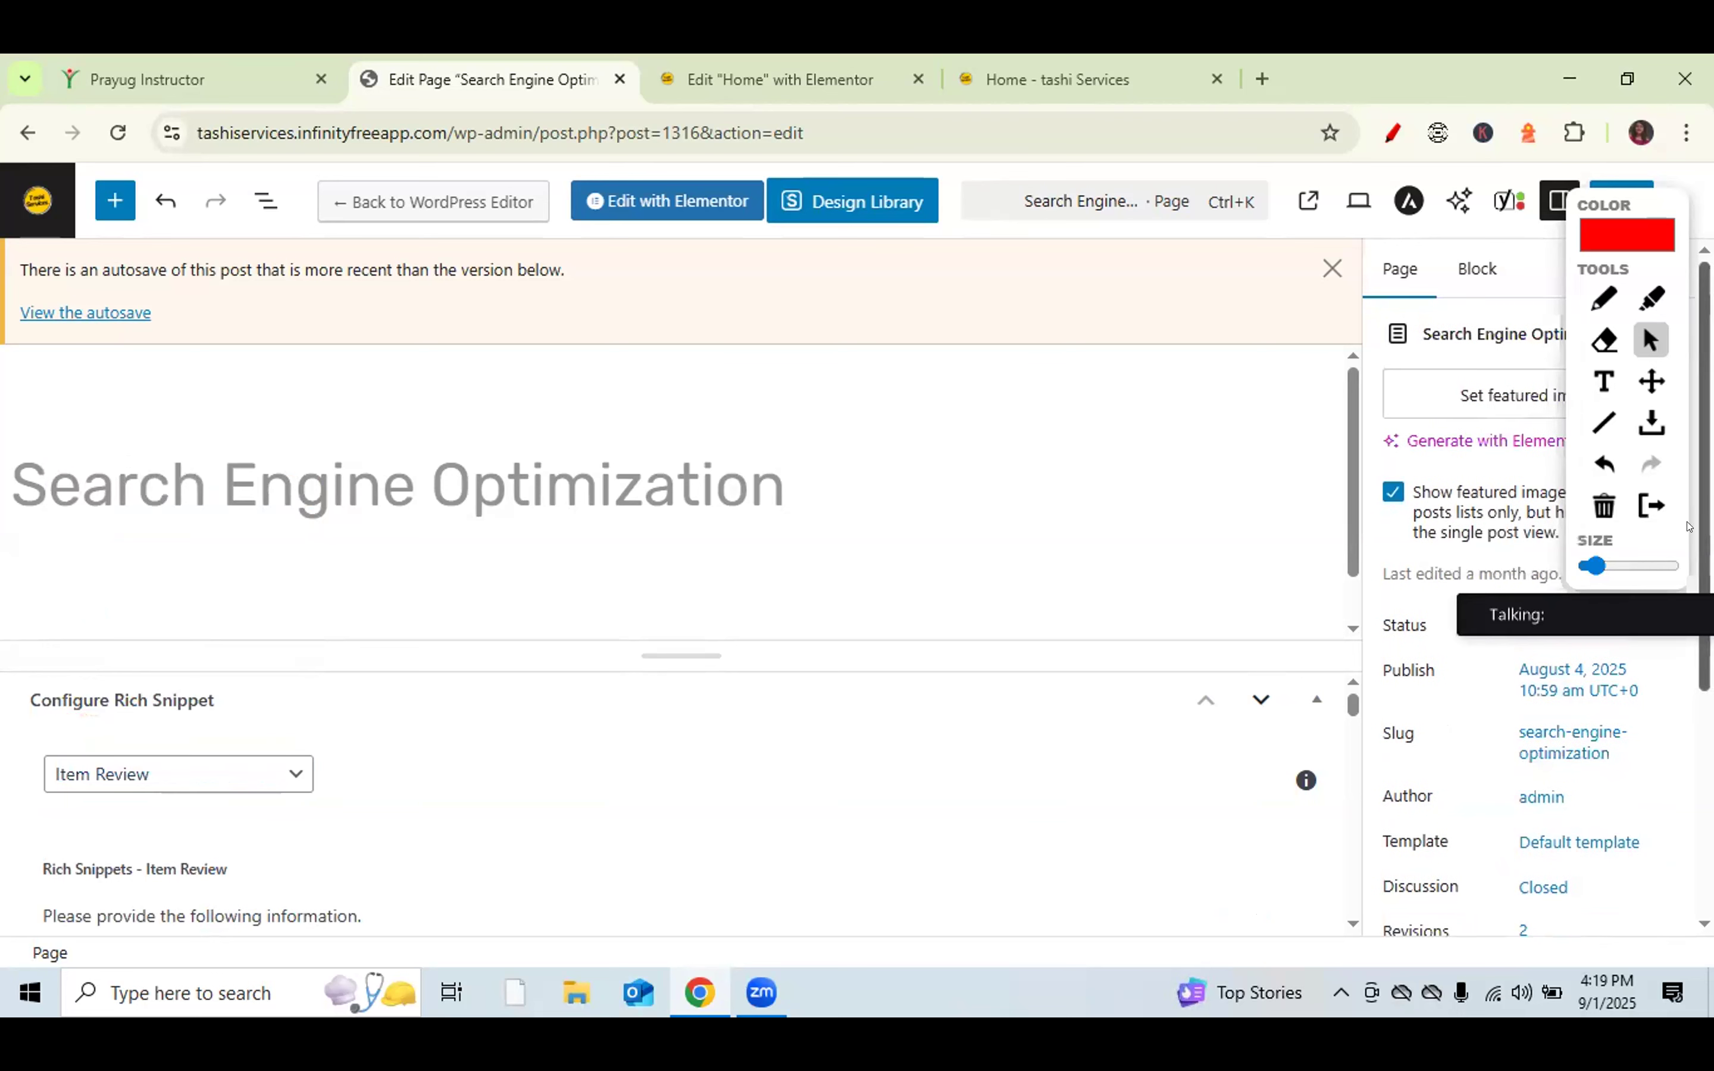
scroll(1349, 705, down, 2)
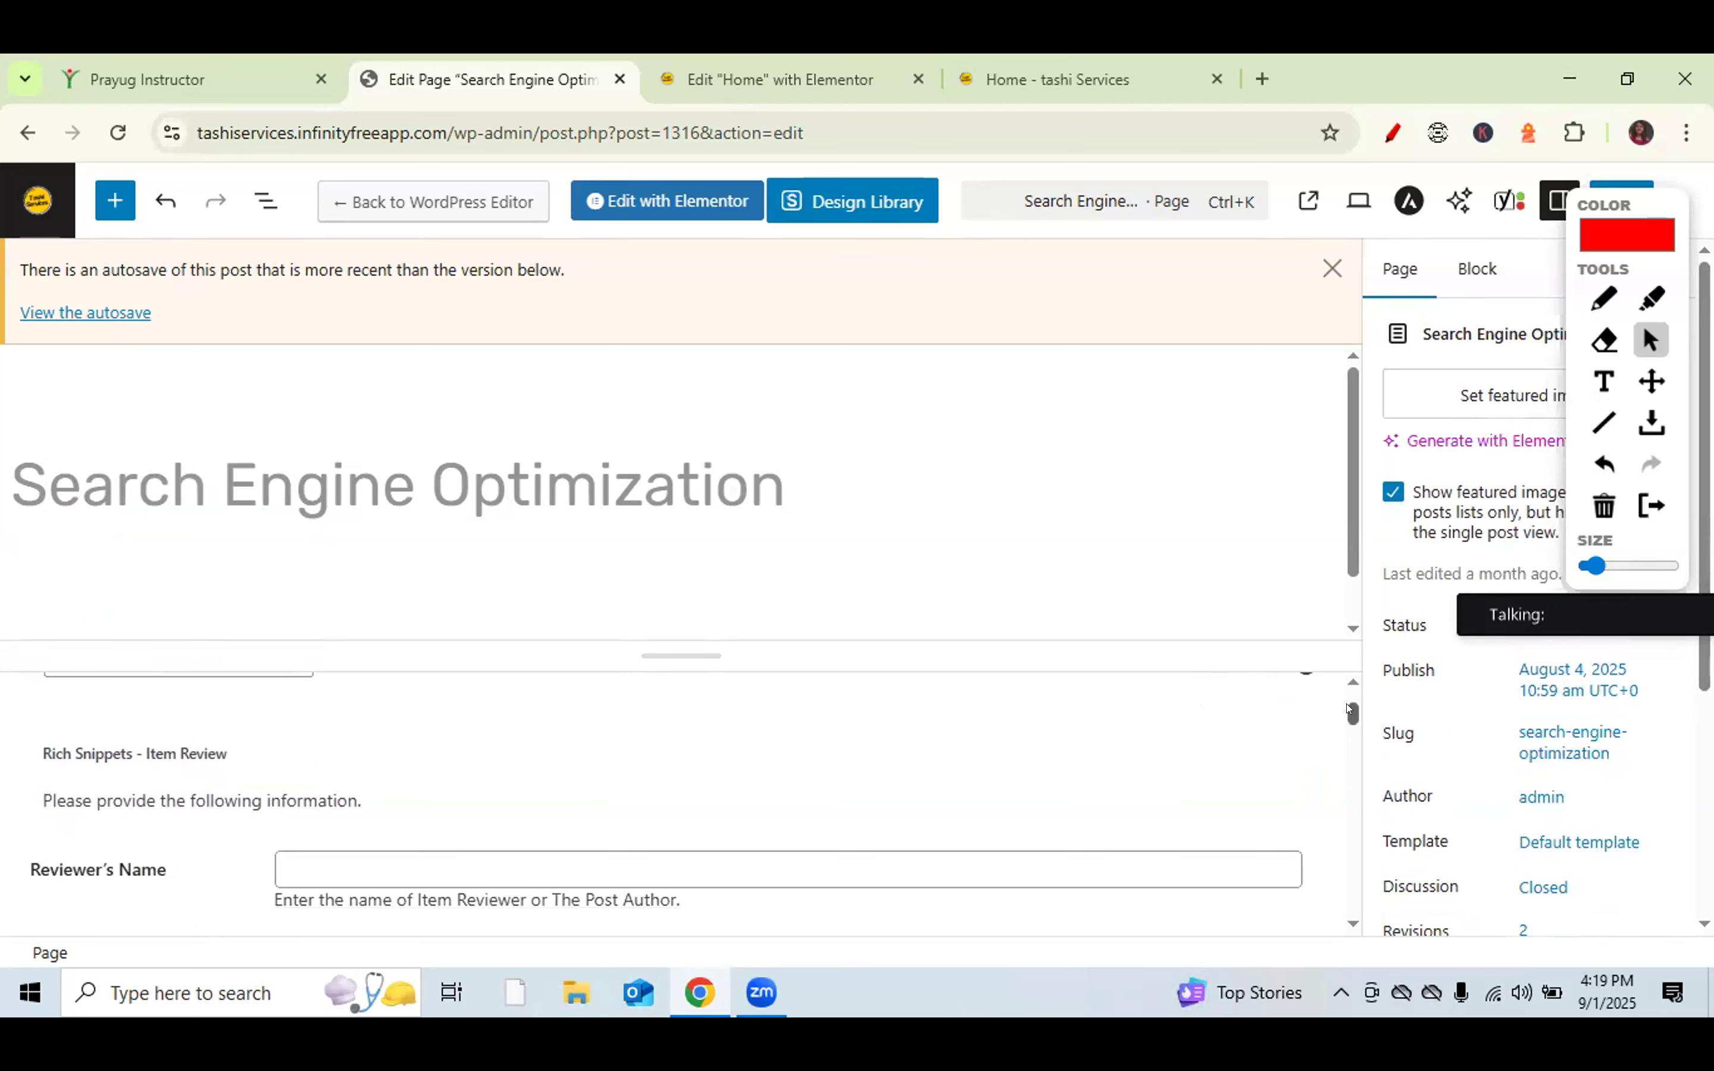
scroll(1350, 705, up, 1)
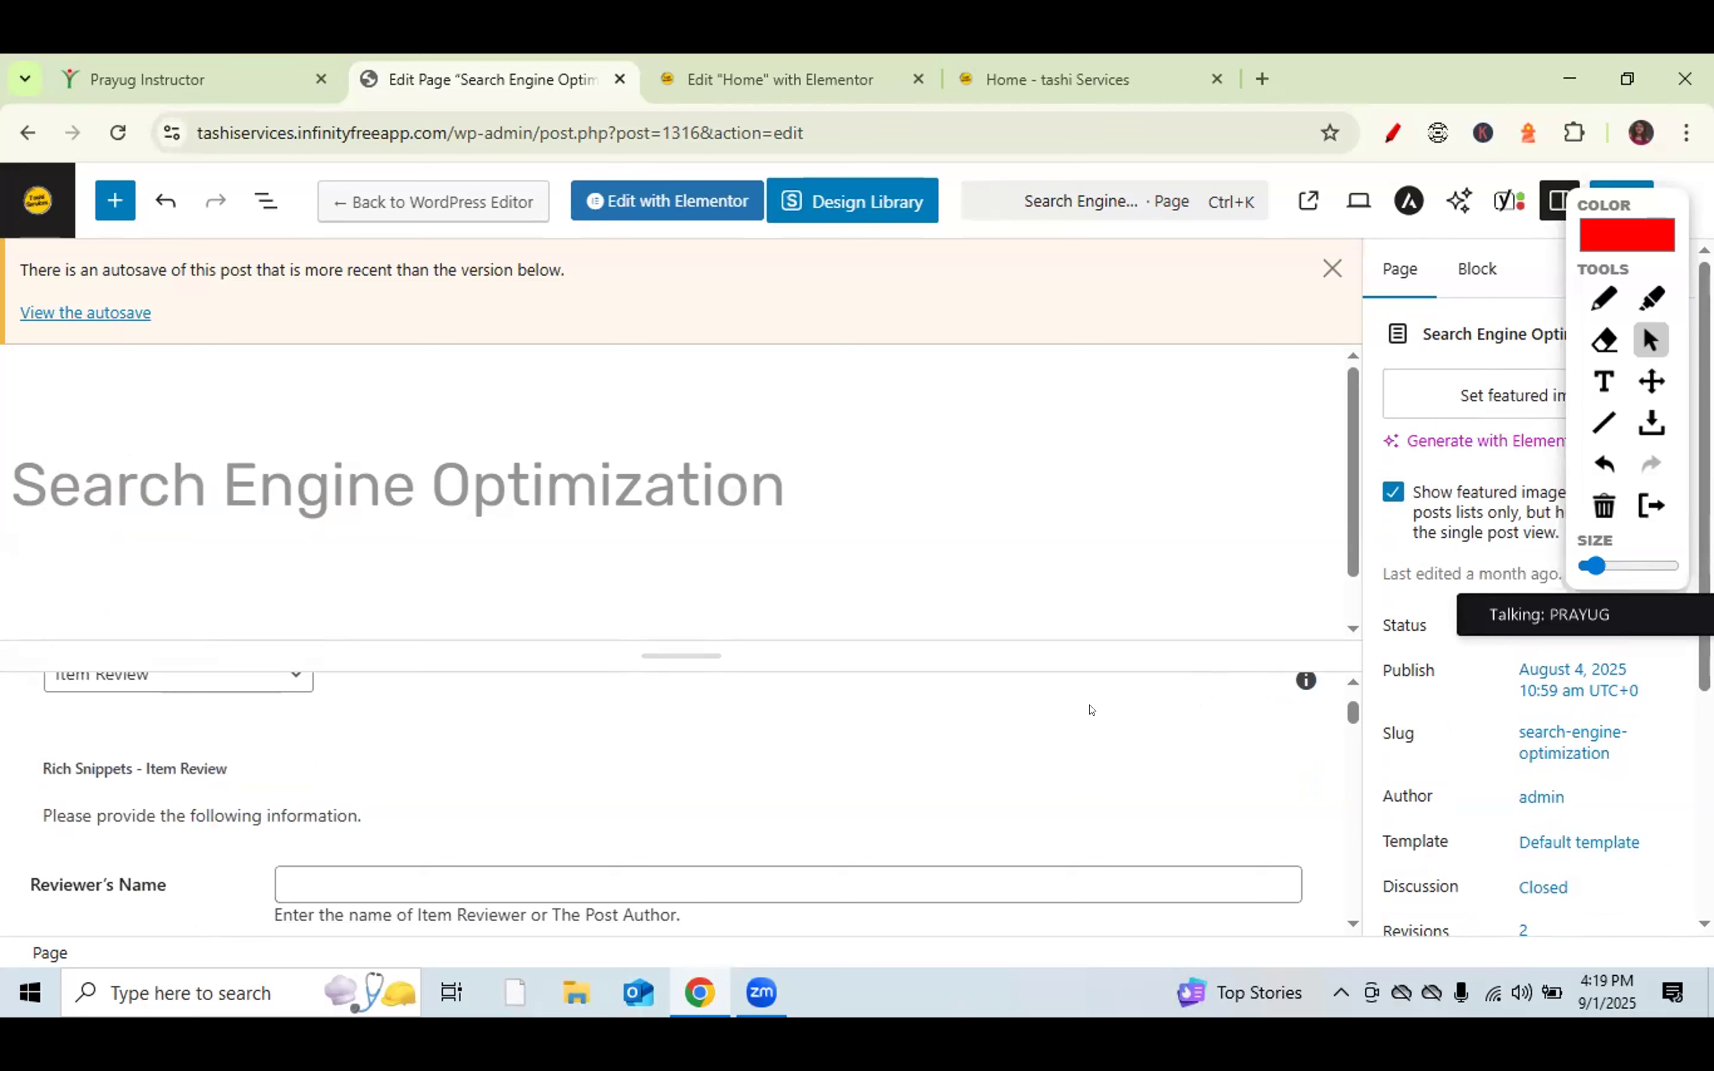
drag(1348, 710, 1348, 724)
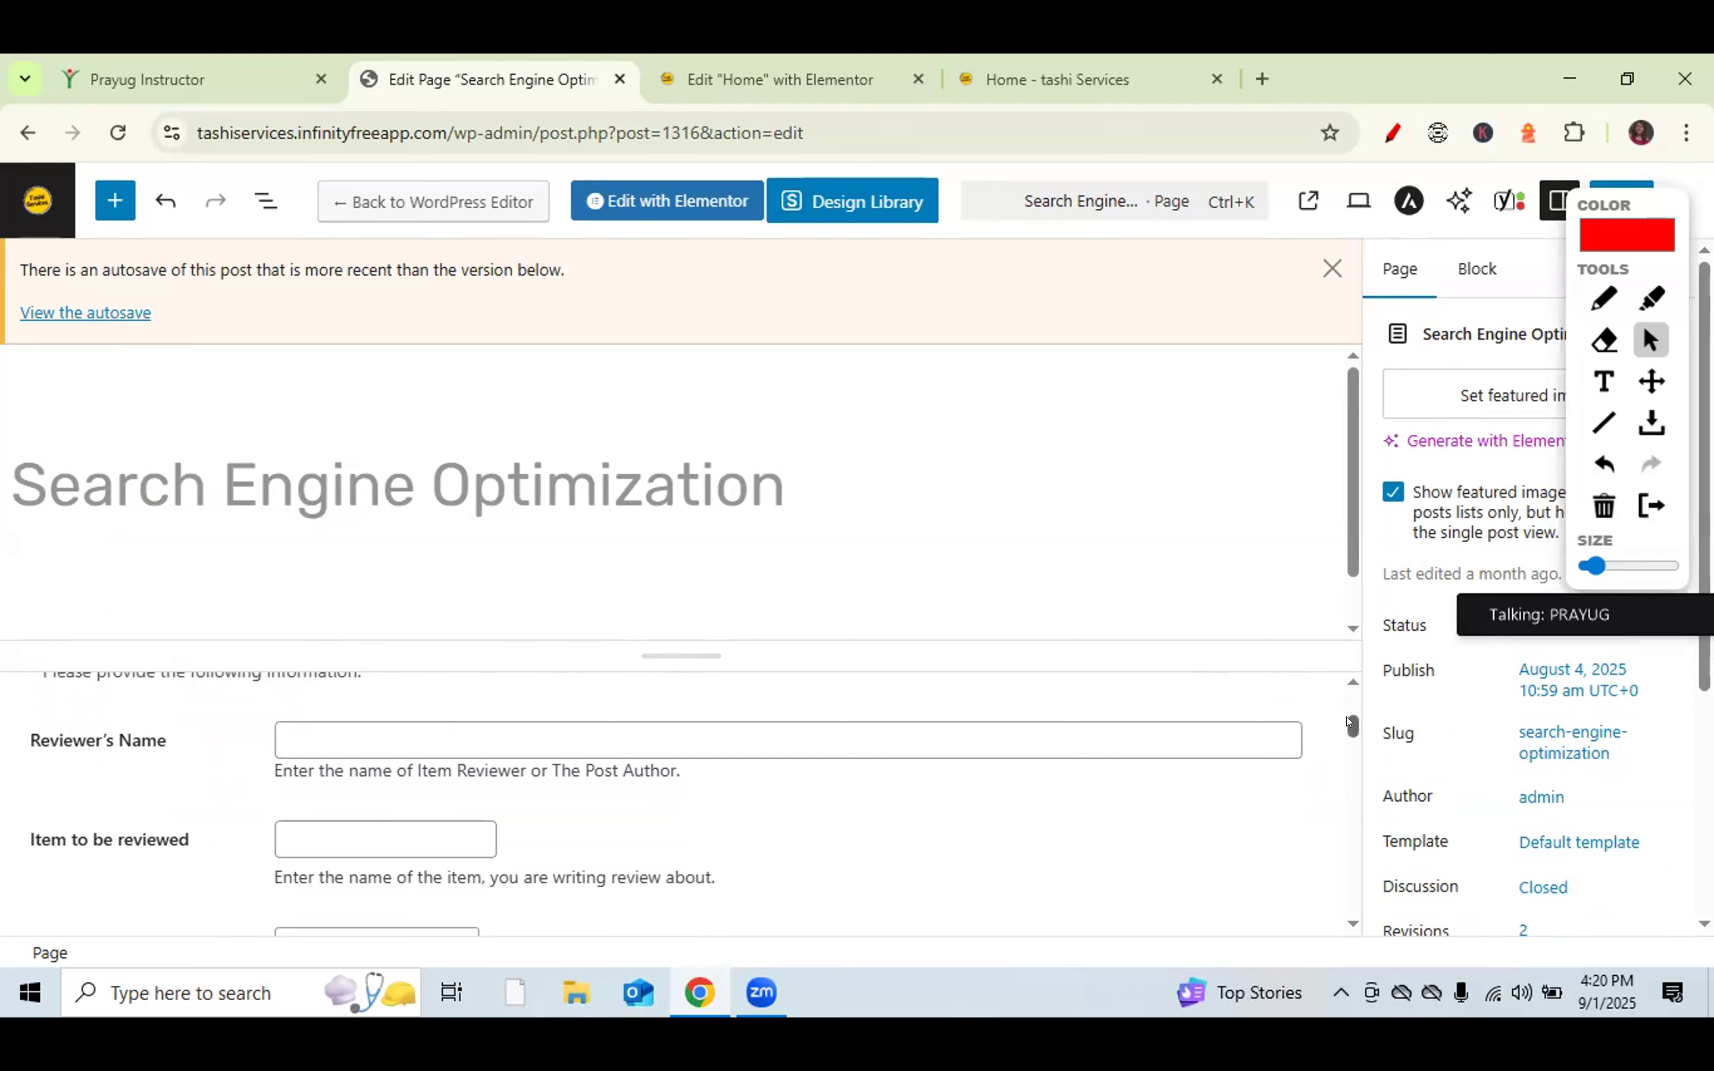
scroll(328, 747, down, 3)
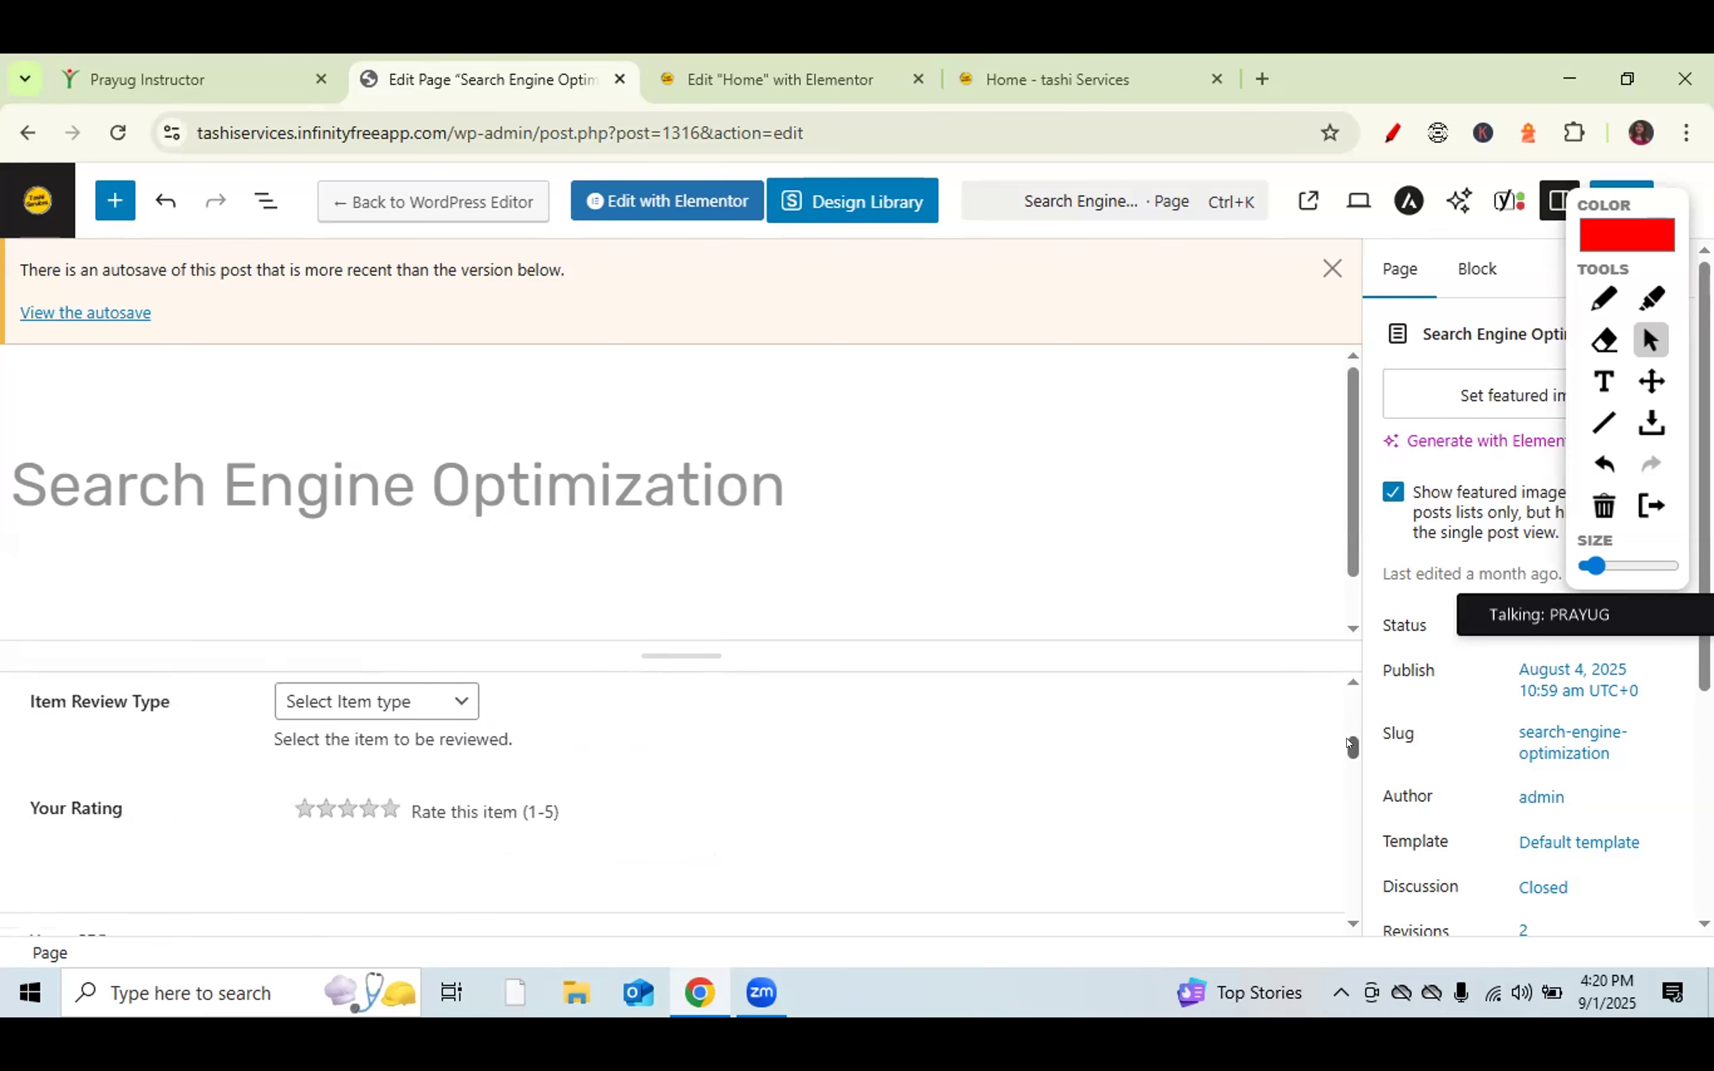
Step: Set Item Review Type to Recipe, give a five-star rating, and move the annotation panel aside
click(451, 703)
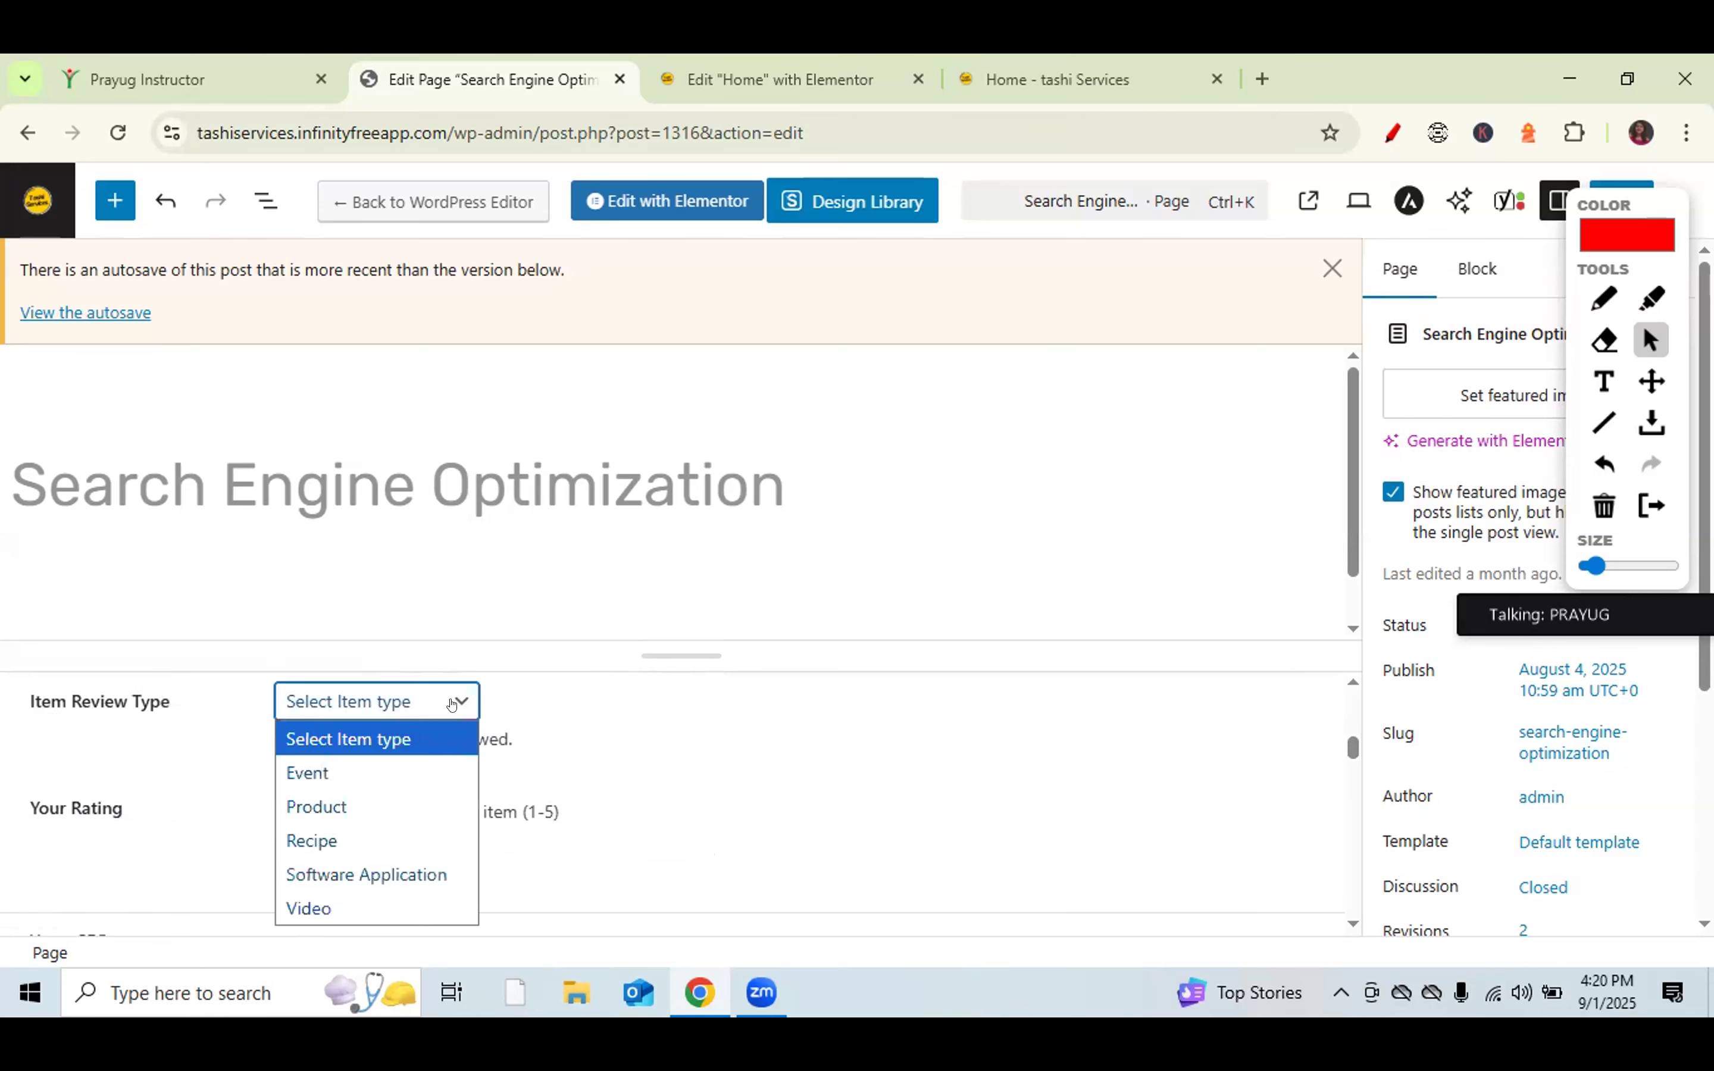
click(330, 843)
click(327, 803)
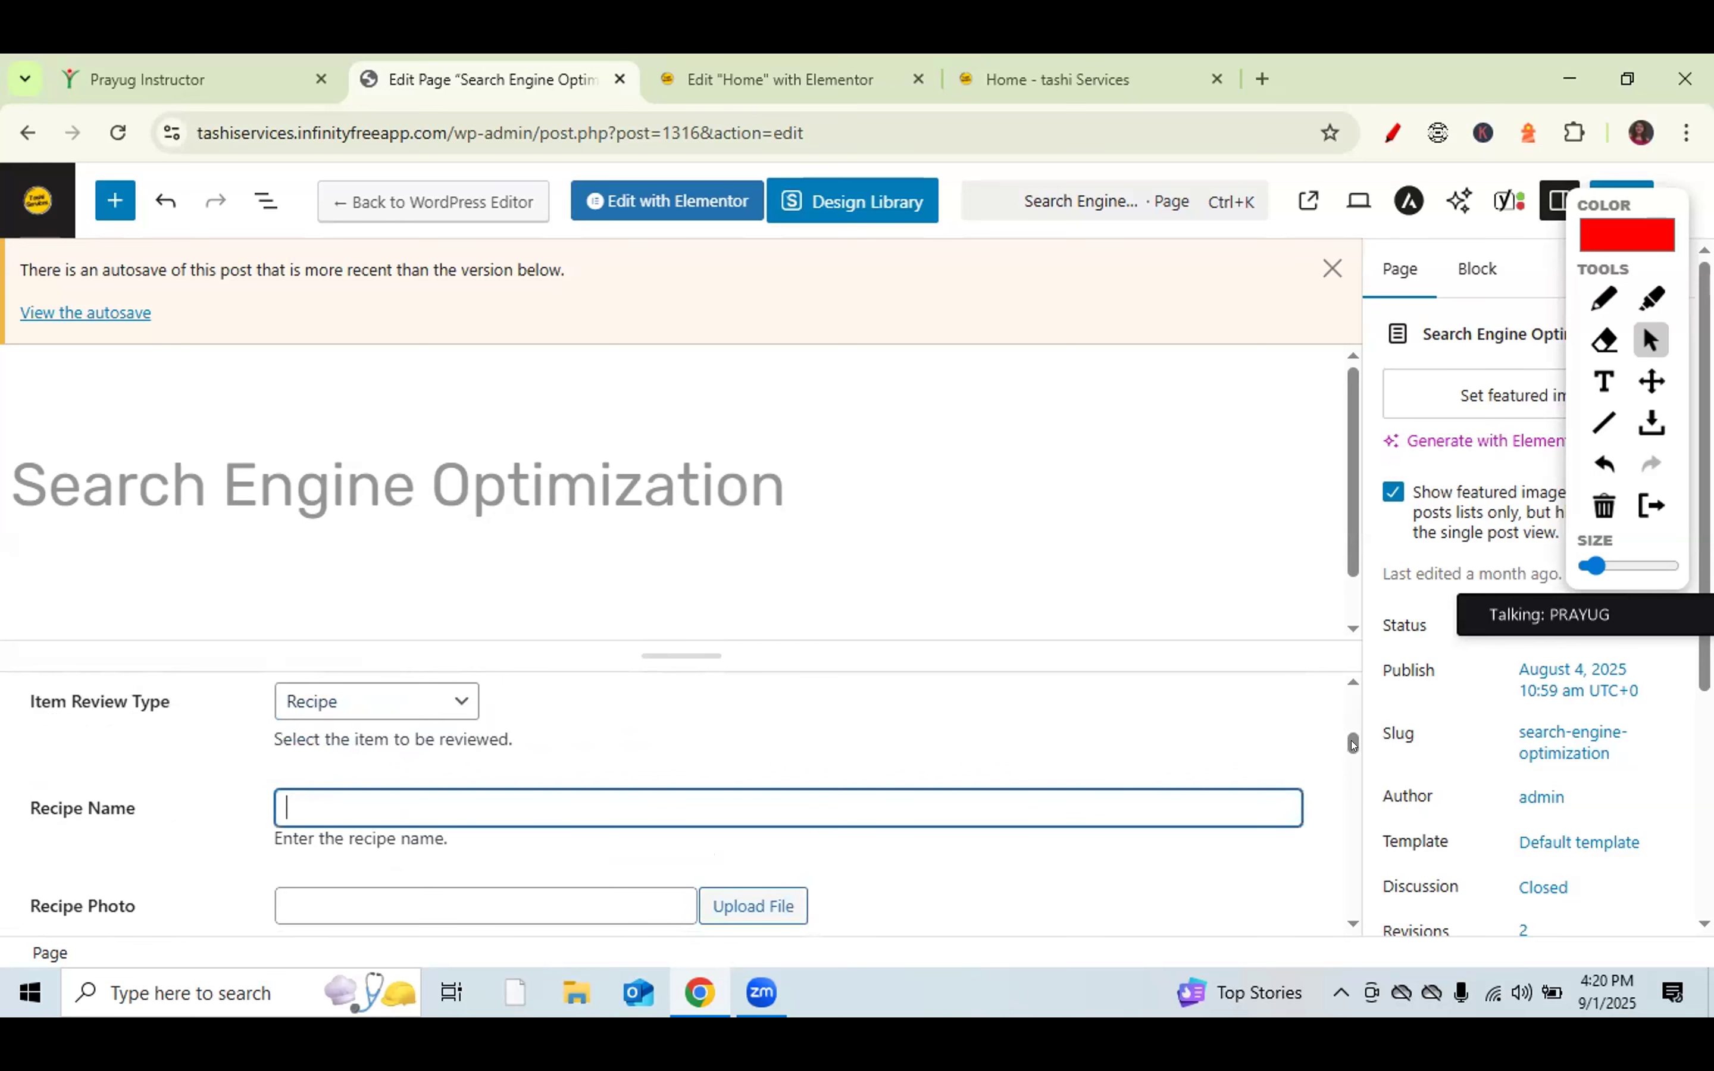
drag(1351, 743, 1349, 756)
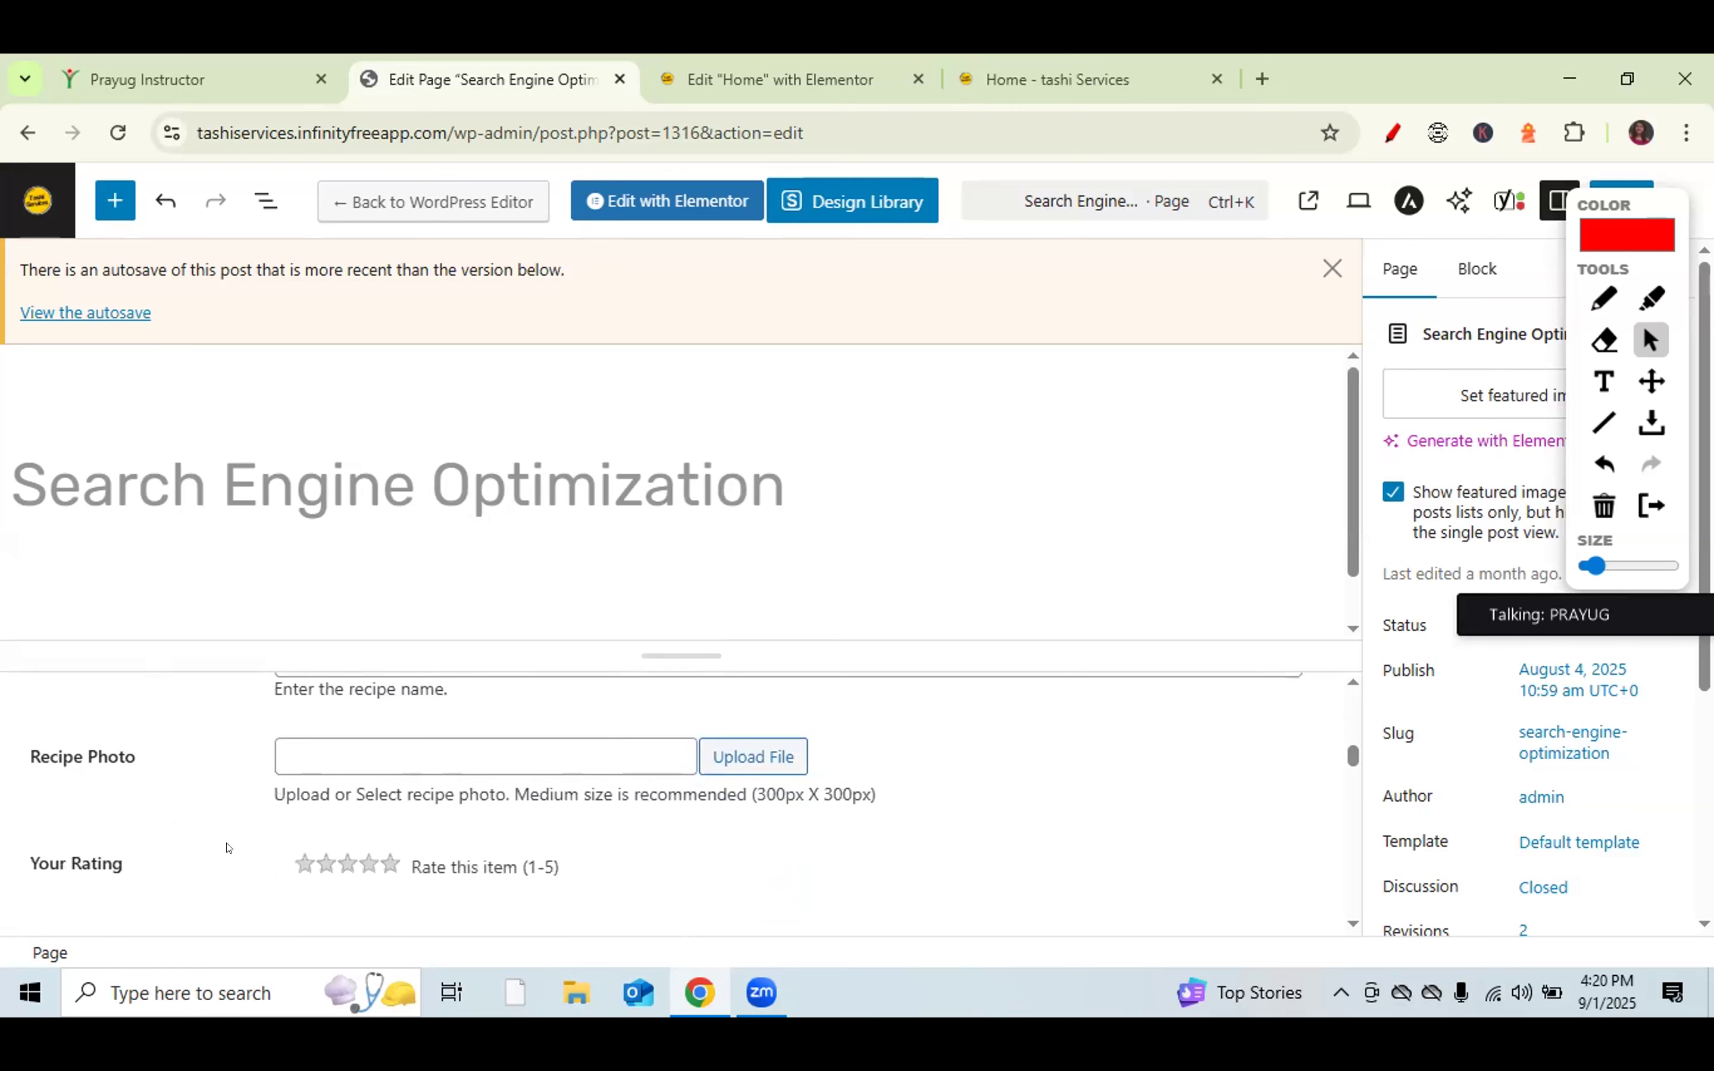
click(326, 864)
click(388, 866)
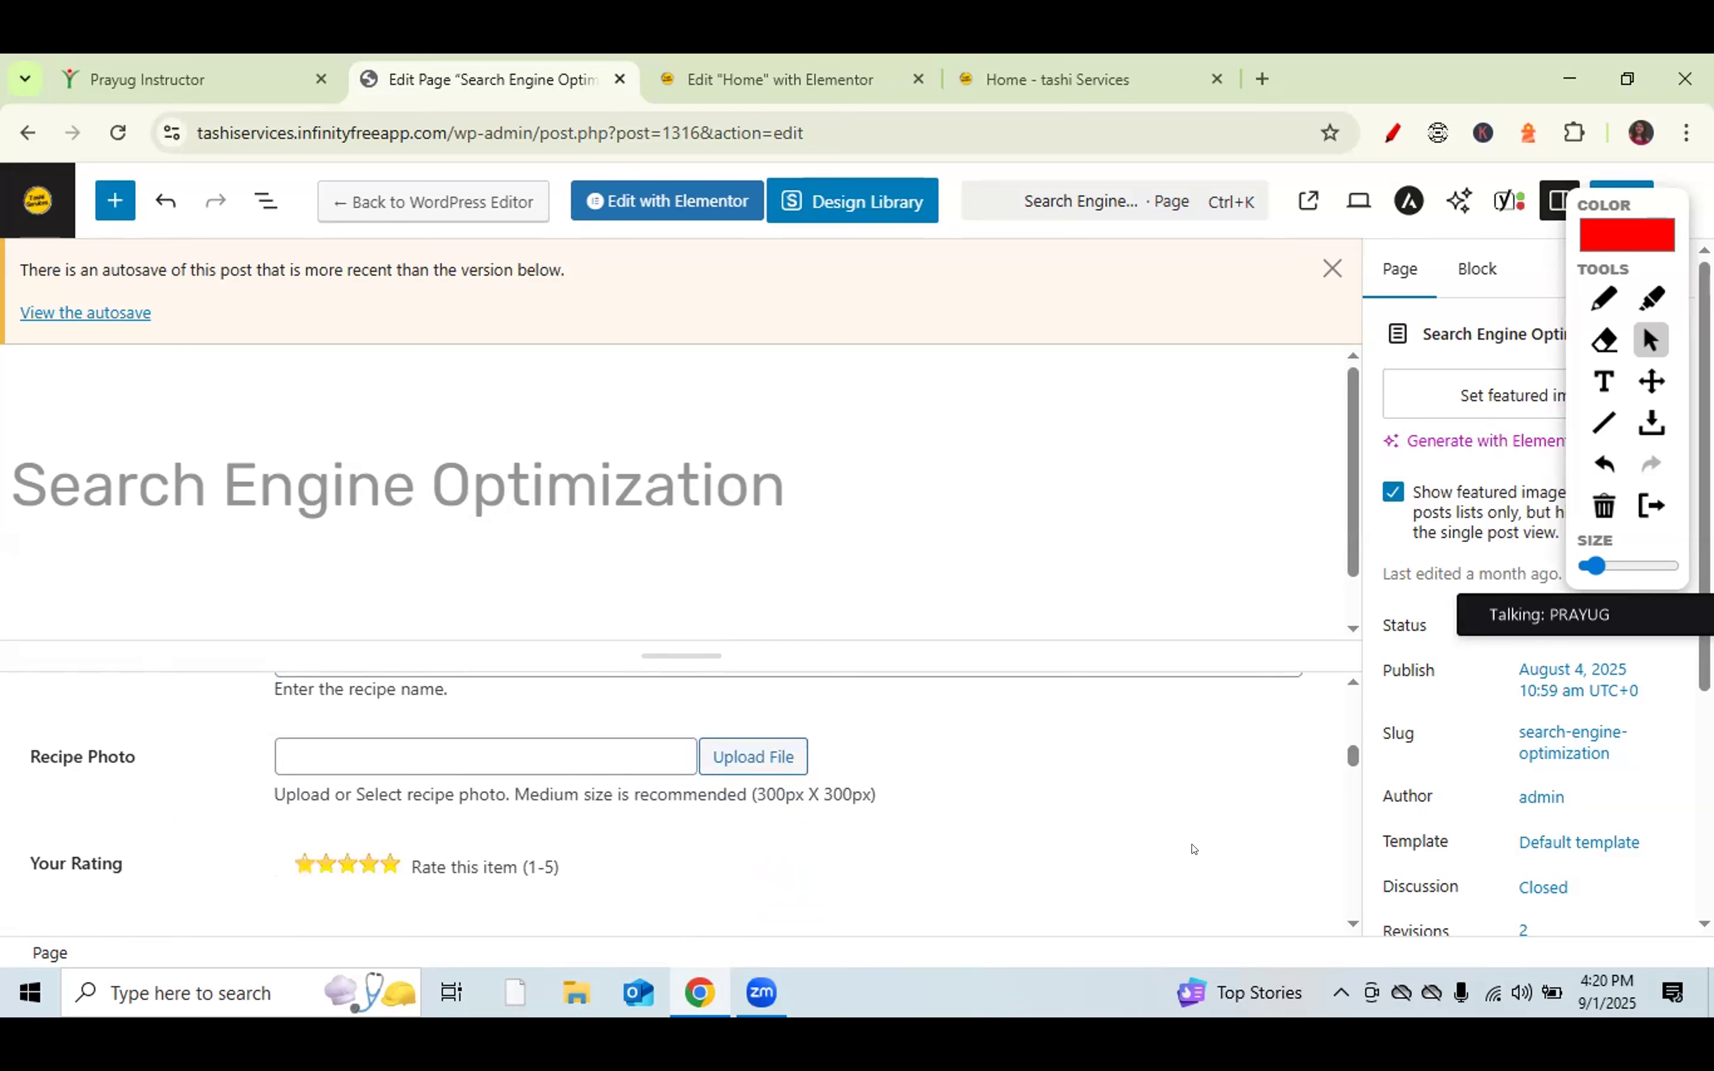
drag(1353, 758, 1353, 709)
drag(1637, 220, 1636, 336)
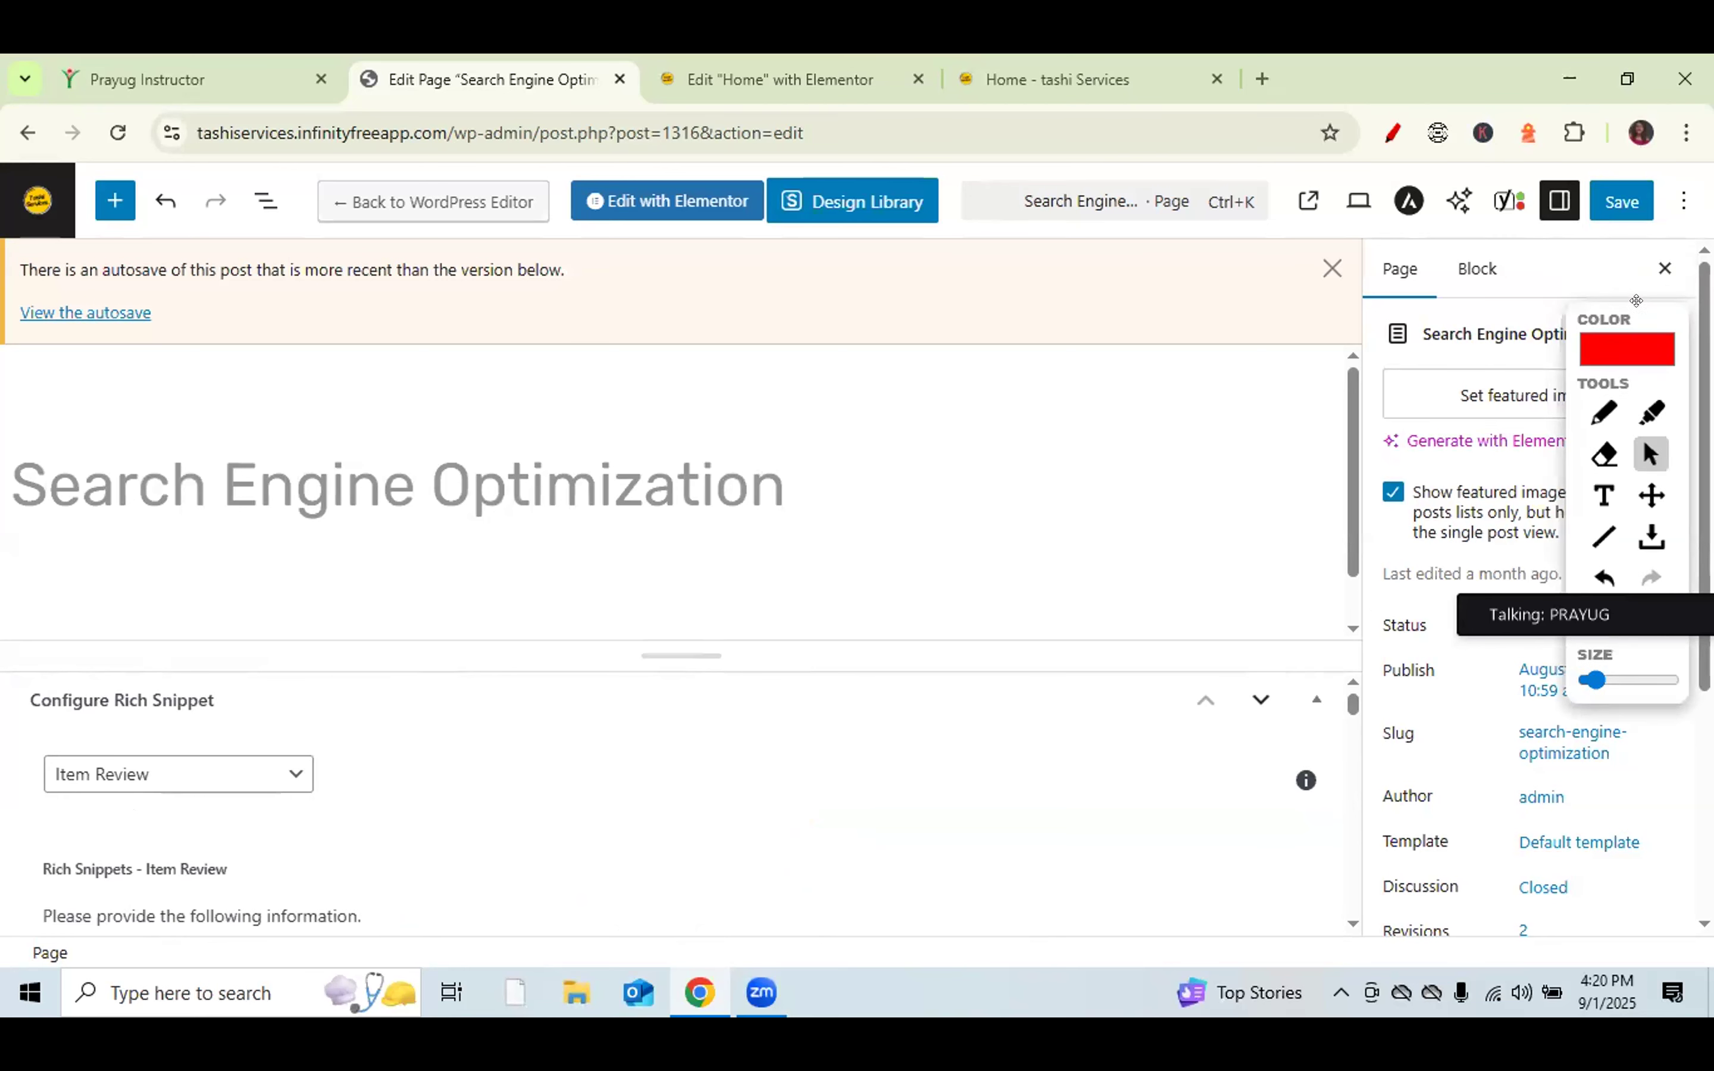
Step: Save the page, toggle Zoom's Participants list with Alt+U, and open a new browser tab
click(1627, 202)
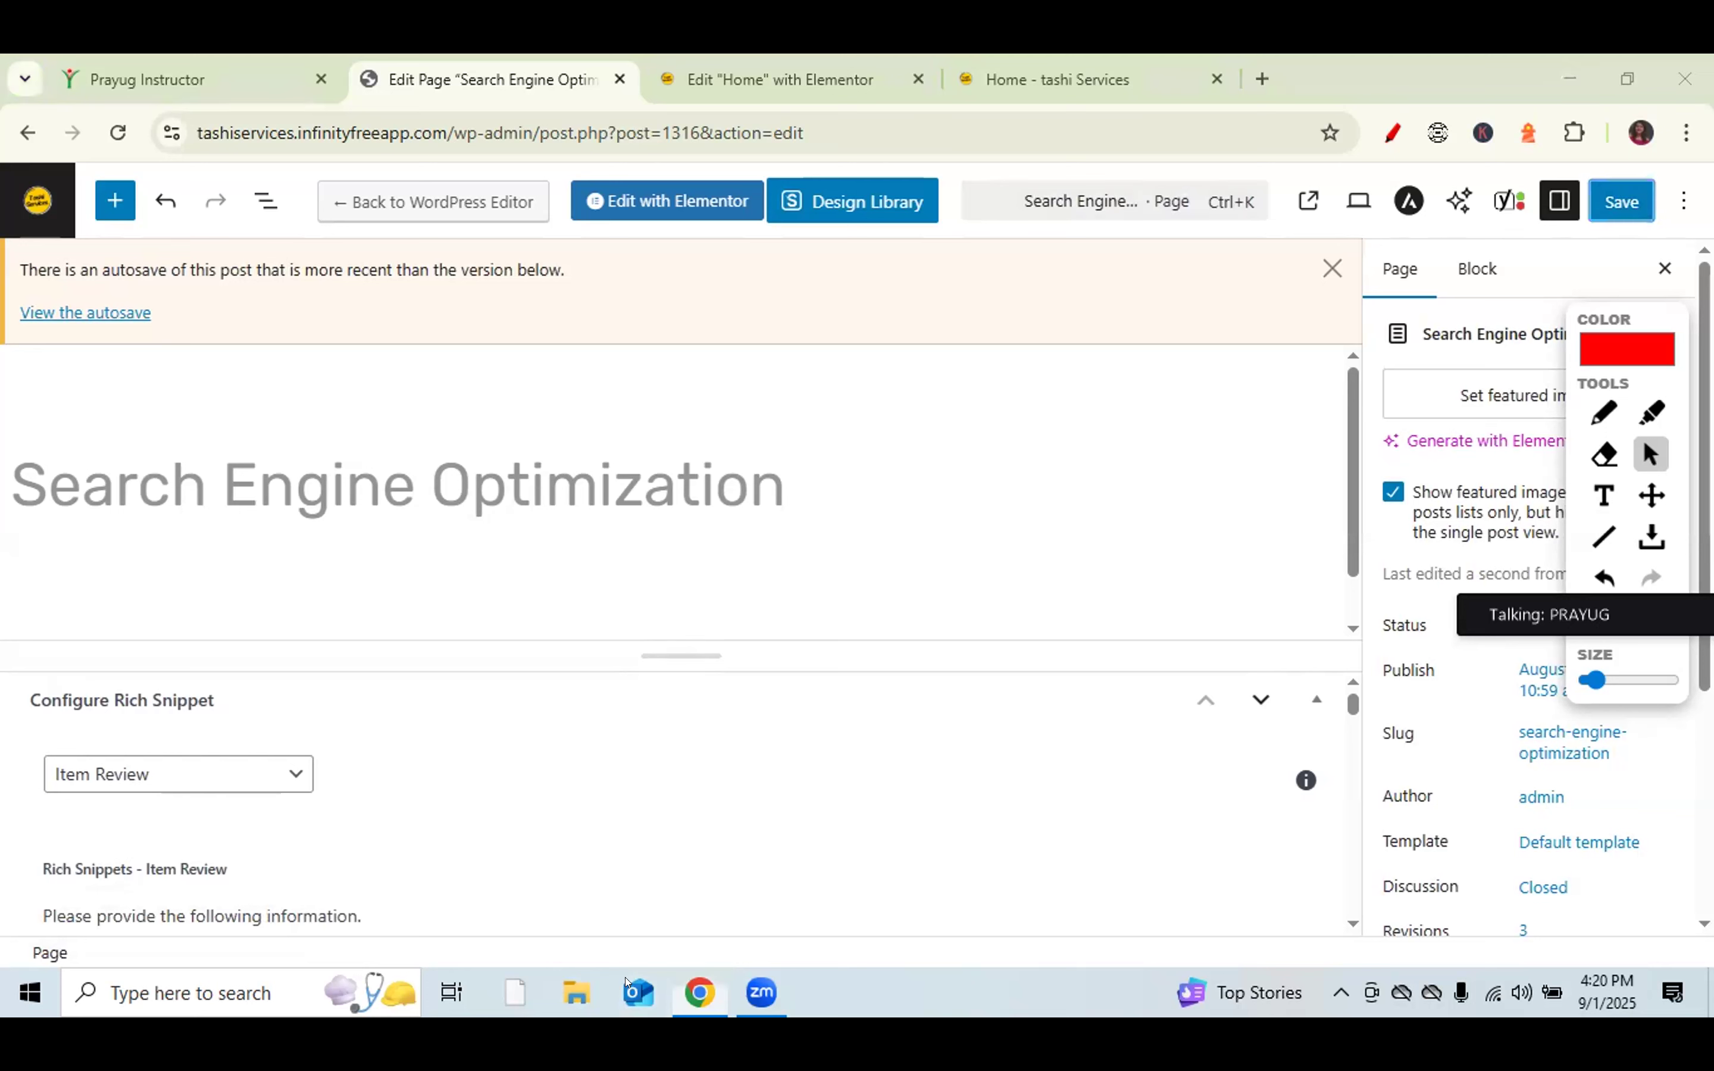
key(alt+u)
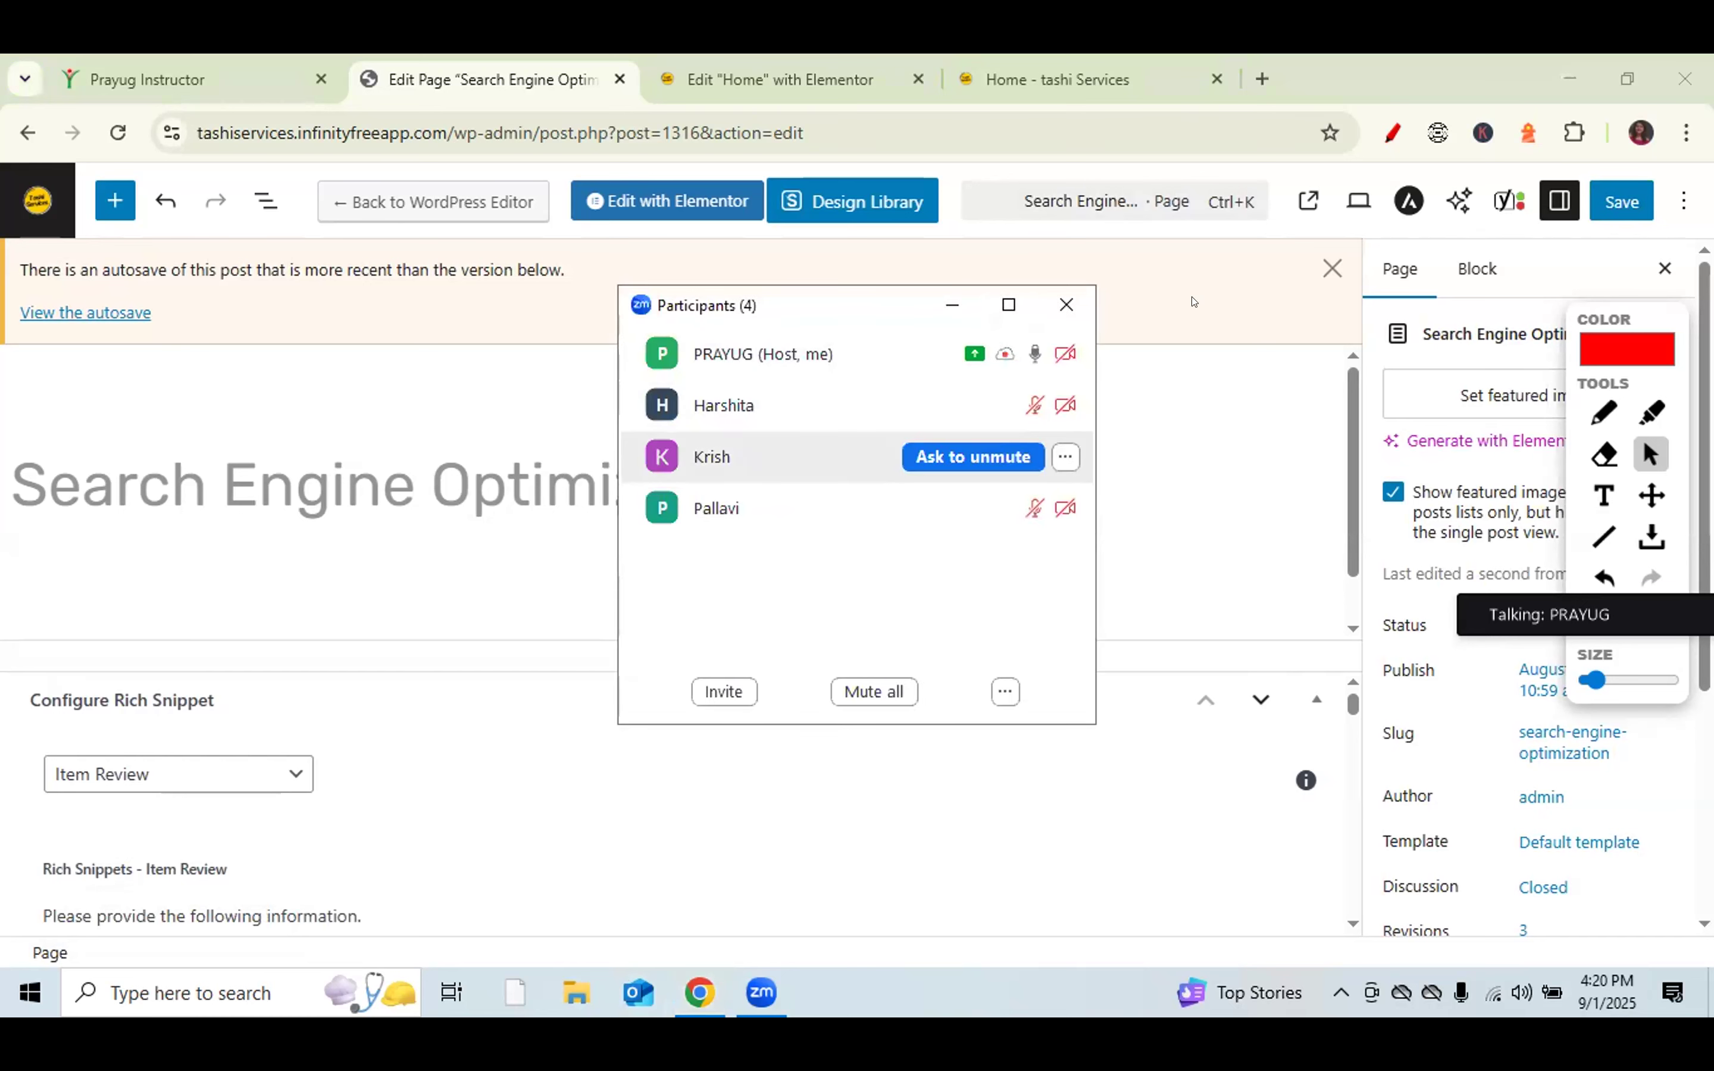
key(alt+u)
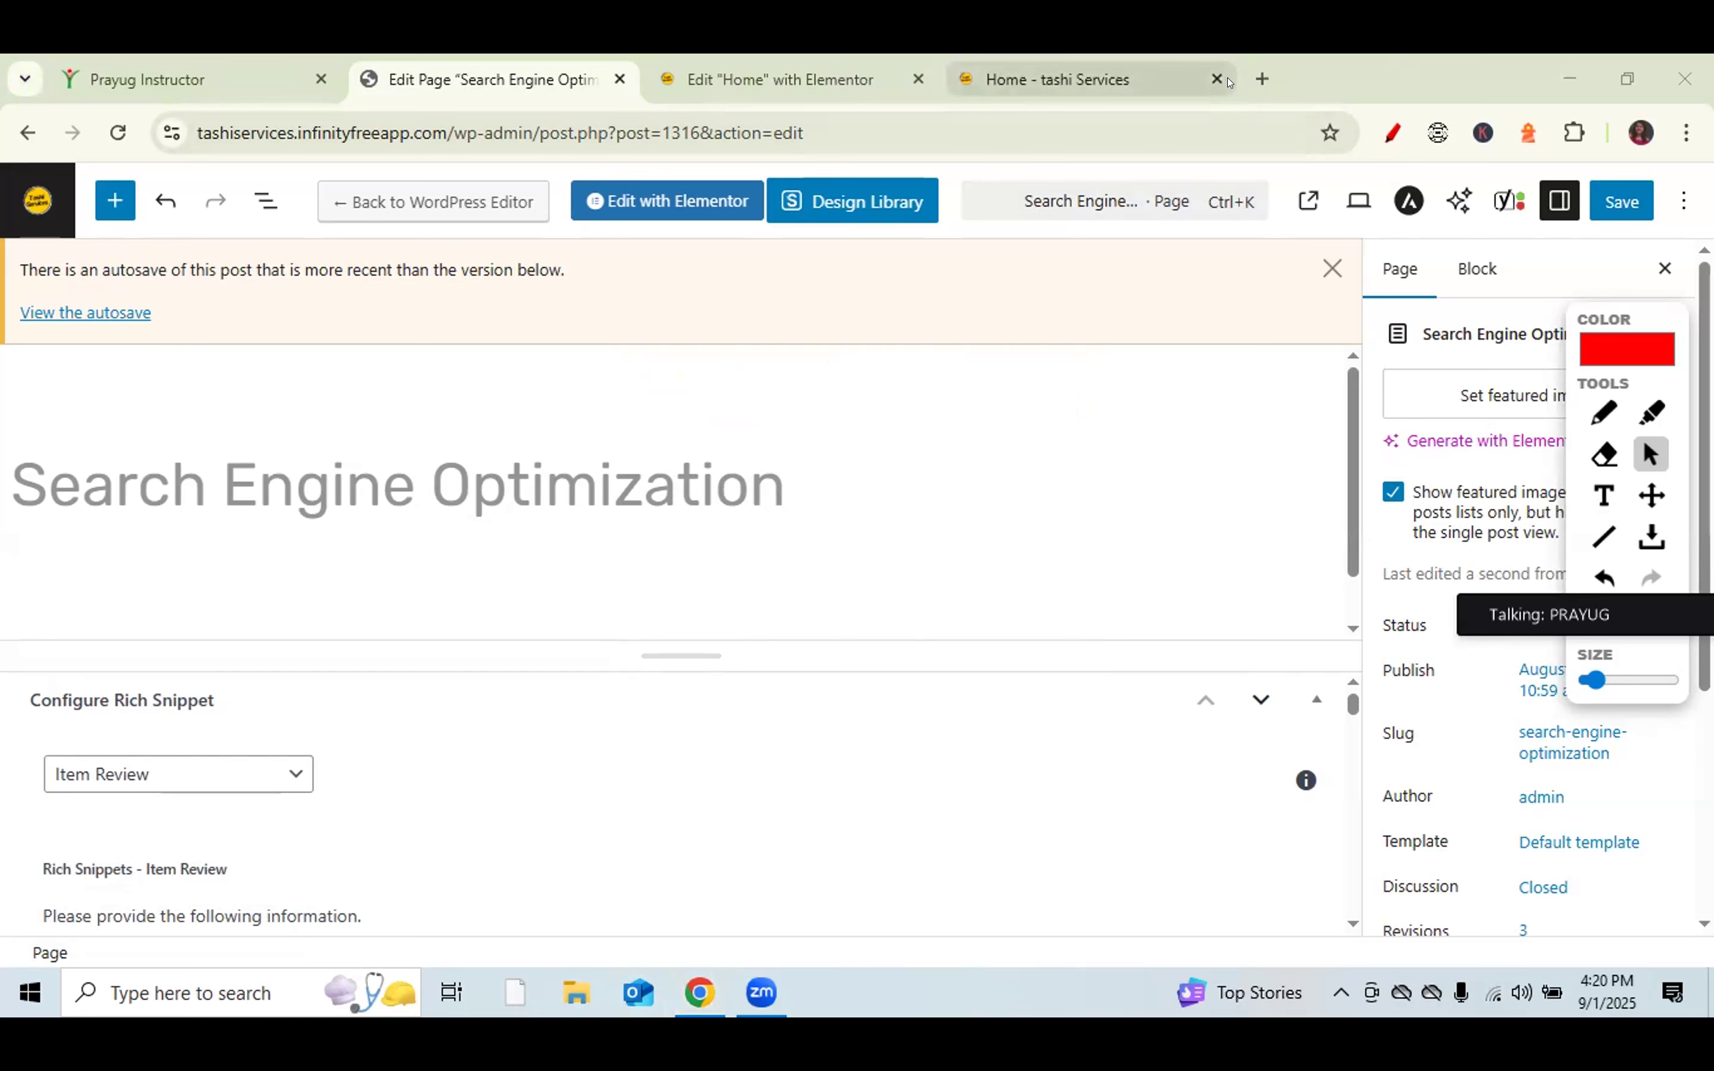
mouse_move(1229, 83)
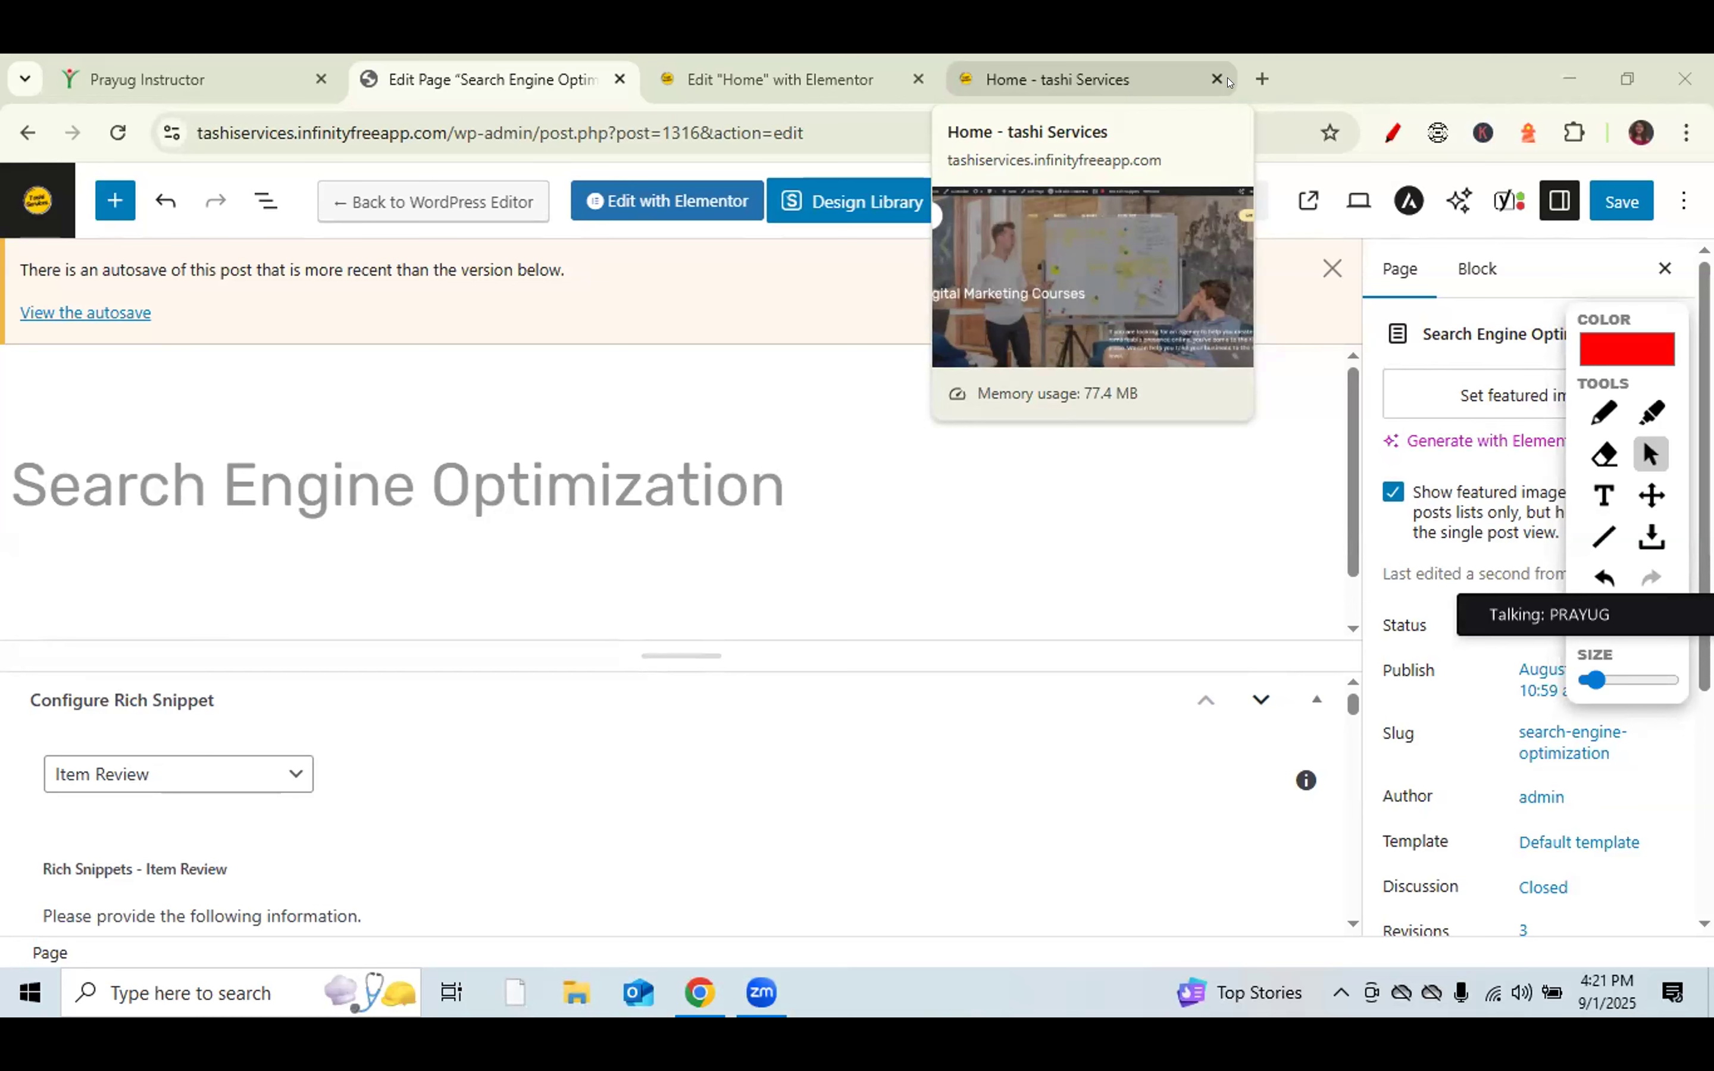
click(1262, 78)
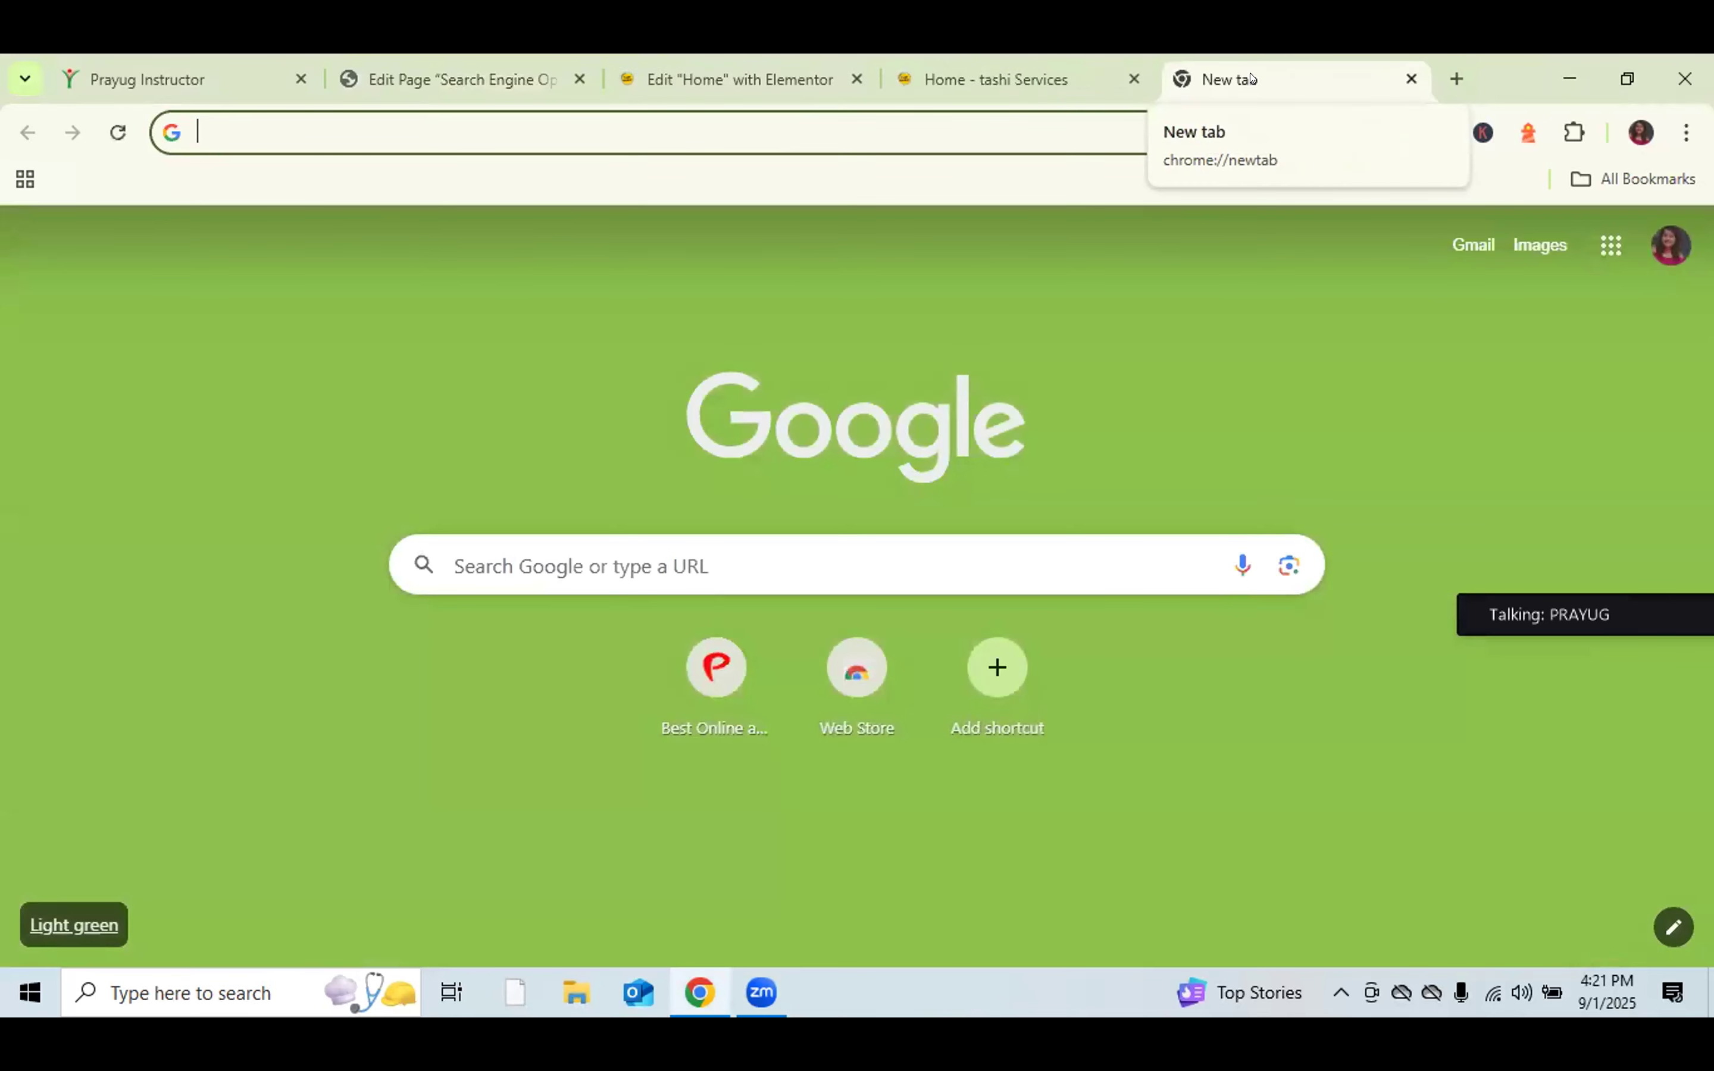
Step: Close the three tashi Services tabs and go to quora.com
click(1134, 79)
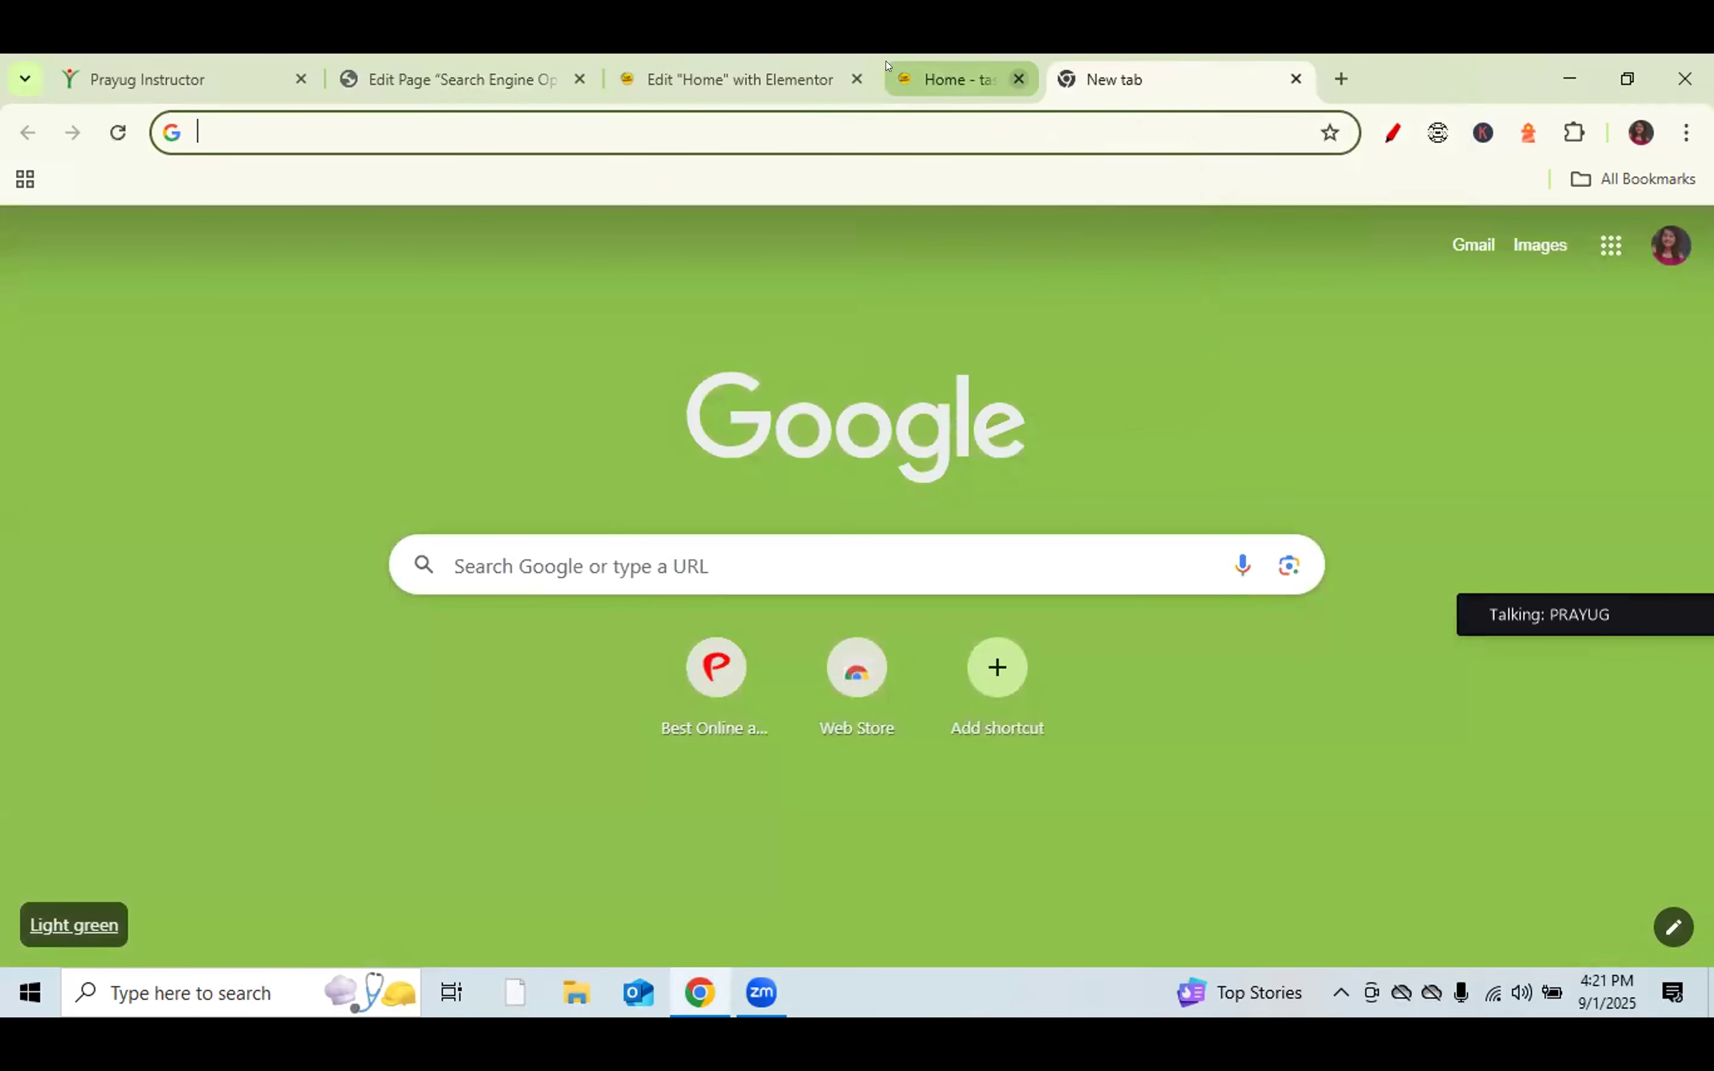
click(857, 78)
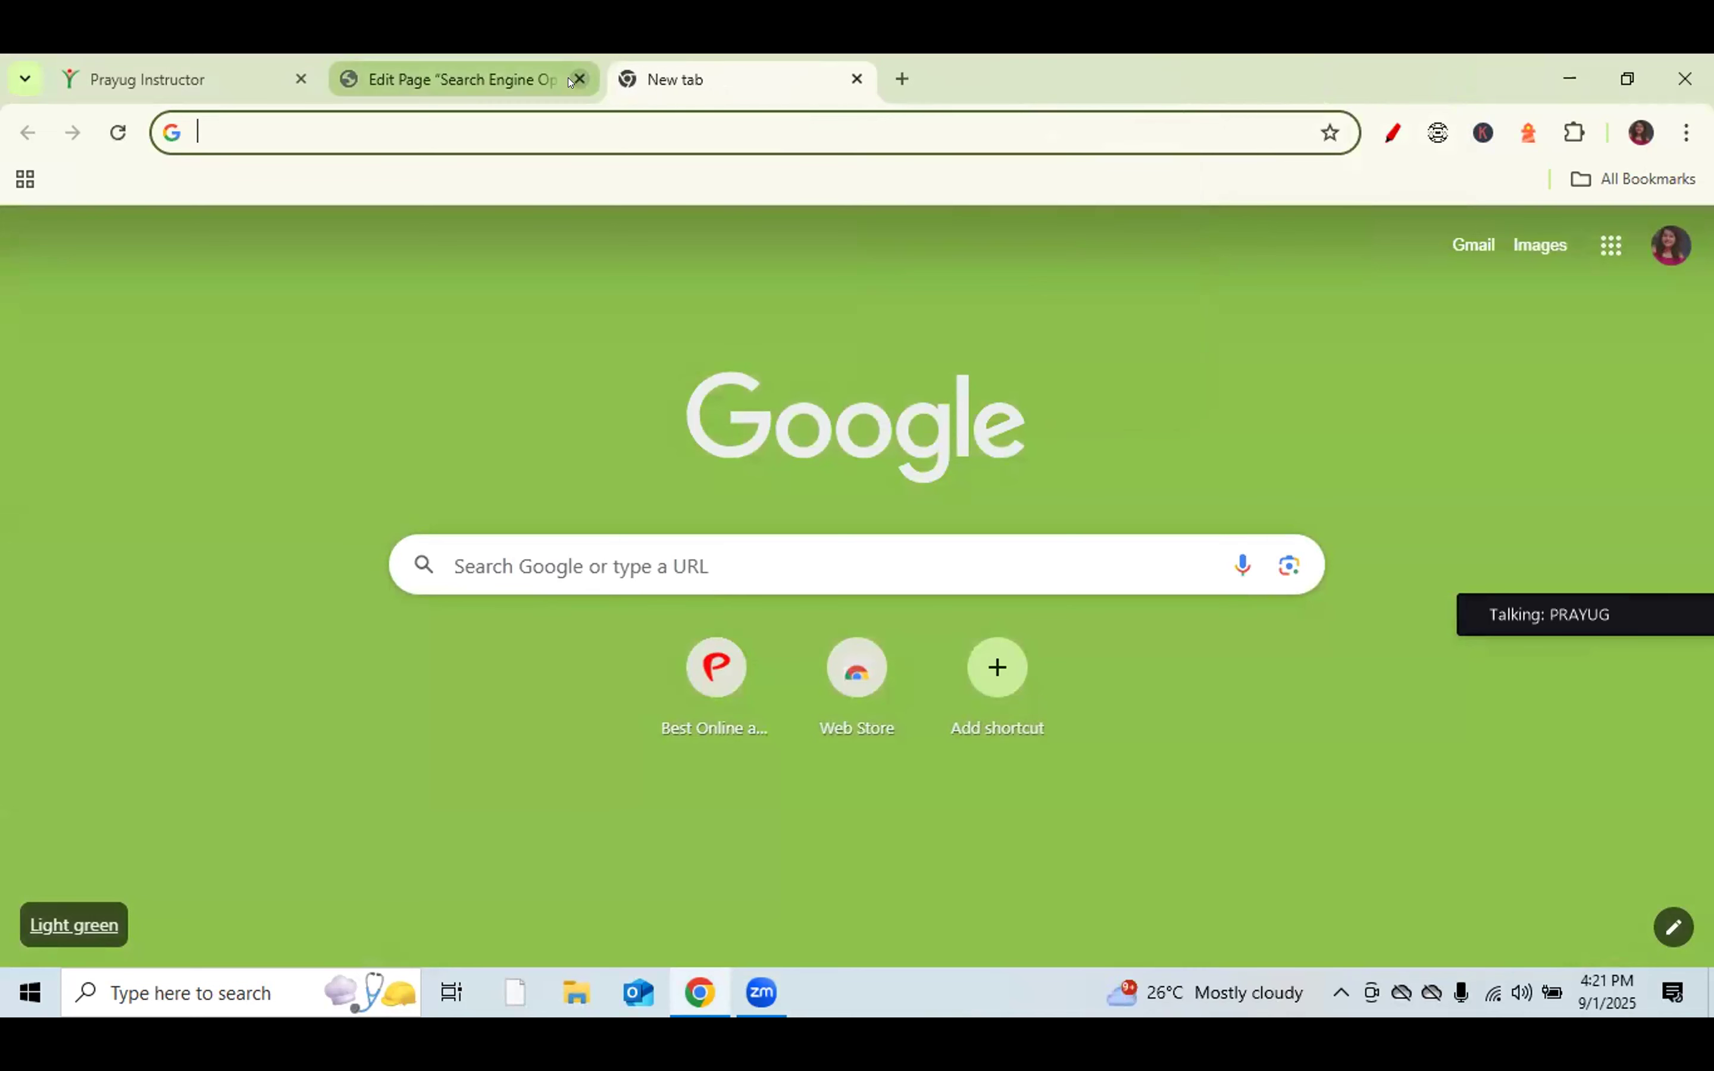
click(579, 78)
click(313, 124)
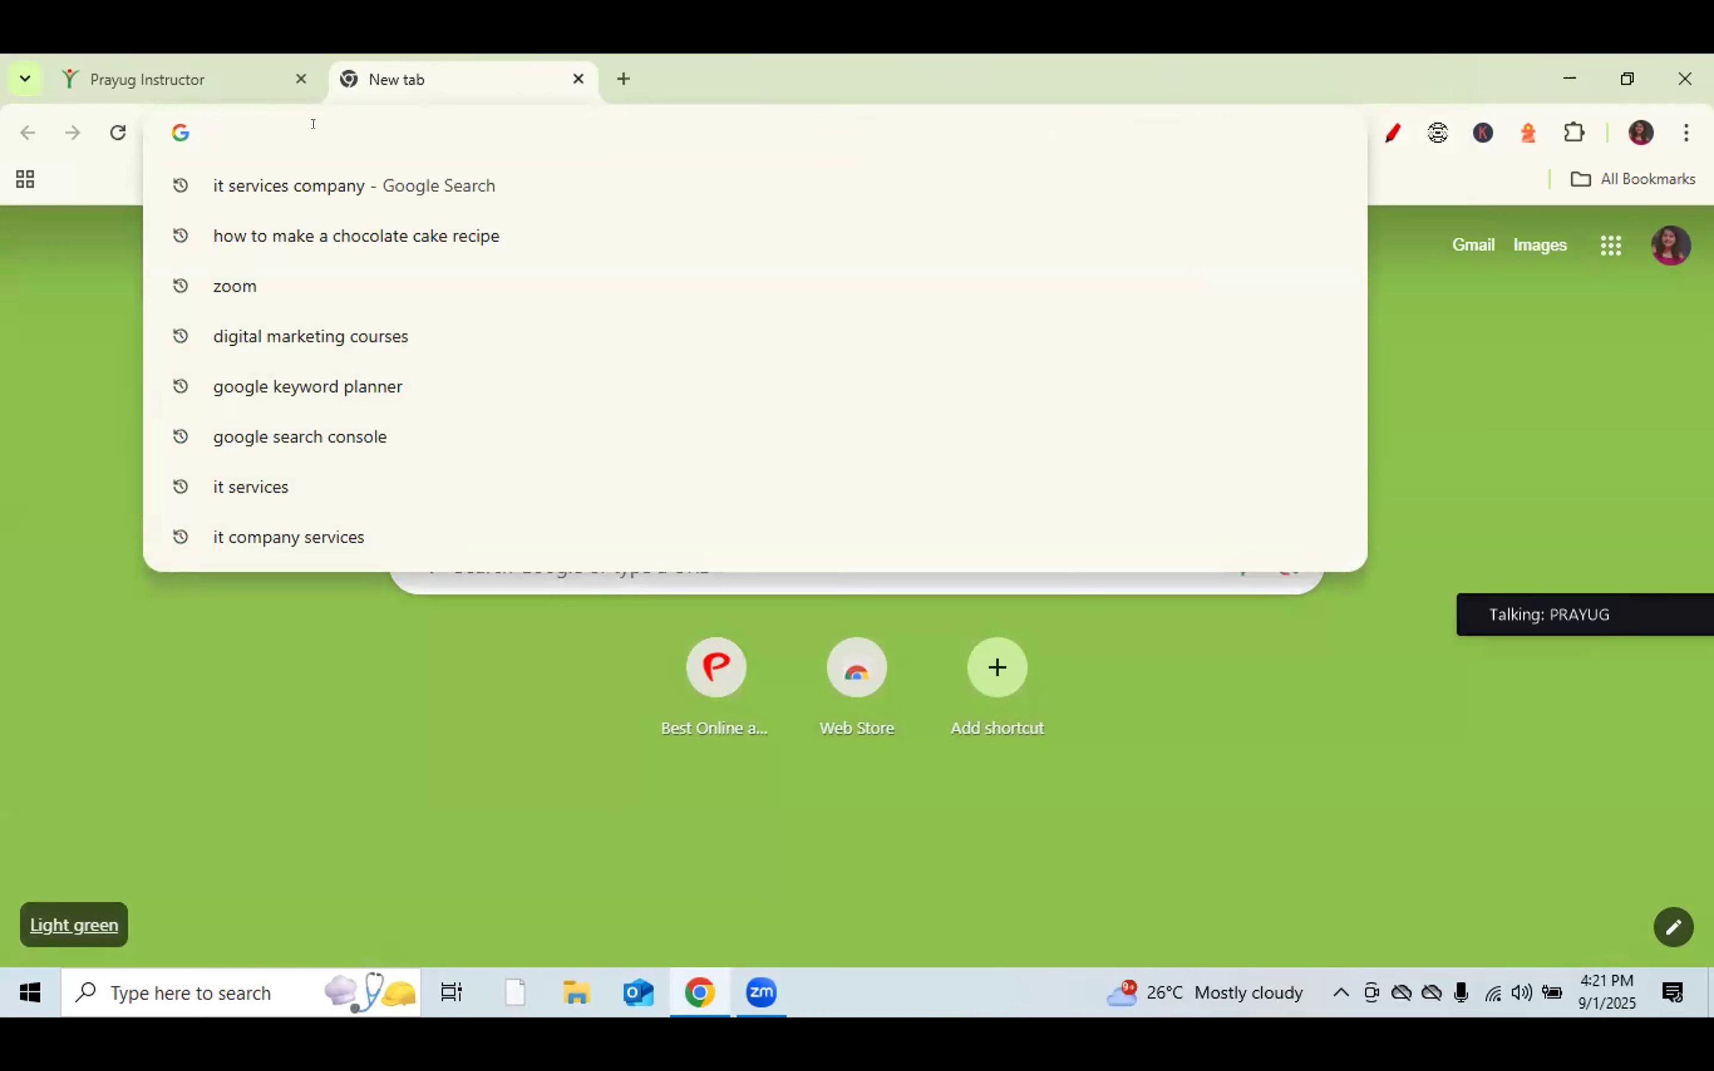
text(quora)
key(BackSpace)
text(a)
key(Return)
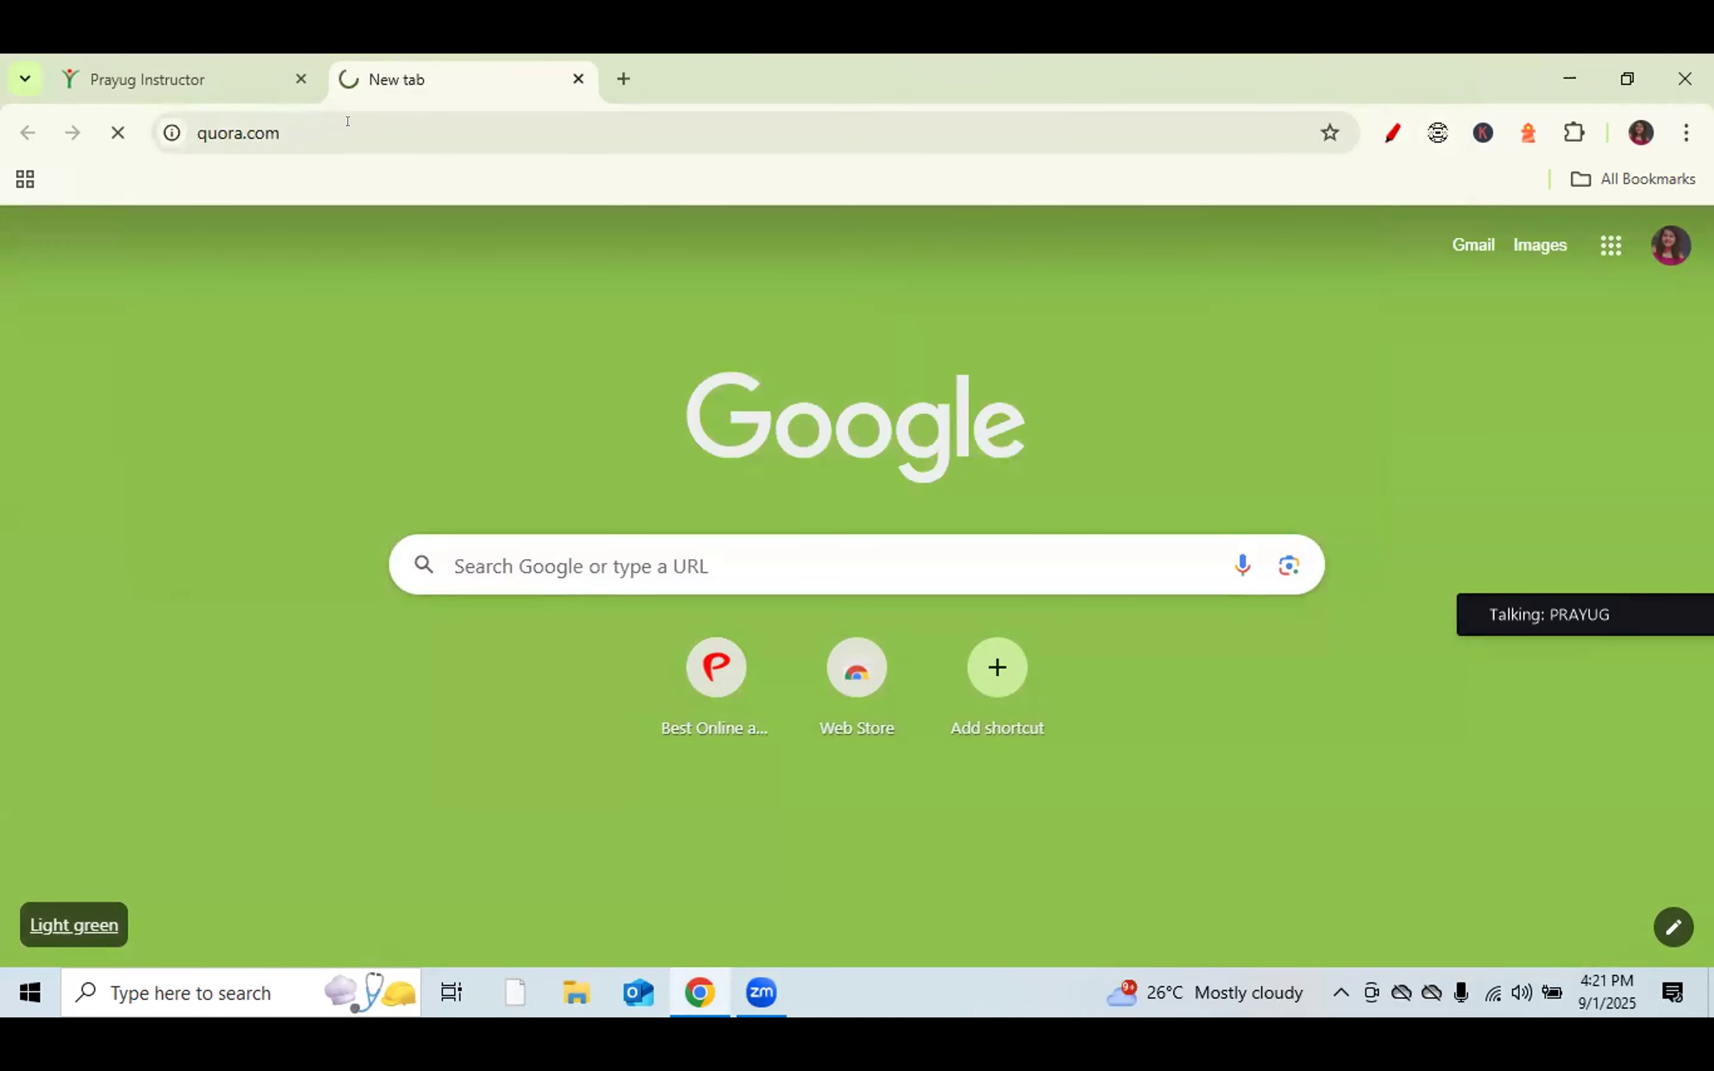
Step: Open pinterest.com and facebook.com in their own new tabs, then bring up Zoom's meeting chat
click(623, 79)
text(pint)
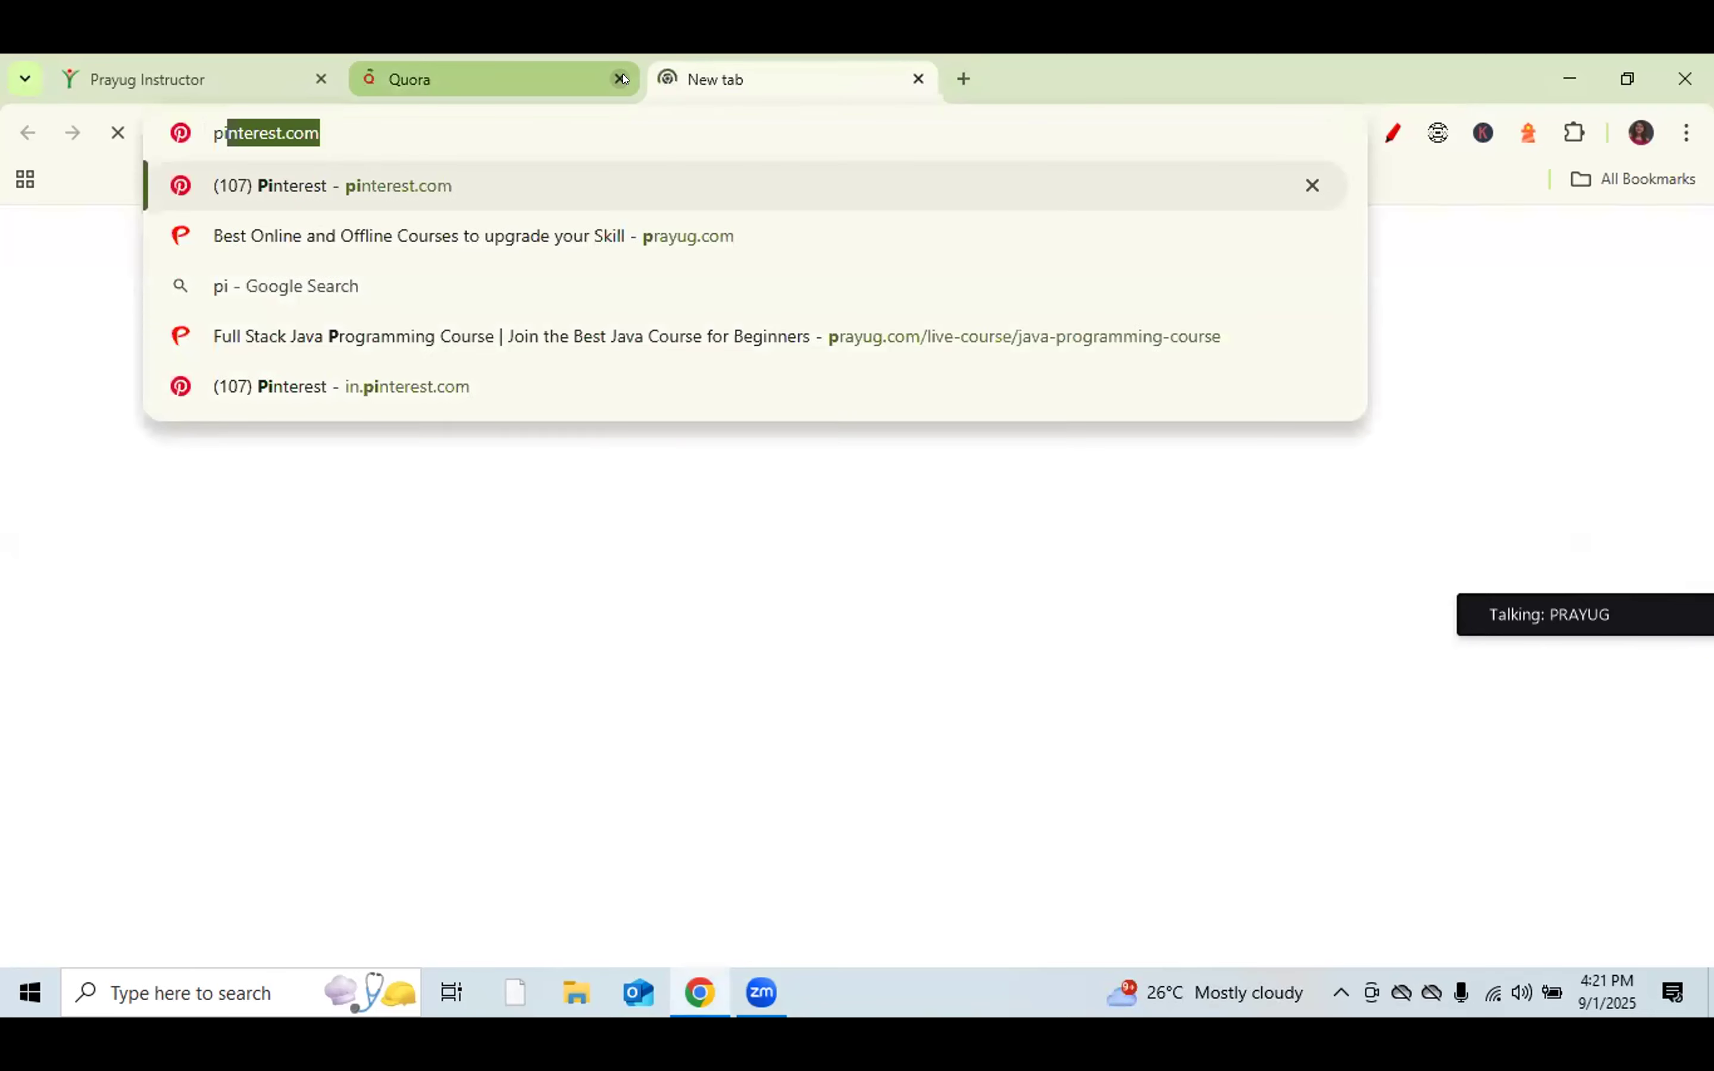
key(Return)
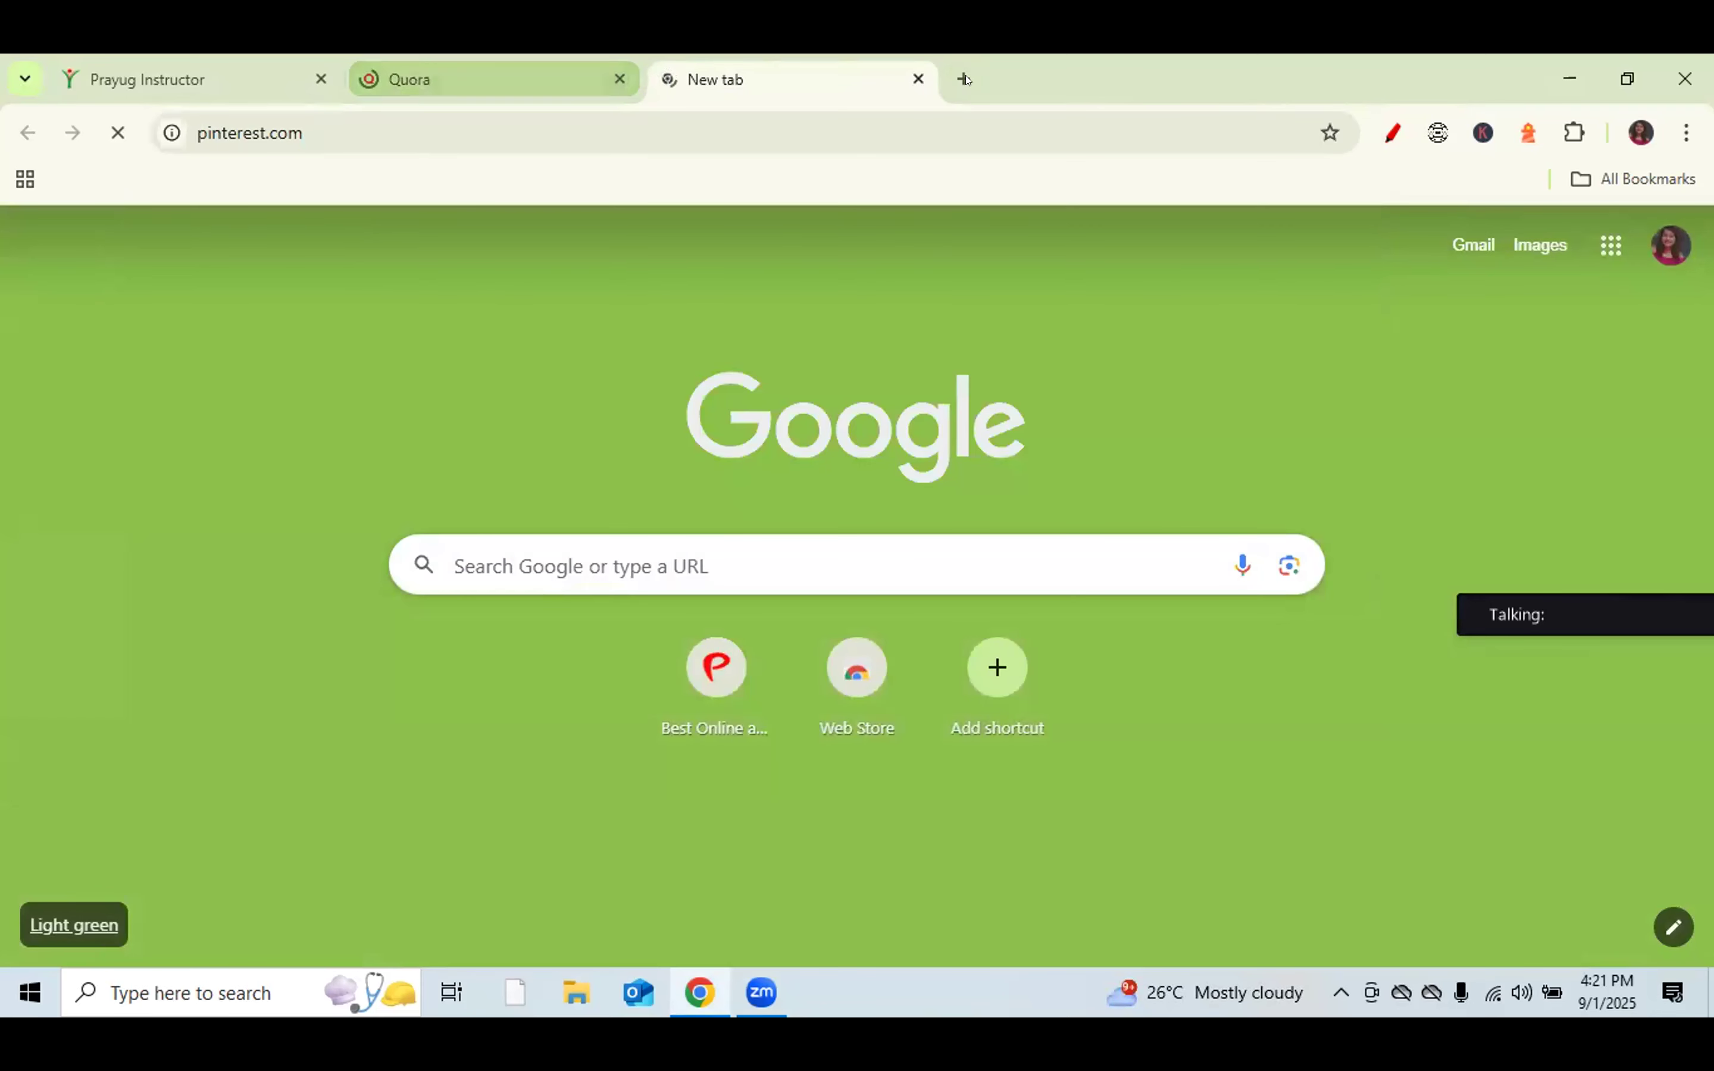
click(963, 78)
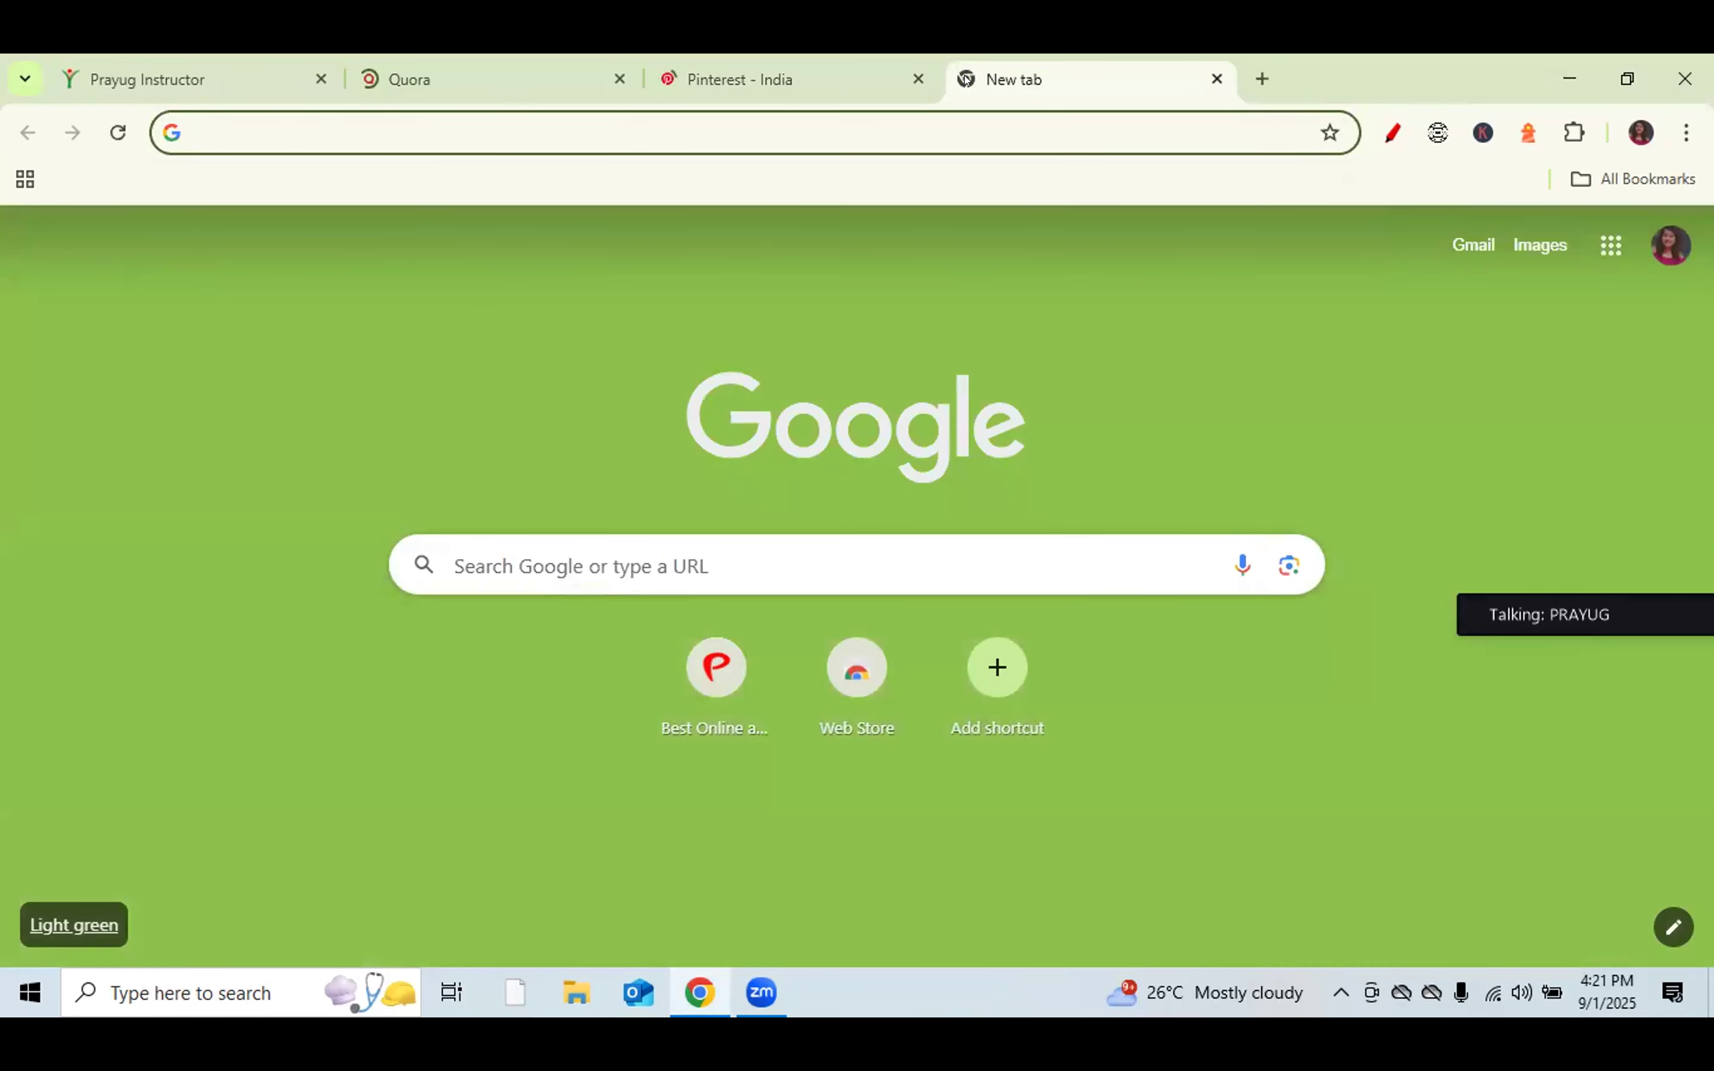
text(face)
key(Return)
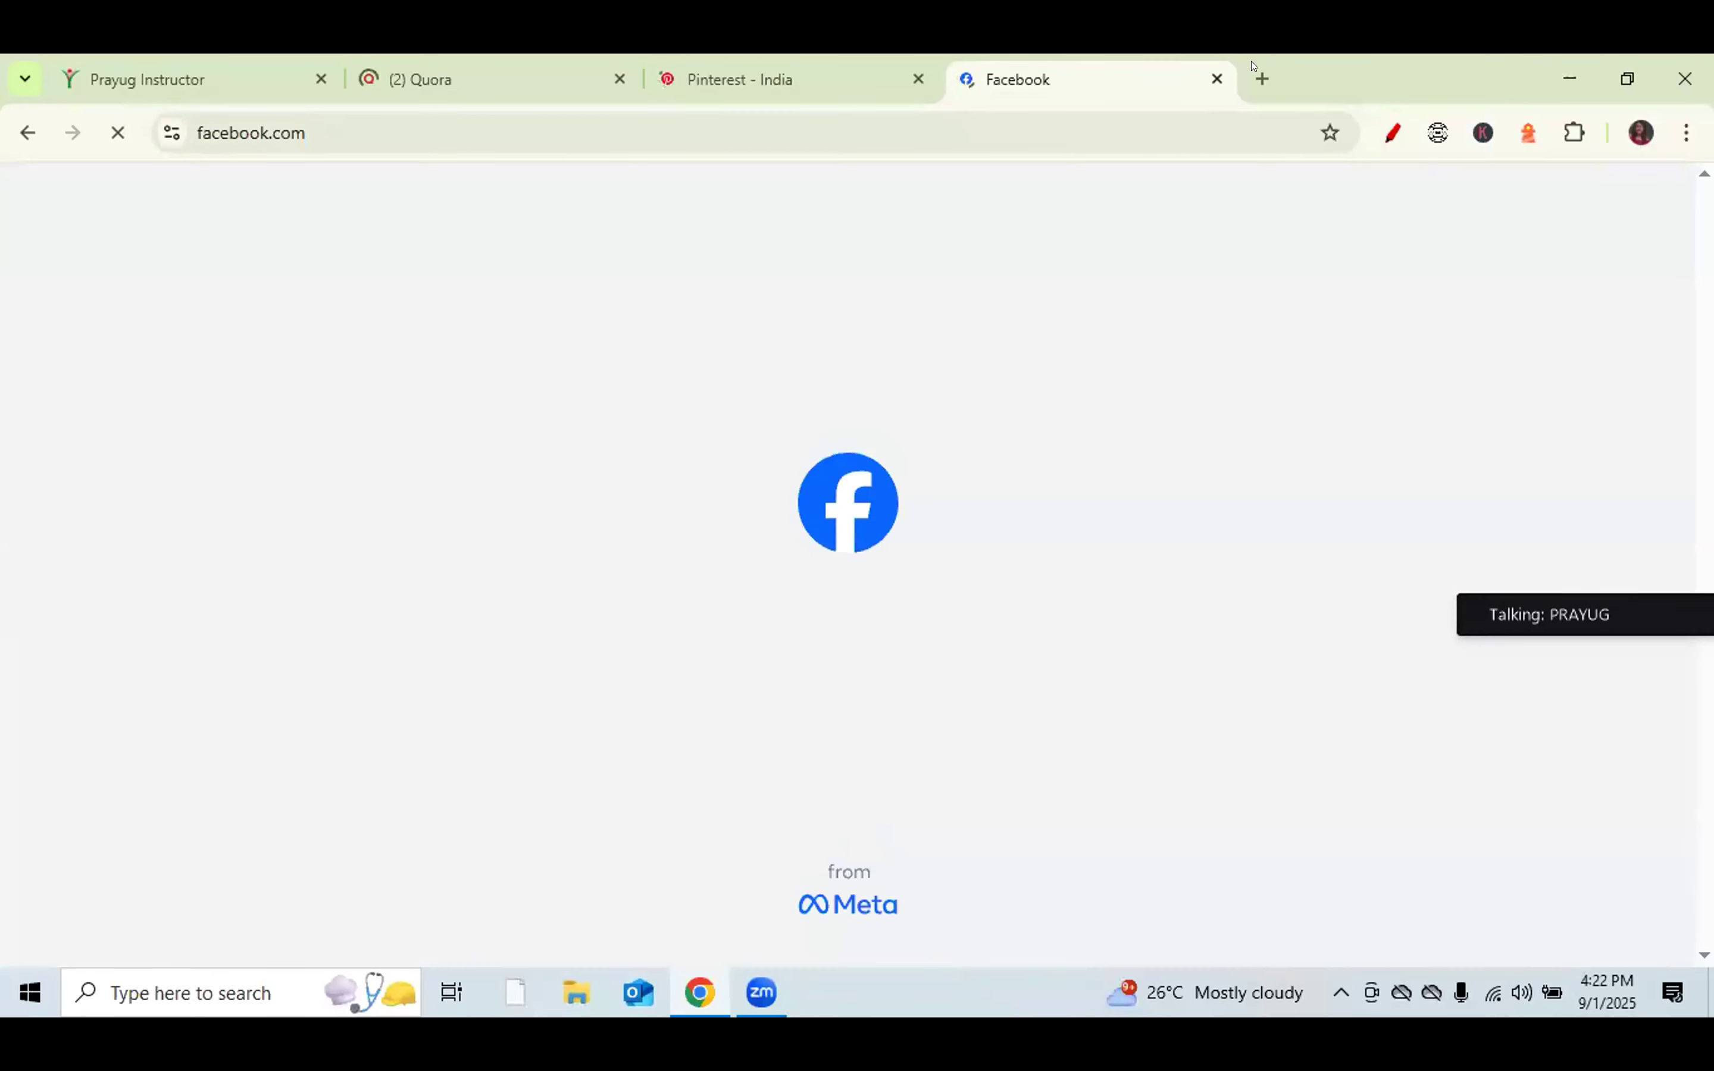
click(1260, 72)
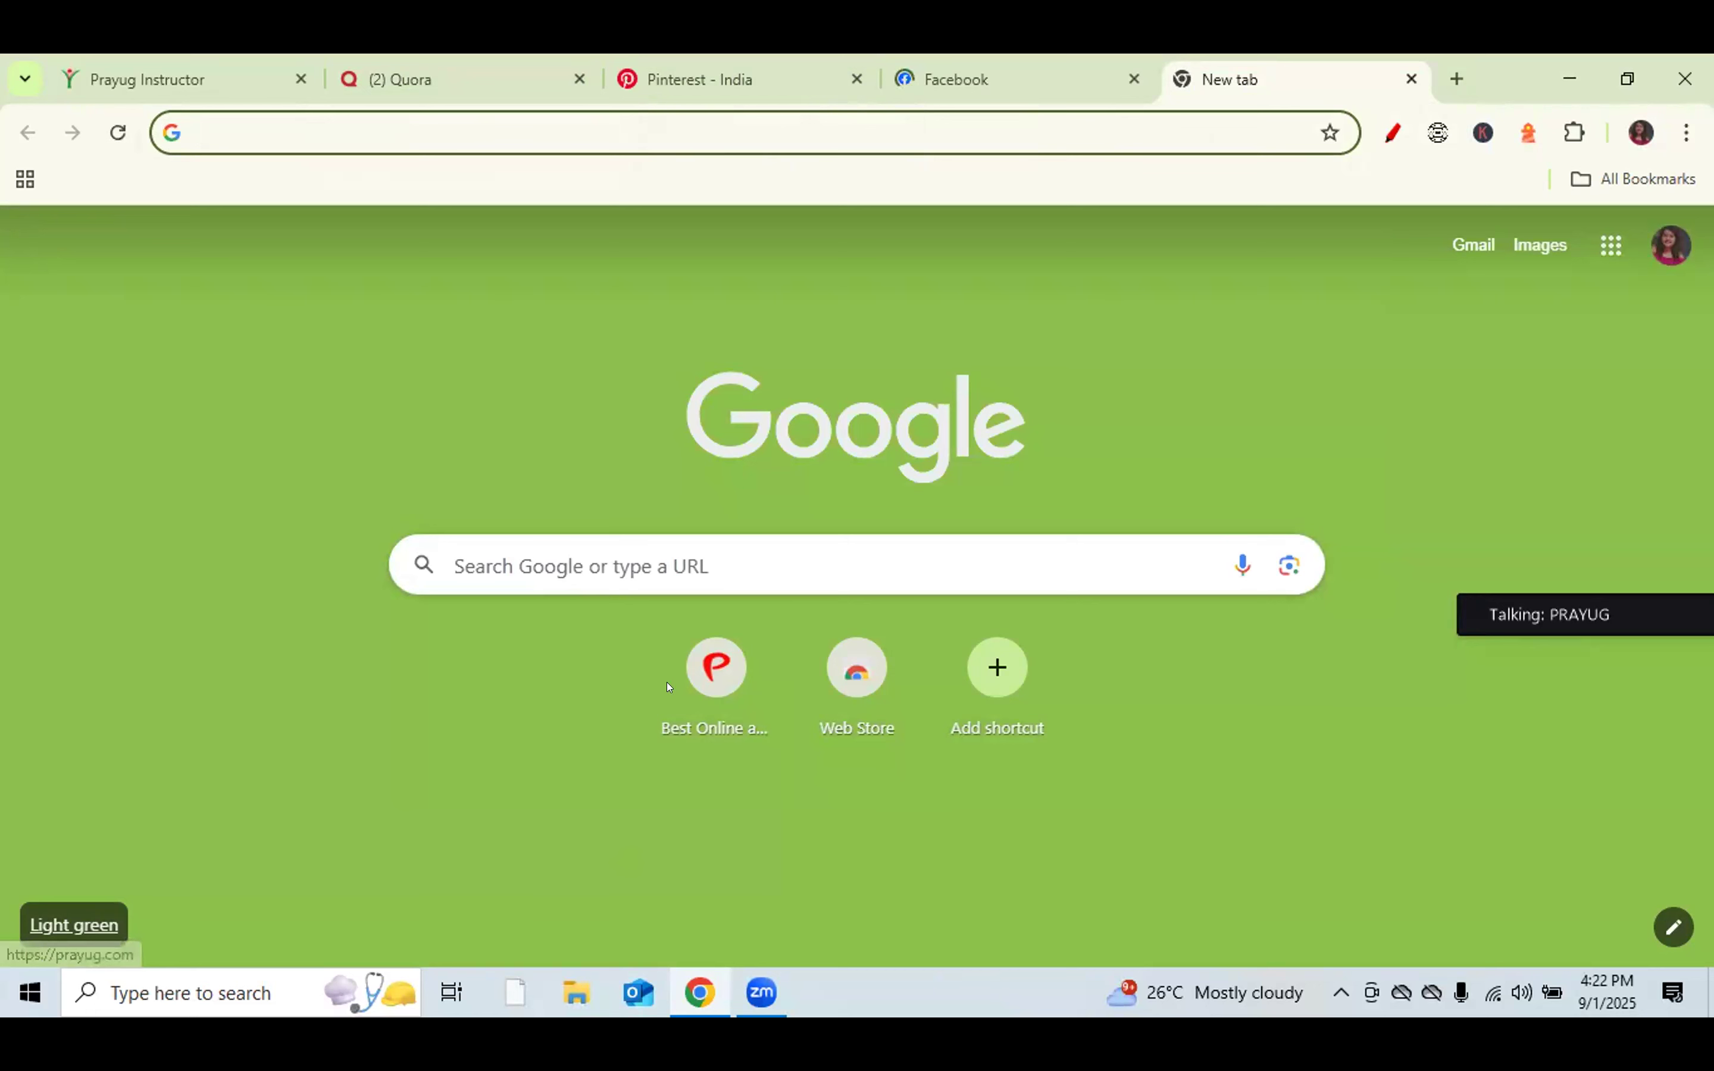
key(alt+h)
Step: Type the unsent chat note 'off page - guest blogging' in Zoom's meeting chat
text(off apge)
key(BackSpace)
key(BackSpace)
key(BackSpace)
key(BackSpace)
key(BackSpace)
text(page - )
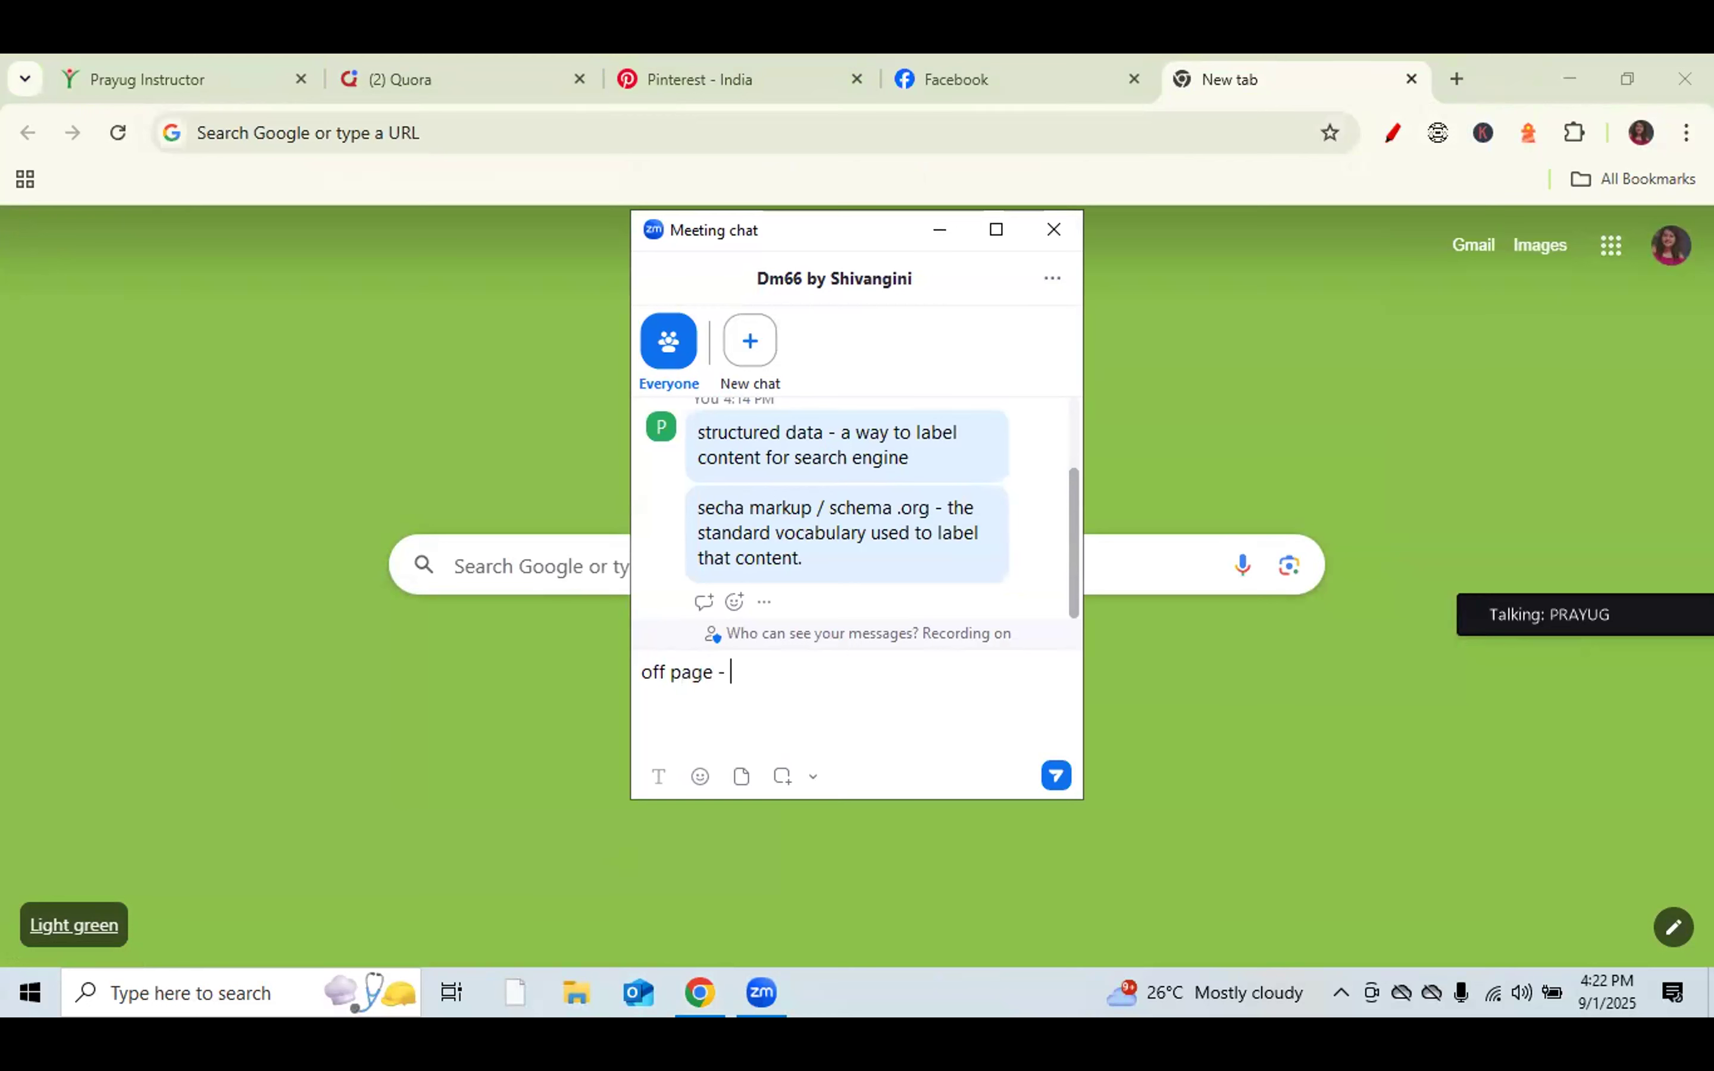
text(guest blogging)
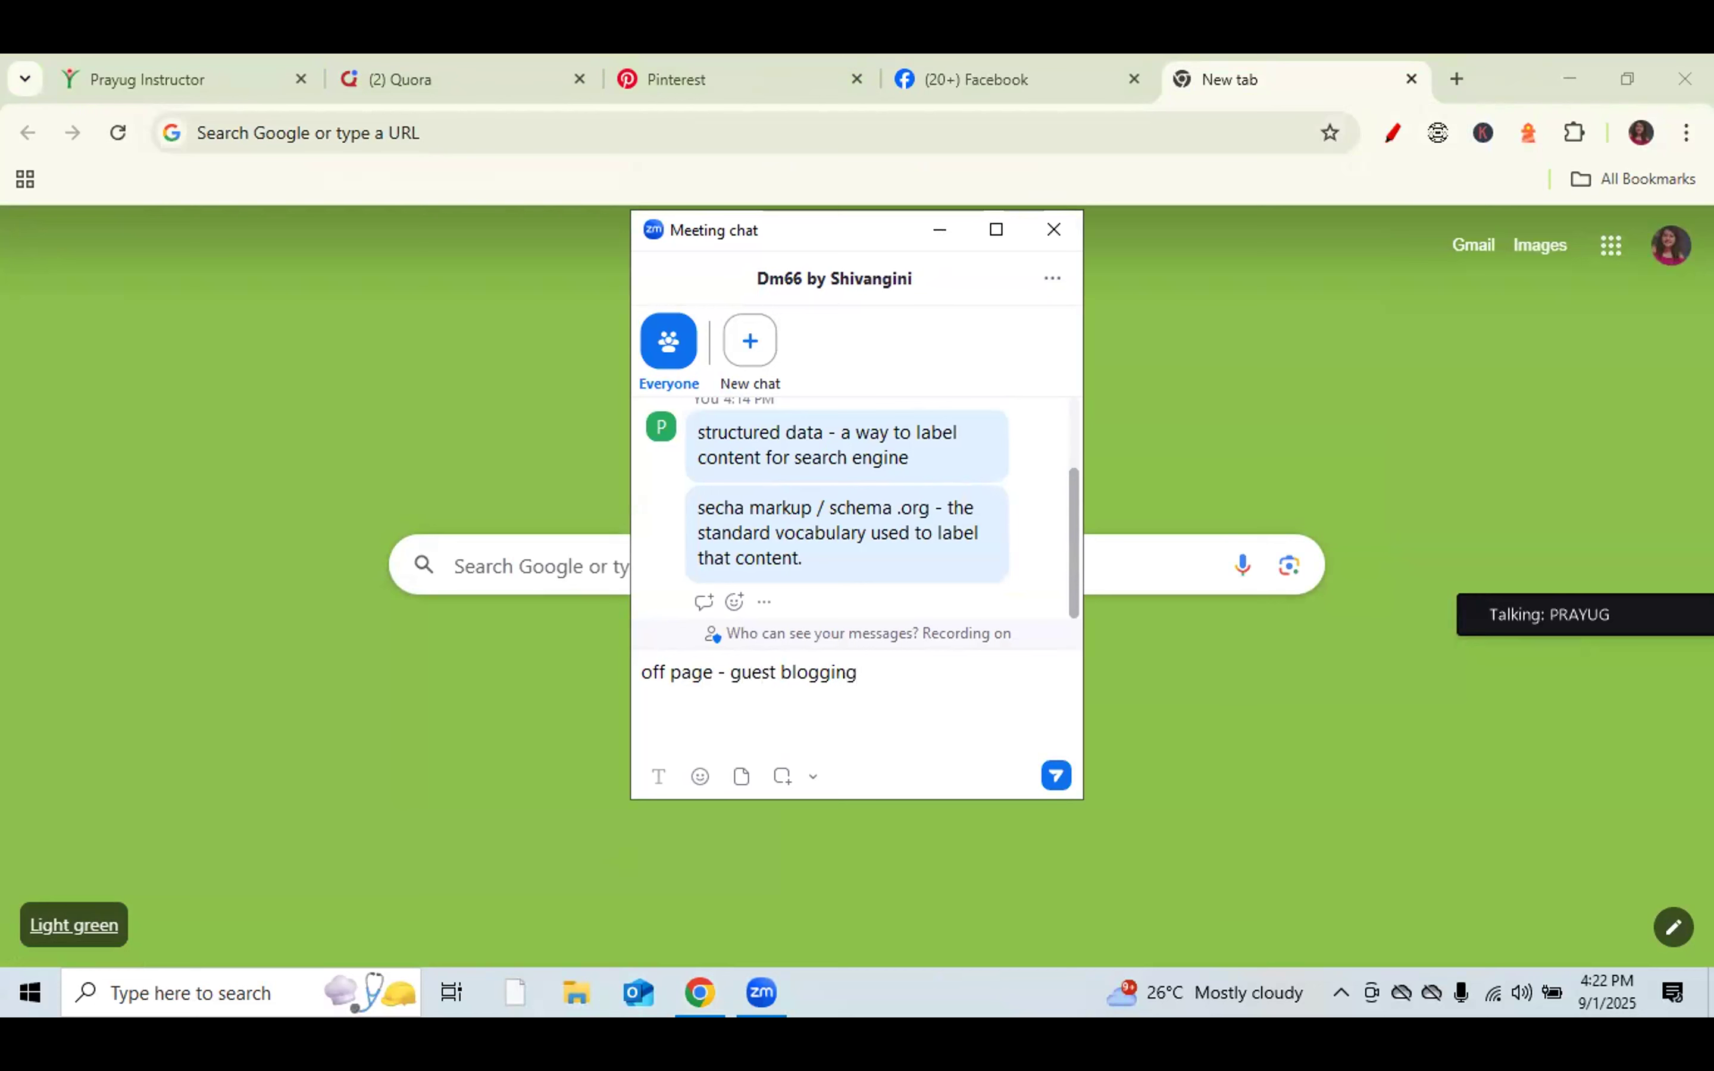
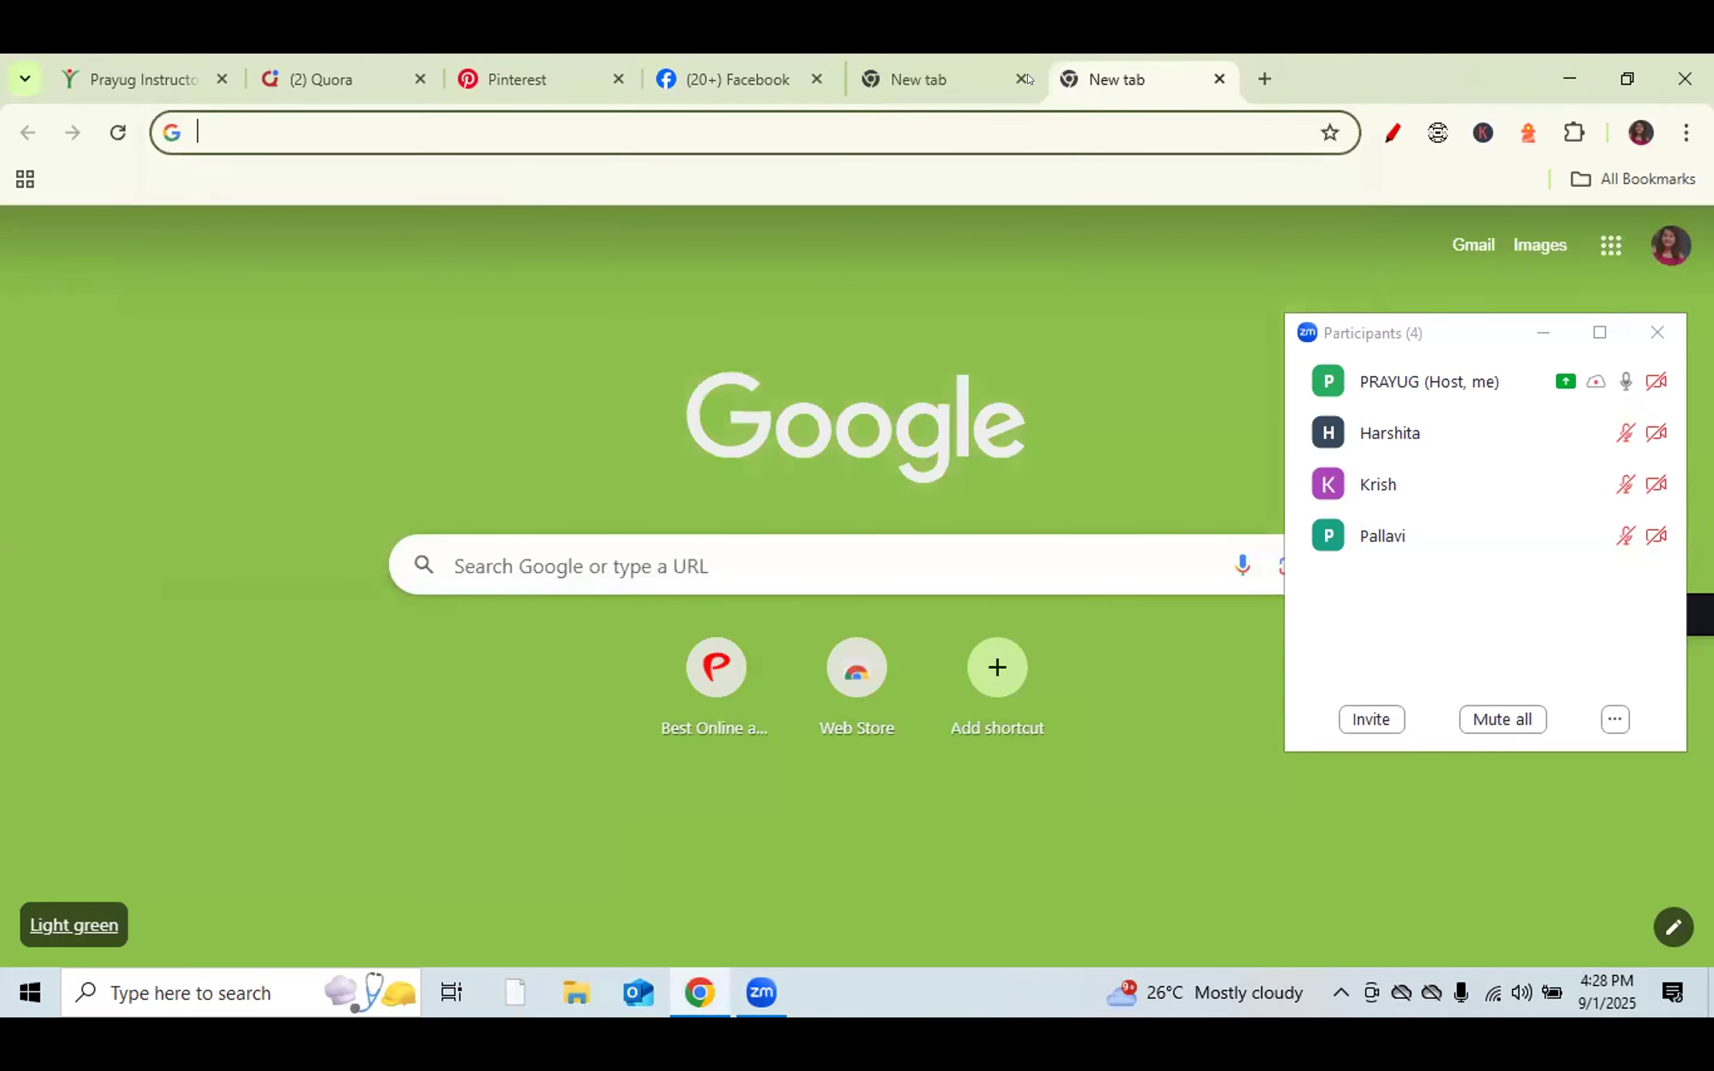
click(1015, 78)
Step: Close the spare empty tabs and search Google for 'do follow no follow checker'
click(892, 126)
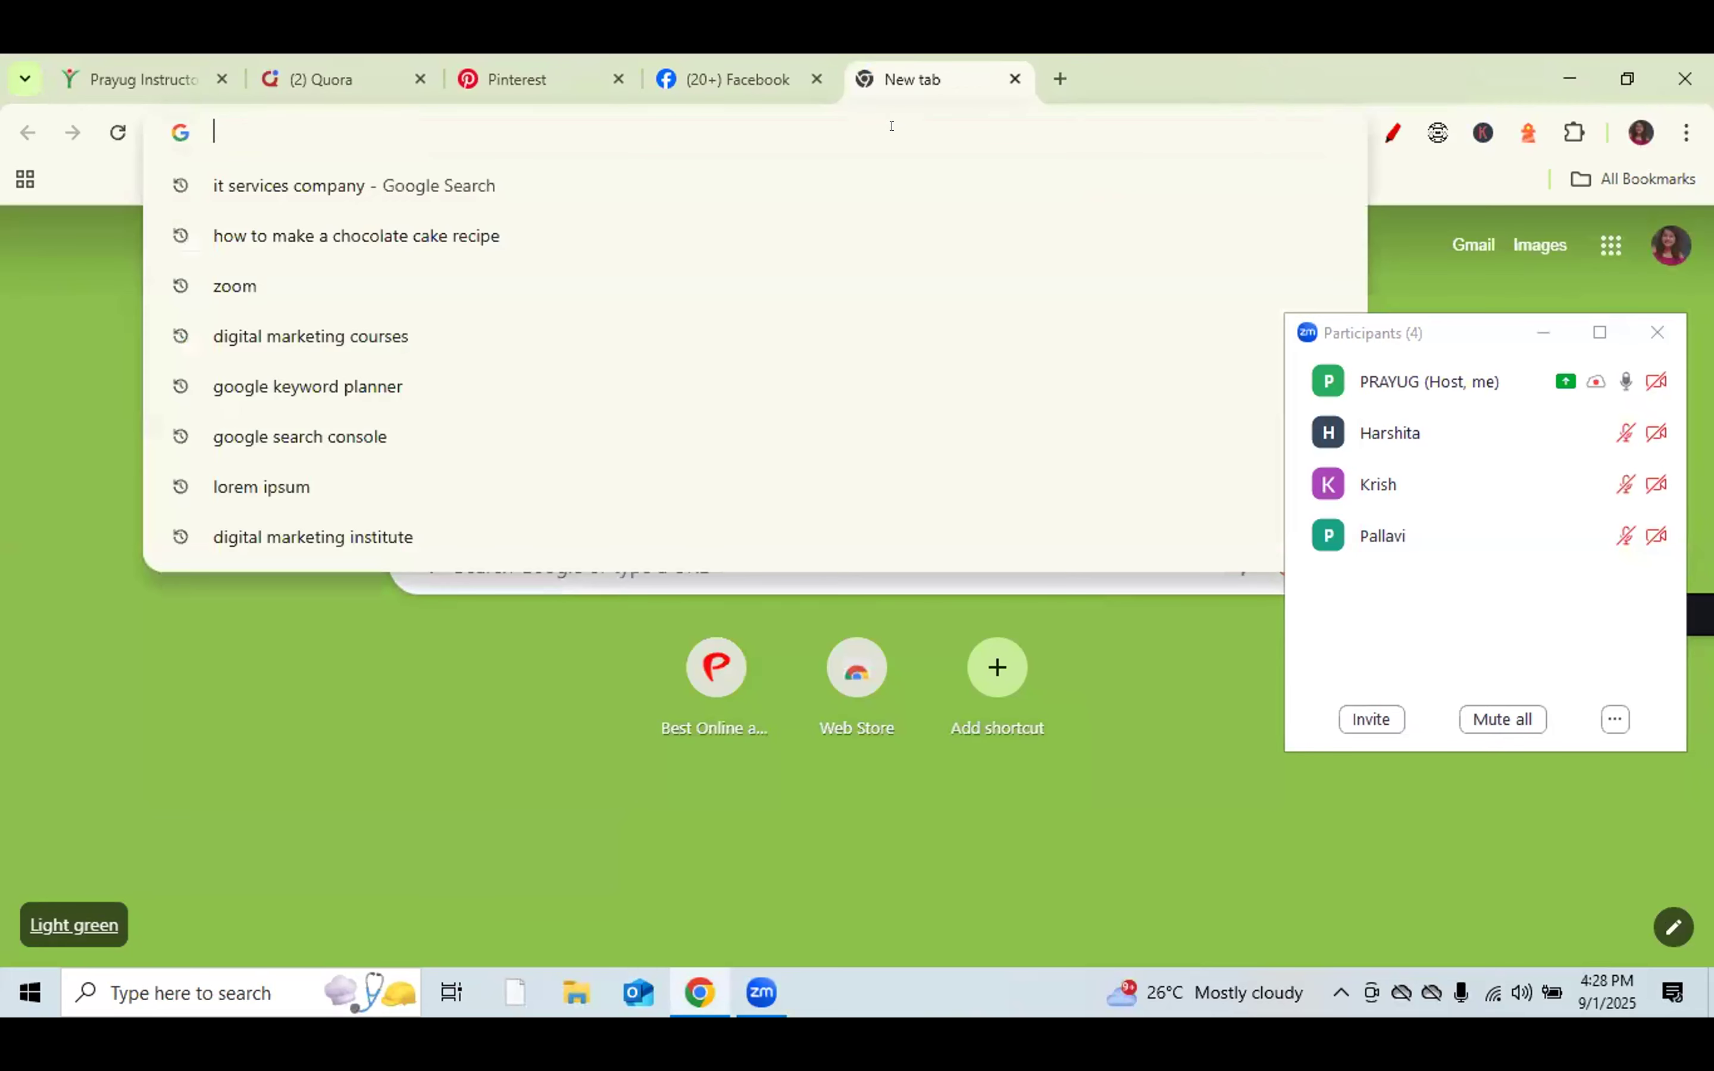
text(d)
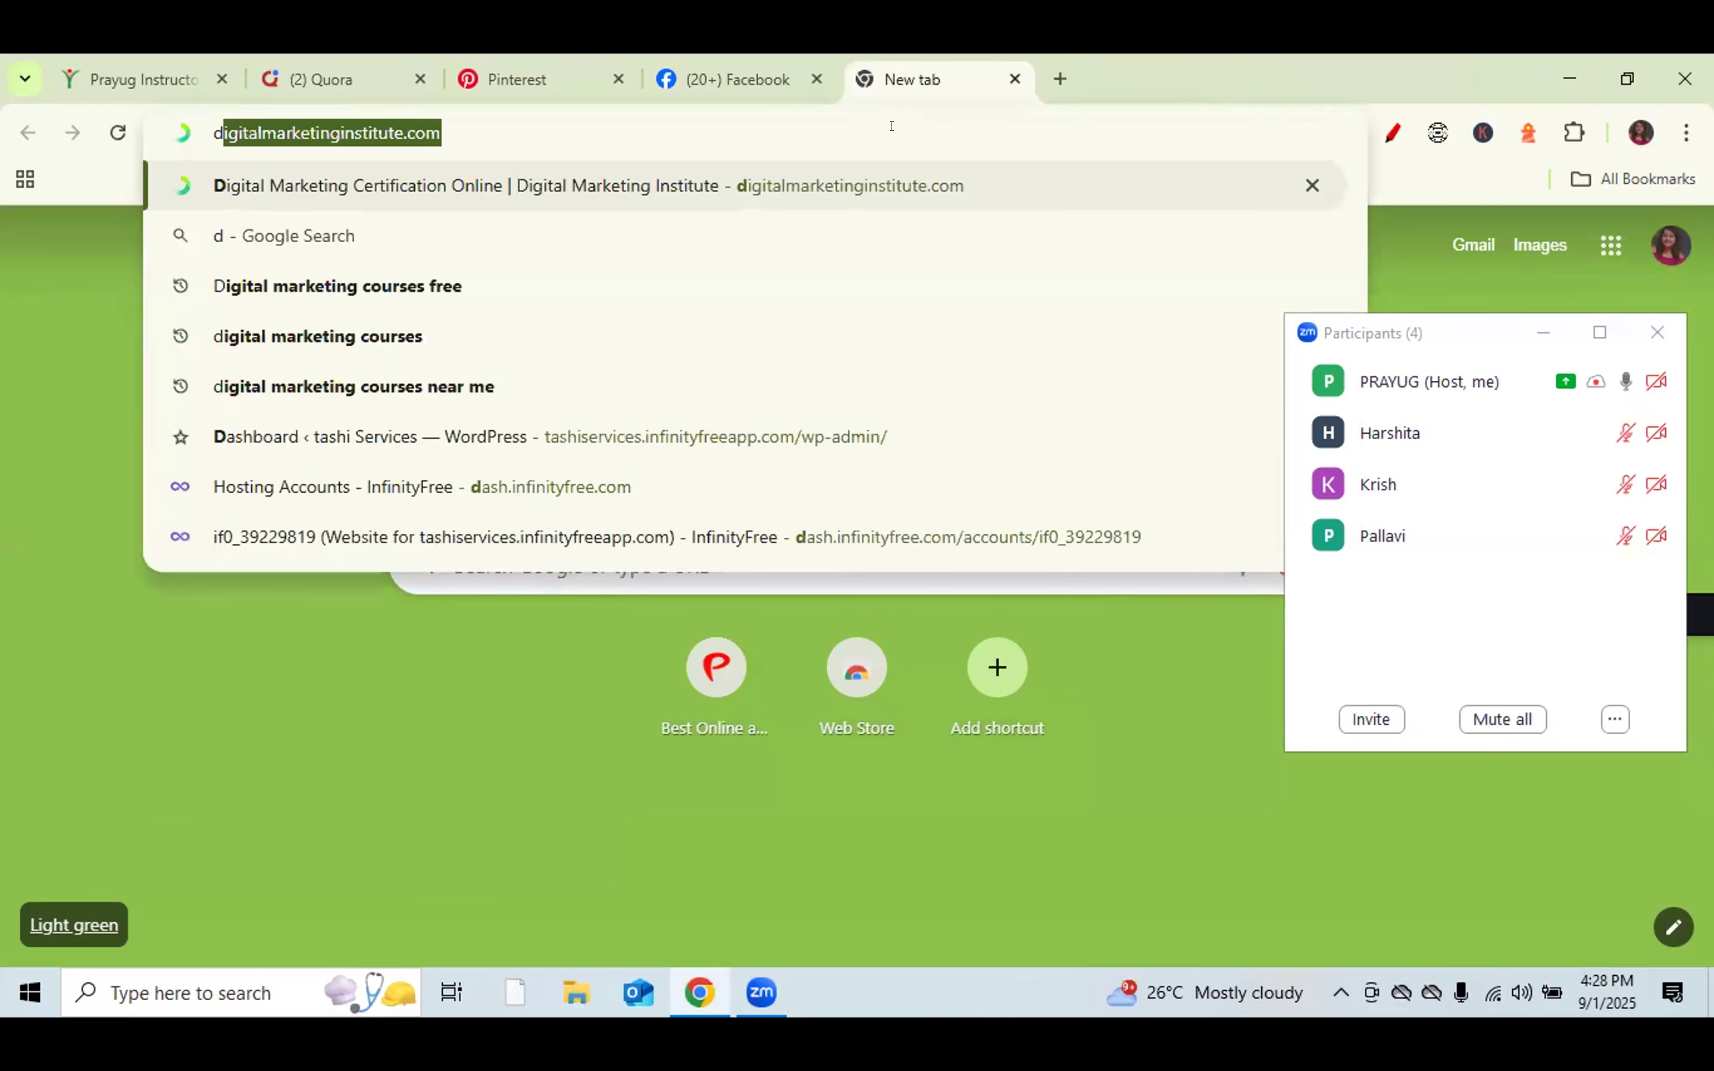
text(ofoloo)
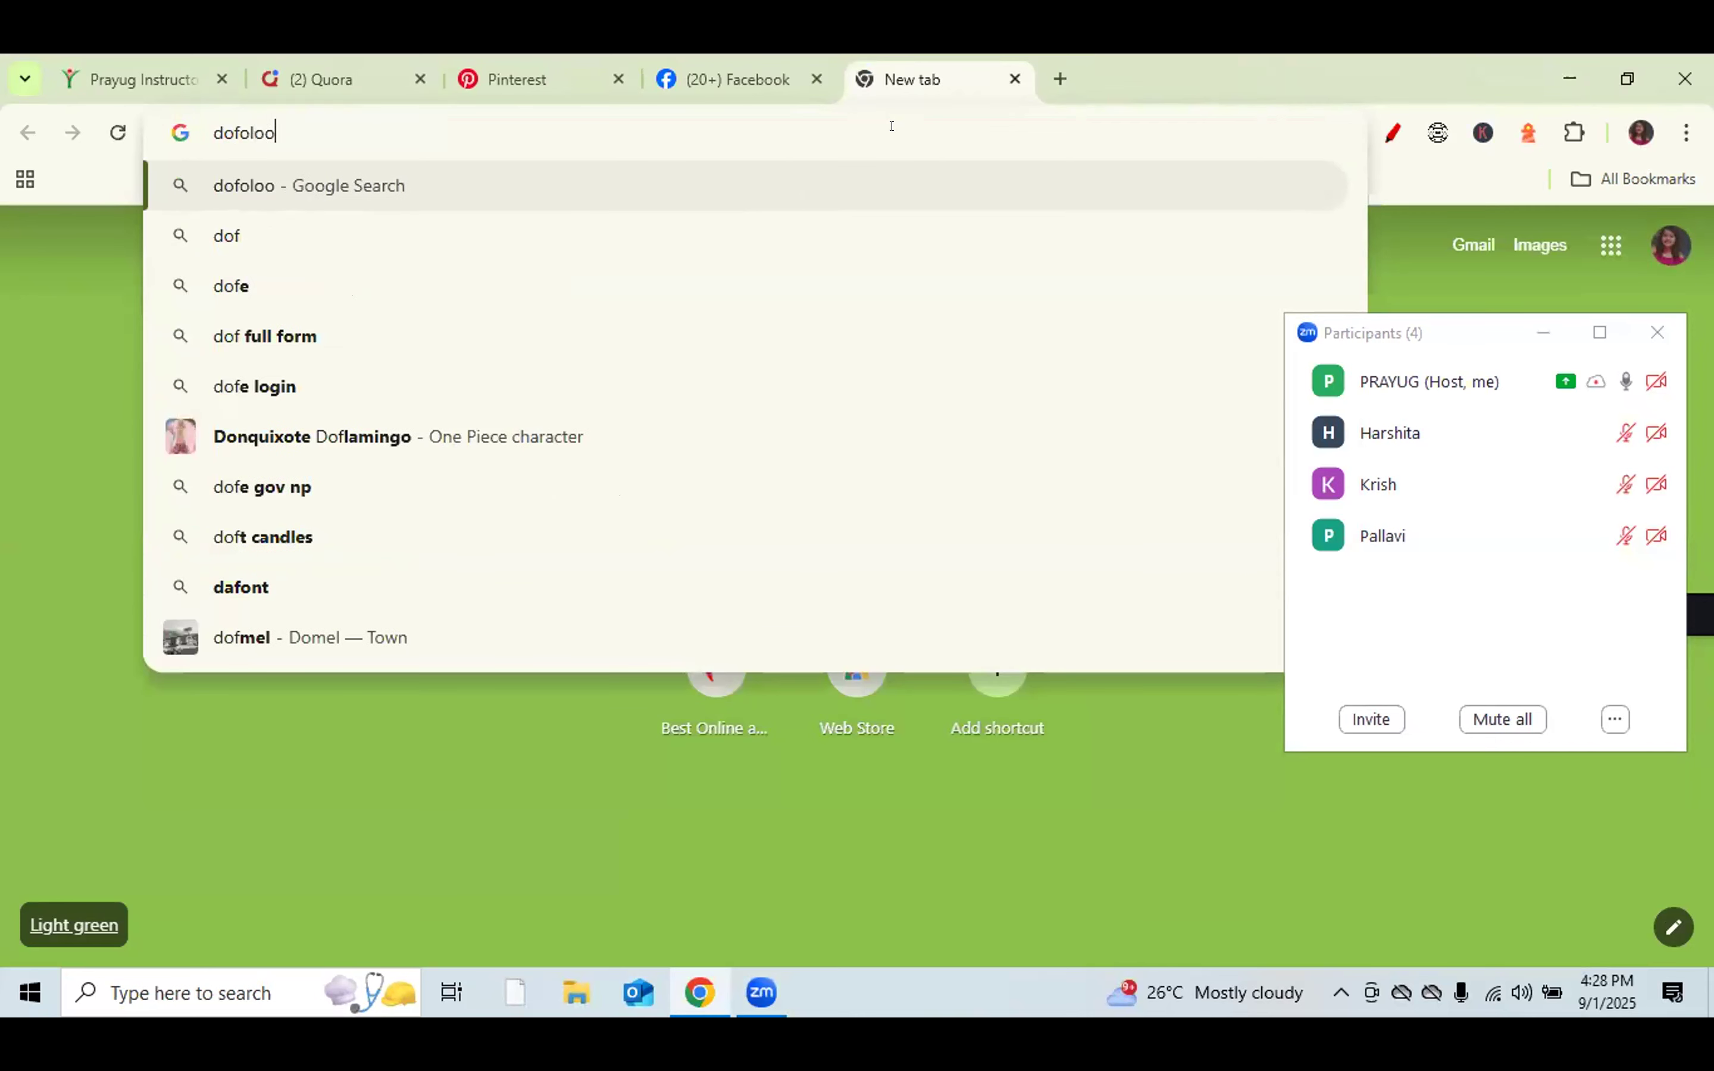
text(ww)
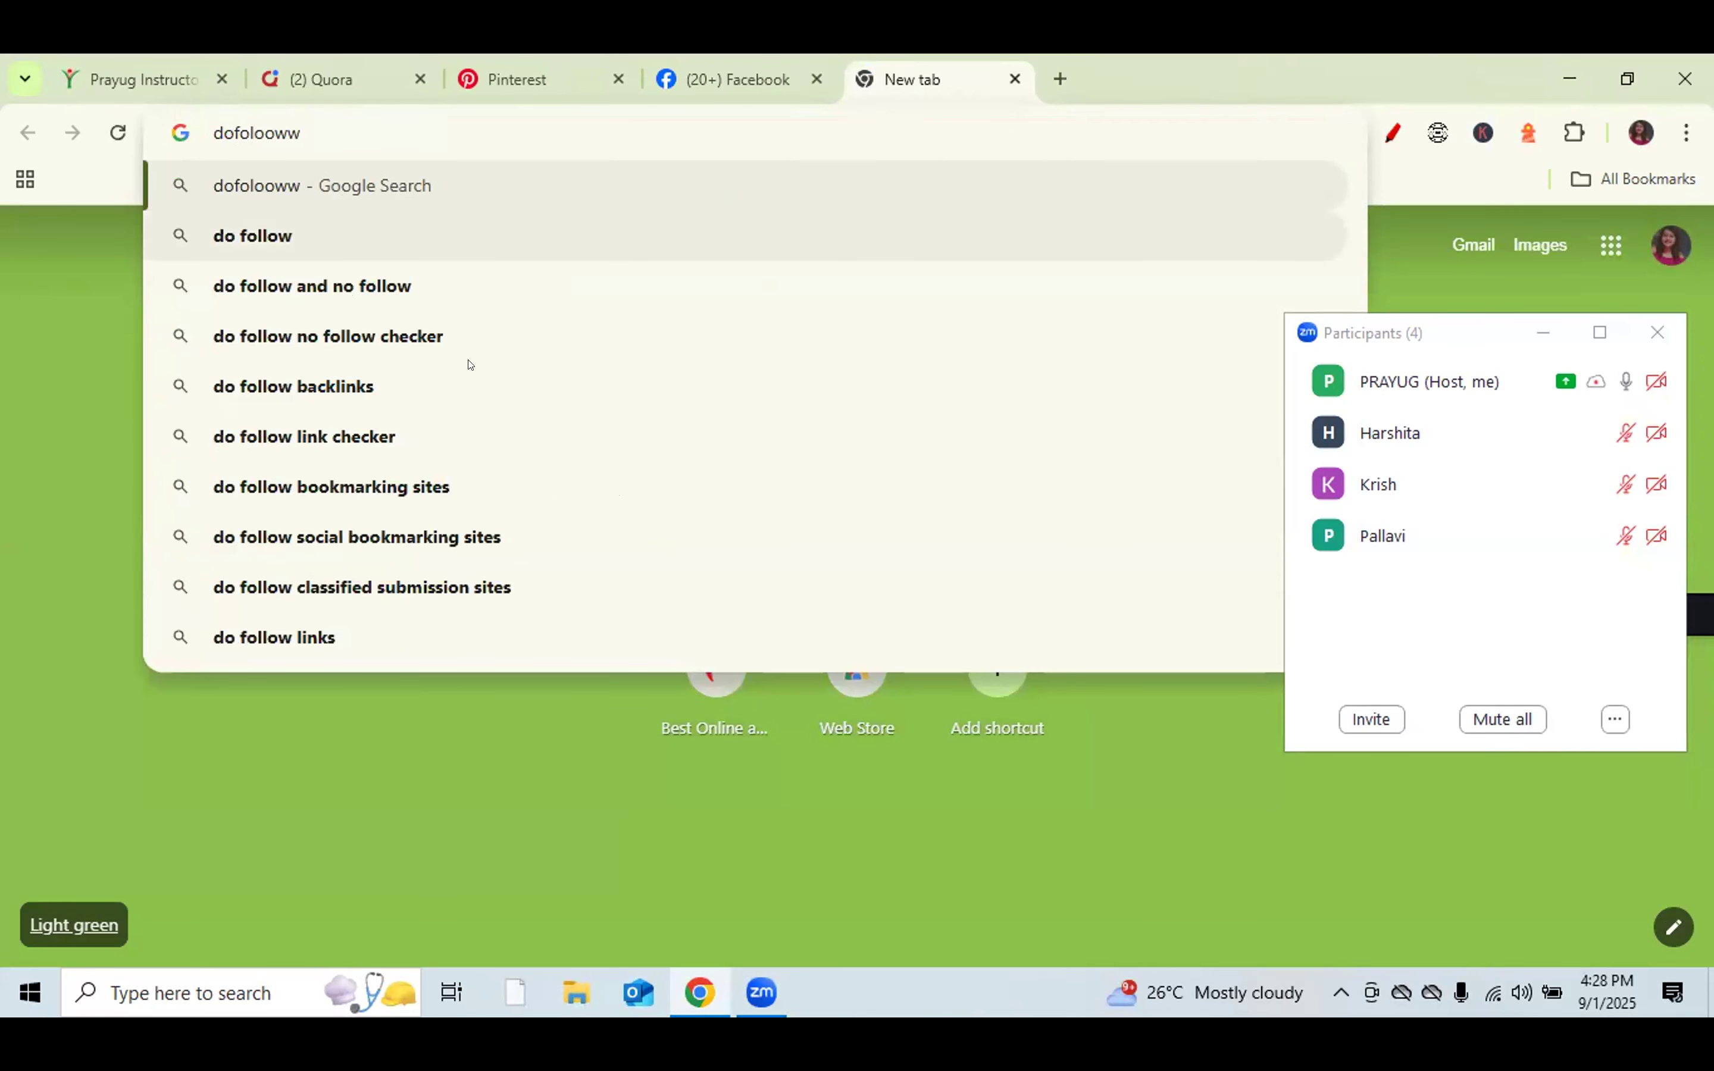
click(433, 338)
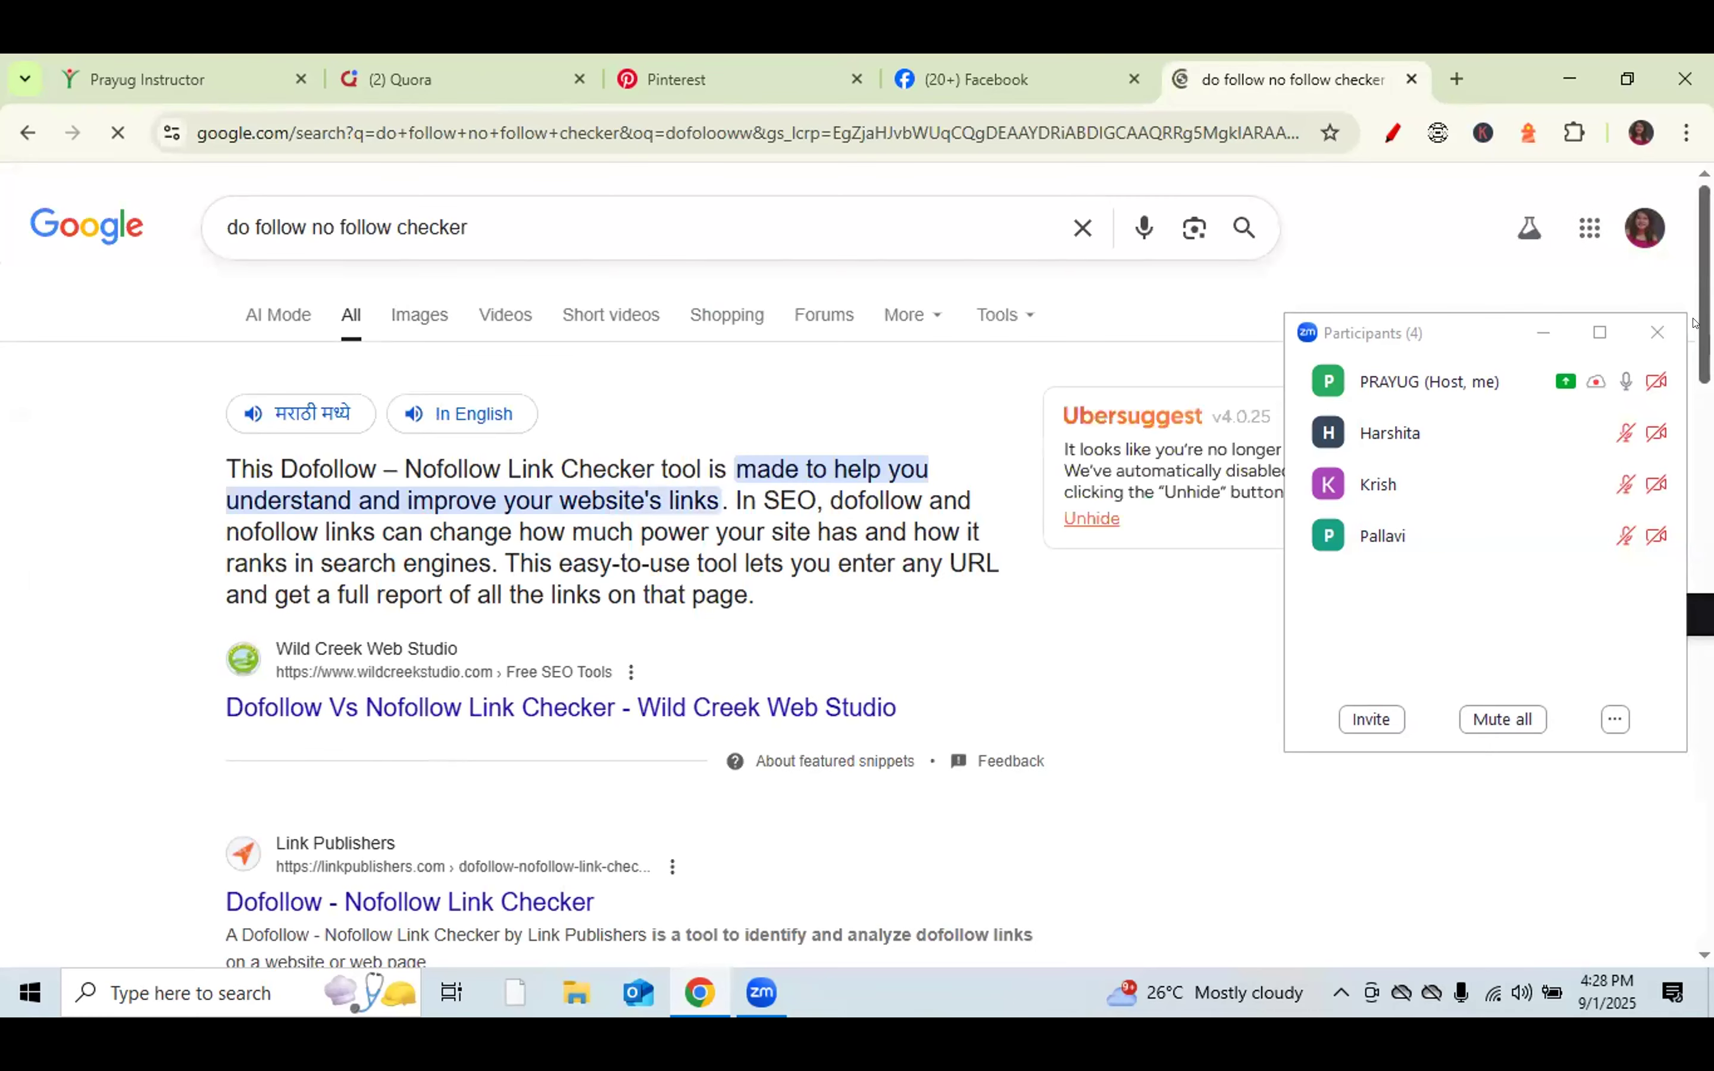
Step: Open the Link Publishers Dofollow - Nofollow Link Checker result
scroll(1693, 322, down, 4)
scroll(395, 721, up, 2)
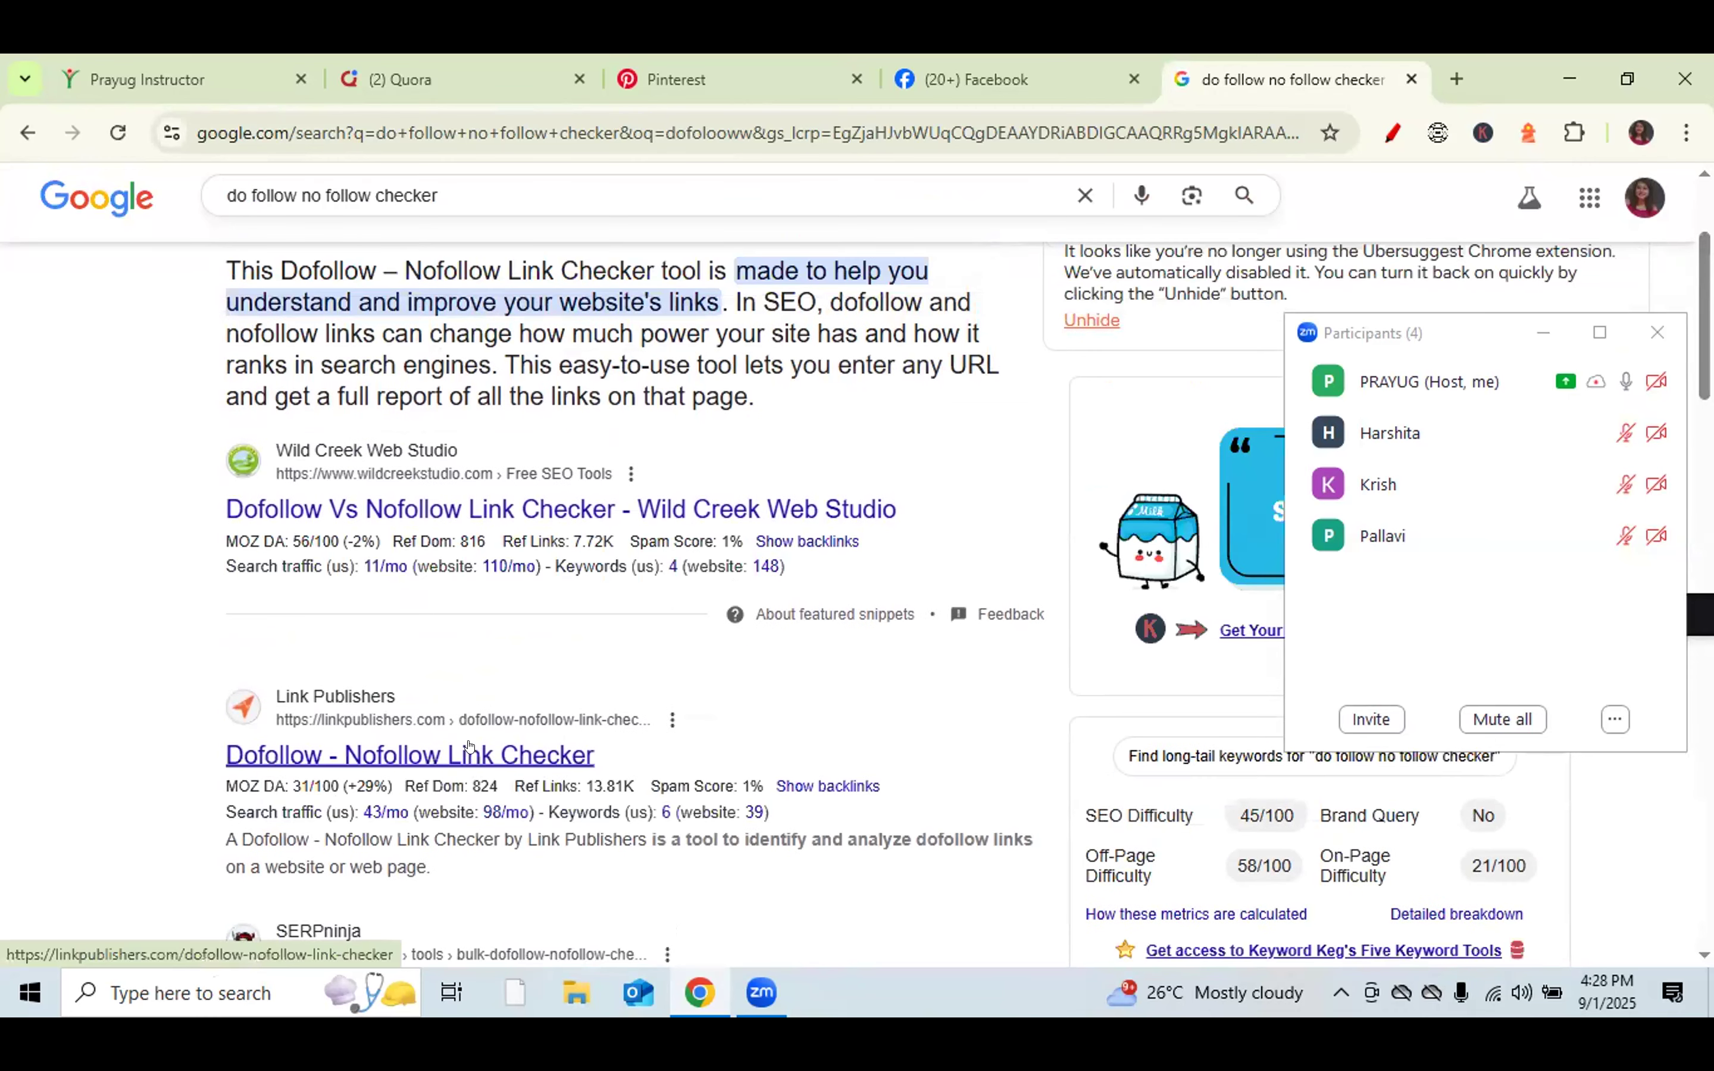
click(468, 745)
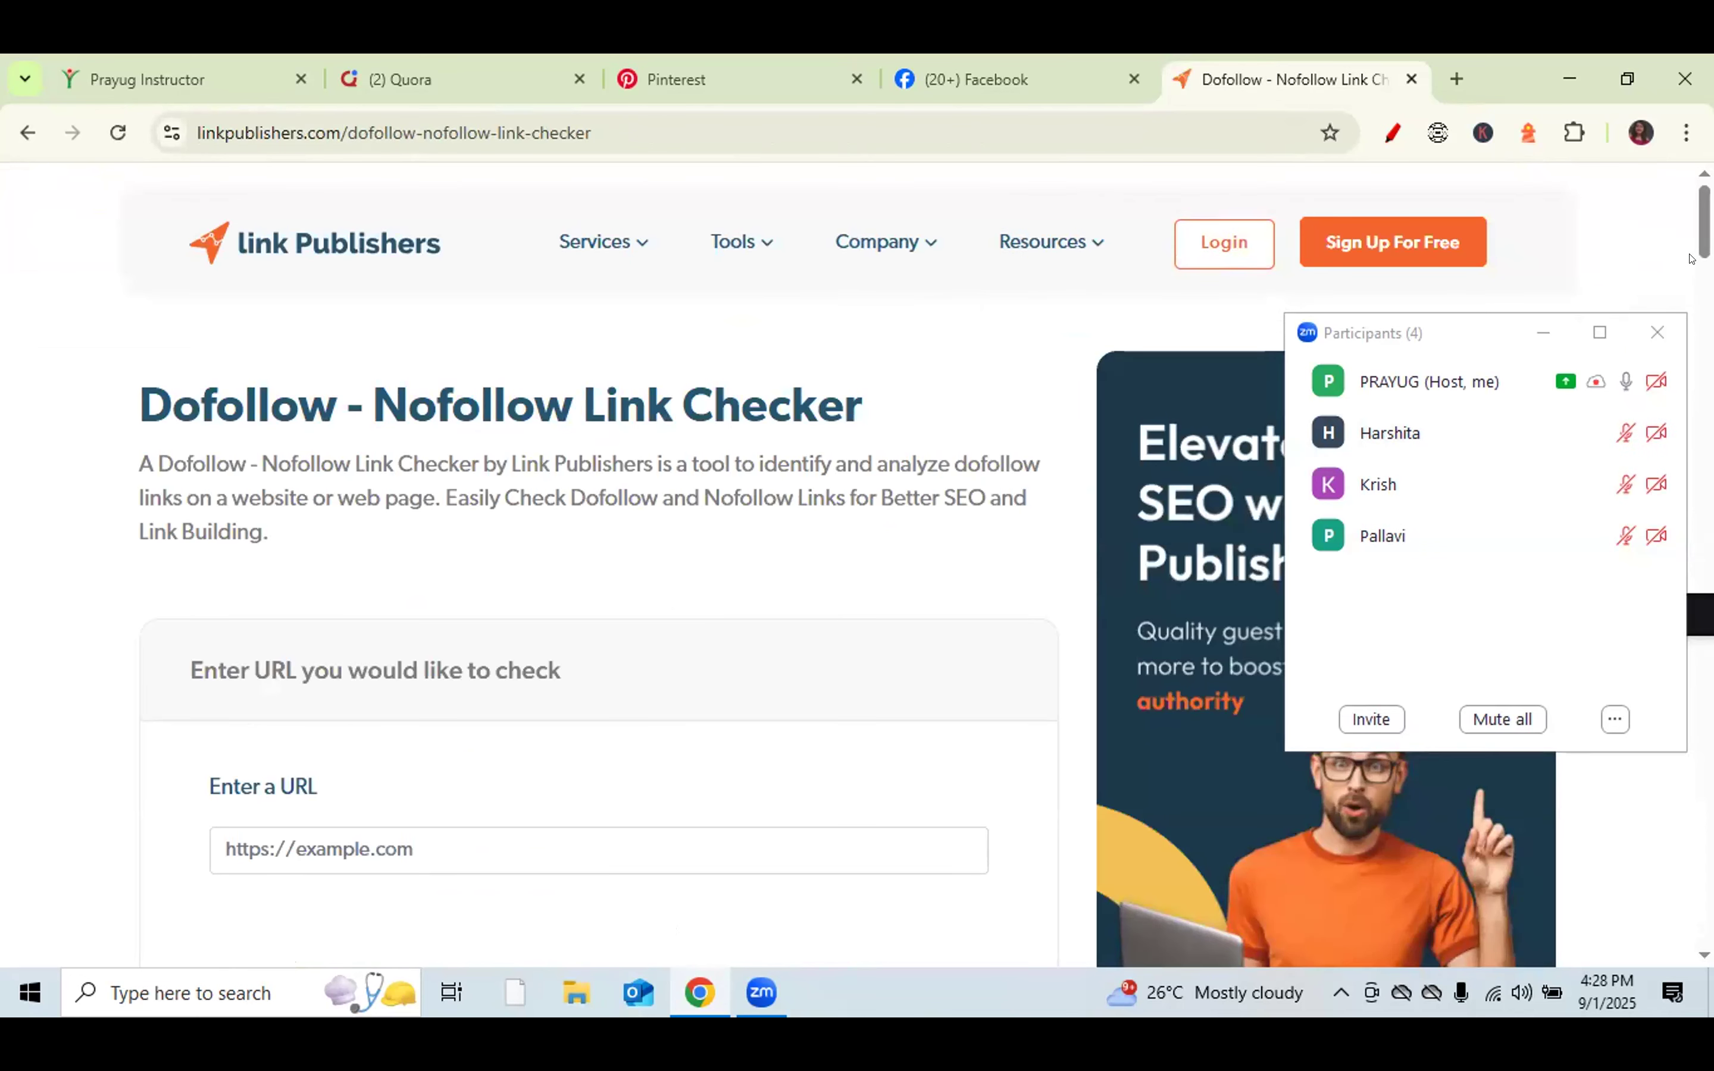
scroll(512, 360, down, 5)
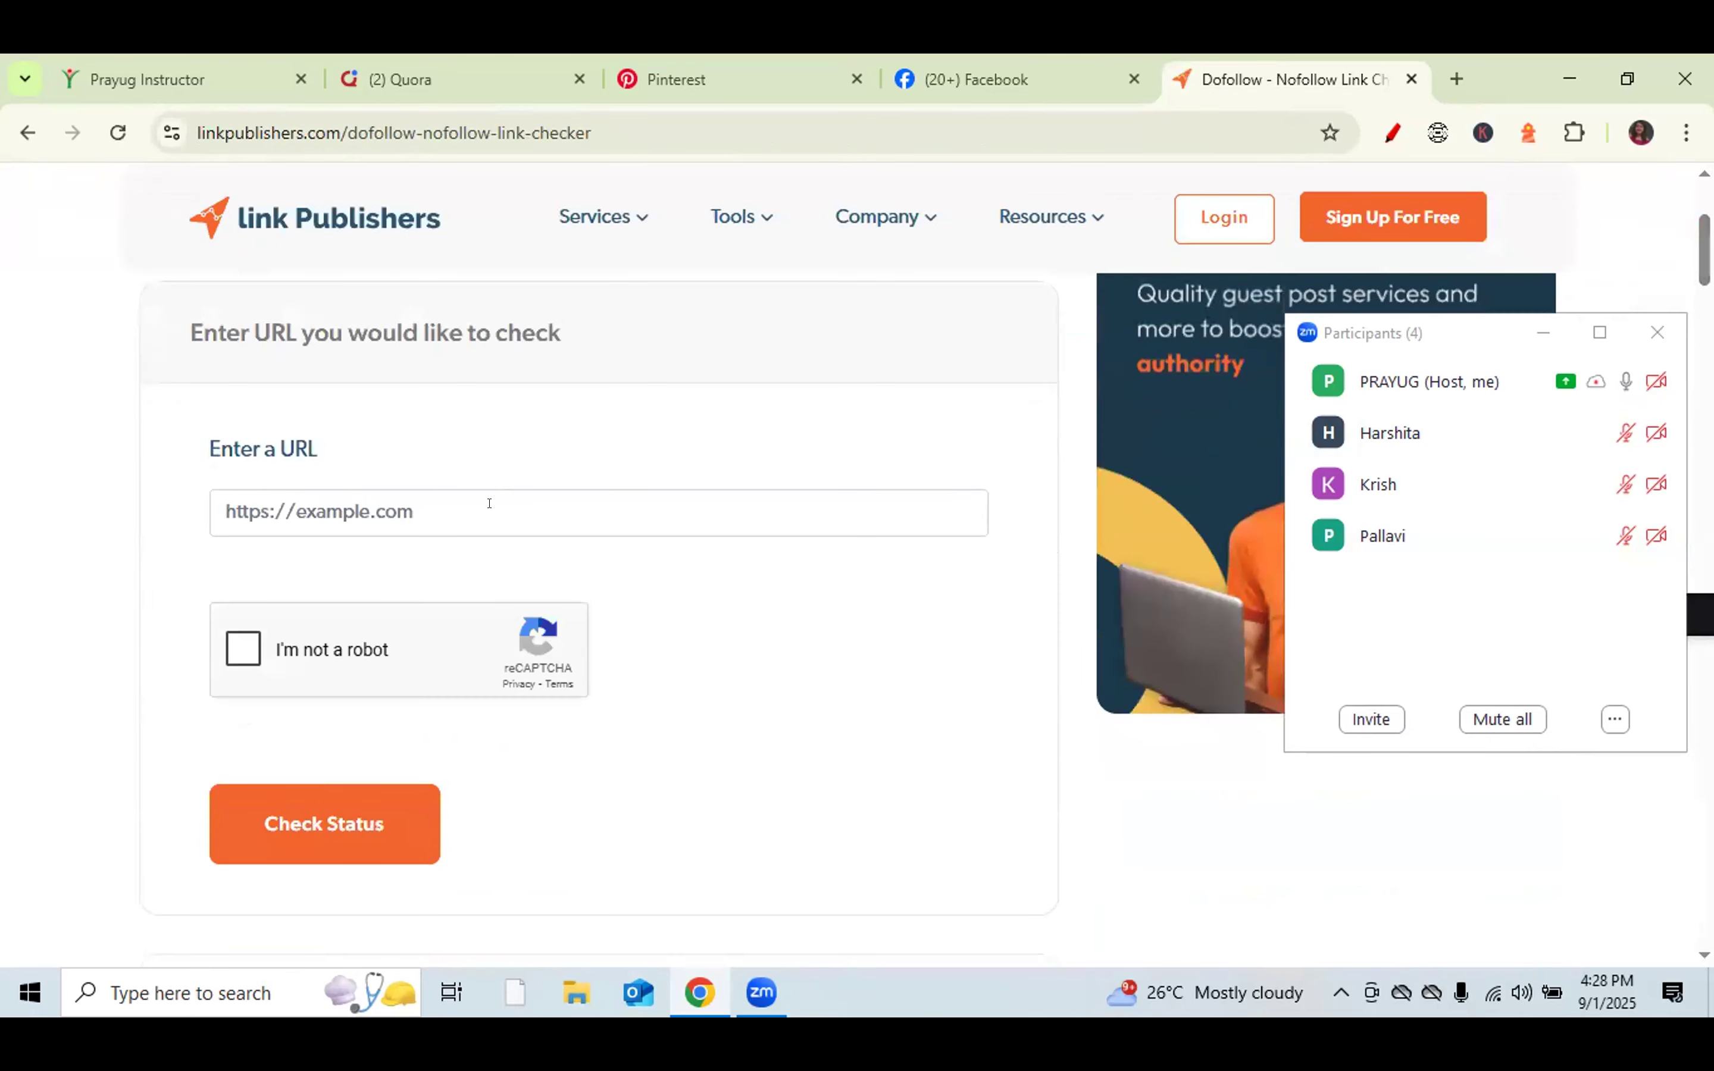
click(486, 505)
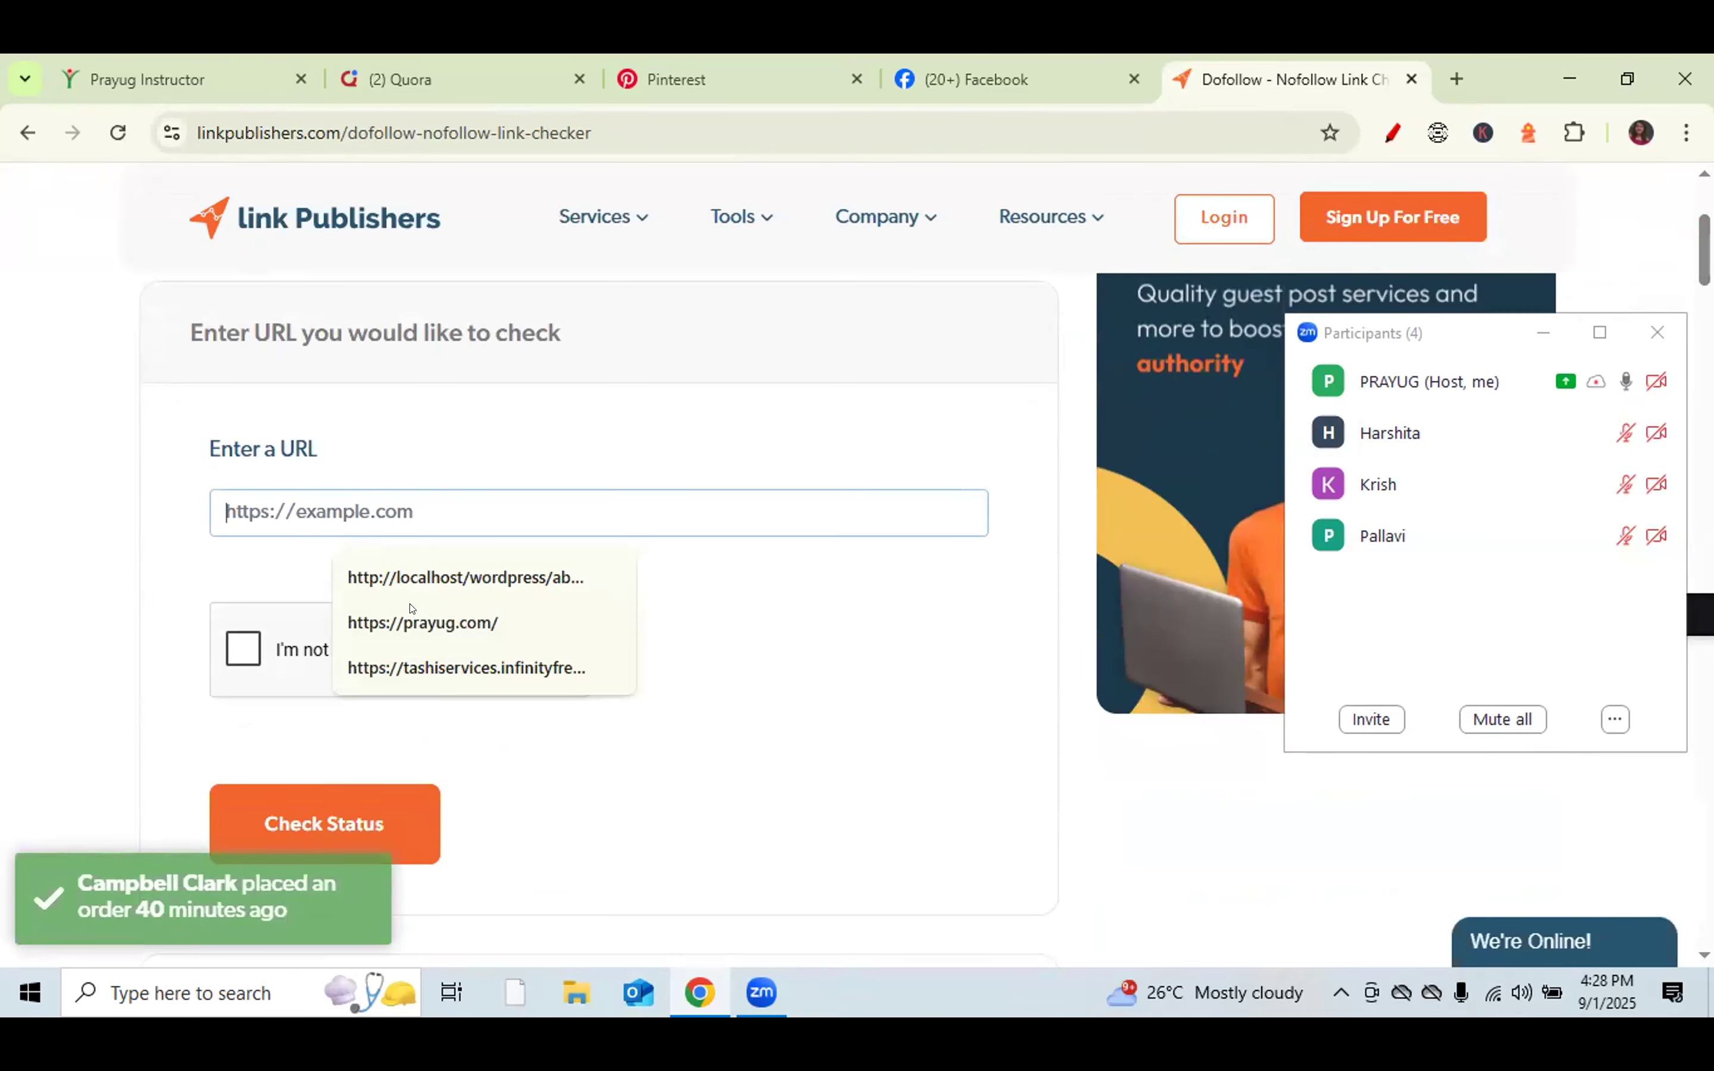
click(409, 622)
click(242, 647)
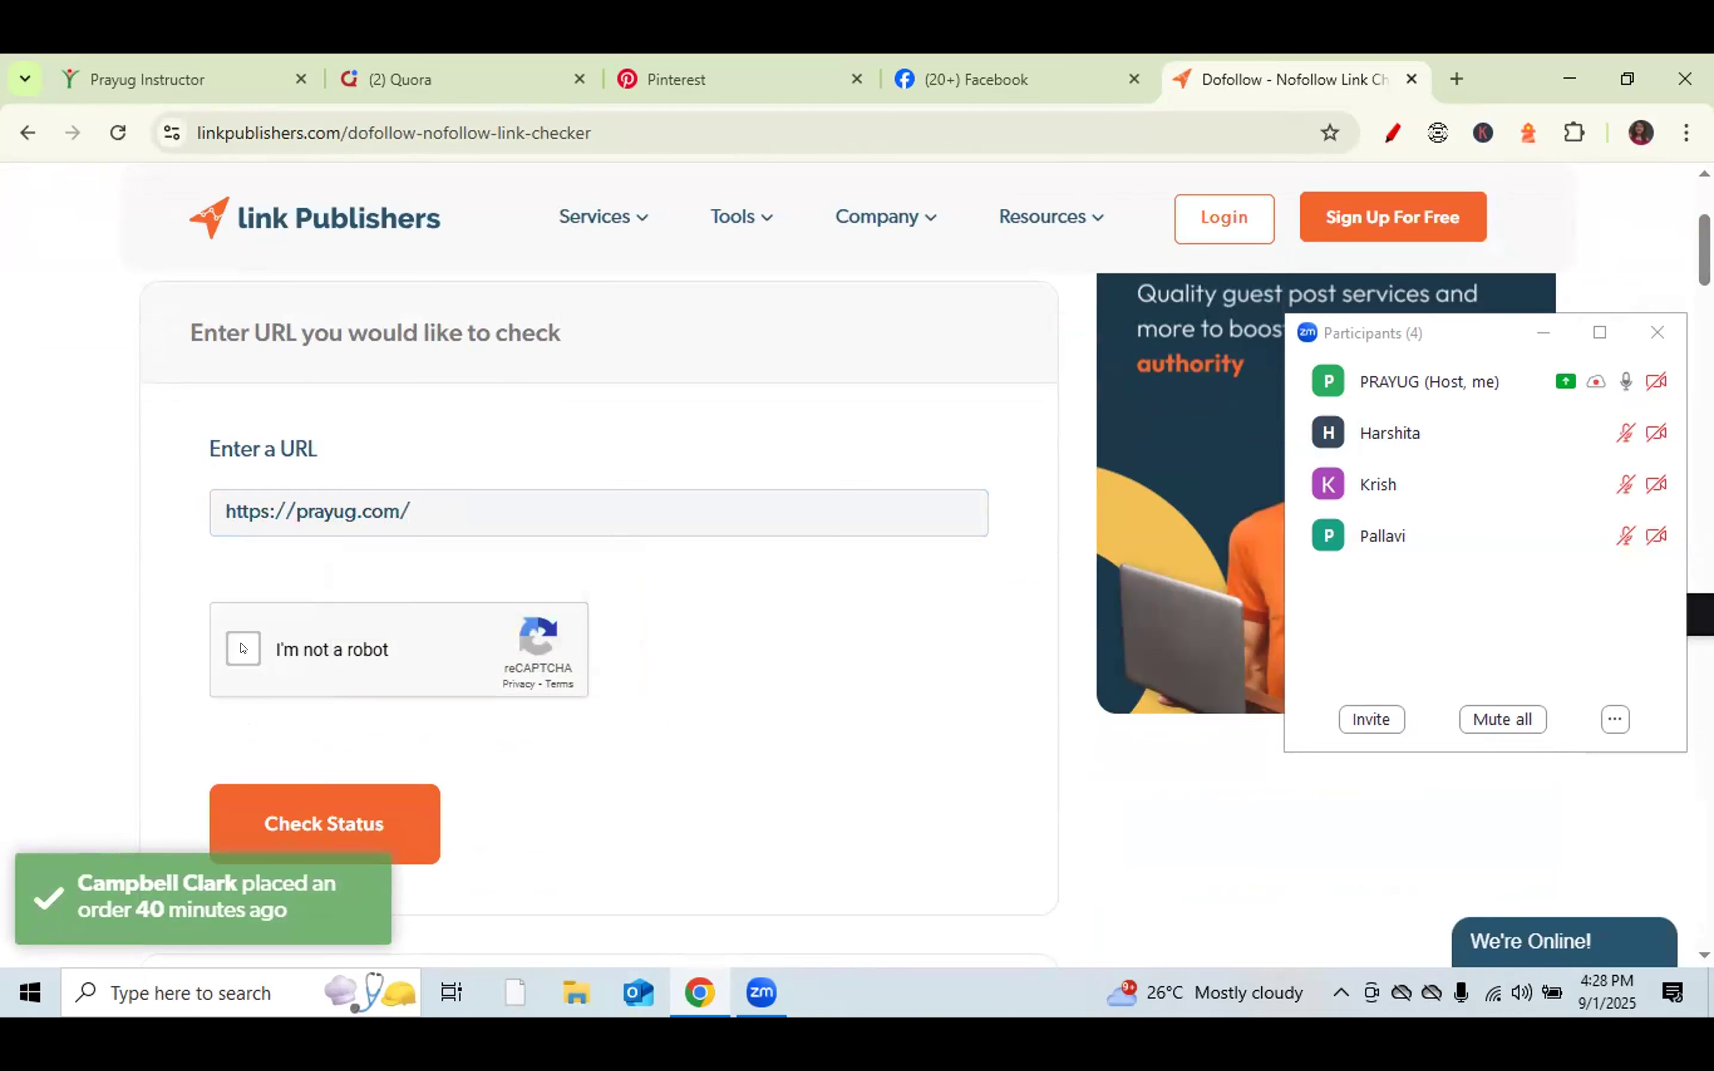
click(347, 808)
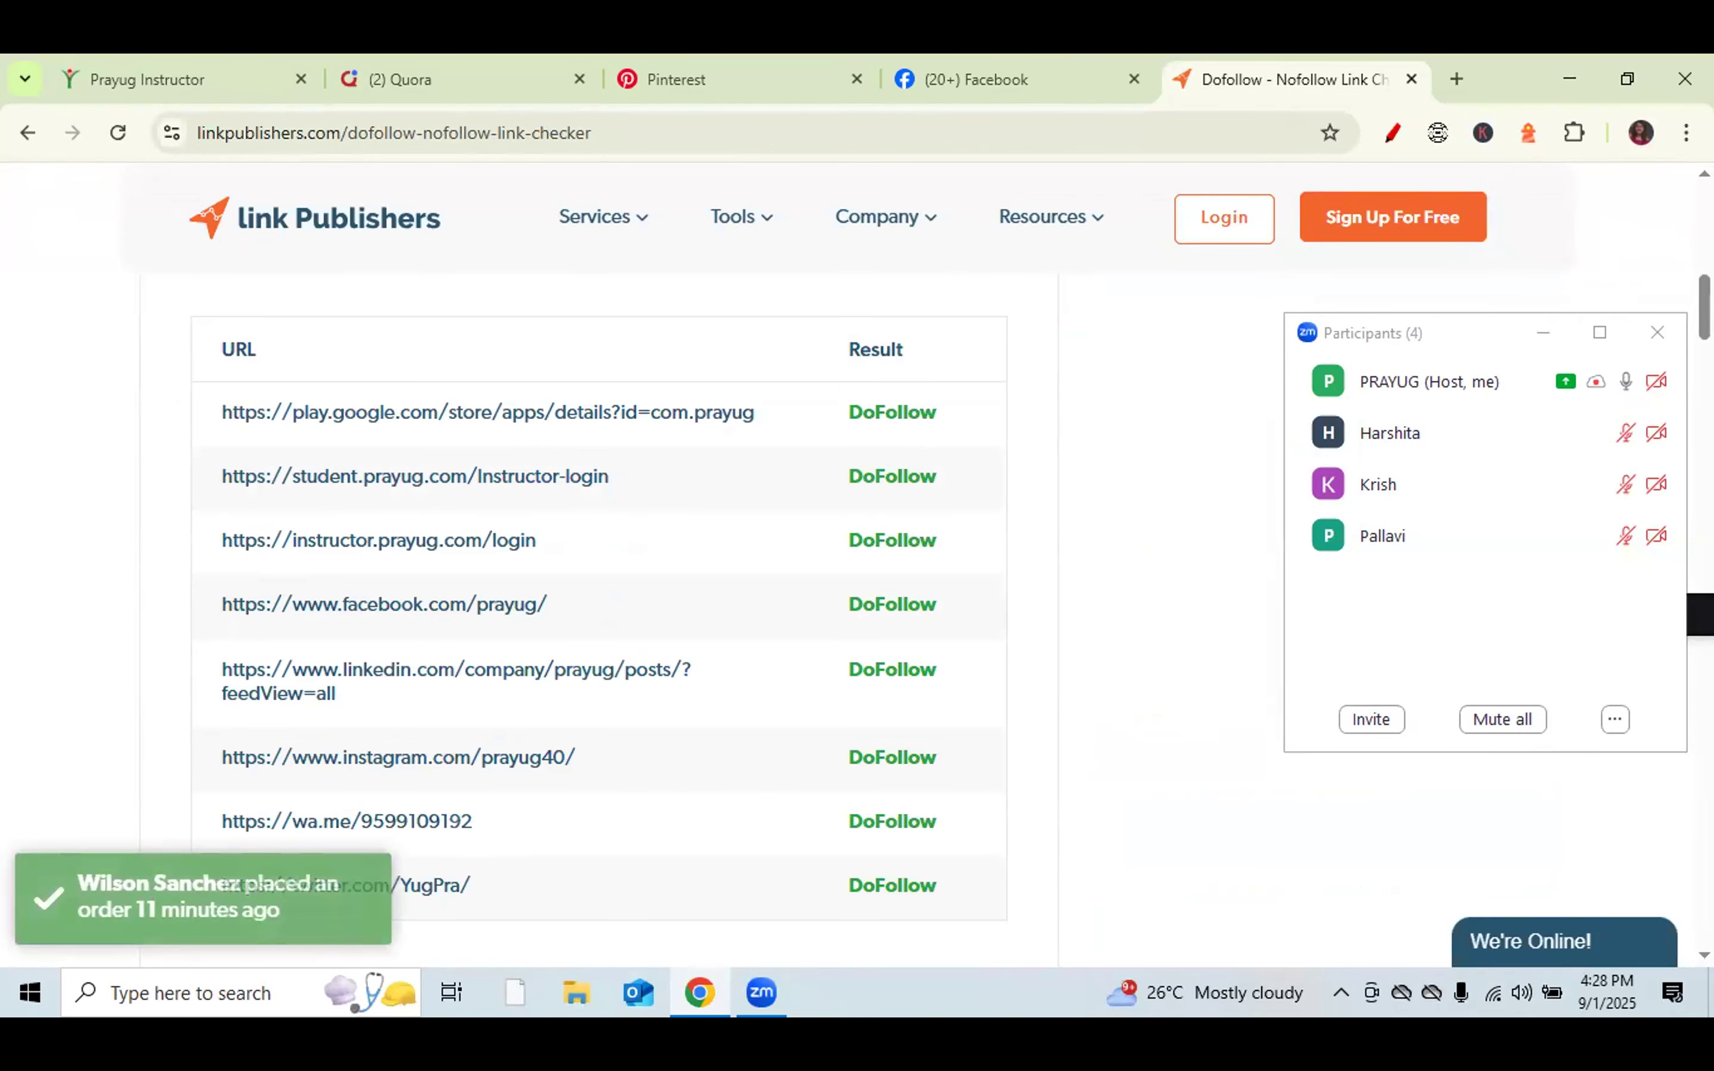
mouse_move(1693, 301)
mouse_down()
mouse_move(1694, 375)
mouse_move(1693, 312)
mouse_up()
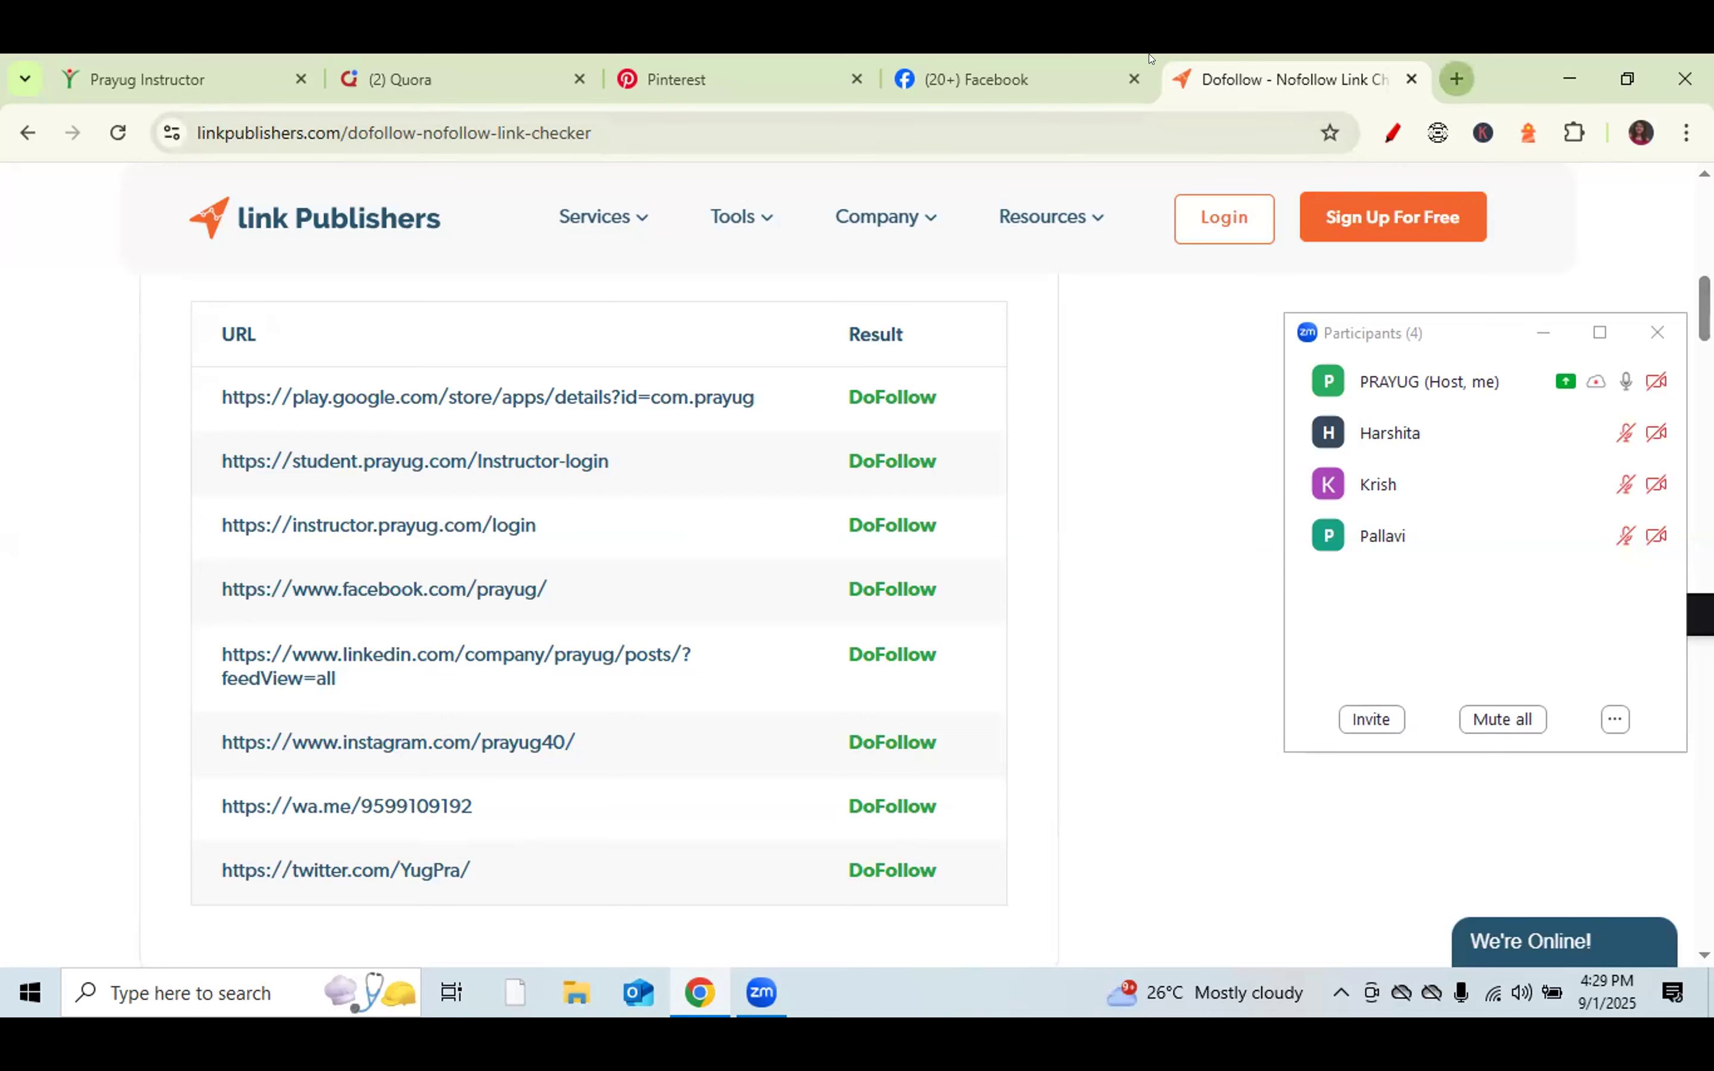
click(1457, 79)
Step: Search 'DAPAchecker' and open Website SEO Checker's DA PA Checker MOZ page
click(895, 124)
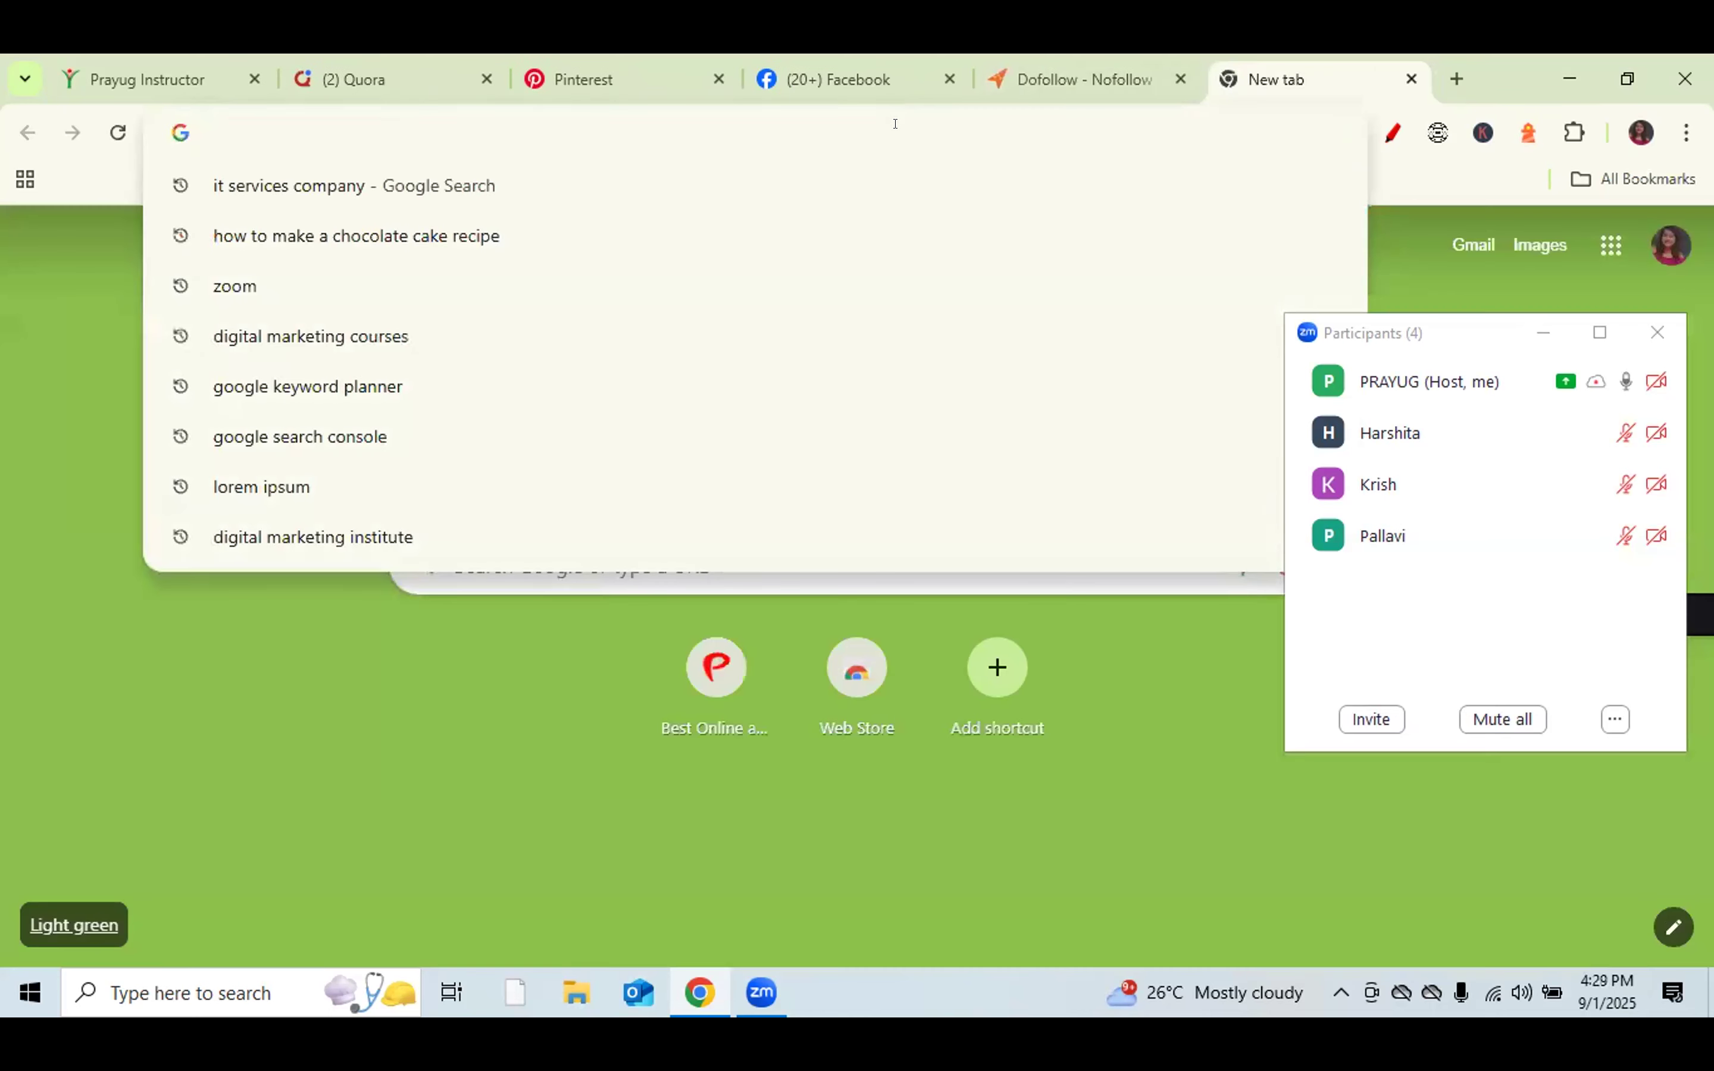
text(DAPA)
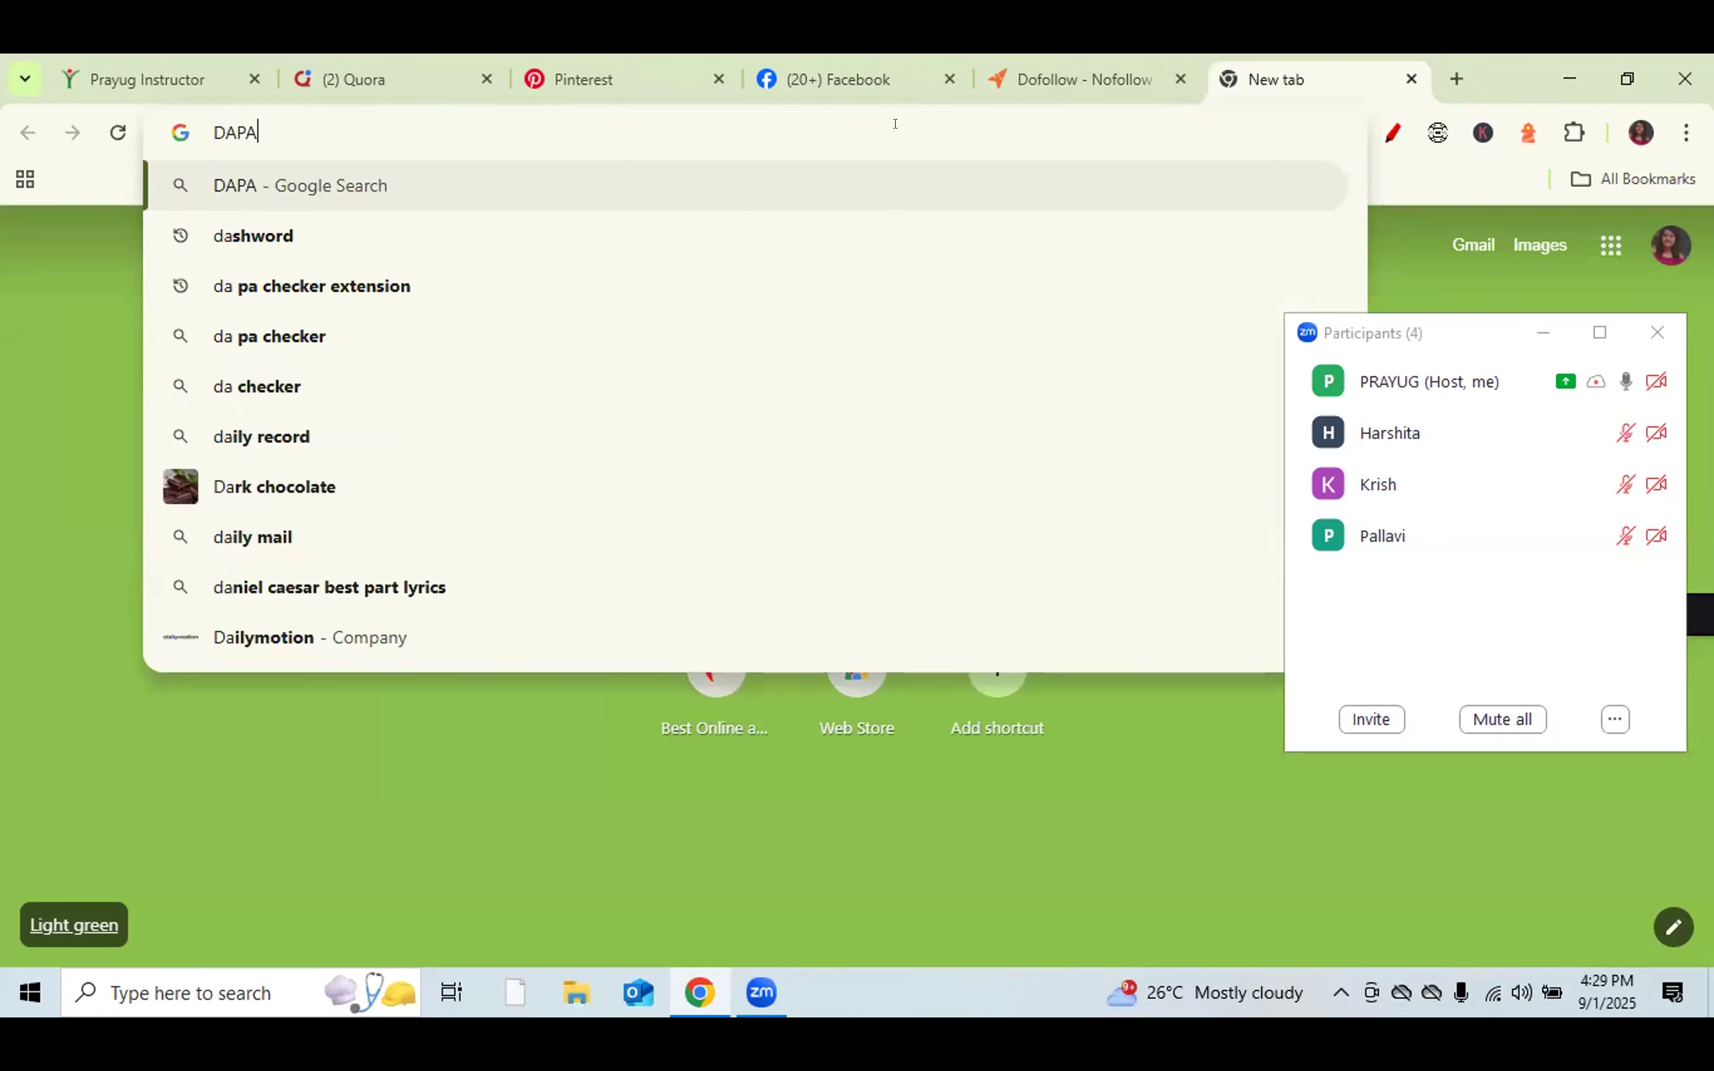
text(ch)
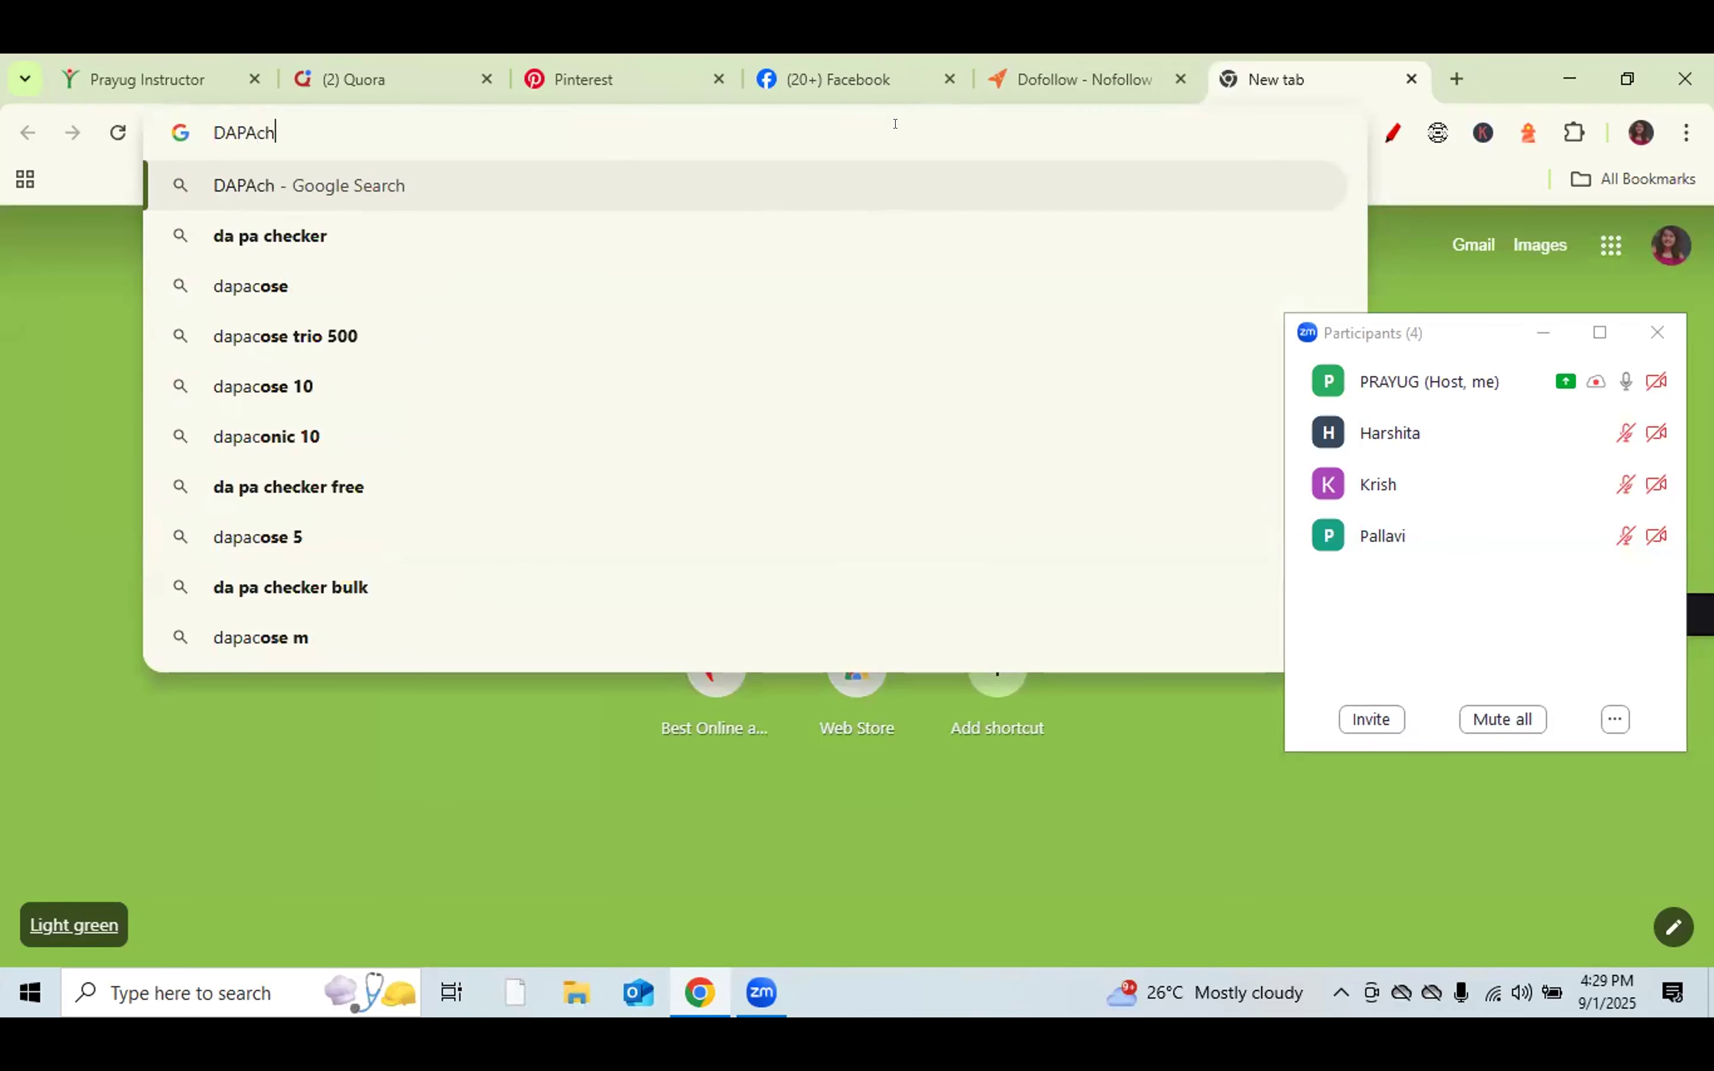
text(ecker)
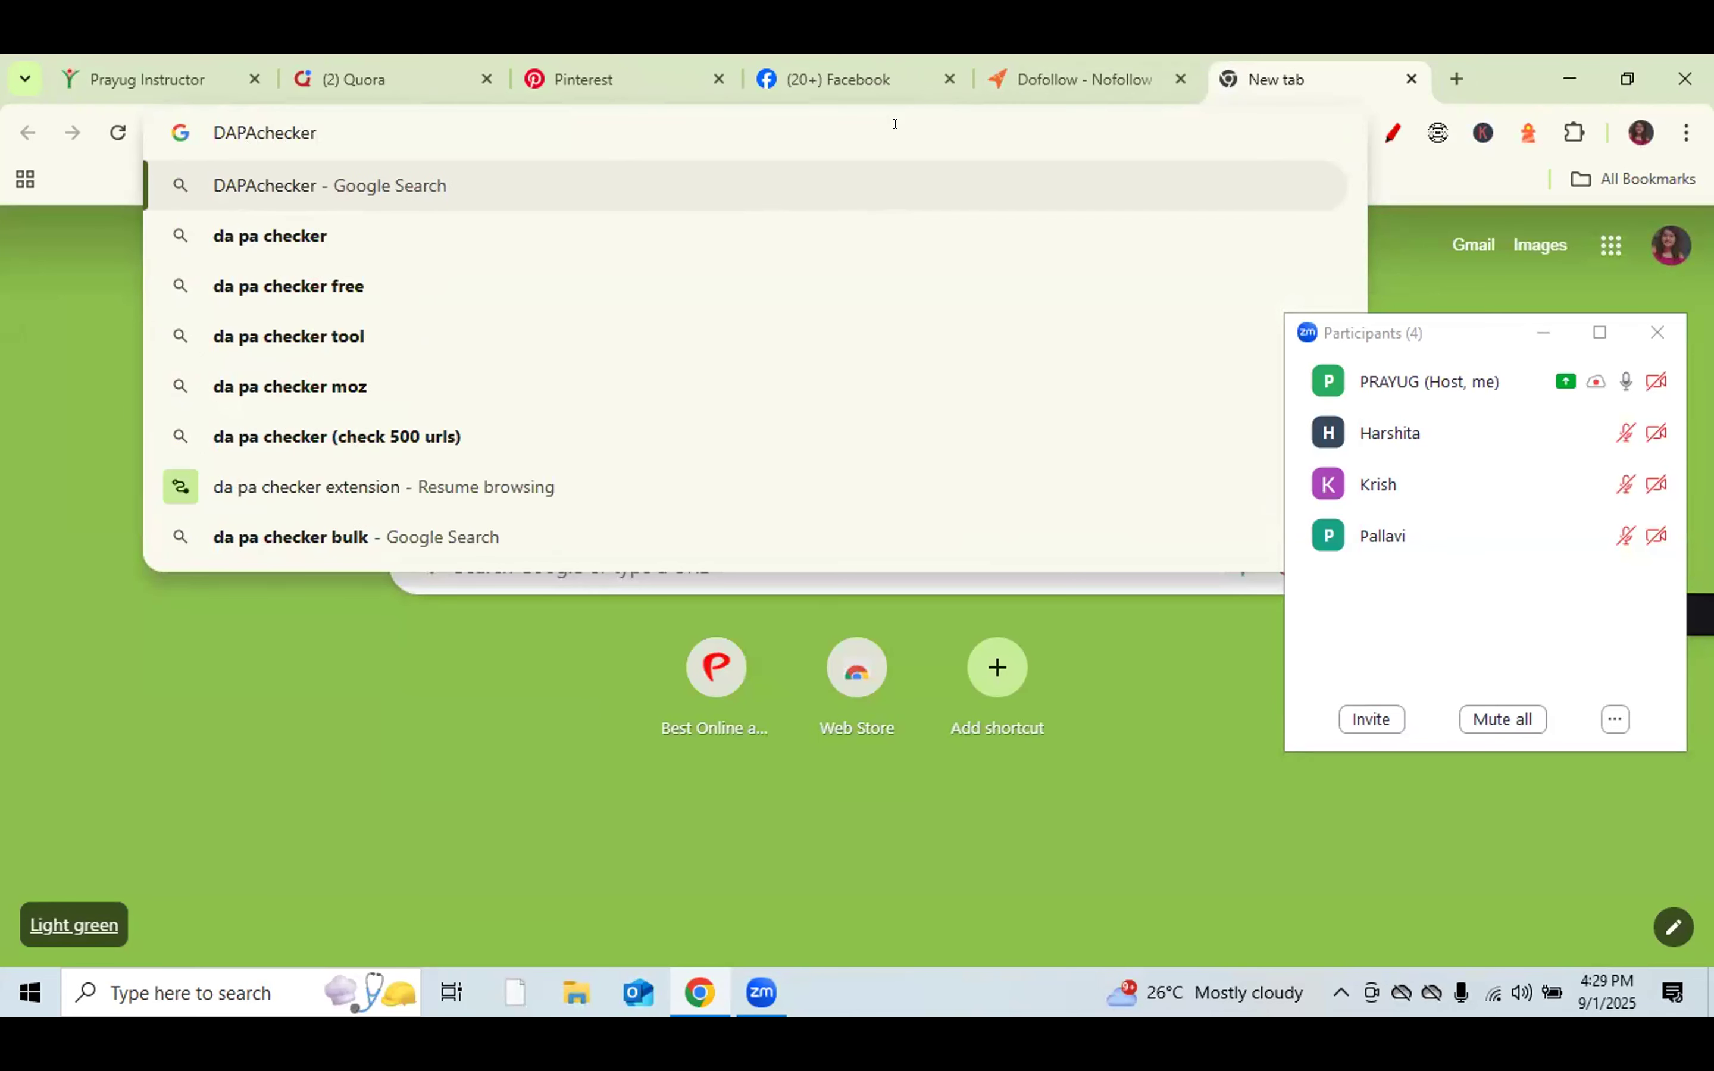
key(Return)
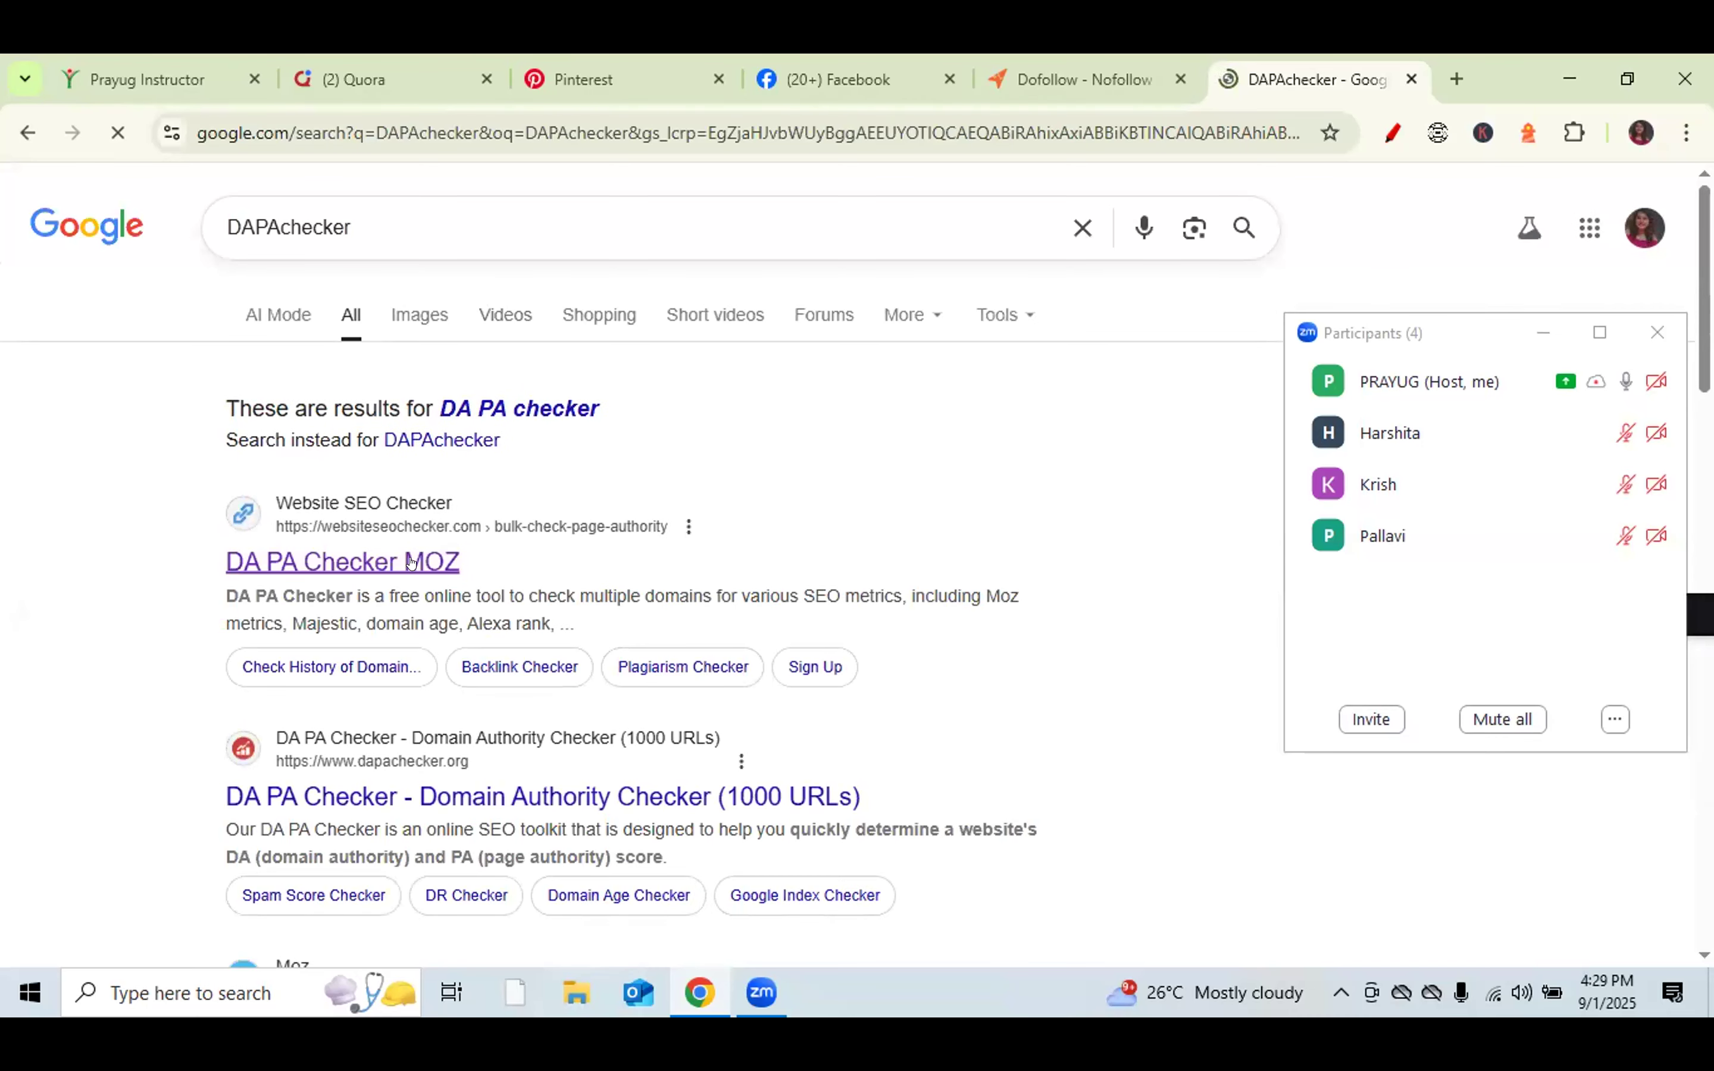
click(409, 562)
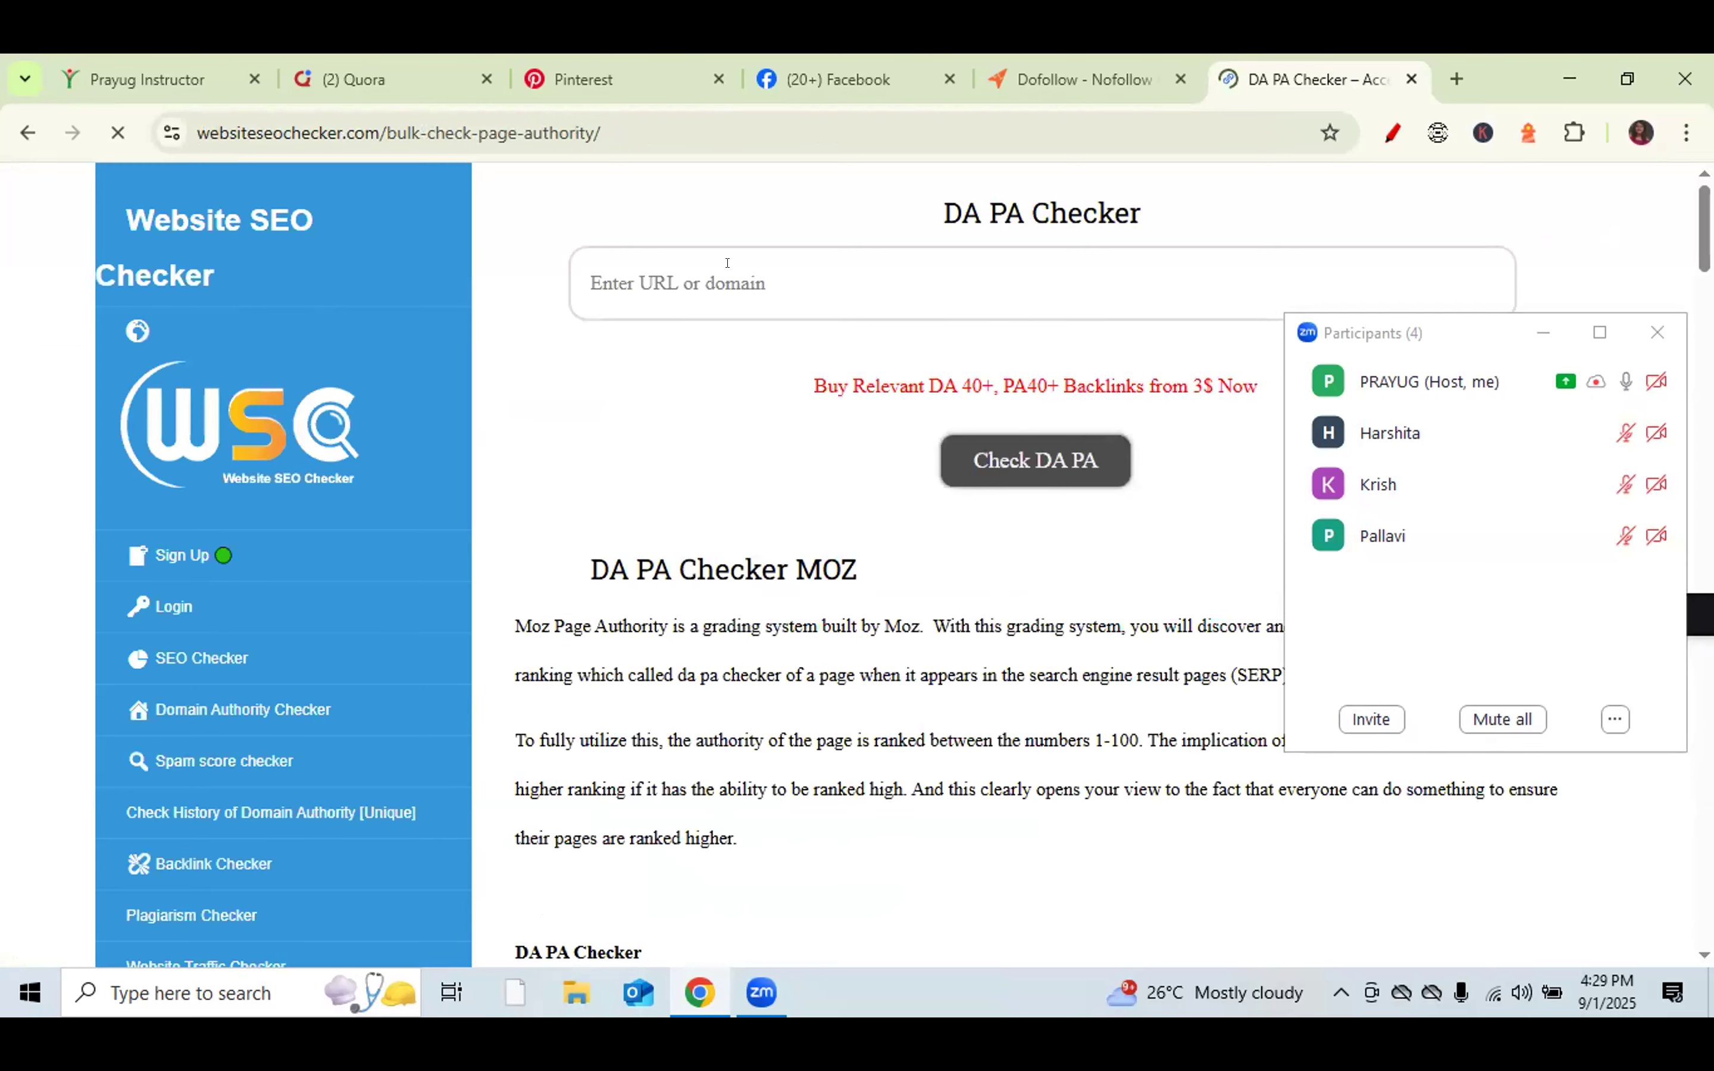
click(709, 276)
click(764, 362)
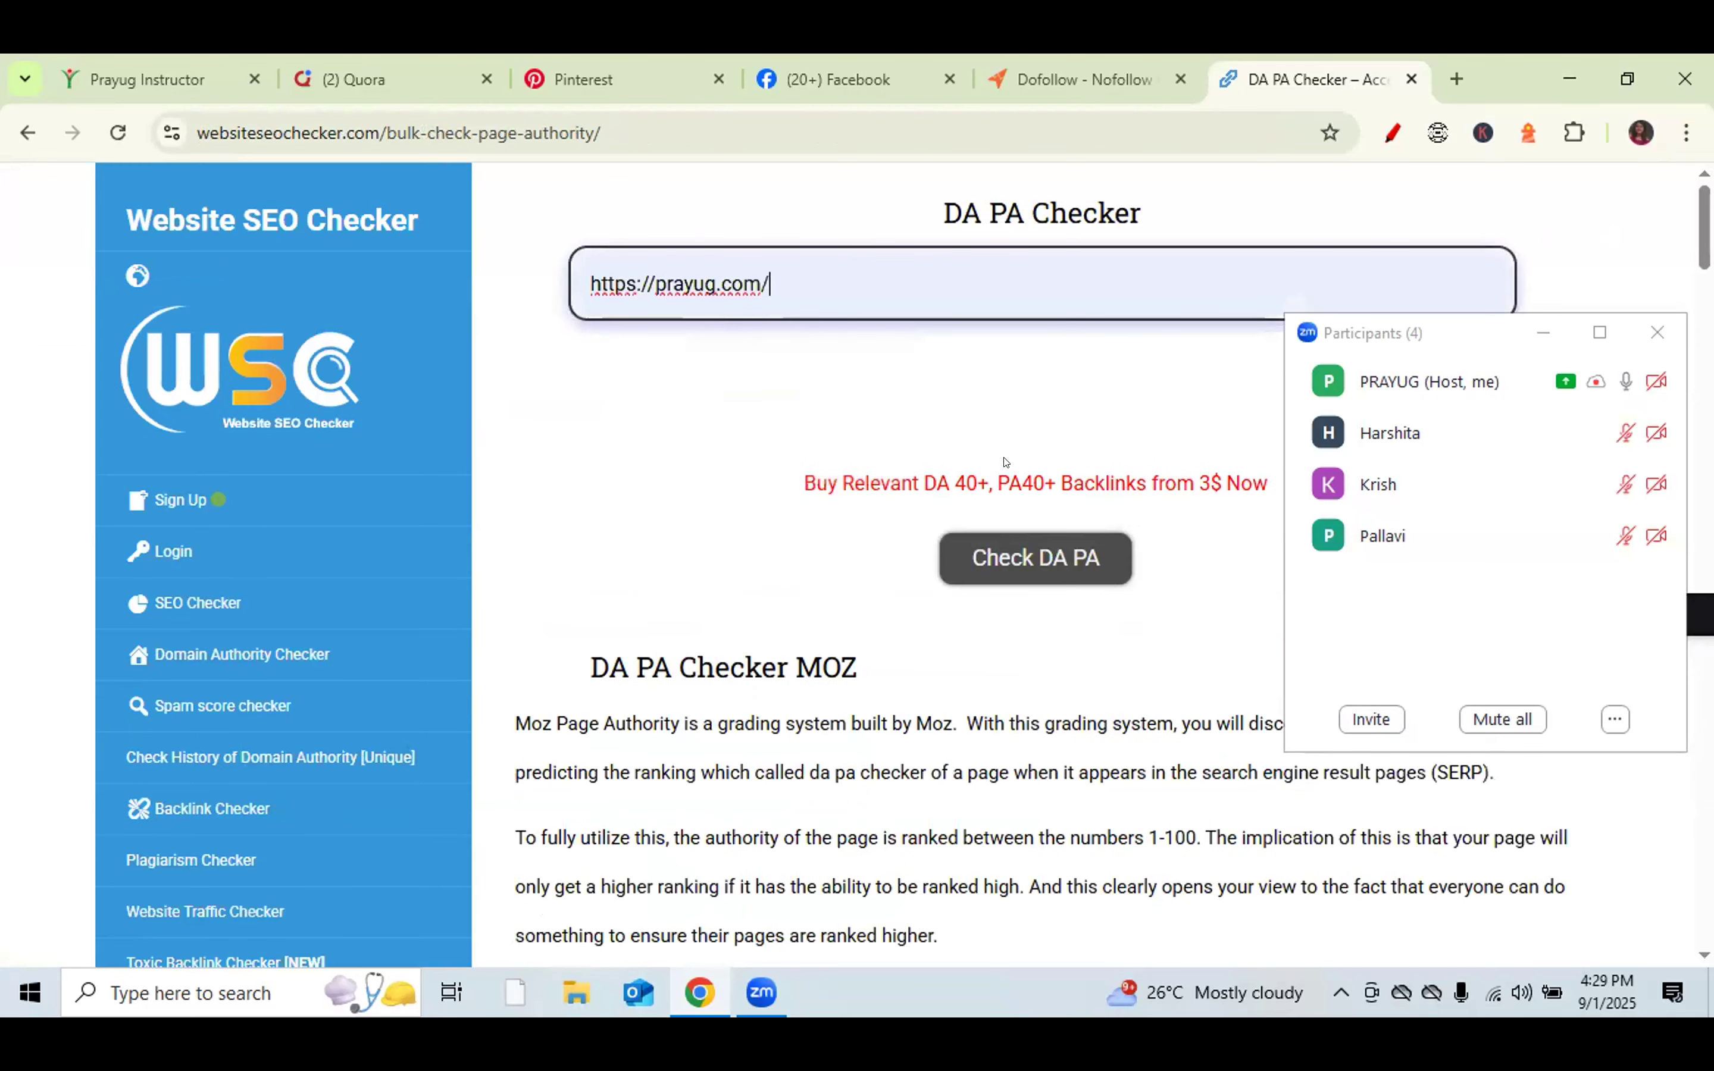
click(1009, 559)
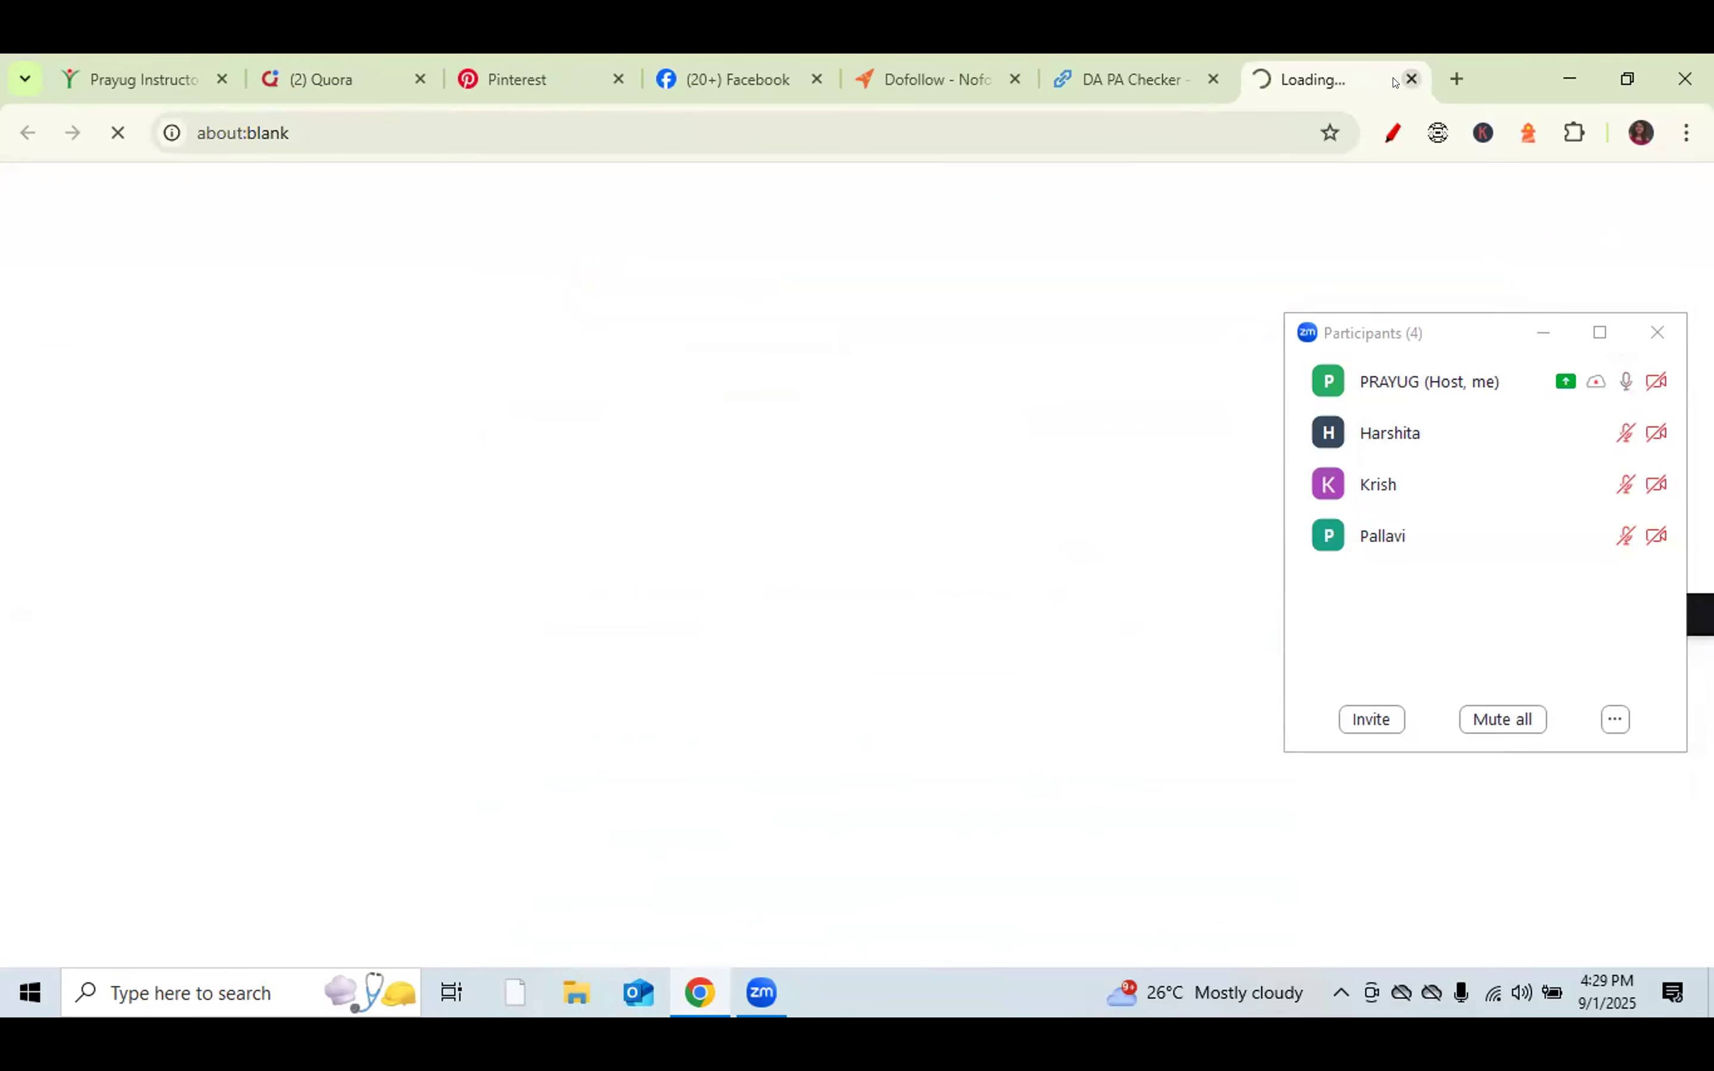
click(1412, 79)
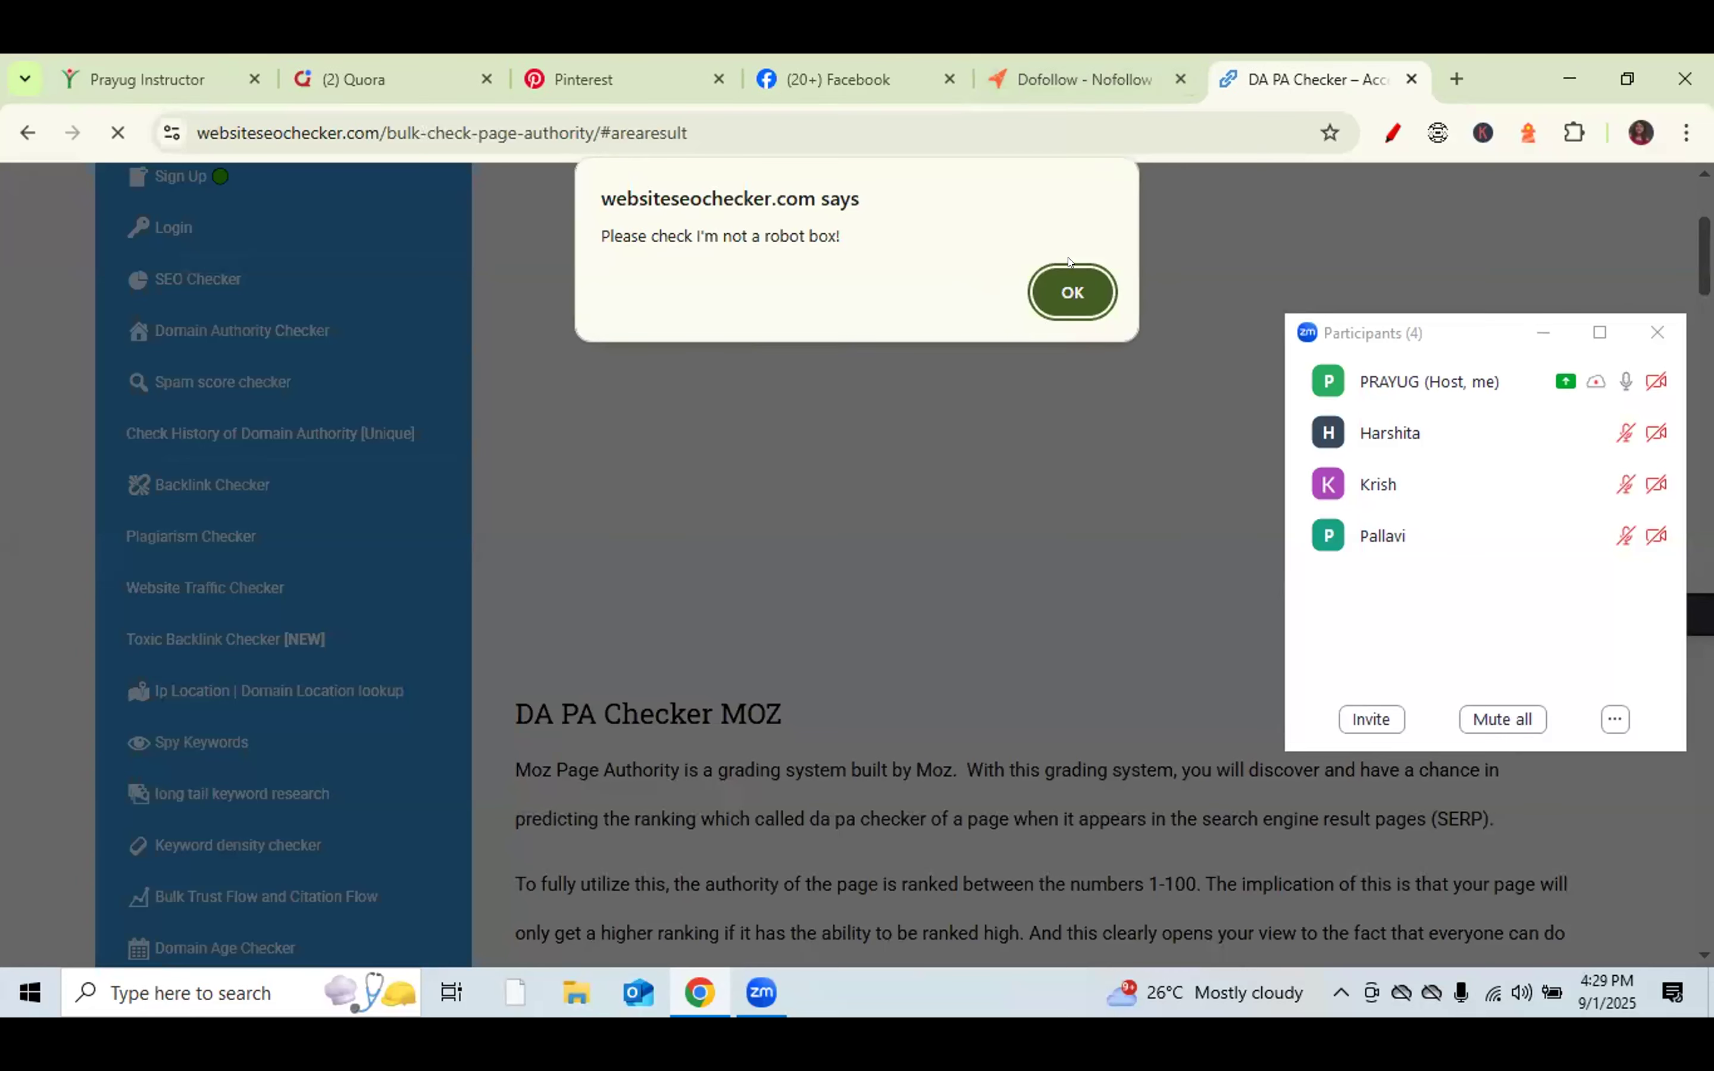
click(1069, 290)
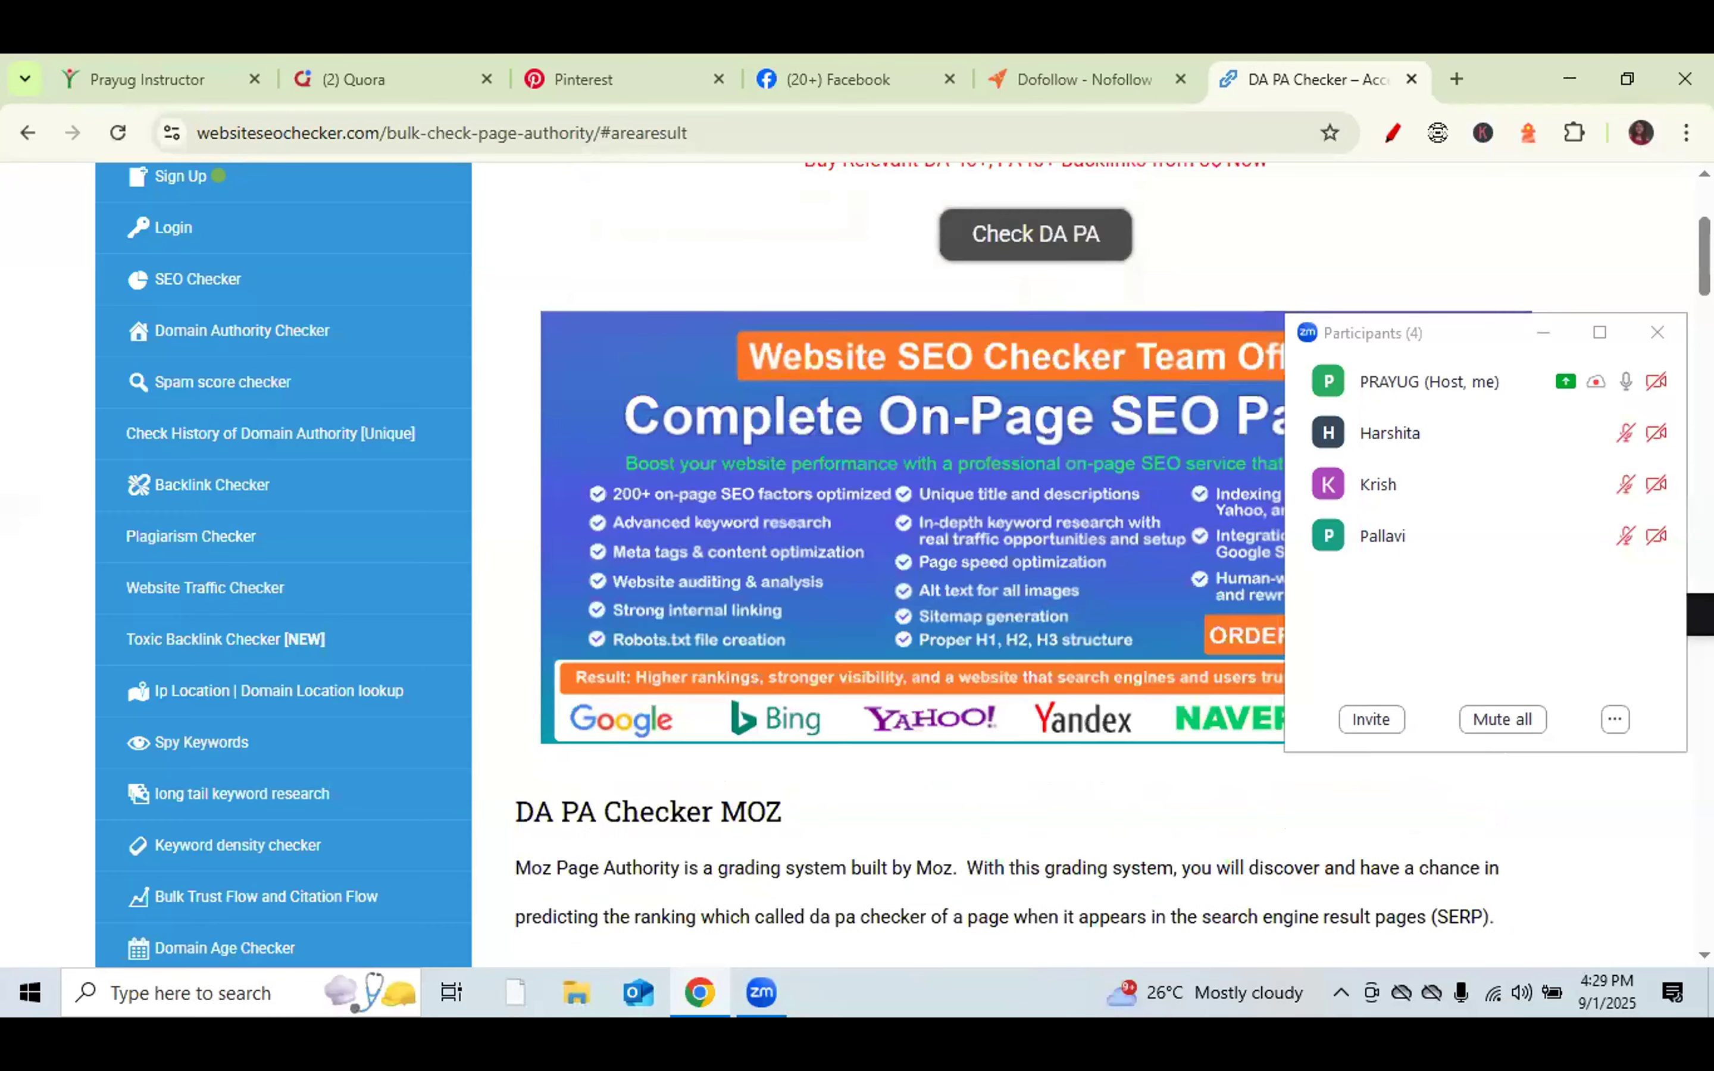
scroll(832, 305, up, 3)
click(871, 383)
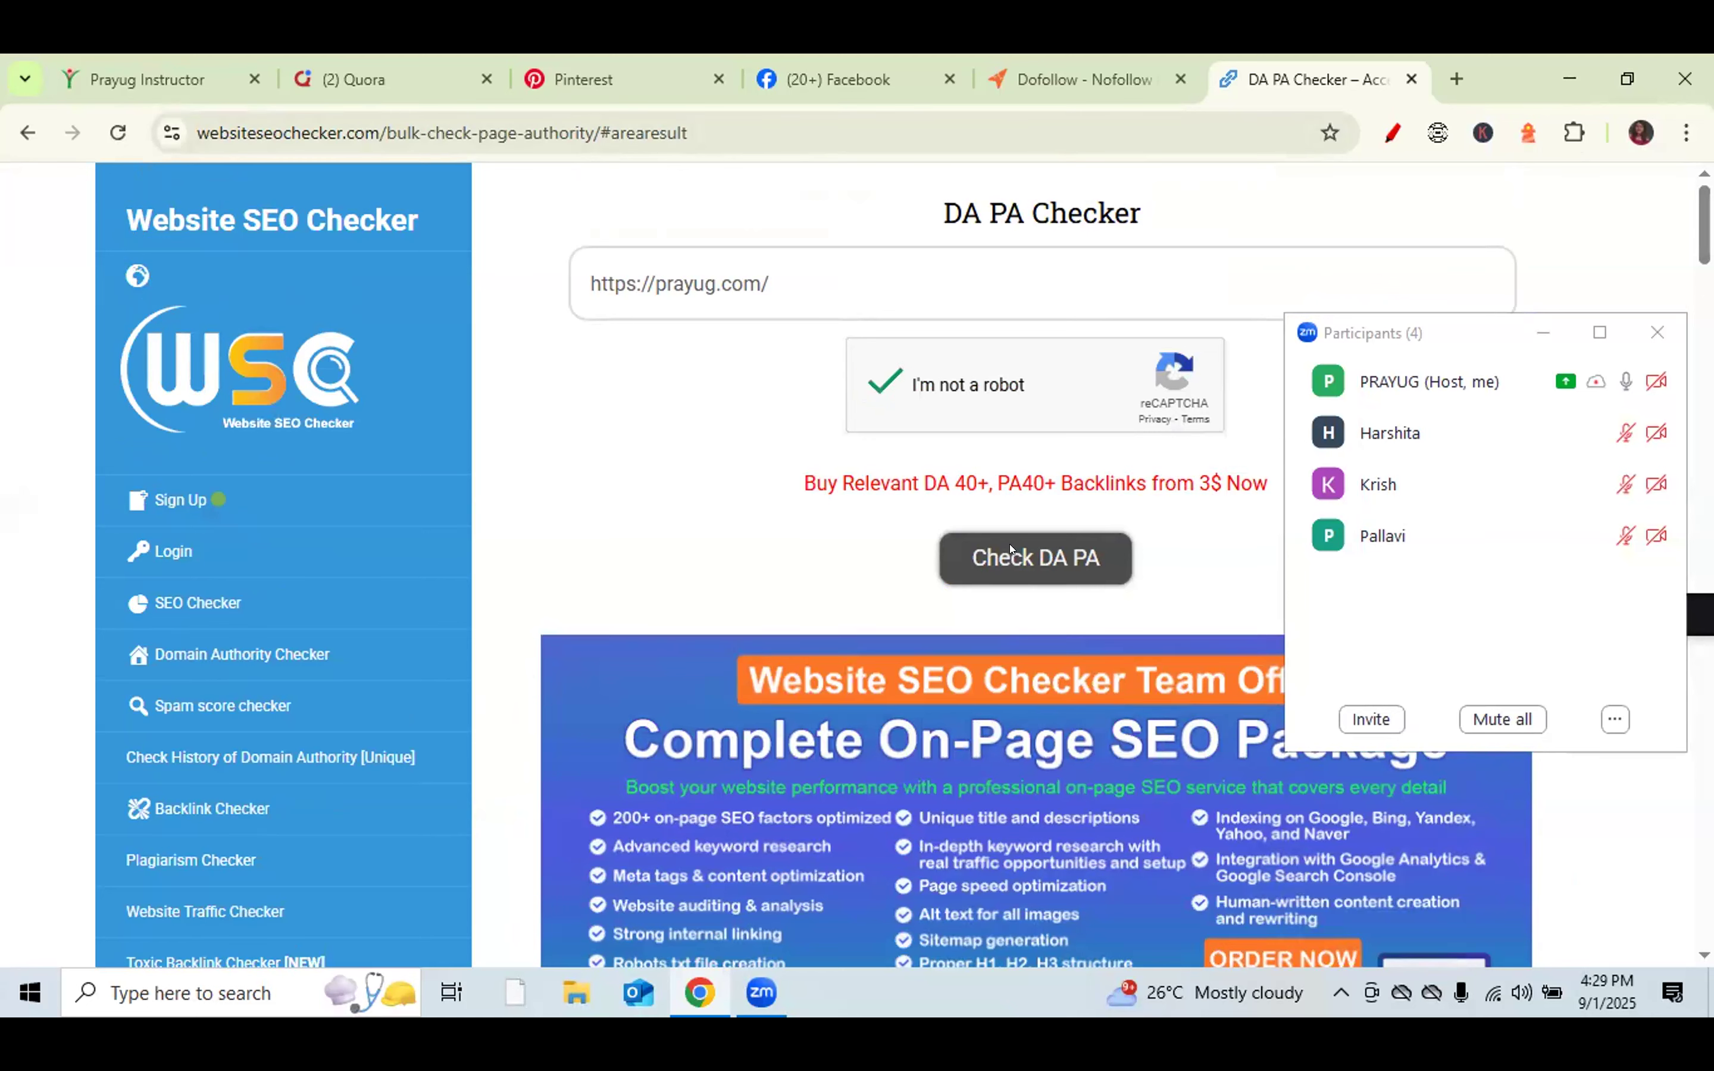
click(1011, 550)
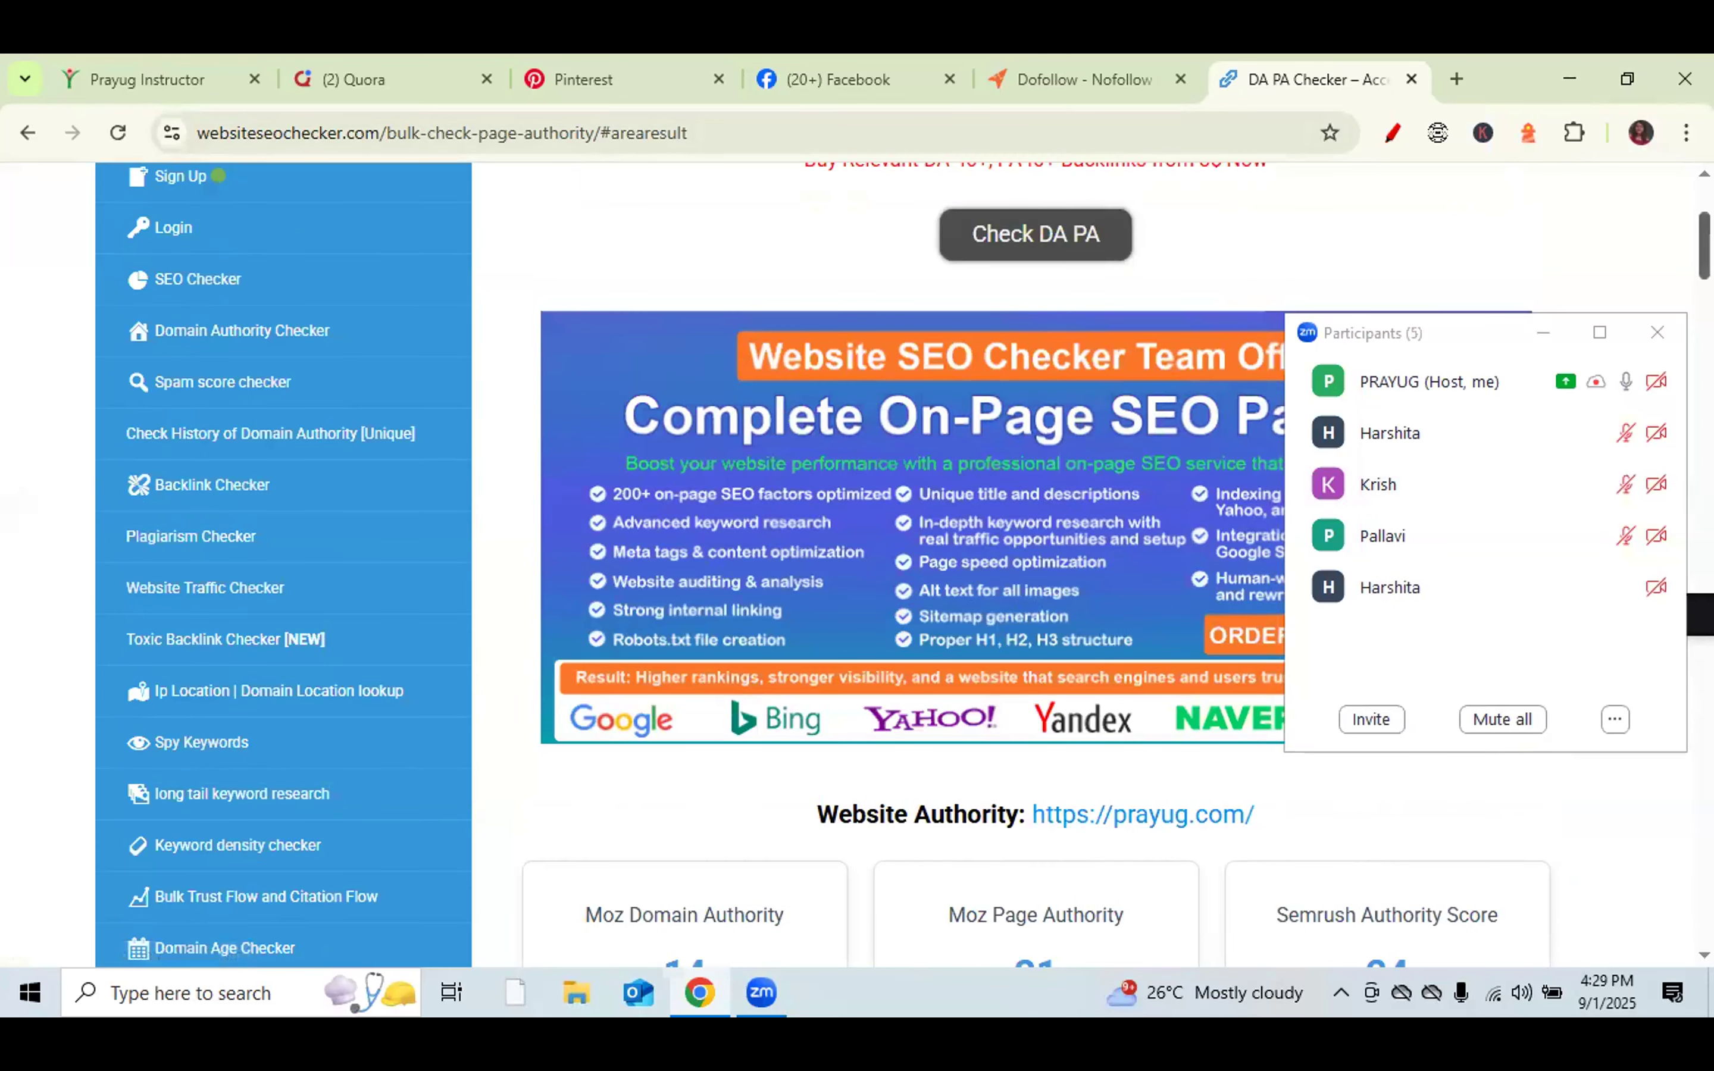
Step: Move Zoom's participants list aside and view prayug.com's scores: DA 14, PA 31, Semrush 24
click(1431, 326)
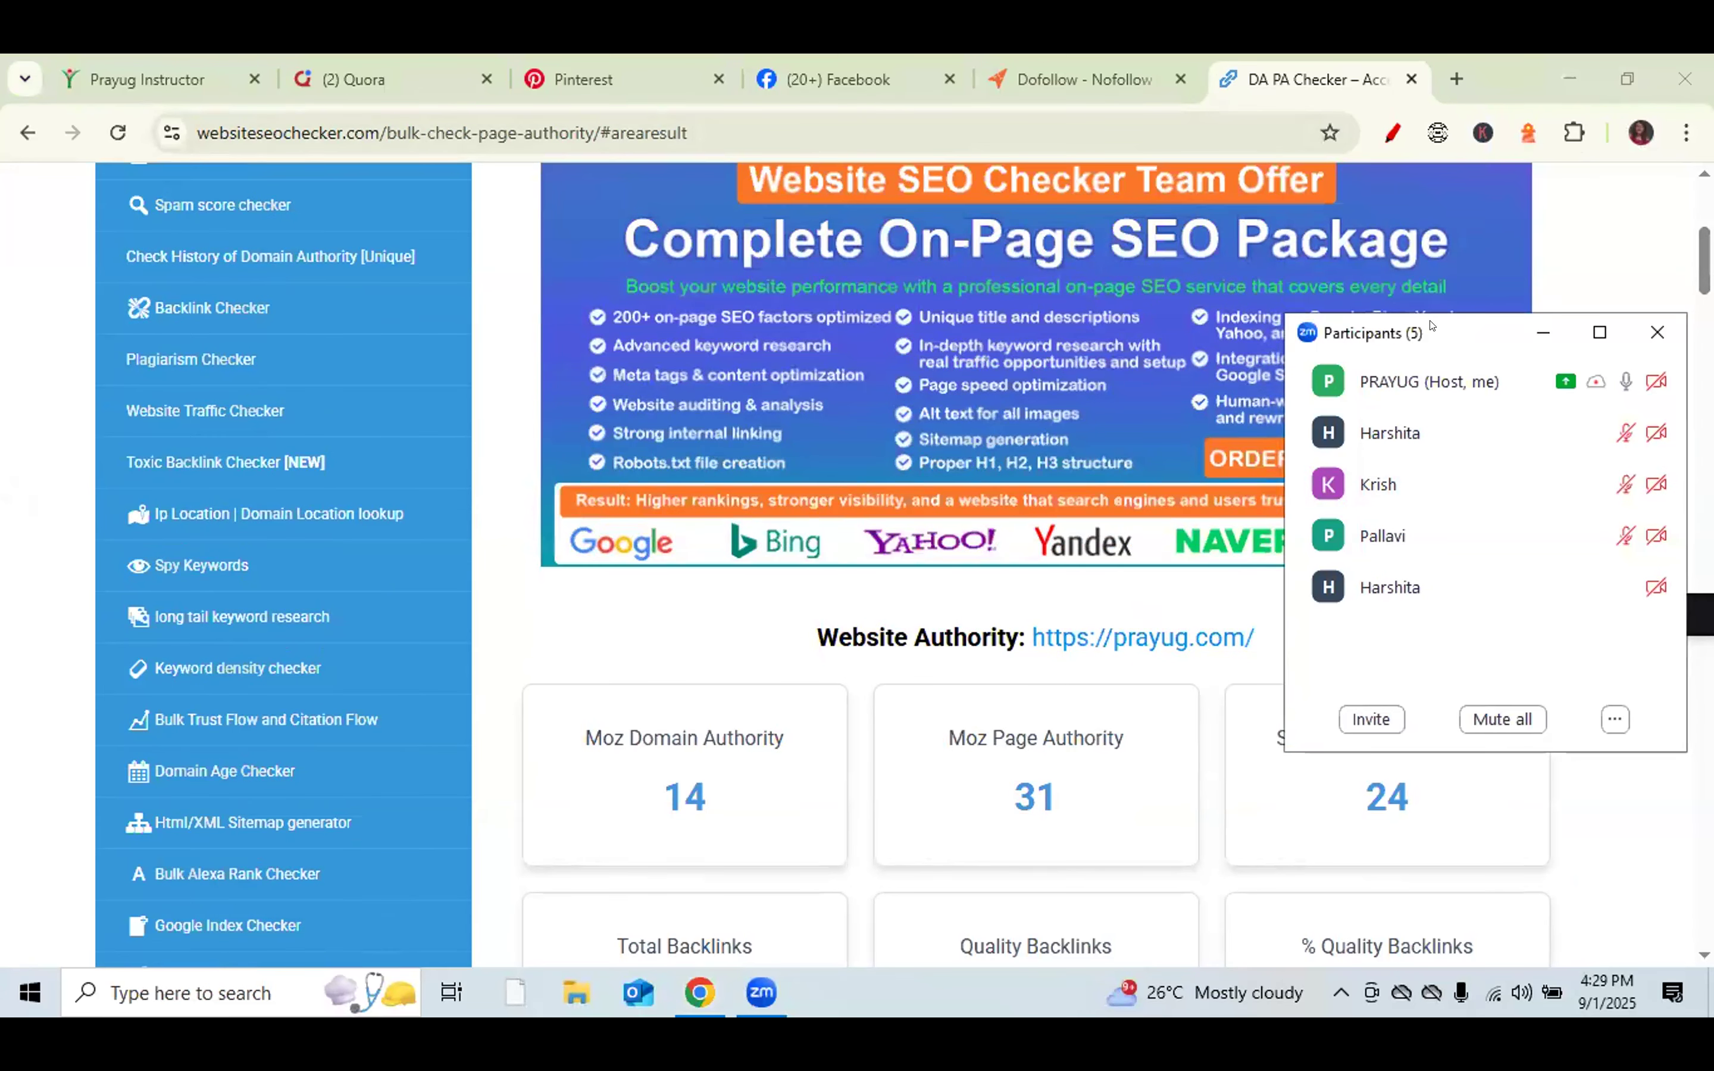
drag(1431, 326, 221, 179)
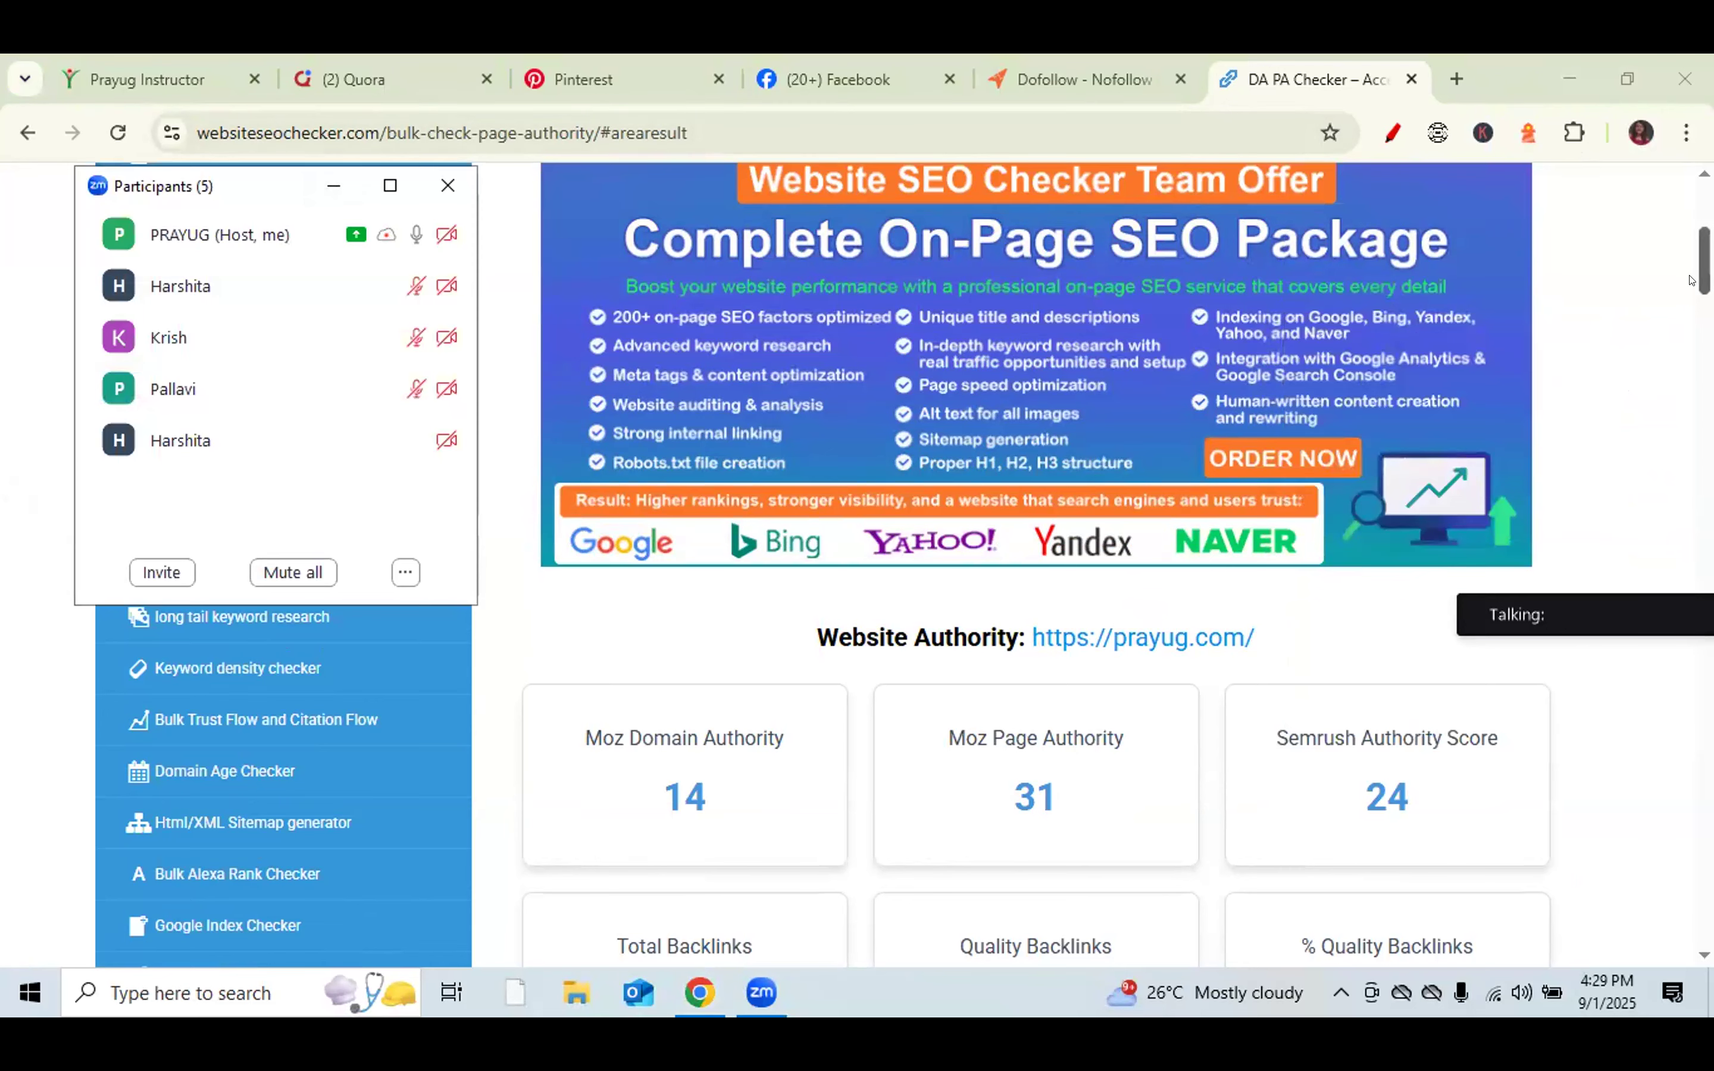
click(921, 609)
scroll(921, 609, down, 3)
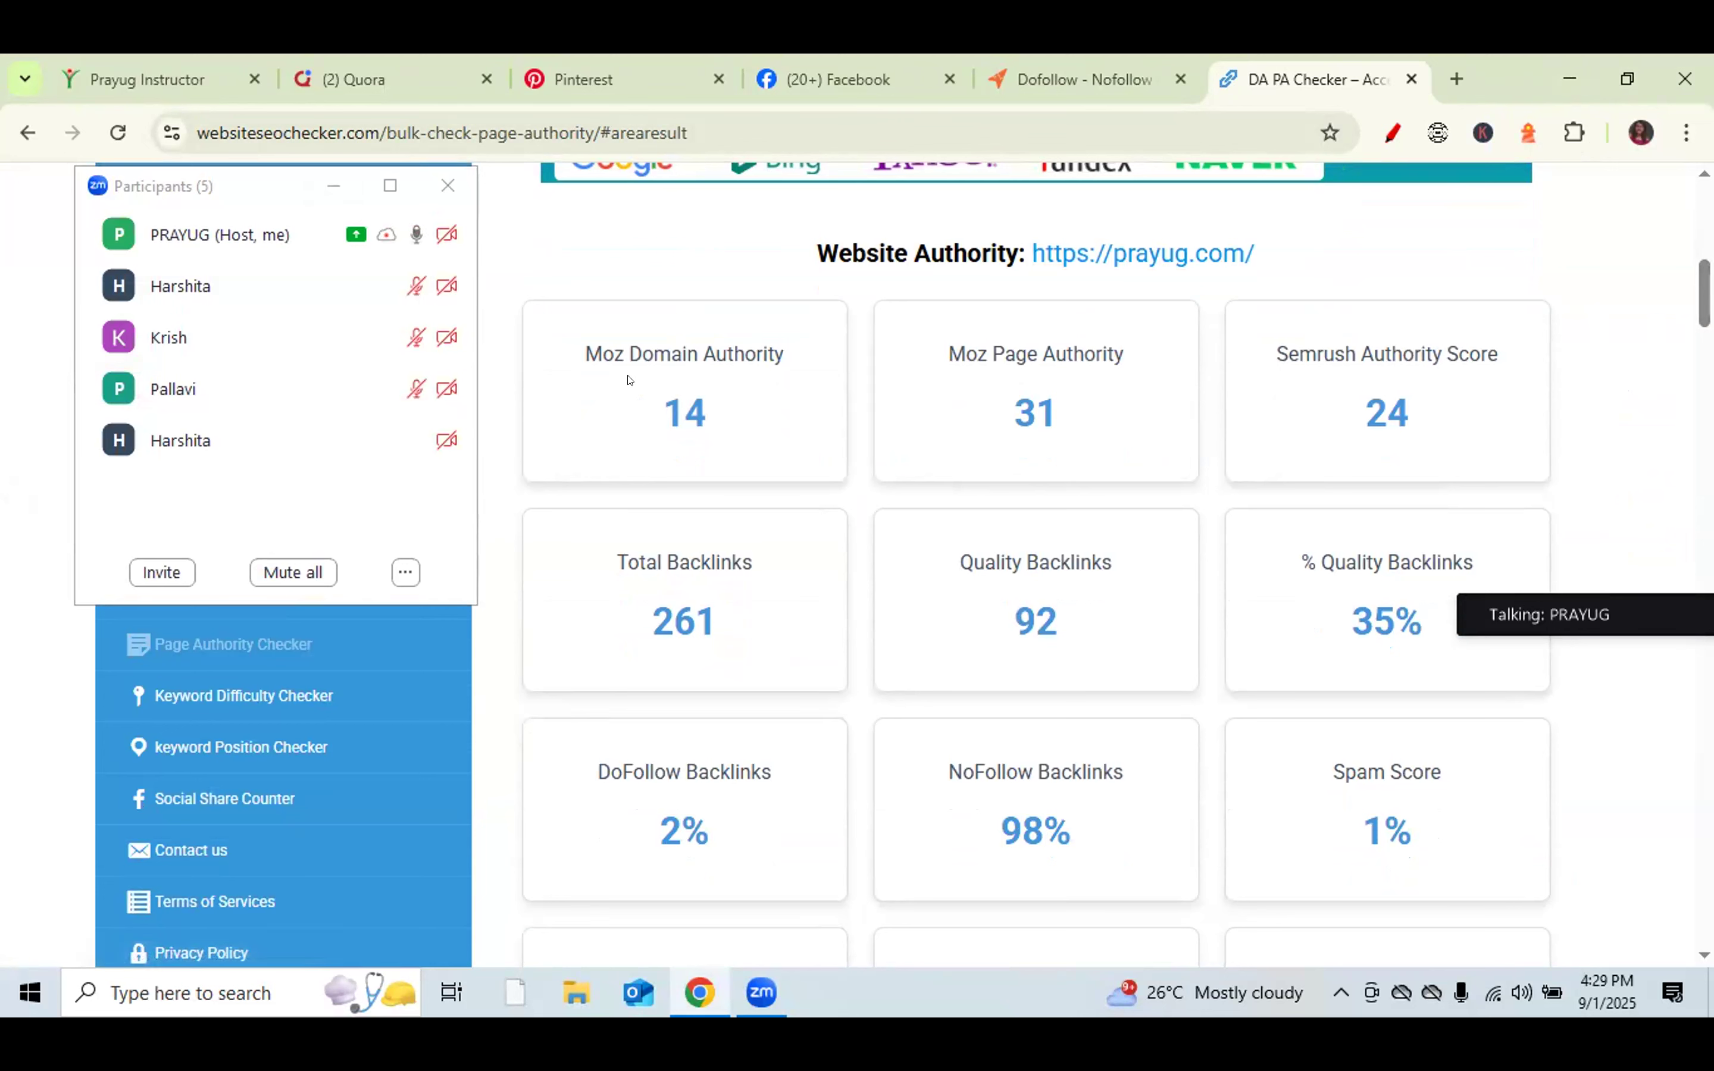
click(1393, 133)
drag(643, 379, 770, 377)
drag(1027, 369, 1110, 369)
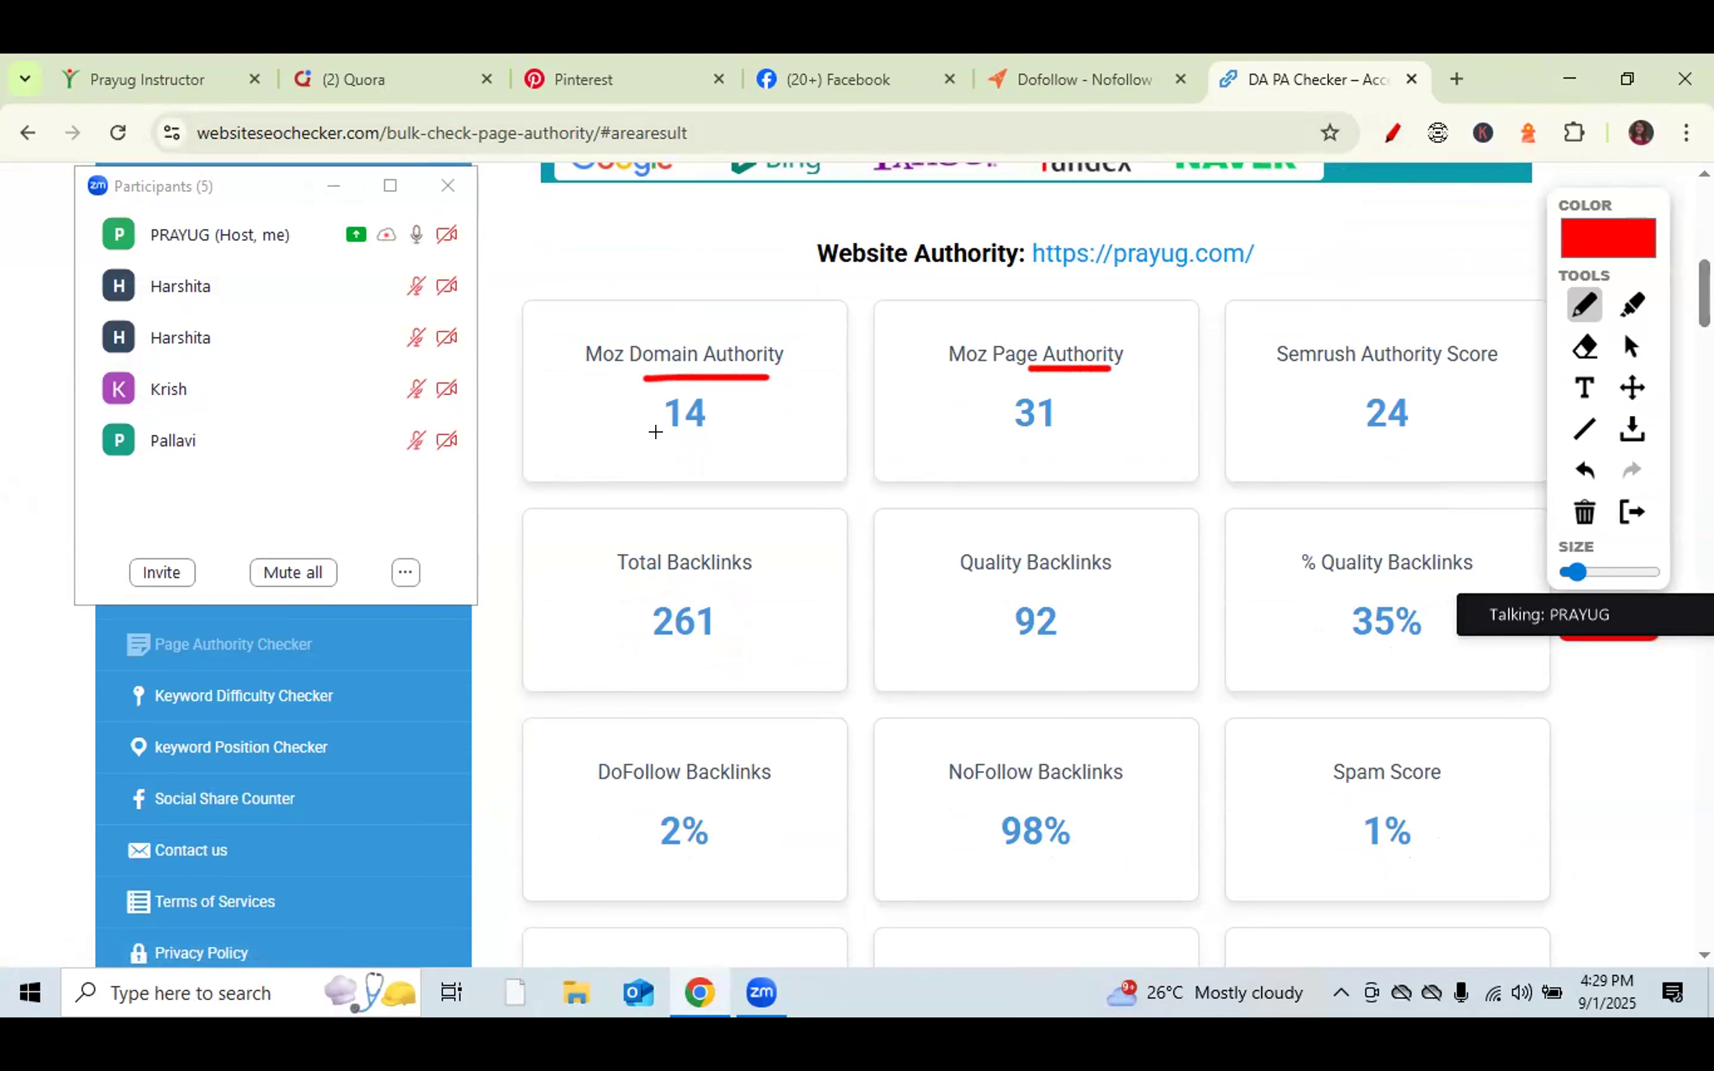
mouse_move(597, 296)
mouse_down()
mouse_move(582, 241)
mouse_move(678, 331)
mouse_up()
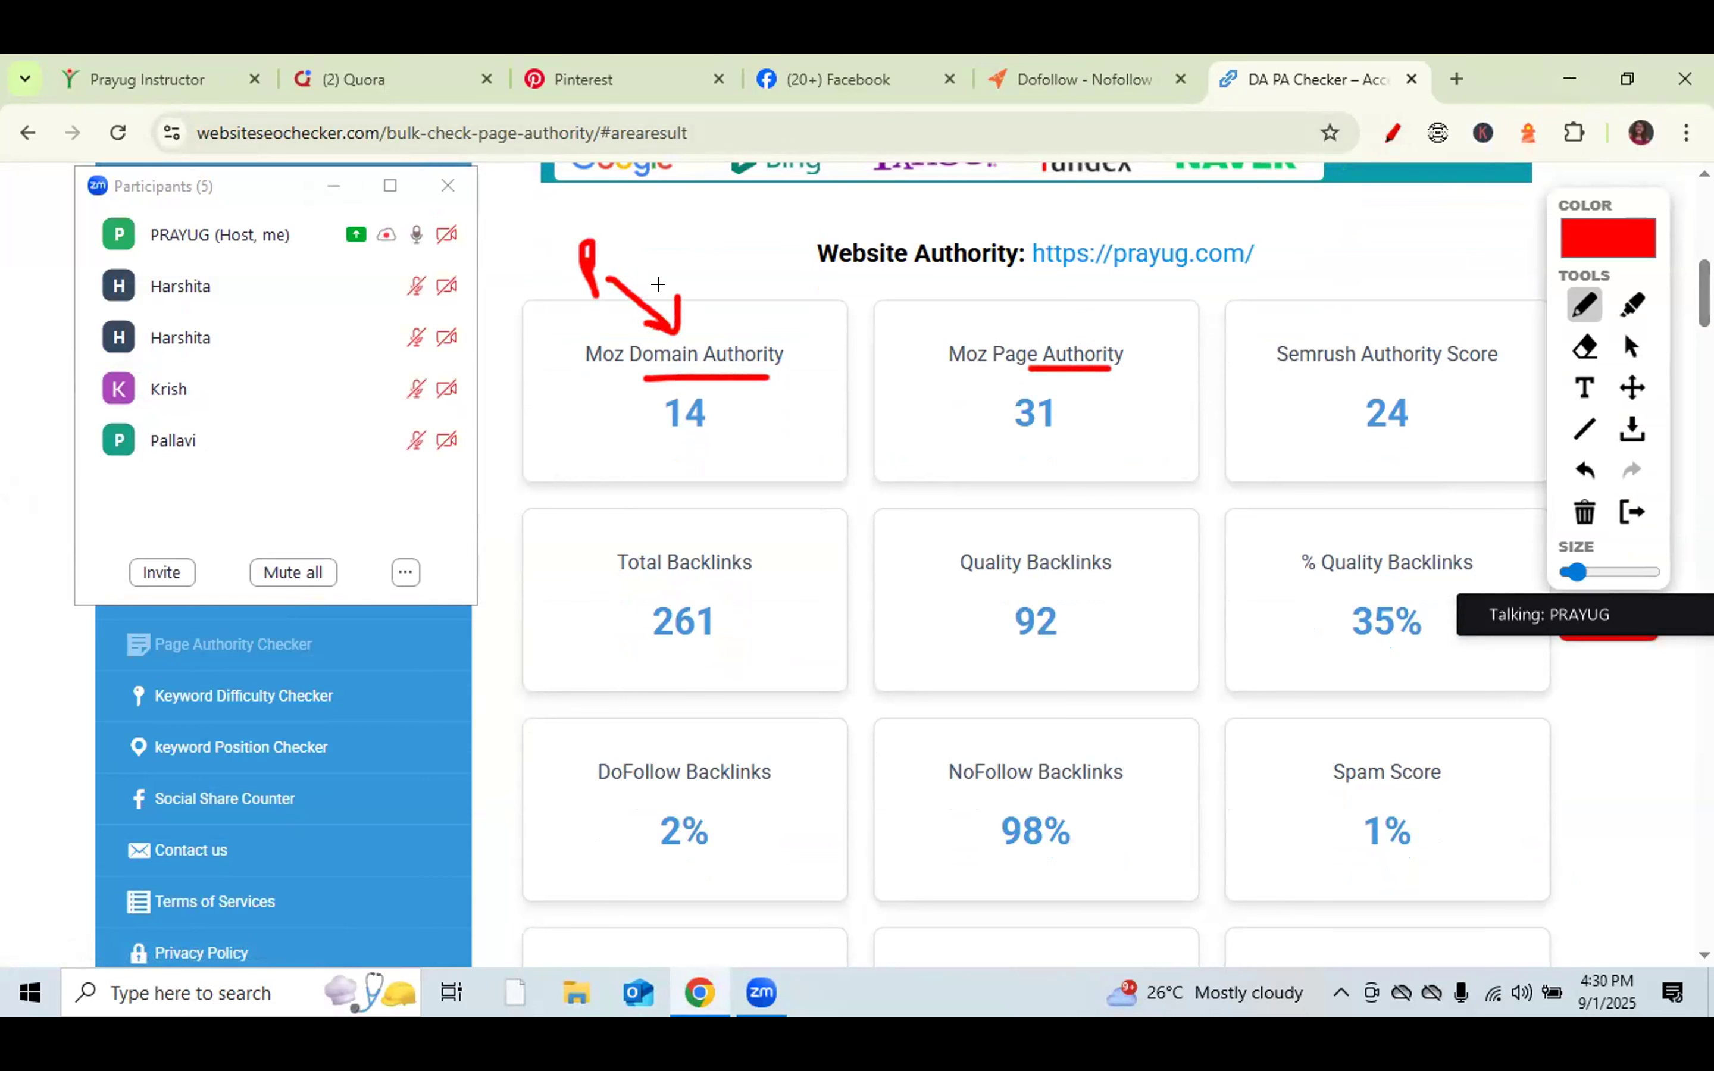
mouse_move(936, 271)
mouse_down()
mouse_move(950, 301)
mouse_move(963, 268)
mouse_move(953, 301)
mouse_move(997, 280)
mouse_move(1027, 296)
mouse_move(1040, 354)
mouse_up()
click(980, 270)
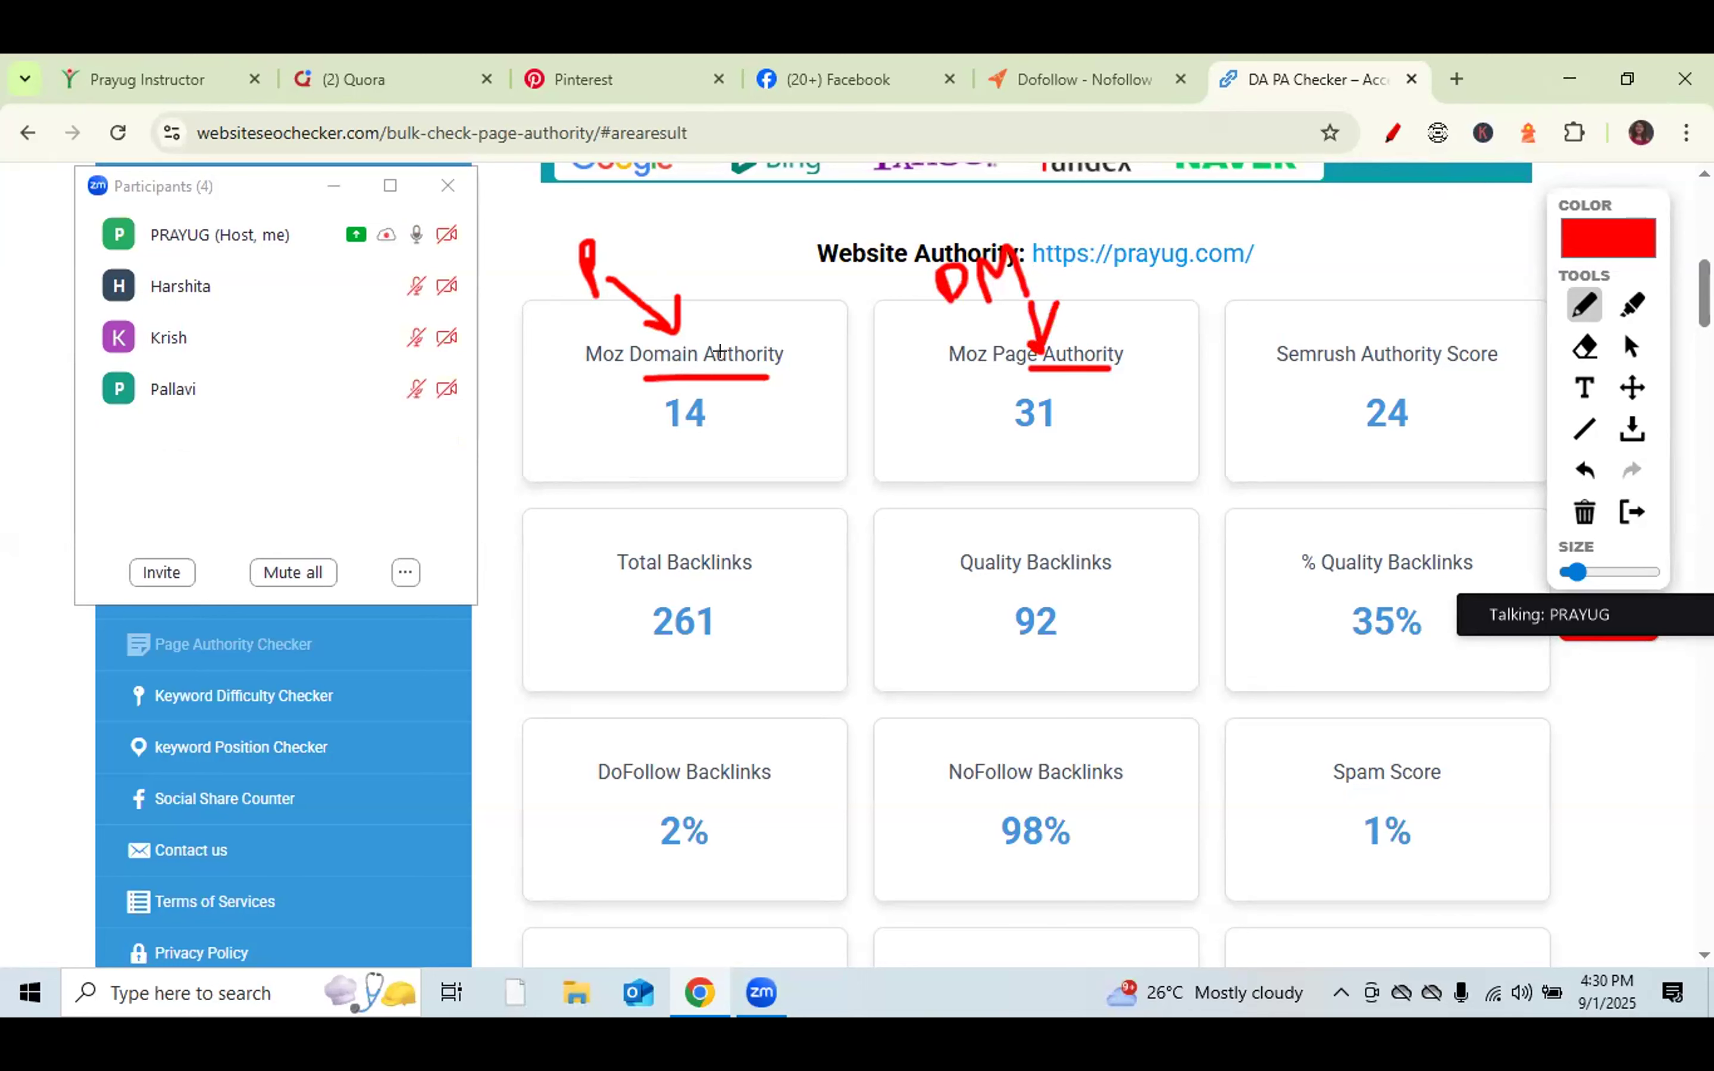
drag(653, 448, 711, 448)
drag(984, 460, 1093, 460)
mouse_move(996, 500)
mouse_down()
mouse_move(1004, 533)
mouse_move(1060, 498)
mouse_up()
click(1031, 508)
mouse_move(656, 483)
mouse_down()
mouse_move(657, 515)
mouse_move(706, 483)
mouse_up()
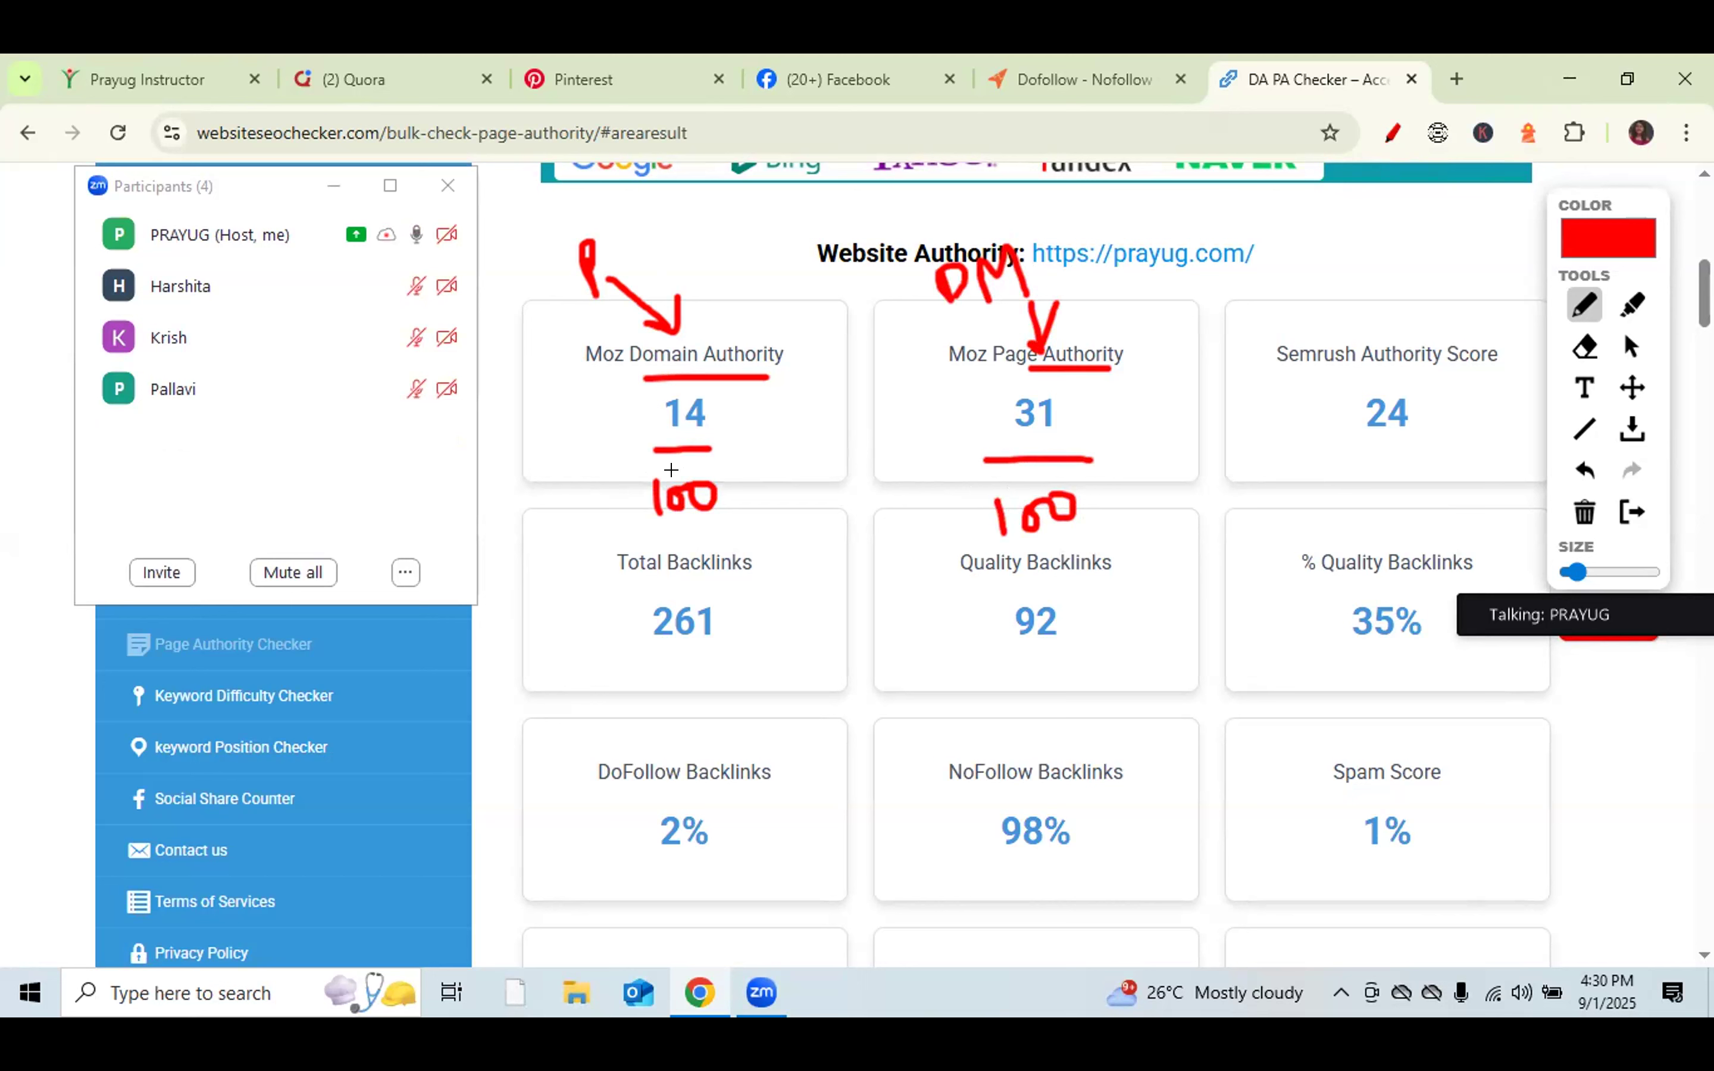
drag(1122, 417, 1162, 360)
mouse_move(1100, 473)
mouse_down()
mouse_move(1098, 408)
mouse_move(1119, 401)
mouse_move(1142, 436)
mouse_up()
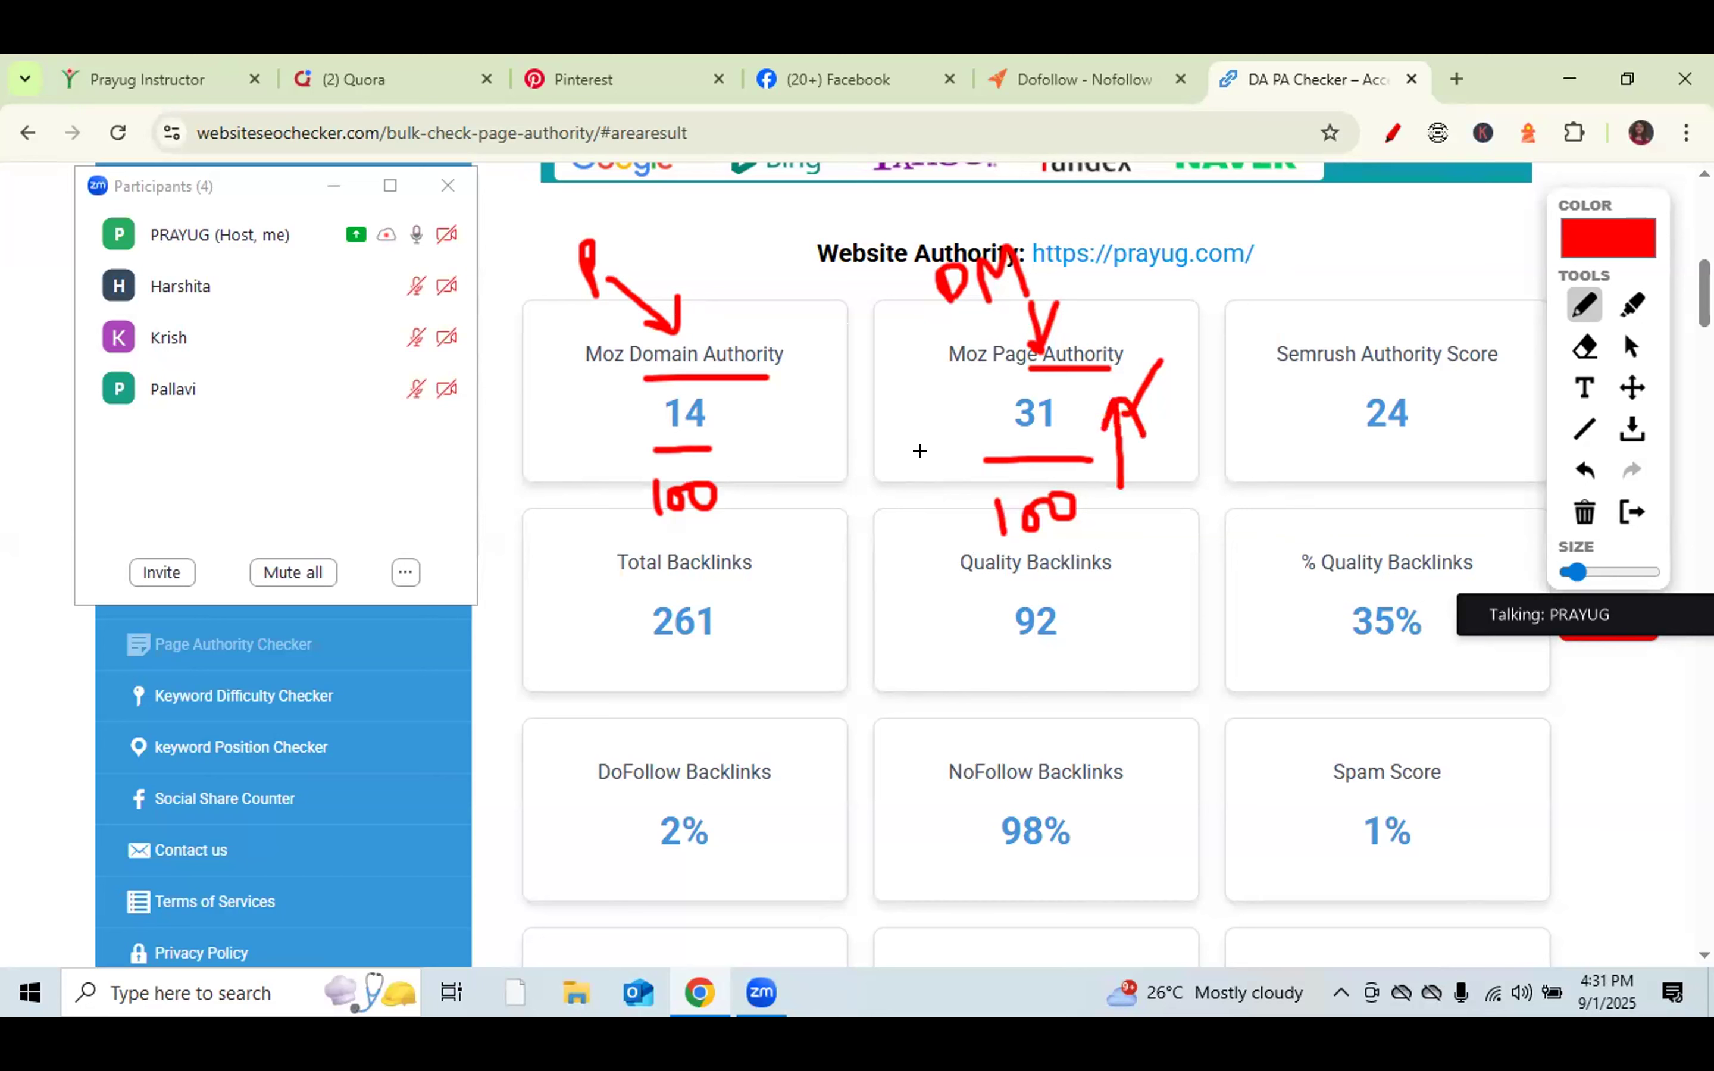
mouse_move(770, 377)
mouse_down()
mouse_move(781, 466)
mouse_move(801, 436)
mouse_up()
drag(666, 466, 994, 481)
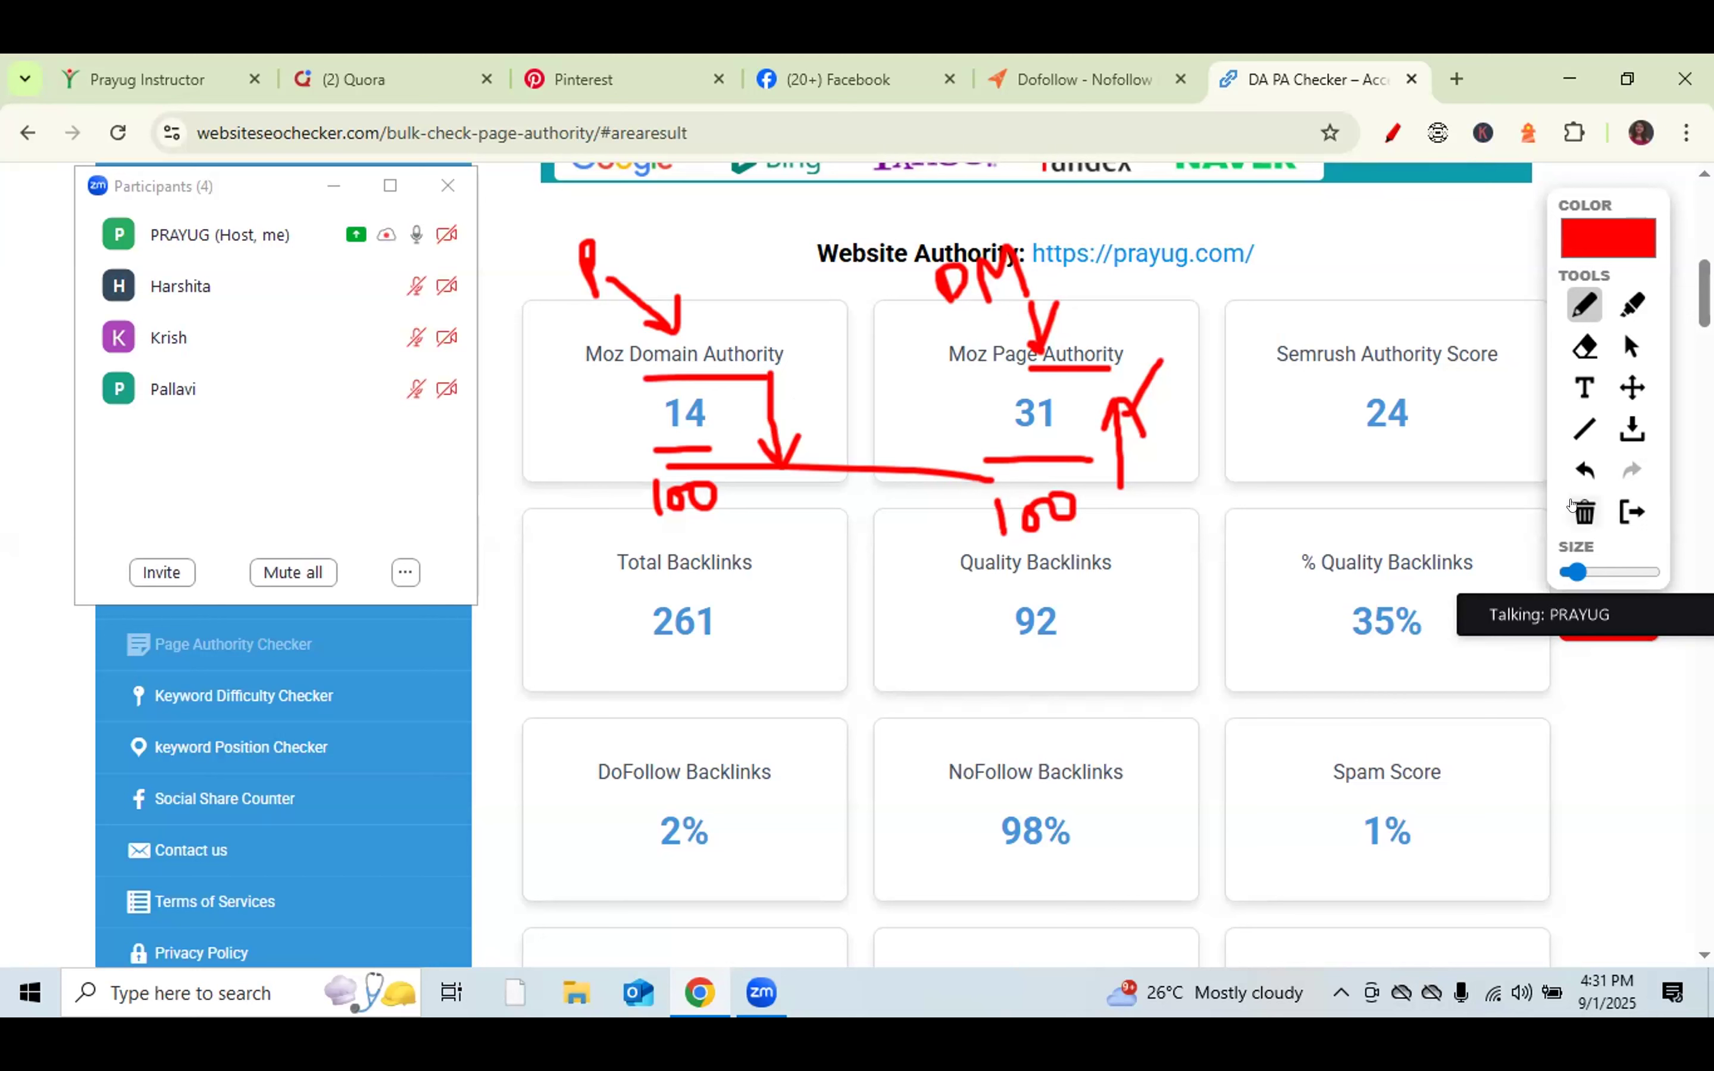
click(1585, 512)
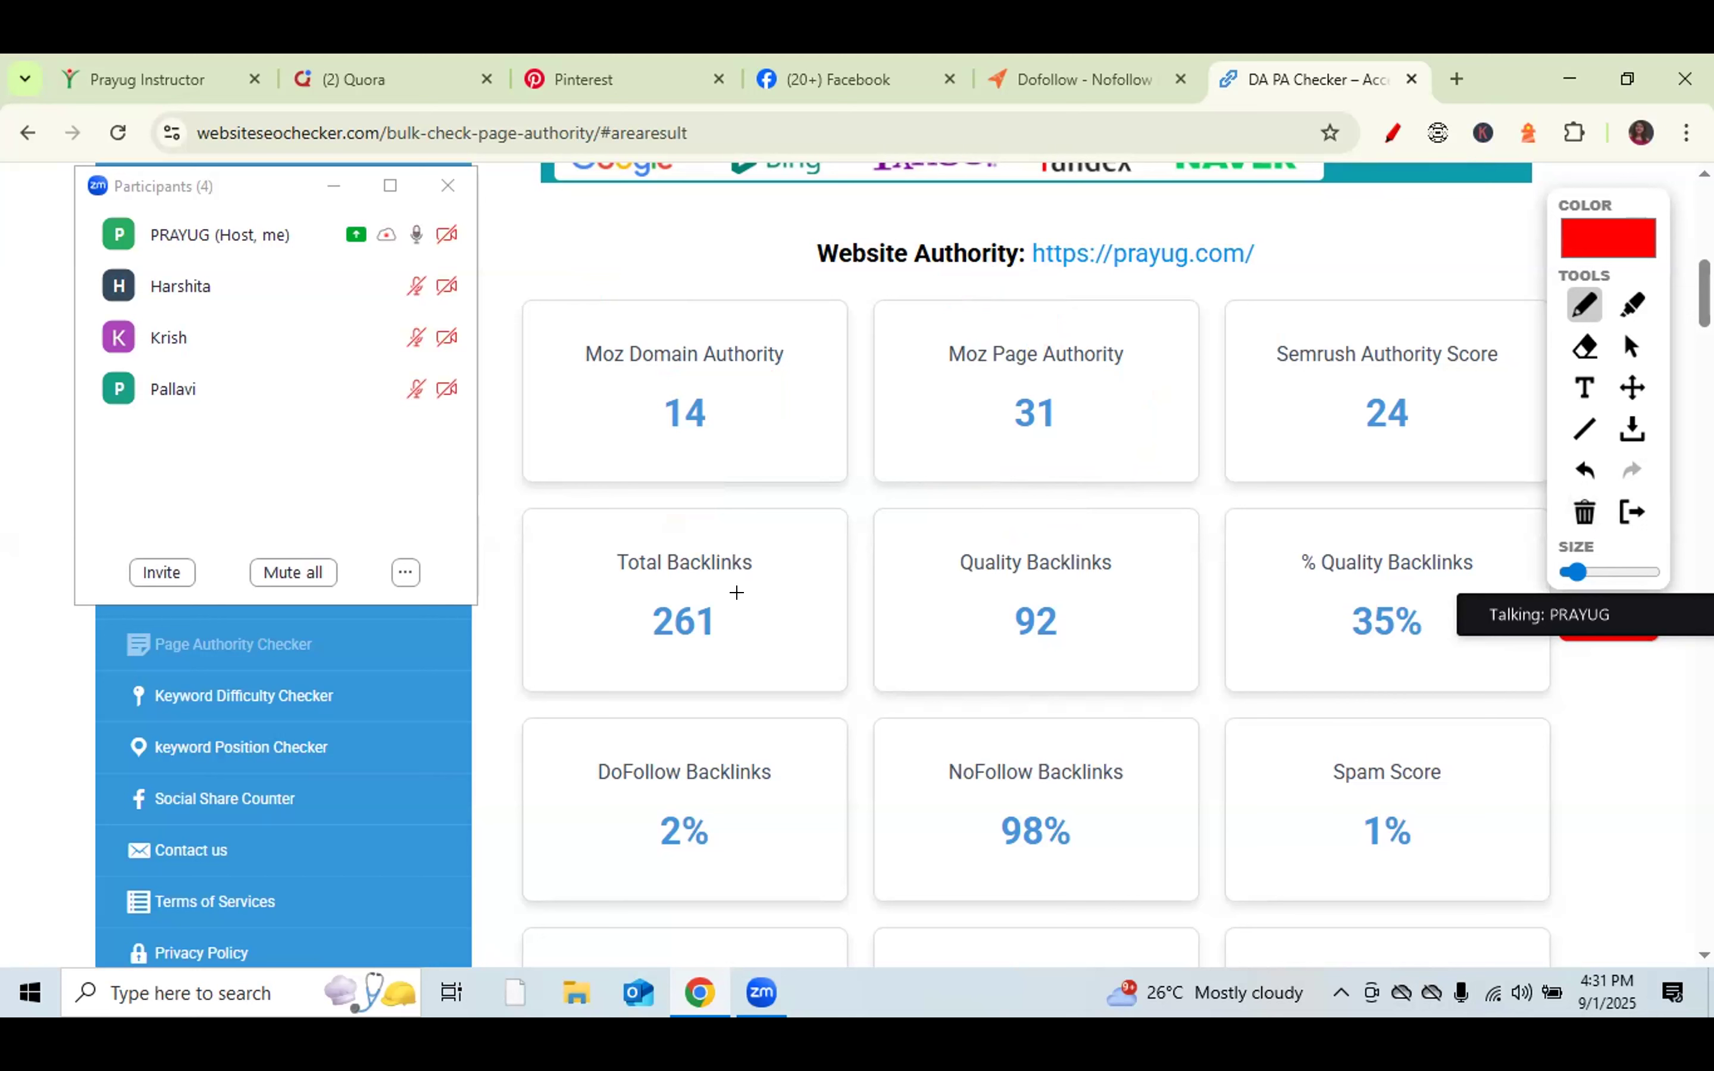
drag(621, 659, 723, 661)
click(1013, 647)
drag(1013, 647, 1080, 648)
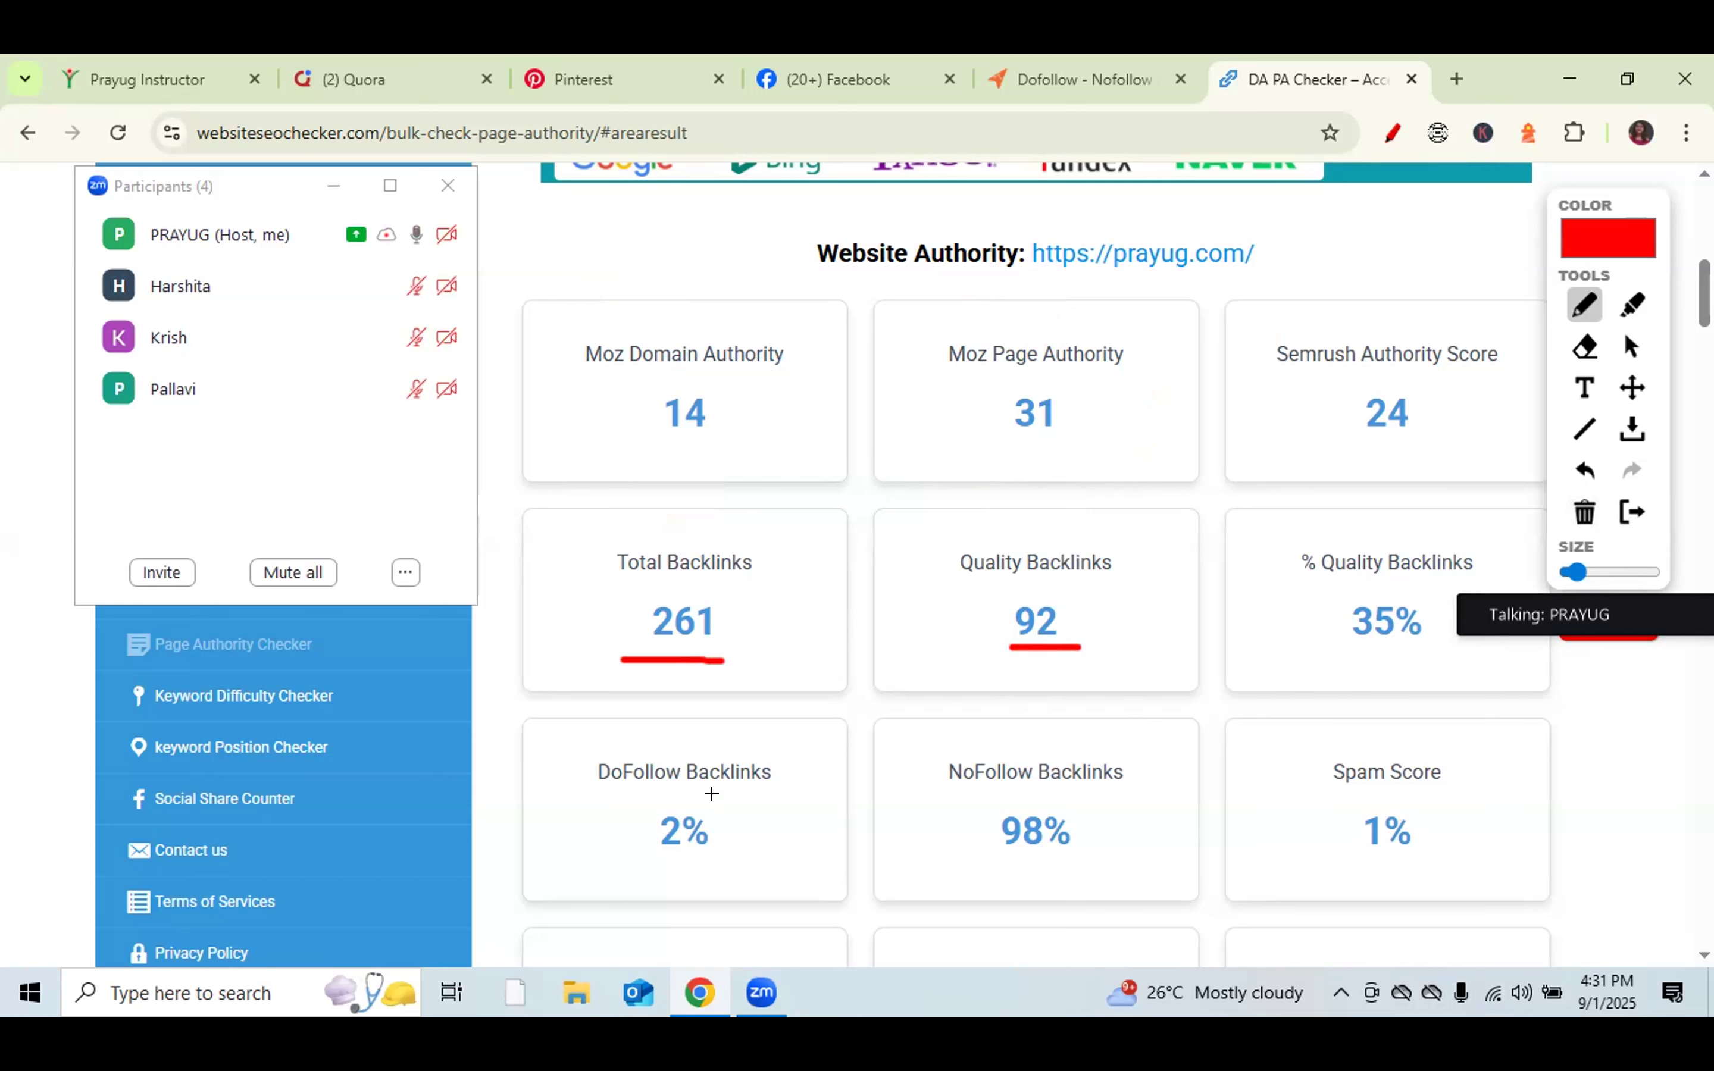
mouse_move(1059, 575)
mouse_down()
mouse_move(1009, 592)
mouse_move(1108, 602)
mouse_move(1045, 578)
mouse_up()
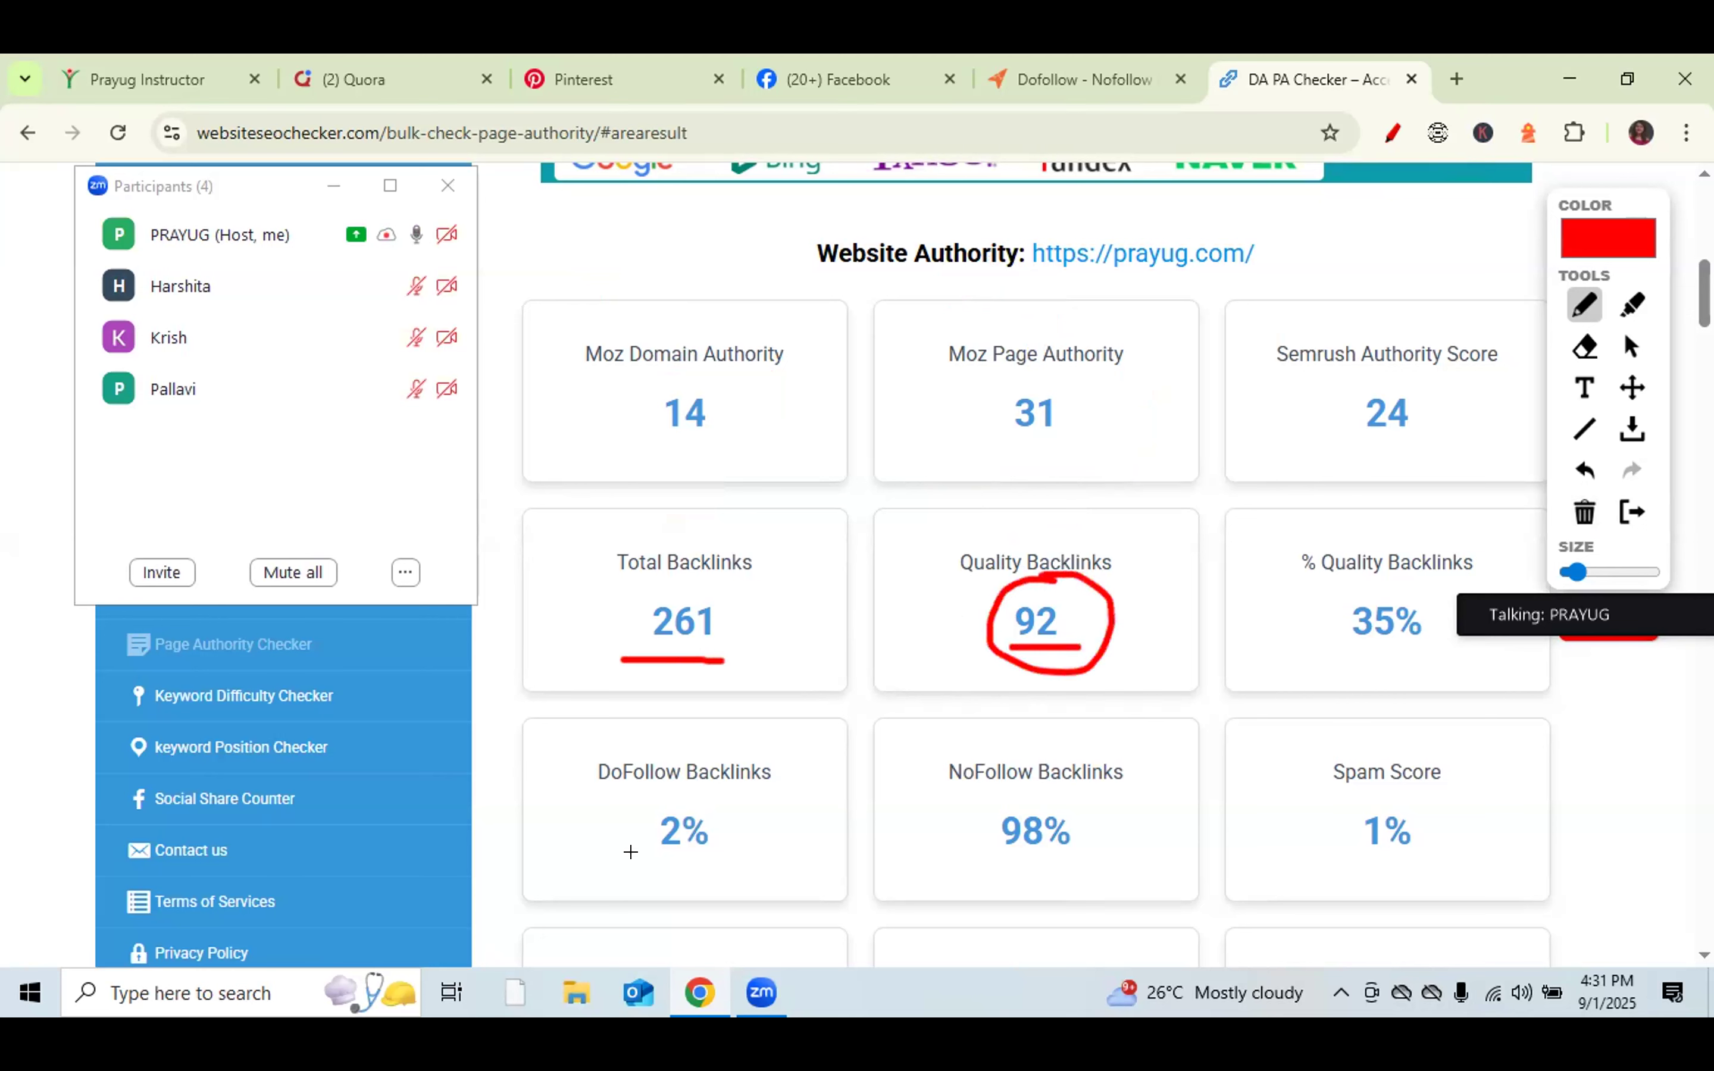
drag(666, 804, 700, 812)
drag(999, 860, 1054, 854)
drag(1352, 860, 1408, 857)
click(1581, 517)
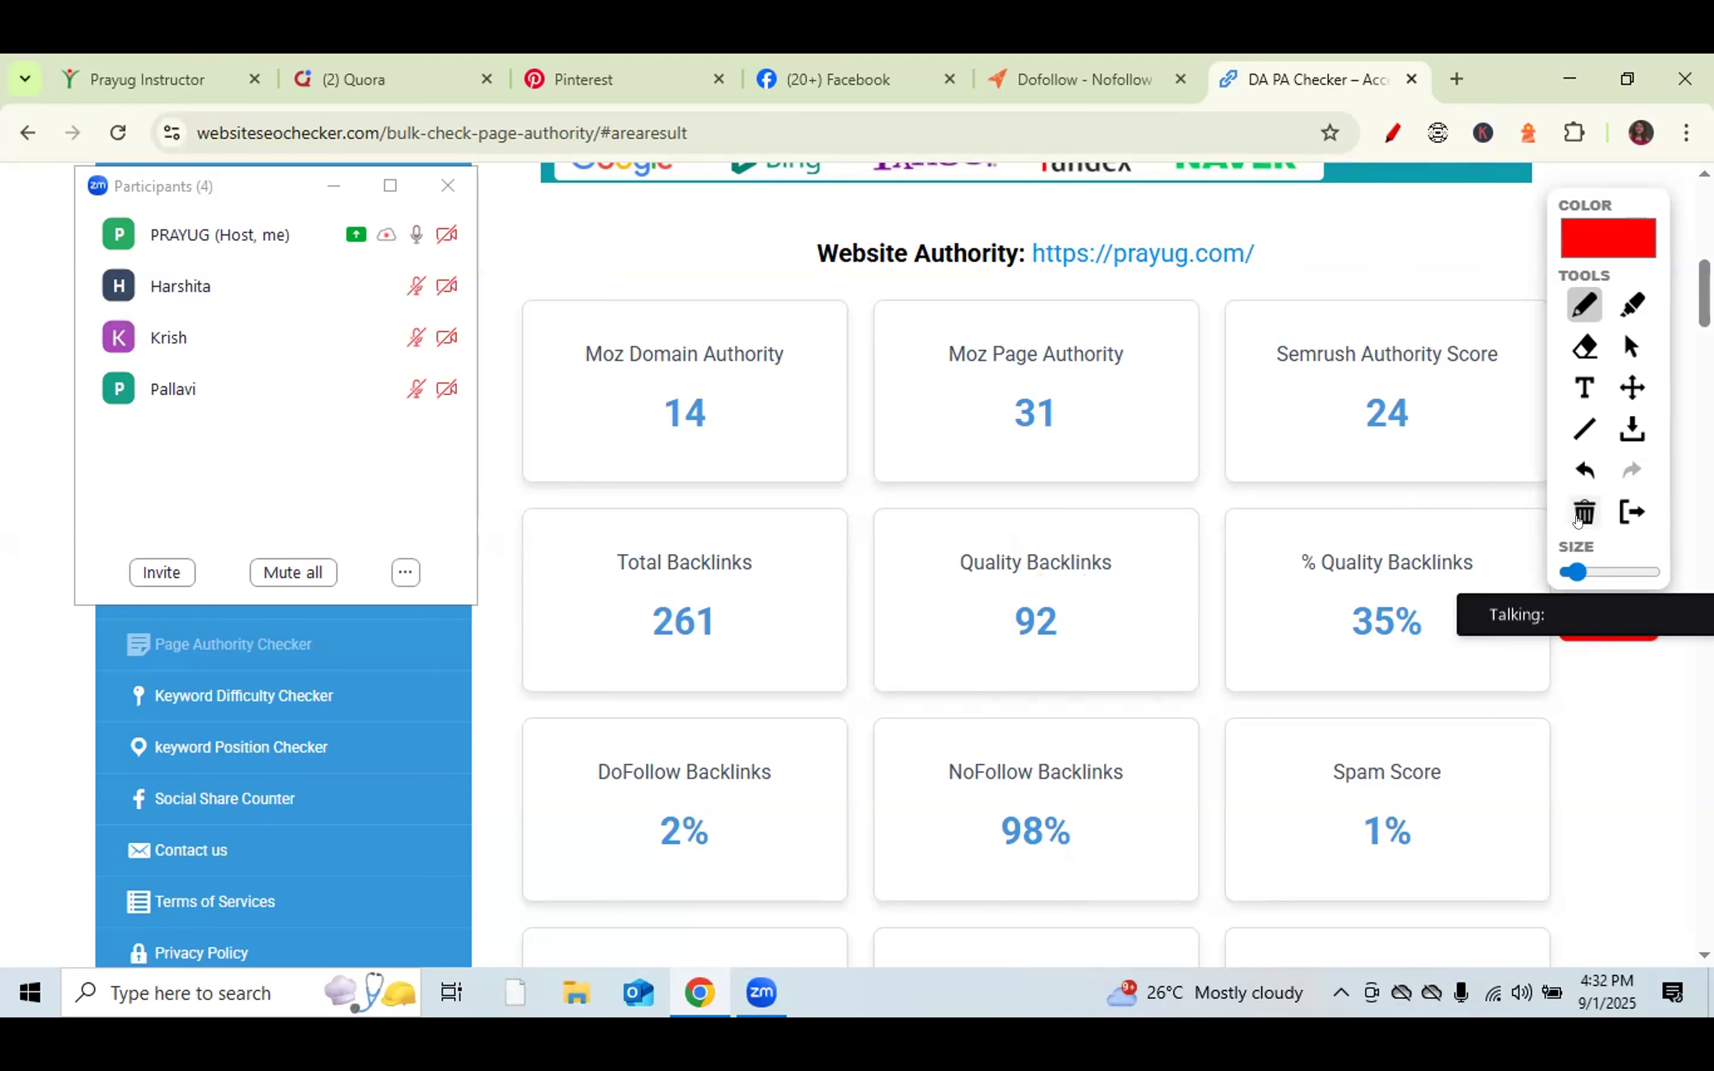
Step: Tick the Domain Authority, Page Authority, DoFollow, NoFollow and Spam Score headings in red
drag(693, 276, 694, 334)
drag(1049, 281, 1053, 322)
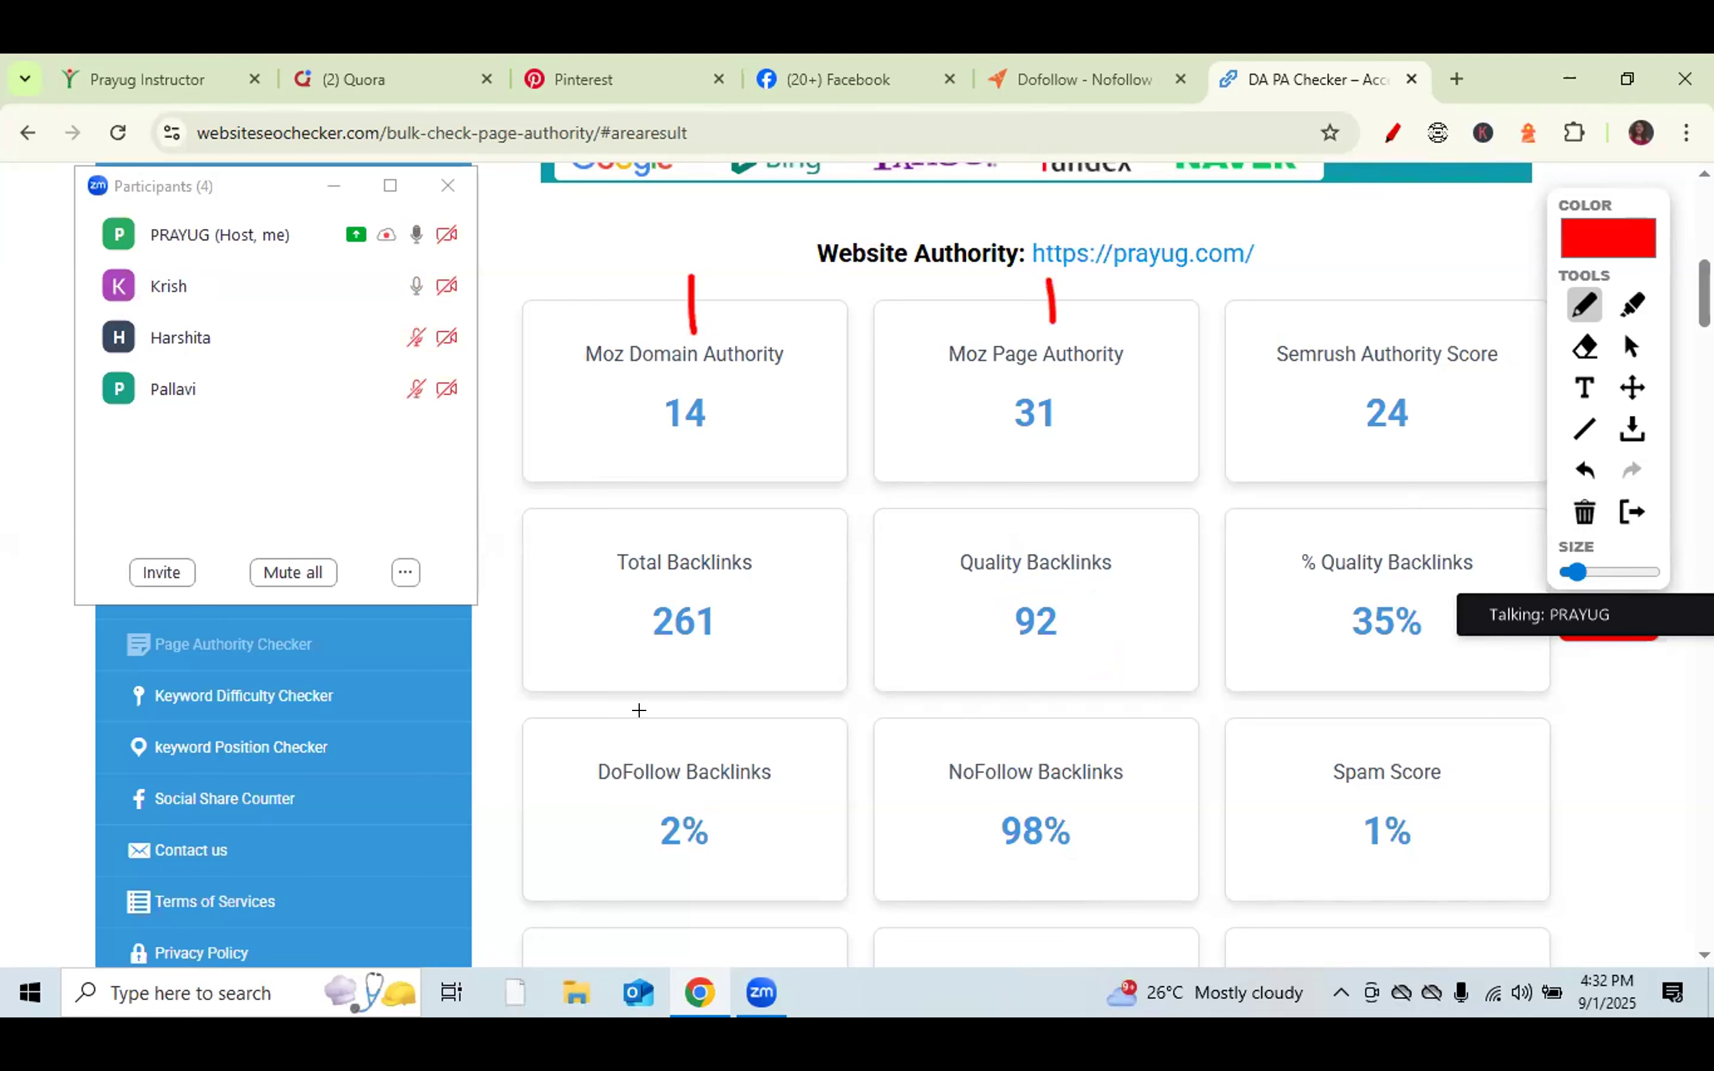
drag(656, 712, 666, 746)
drag(1023, 713, 1025, 746)
drag(1383, 694, 1397, 749)
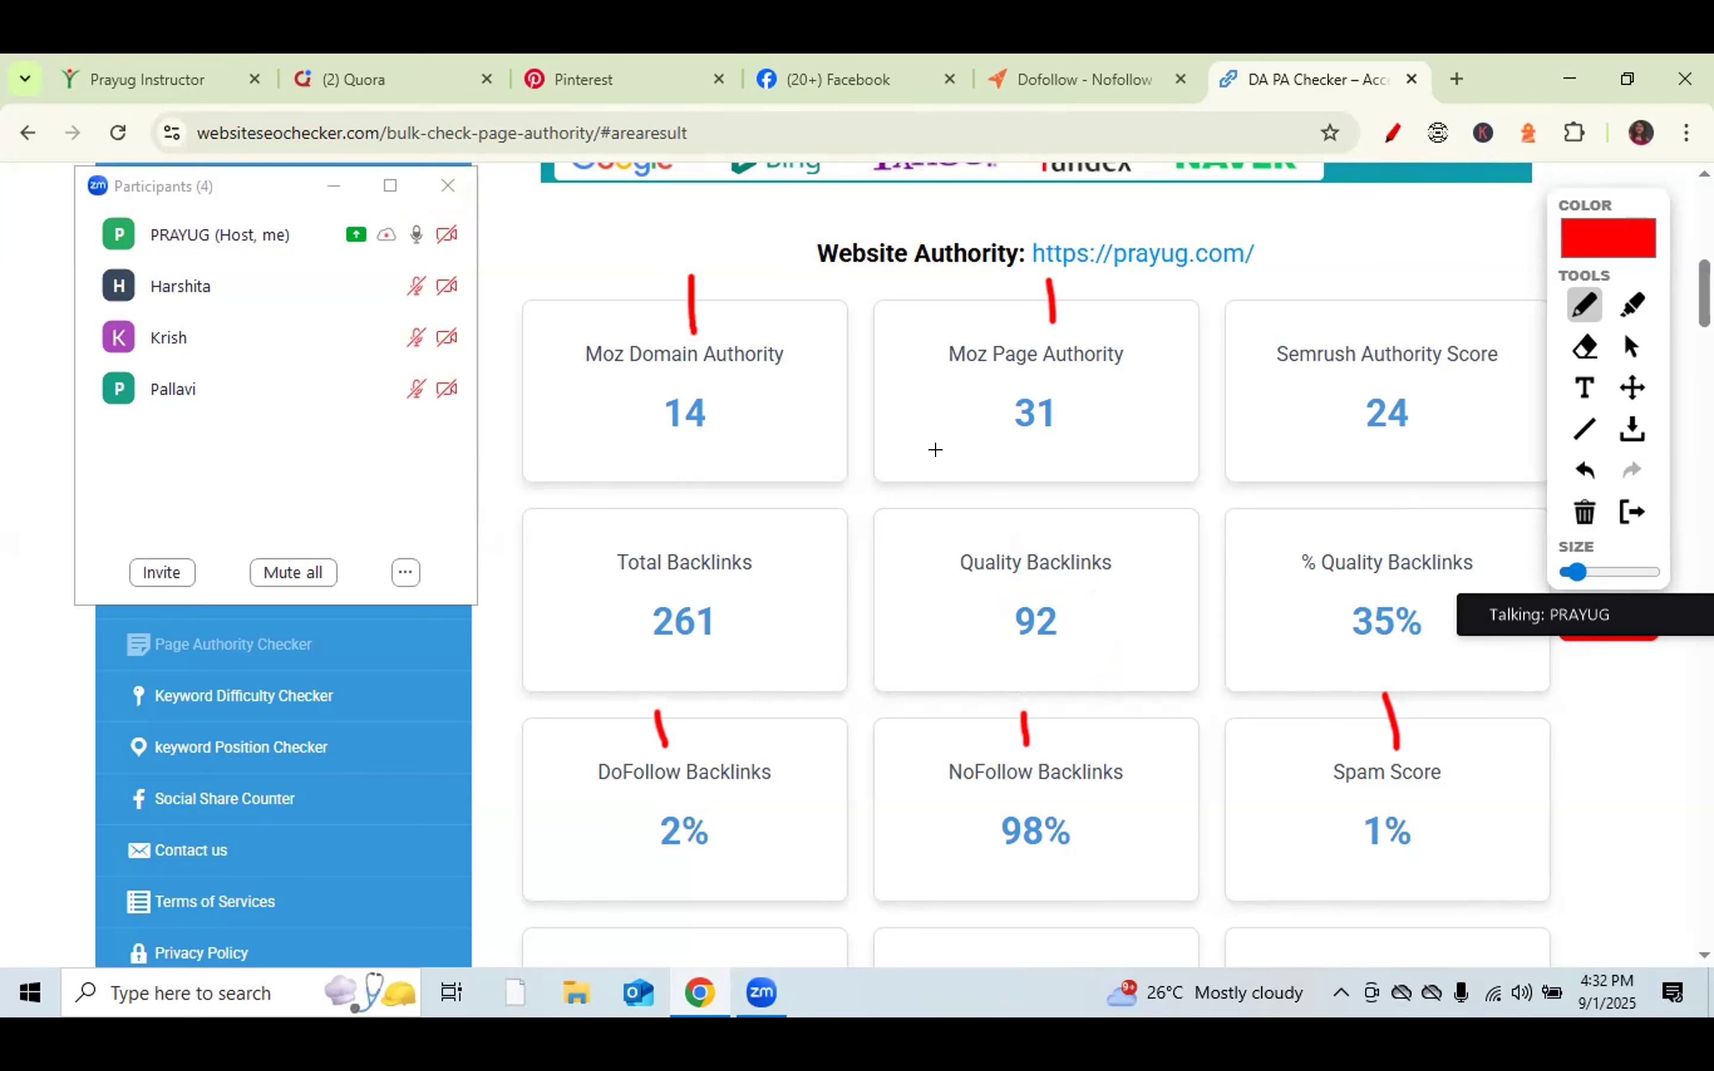
Step: Underline Spam Score and mark it with a red arrow, check and question mark
drag(1318, 788, 1438, 788)
mouse_move(1498, 756)
mouse_down()
mouse_move(1467, 785)
mouse_move(1509, 792)
mouse_move(1509, 829)
mouse_up()
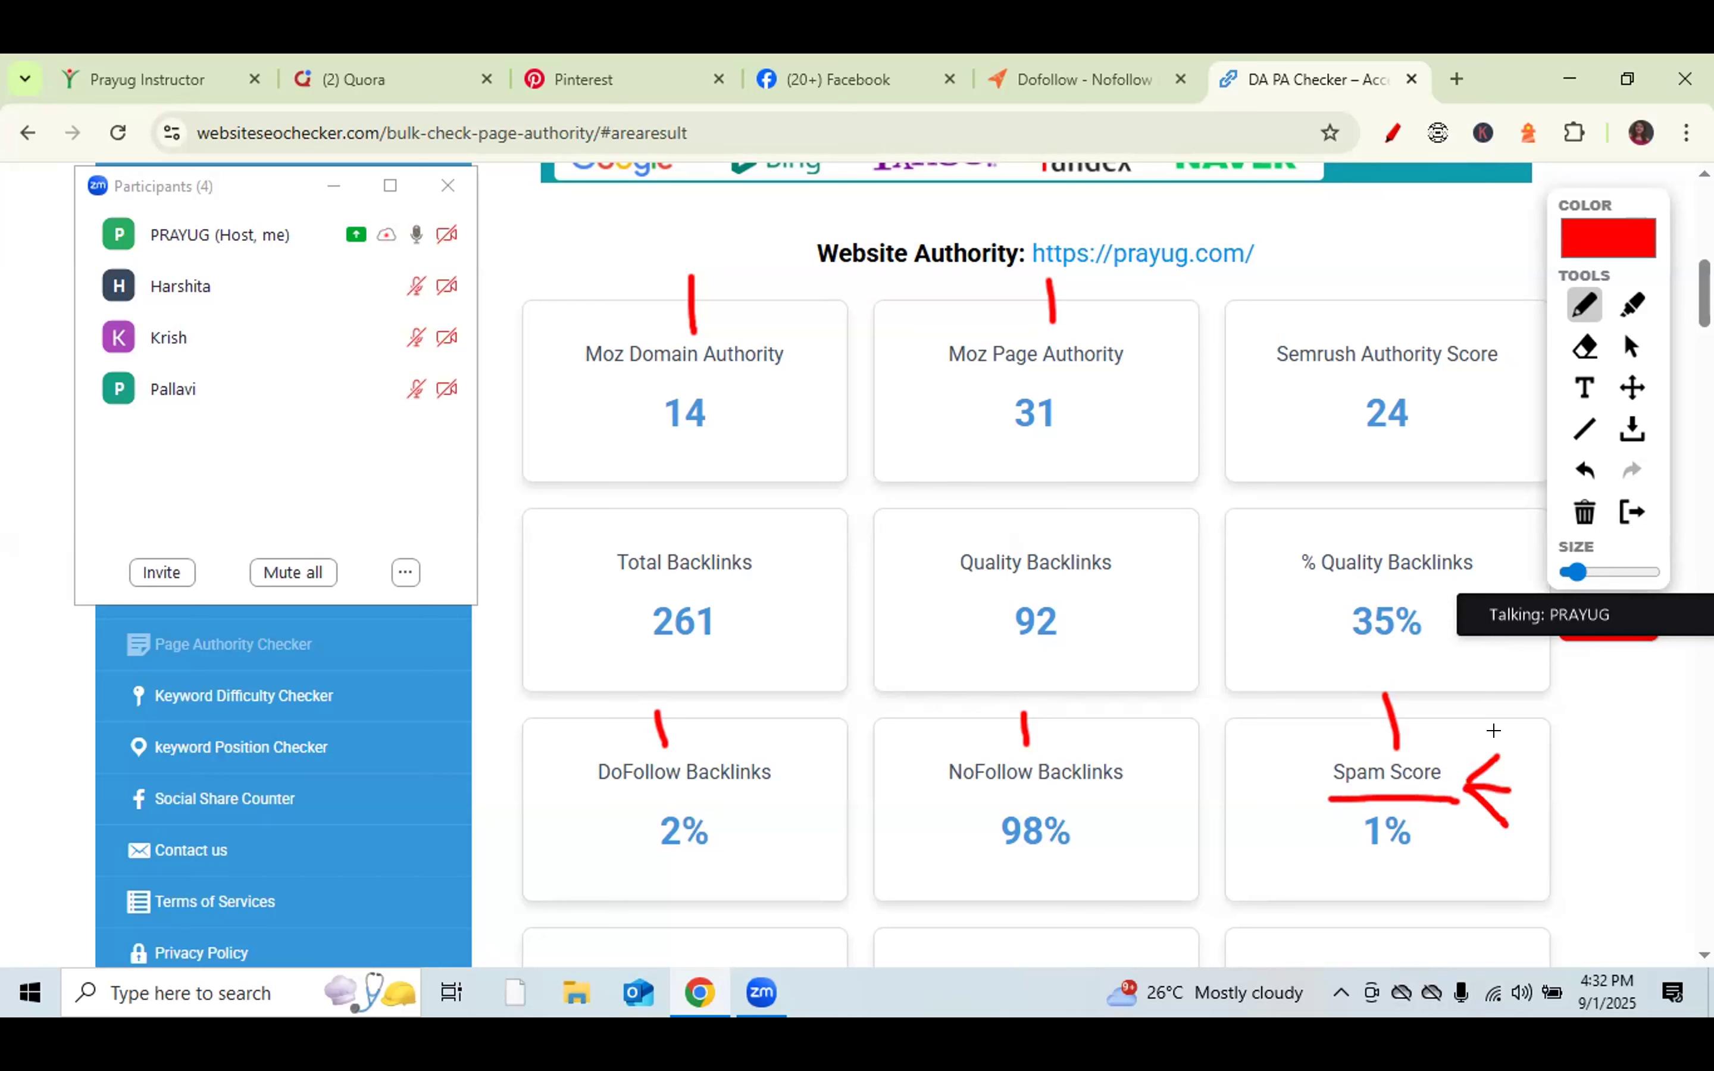
drag(1480, 751, 1540, 750)
drag(1561, 756, 1613, 666)
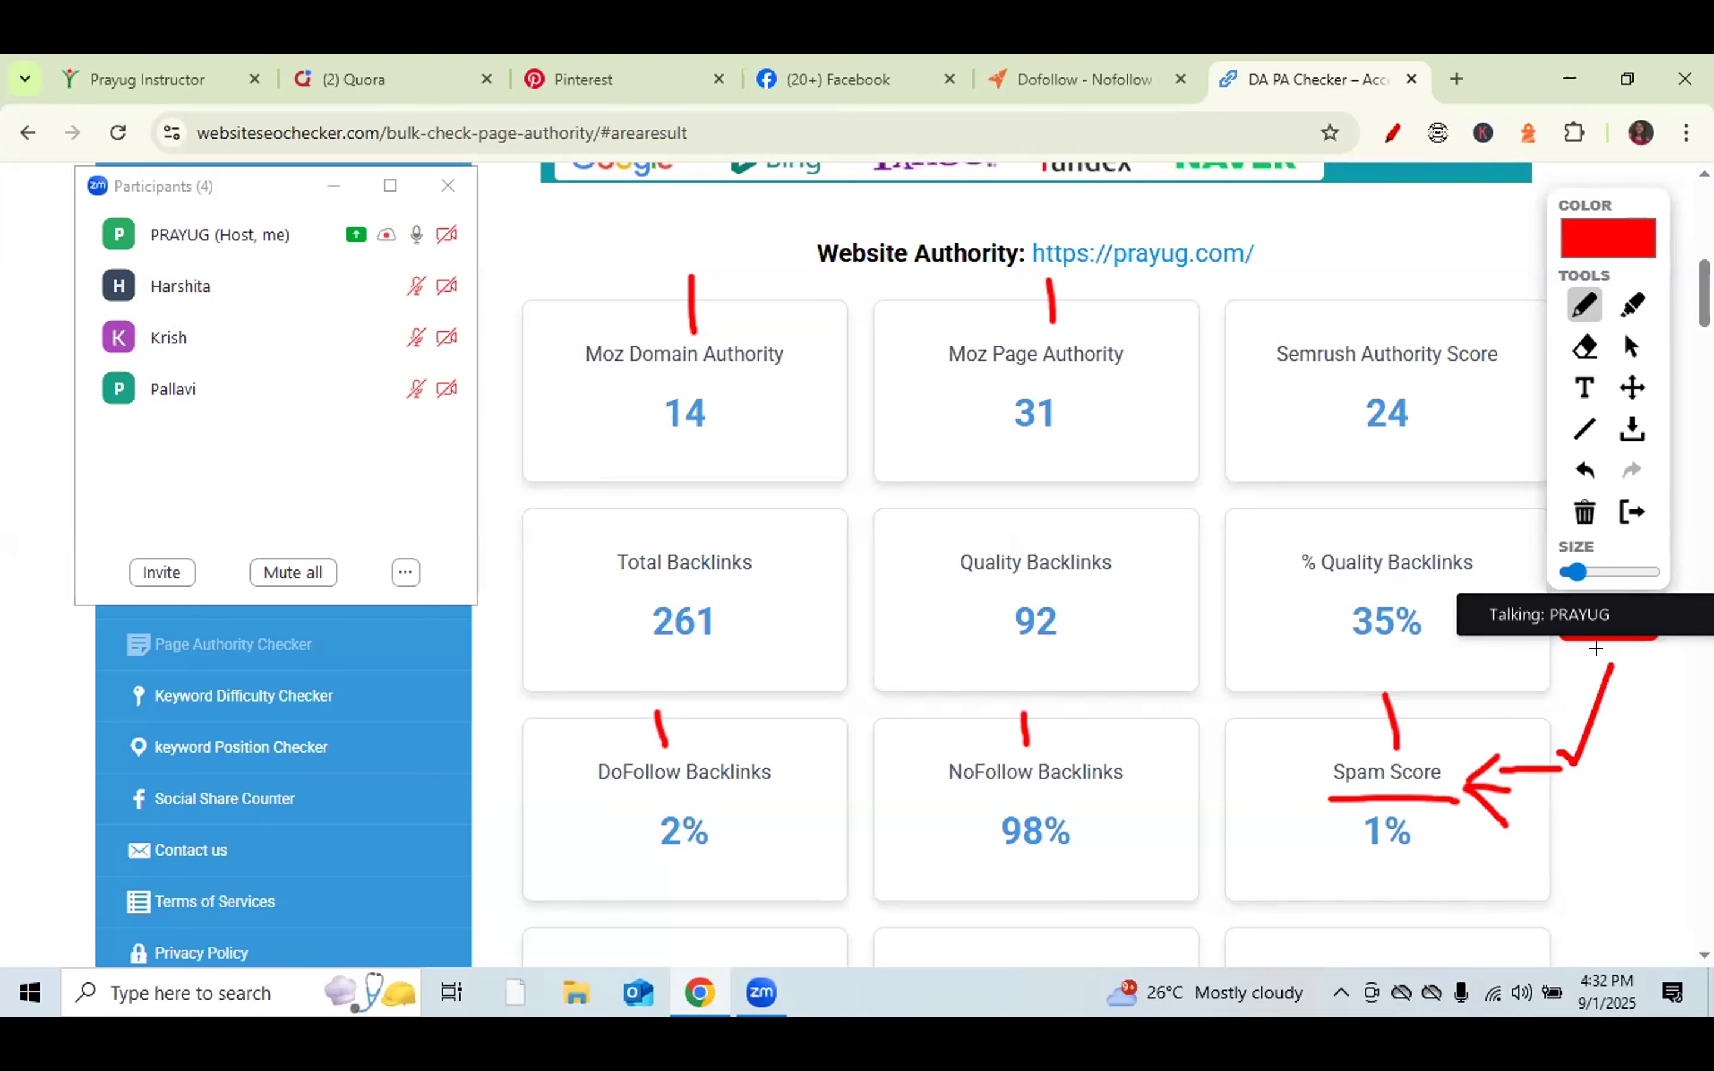
click(1517, 804)
mouse_move(1517, 803)
mouse_down()
mouse_move(1577, 804)
mouse_move(1618, 766)
mouse_move(1616, 796)
mouse_up()
click(1617, 807)
mouse_move(1513, 851)
mouse_down()
mouse_move(1641, 867)
mouse_move(1586, 937)
mouse_up()
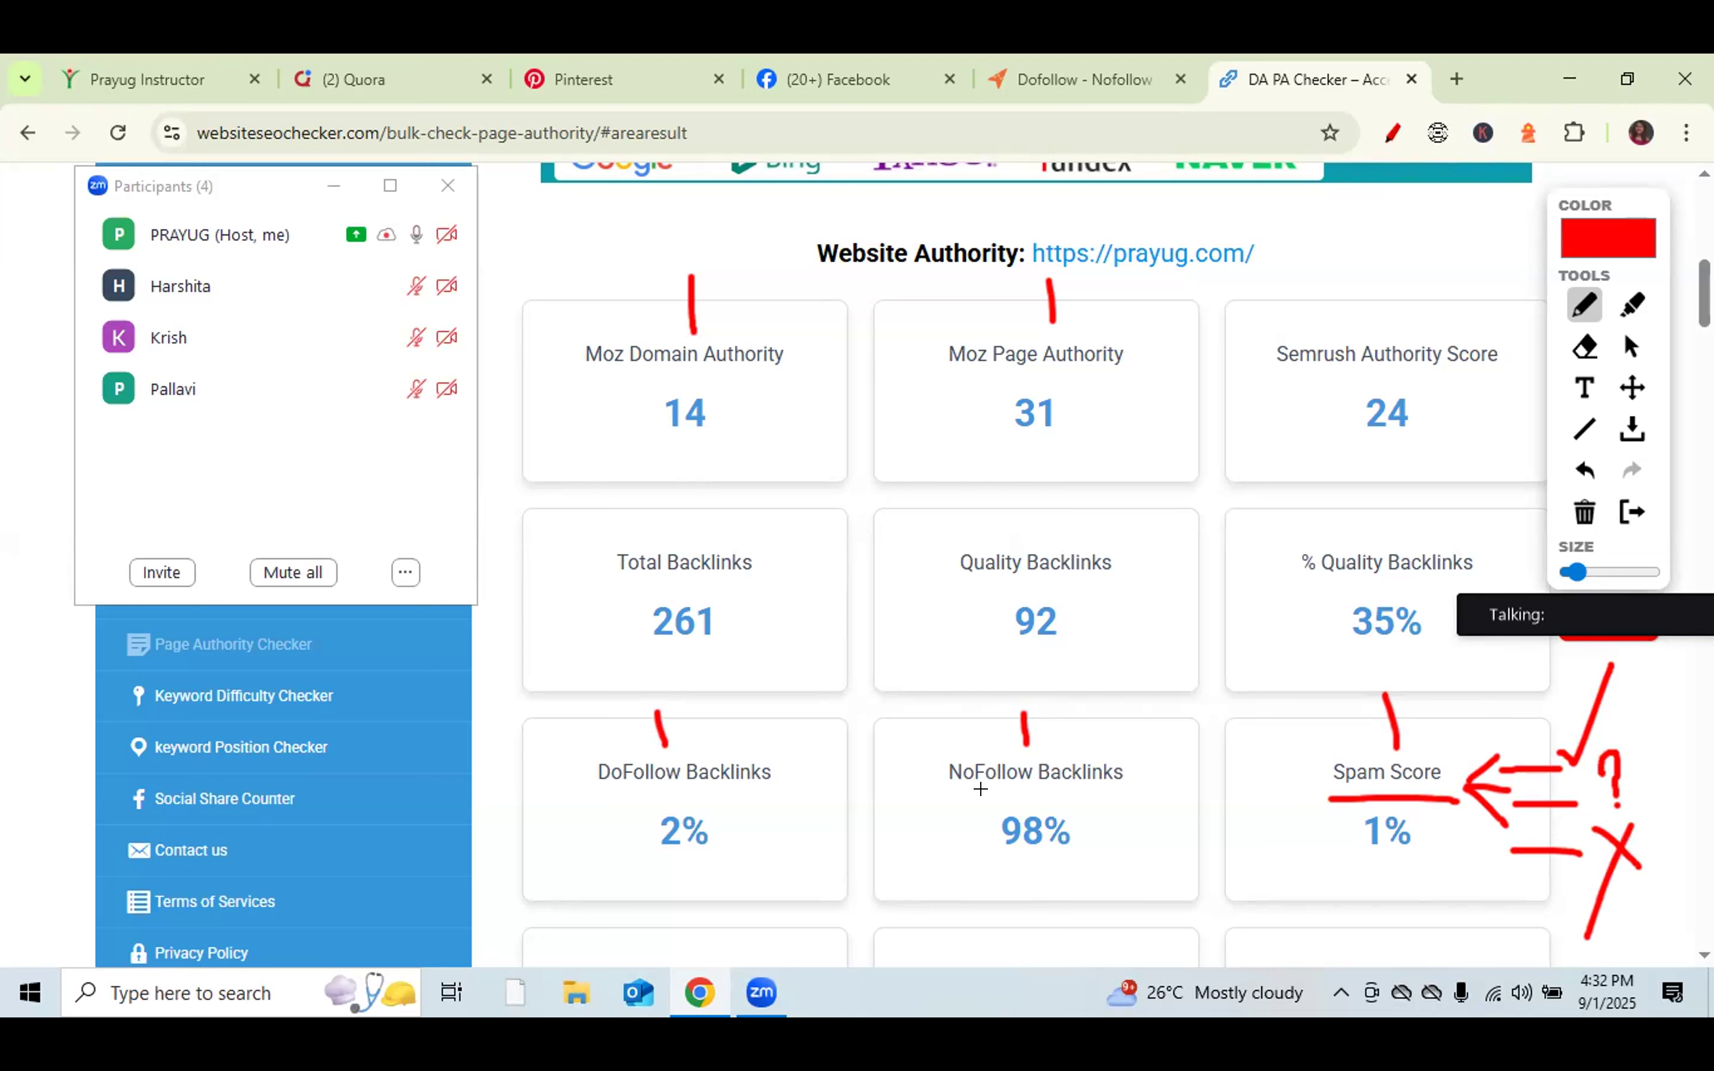
Step: Cross out 261, underline DoFollow Backlinks, tick 92 and underline the prayug.com address
mouse_move(742, 624)
mouse_down()
mouse_move(775, 637)
mouse_move(753, 658)
mouse_up()
drag(687, 796, 805, 796)
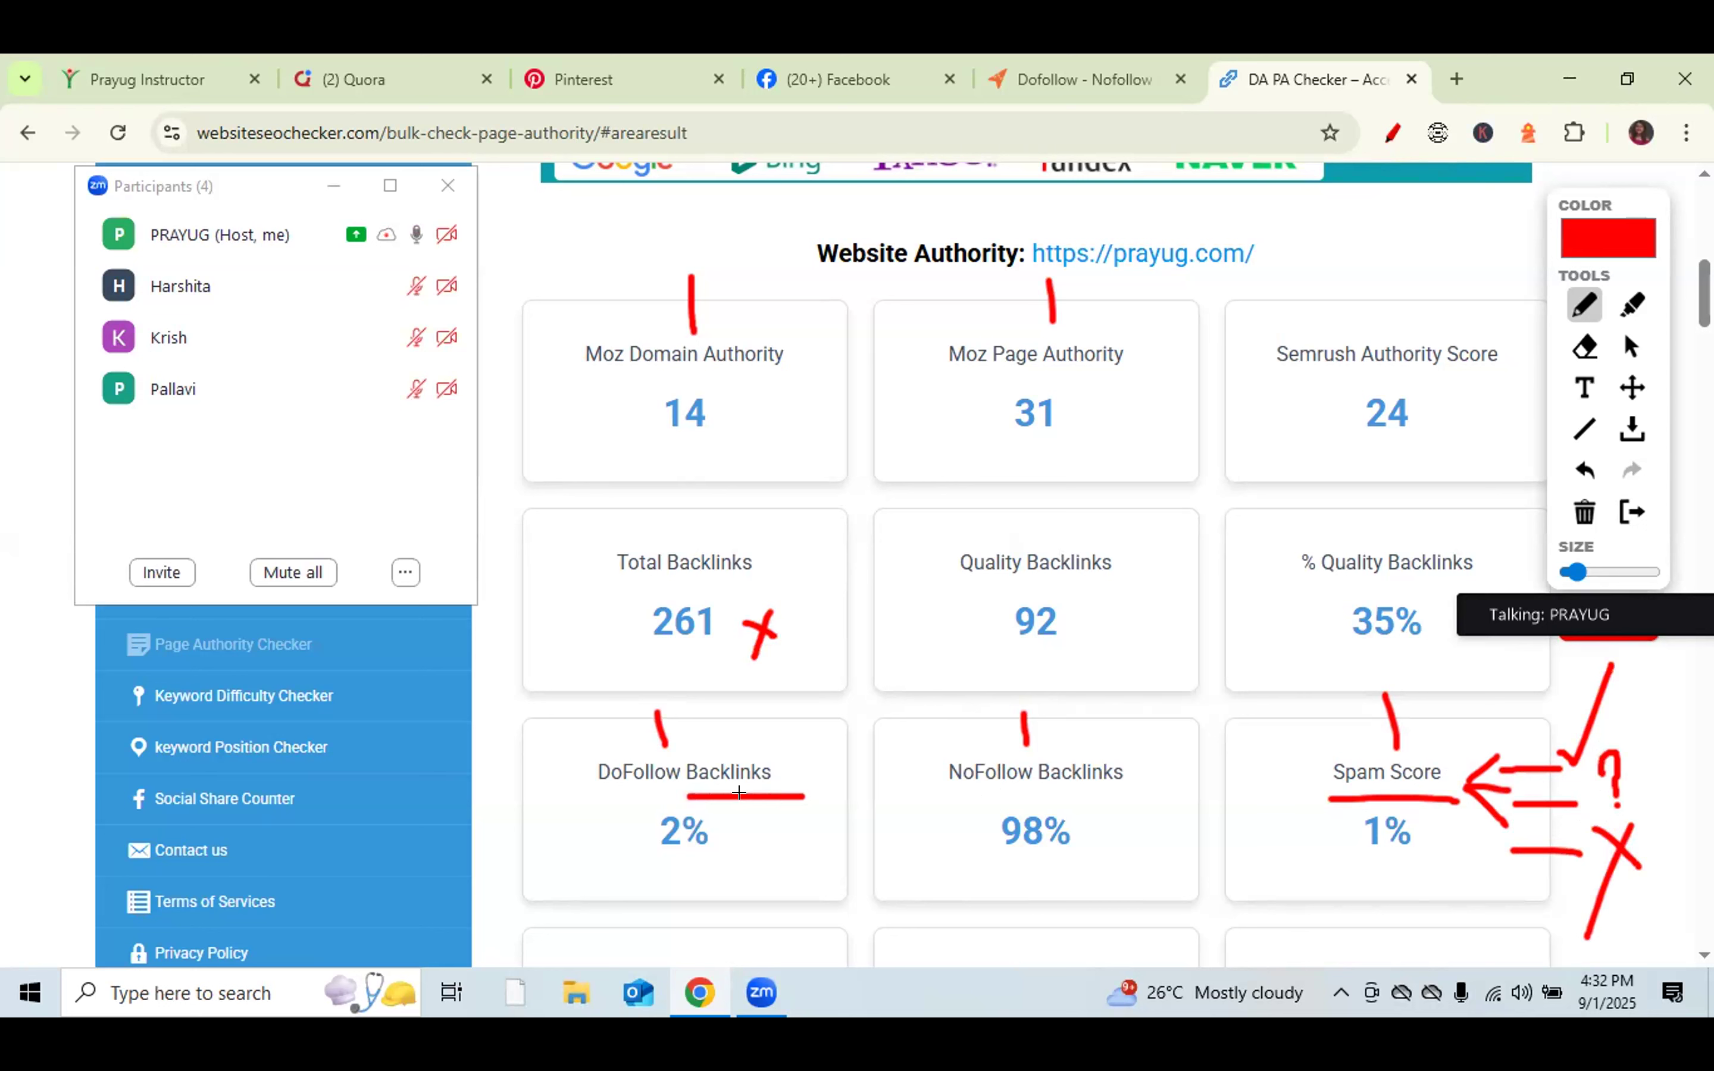
drag(905, 636, 987, 588)
drag(1098, 282, 1240, 279)
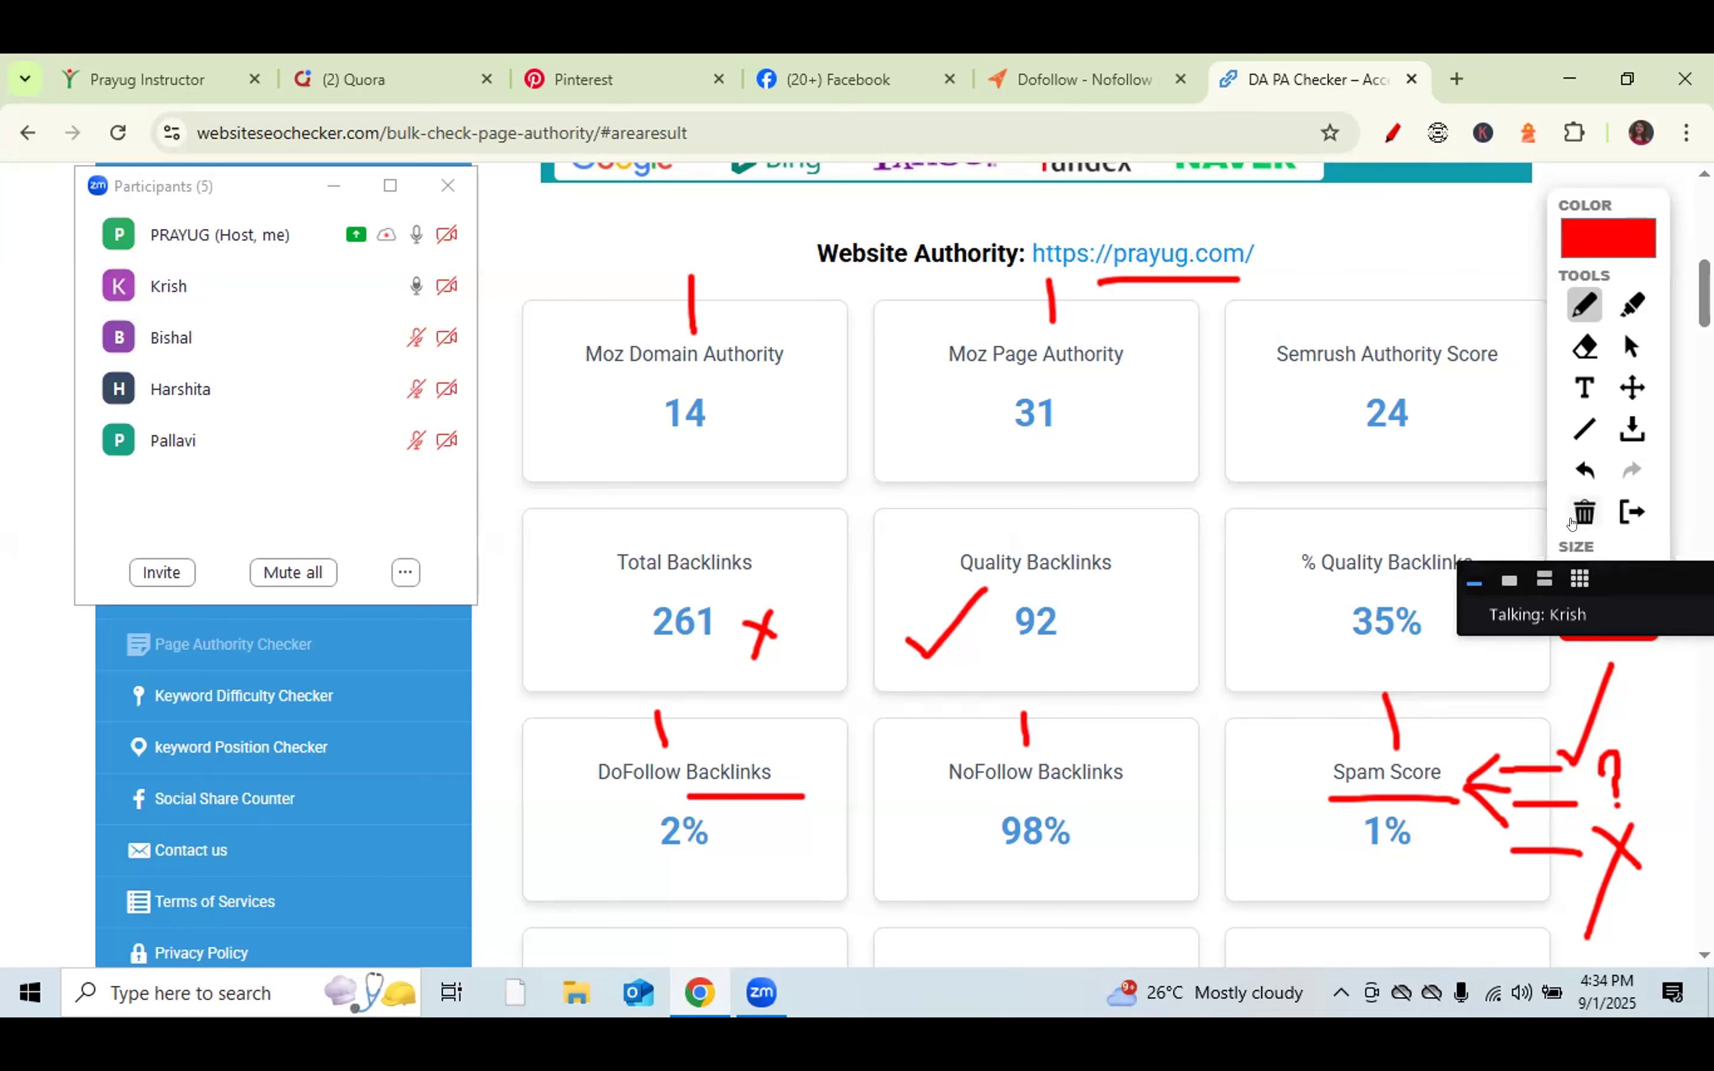
Step: Mark 98% crossed out, underline 261, 92 and 2%, then erase all red annotations
drag(1006, 849, 1084, 857)
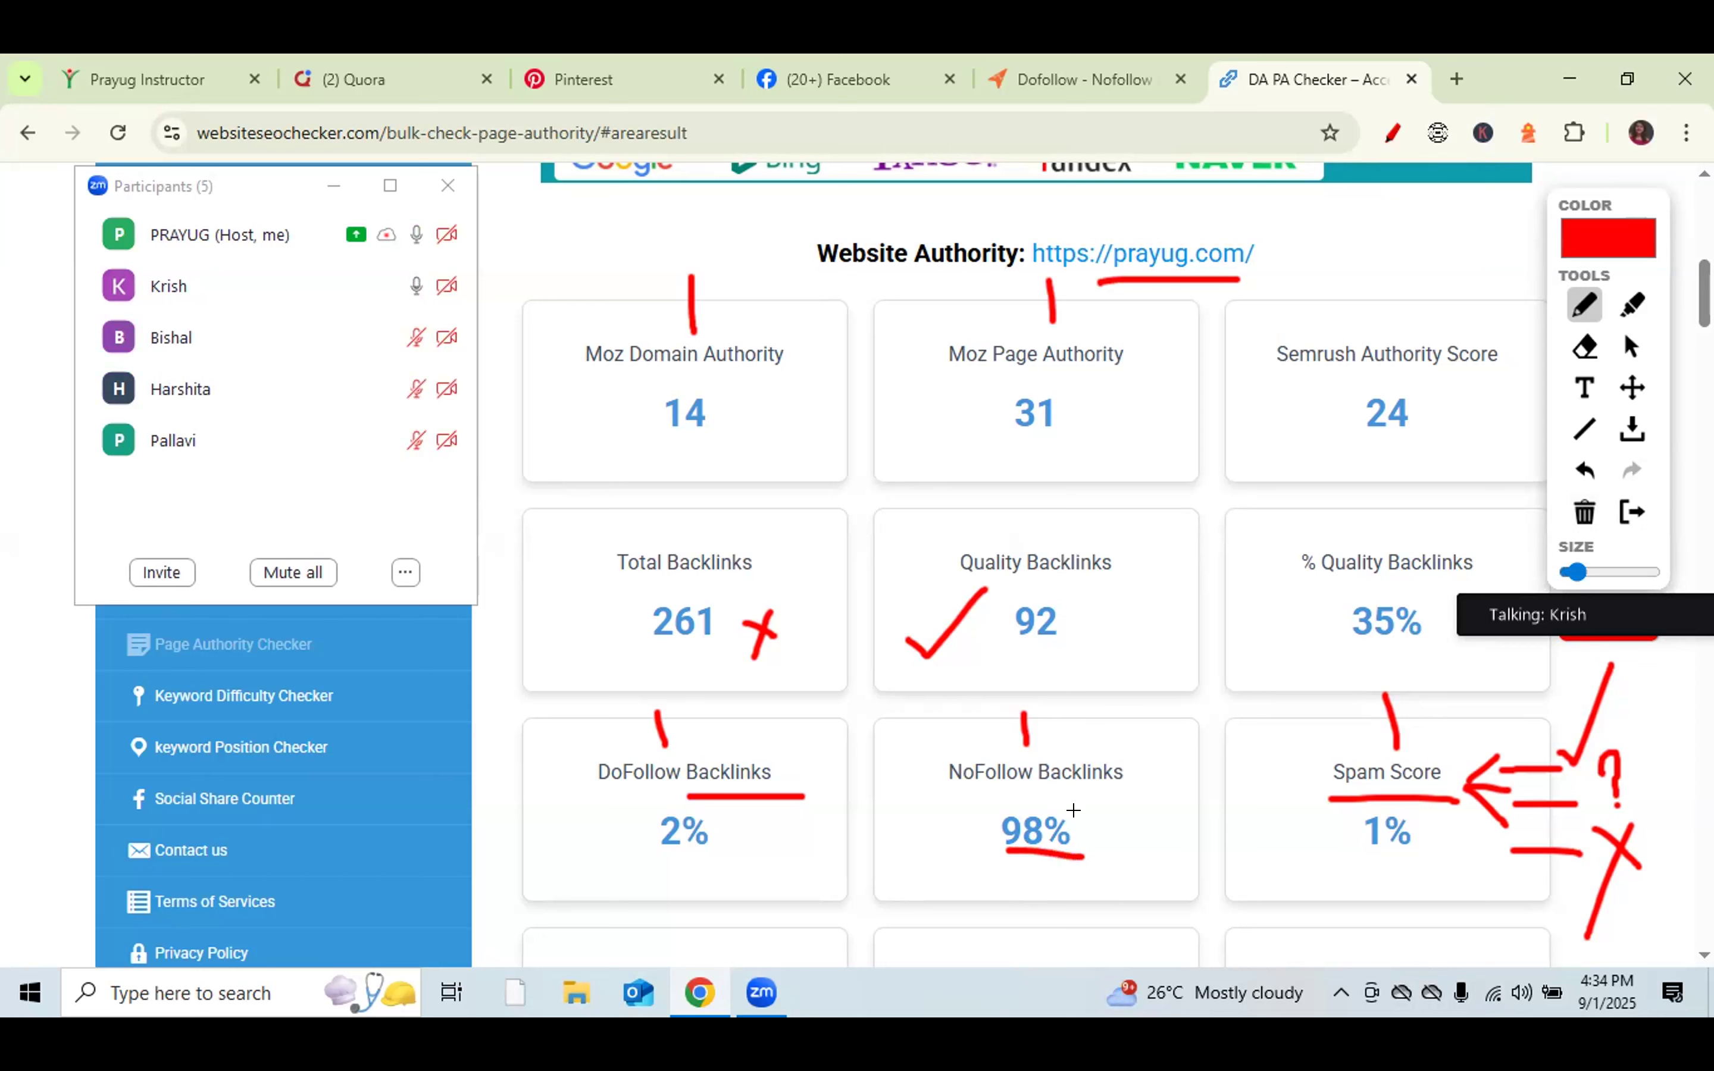
mouse_move(1085, 814)
mouse_down()
mouse_move(1131, 857)
mouse_move(1108, 857)
mouse_move(1096, 894)
mouse_up()
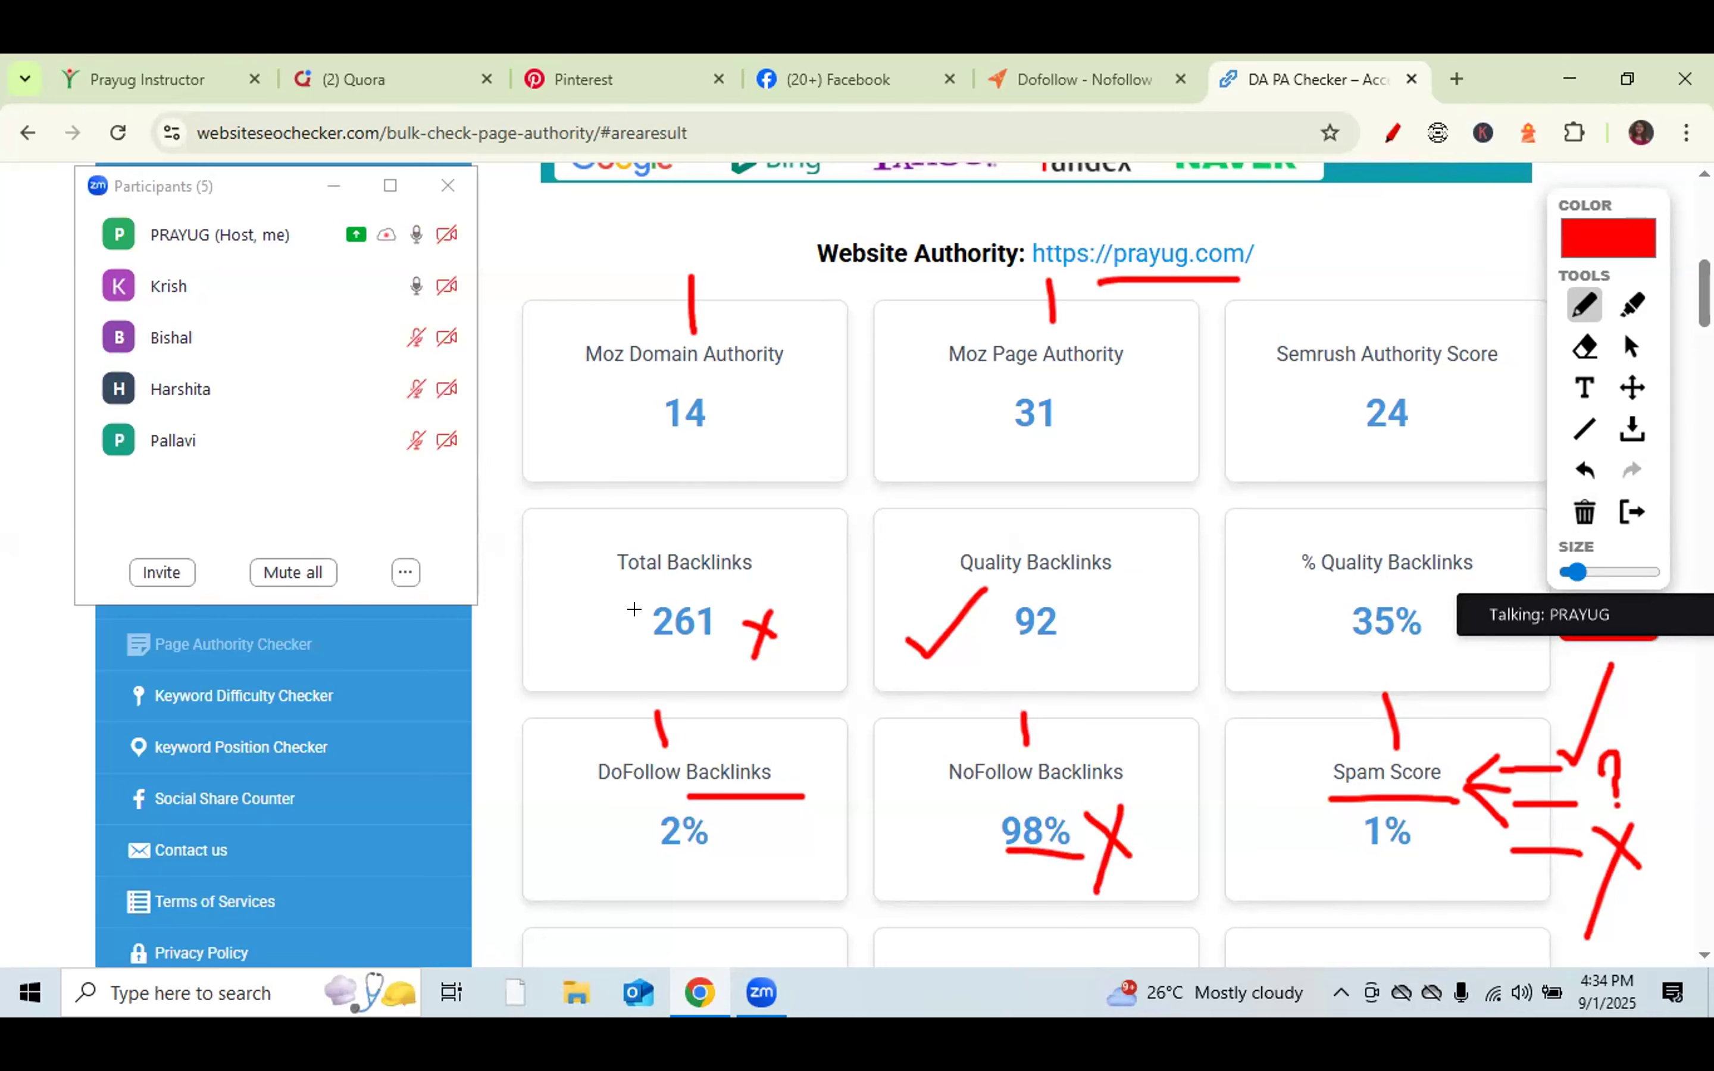
drag(646, 646, 733, 647)
drag(1014, 656, 1091, 666)
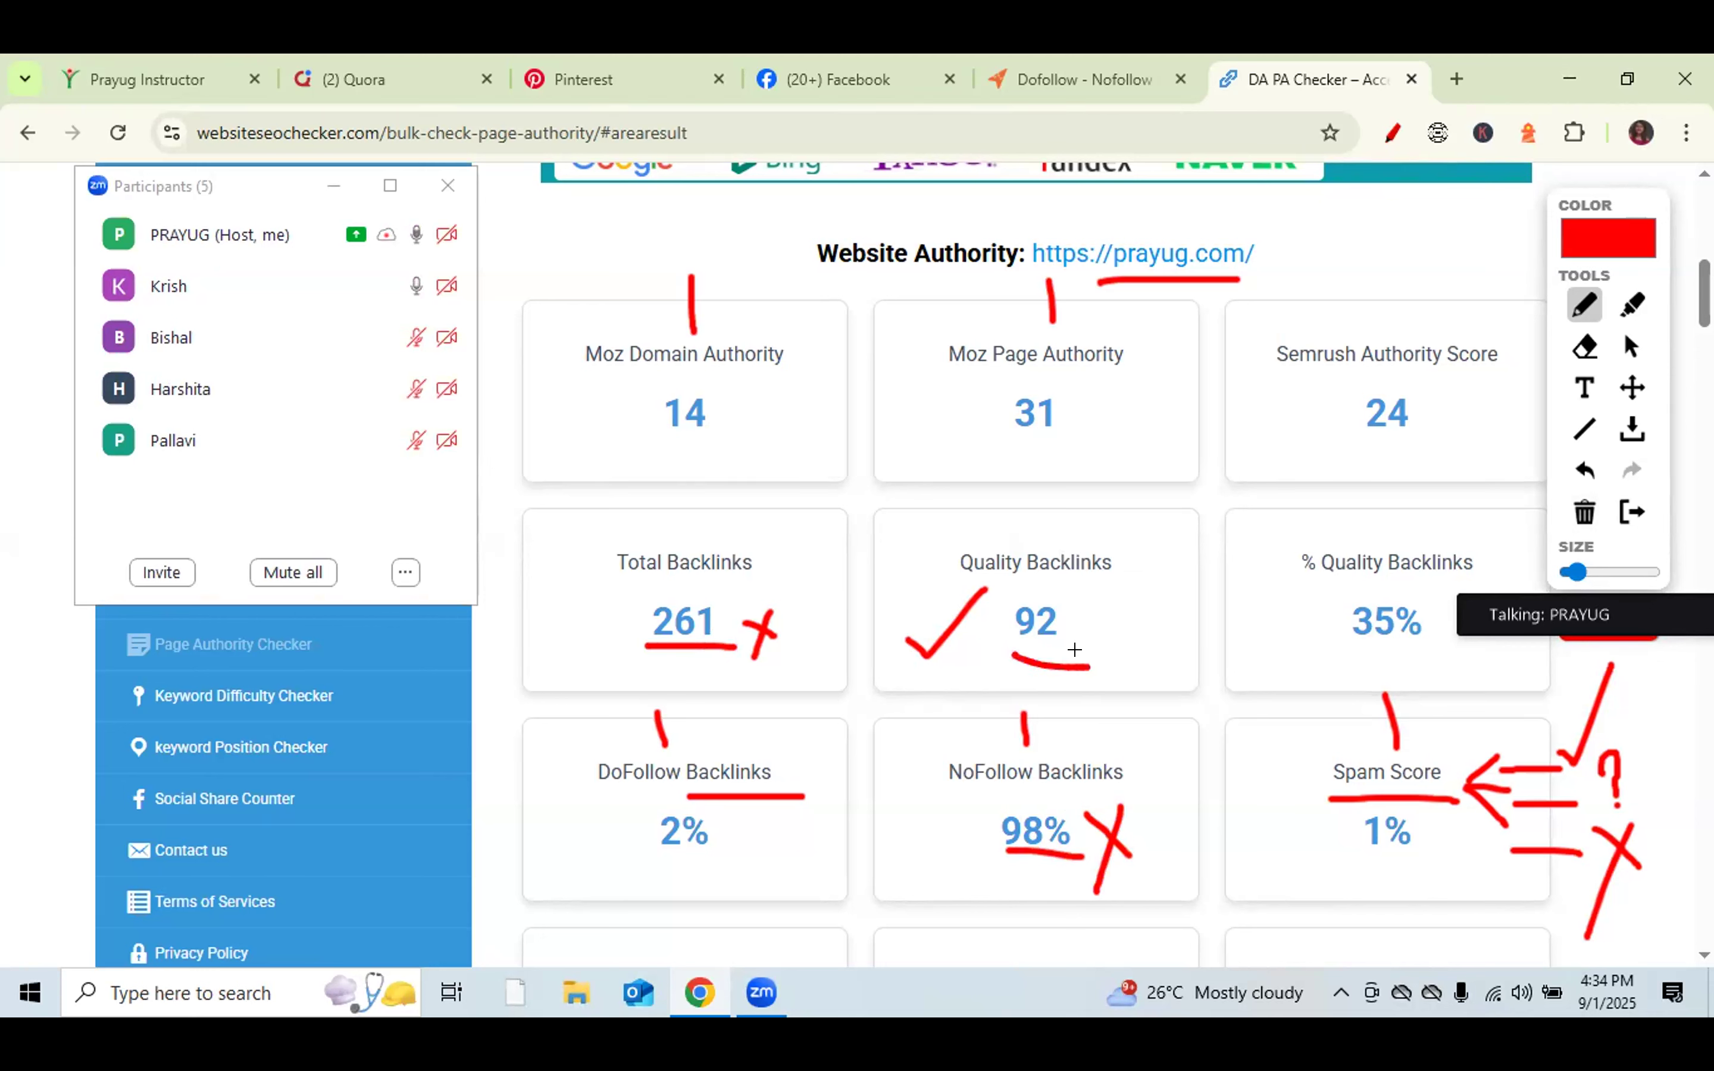
drag(664, 867, 722, 871)
mouse_move(966, 825)
mouse_down()
mouse_move(1023, 875)
mouse_move(966, 967)
mouse_up()
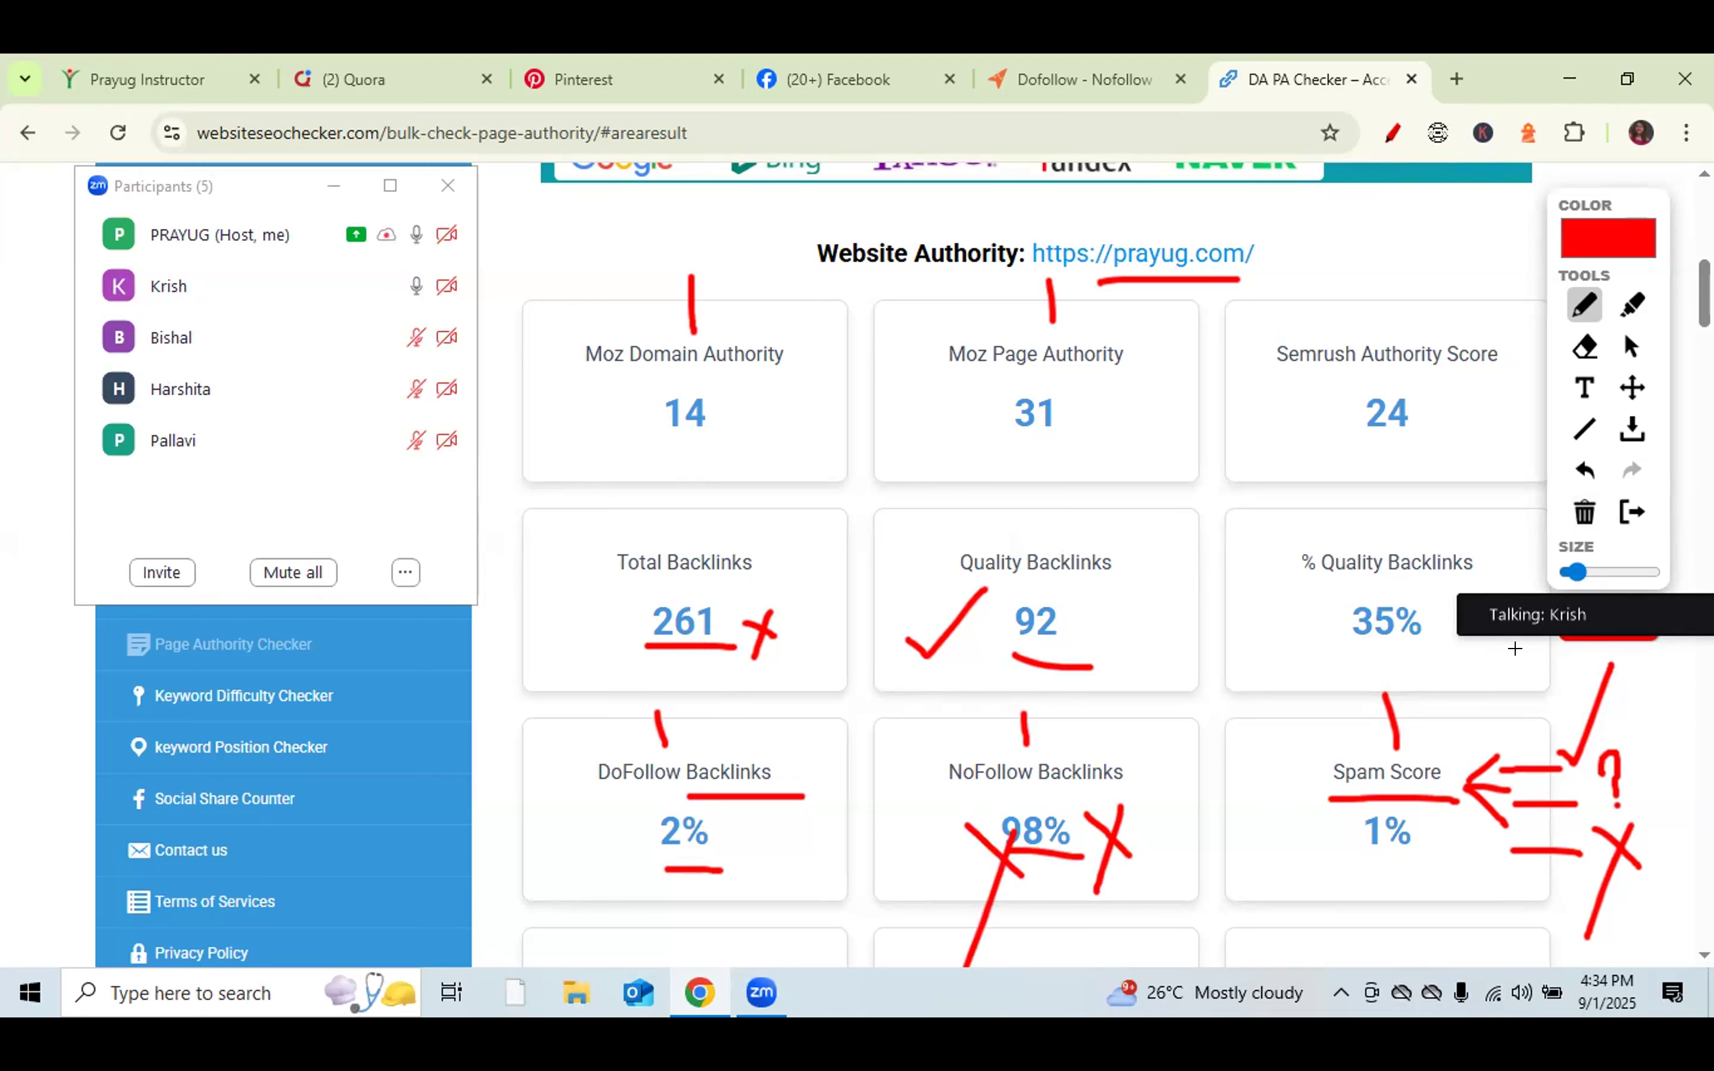
click(1581, 512)
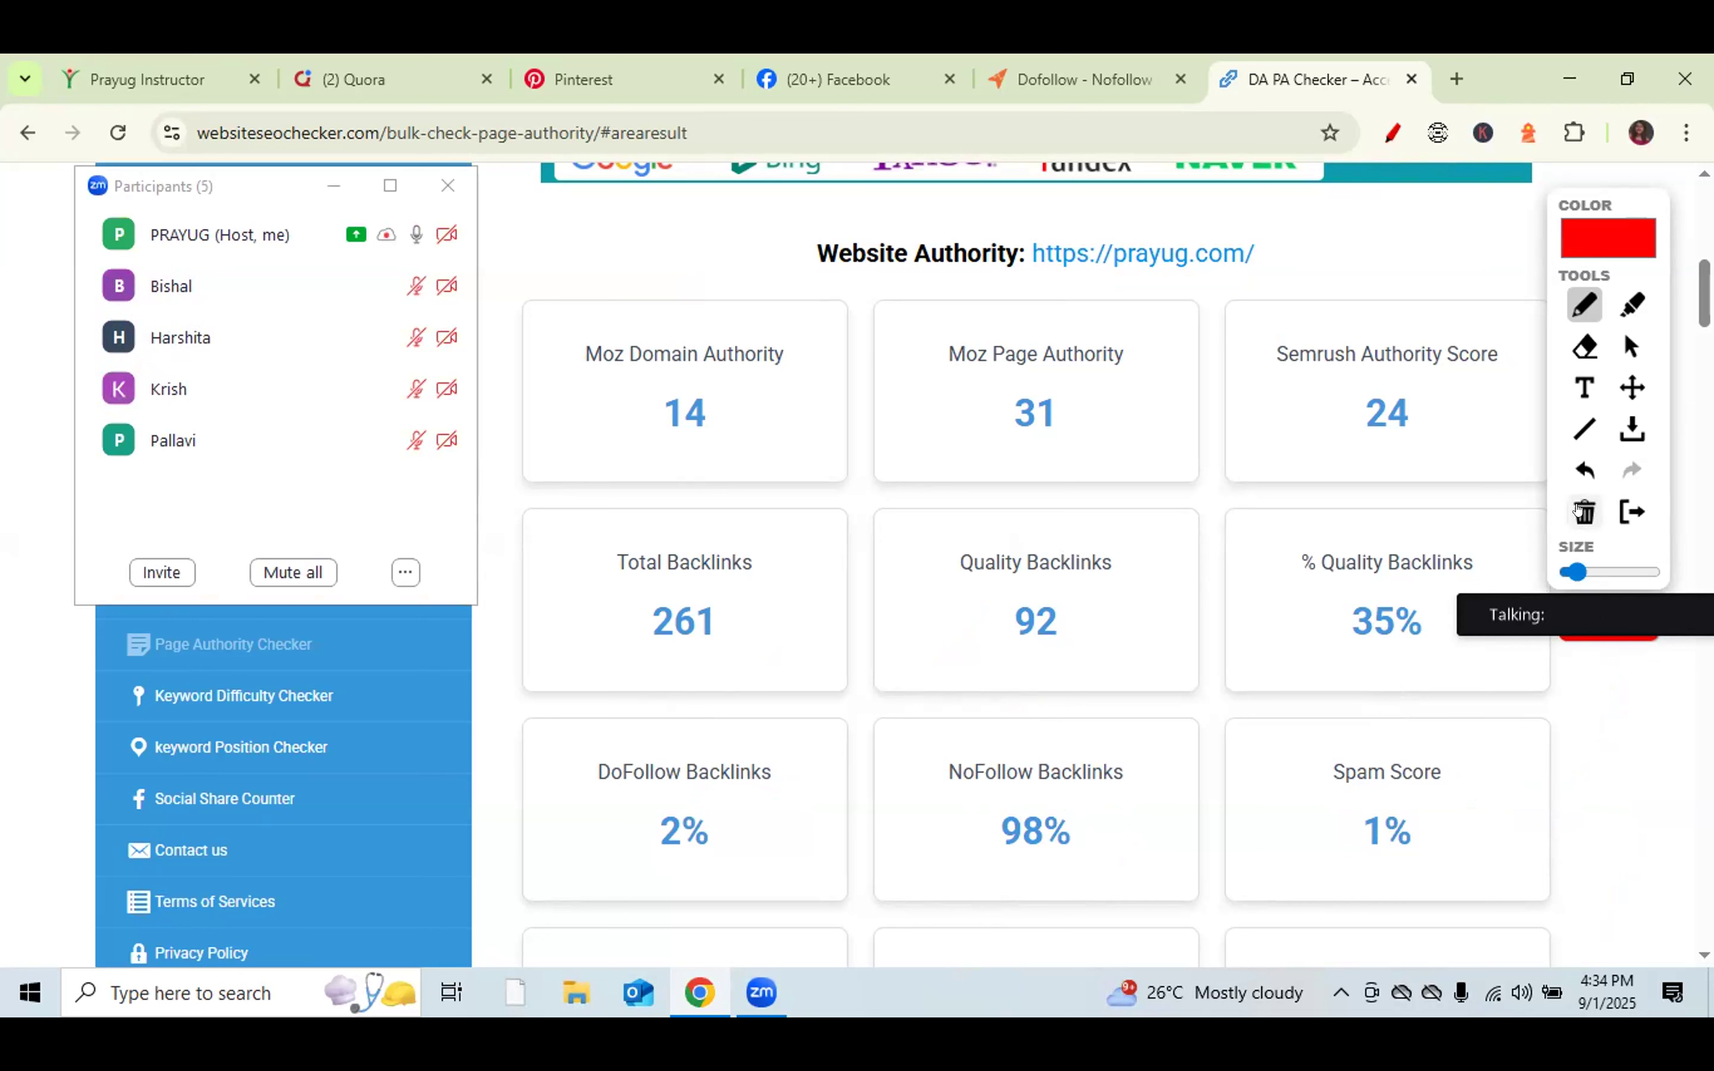
click(1391, 585)
drag(1387, 587, 1480, 579)
mouse_move(1345, 661)
mouse_down()
mouse_move(1437, 653)
mouse_move(1438, 588)
mouse_move(1342, 590)
mouse_move(1344, 701)
mouse_up()
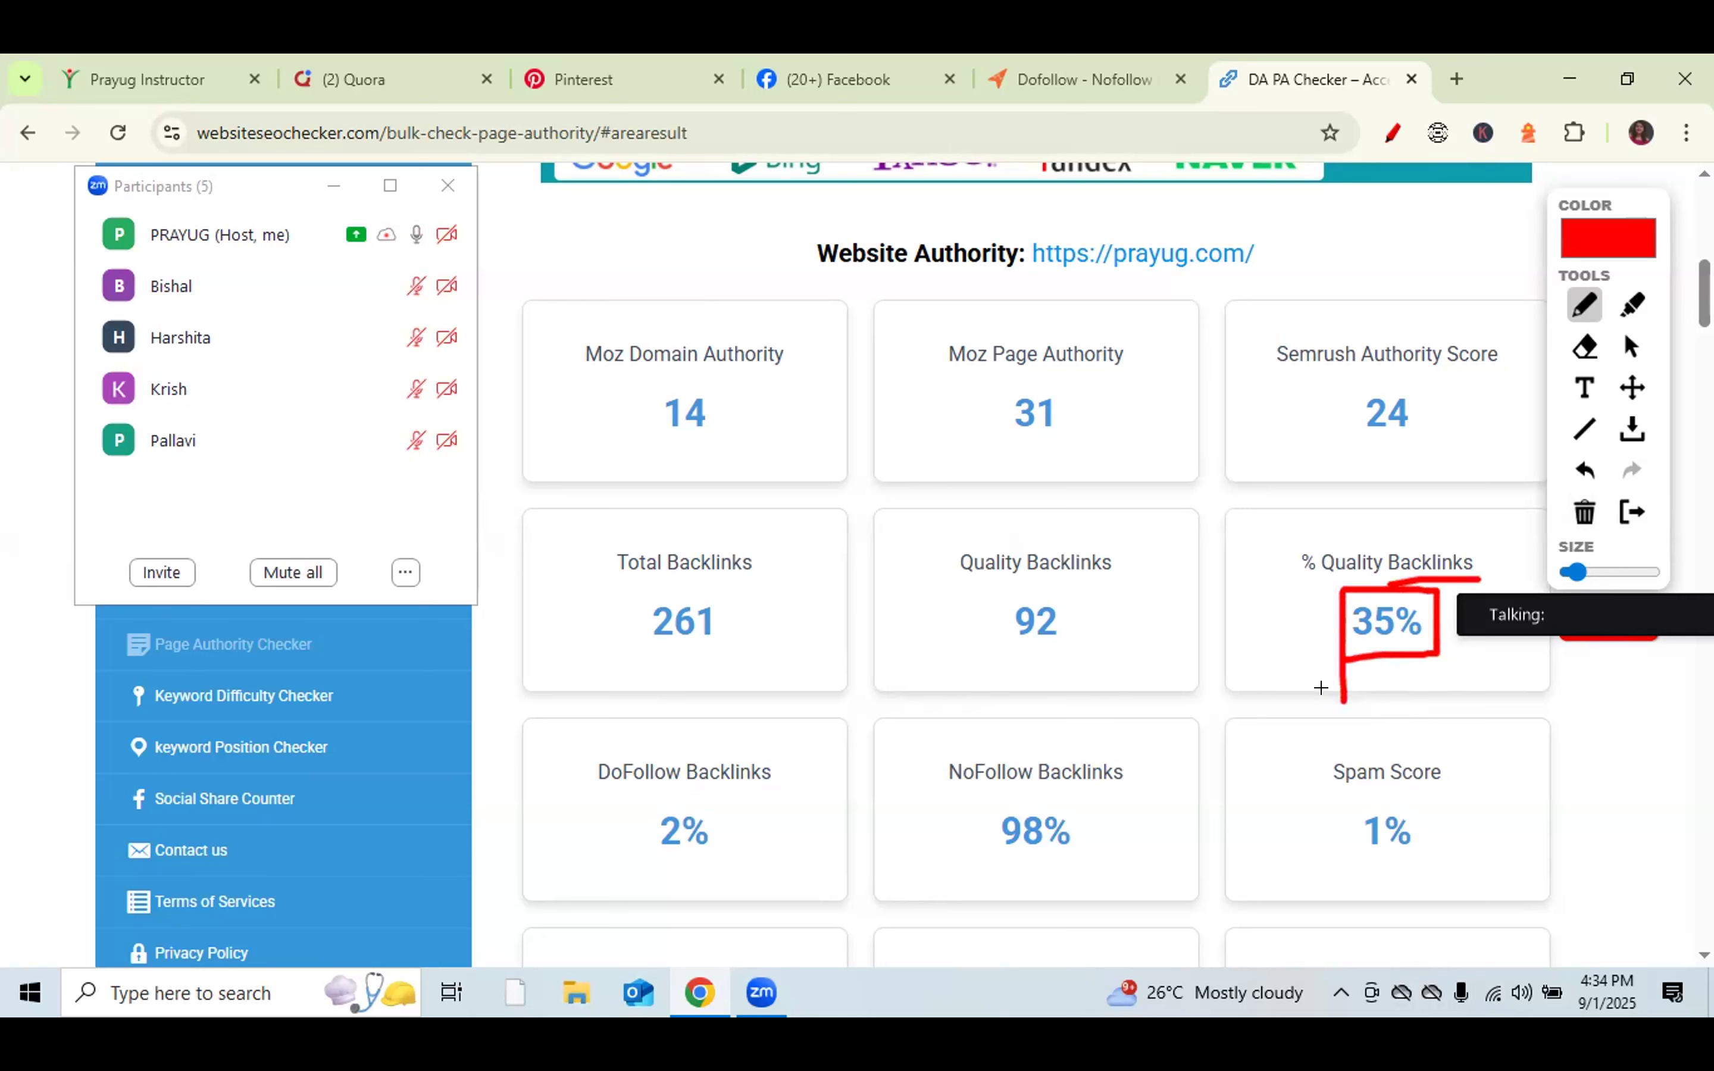
click(1583, 522)
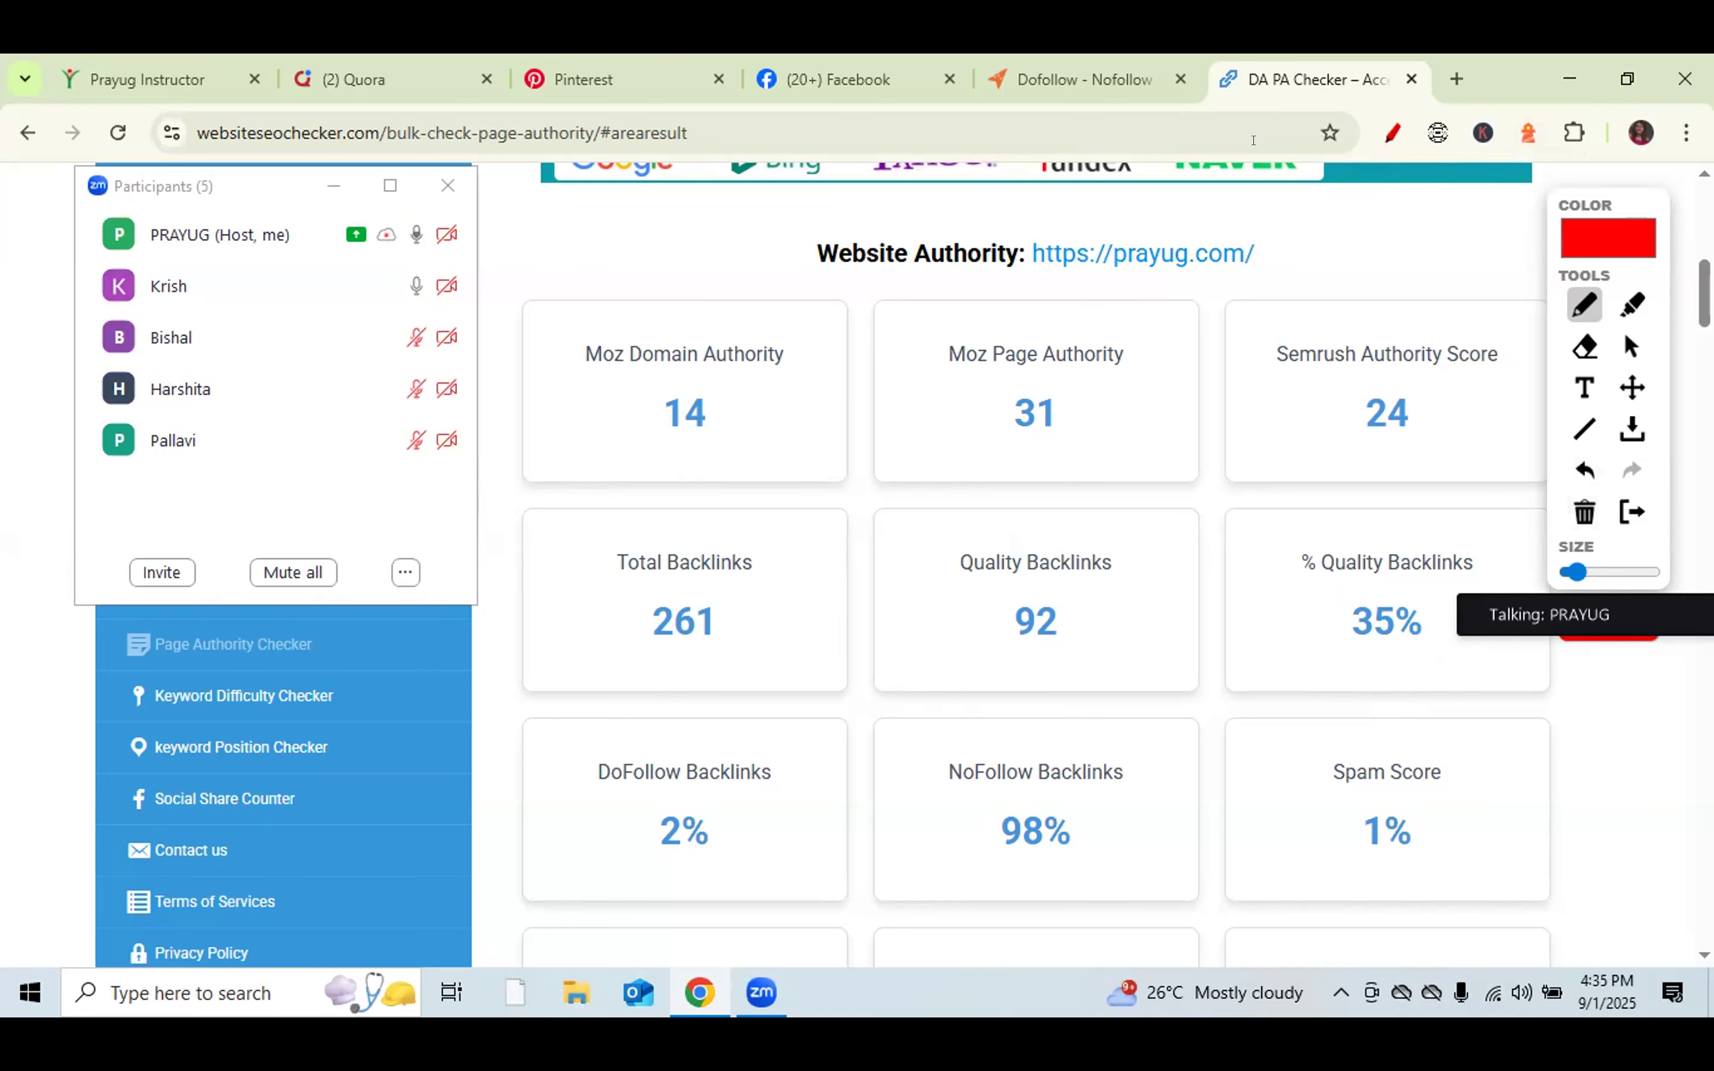
Step: Switch to Quora, move Zoom's Participants window to the right edge, and reload the feed
click(365, 78)
click(310, 183)
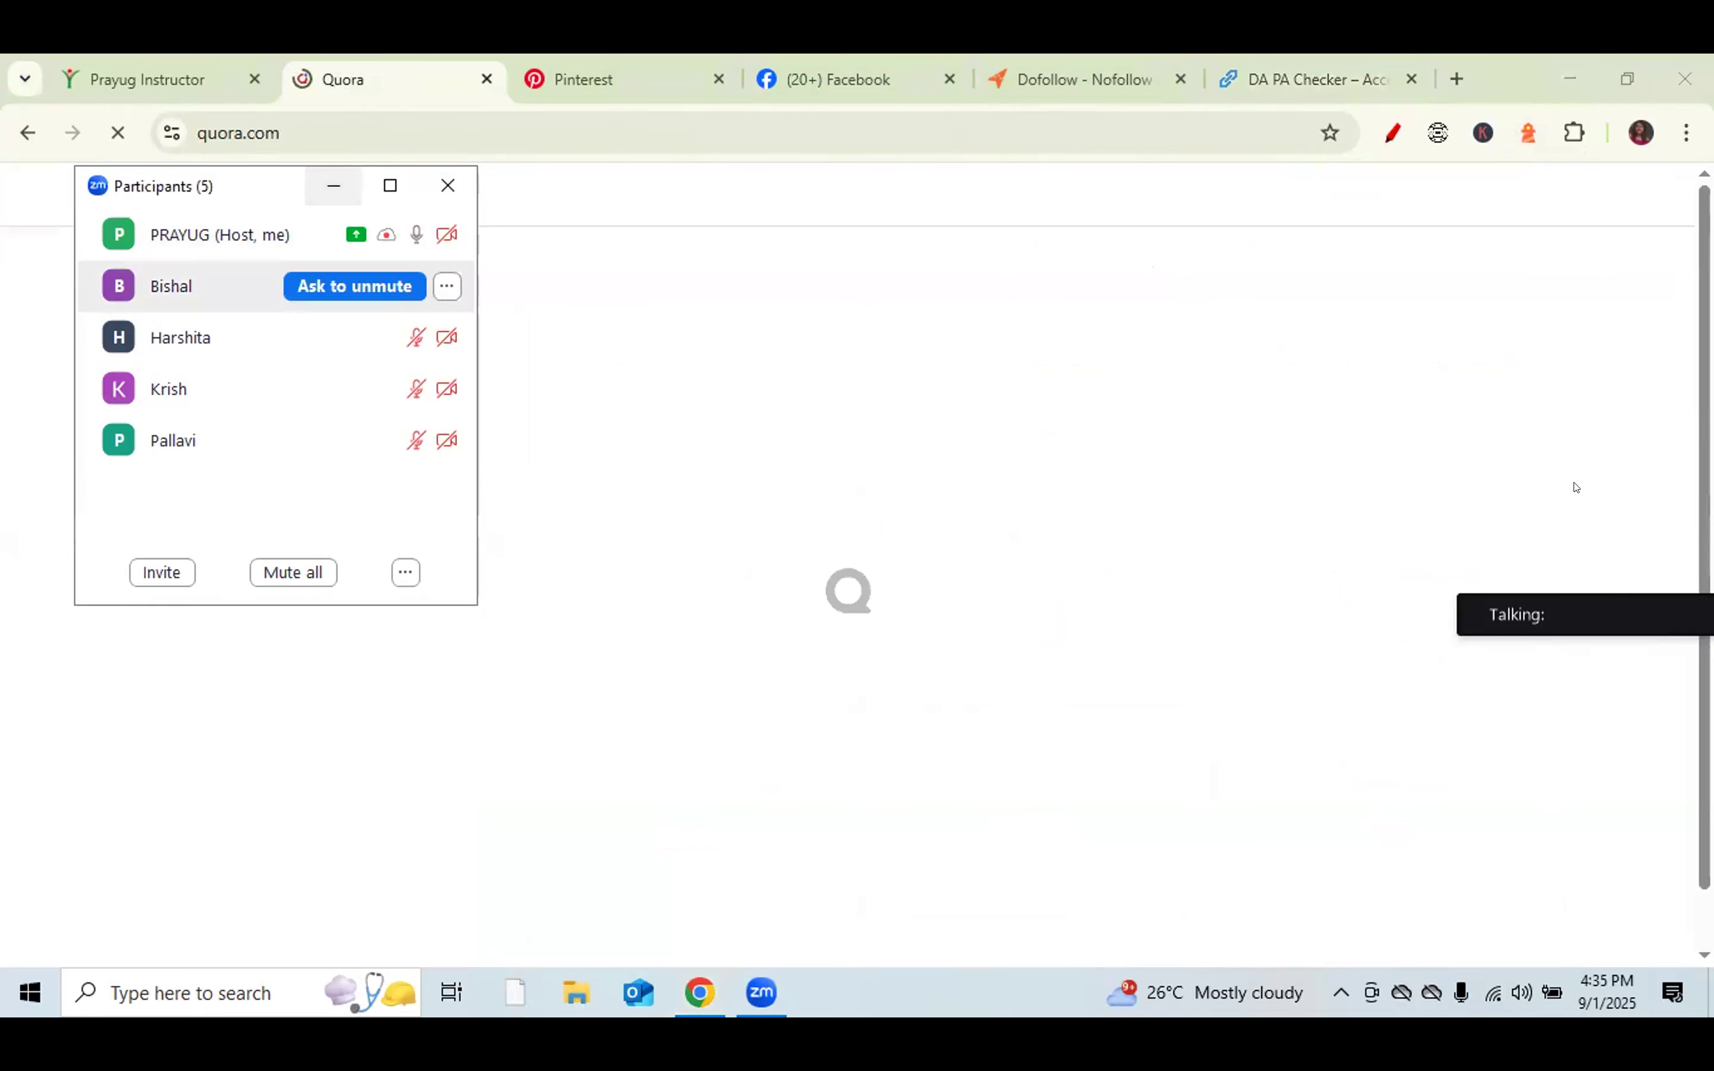
drag(548, 345, 1571, 402)
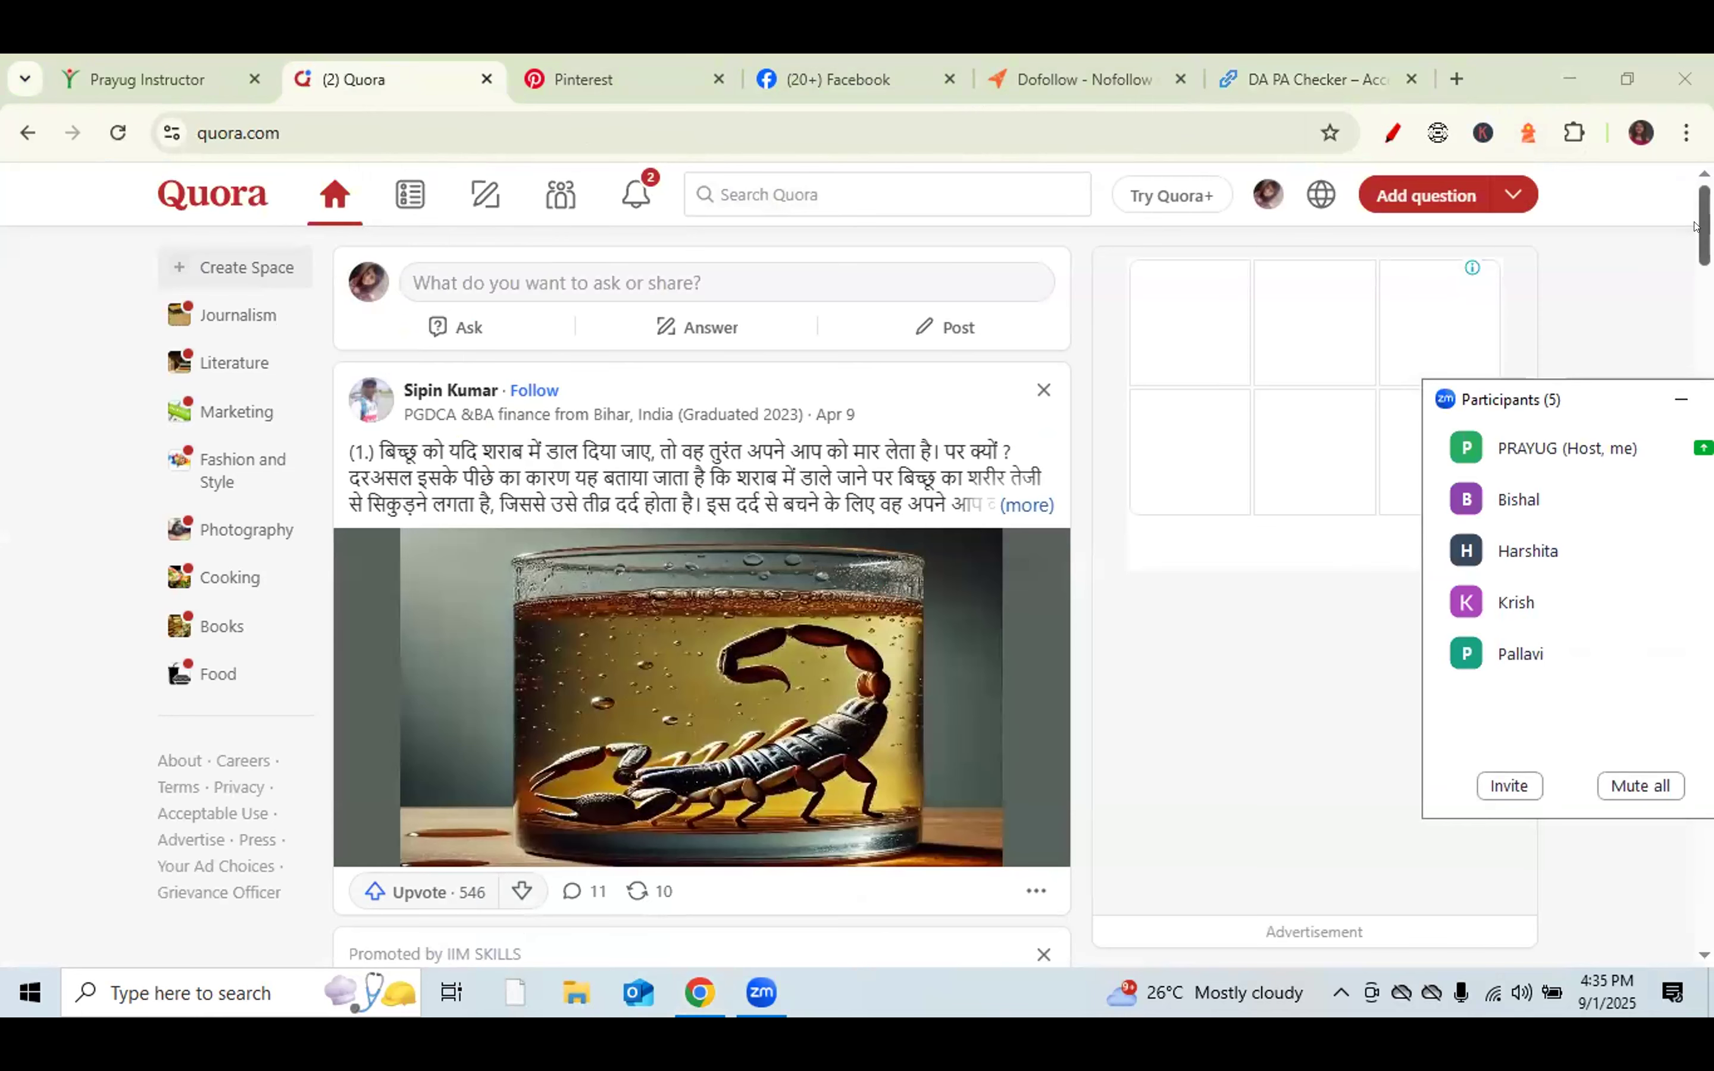
mouse_move(1705, 238)
mouse_down()
mouse_move(1707, 454)
mouse_move(1705, 205)
mouse_up()
scroll(701, 595, down, 15)
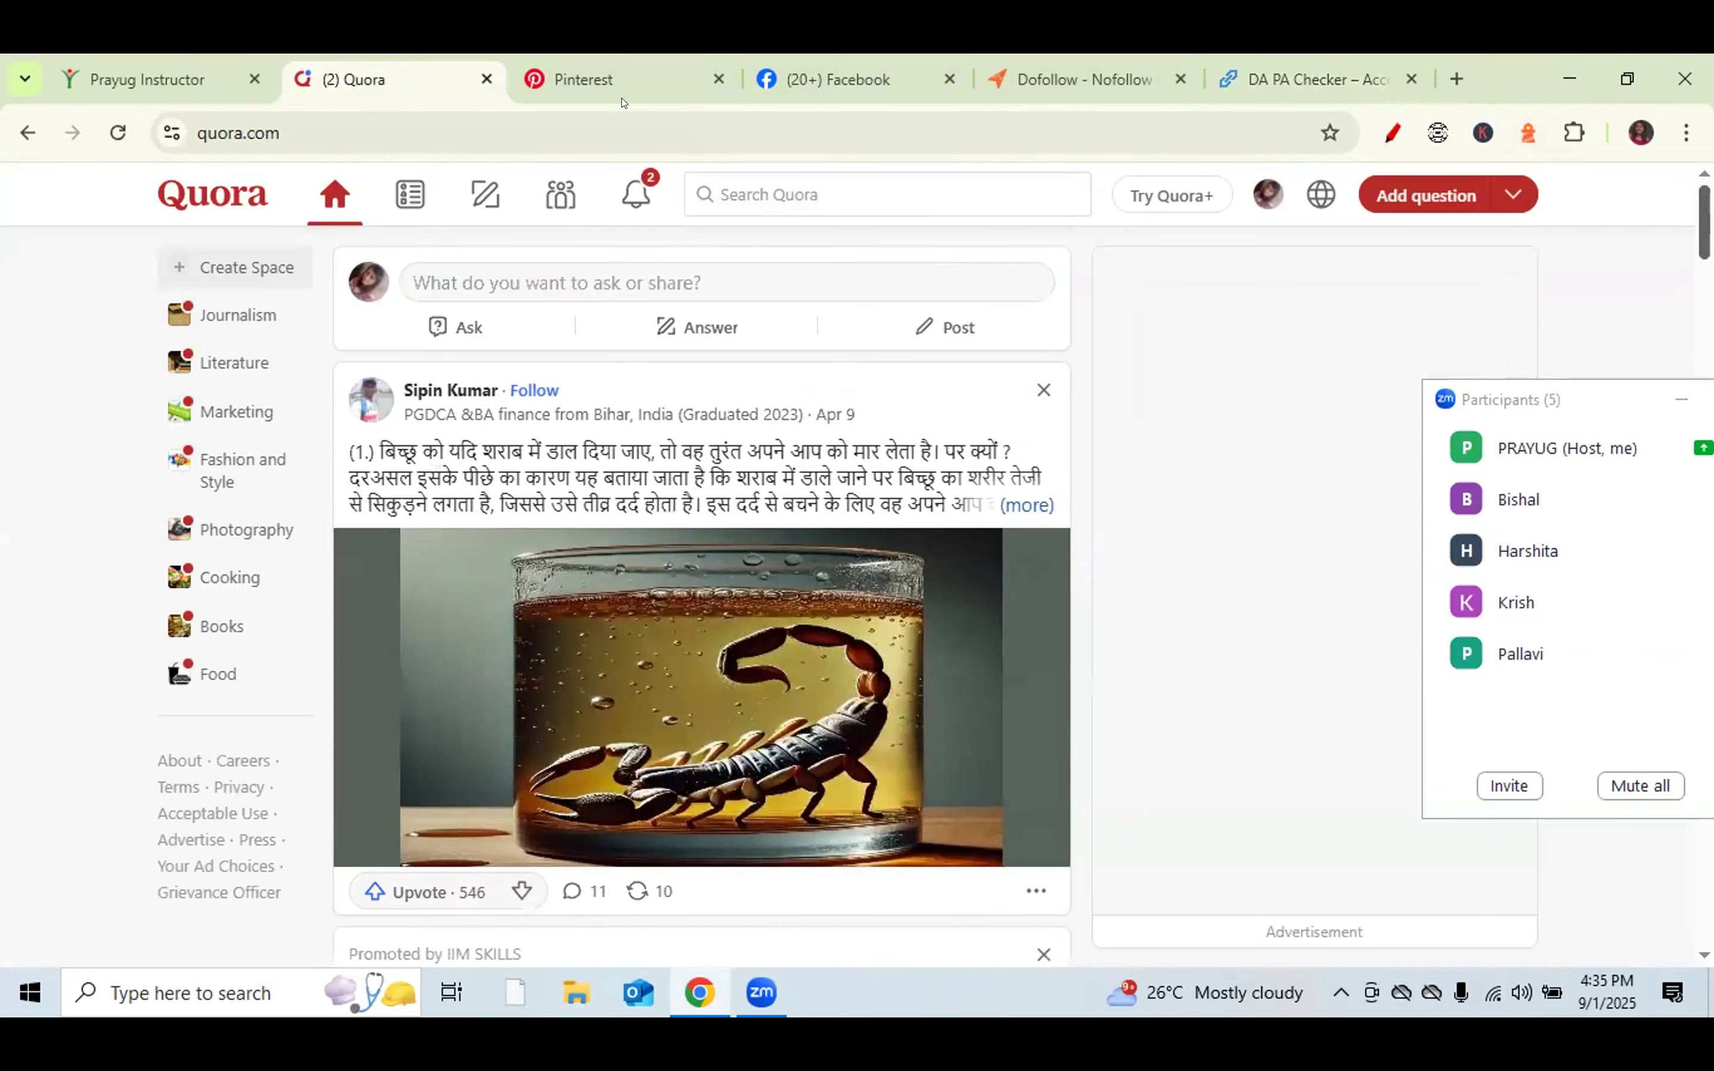
click(121, 141)
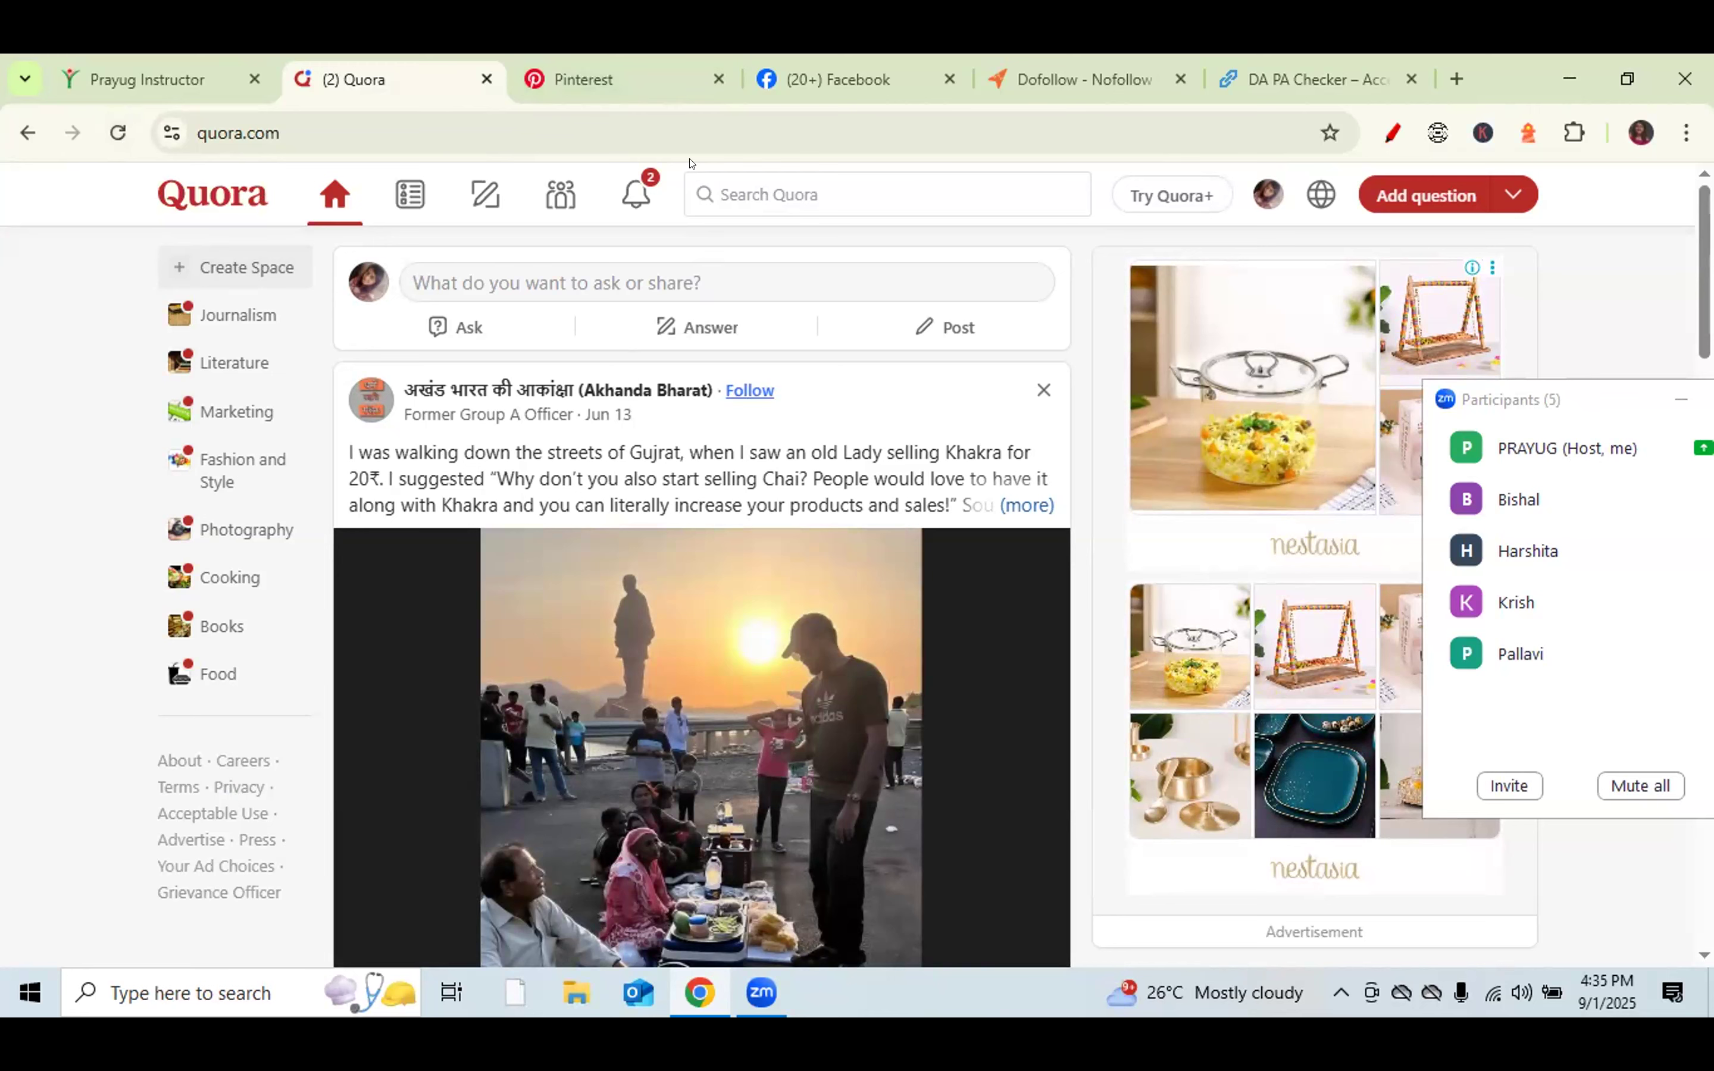
Step: Search Quora for 'best digital marketing institute in gurugram'
click(712, 181)
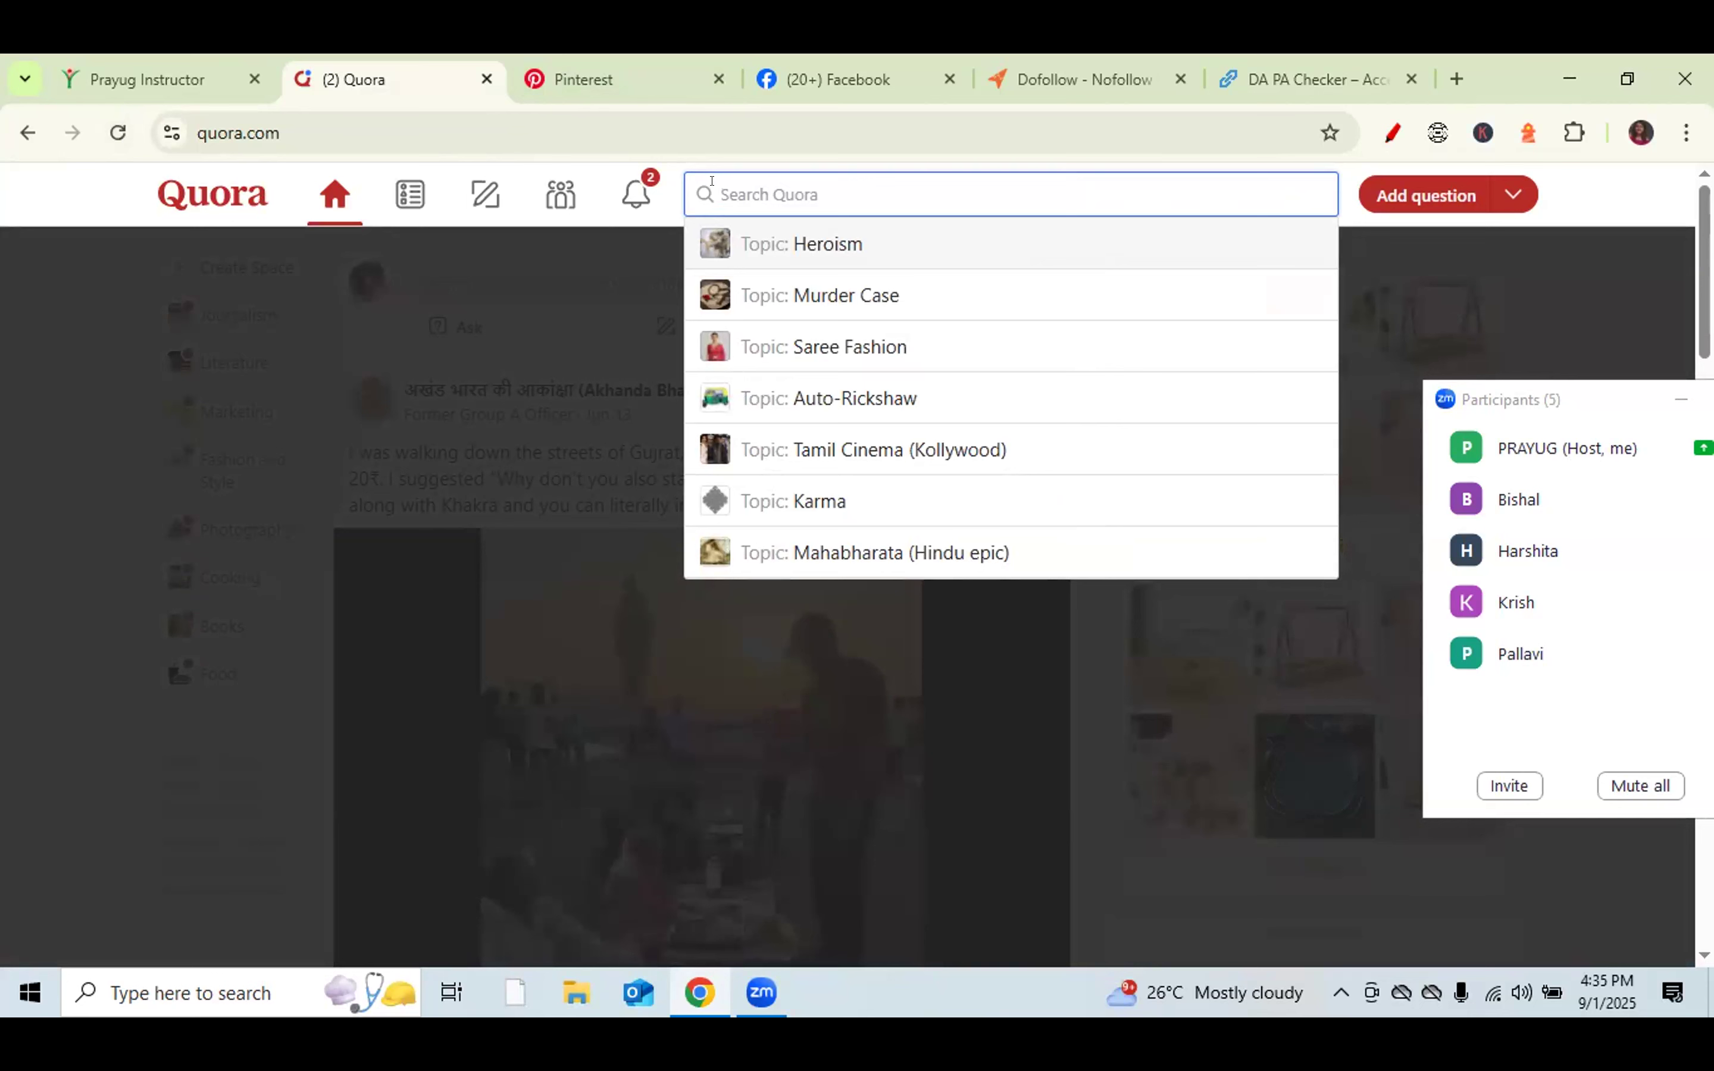
text(what)
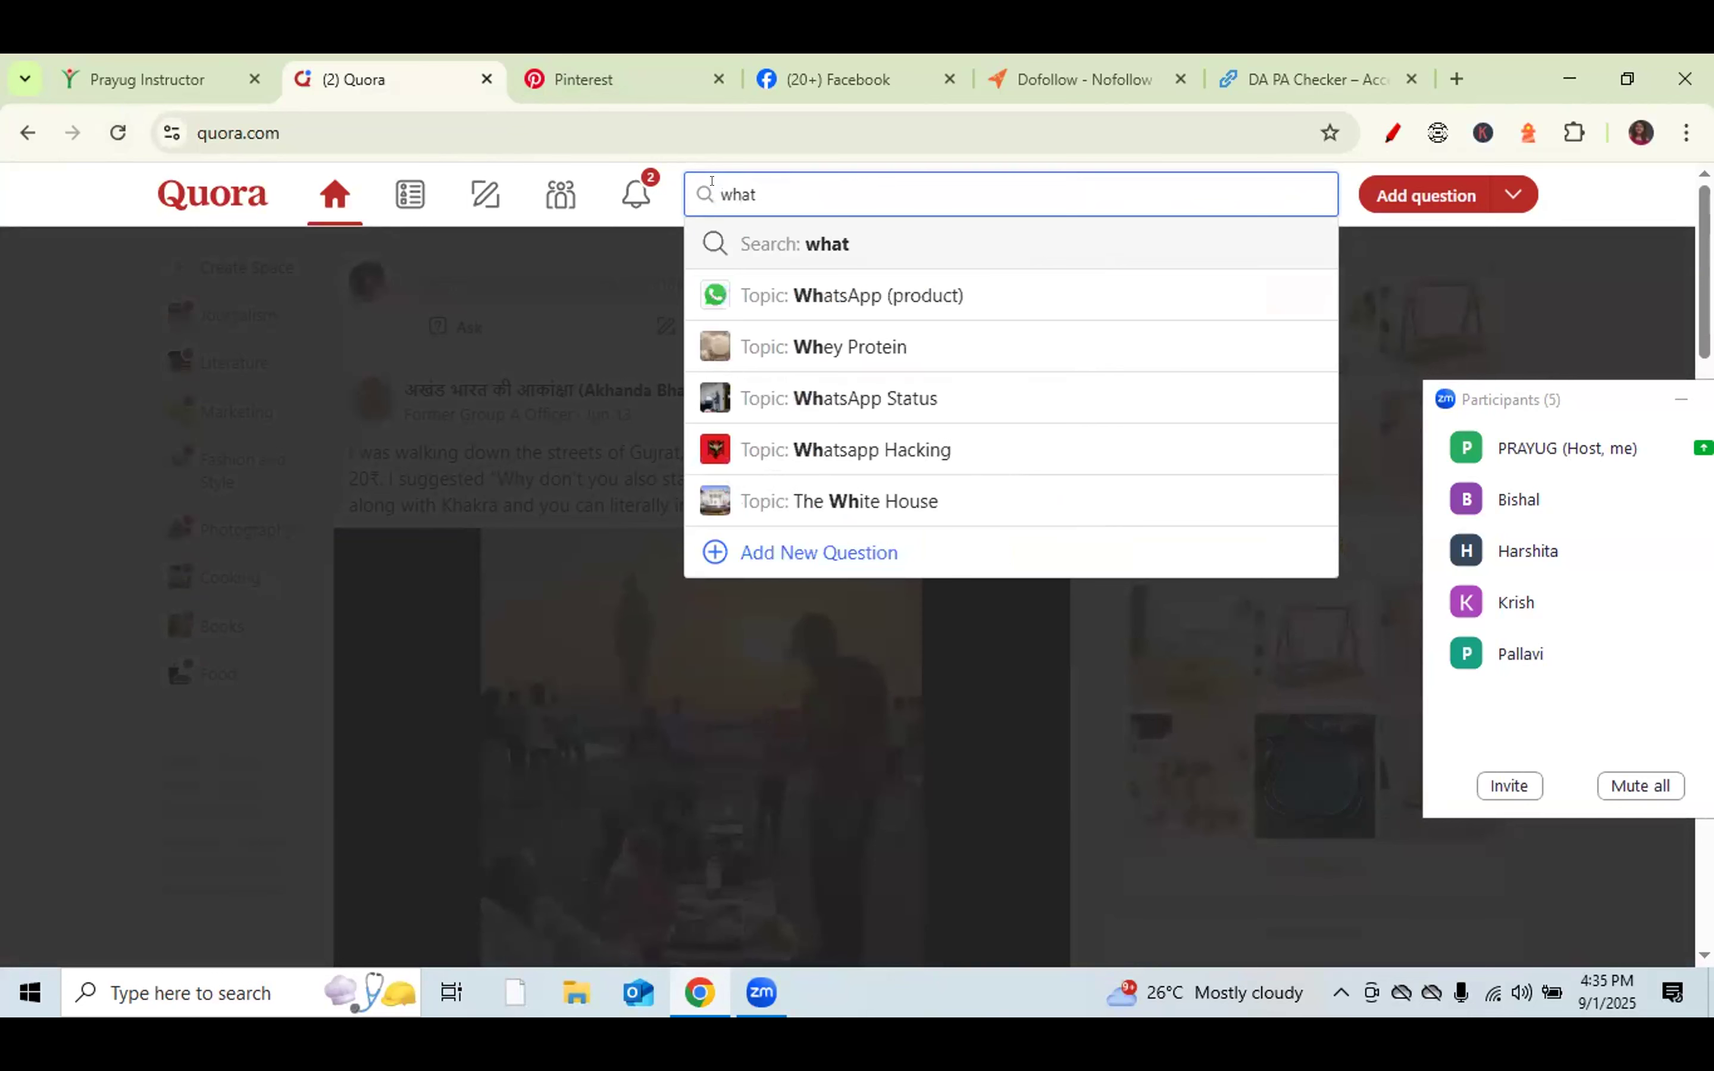
key(BackSpace)
key(BackSpace)
key(BackSpace)
key(BackSpace)
key(BackSpace)
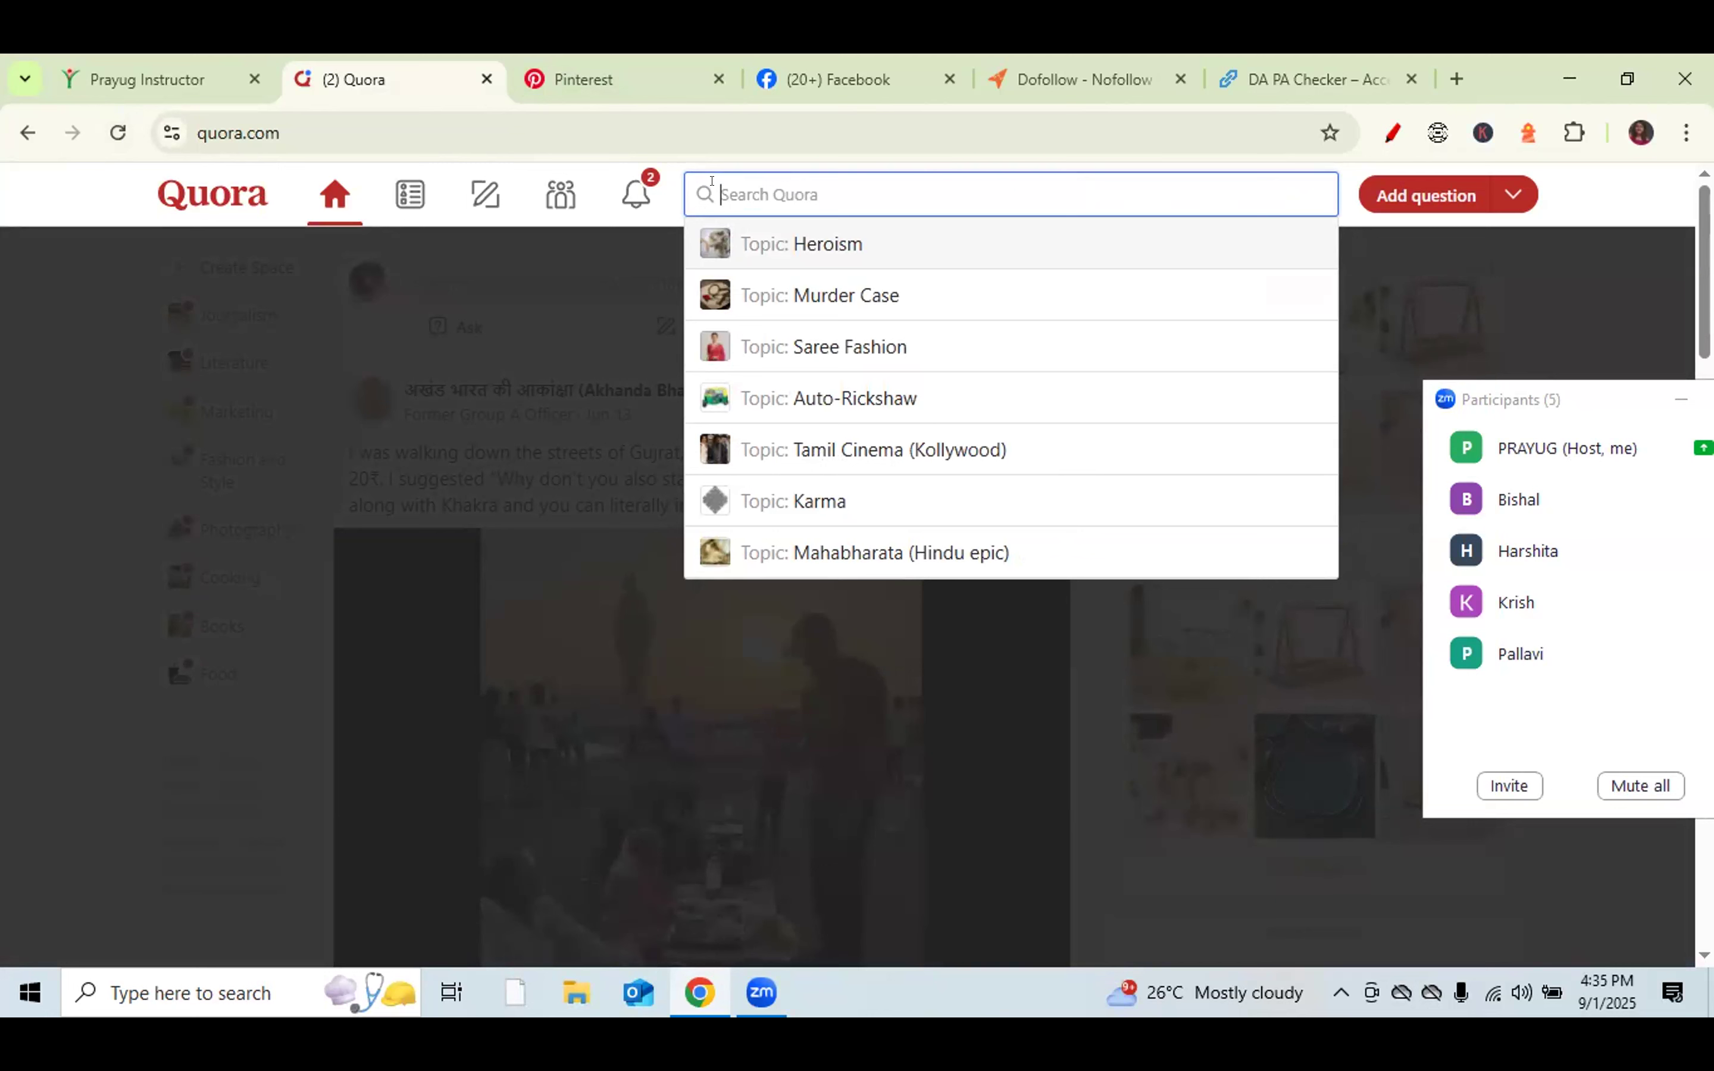
text(b)
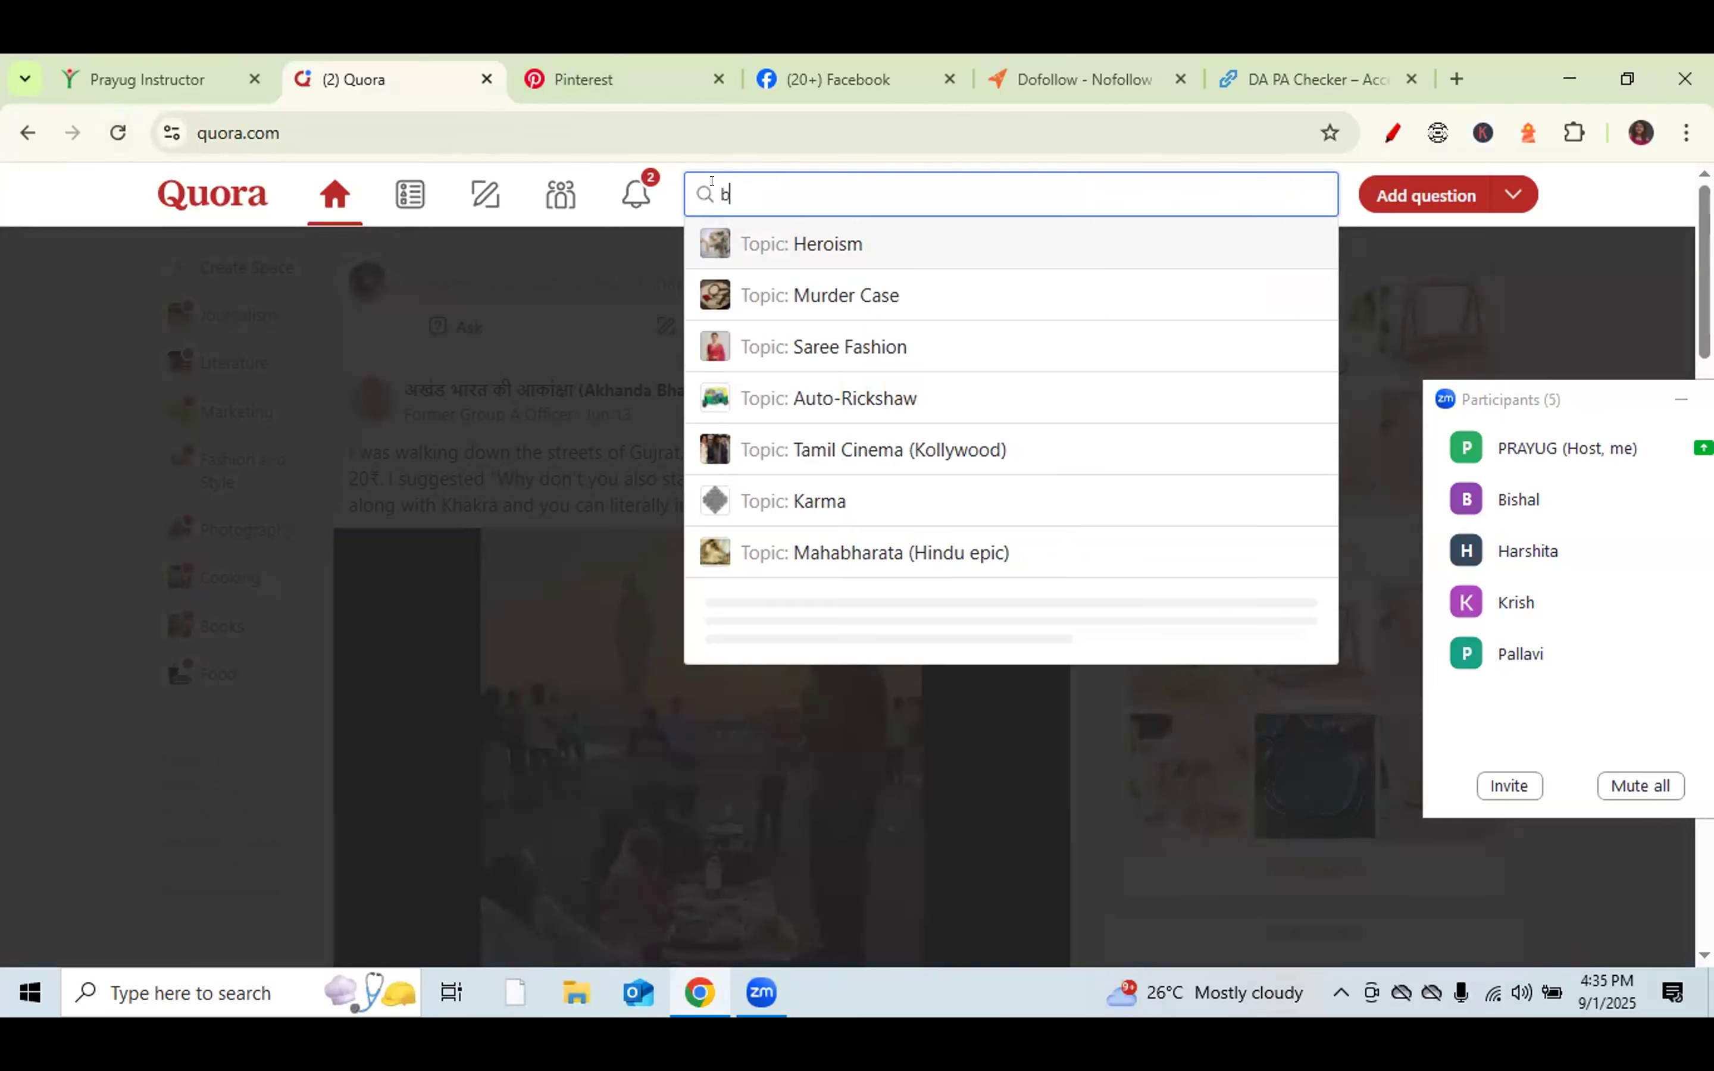
text(est digit)
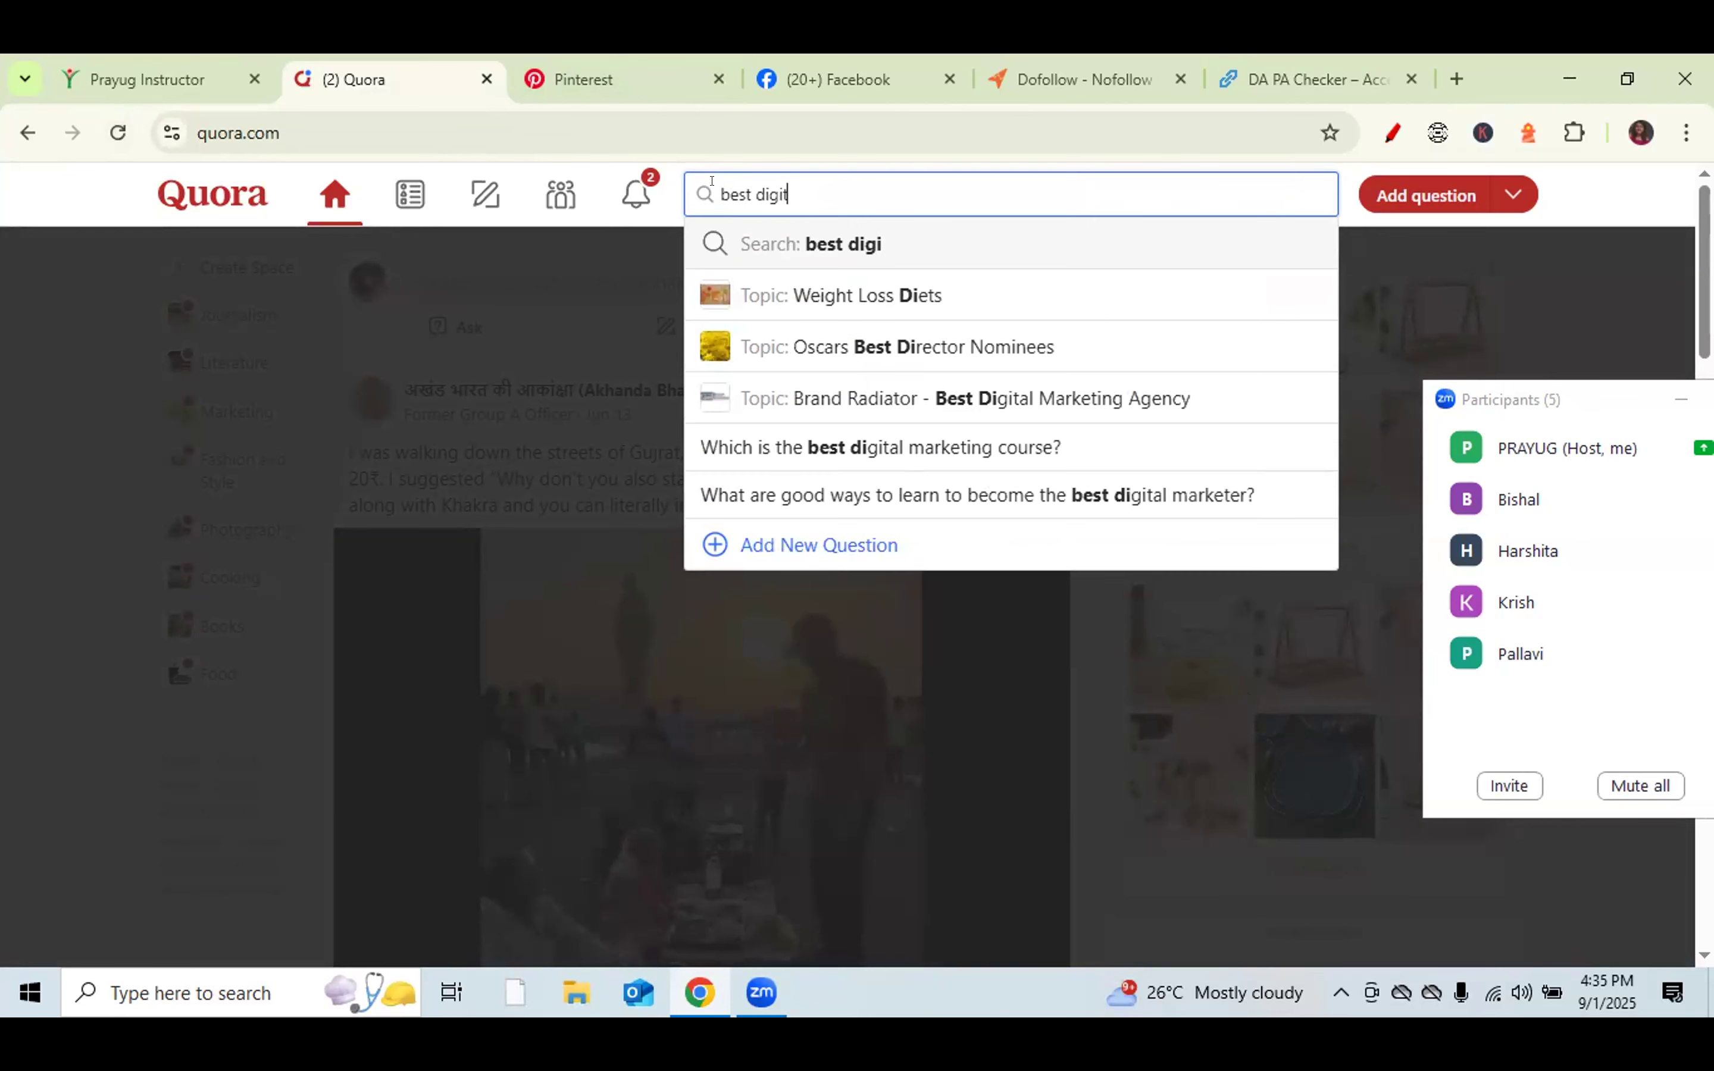
text(al mar)
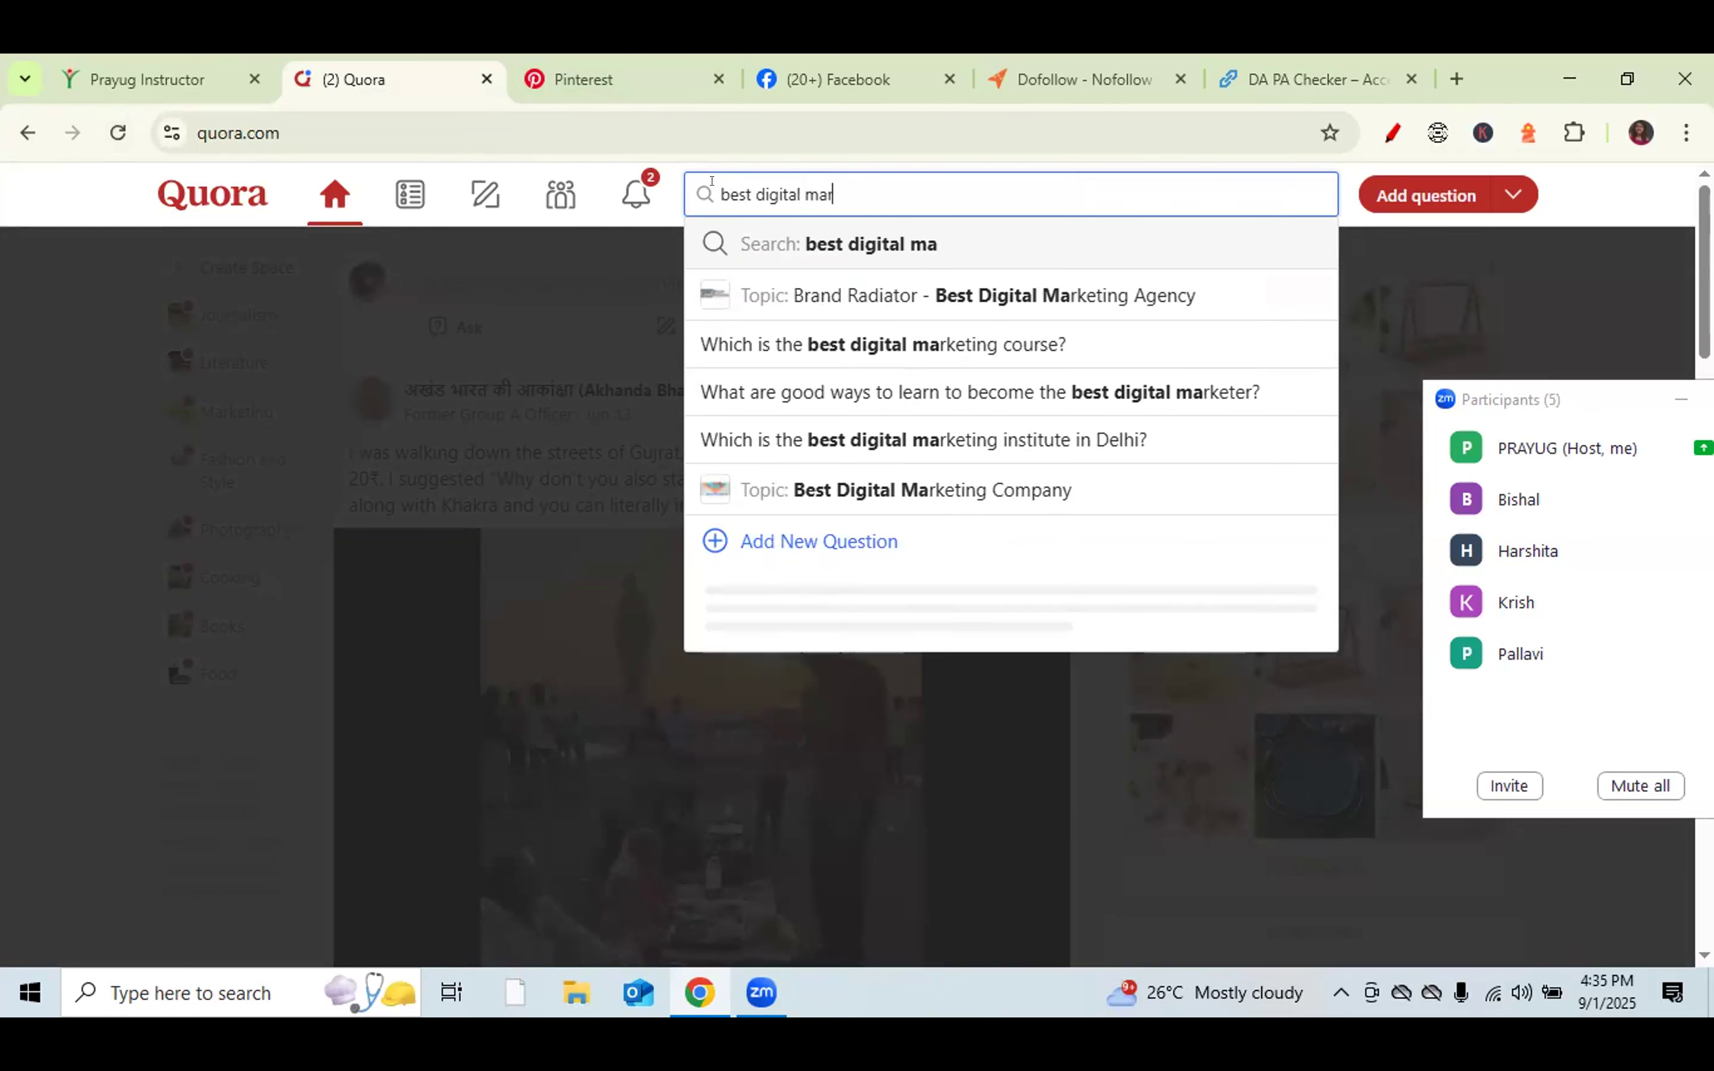
text(keting in)
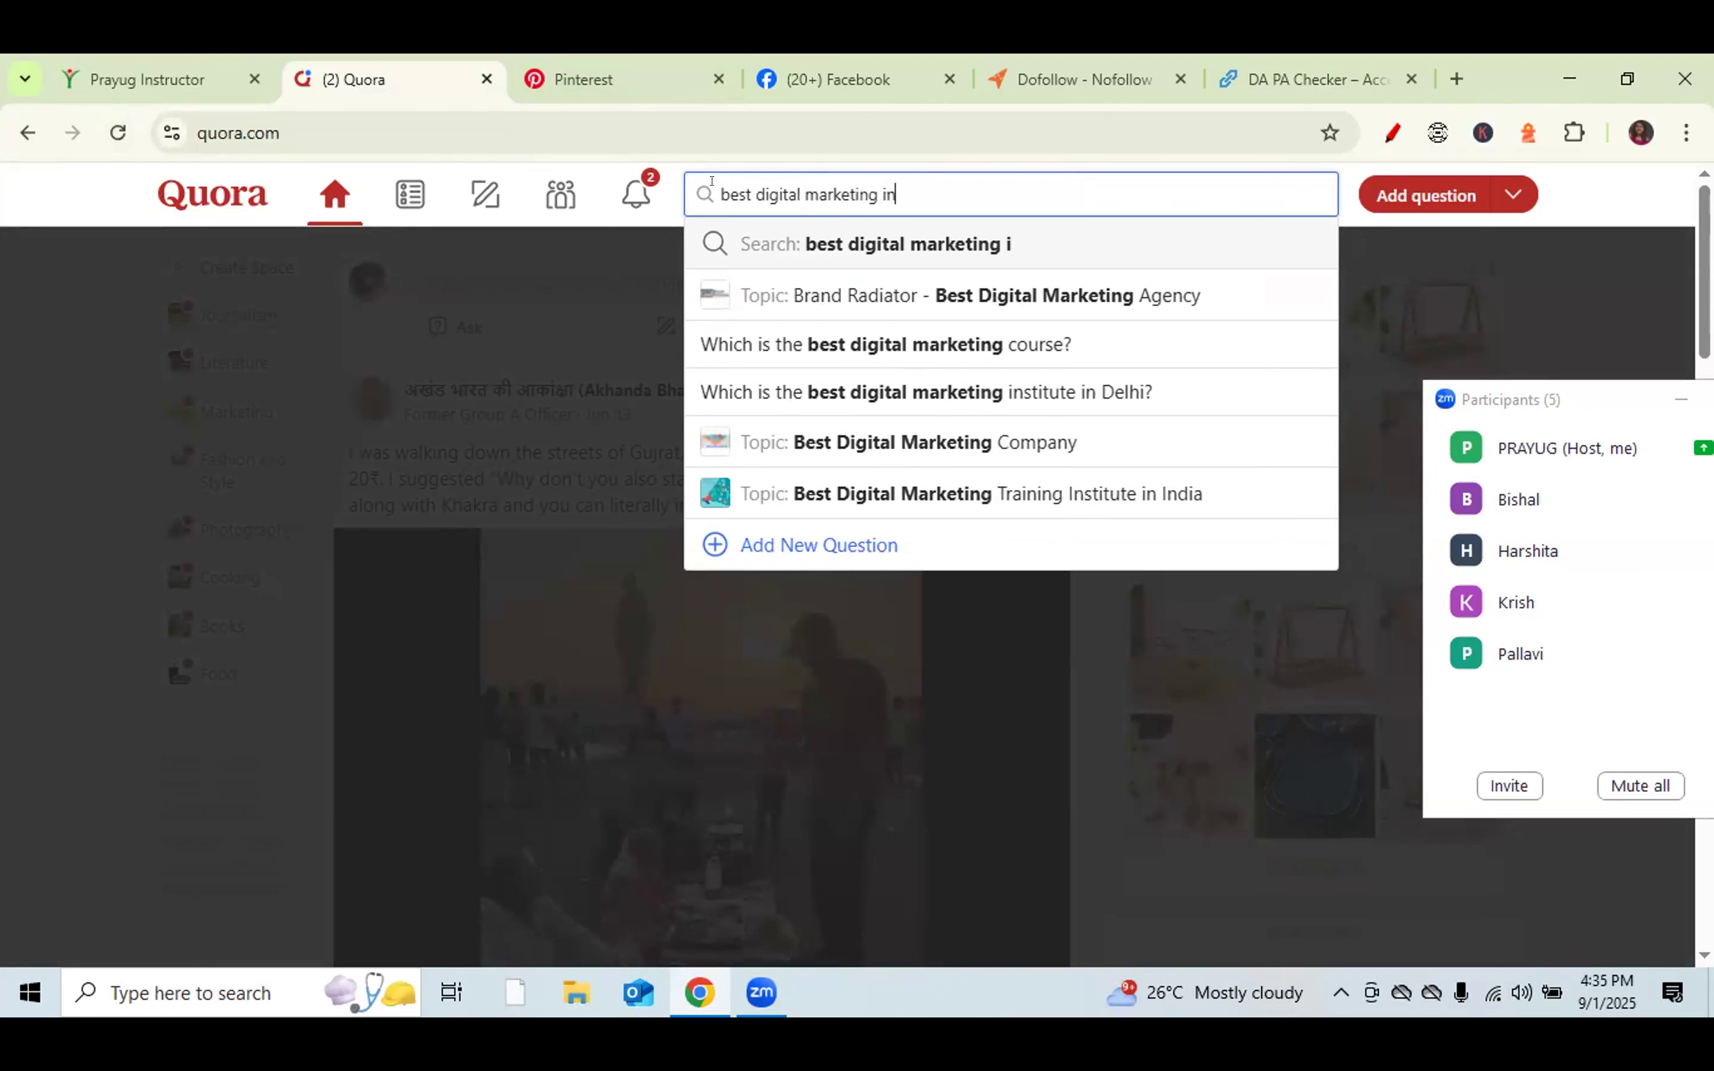
text(stitute )
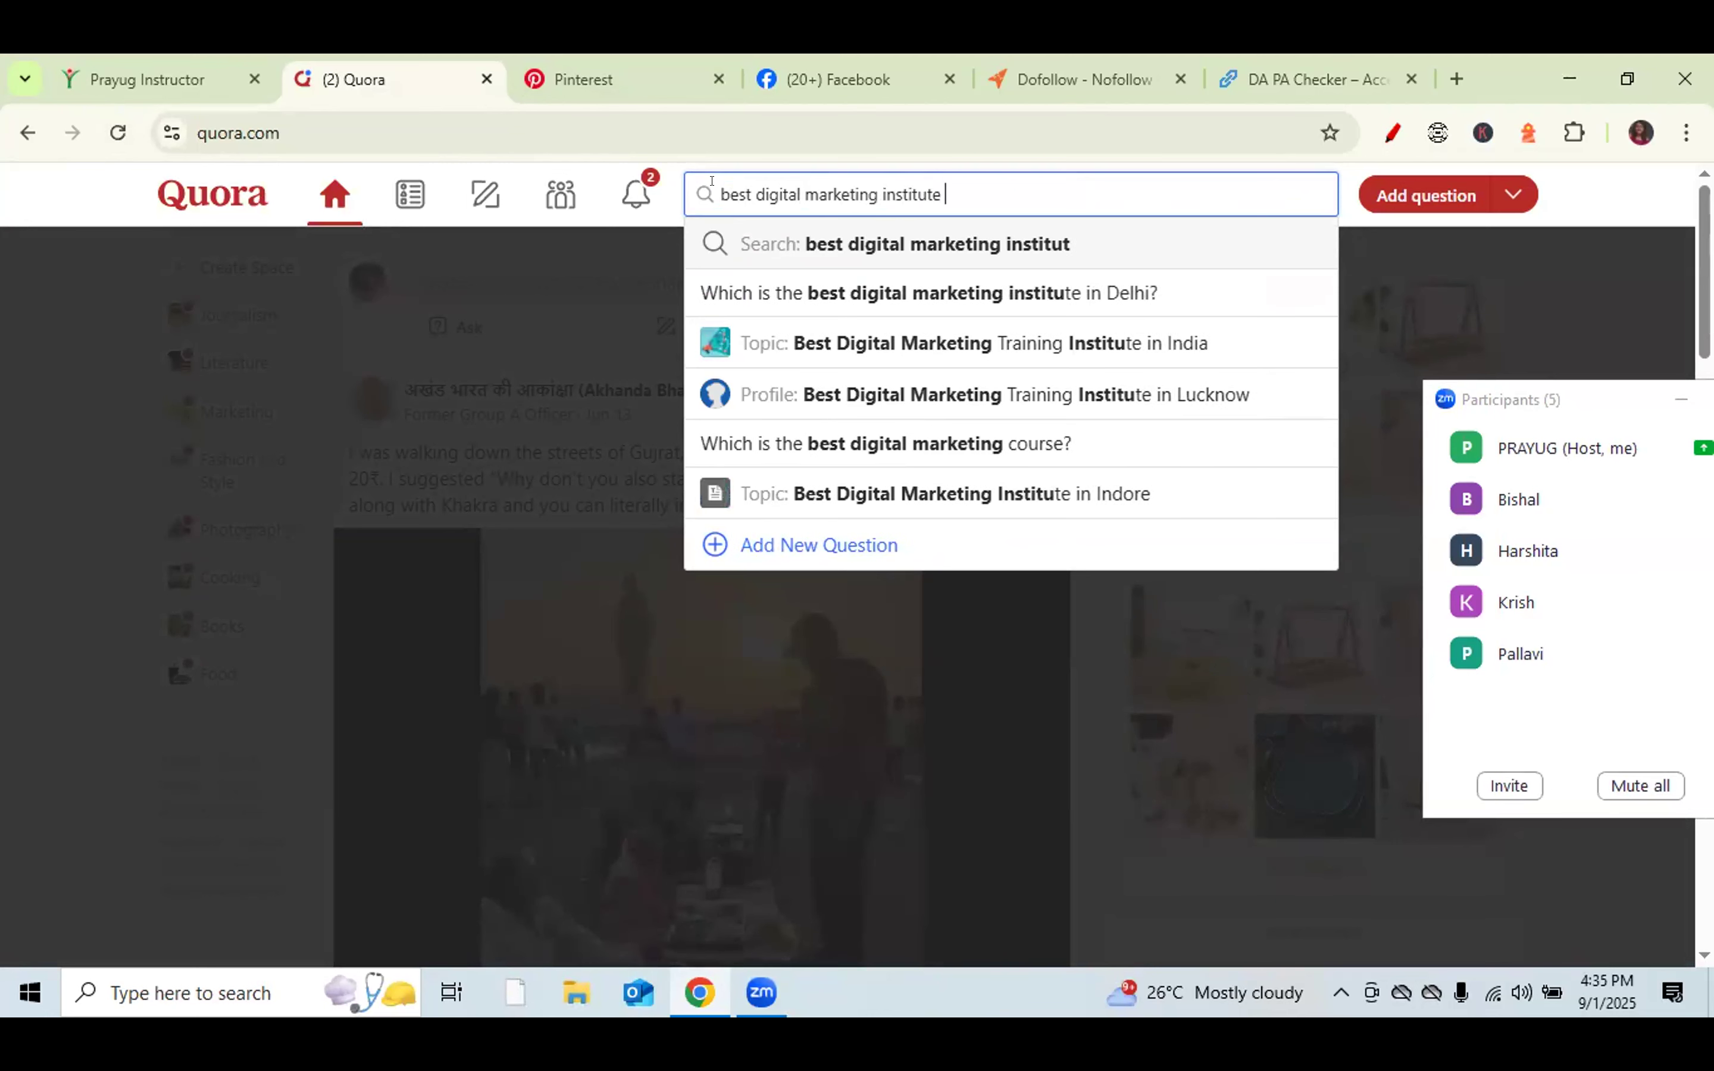
text(in g)
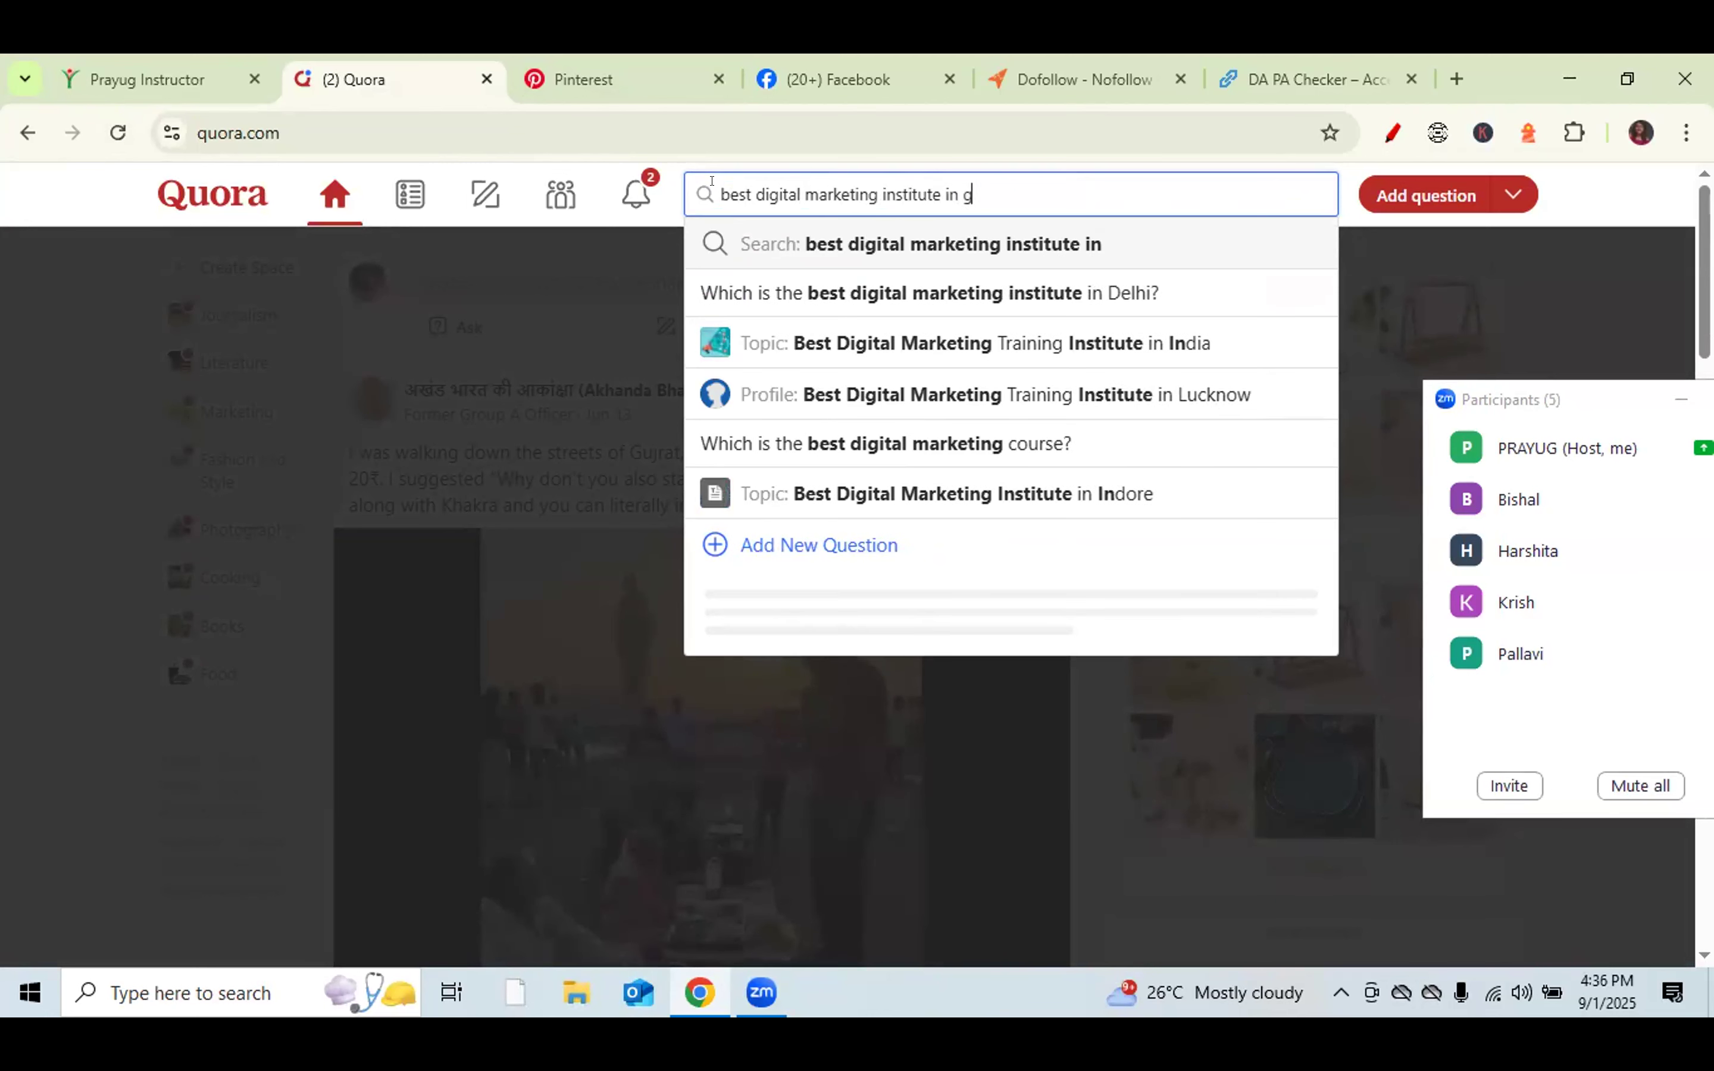
text(urugram)
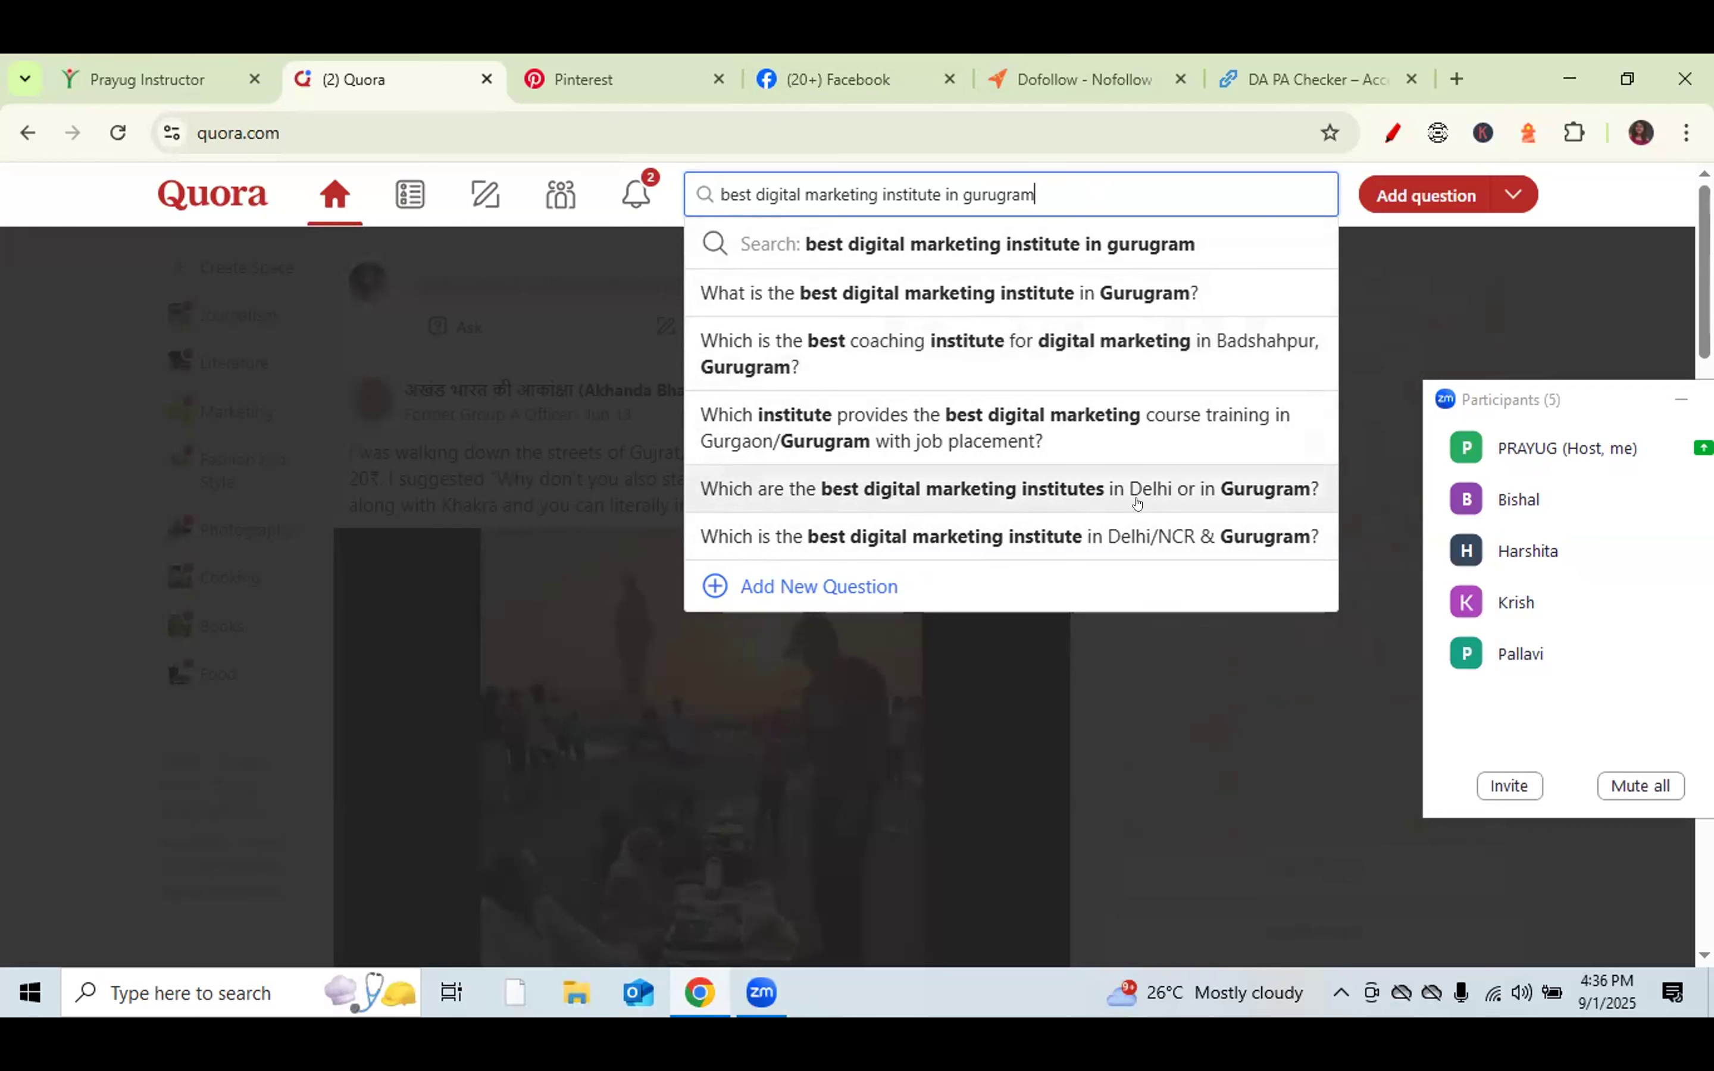
Step: Open the Delhi/Gurugram institutes question, tick its title red and underline 'Assistant'
click(1074, 488)
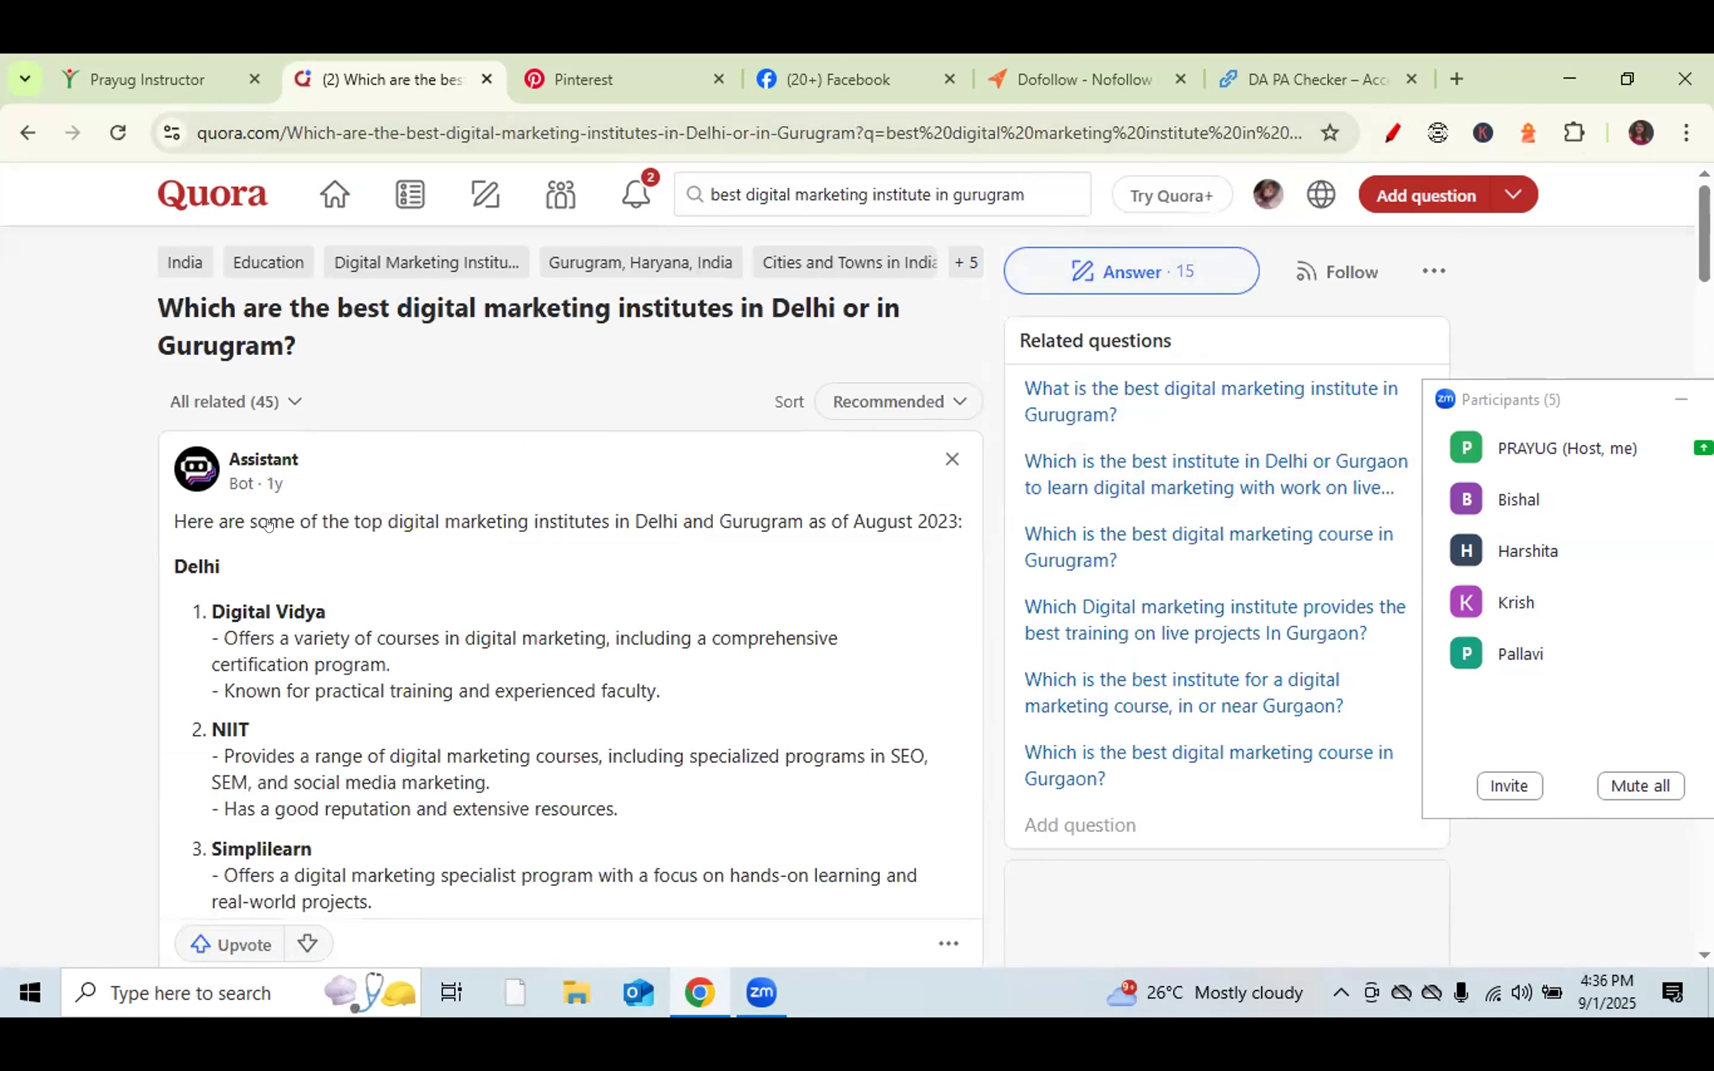
key(alt+shift+d)
drag(103, 330, 175, 280)
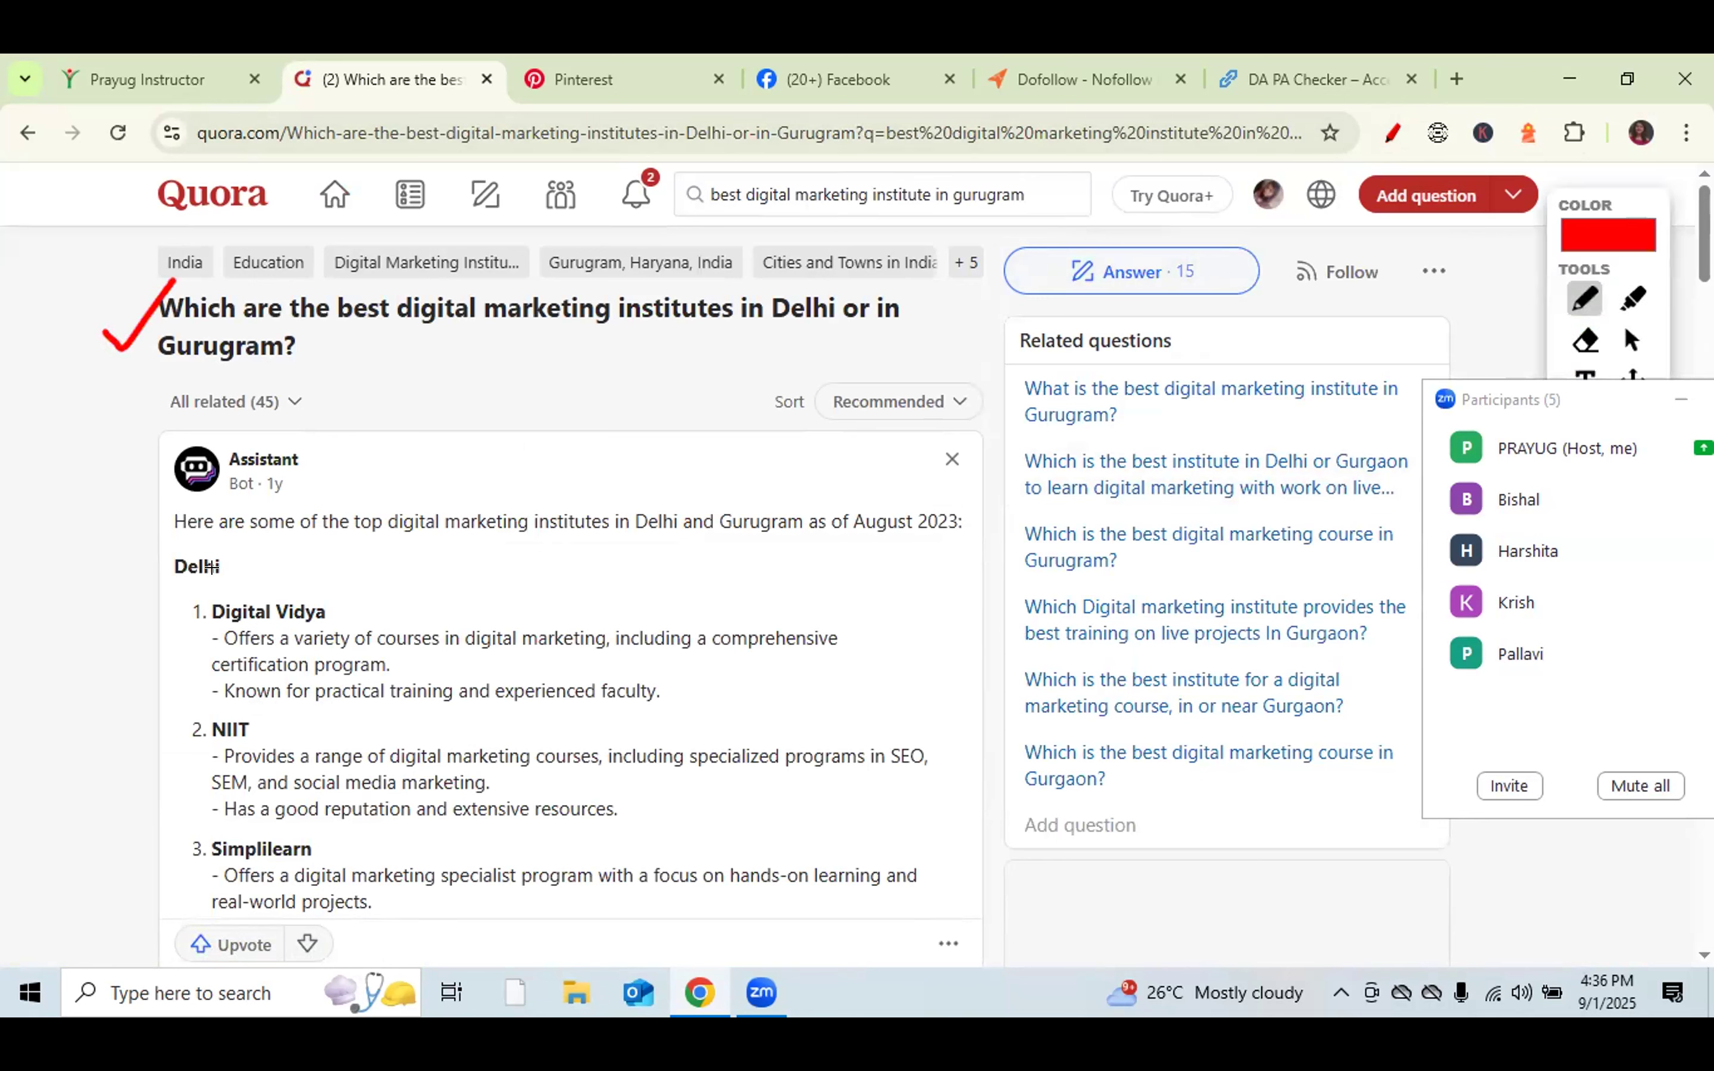
drag(238, 477, 307, 468)
drag(1471, 424, 1234, 472)
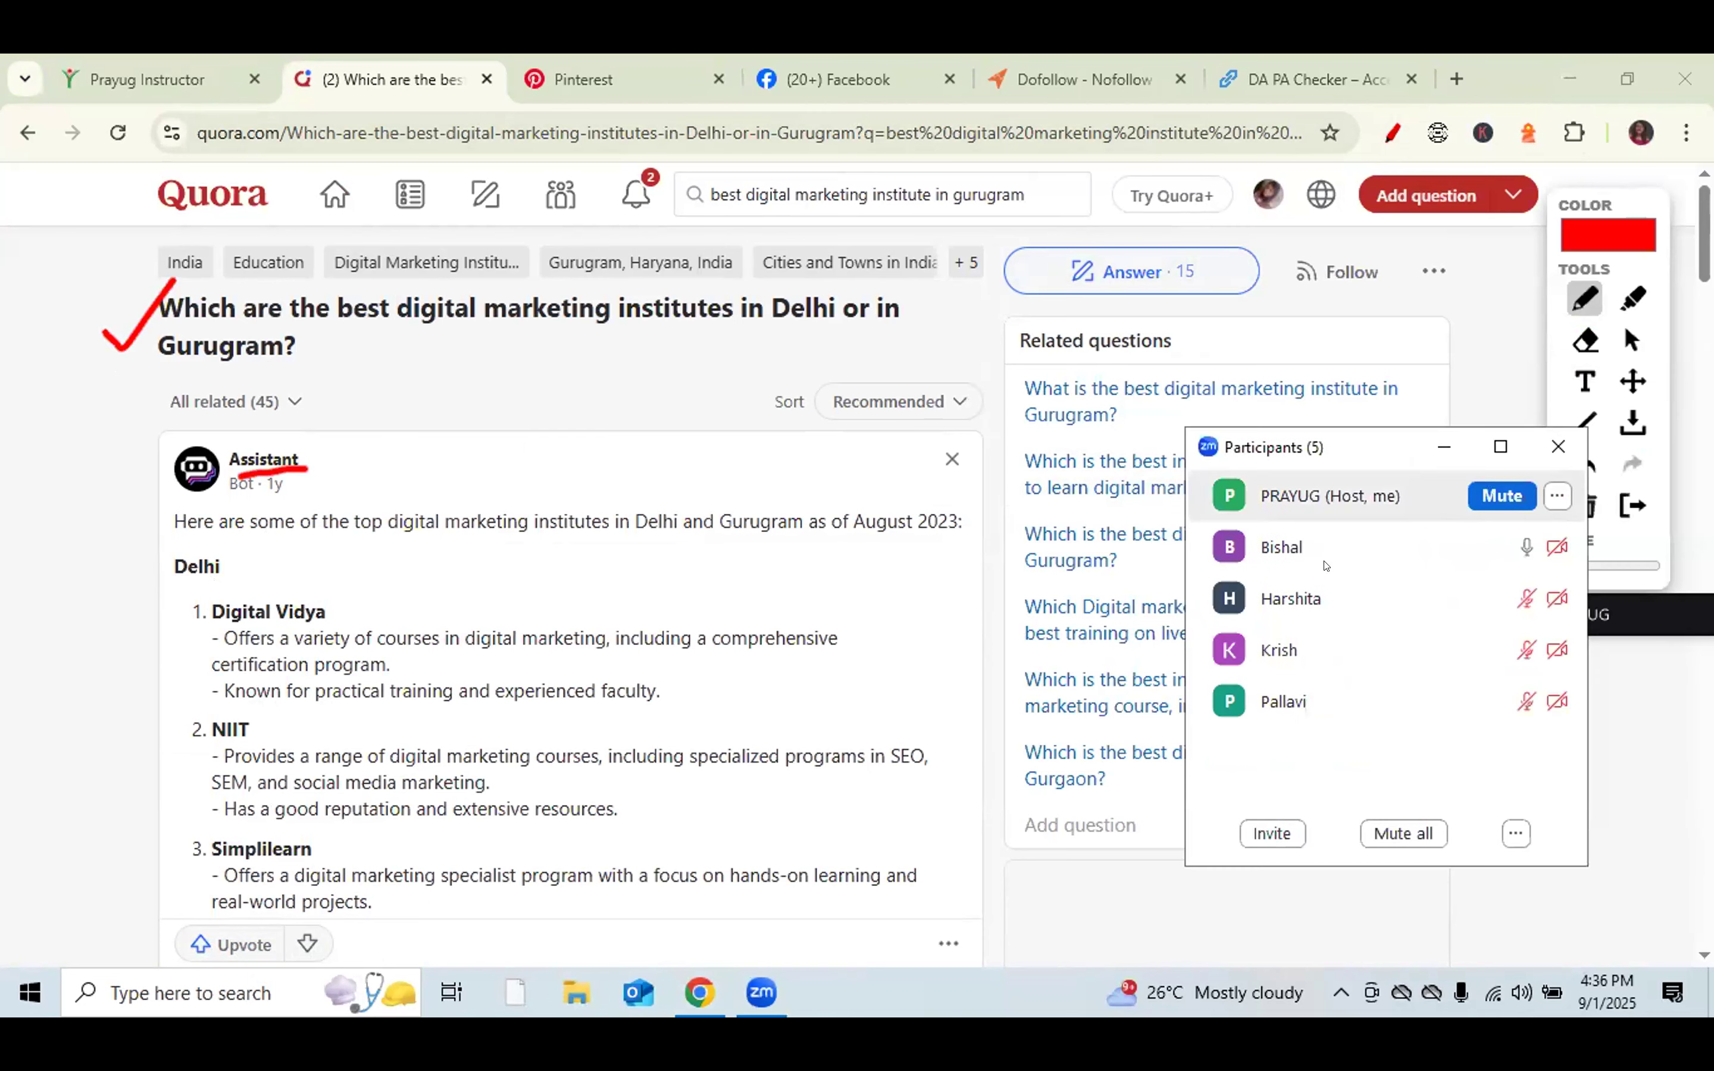
Step: Close Zoom Participants, scroll through the answers and underline 'Digital vidya' in red
click(1558, 446)
scroll(935, 560, down, 3)
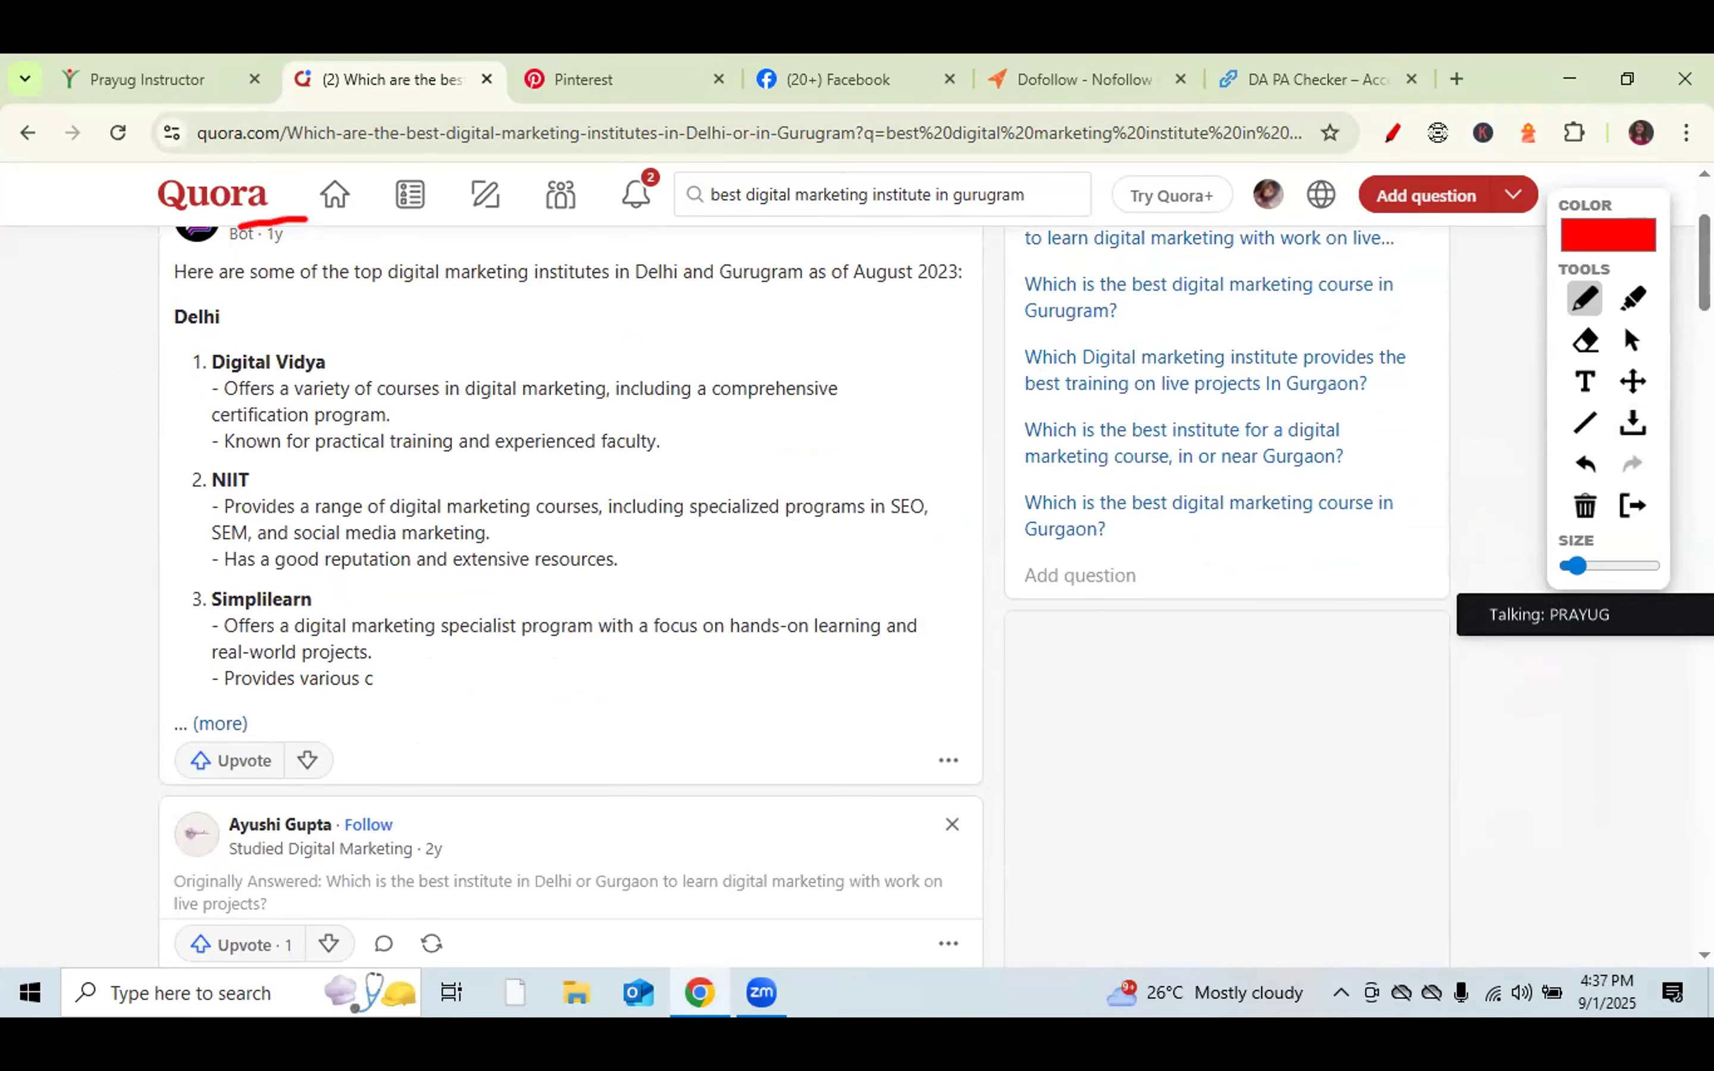
scroll(566, 573, down, 4)
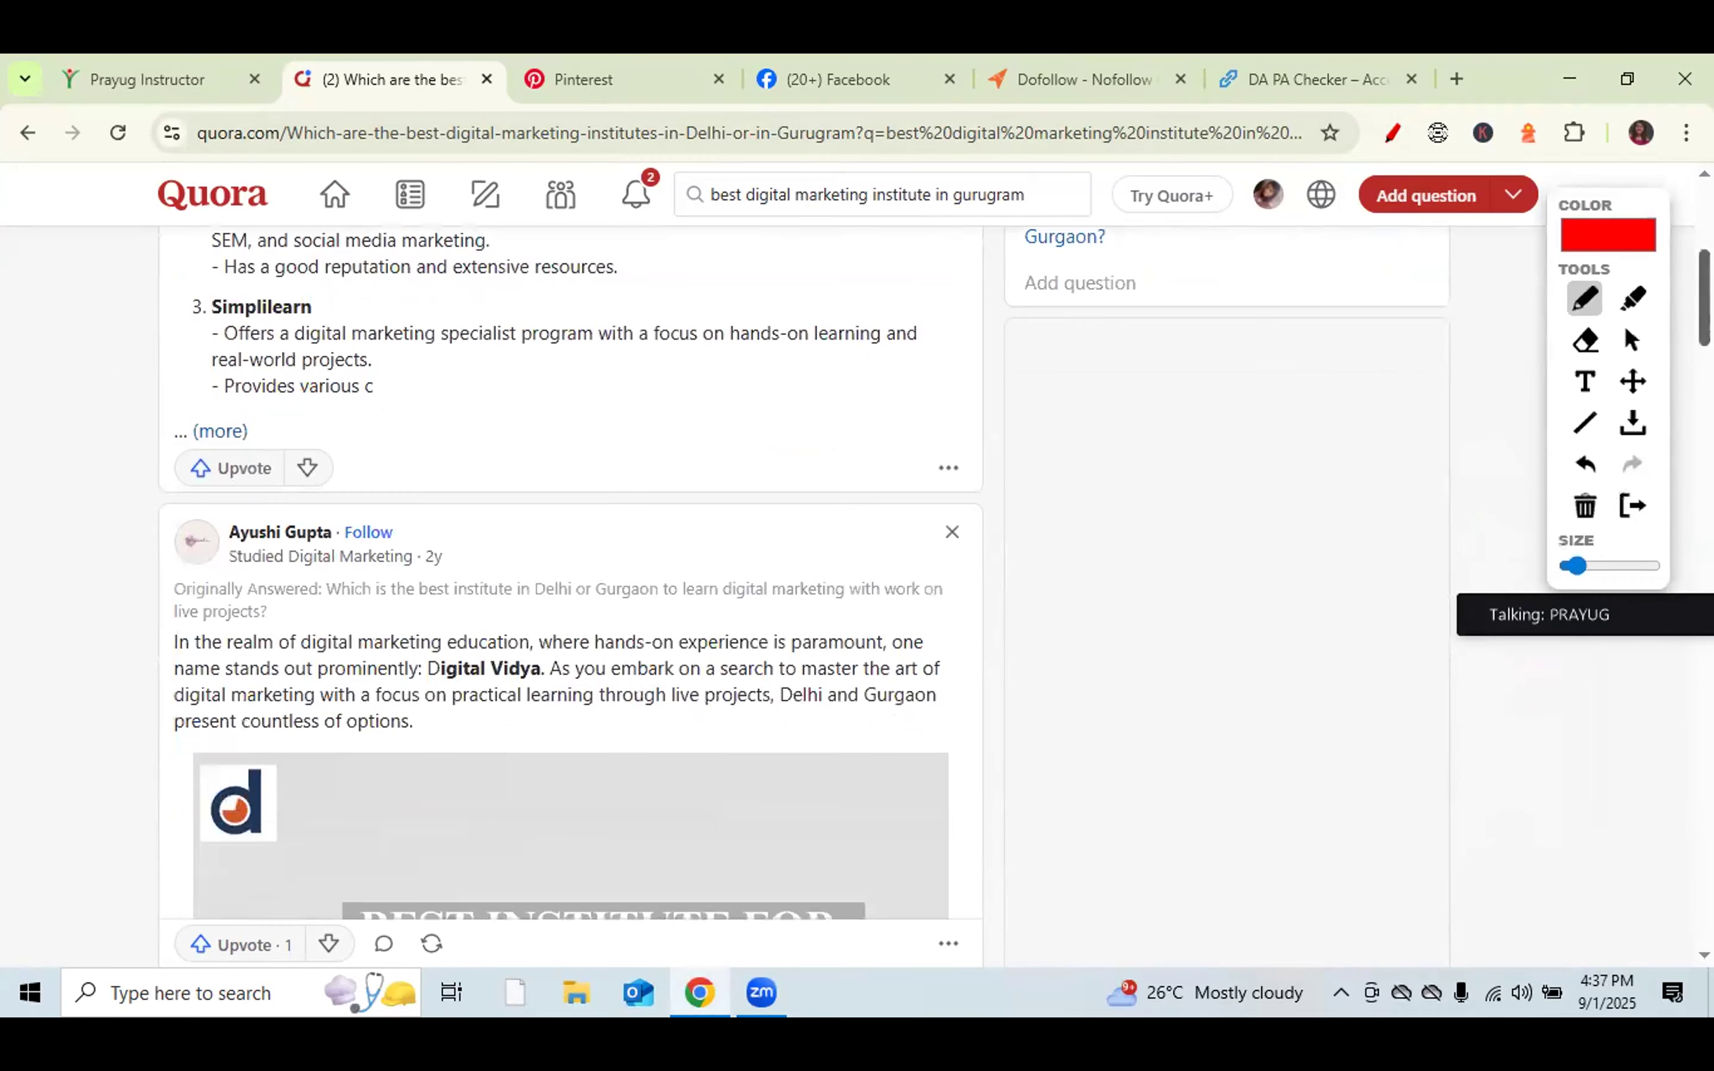
scroll(567, 574, down, 6)
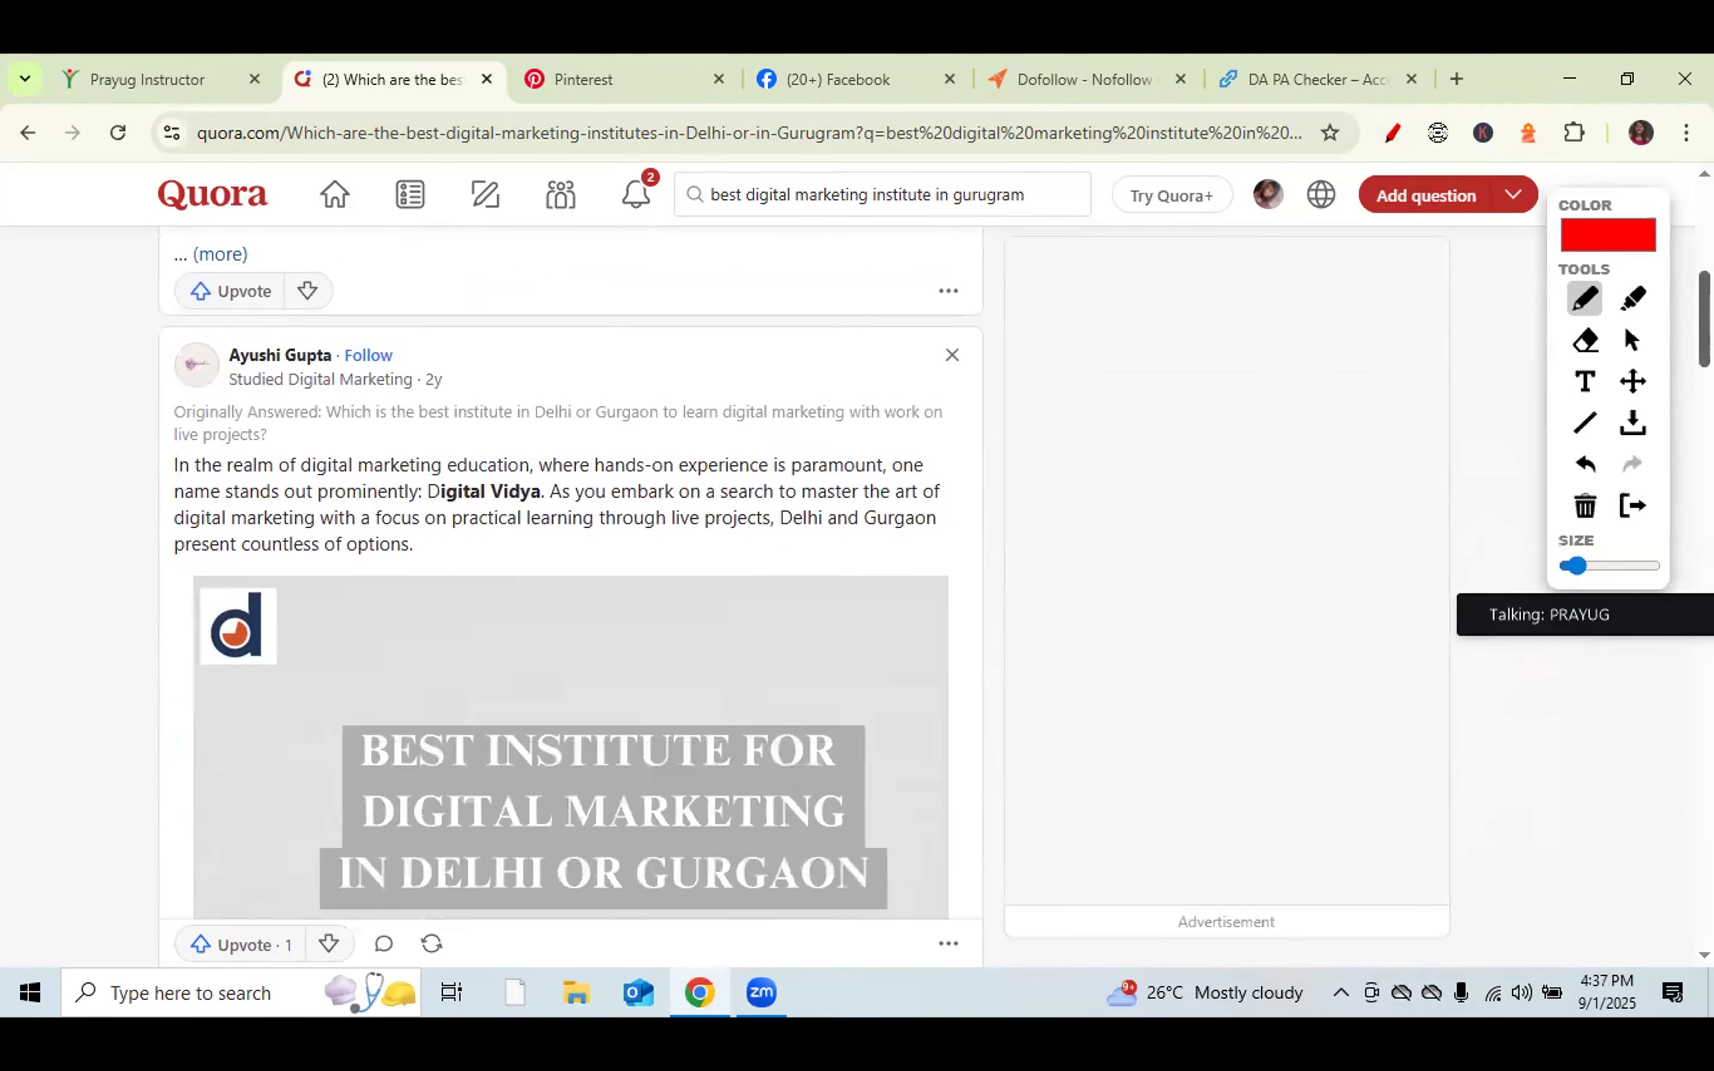
scroll(566, 574, down, 1)
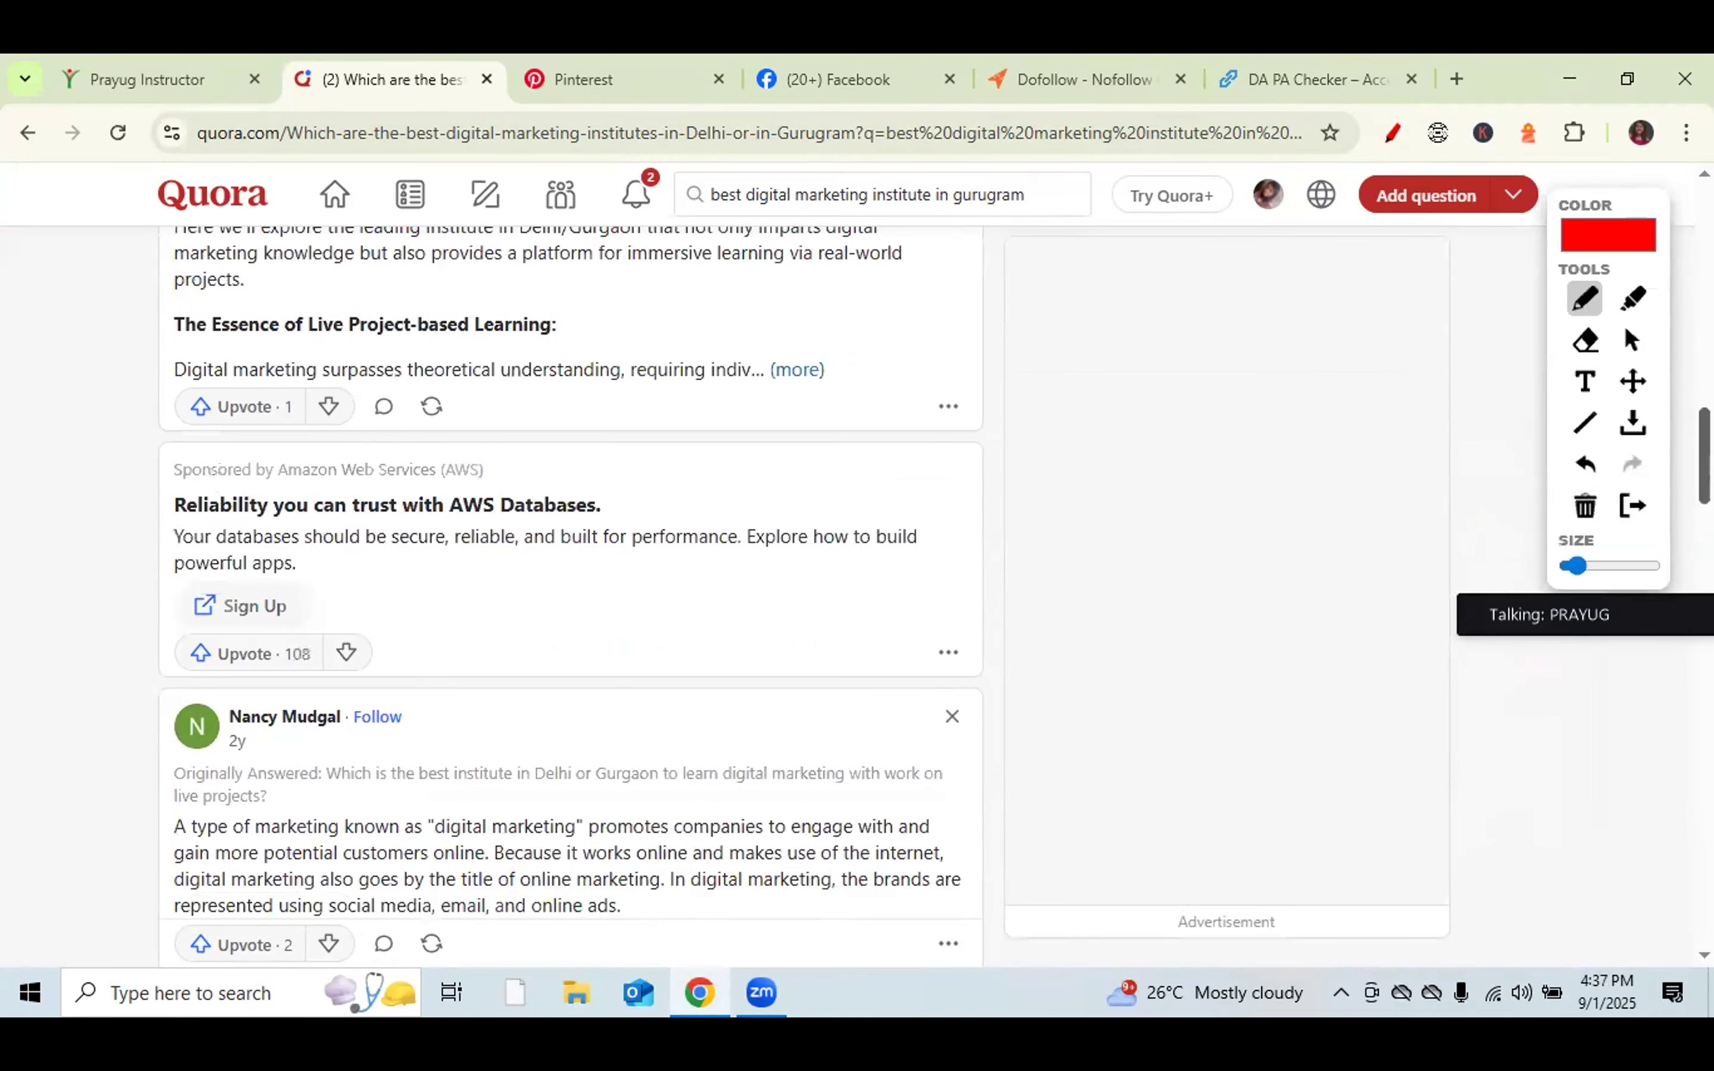
scroll(566, 574, down, 1)
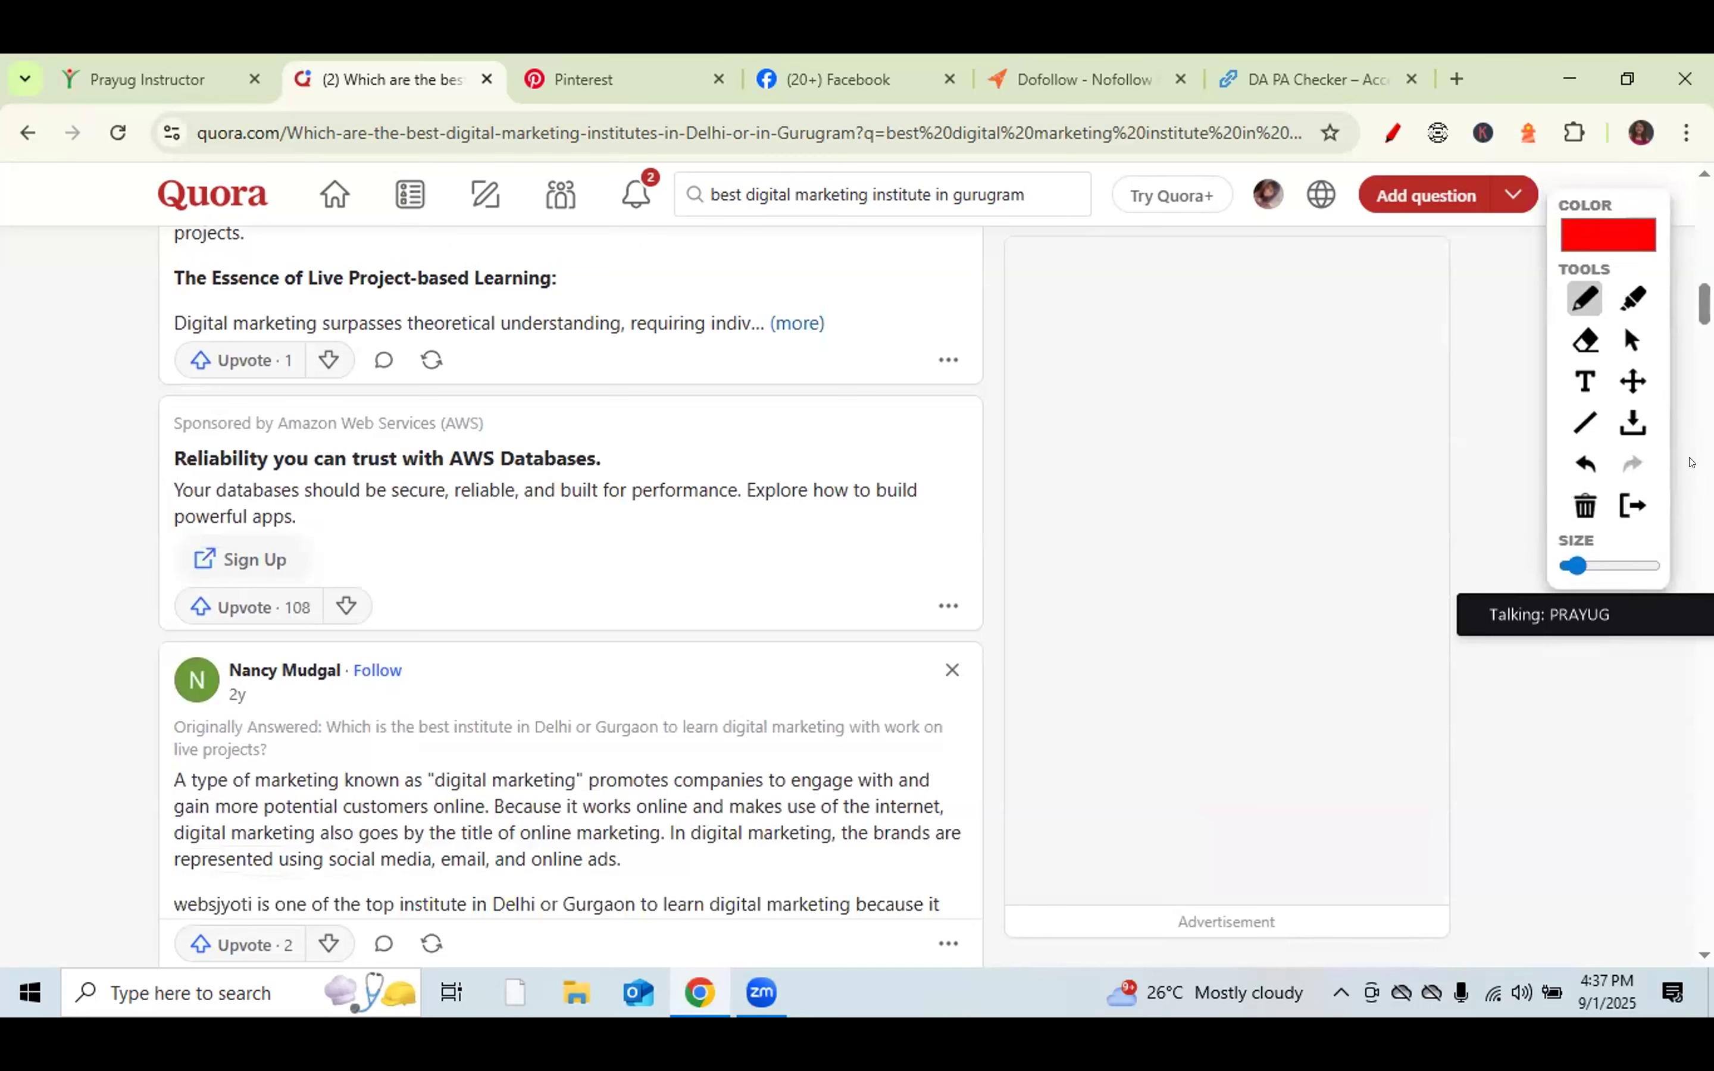
scroll(1695, 323, down, 3)
scroll(1695, 324, down, 5)
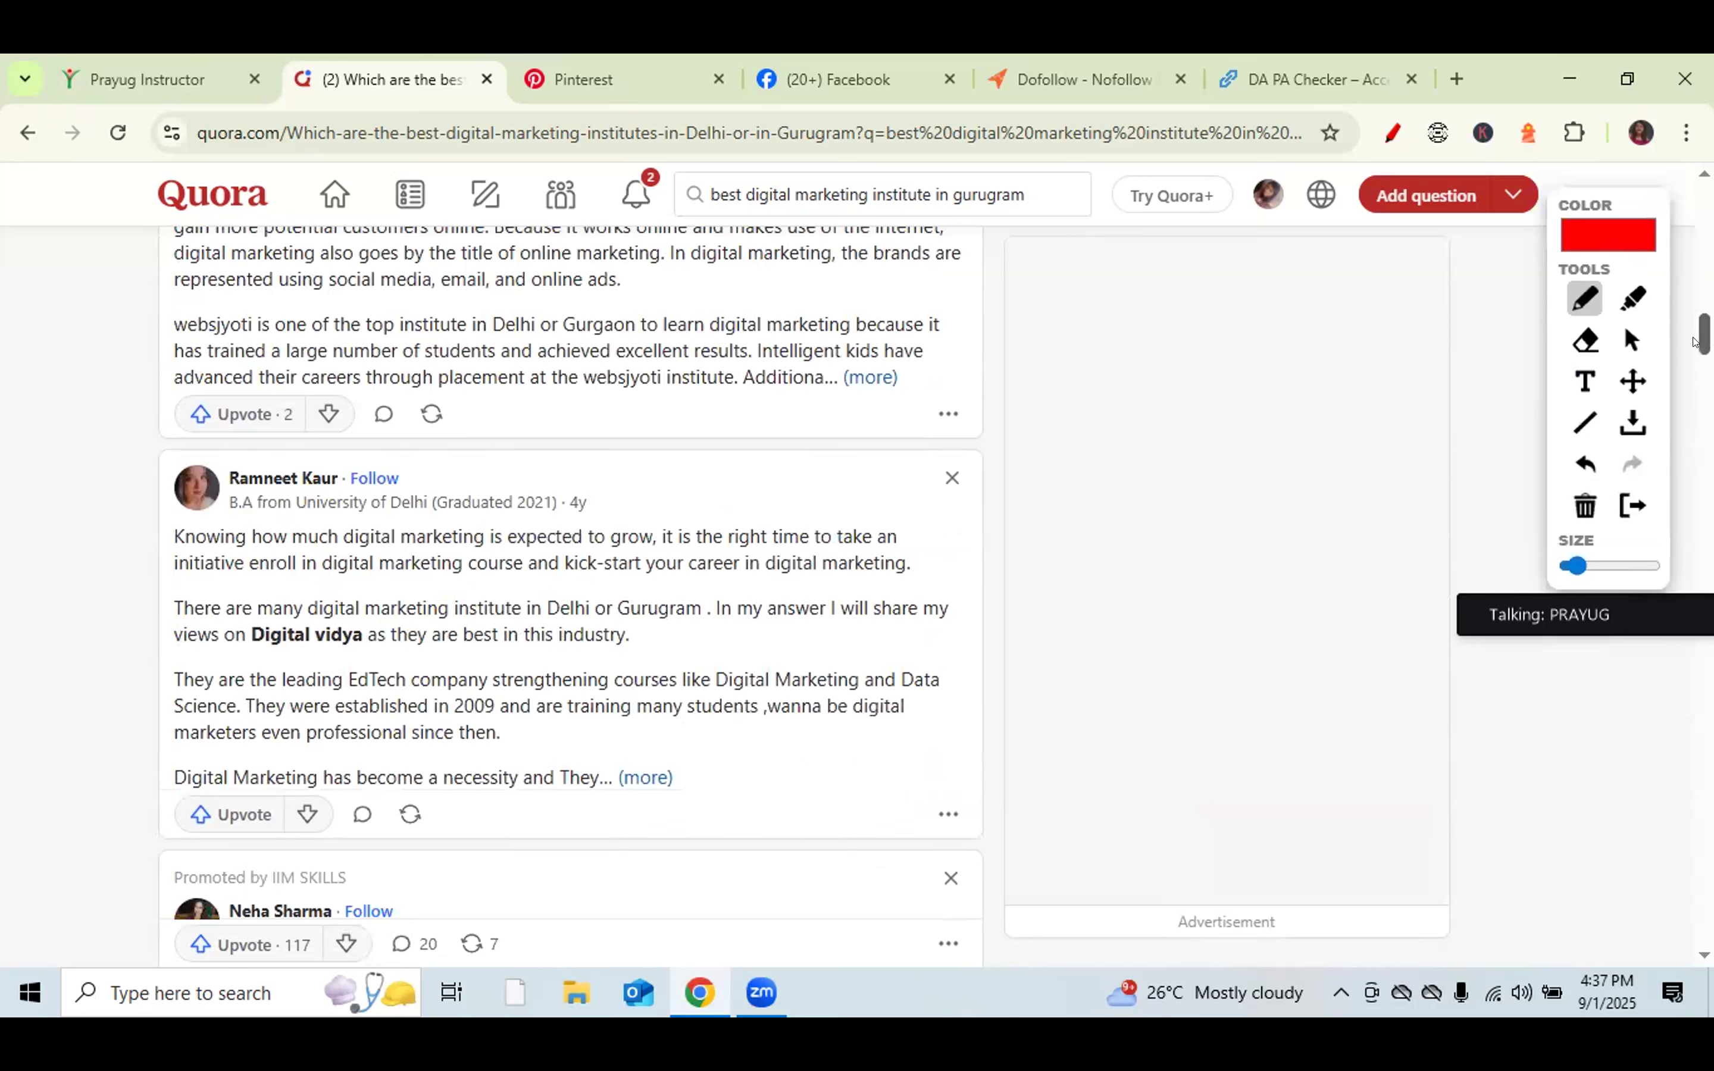
drag(257, 650, 373, 645)
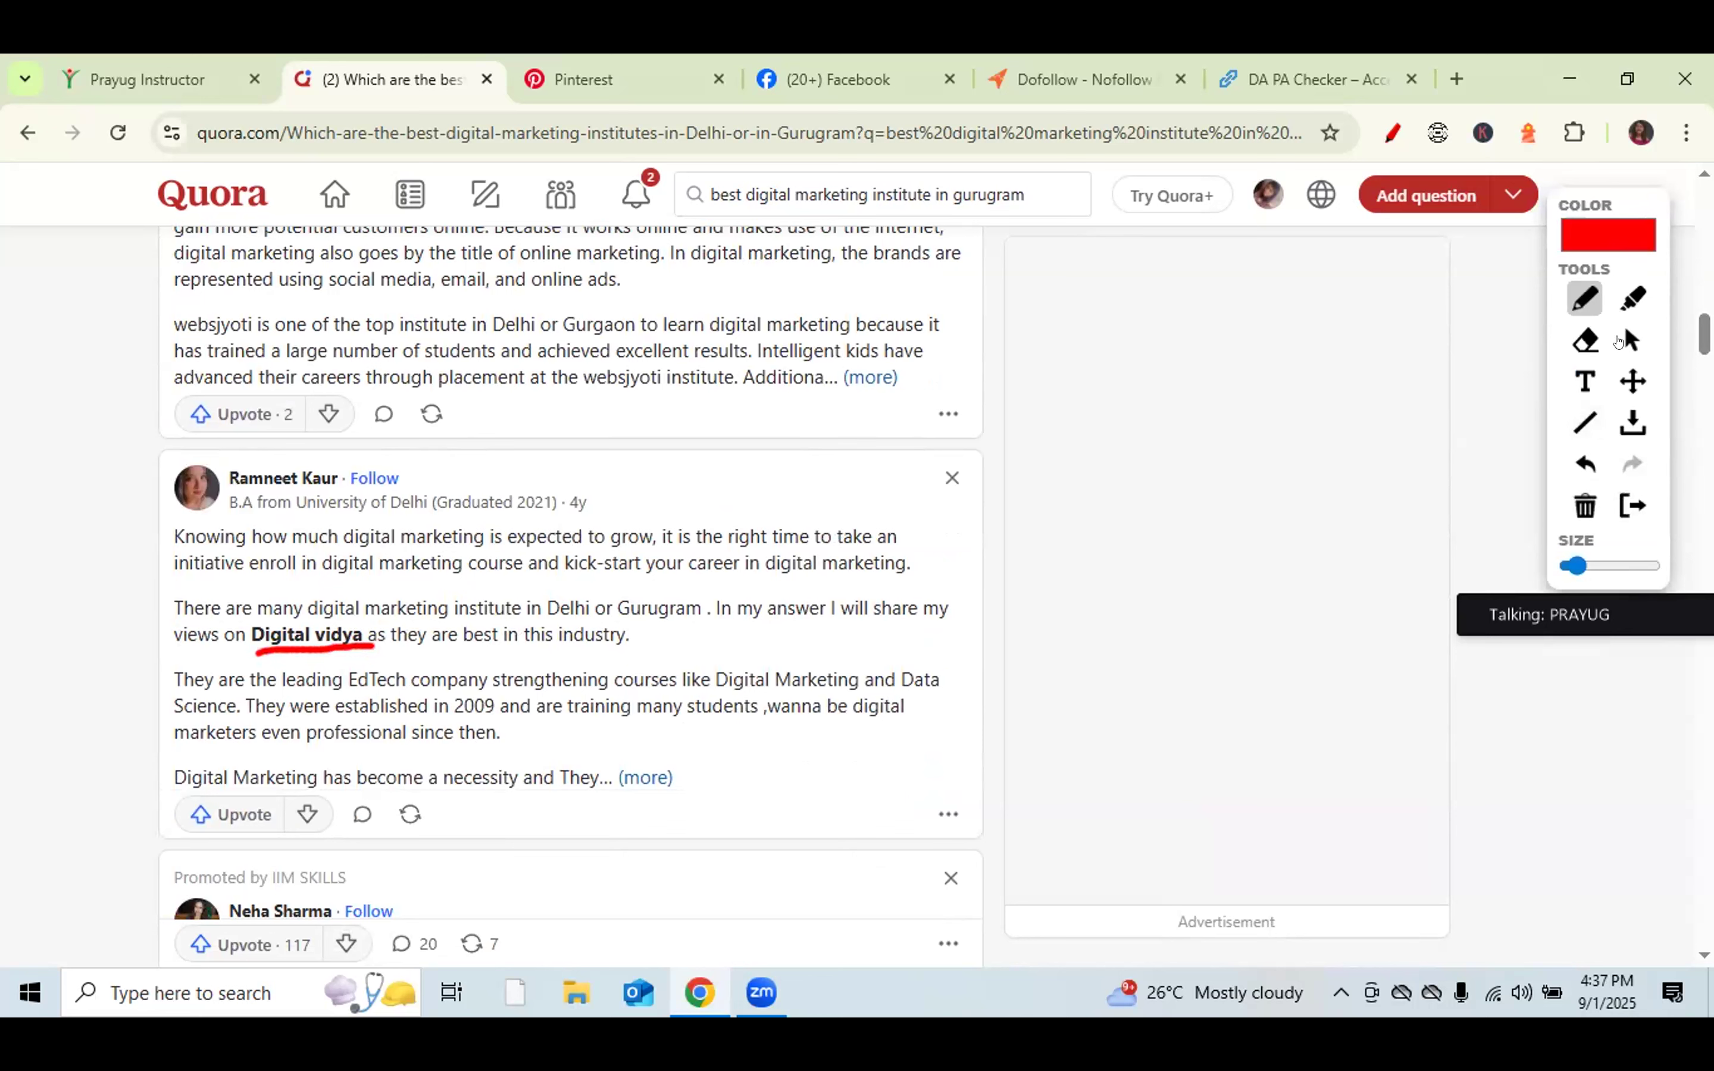
Step: Expand the full answer and open the IIM SKILLS Digital Marketing Course link
click(1622, 342)
click(289, 627)
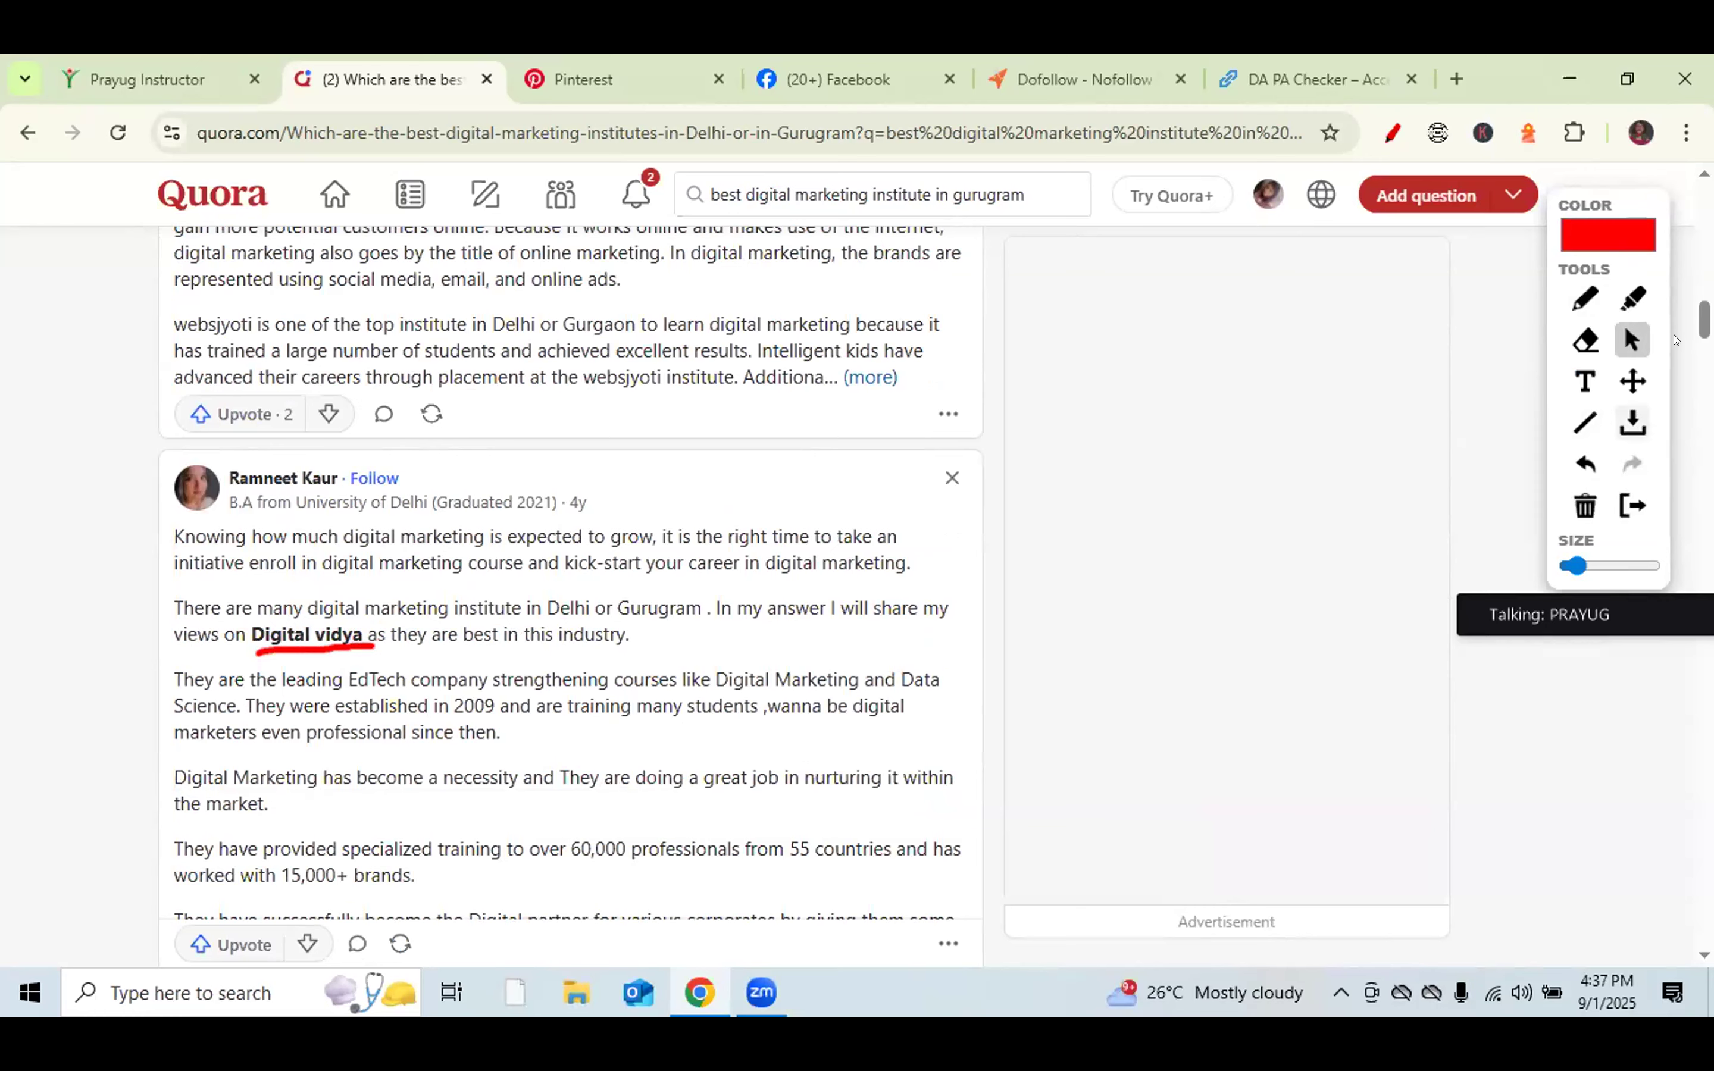
scroll(1696, 326, down, 1)
scroll(1696, 326, down, 10)
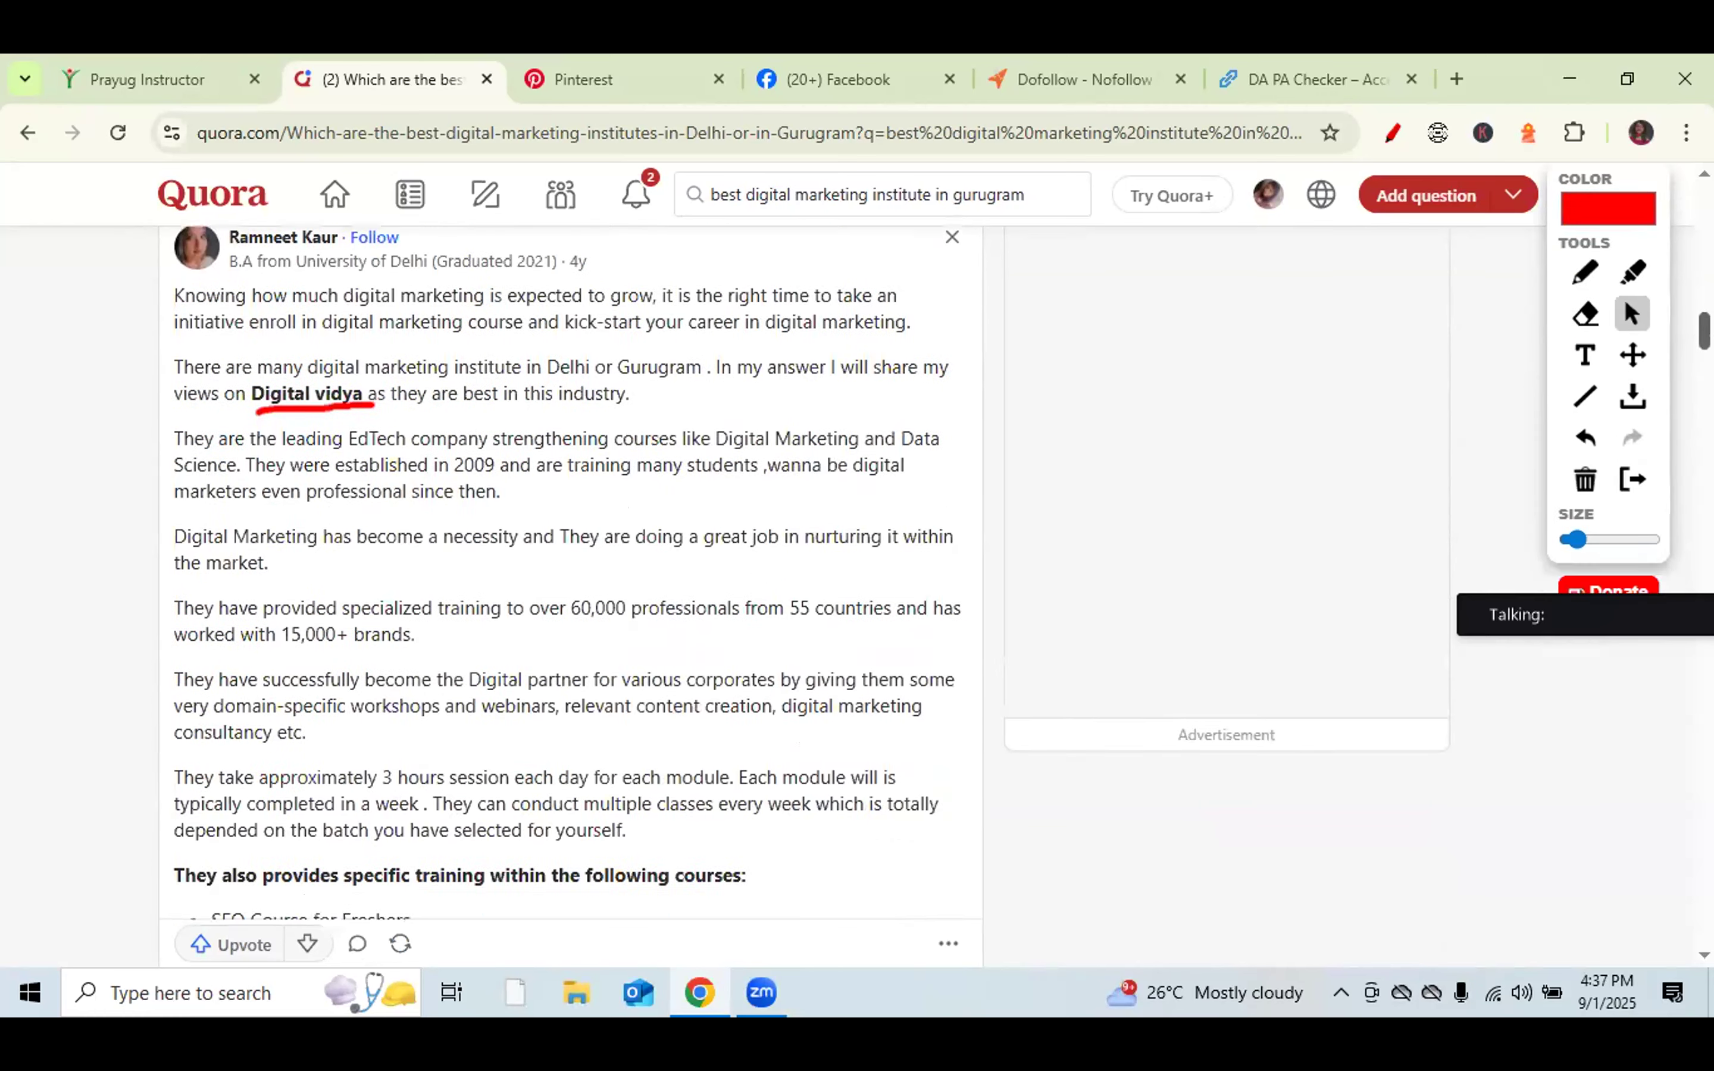
scroll(587, 606, down, 6)
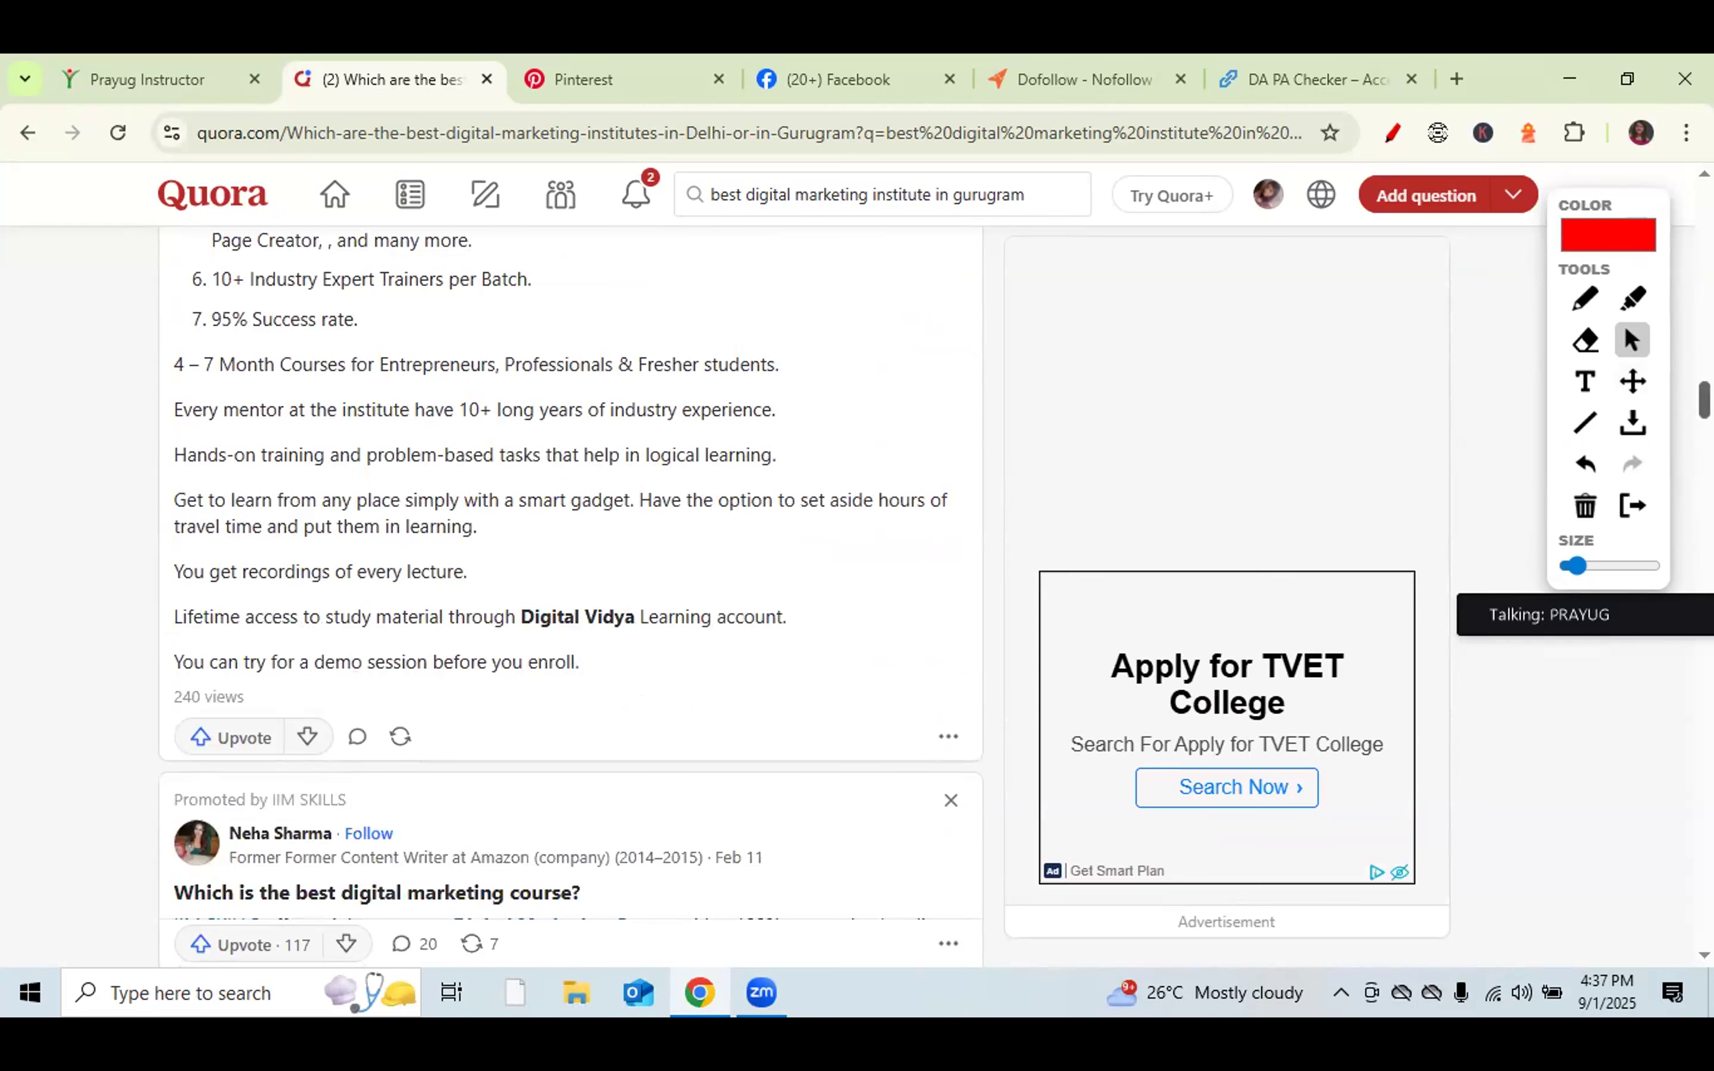
scroll(1700, 404, down, 3)
scroll(1700, 411, down, 1)
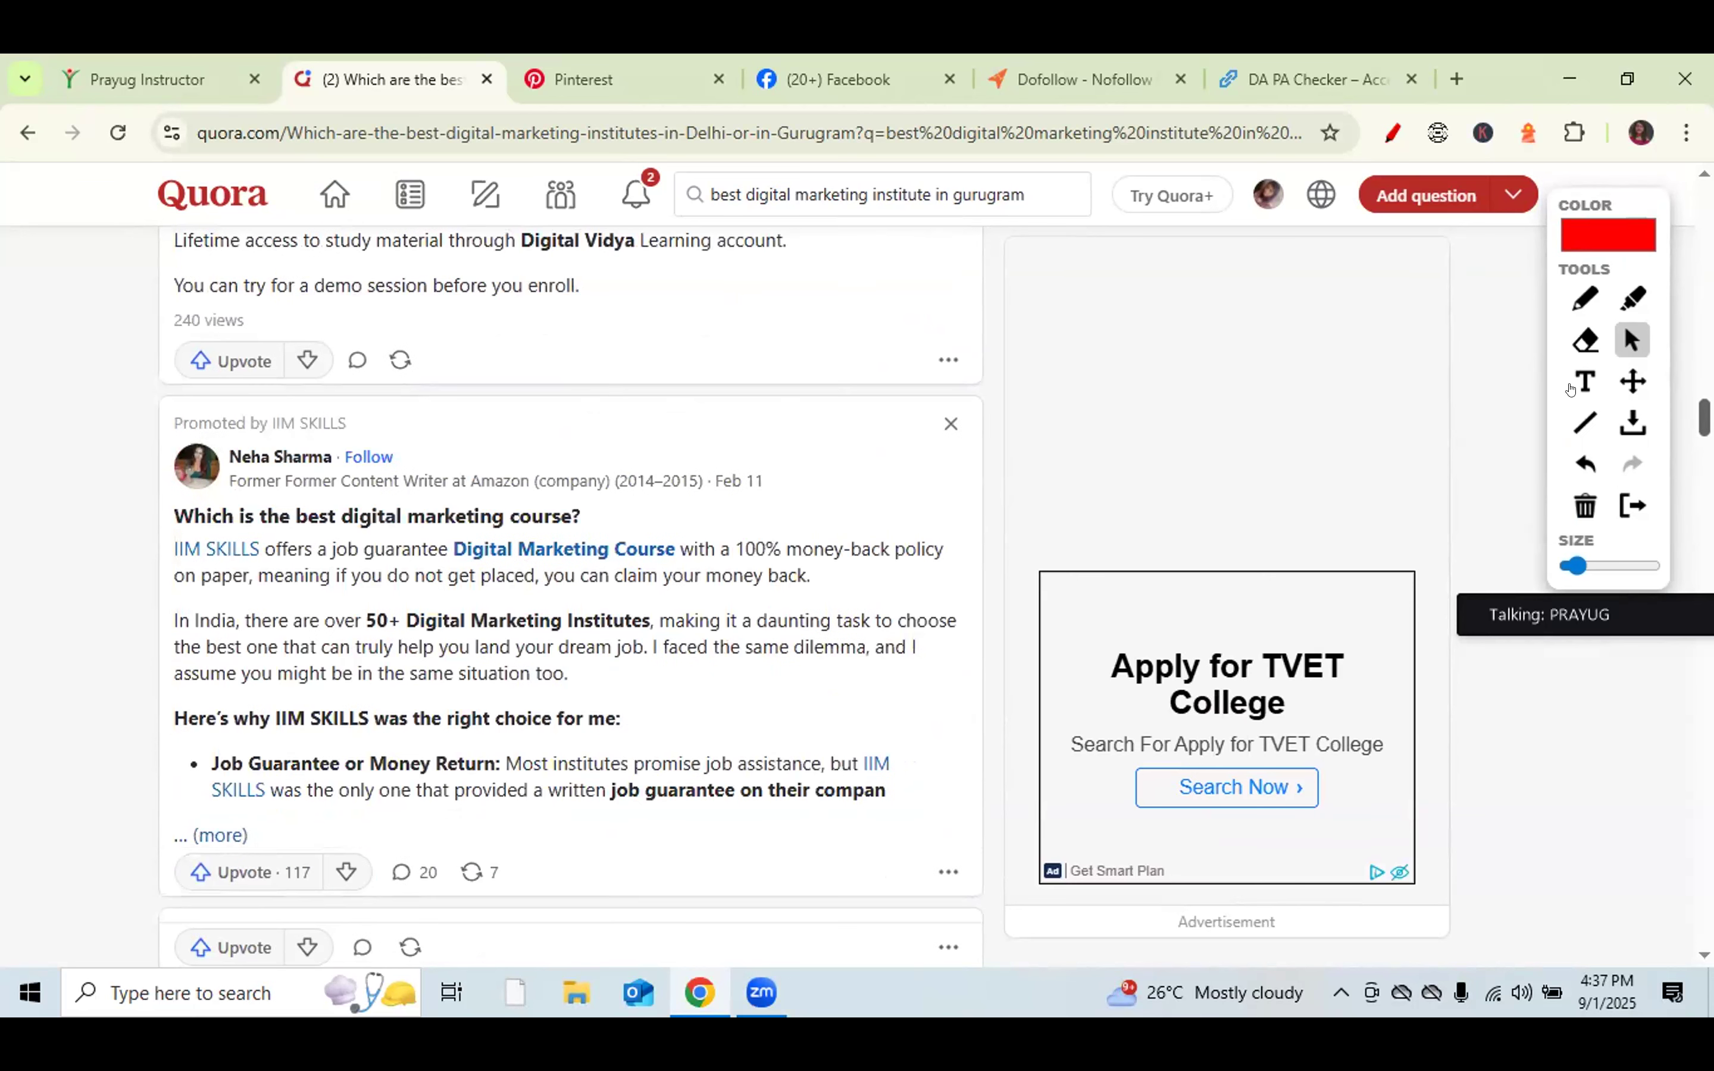
click(606, 547)
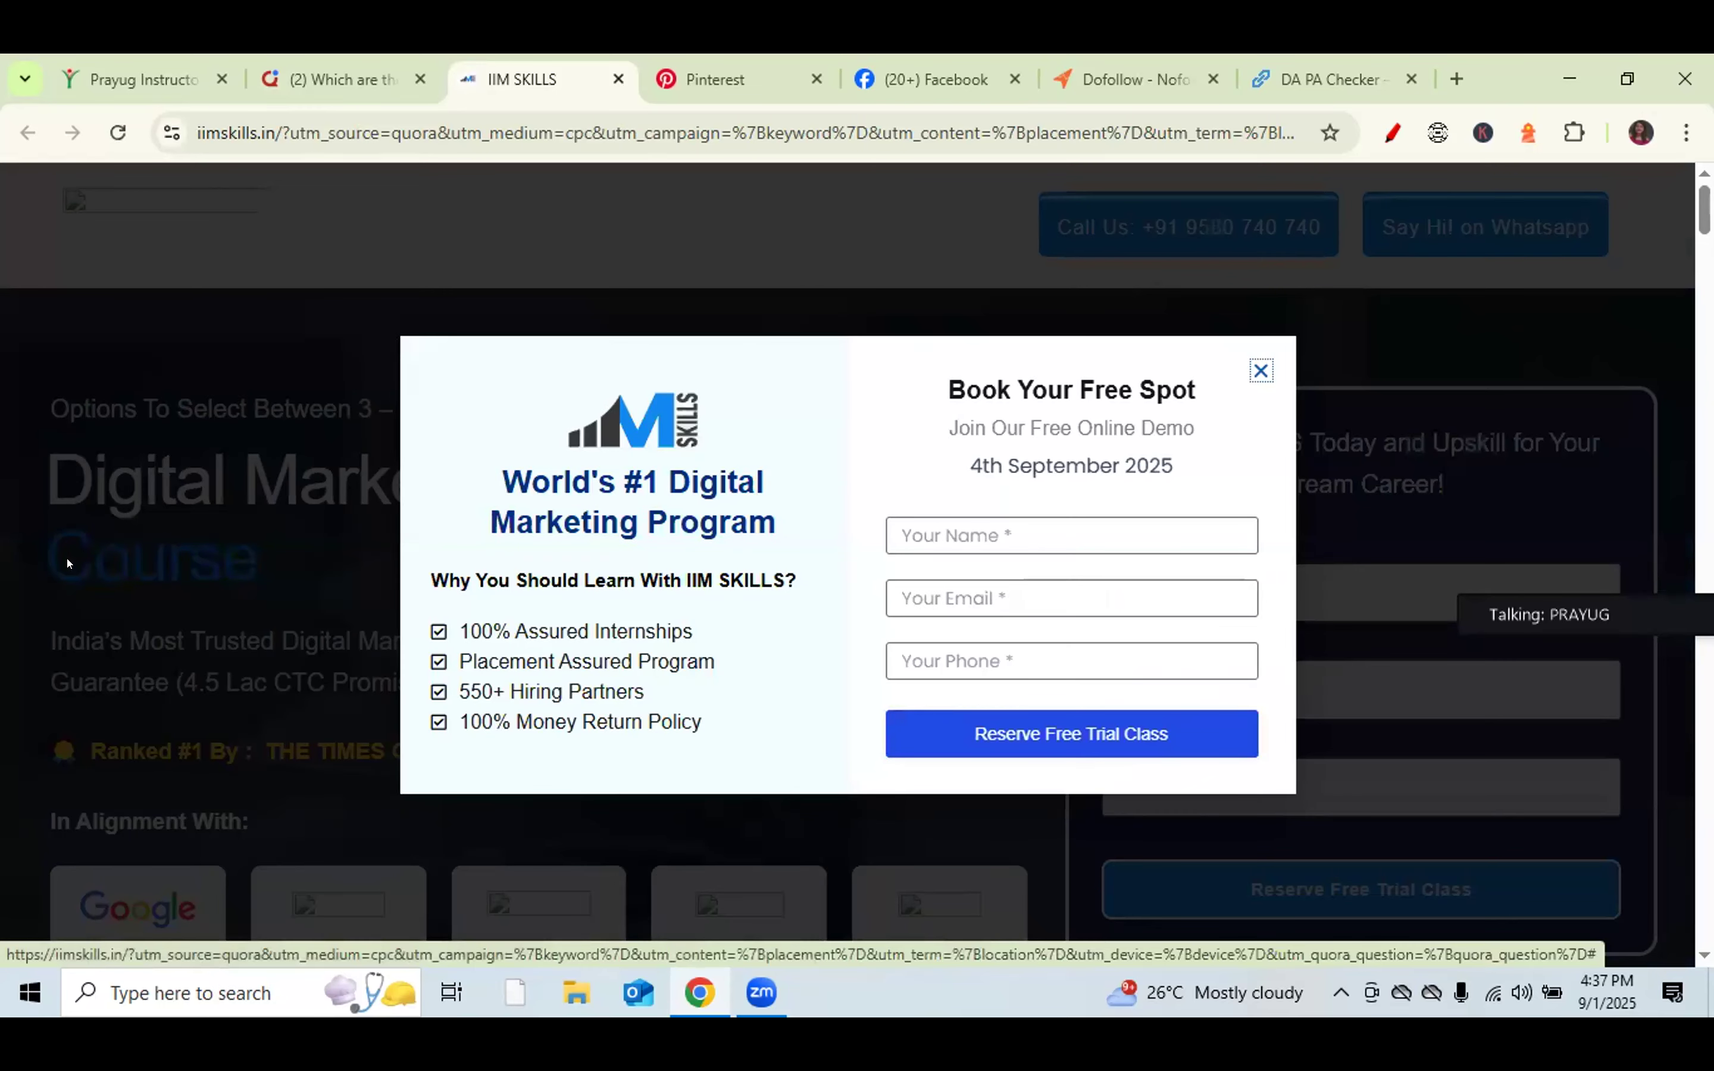
Step: Dismiss the 'Book Your Free Spot' popup and close the IIM SKILLS tab to return to Quora
click(1260, 370)
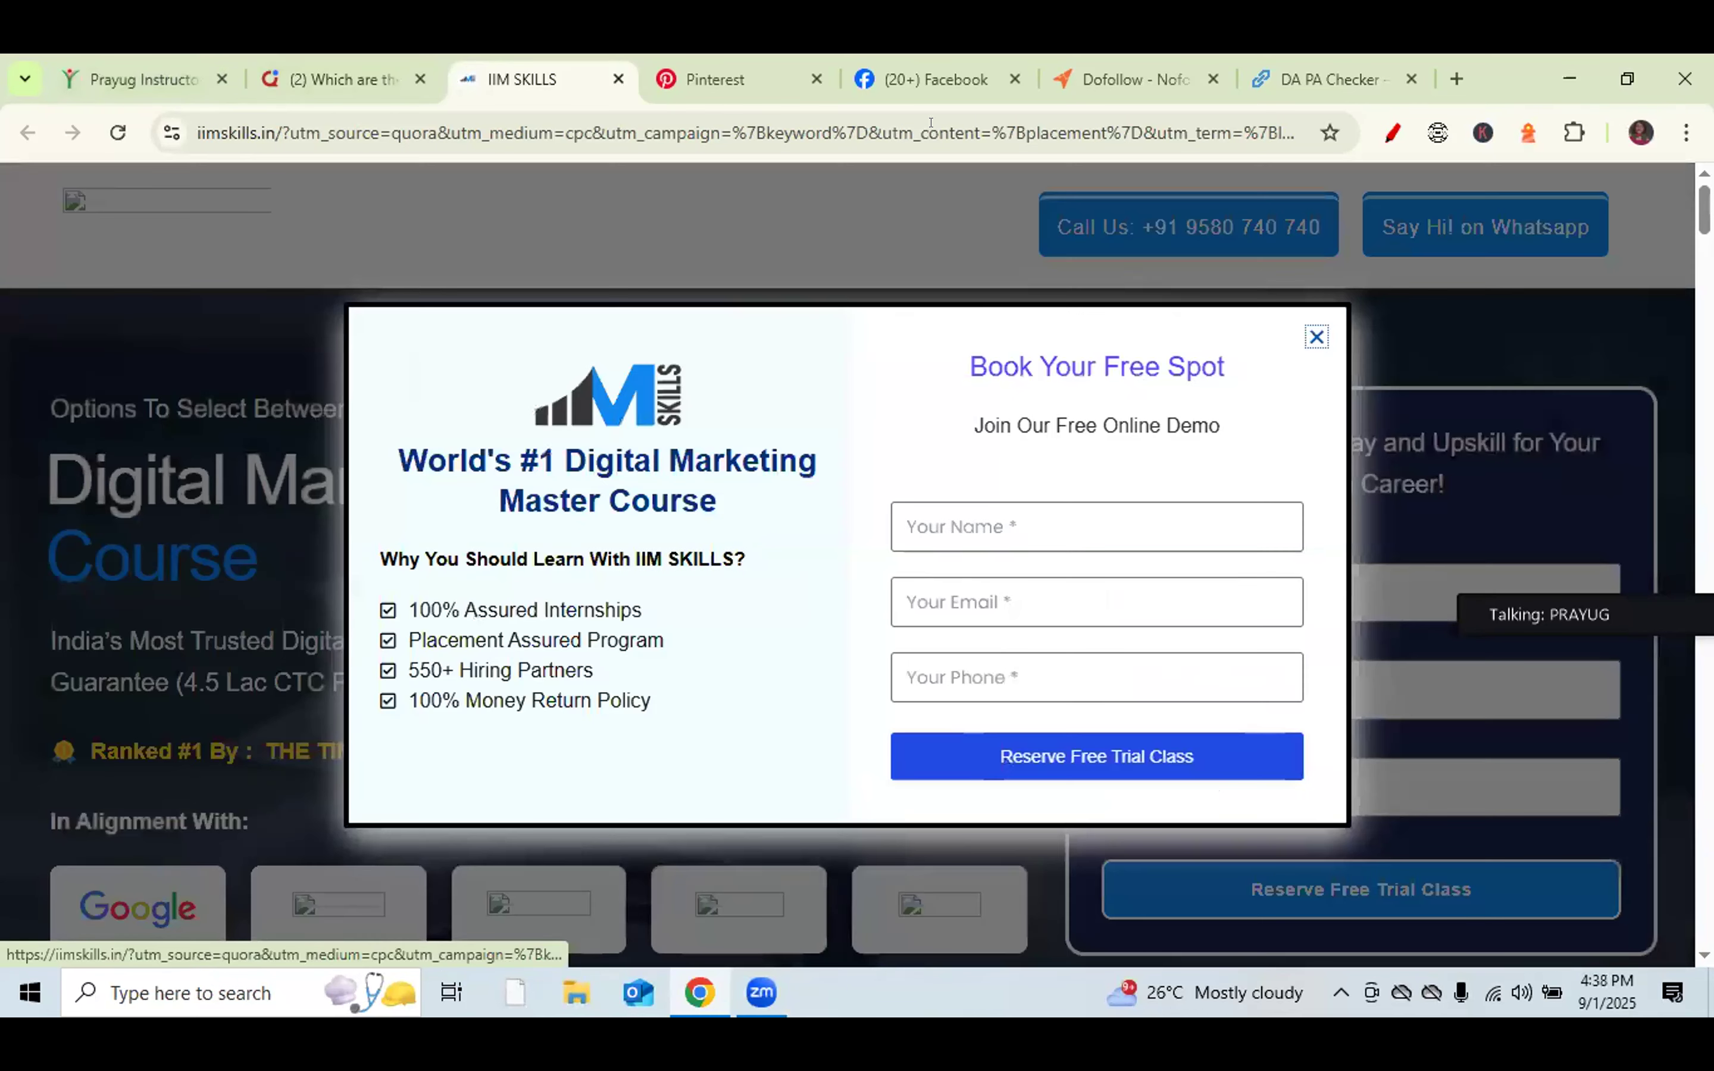
click(615, 79)
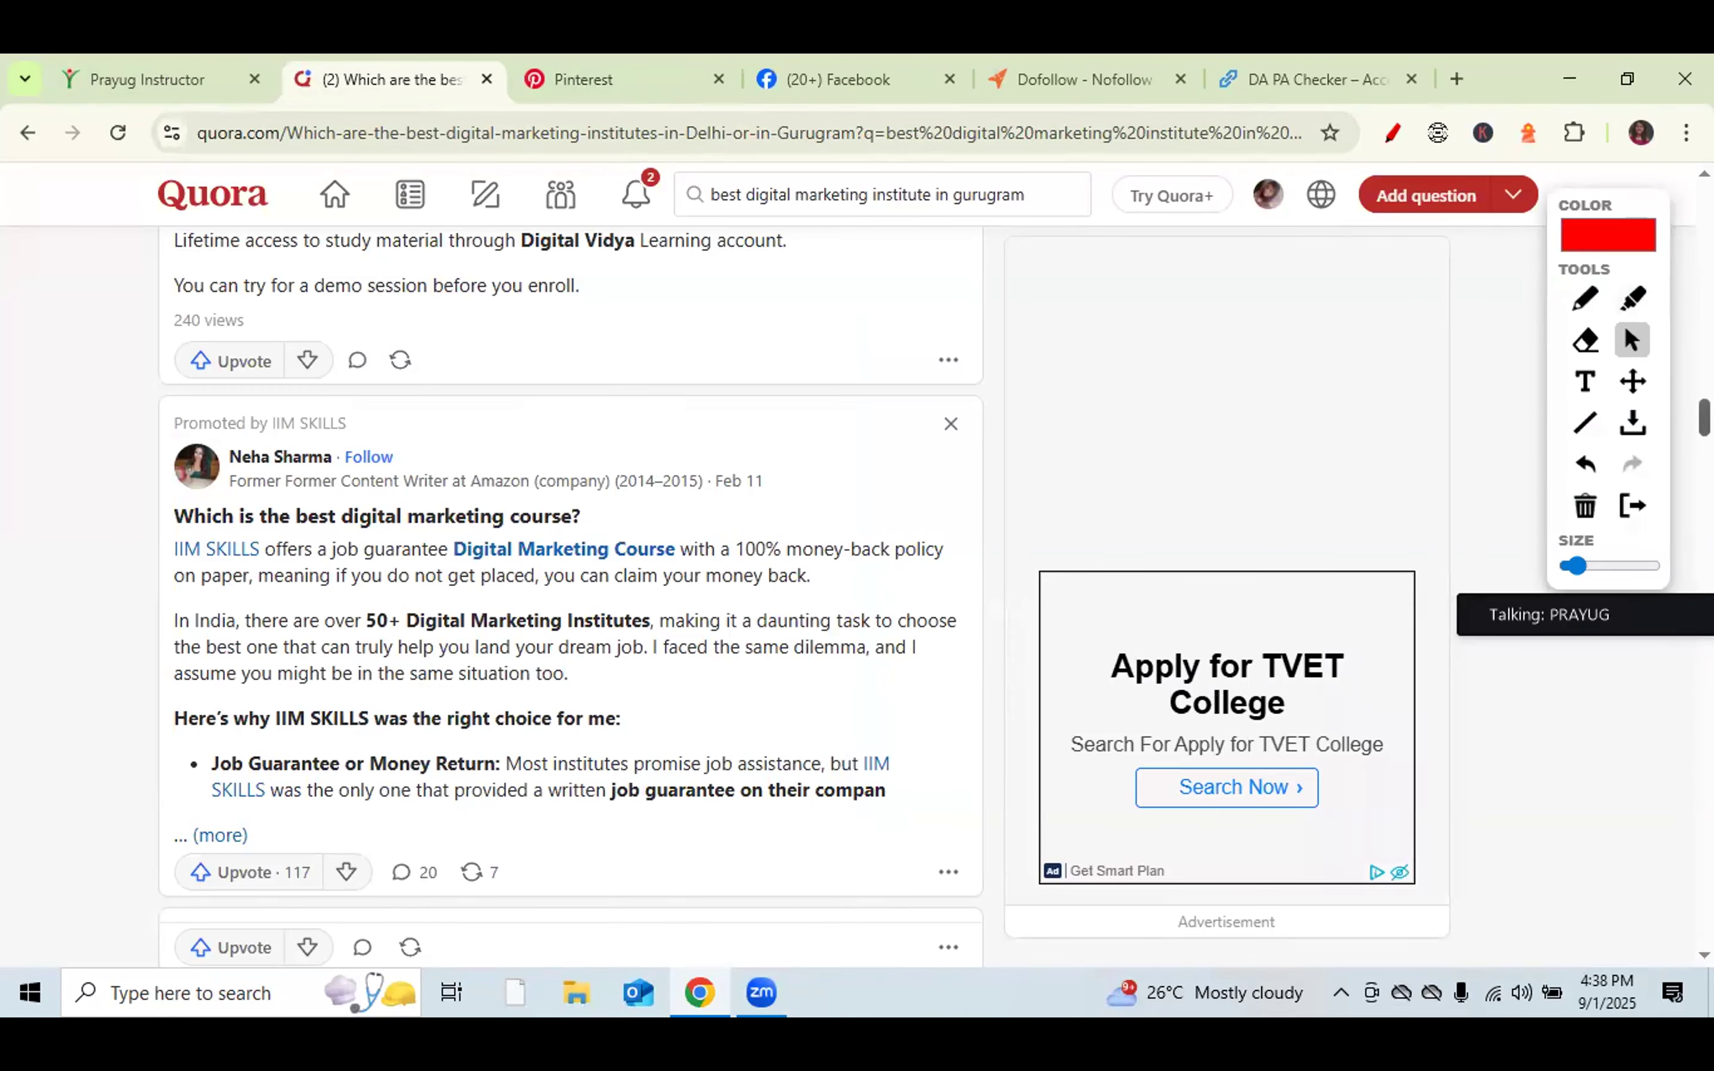
Step: Underline the 'Answer · 15' count with the red pen, then start a new answer to the question
scroll(571, 588, up, 15)
click(1576, 304)
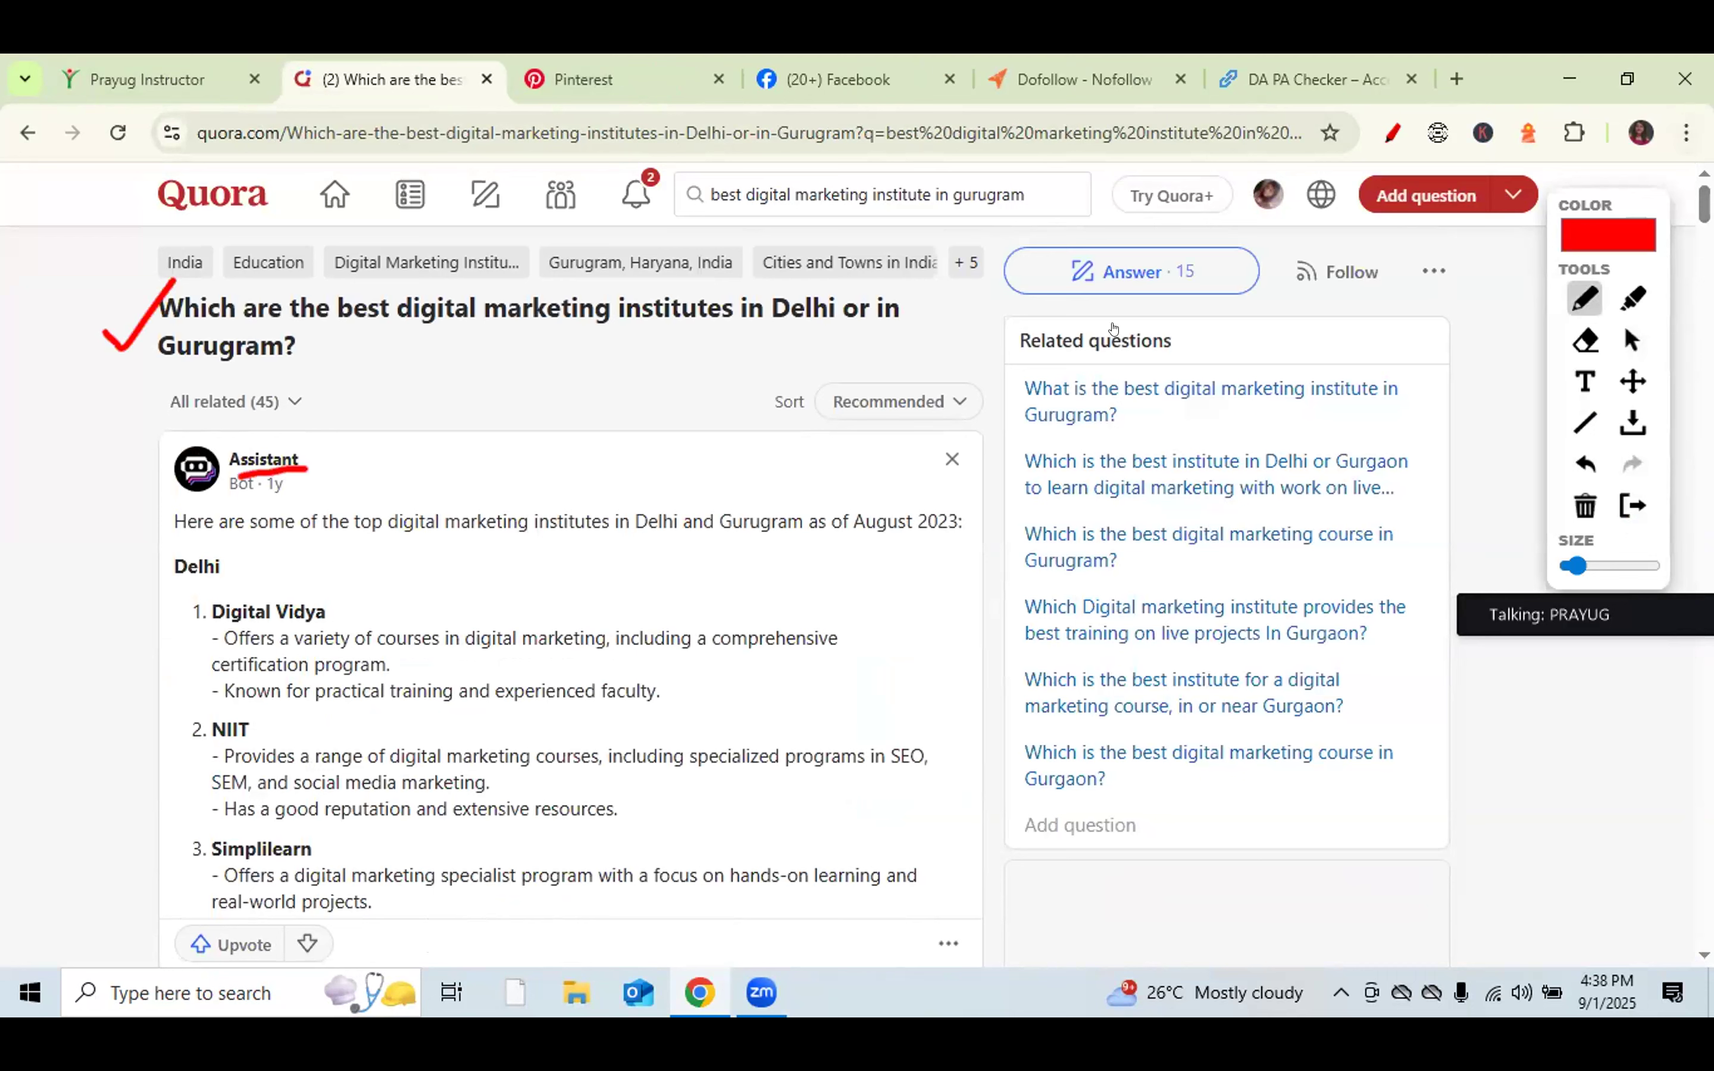
drag(1055, 300, 1230, 298)
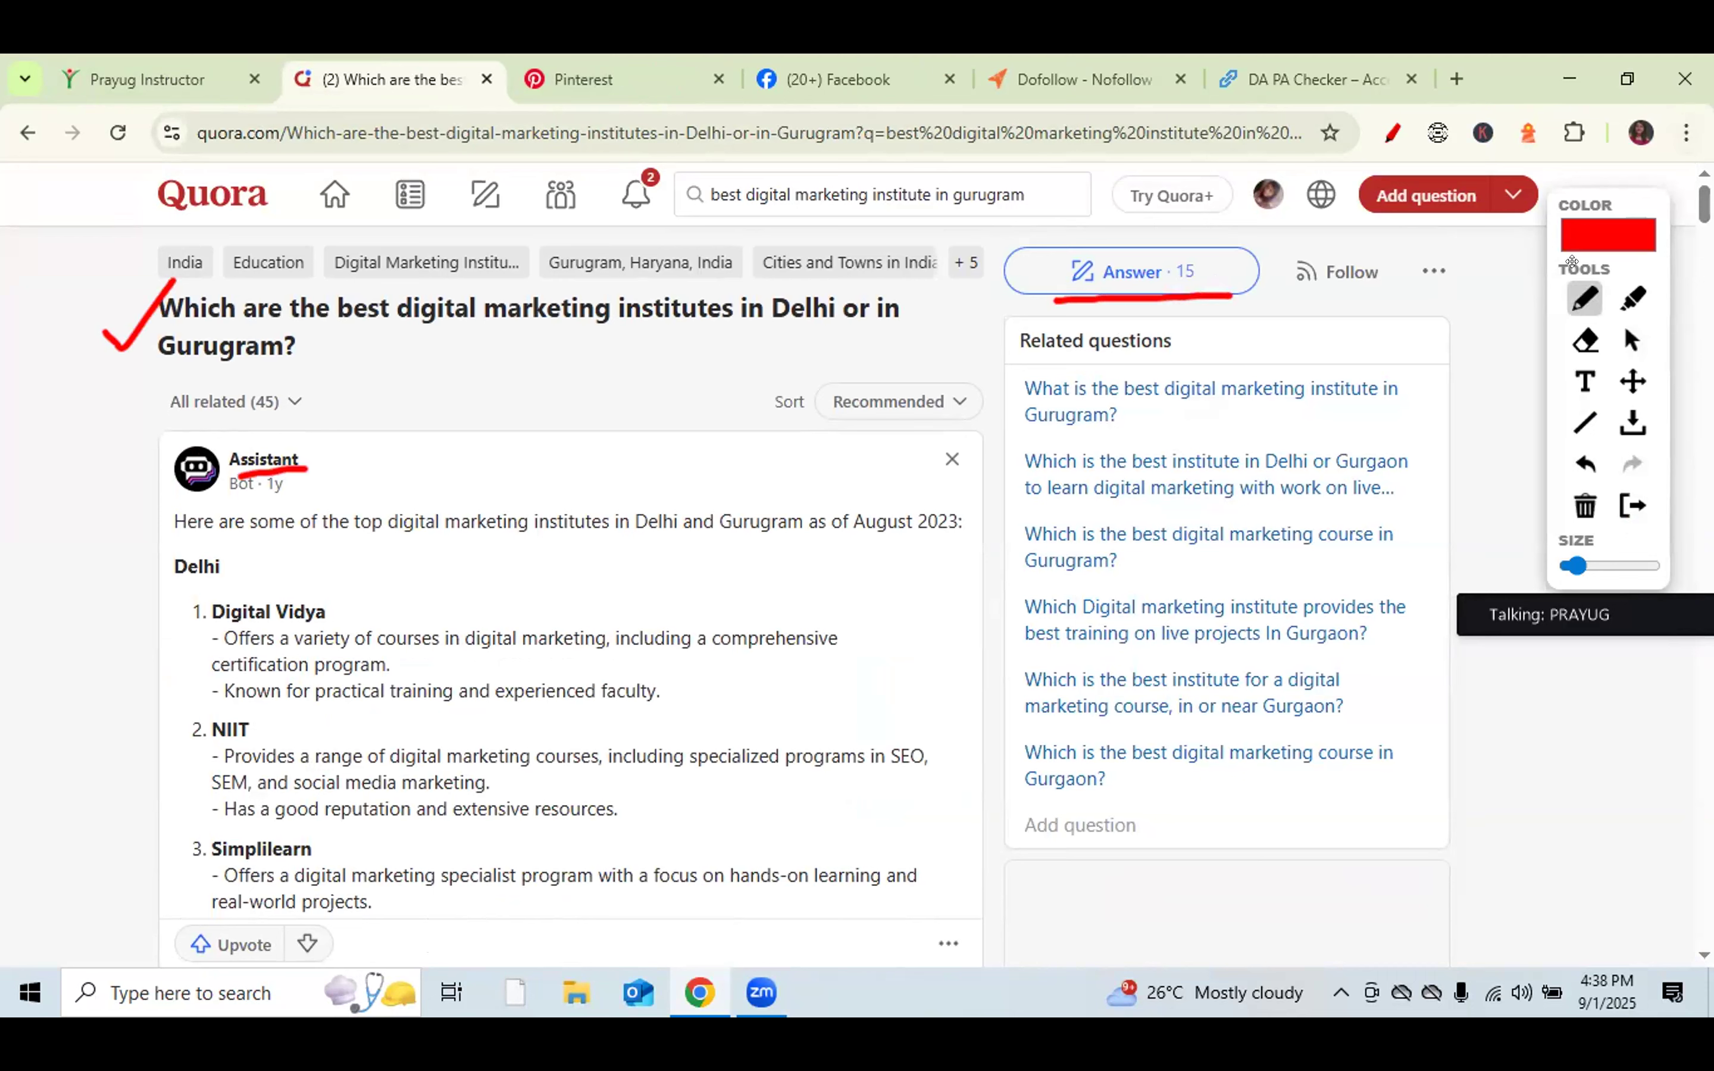
click(1631, 339)
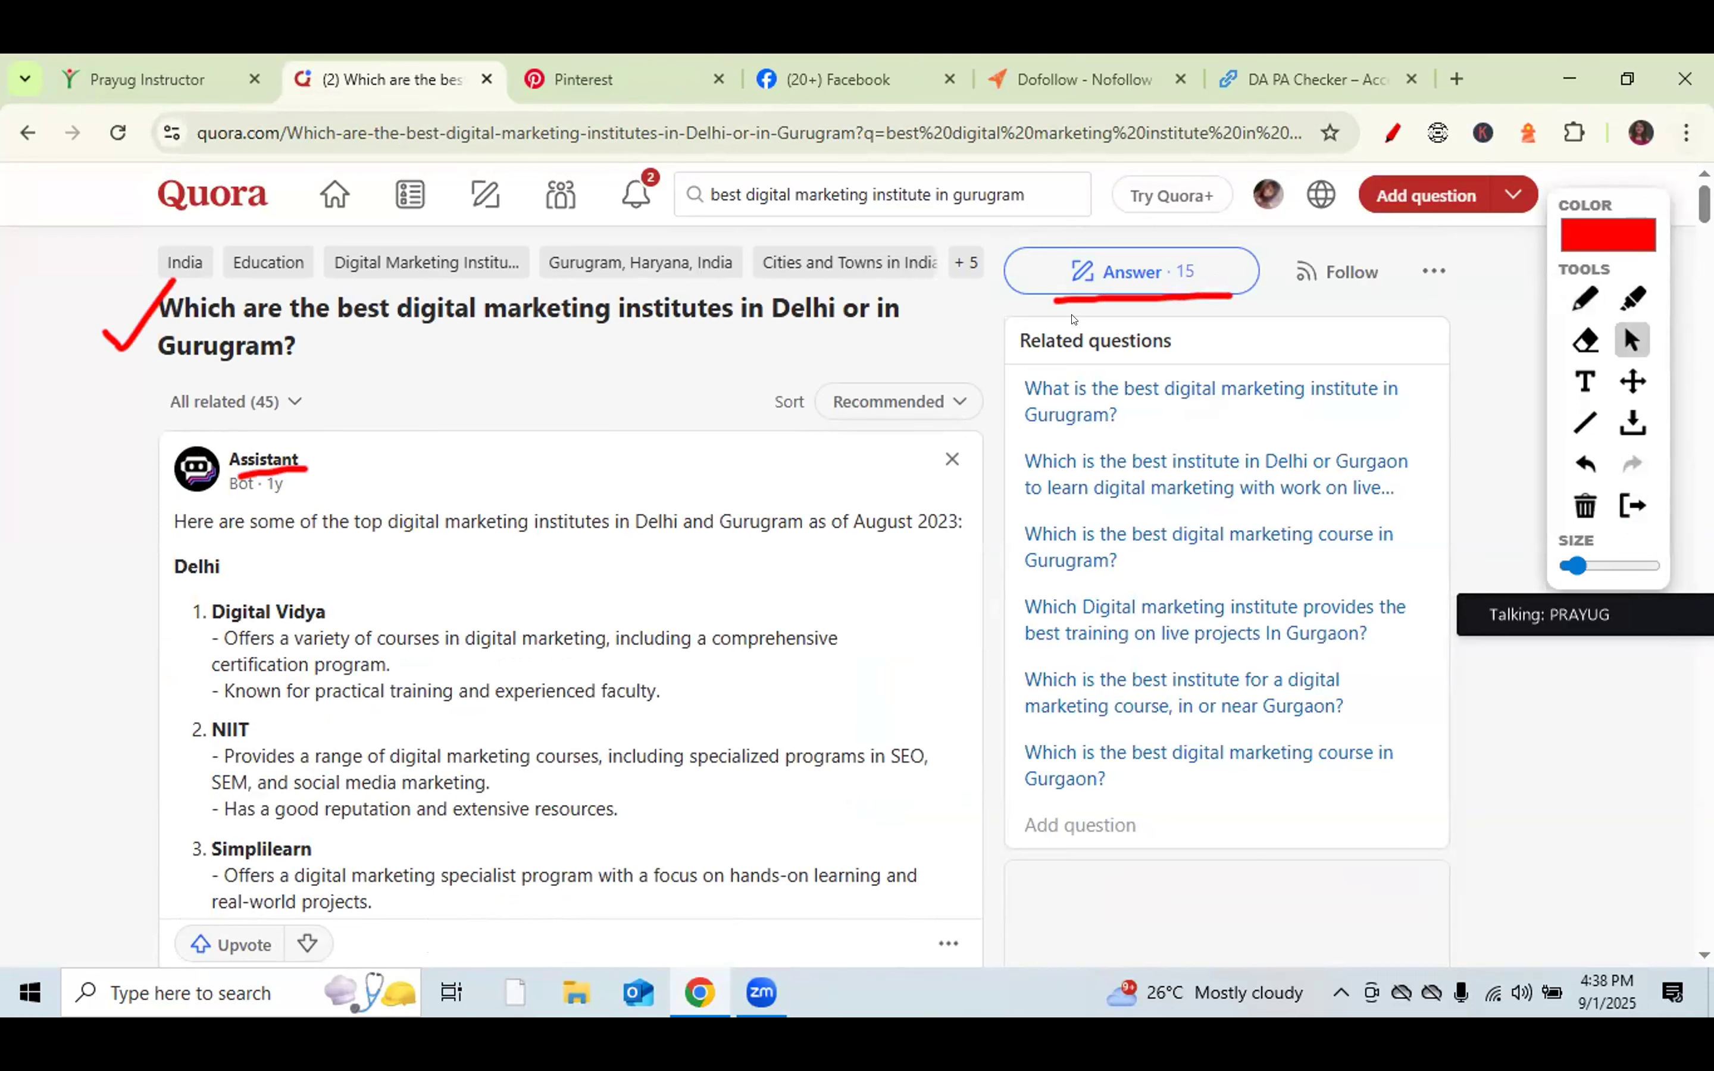
click(1092, 264)
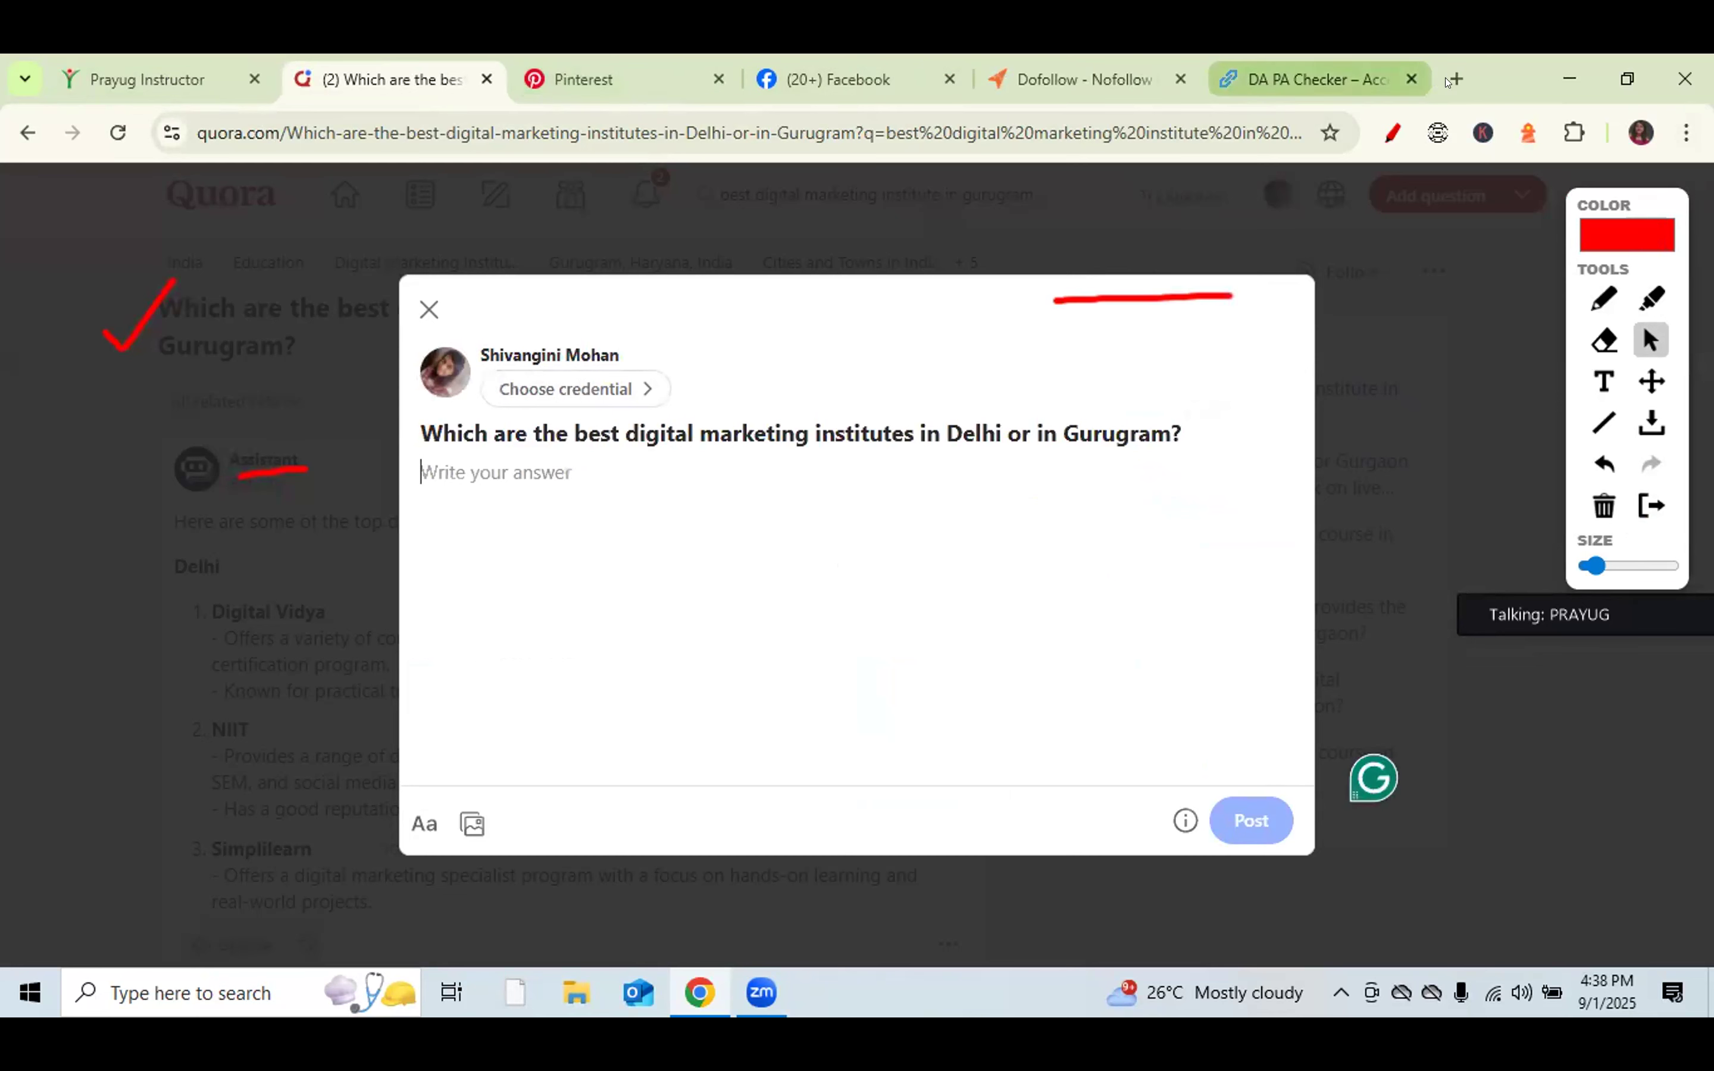
Step: Open prayug.com in a new tab and go to Courses > Digital Marketing Course
key(ctrl+t)
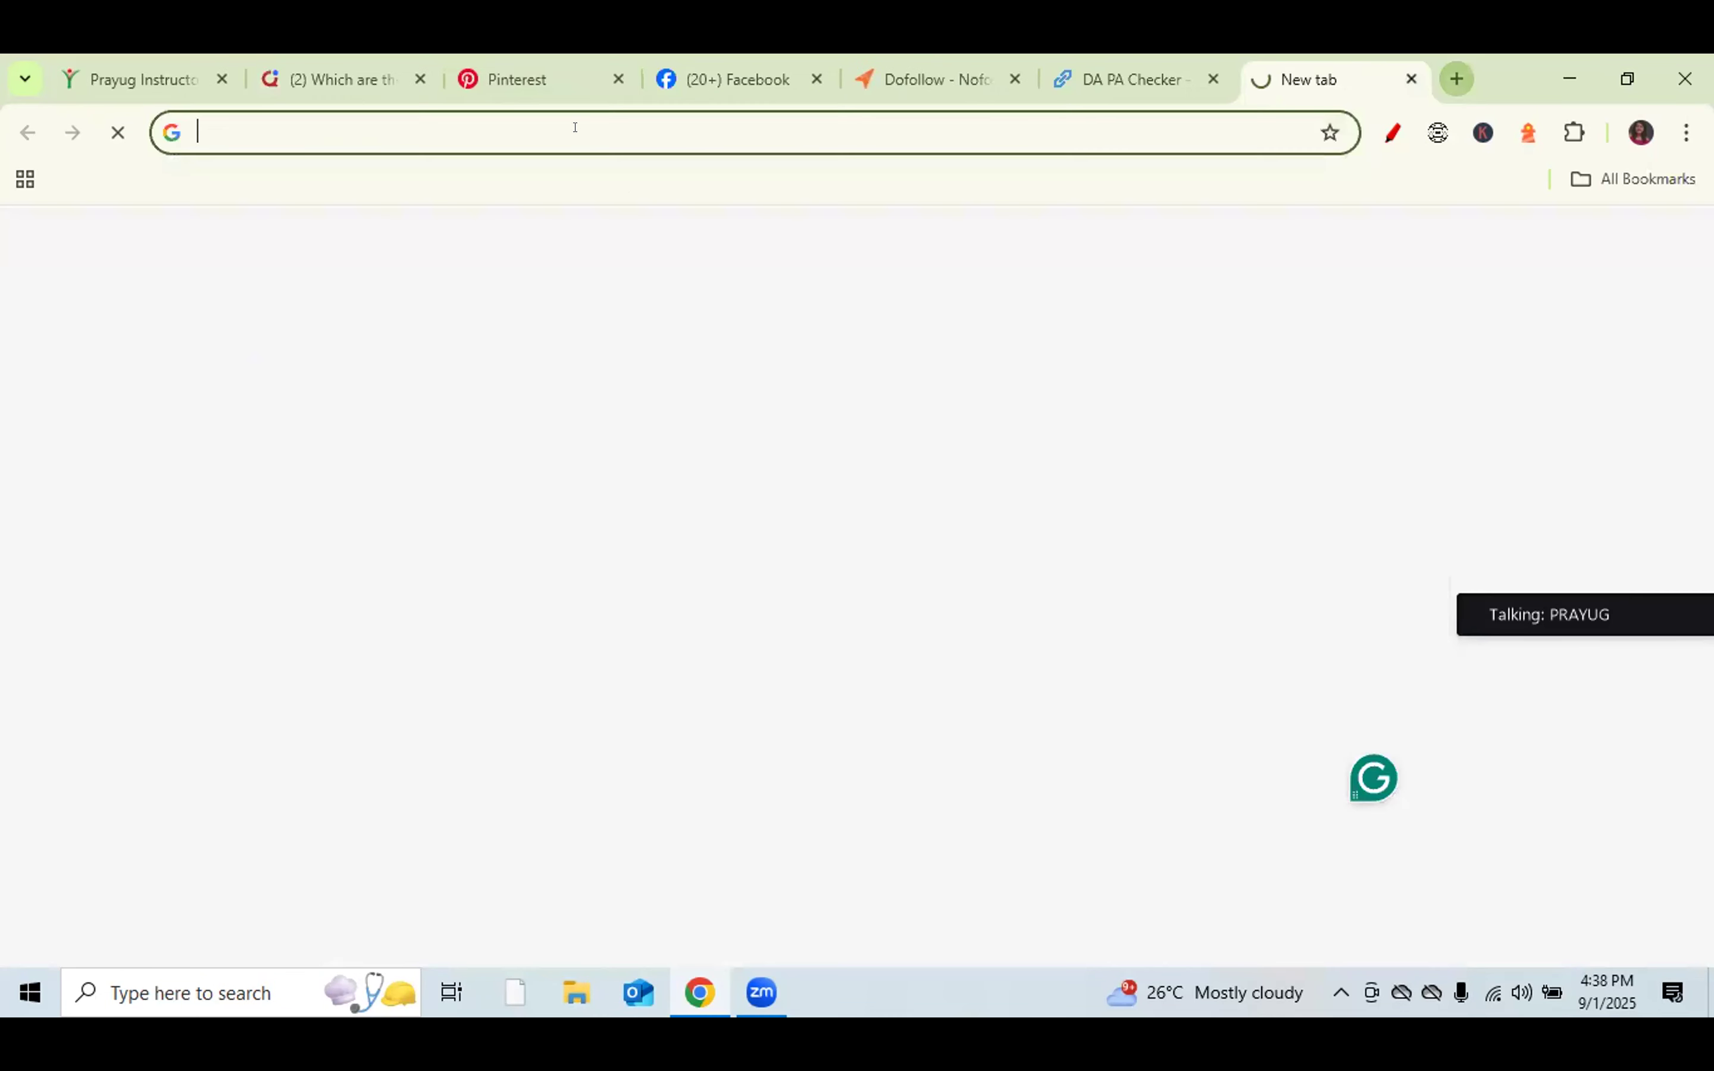
click(574, 124)
text(p)
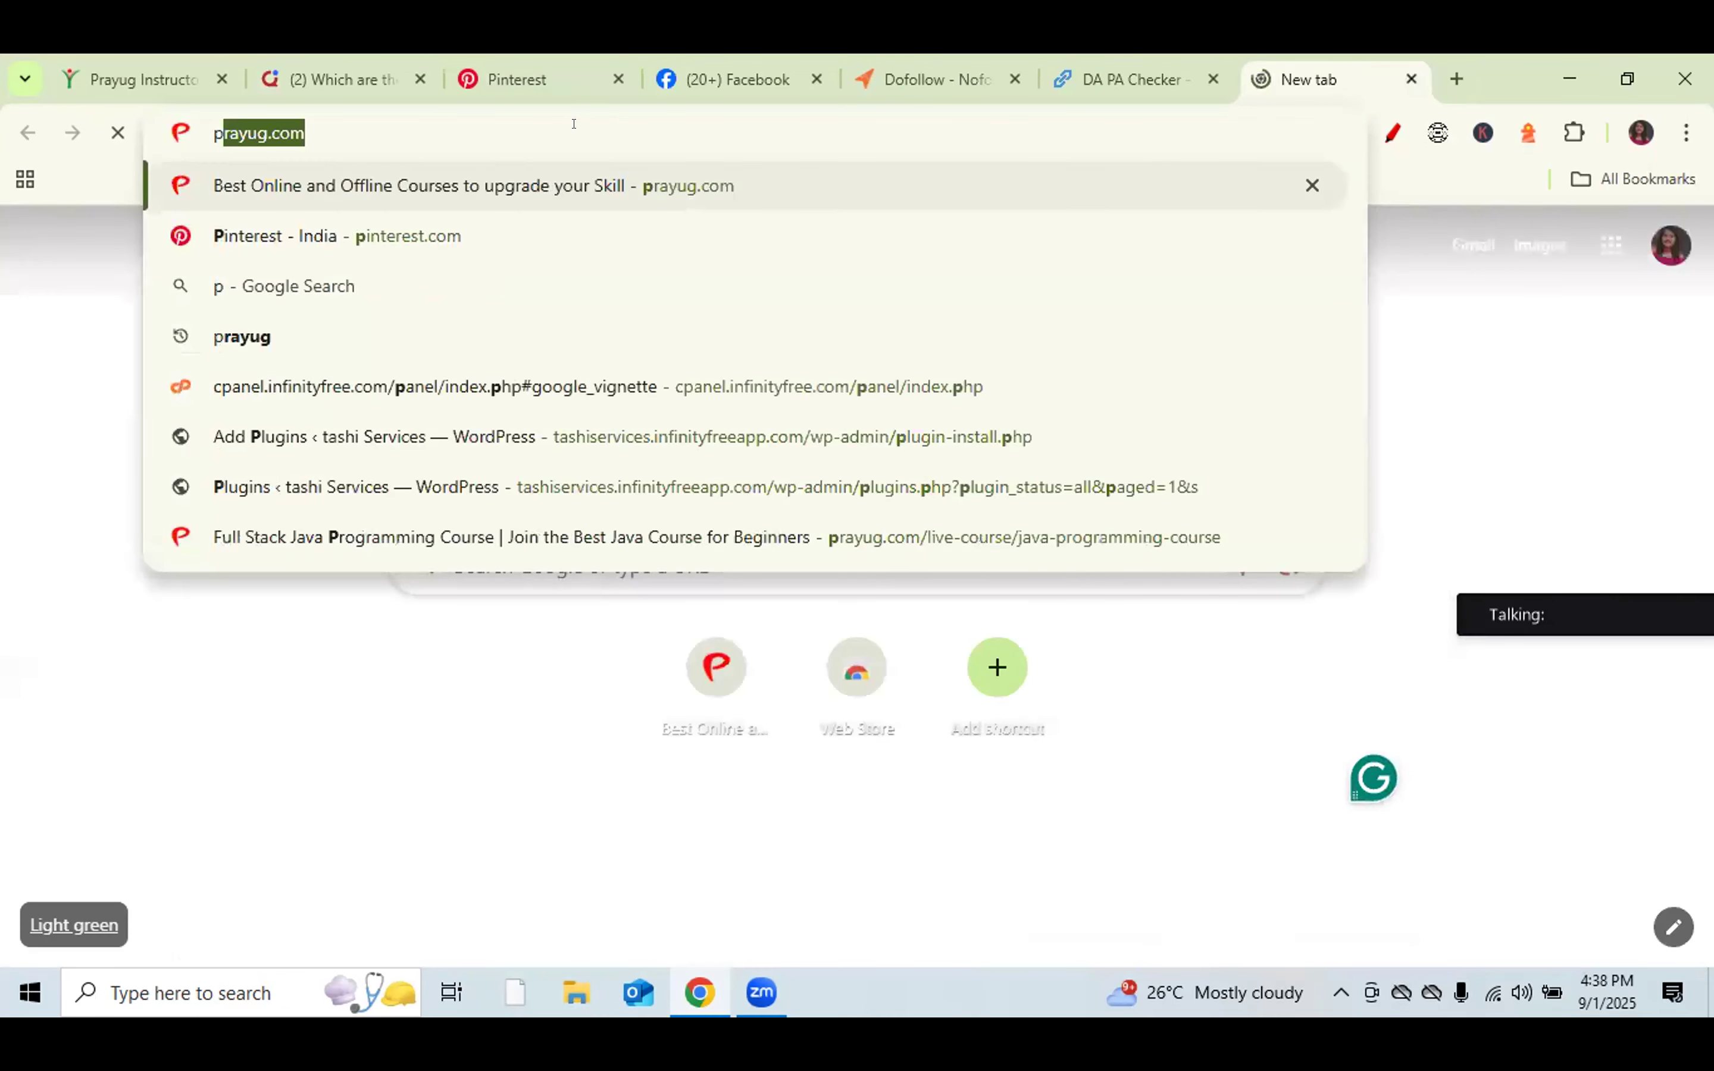
key(Return)
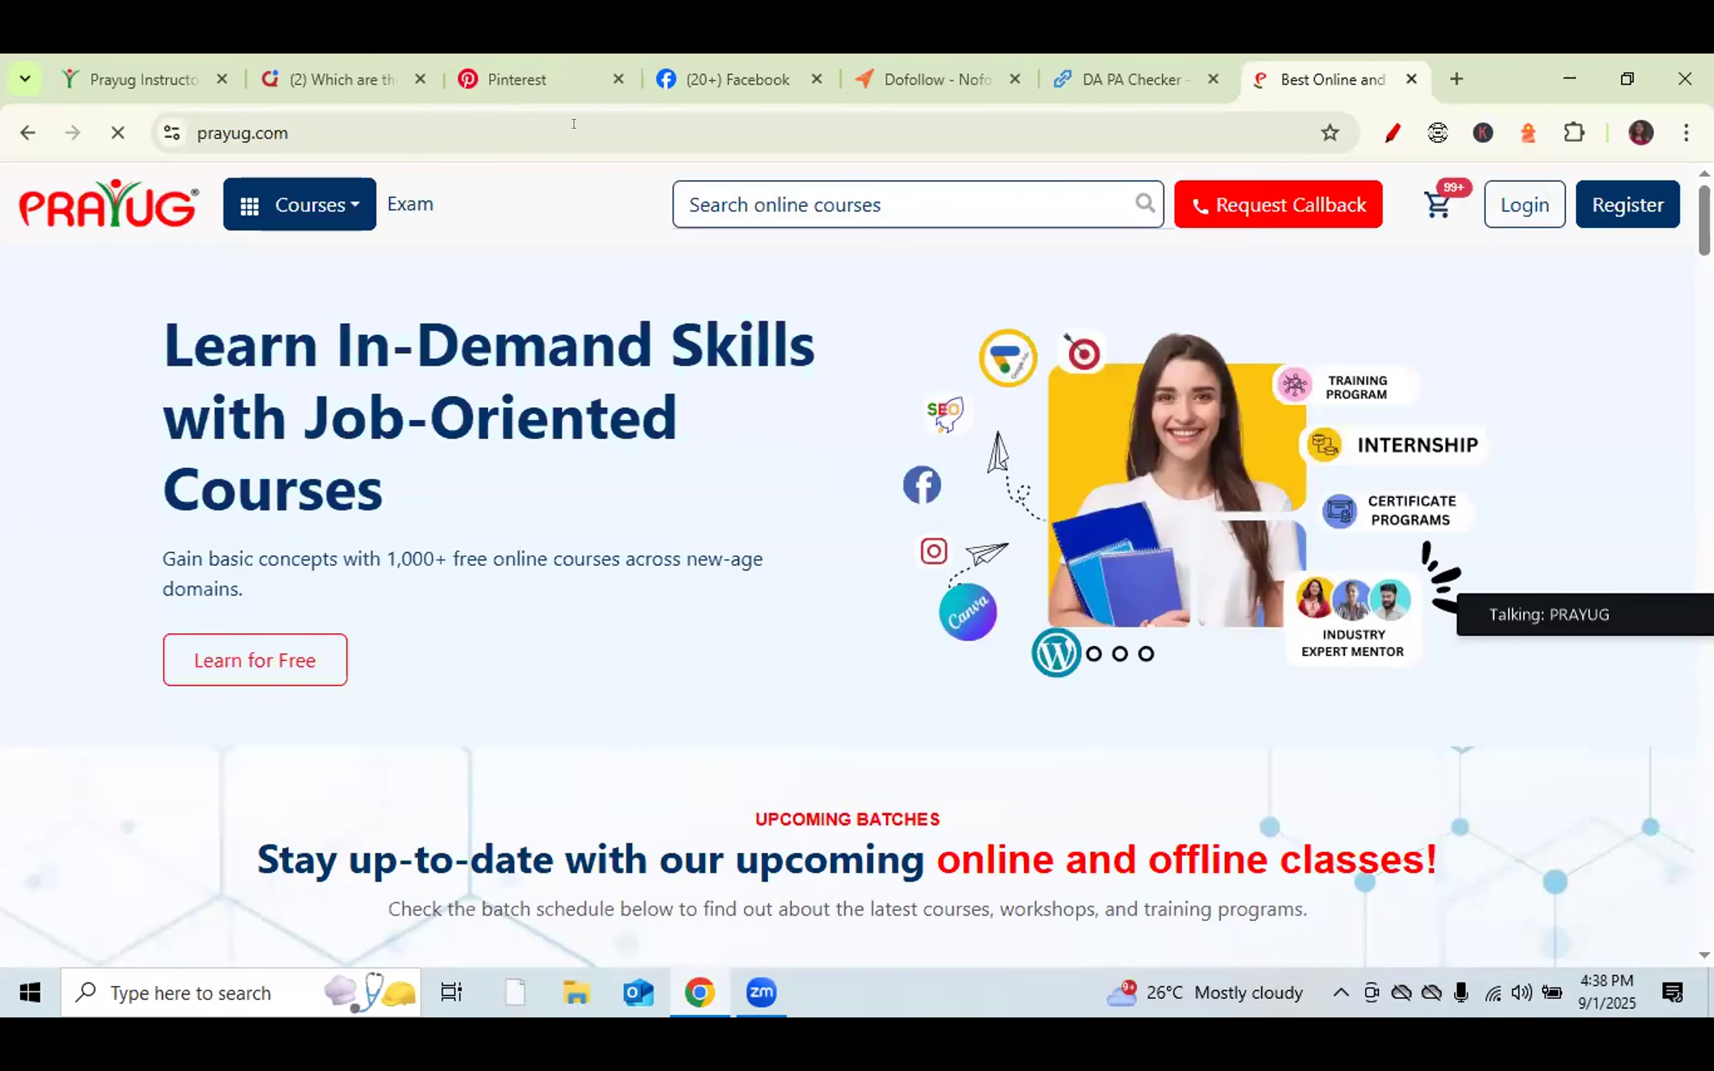
click(330, 205)
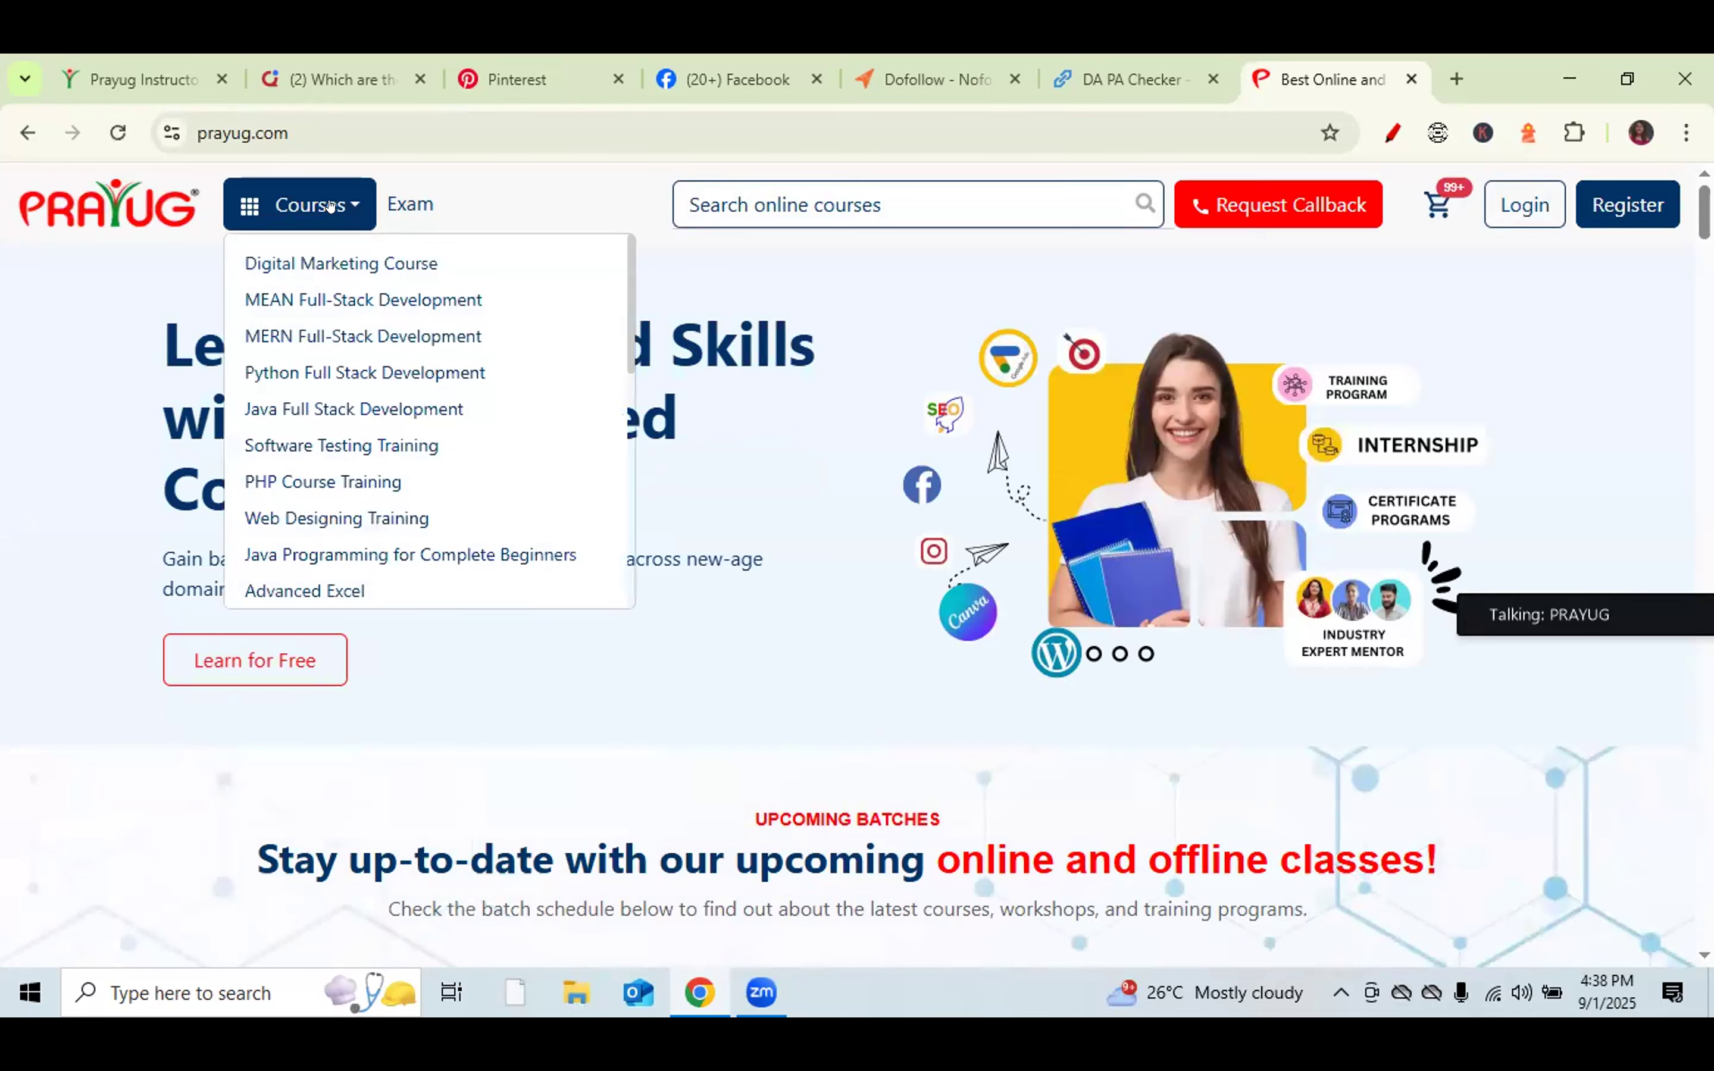
click(327, 265)
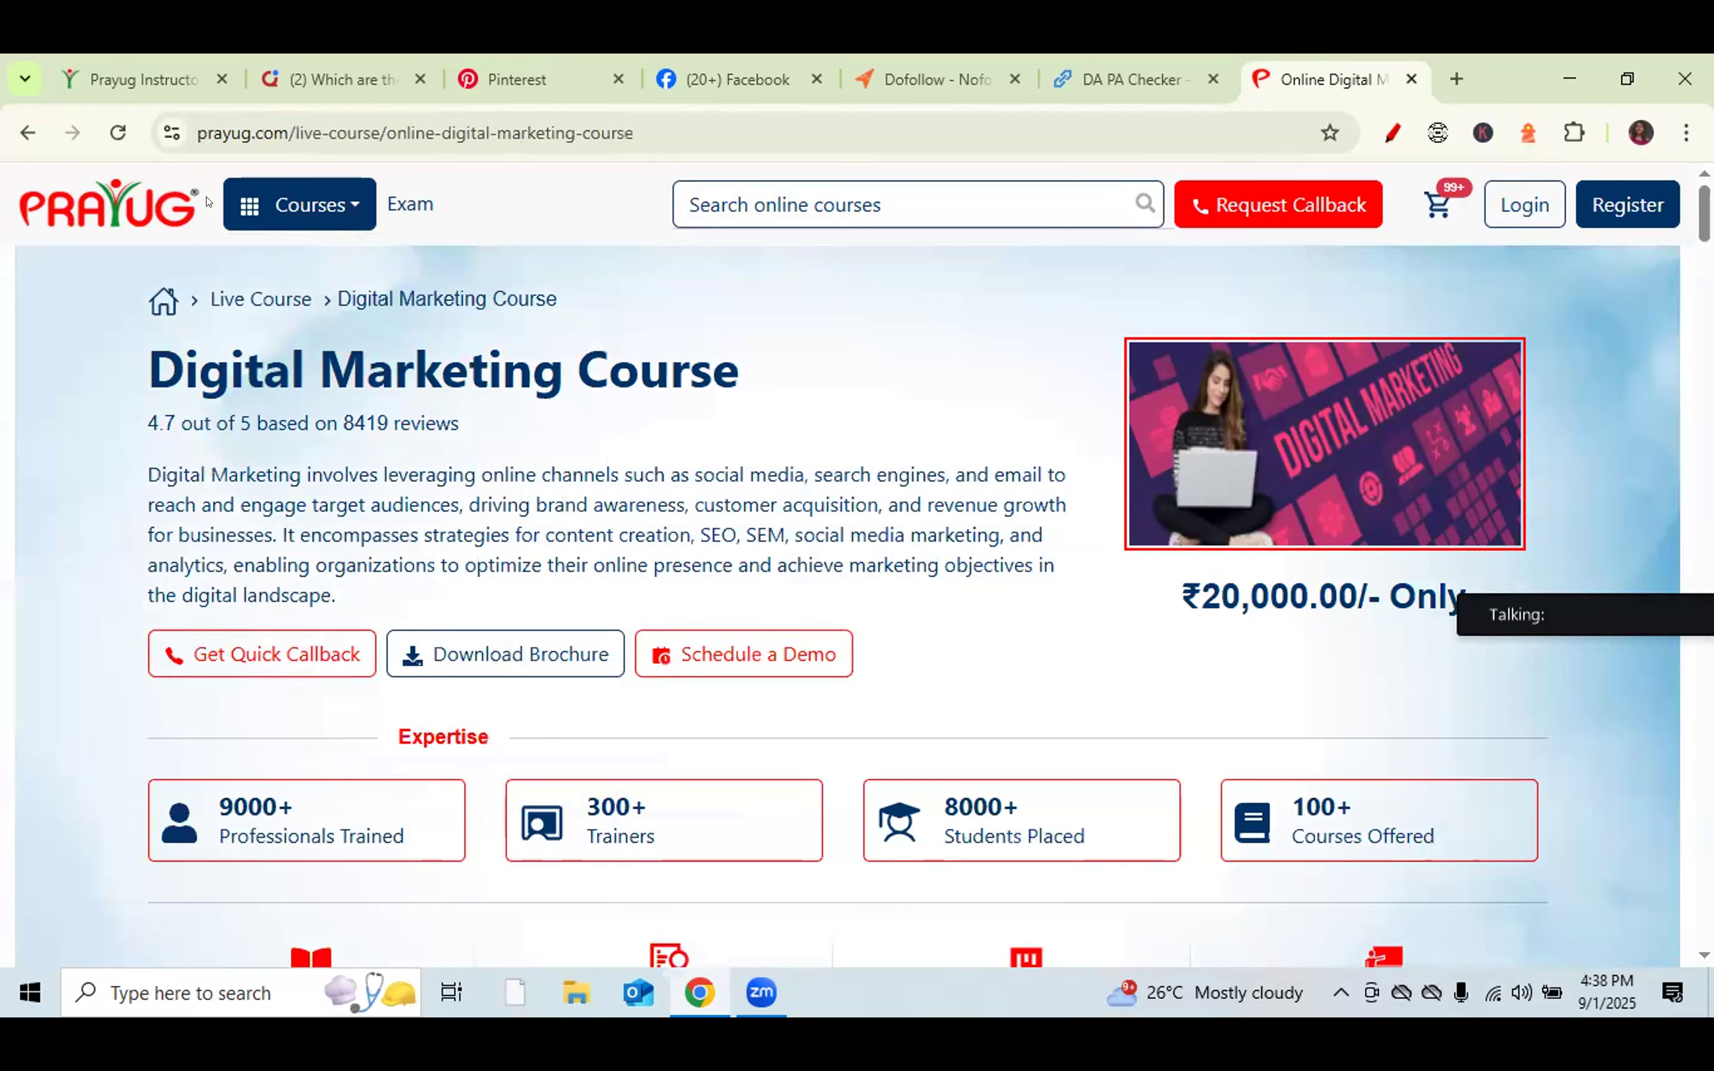
click(1460, 77)
Step: Load prayug.com in the new tab and scroll through its home page
text(prayug.com)
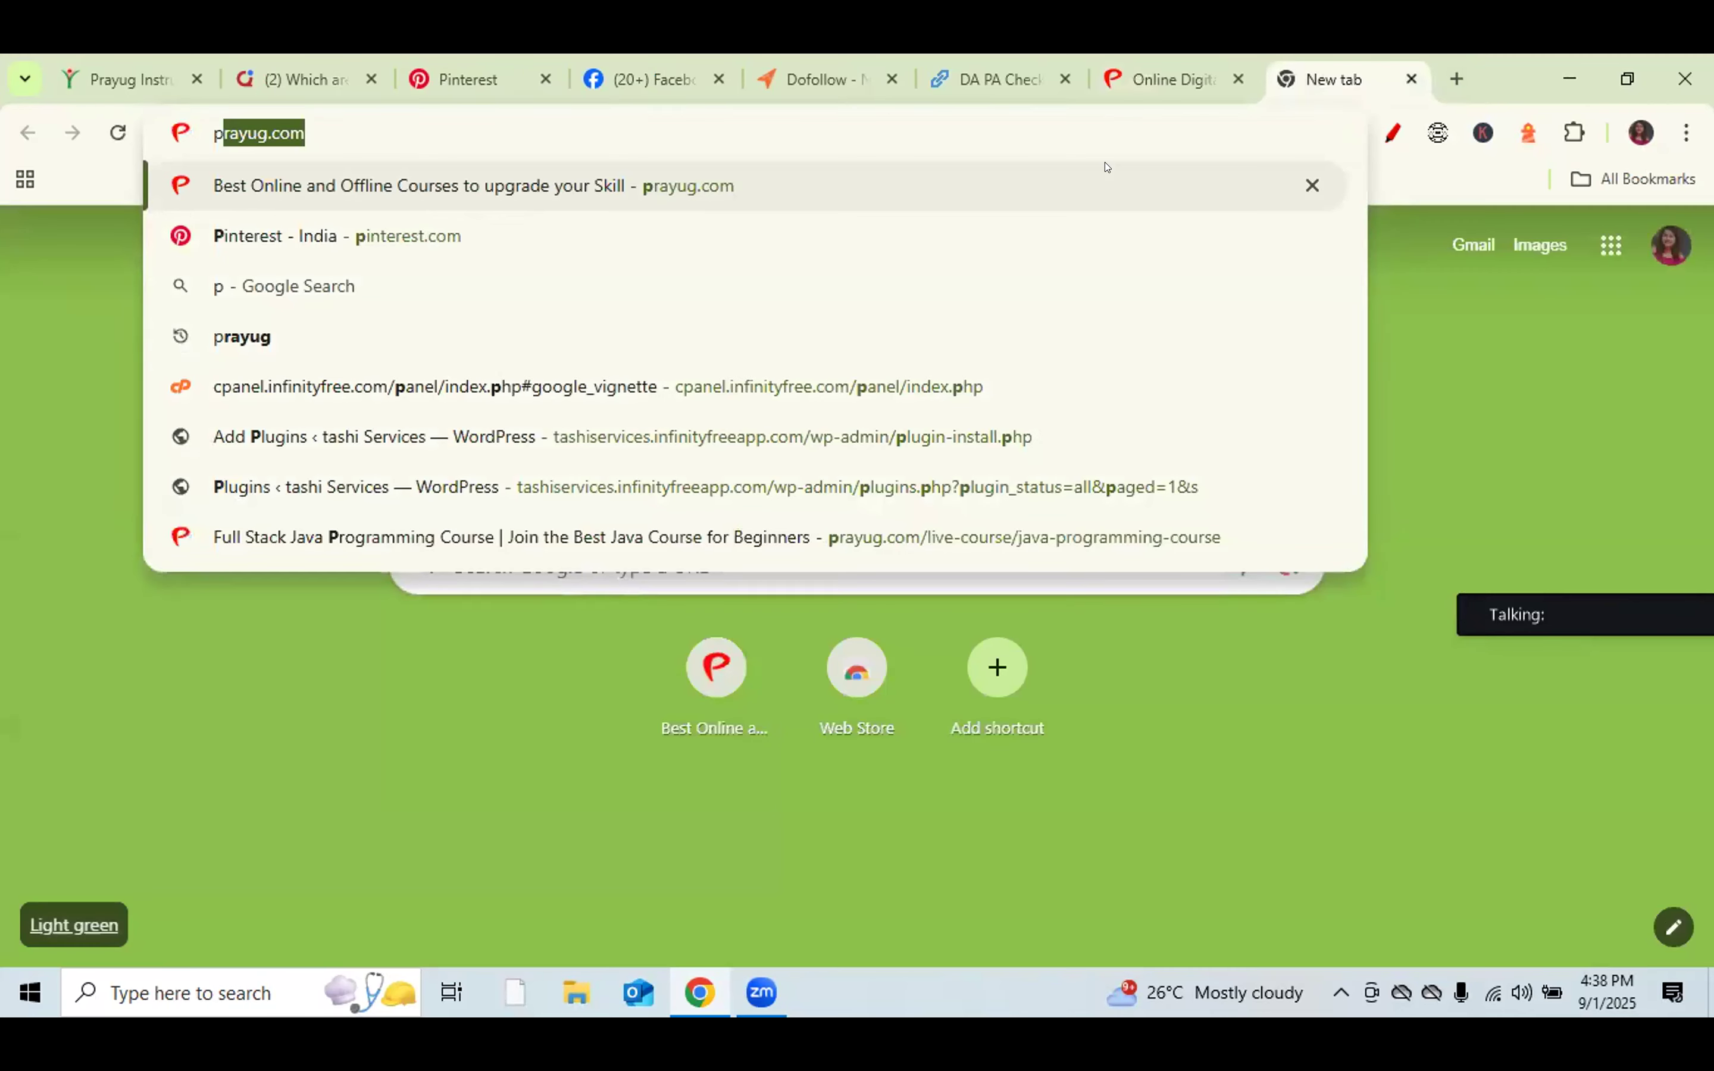
key(Return)
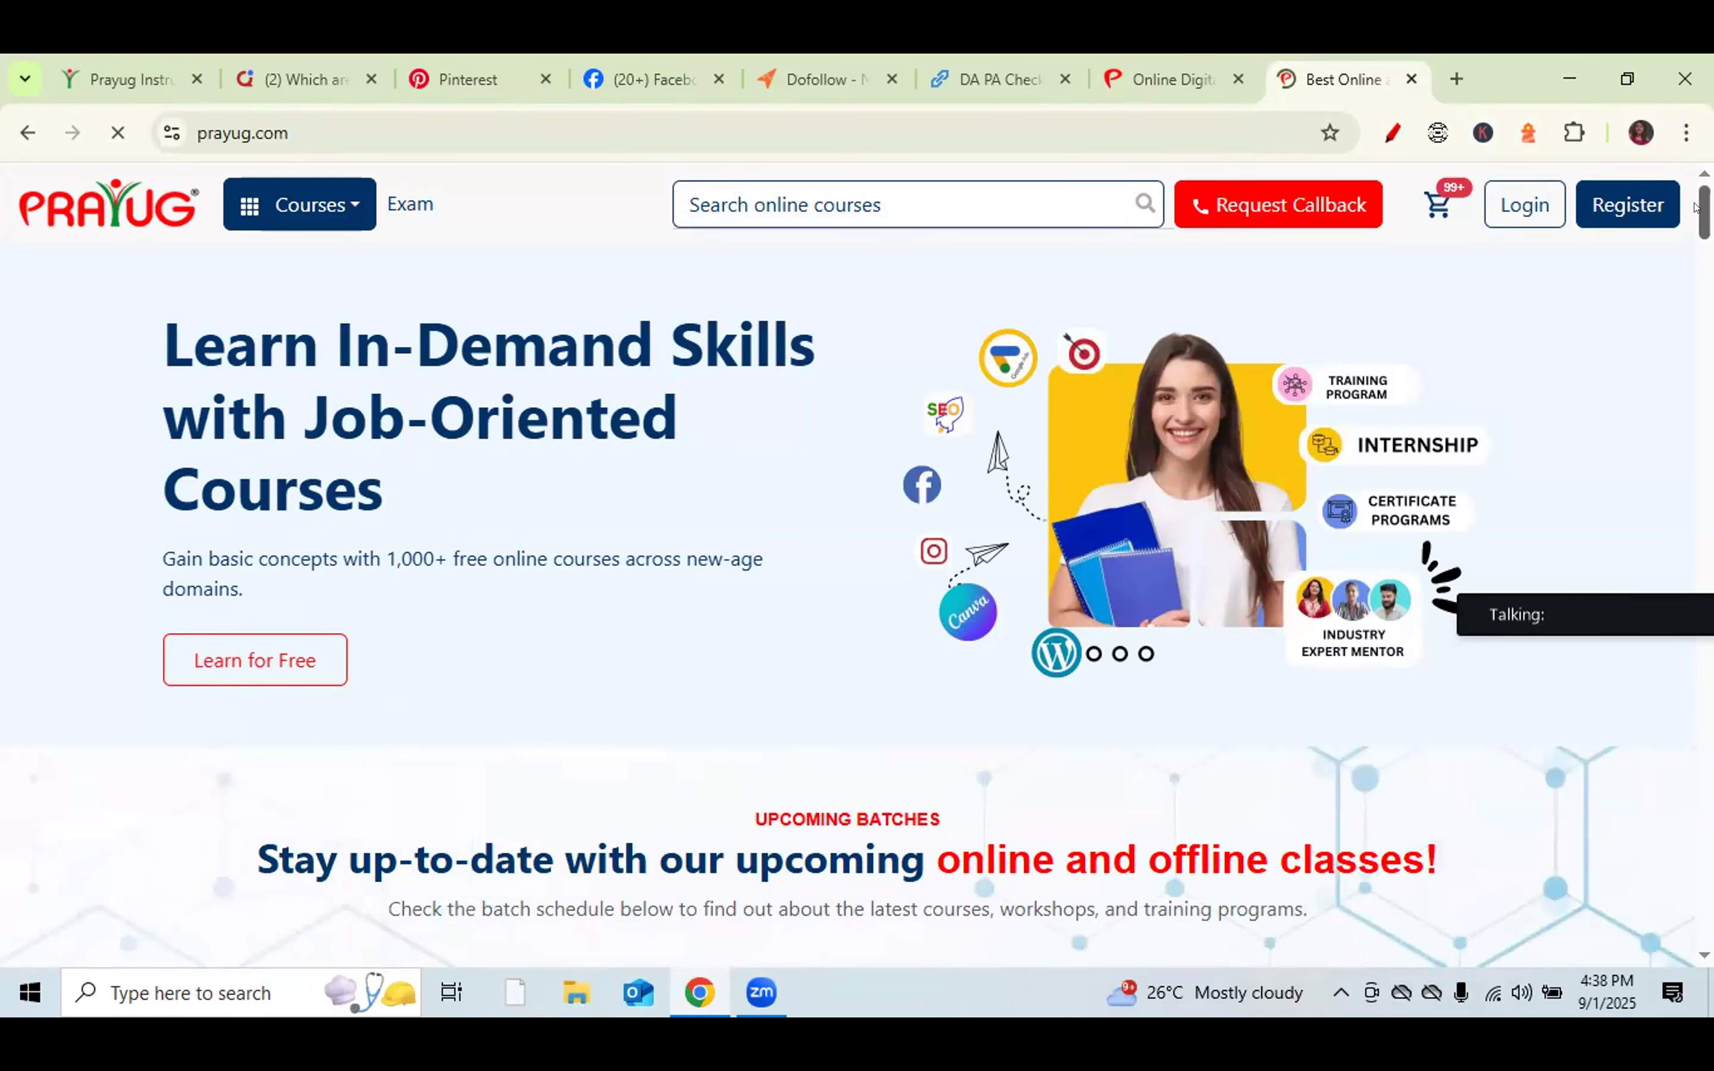
scroll(1695, 207, down, 3)
scroll(848, 607, down, 8)
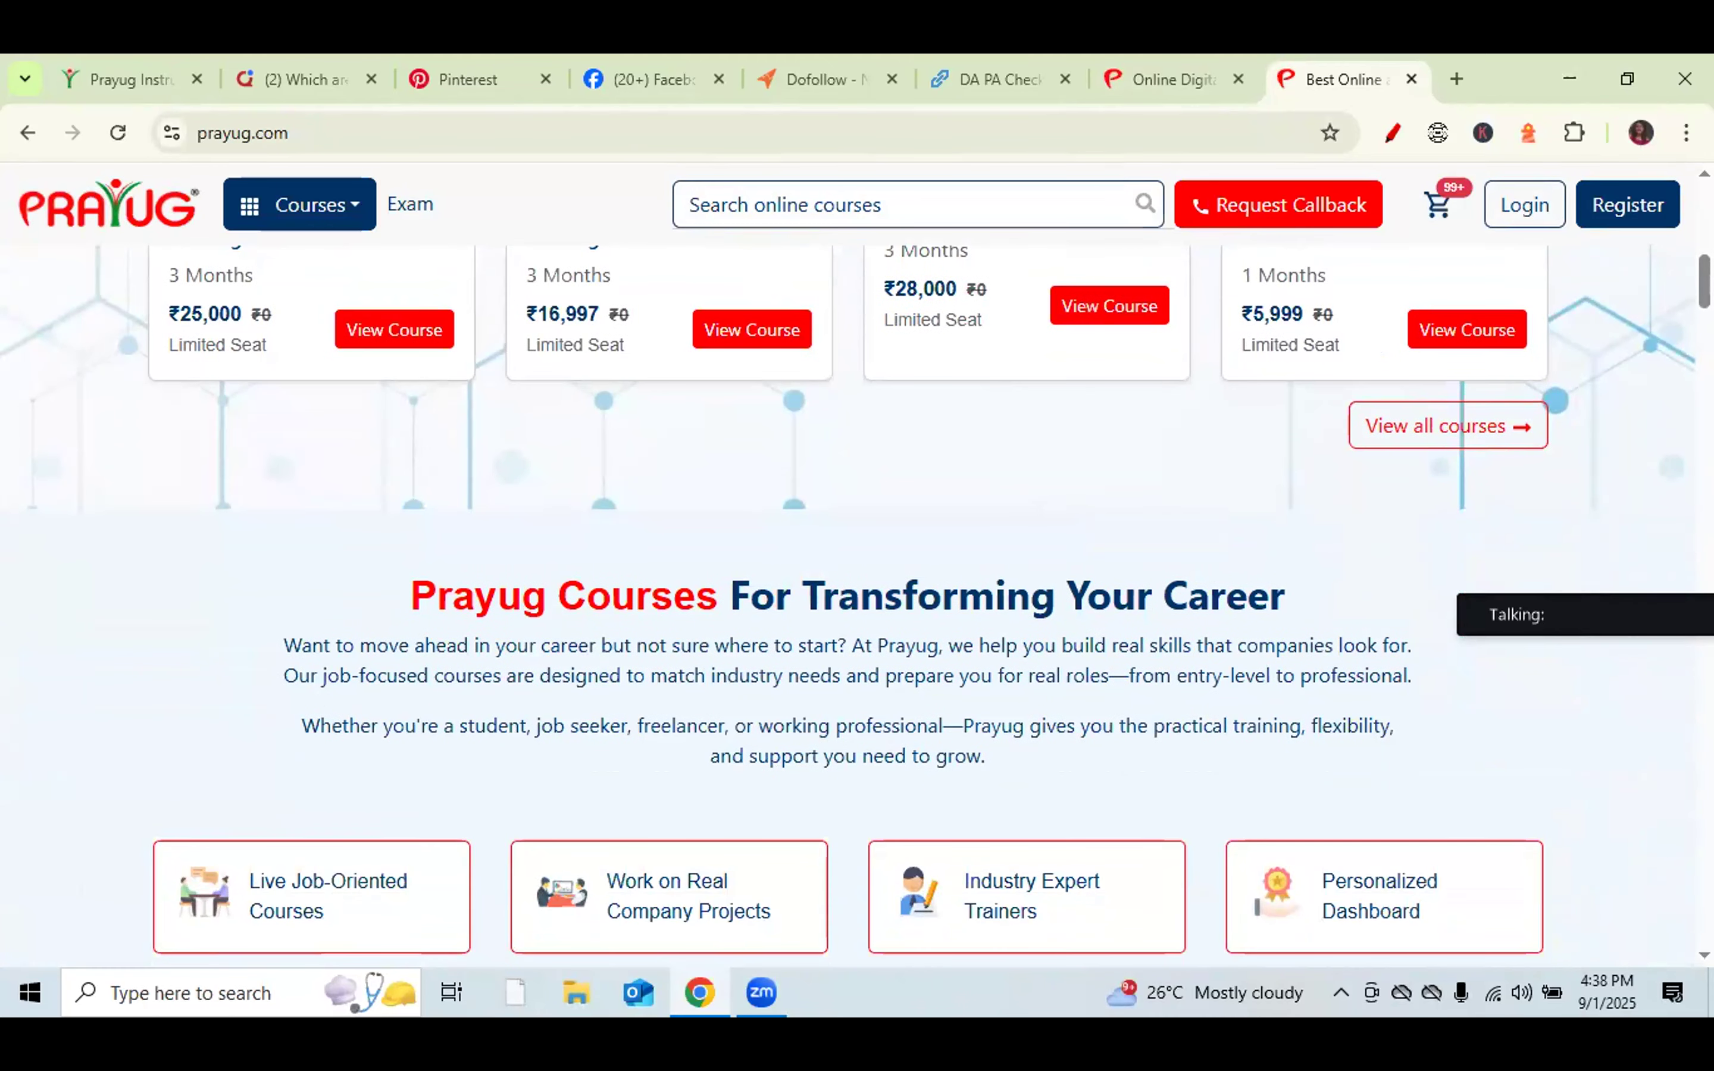
scroll(857, 602, down, 10)
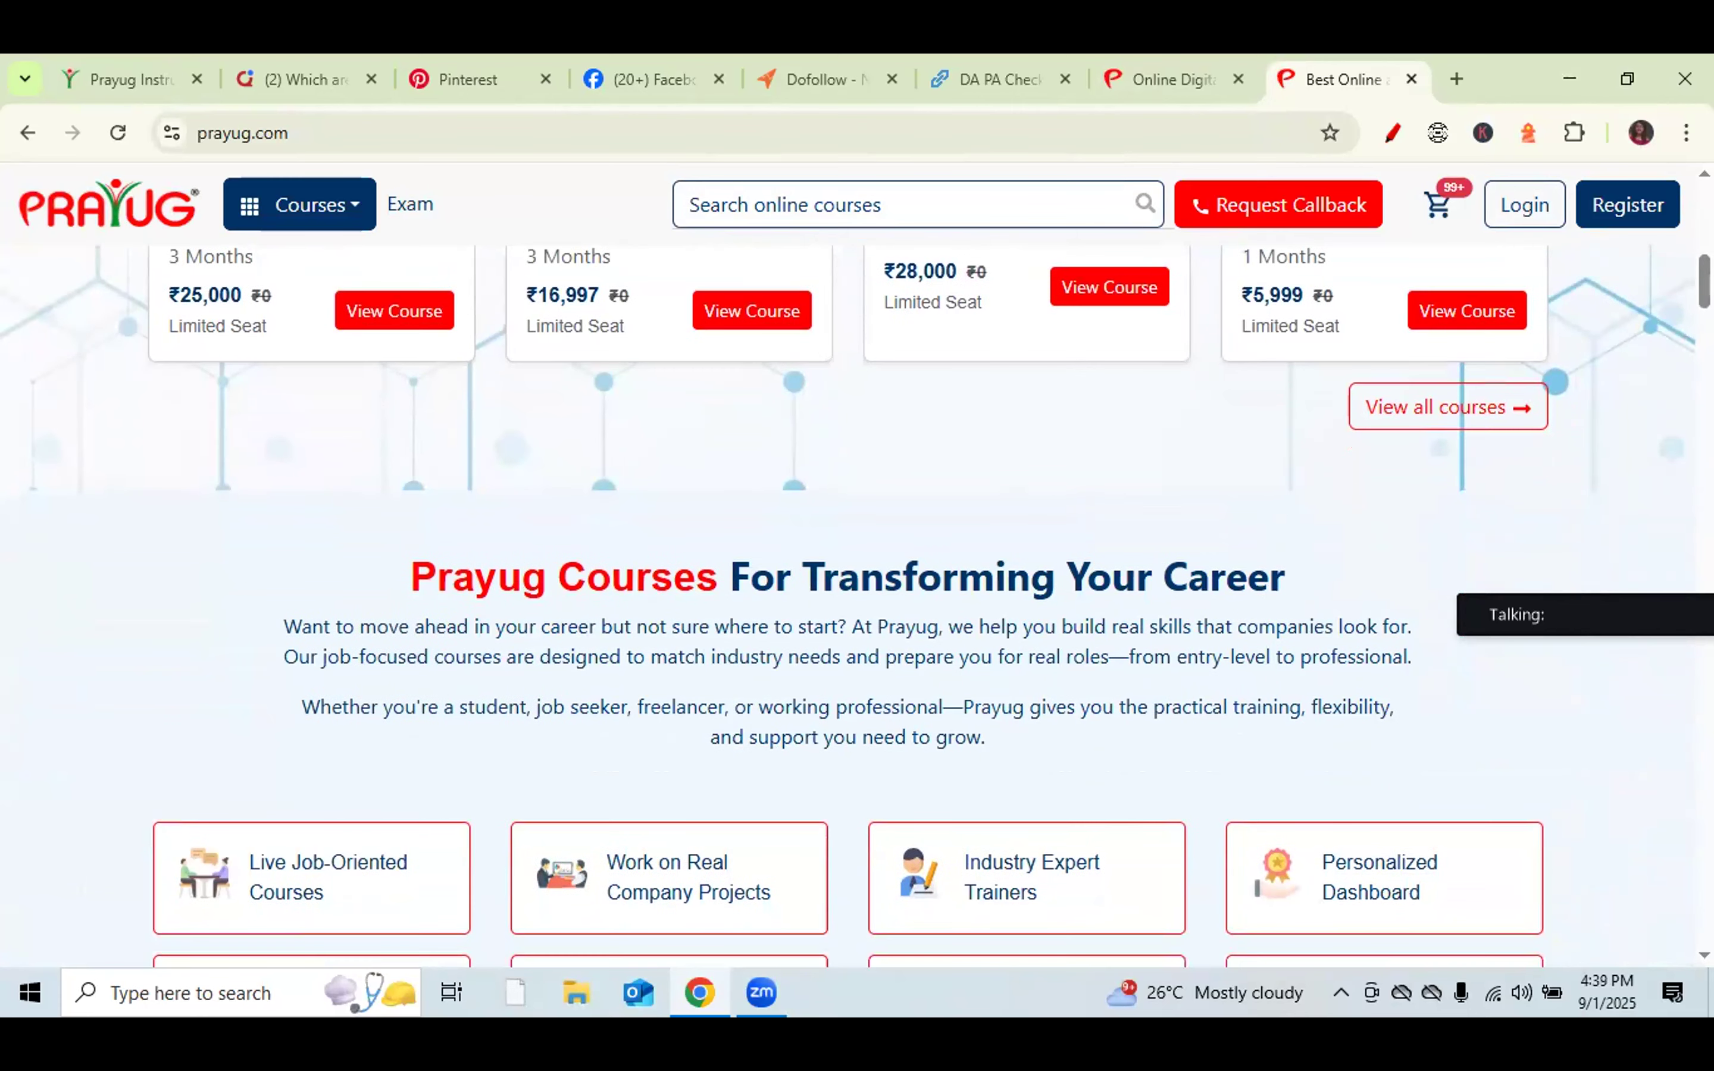
scroll(857, 602, down, 15)
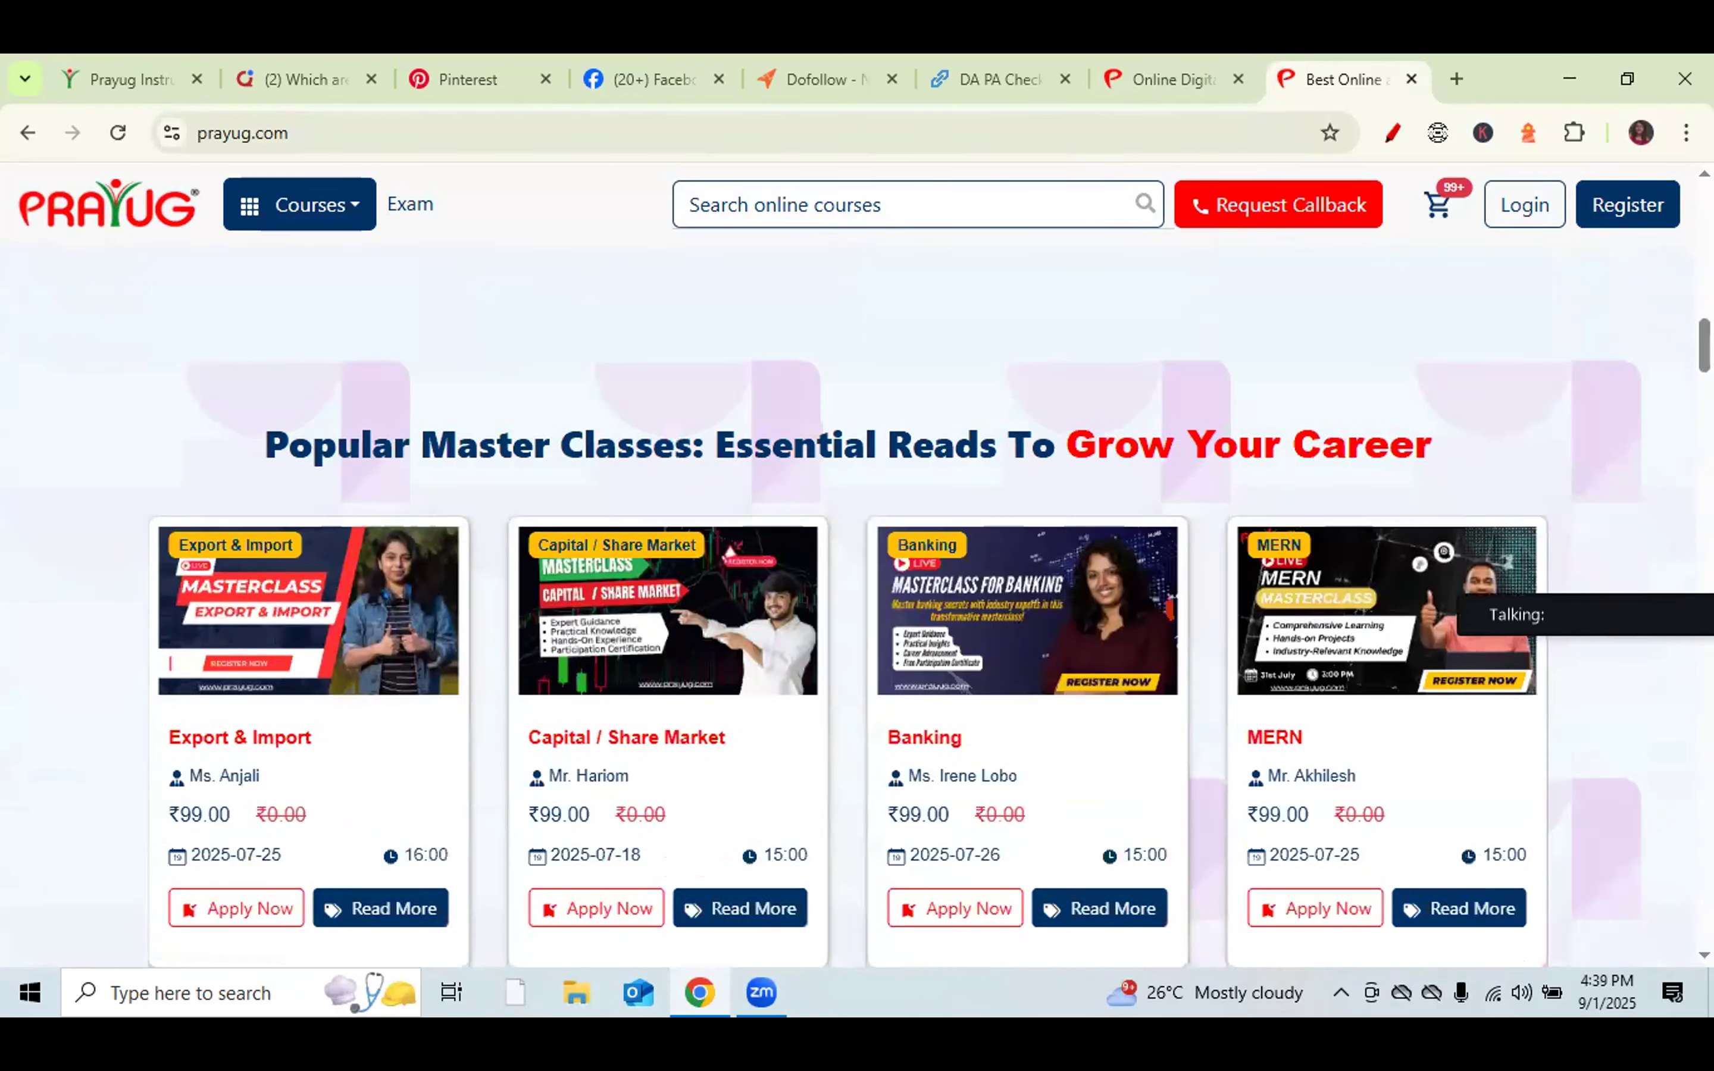
scroll(857, 602, down, 10)
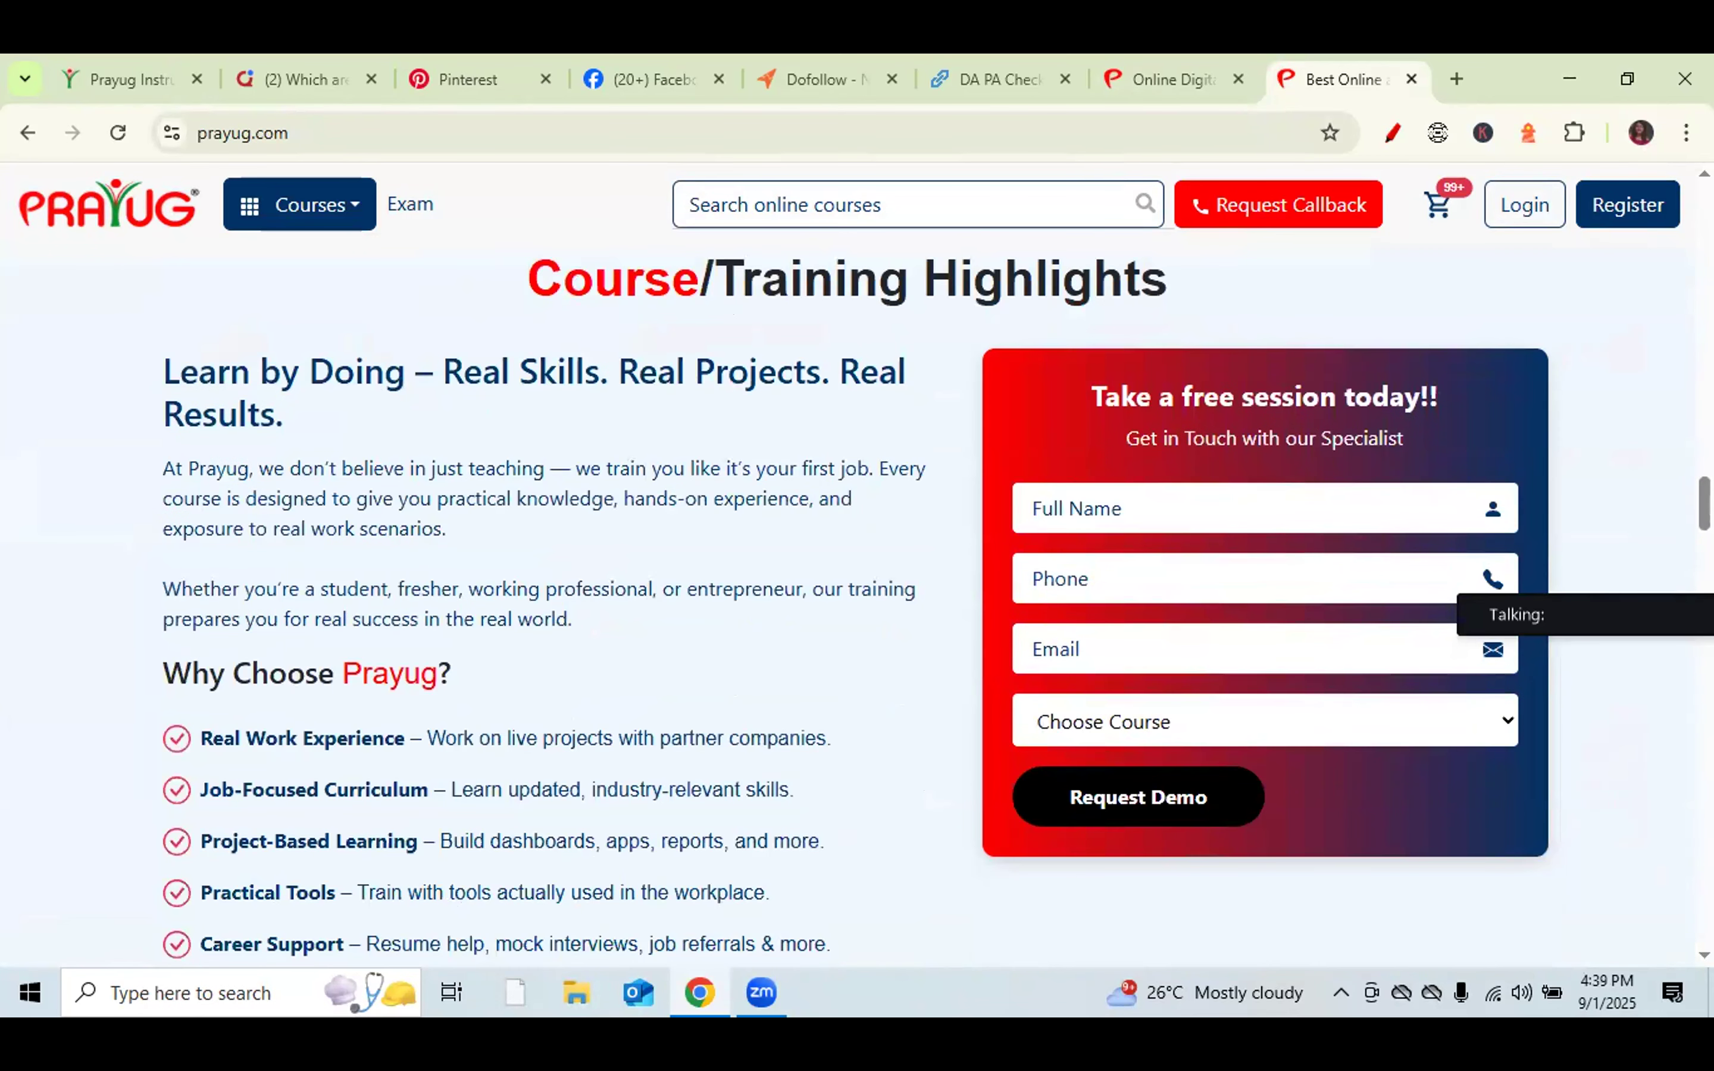
scroll(857, 602, down, 10)
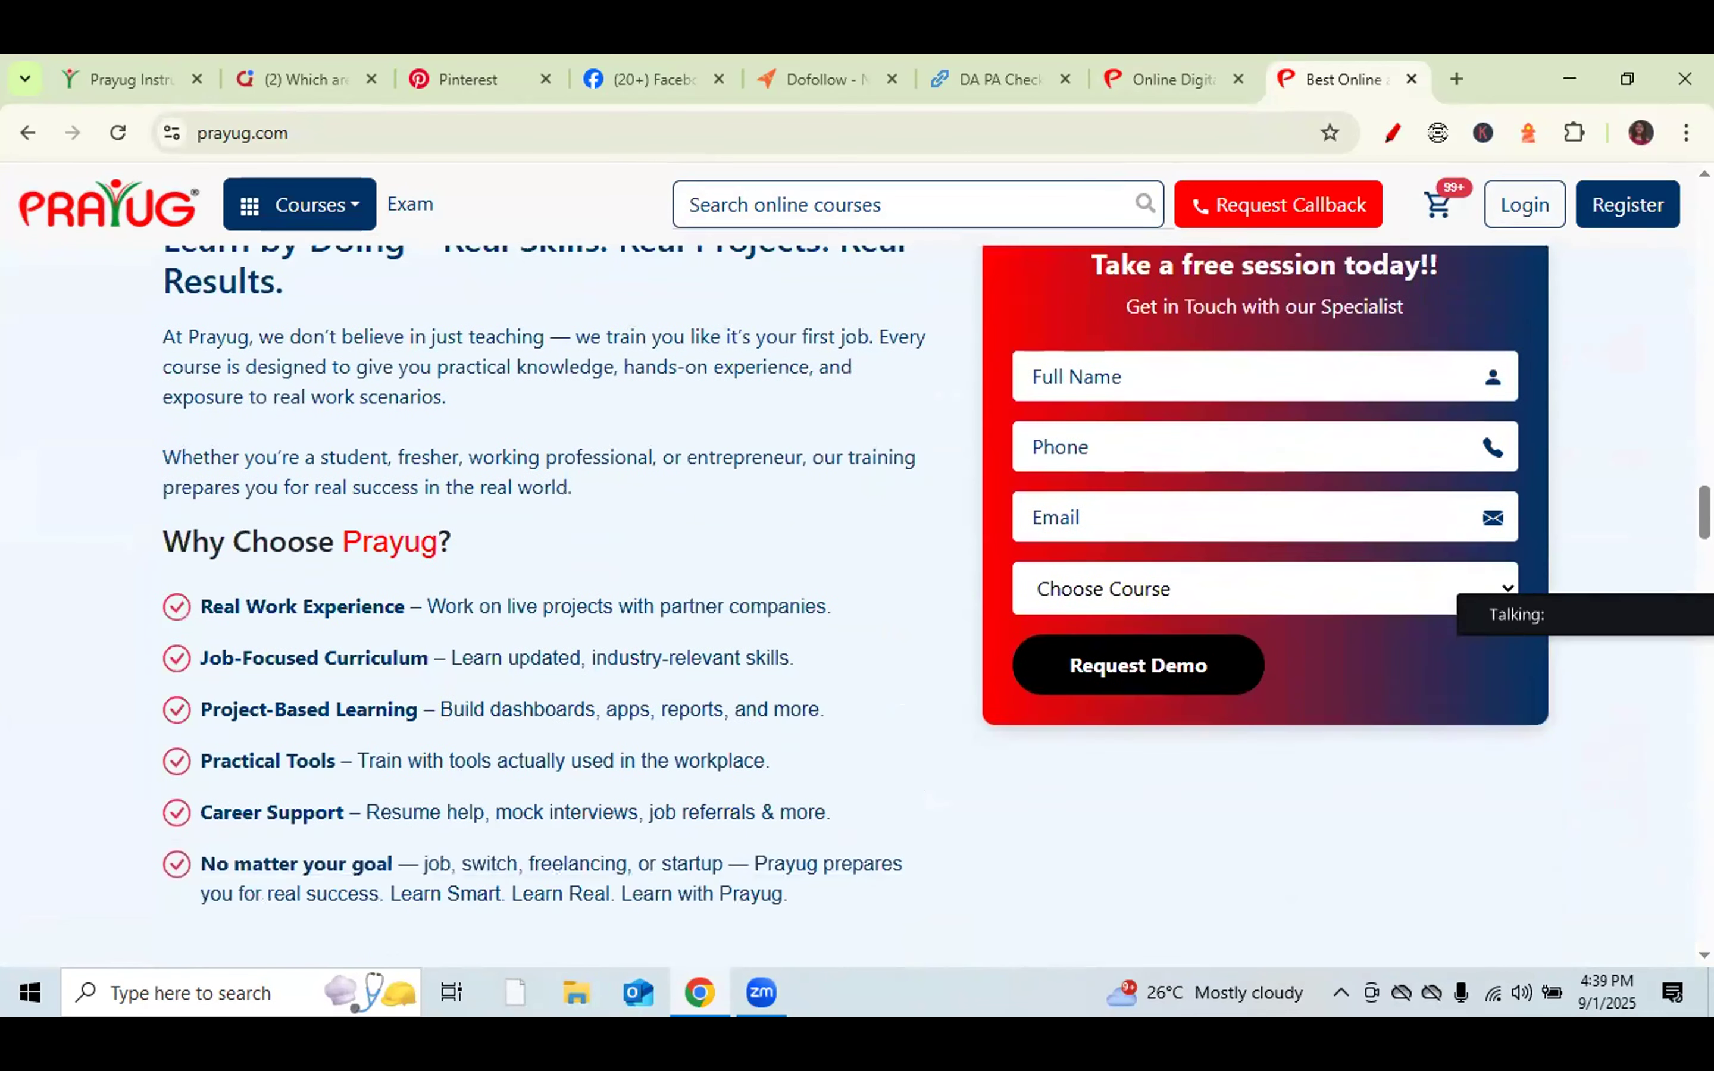
scroll(857, 603, up, 20)
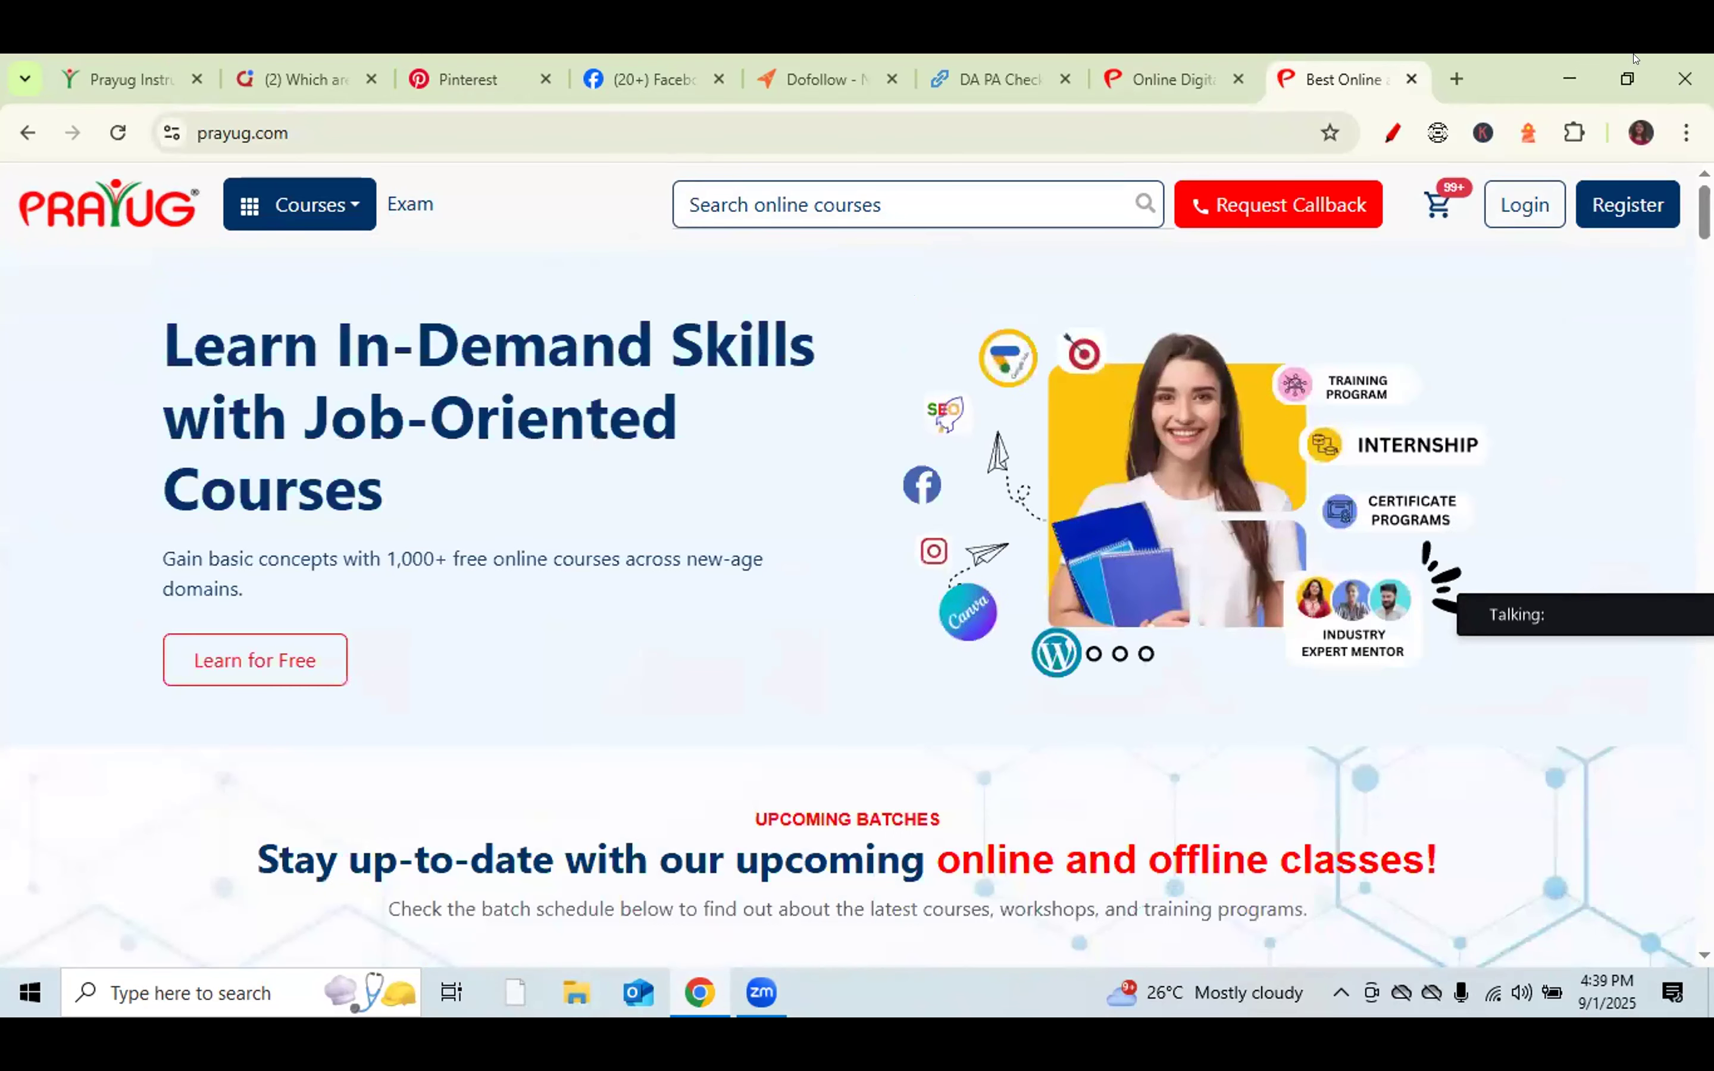
Step: Copy the 'Digital Marketing Course' heading from the course tab and return to the Quora editor
click(1173, 78)
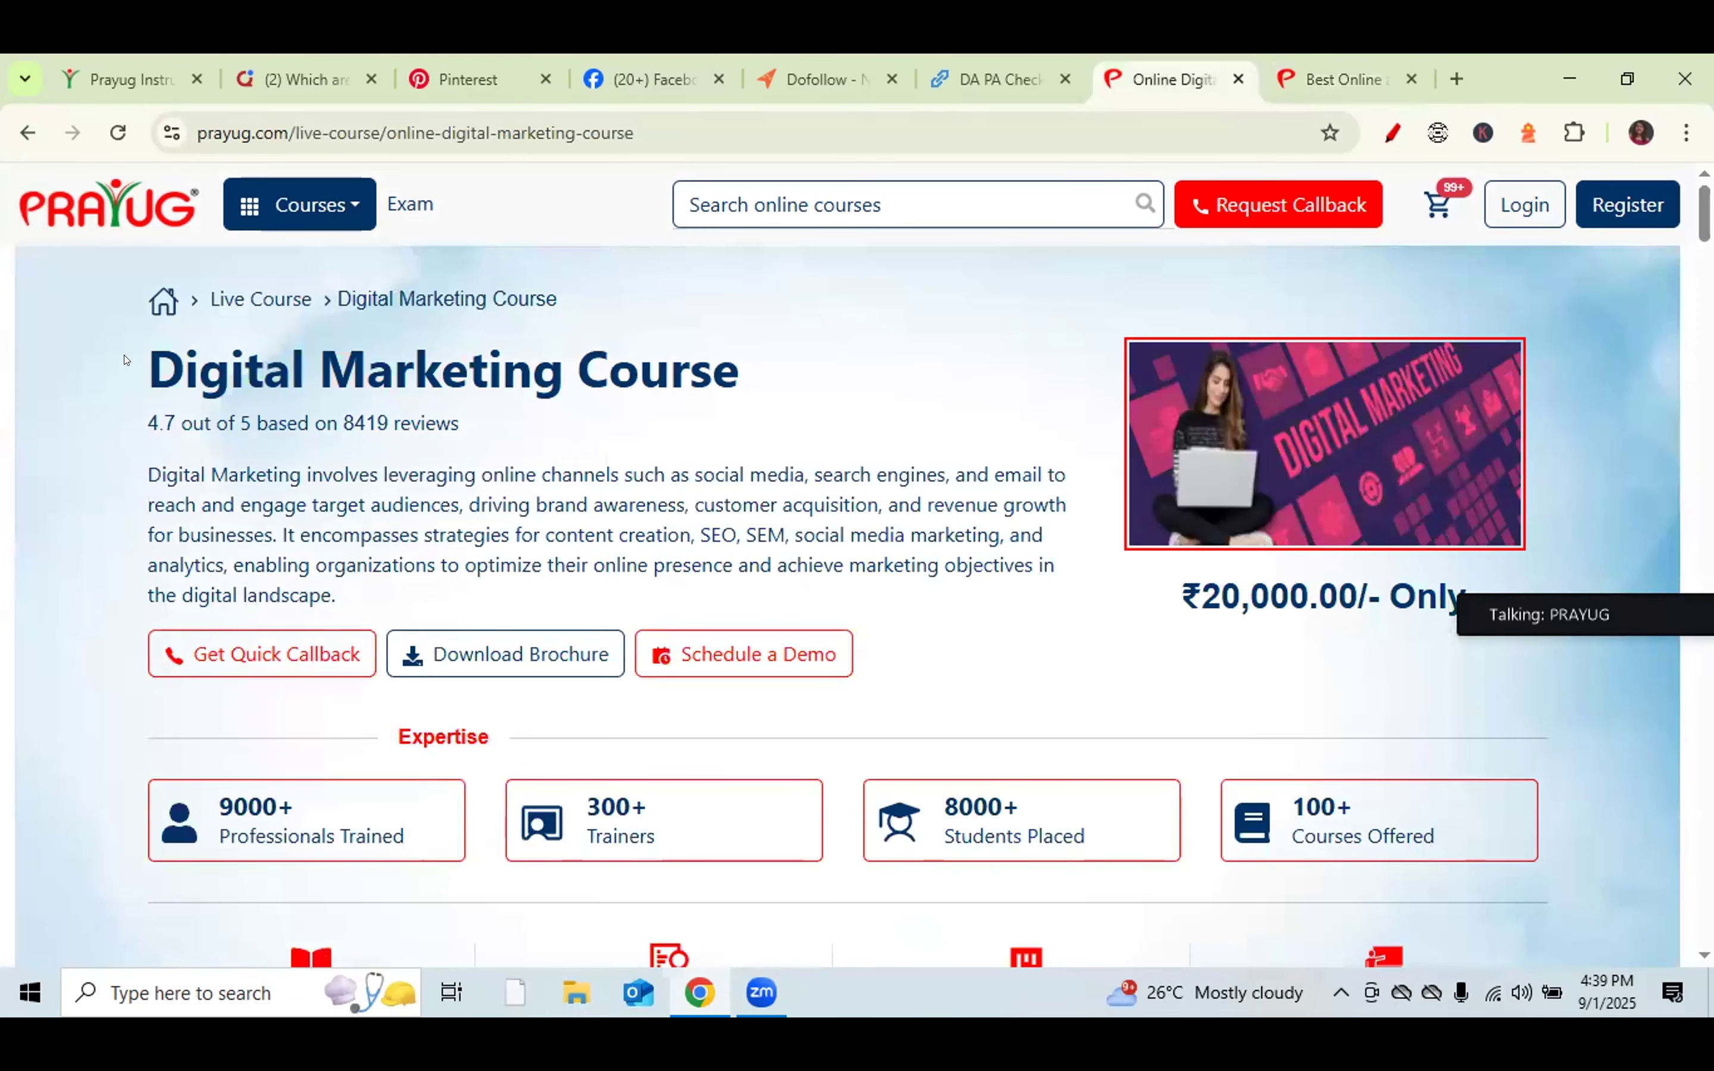
drag(150, 368, 785, 385)
key(ctrl+c)
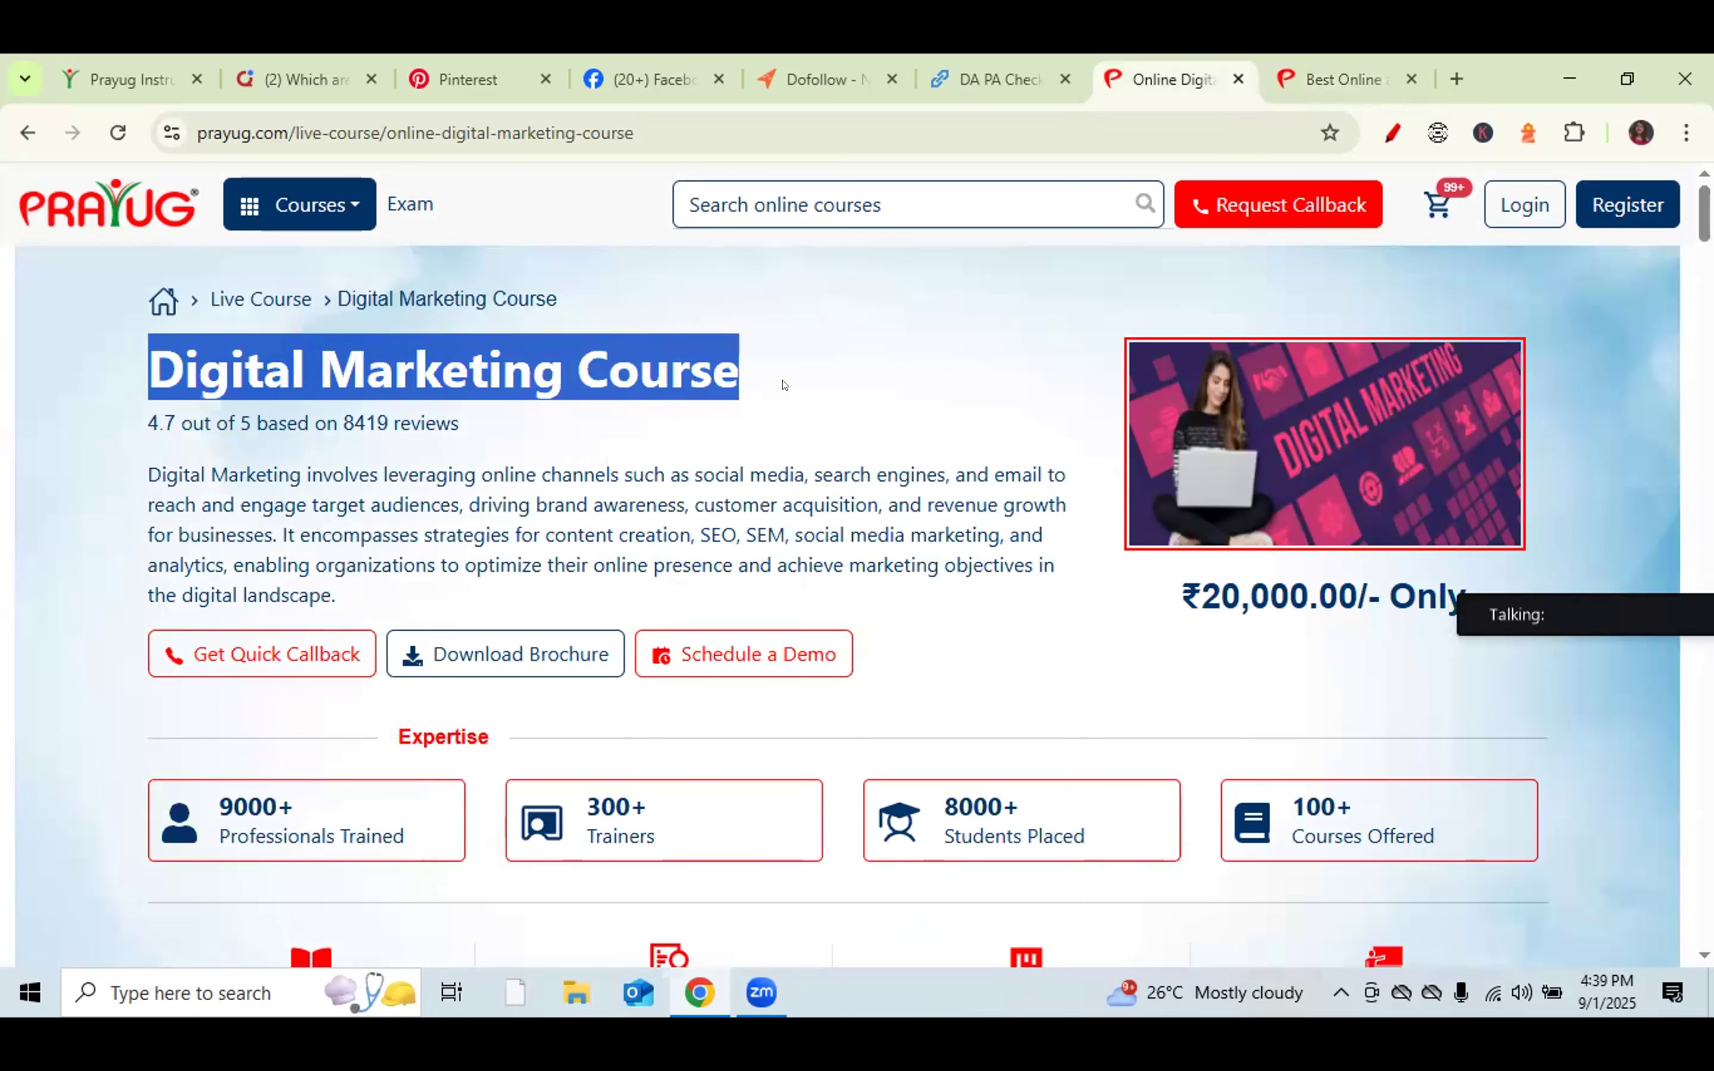
click(304, 79)
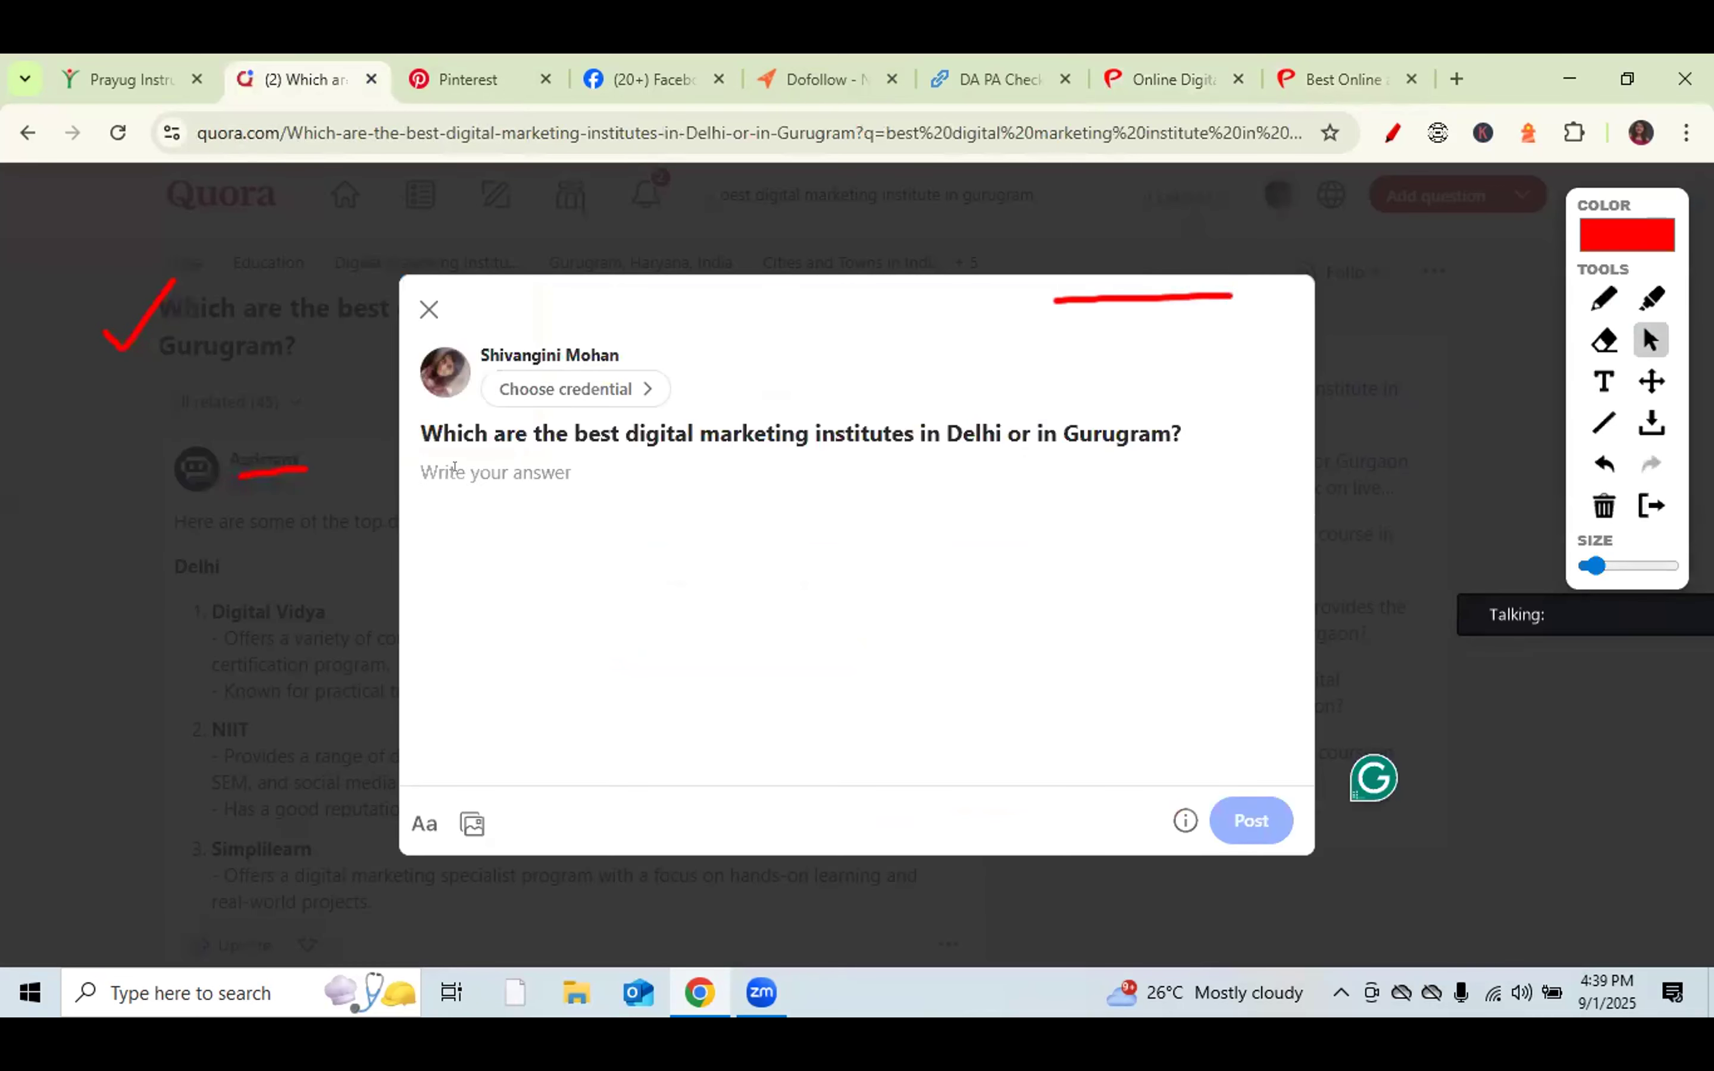
Step: Write the heading 'Prayug Digital Marketing Course' in the answer and start a new line
text(Prayug)
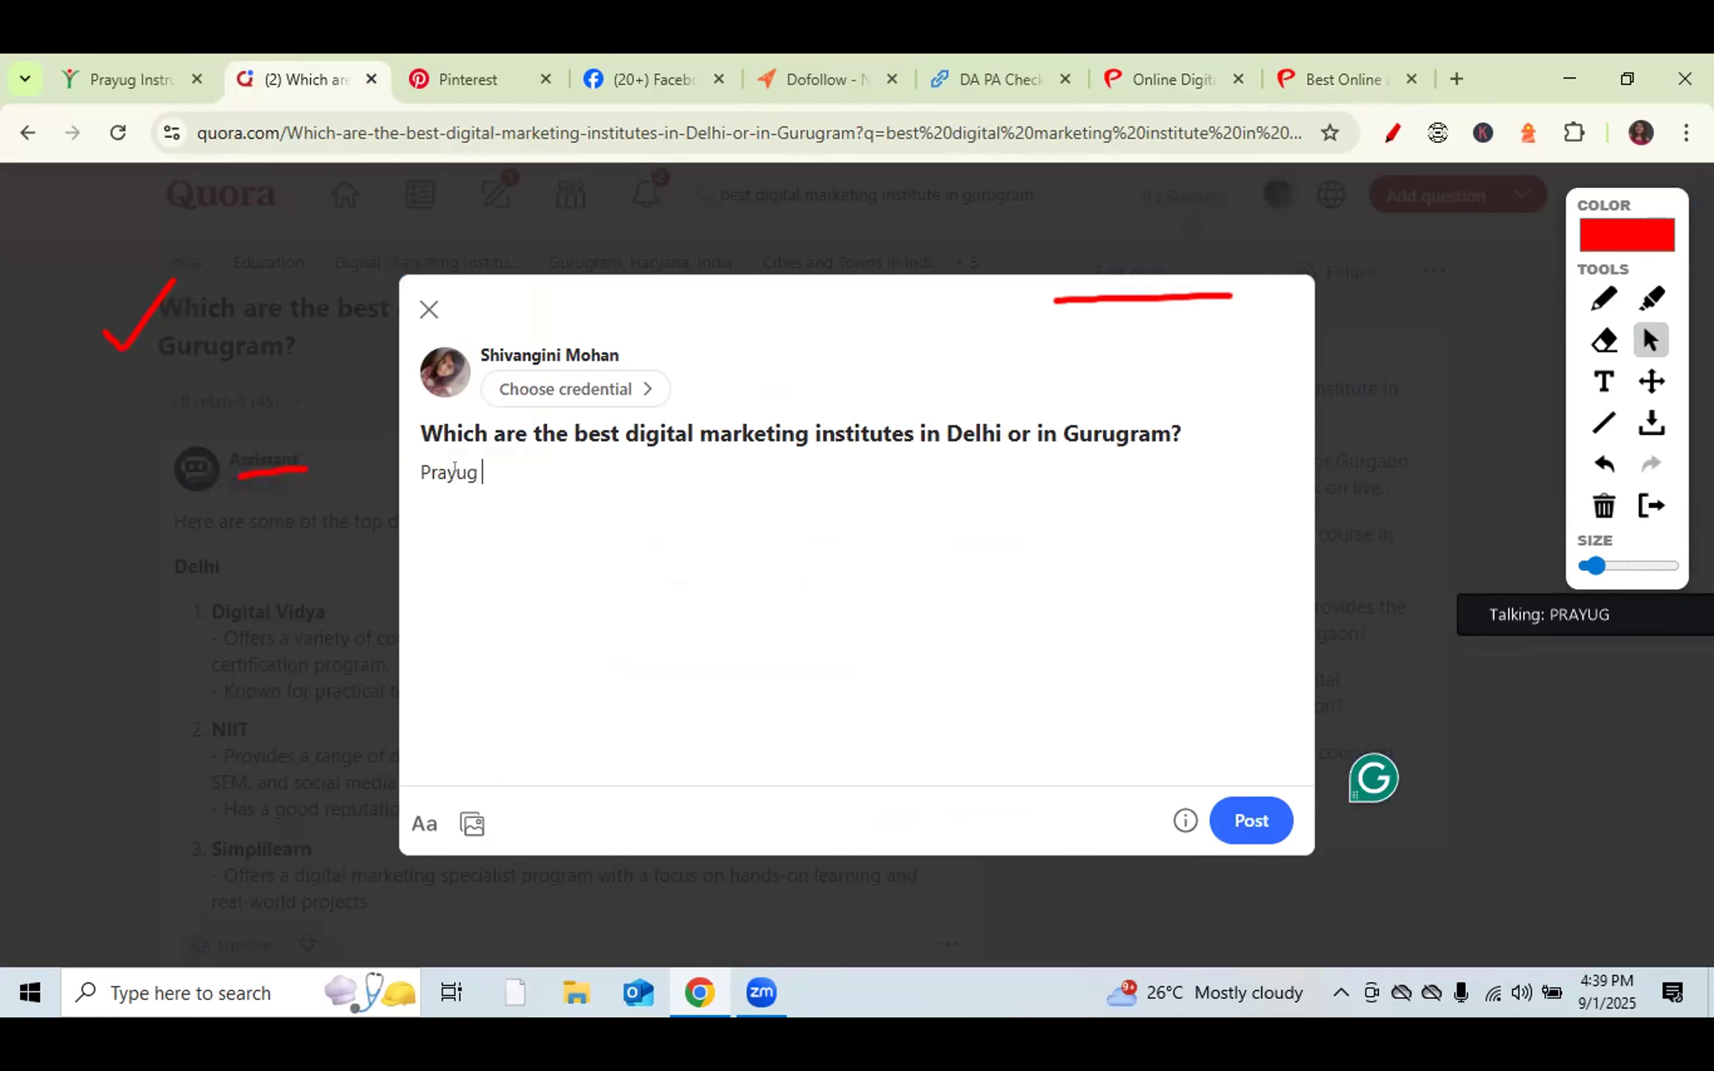
text(p)
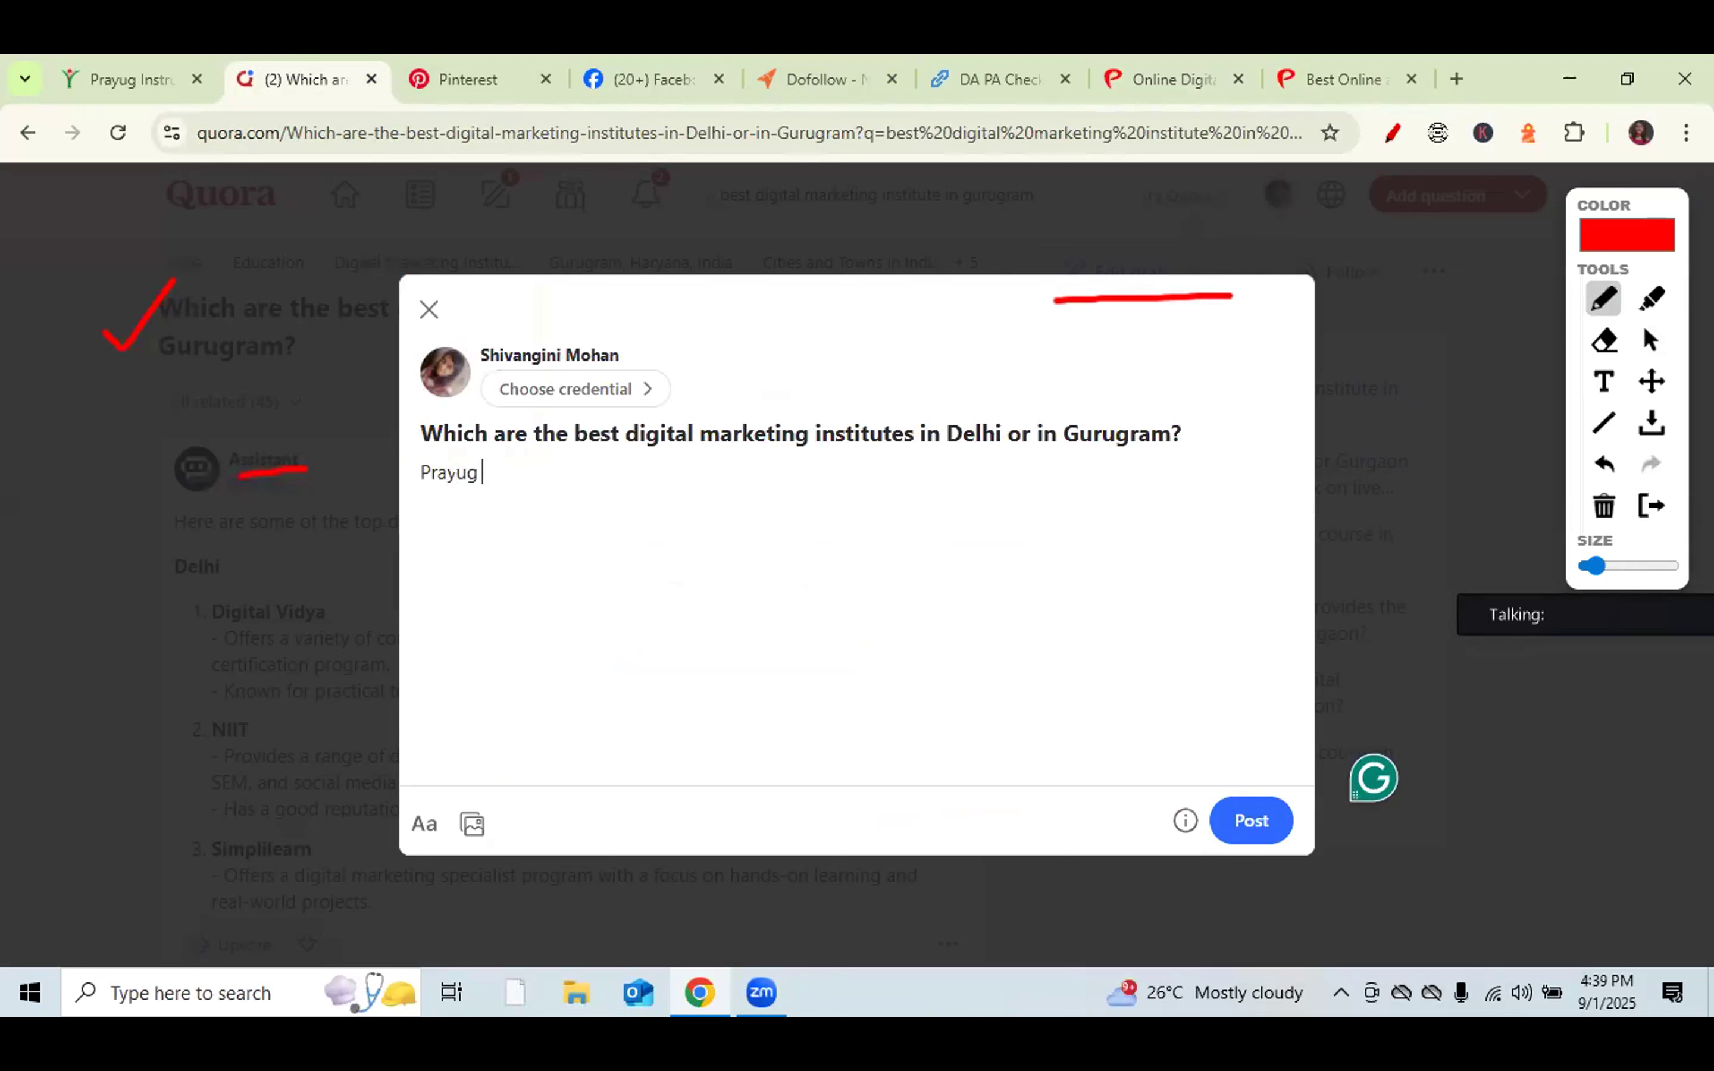
key(ctrl+v)
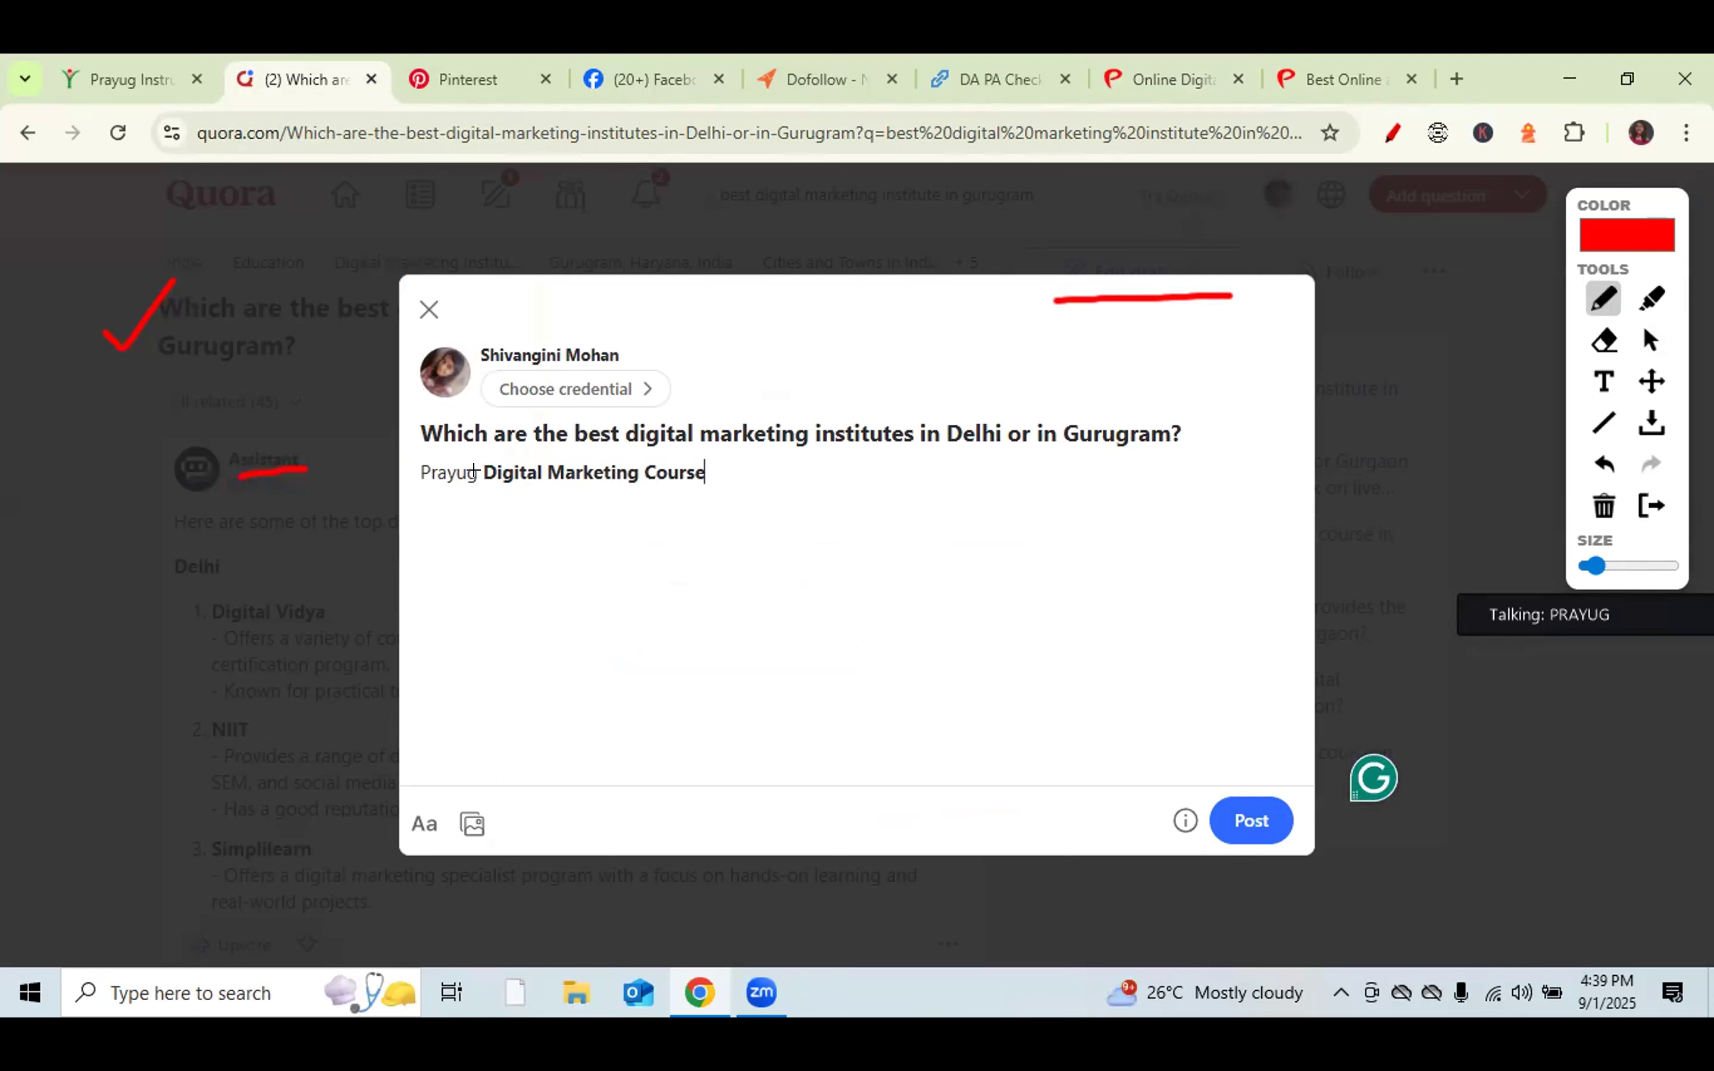
click(1651, 341)
key(Return)
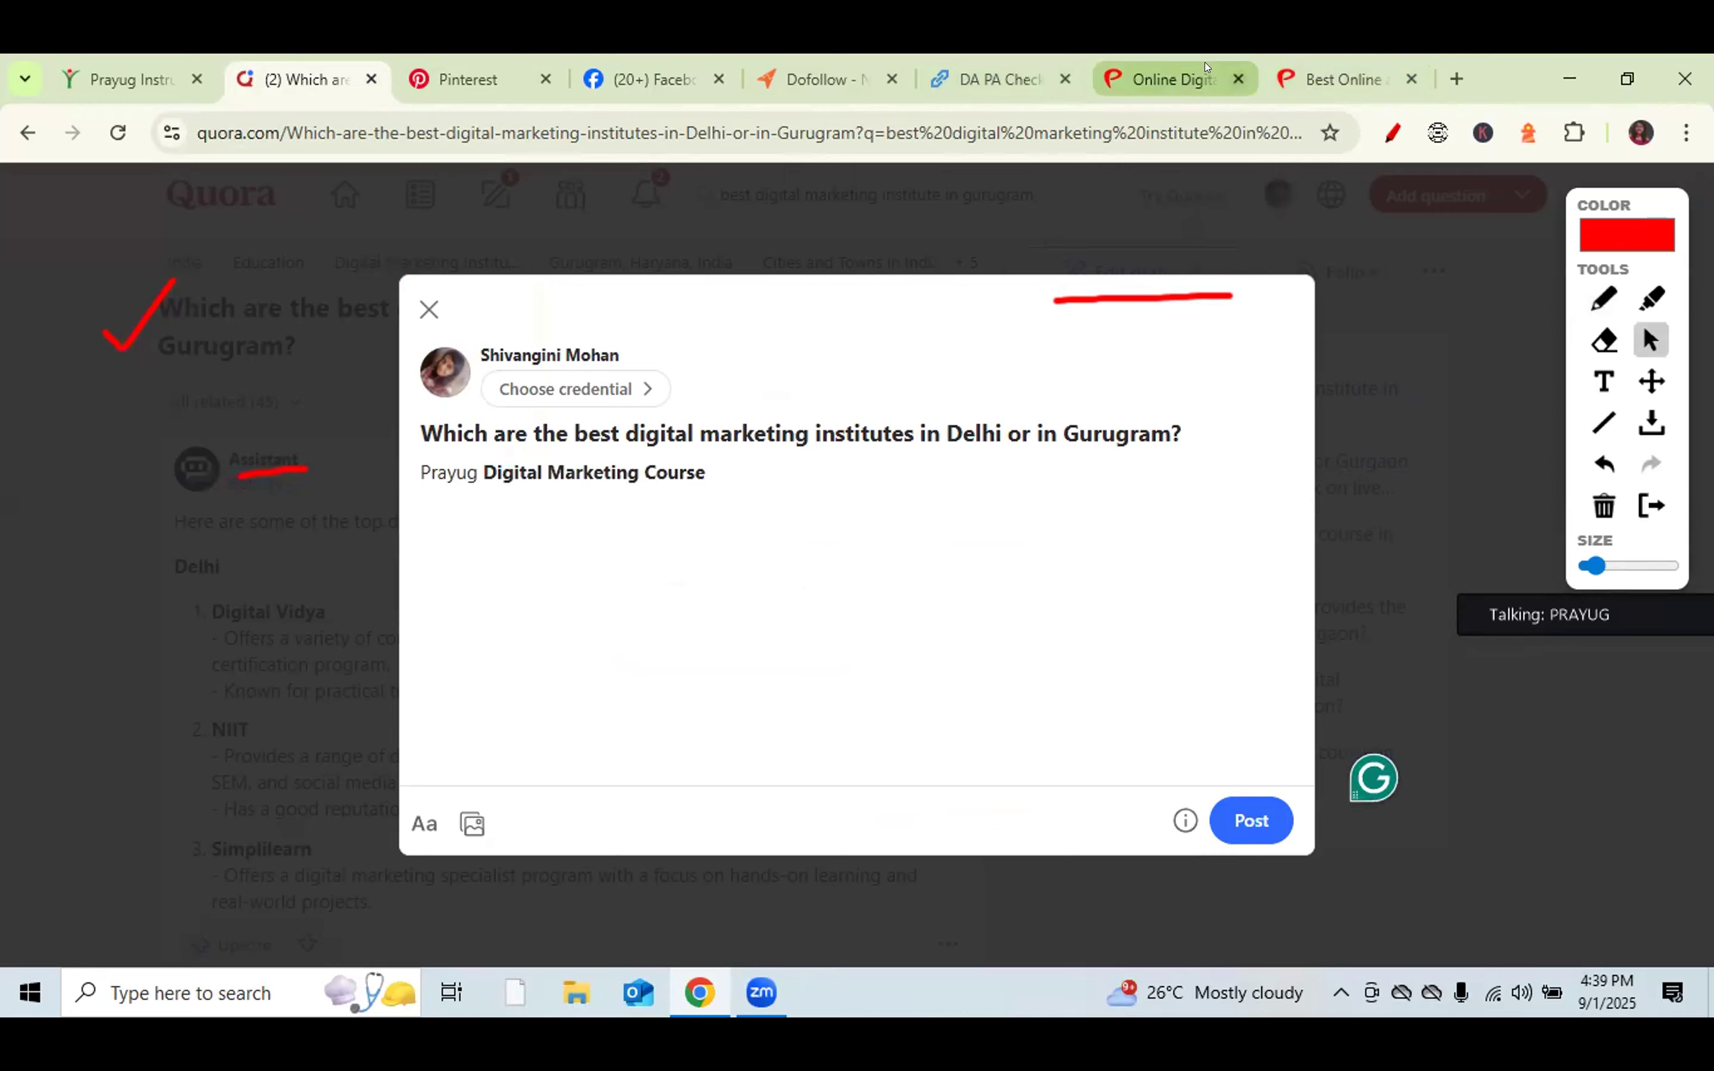
Step: Copy the course's Digital Marketing description paragraph and paste it below the heading
click(1172, 78)
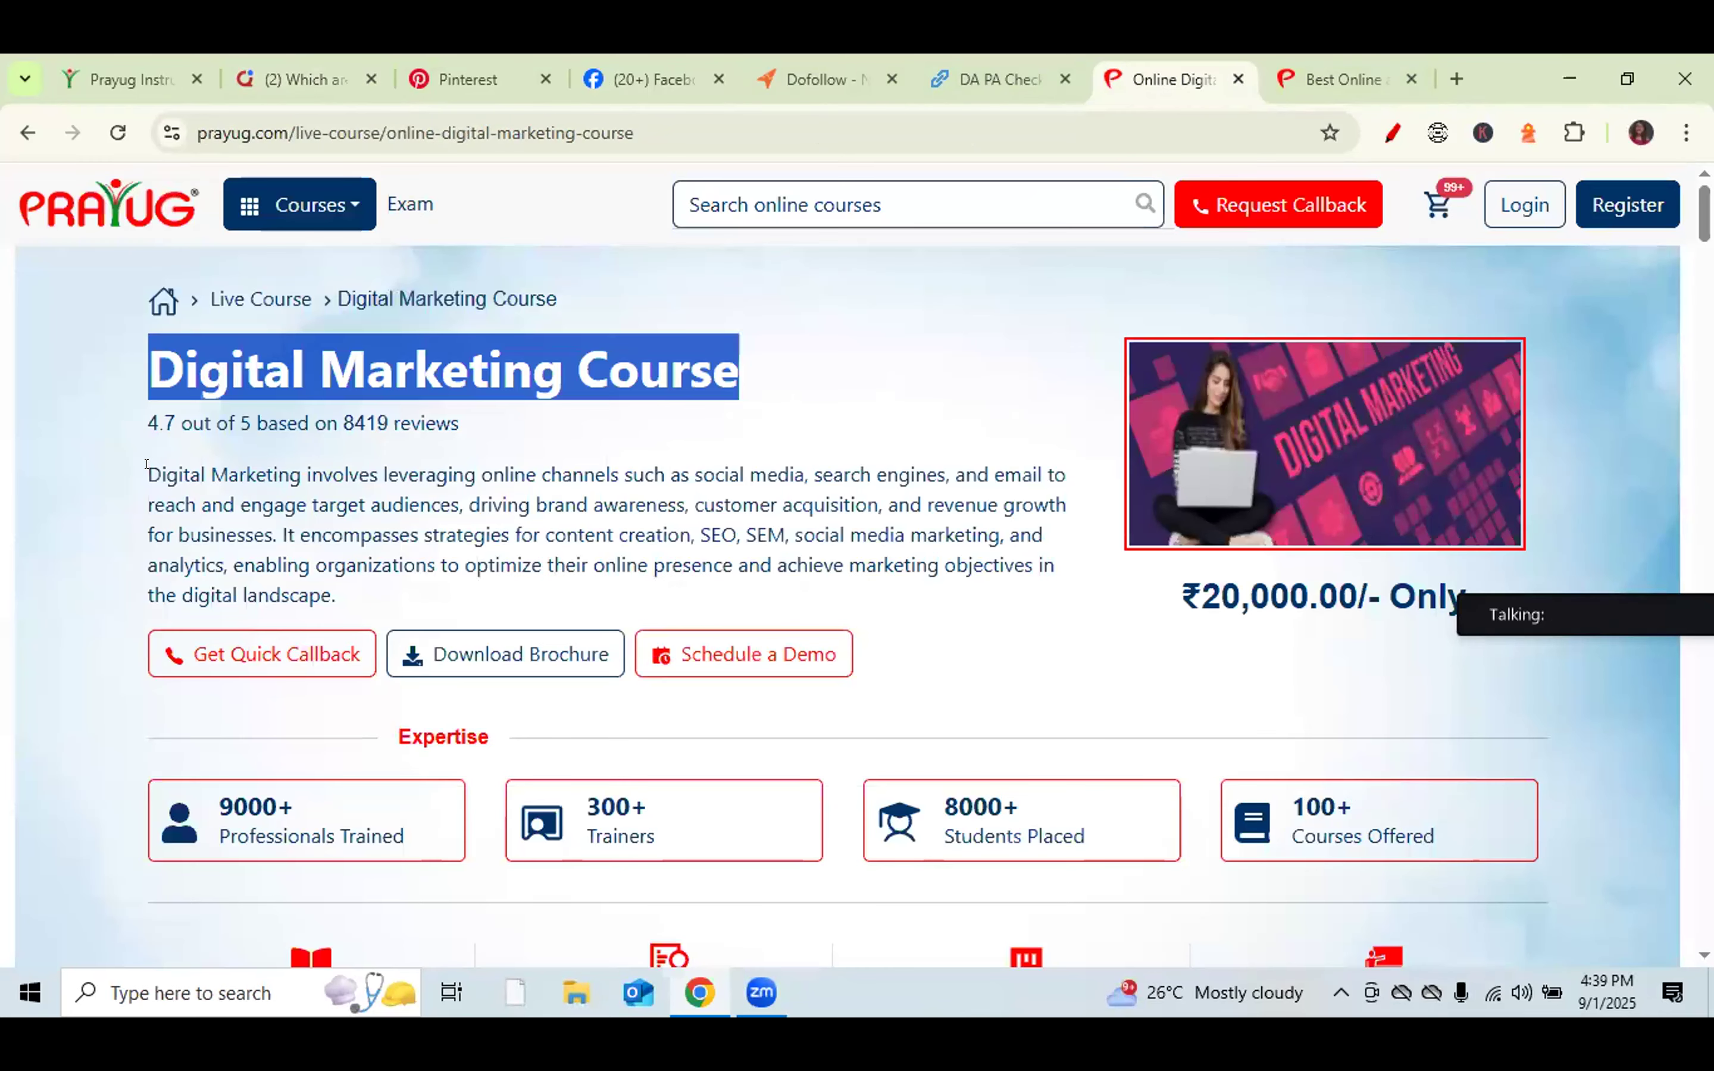
drag(146, 465, 346, 601)
key(ctrl+c)
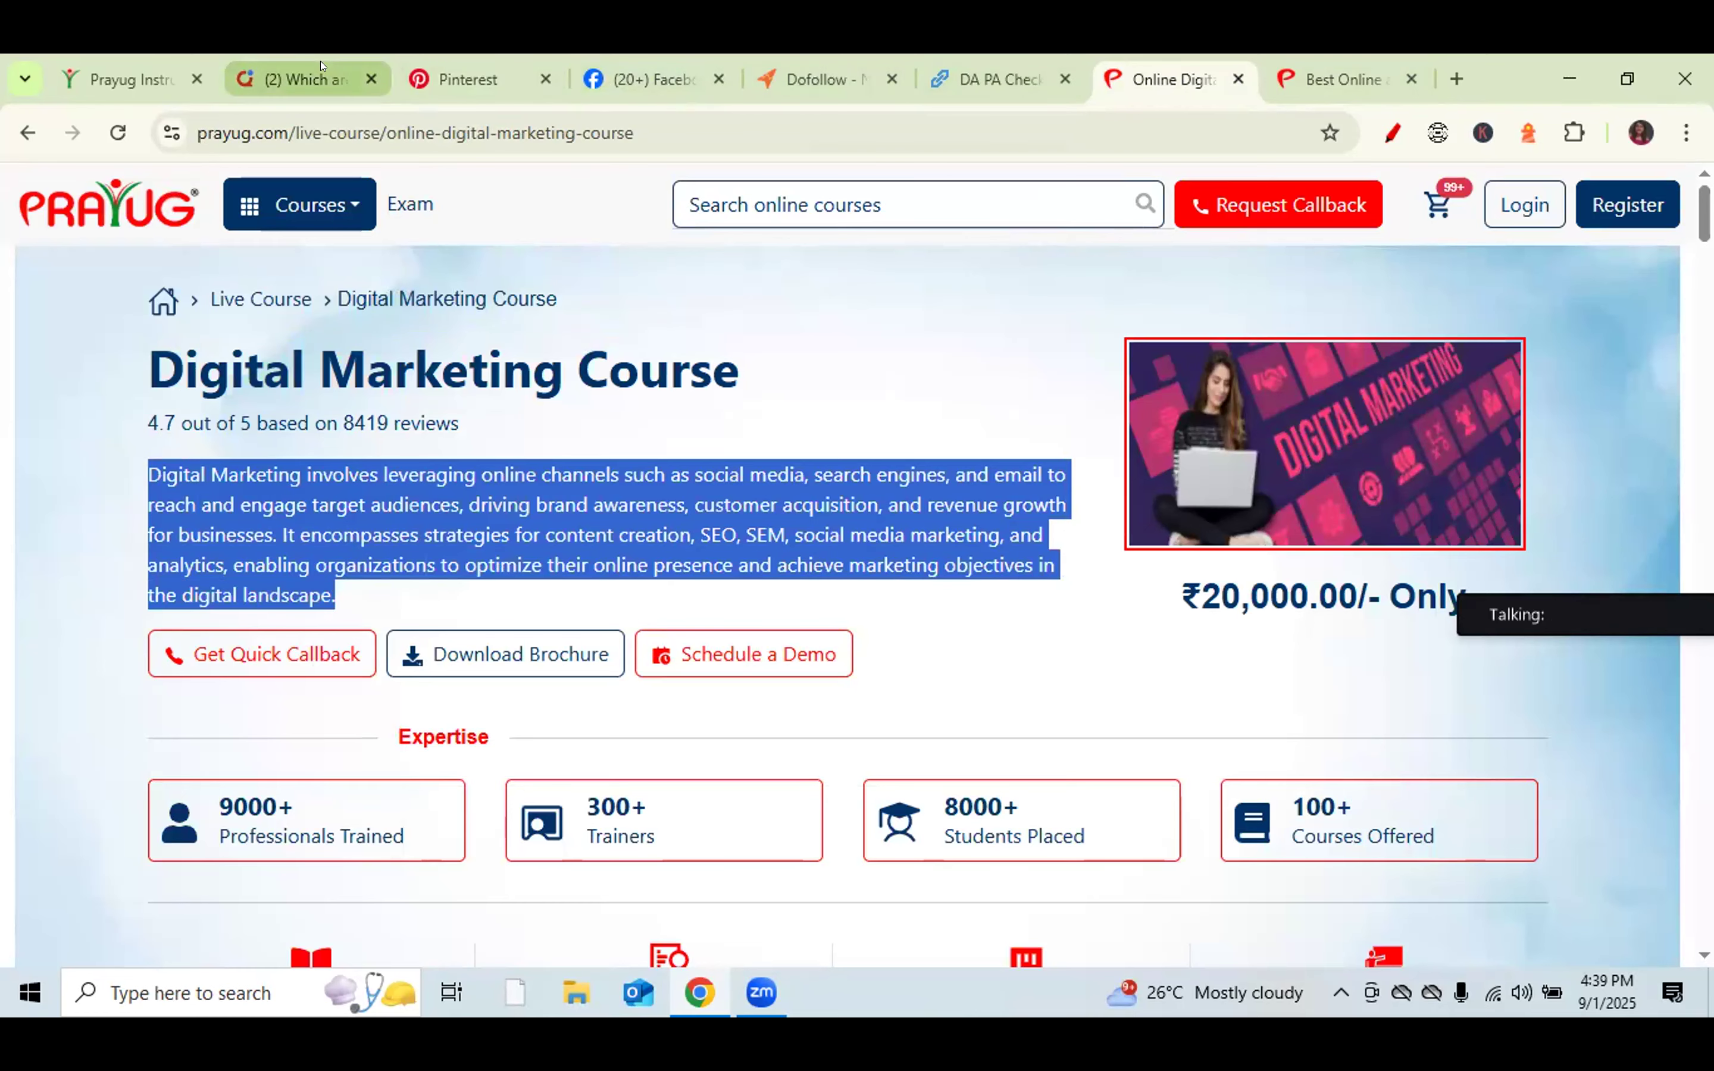
click(302, 79)
key(ctrl+v)
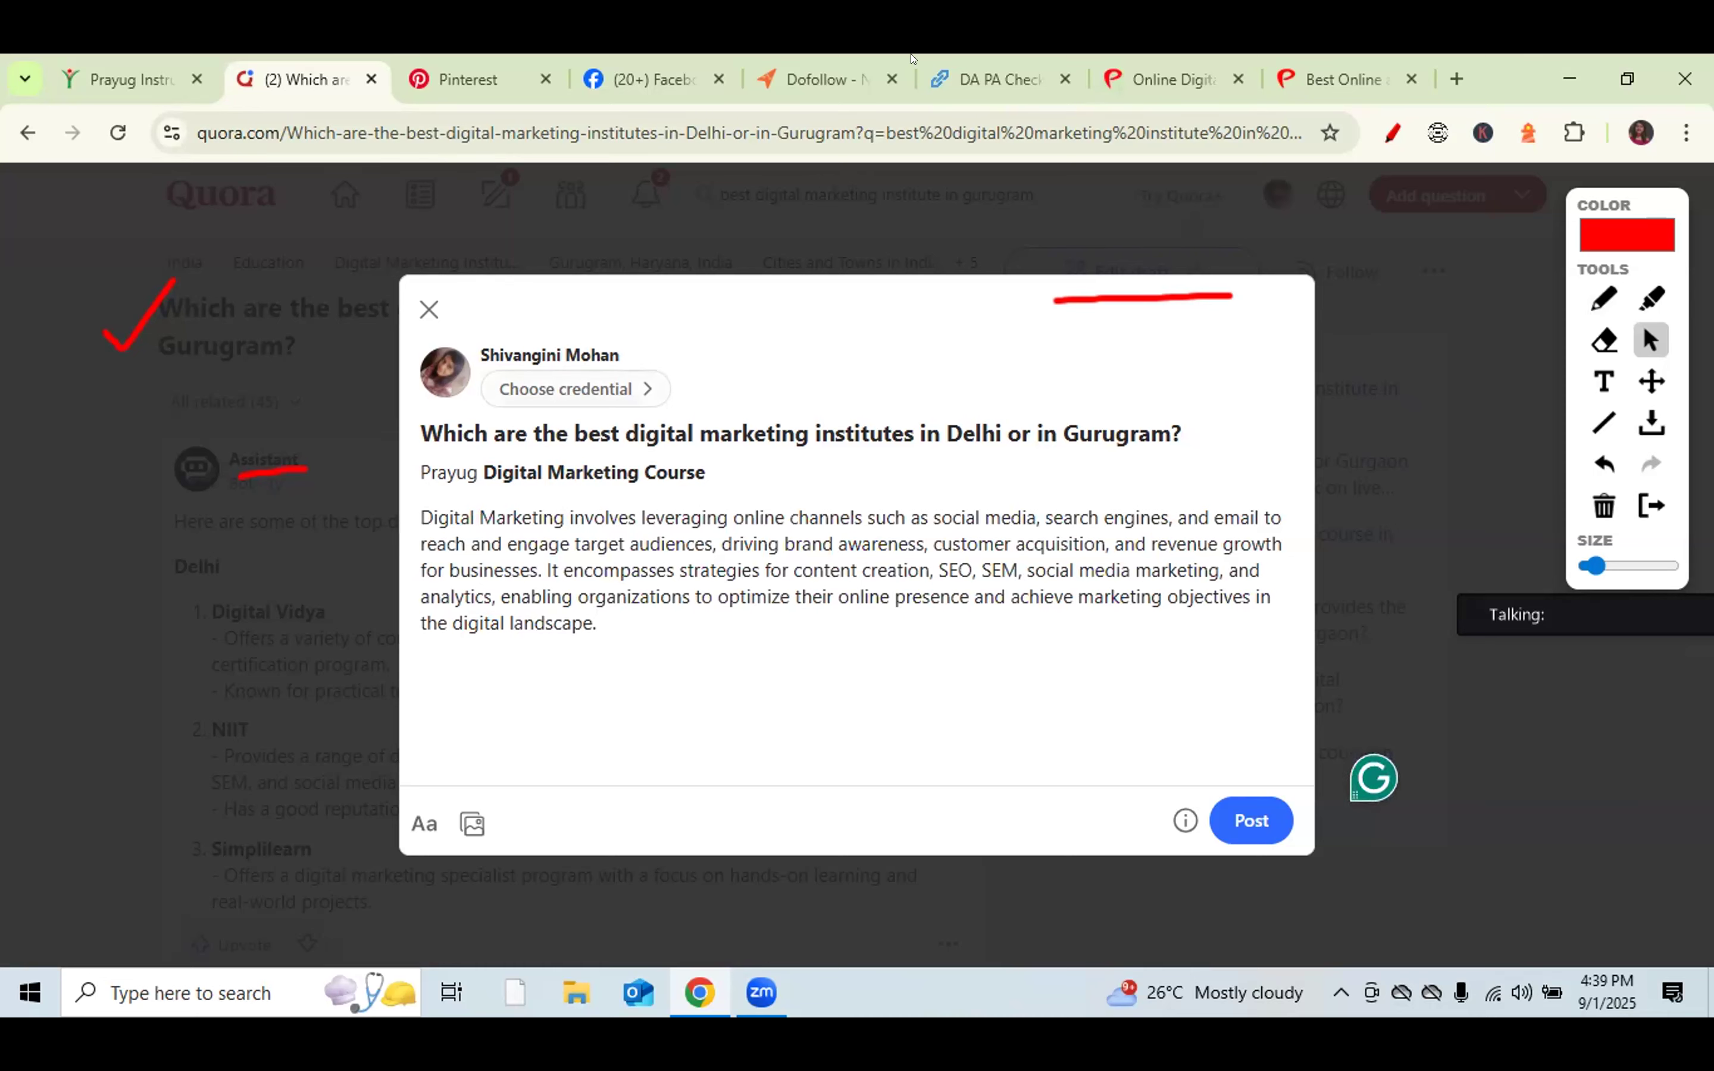
Step: Select the 'Why Choose' section and its bullets on the course page, ending at career outcomes
click(1151, 80)
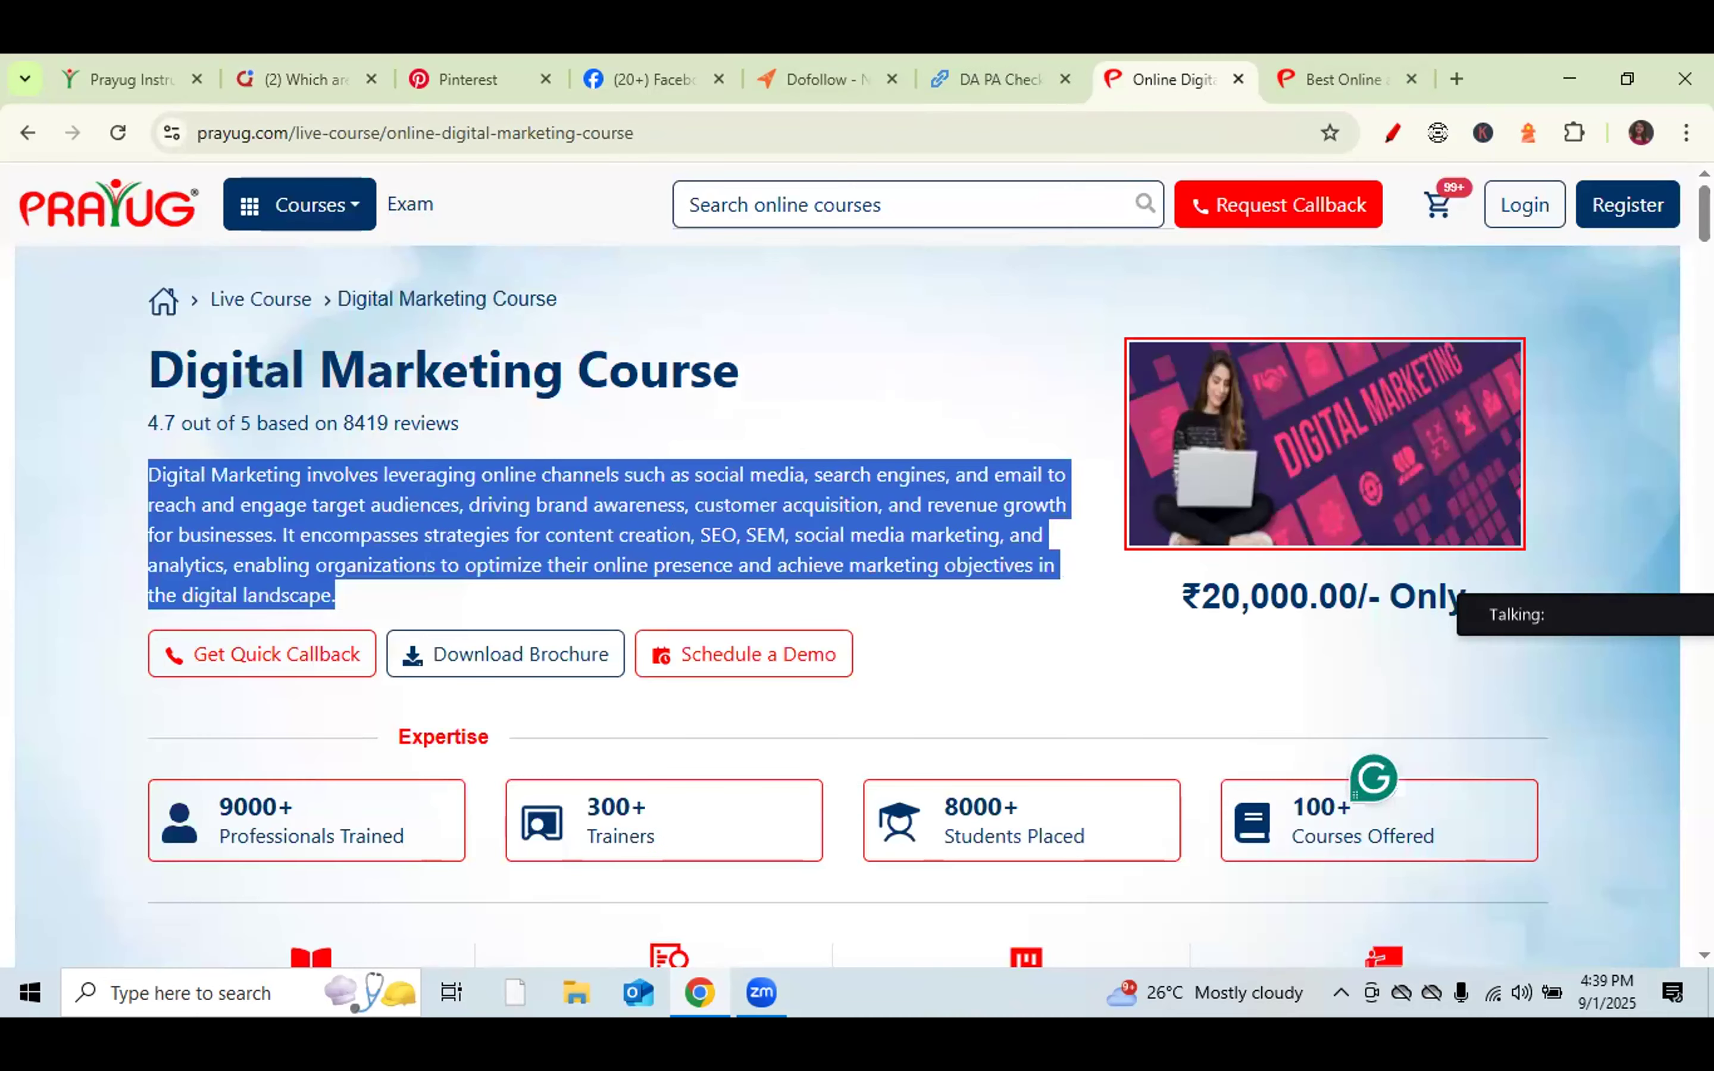
scroll(1693, 243, down, 5)
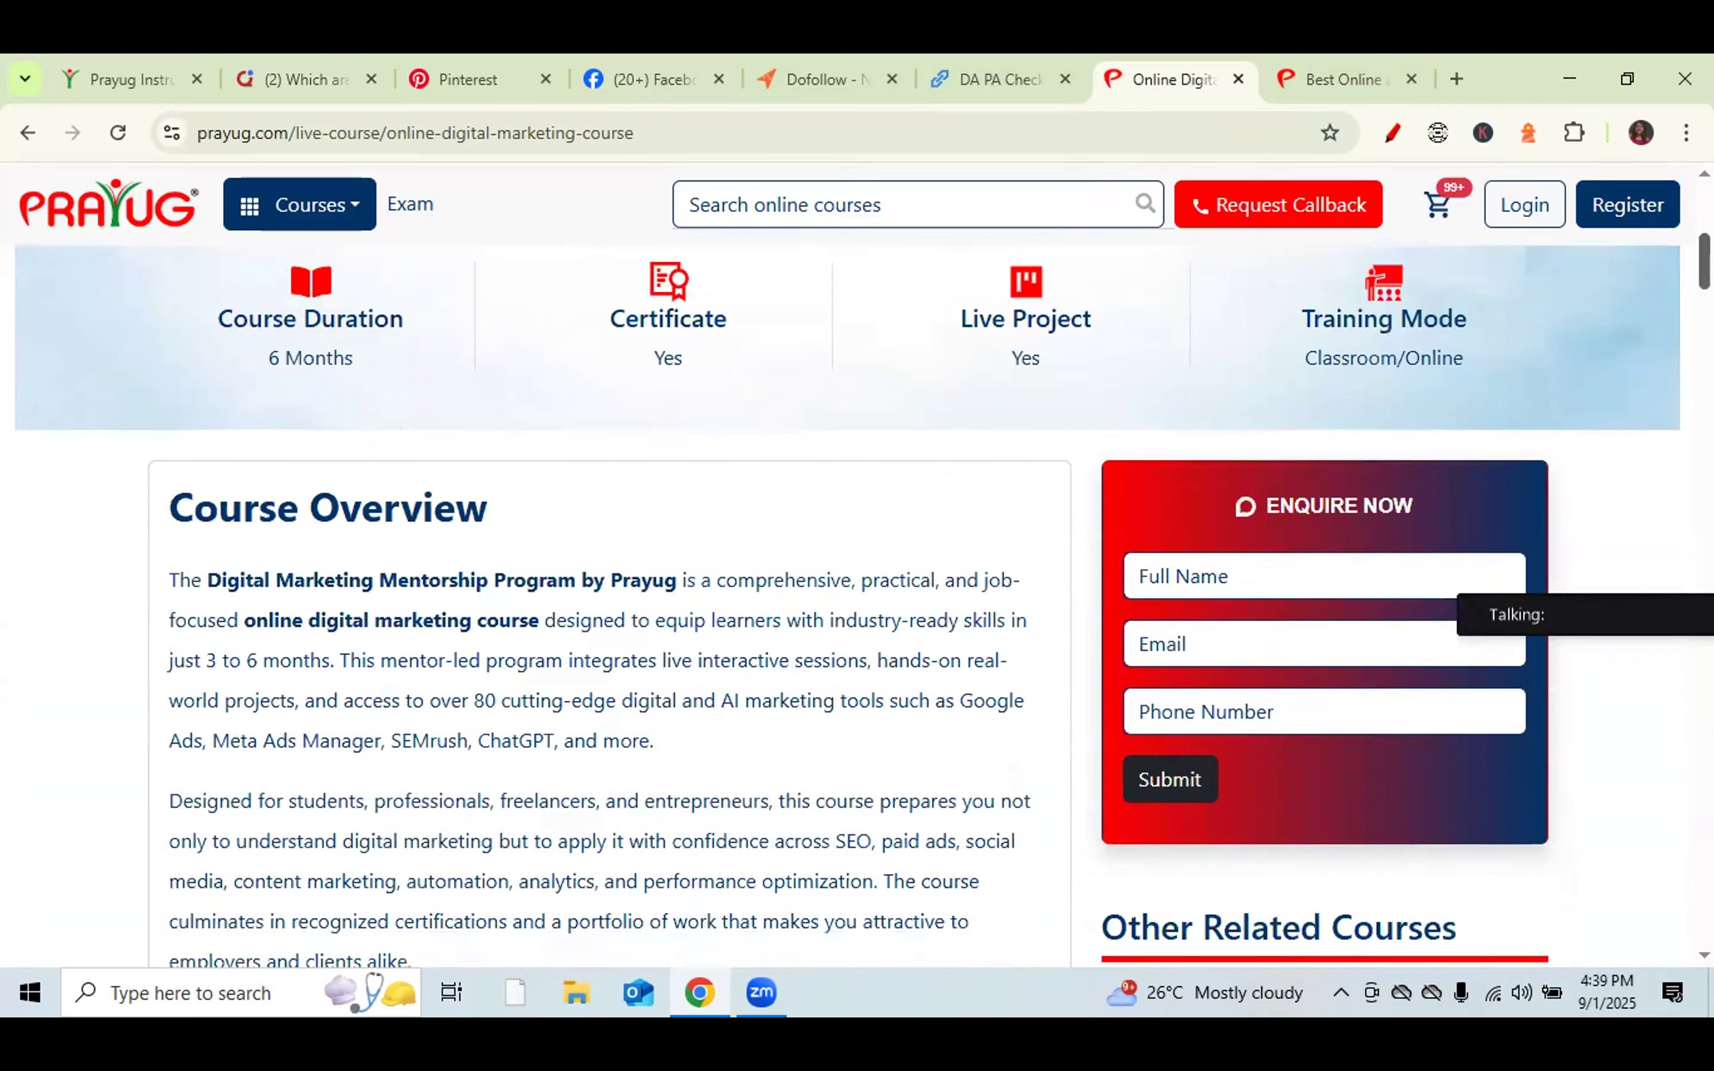
scroll(862, 599, down, 6)
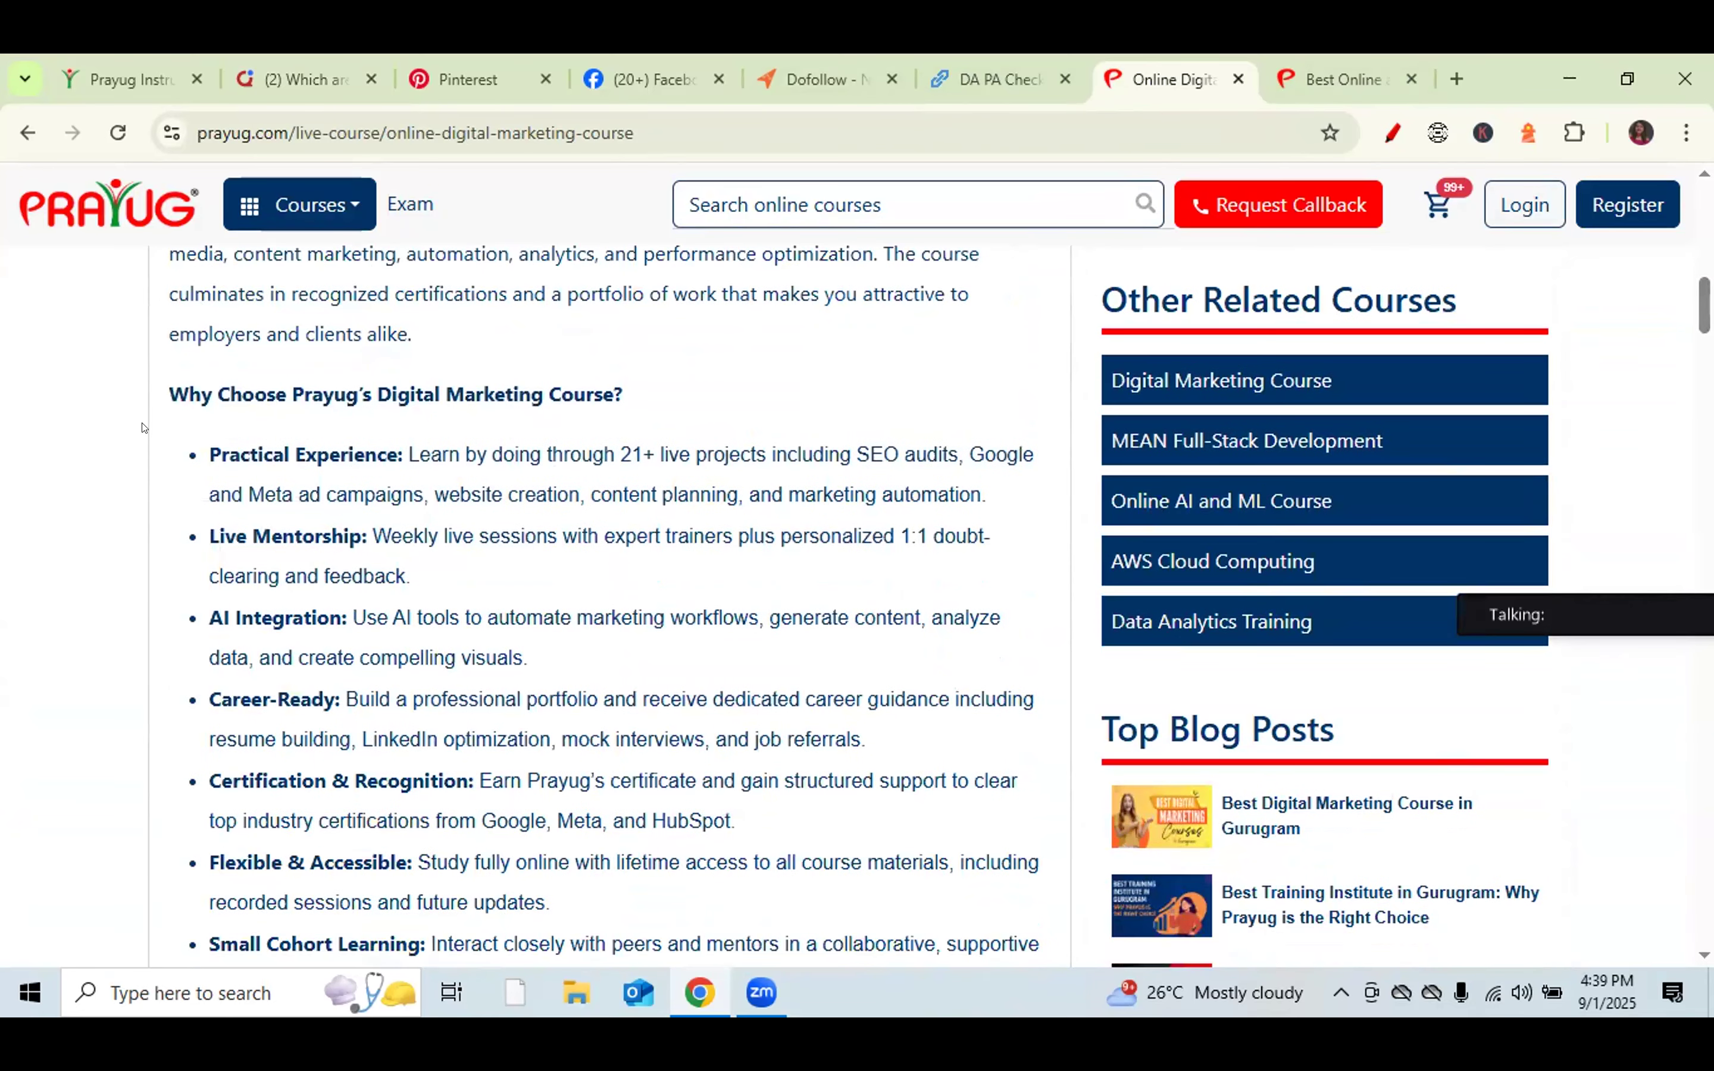
drag(168, 382, 463, 585)
drag(444, 503, 428, 481)
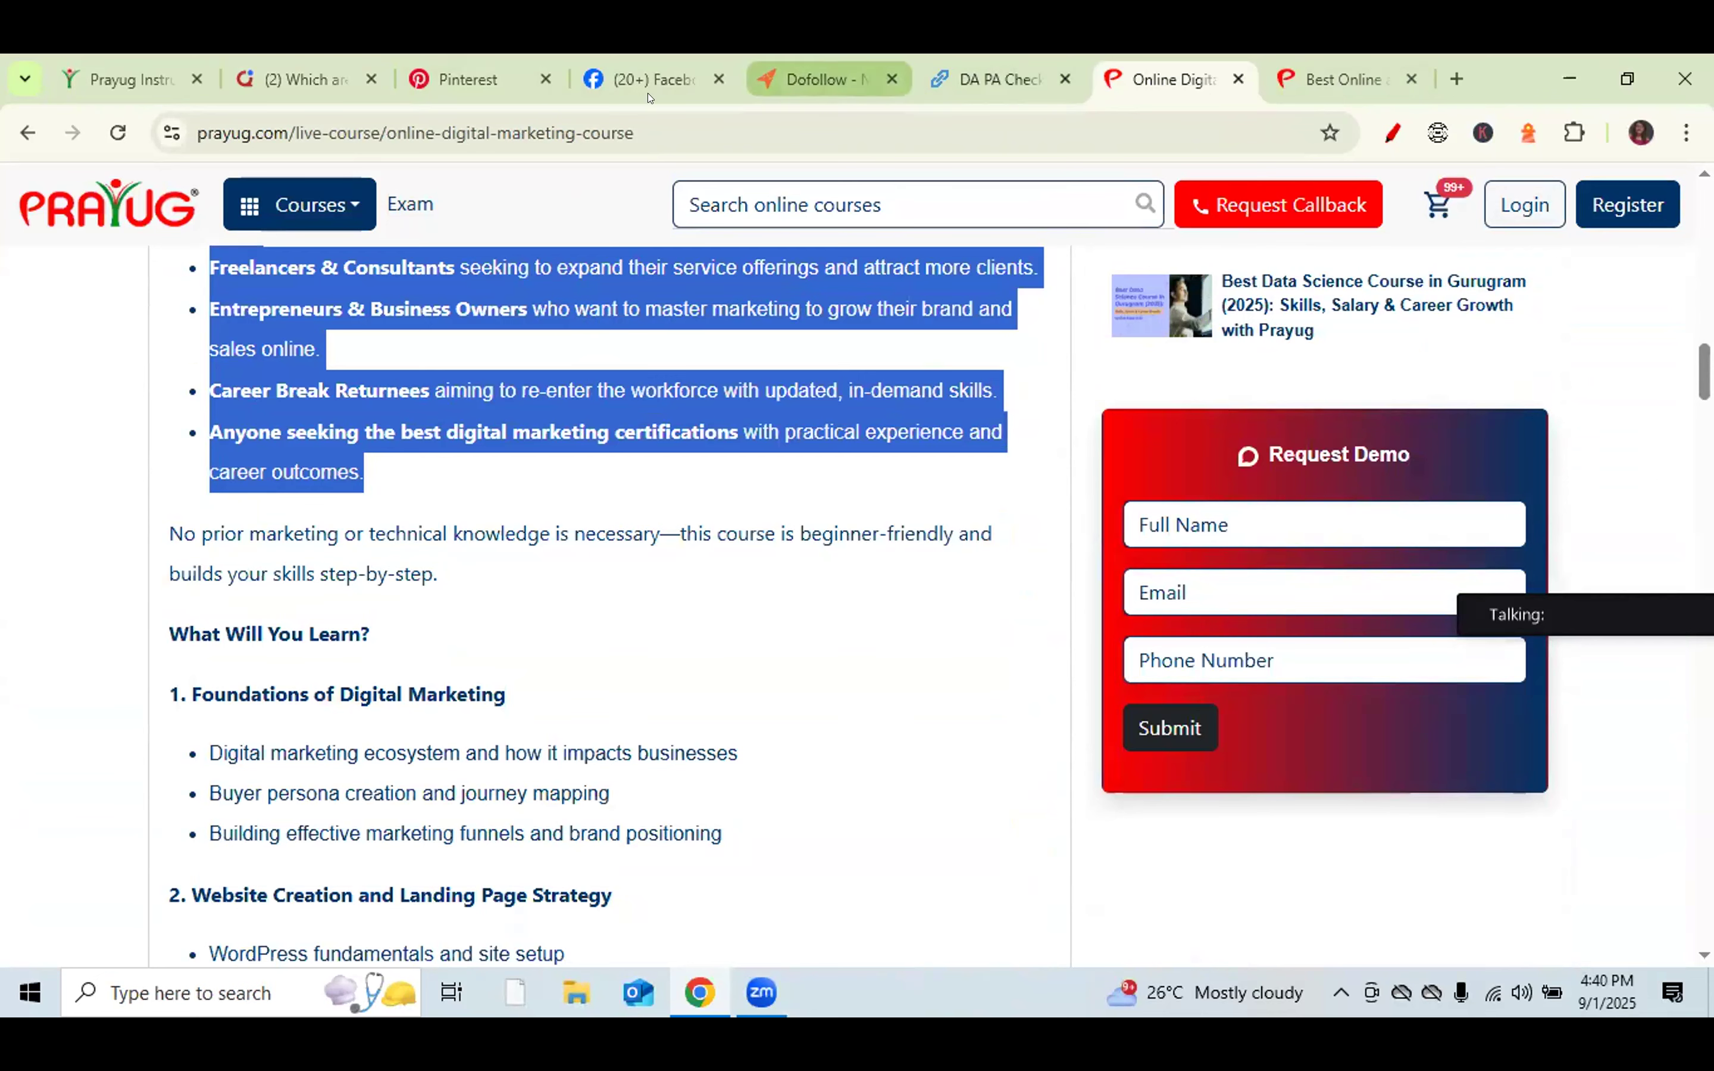
click(291, 82)
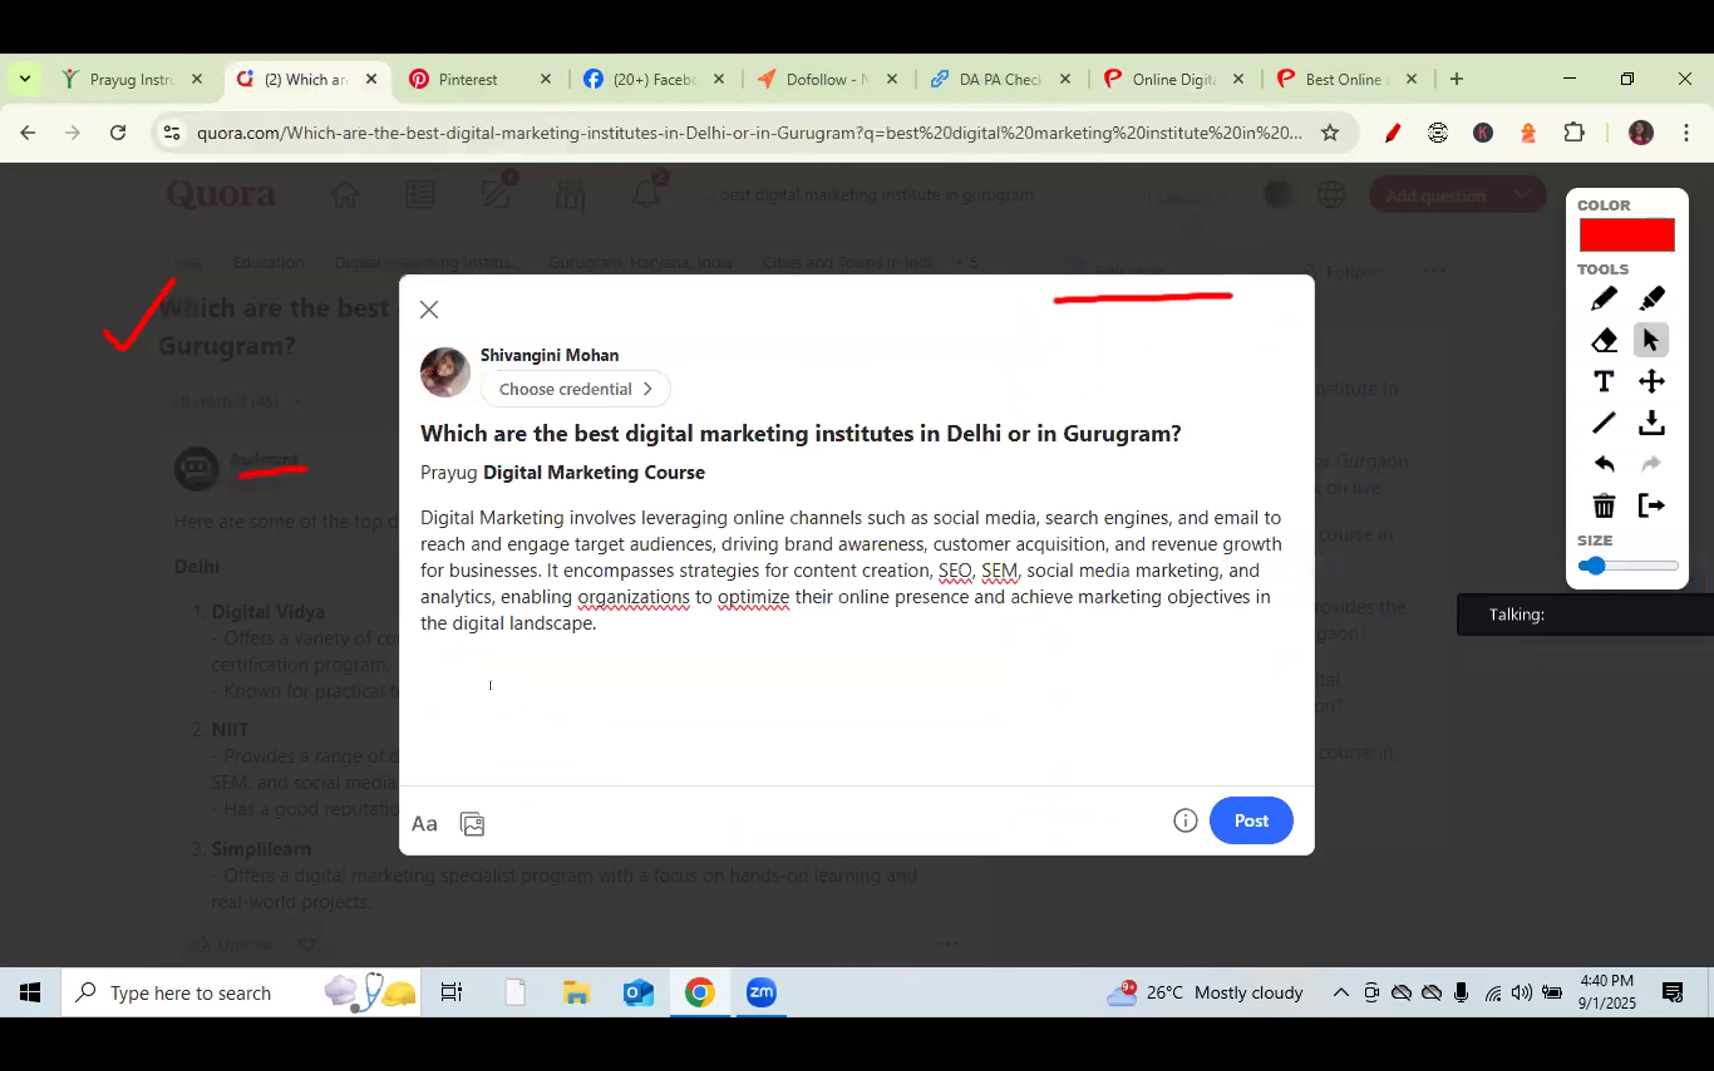
Step: Paste the 'Why Choose' bullet list into the answer and make 'Prayug' in the heading bold
key(ctrl+v)
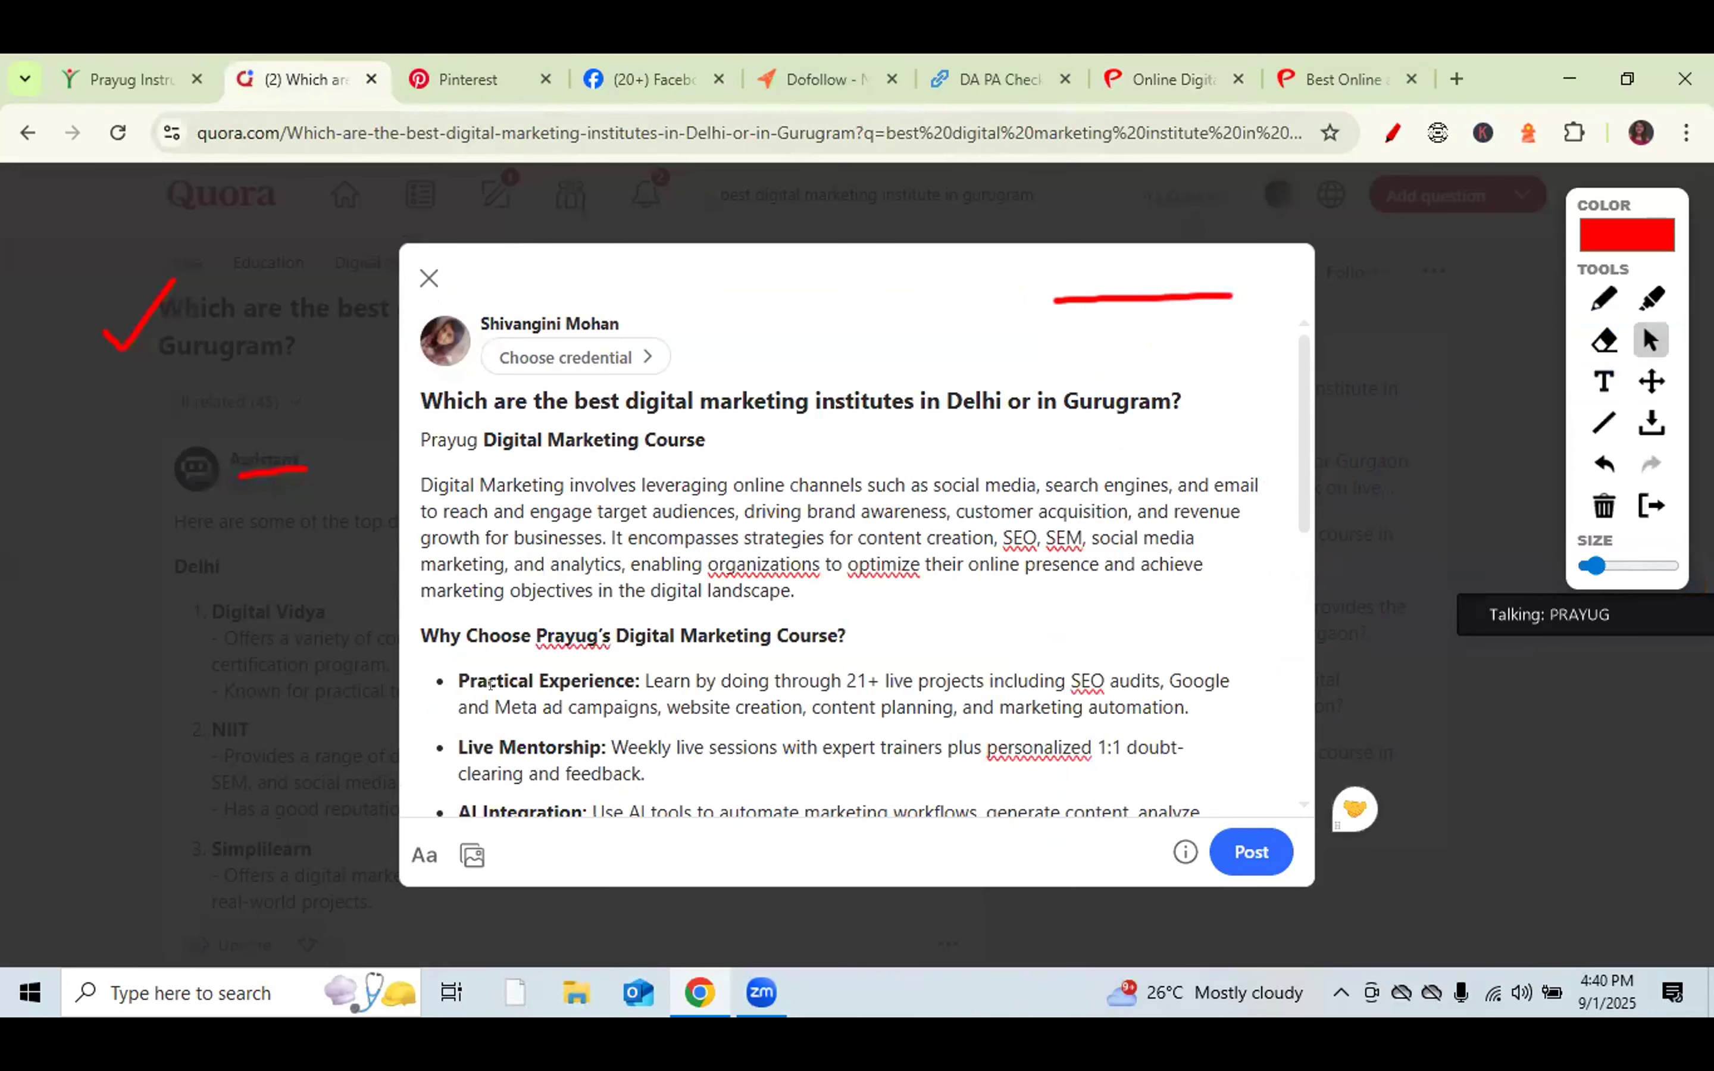
drag(478, 439, 421, 440)
click(429, 859)
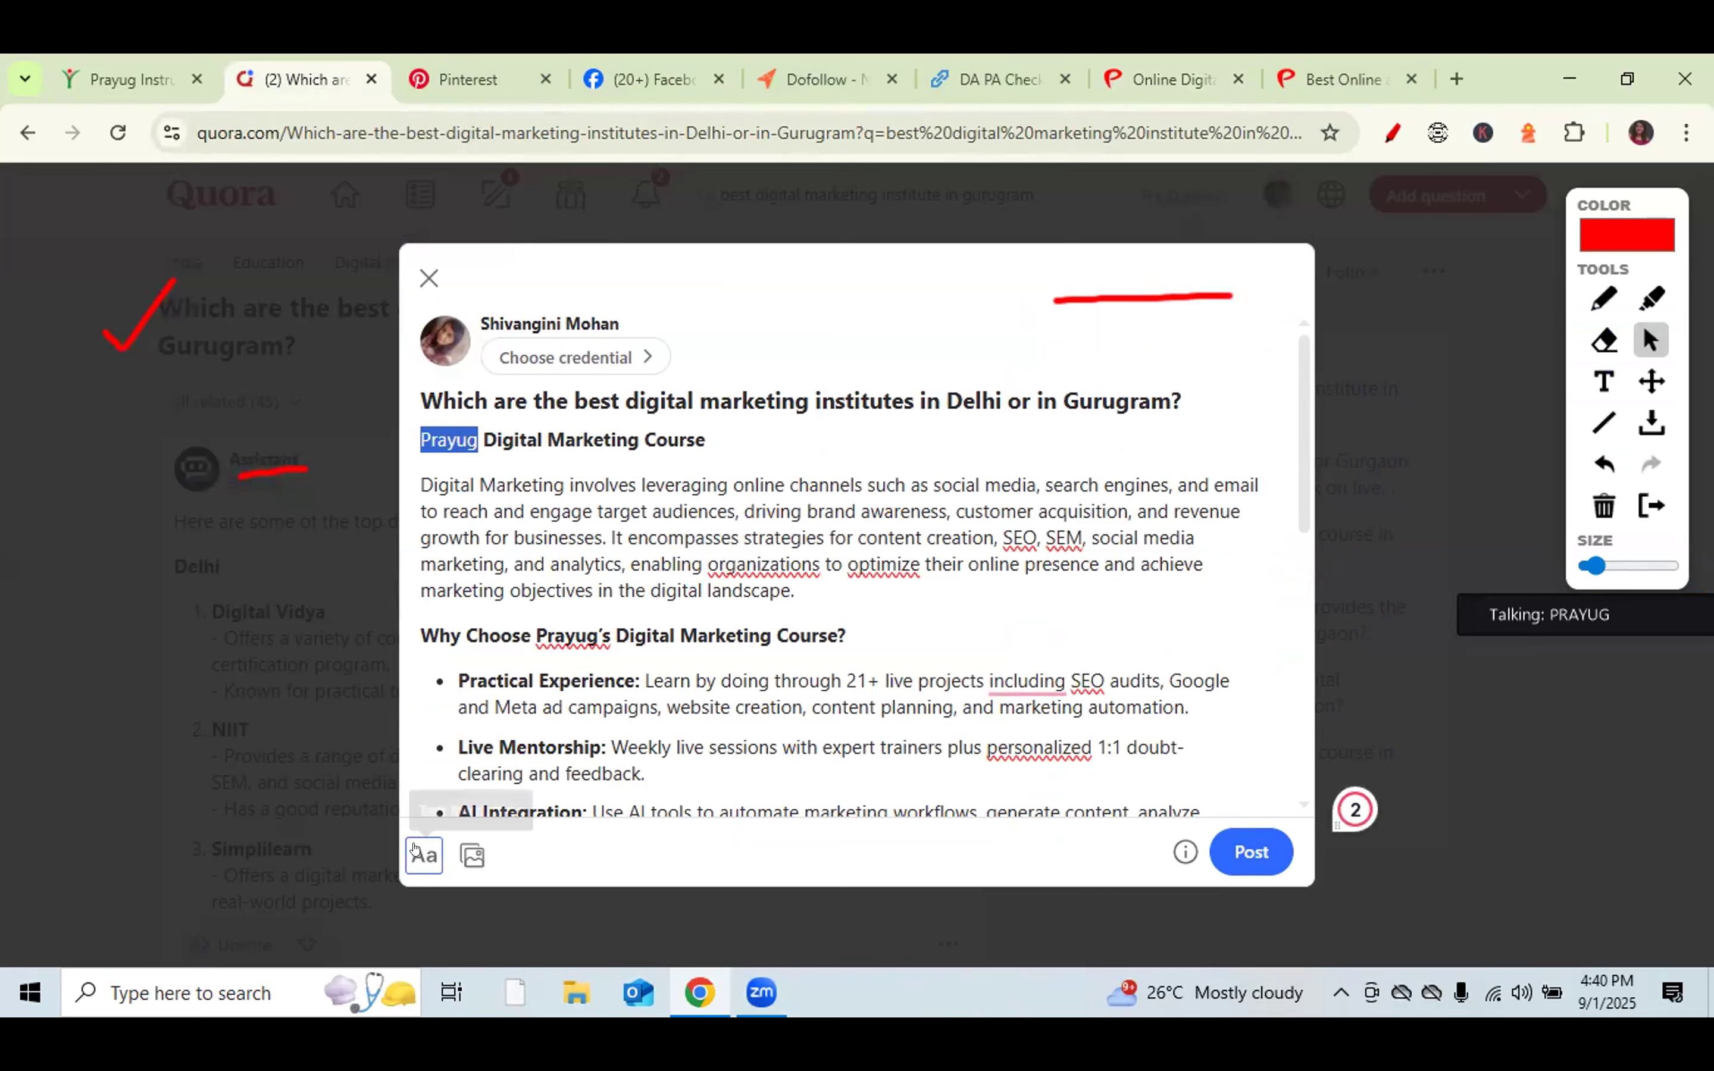
click(455, 851)
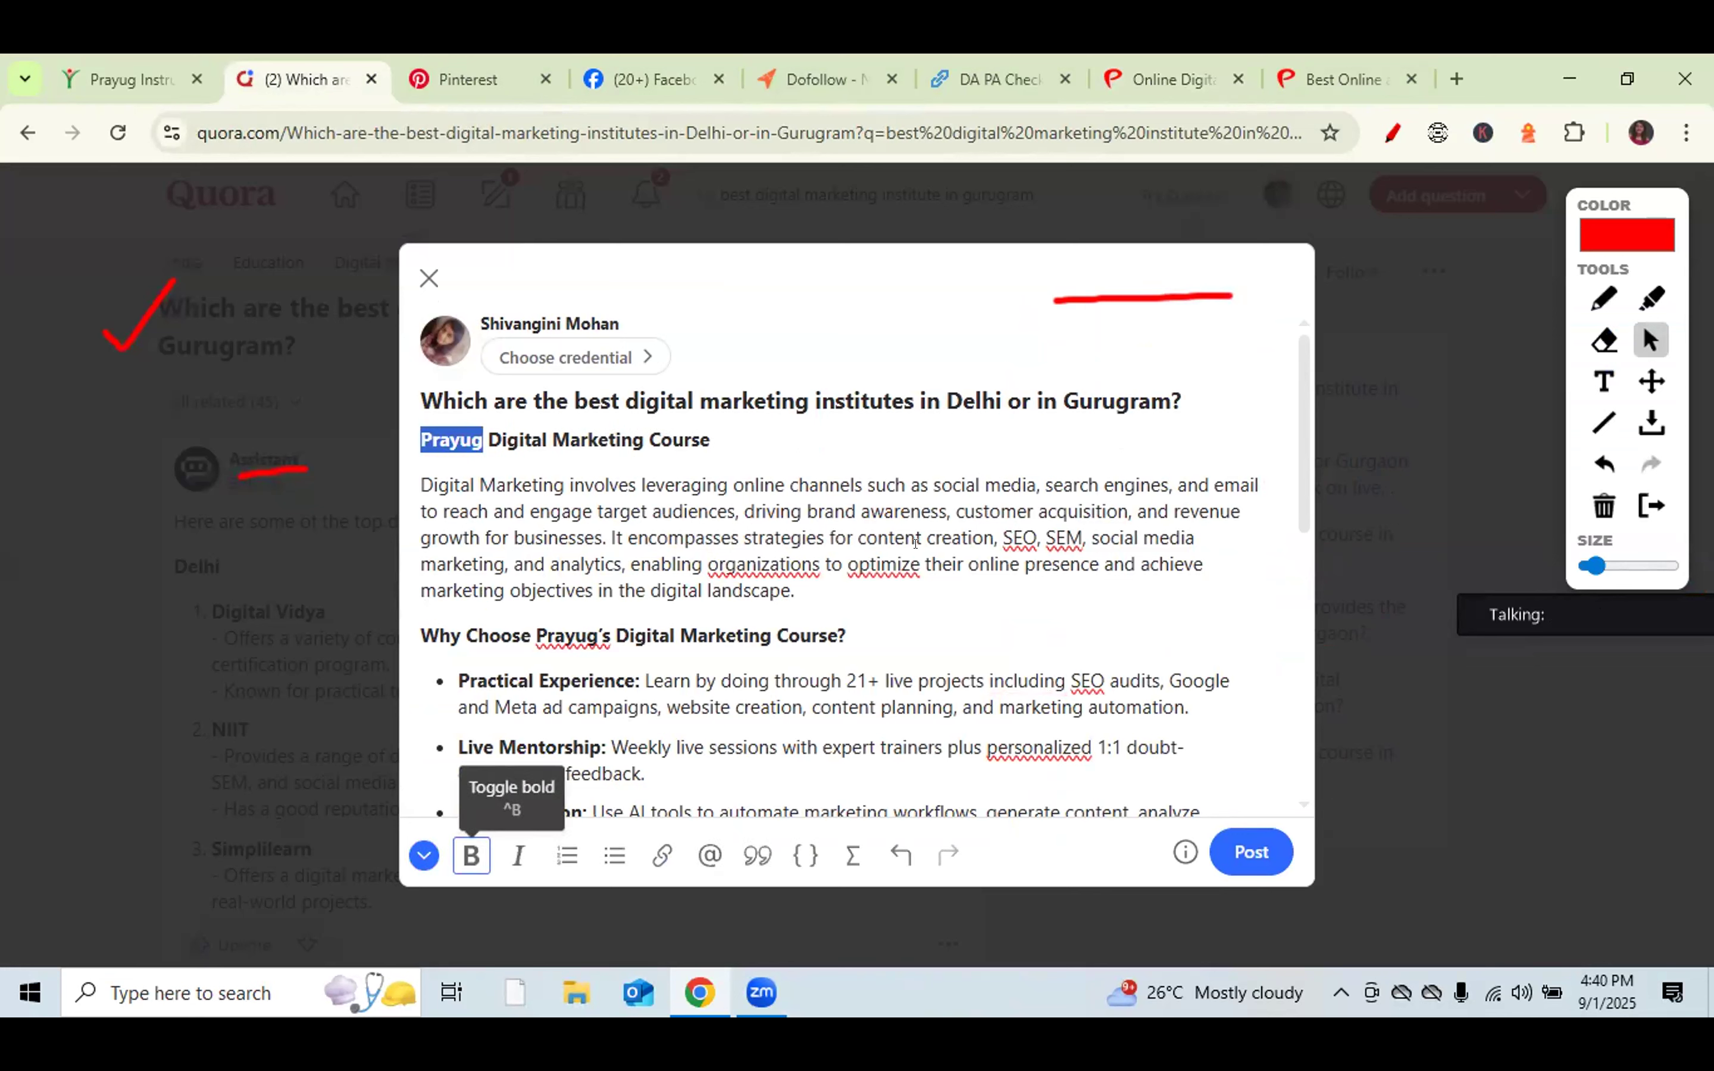
click(712, 441)
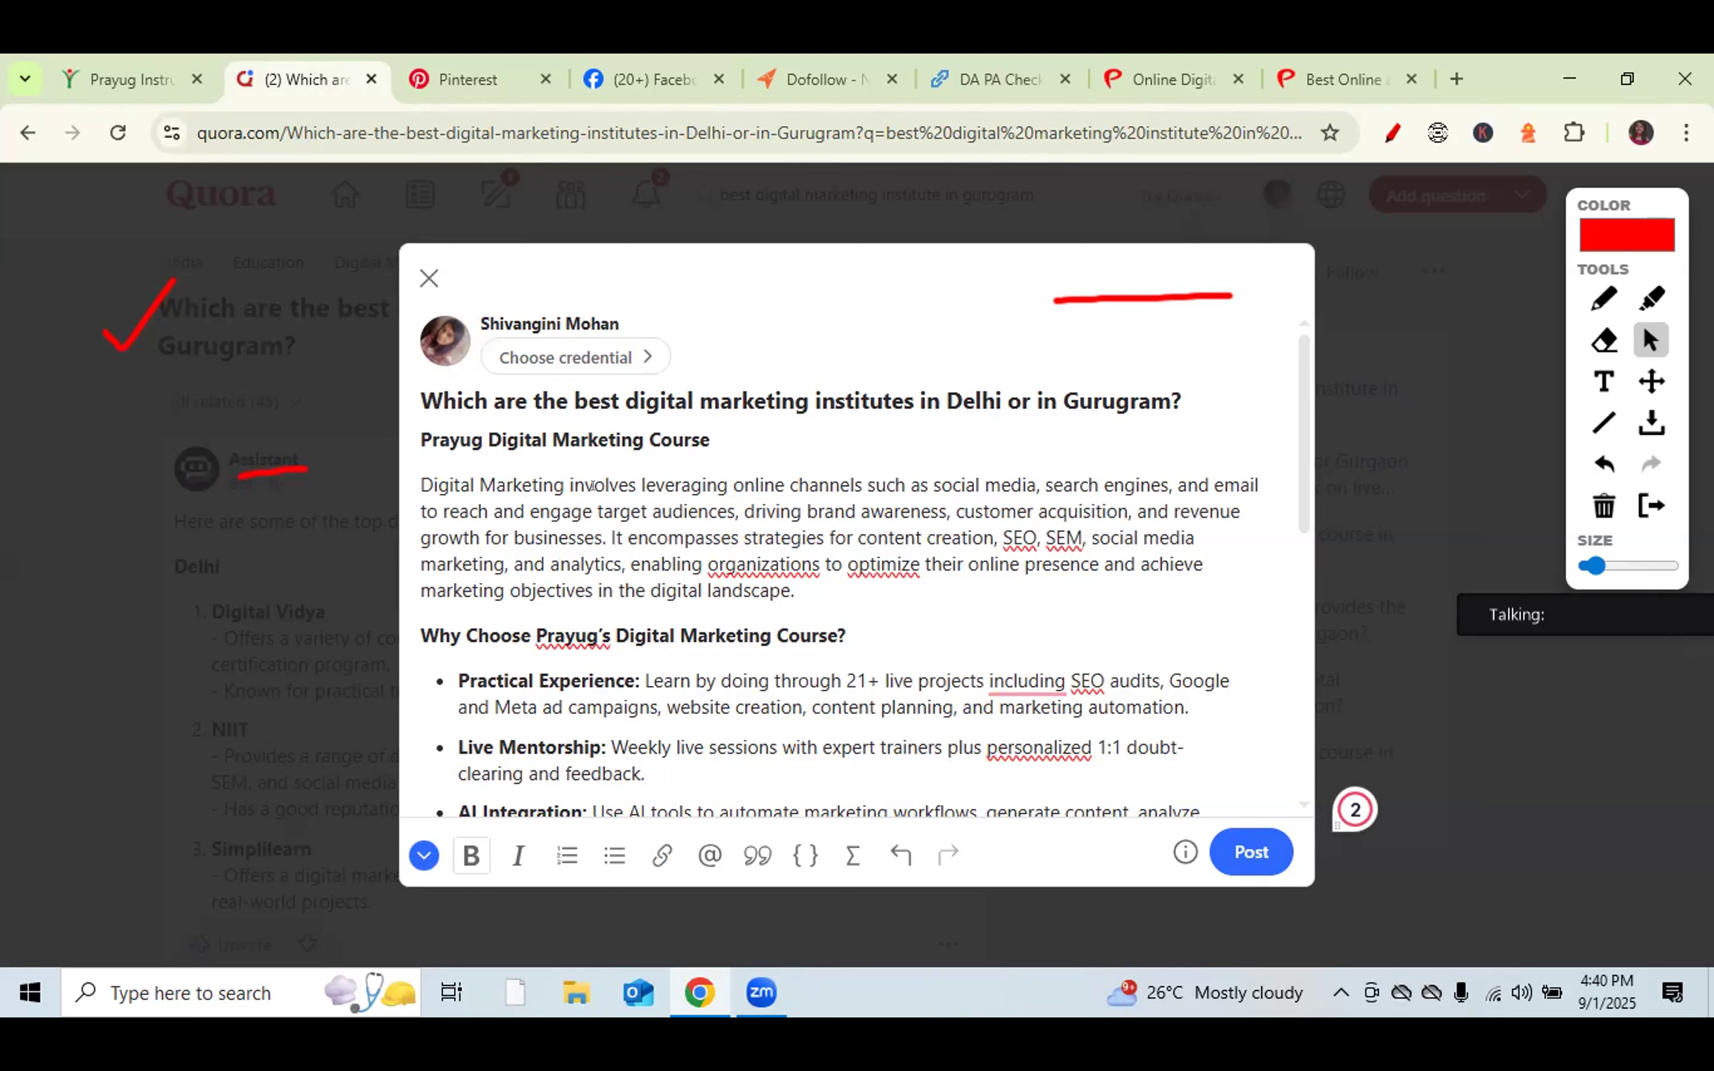
Step: Change the paragraph opening to 'Digital Marketing Courses' and select that phrase
click(554, 469)
text(Co)
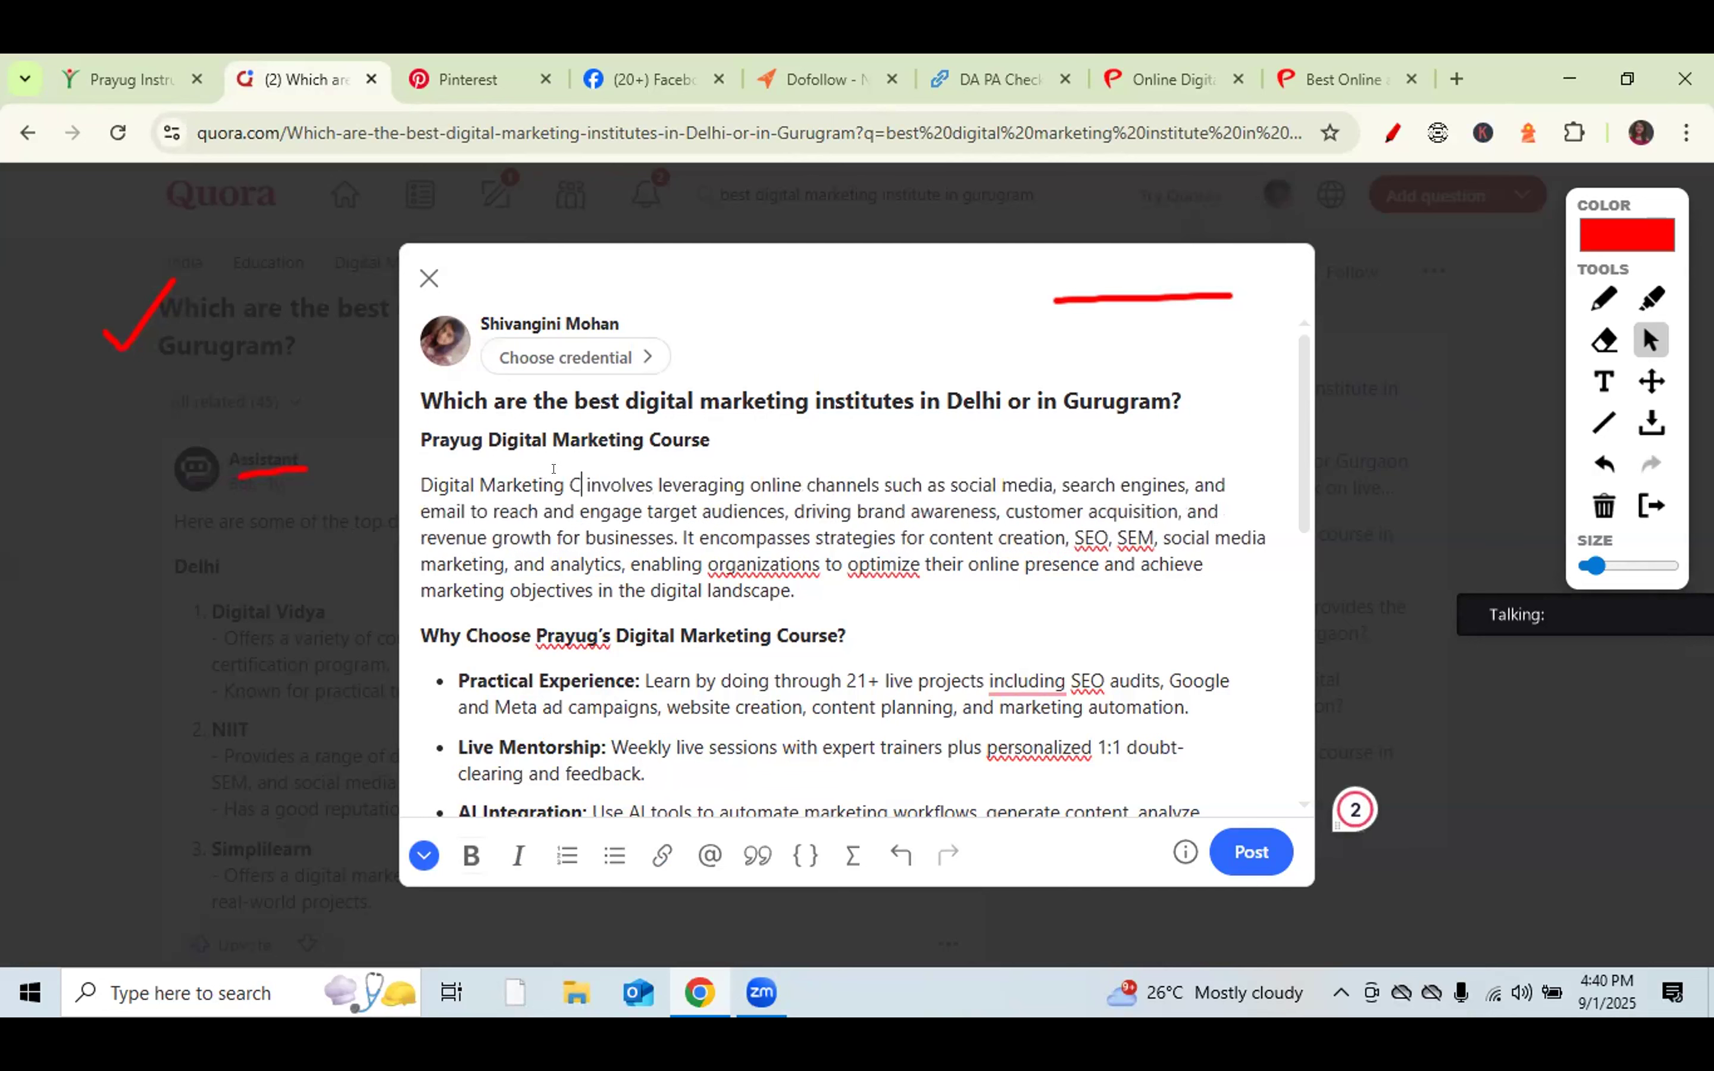
text(urses)
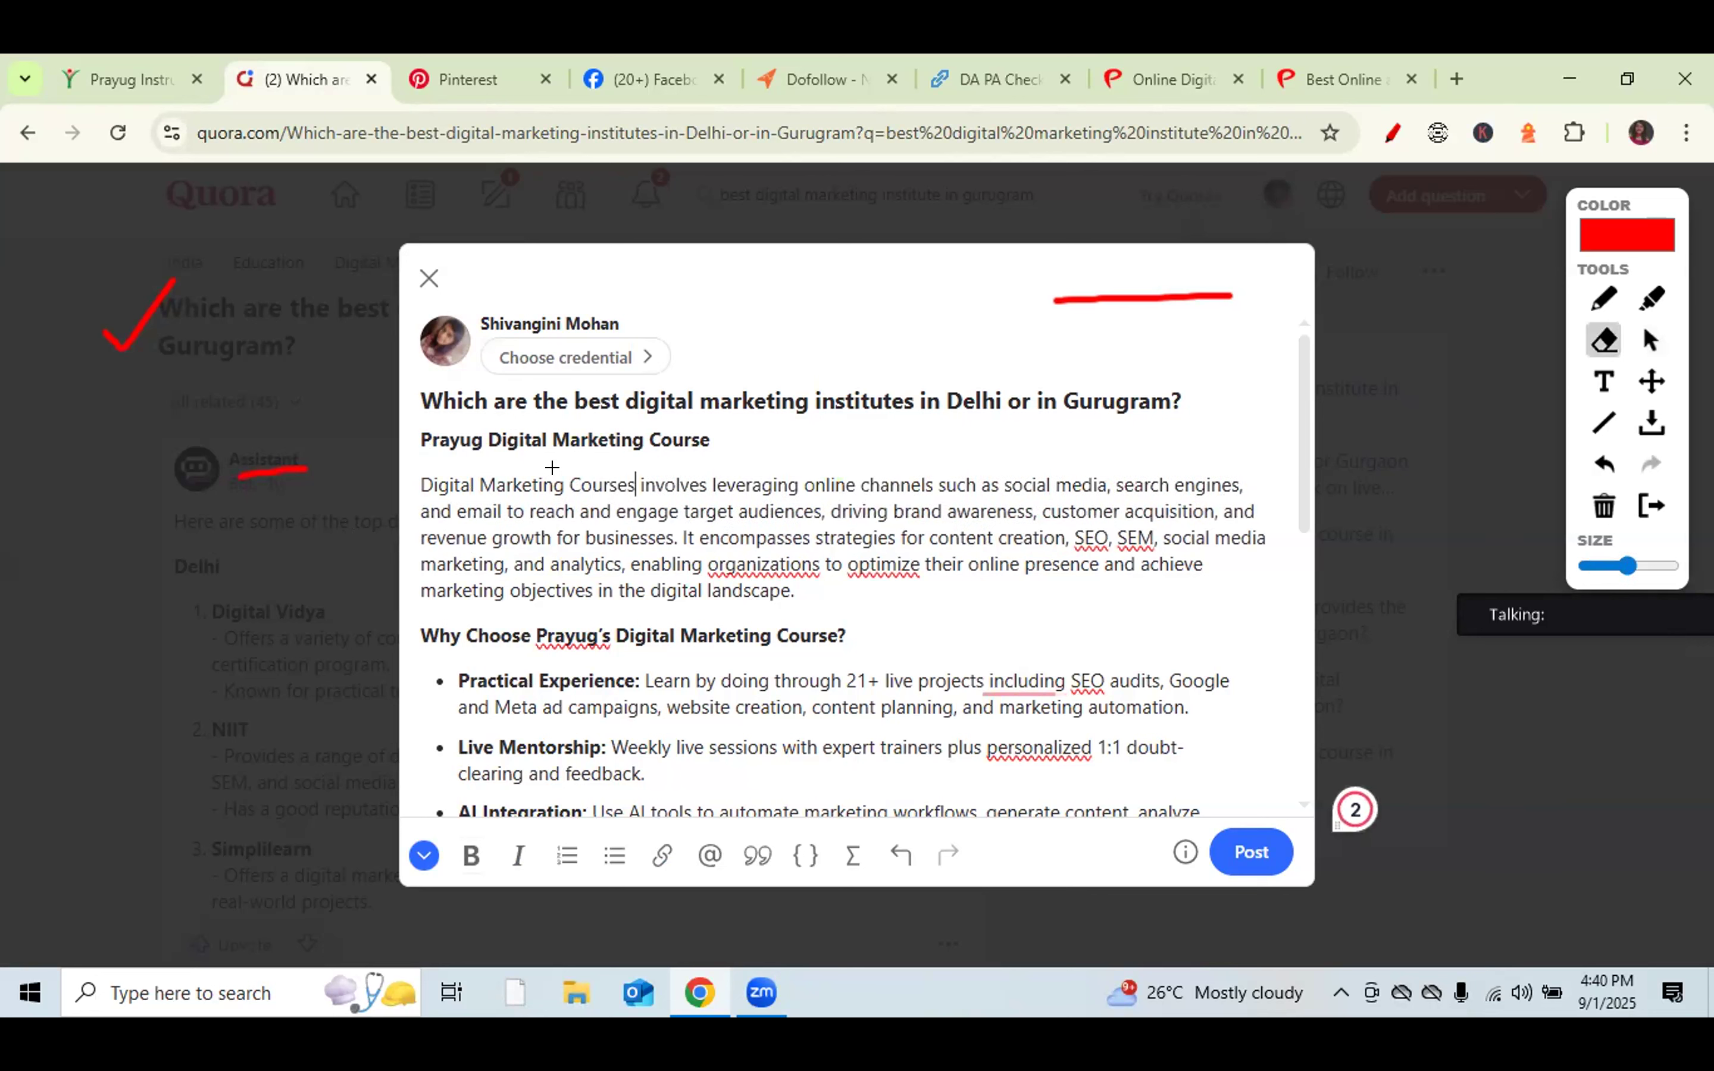
click(1651, 341)
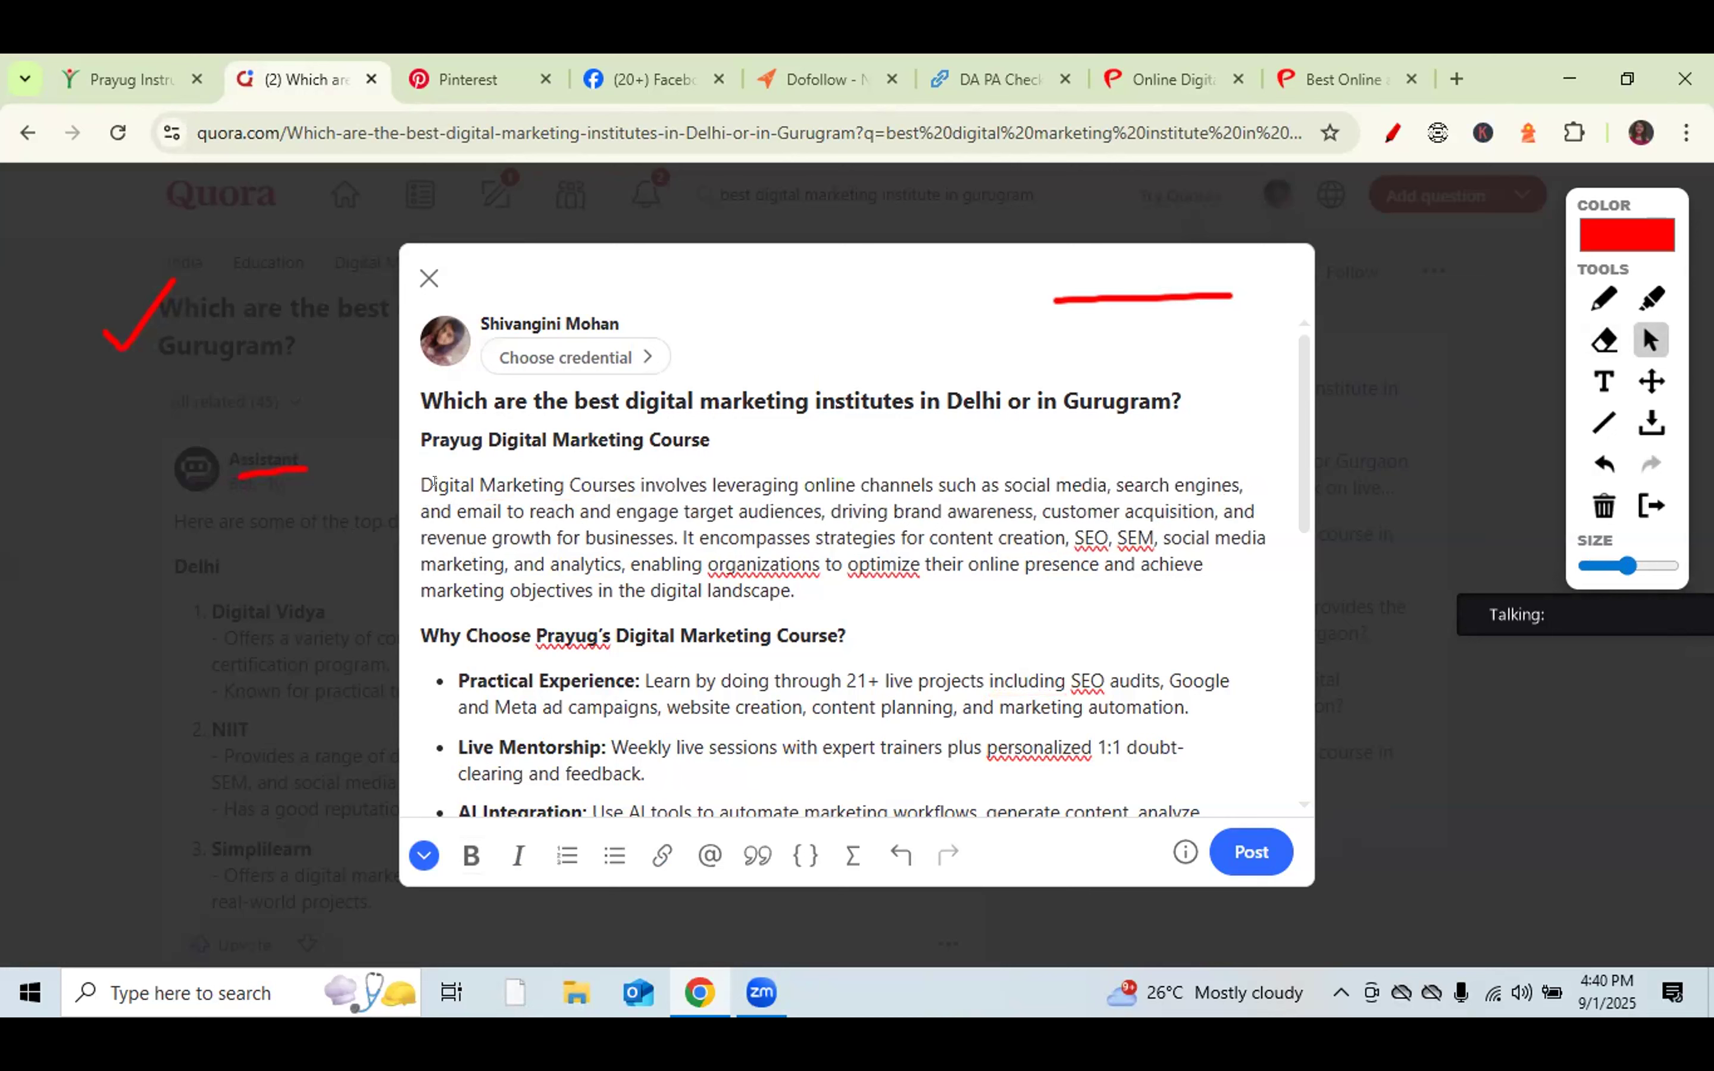
drag(419, 485, 632, 484)
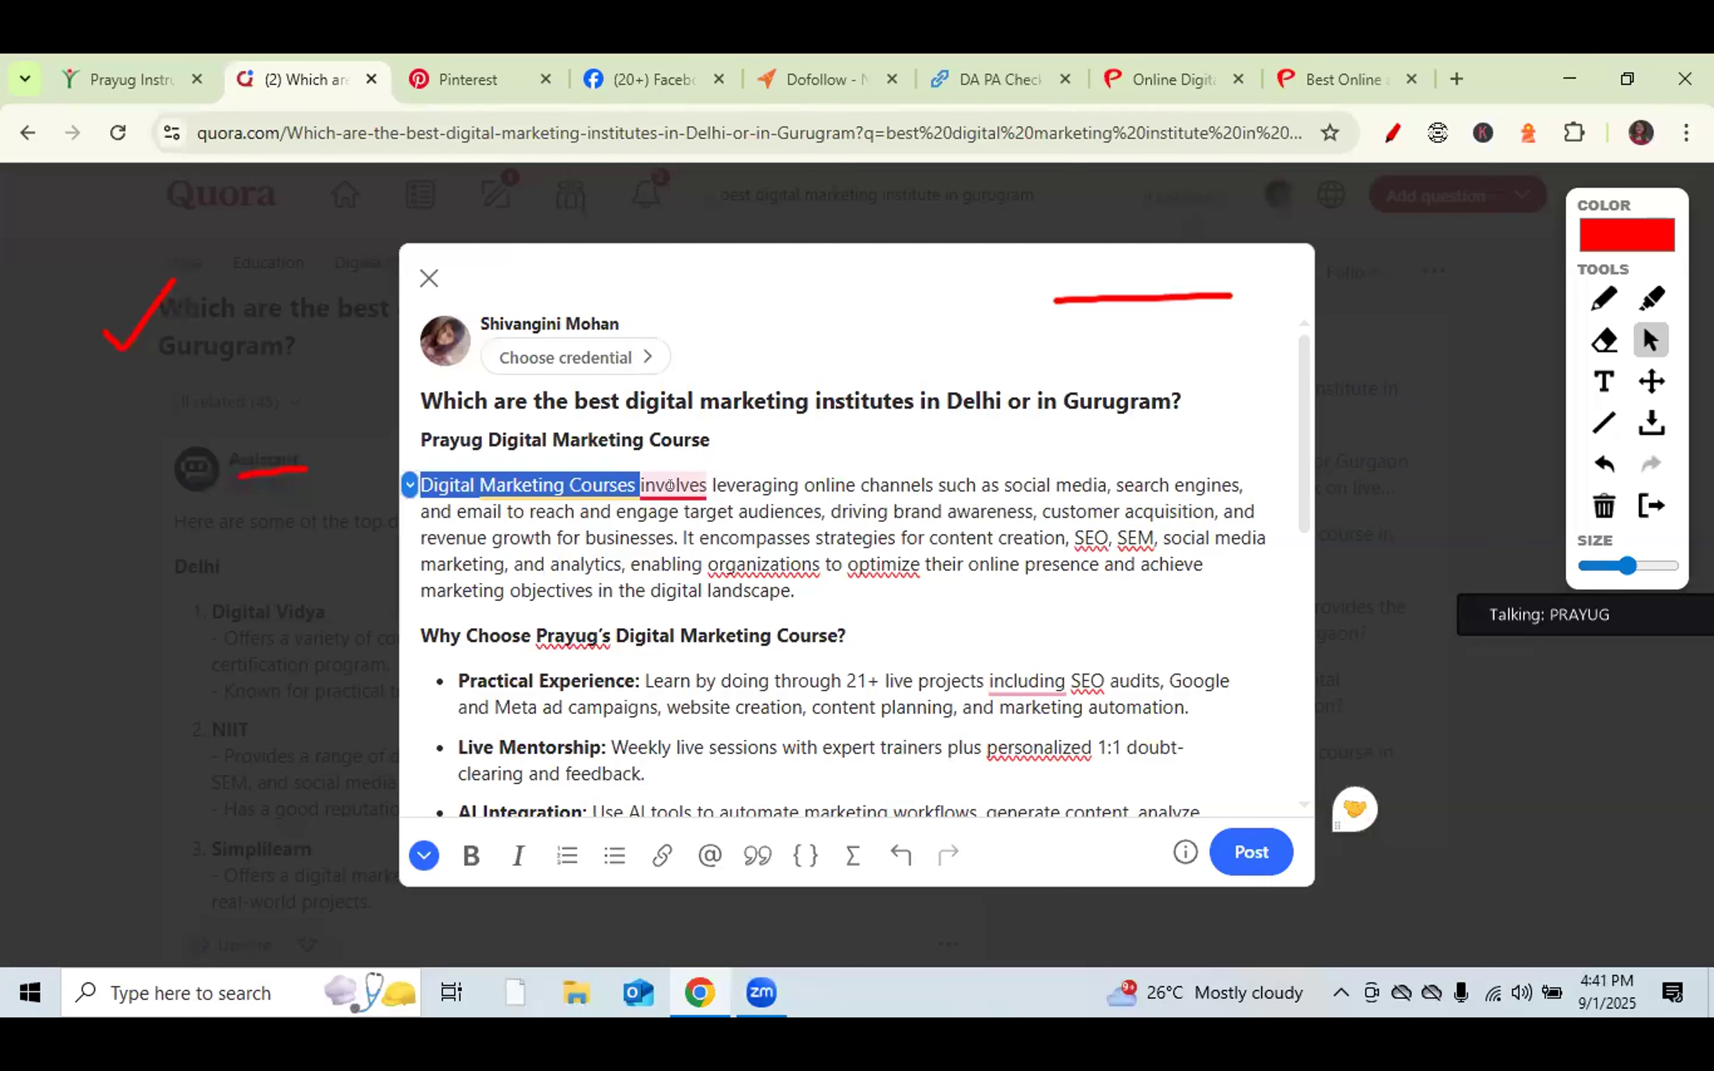
Step: Correct the word 'involves' to 'involve' in the answer paragraph
mouse_move(669, 482)
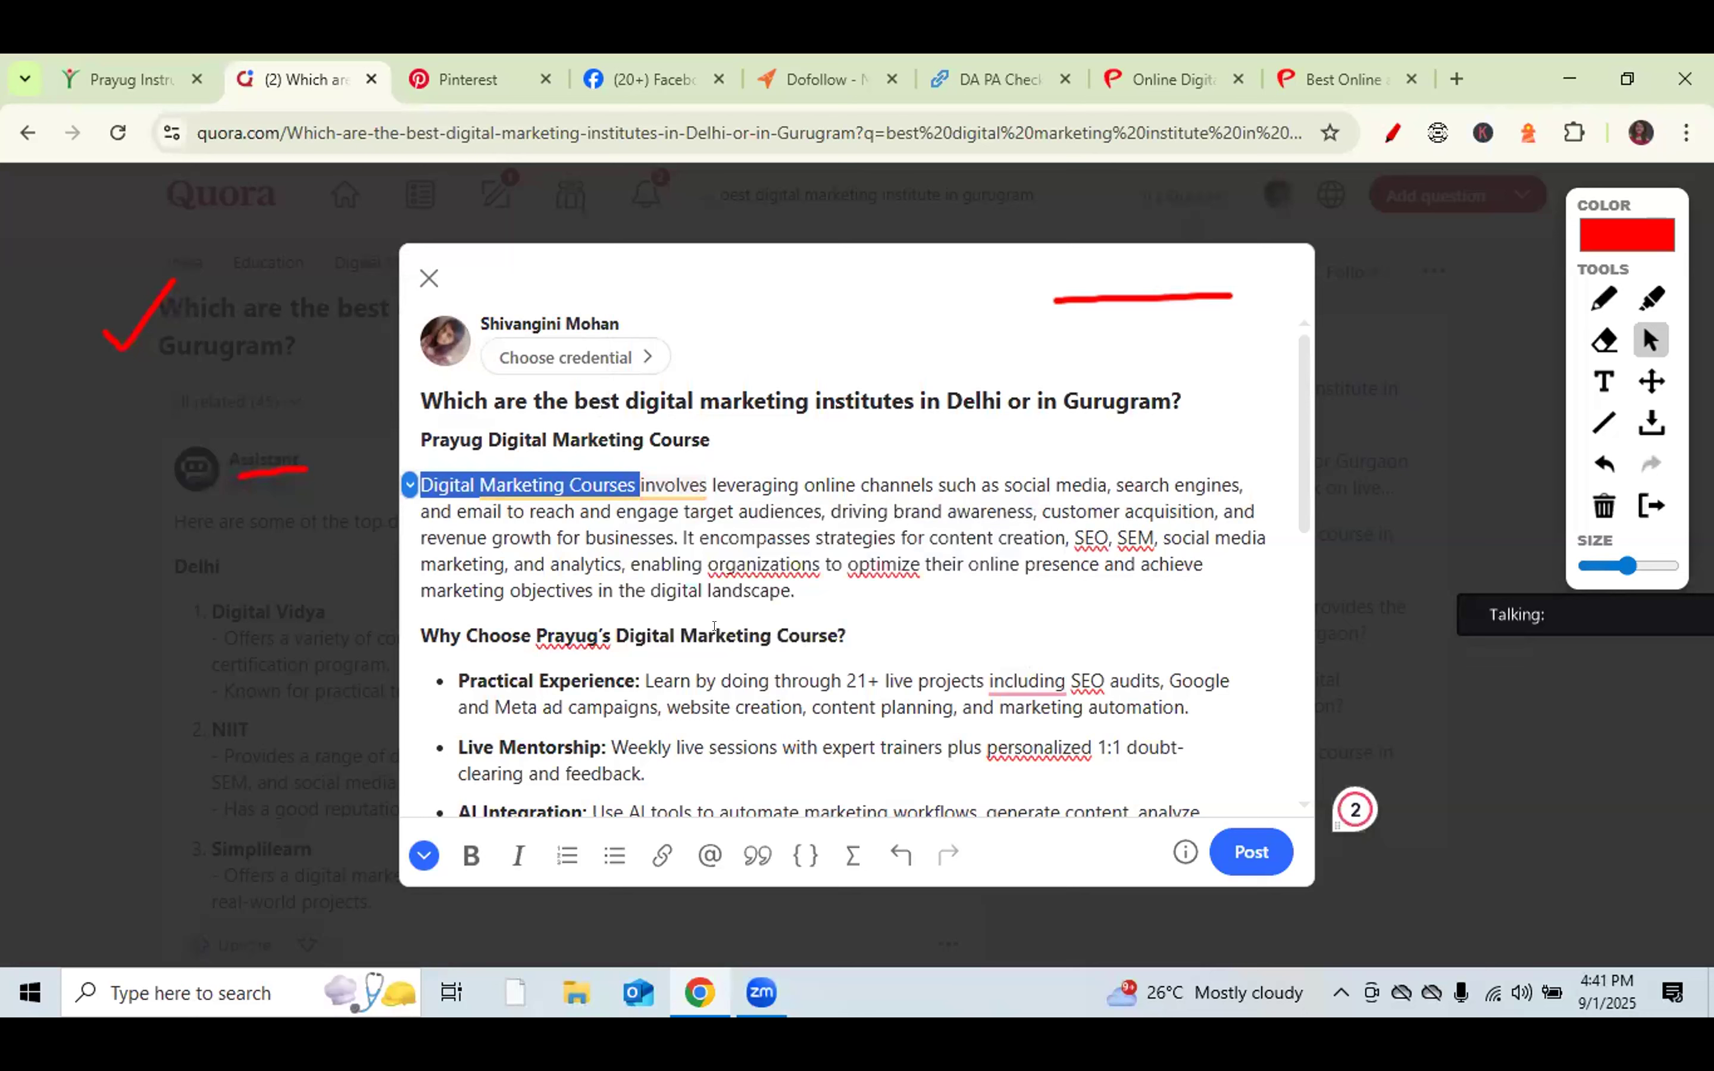
double_click(670, 482)
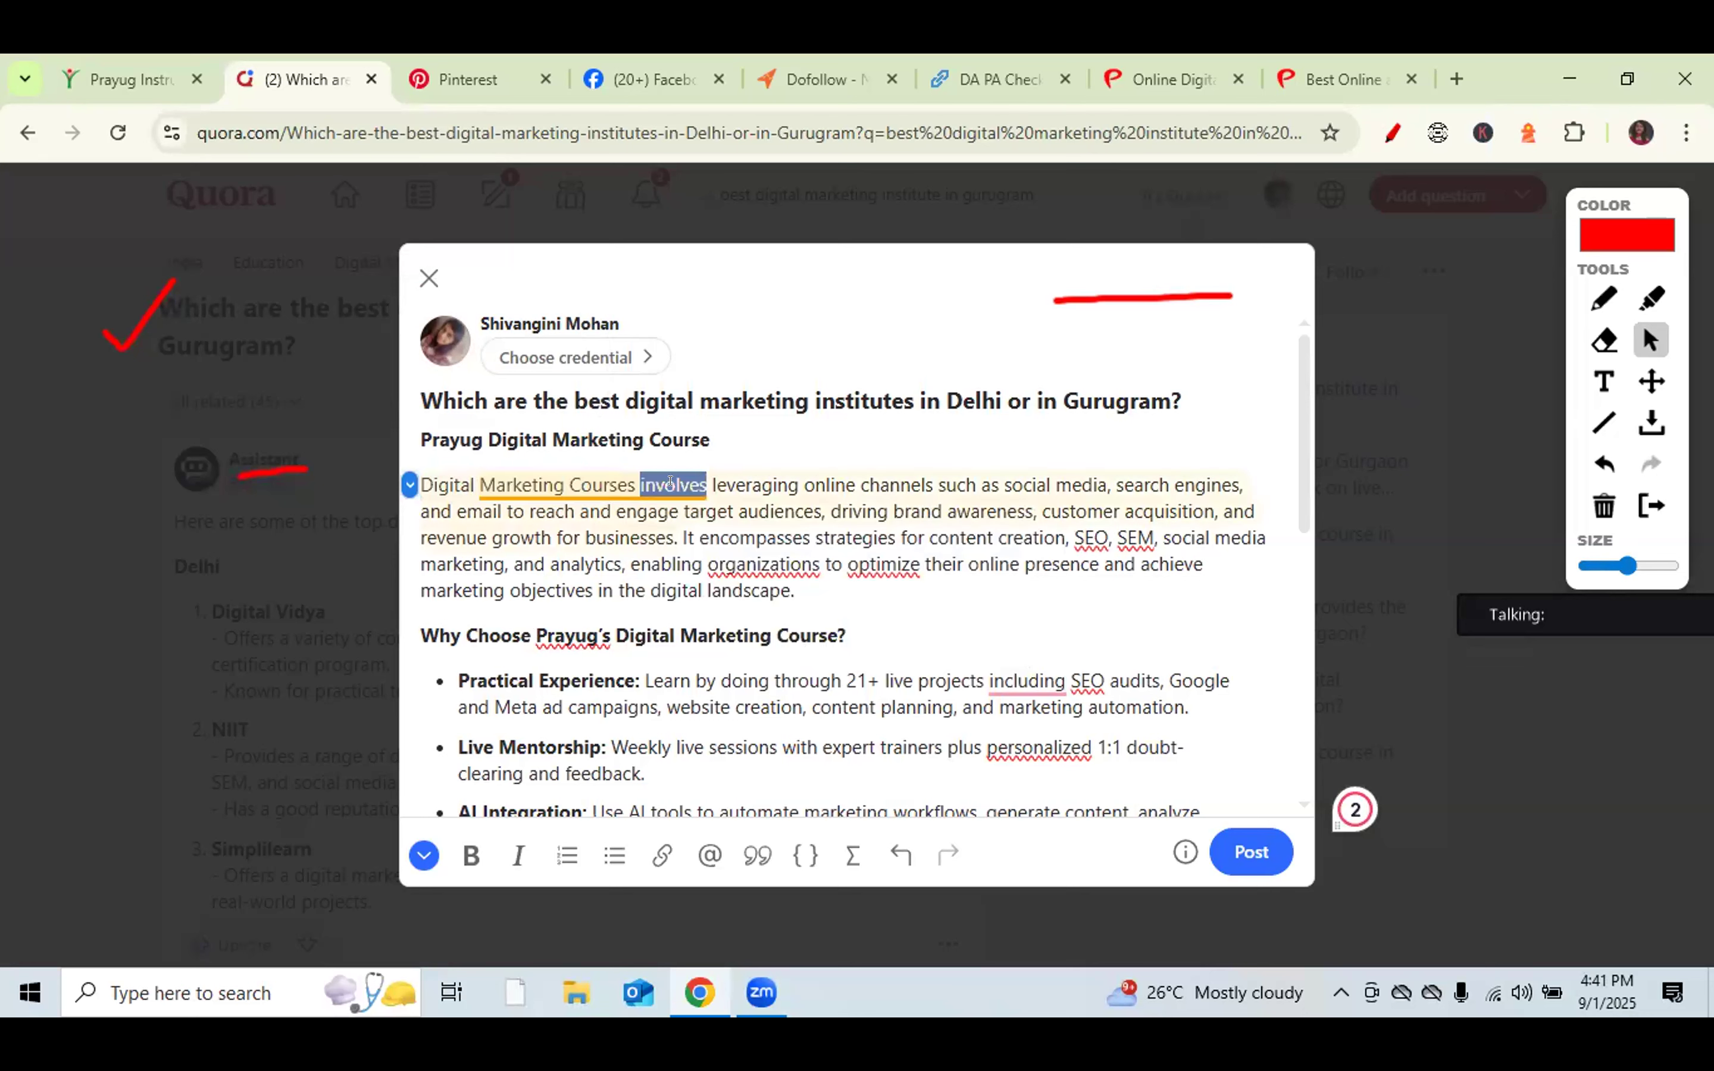
key(Right)
key(BackSpace)
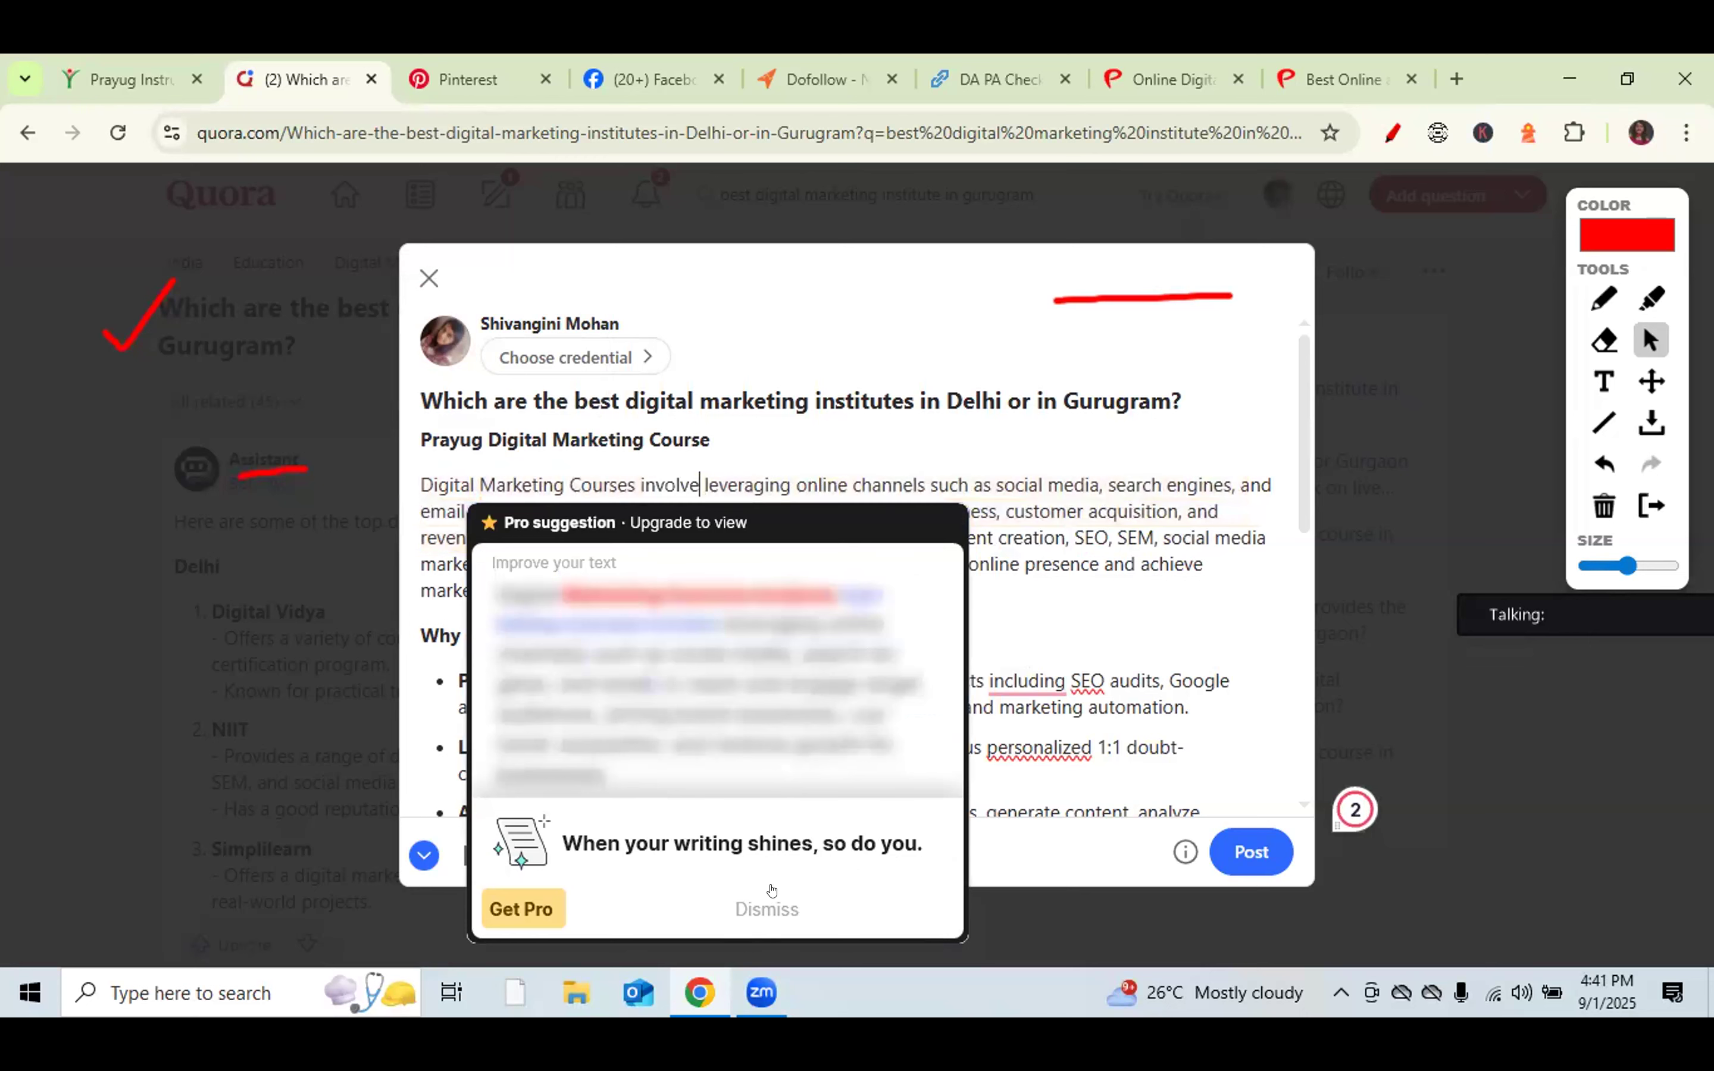
click(767, 909)
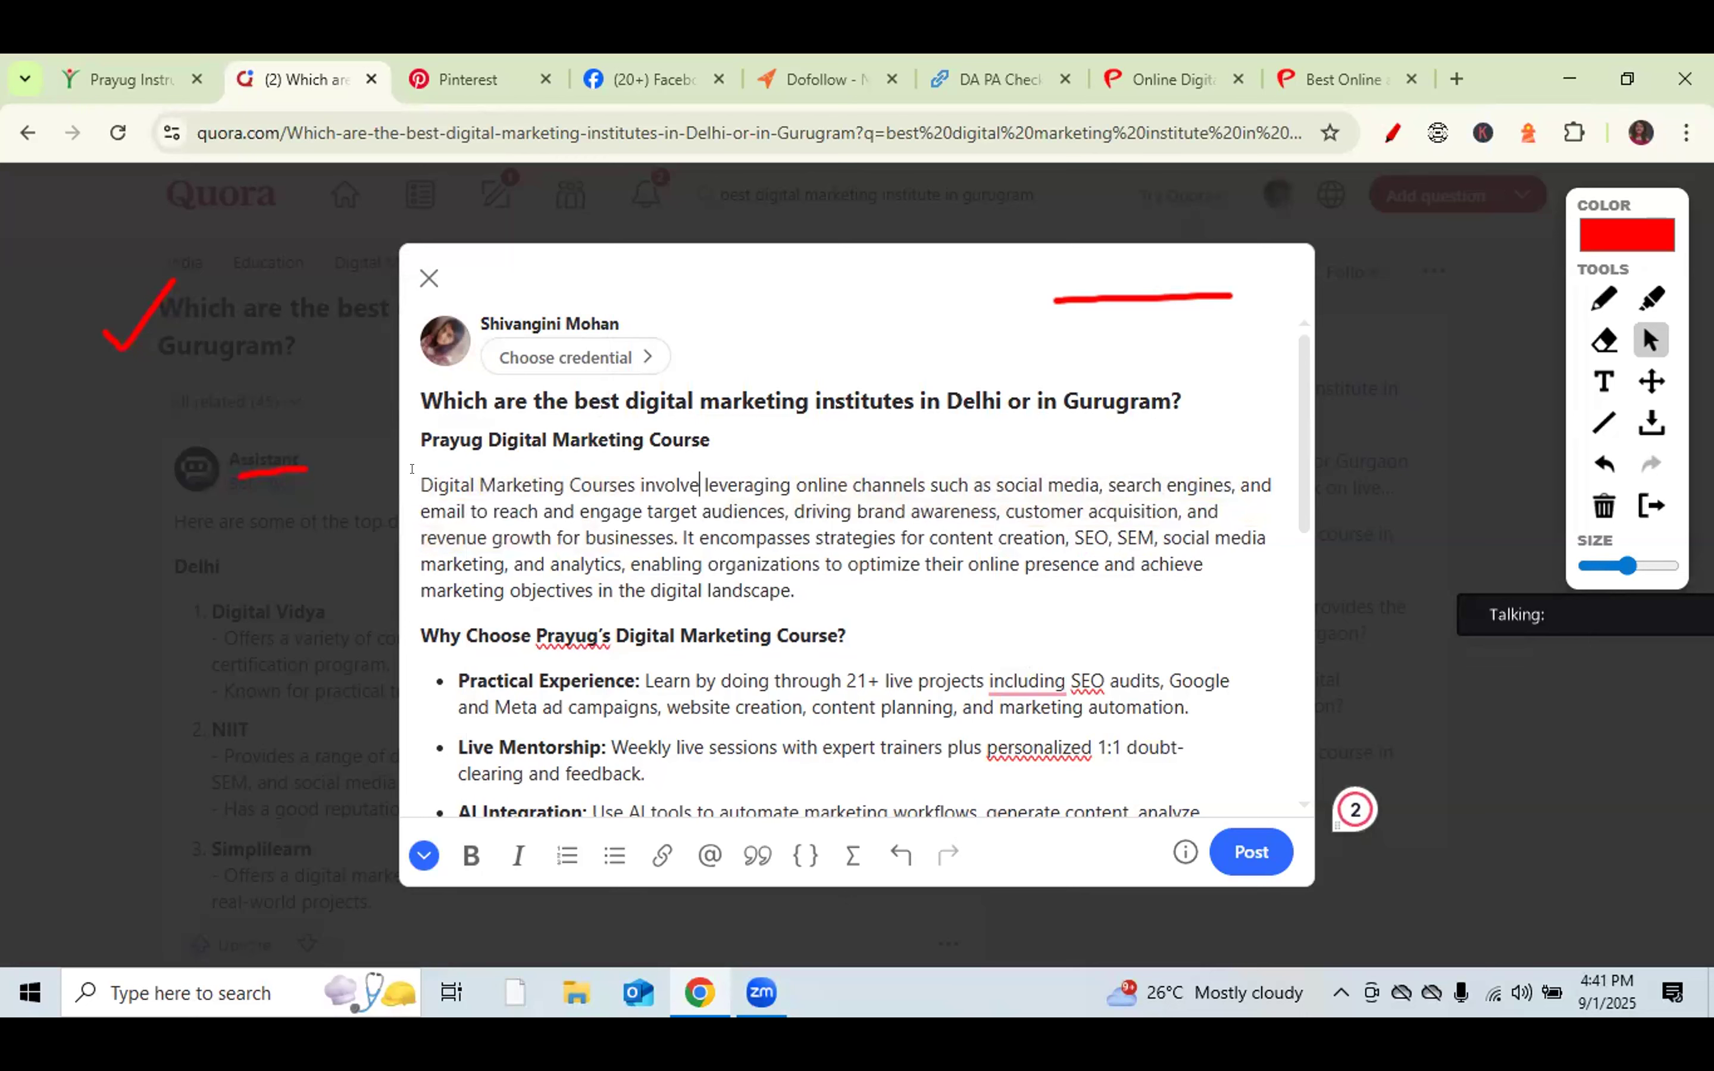
drag(421, 485, 630, 484)
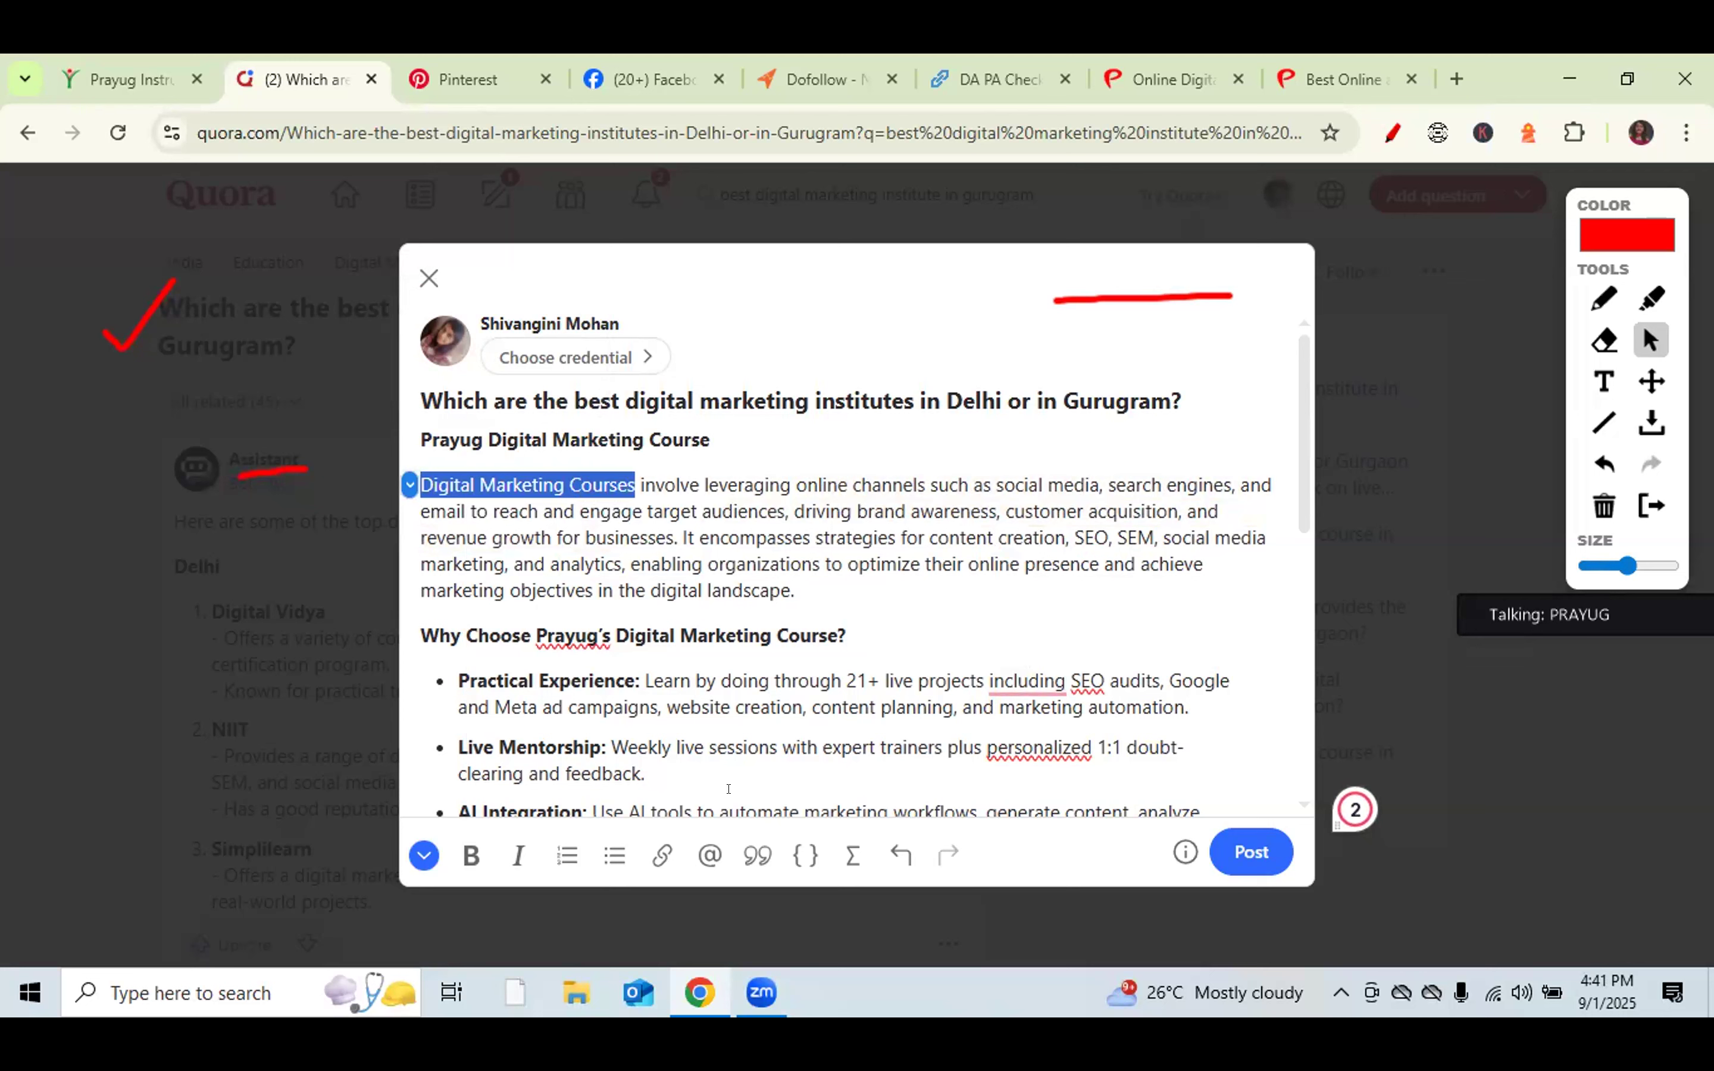
click(651, 848)
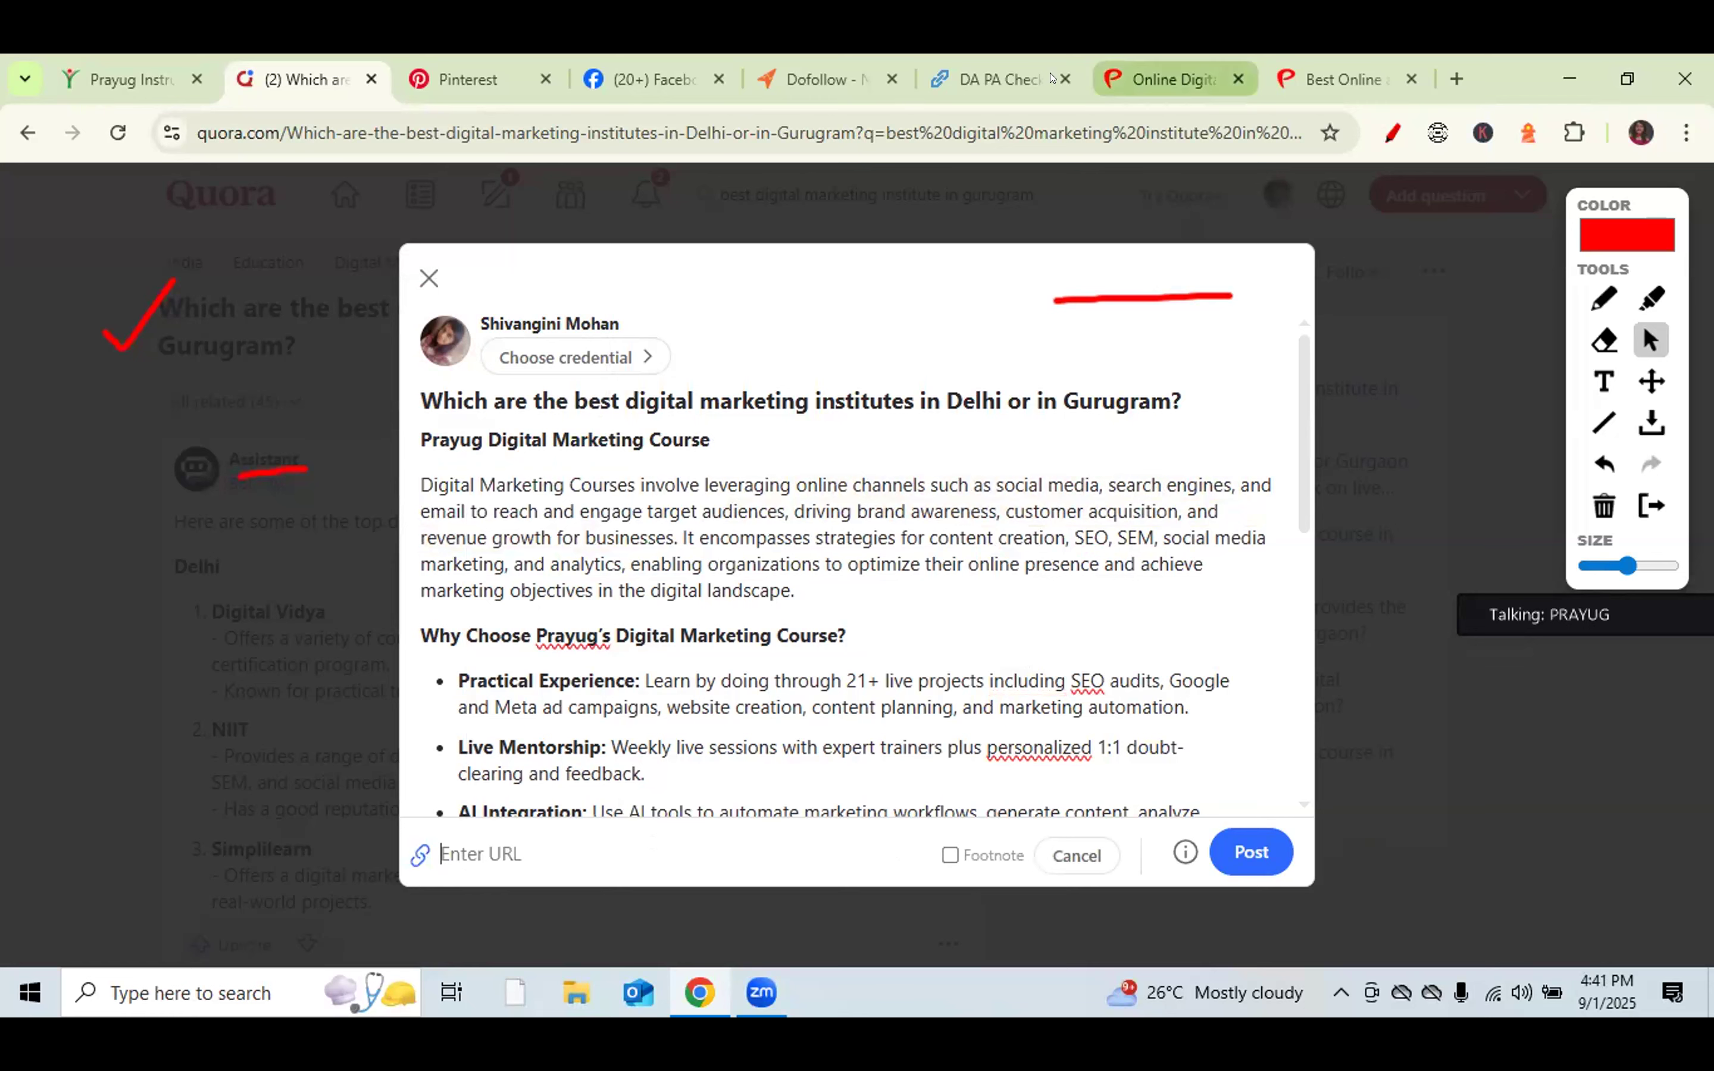
click(1176, 79)
click(683, 132)
key(ctrl+c)
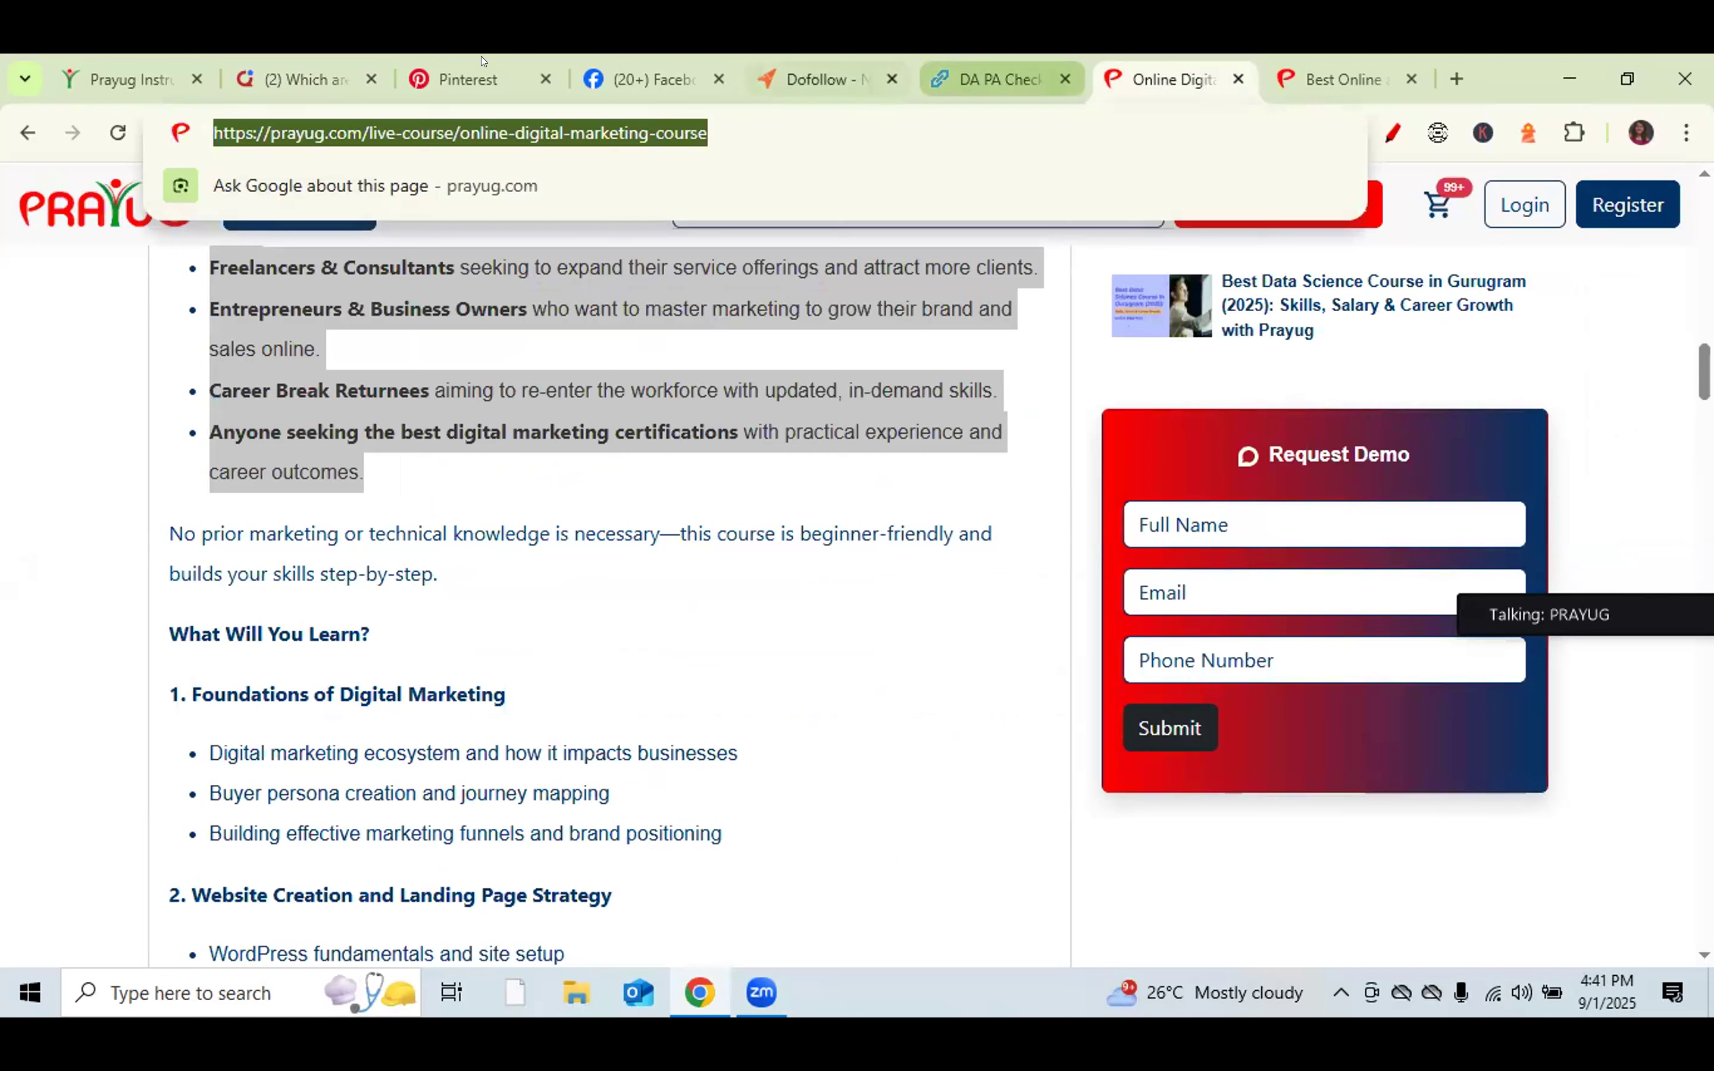
click(329, 64)
click(547, 868)
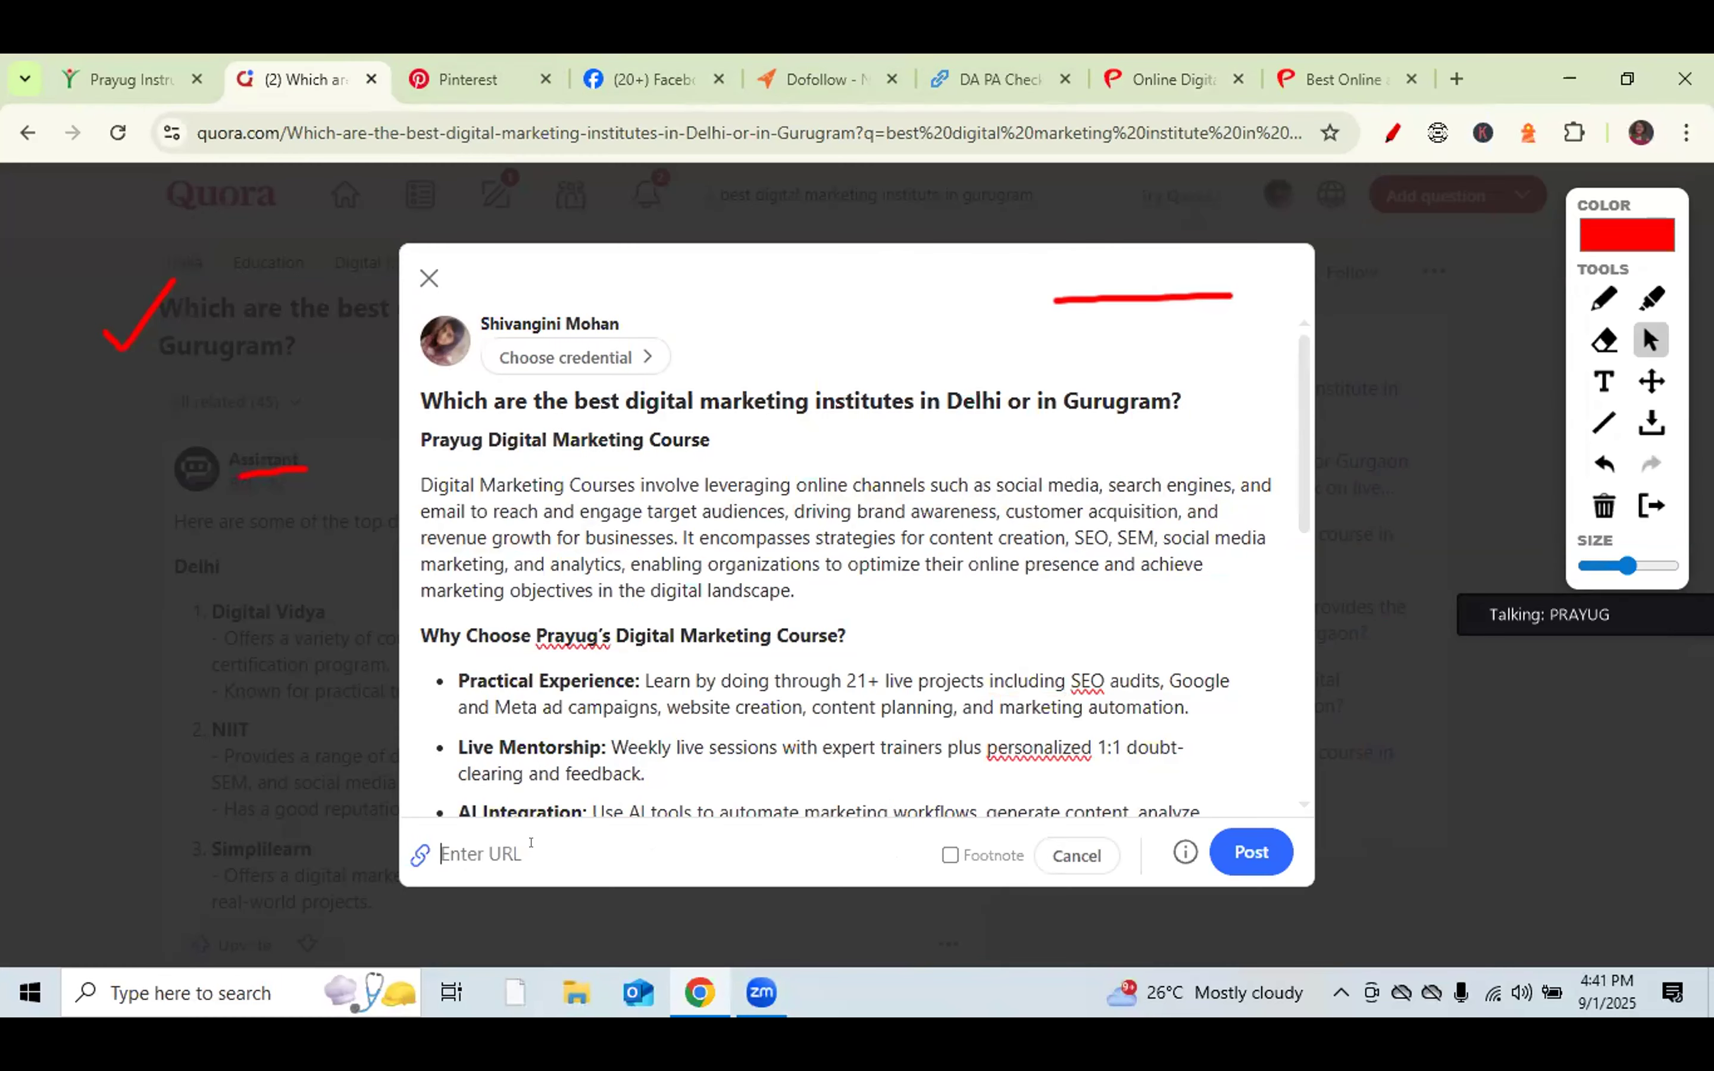
key(ctrl+v)
click(1089, 867)
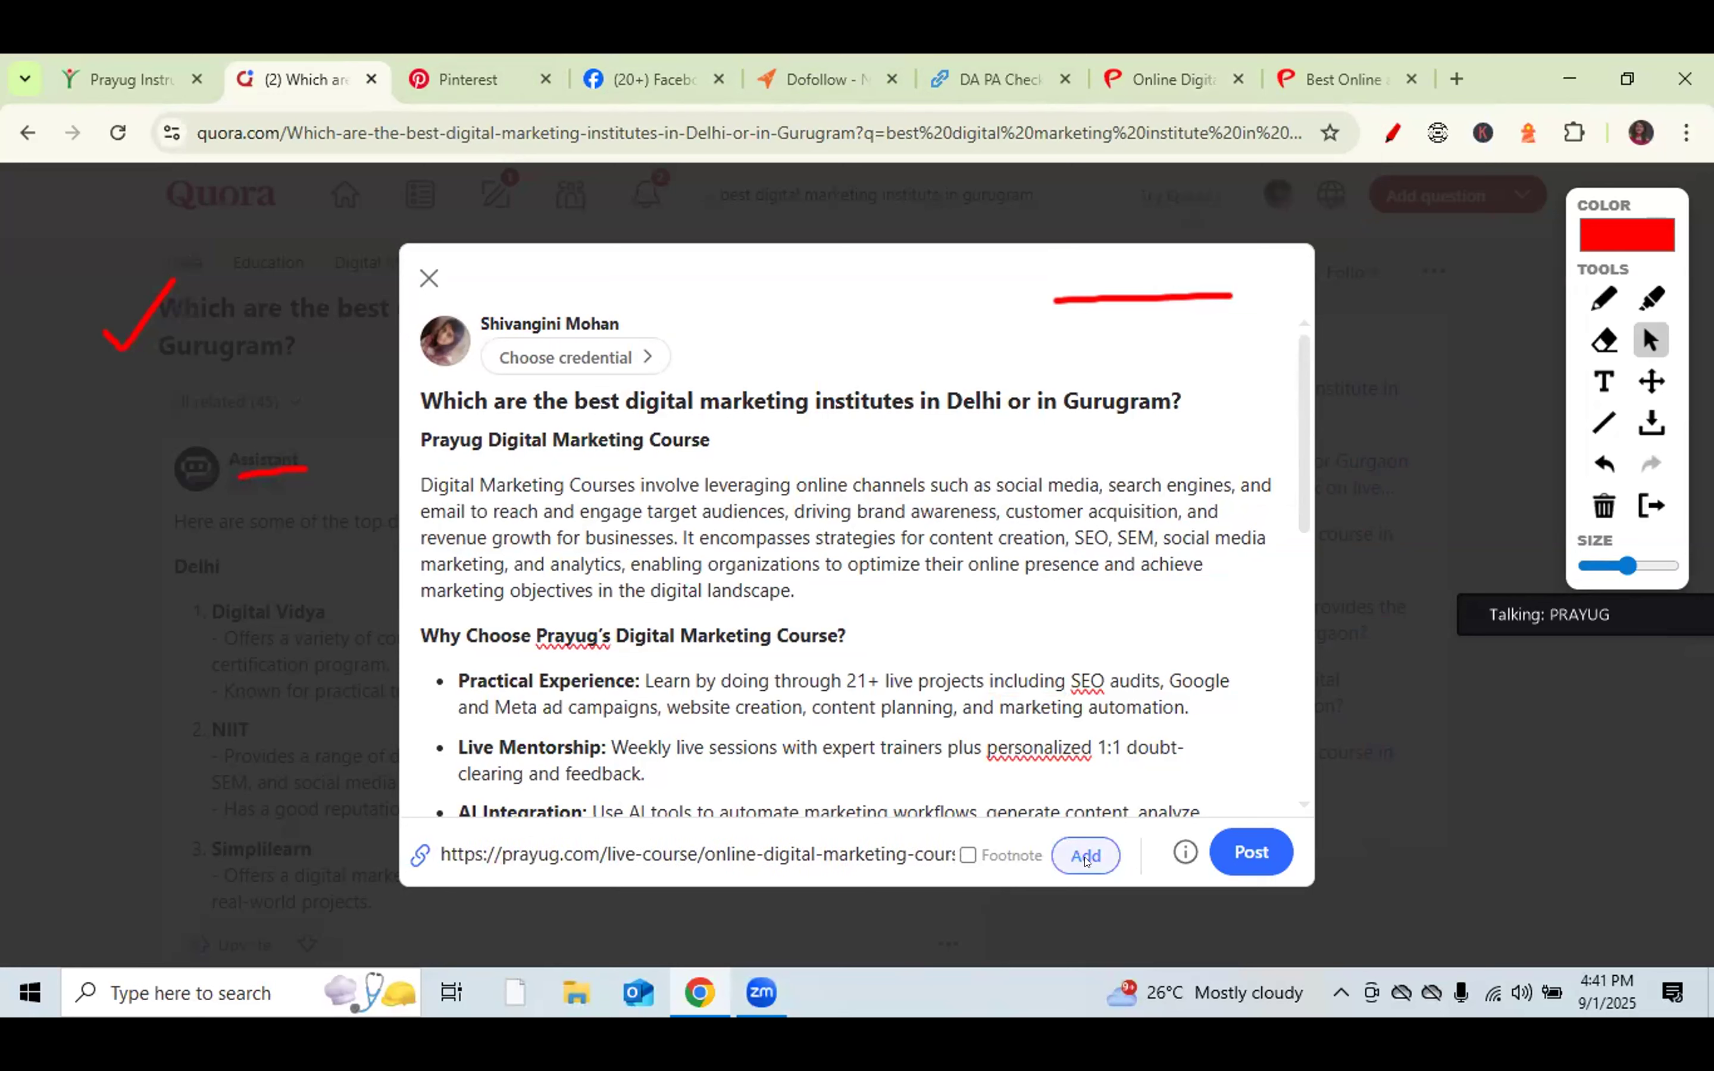
click(1129, 462)
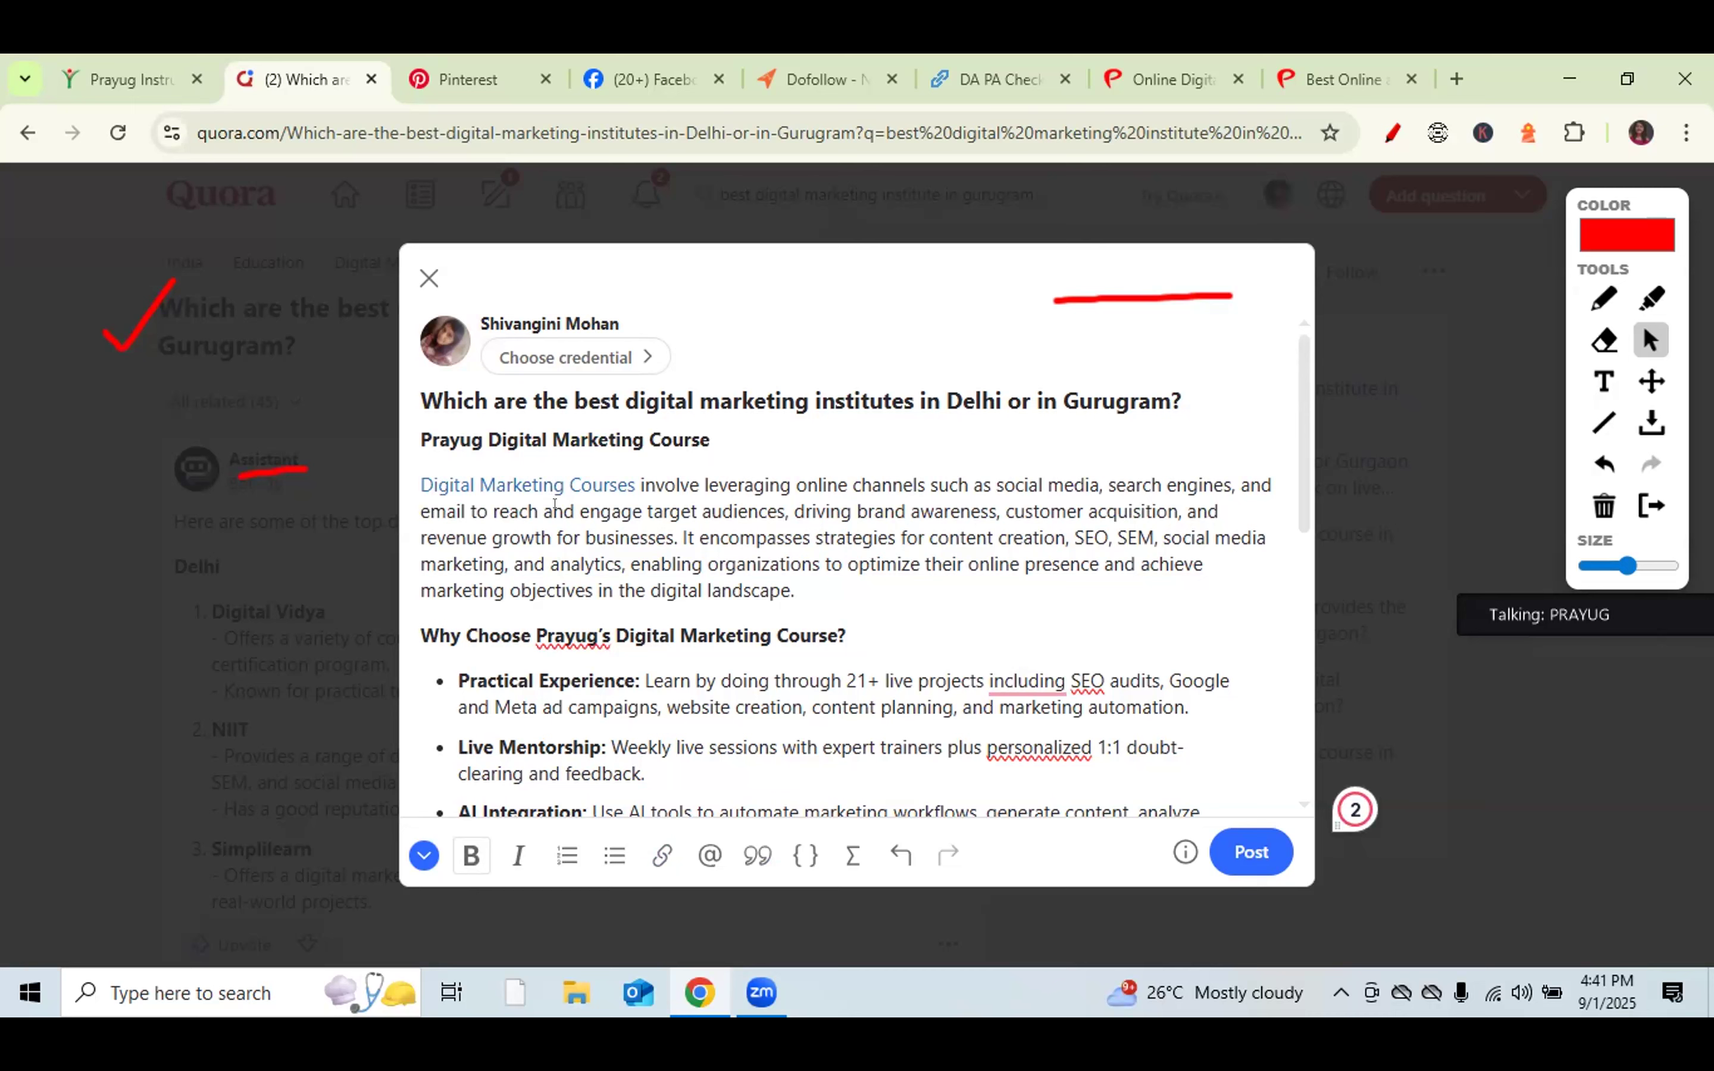
Step: Delete the 's after Prayug so the heading reads 'Why Choose Prayug Digital Marketing Course?'
drag(1308, 428, 1312, 781)
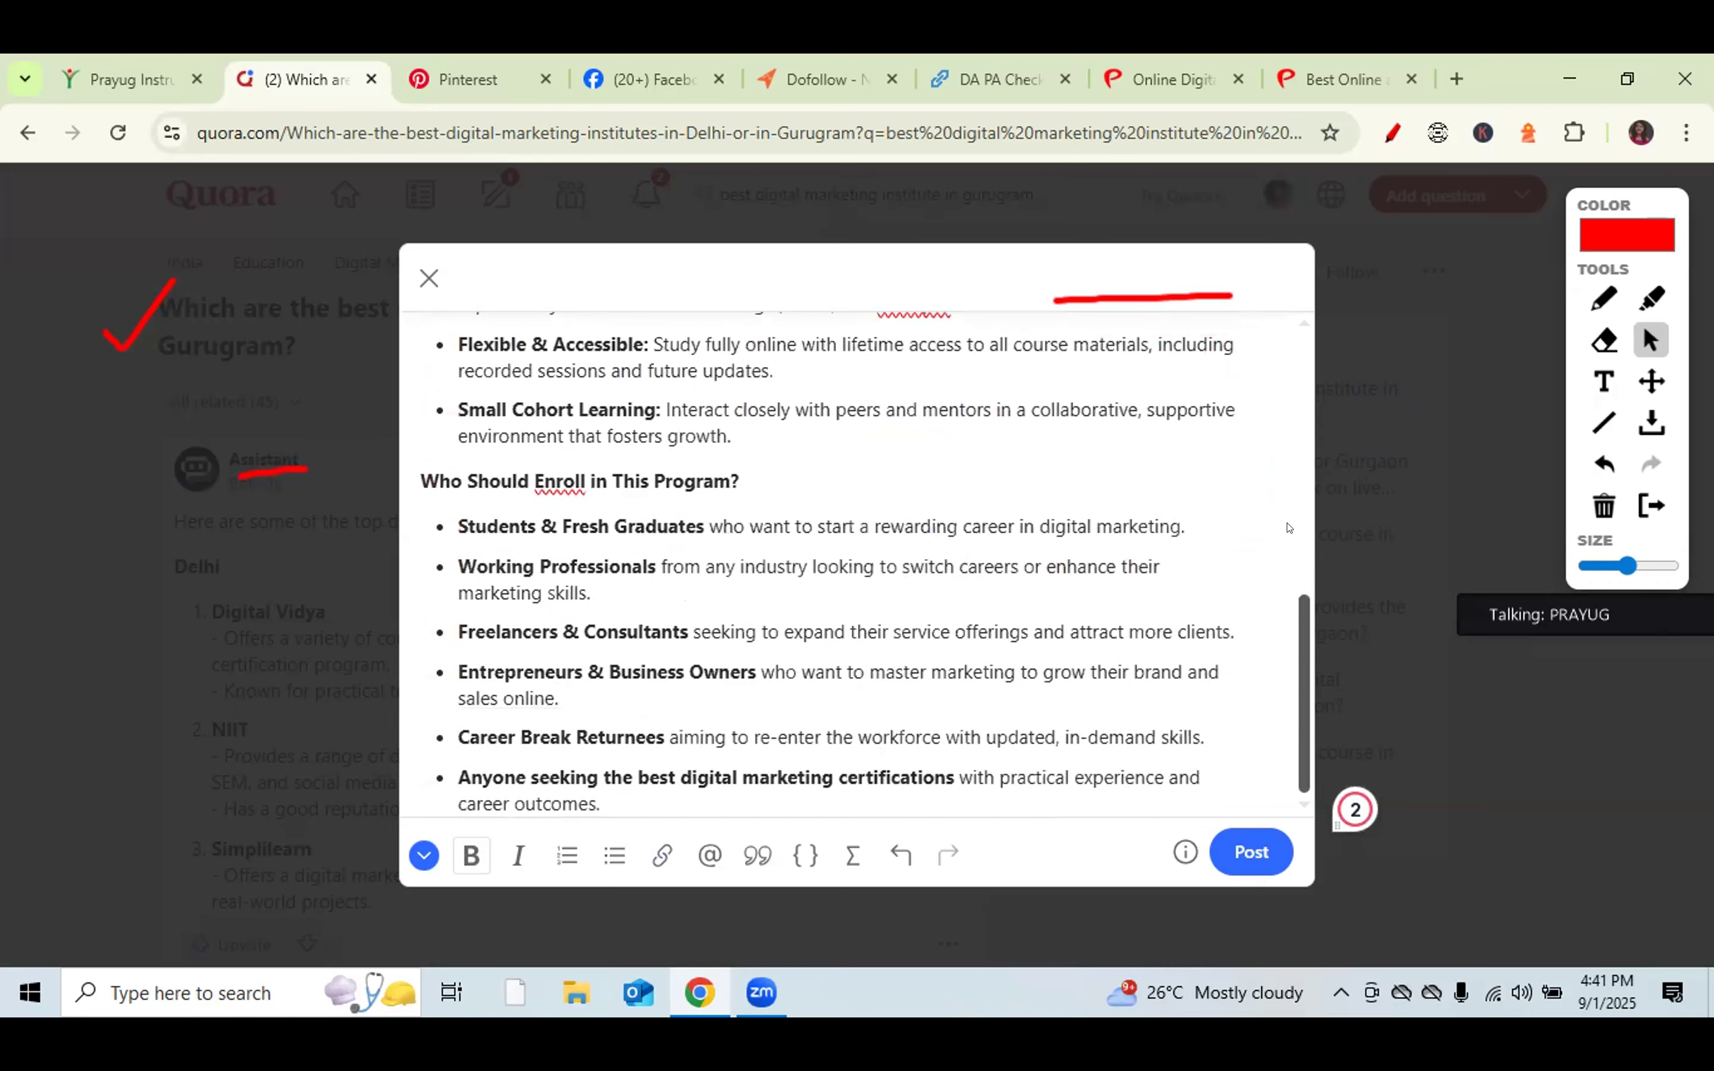
scroll(1279, 453, up, 15)
scroll(1273, 432, down, 1)
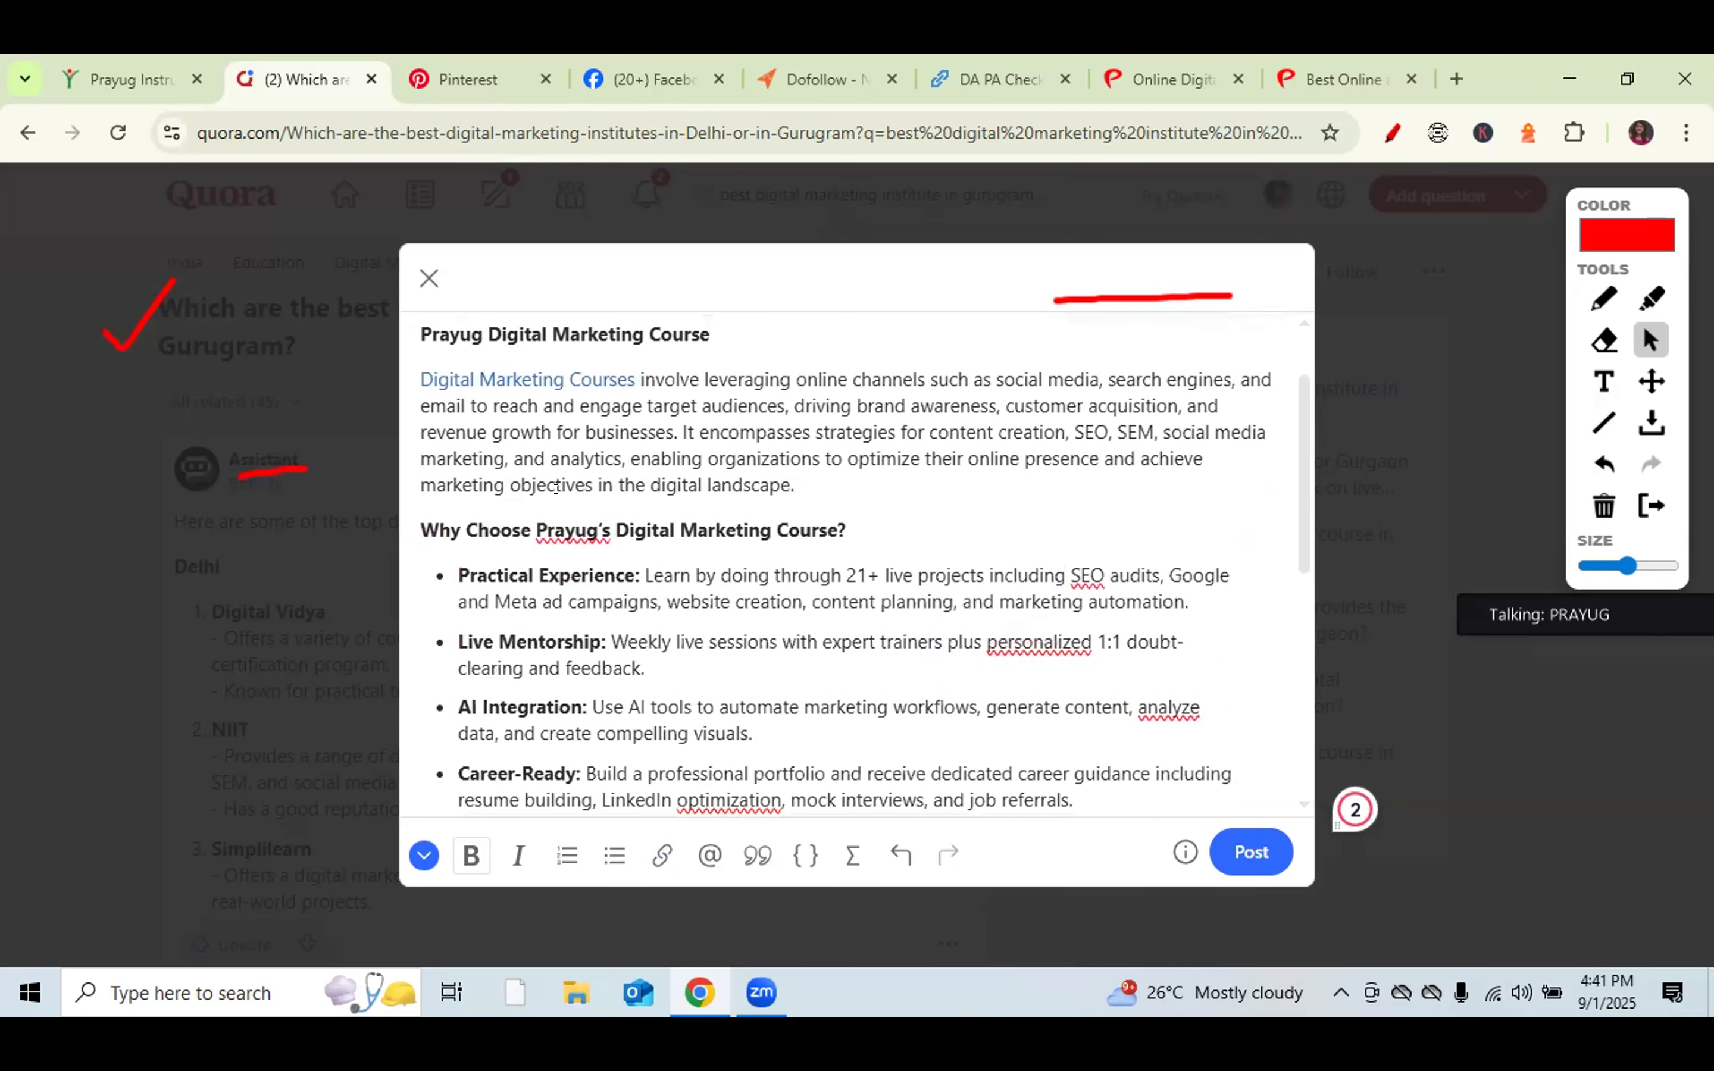
click(594, 522)
key(BackSpace)
key(BackSpace)
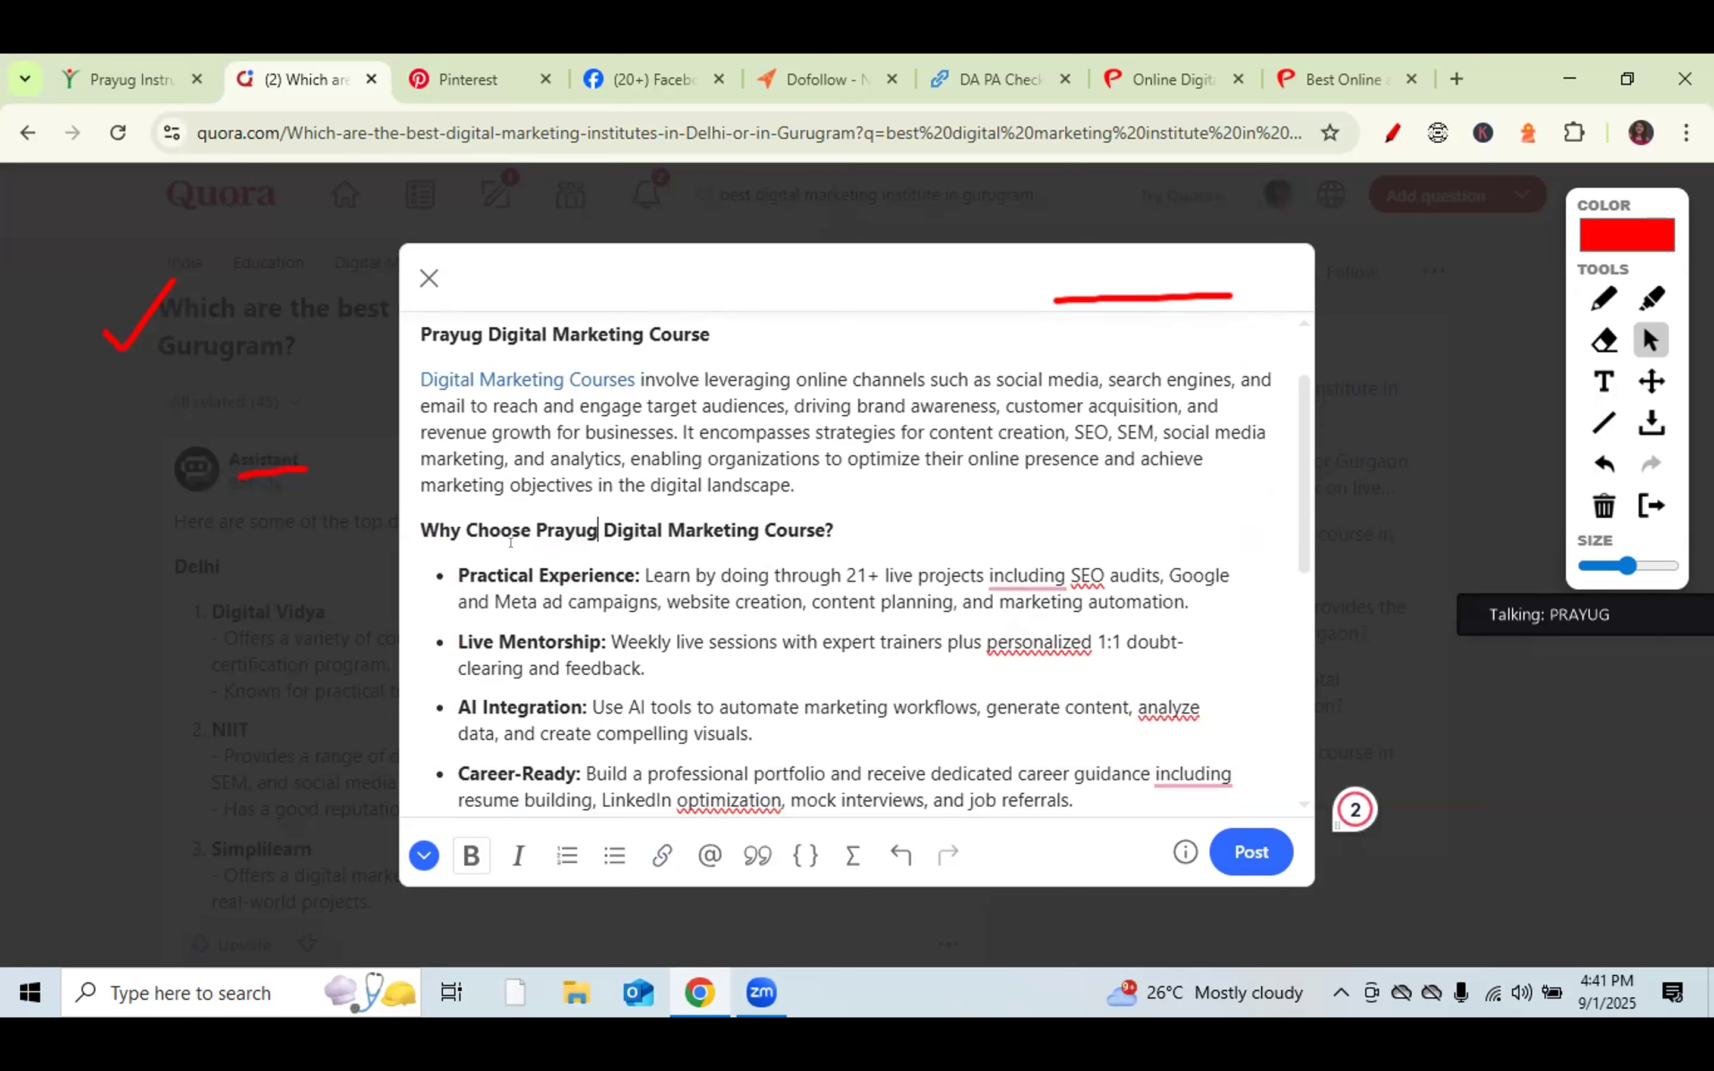
drag(535, 530, 593, 528)
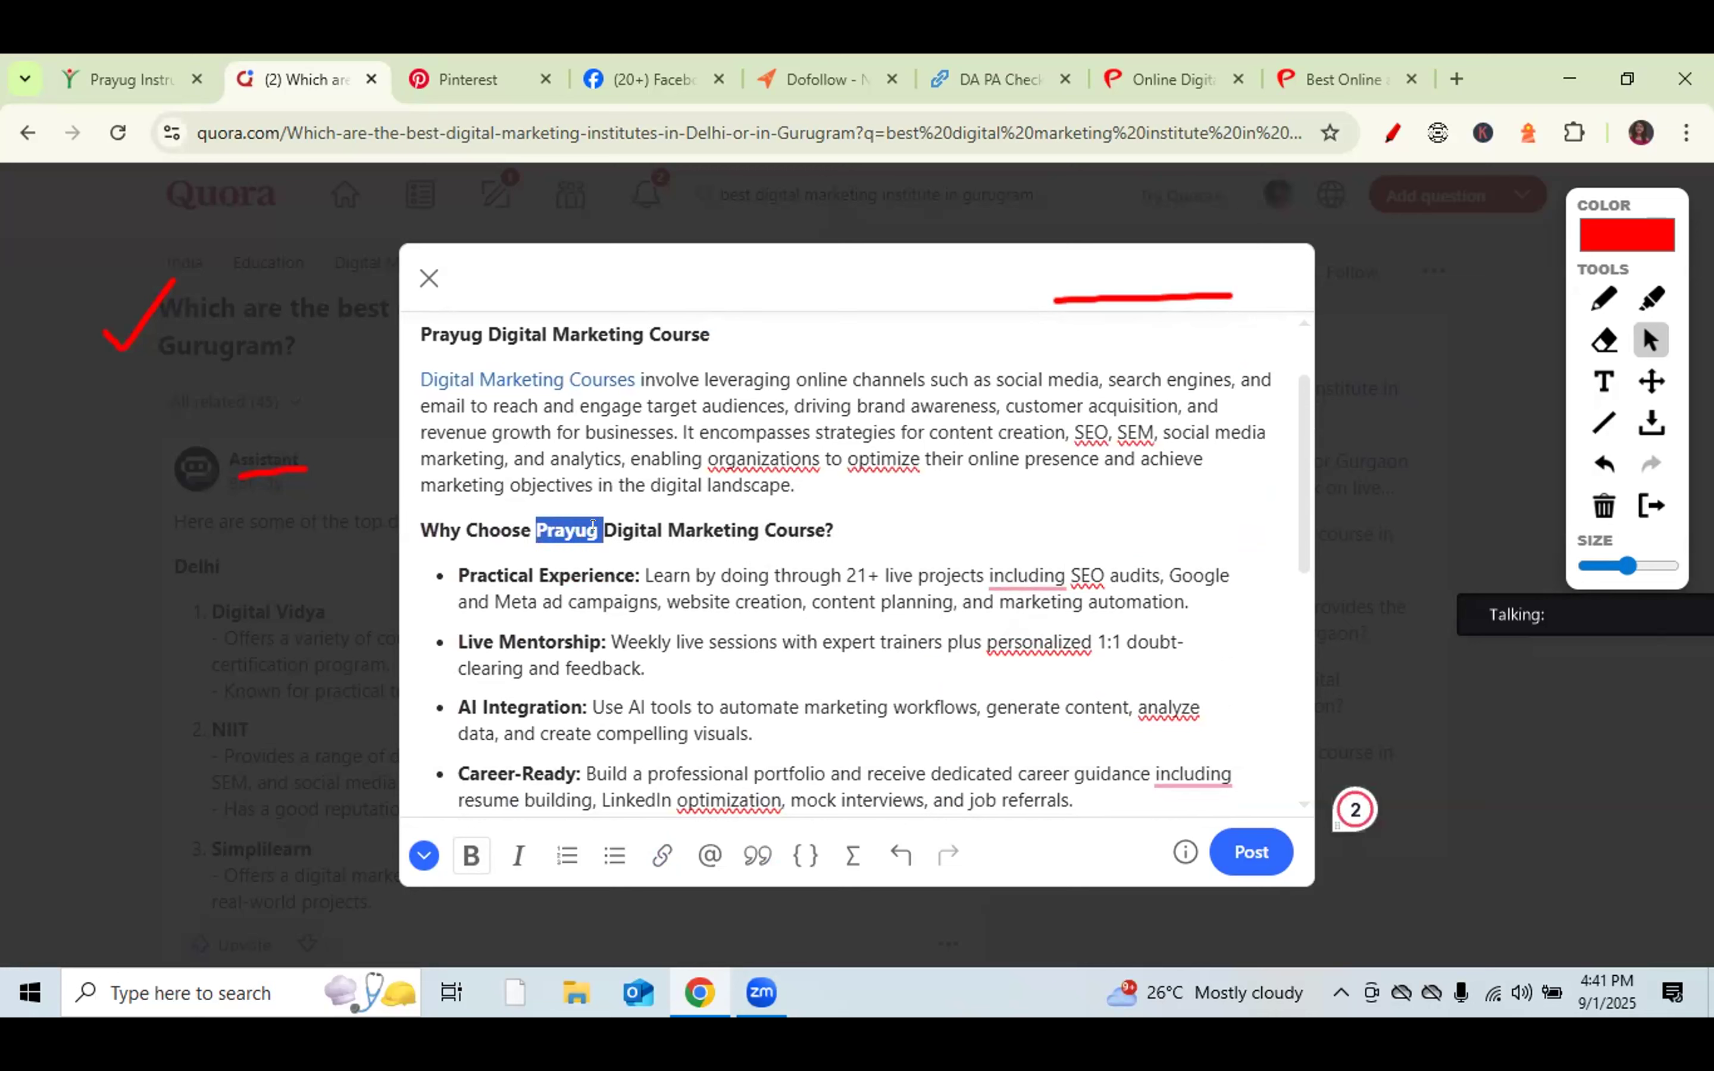
click(1342, 79)
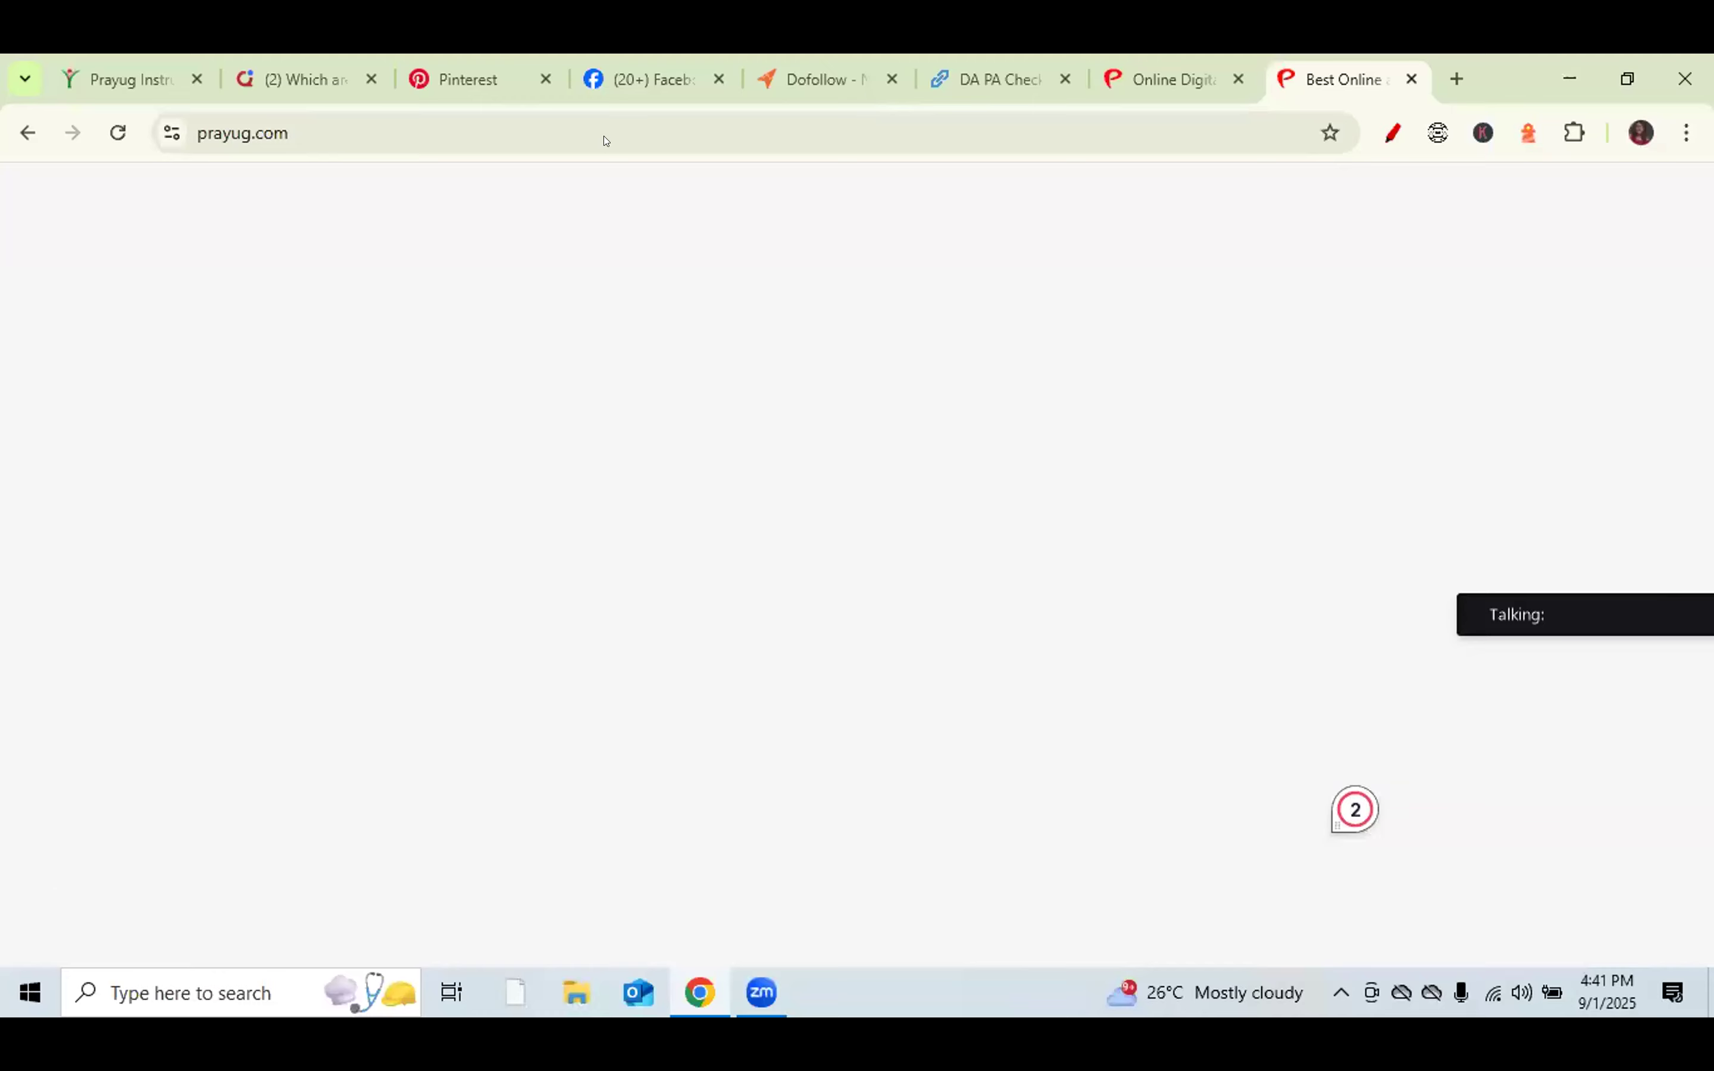
double_click(573, 120)
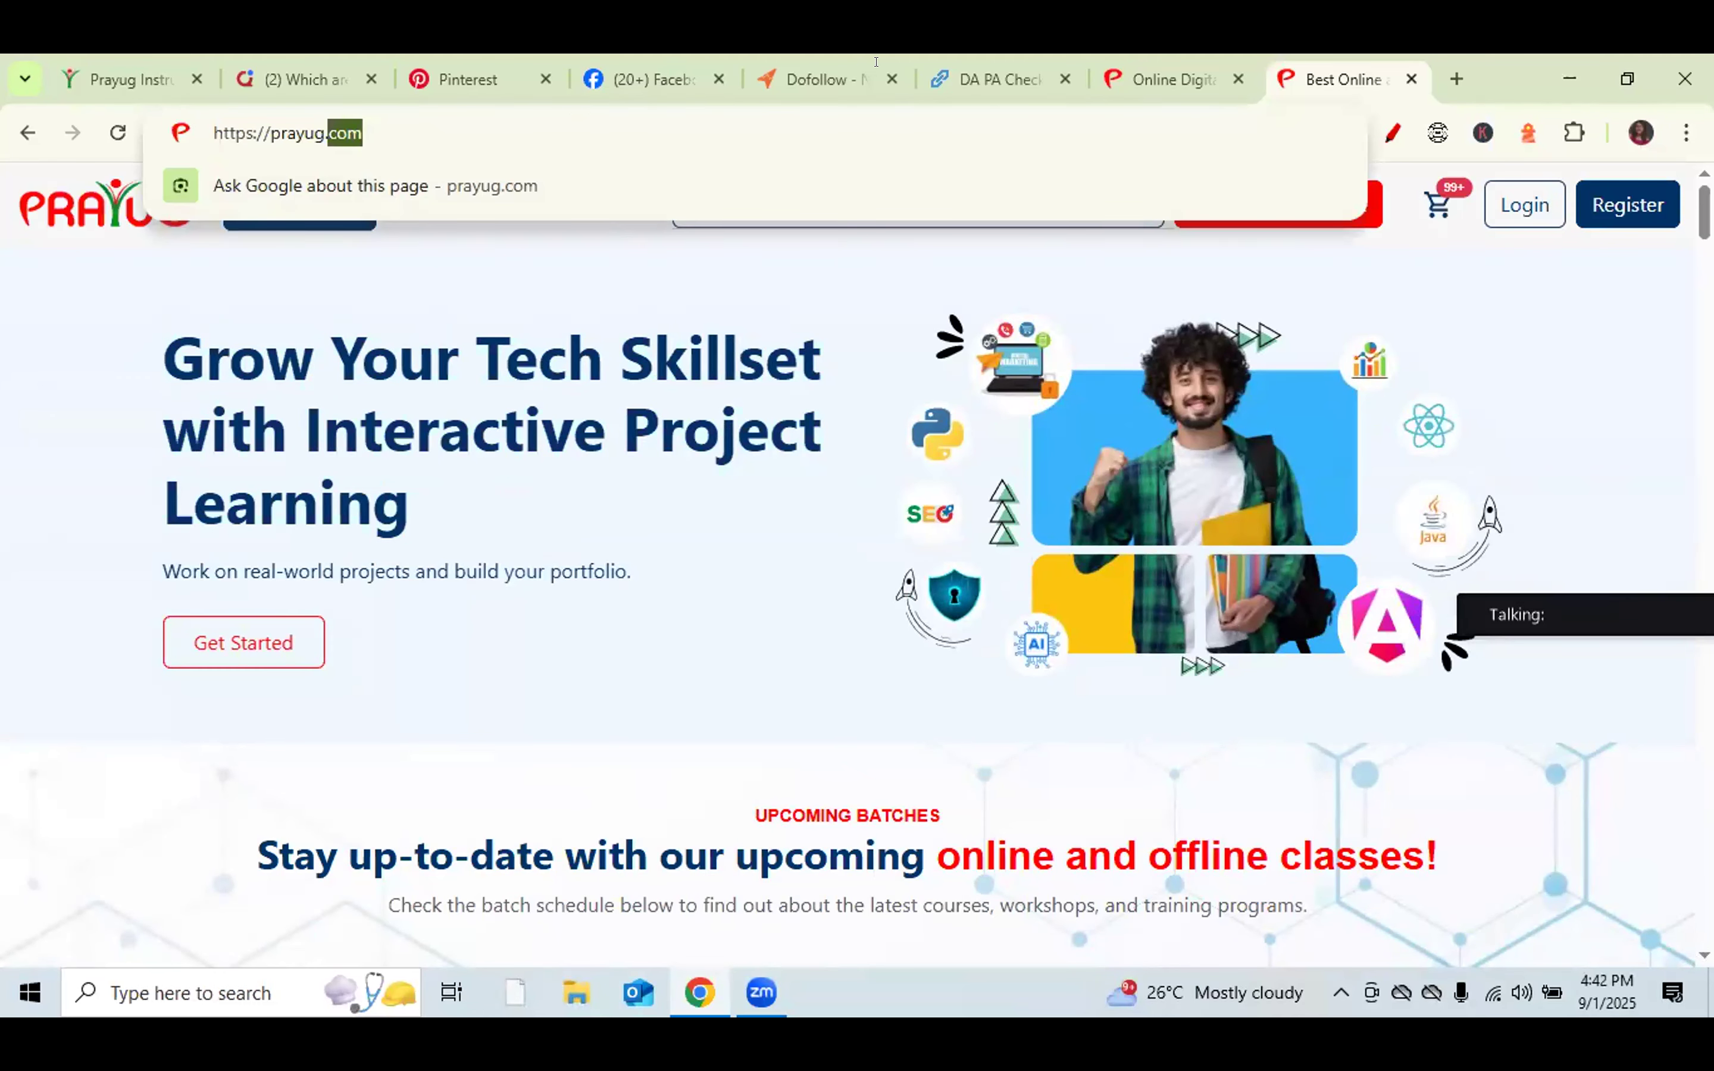
click(305, 80)
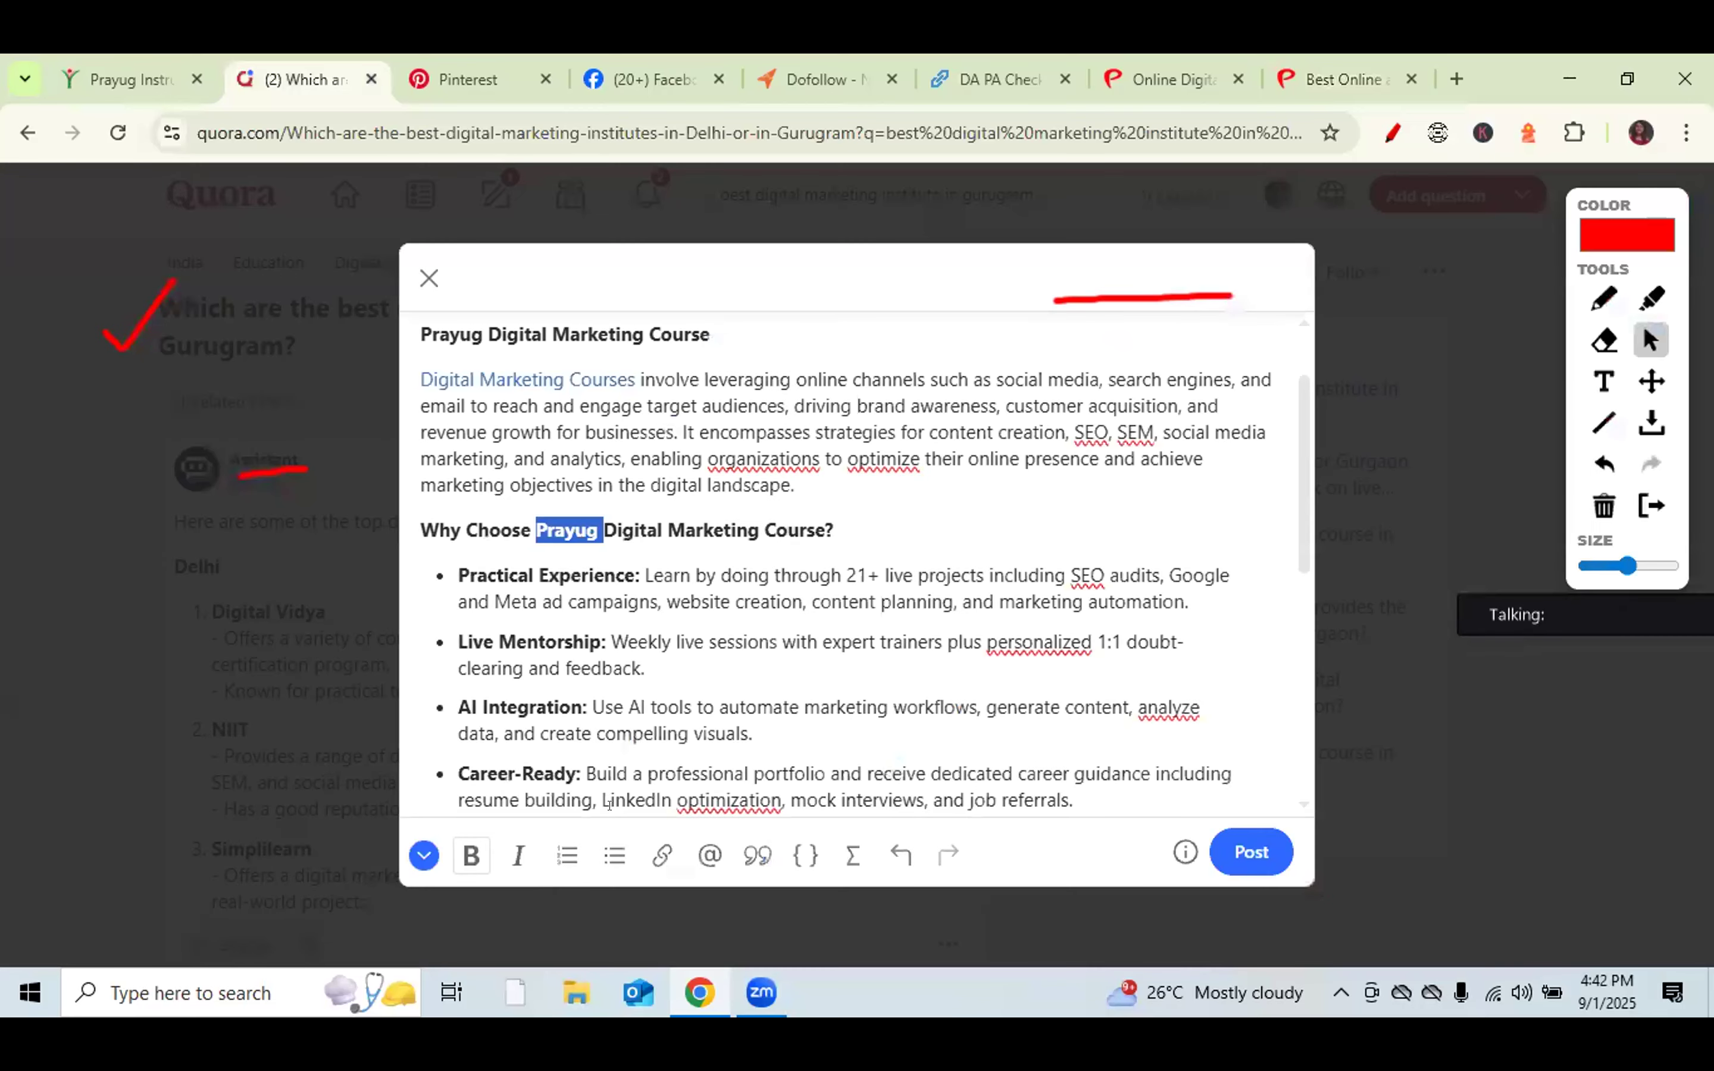
click(660, 855)
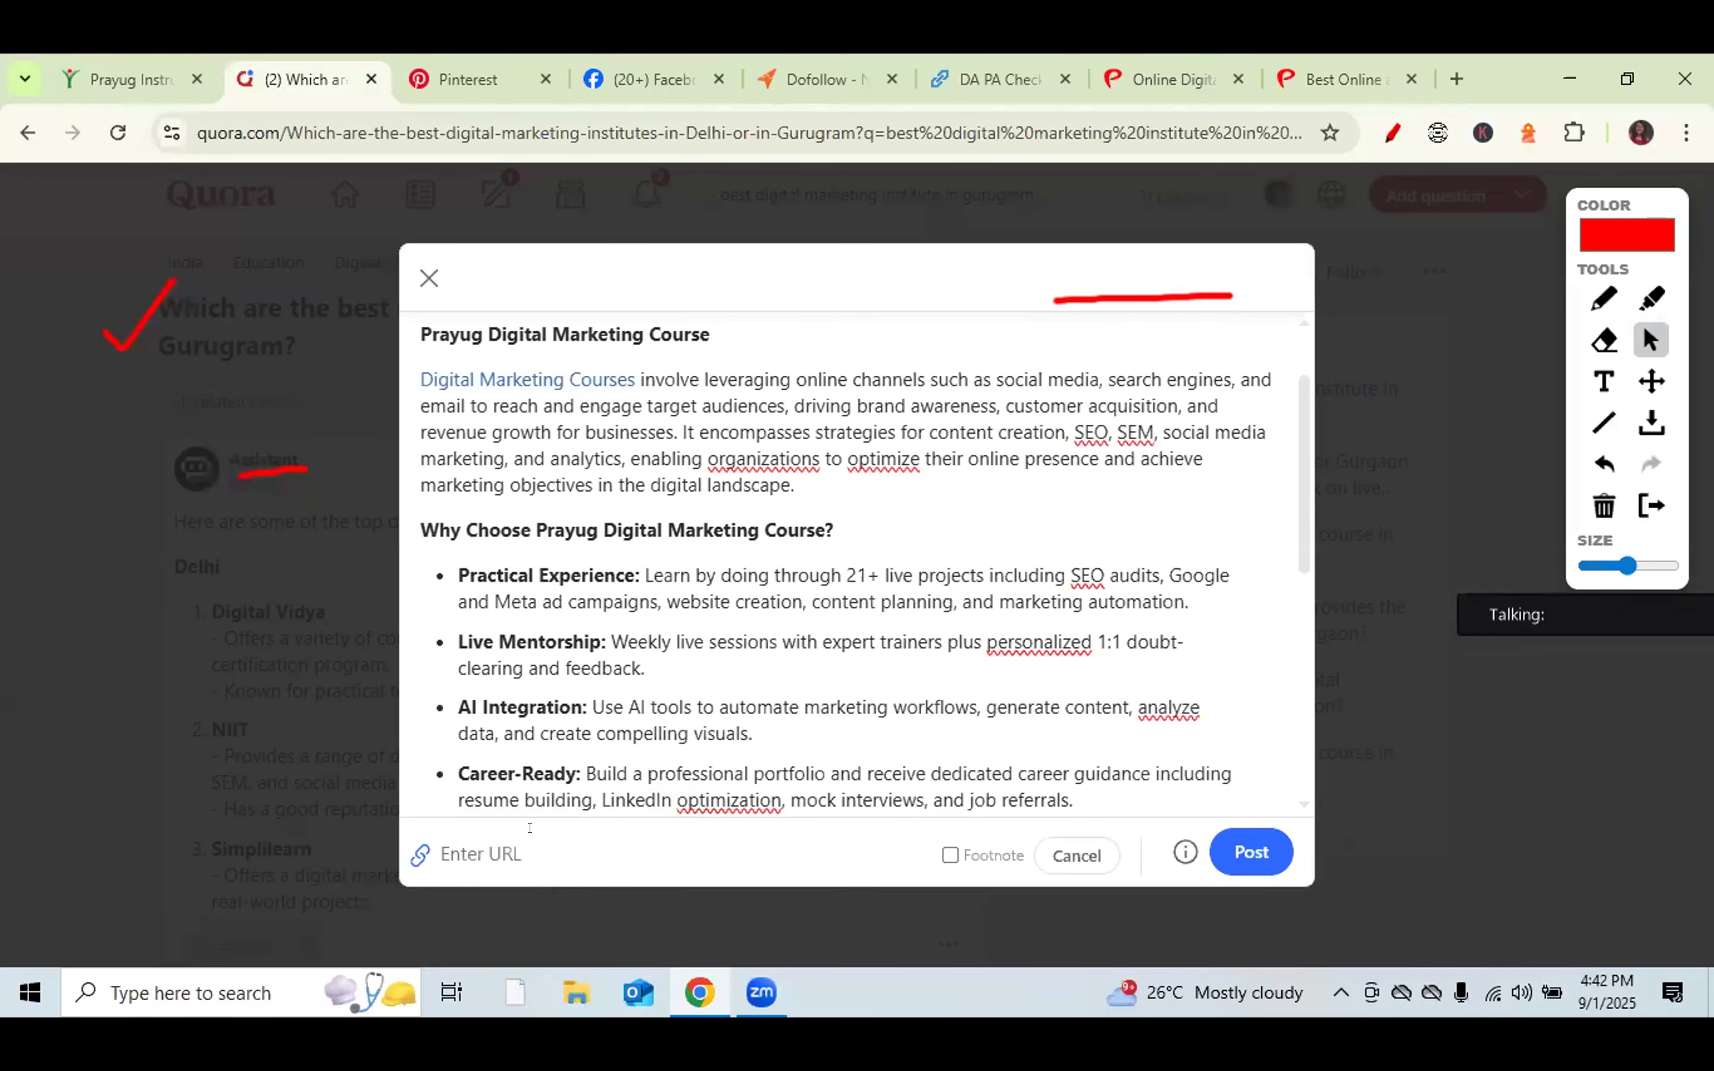
text(https://prayug.com/)
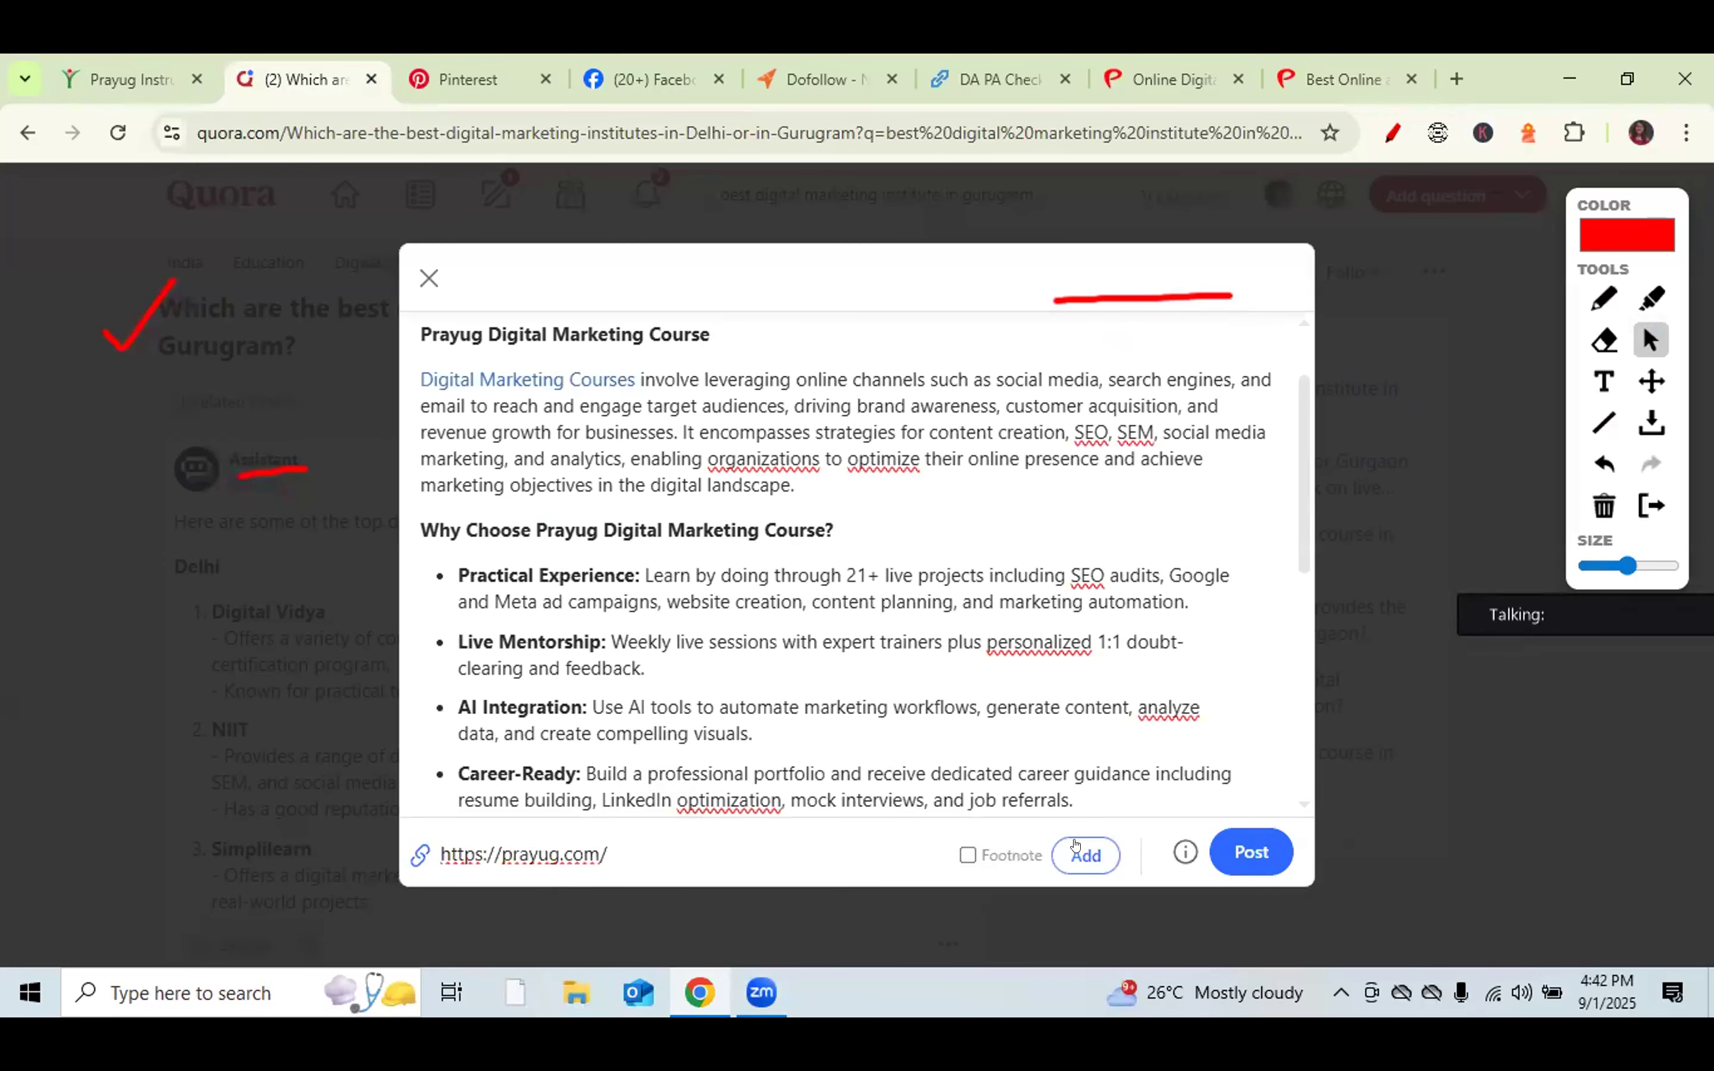
click(1084, 855)
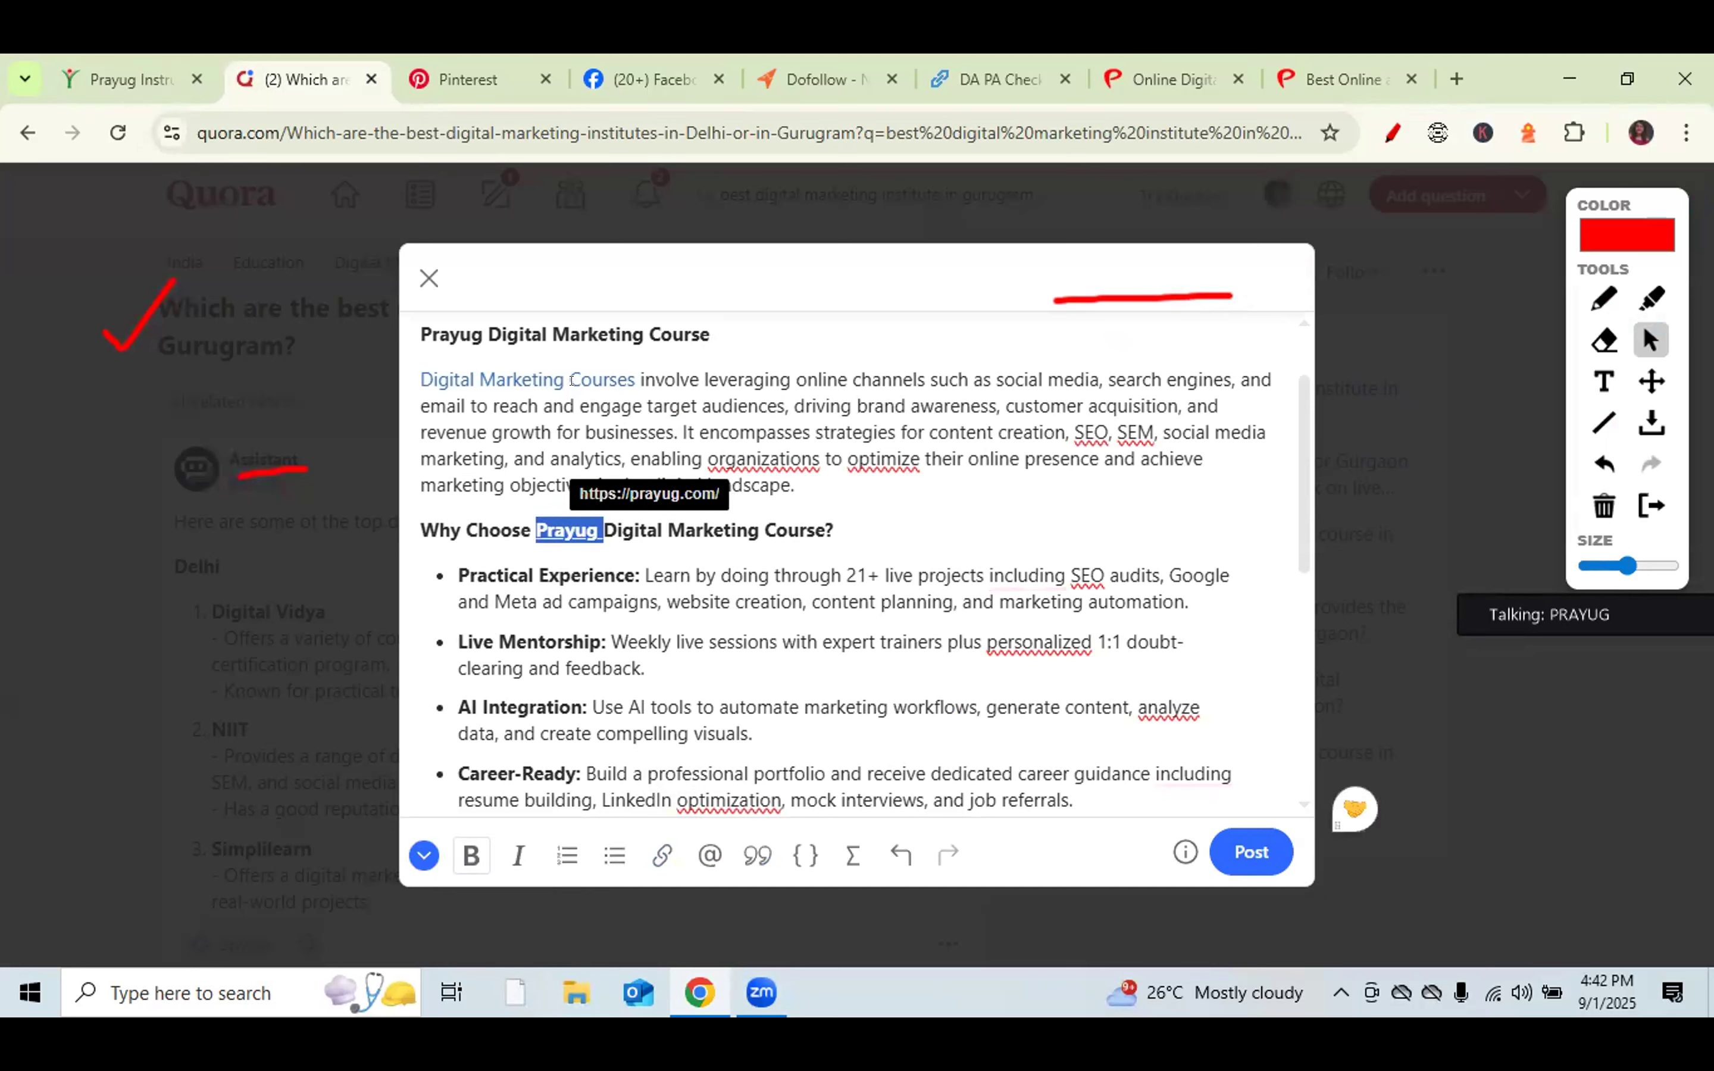
click(1604, 298)
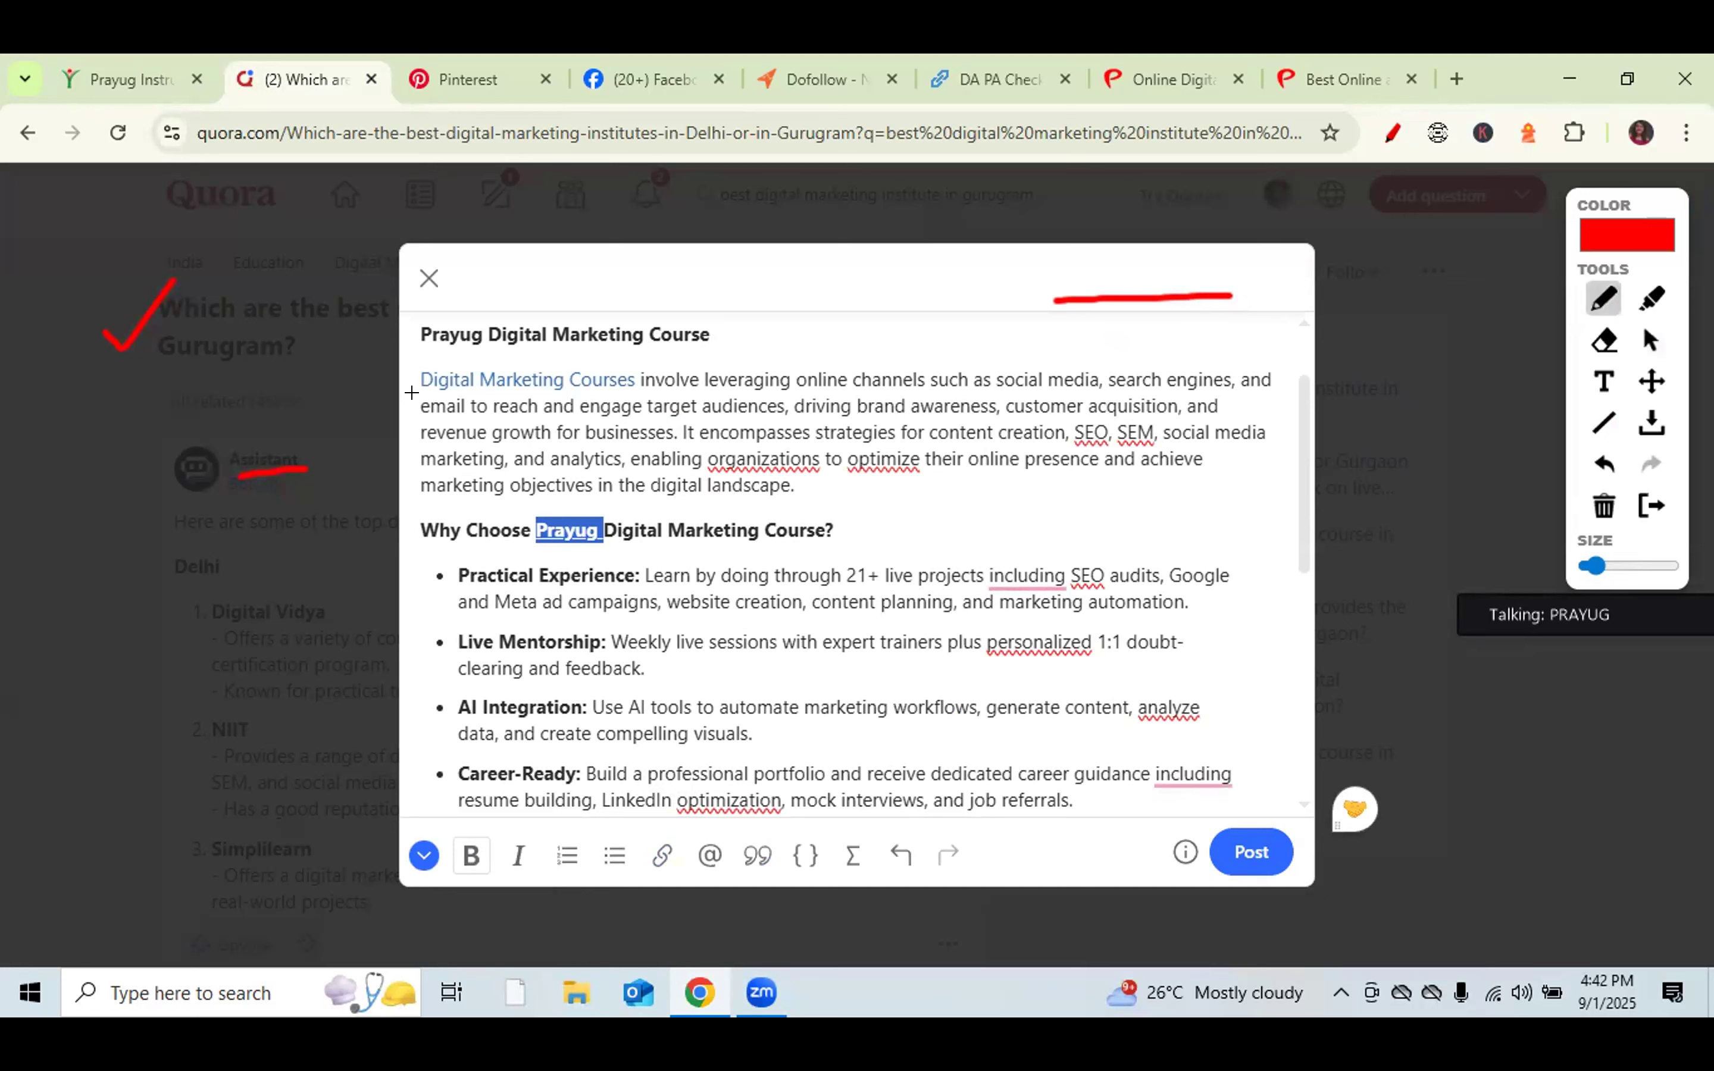
drag(392, 375, 472, 298)
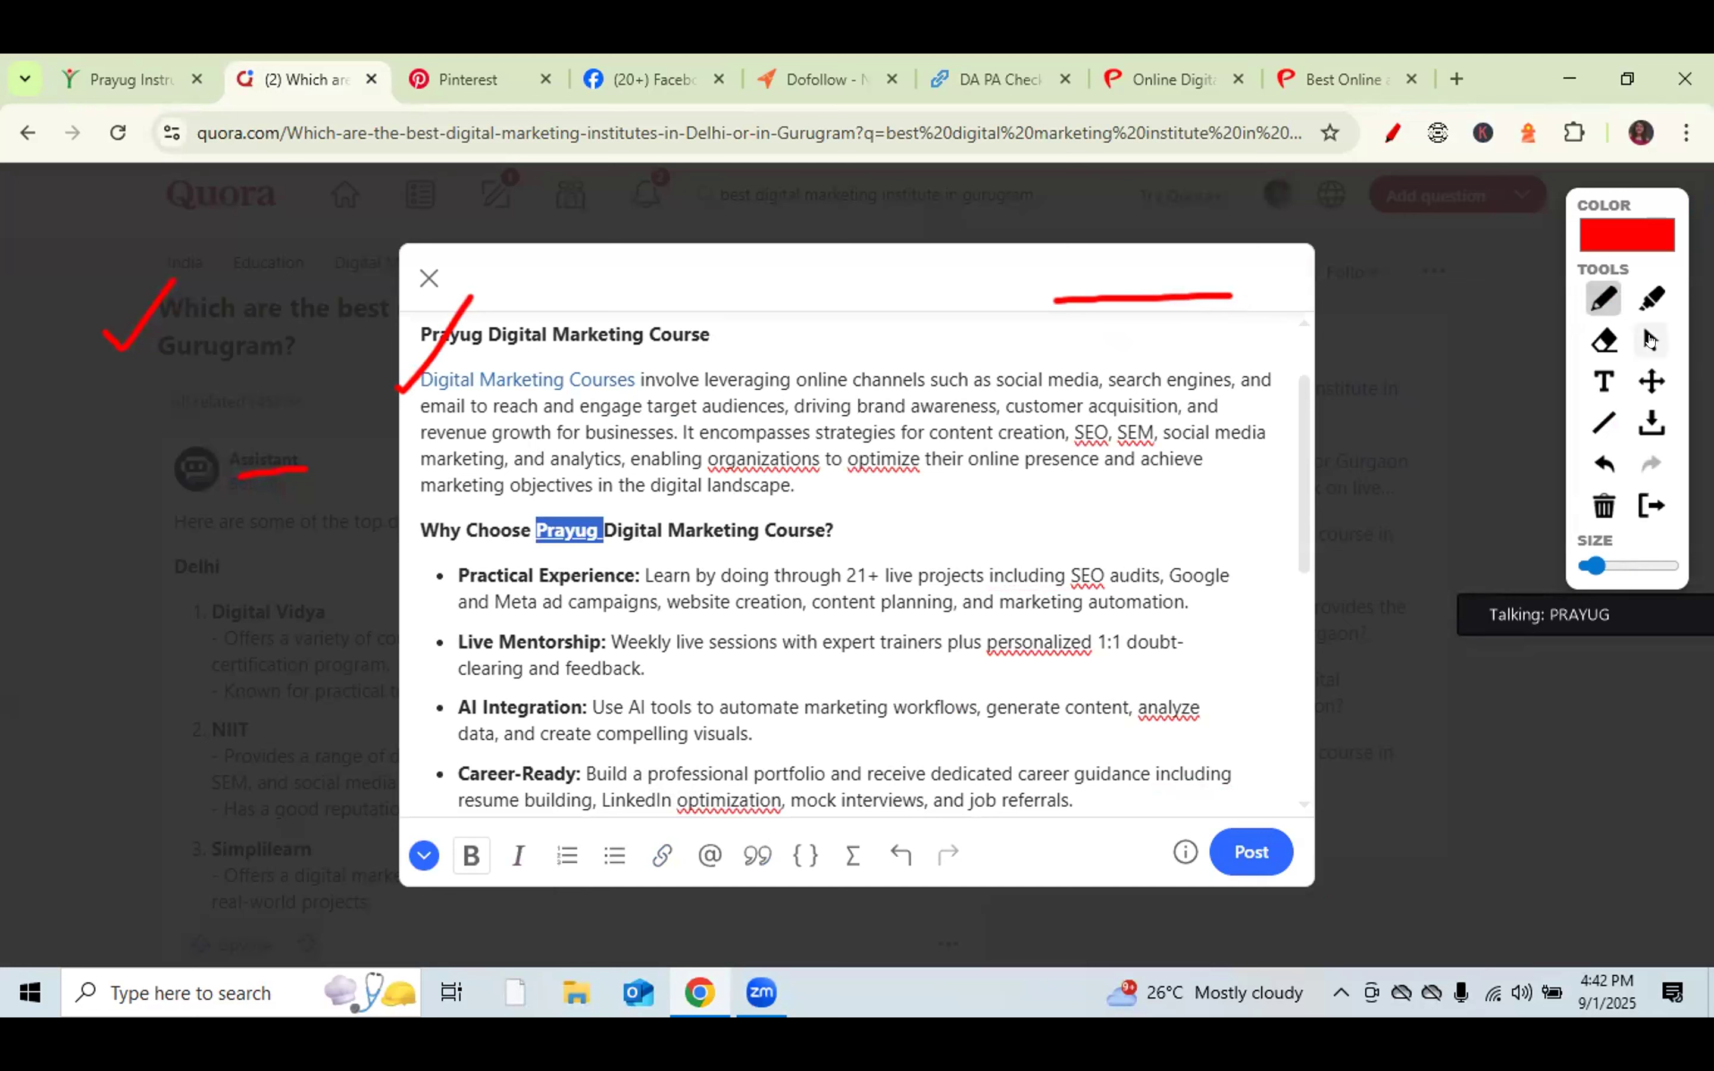
click(1651, 341)
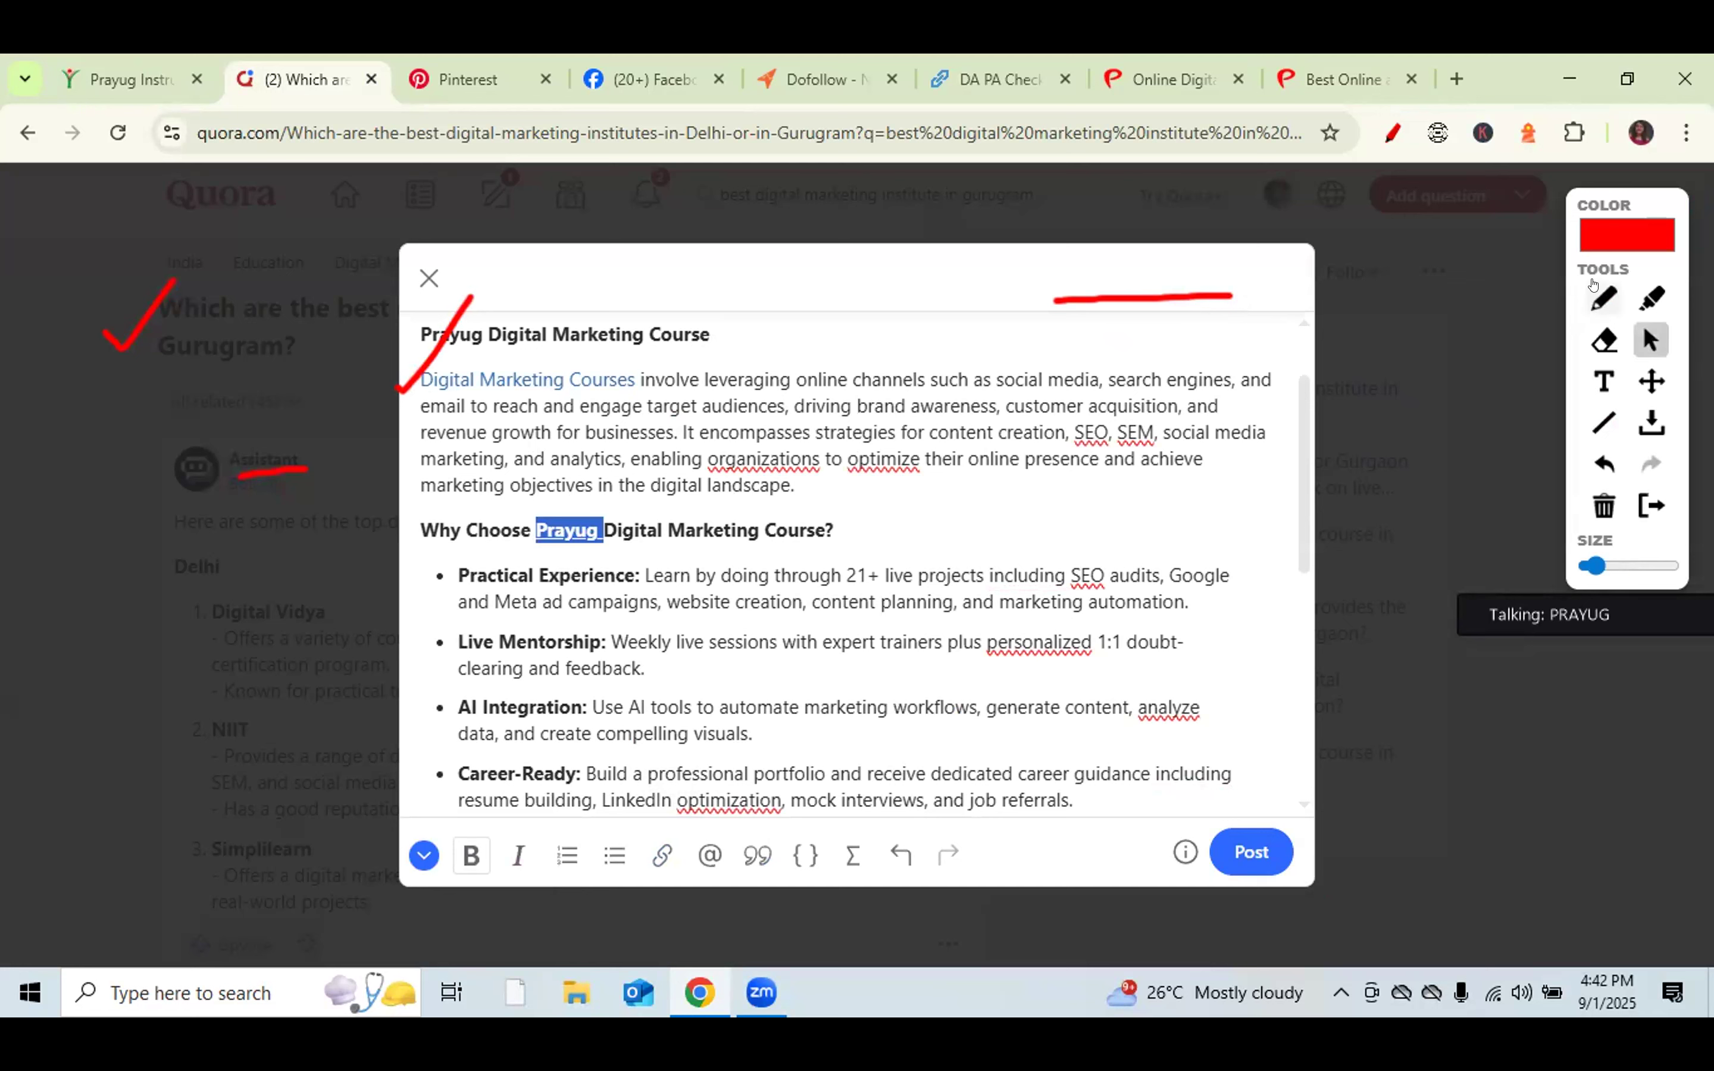
click(1604, 298)
click(1605, 506)
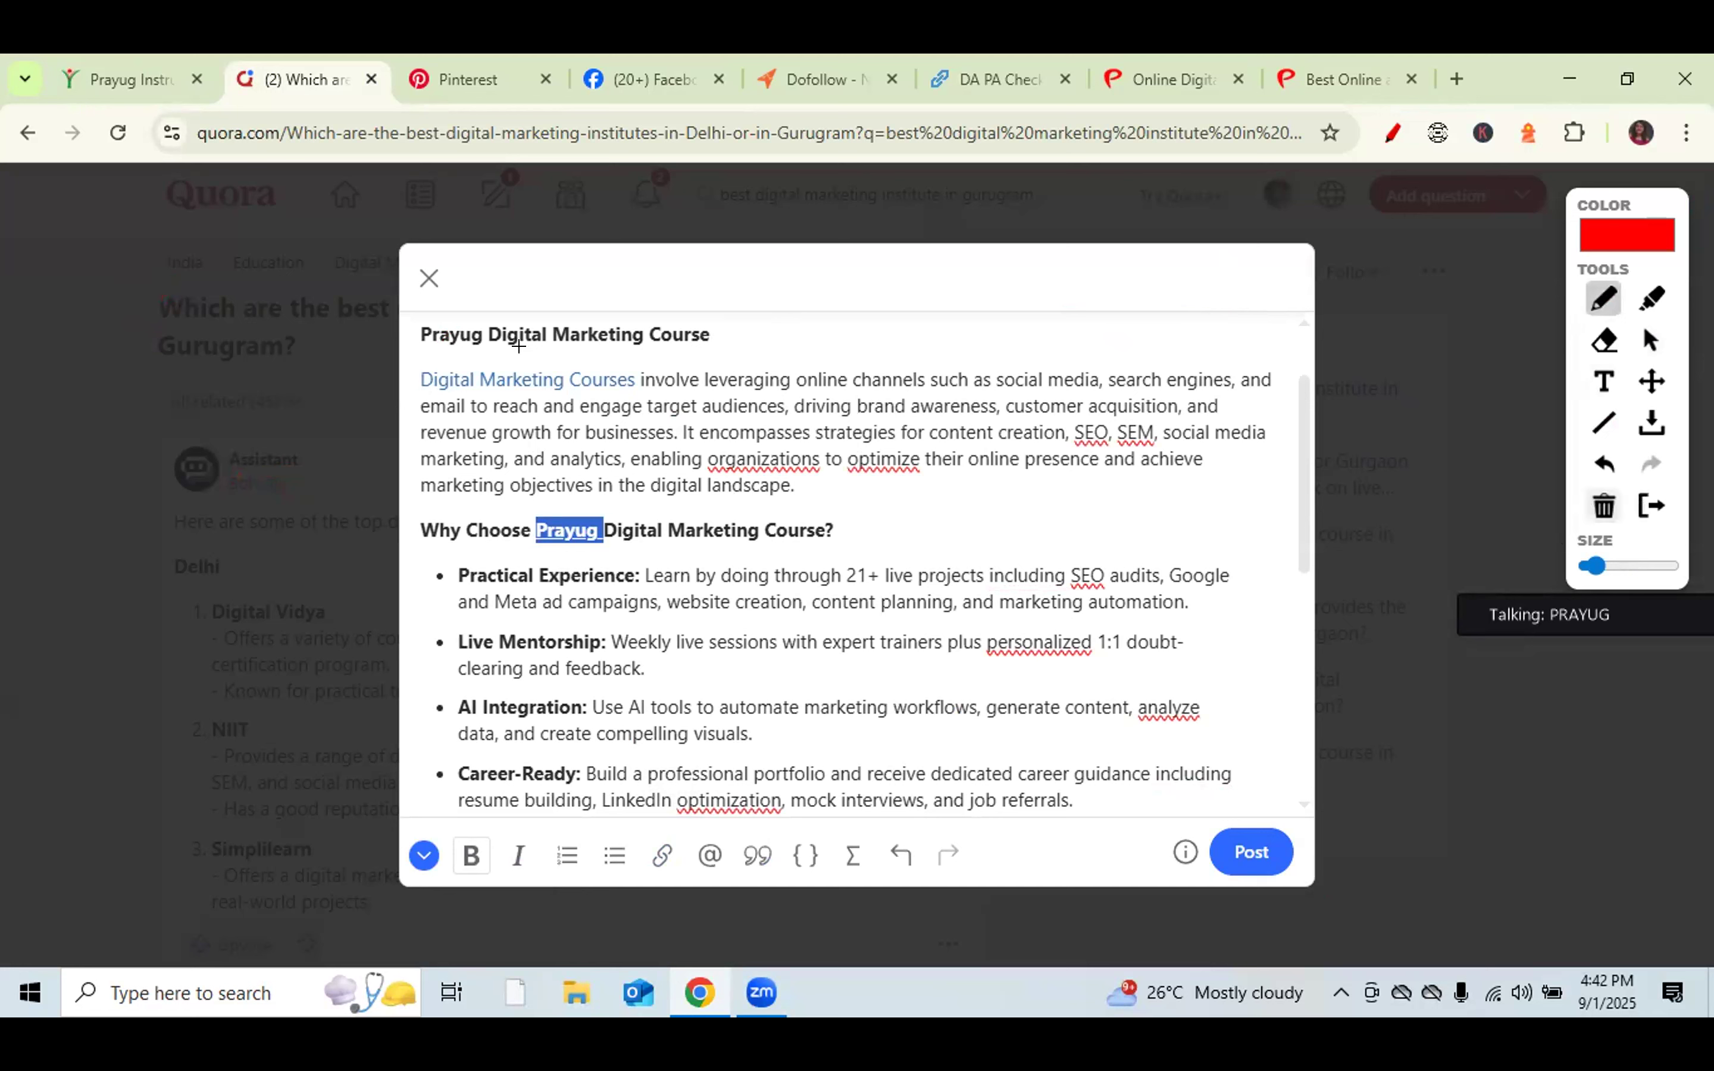
drag(432, 387, 634, 387)
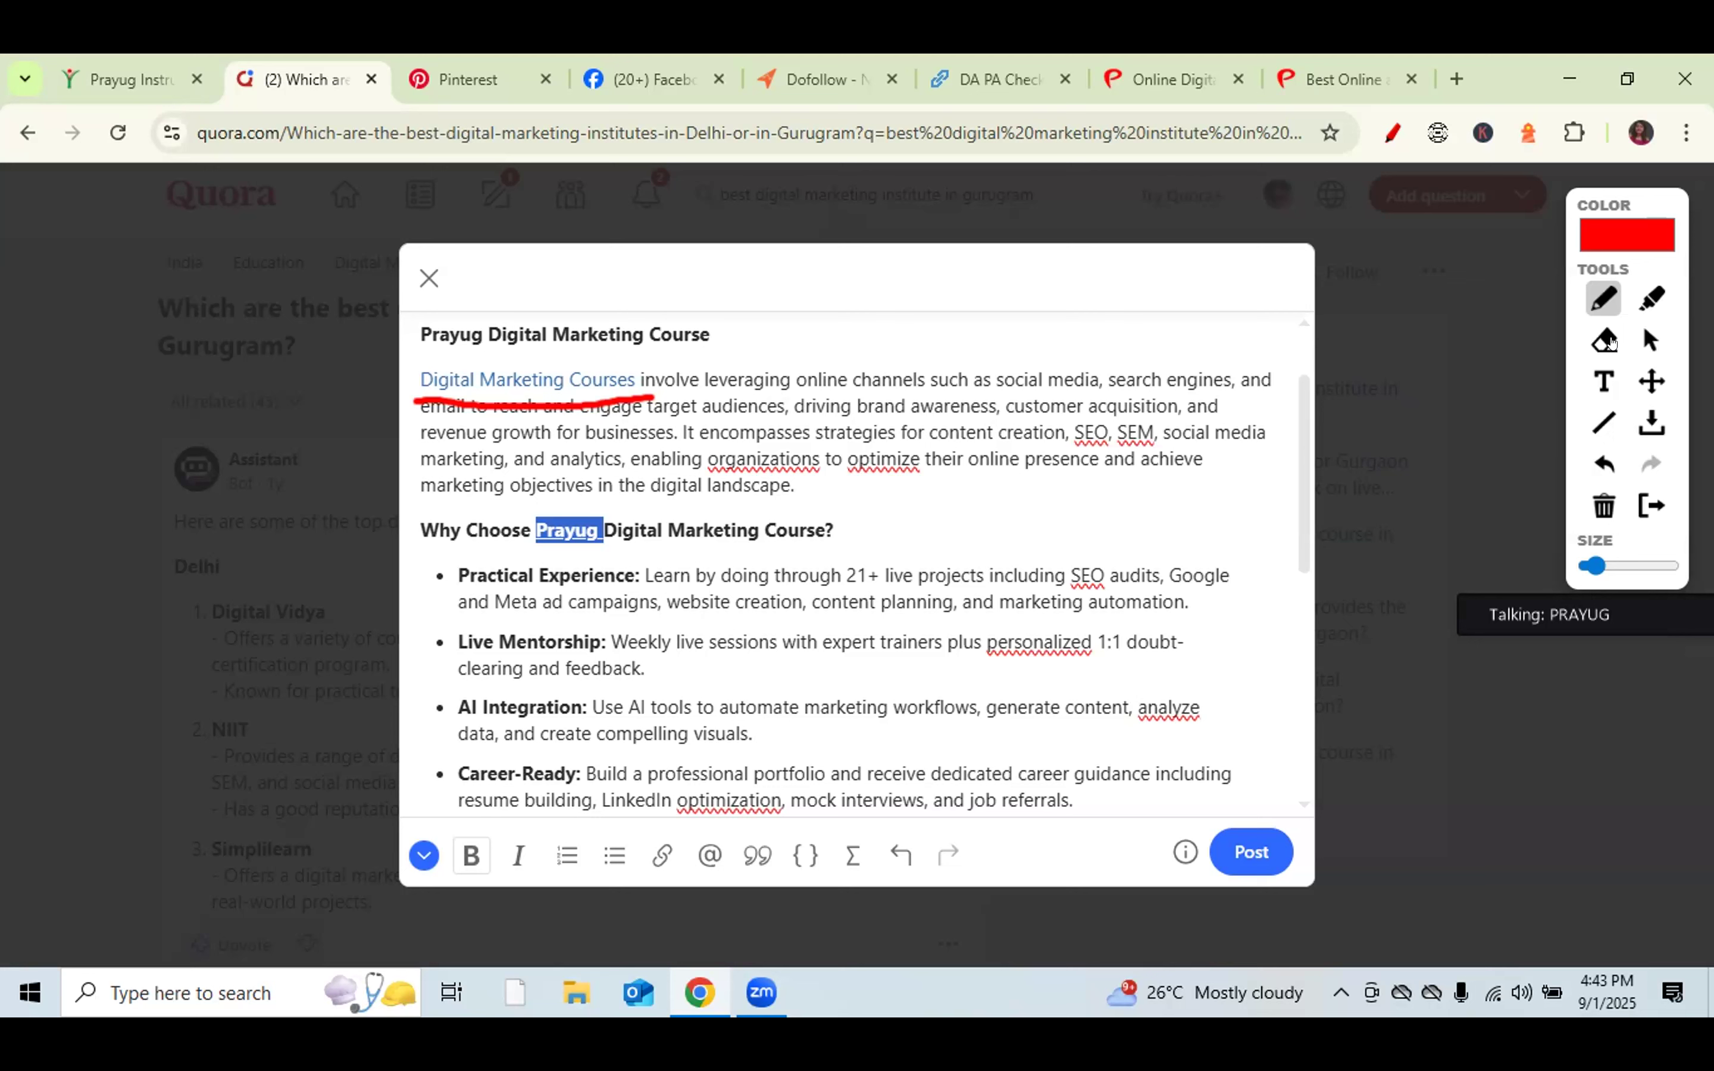
click(1651, 343)
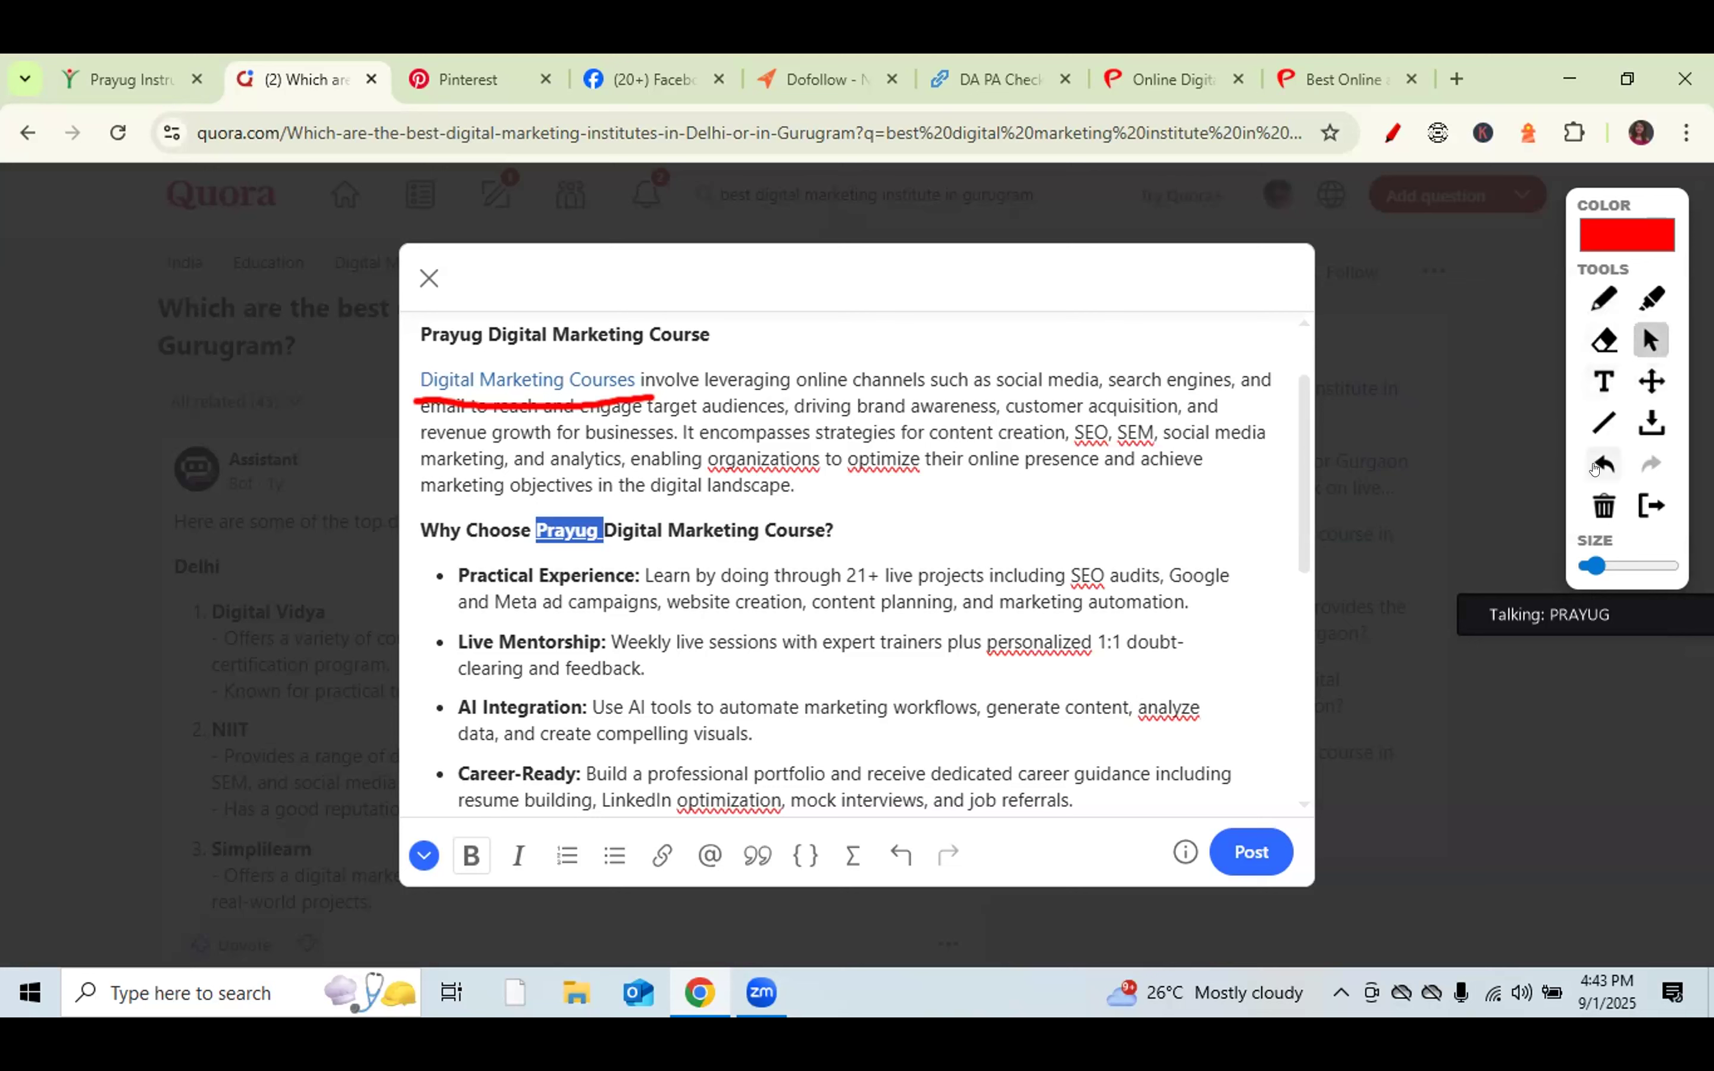
click(1393, 132)
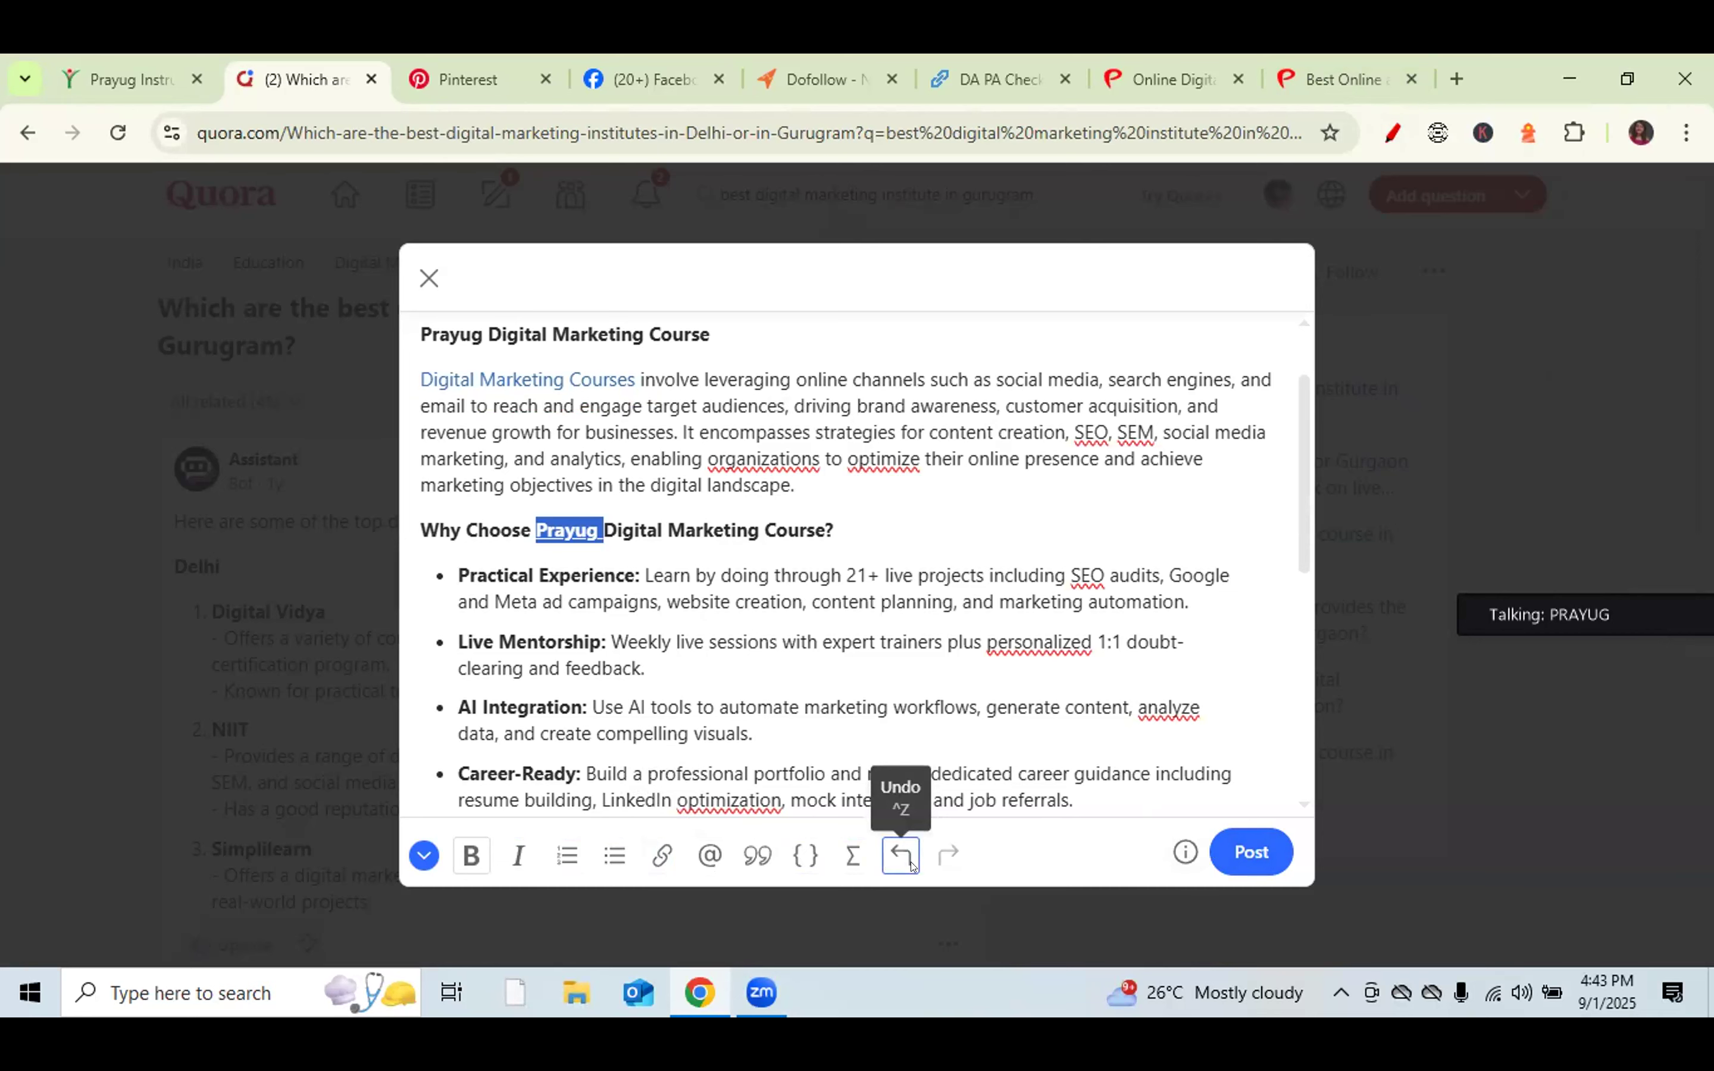
Step: Post the answer without adding a credential and scroll through the published answer
click(1248, 847)
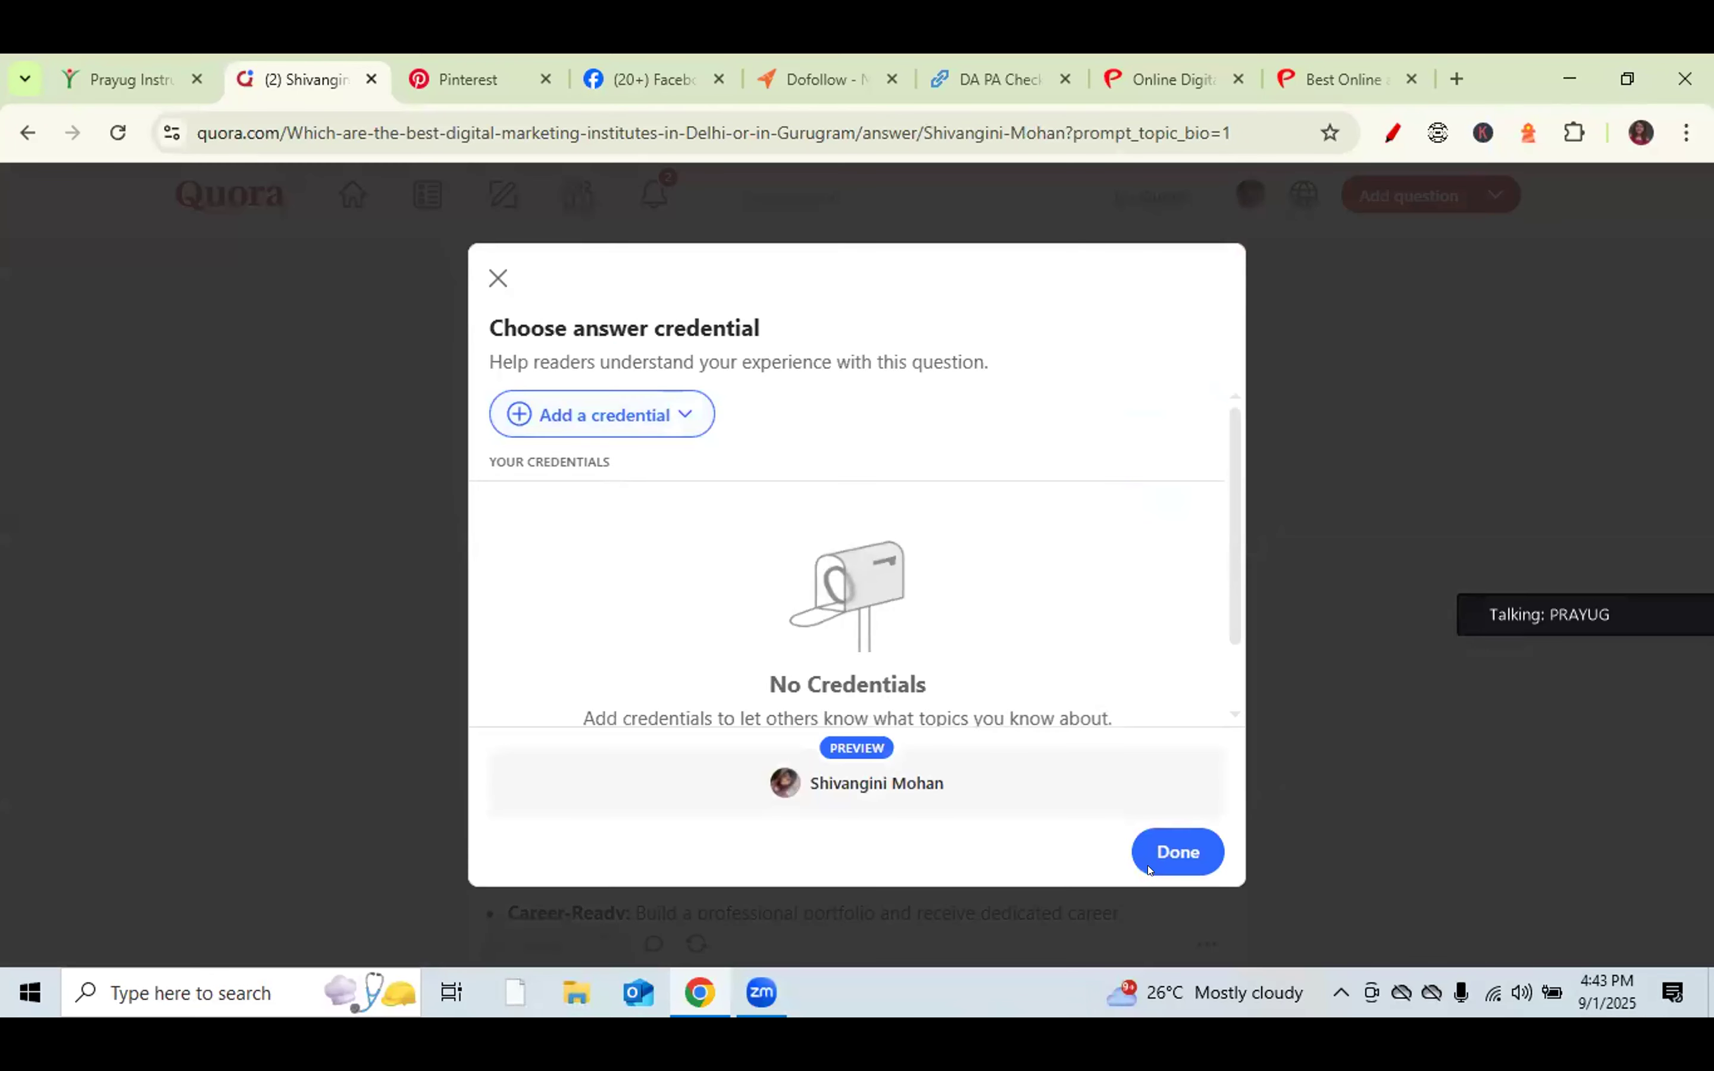
click(1149, 866)
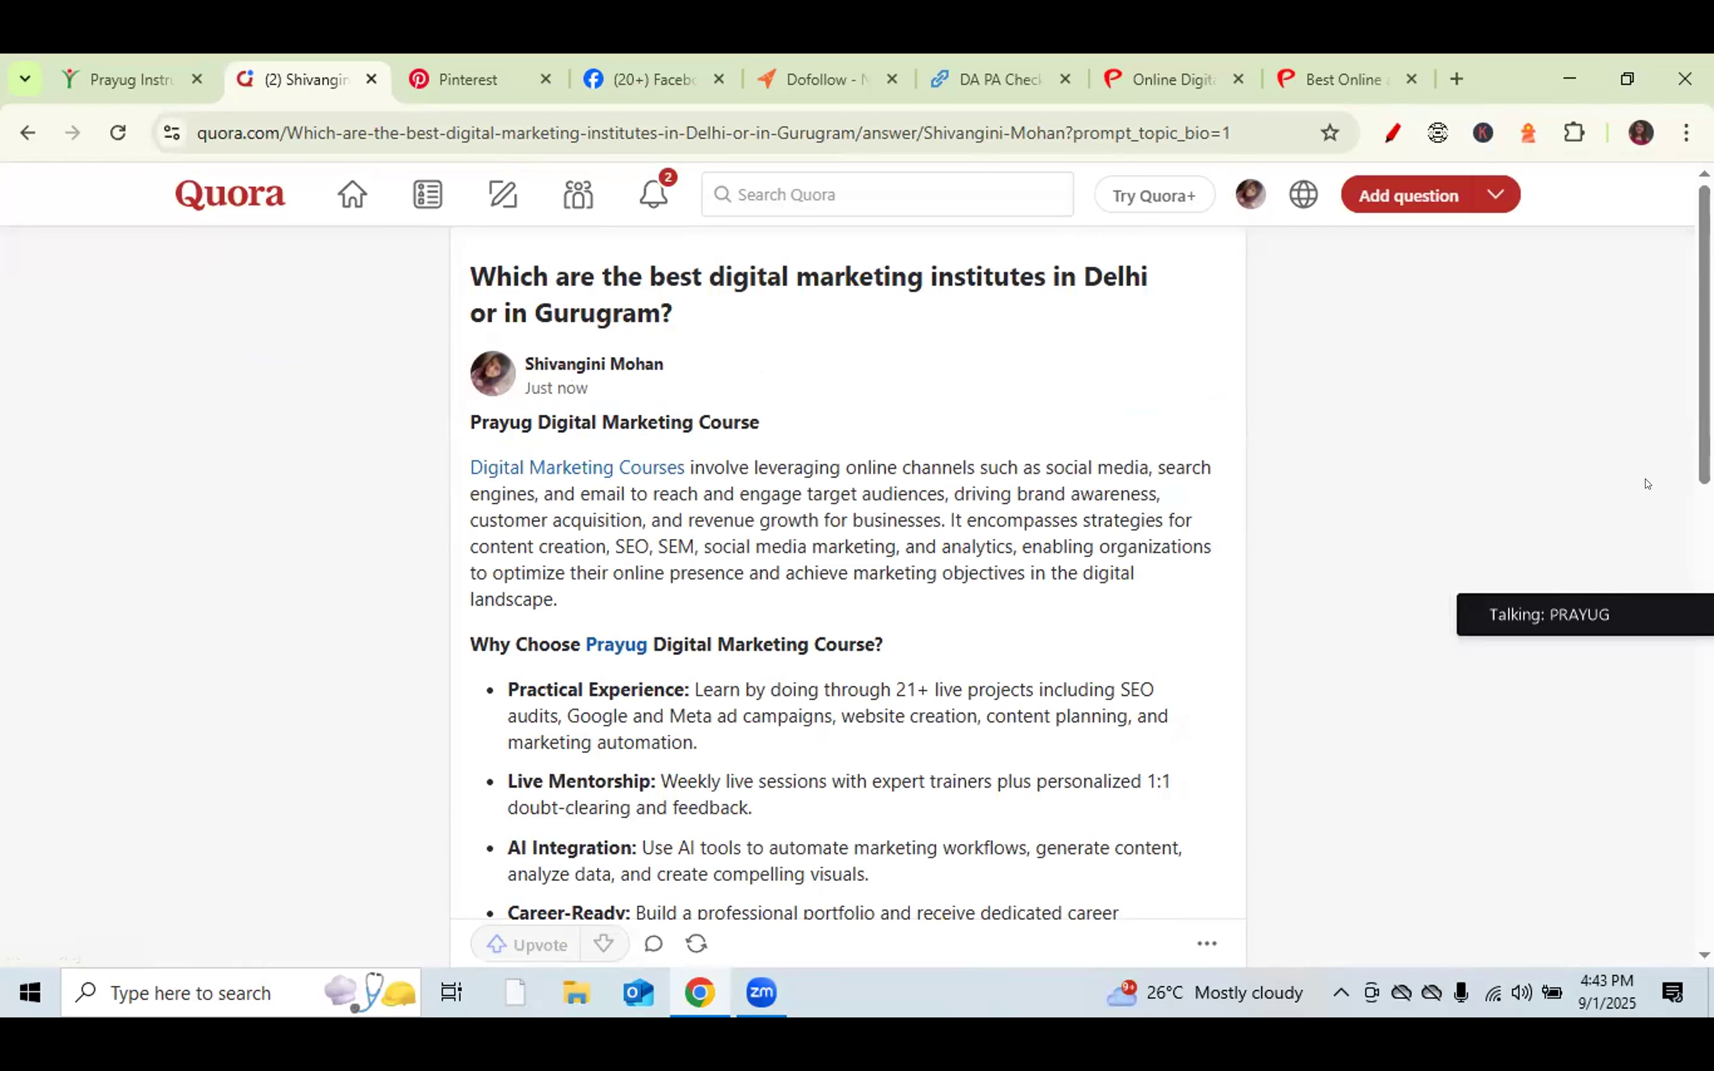
scroll(847, 567, down, 10)
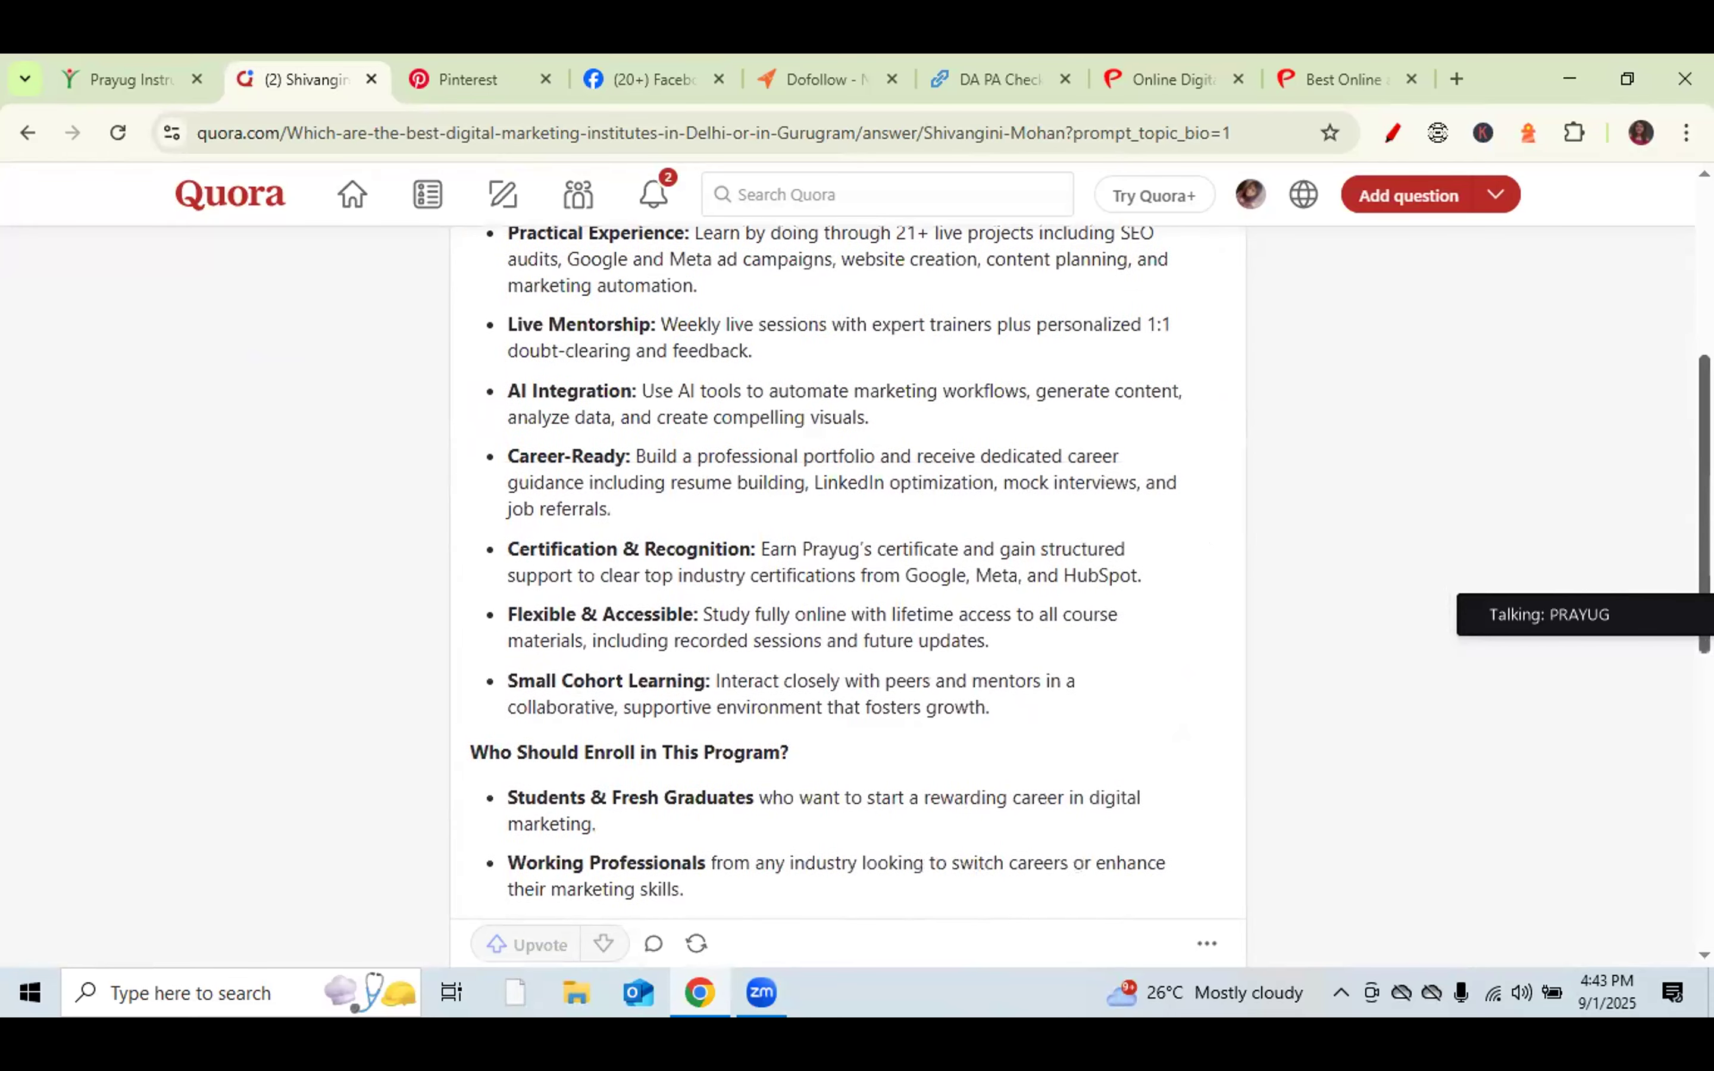
scroll(847, 567, down, 1)
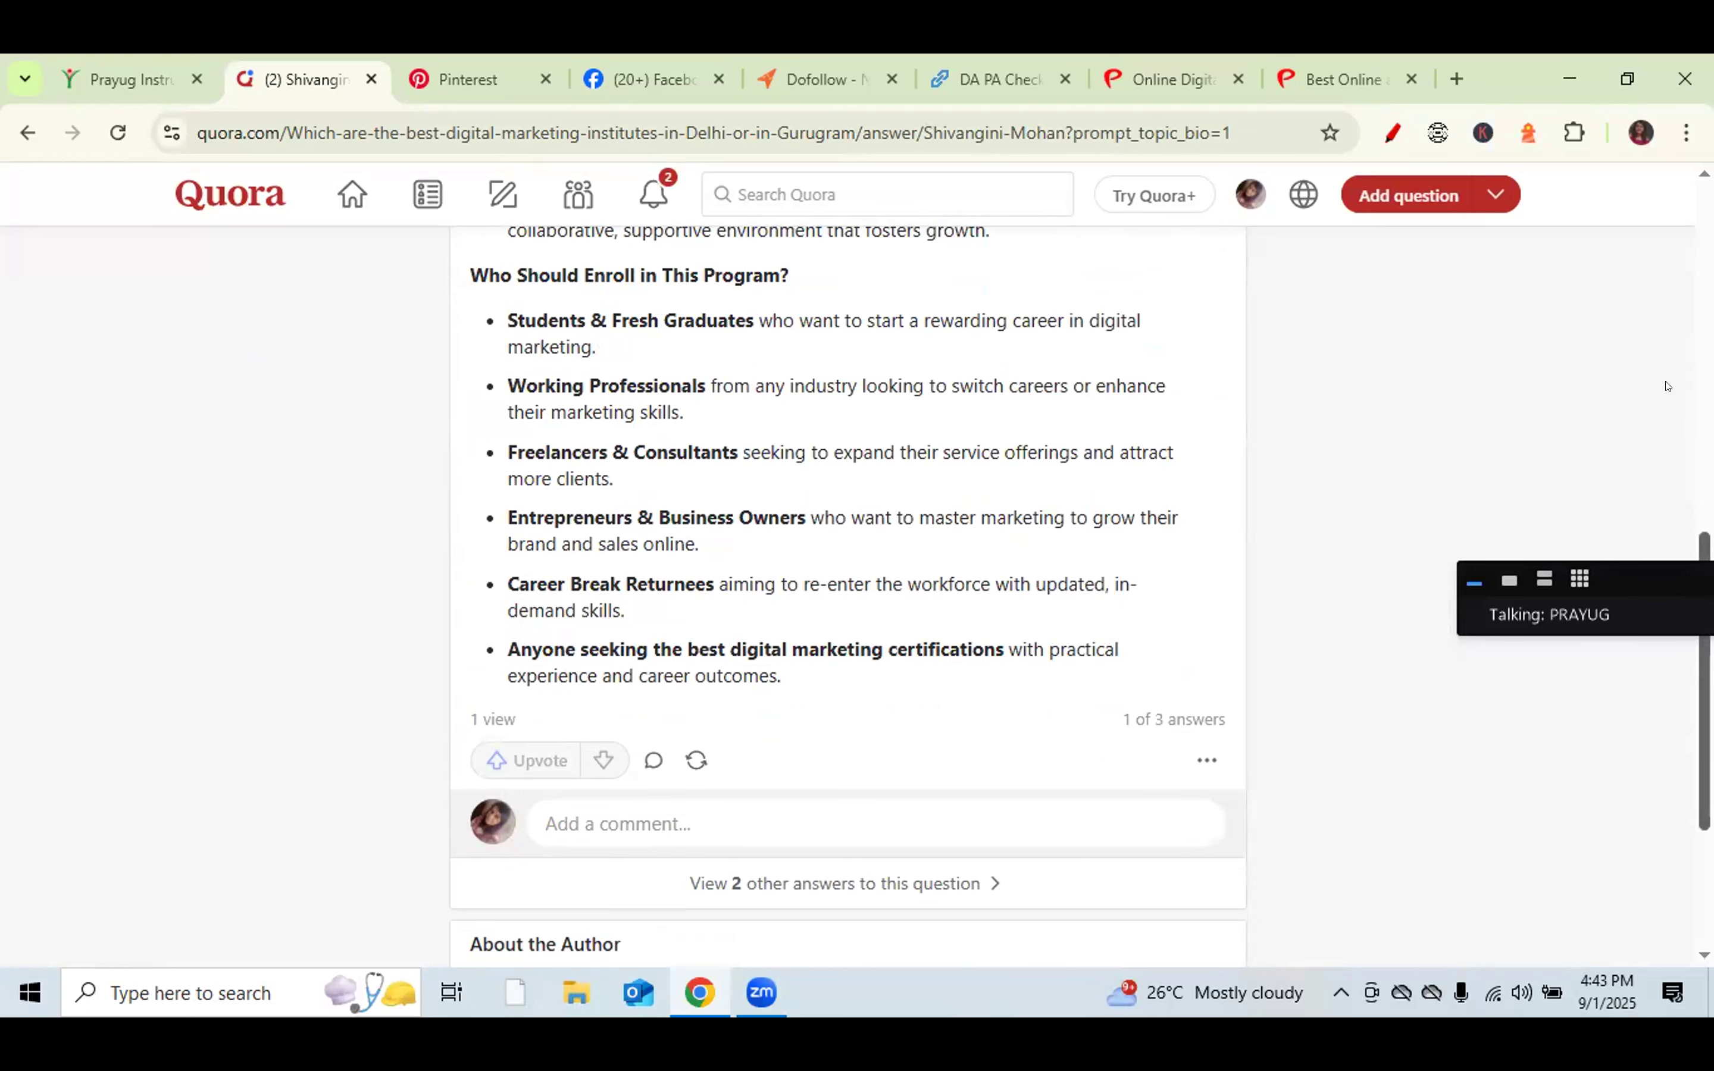
scroll(1668, 387, up, 10)
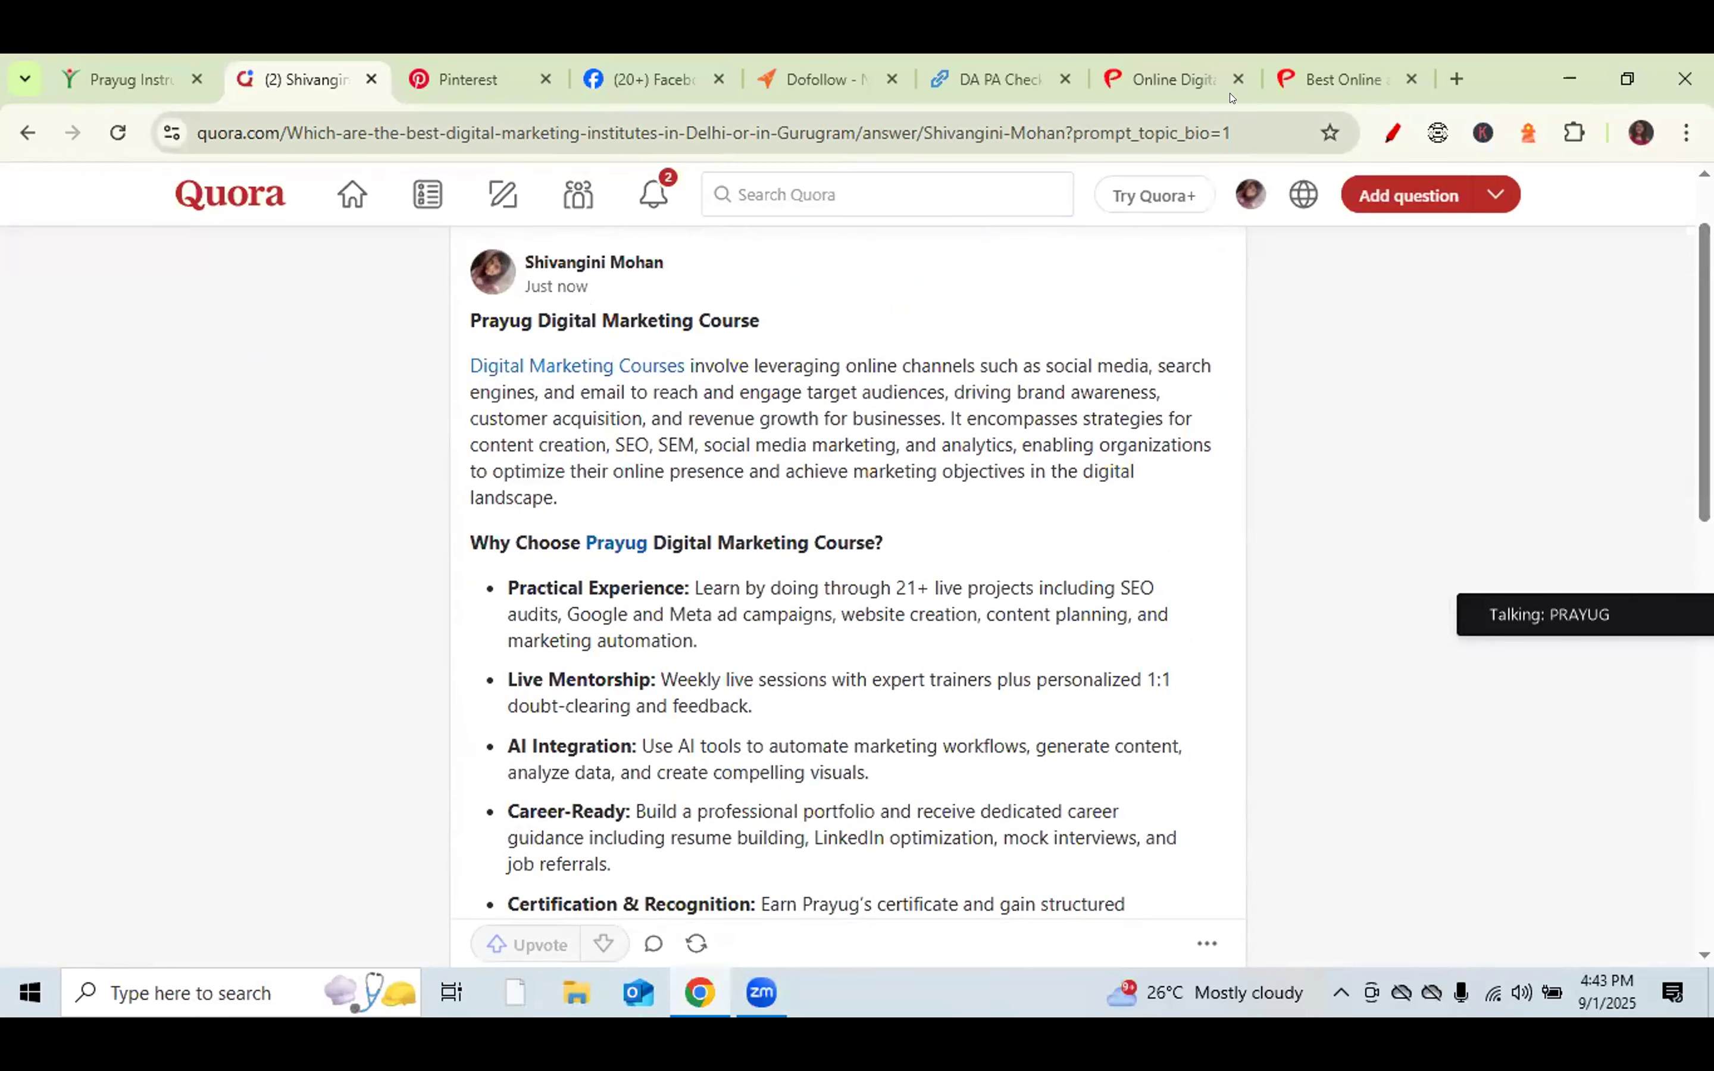
Step: Close the Prayug course, prayug.com homepage, Dofollow checker and DA PA Checker tabs
click(1238, 79)
click(1237, 78)
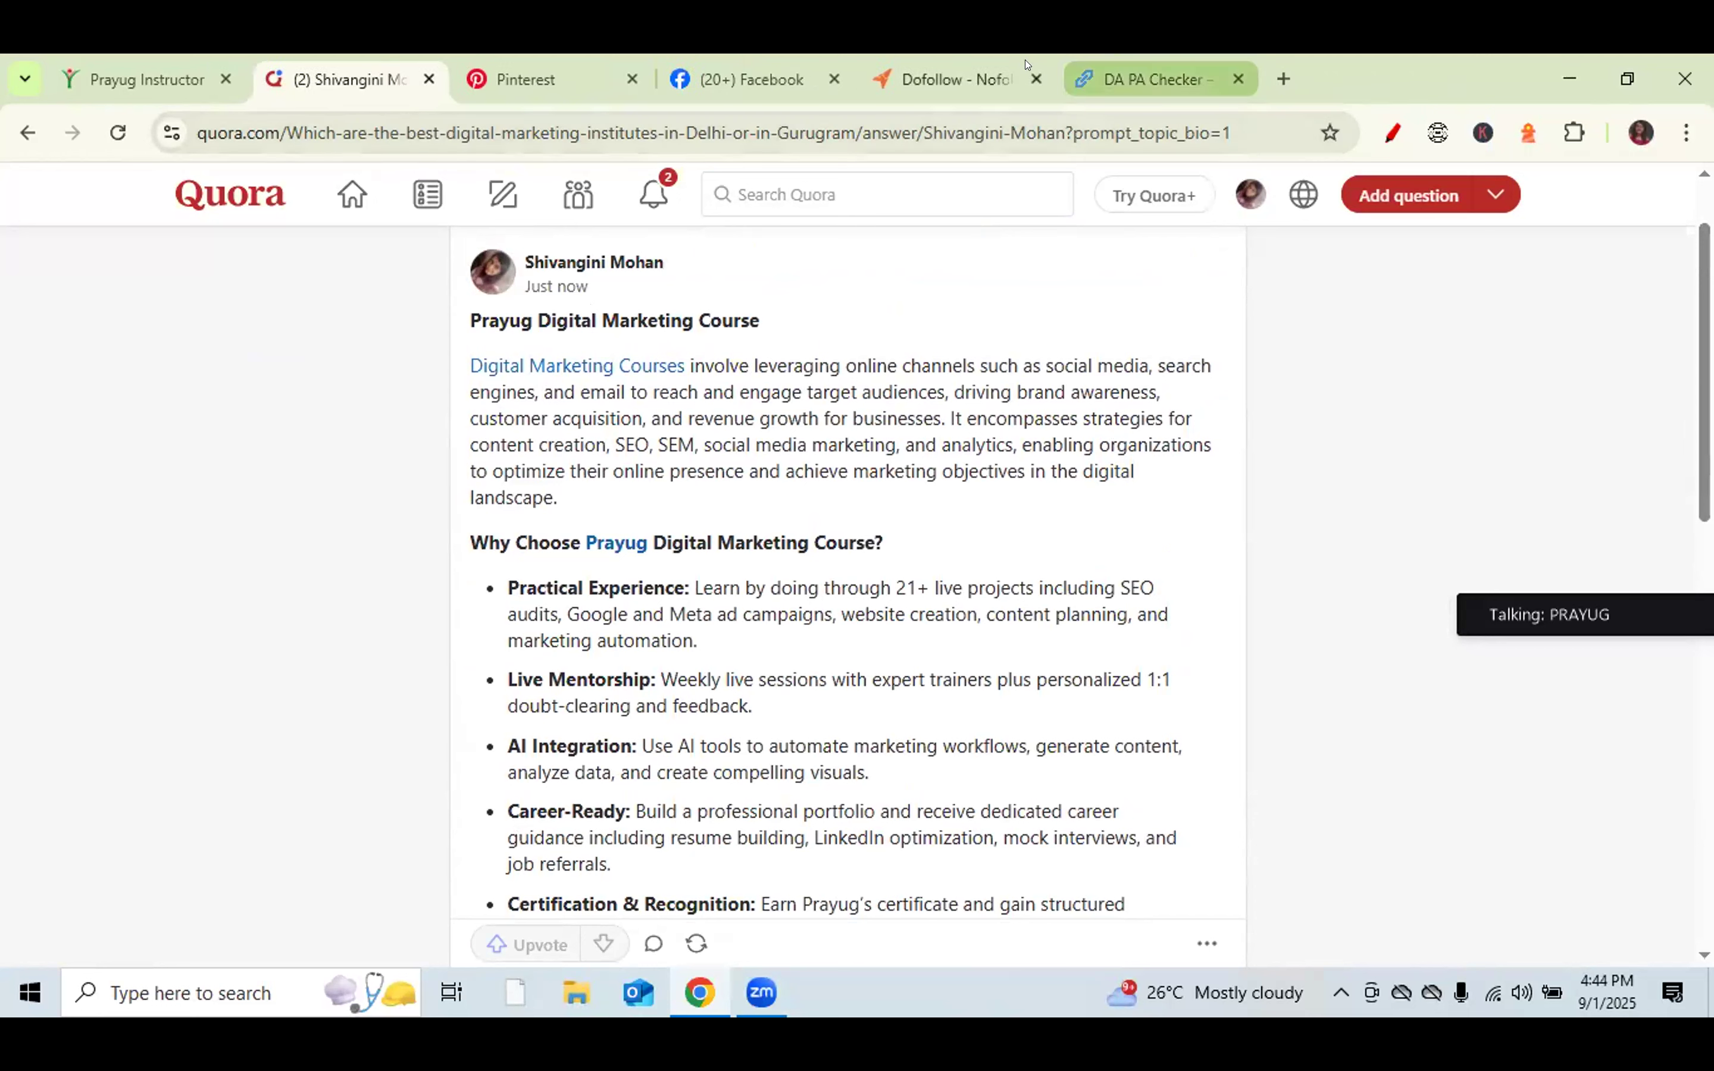
click(1036, 79)
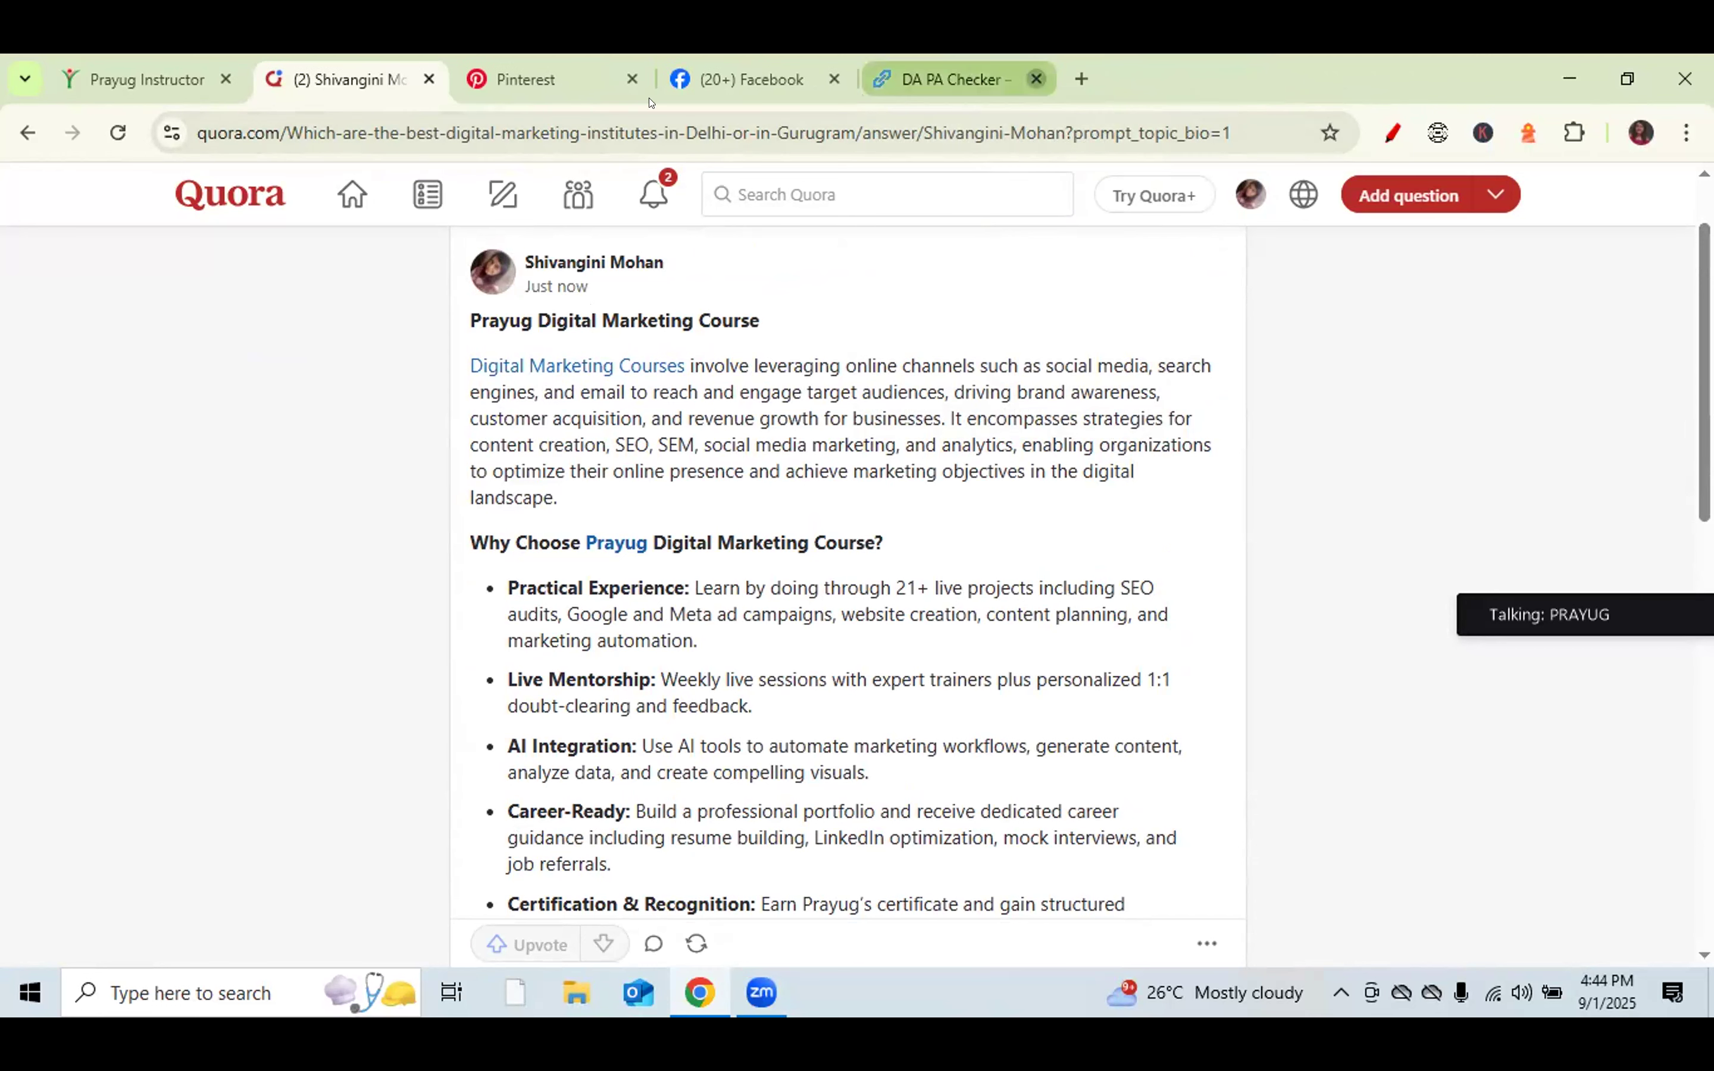
click(1035, 79)
Step: Test the 'Digital Marketing Courses' link in the published answer, then return to it
click(609, 367)
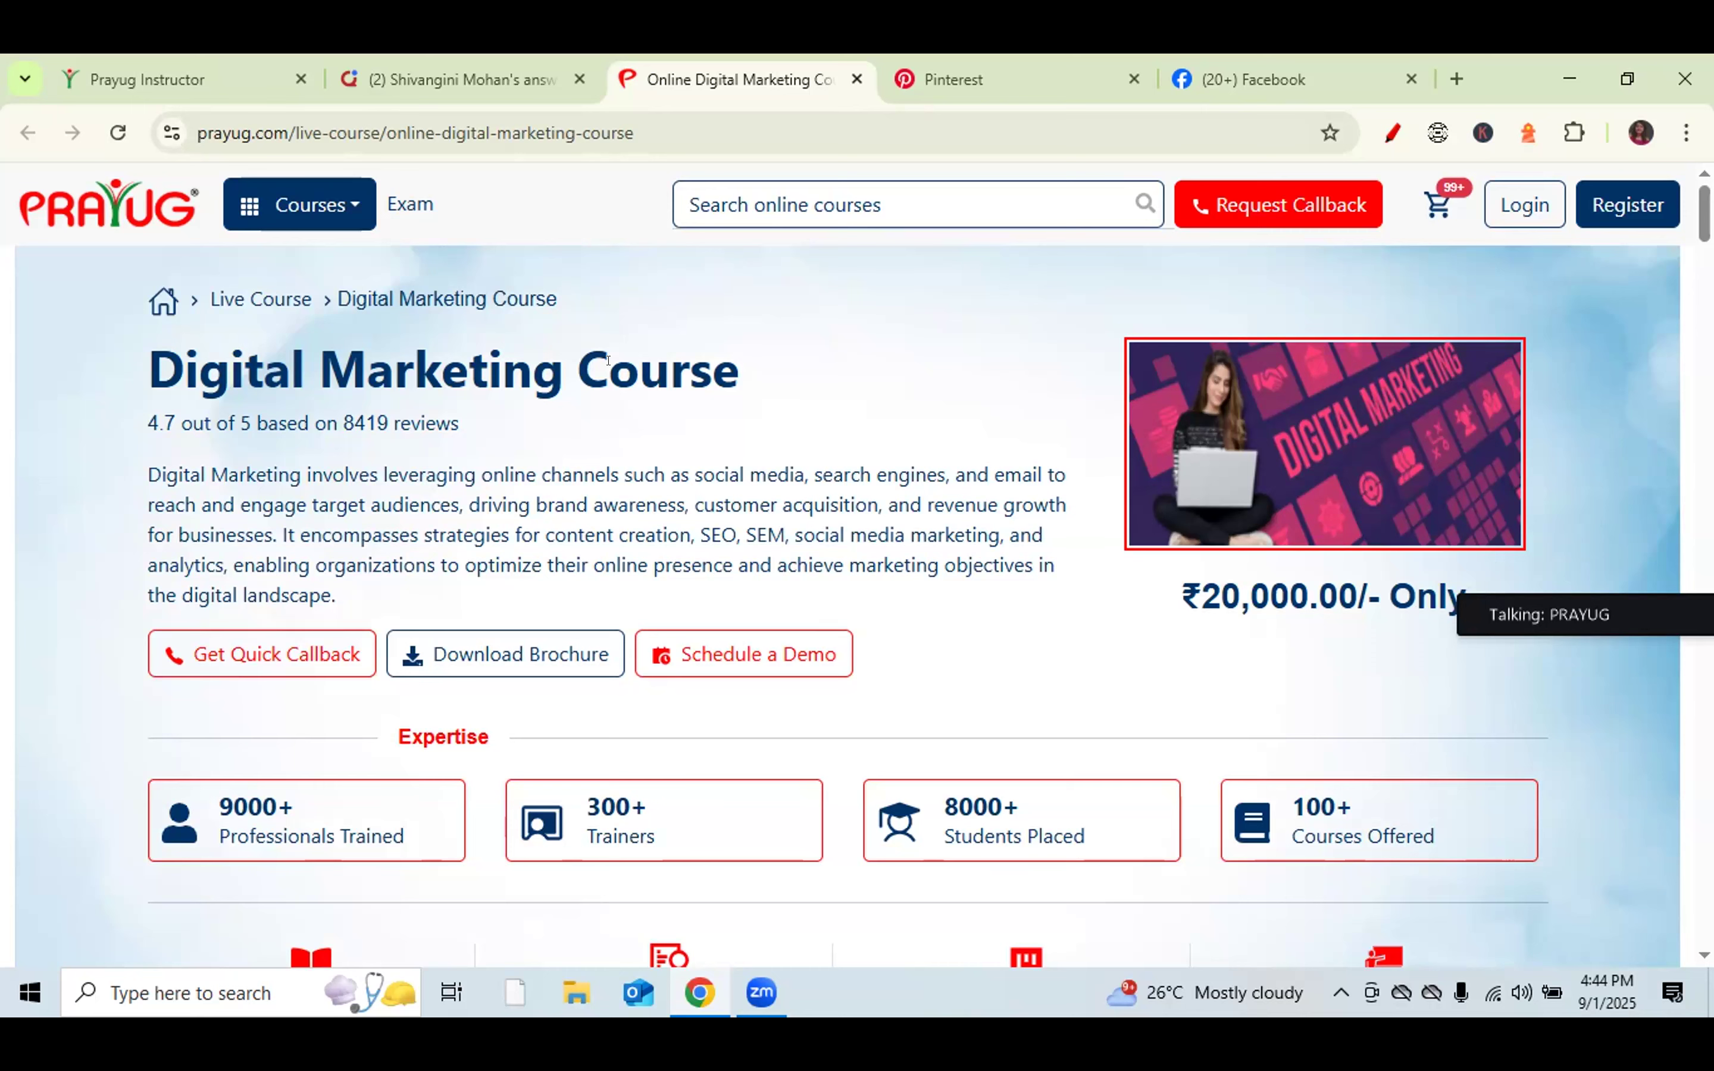
click(488, 79)
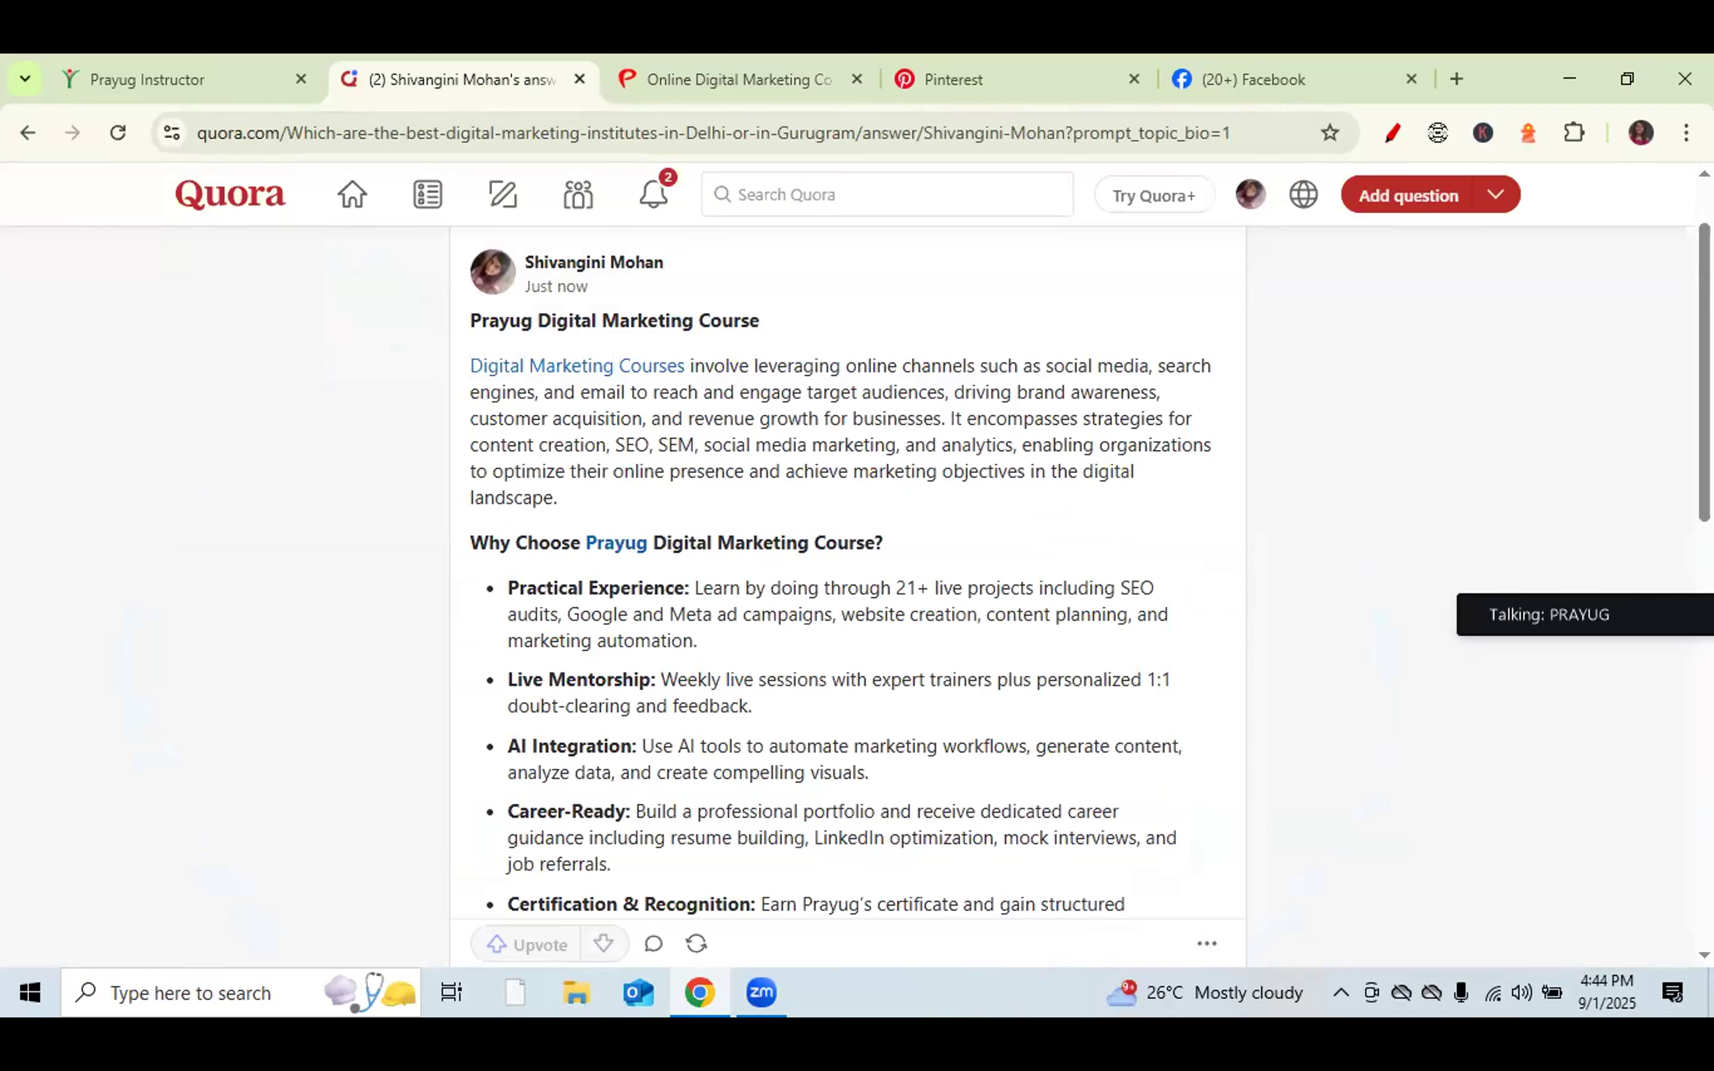
scroll(1696, 427, up, 2)
scroll(847, 574, down, 10)
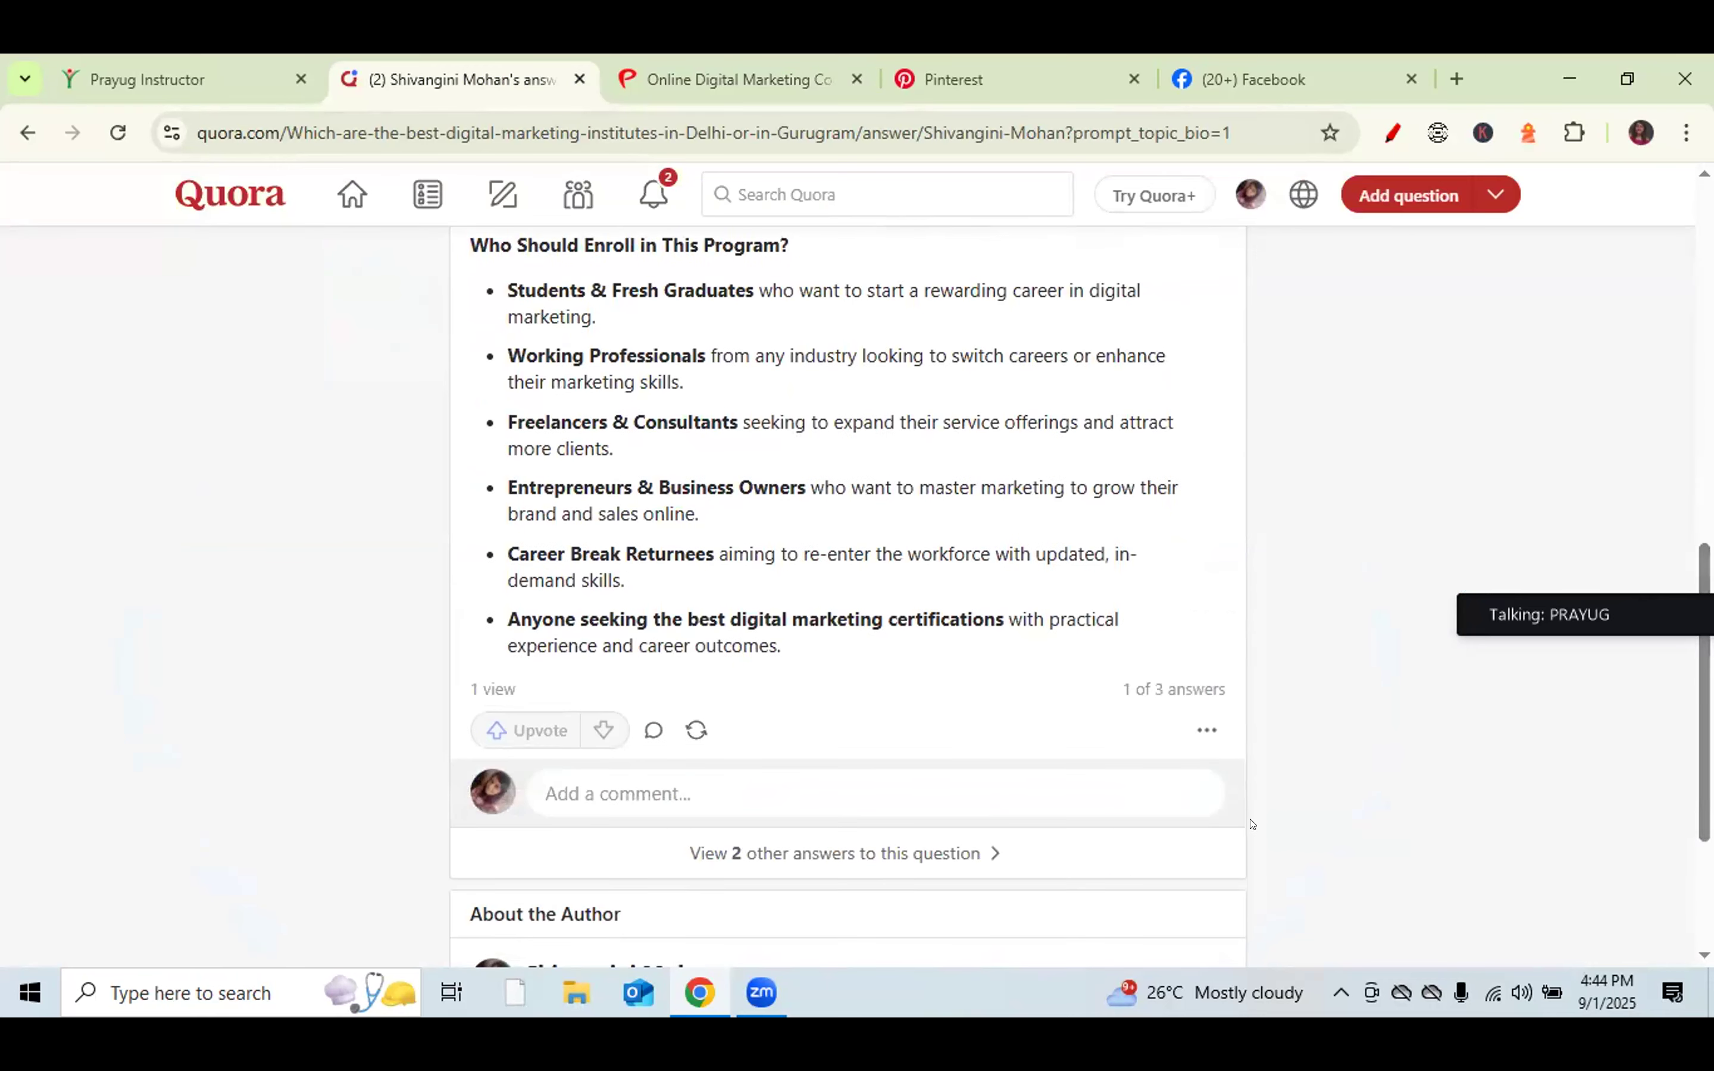
Step: Delete the published answer via its options menu and close the Quora tab
click(1194, 730)
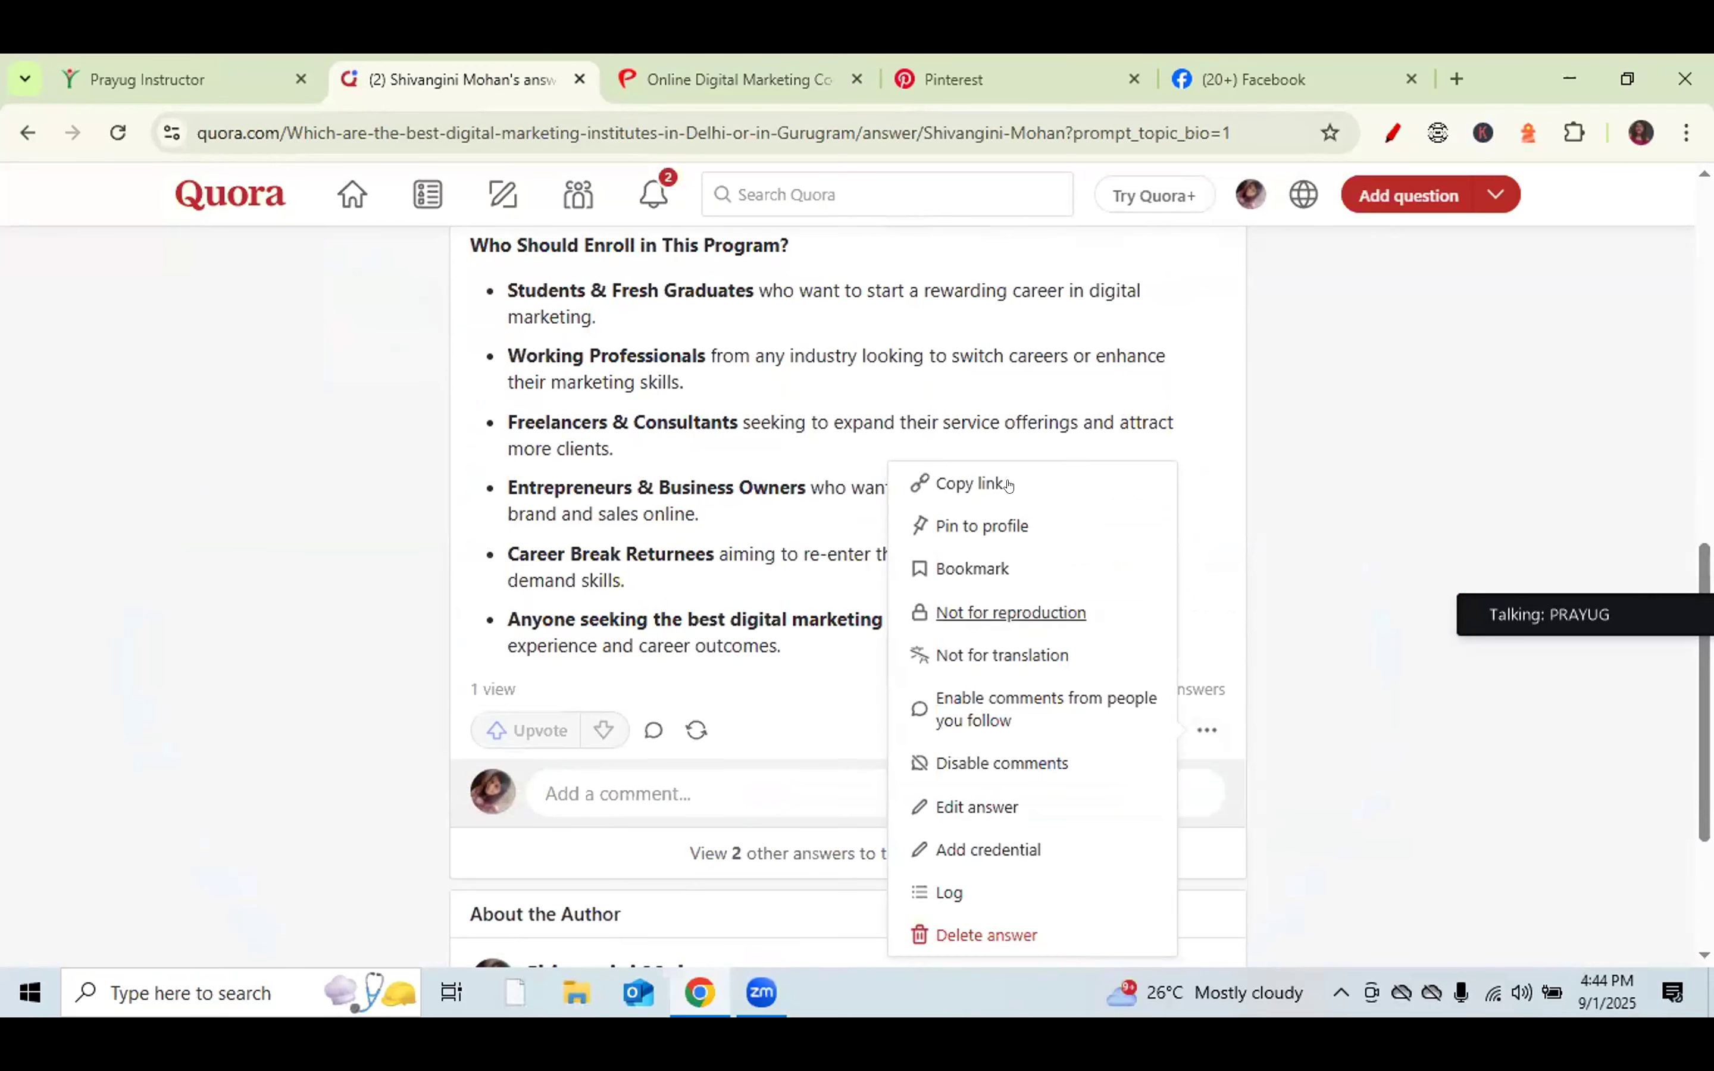
click(987, 966)
click(995, 603)
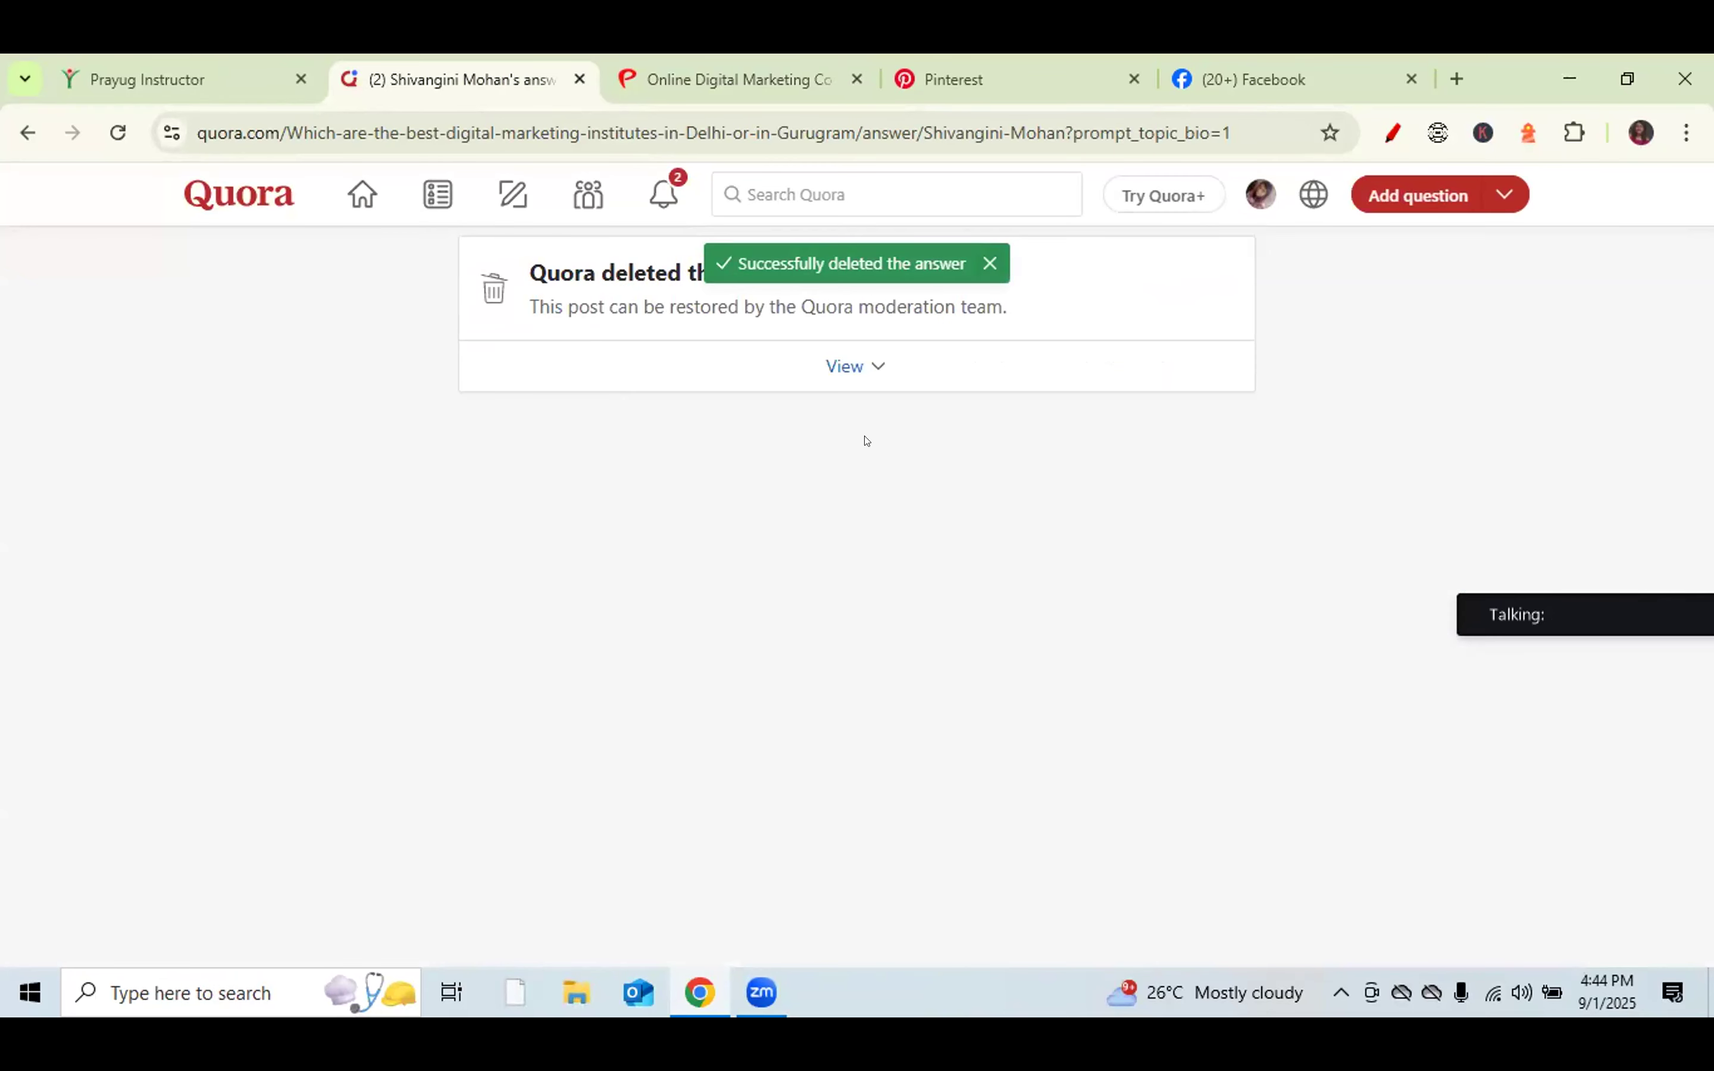
click(574, 79)
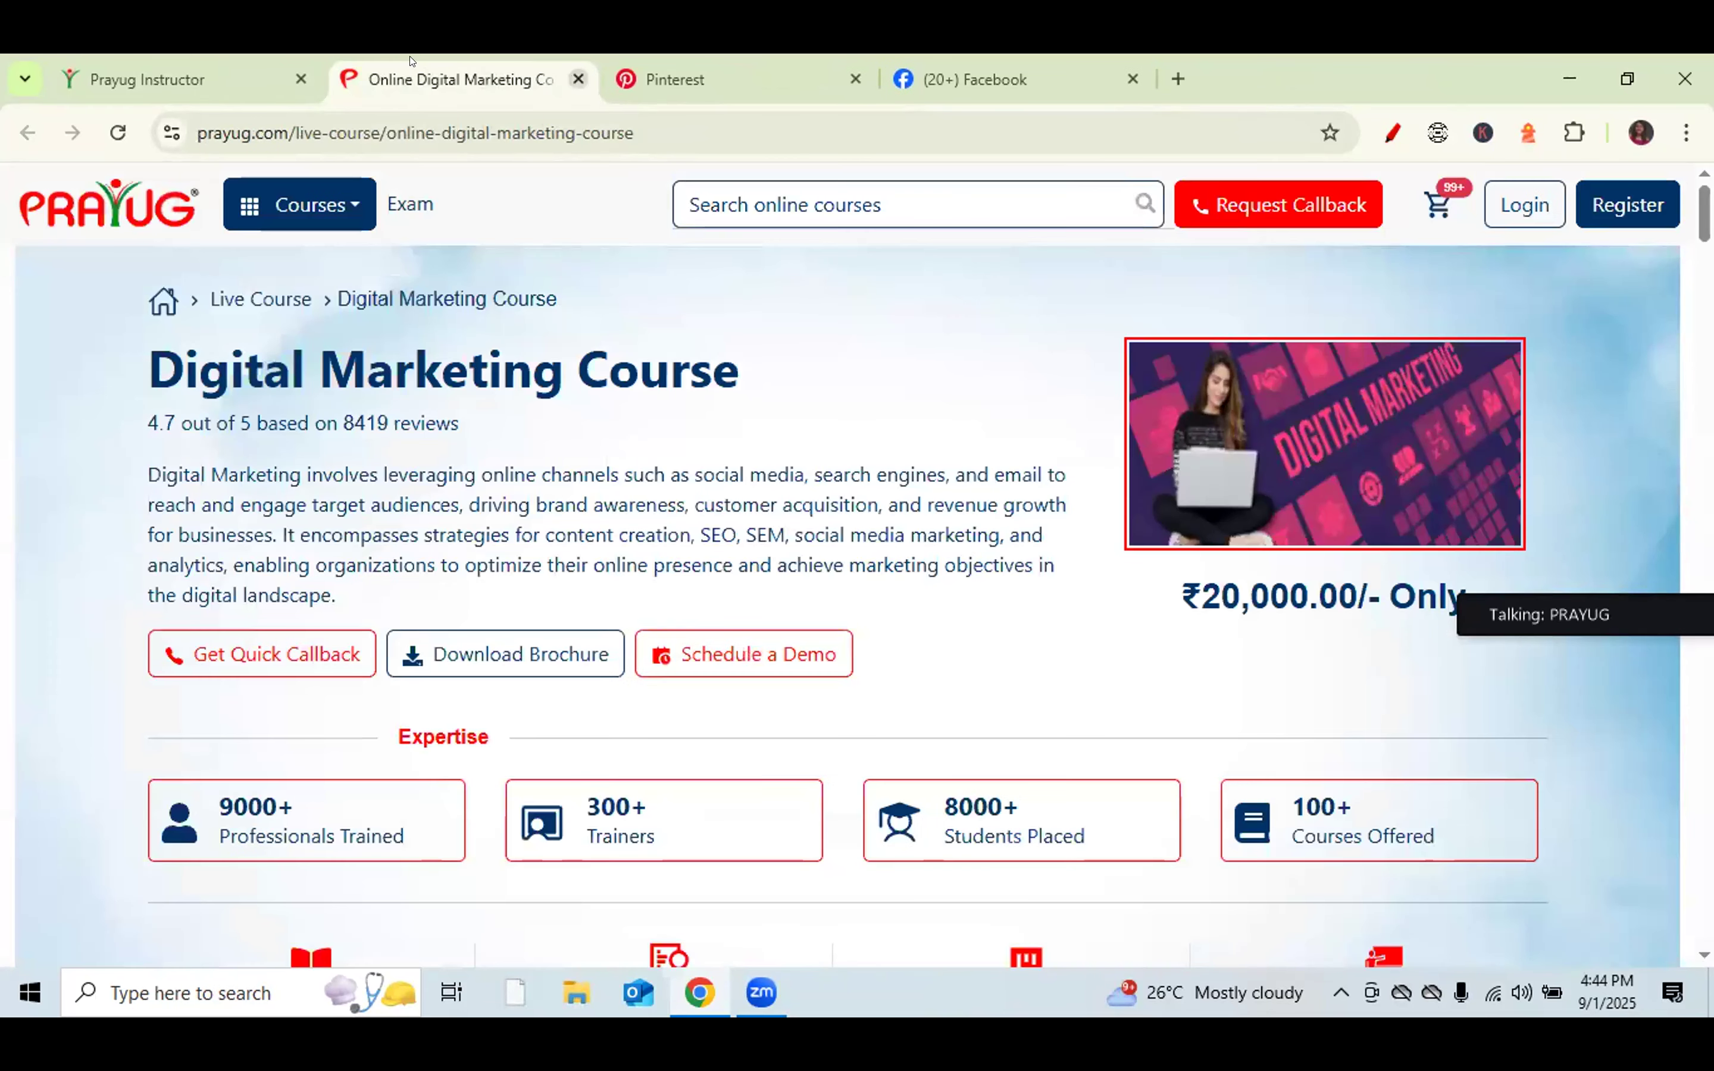
Step: Close the course tab, then browse the Social Media Management pin, its author's profile and its board list
click(576, 79)
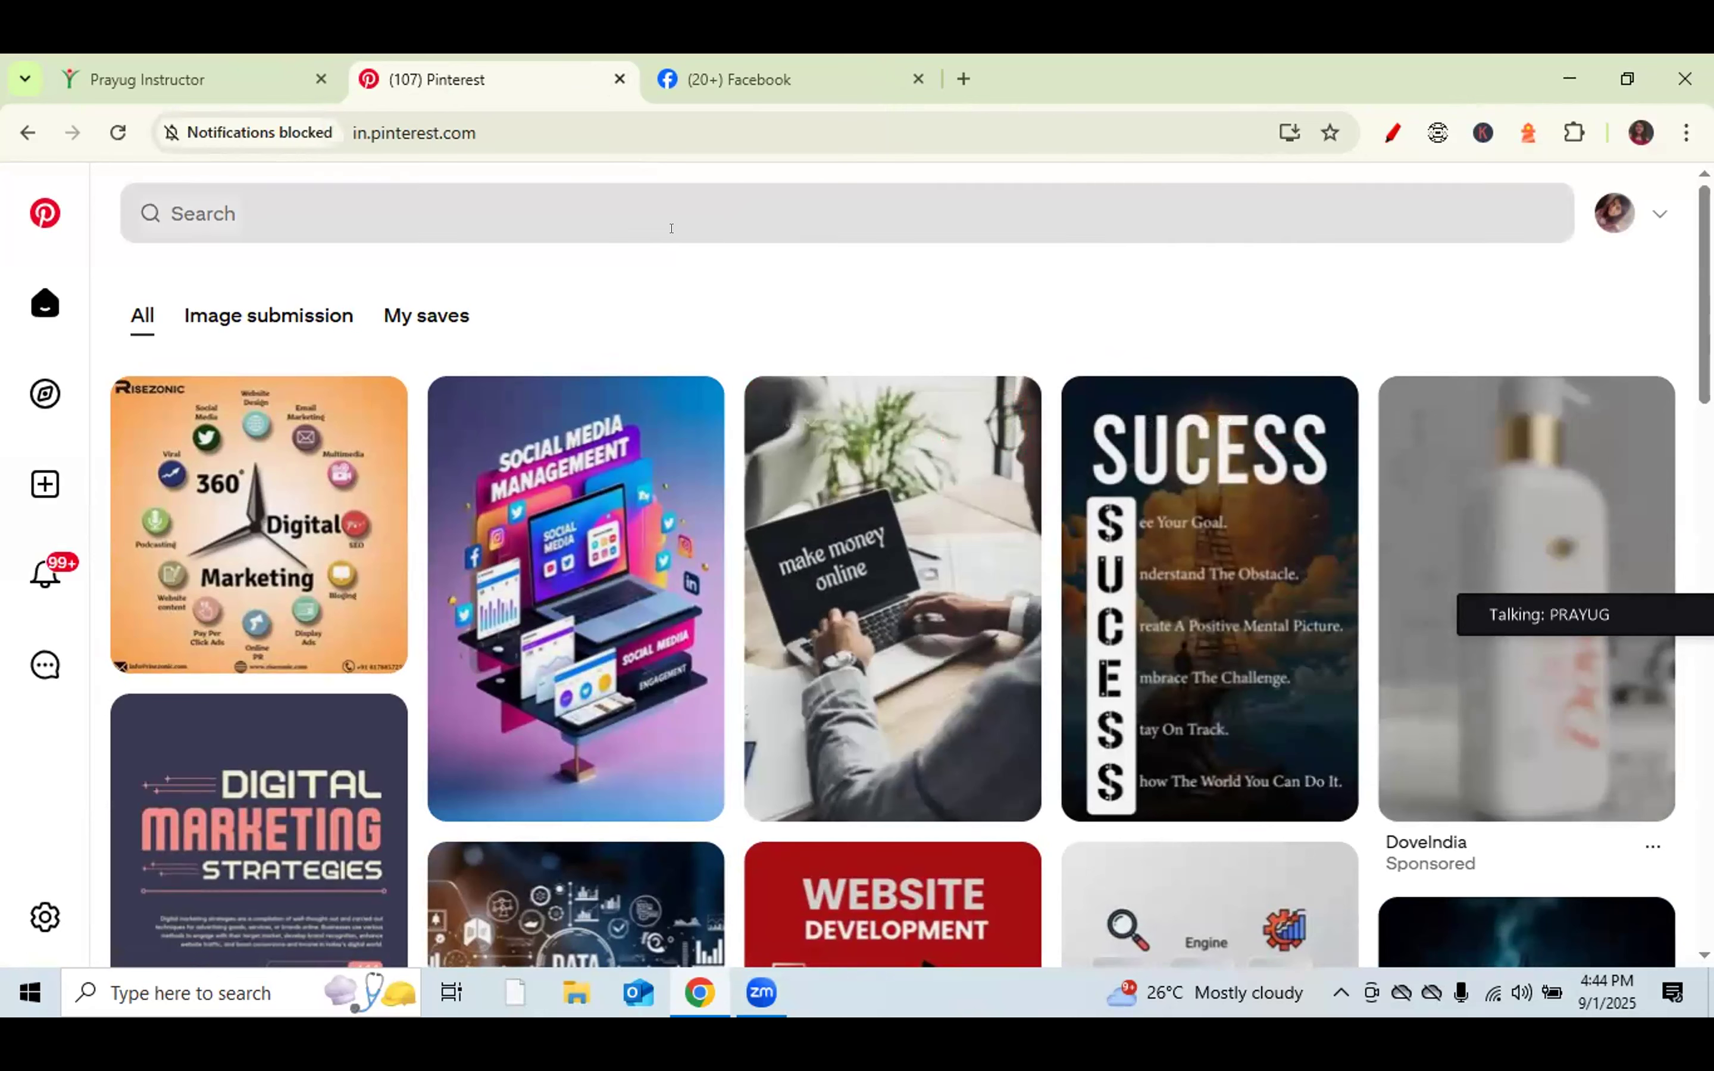
click(540, 528)
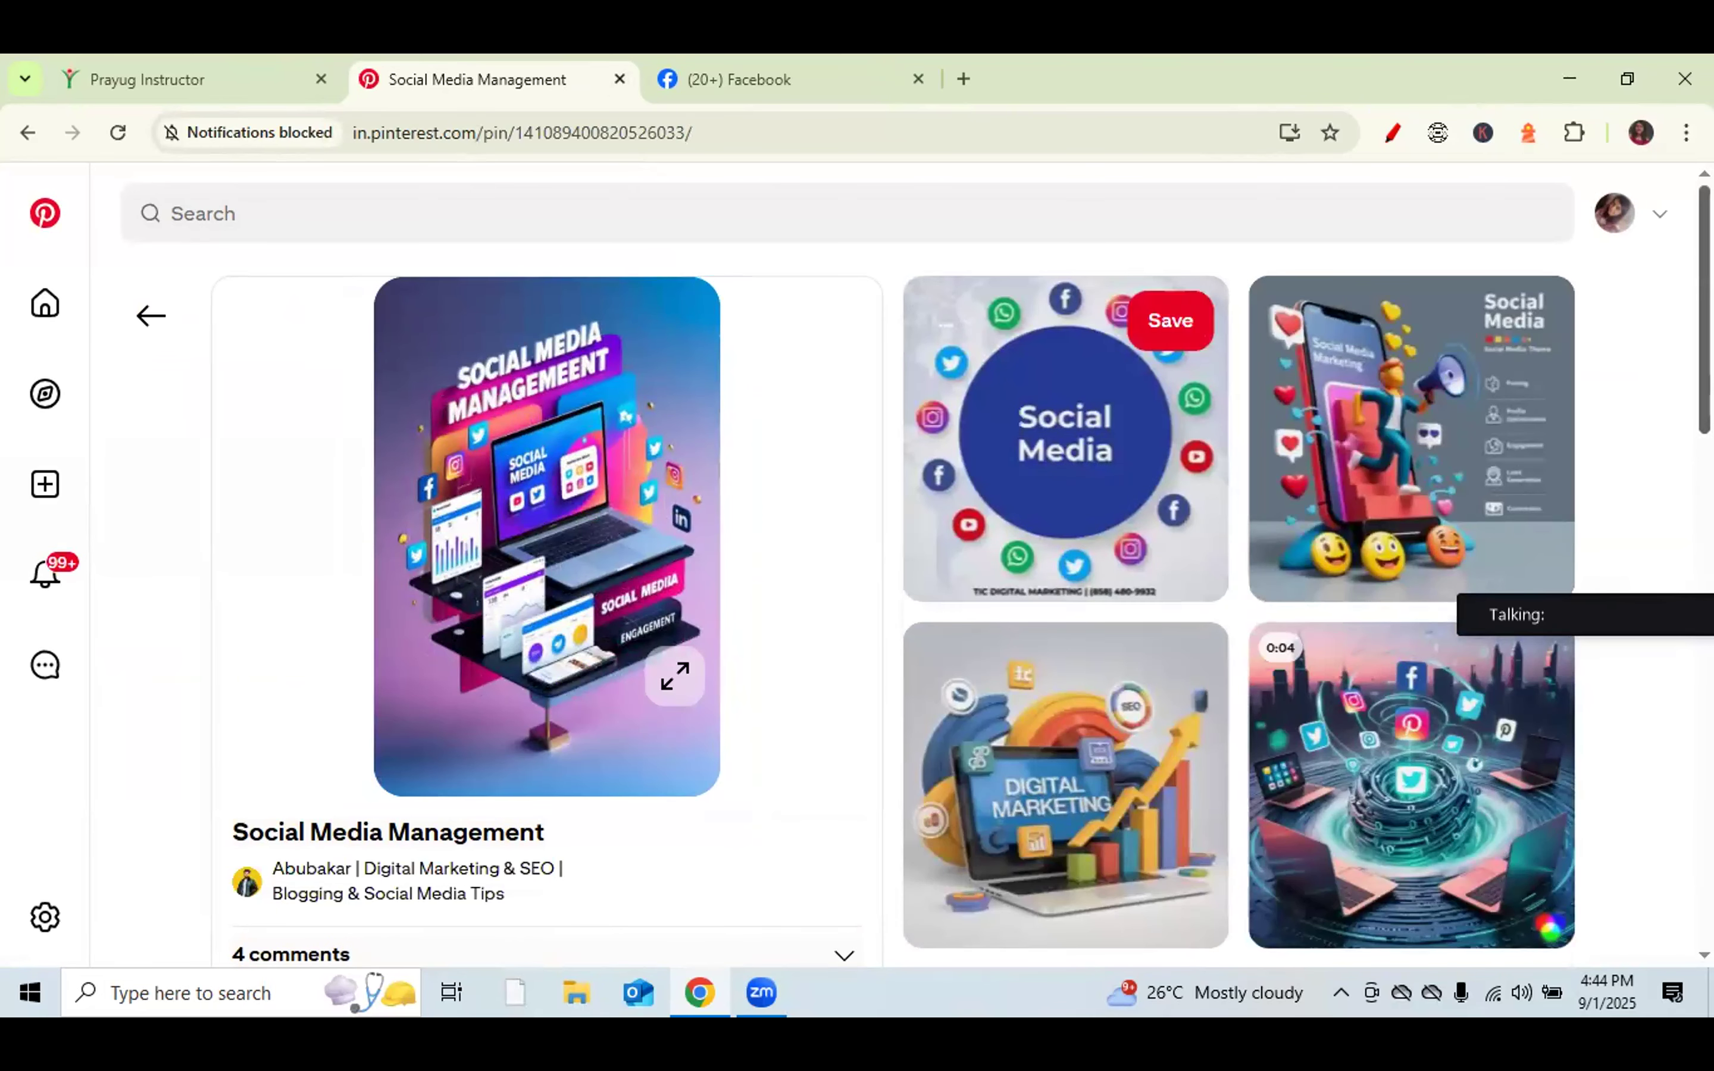
scroll(429, 562, down, 5)
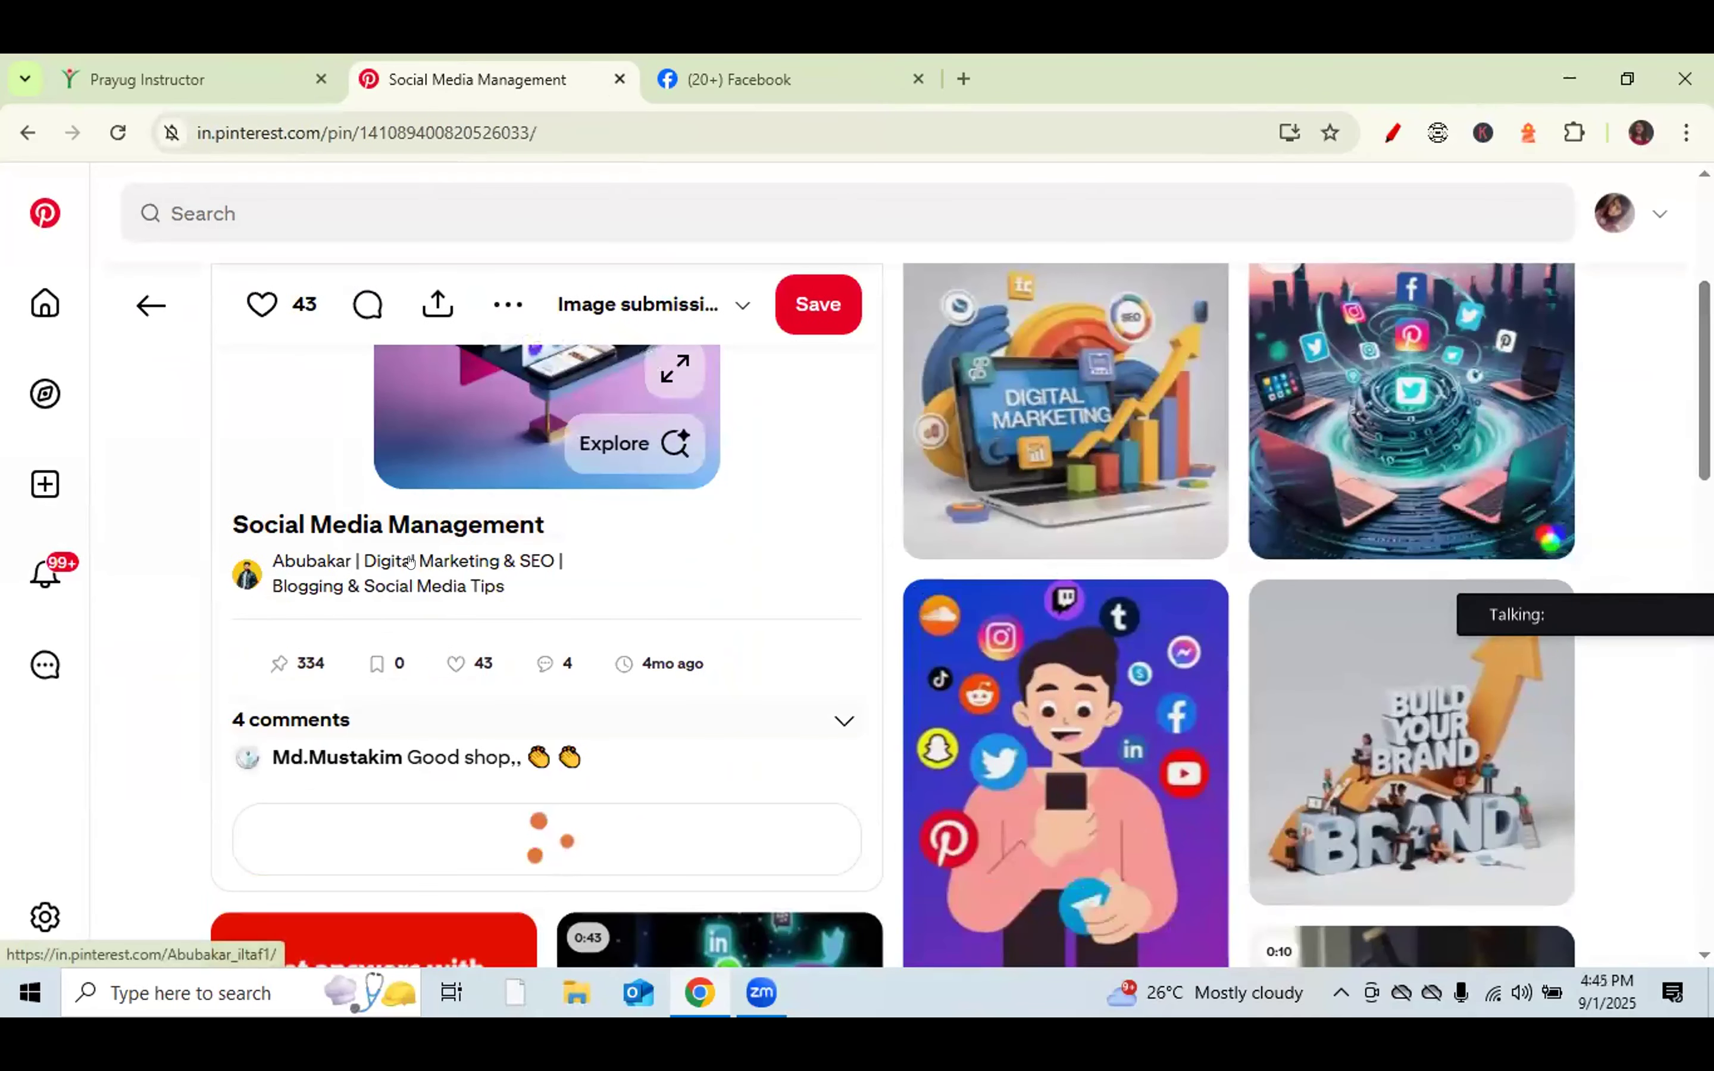
click(420, 562)
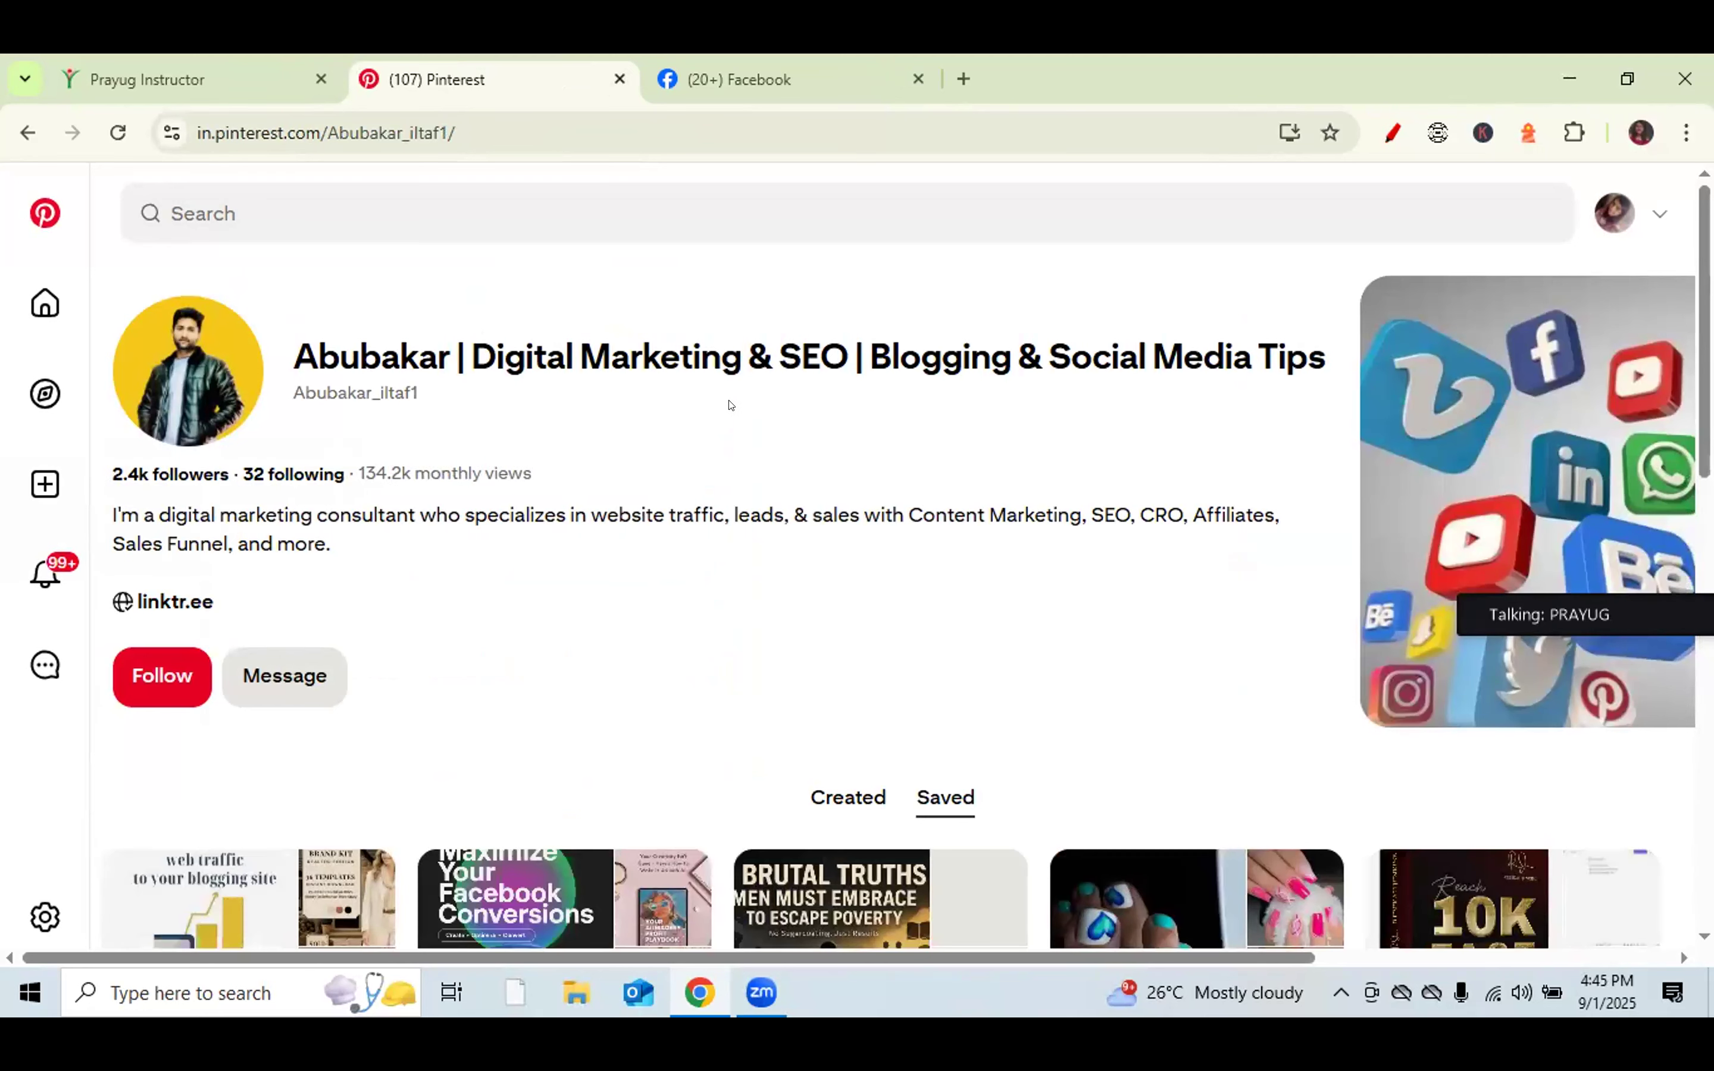
click(28, 133)
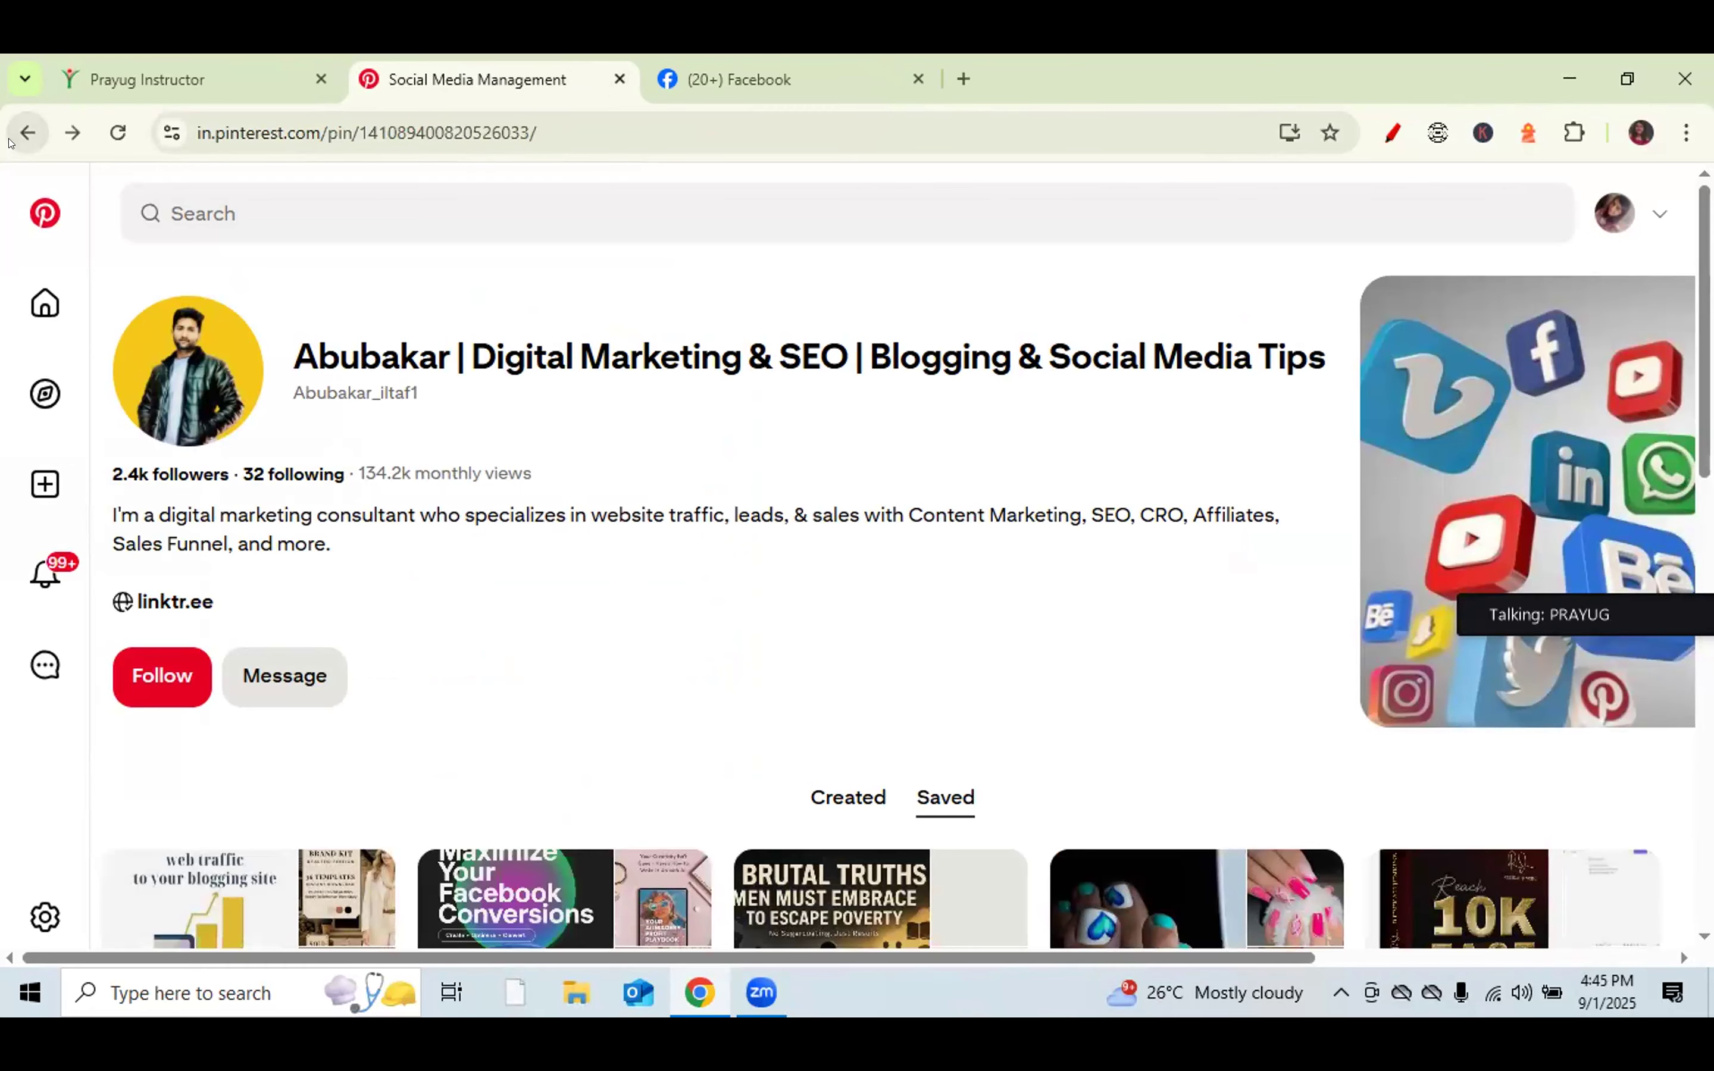
scroll(593, 327, down, 5)
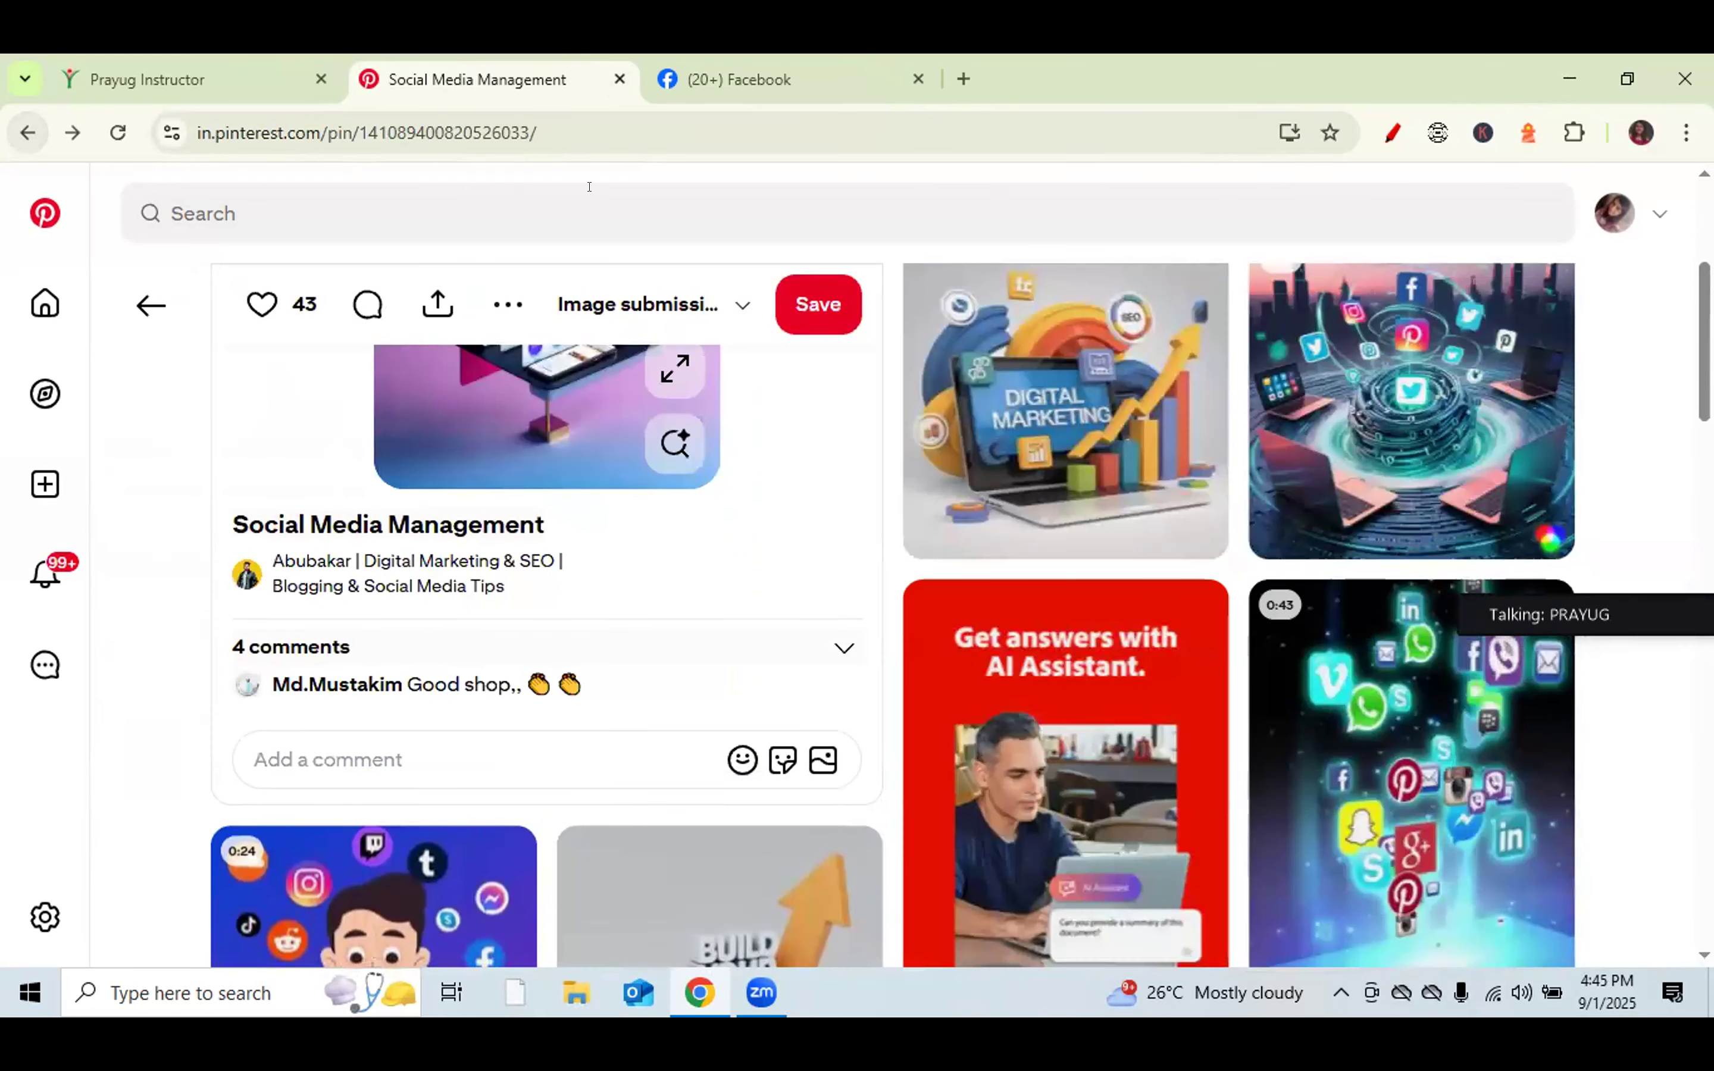
click(623, 305)
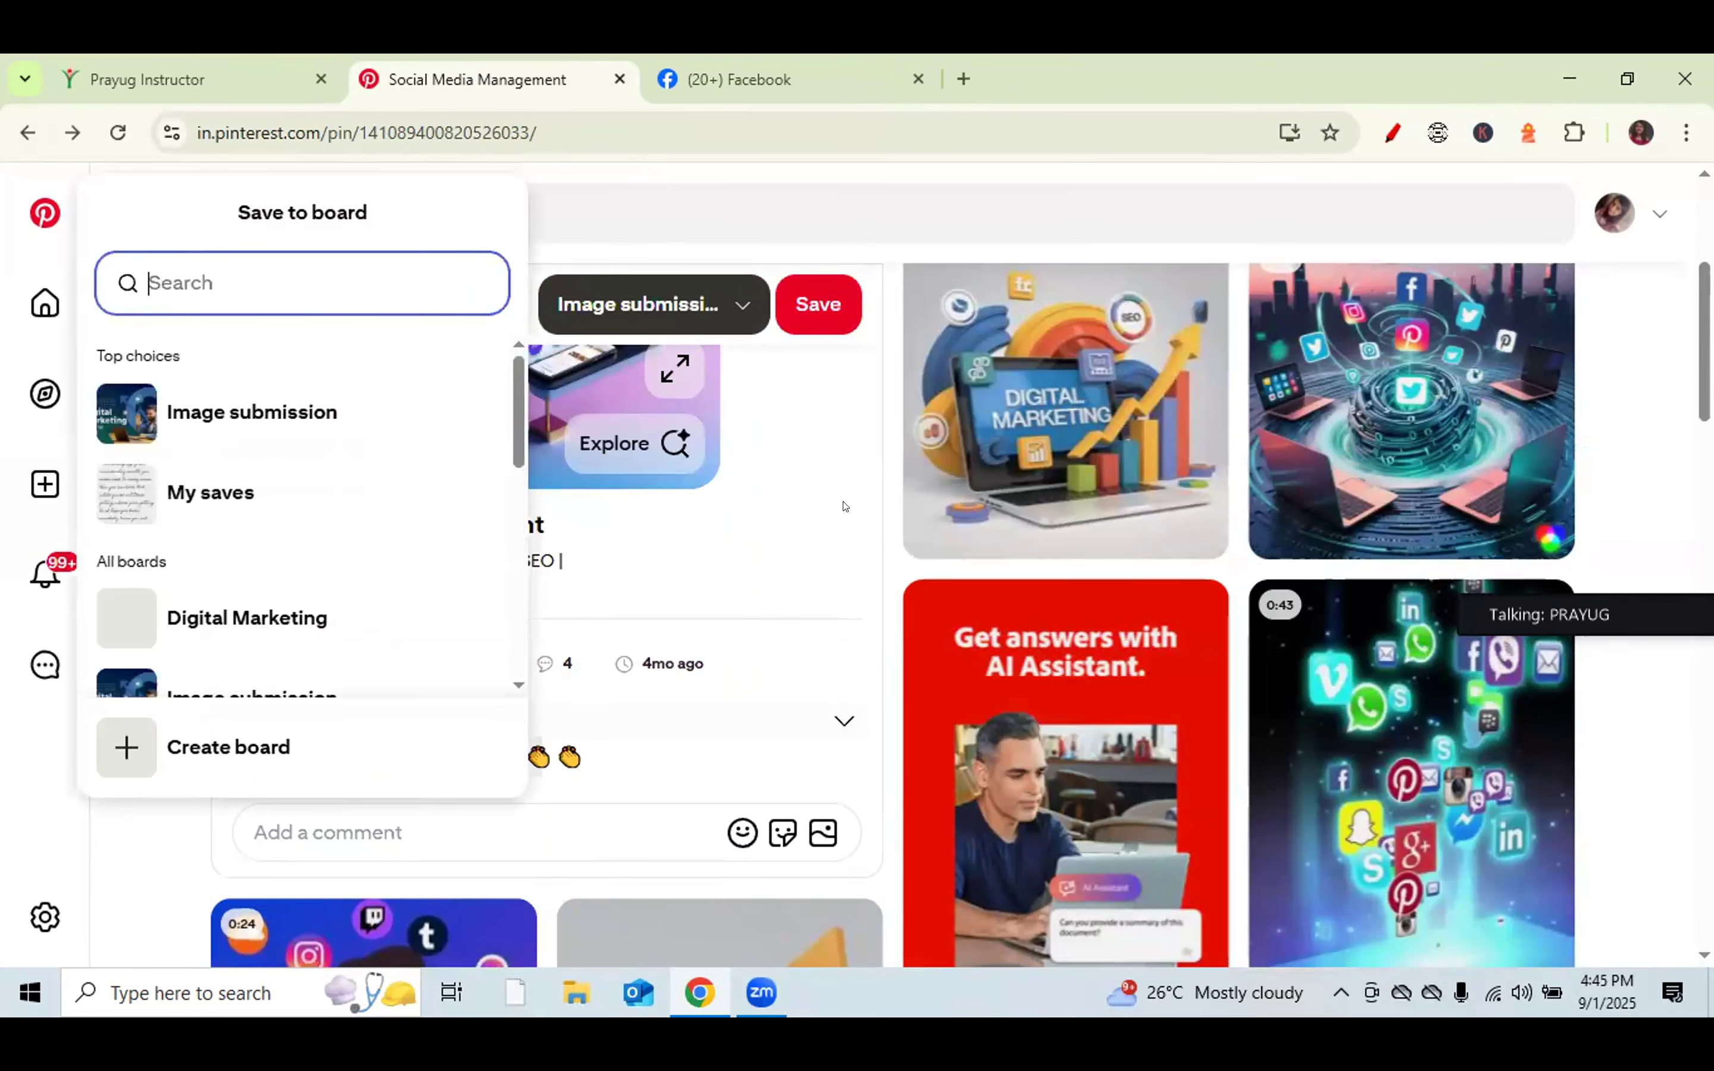
click(843, 506)
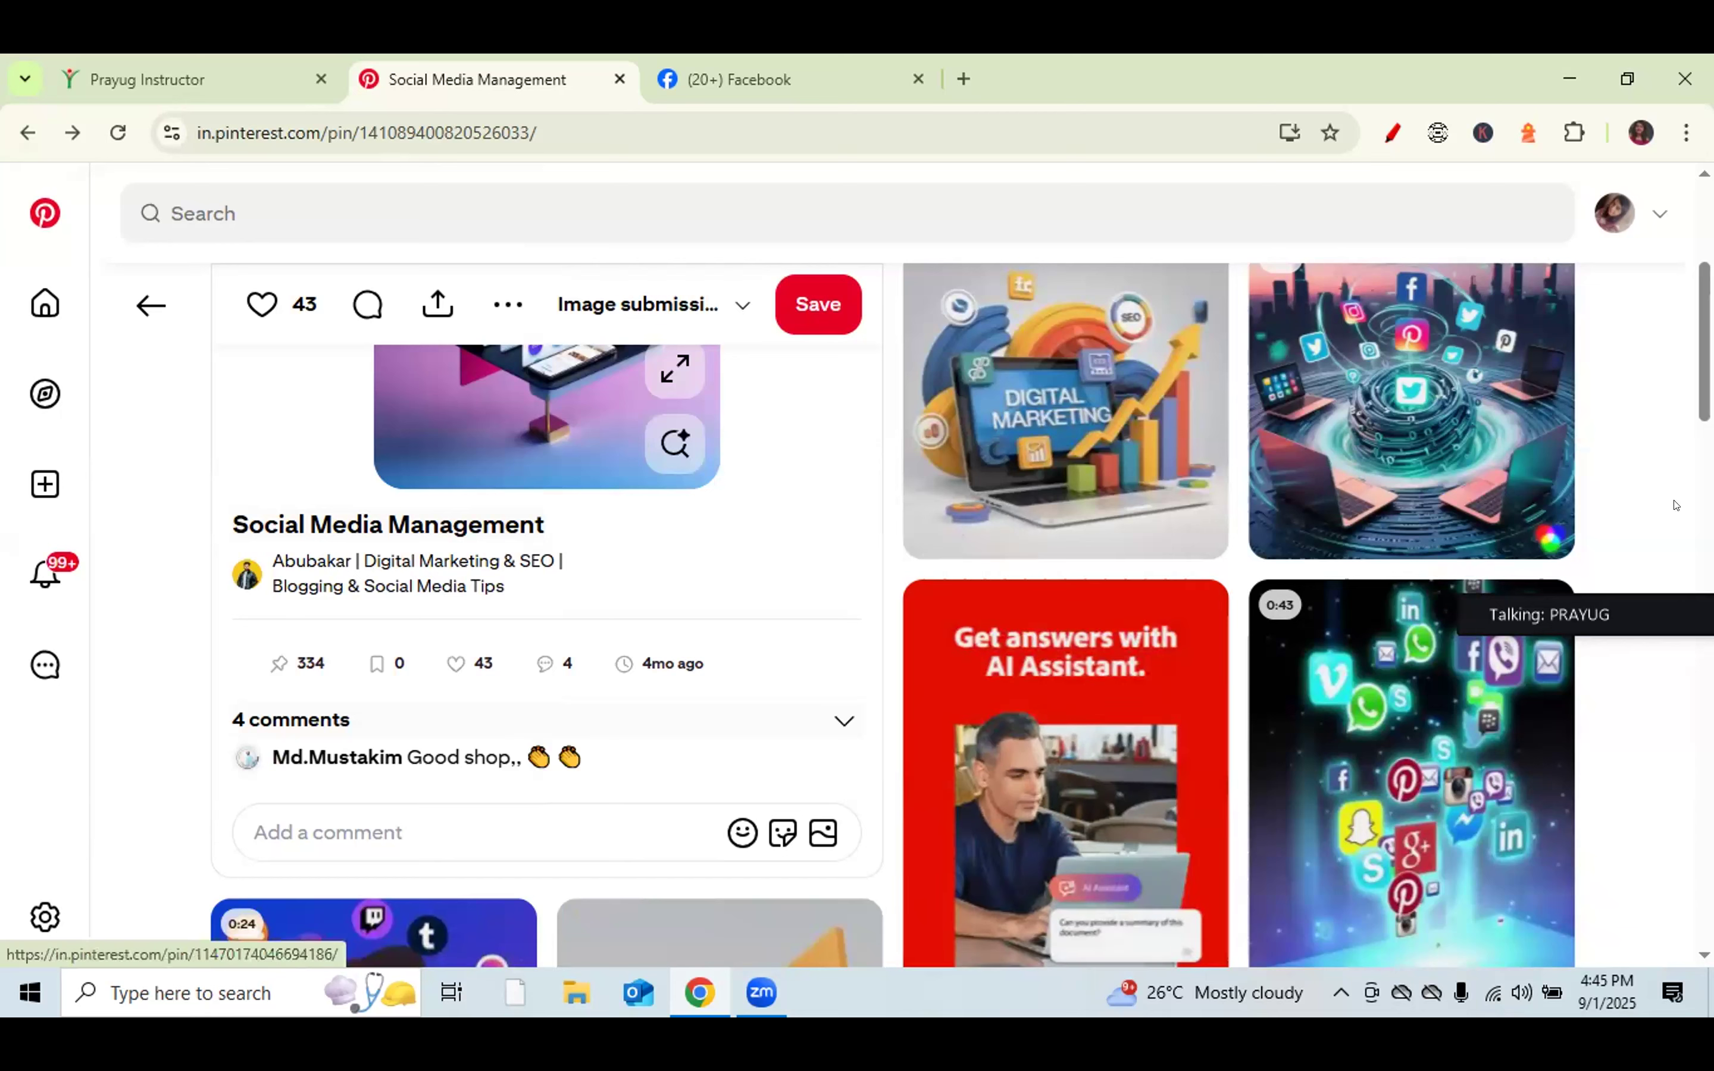
scroll(1692, 383, up, 1)
scroll(1692, 384, up, 5)
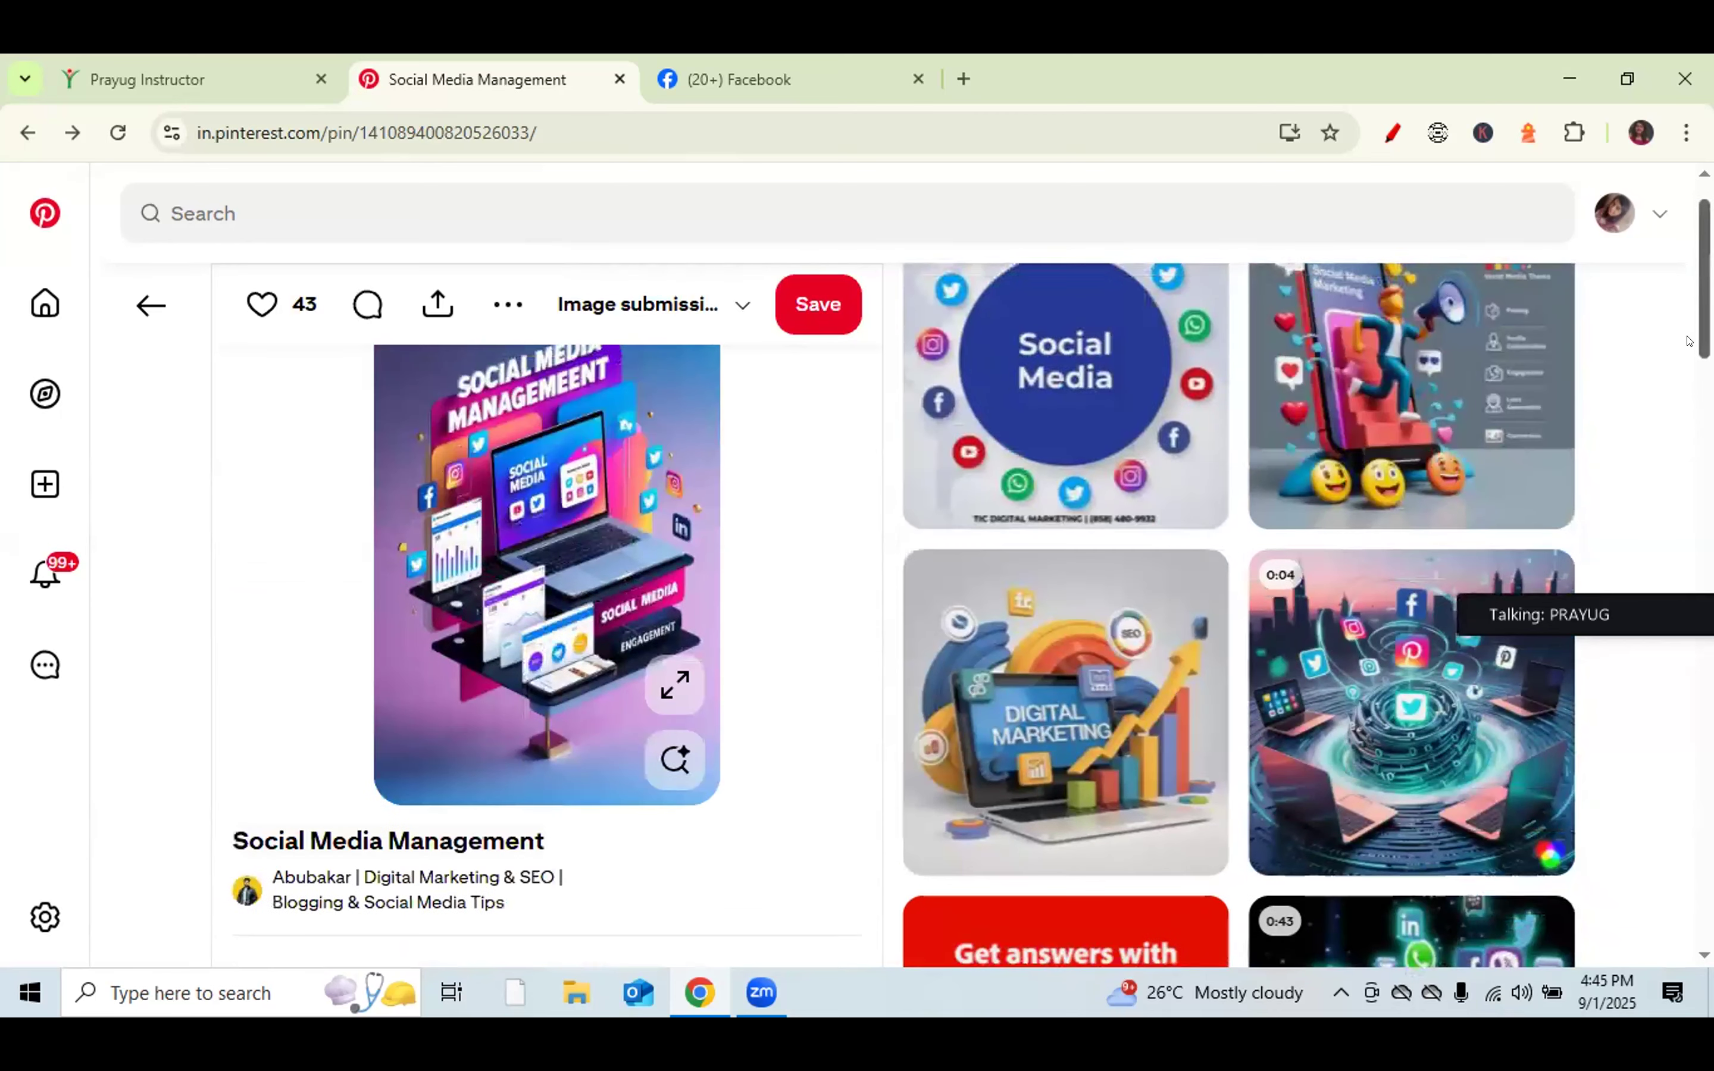
Step: Visit the website linked from the Social Media video pin and close the unavailable page
click(1088, 480)
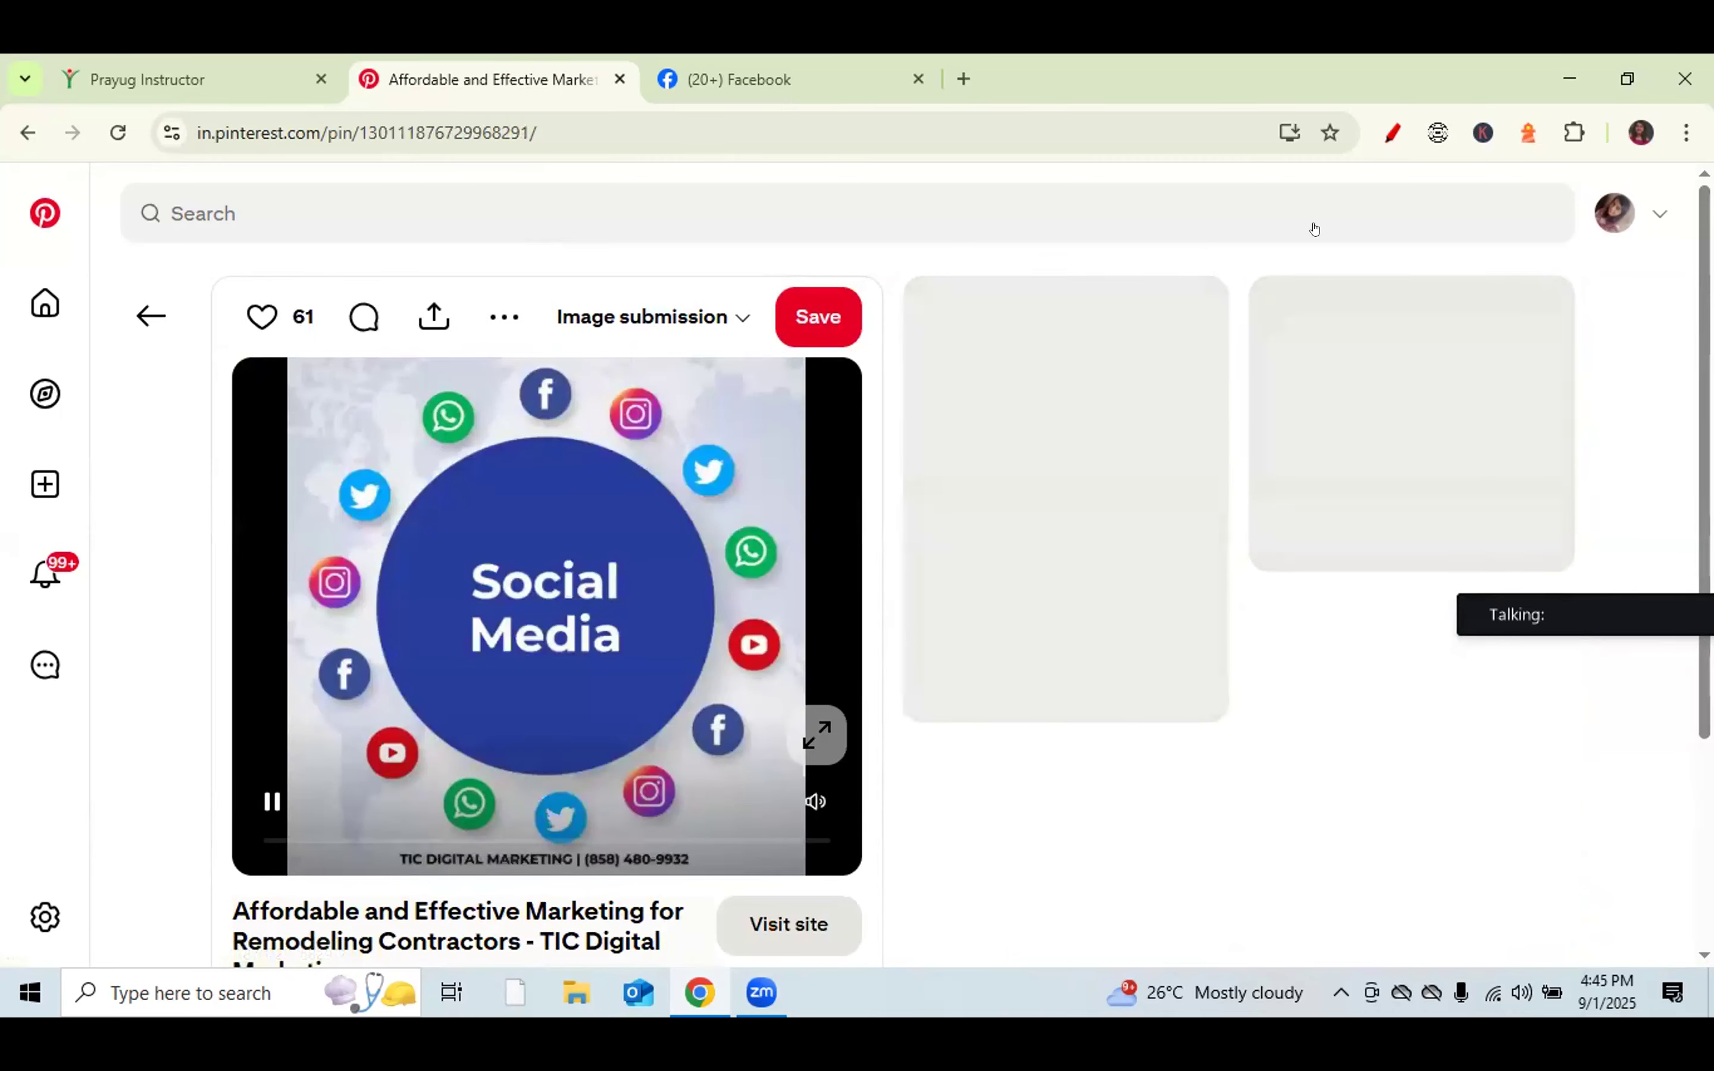
scroll(775, 781, down, 2)
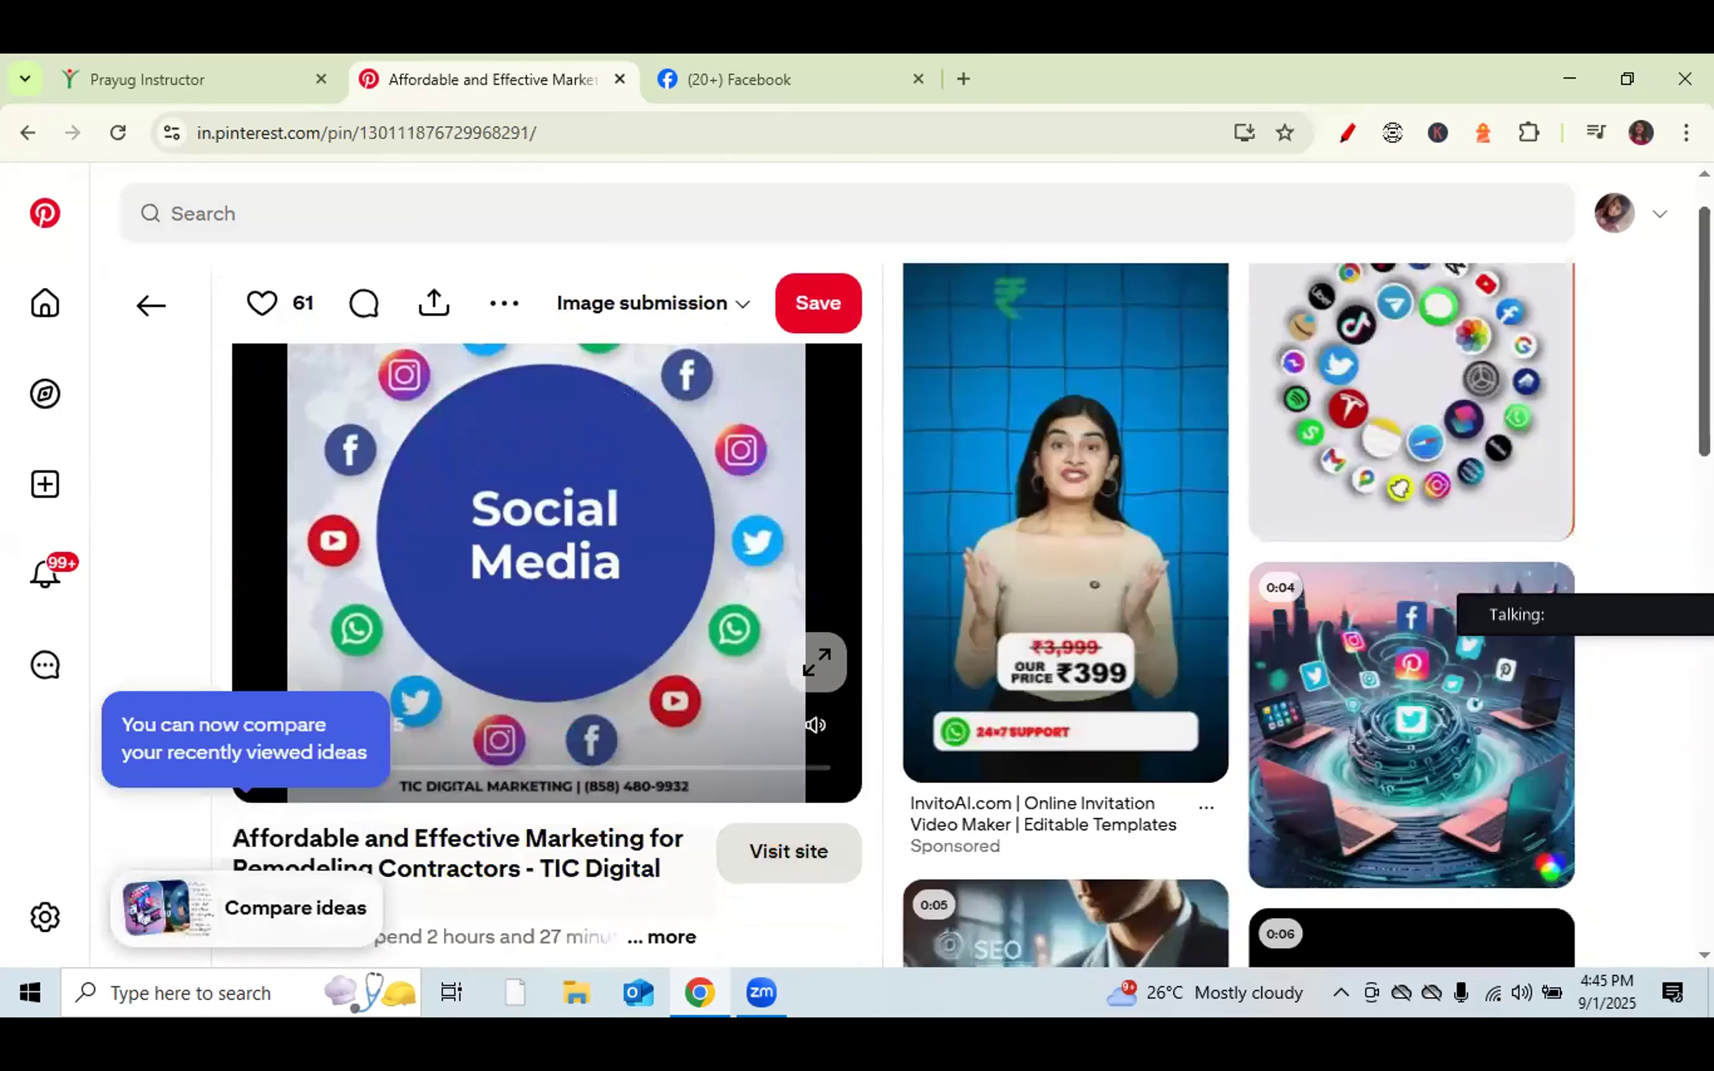
click(775, 780)
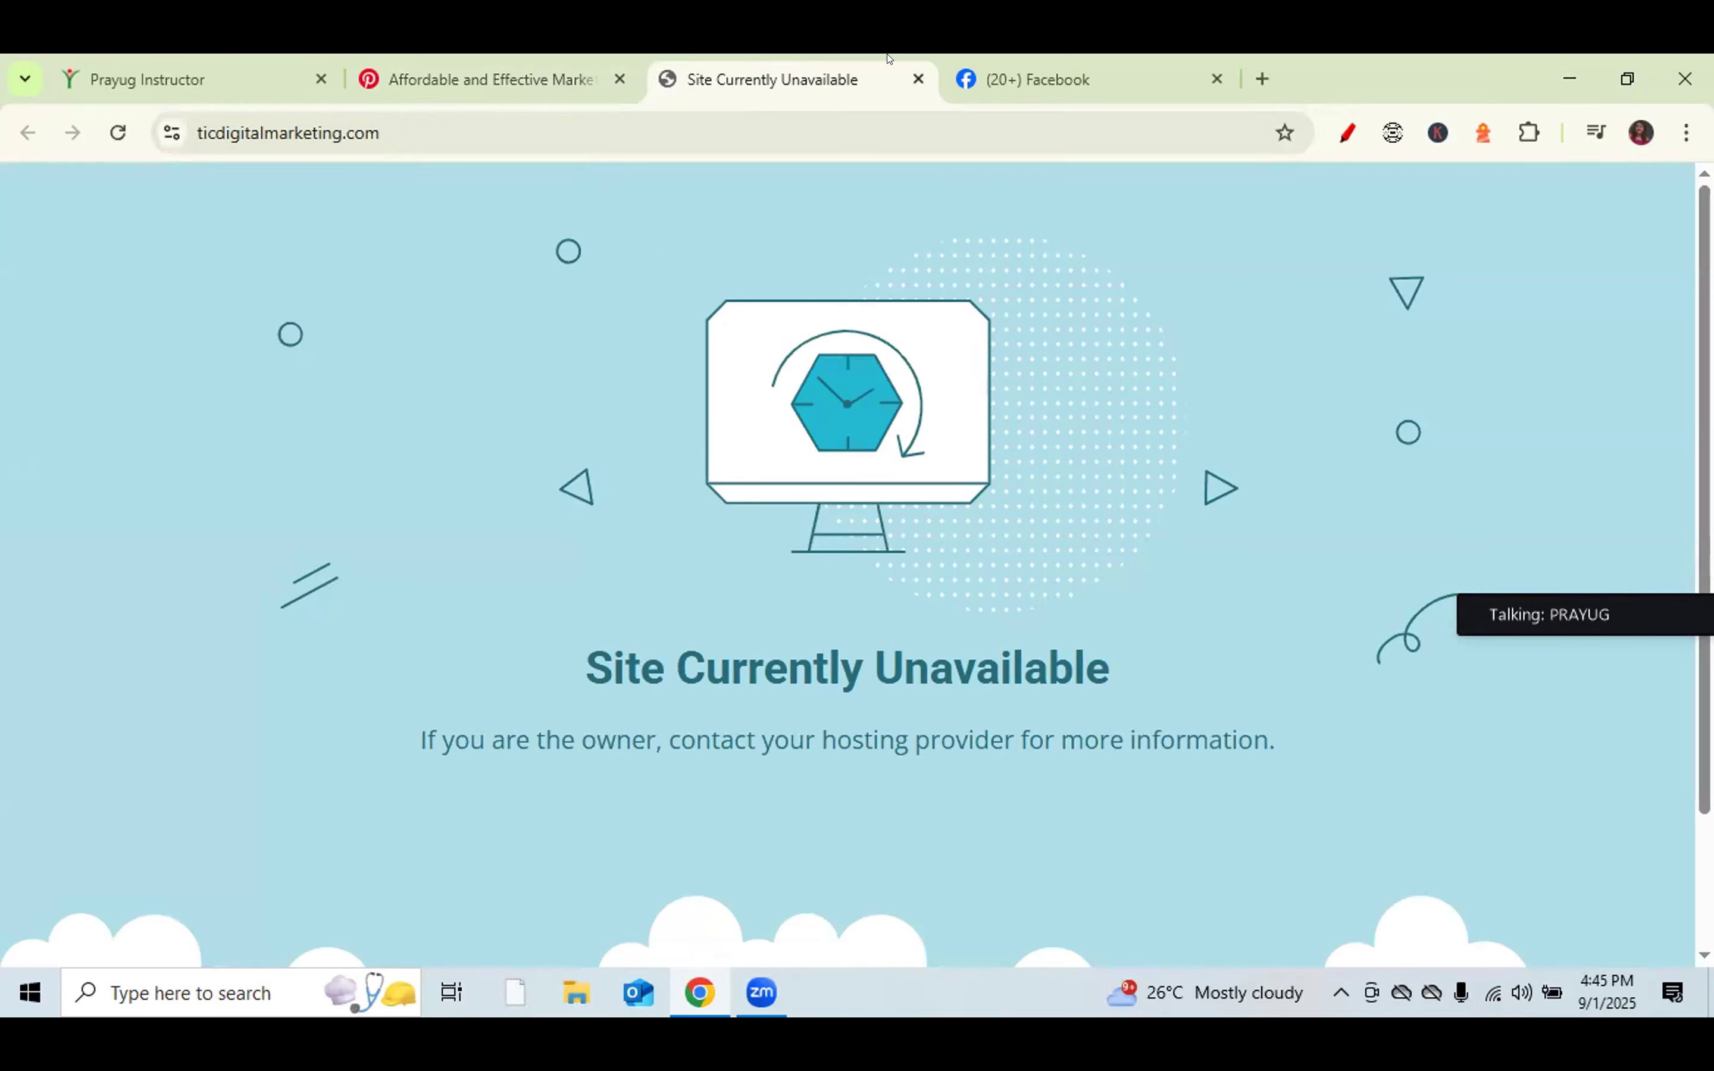
click(917, 79)
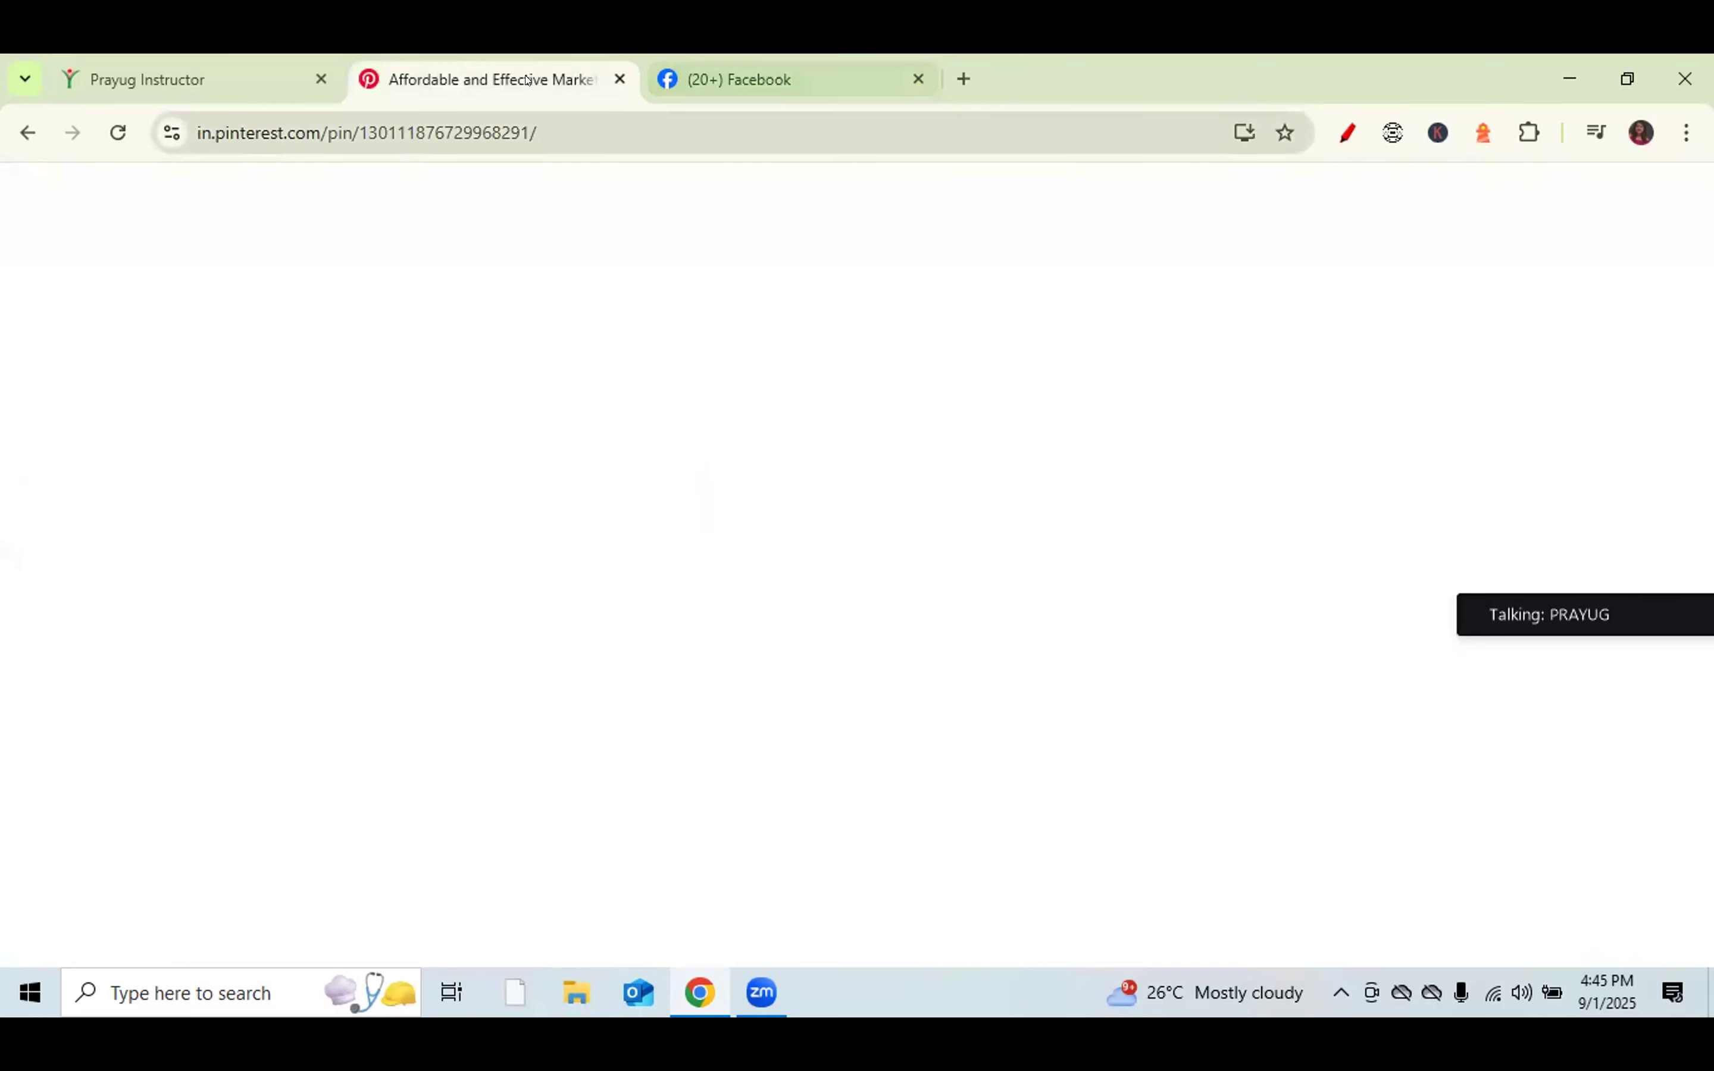
Step: Browse to the email-marketing video pin, check its Instagram link, pause the video and return home
click(1452, 702)
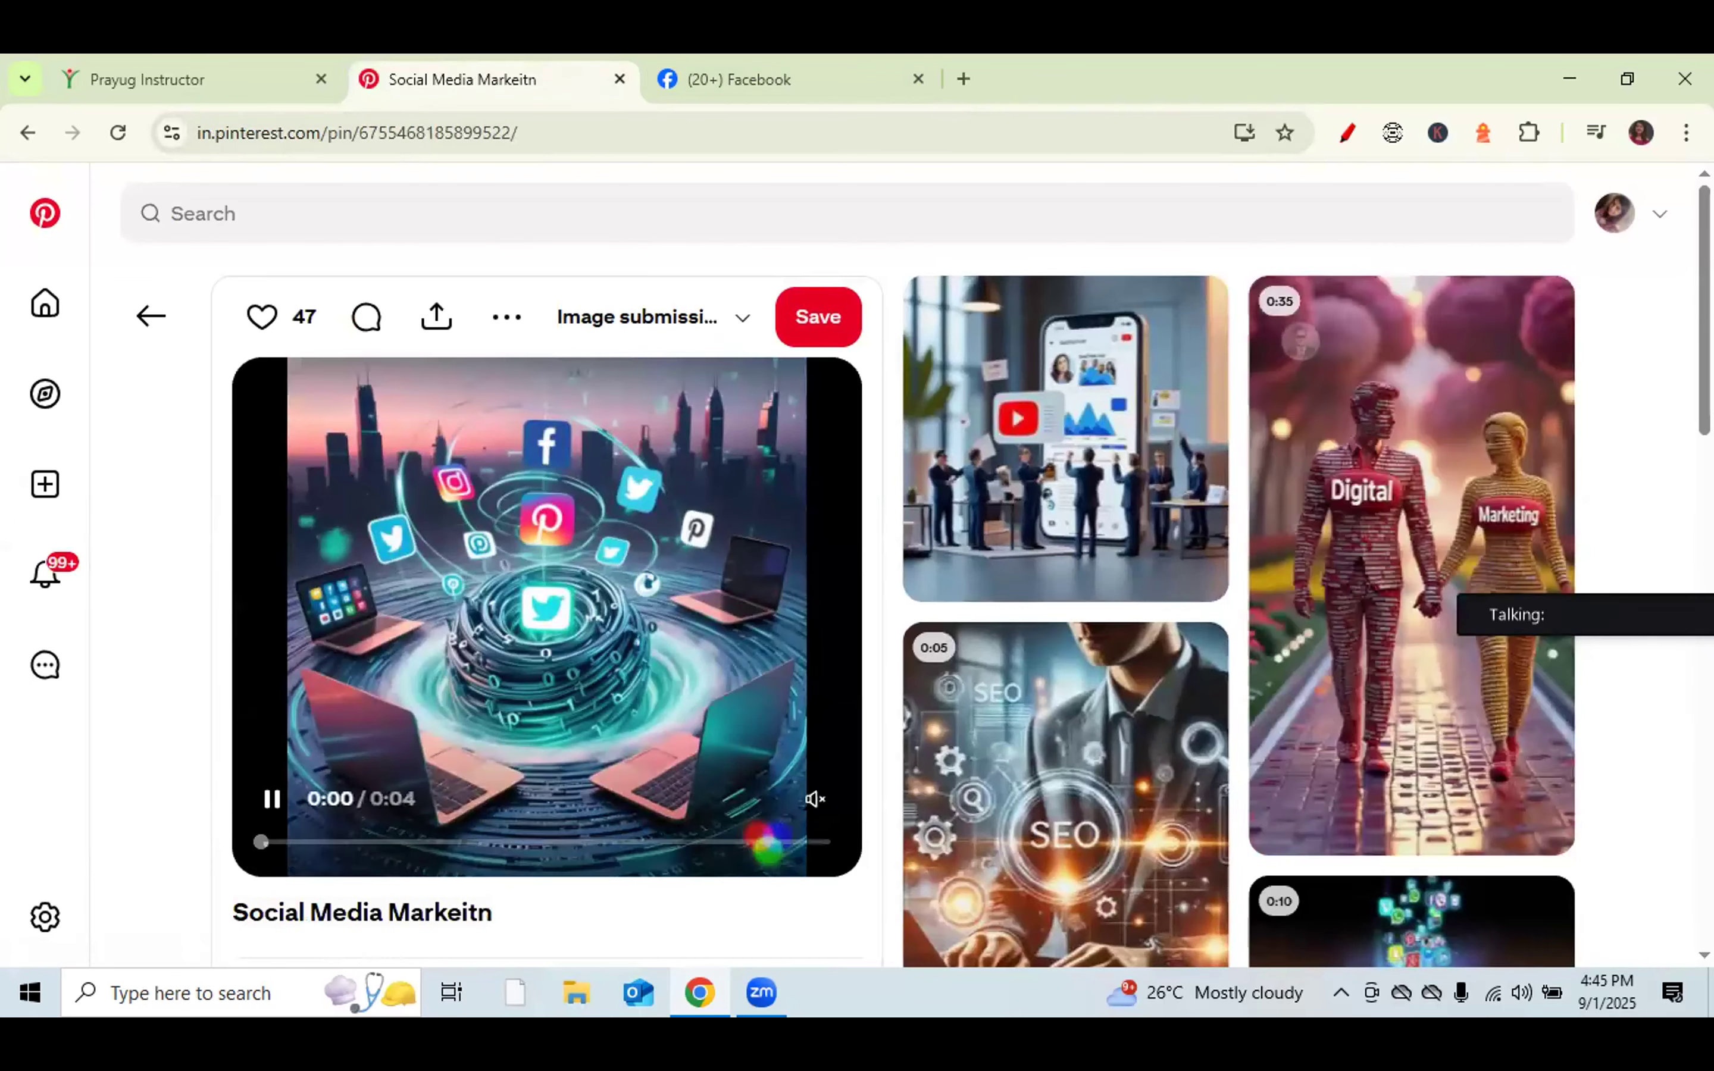
scroll(850, 603, down, 4)
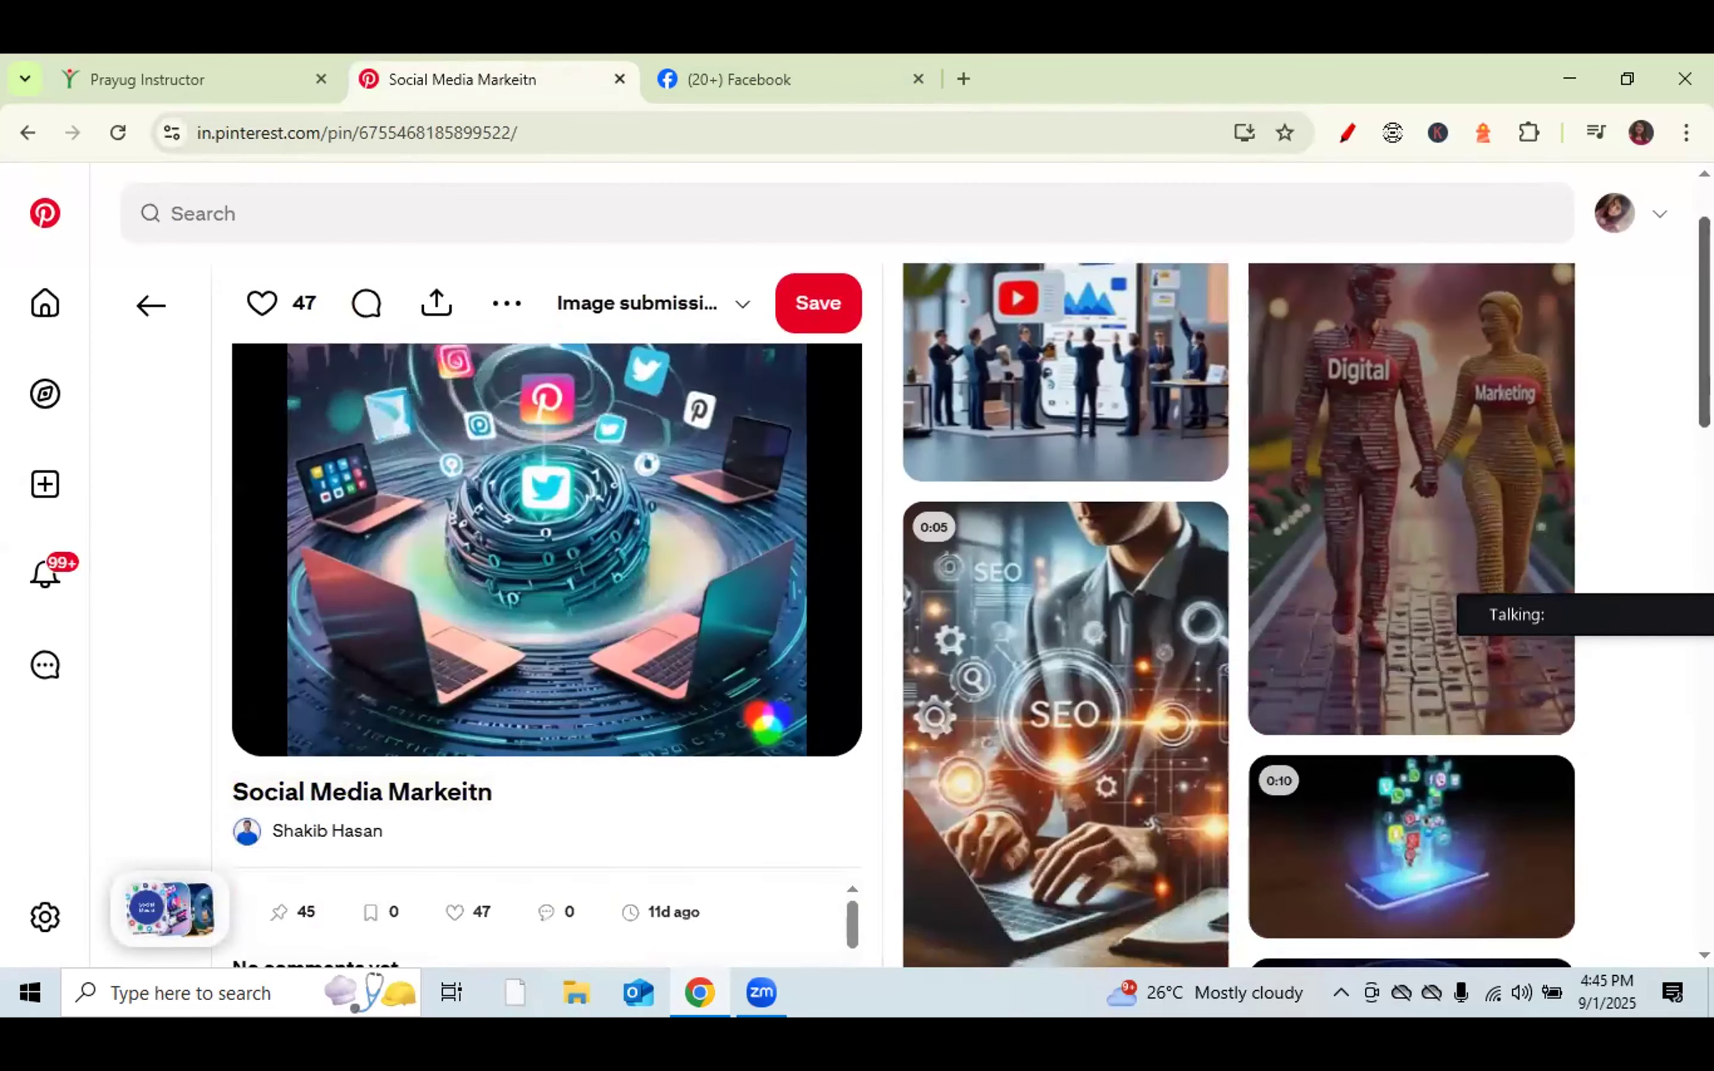
scroll(850, 567, down, 5)
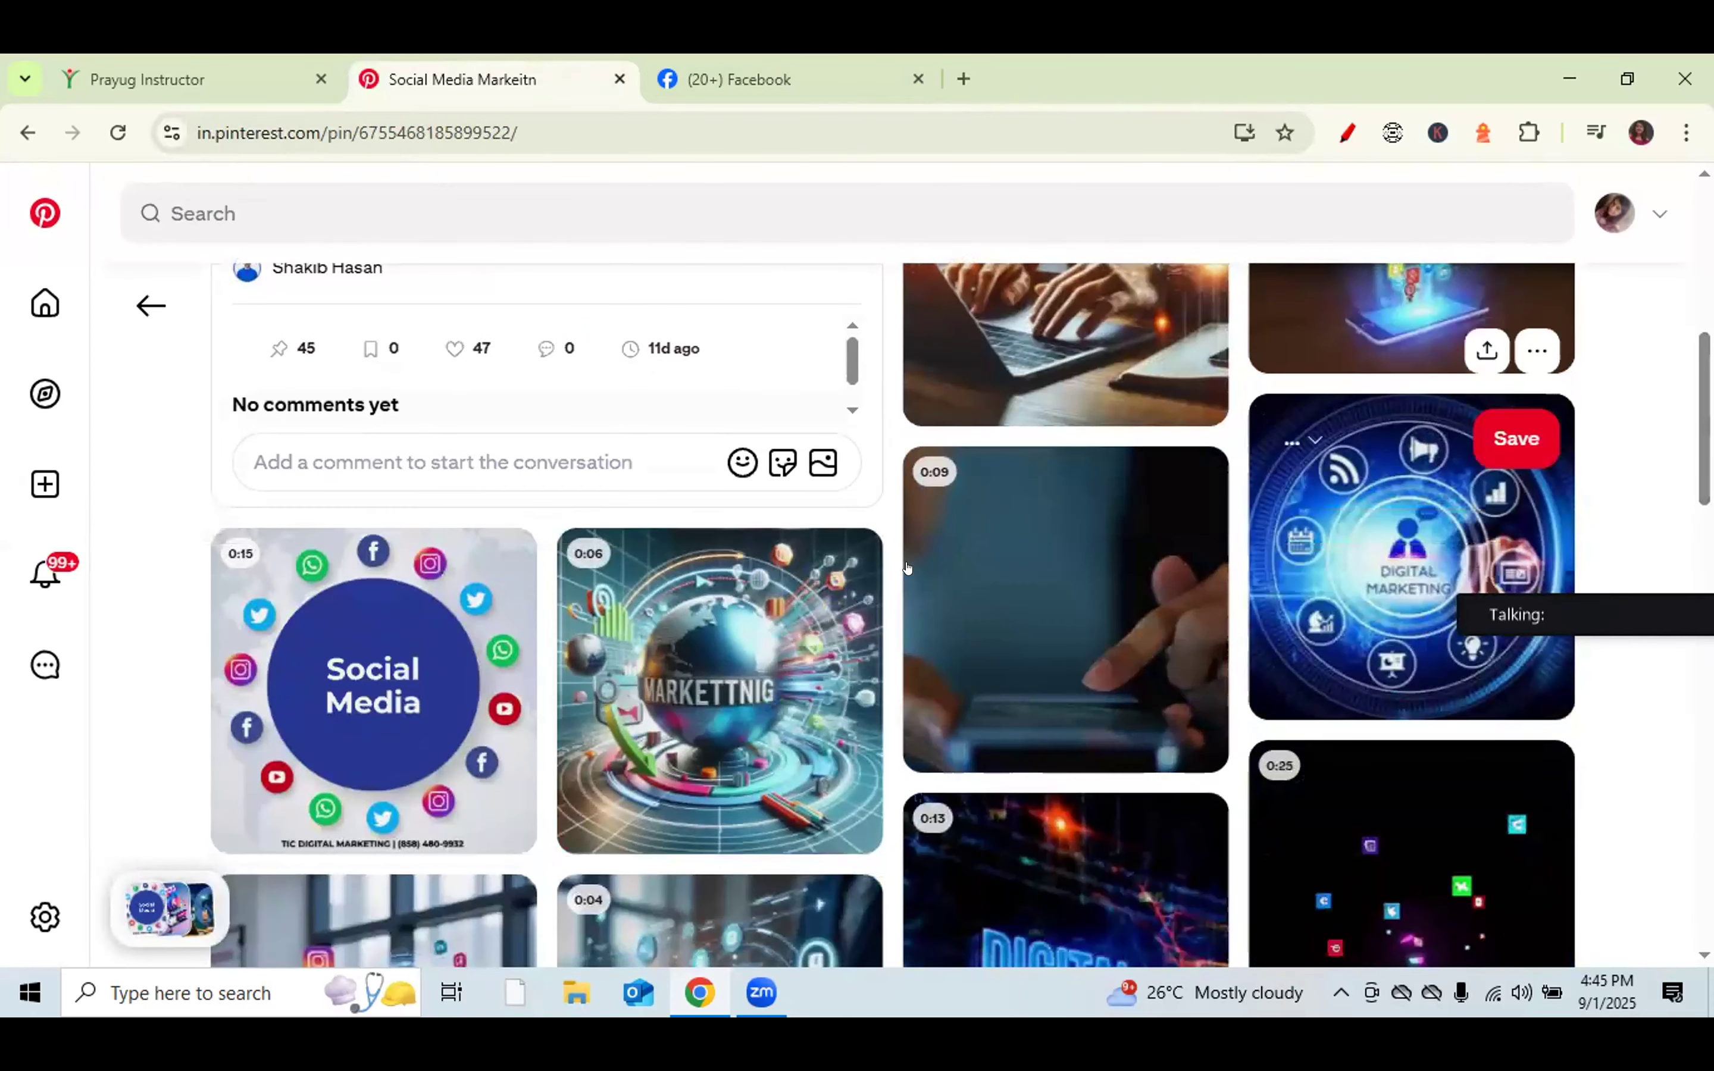
click(1066, 602)
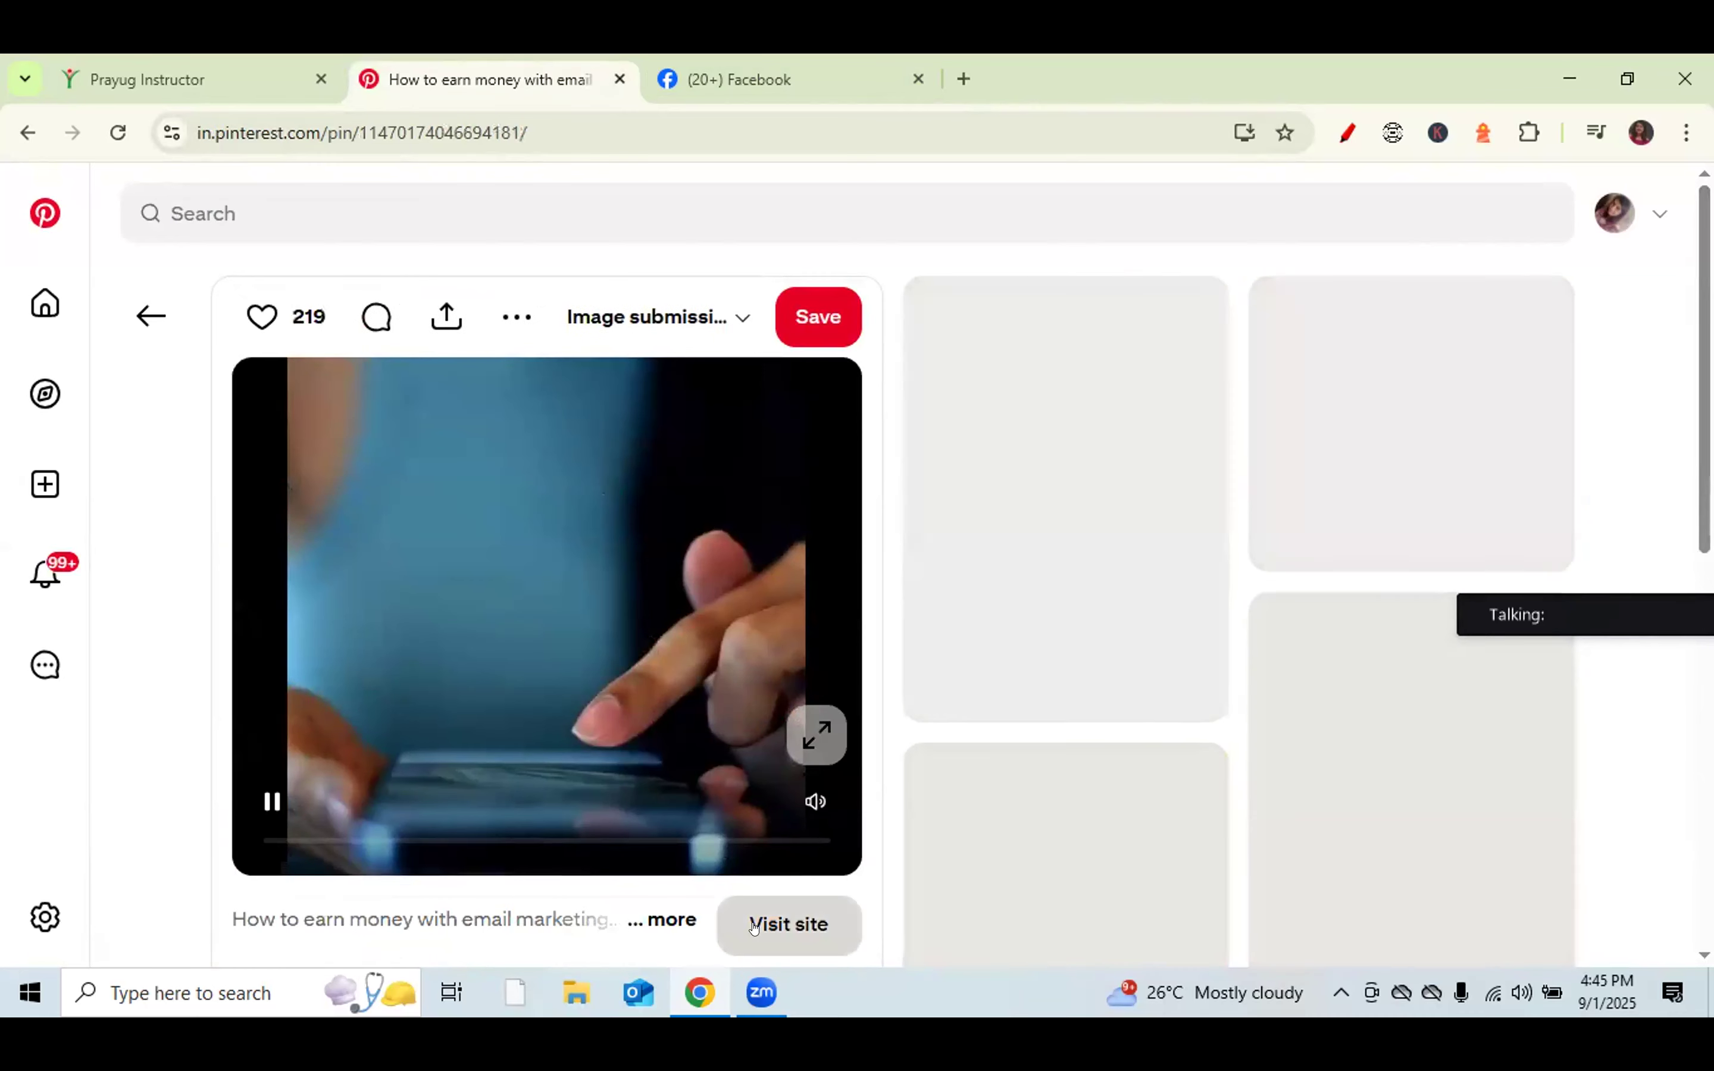
click(765, 910)
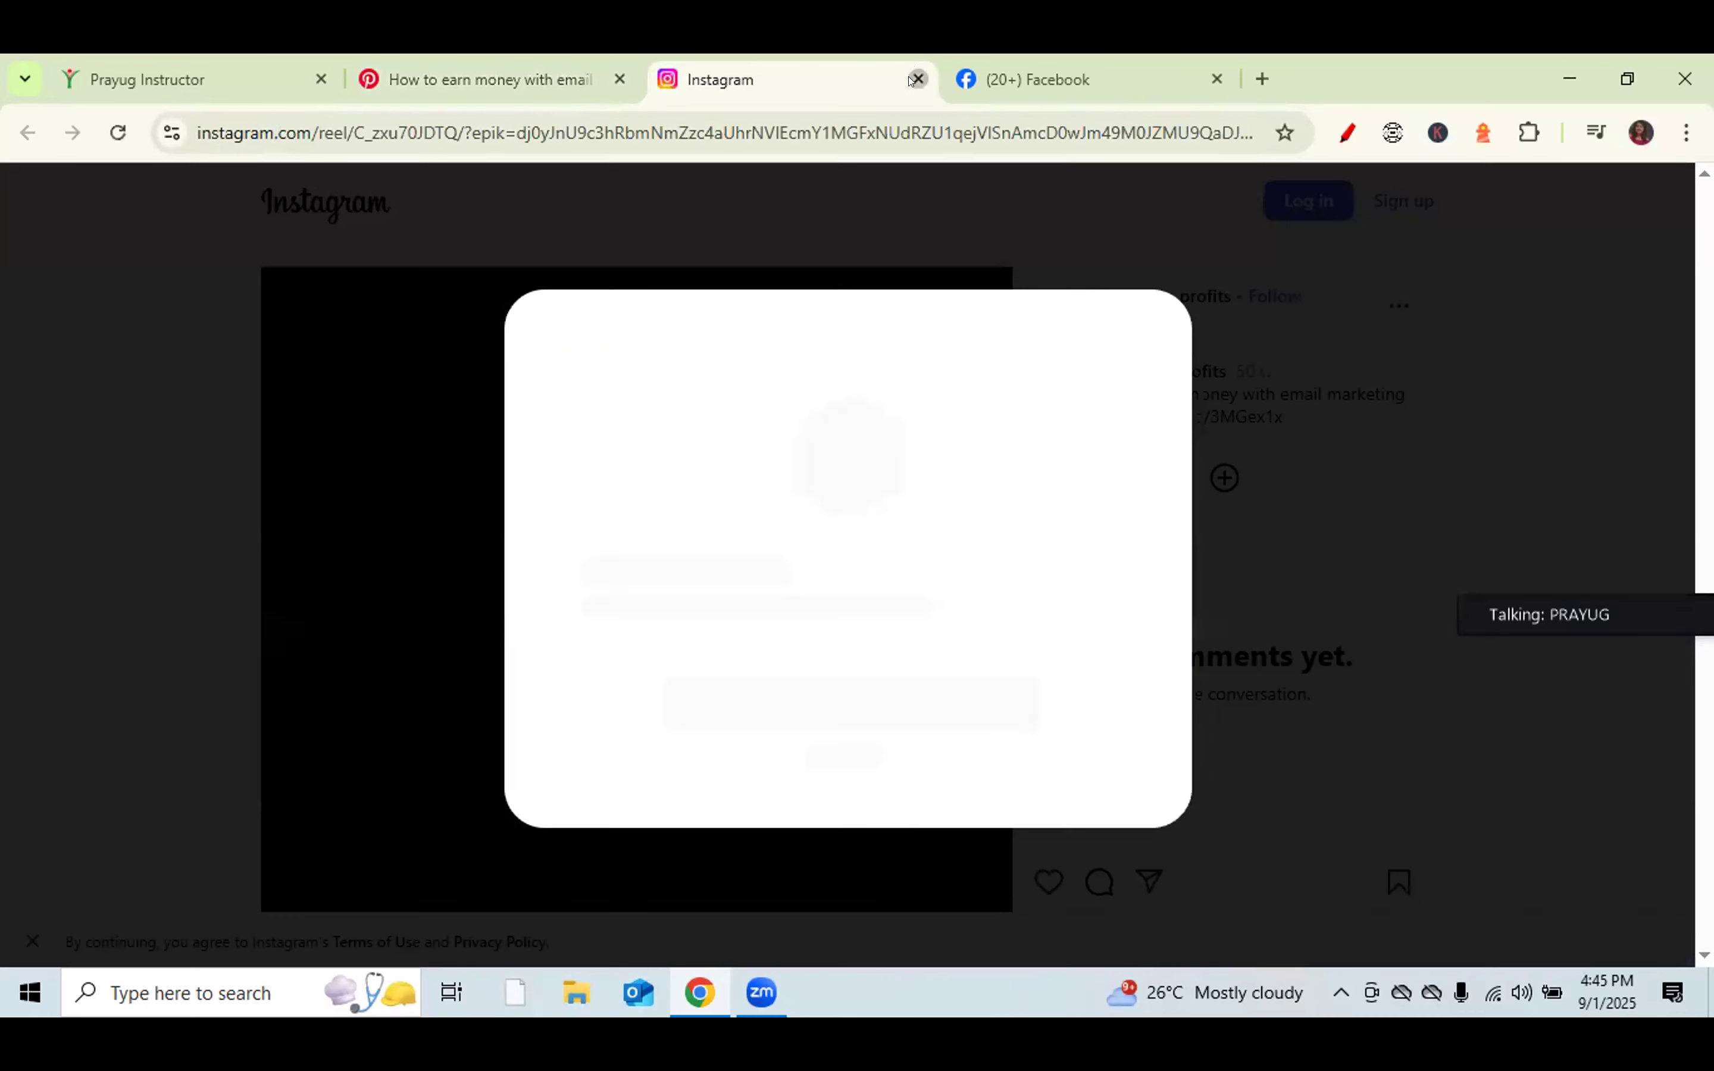
click(912, 81)
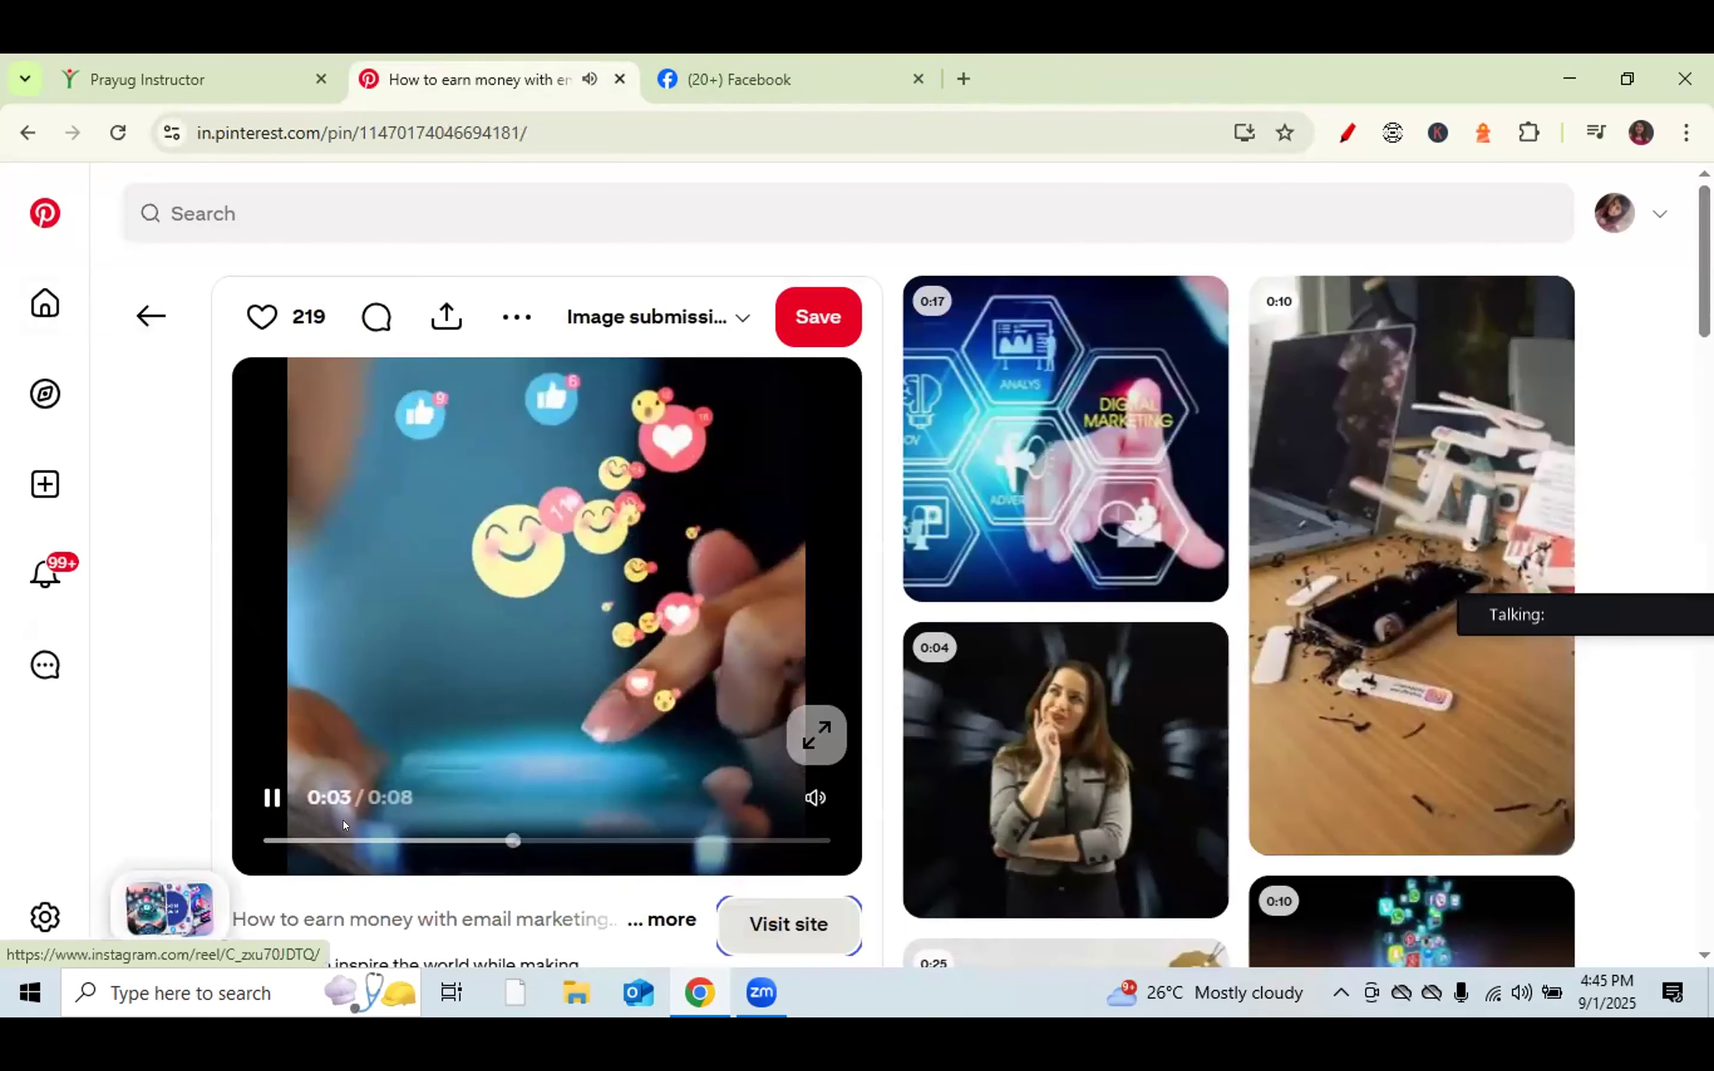
click(255, 790)
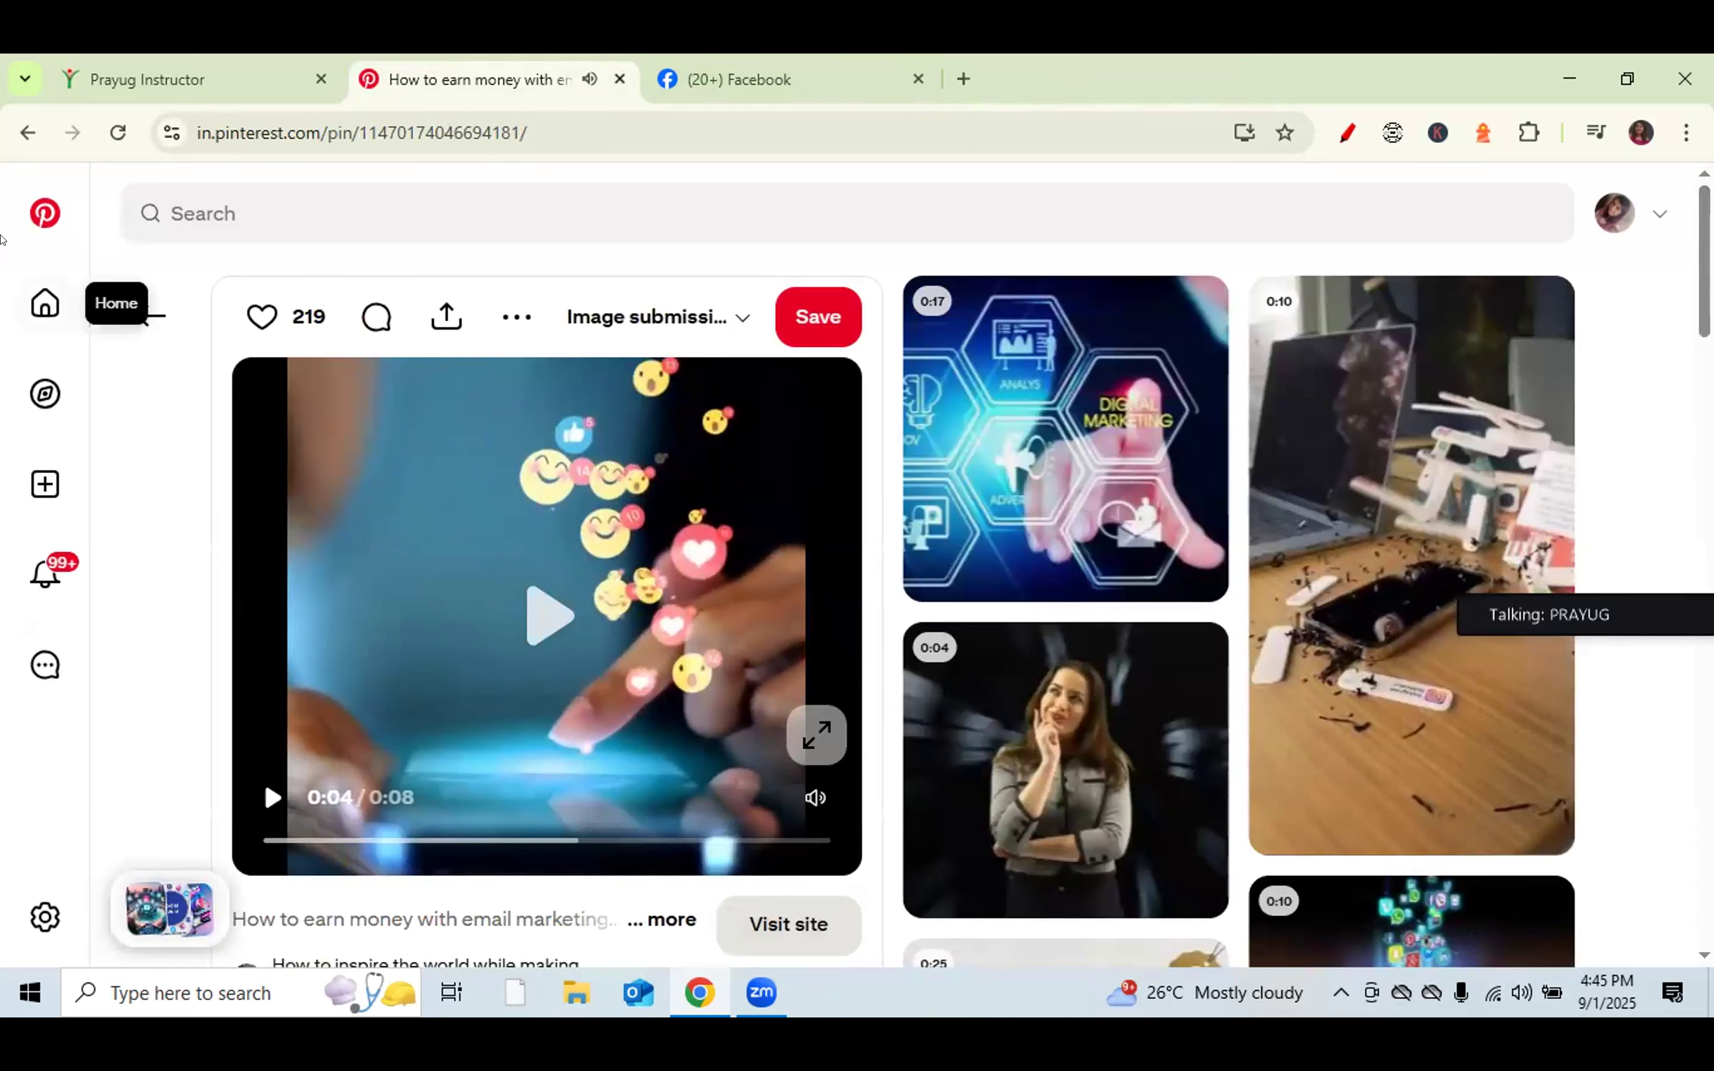
click(45, 207)
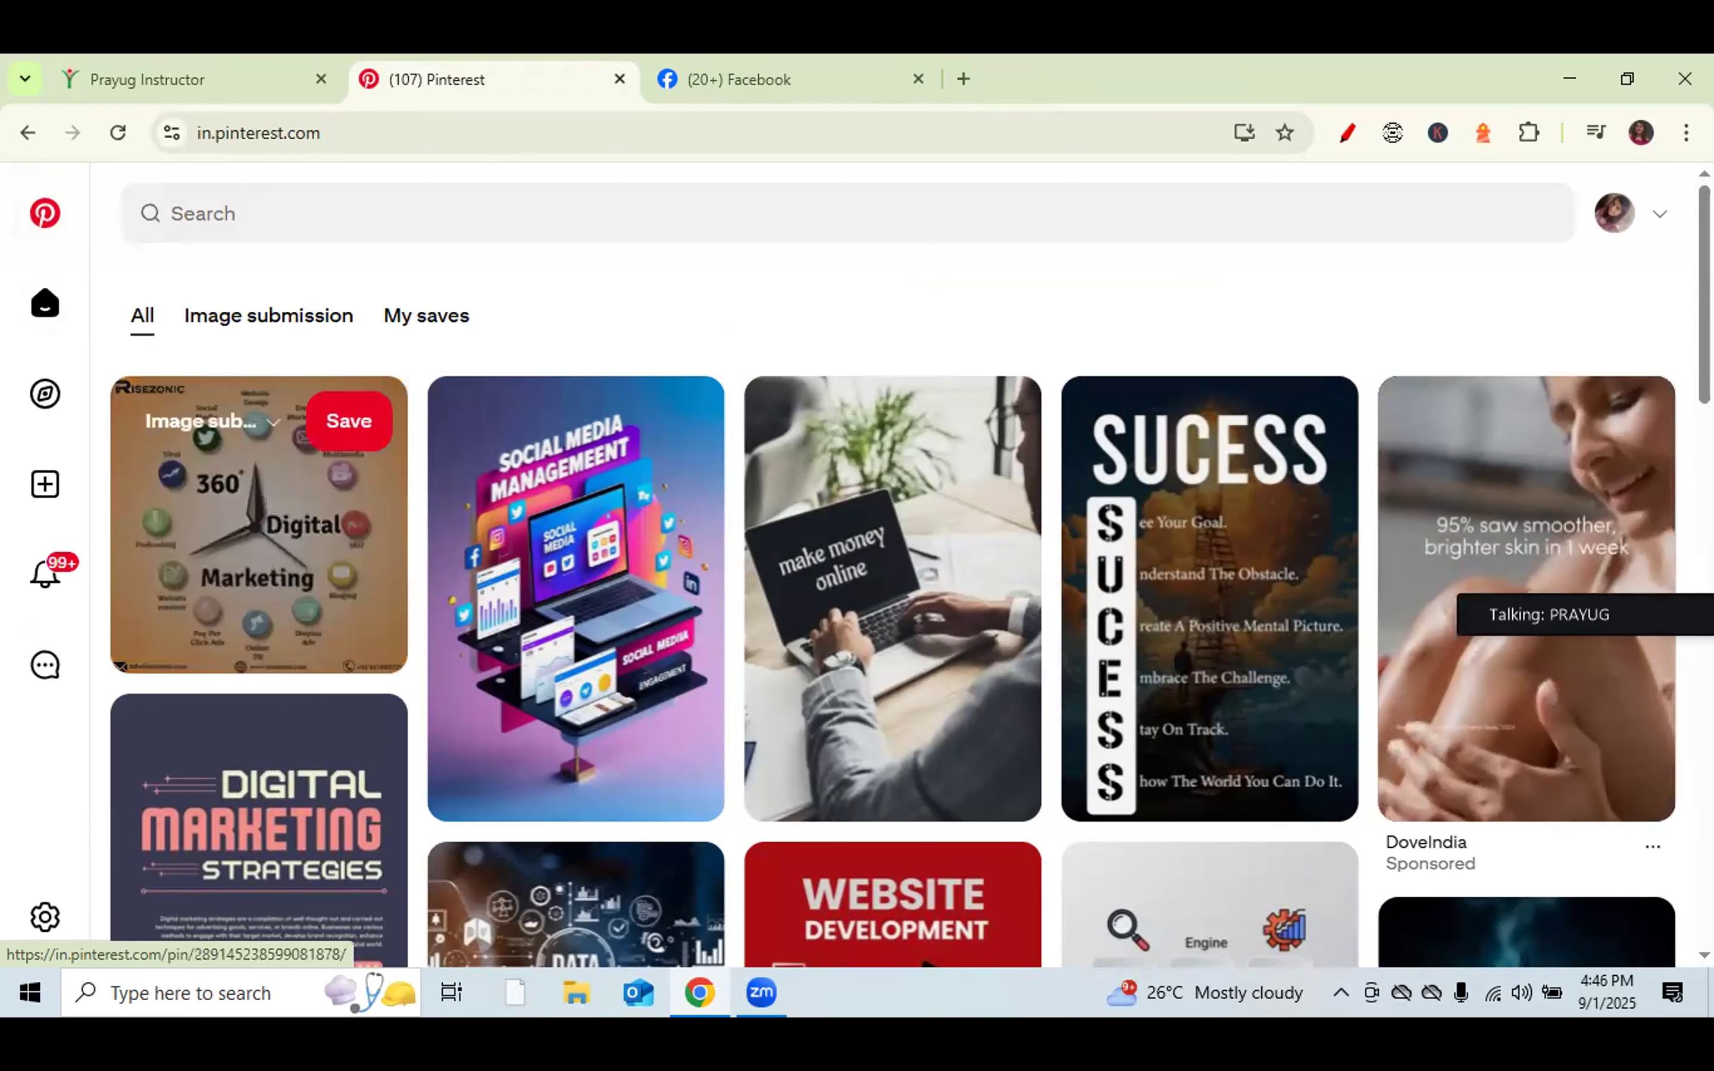
Step: Draw a red highlight circle on screen for viewers using the annotation tool
click(1348, 133)
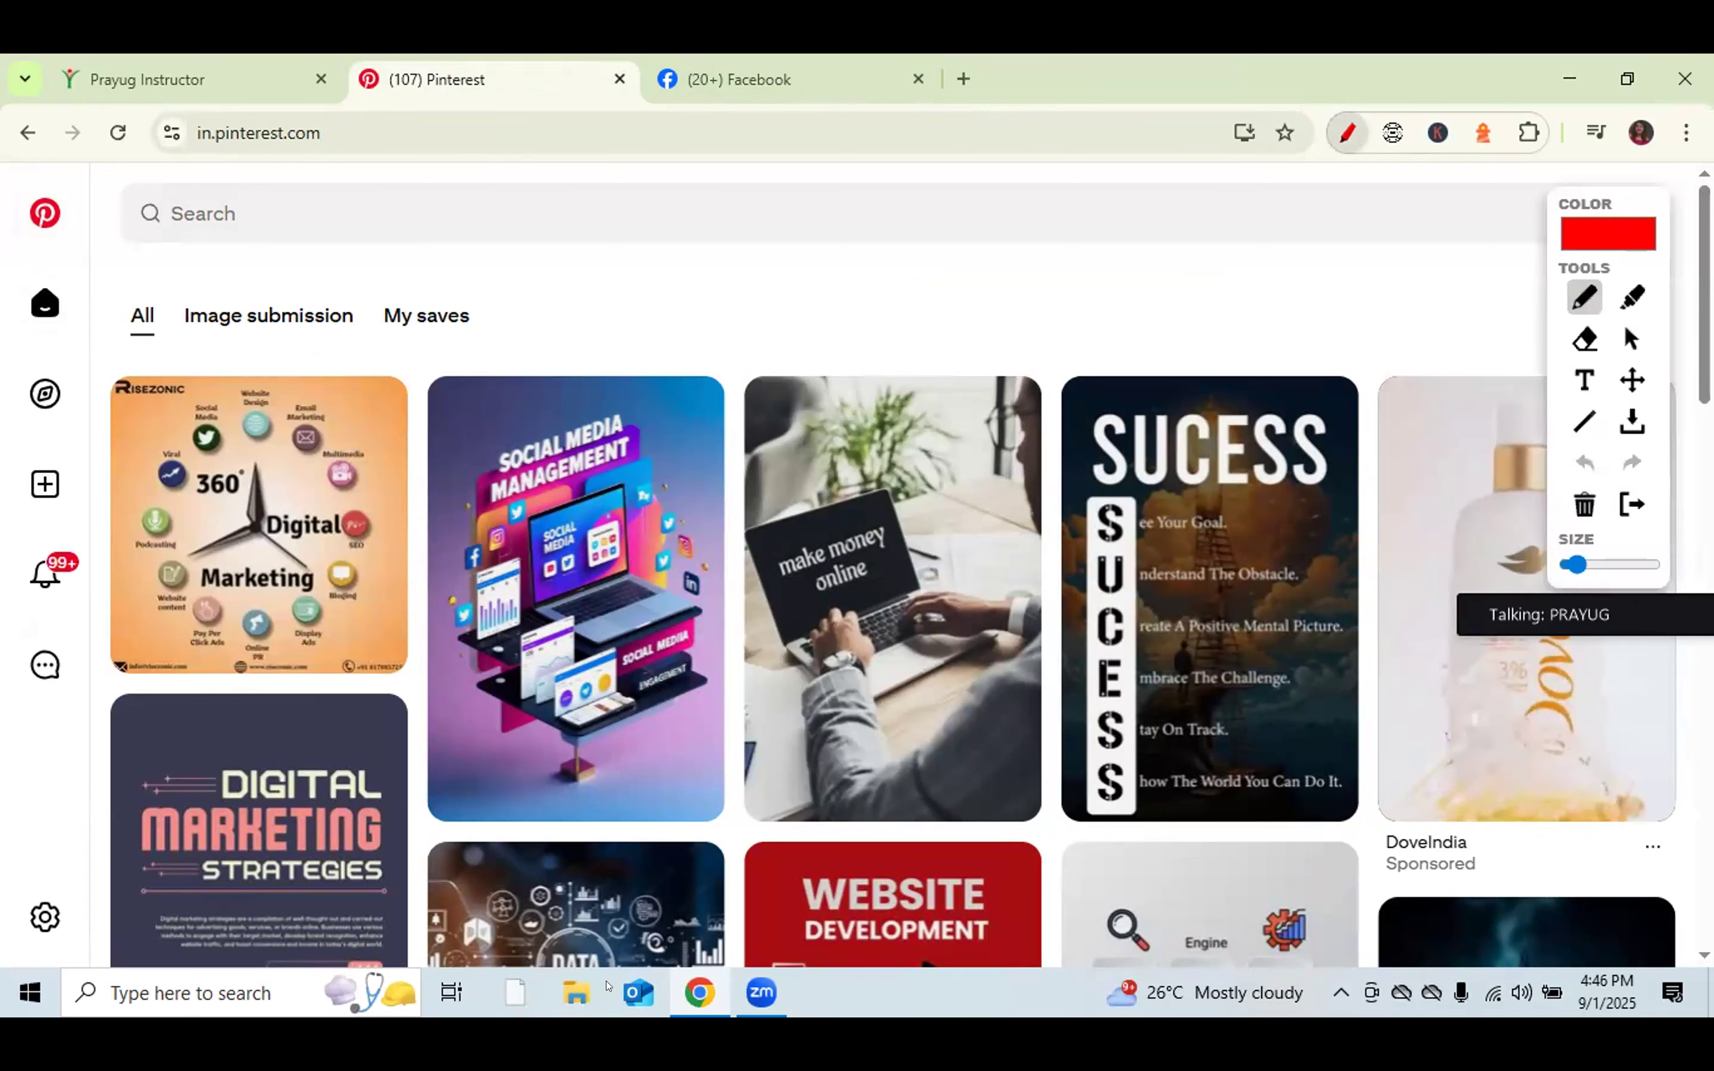
mouse_move(80, 523)
mouse_down()
mouse_move(28, 514)
mouse_move(53, 441)
mouse_move(102, 482)
mouse_move(88, 517)
mouse_up()
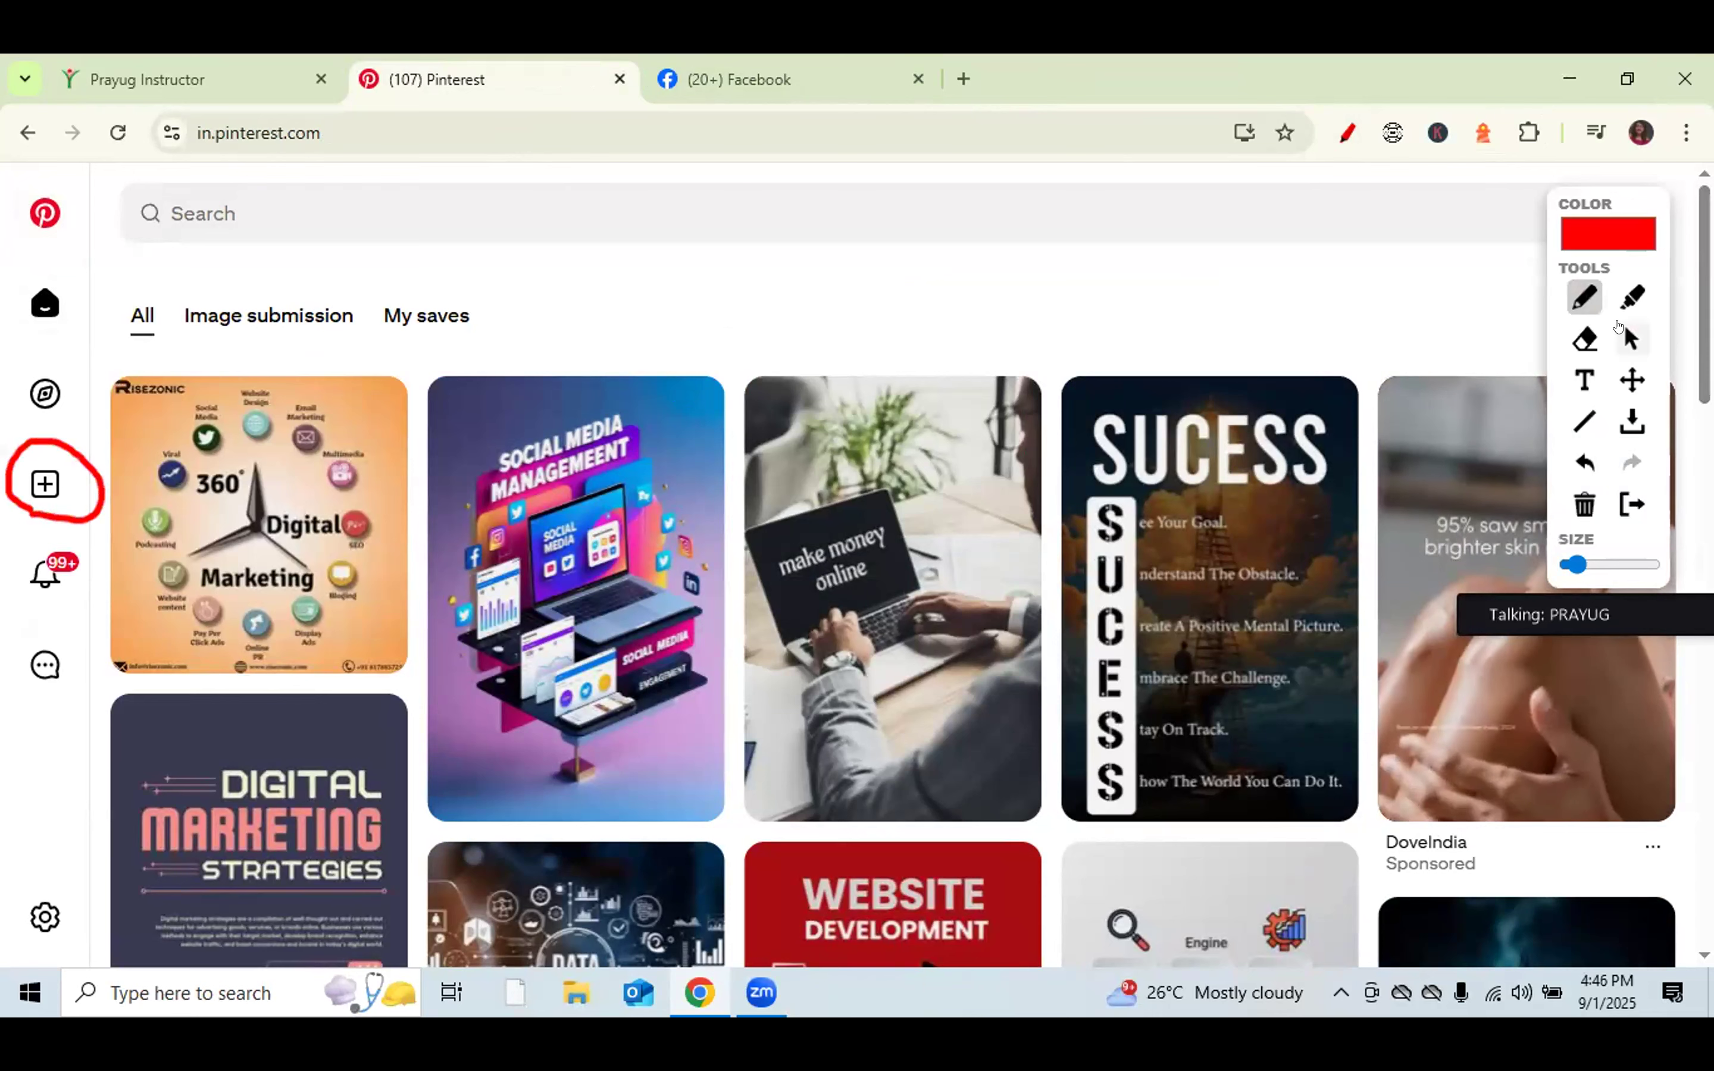
click(1629, 337)
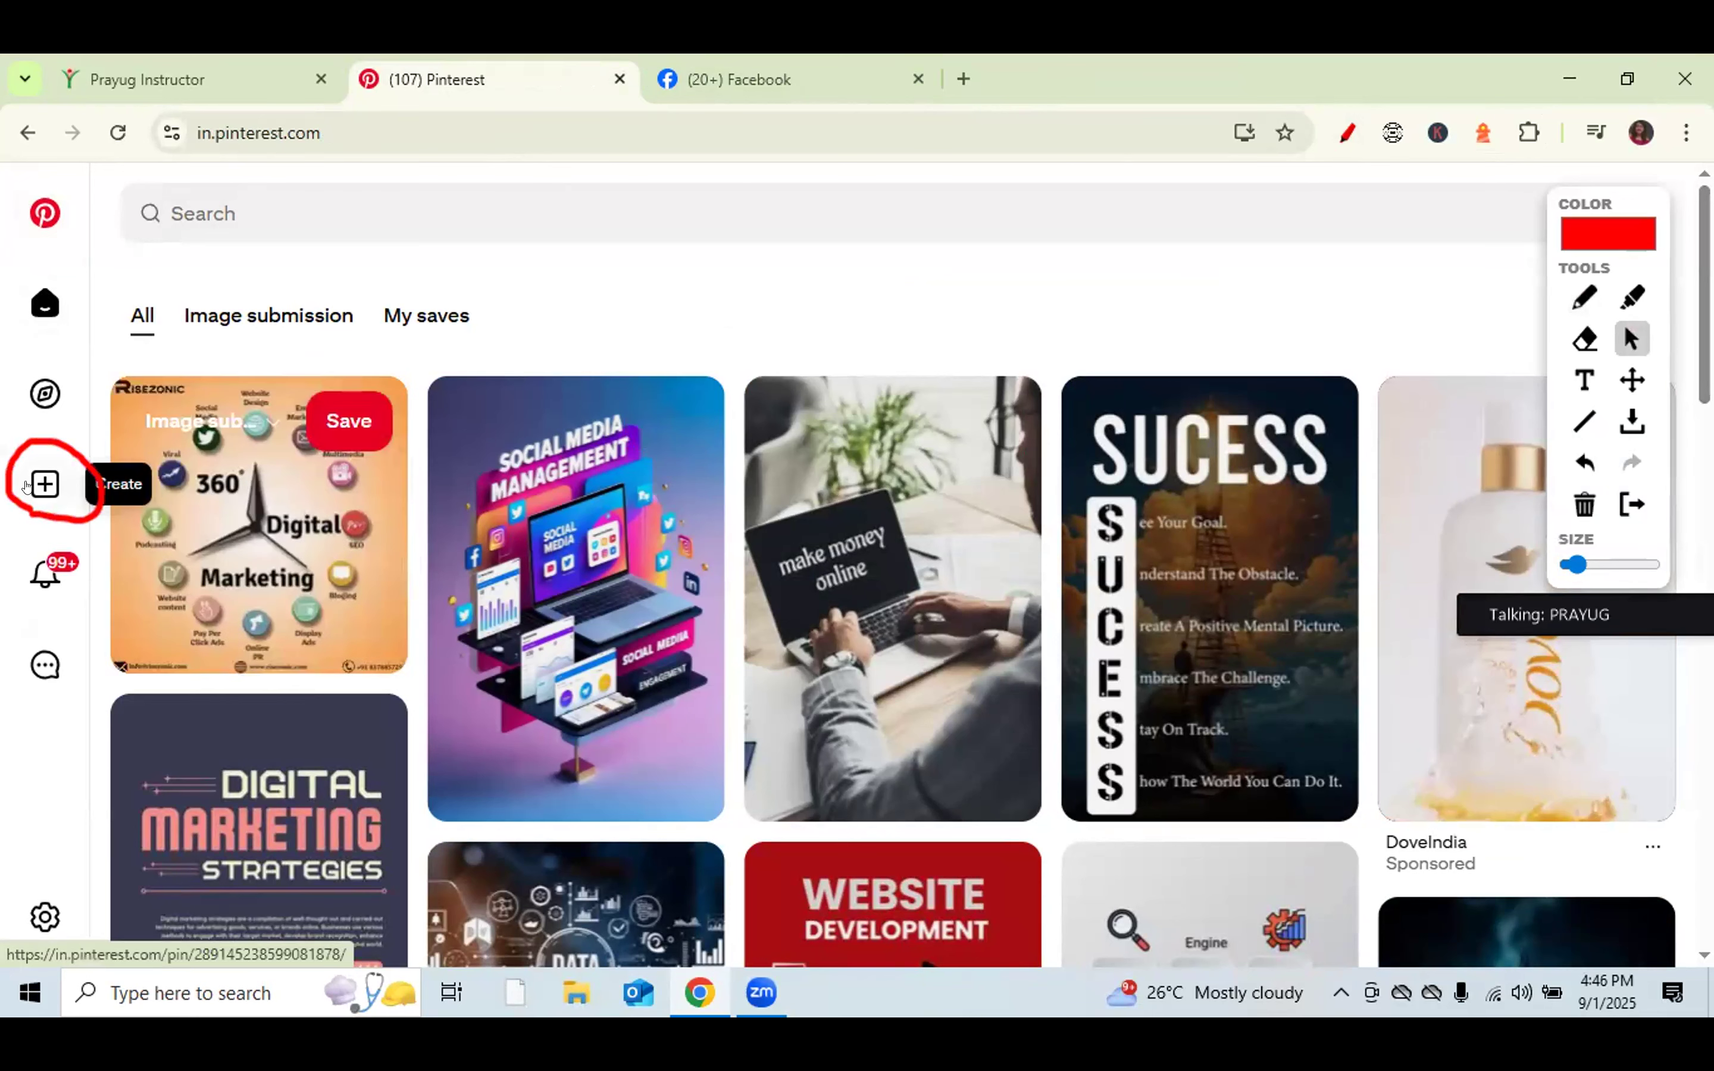
Step: Start a new pin from the Create menu and open the image upload chooser
click(29, 485)
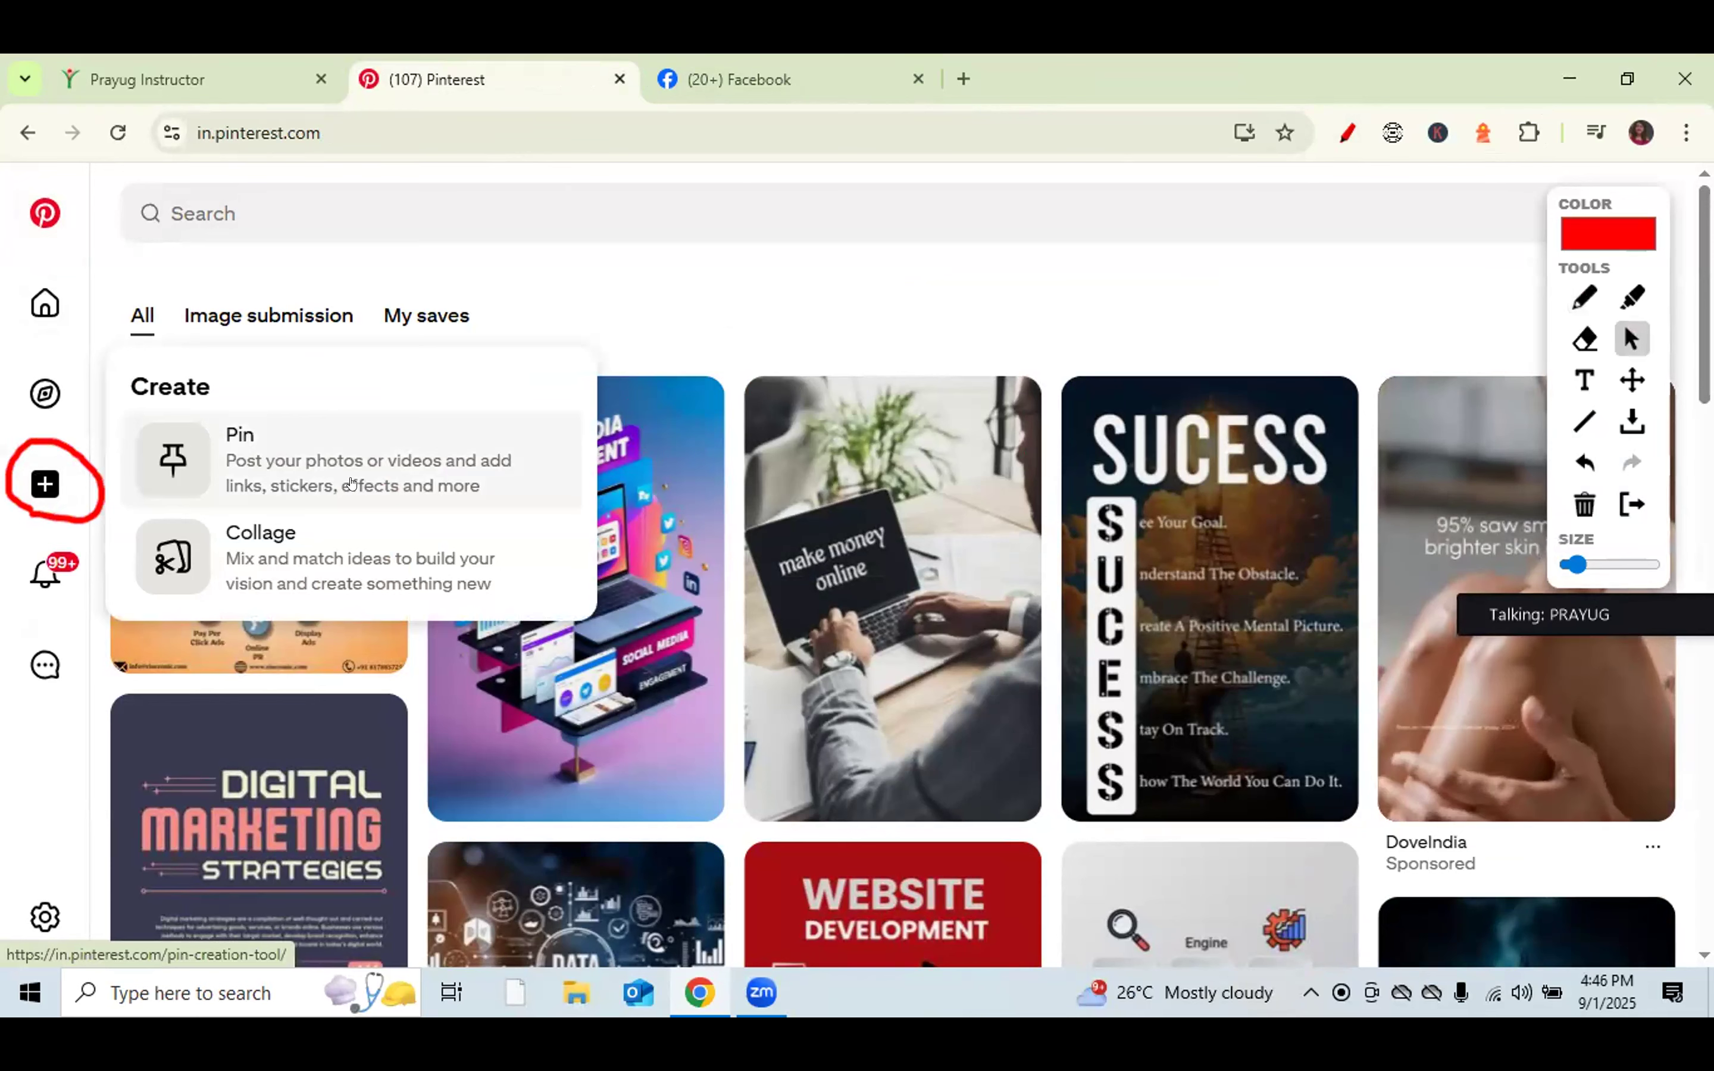
click(409, 484)
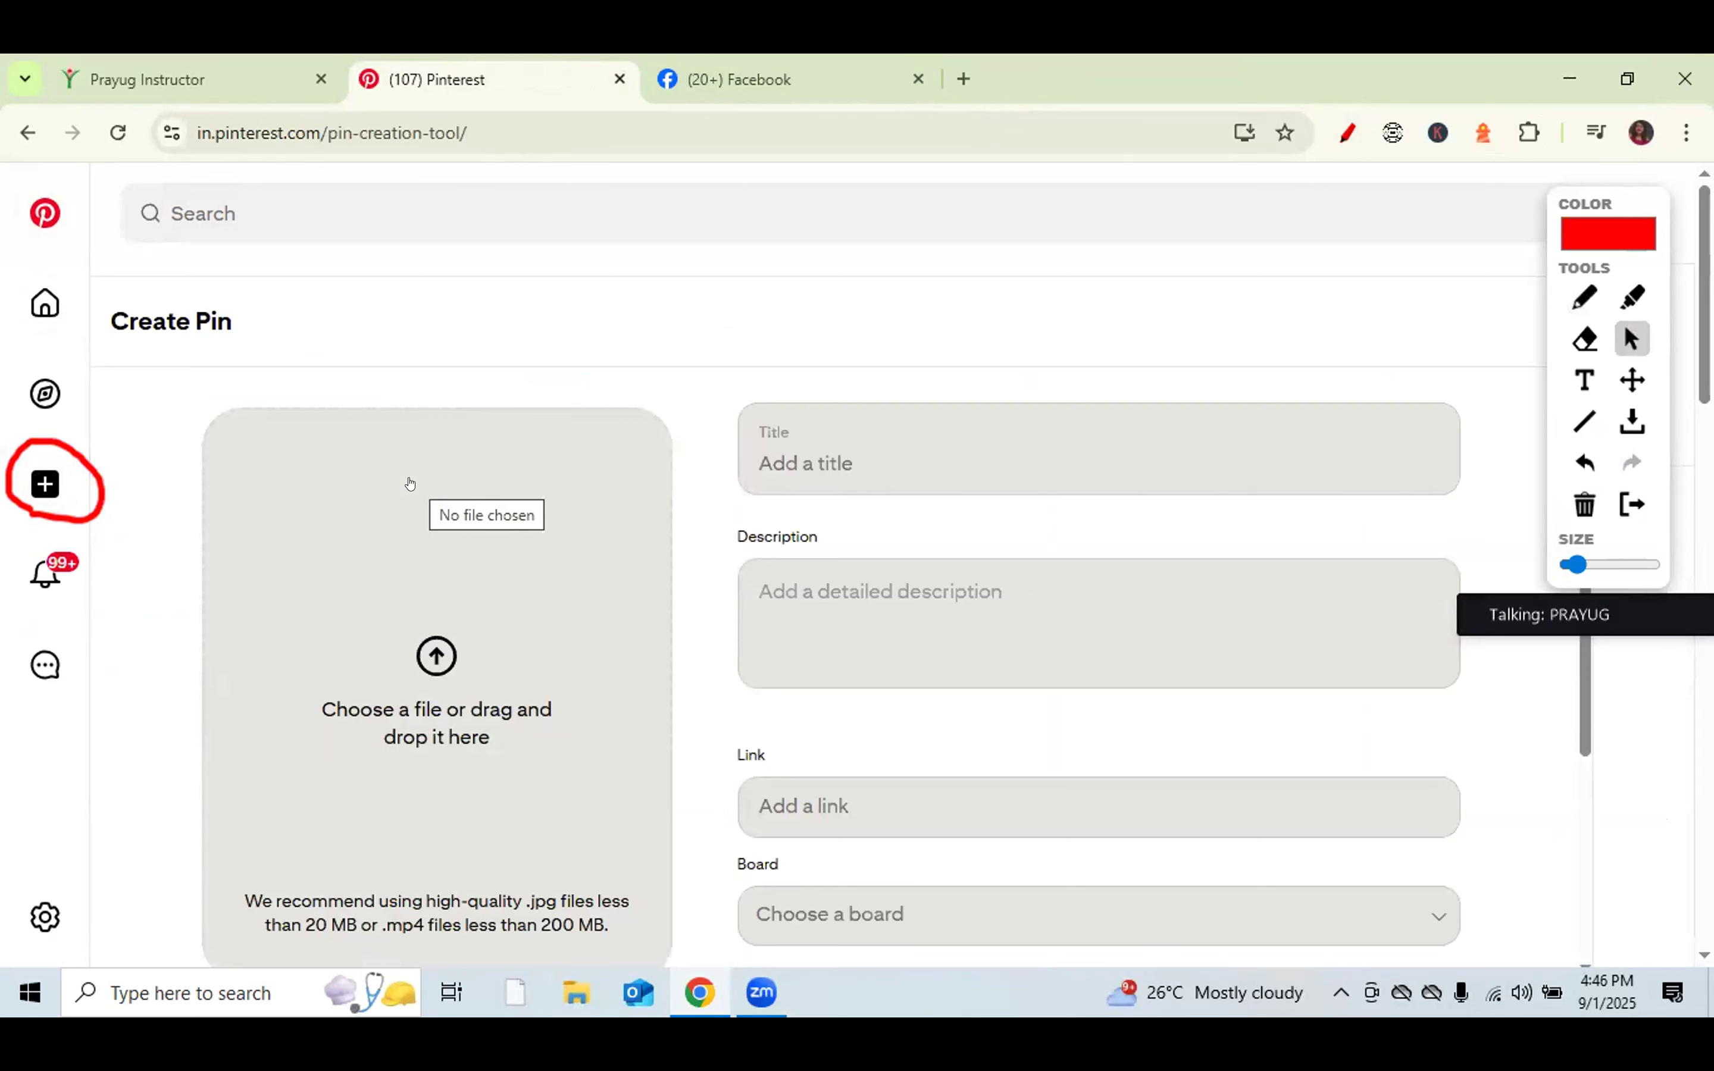
click(443, 661)
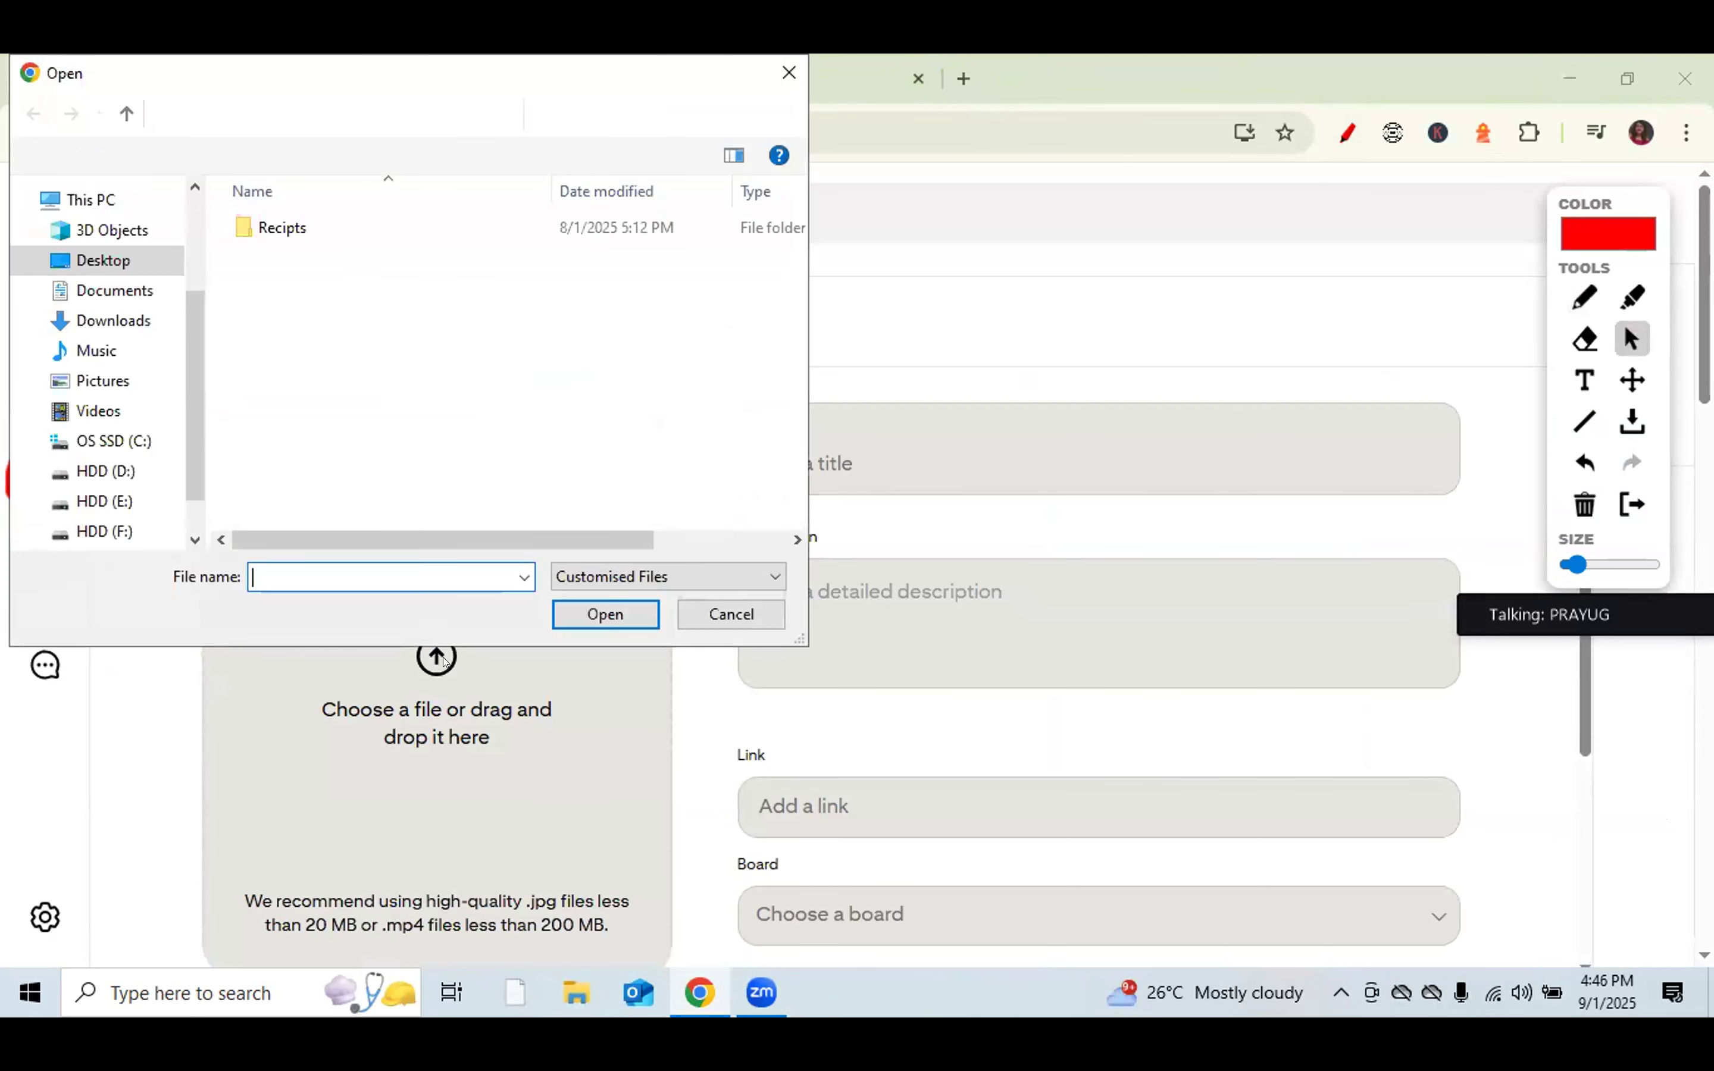
Step: Try opening a file named 'digital' from Downloads, then dismiss the warning and cancel the picker
click(106, 317)
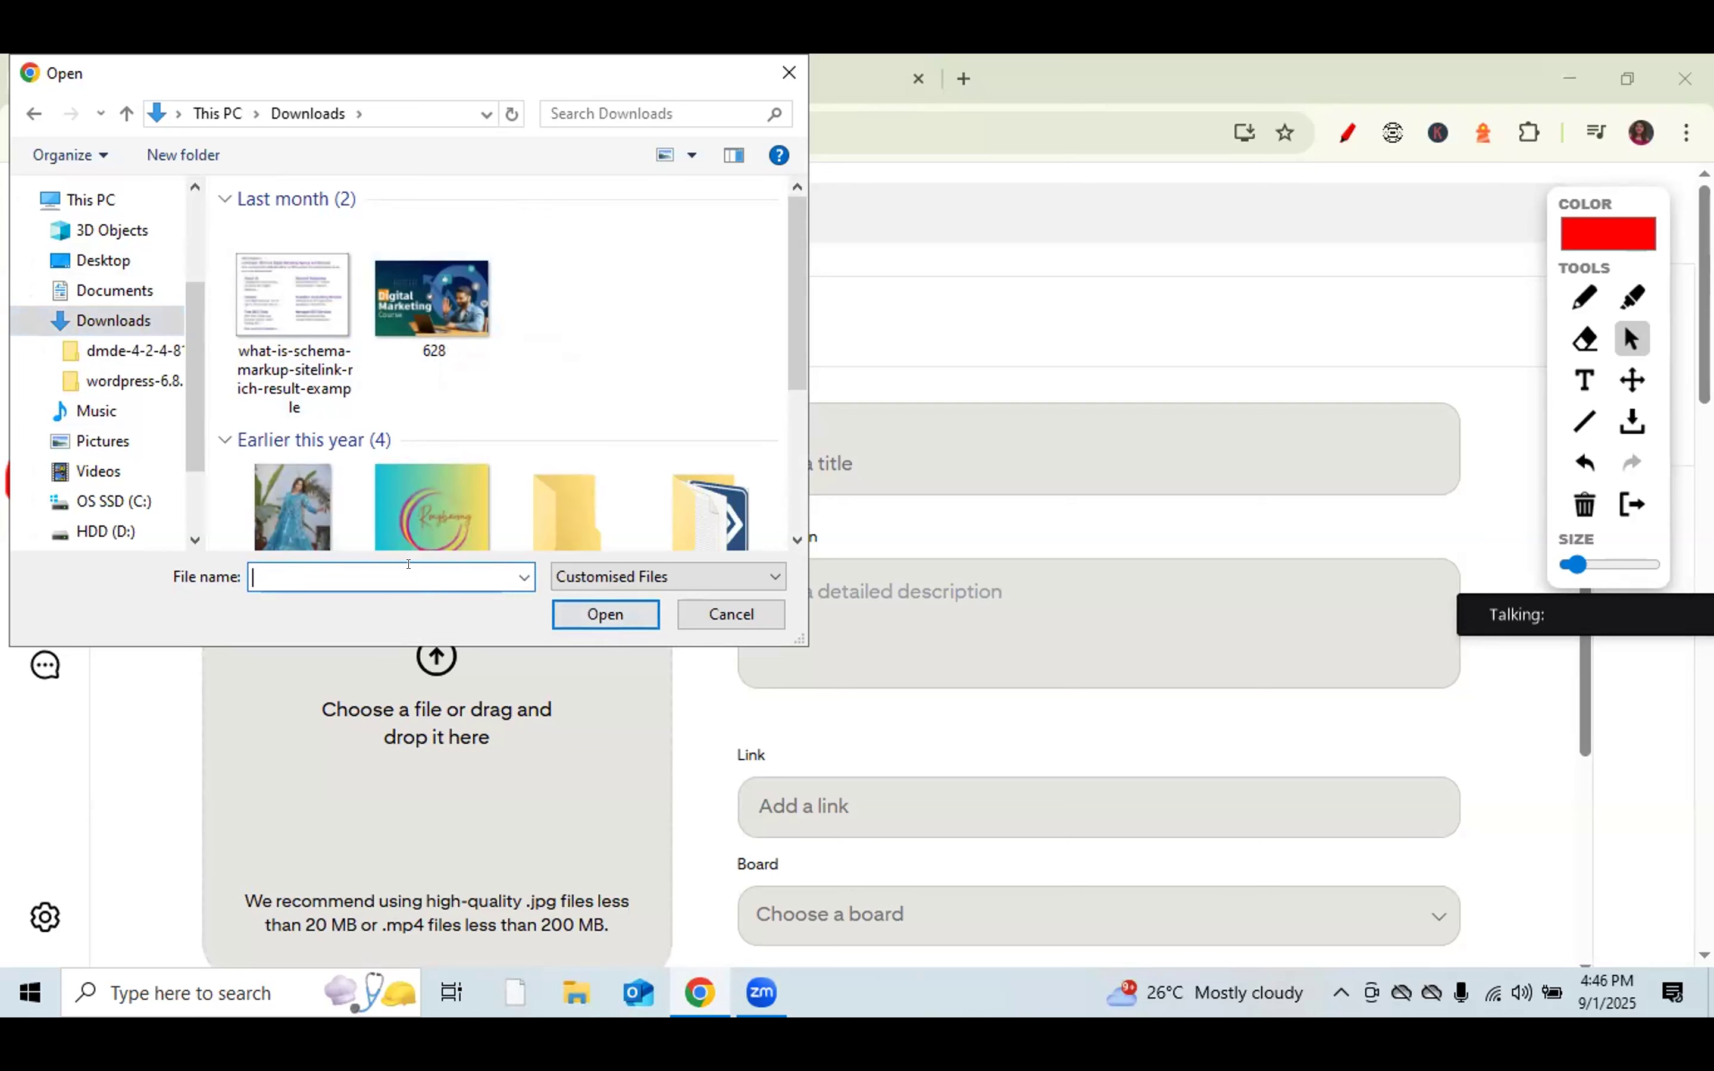
text(digital)
click(630, 606)
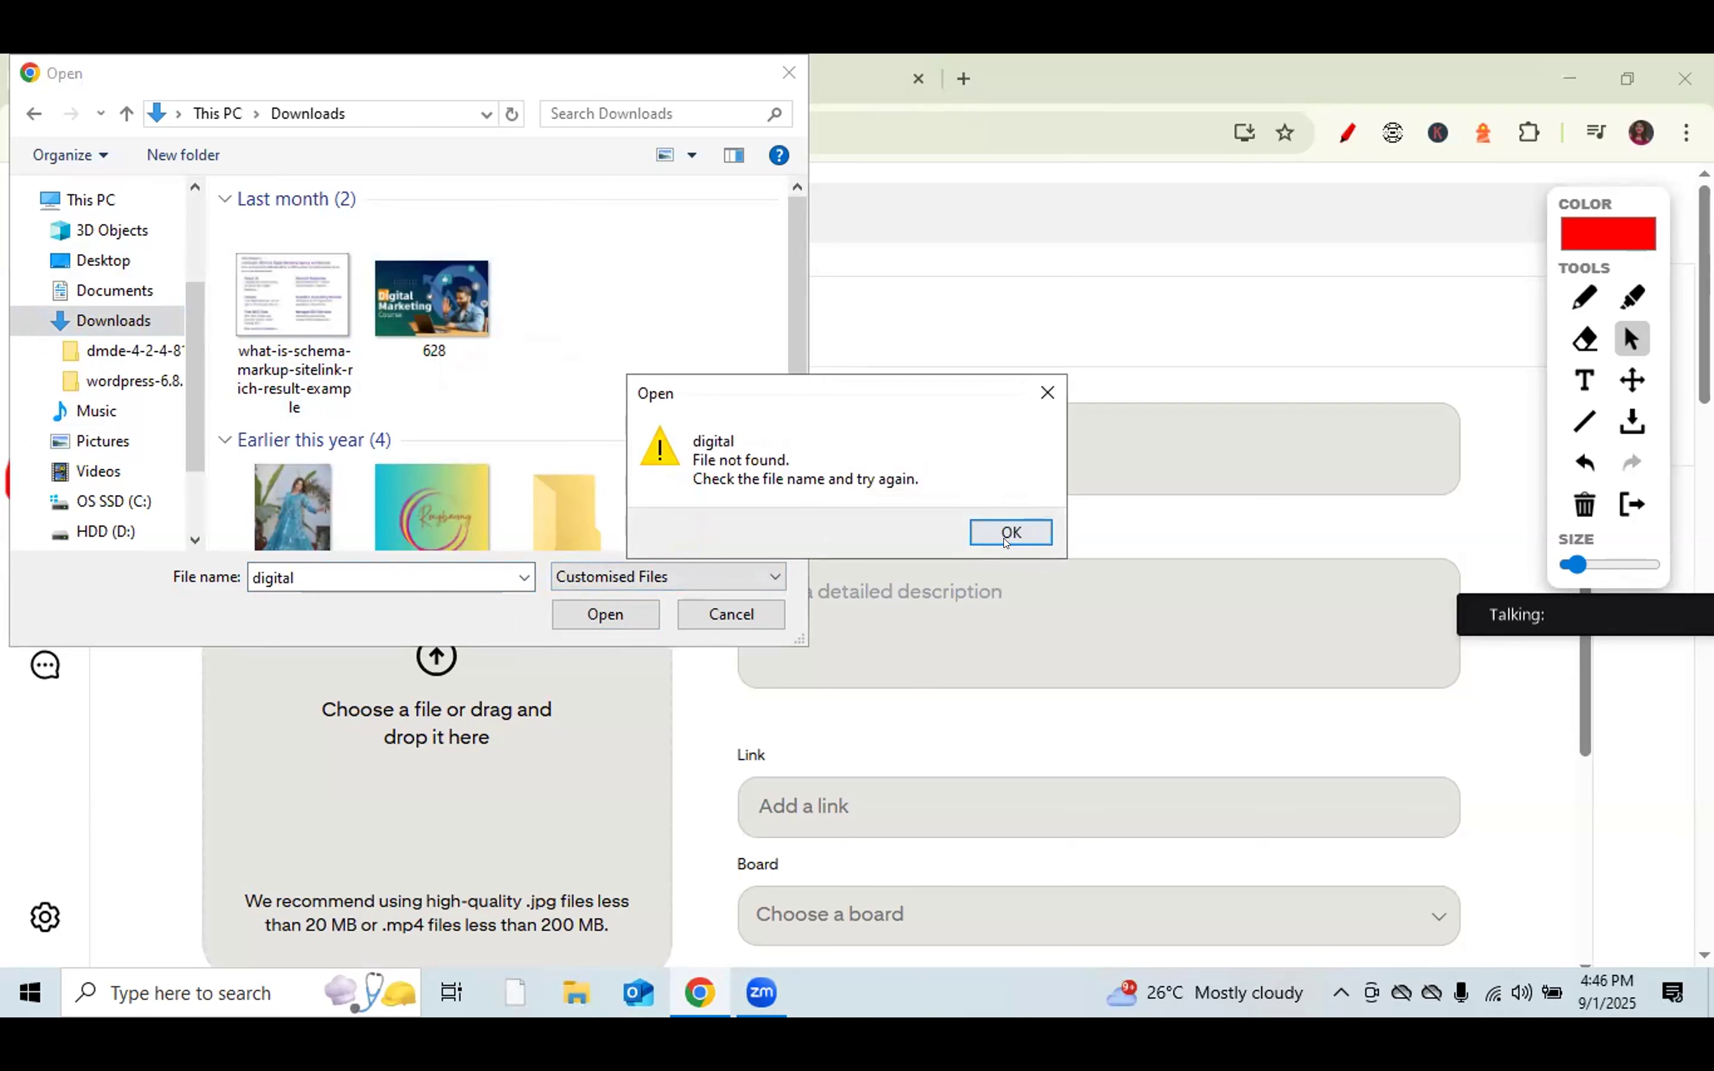
click(1010, 533)
click(785, 78)
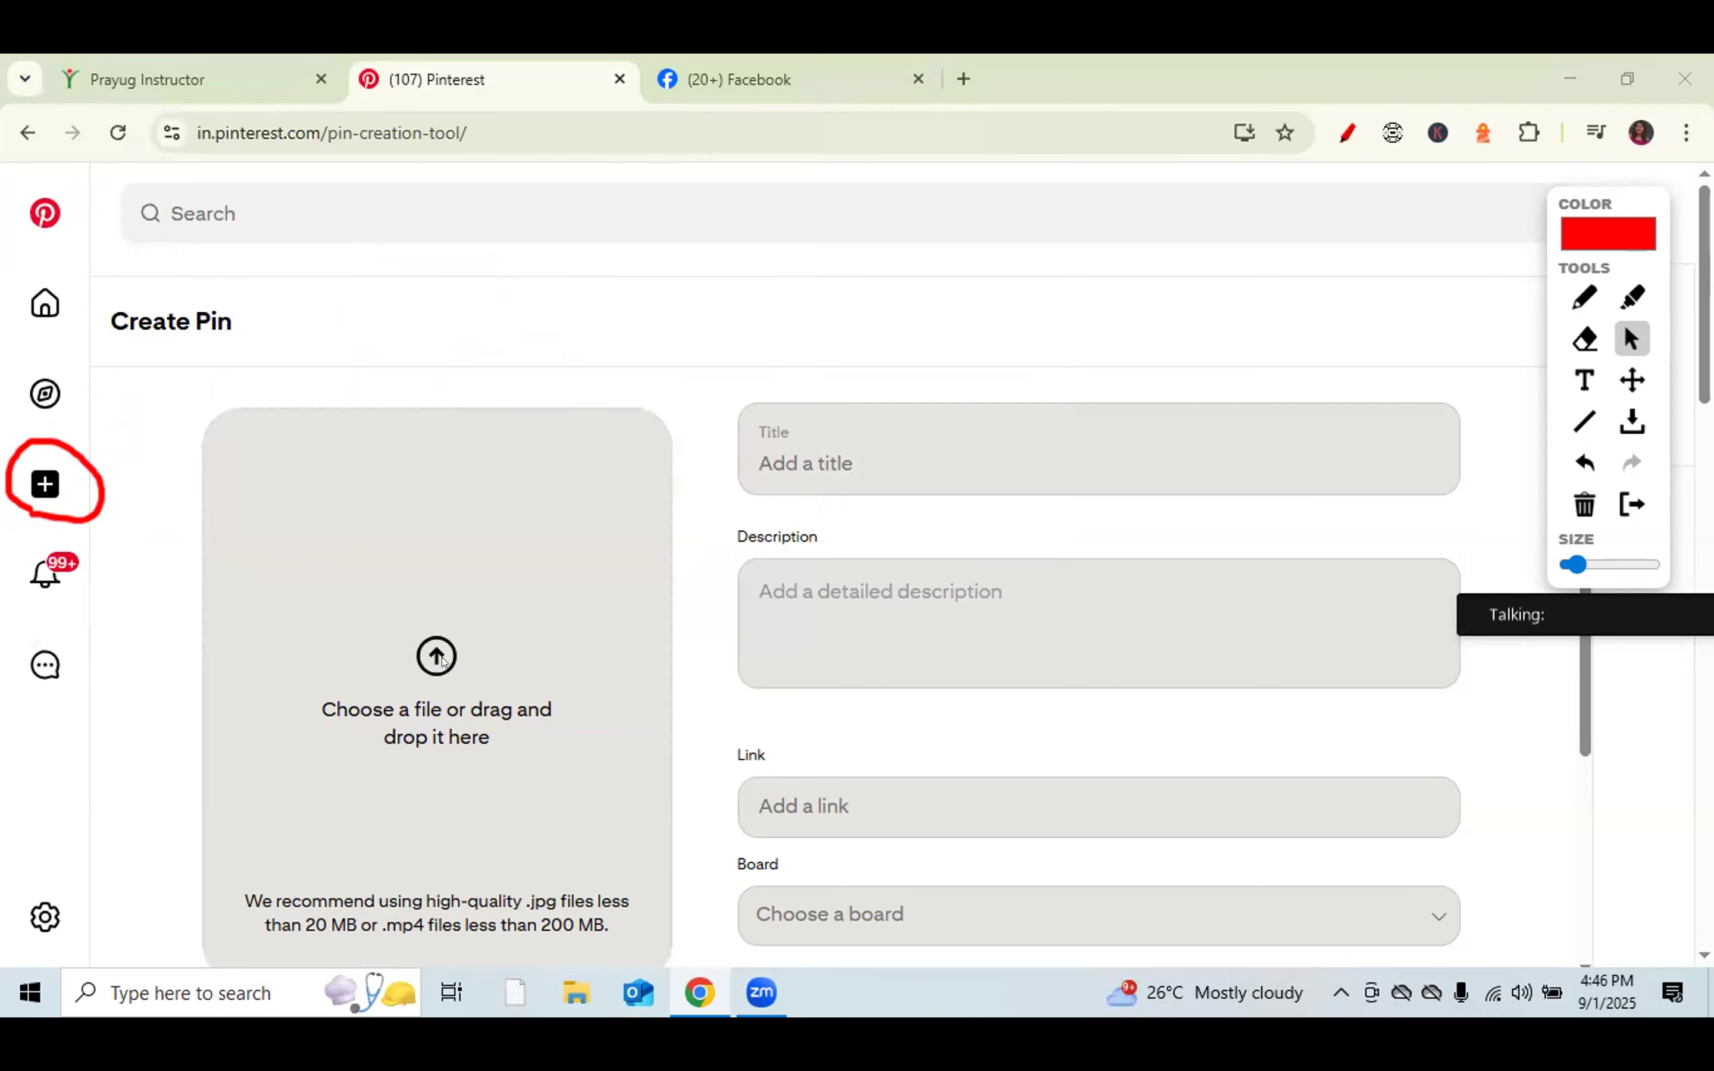
Step: Upload the Digital Marketing image 628 from Downloads as the pin's picture
click(442, 661)
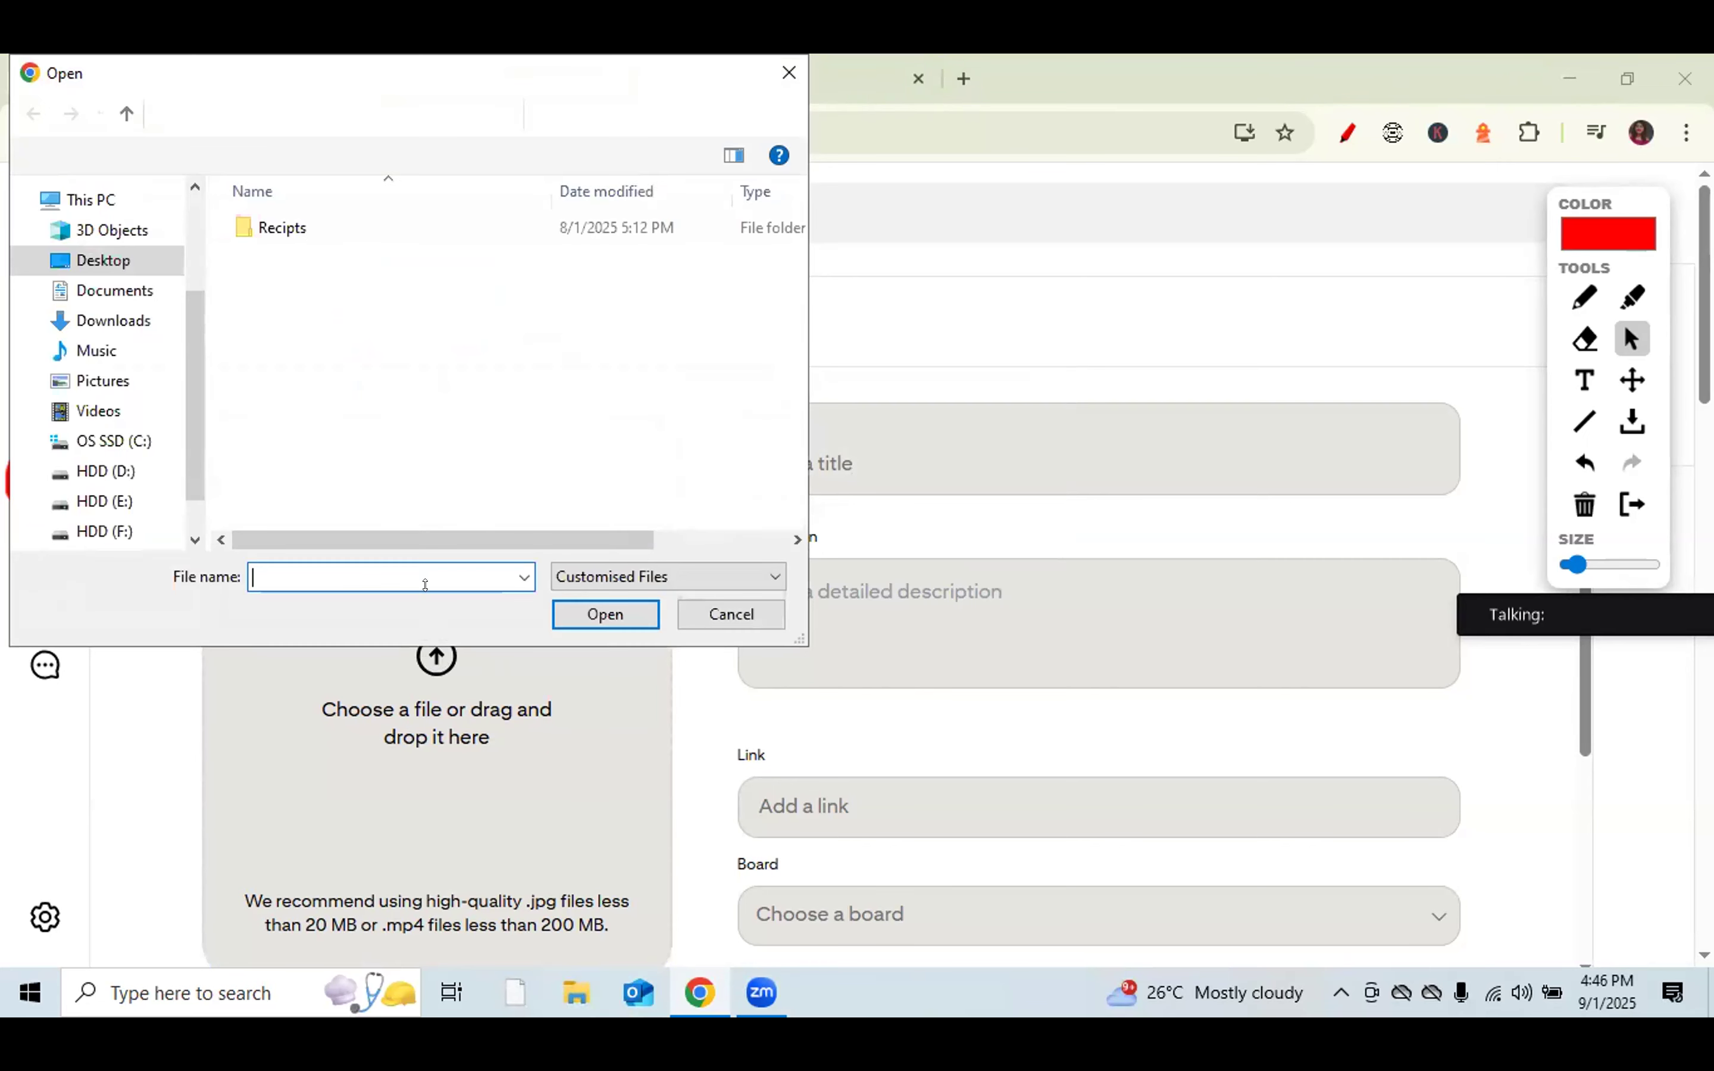
click(171, 320)
click(402, 287)
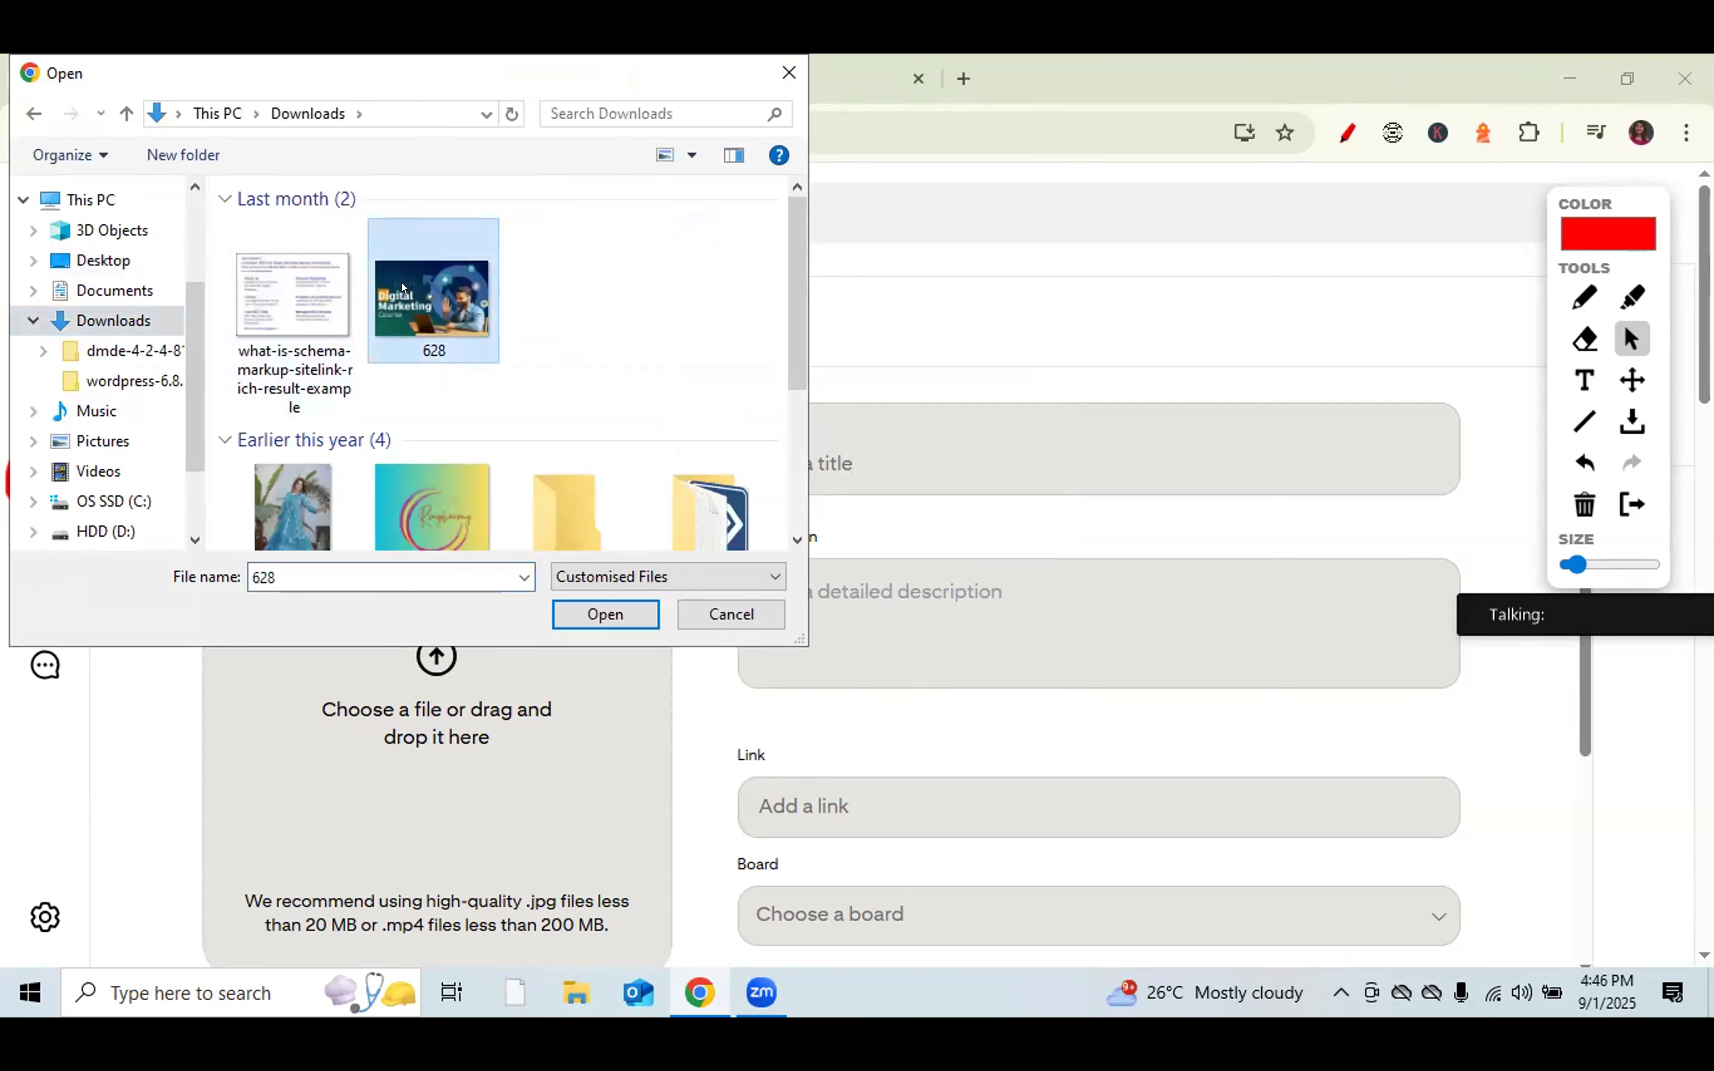
click(605, 611)
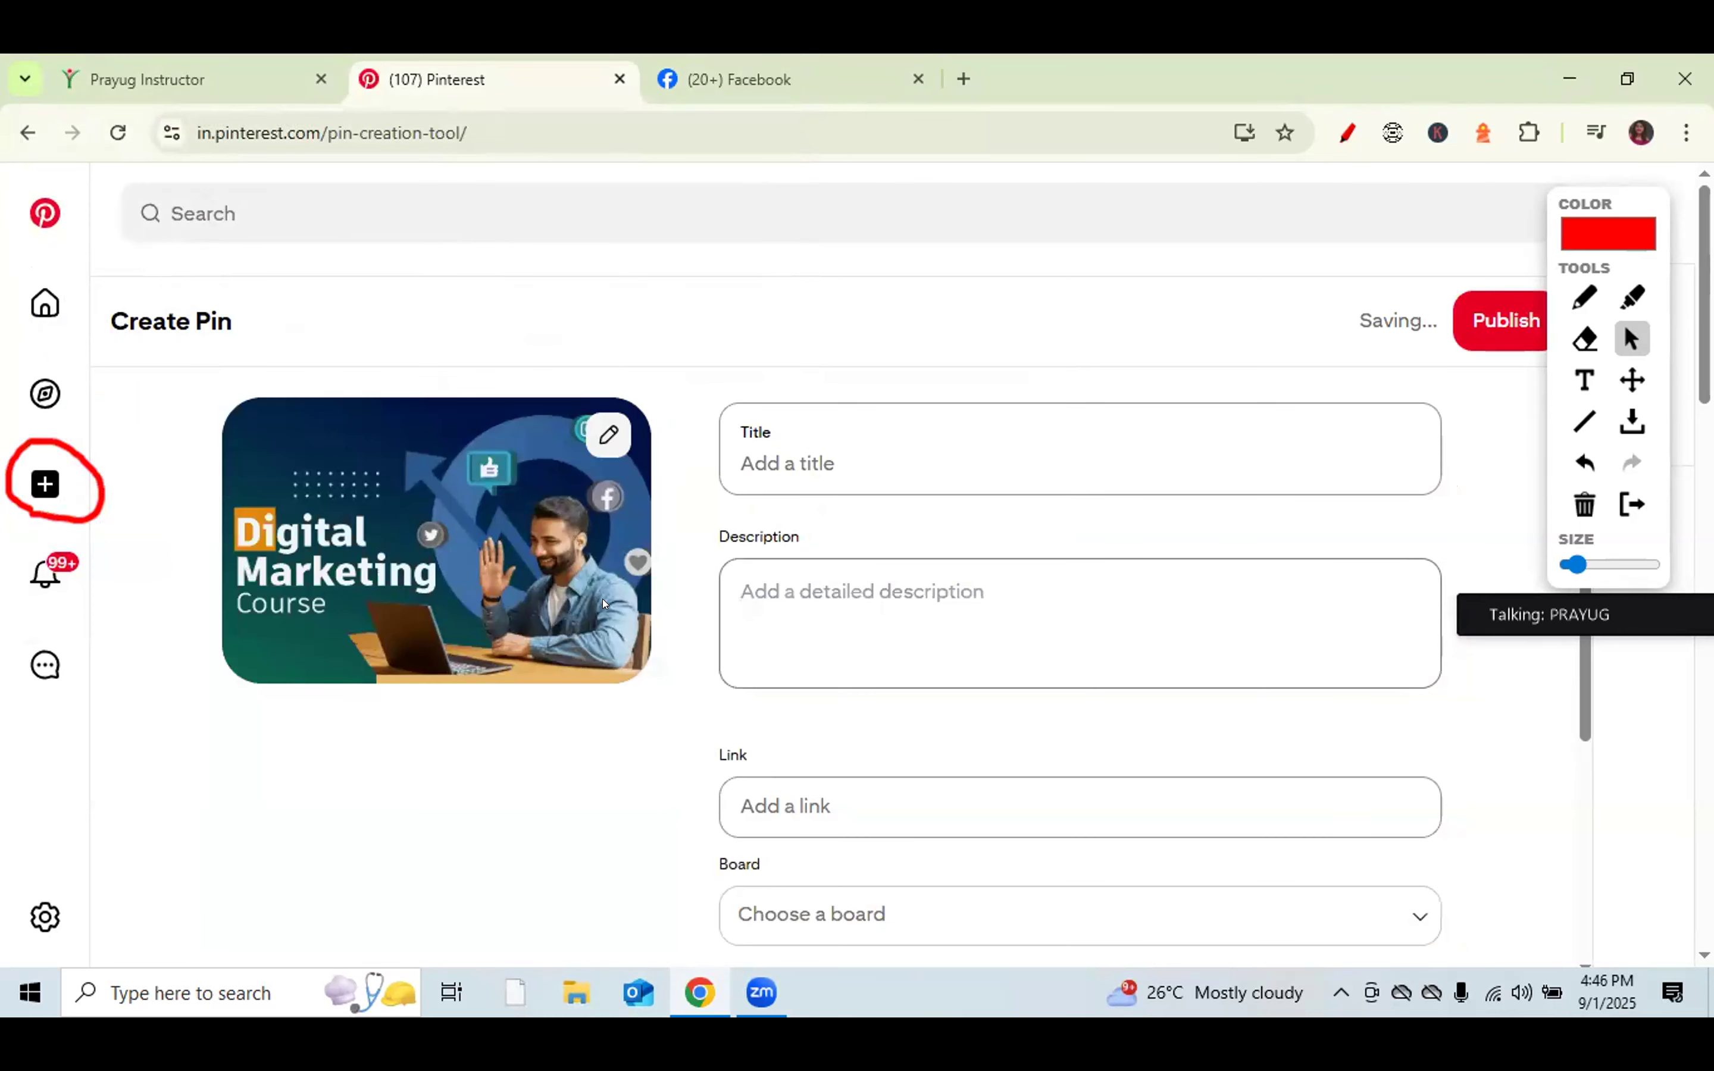
click(850, 449)
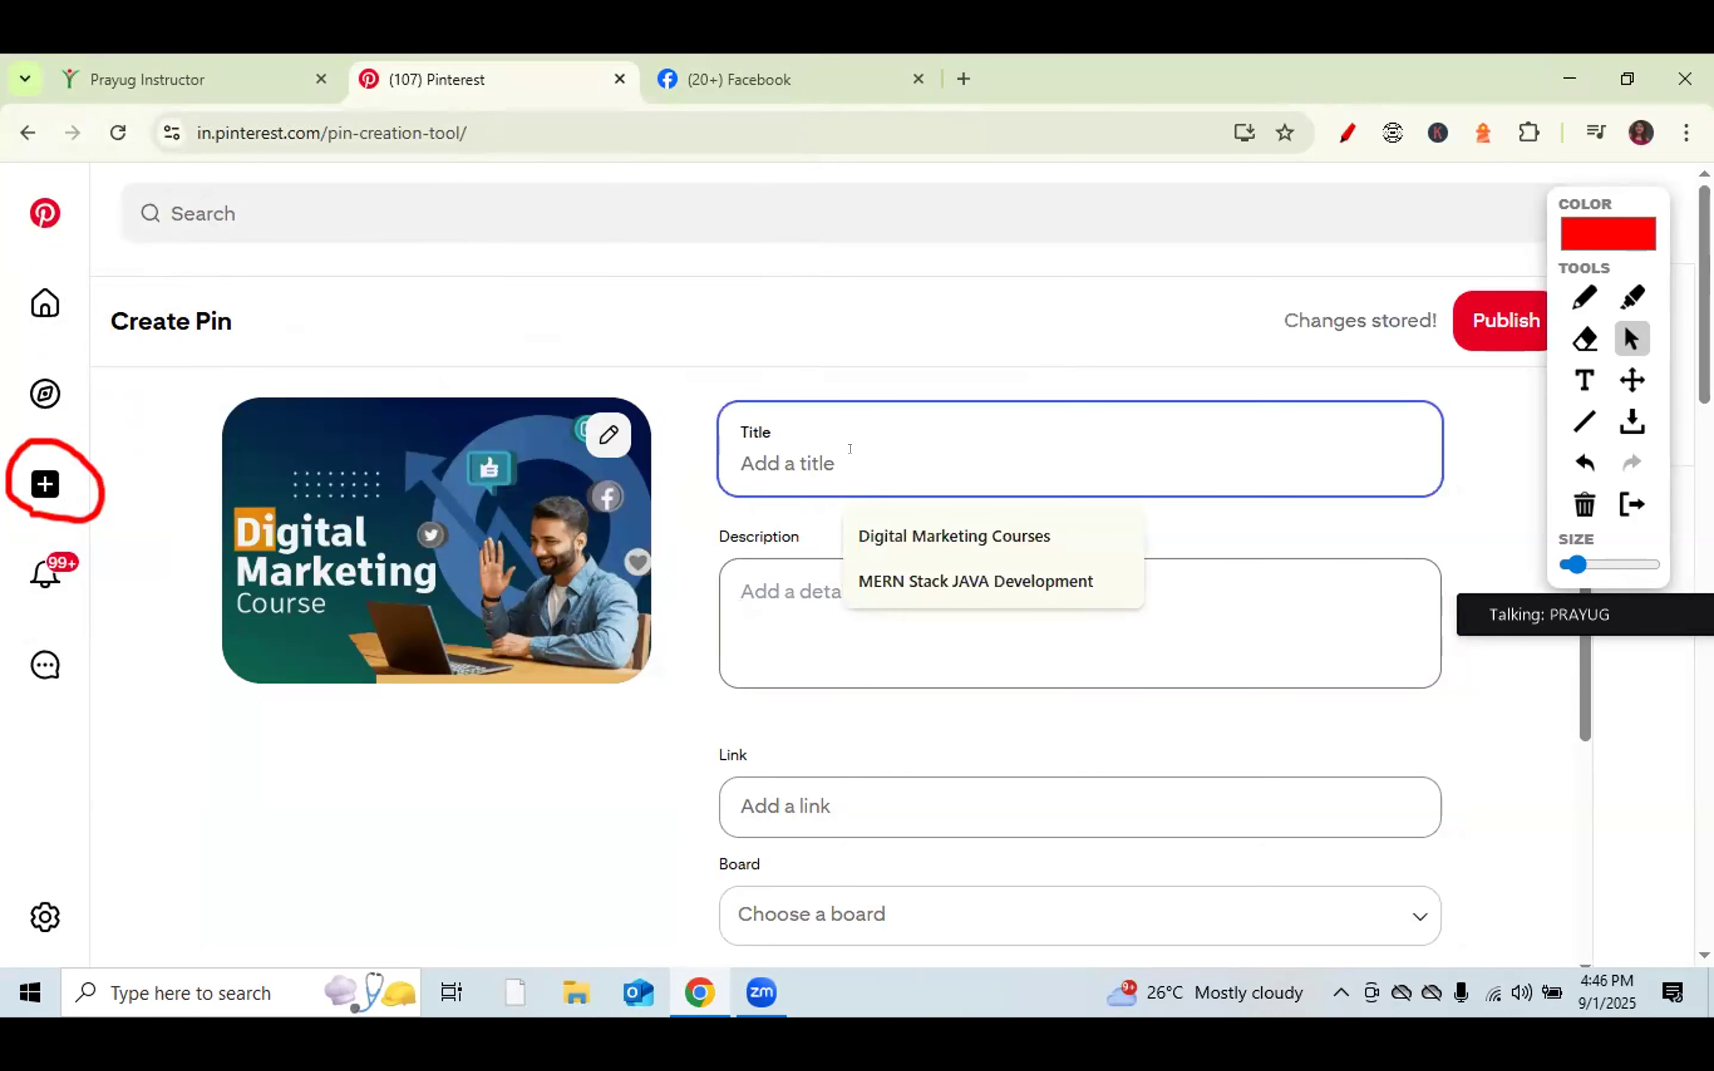
Step: Title the pin 'Prayug Digital Marketing Courses' and open a blank browser tab
text(Prayug)
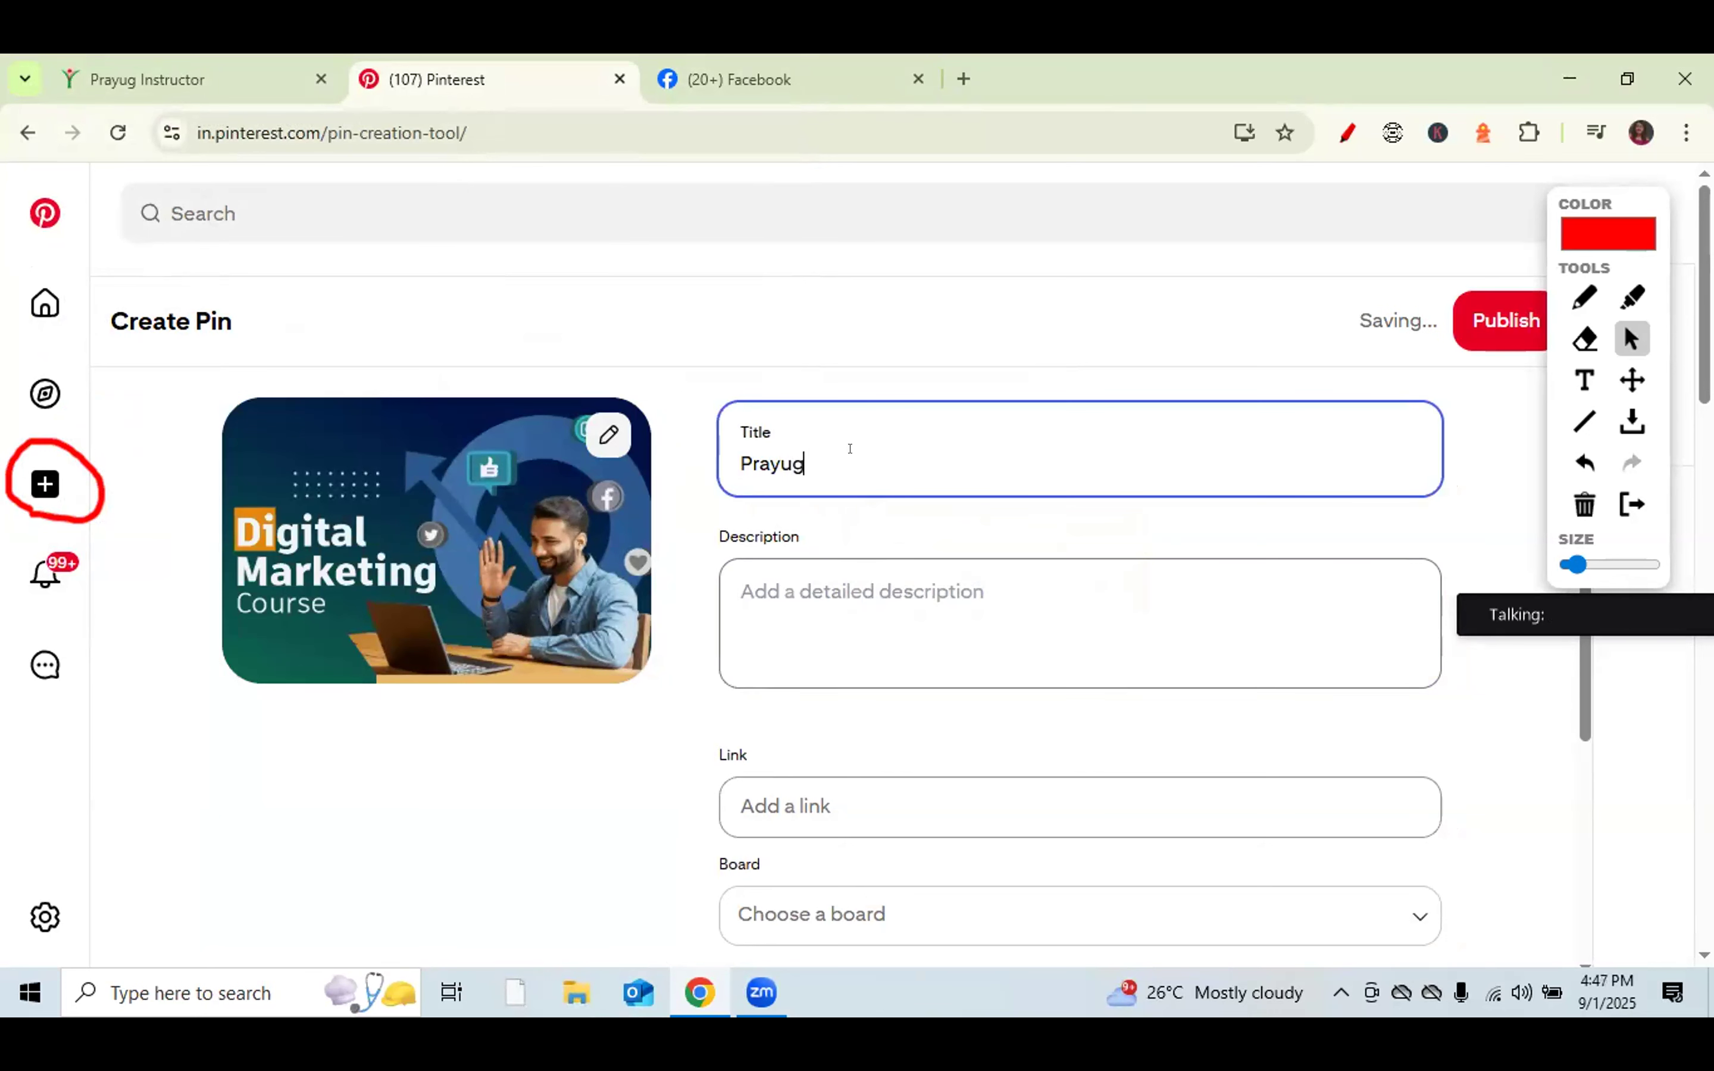
text( D)
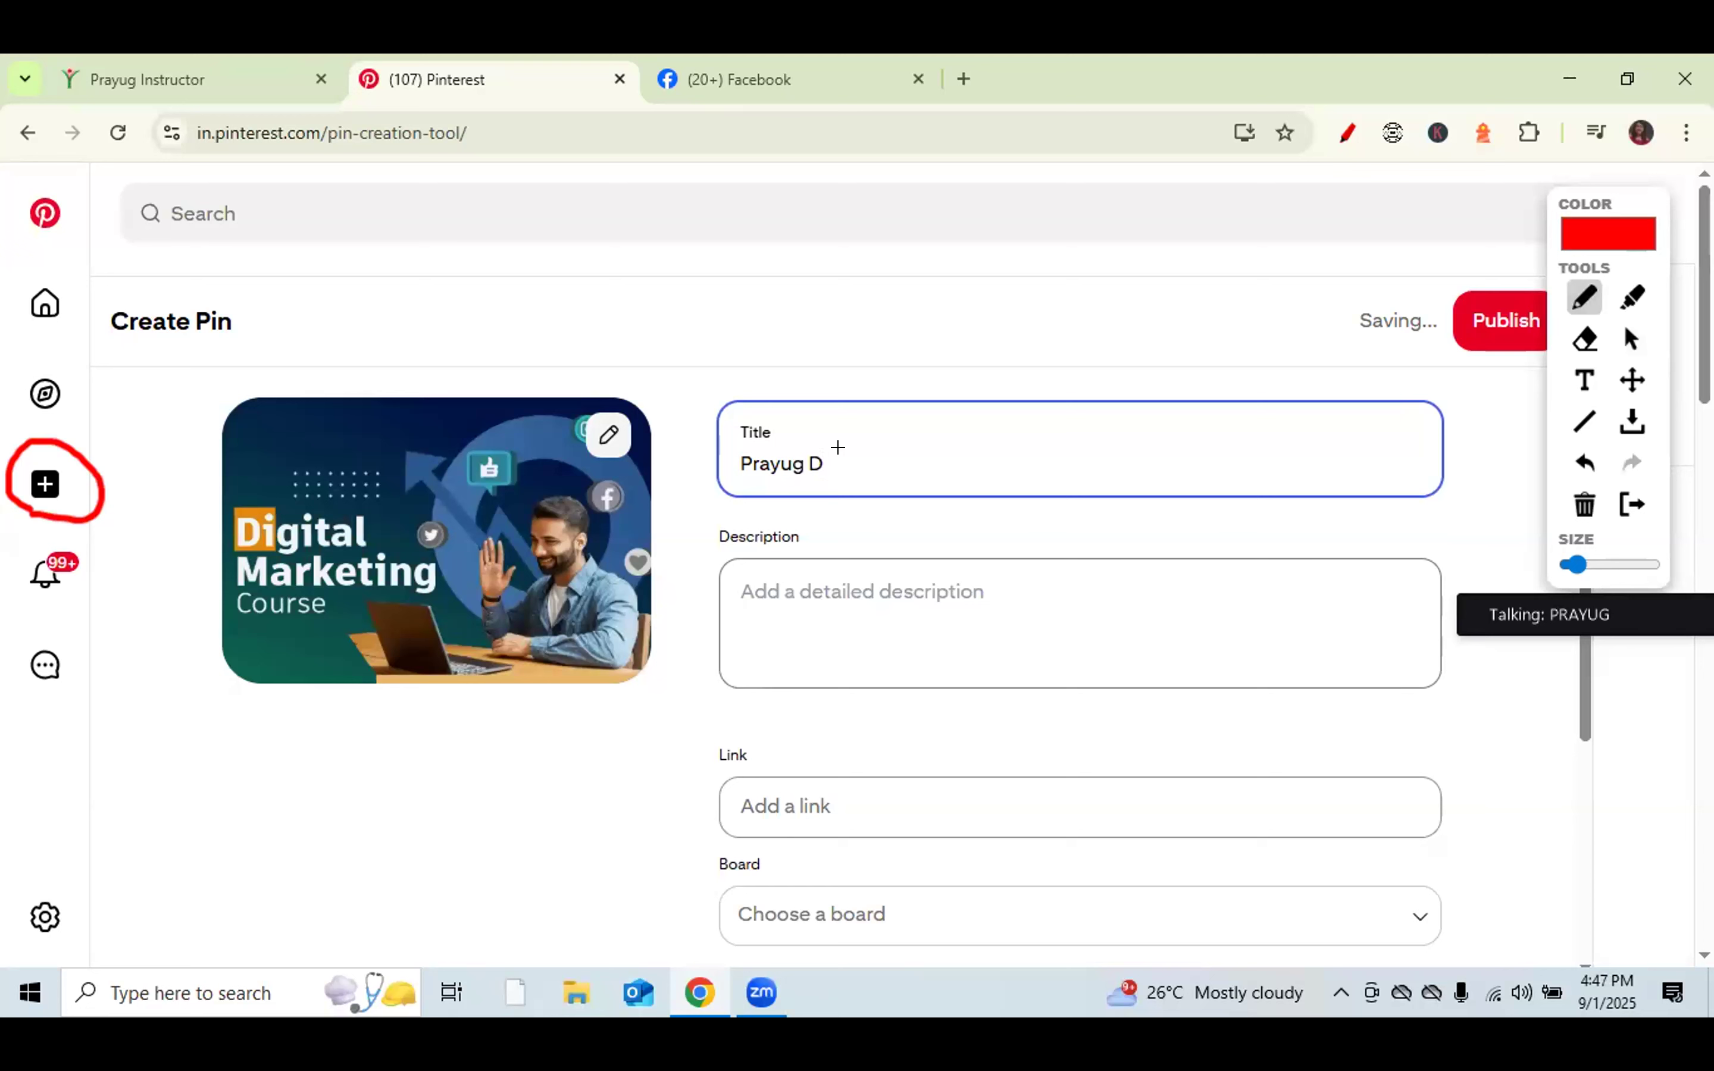
text(igital Marketi)
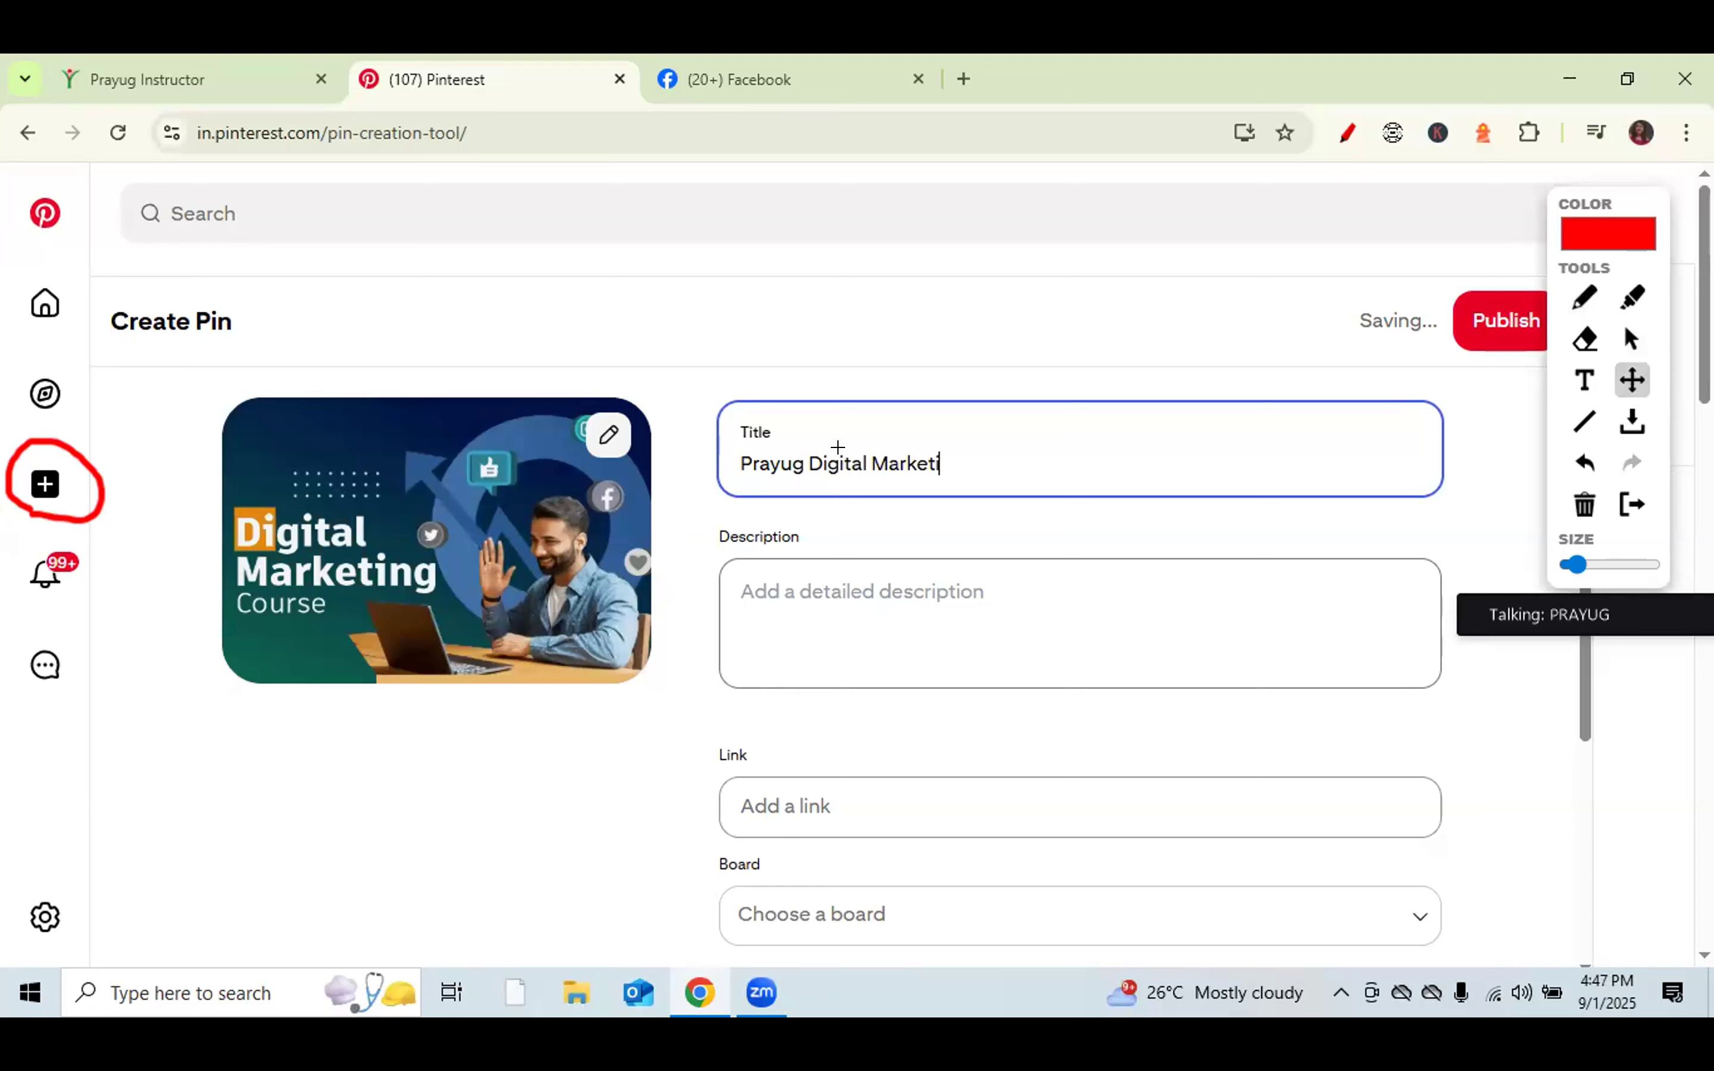
text(ng Courses)
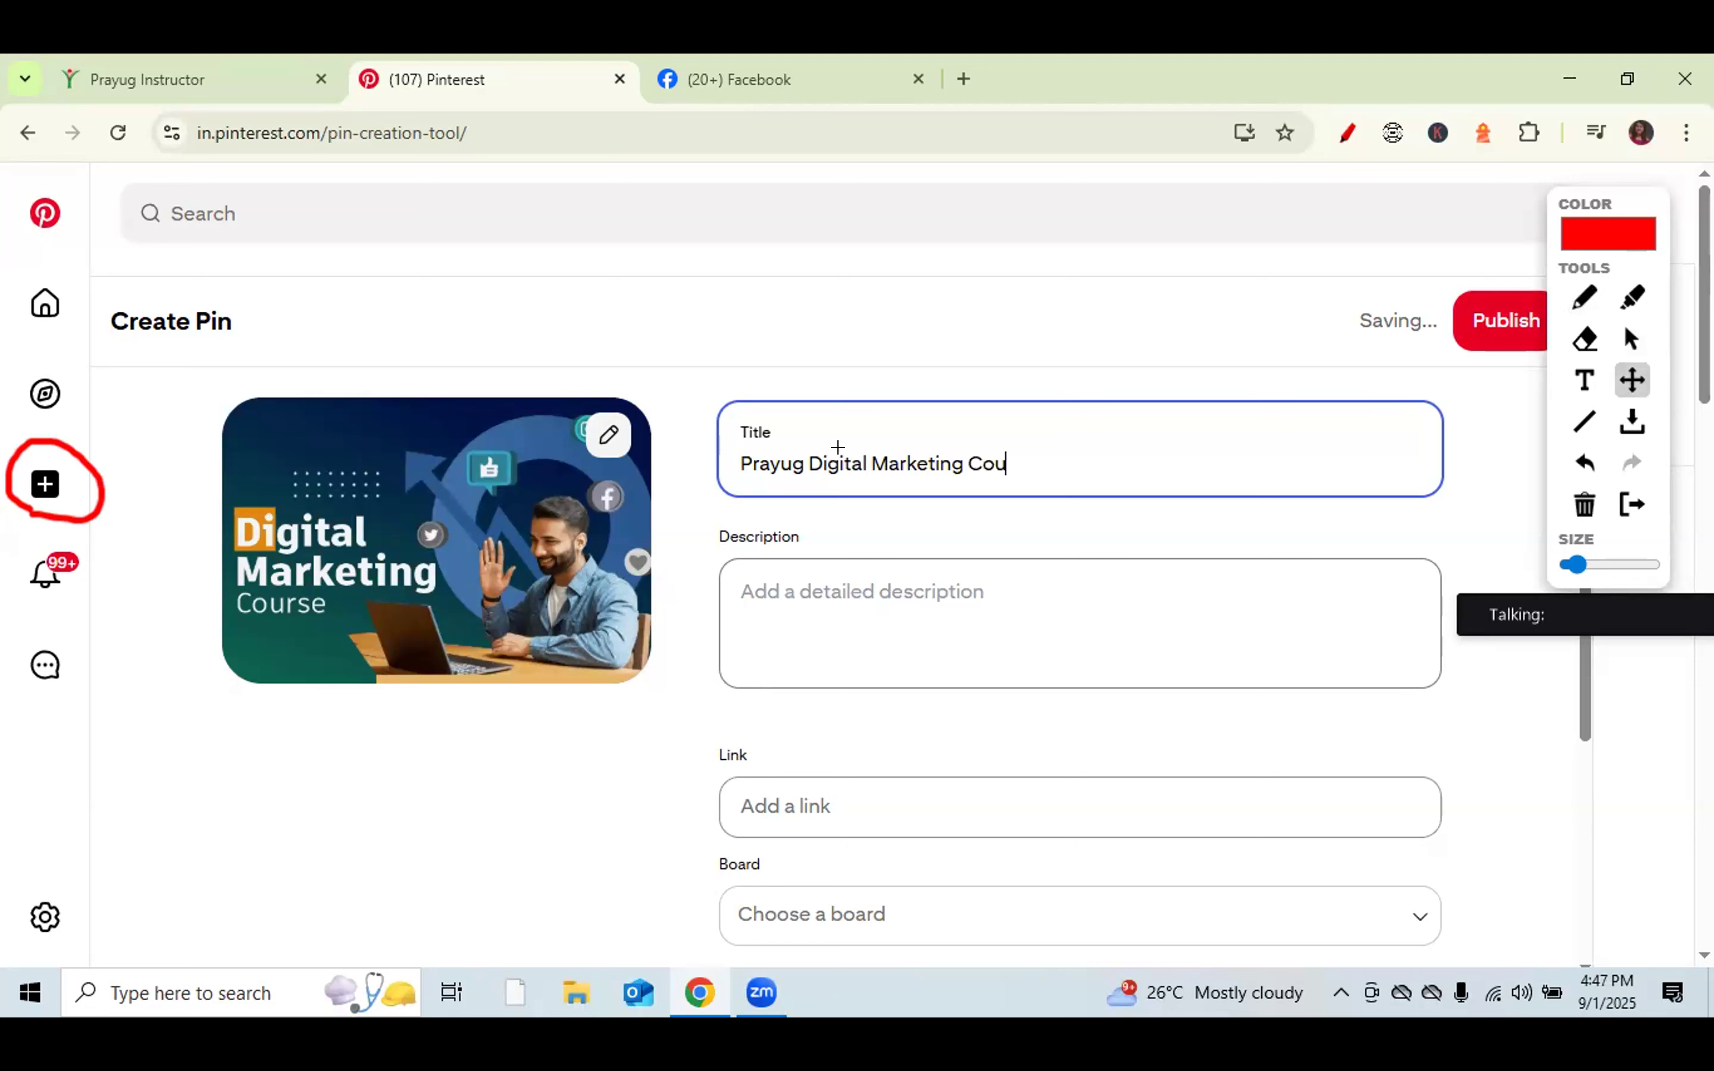
click(864, 585)
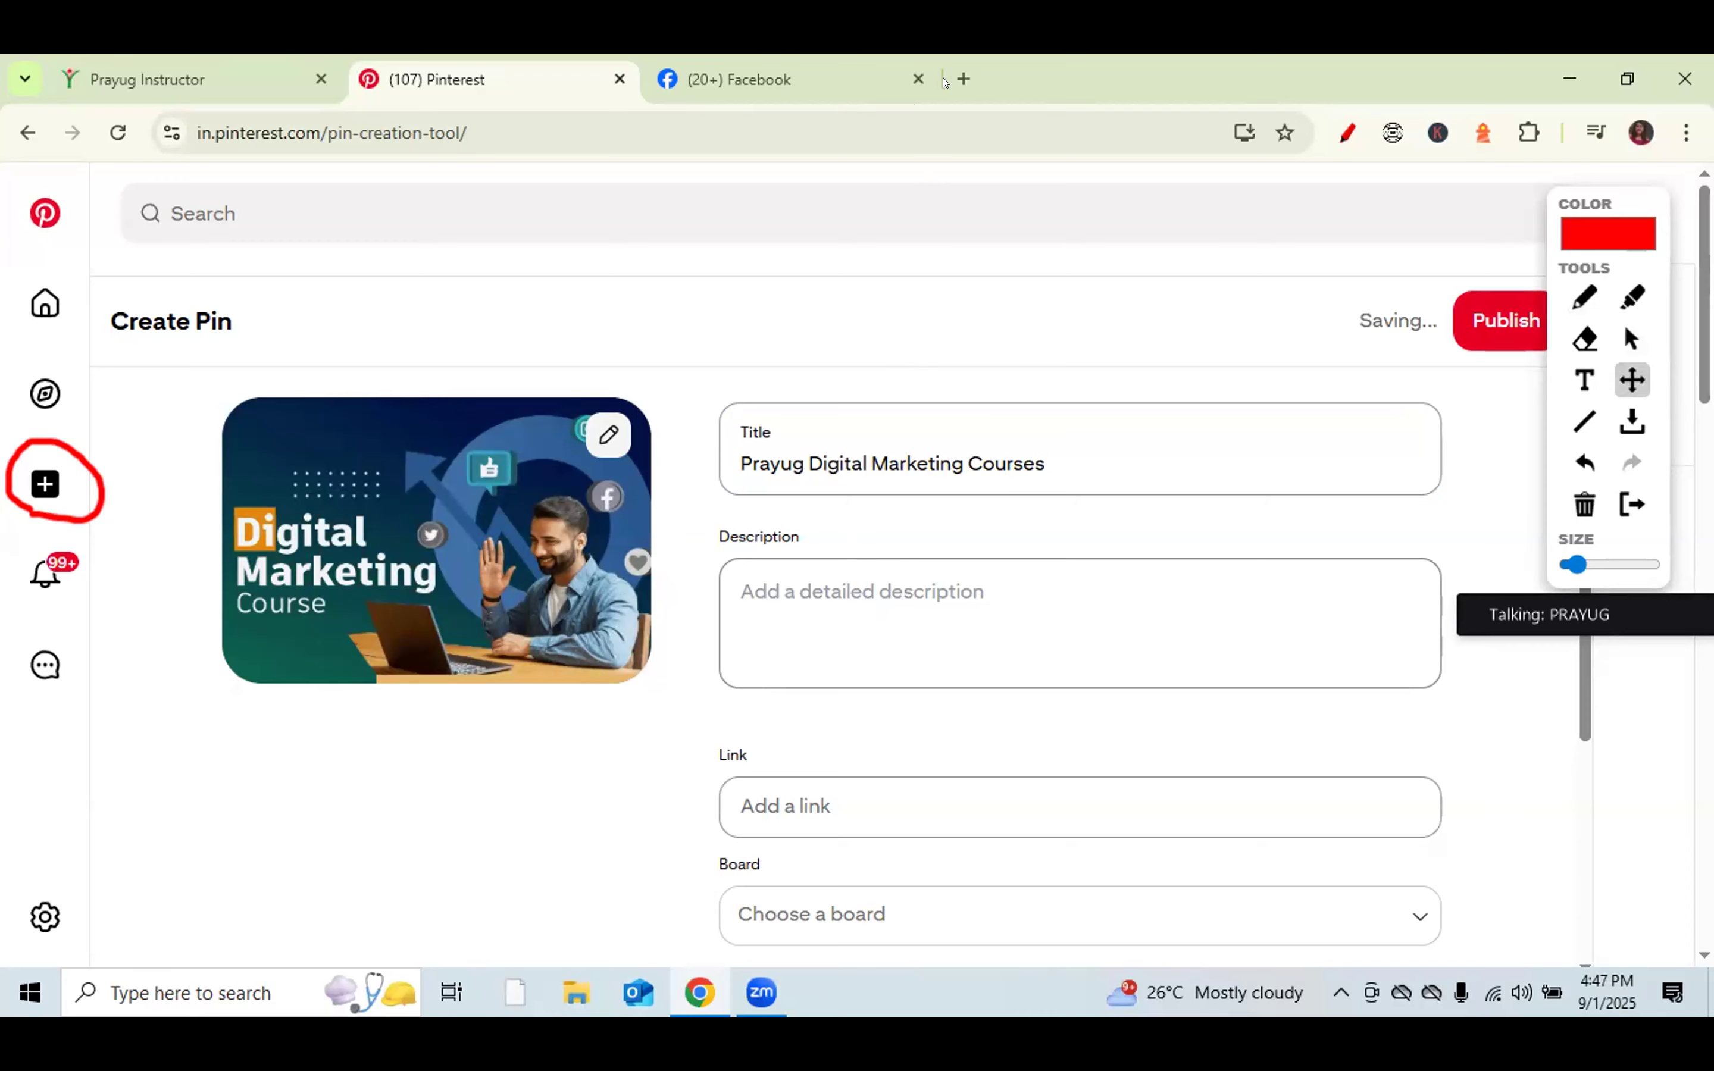
click(963, 78)
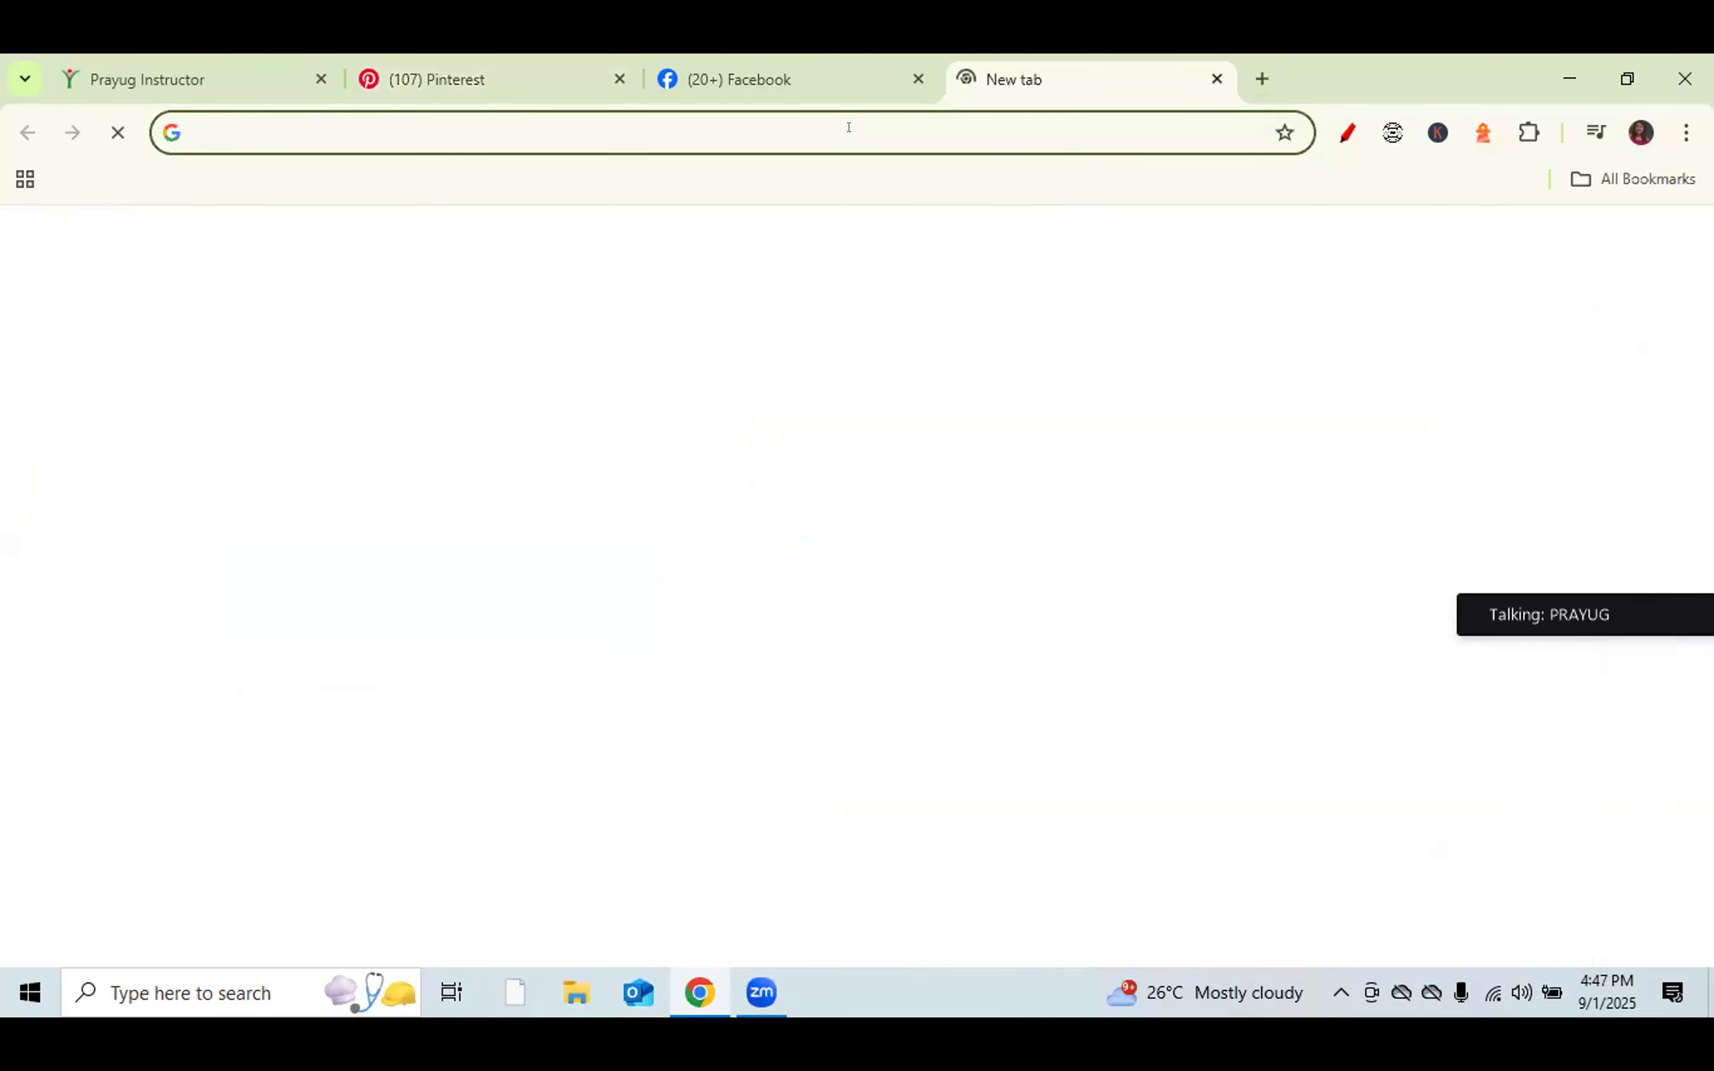
Step: Load prayug.com, go to the Digital Marketing Course page and copy its description paragraph
click(849, 128)
text(p)
key(Return)
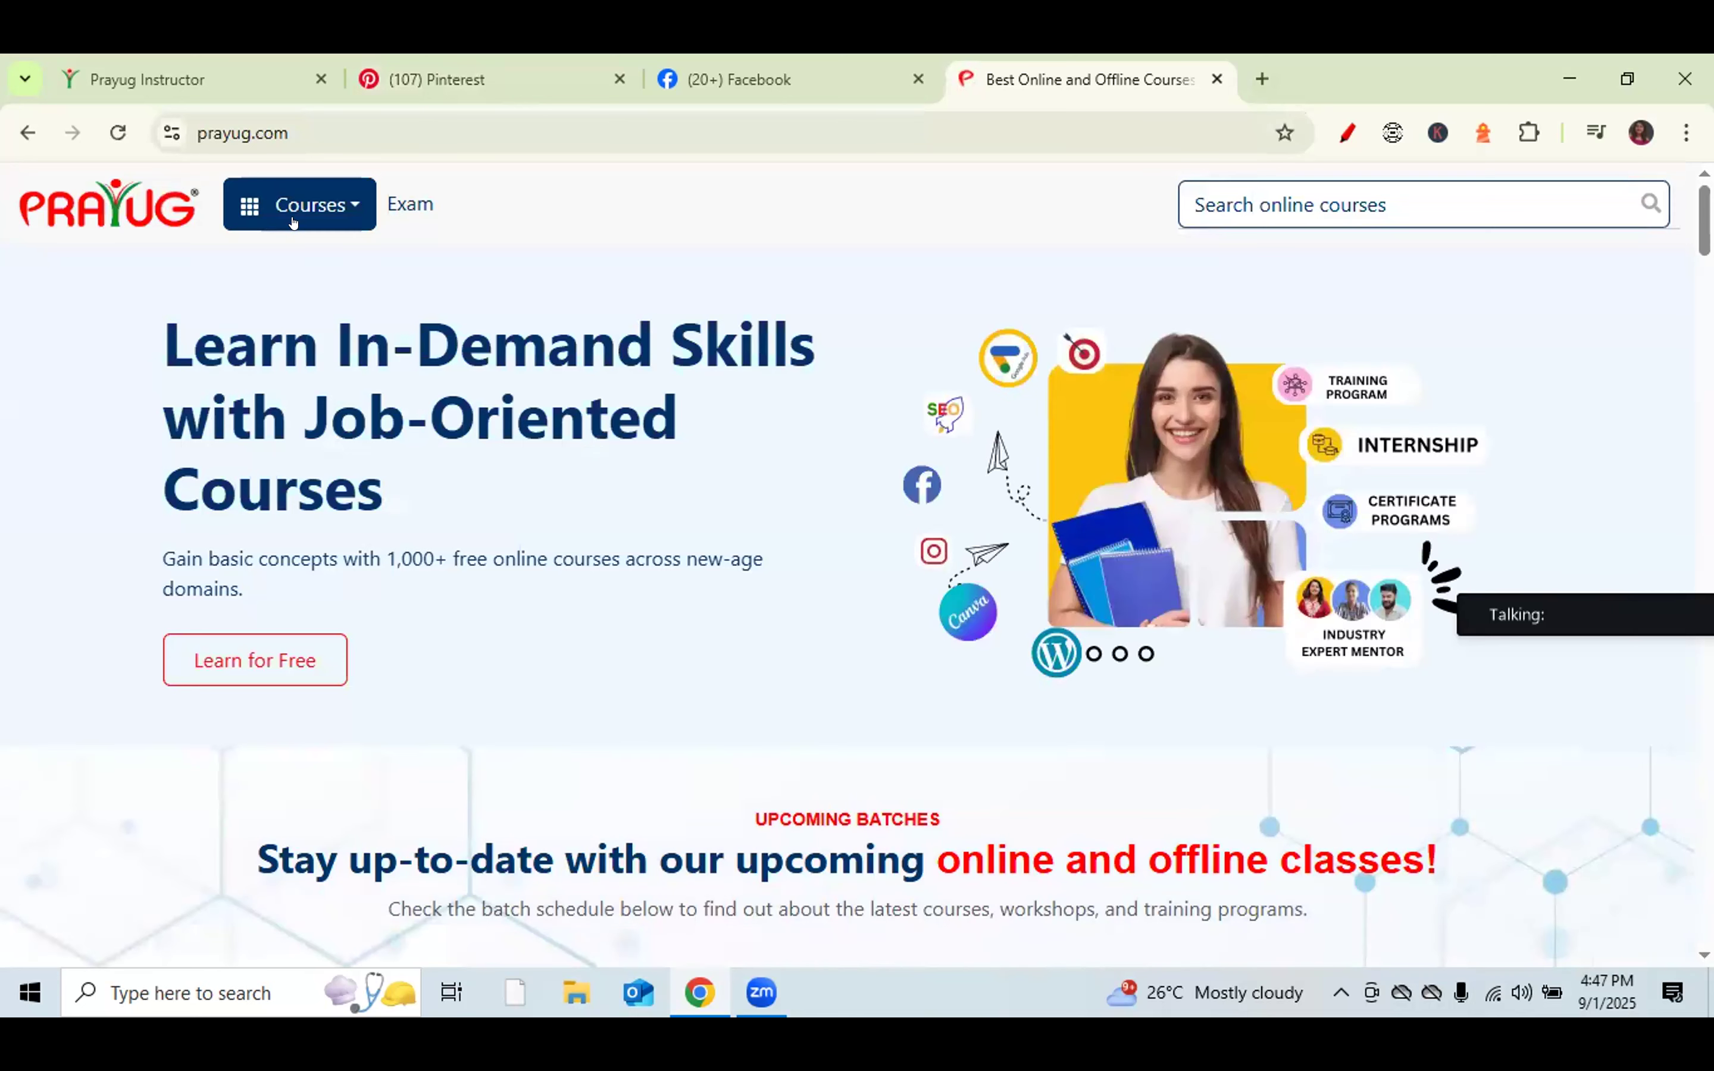
click(349, 205)
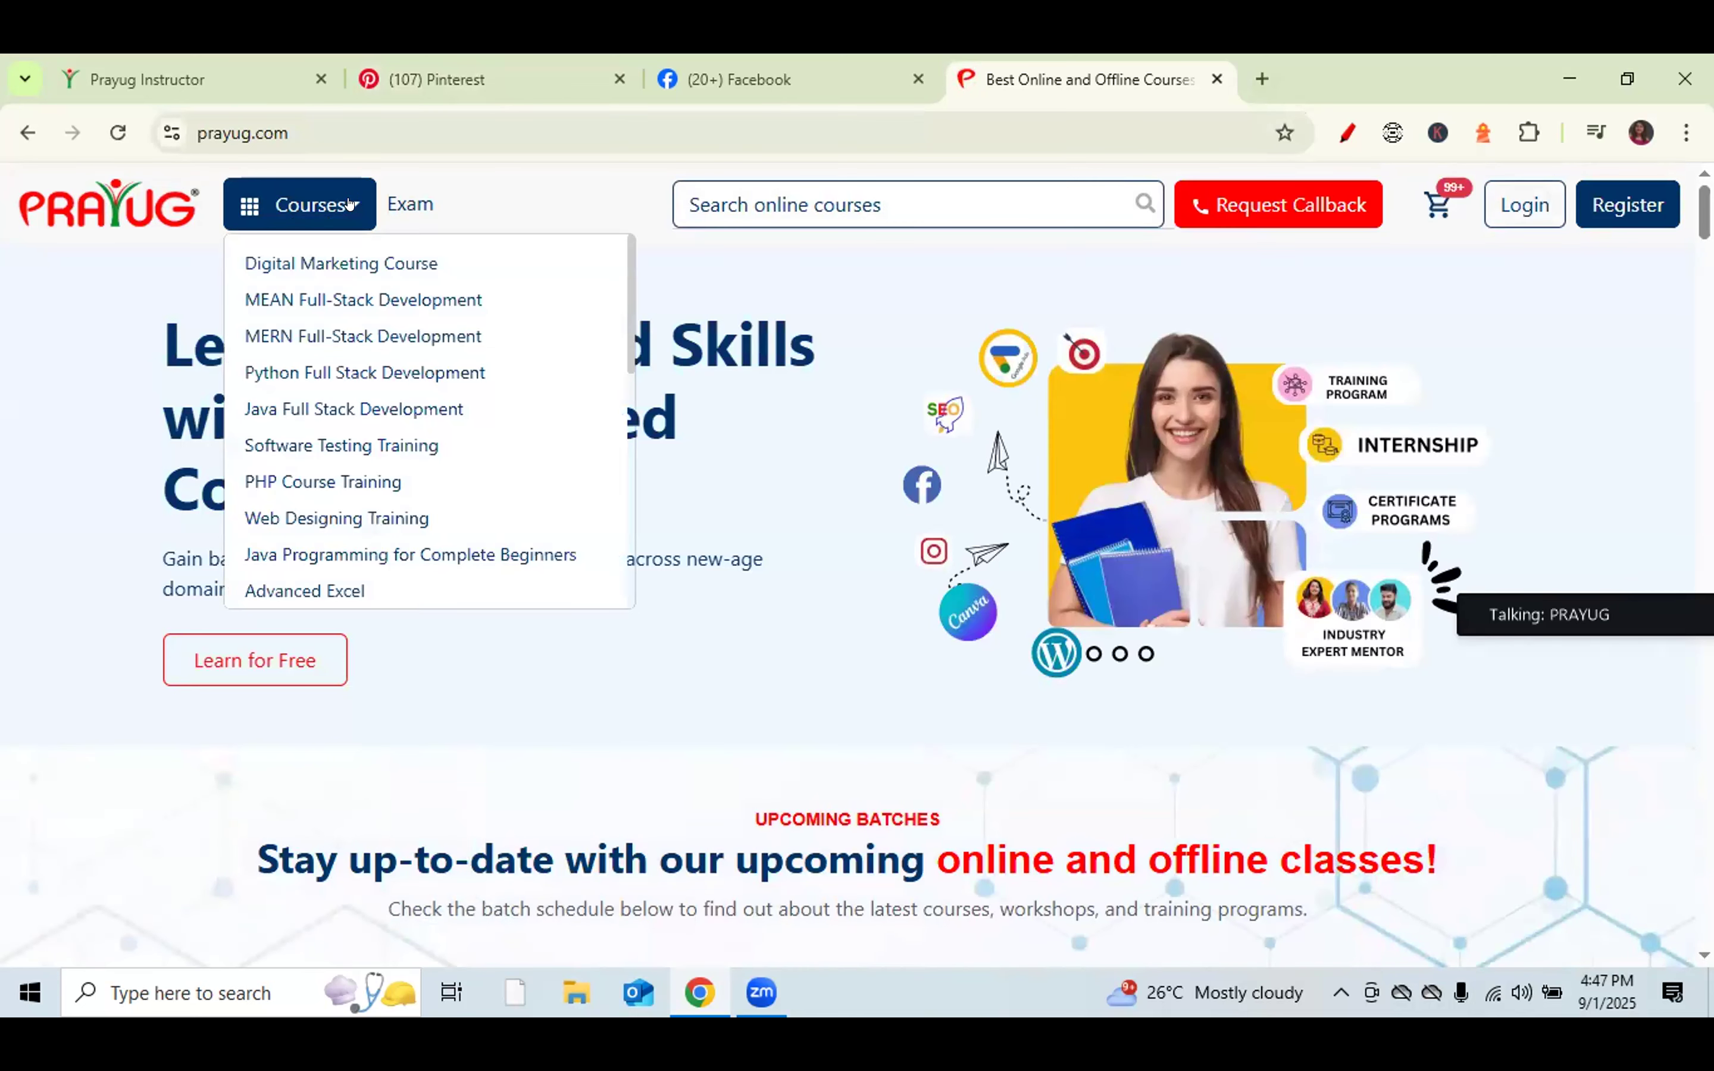
click(364, 260)
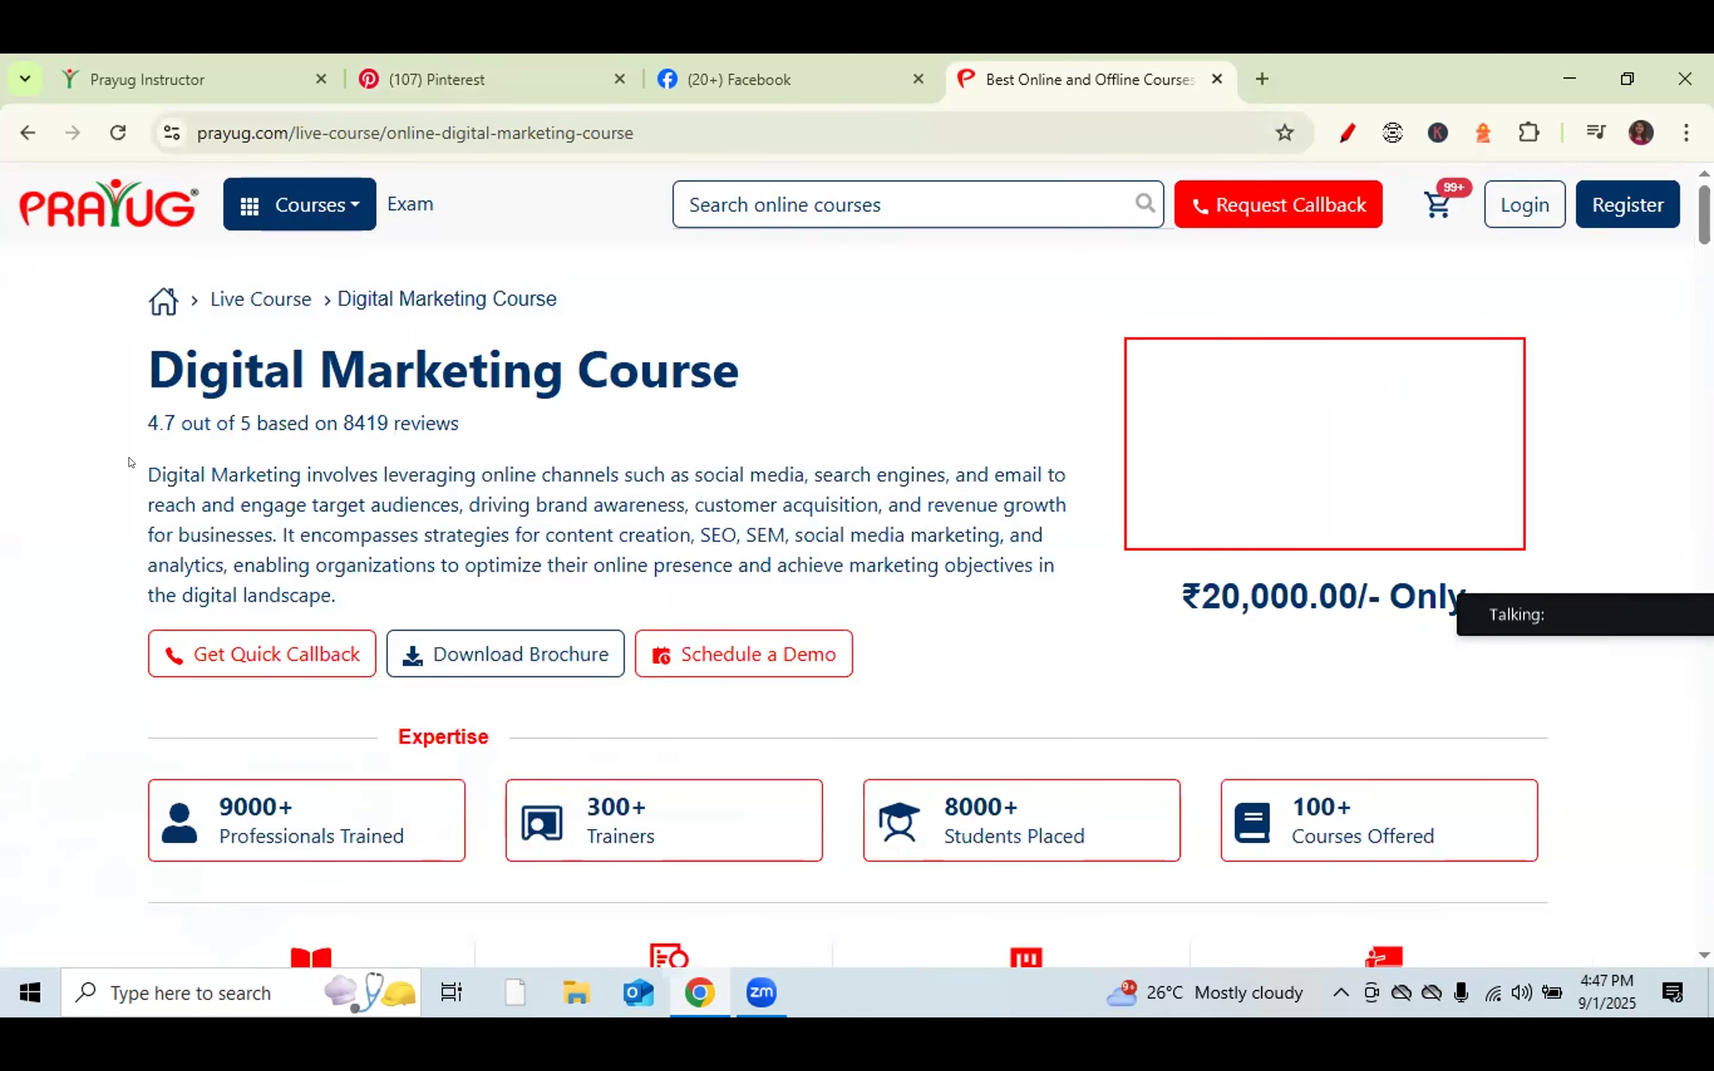
drag(146, 461, 330, 587)
key(ctrl+c)
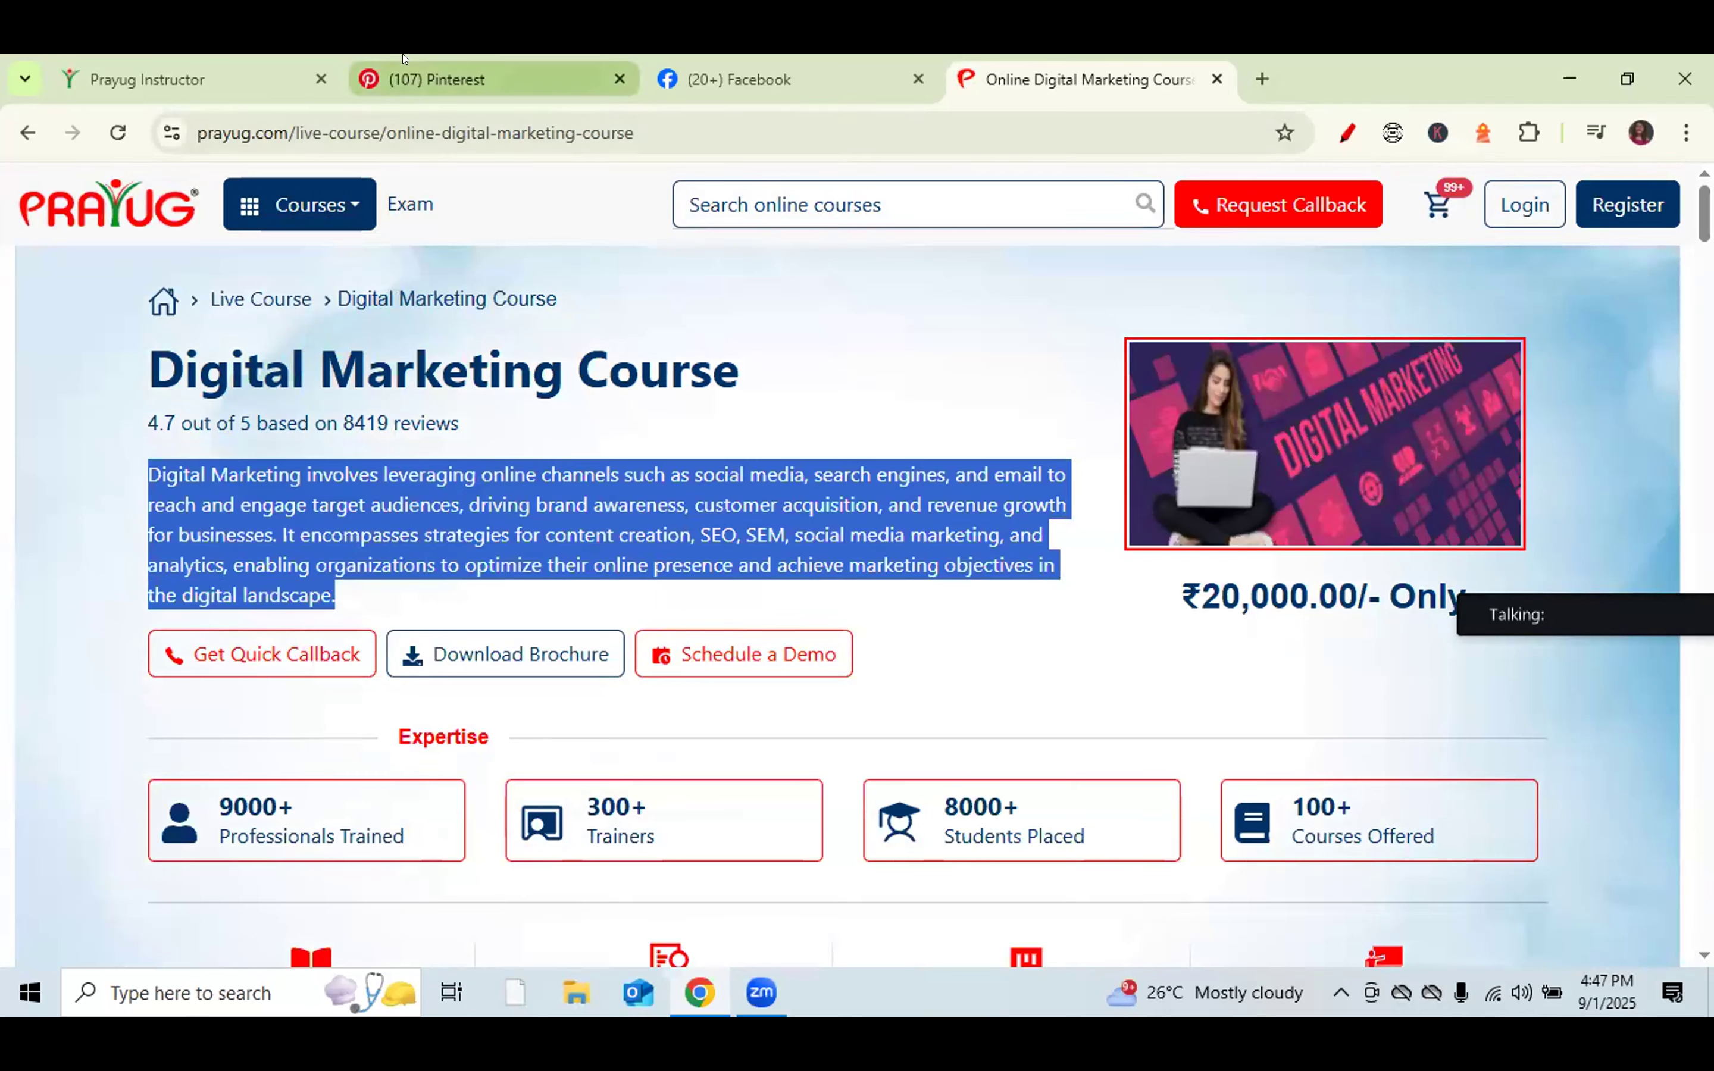
click(586, 68)
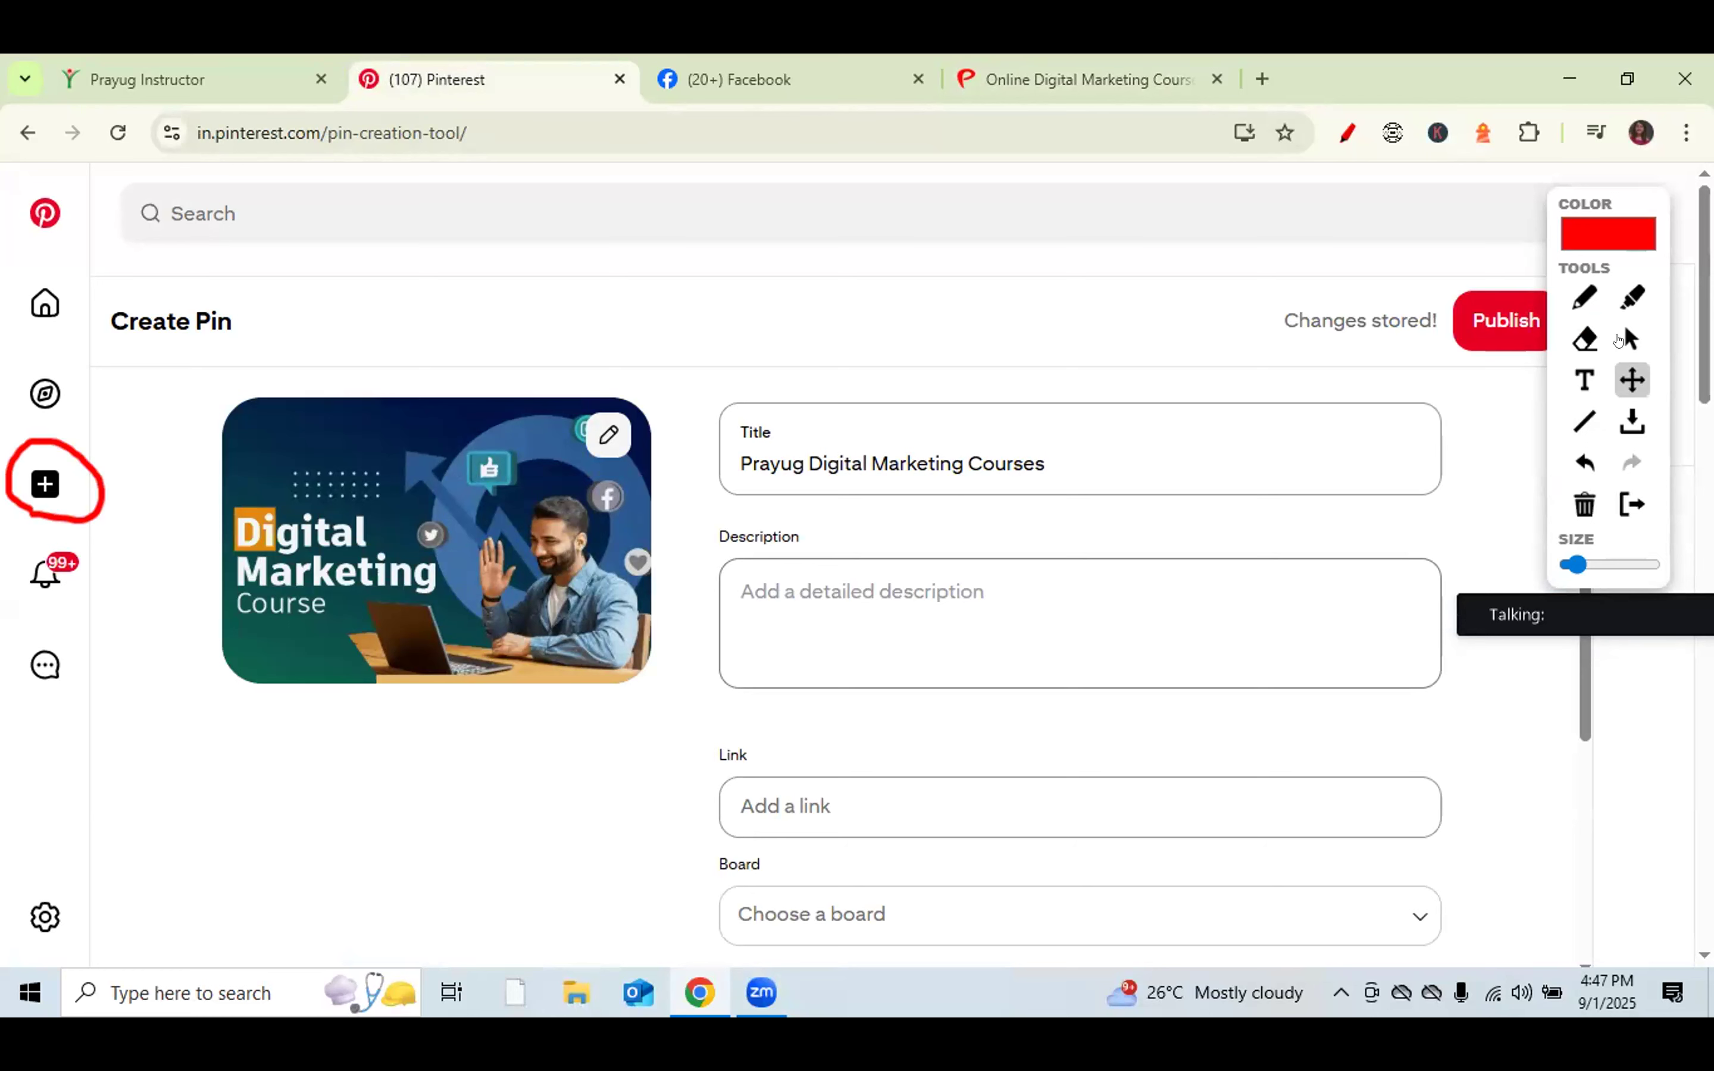
Step: Paste the copied course paragraph into the pin description
click(774, 584)
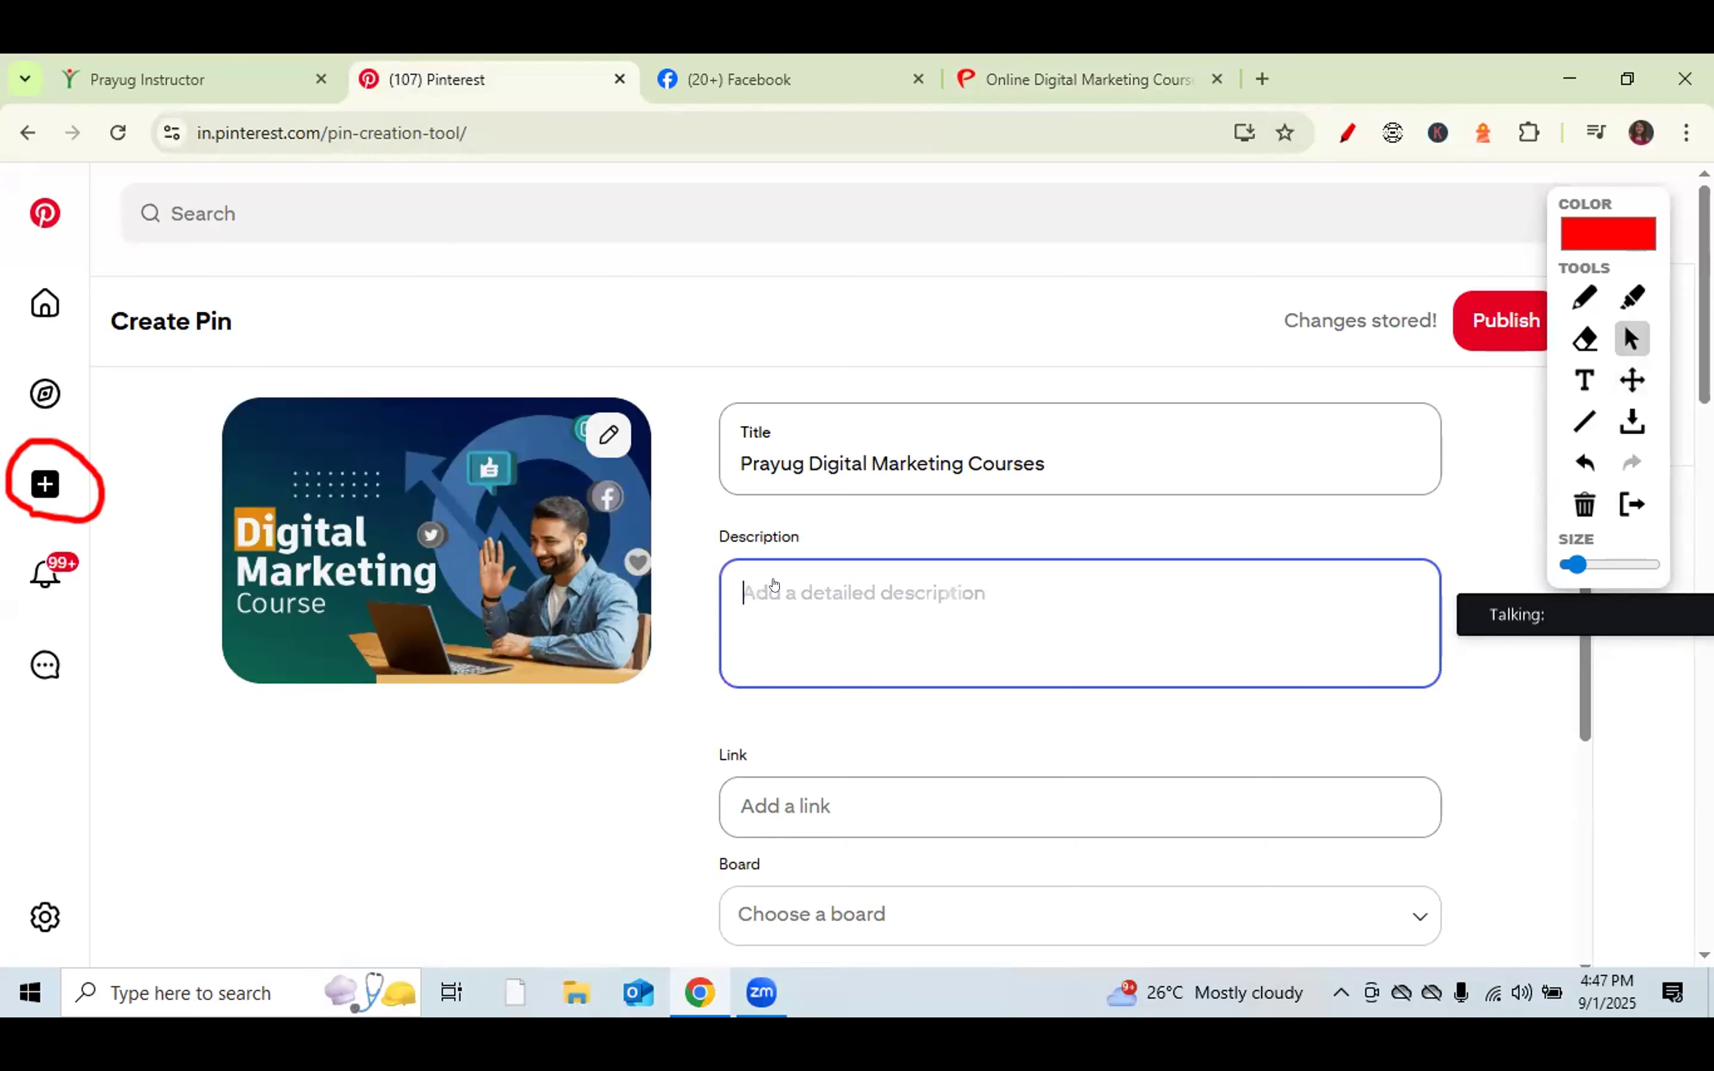
key(ctrl+v)
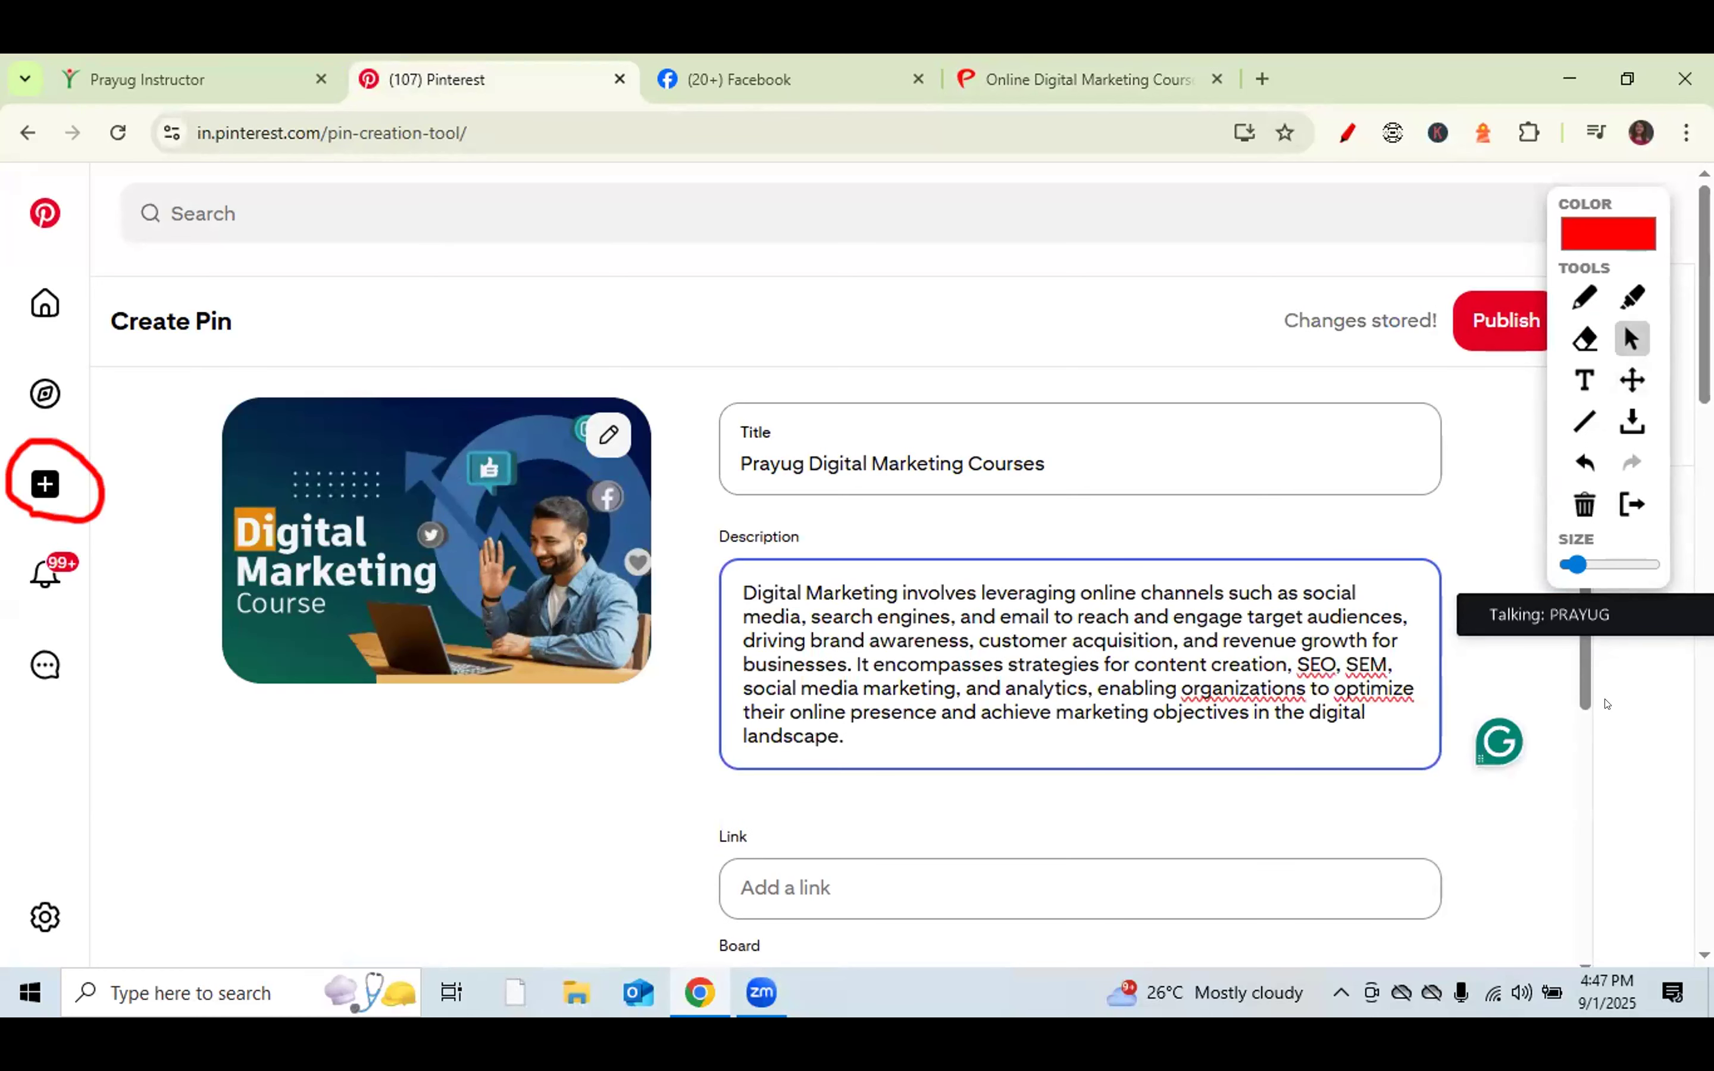
scroll(1576, 707, down, 4)
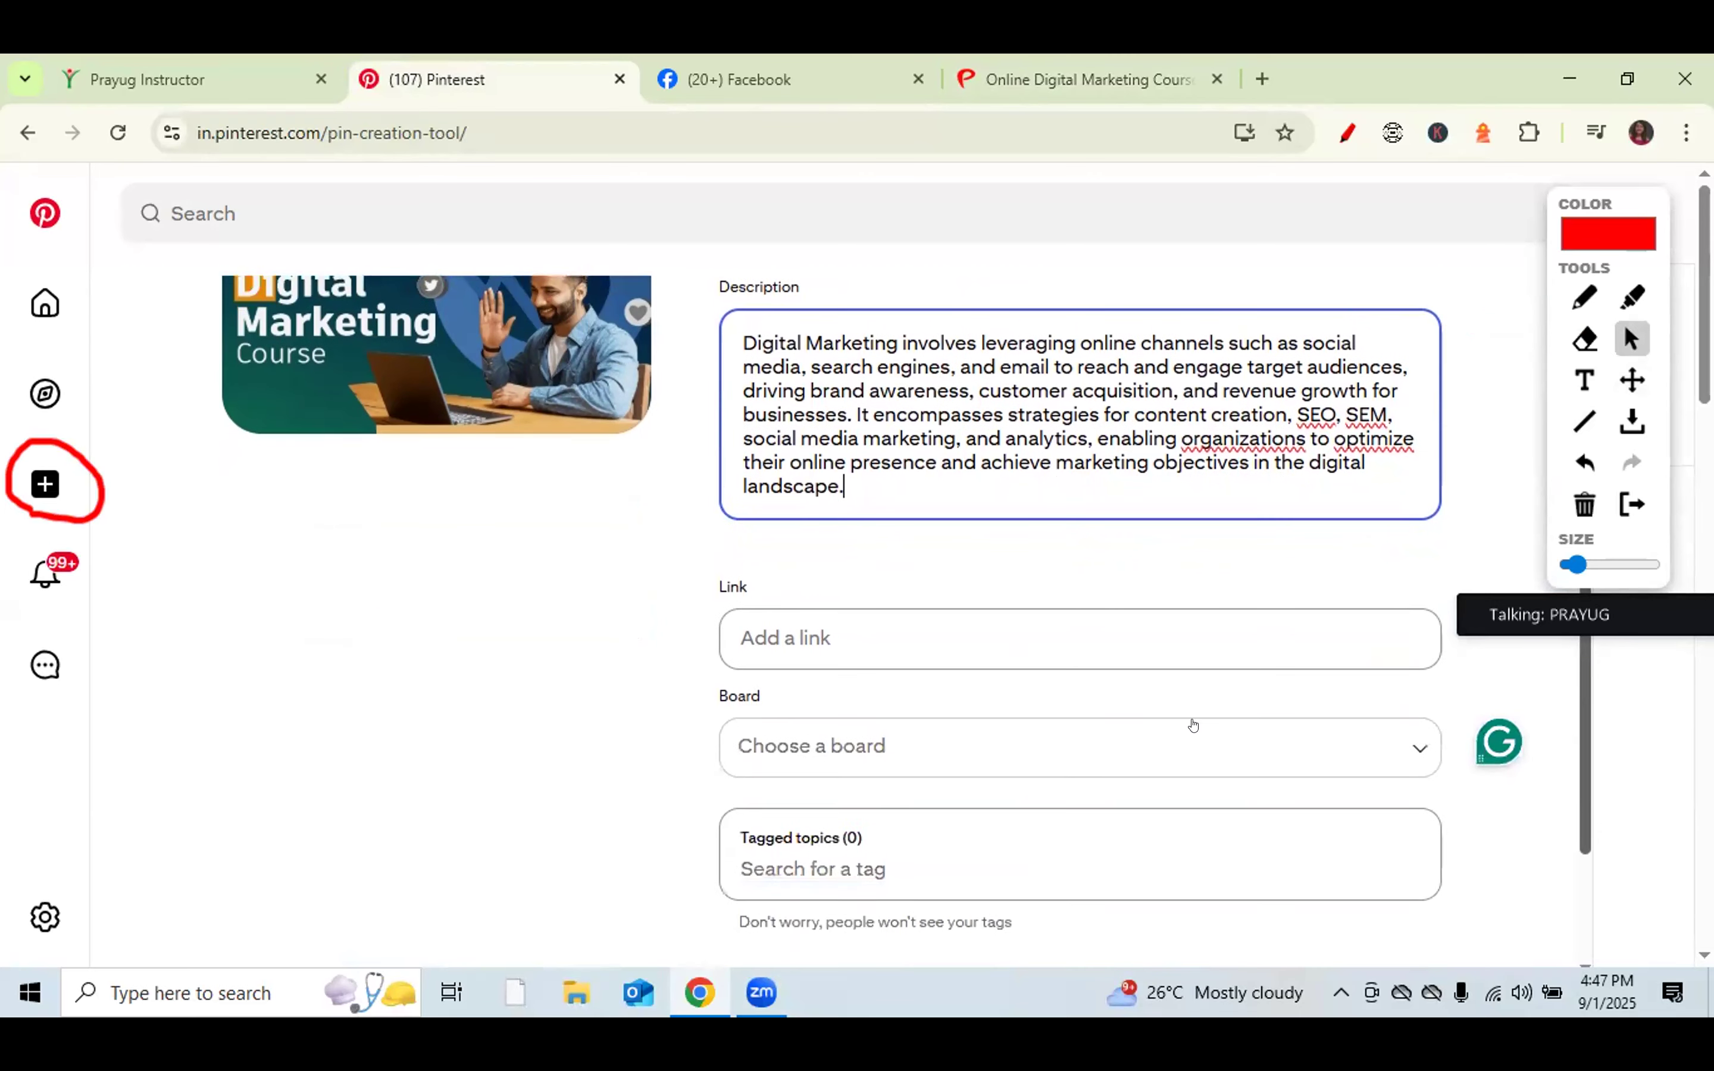
click(894, 626)
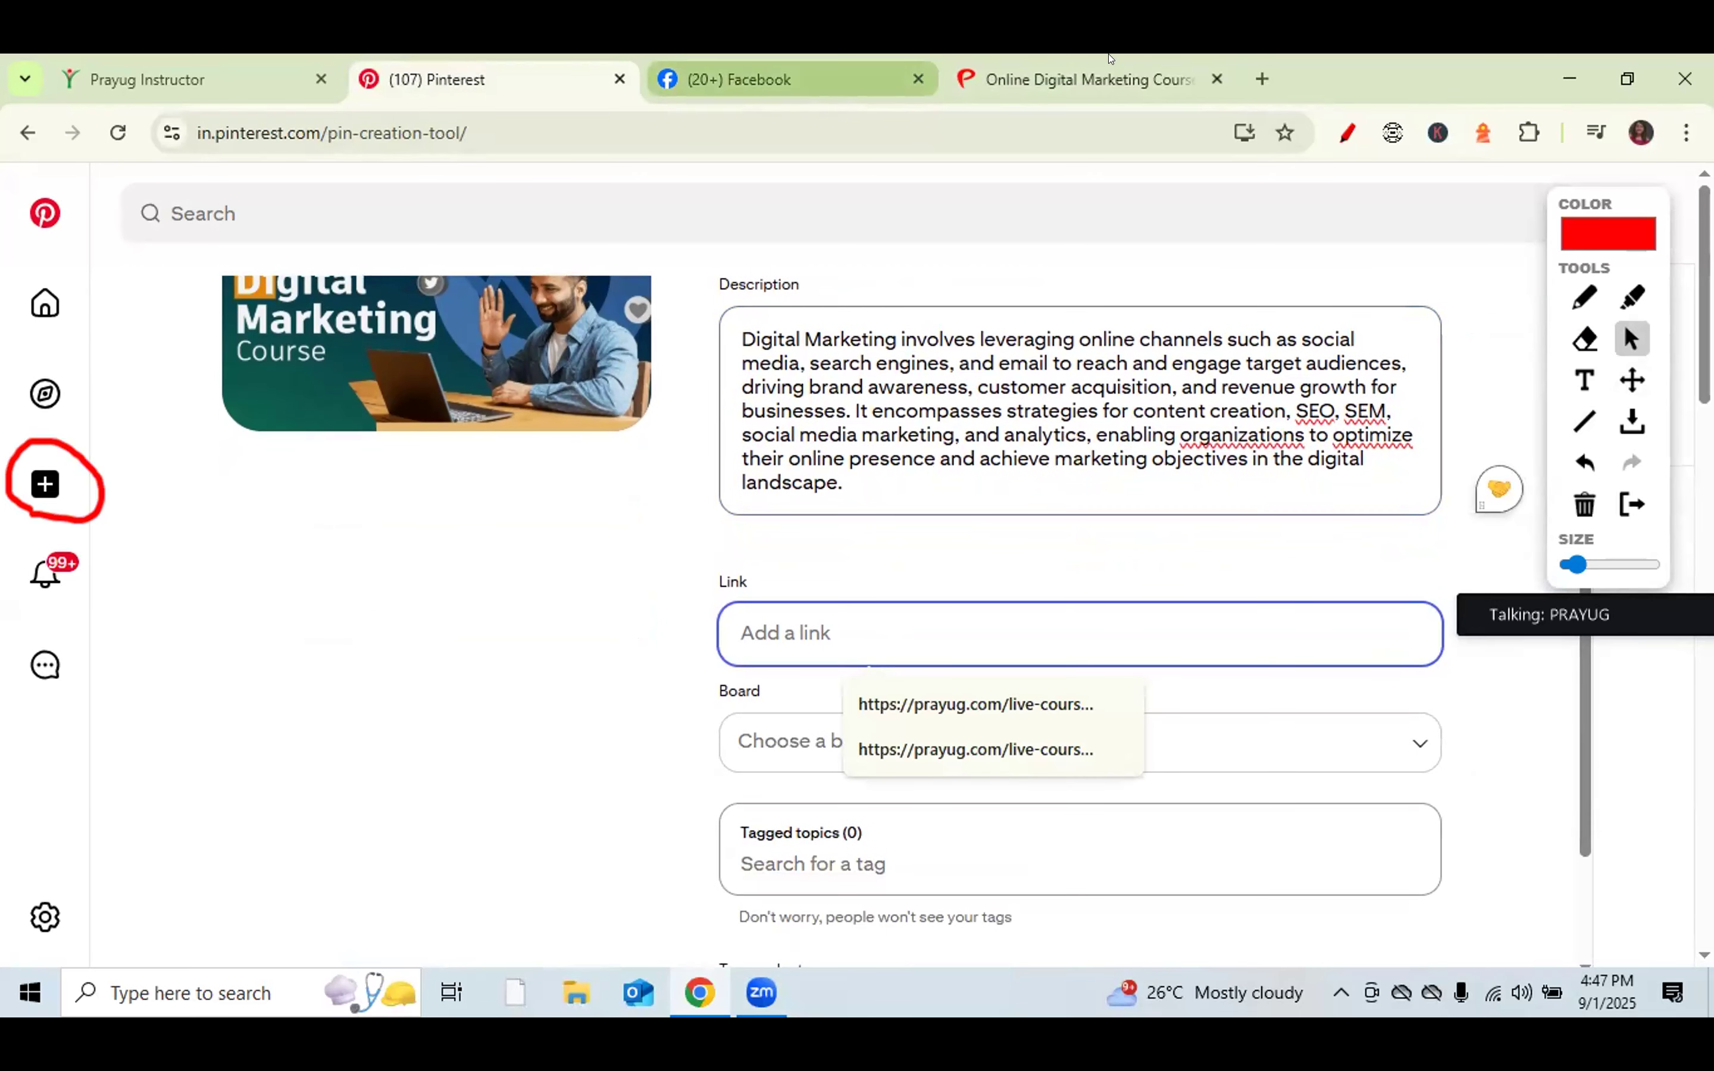
click(1091, 75)
double_click(752, 131)
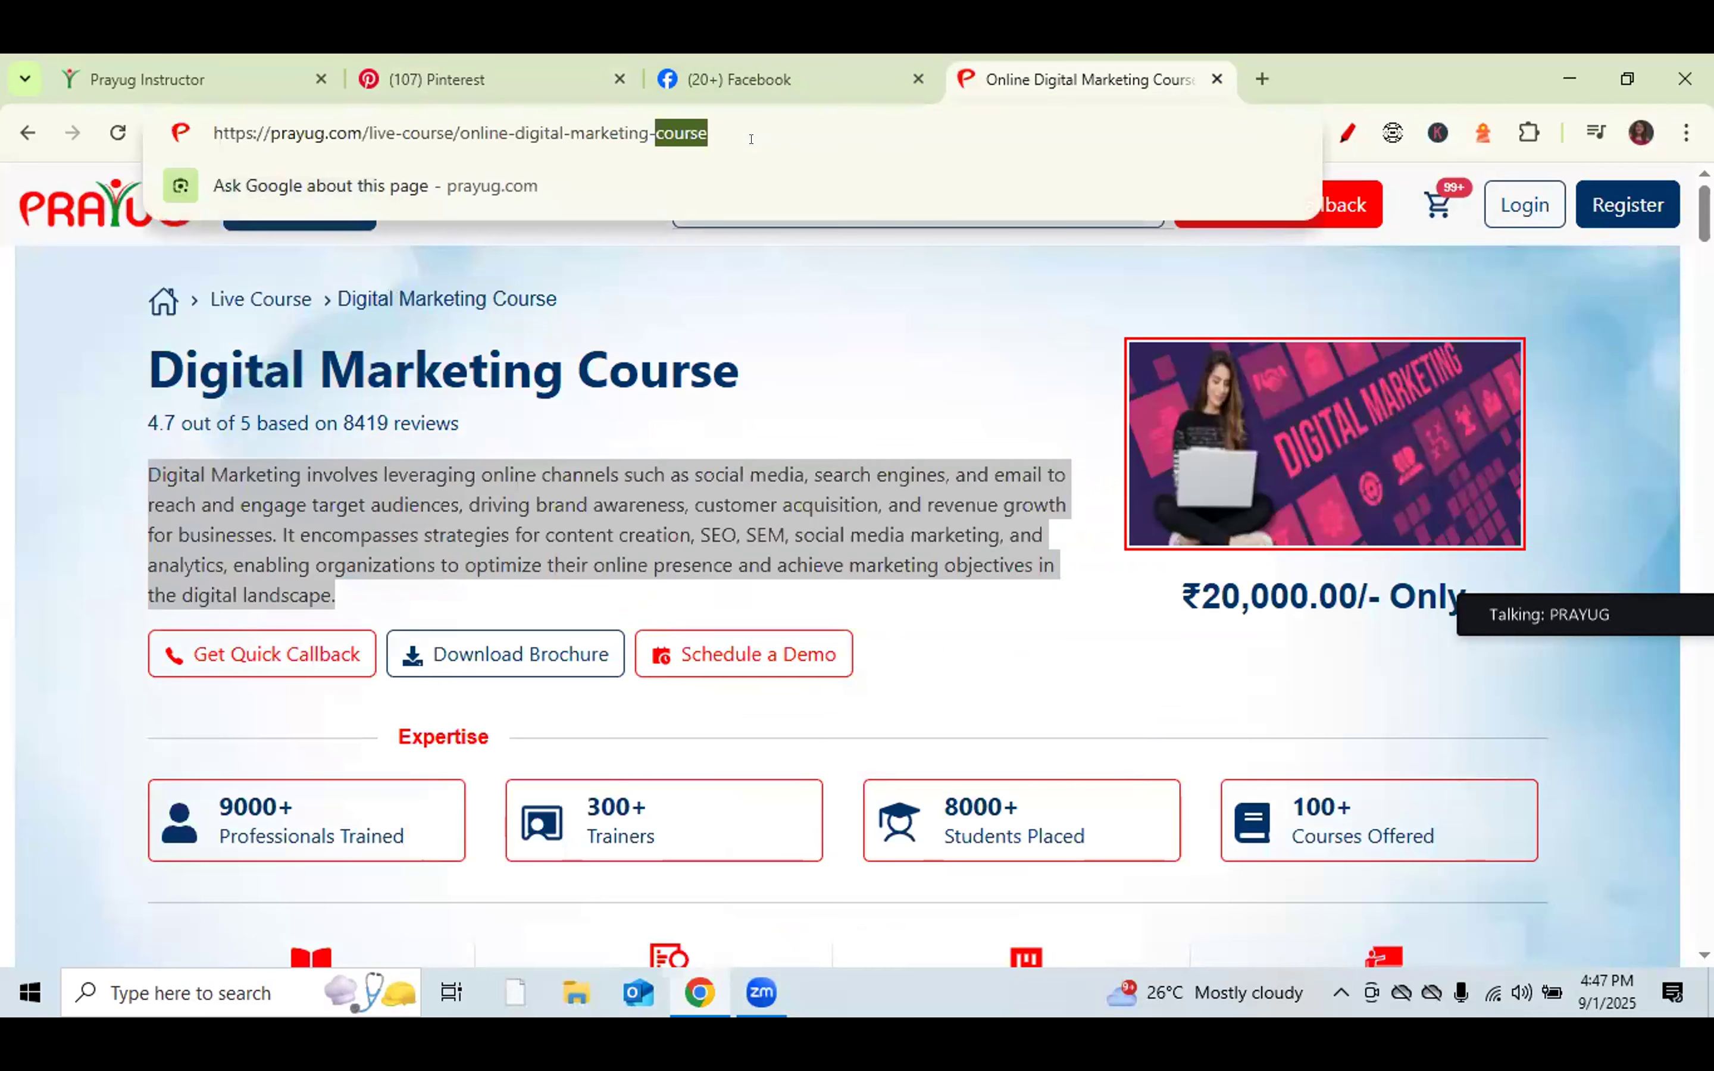
click(751, 138)
key(ctrl+c)
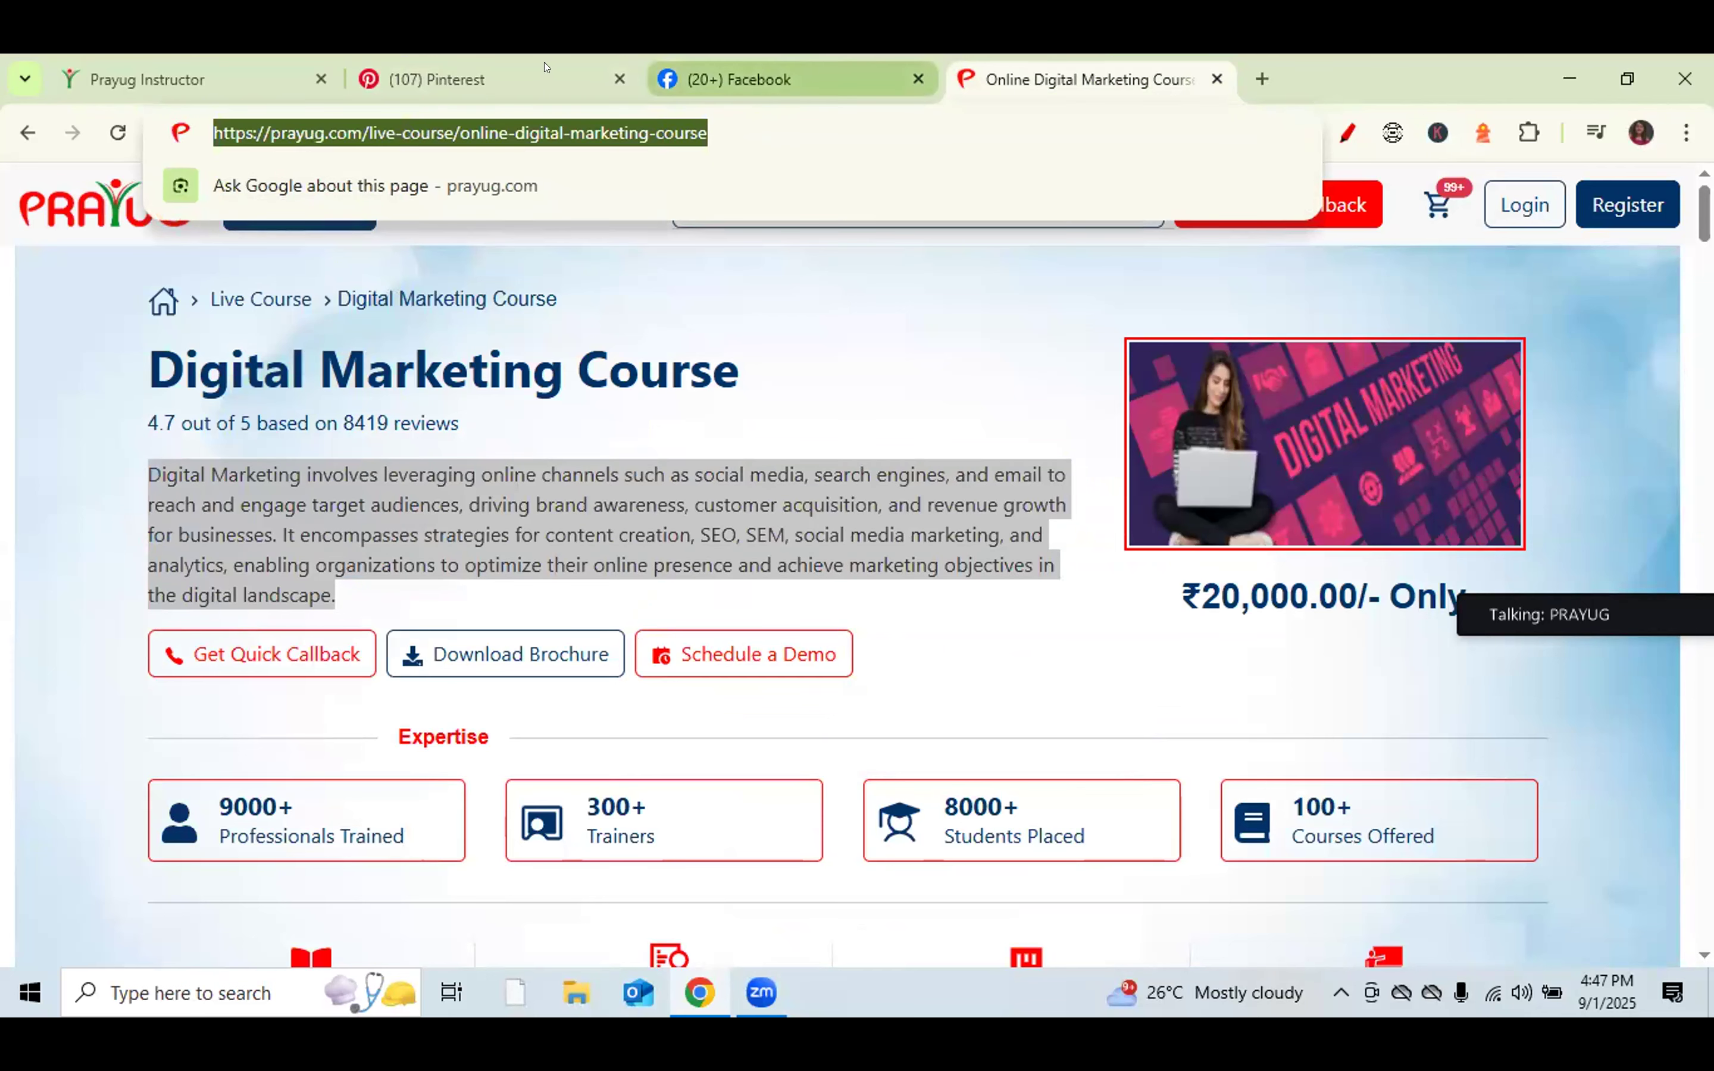
click(489, 78)
click(791, 631)
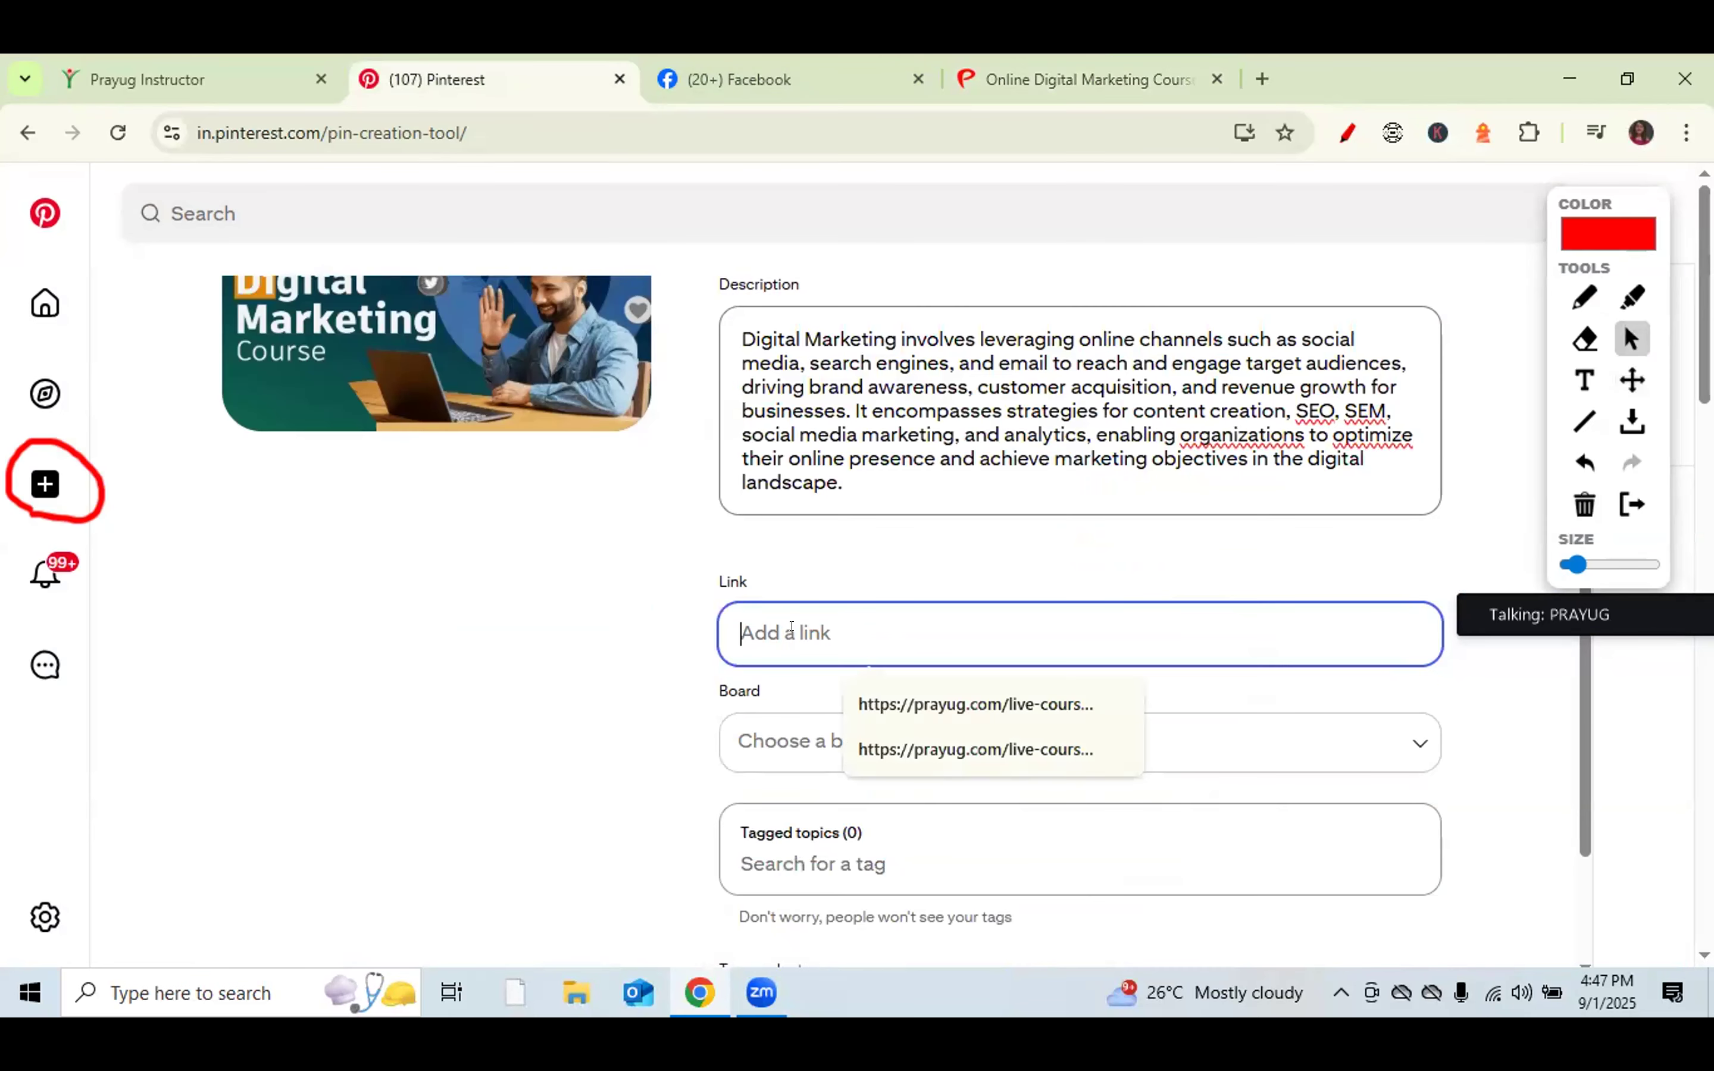
key(ctrl+v)
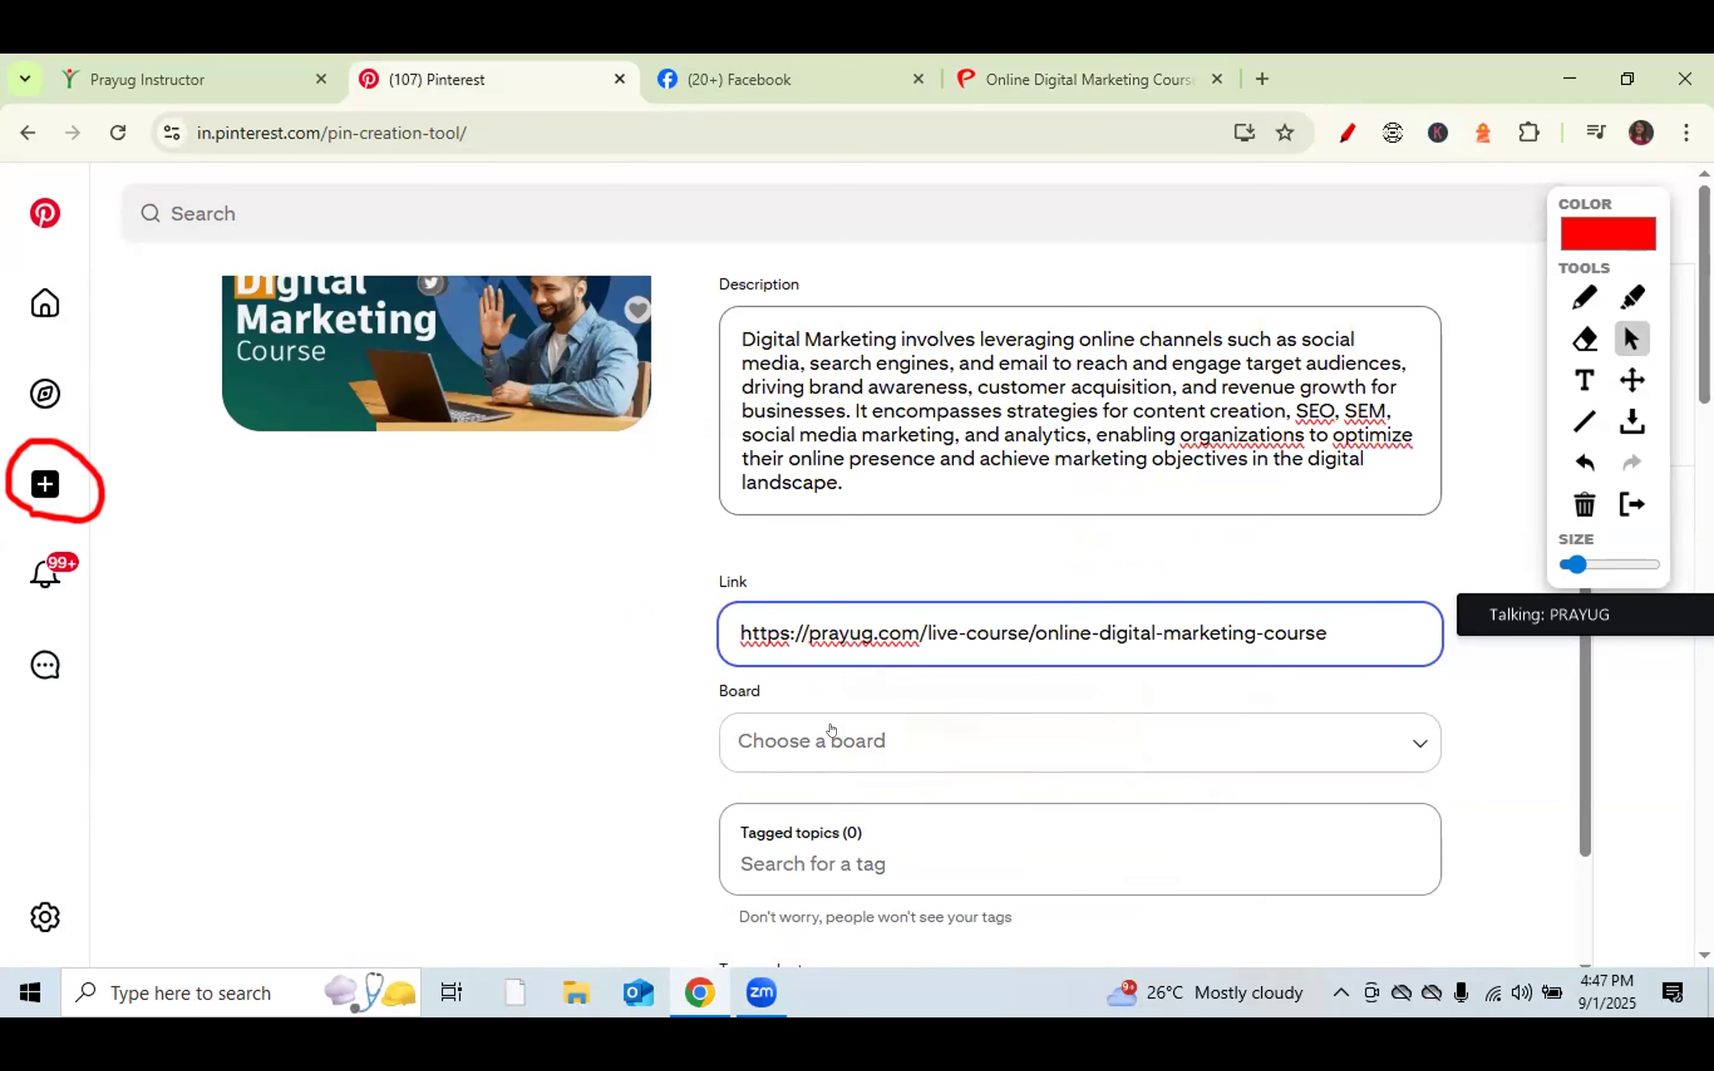
Step: Create a new board named 'prayug' from the Board dropdown and assign the pin to it
click(831, 730)
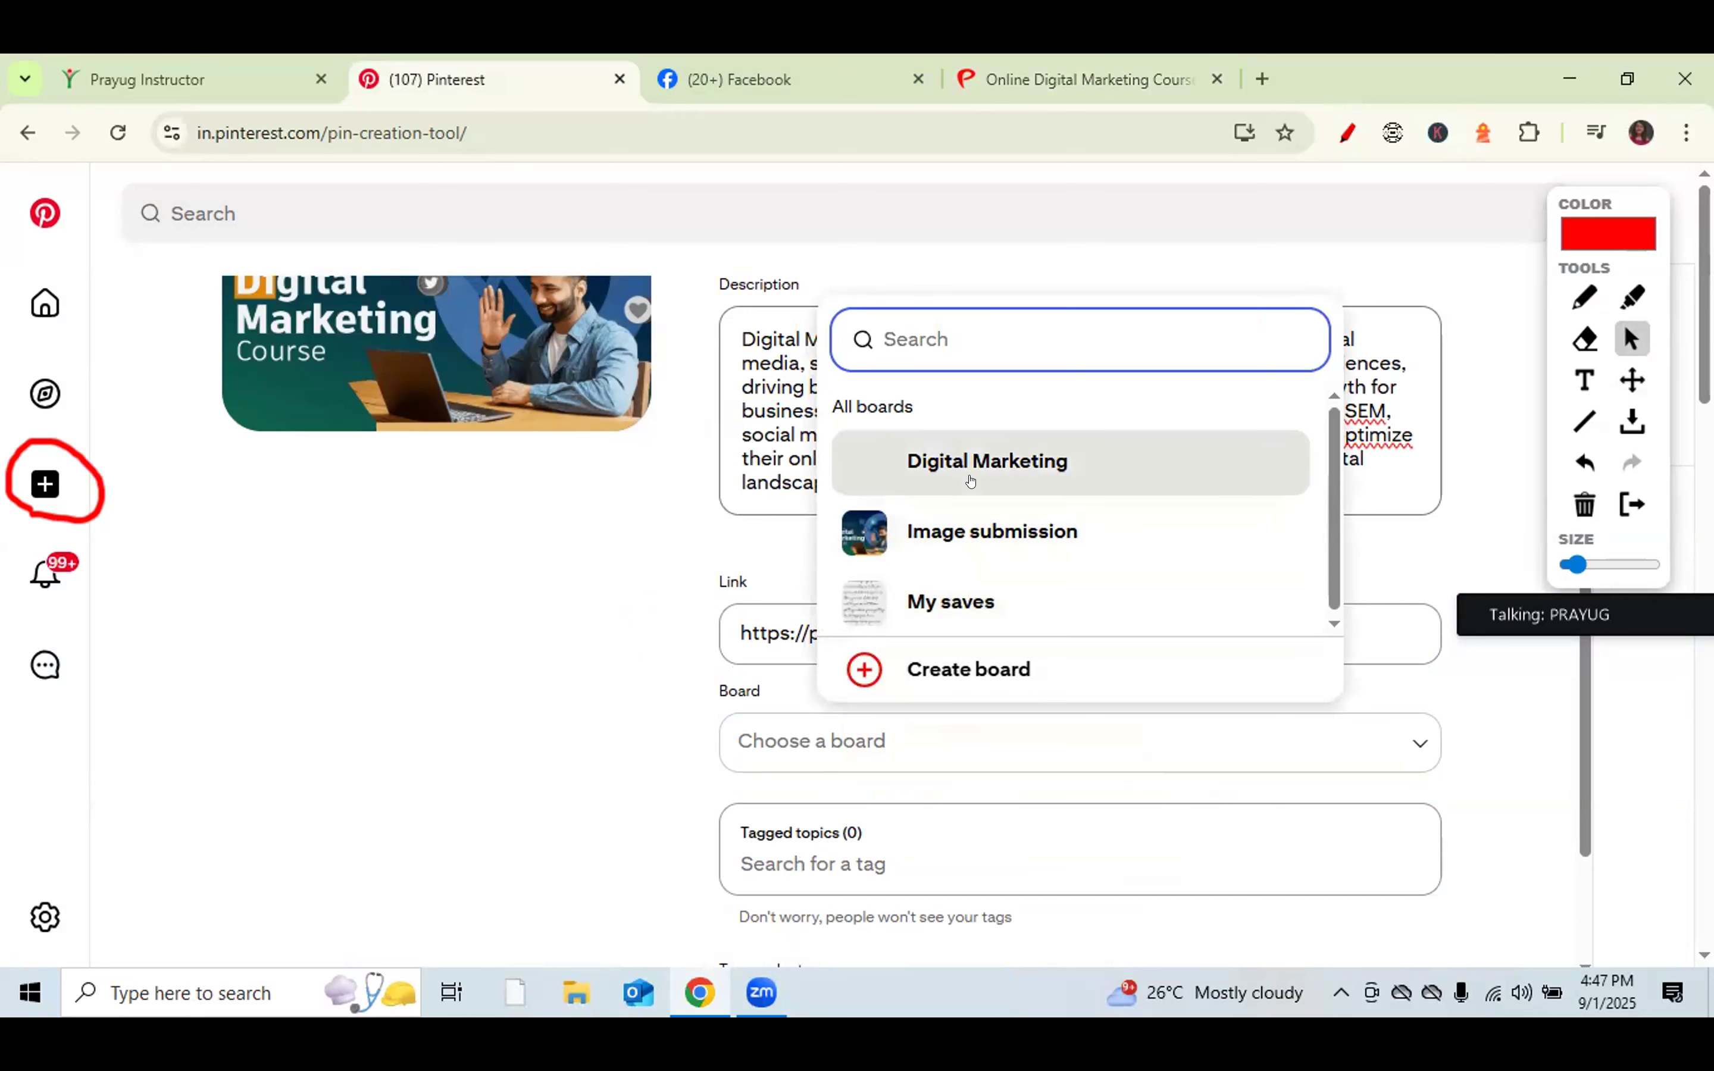
click(960, 669)
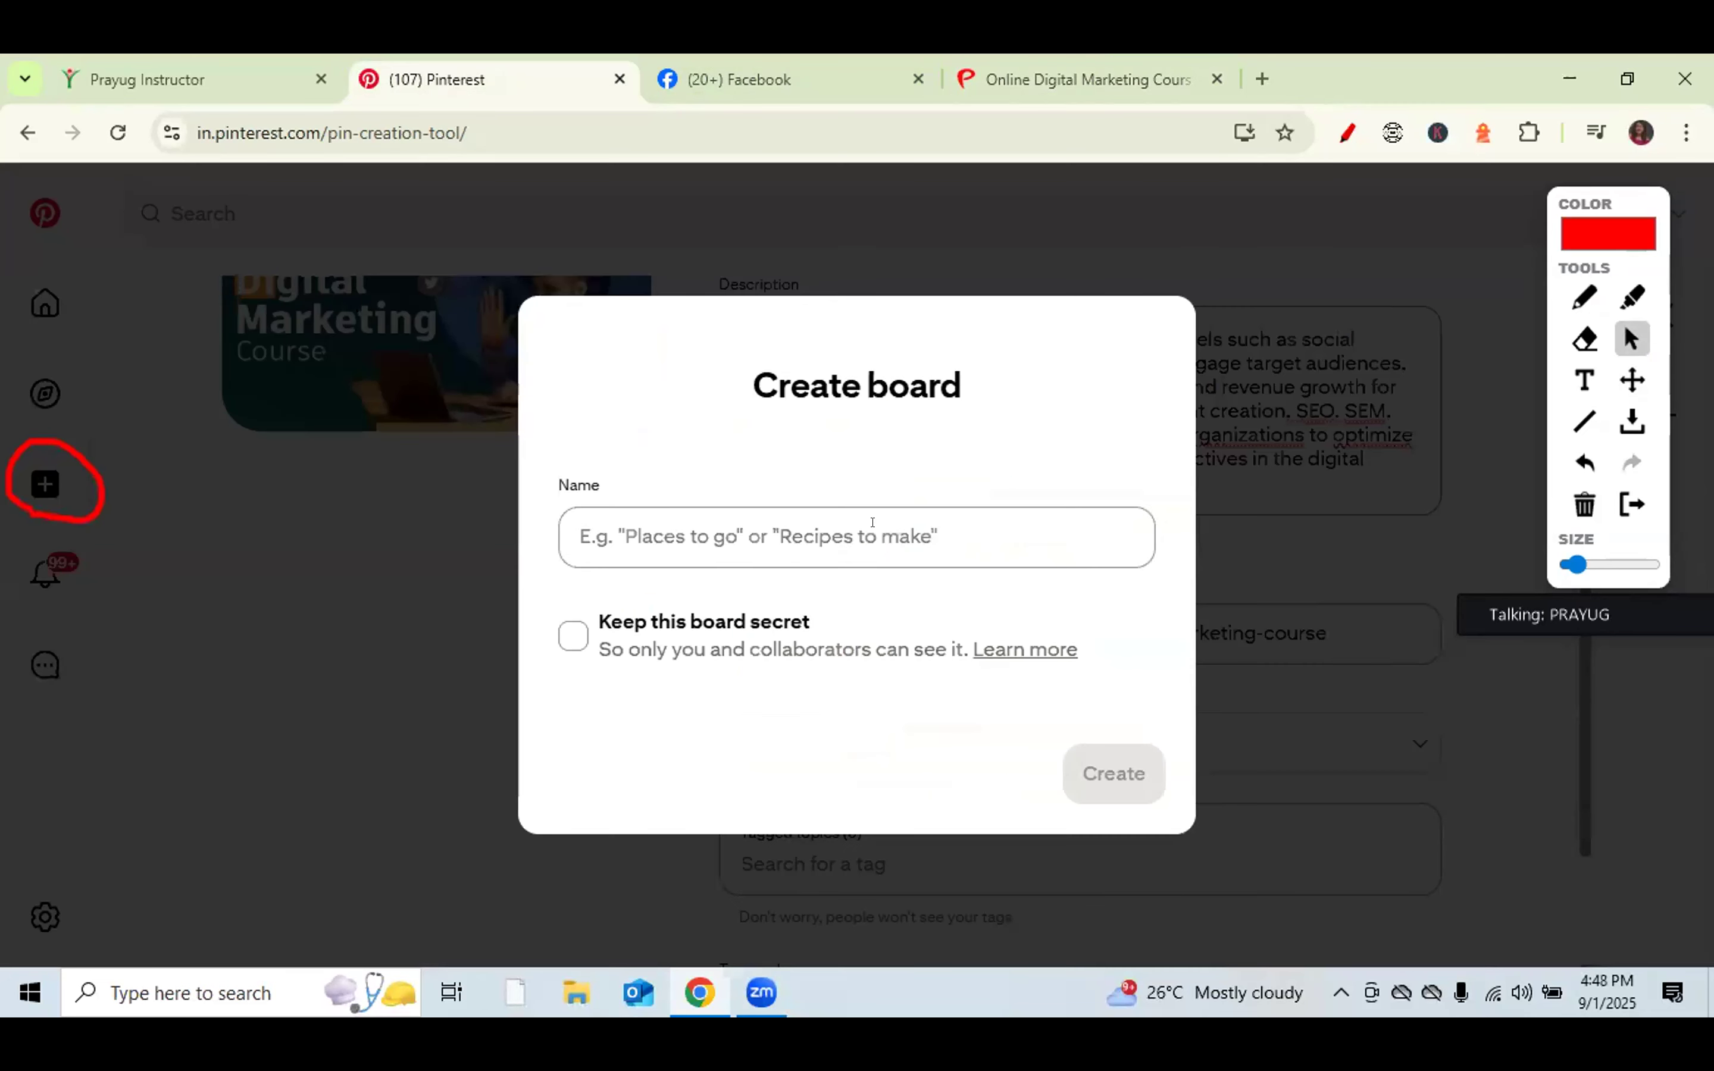
click(873, 521)
text(Pry)
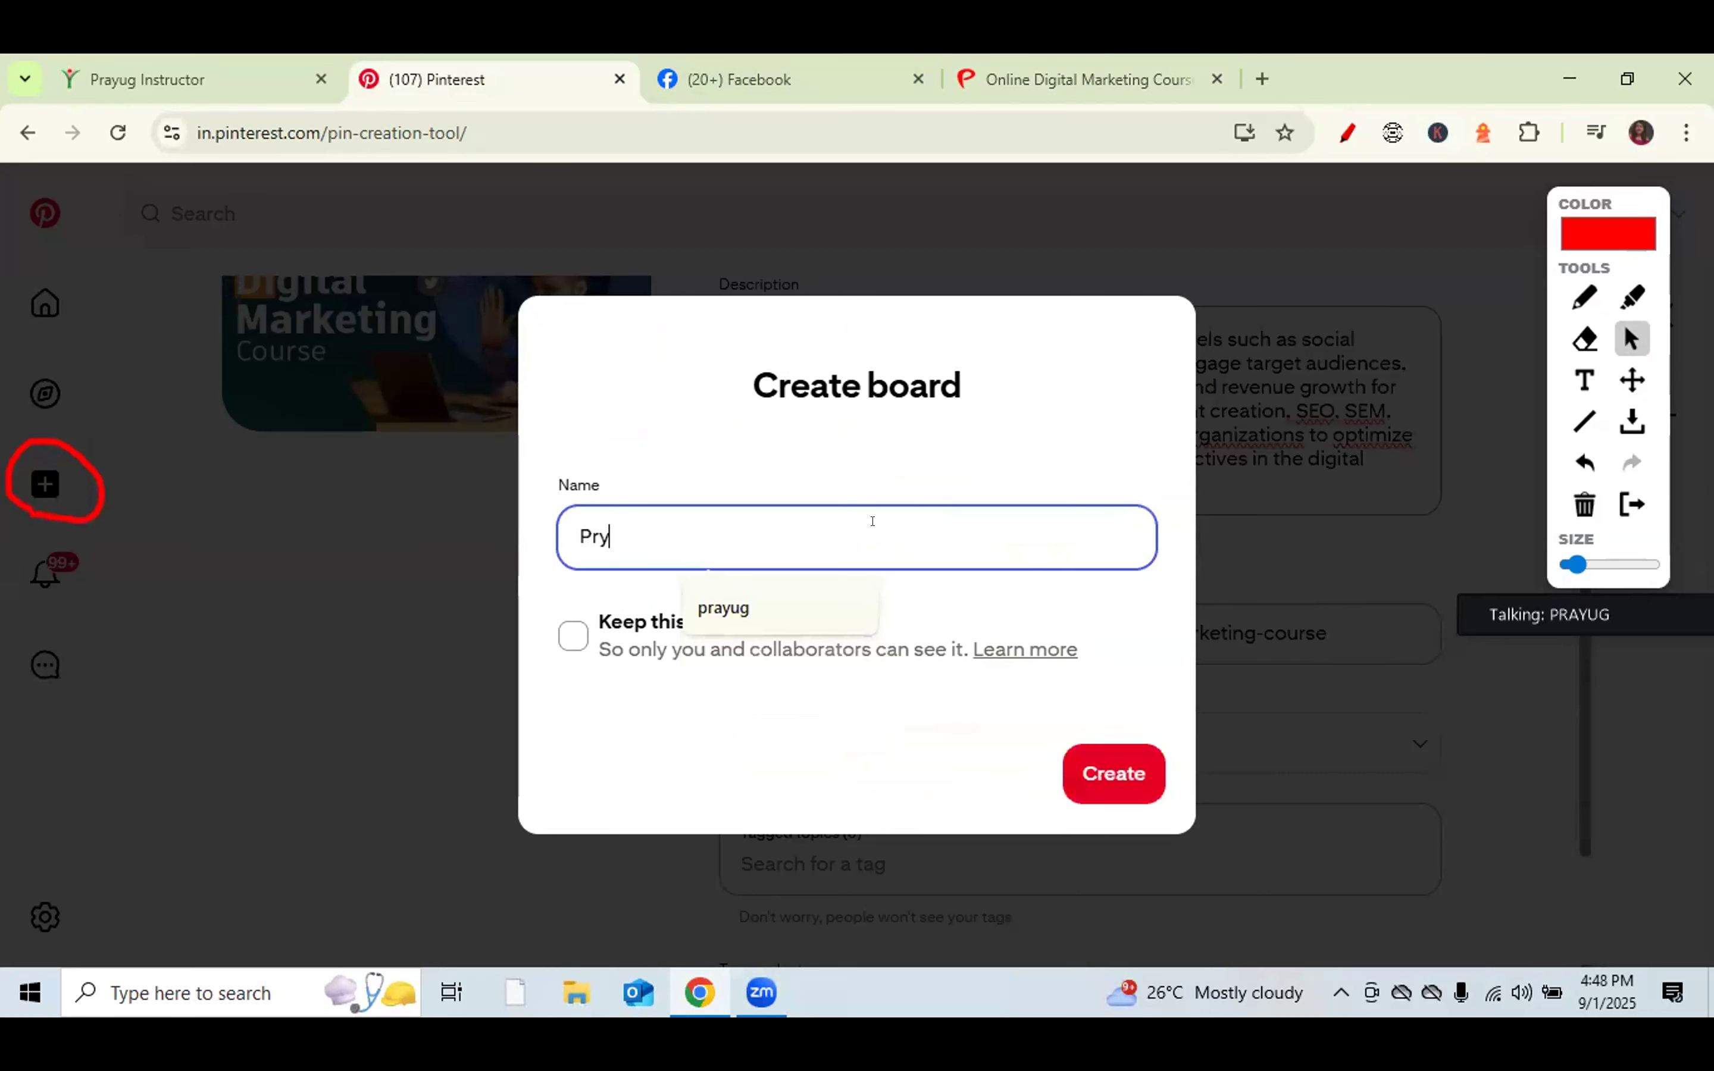
text(u)
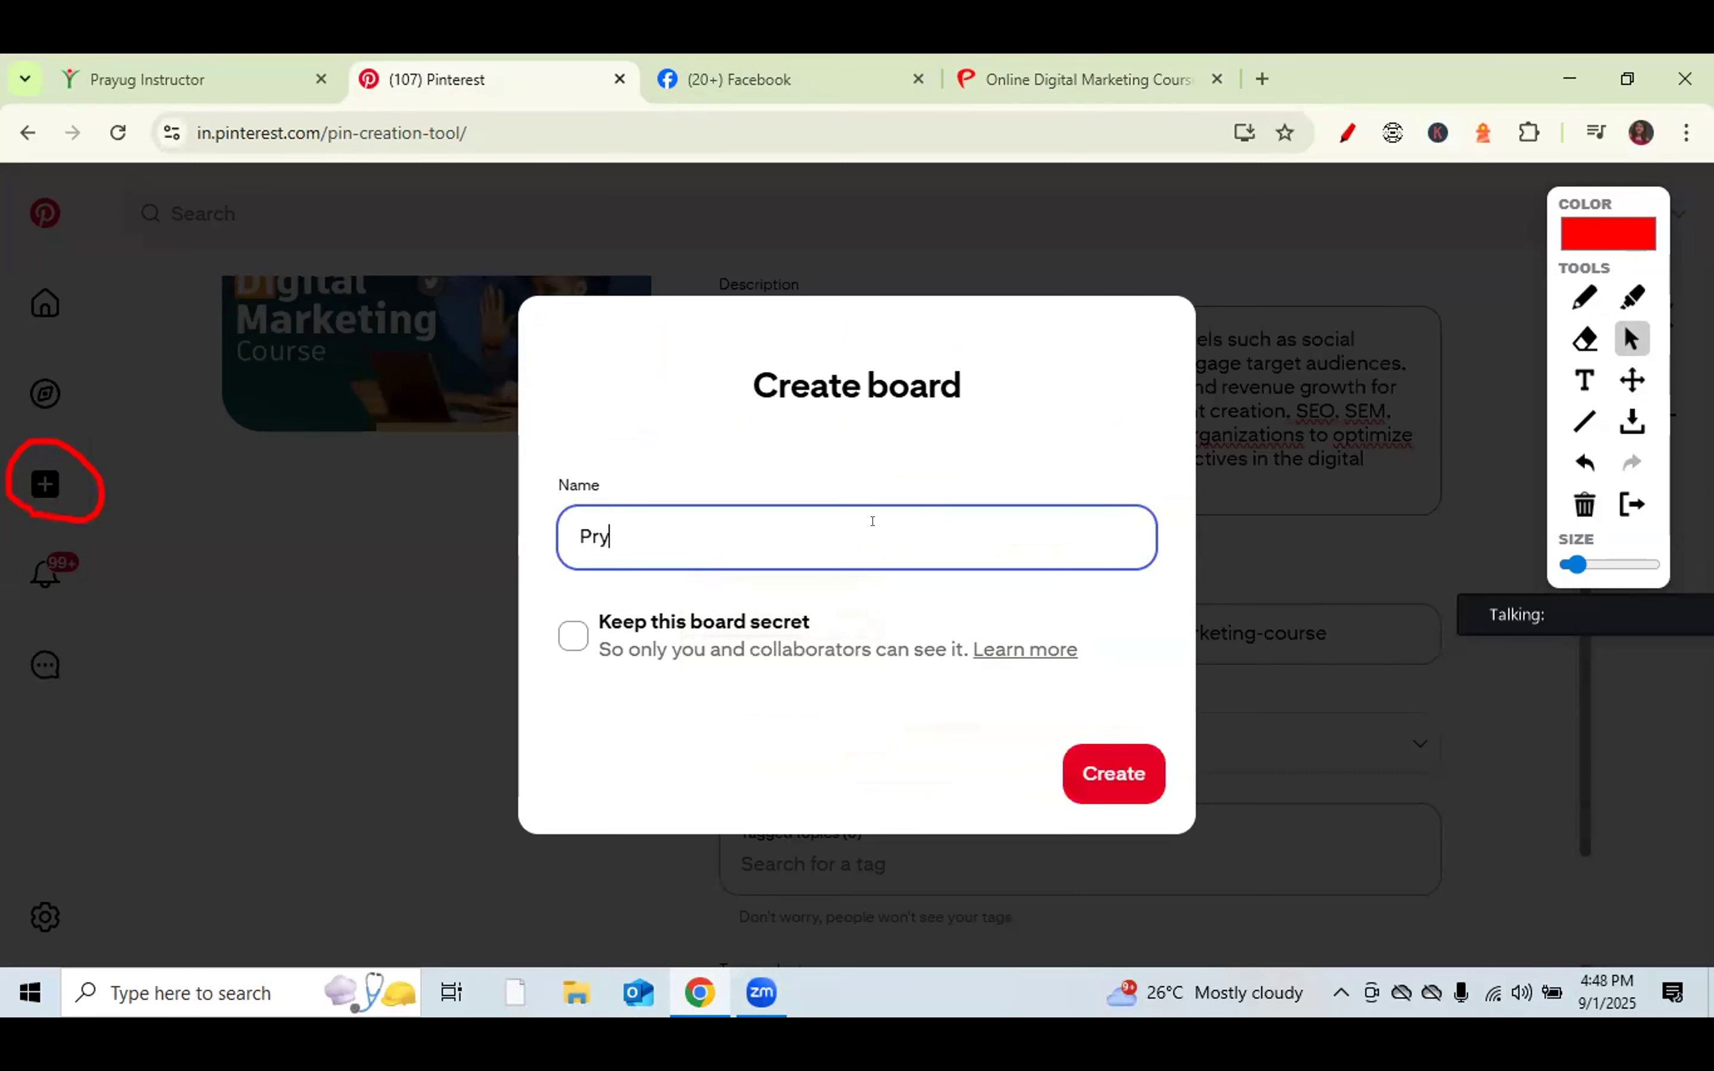
key(BackSpace)
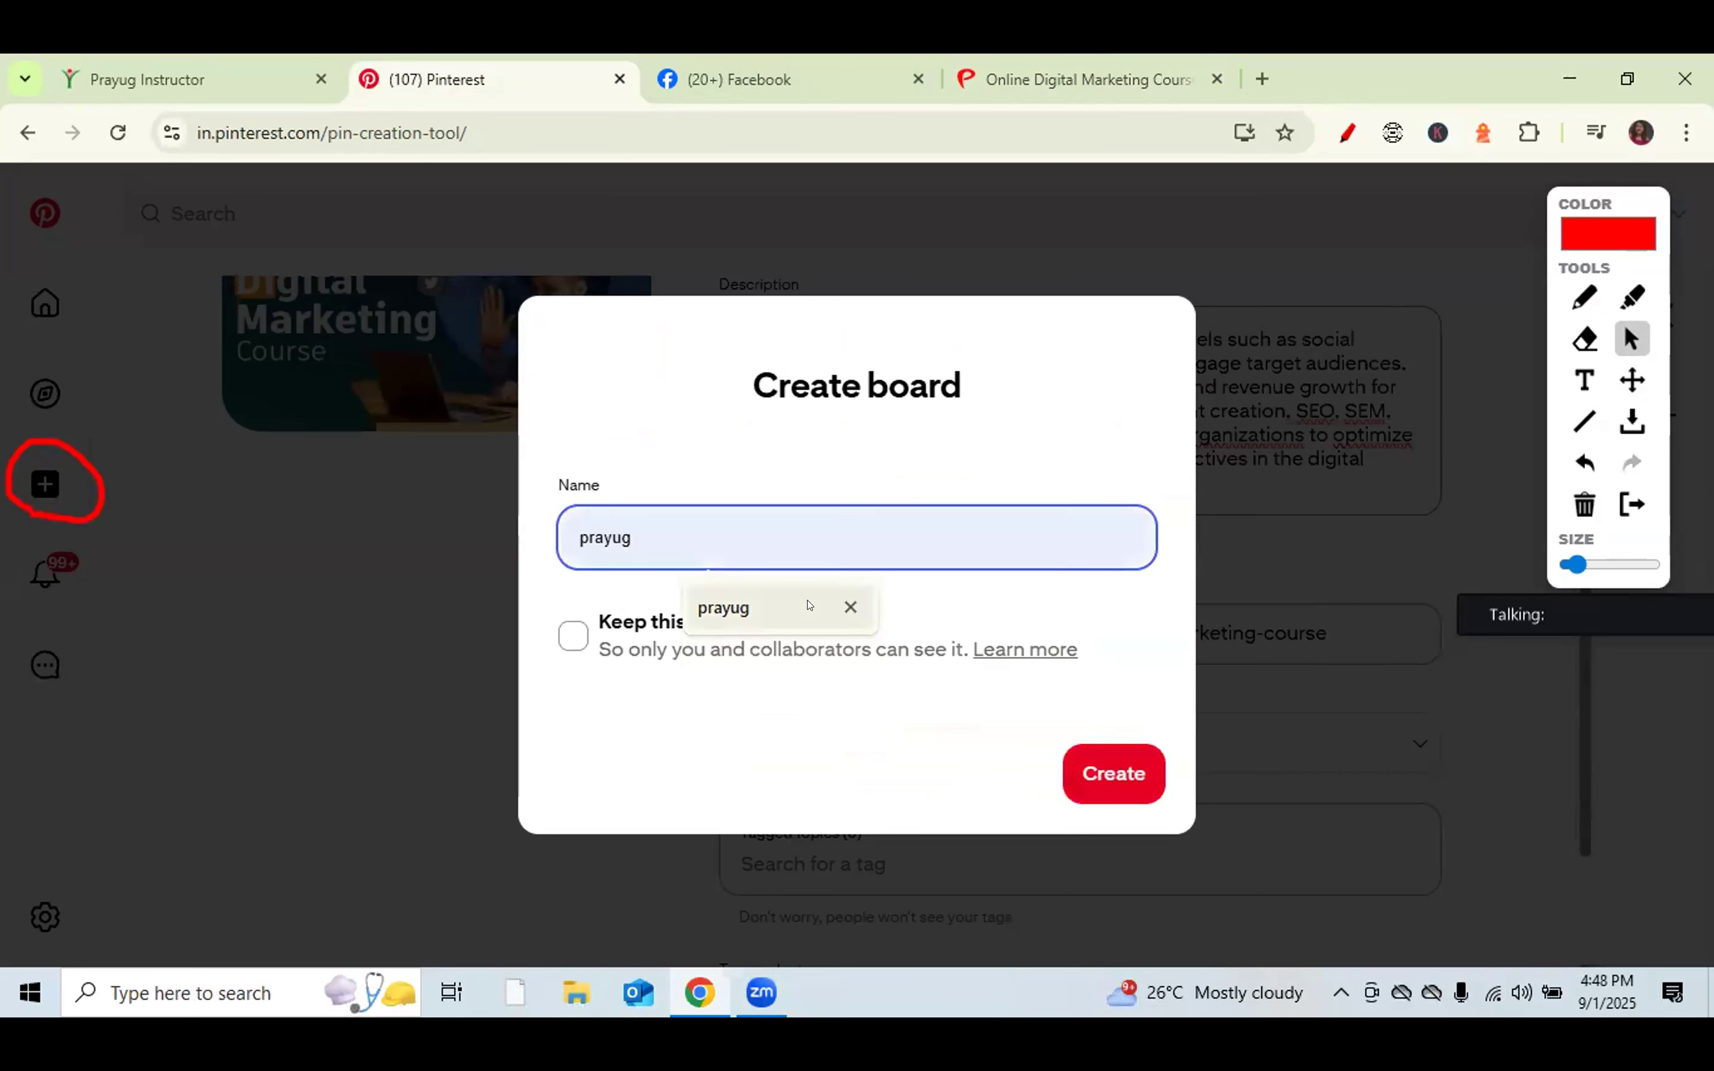
click(803, 604)
click(1108, 764)
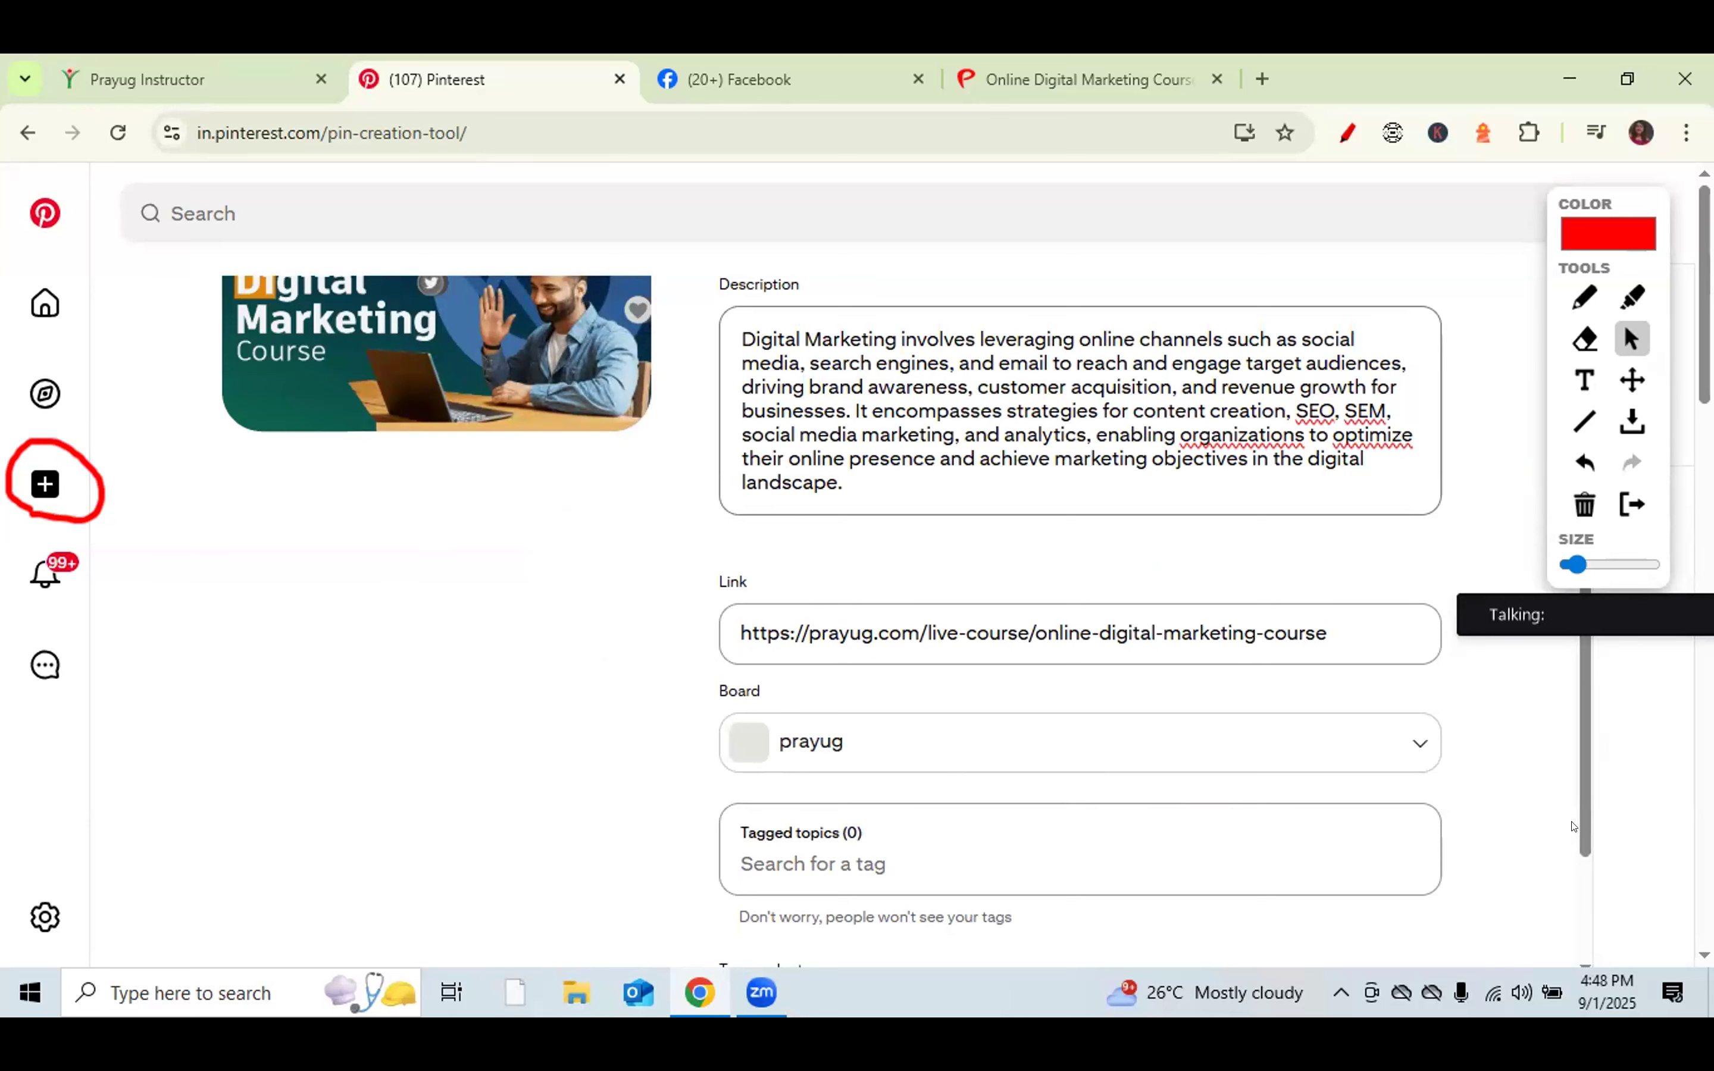
scroll(1587, 843, down, 3)
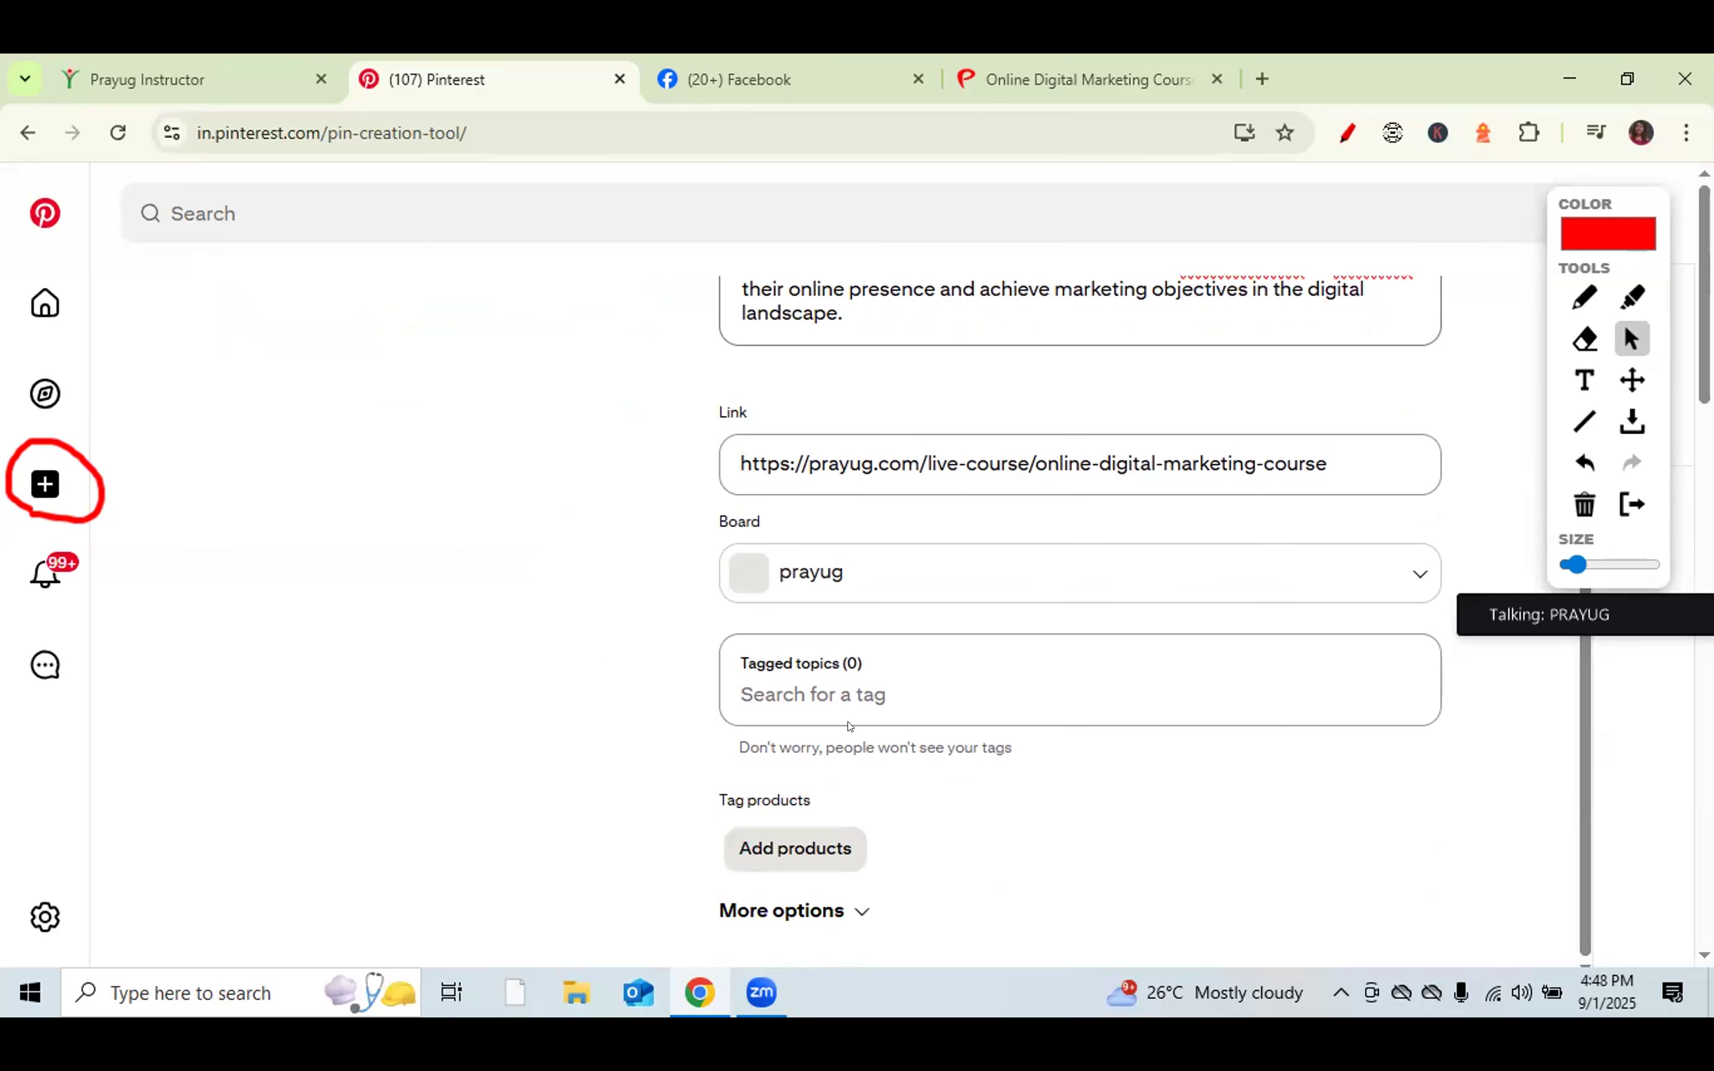
Step: Tag the pin with the topics Search Engine Optimization (via 'SEO') and Wordpress Theme Design (via 'Wordp')
click(850, 688)
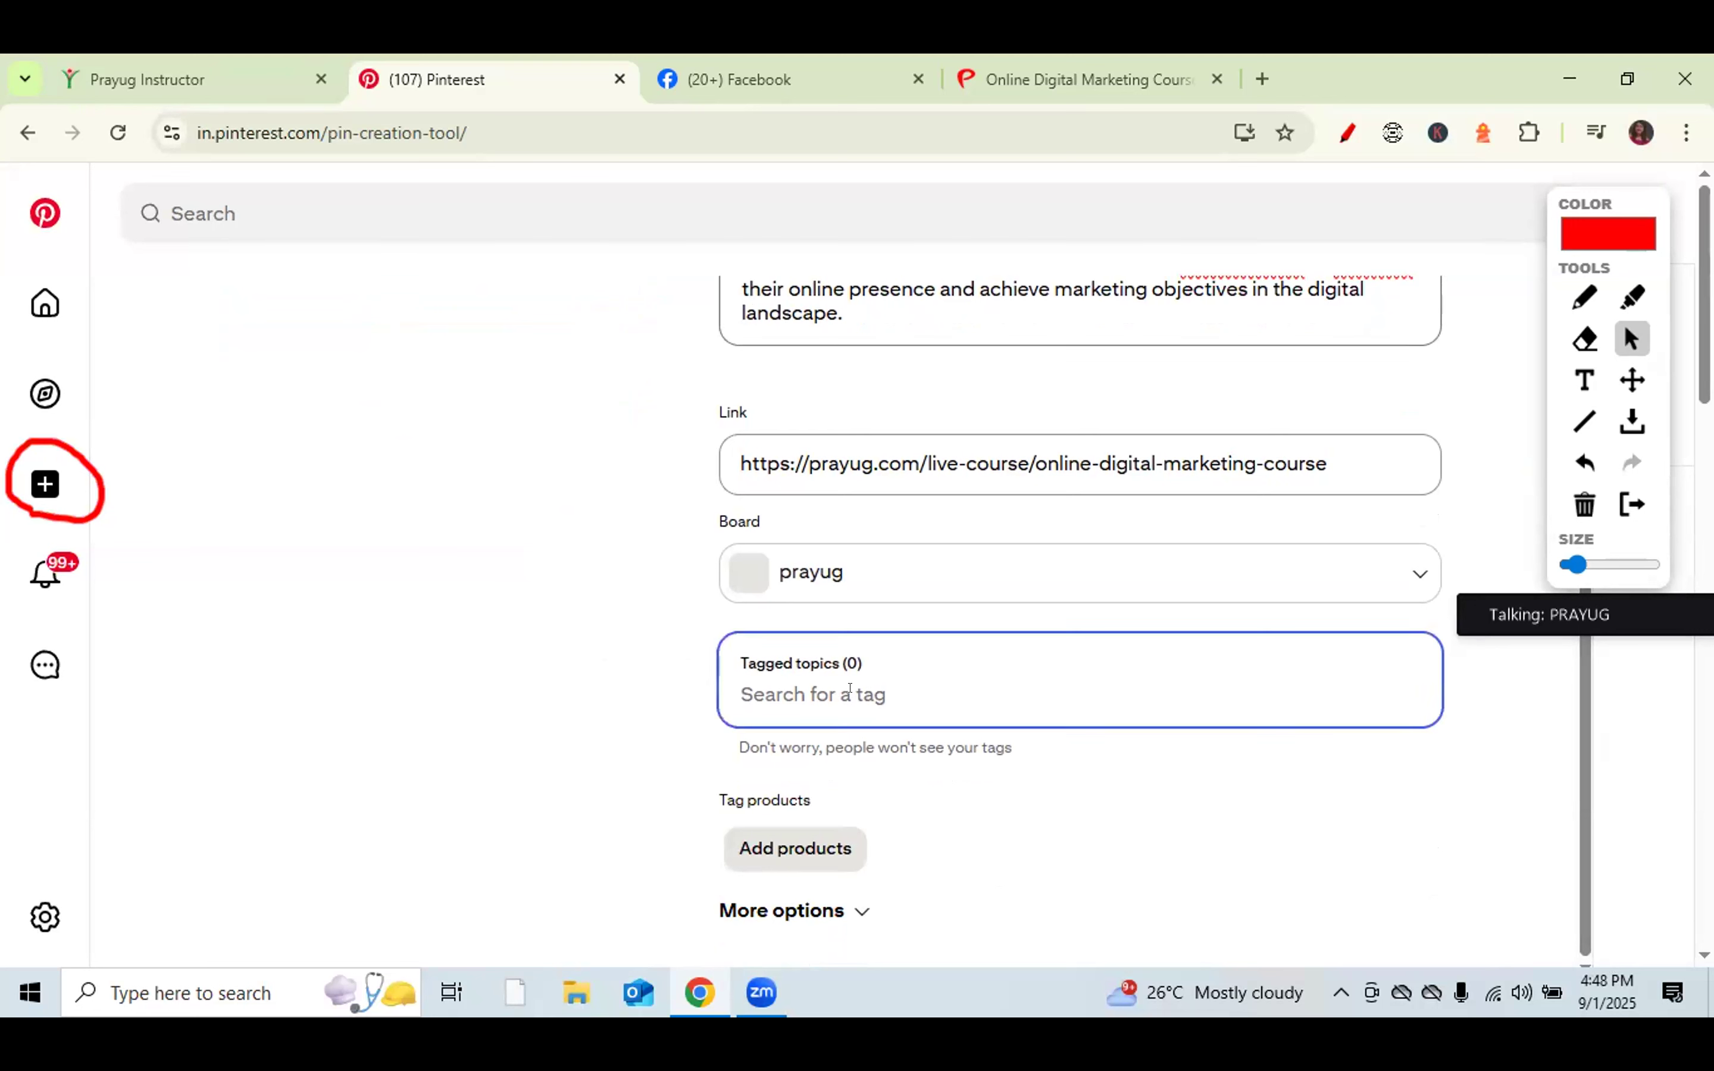
text(SEO)
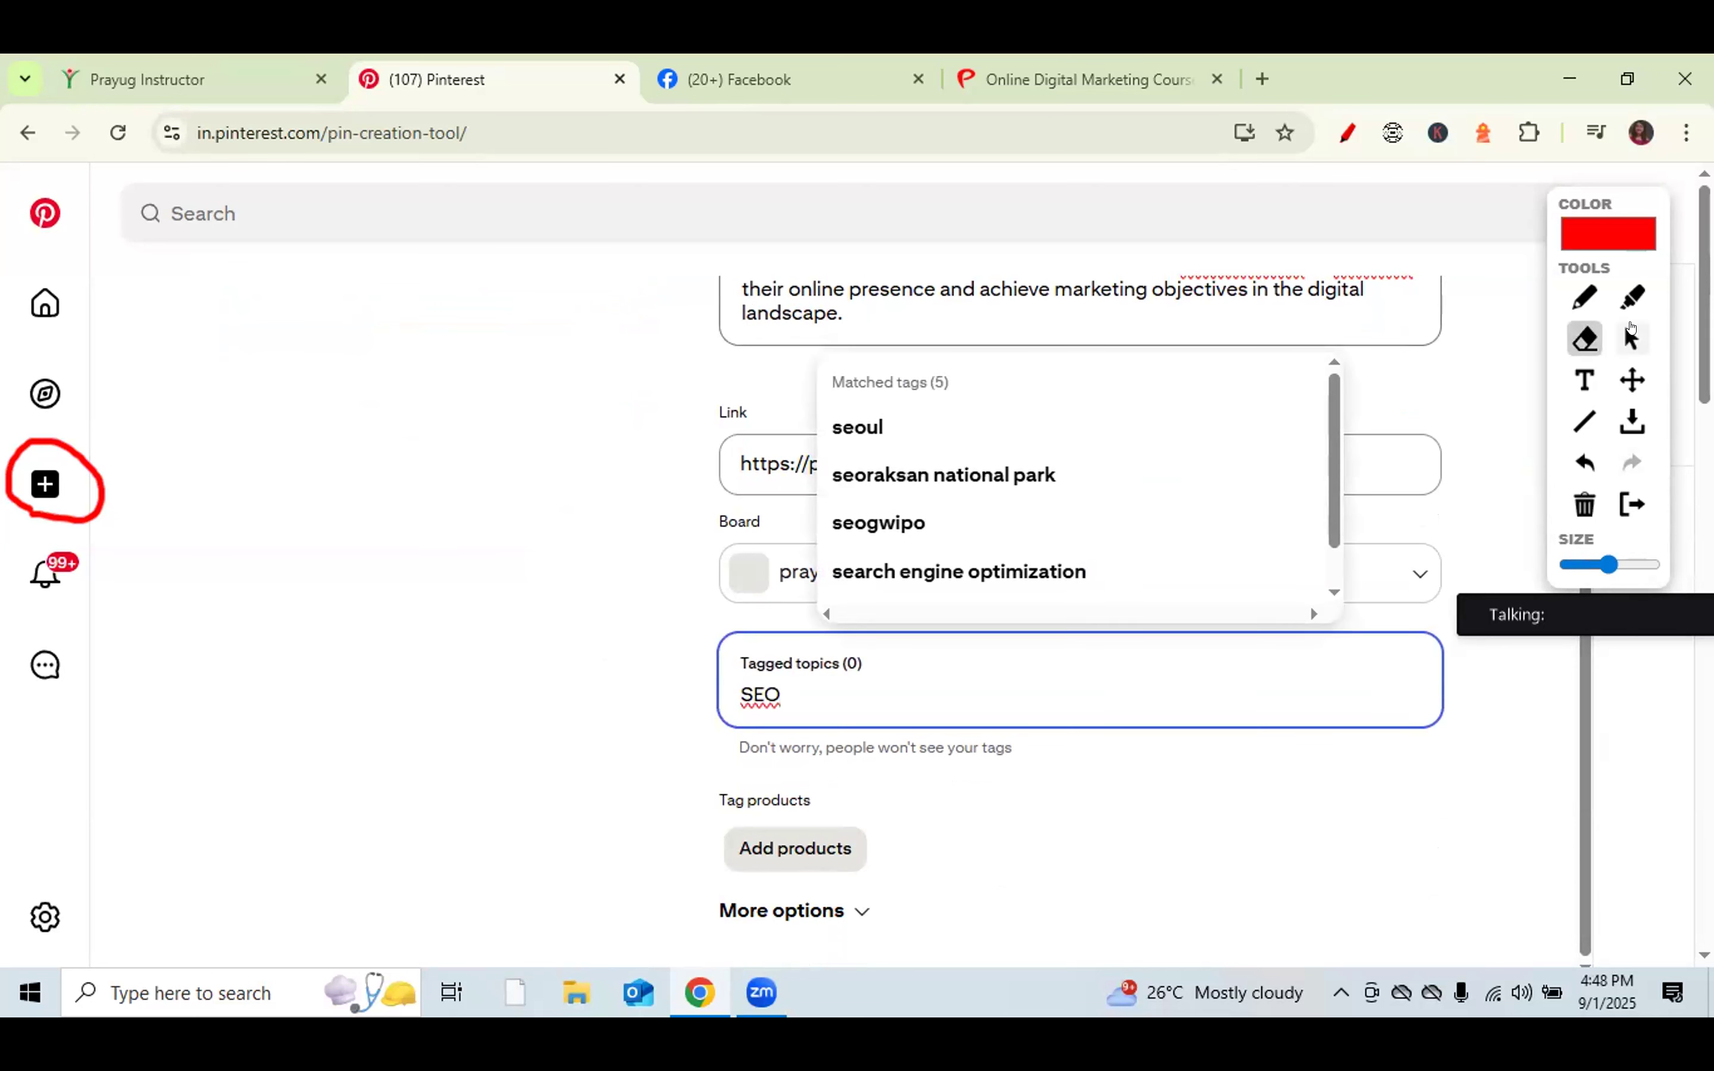
click(1631, 338)
click(836, 691)
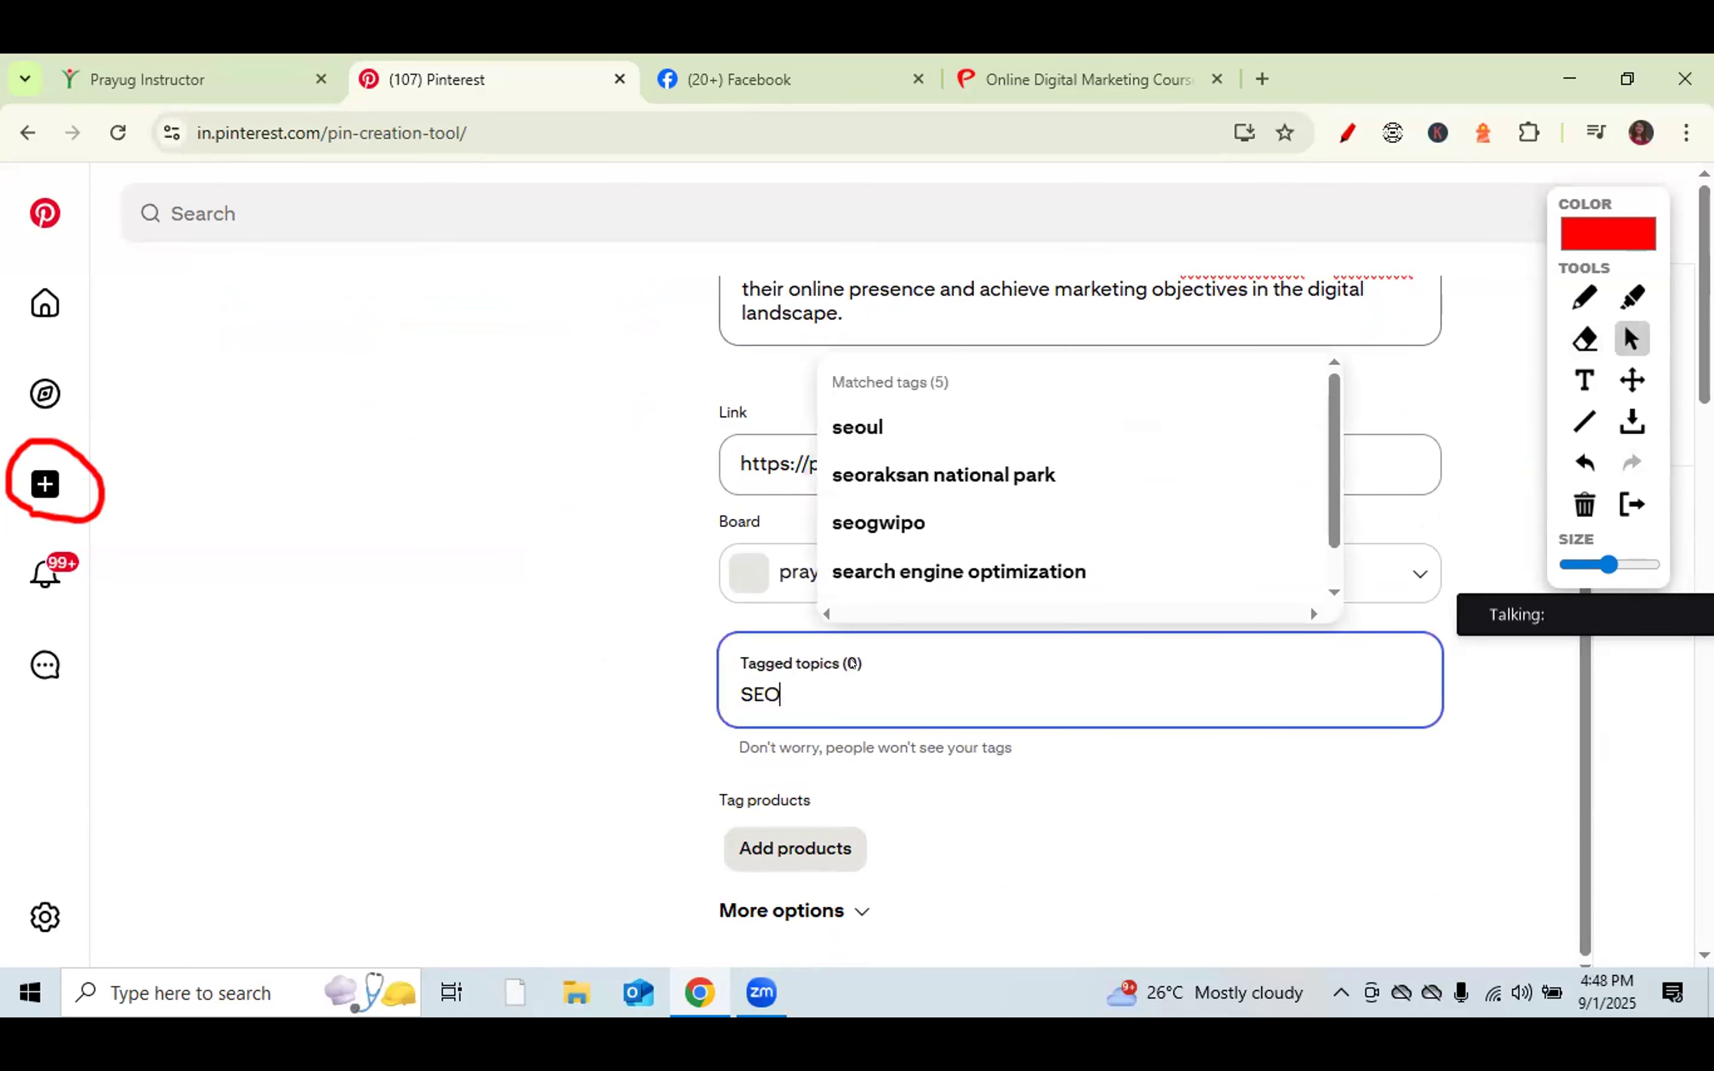
click(912, 570)
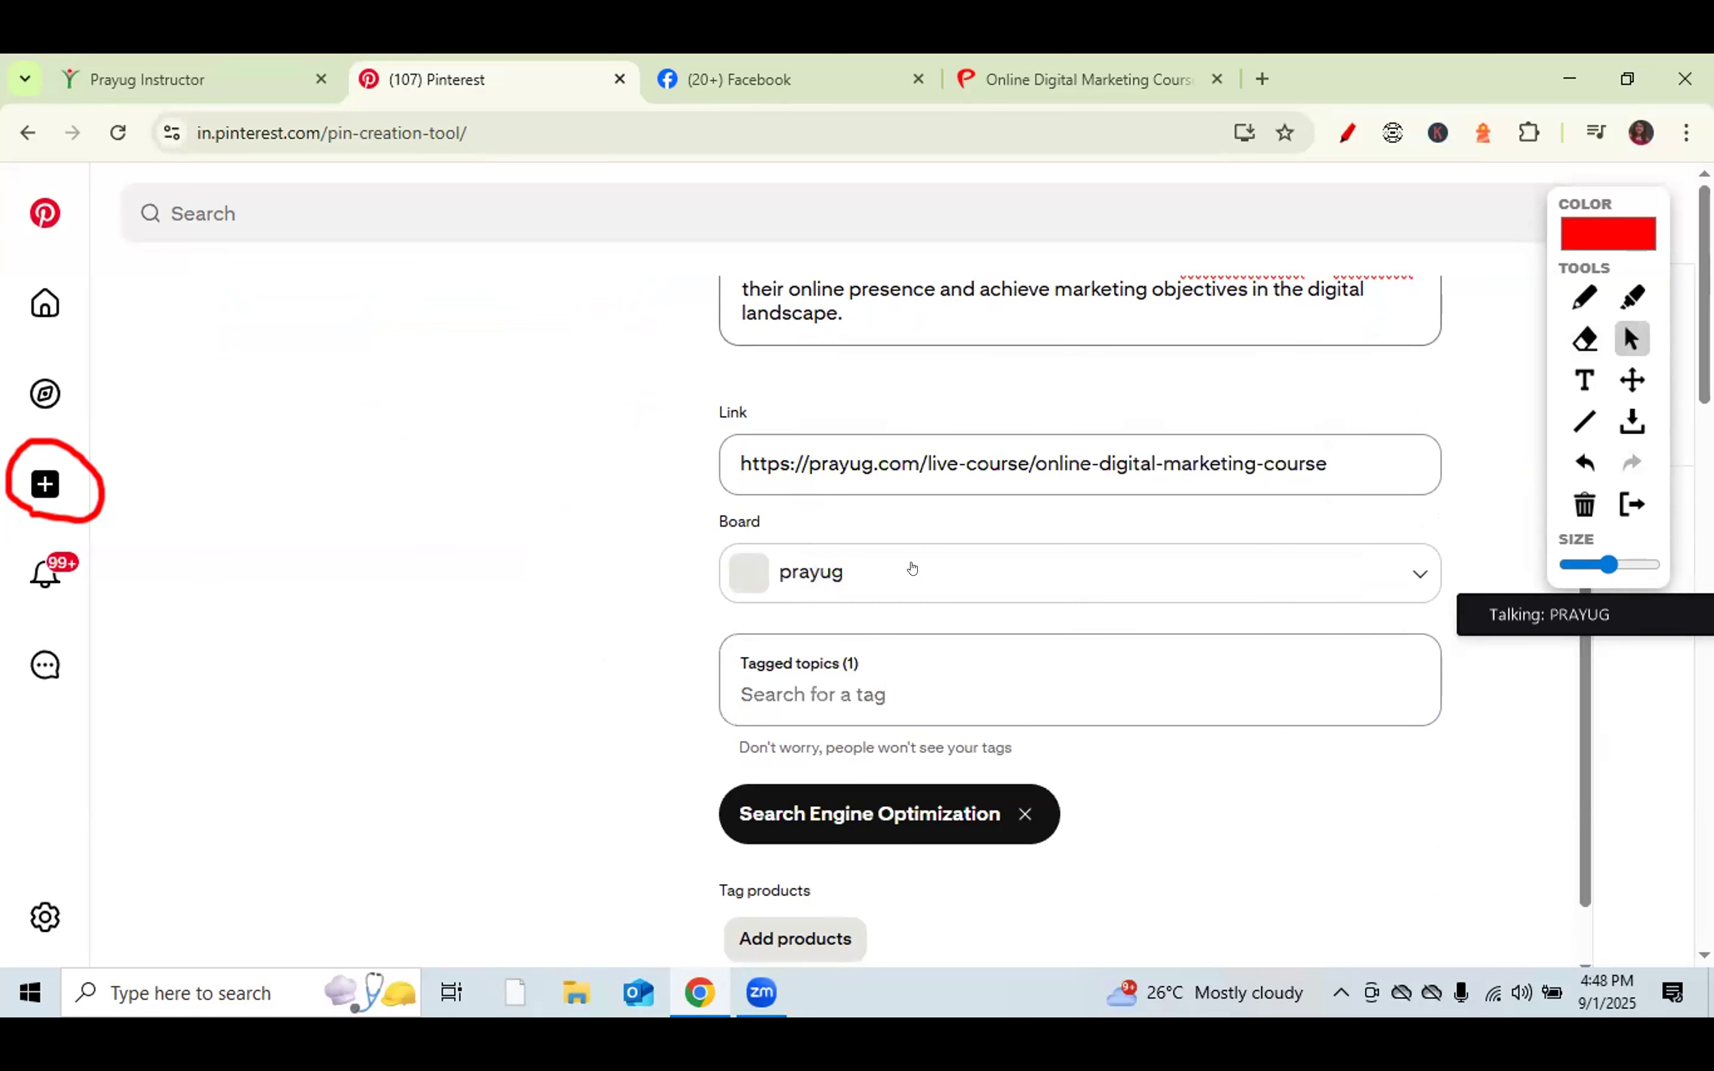
click(829, 689)
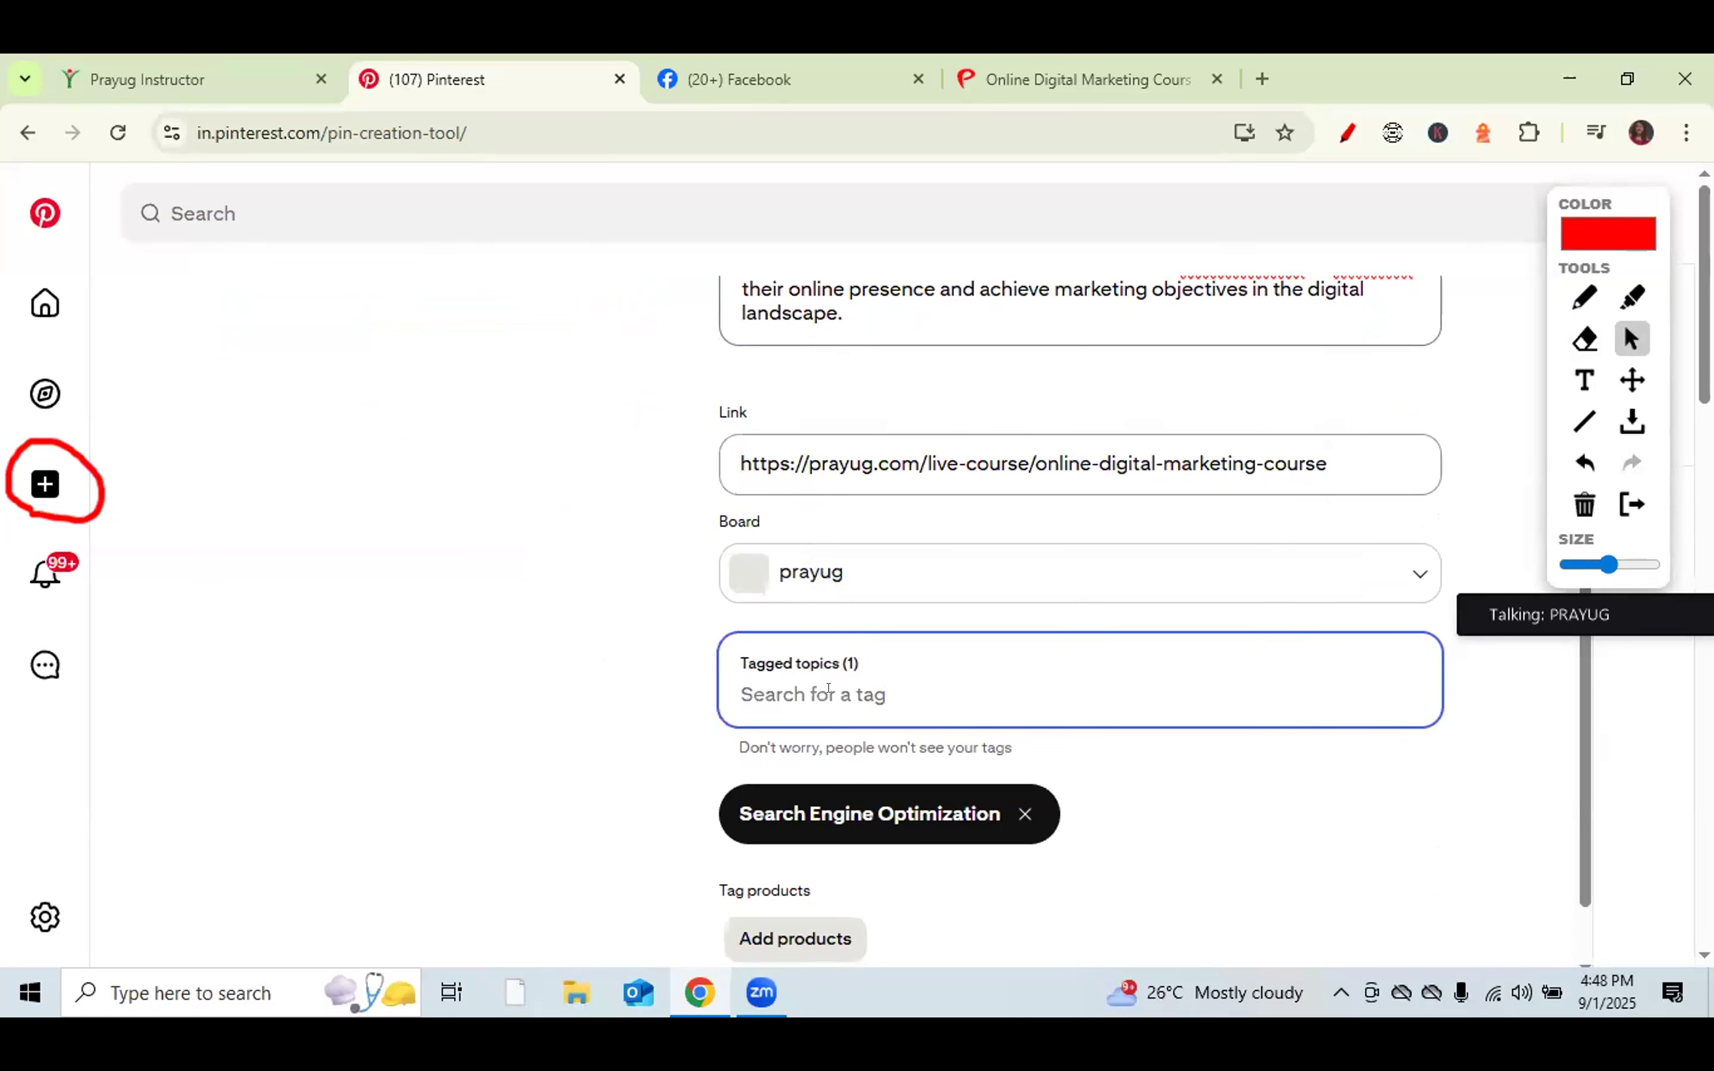
text(W)
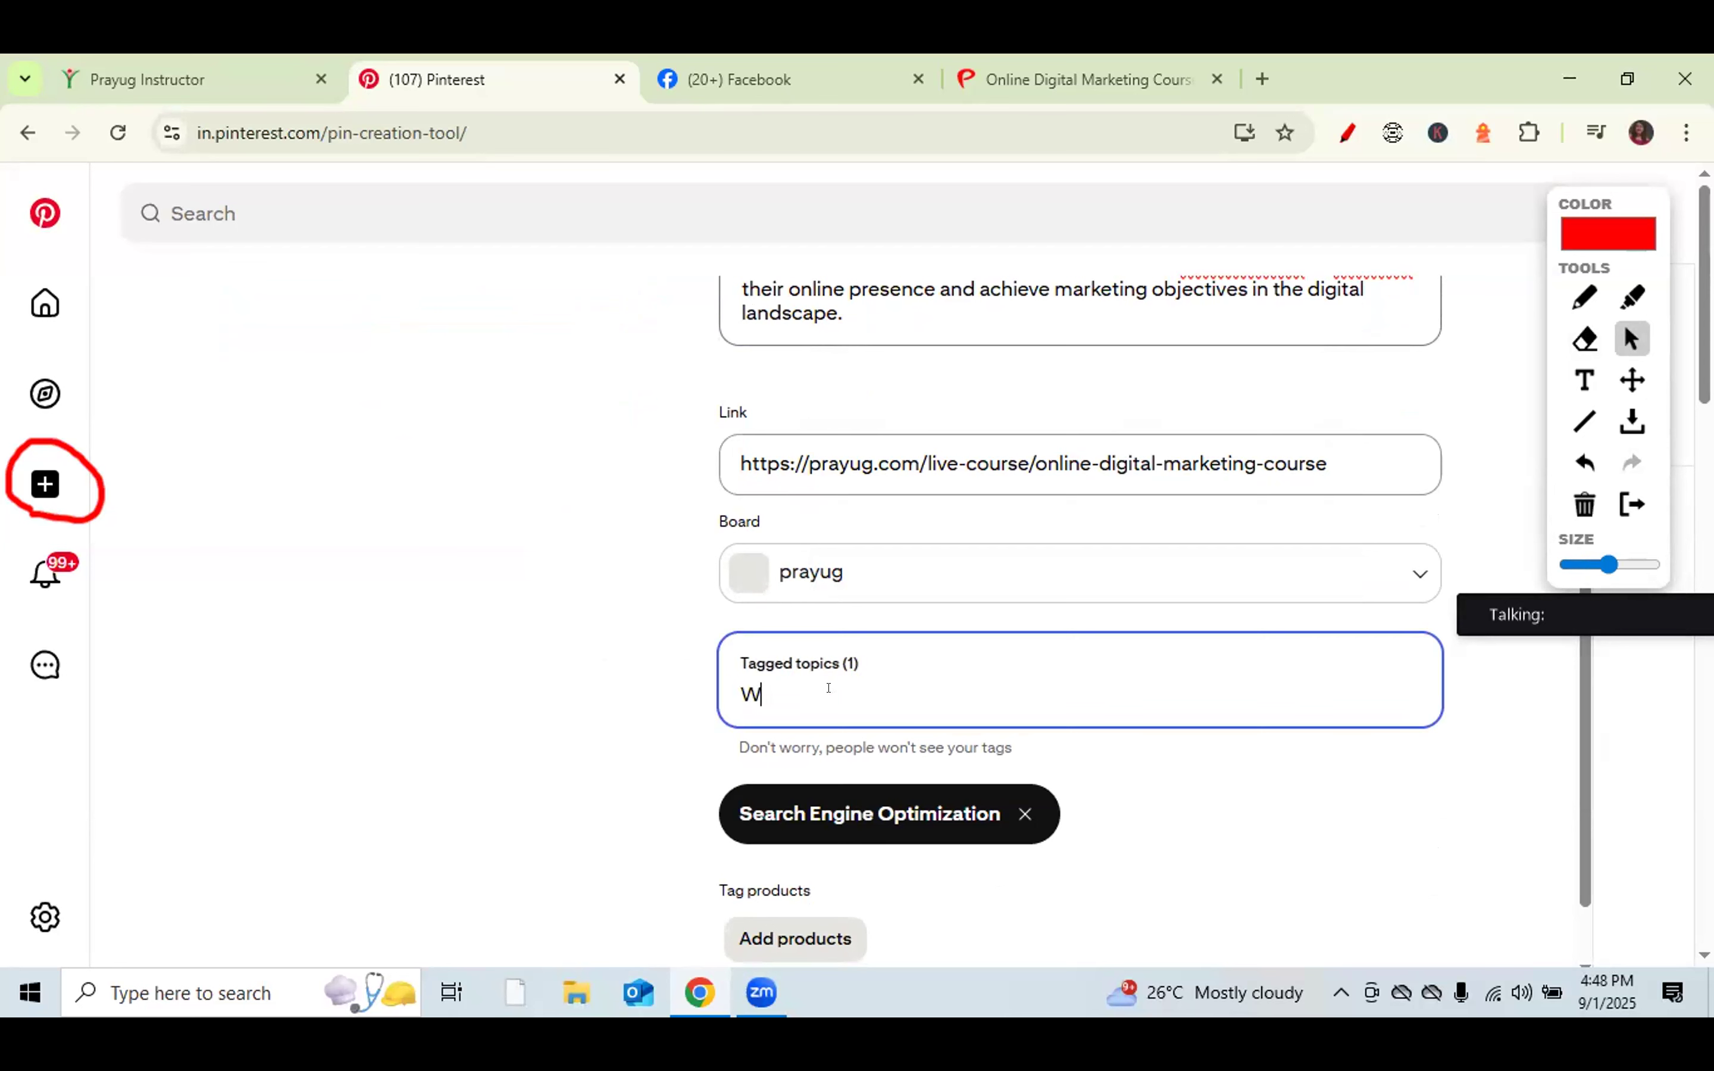
text(ordp)
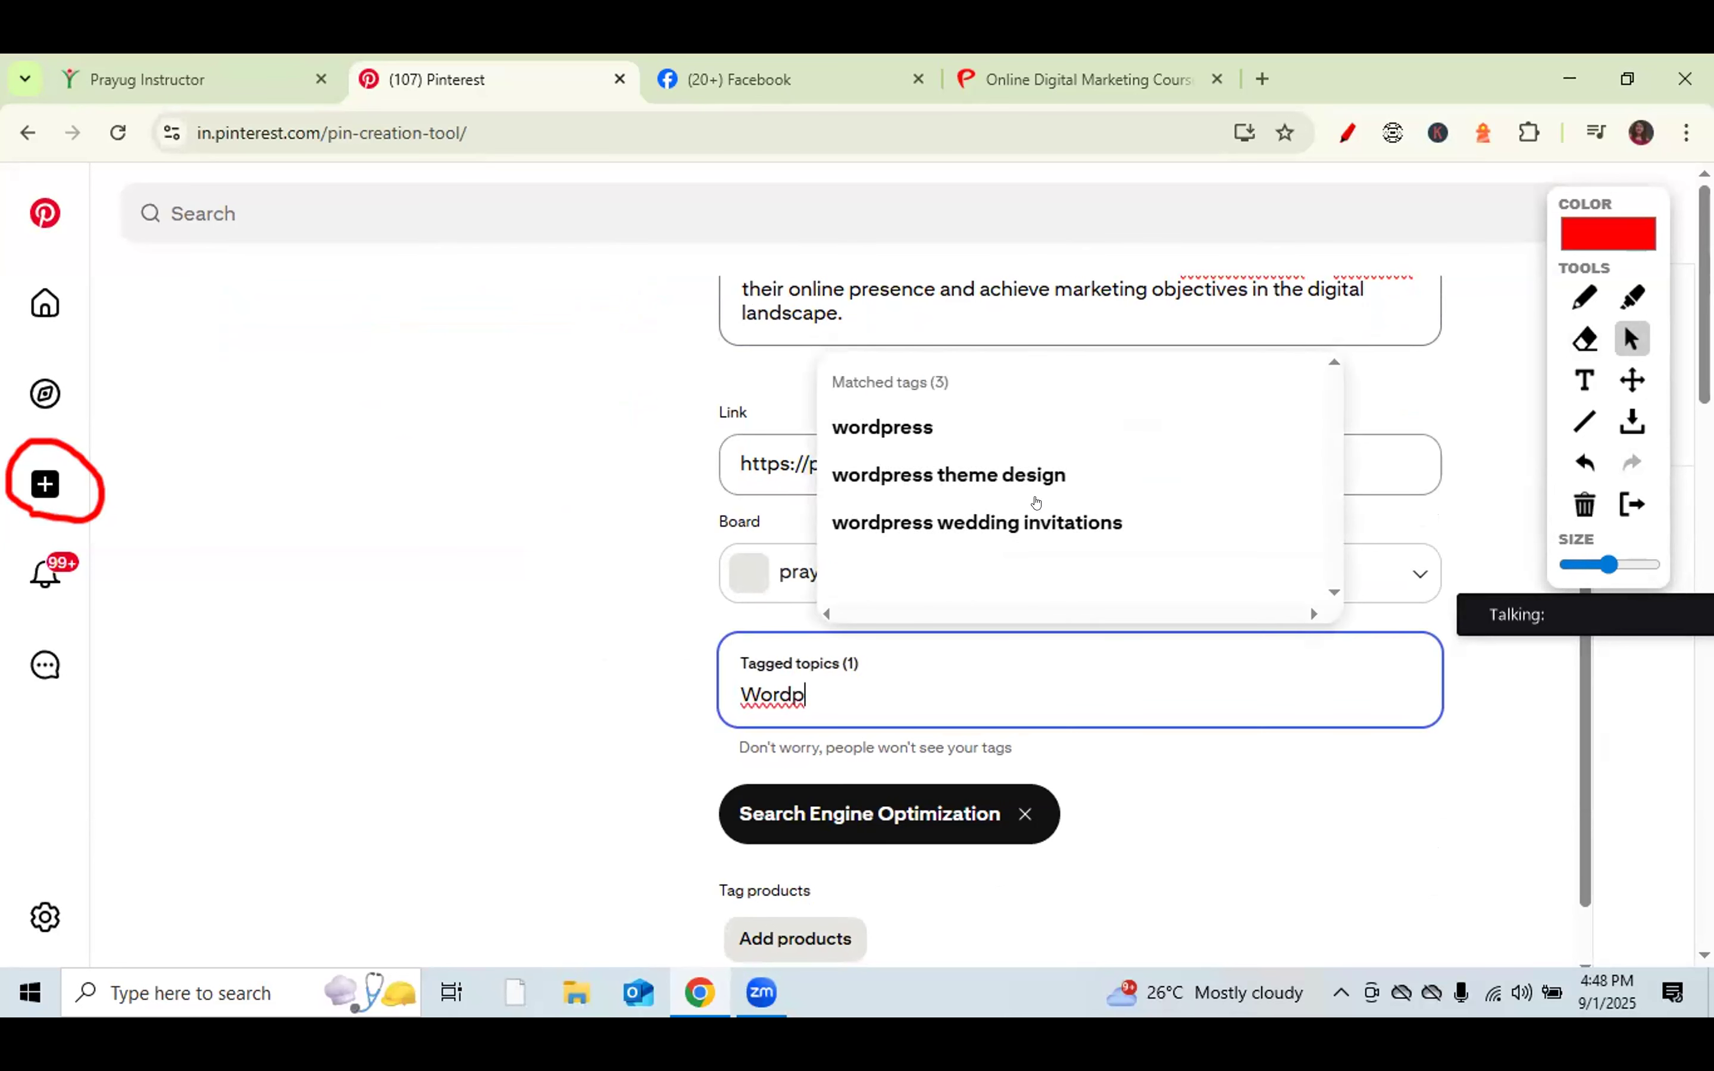
click(1016, 463)
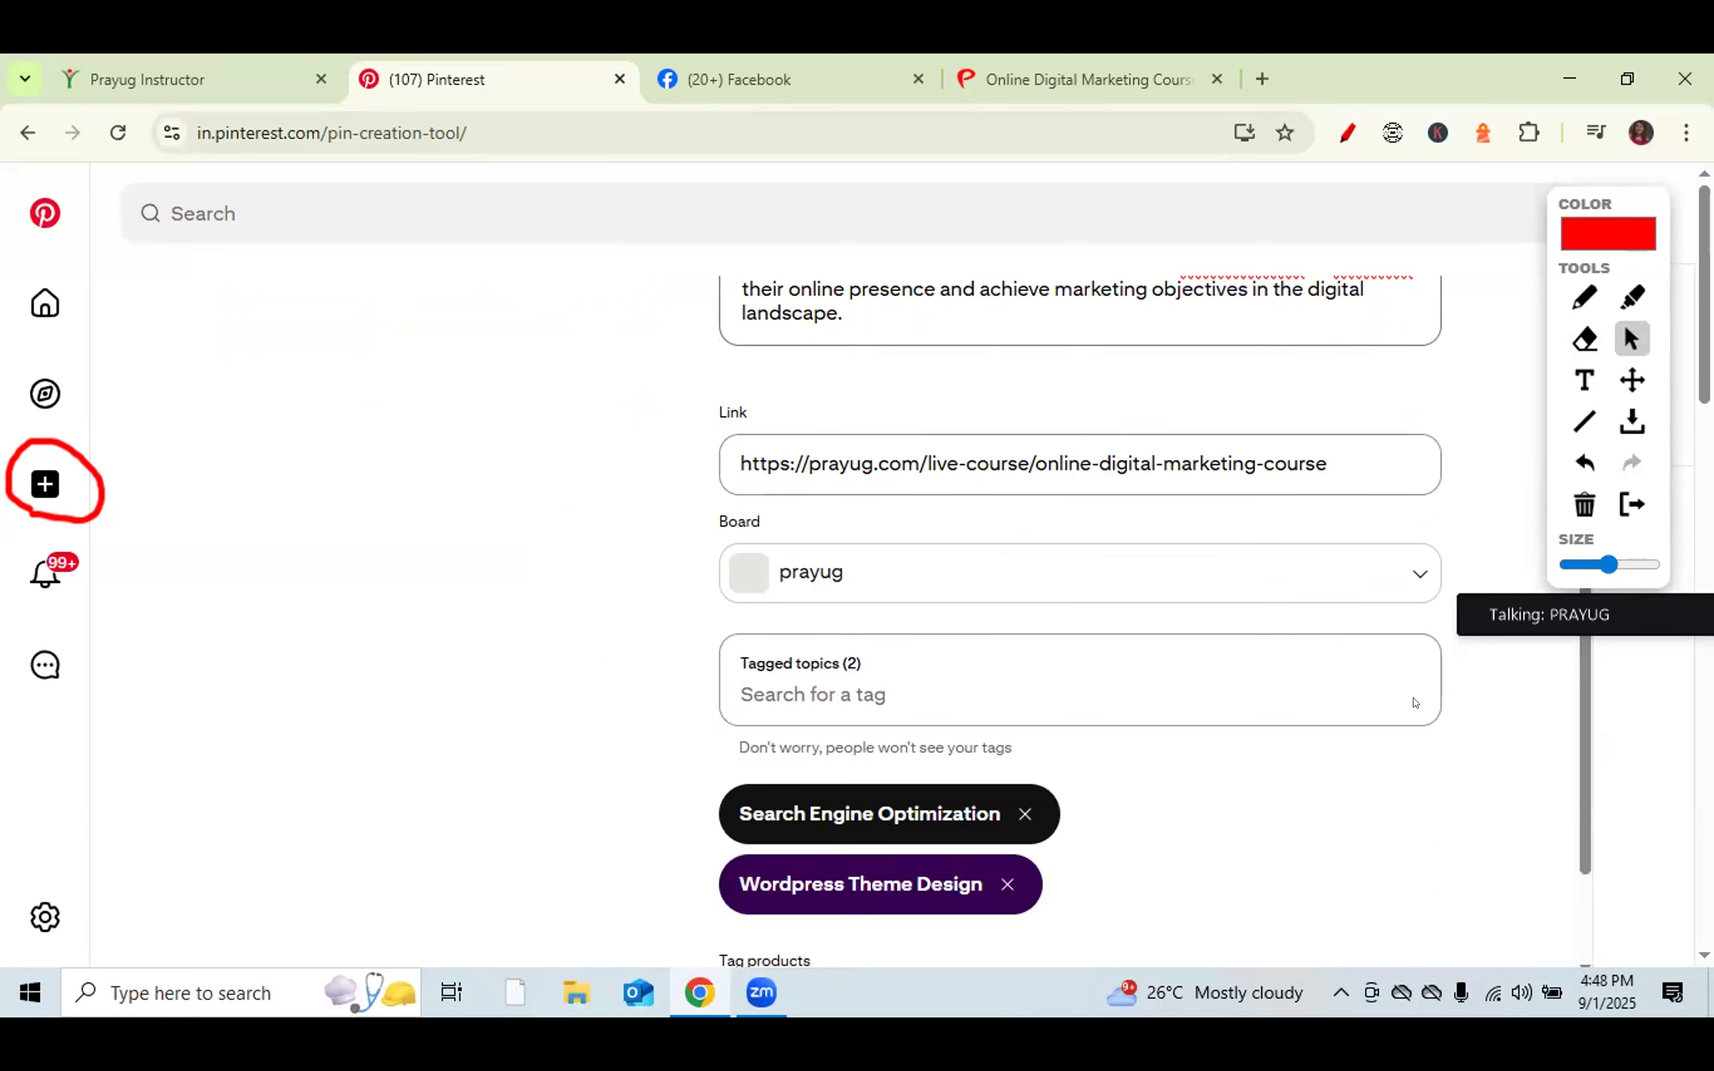
drag(1589, 783, 1596, 902)
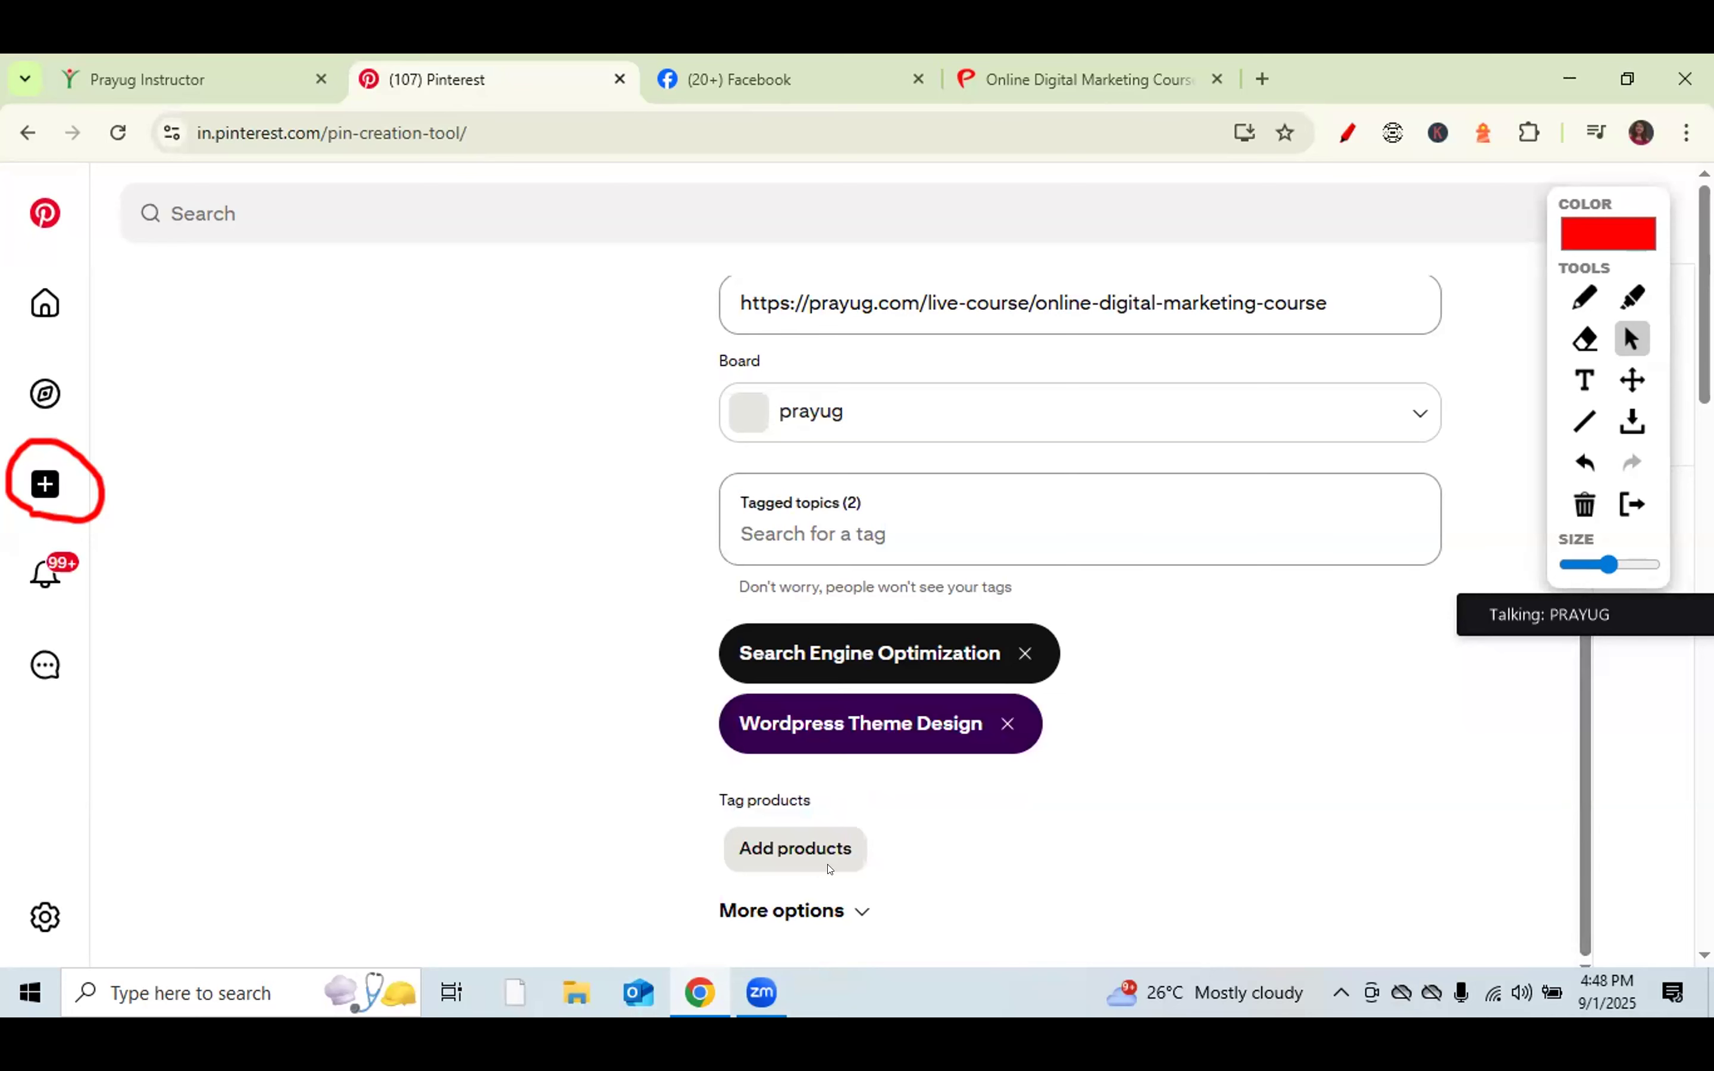
Step: Open product tagging and close it without adding any products
click(809, 847)
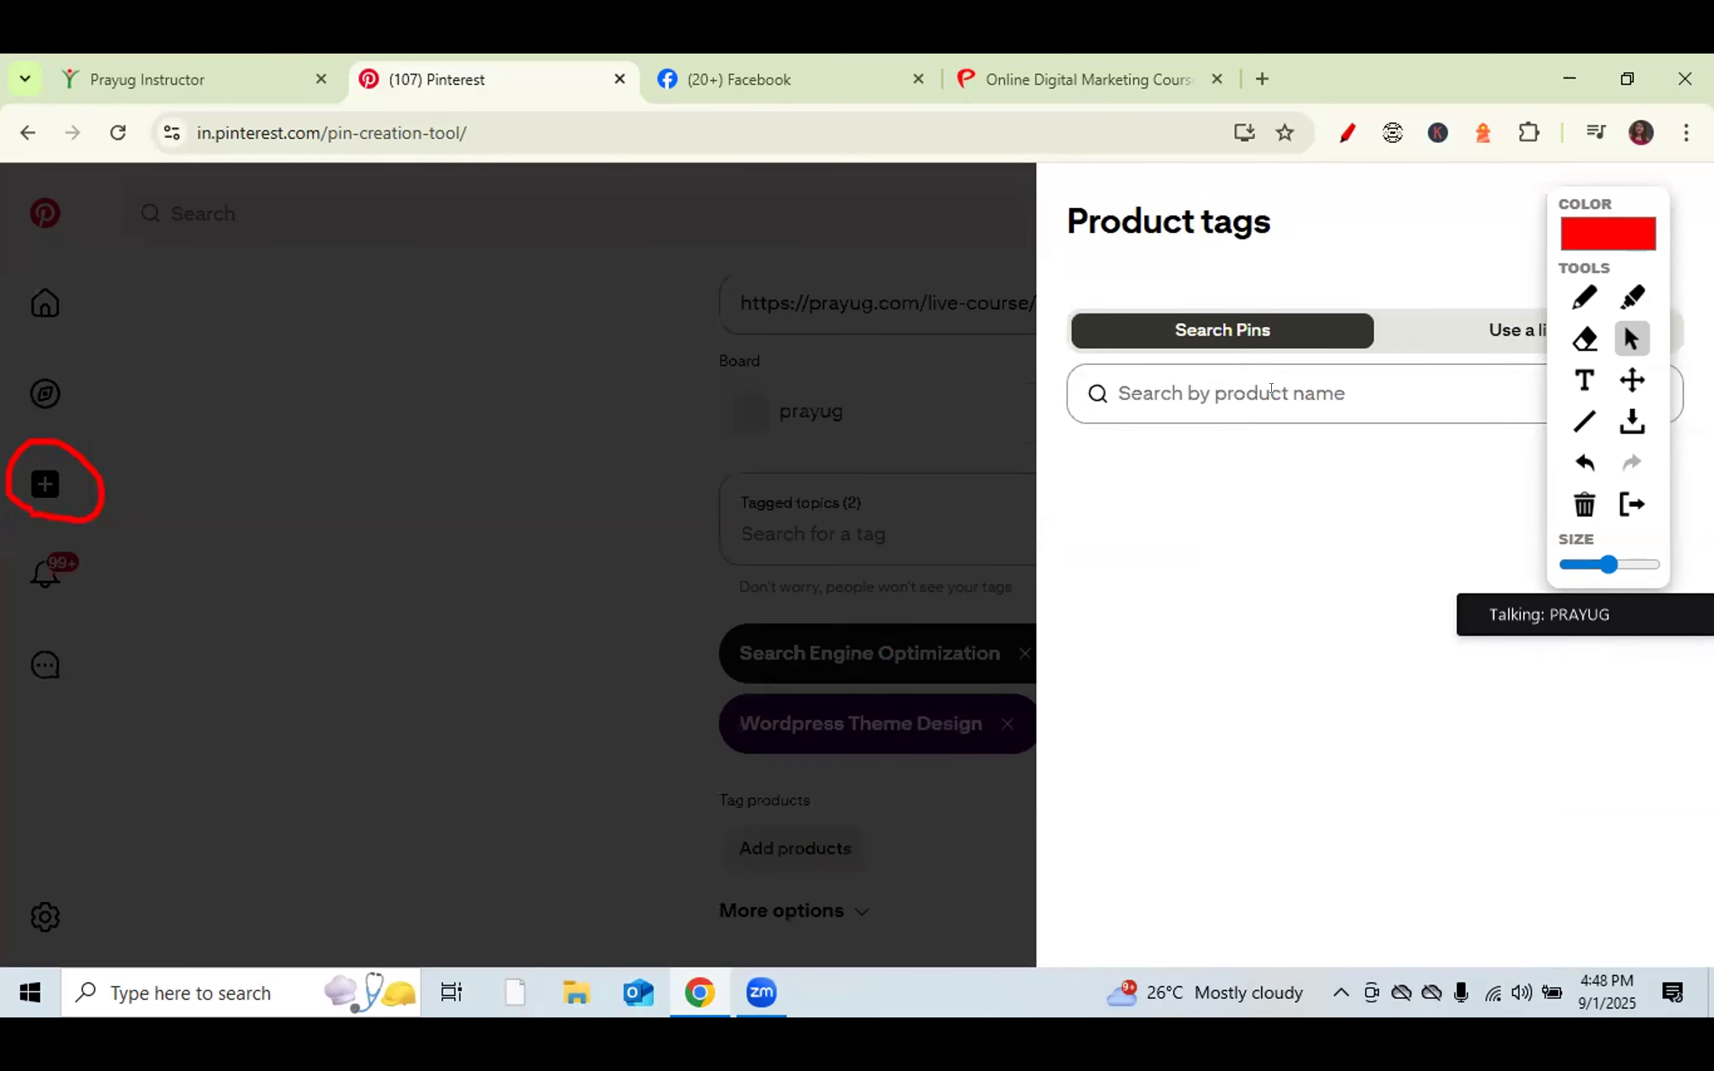
click(1277, 384)
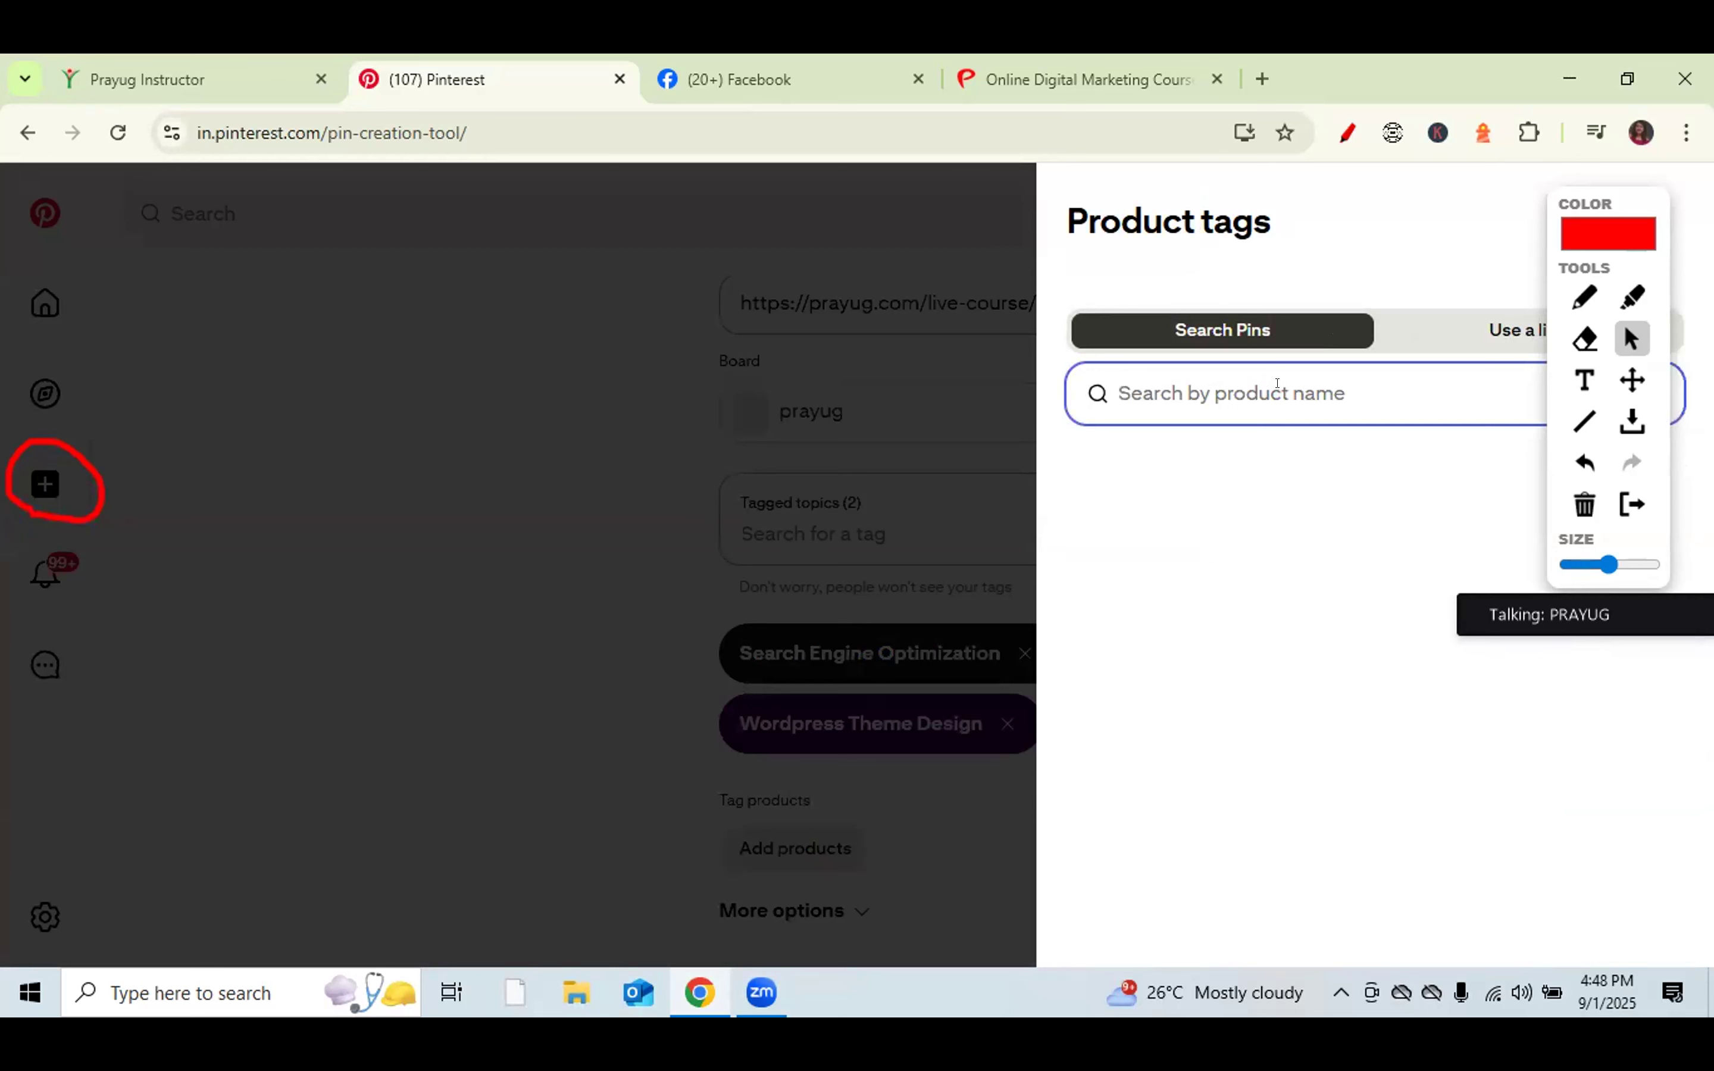
click(1347, 133)
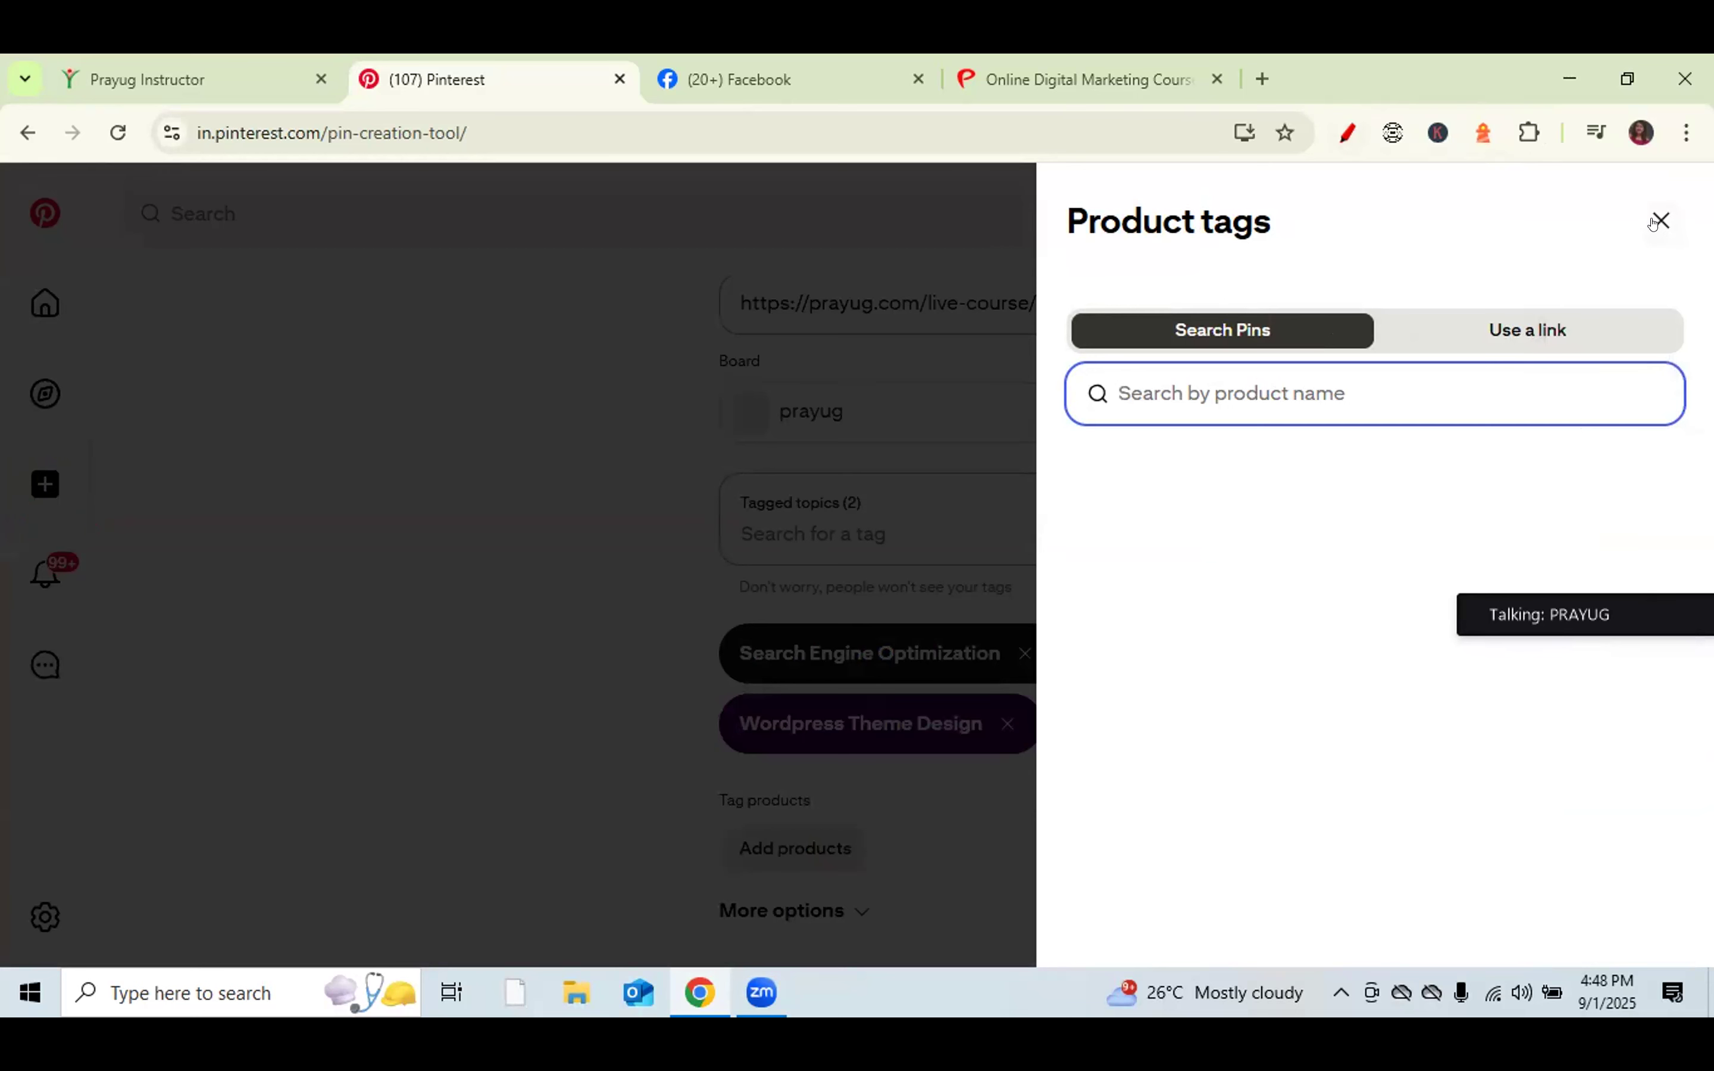
click(1657, 221)
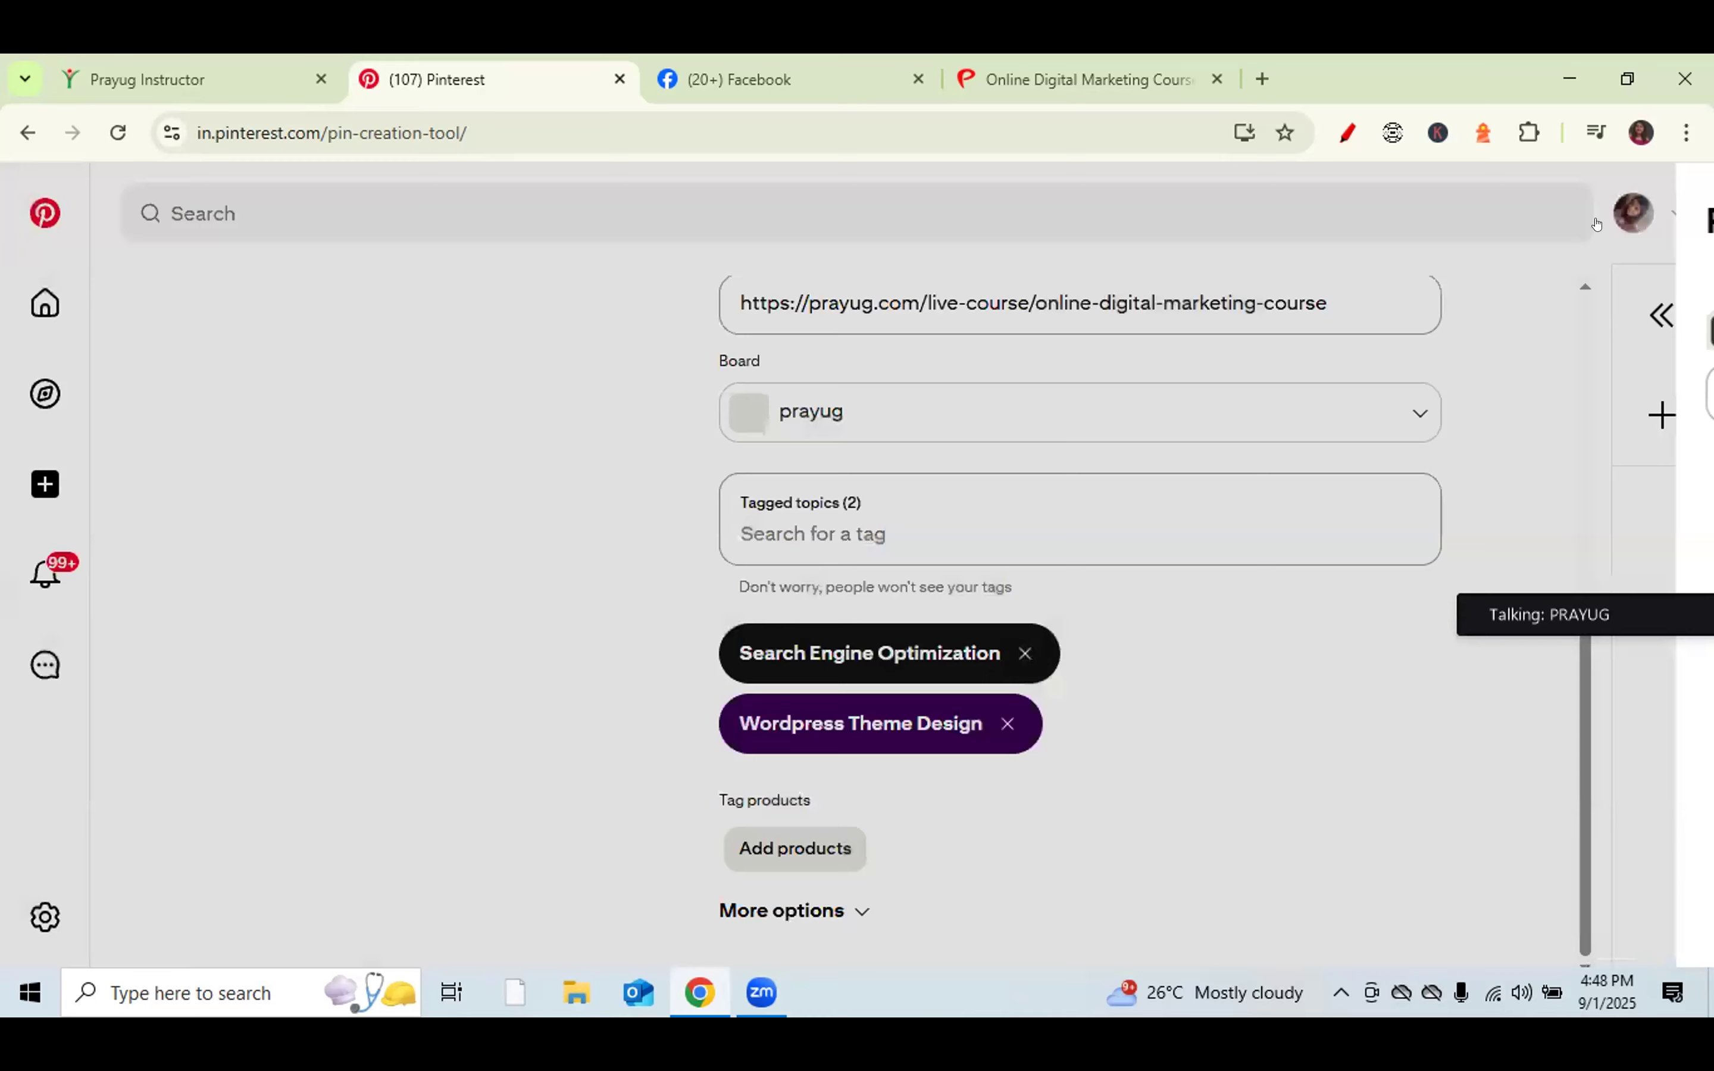
Step: Set the pin's alt text to 'Prayug Digital Marketing Courses' under More options
click(792, 908)
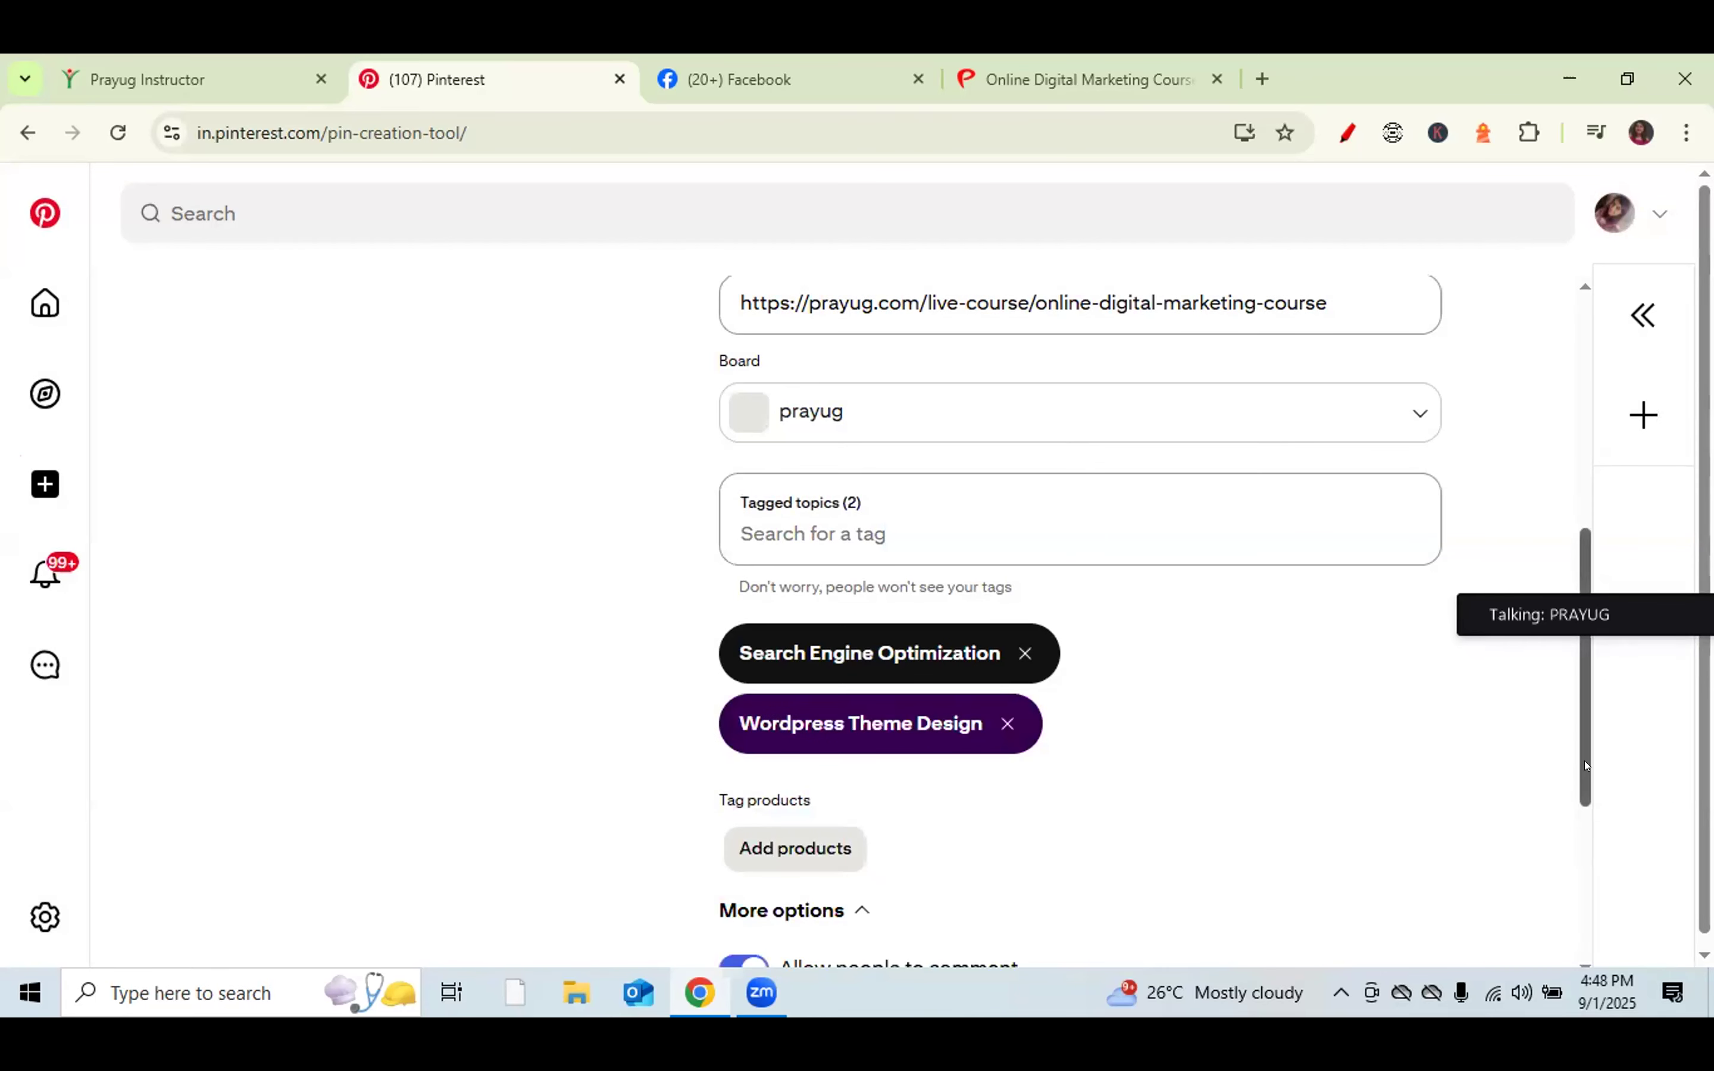
scroll(1587, 766, down, 5)
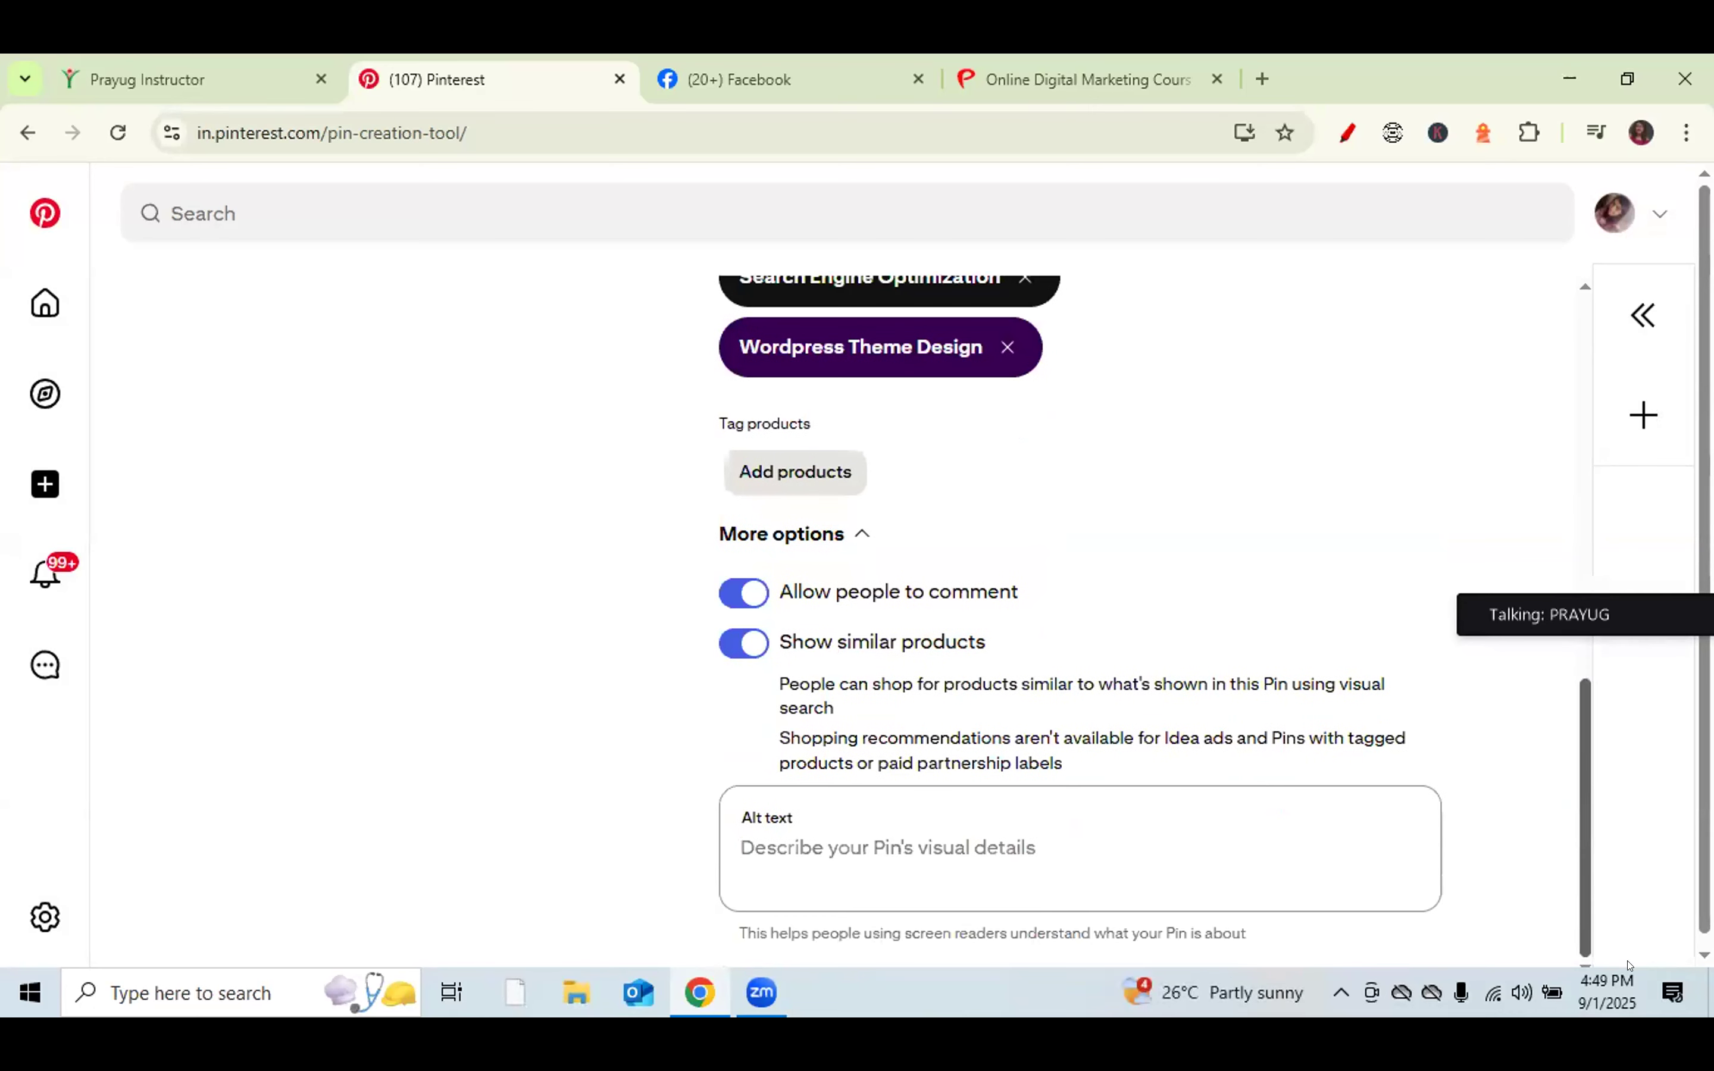
click(893, 848)
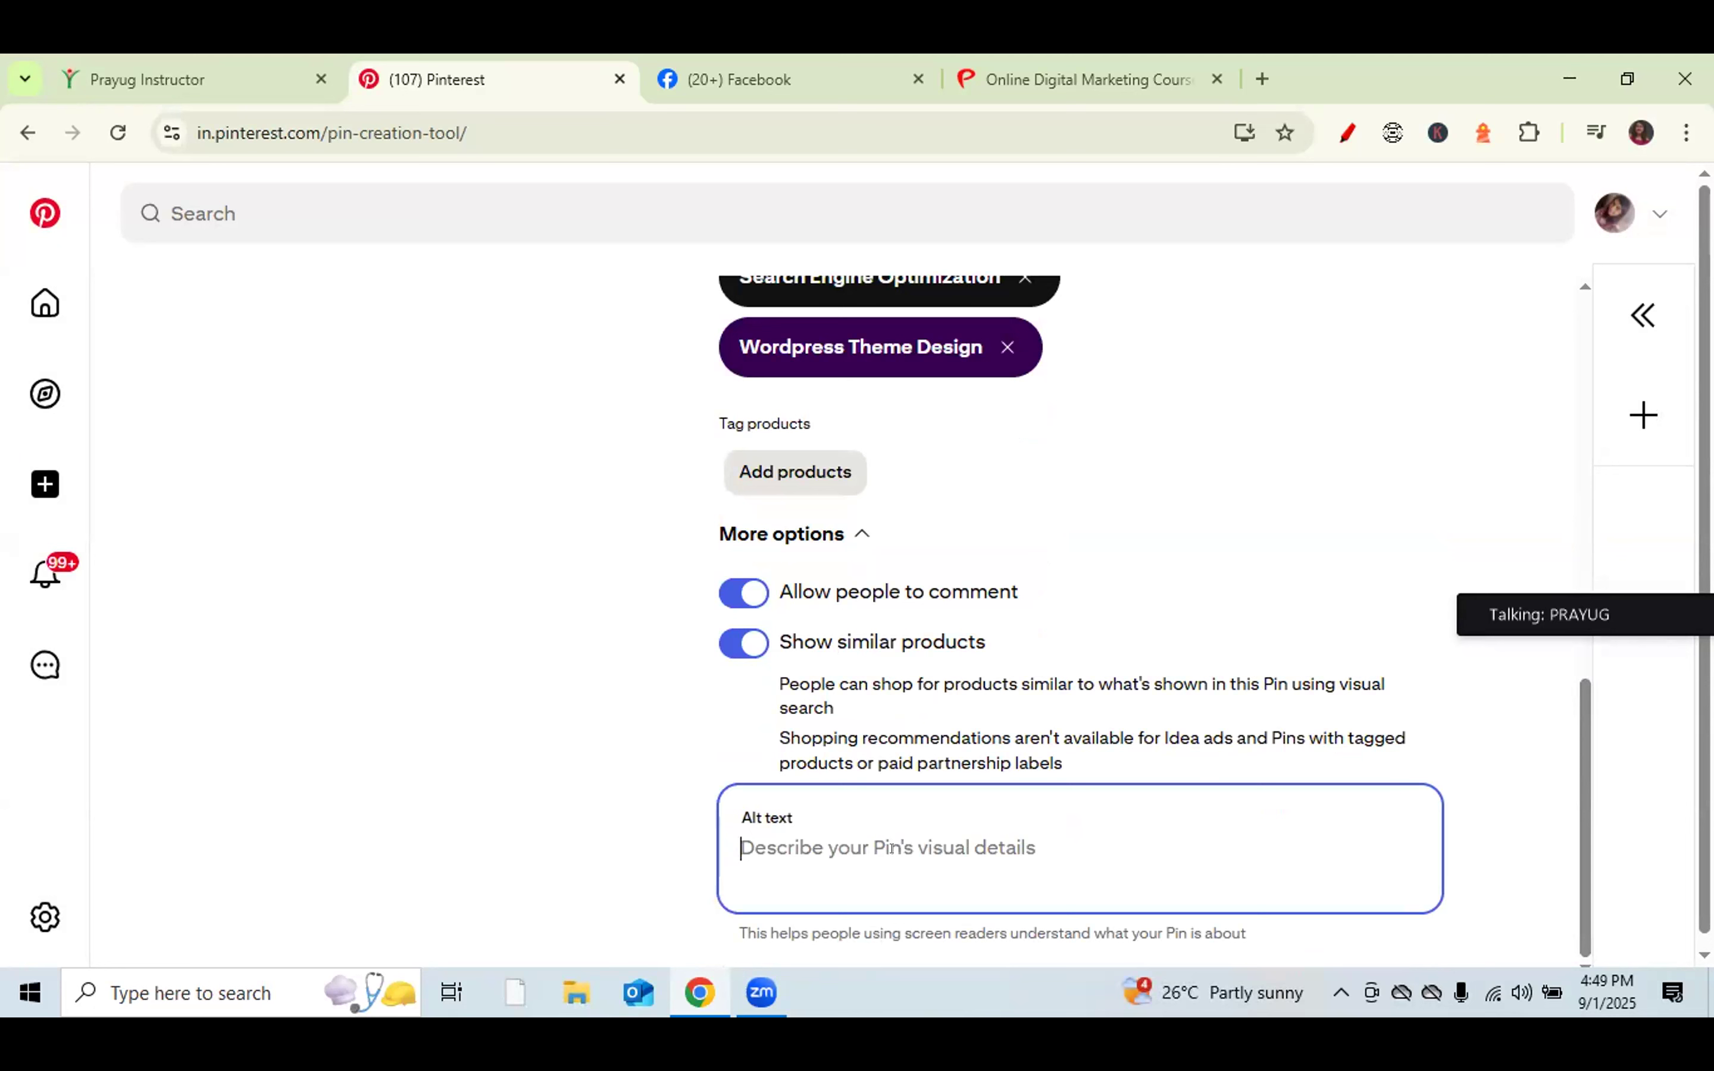
text(Prayug)
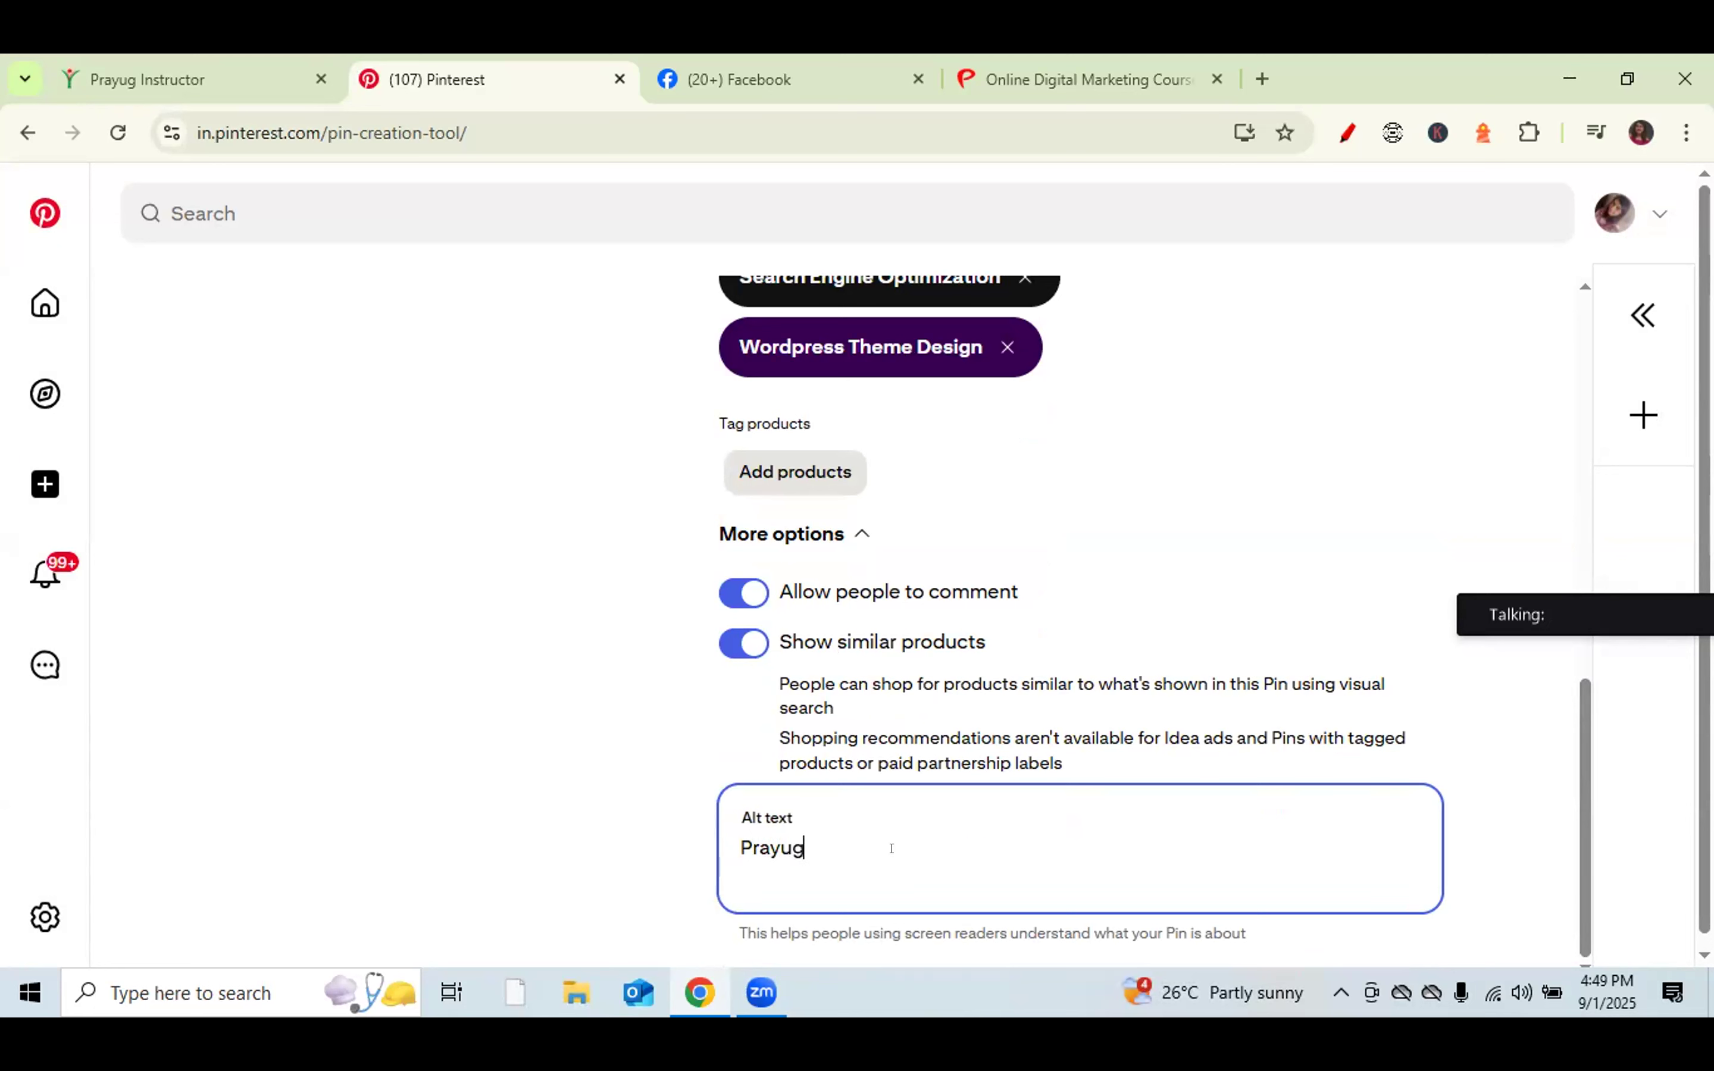
text( Digital Marketing )
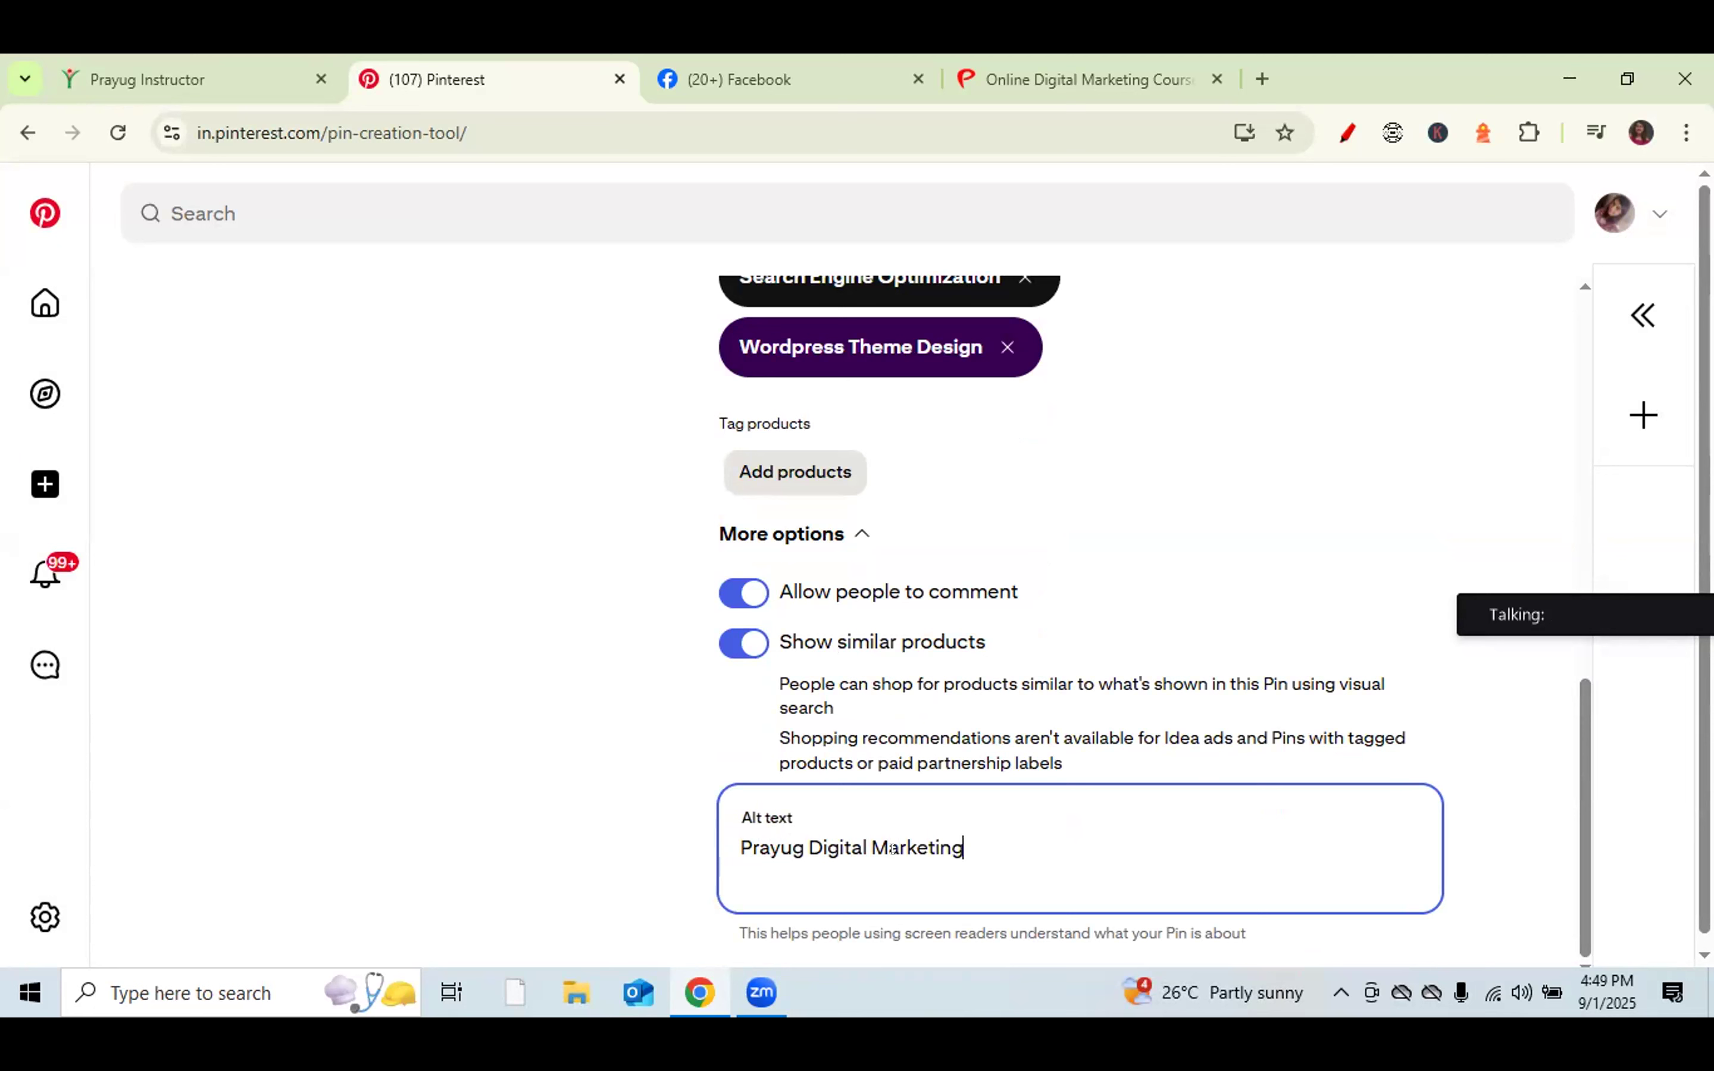
text(Courses)
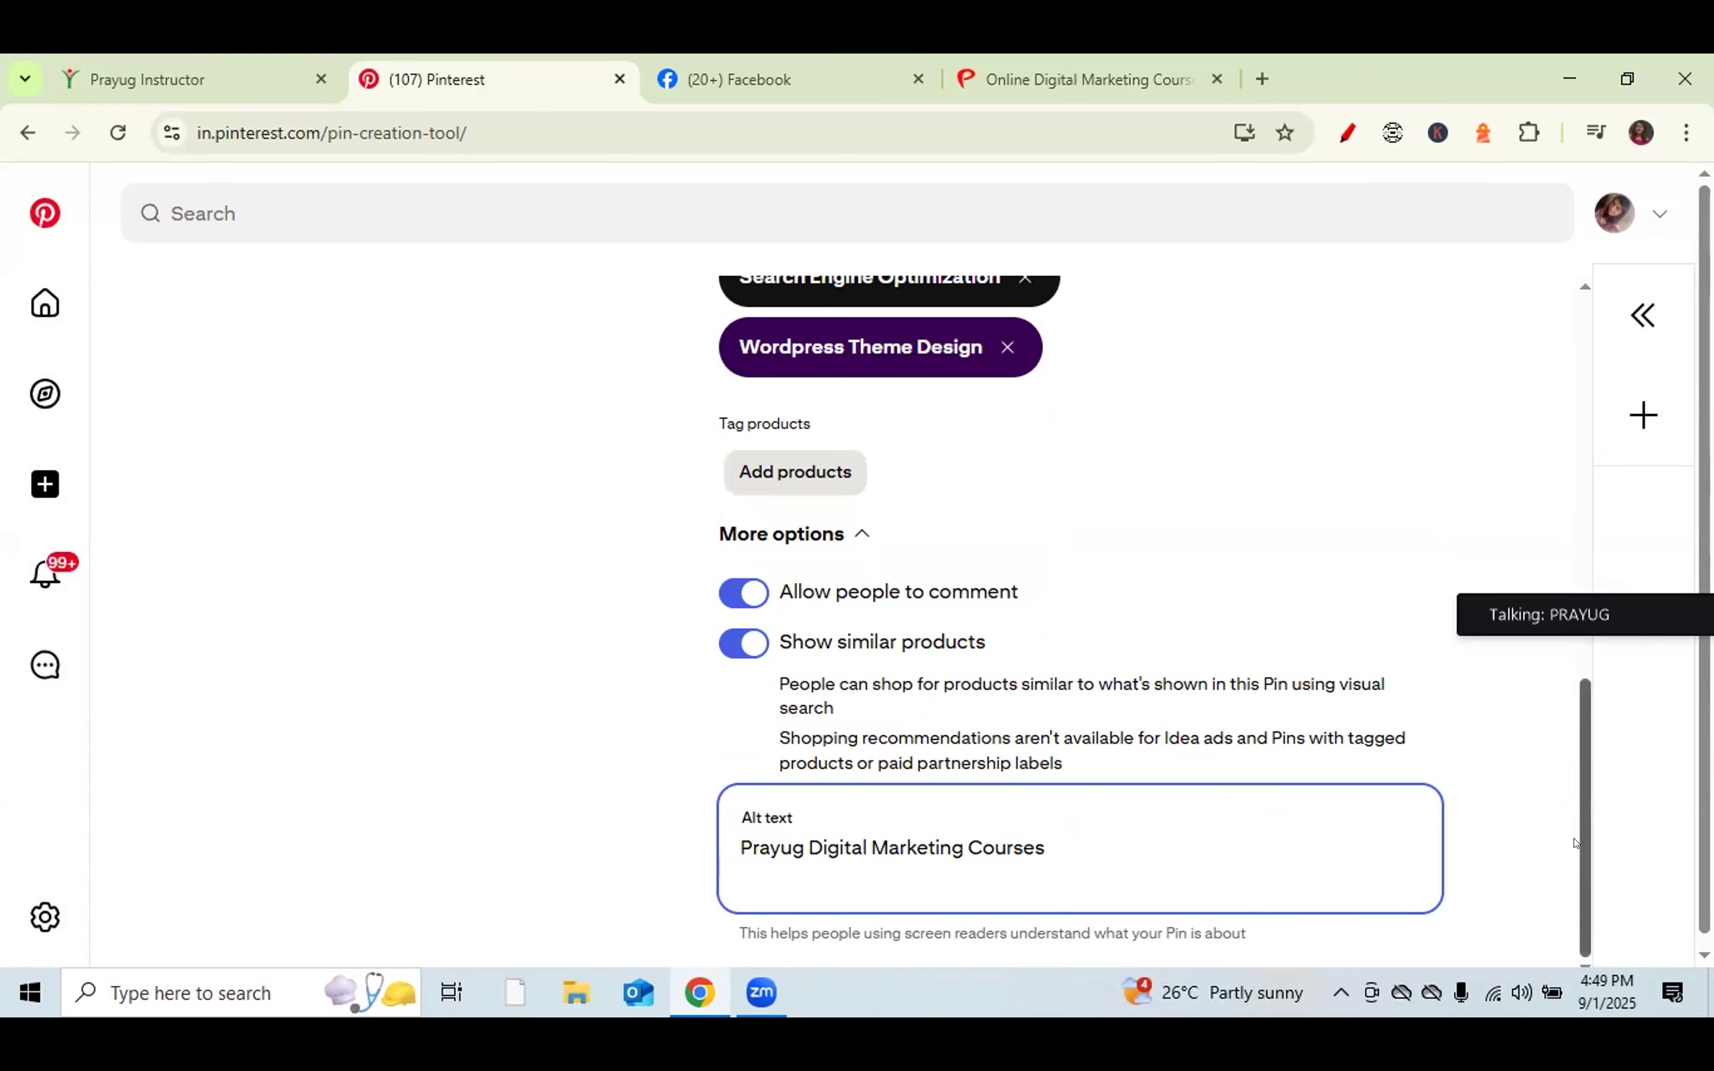
scroll(1575, 786, up, 2)
scroll(1575, 787, down, 2)
scroll(1556, 624, up, 10)
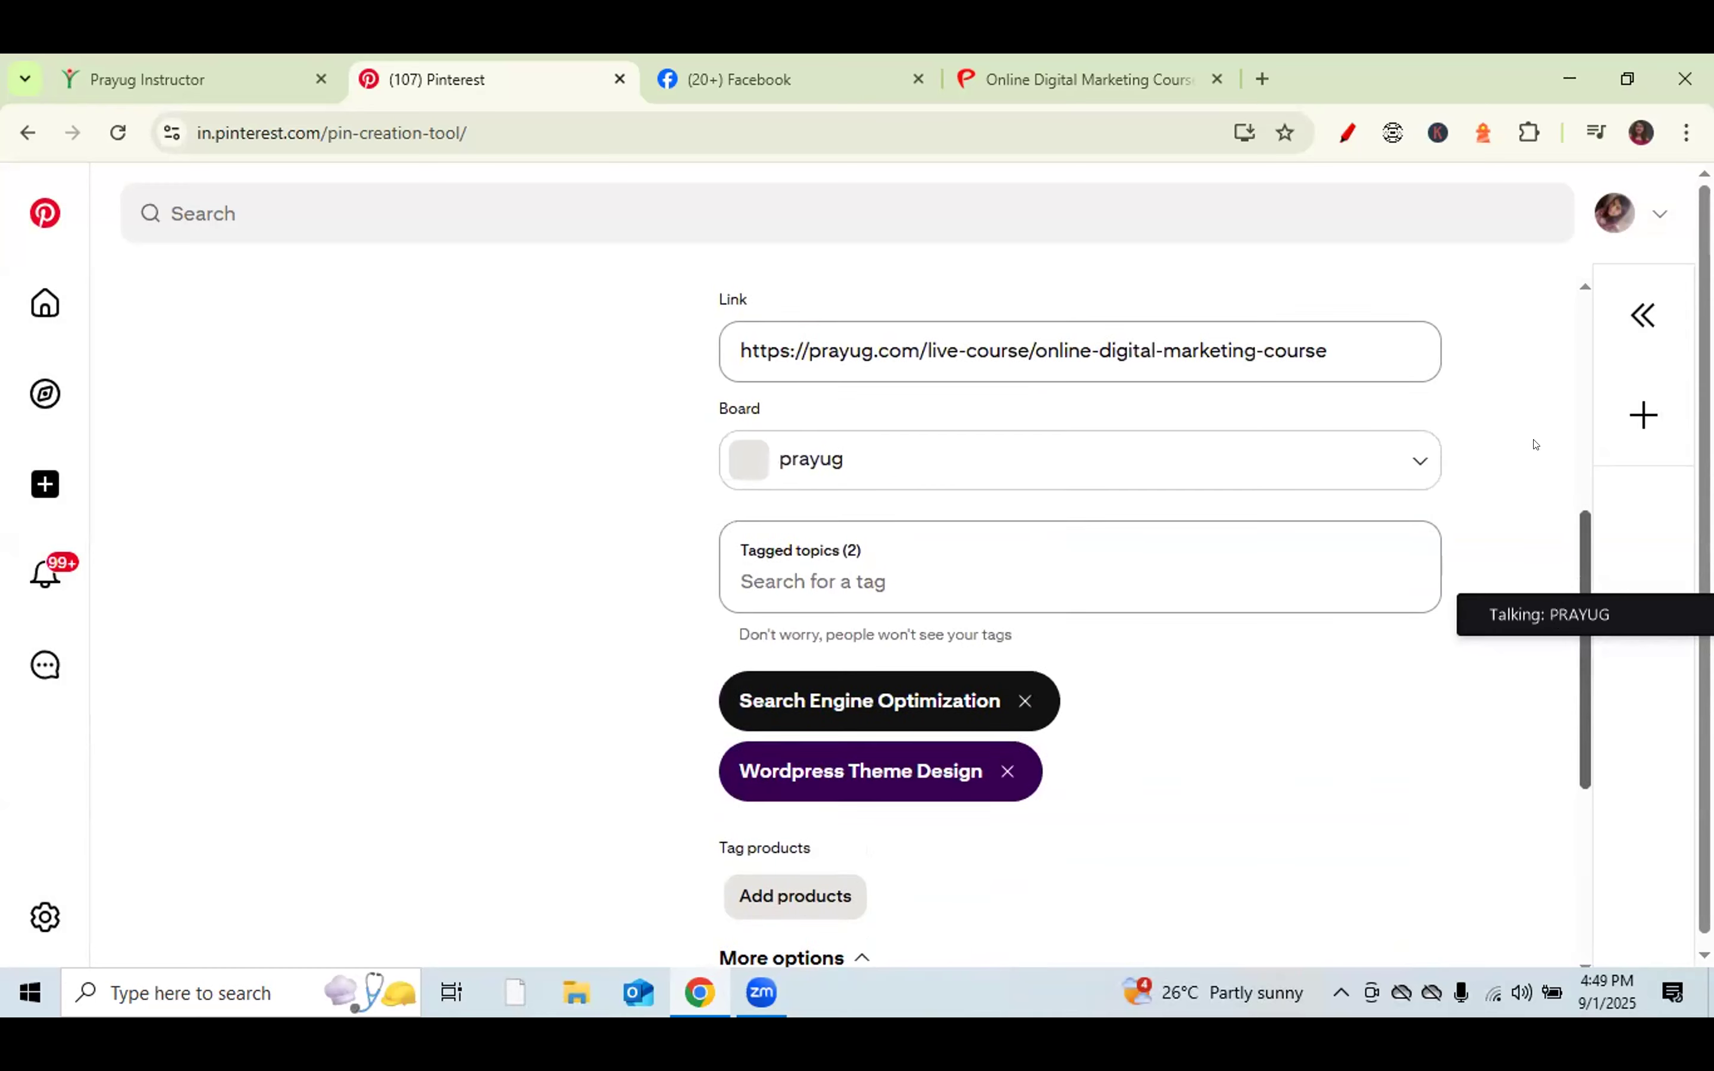
Step: Publish the pin, then open it from the prayug board on the profile
click(1478, 323)
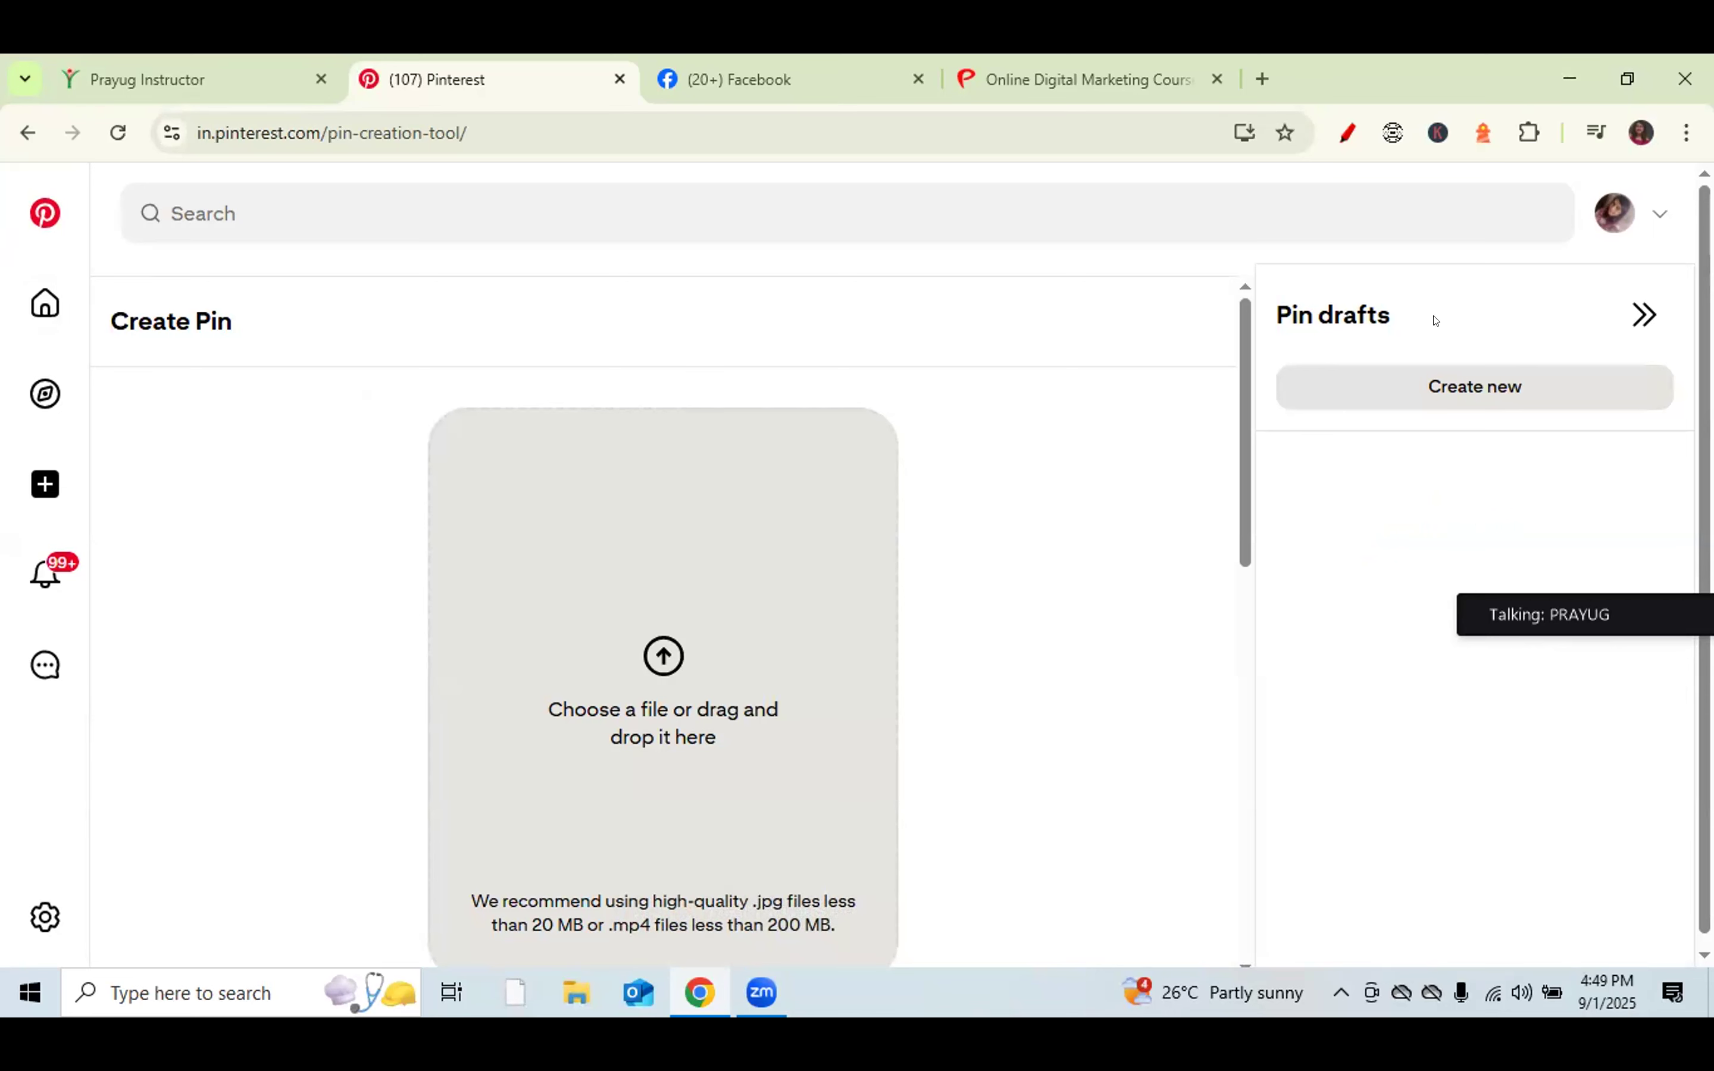
click(1610, 205)
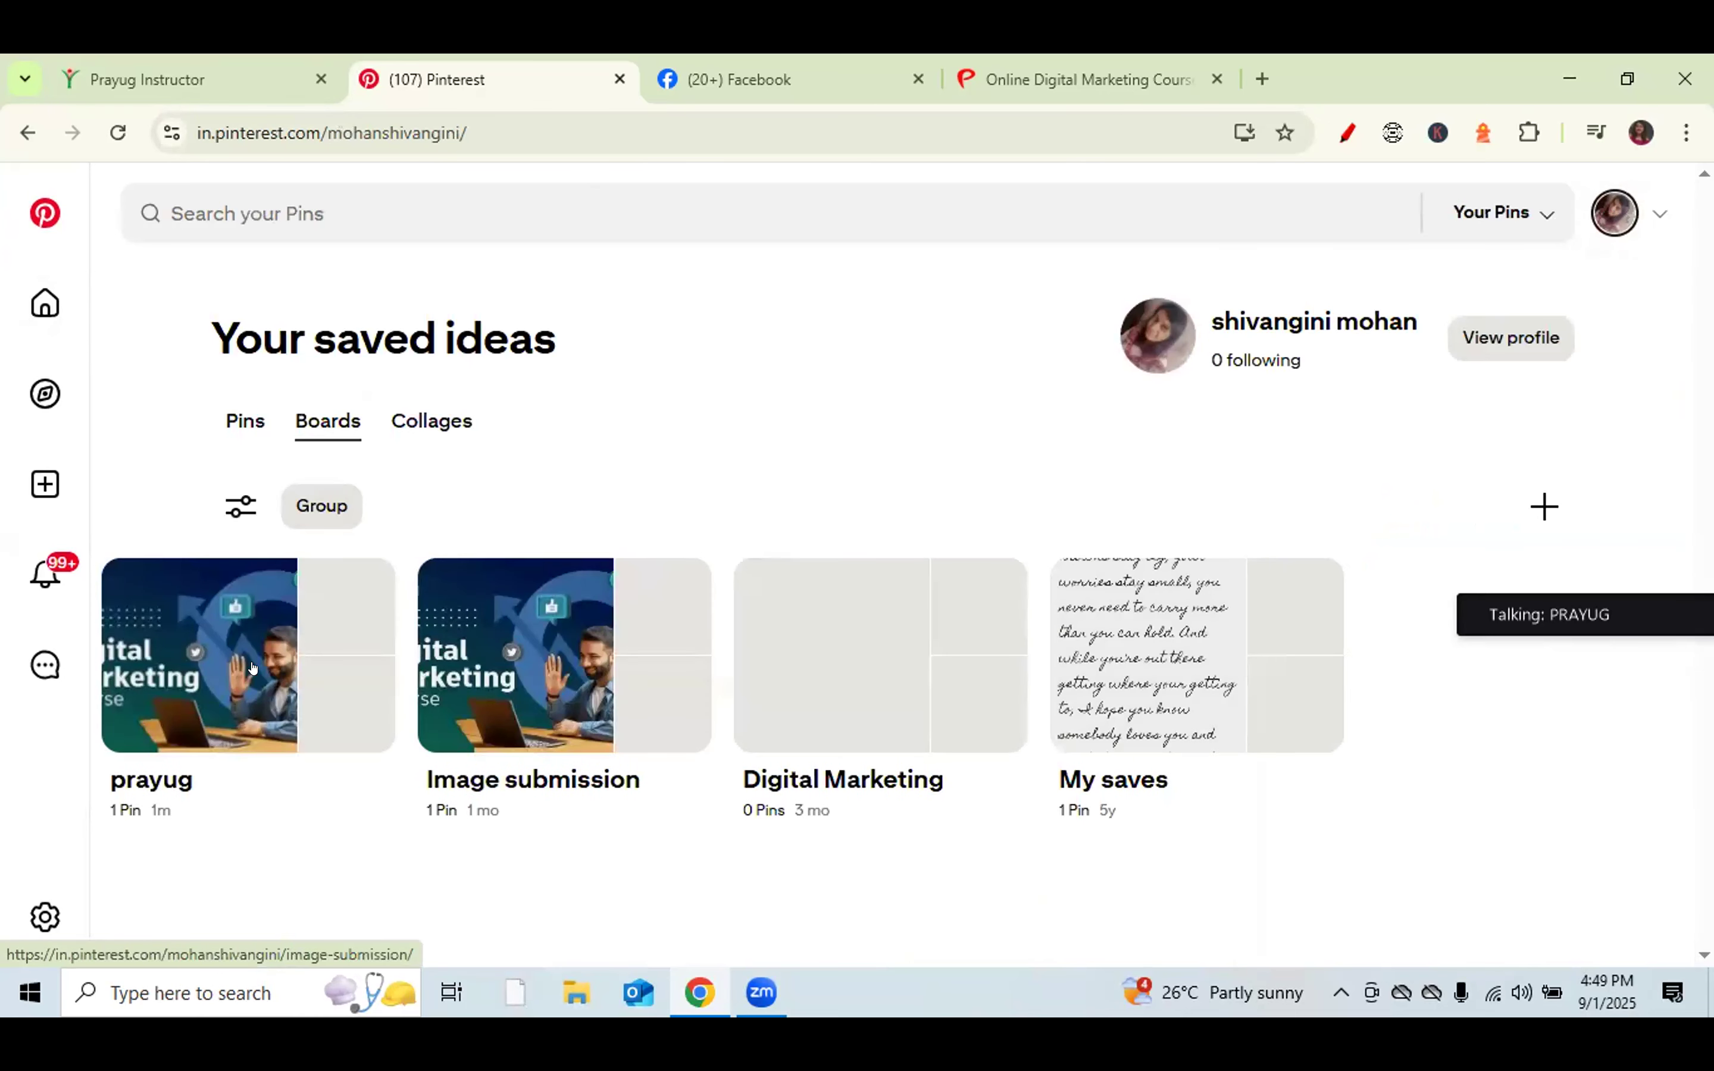
click(252, 667)
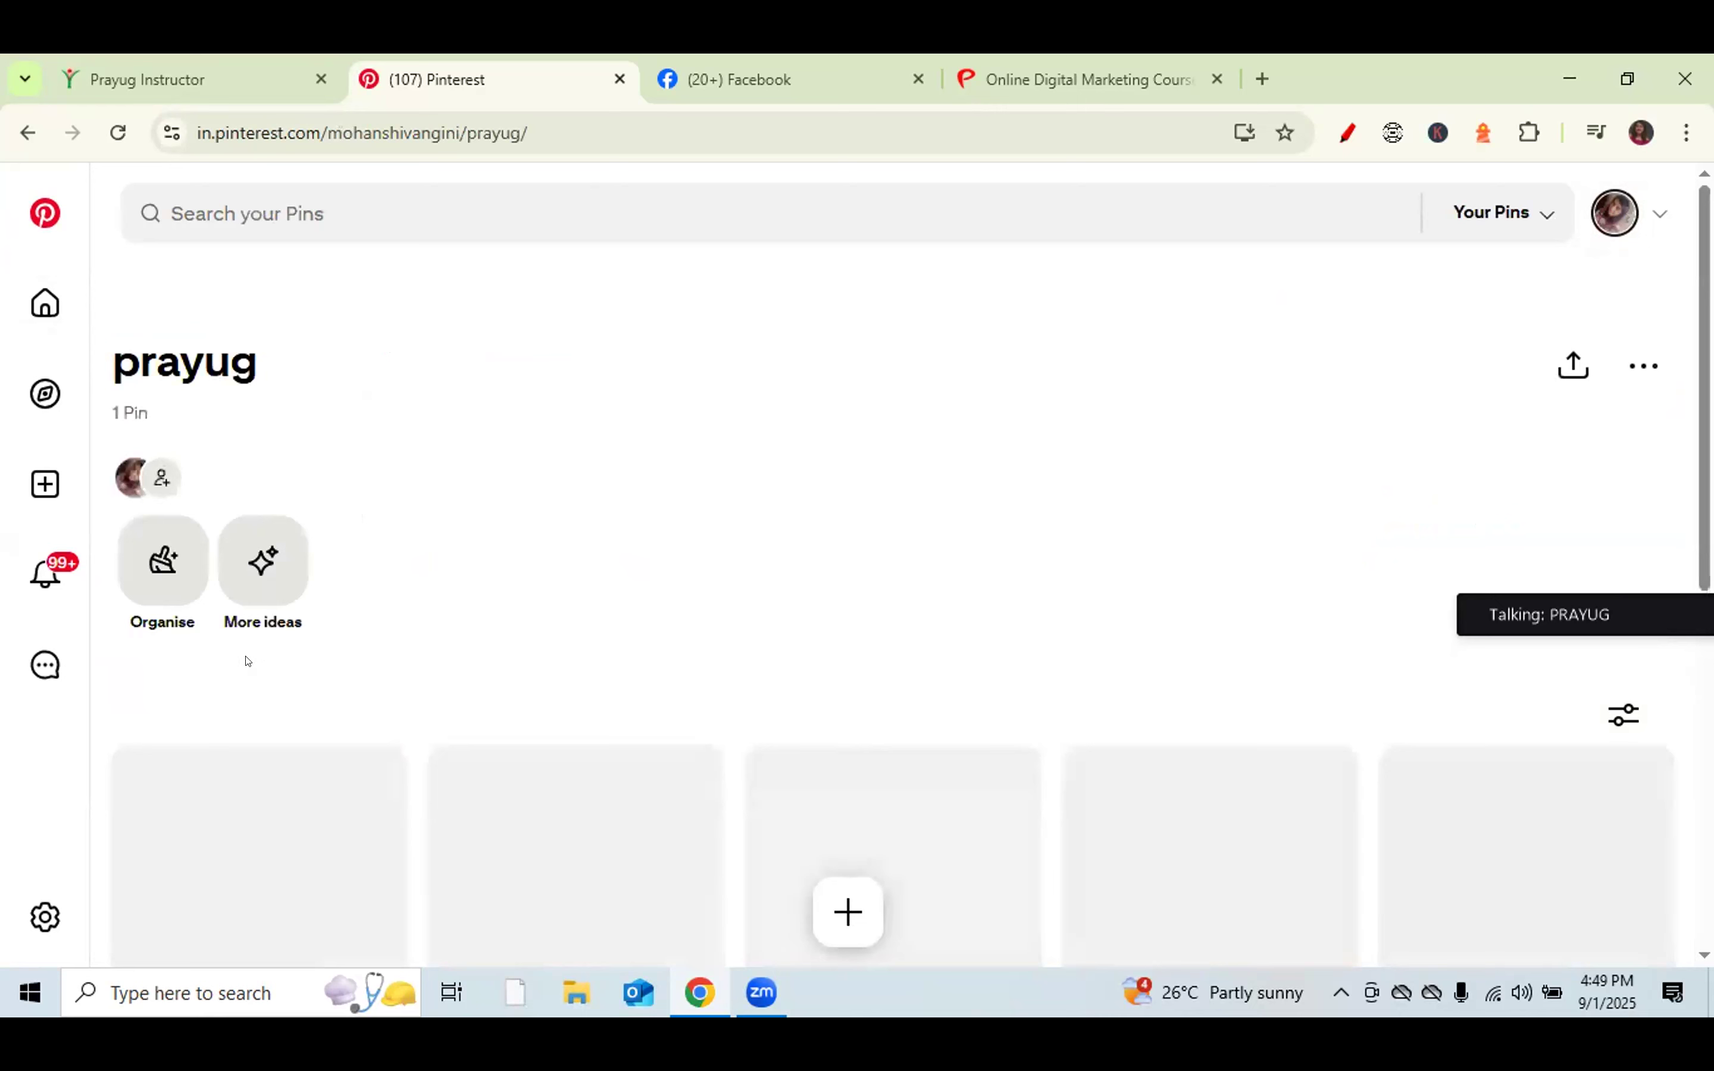
scroll(328, 542, down, 4)
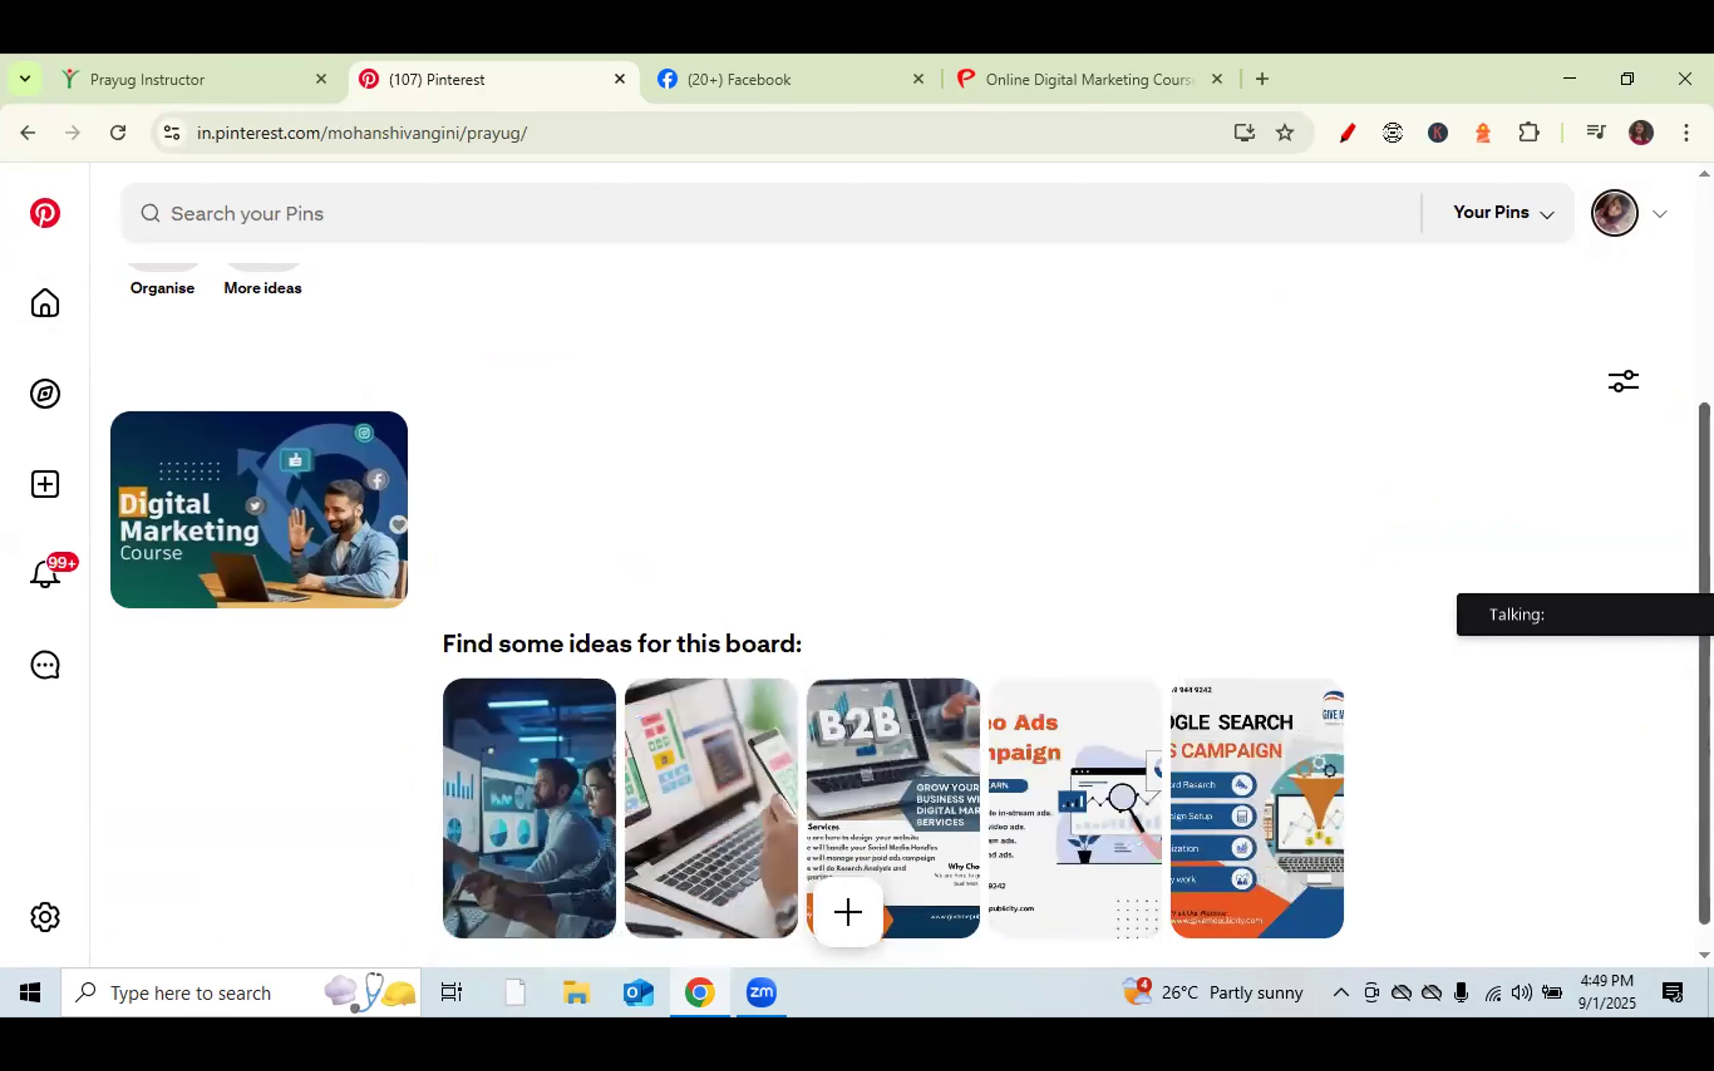
mouse_move(249, 500)
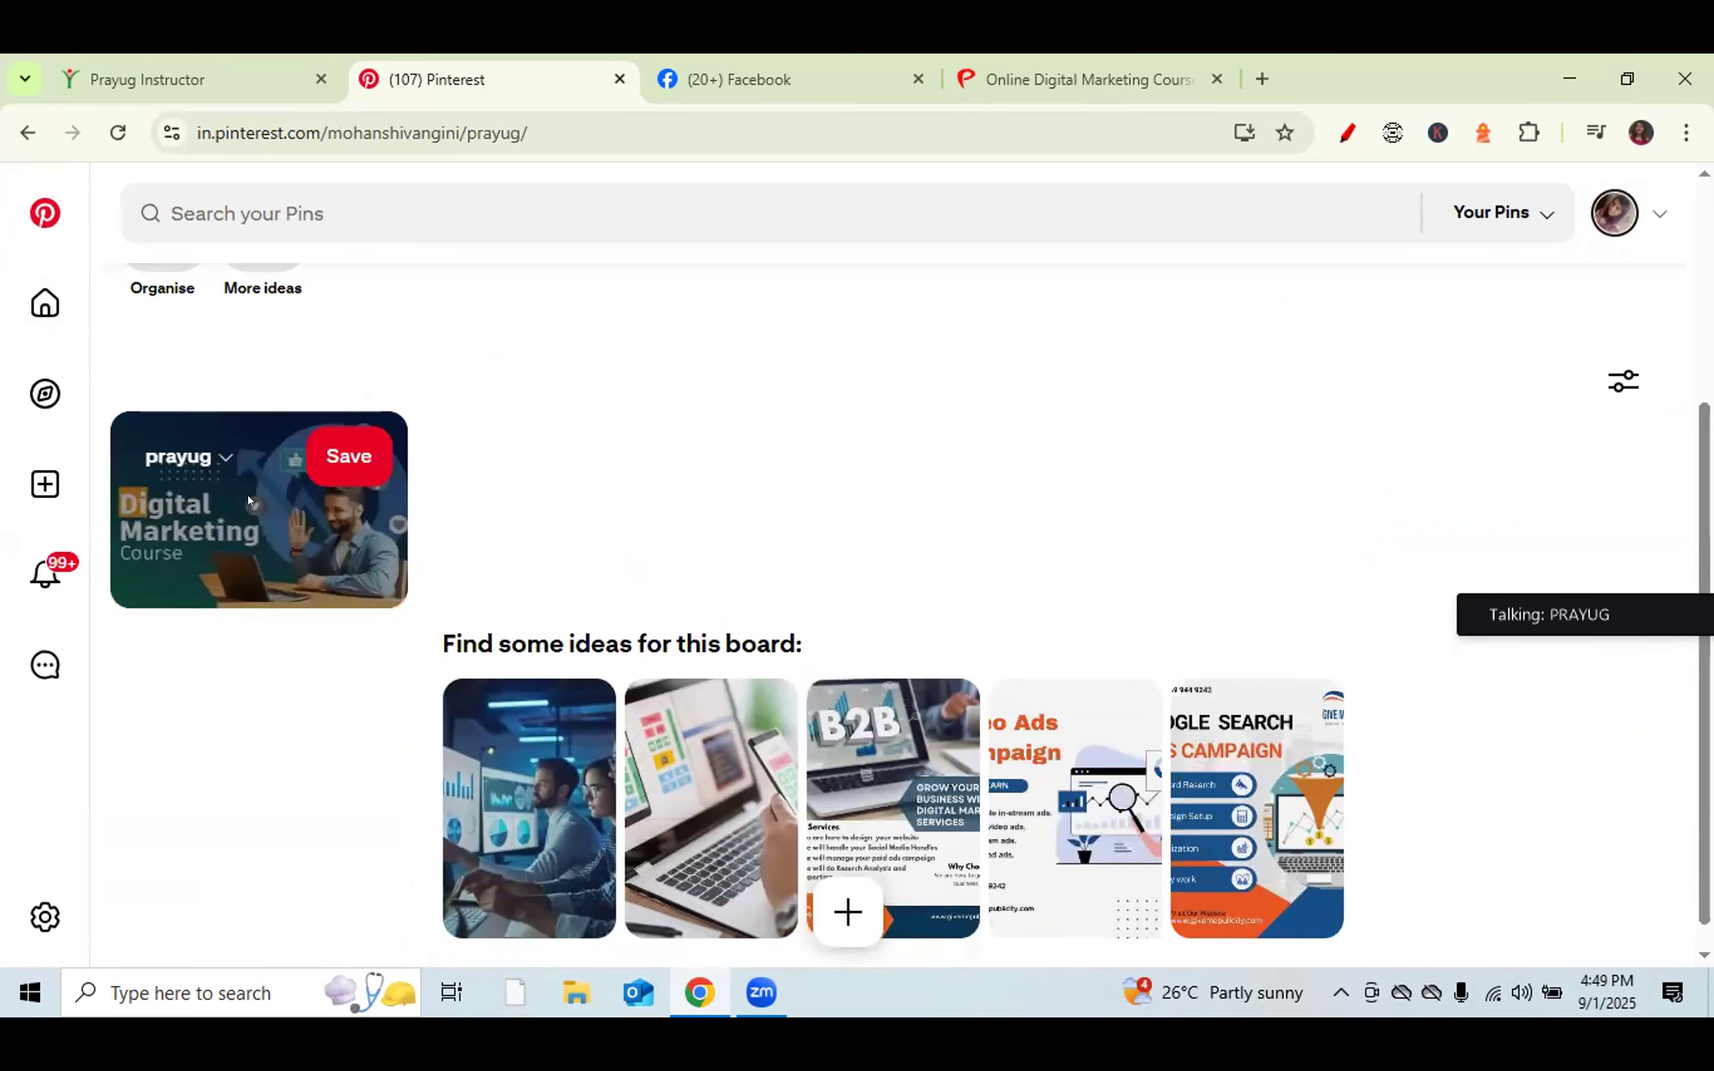
click(255, 542)
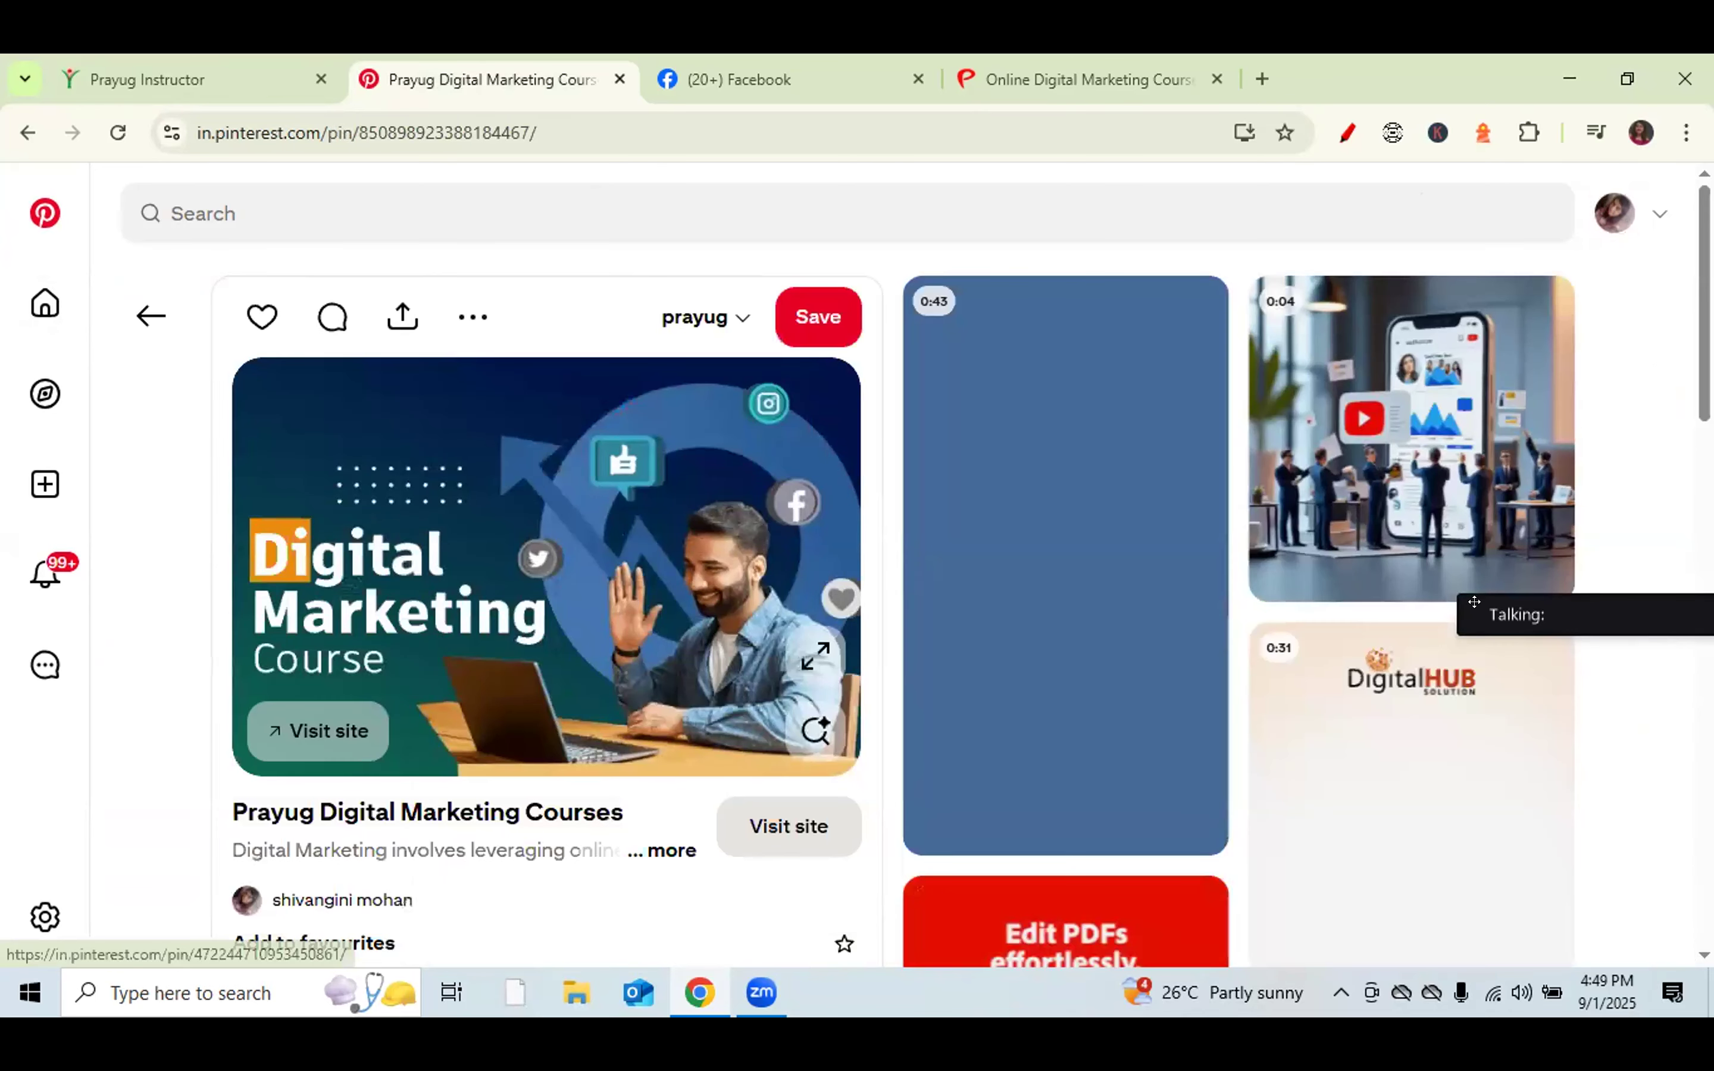
Step: Expand the published pin's full description and visit its course link in a new tab
scroll(1696, 406, down, 5)
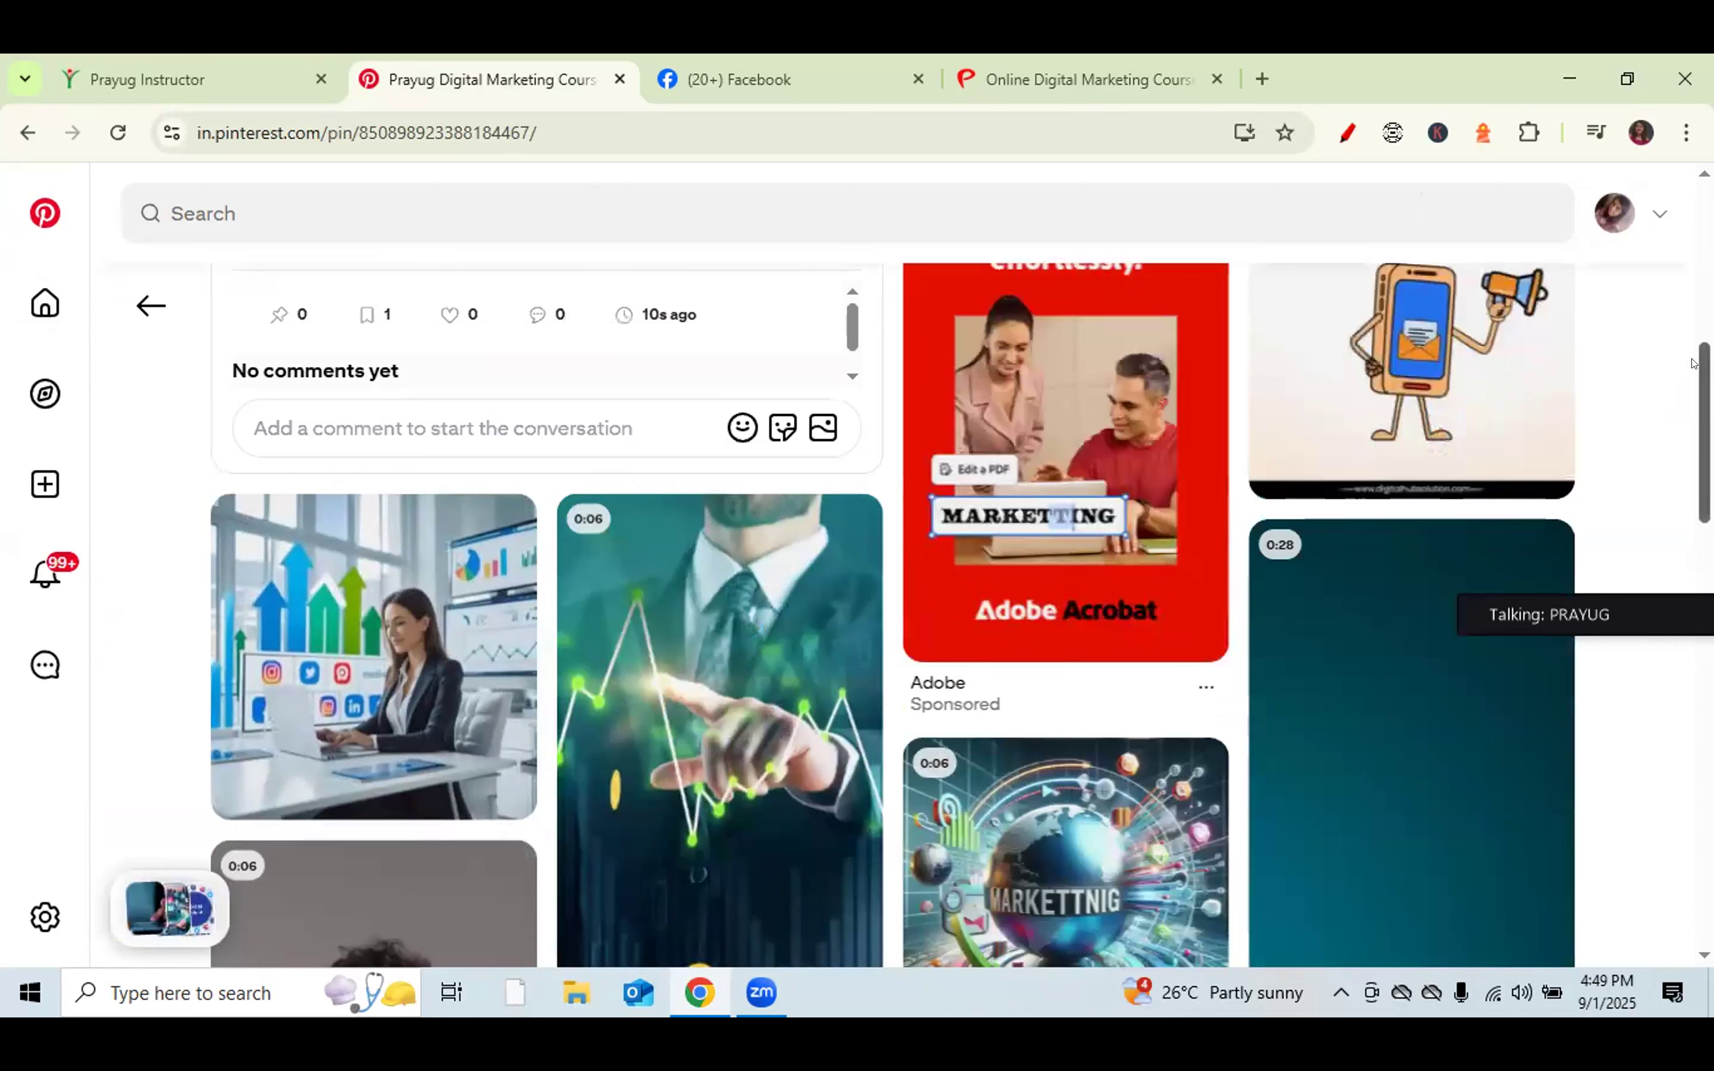
scroll(1691, 345, up, 3)
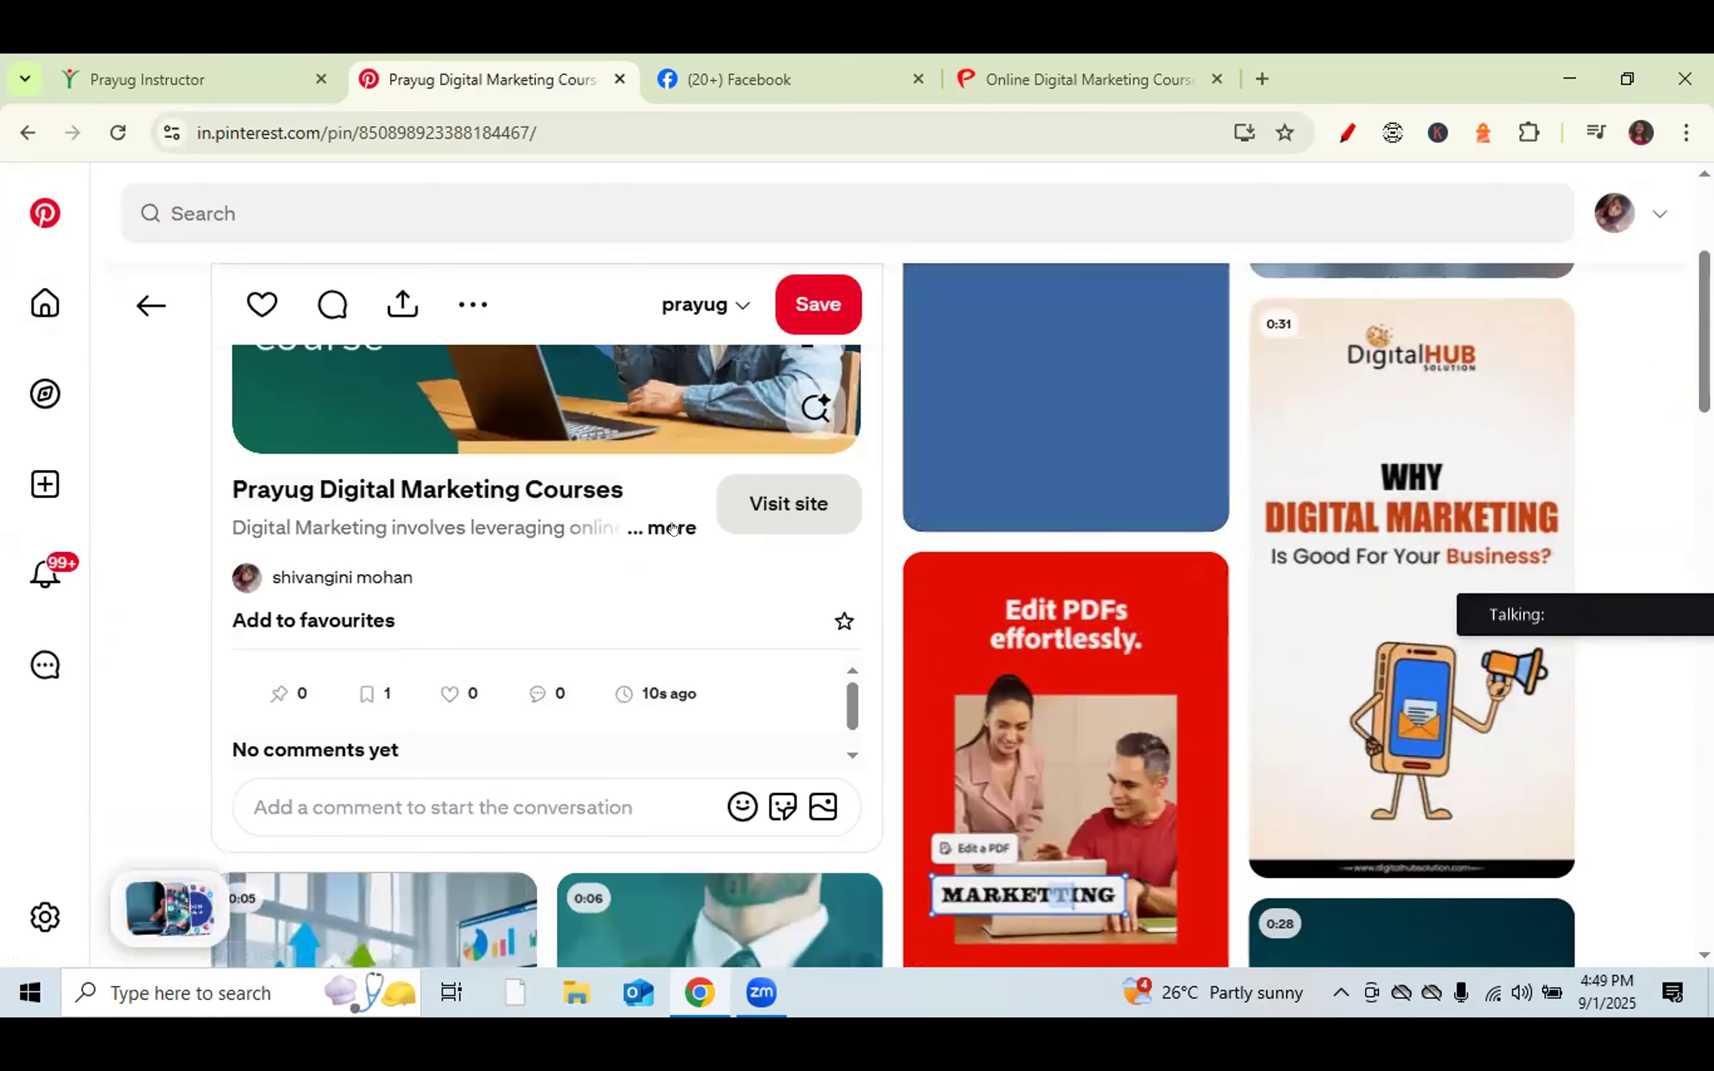
click(685, 528)
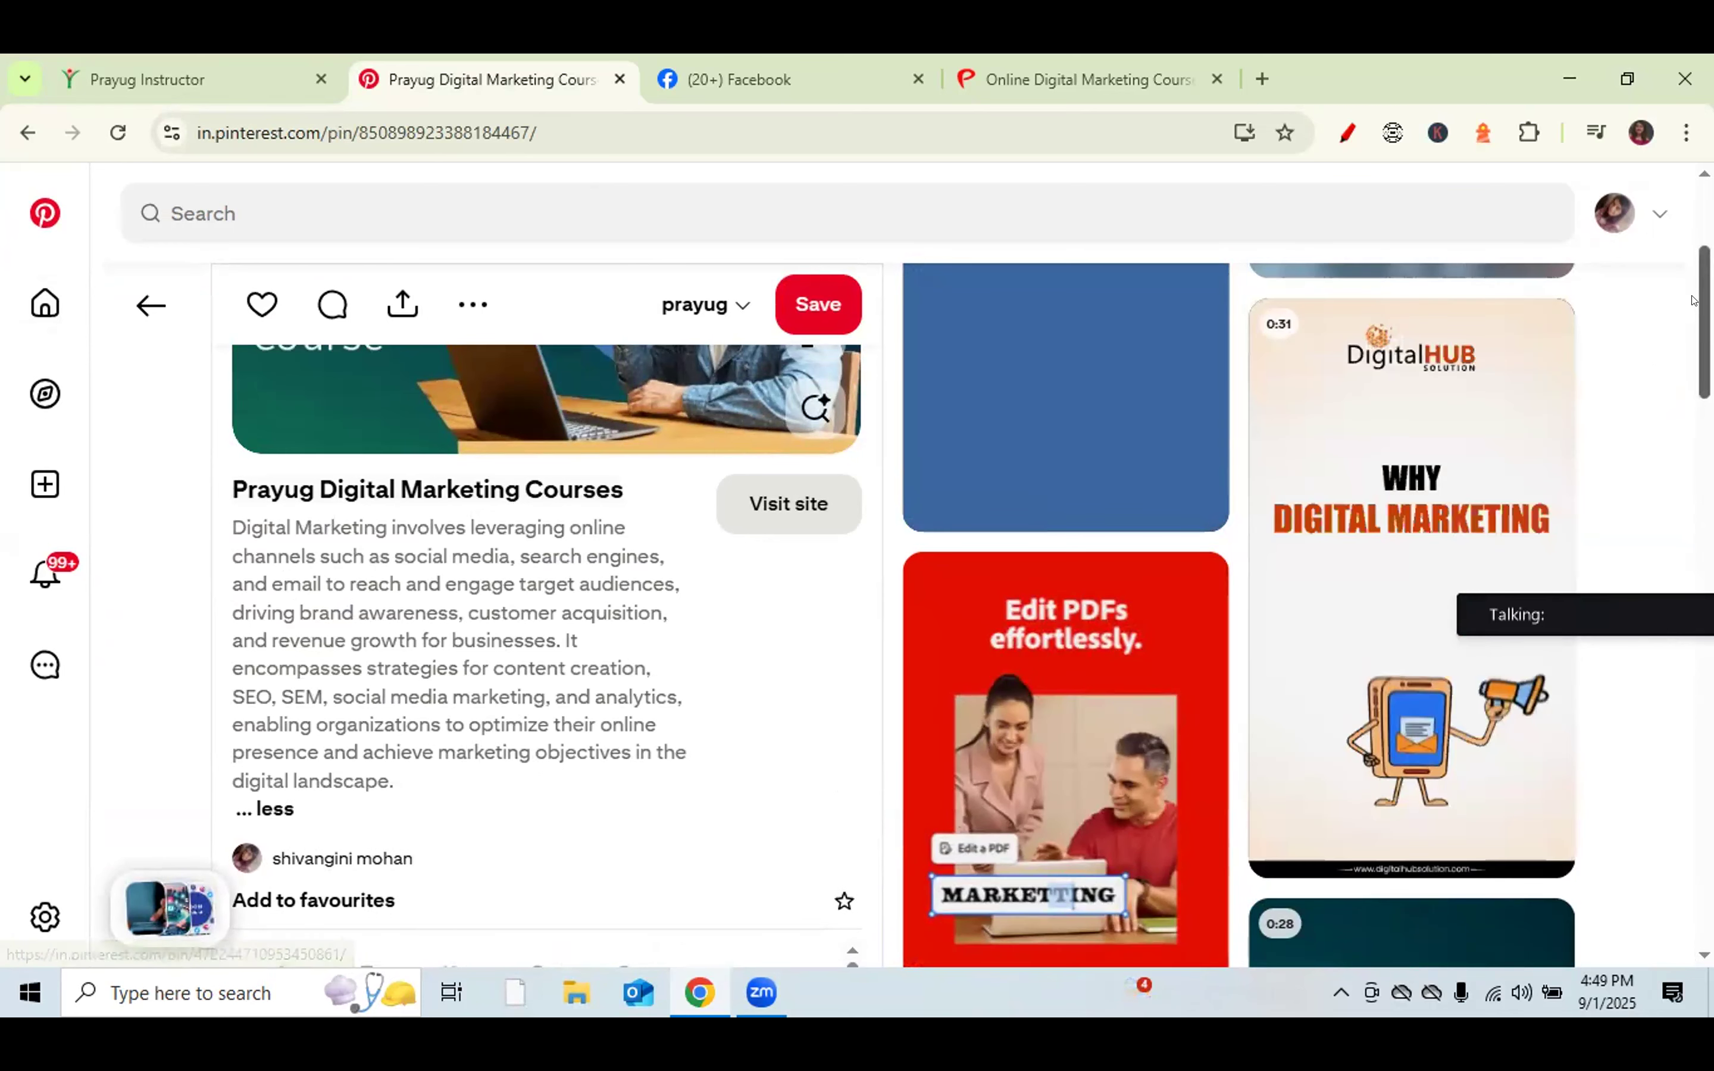
scroll(1062, 708, up, 4)
scroll(1062, 708, down, 6)
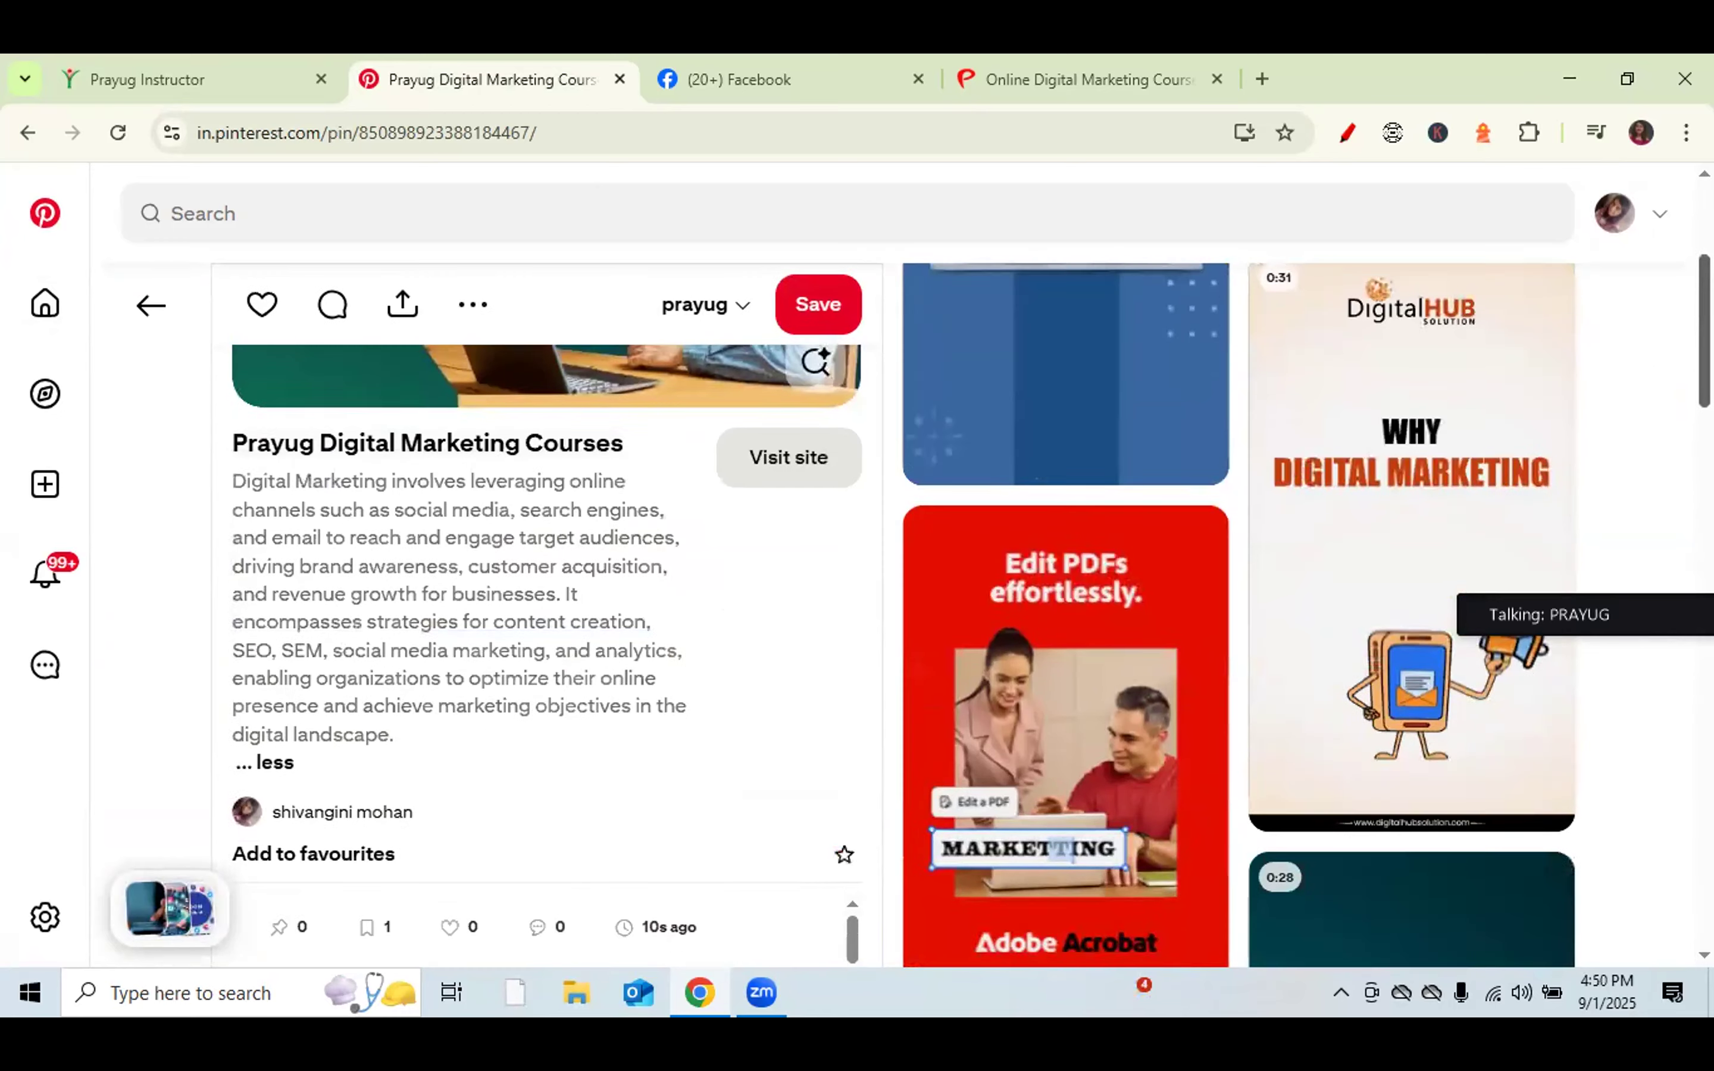
scroll(364, 781, down, 2)
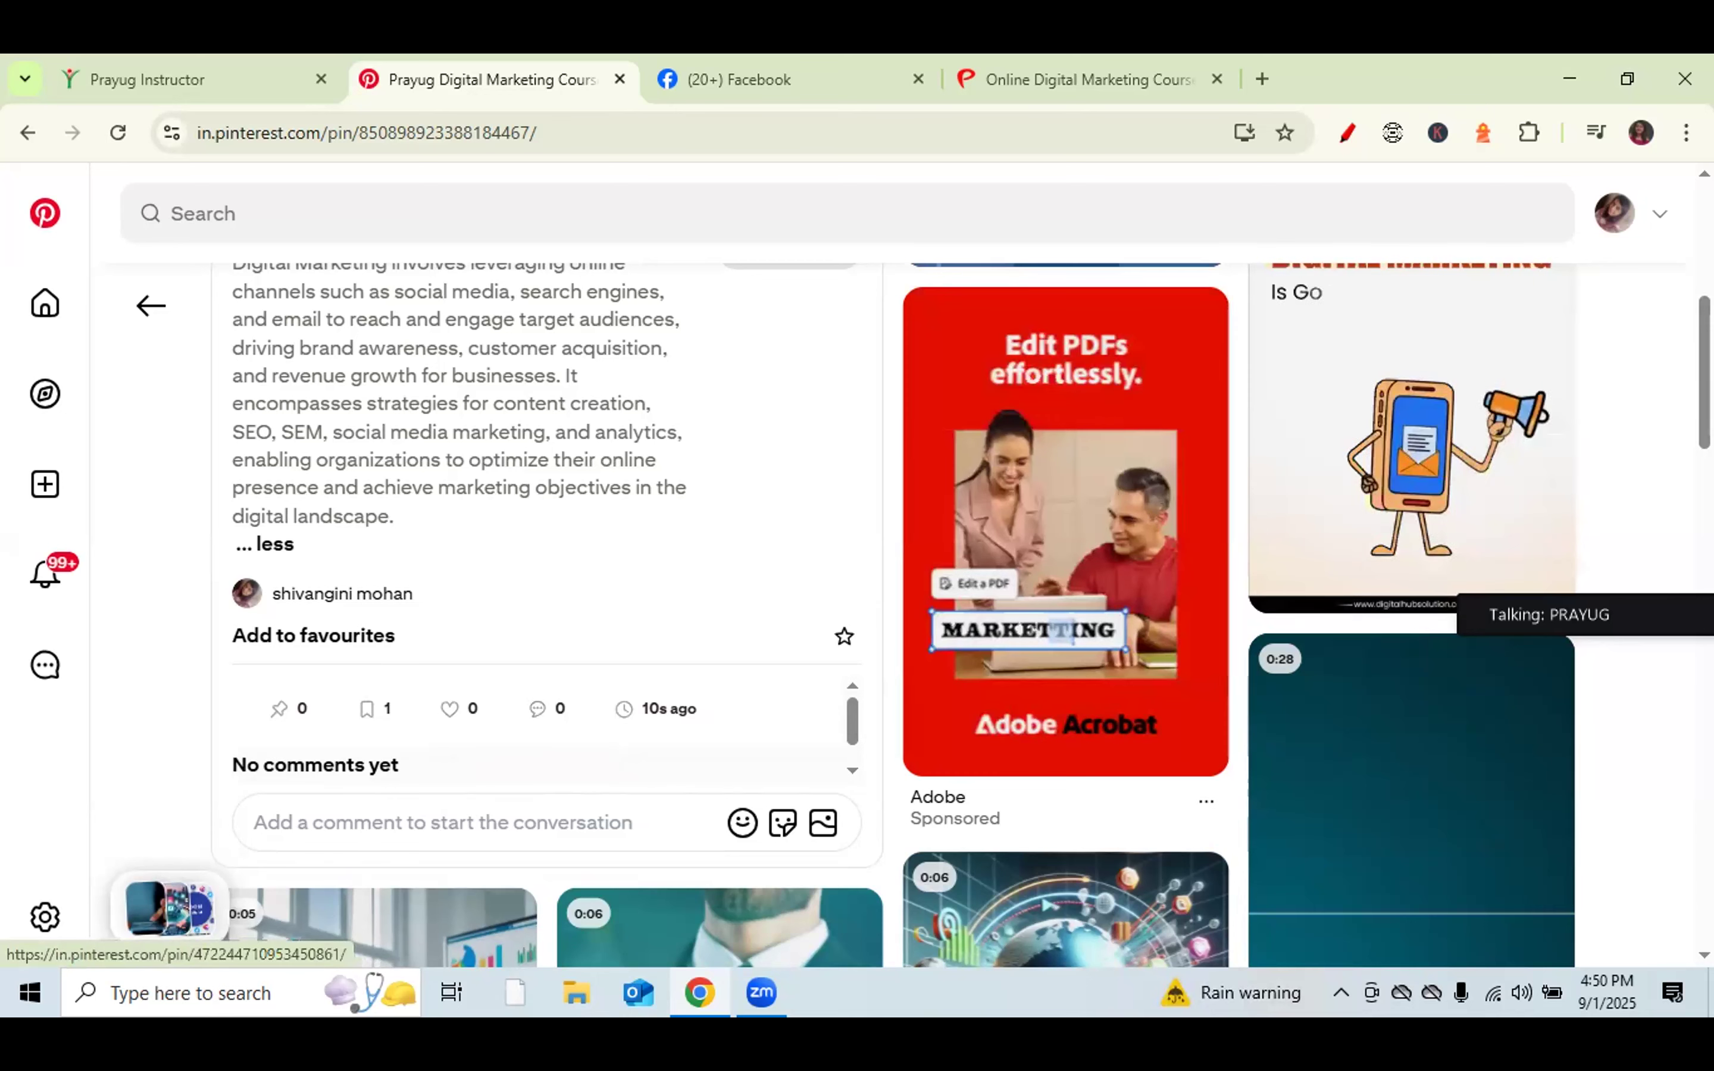
scroll(1693, 381, up, 1)
scroll(1692, 381, up, 3)
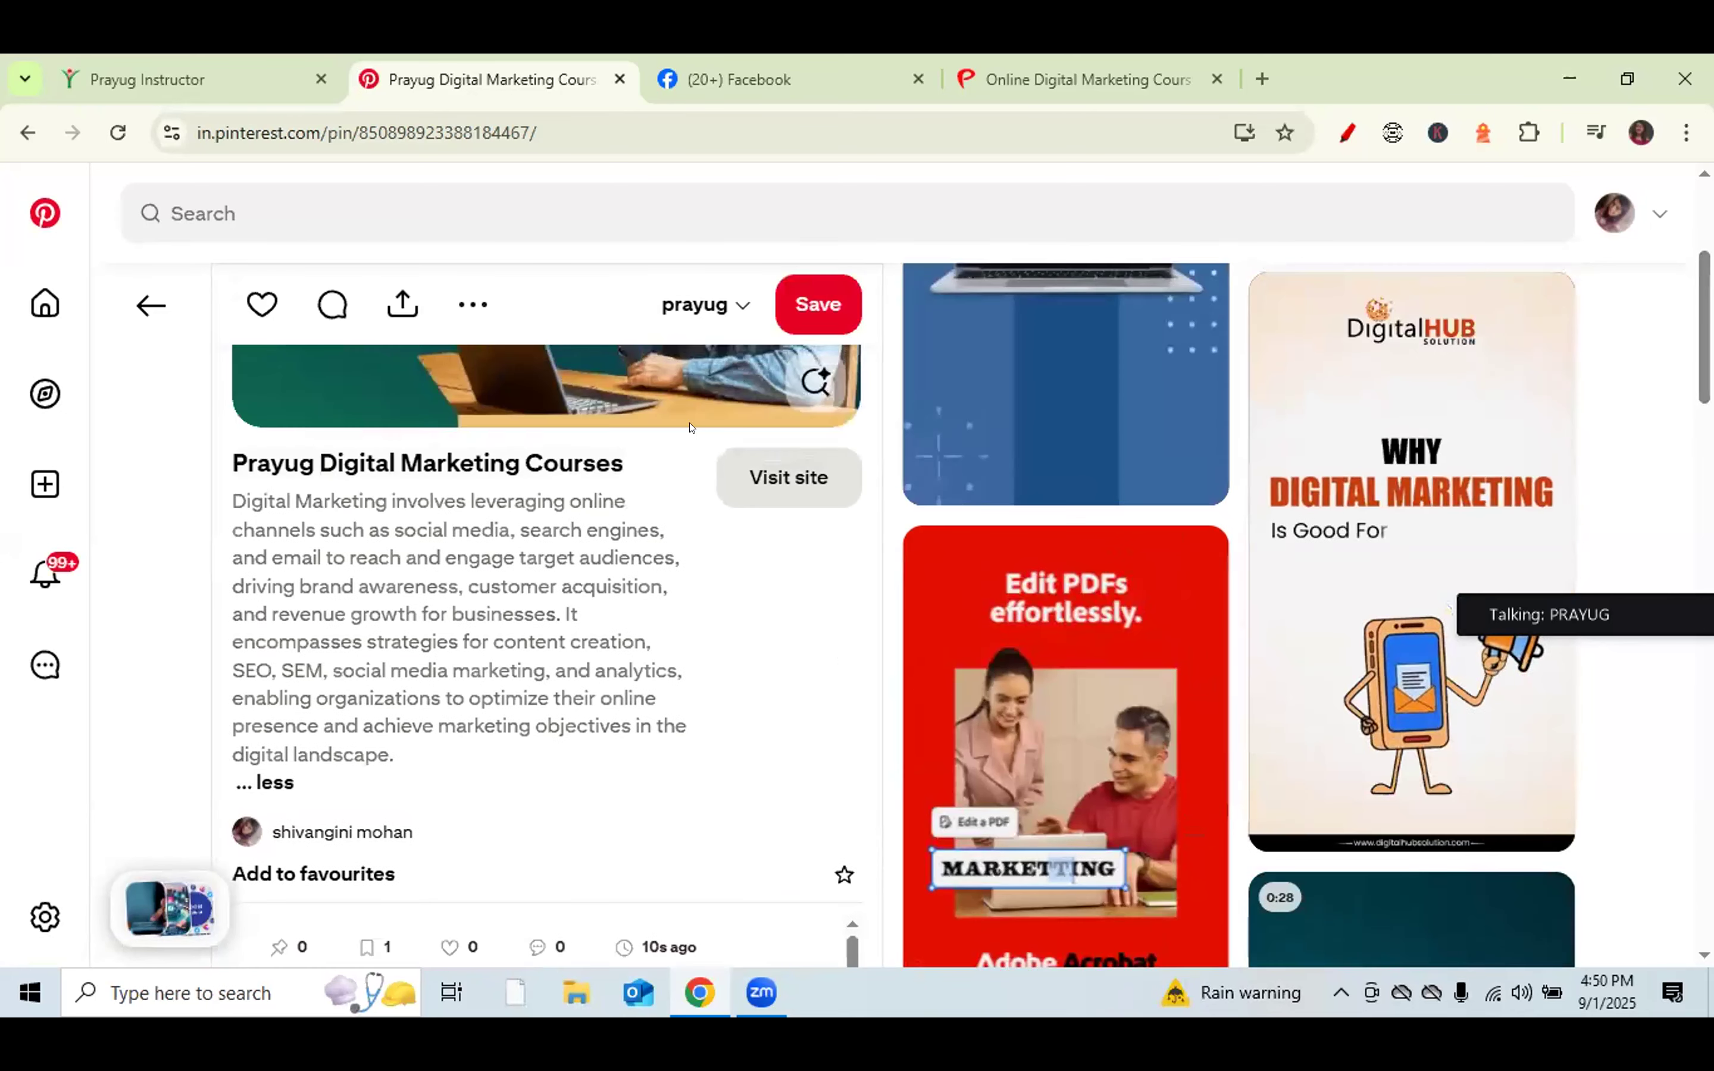
click(790, 473)
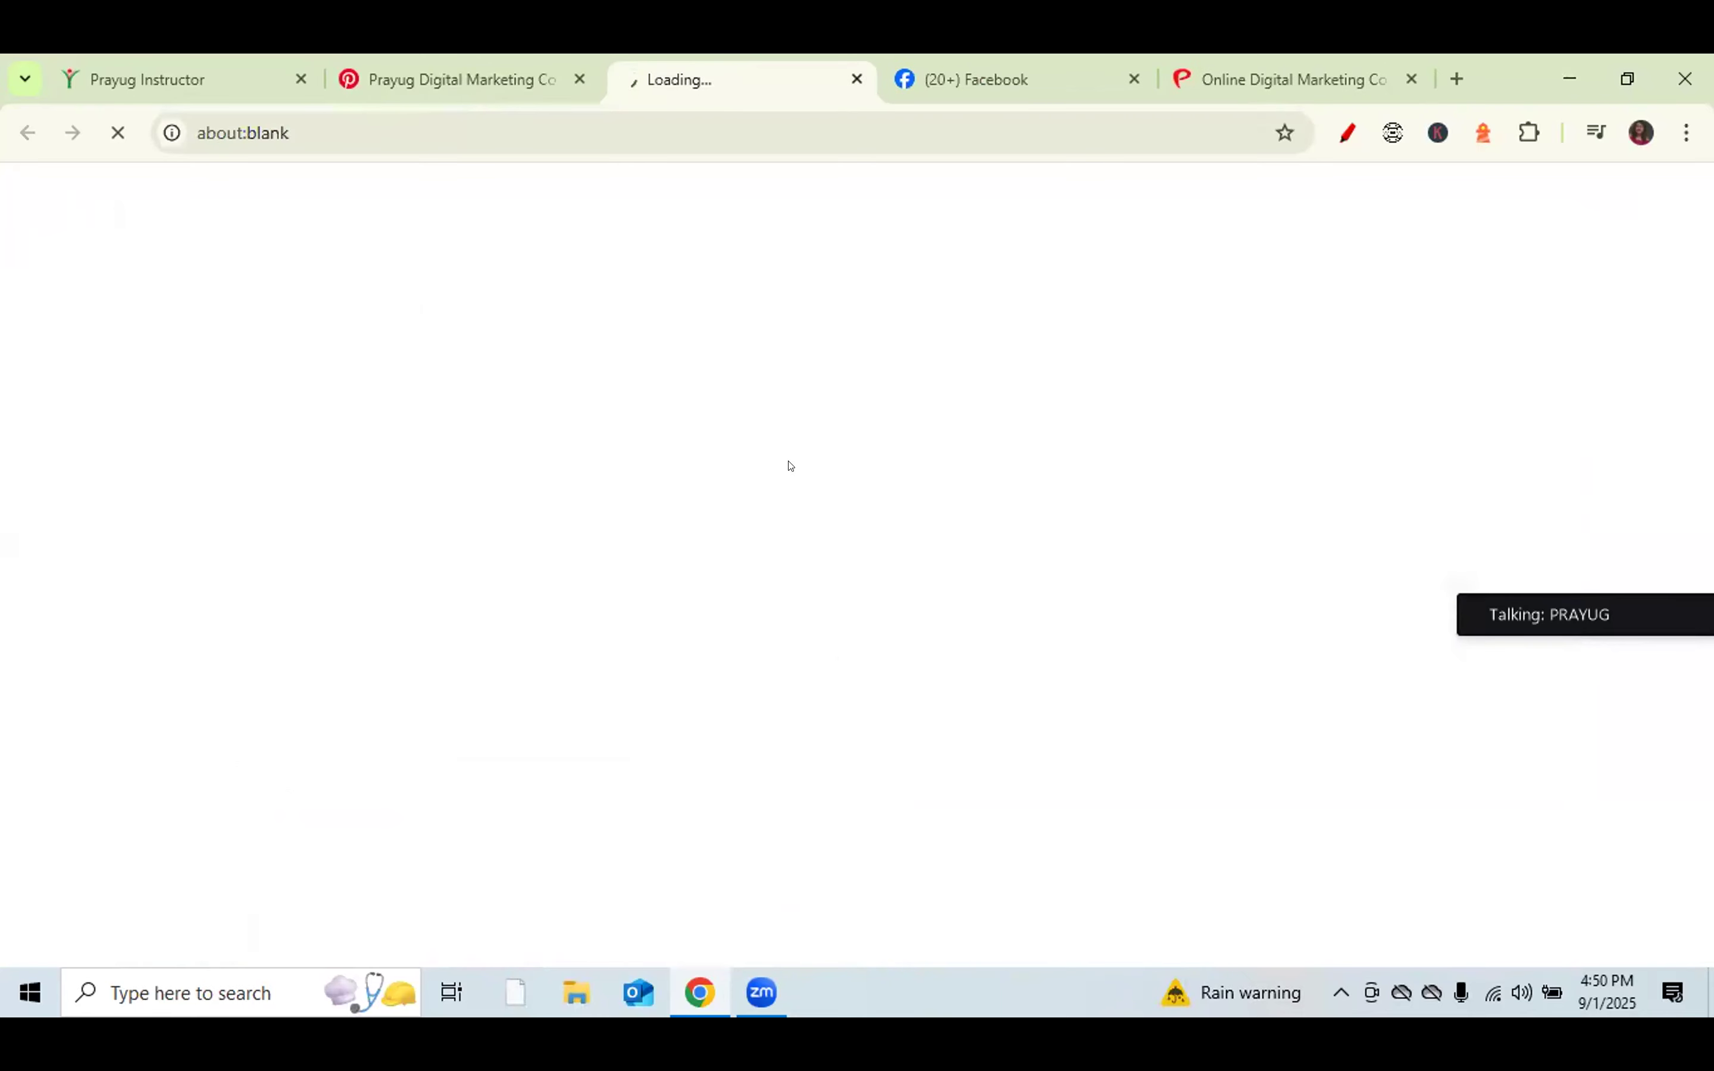
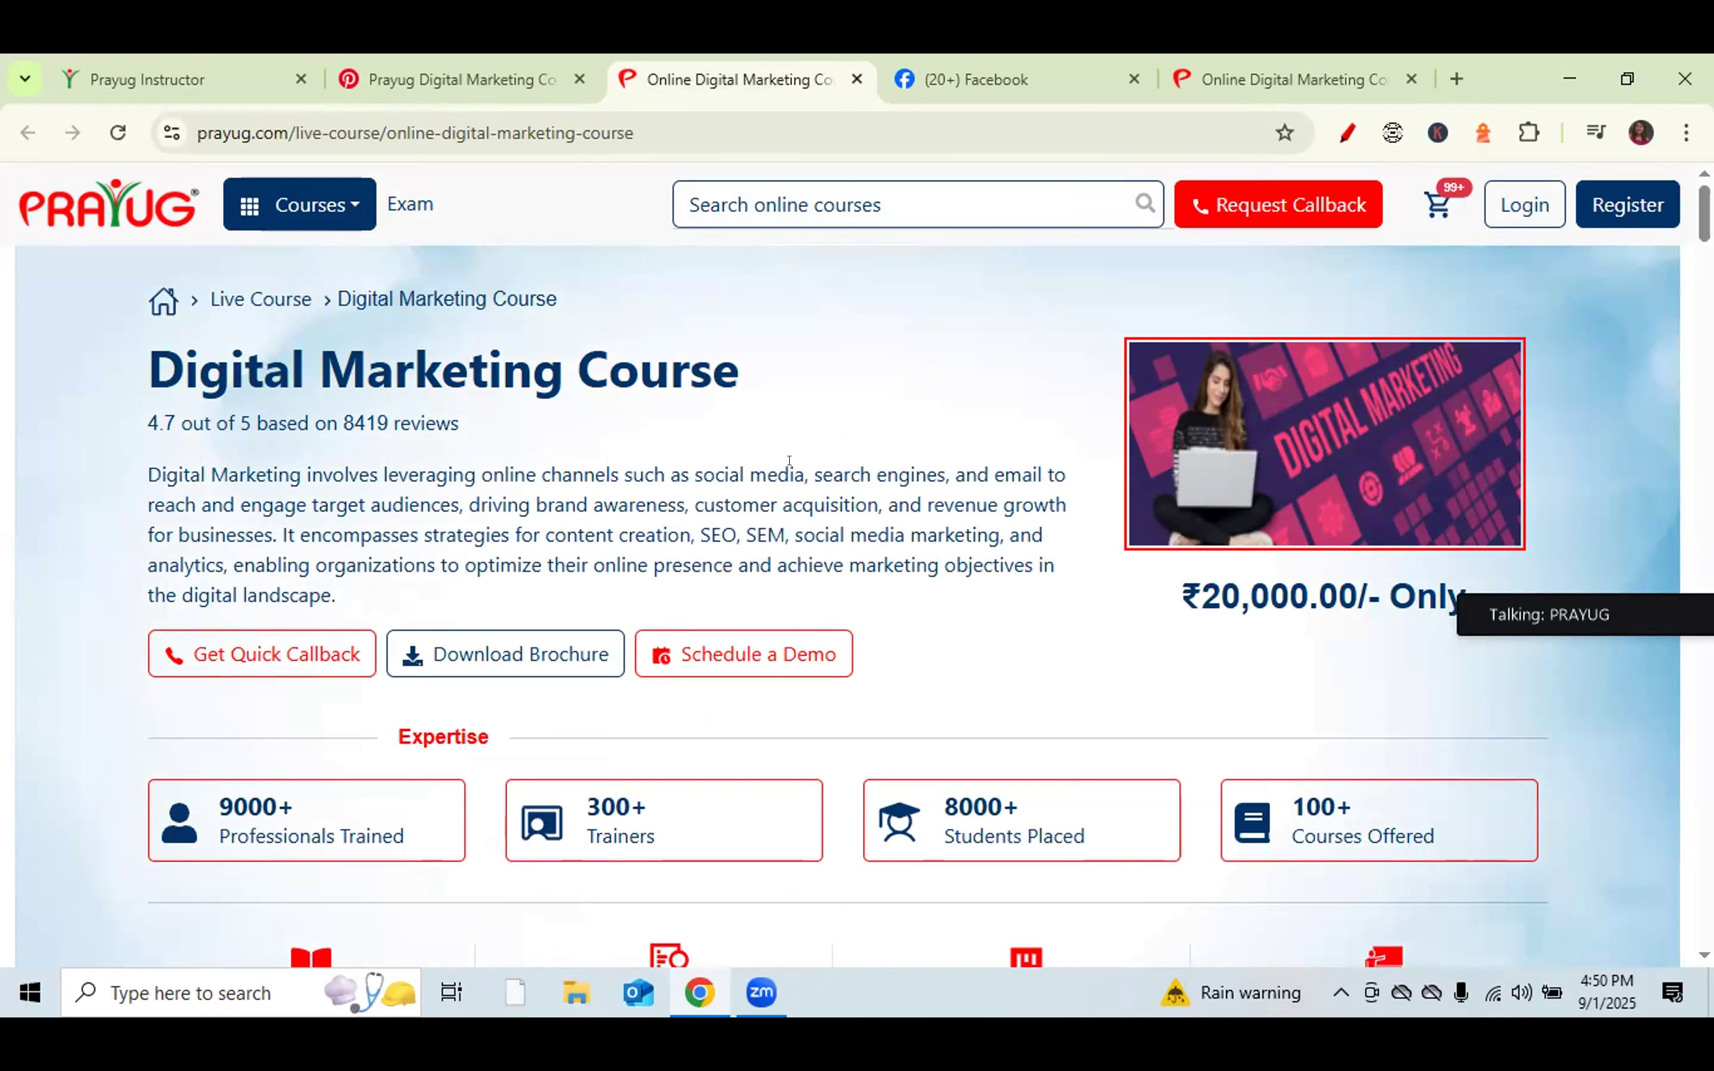
Step: Return to the Pinterest pin tab and open the profile's saved boards
click(450, 78)
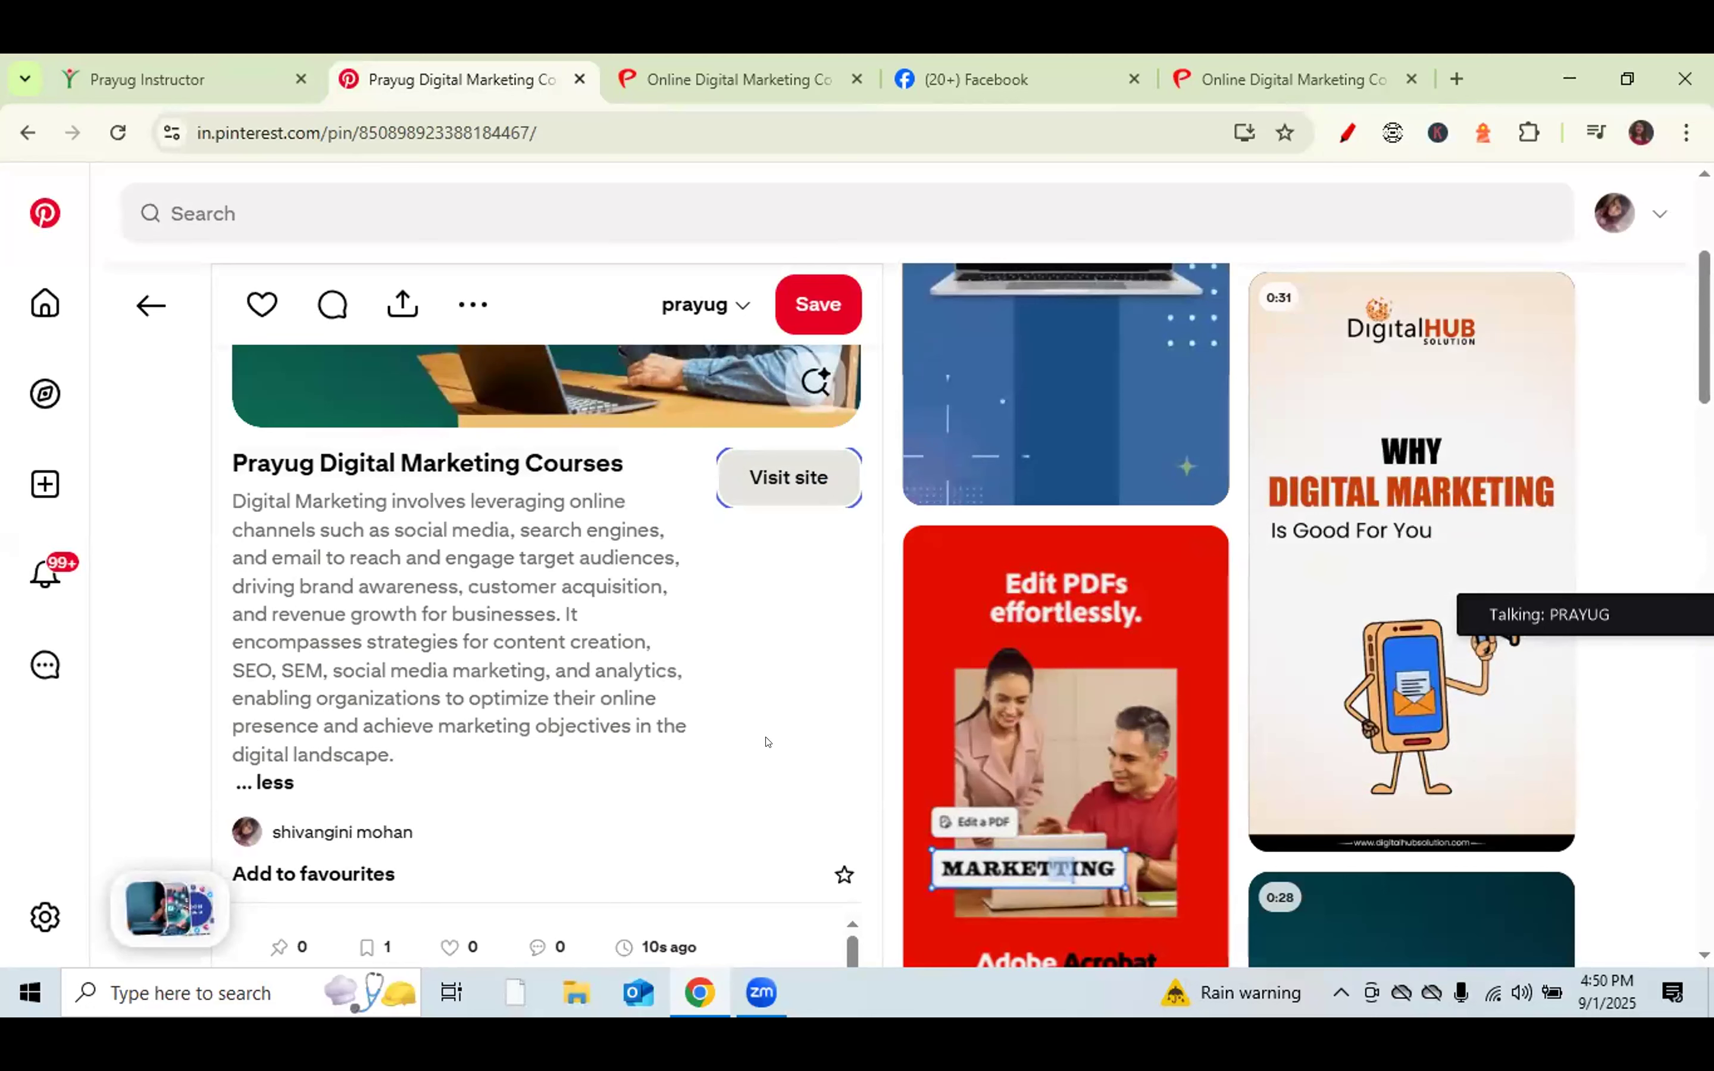
click(1611, 206)
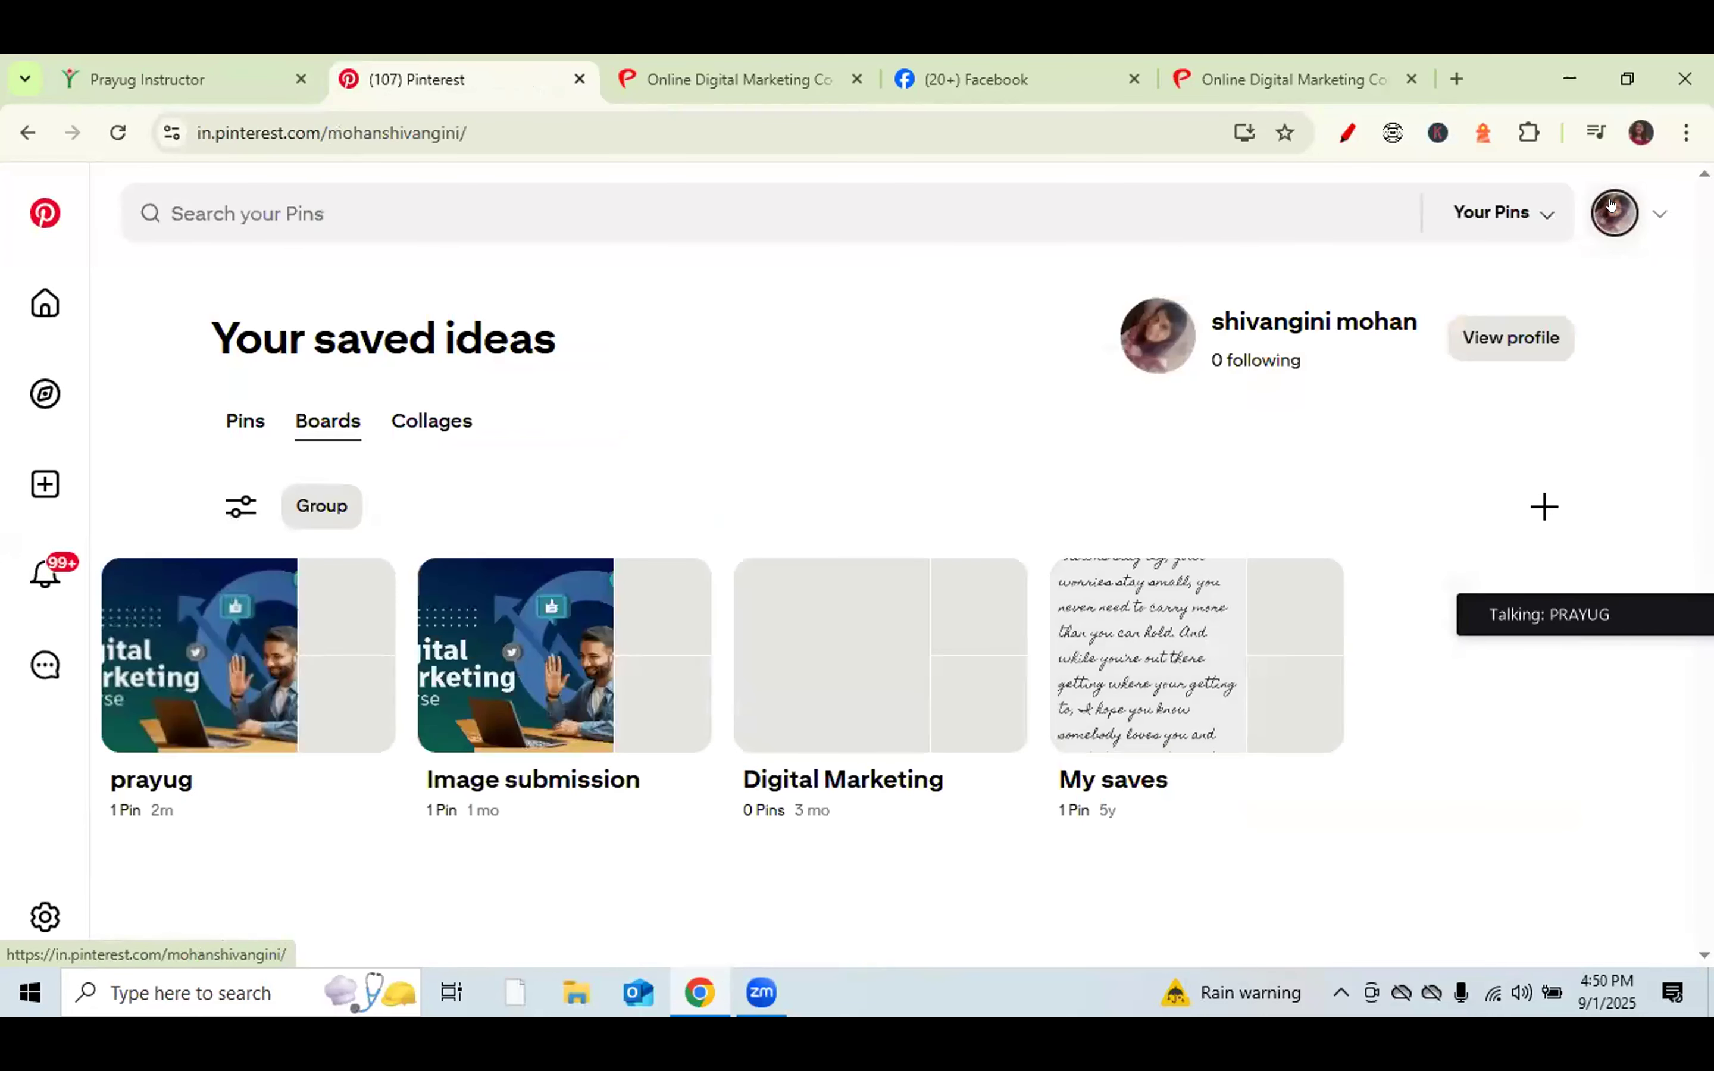
Step: Delete the Image submission board through its Edit board settings
click(510, 707)
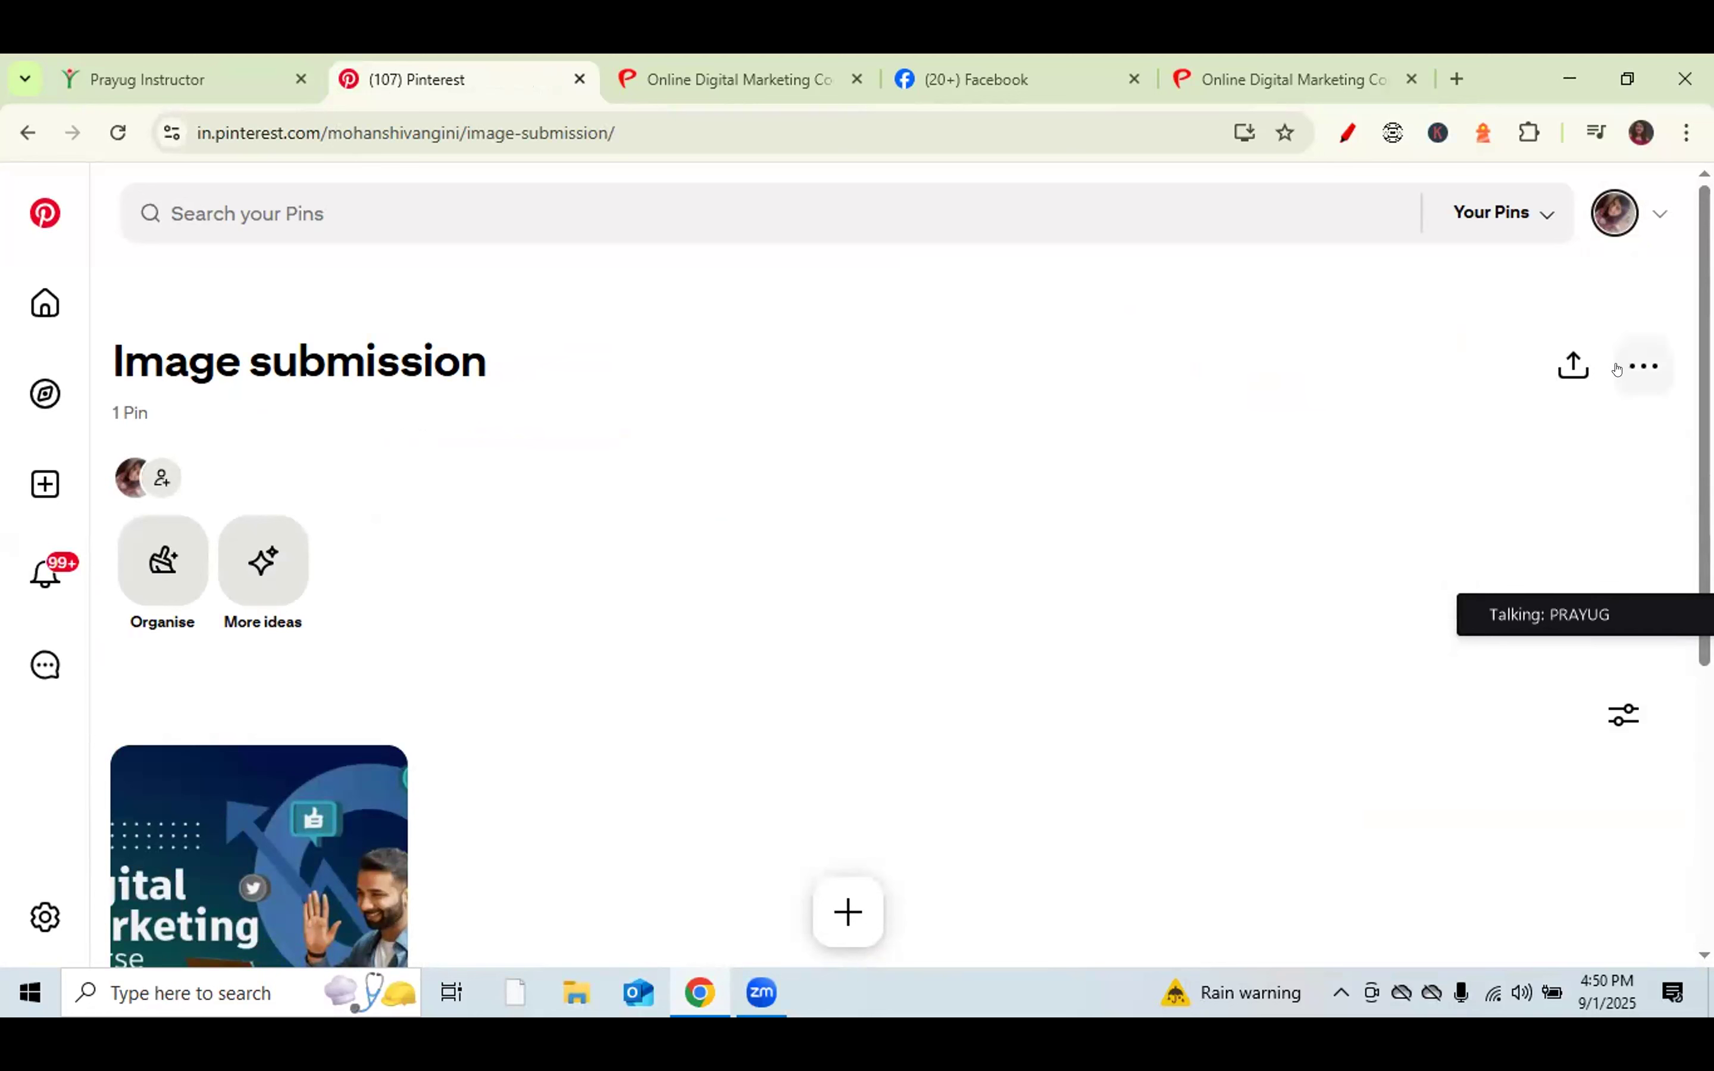
click(1629, 367)
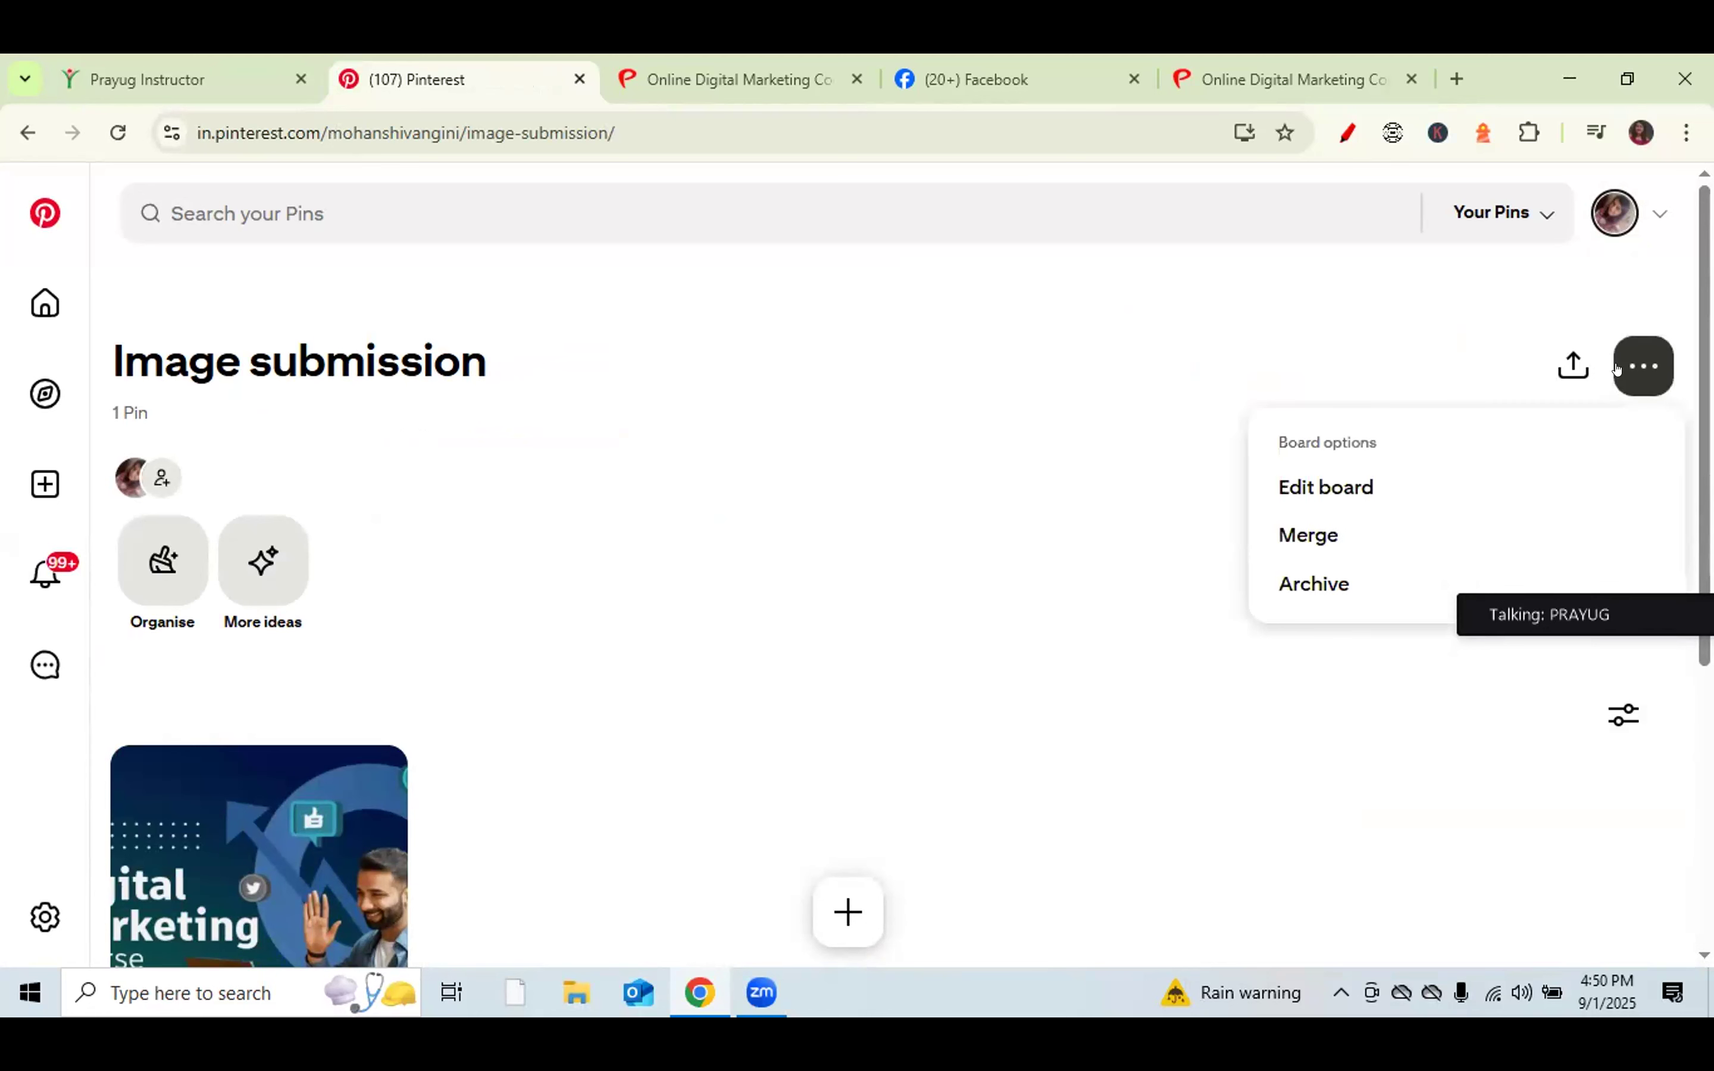
click(1319, 487)
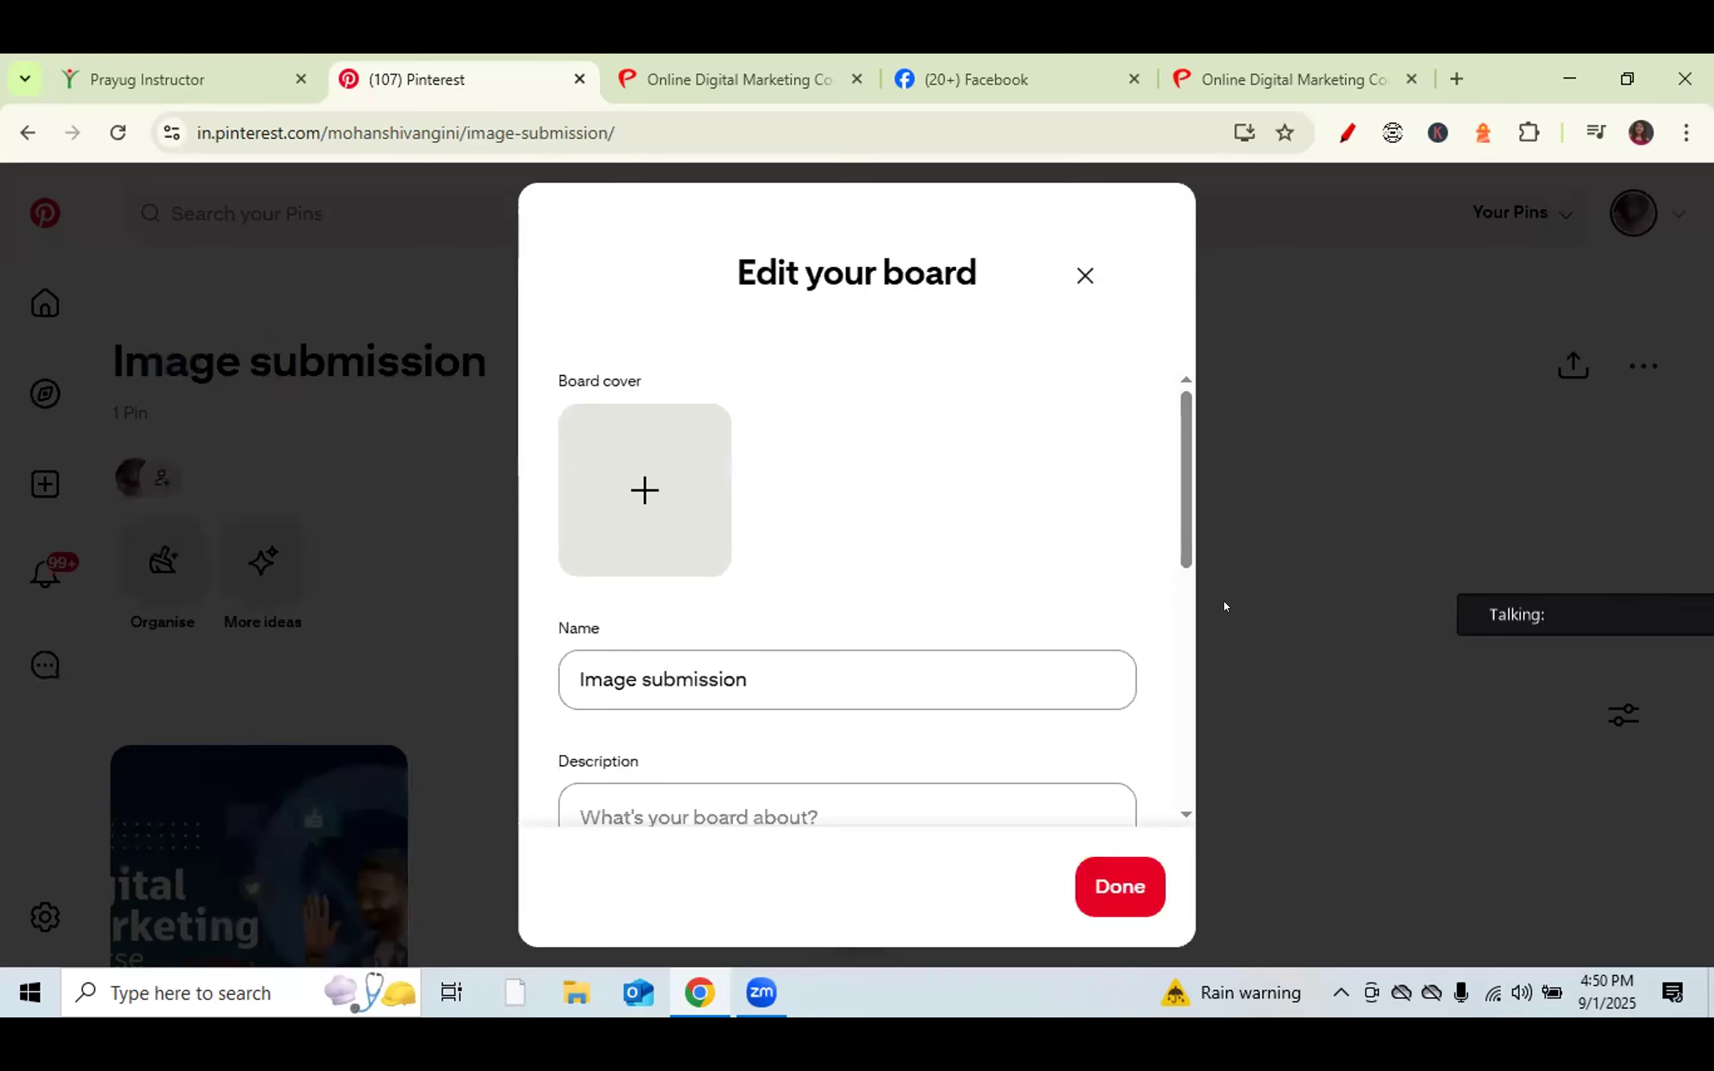
drag(1185, 561, 1193, 804)
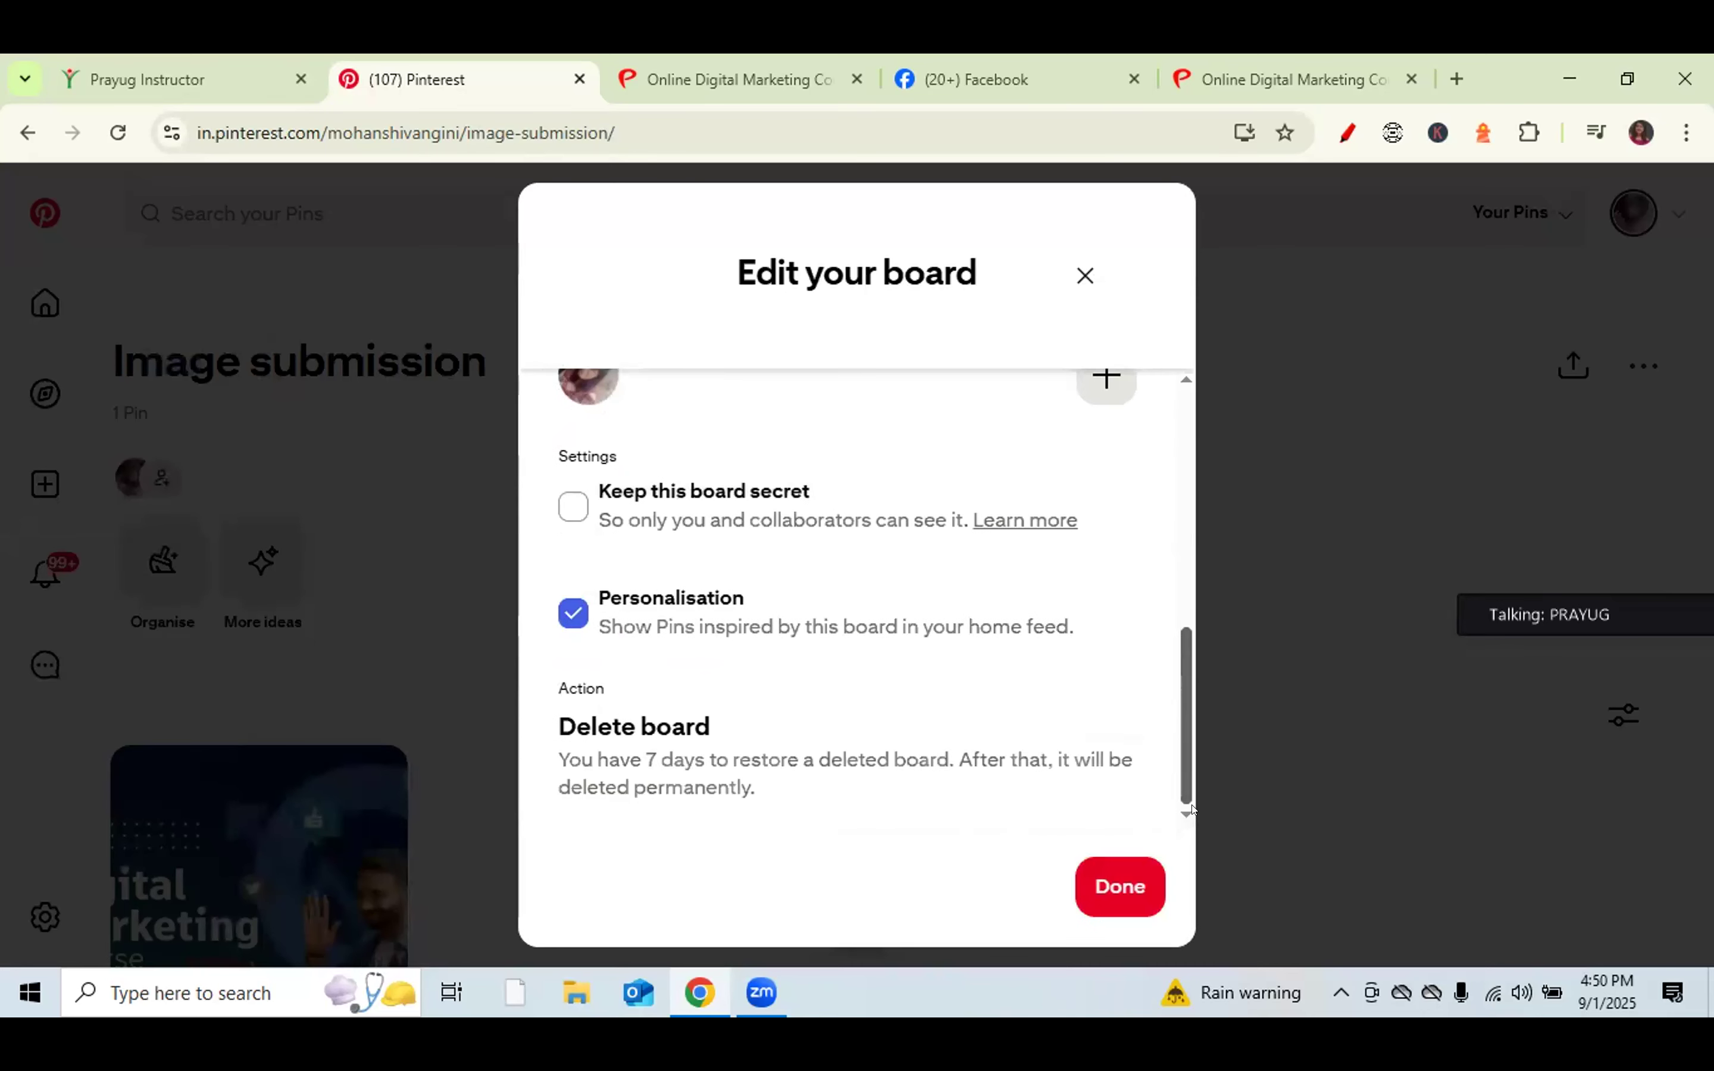
click(611, 763)
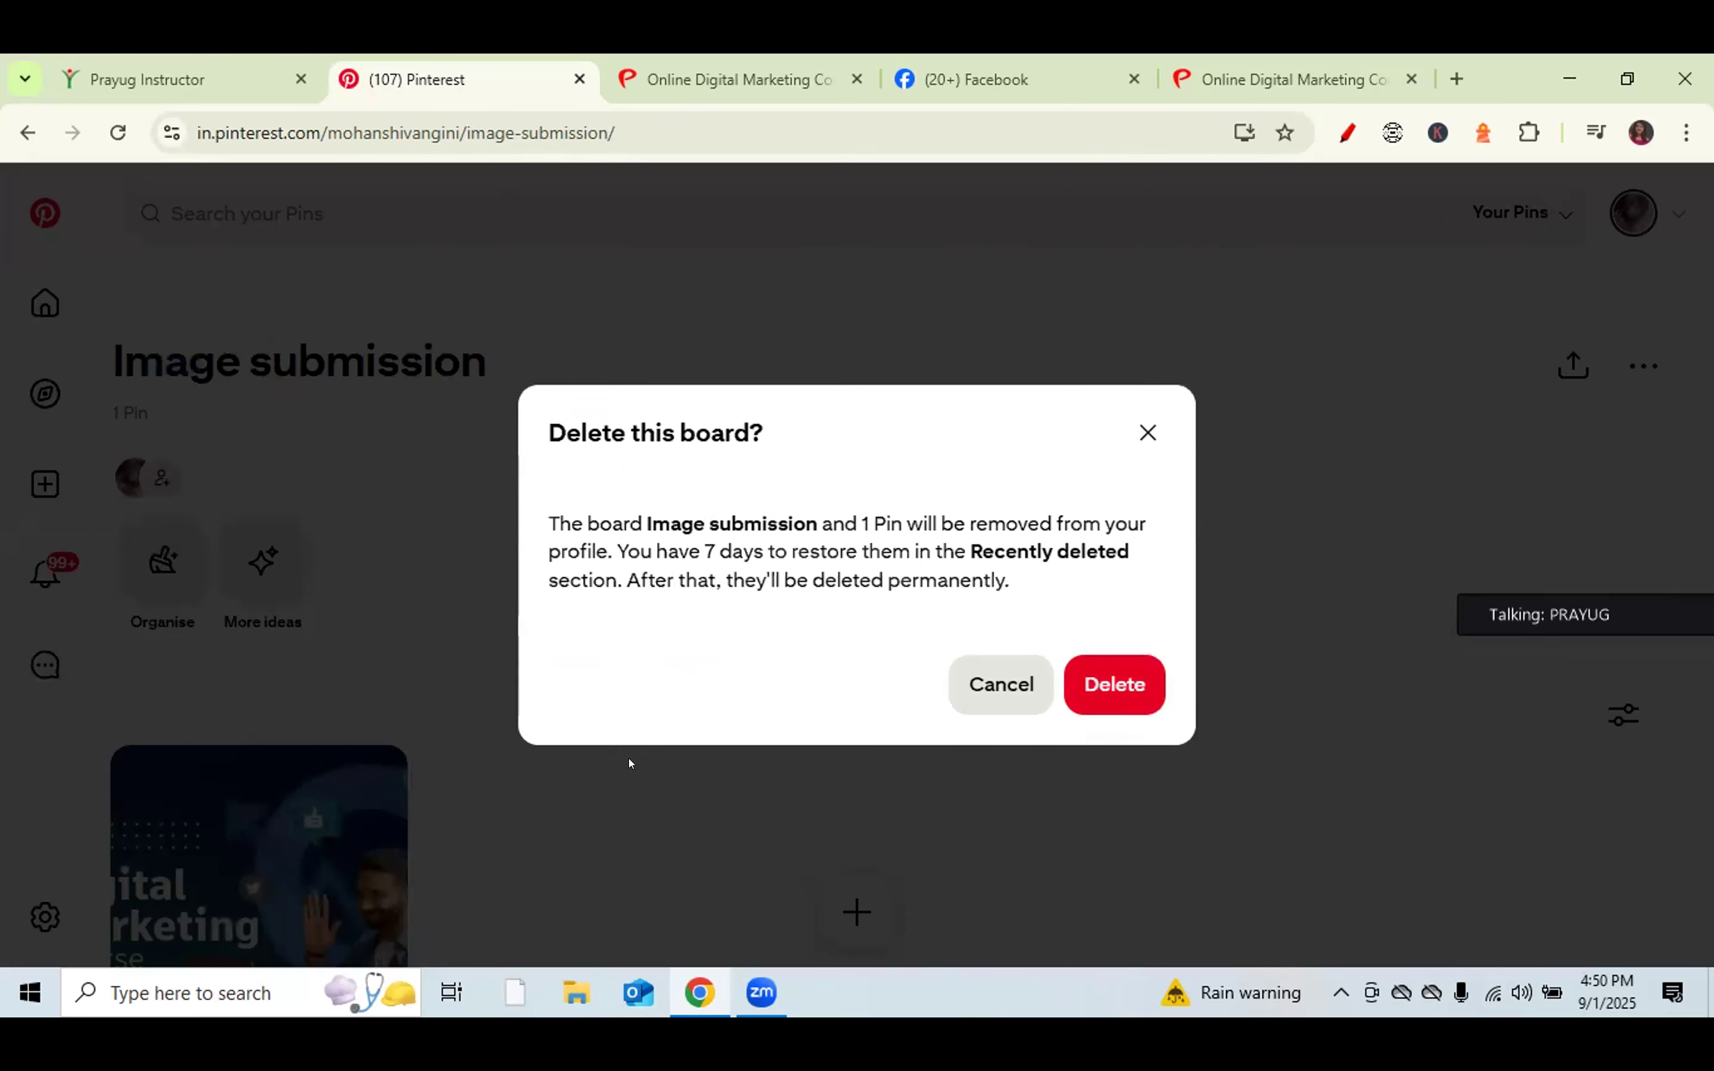
click(1073, 685)
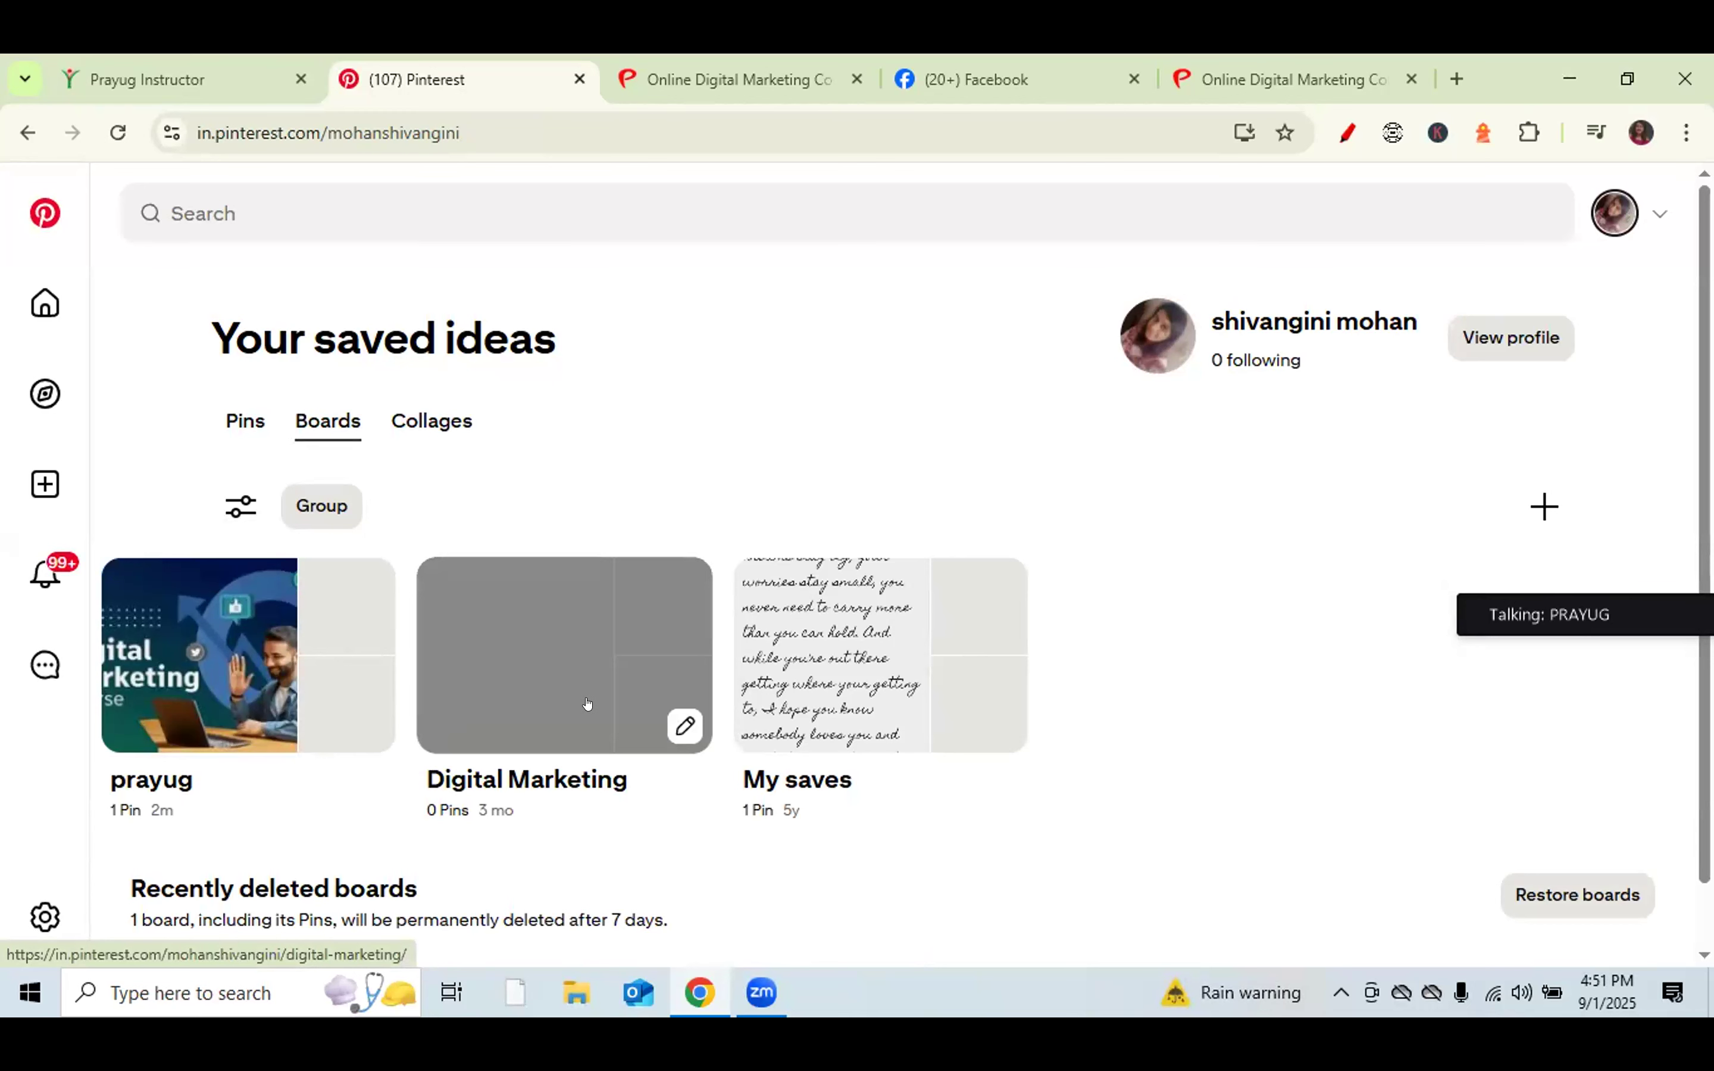
Step: Delete the Digital Marketing board the same way
click(474, 604)
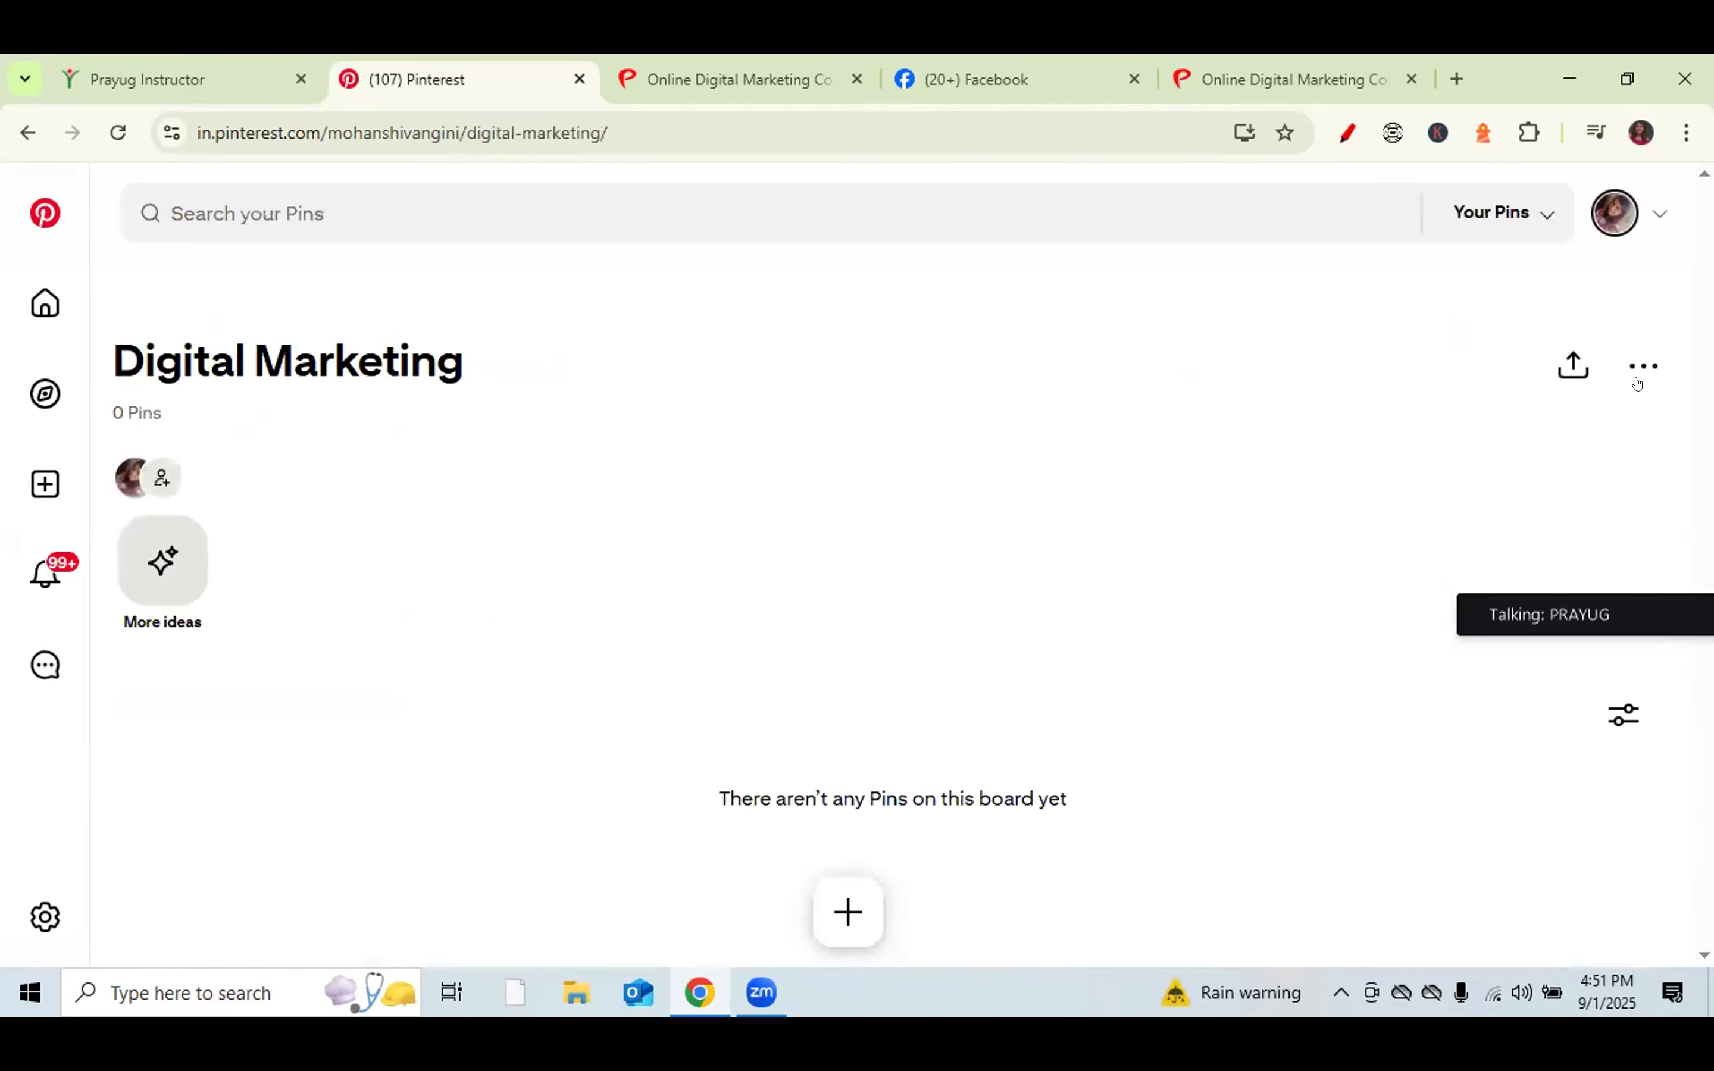
click(1632, 363)
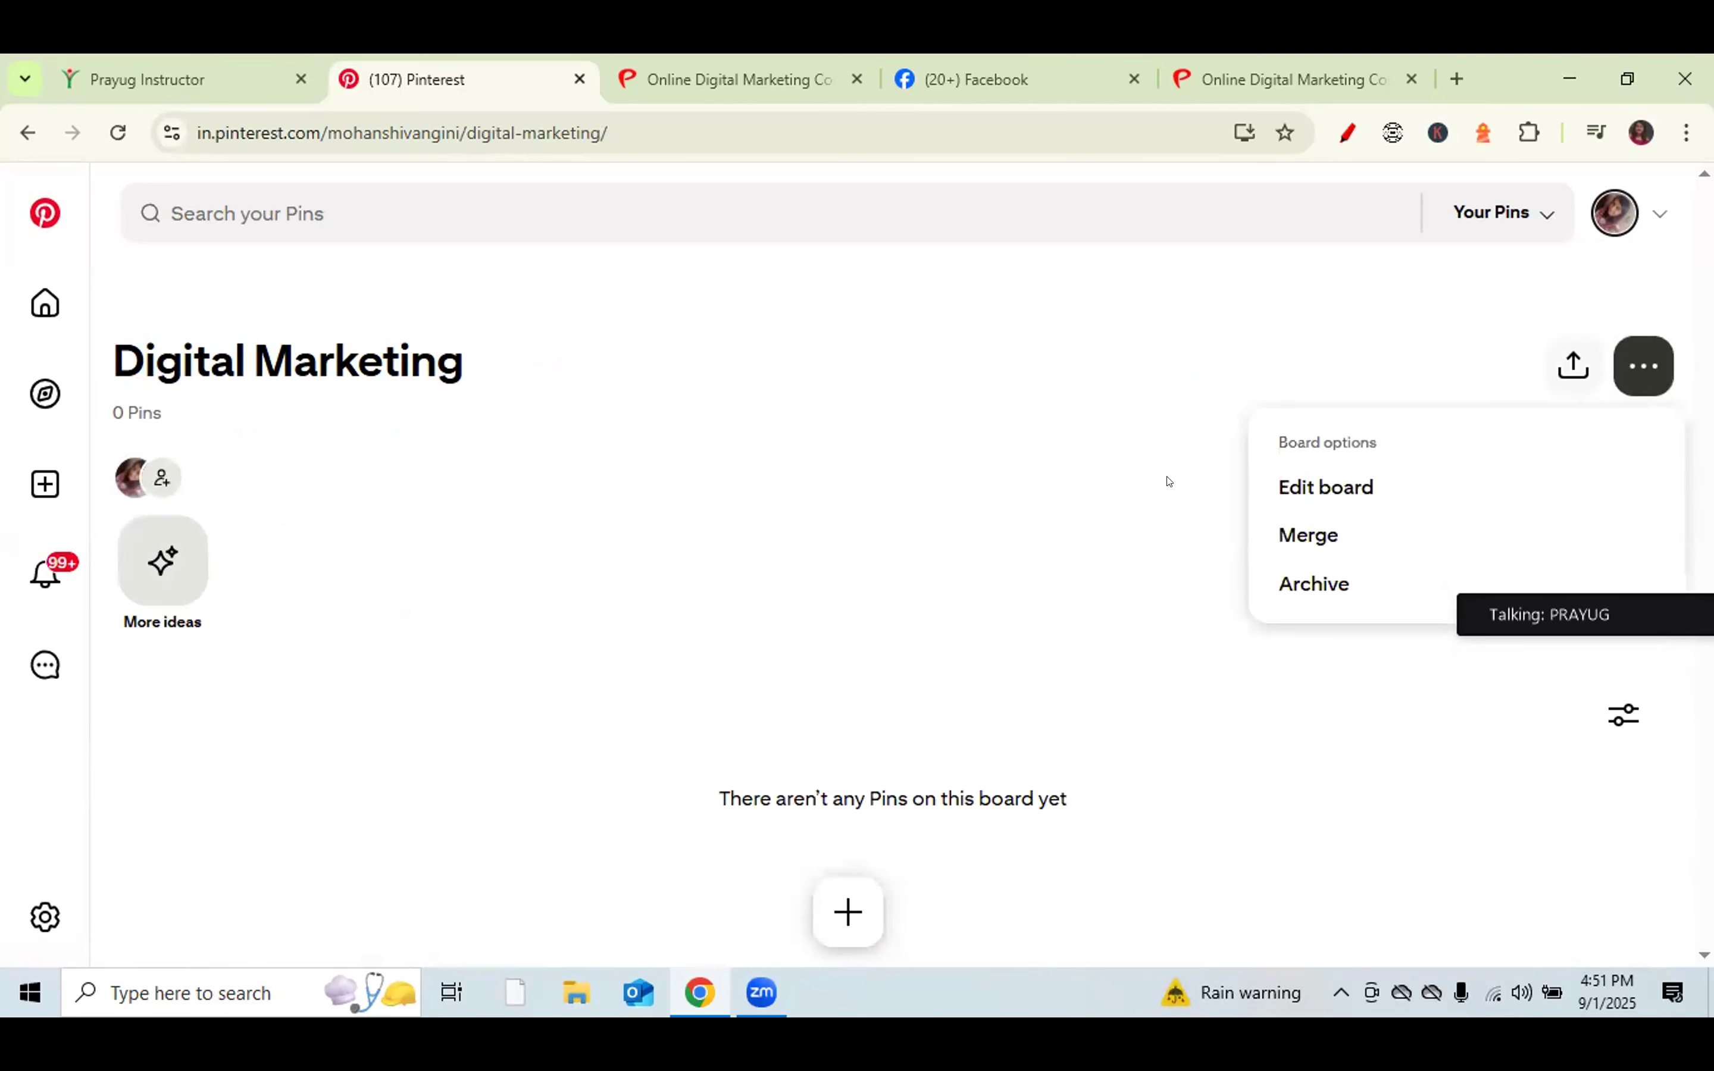
click(1302, 485)
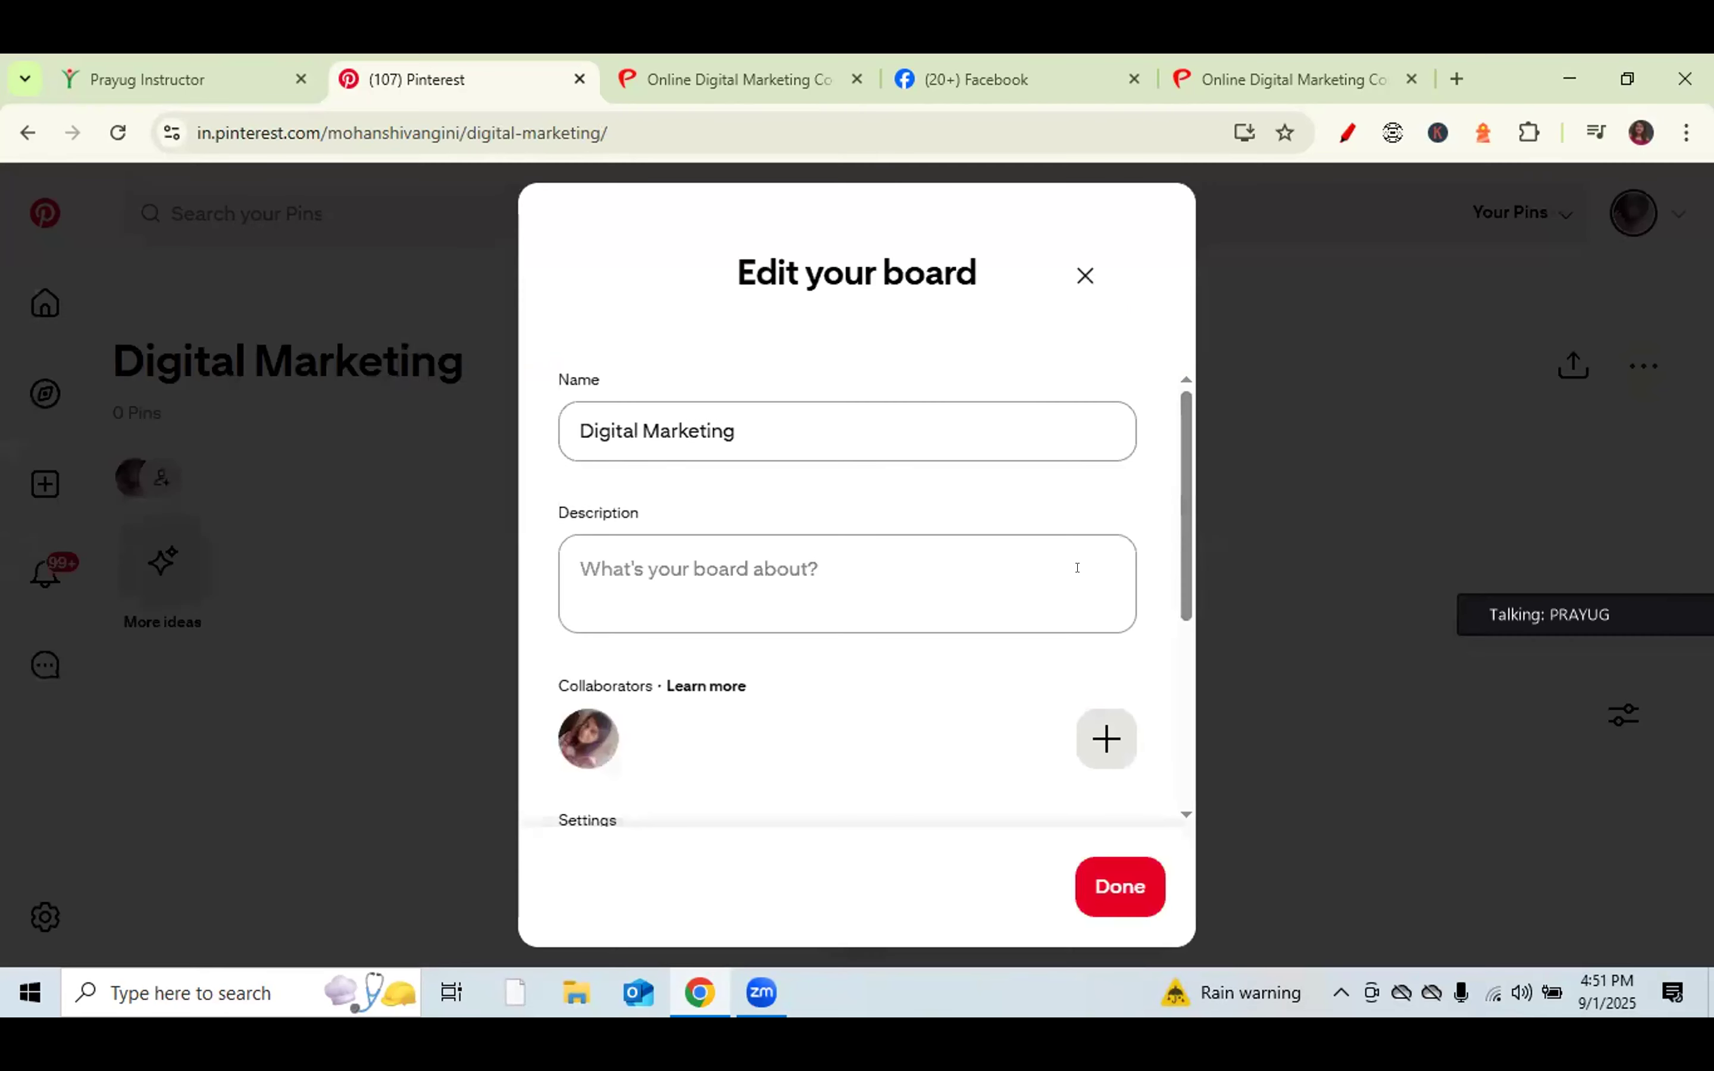
drag(1177, 563, 1176, 743)
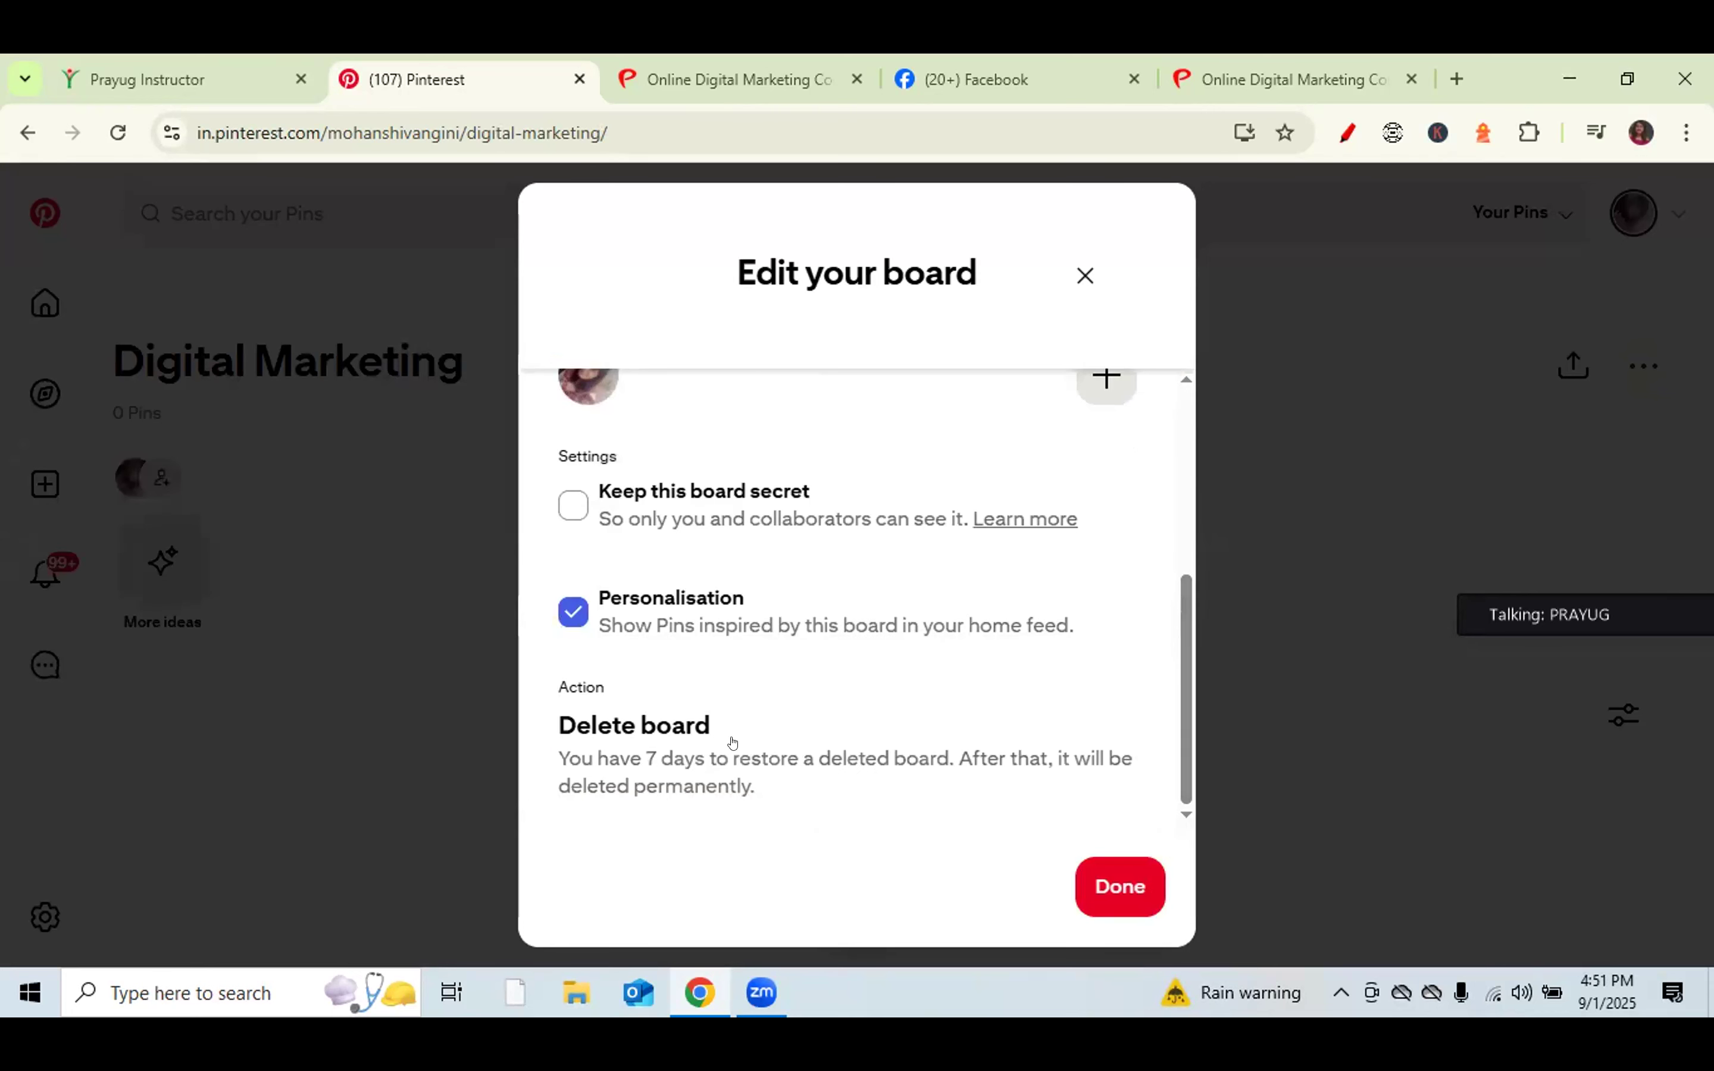
click(590, 728)
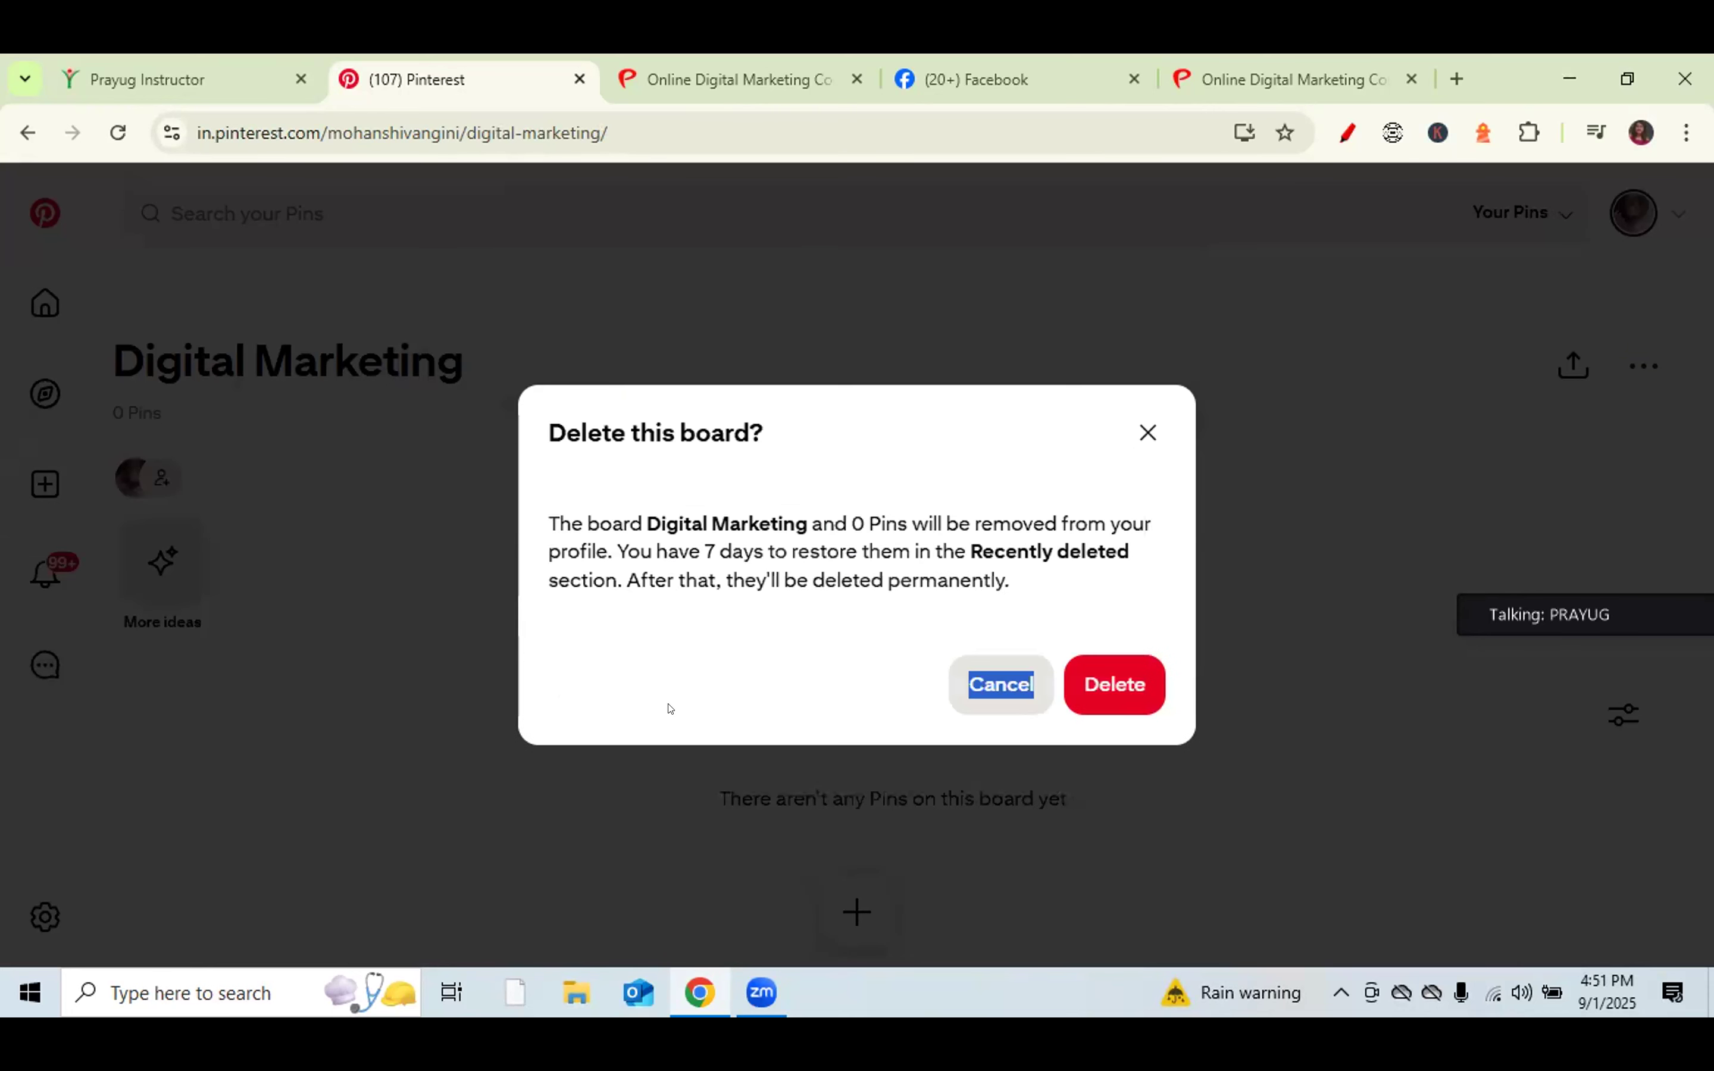
click(1108, 682)
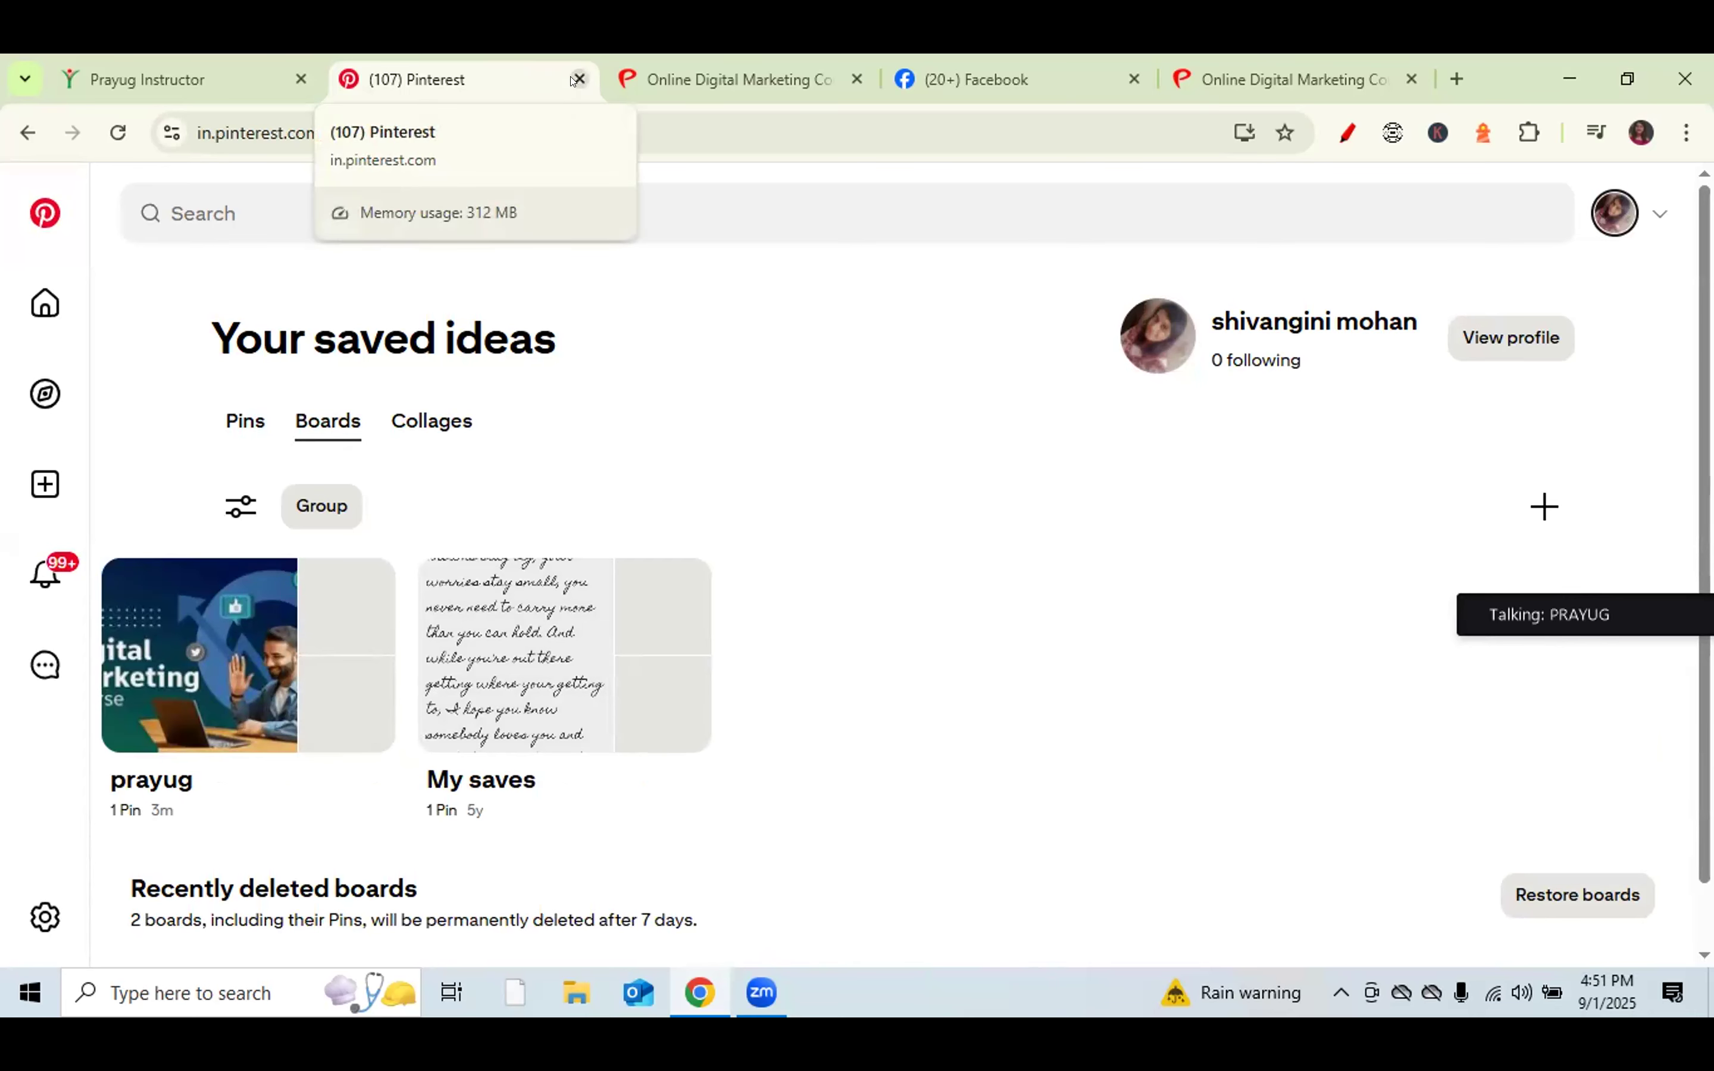
Step: Close the Pinterest and Prayug tabs and switch to acting as the Tashi Services page
click(578, 78)
click(577, 78)
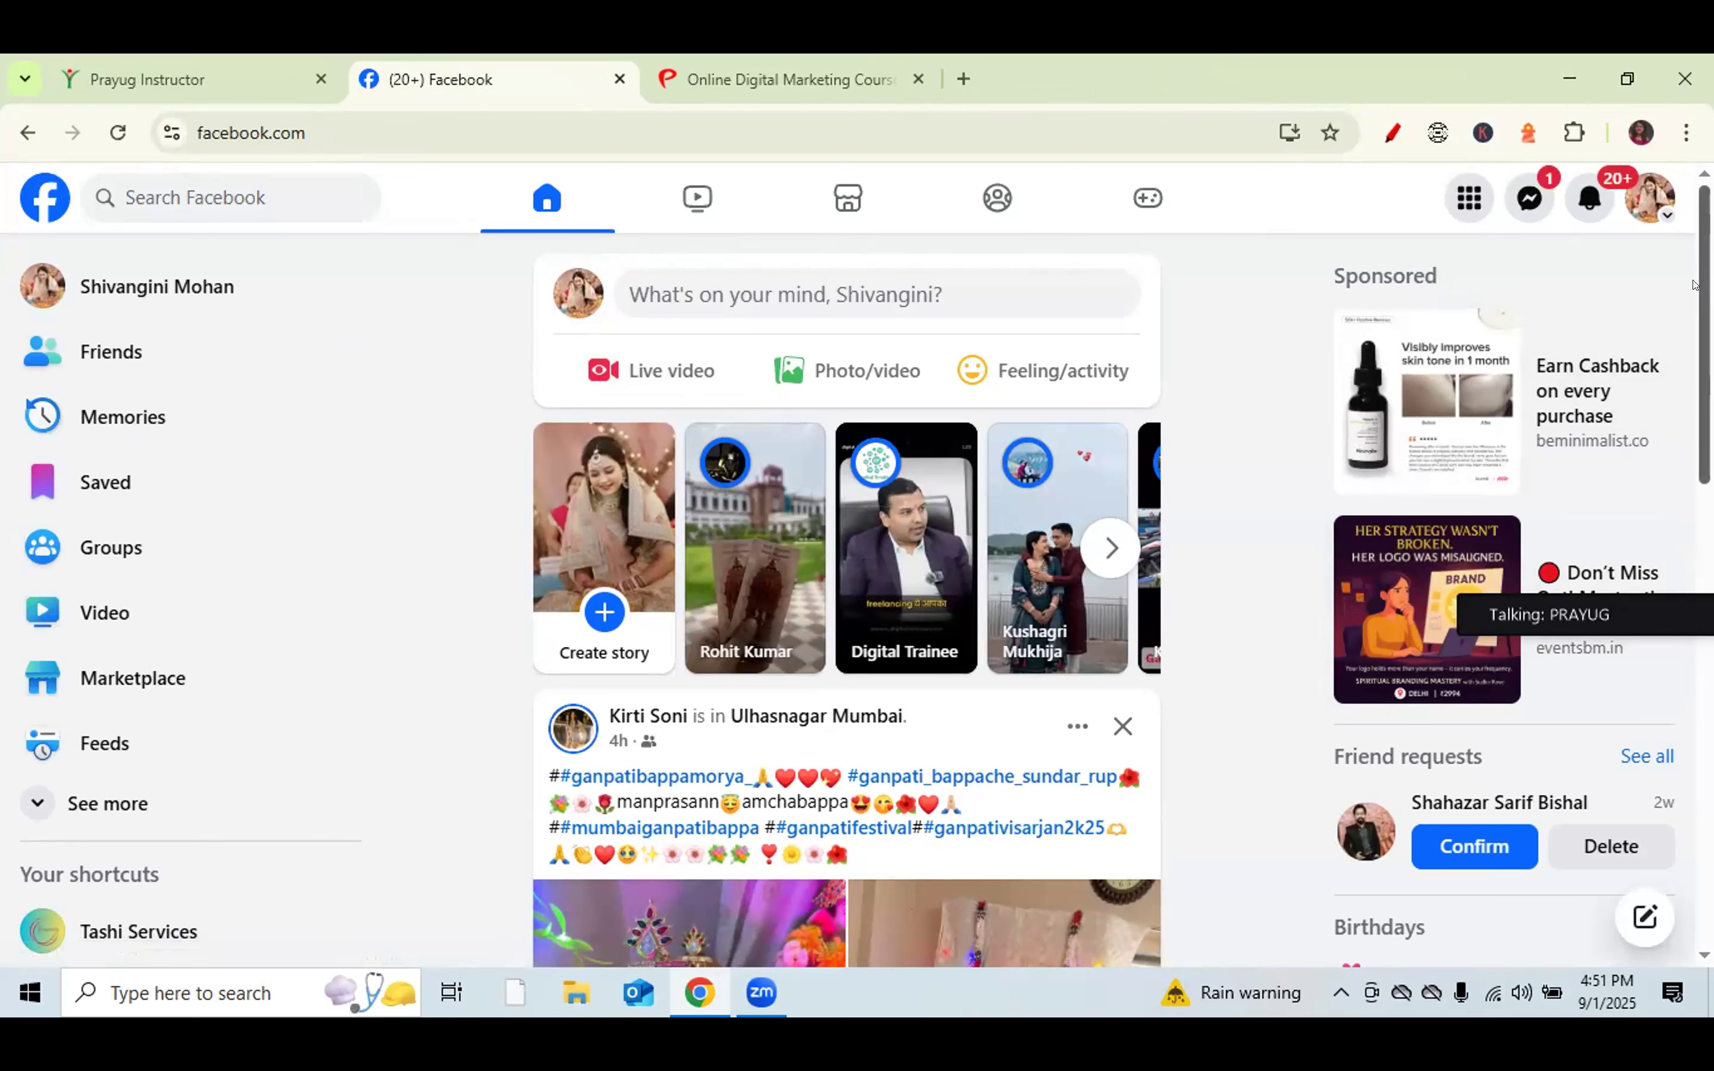
scroll(1693, 283, down, 3)
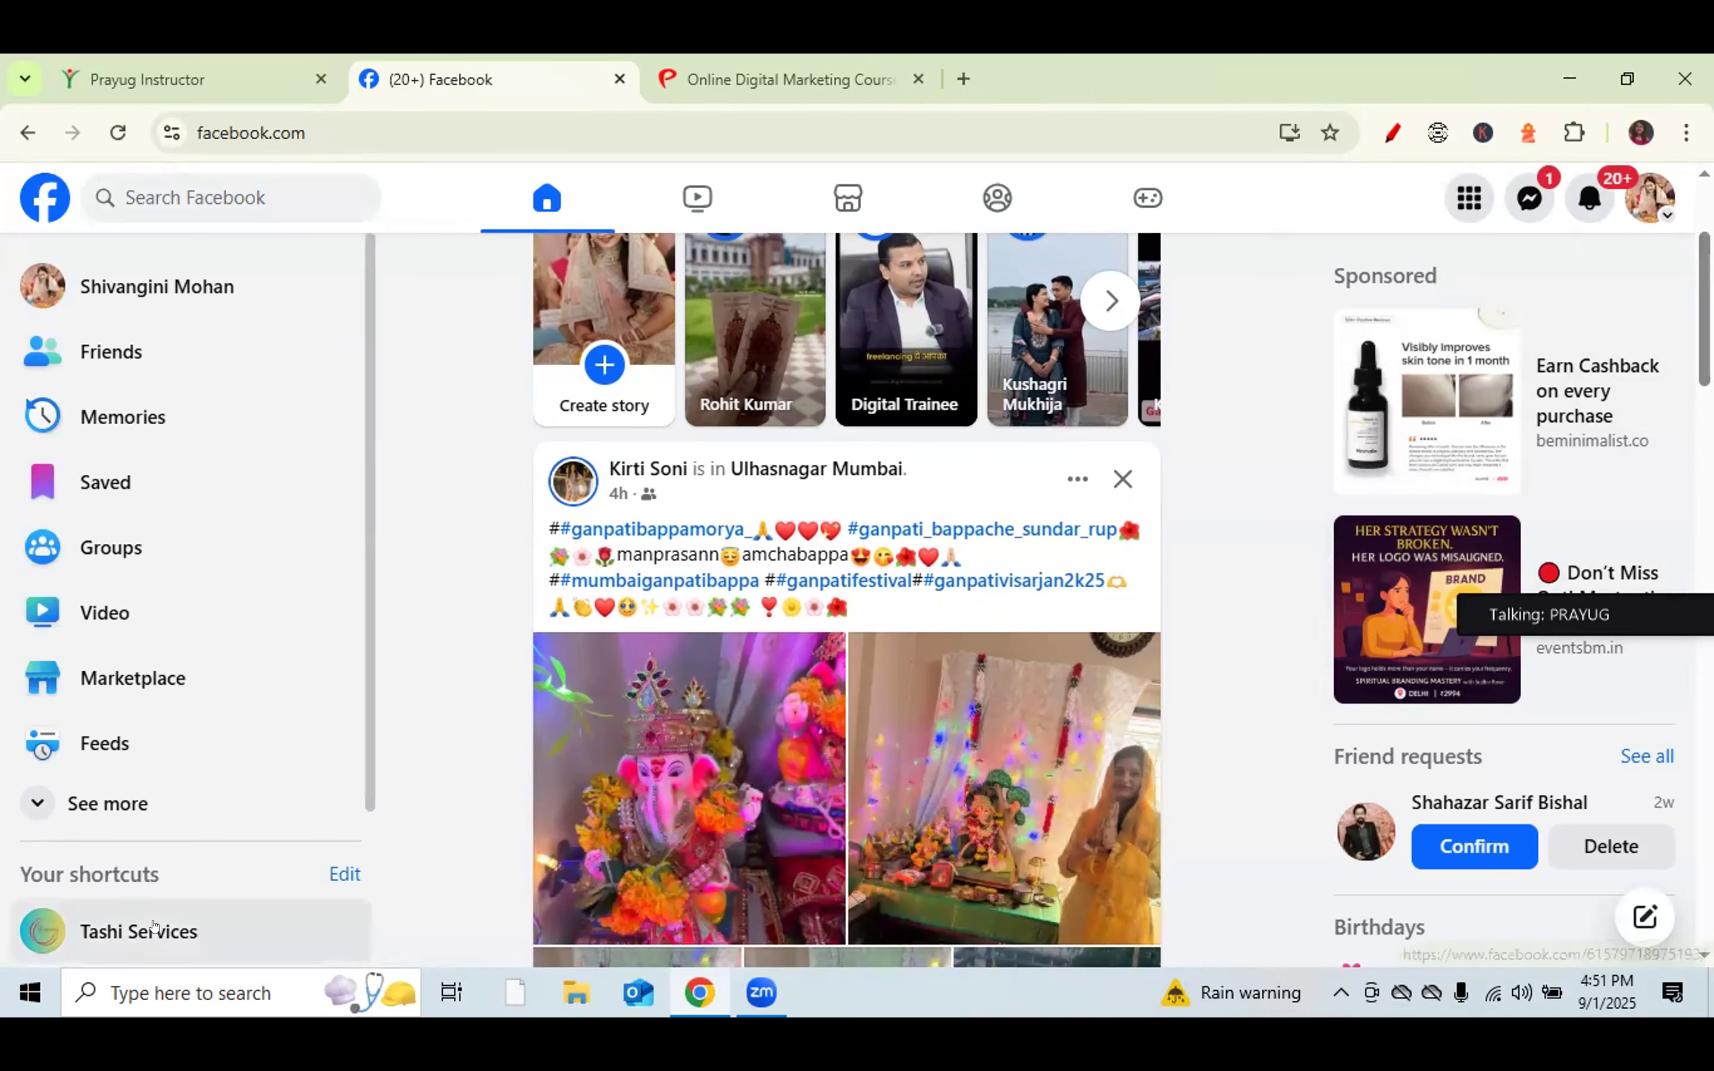
click(153, 925)
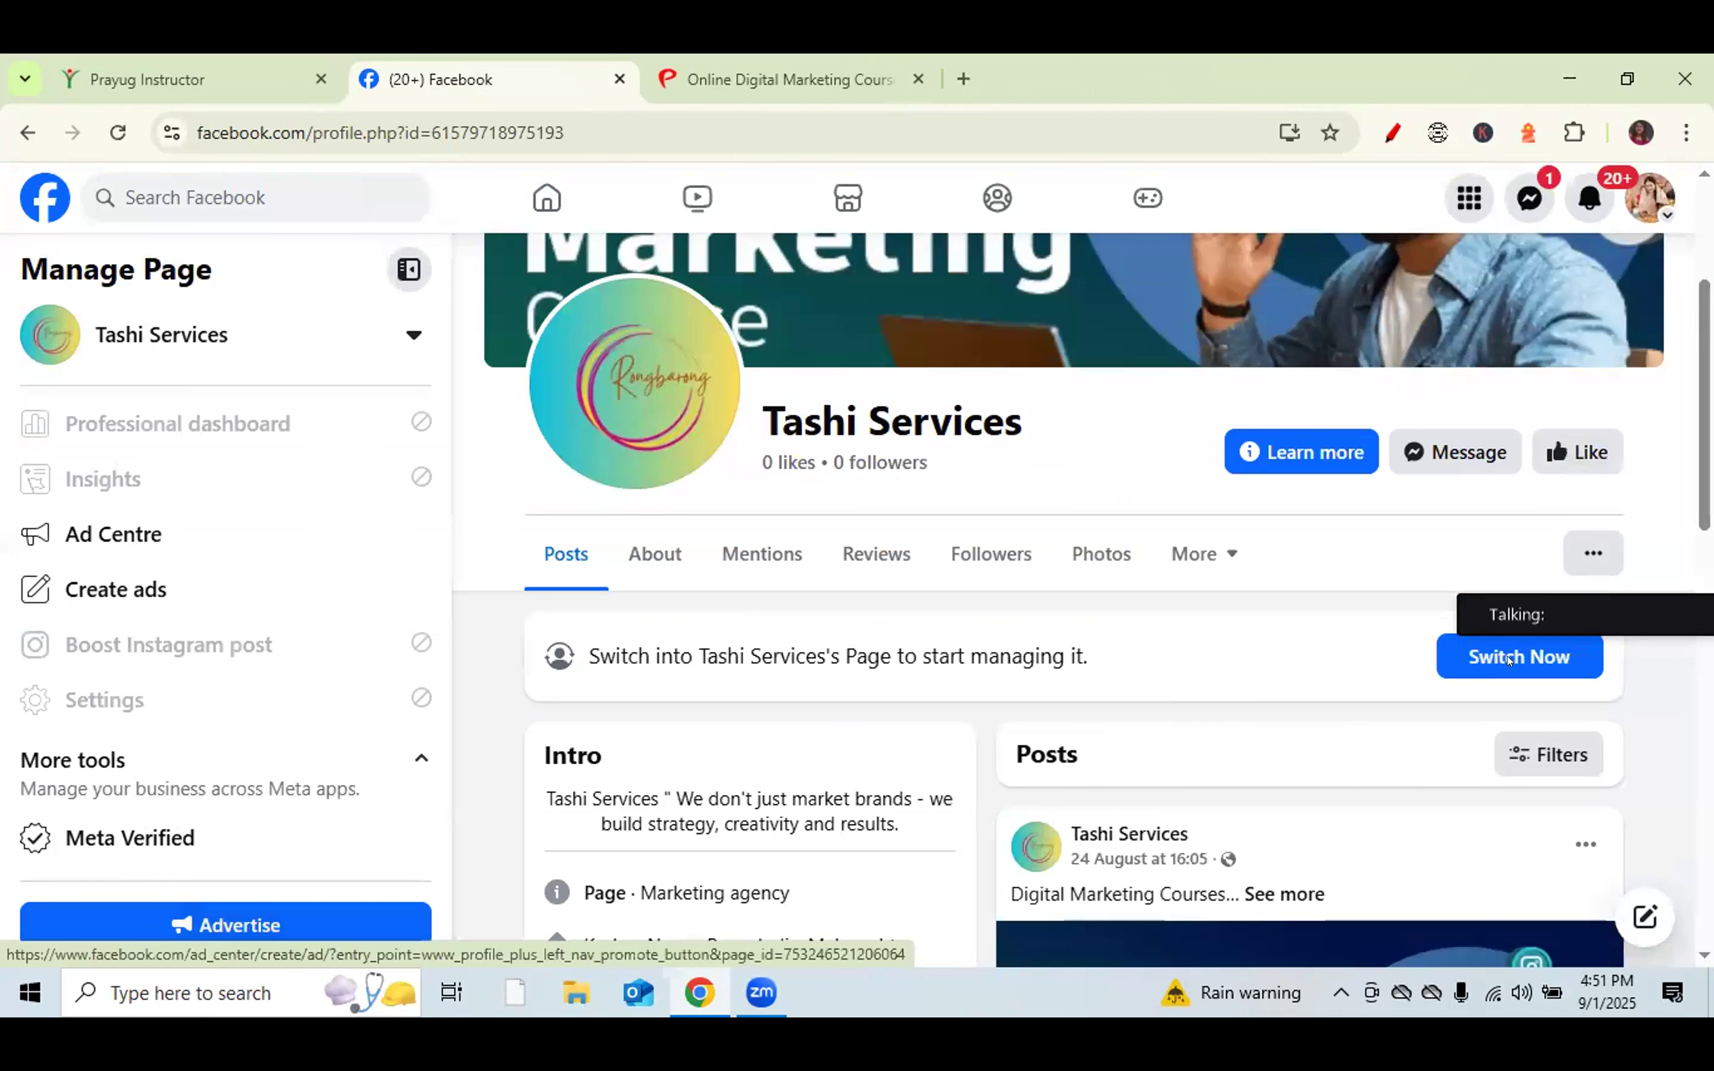
click(1496, 631)
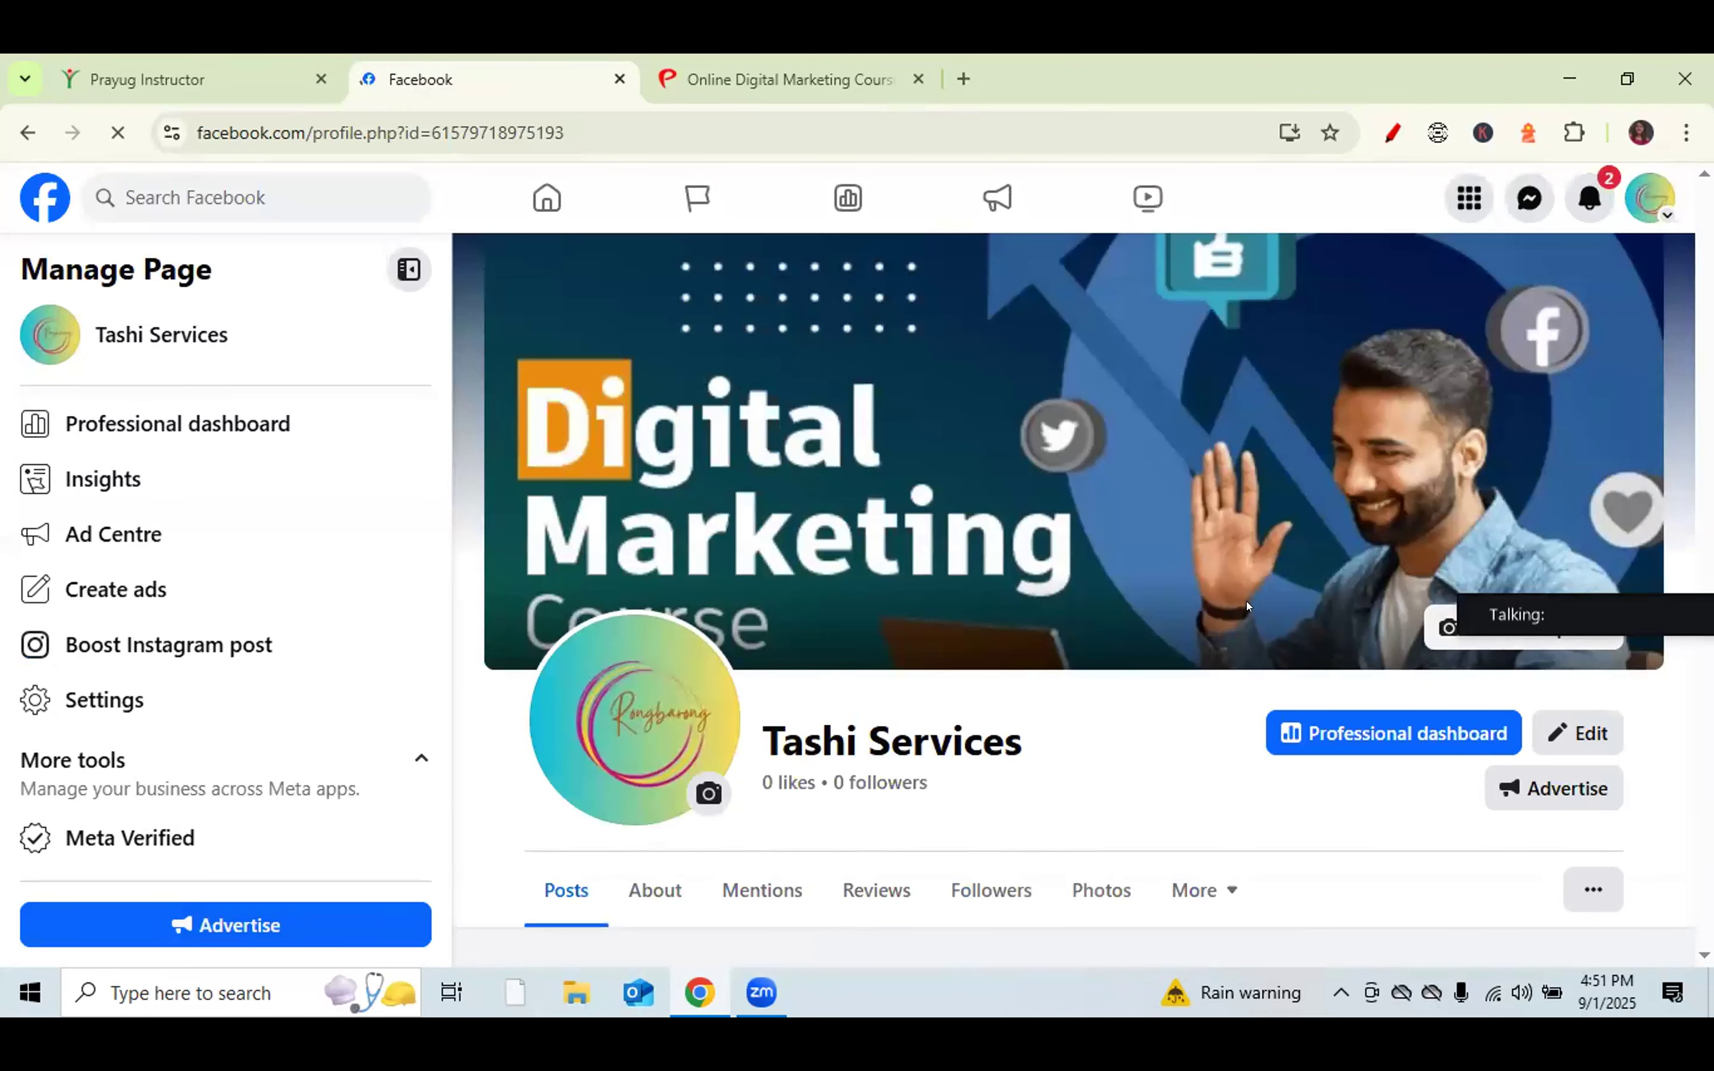
Step: Expand the Tashi Services Digital Marketing post and check its website link
scroll(1073, 599, down, 6)
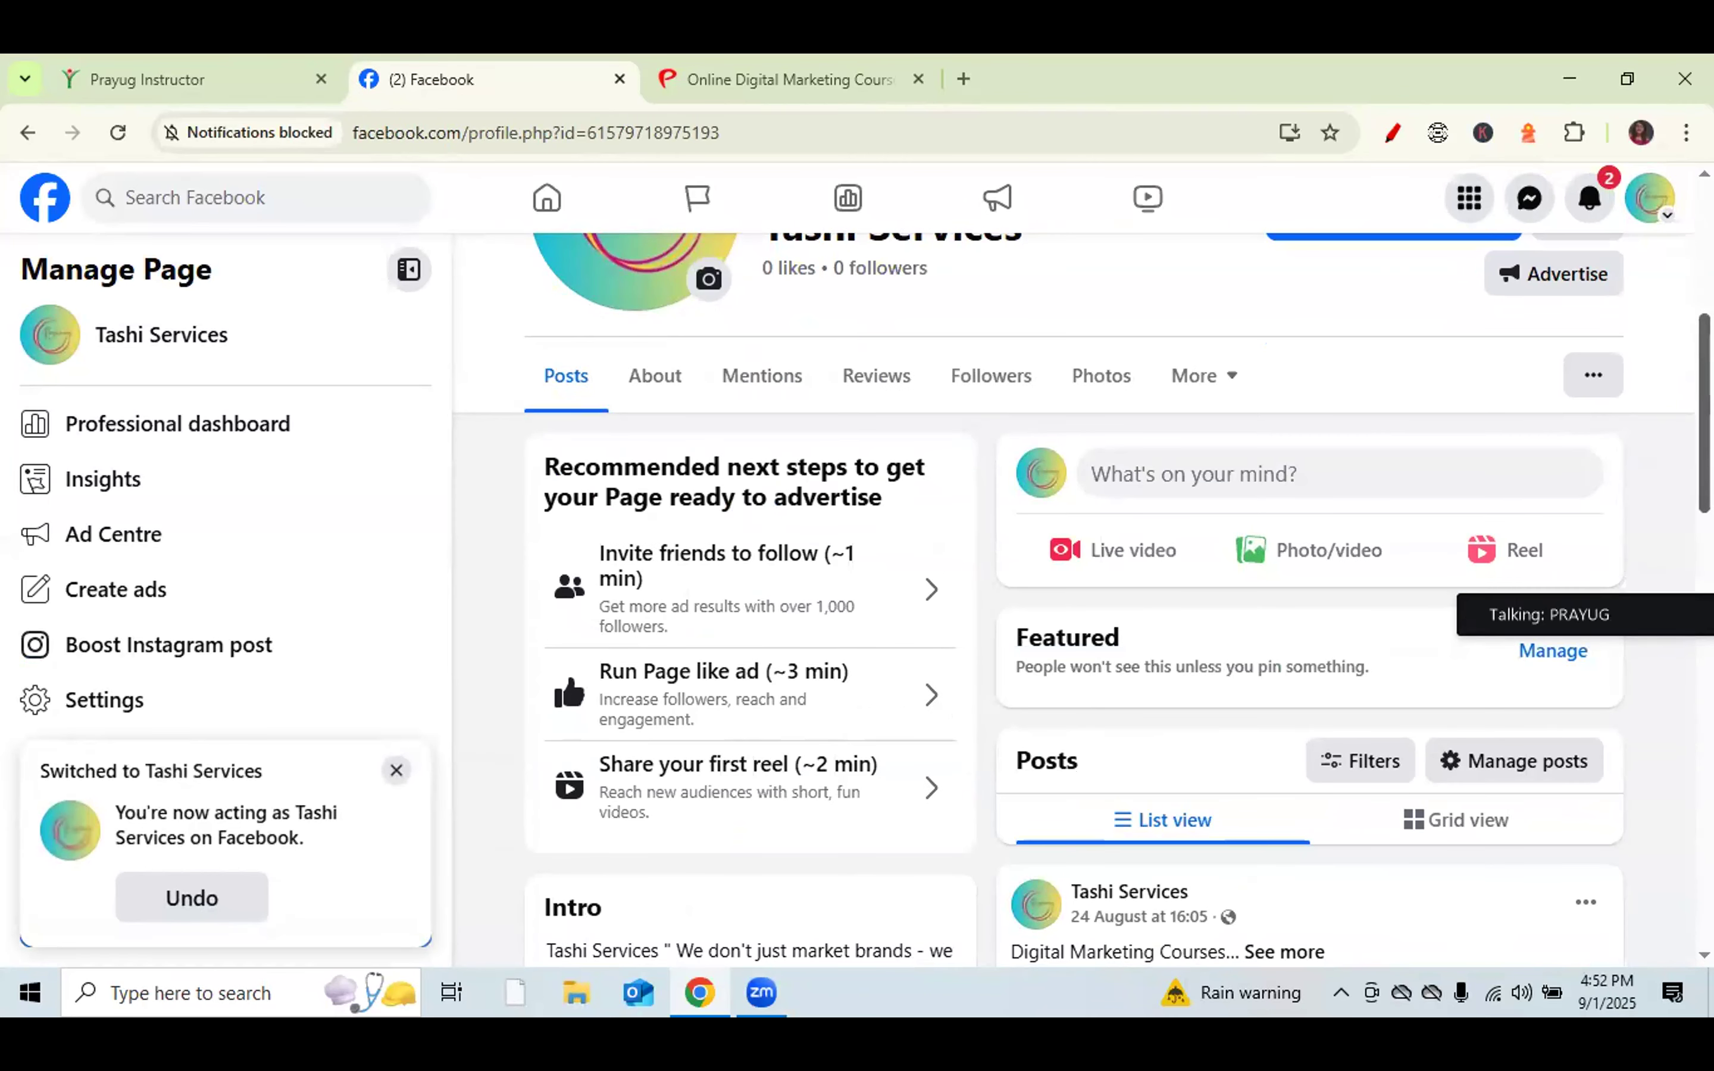
scroll(1569, 526, down, 1)
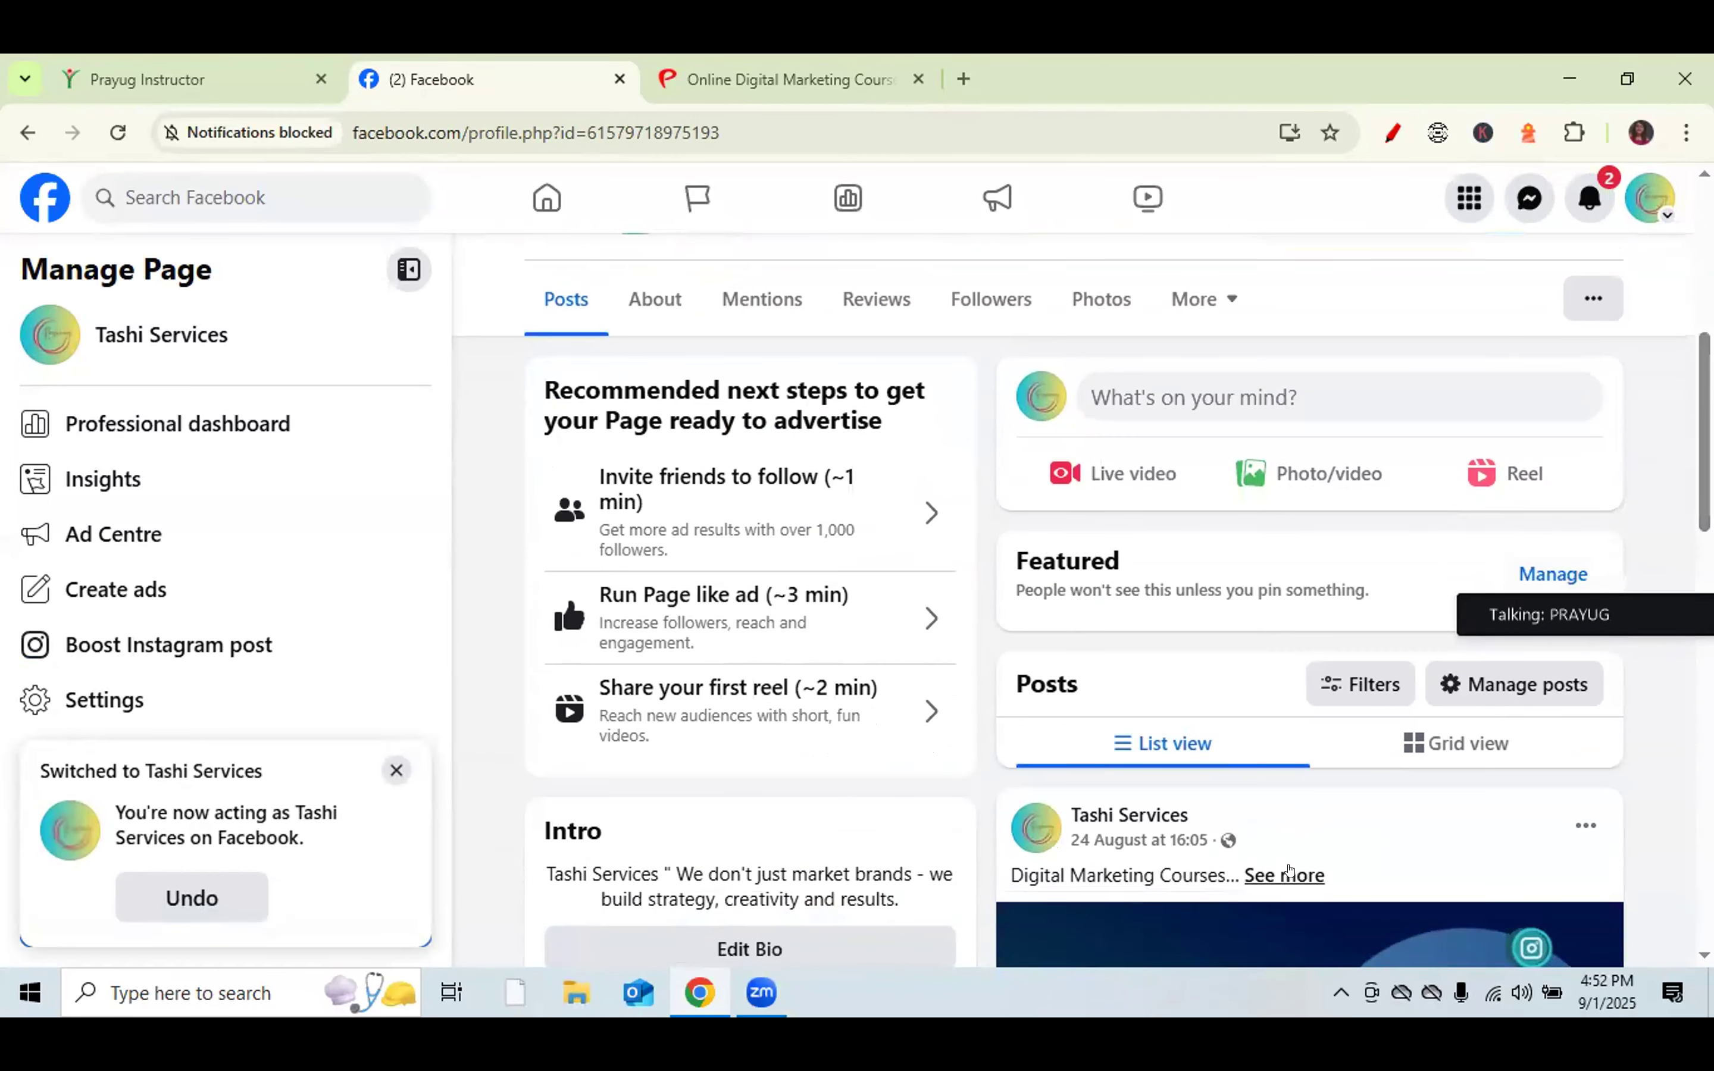
click(1285, 875)
scroll(1550, 561, down, 5)
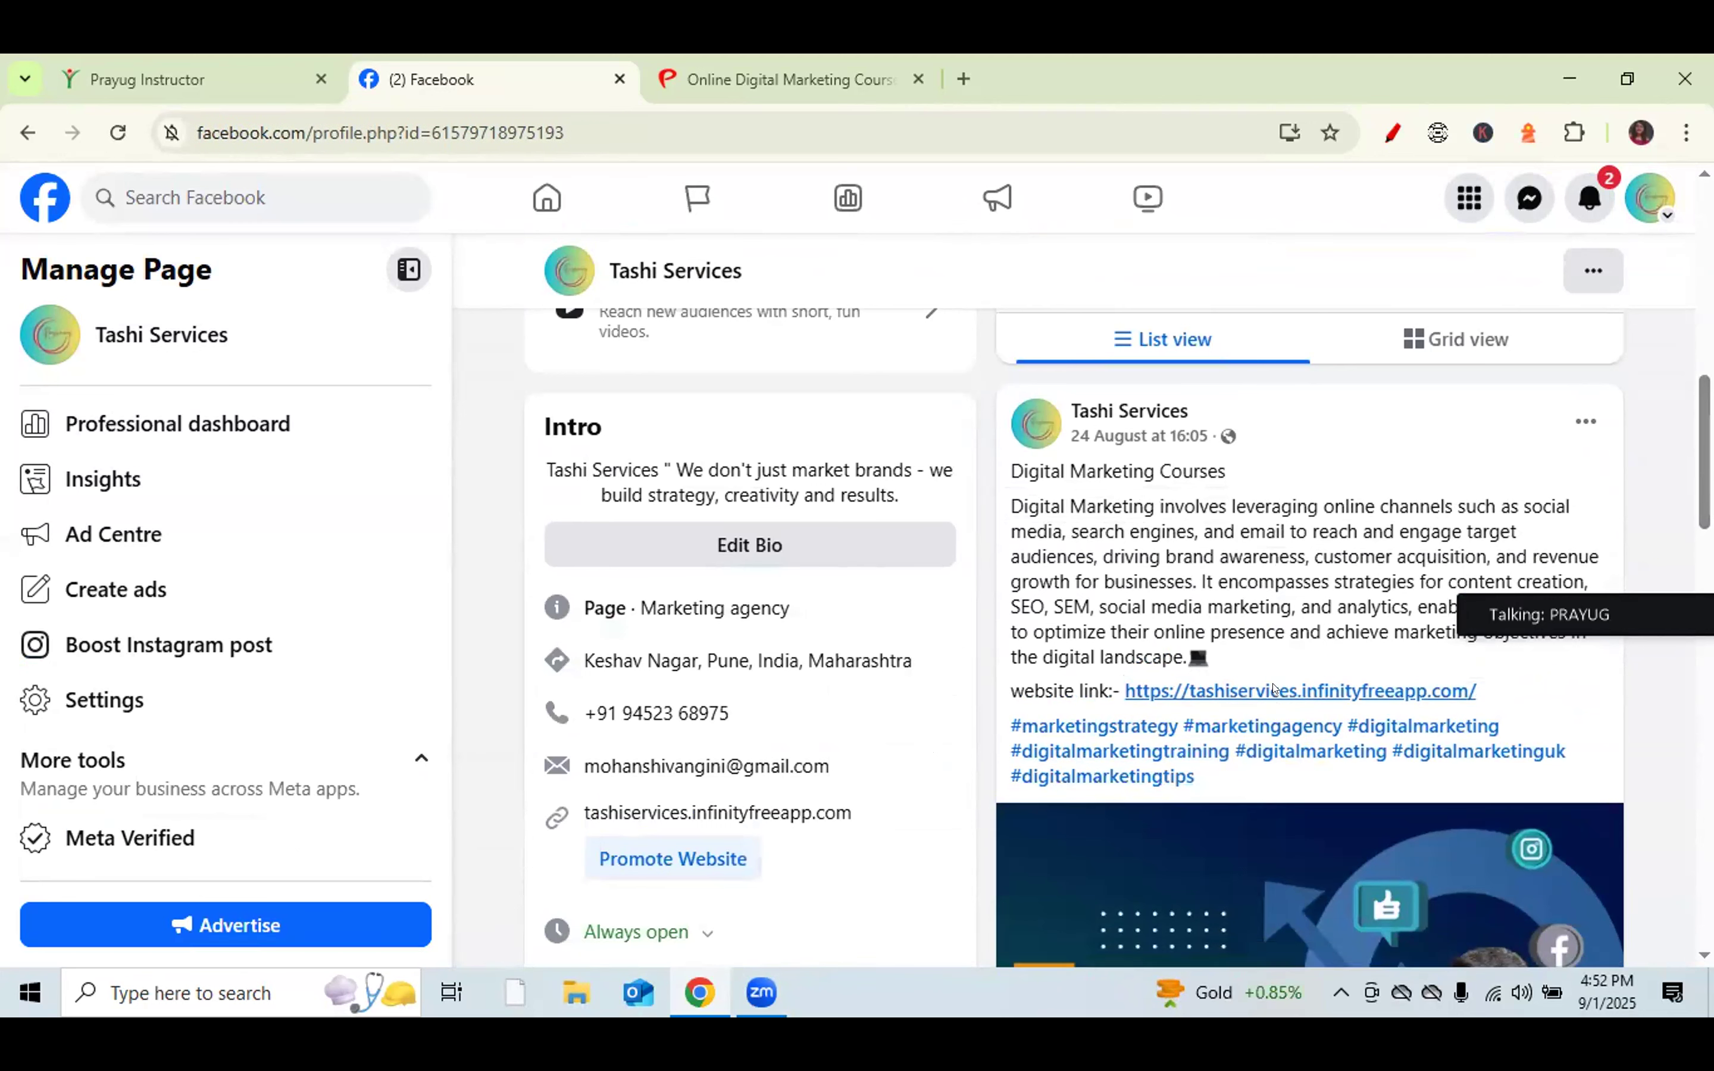
click(1274, 696)
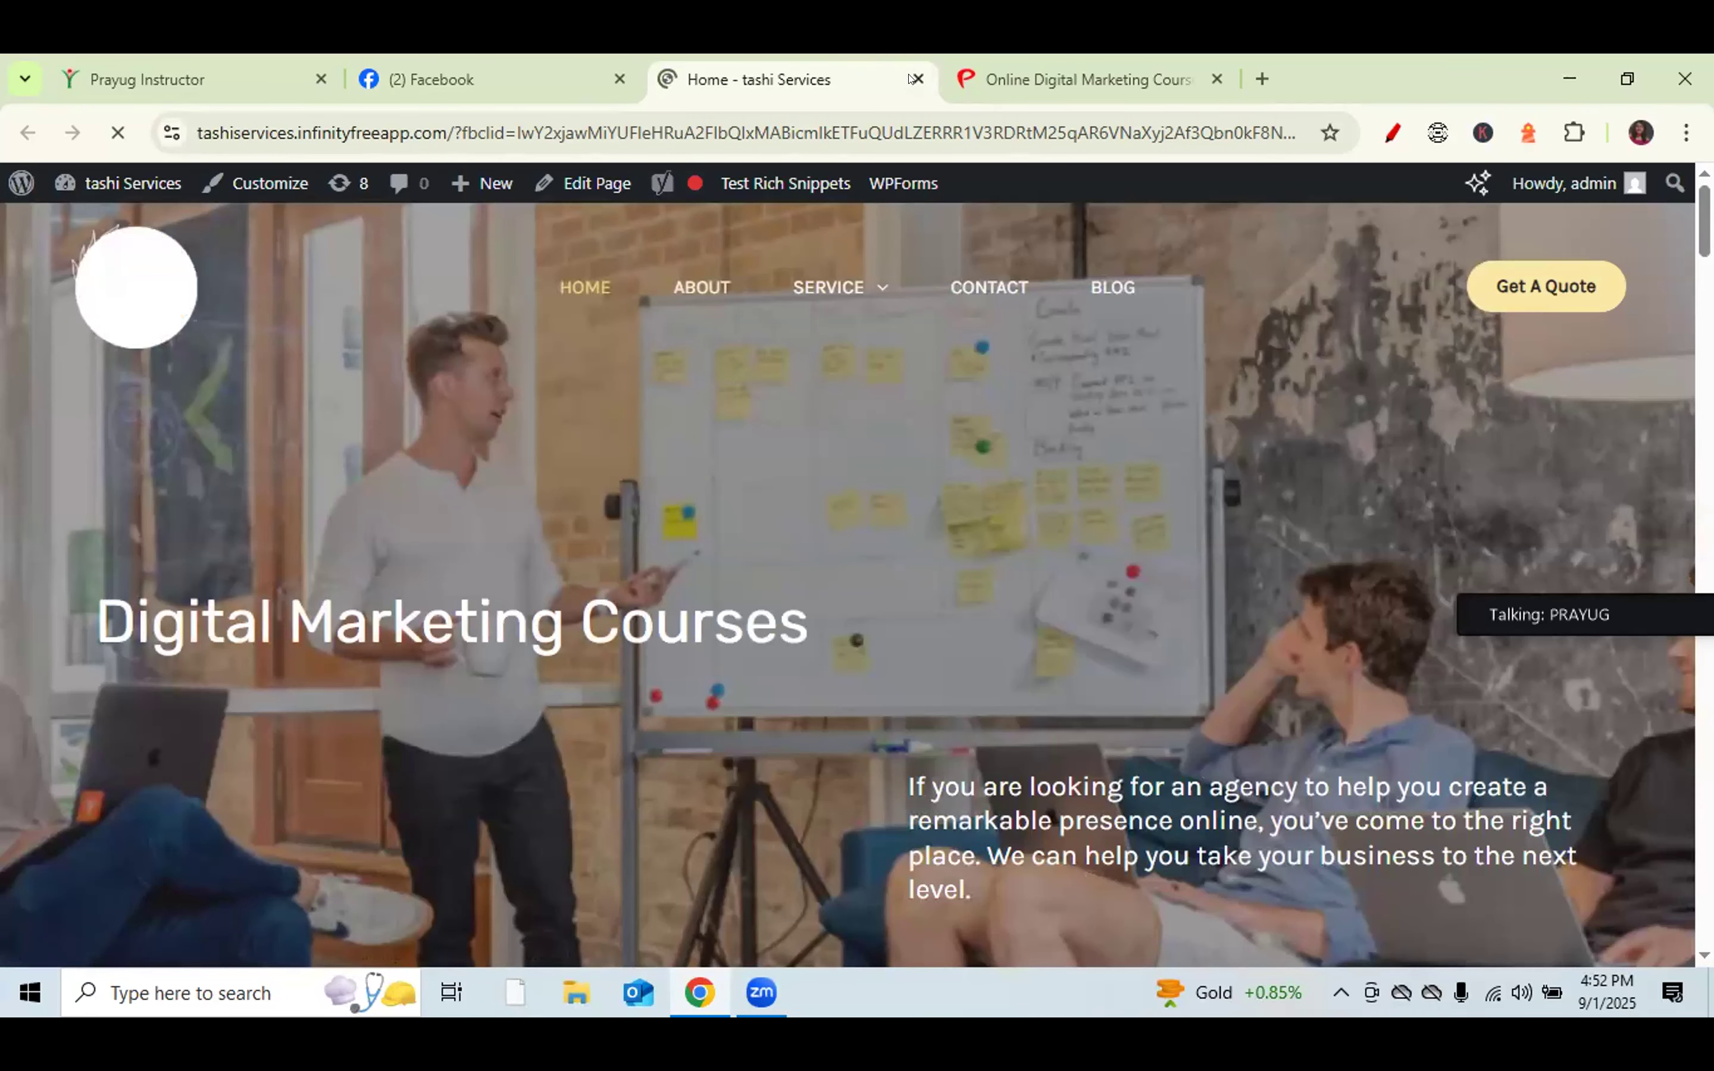
click(916, 79)
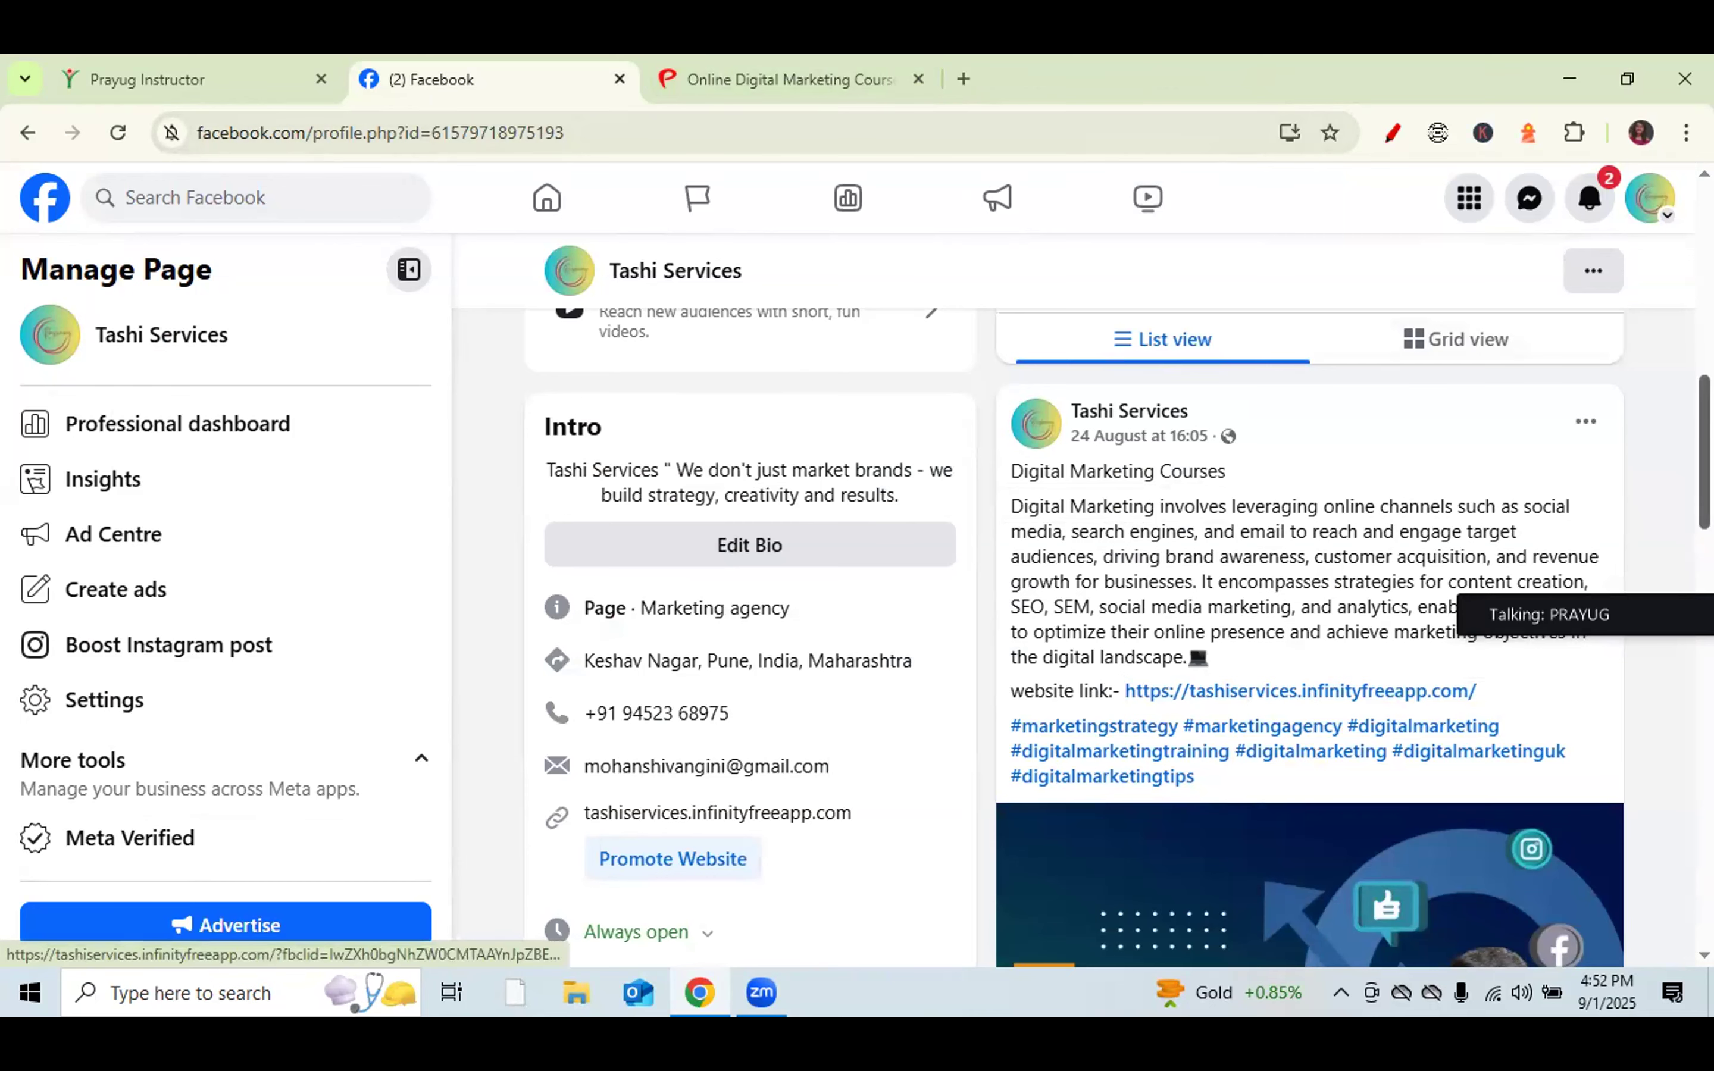
scroll(1186, 461, up, 5)
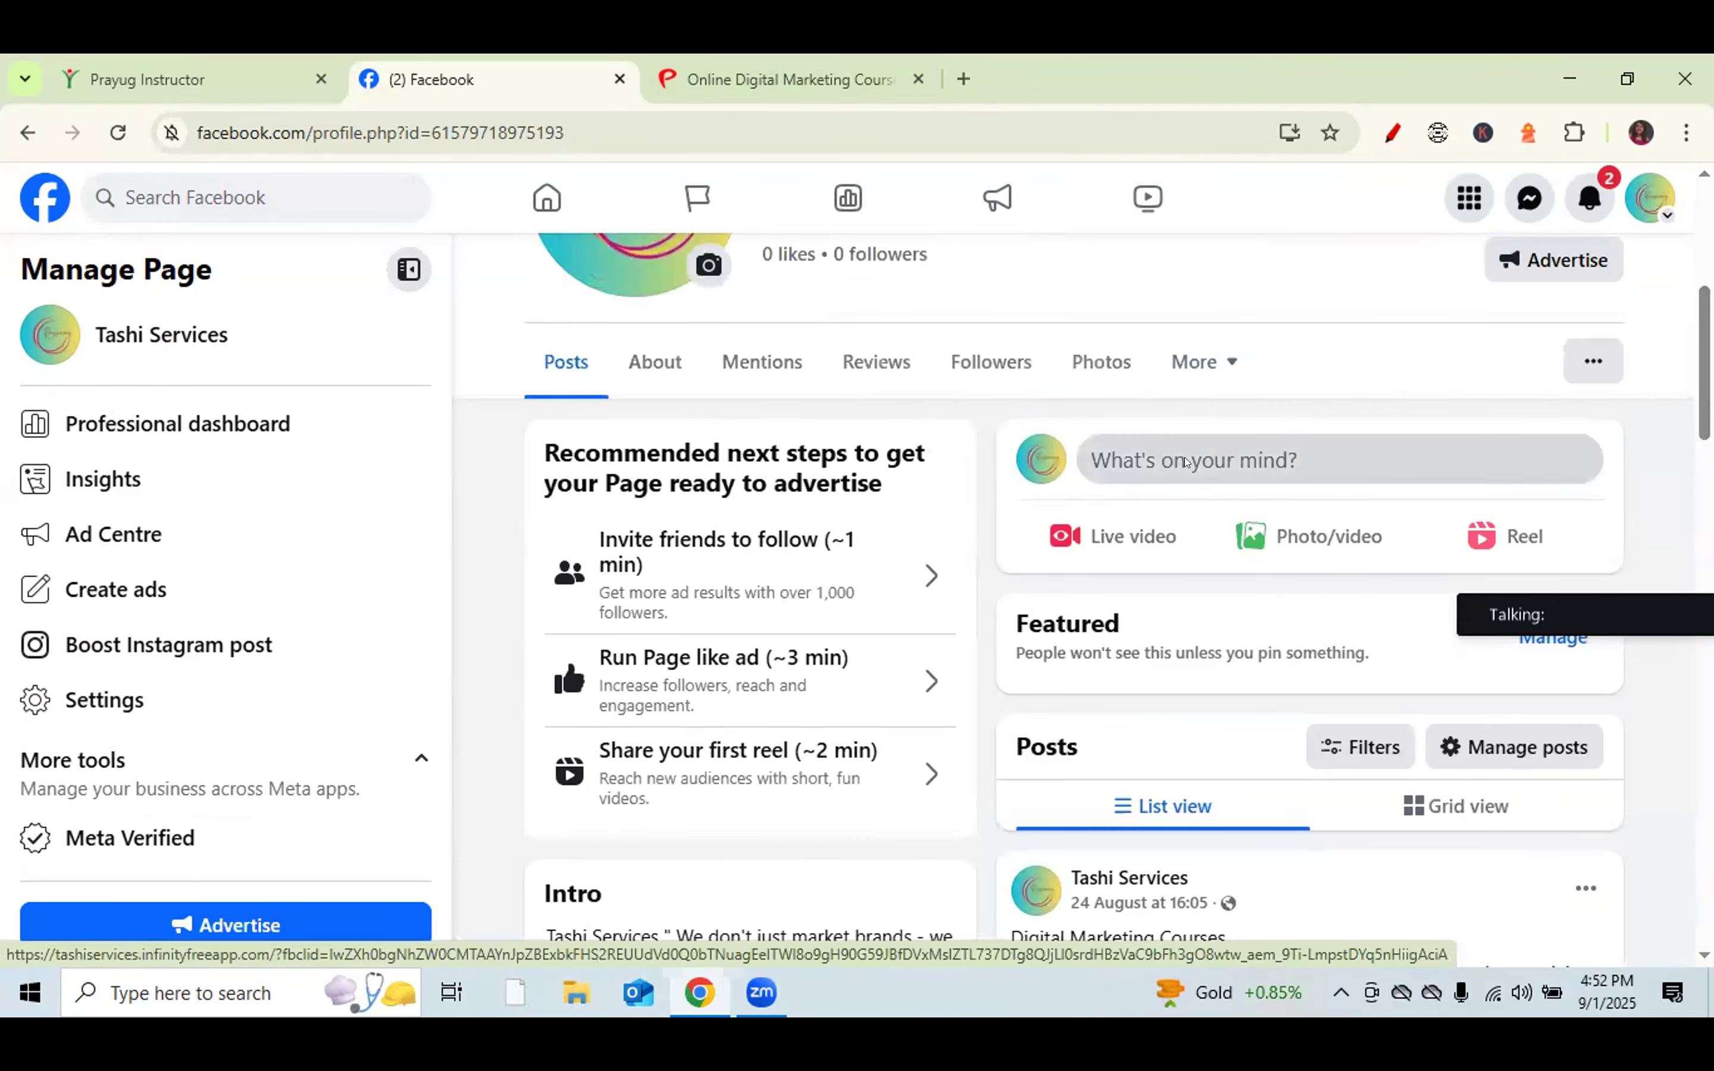
click(1187, 461)
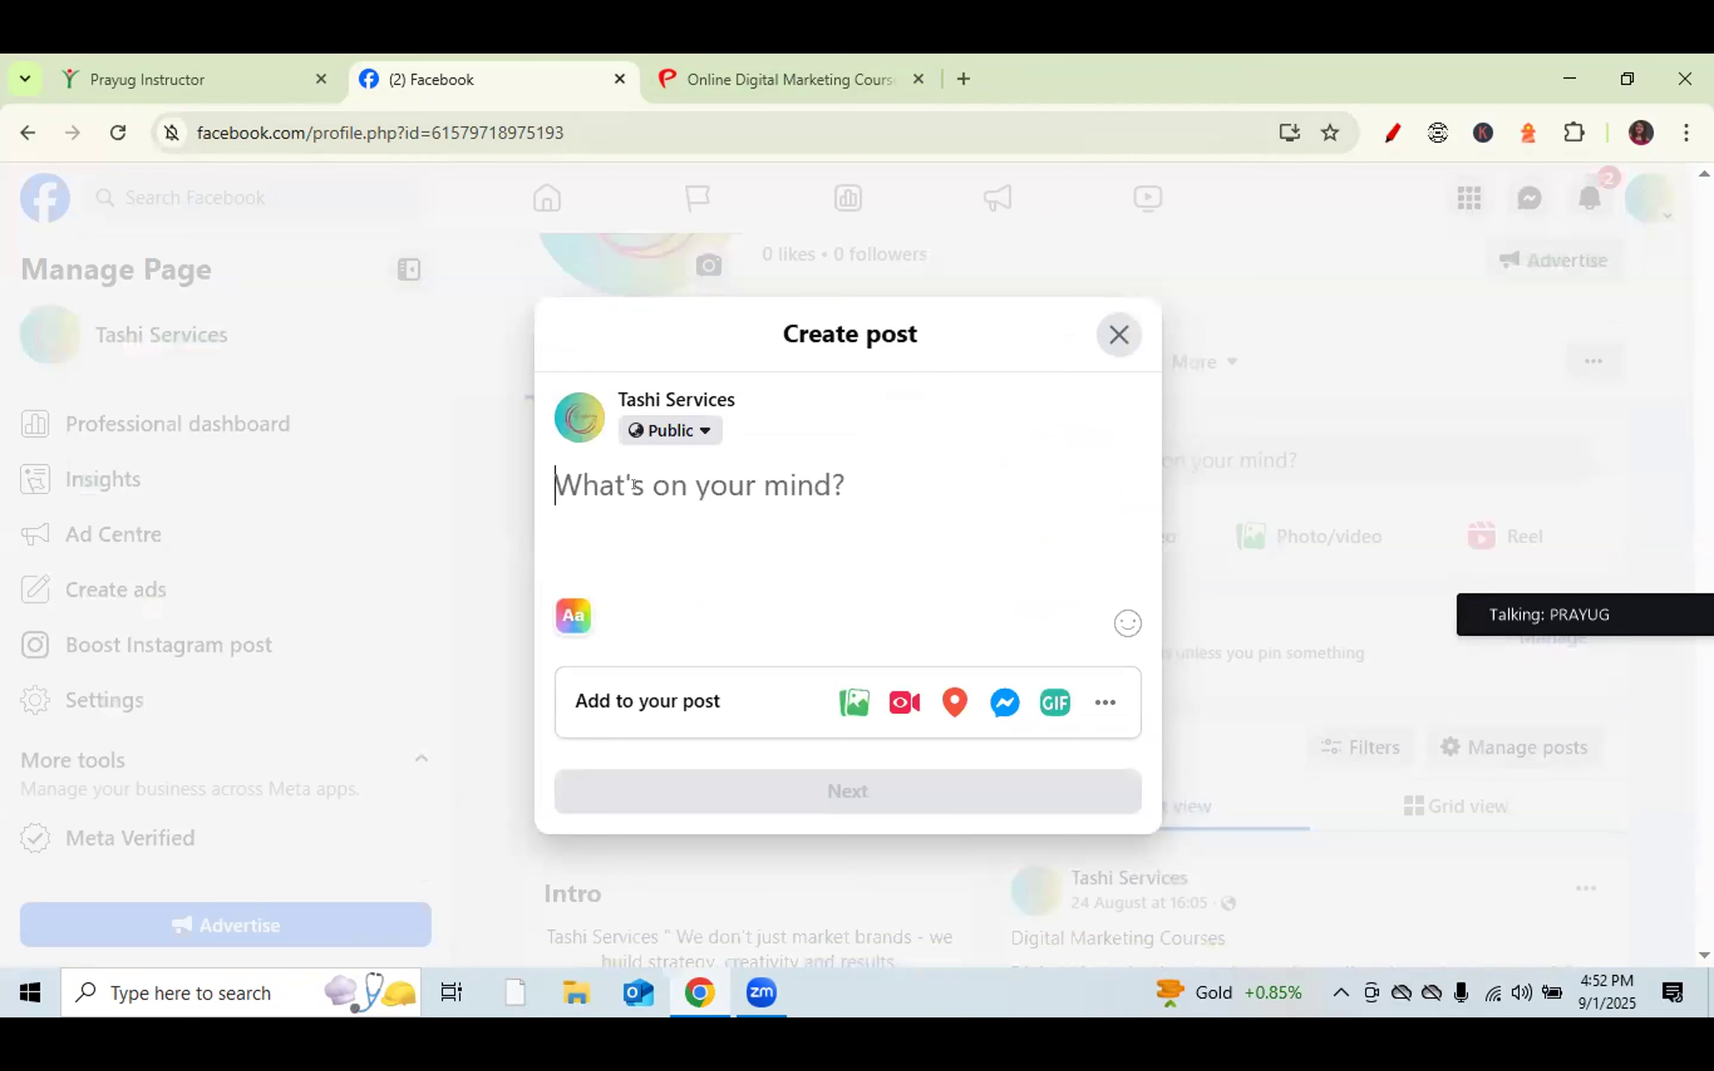
Step: Type the title 'Prayug Digital Marketing Courses' and paste the course link below it
text(Prayu)
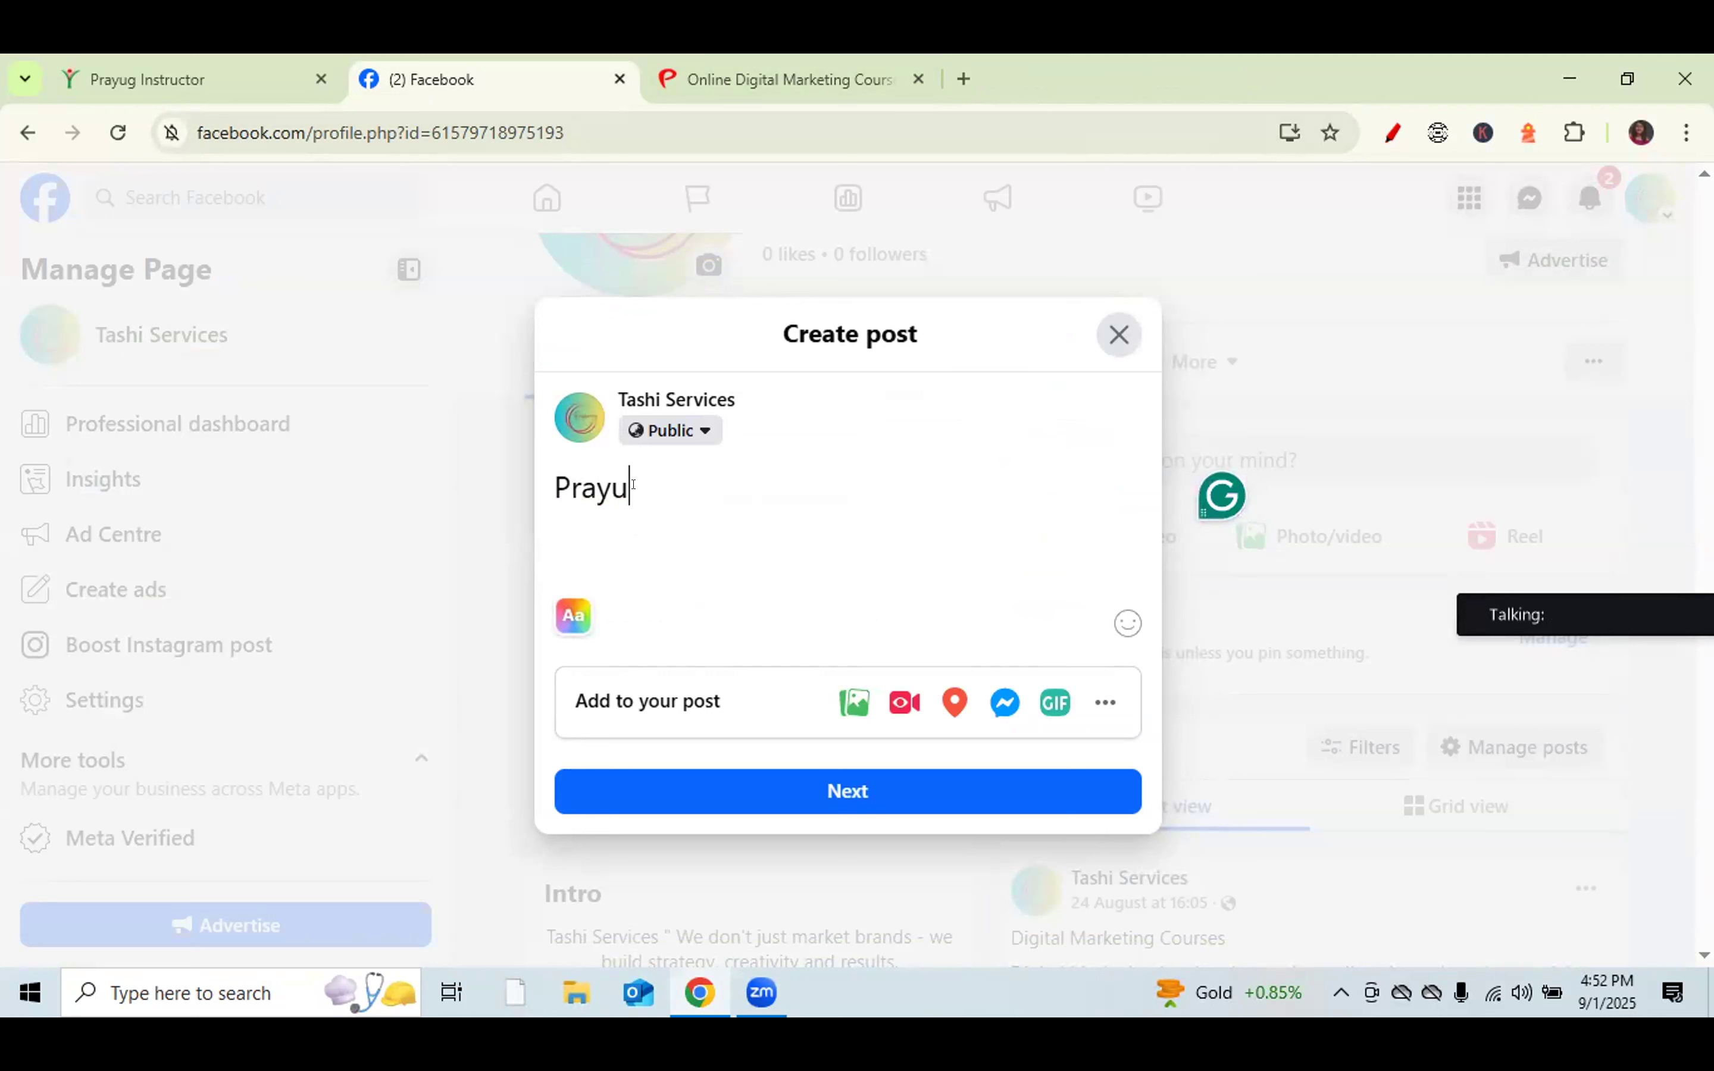
text(g Dig)
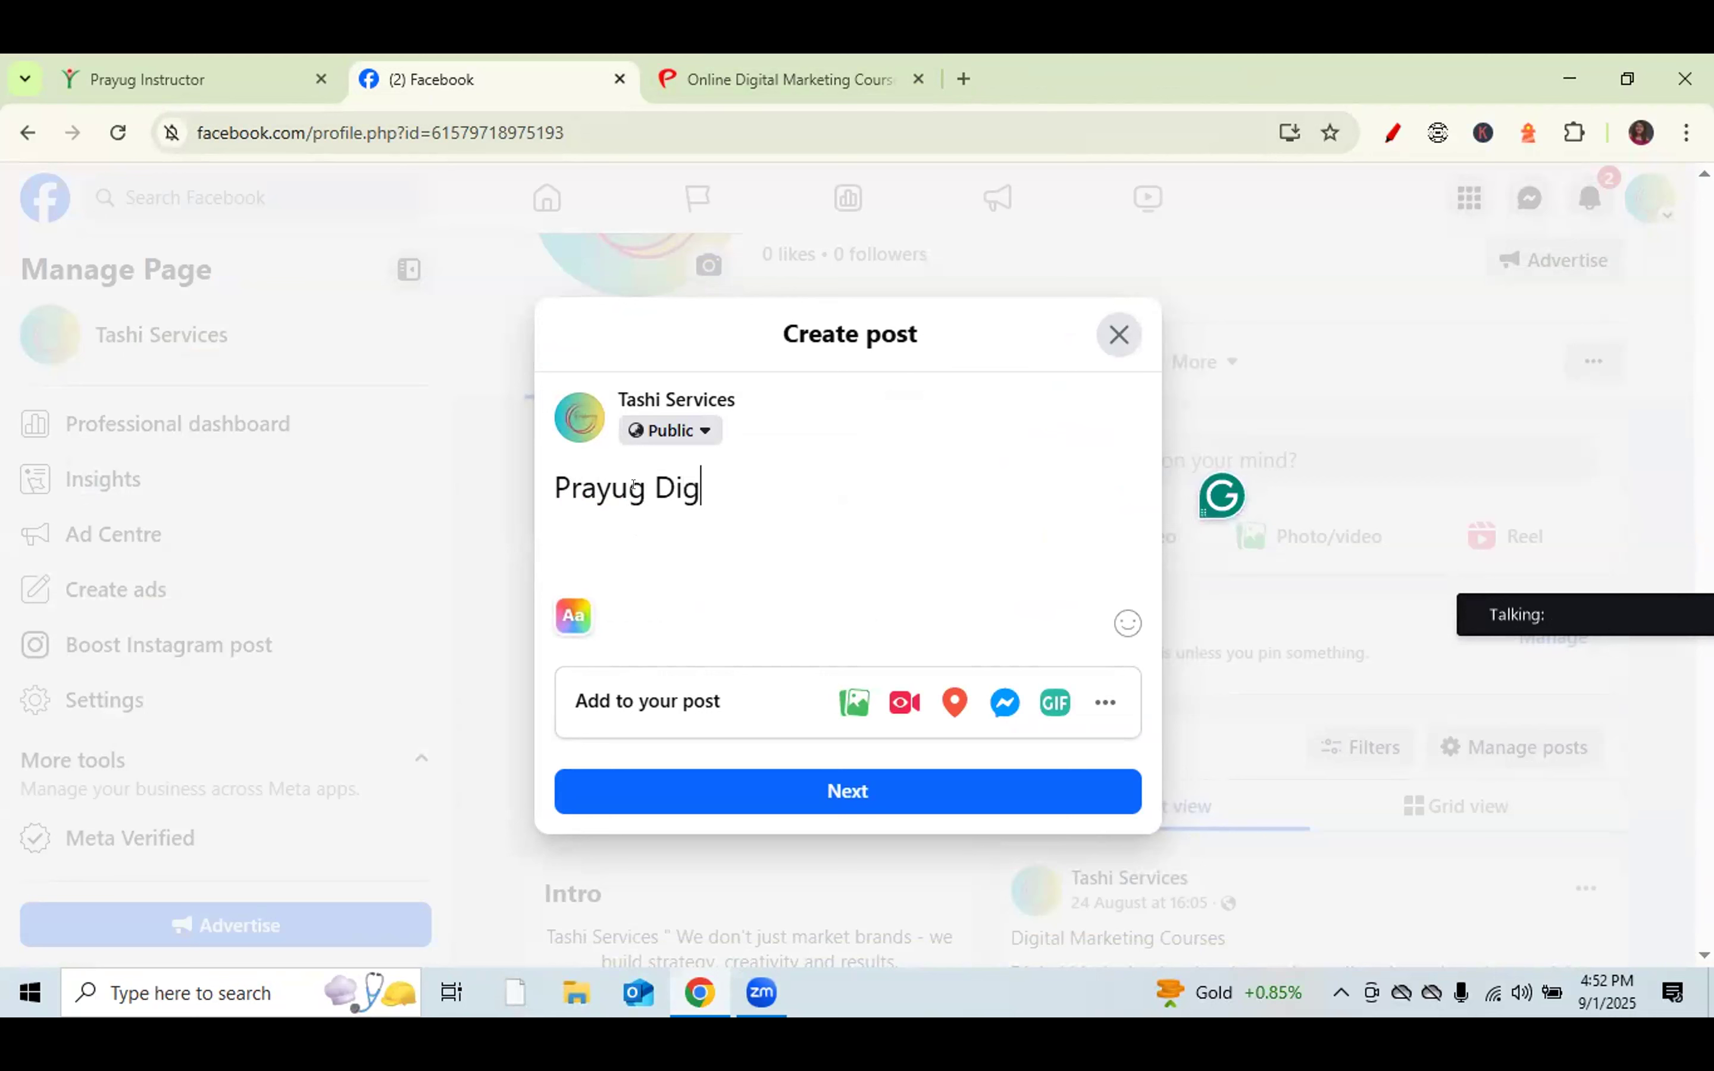
text(ital Mar)
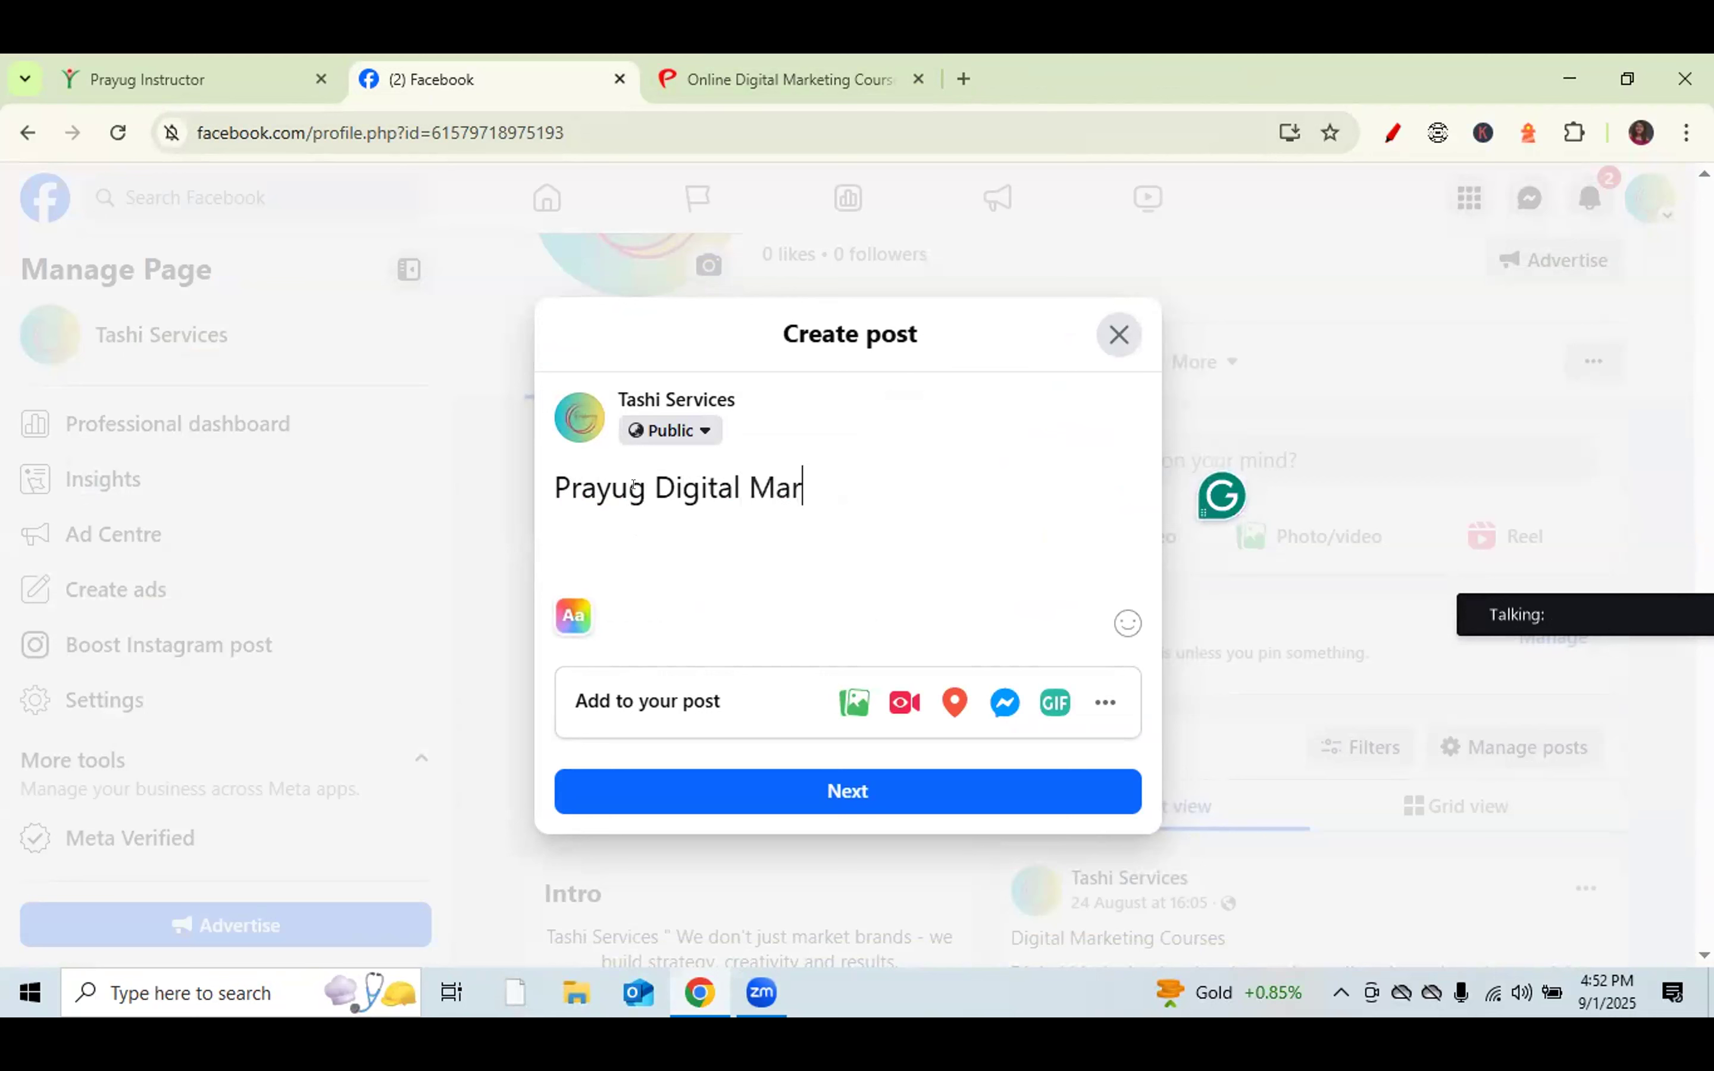
text(keting Co)
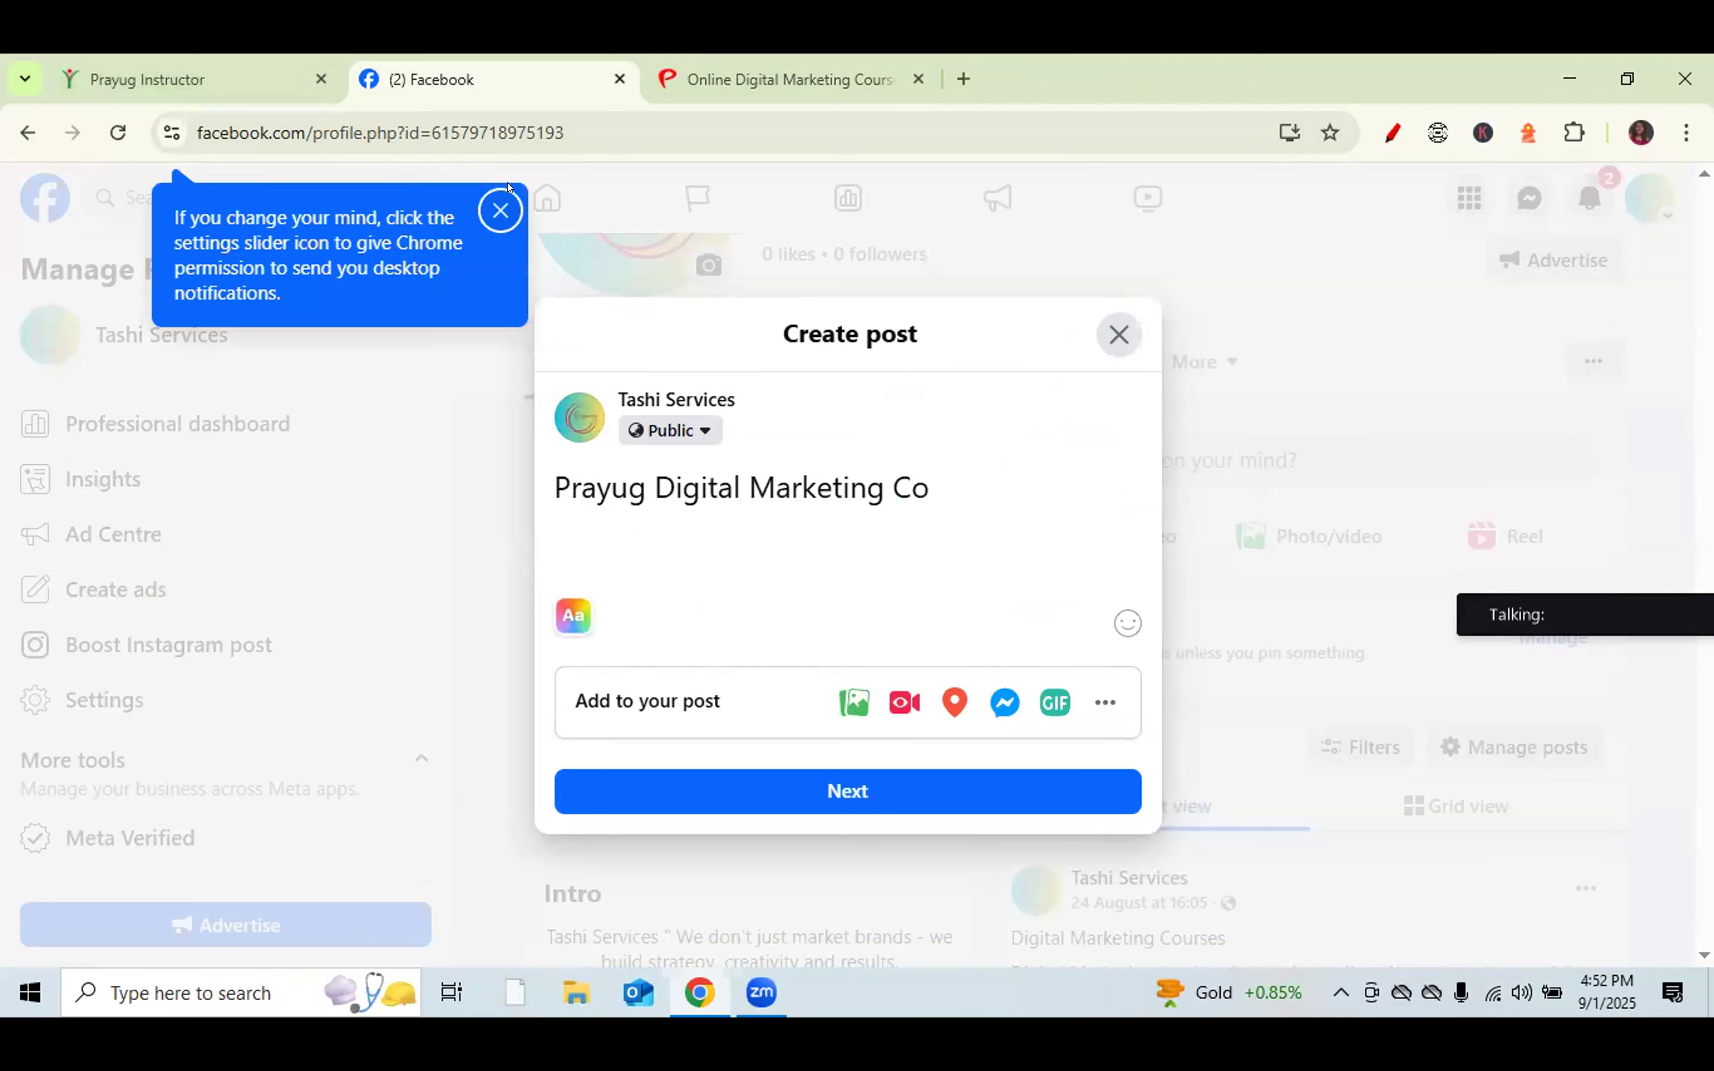
click(497, 210)
text(urses)
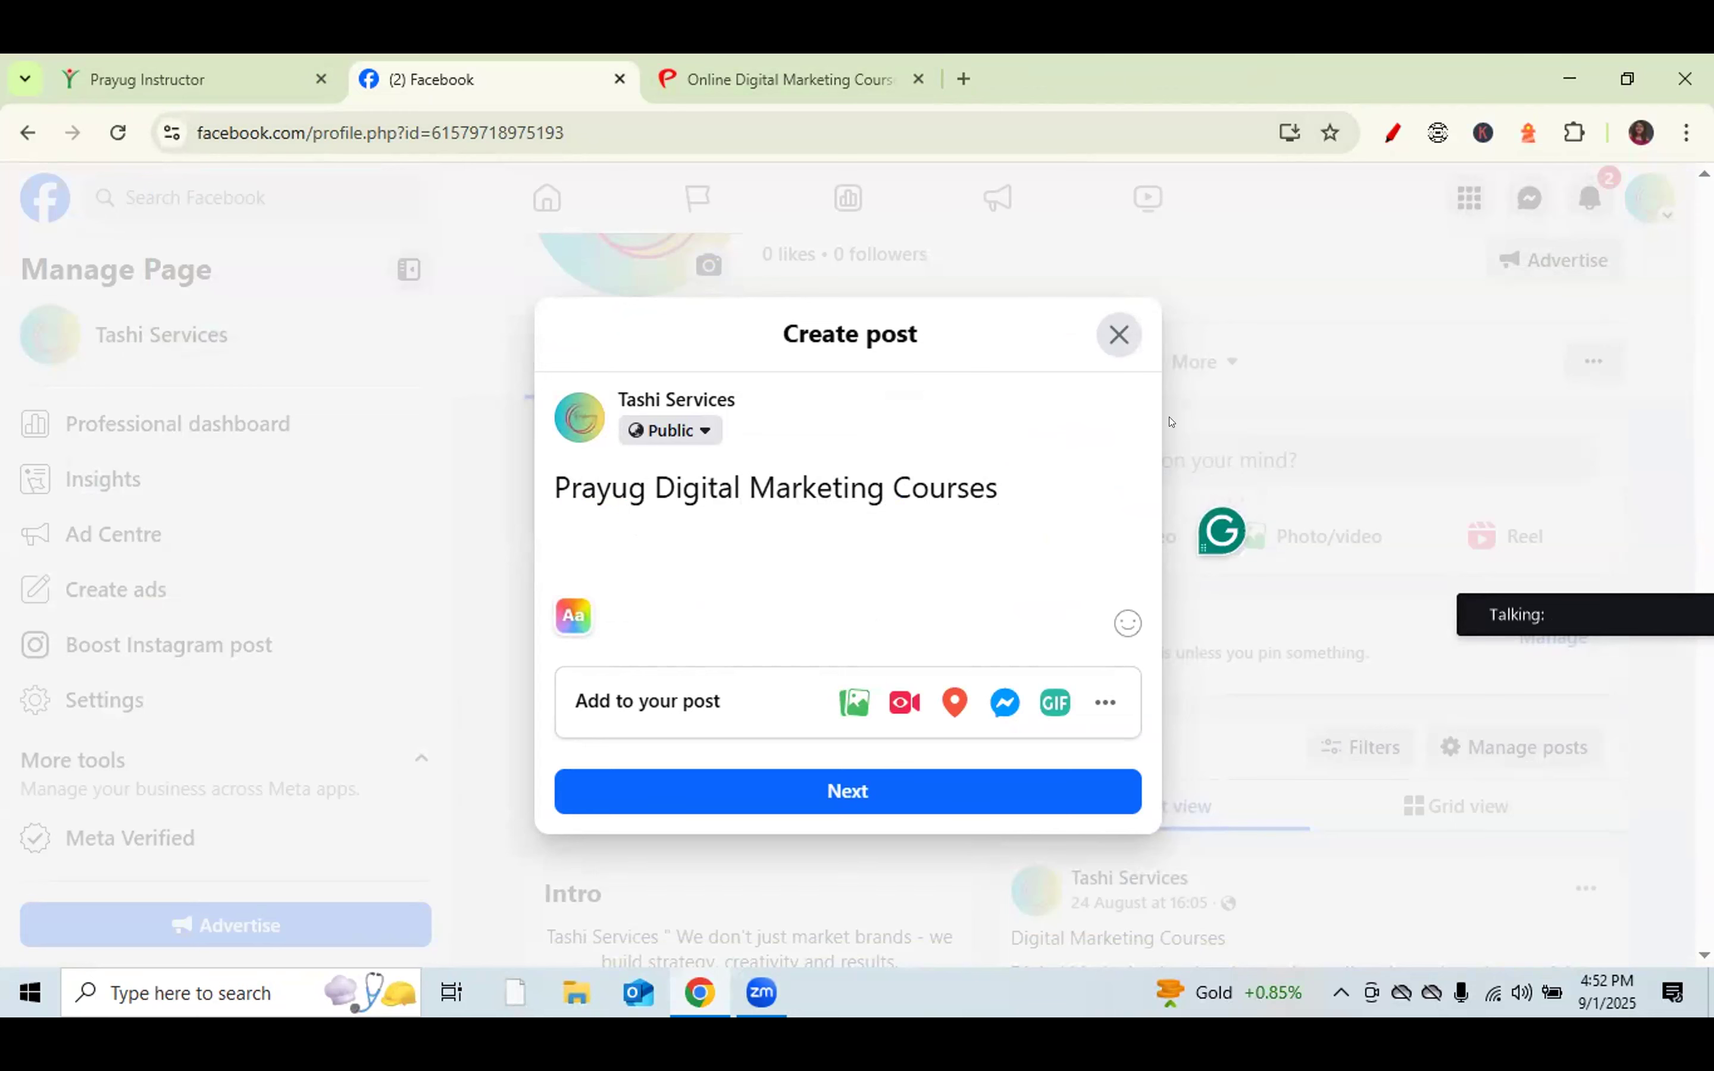
click(786, 79)
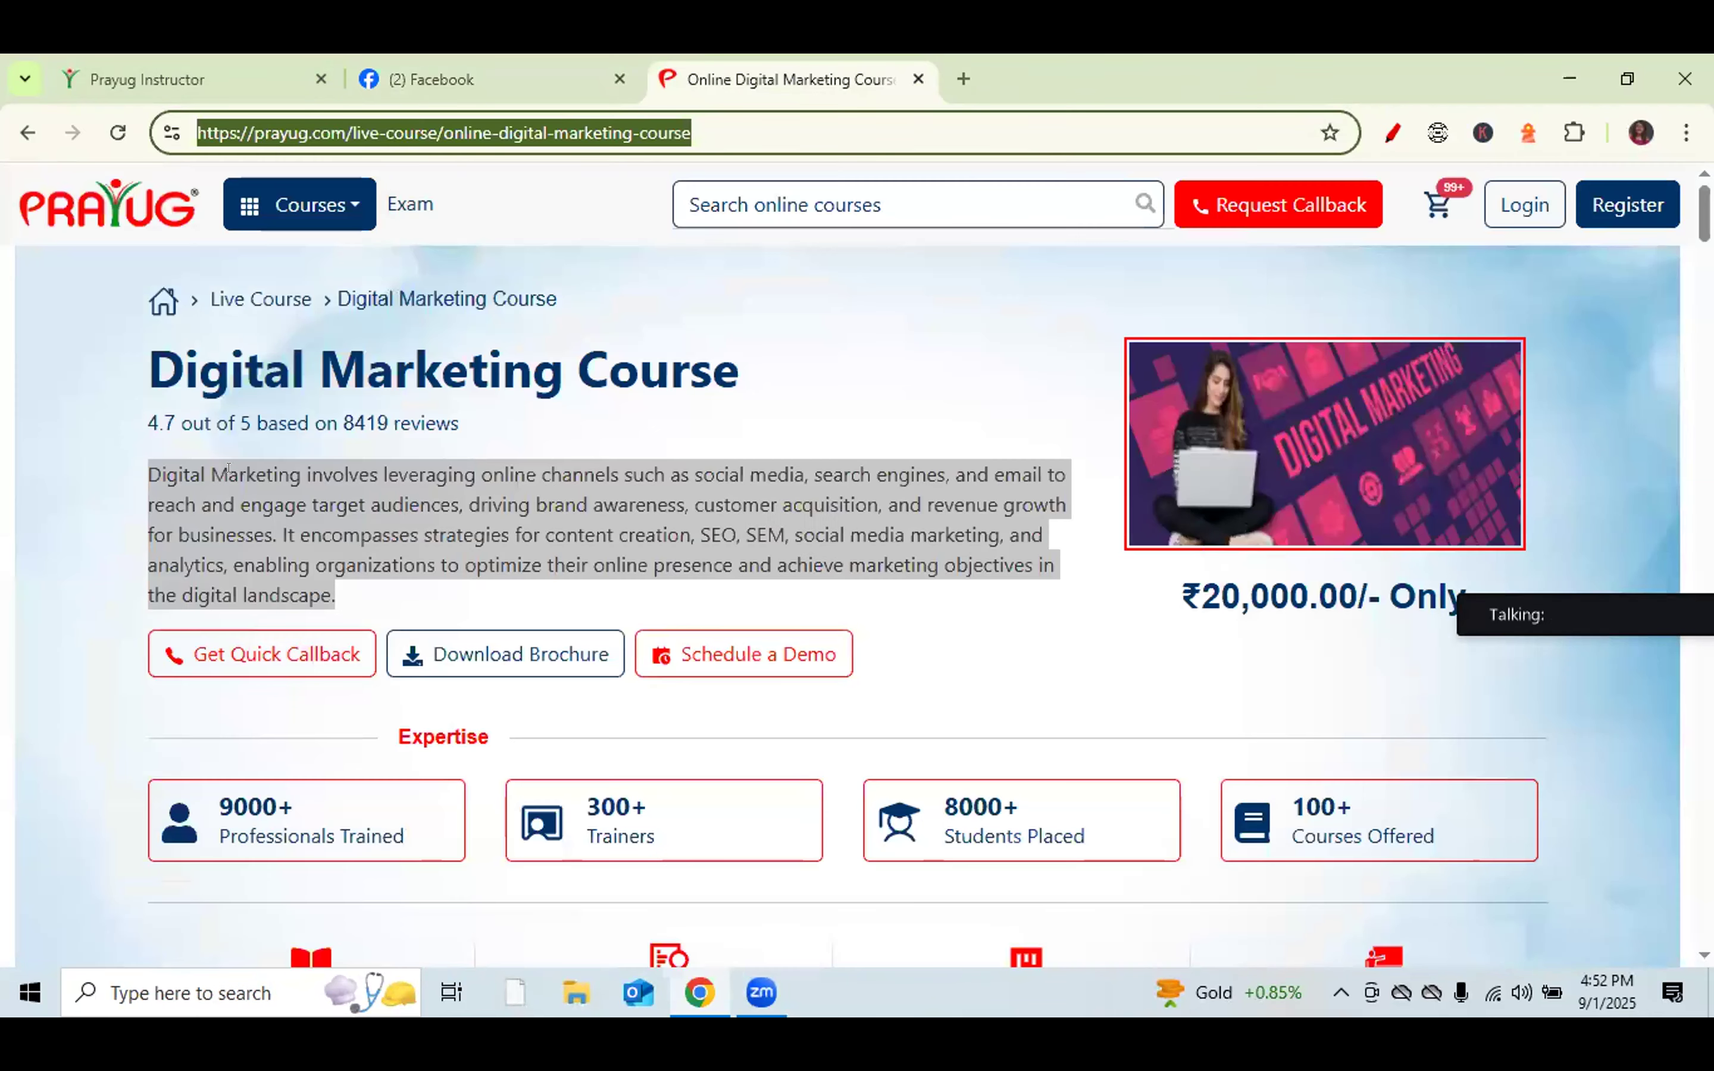
click(488, 66)
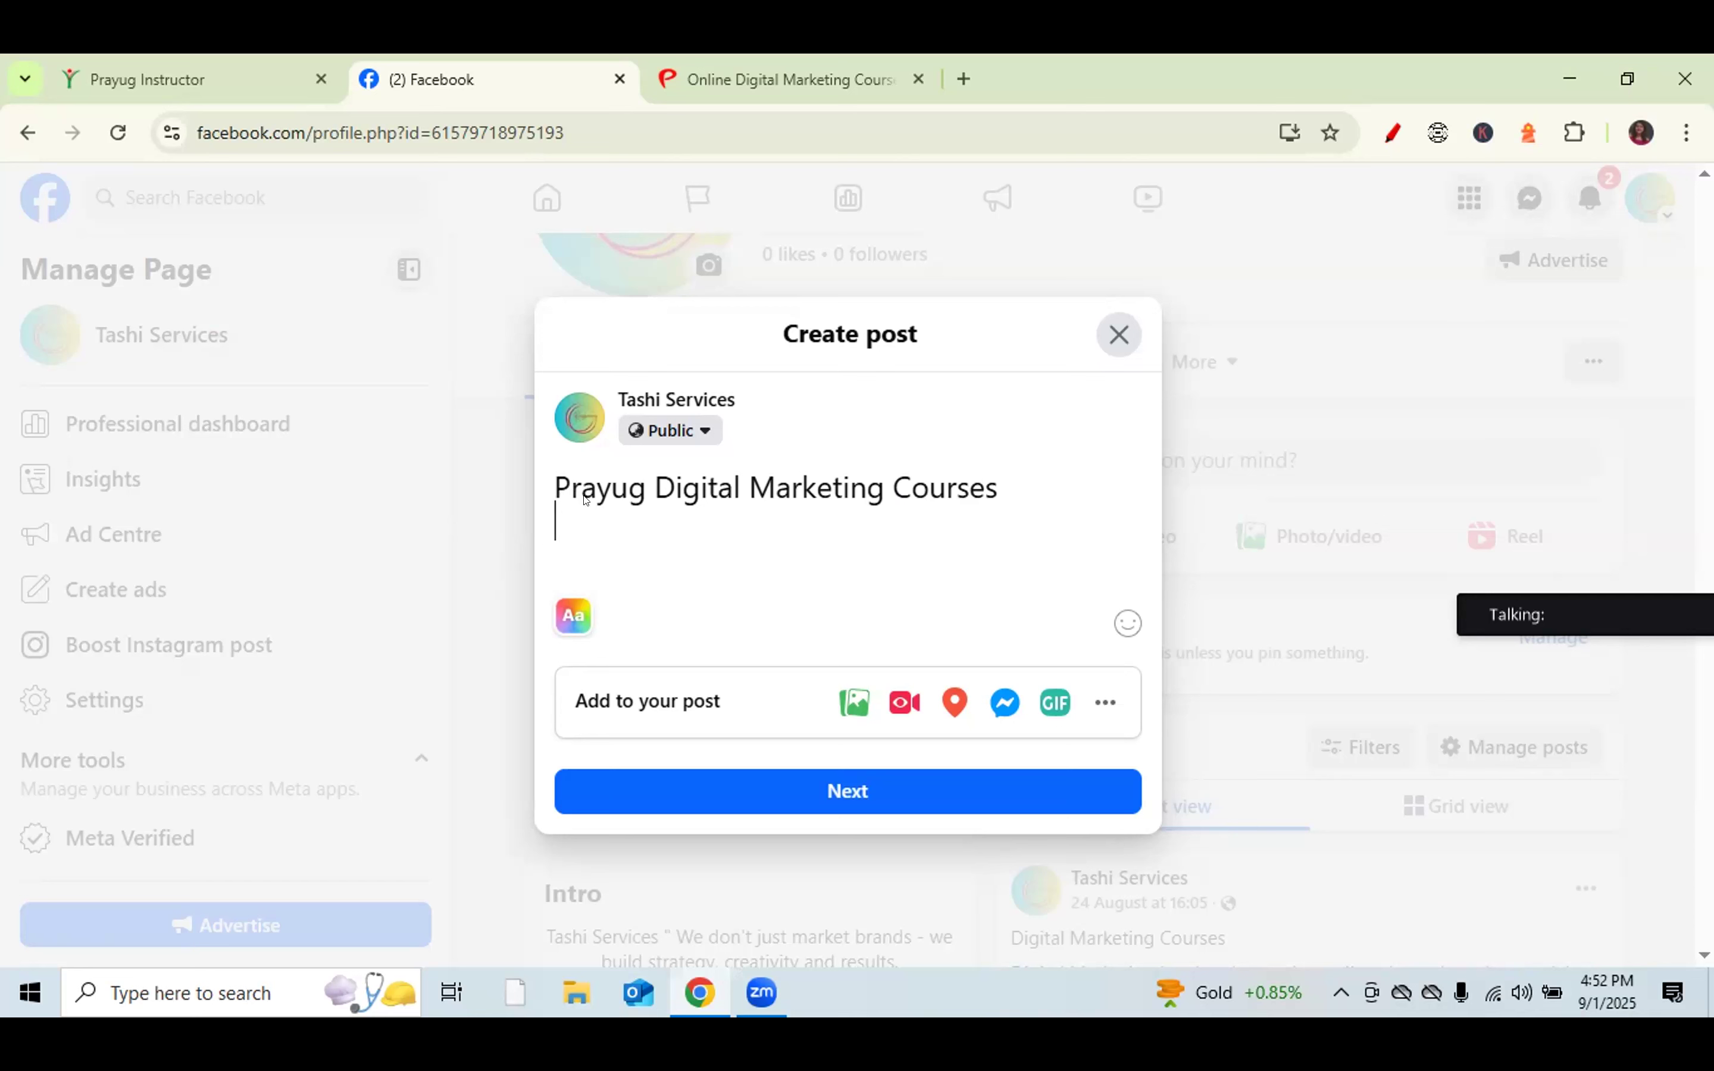
text(https://prayug.com/live-course/online-digital-marketing-course)
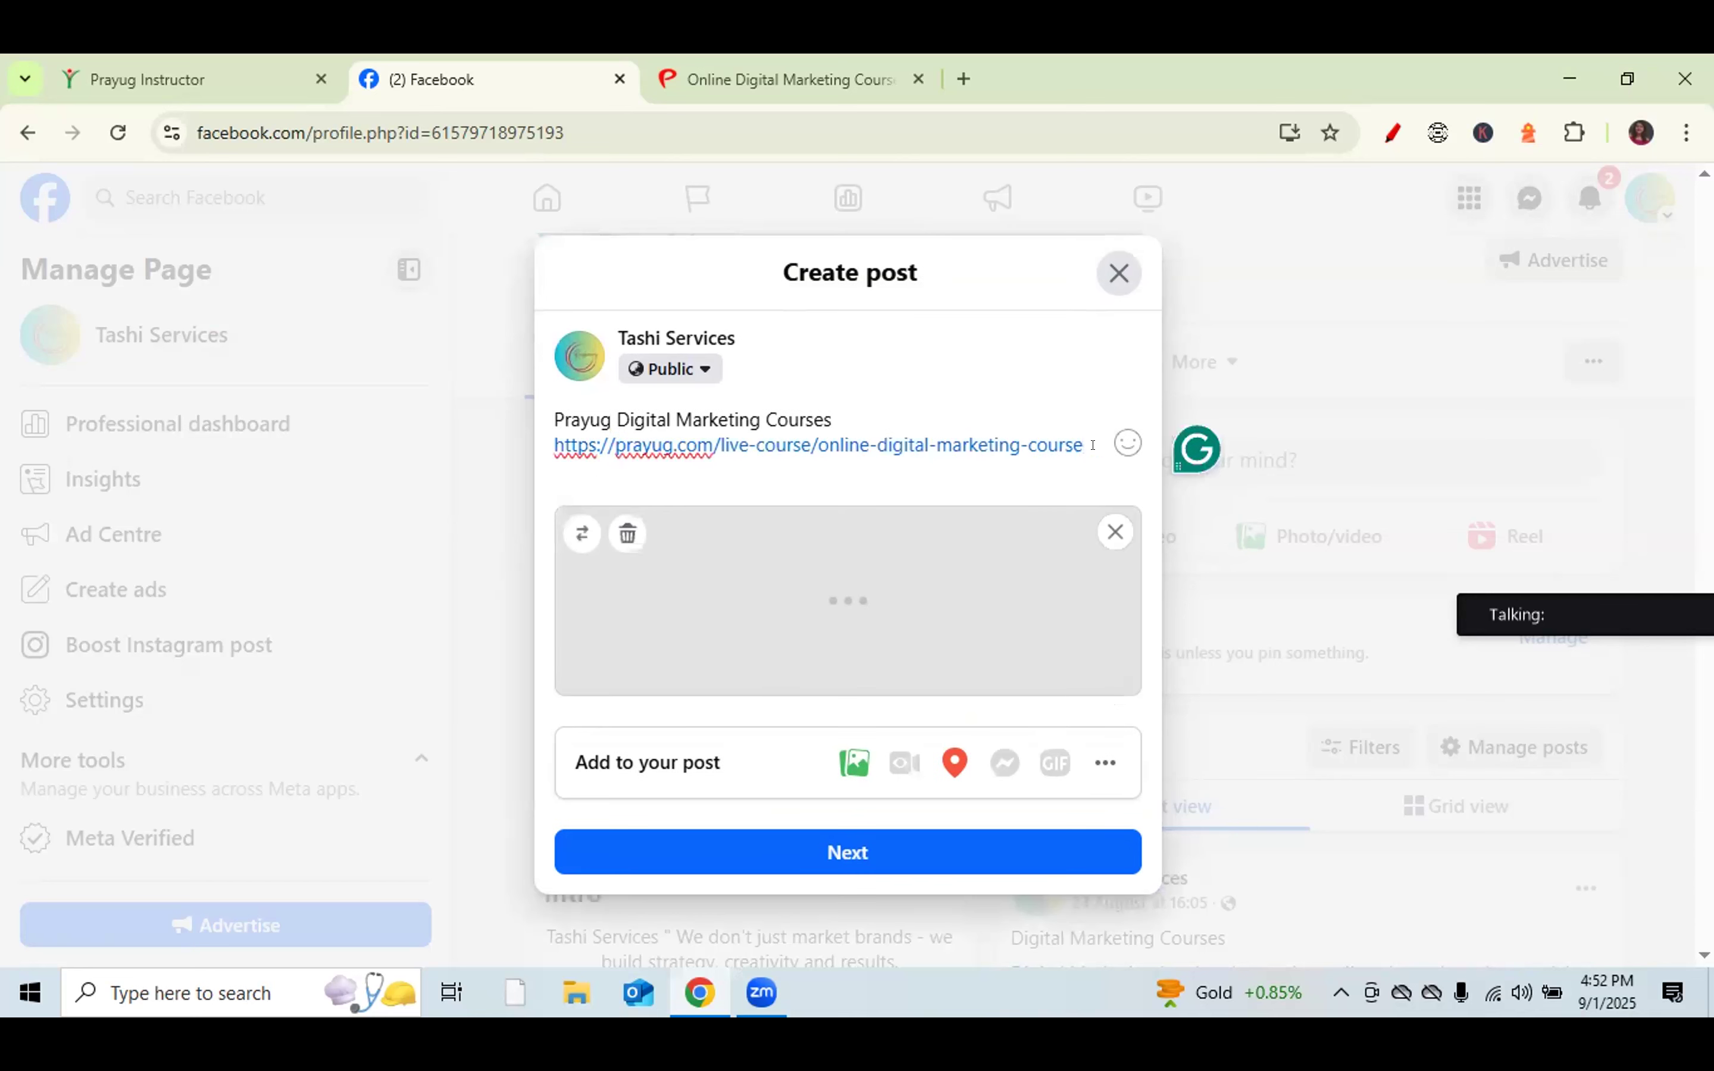
click(830, 420)
key(Return)
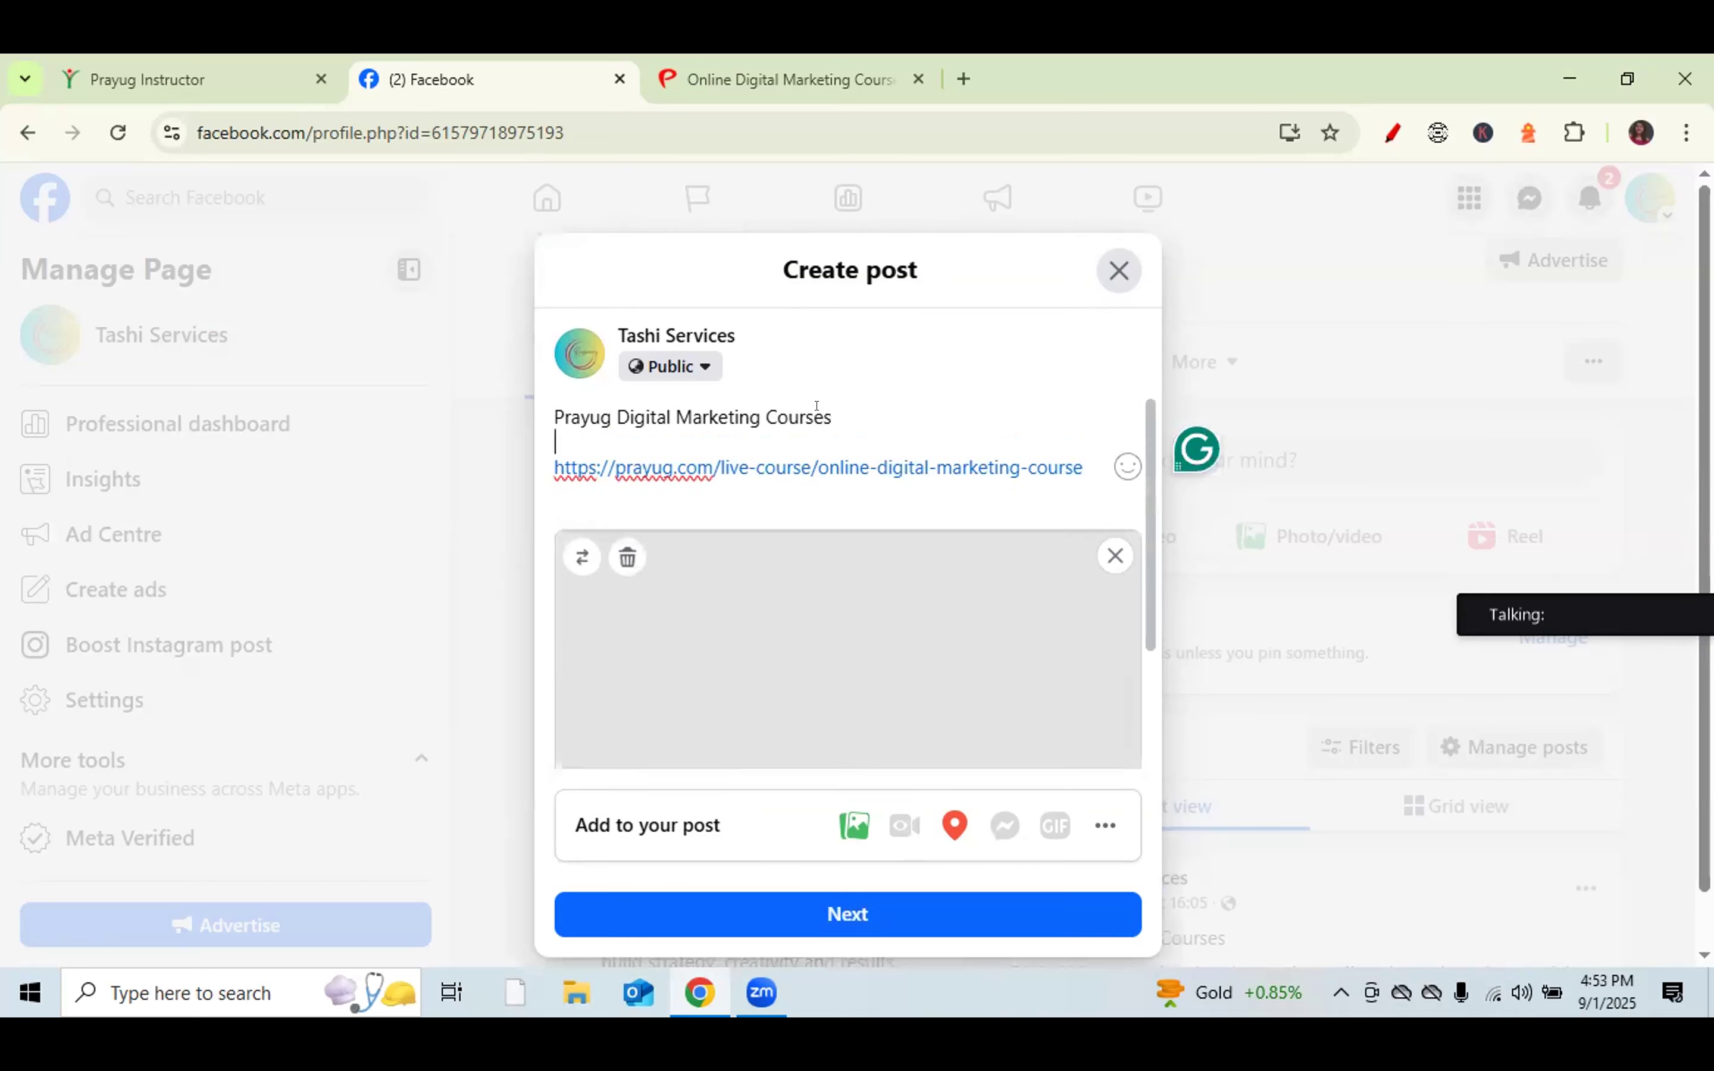
Step: Copy the course description from the Prayug page and paste it into the post
click(786, 79)
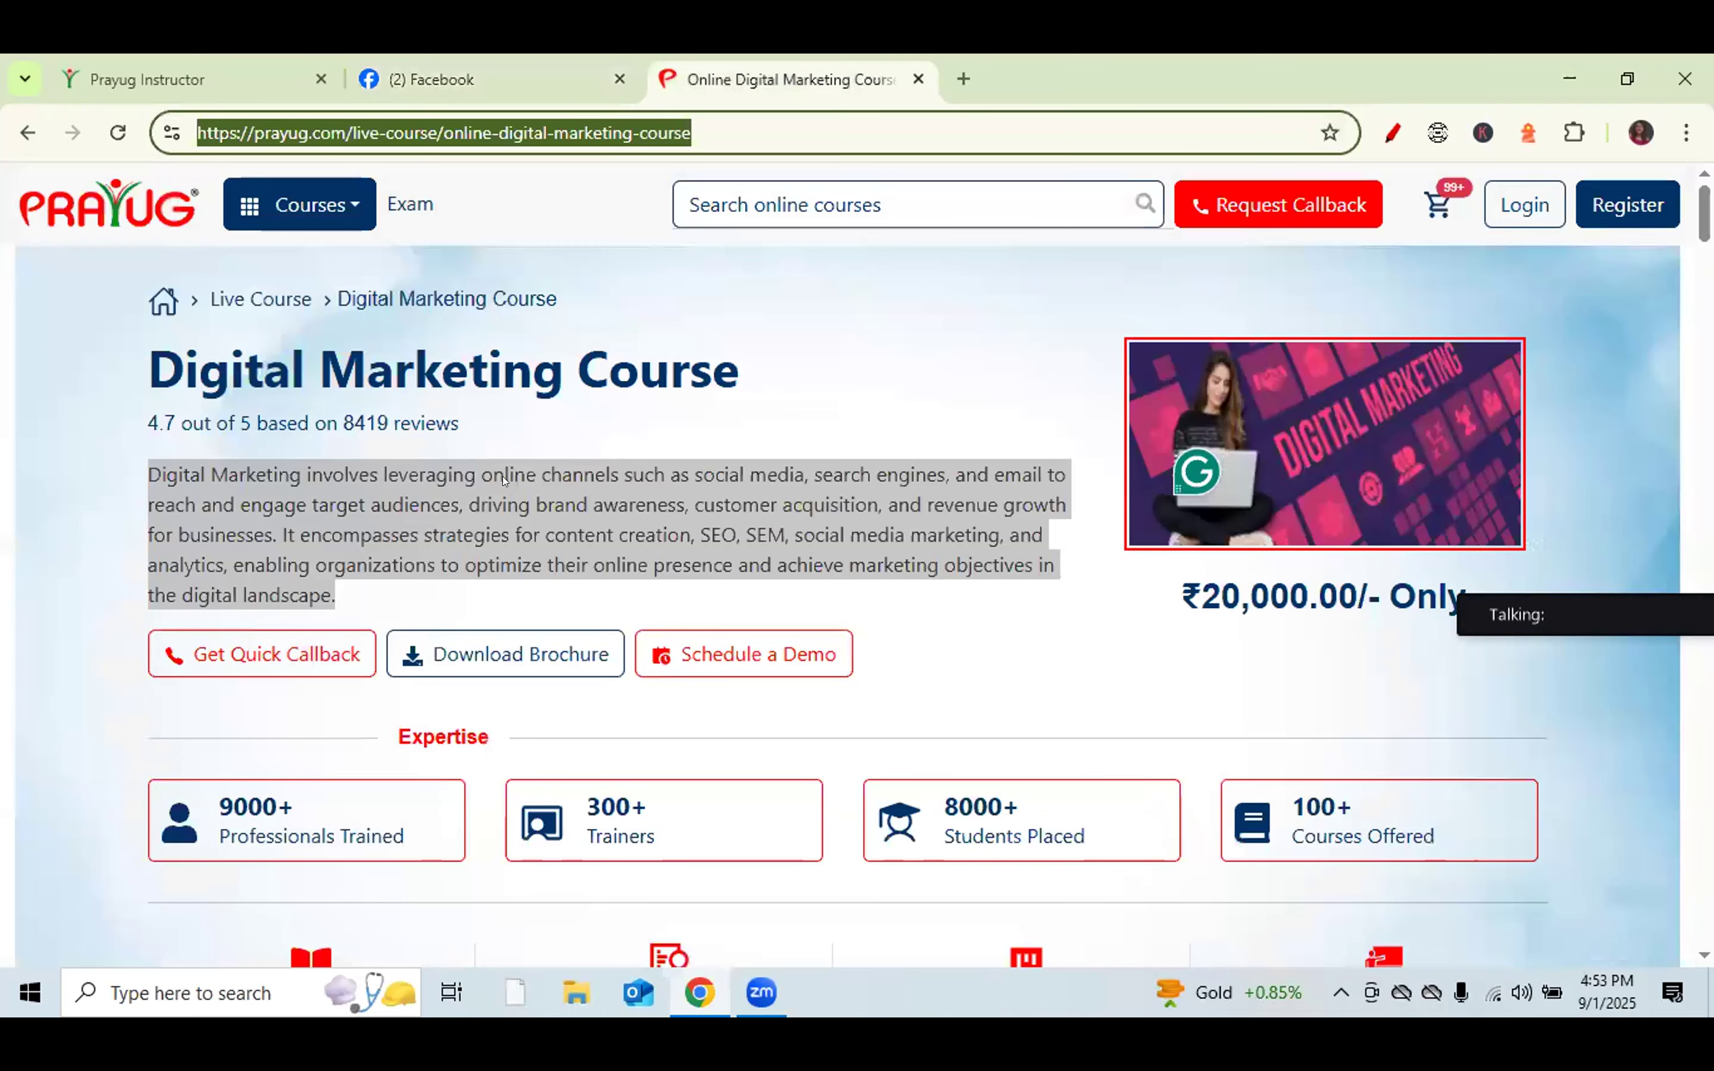
click(142, 487)
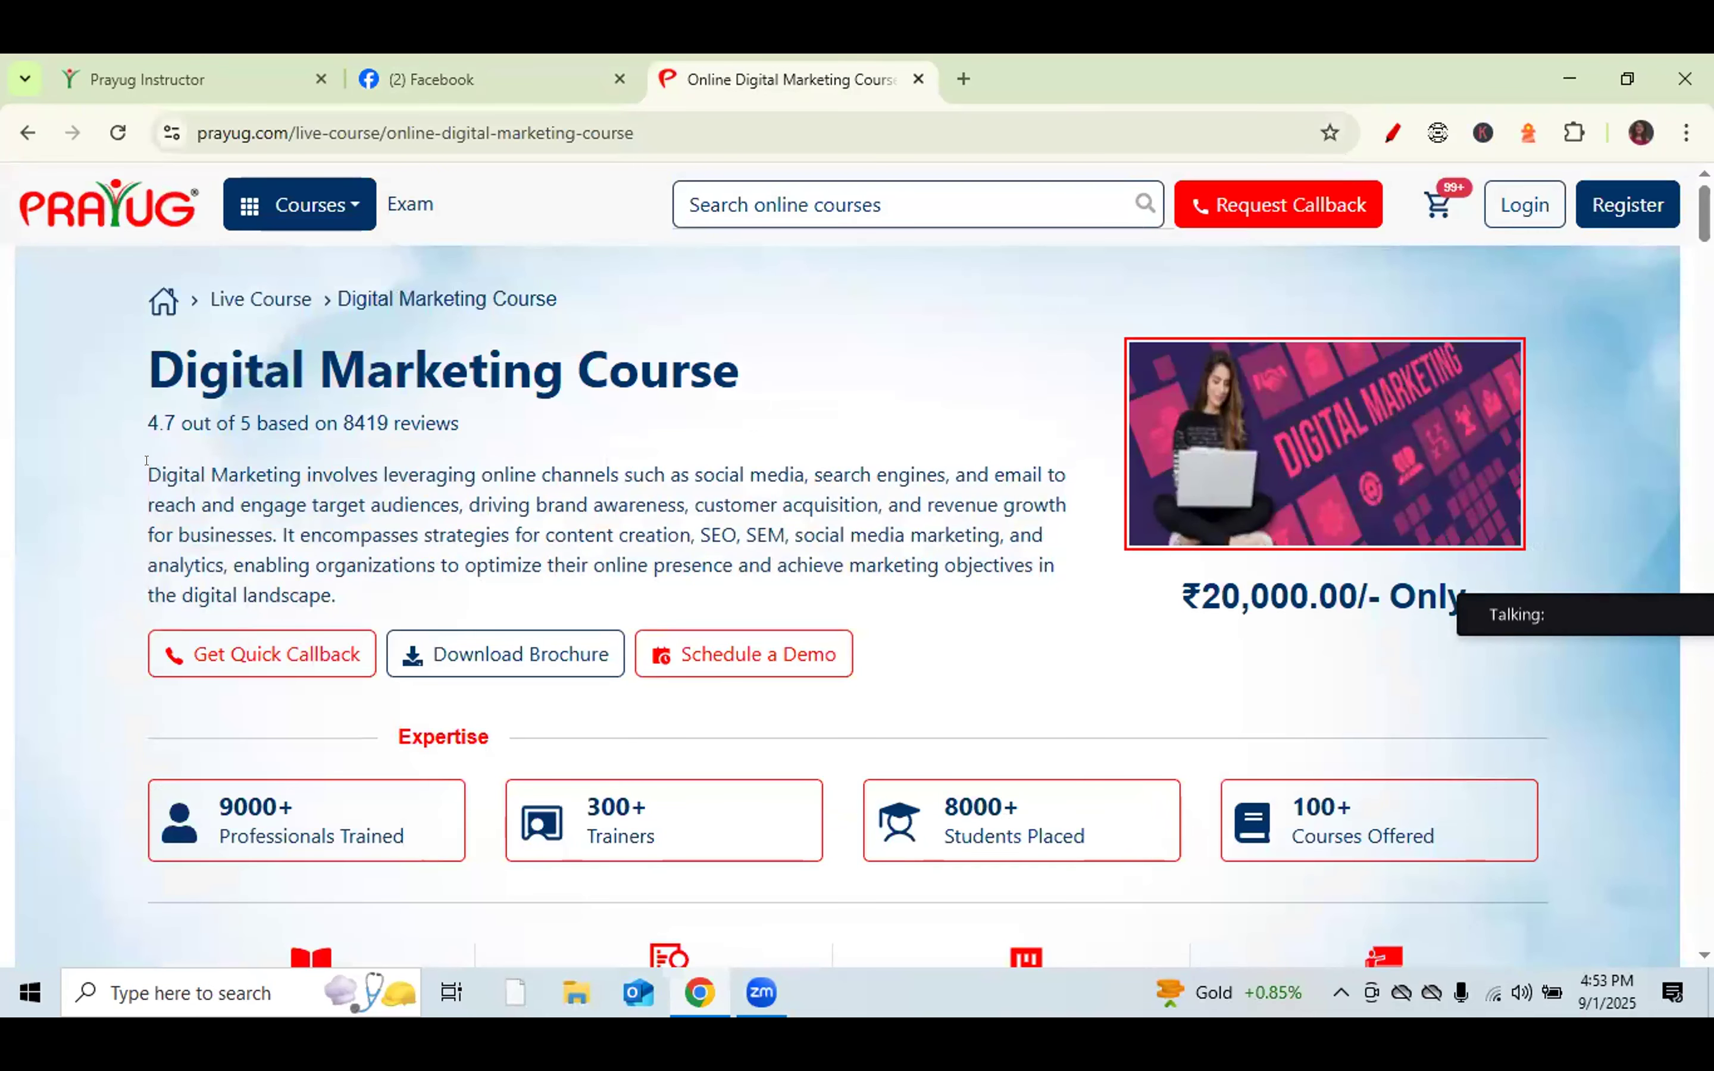
drag(253, 528, 363, 588)
key(ctrl+c)
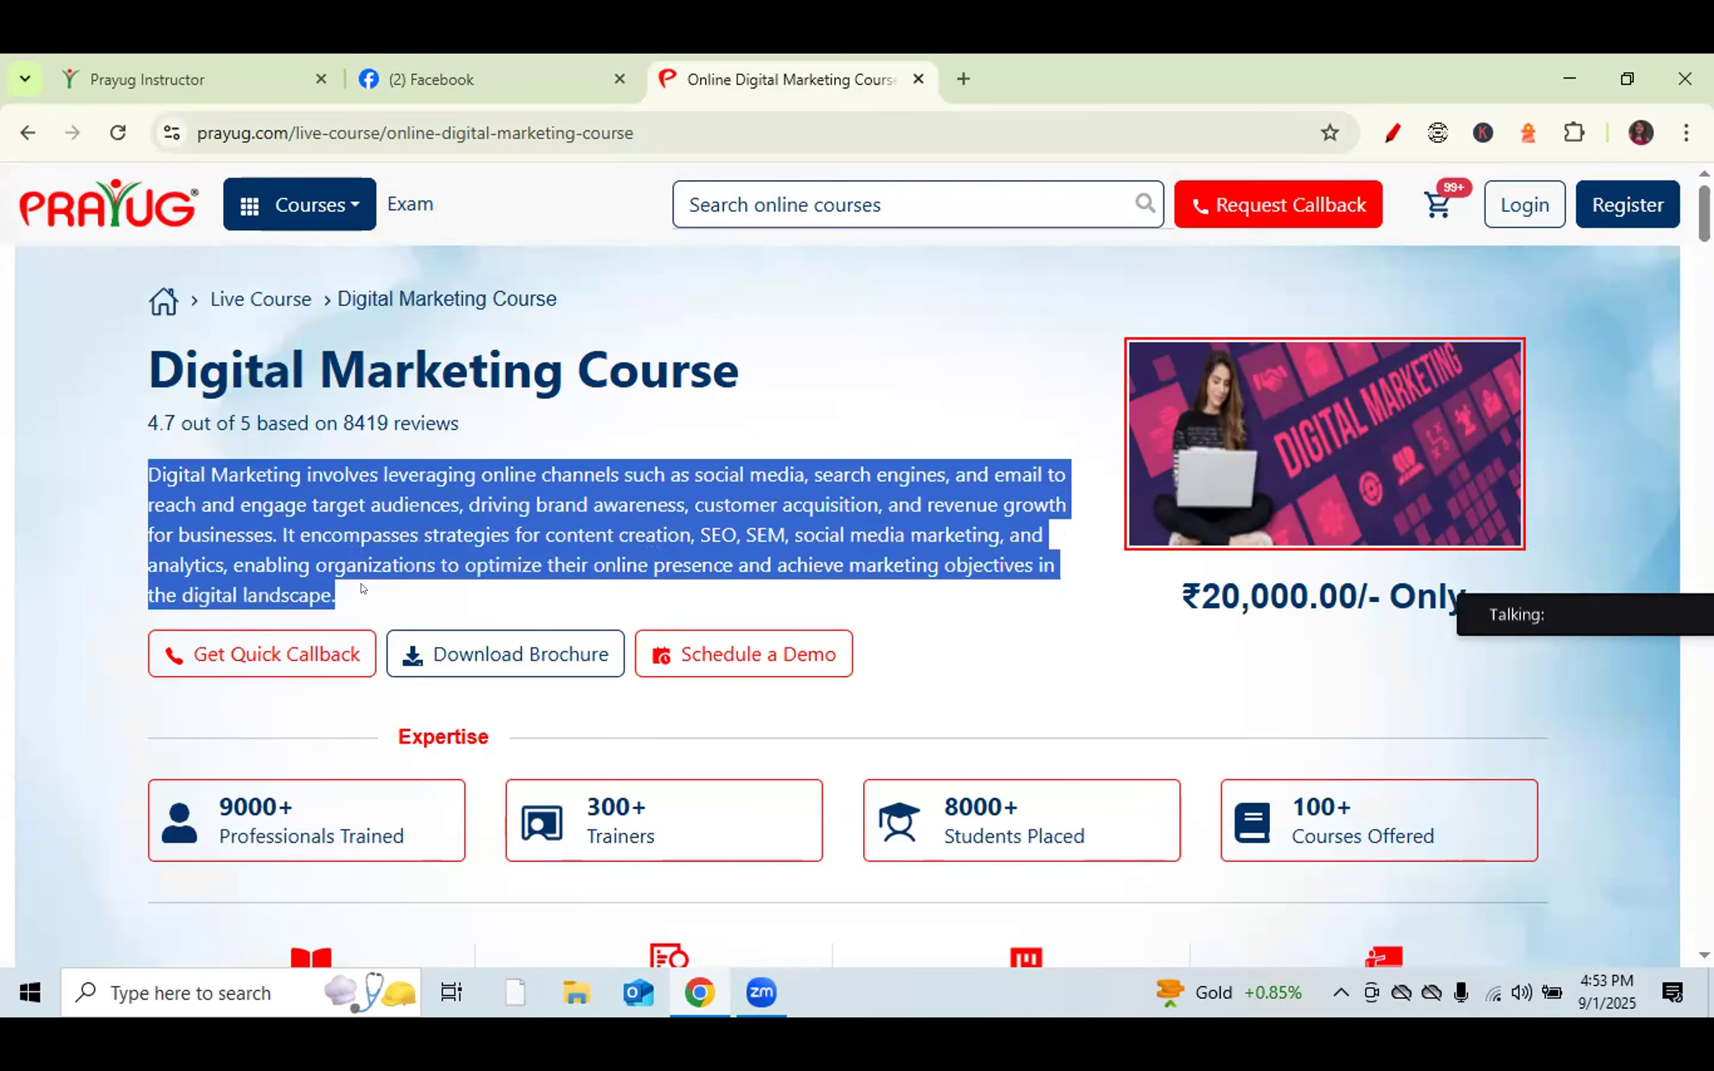
click(454, 78)
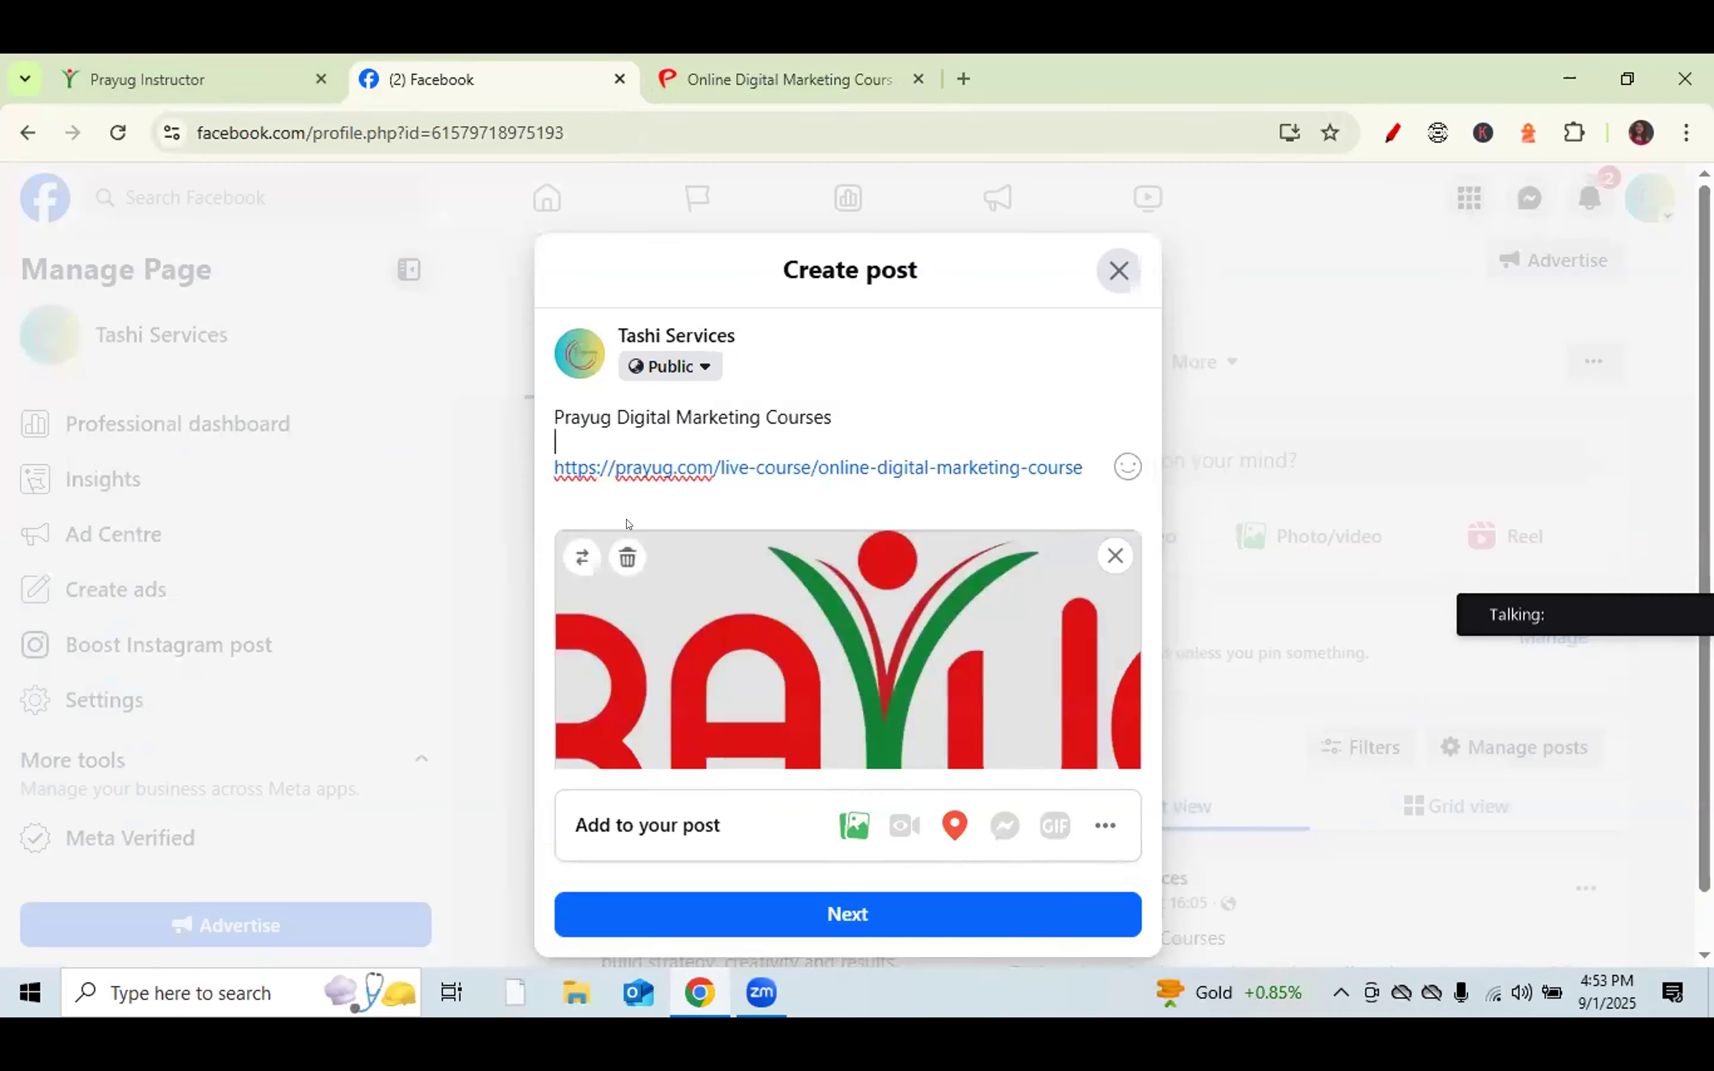
key(ctrl+v)
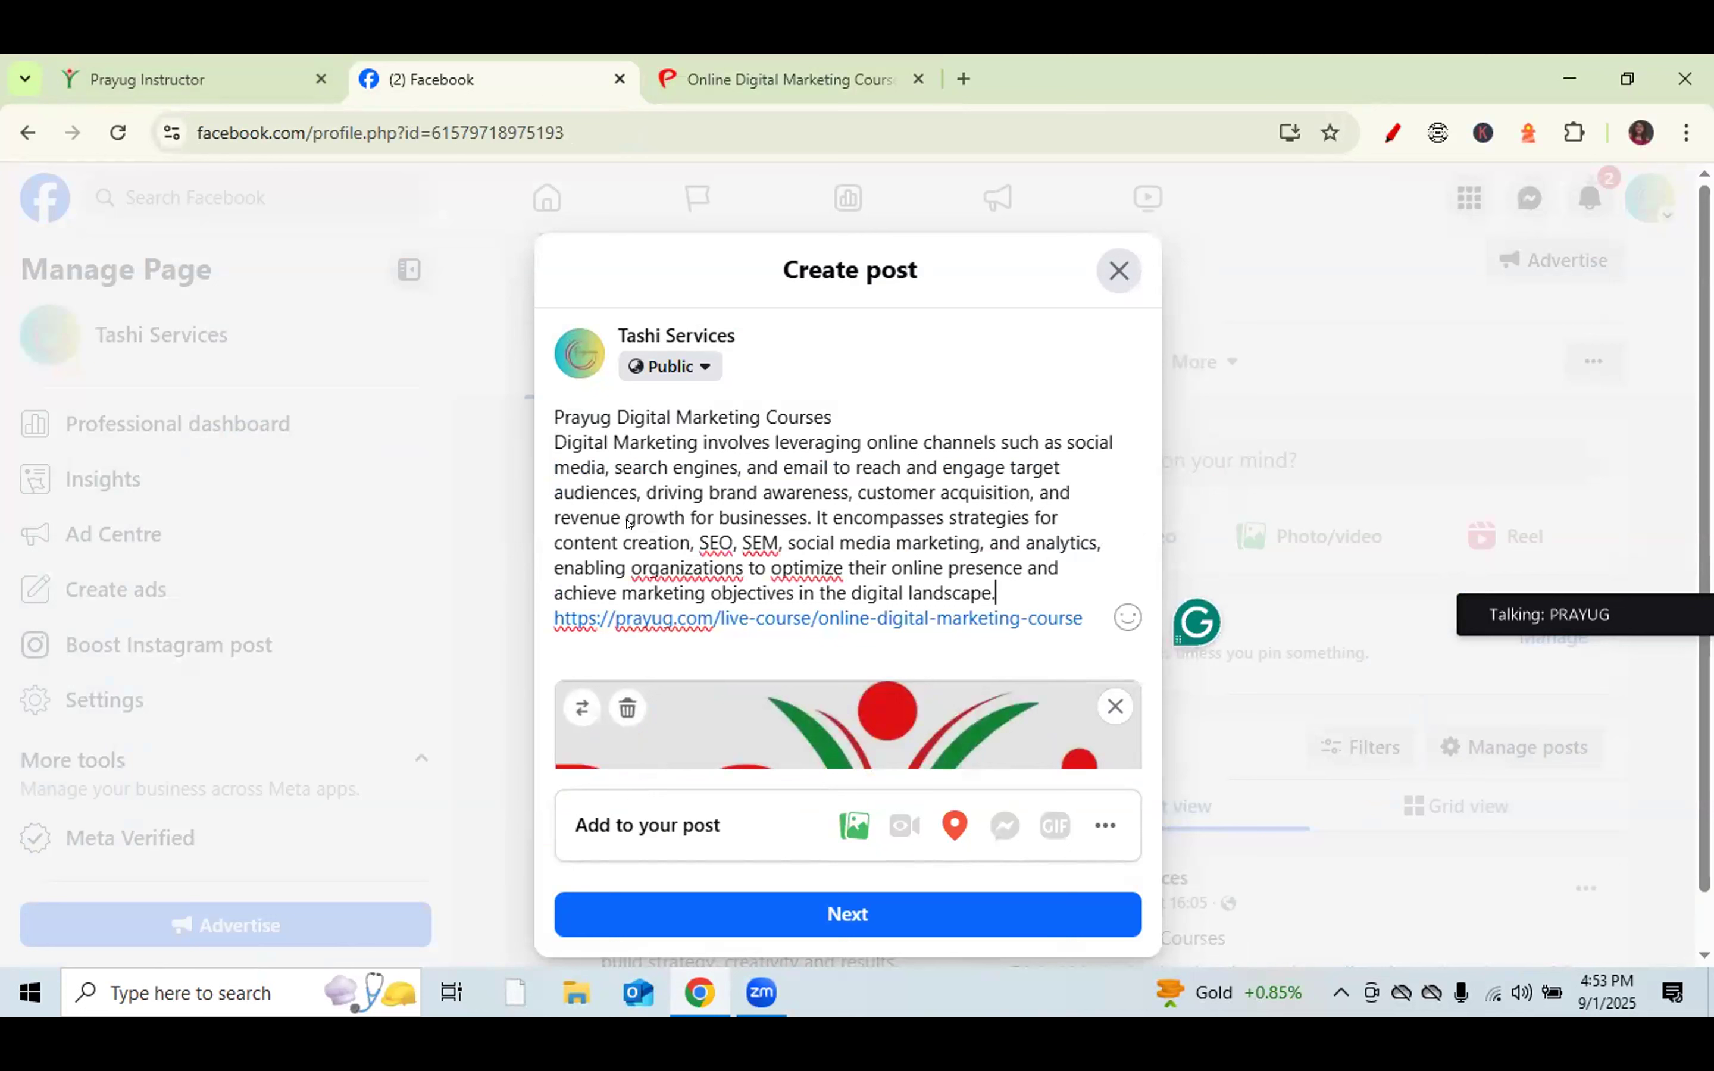
key(Return)
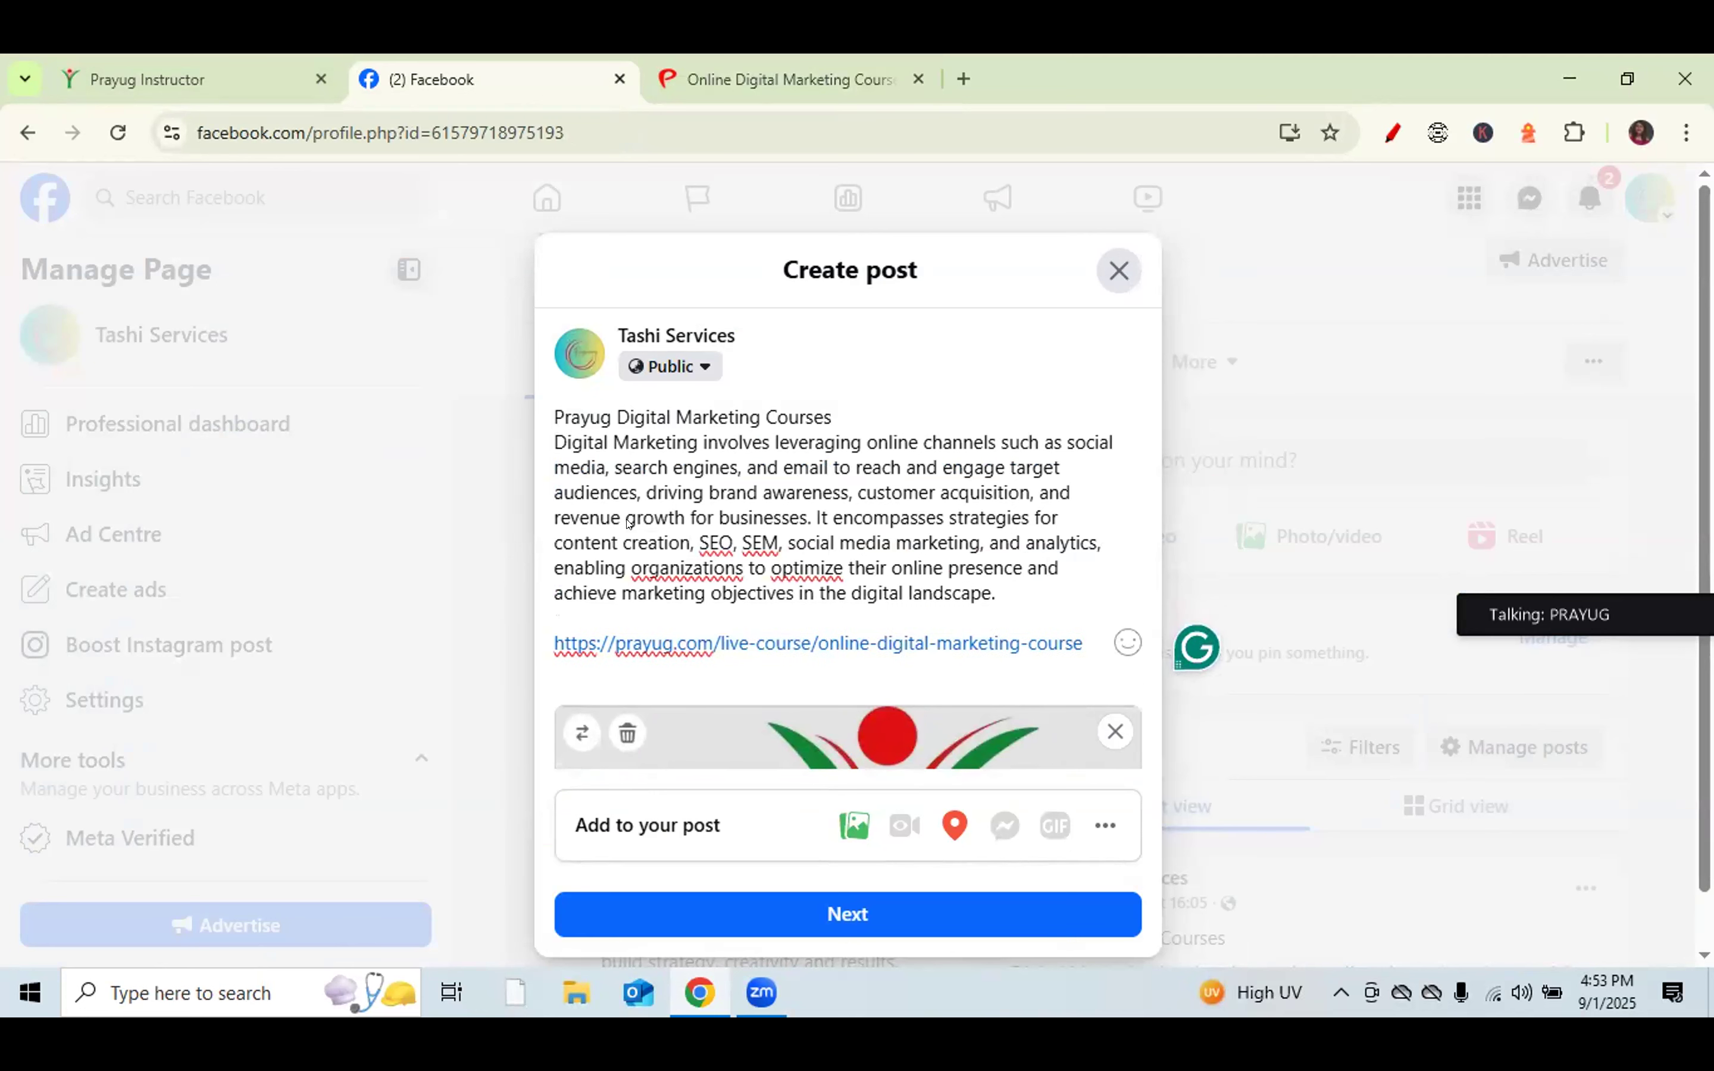
Step: Add the hashtags #SEO and #digitalmarketingtraining from the suggestions
text(#seo)
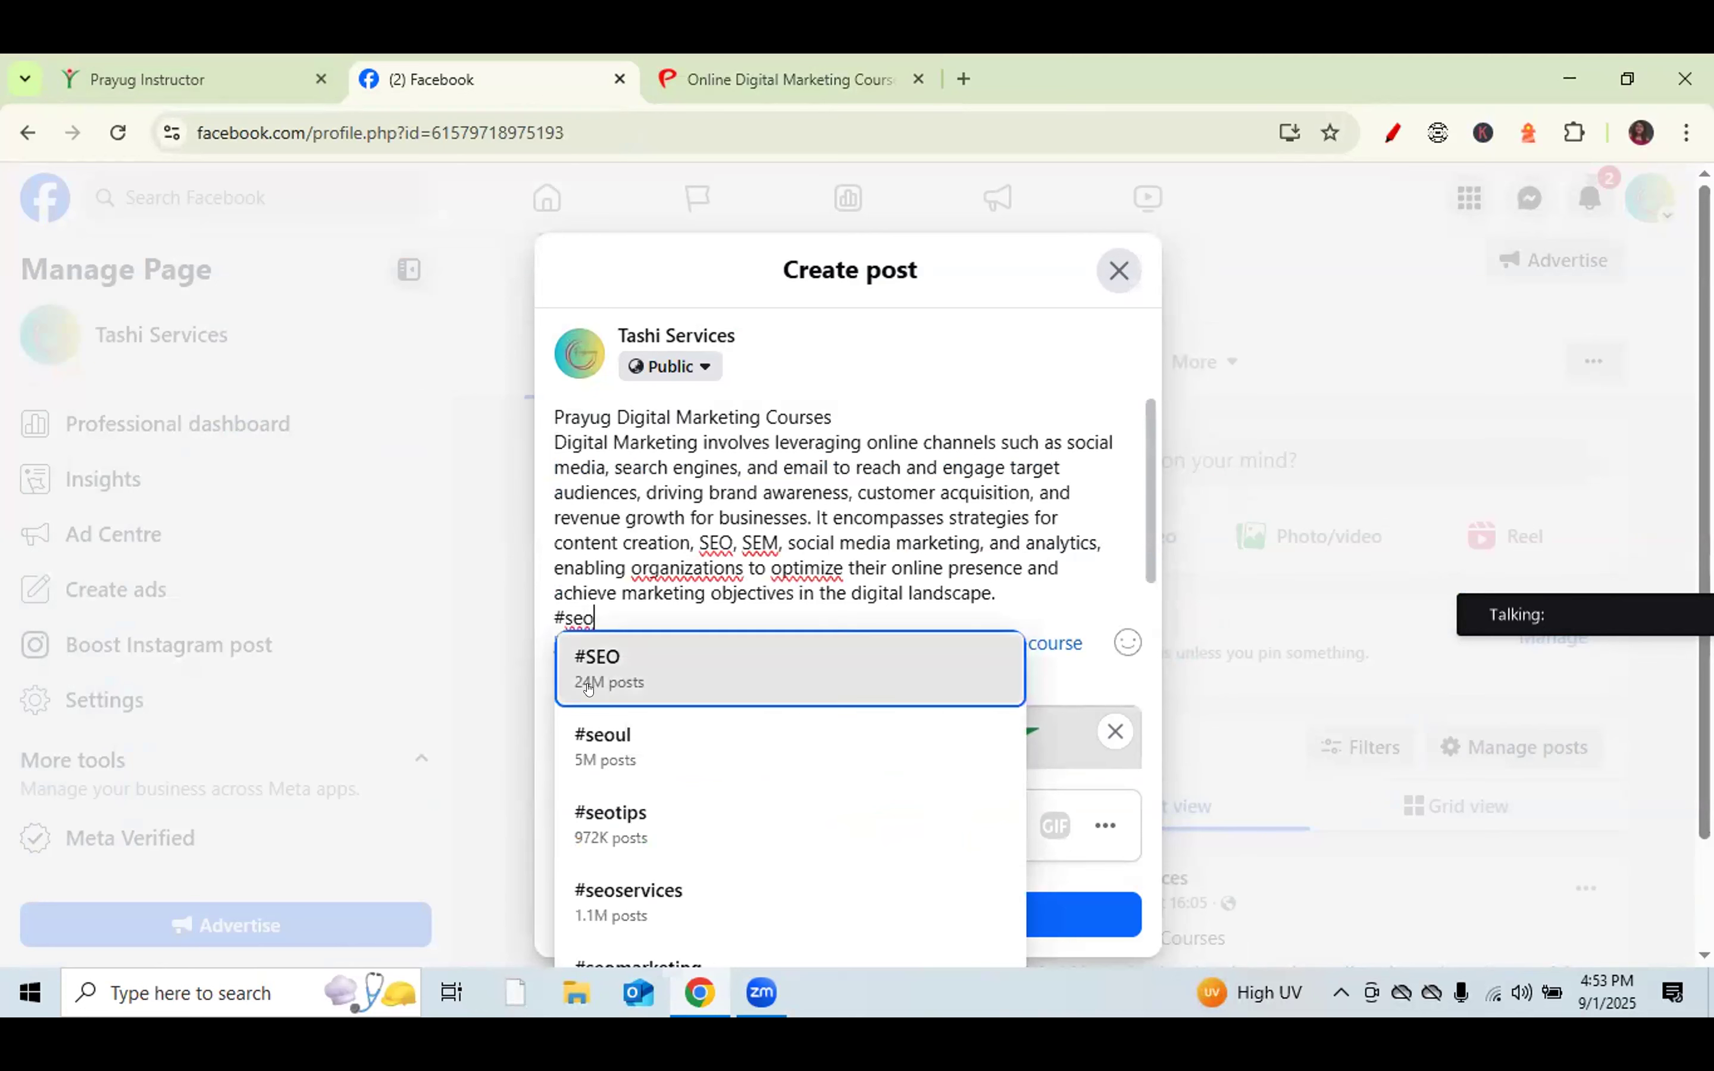
click(631, 685)
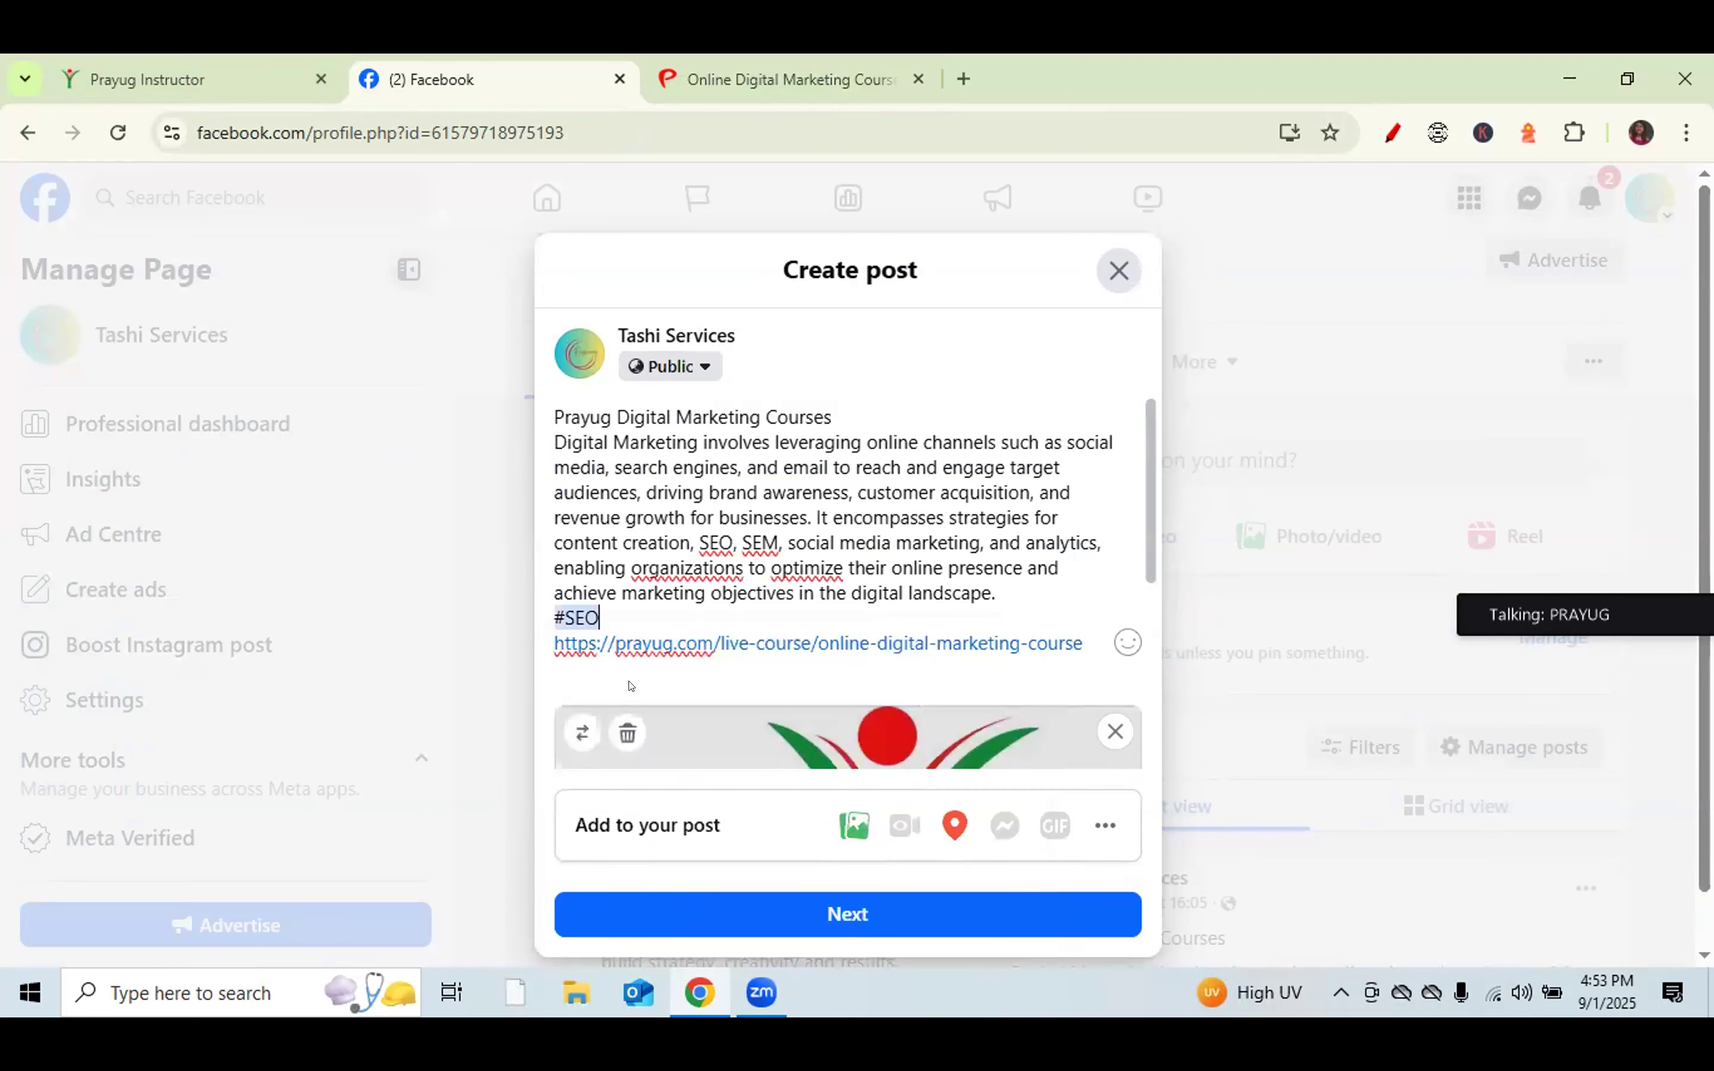
text(#digit)
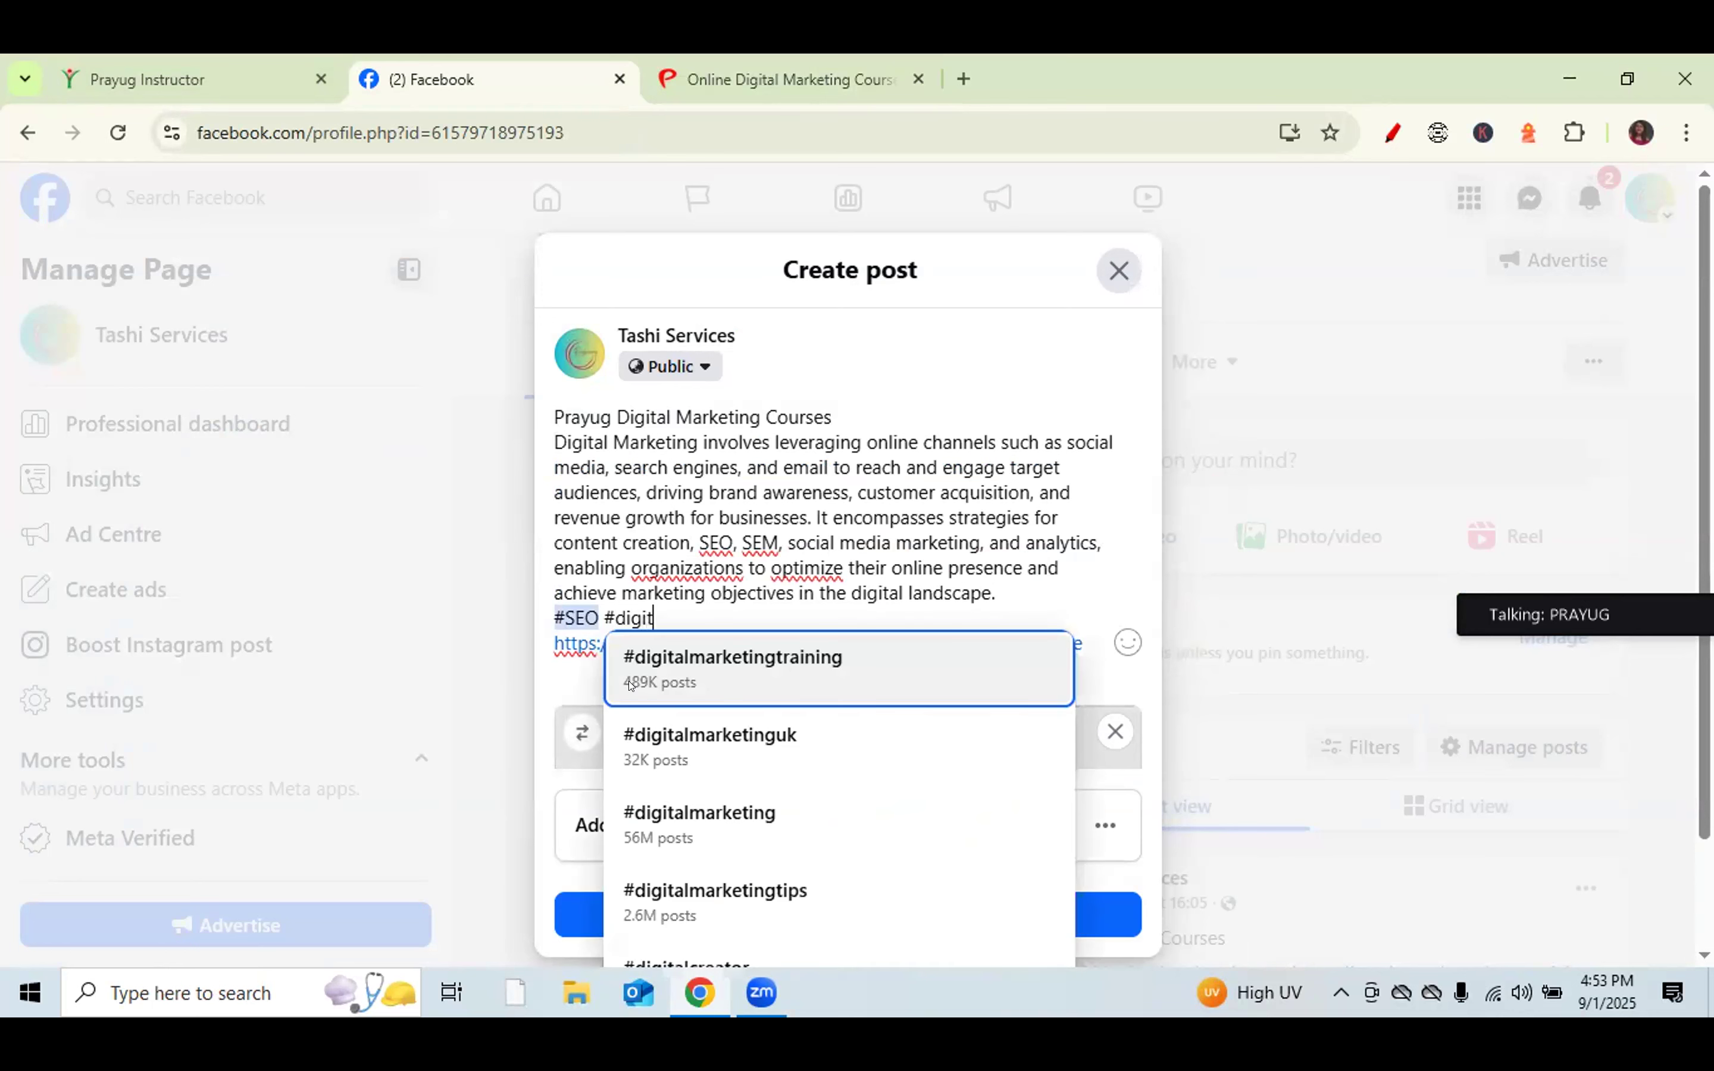
click(630, 685)
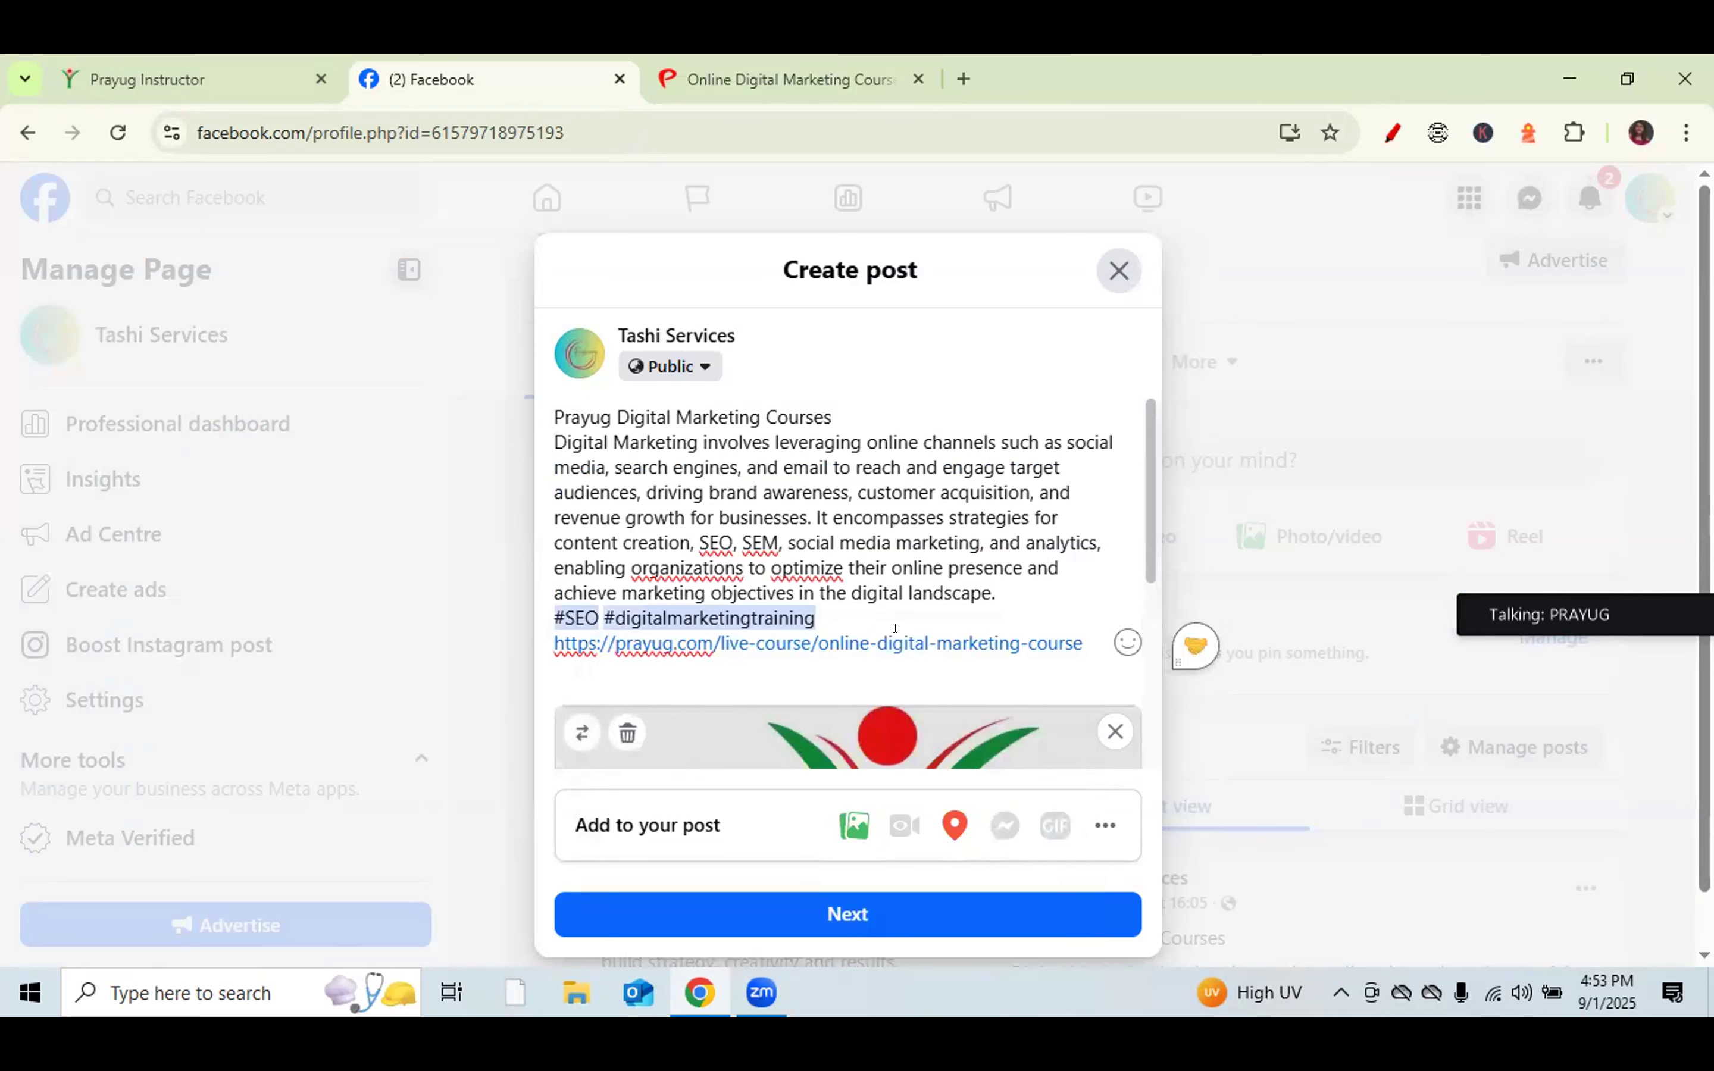
Step: Look through the emoji choices without adding one, then select the title and description text
key(ctrl+a)
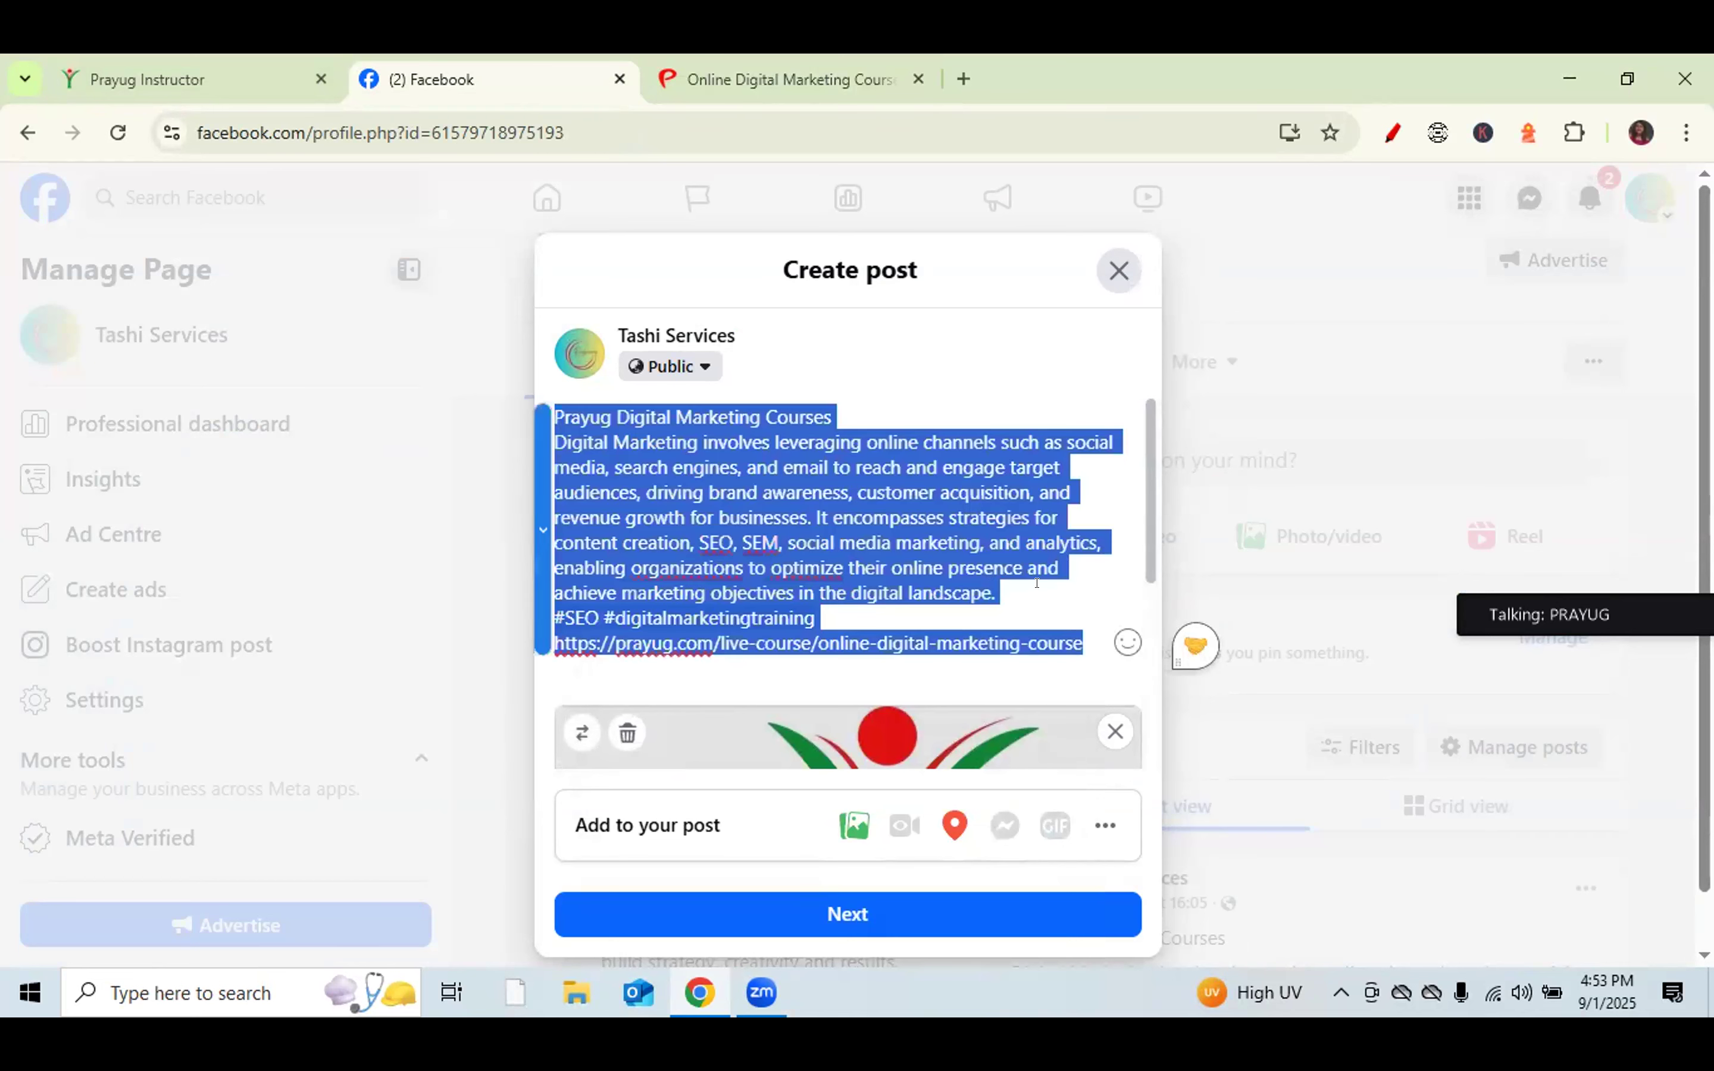
click(990, 588)
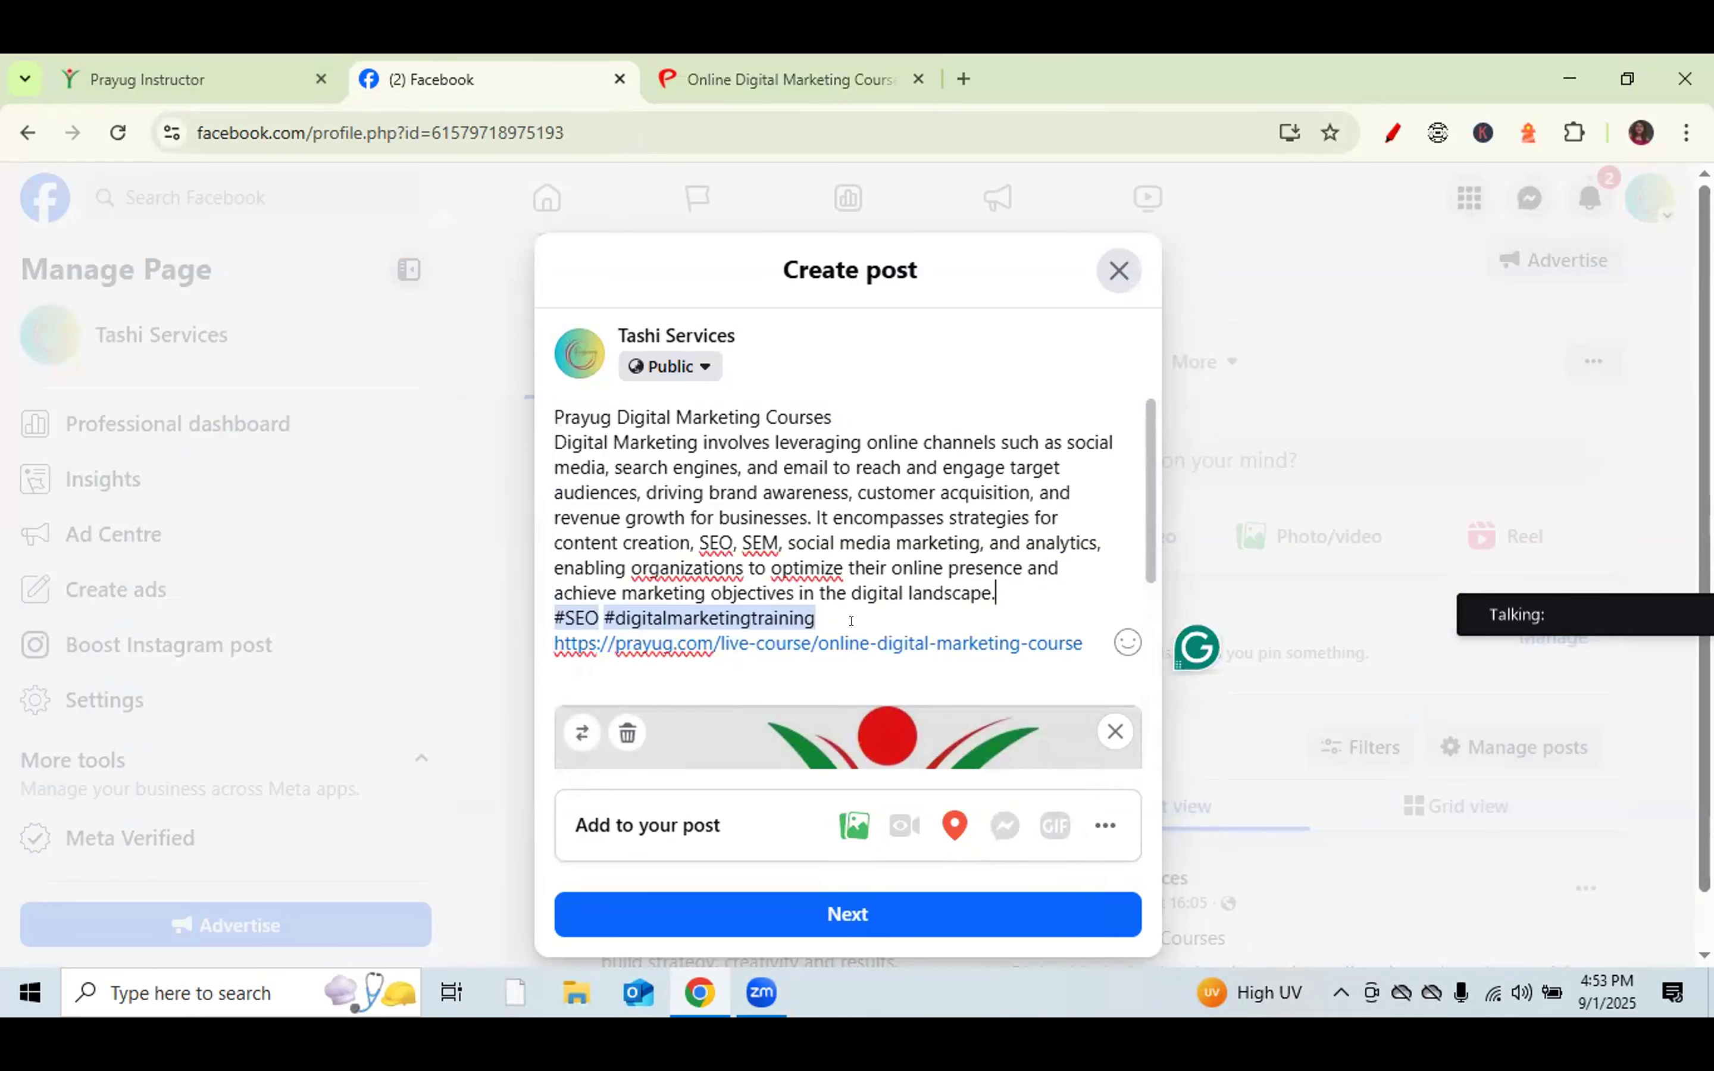
click(1126, 642)
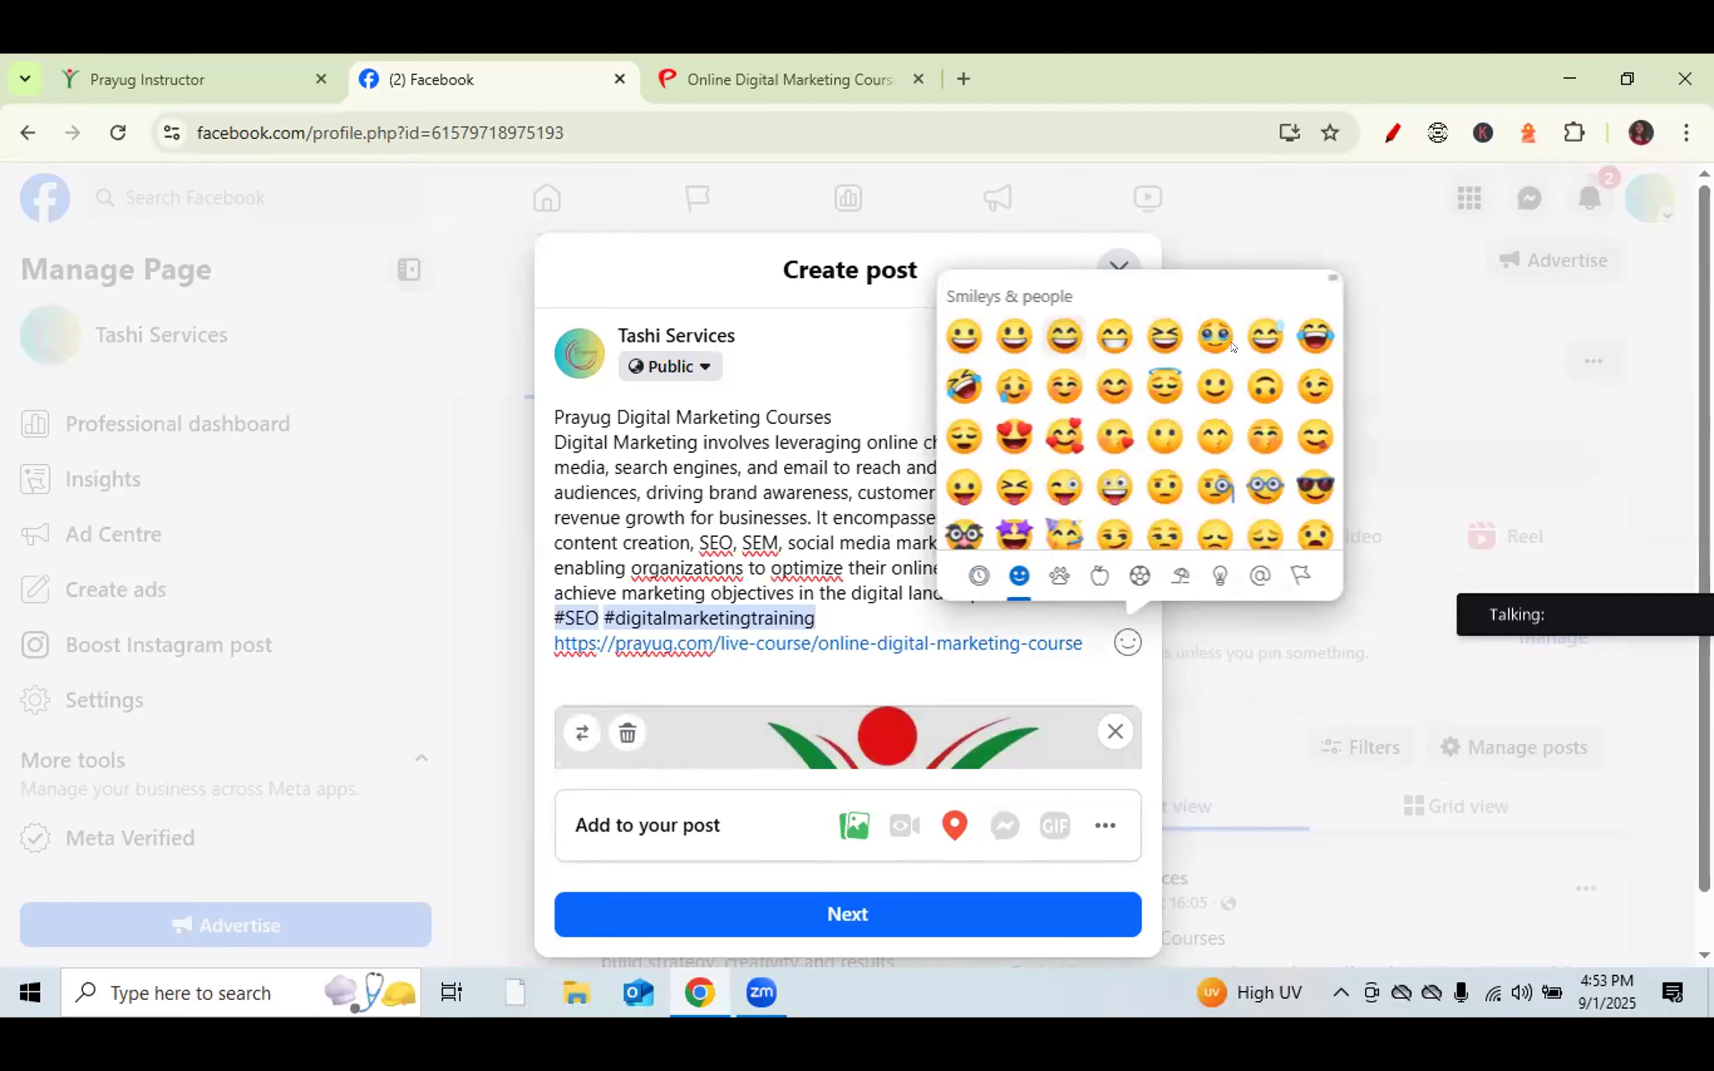
click(674, 271)
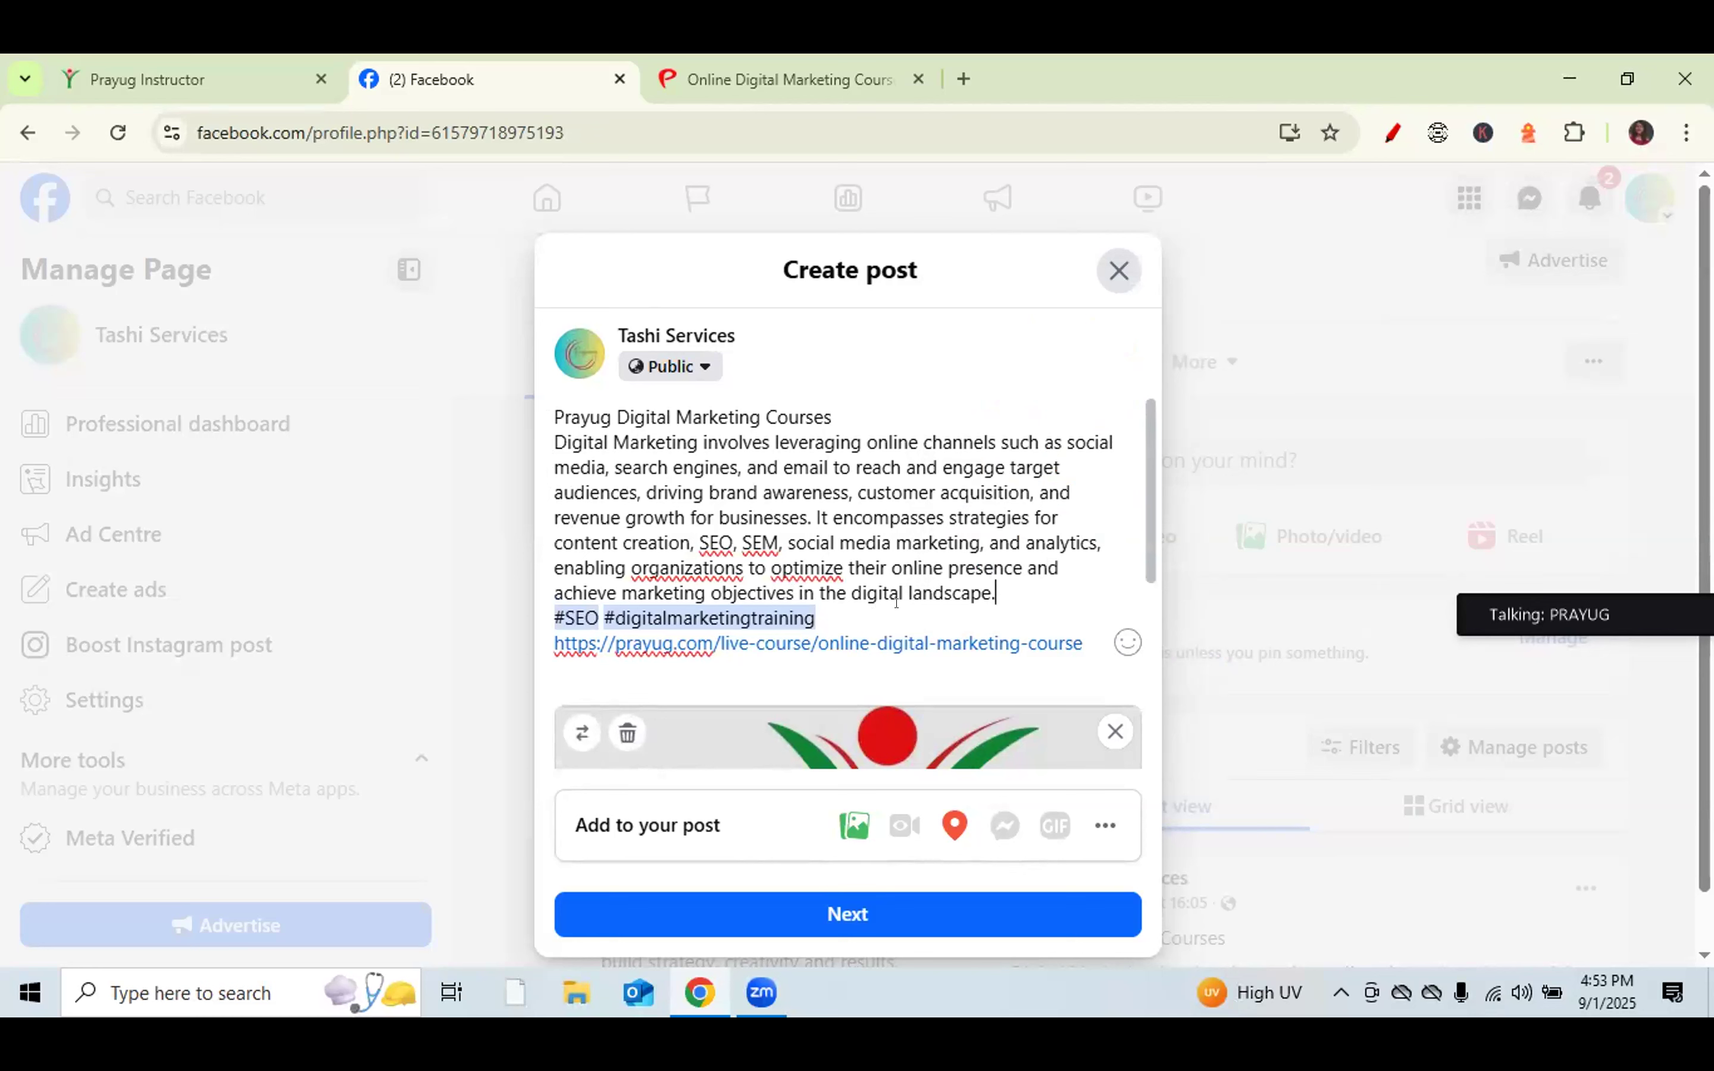
drag(989, 587, 548, 388)
key(ctrl+c)
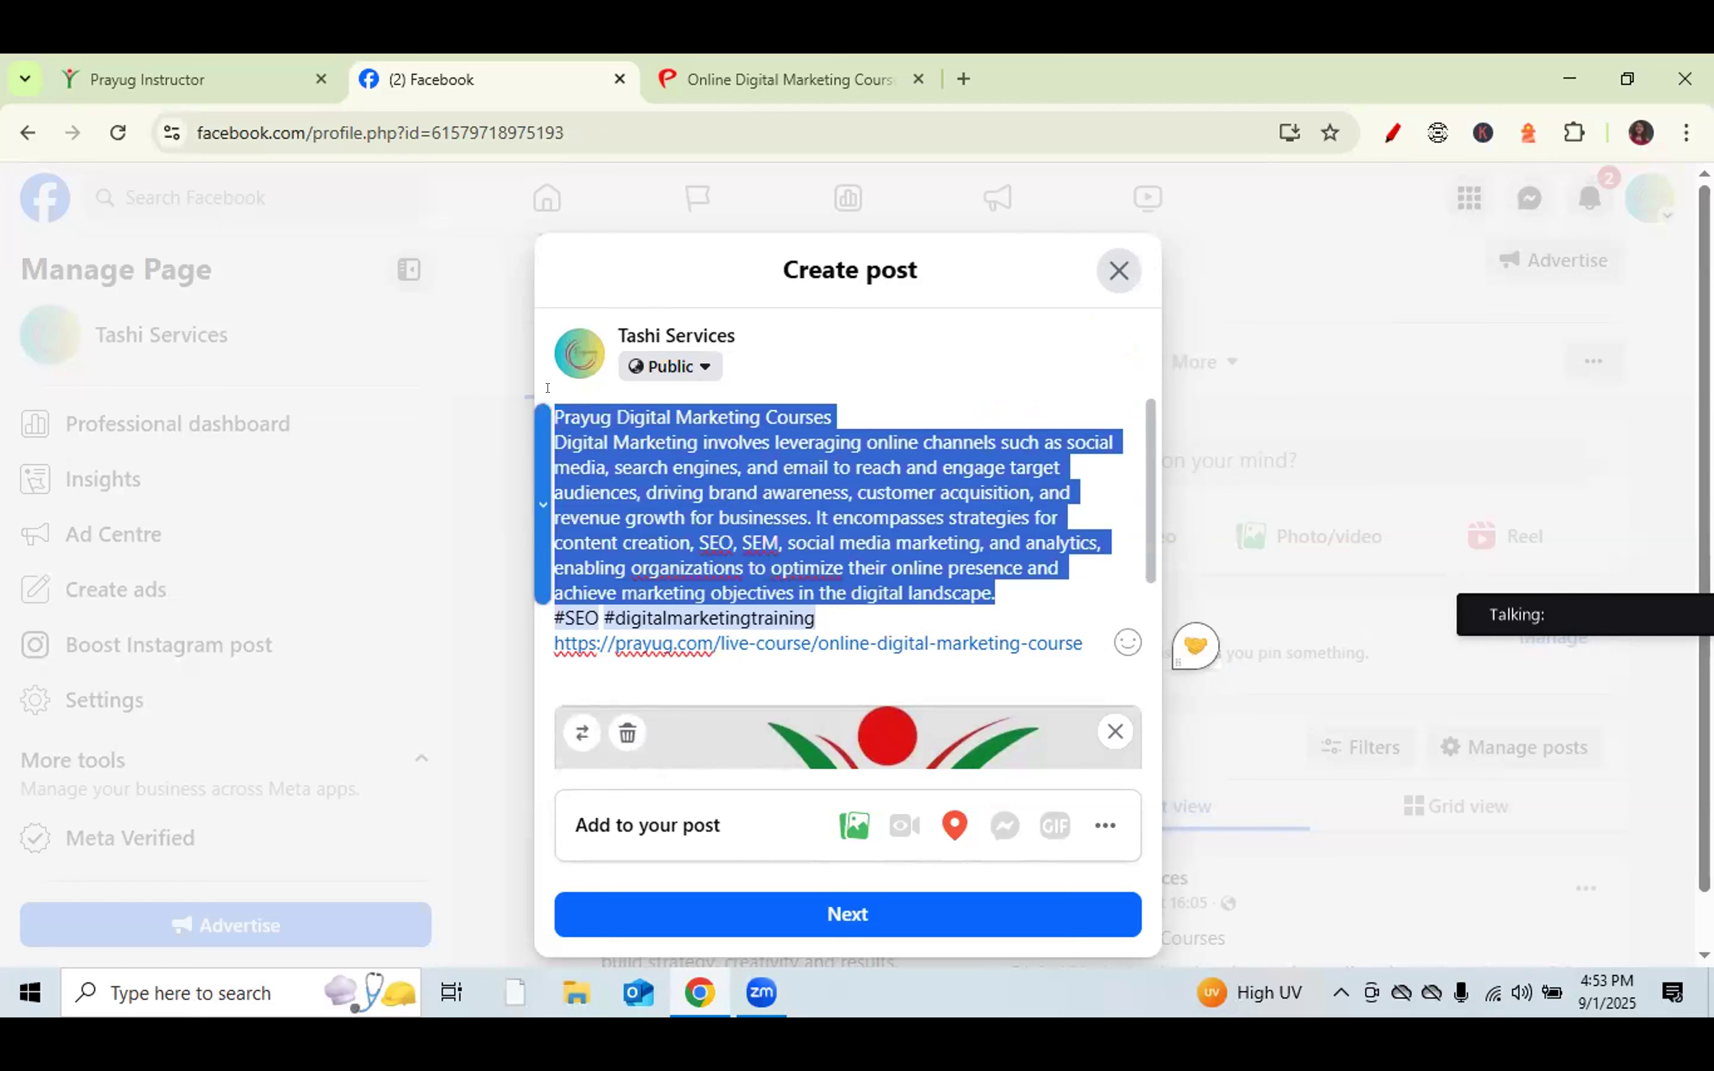
Step: In a new ChatGPT tab, ask it to put emojis in the pasted course text, then select the reply
double_click(964, 79)
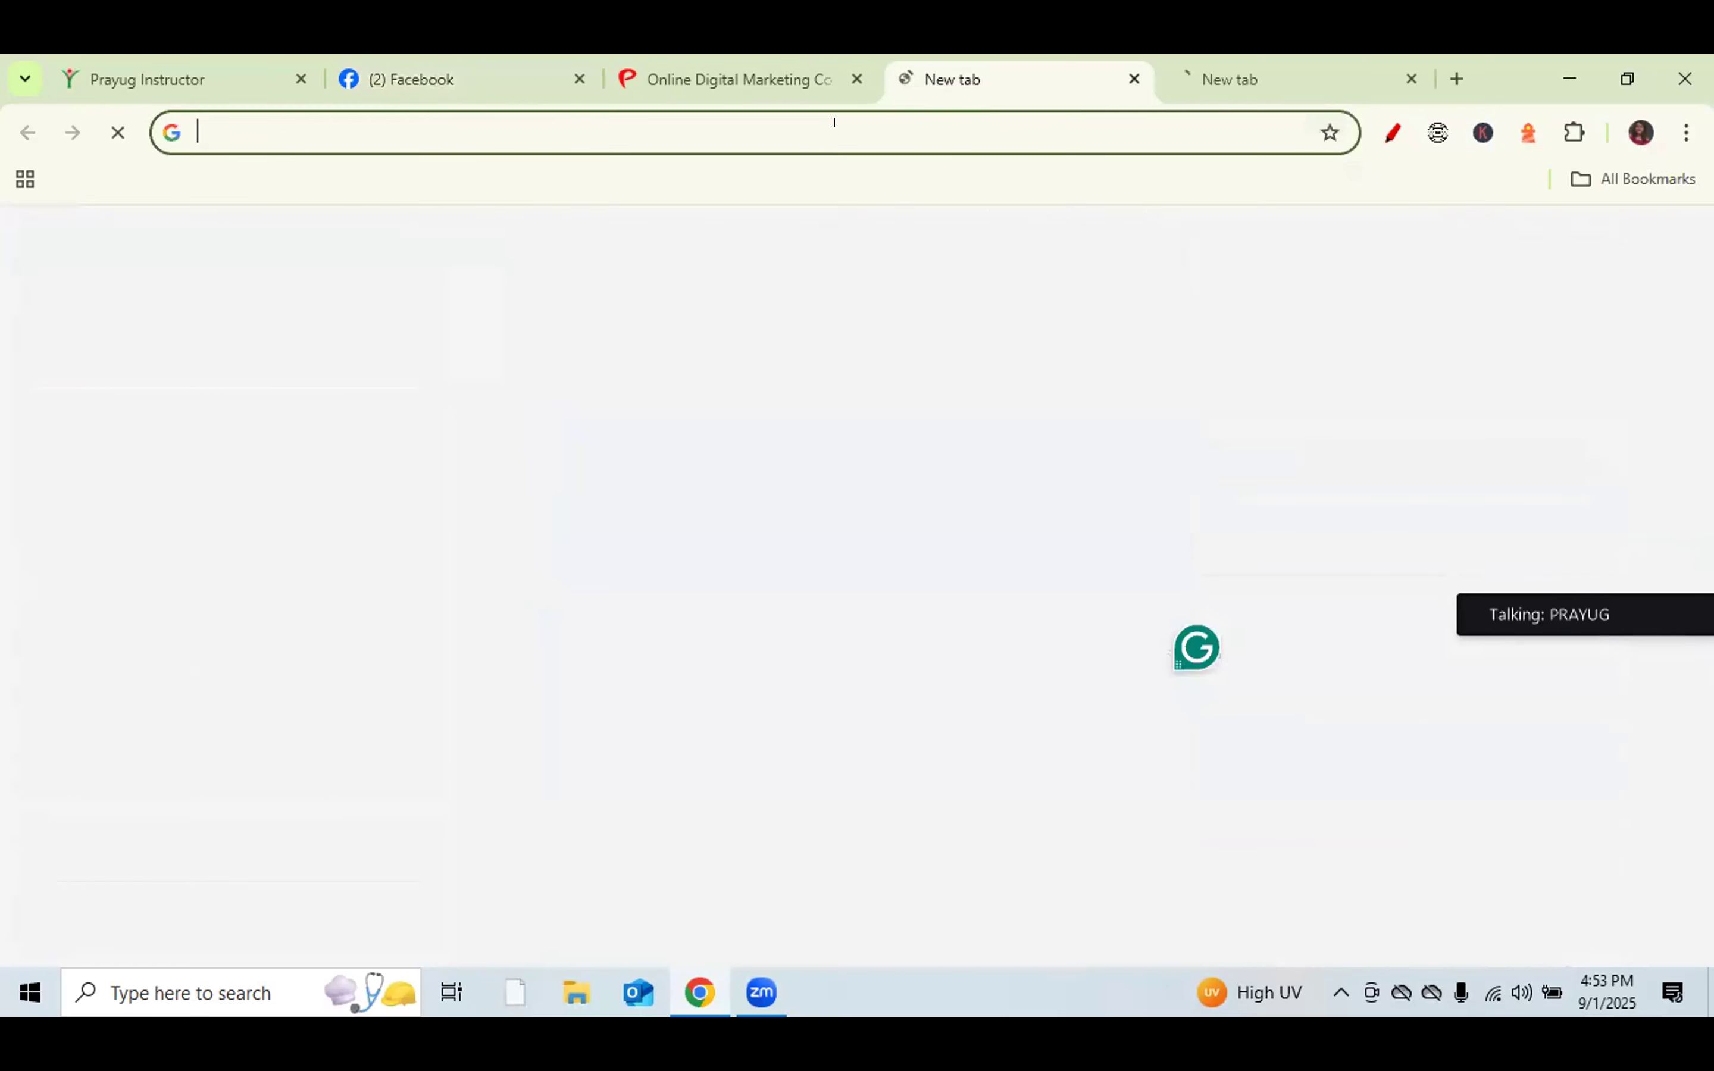
text(chatgpt.com)
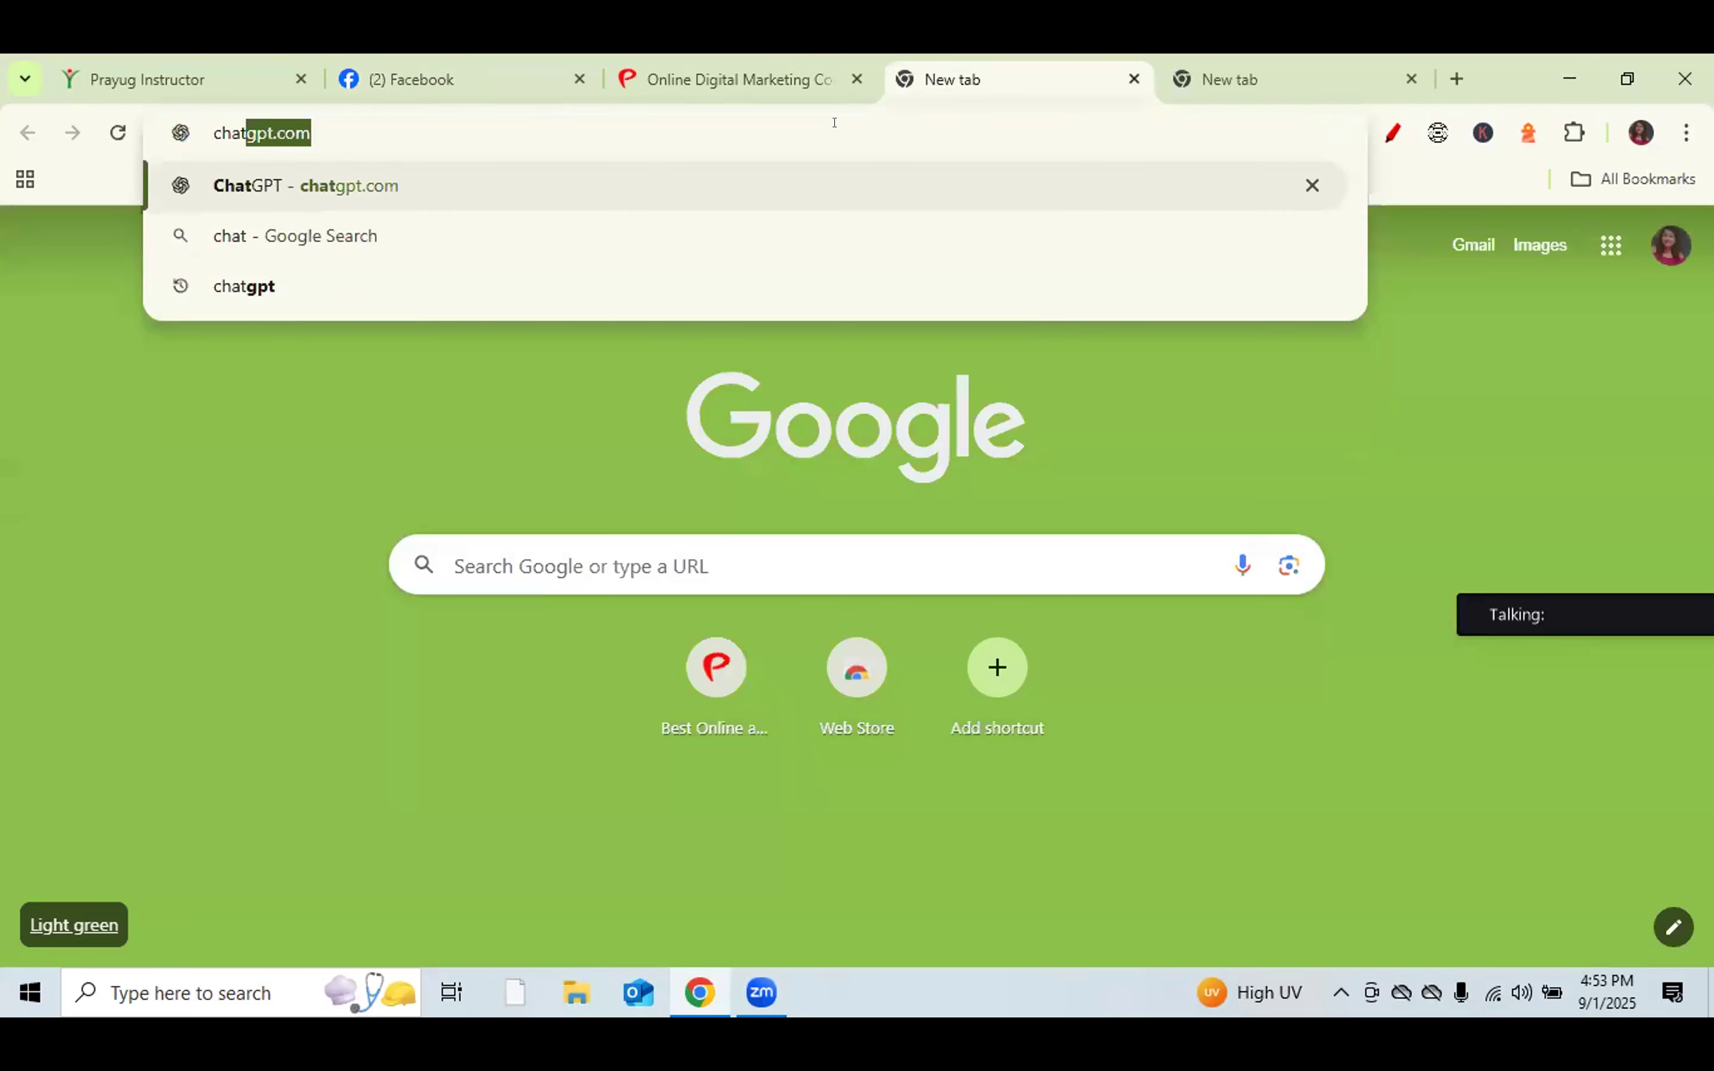
key(Return)
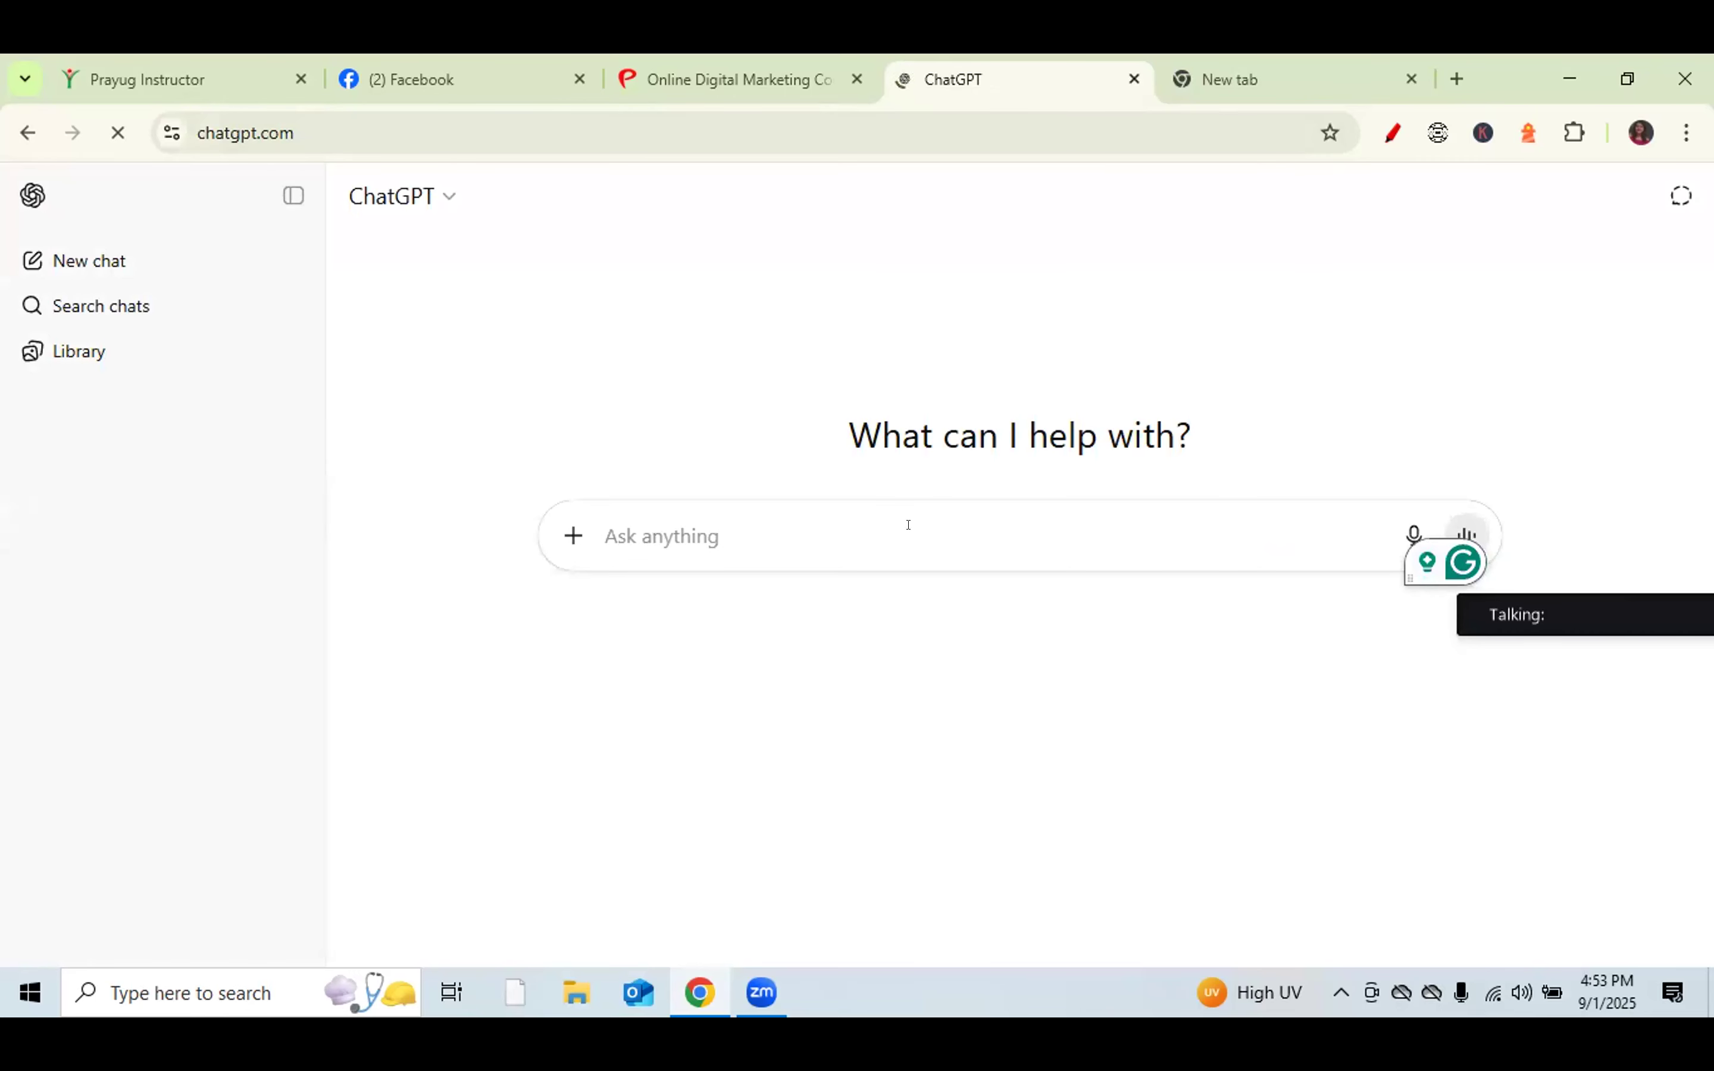
key(ctrl+v)
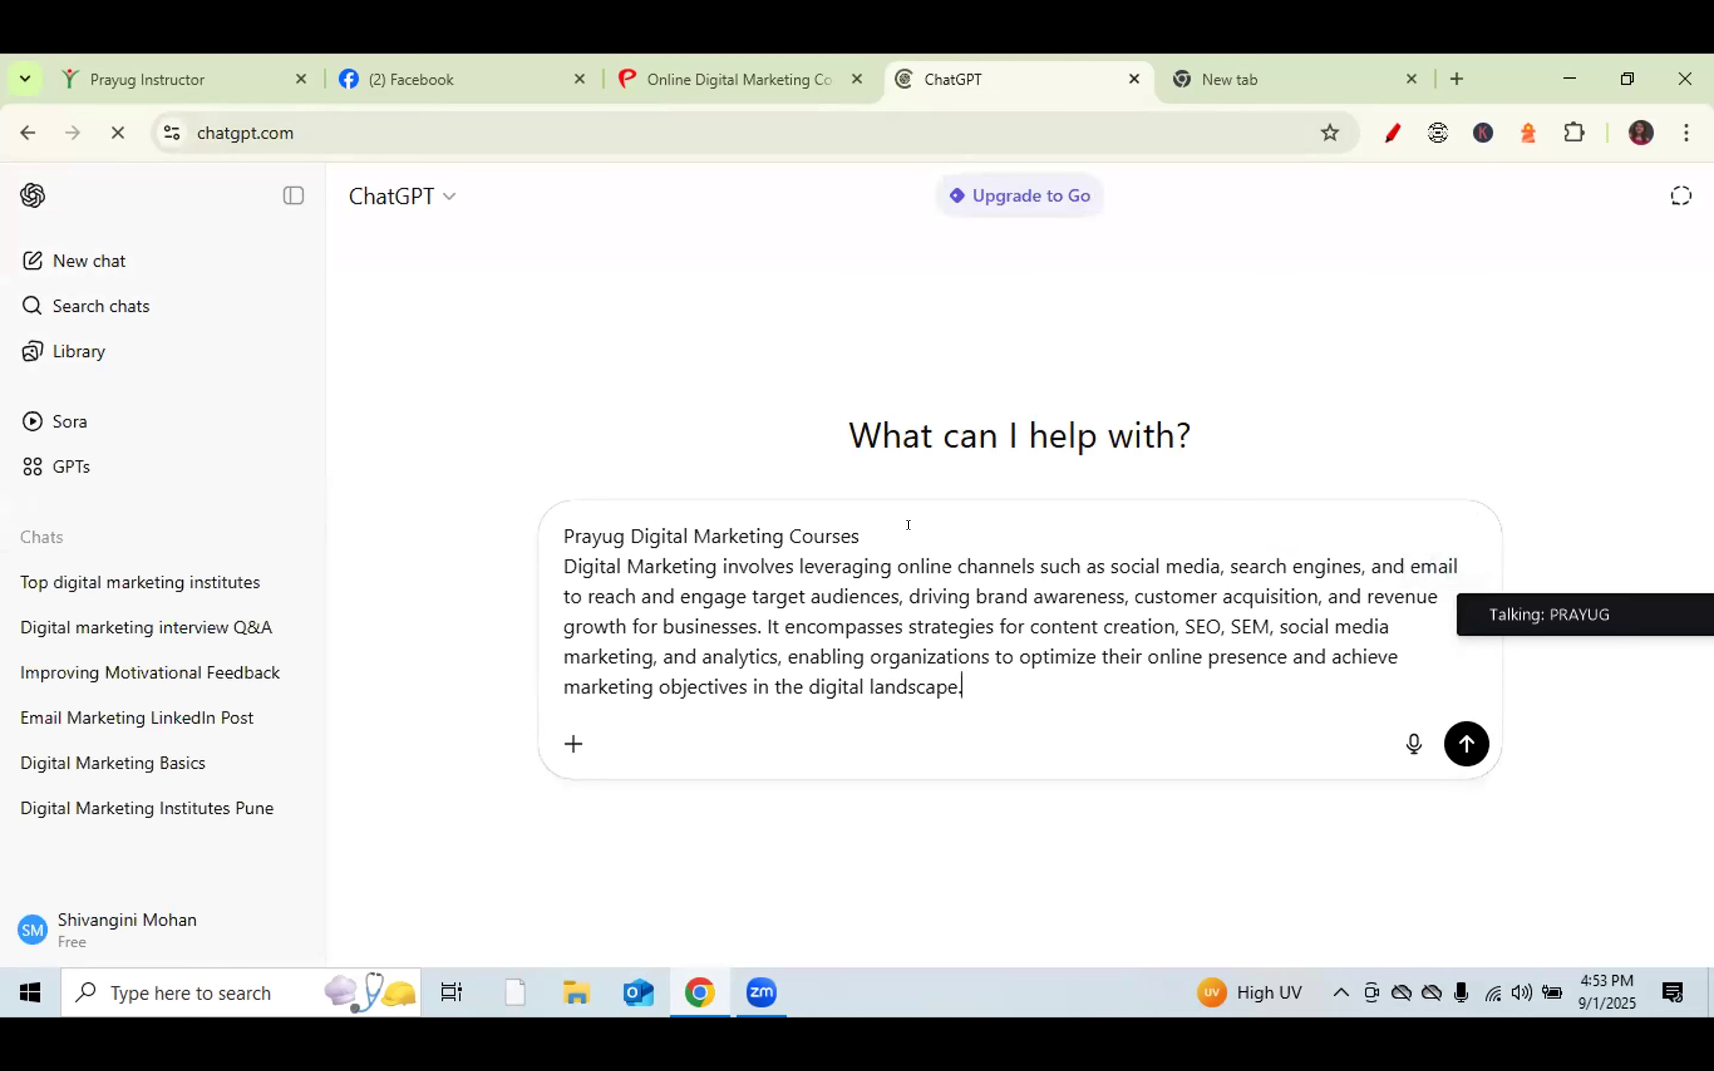
text(- pu)
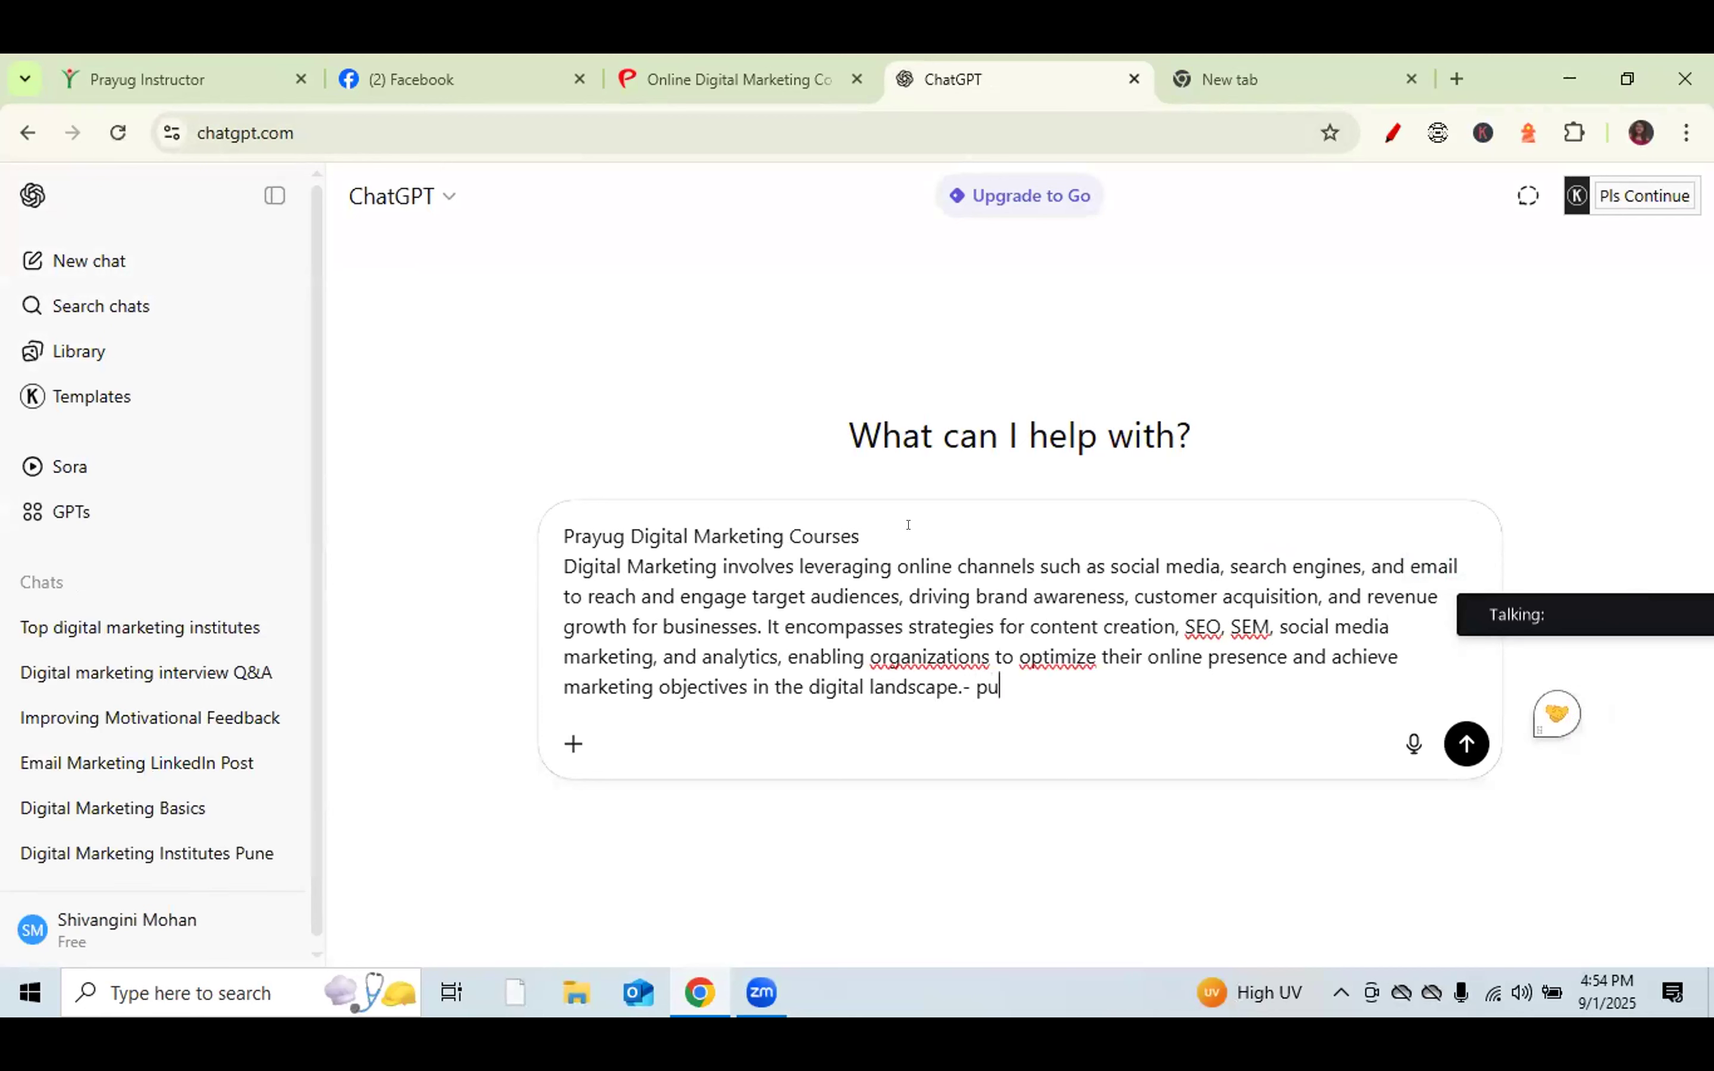
text(t r)
text(the emo)
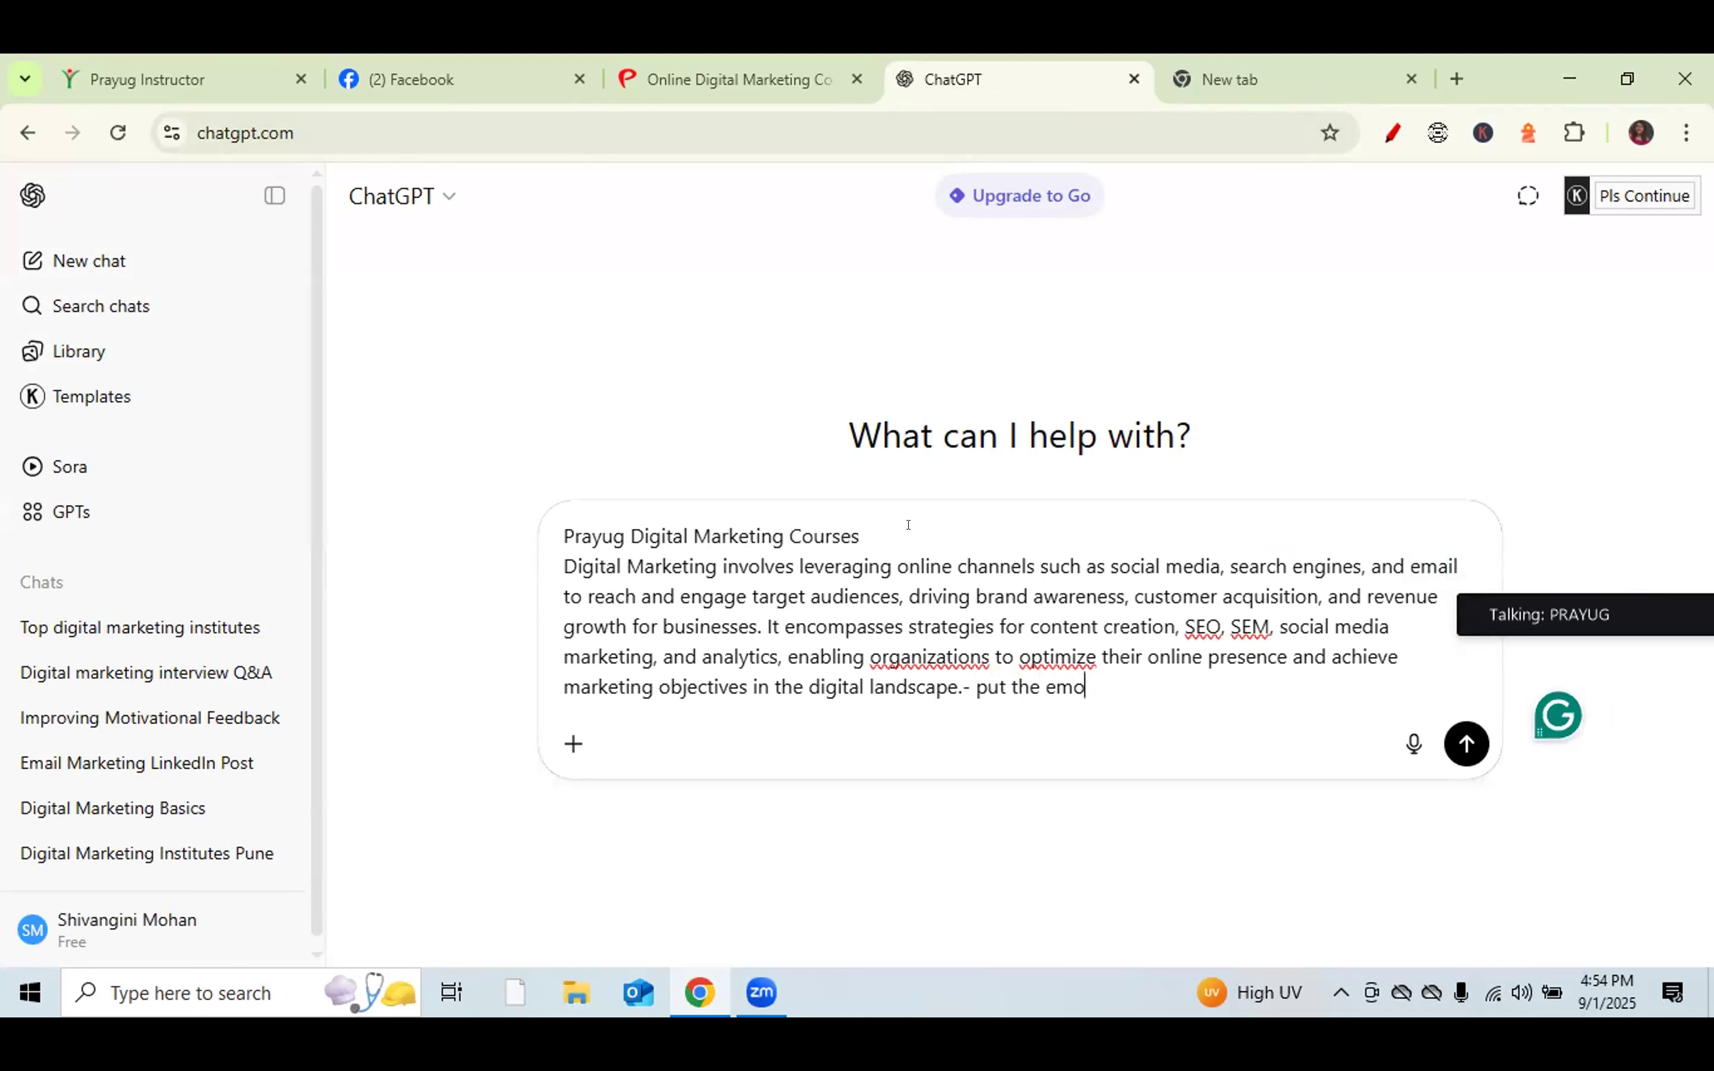
text(jis in the )
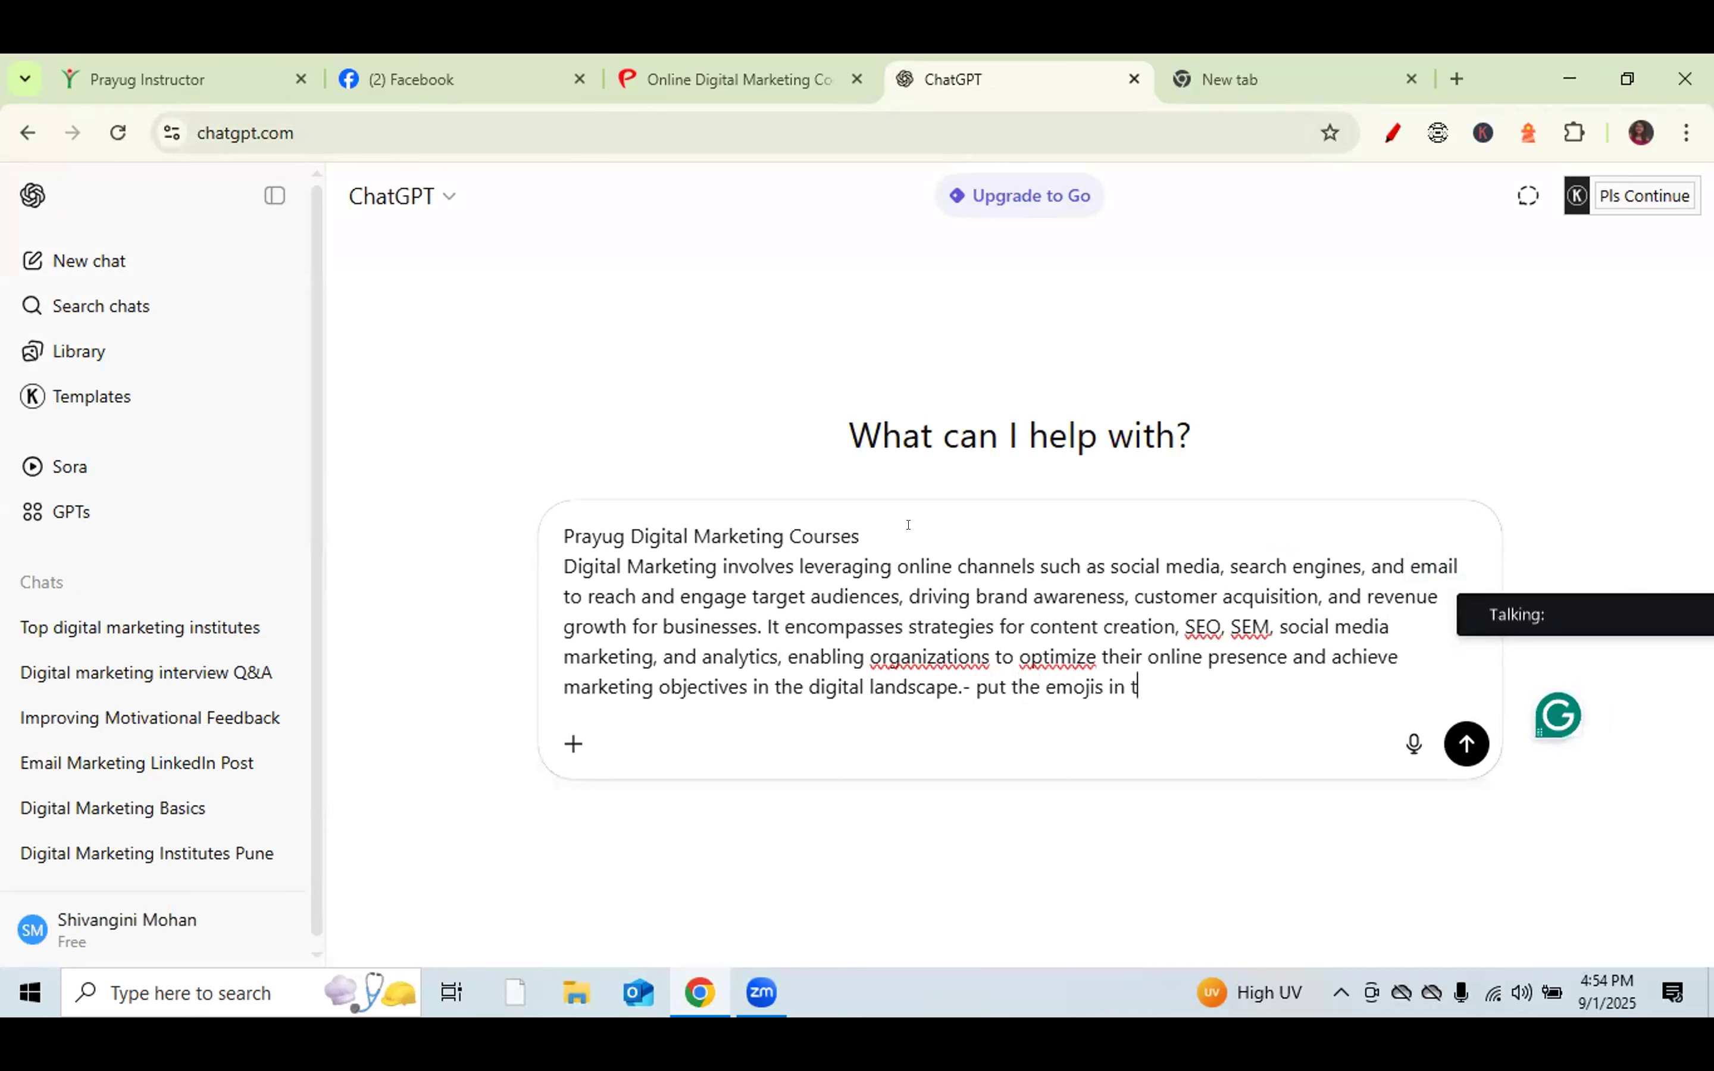
text(conent)
key(BackSpace)
key(BackSpace)
key(BackSpace)
text(tent)
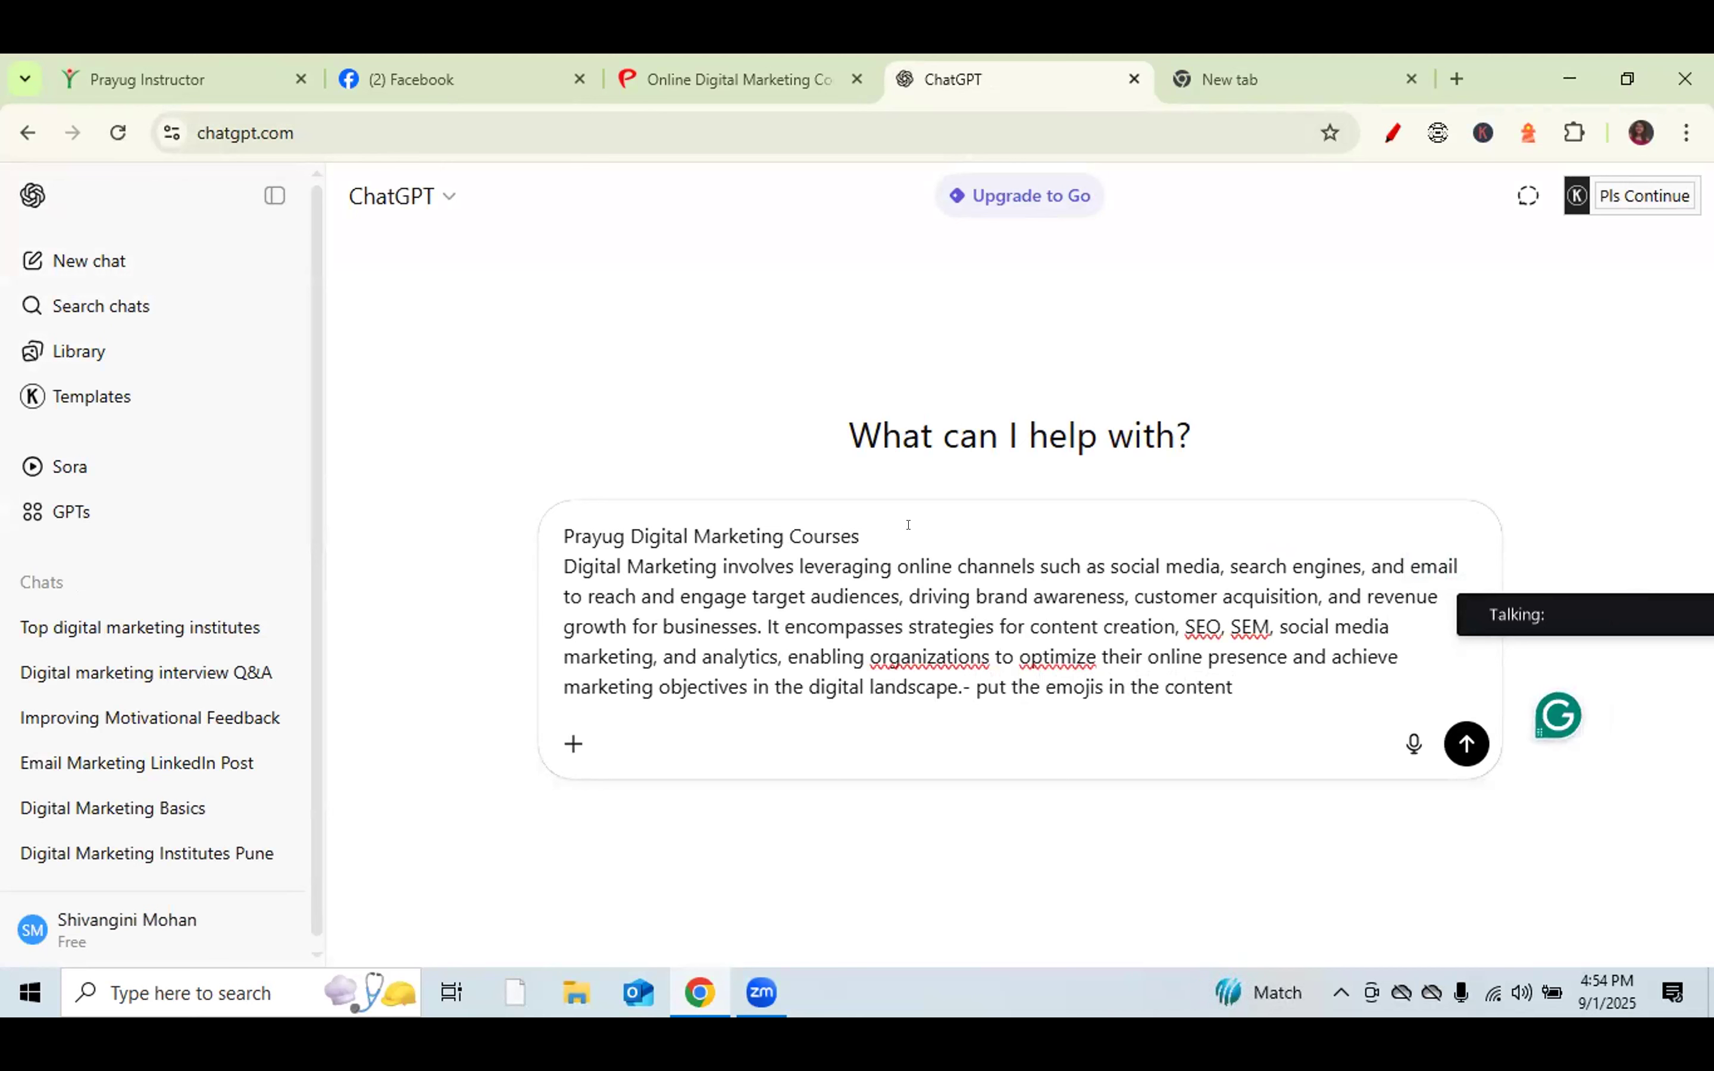
key(Return)
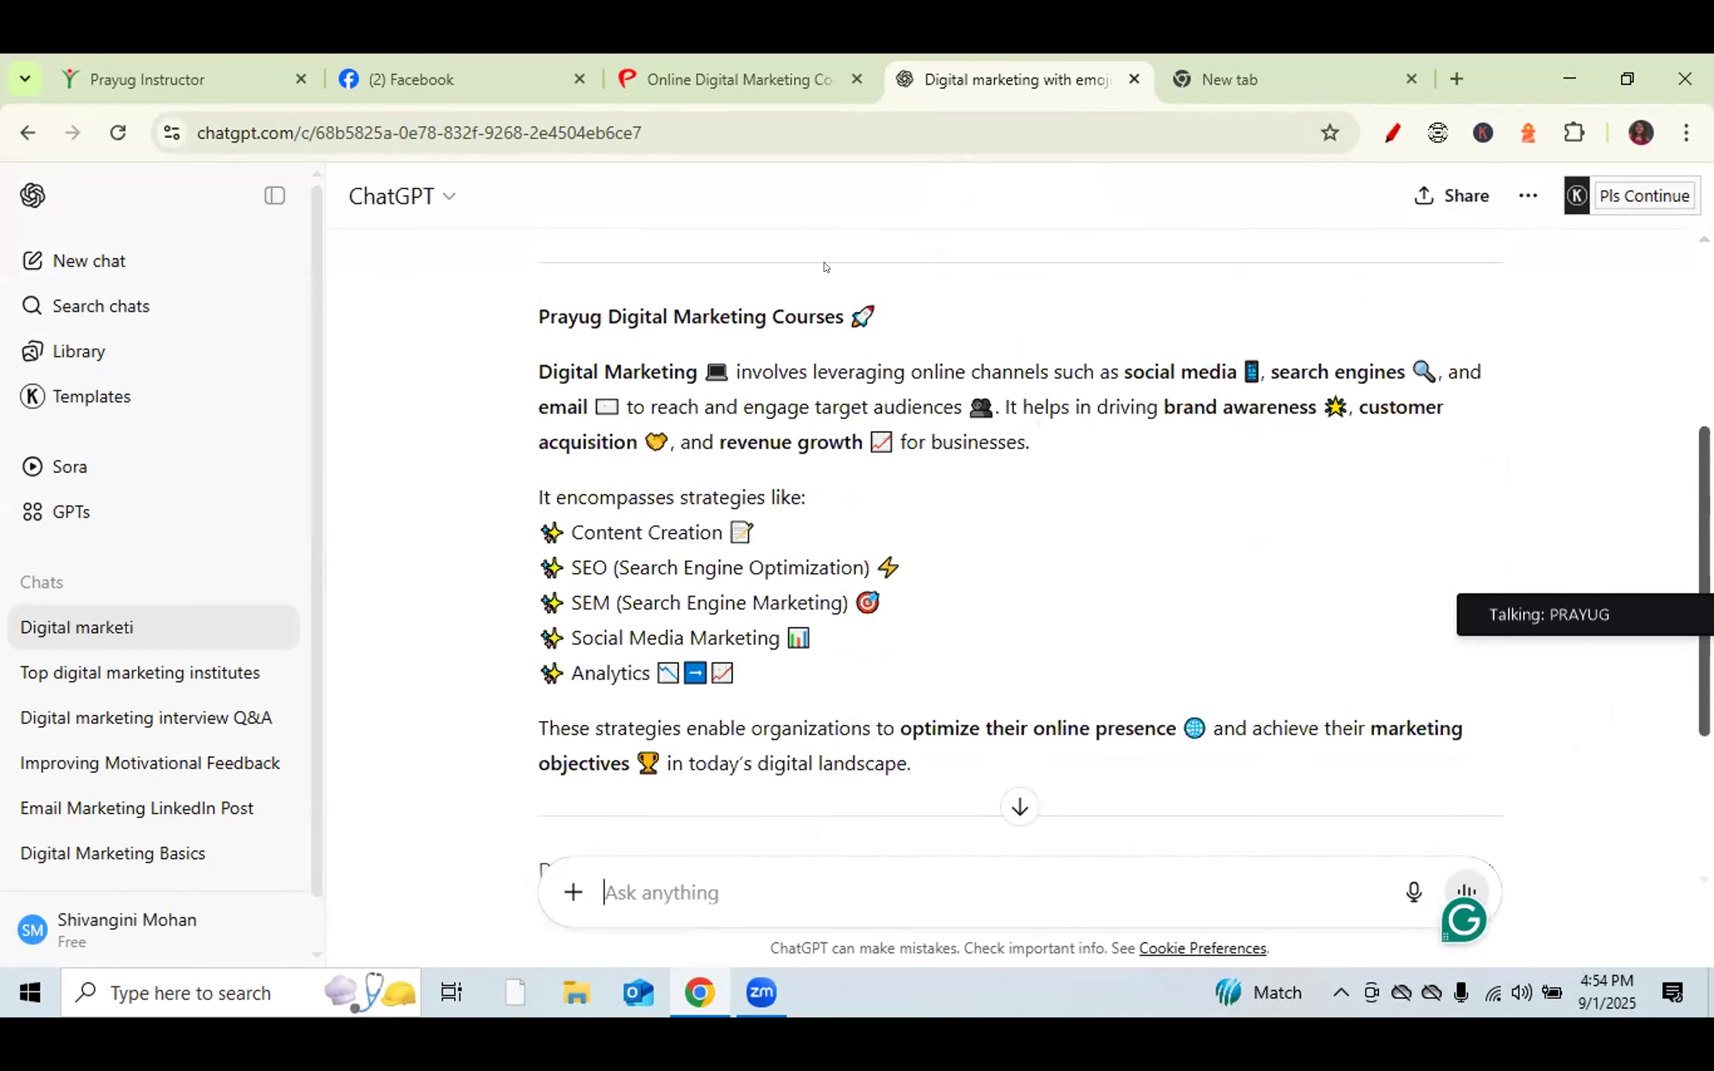
drag(530, 302, 927, 770)
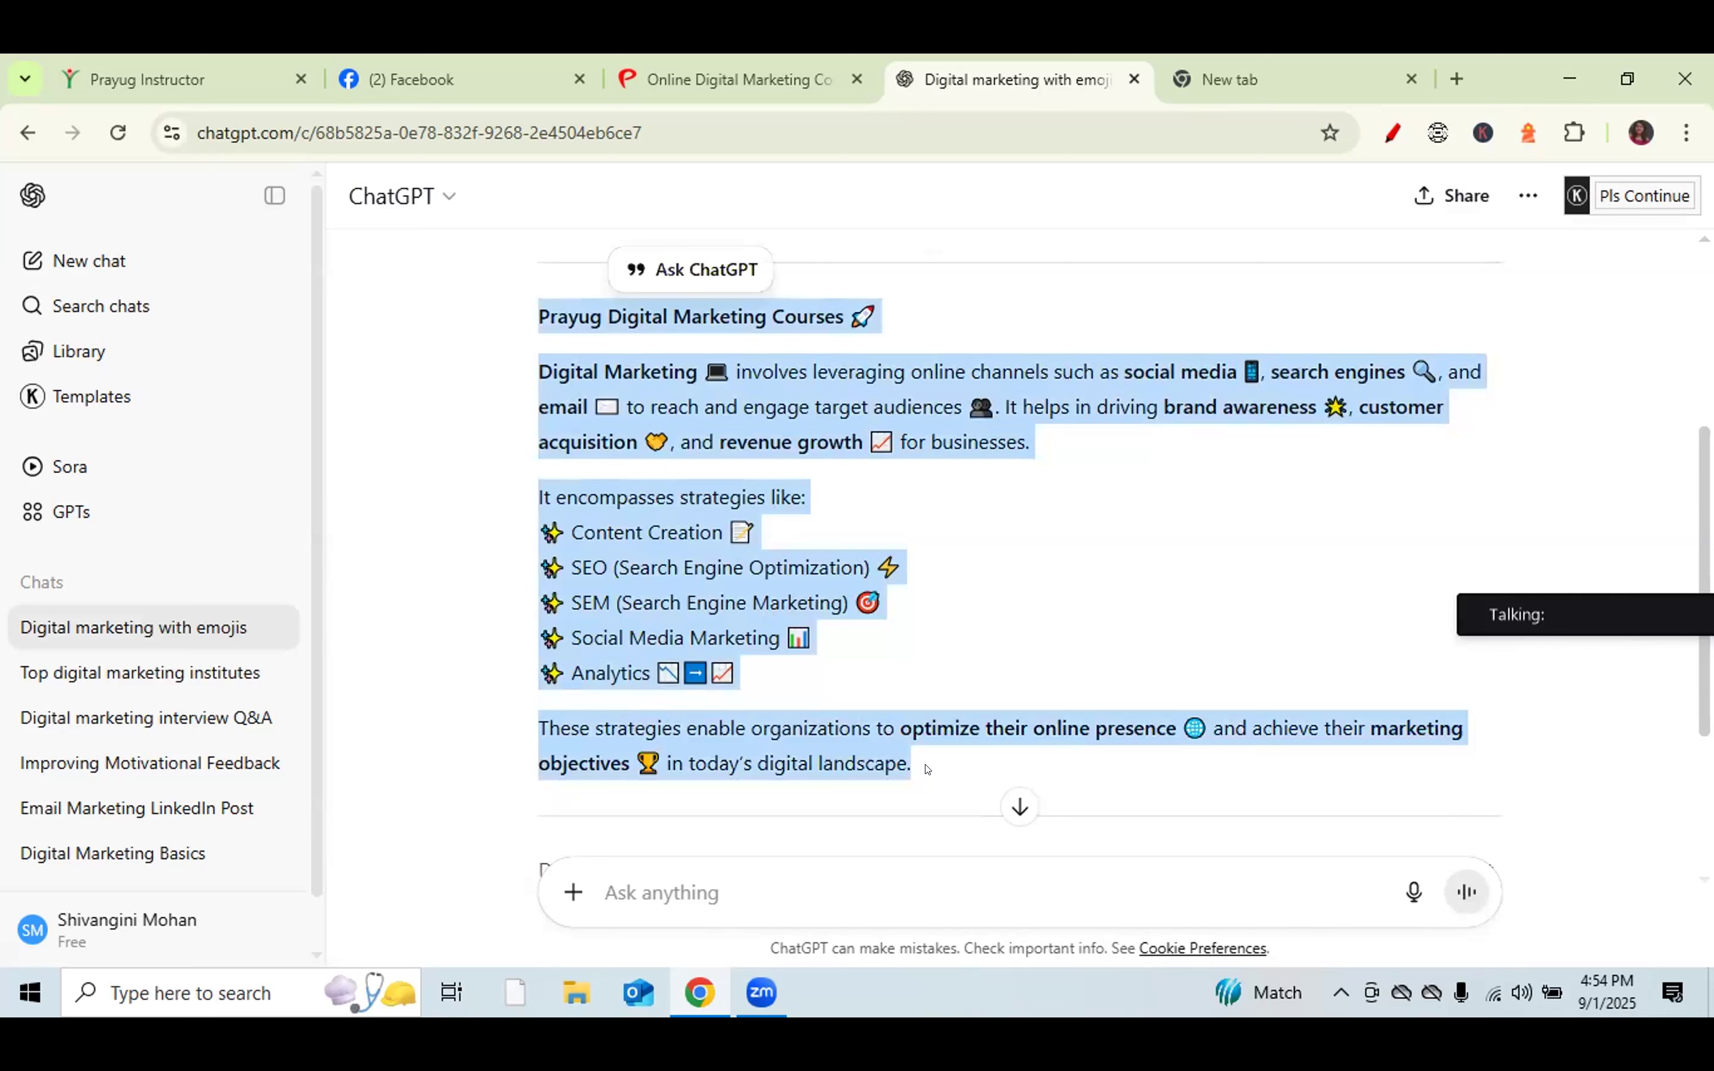
Step: Replace the Facebook draft text with the emoji version and publish it to Tashi Services
click(425, 79)
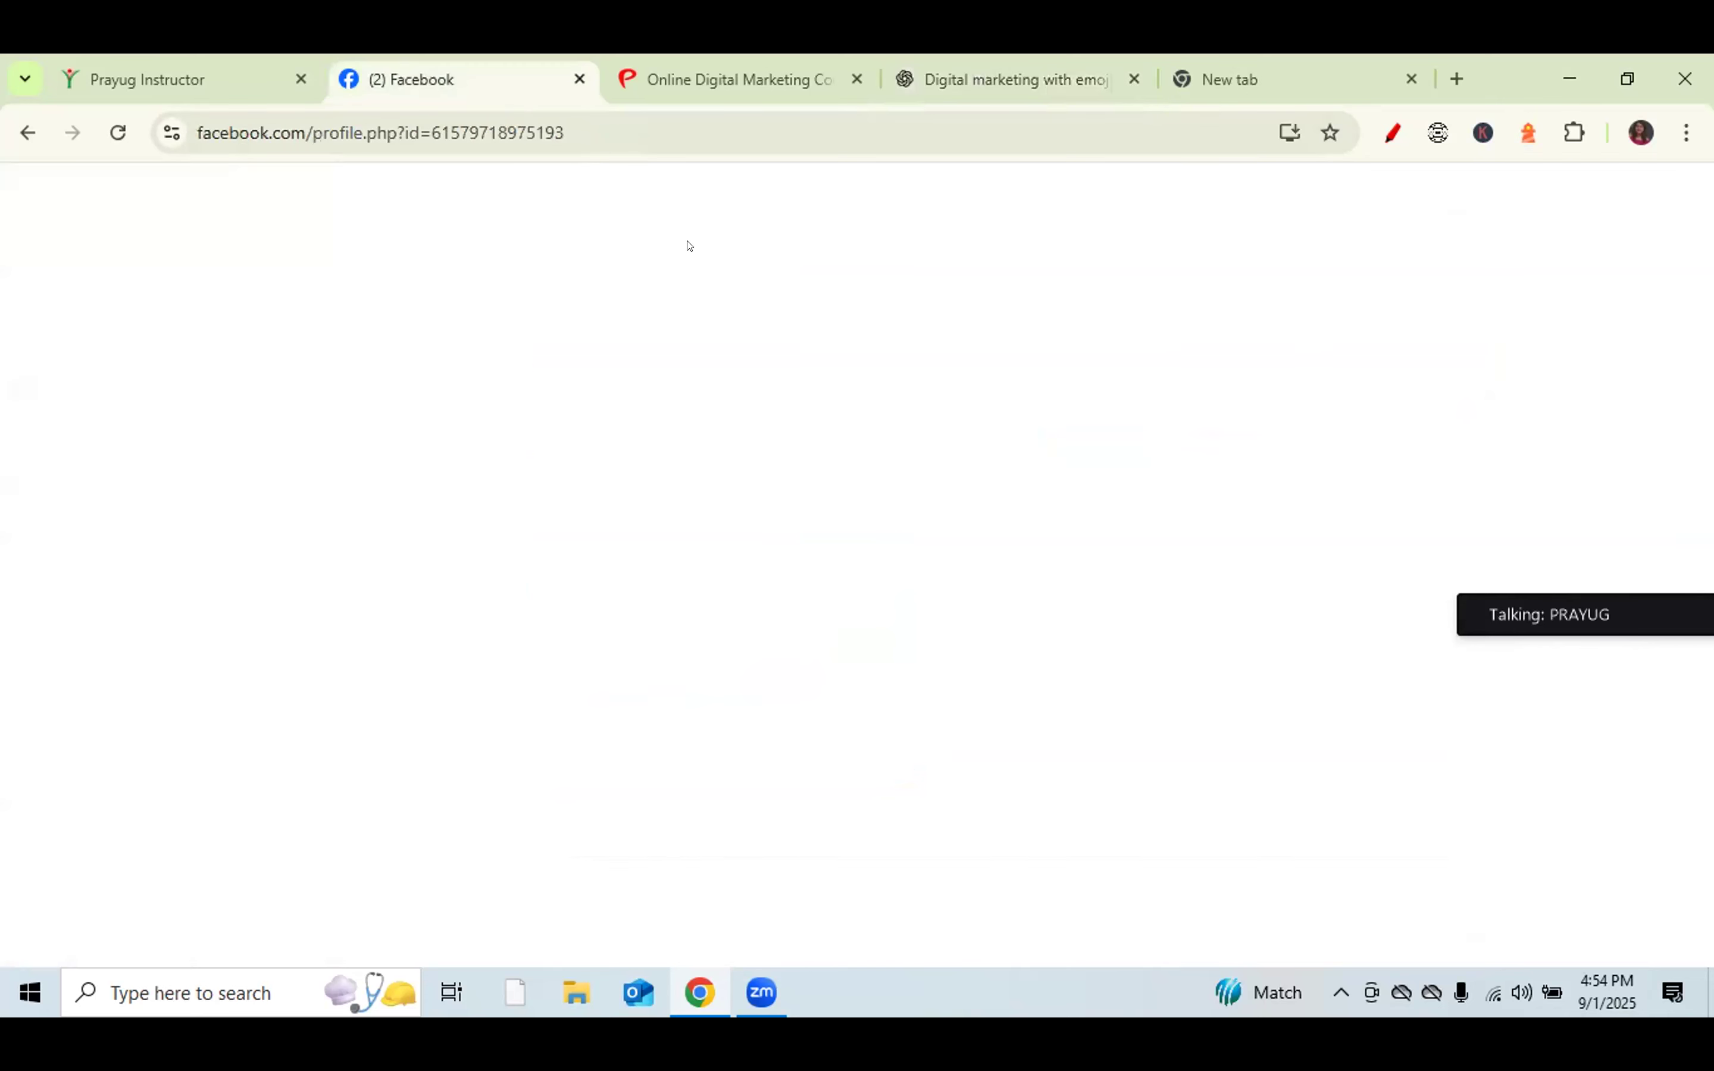
key(ctrl+v)
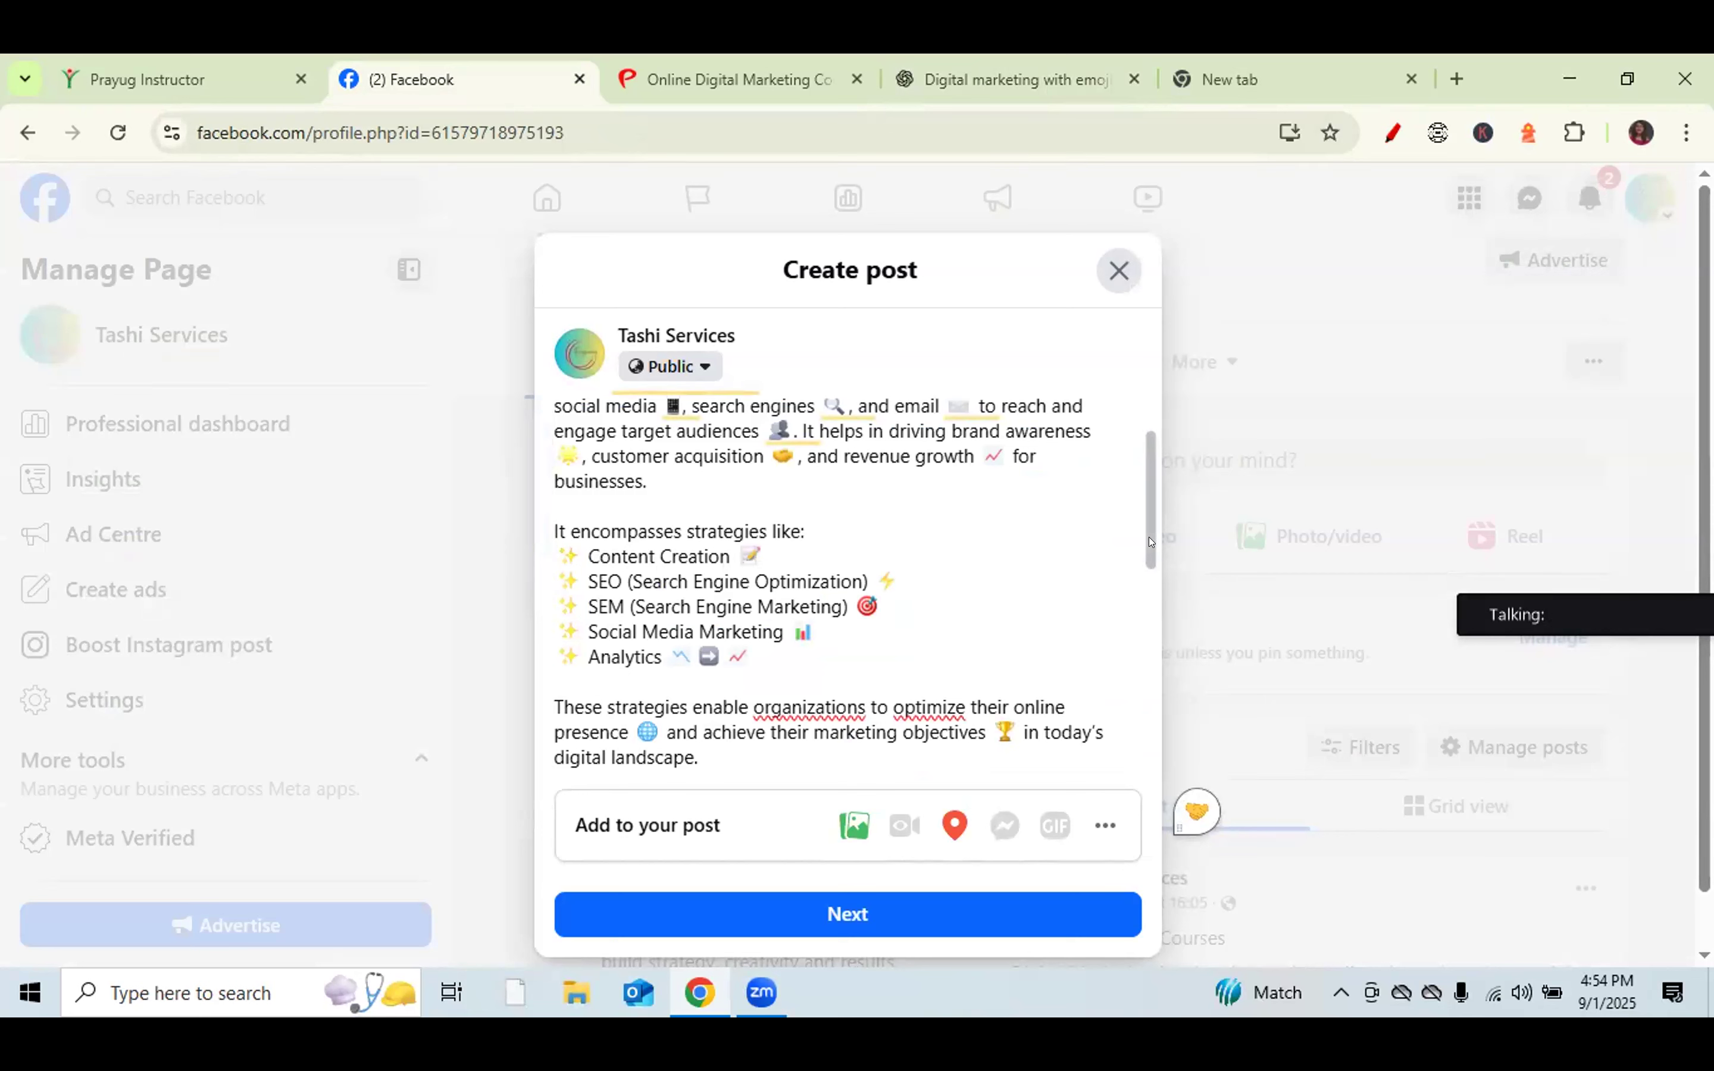
drag(1145, 462, 1151, 547)
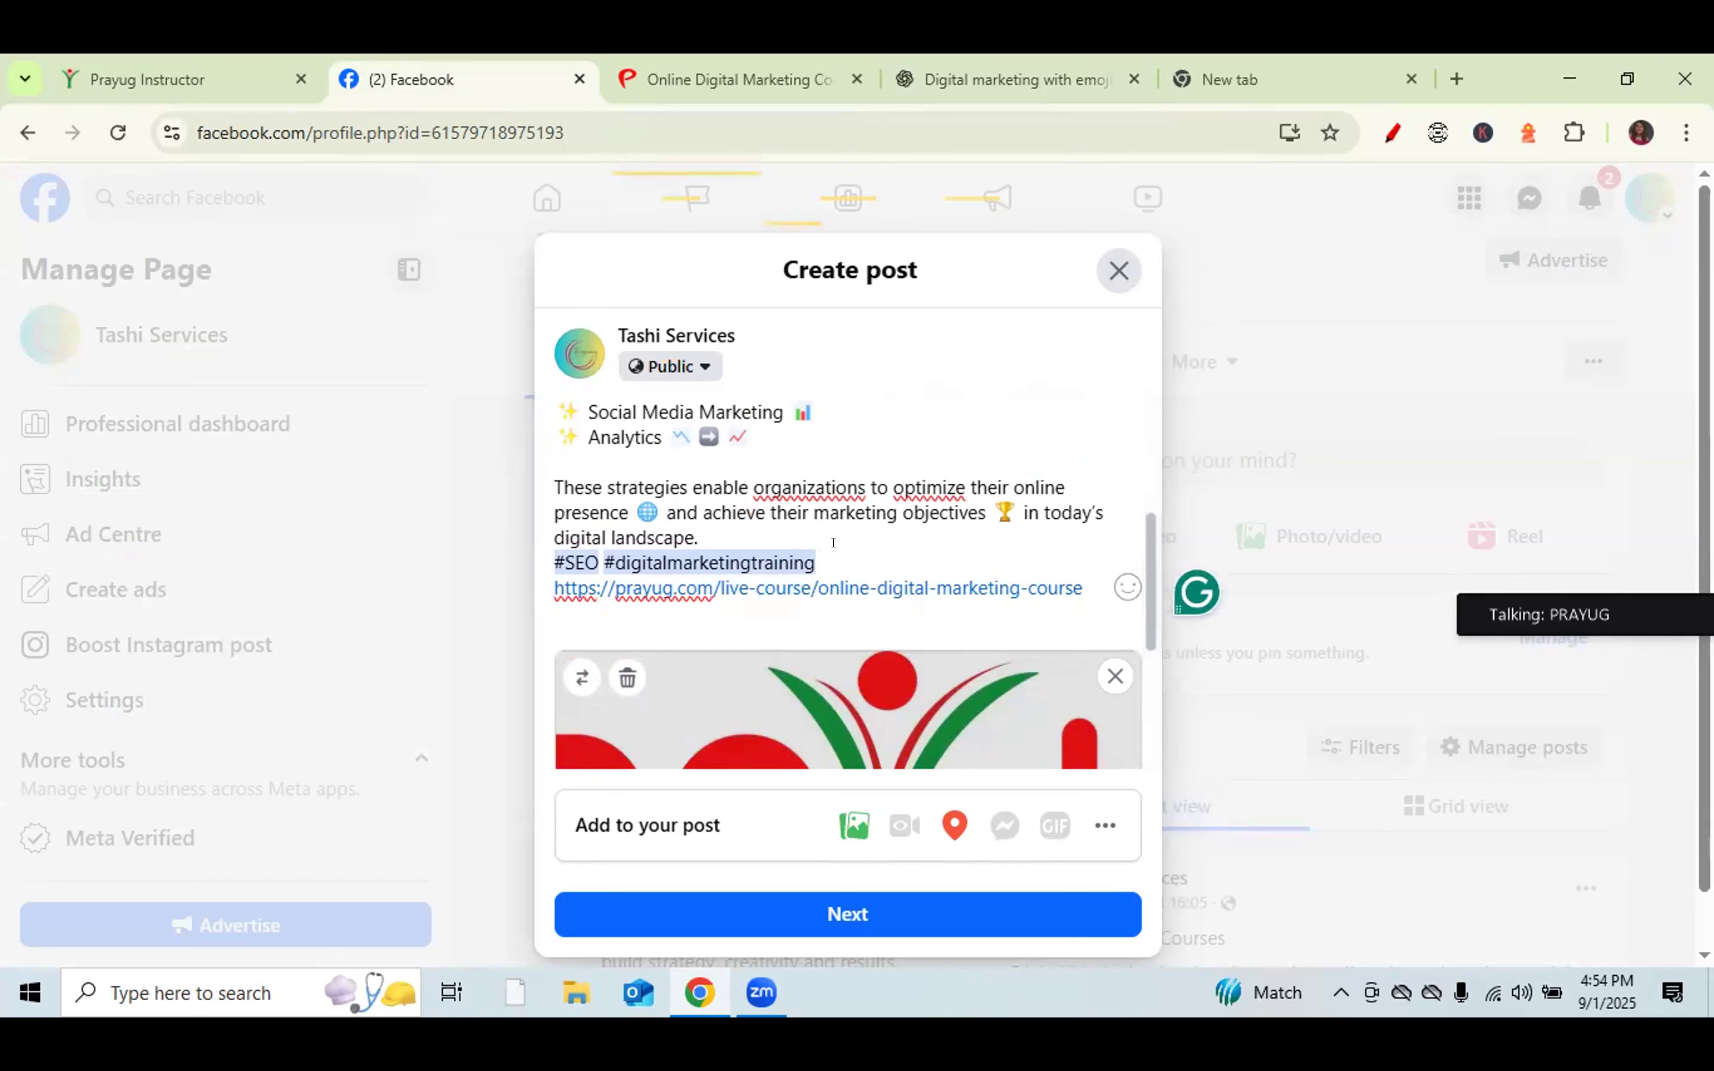
key(Return)
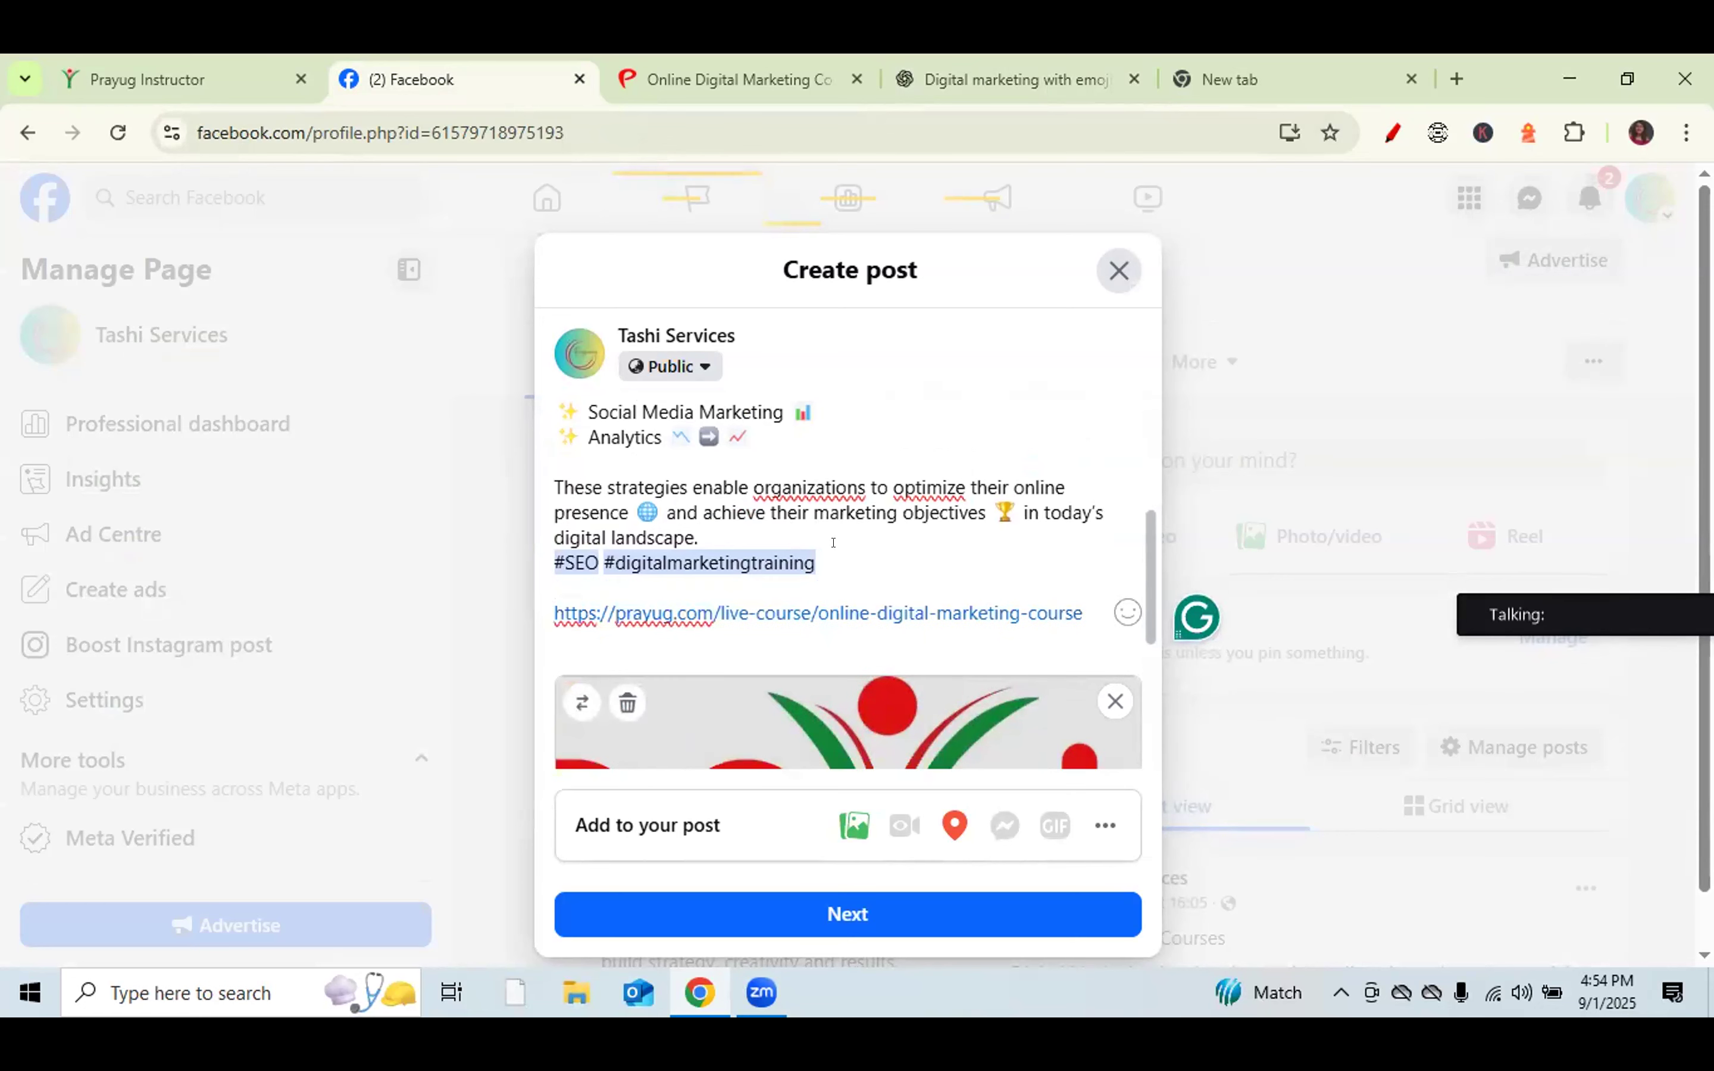
click(903, 917)
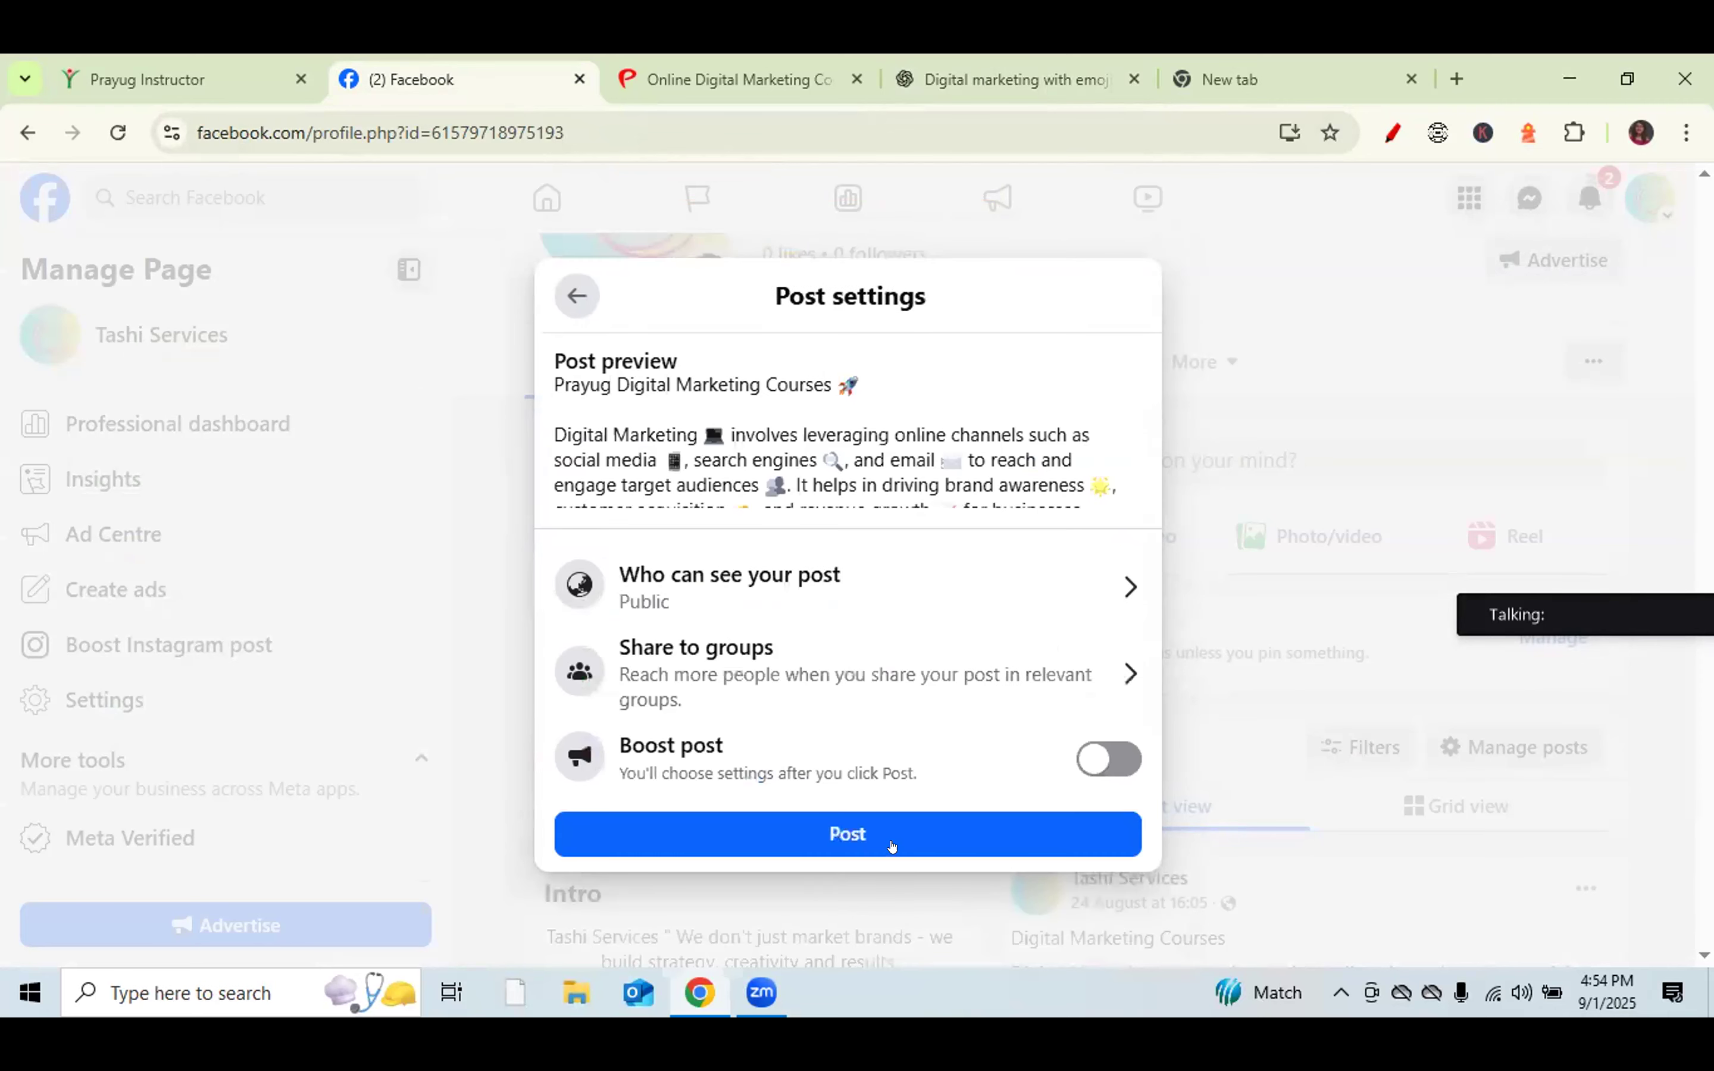
click(892, 841)
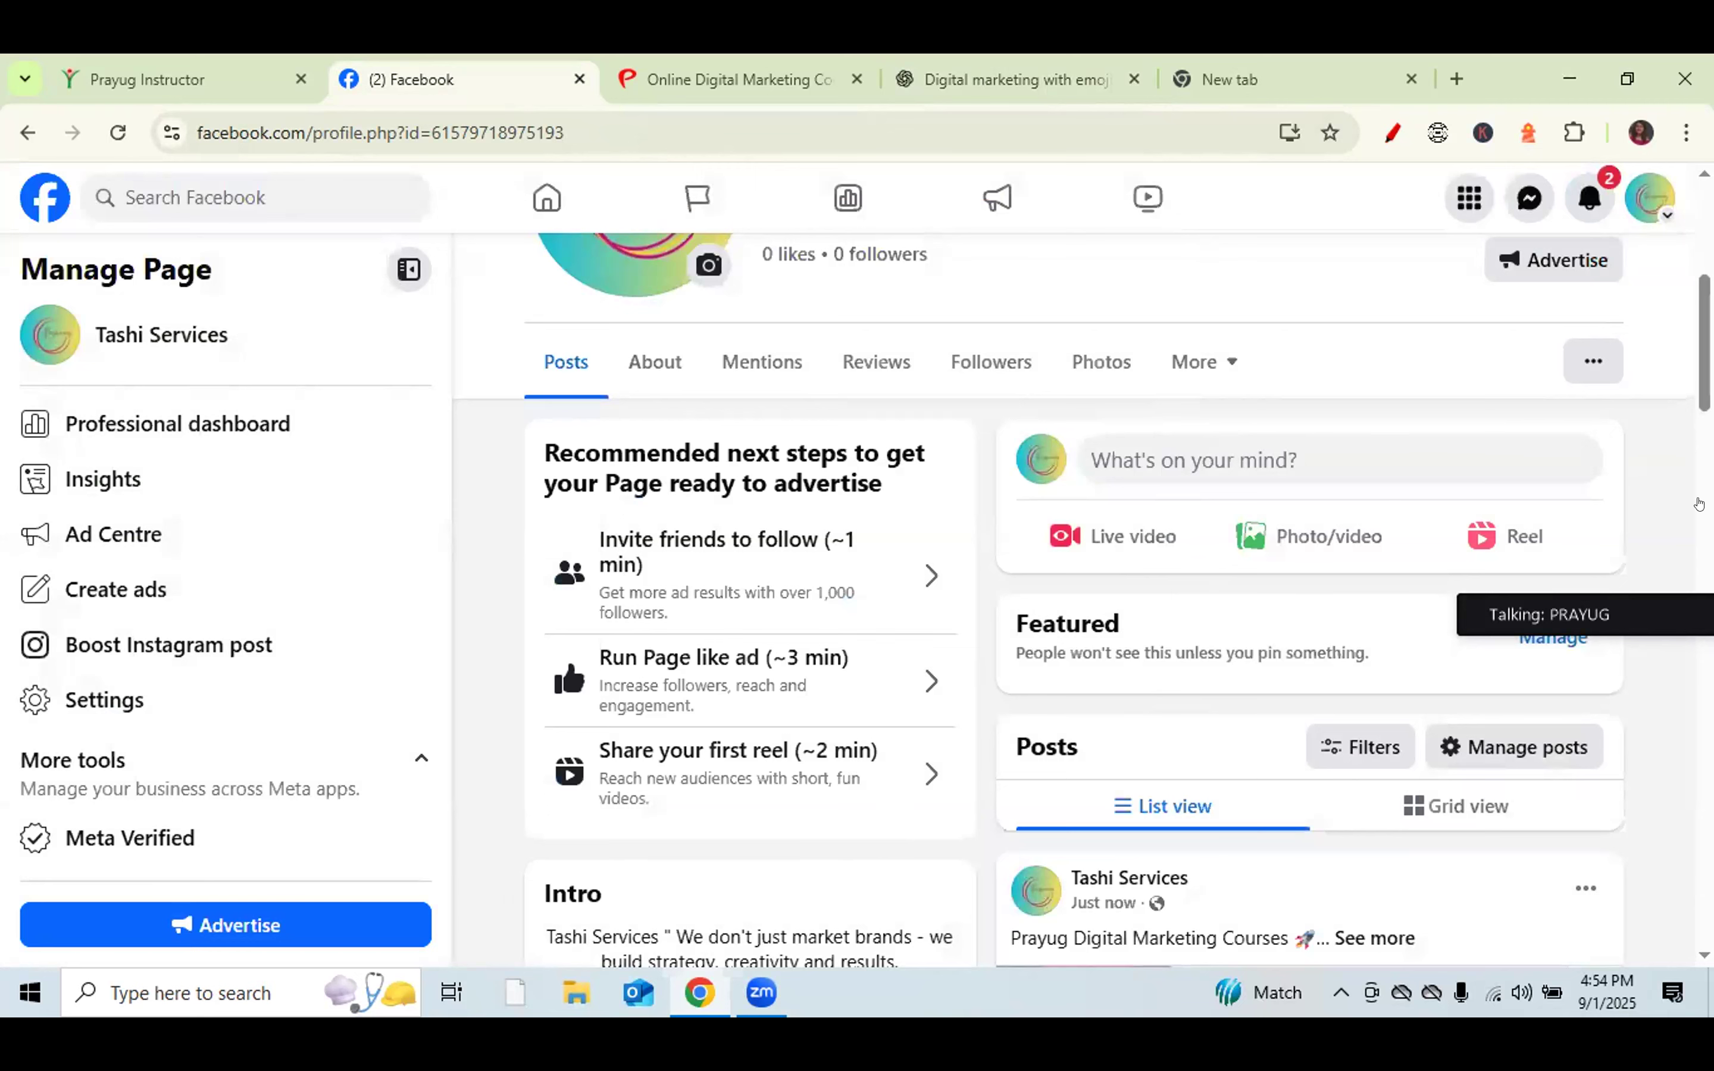
Step: Expand the new post's caption and open its Prayug course link preview
scroll(1366, 420, down, 5)
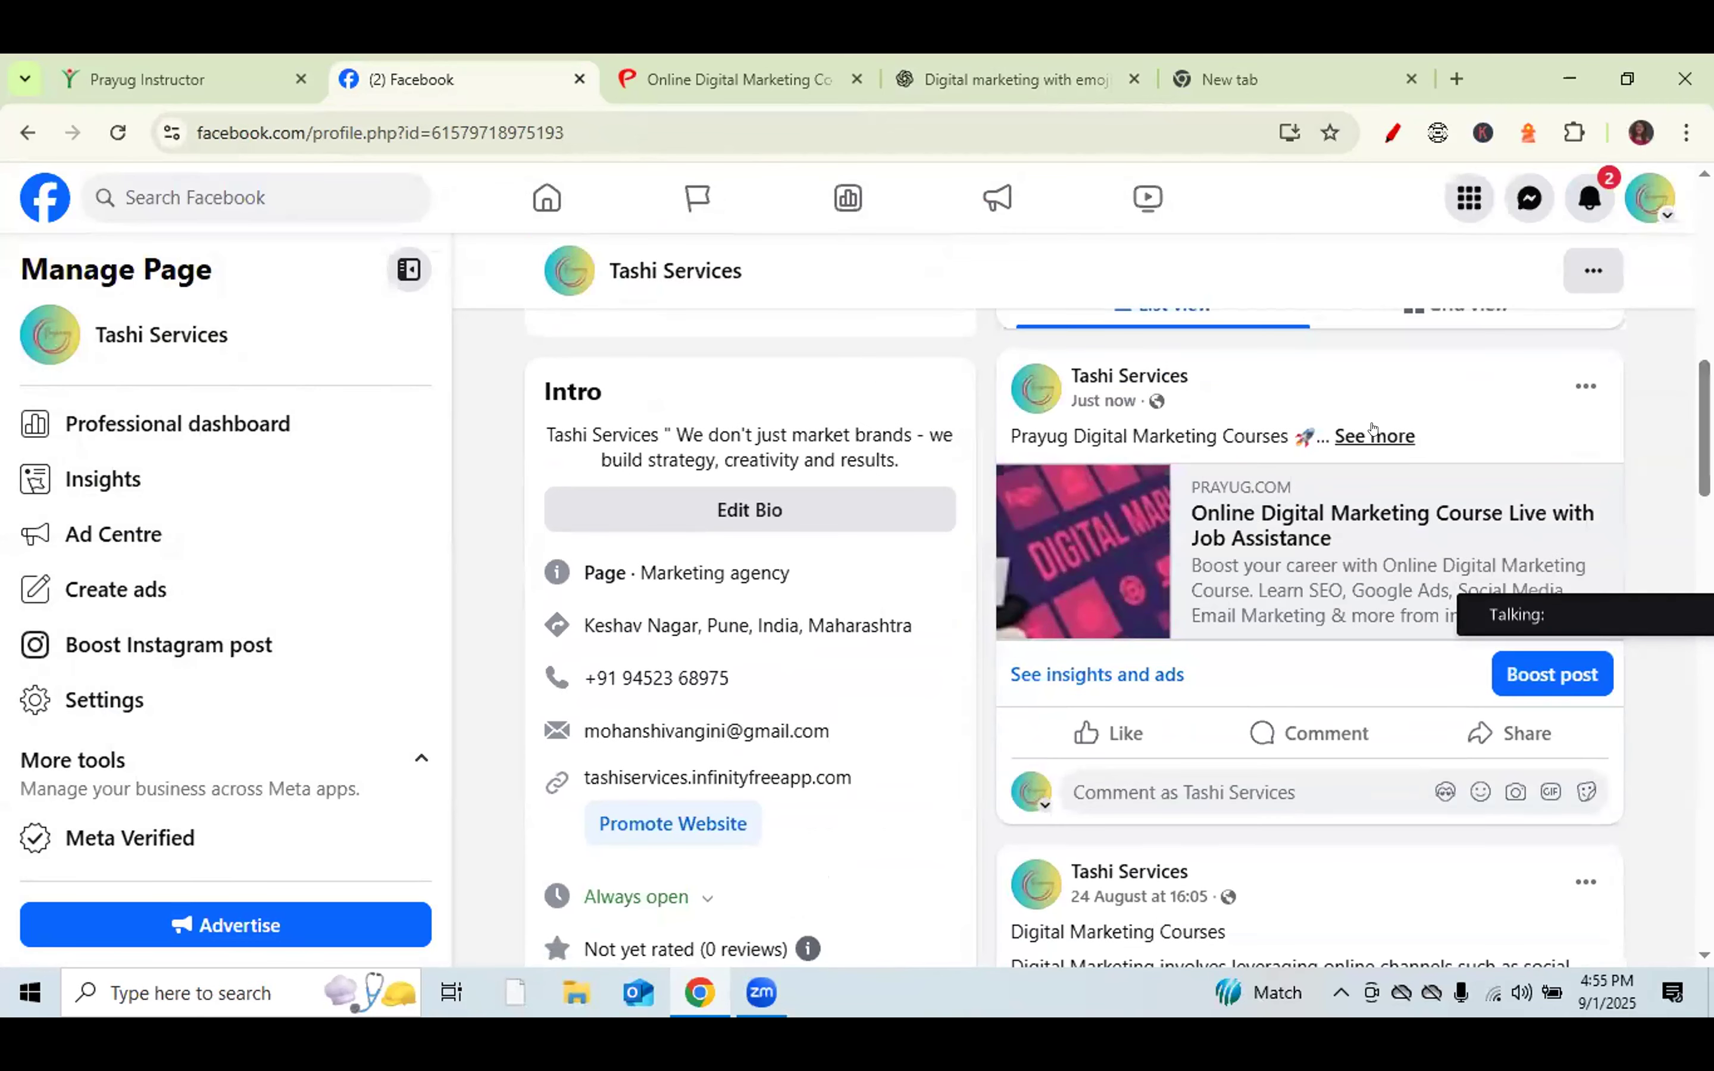
click(1373, 429)
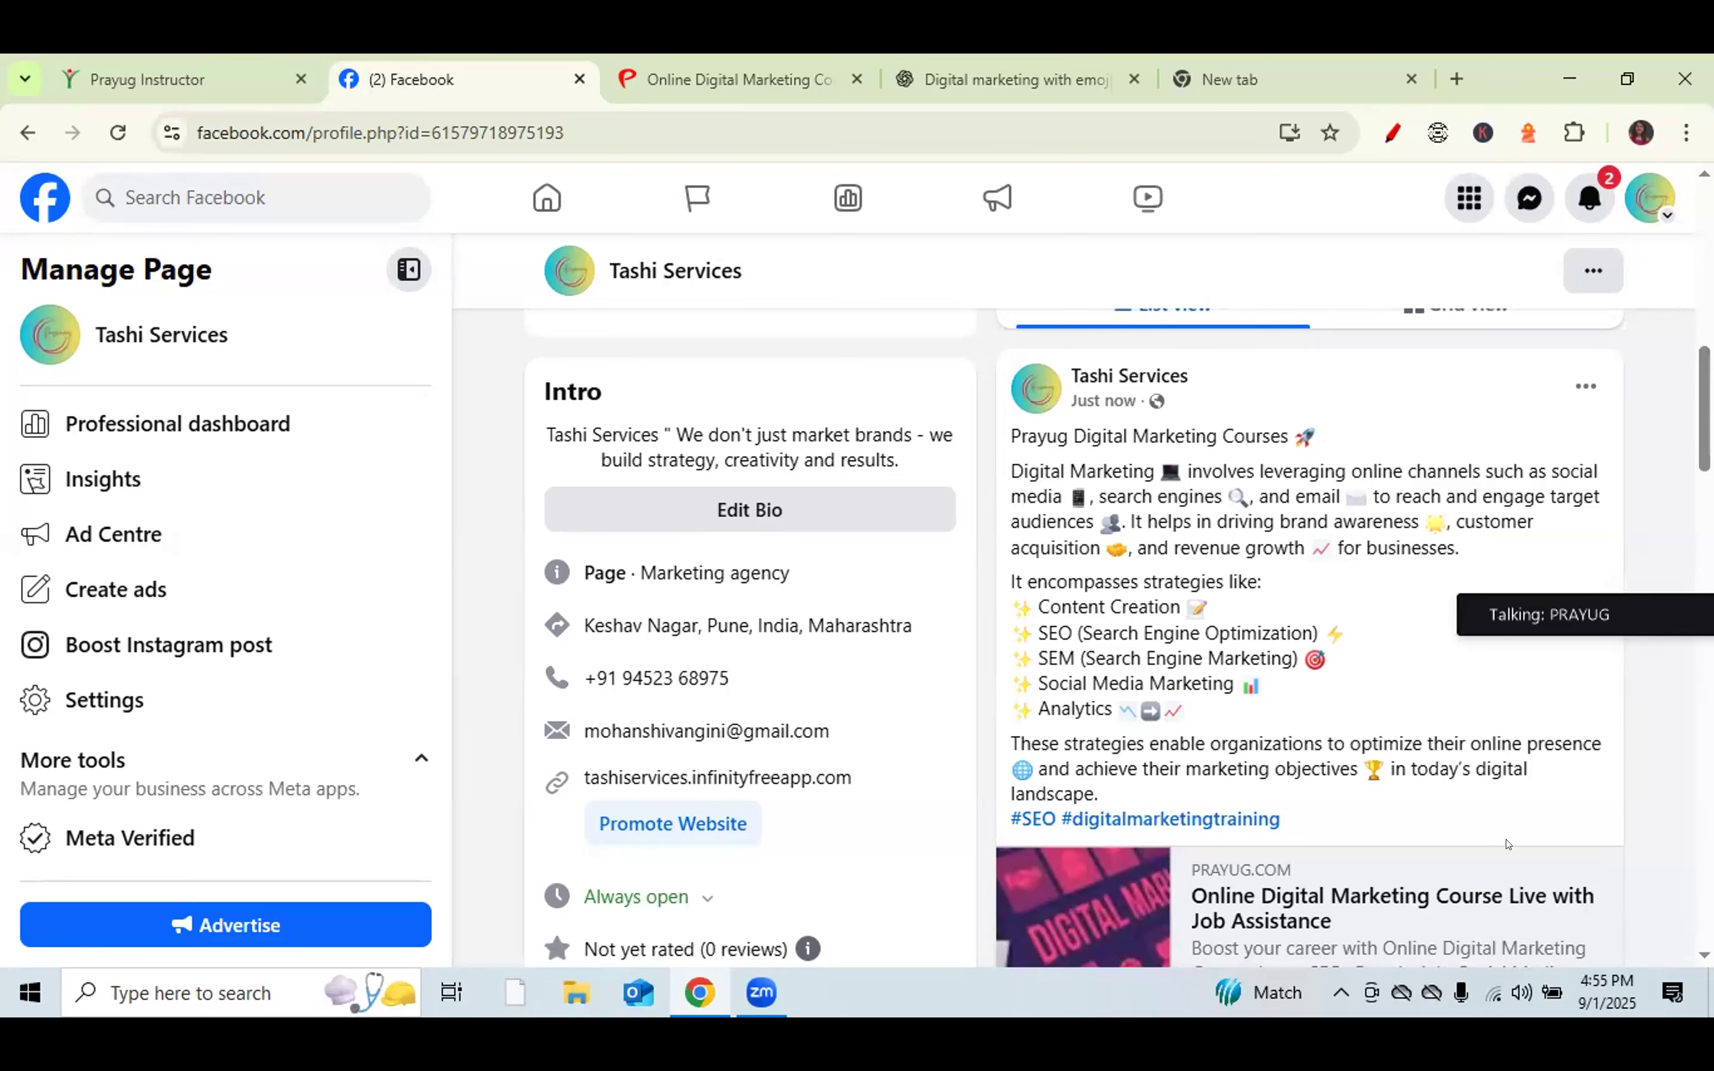
click(1276, 907)
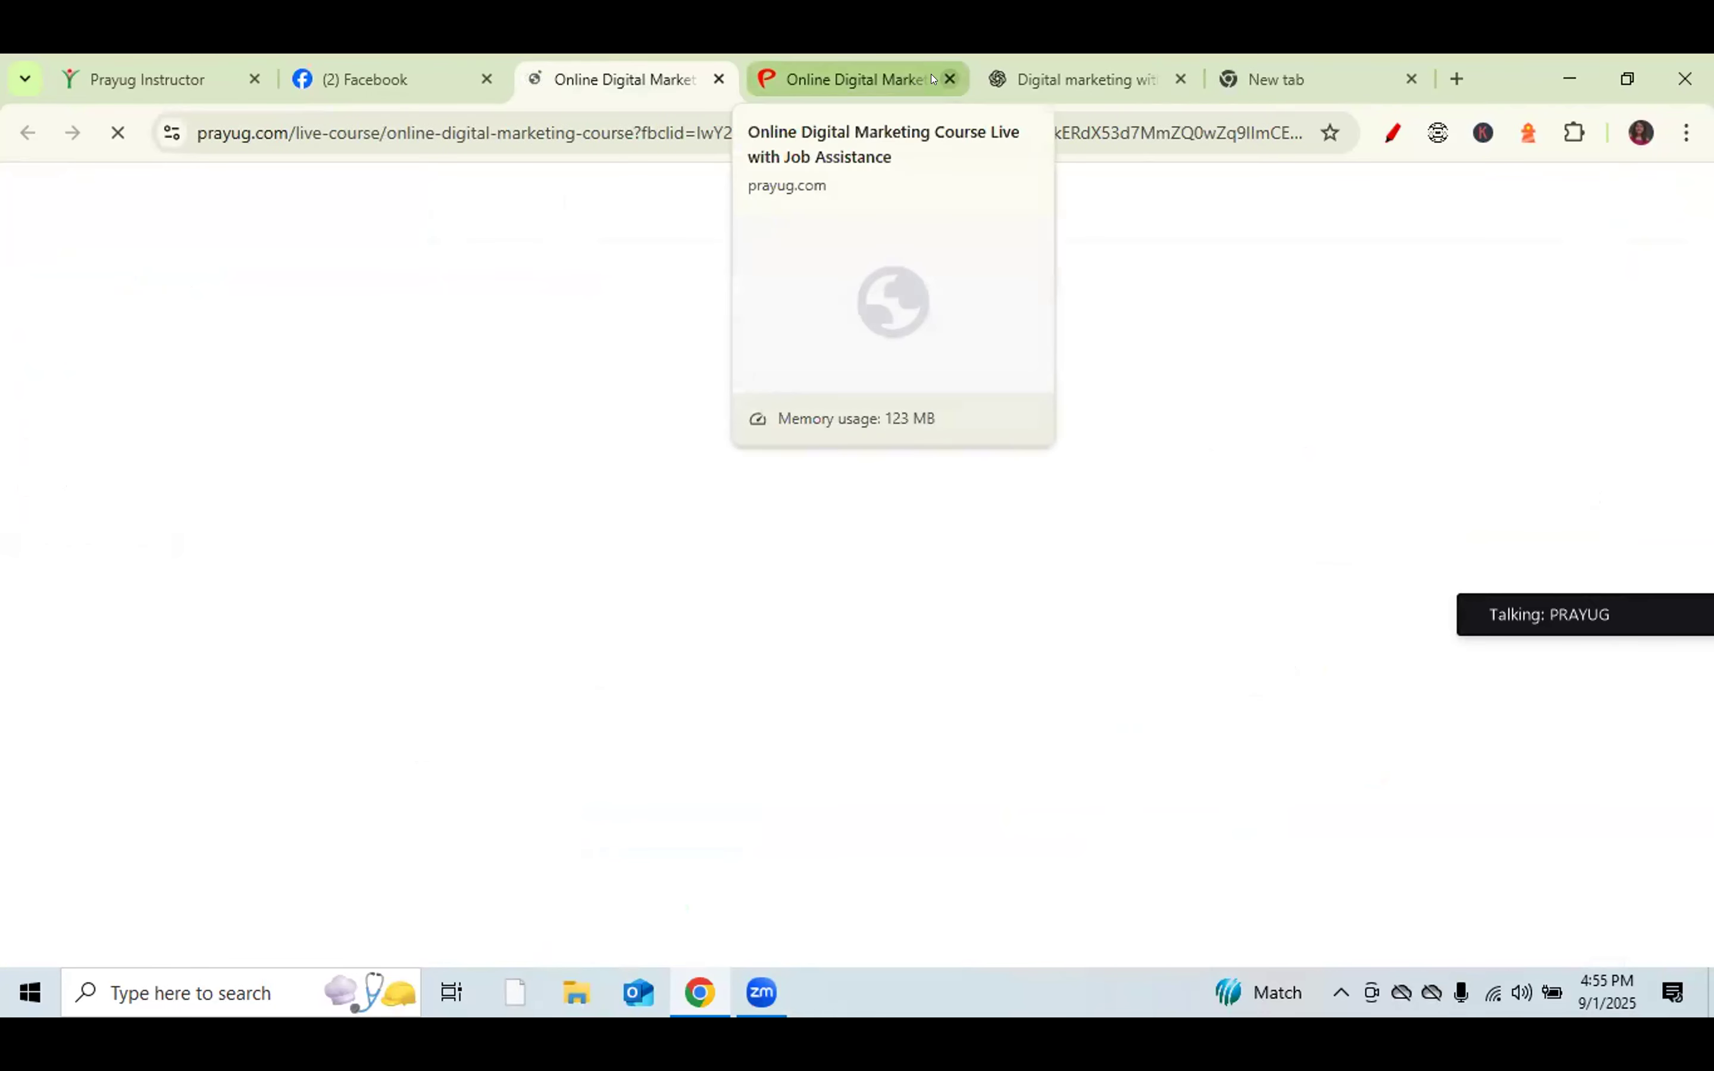
Step: Close both Prayug Digital Marketing Course tabs to return to Facebook
click(950, 78)
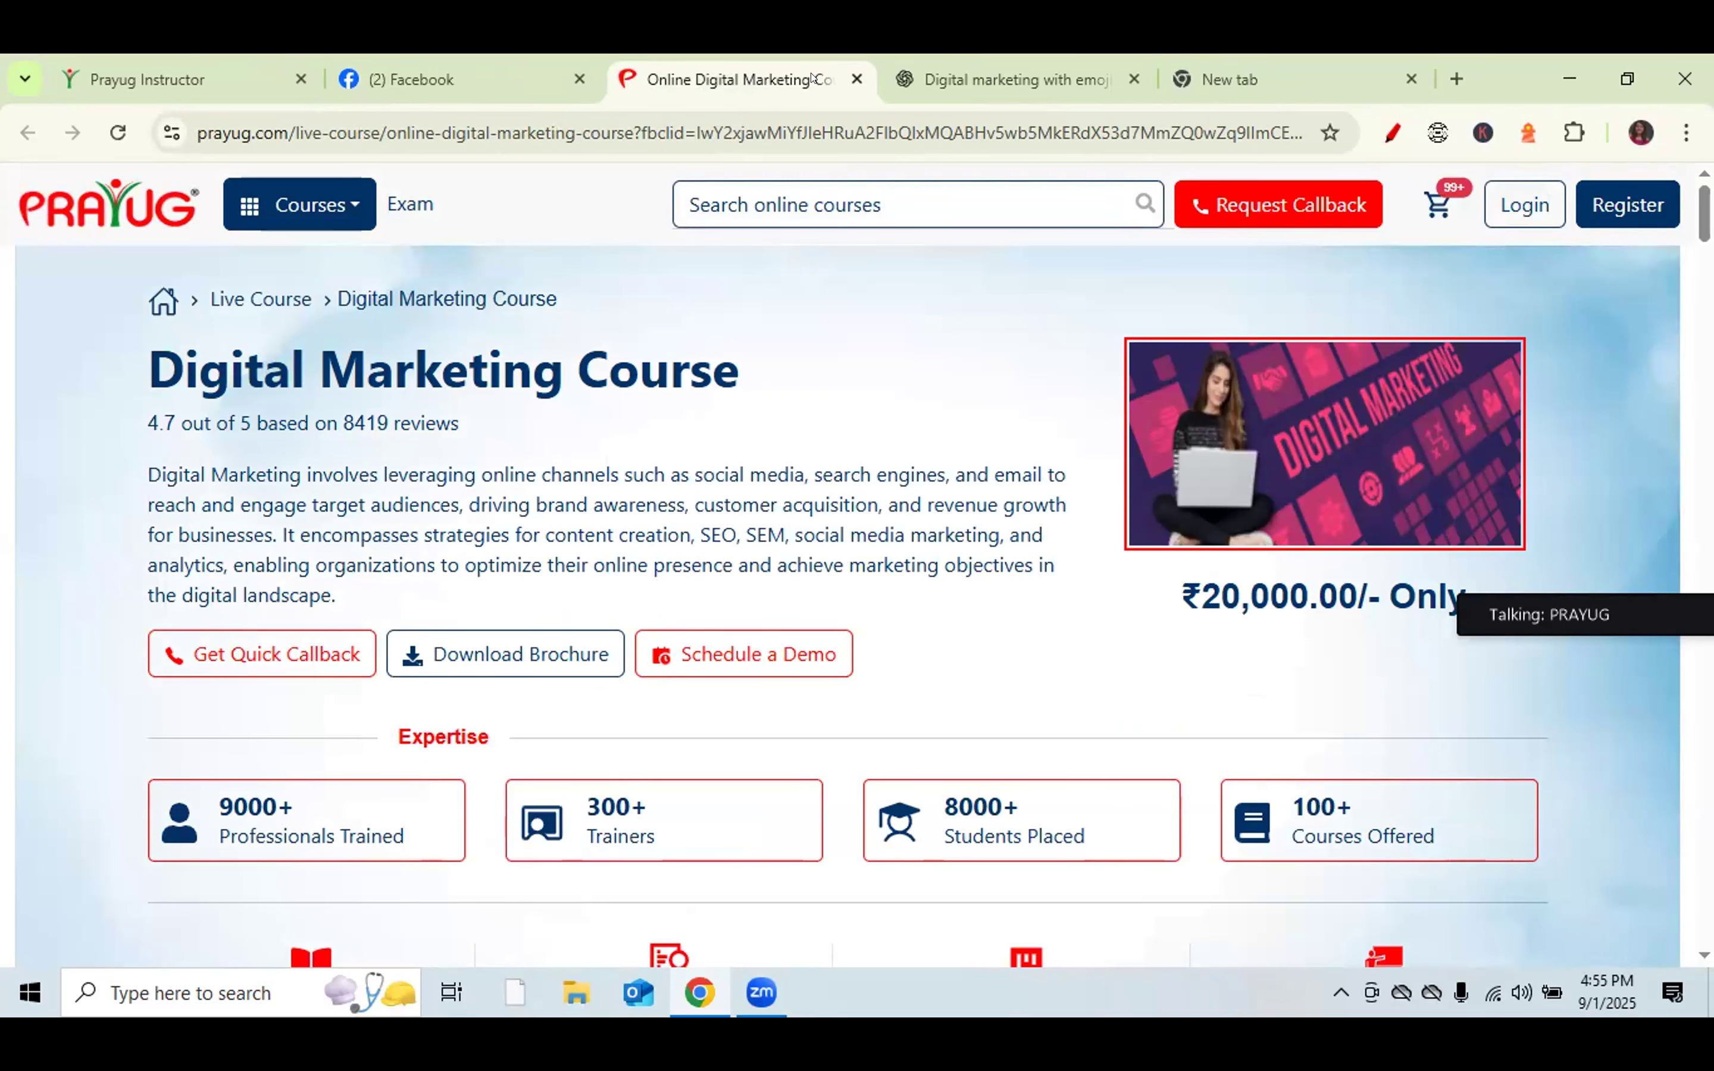
click(857, 78)
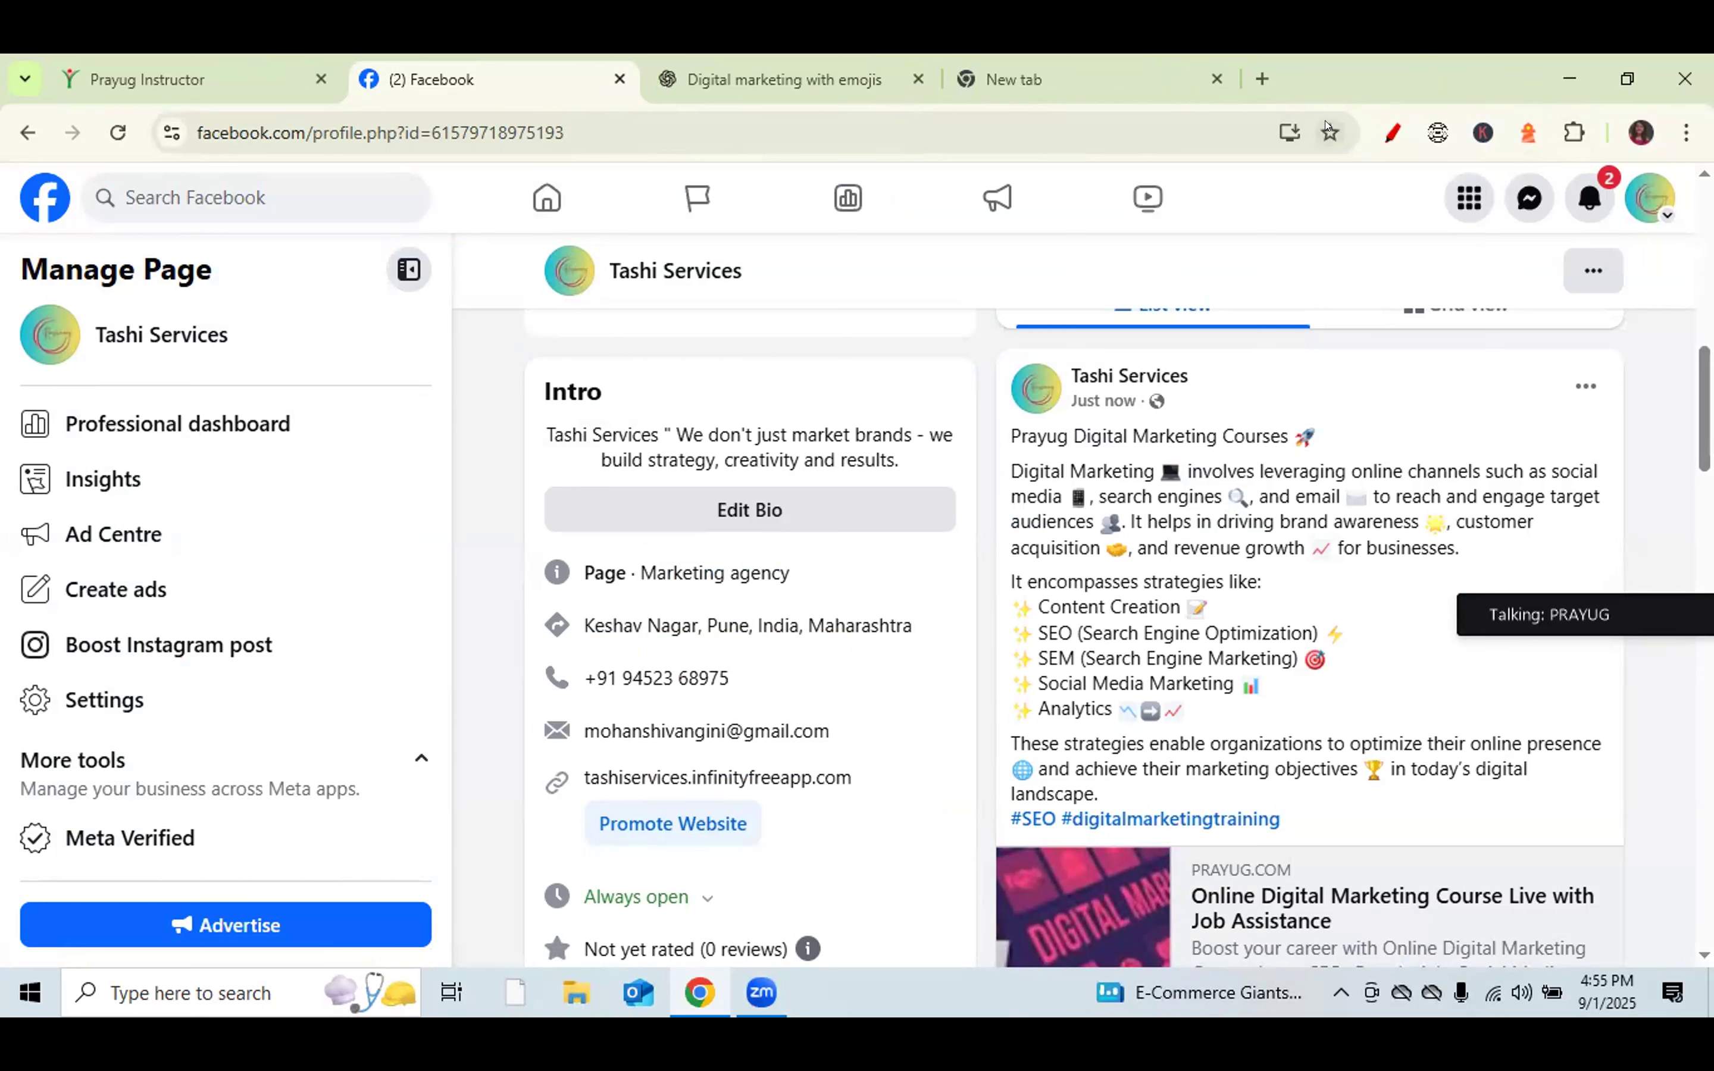
Step: Bookmark the Facebook page, then close the Facebook and ChatGPT tabs
click(1329, 132)
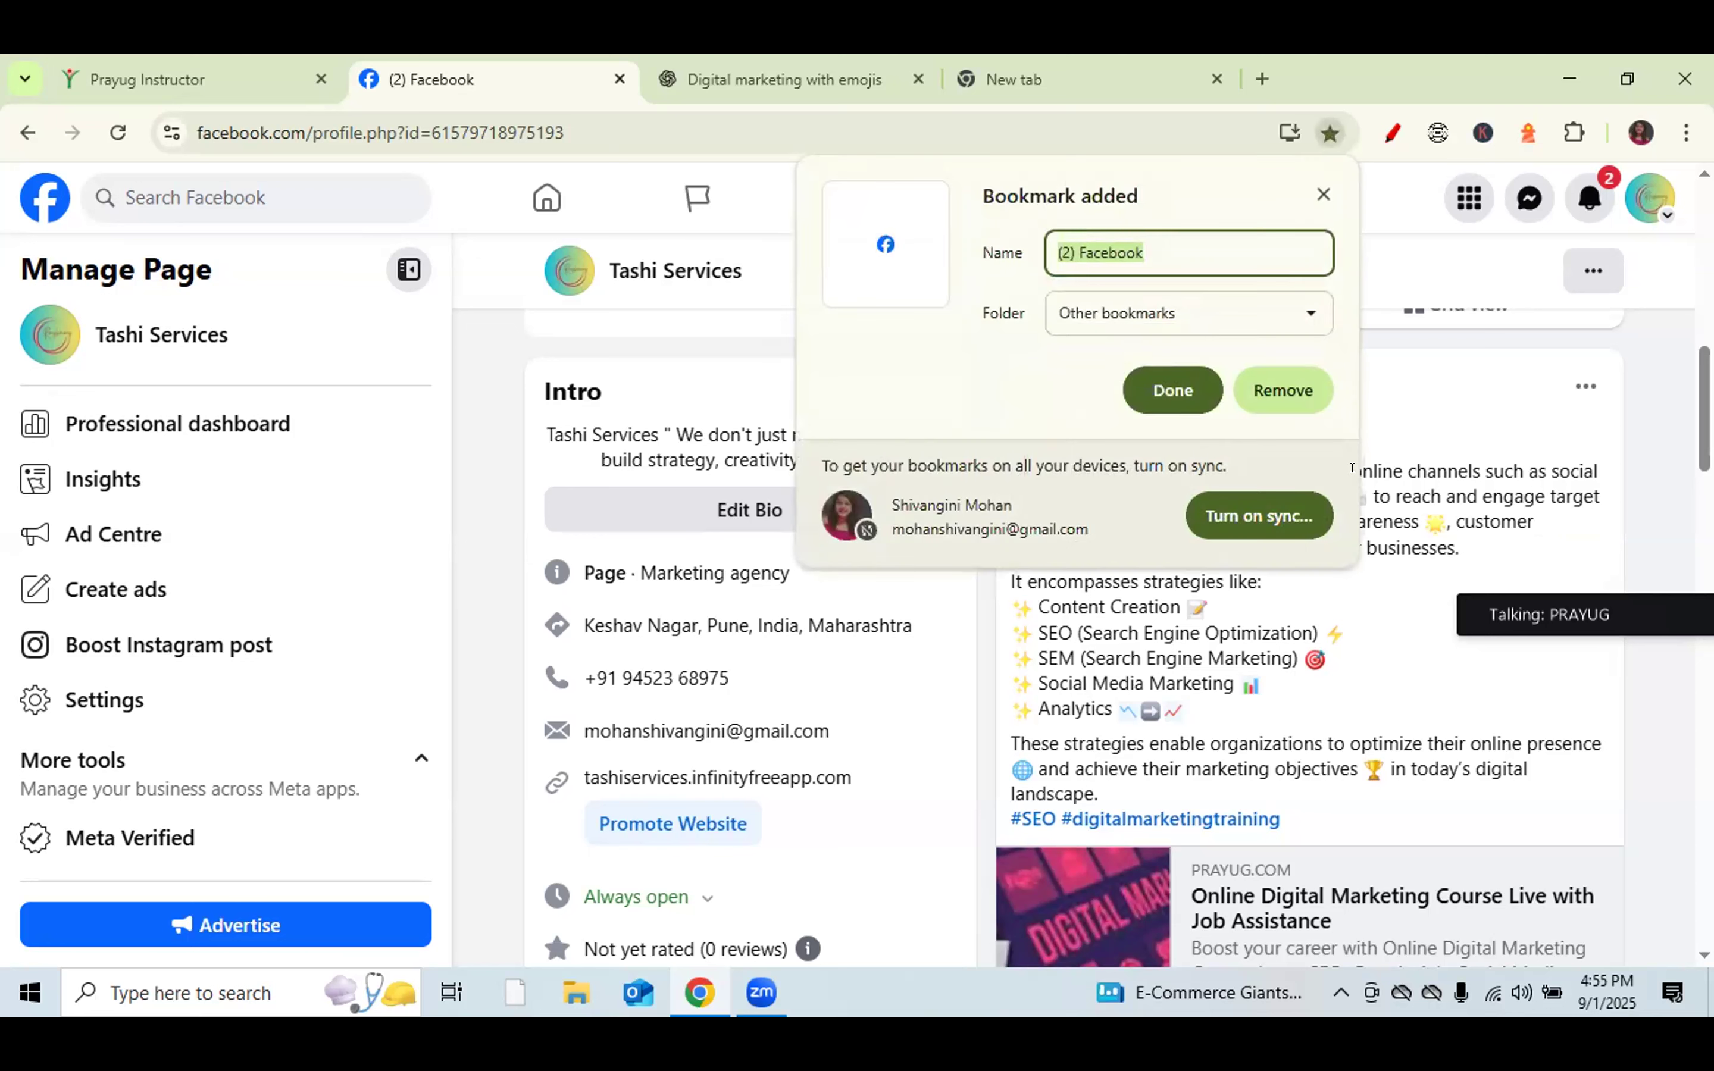
click(1324, 195)
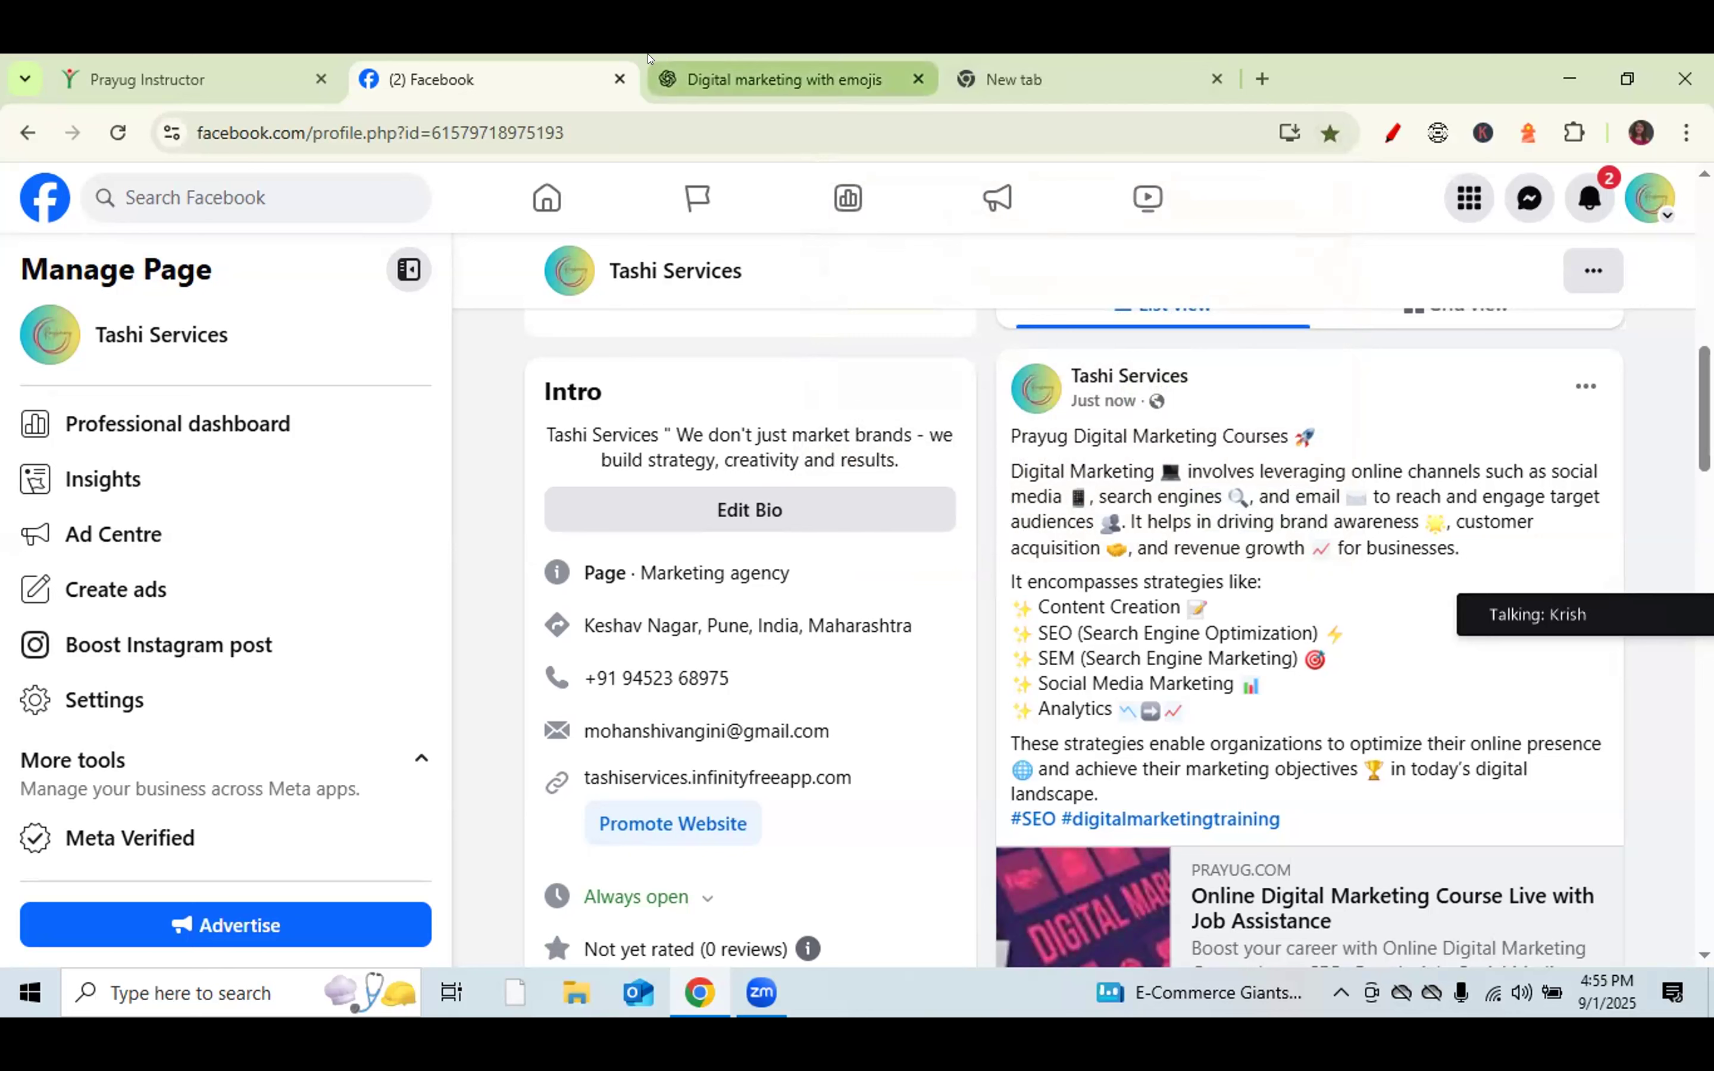
click(613, 78)
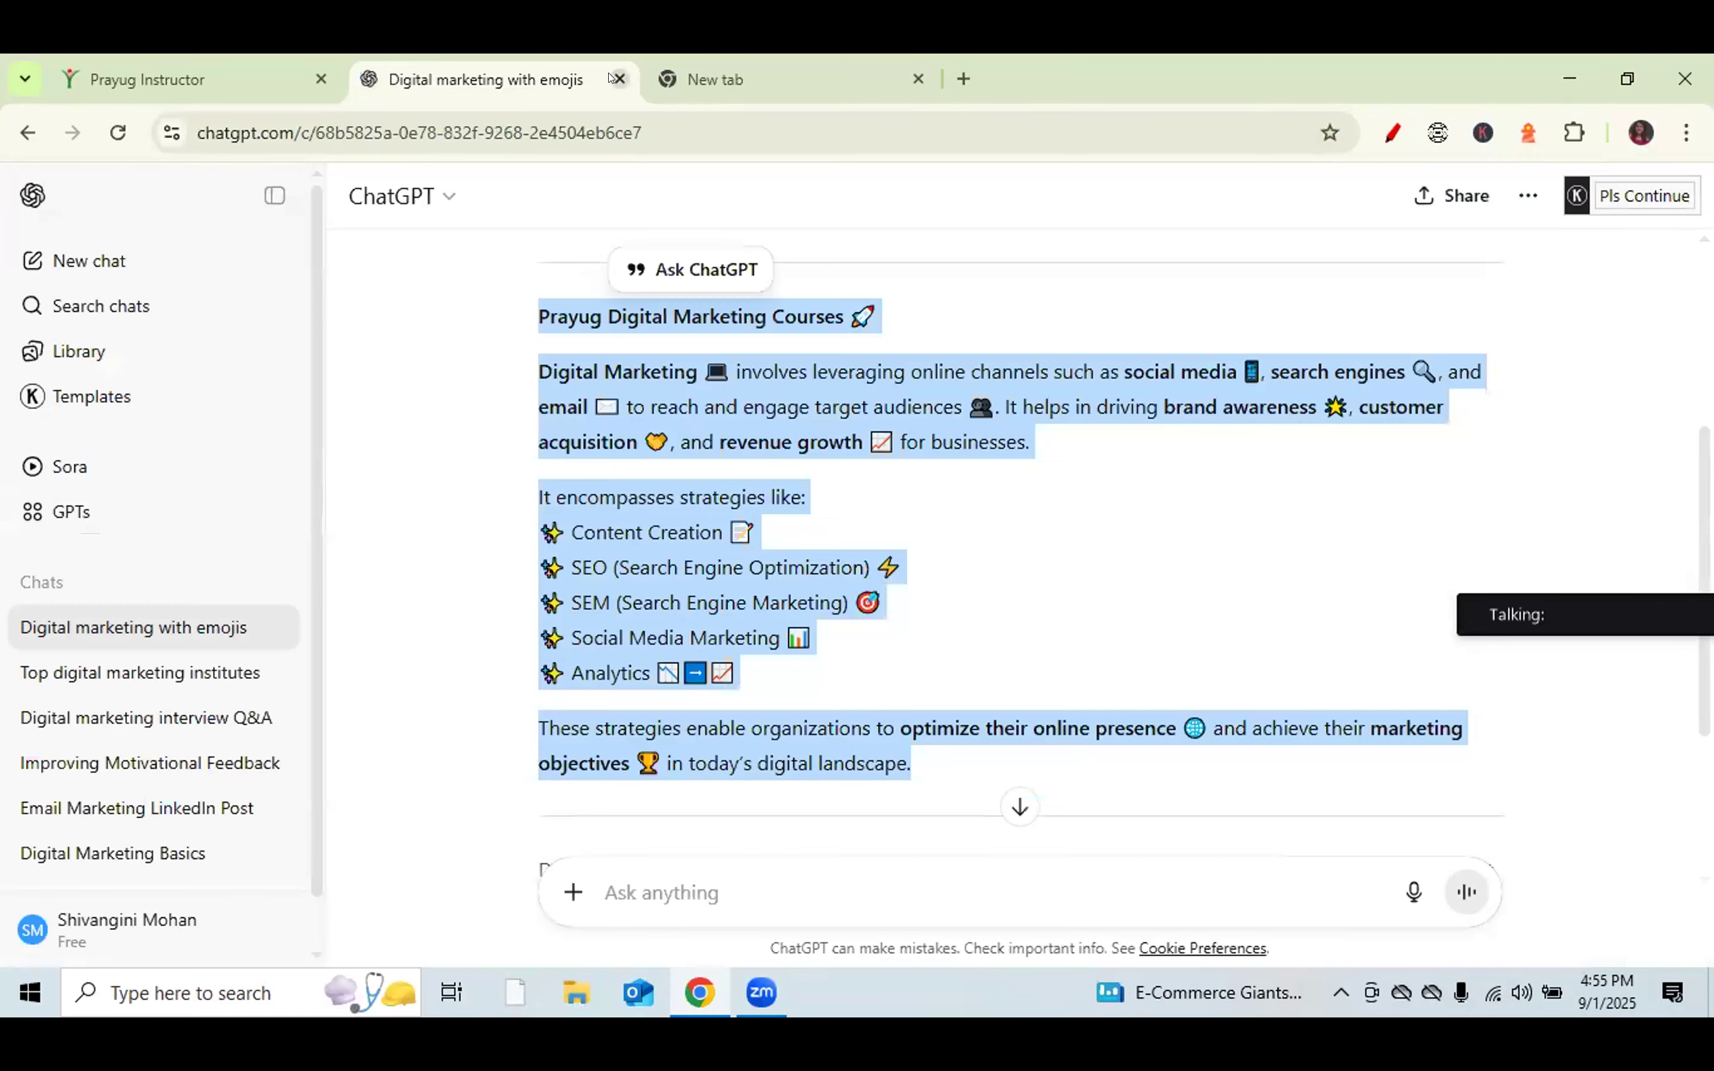
click(614, 78)
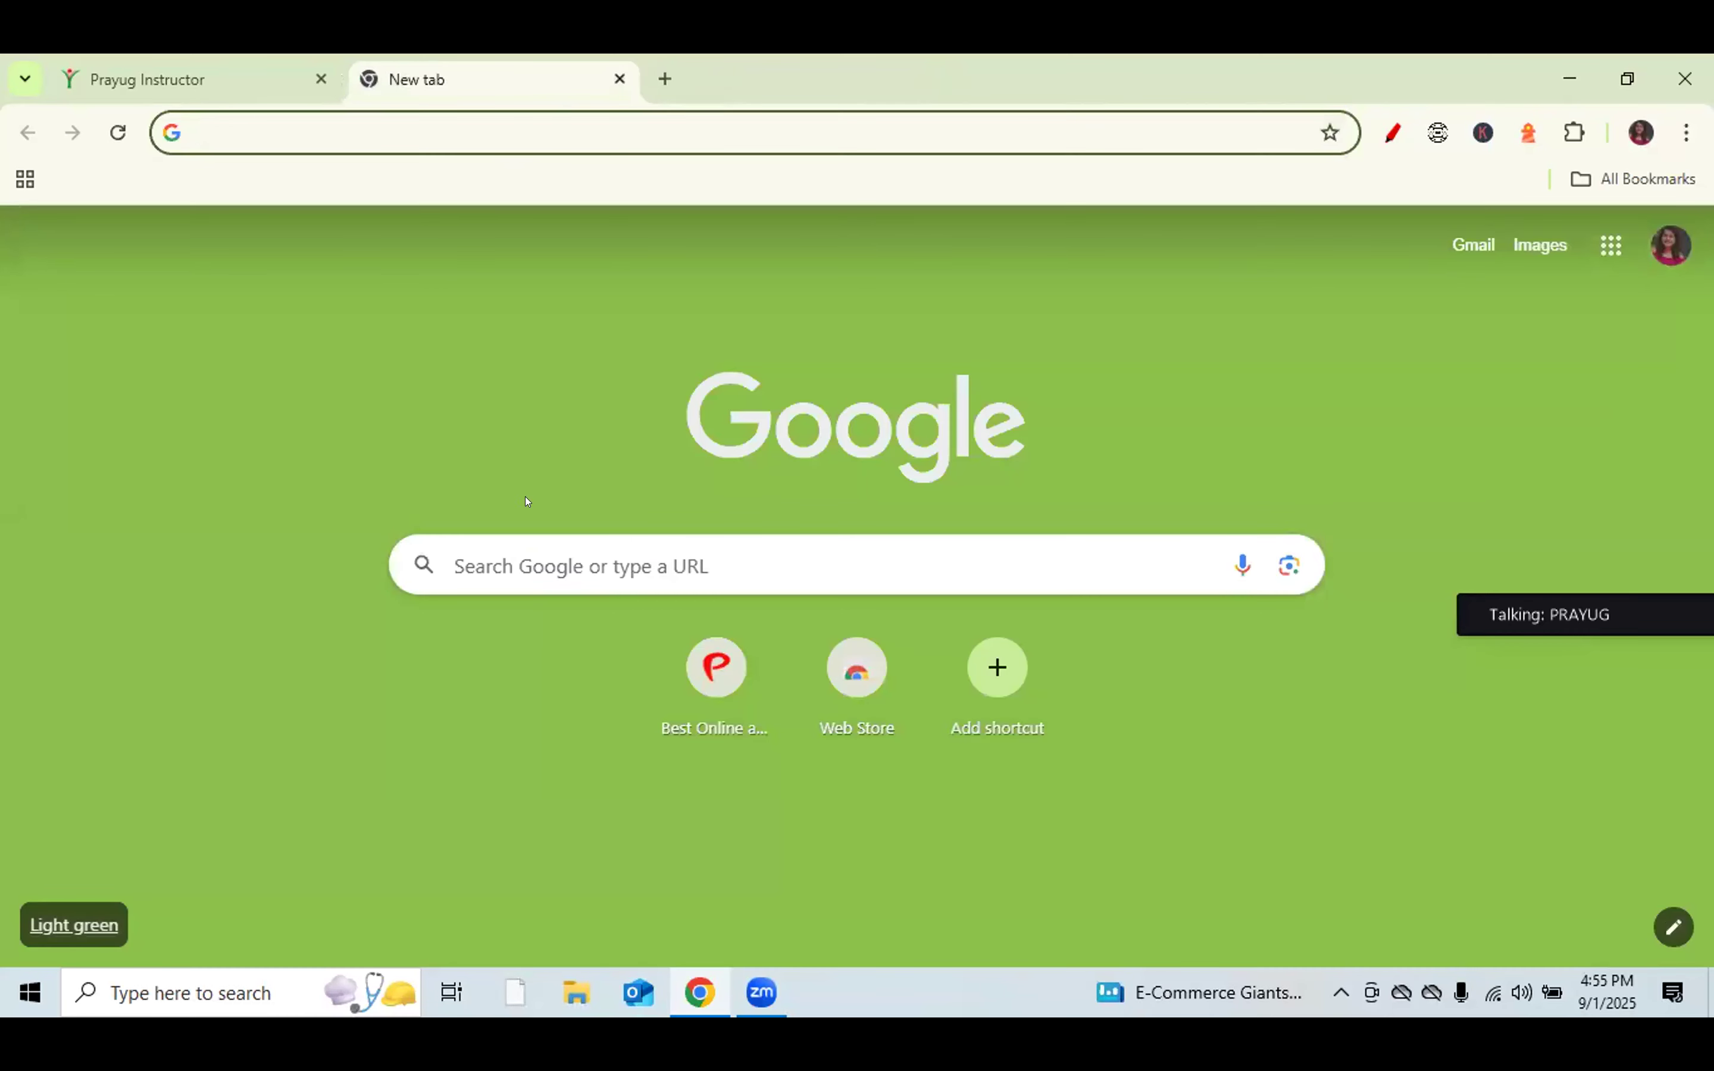
Step: Search Google for guest post "travel" using the autocomplete suggestion
click(532, 549)
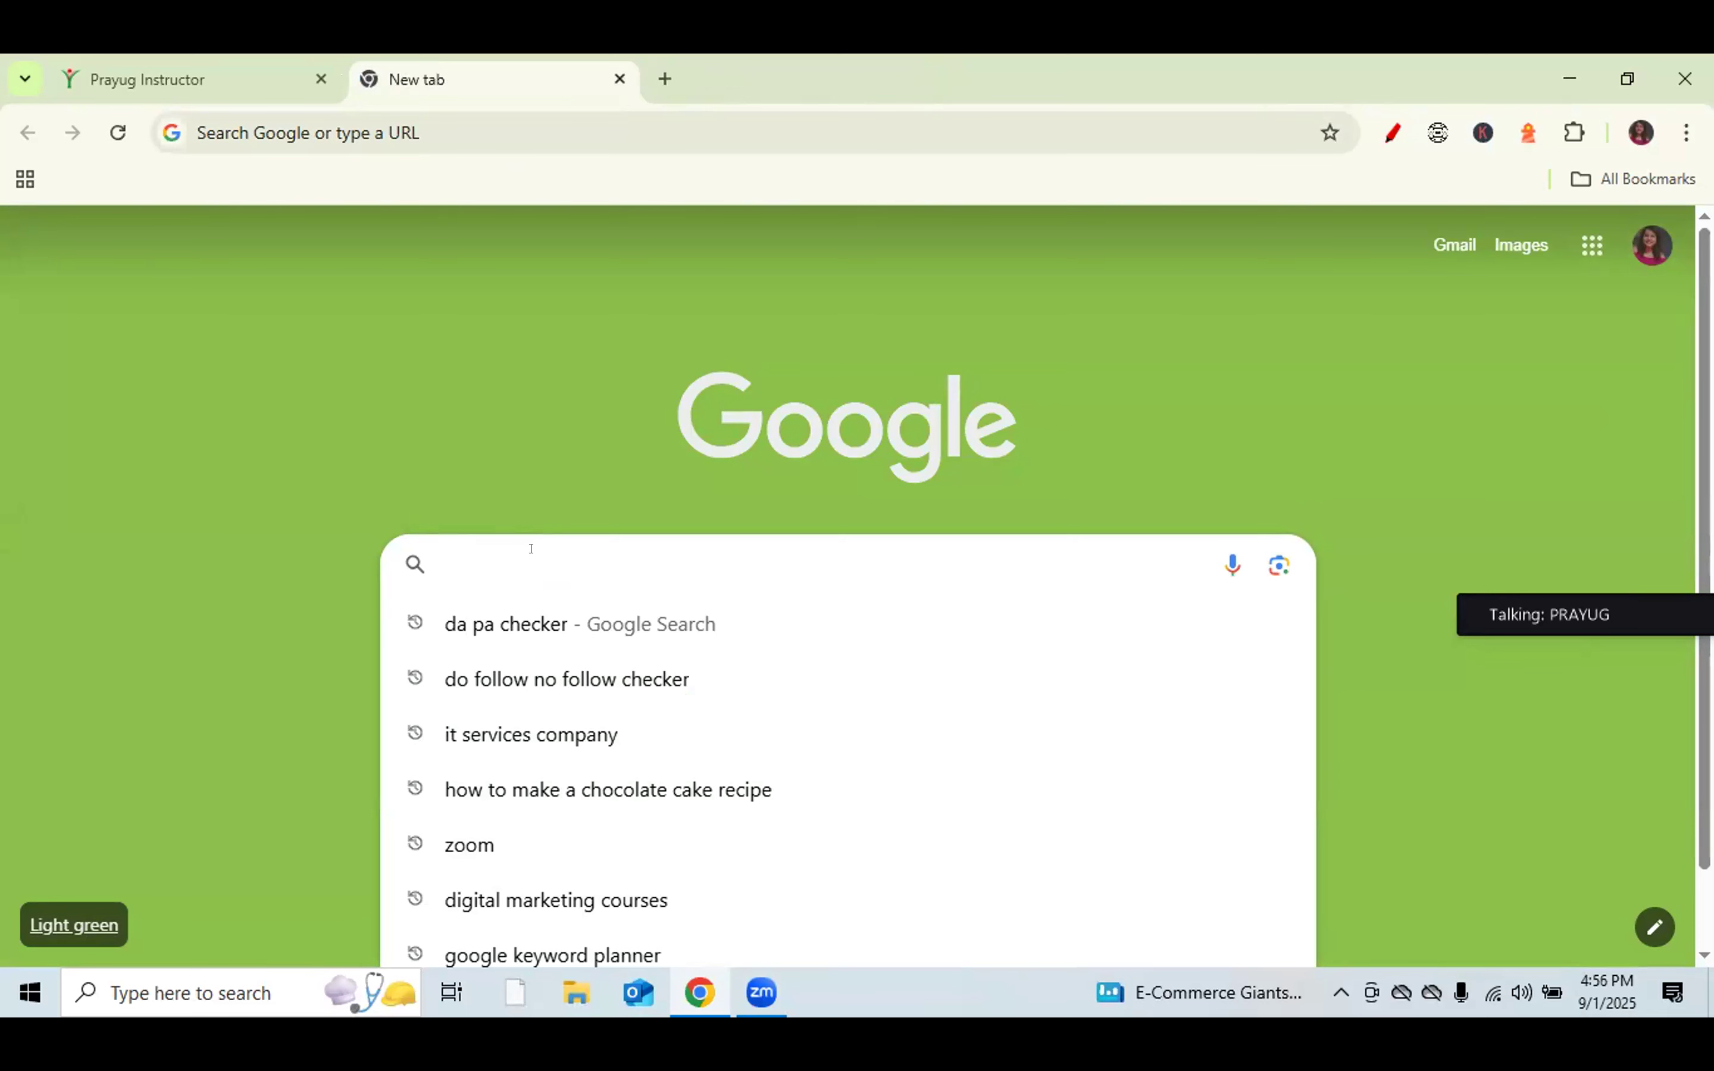
text(g)
key(Escape)
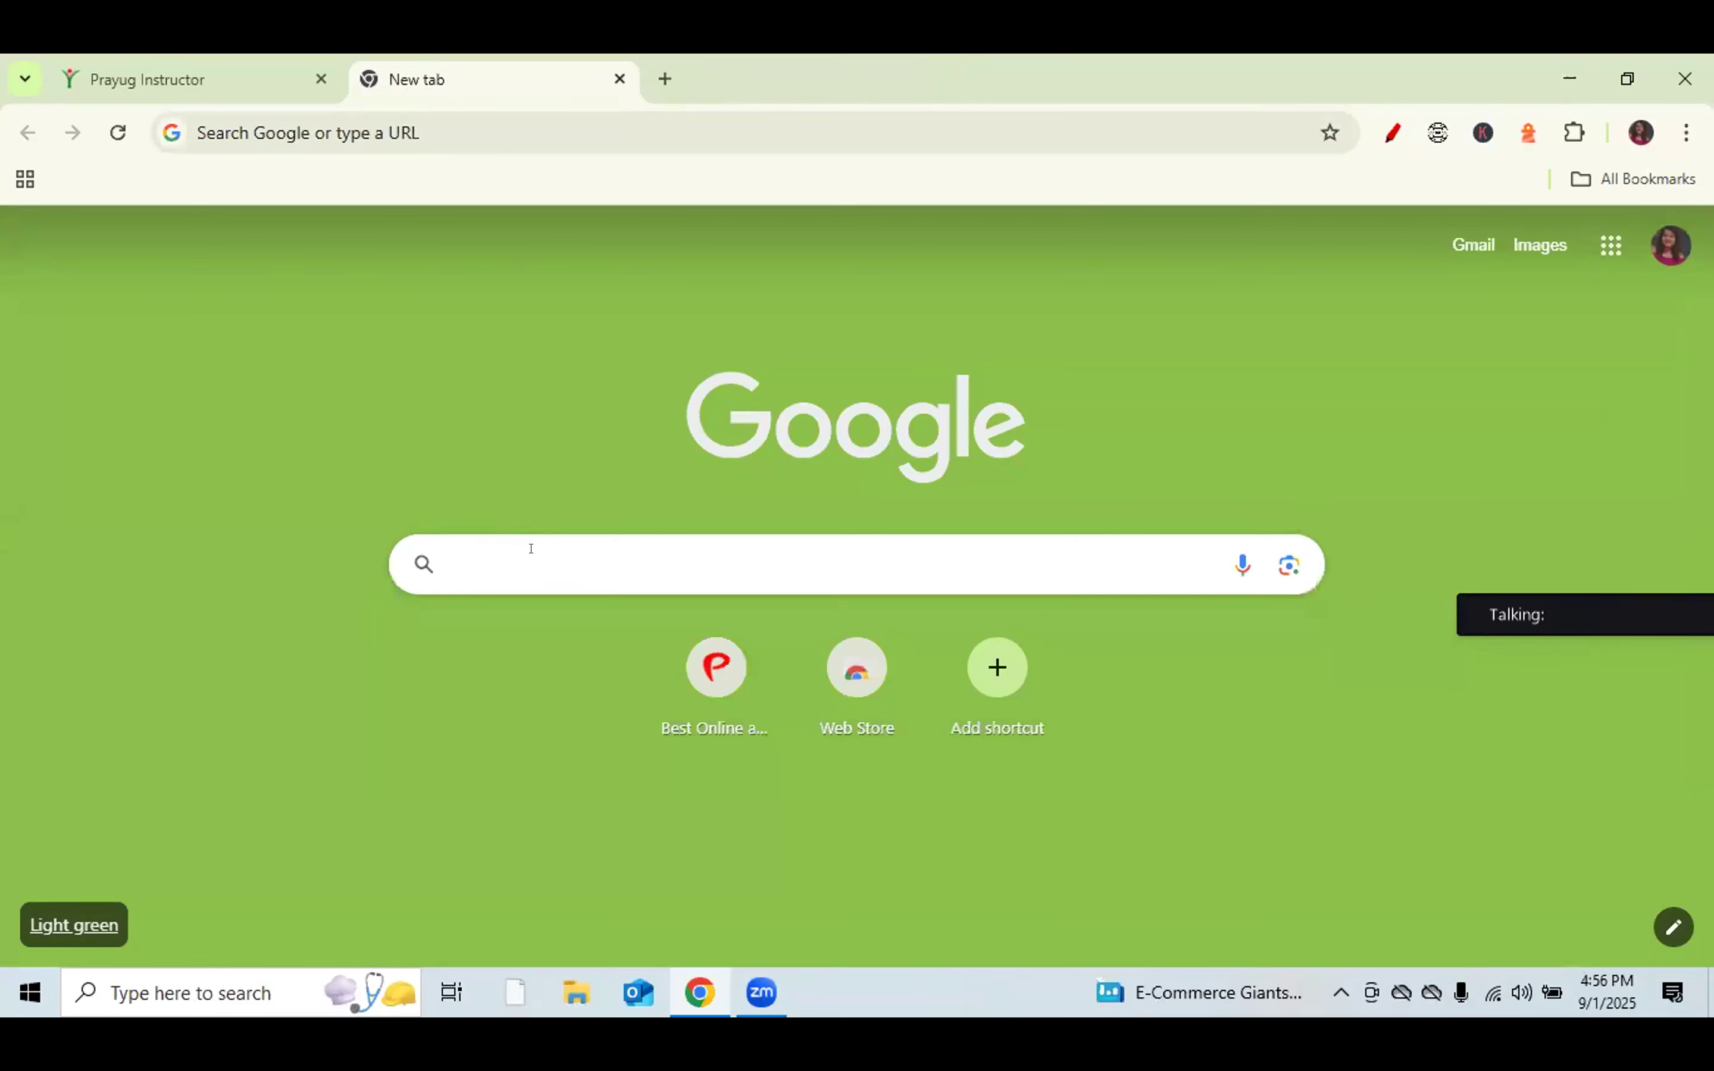
text(Guest )
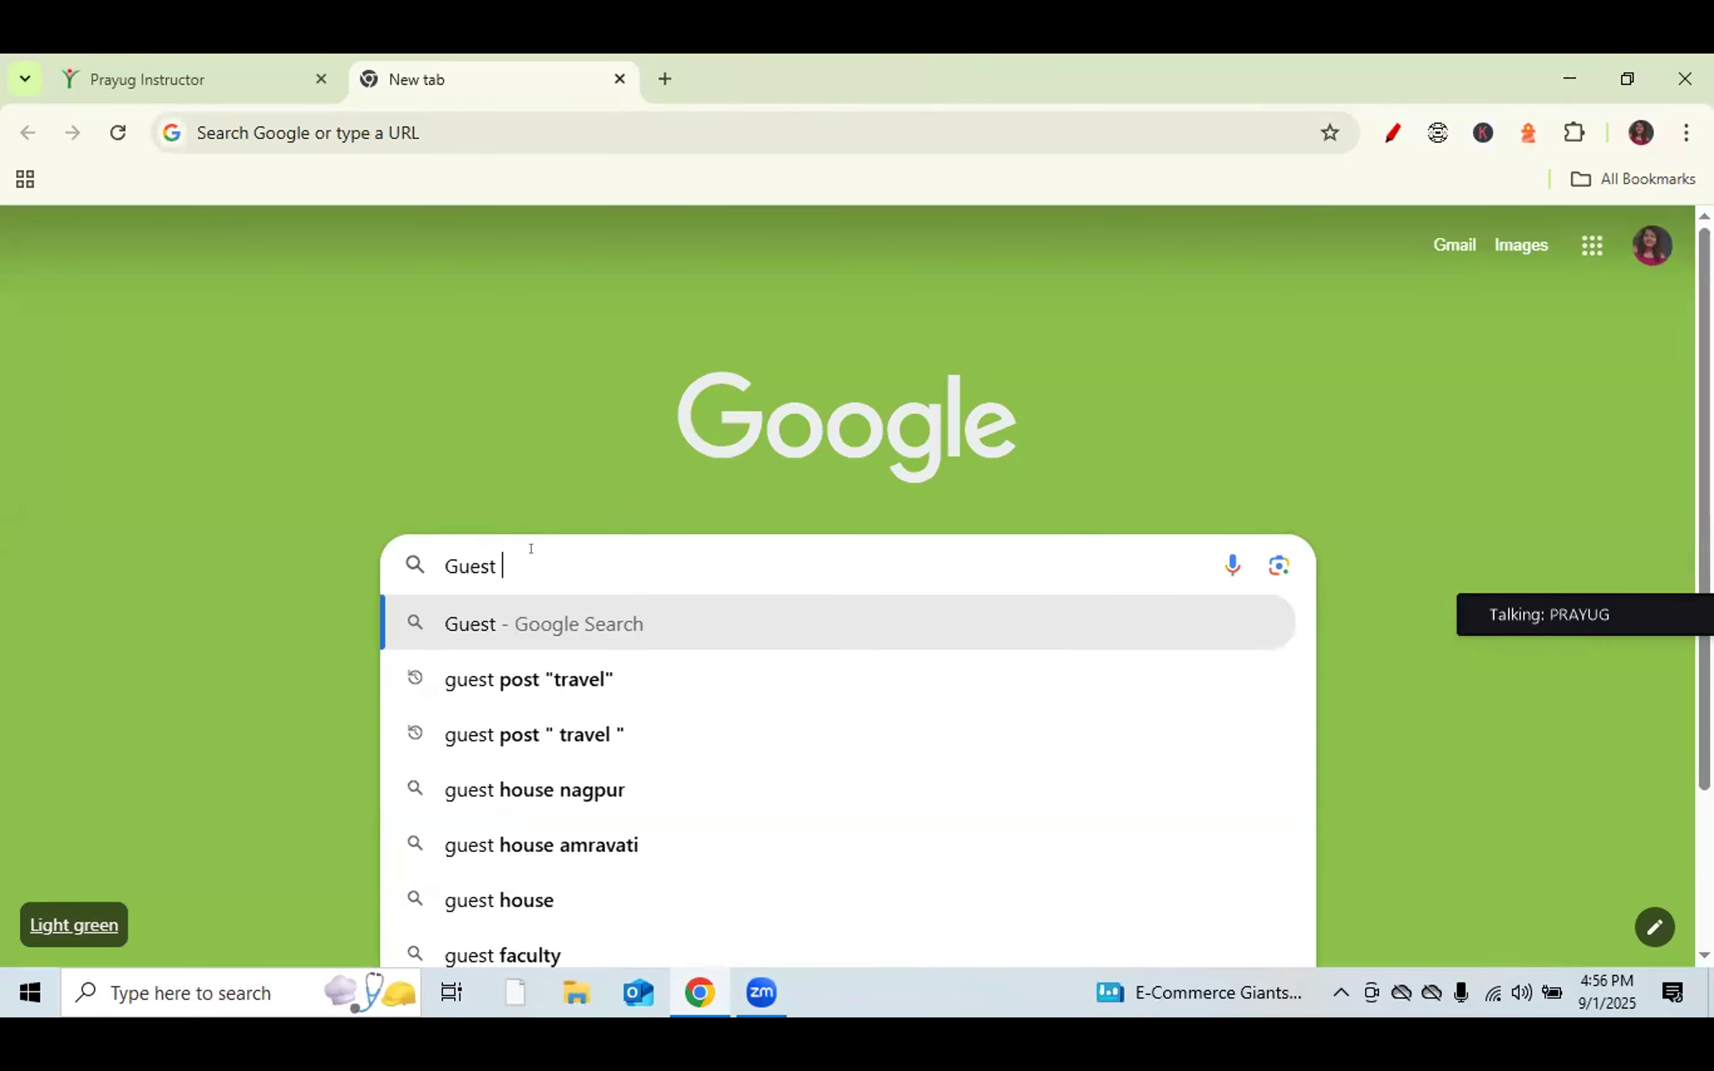
text(N)
key(BackSpace)
click(544, 701)
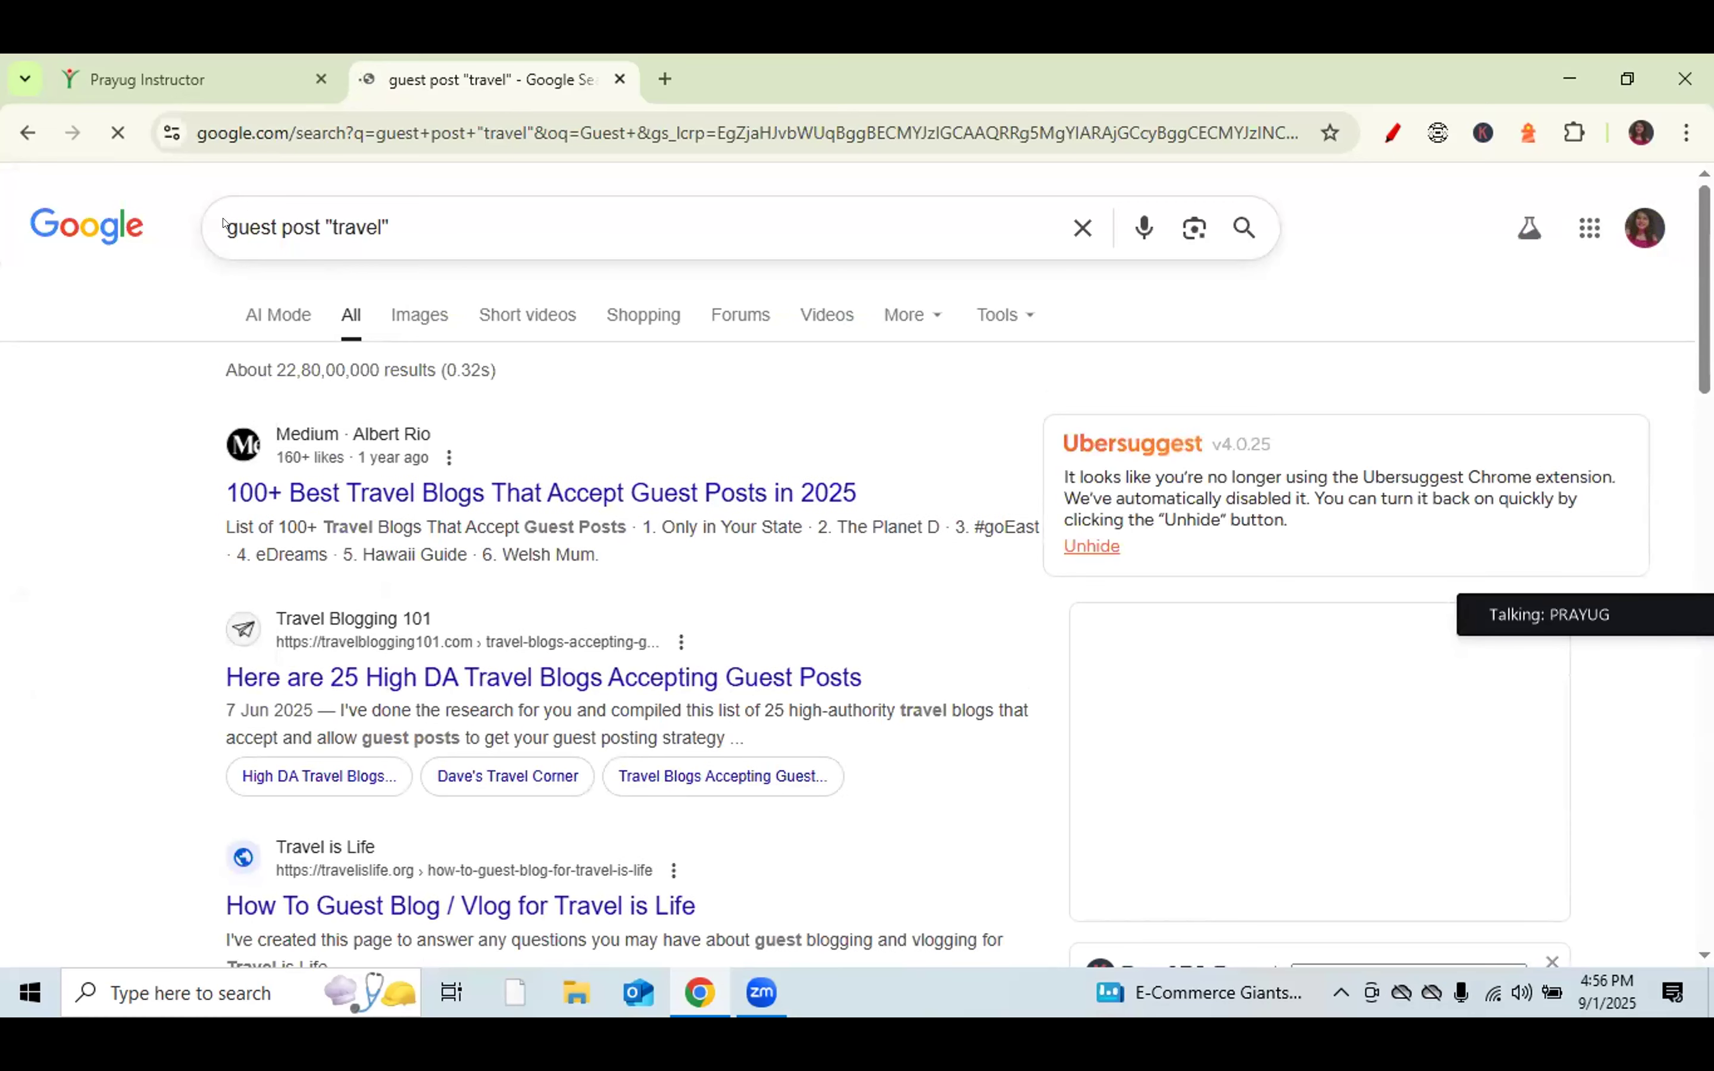
Step: Rerun the guest post "travel" Google search so results show DA, backlink and traffic metrics
drag(390, 226, 239, 208)
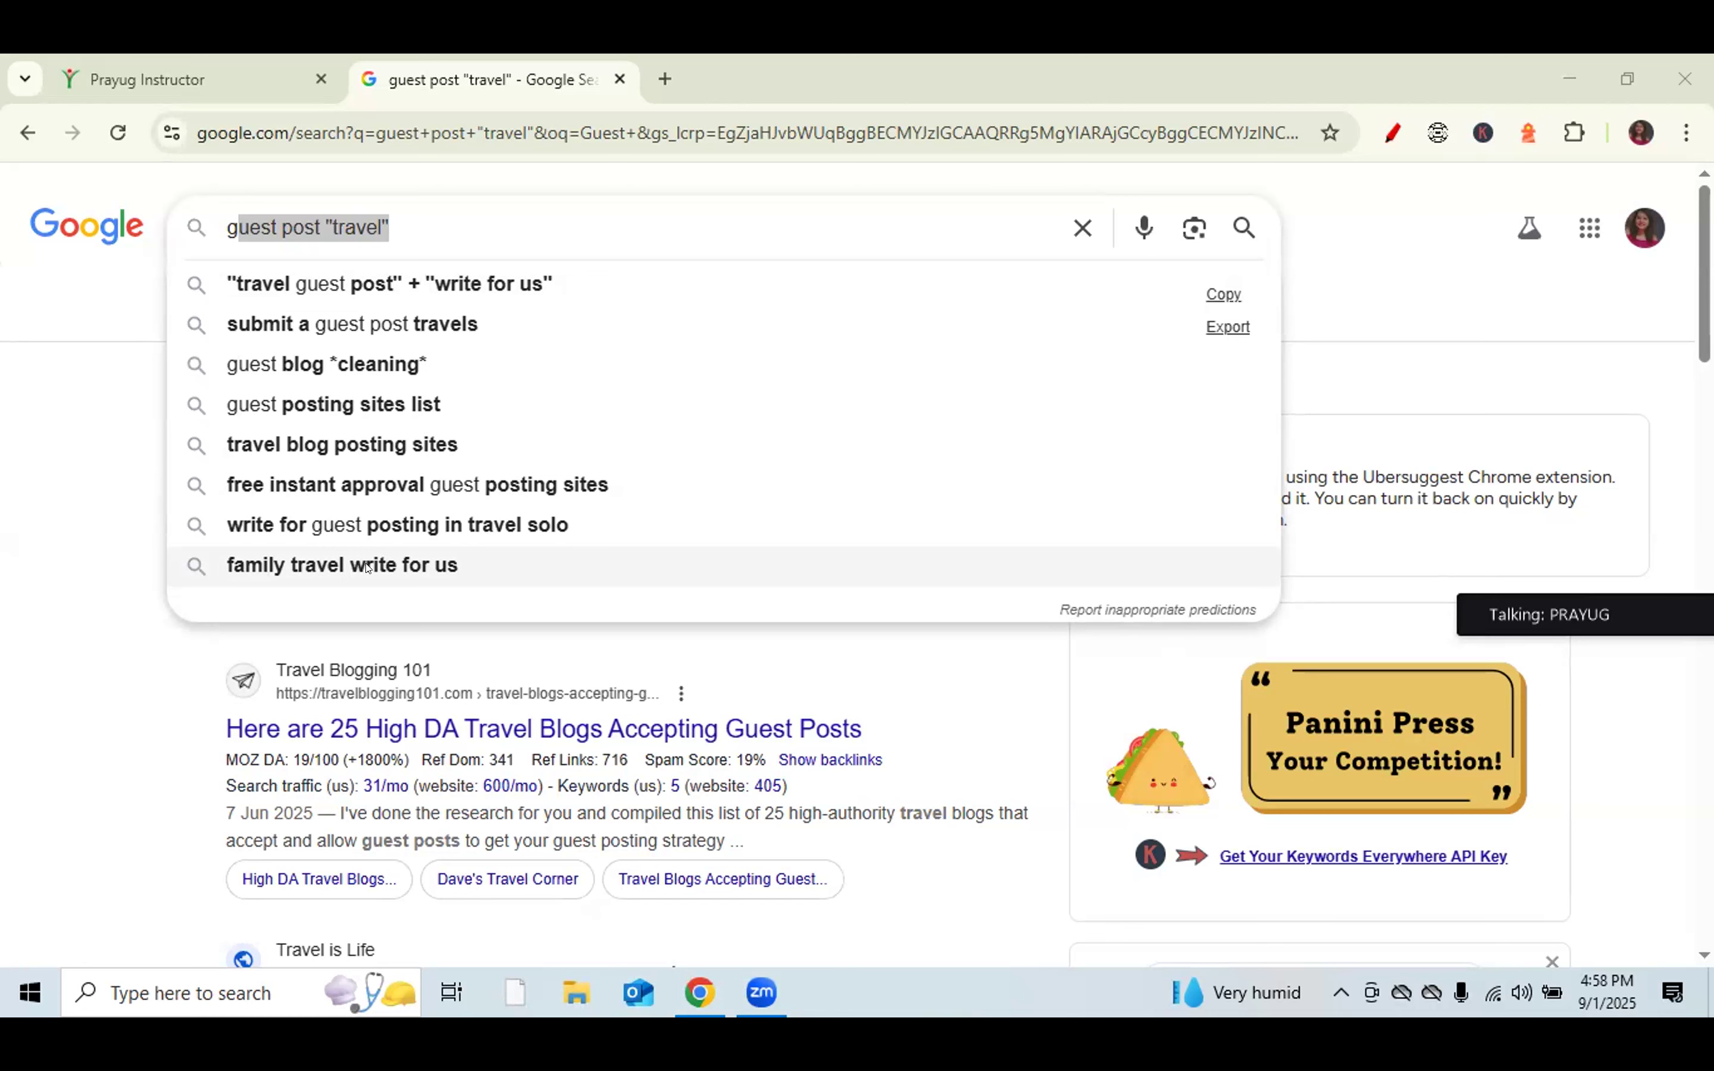
click(489, 224)
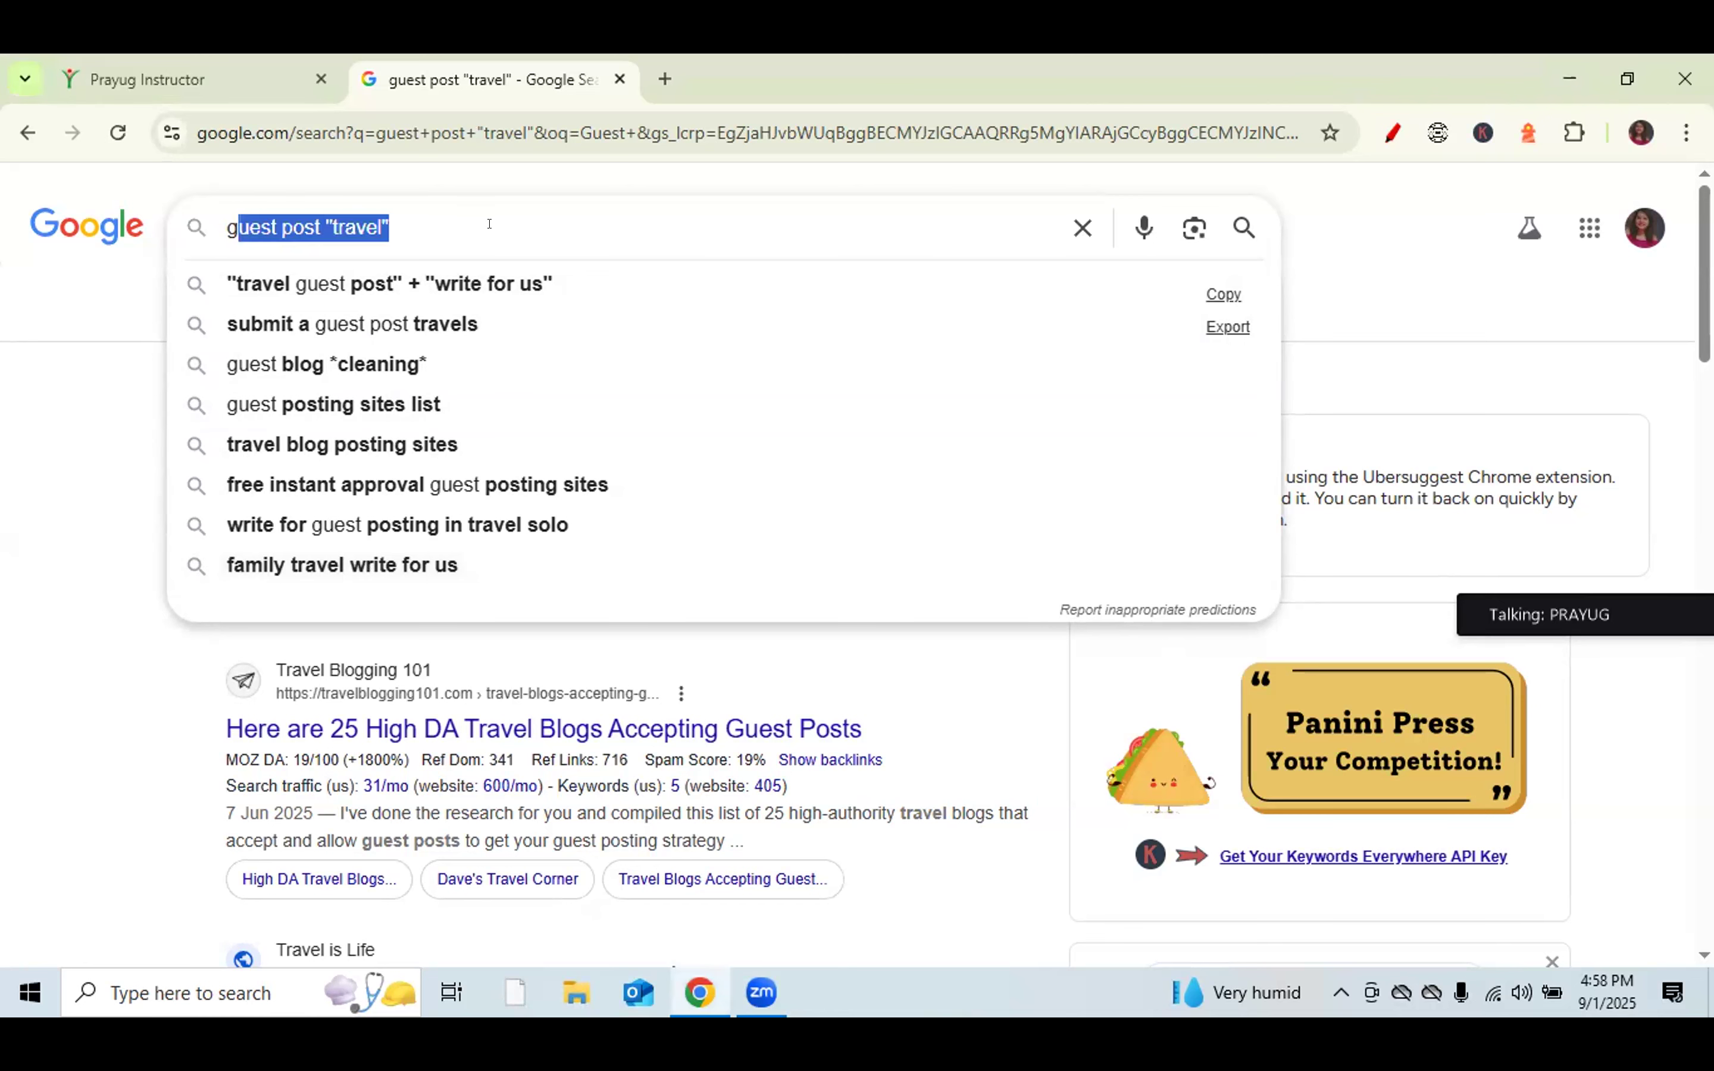
key(Return)
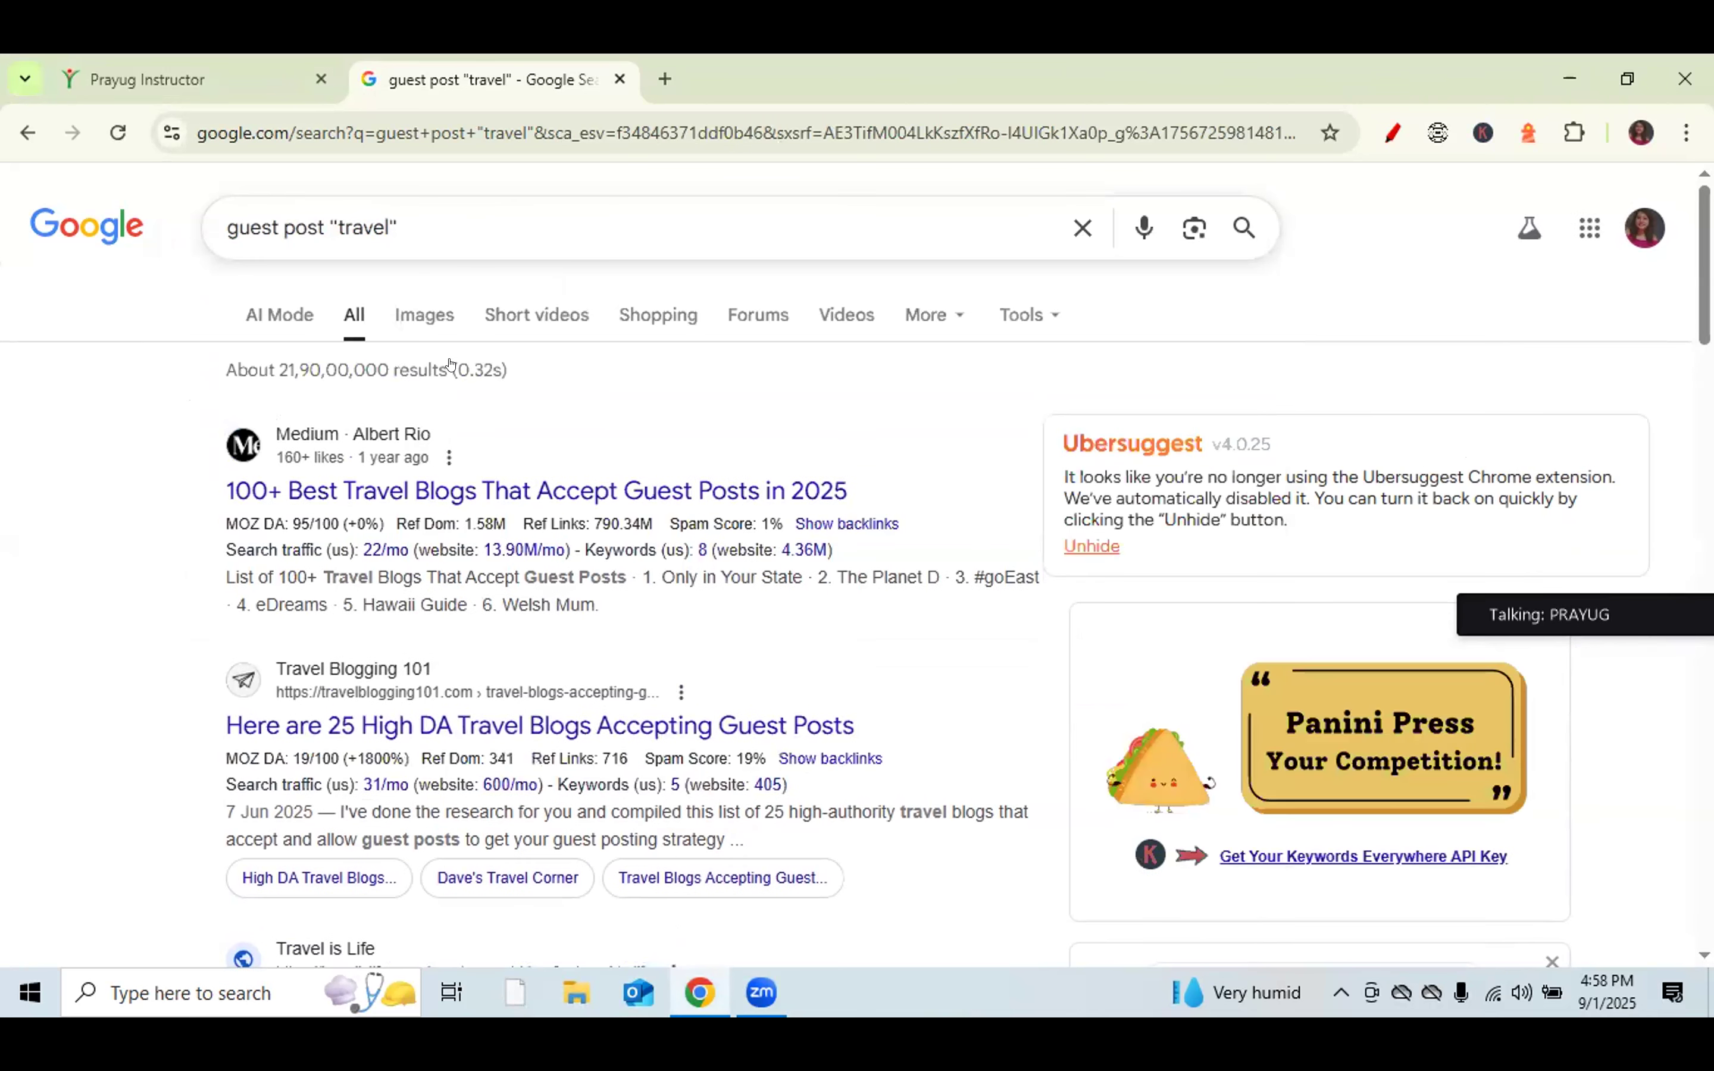
Step: Open Medium's '100+ Best Travel Blogs That Accept Guest Posts in 2025' and skim its blog list
click(580, 488)
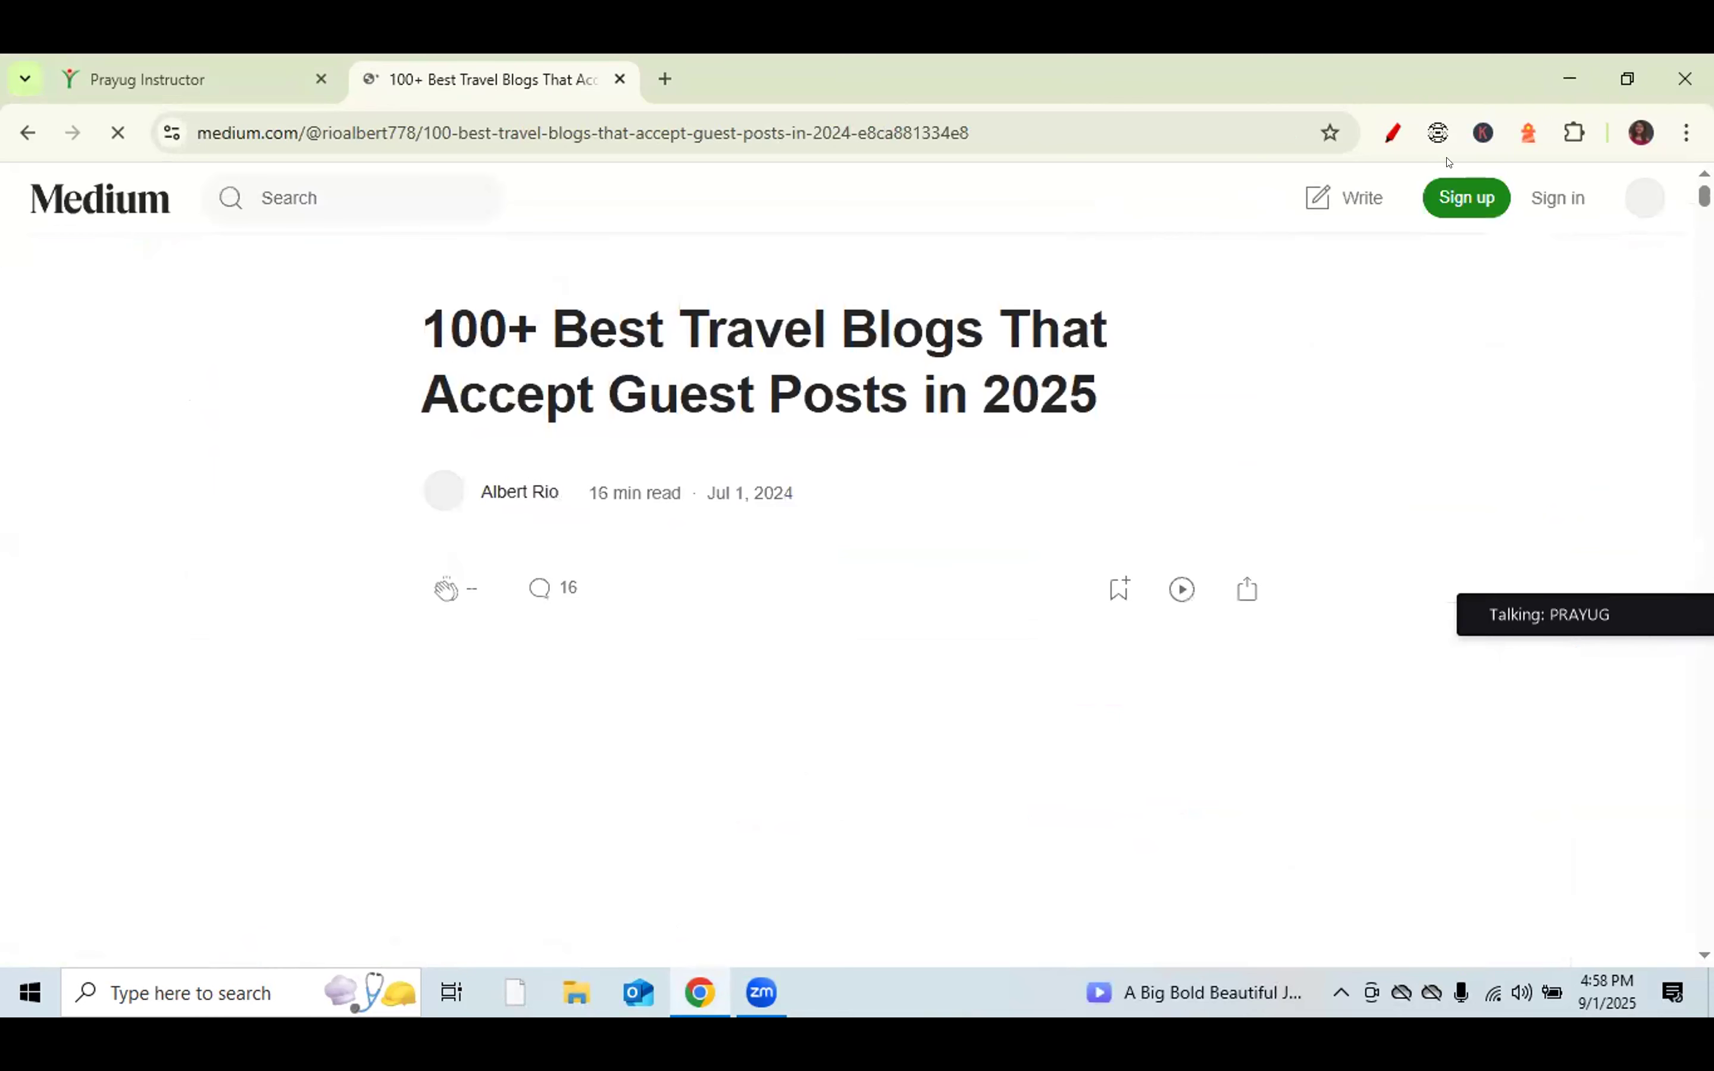
drag(1696, 201, 1696, 219)
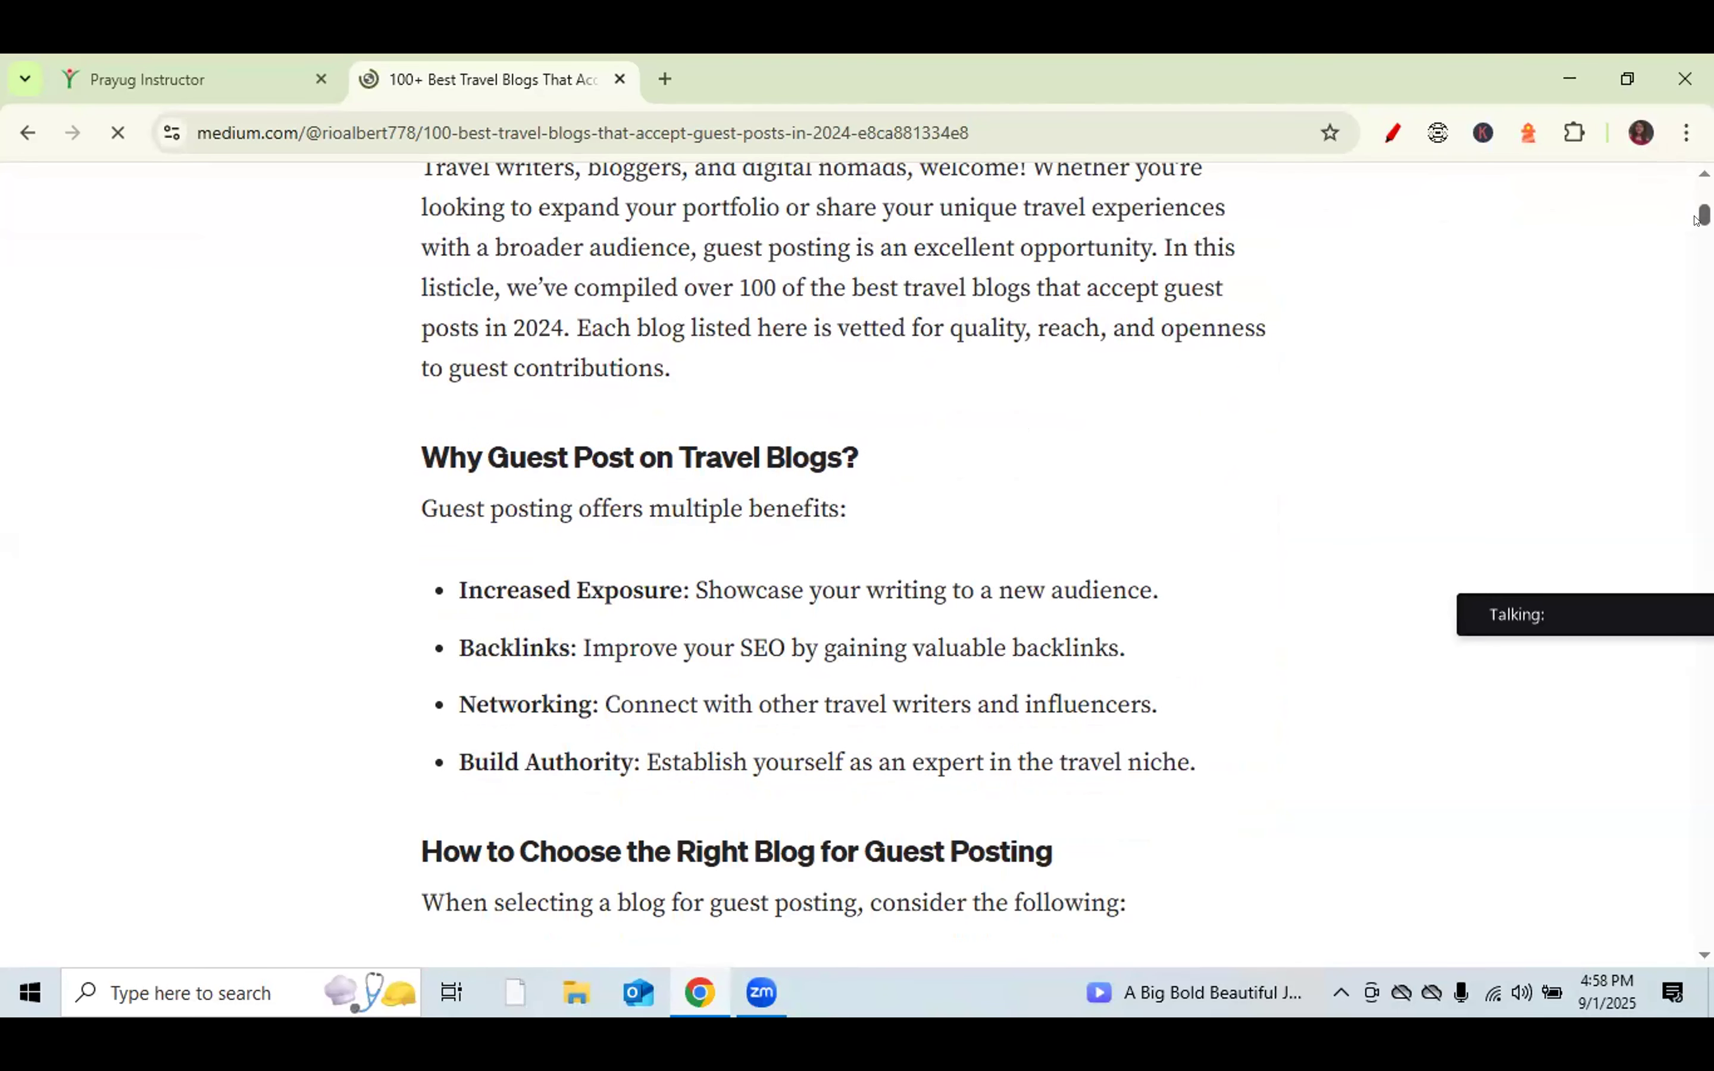
drag(1703, 213, 1703, 223)
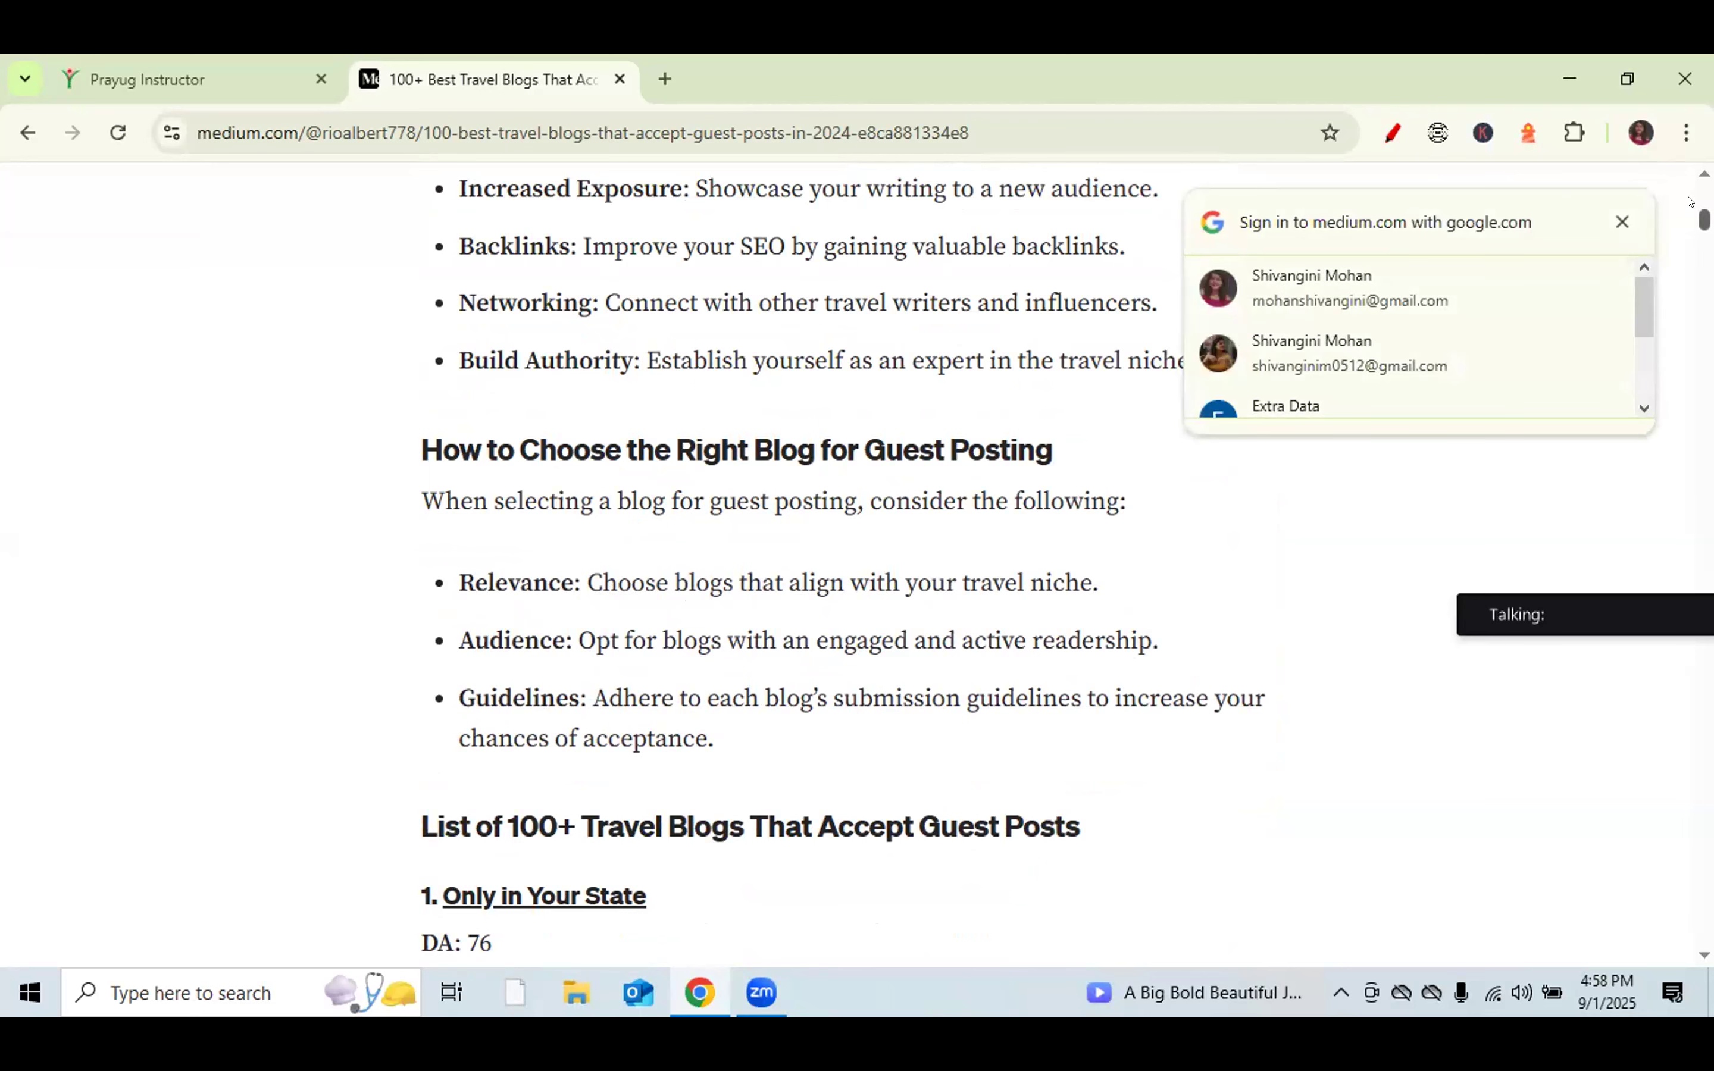
click(1622, 222)
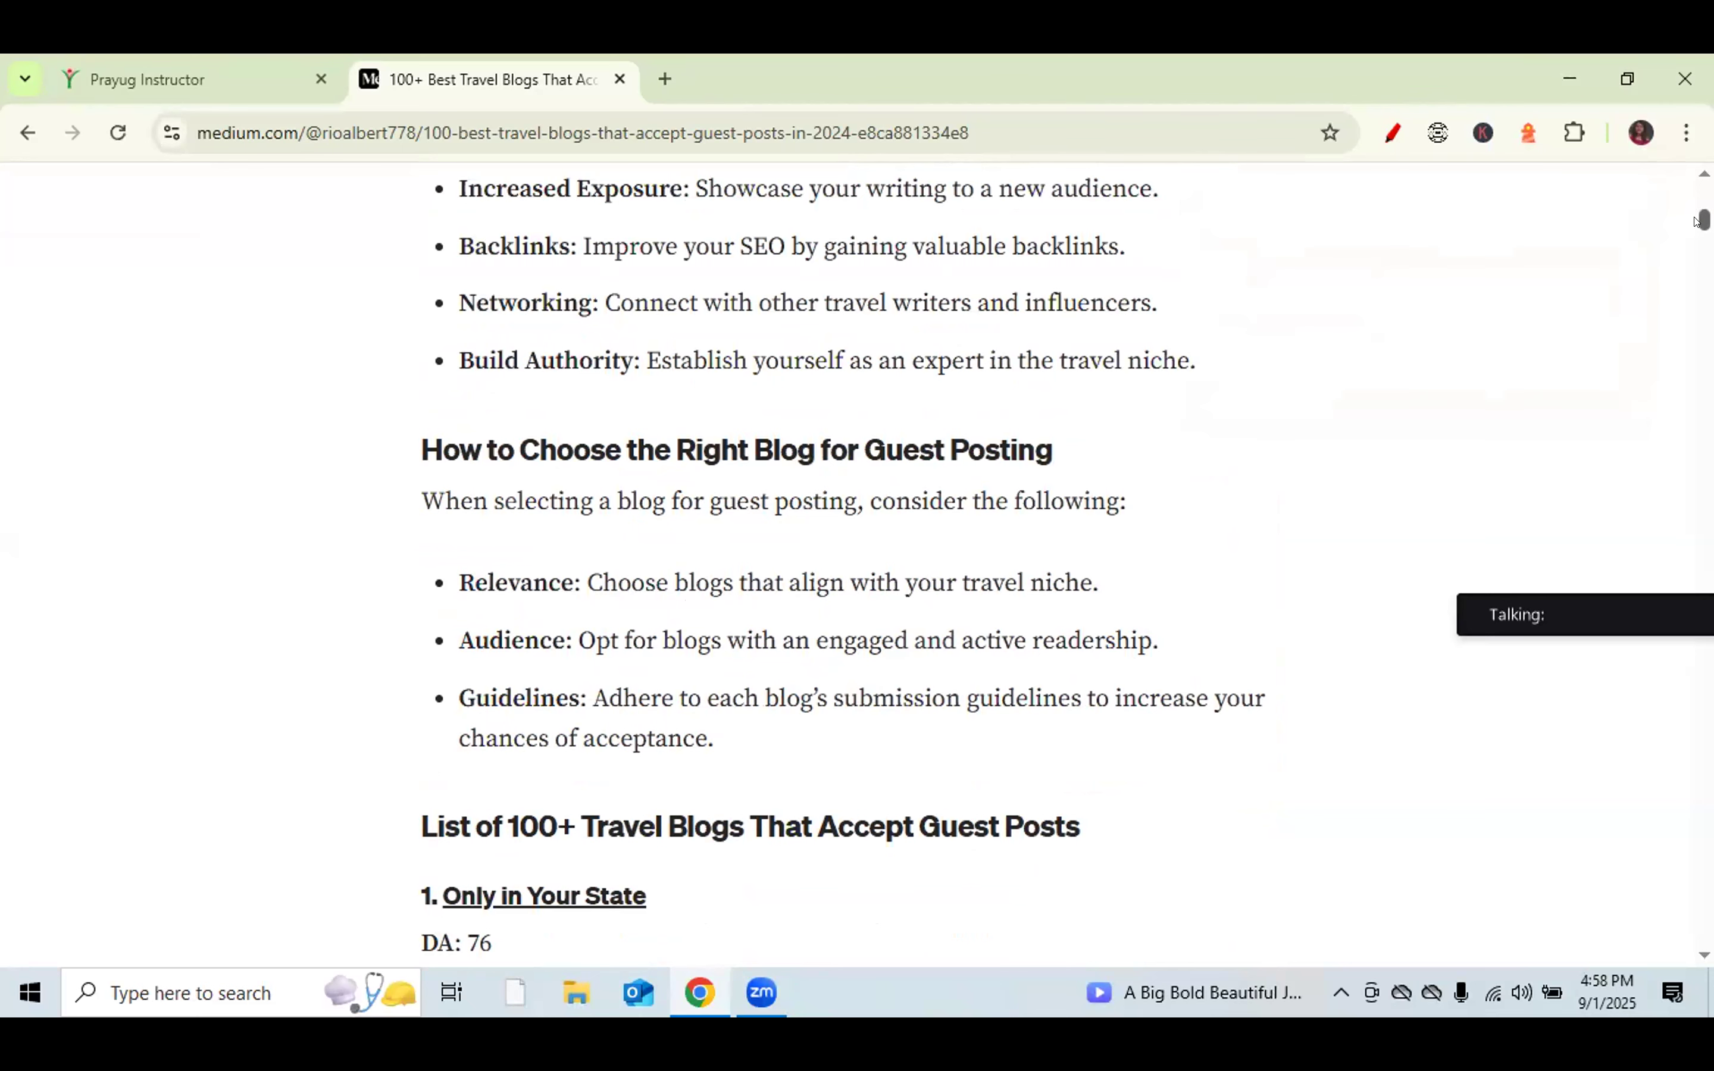
scroll(1697, 222, down, 6)
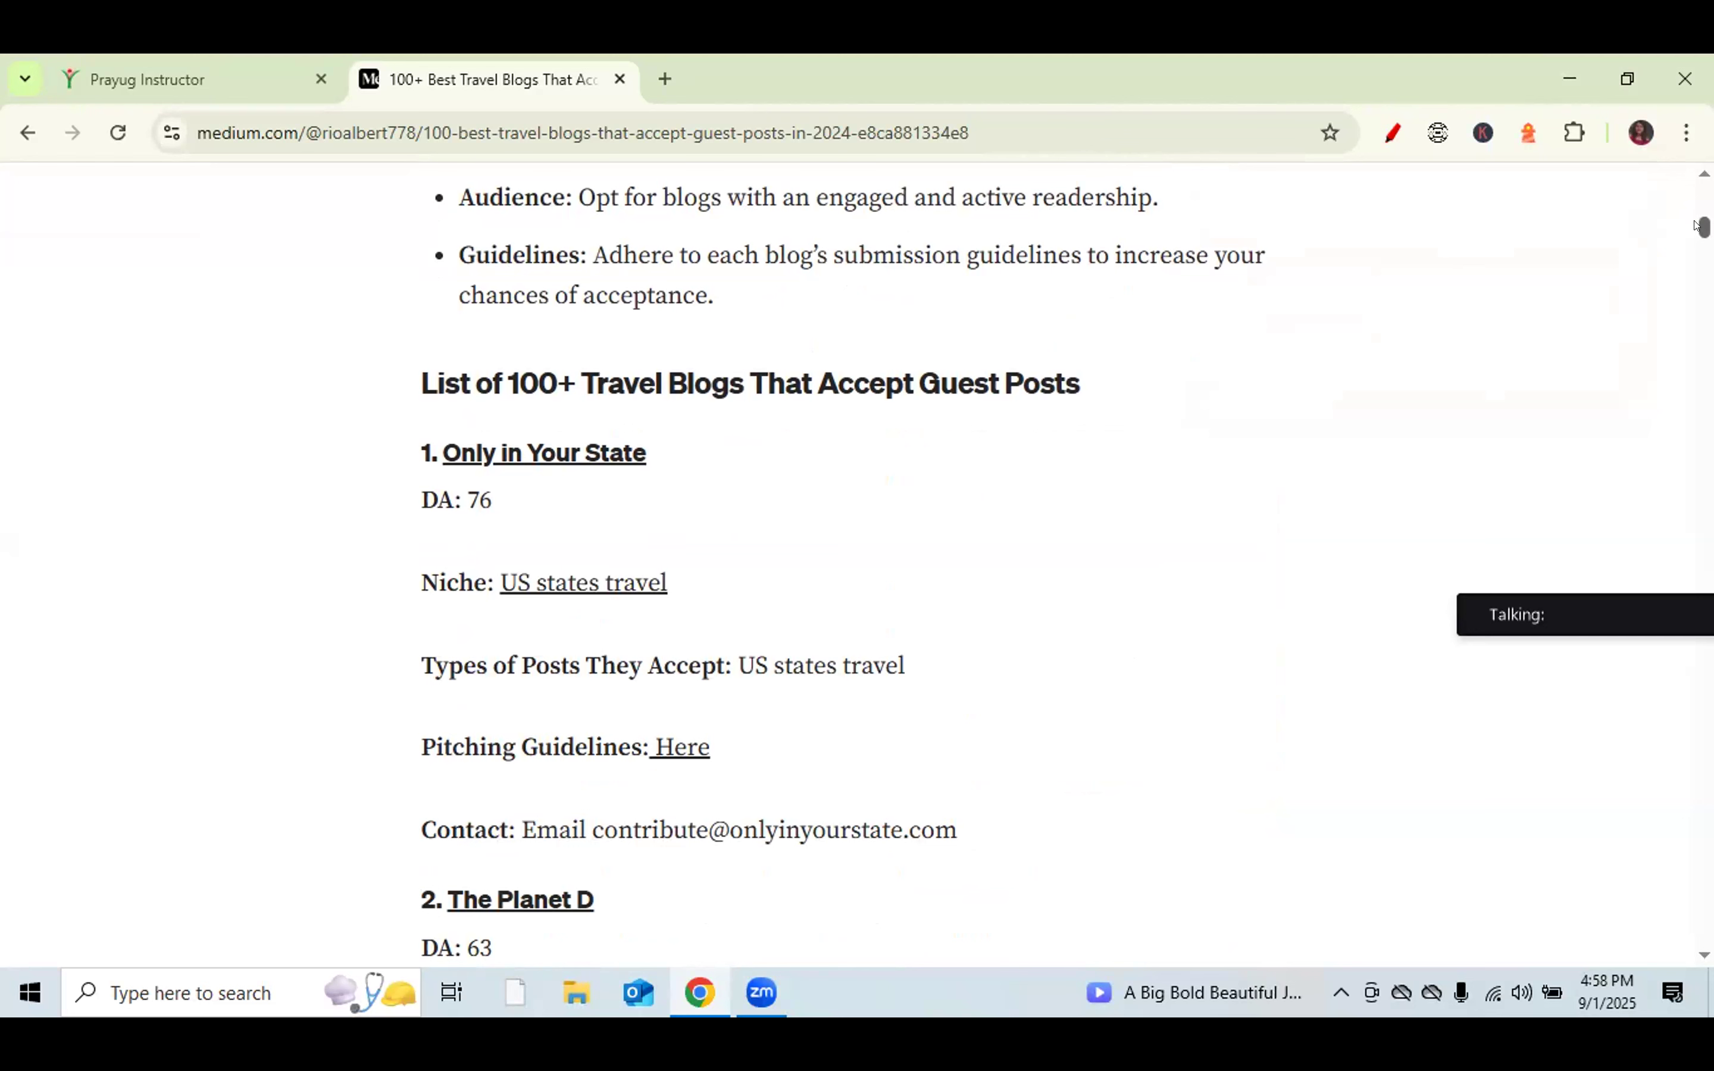
scroll(1697, 225, down, 4)
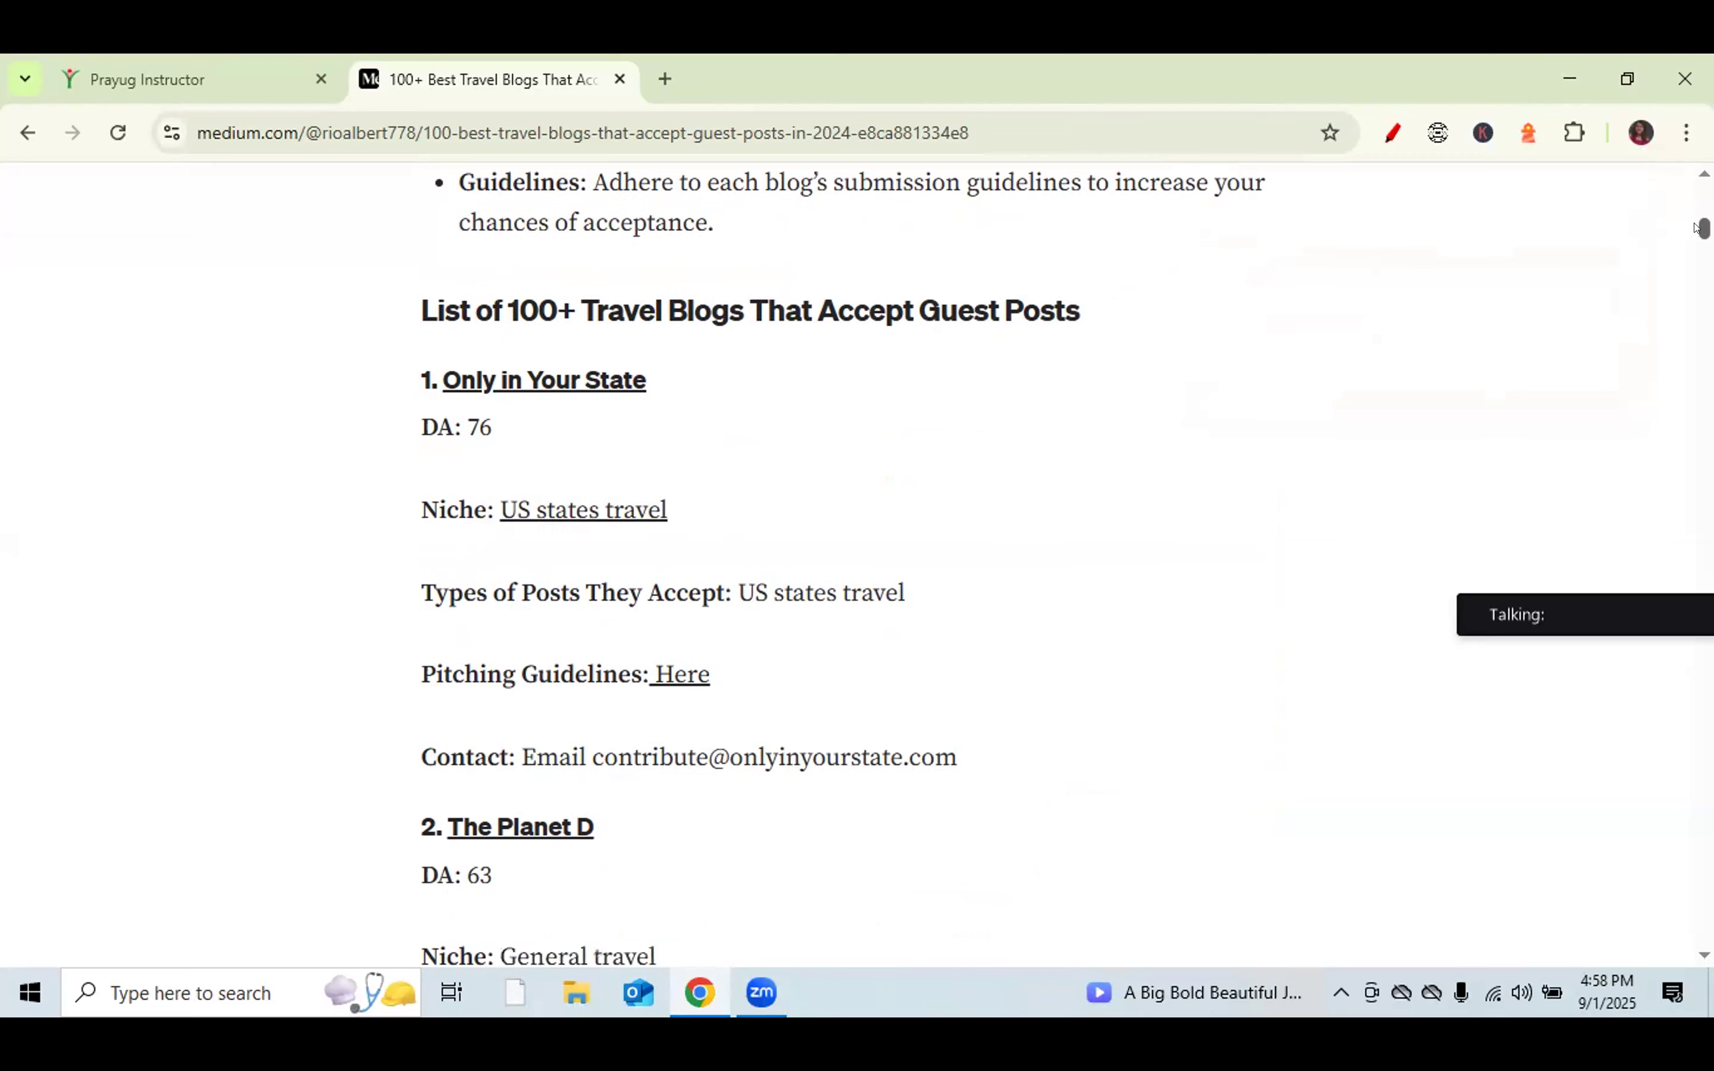
scroll(1696, 227, up, 10)
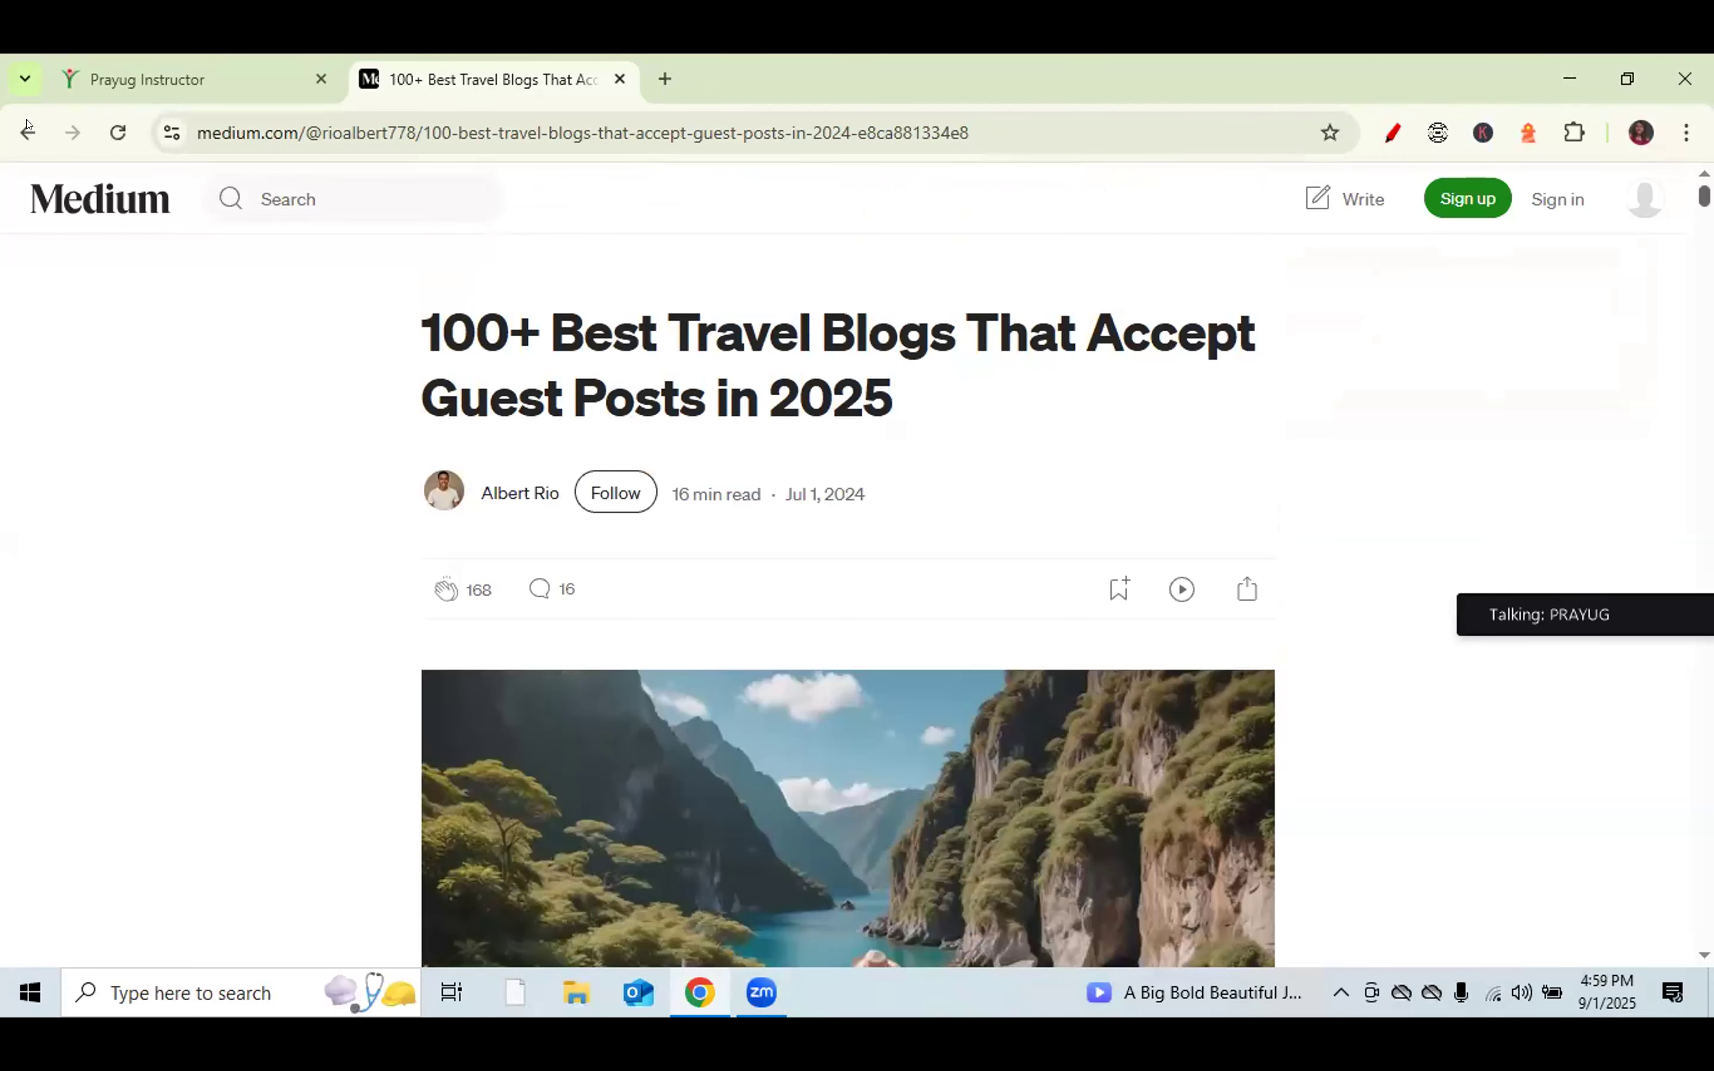
Step: Return to the search results, reopen the Medium travel-blogs article and scroll to its benefits section
key(alt+Left)
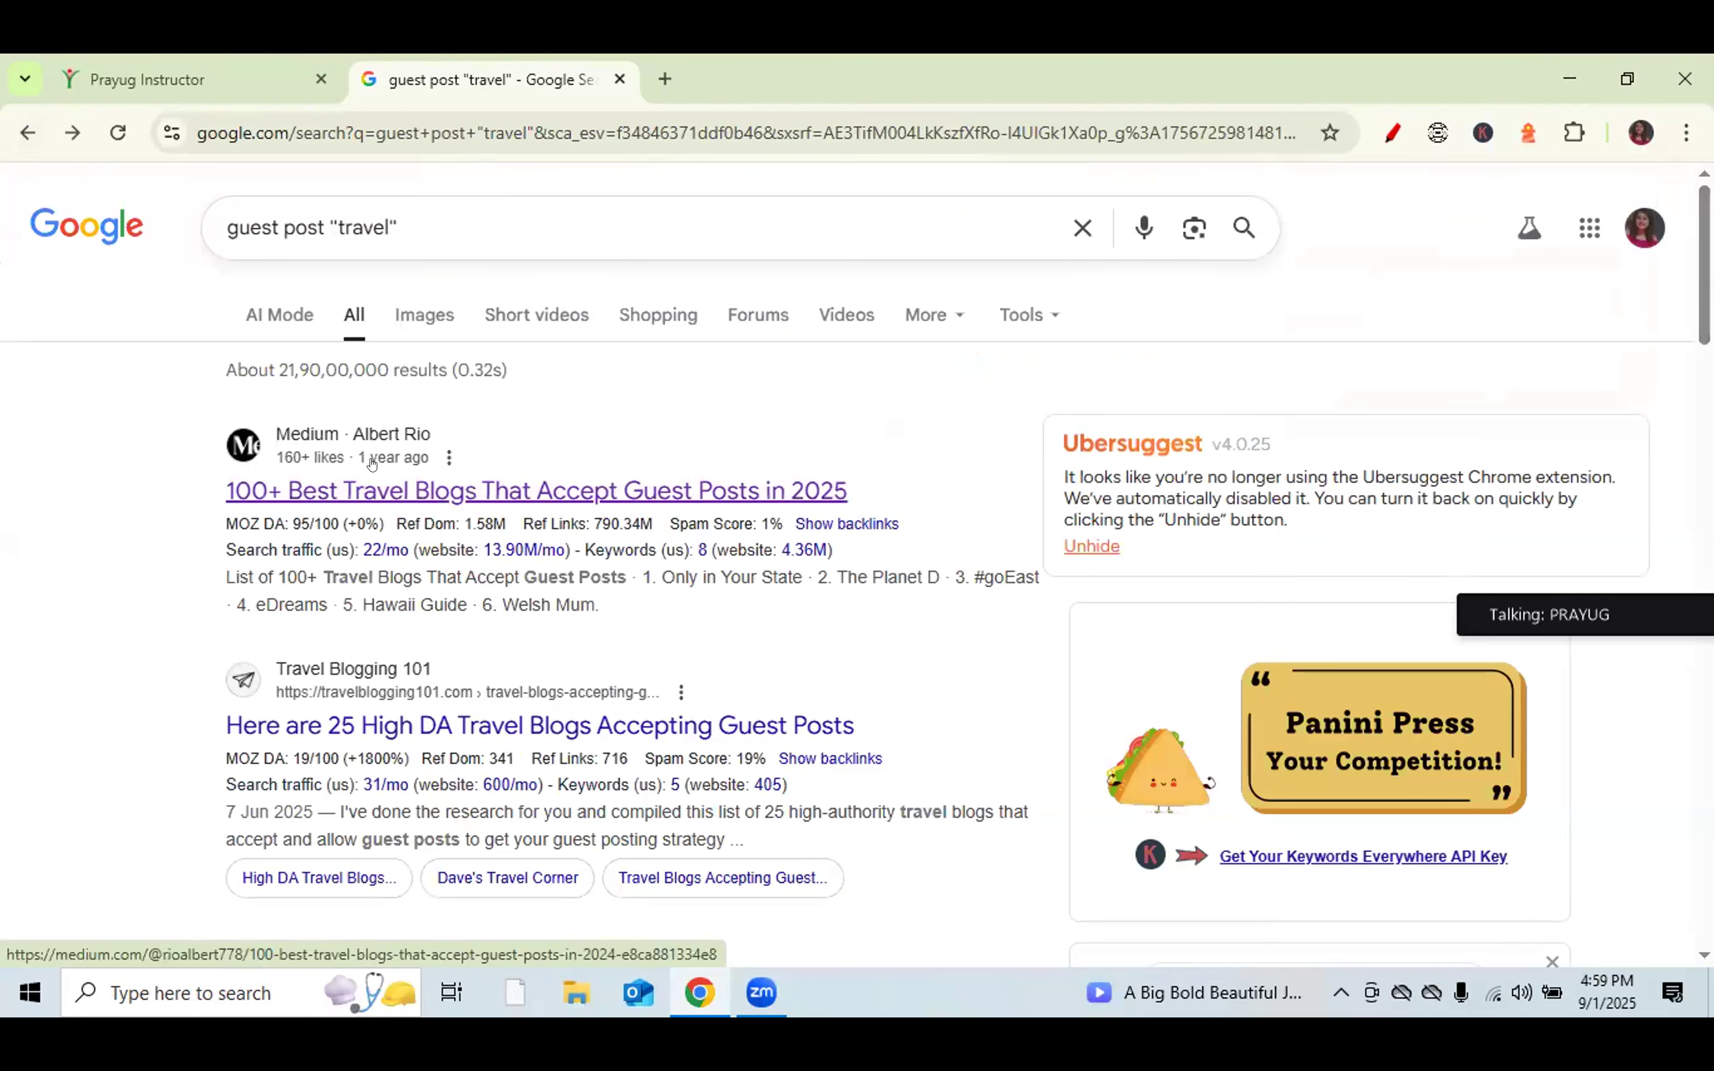
click(383, 485)
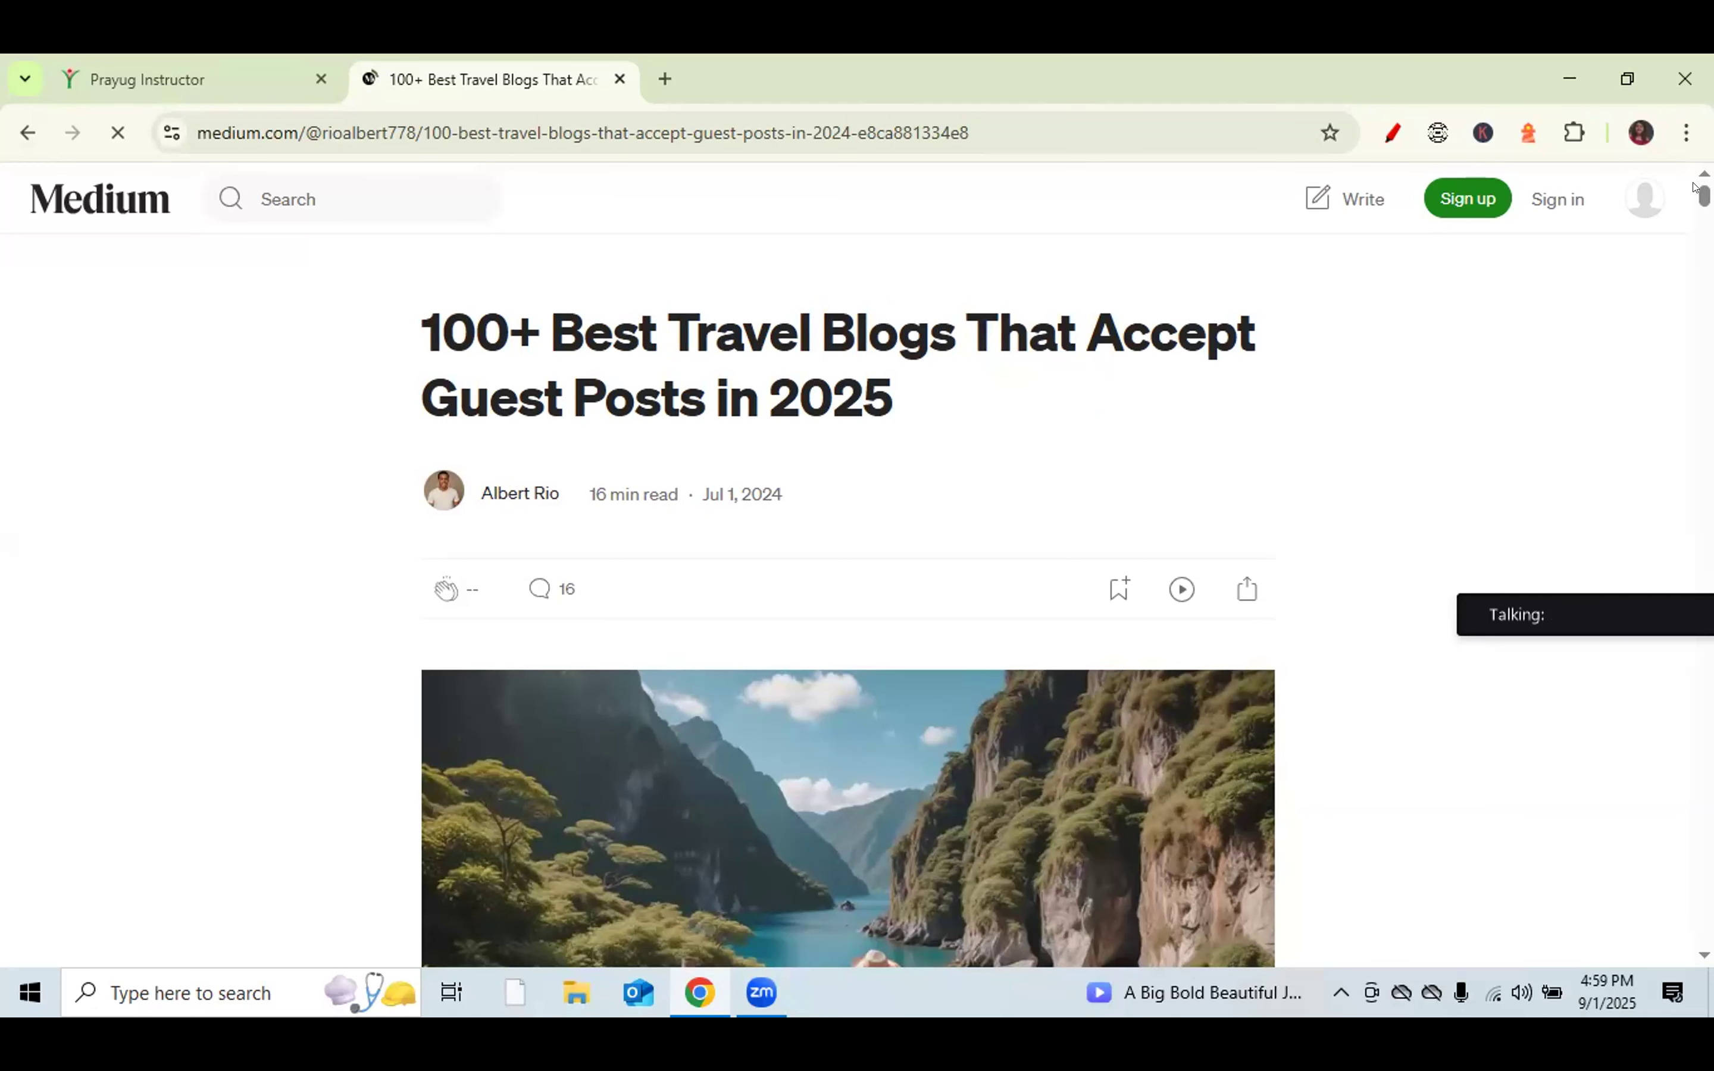
scroll(1692, 203, down, 5)
scroll(1693, 203, down, 6)
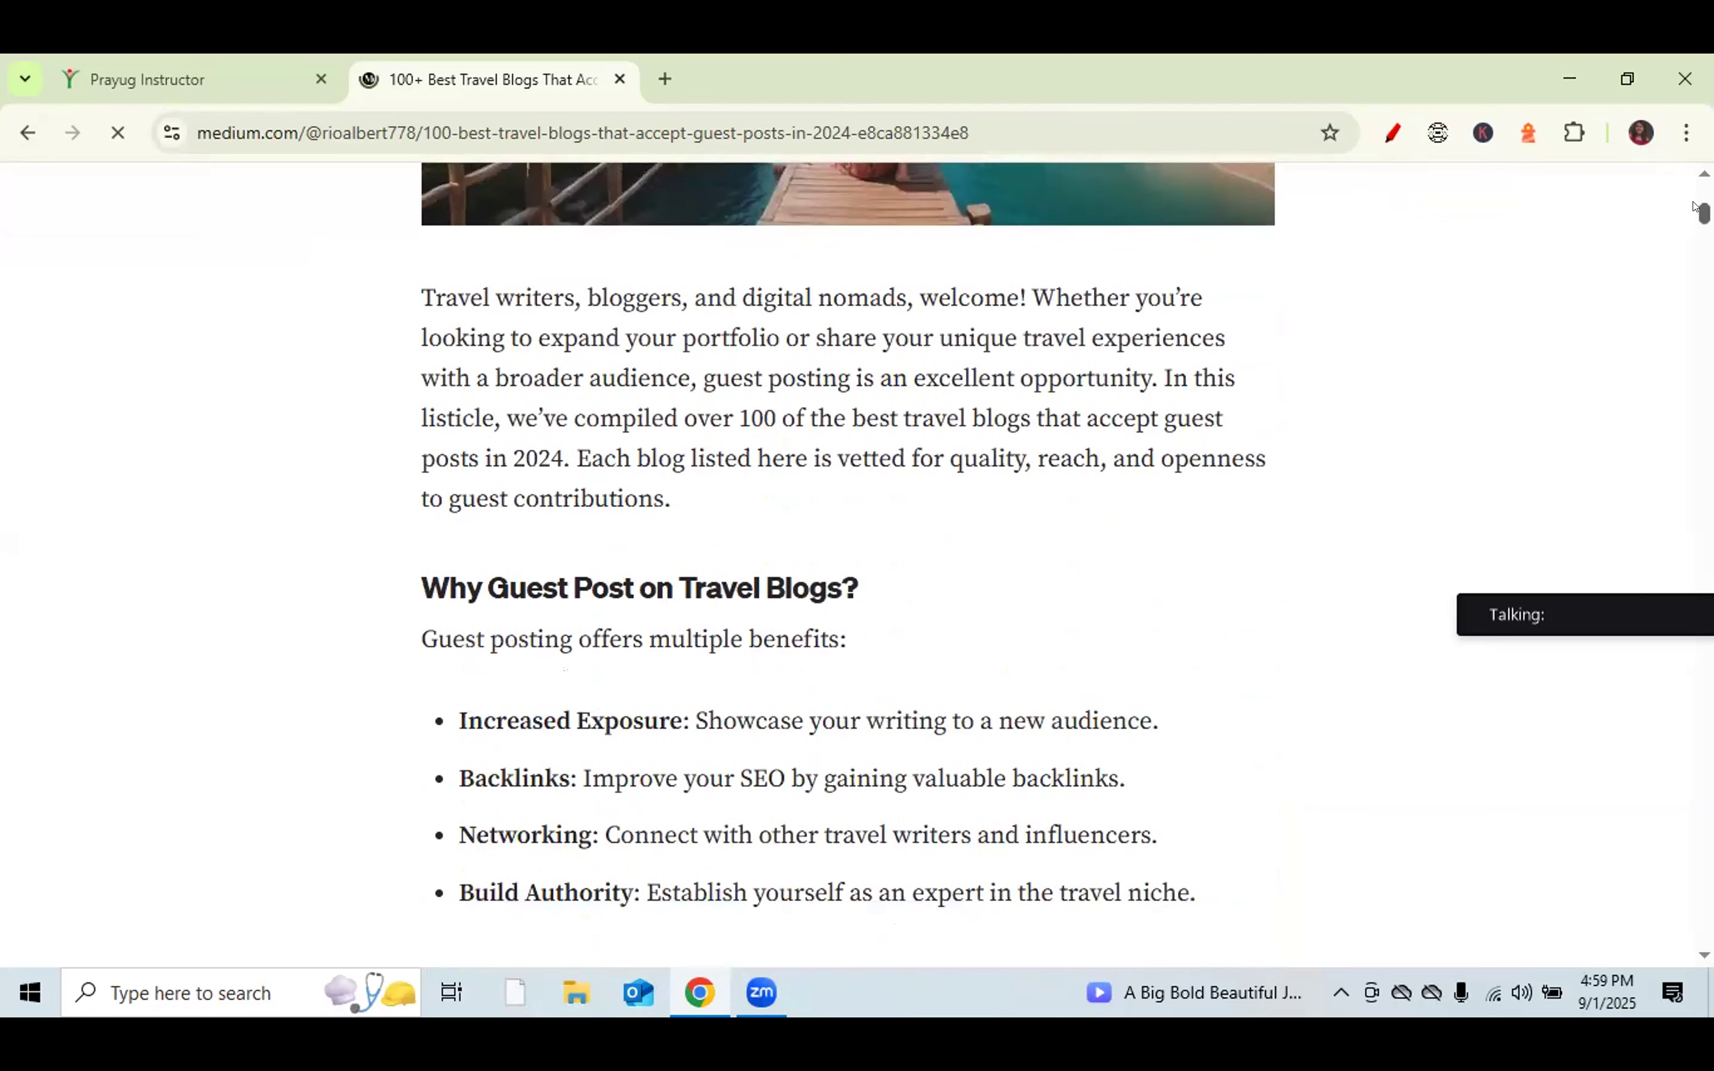
scroll(1694, 208, down, 2)
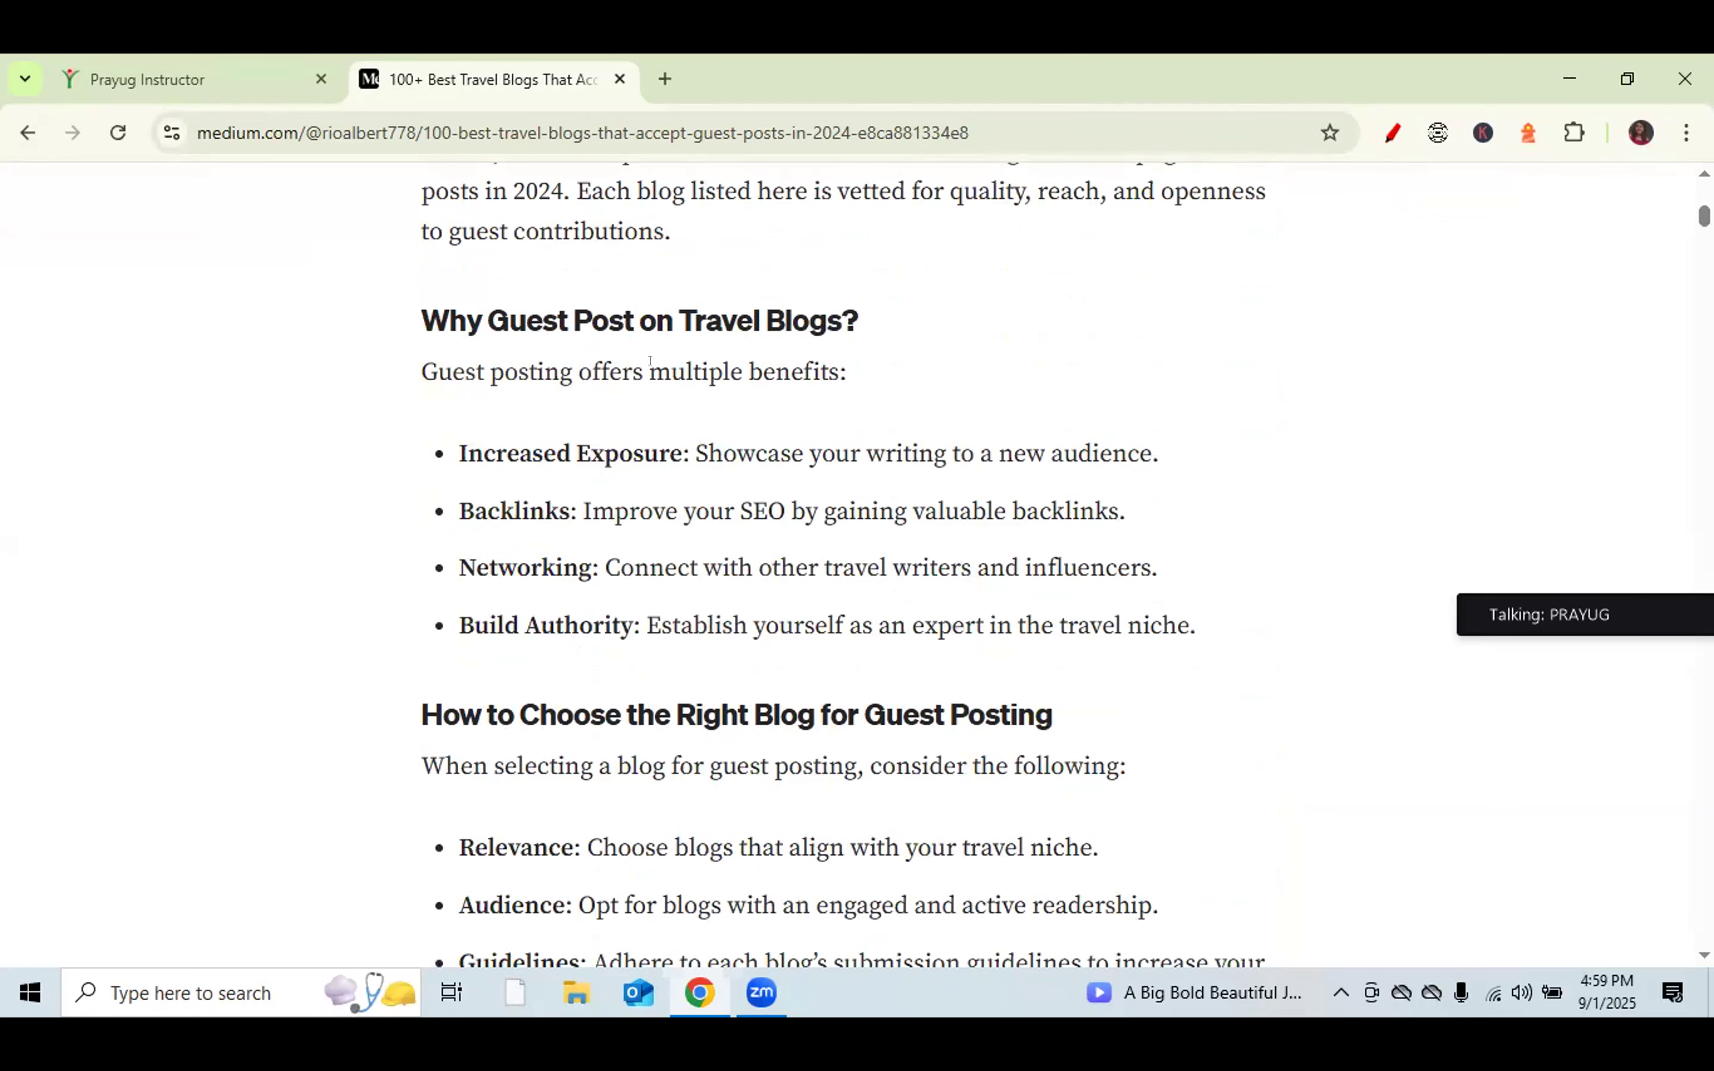
Step: Highlight the Backlinks, Increased Exposure, Networking and Build Authority benefits, then clear the selection
drag(735, 511, 1051, 513)
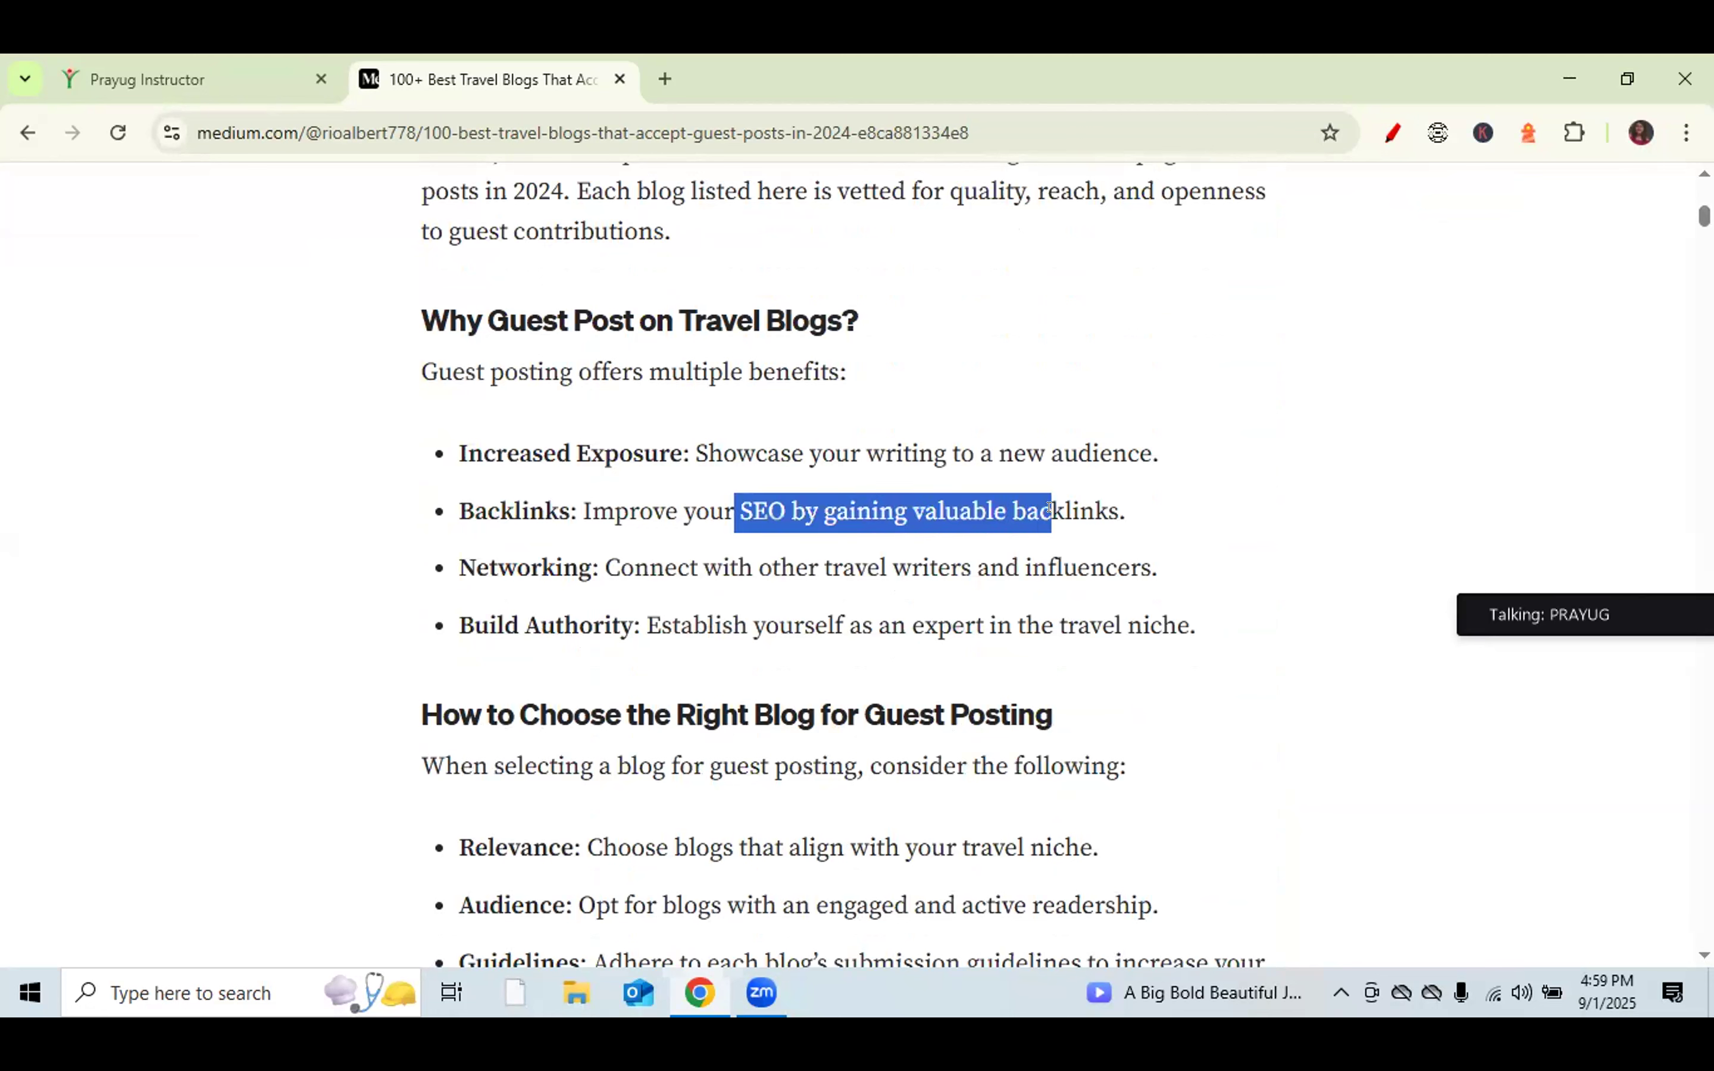
double_click(746, 461)
shift+click(1149, 459)
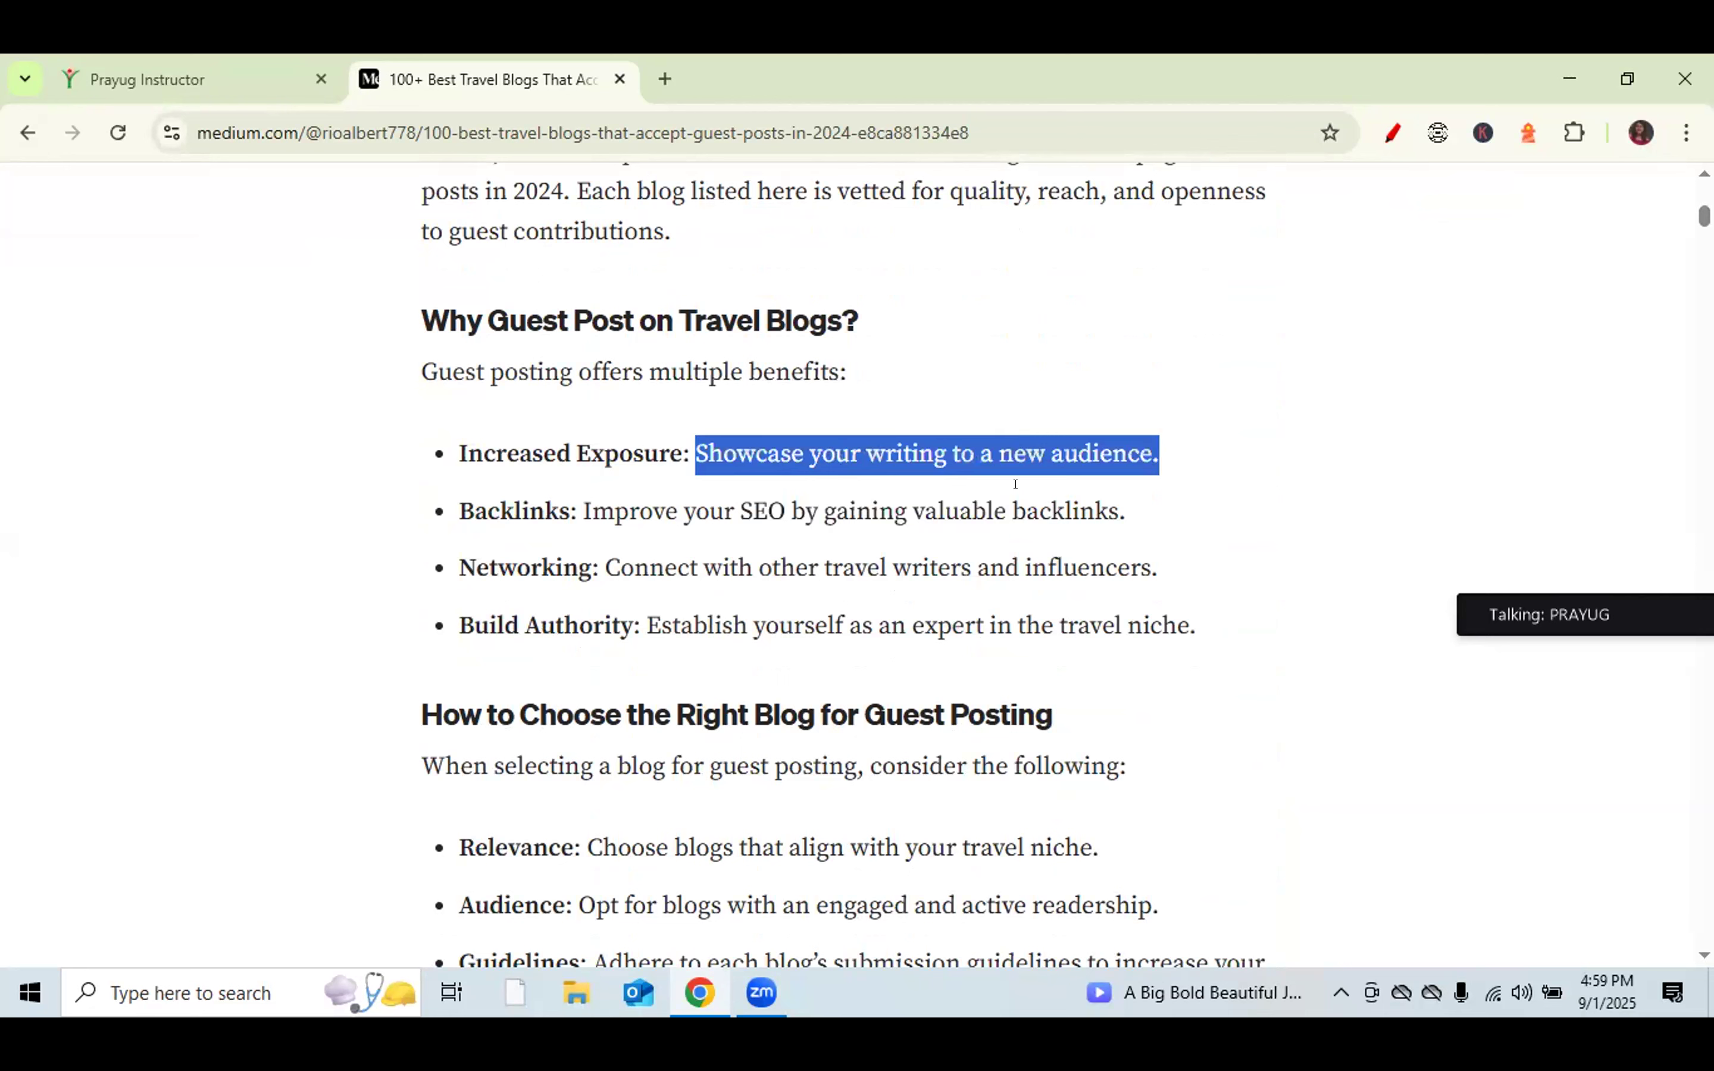
drag(634, 569, 1119, 564)
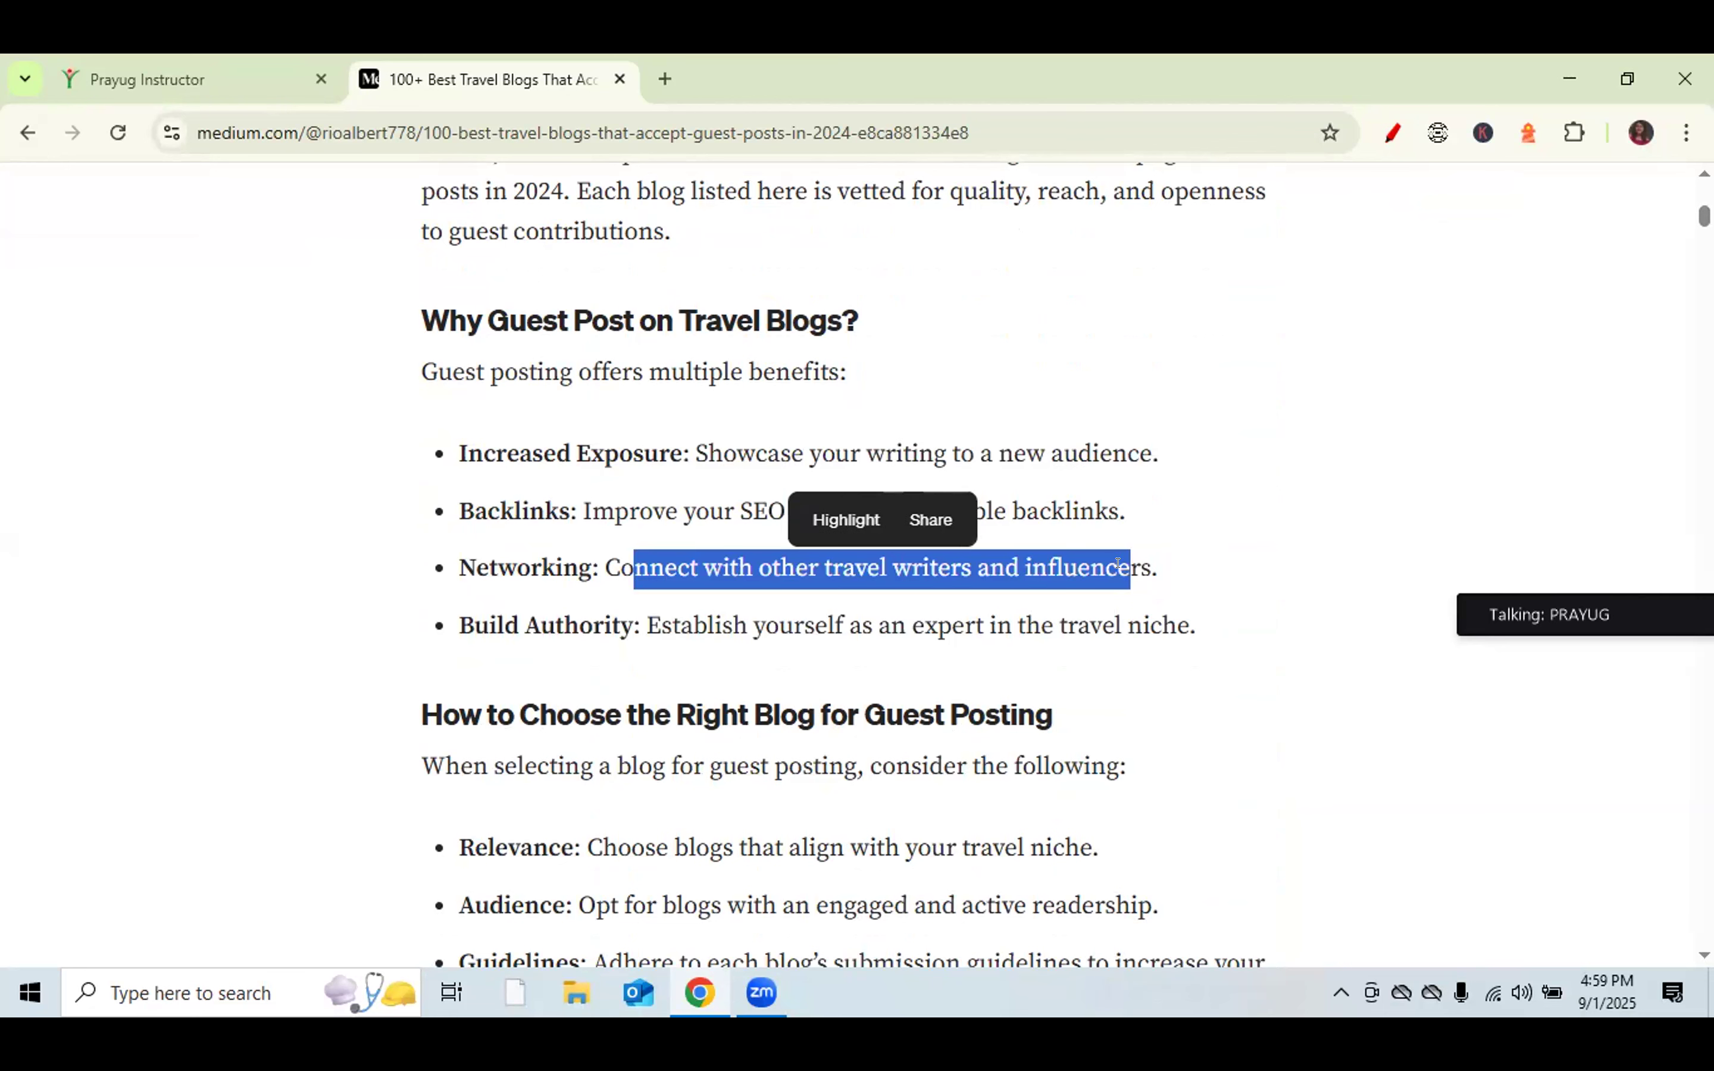
drag(732, 627, 1073, 627)
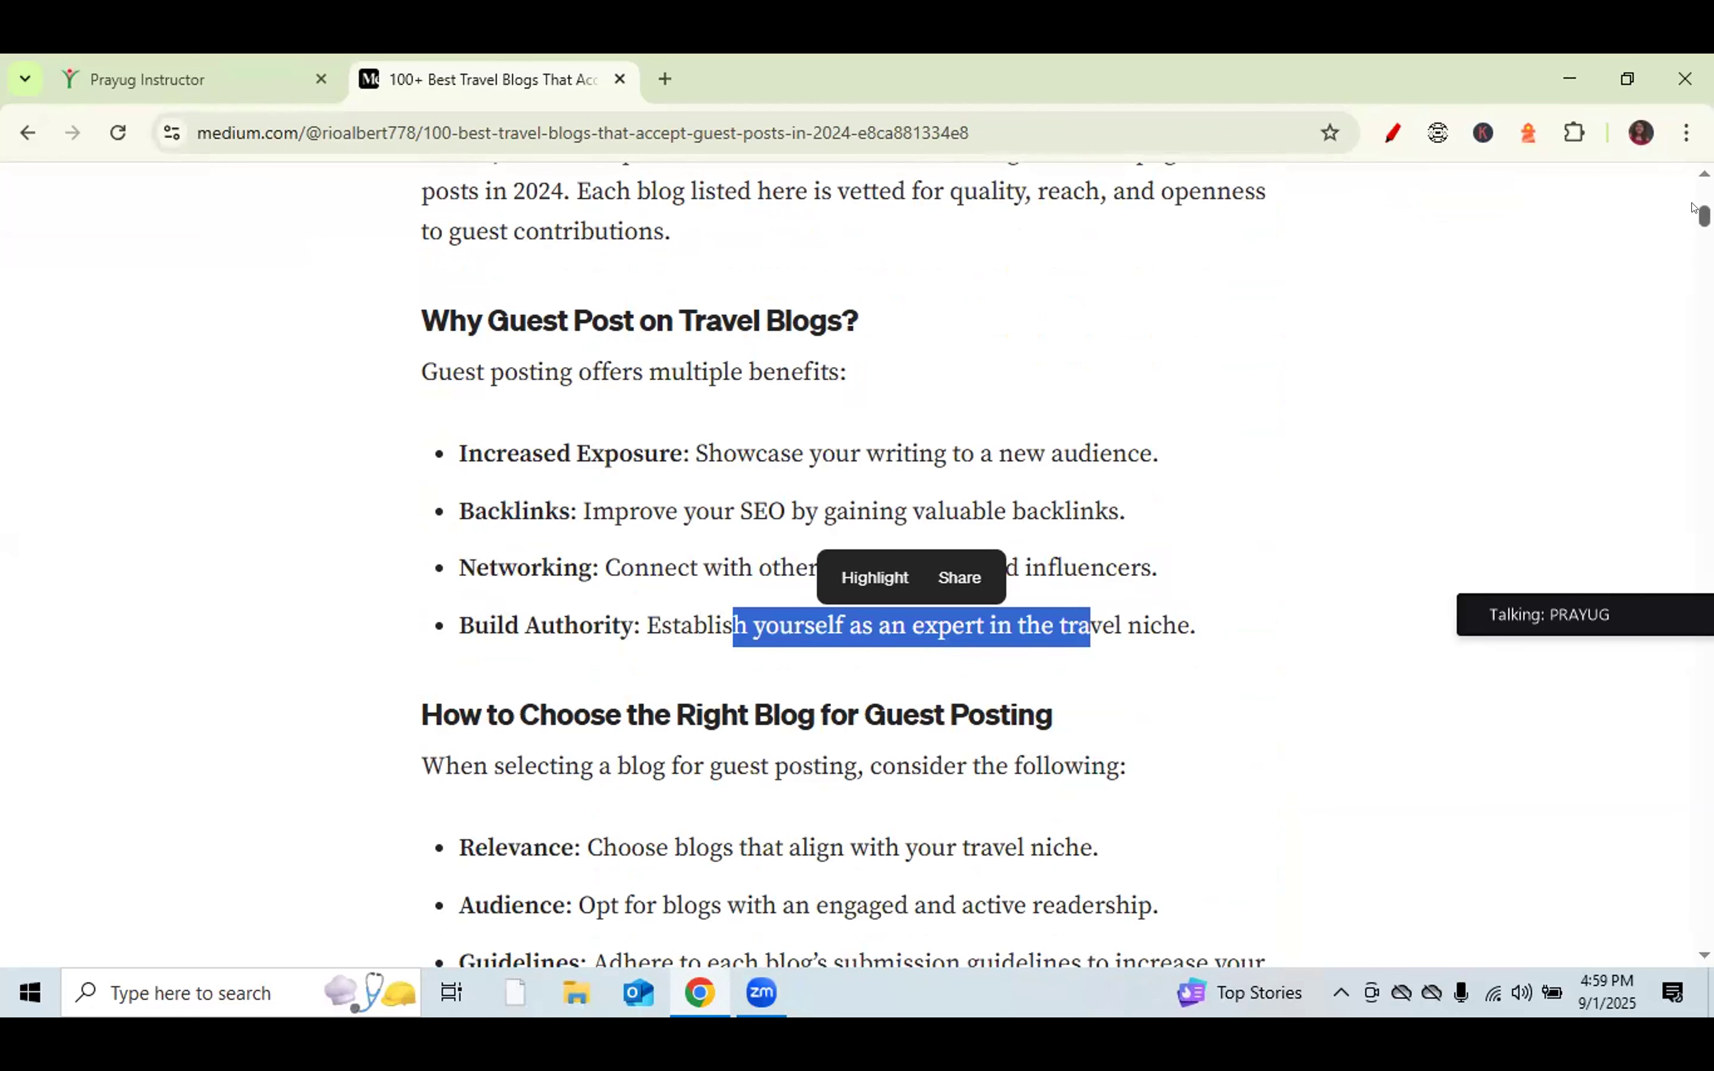
scroll(1693, 207, down, 5)
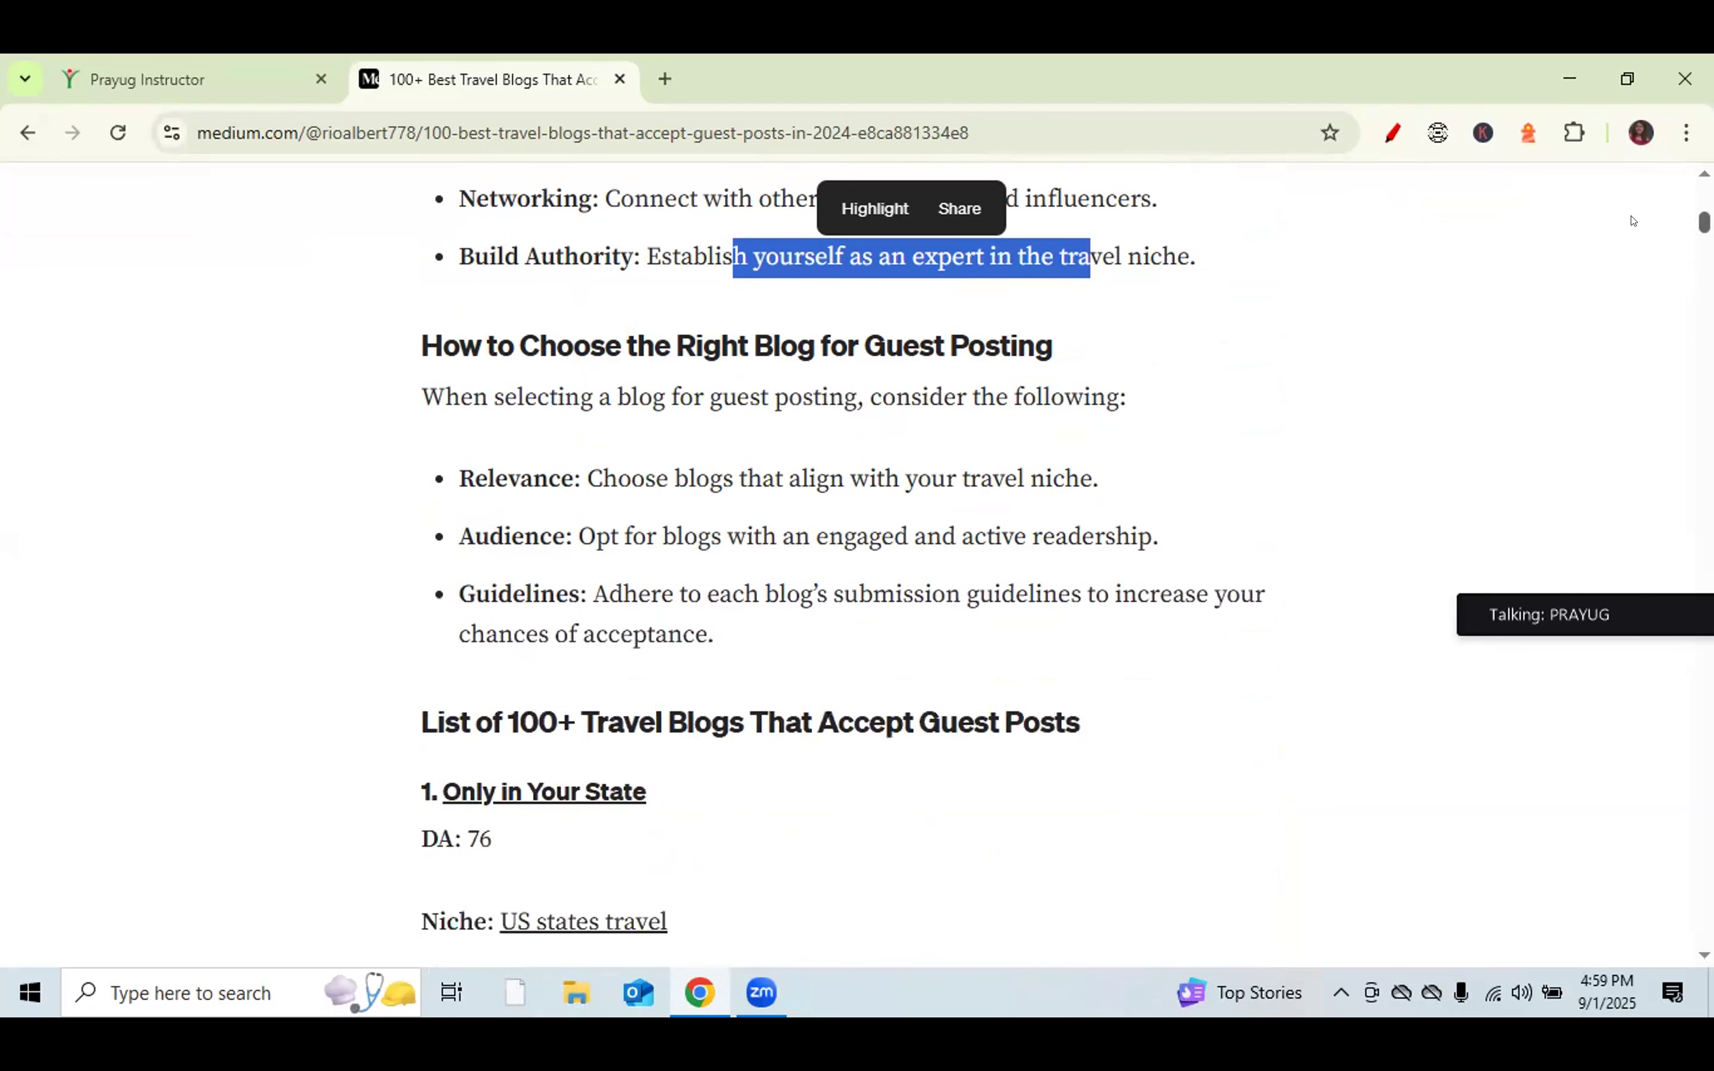
click(755, 343)
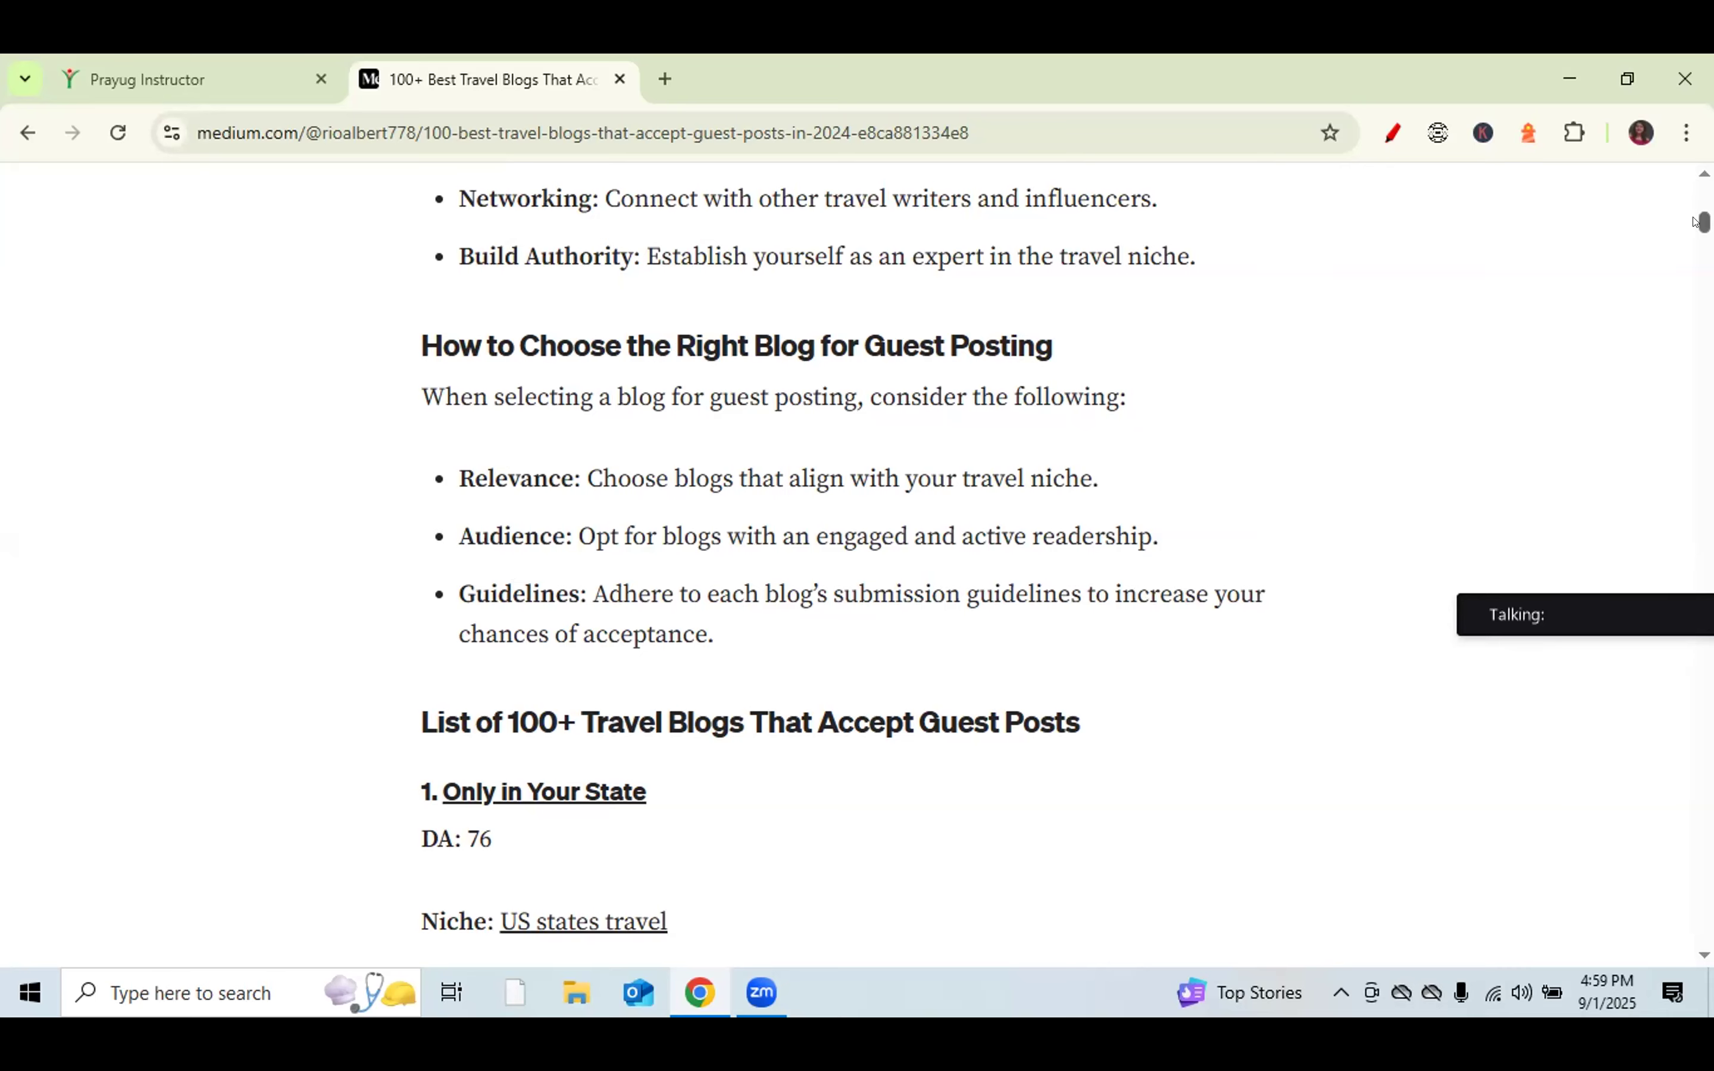
scroll(1696, 222, down, 8)
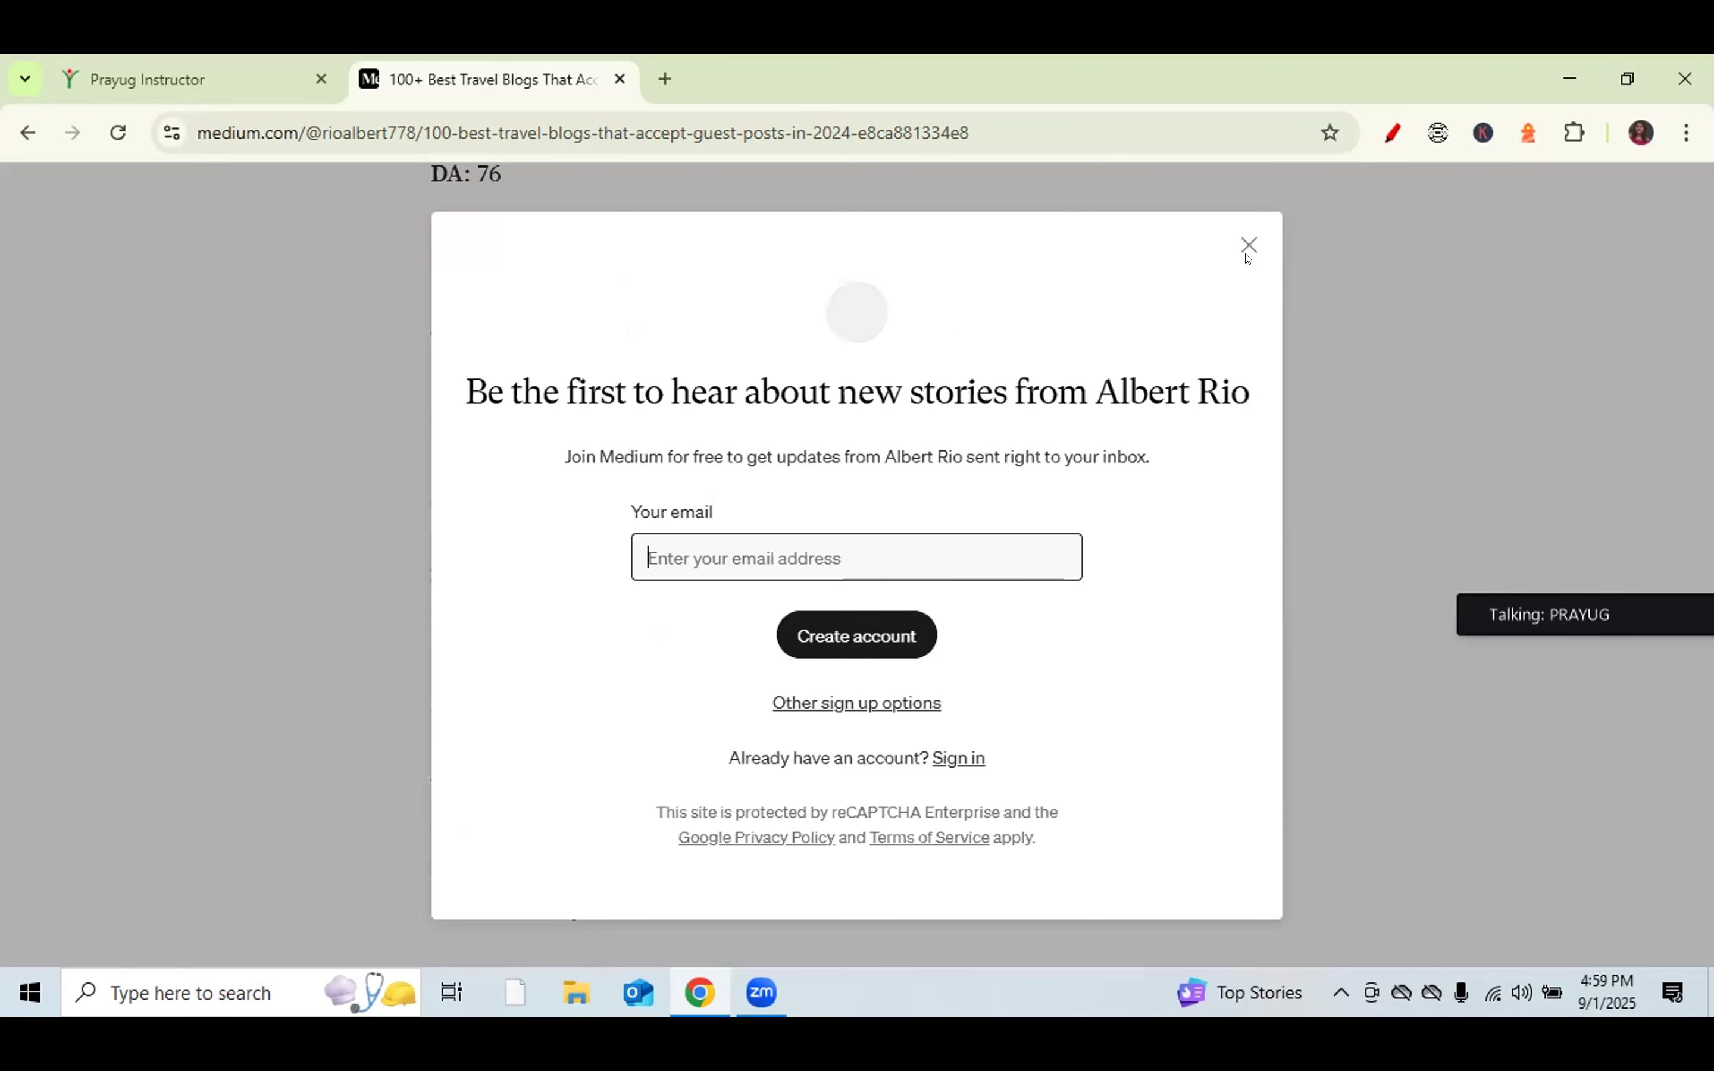
Step: Open Only in Your State's pitching guidelines link in a new tab from the Medium article
click(1245, 248)
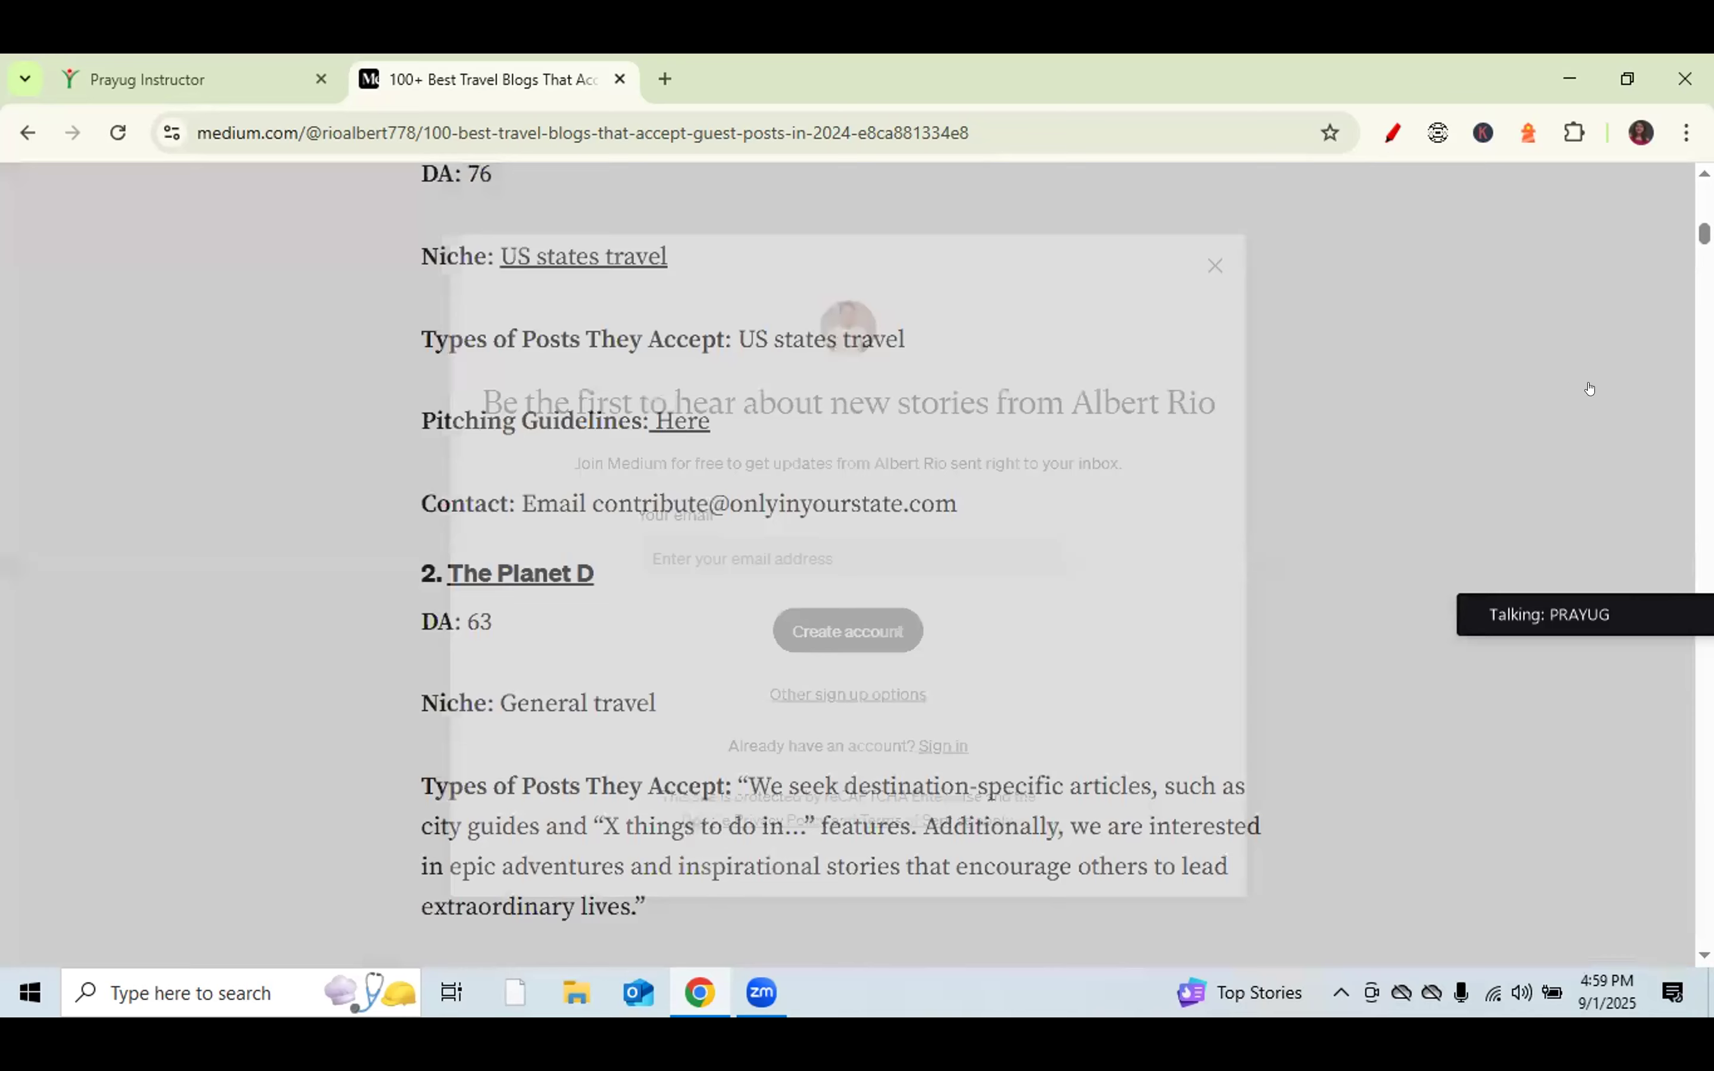
scroll(1700, 228, up, 4)
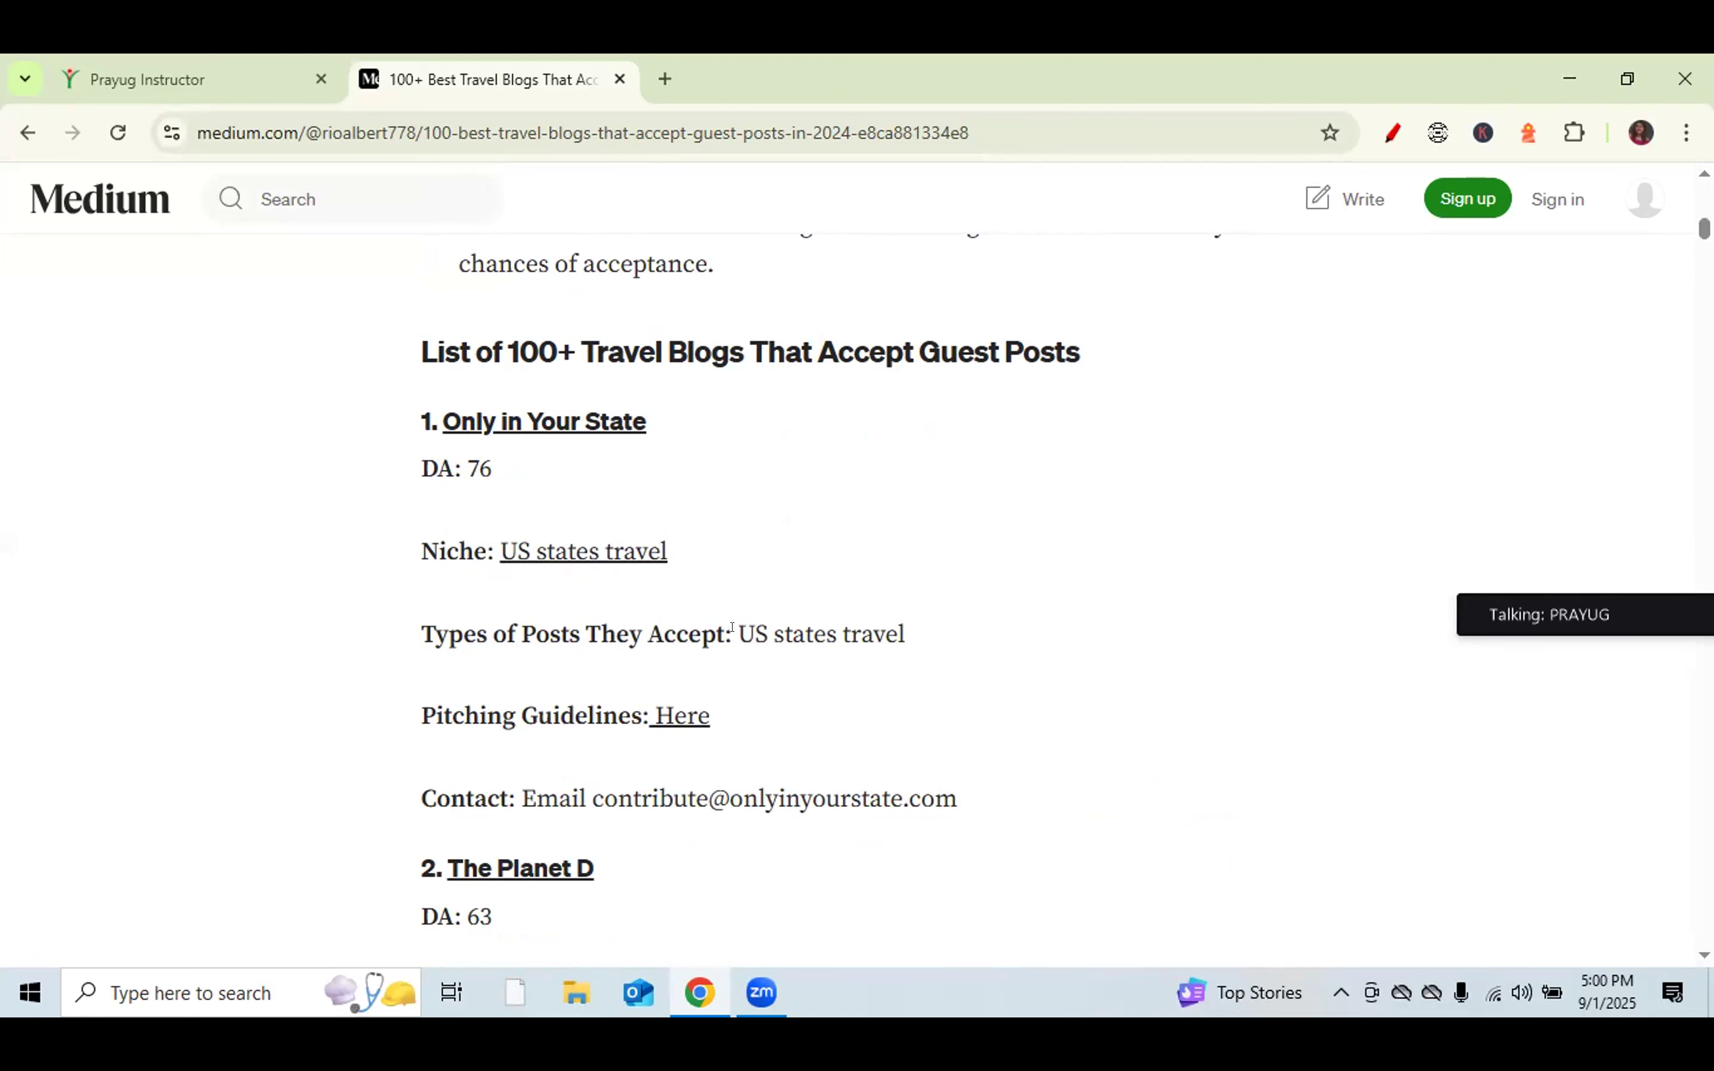
drag(740, 637, 907, 645)
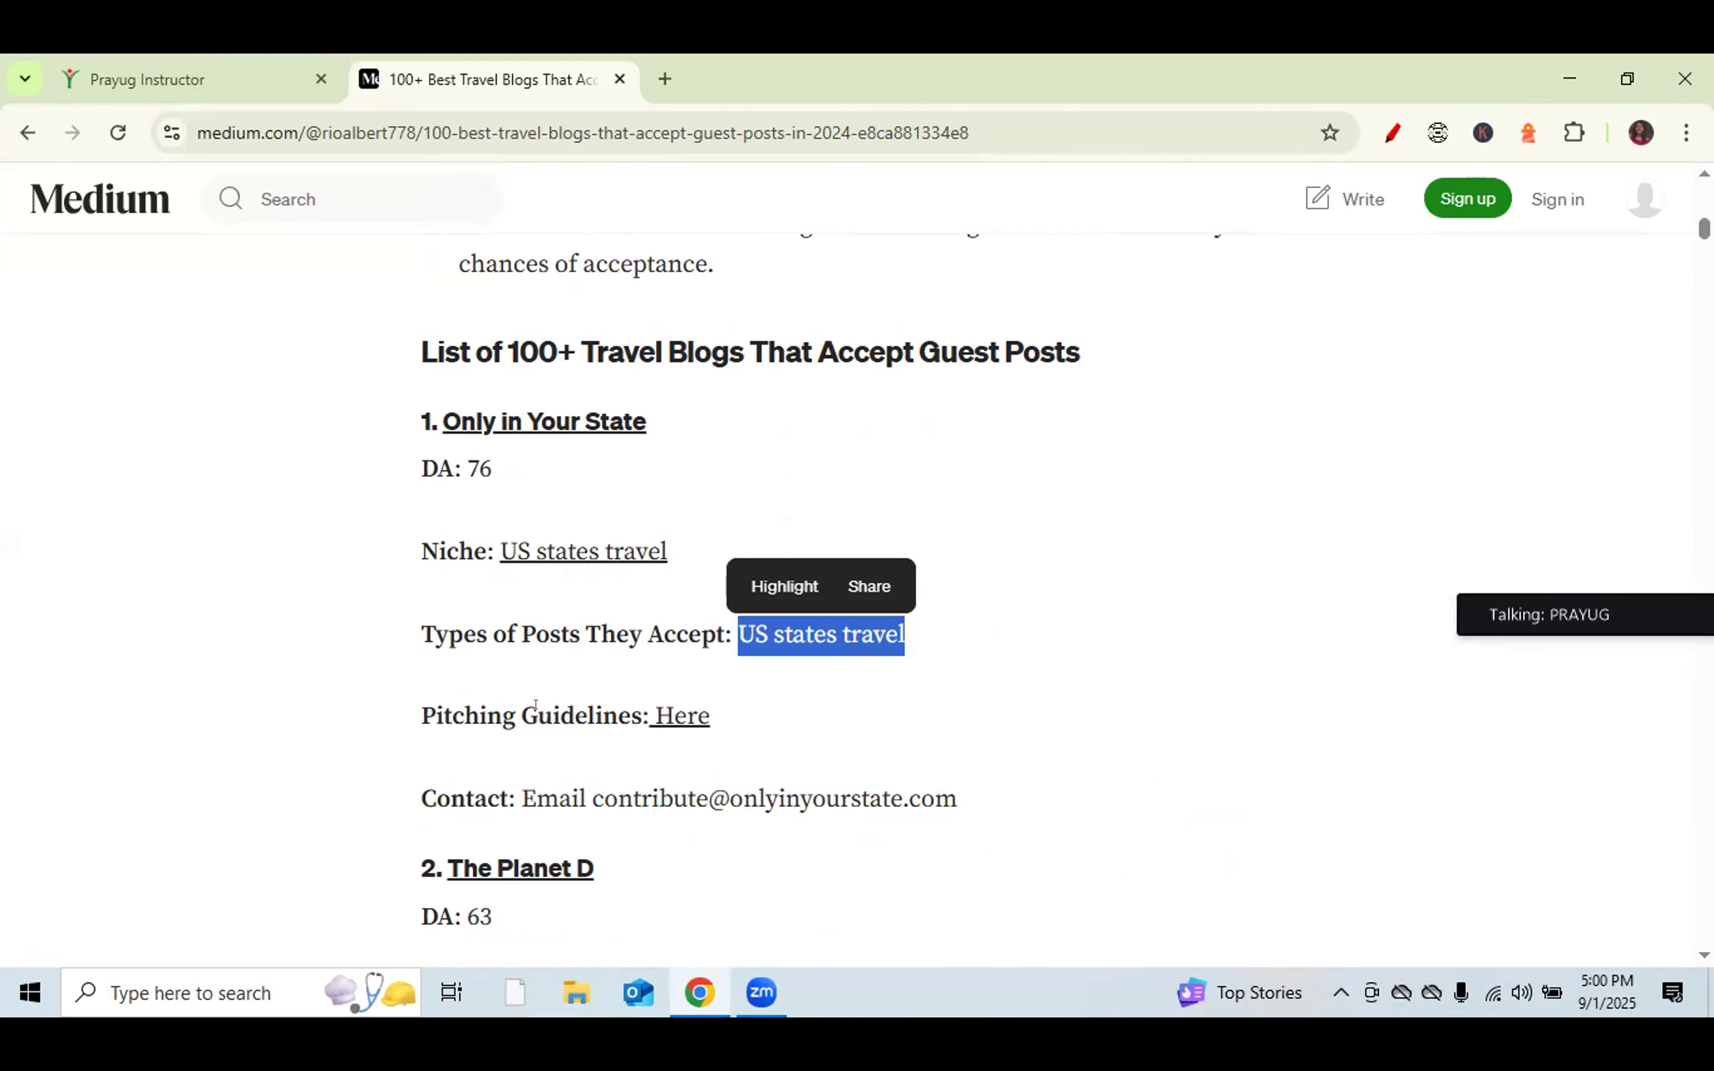
right_click(673, 718)
click(765, 462)
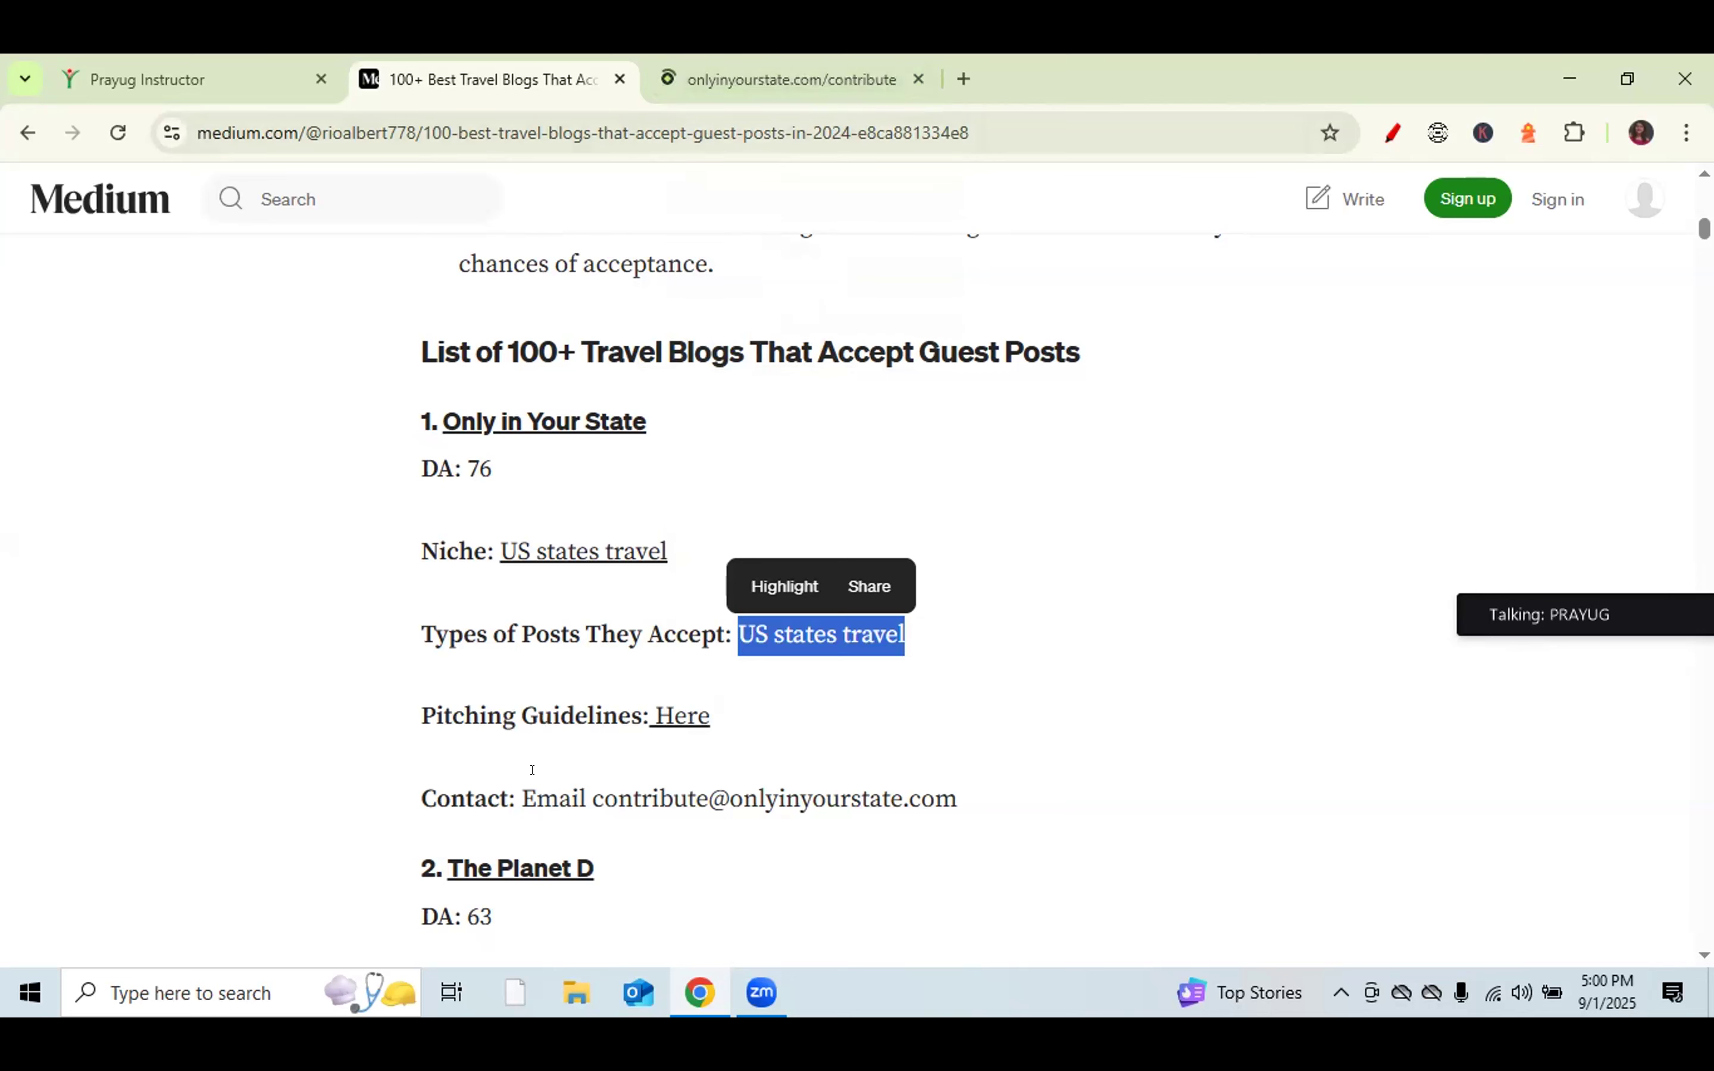
Step: View the Only in Your State contribute page's 404 error, then go to the site homepage
click(772, 79)
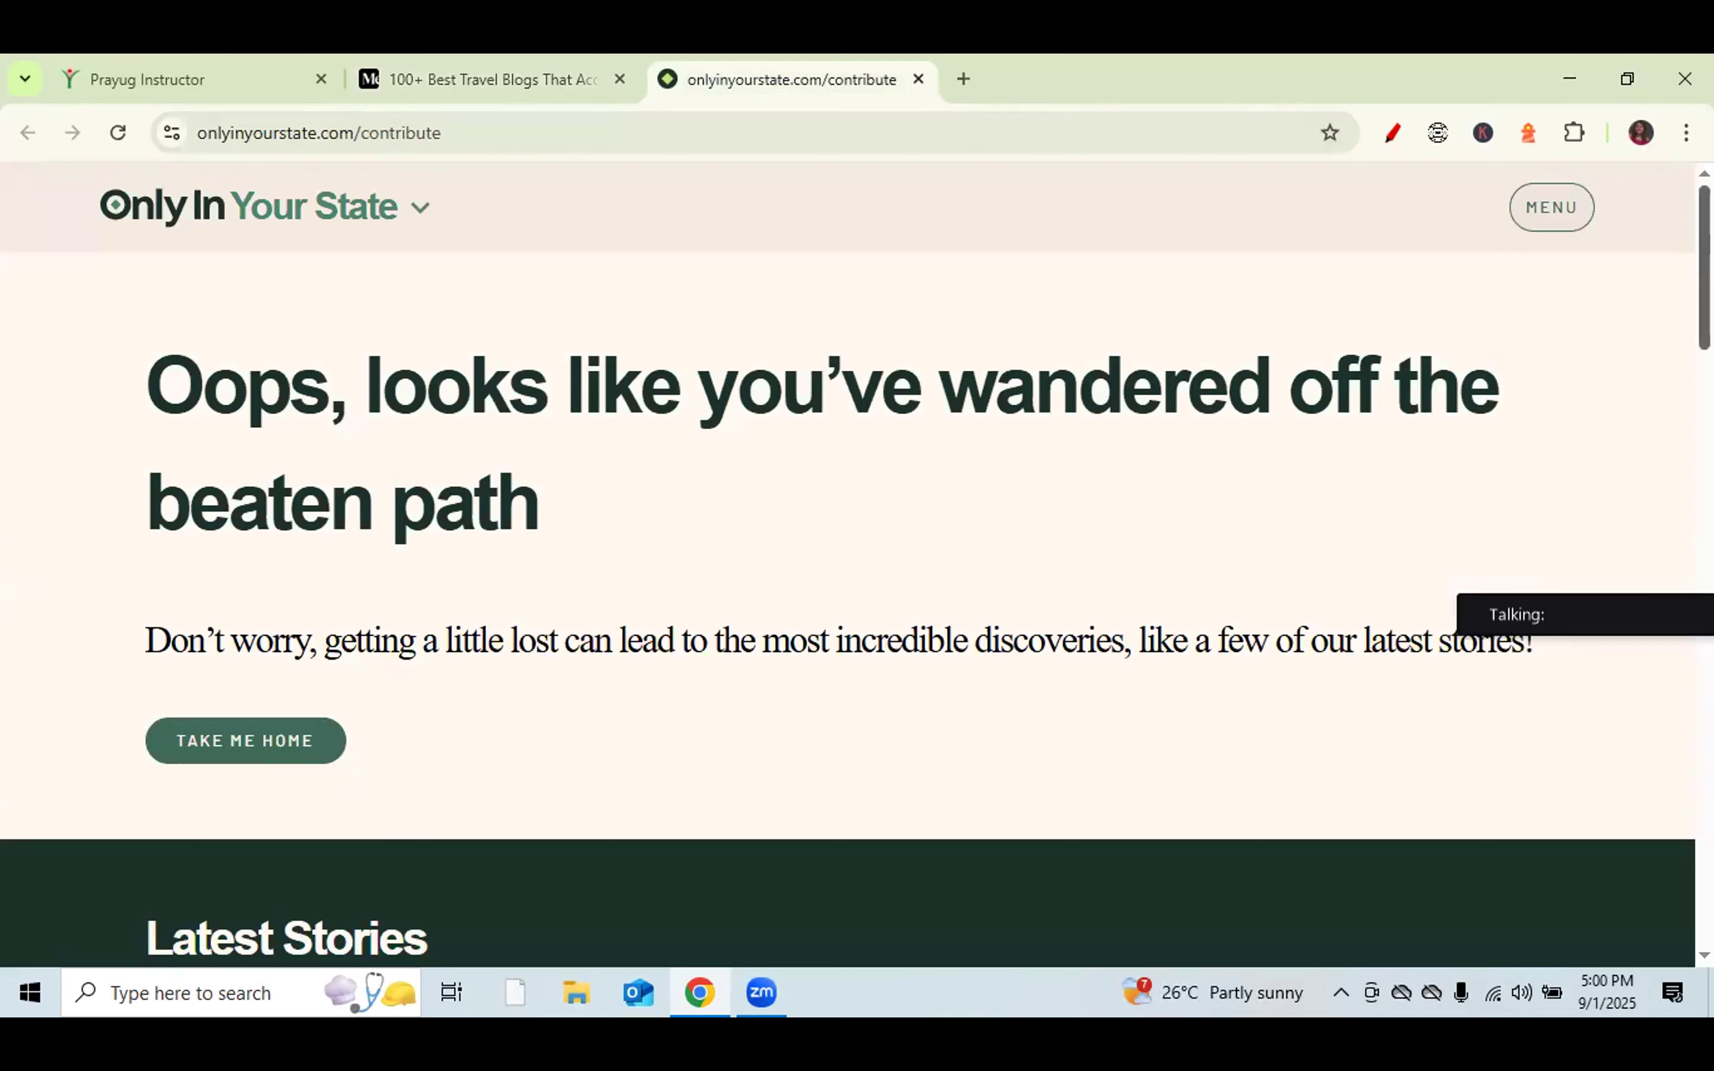
scroll(850, 567, down, 10)
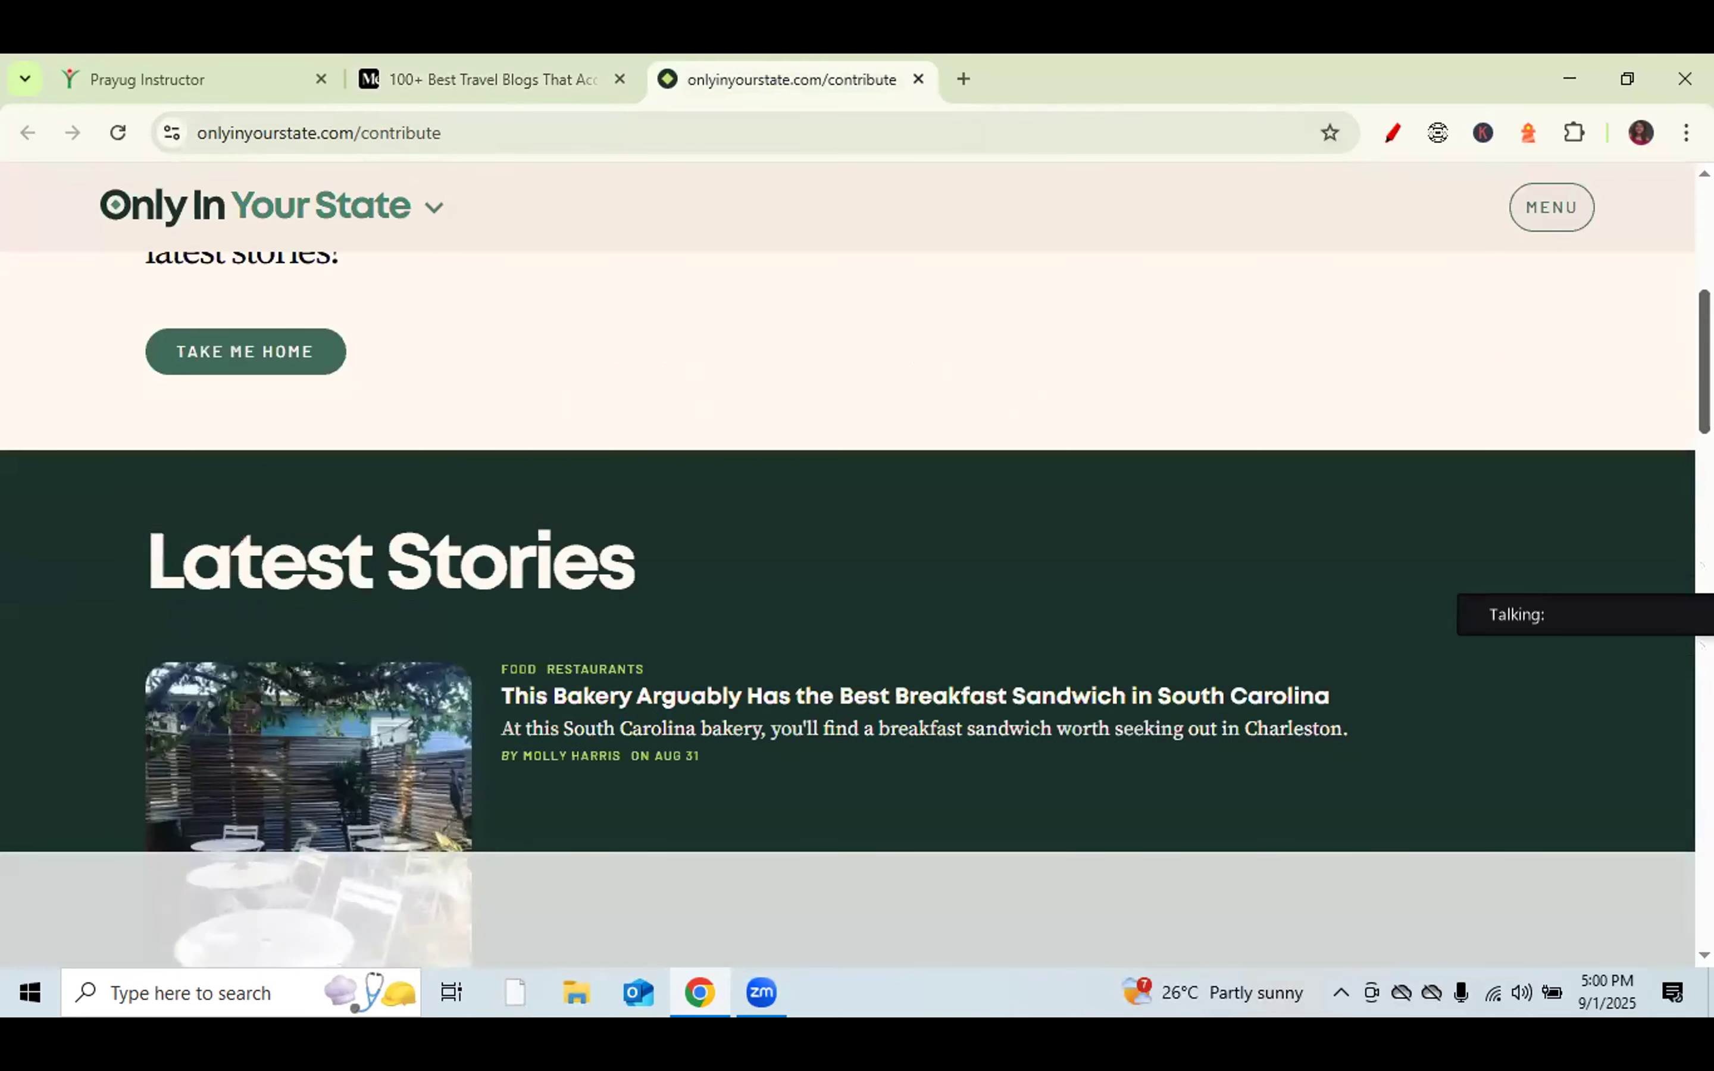
scroll(850, 567, down, 5)
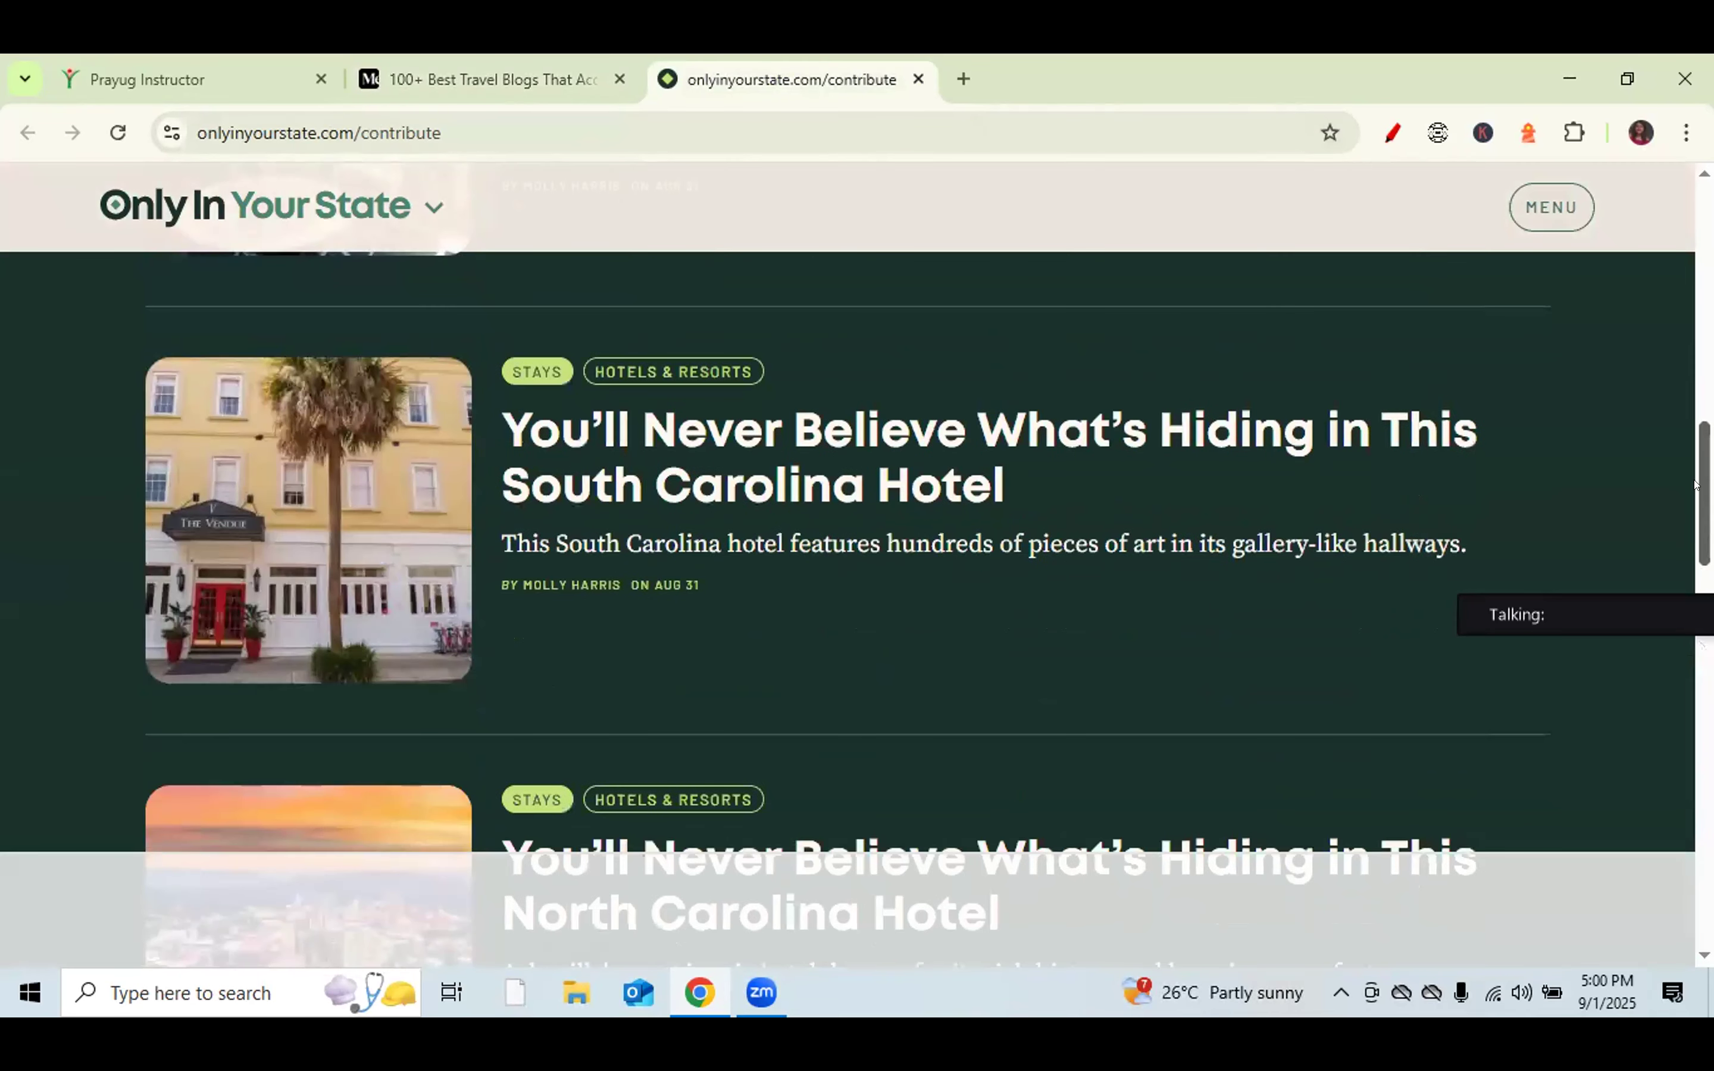
scroll(1695, 484, down, 15)
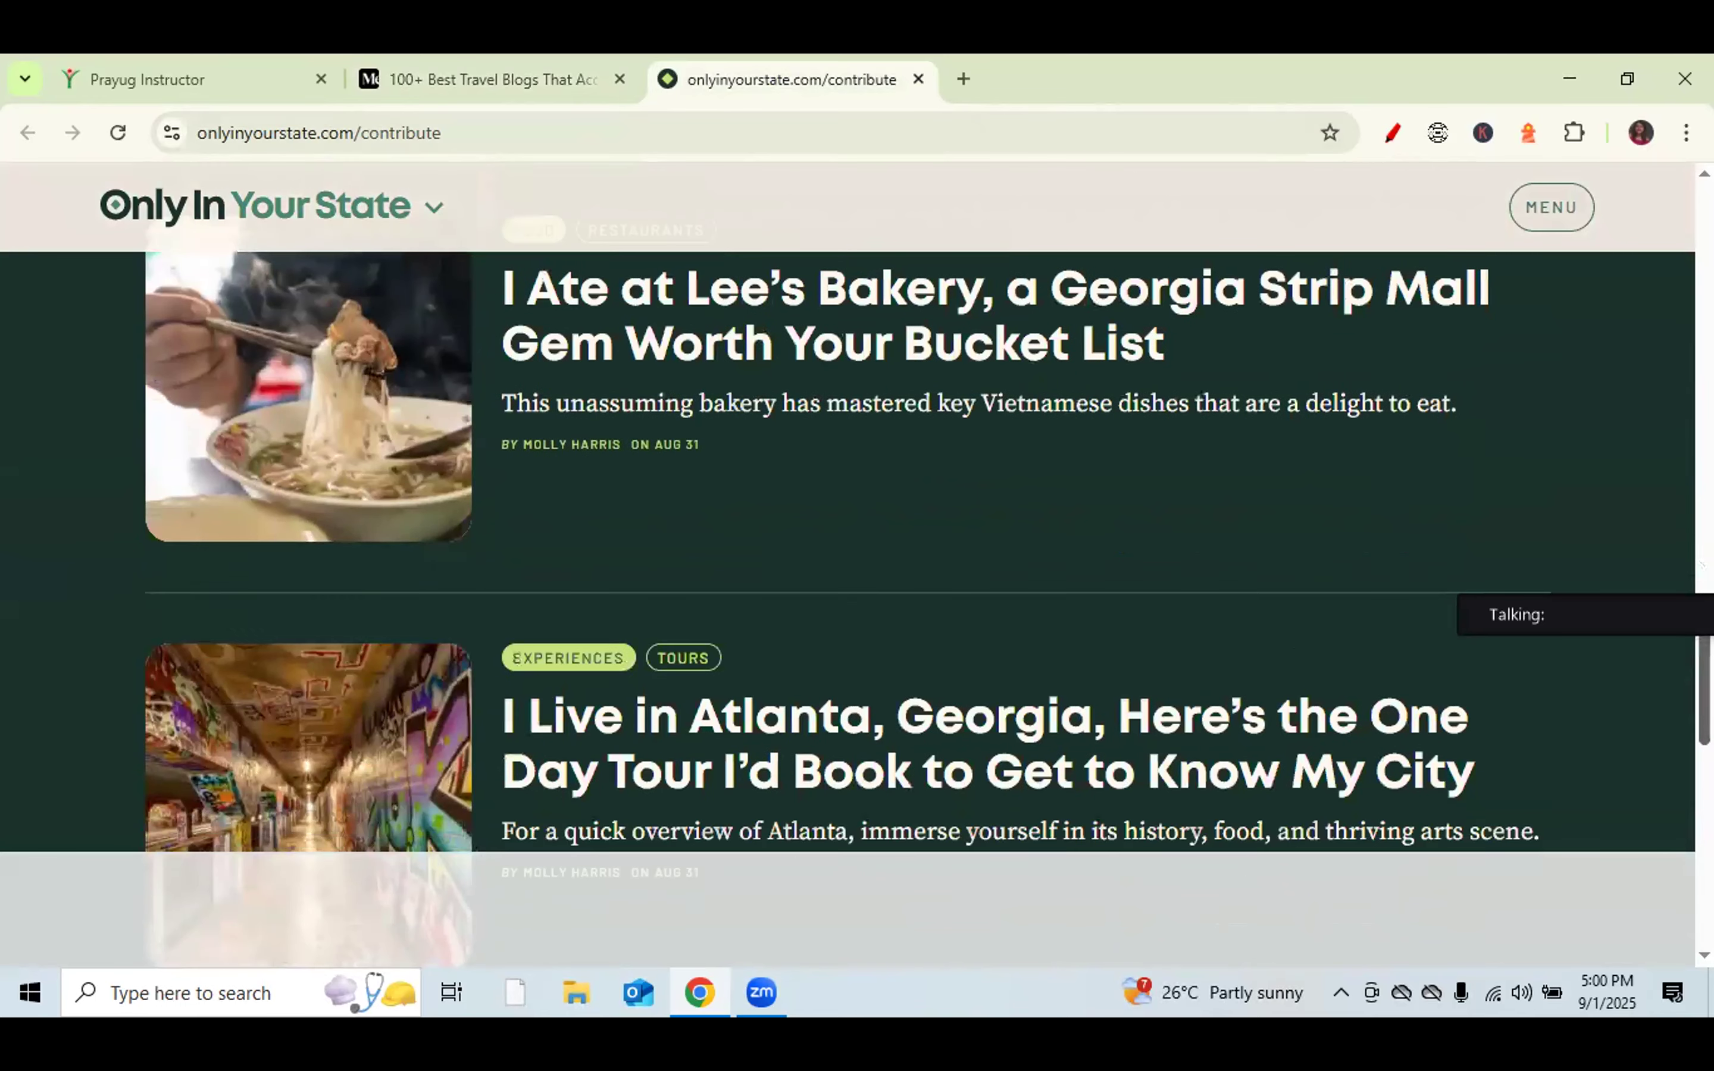
scroll(850, 567, down, 5)
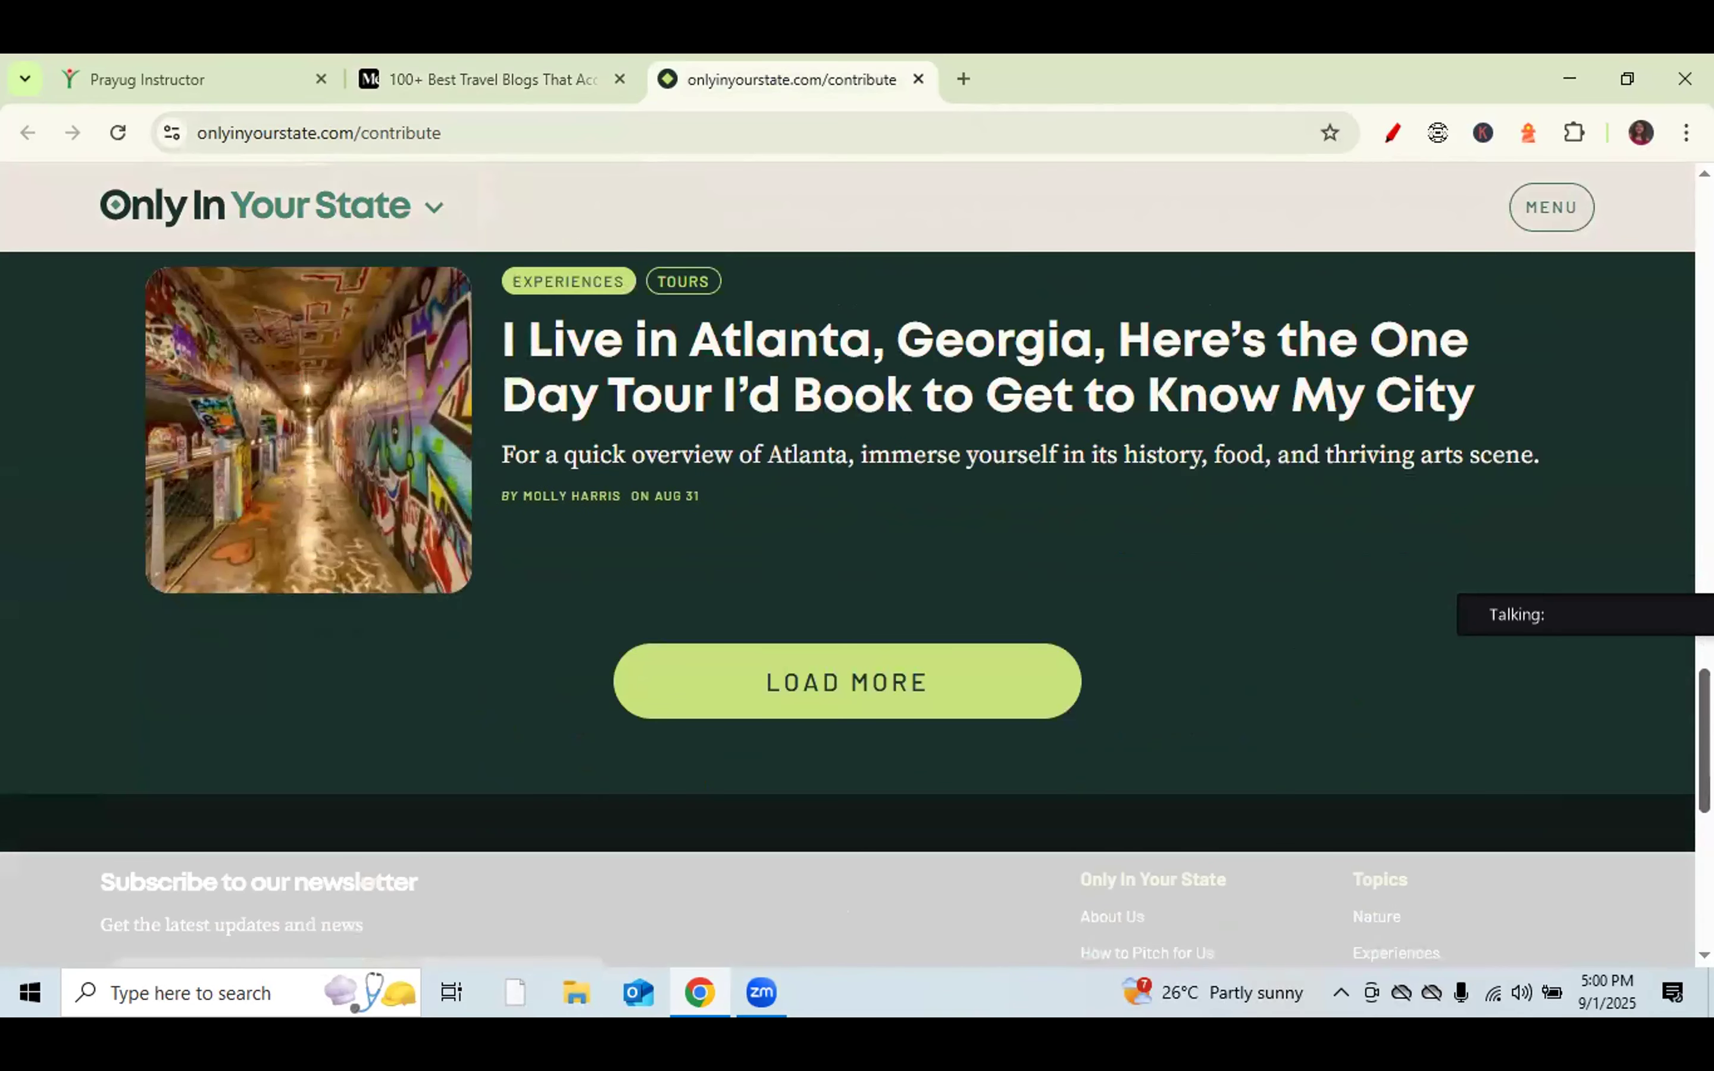
scroll(850, 566, down, 10)
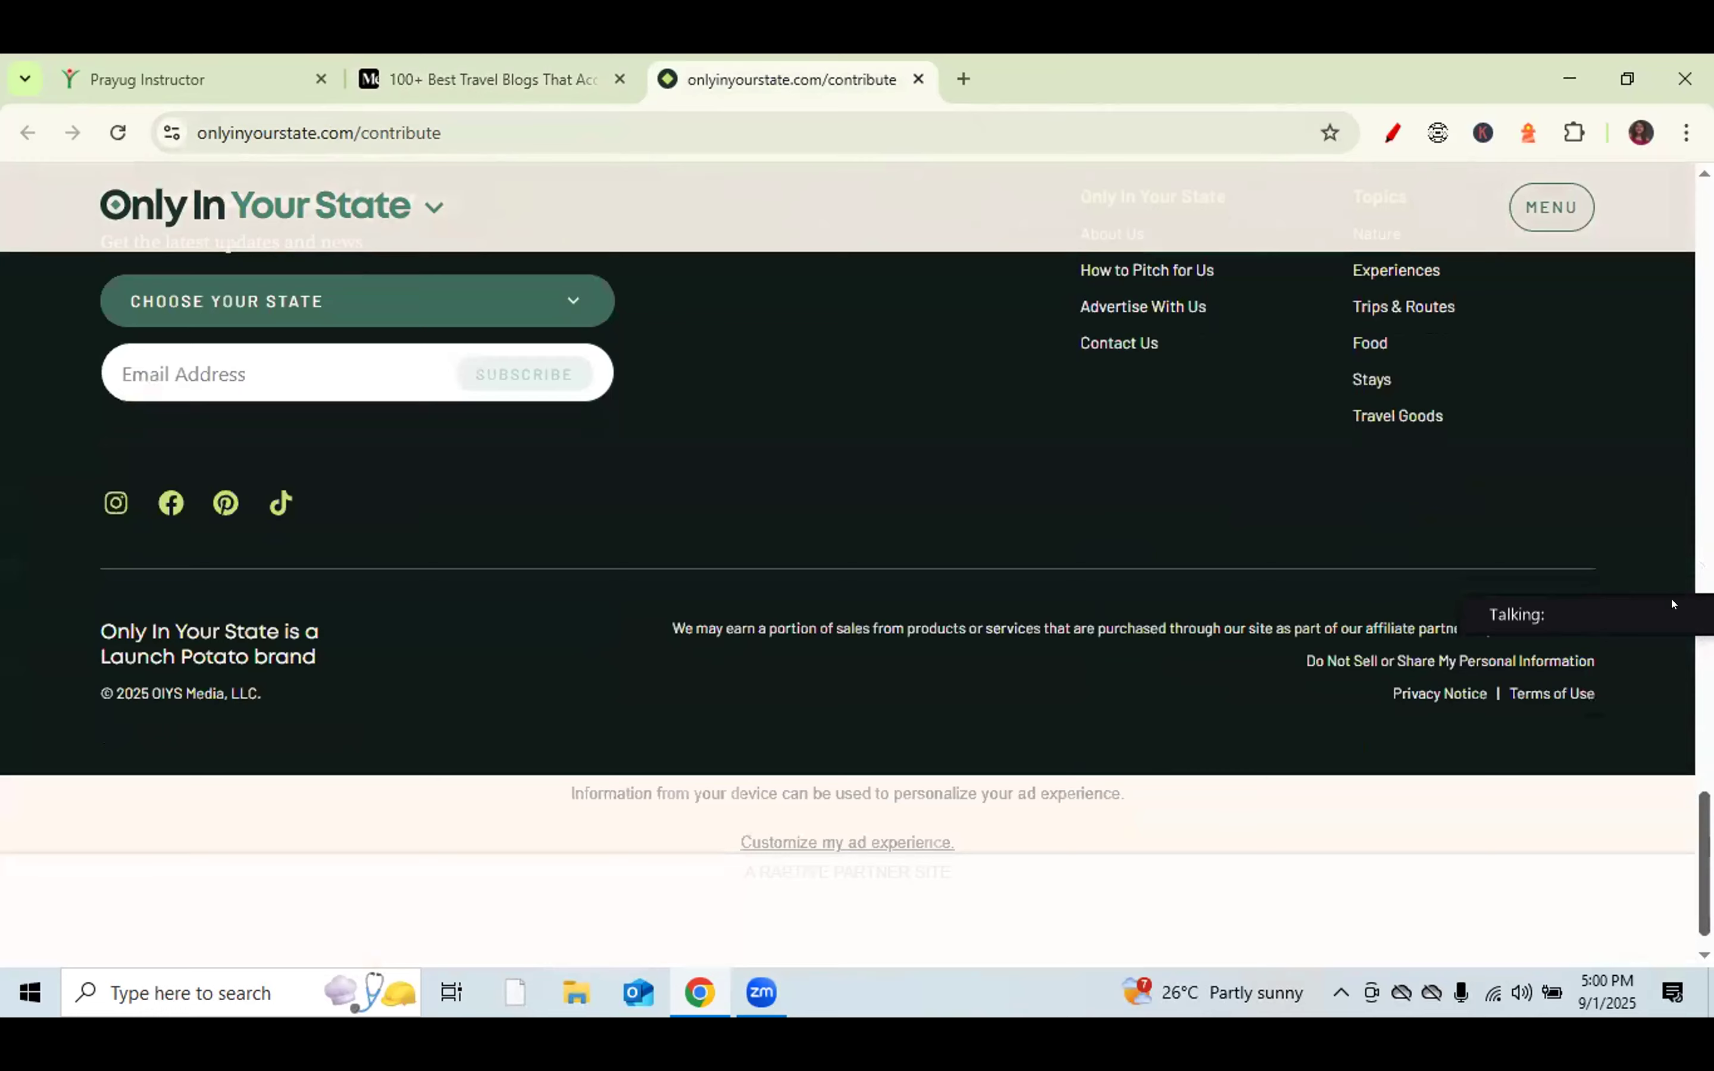
scroll(1651, 423, up, 20)
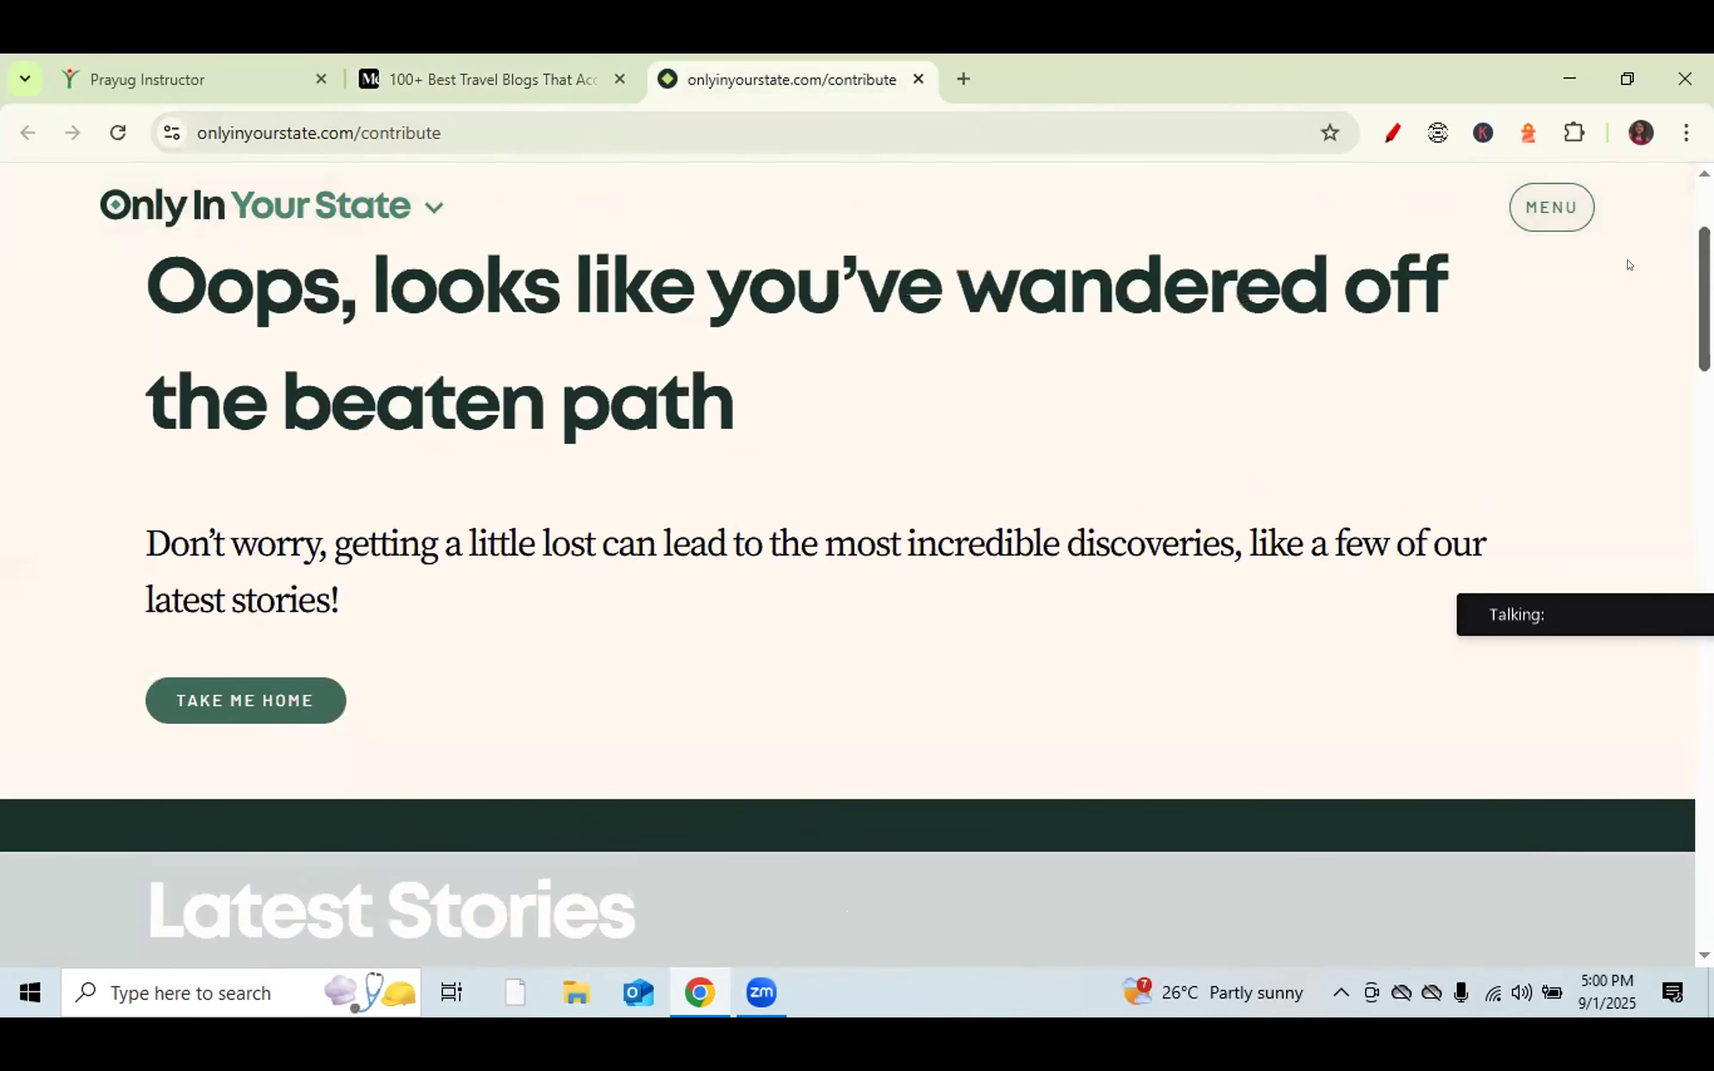
scroll(1629, 265, up, 1)
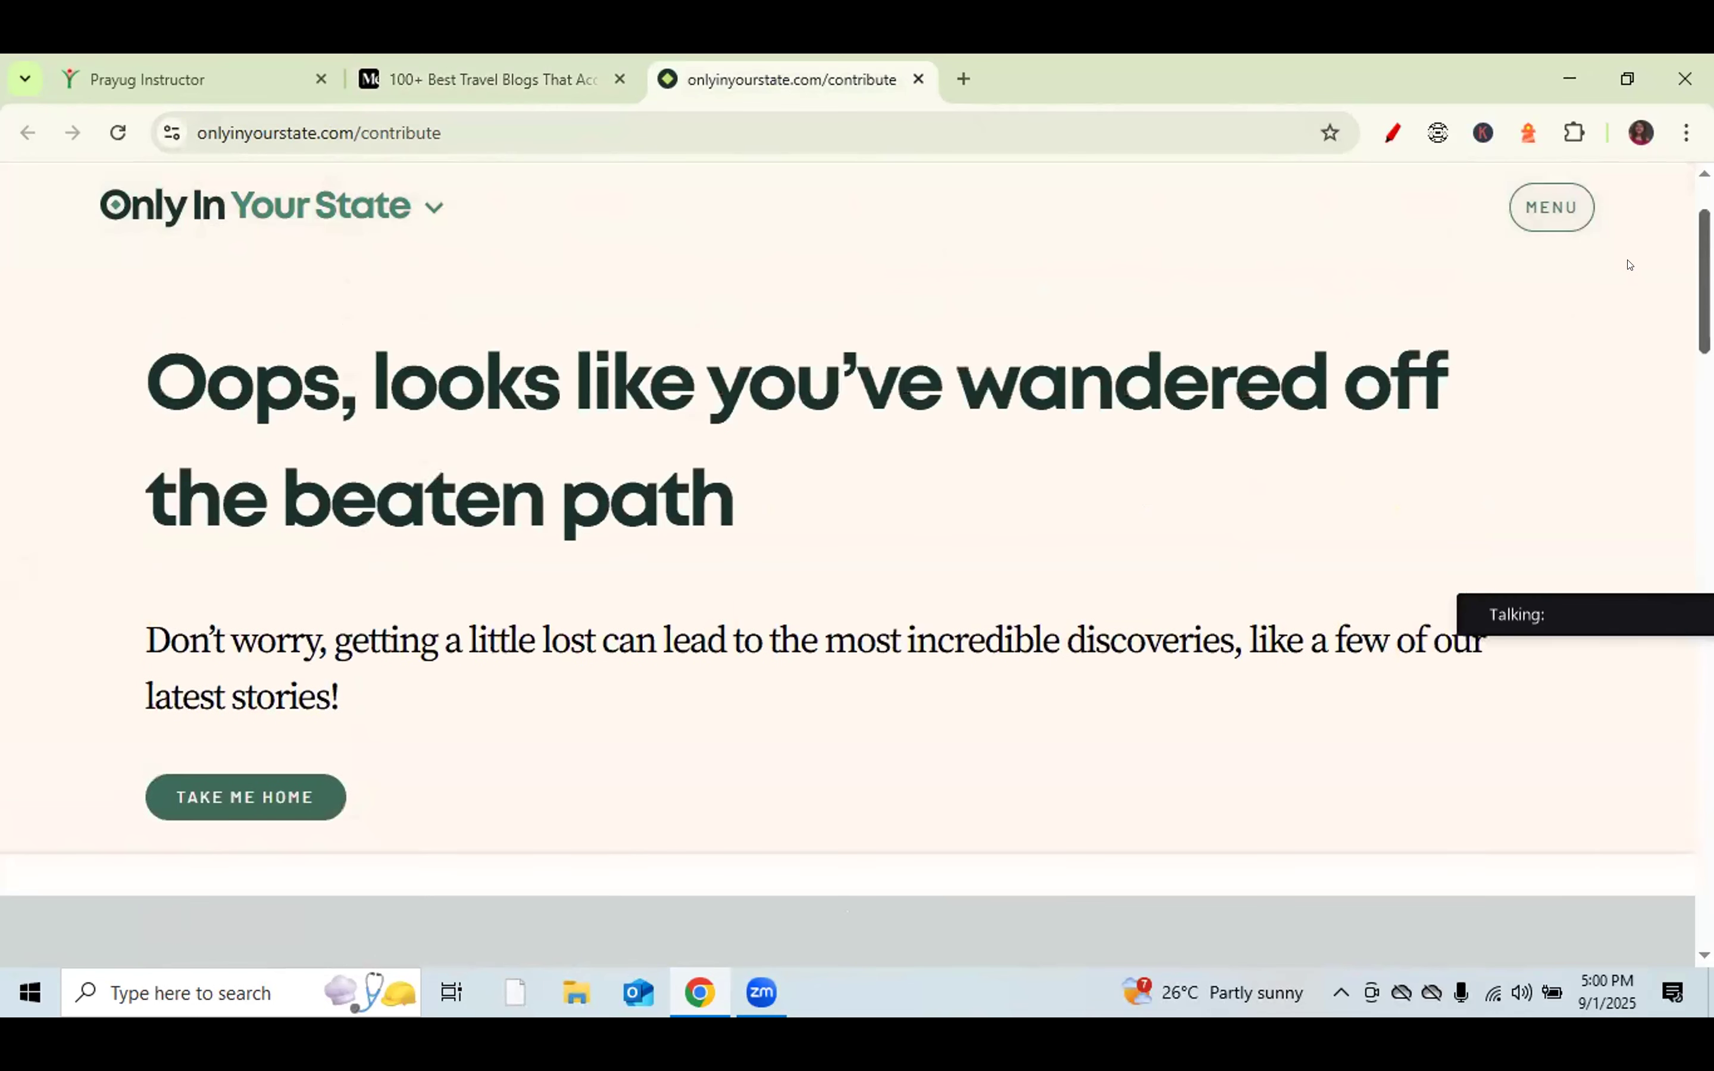
click(247, 798)
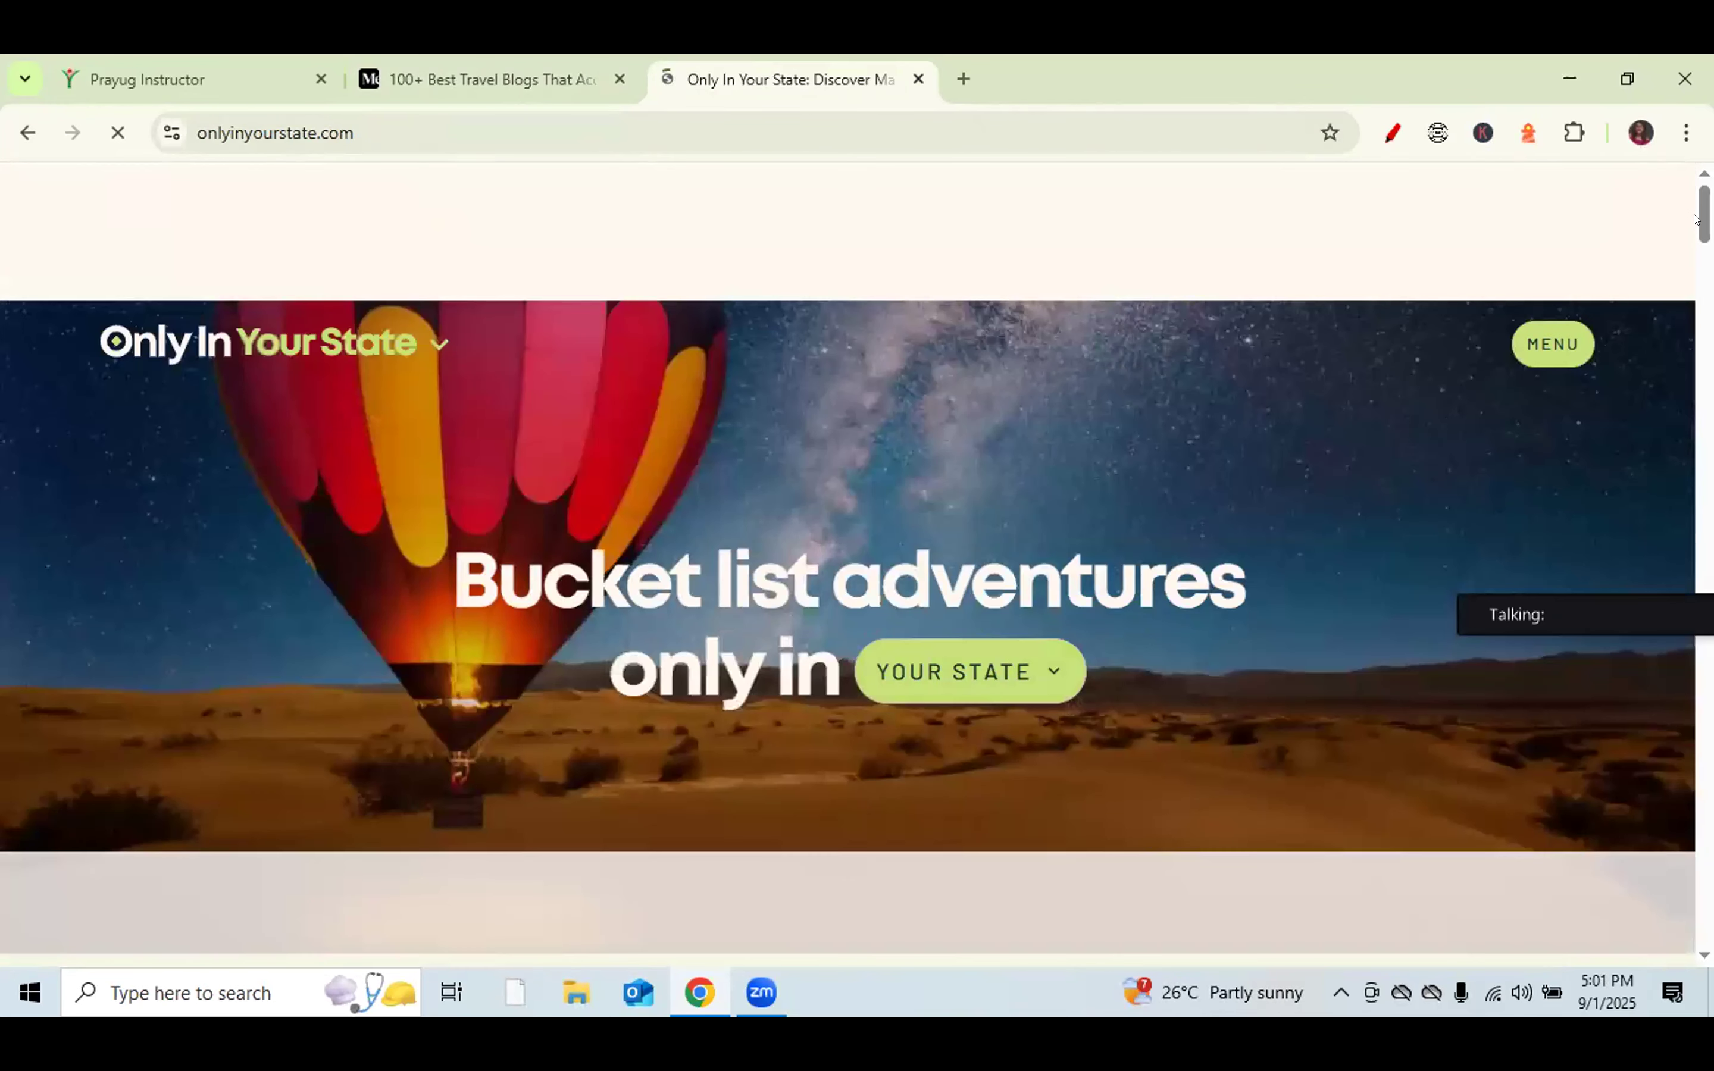
Step: Open the Only In Your State navigation menu and expand the Experiences subcategories
scroll(850, 566, down, 10)
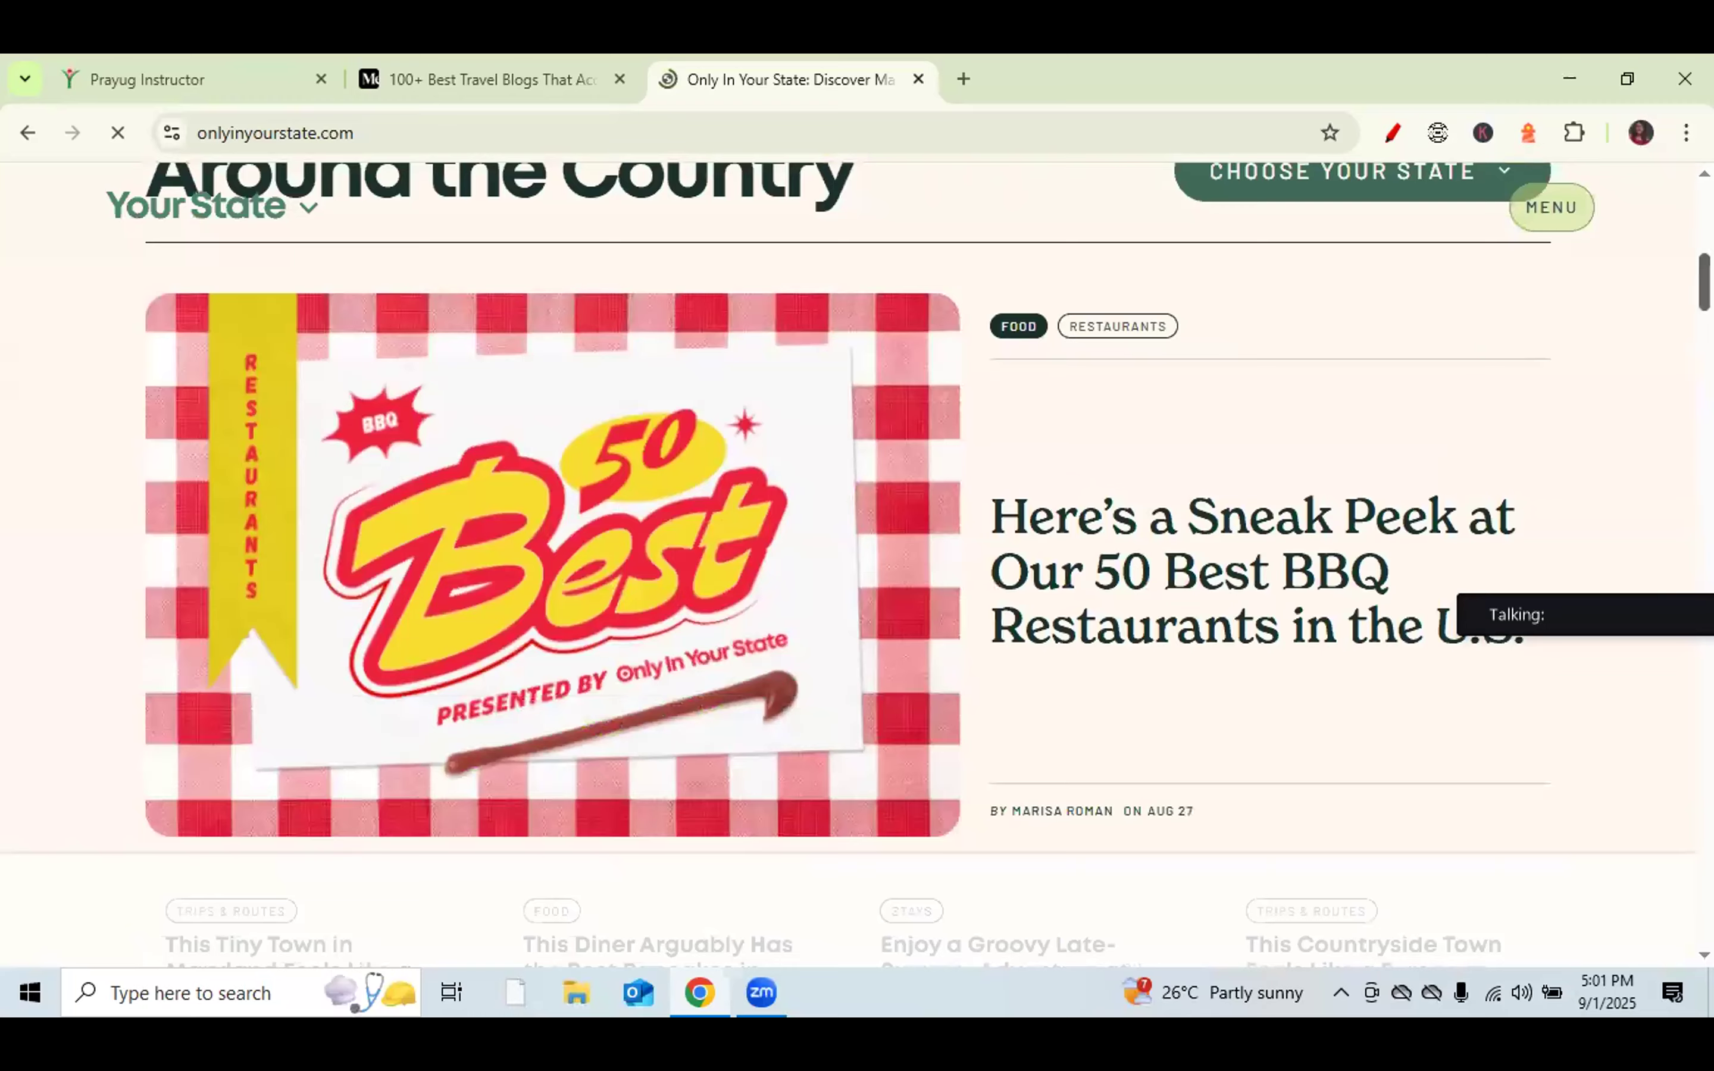
scroll(1537, 346, down, 10)
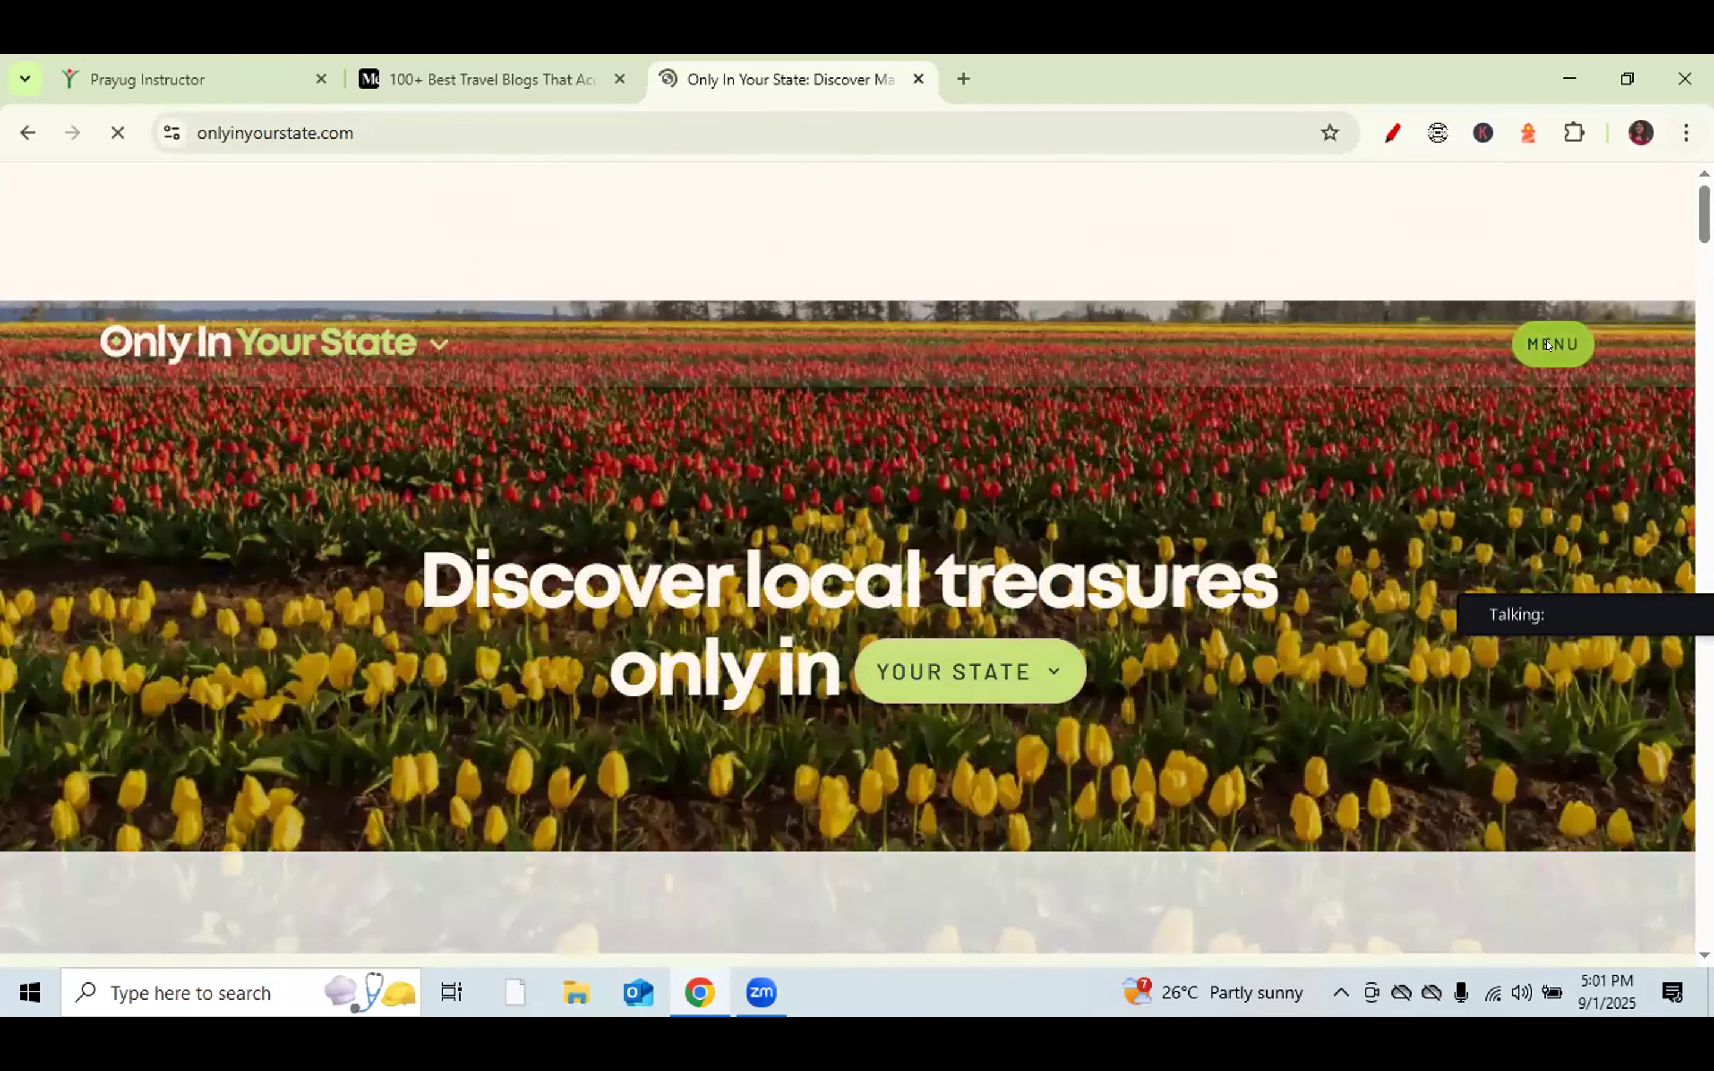
click(1547, 345)
click(253, 509)
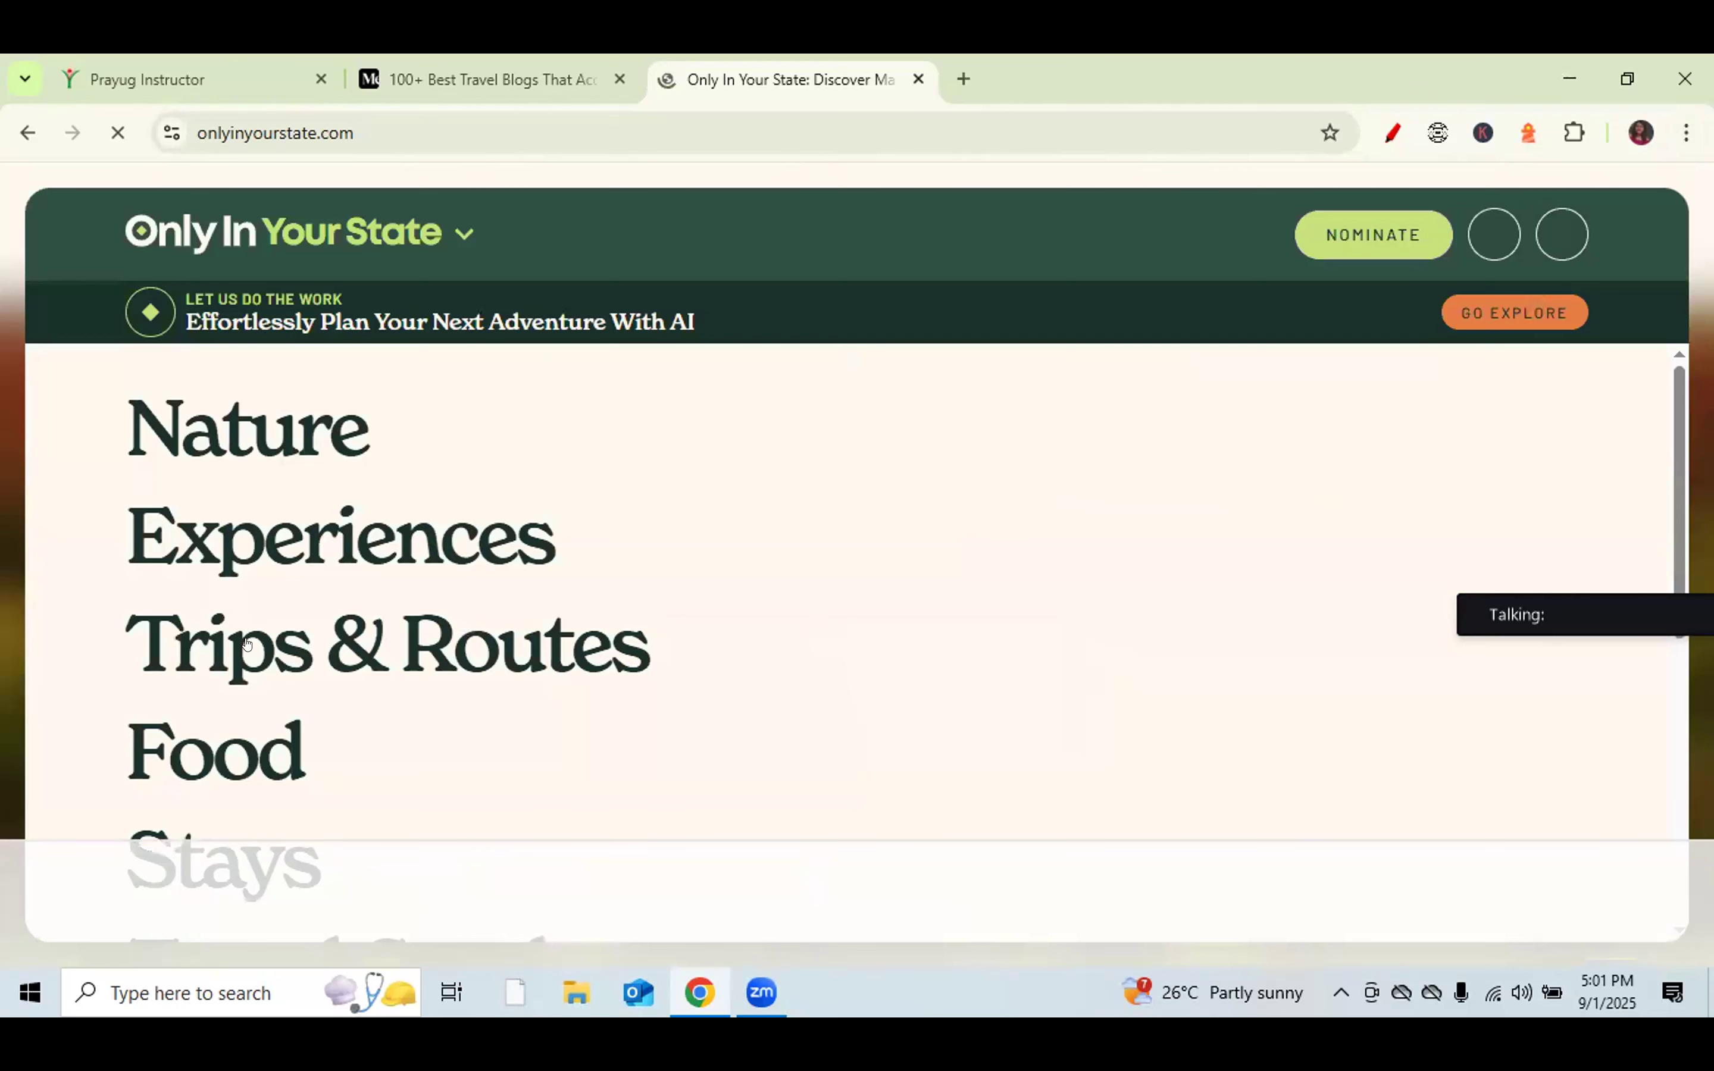
Step: Open the Travel Goods section and browse its packing and travel gear articles
mouse_move(366, 643)
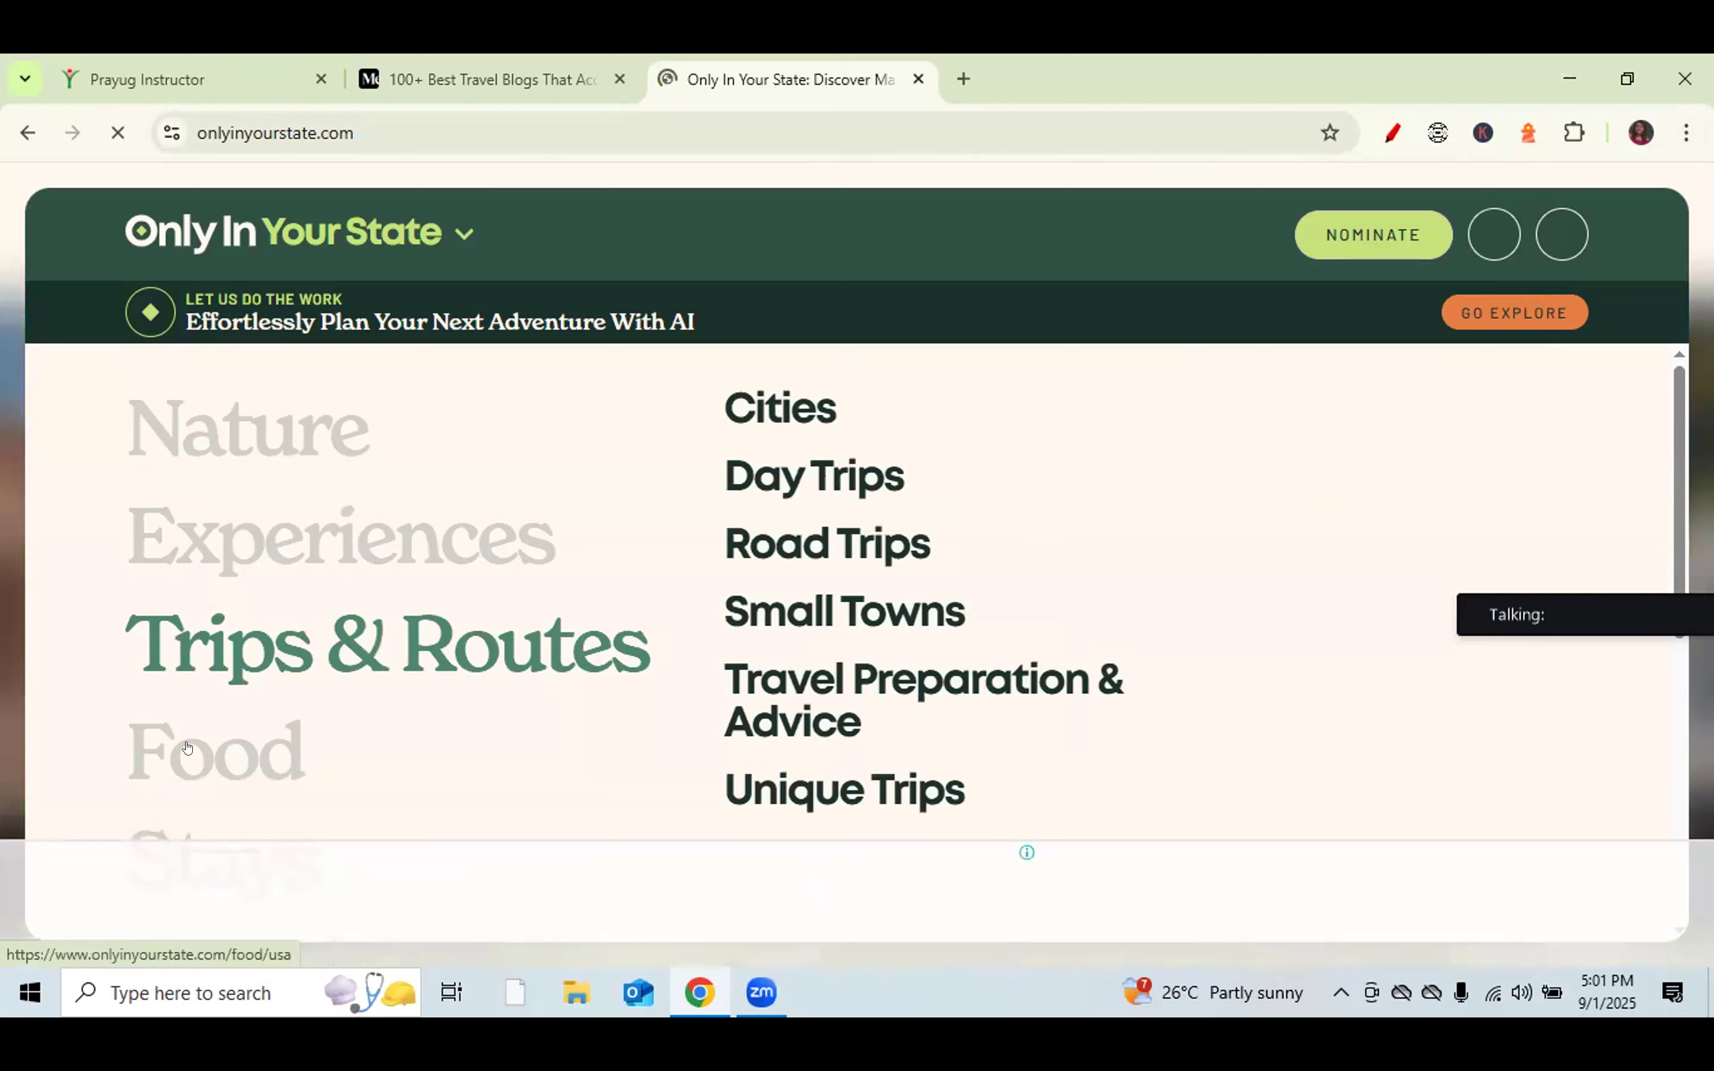
mouse_move(186, 750)
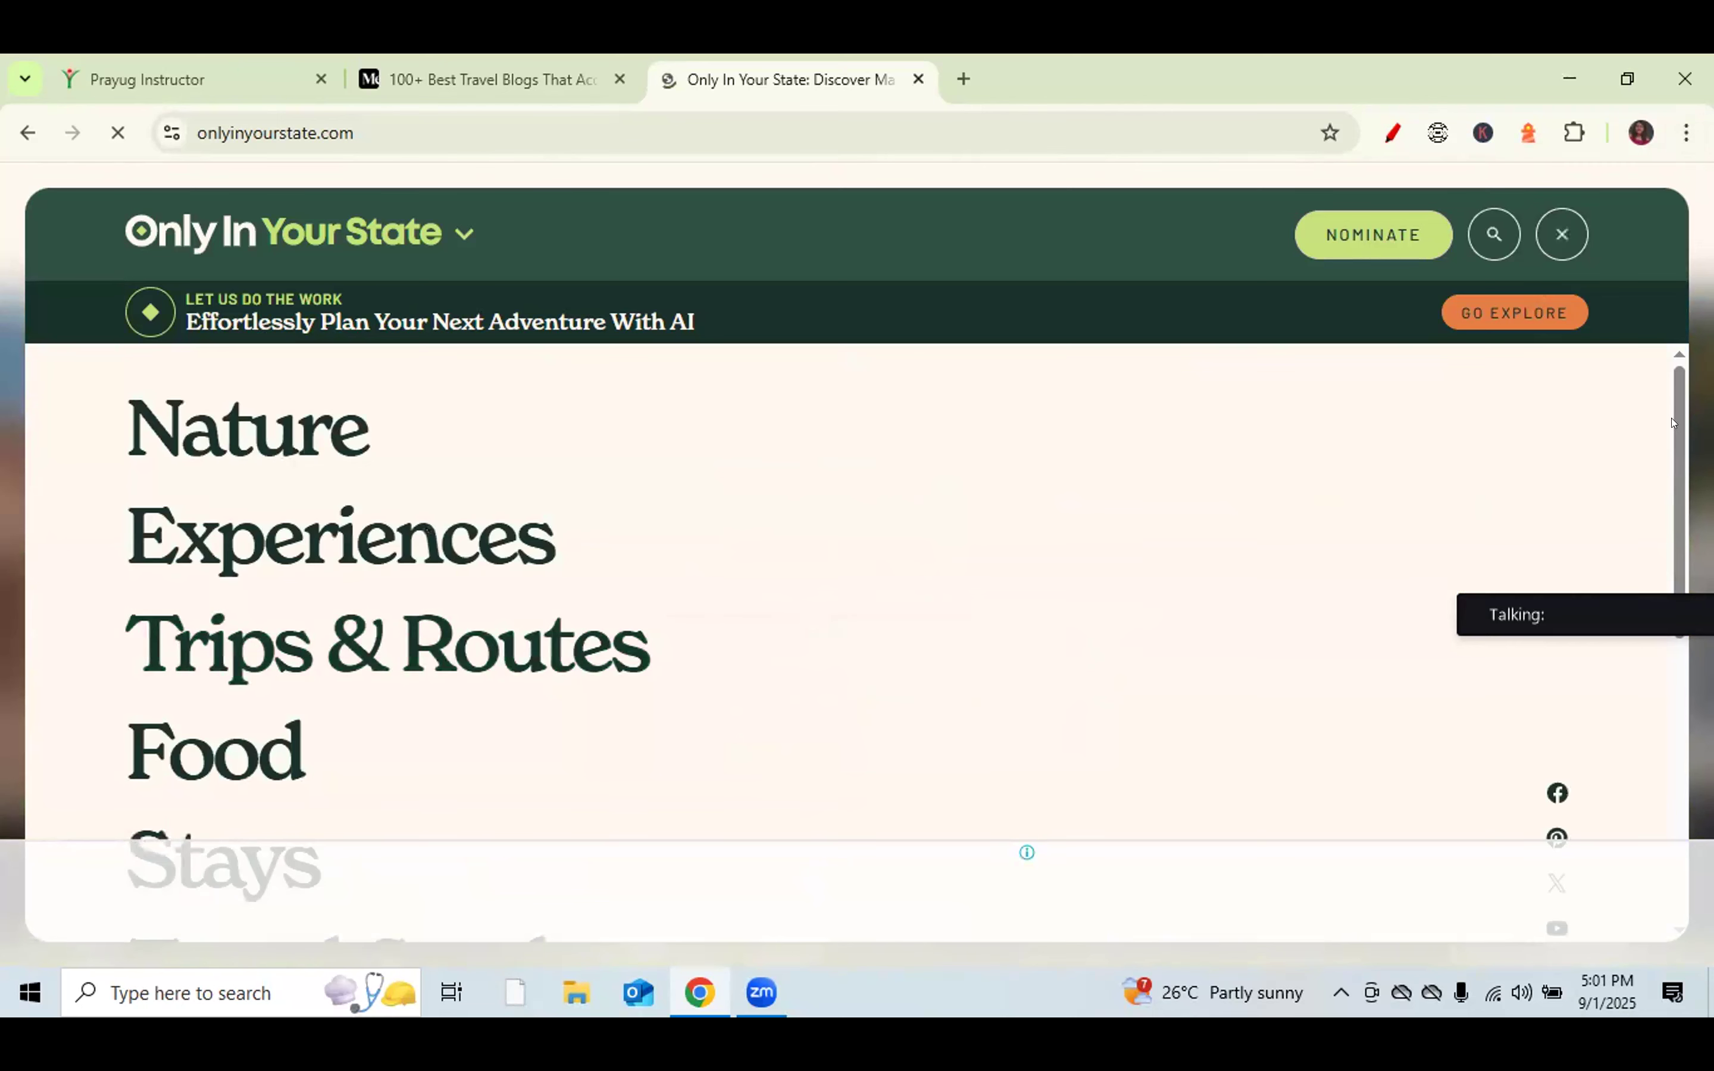
scroll(1694, 562, down, 3)
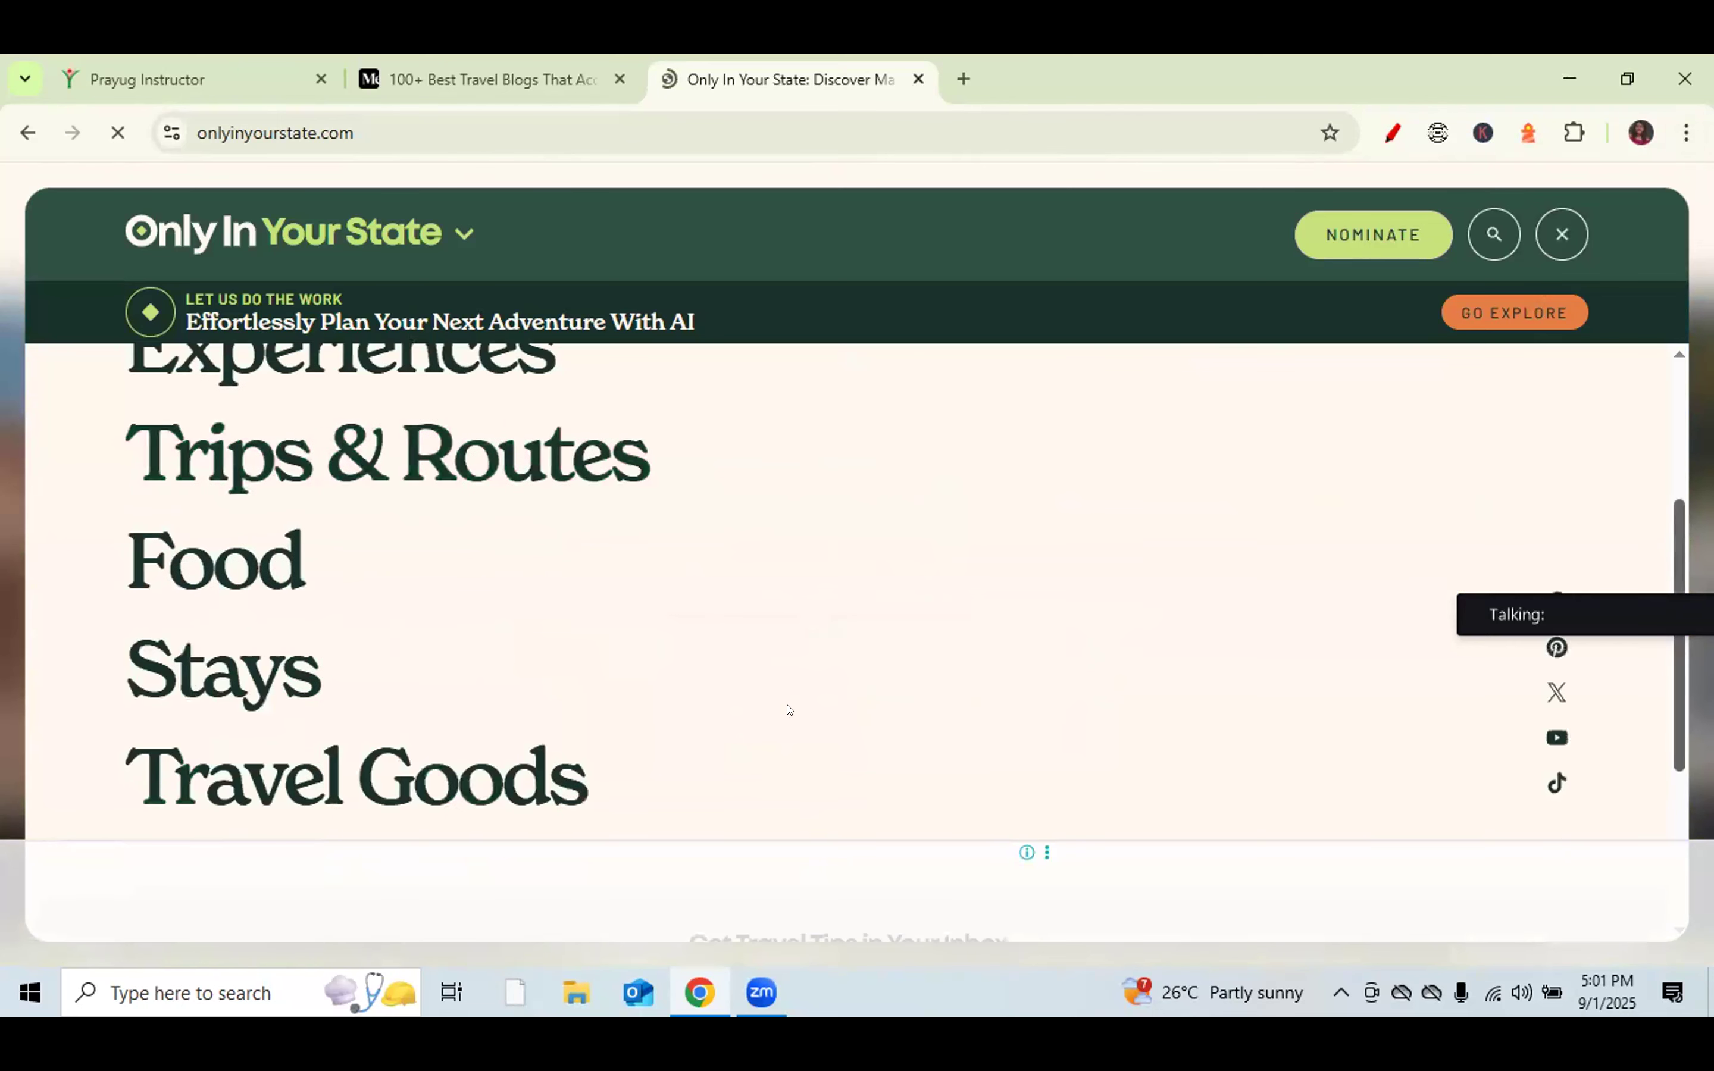
scroll(488, 646, down, 2)
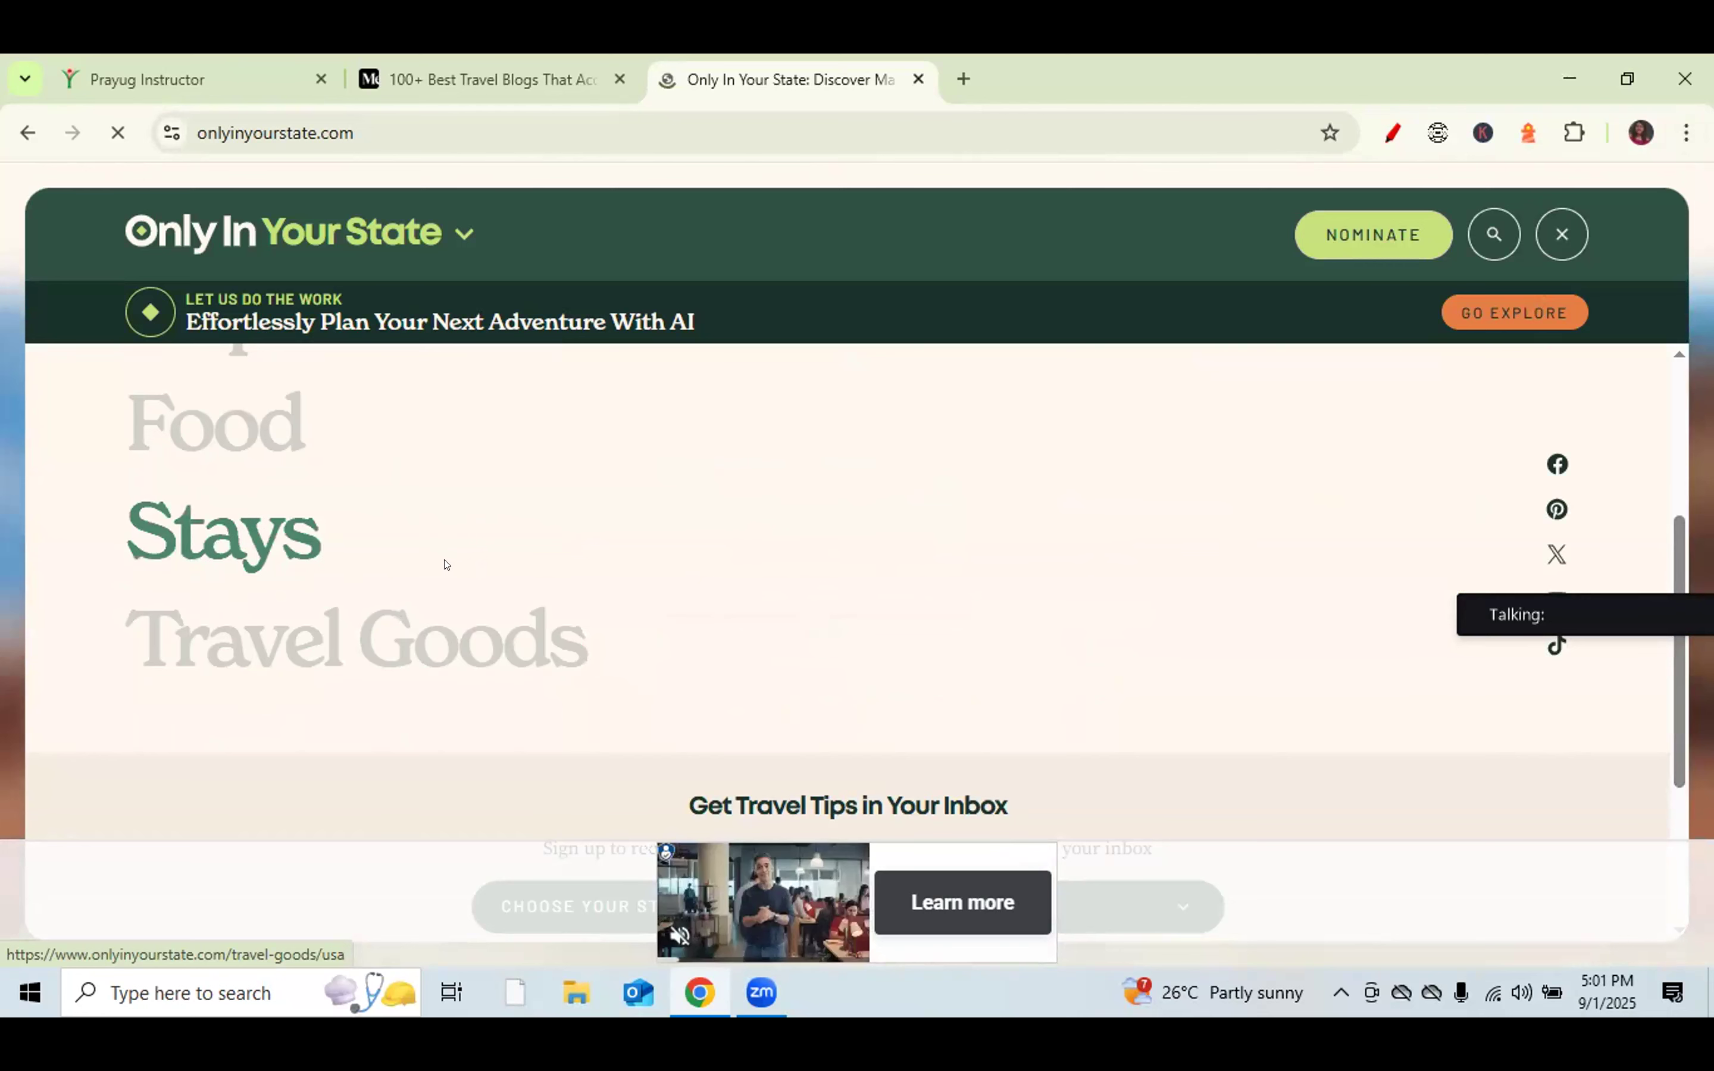
click(447, 564)
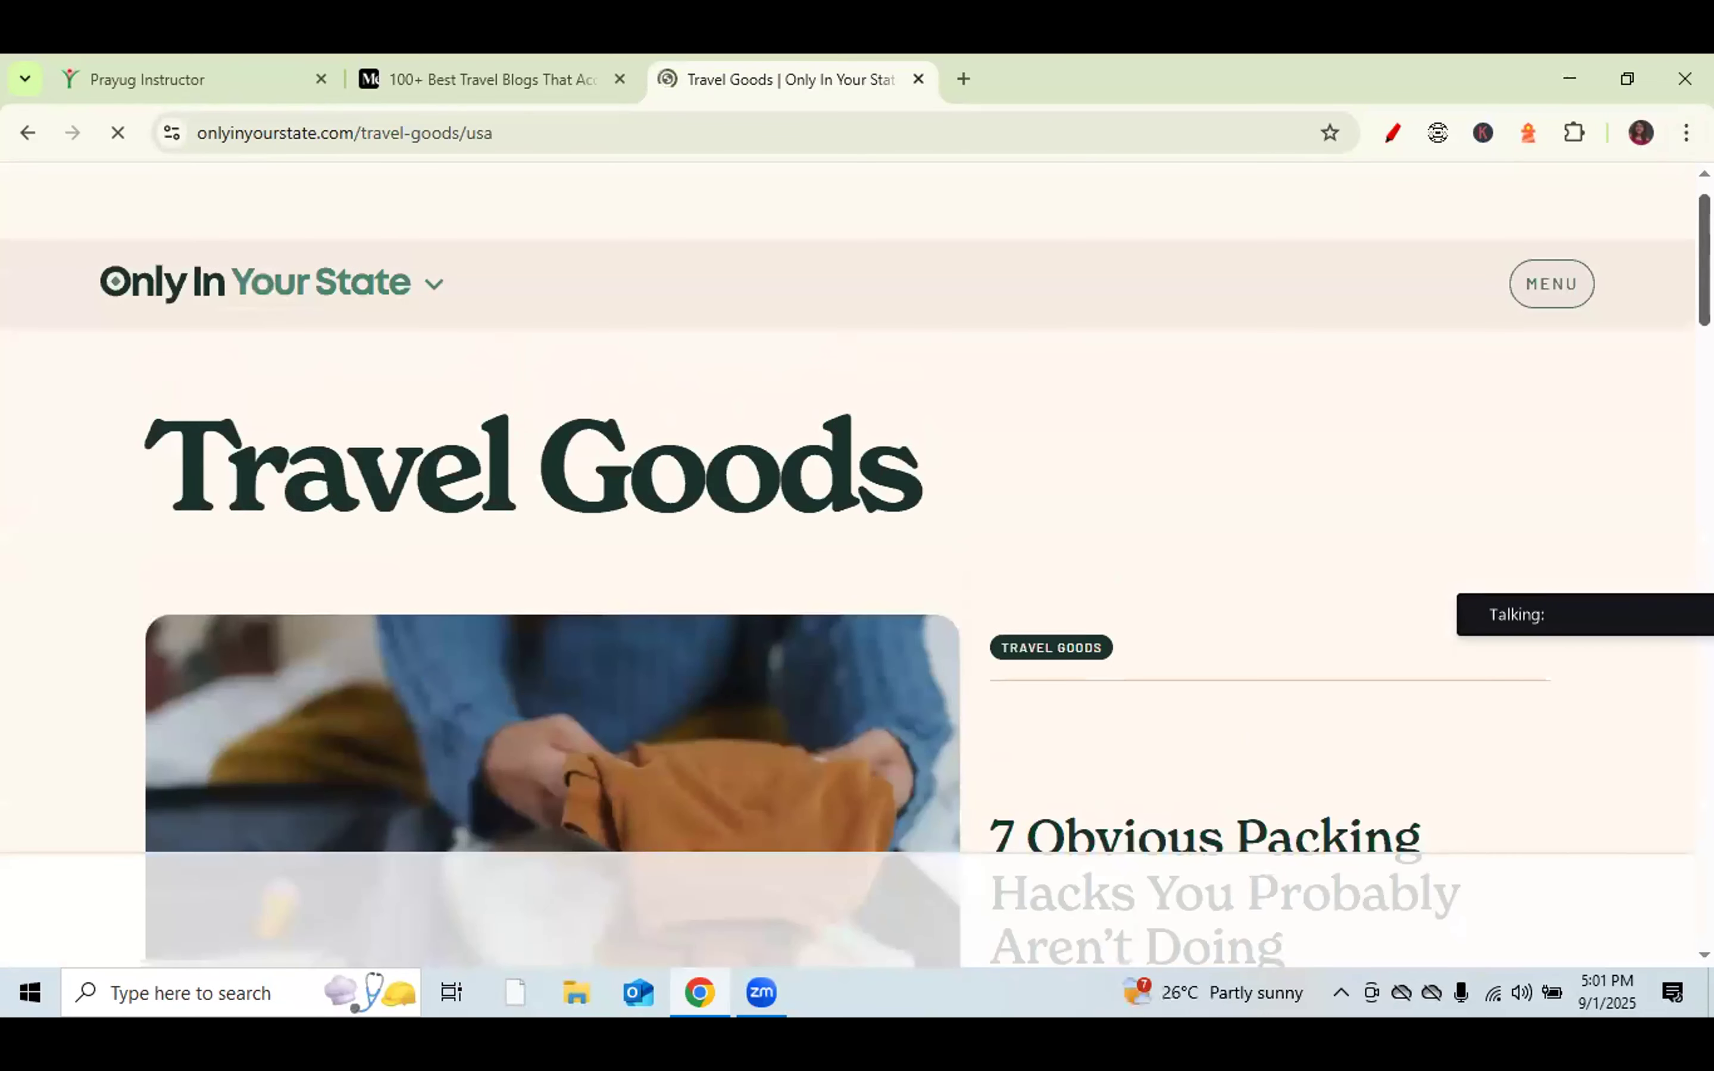
scroll(850, 566, down, 10)
scroll(1699, 587, down, 10)
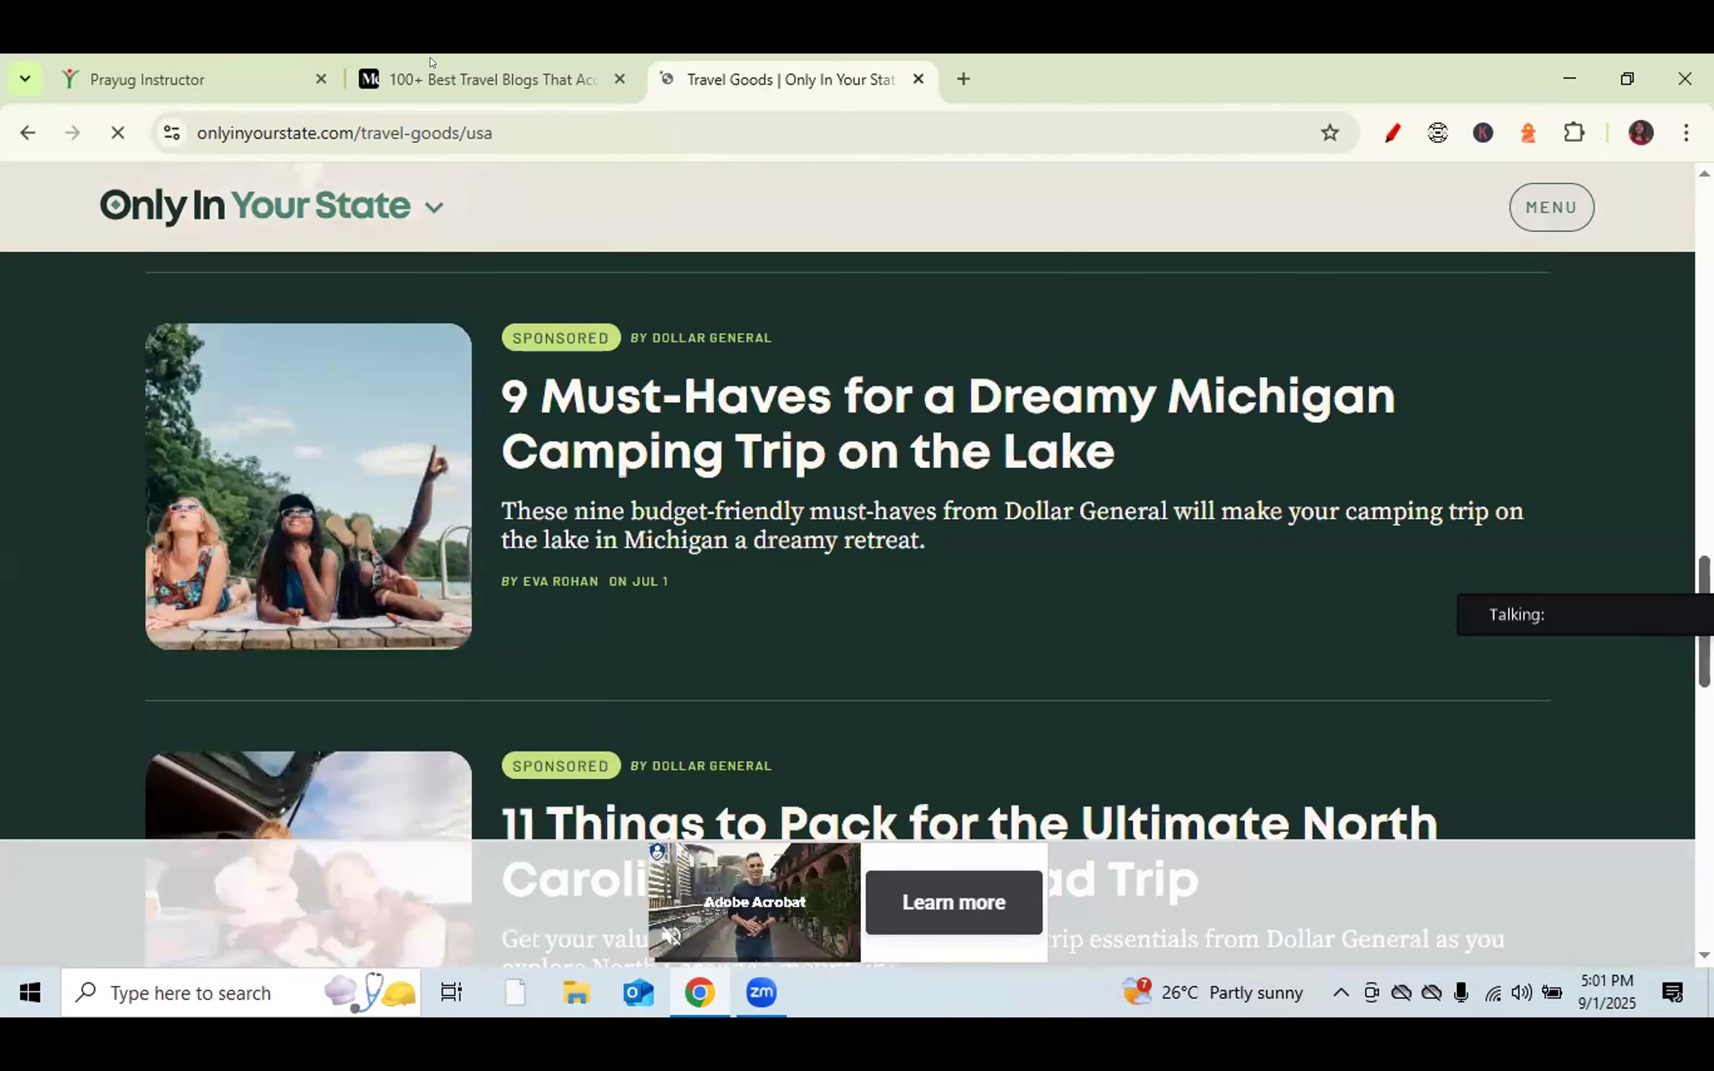
Step: Select Only in Your State's contact email in the Medium article, then minimize Chrome
click(430, 64)
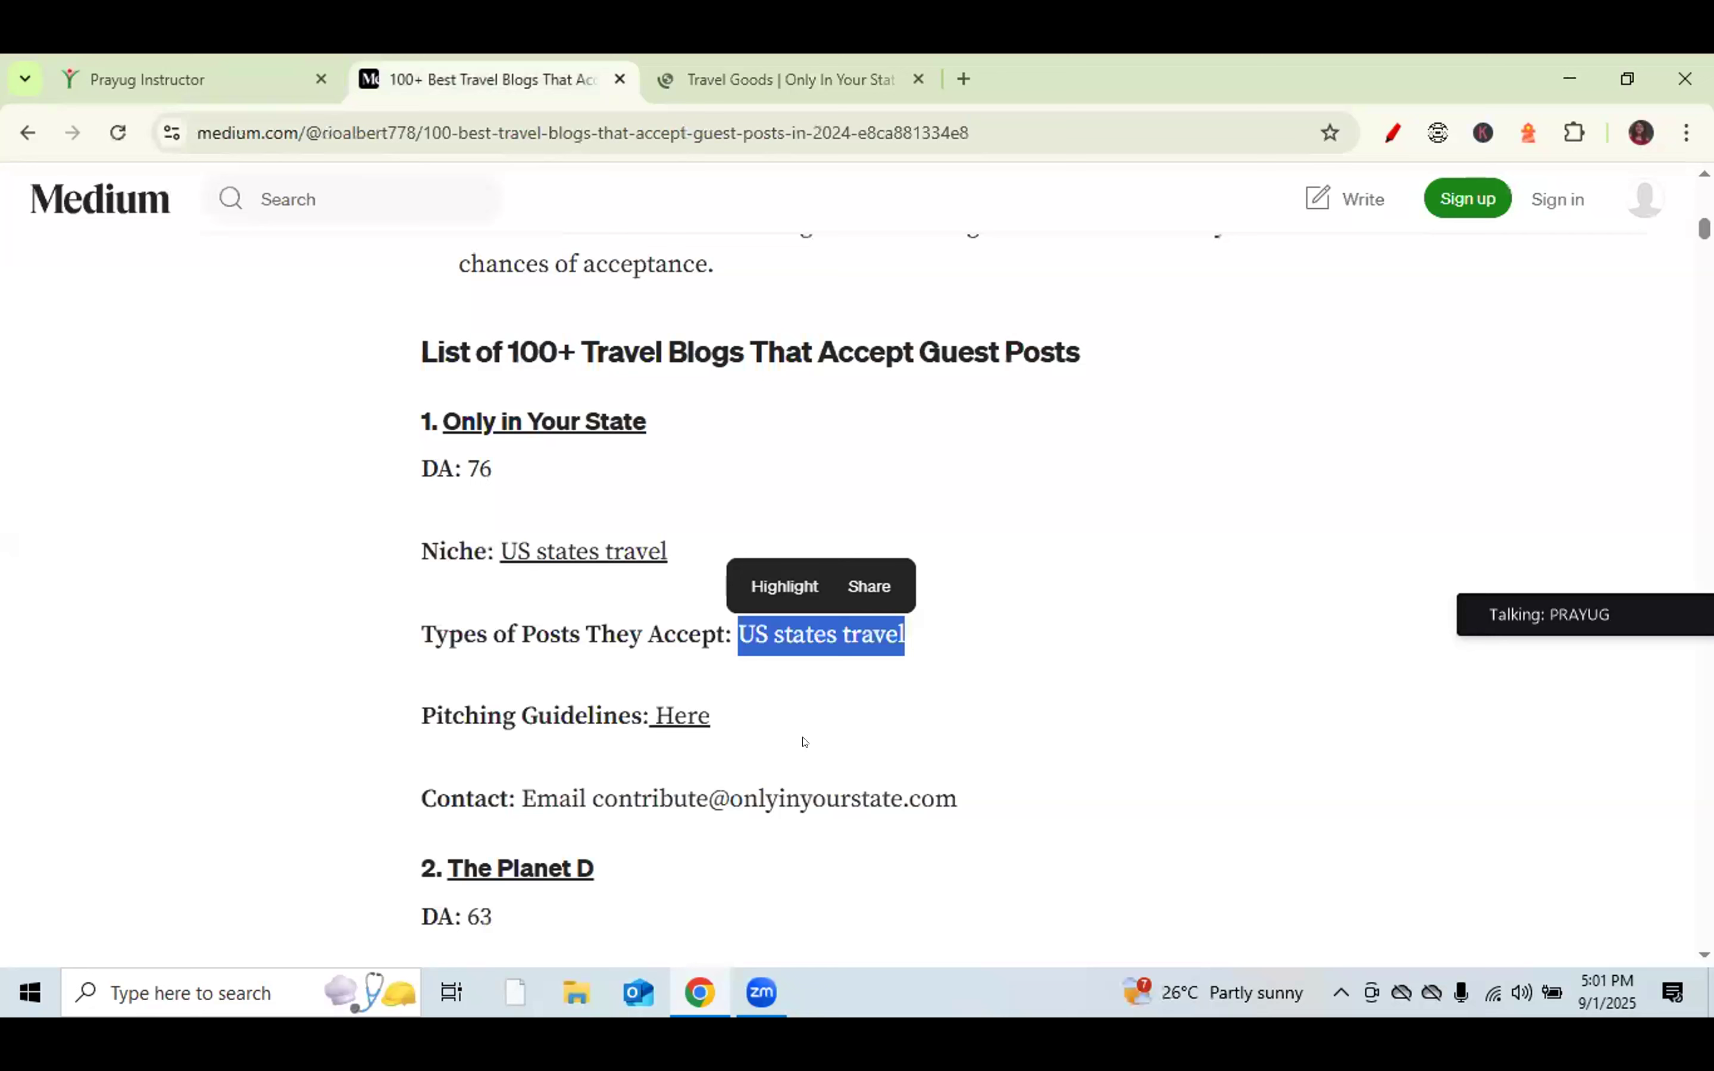
click(742, 697)
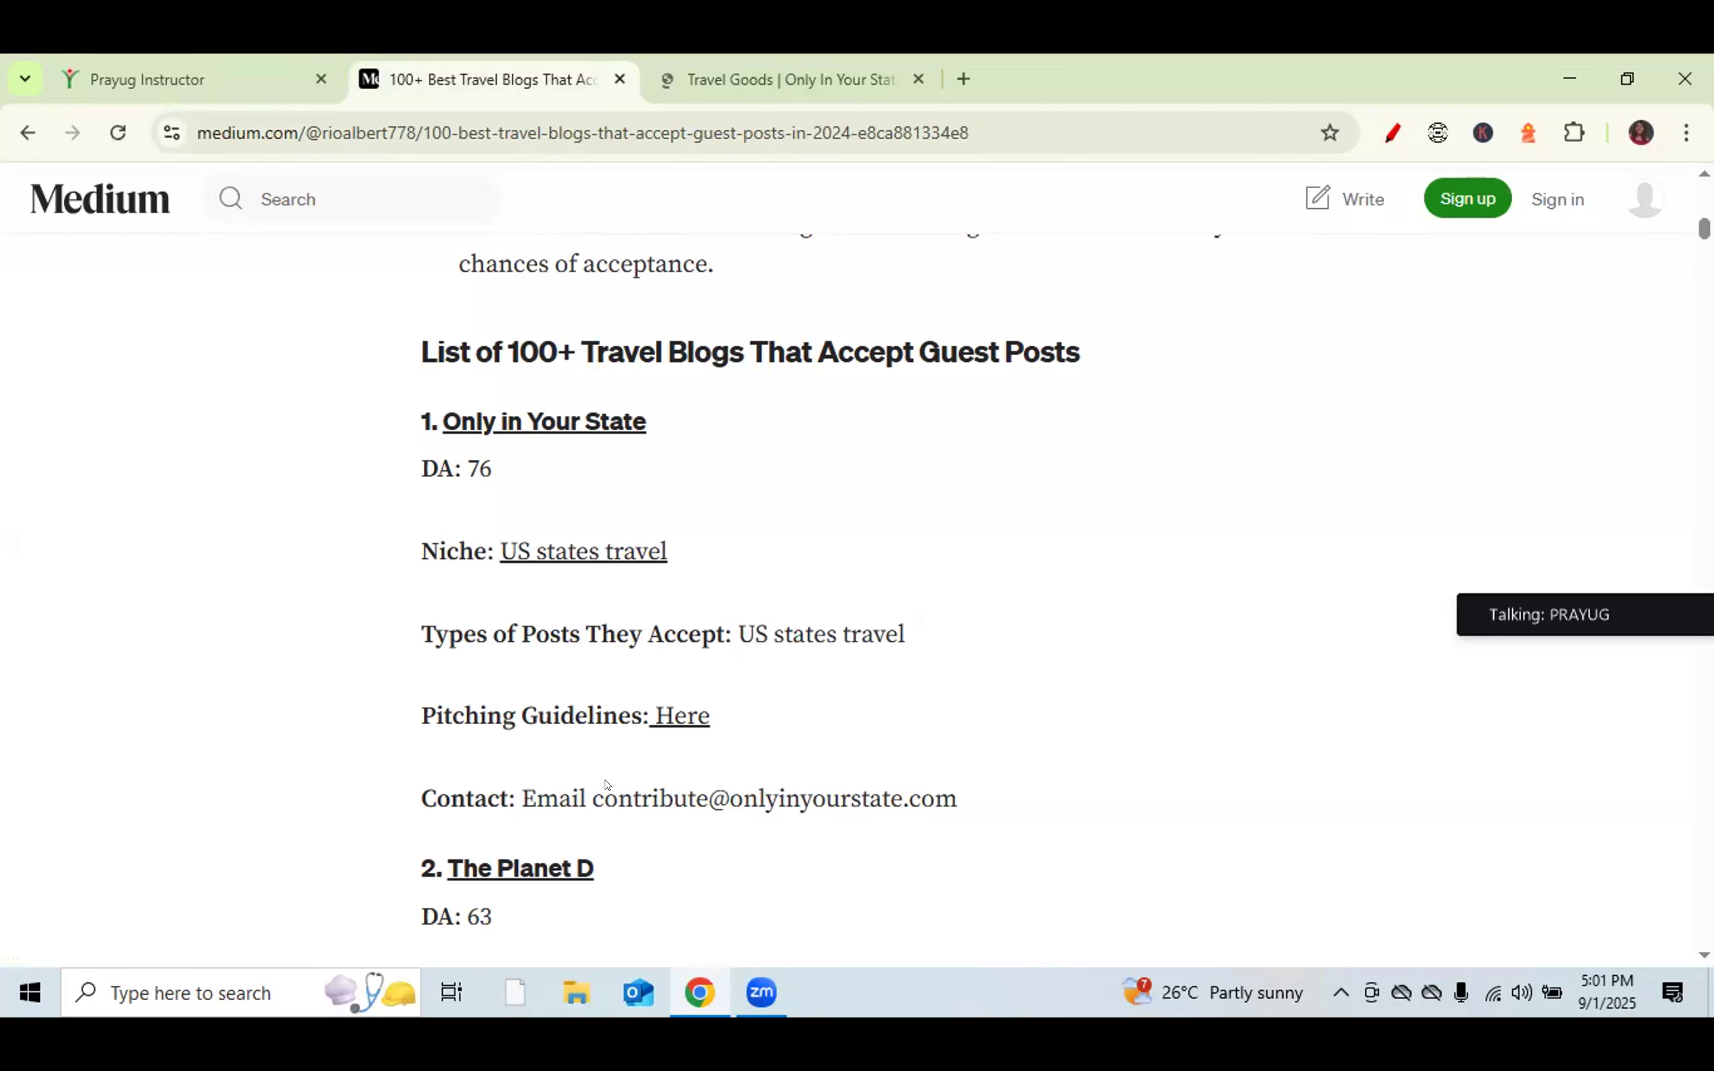
drag(670, 789, 593, 798)
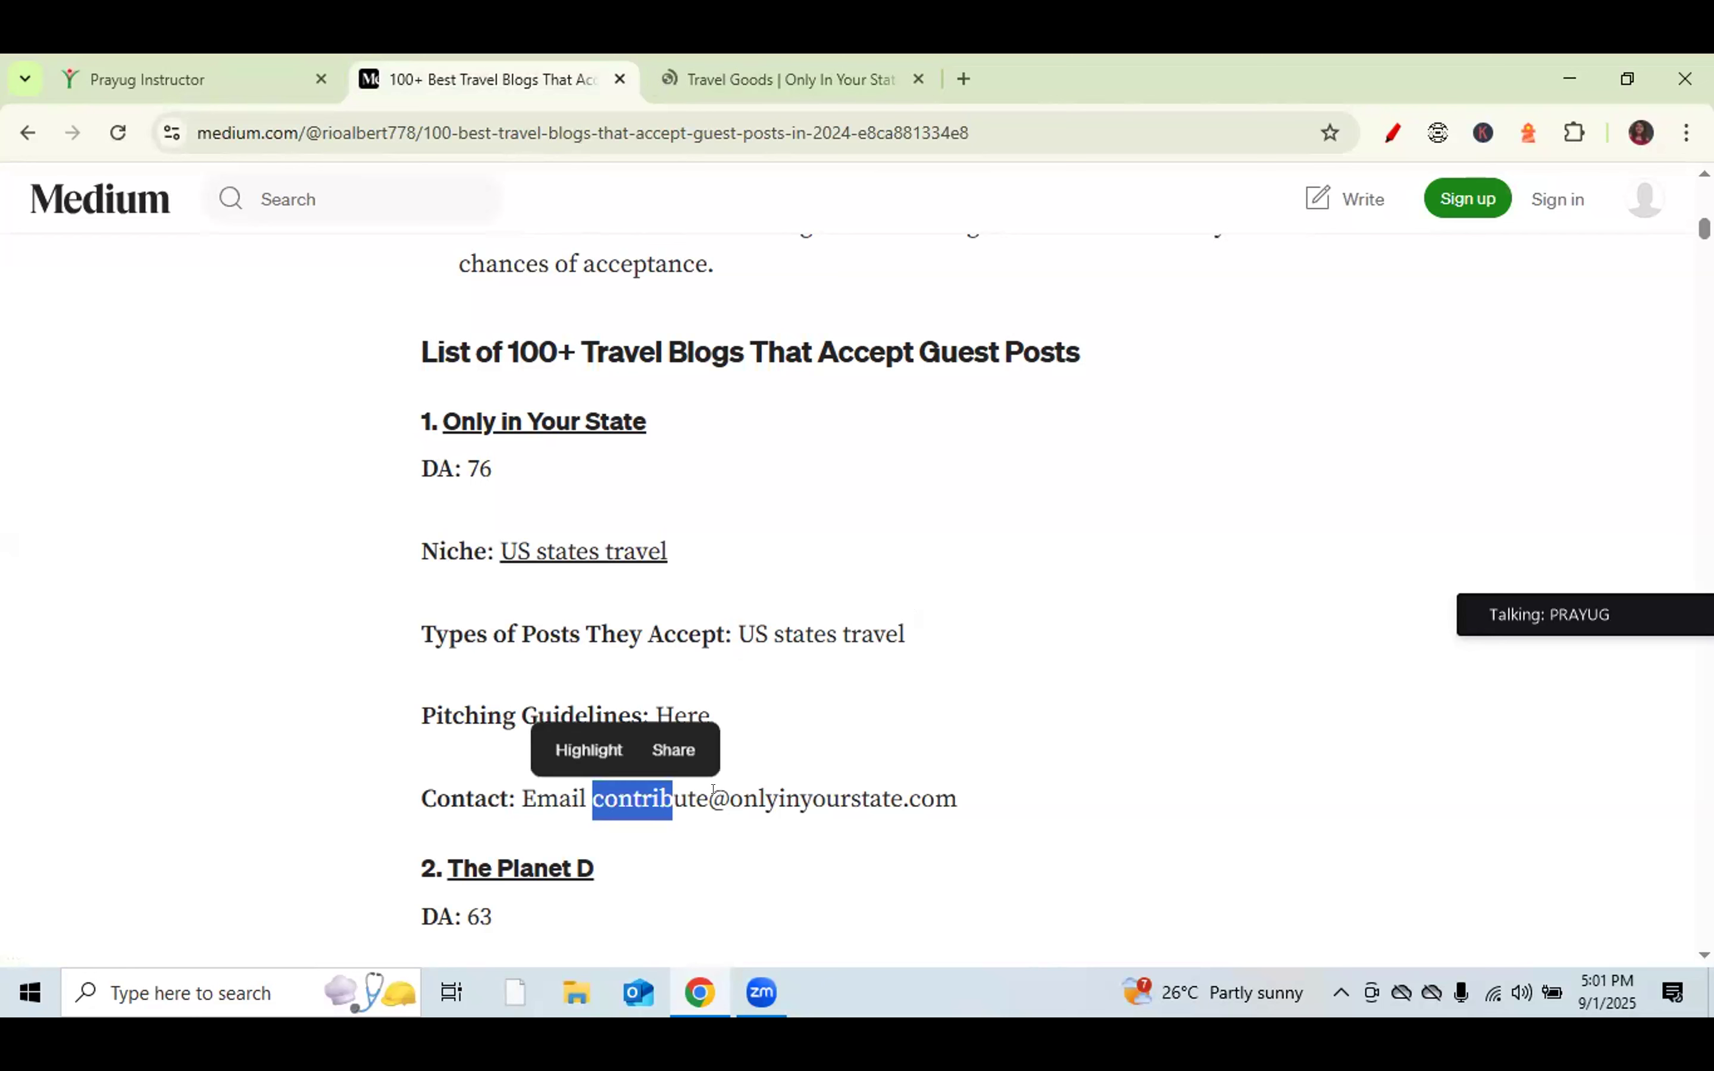
drag(735, 788, 912, 786)
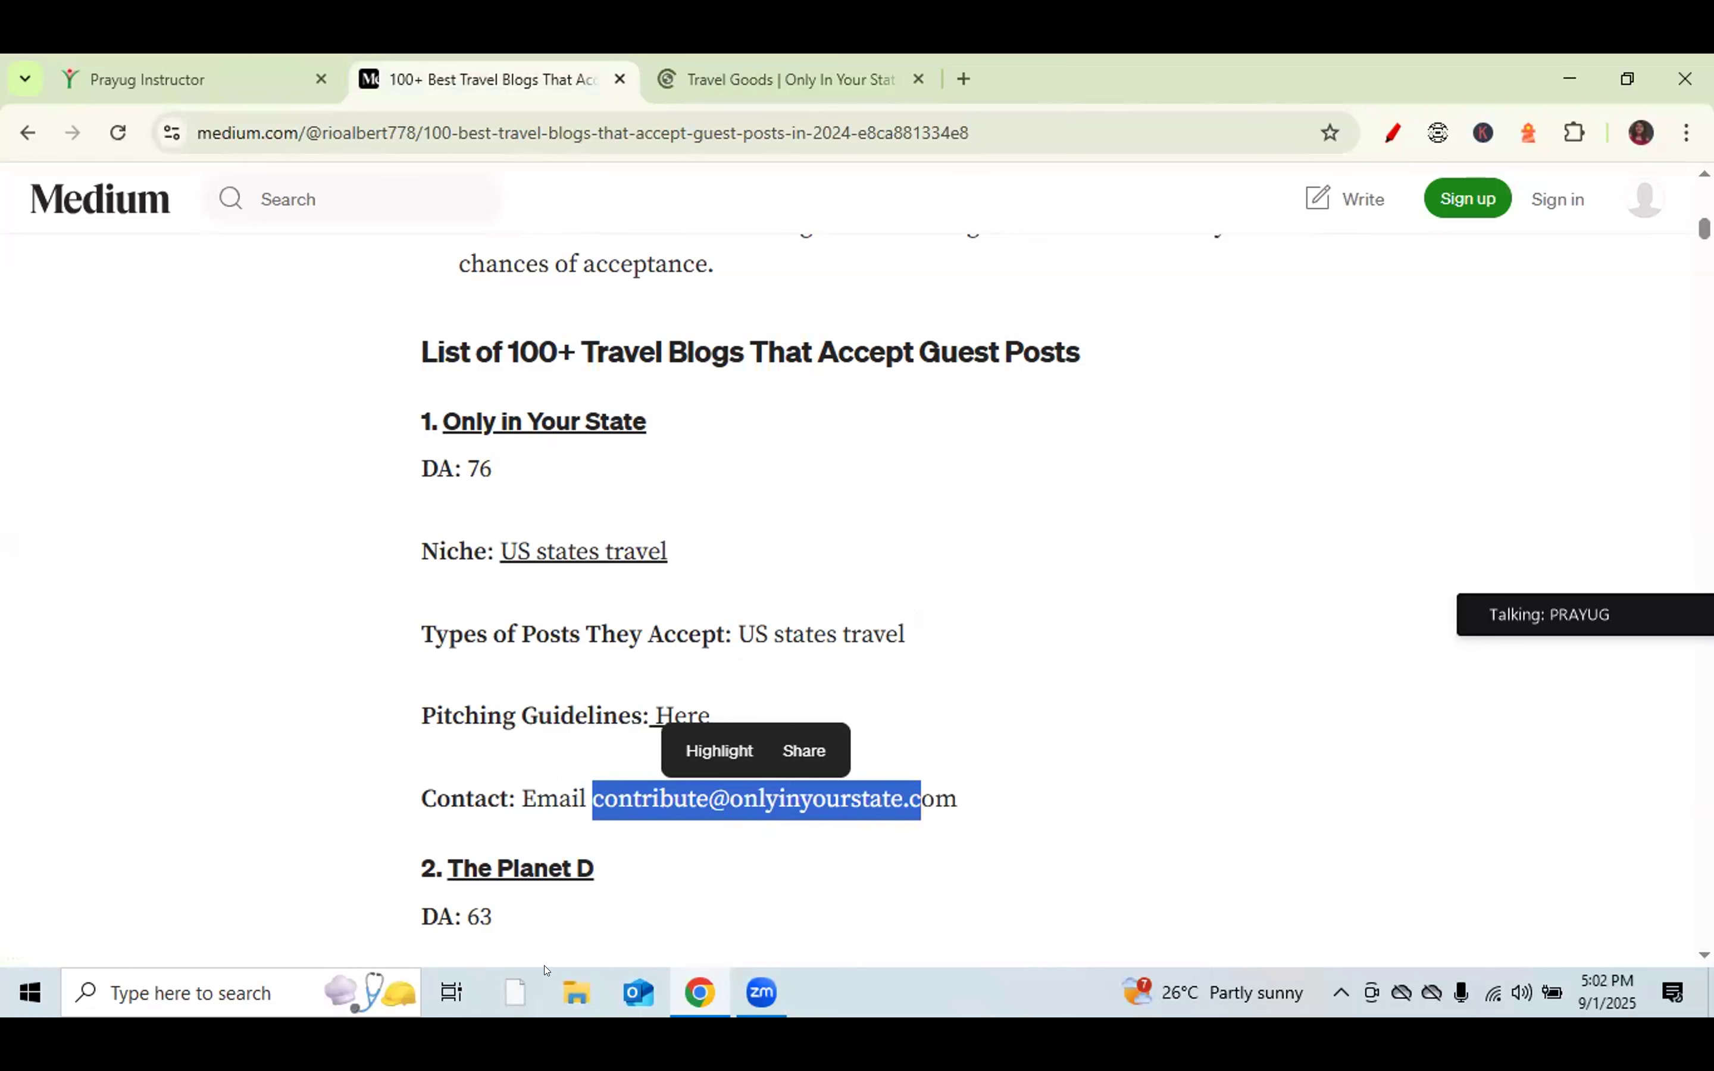
click(1570, 79)
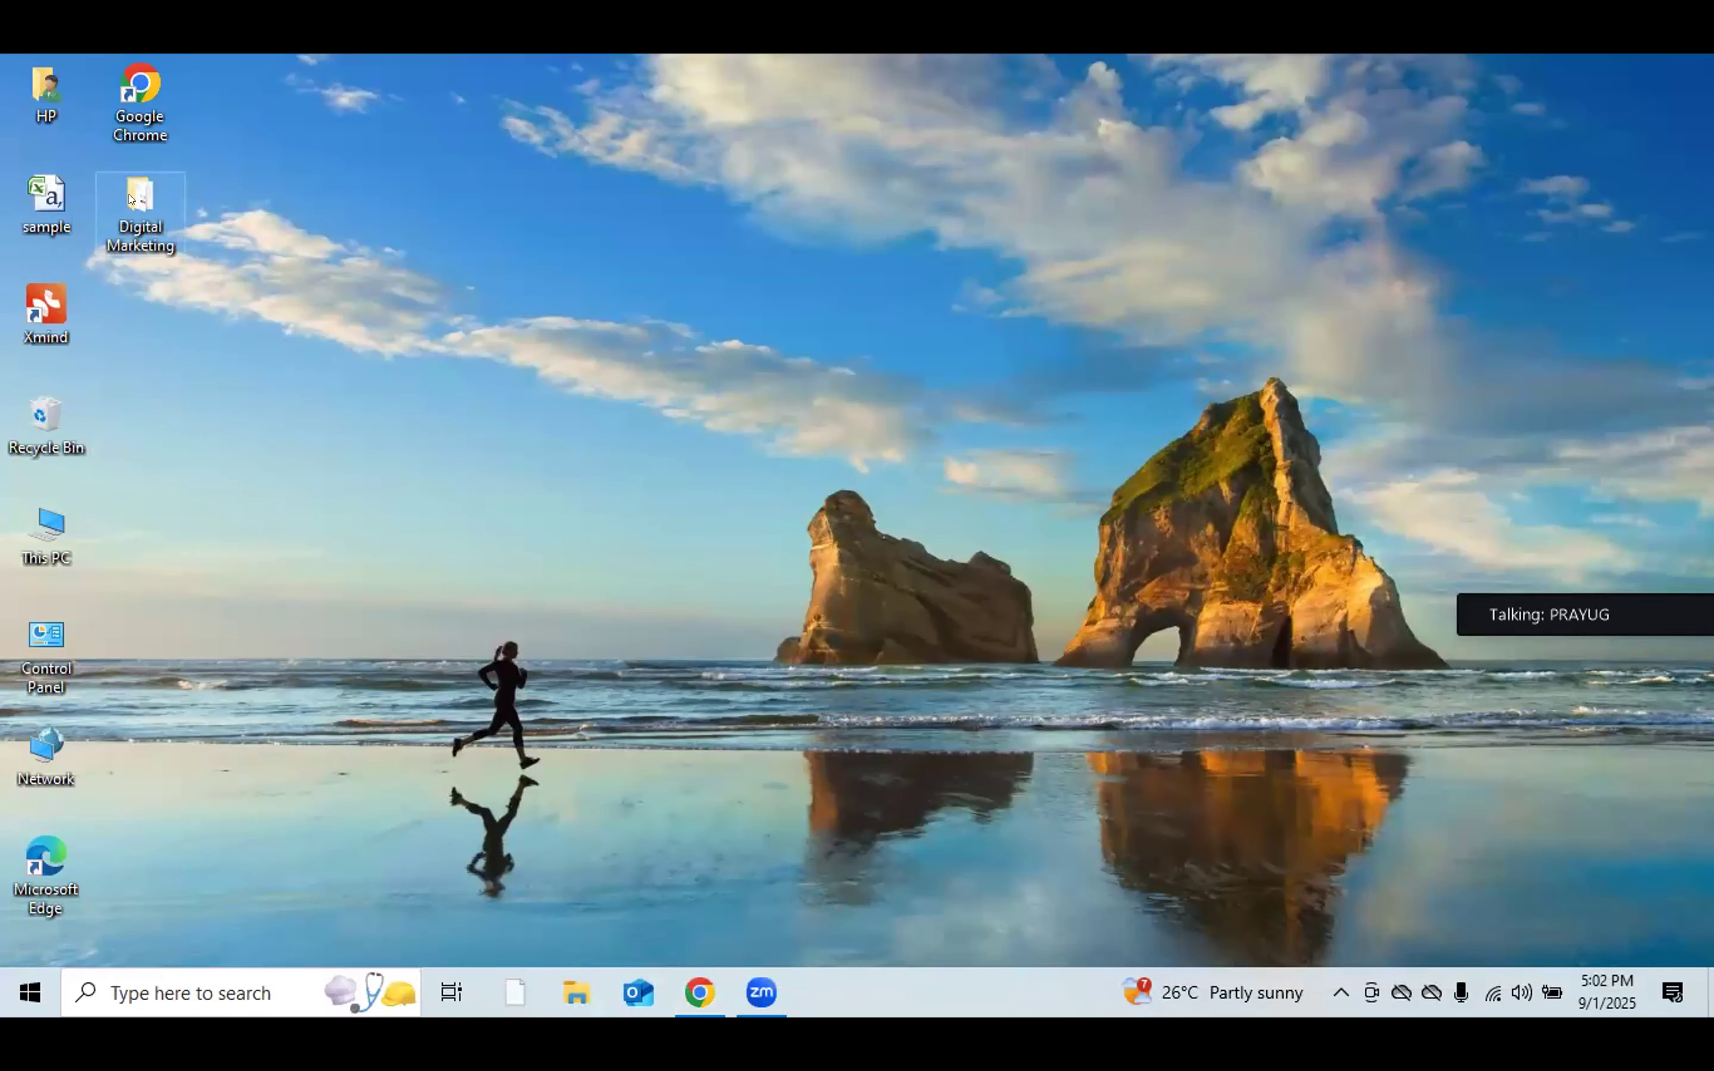
Step: Open the Digital Marketing folder, launch the 'sample backlink' Word document, and open the SEO folder
double_click(130, 200)
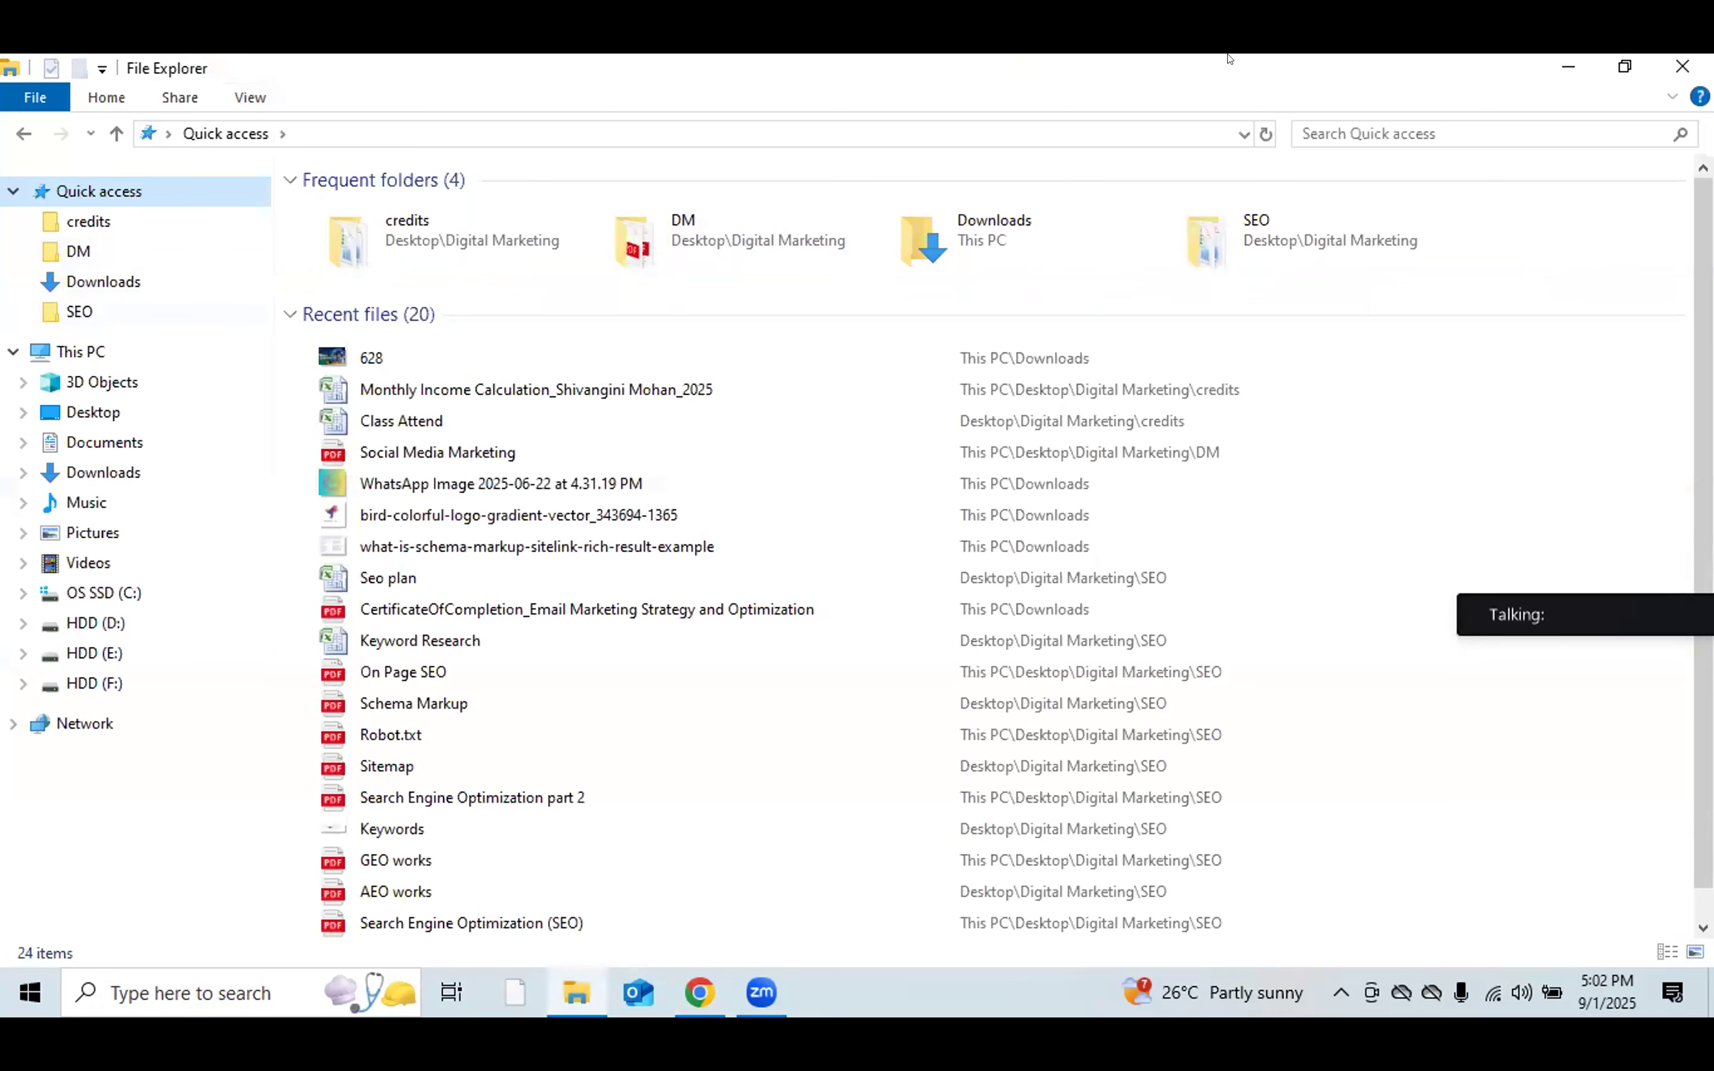
click(1682, 66)
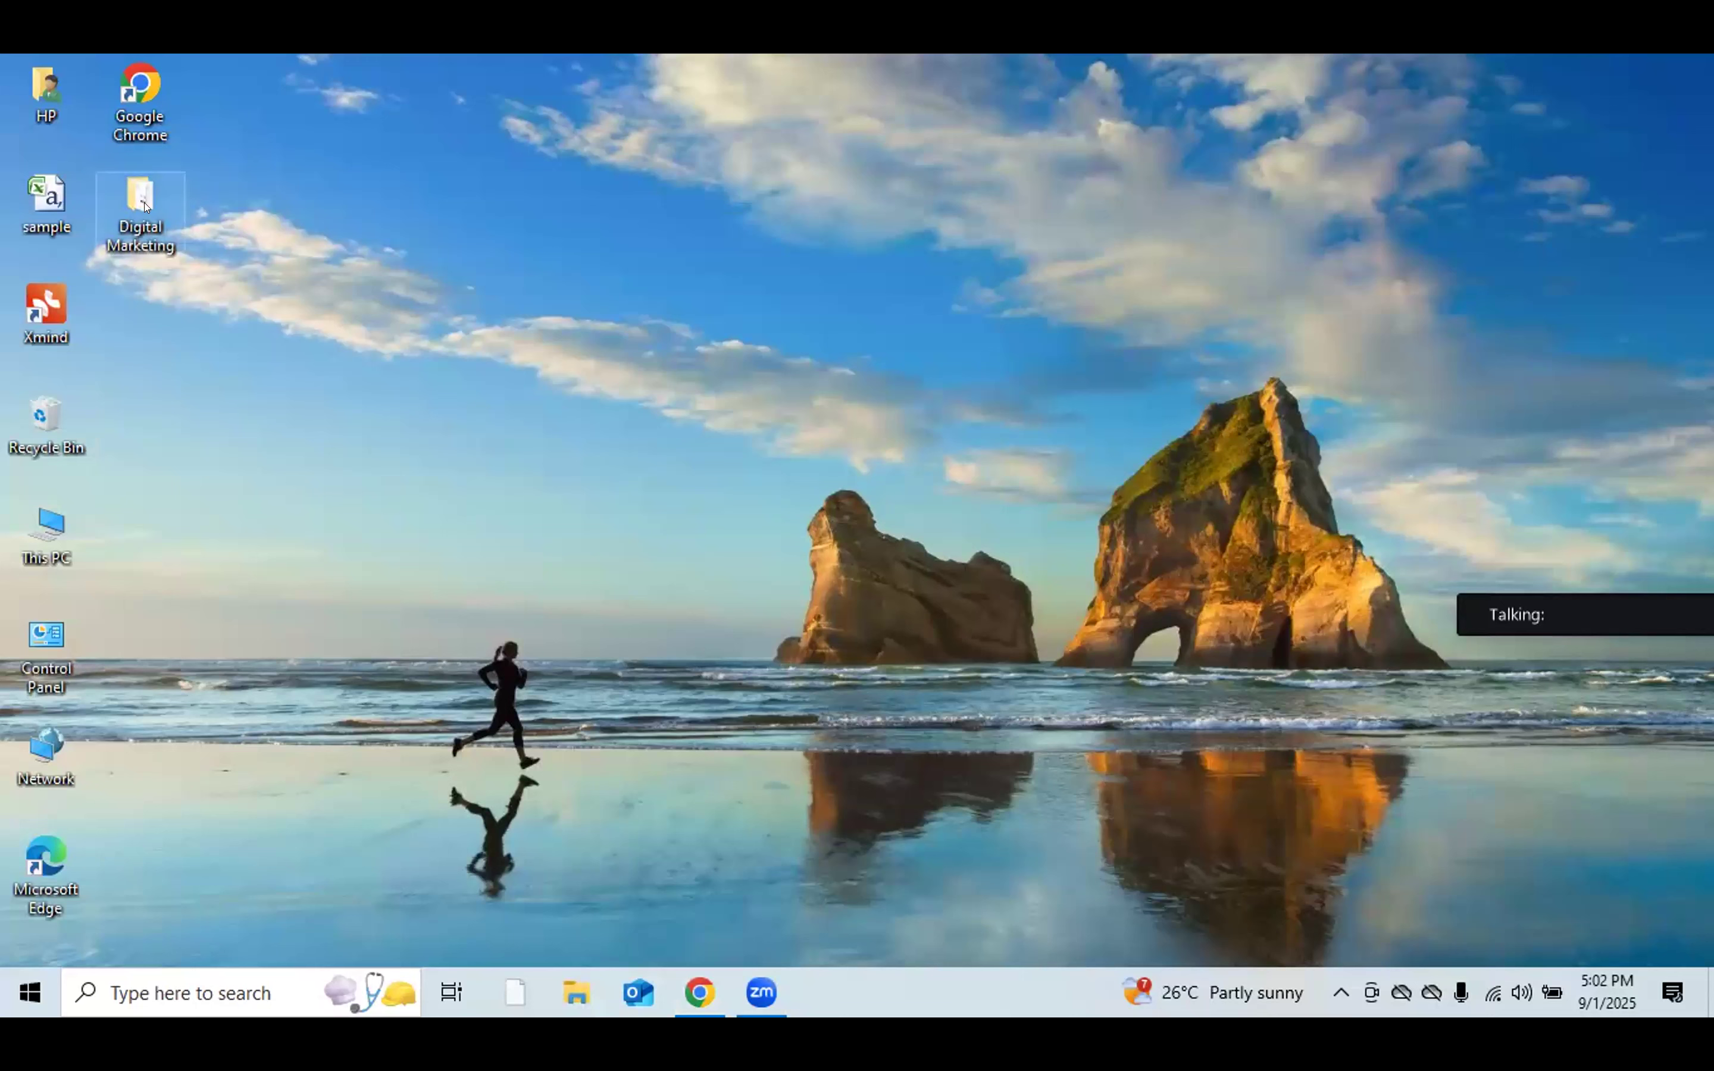
double_click(144, 206)
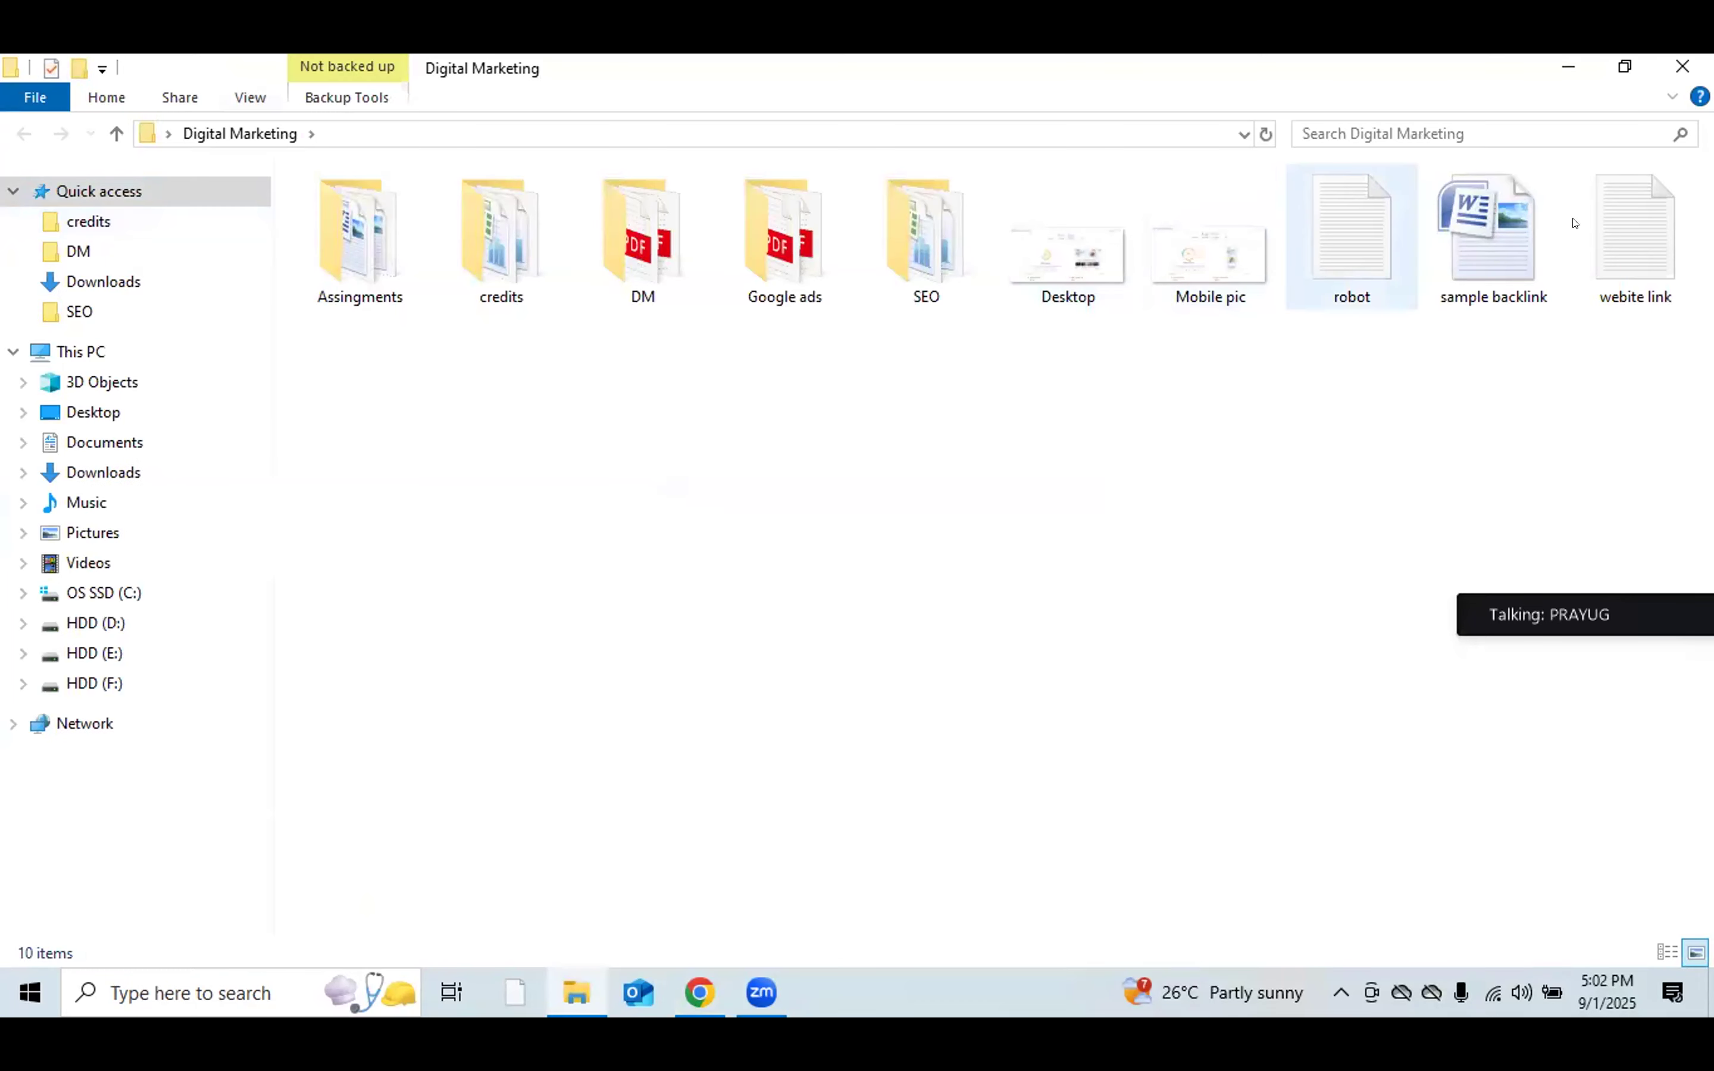
click(1495, 245)
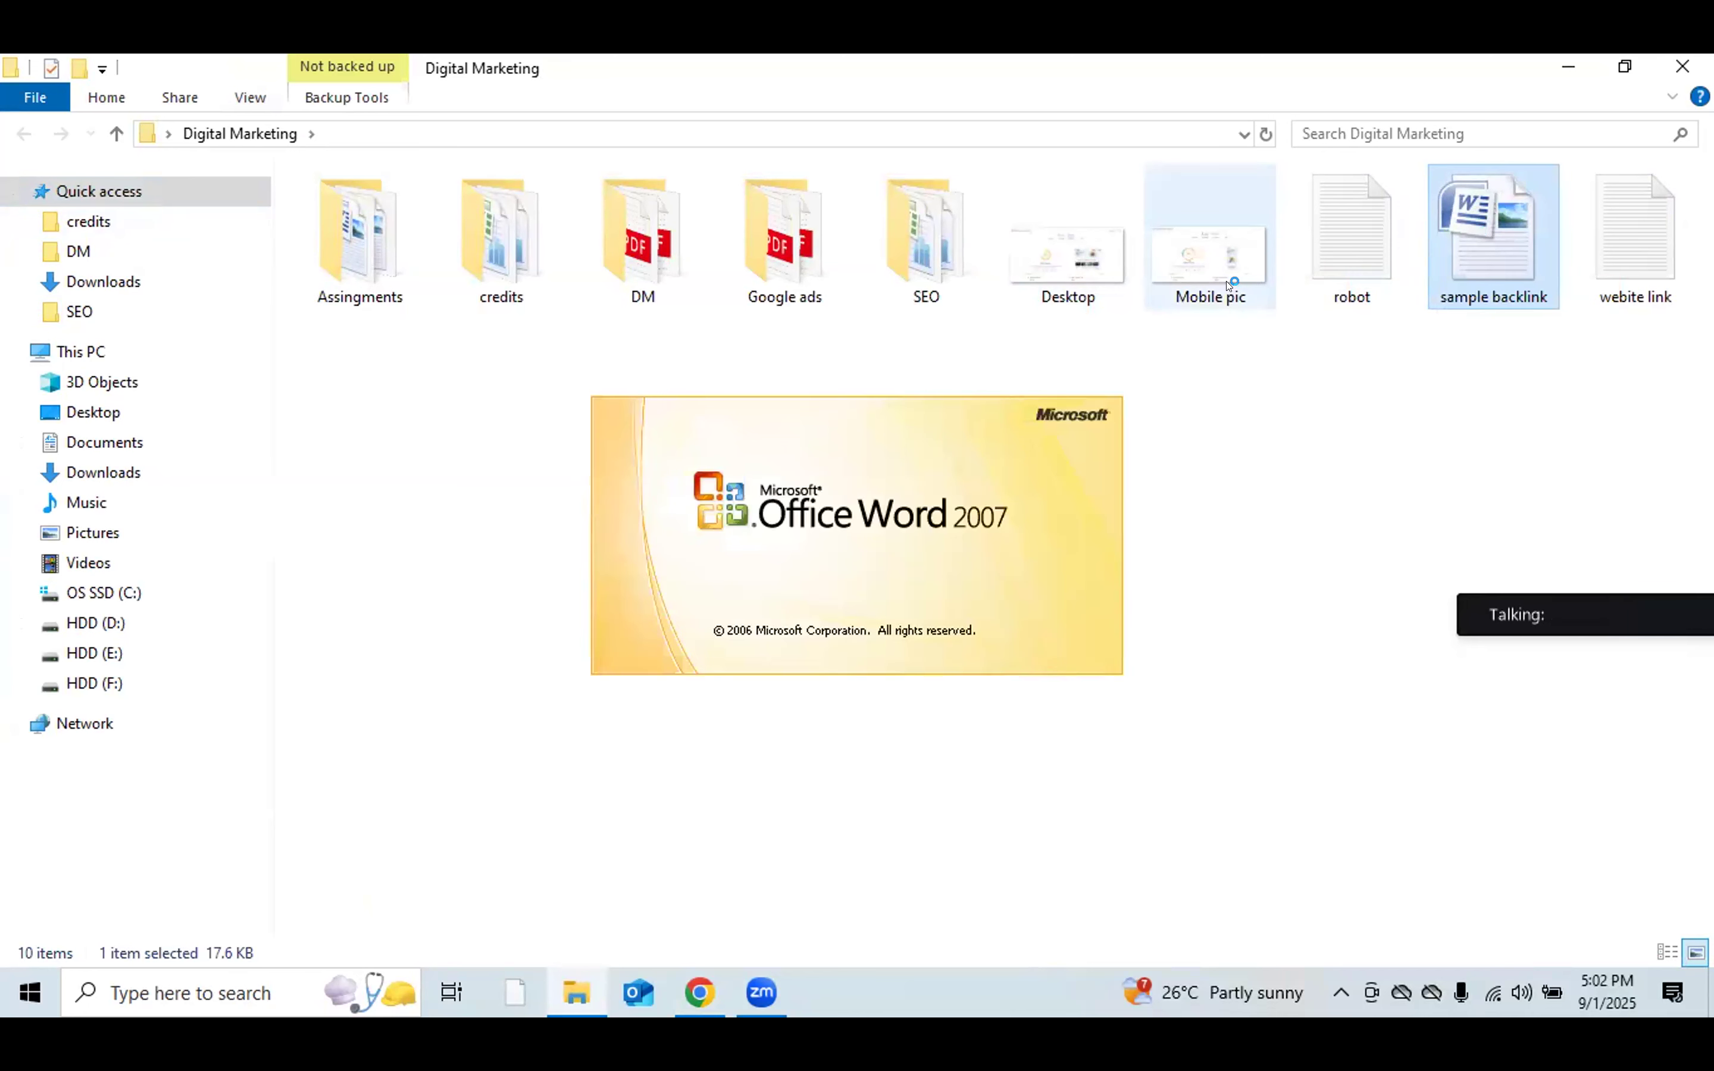
double_click(925, 241)
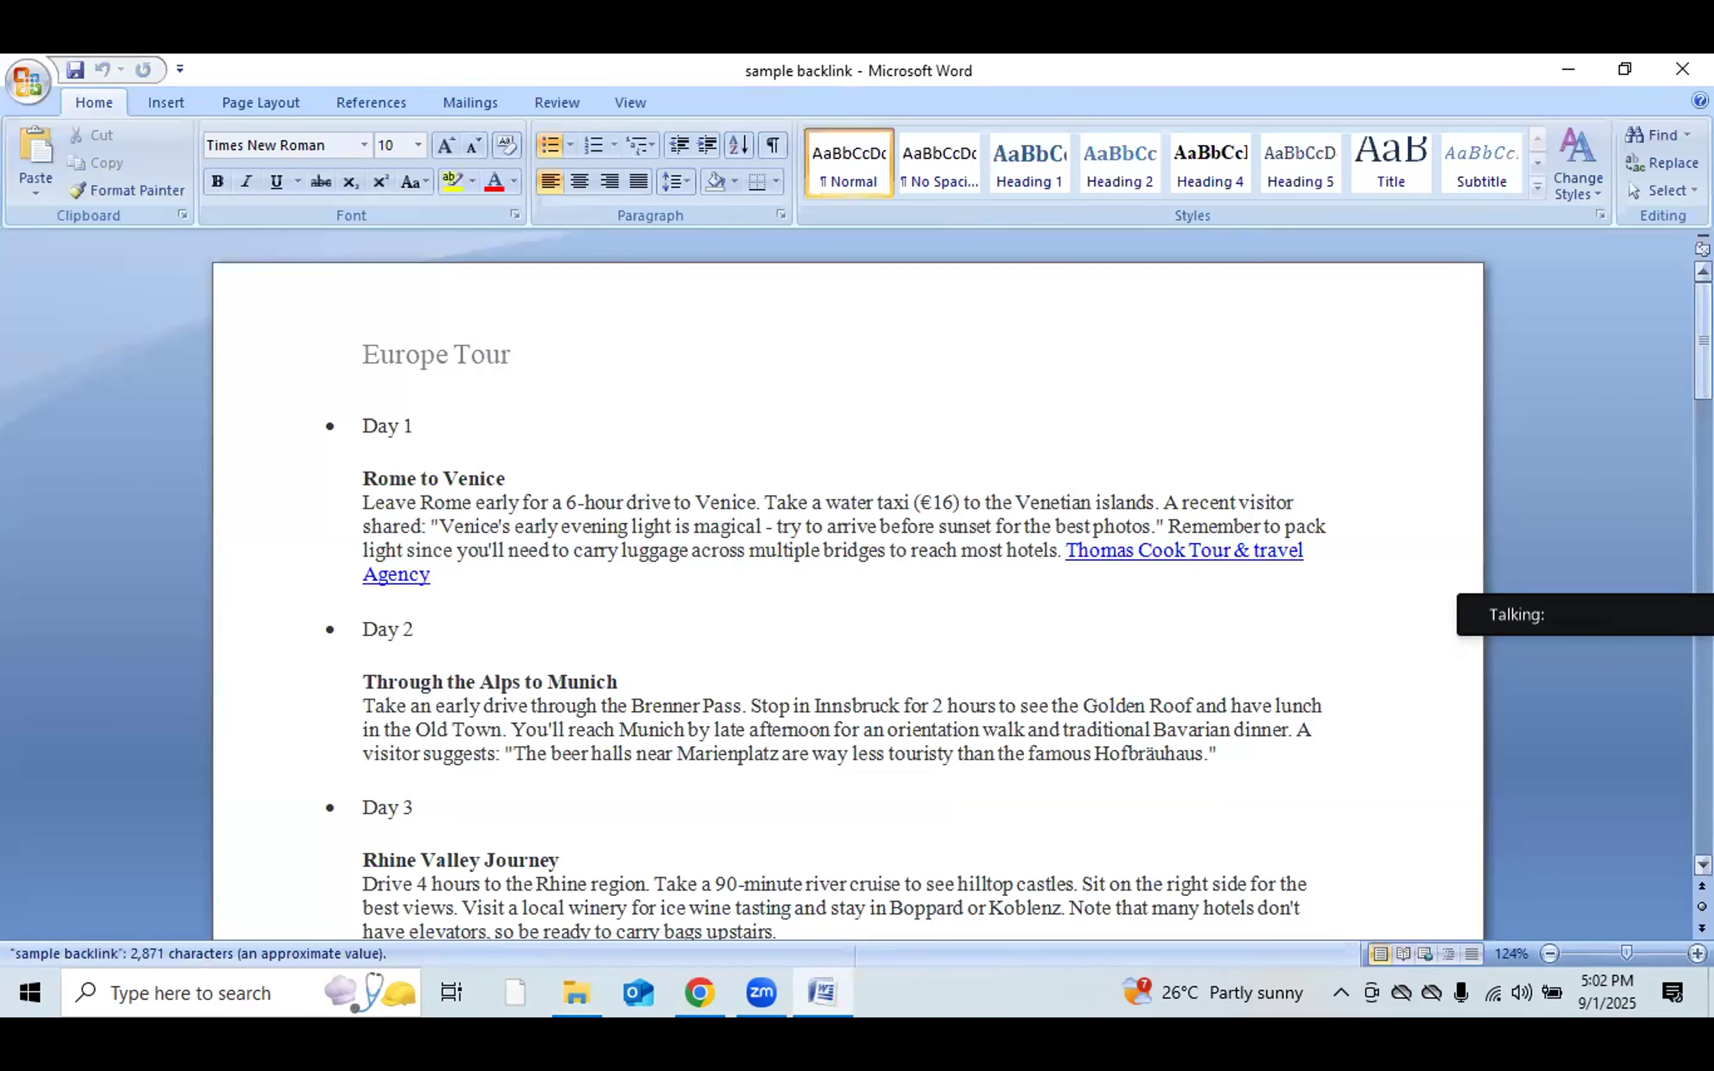
Step: Close the 'sample backlink' Europe Tour document in Word
click(1683, 69)
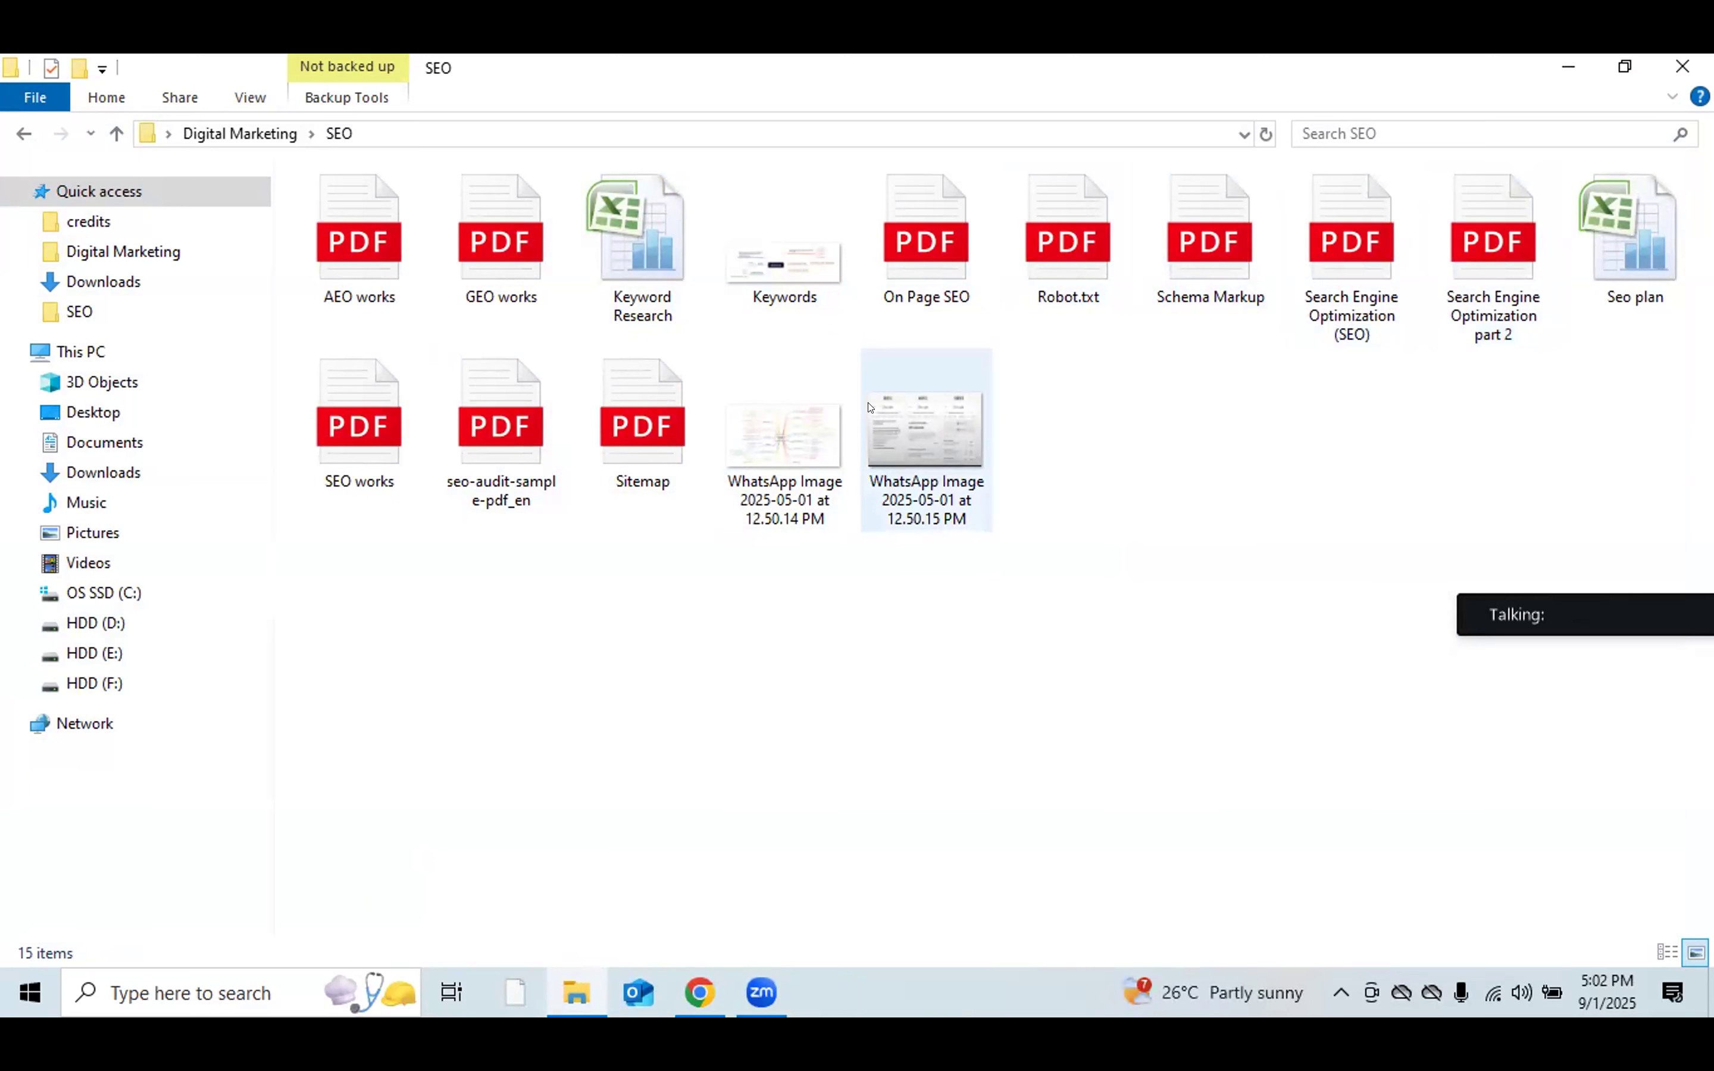
Step: Go back to Digital Marketing and open the Assingments folder with its ten assignment files
key(BackSpace)
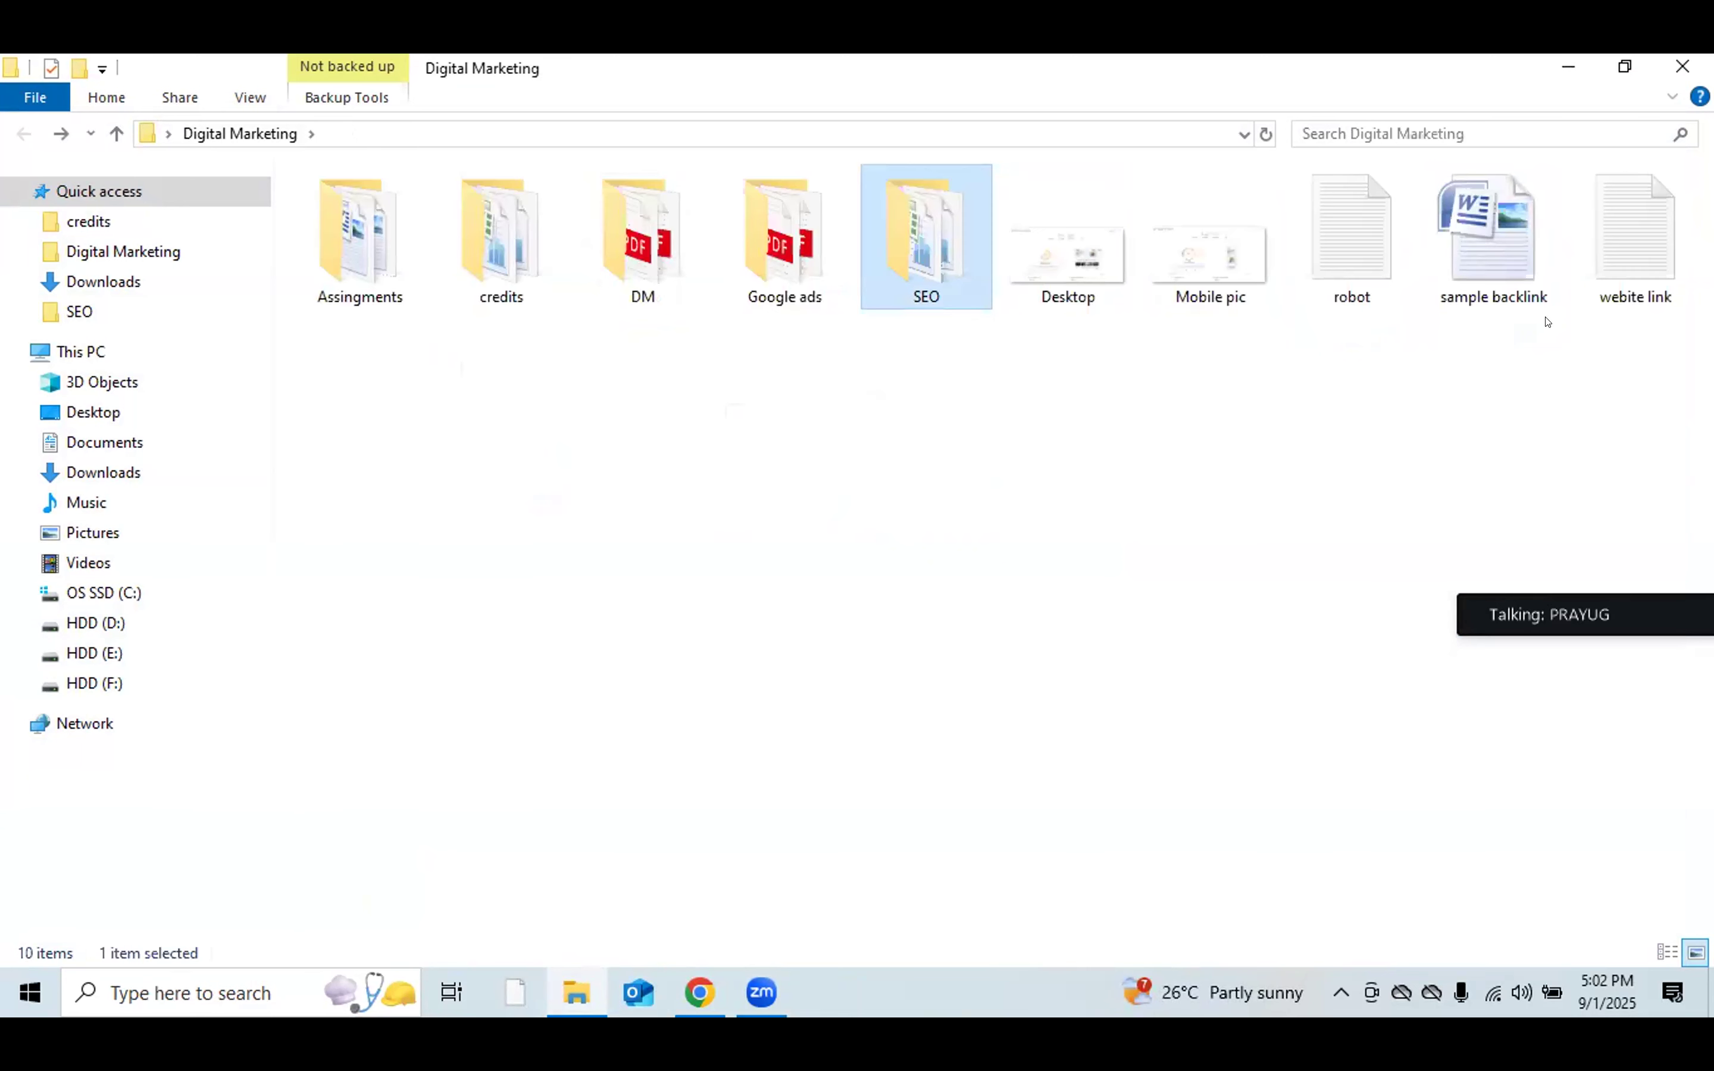
click(362, 241)
double_click(363, 242)
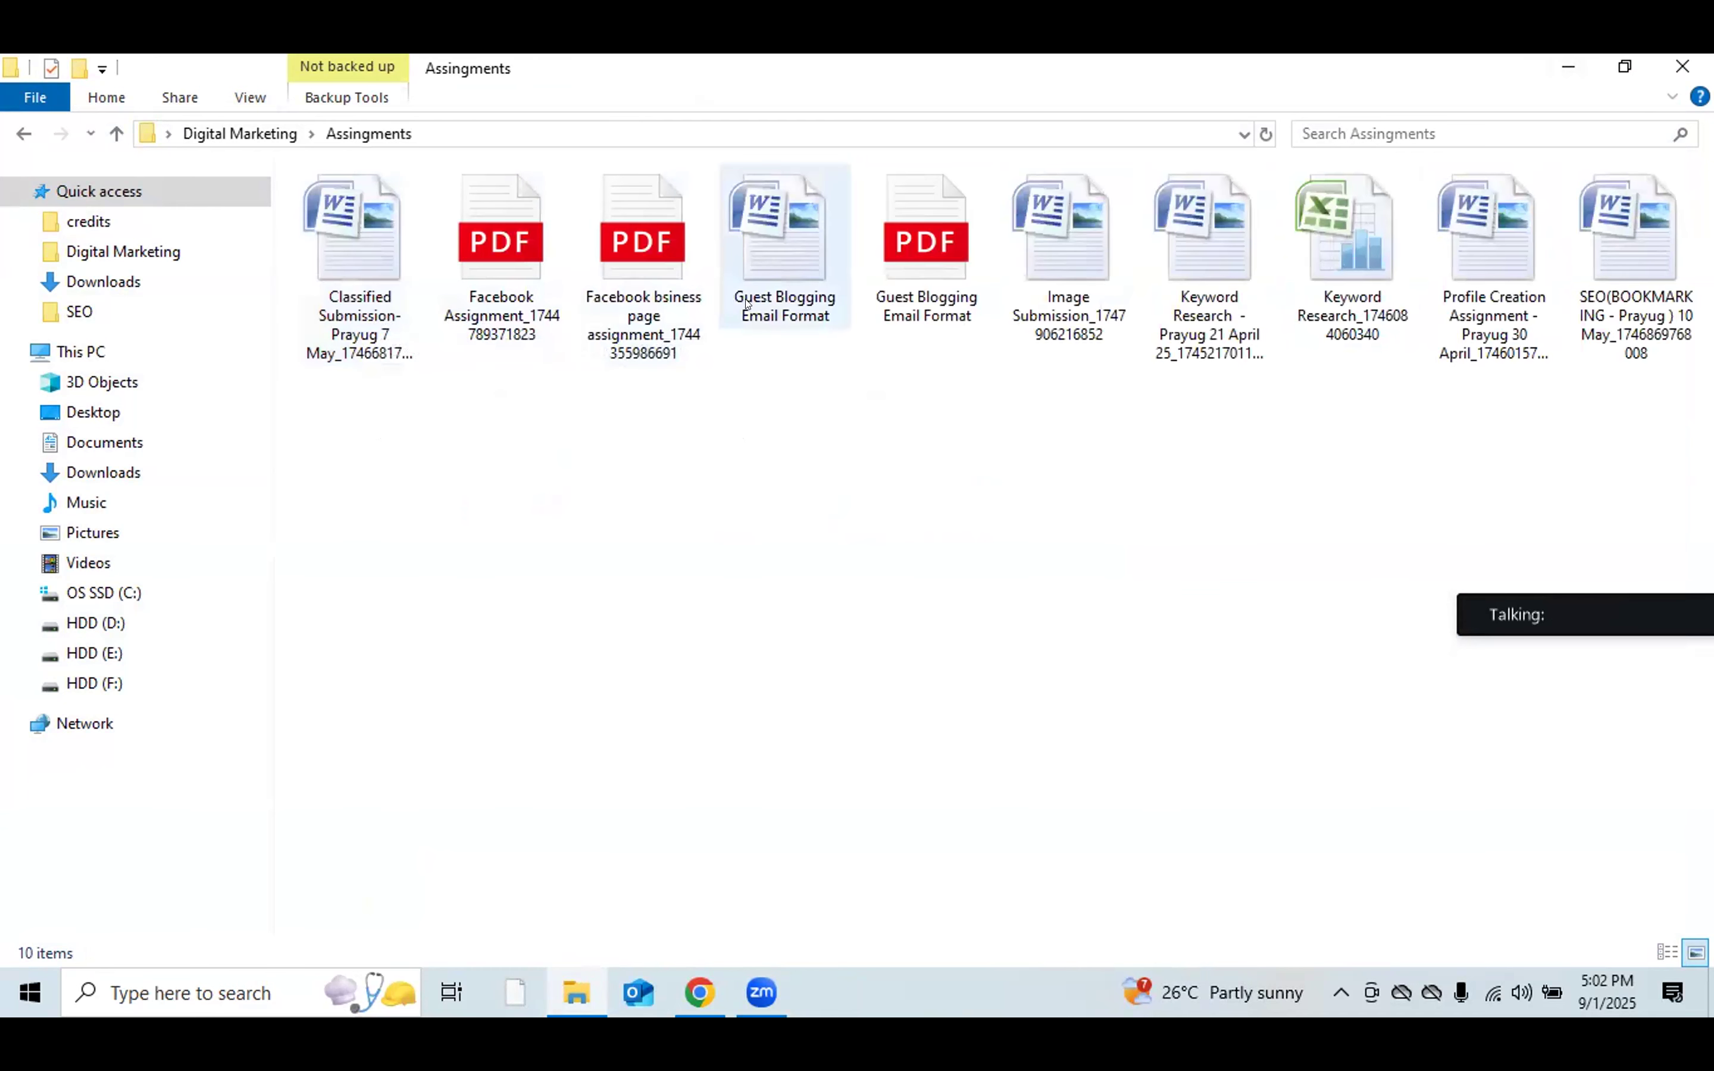
Step: Open the Guest Blogging Email Format template in Word, review its Format 1 pitch, then minimize it
double_click(768, 226)
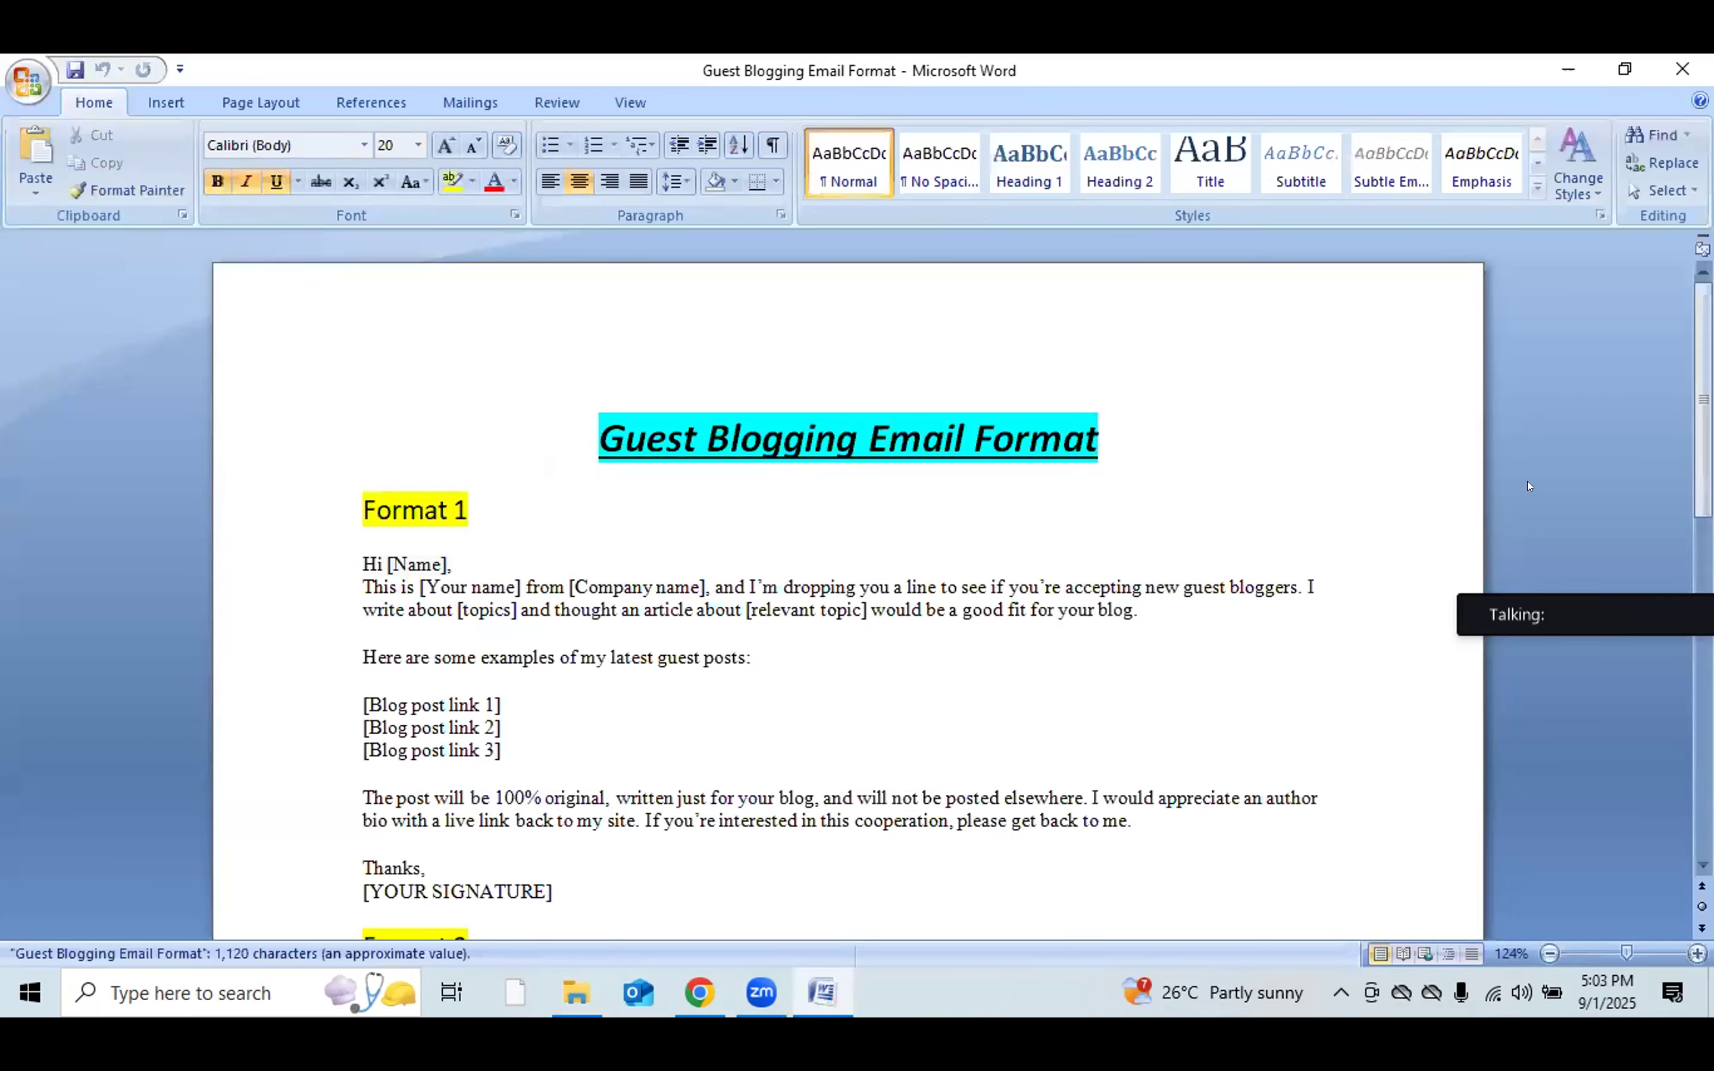
scroll(849, 588, down, 2)
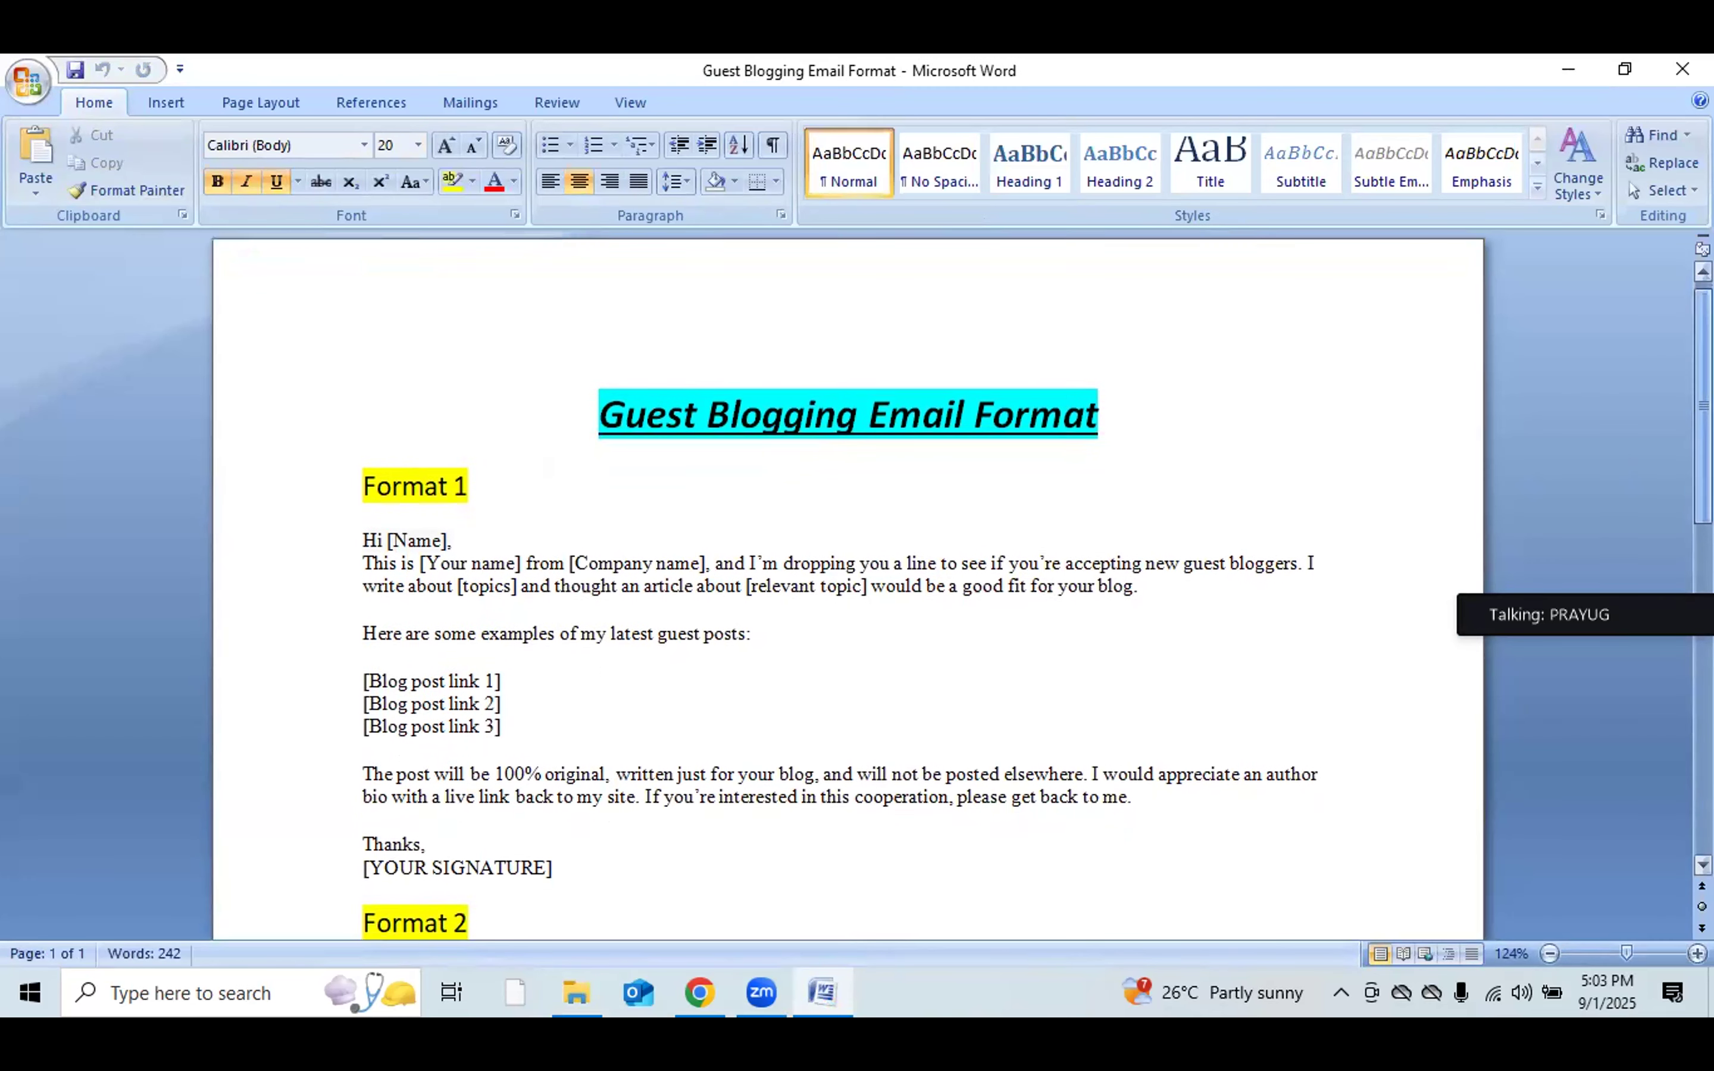
drag(1697, 401, 1650, 373)
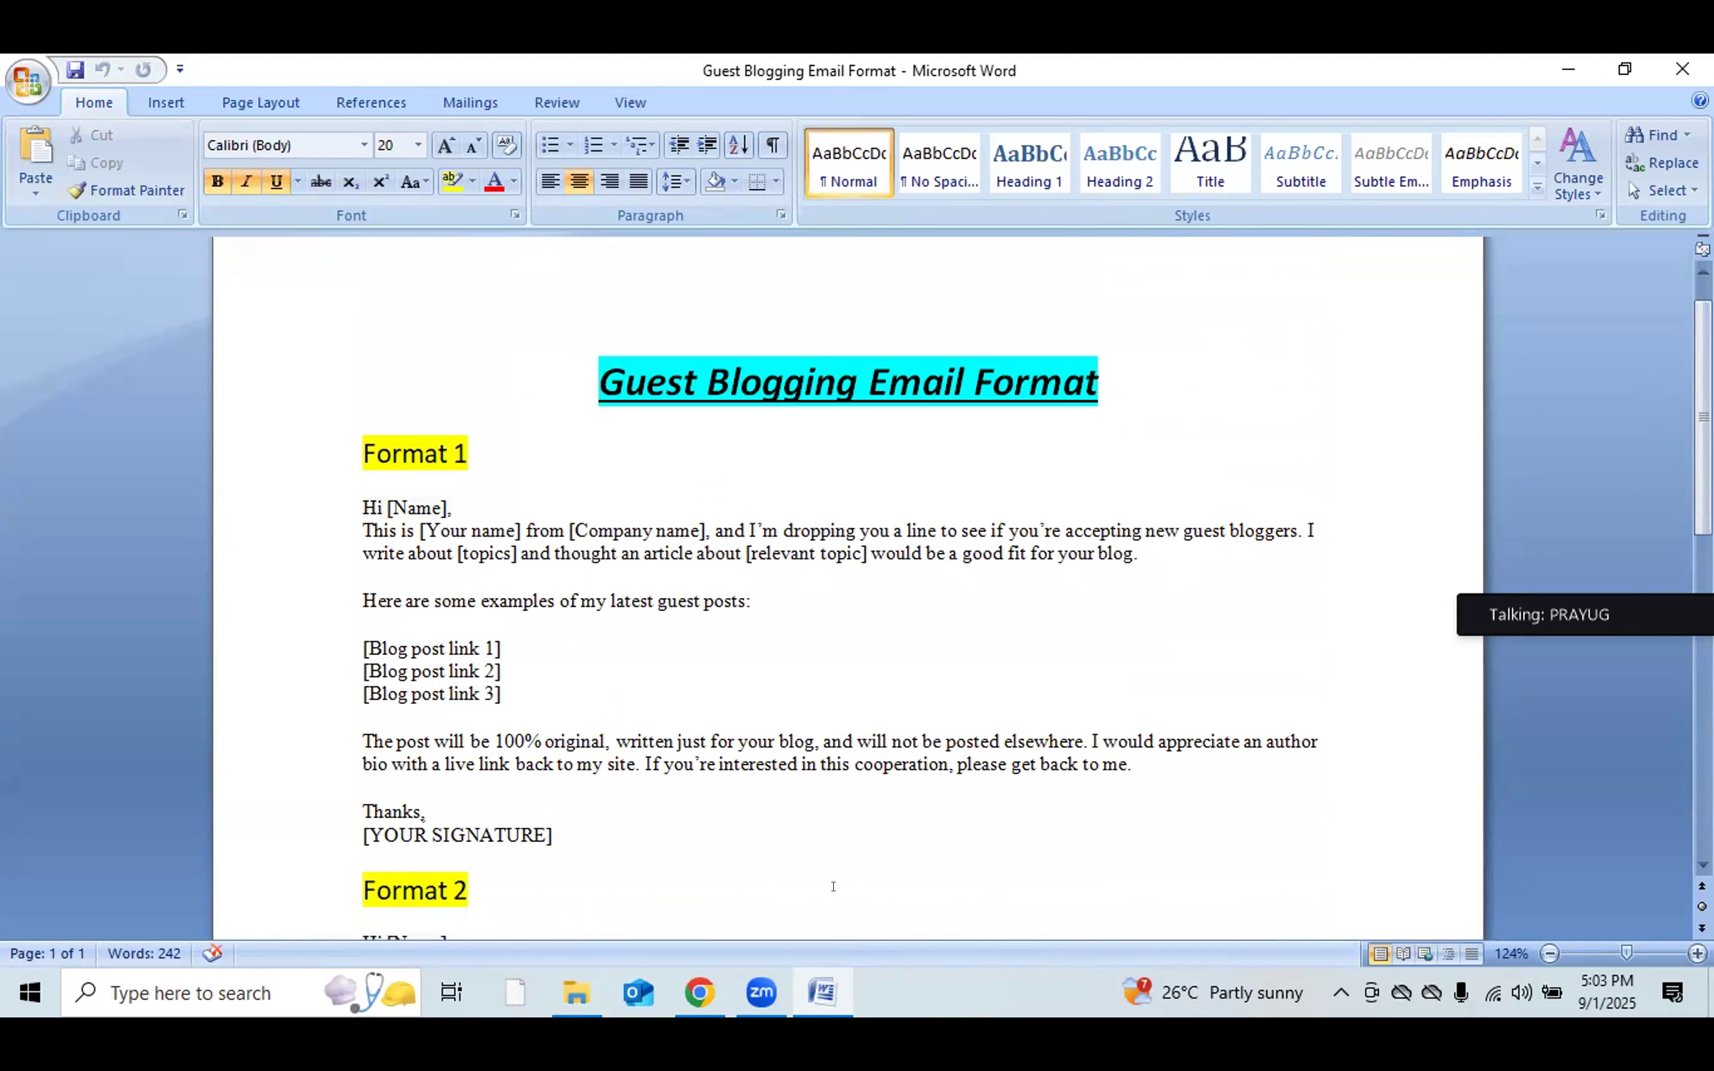
click(707, 989)
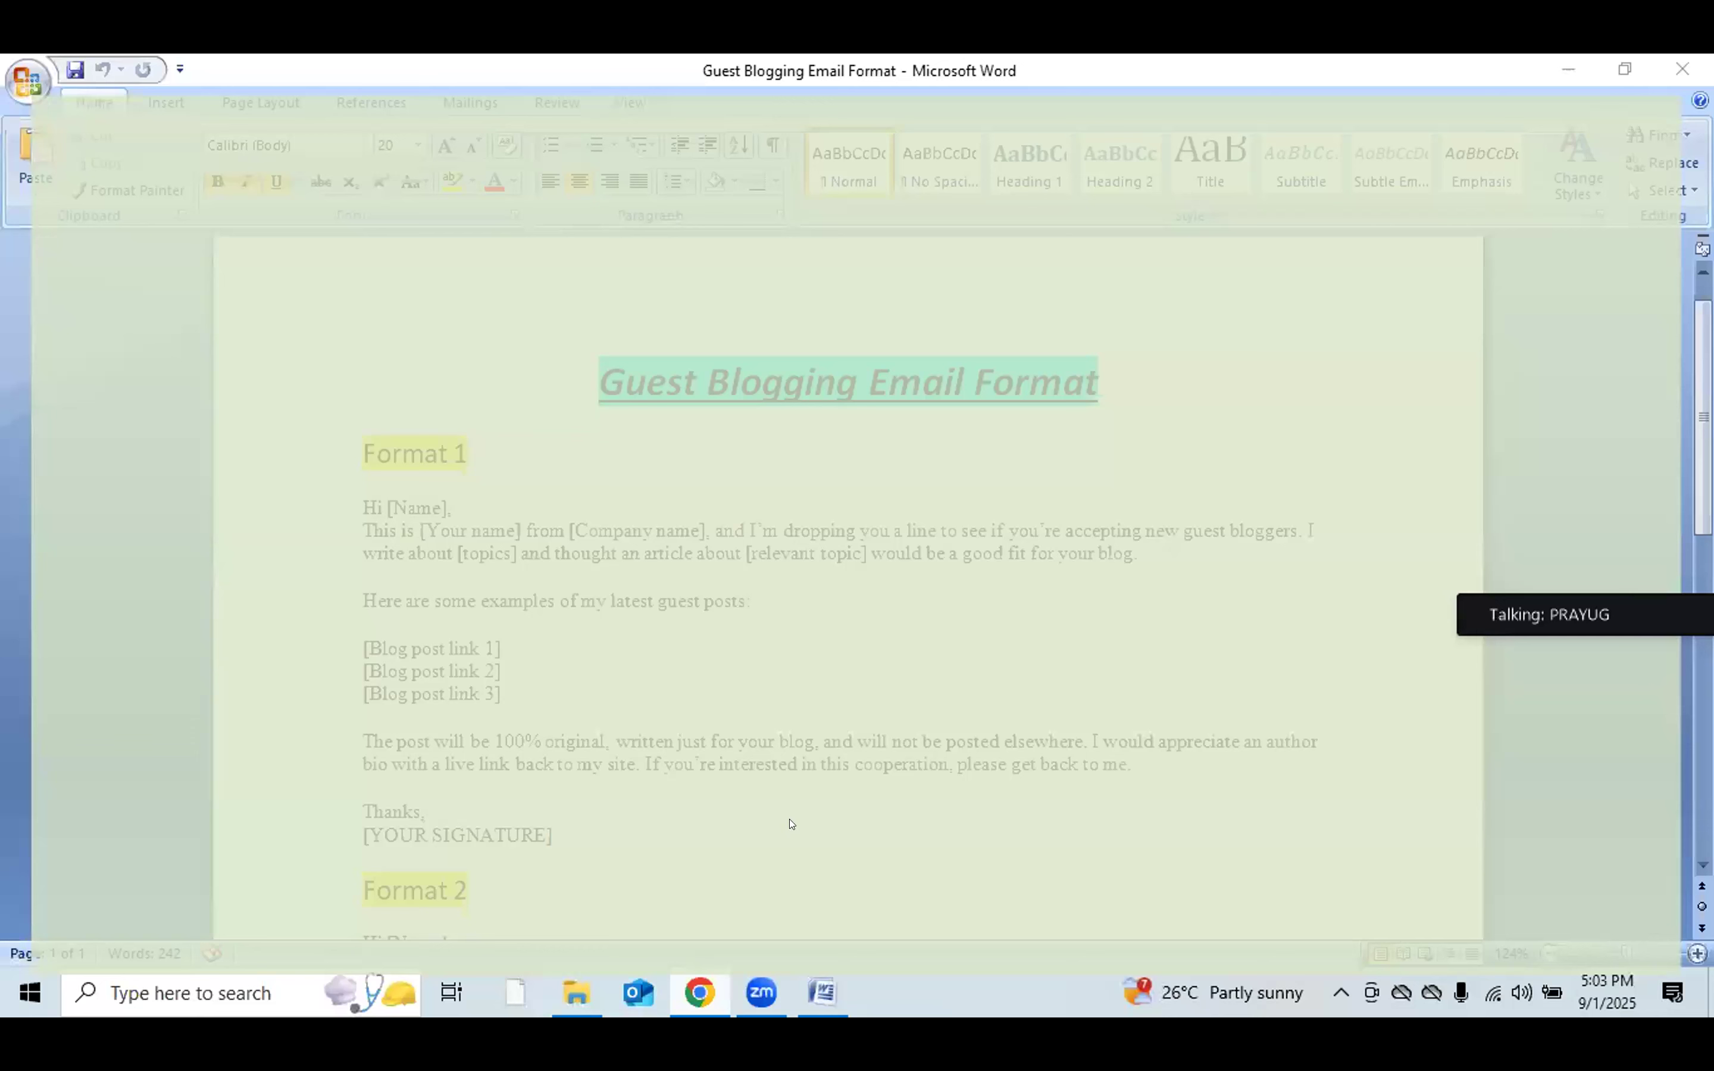
click(1569, 69)
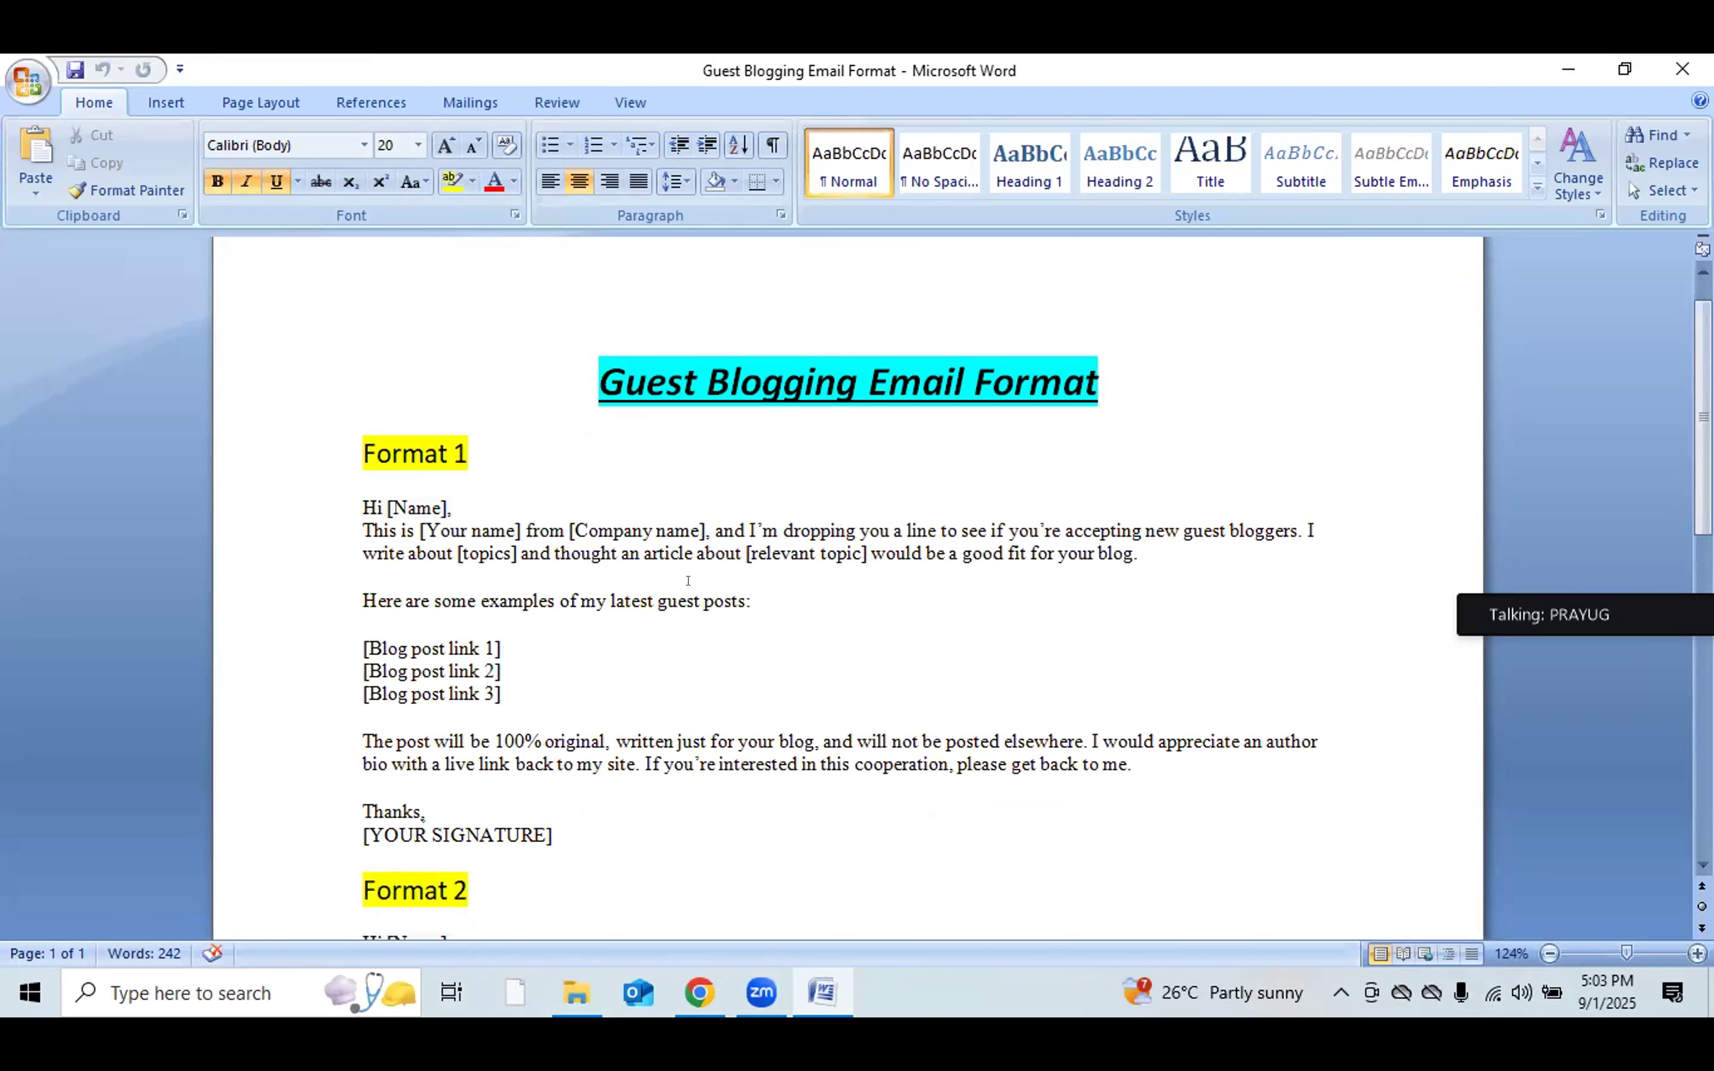
click(1568, 62)
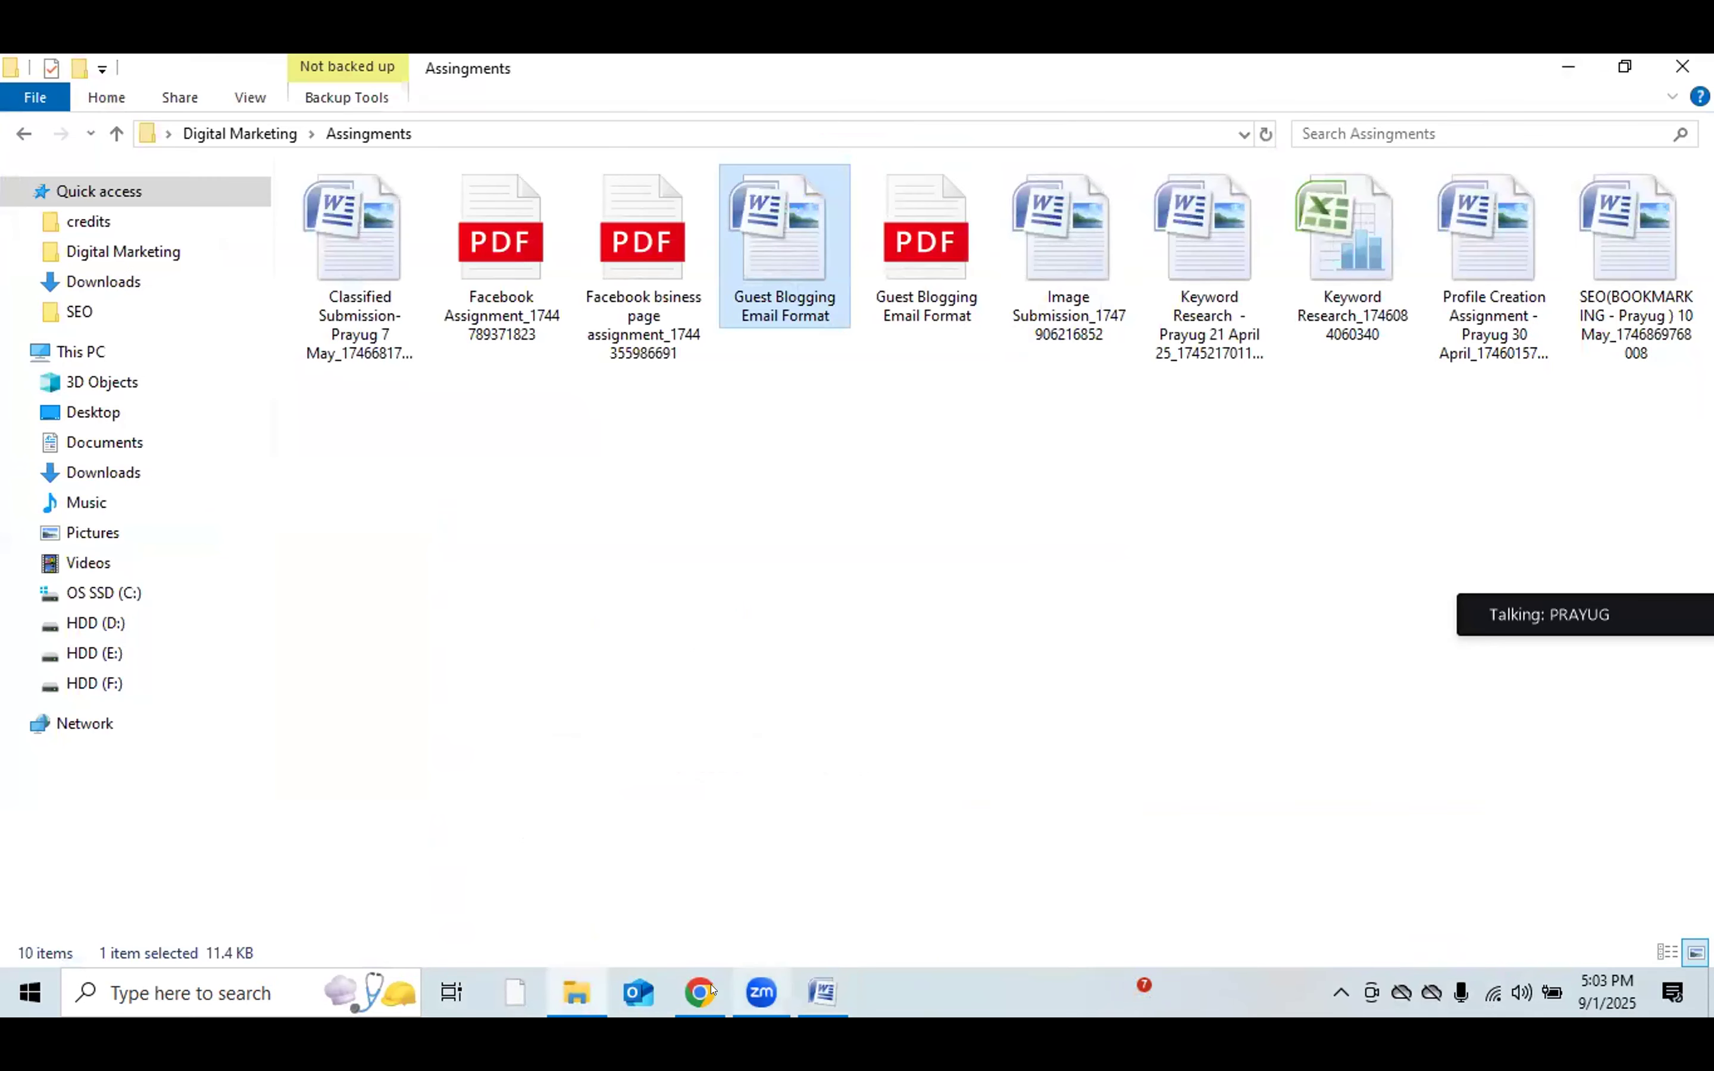
Step: Back in Chrome, close the Travel Goods page and open the 25 High DA Travel Blogs article
click(700, 992)
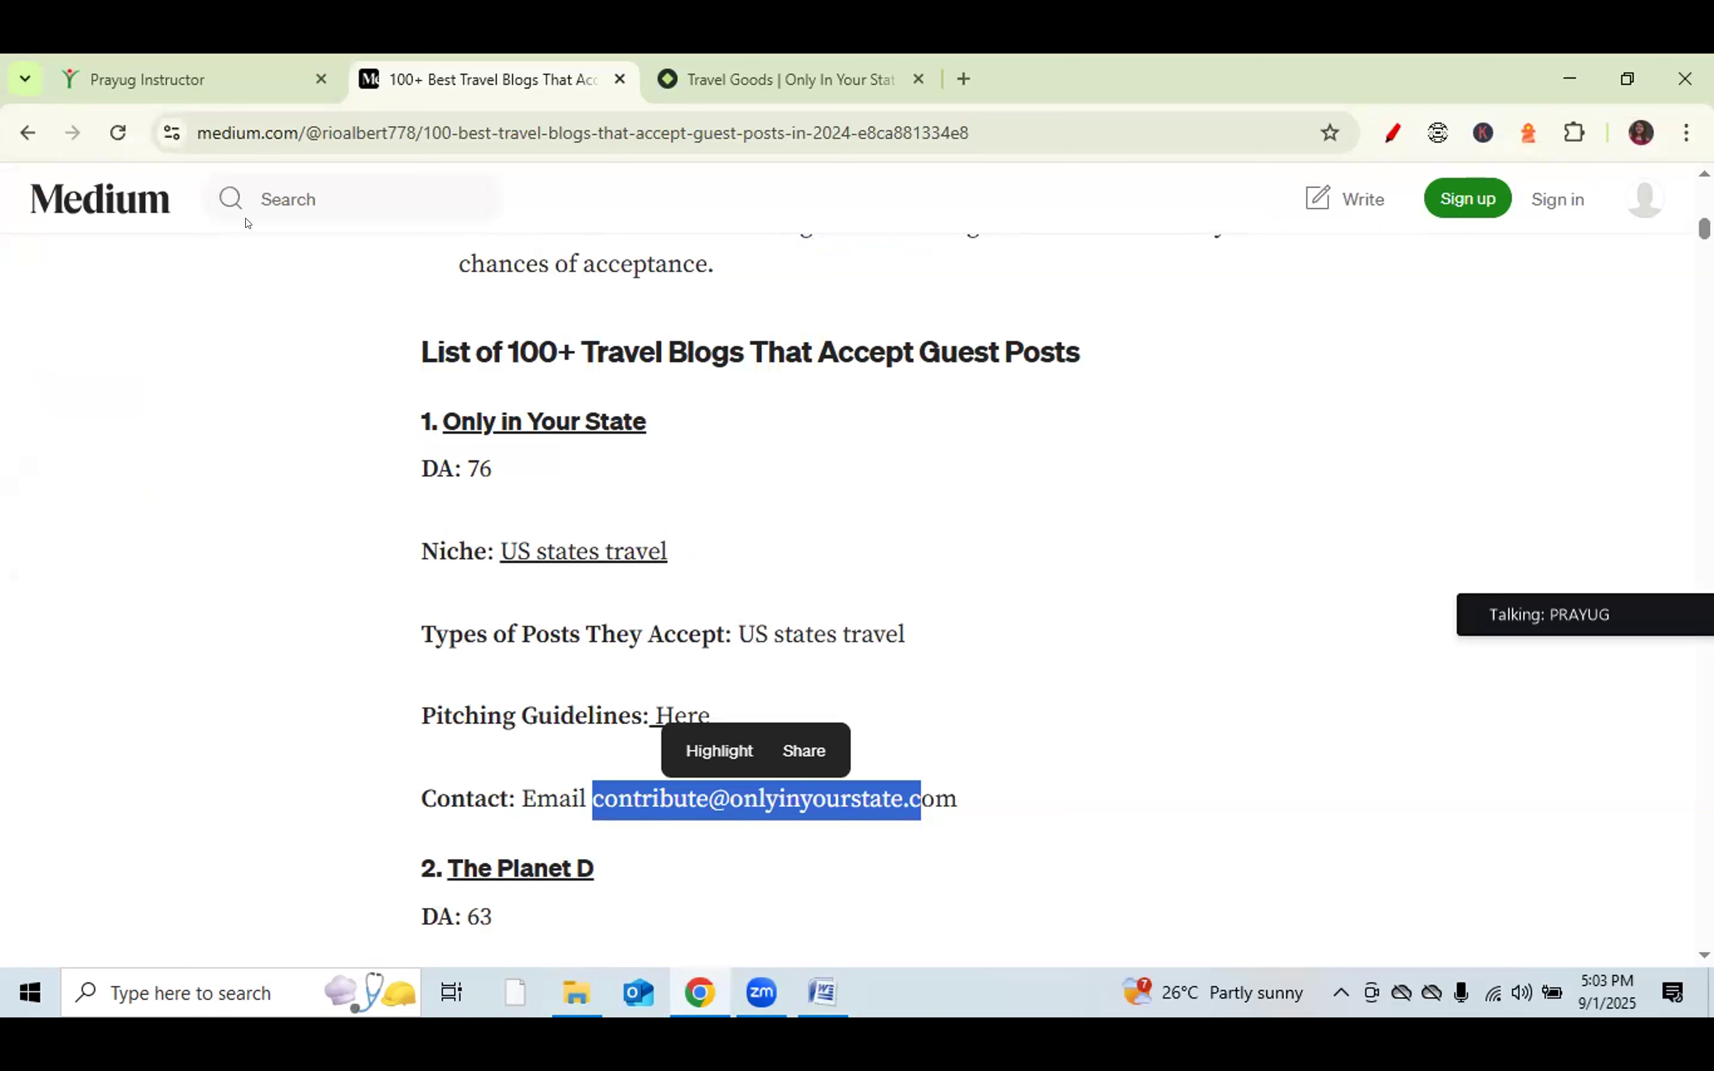
click(23, 127)
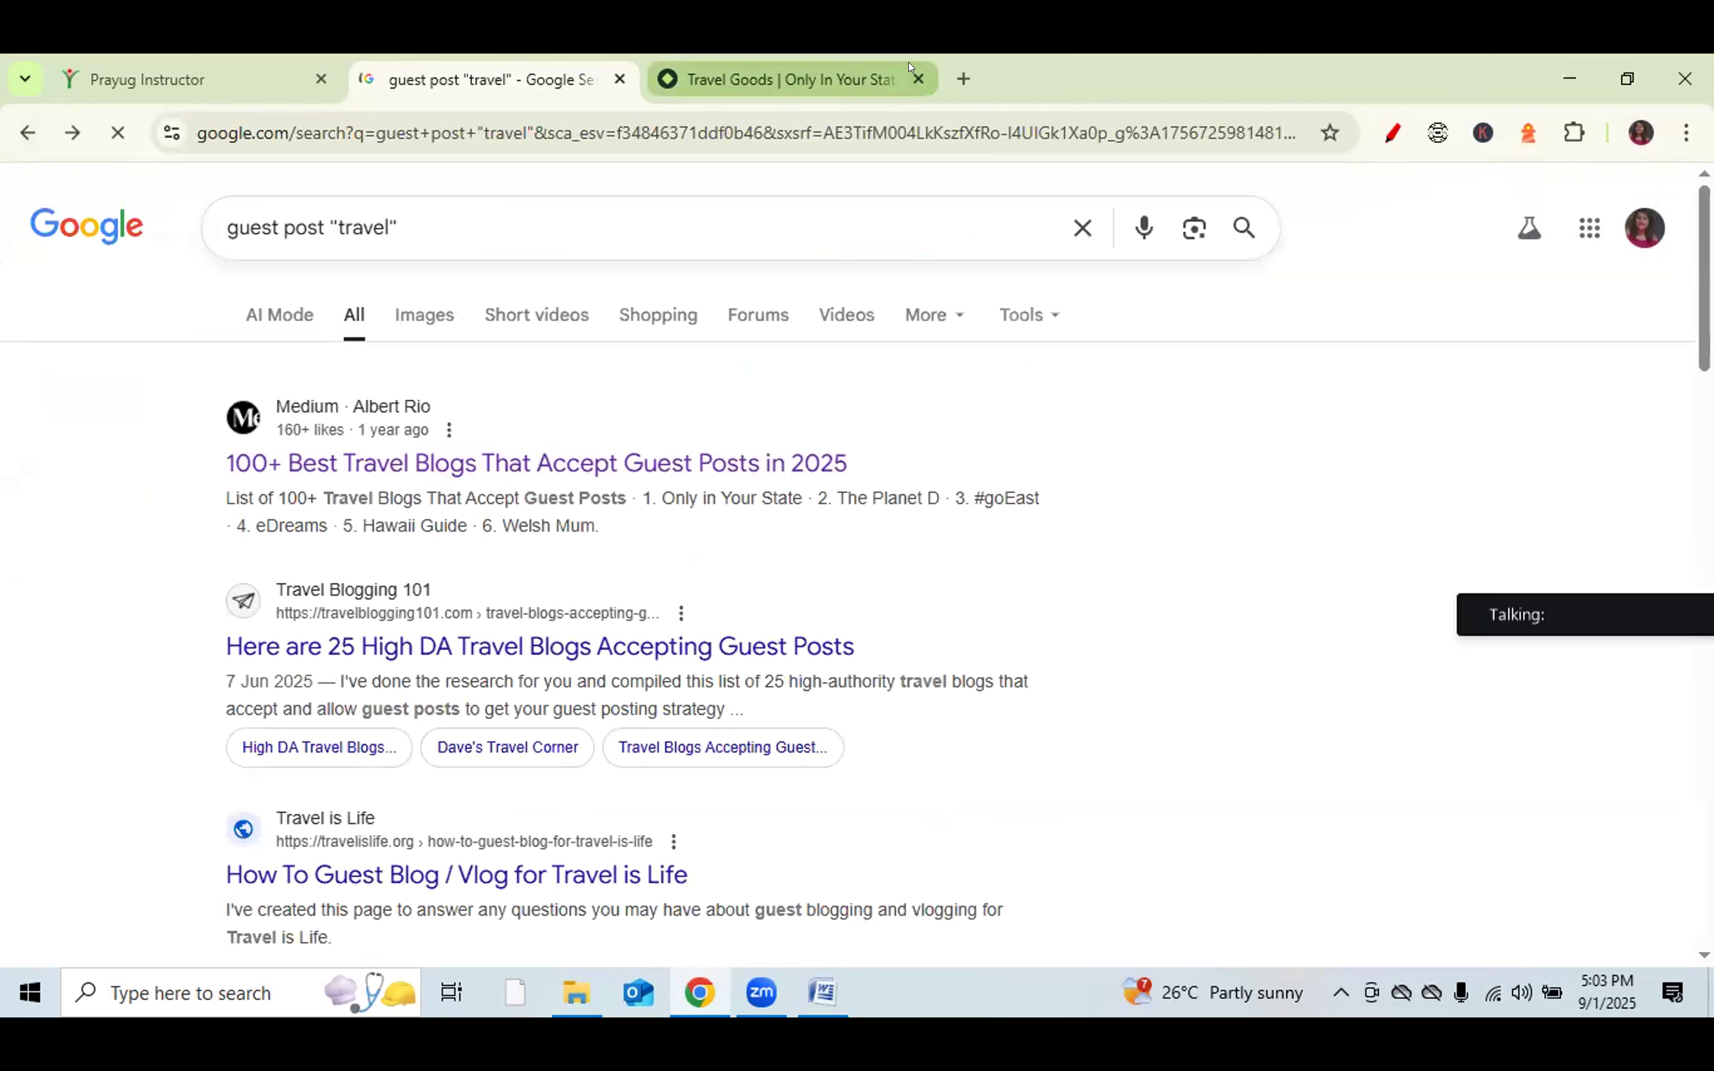
click(918, 79)
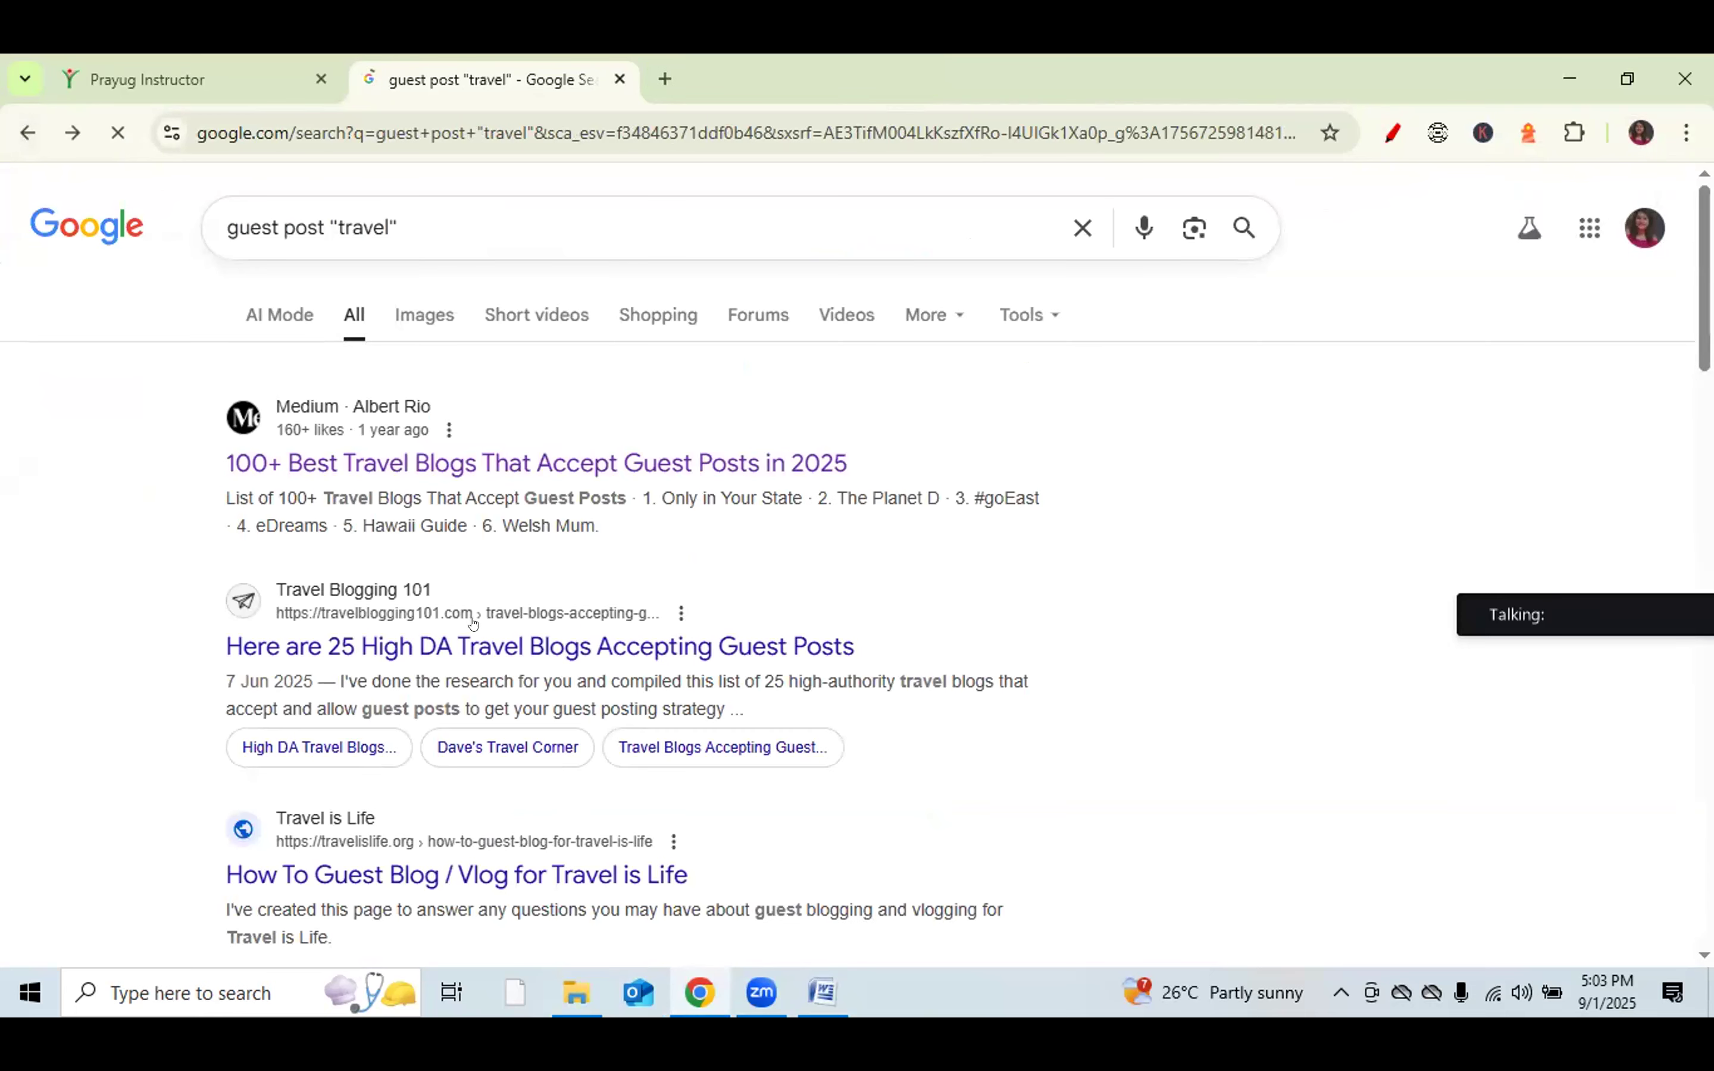
click(496, 645)
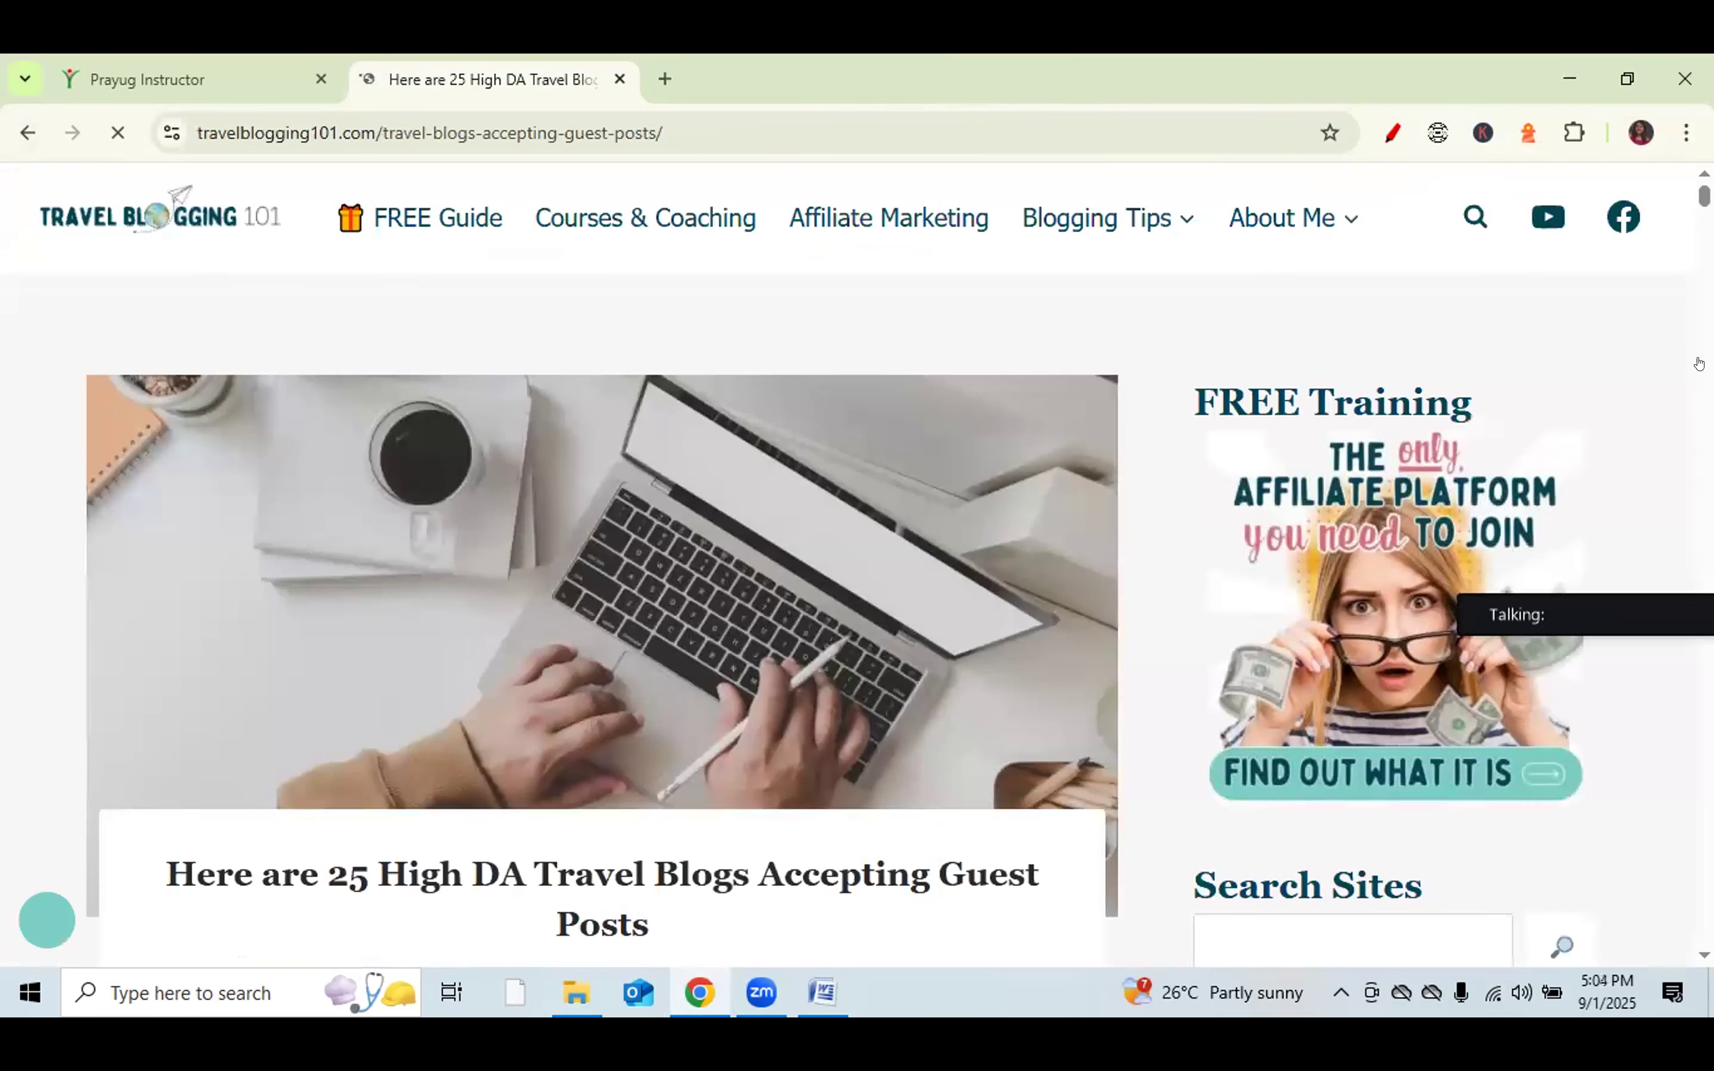
Step: Scroll the travelblogging101 article past the contents box to the '1. Hostelworld' entry
drag(1695, 203, 1696, 228)
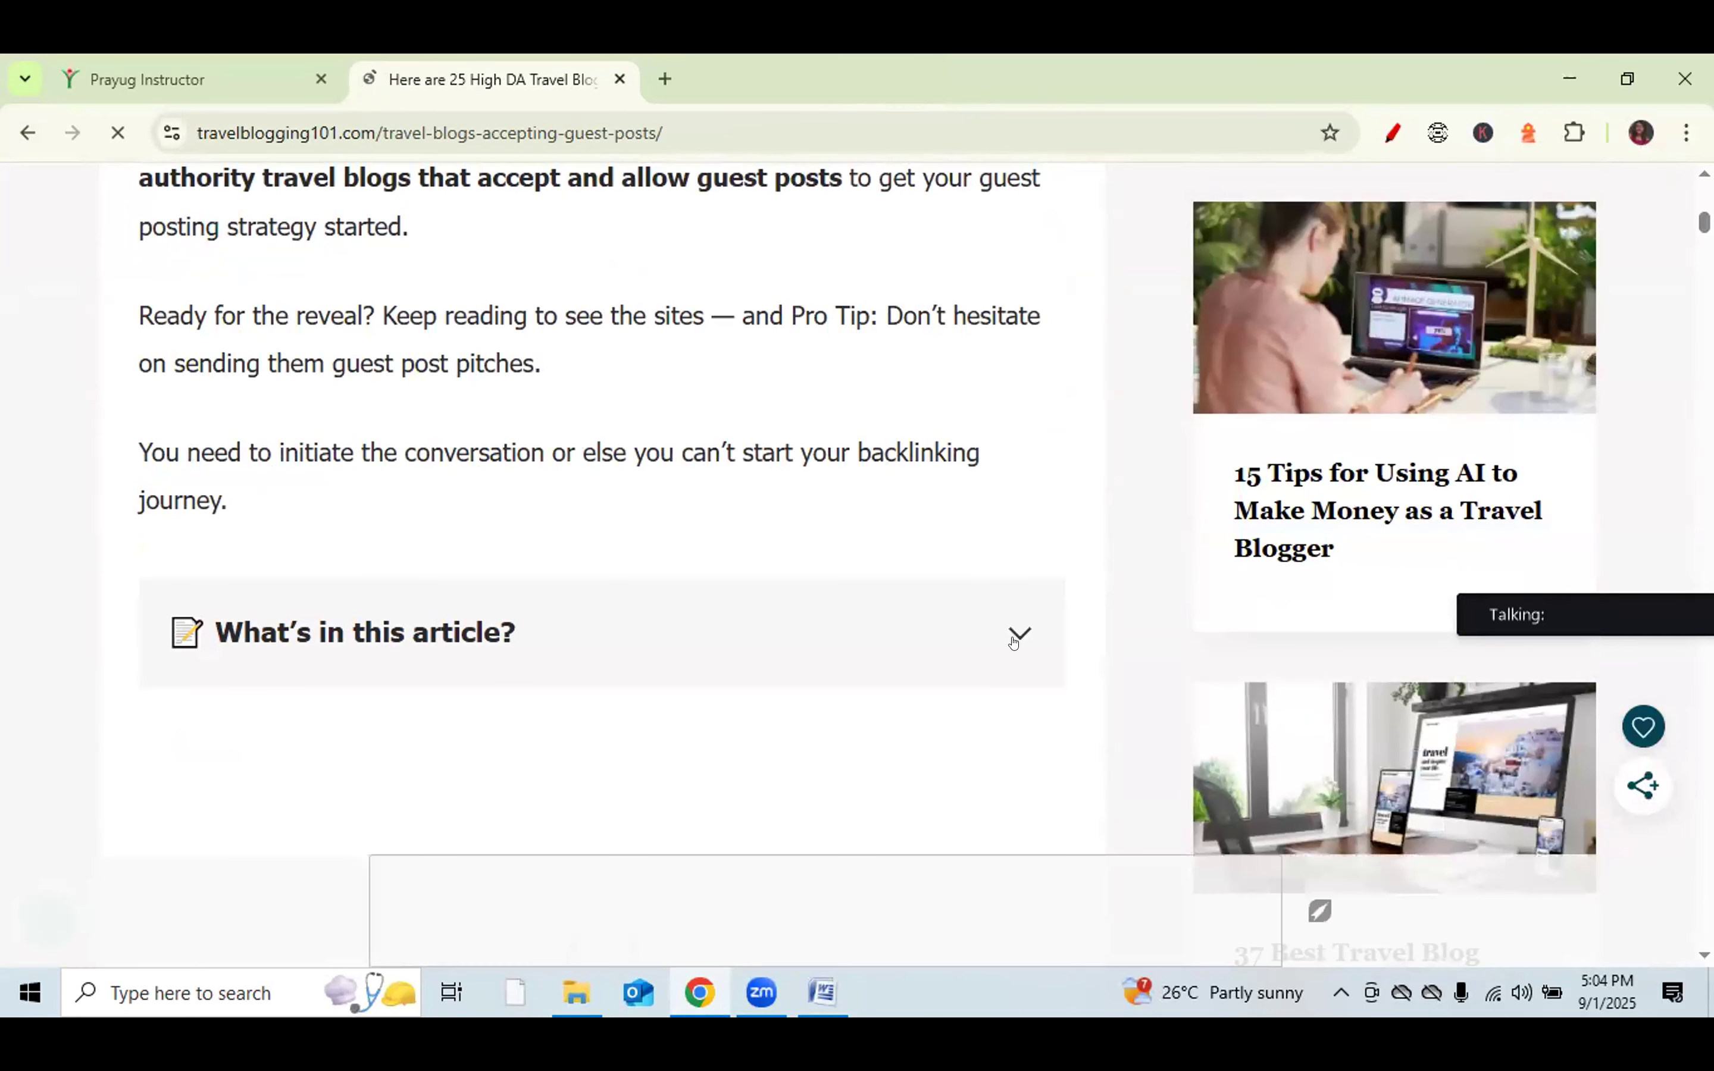
drag(1696, 223, 947, 239)
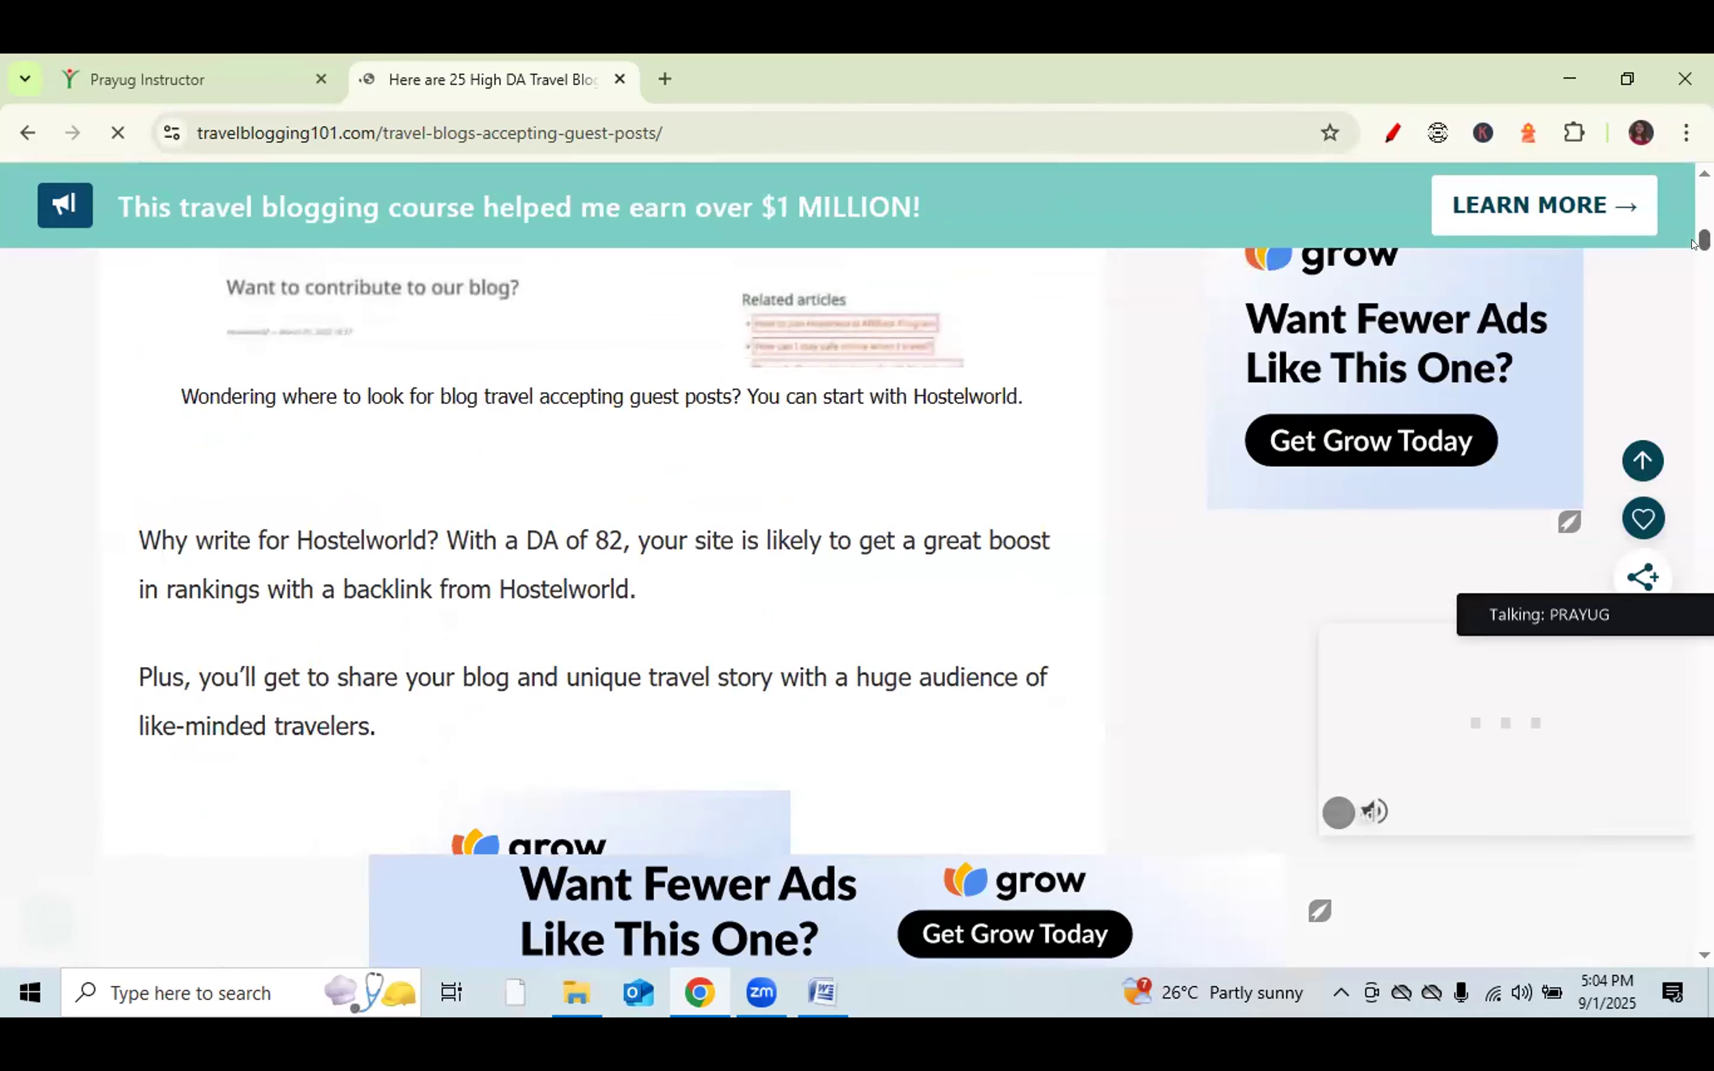
scroll(1649, 361, up, 2)
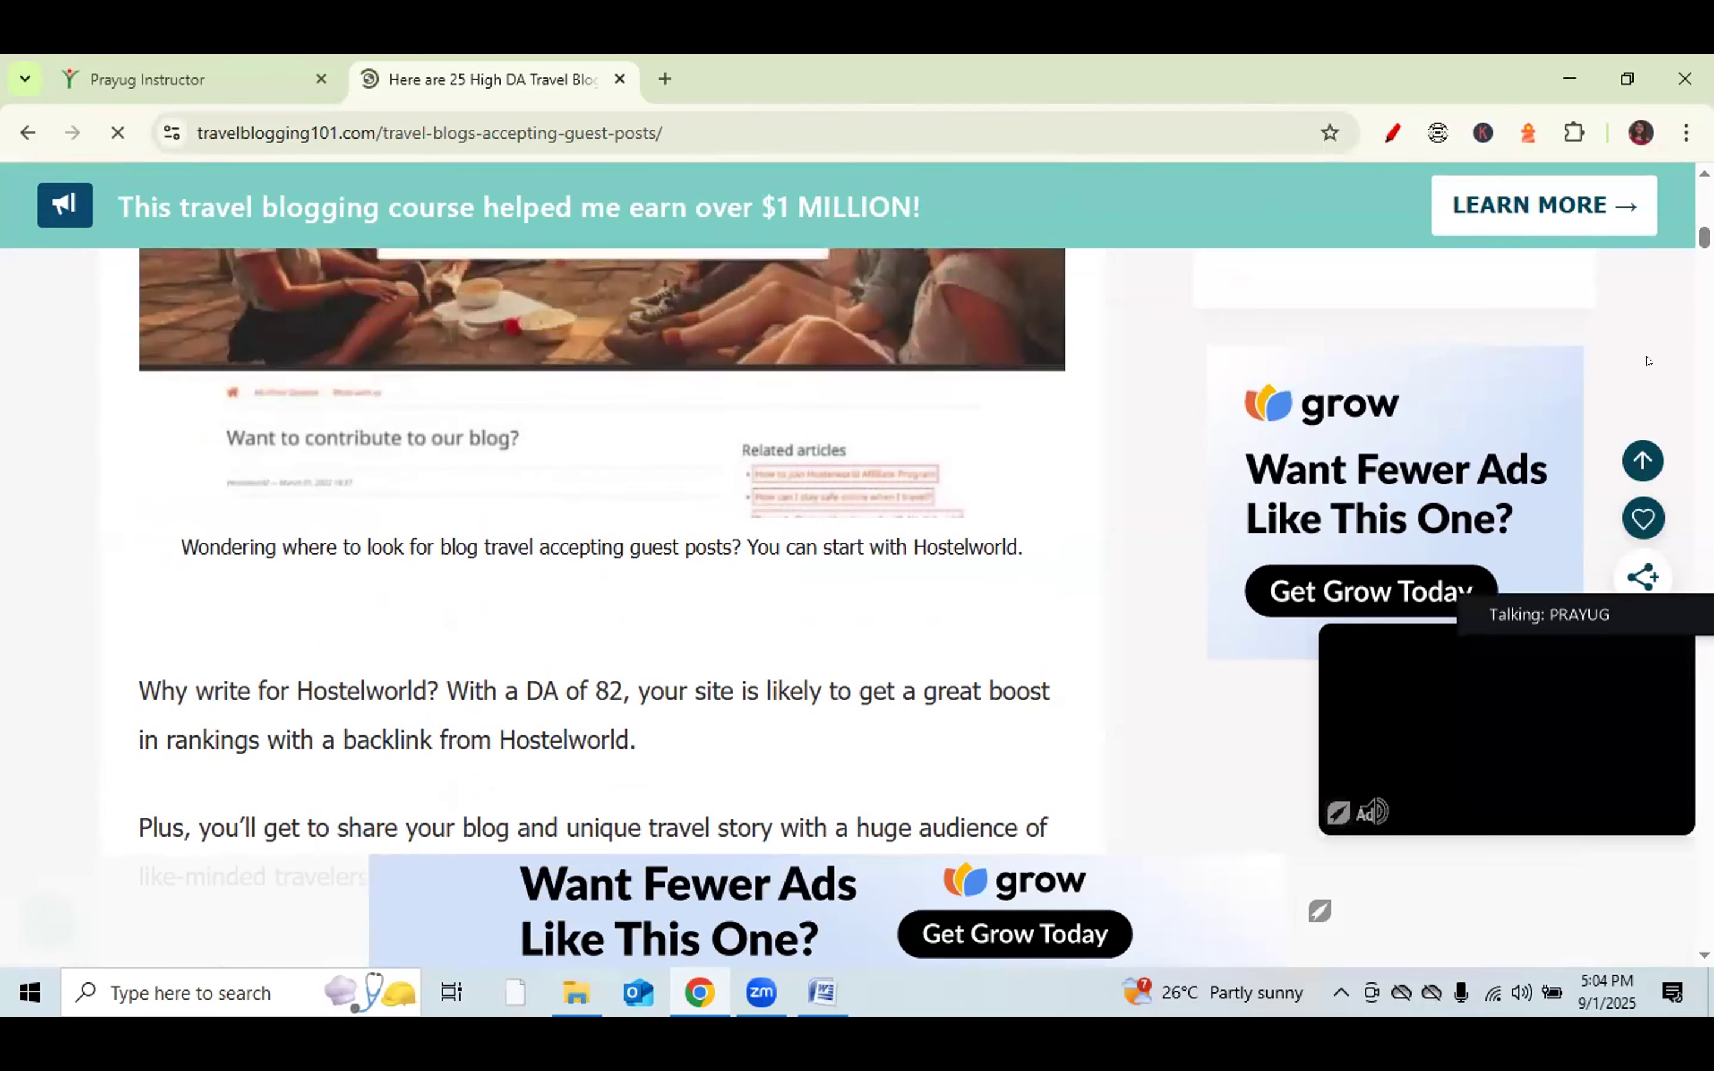
scroll(1649, 361, up, 1)
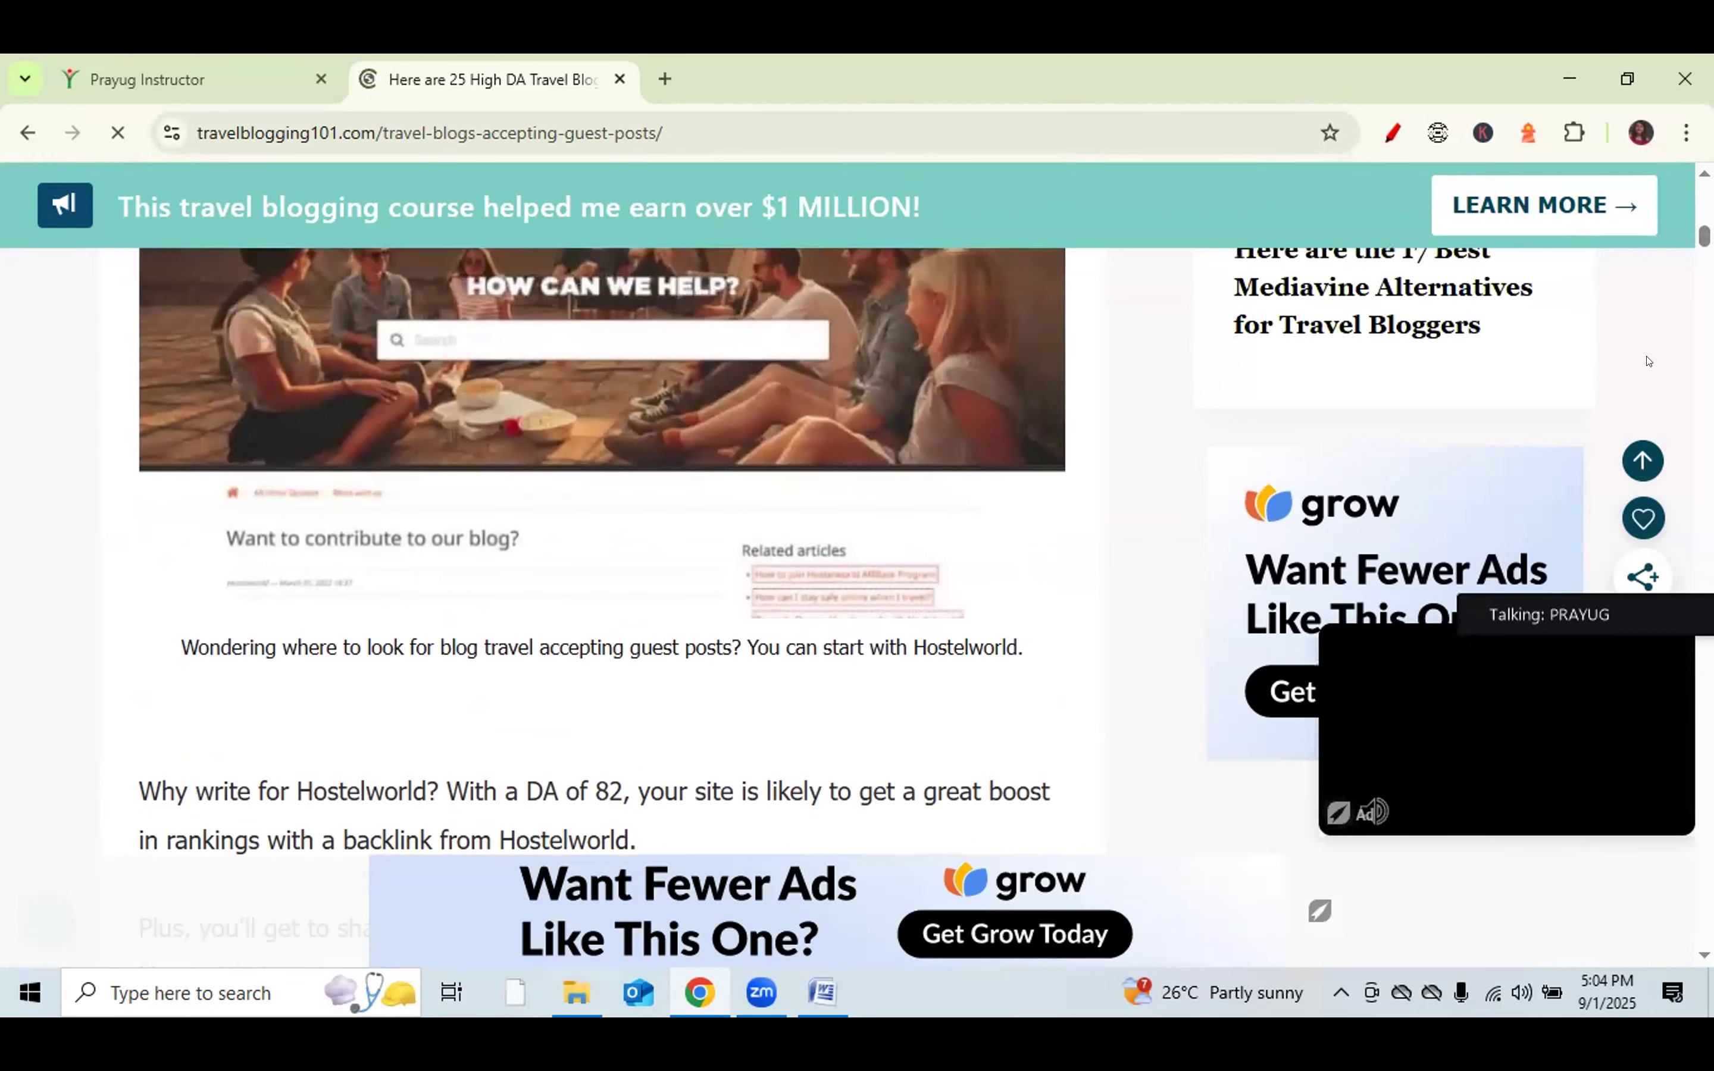
scroll(1649, 361, up, 3)
scroll(1650, 361, up, 5)
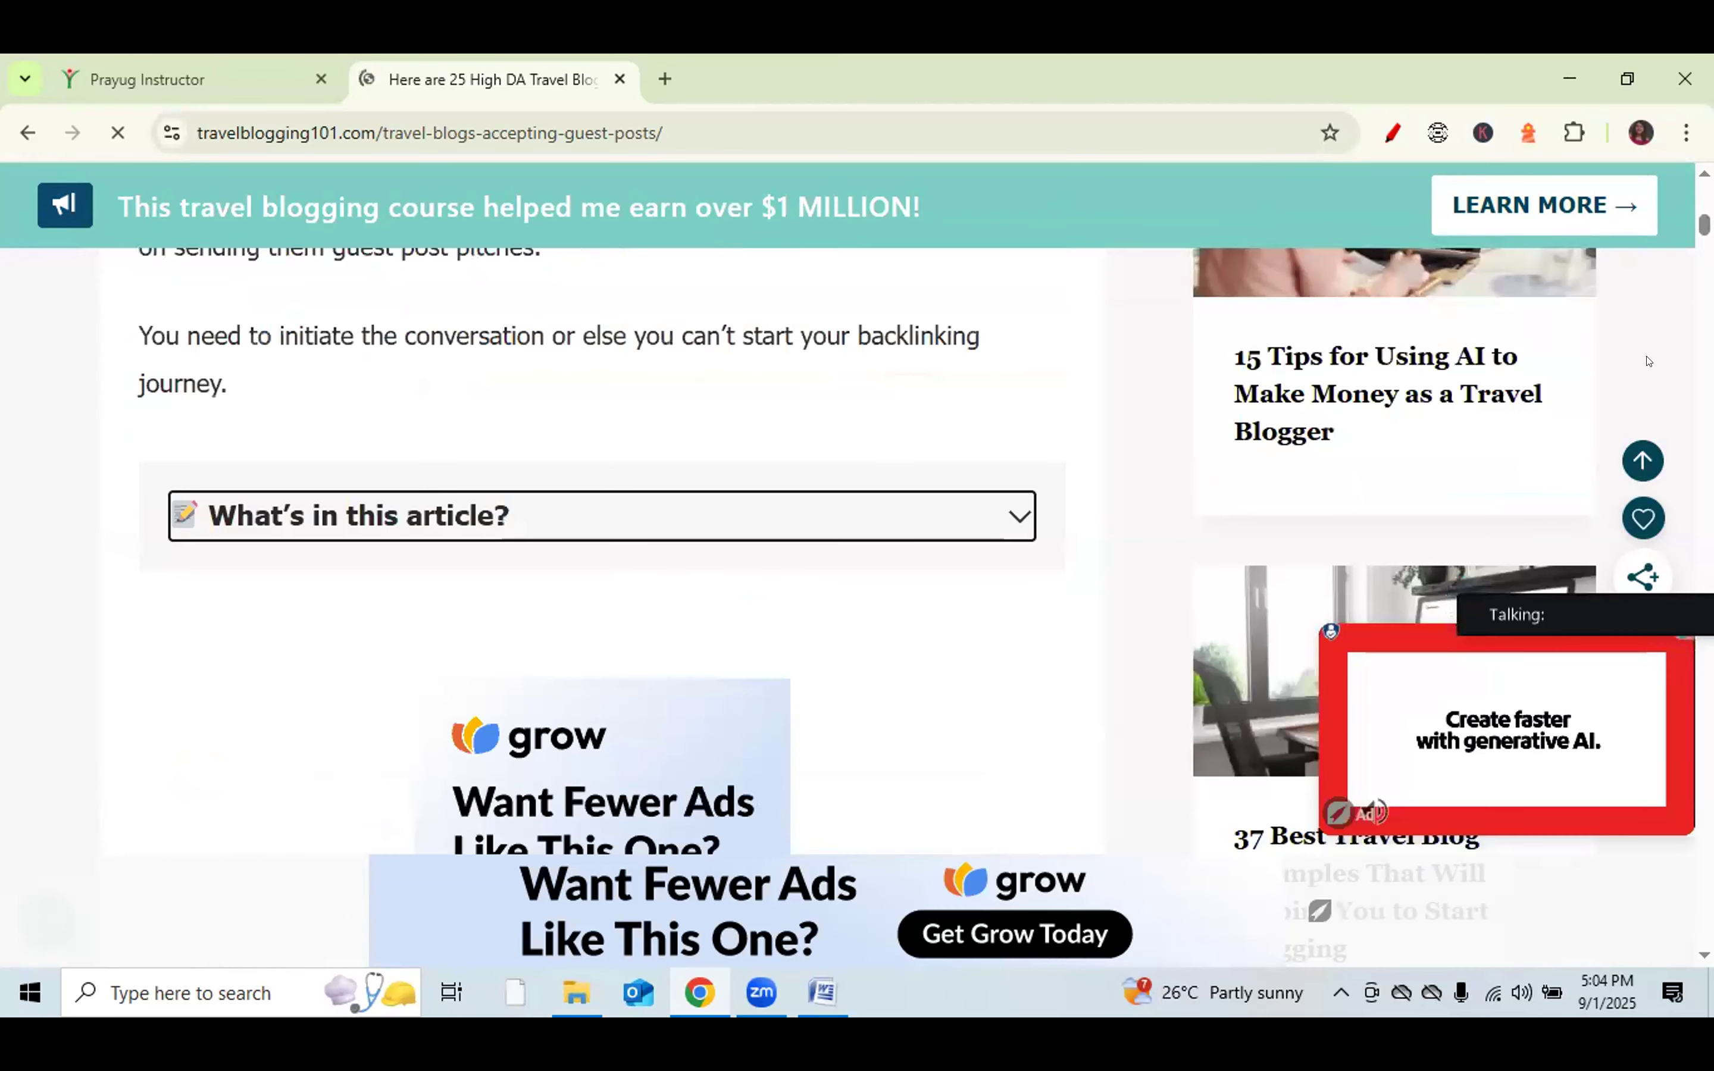
scroll(1649, 361, down, 7)
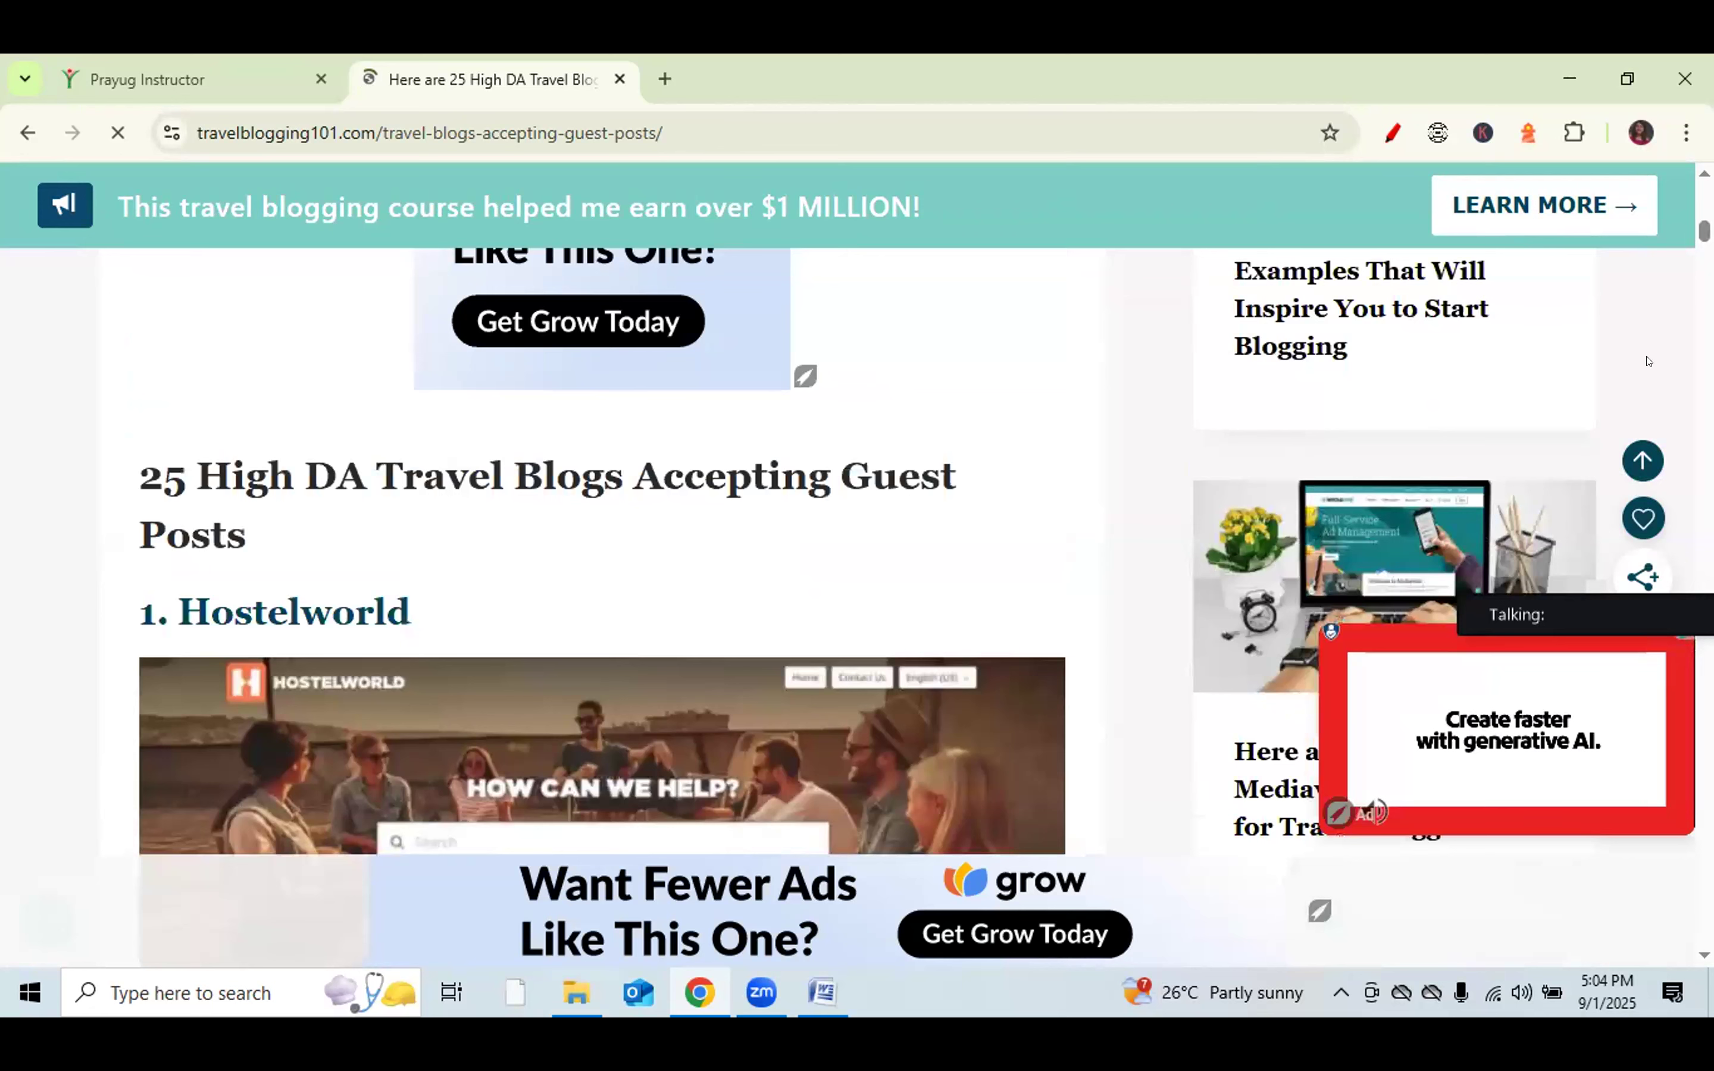
scroll(1649, 362, down, 1)
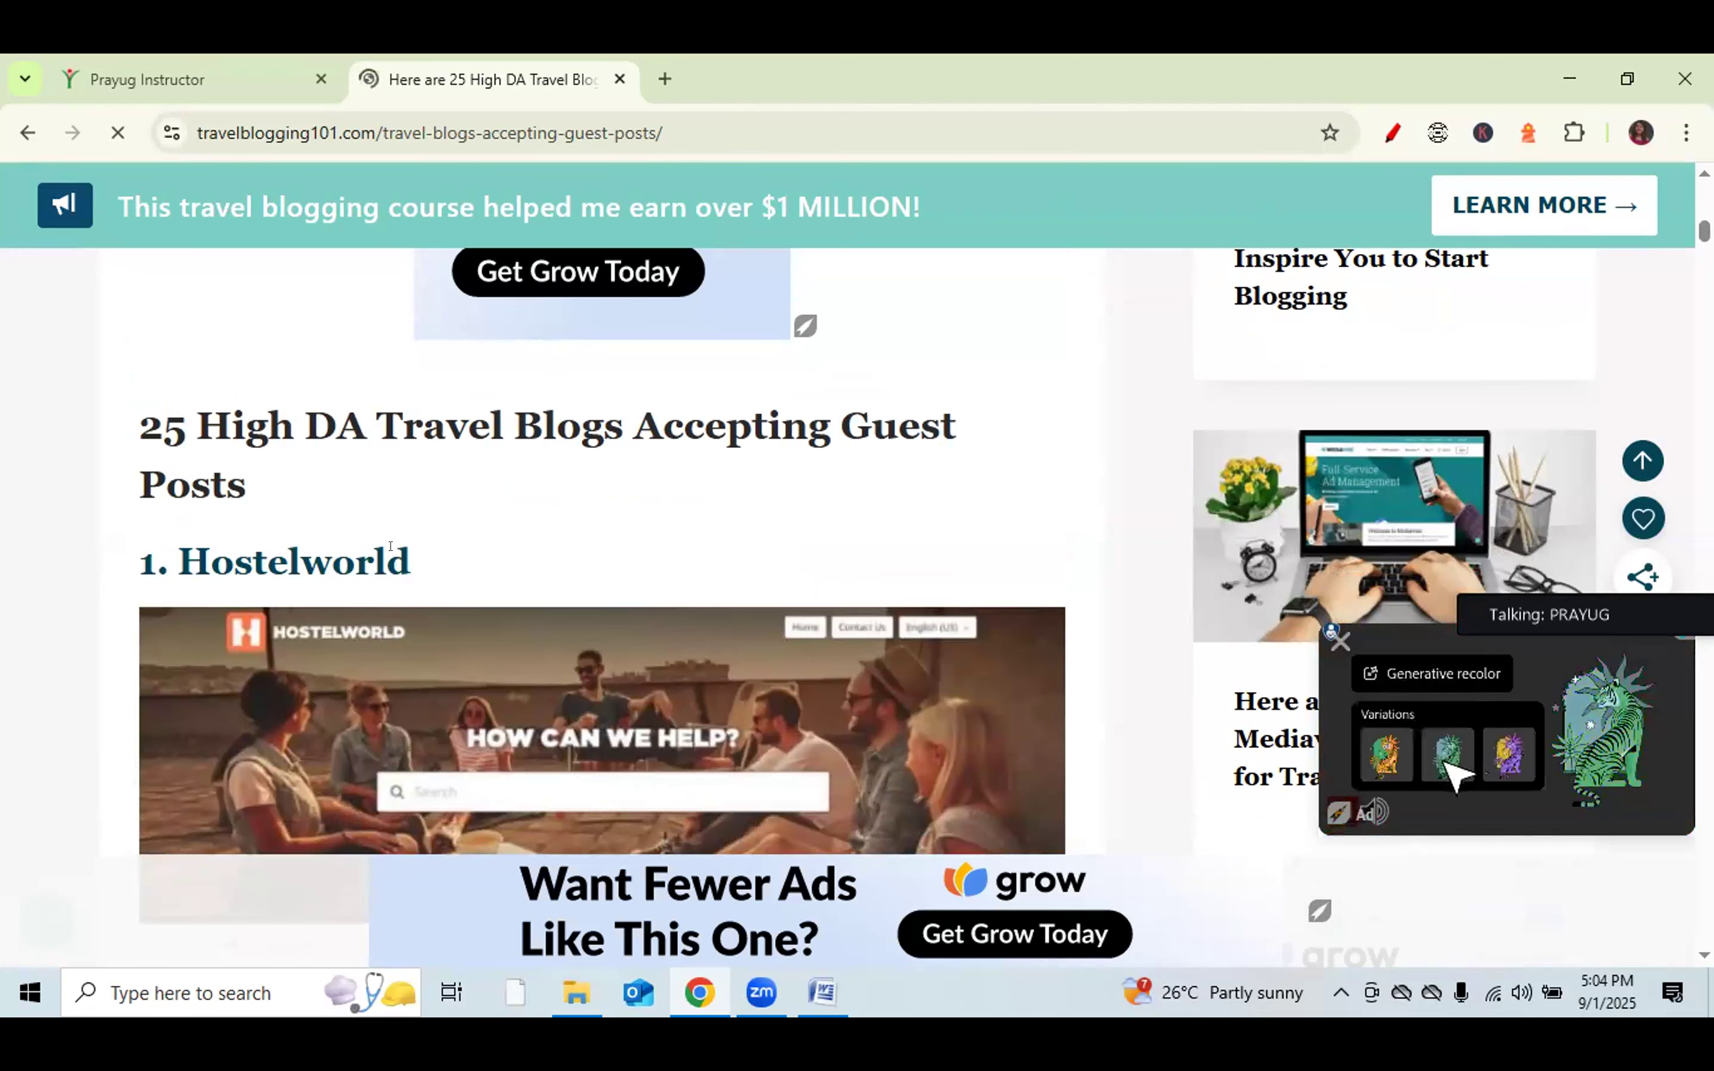
Step: Scroll to the Only In Your State entry and open onlyinyourstate.com/how-to-pitch in a new tab
scroll(390, 560, down, 5)
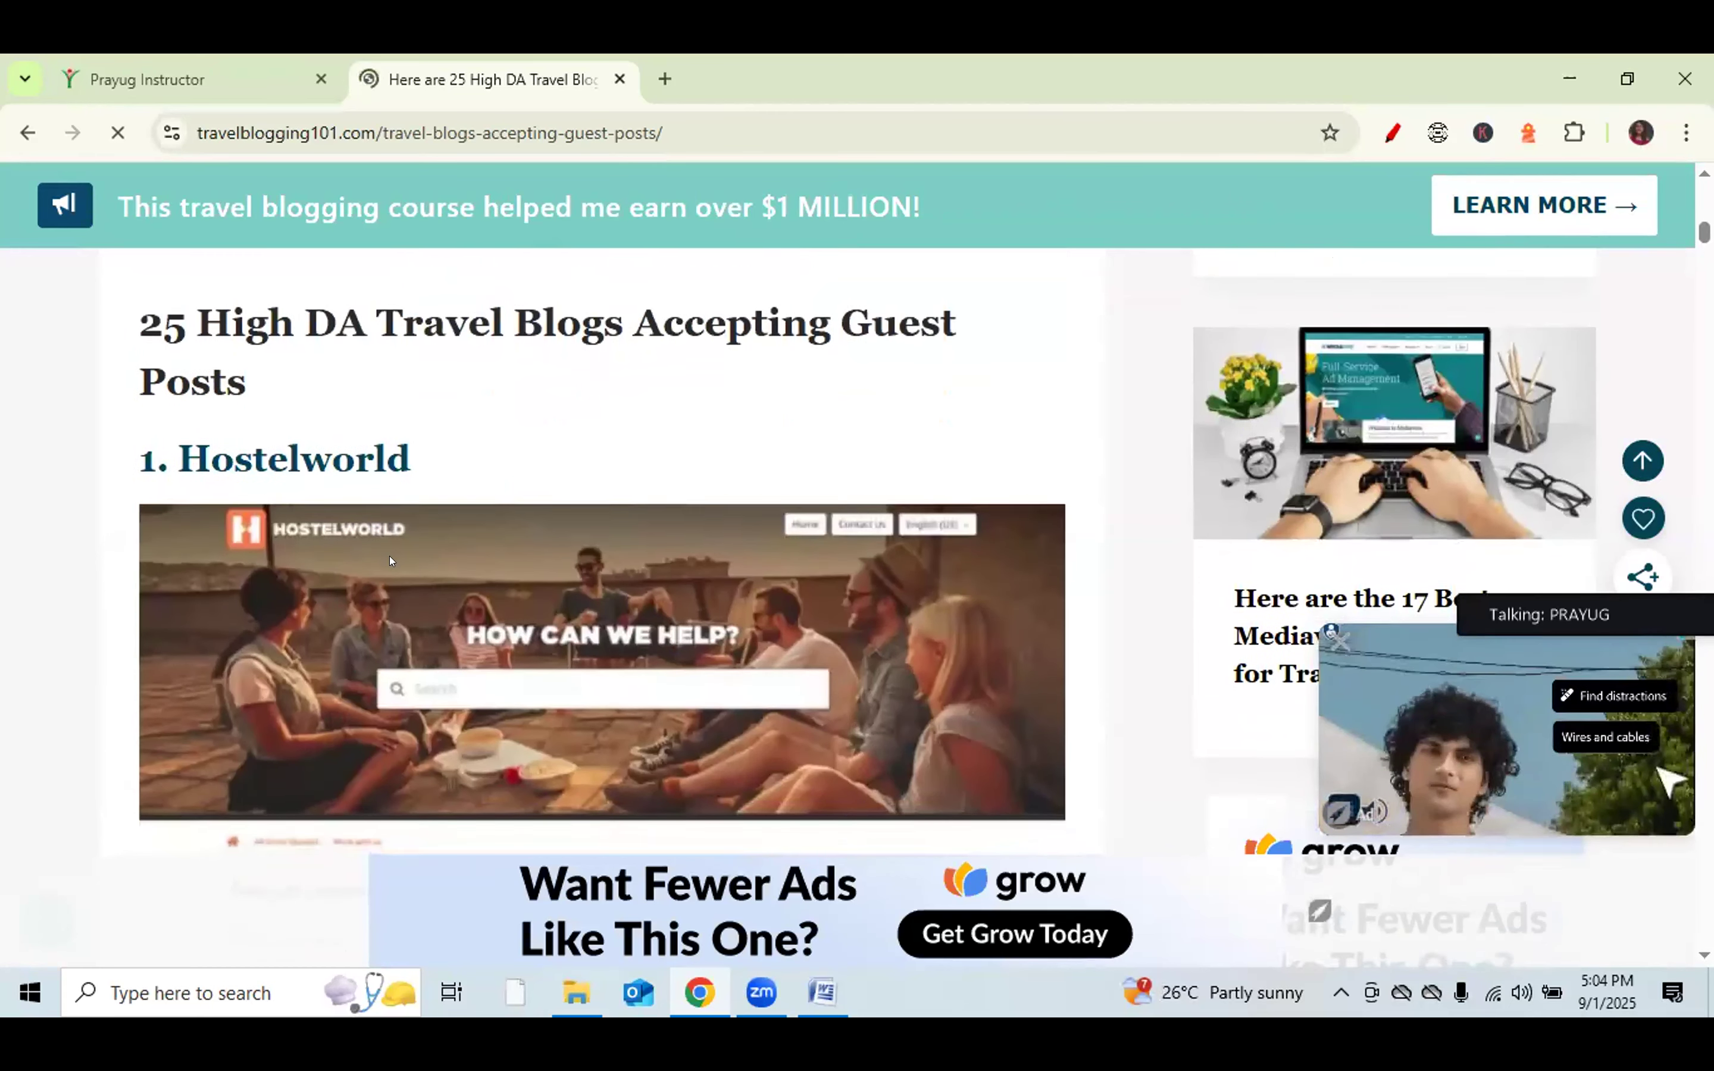
scroll(390, 559, down, 5)
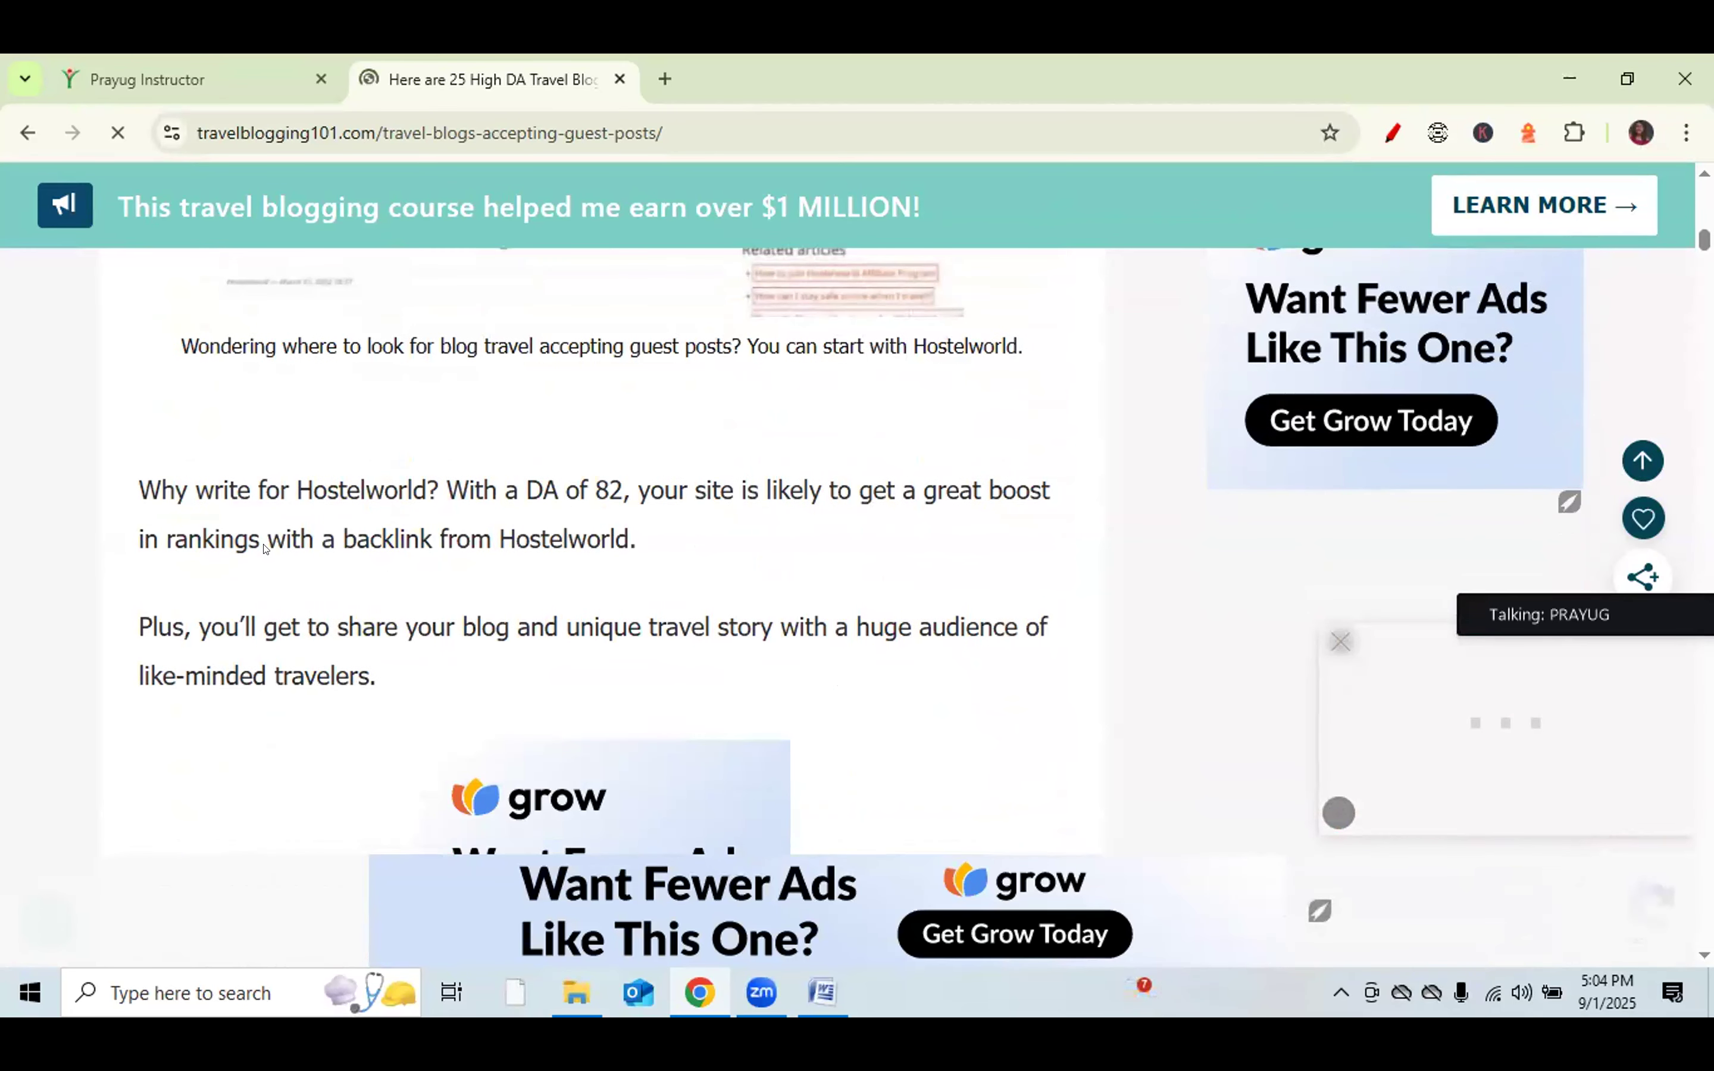
scroll(264, 549, down, 1)
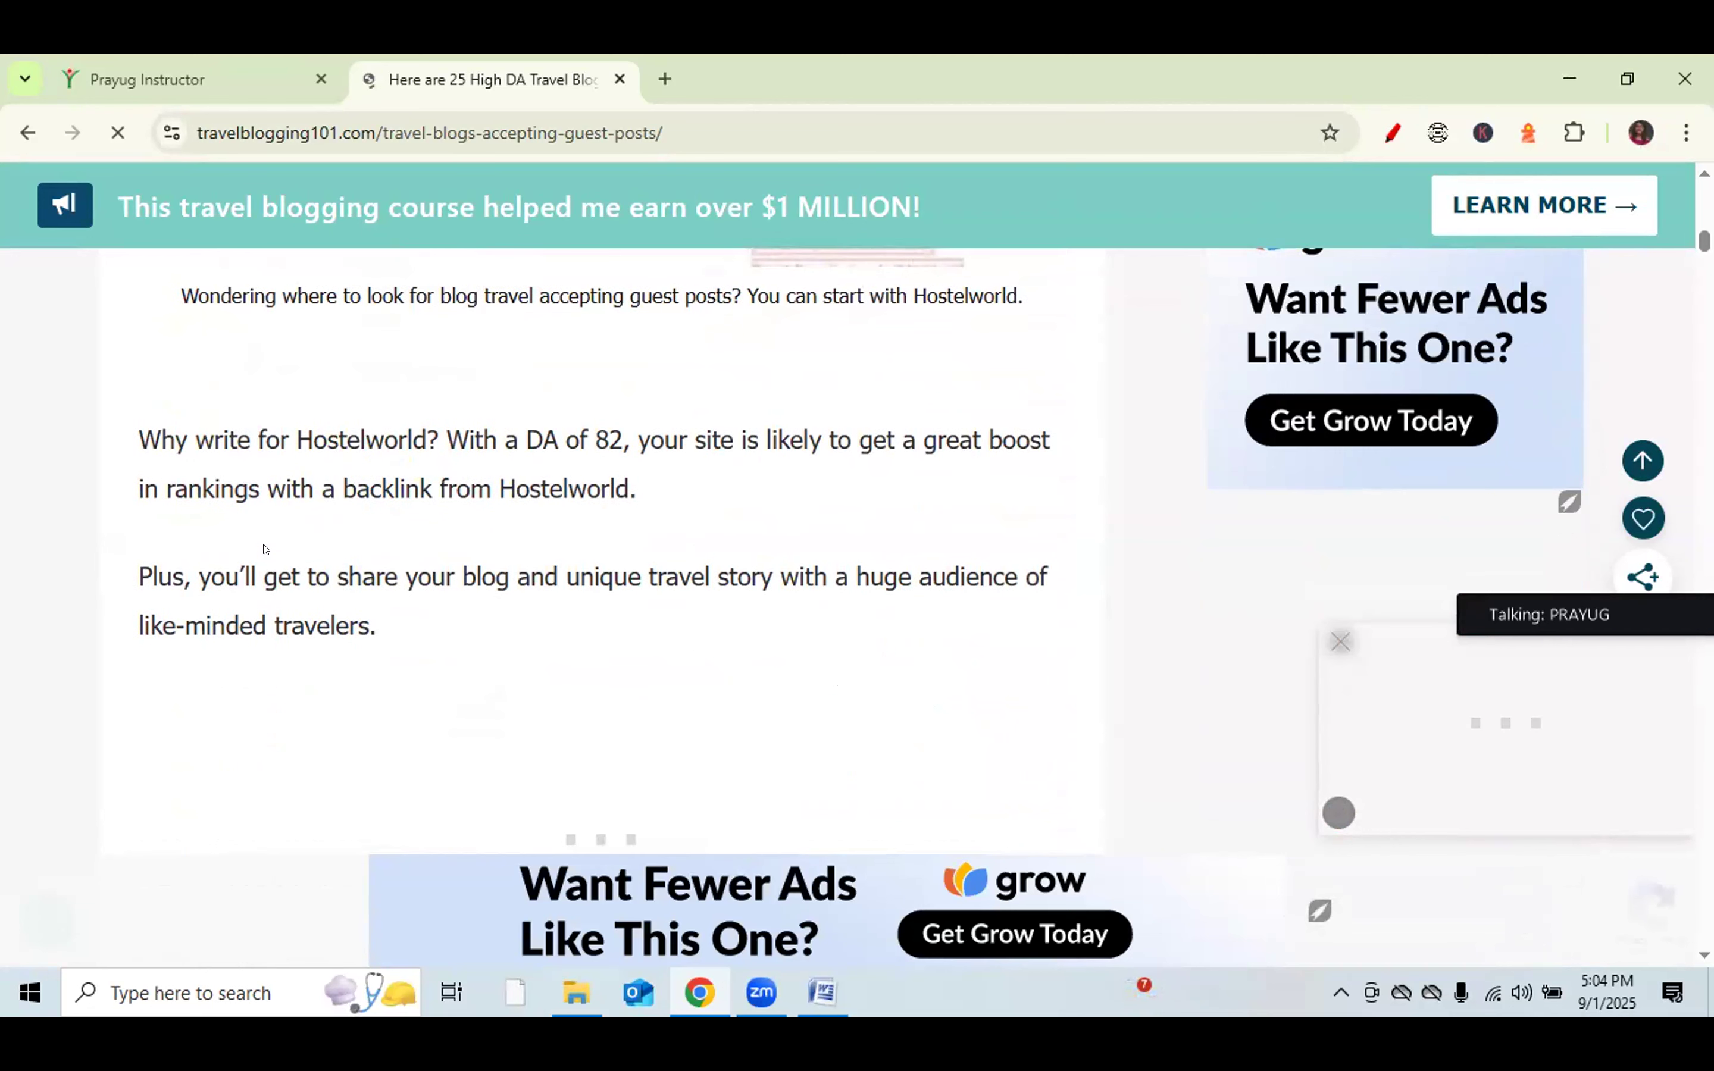
scroll(264, 549, down, 4)
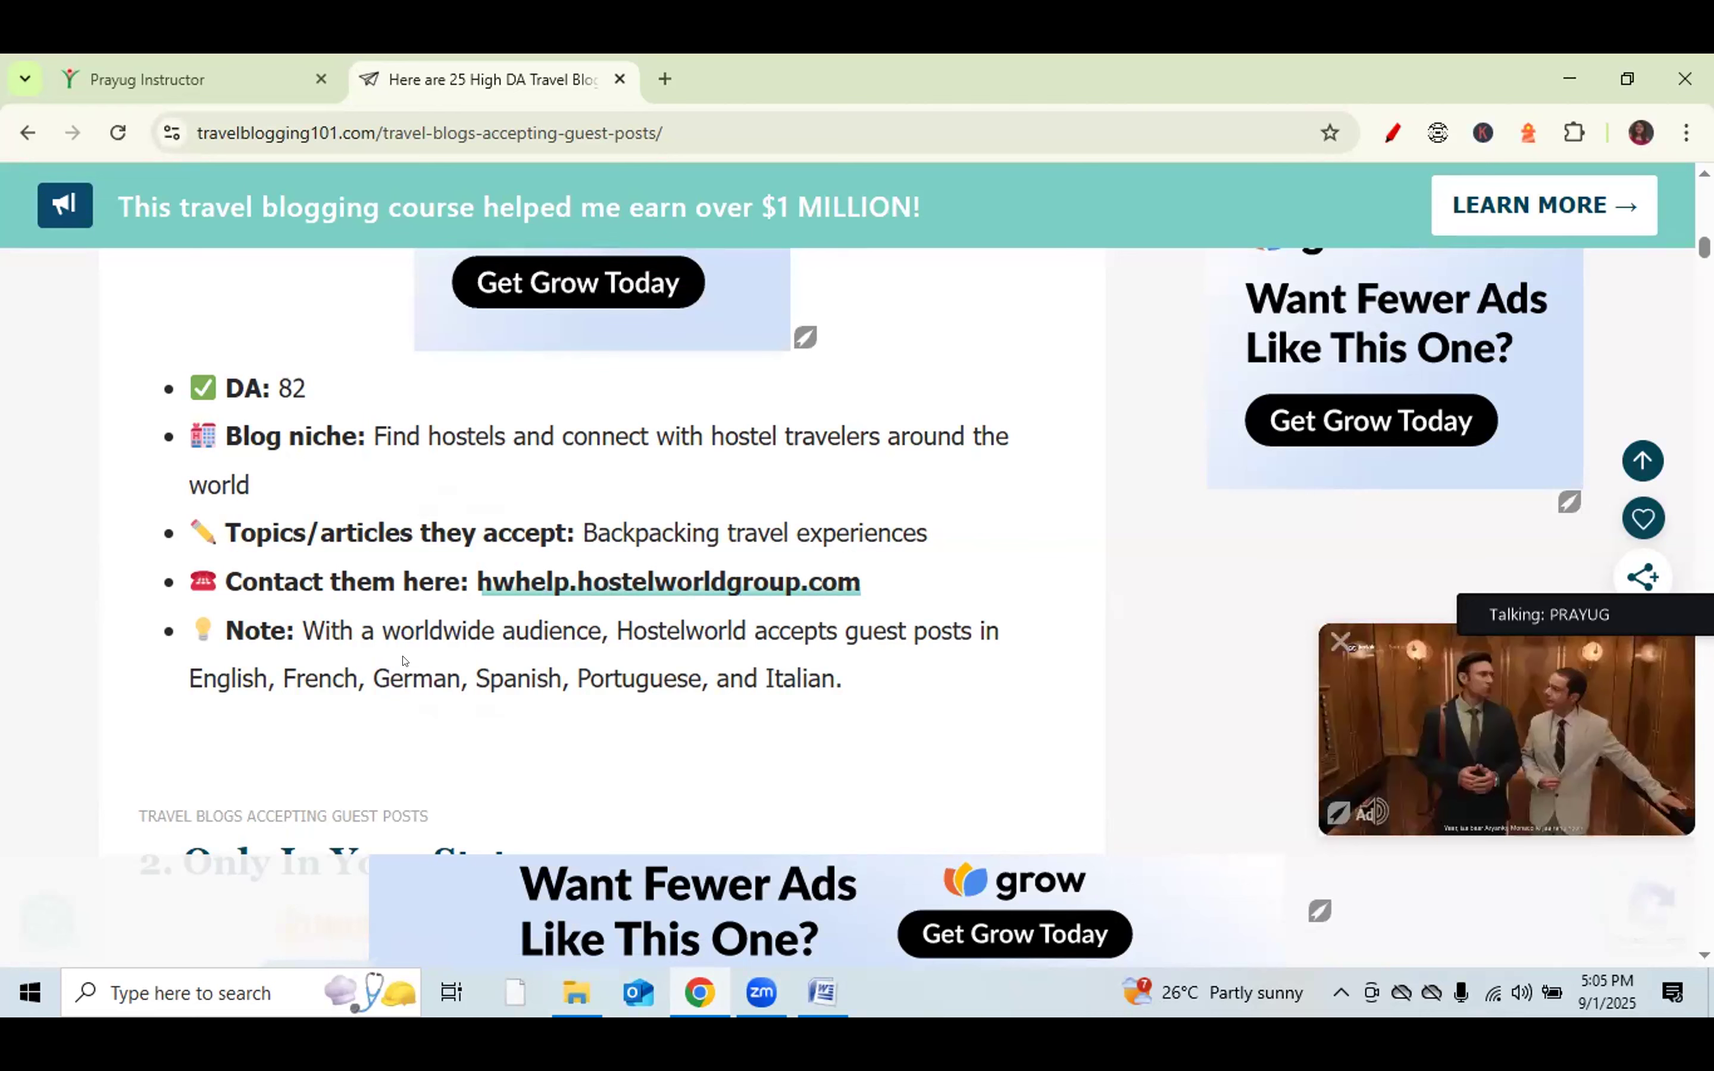
scroll(404, 661, down, 1)
scroll(404, 660, down, 4)
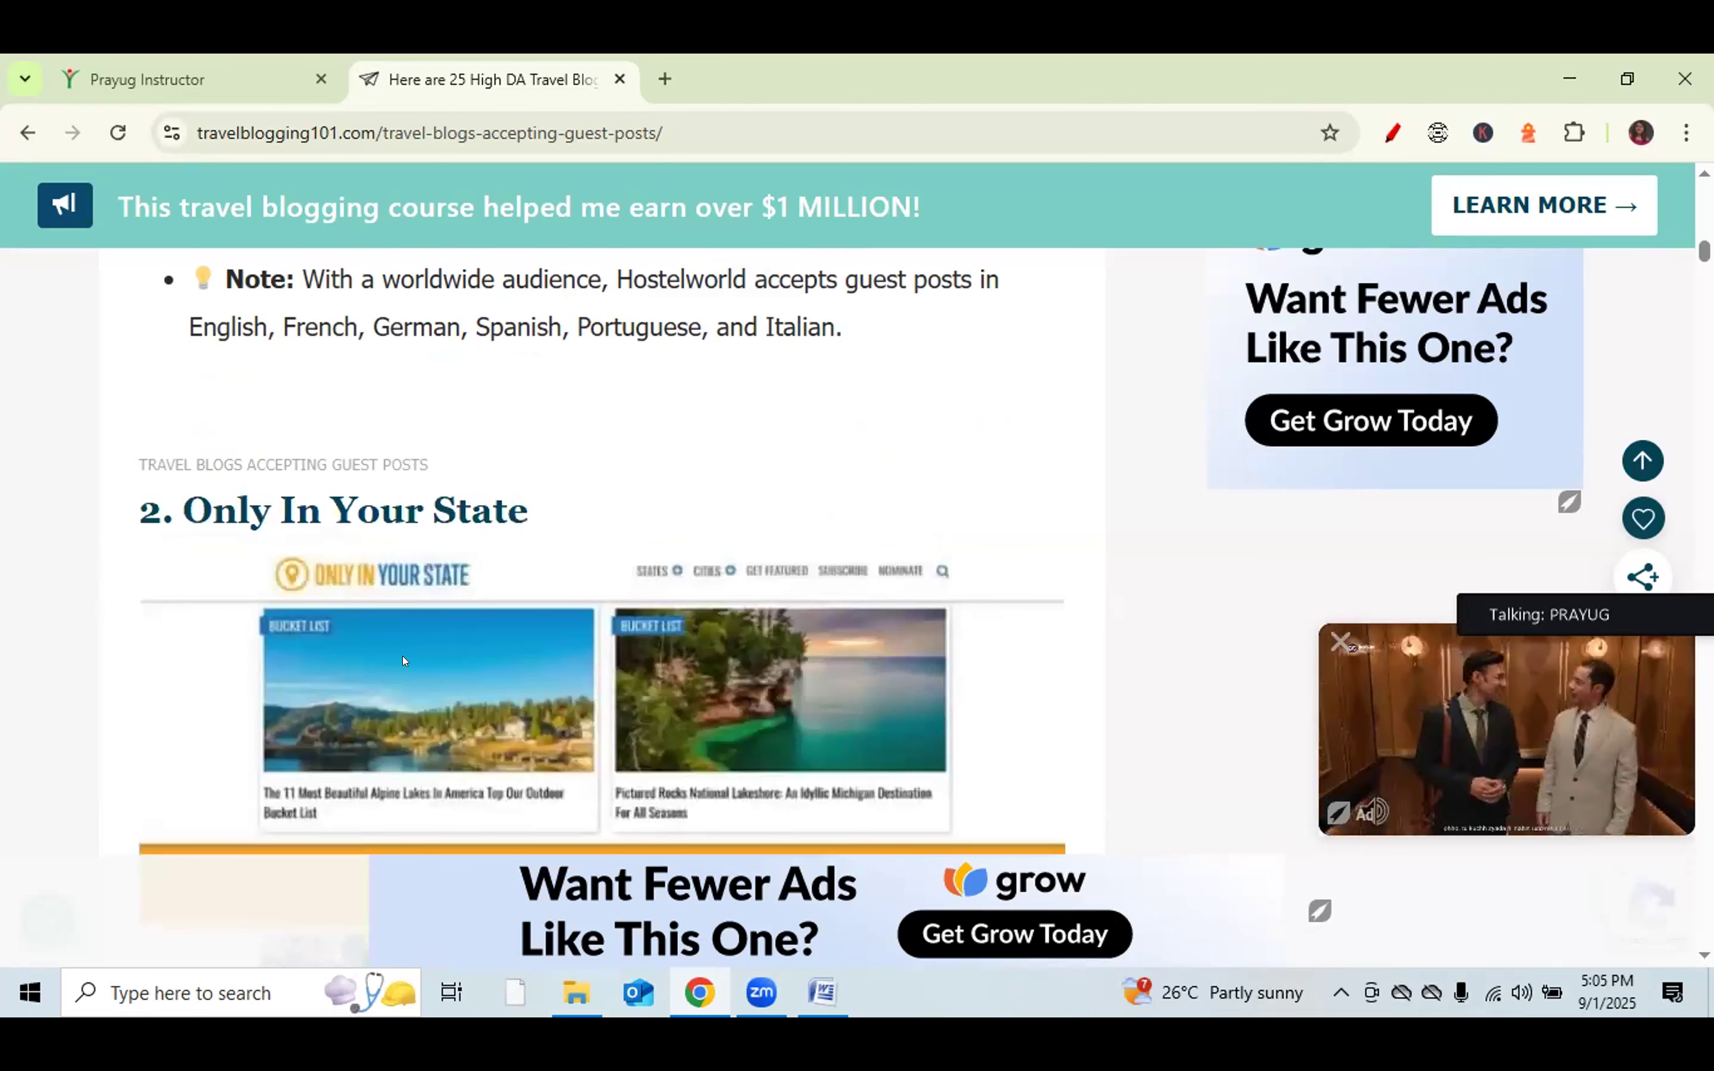
scroll(403, 661, down, 1)
scroll(404, 661, down, 3)
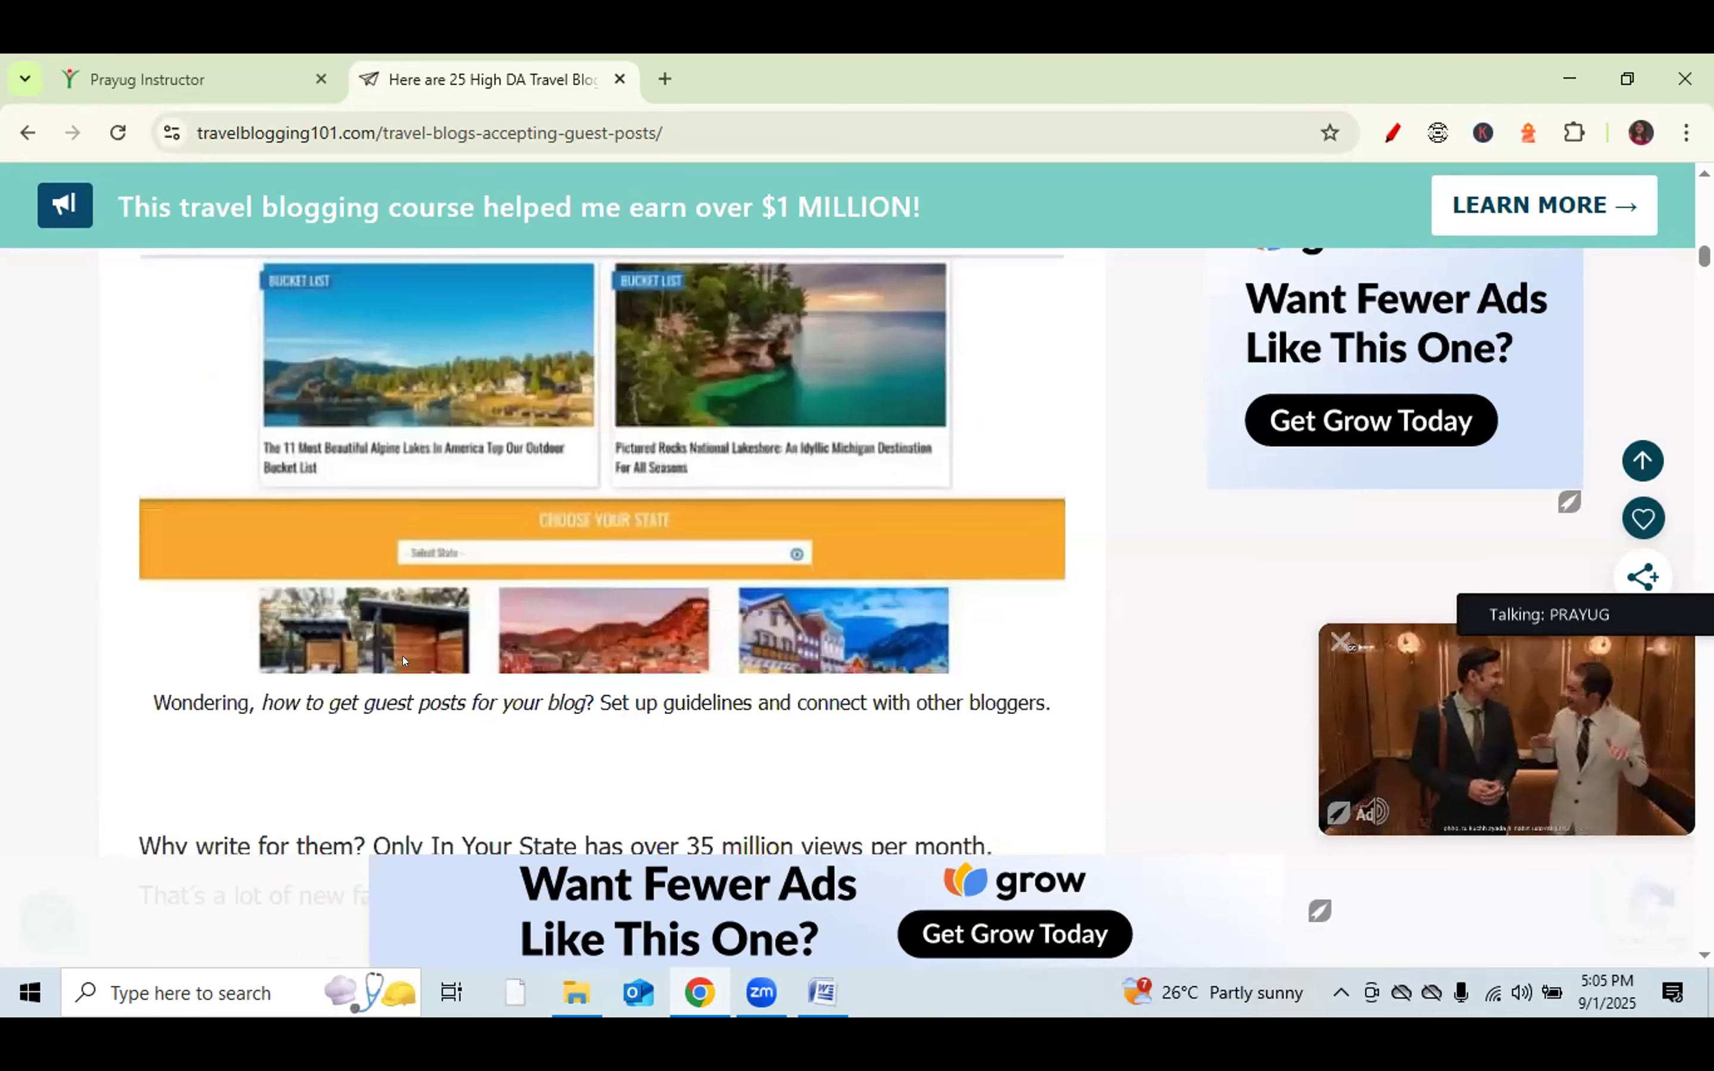
scroll(403, 660, down, 10)
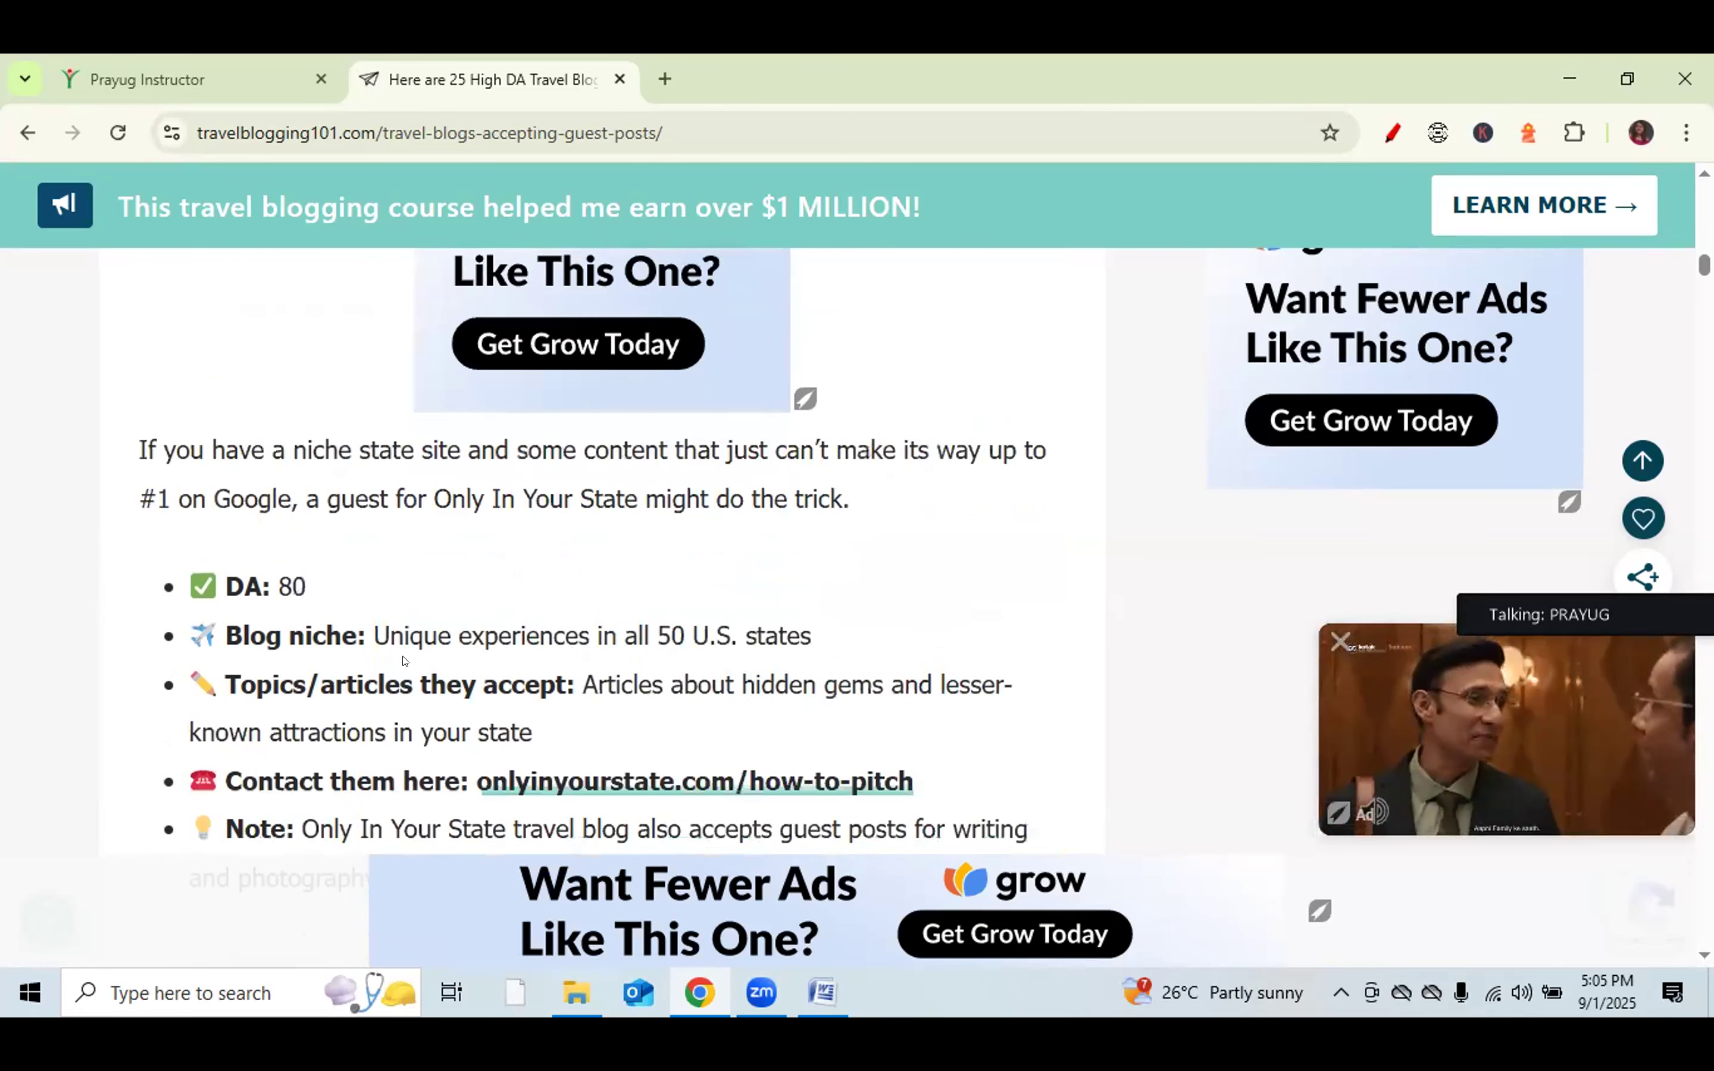
scroll(404, 661, down, 3)
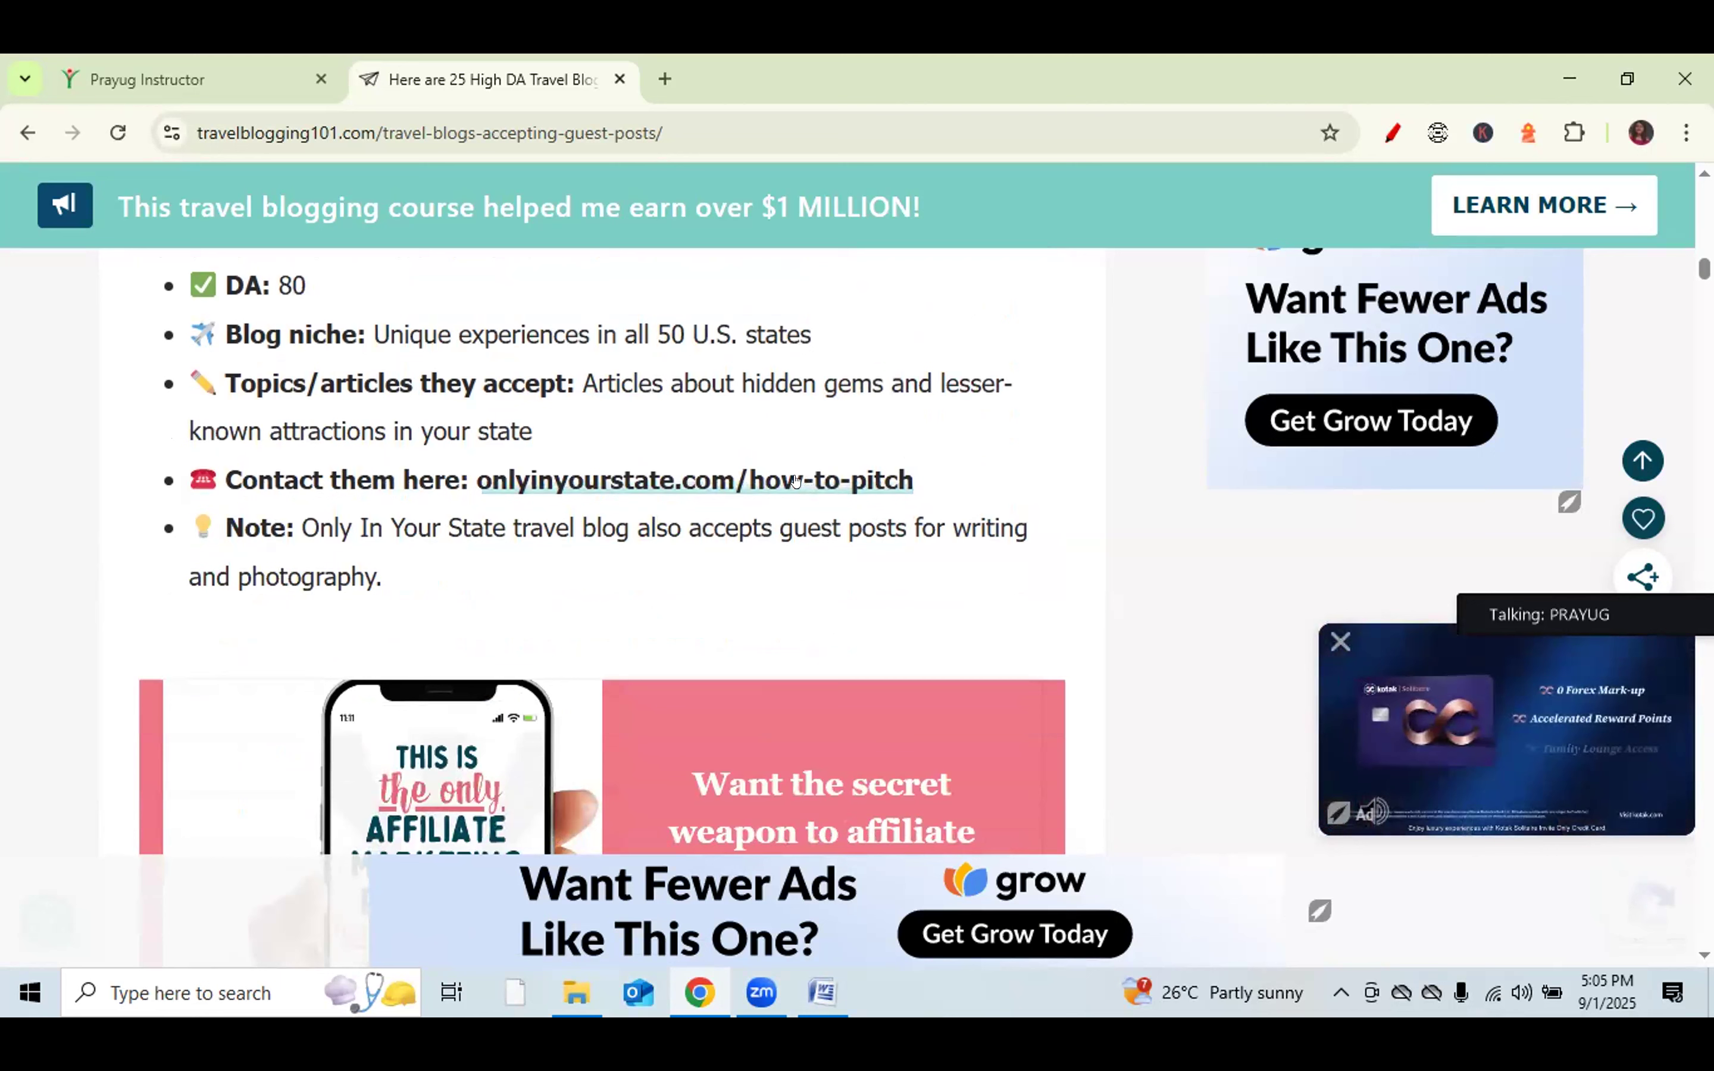
right_click(816, 484)
click(849, 503)
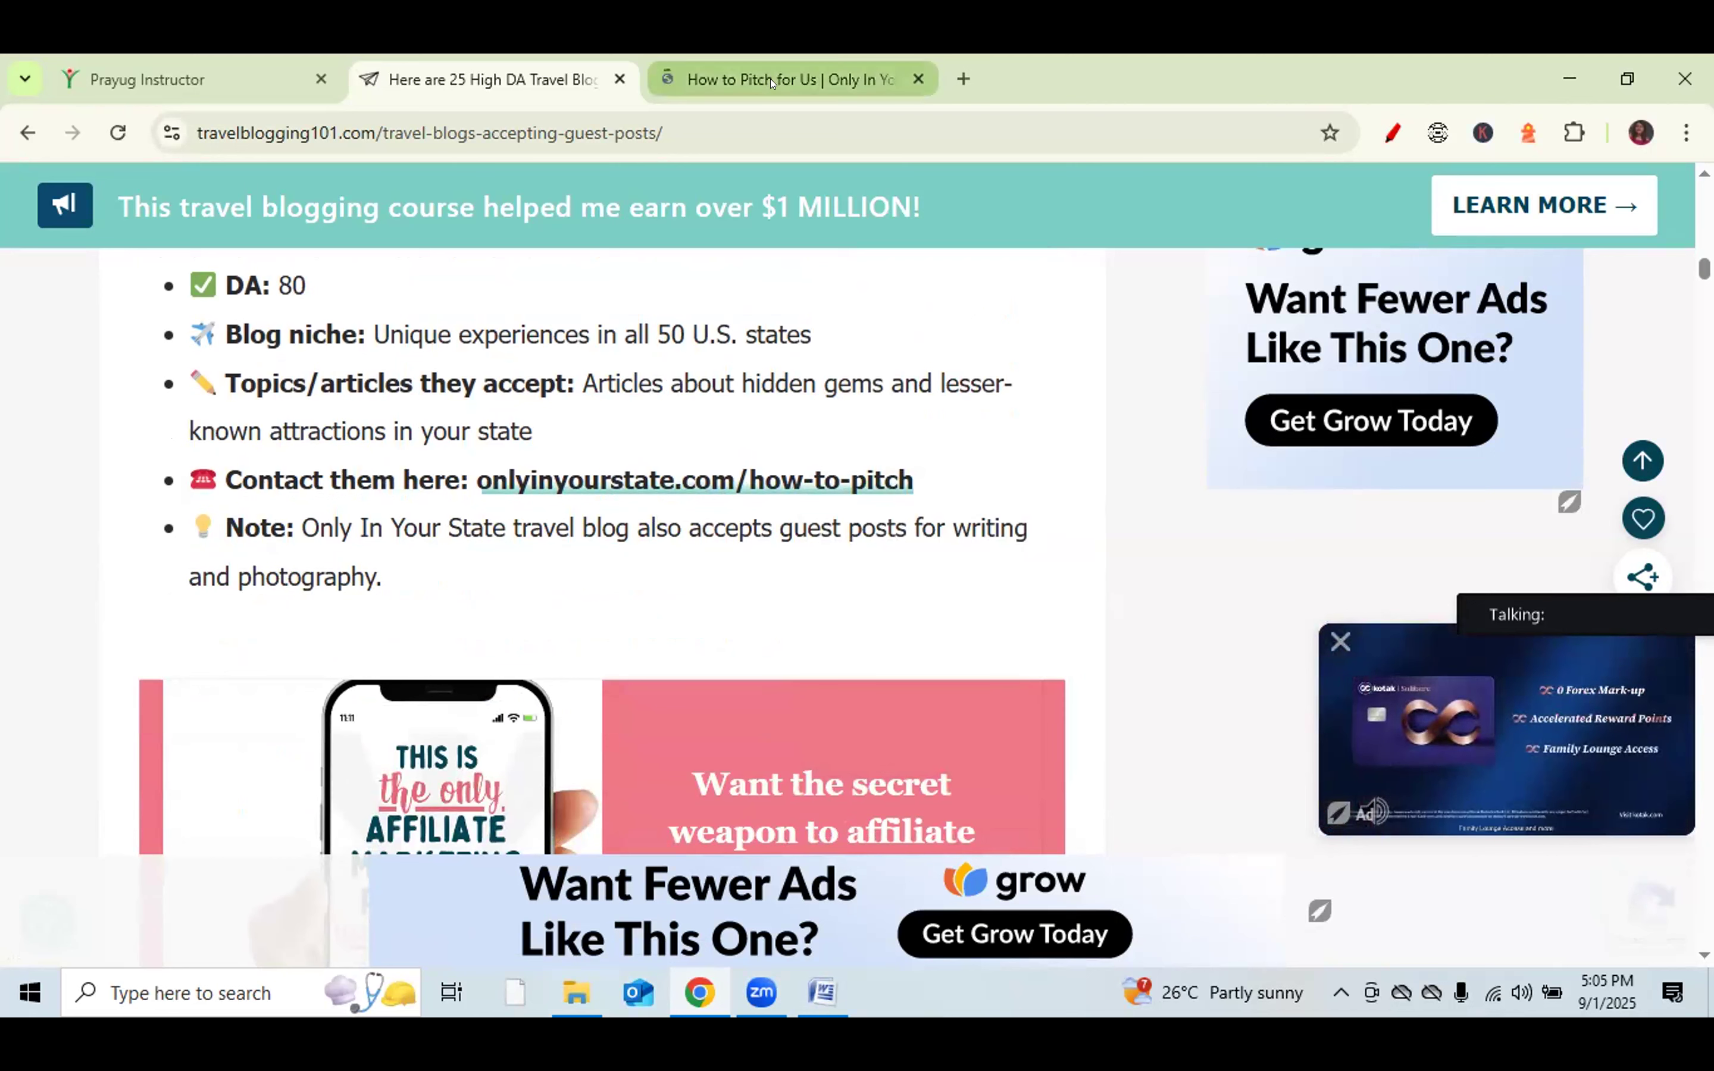
click(772, 83)
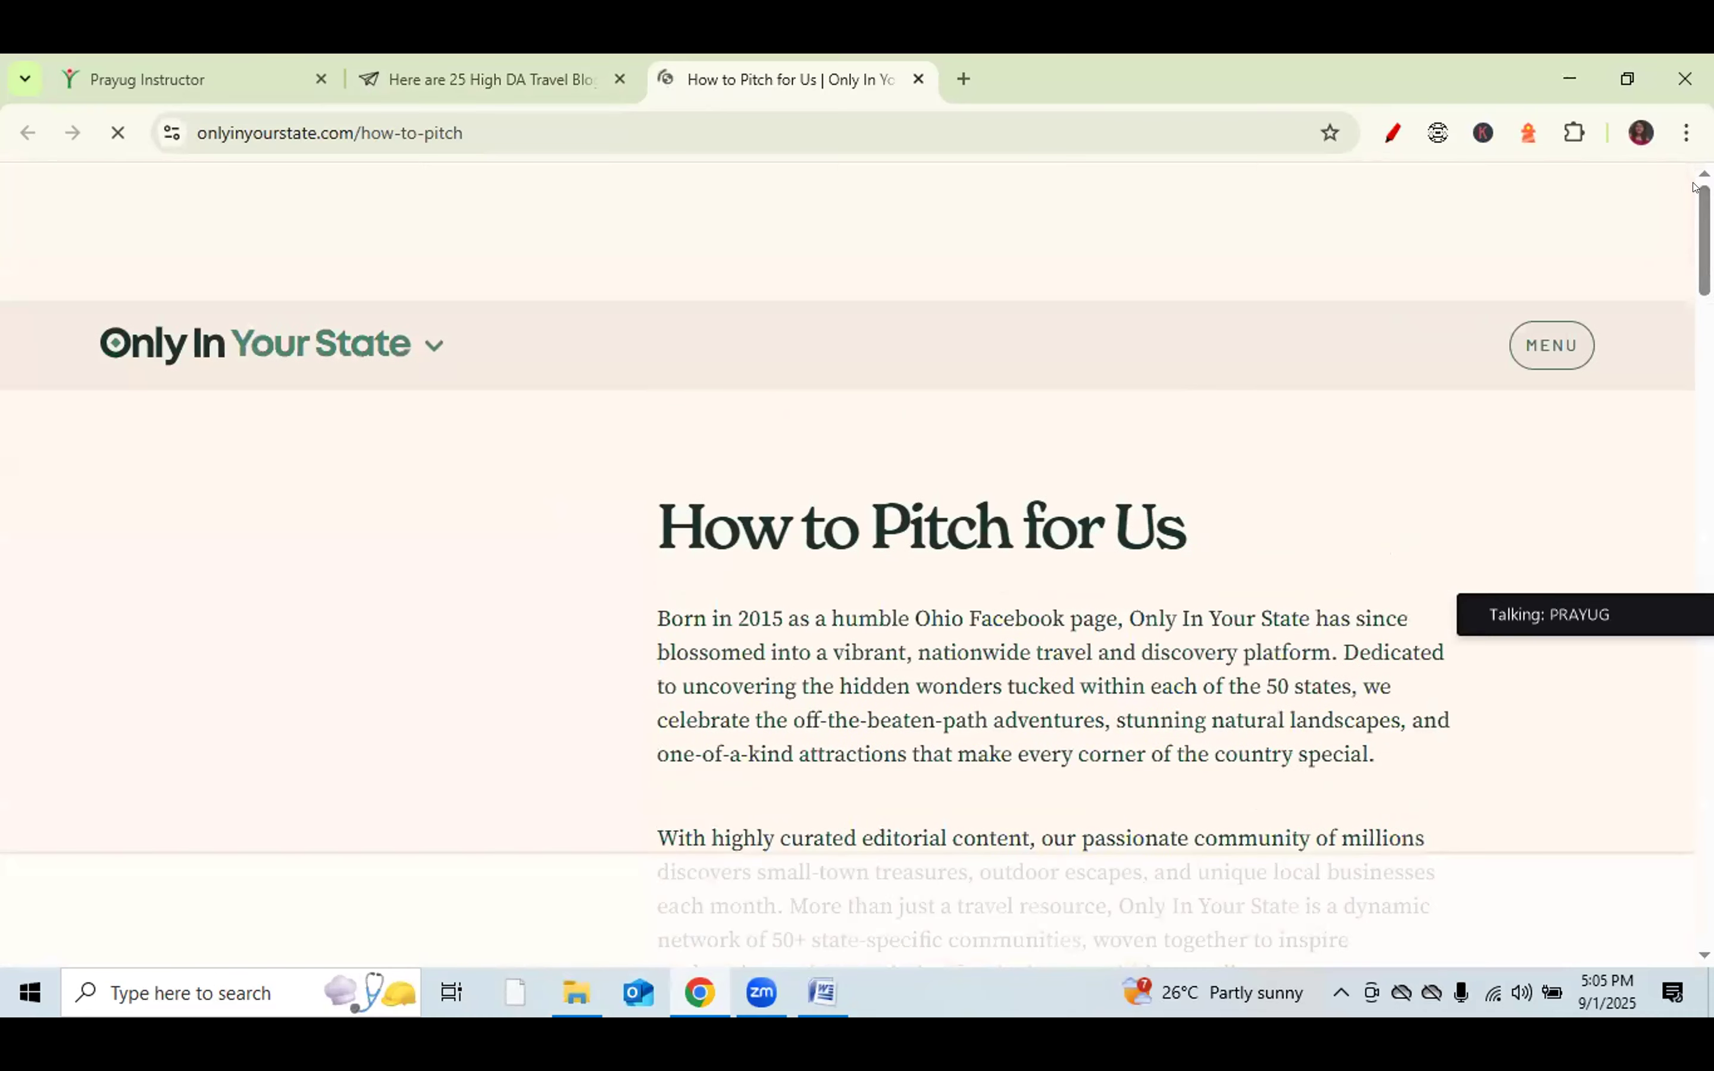
scroll(1692, 205, down, 10)
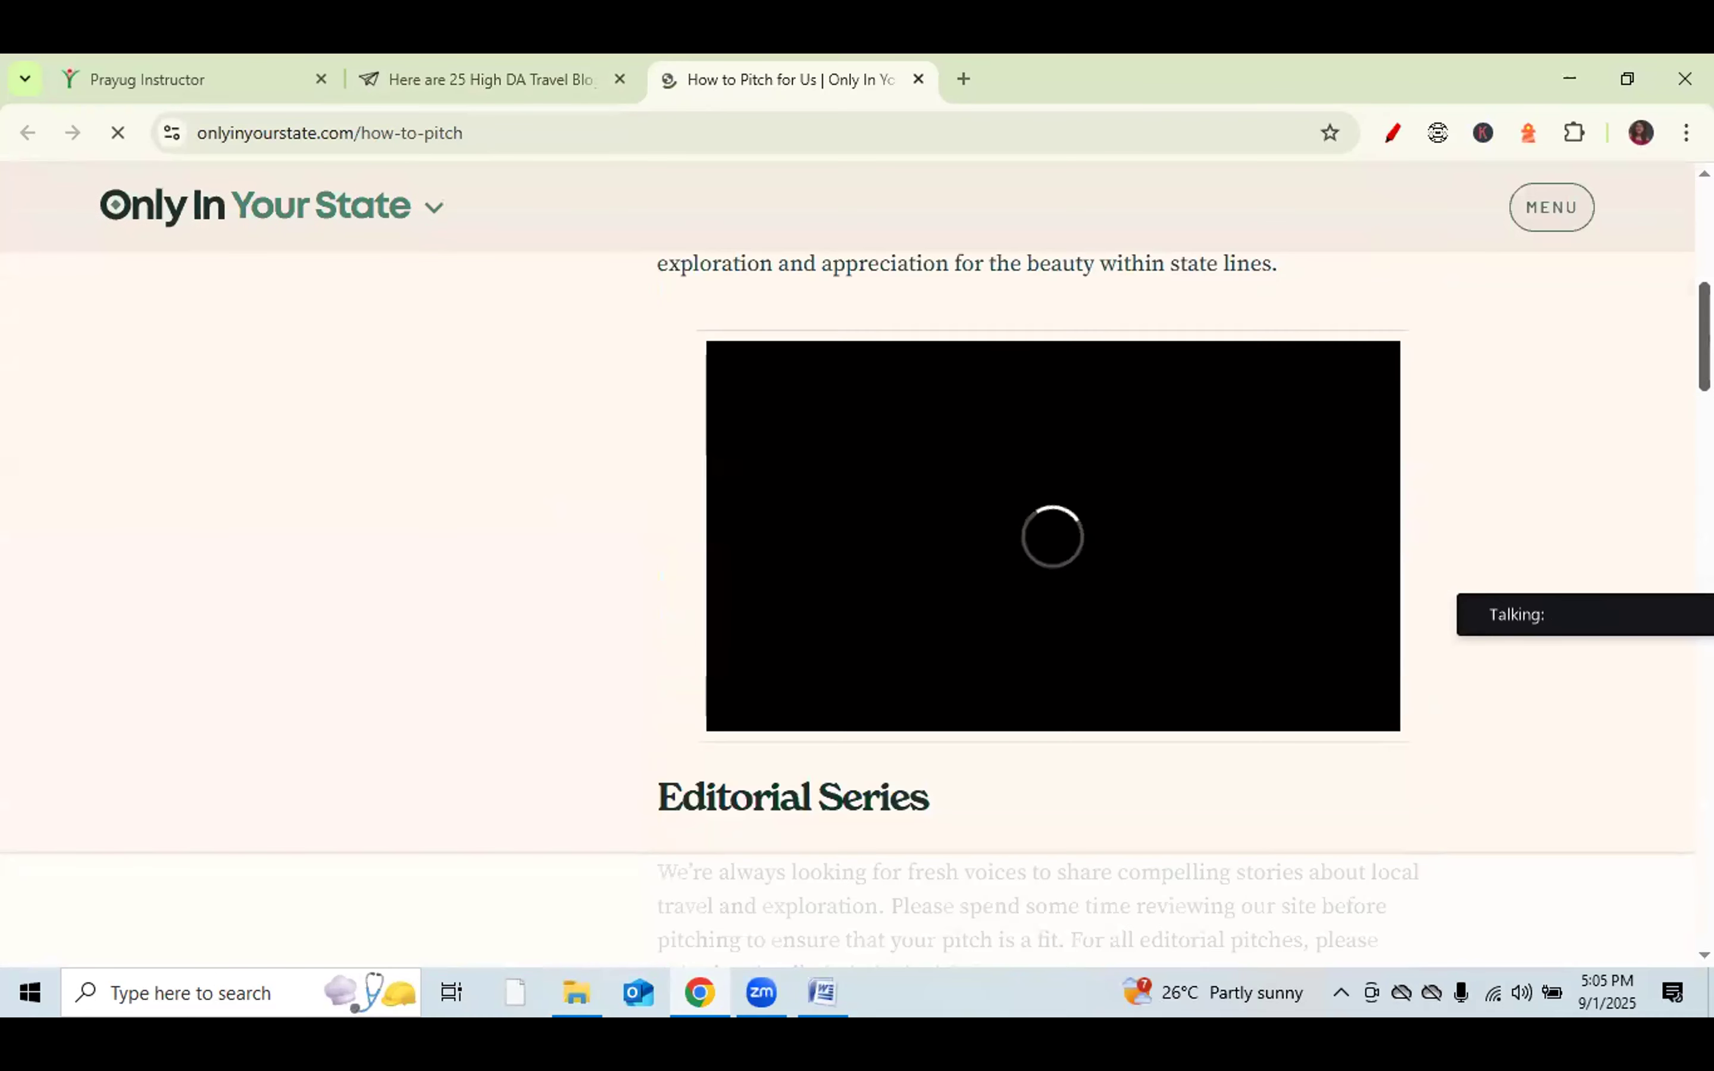
scroll(850, 567, down, 1)
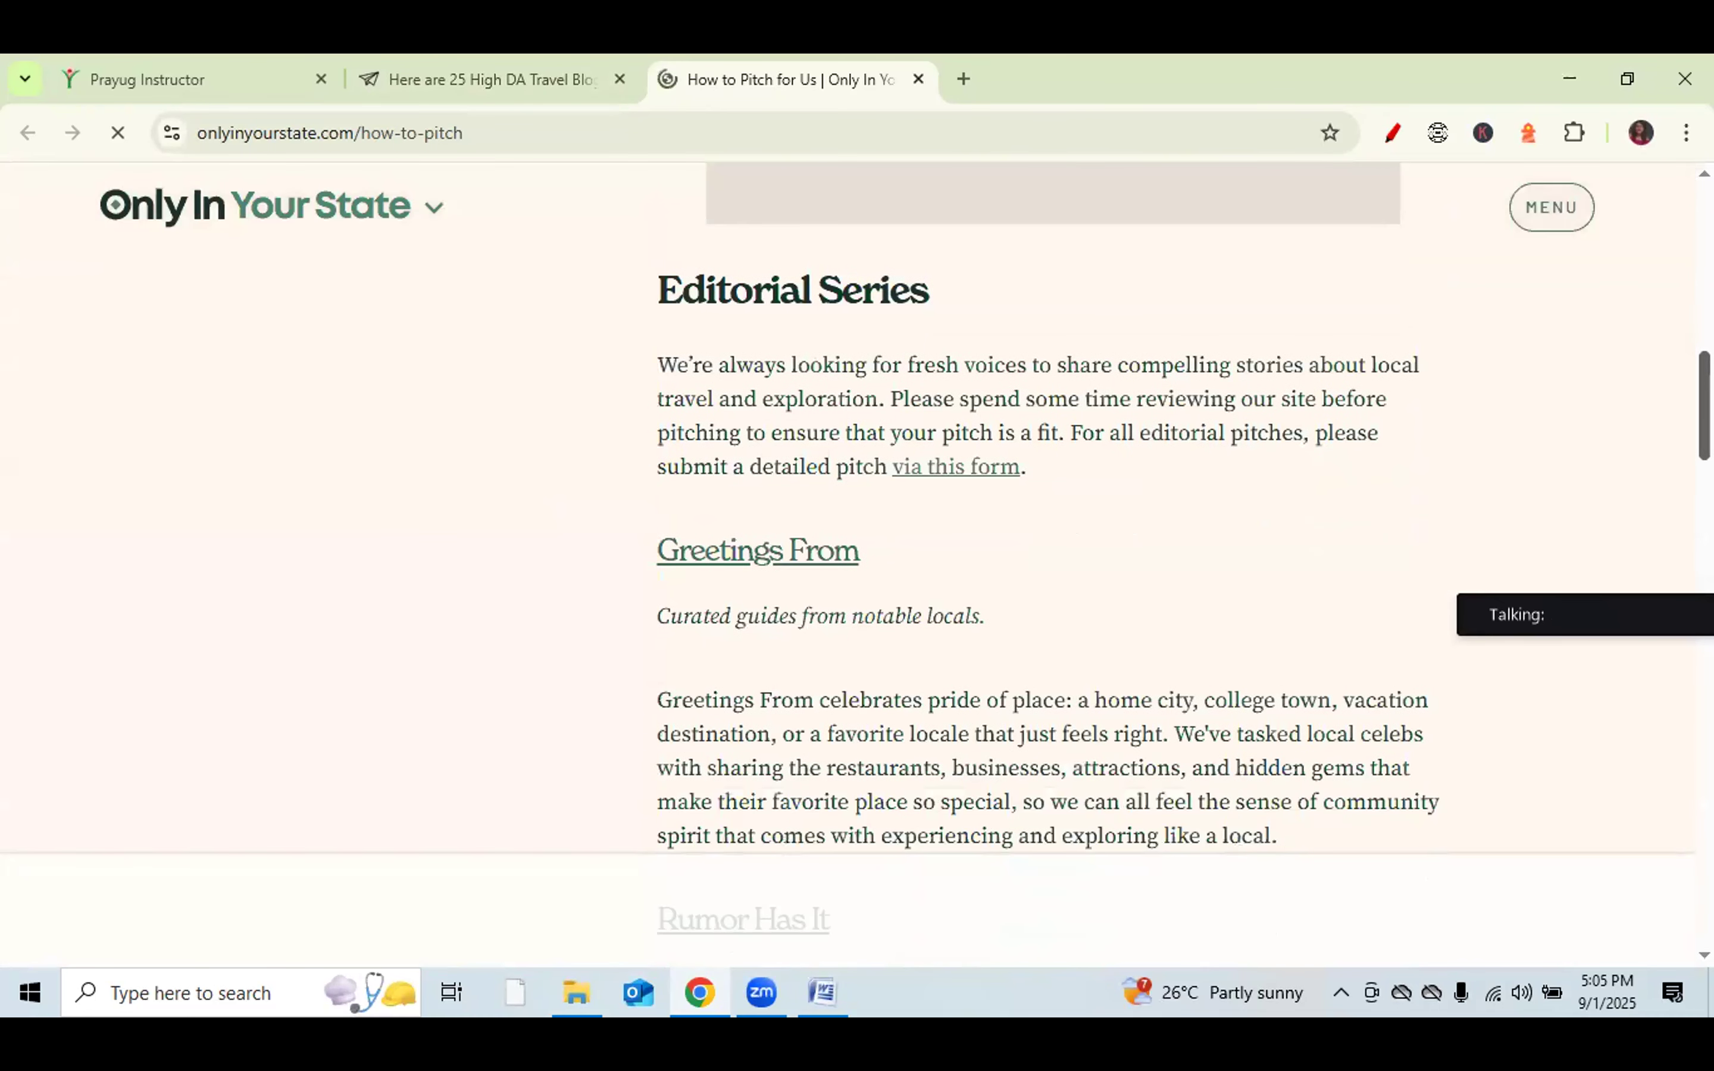
scroll(850, 567, down, 1)
scroll(850, 567, down, 2)
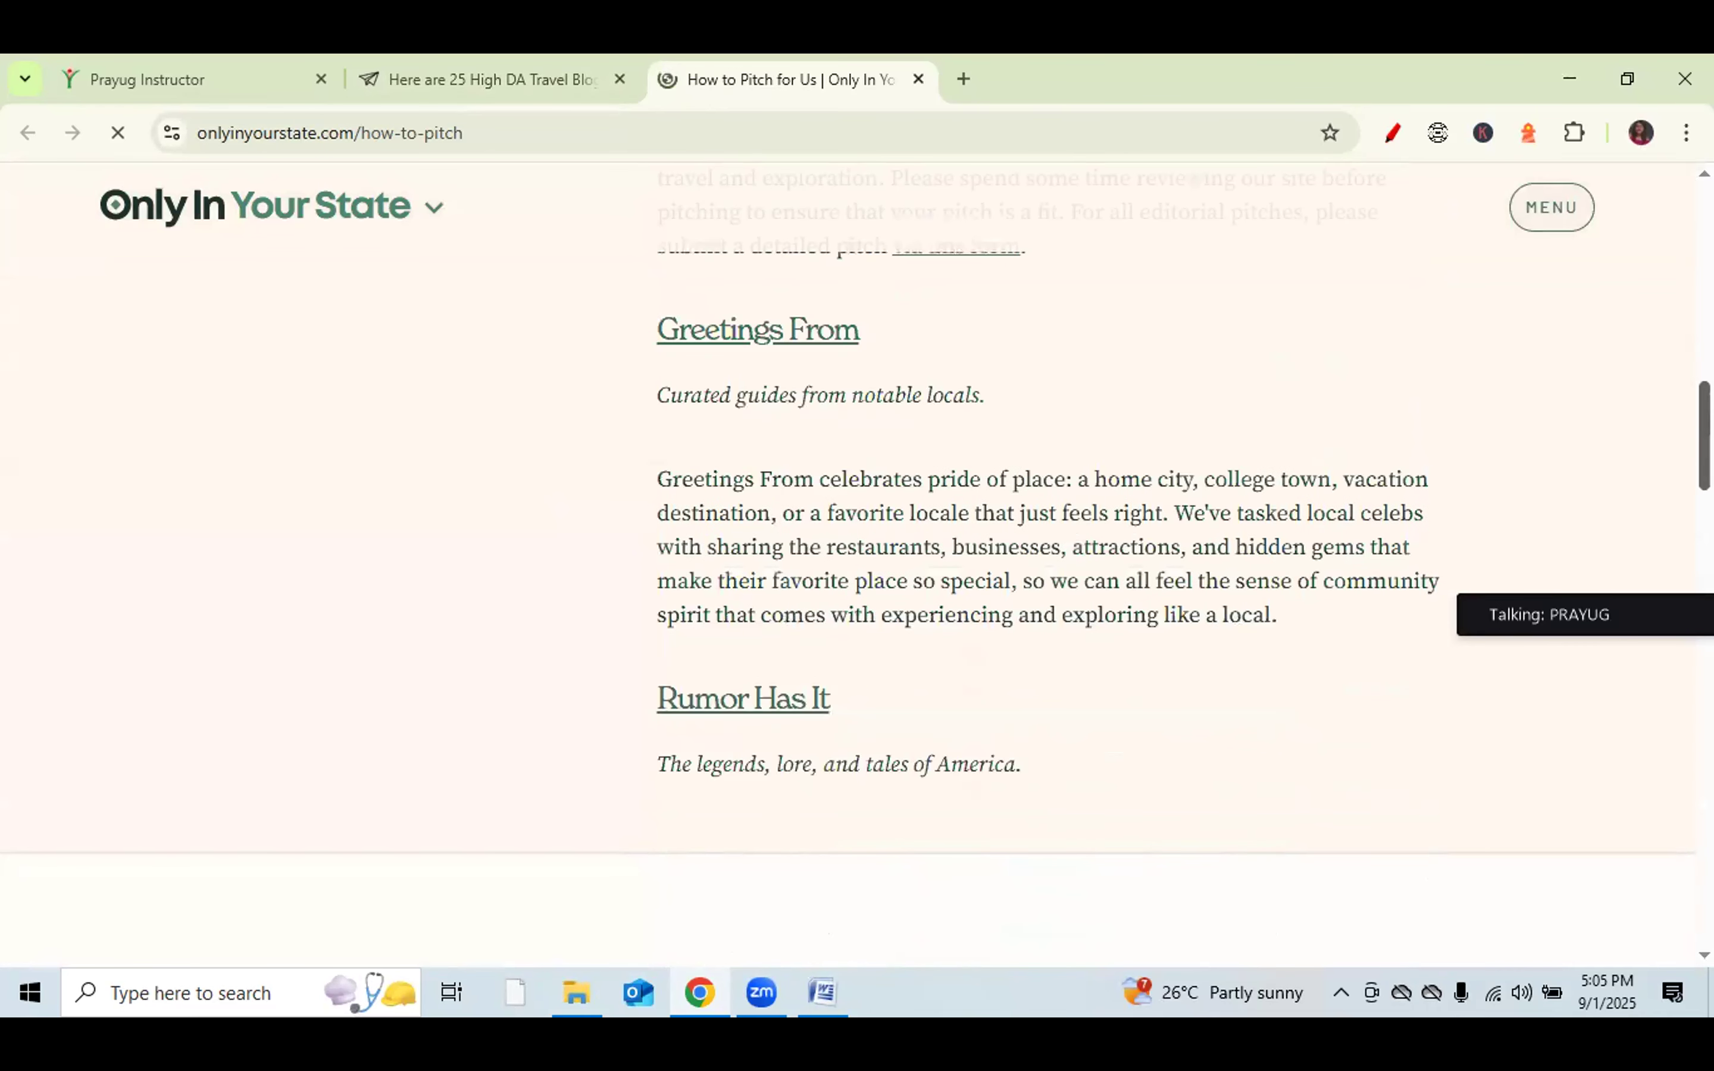
scroll(850, 566, down, 2)
scroll(1017, 890, down, 7)
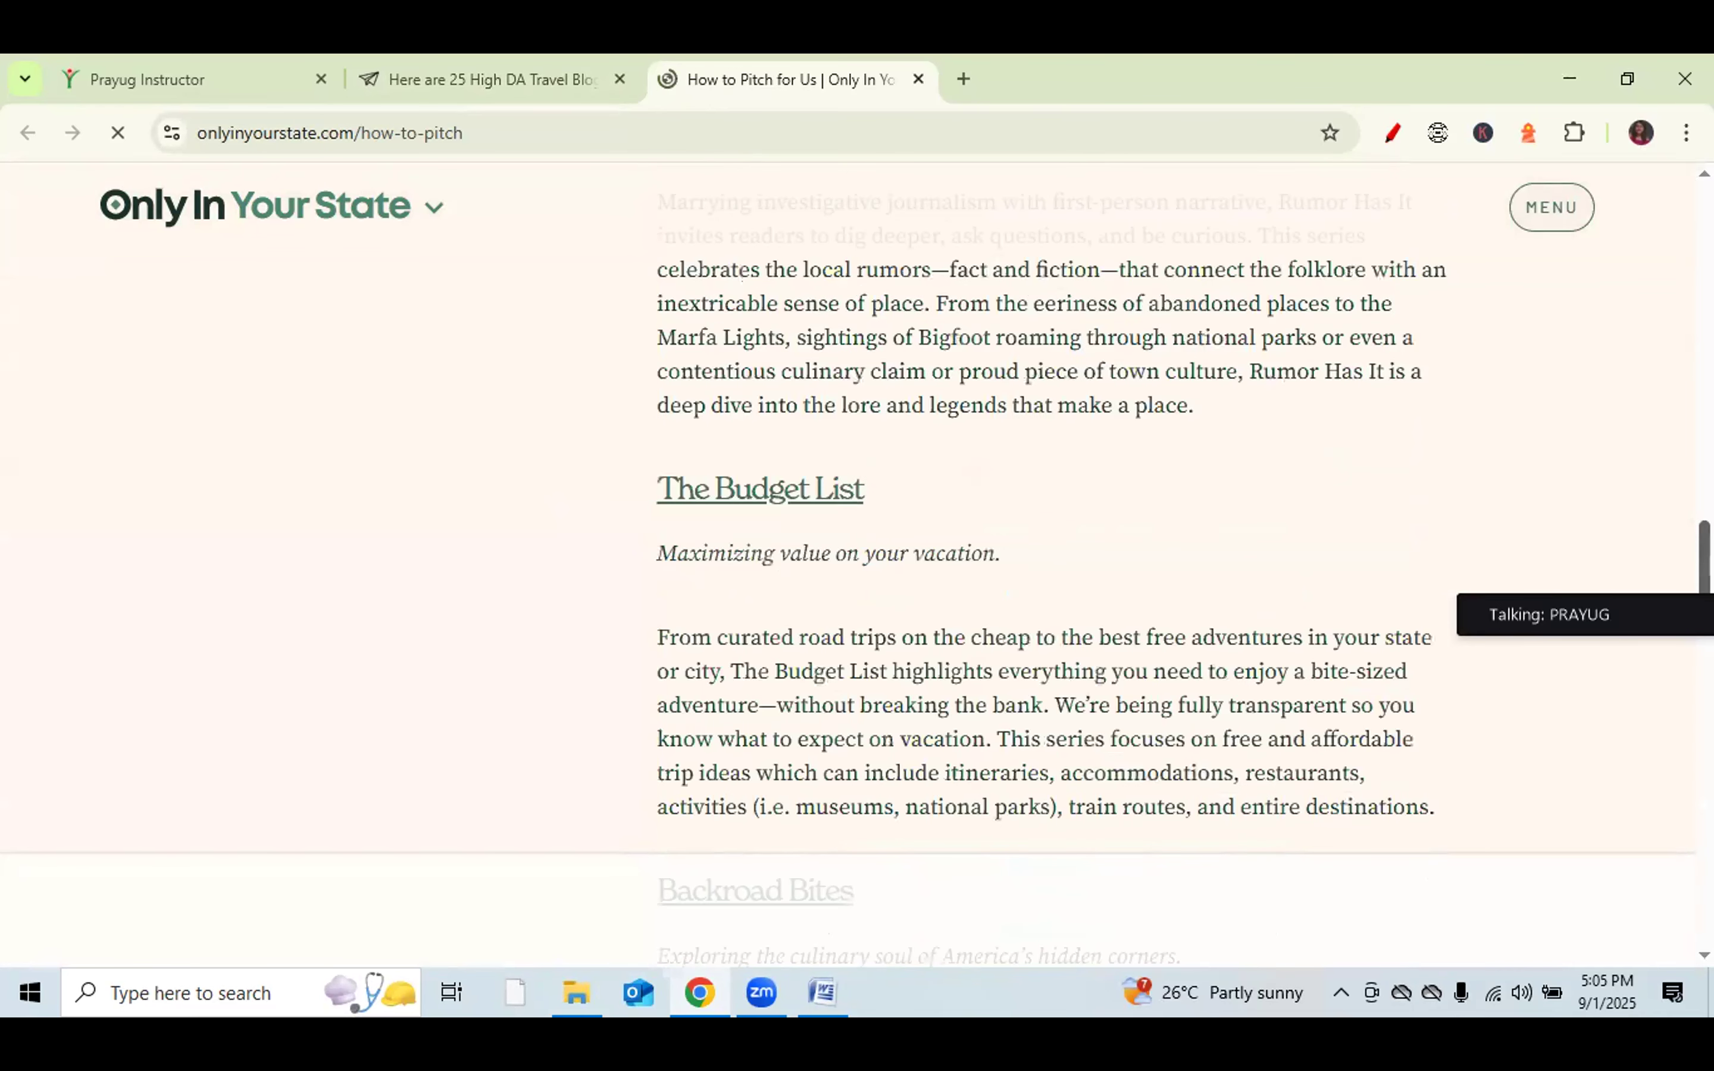
scroll(850, 566, down, 5)
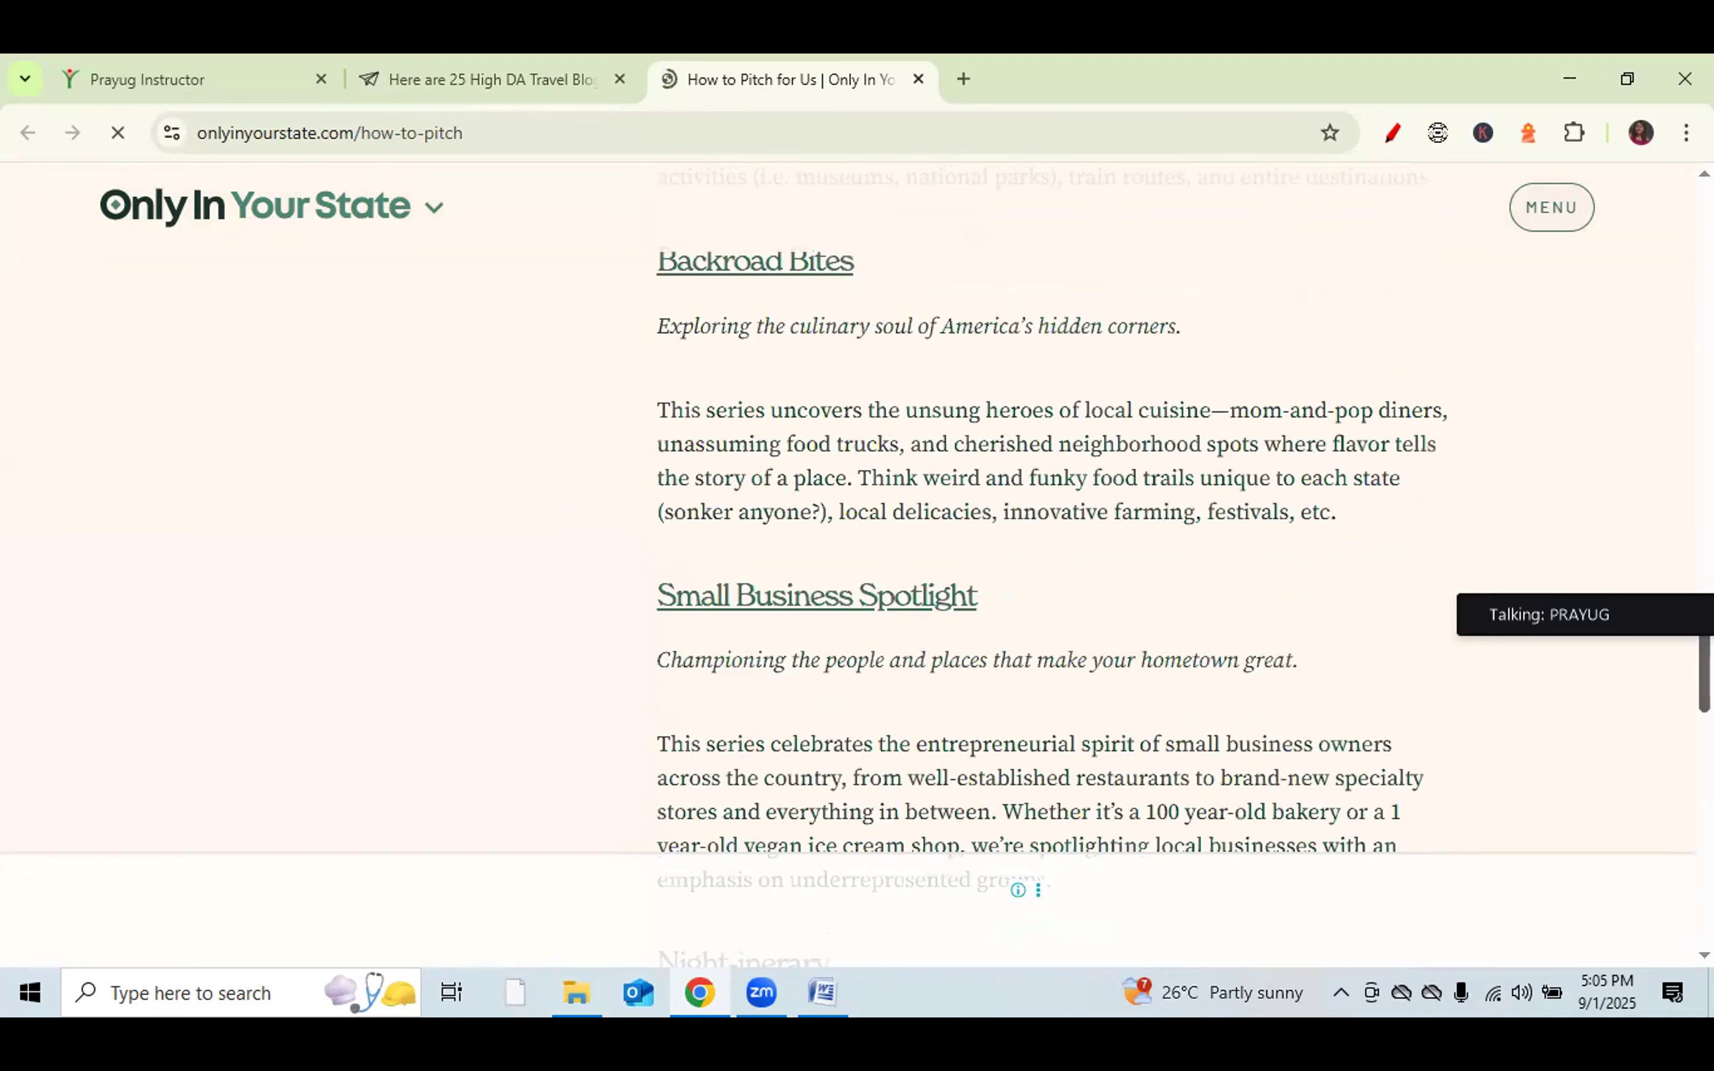
scroll(850, 566, down, 4)
scroll(850, 567, down, 10)
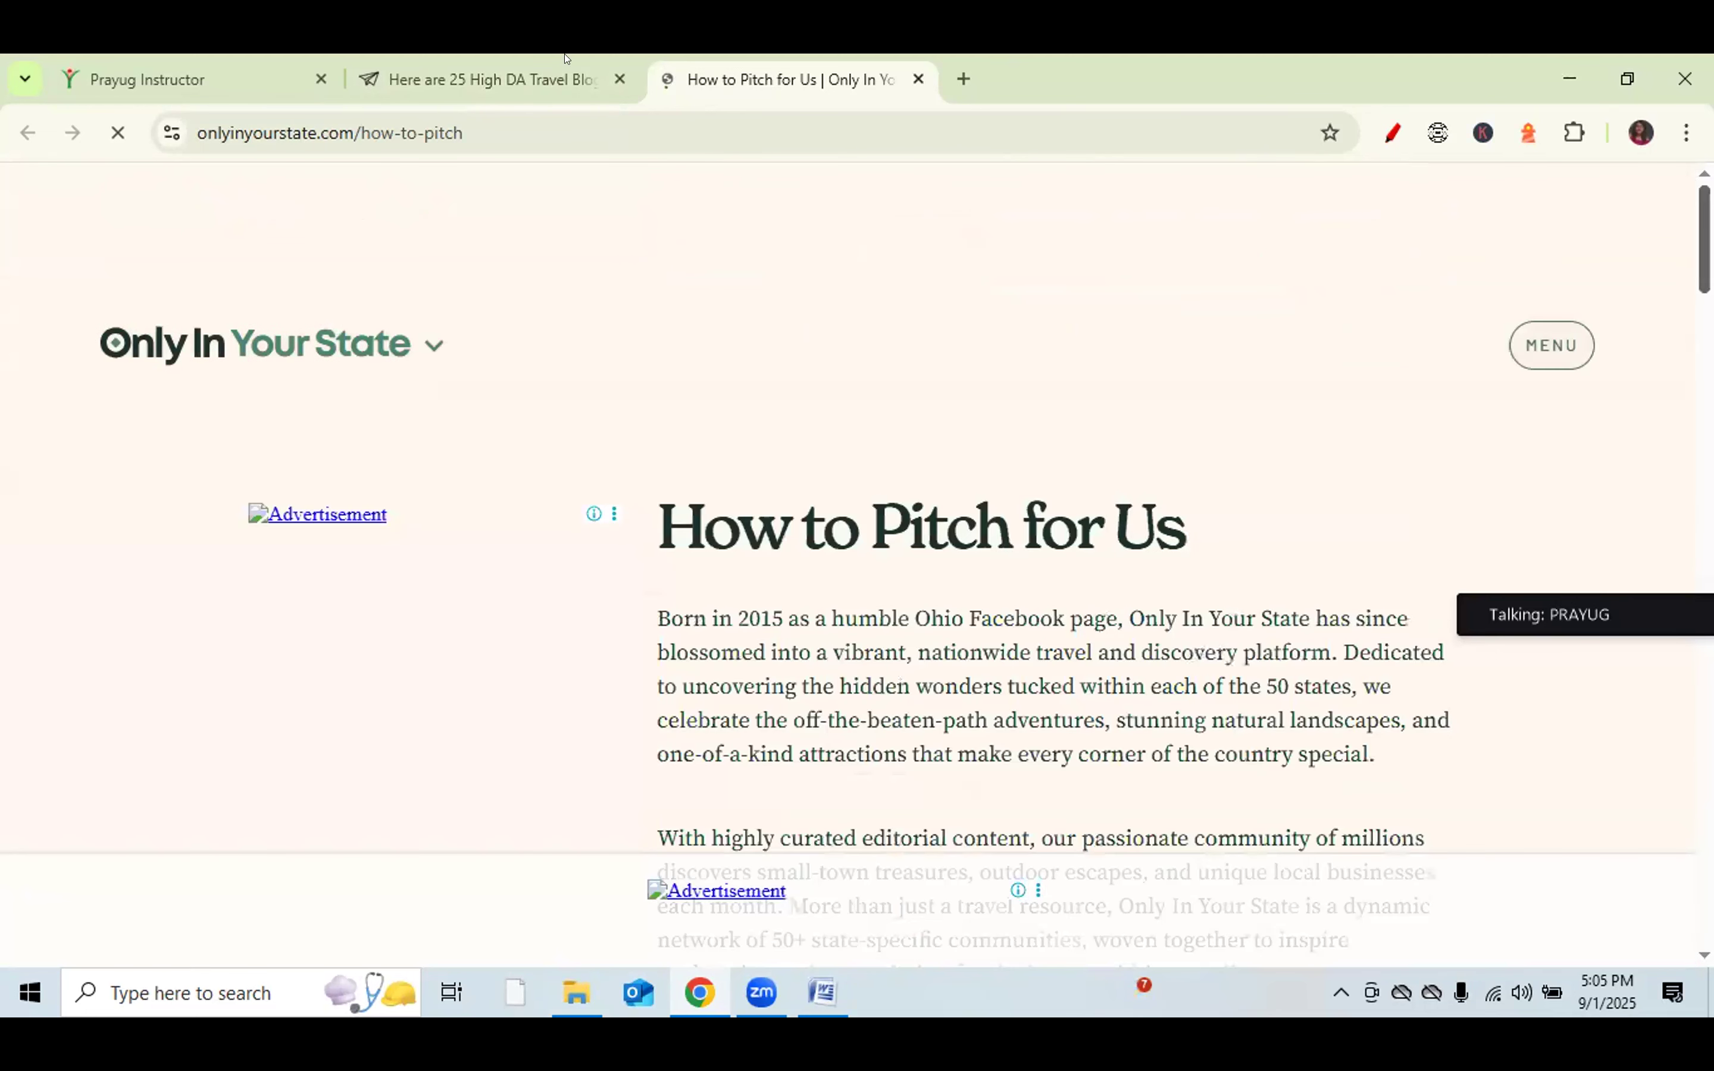
click(488, 62)
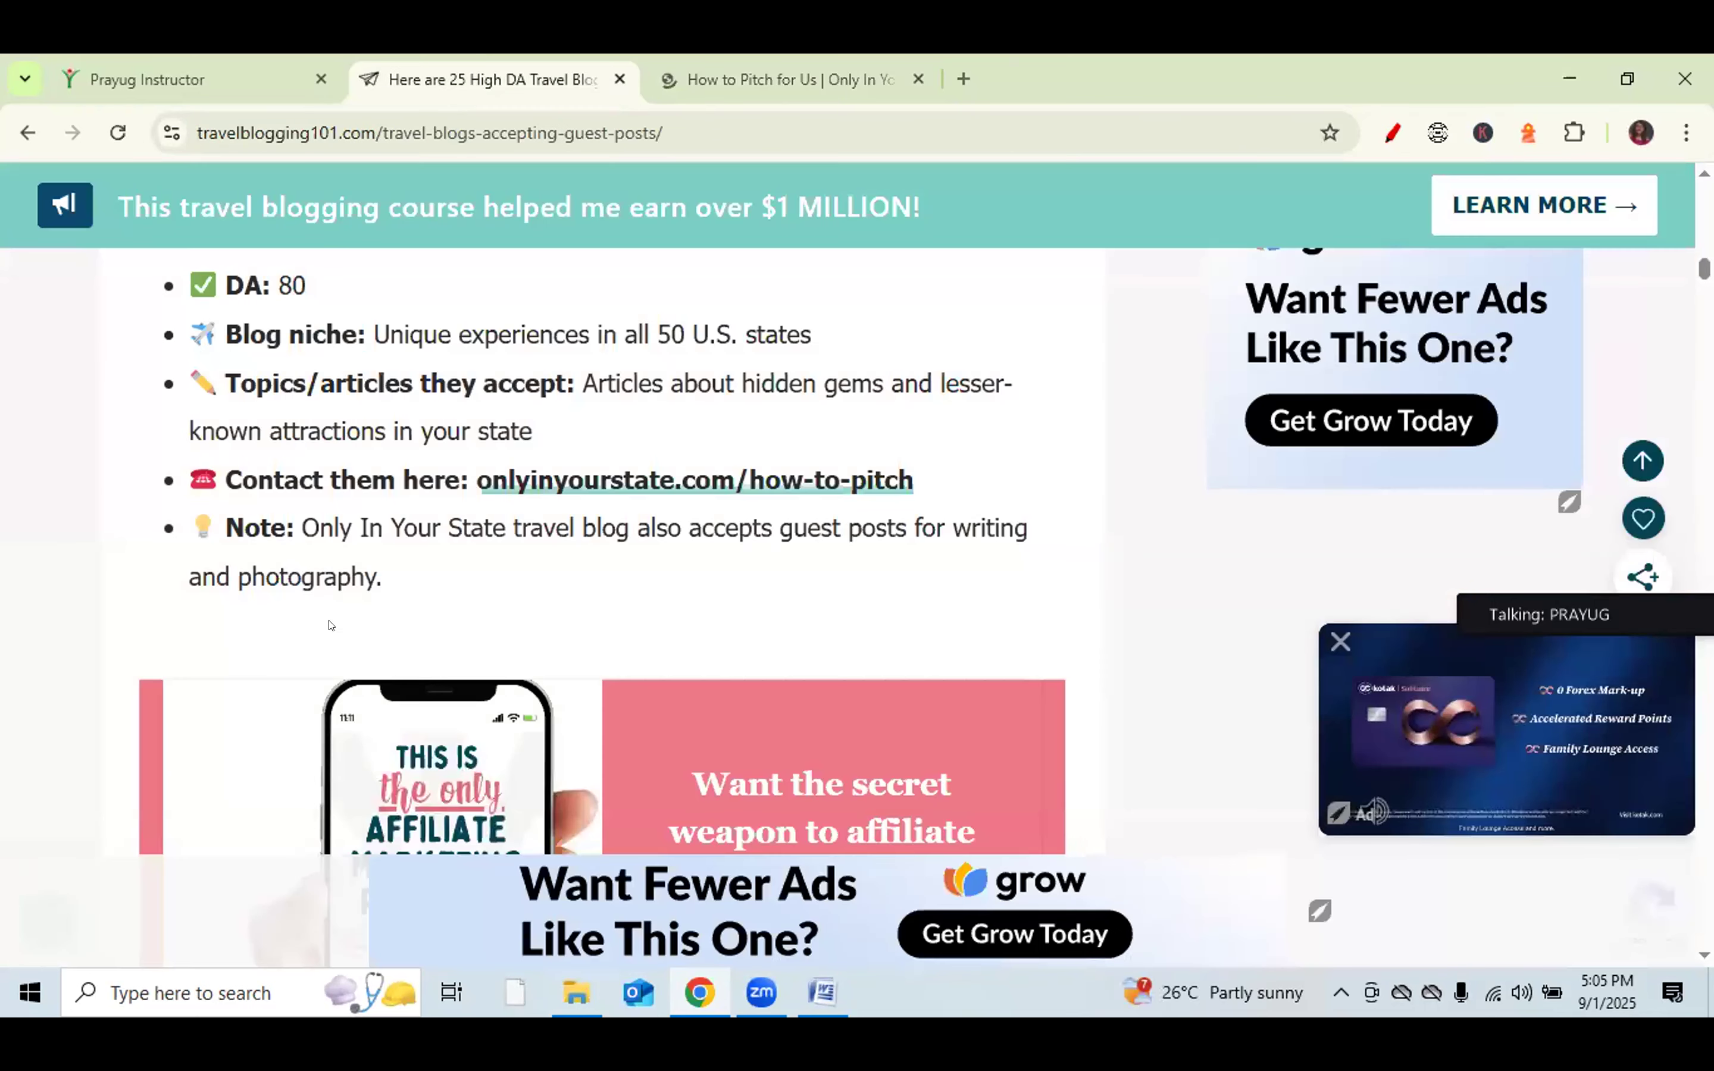
Step: Highlight the Only In Your State niche text and 'photography', then switch to the email template
drag(374, 335, 755, 383)
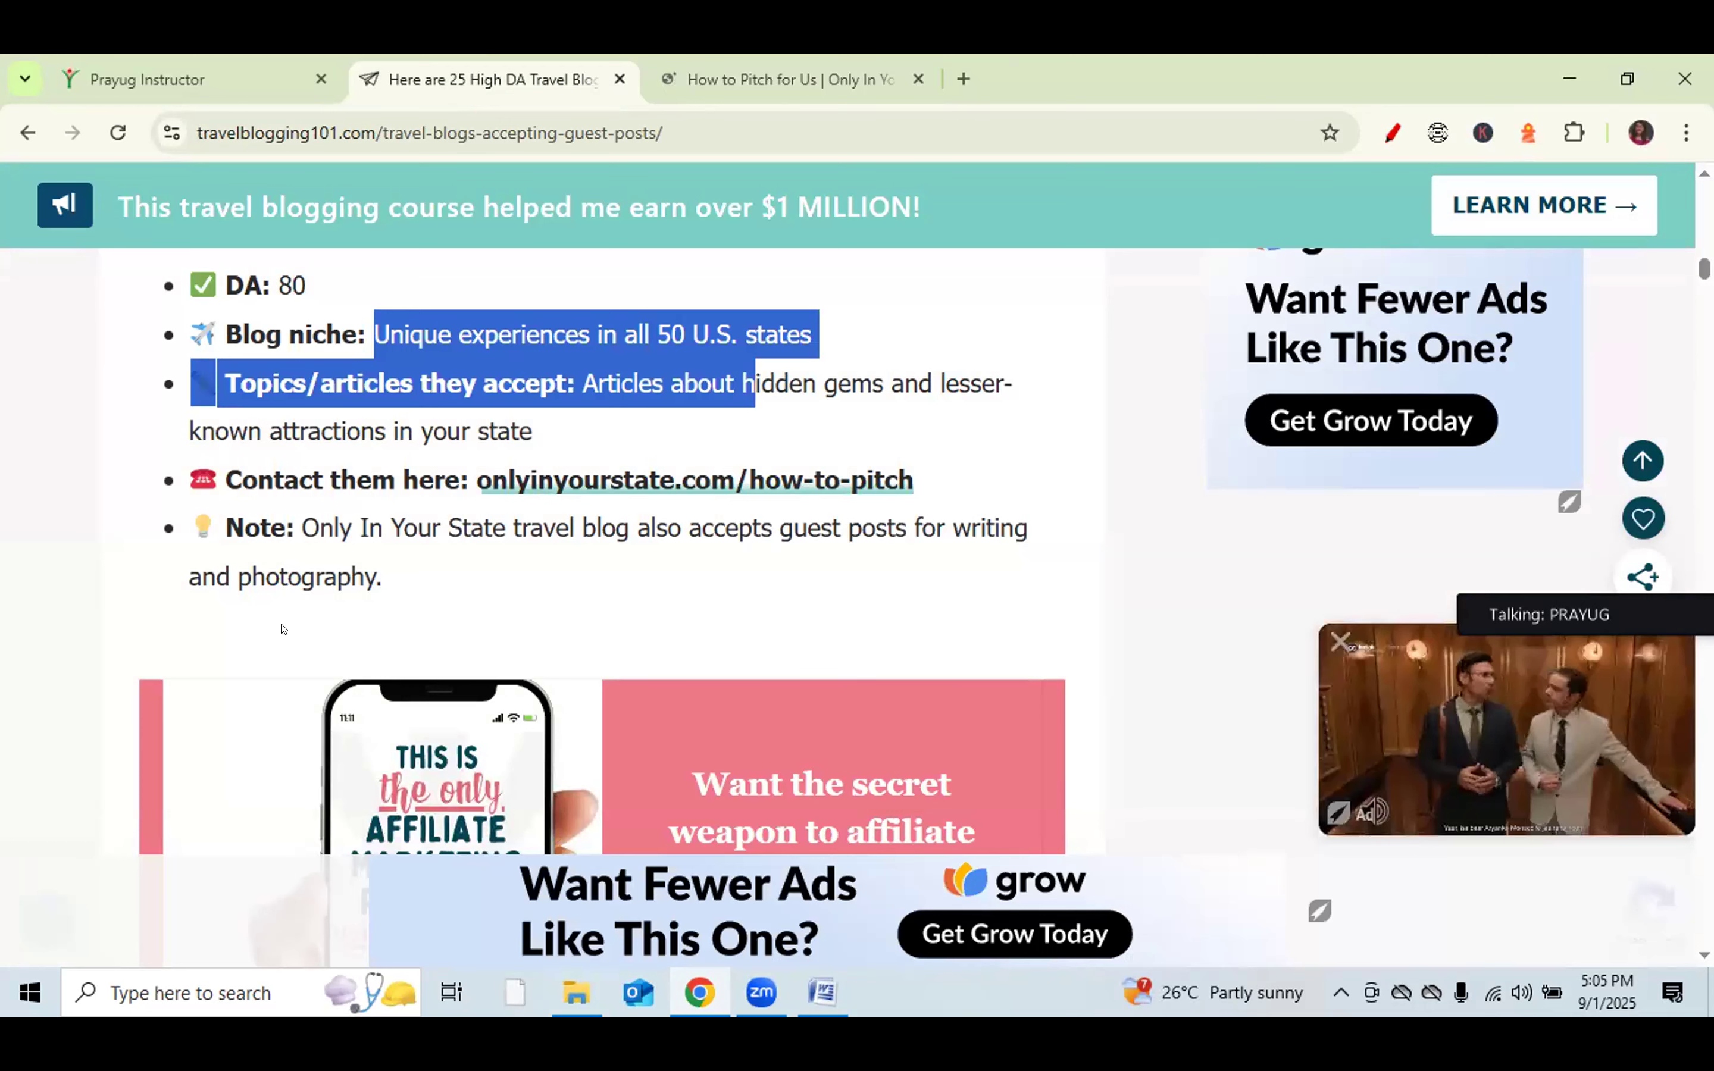
double_click(432, 585)
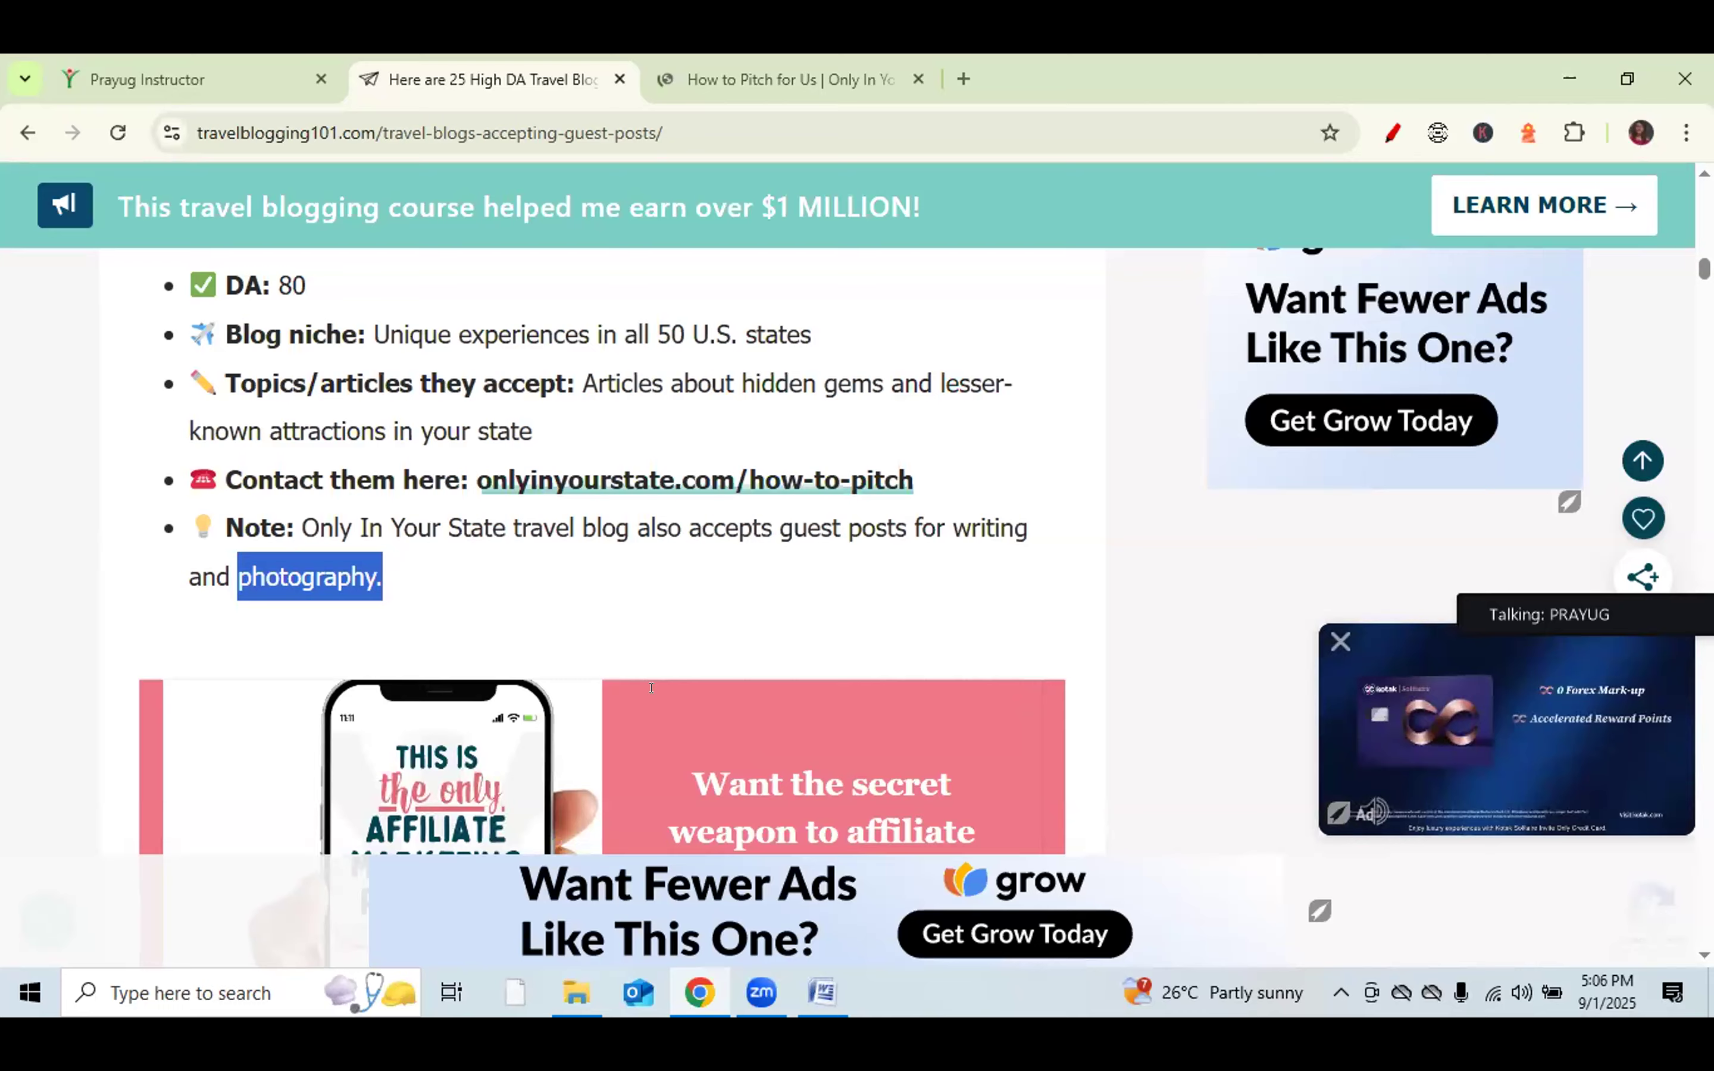
key(alt+Tab)
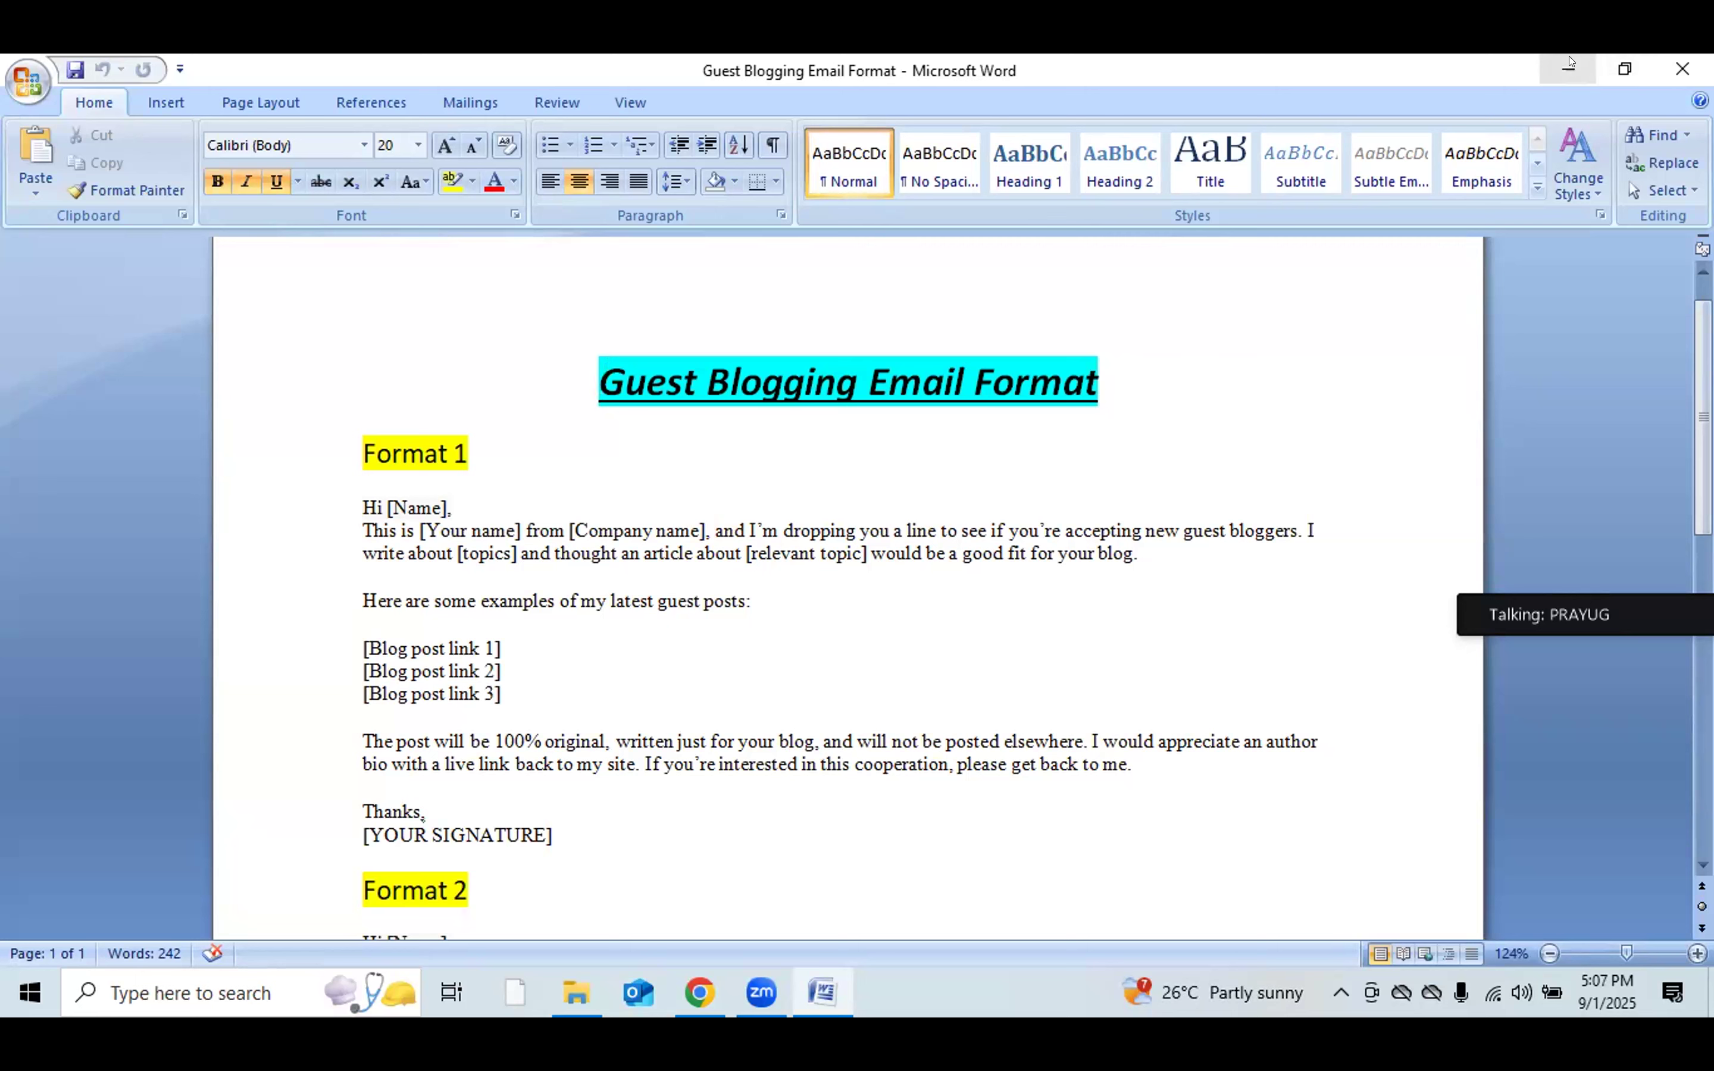
Step: Minimize the Word email template to return to the Chrome article, then open the participants list
click(1570, 62)
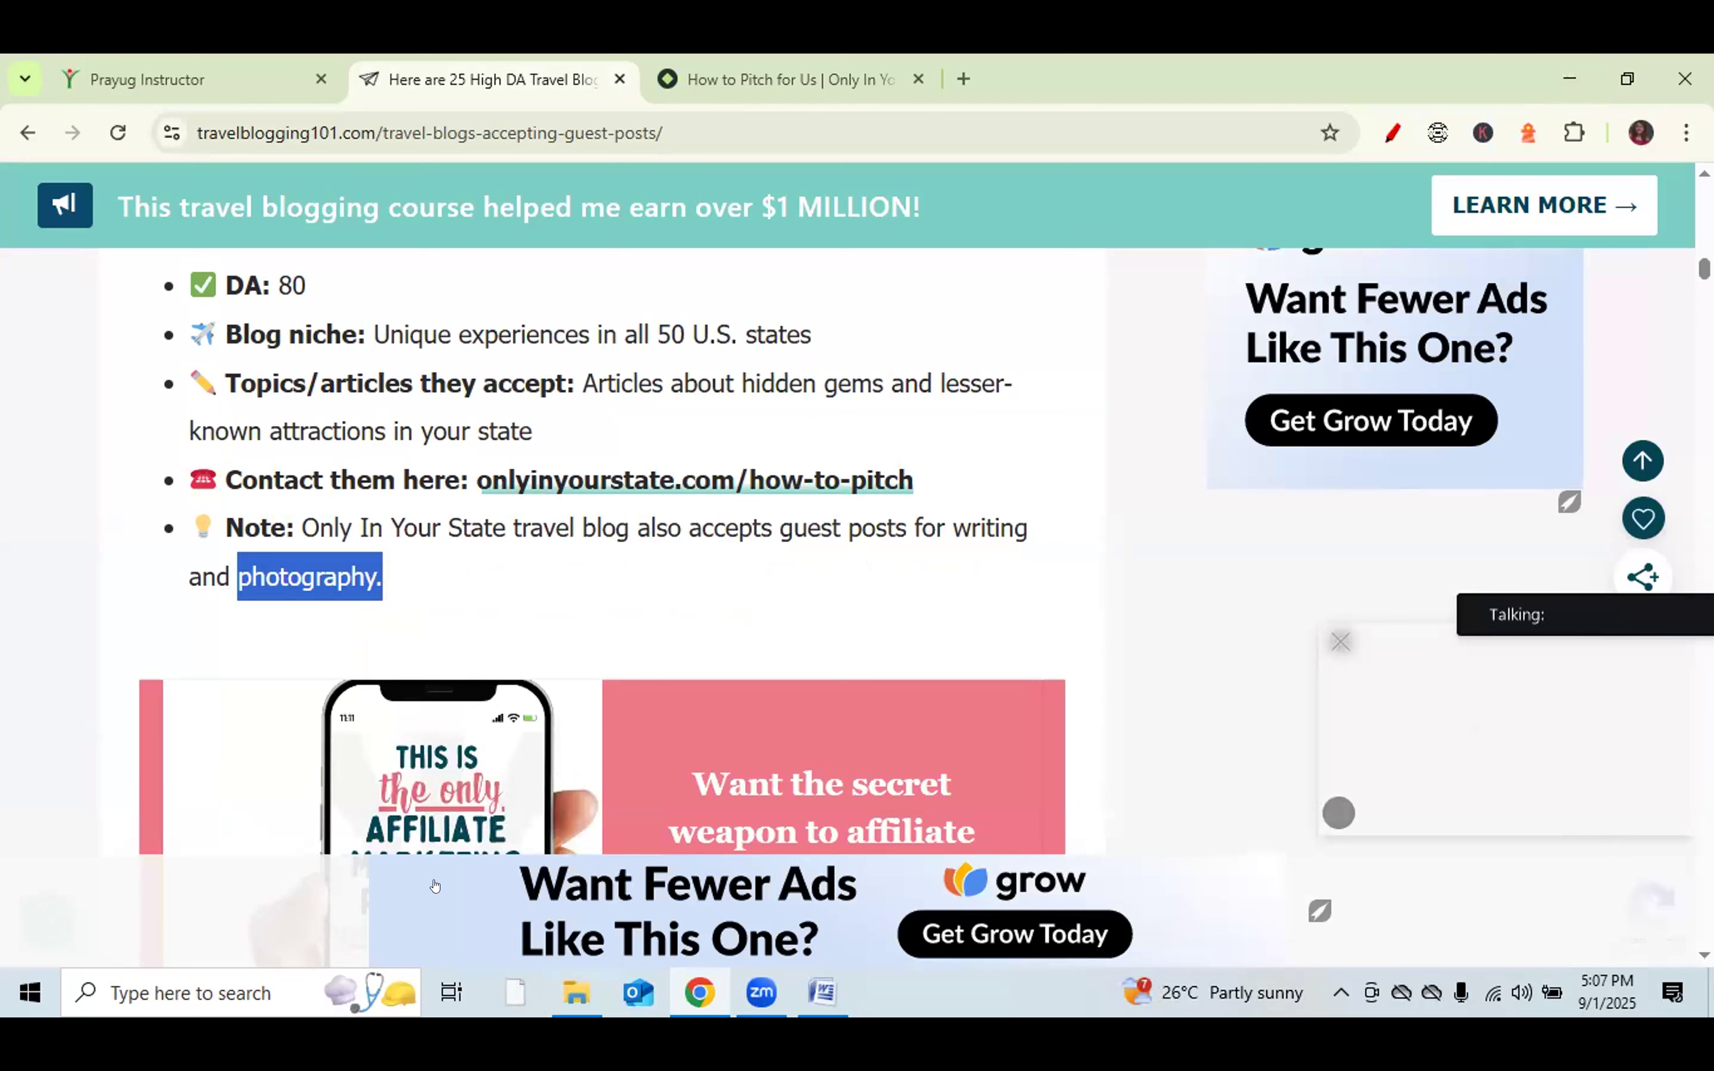
key(alt+u)
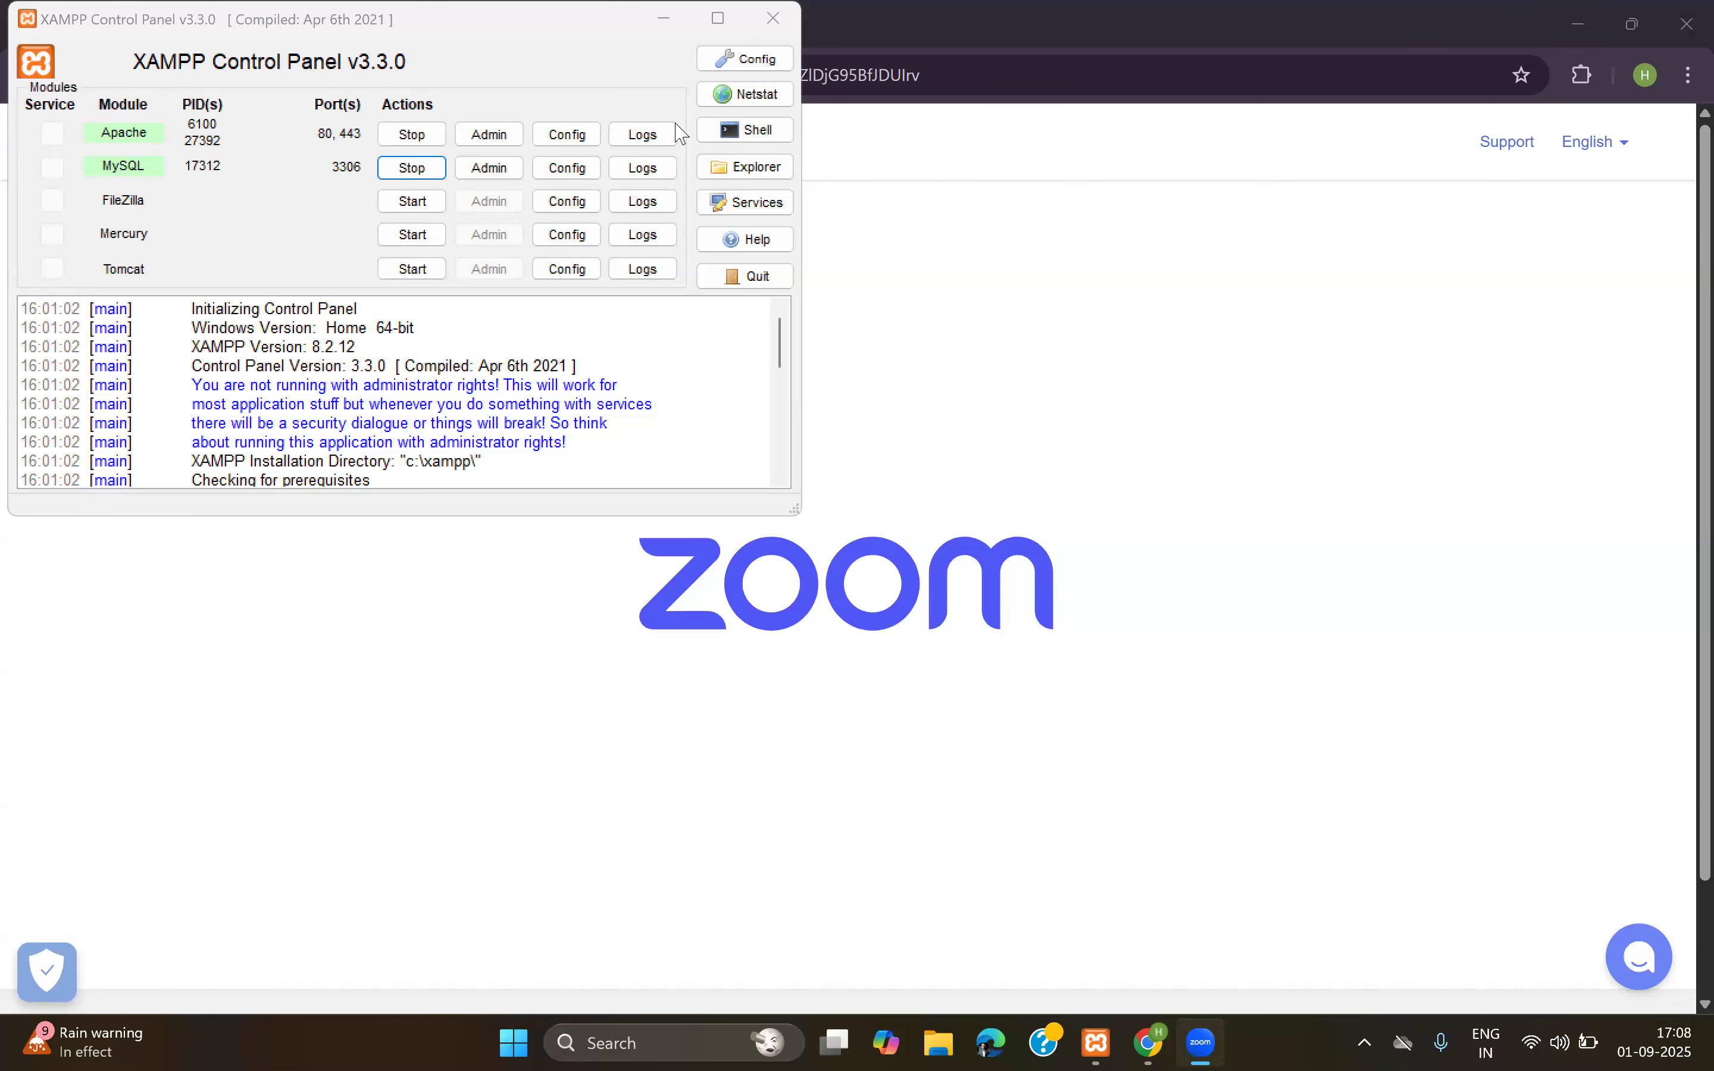
Step: Move the XAMPP Control Panel aside, bring Chrome forward, then minimize both windows
click(193, 42)
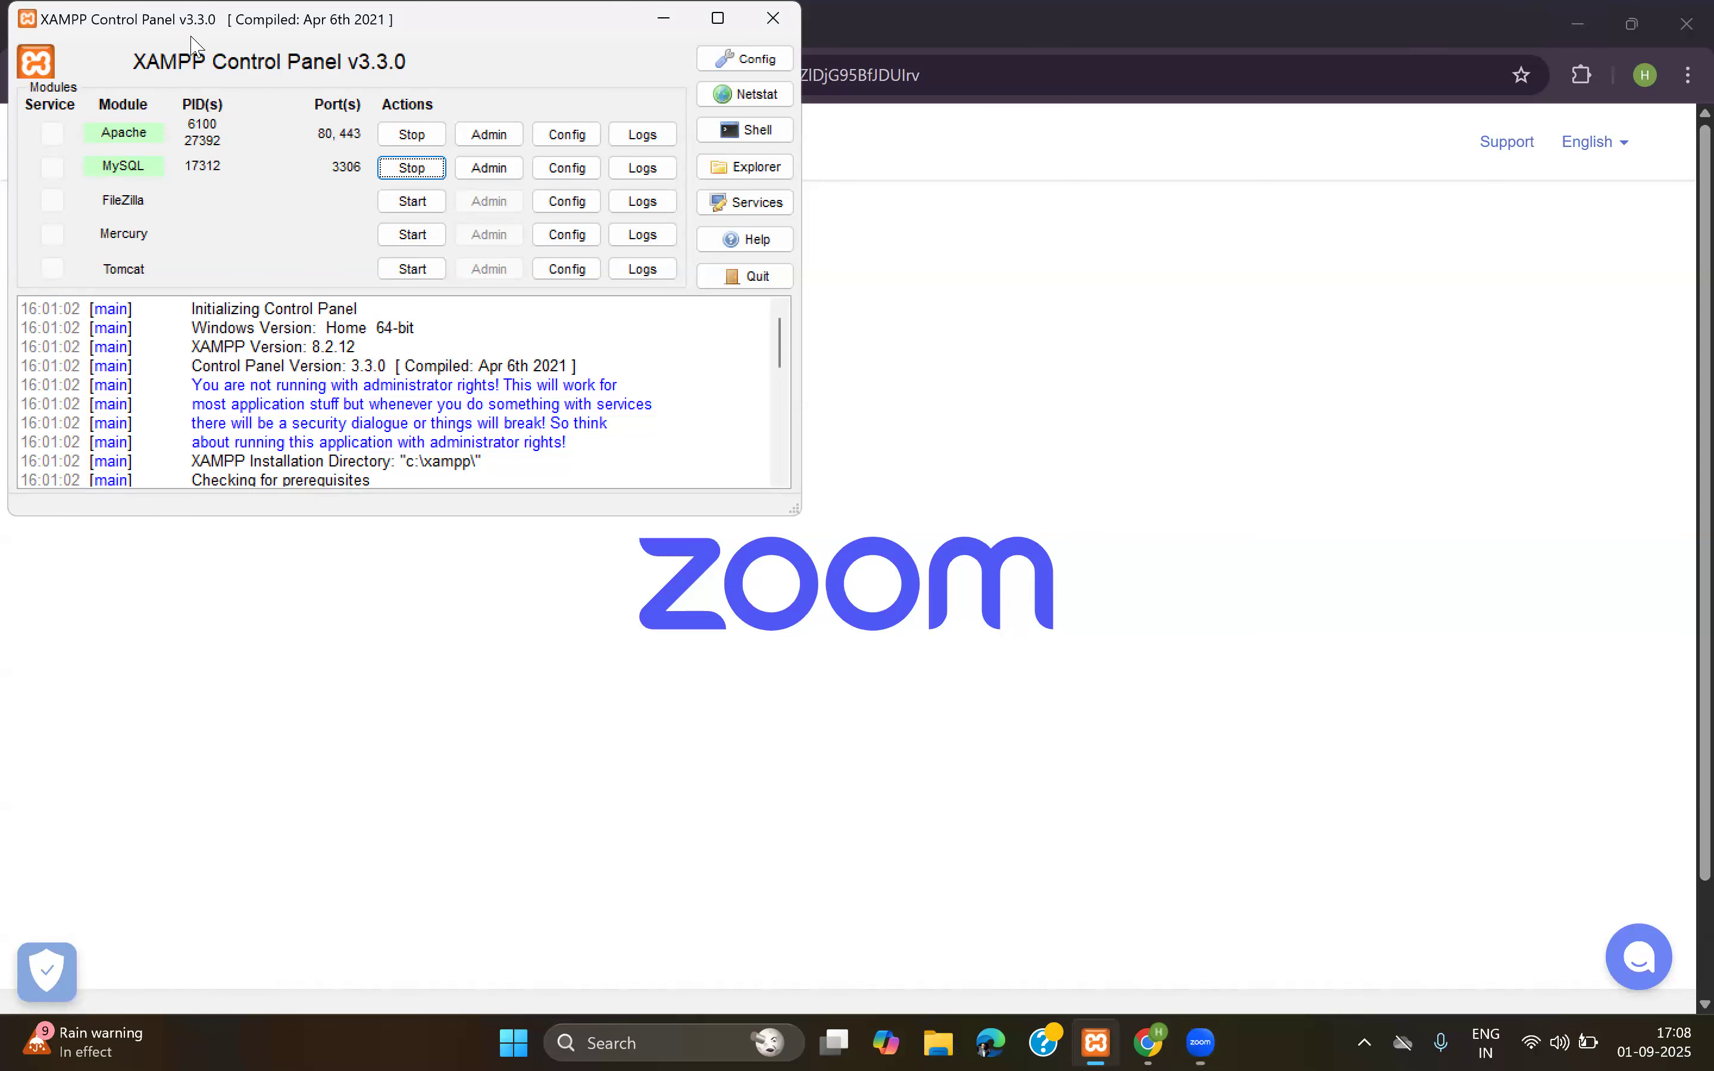
drag(193, 41, 256, 195)
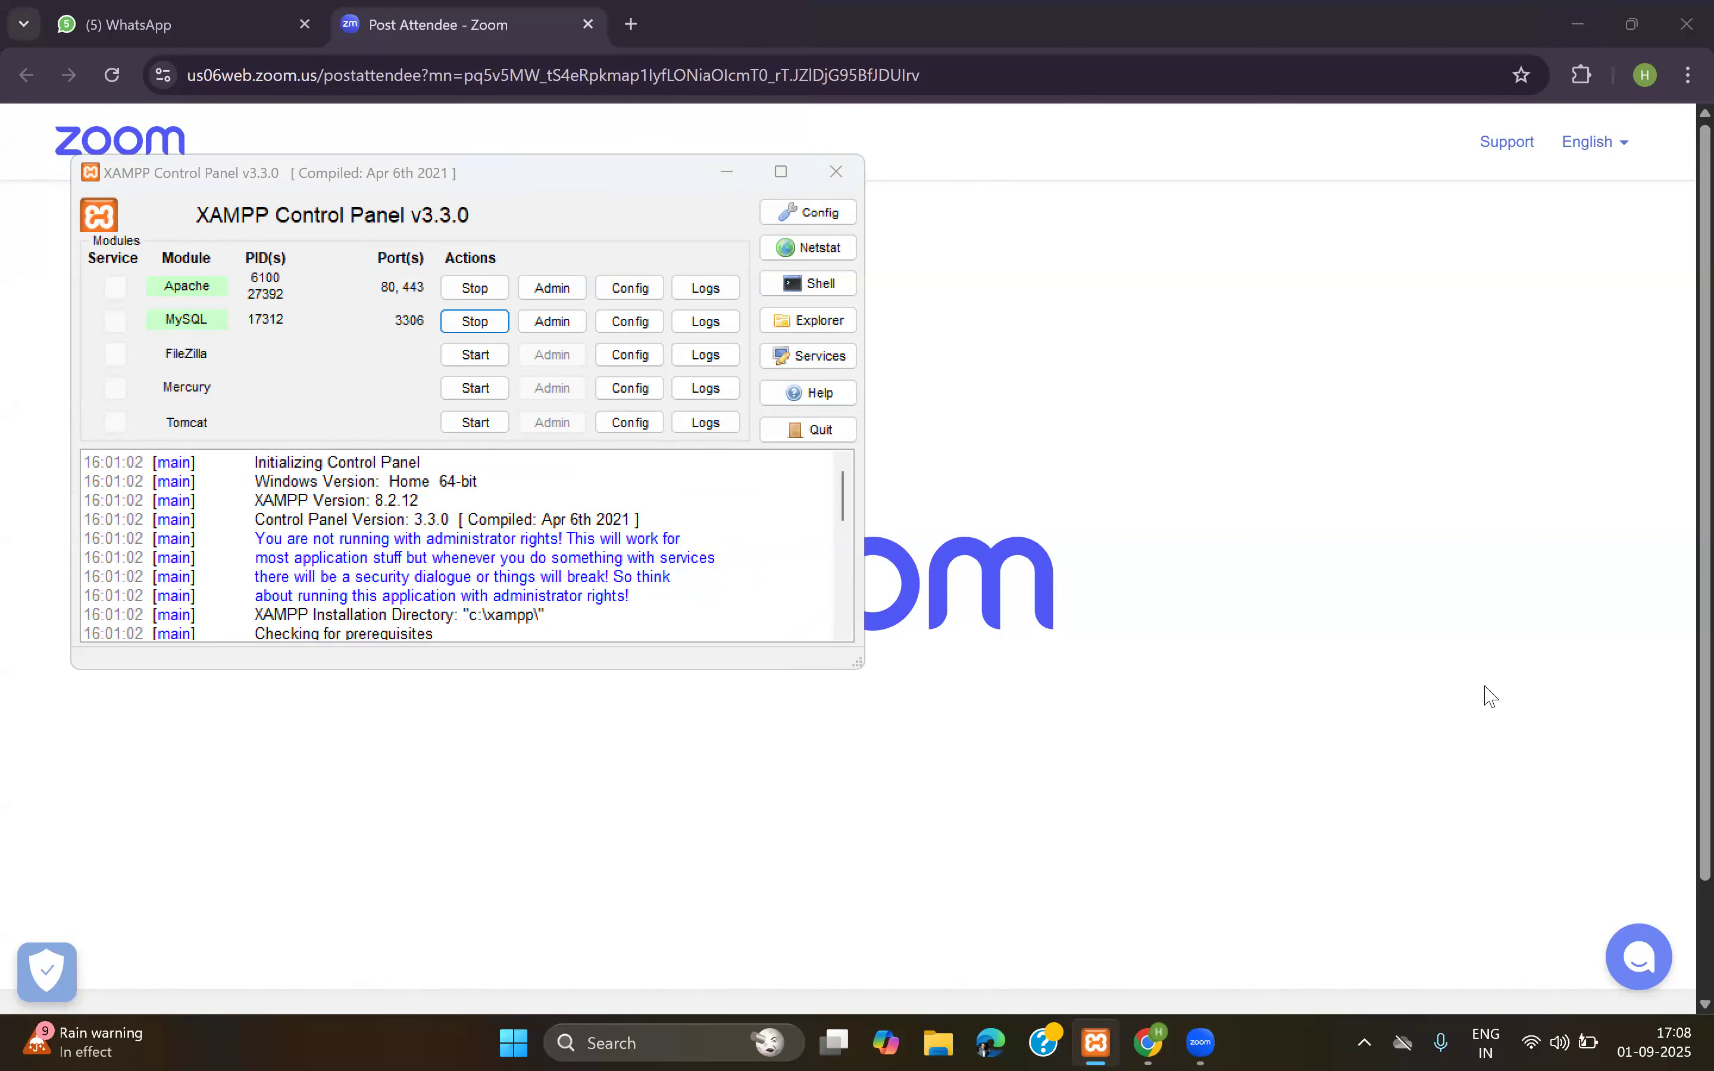
click(1549, 673)
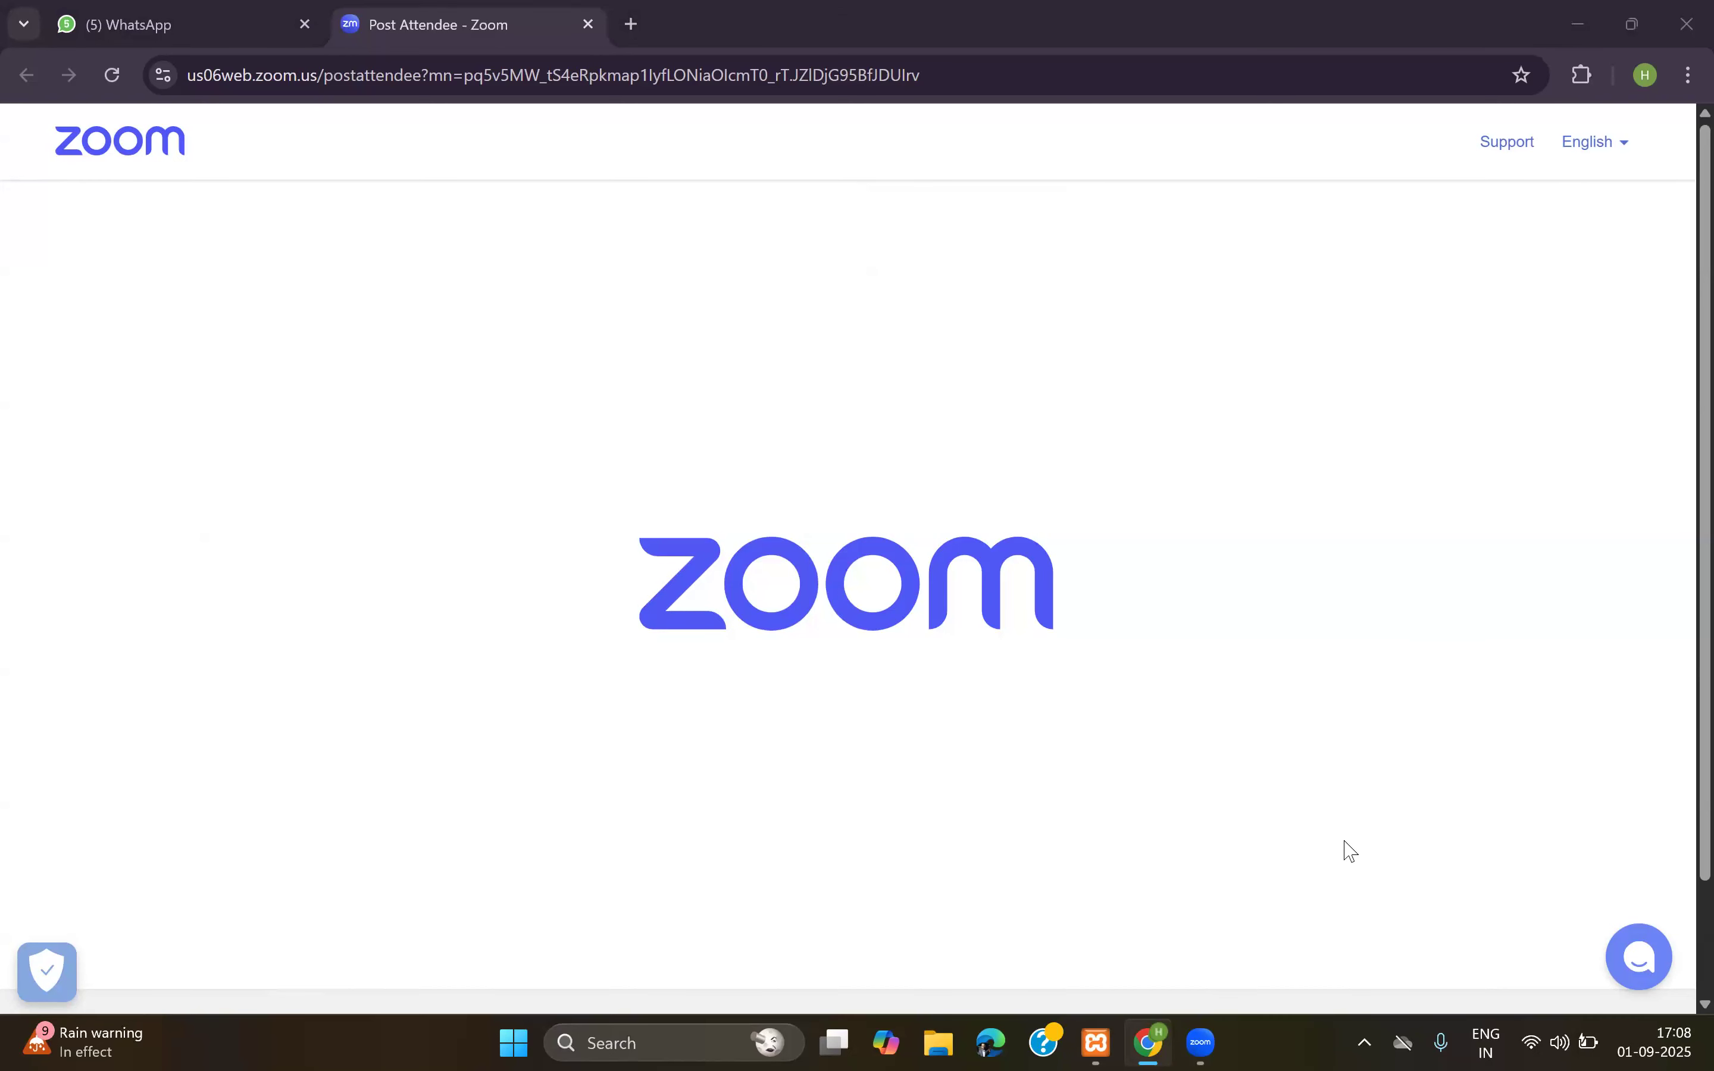
drag(1584, 27, 1501, 91)
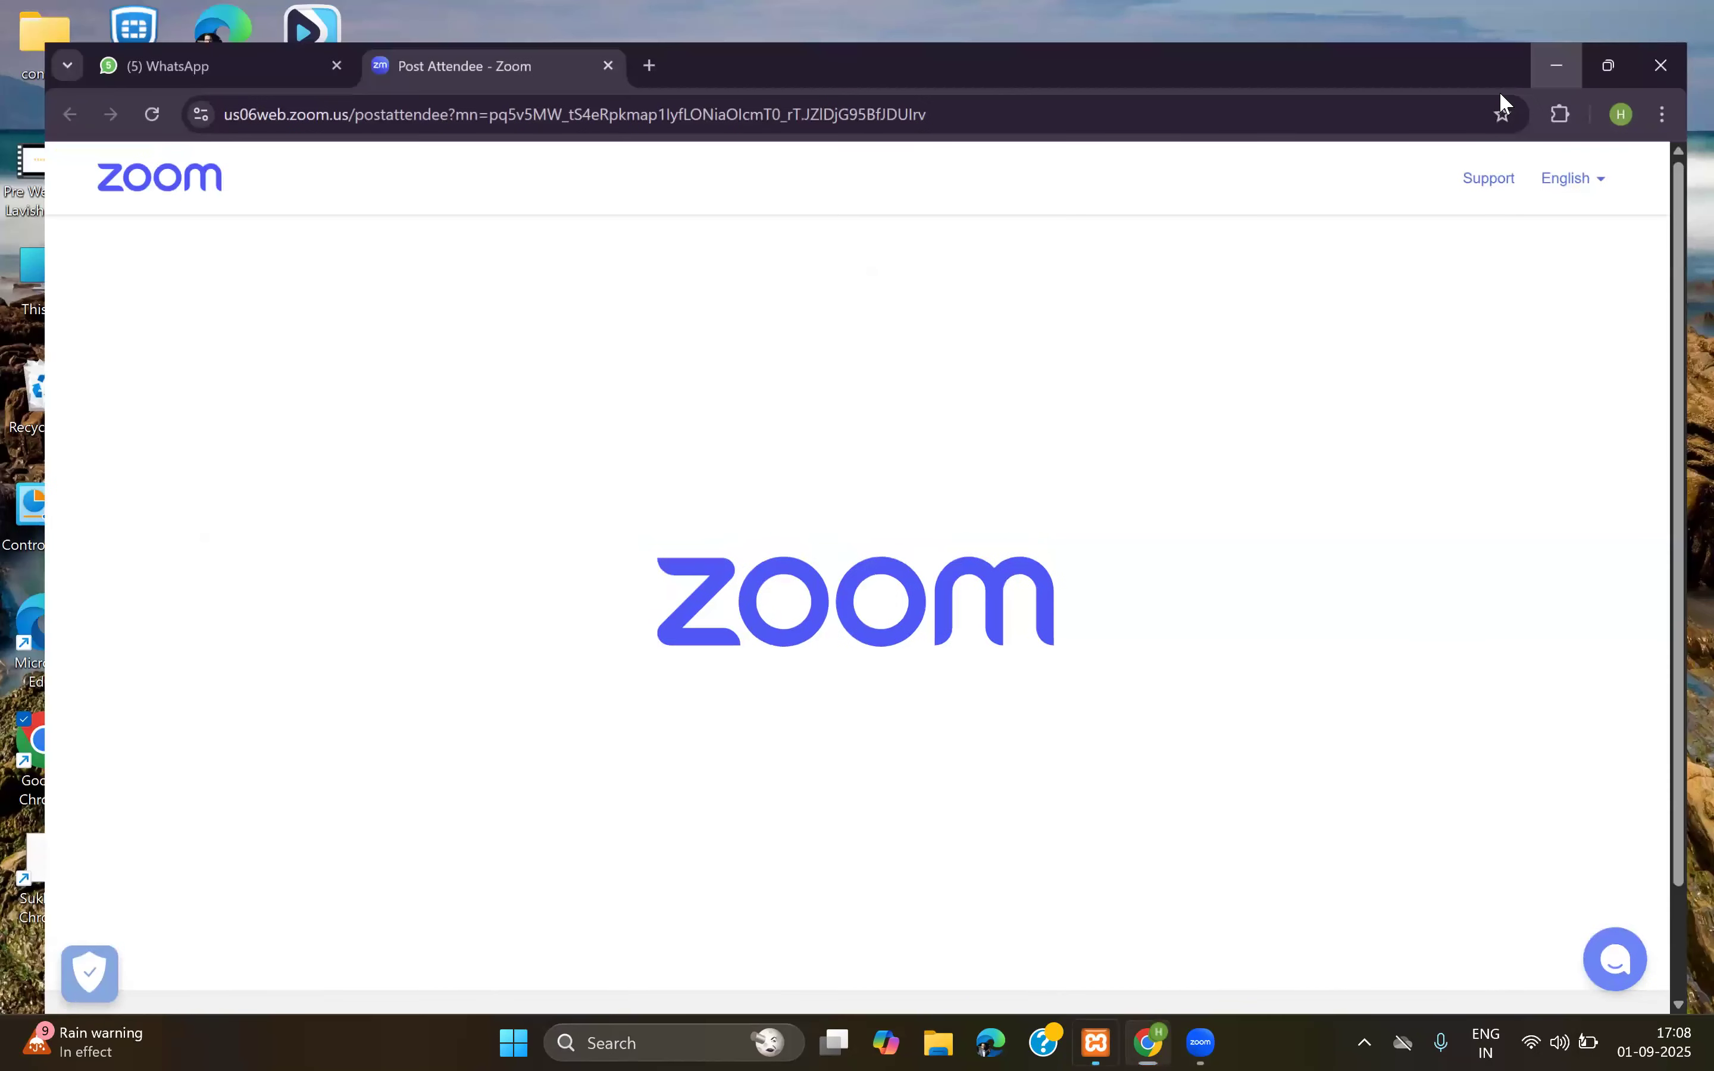
key(super+Down)
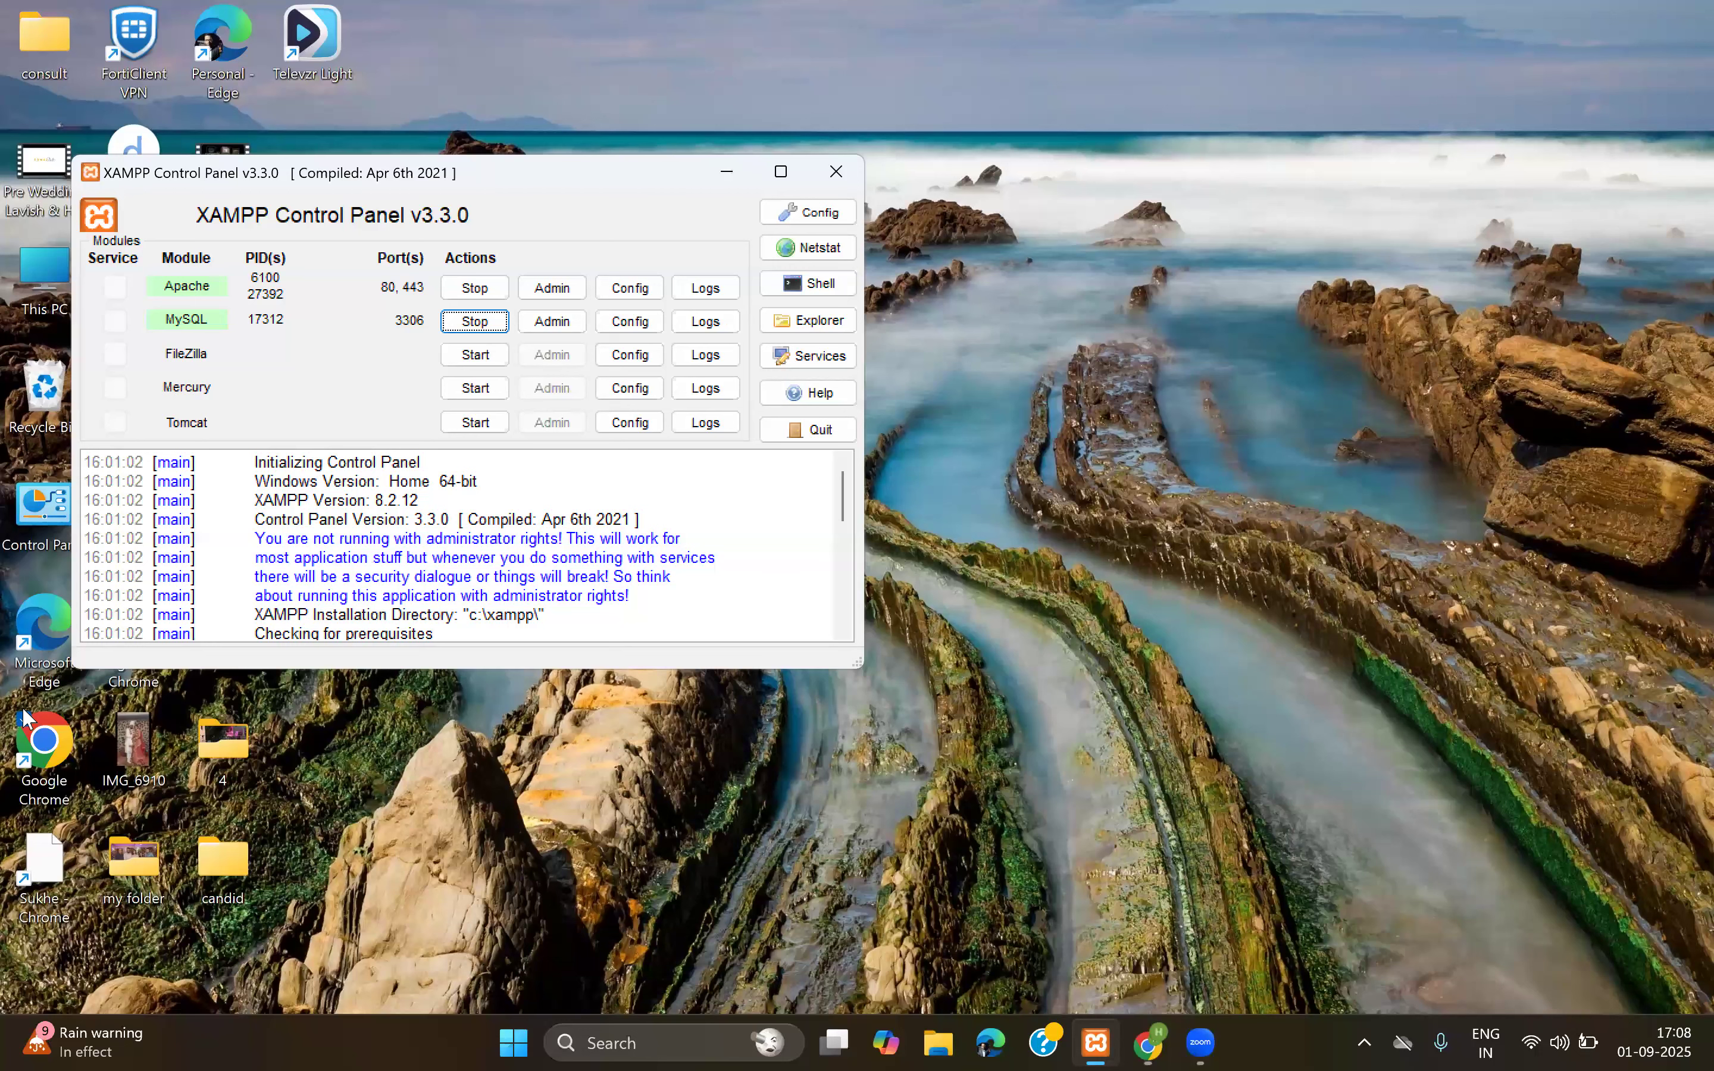
key(super+Down)
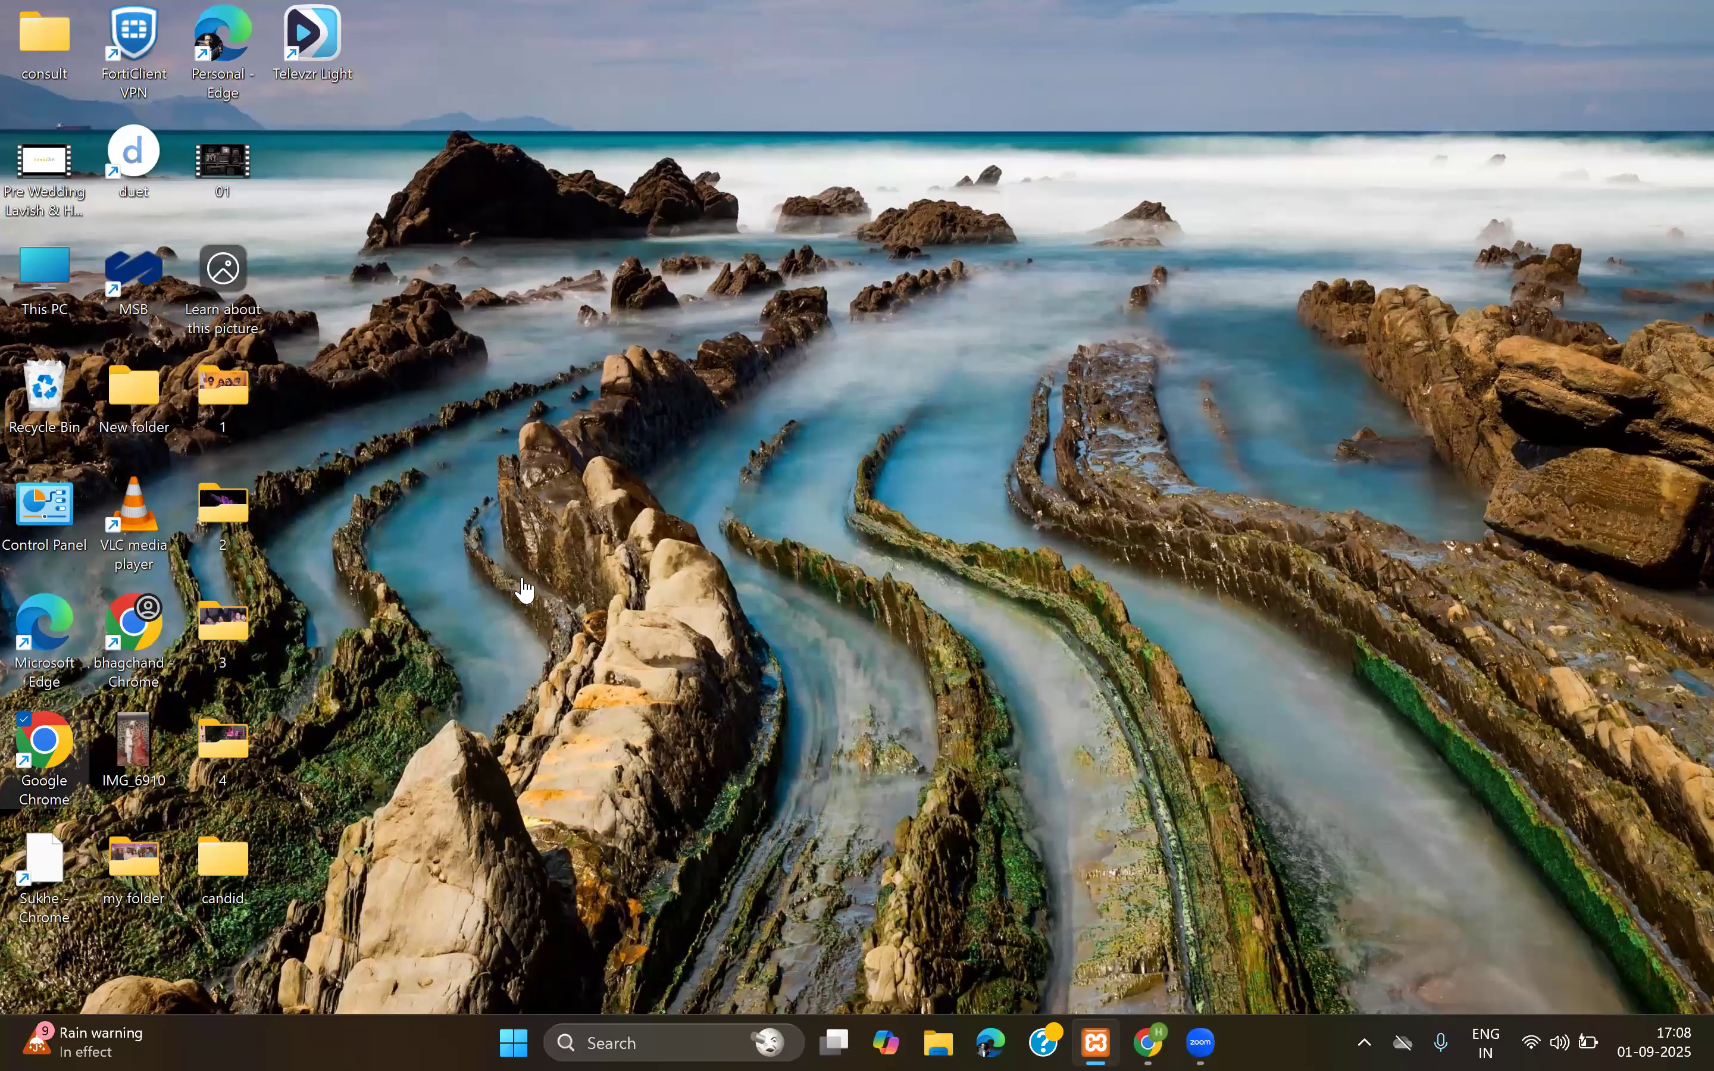
Step: Bring back the Chrome window showing the Zoom page and close it with Alt+F4
click(1147, 1043)
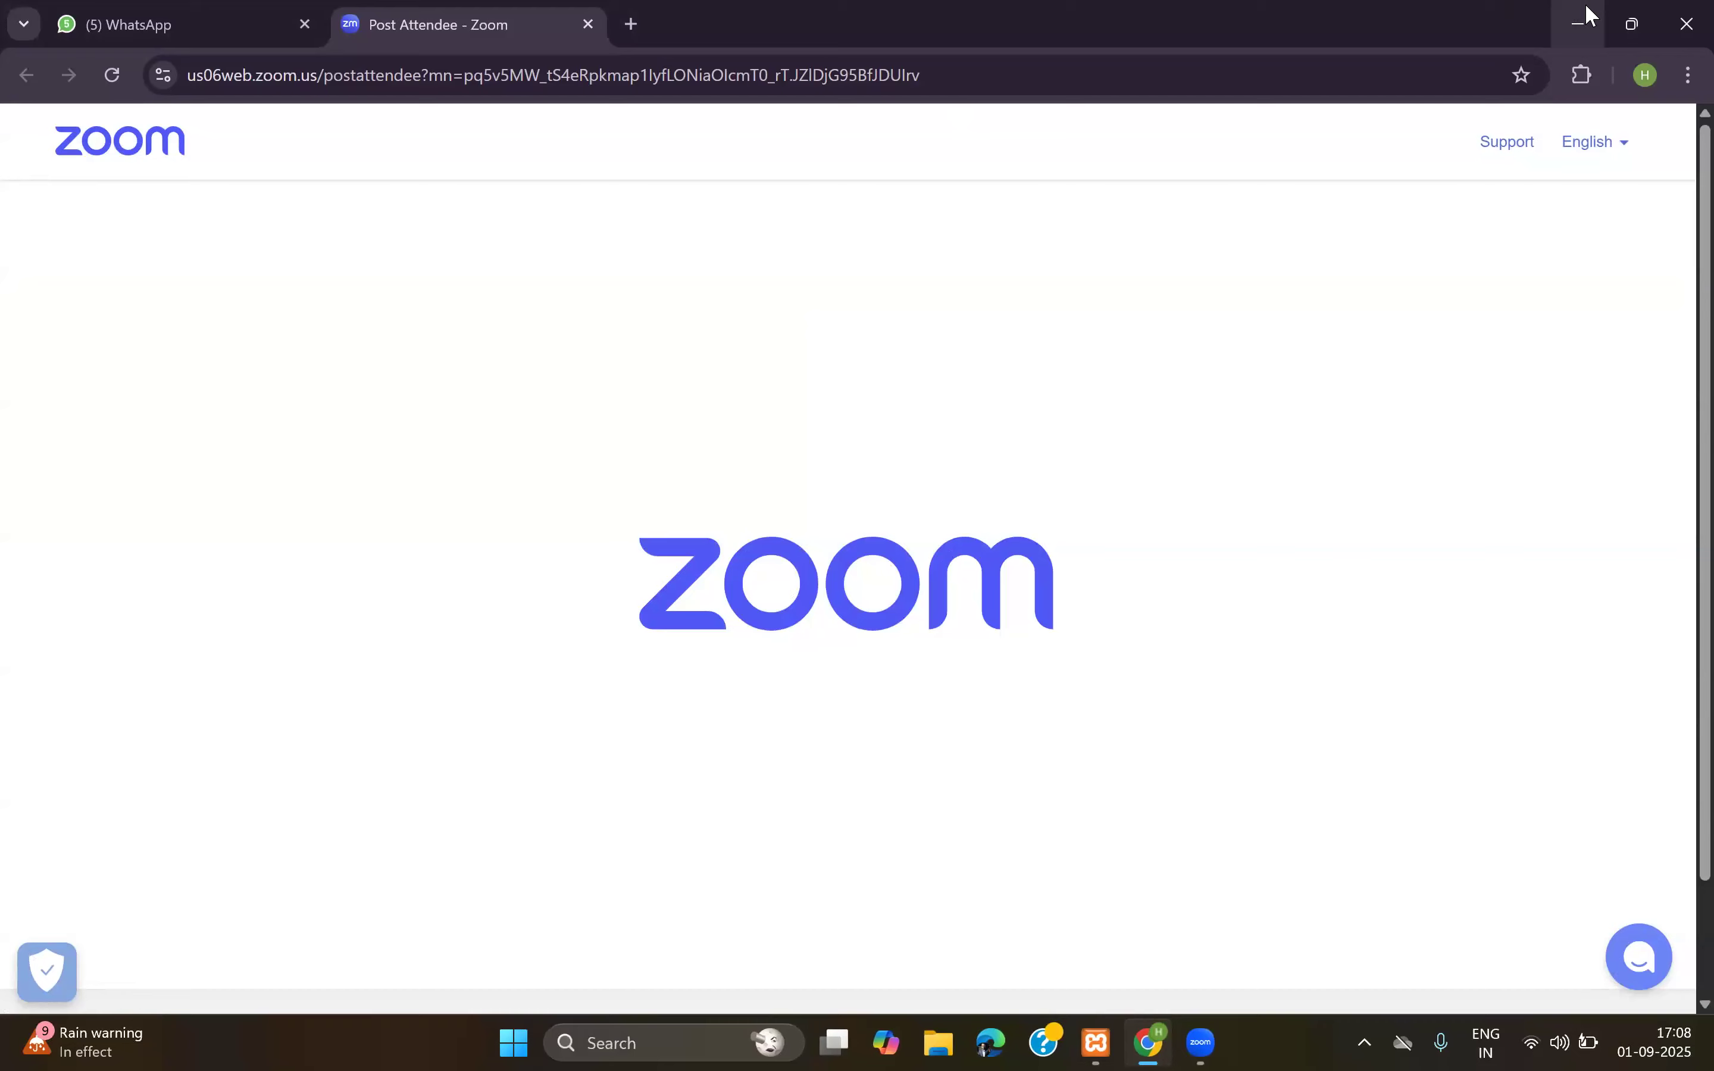
key(super+Down)
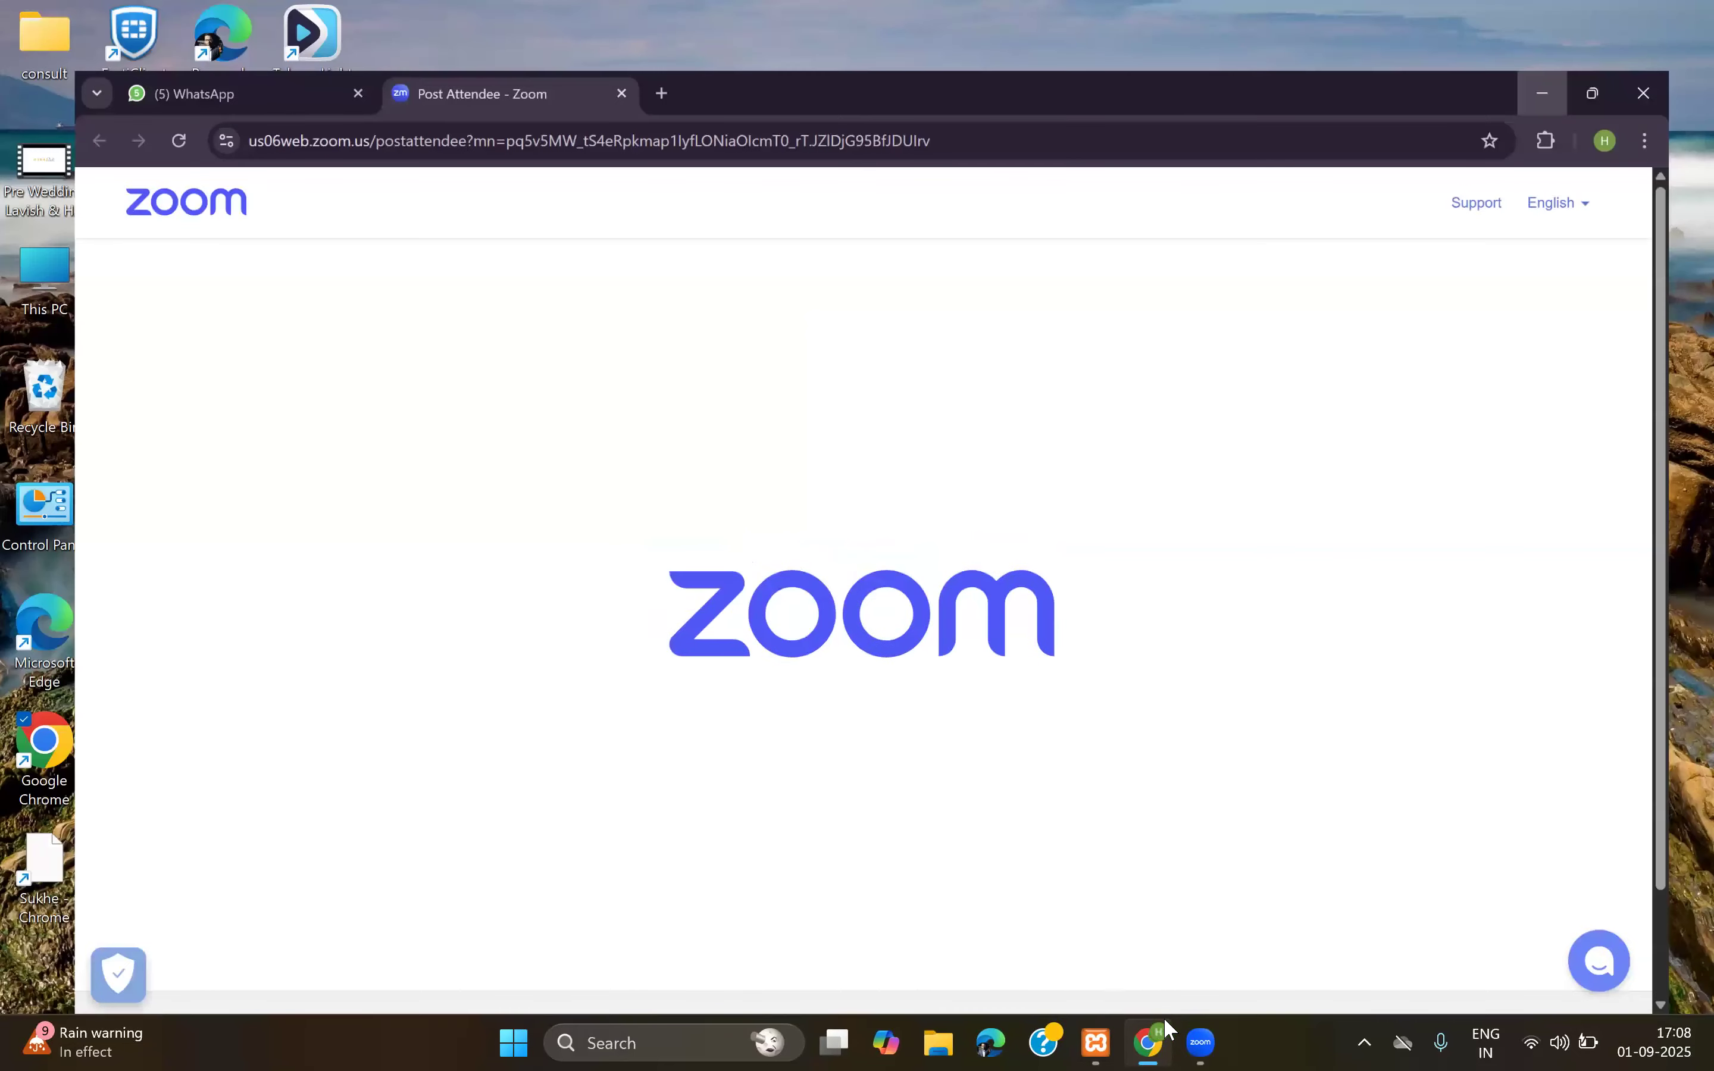
click(1165, 1023)
mouse_move(1110, 1020)
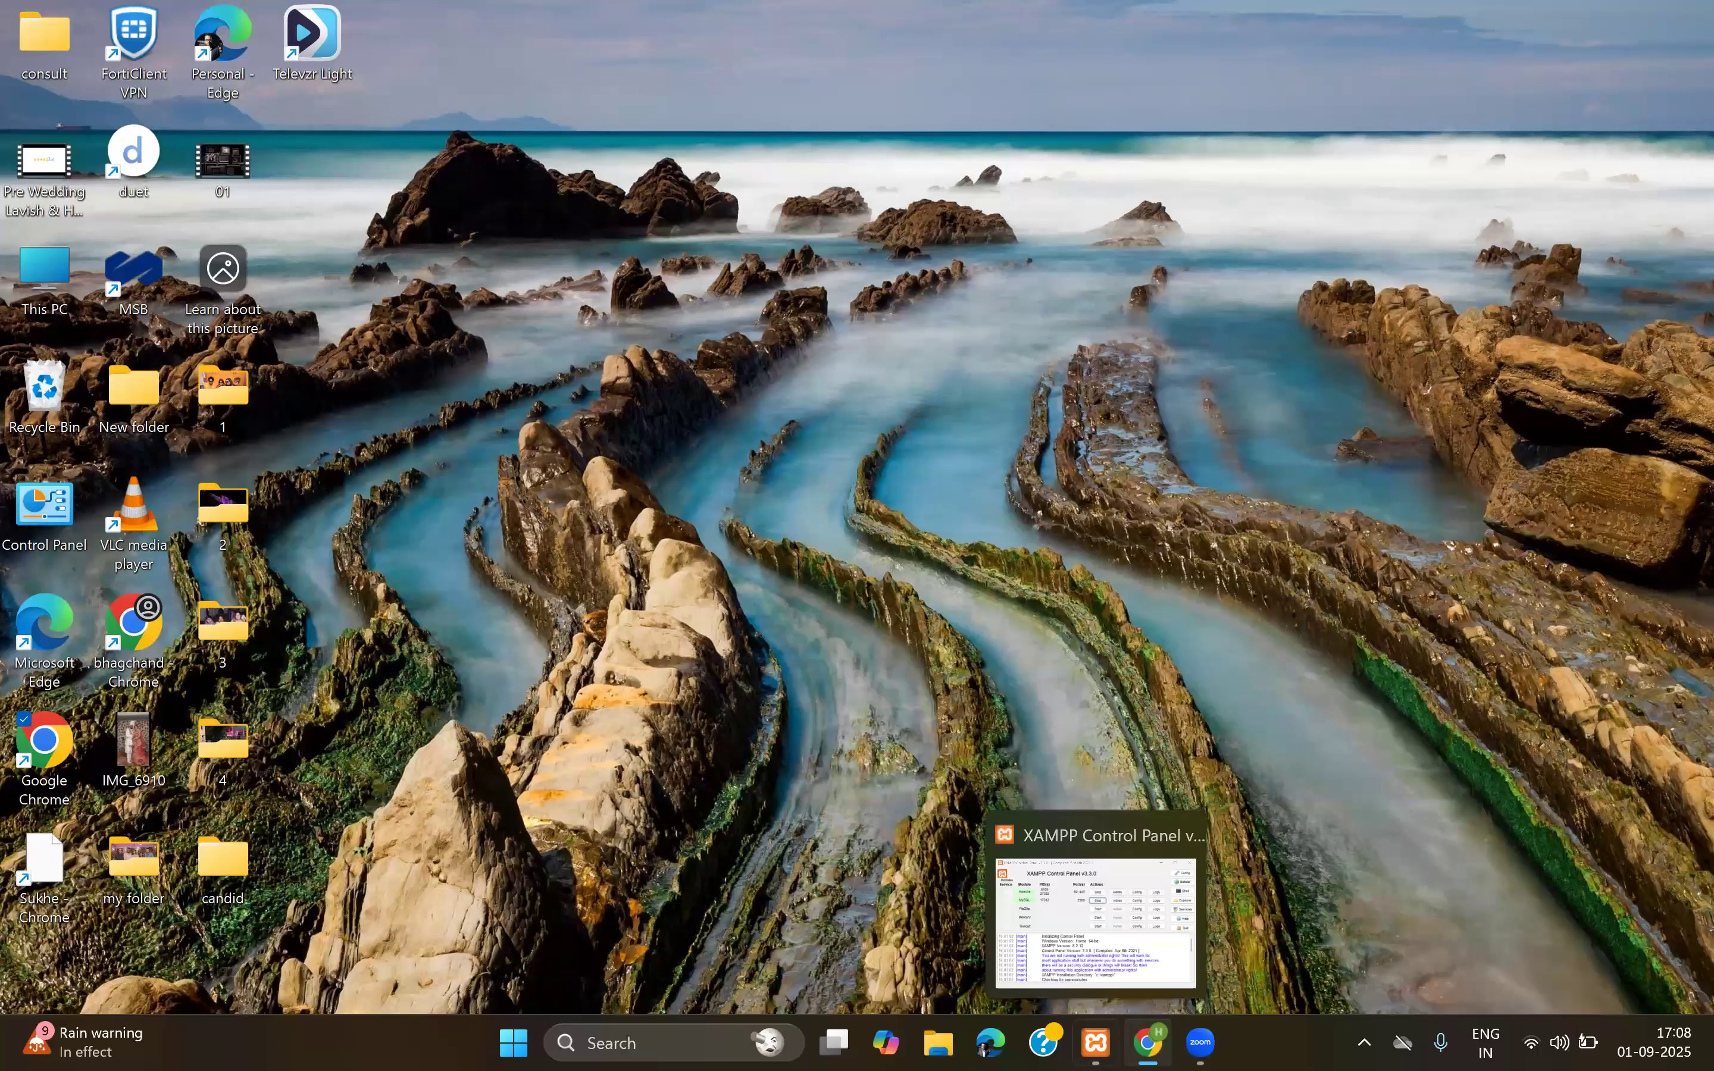
click(1148, 1041)
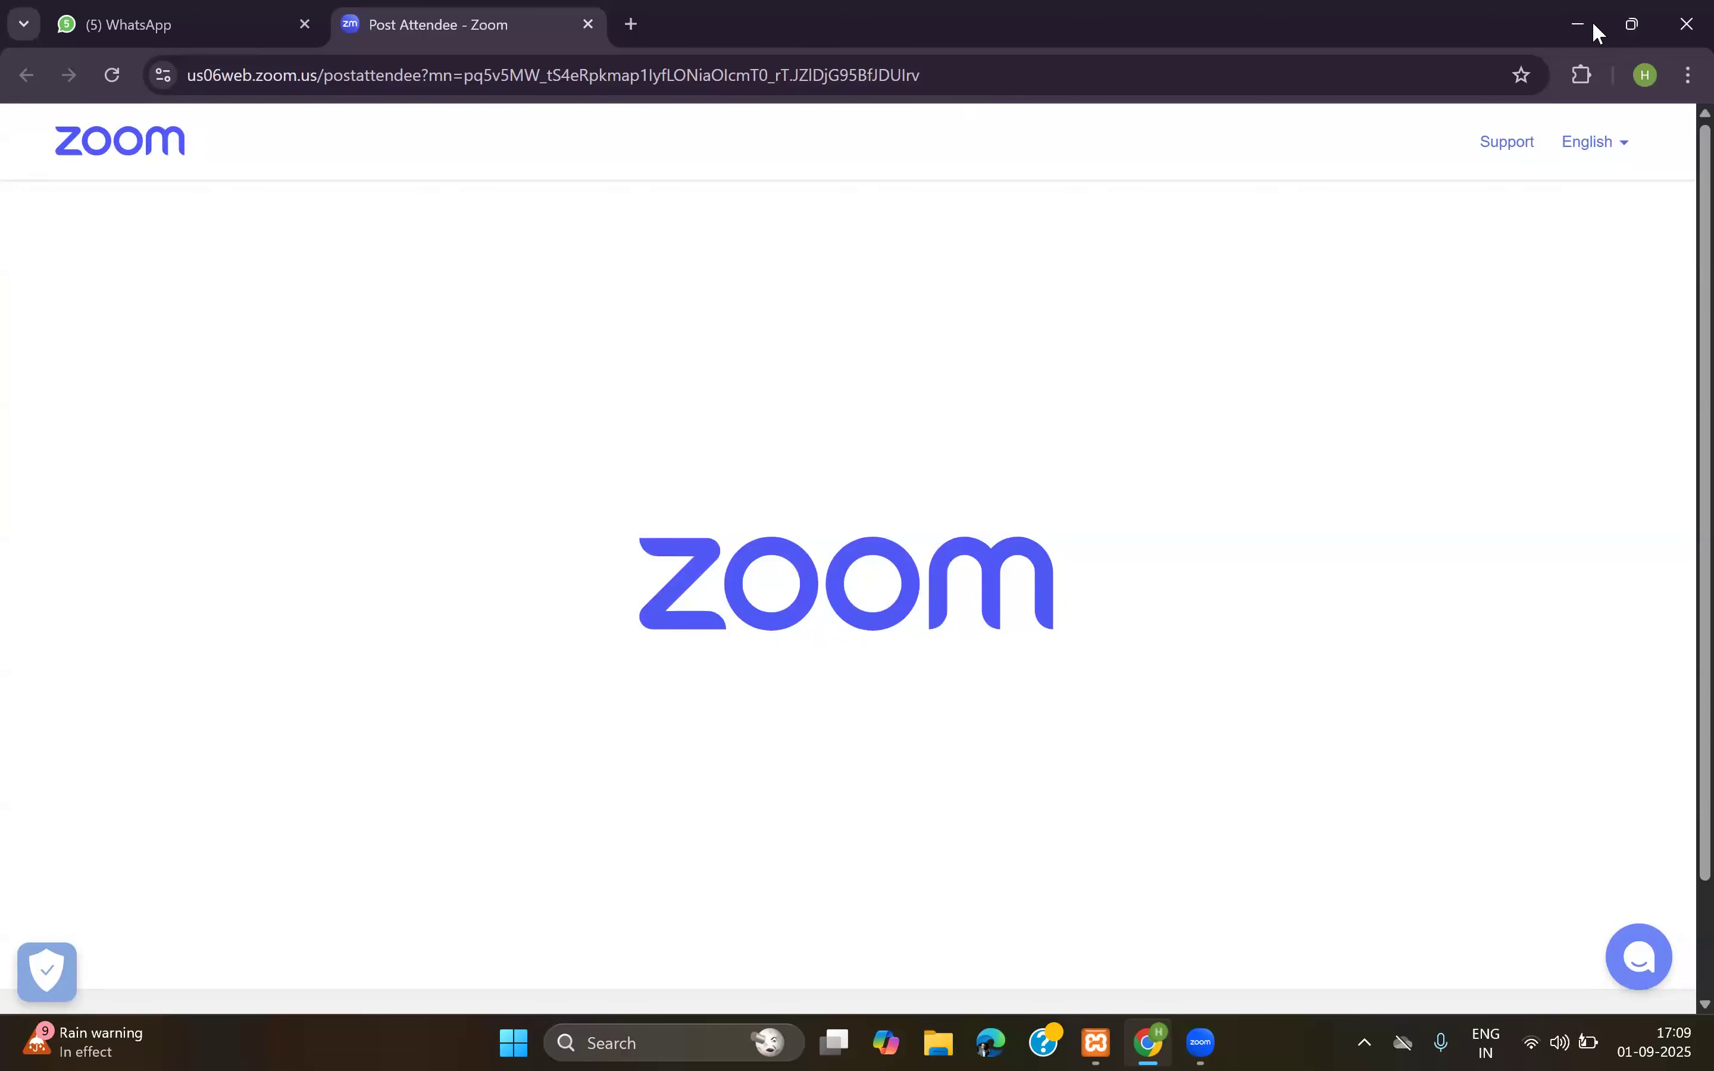
key(super+Down)
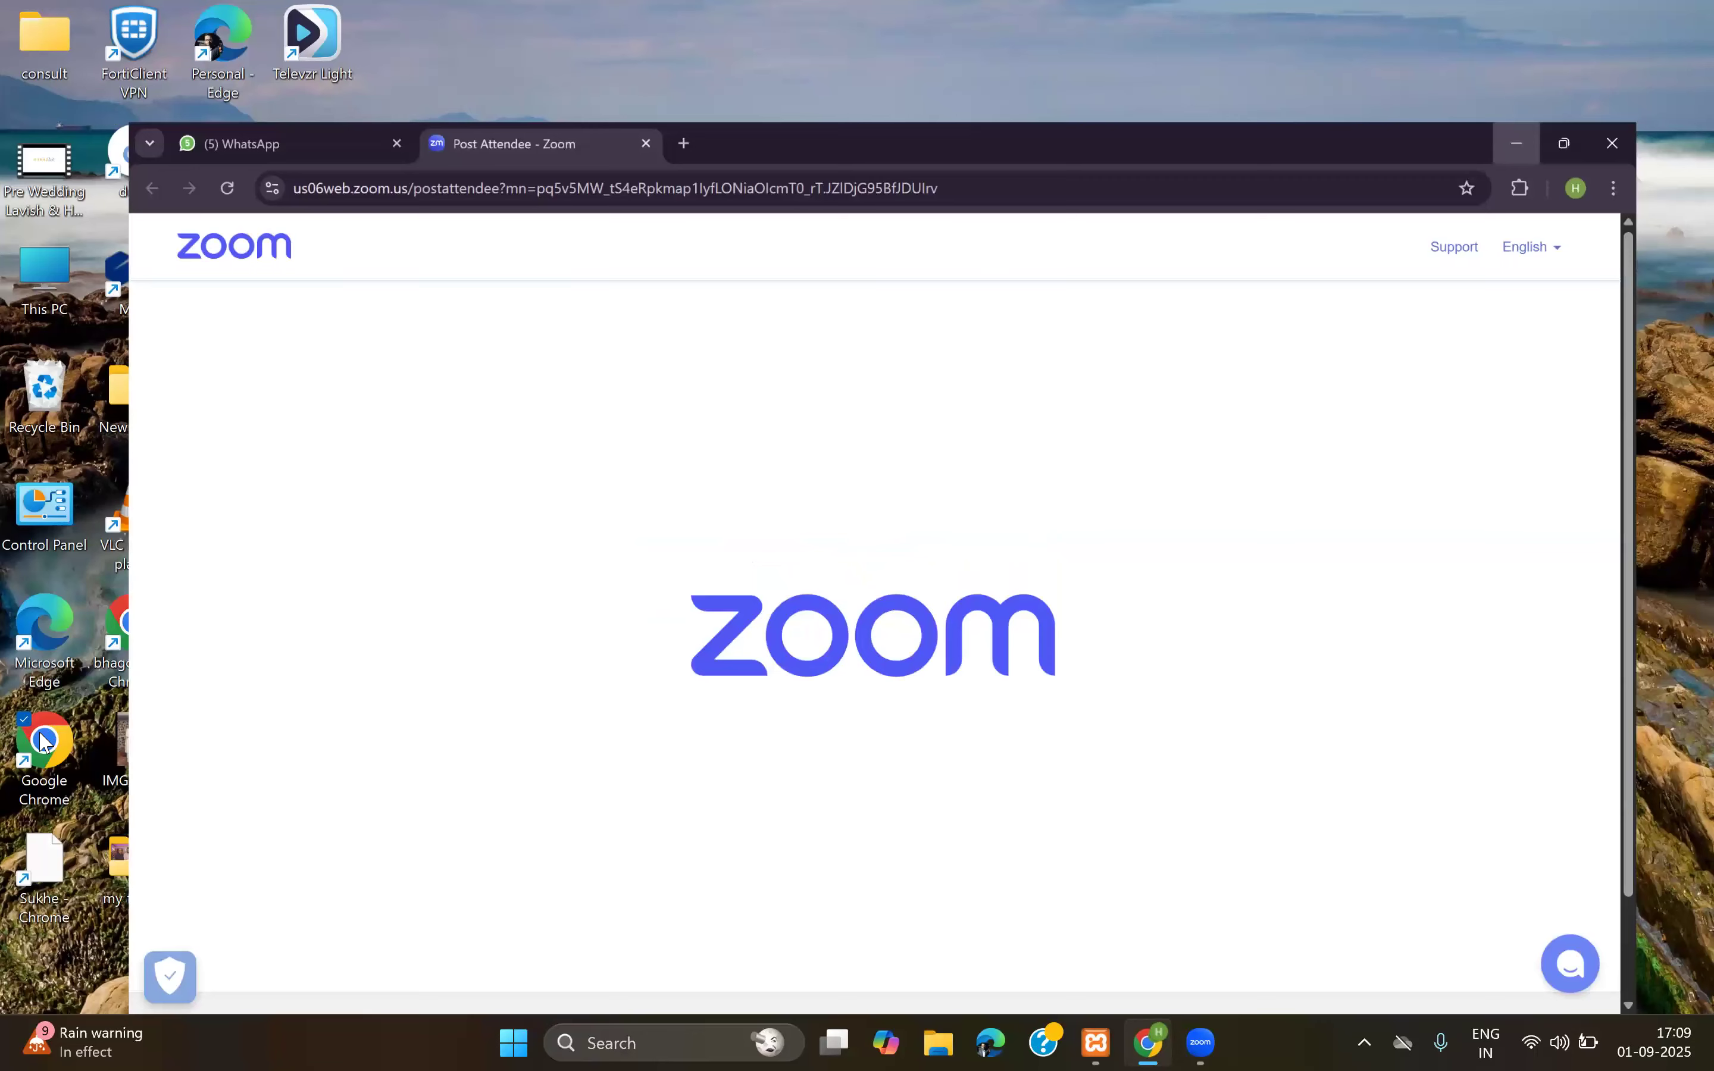
key(super+Down)
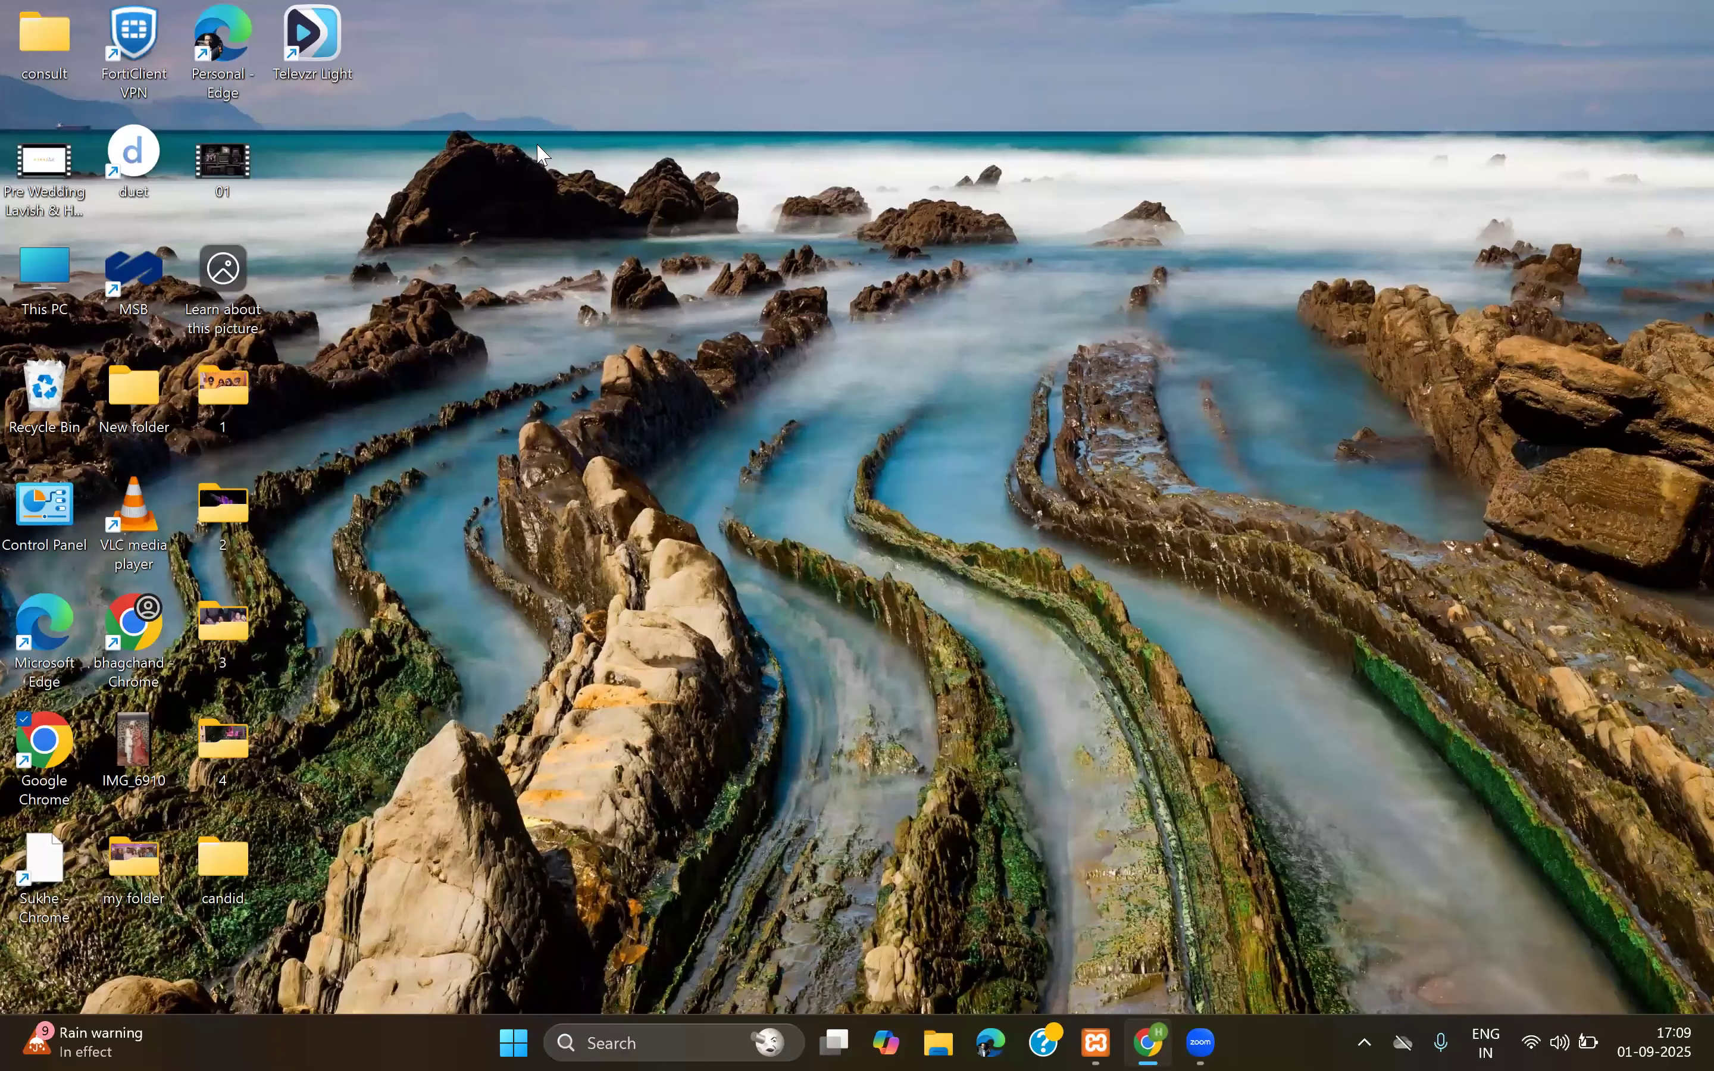
key(super+Up)
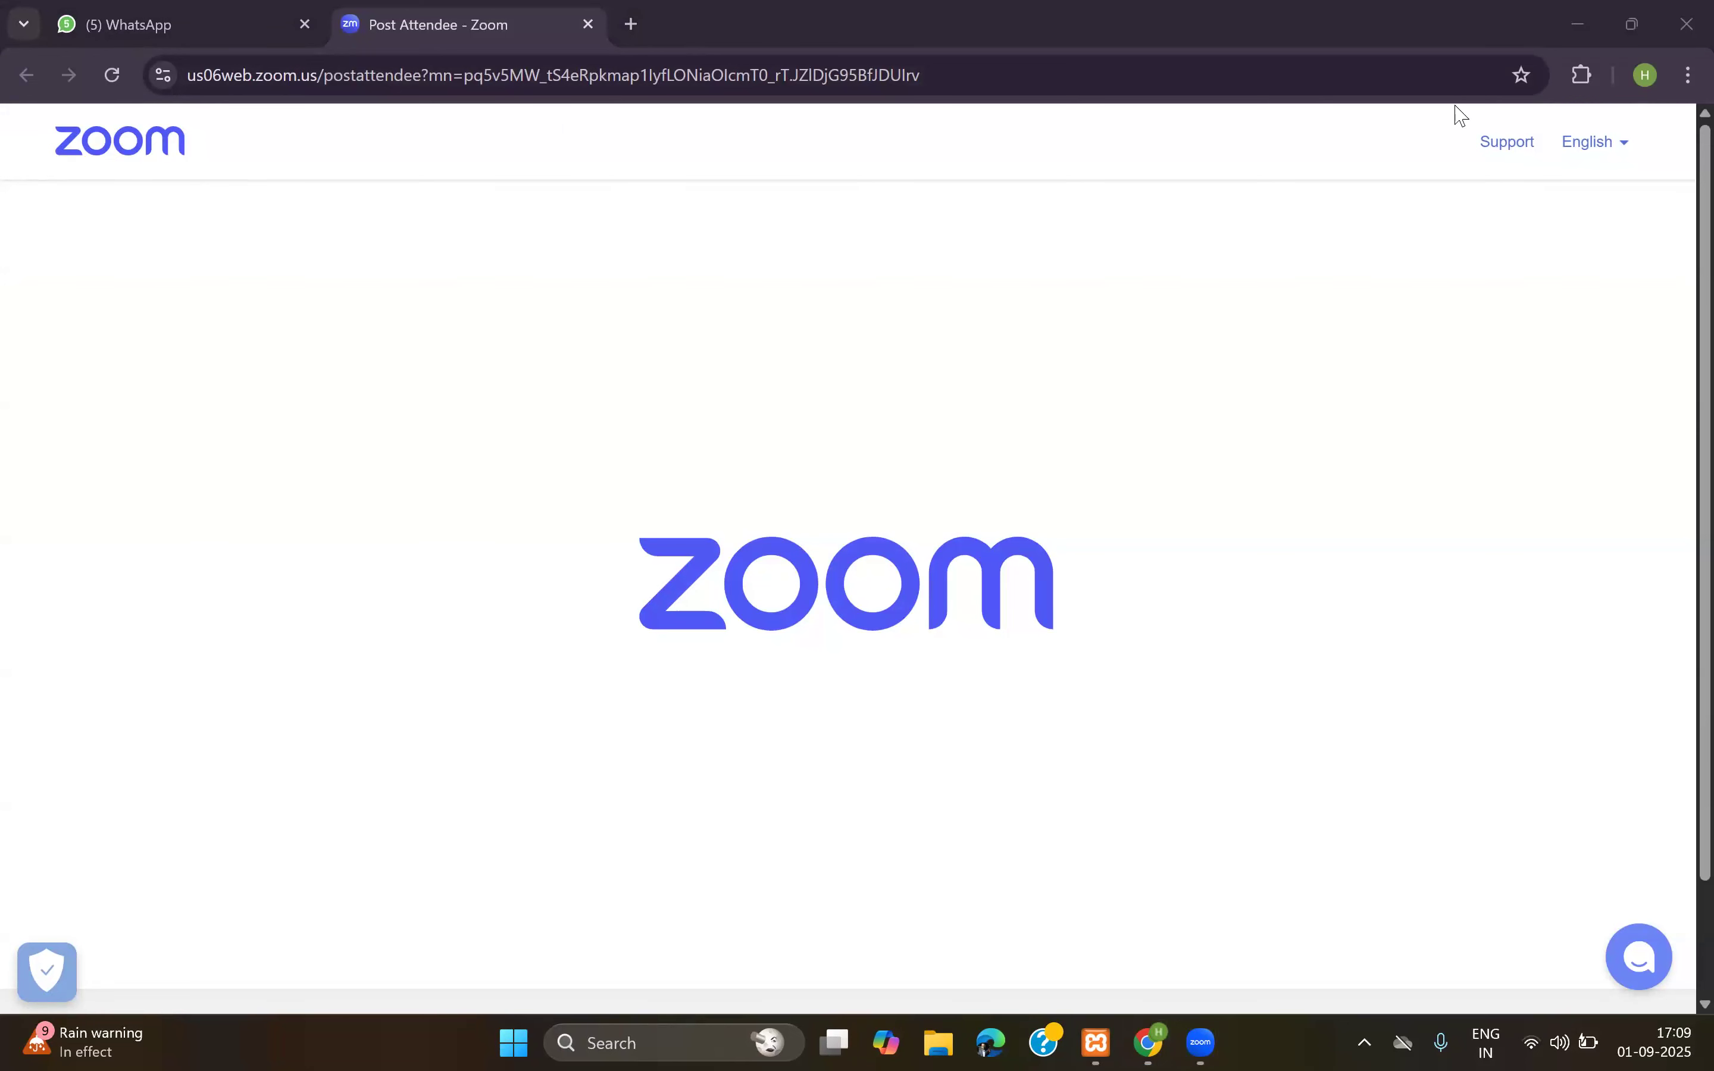
click(1262, 157)
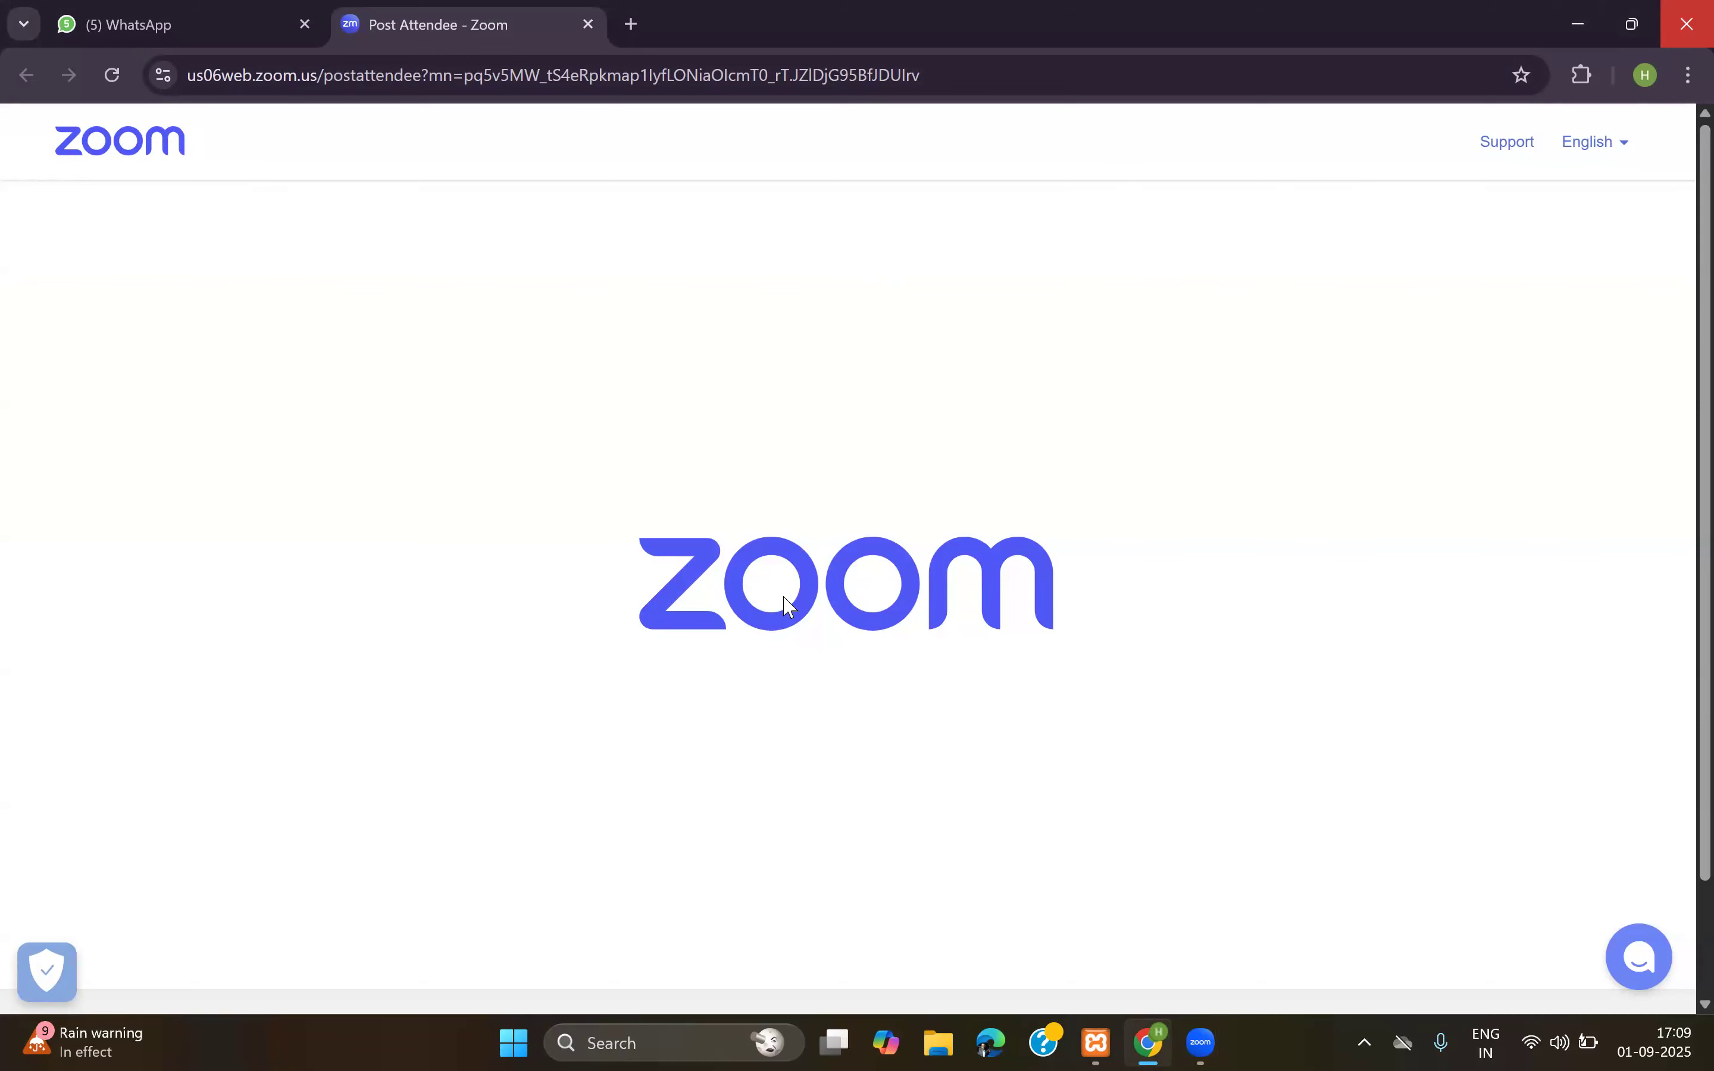
key(alt+F4)
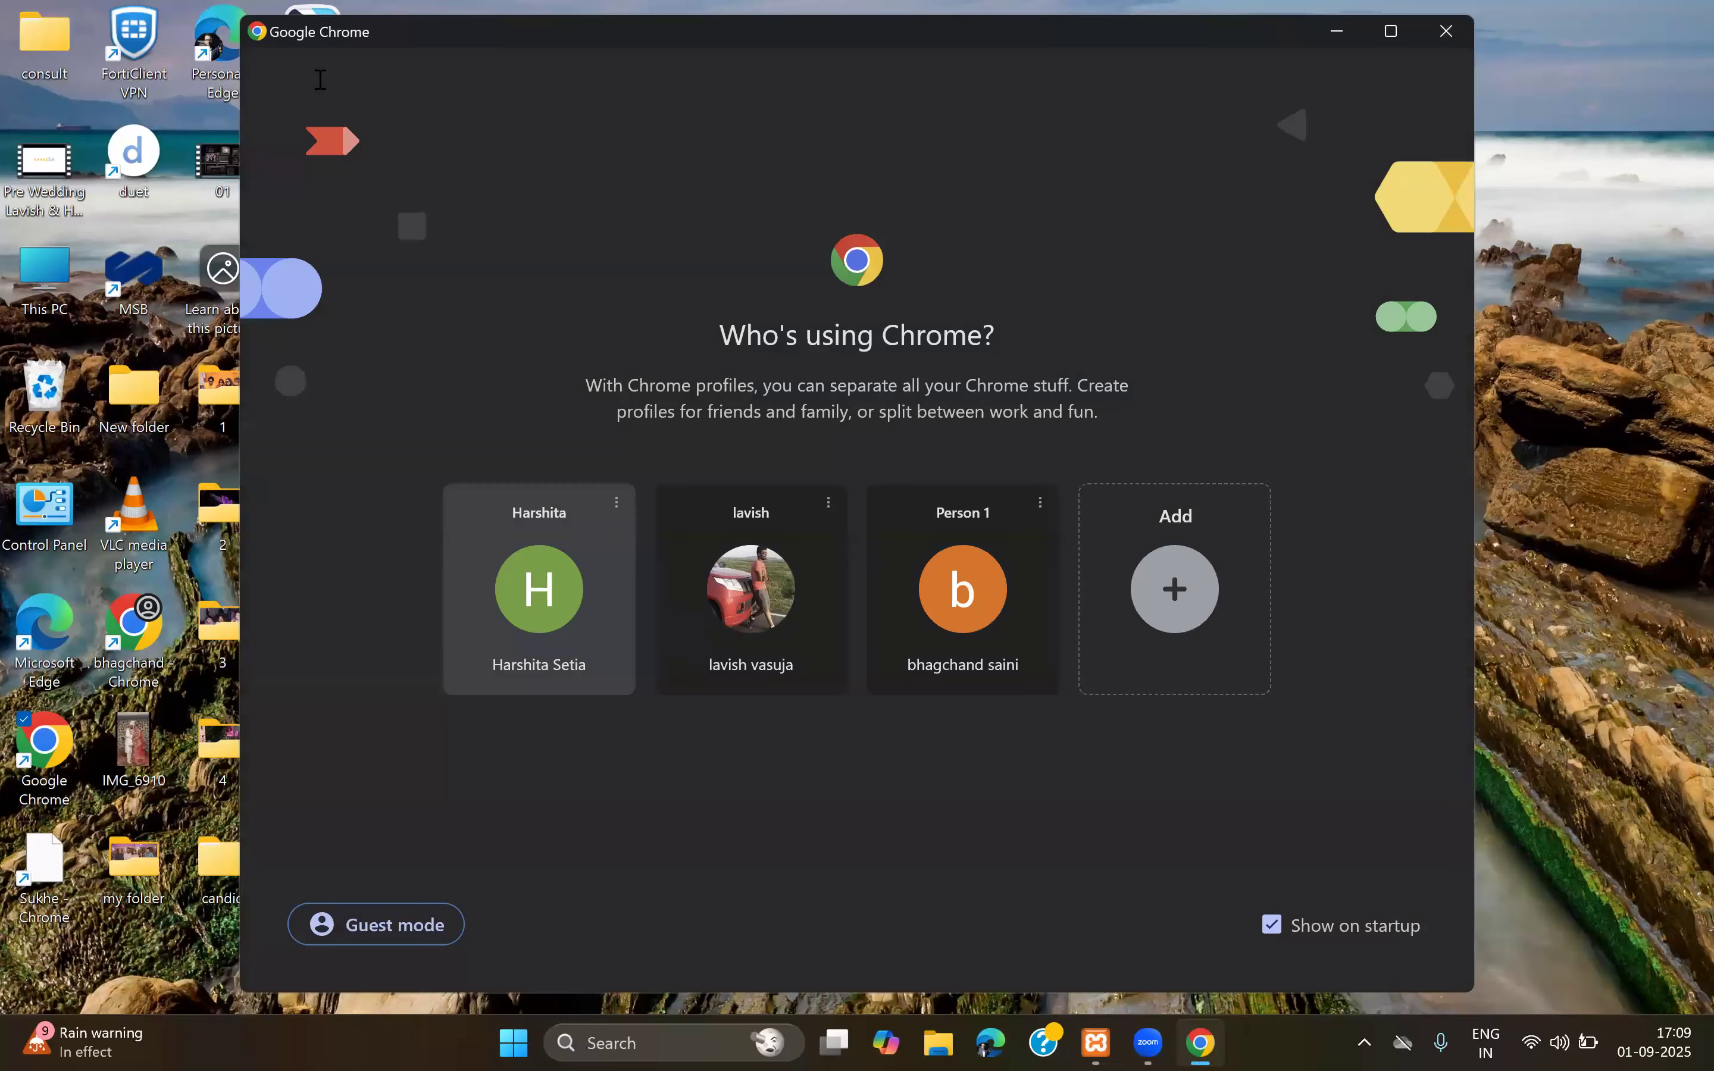
Step: In a new Chrome tab, load localhost/wordpress/wp-admin, correcting the 'wp-admo' typo
key(Return)
click(321, 77)
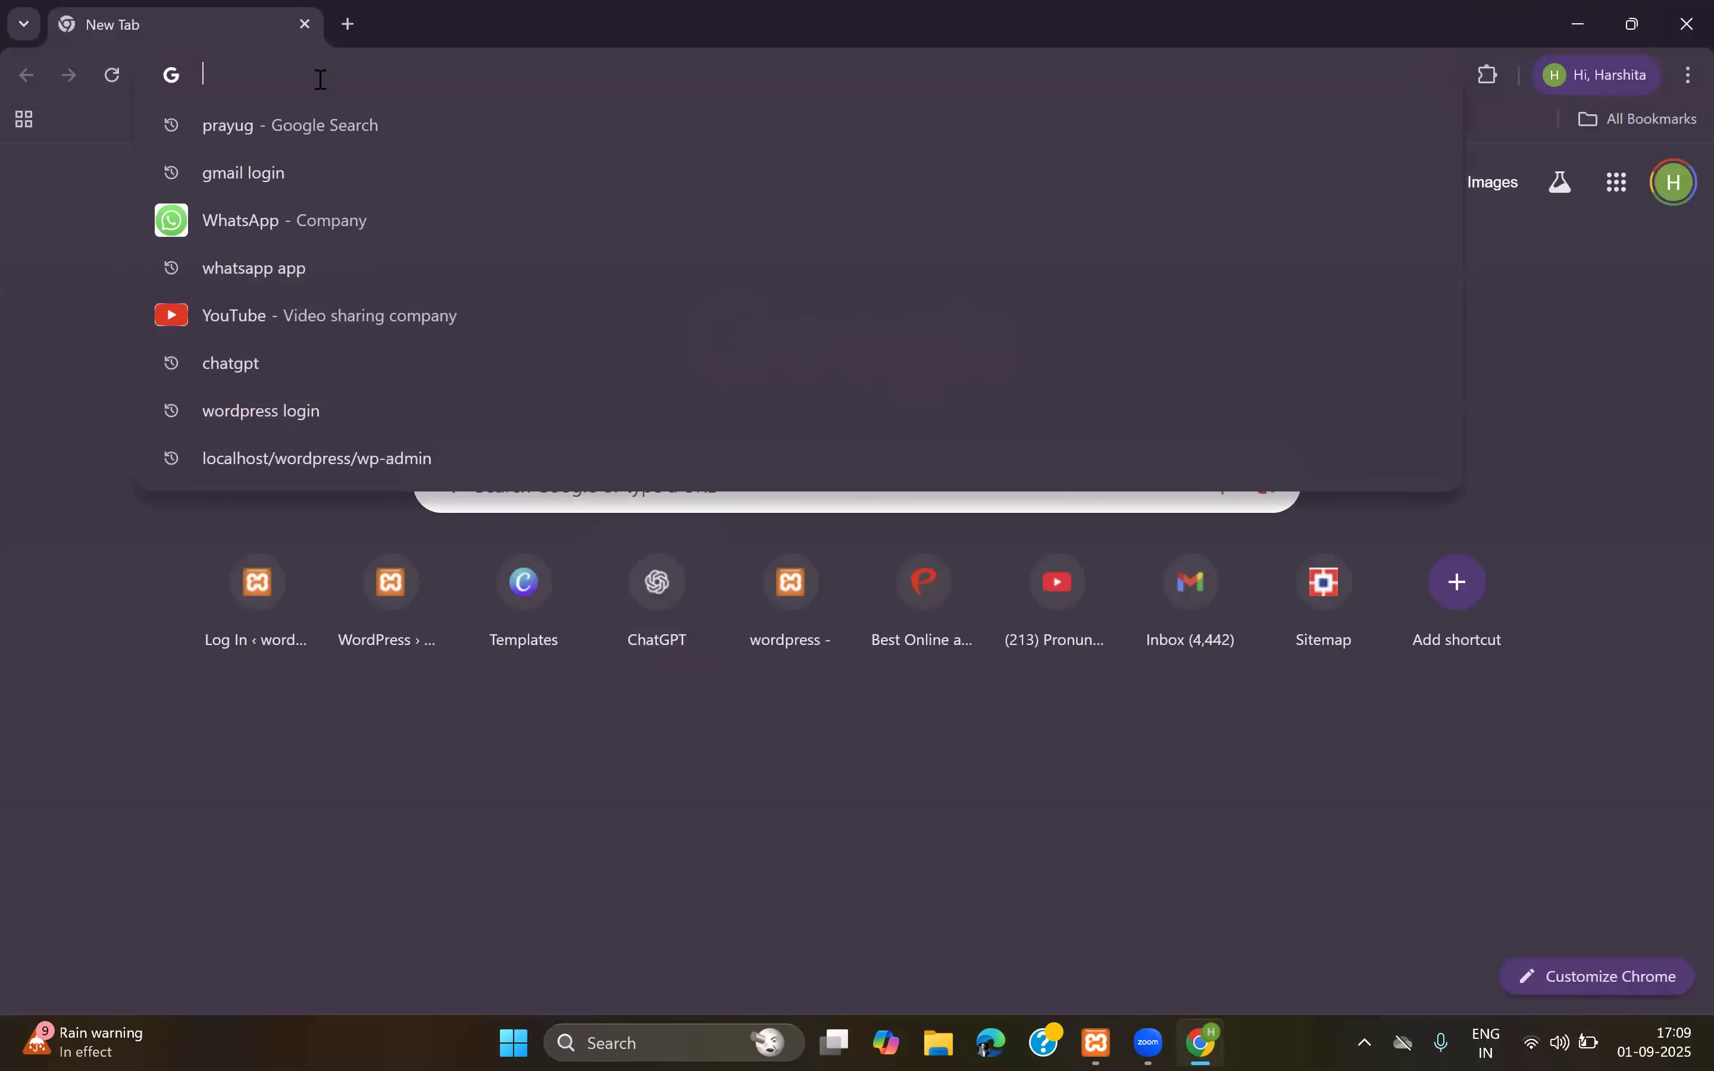
text(localhost)
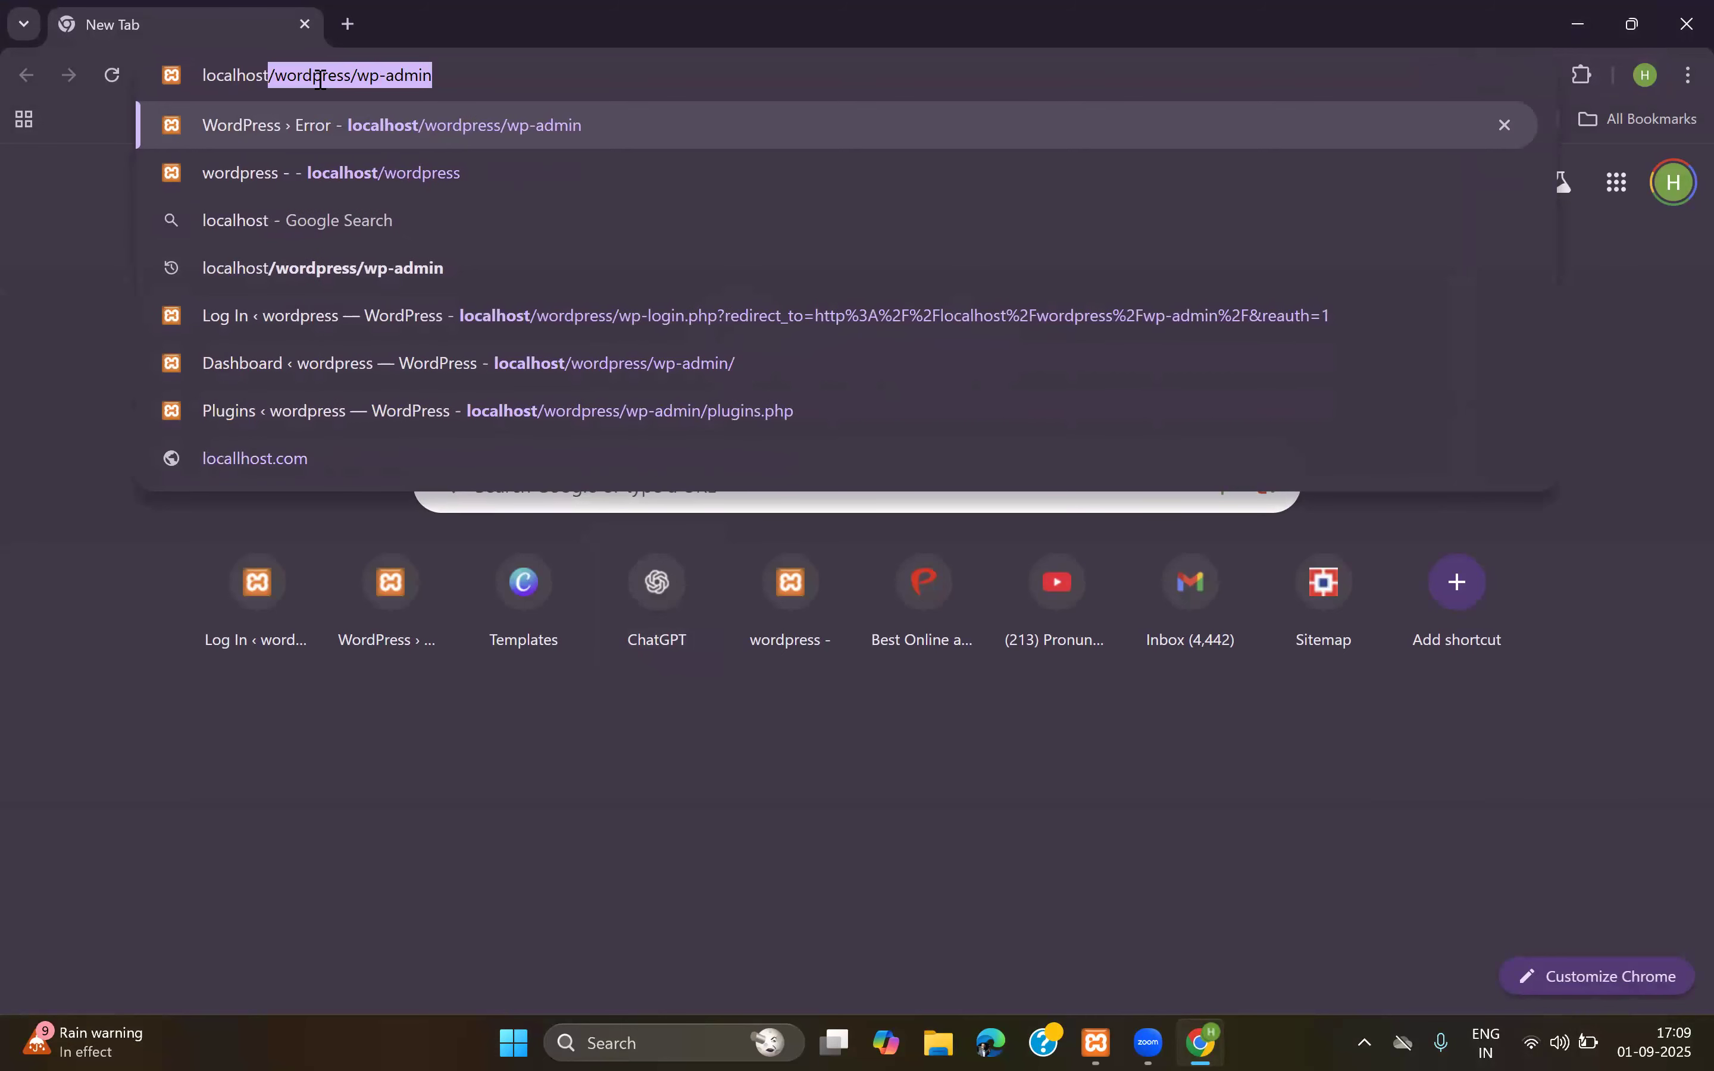
text(/wor)
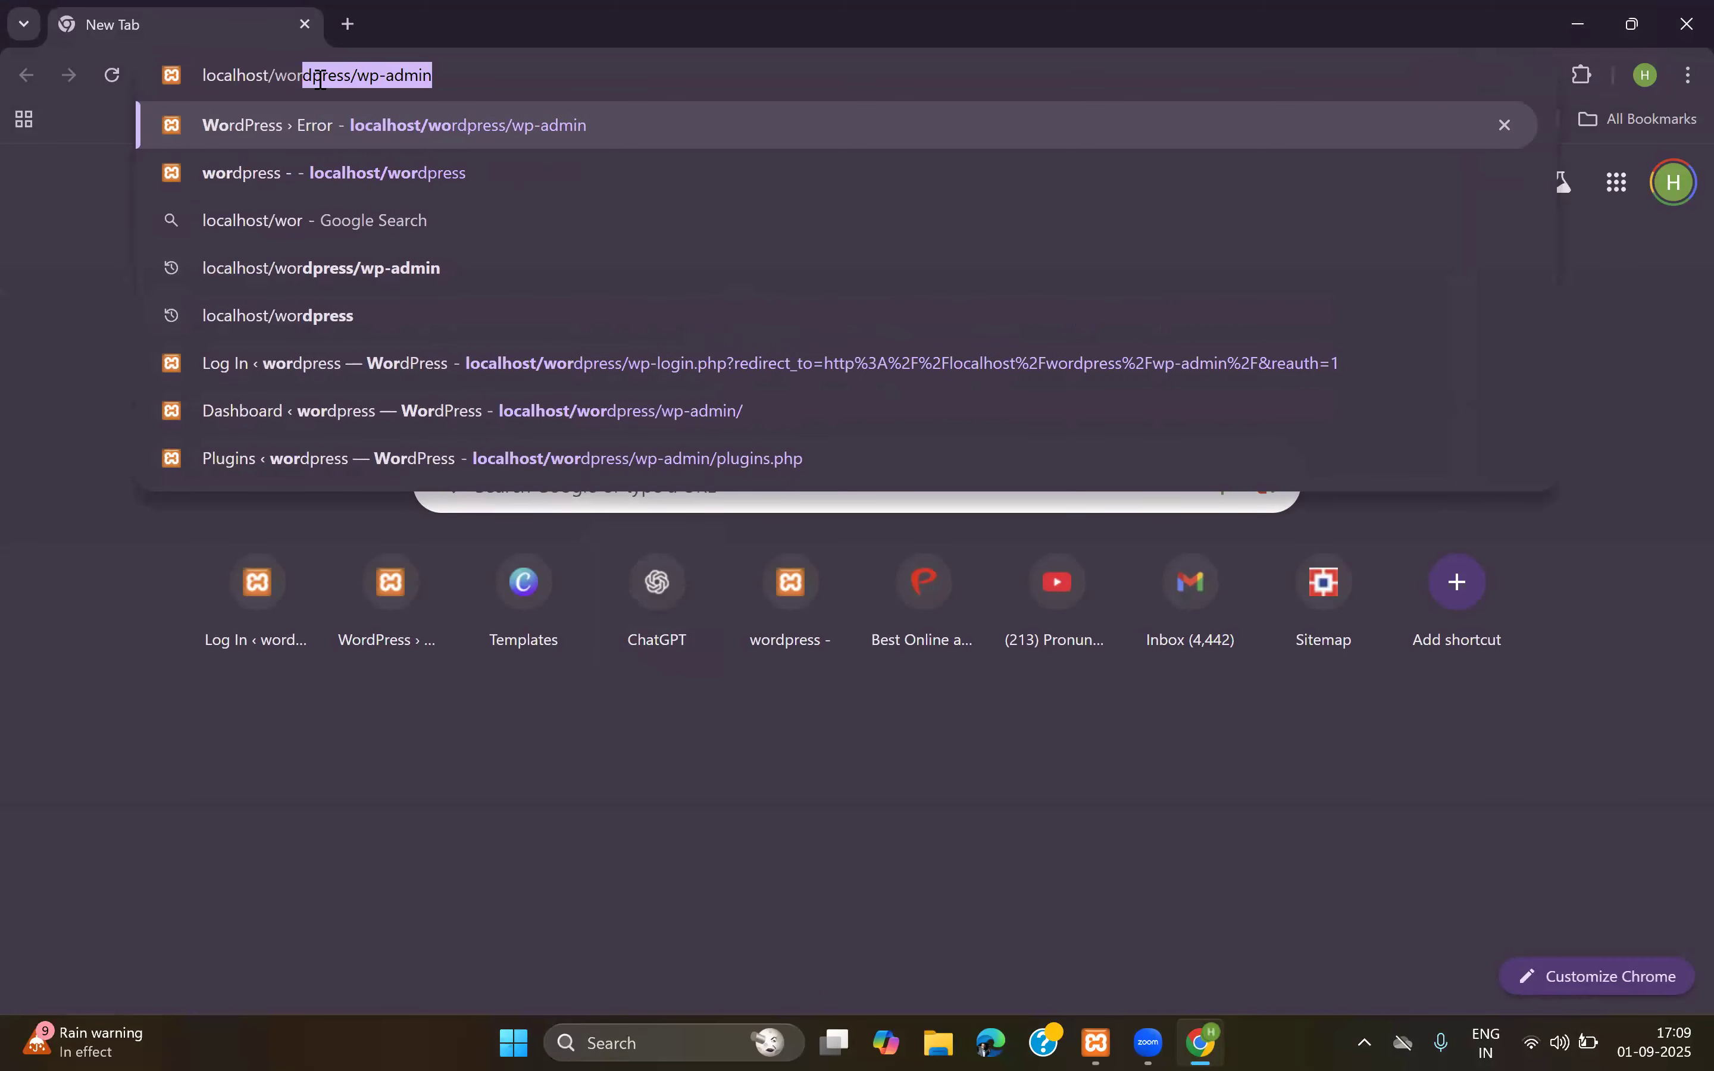
text(dpress/)
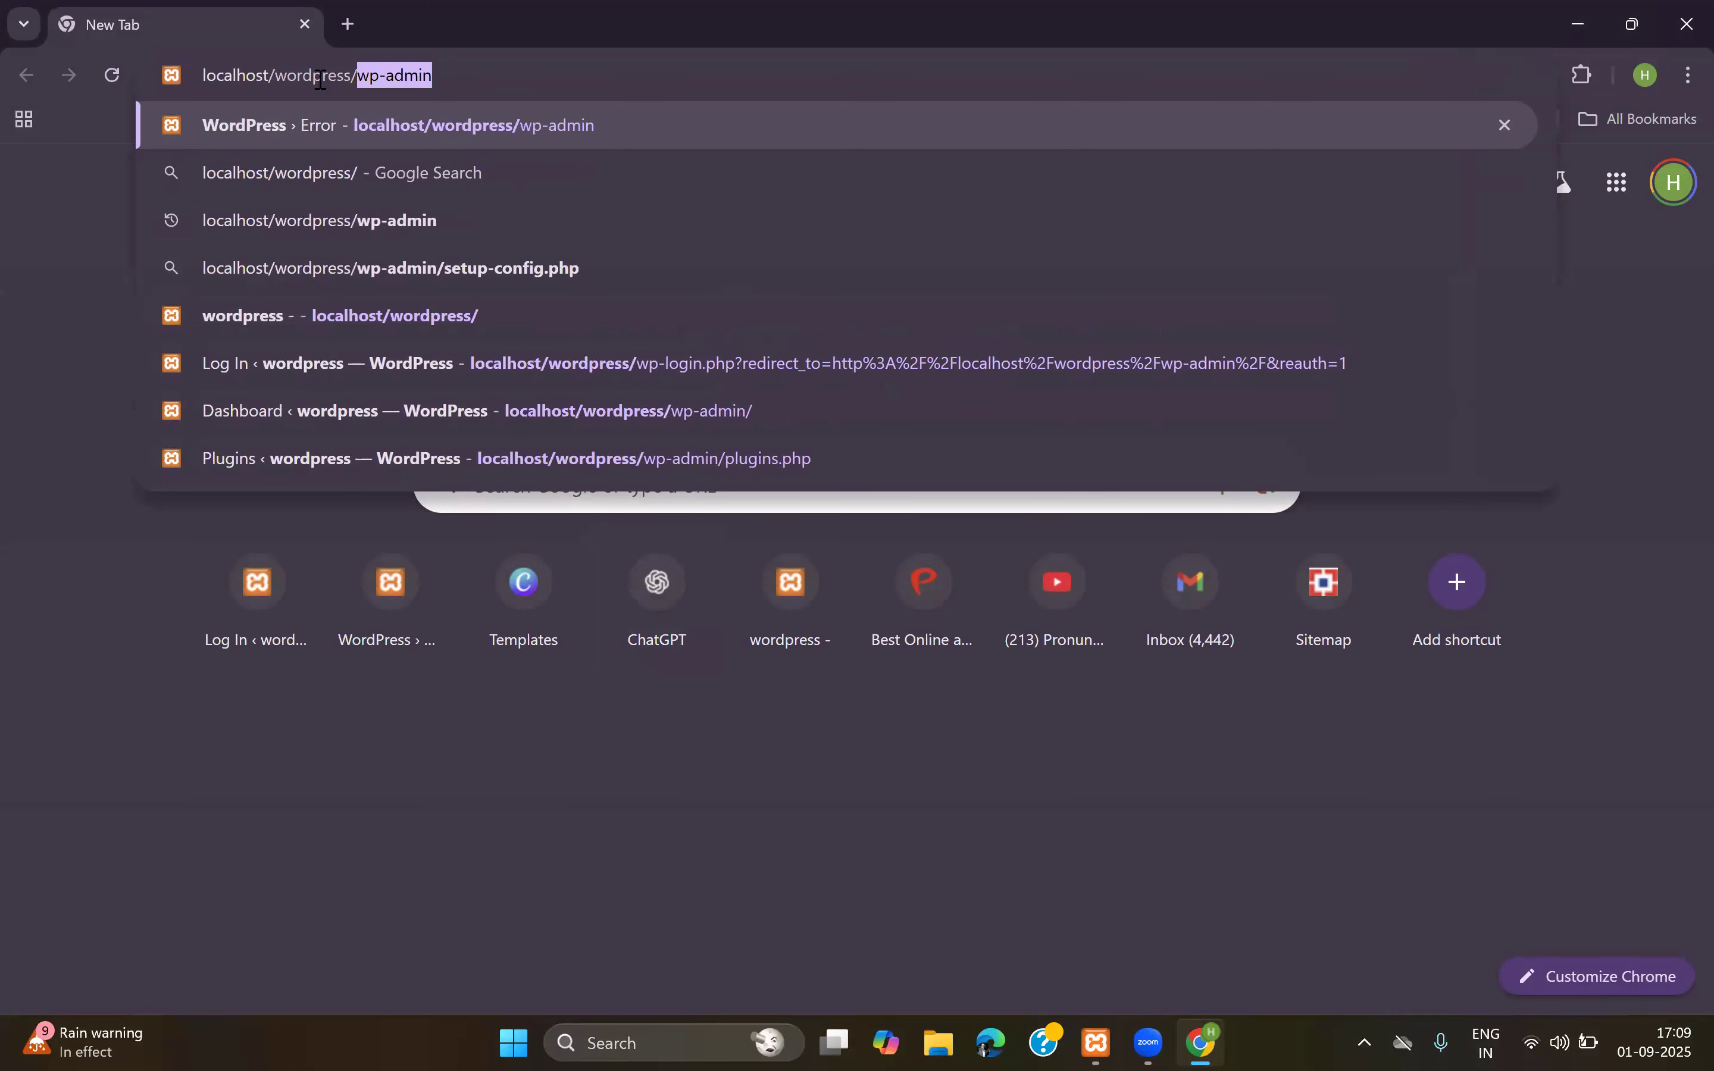
text(wp-admo)
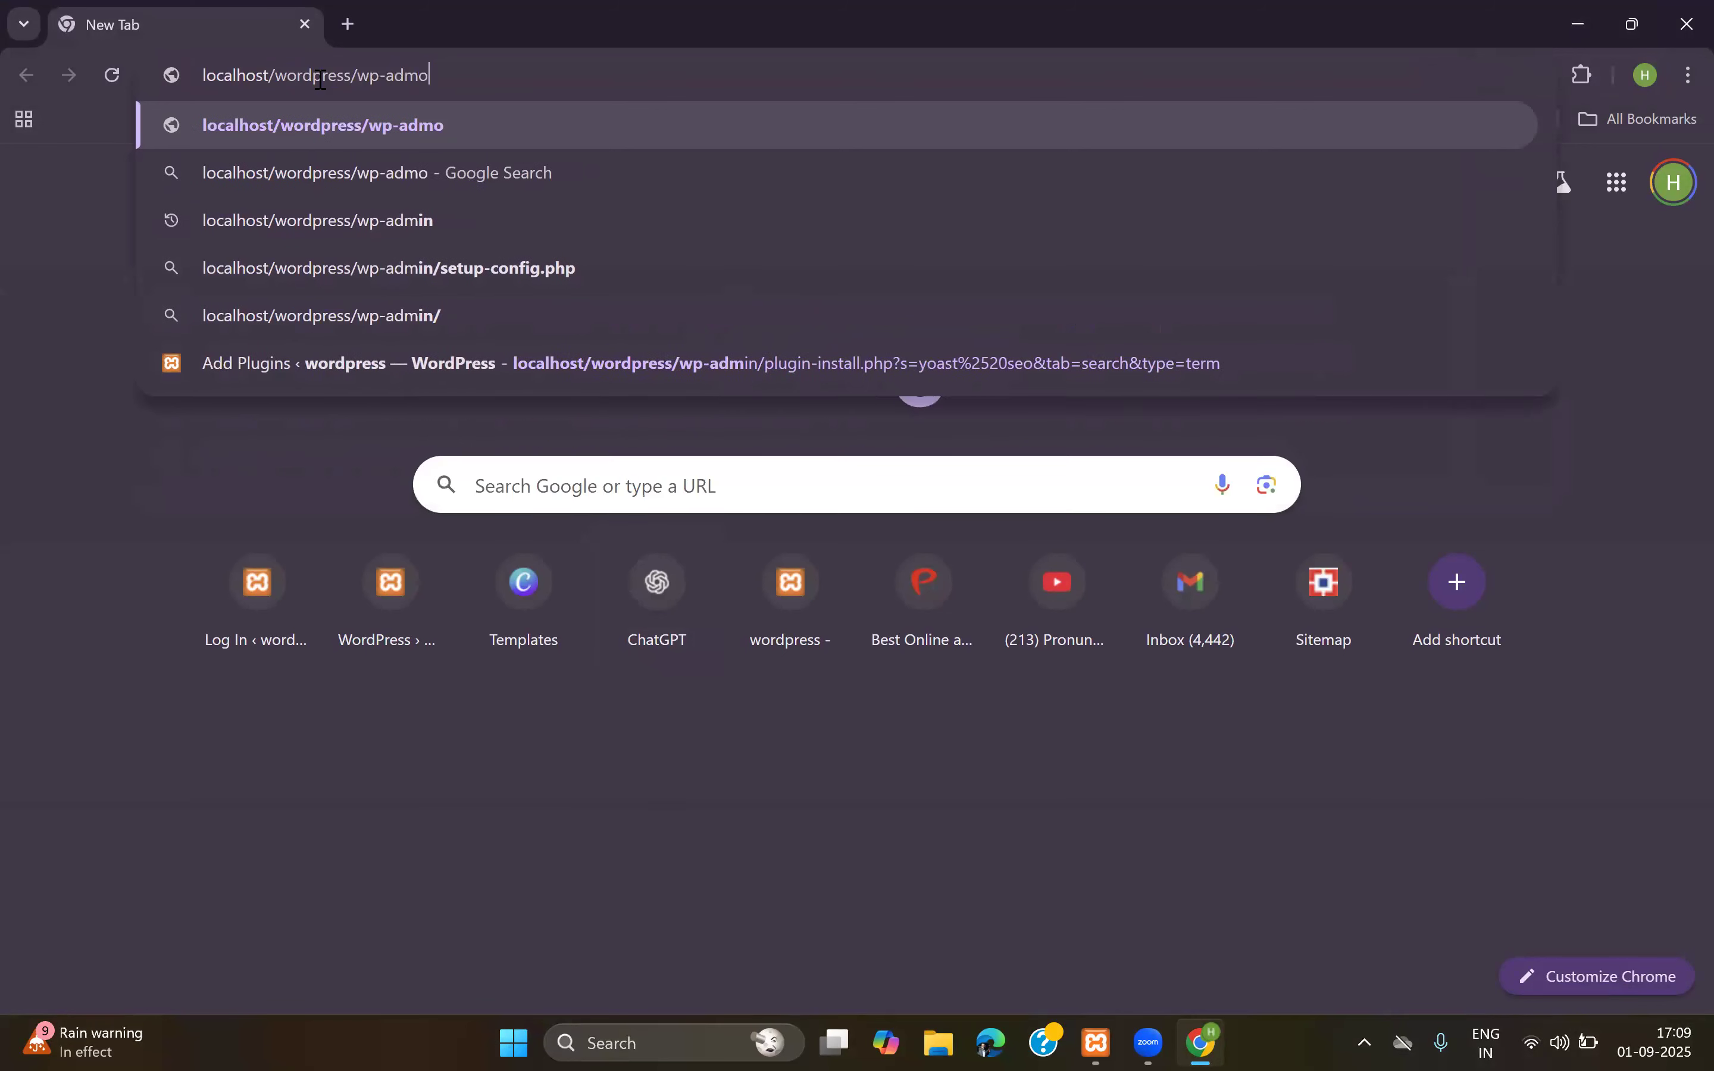
key(BackSpace)
text(in)
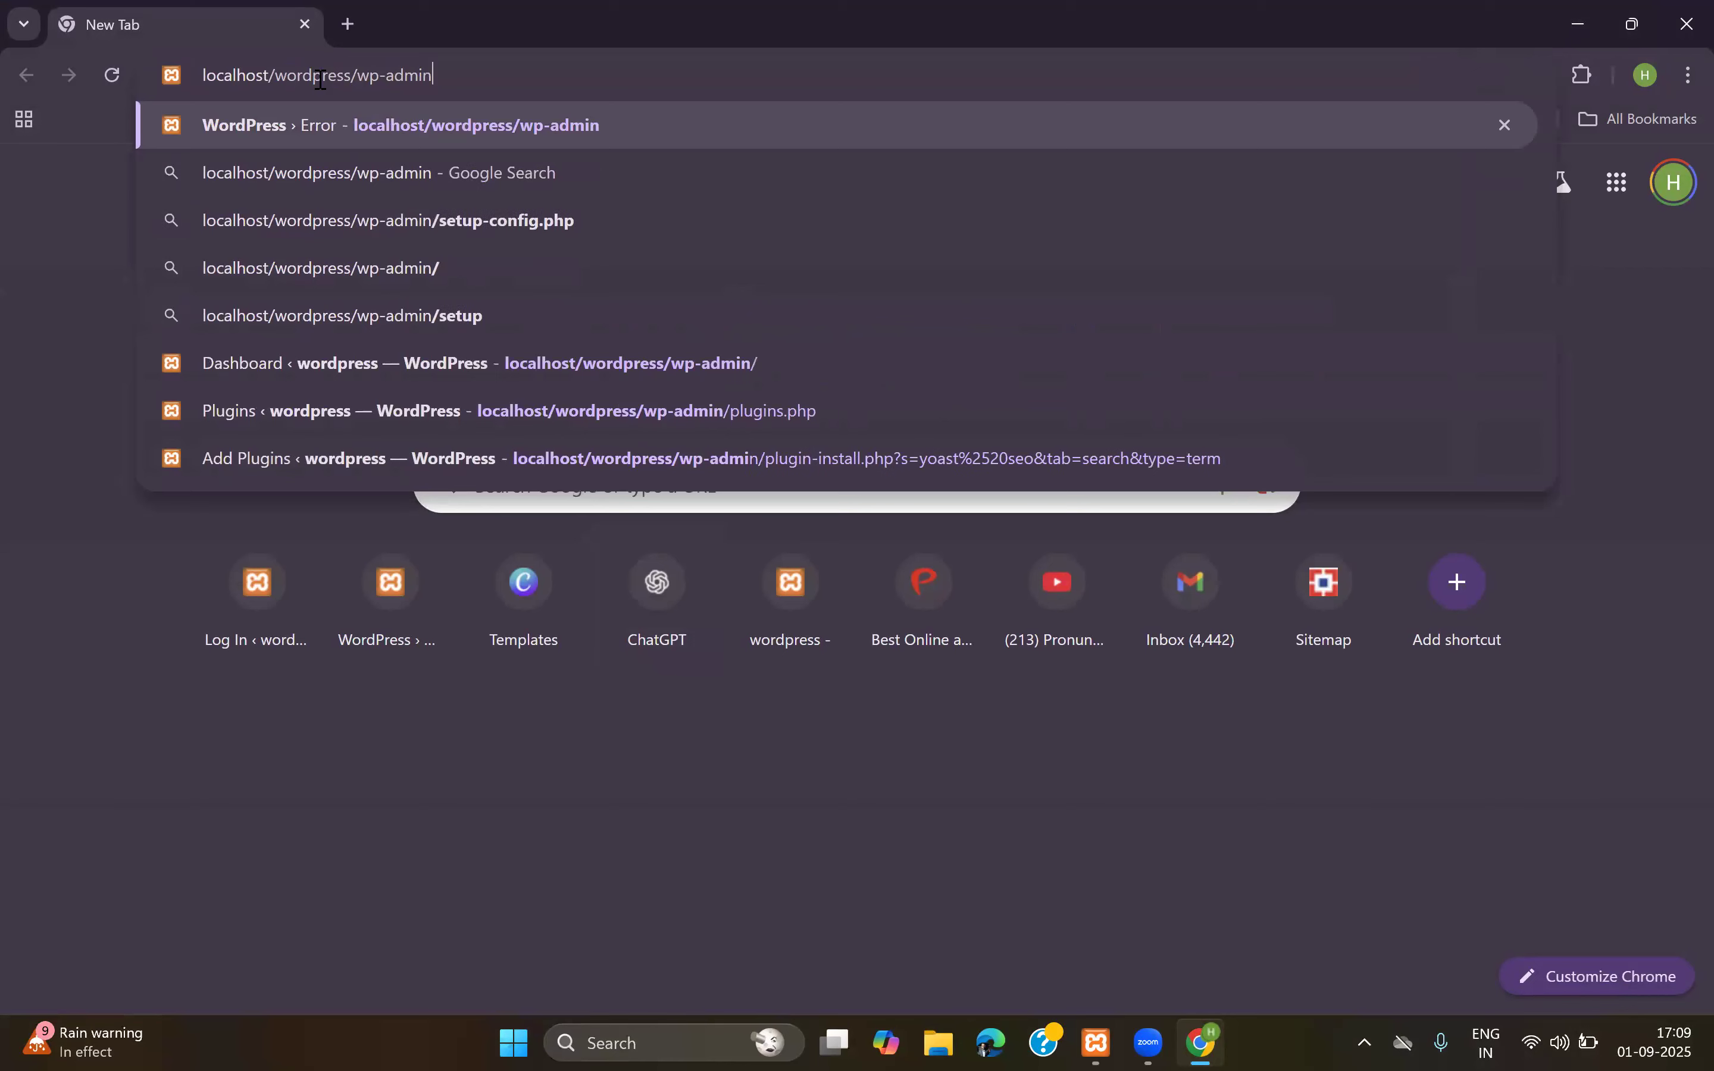
key(Return)
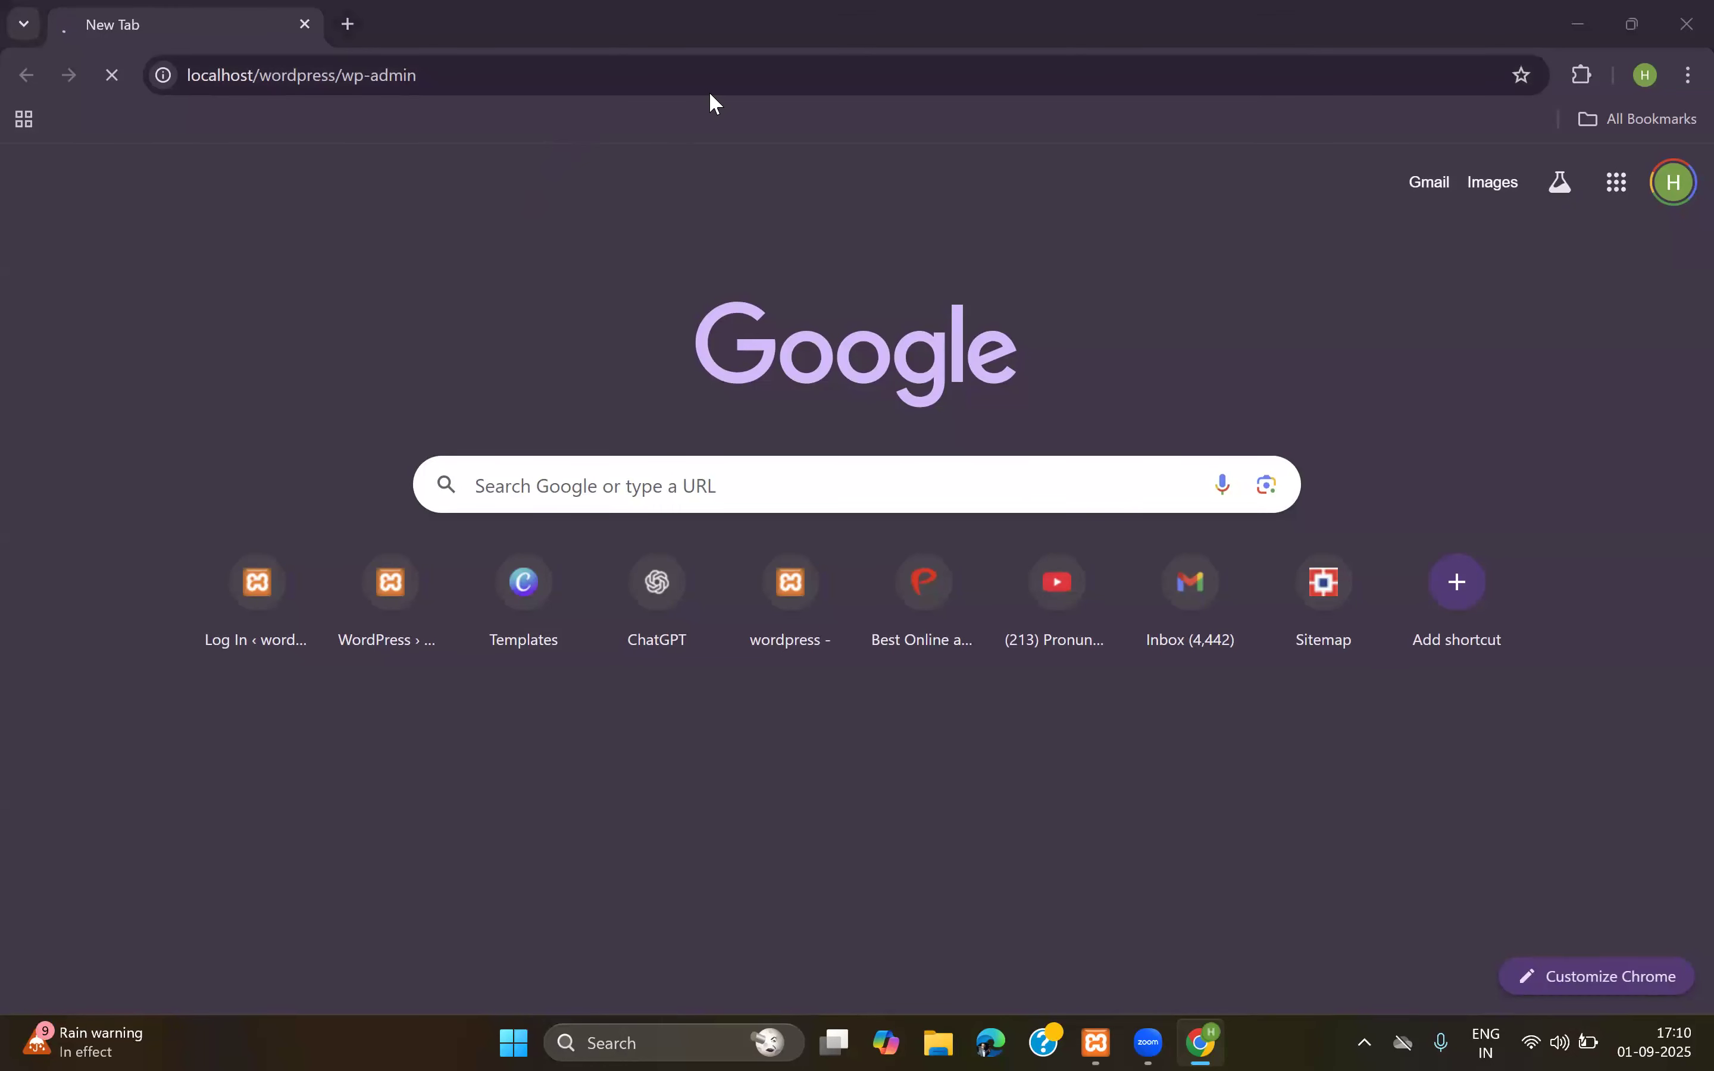
Step: Search 'infinity free' in a new tab and open the InfinityFree Hosting Accounts dashboard
click(350, 26)
click(302, 78)
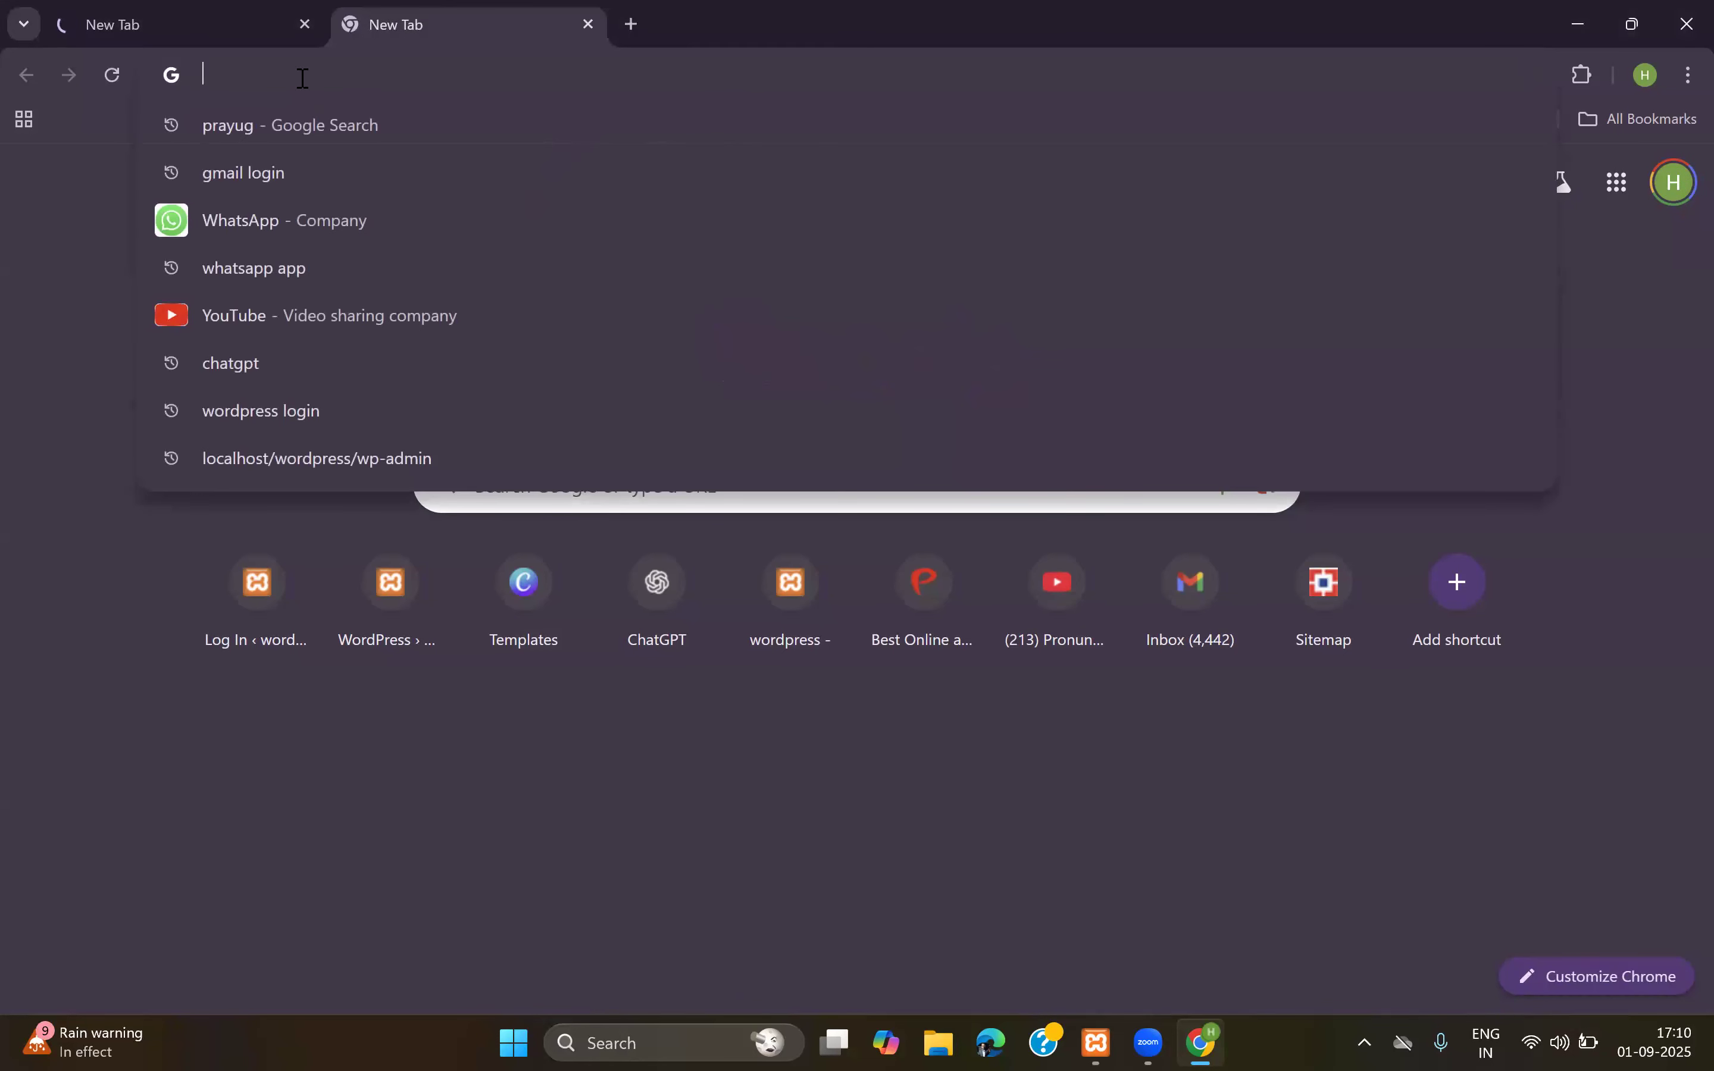
key(Down)
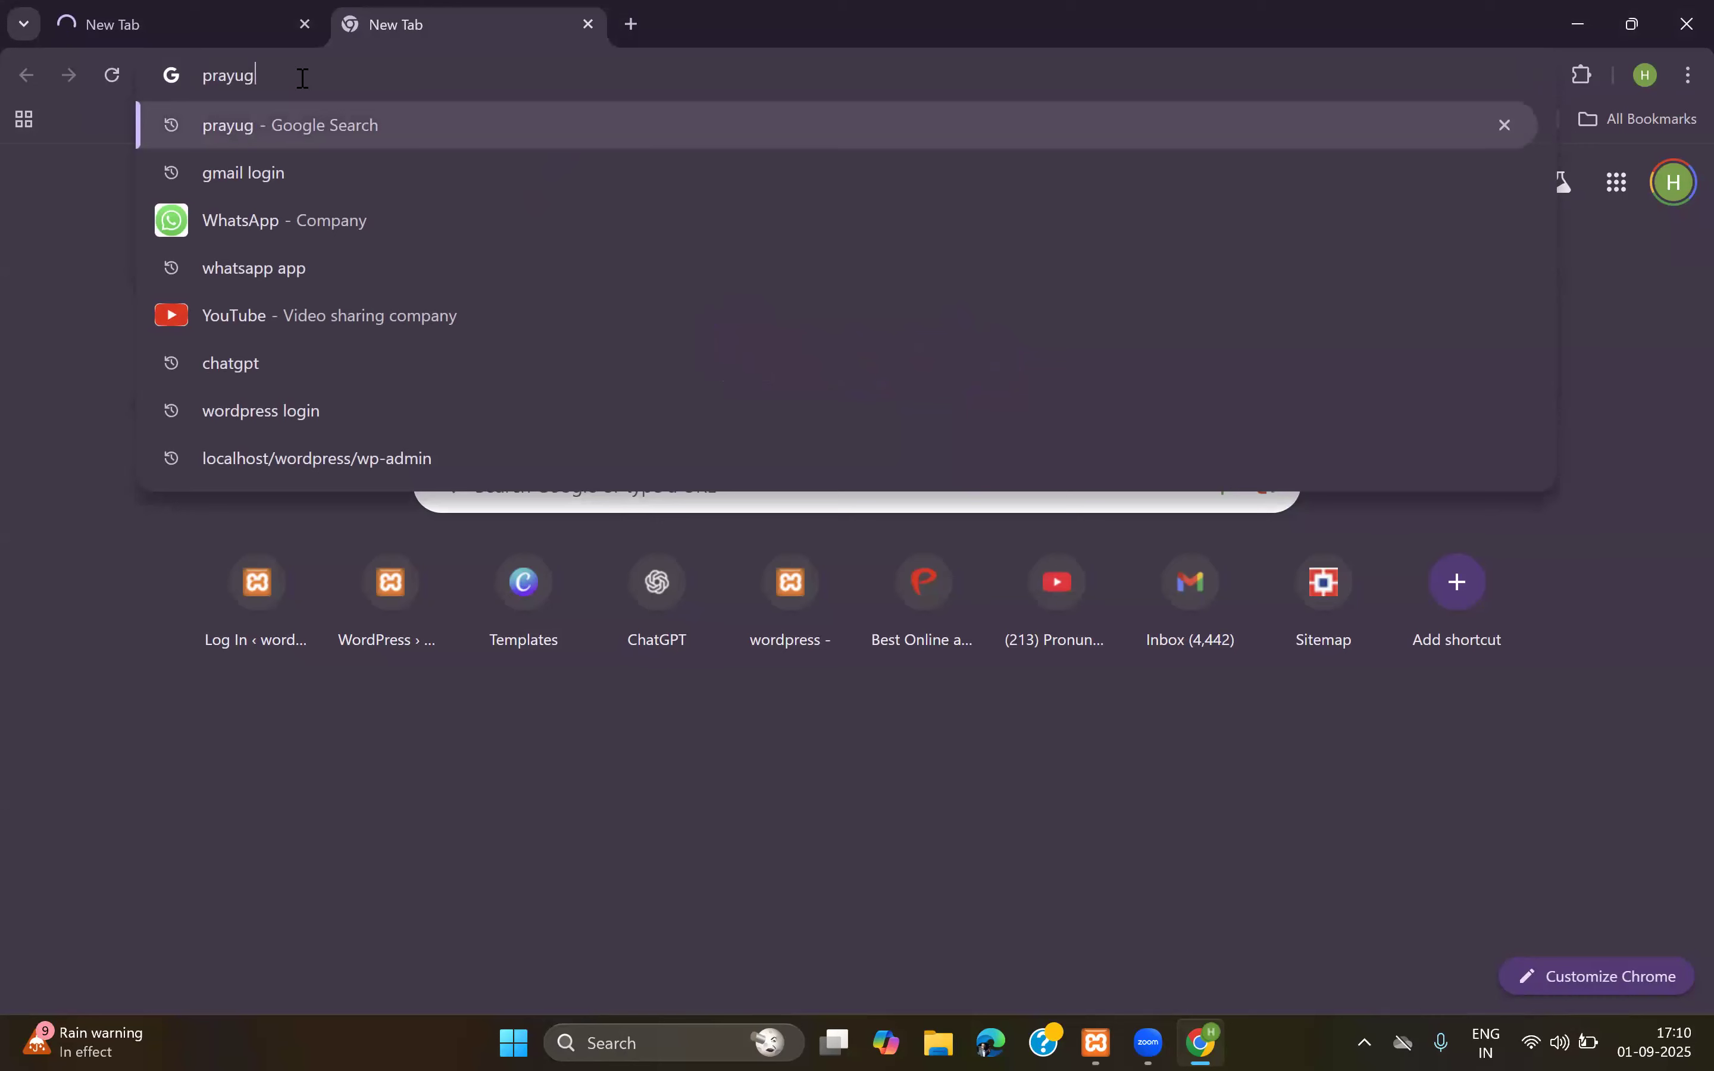
key(BackSpace)
key(BackSpace)
key(BackSpace)
key(BackSpace)
key(BackSpace)
key(BackSpace)
text(infinity )
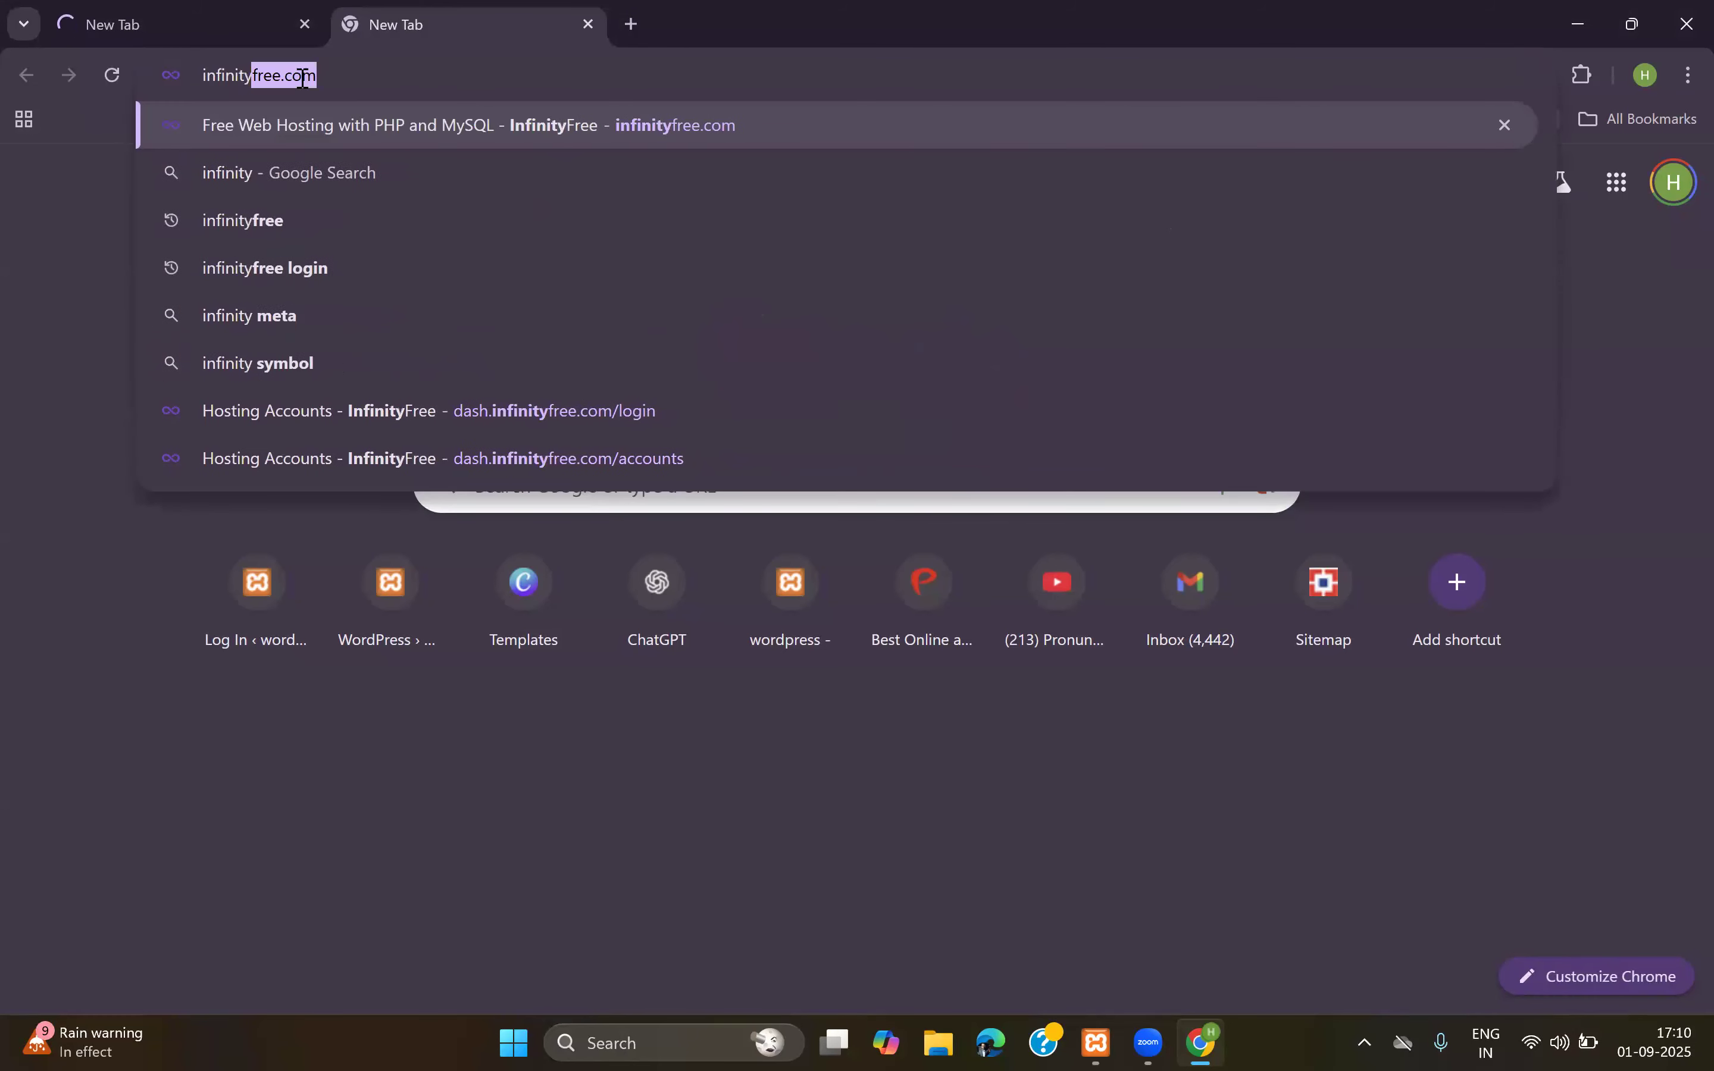
text(free)
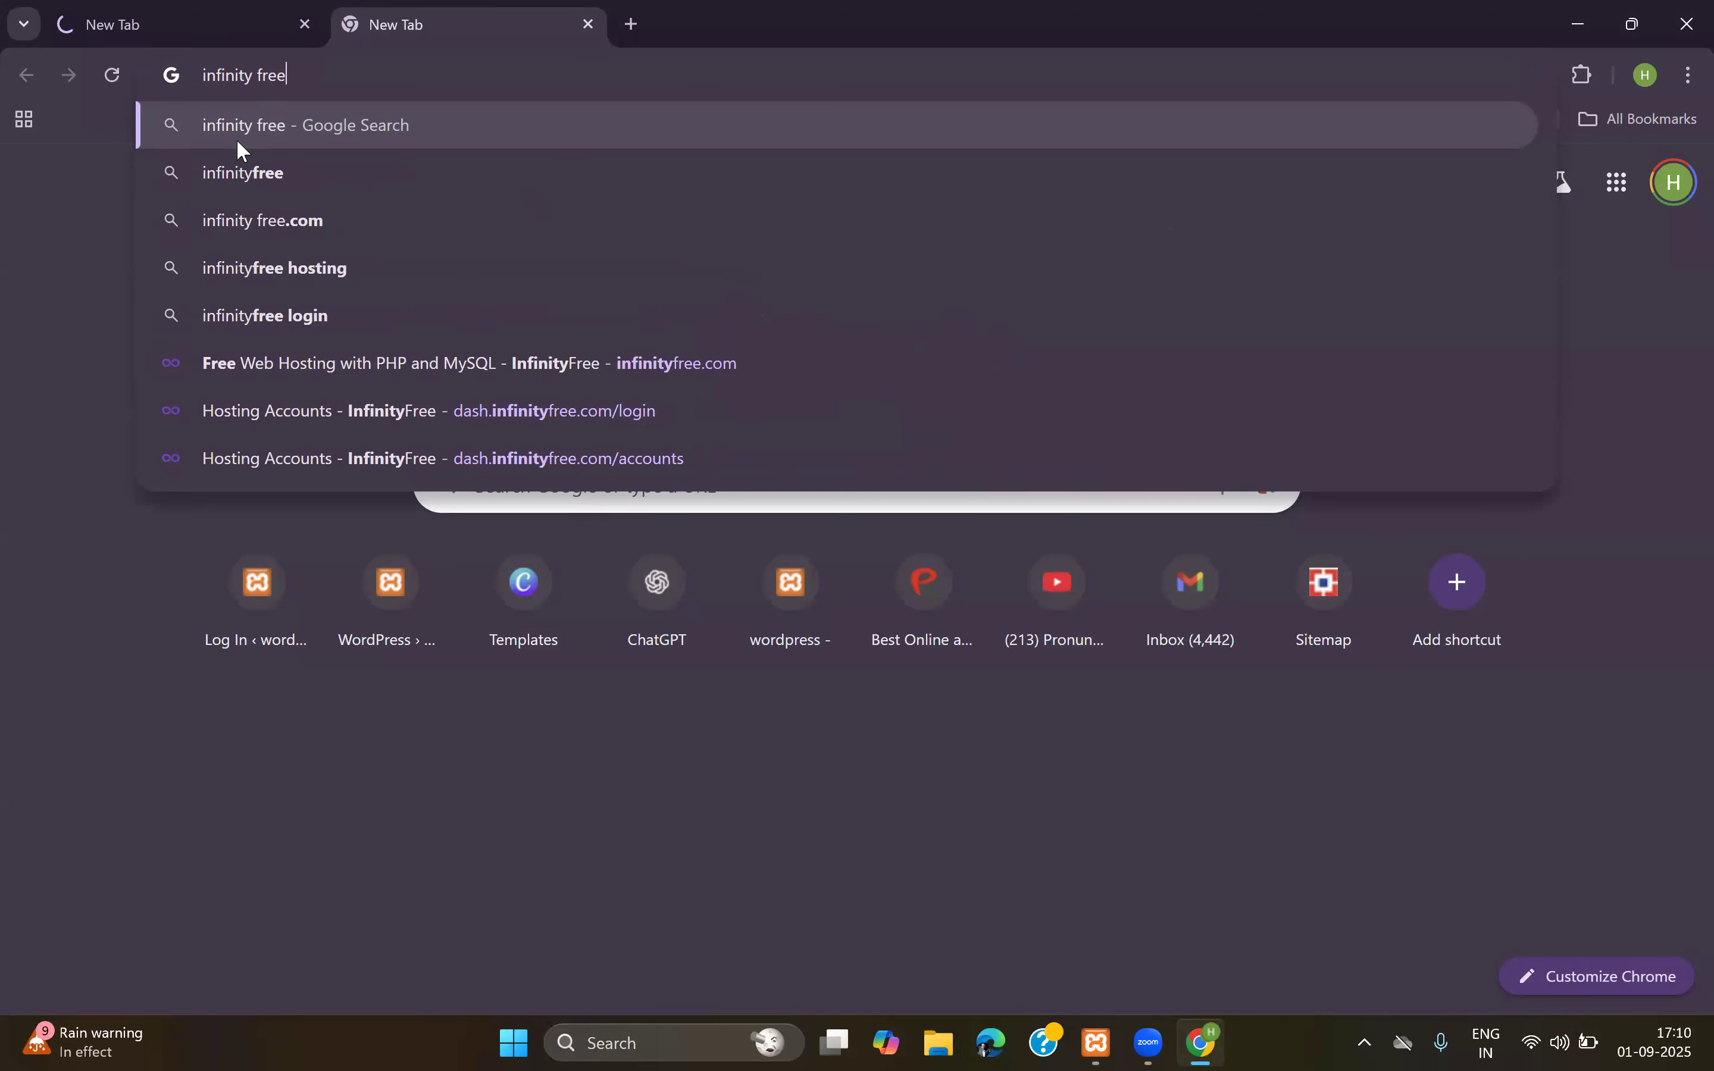
key(Return)
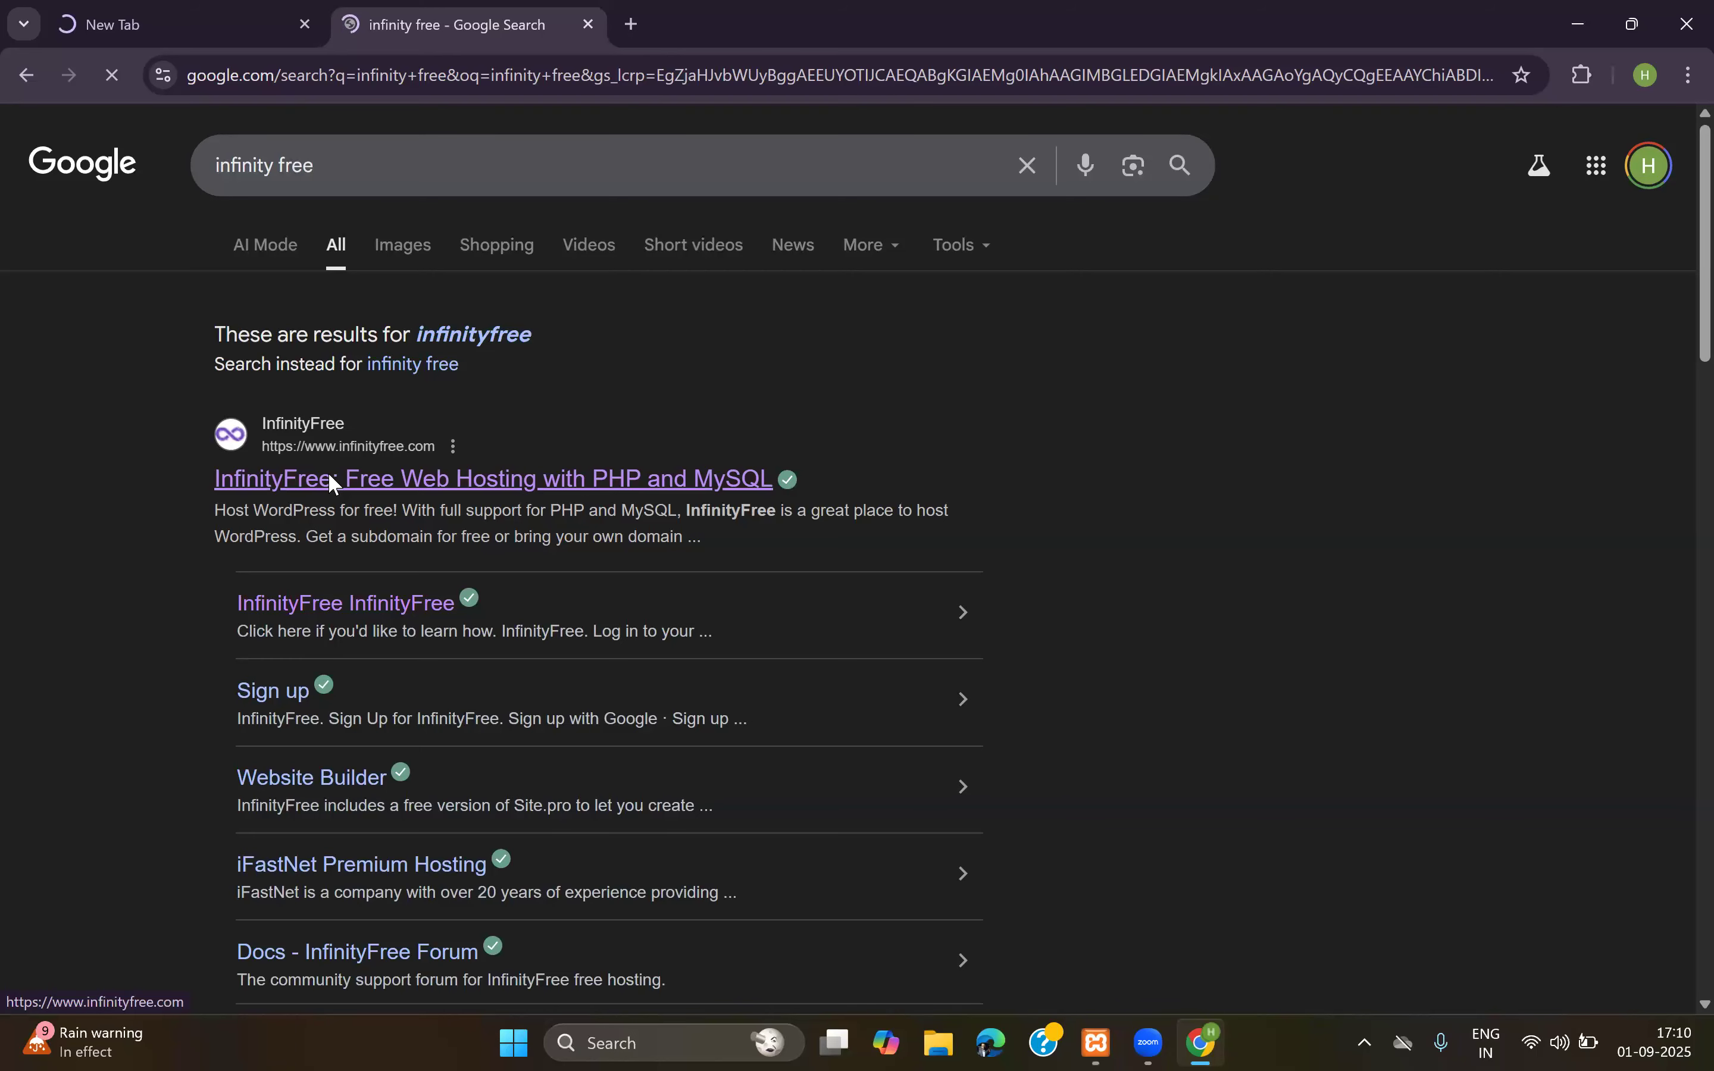
click(329, 475)
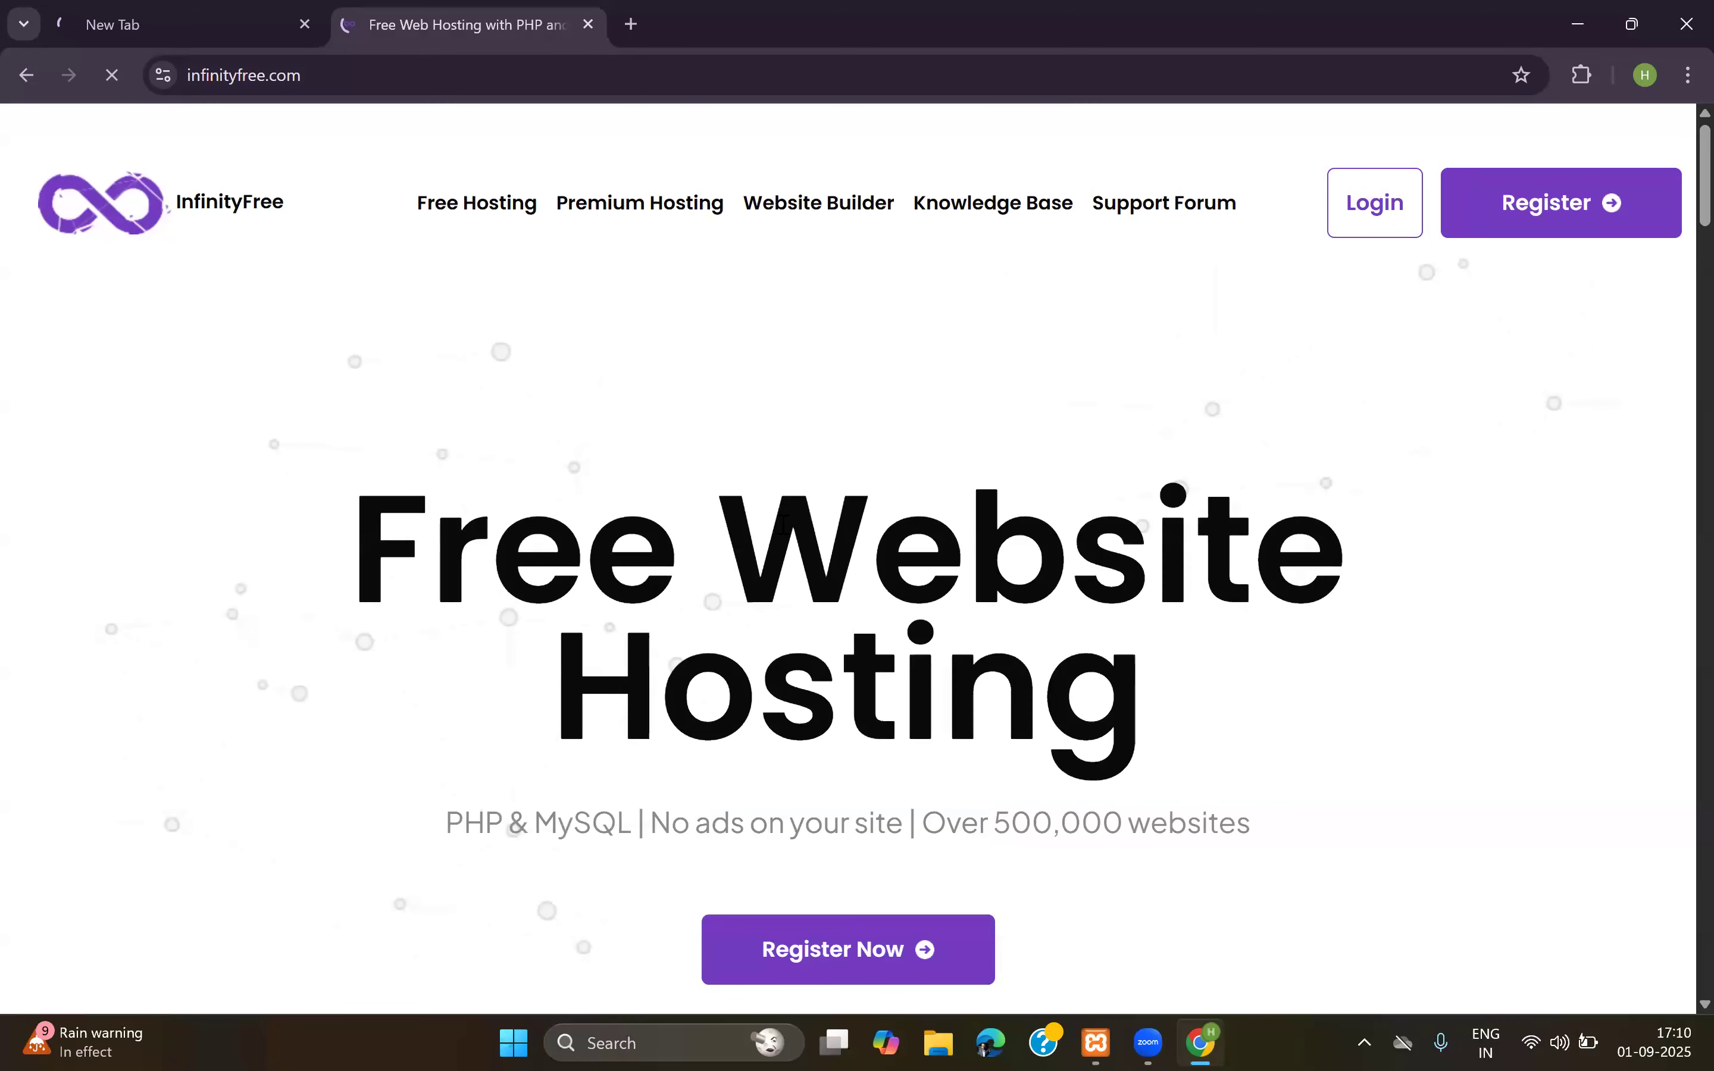
scroll(785, 524, down, 2)
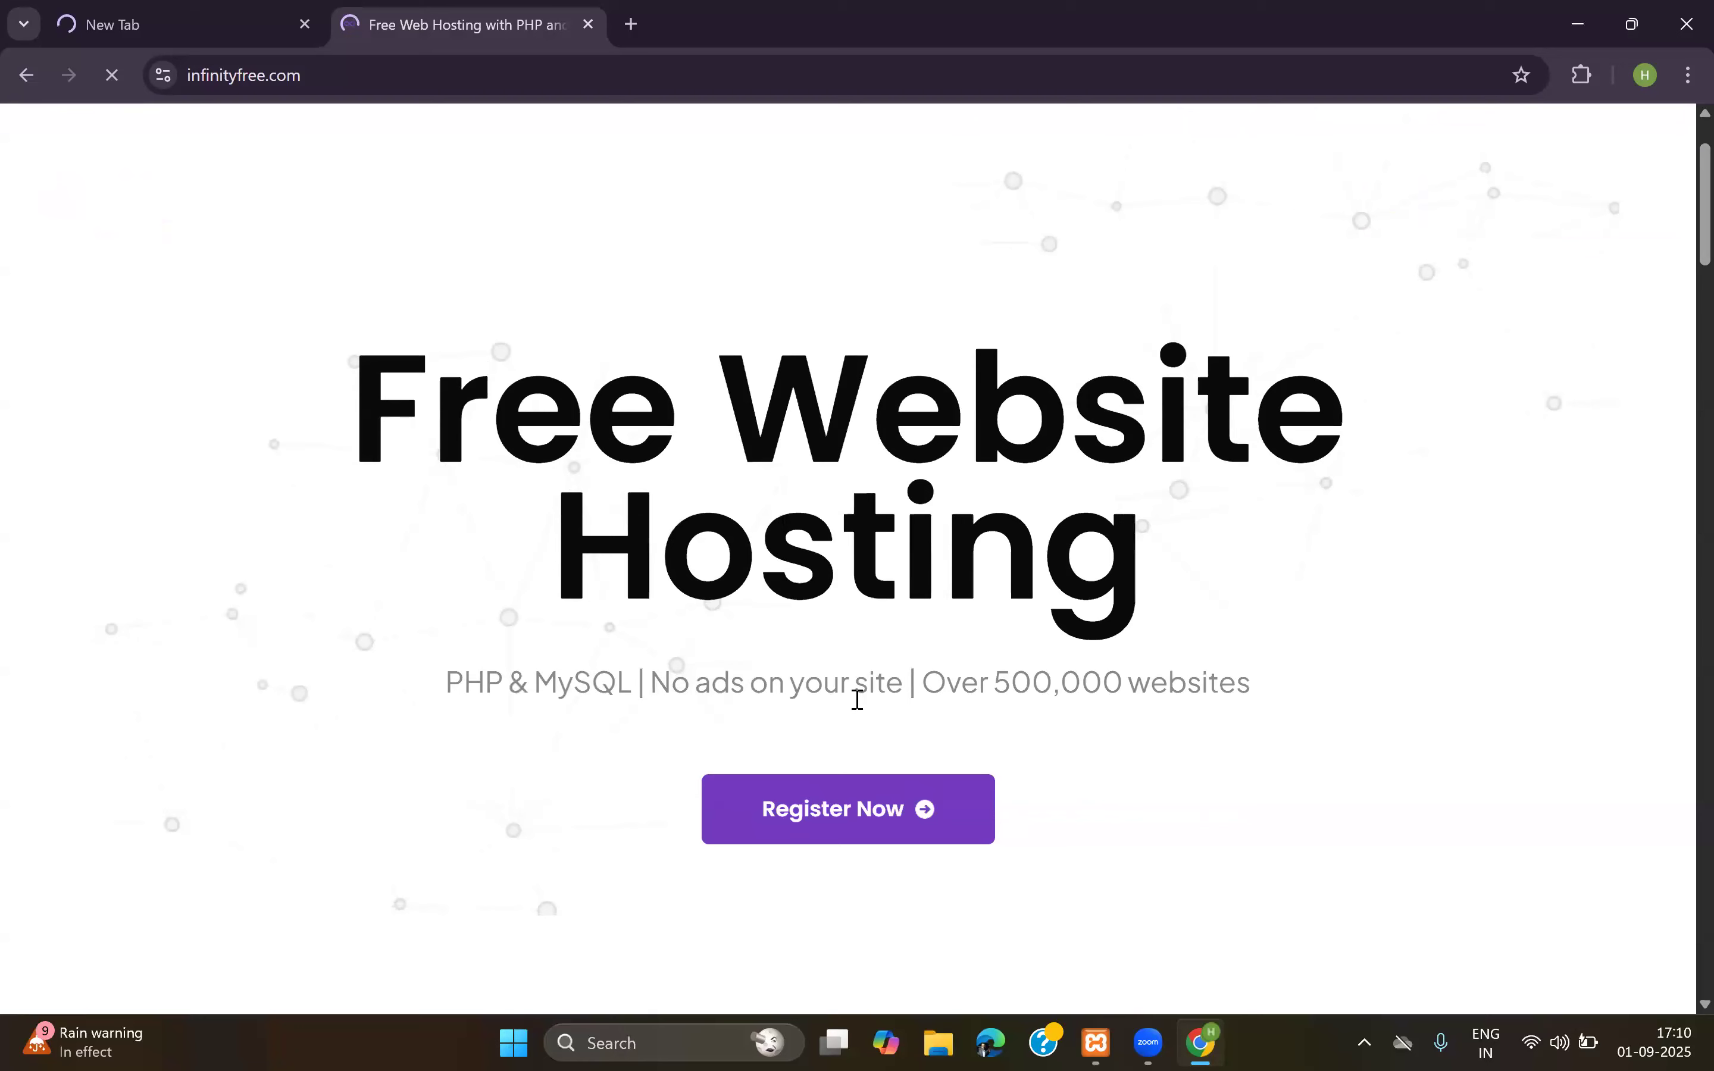
click(871, 808)
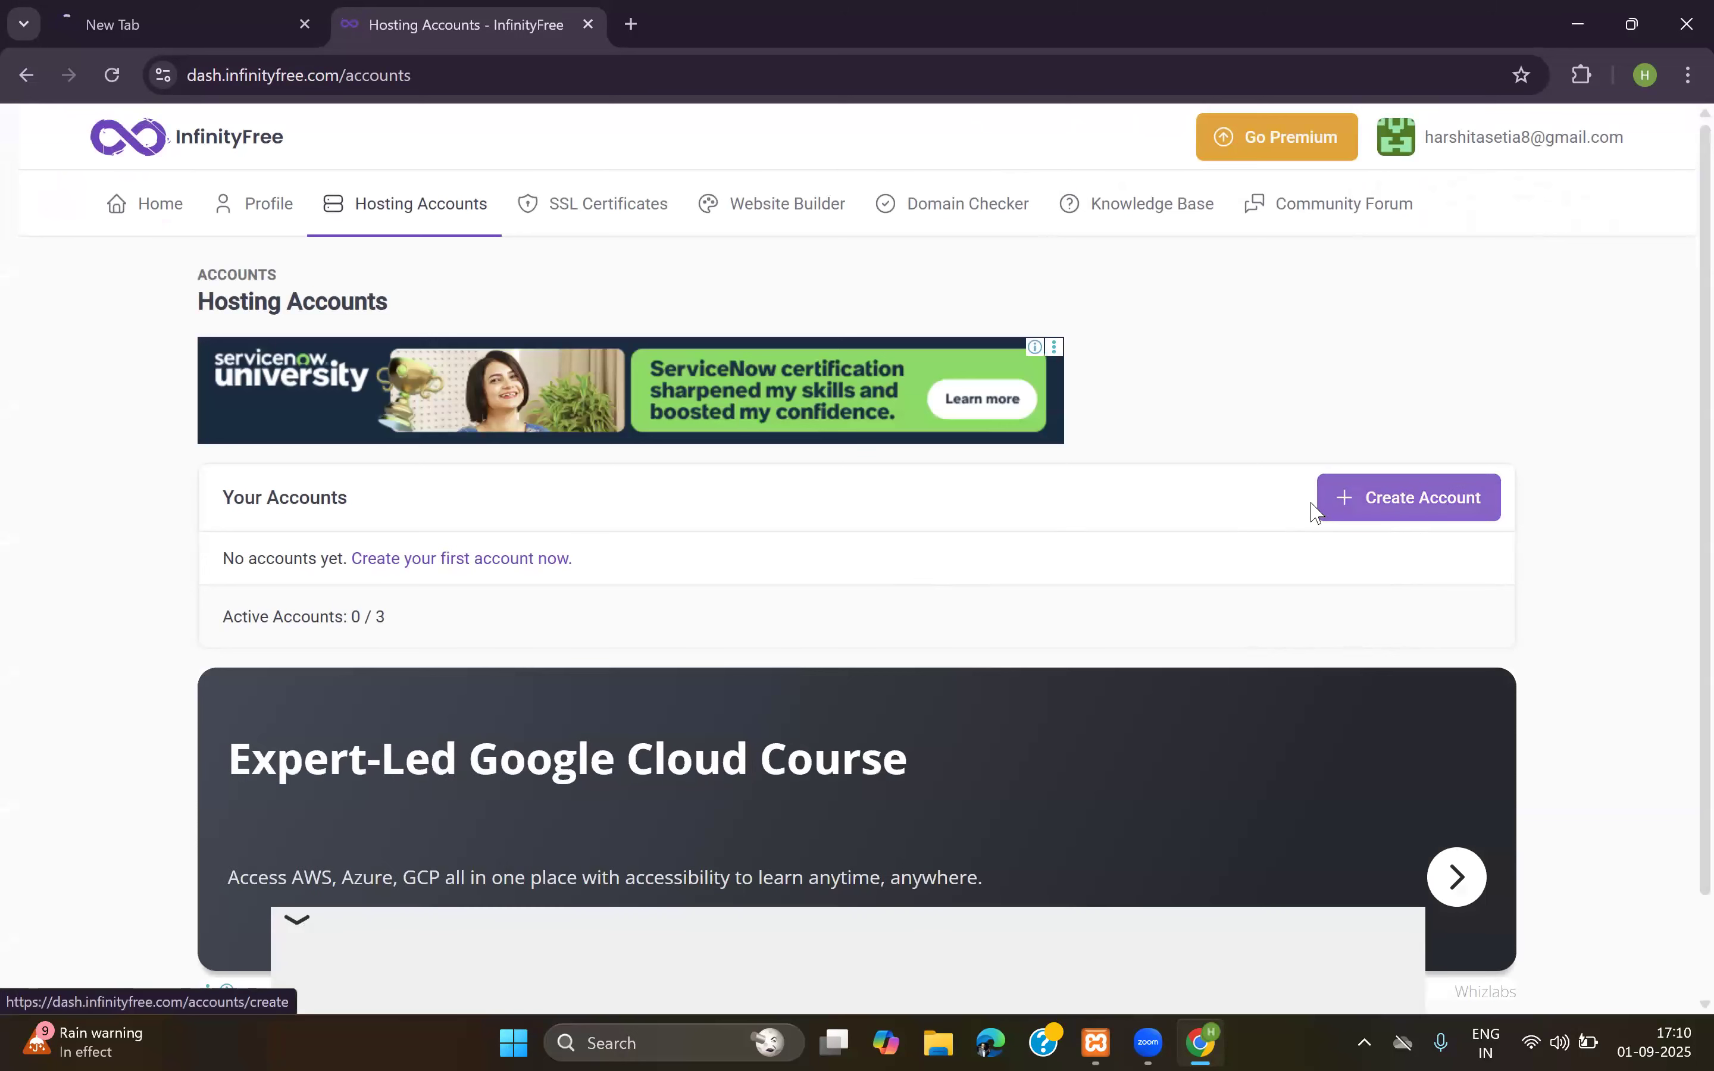
Step: Start a new hosting account, dismiss the pop-up ad, and pick the free $0 plan
click(1385, 508)
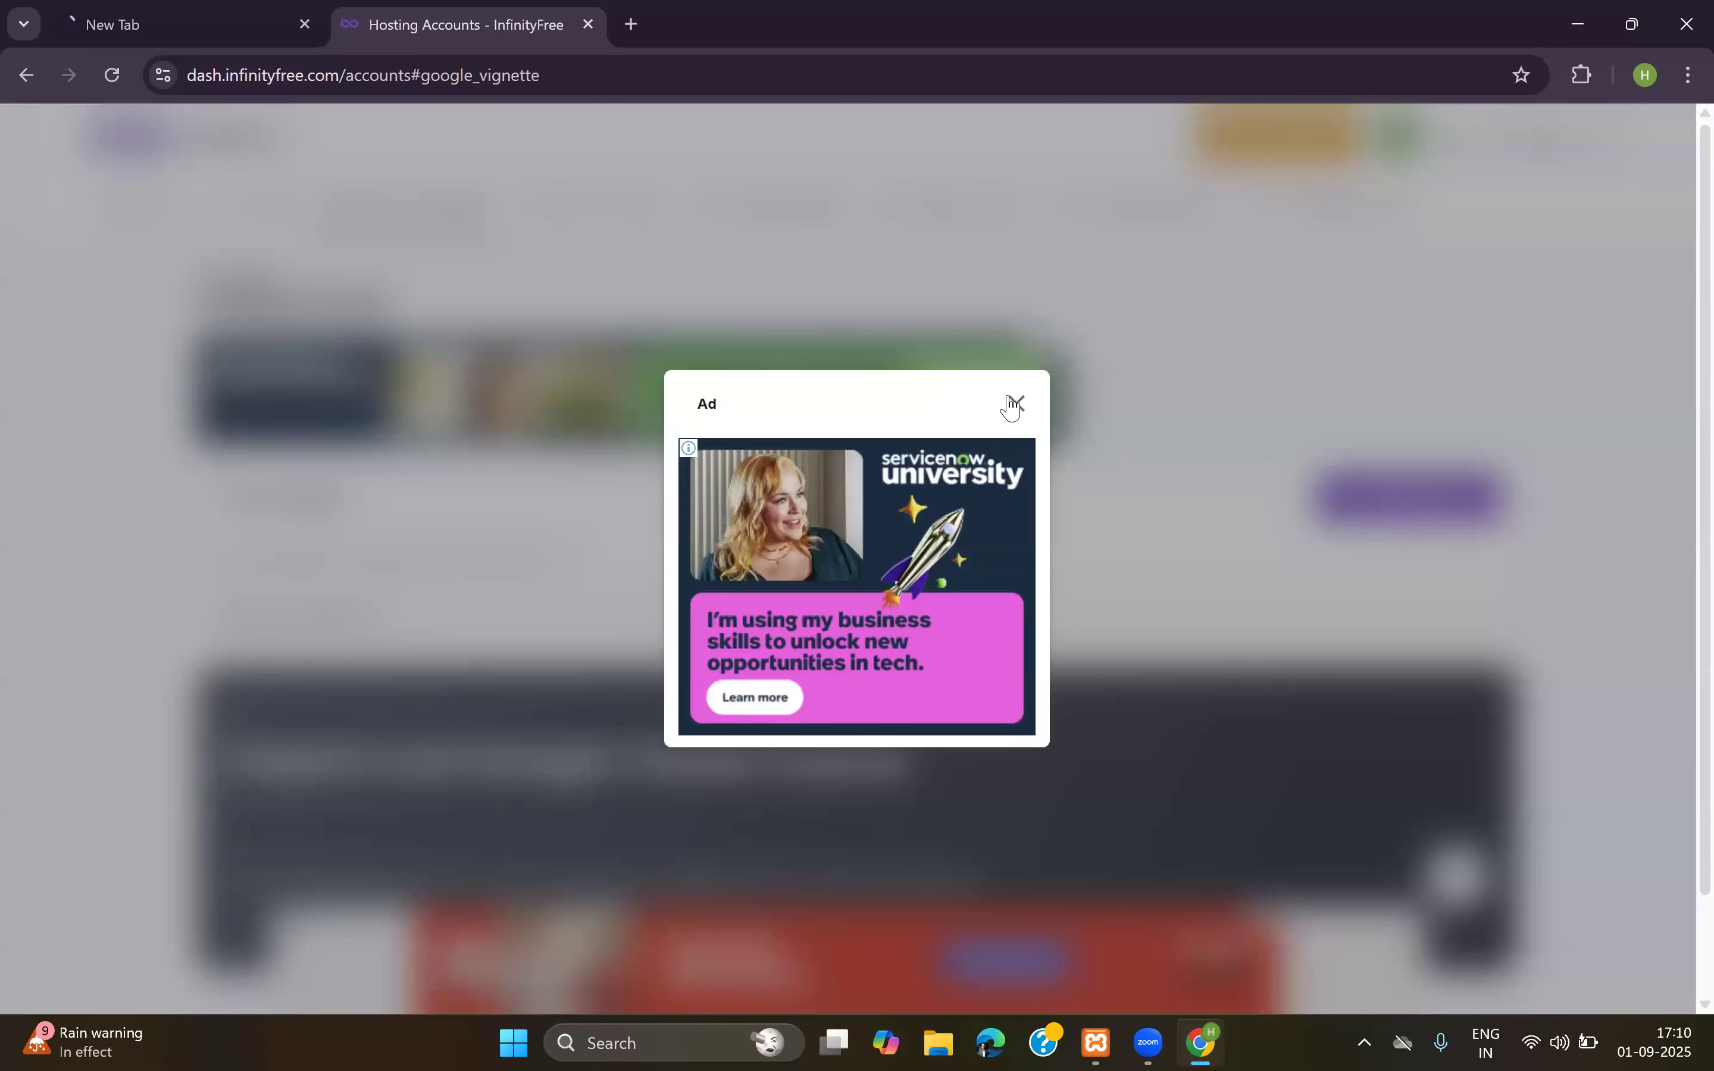
click(1017, 404)
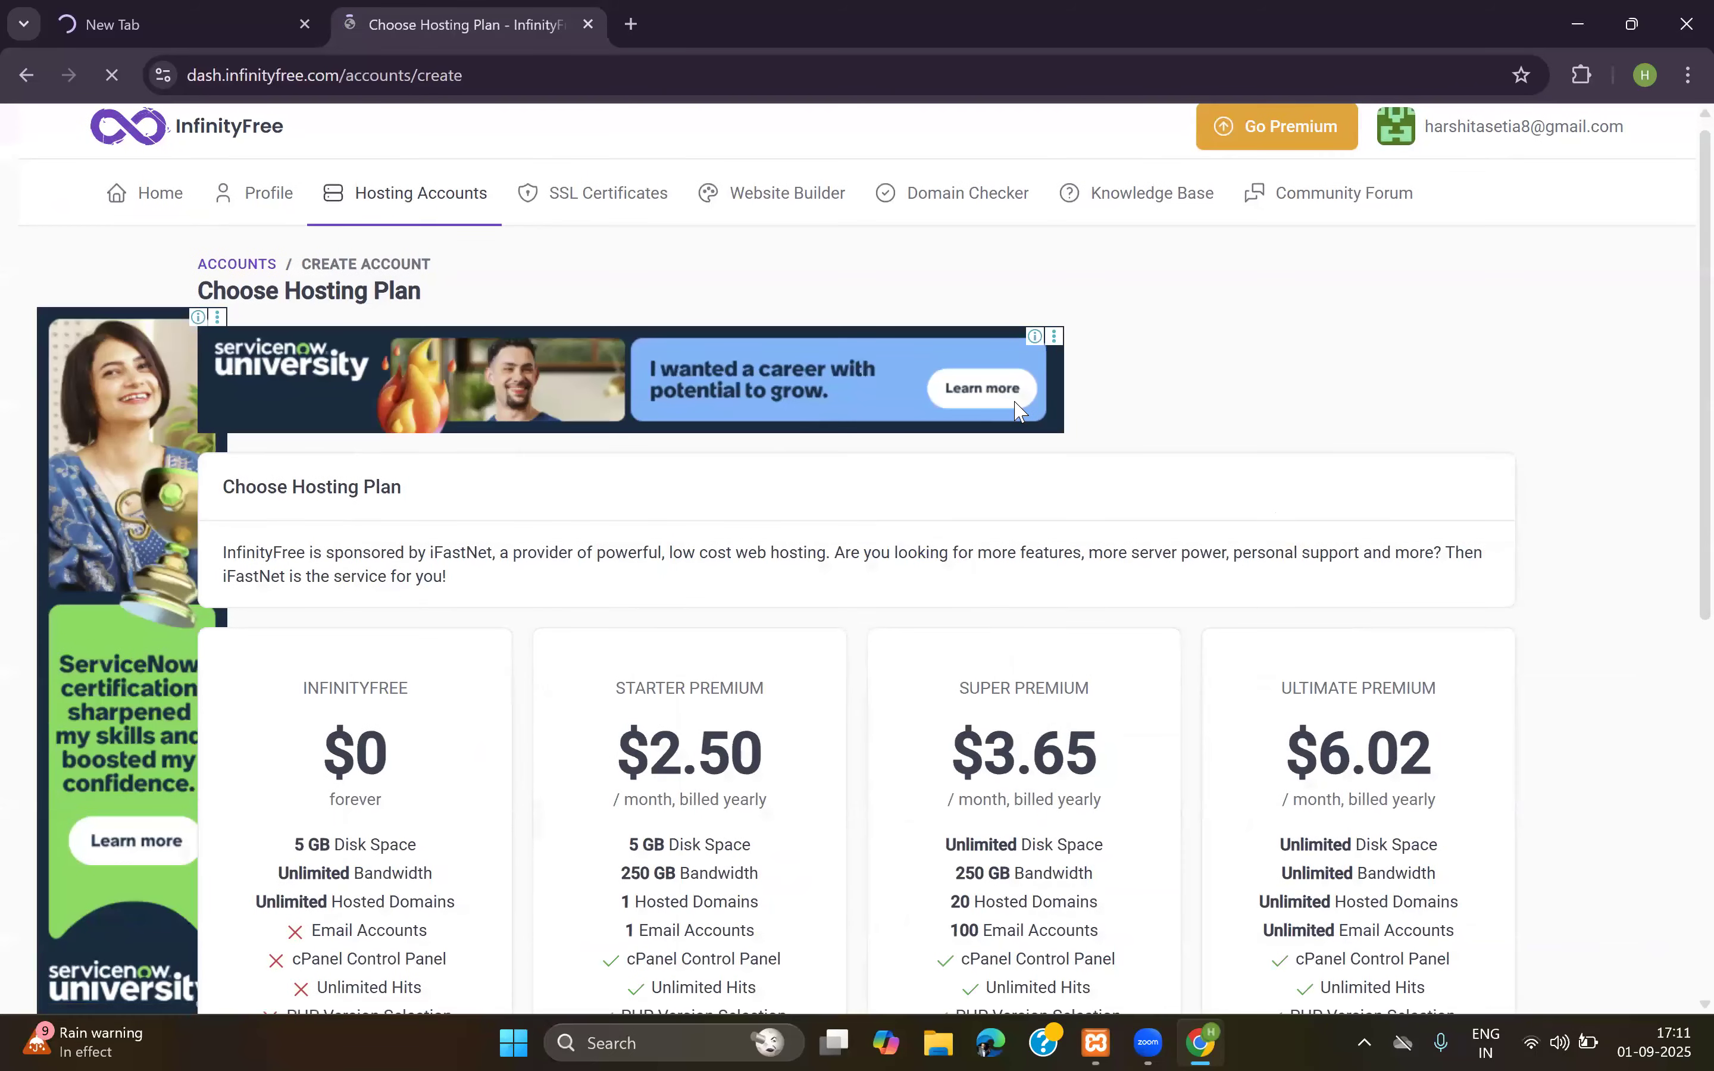
scroll(1020, 411, down, 2)
scroll(1020, 411, down, 5)
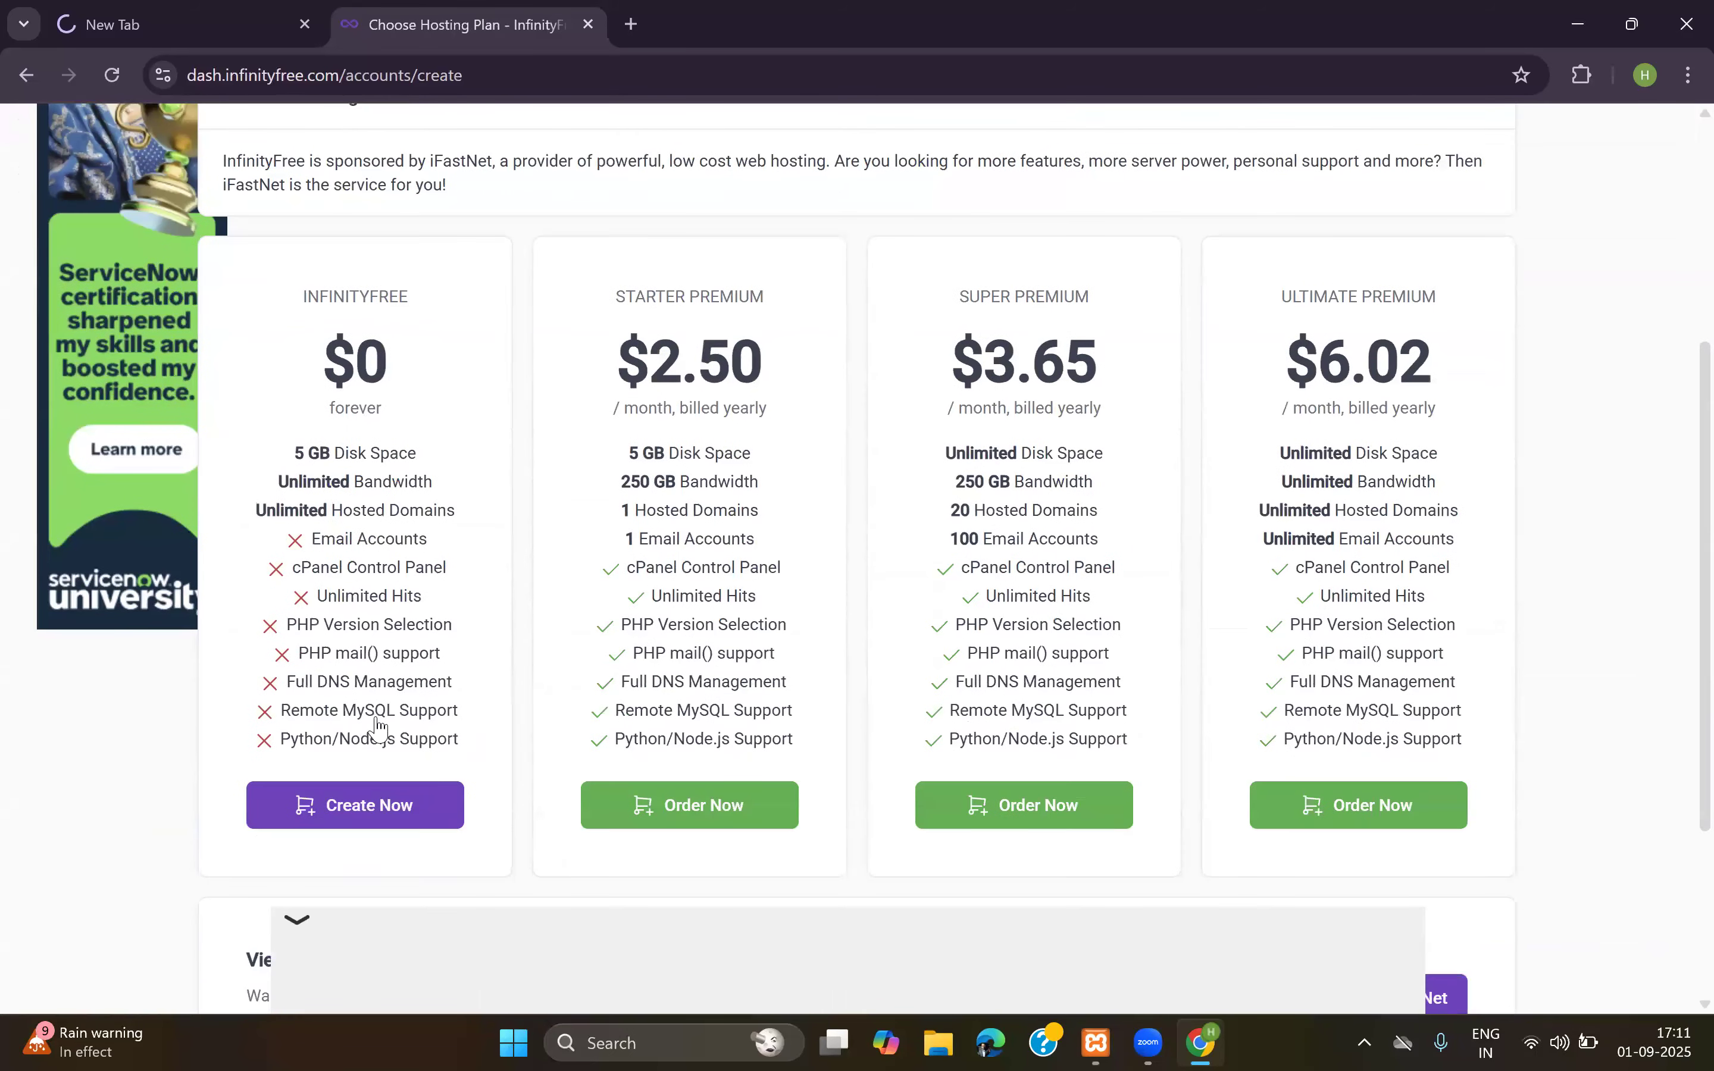
click(375, 715)
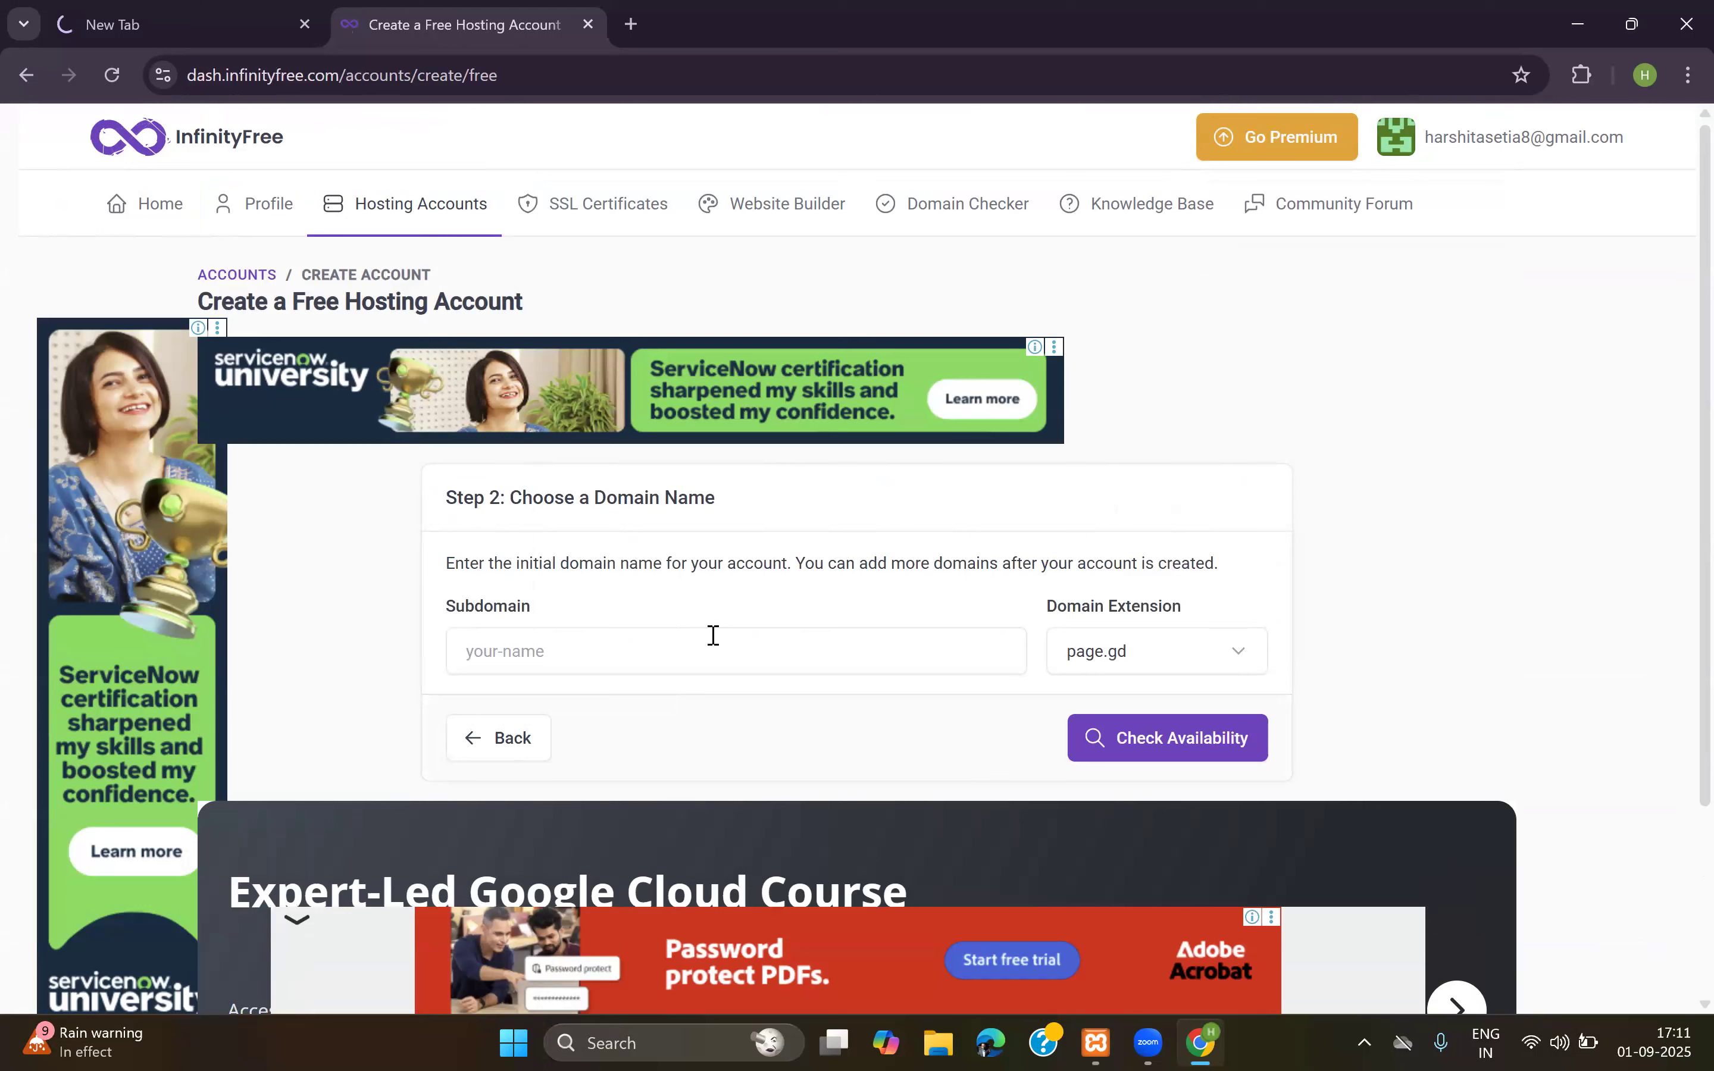
Step: Enter 'harshita' as the subdomain with the page.gd extension
click(713, 636)
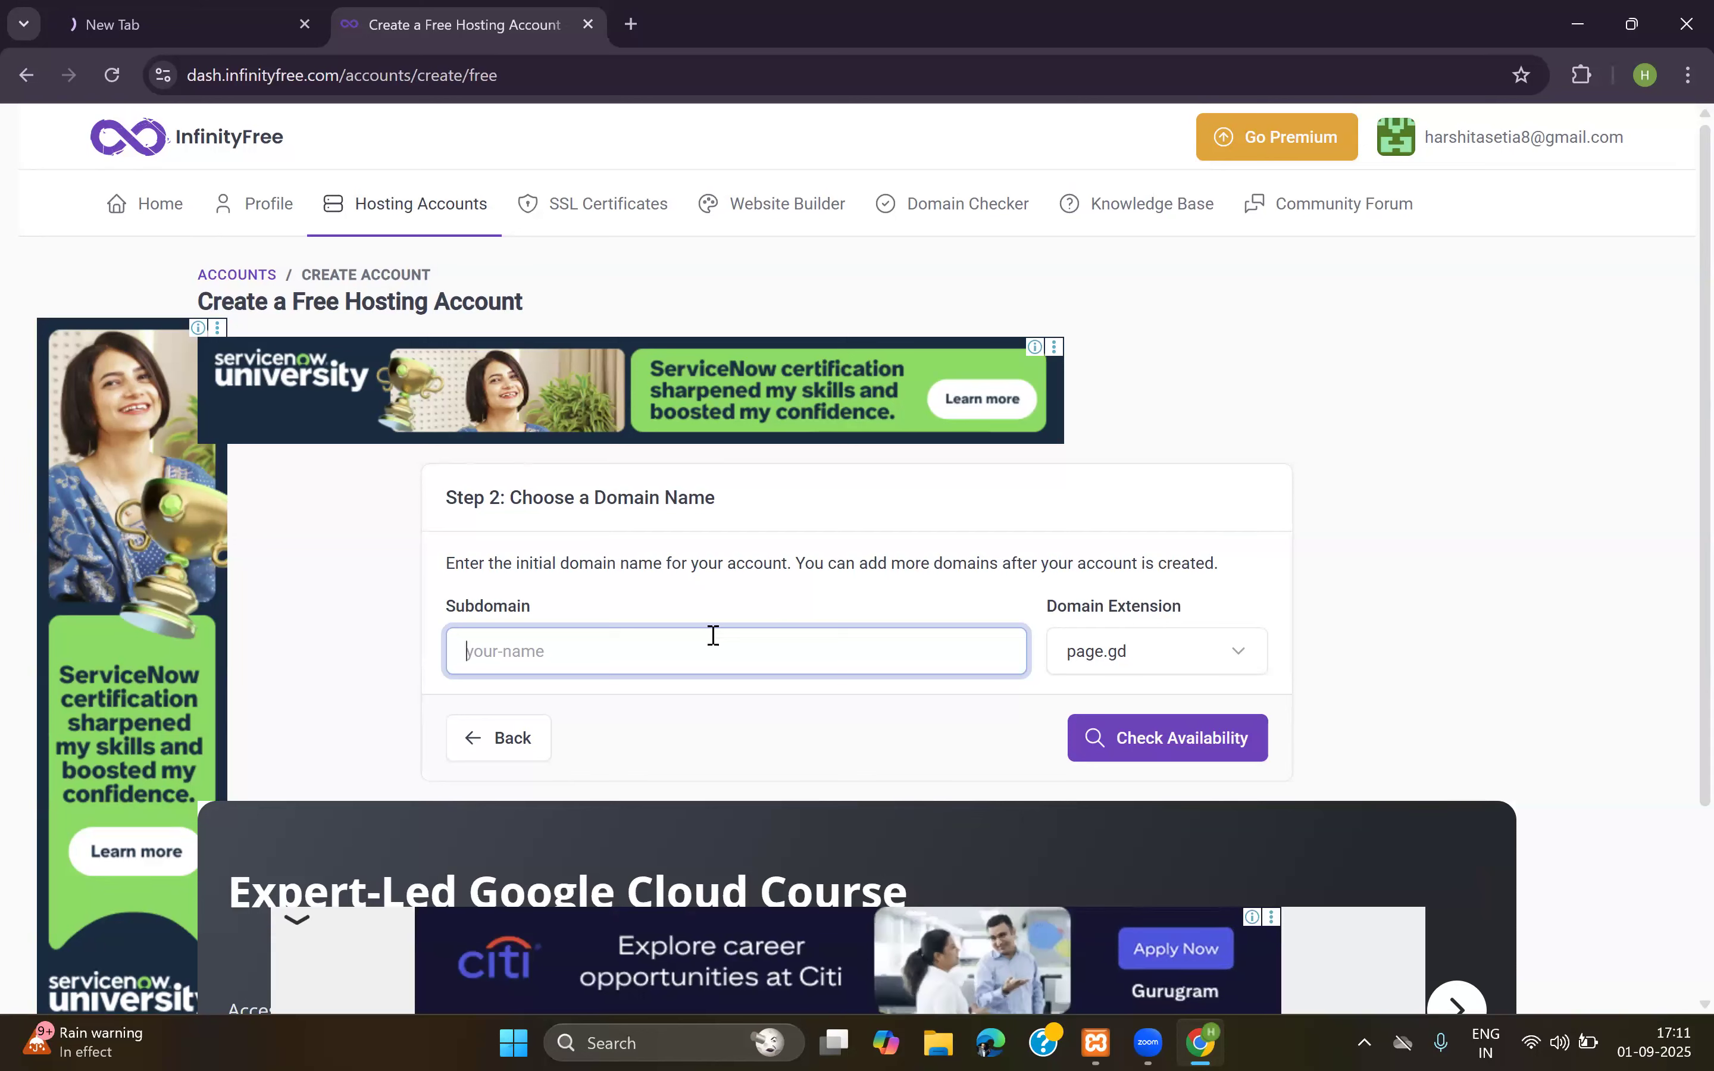
text(harshita)
Step: Confirm the subdomain is available and set Email Consent to I Approve
click(1207, 750)
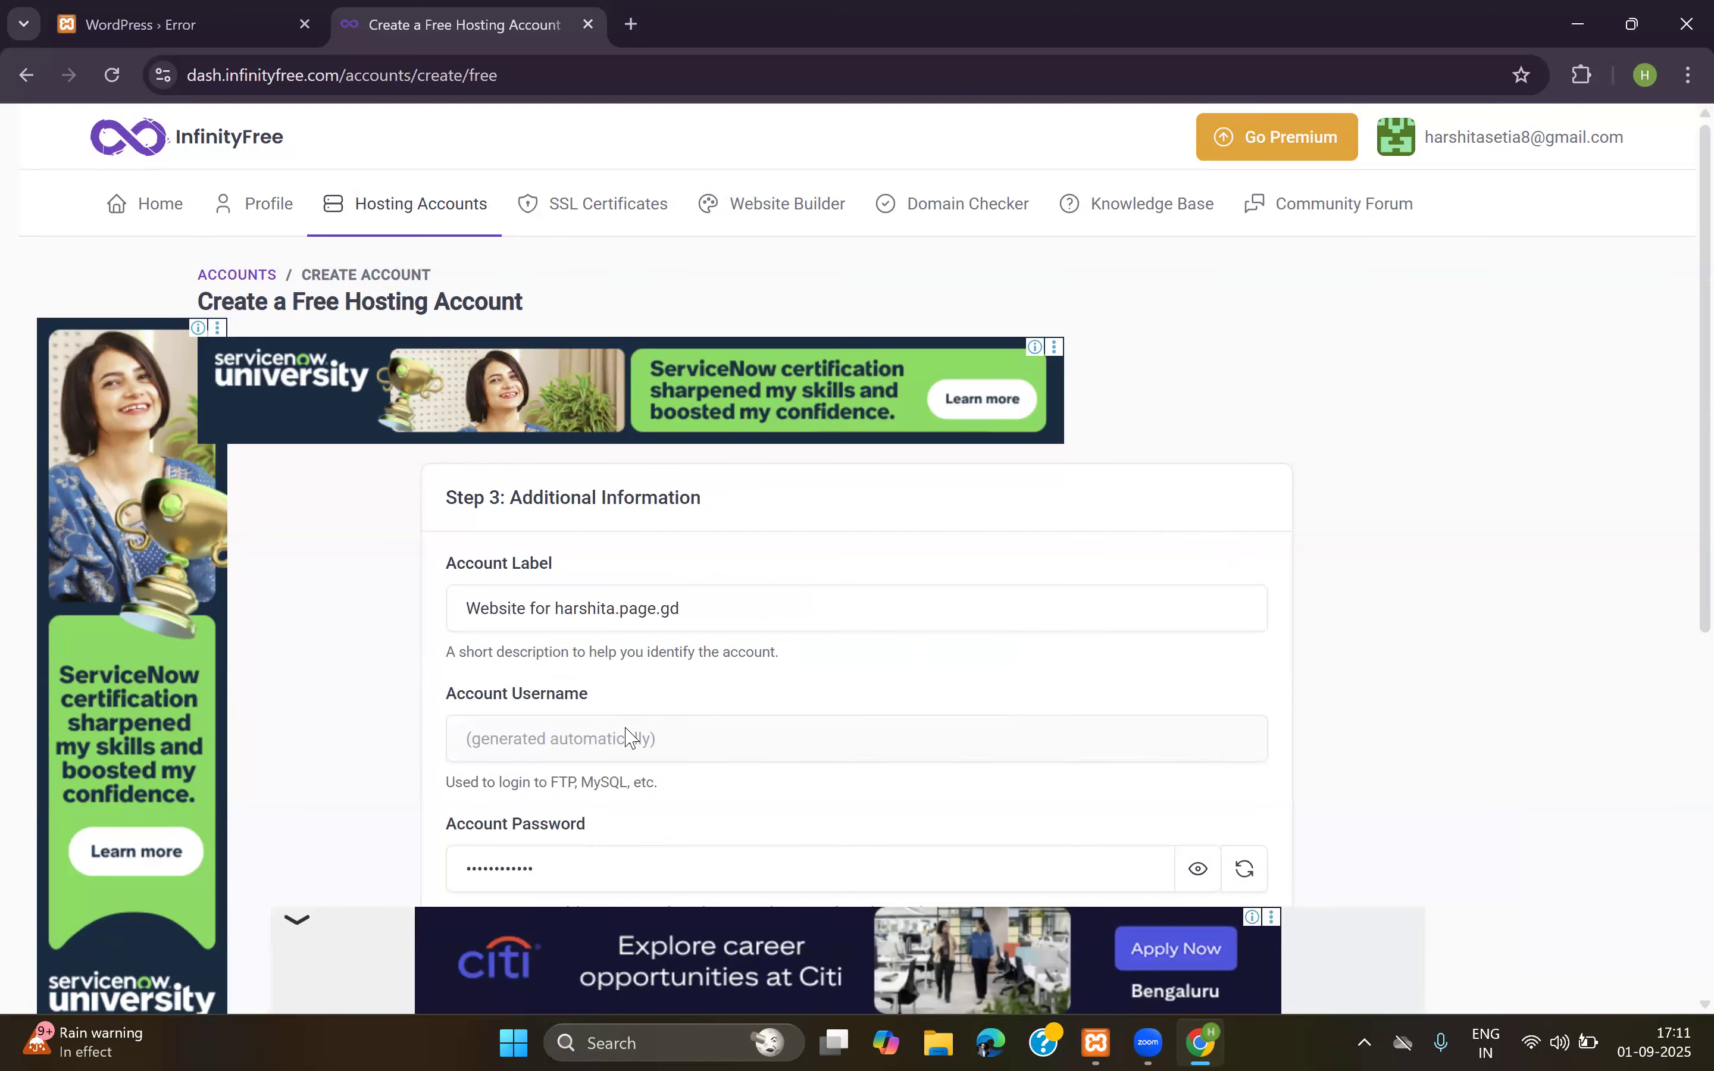
scroll(630, 737, down, 1)
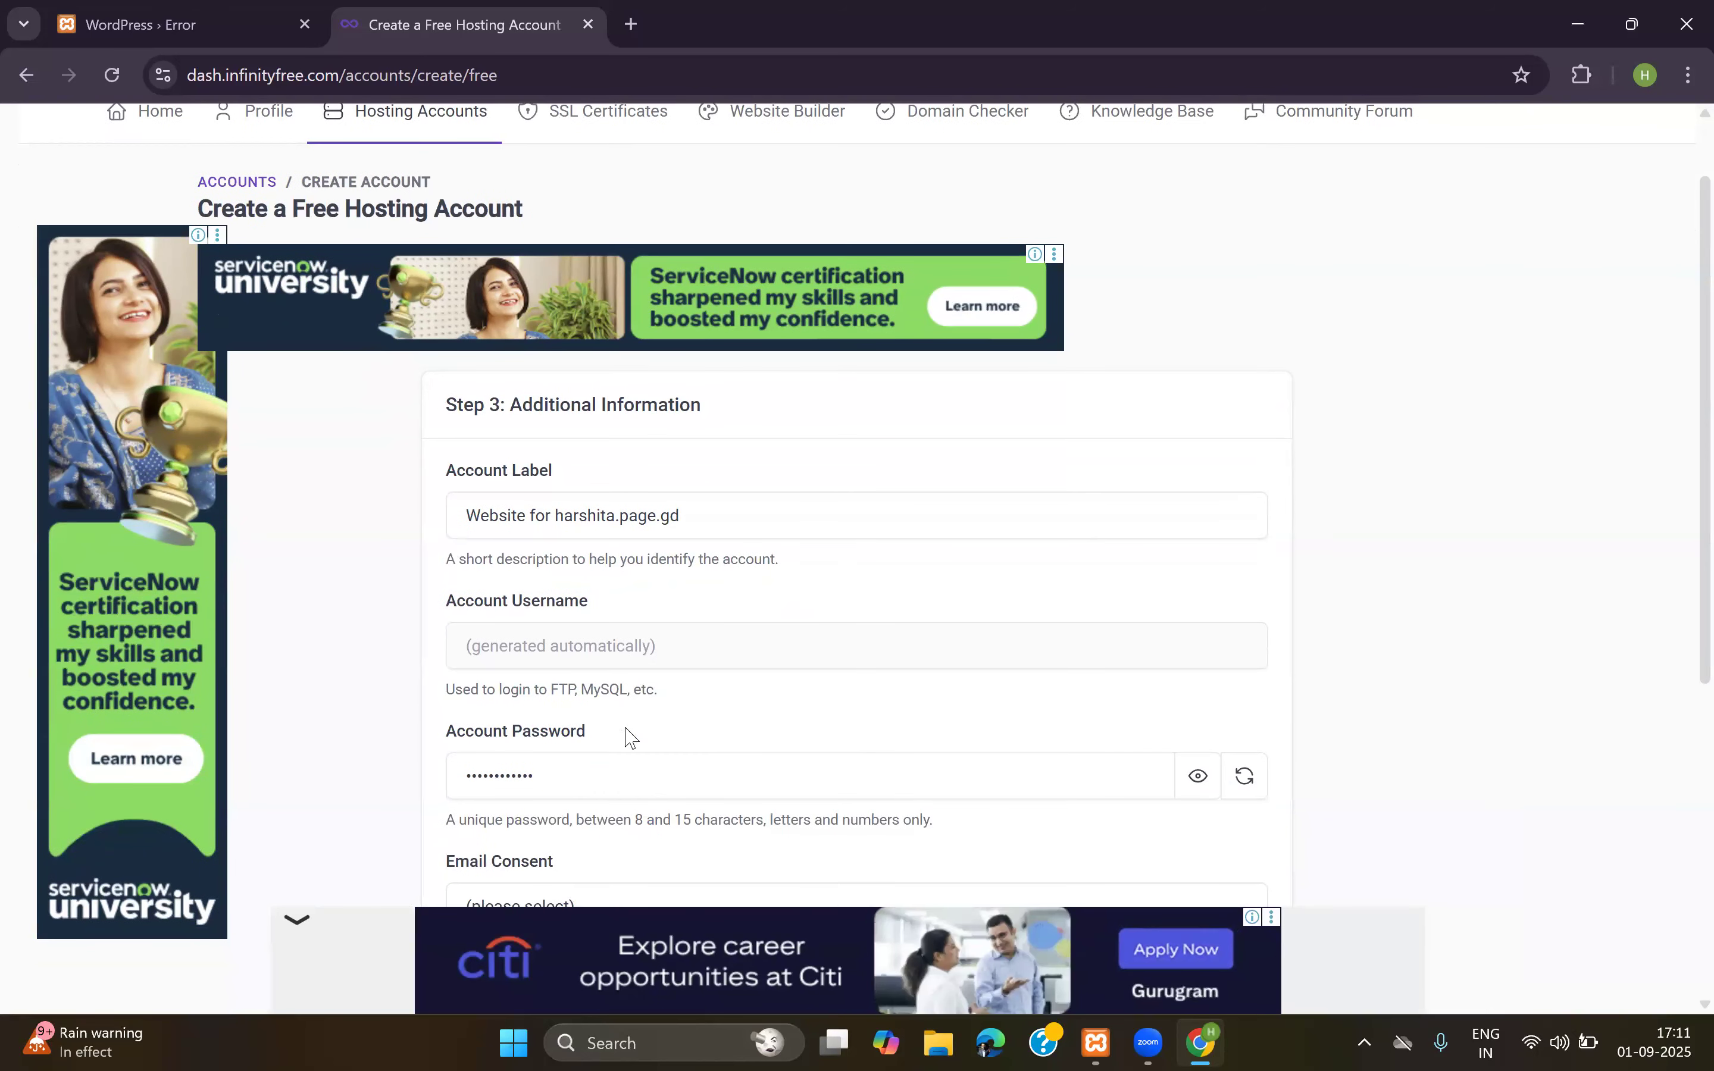
scroll(630, 737, down, 3)
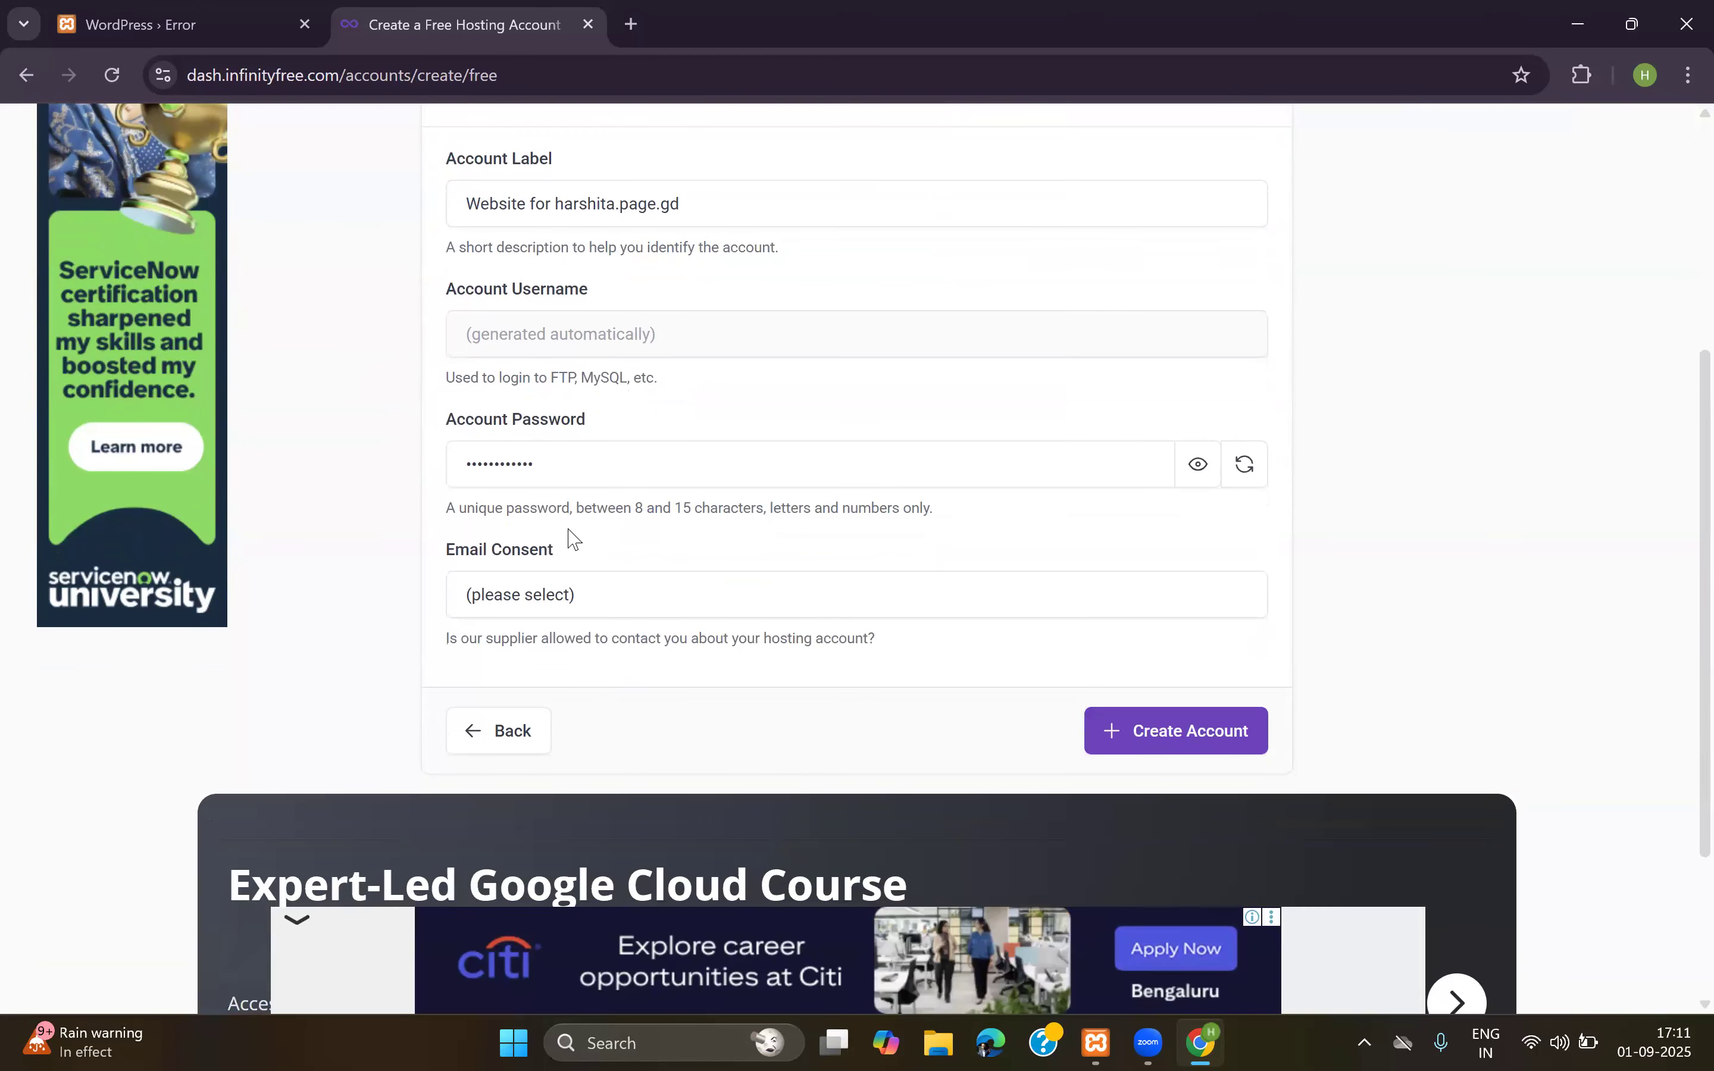
click(551, 604)
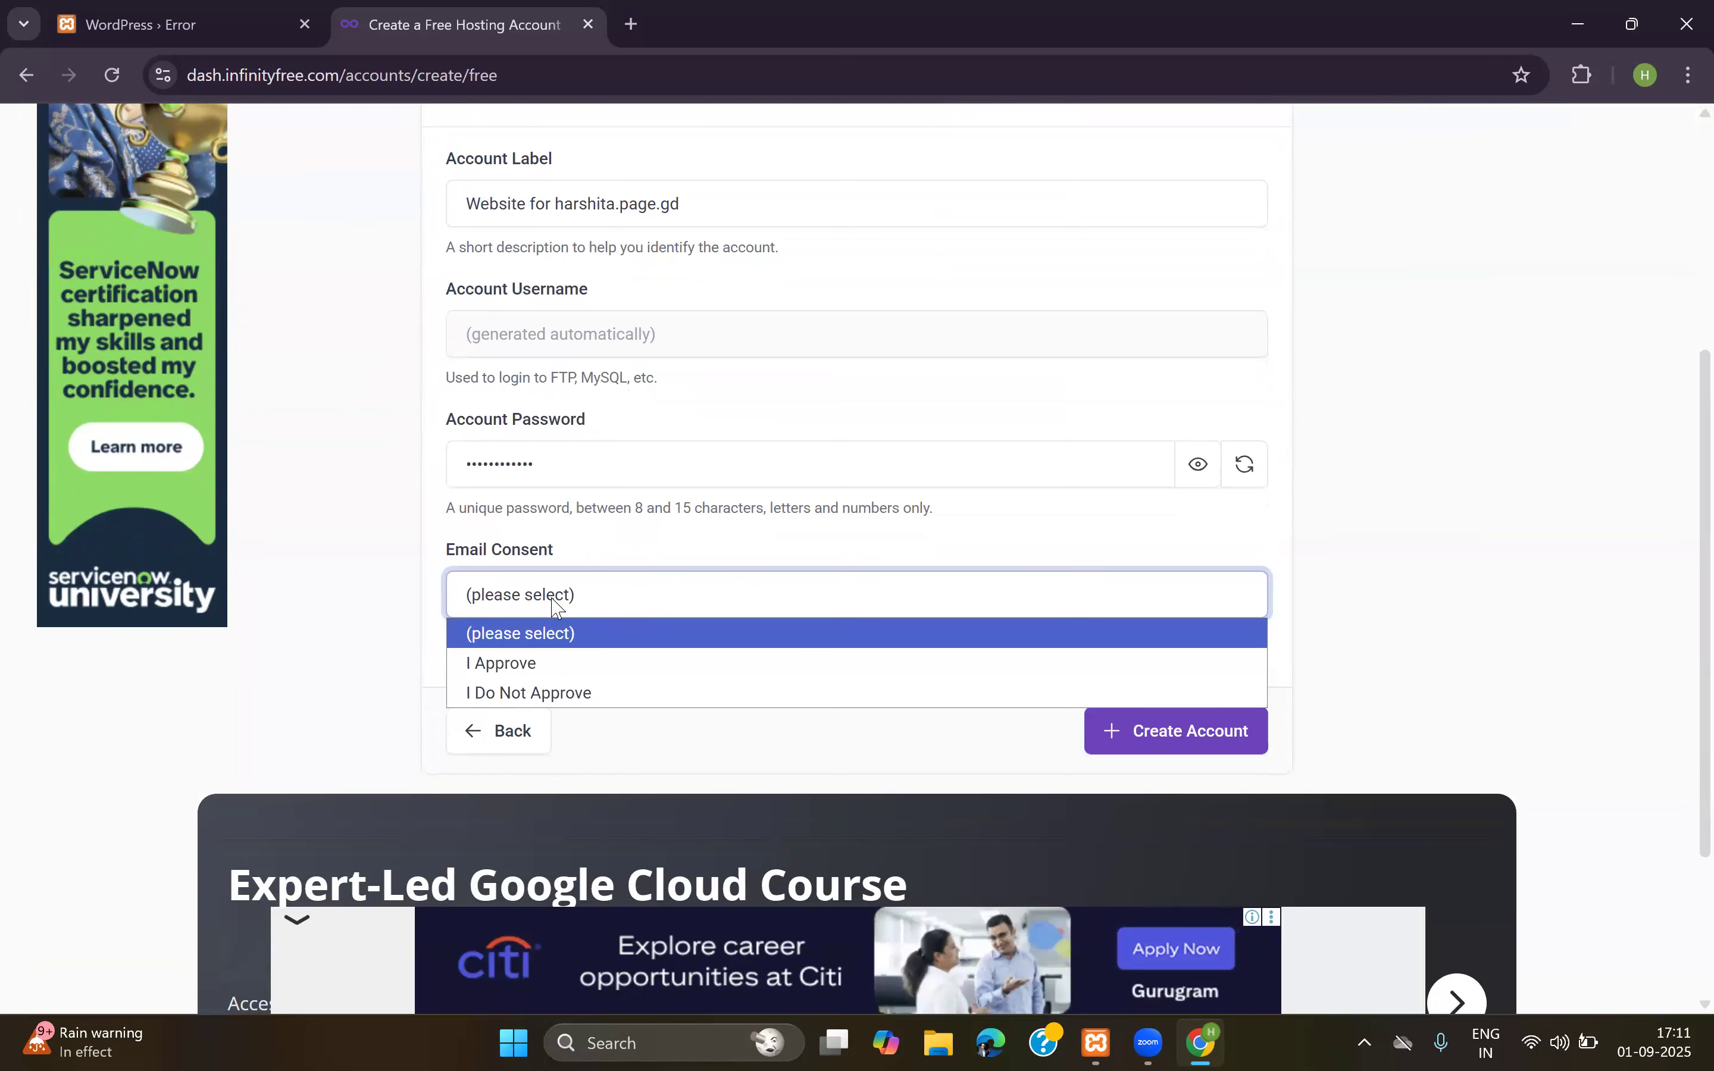
click(528, 662)
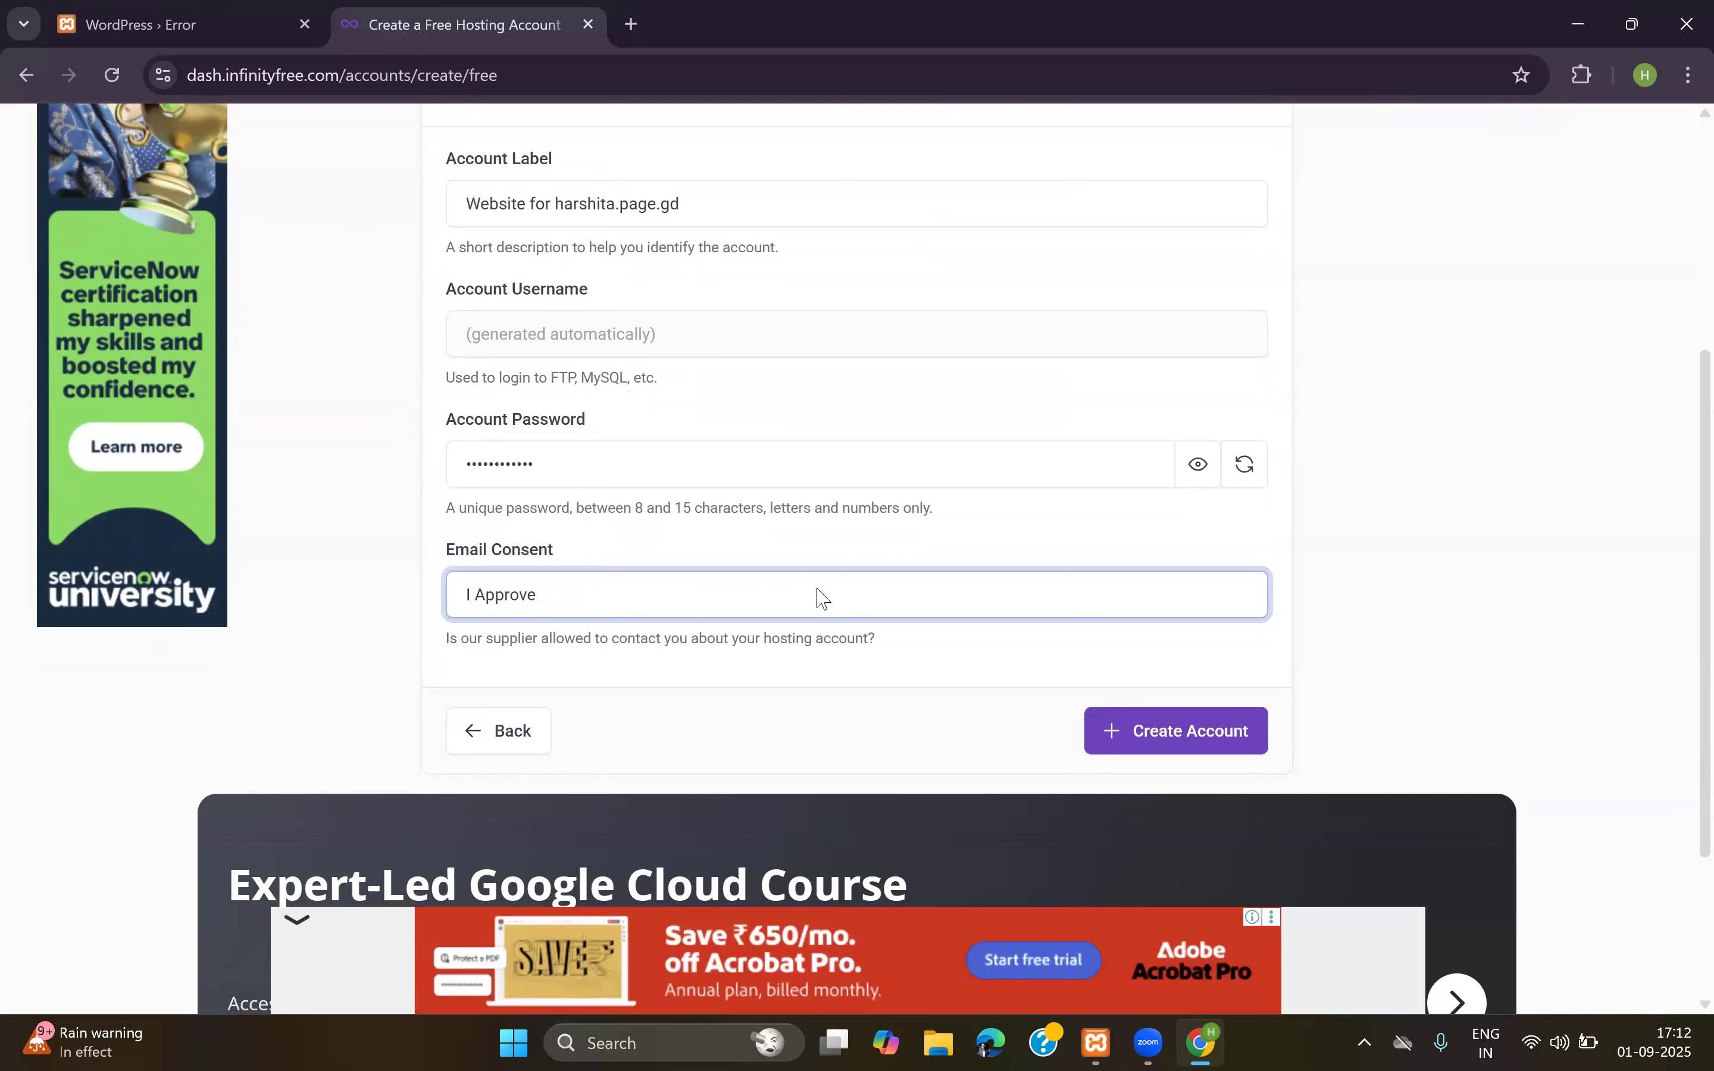
Step: Replace the generated account password with your own and submit the form, retrying after rejection
click(1196, 469)
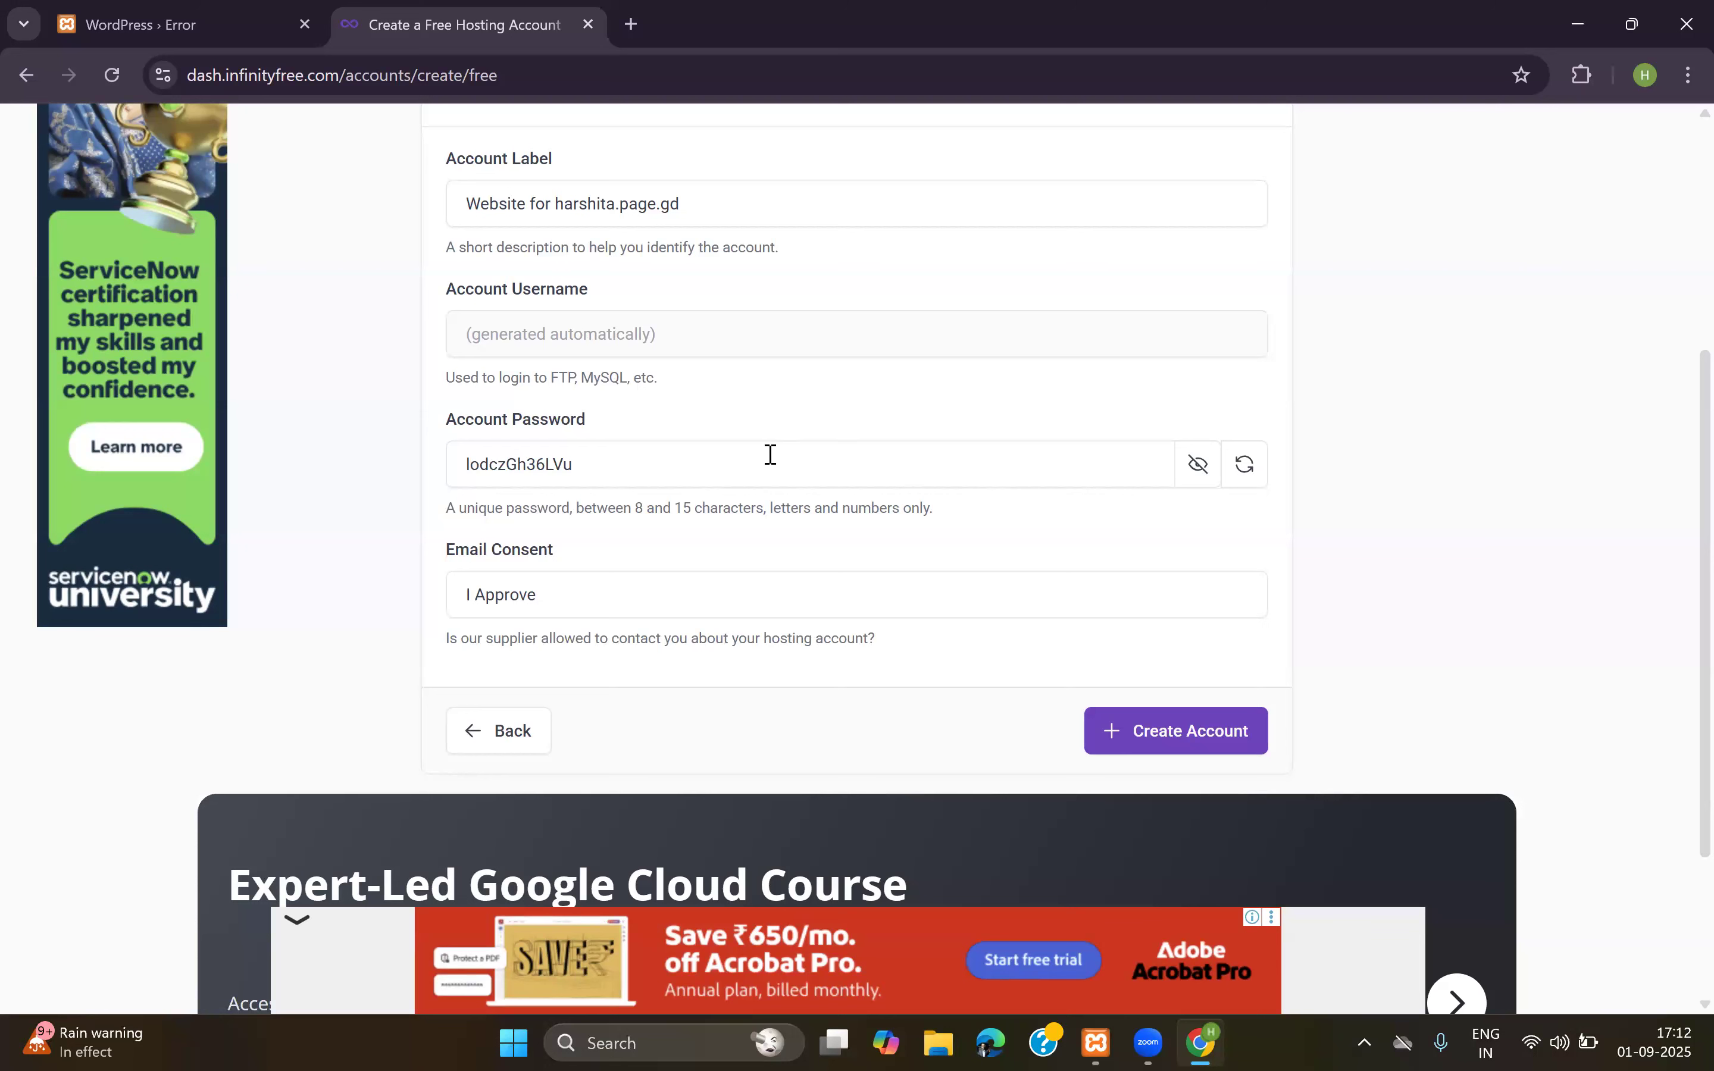
key(BackSpace)
key(BackSpace)
key(BackSpace)
key(BackSpace)
key(BackSpace)
key(BackSpace)
key(BackSpace)
key(BackSpace)
key(BackSpace)
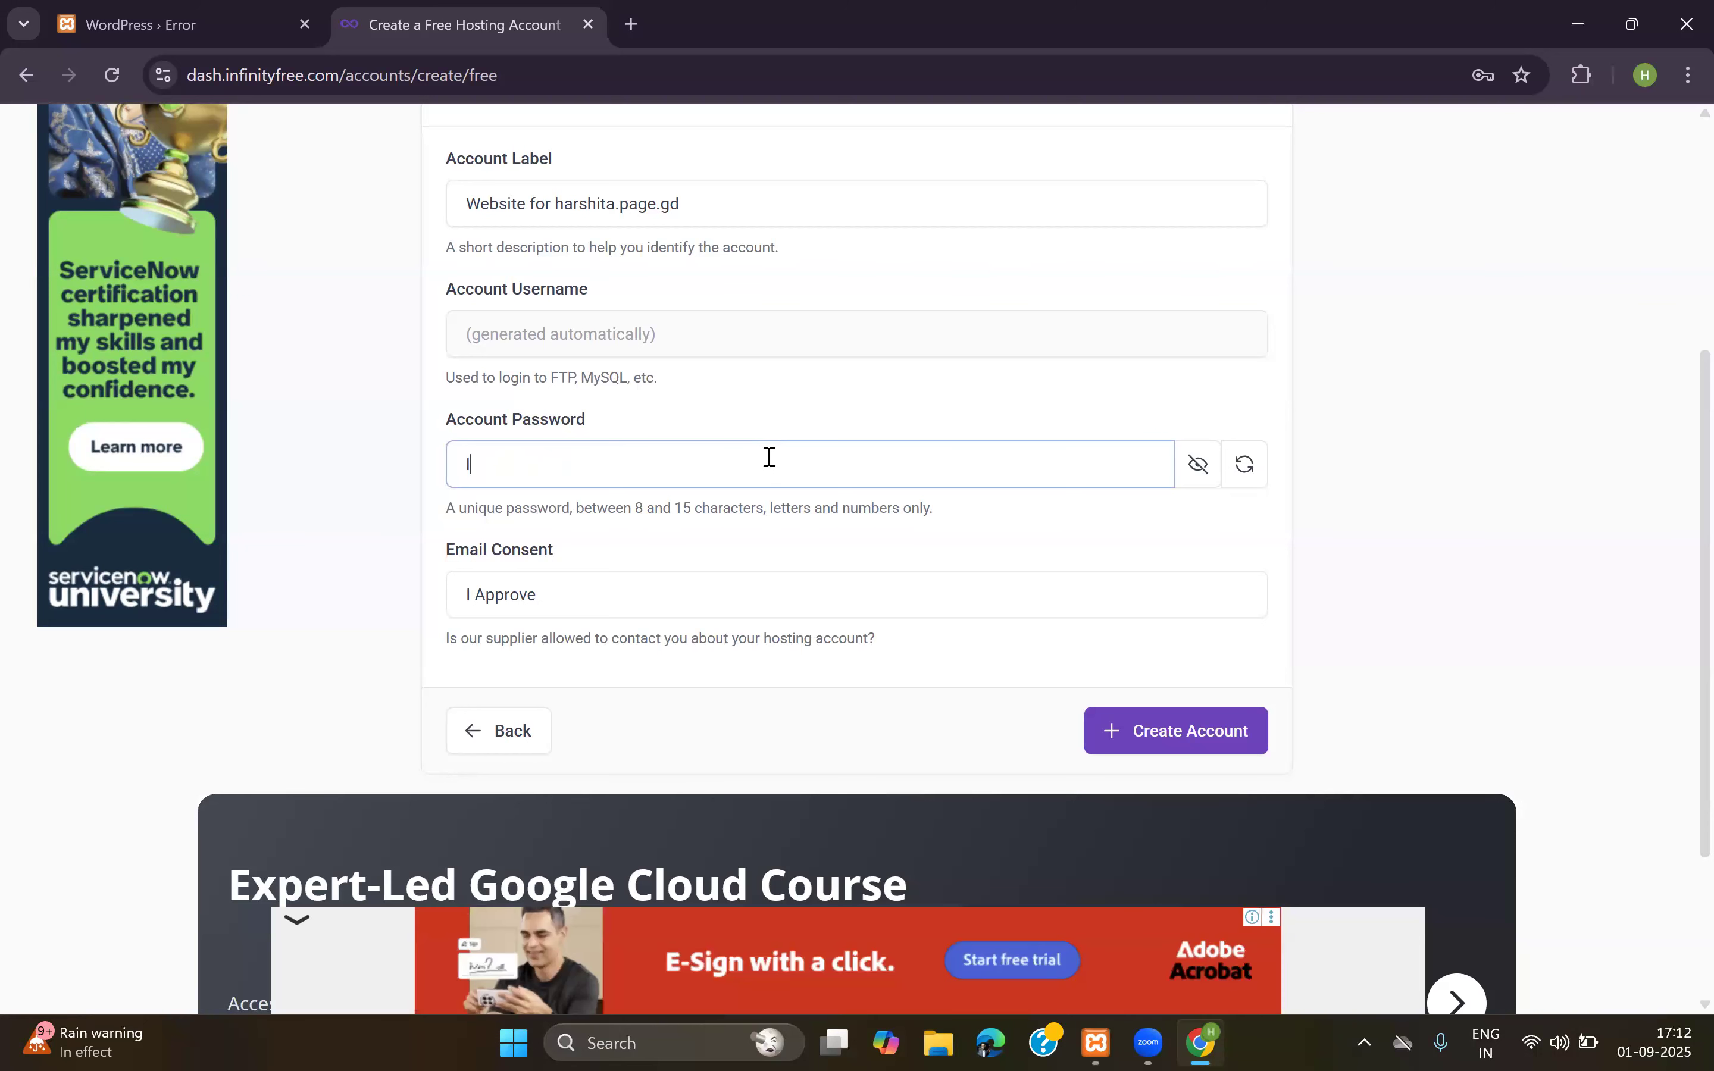
click(1150, 737)
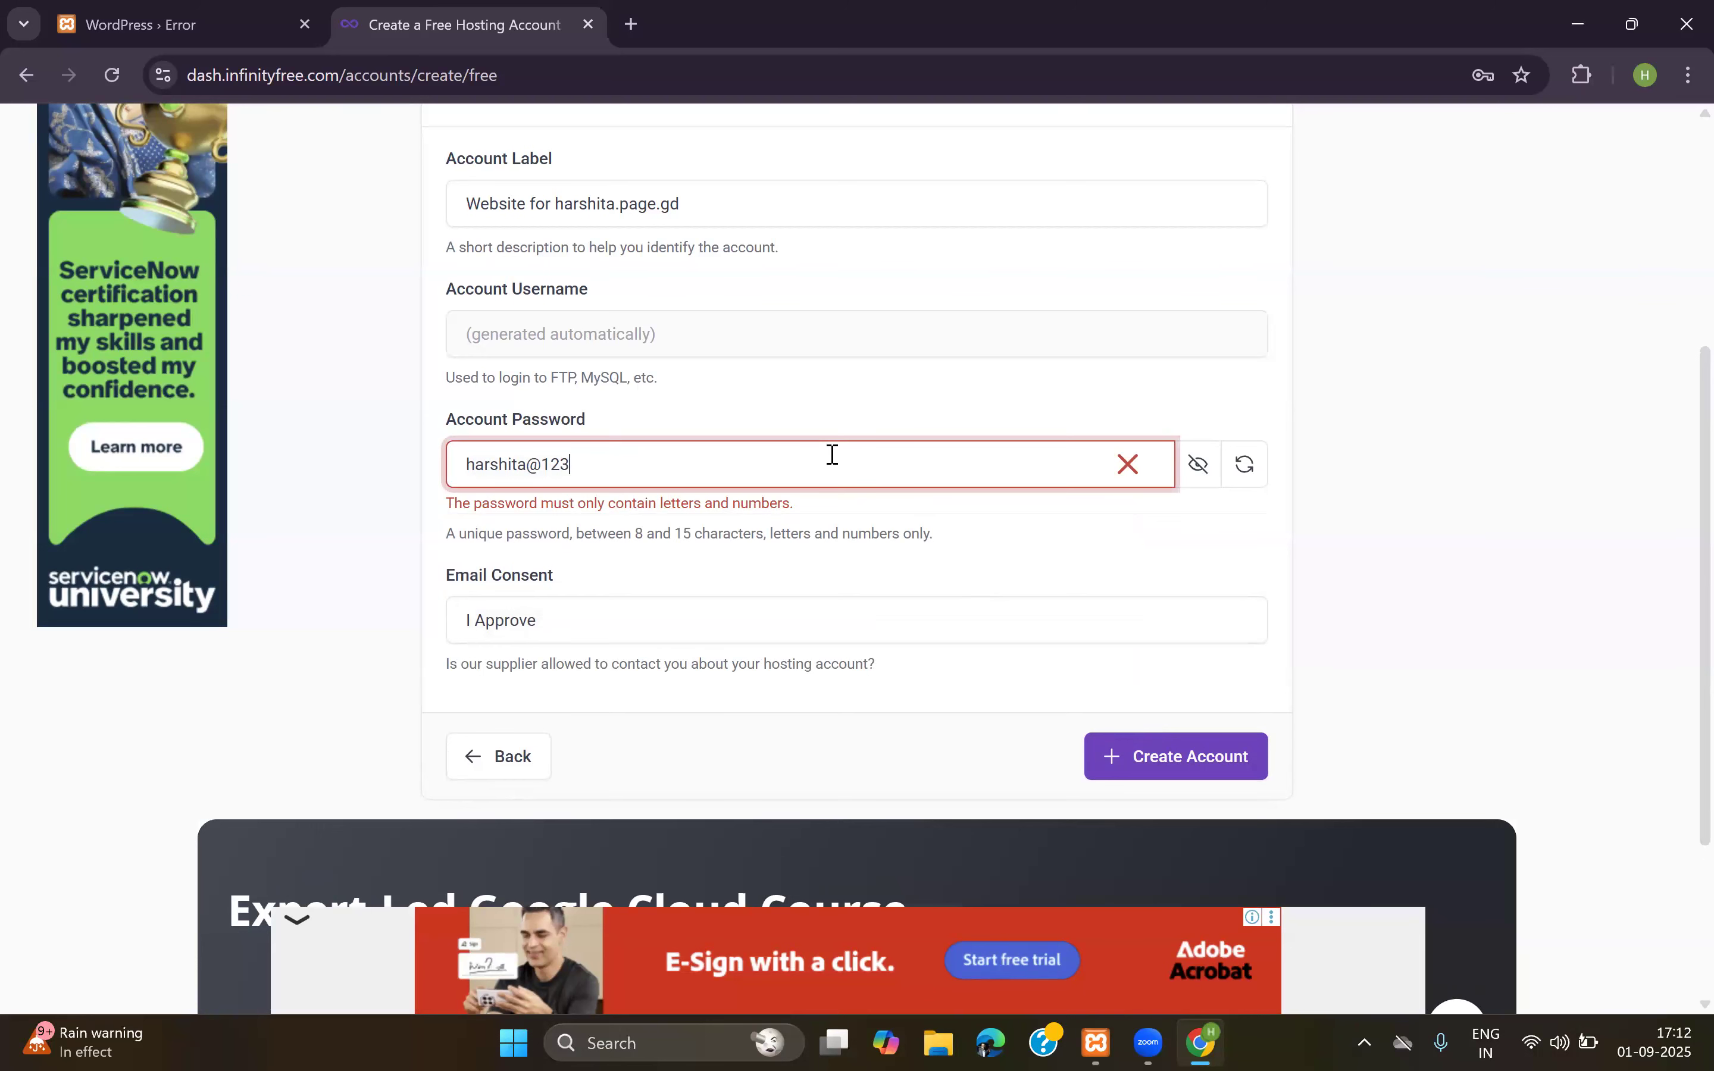
key(BackSpace)
key(BackSpace)
key(BackSpace)
key(BackSpace)
key(BackSpace)
key(BackSpace)
key(BackSpace)
key(BackSpace)
key(BackSpace)
key(BackSpace)
key(BackSpace)
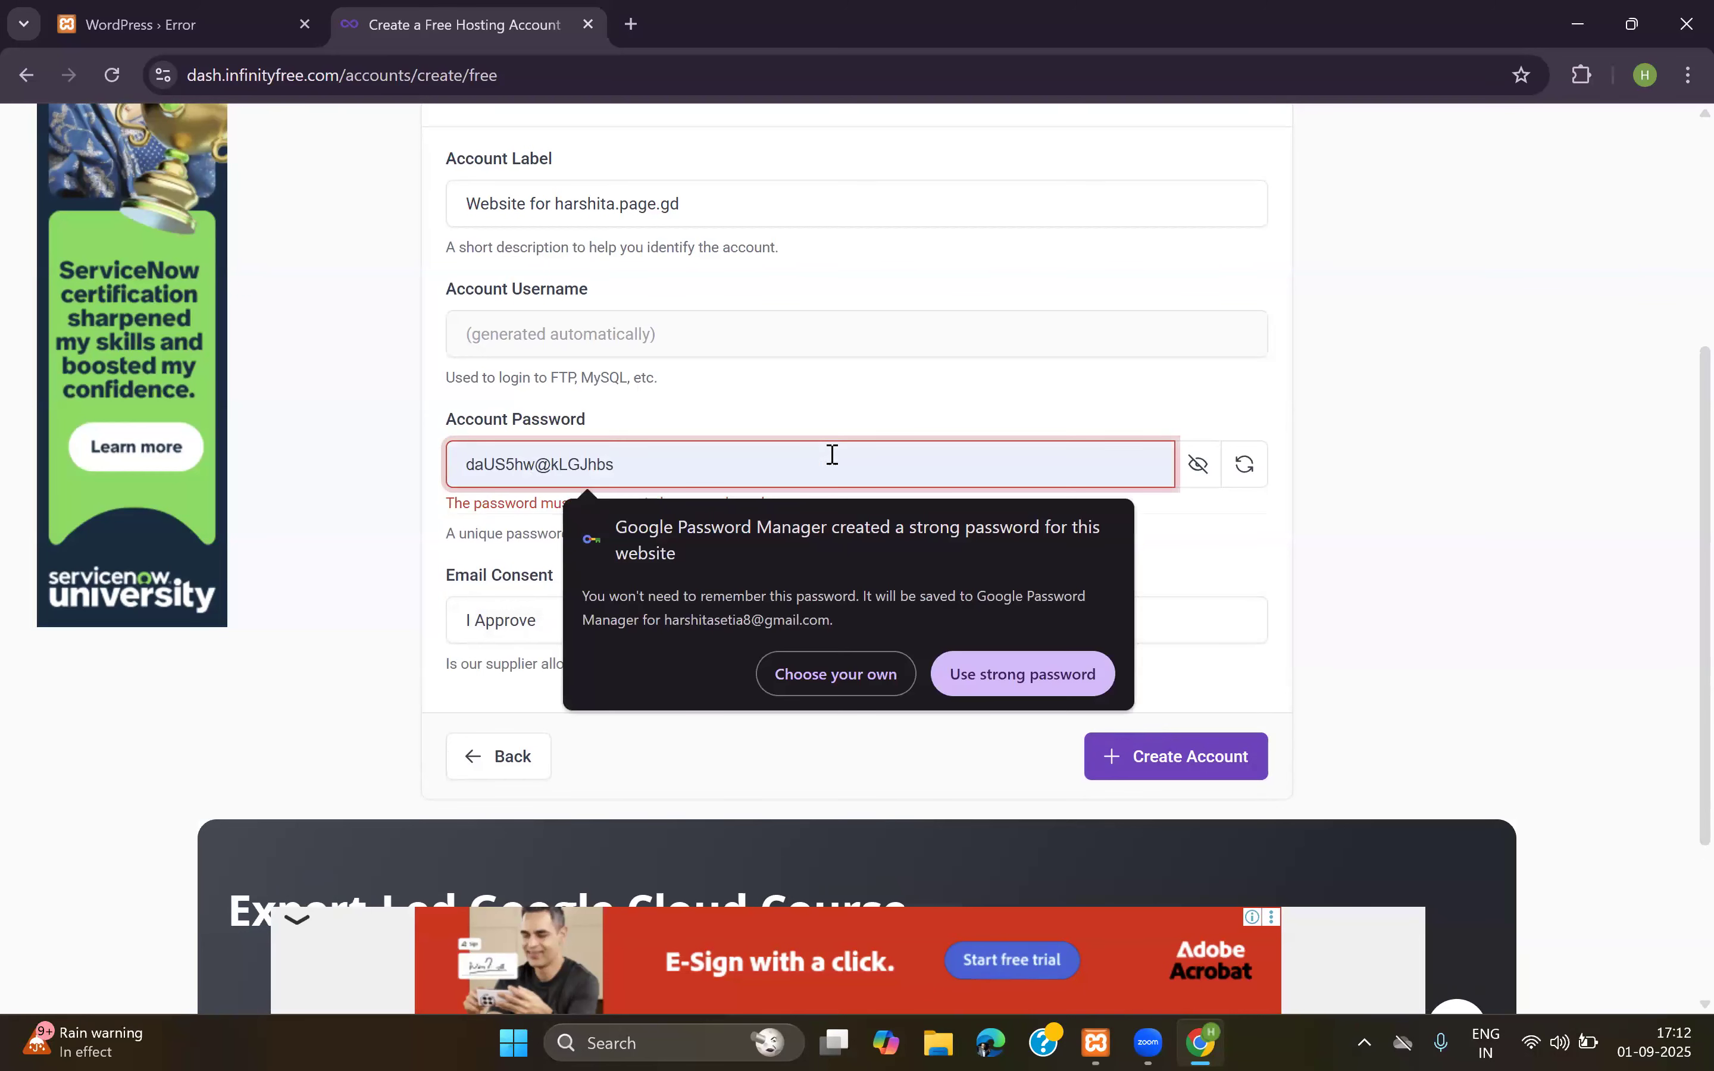
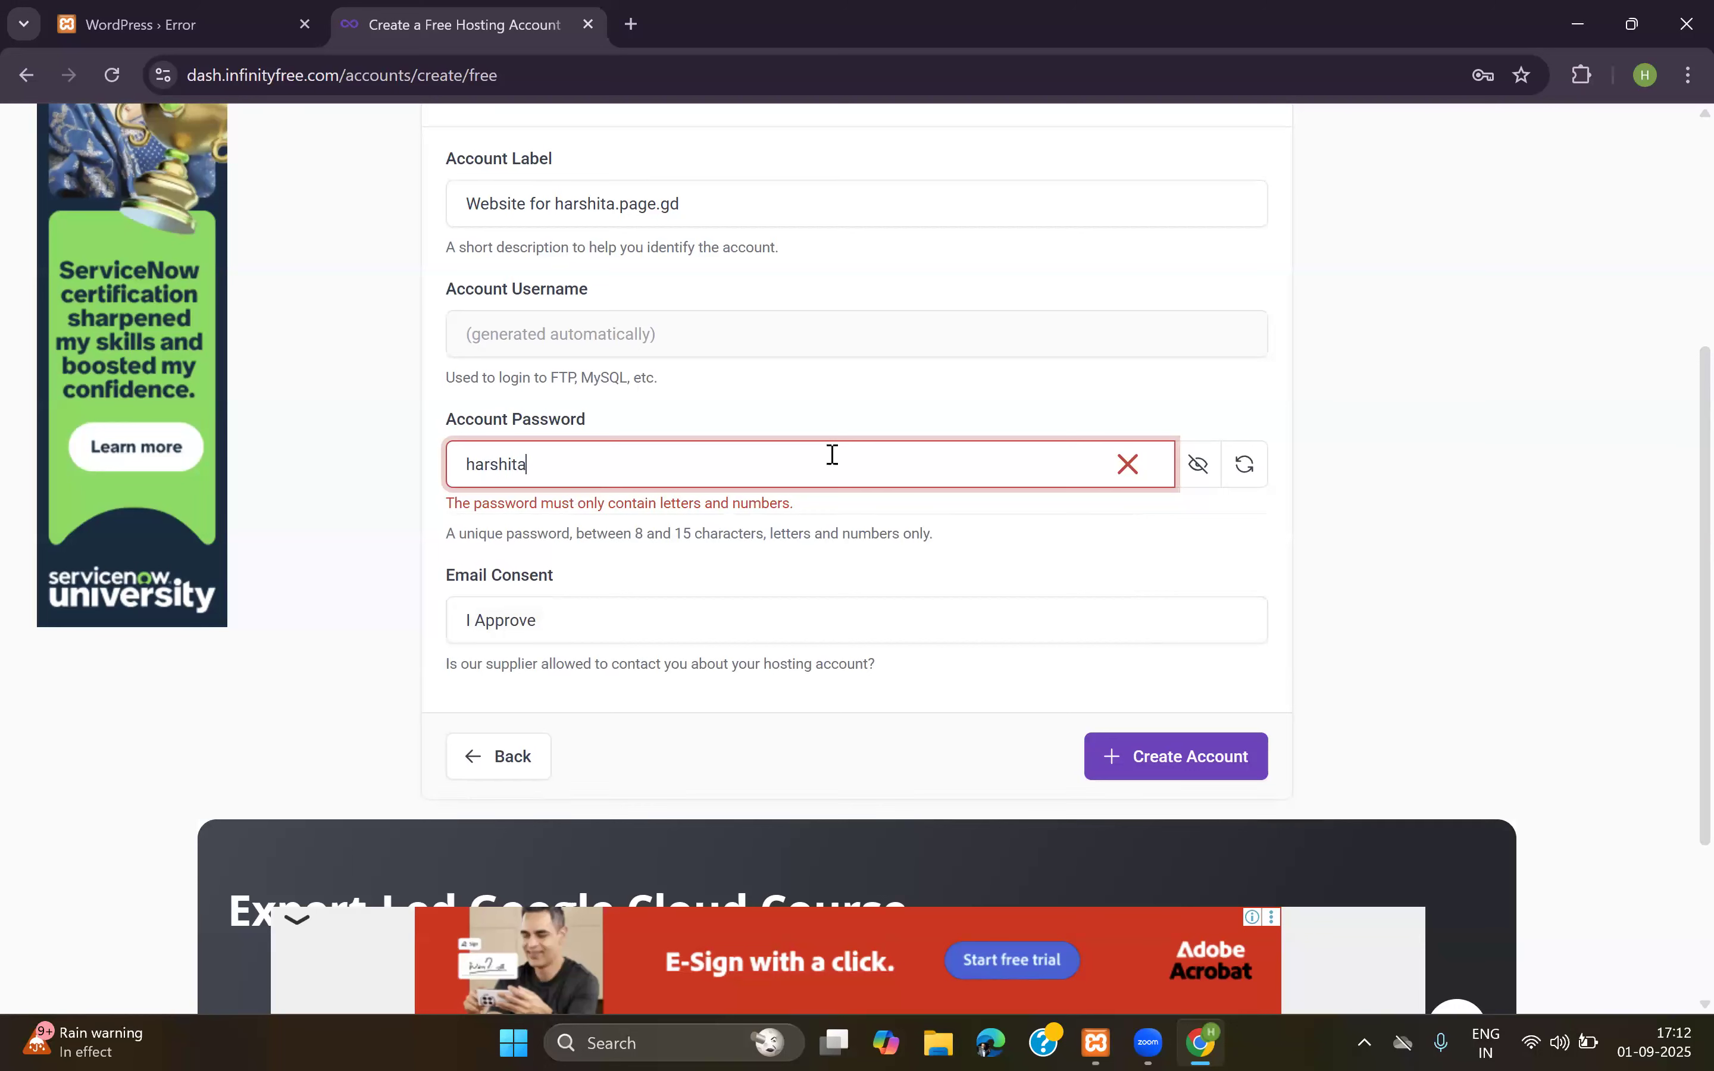
click(1158, 762)
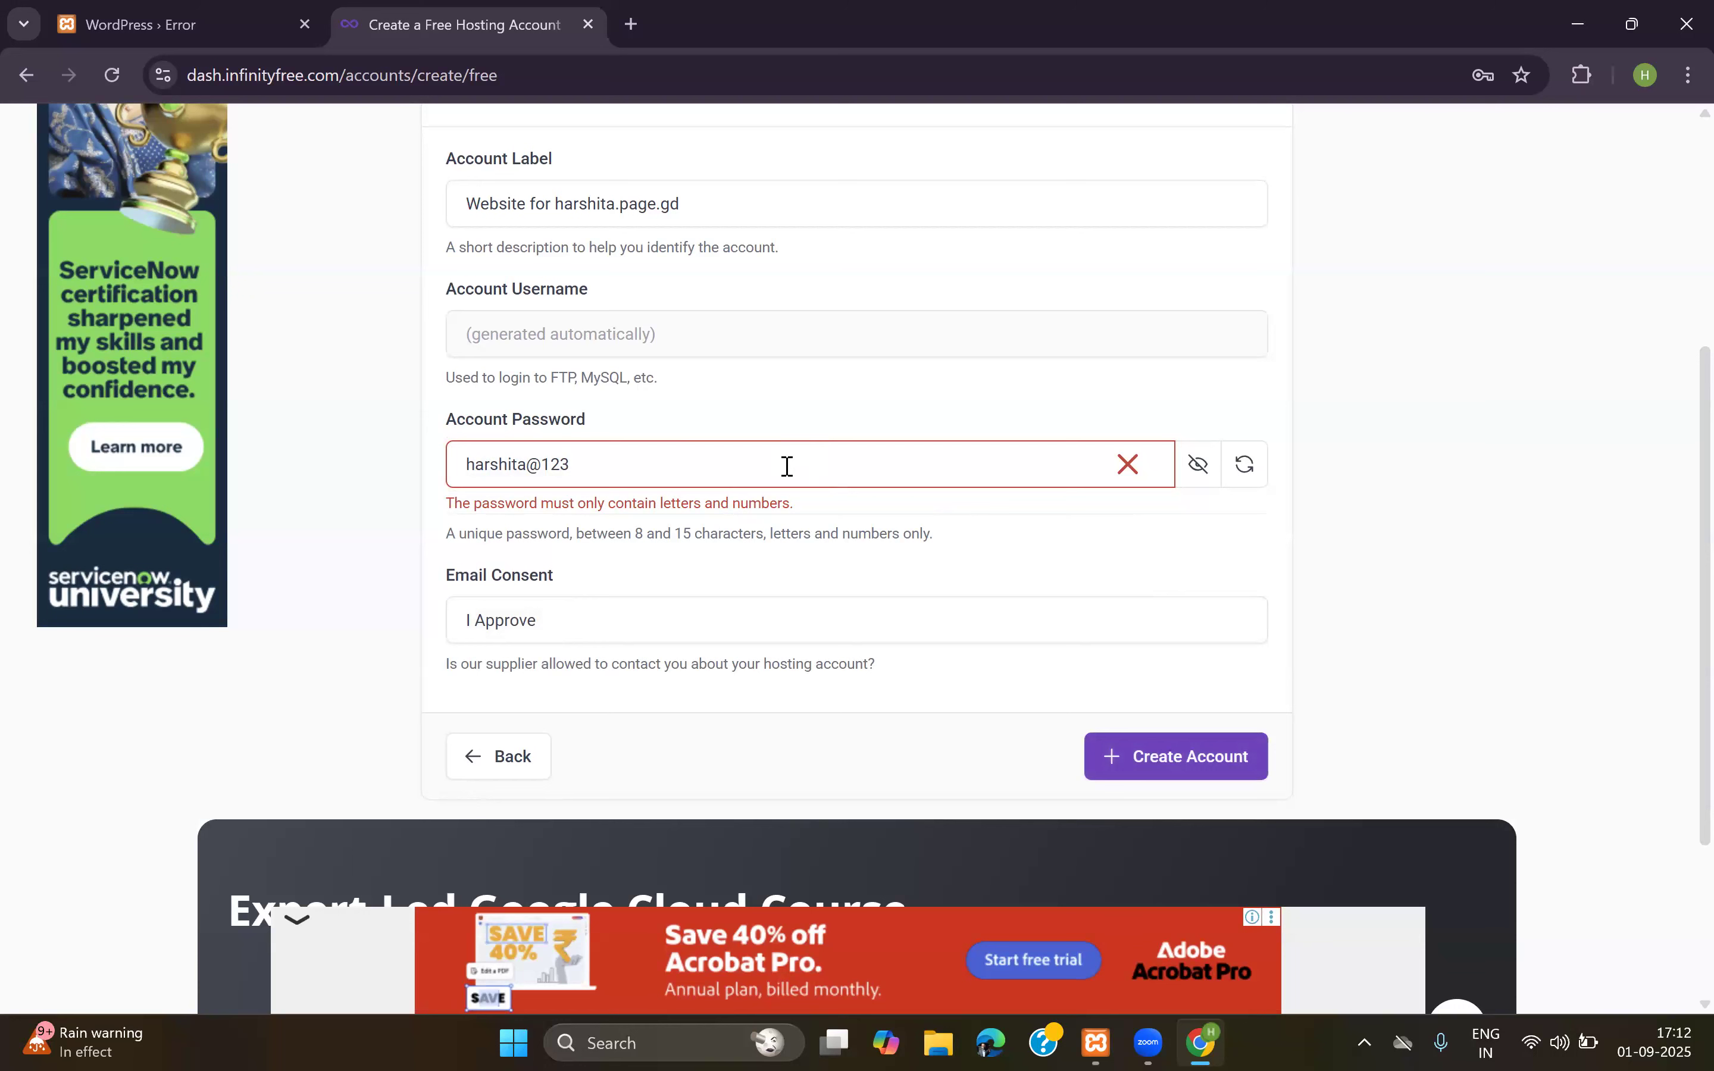
Step: Edit the password to drop the @ symbol and start with a capital letter, then resubmit
click(478, 470)
key(BackSpace)
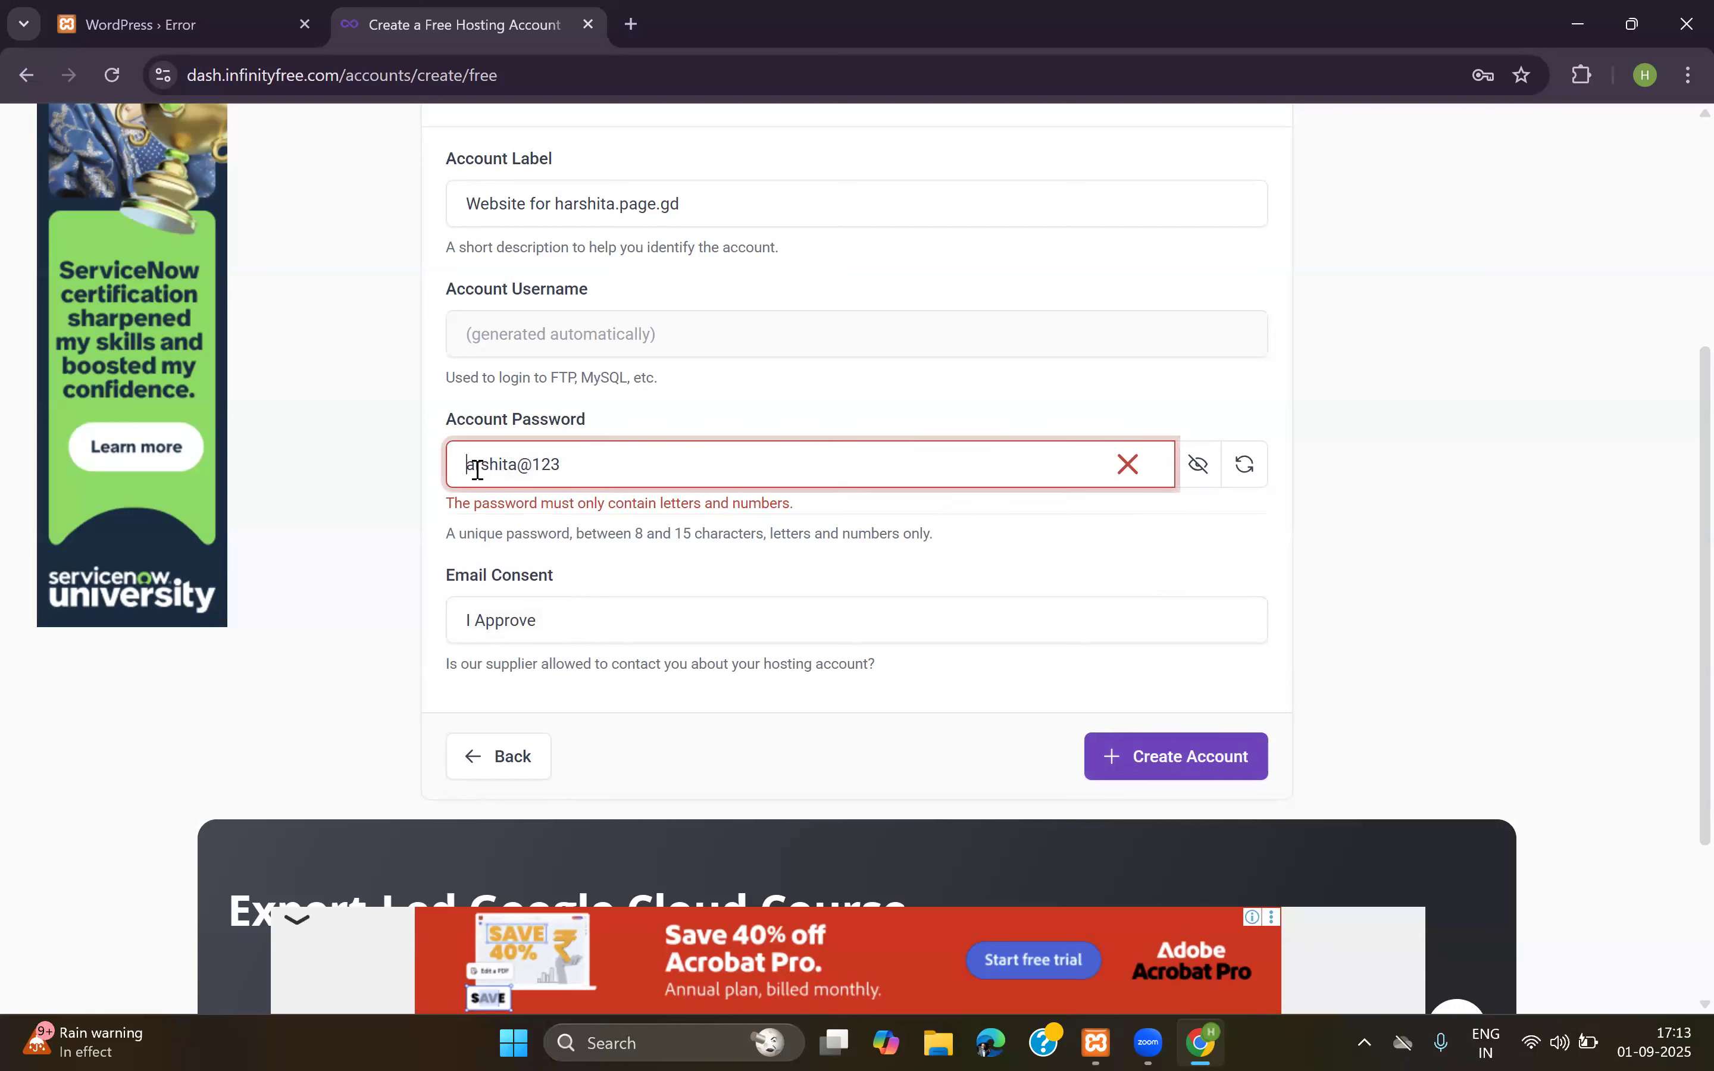
click(537, 464)
key(BackSpace)
click(464, 464)
text(H)
click(1159, 753)
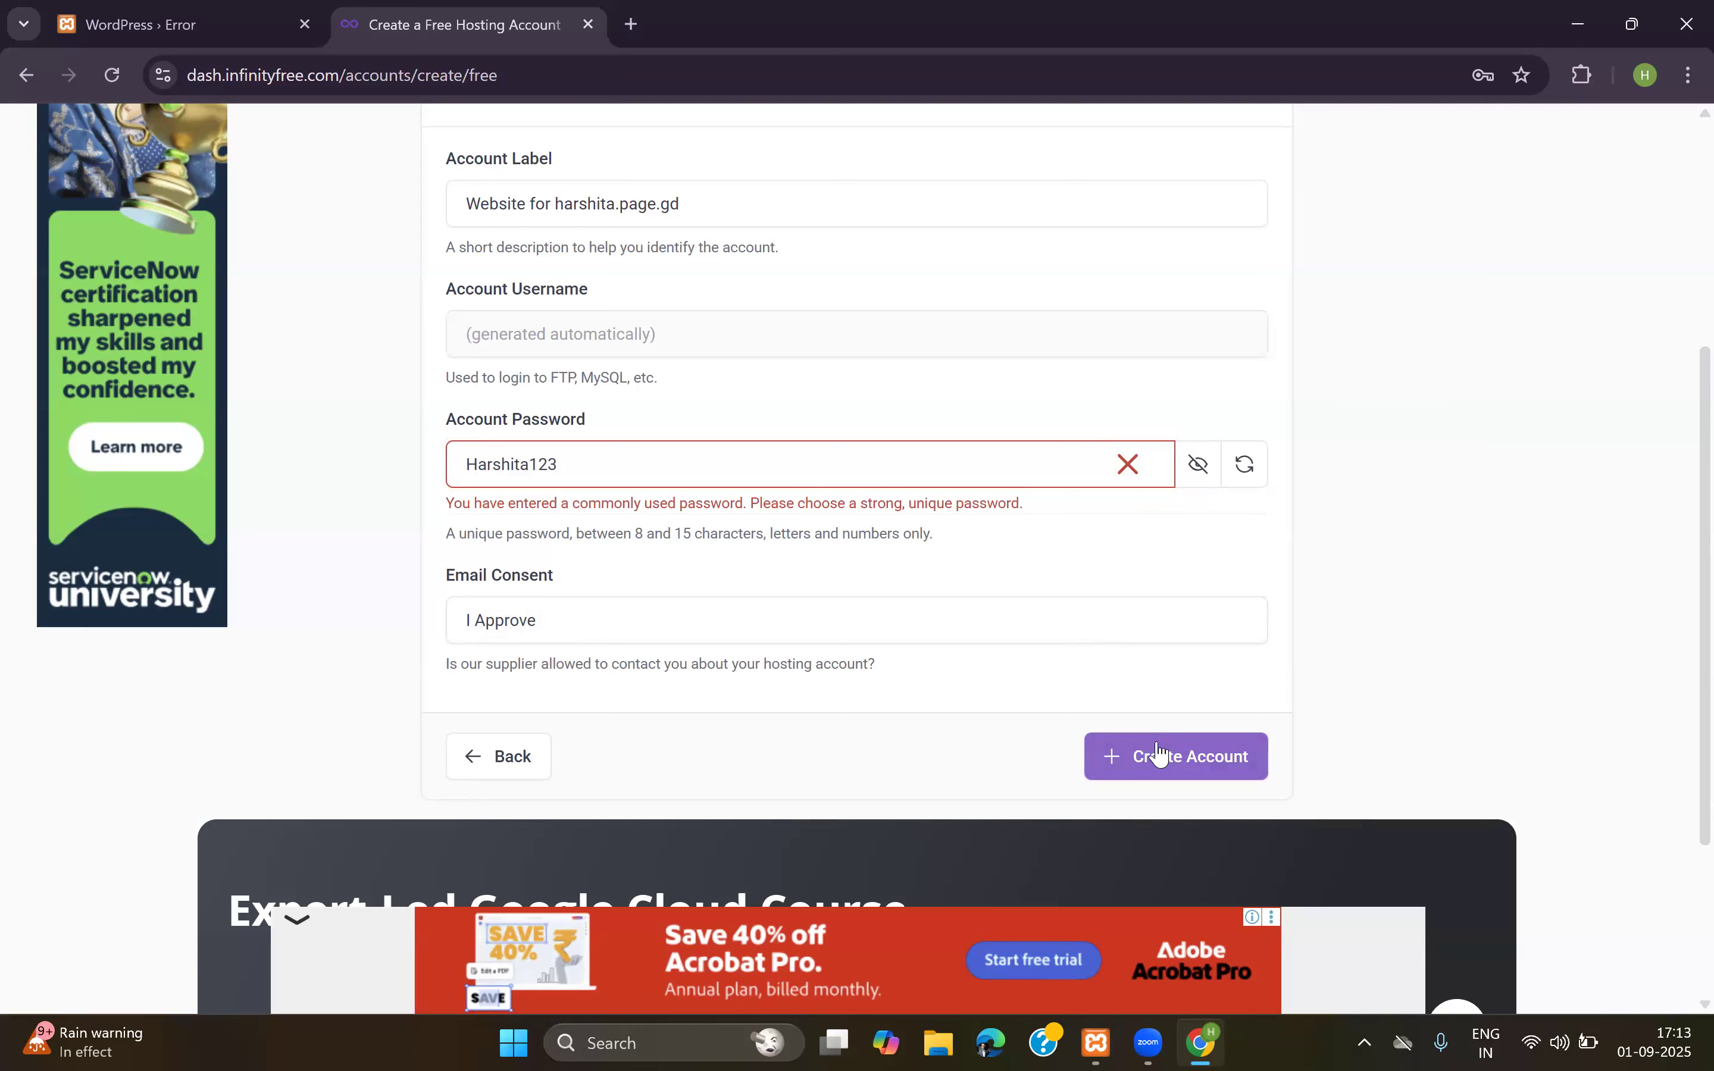
Step: Add more characters to the password and resubmit, then reduce it to letters and numbers only
click(615, 466)
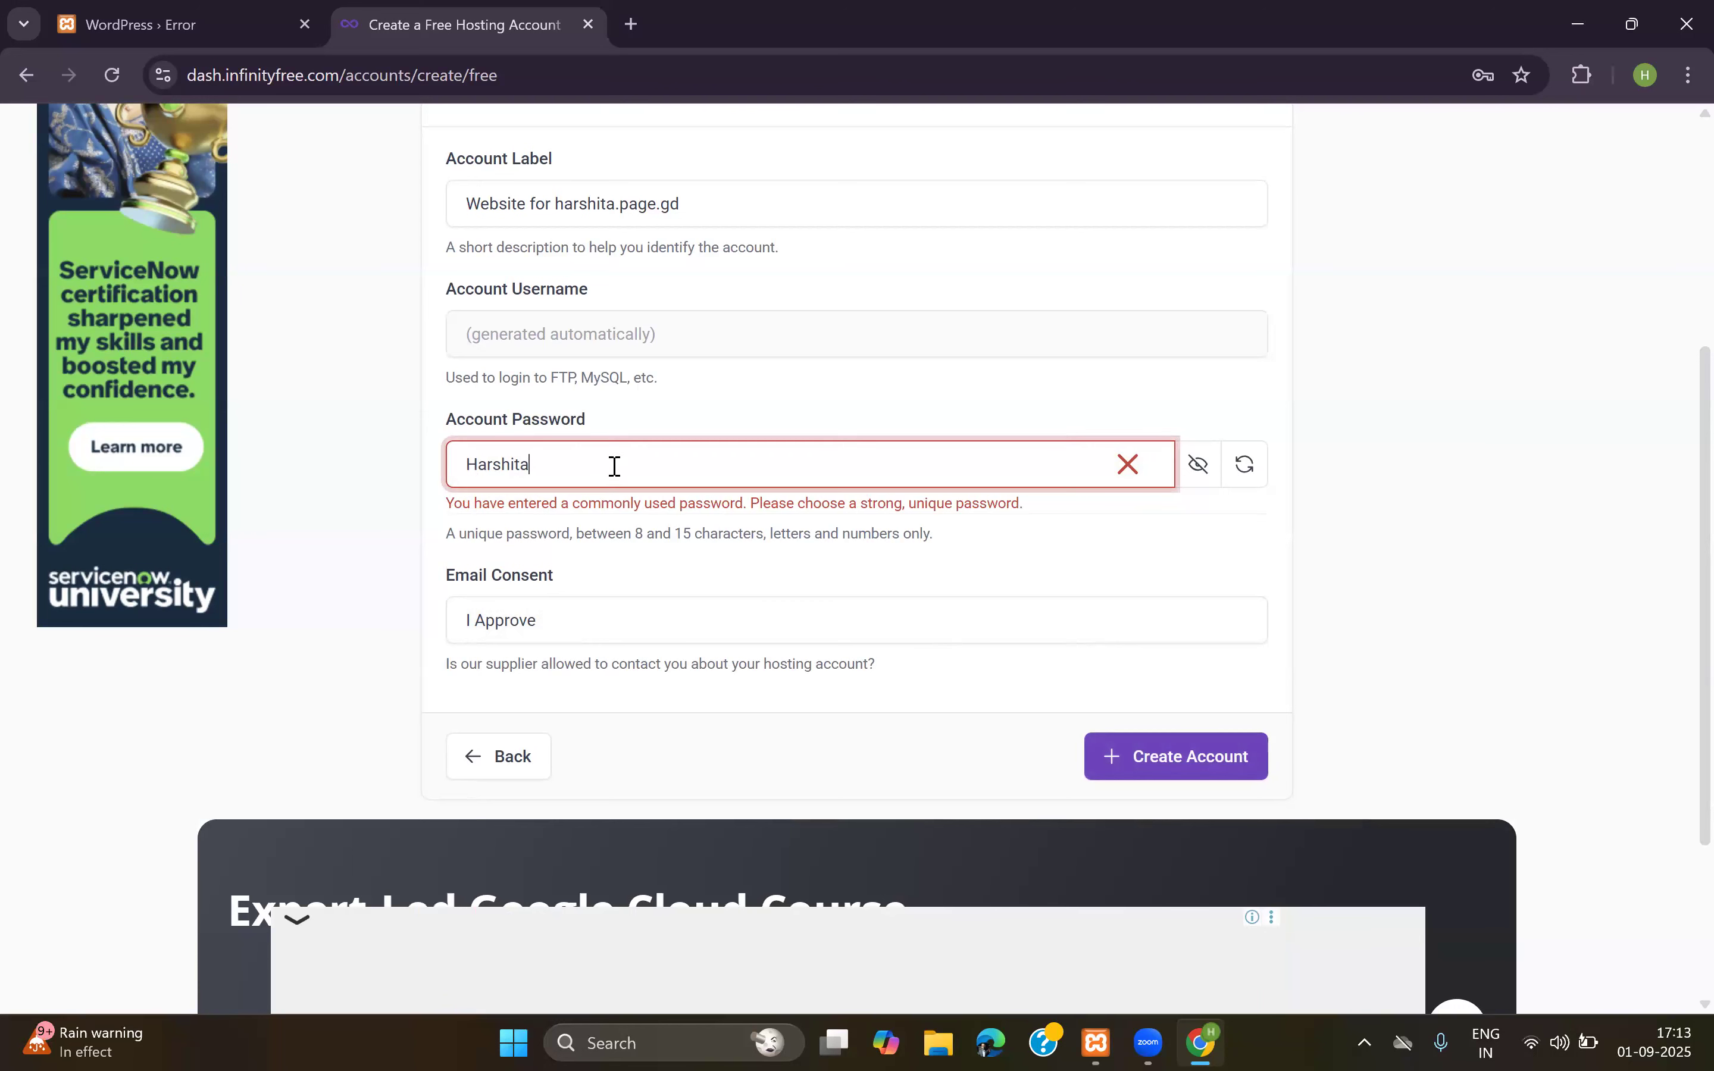
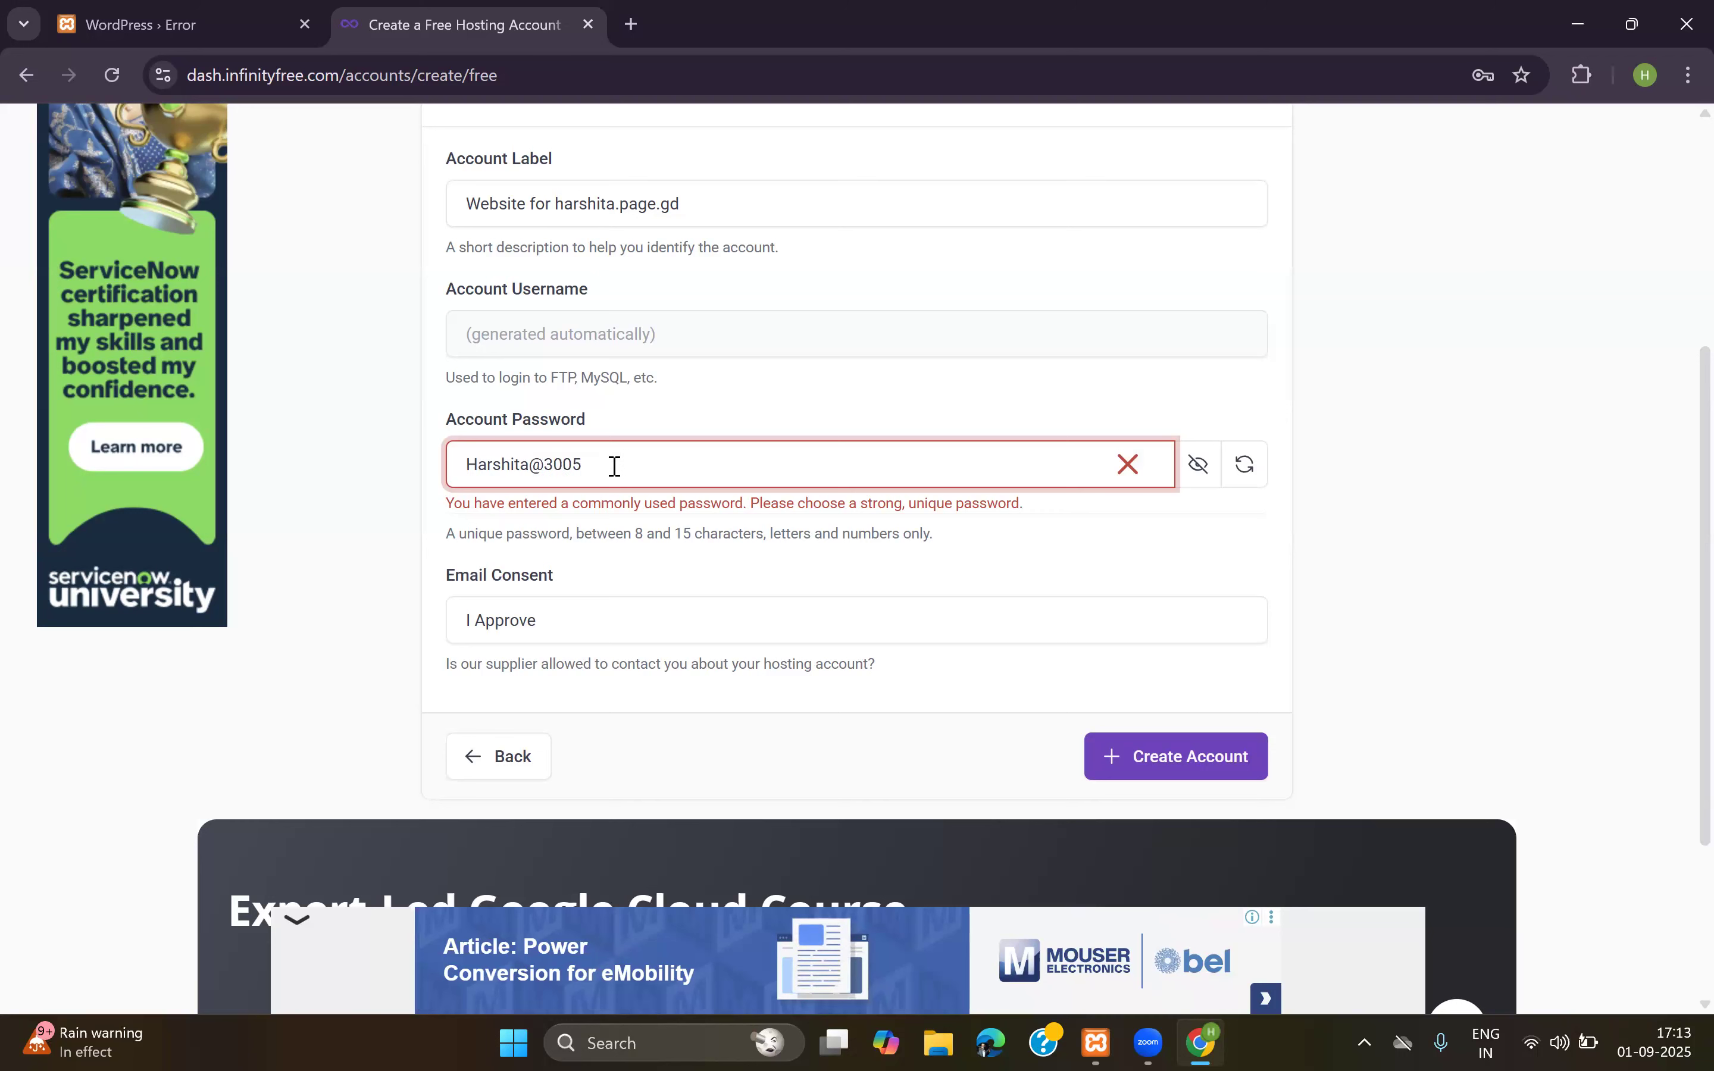
click(1170, 756)
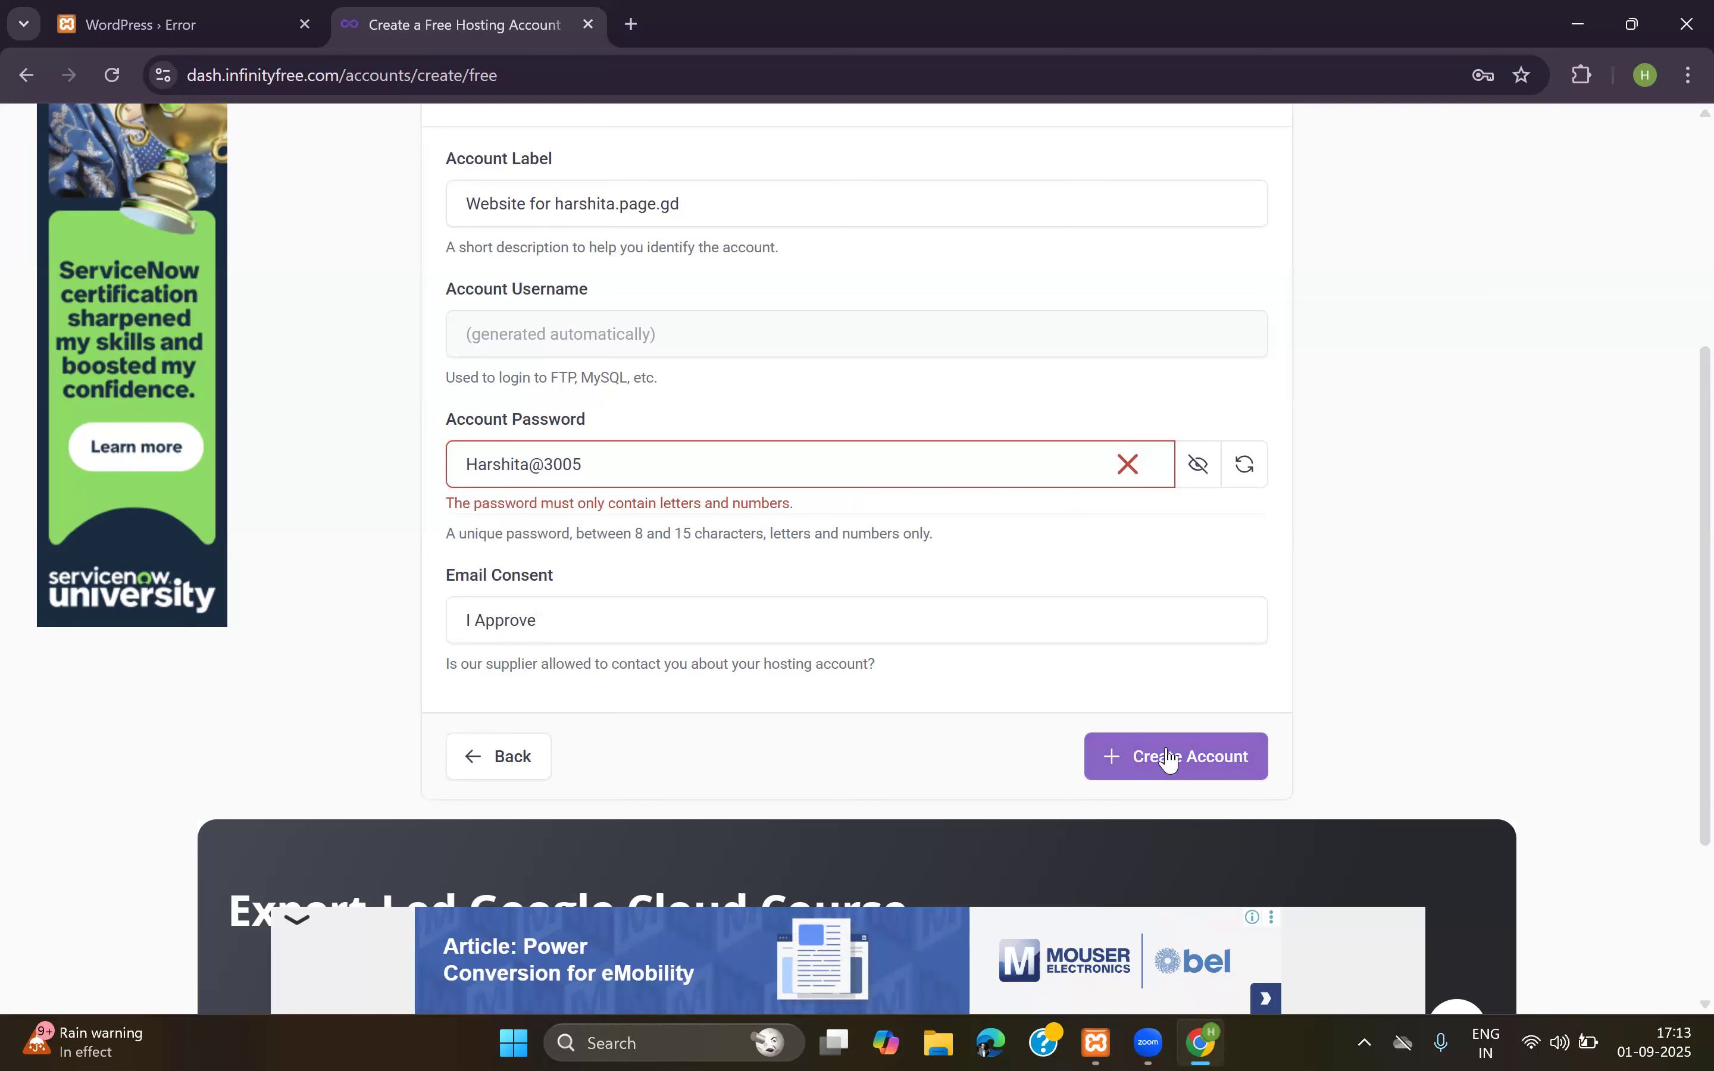
click(552, 464)
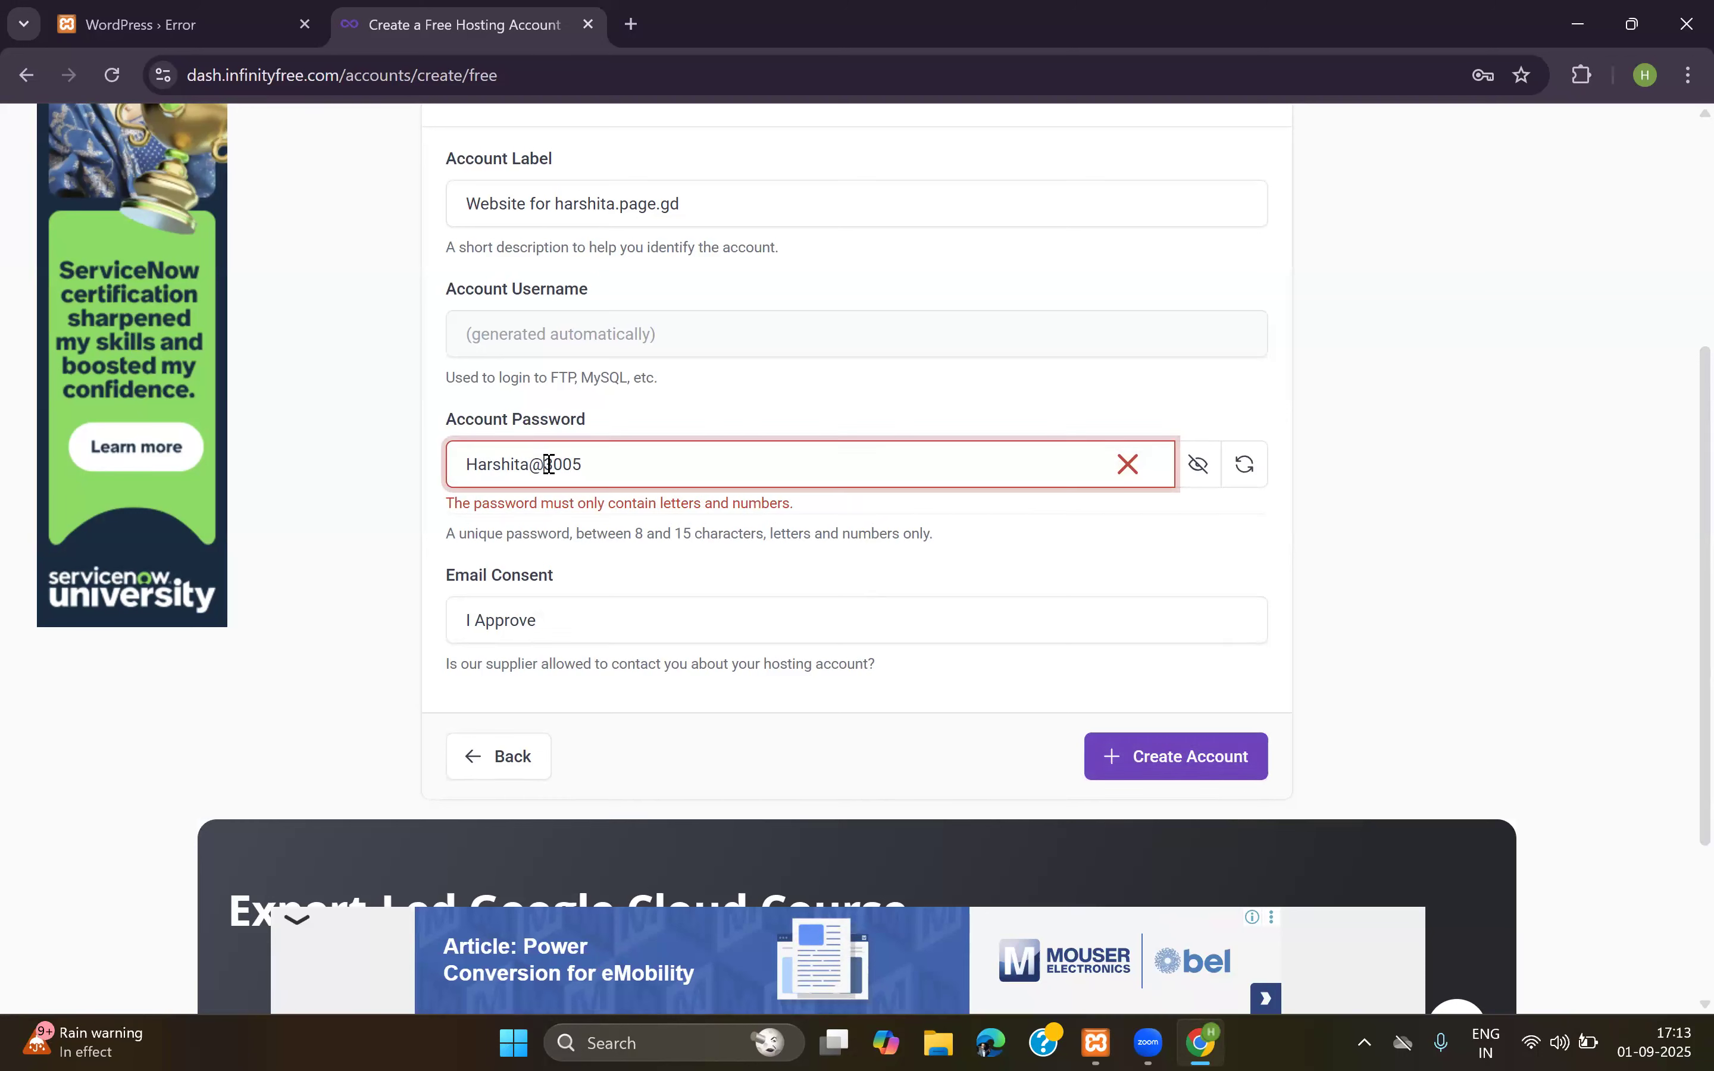
key(BackSpace)
Step: Create the free hosting account, save its password in Chrome, and switch to the WordPress error tab
click(1197, 756)
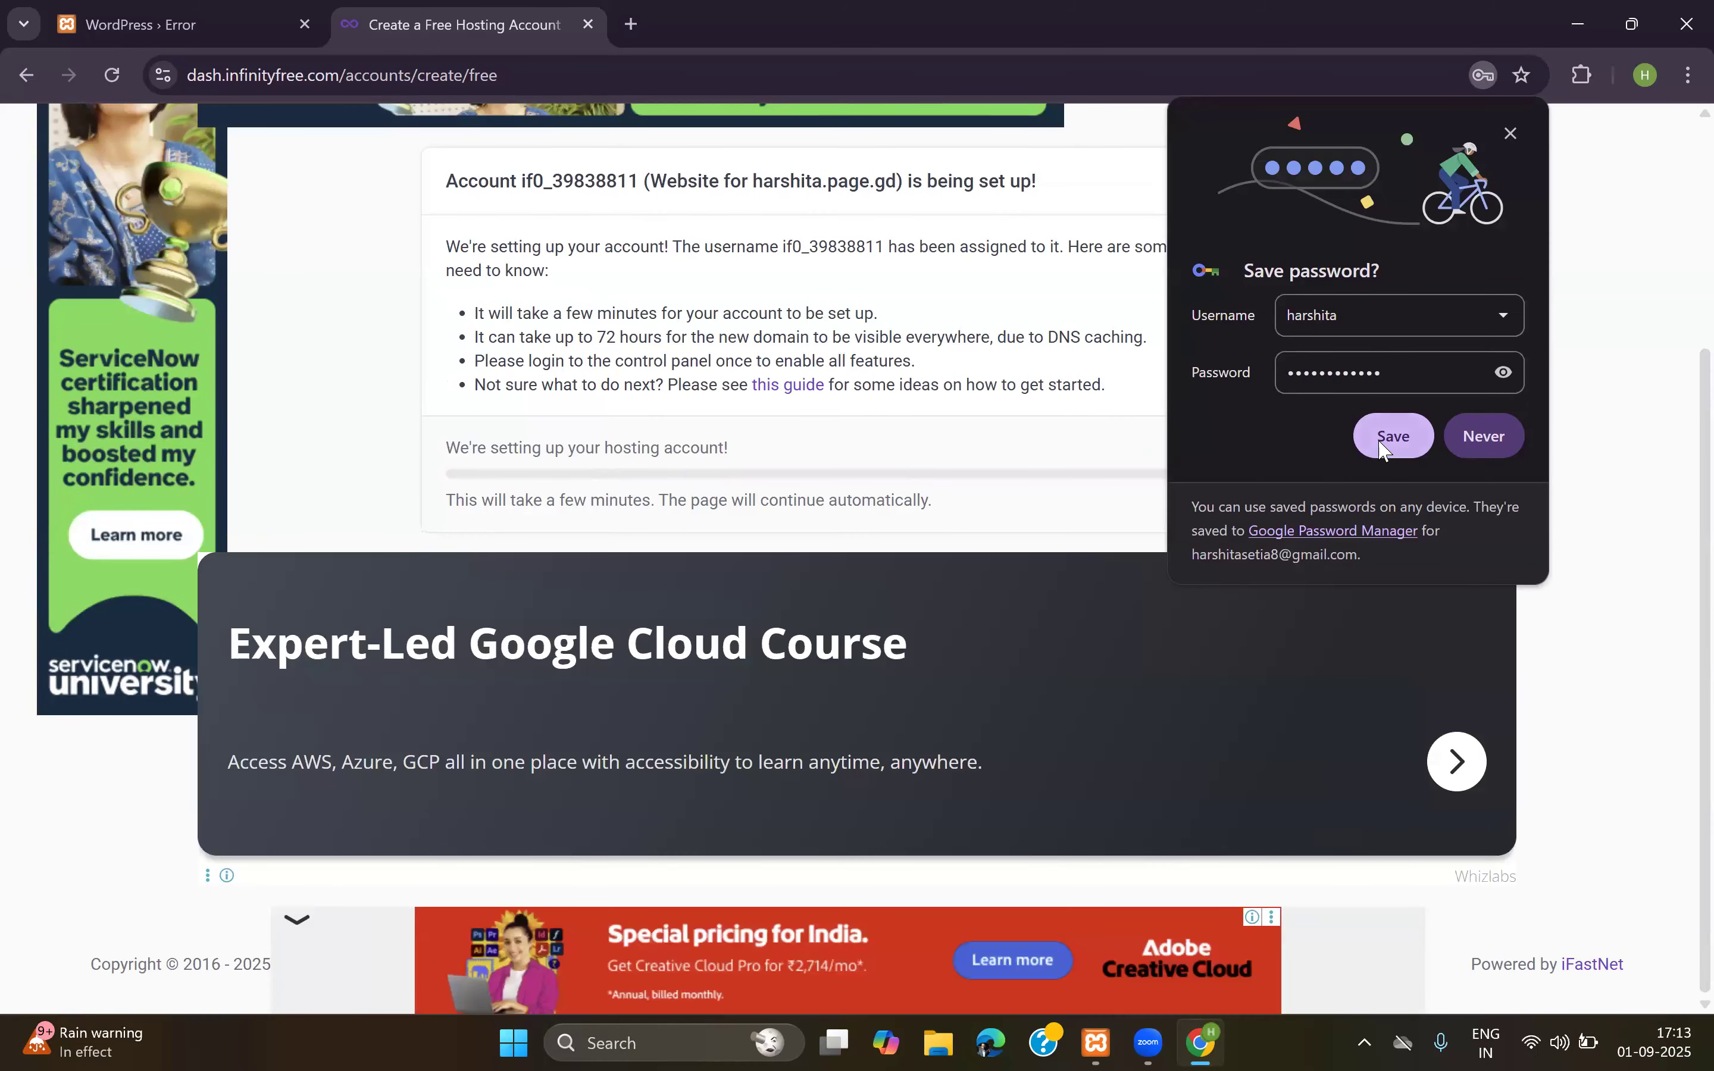
click(1380, 442)
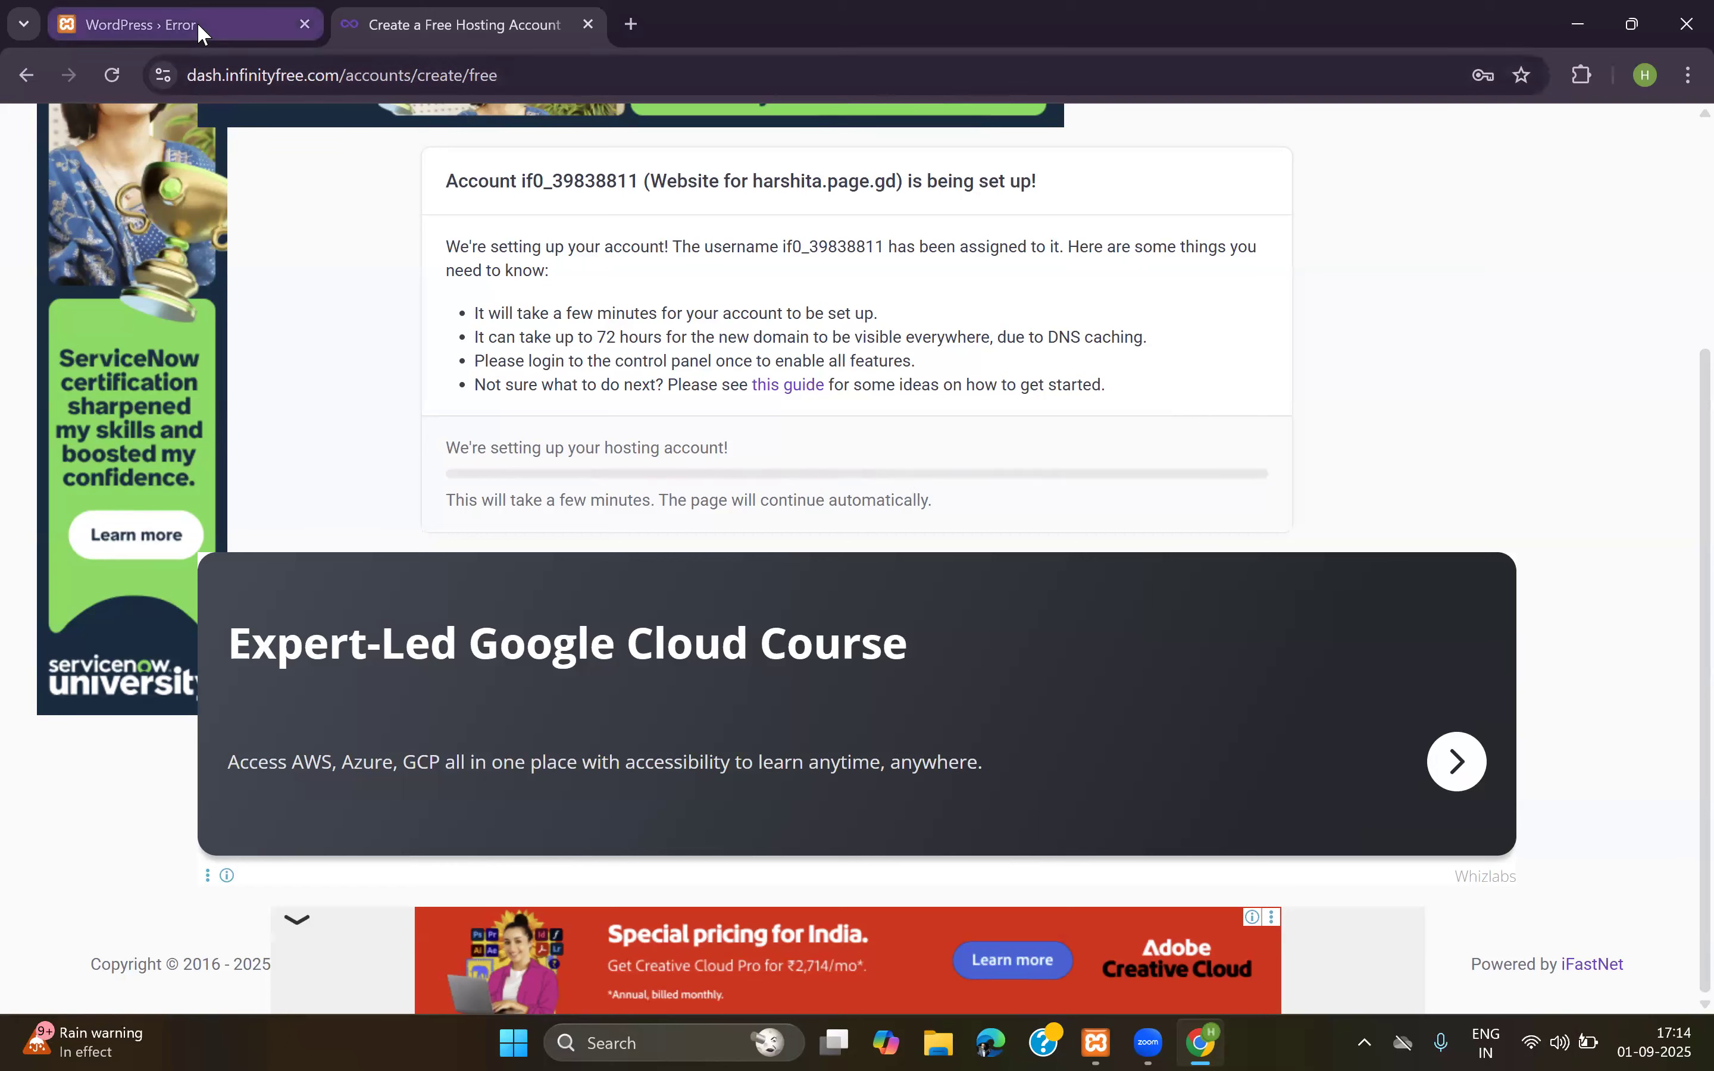
mouse_move(197, 22)
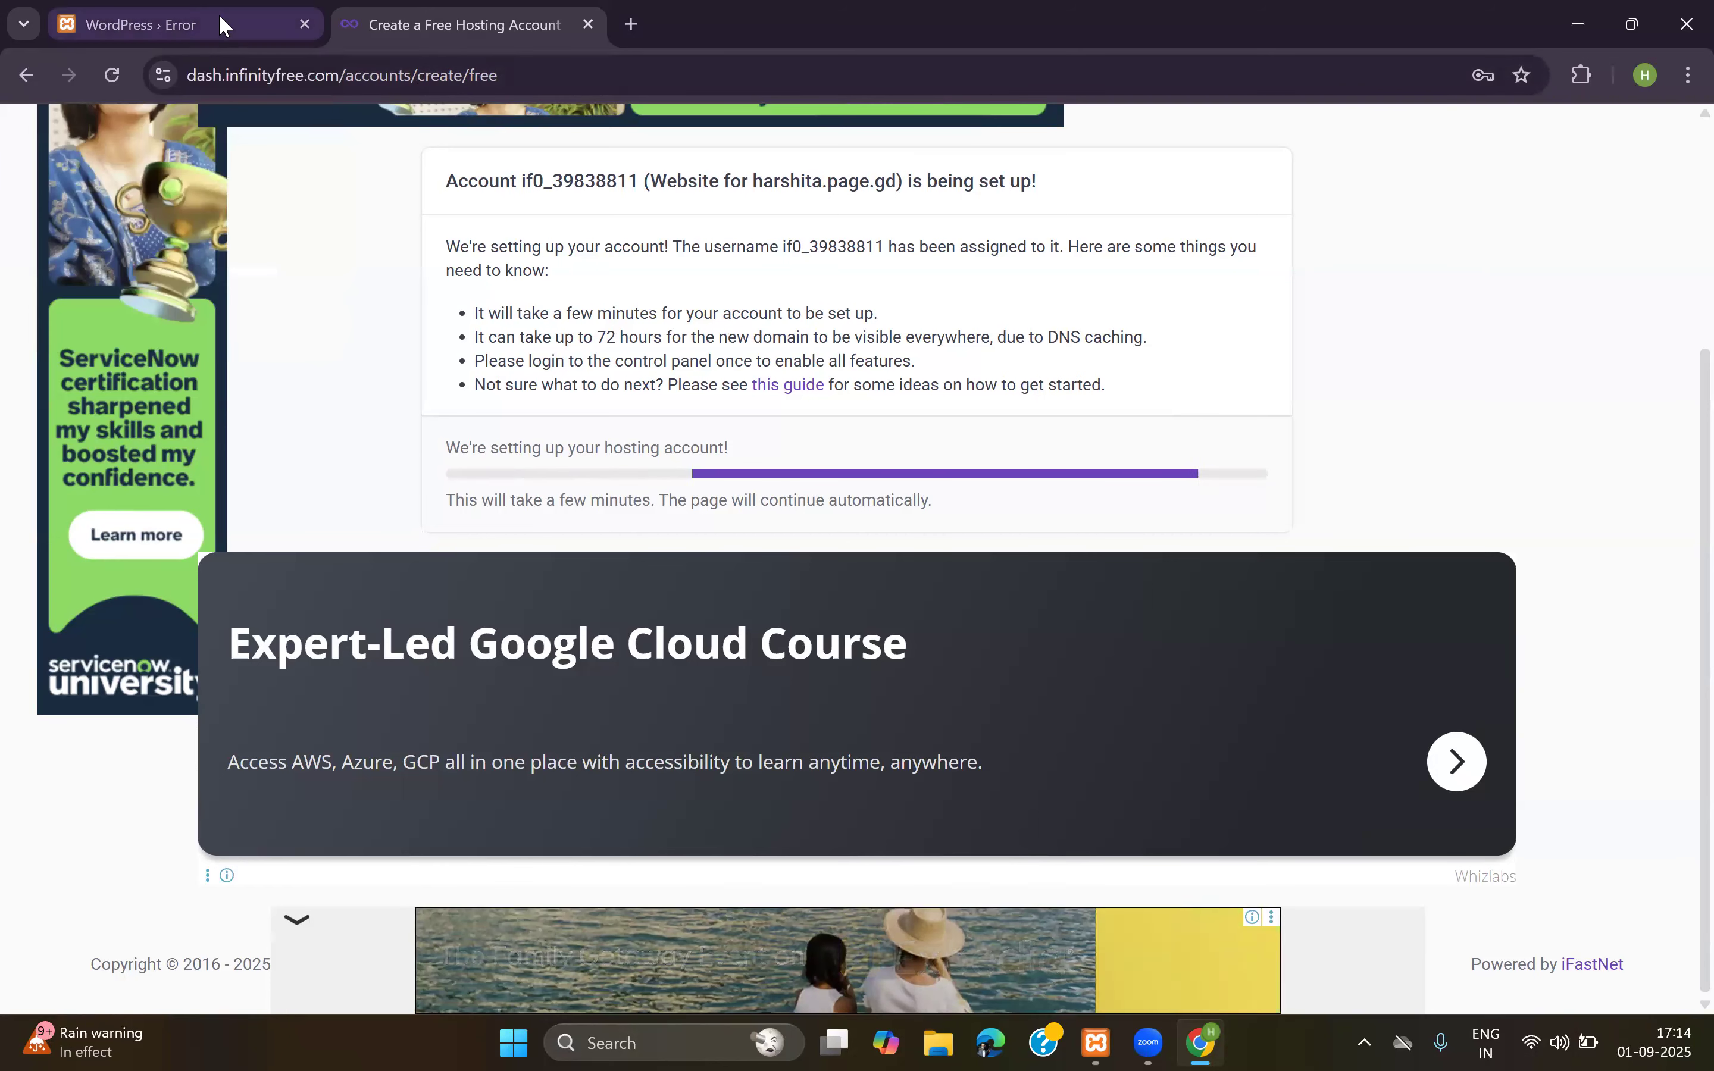
click(221, 25)
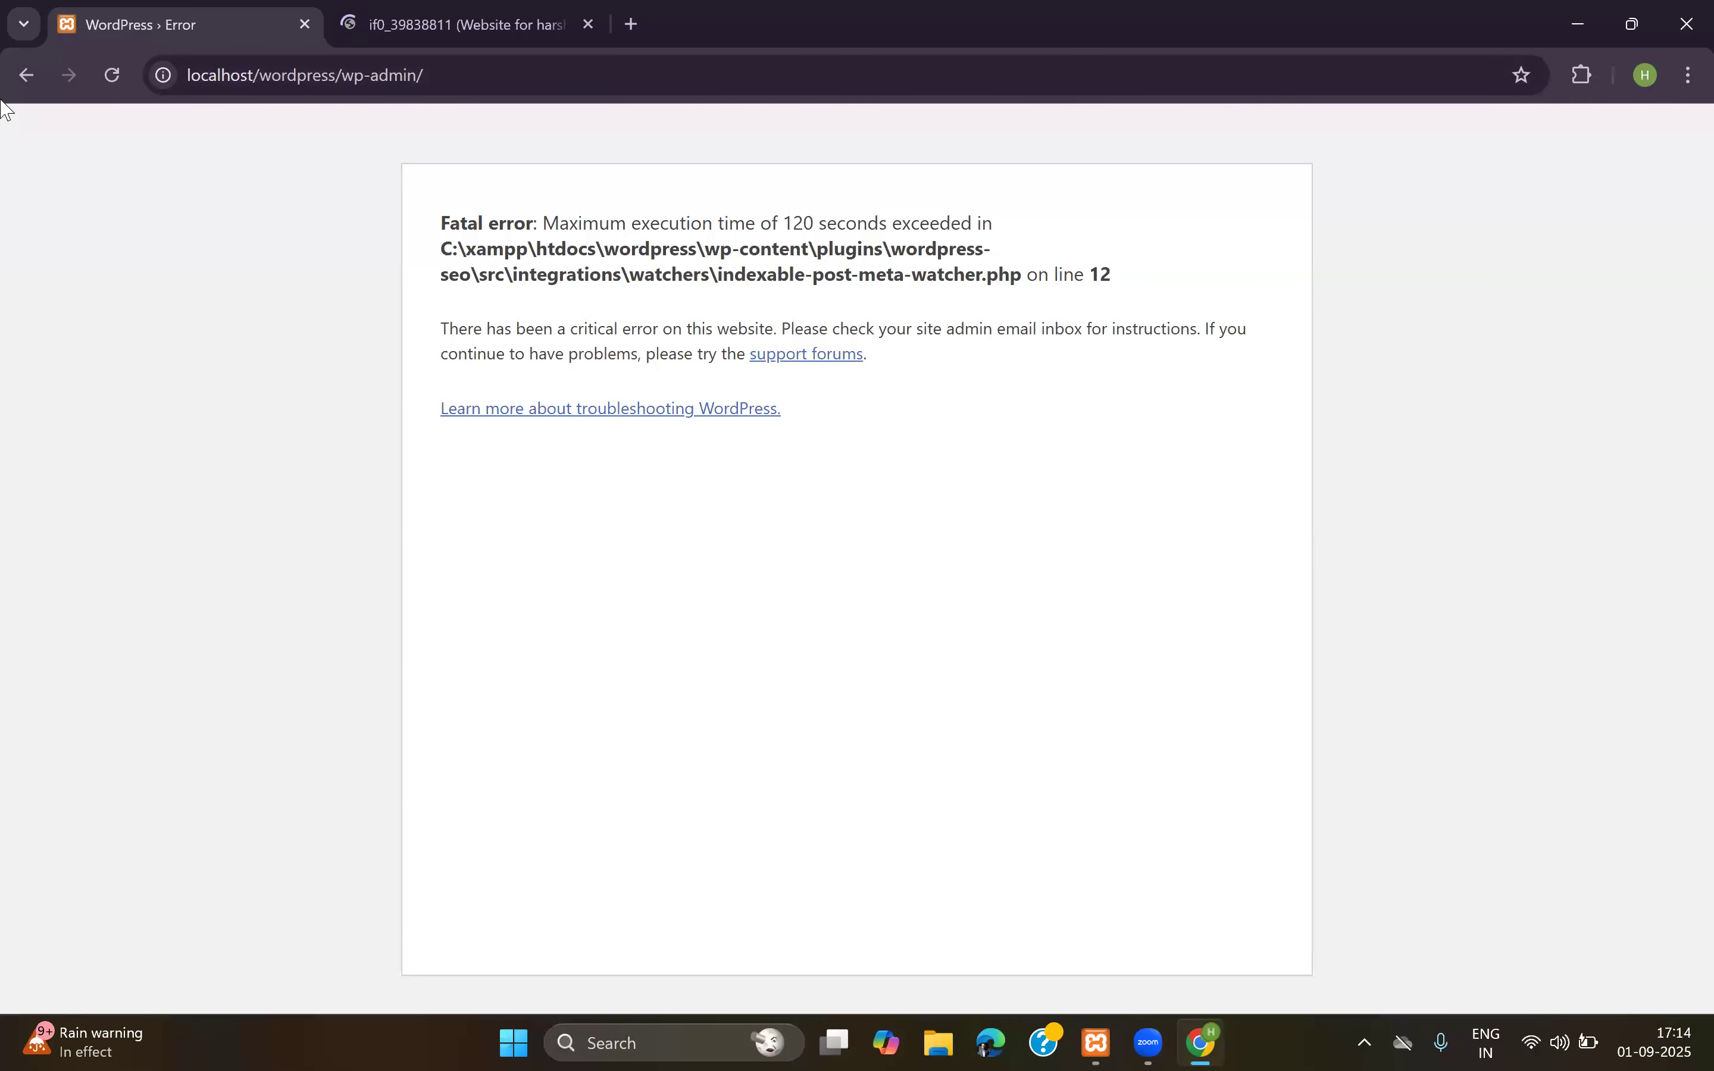
click(425, 10)
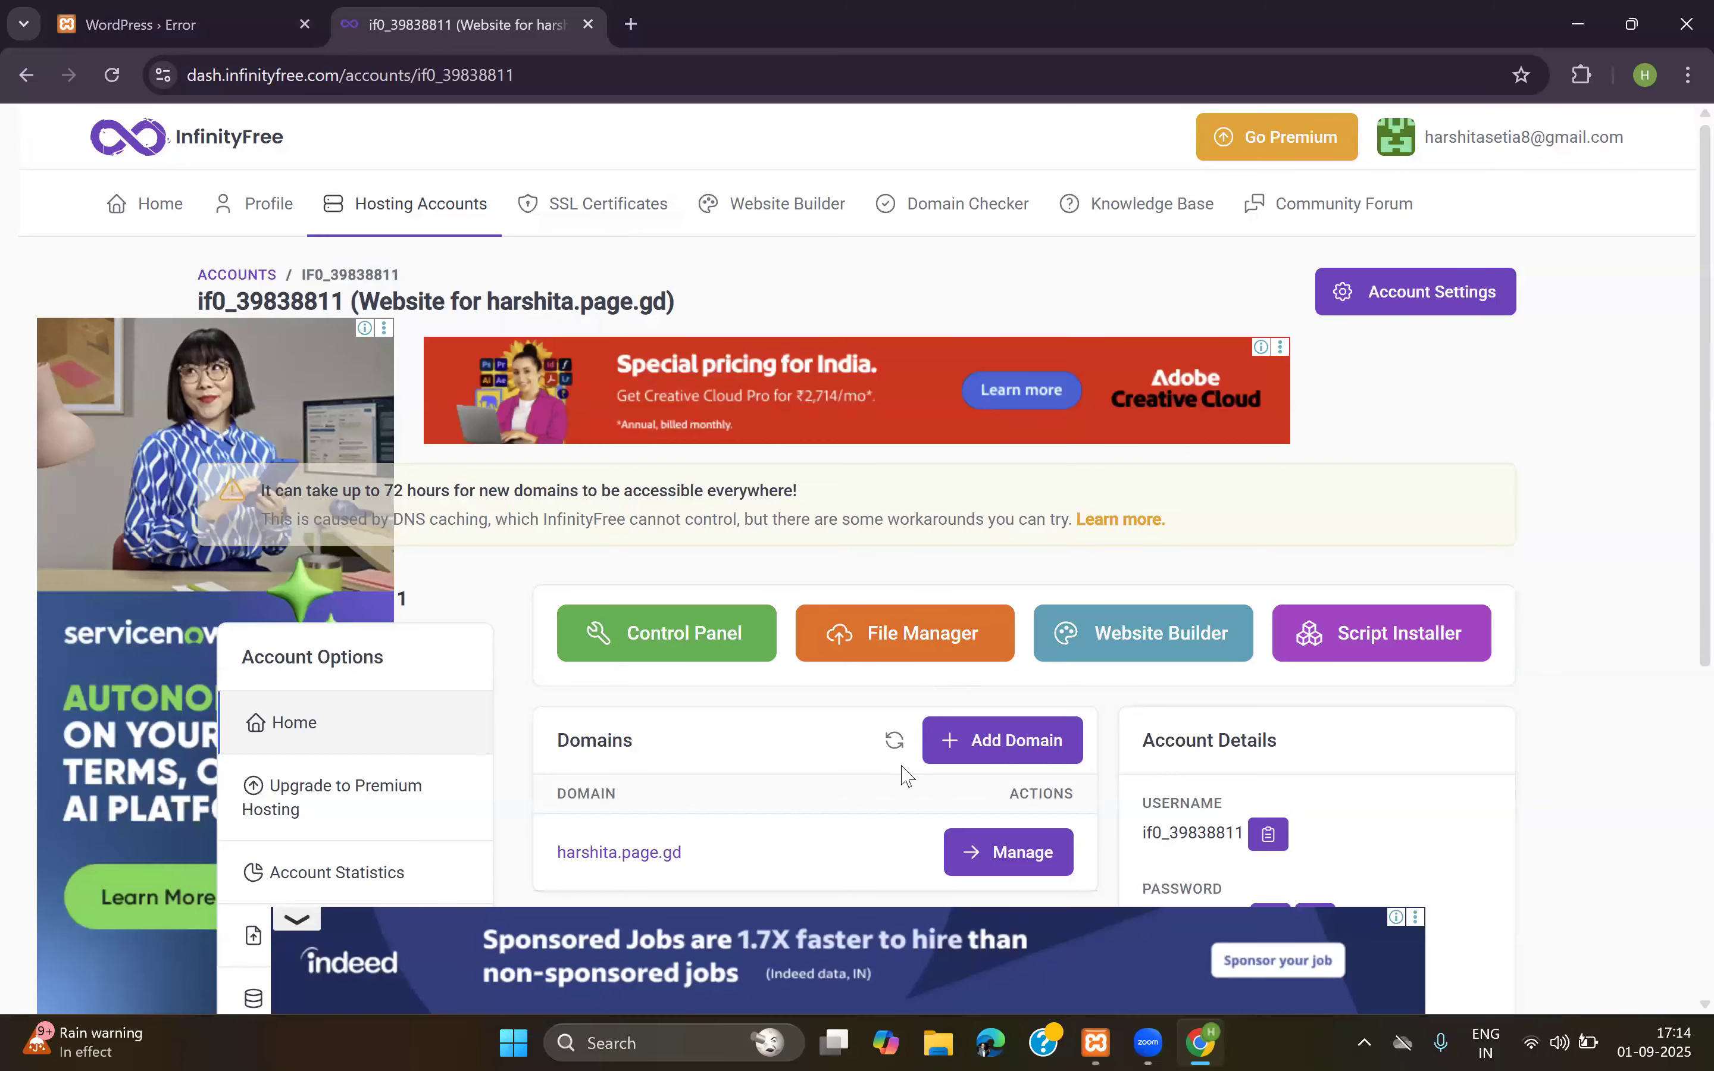
click(674, 646)
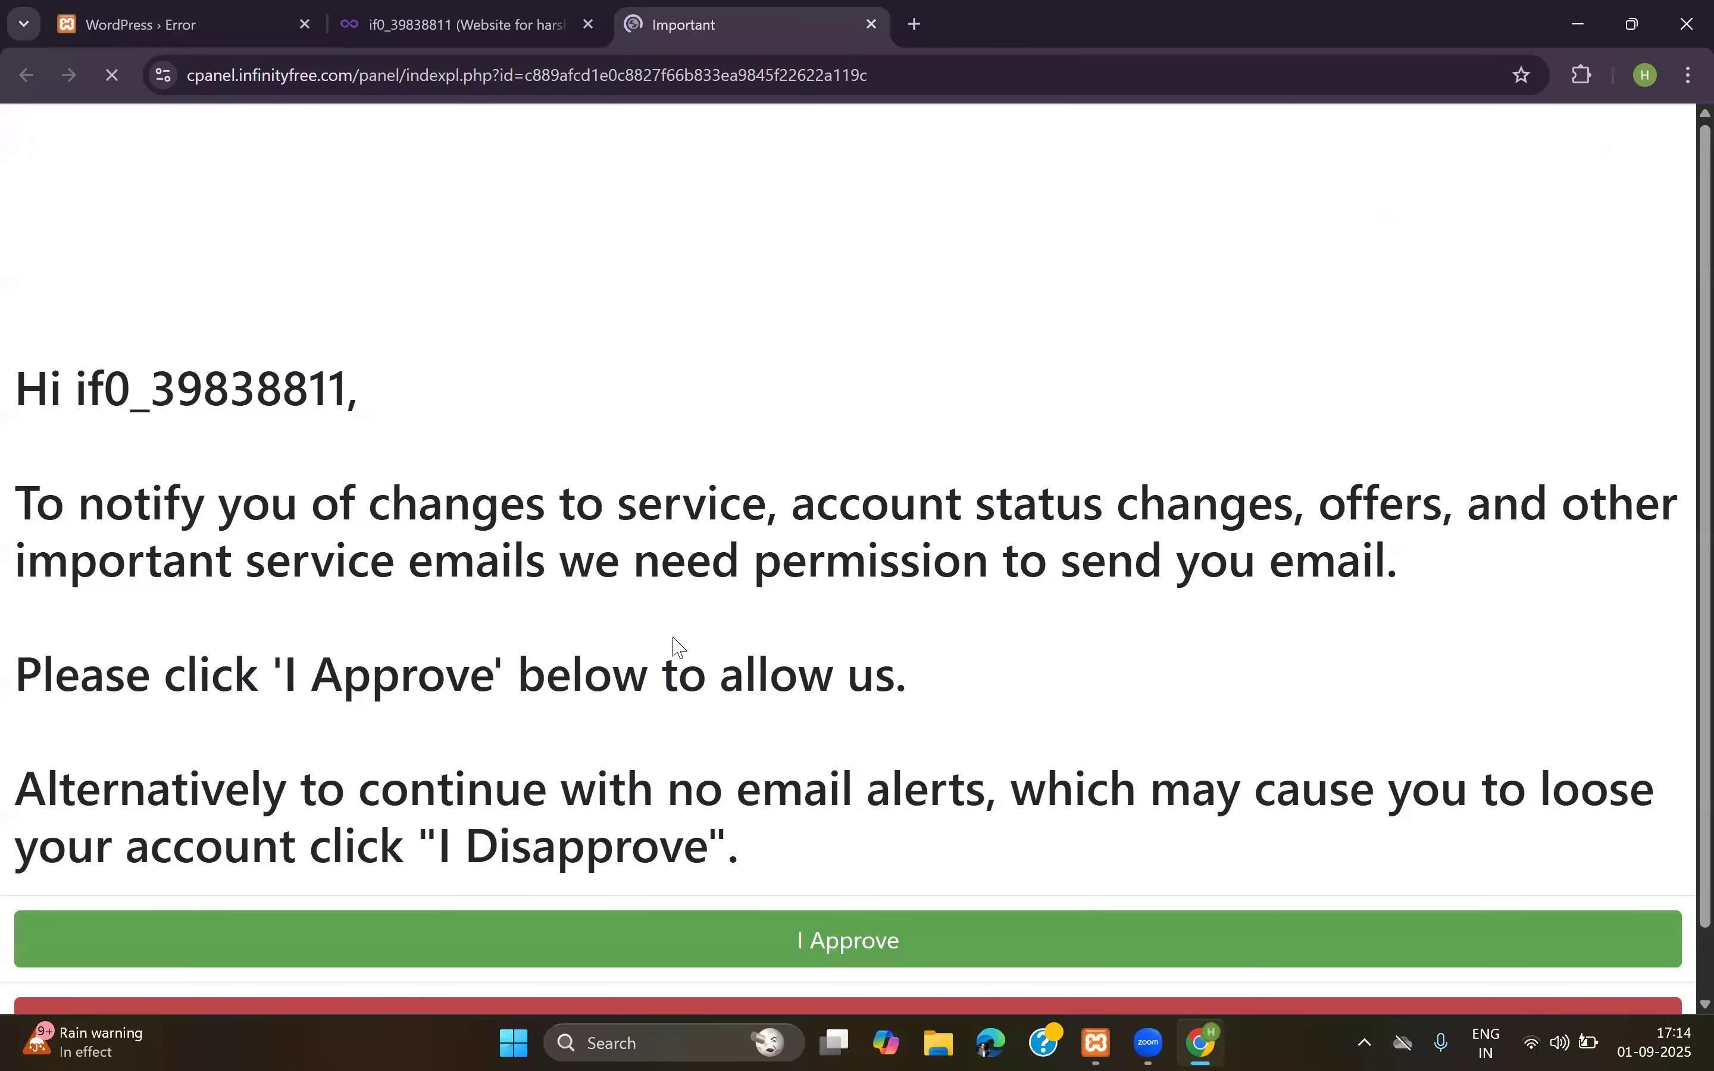
click(798, 953)
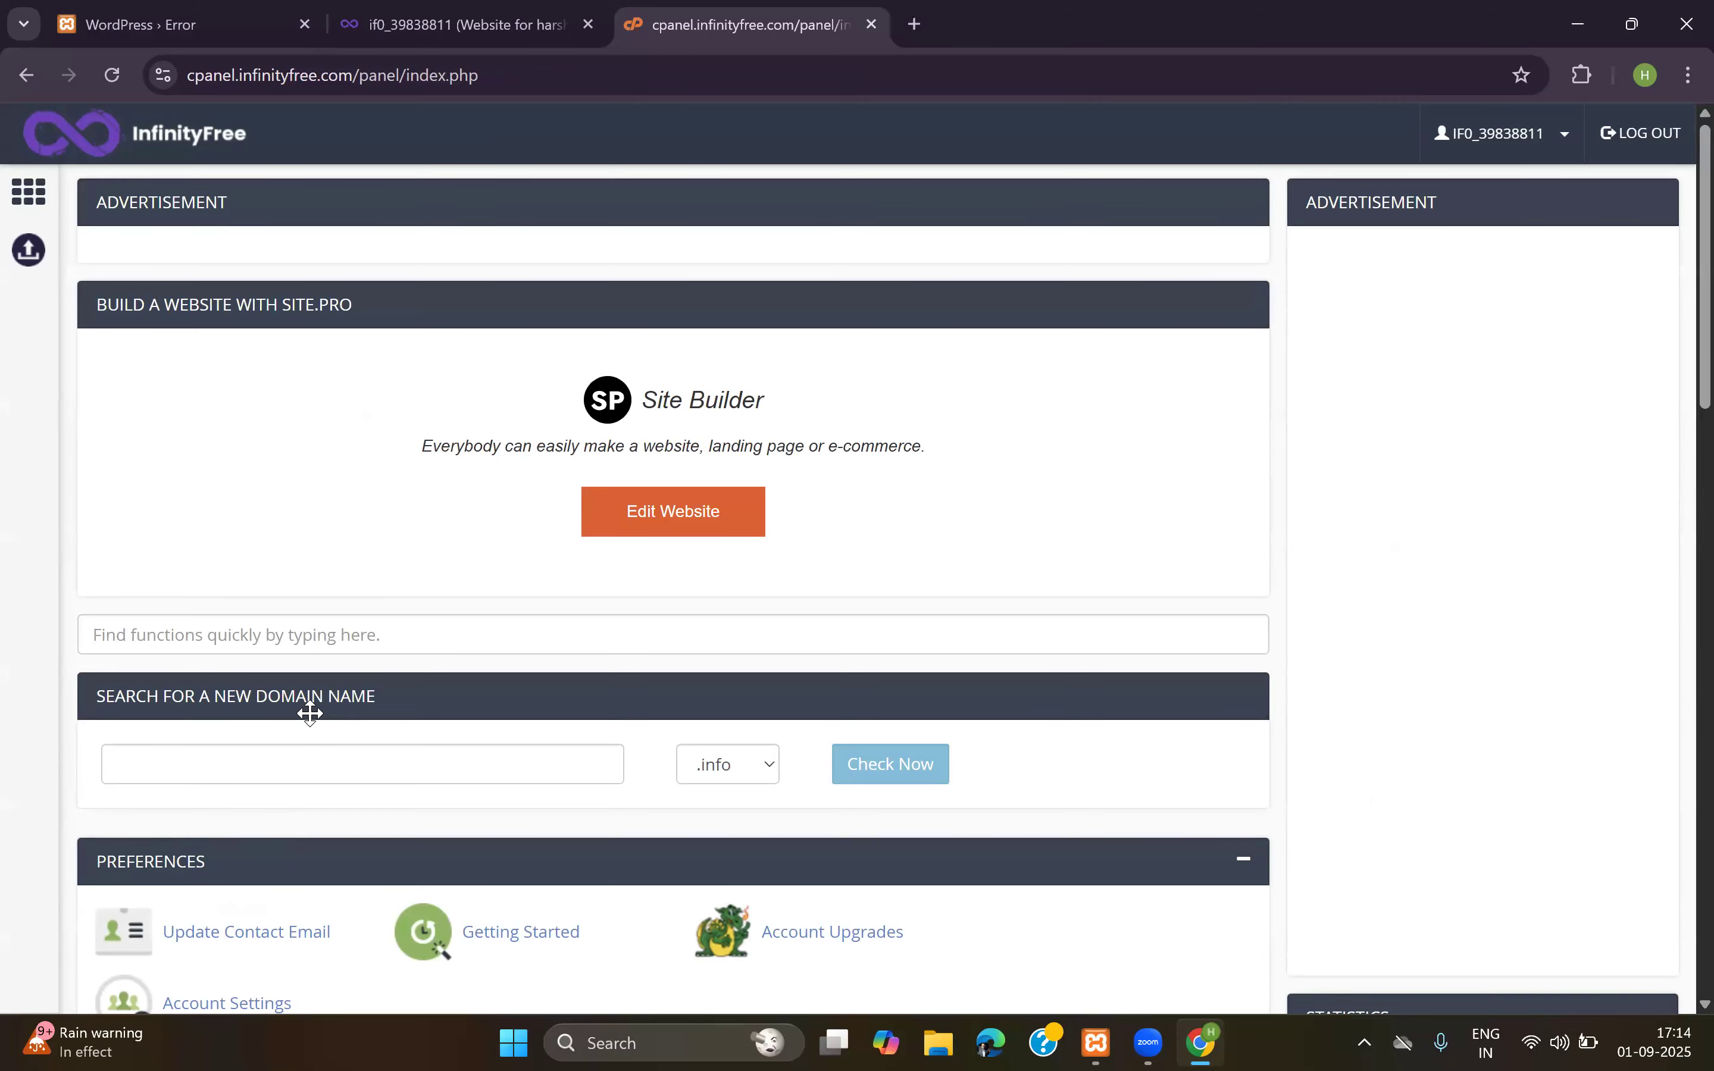
scroll(310, 714, down, 6)
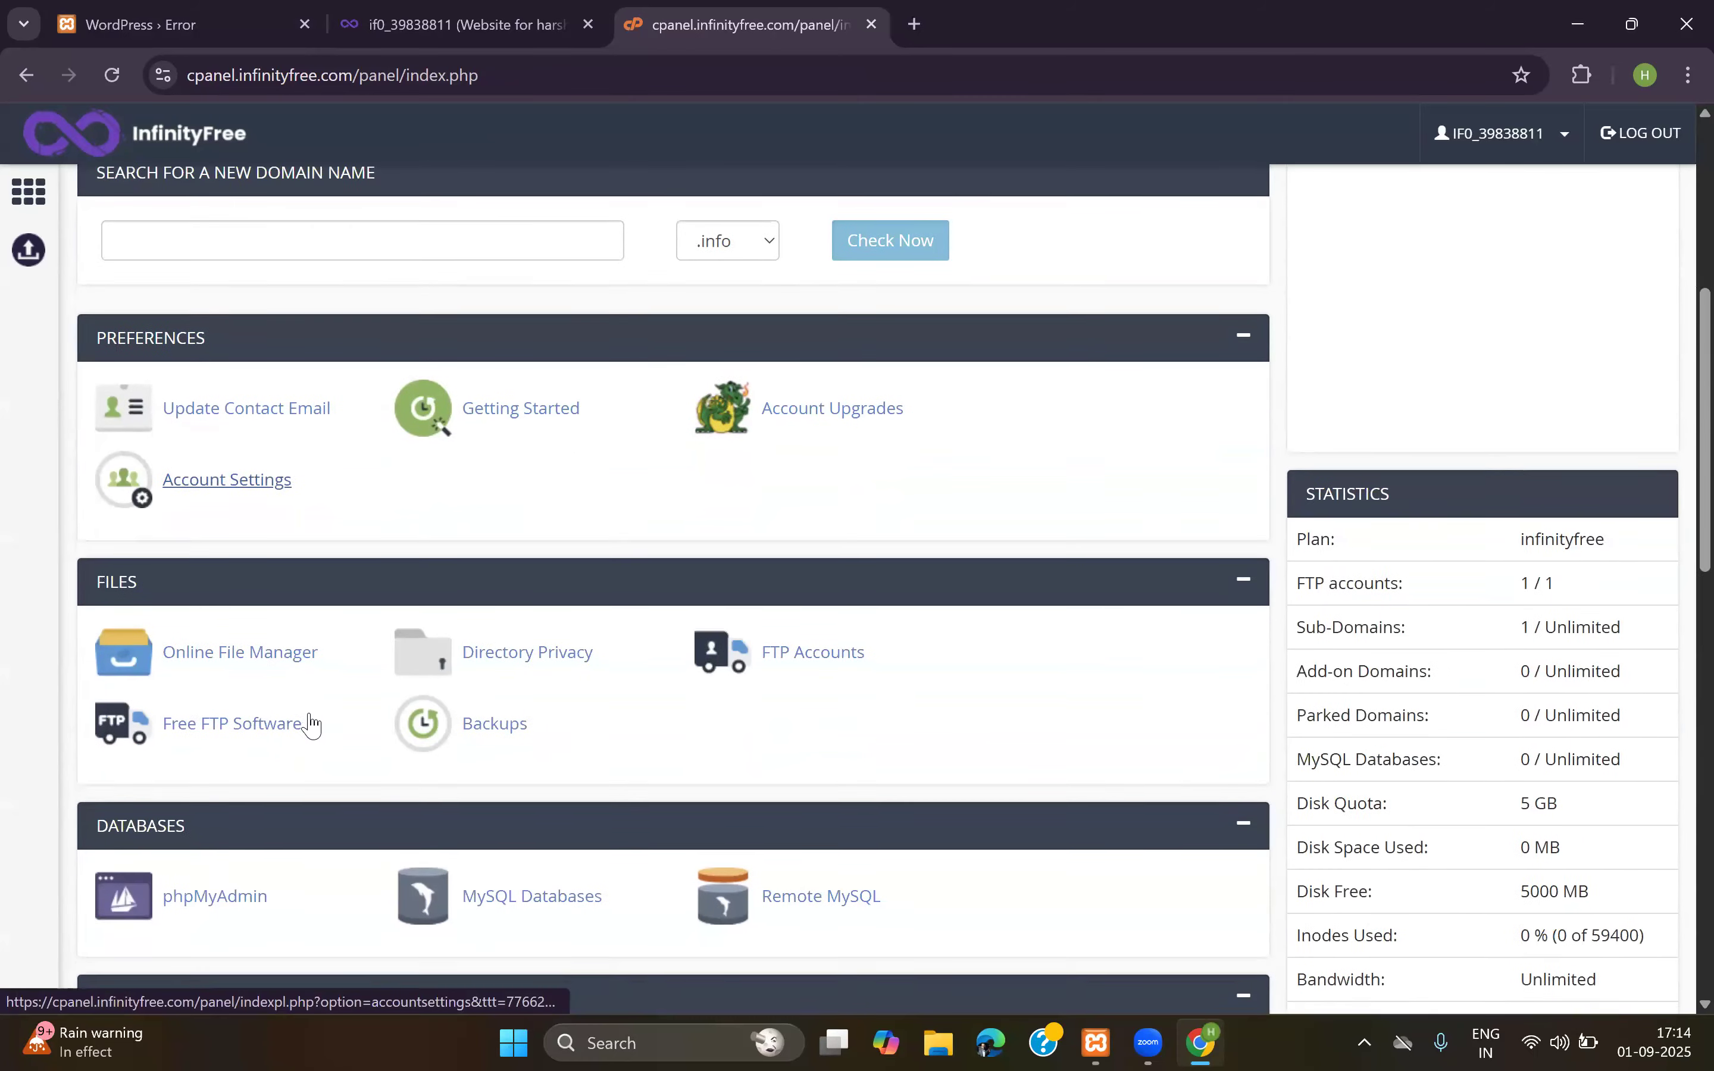
scroll(309, 725, down, 3)
scroll(312, 724, down, 2)
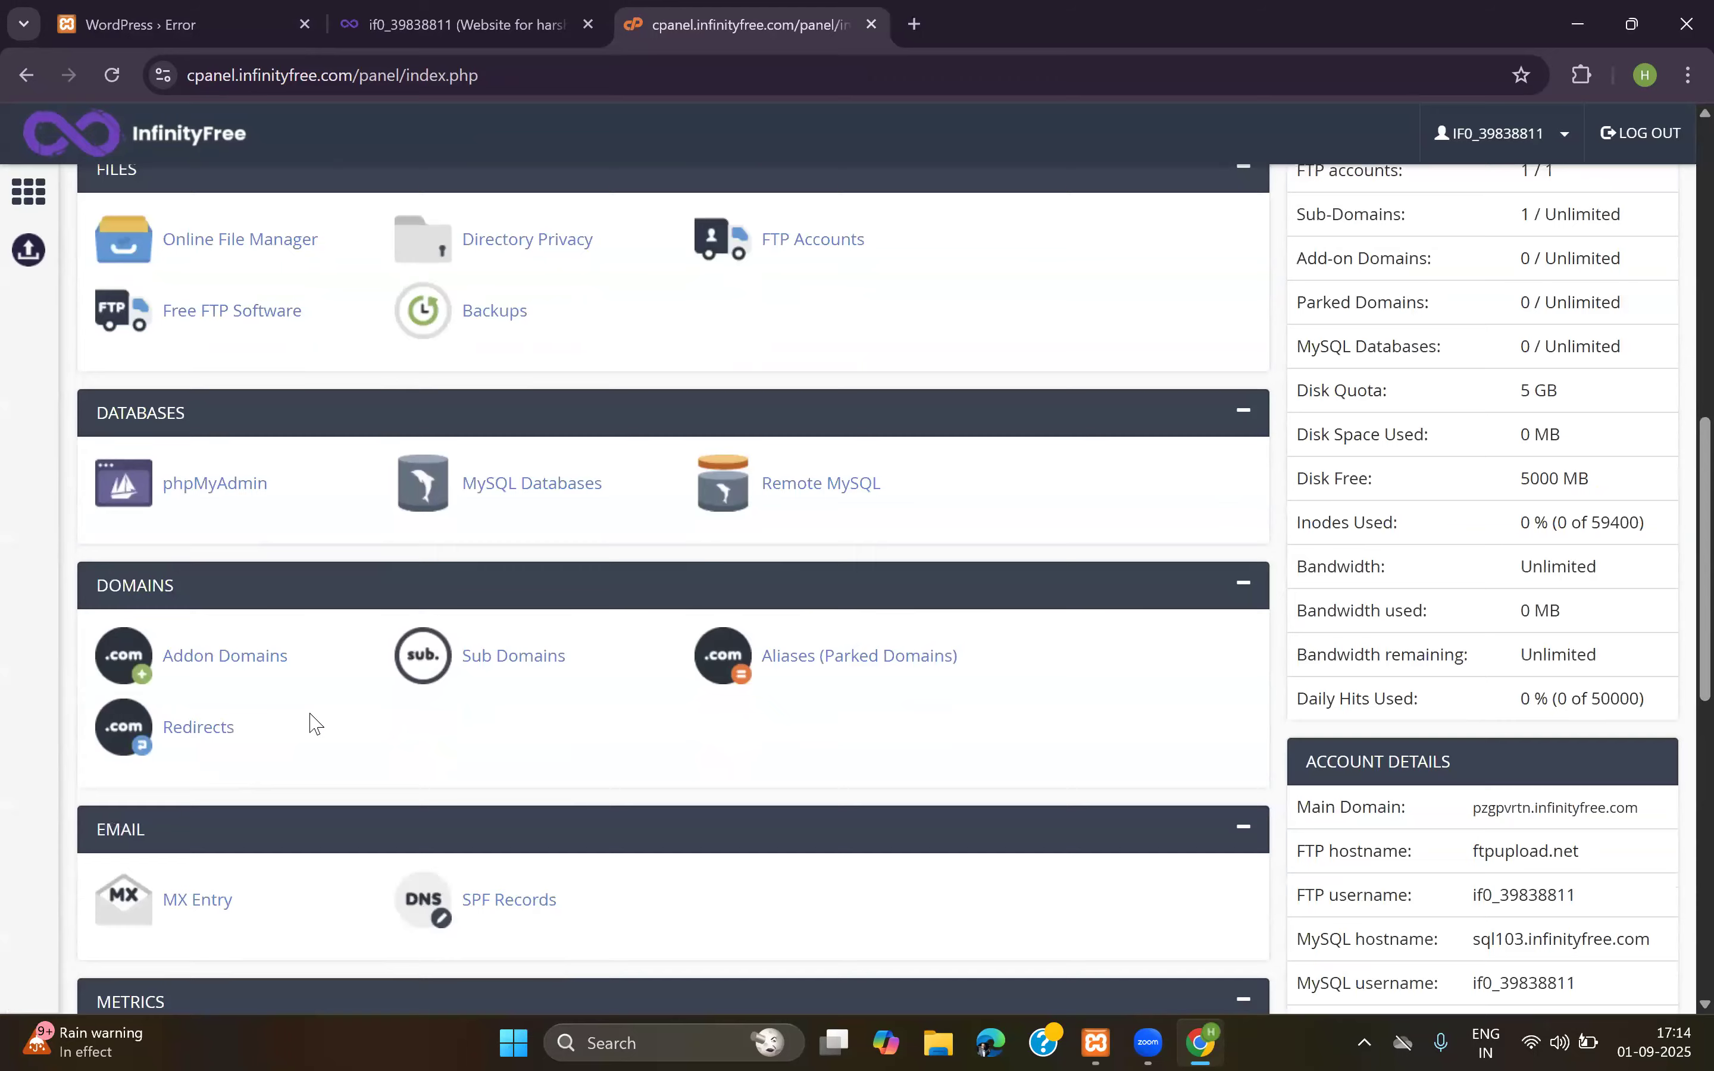
scroll(316, 724, down, 3)
scroll(310, 714, down, 4)
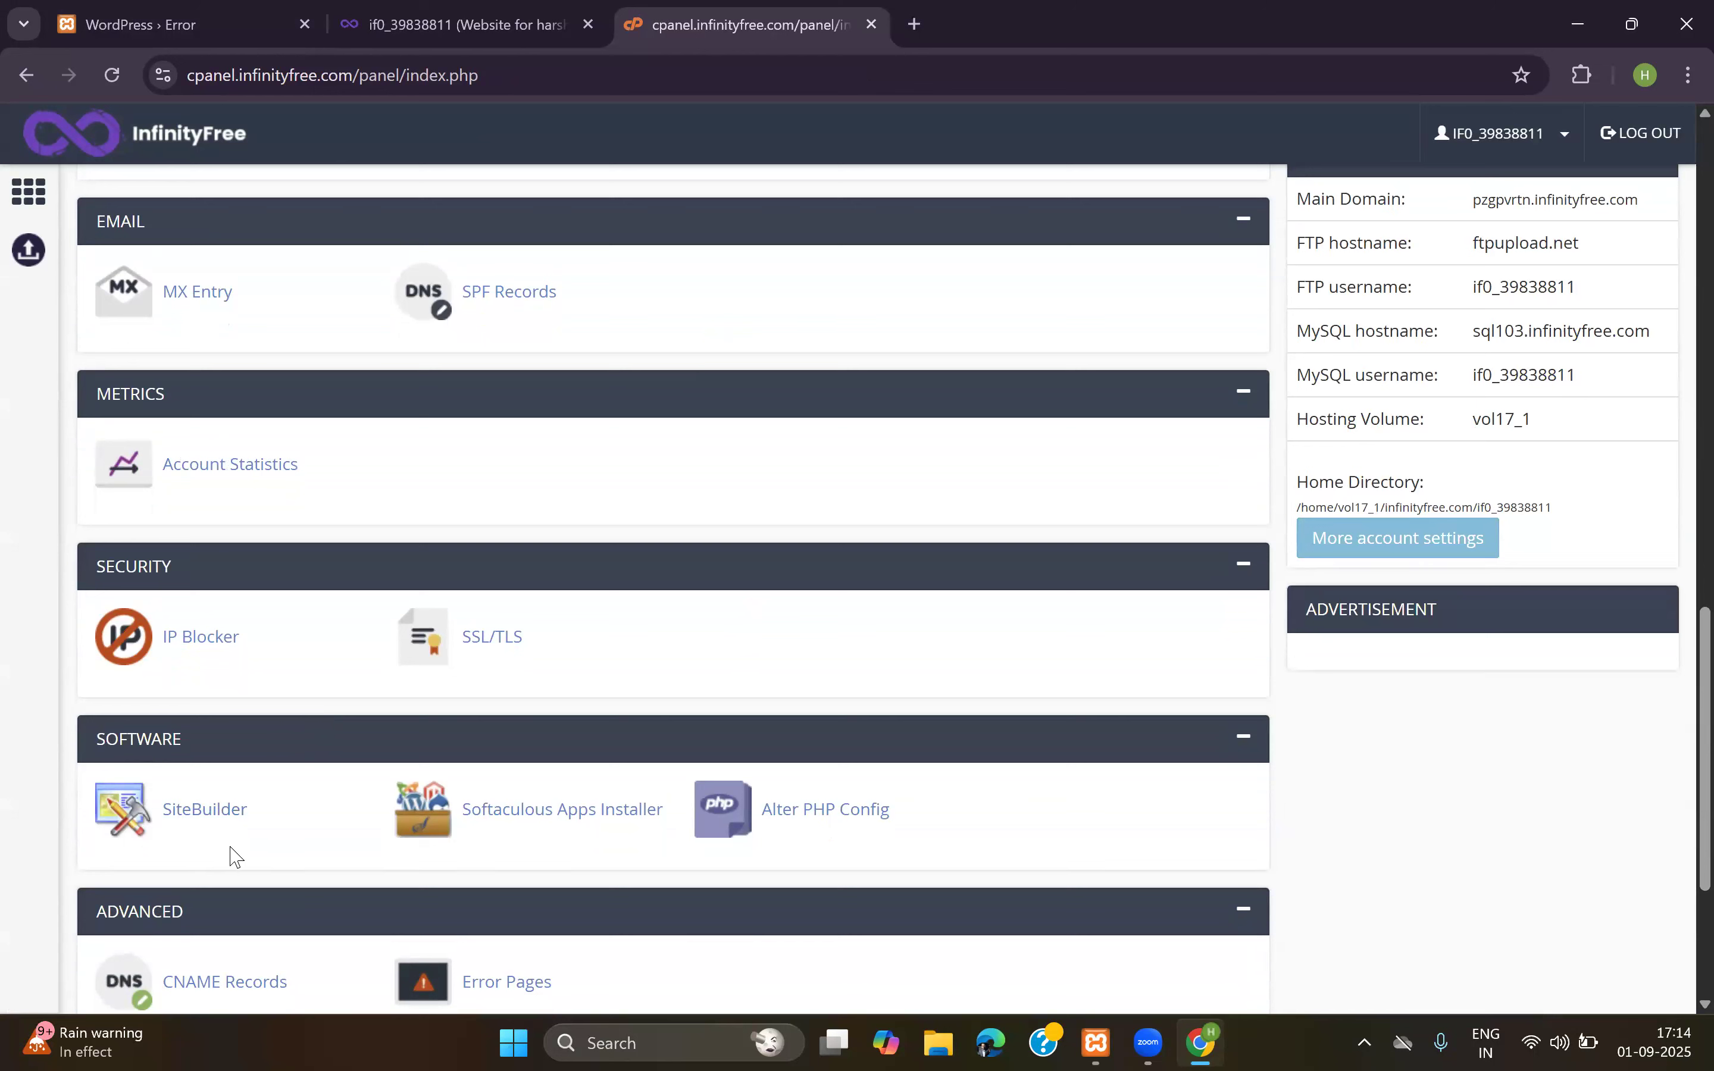
click(564, 822)
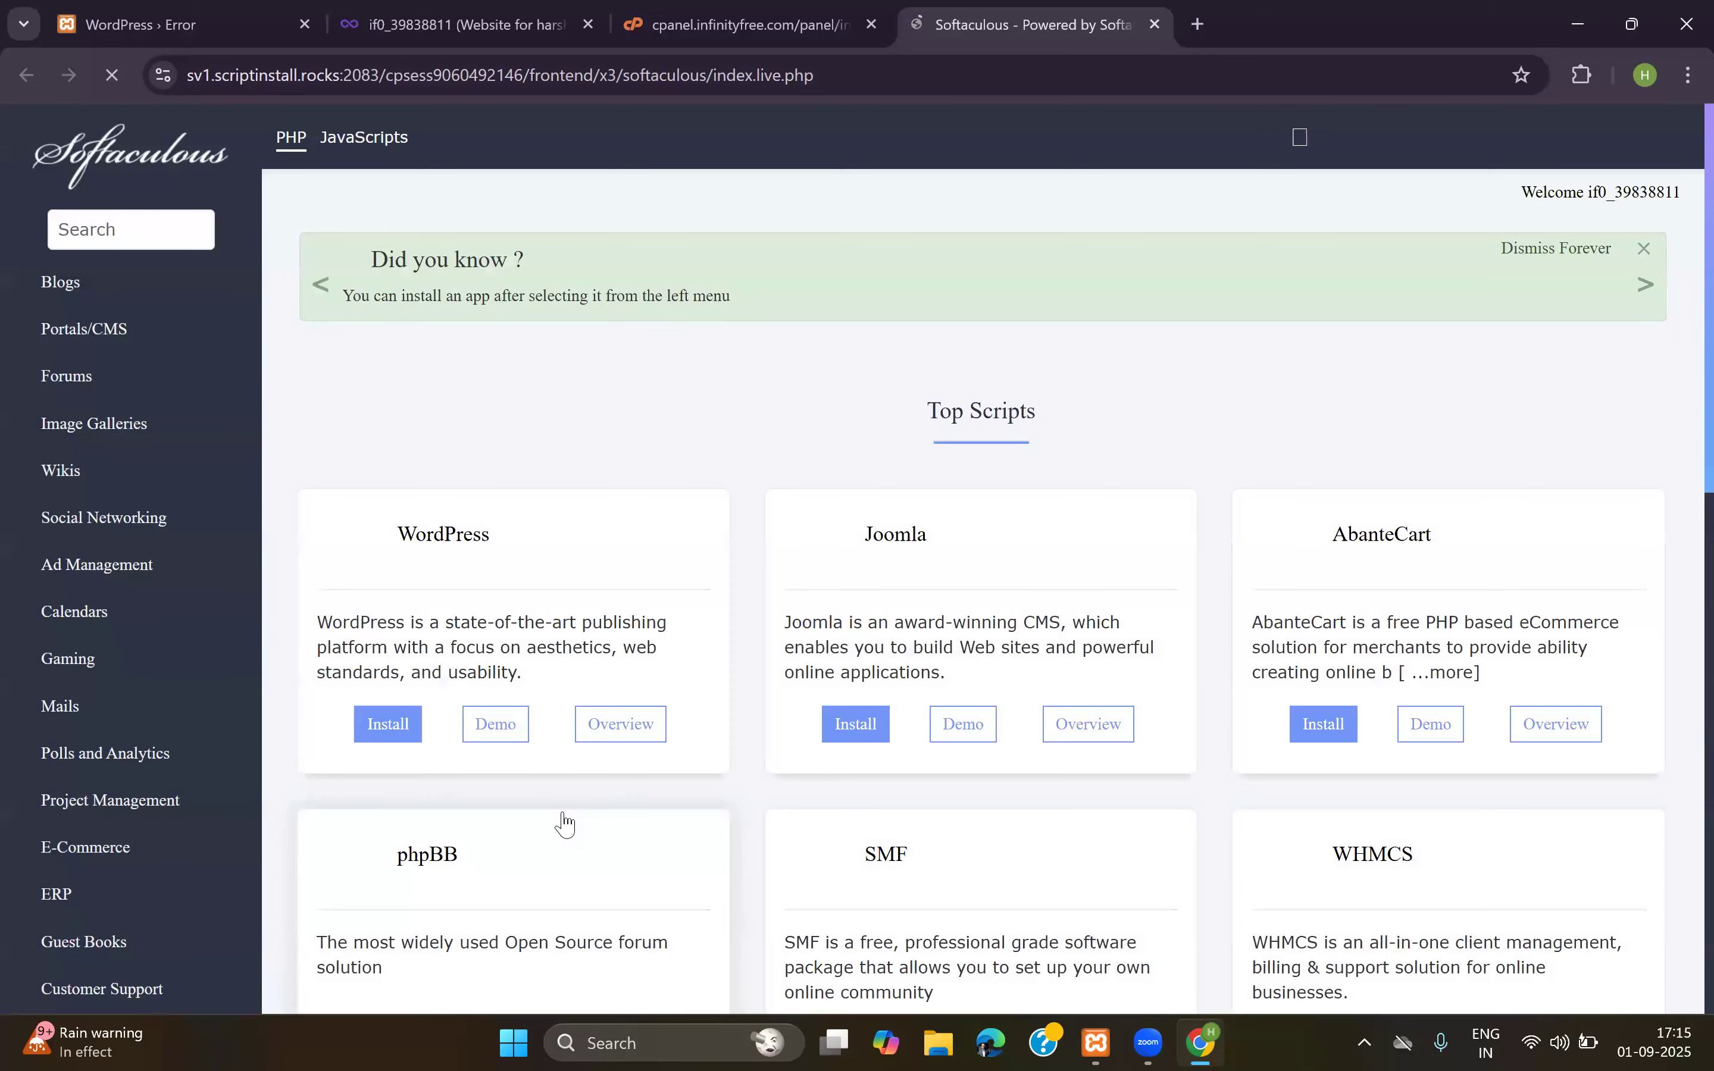
click(390, 734)
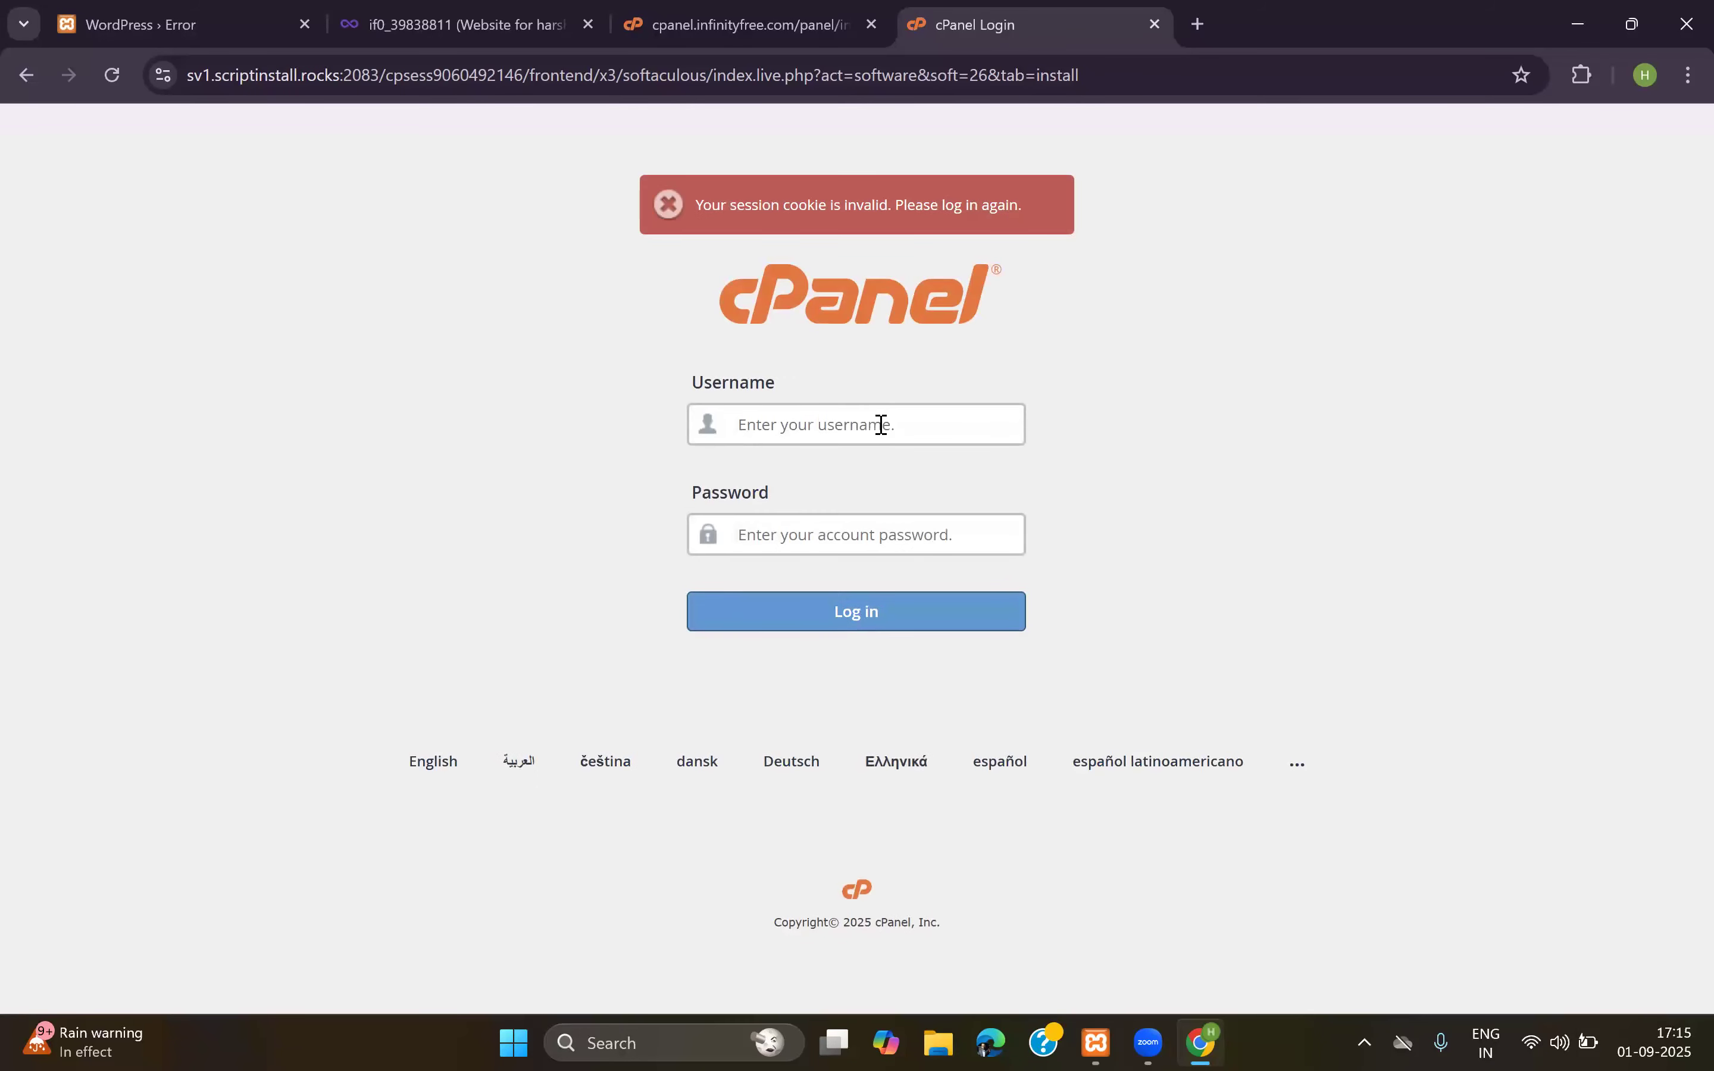
key(BackSpace)
key(BackSpace)
key(BackSpace)
key(BackSpace)
key(BackSpace)
key(BackSpace)
key(BackSpace)
click(26, 75)
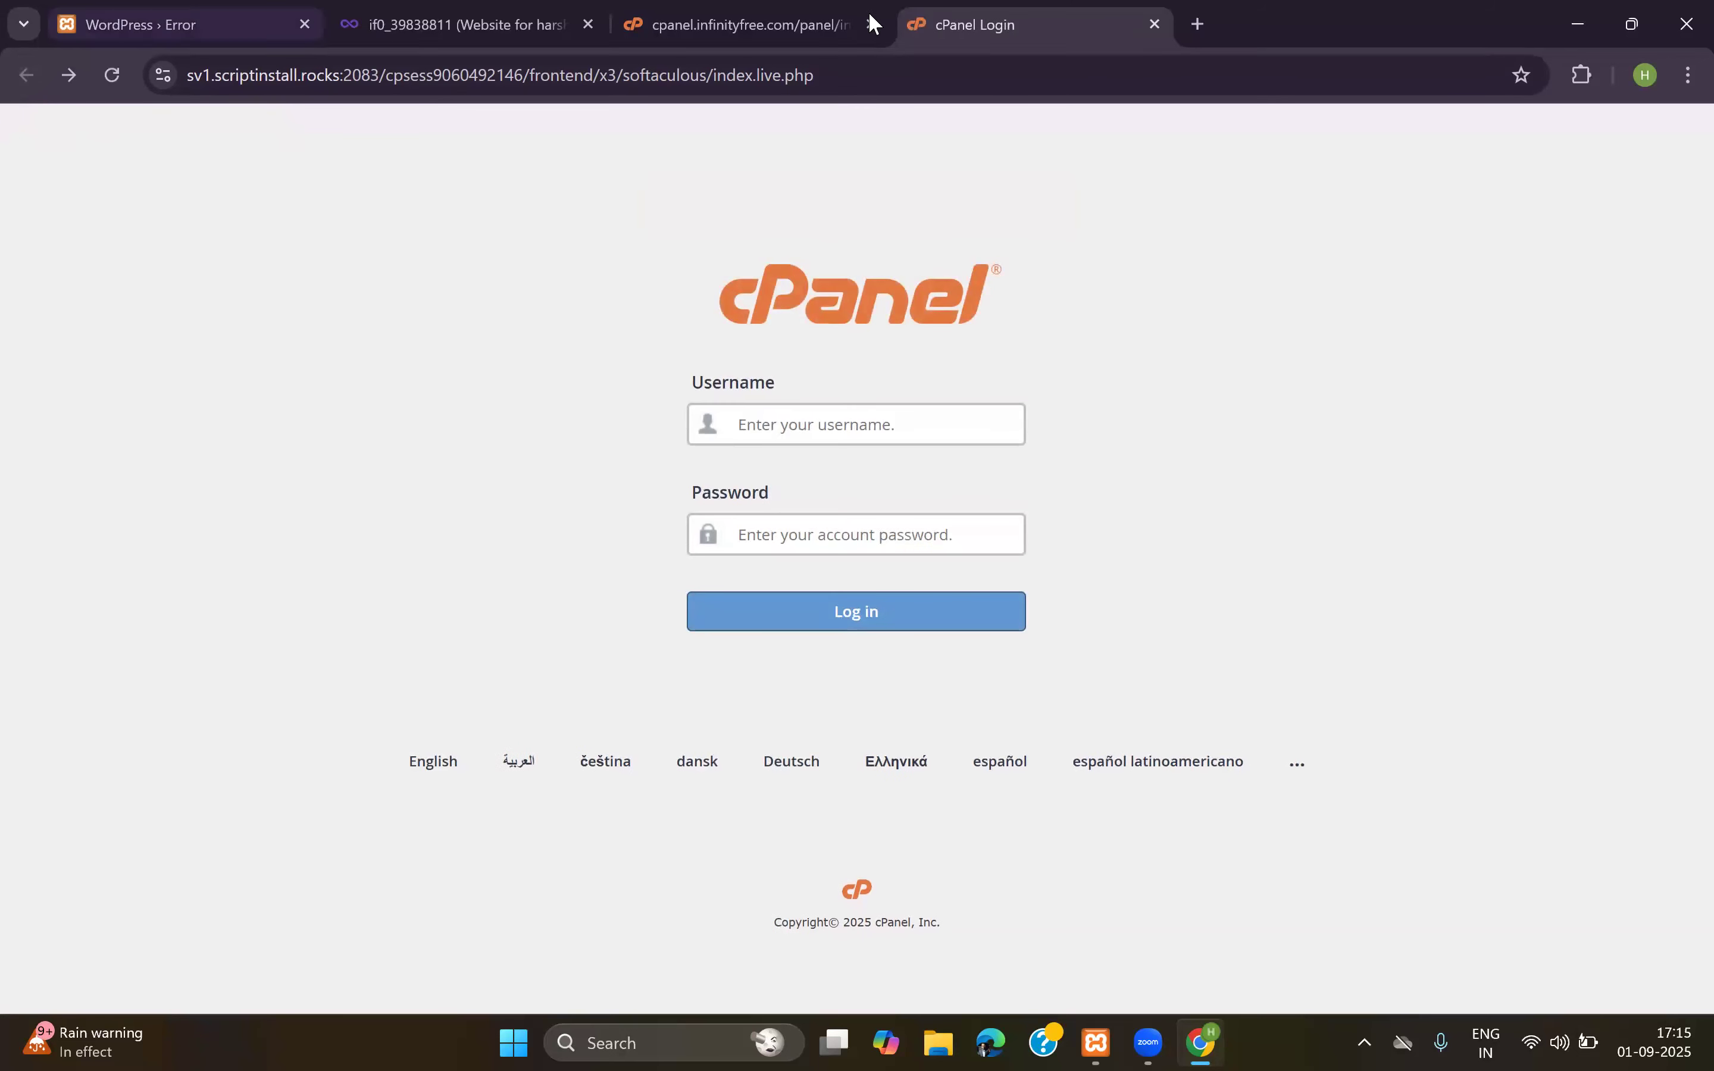
click(1156, 23)
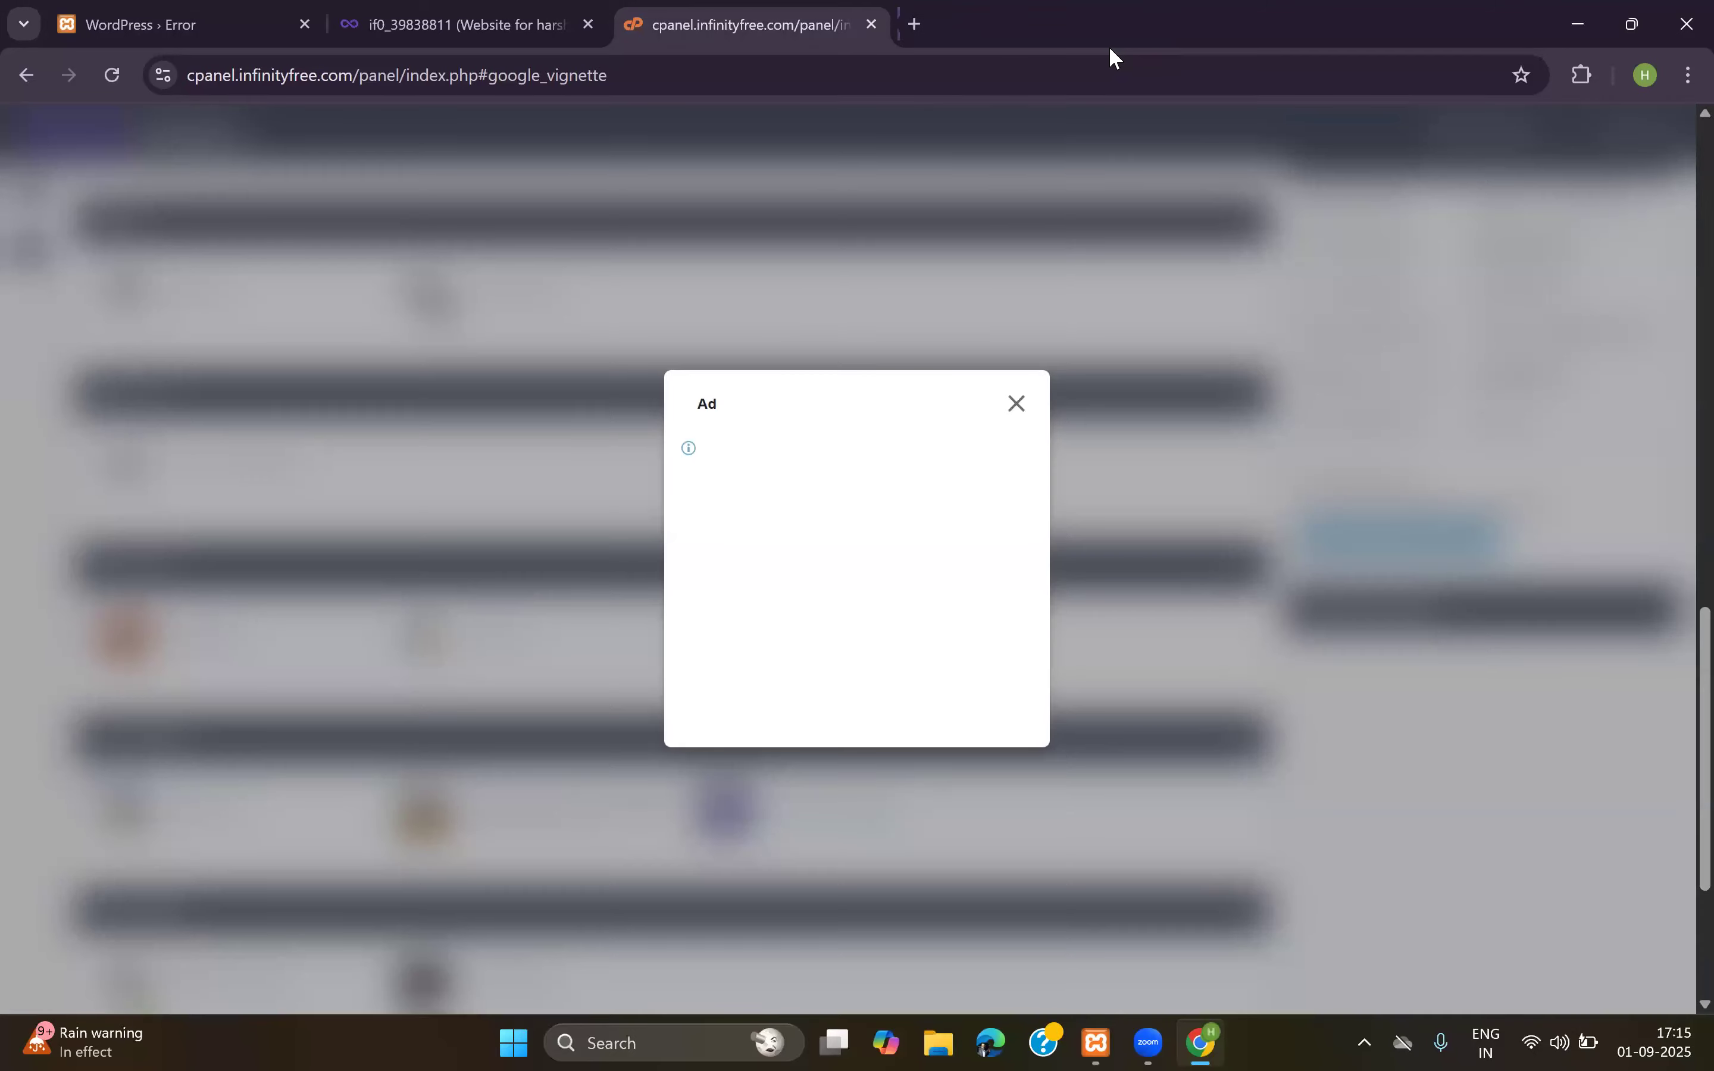
click(1018, 405)
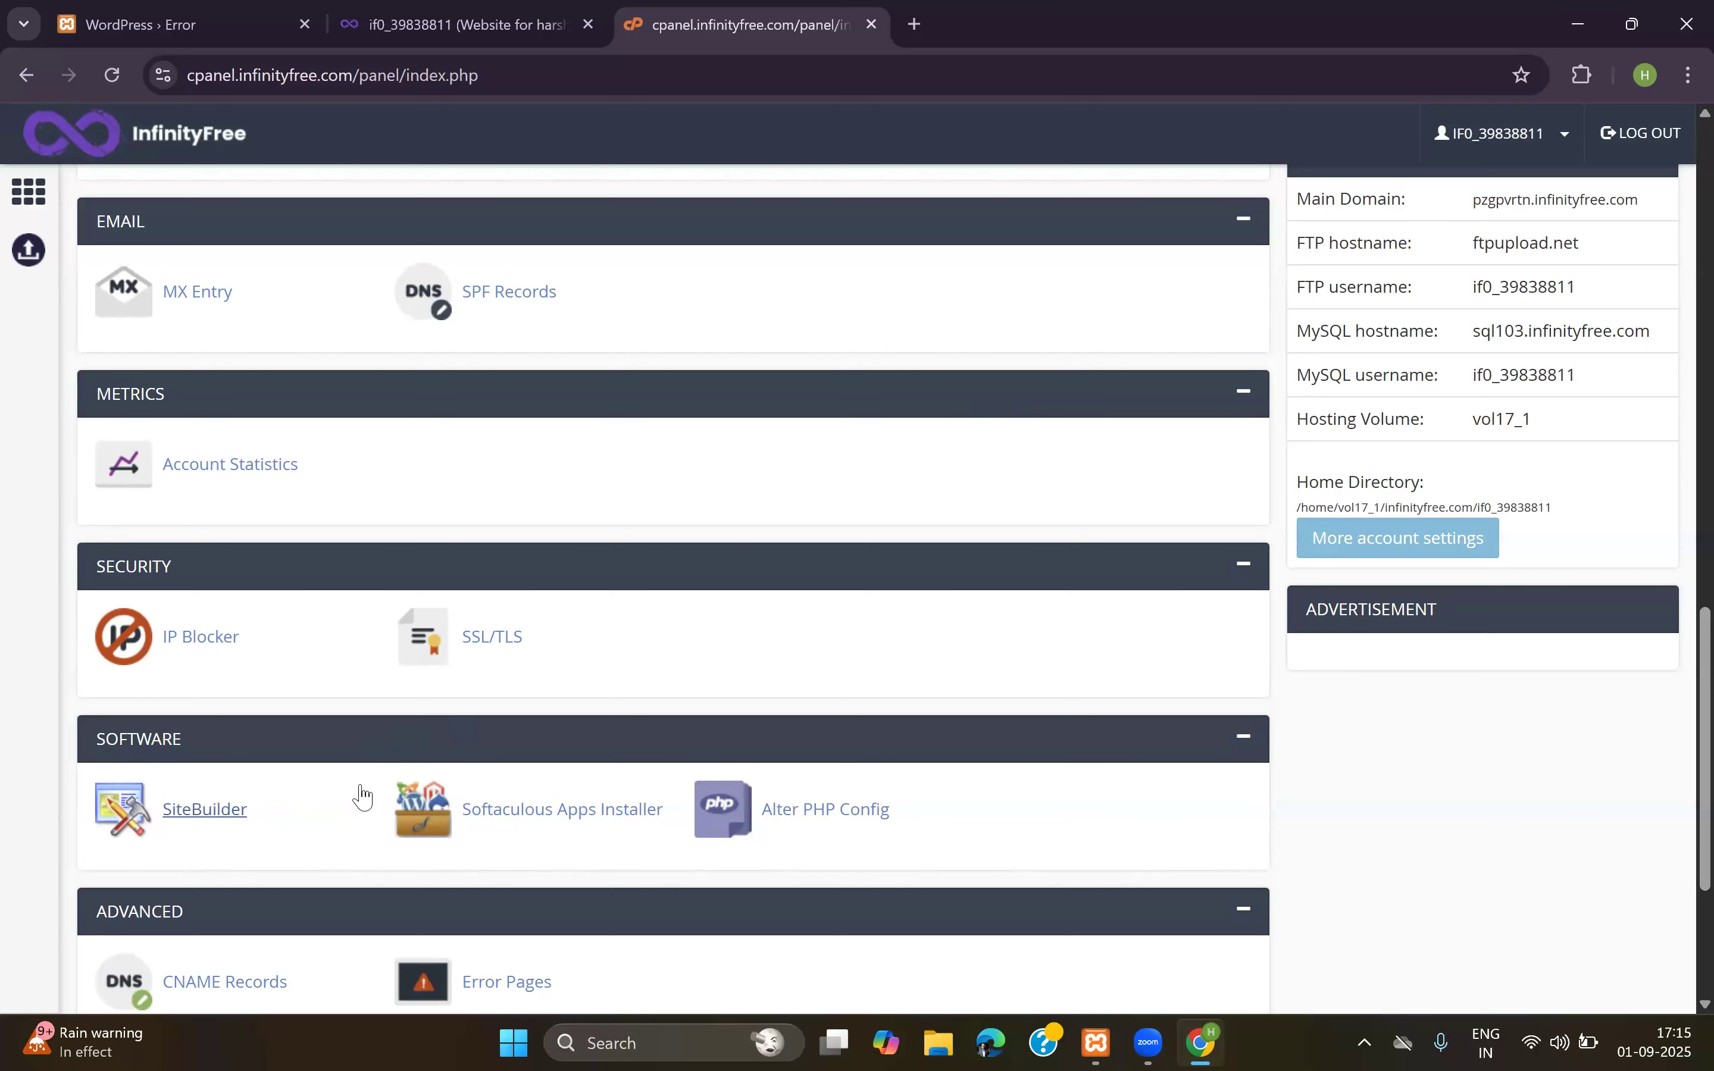
Step: Reopen Softaculous and start a new WordPress installation
click(584, 825)
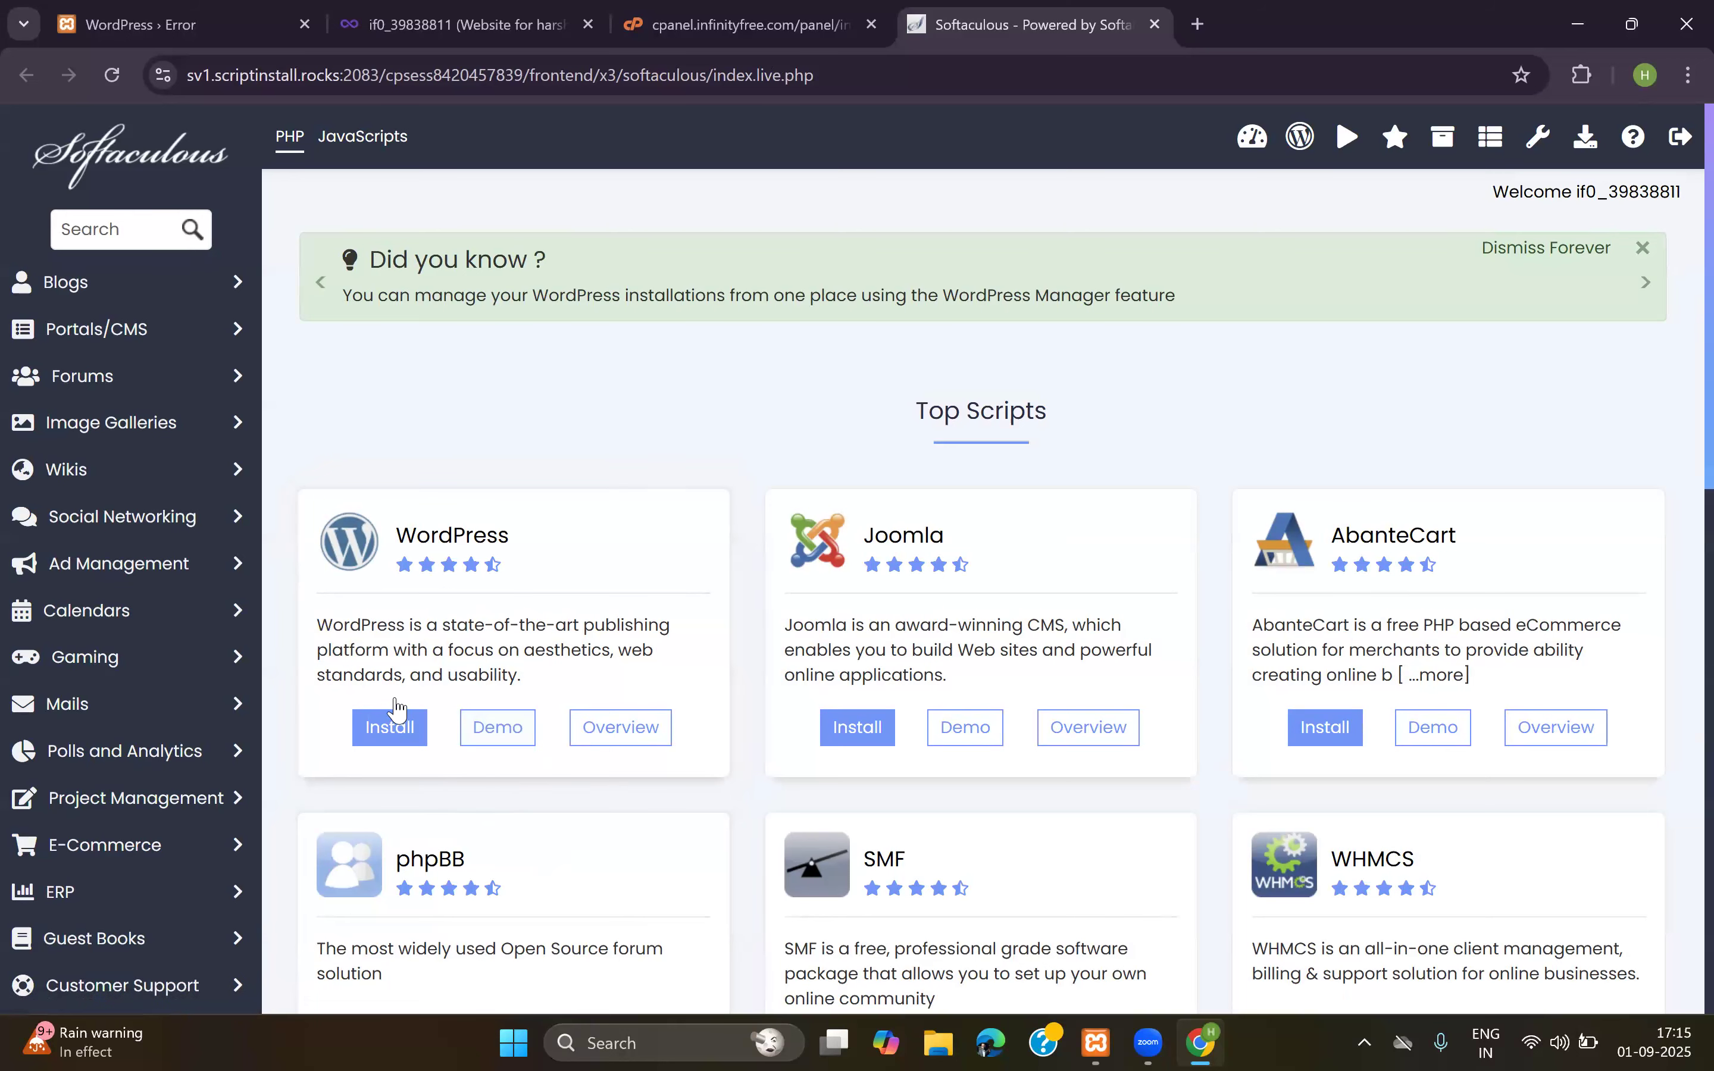
click(382, 729)
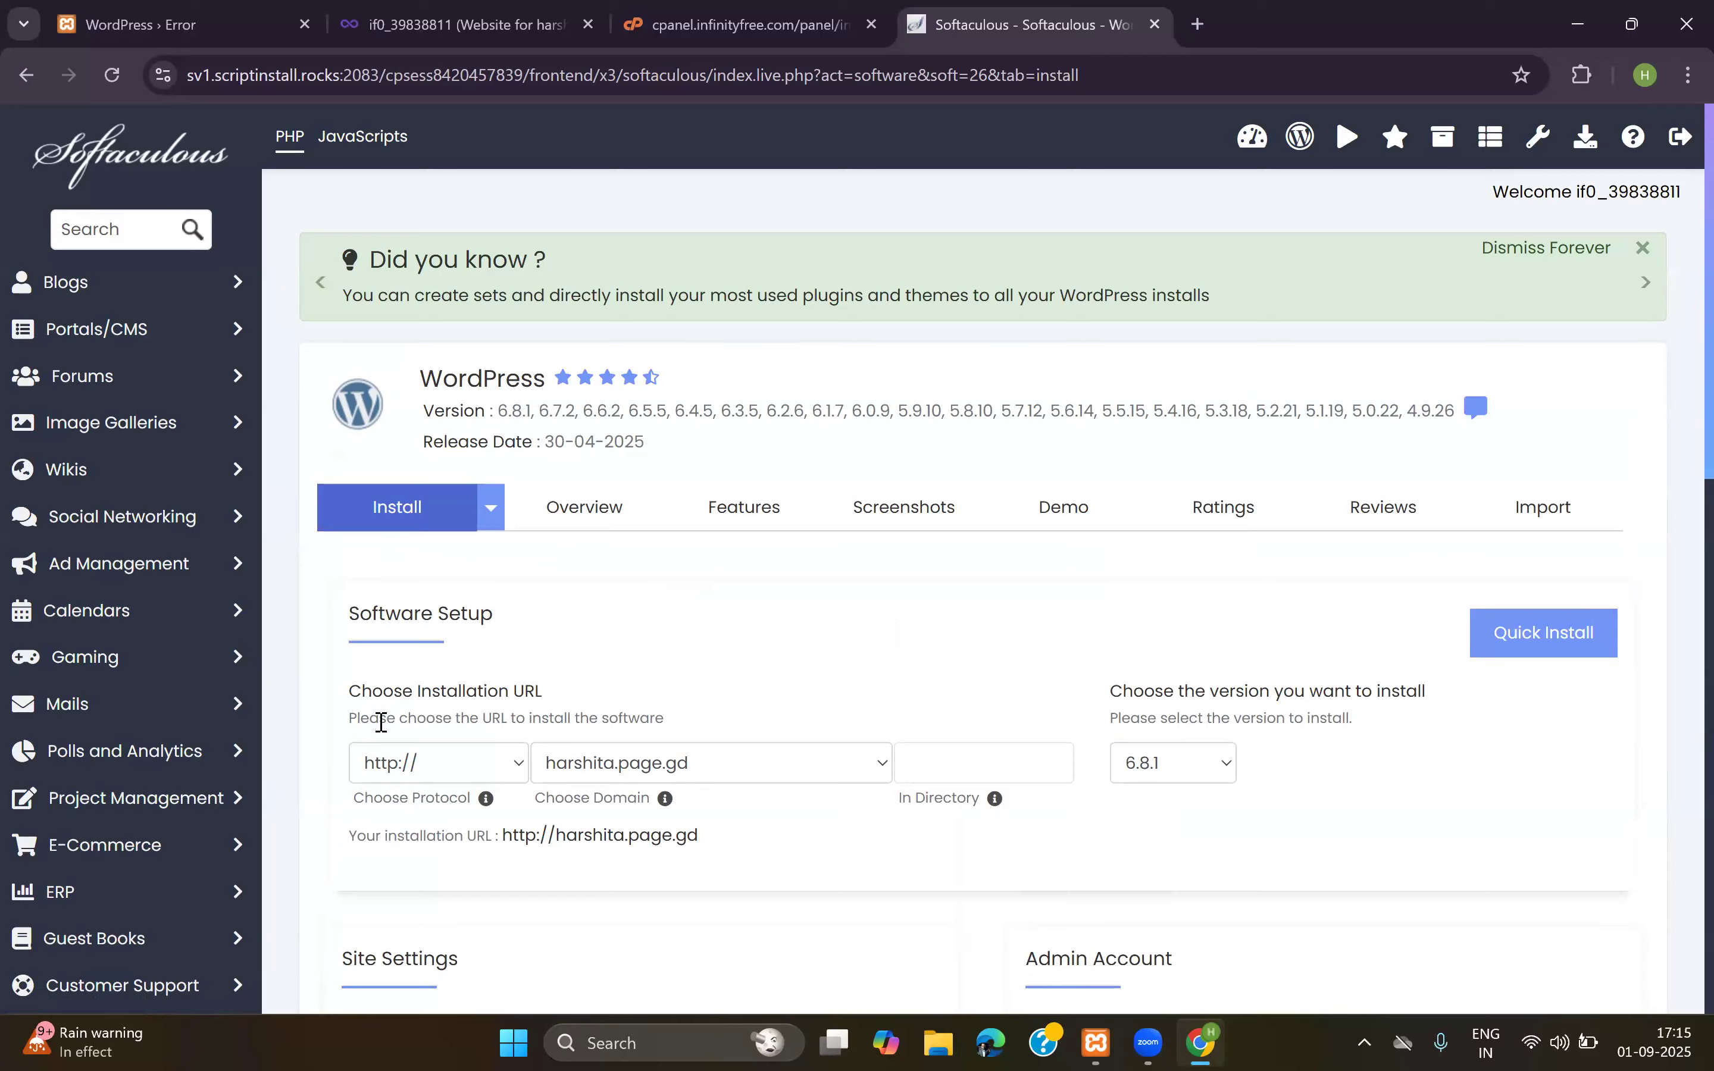
scroll(381, 722, down, 6)
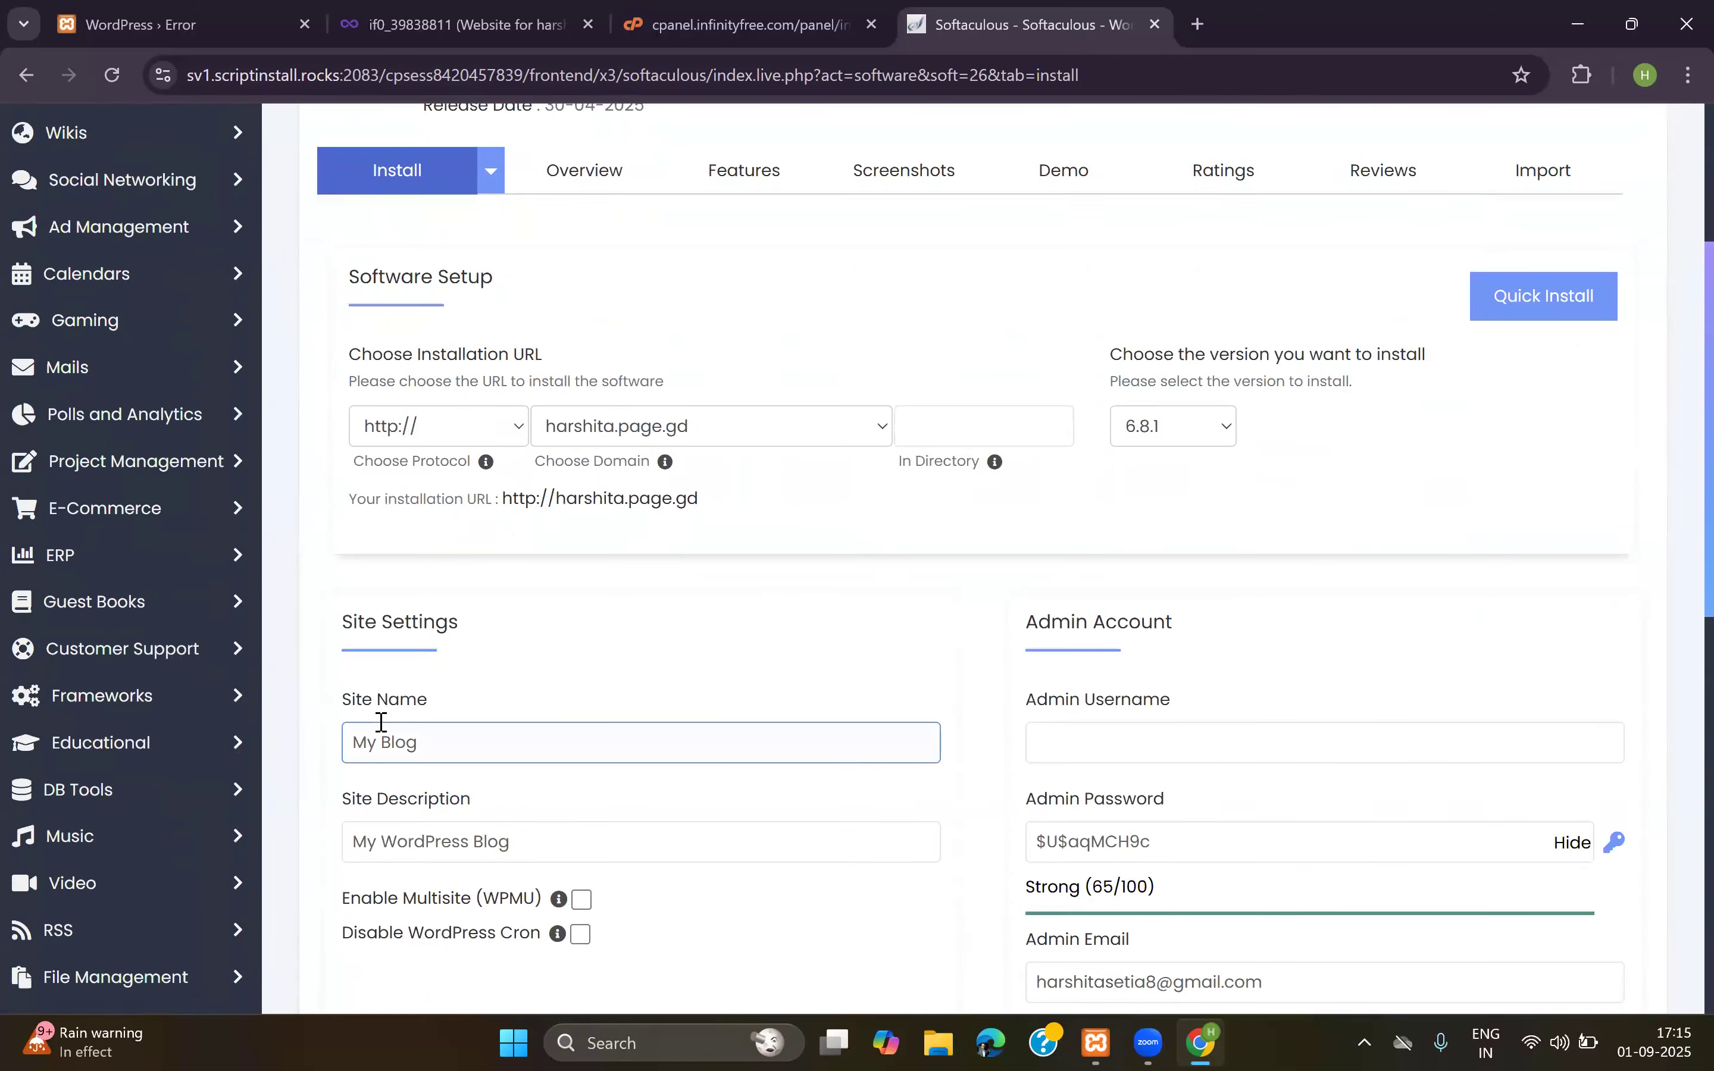
scroll(381, 730, down, 4)
scroll(381, 730, up, 2)
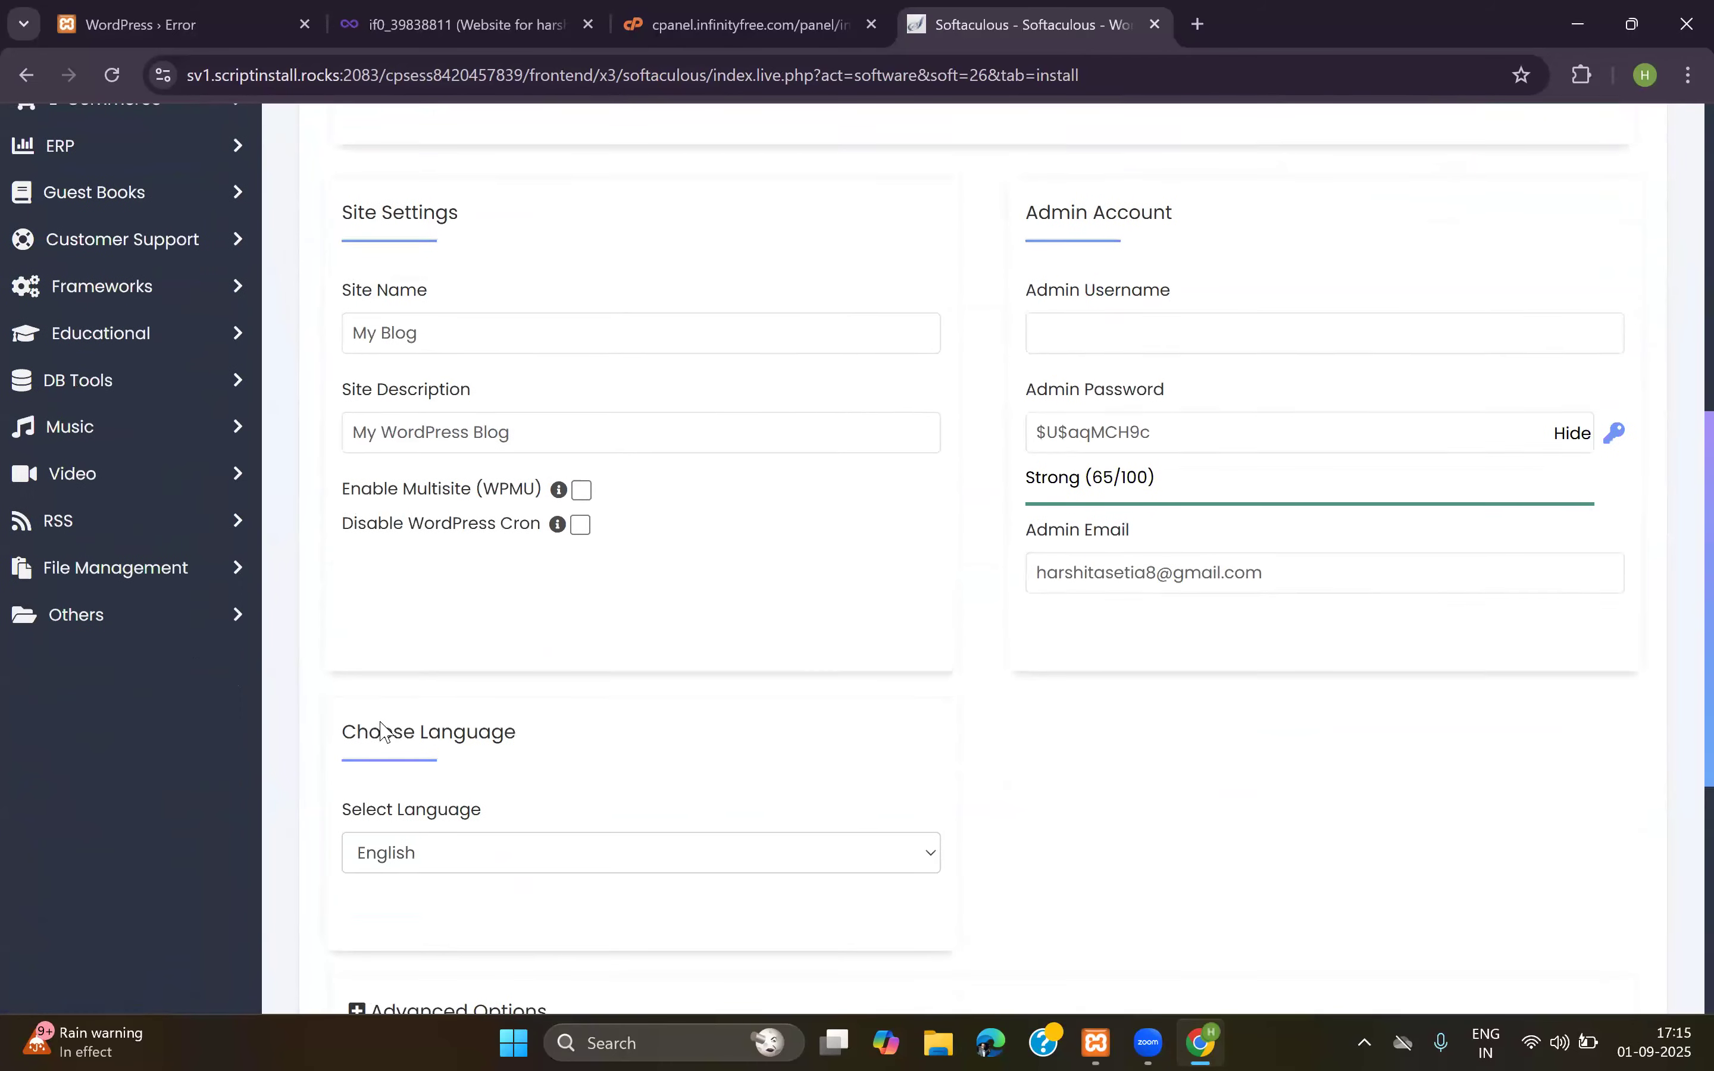
Step: Set the admin username to 'Admin' and replace the generated admin password with a simple one
click(1114, 369)
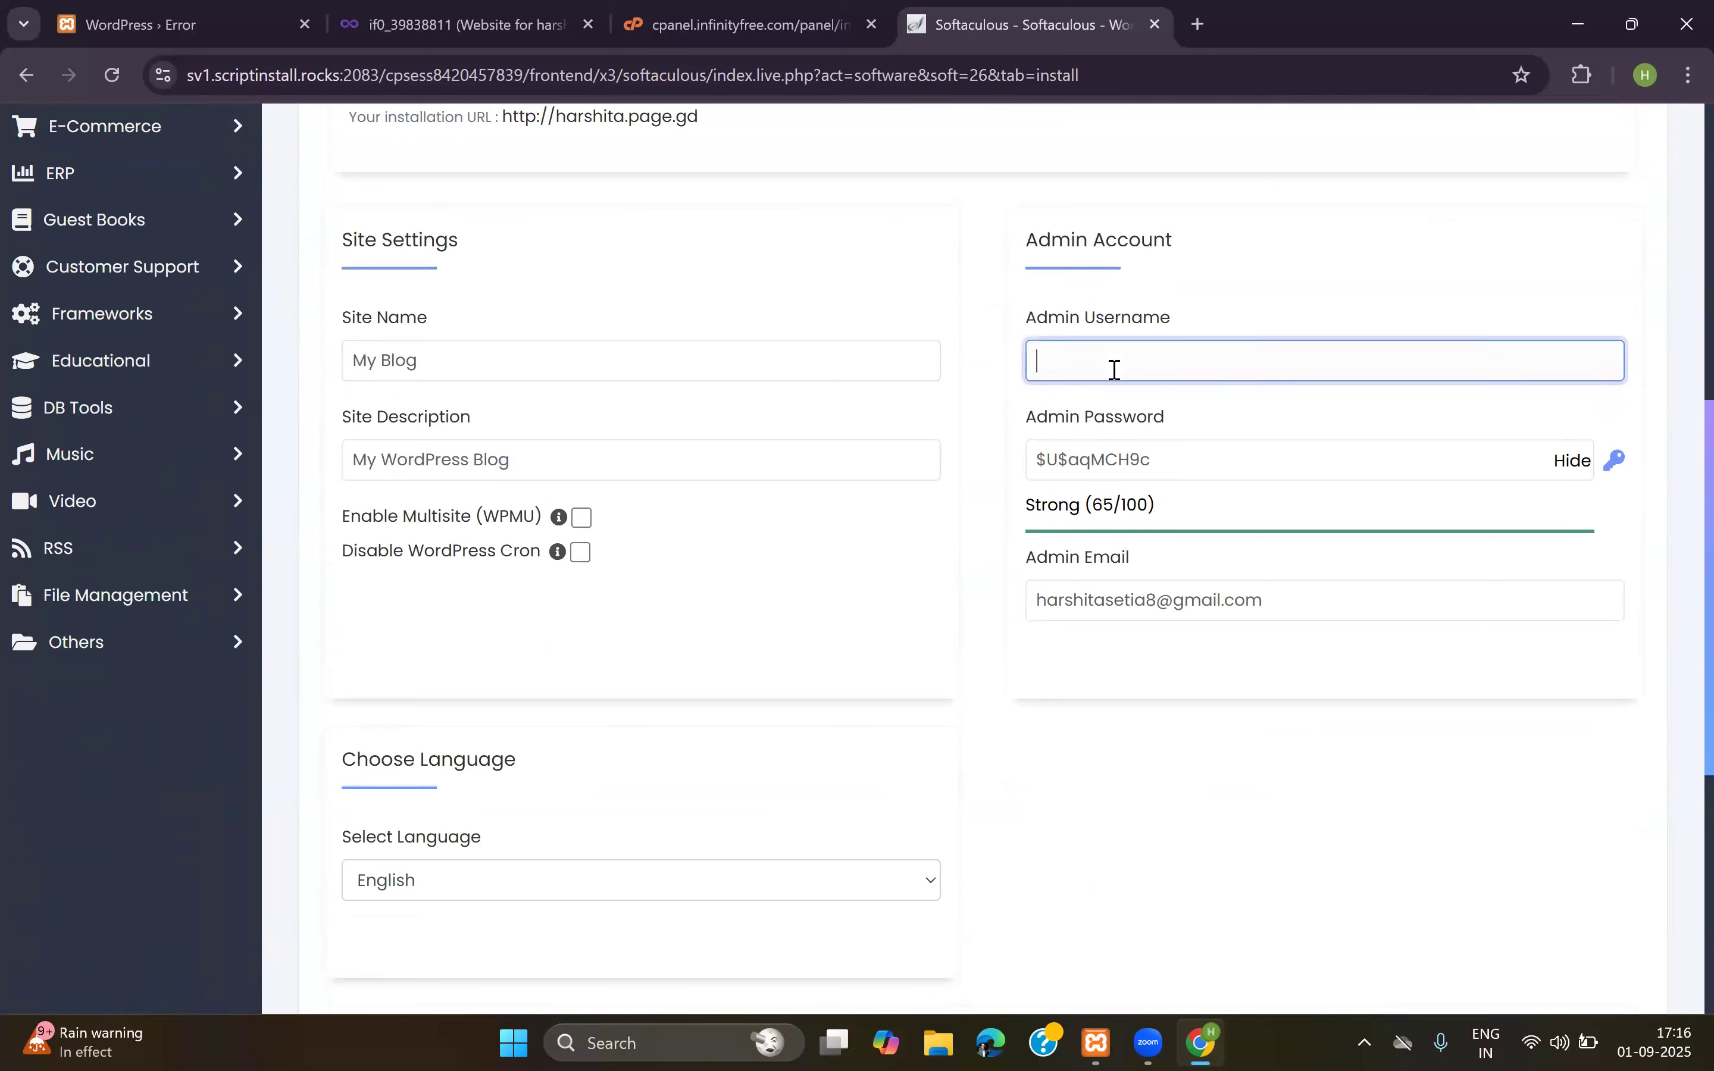
text(a)
key(BackSpace)
text(Admin)
click(1172, 470)
key(BackSpace)
key(BackSpace)
key(BackSpace)
key(BackSpace)
key(BackSpace)
key(BackSpace)
key(BackSpace)
key(BackSpace)
key(BackSpace)
key(BackSpace)
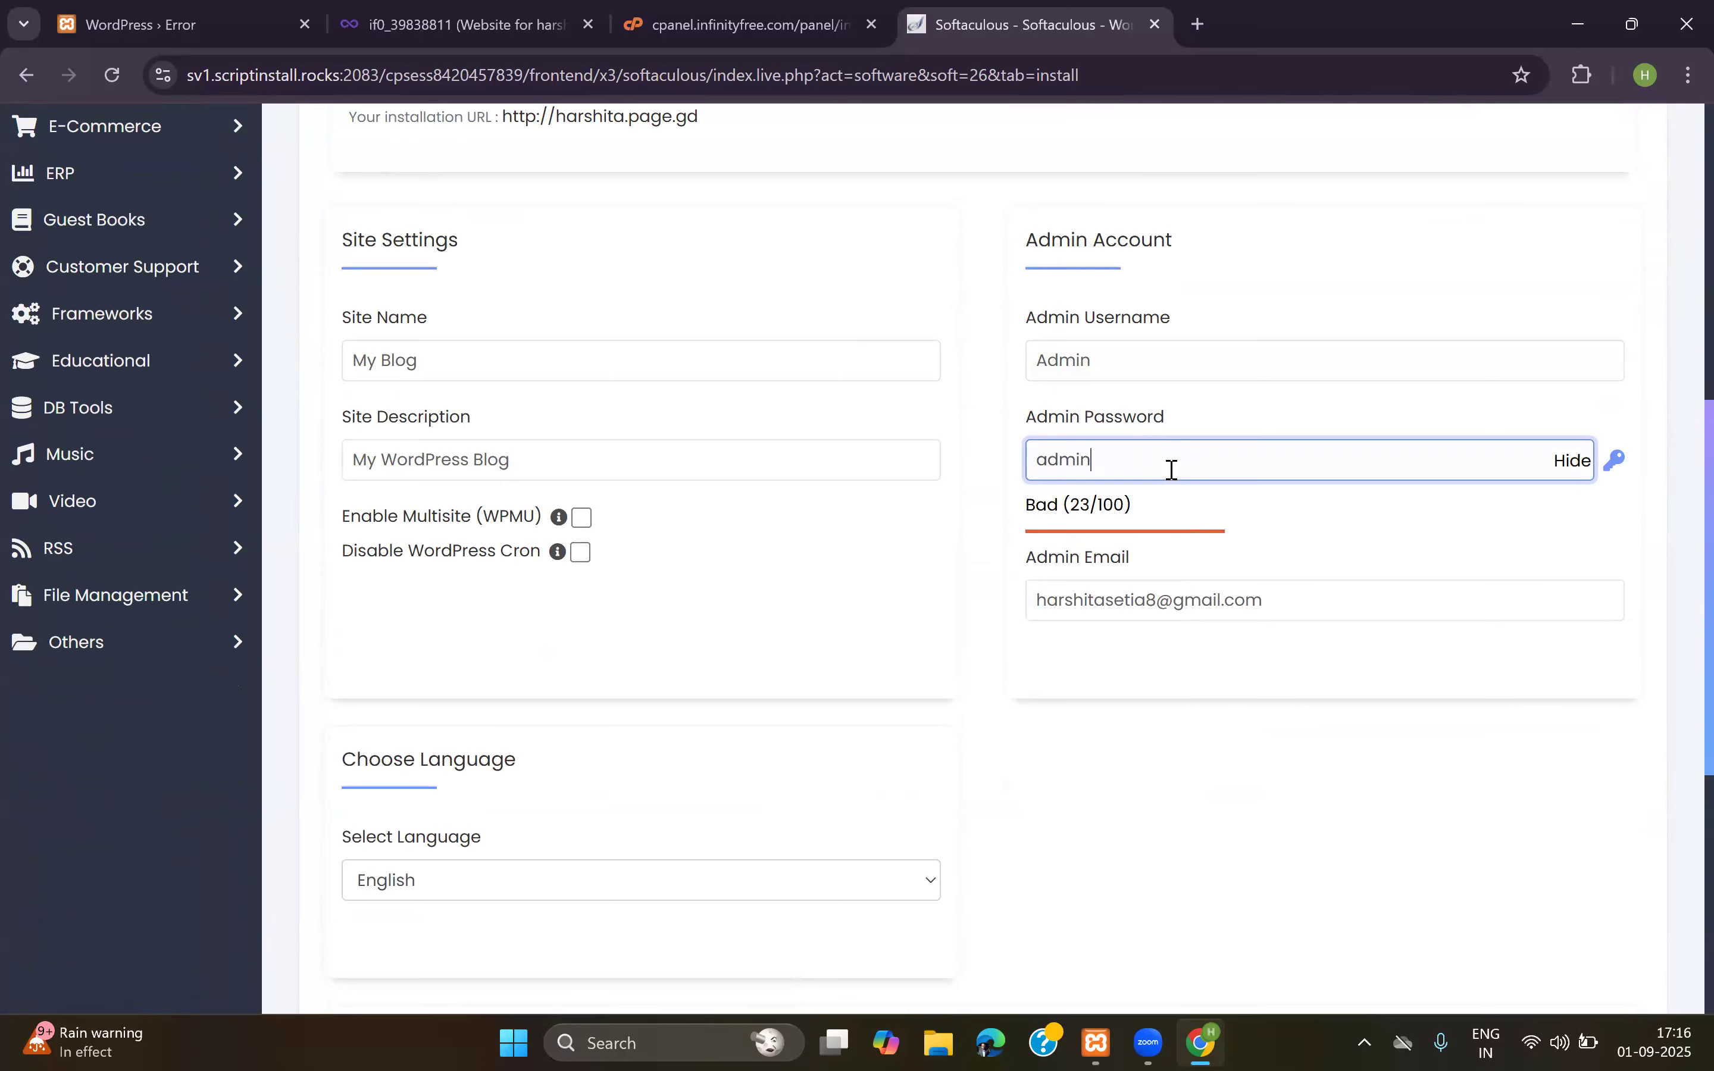
Step: Switch the installer to Quick Install and scroll down to the Install button
scroll(1171, 470, down, 2)
scroll(1171, 475, up, 8)
scroll(1171, 480, up, 3)
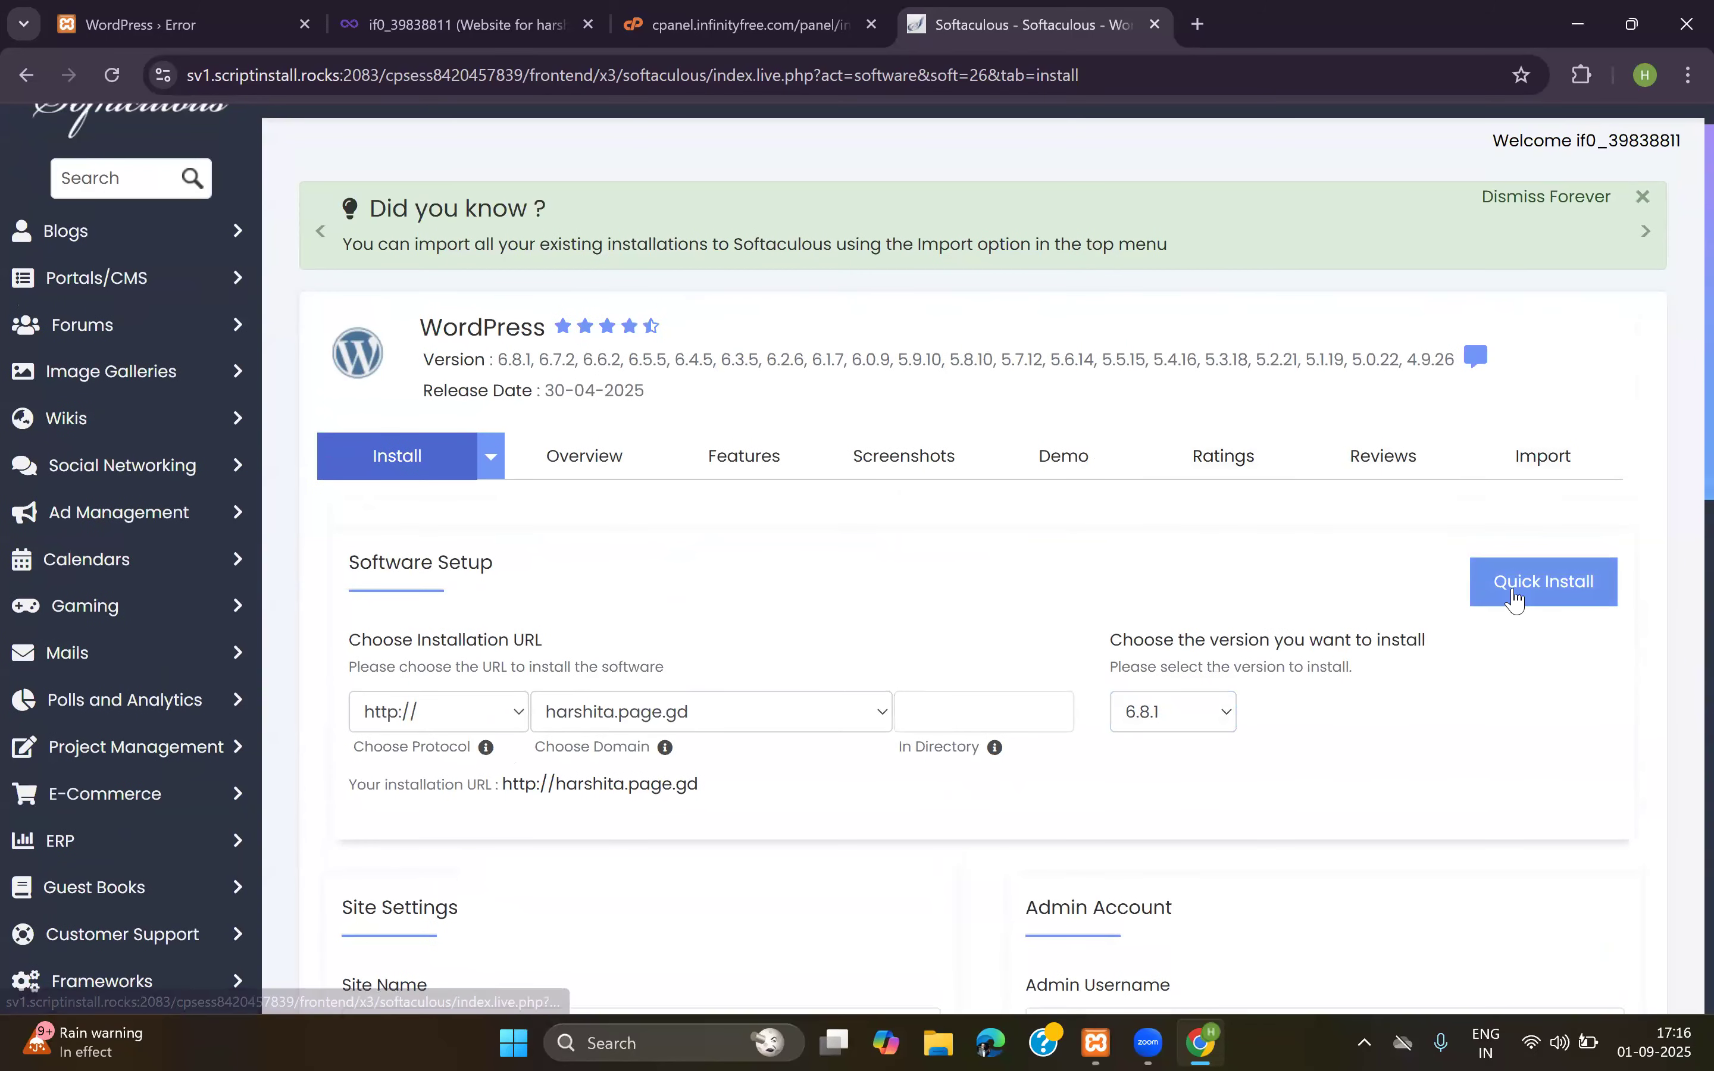
click(1517, 602)
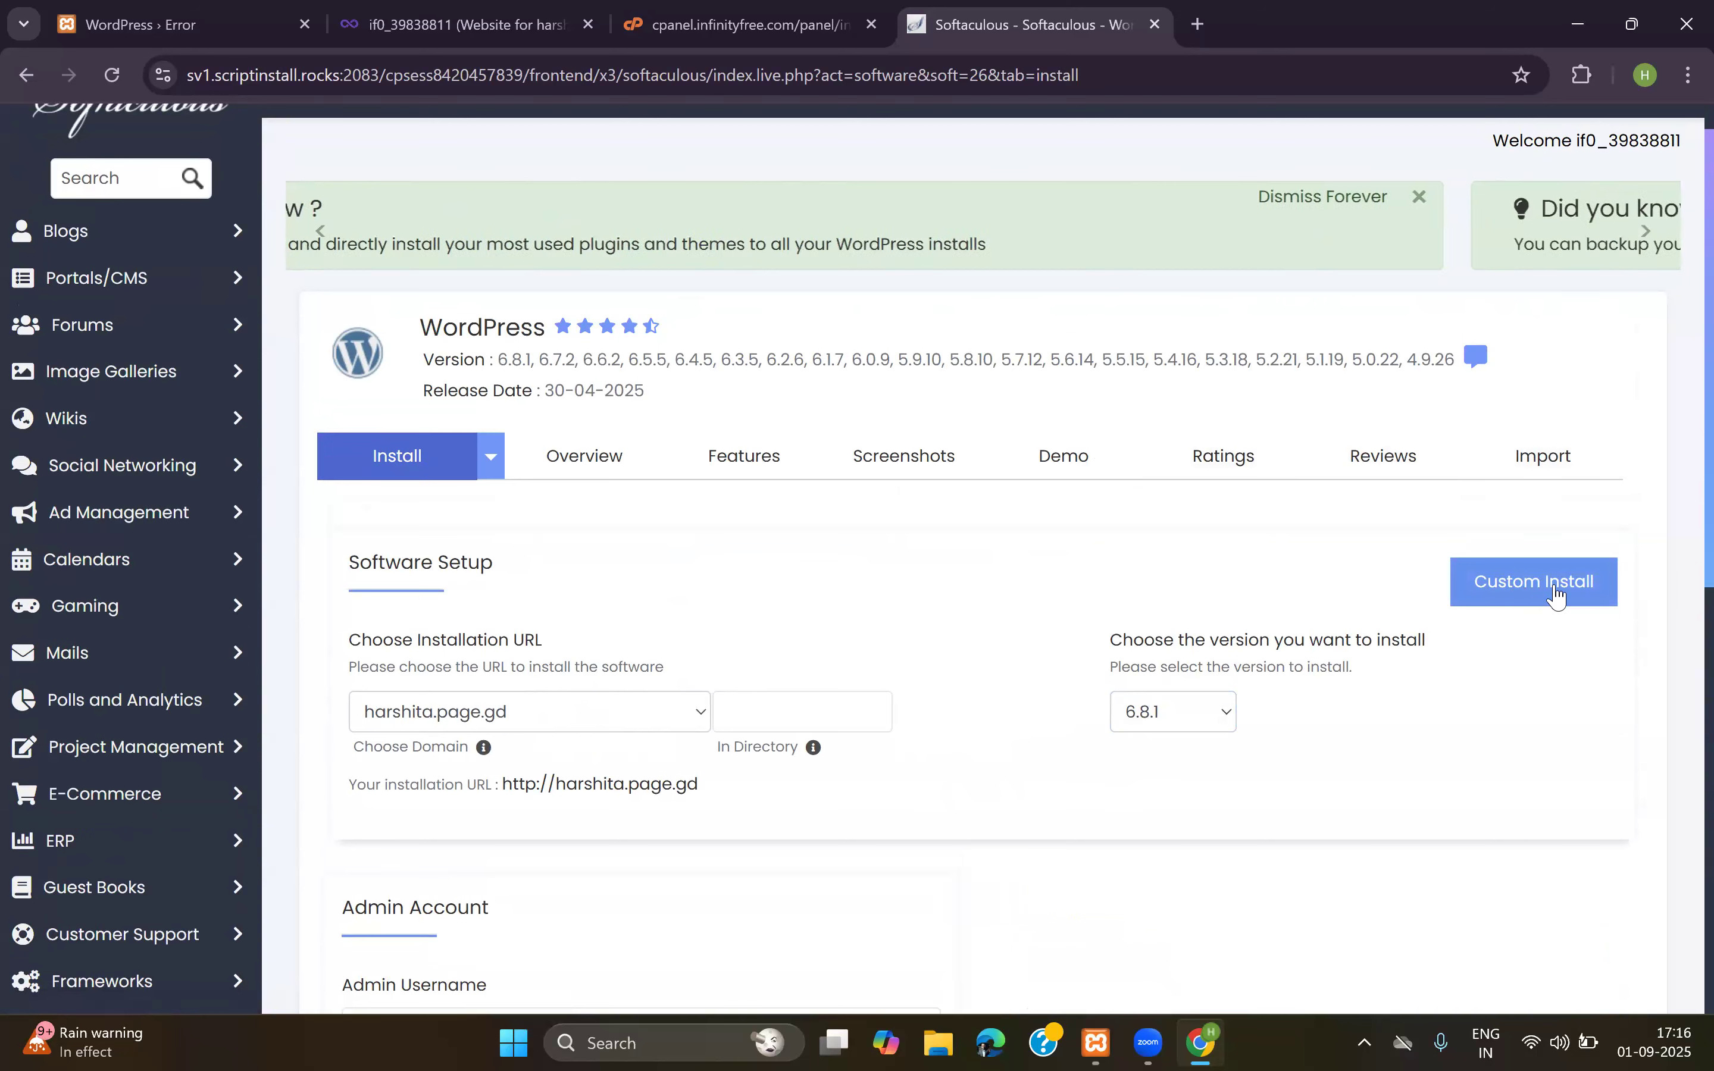
scroll(1316, 700, down, 5)
scroll(1322, 703, down, 7)
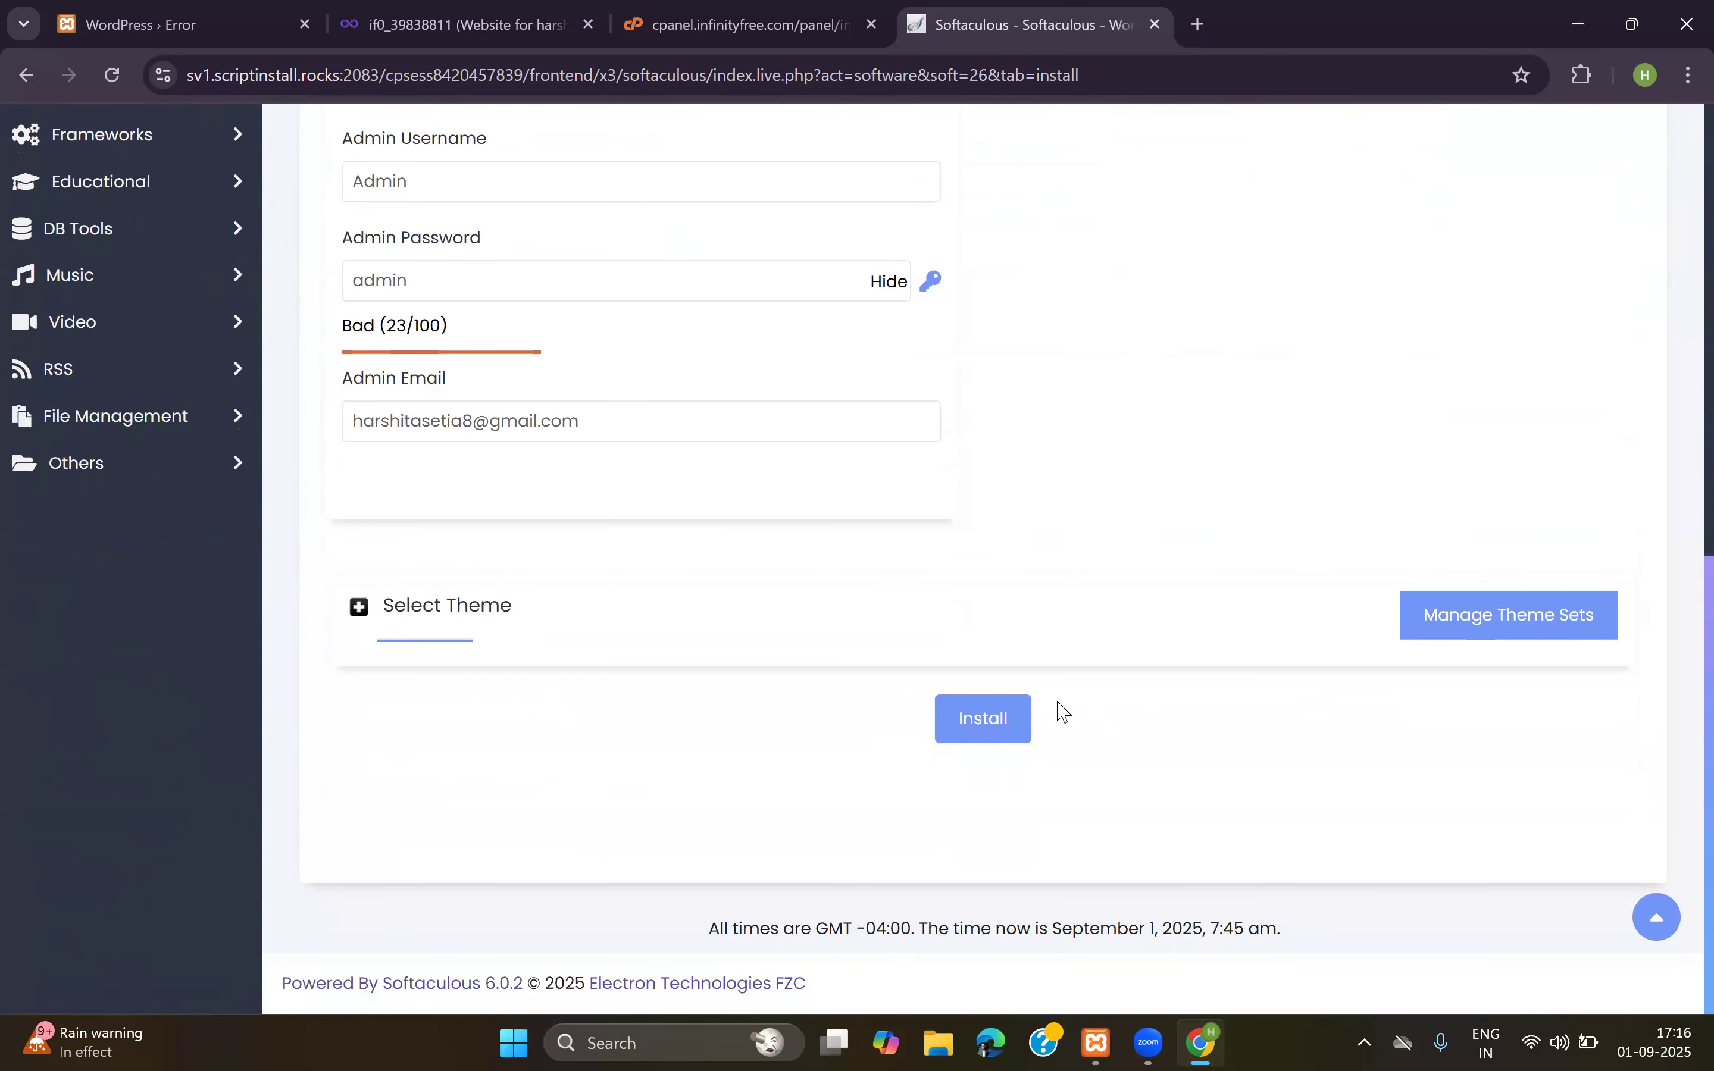
Step: Install WordPress and wait for the success message listing the wp-admin administrative URL
click(975, 735)
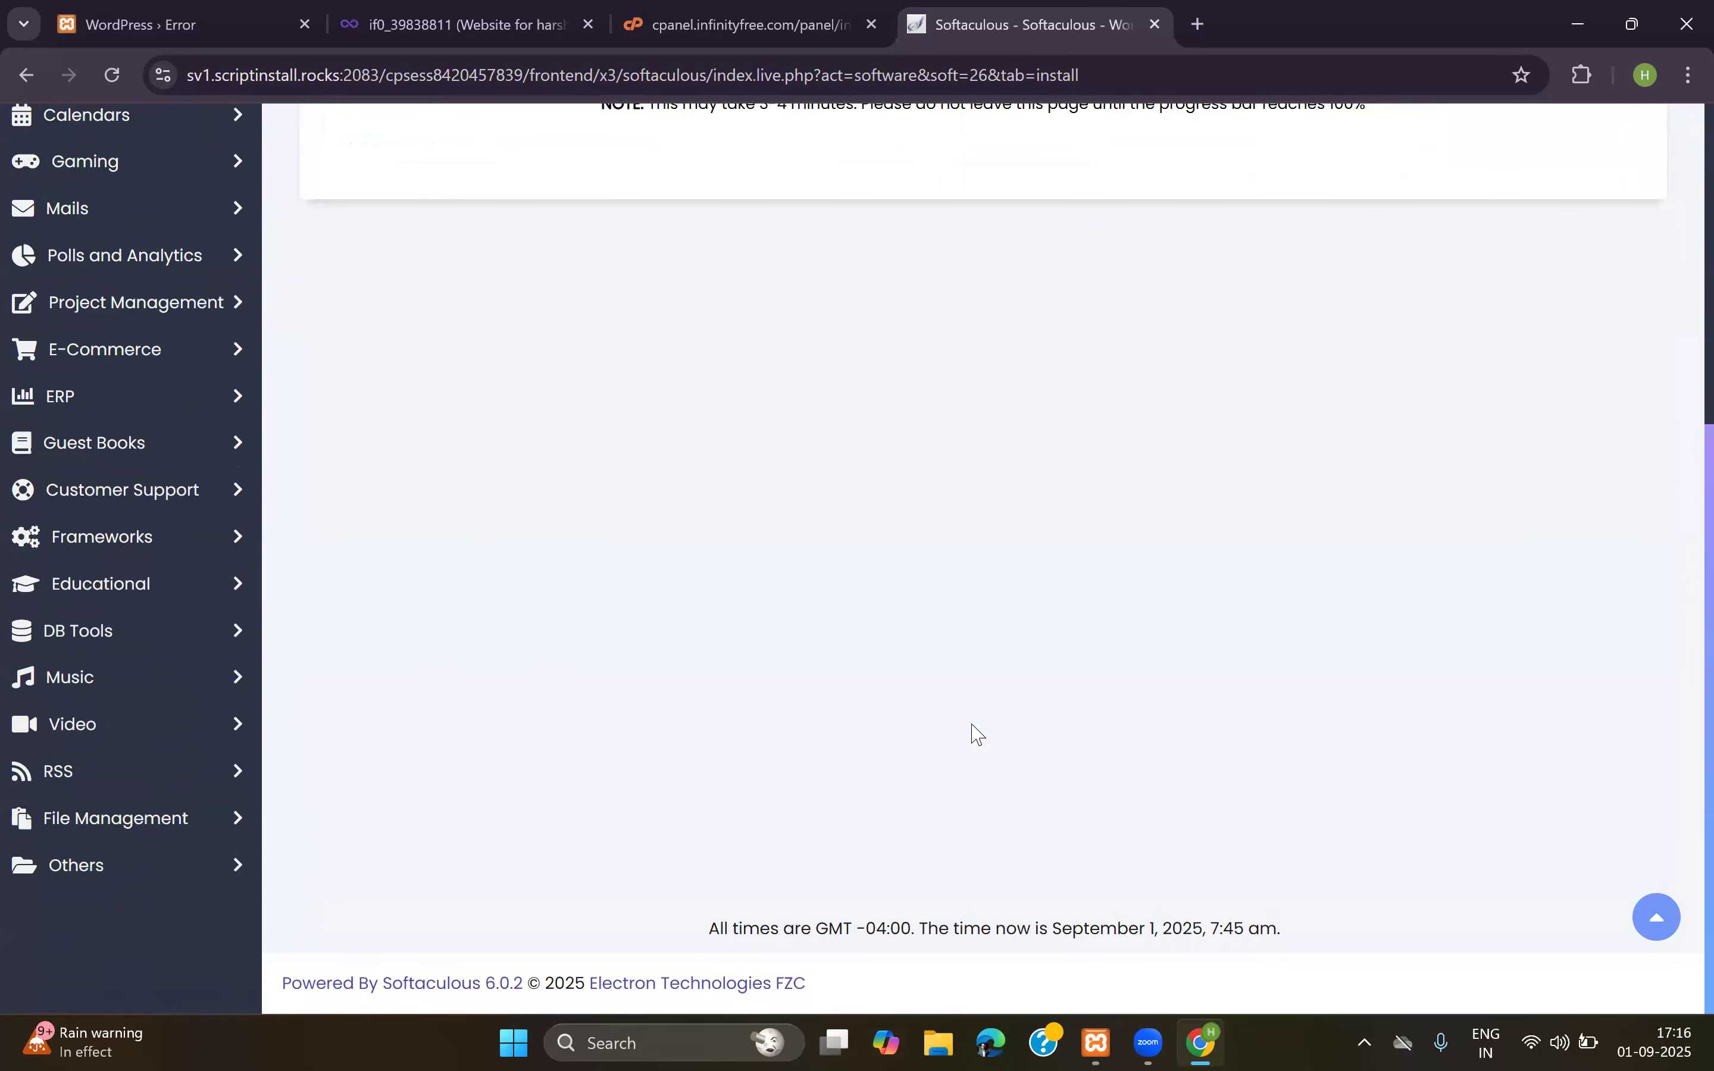
scroll(964, 539, up, 5)
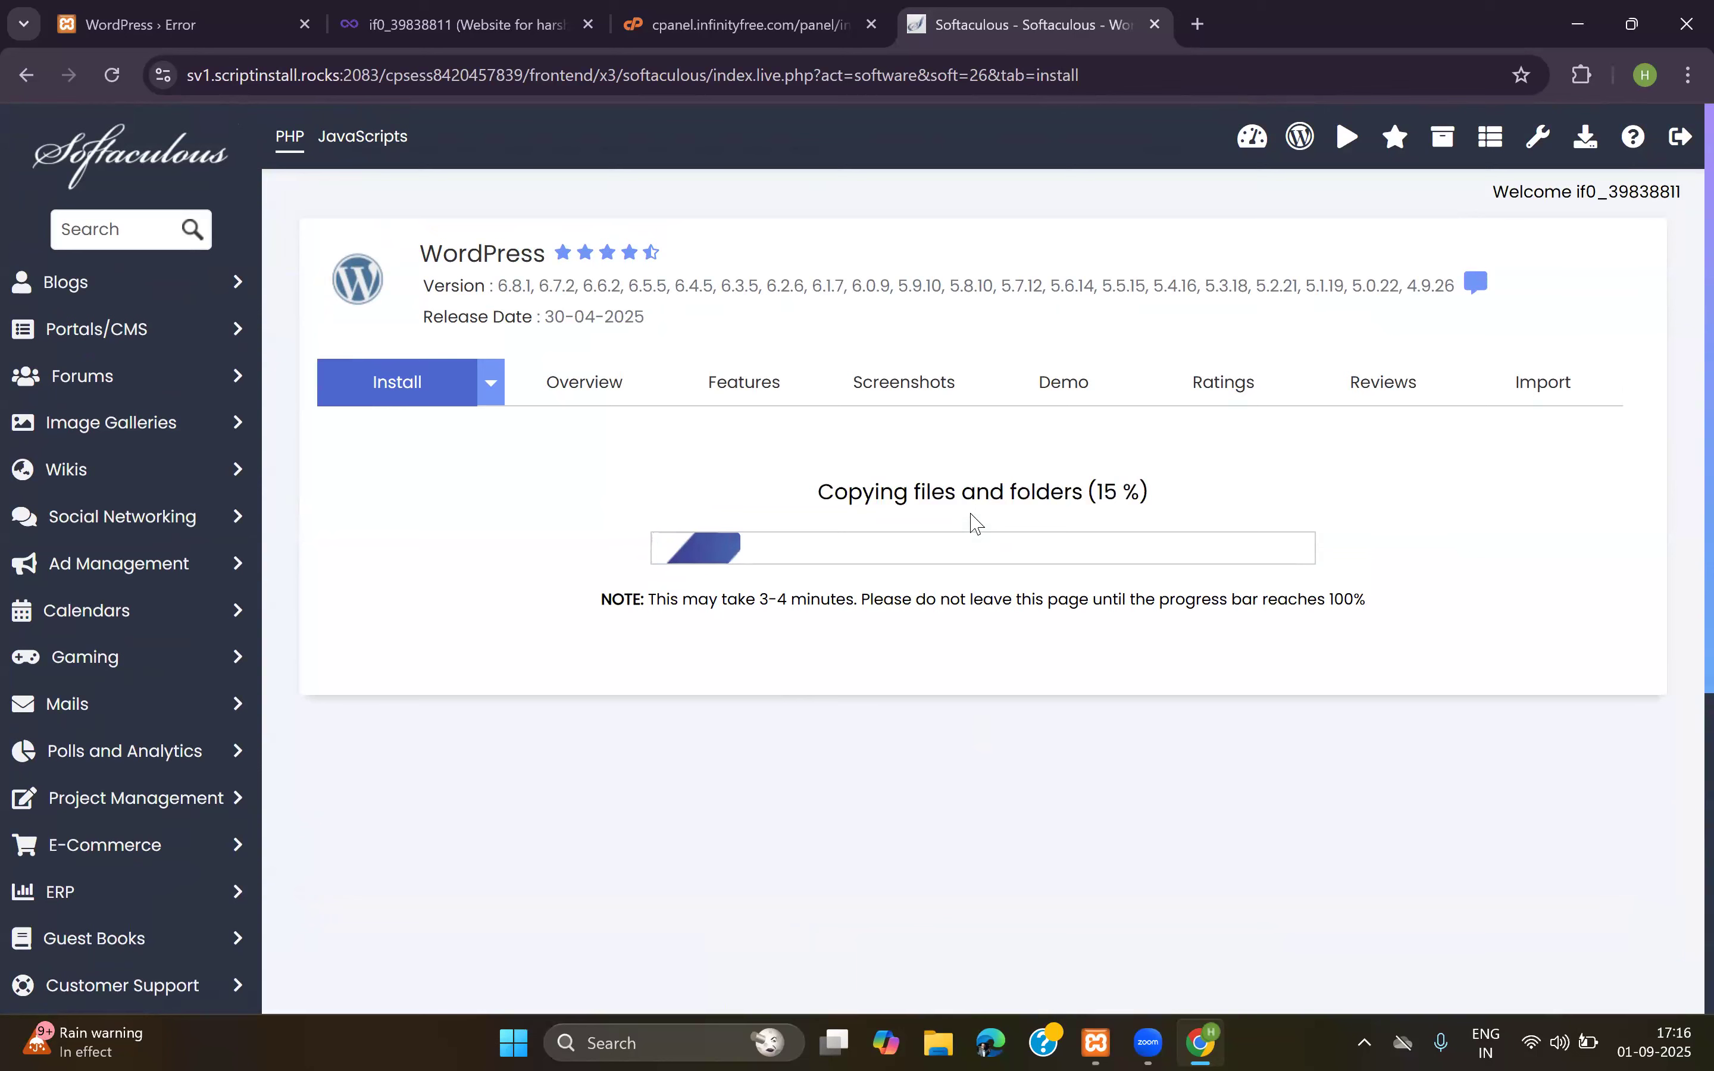
key(XF86AudioRaiseVolume)
key(XF86AudioRaiseVolume)
key(XF86AudioRaiseVolume)
key(XF86AudioRaiseVolume)
key(XF86AudioRaiseVolume)
key(XF86AudioRaiseVolume)
key(XF86AudioRaiseVolume)
key(XF86AudioRaiseVolume)
key(XF86AudioRaiseVolume)
key(XF86AudioRaiseVolume)
key(XF86AudioRaiseVolume)
key(XF86AudioRaiseVolume)
key(XF86AudioRaiseVolume)
key(XF86AudioRaiseVolume)
key(XF86AudioRaiseVolume)
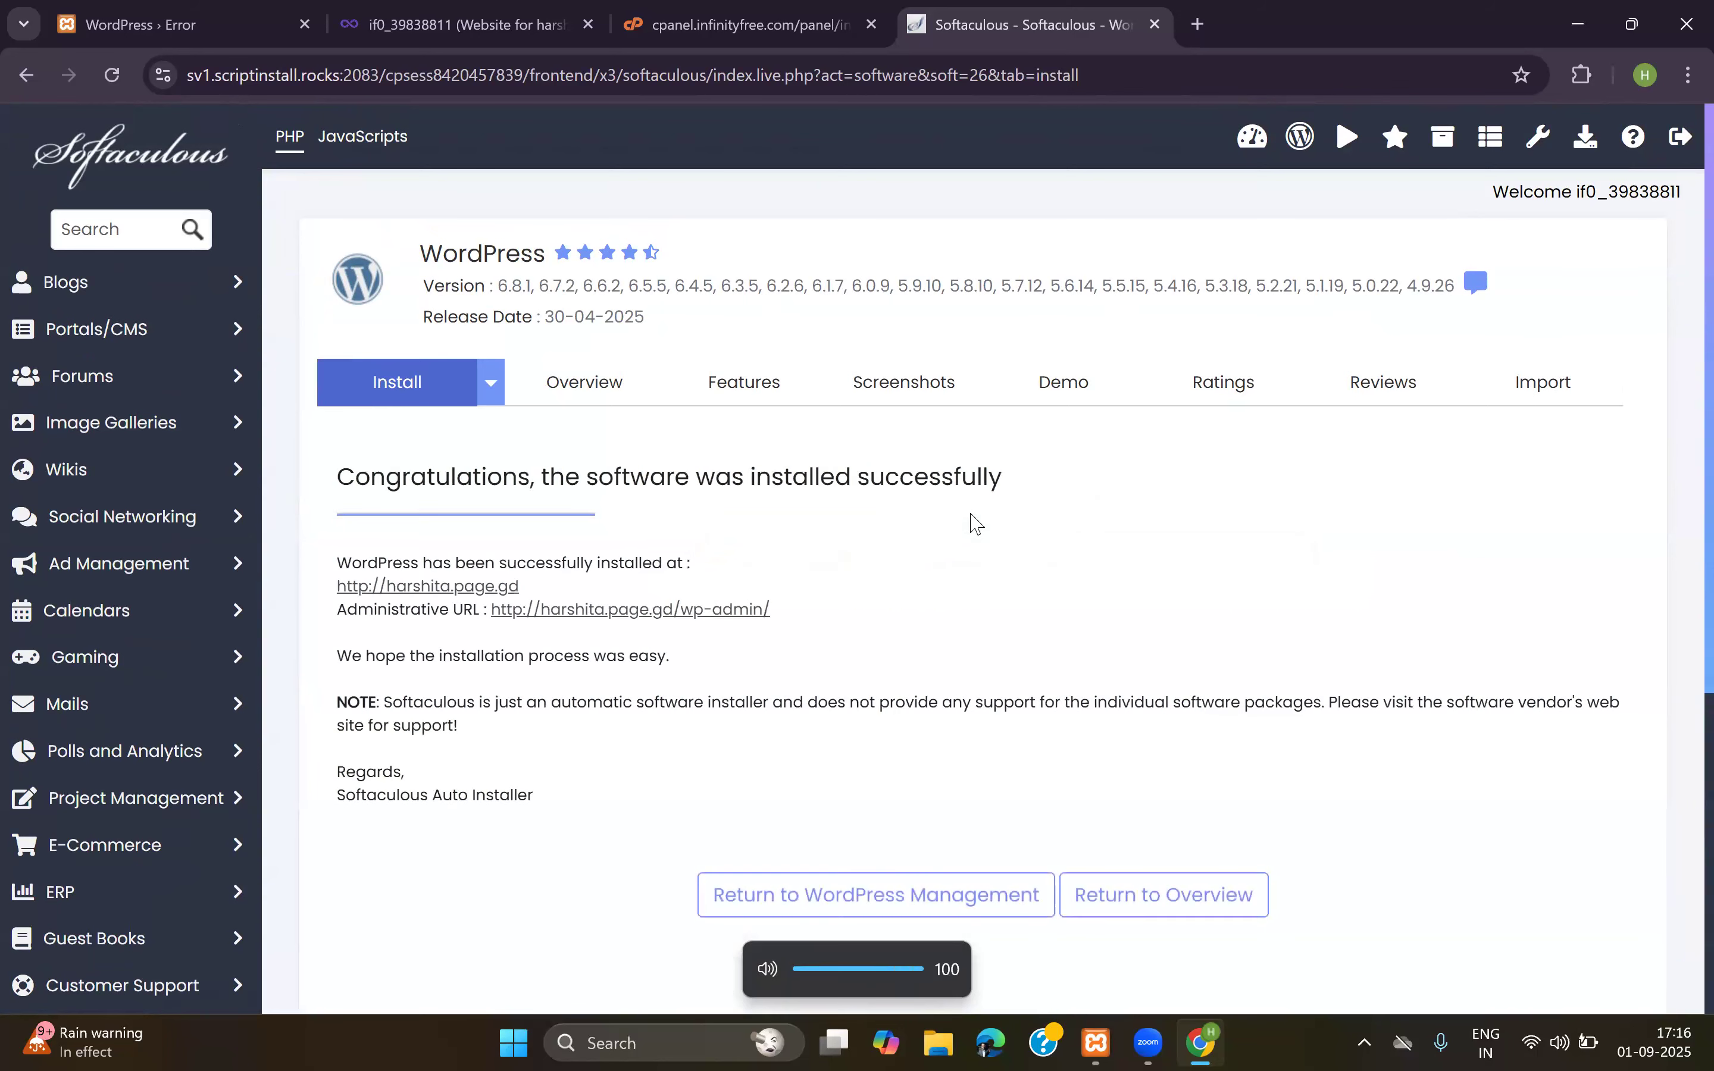
scroll(976, 524, down, 1)
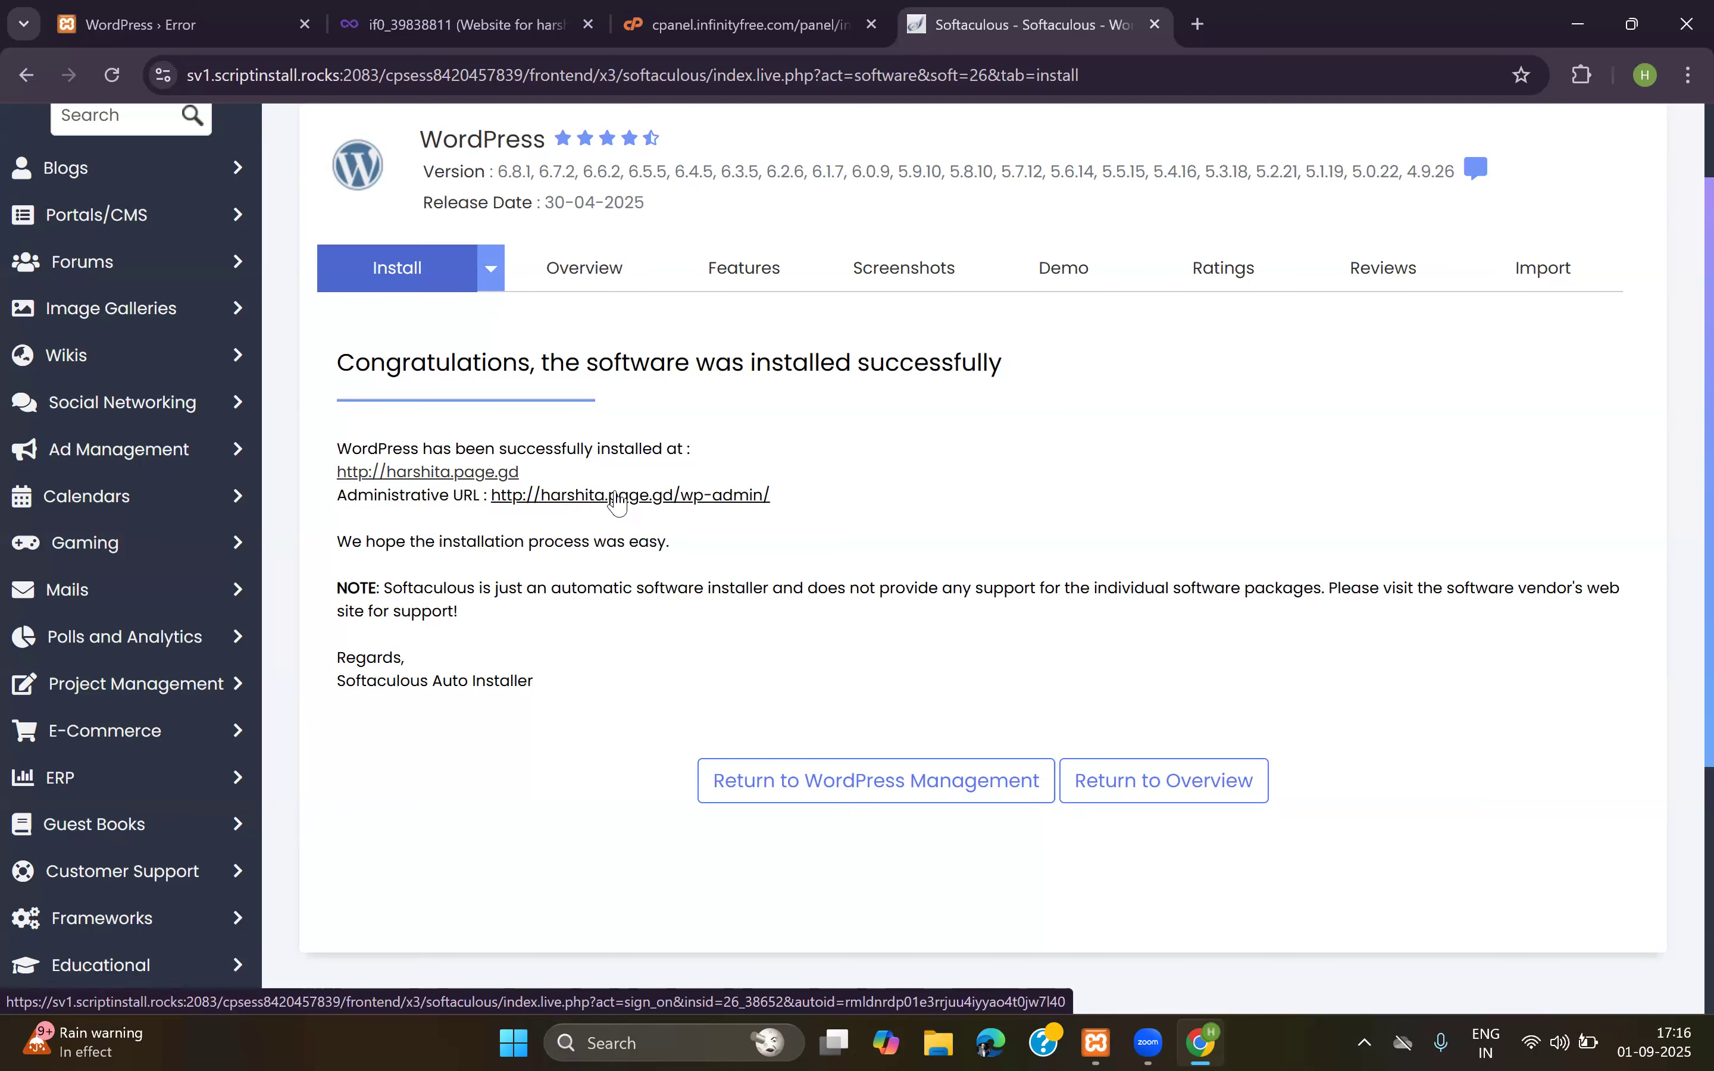
click(620, 500)
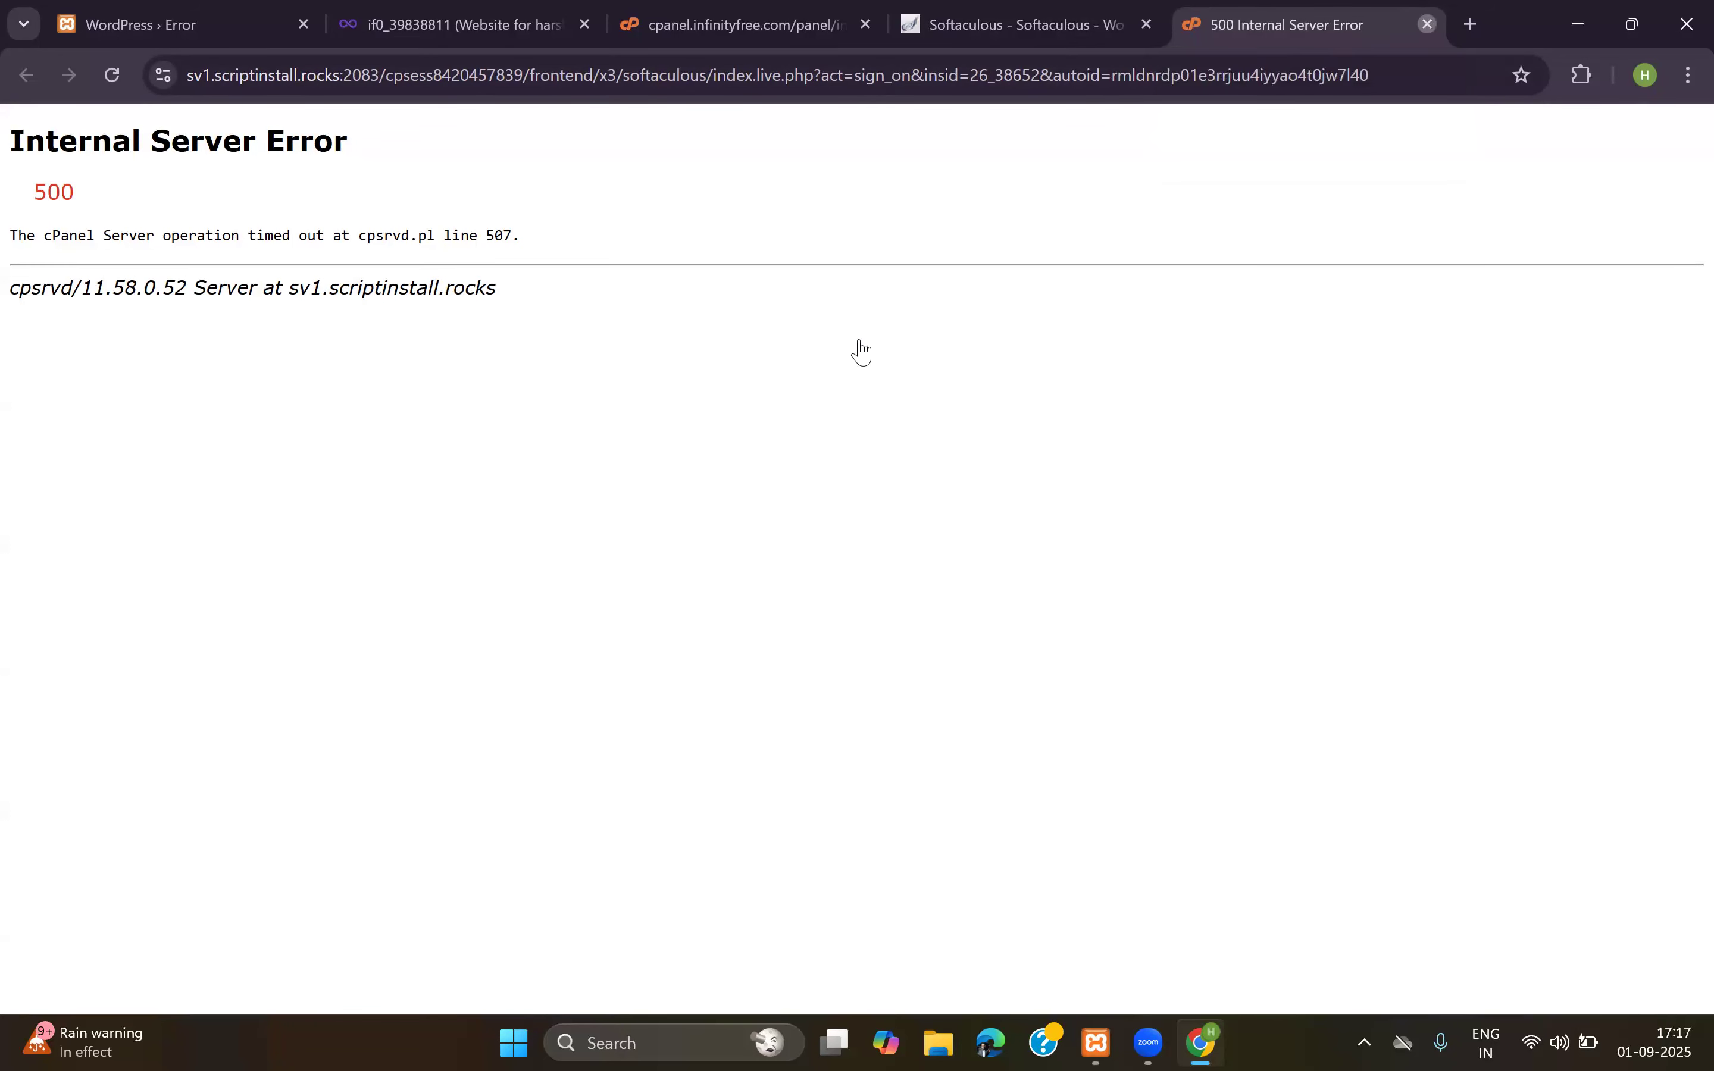
key(ctrl+w)
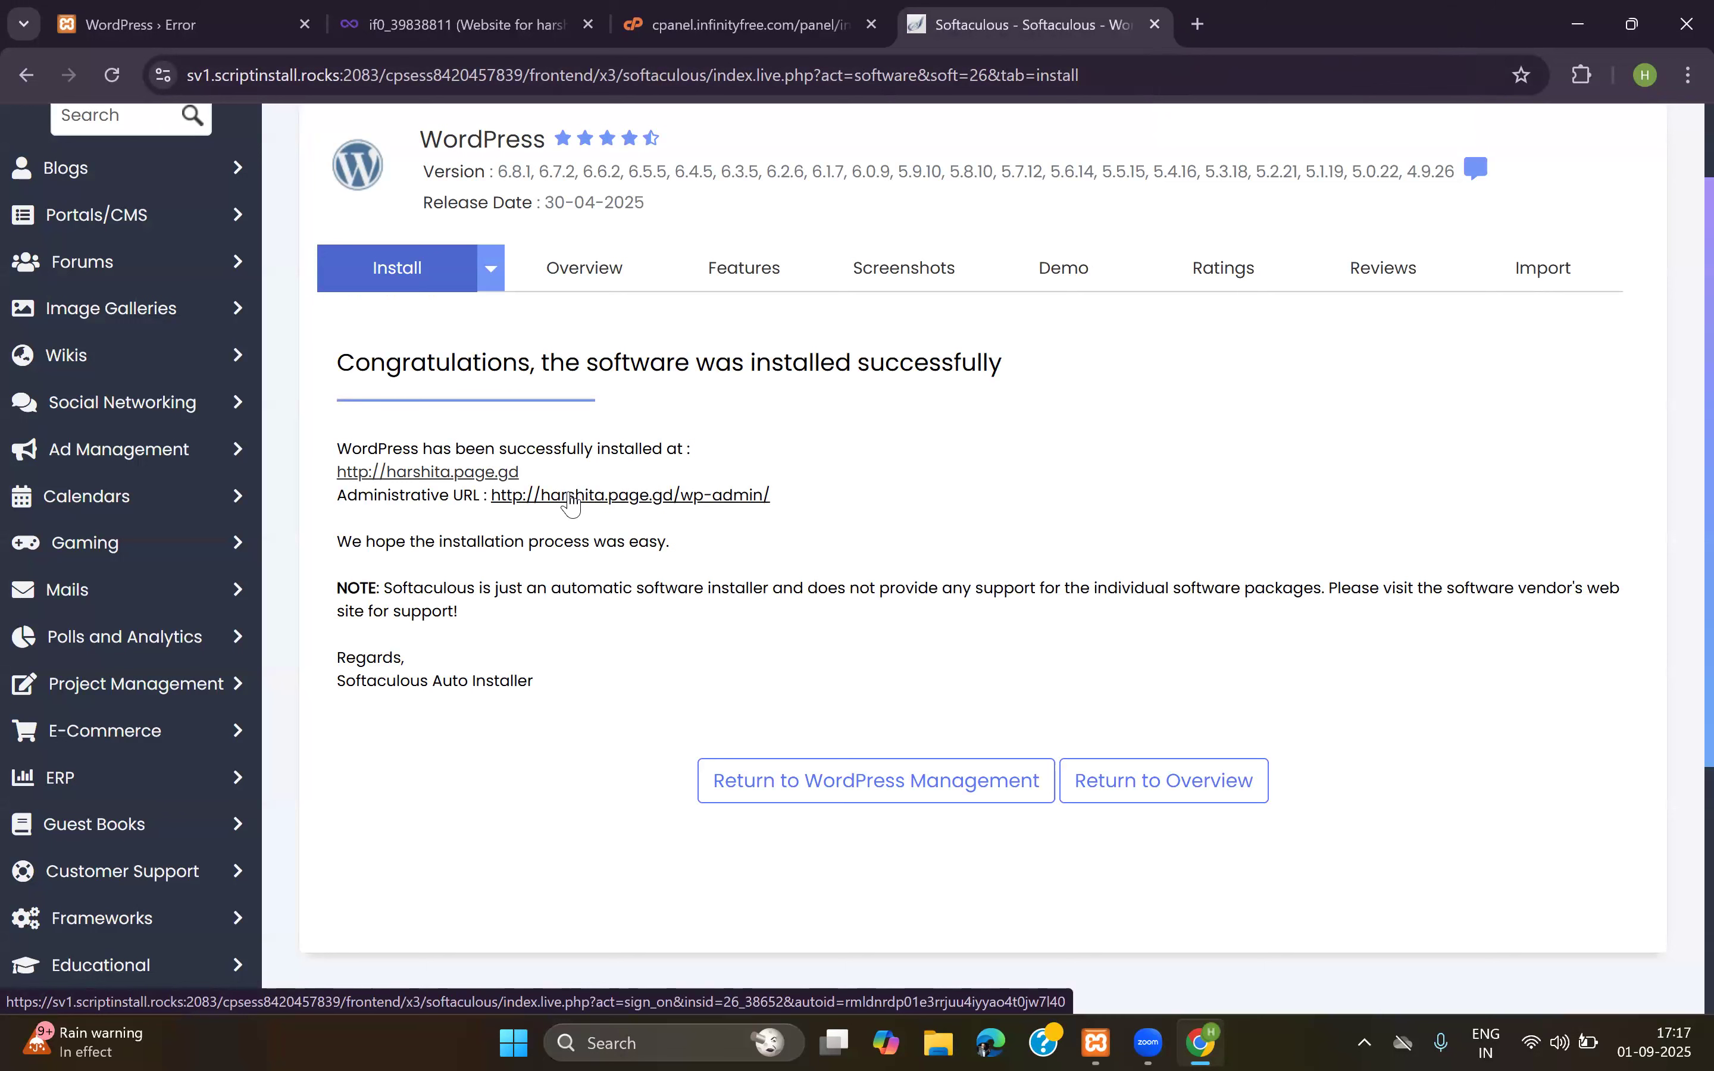
key(XF86AudioRaiseVolume)
key(XF86AudioRaiseVolume)
key(XF86AudioRaiseVolume)
key(XF86AudioRaiseVolume)
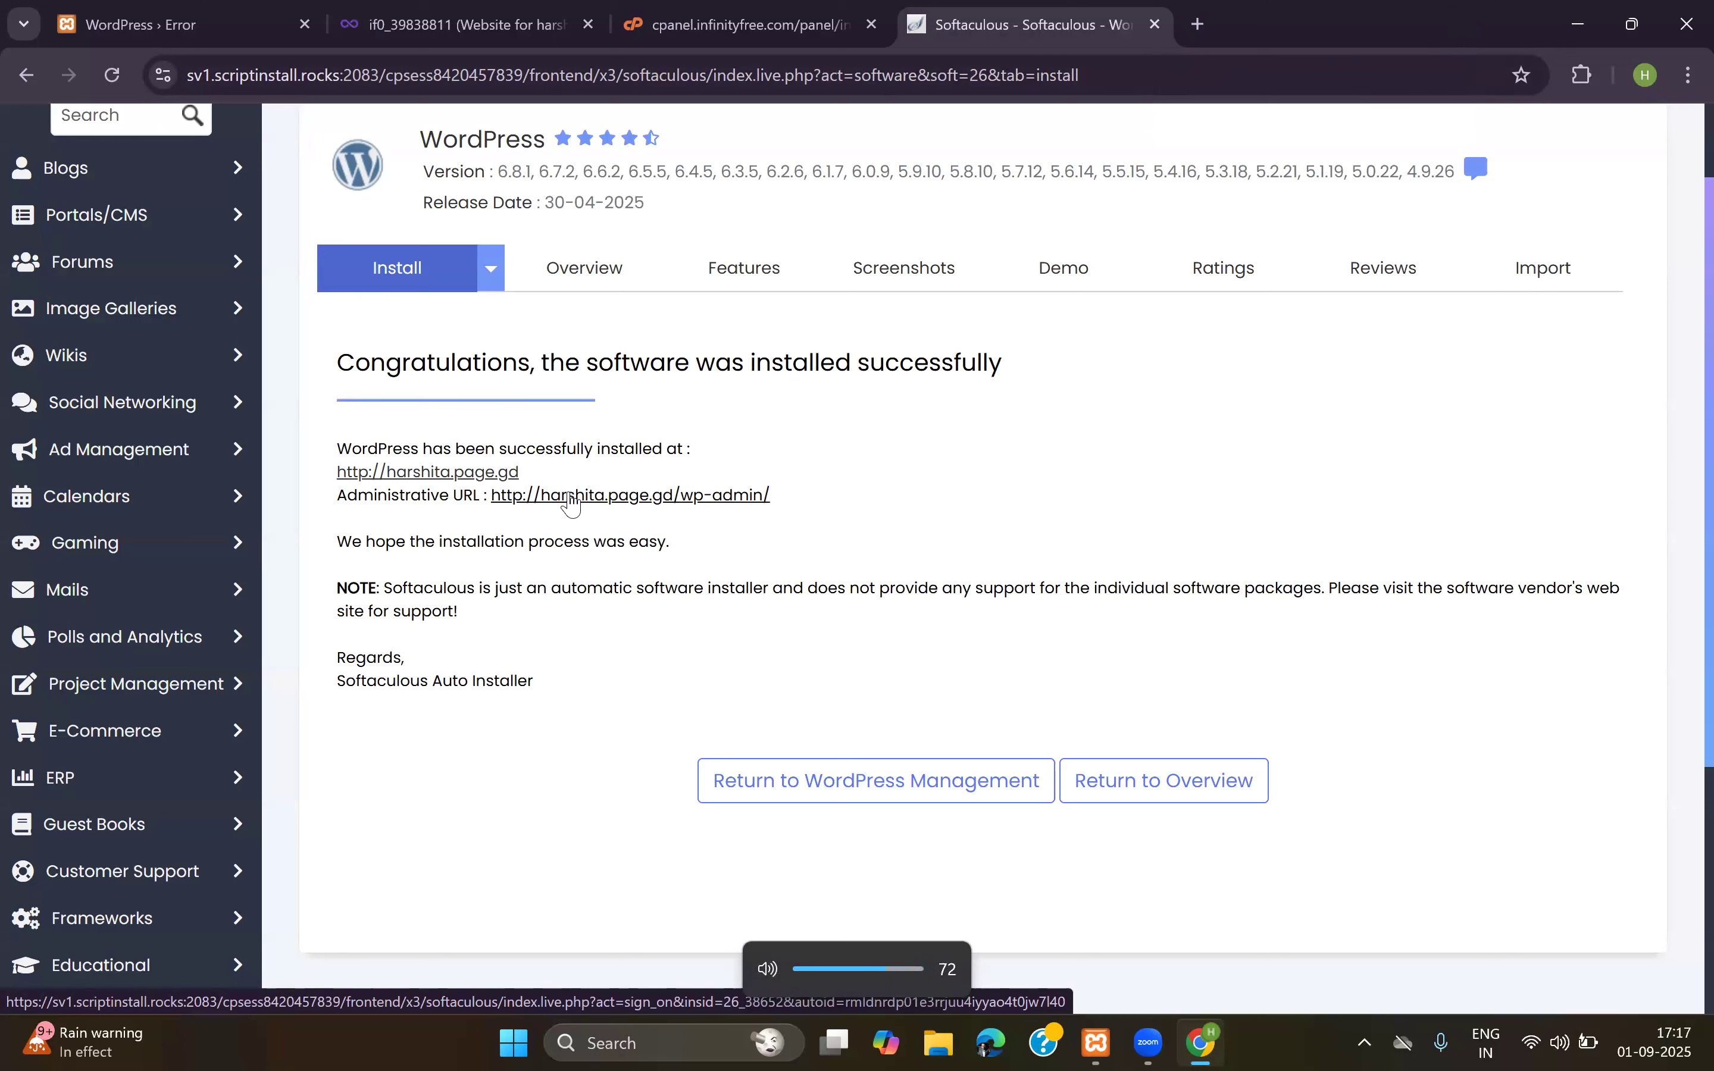
key(XF86AudioLowerVolume)
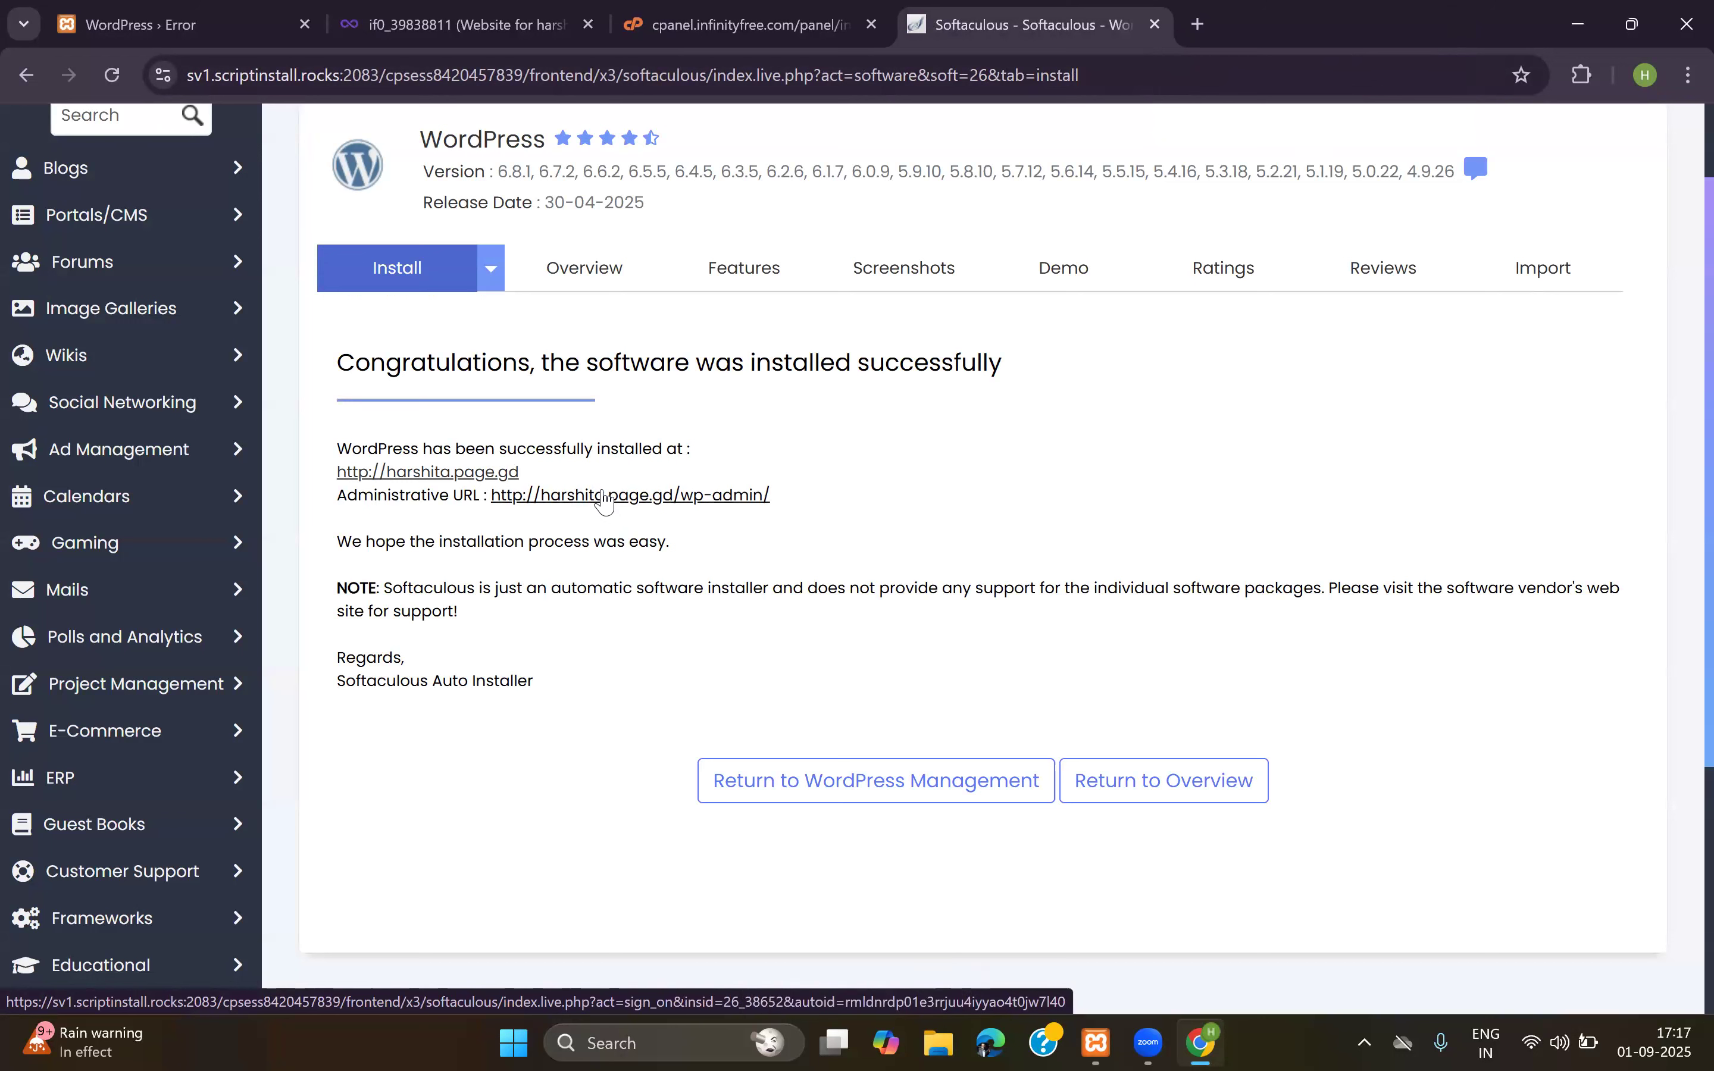
key(XF86AudioLowerVolume)
key(XF86AudioLowerVolume)
key(XF86AudioLowerVolume)
key(XF86AudioLowerVolume)
key(XF86AudioLowerVolume)
key(XF86AudioLowerVolume)
key(XF86AudioLowerVolume)
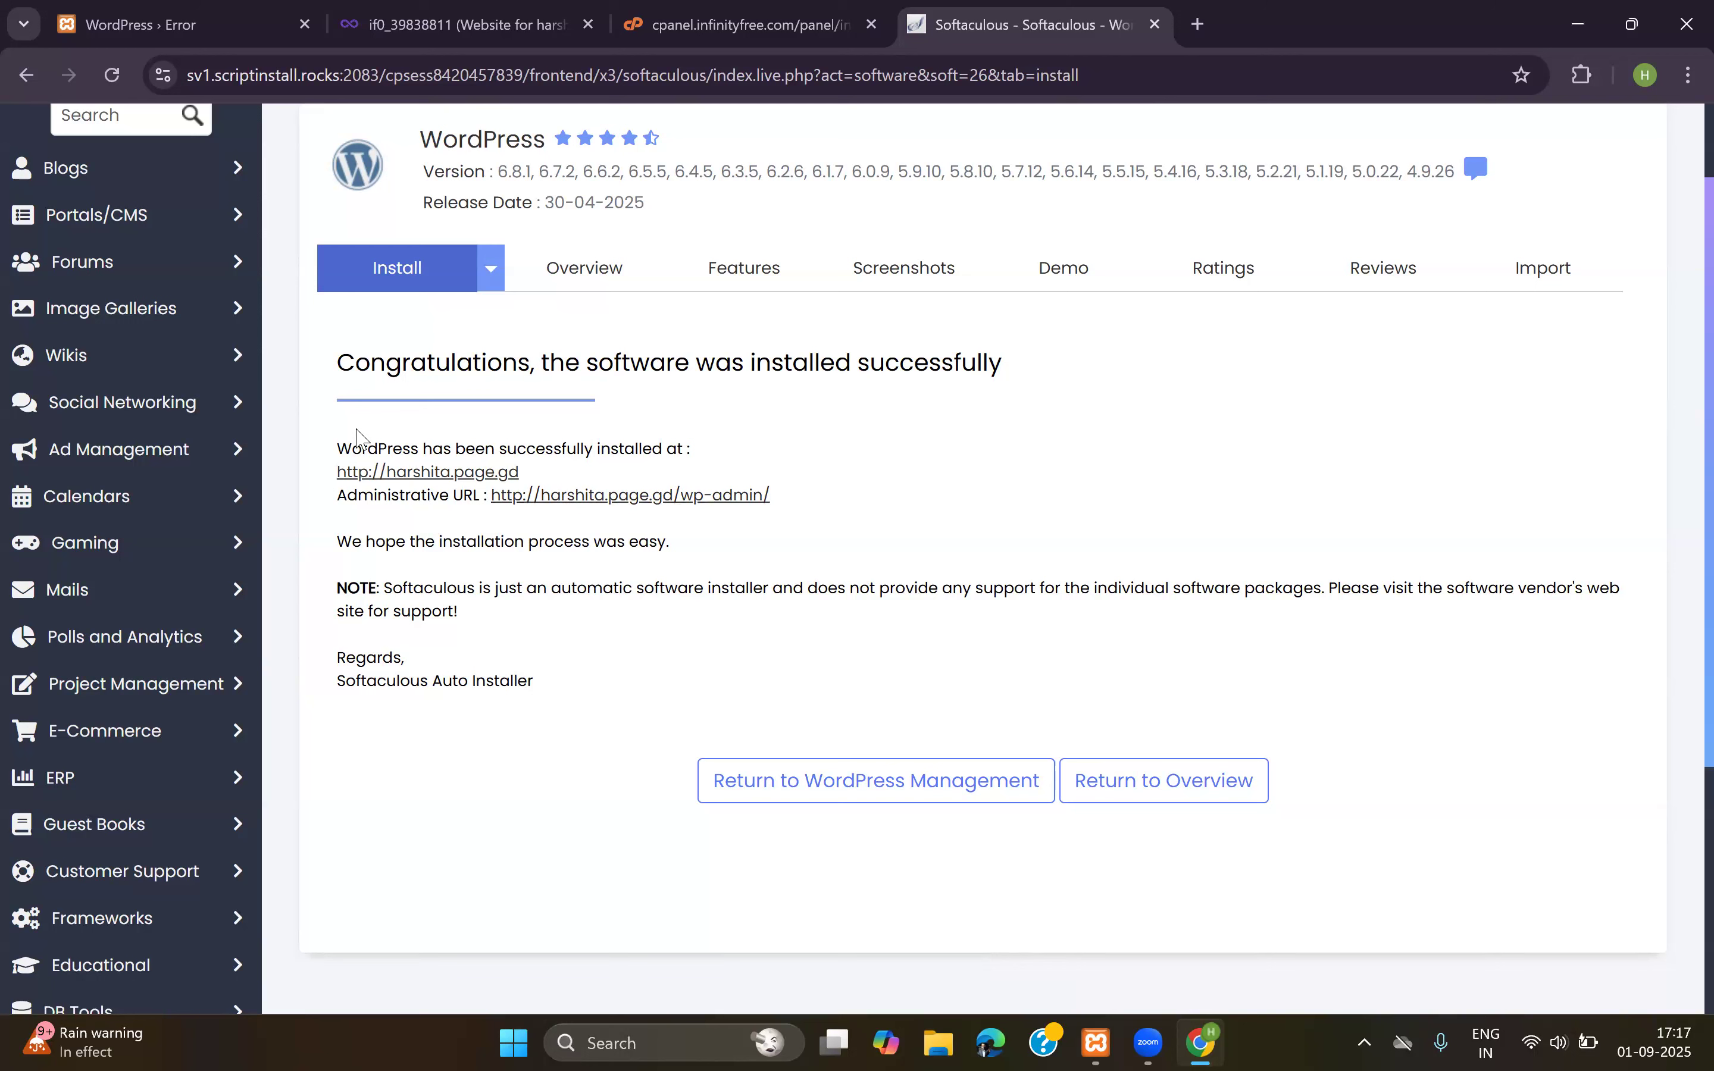
key(XF86AudioLowerVolume)
key(XF86AudioLowerVolume)
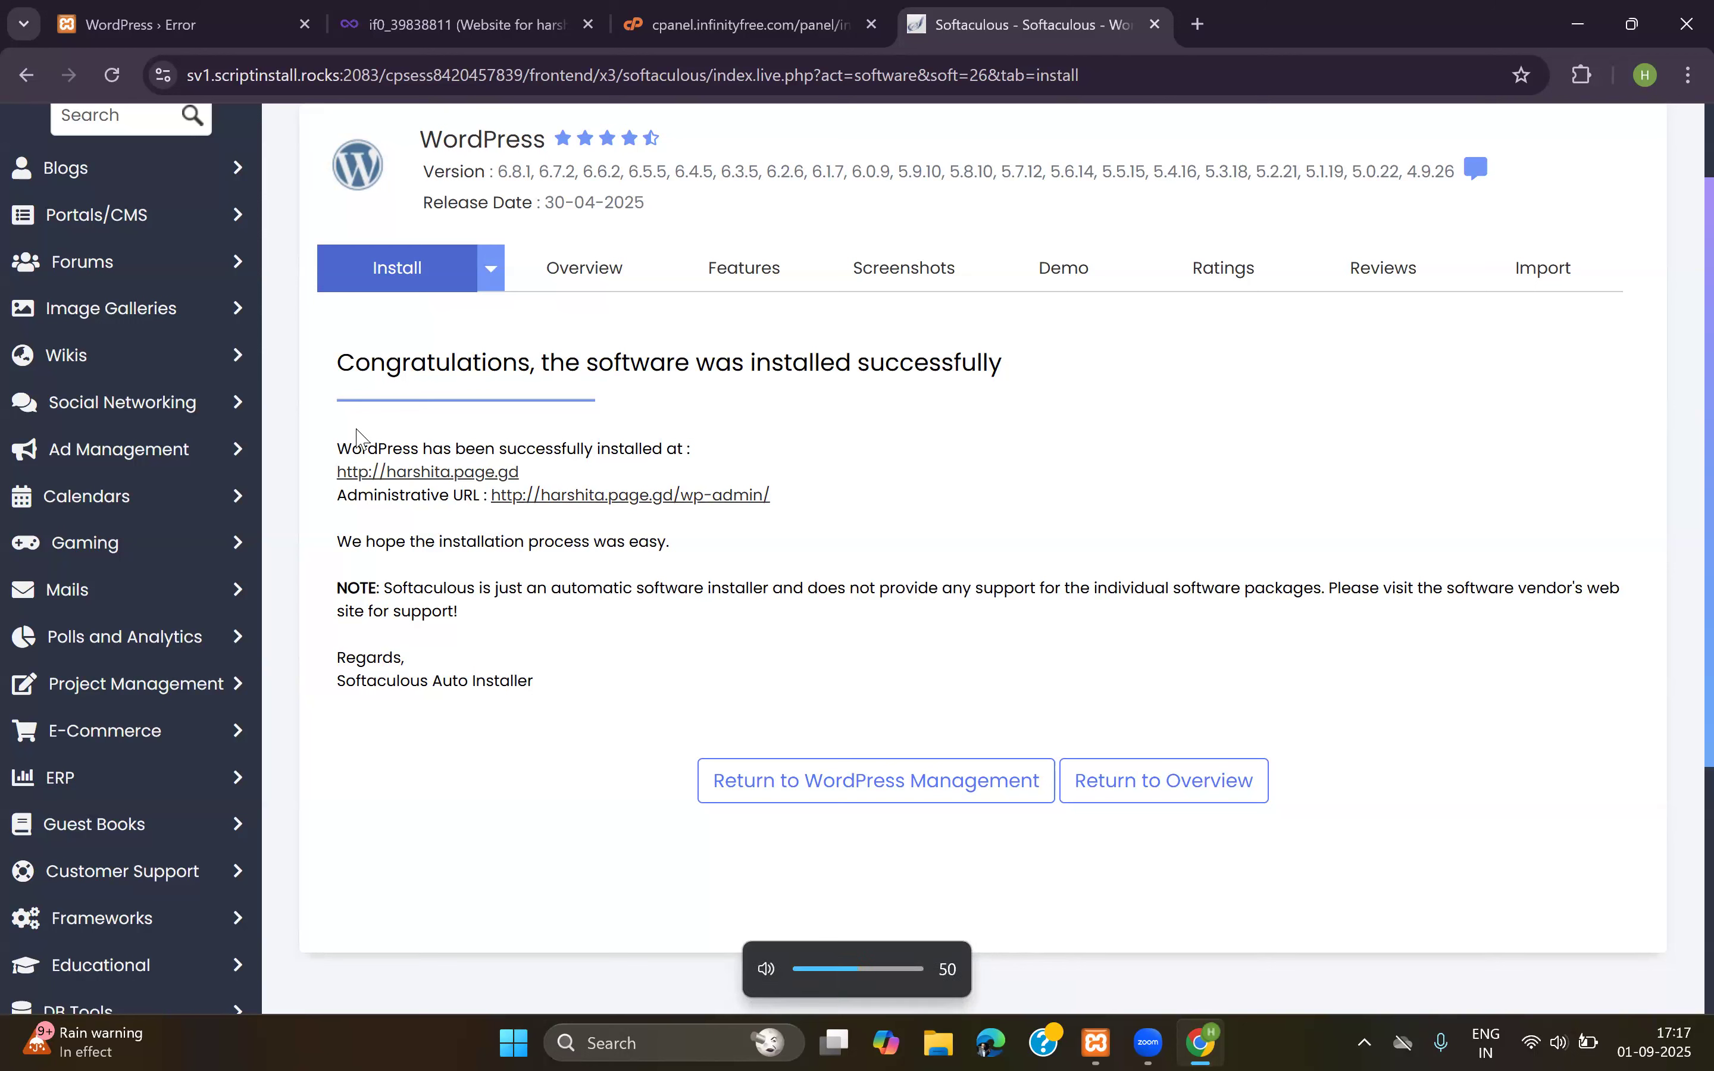
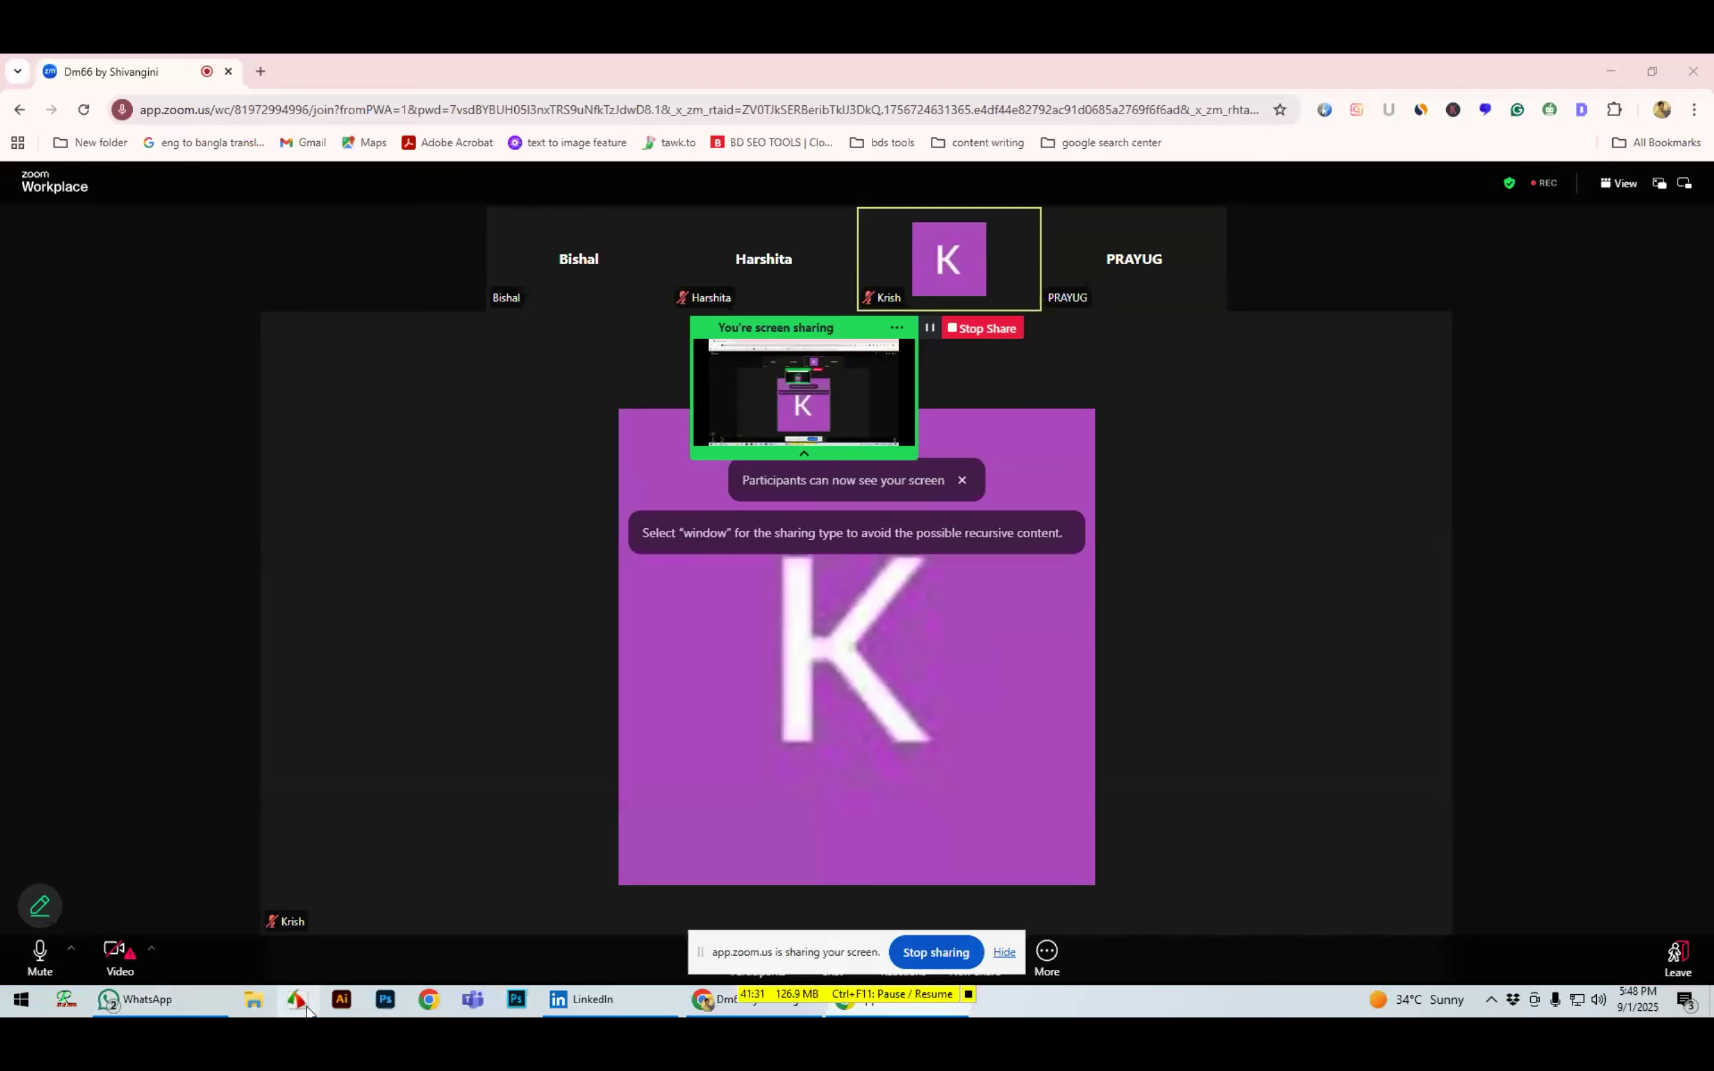
Step: Open a new Chrome window on your profile and open Medium in a new tab
click(428, 1000)
click(606, 475)
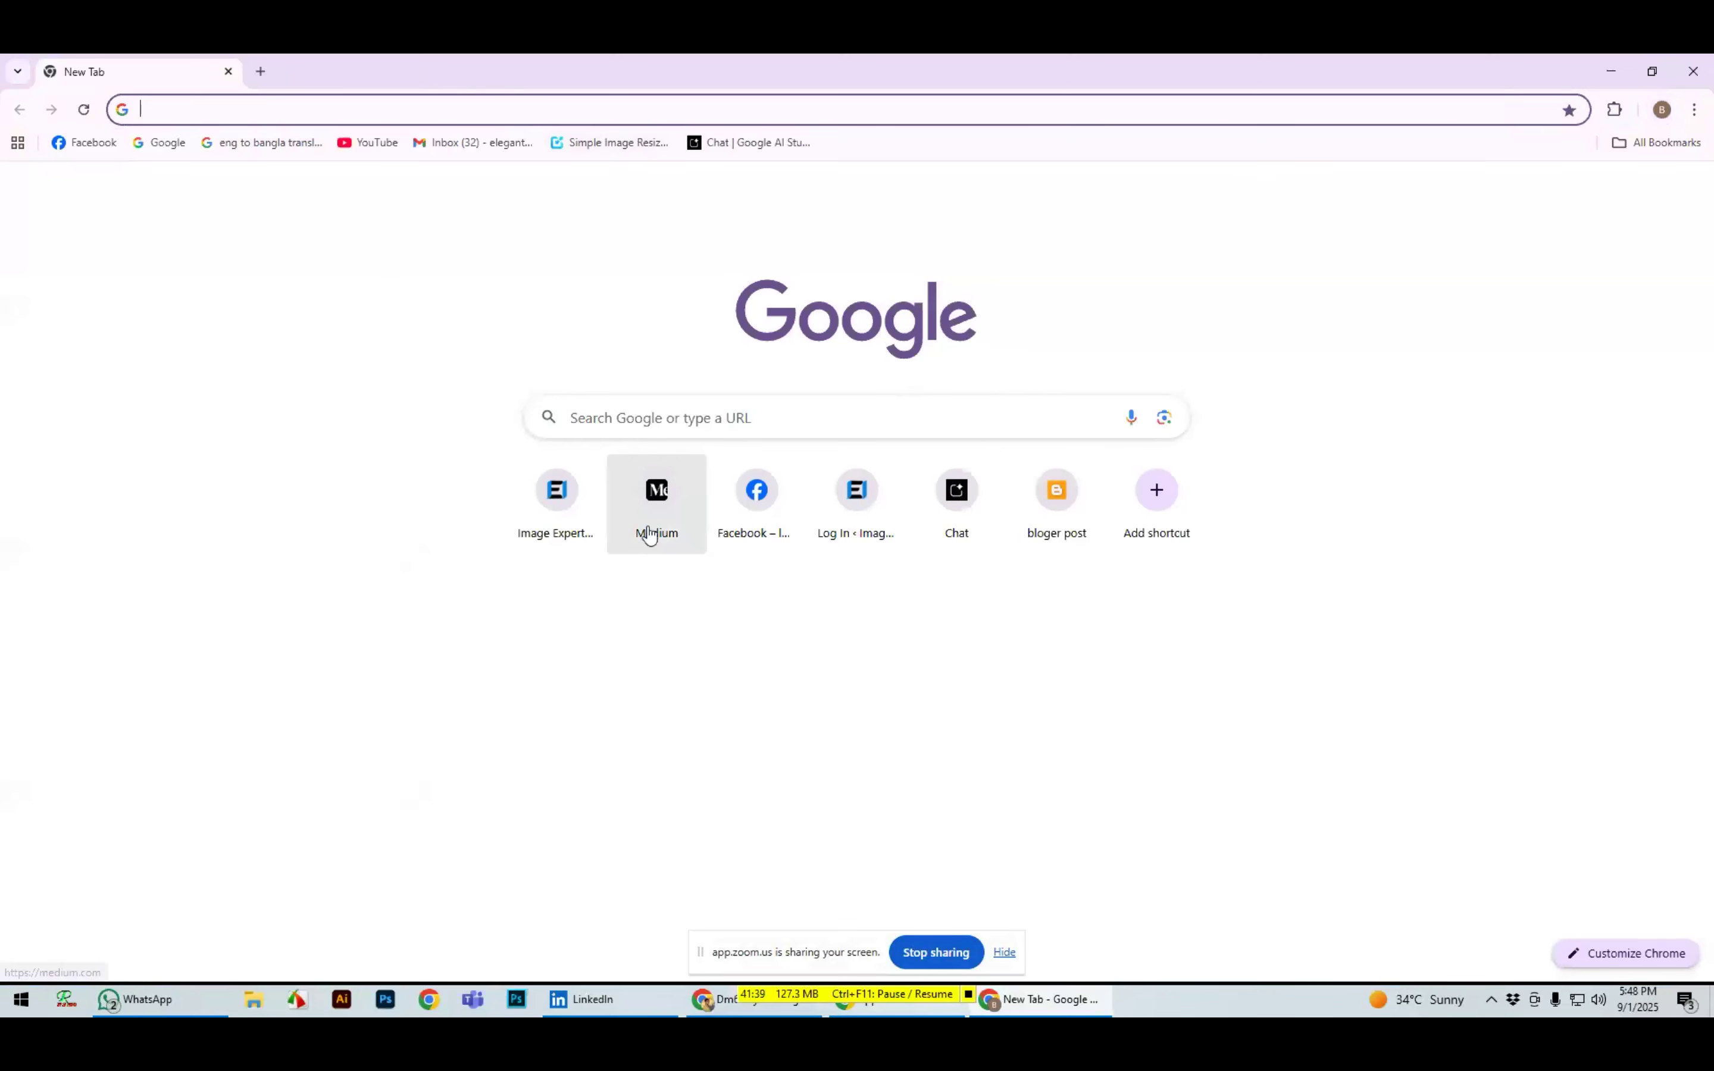
middle_click(657, 496)
Step: From your Medium profile, open the photo editing, photo retouching and jewelry retouching articles in separate tabs
click(298, 78)
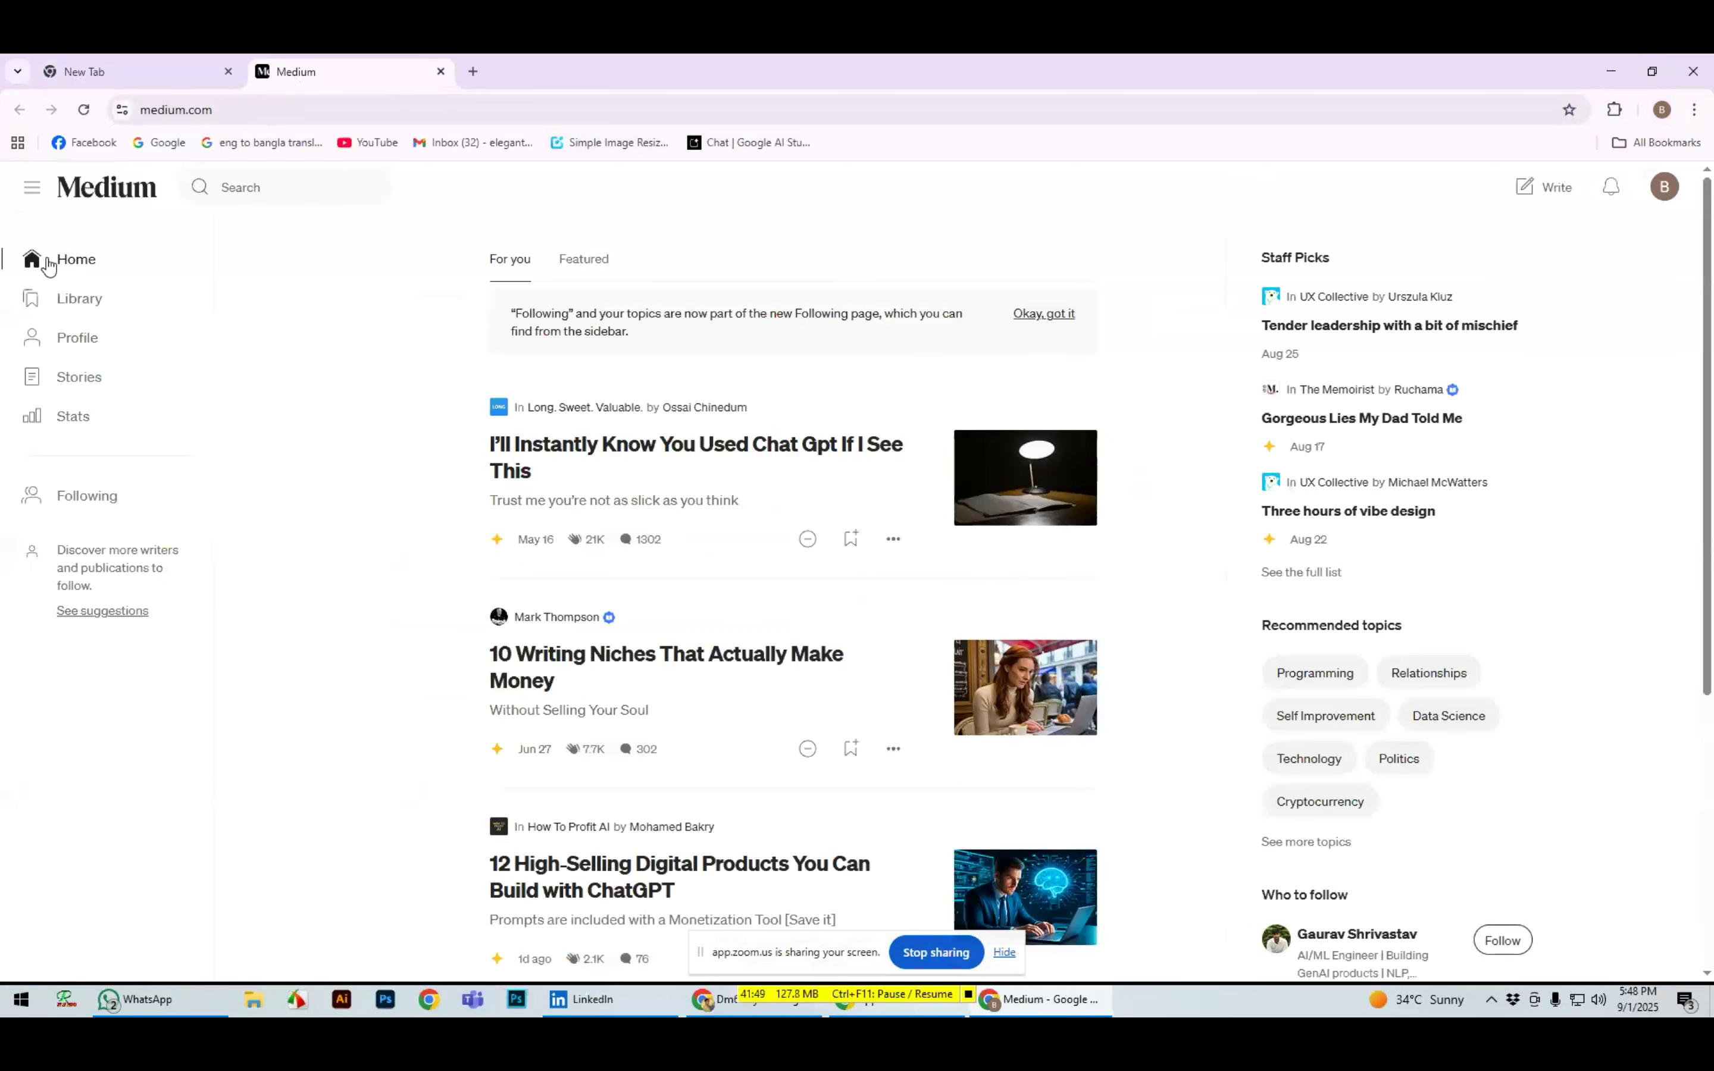
click(68, 350)
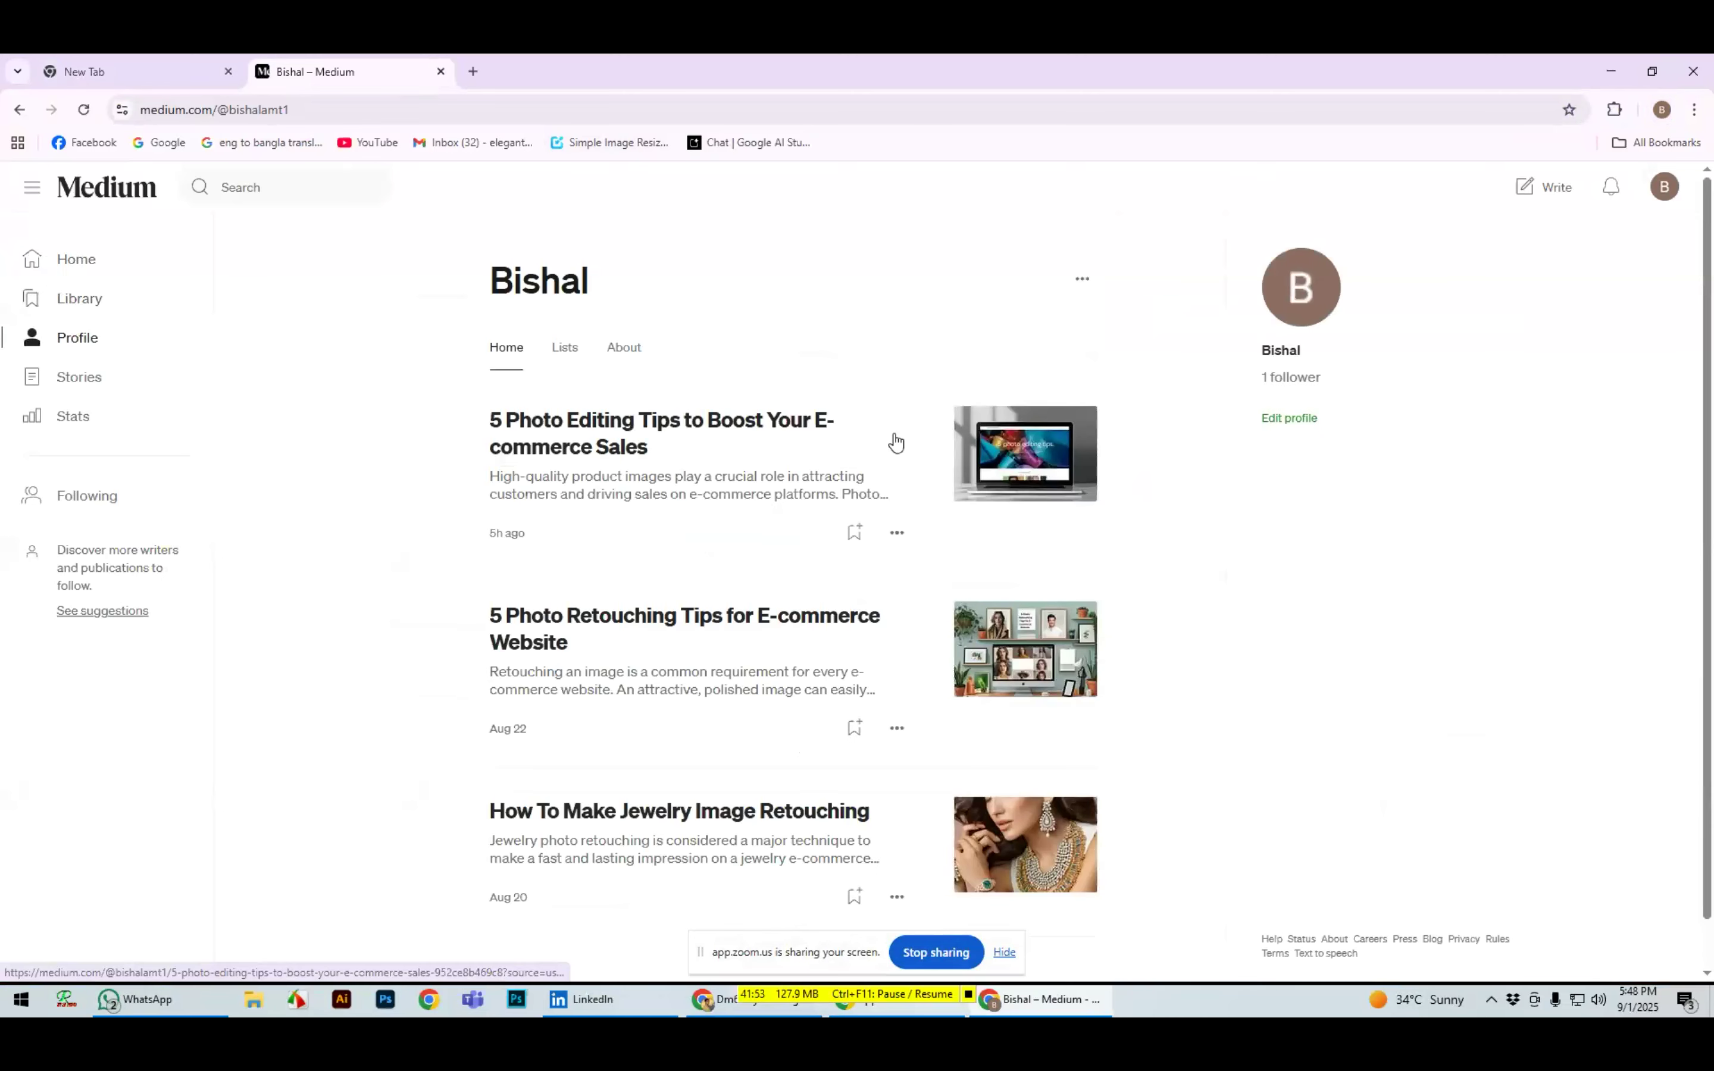
scroll(891, 447, down, 1)
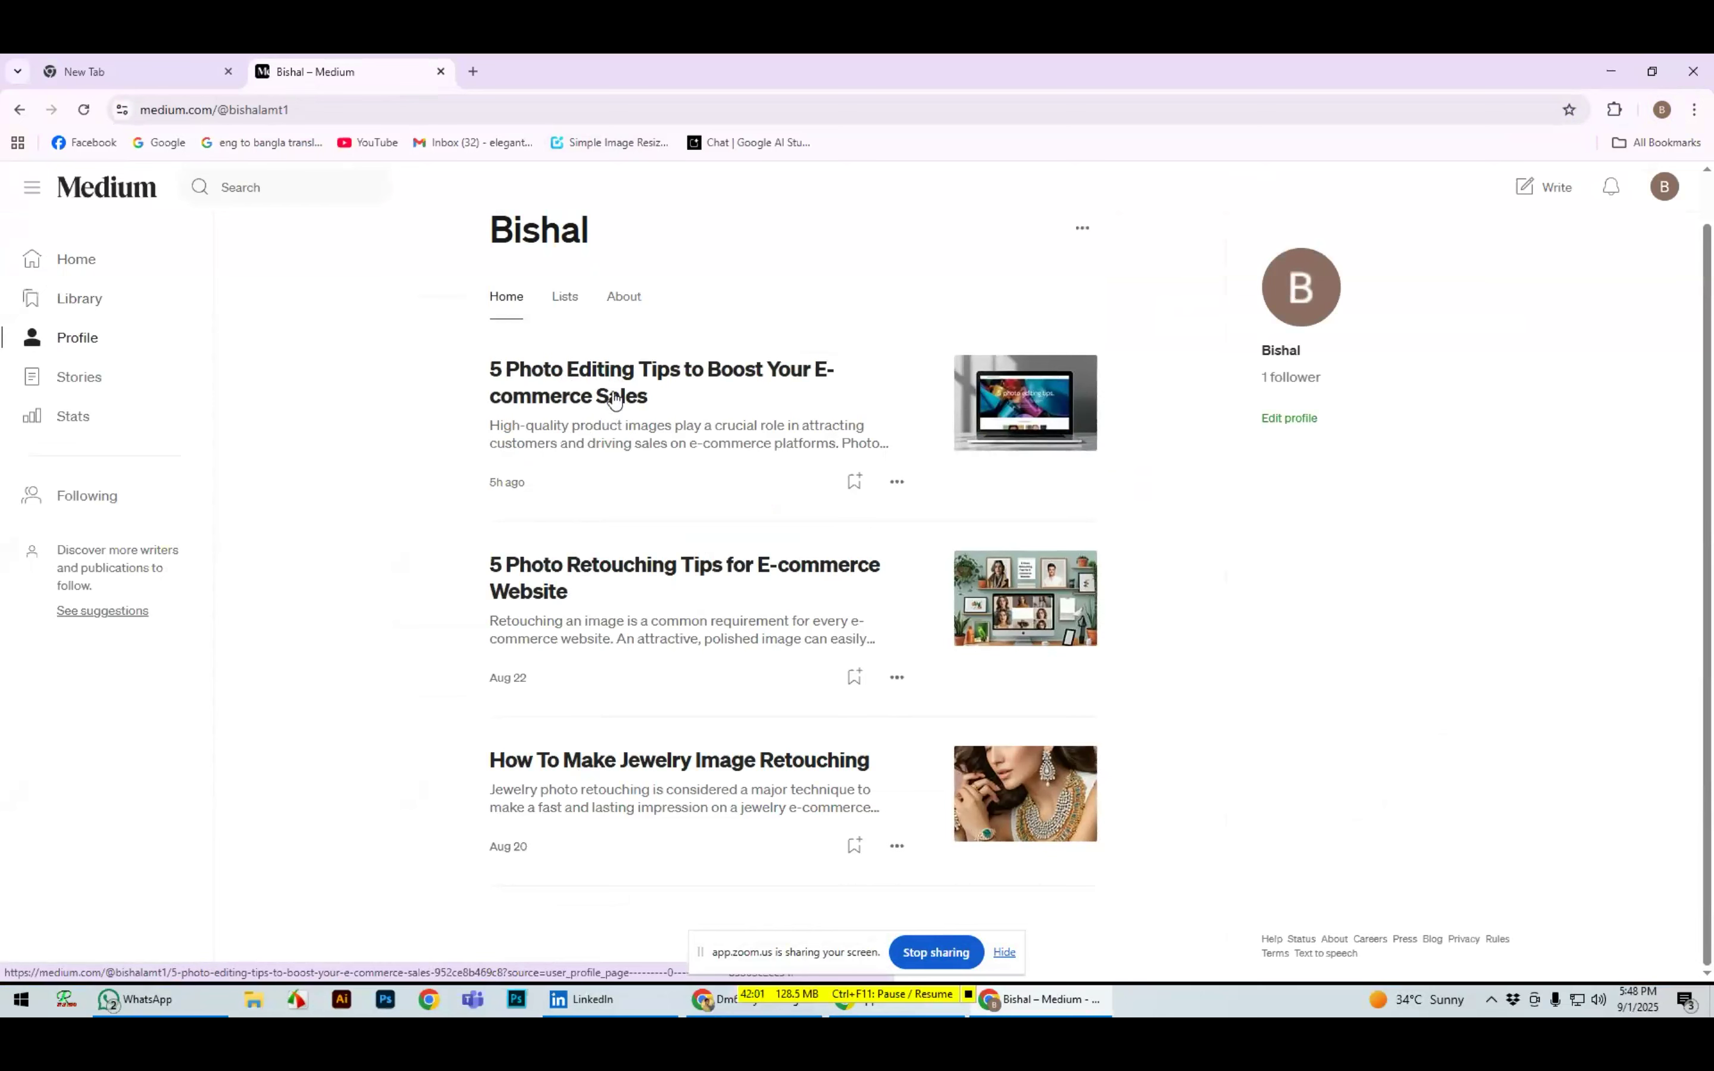
middle_click(615, 399)
click(511, 74)
click(316, 72)
middle_click(600, 576)
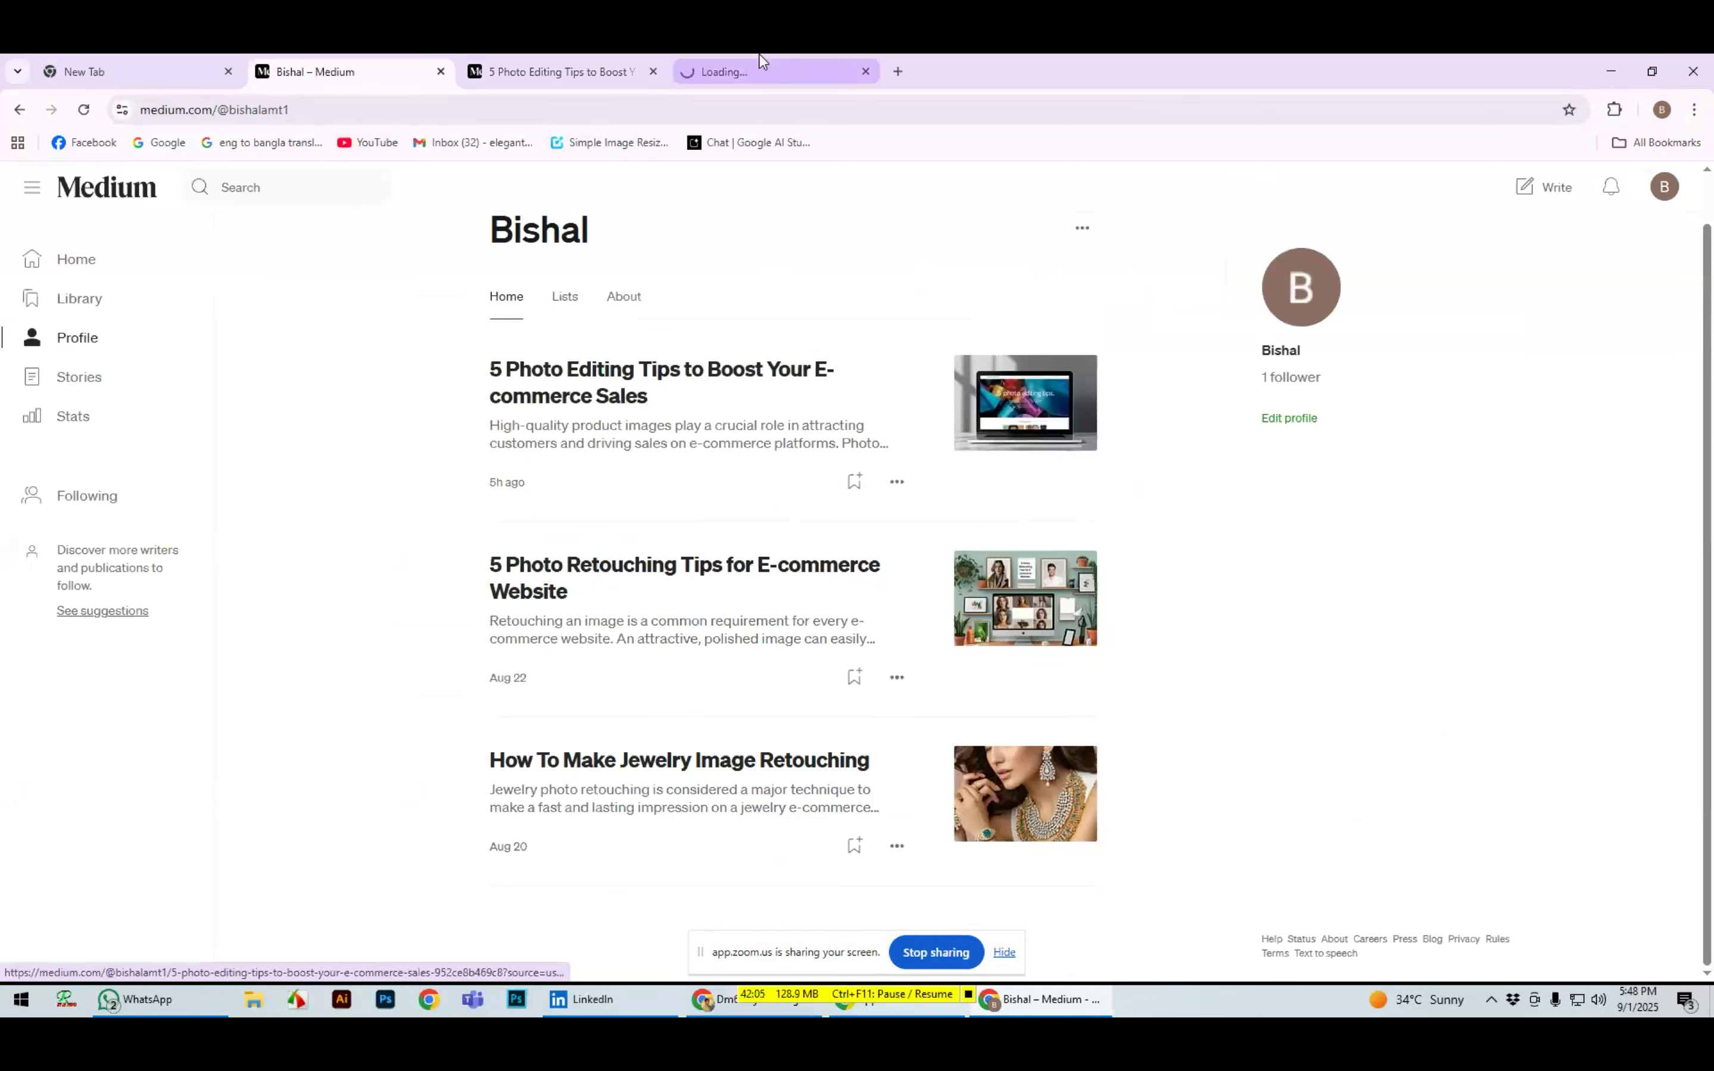
middle_click(553, 773)
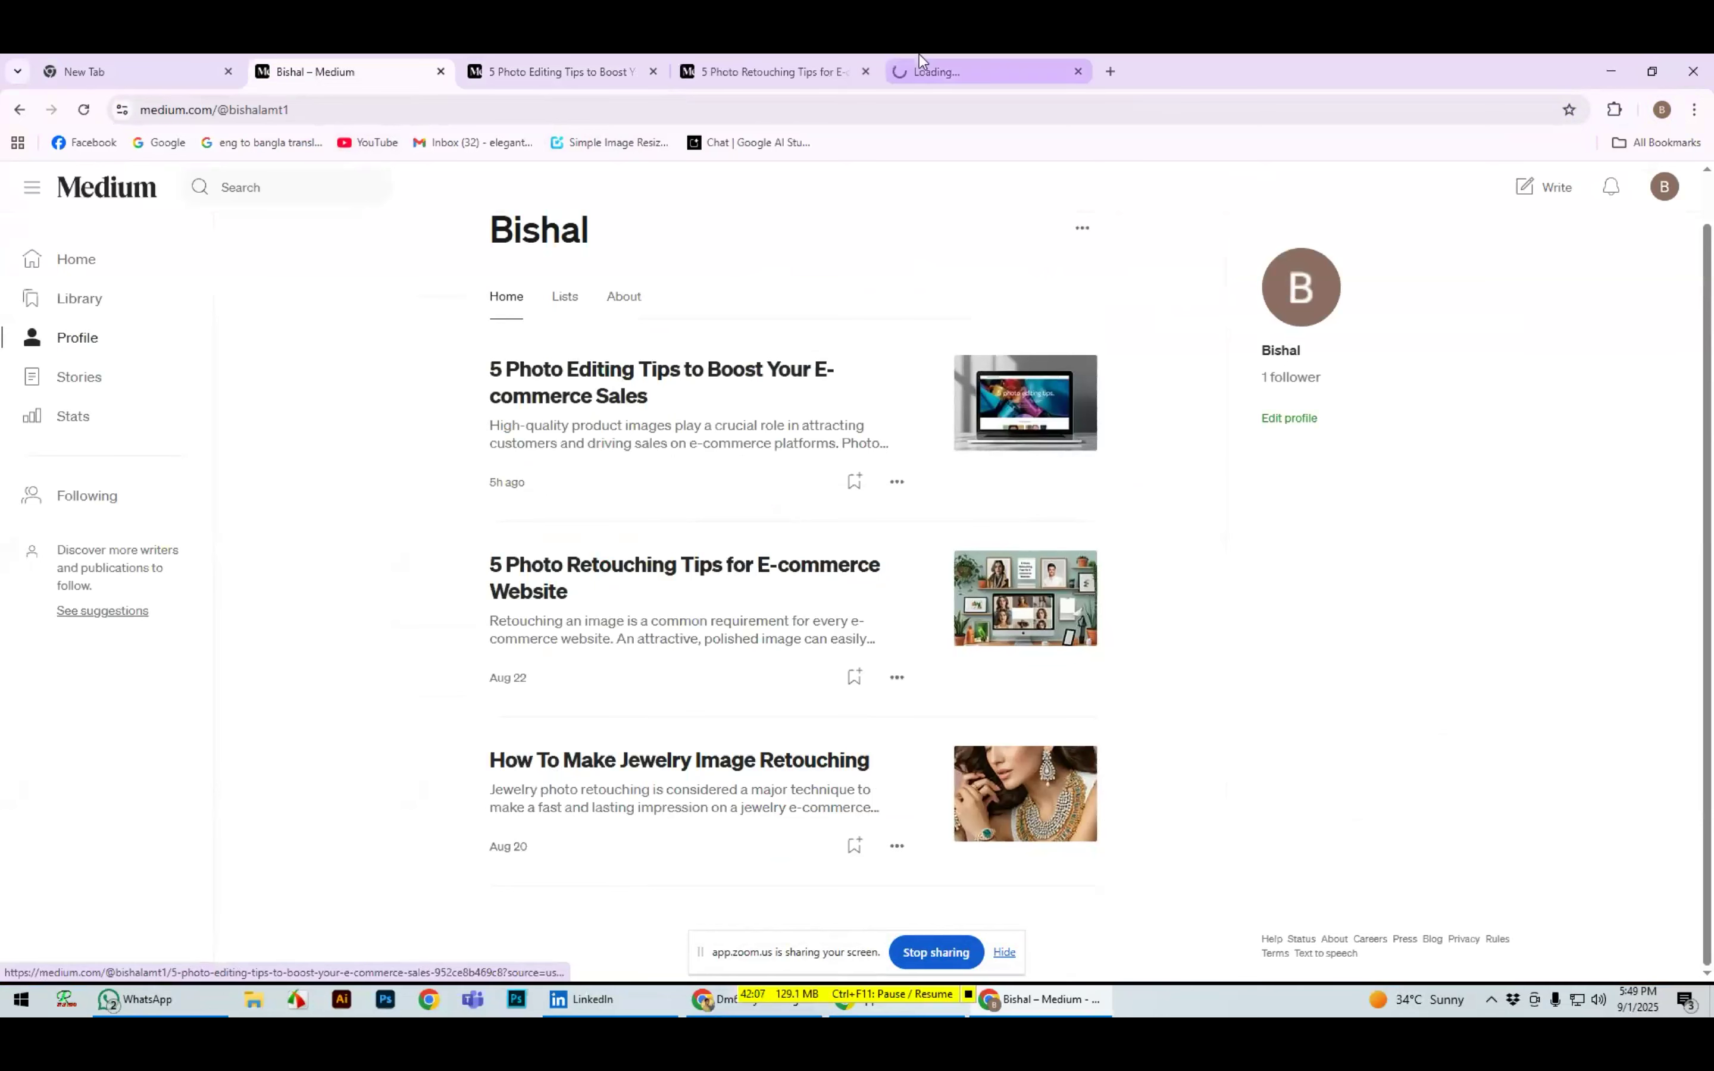
Step: Look through each of the three article tabs and the profile page
click(924, 69)
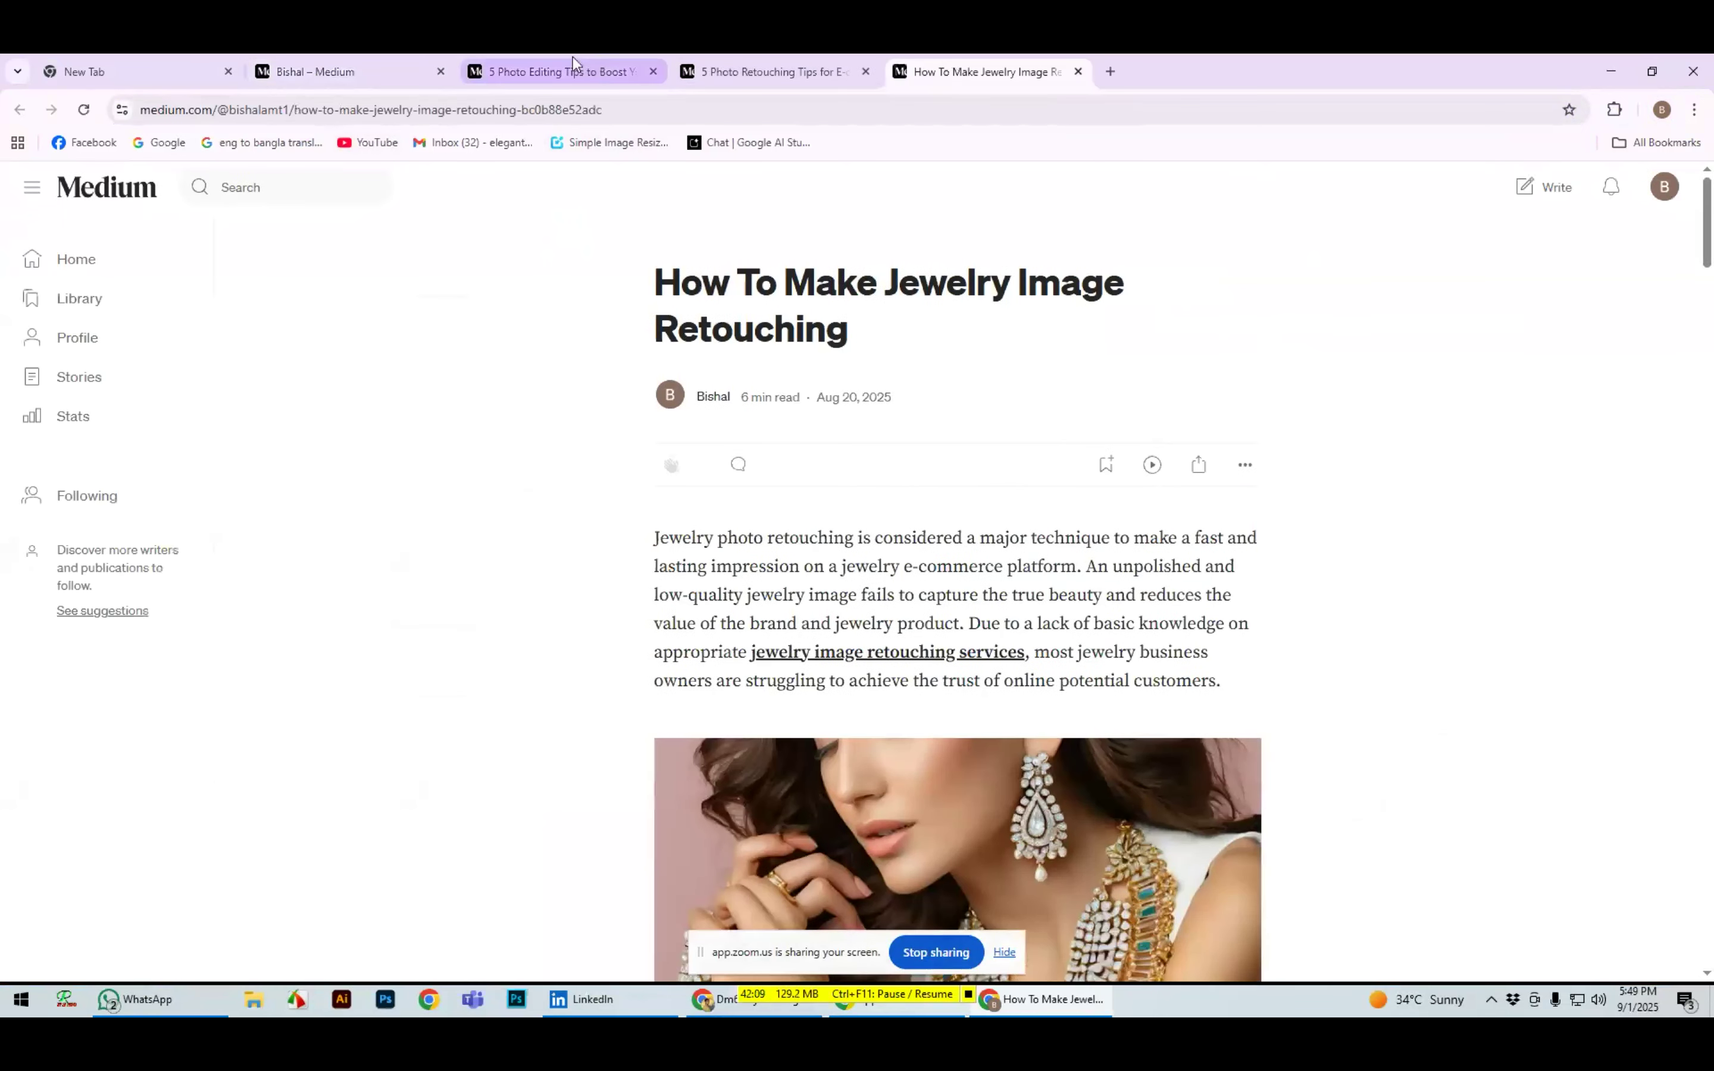
click(566, 71)
click(794, 65)
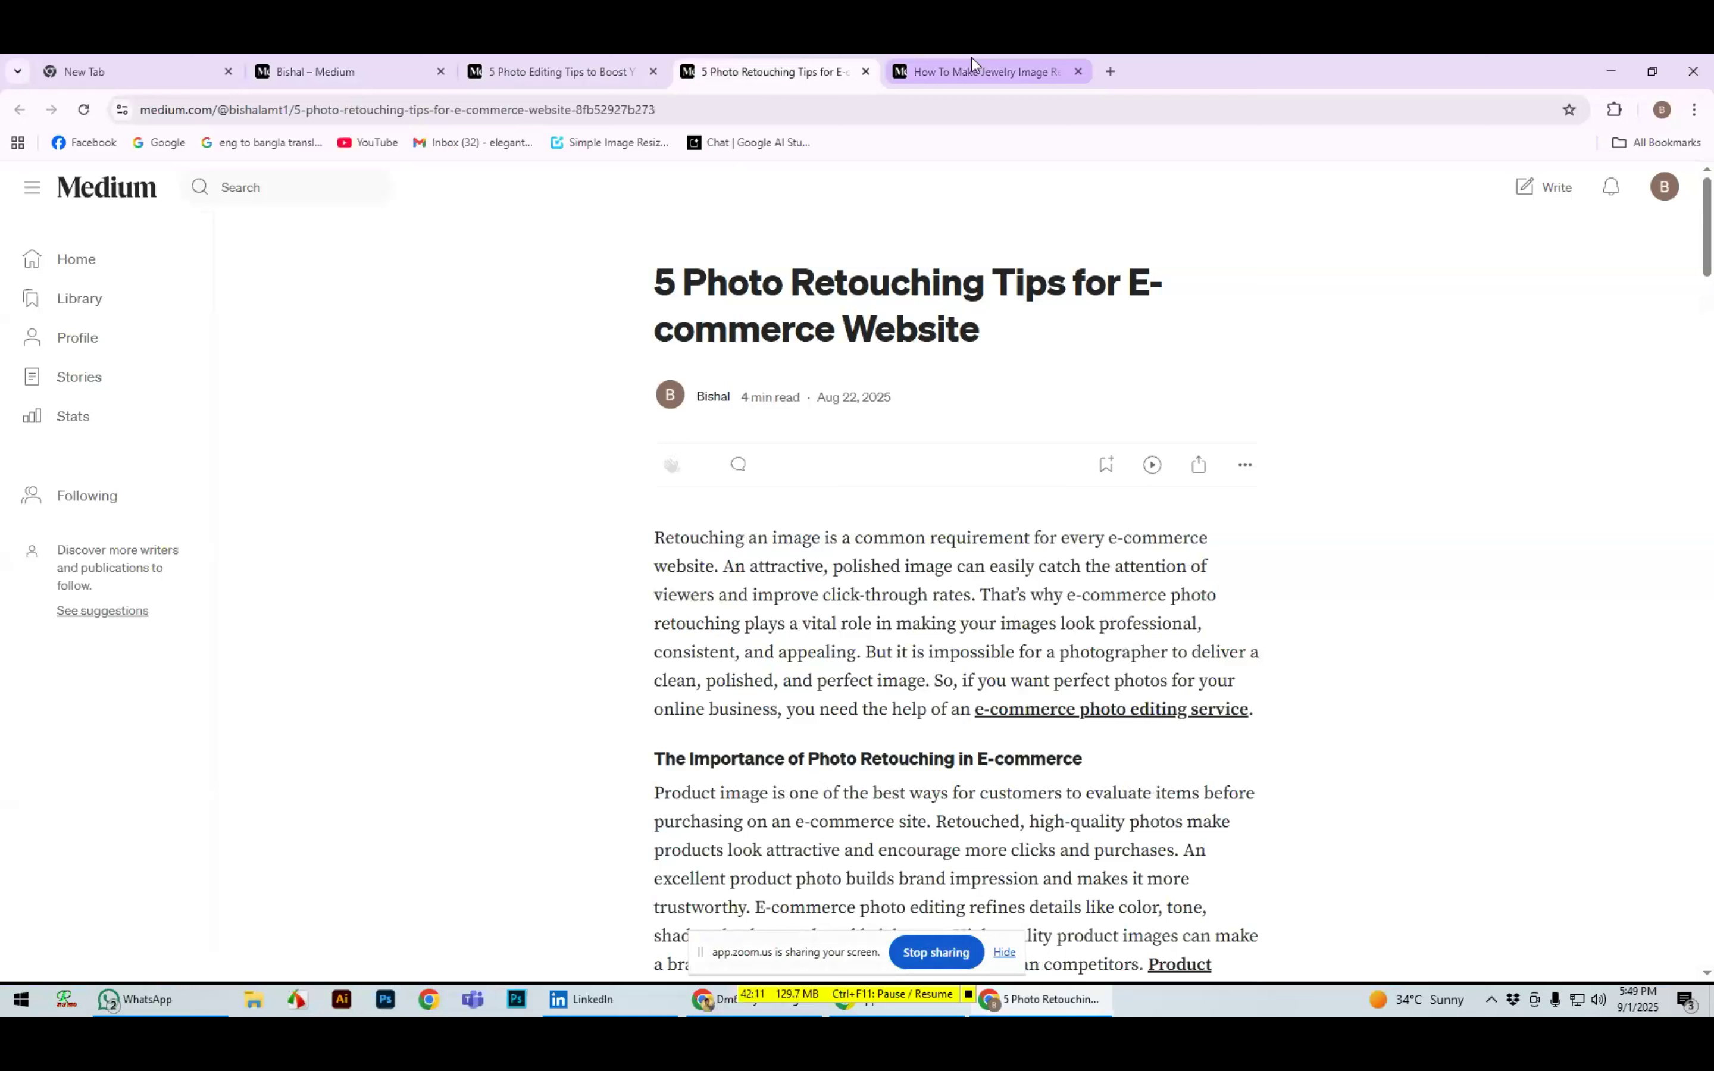
click(967, 67)
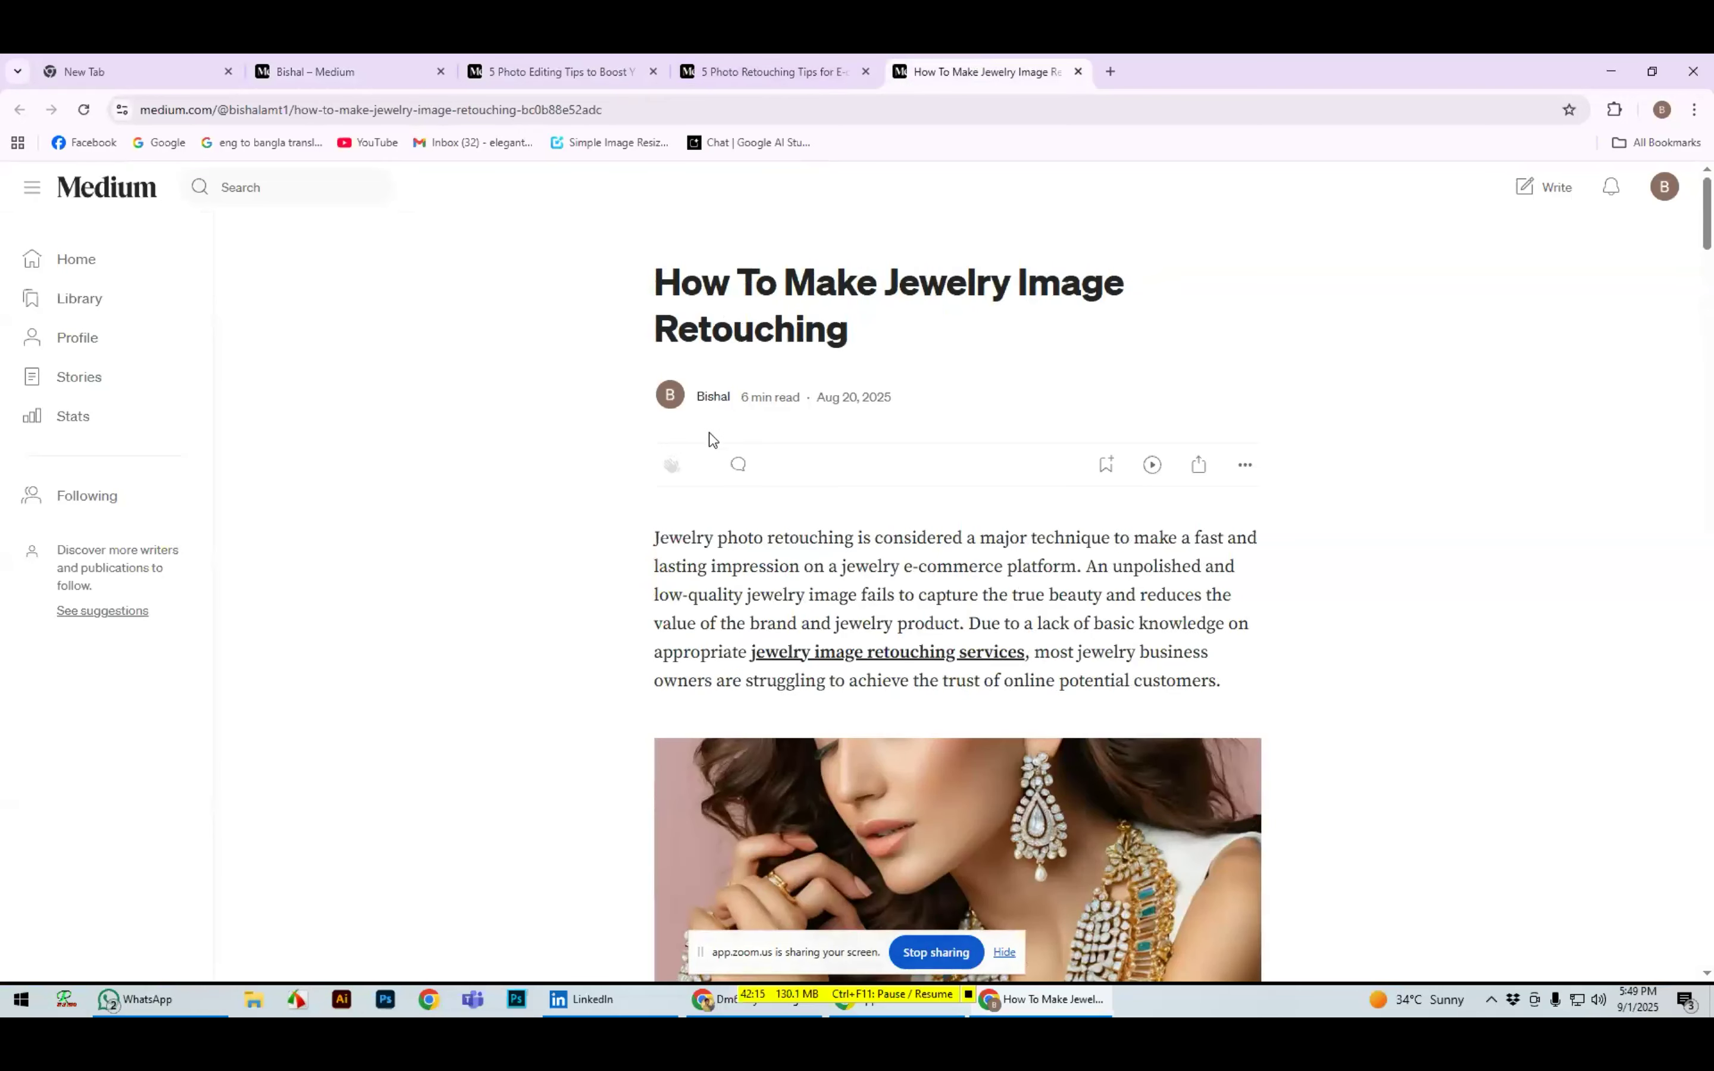
click(549, 70)
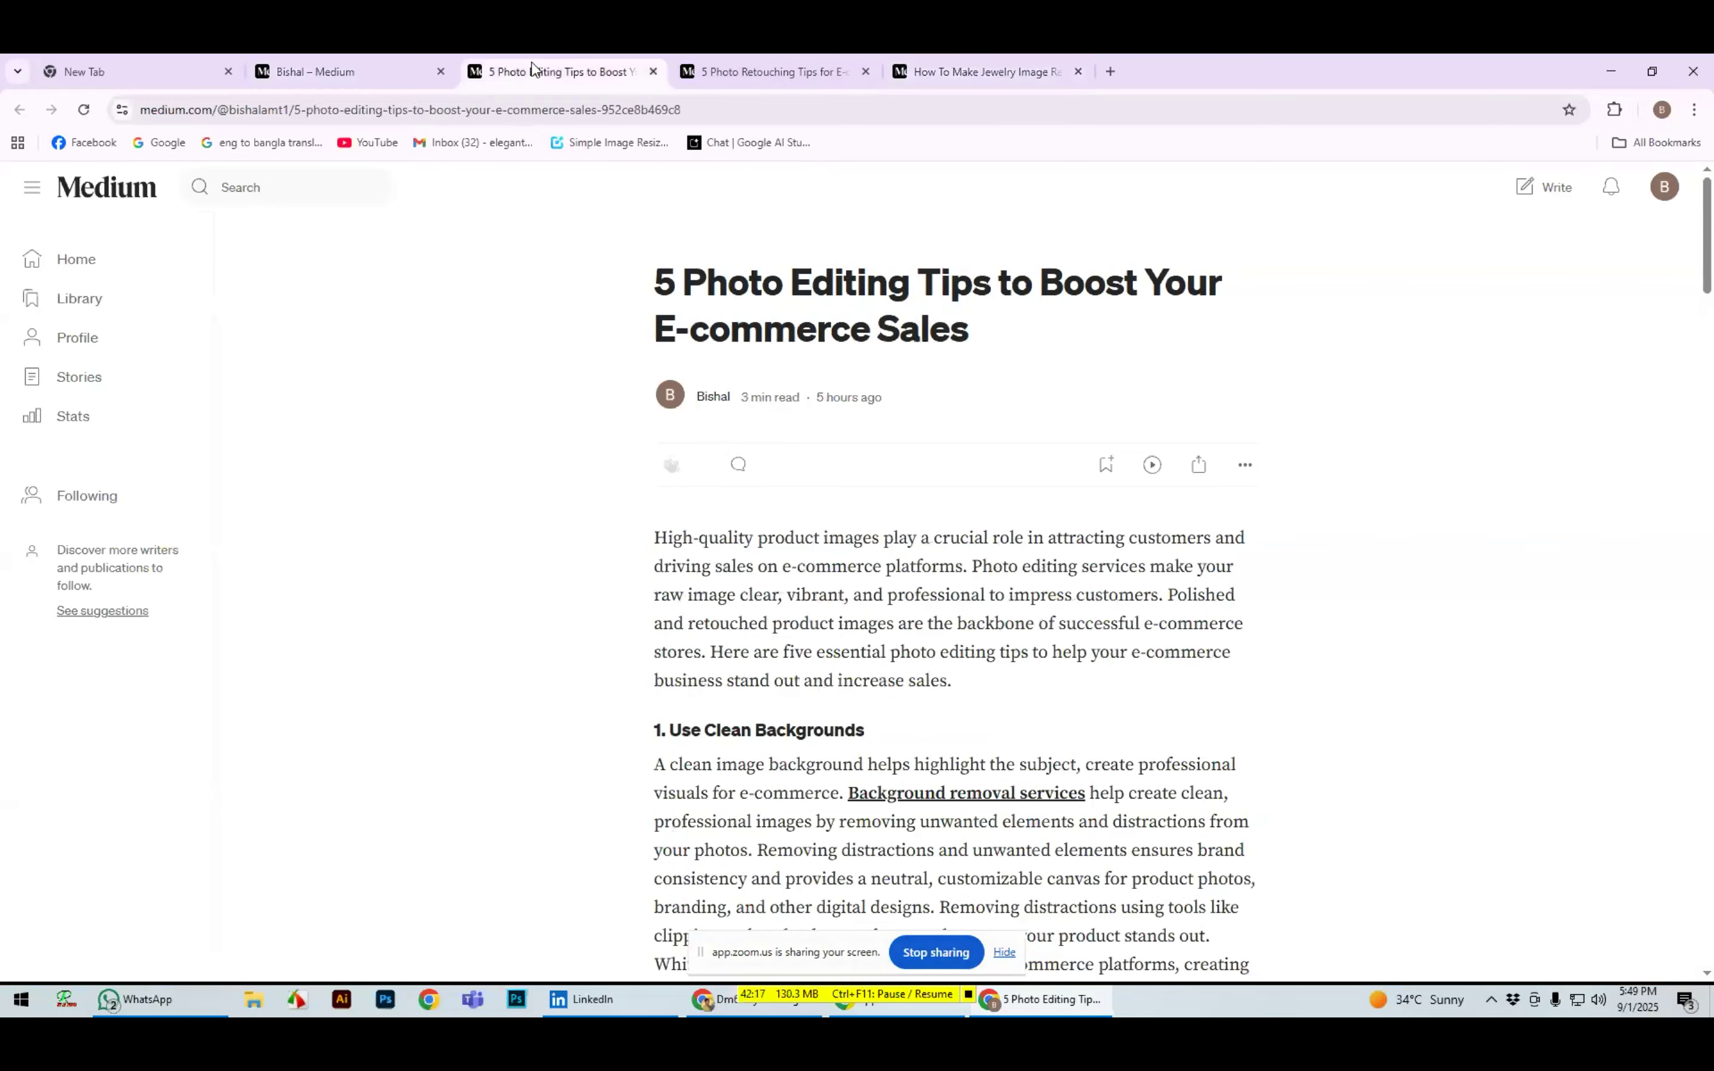
click(738, 66)
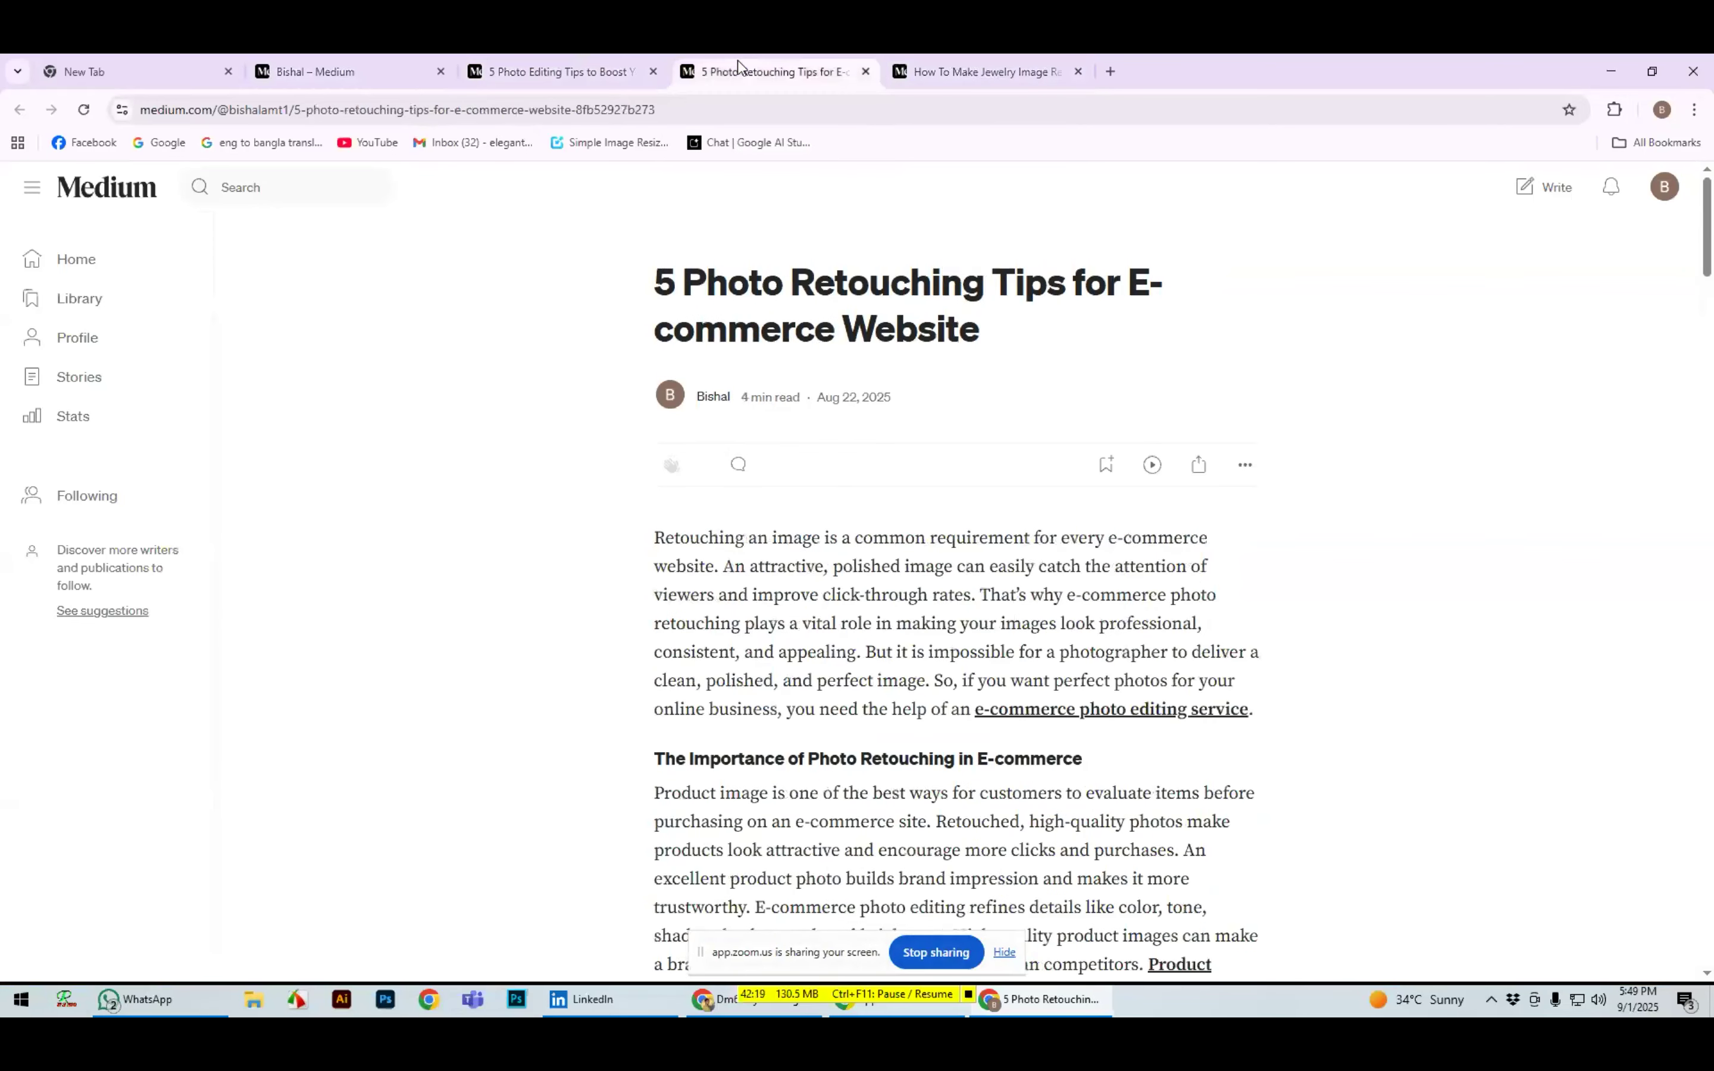
click(600, 69)
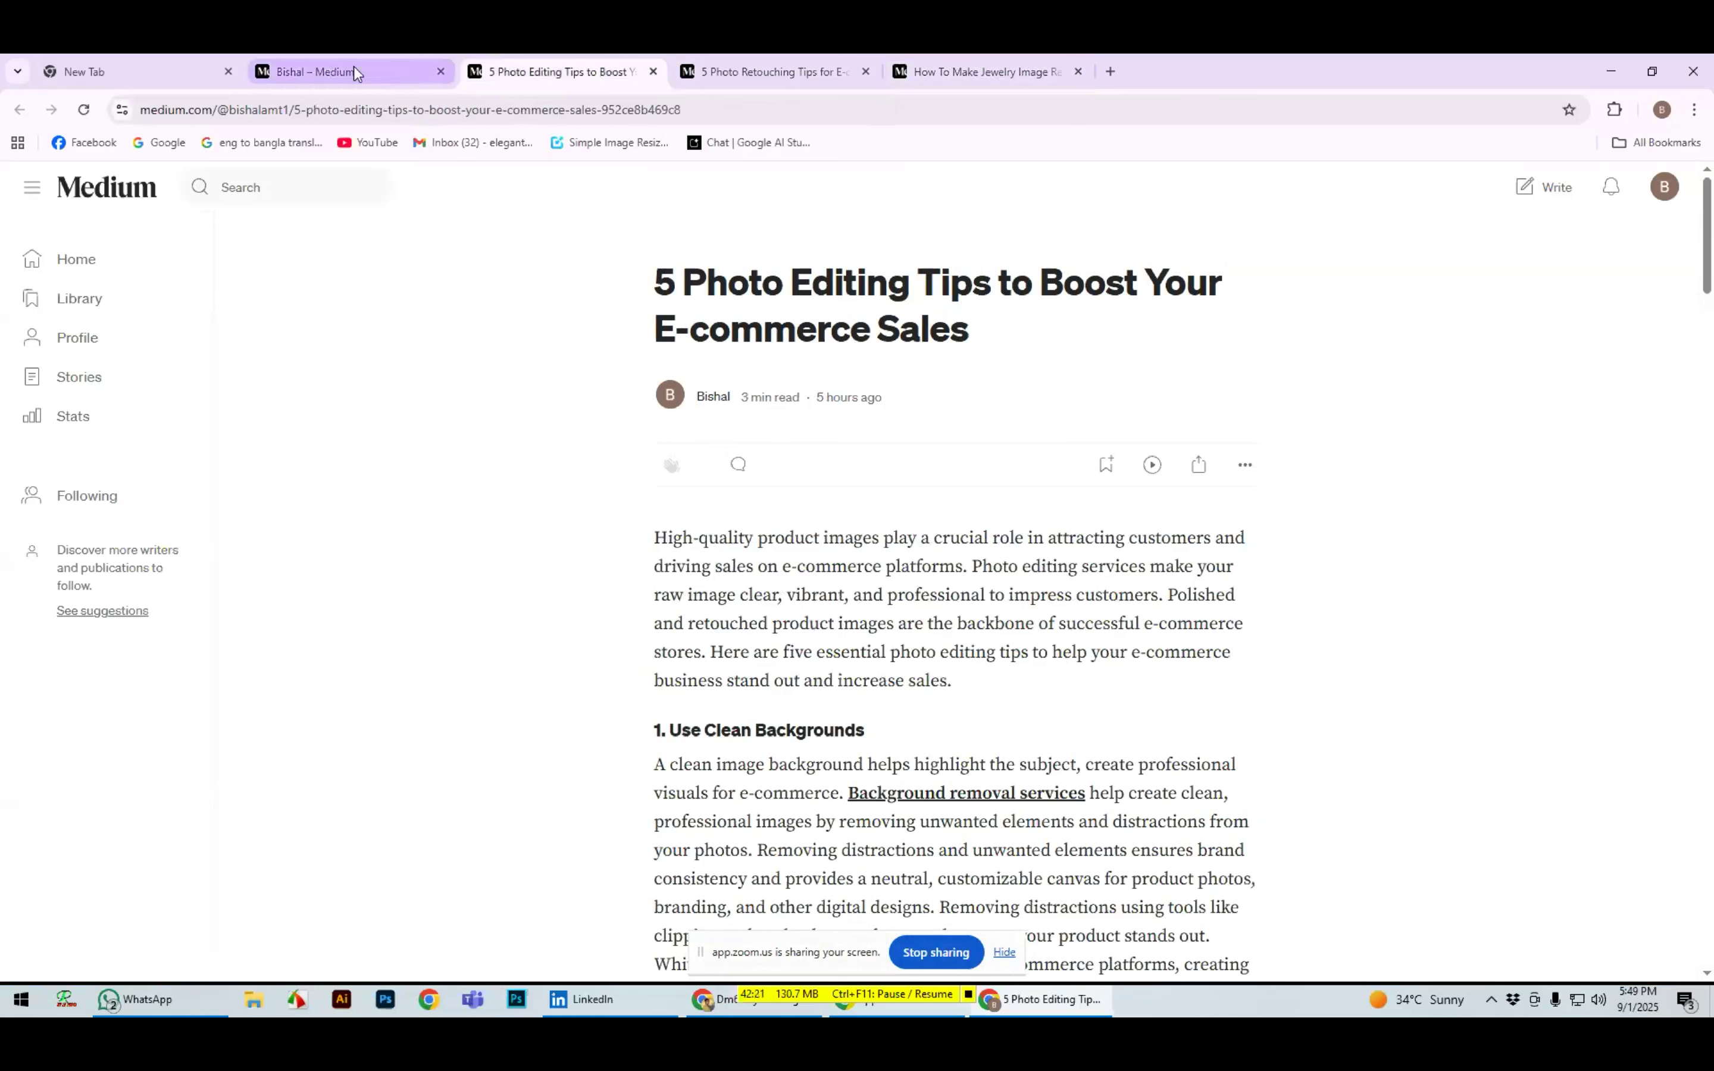
click(357, 73)
click(521, 70)
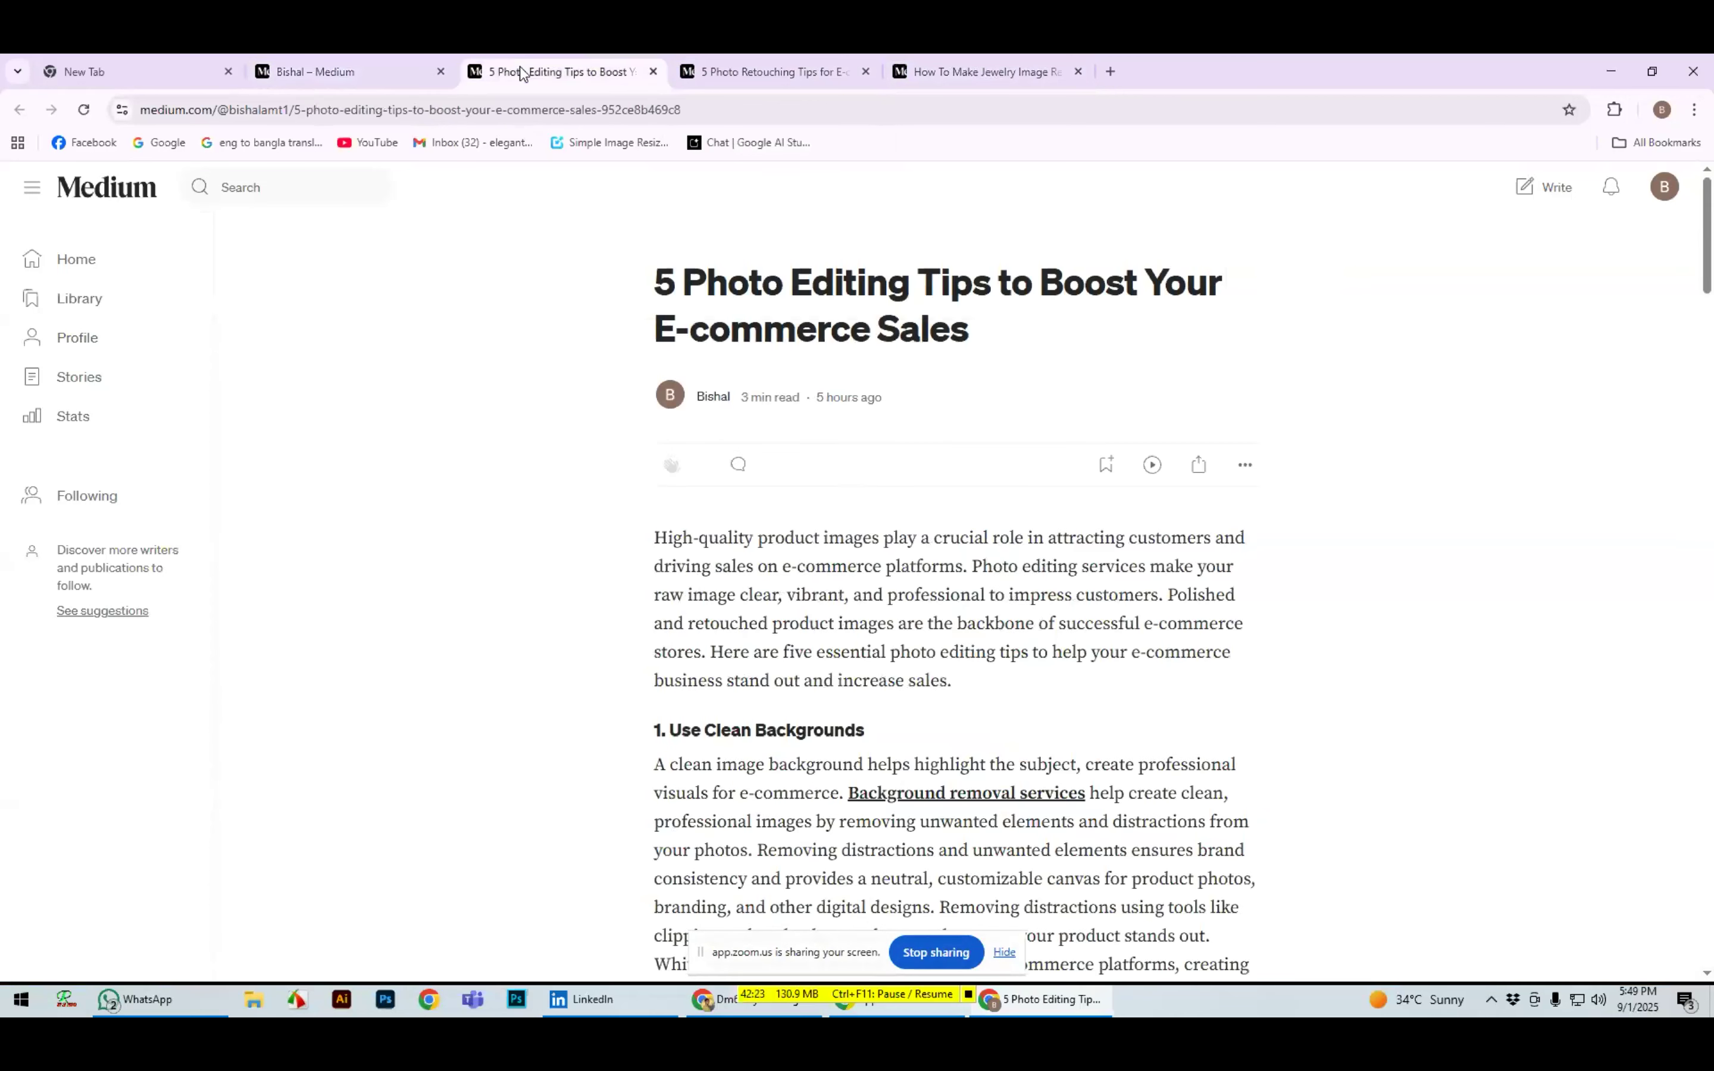
click(1110, 72)
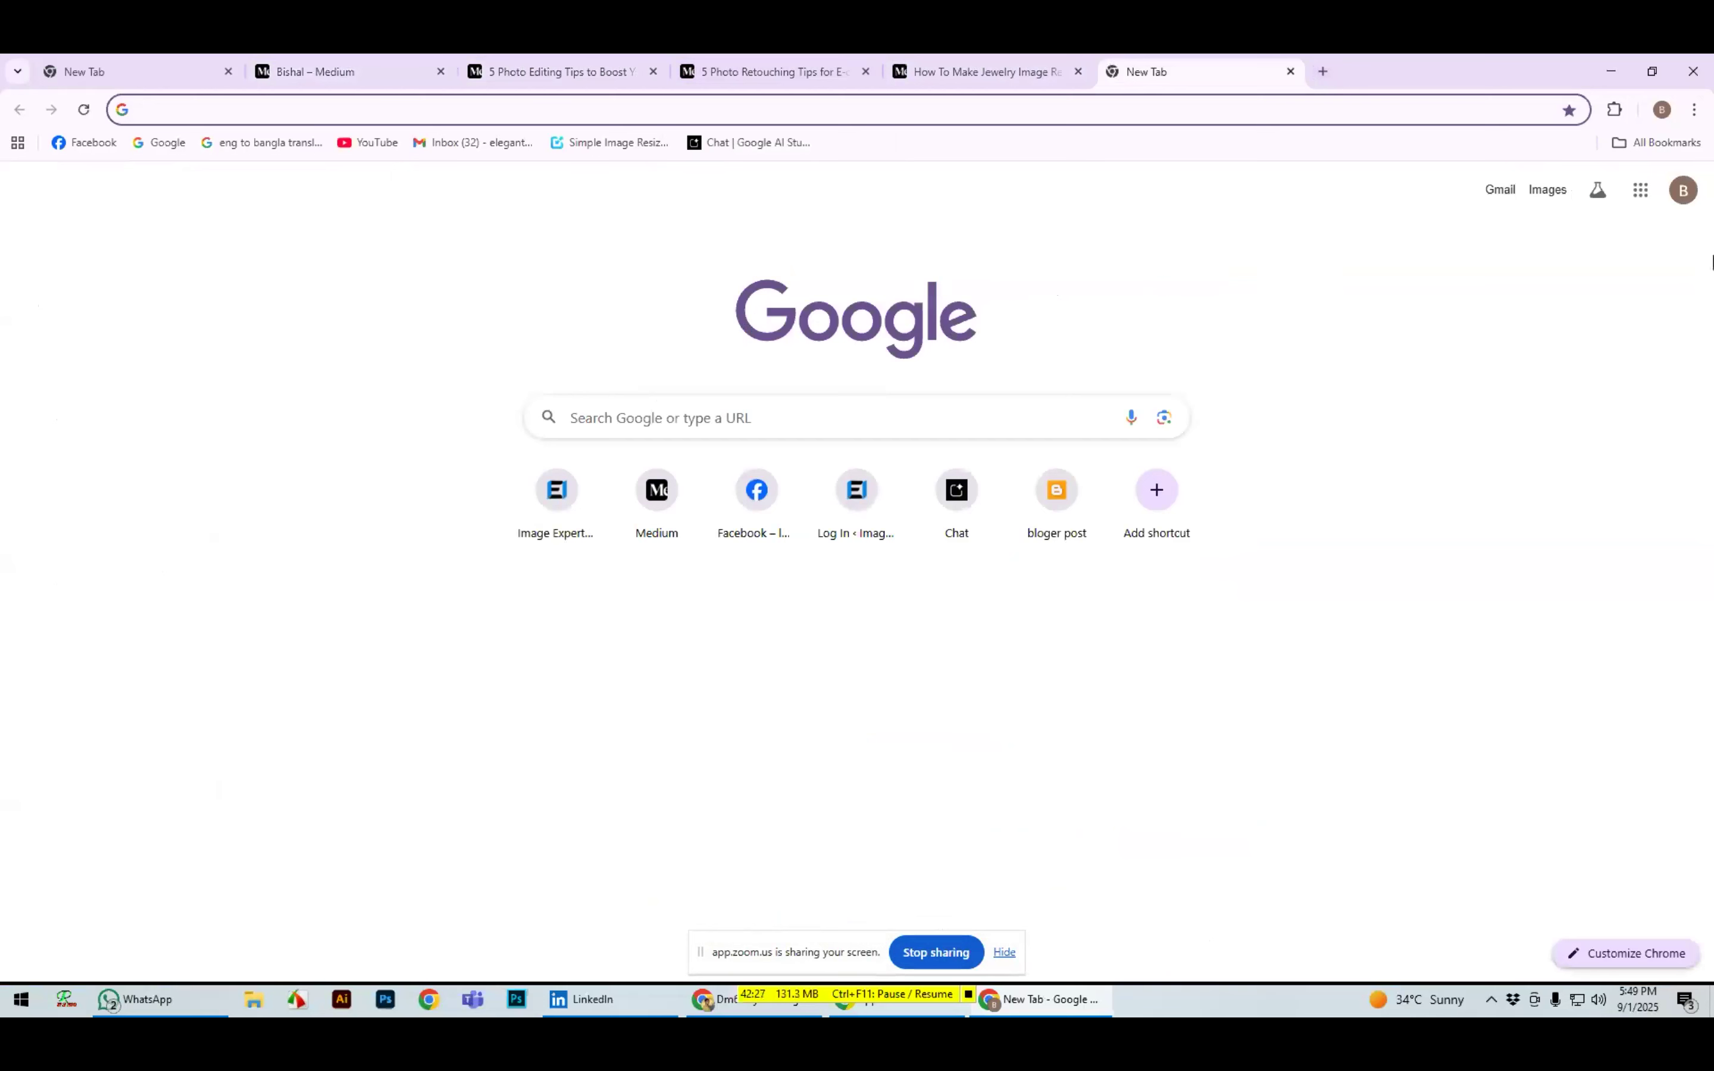
Step: Open Gmail from the Google apps menu and read the Welcome to Medium email in its own tab
click(1640, 190)
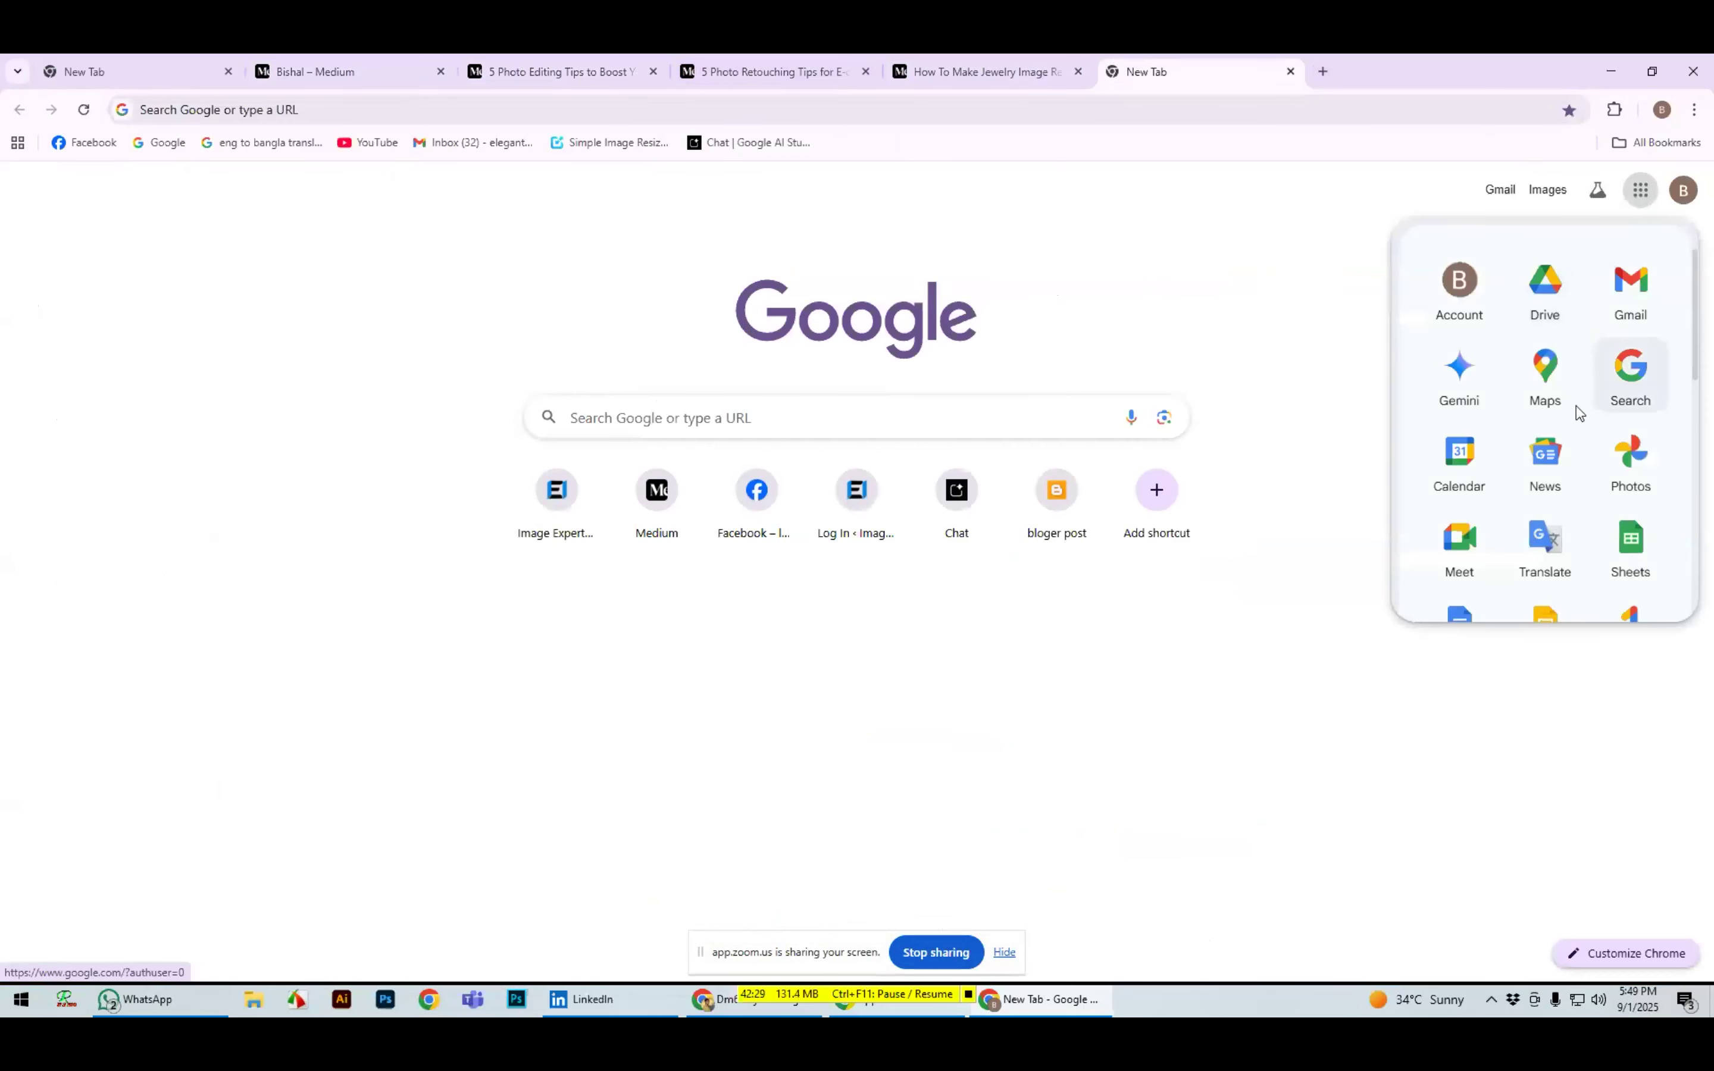
click(1629, 282)
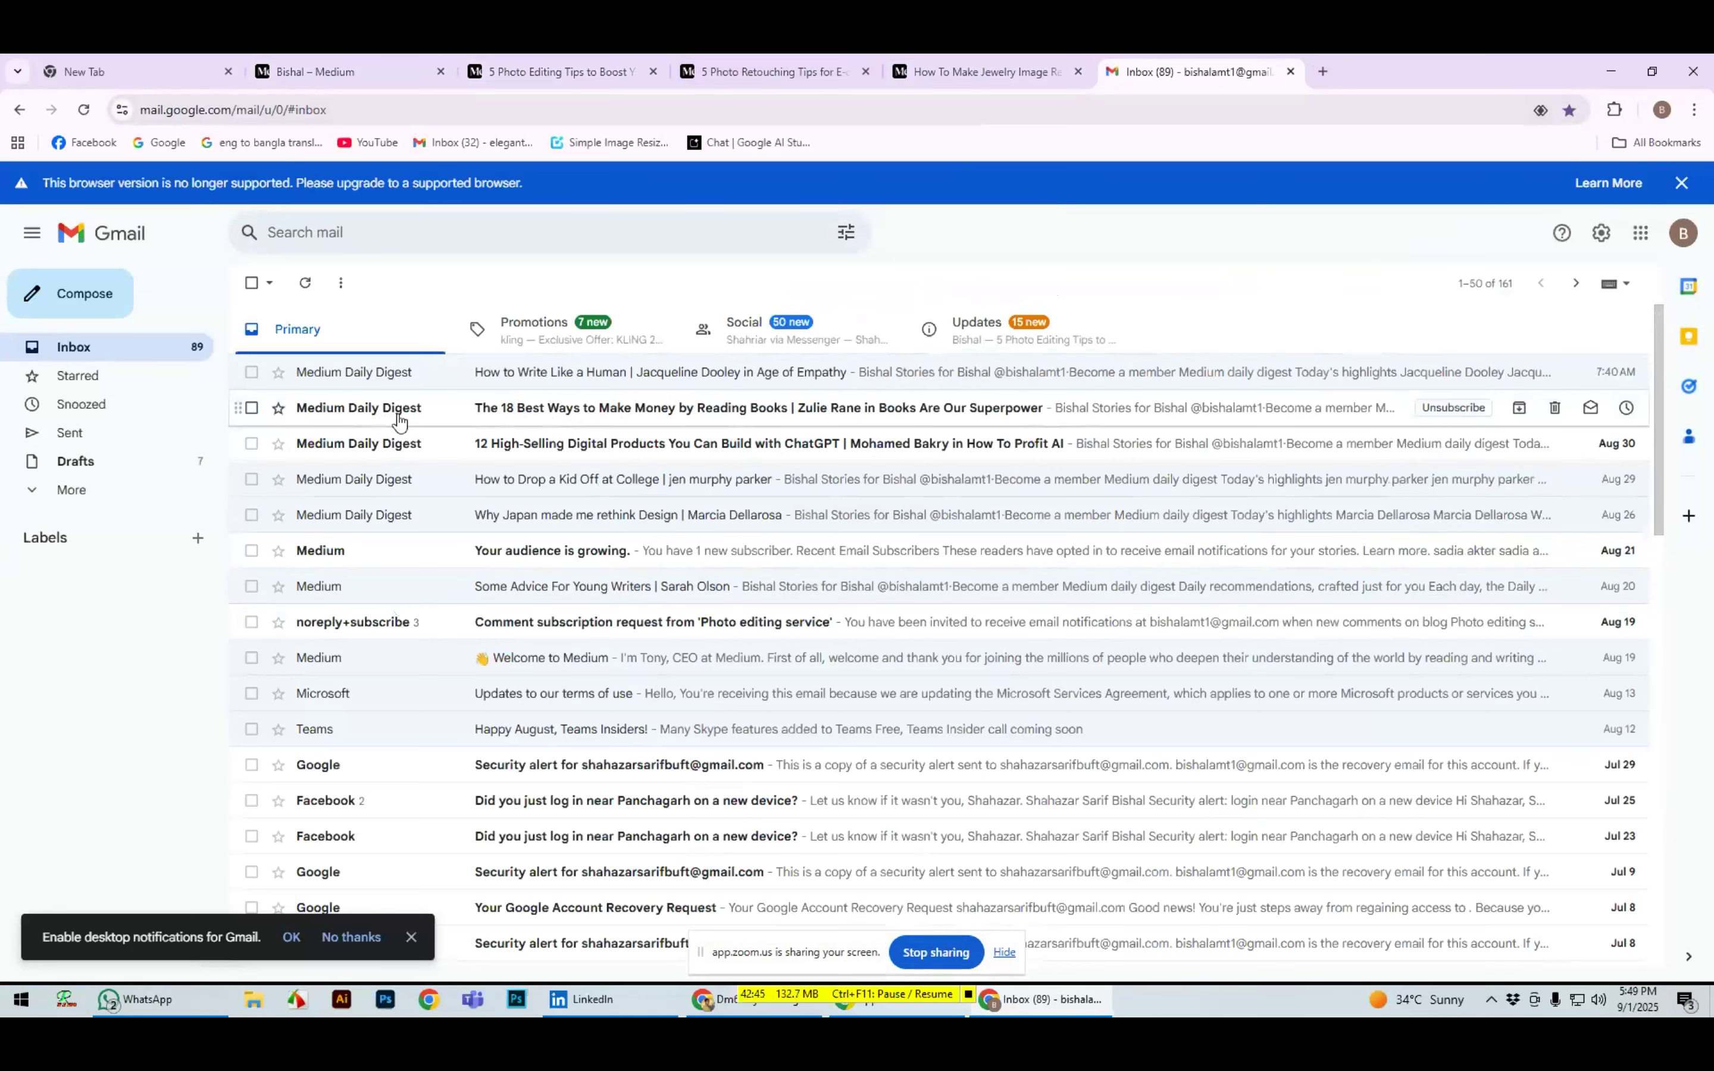
scroll(448, 684, down, 1)
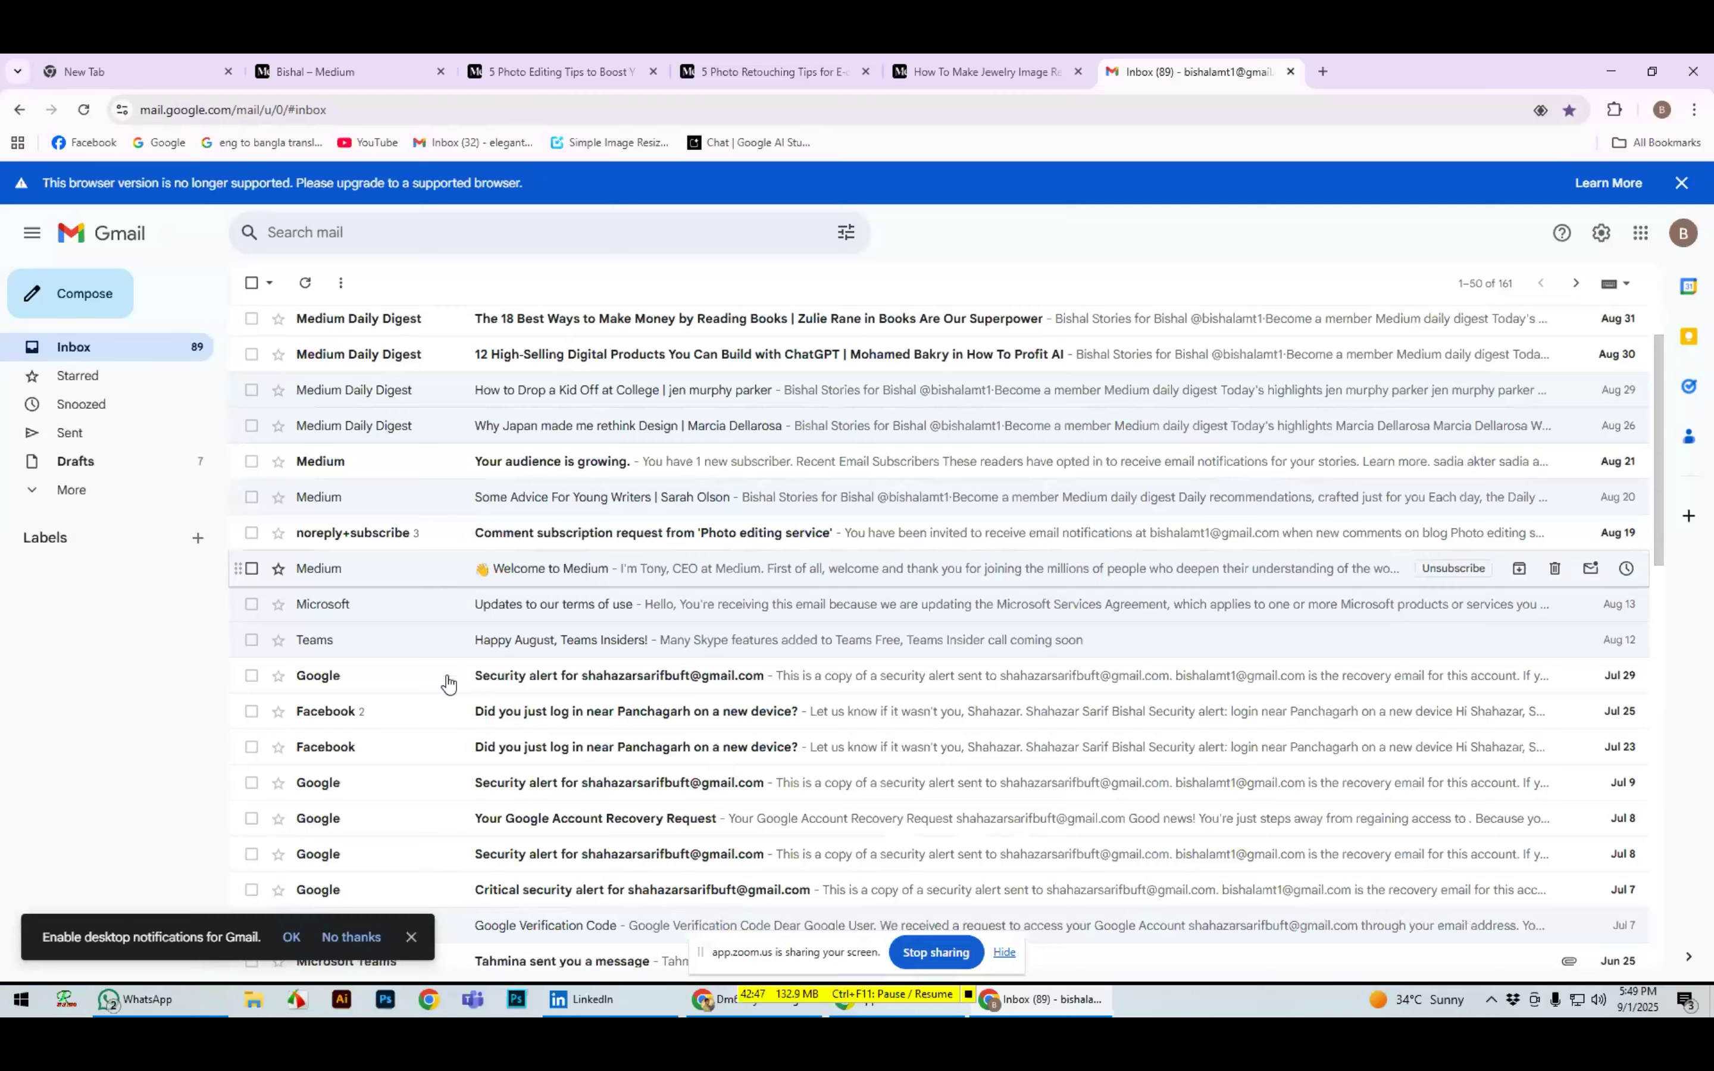
scroll(447, 683, up, 1)
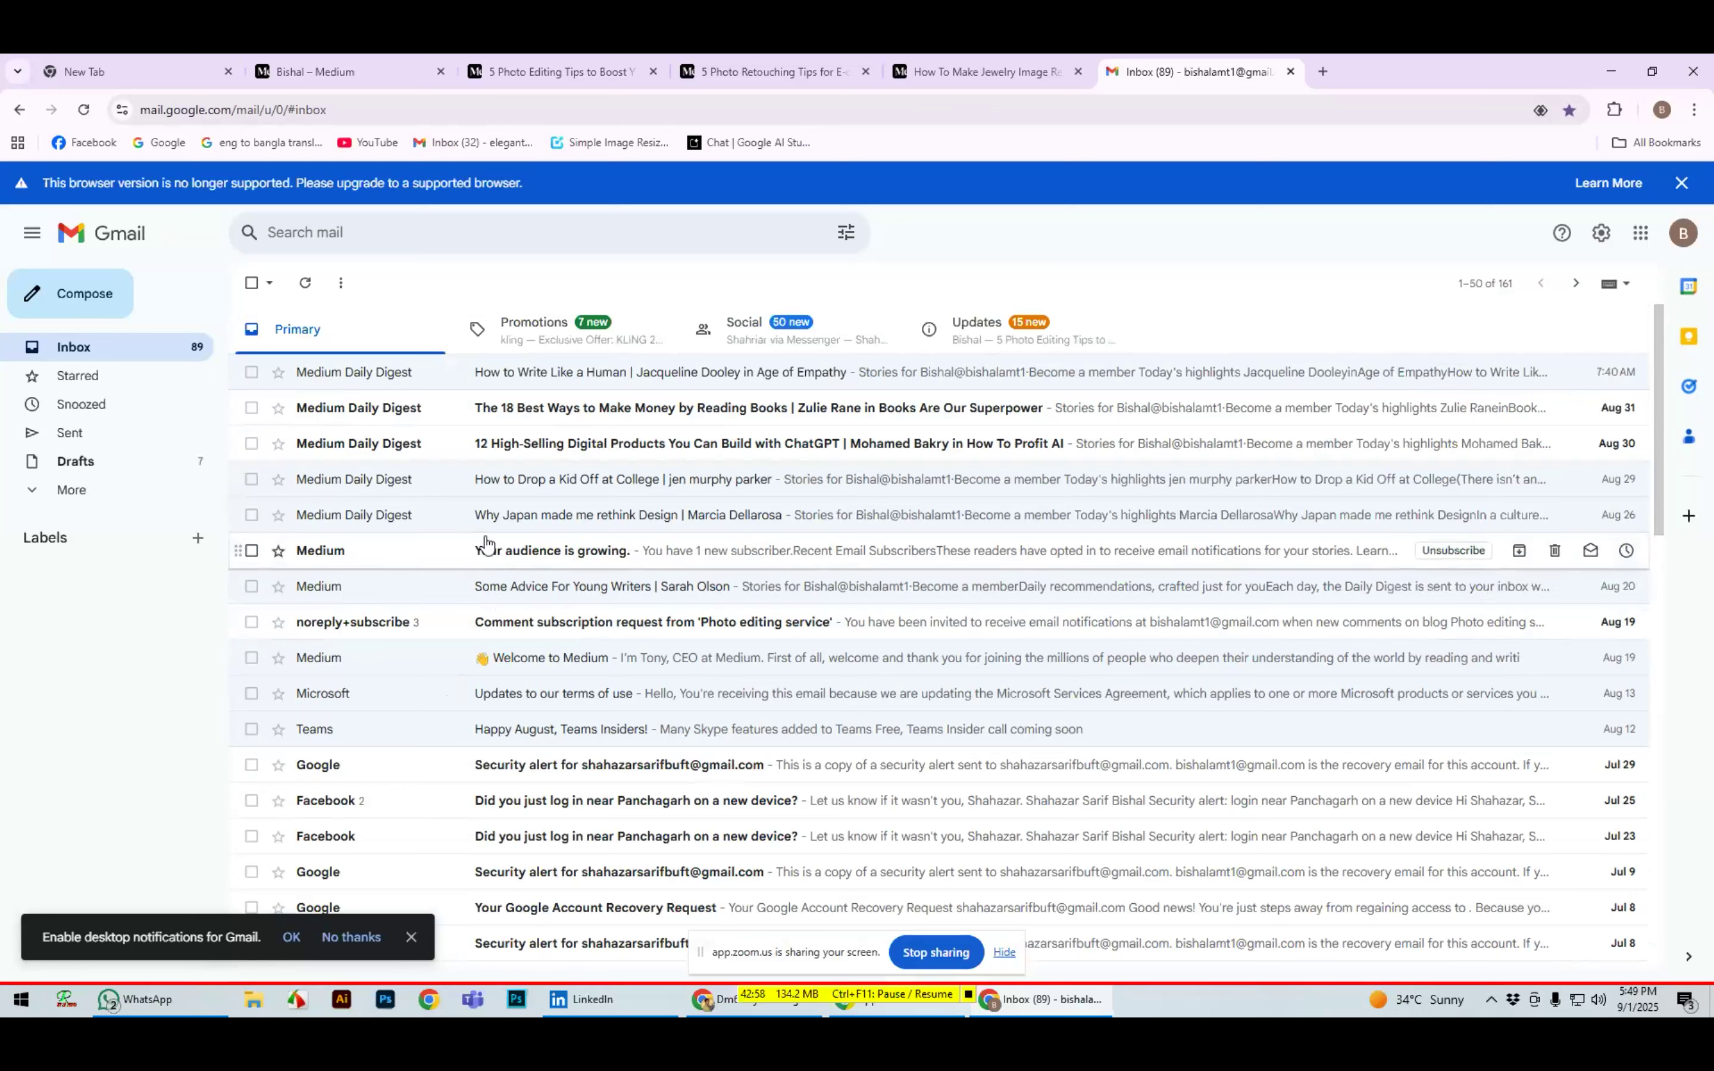
ctrl+click(569, 665)
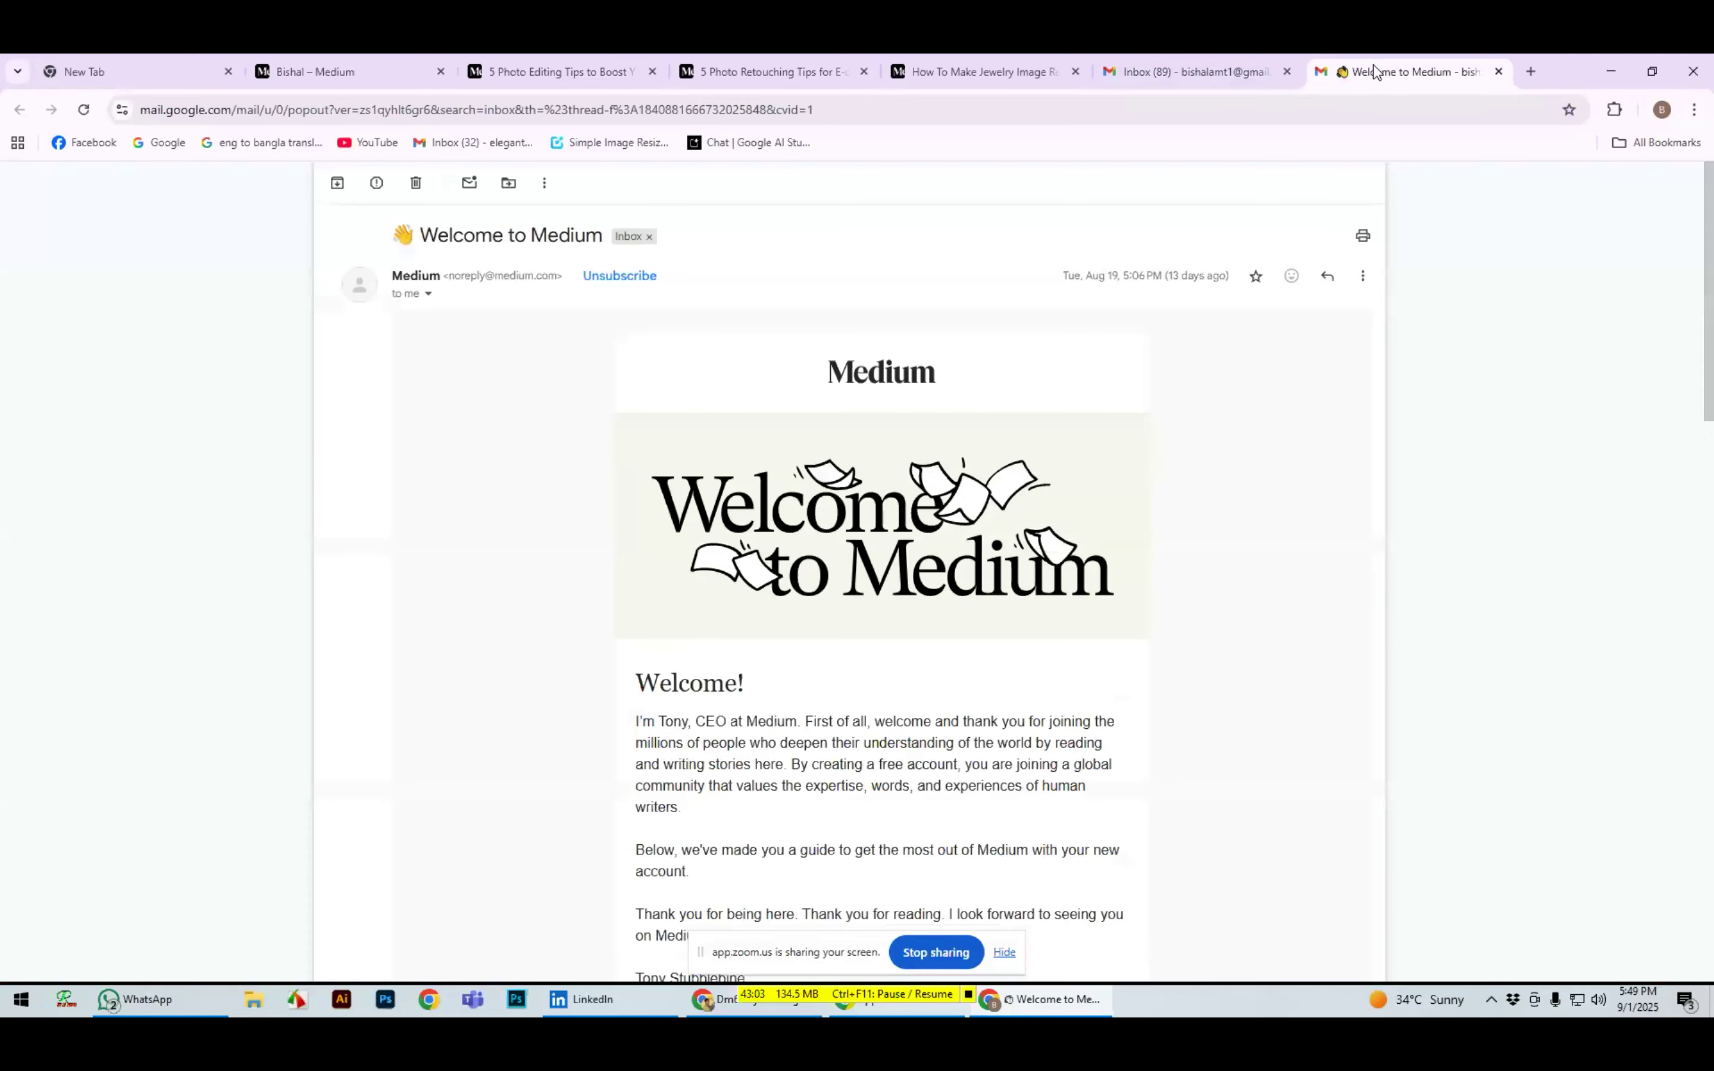
scroll(1006, 563, down, 4)
scroll(1006, 563, up, 3)
scroll(1006, 563, down, 1)
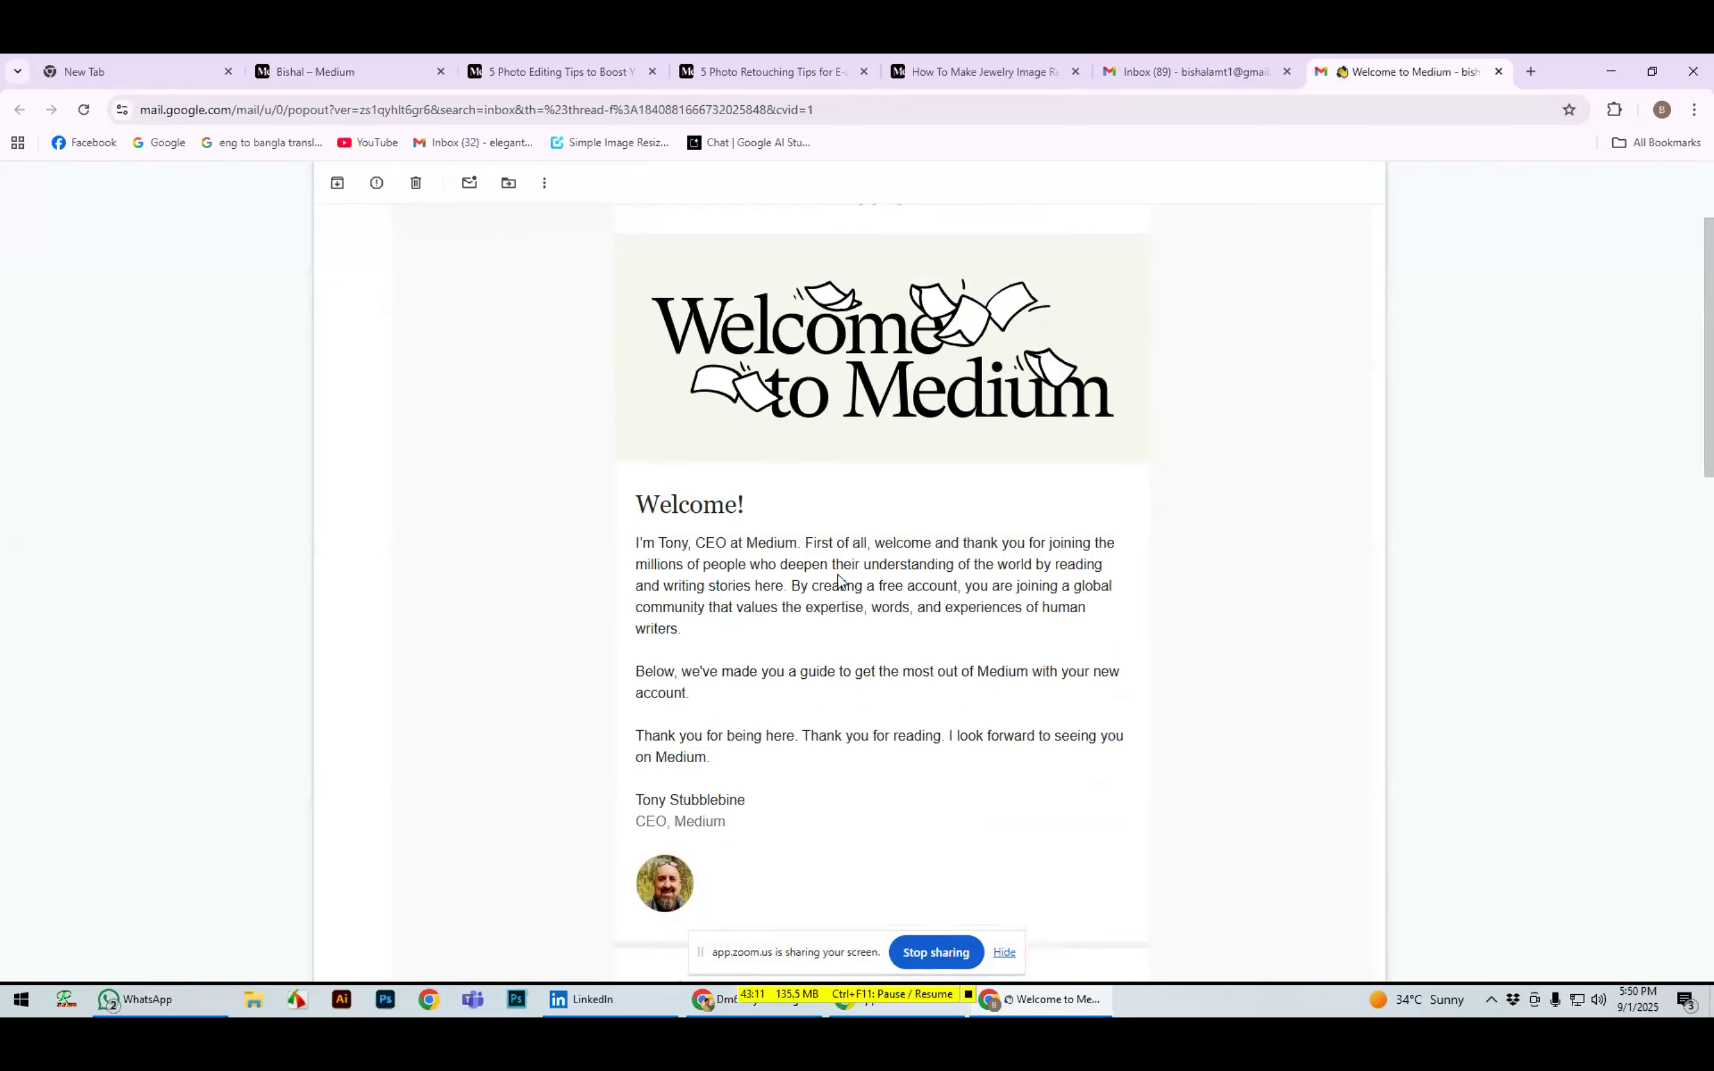
click(1174, 67)
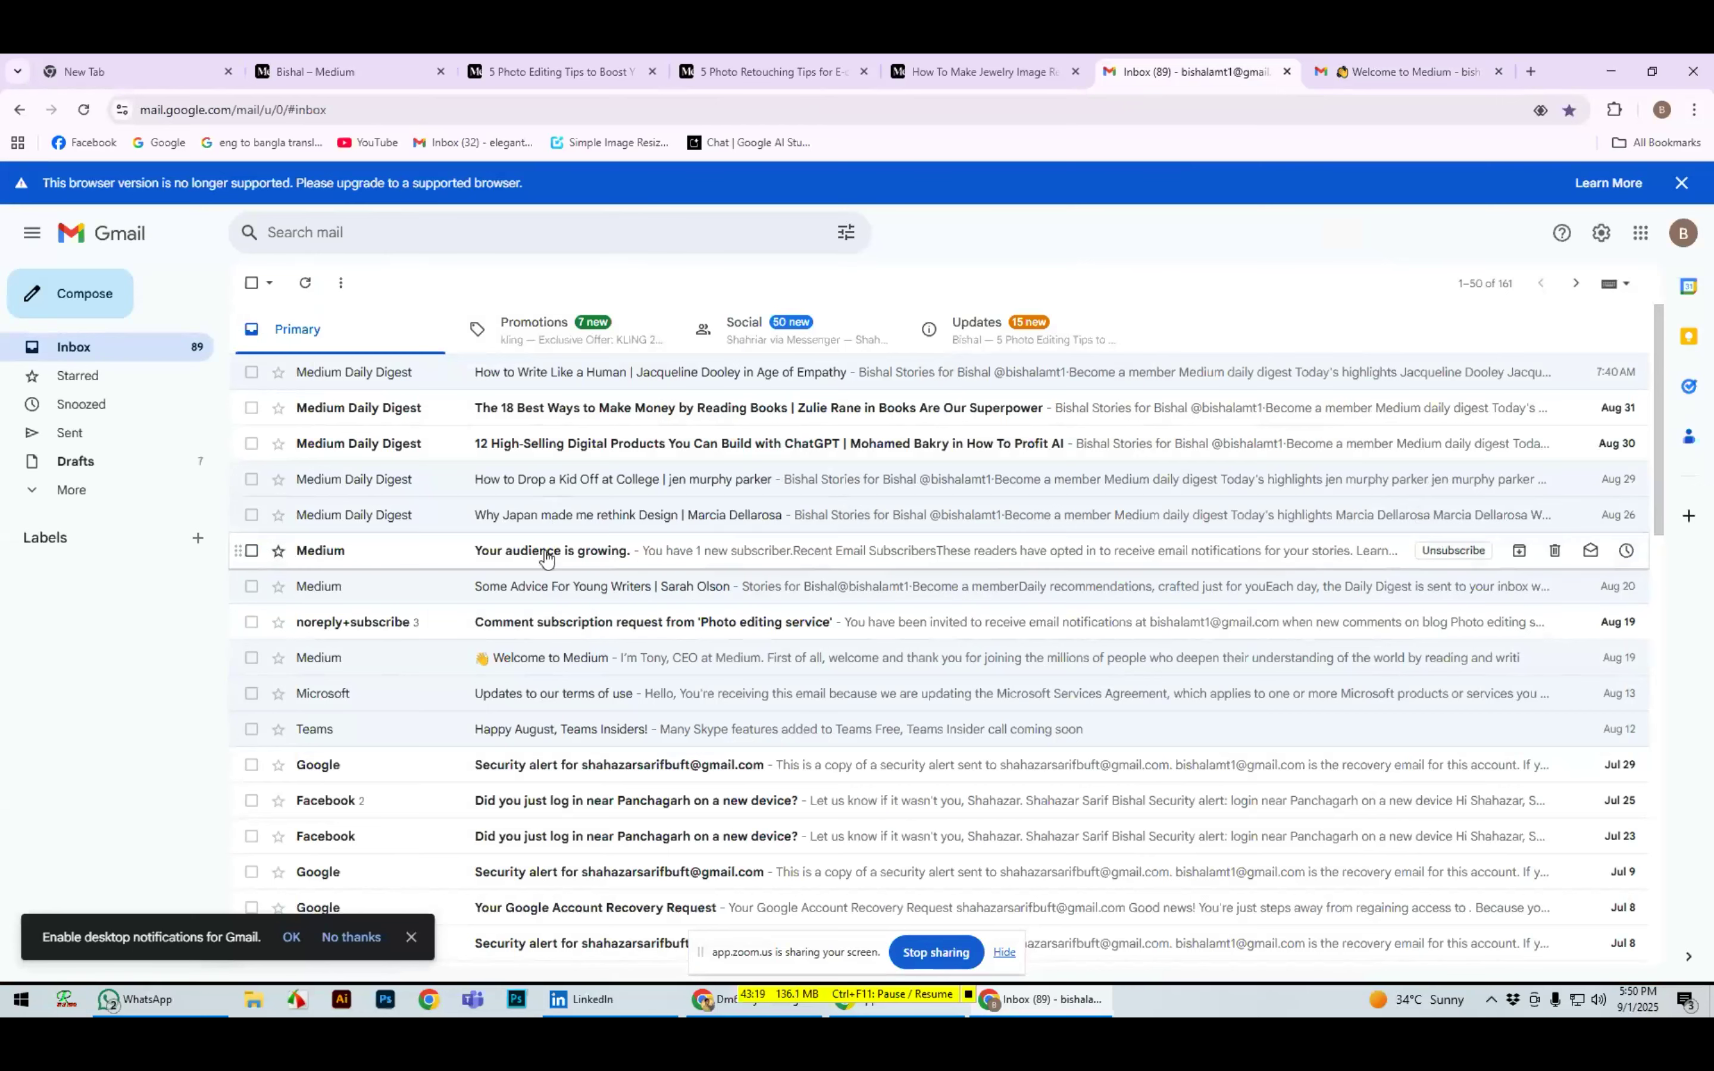
Step: Open the Your audience is growing and Why Japan digest emails, then close Why Japan
shift+click(546, 559)
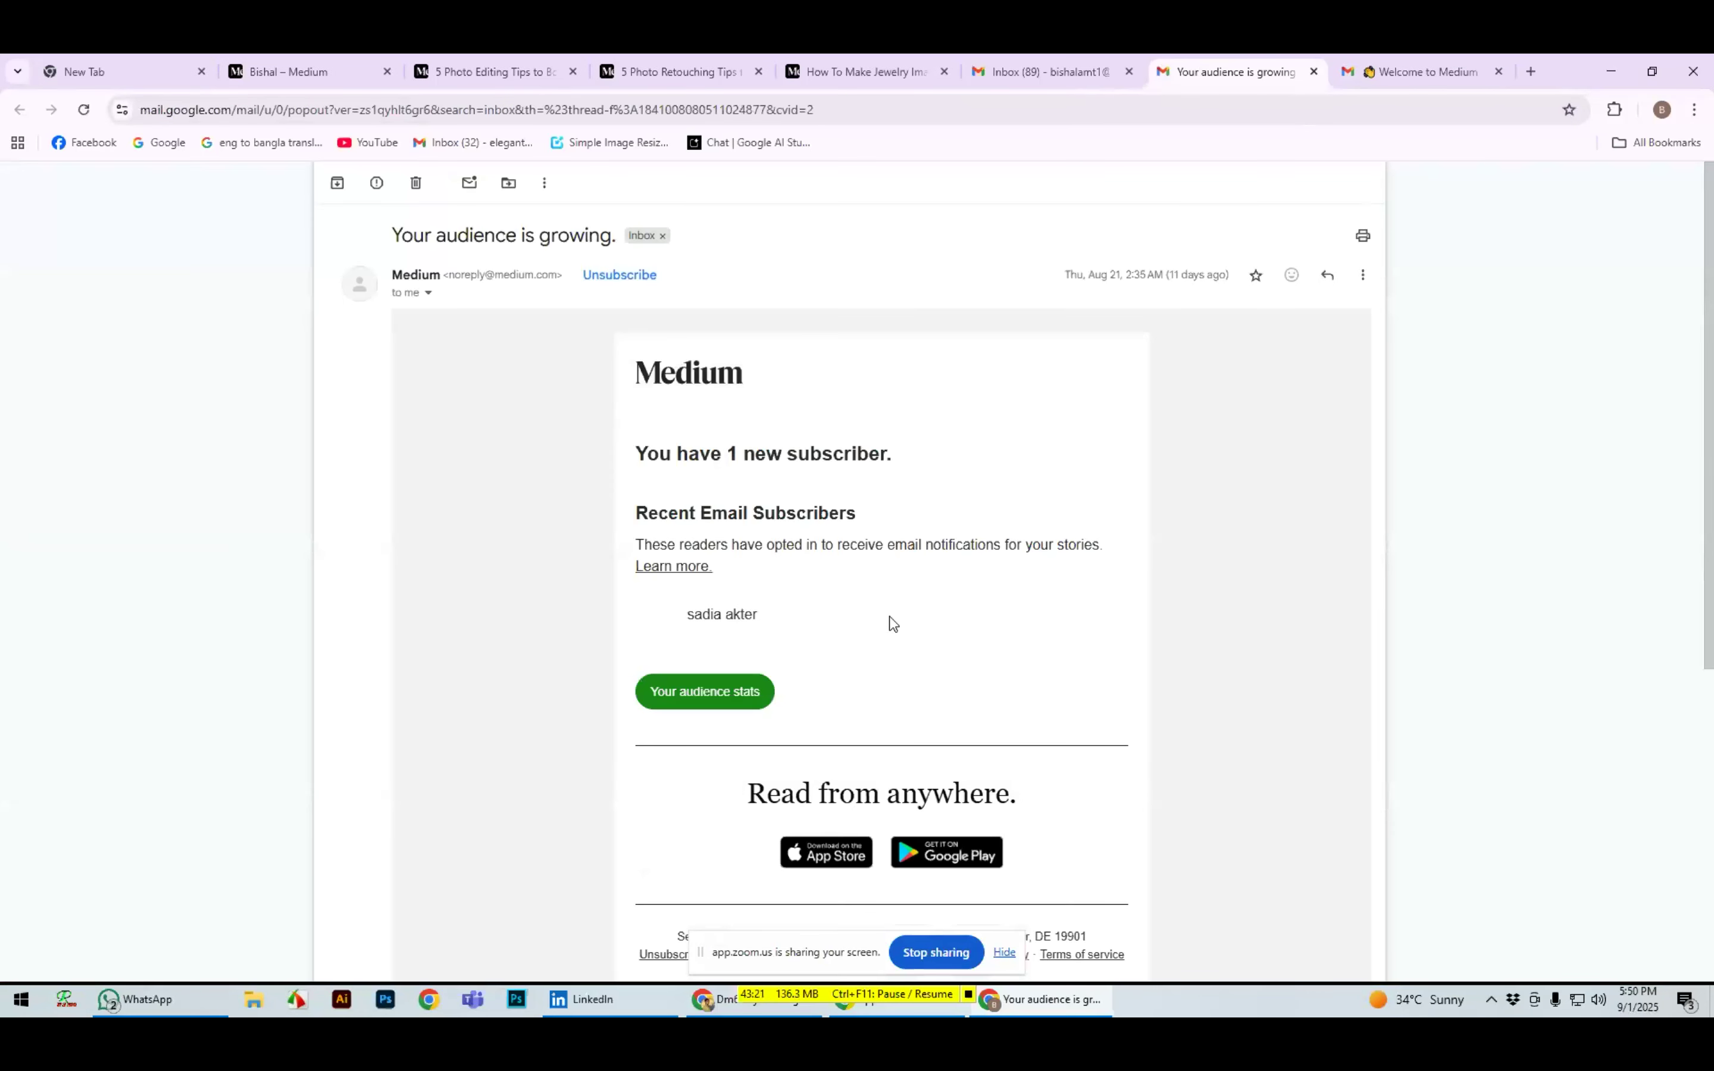
scroll(893, 623, down, 1)
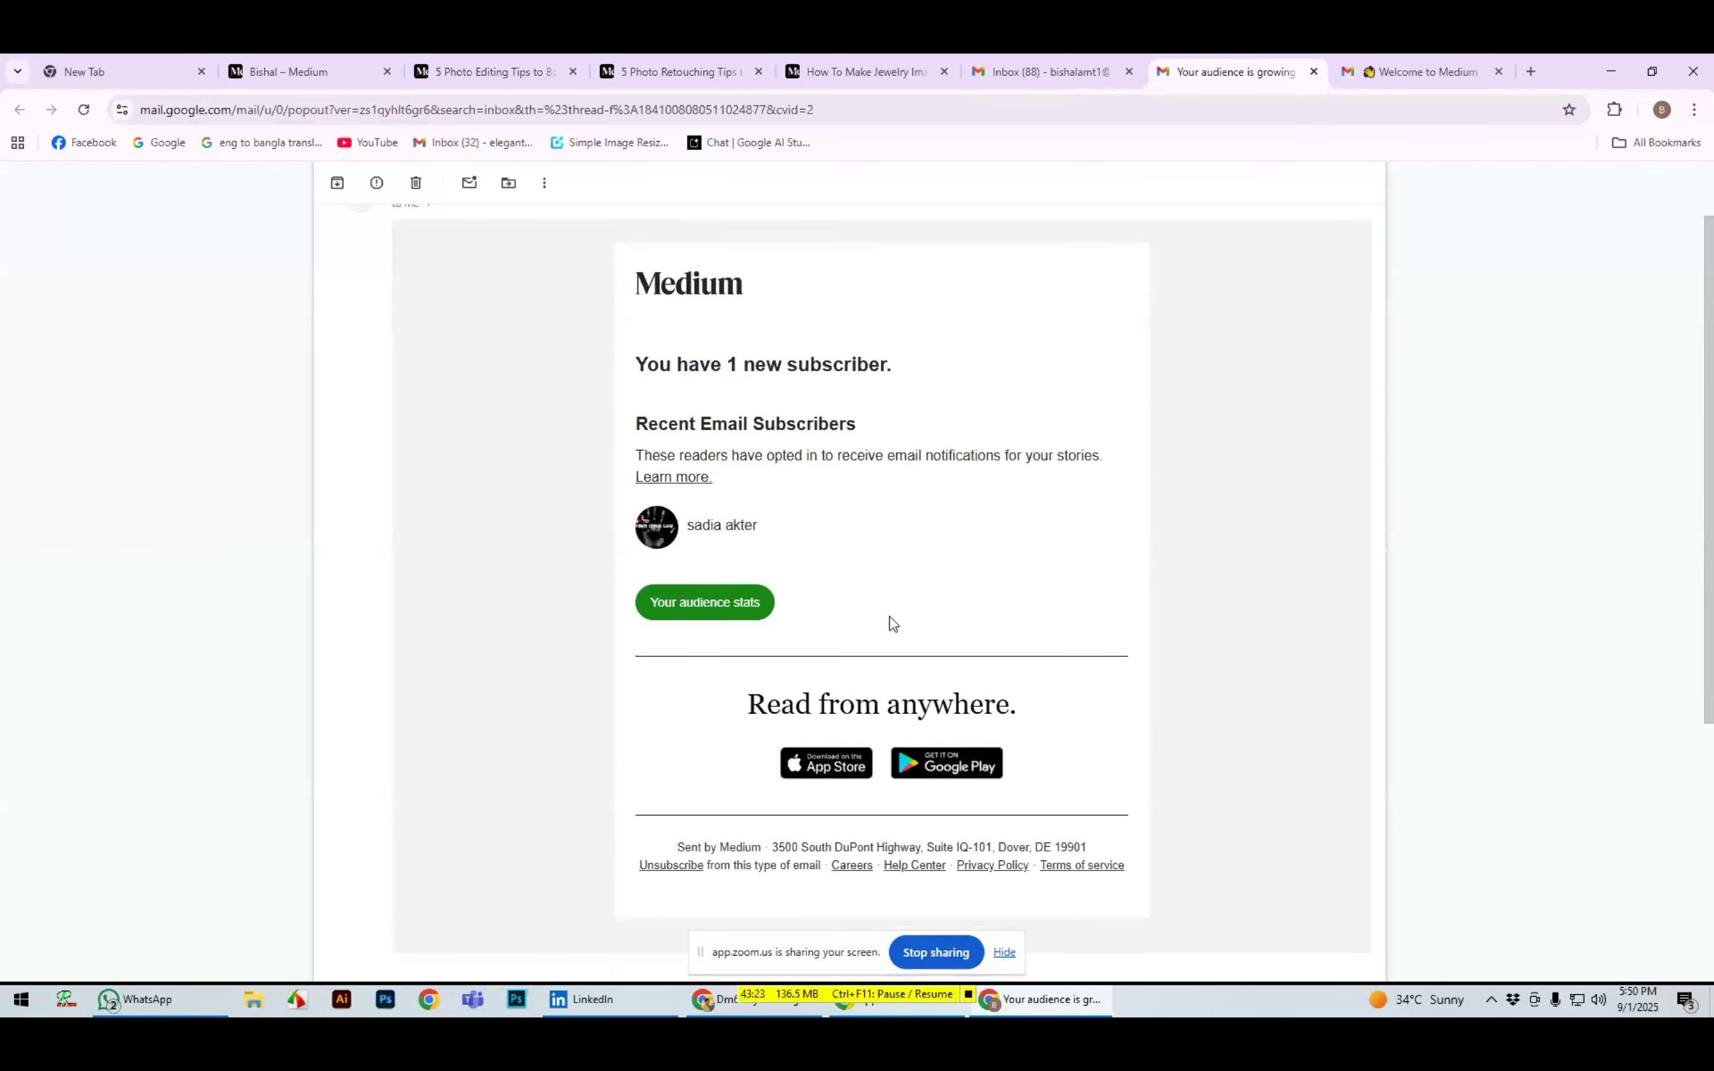
scroll(894, 602, up, 1)
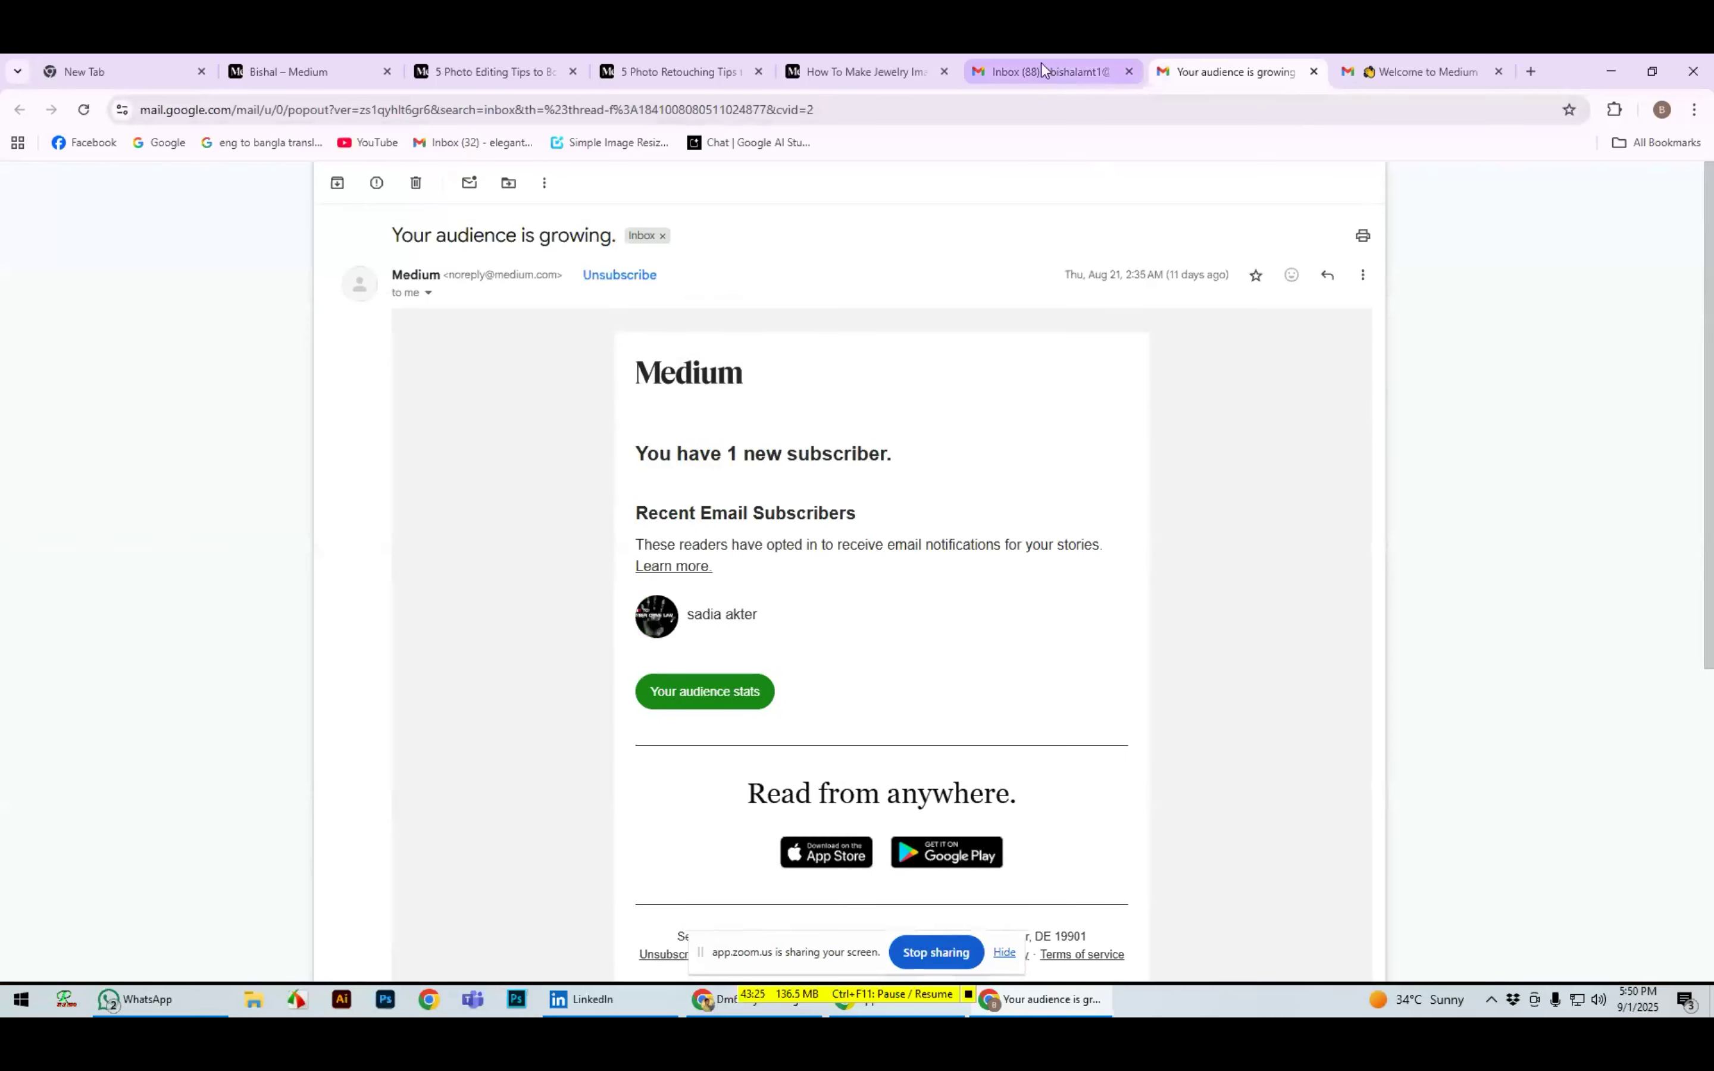
mouse_move(1041, 62)
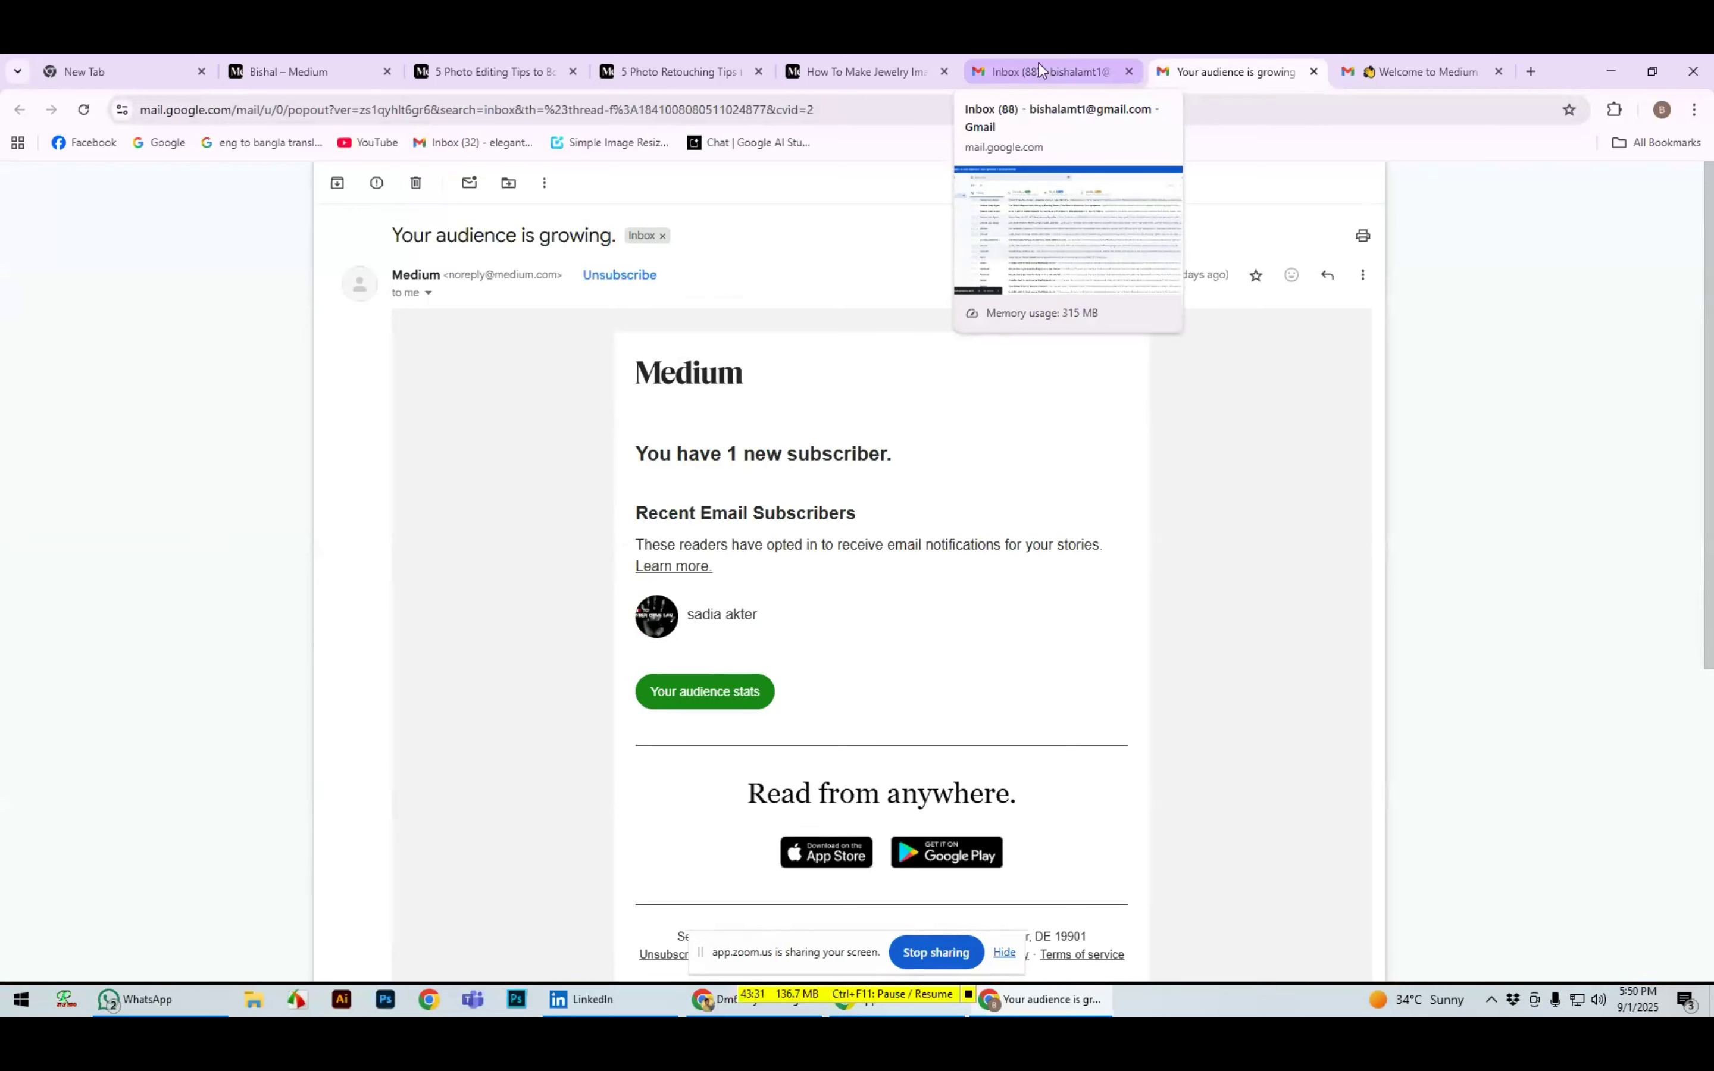
click(1038, 68)
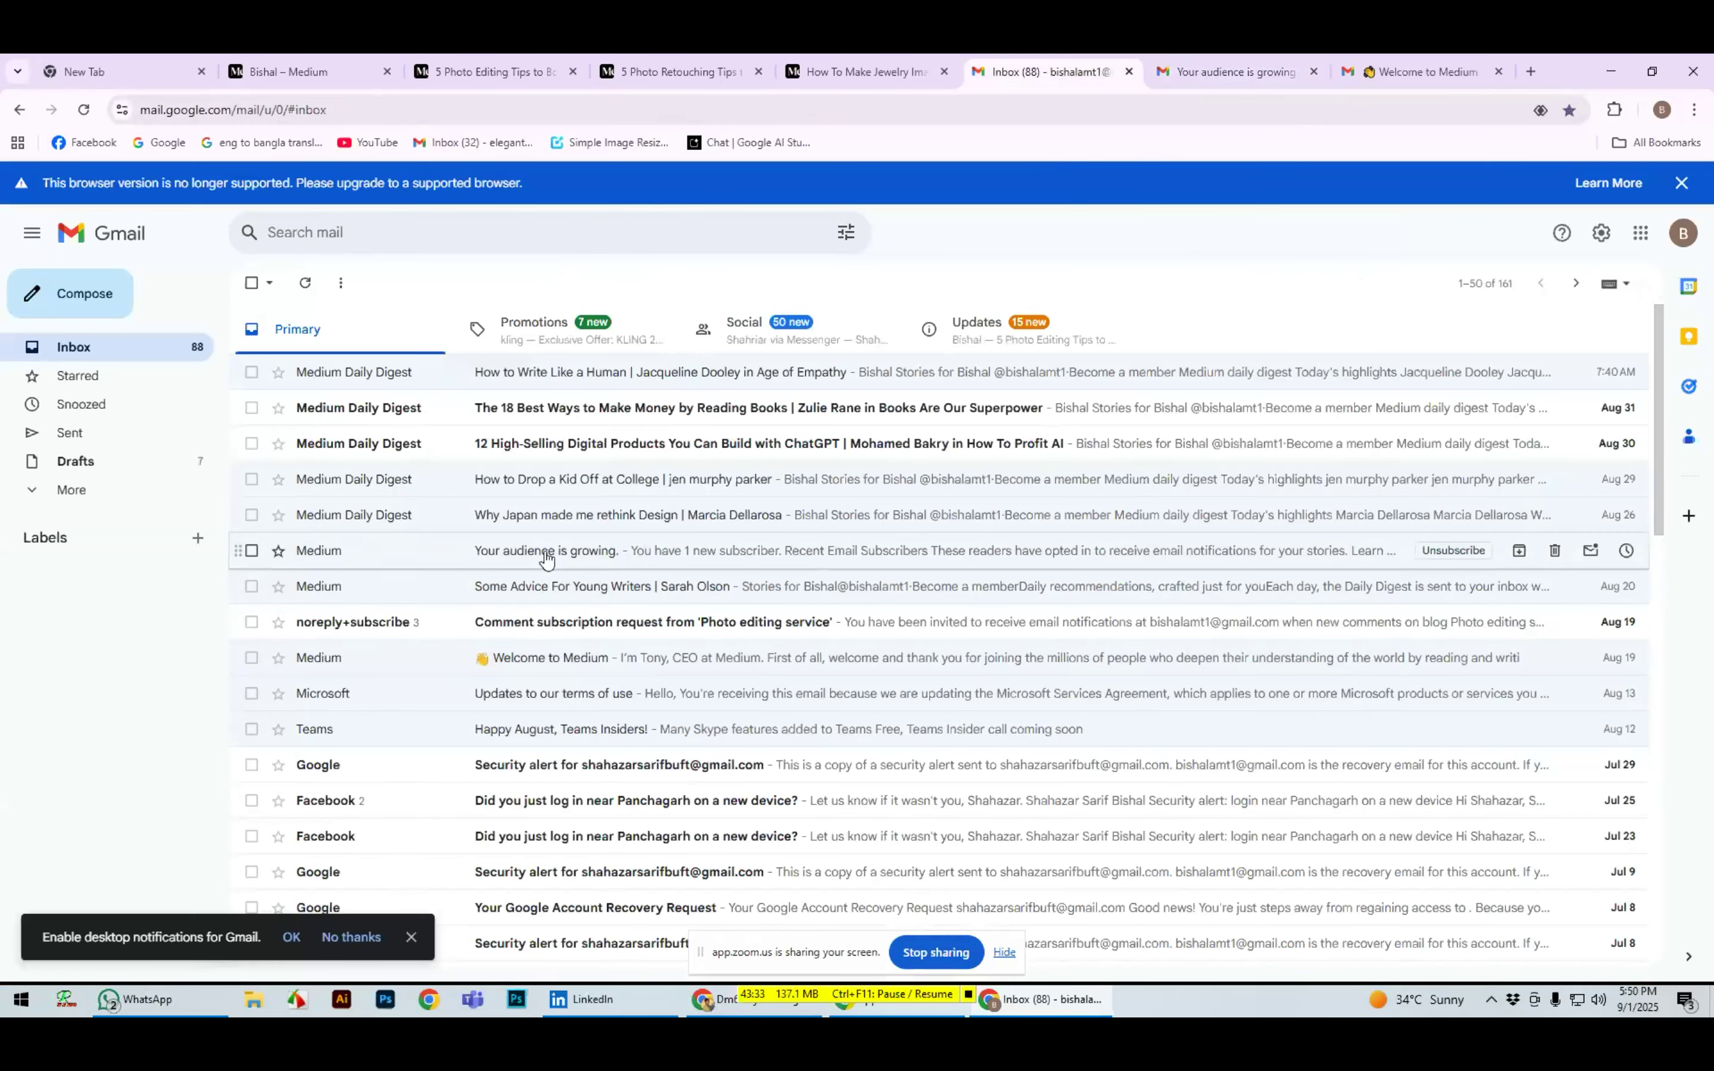
shift+click(564, 521)
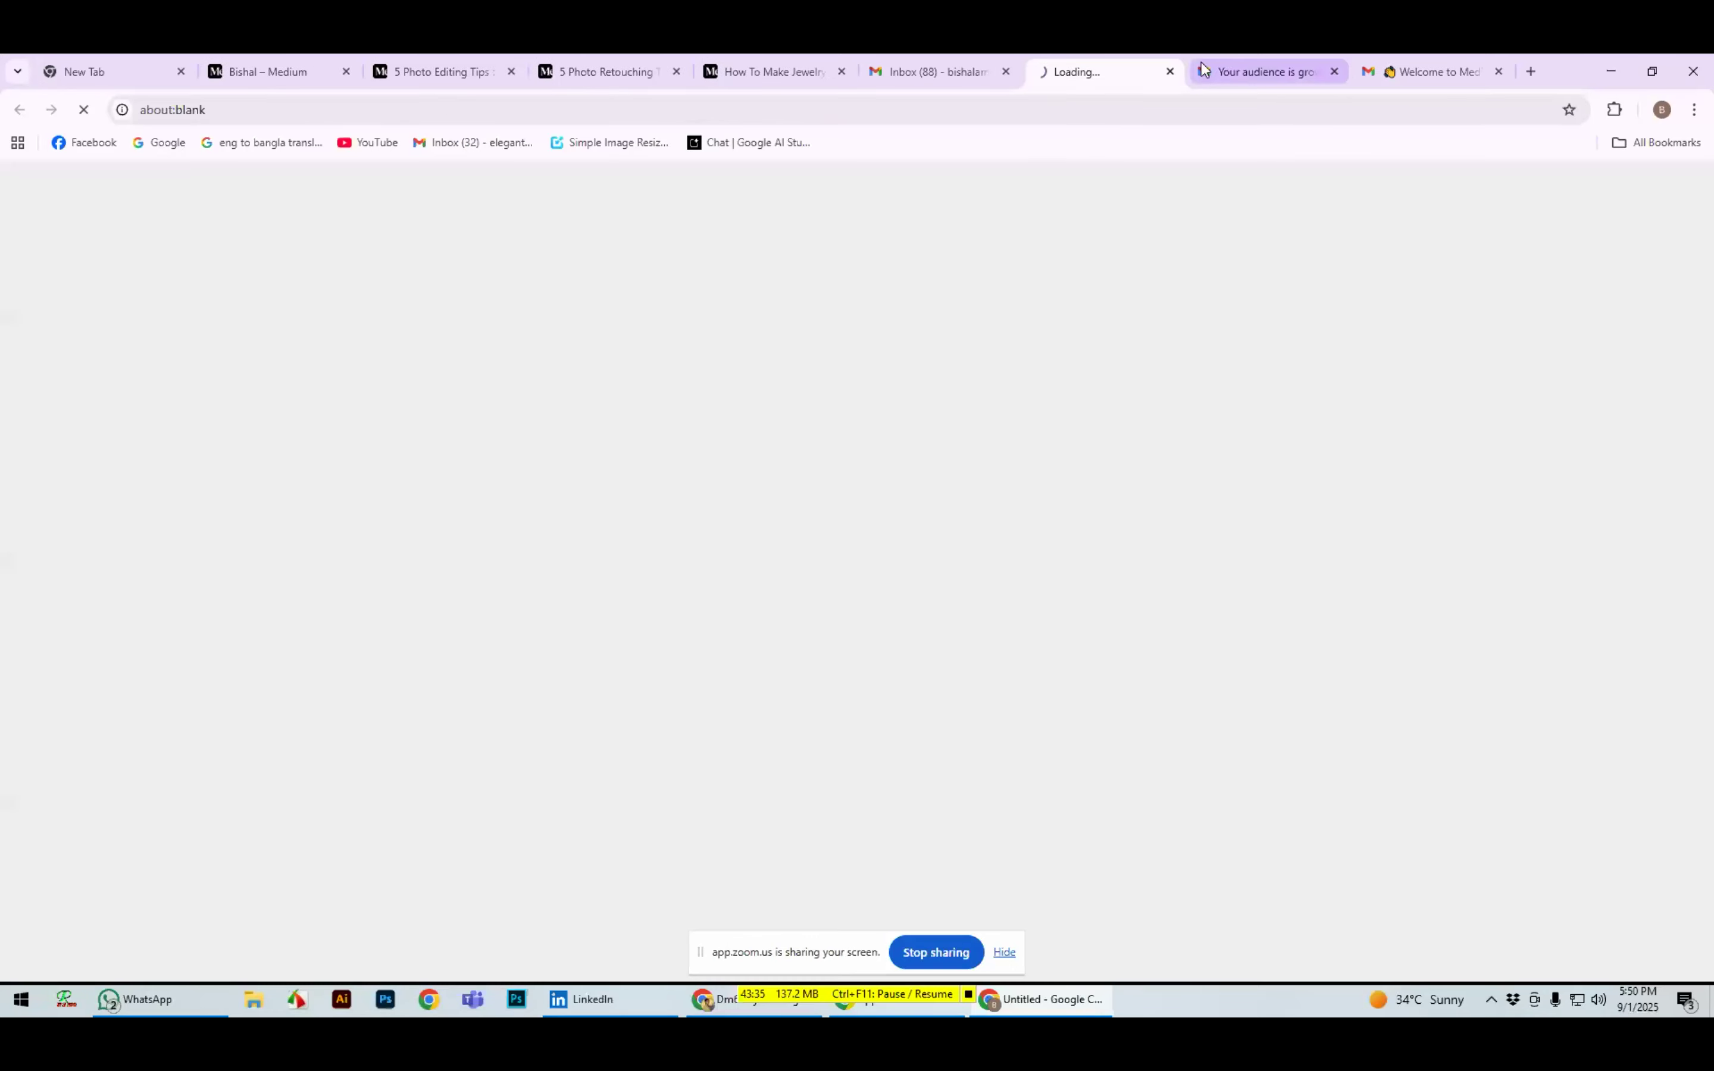
scroll(1025, 658, down, 3)
scroll(1167, 268, up, 3)
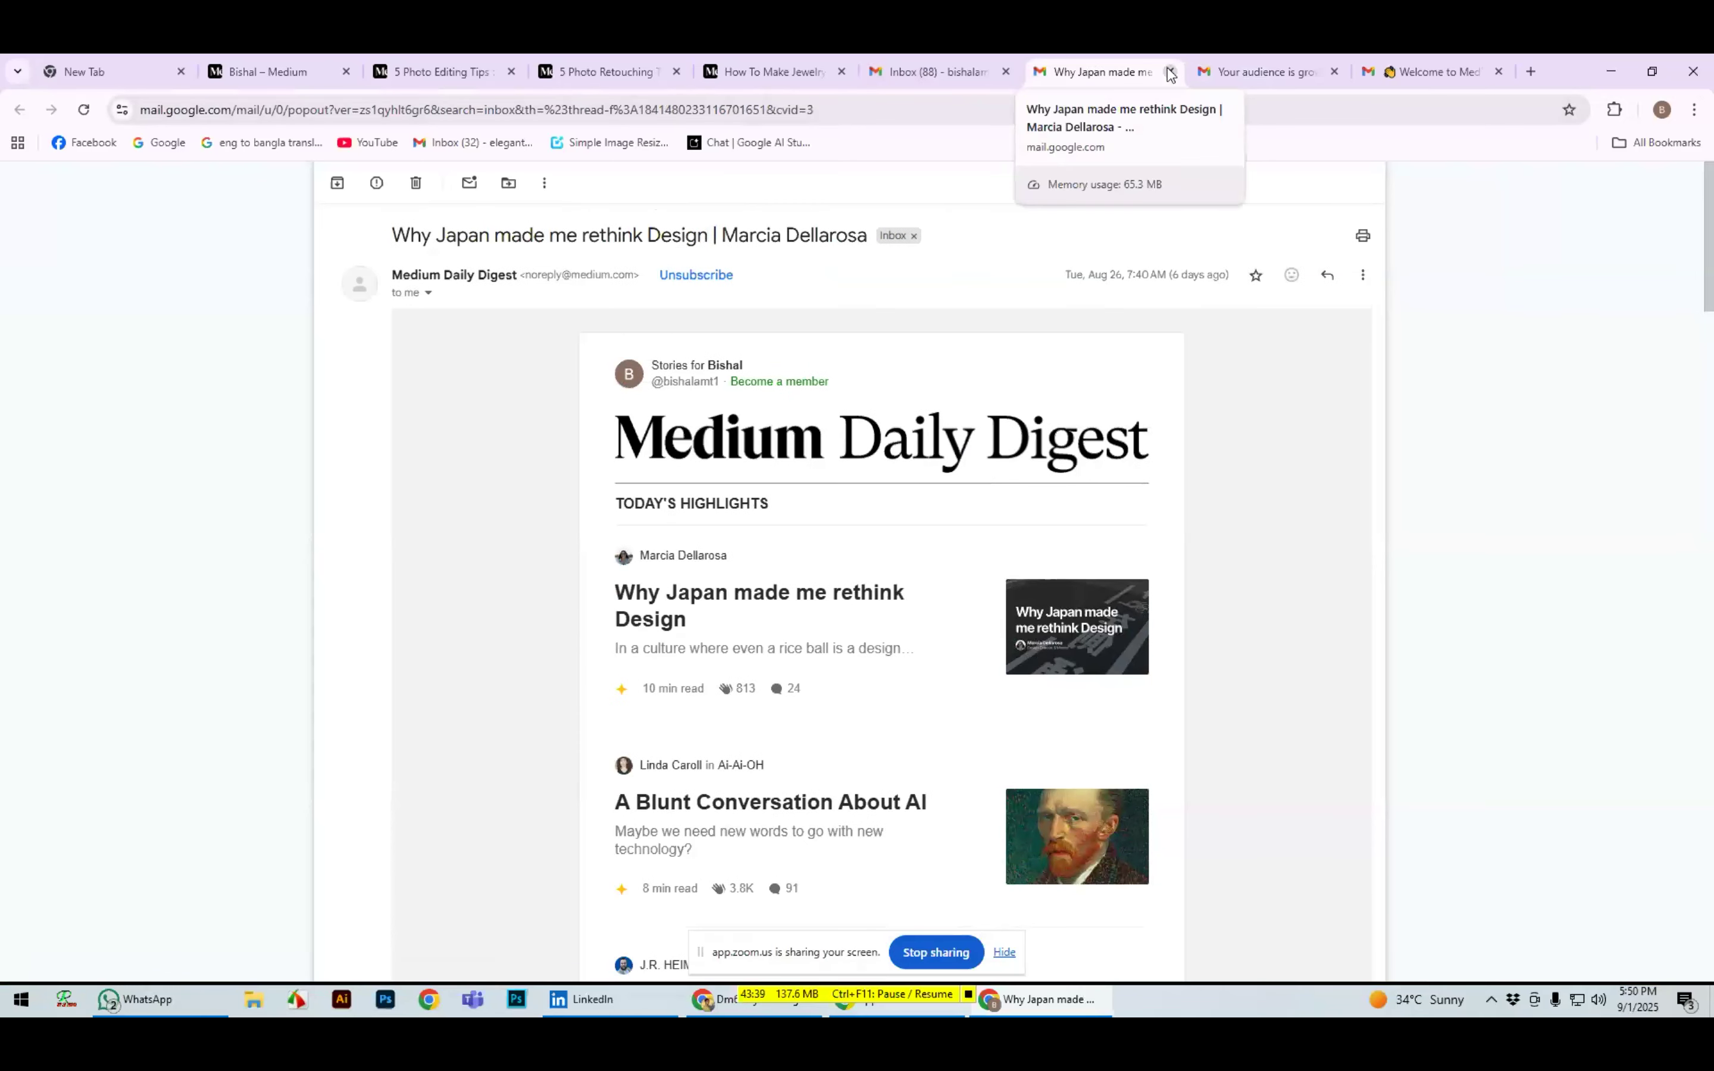
click(1170, 70)
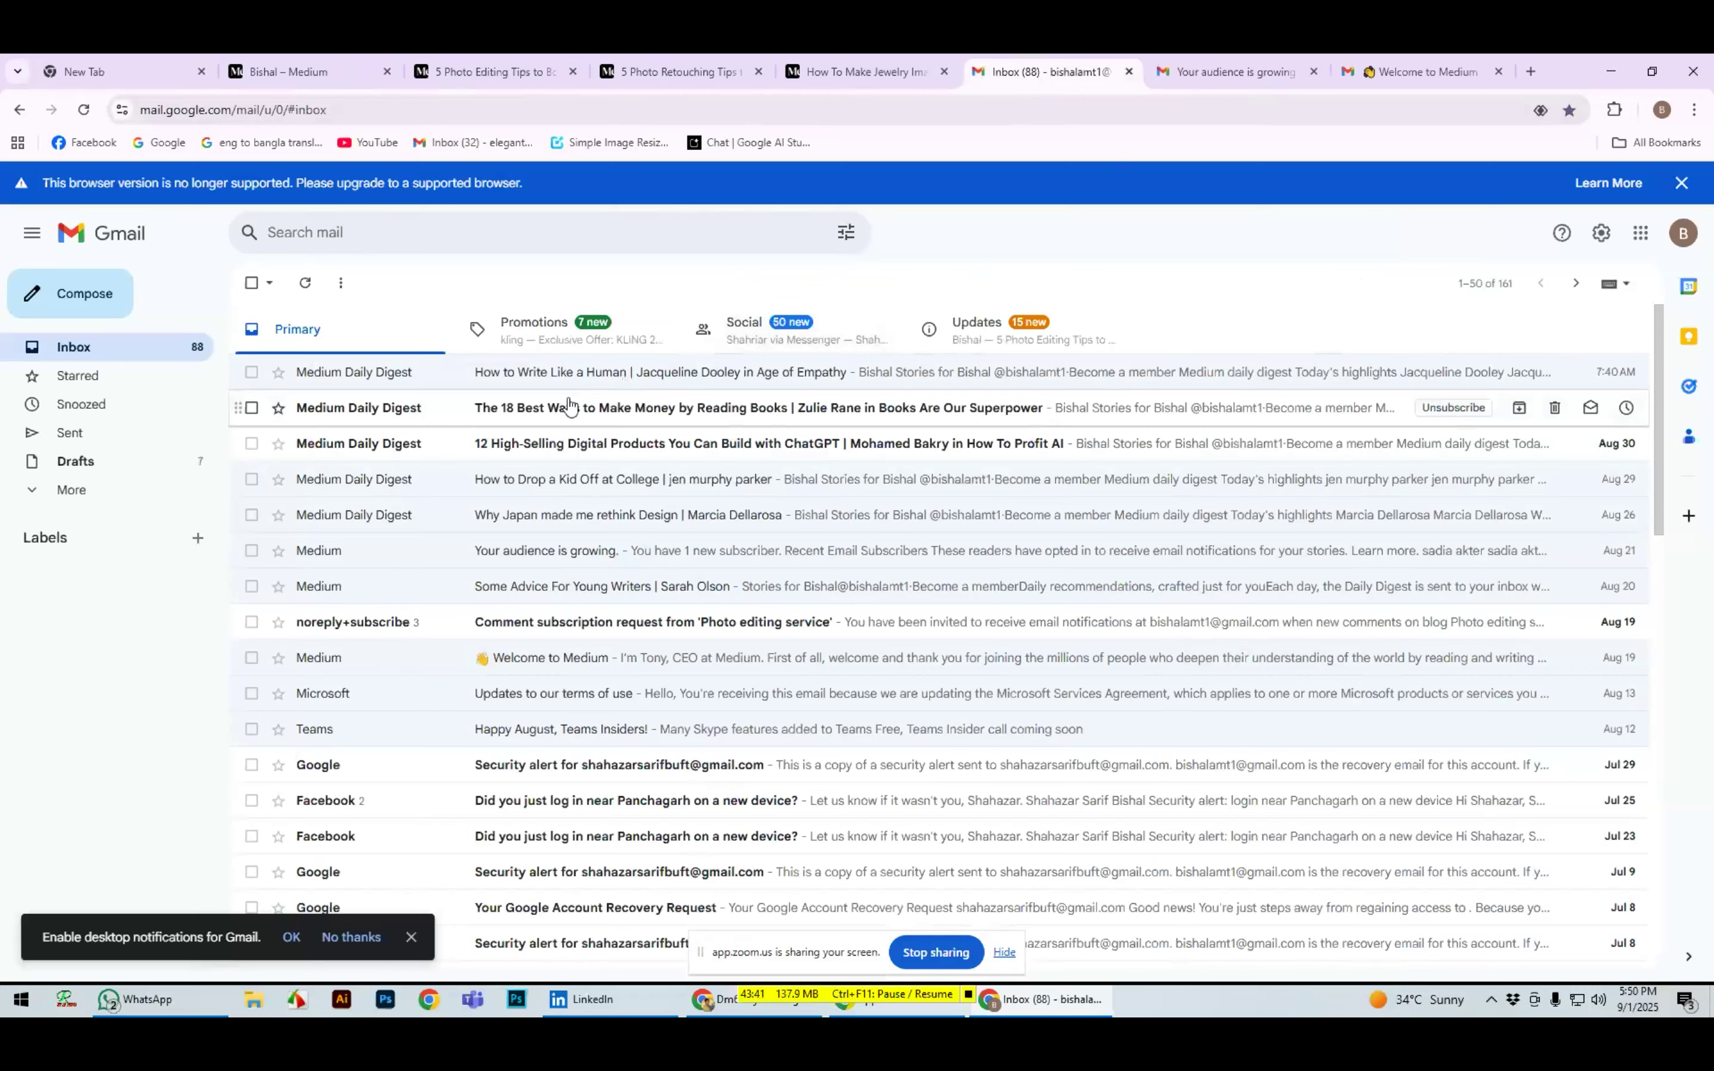
Step: Open the 12 High-Selling Digital Products email, close Your audience is growing, and return to 5 Photo Editing Tips
click(574, 448)
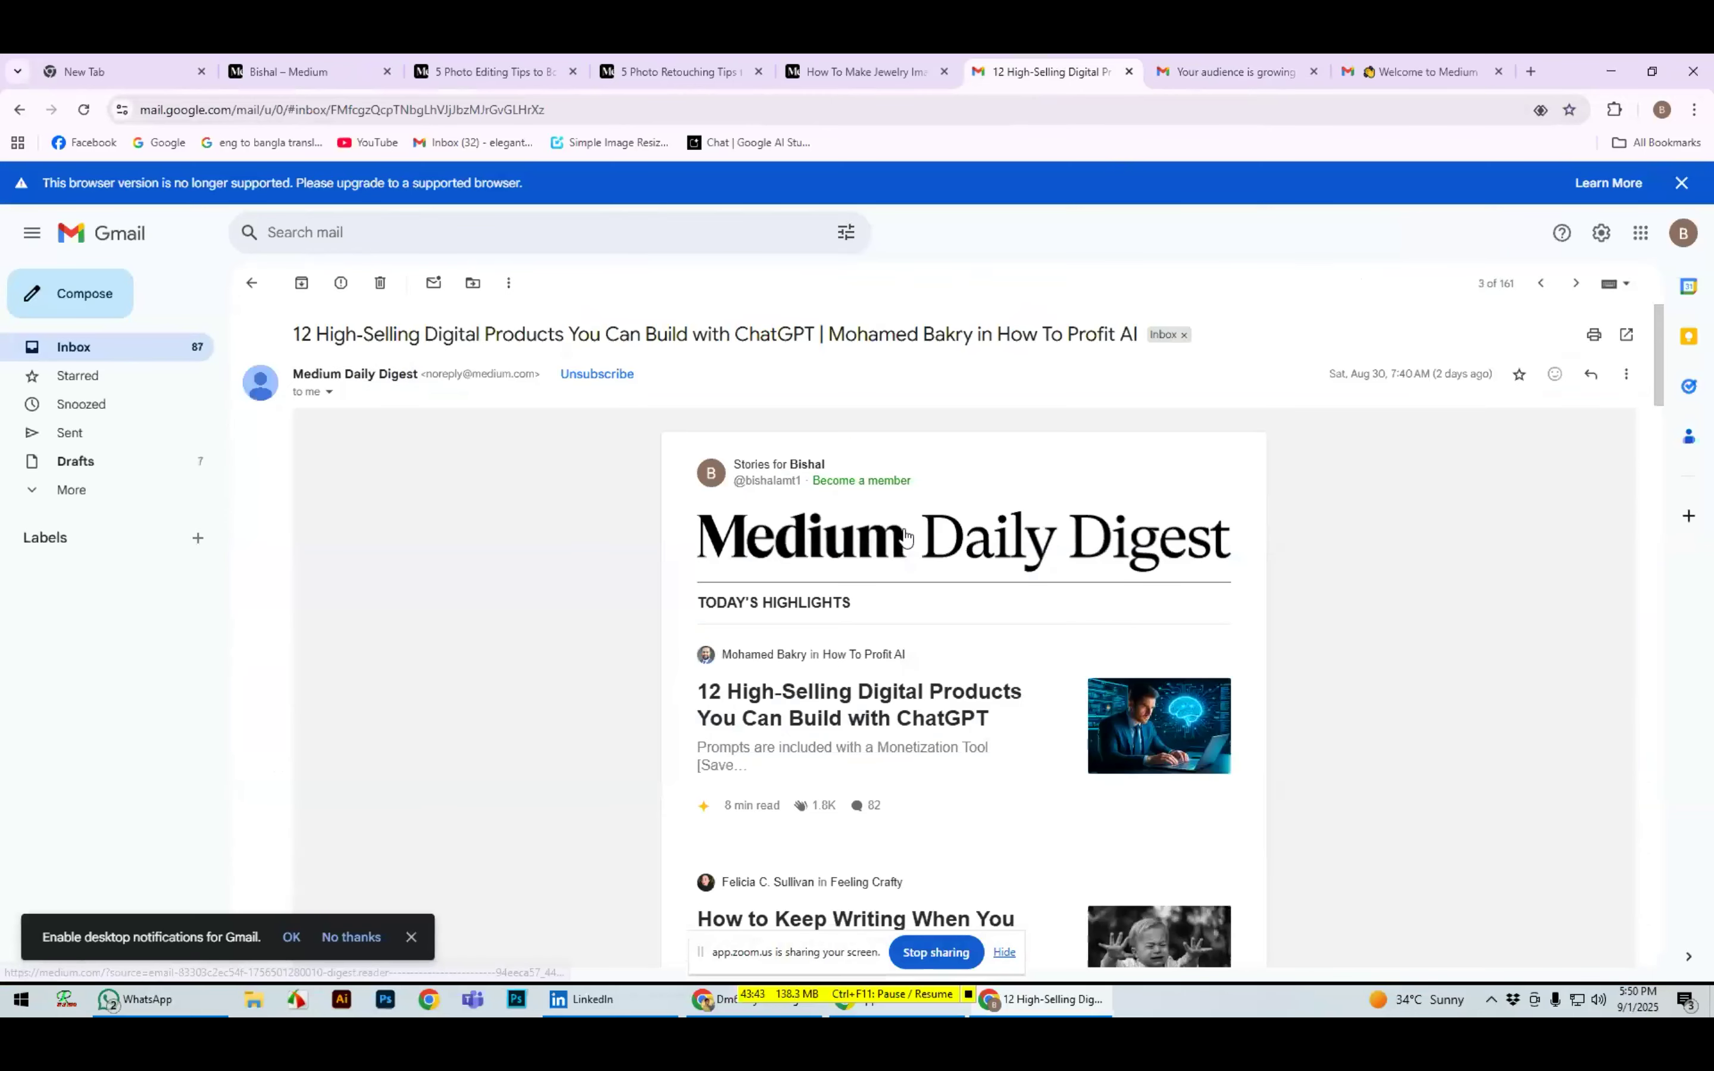
scroll(906, 539, down, 6)
scroll(907, 538, up, 5)
click(1314, 71)
click(1218, 71)
click(1101, 71)
click(1218, 71)
click(1027, 71)
click(860, 71)
click(677, 71)
click(519, 64)
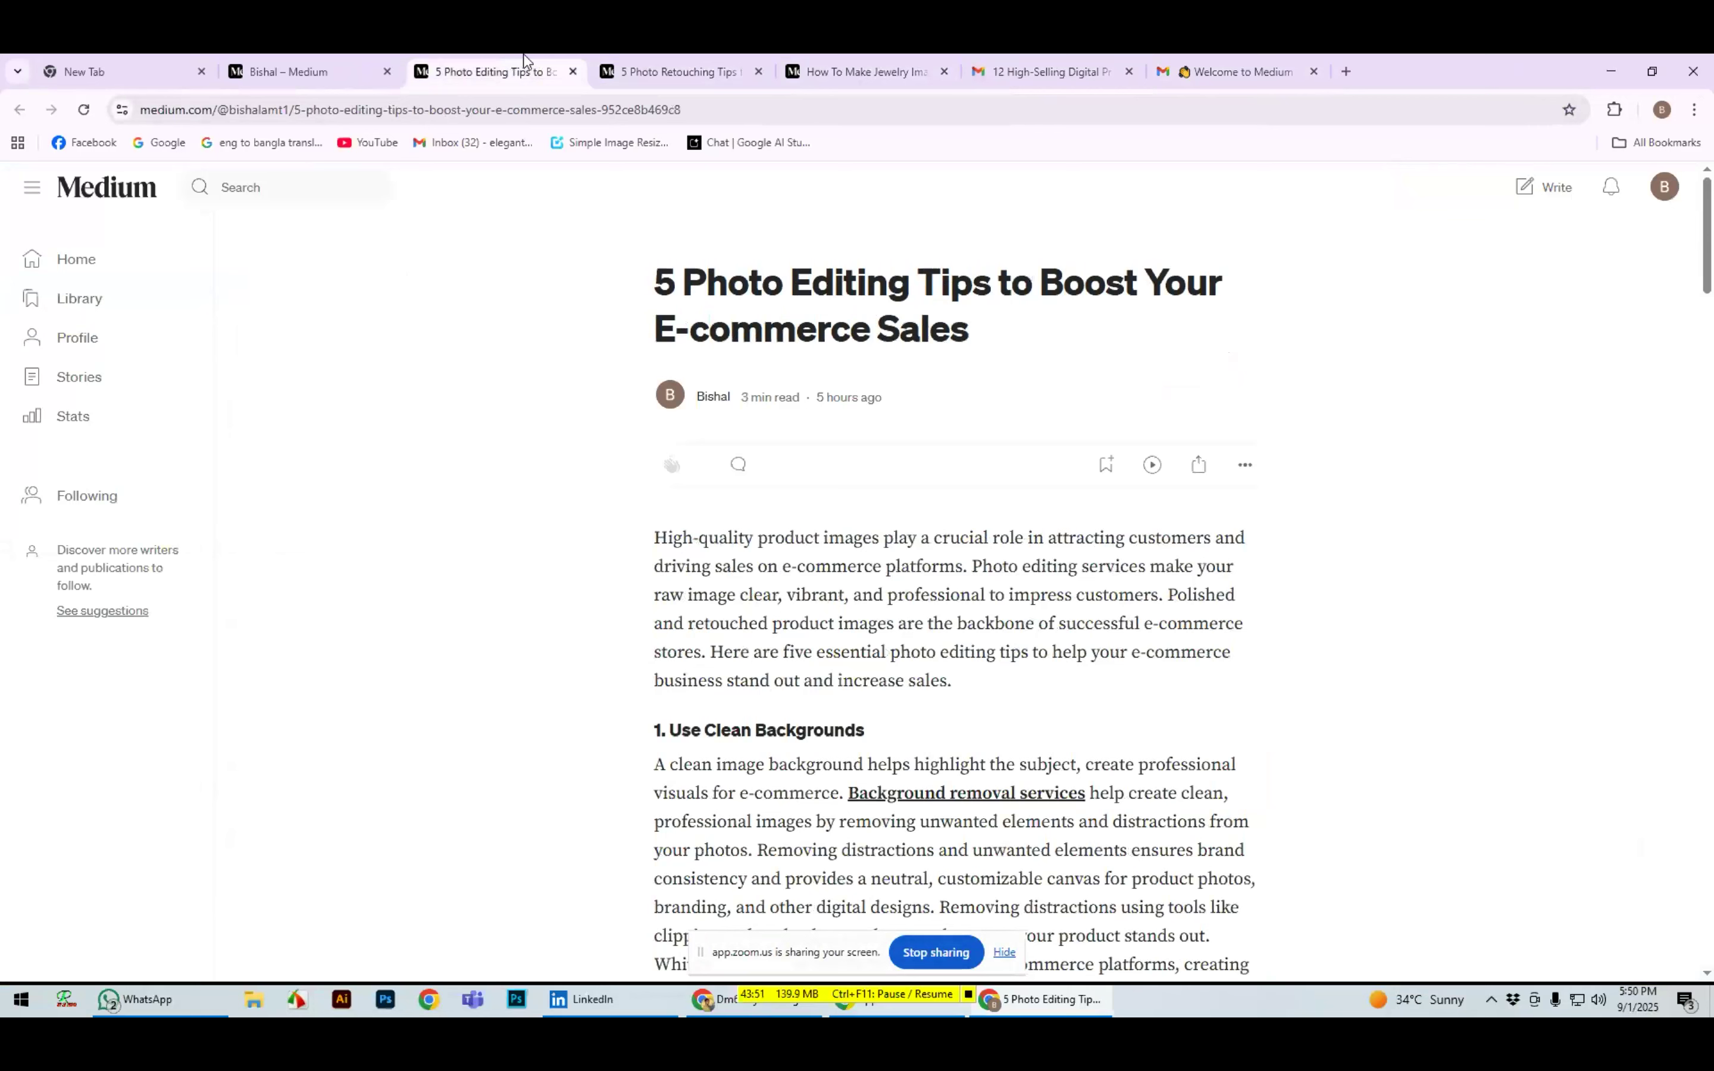
Step: Review each Medium article tab and the profile, then close the Welcome to Medium email tab
click(644, 79)
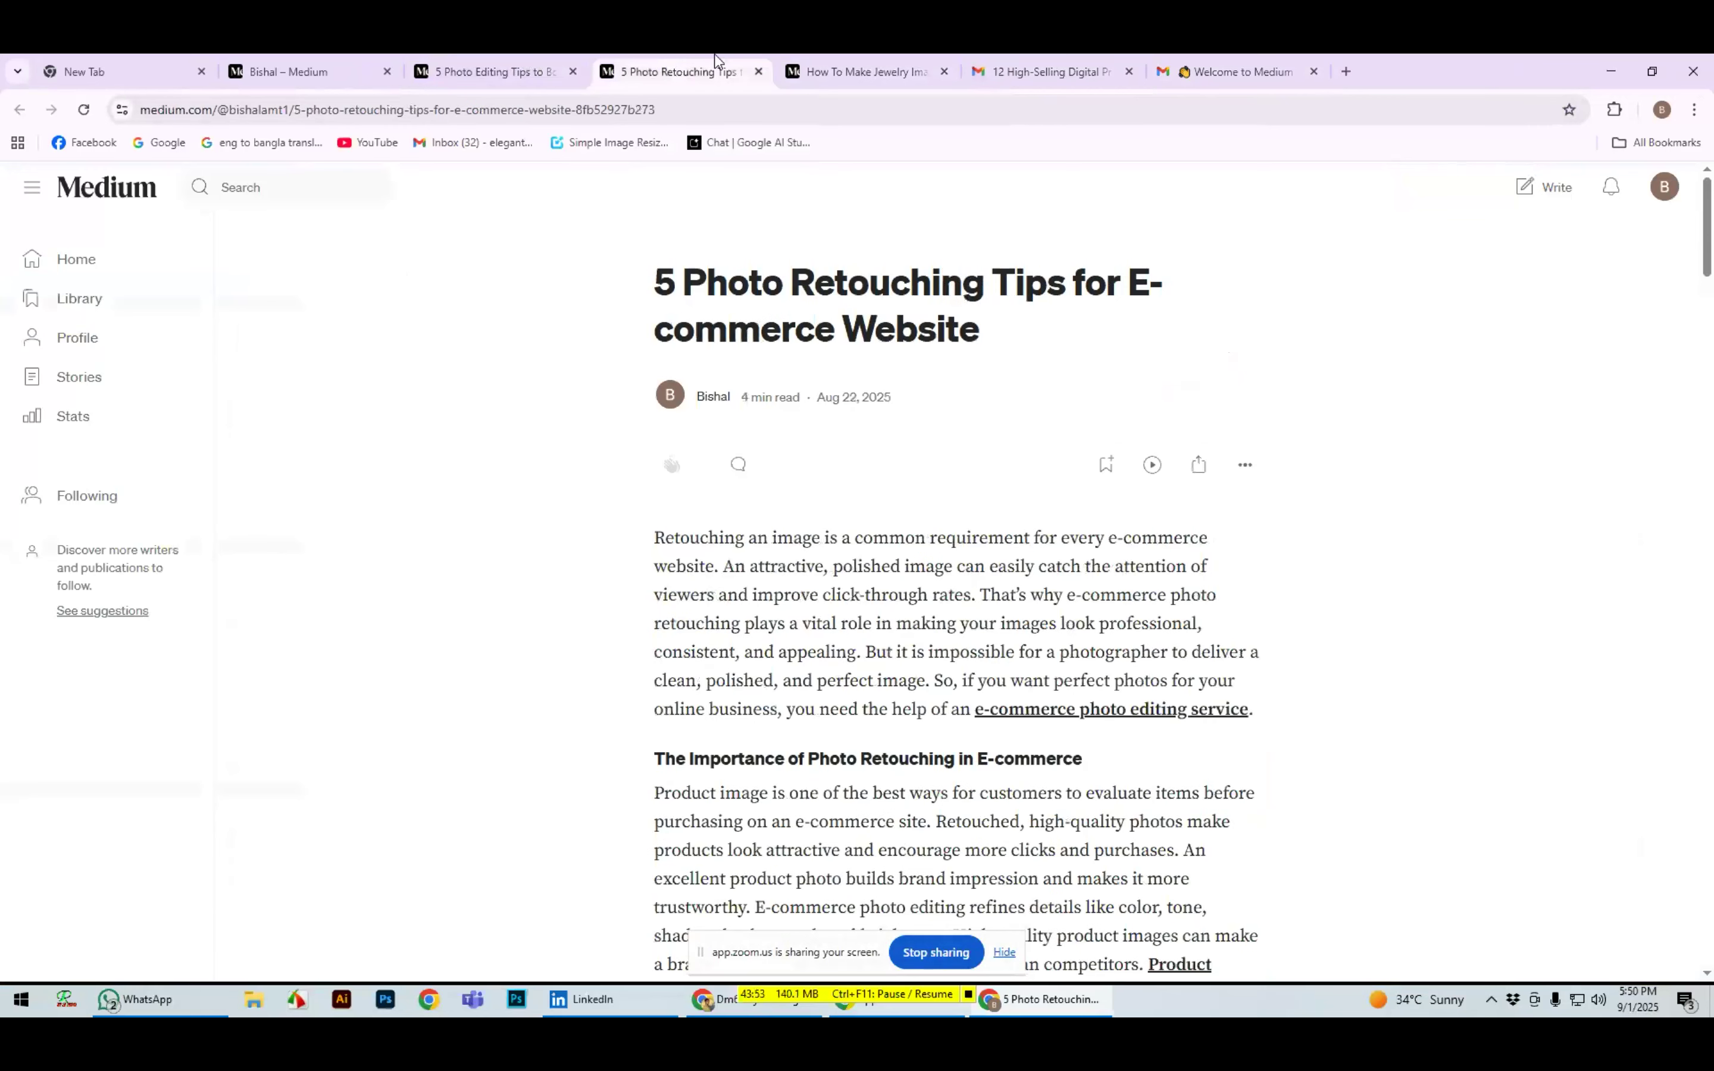
click(482, 74)
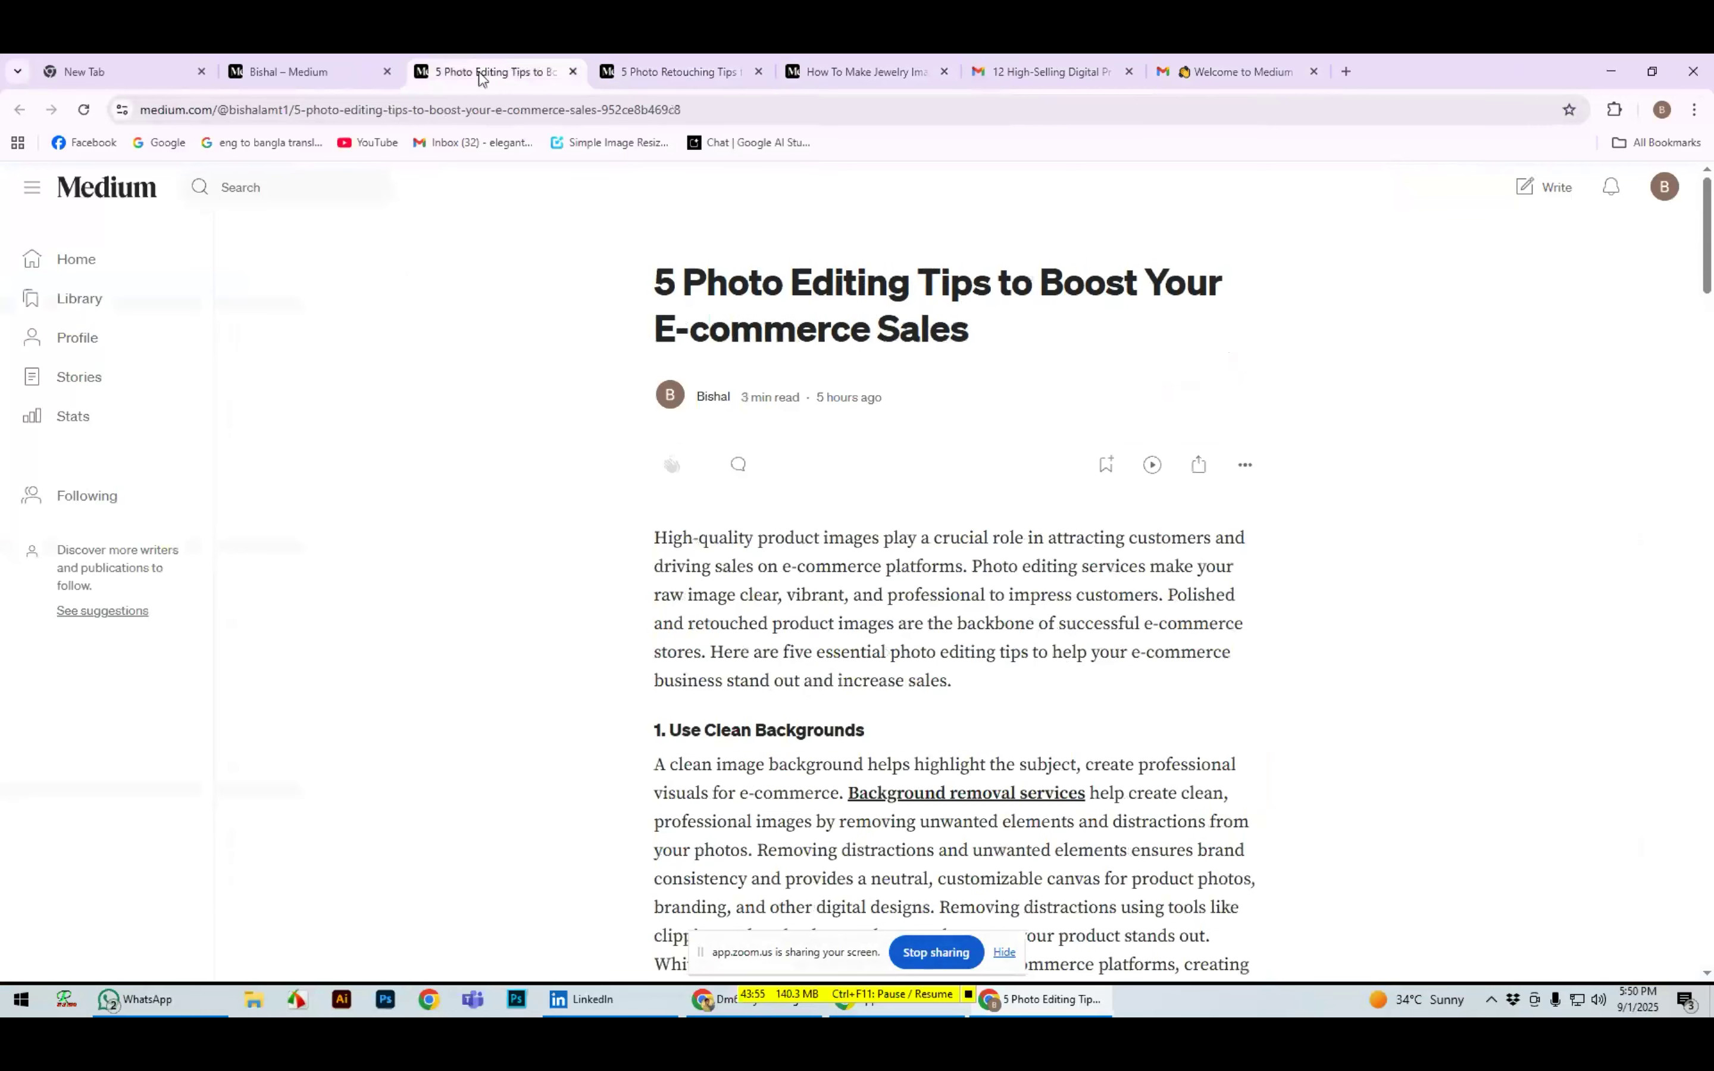
click(683, 71)
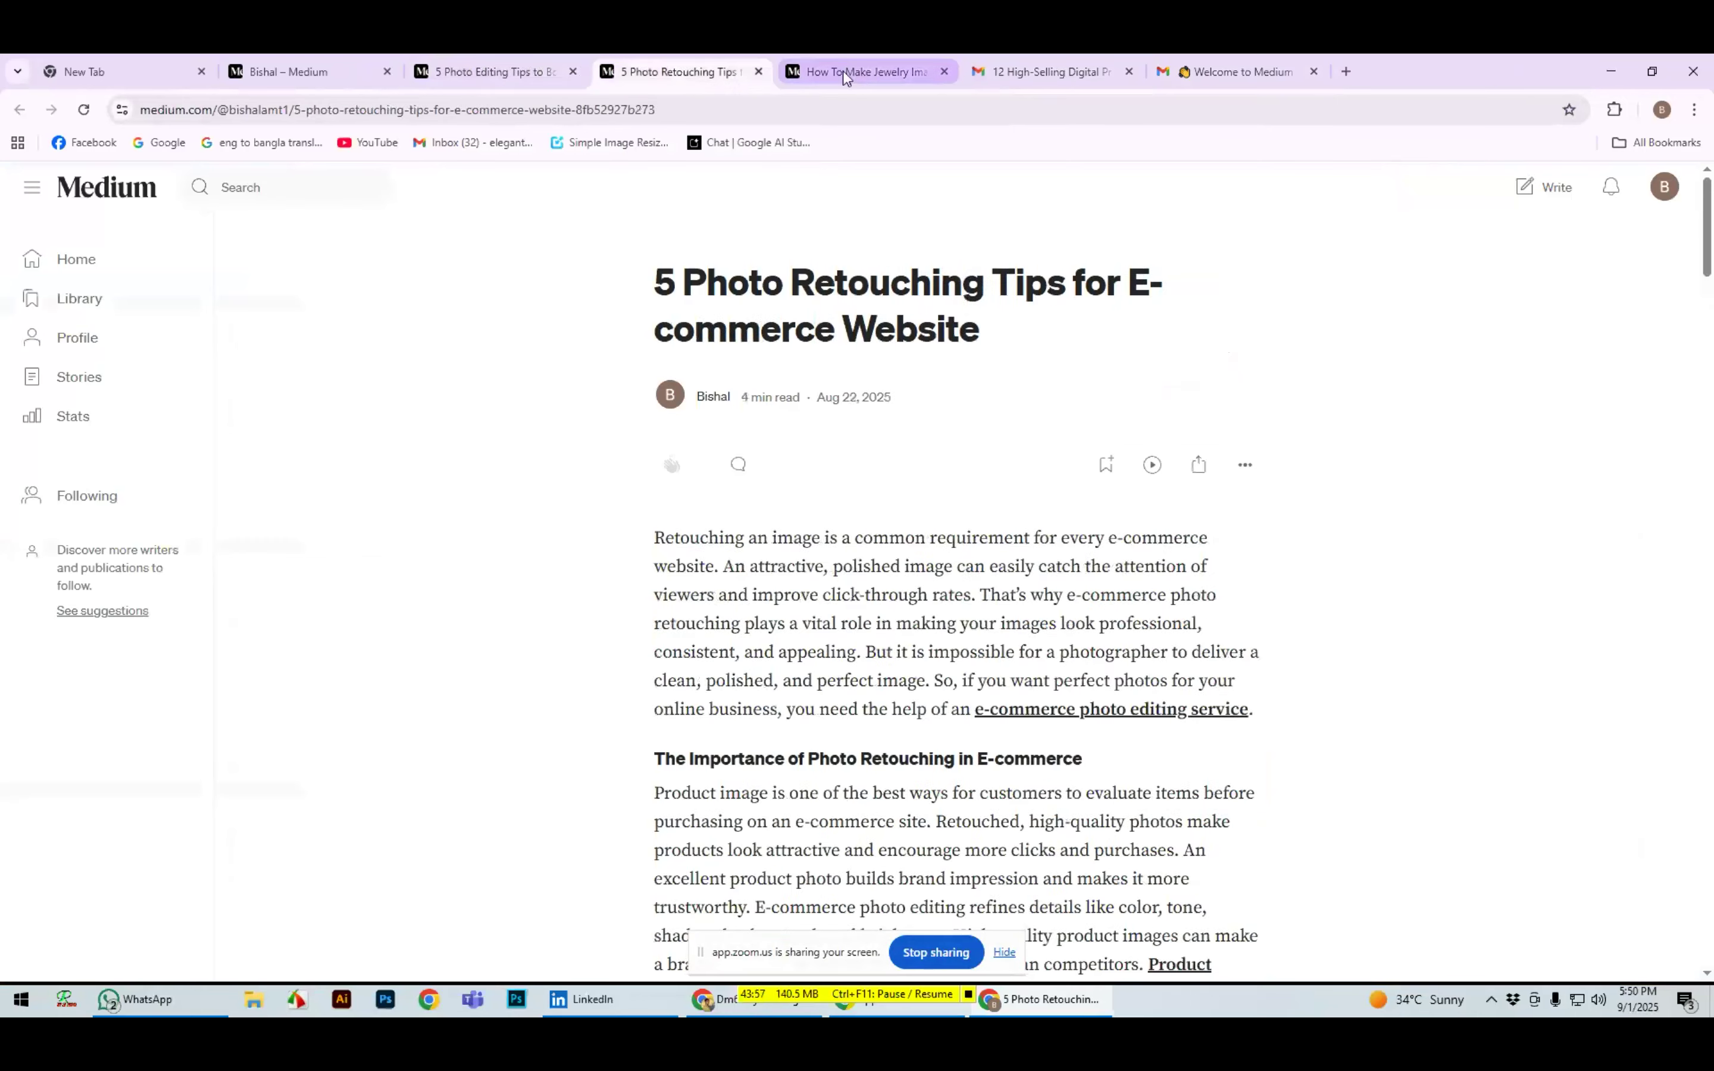
click(913, 71)
click(652, 67)
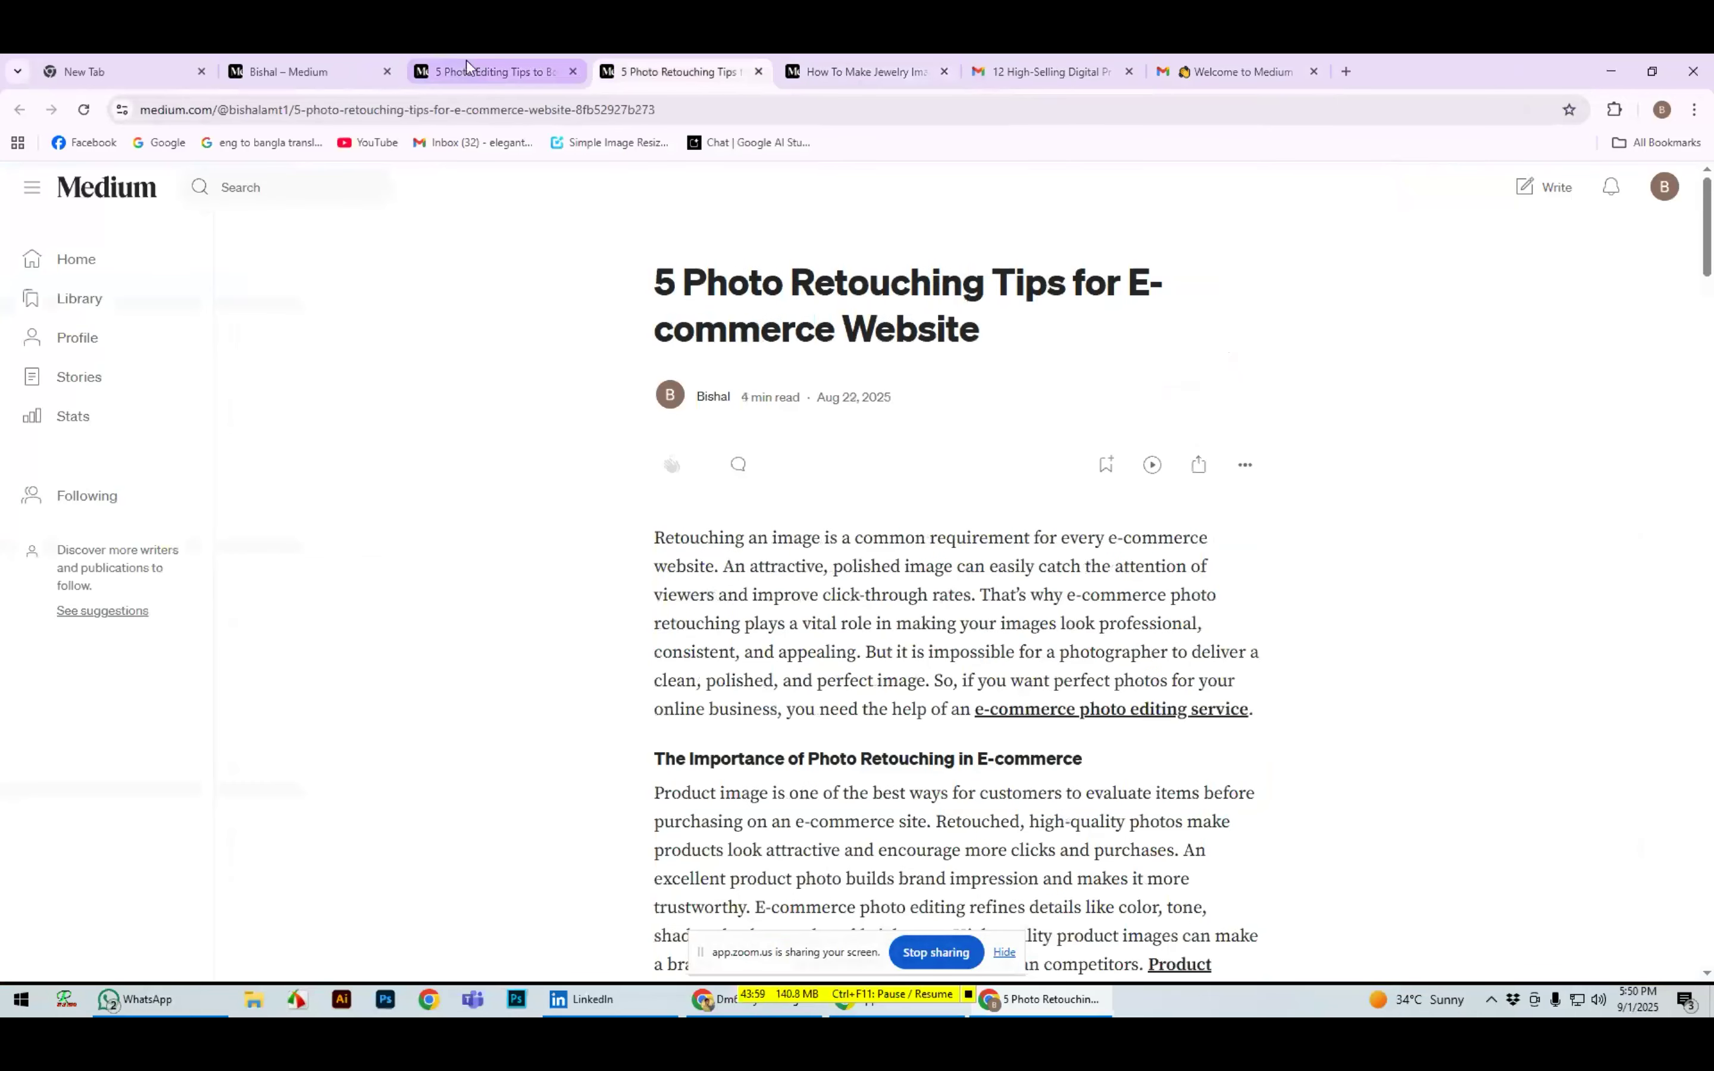
click(291, 72)
click(582, 71)
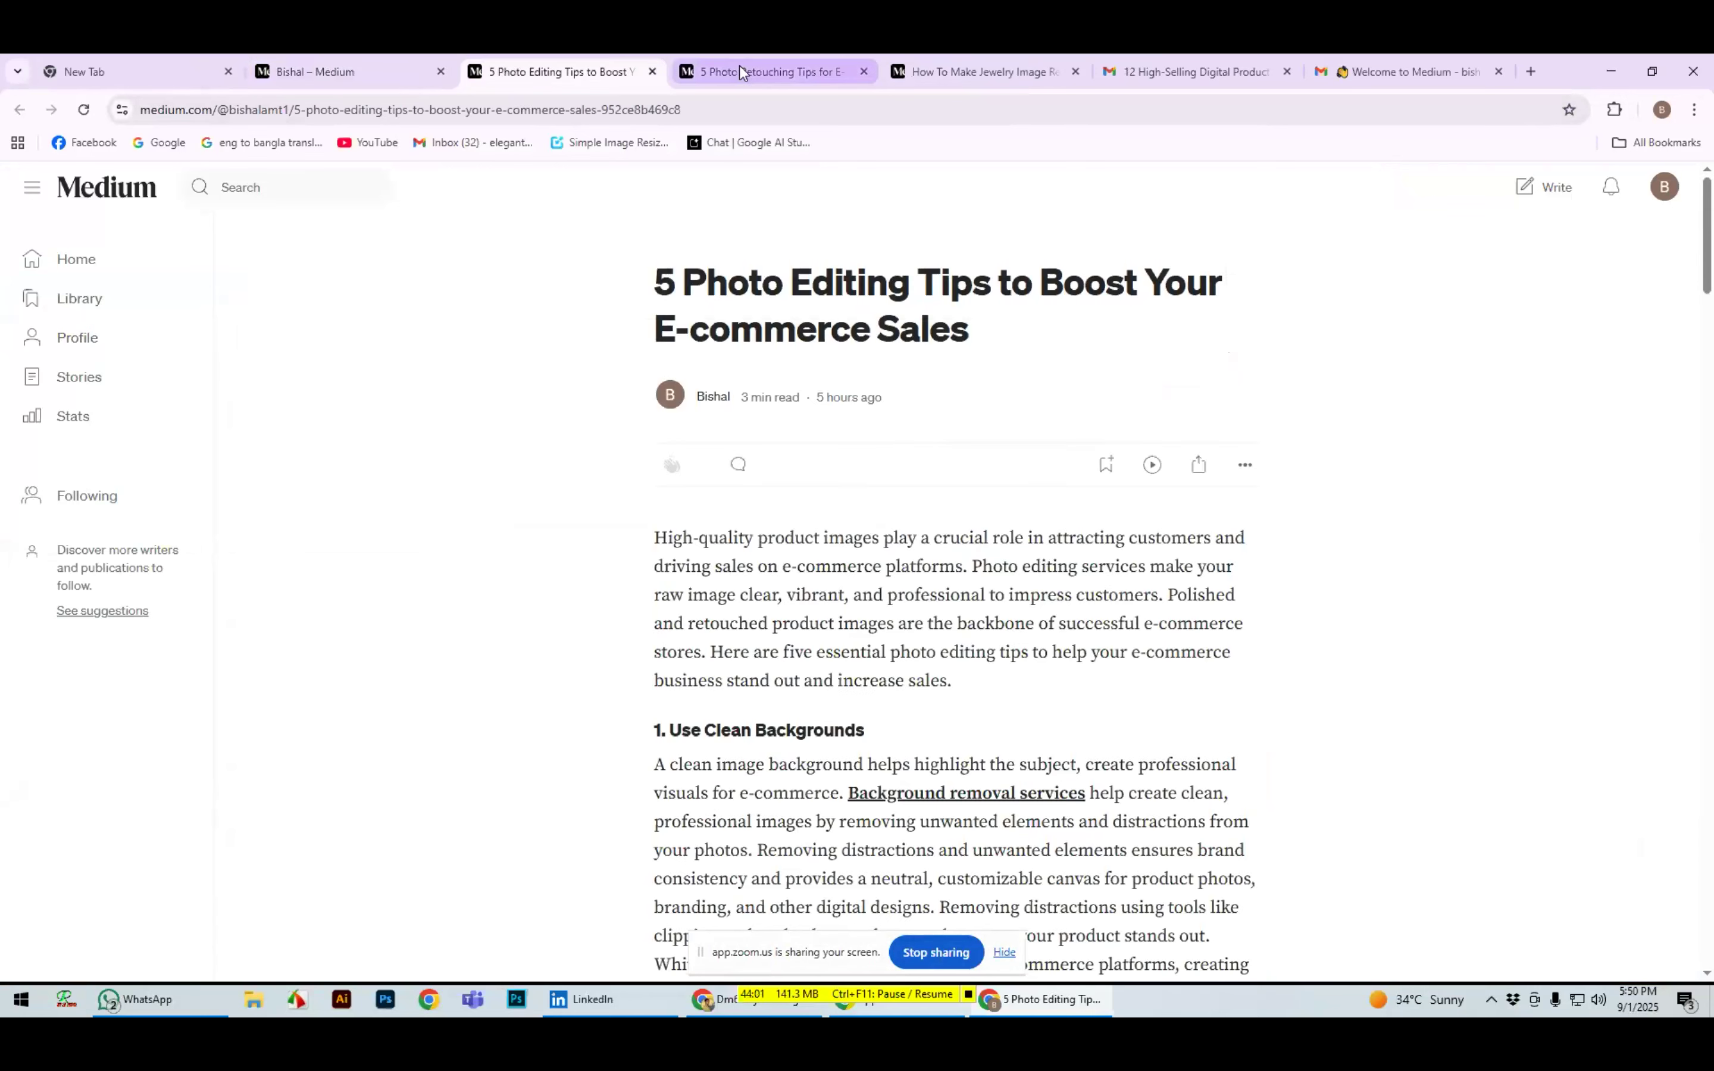
click(739, 65)
click(937, 62)
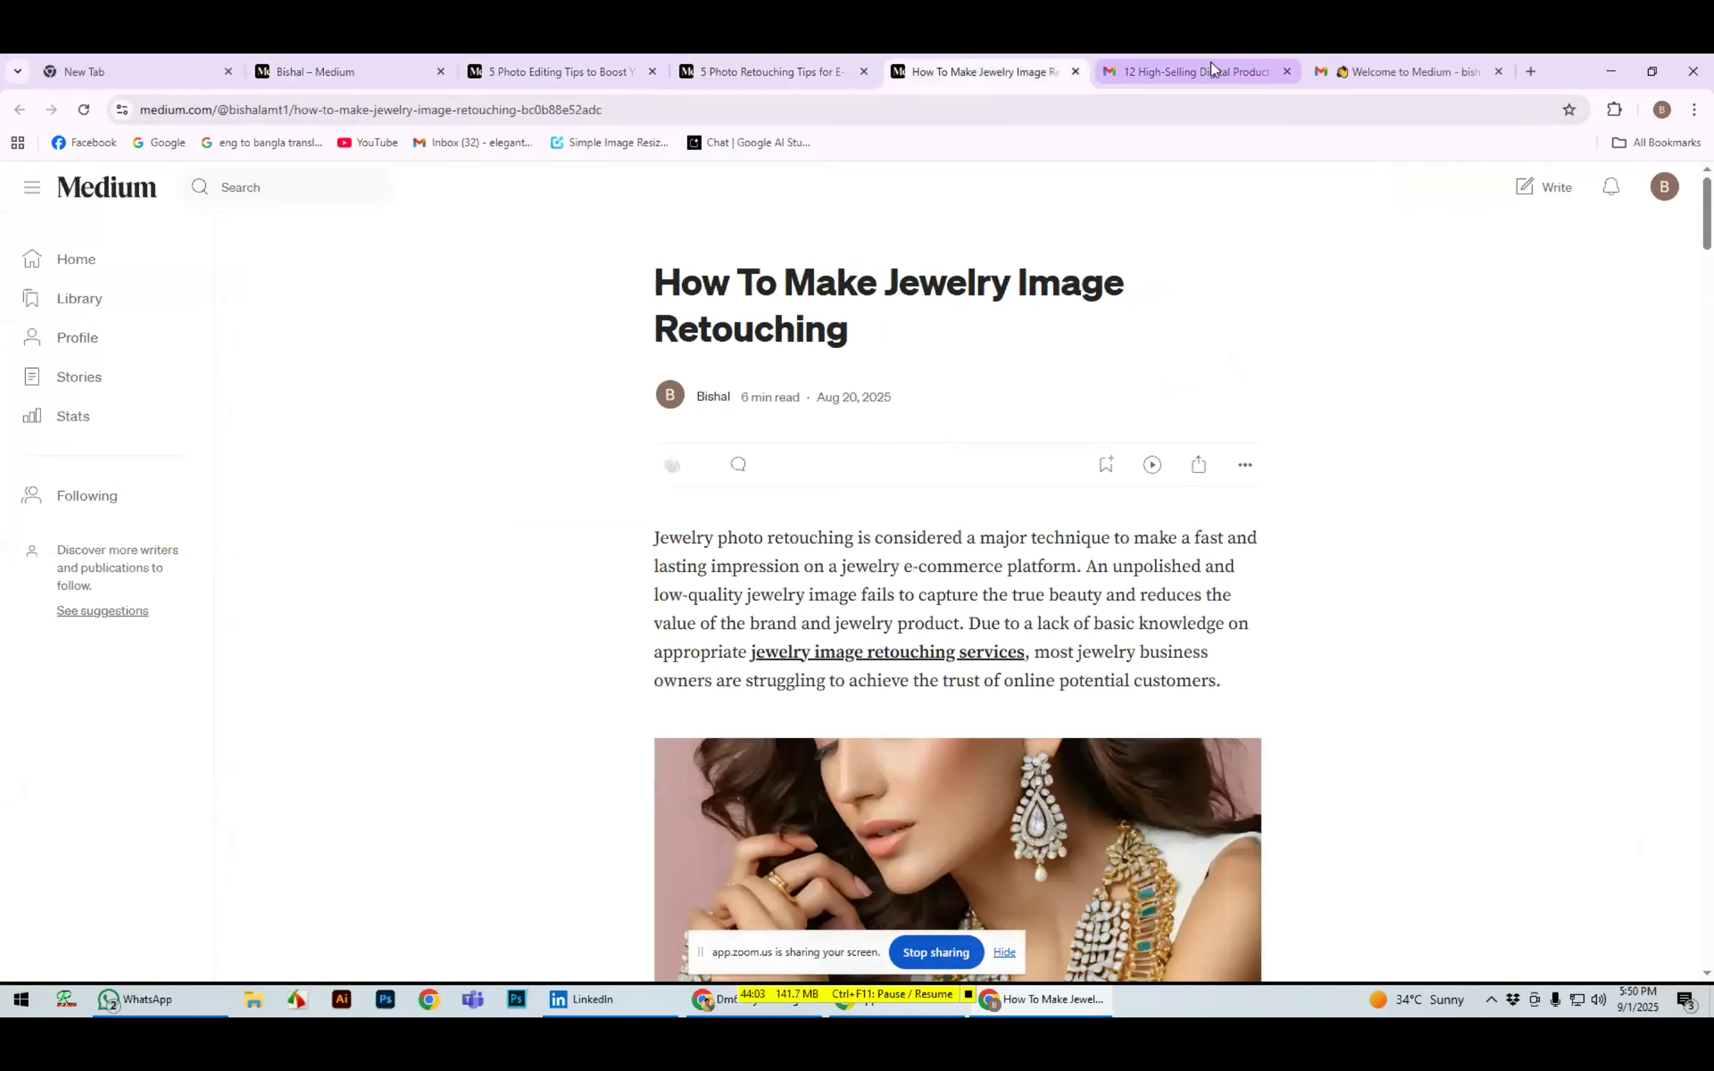
click(1211, 62)
click(1369, 71)
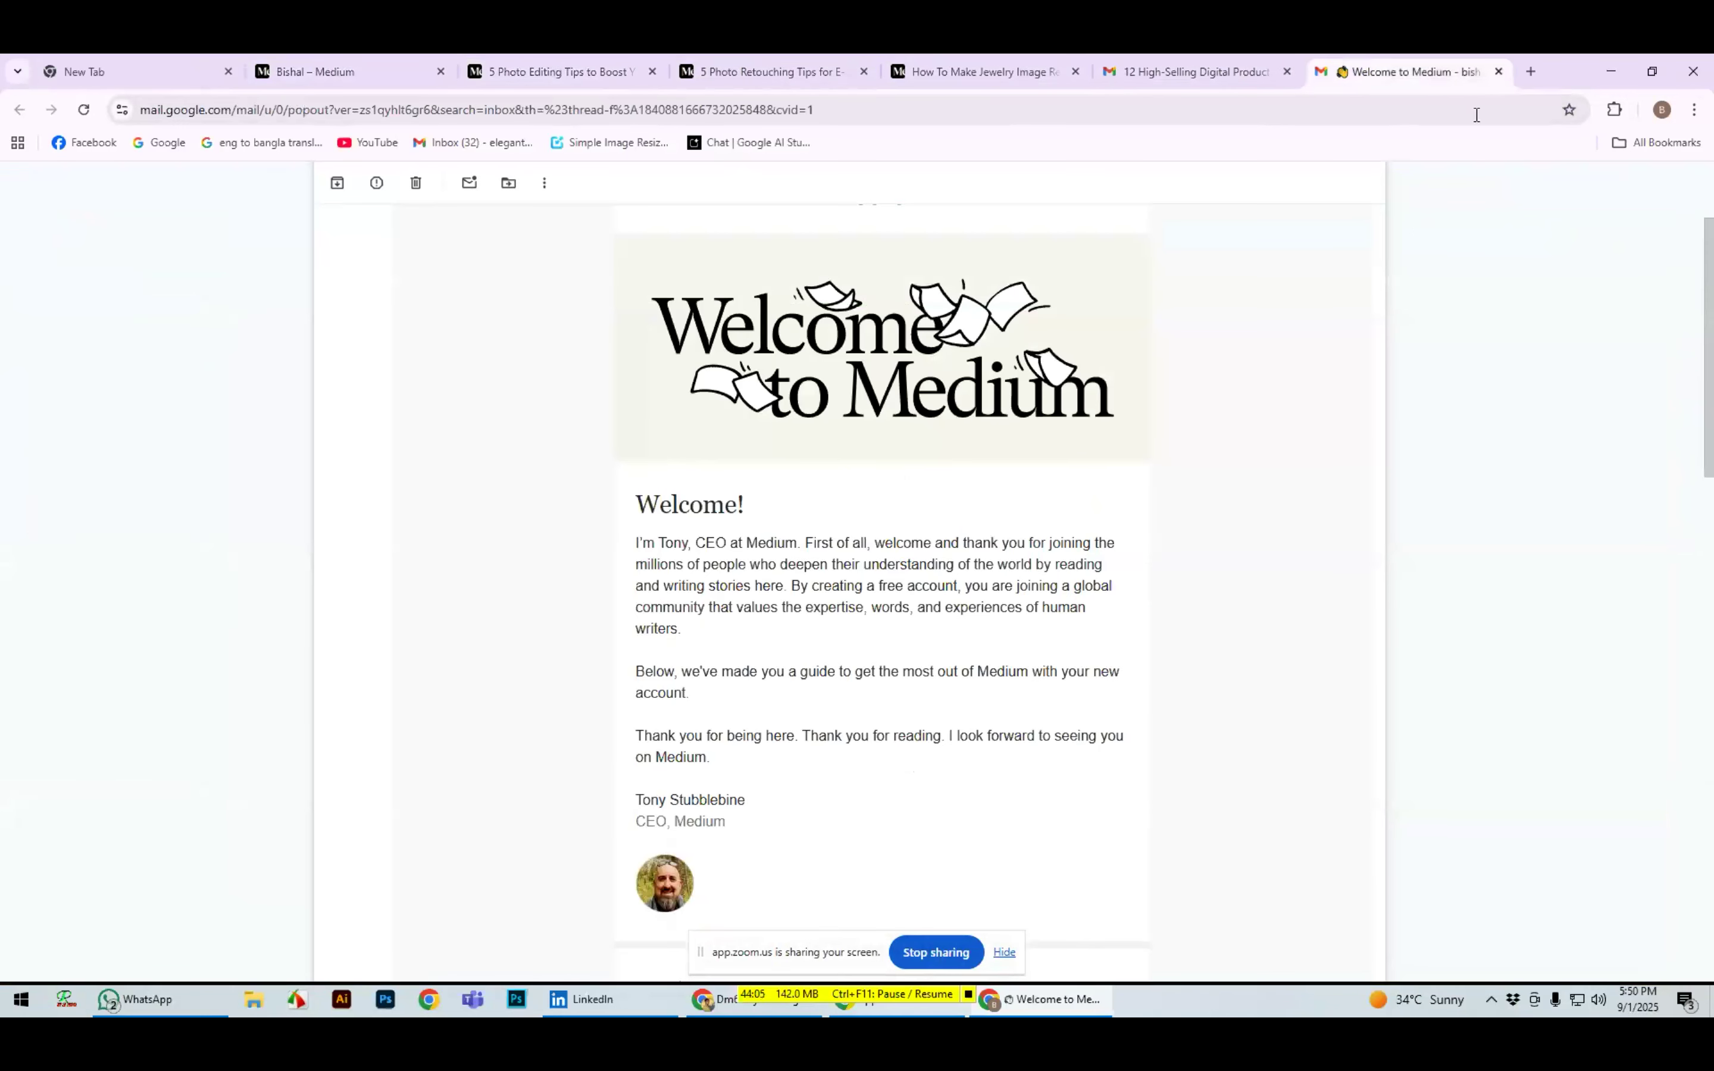
click(1498, 71)
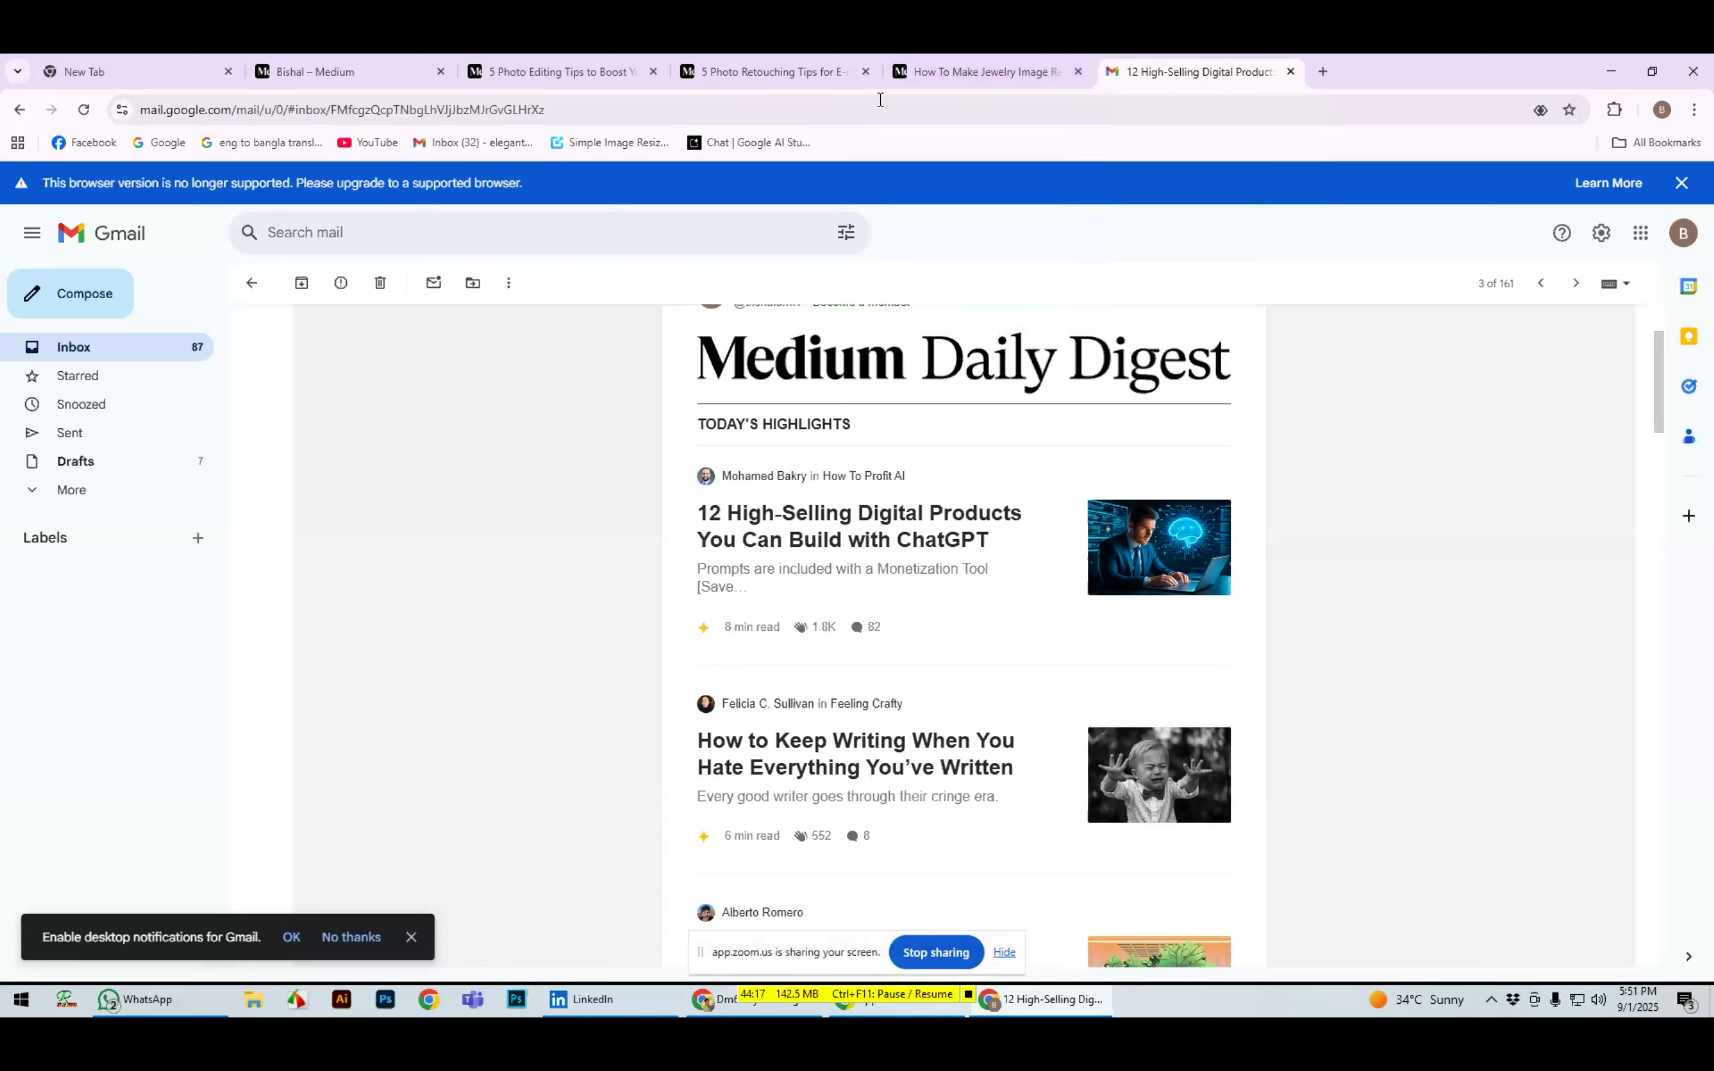
Step: Review the articles again, scrolling through the How To Make Jewelry Image Retouching intro
click(552, 74)
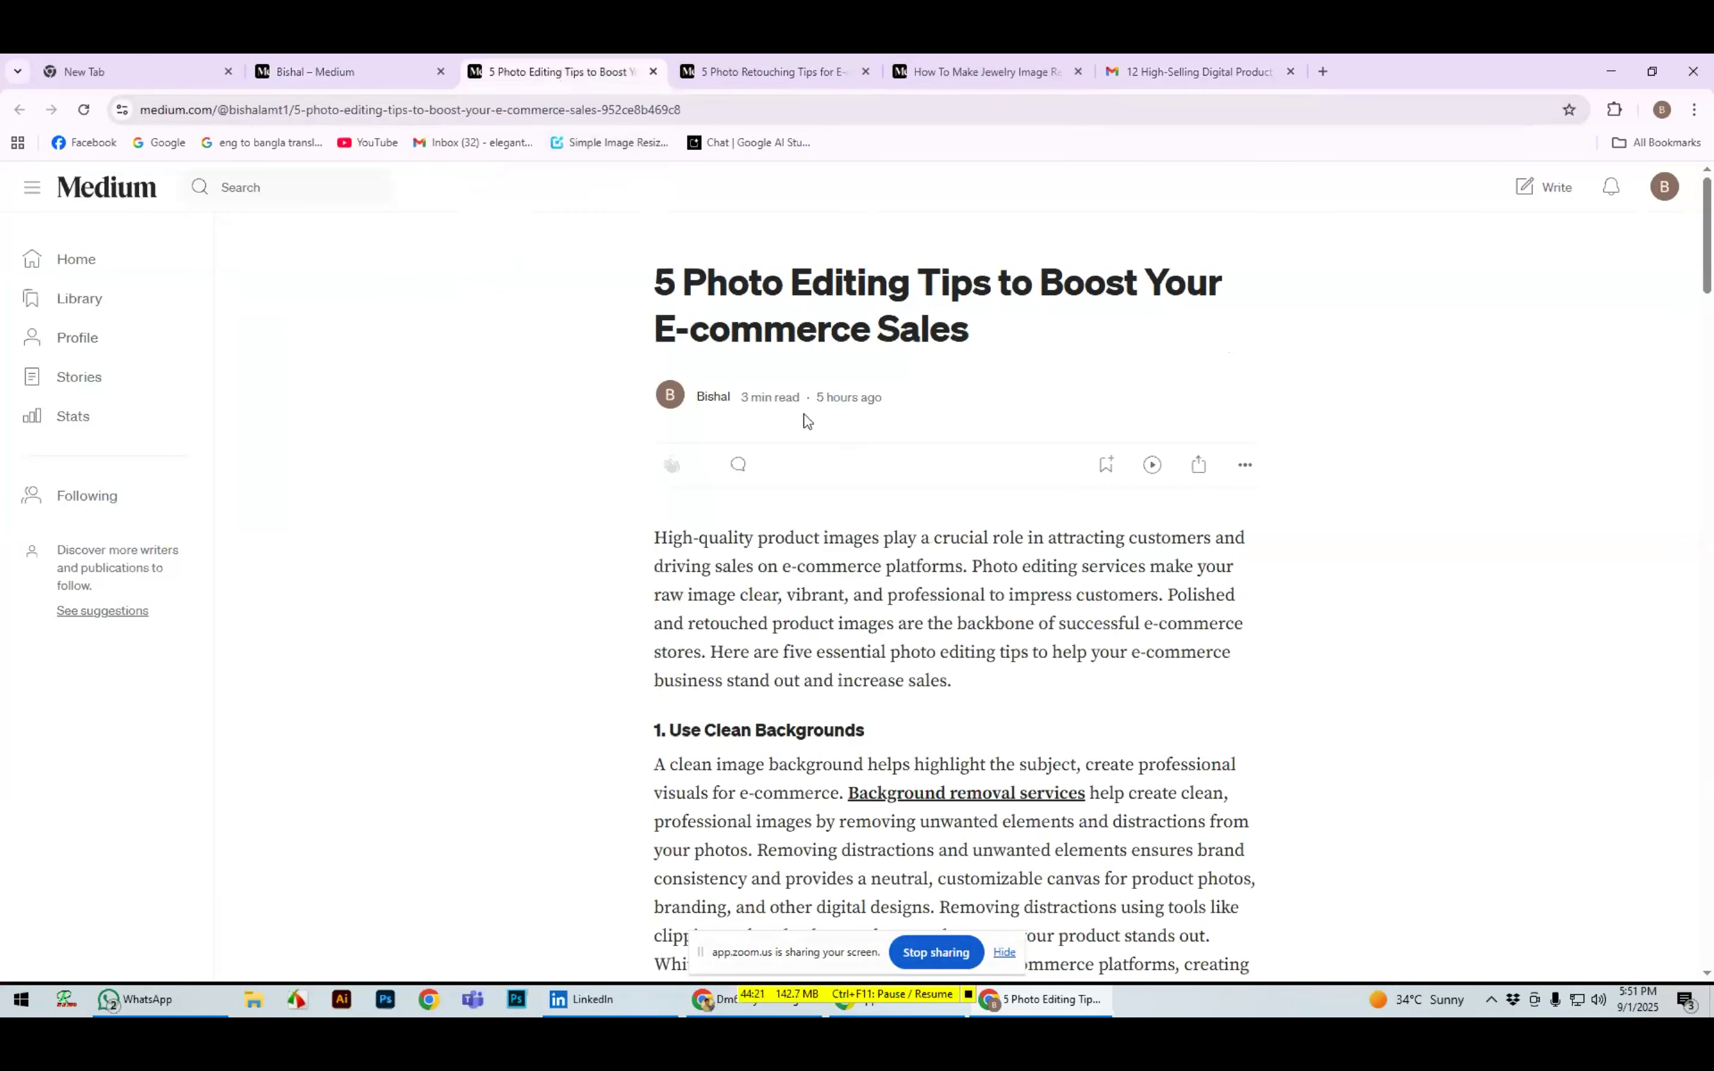
click(757, 66)
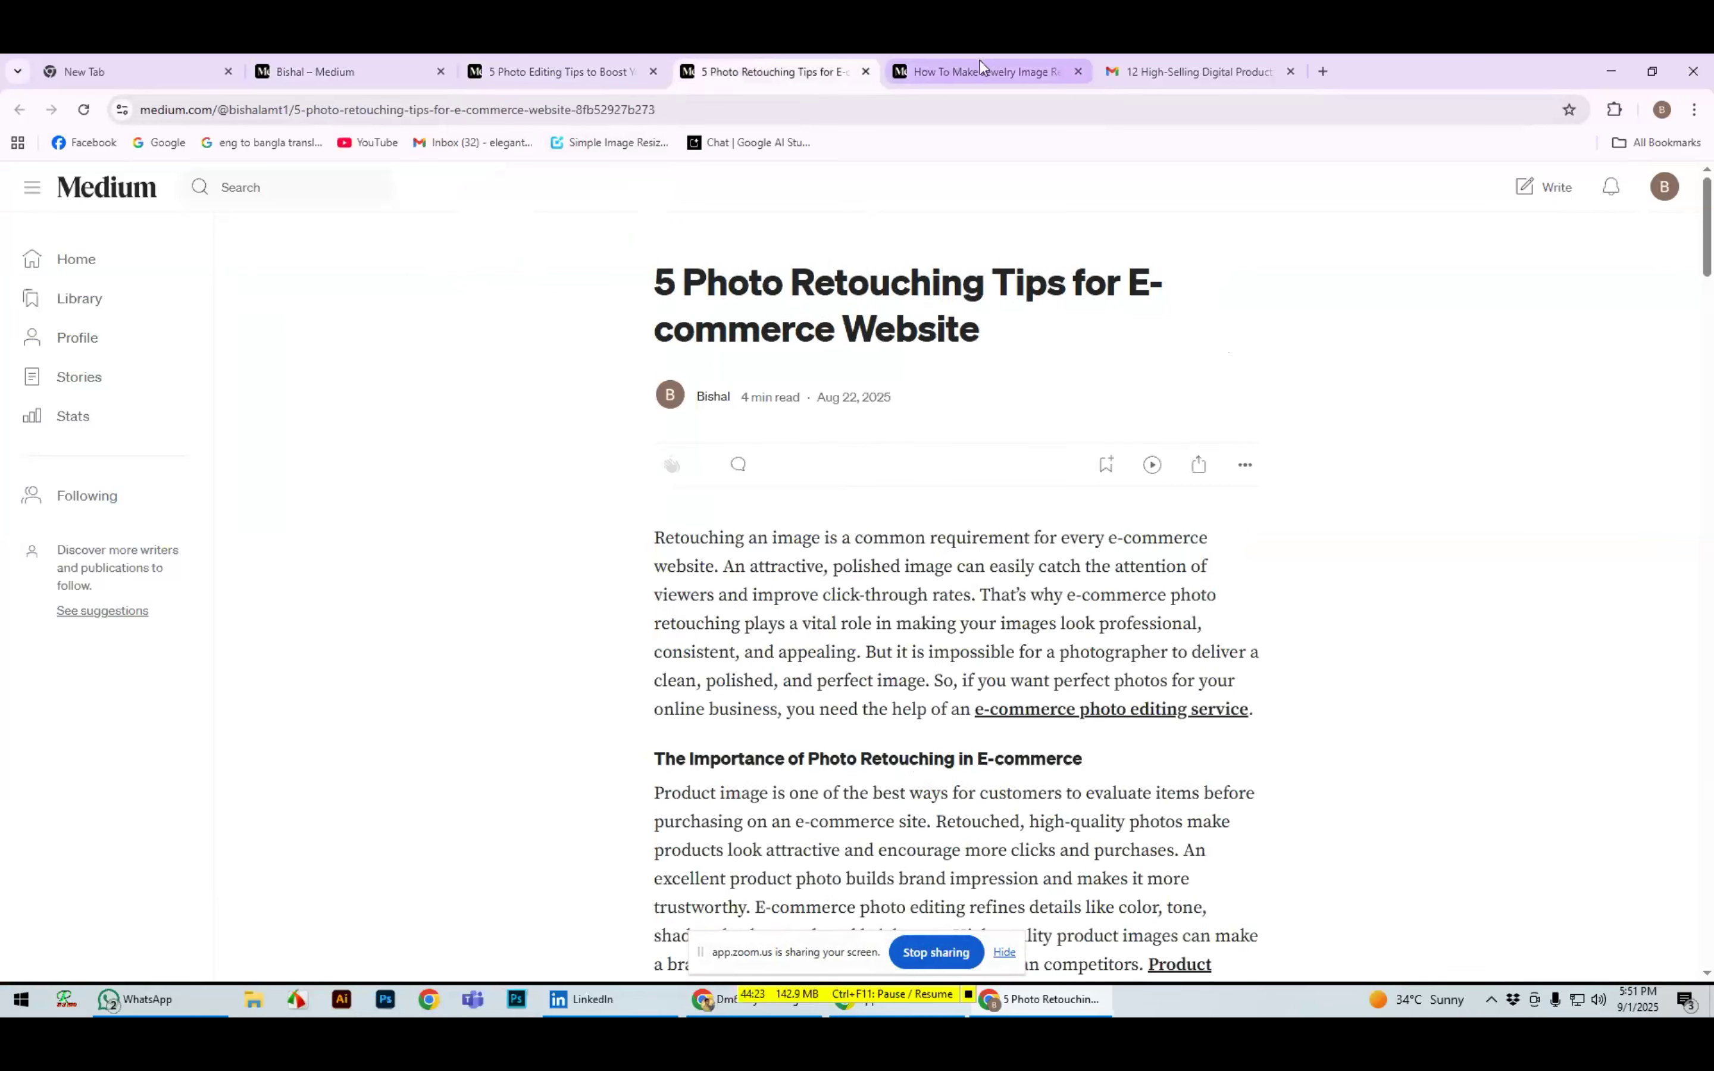
click(981, 62)
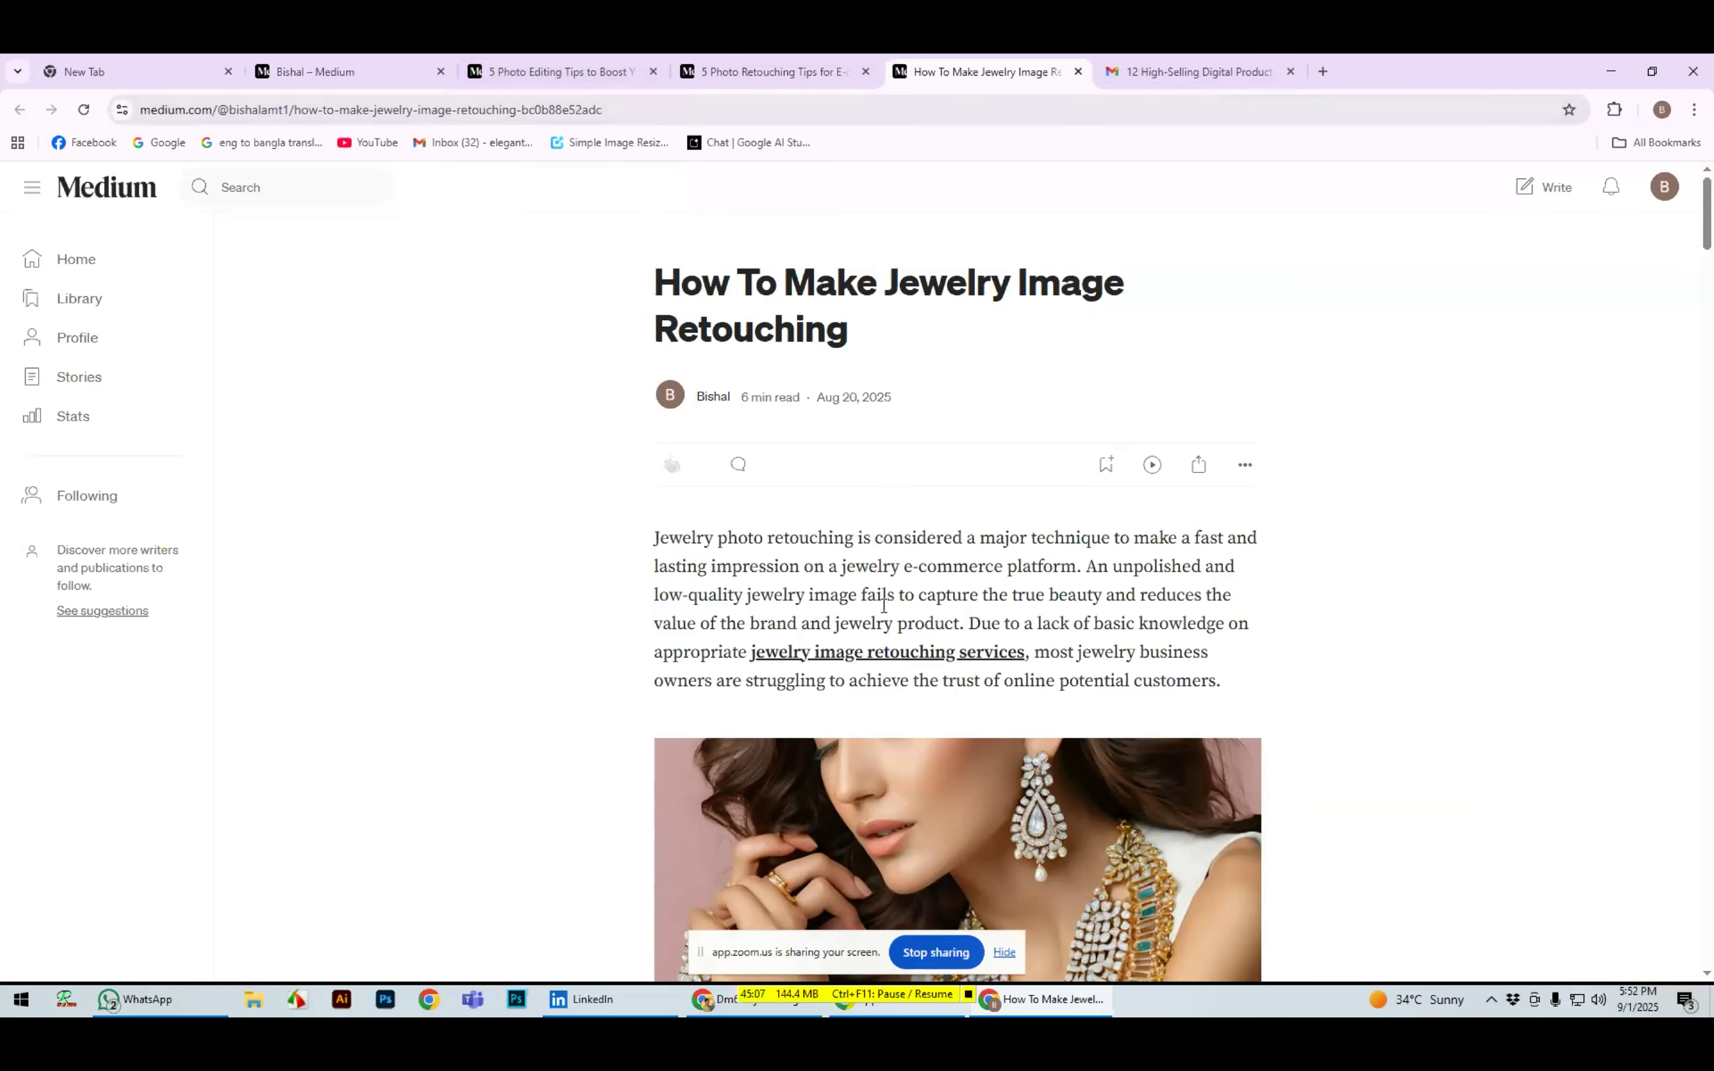
scroll(953, 565, down, 5)
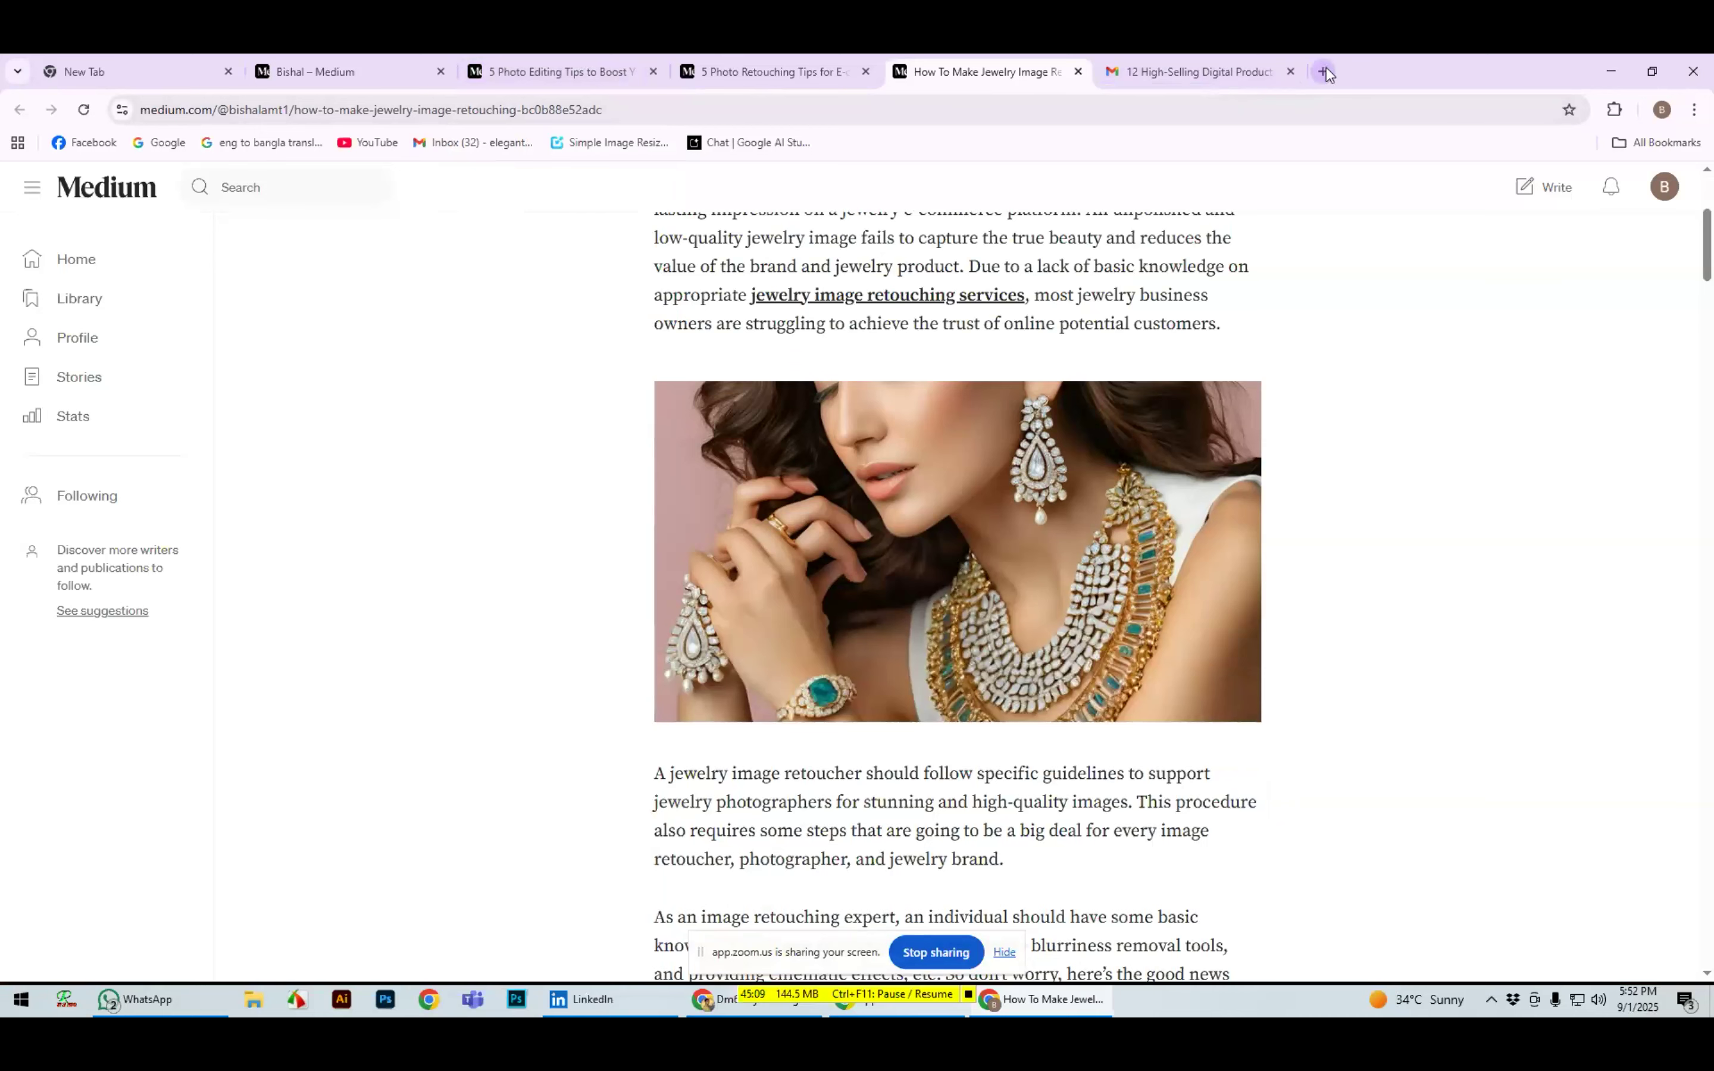
click(1324, 71)
Step: Search Google for 'nofollw and do follw checker'
click(933, 111)
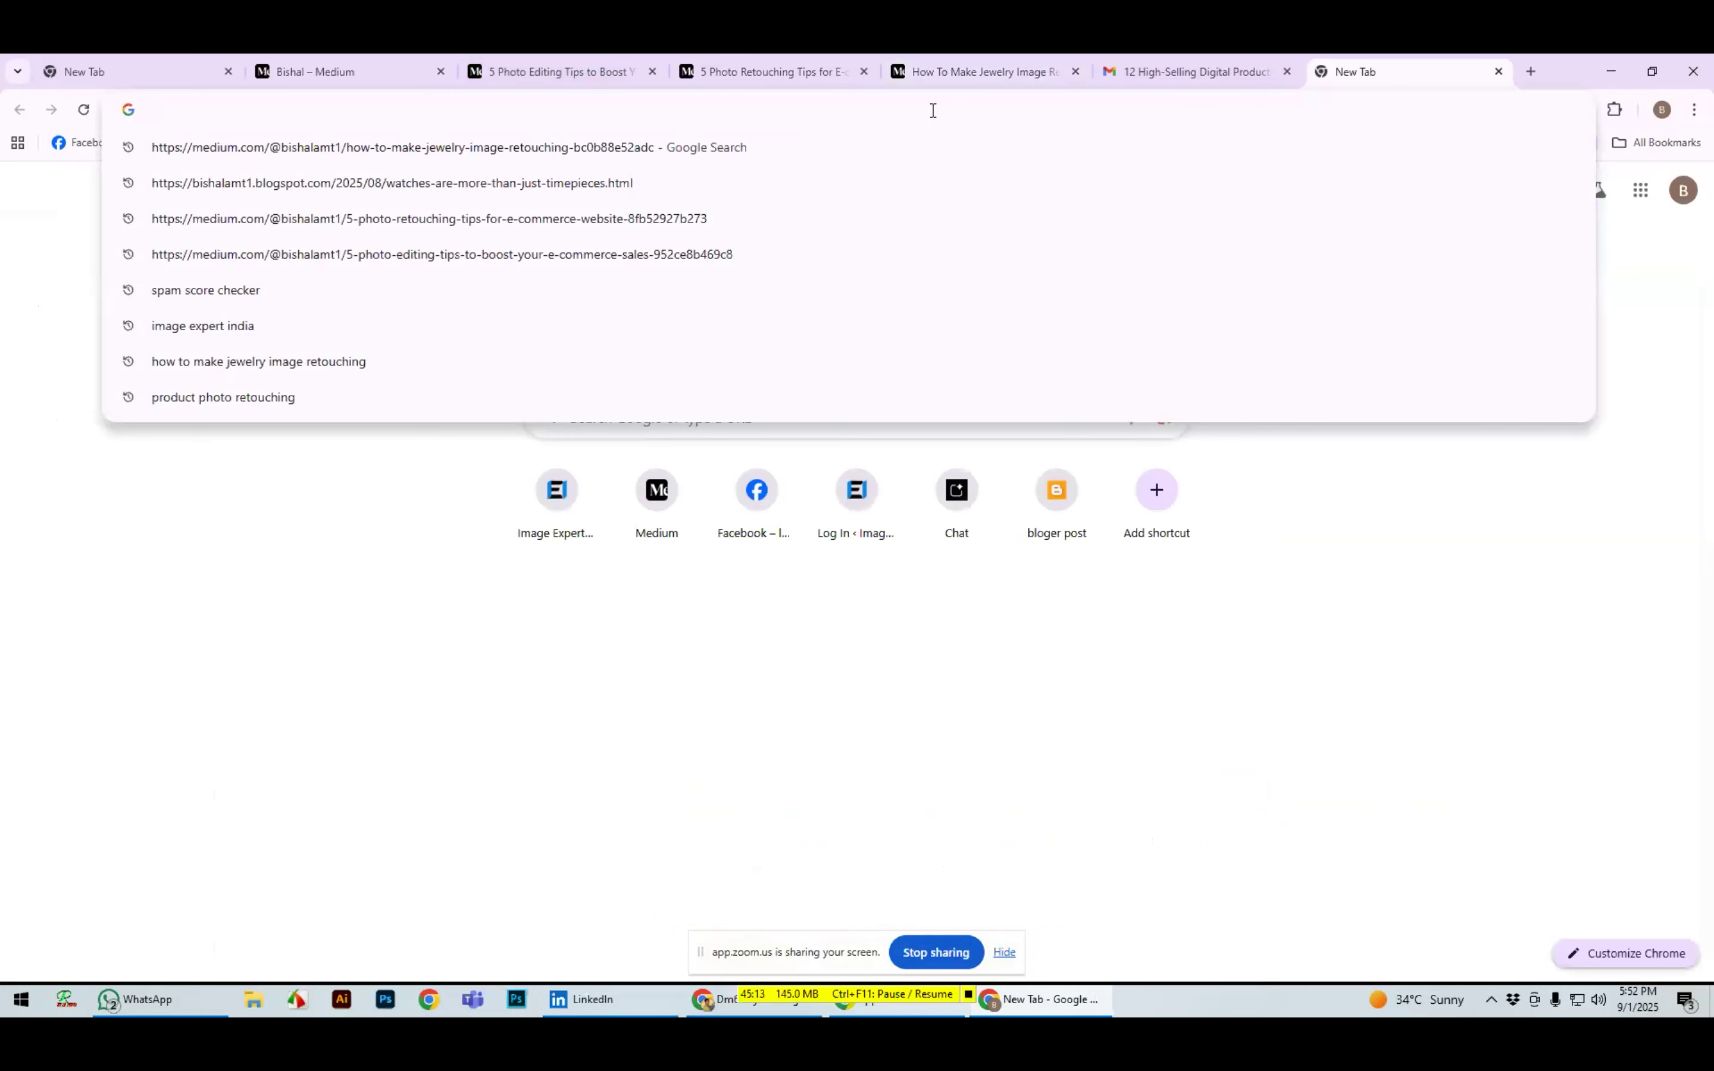
text(no)
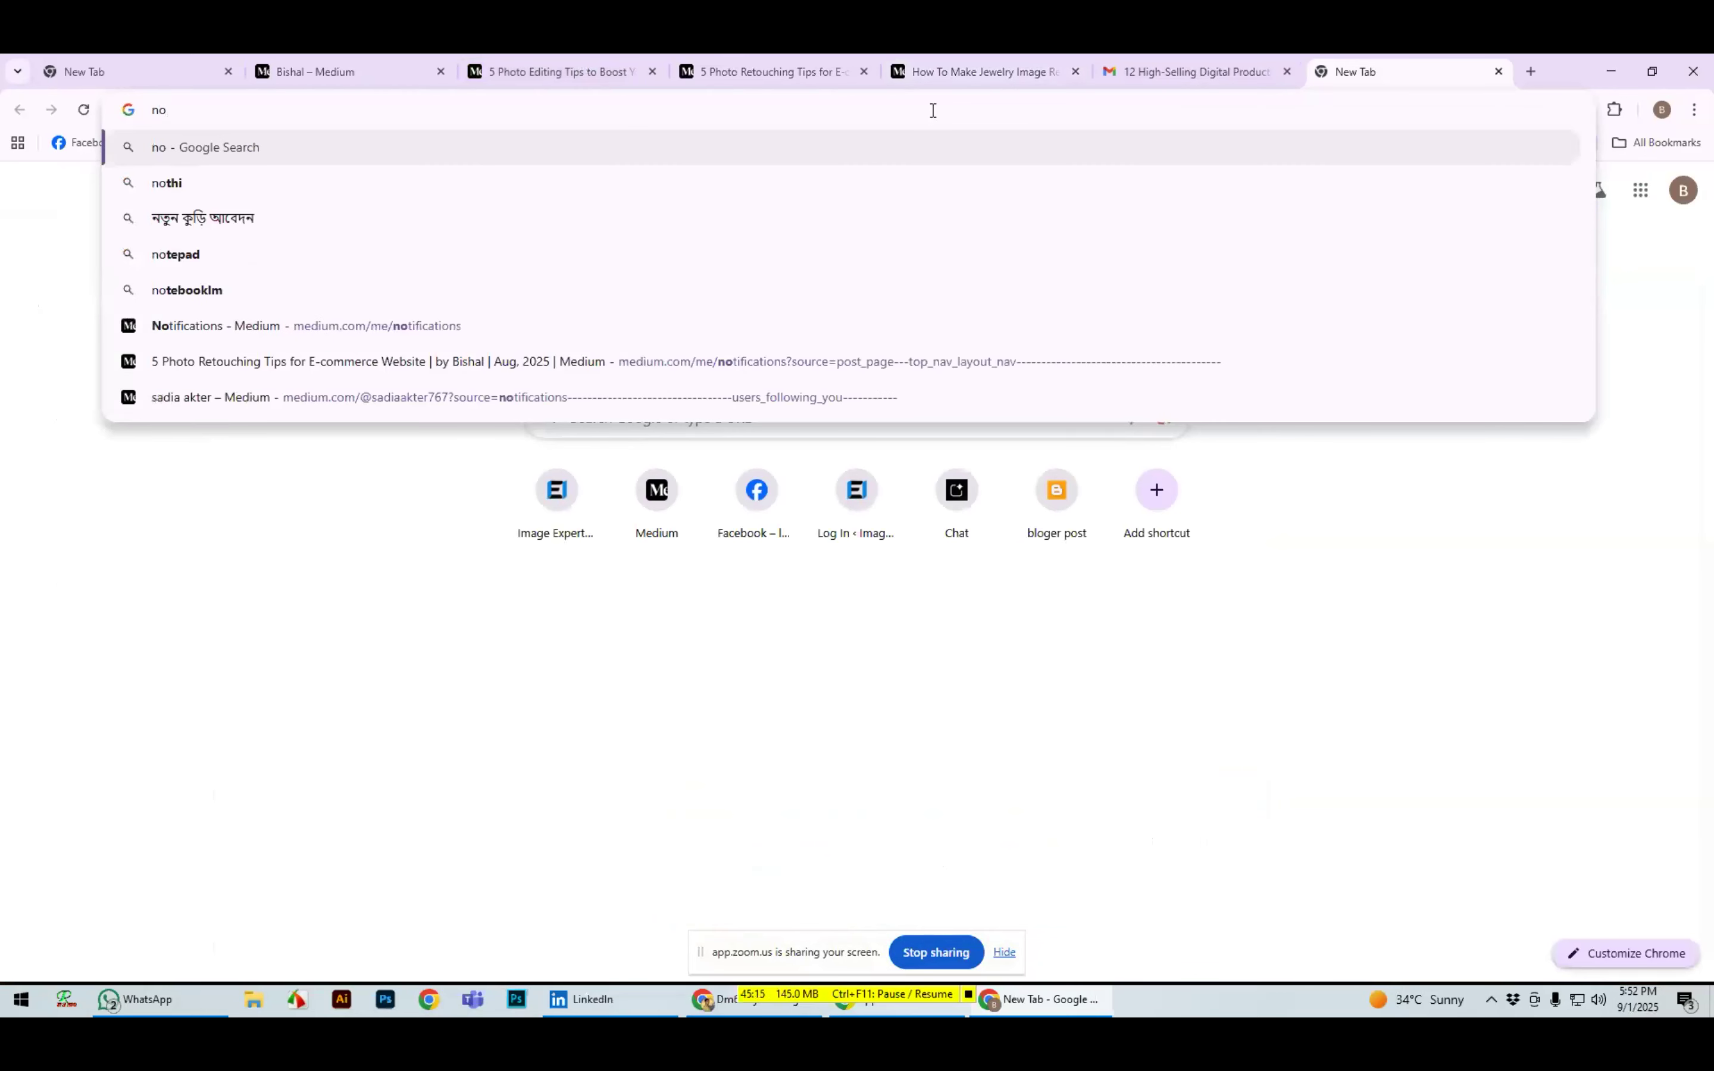
text(follw)
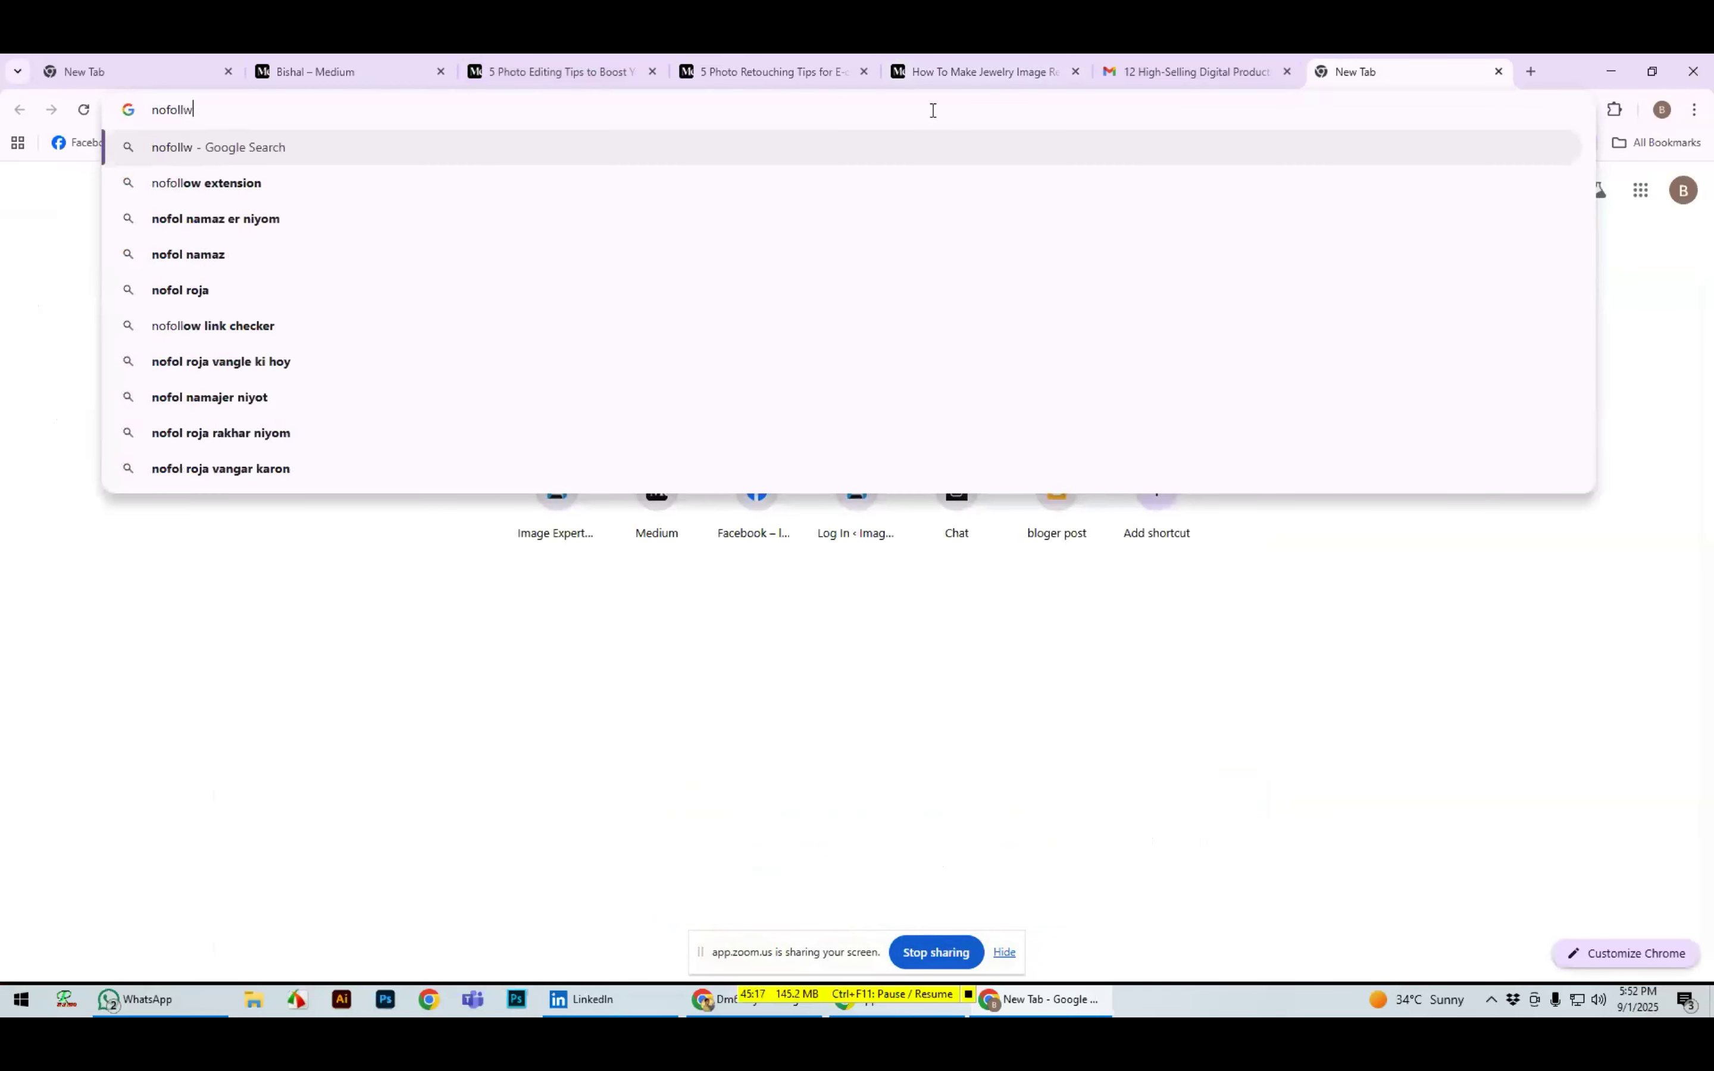
text( and d)
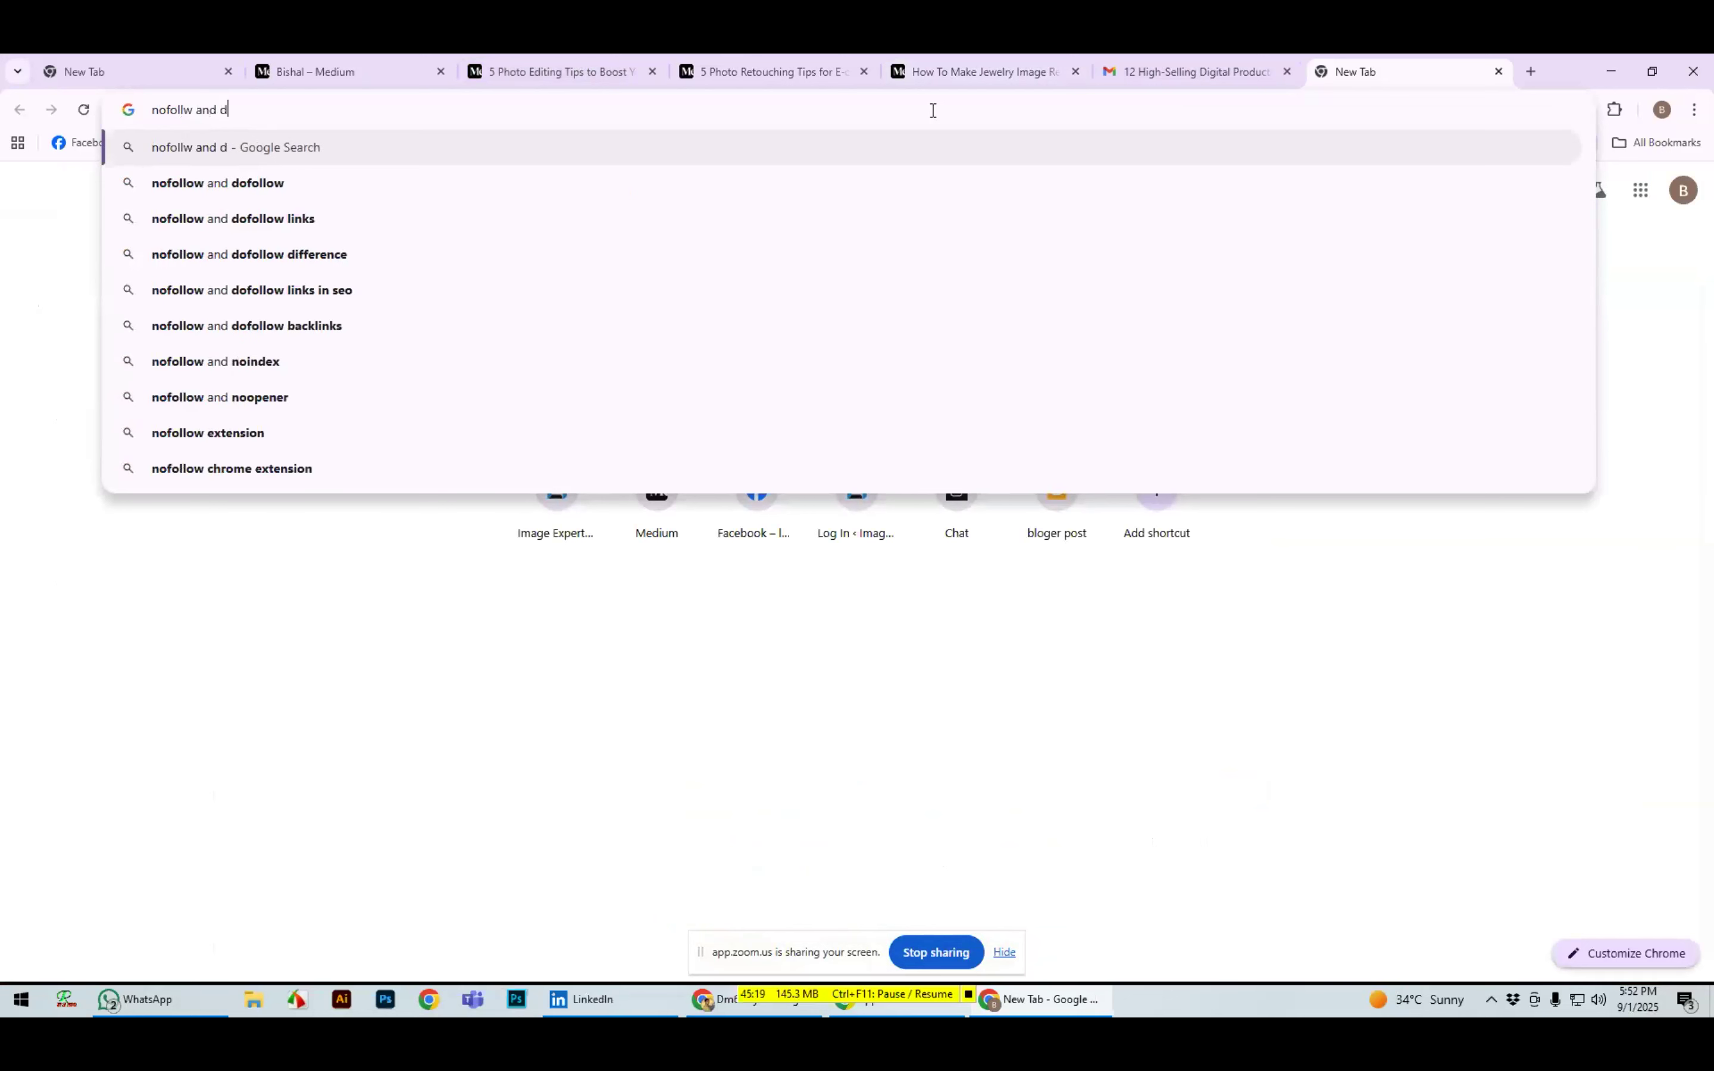
text(o follw checker)
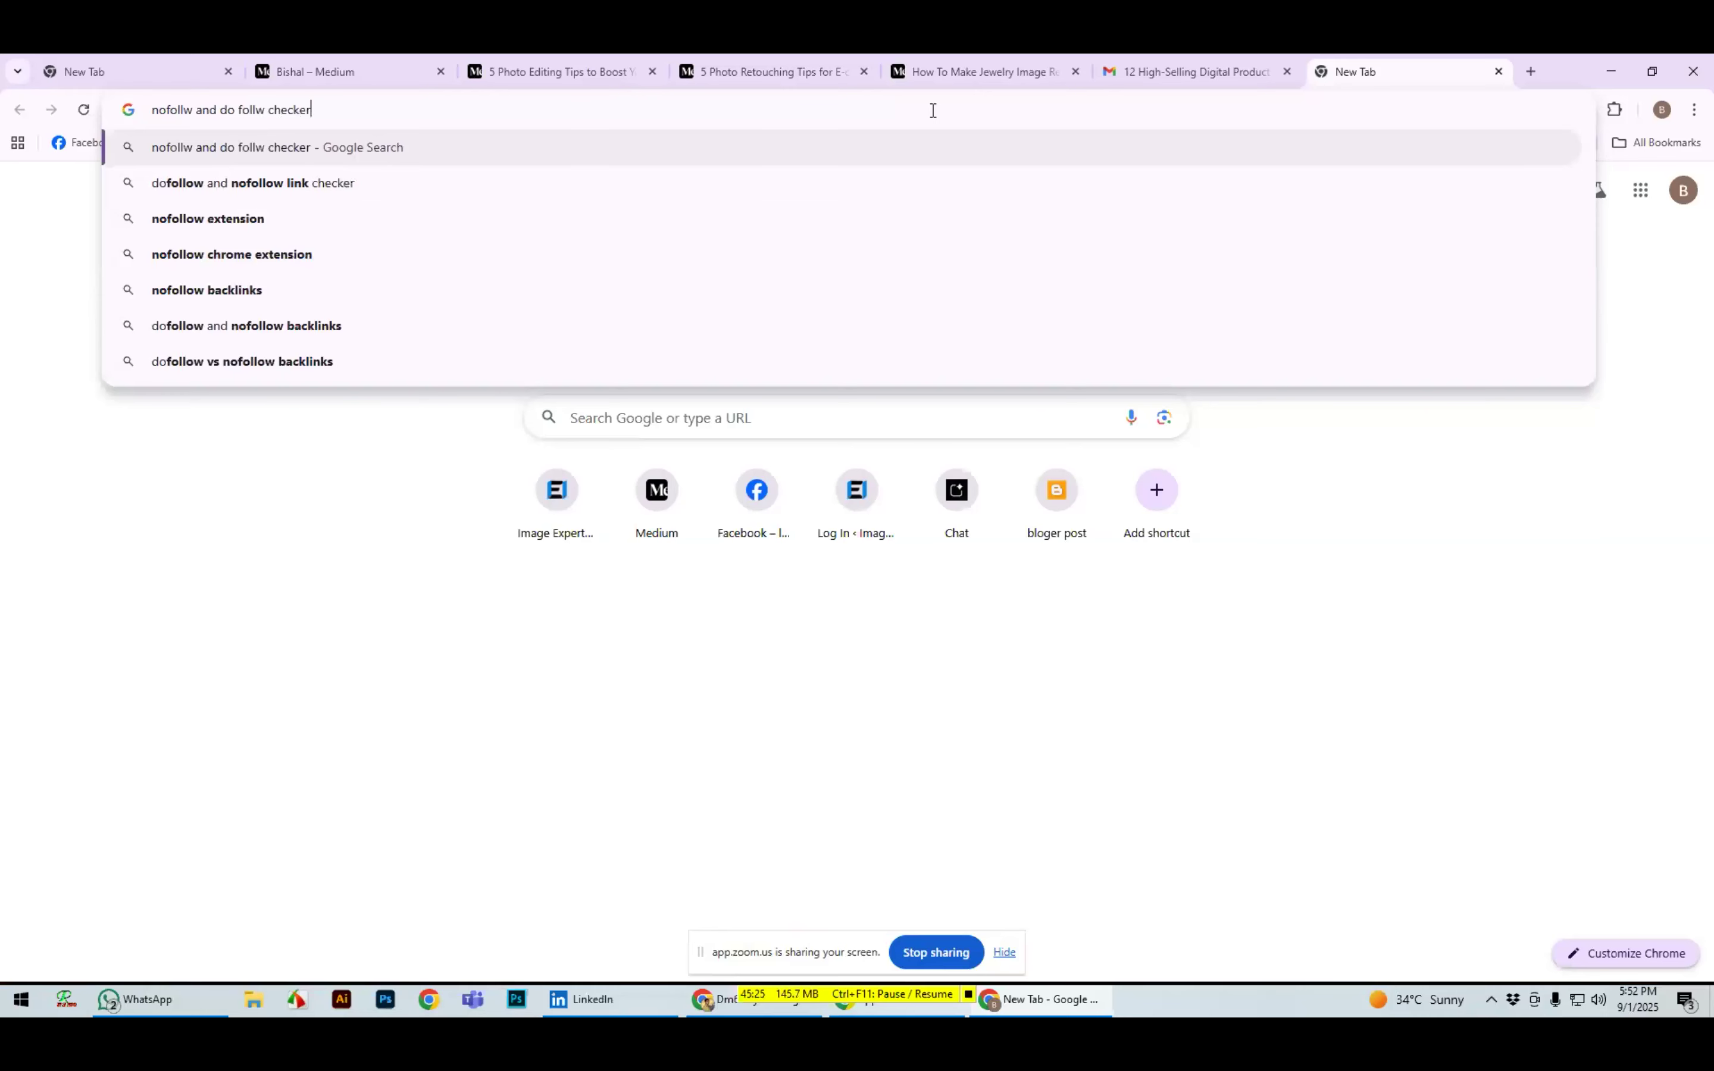
key(Return)
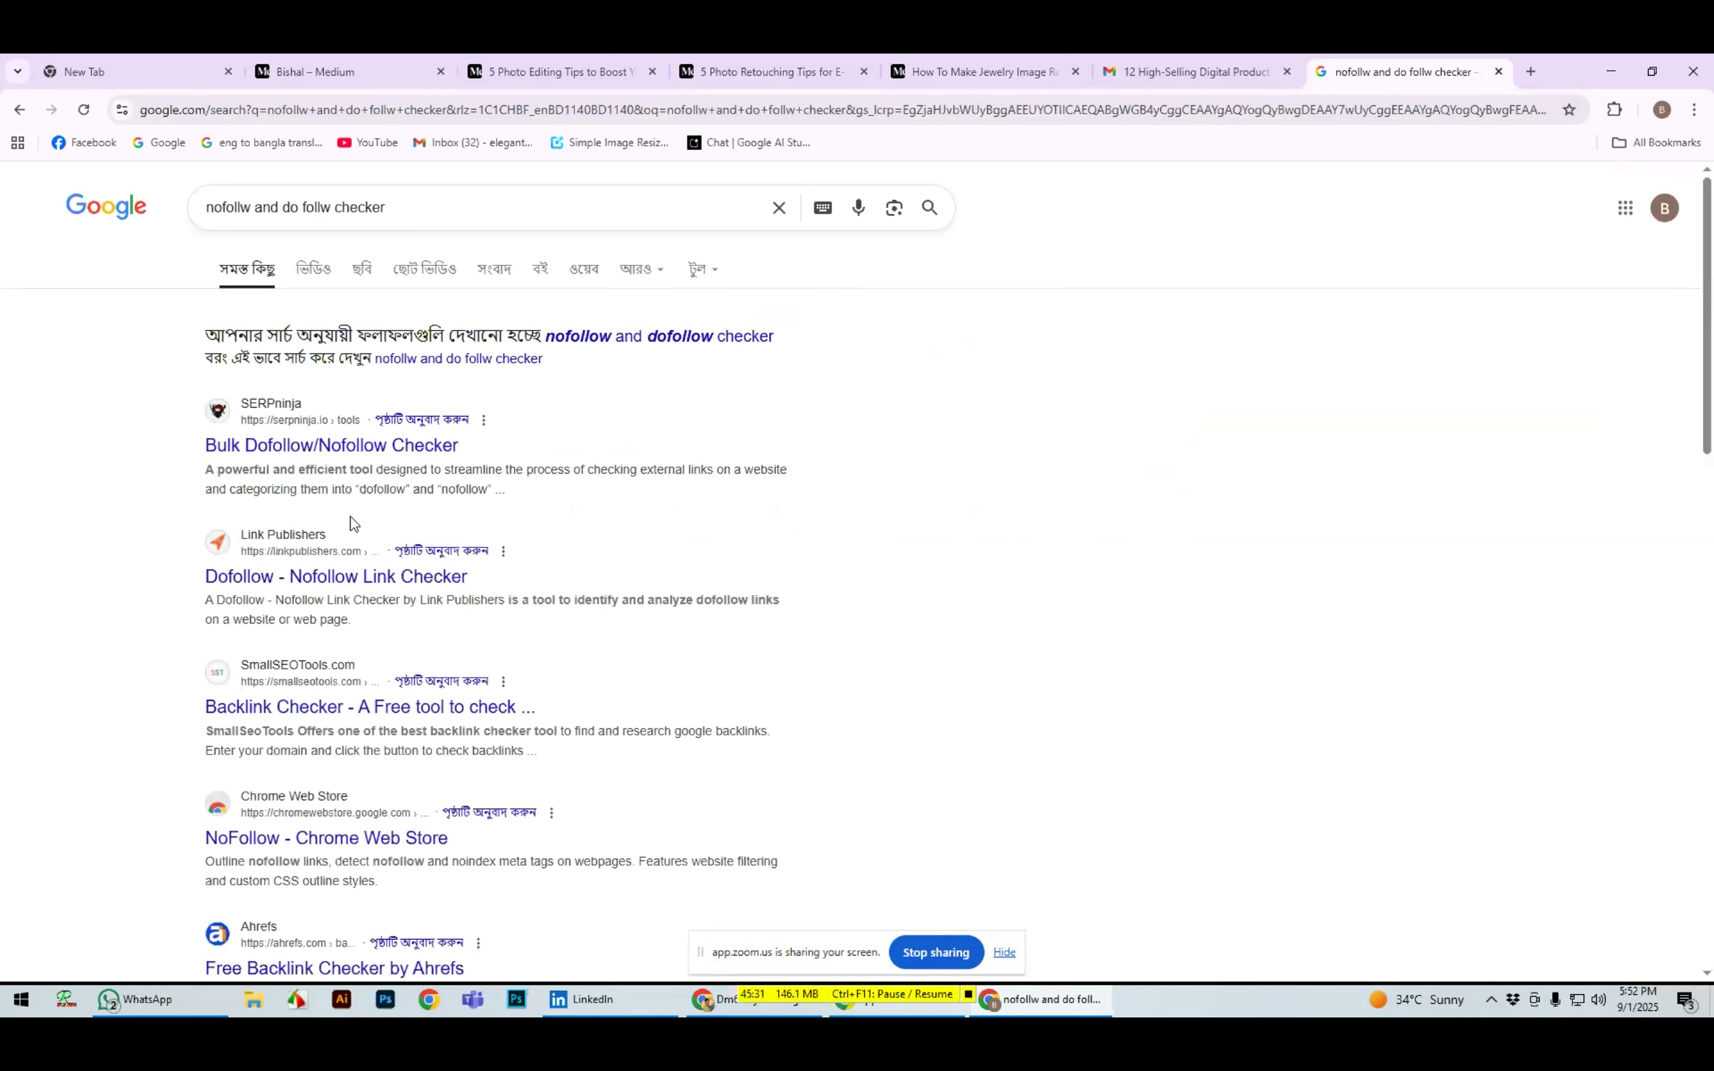
Step: Open the Link Publishers Dofollow checker and copy the imageexpertindia.com address from a new tab
middle_click(295, 578)
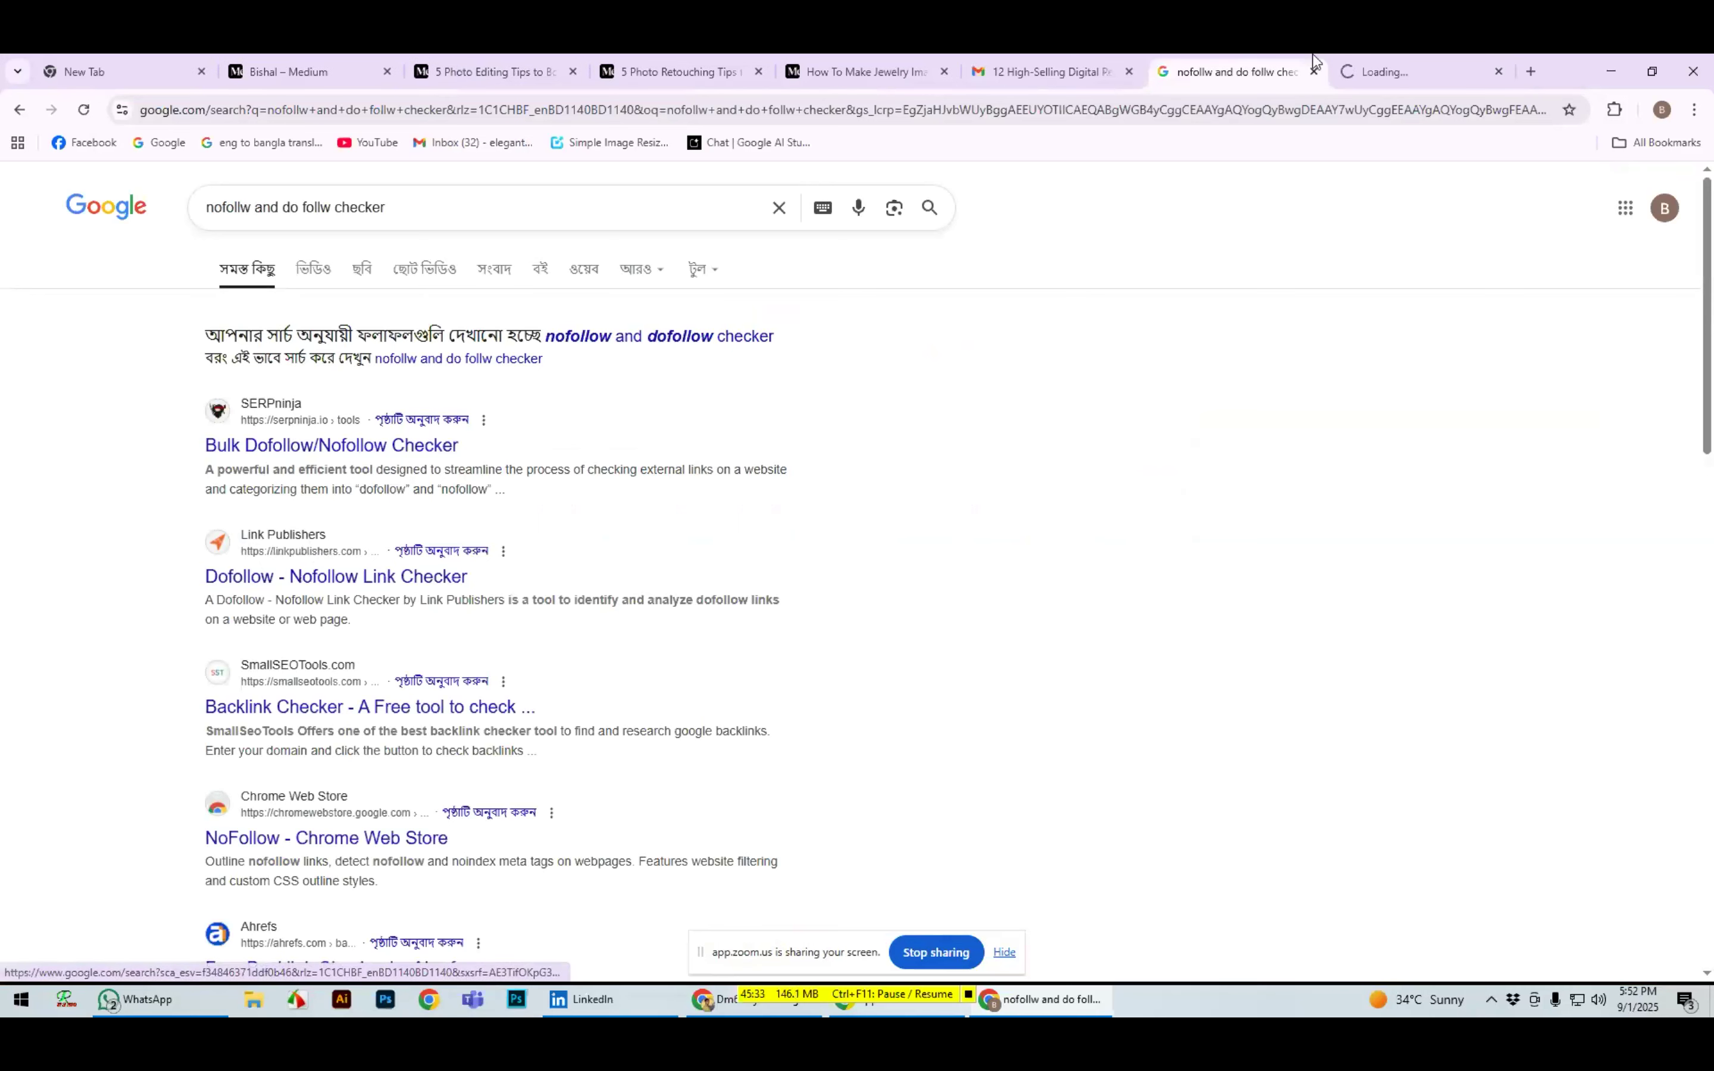
click(1409, 68)
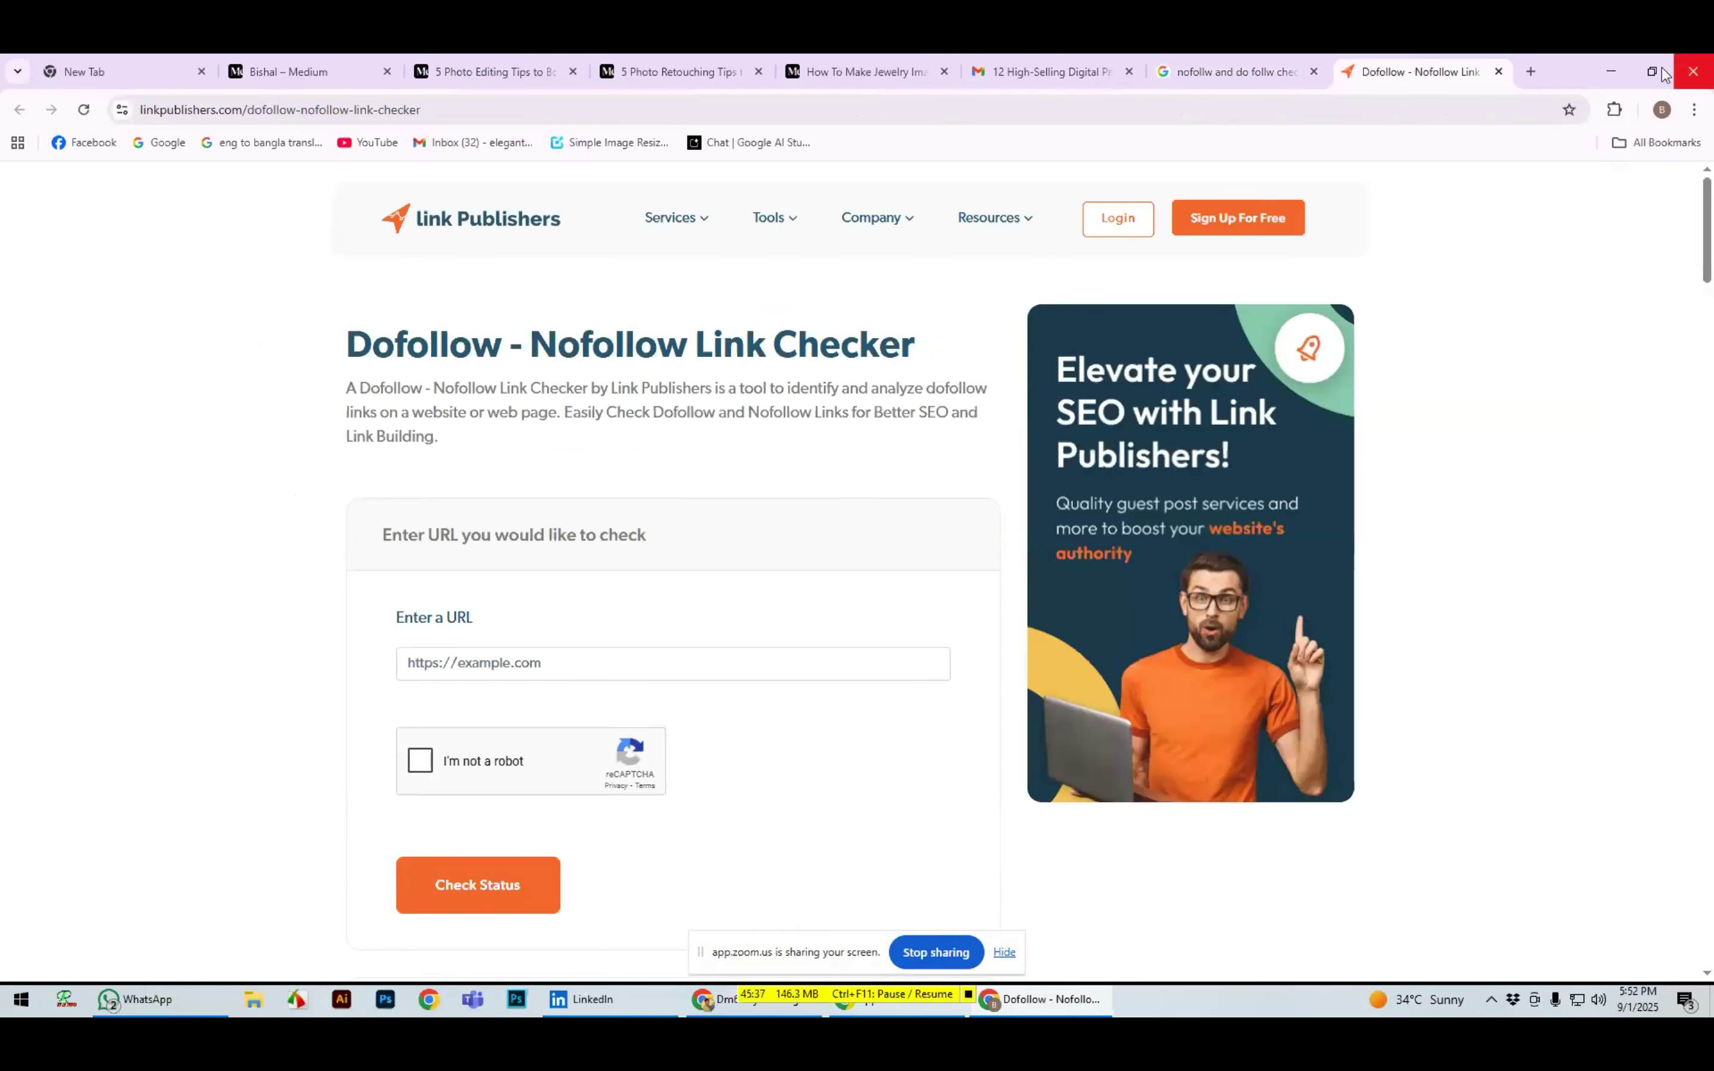
click(1531, 71)
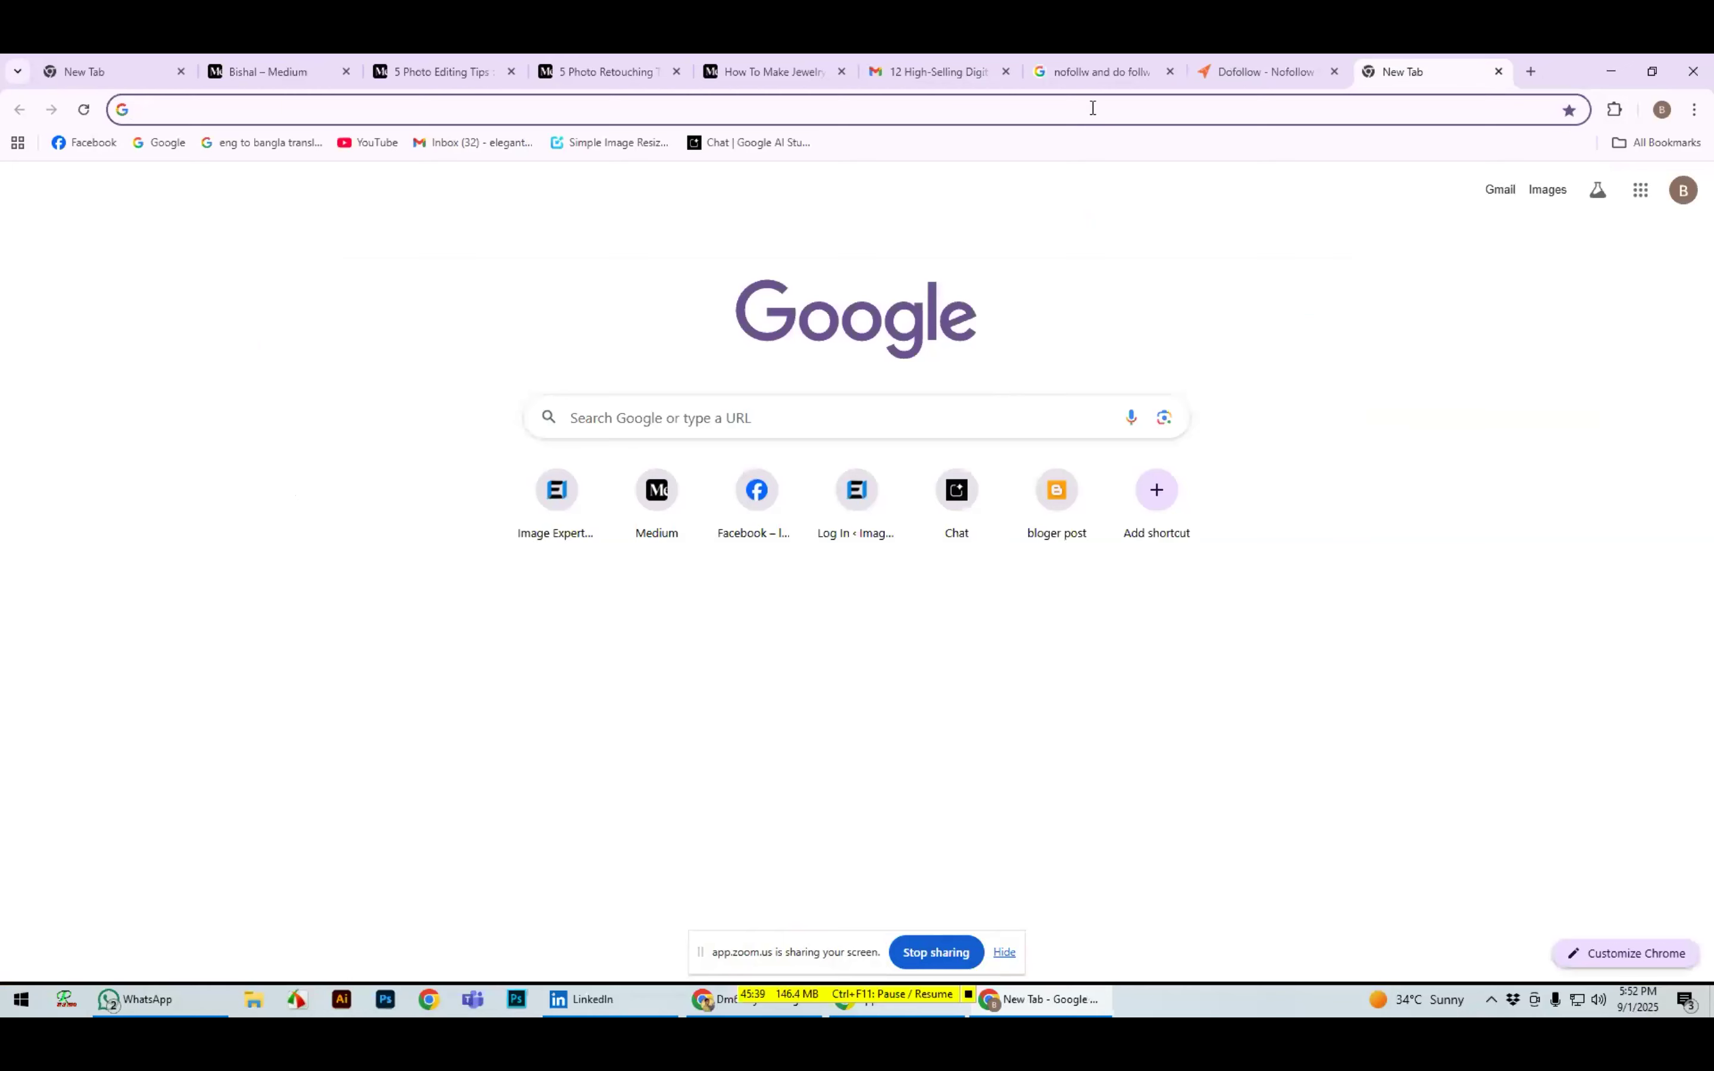
click(1093, 108)
text(imageexpertindia.com)
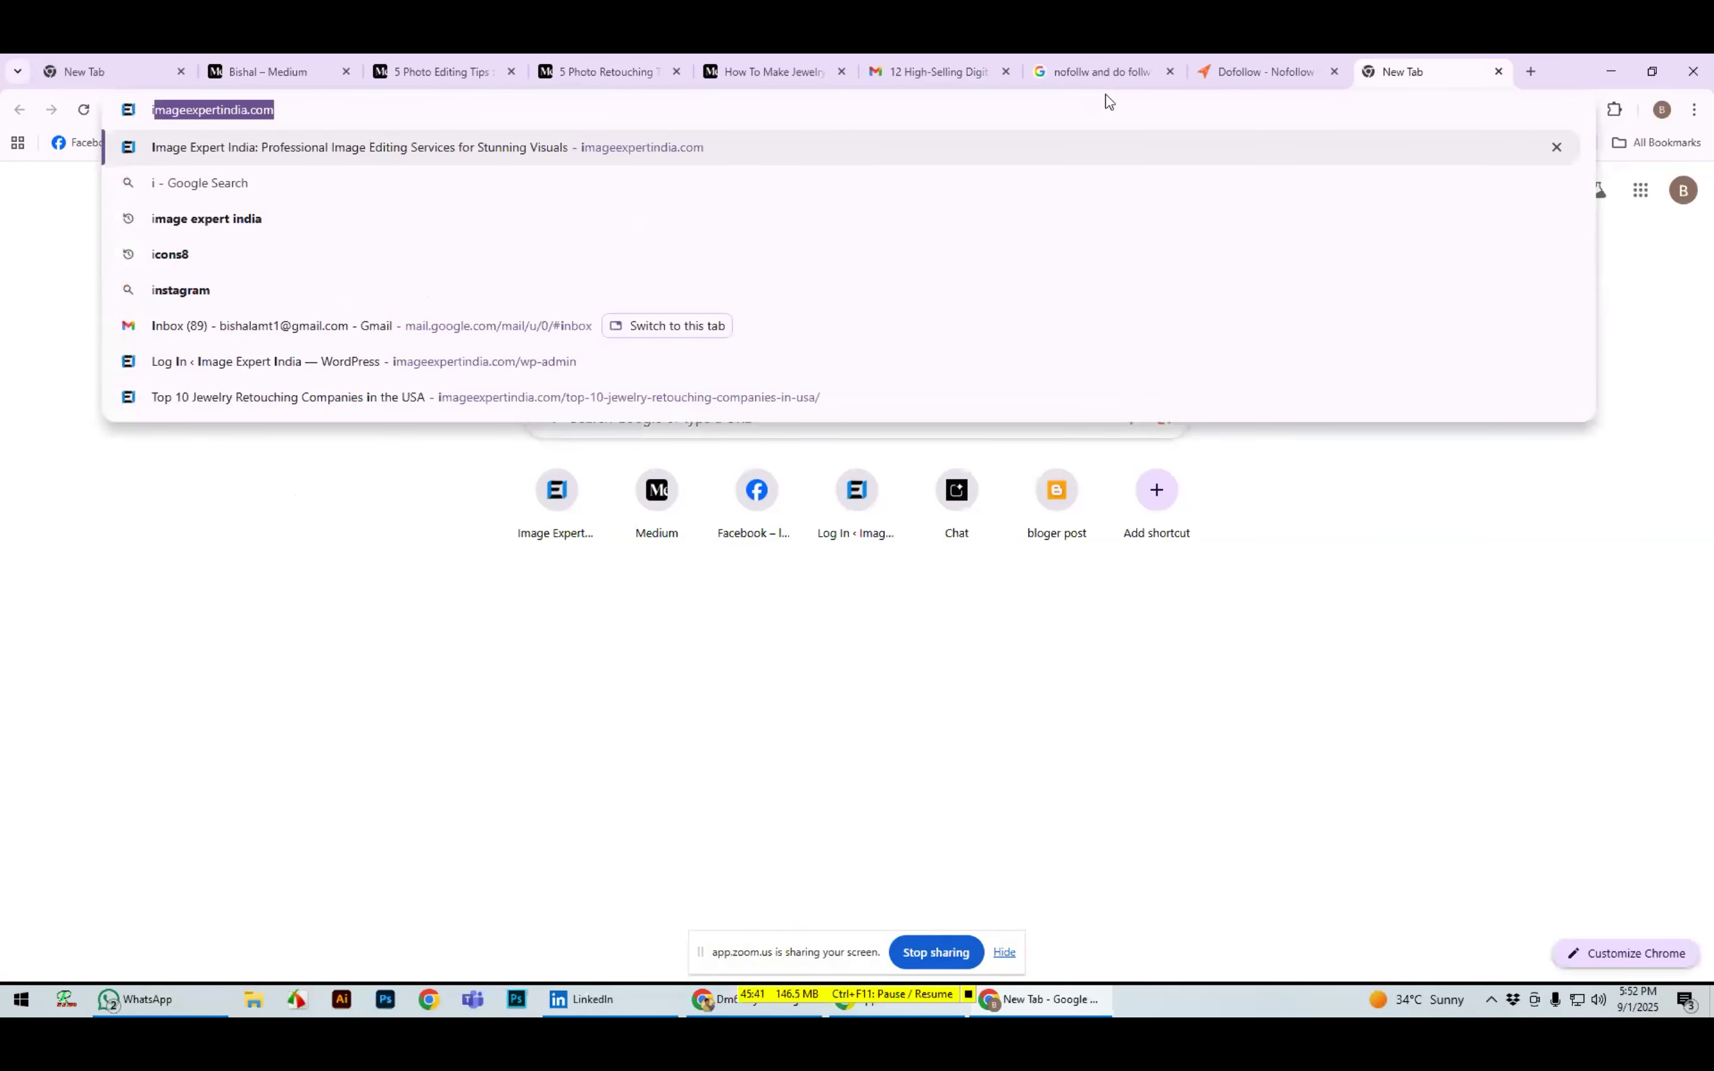
click(303, 111)
drag(291, 105, 104, 111)
key(ctrl+c)
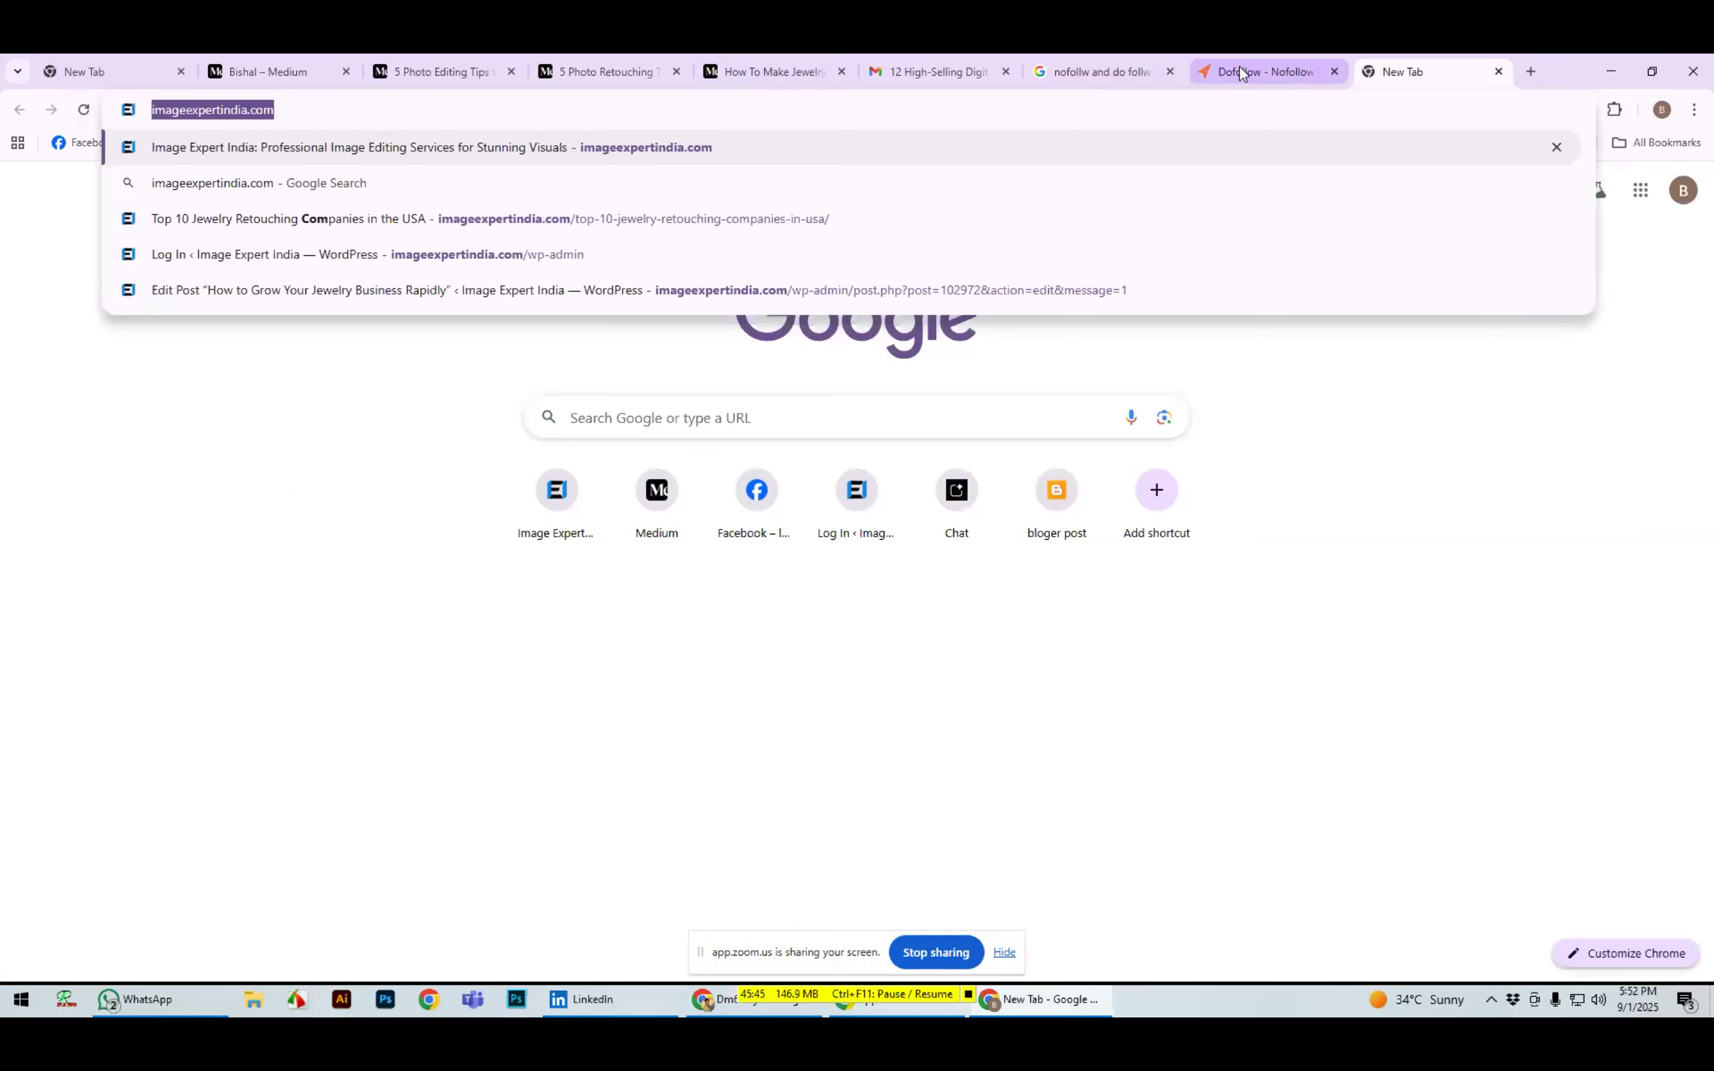
click(1247, 71)
click(543, 663)
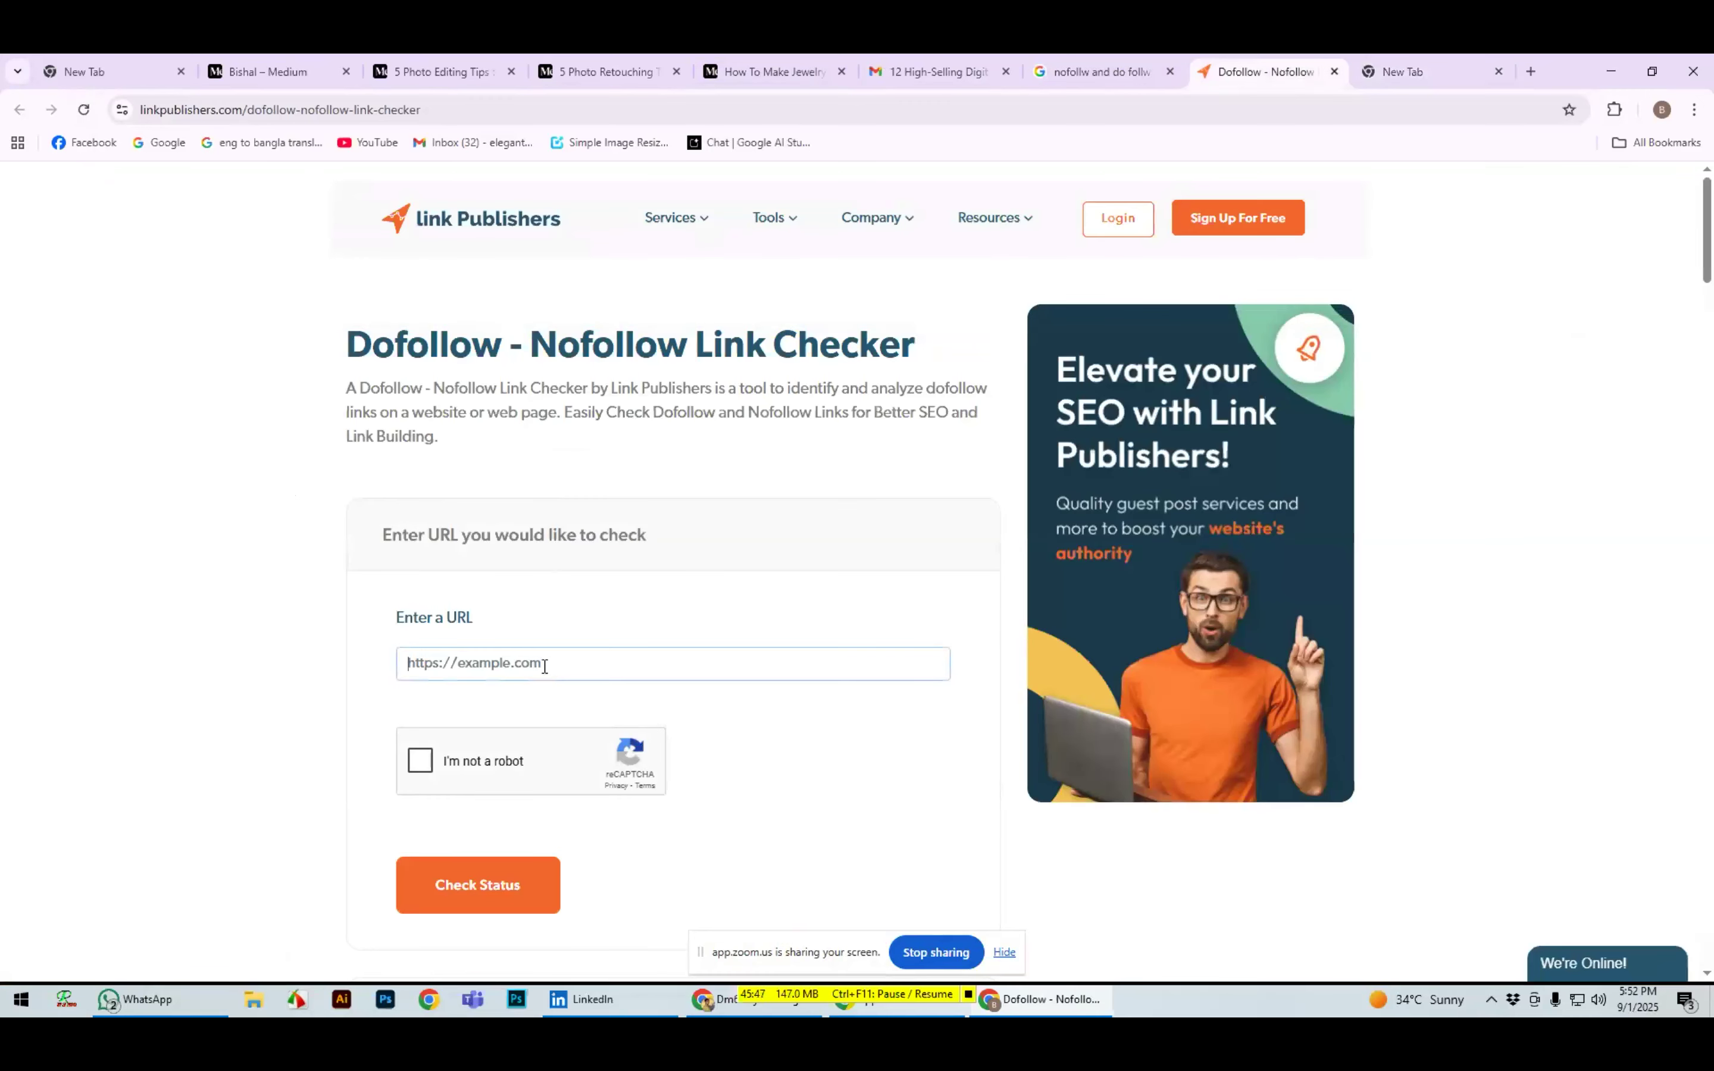
key(ctrl+v)
click(420, 760)
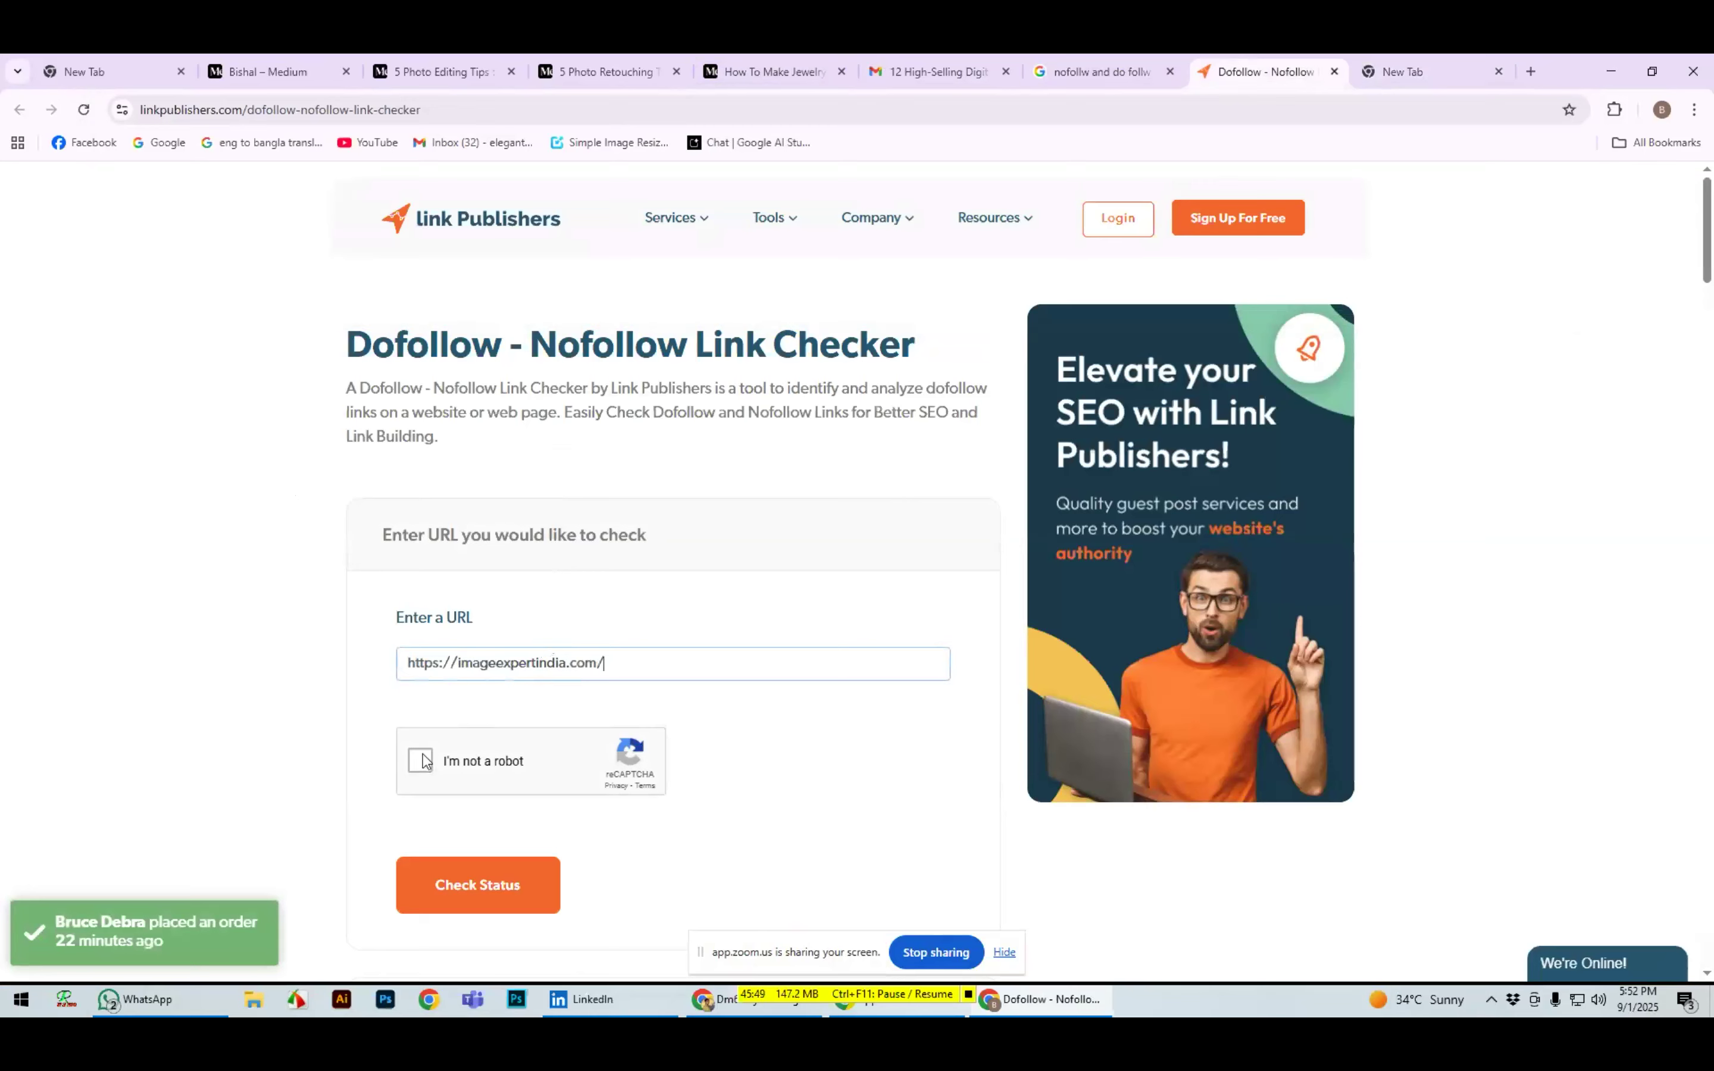
scroll(573, 843, down, 1)
scroll(573, 843, down, 1)
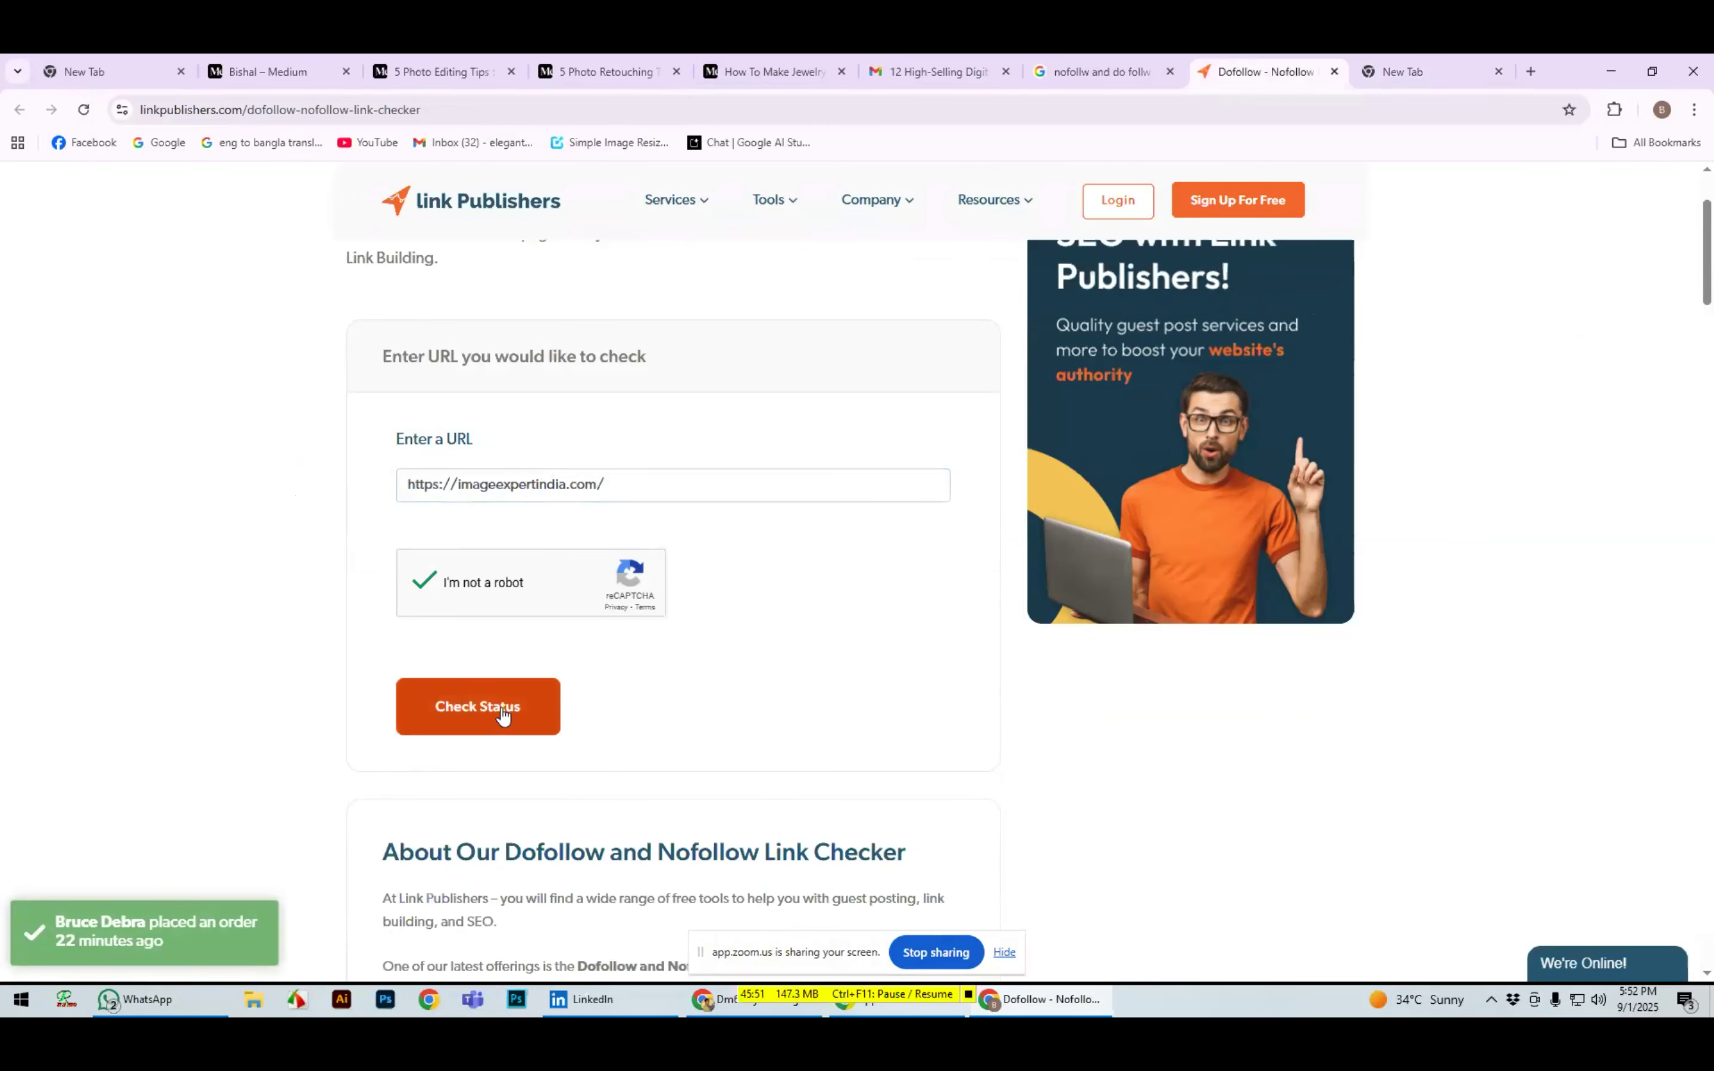
click(503, 714)
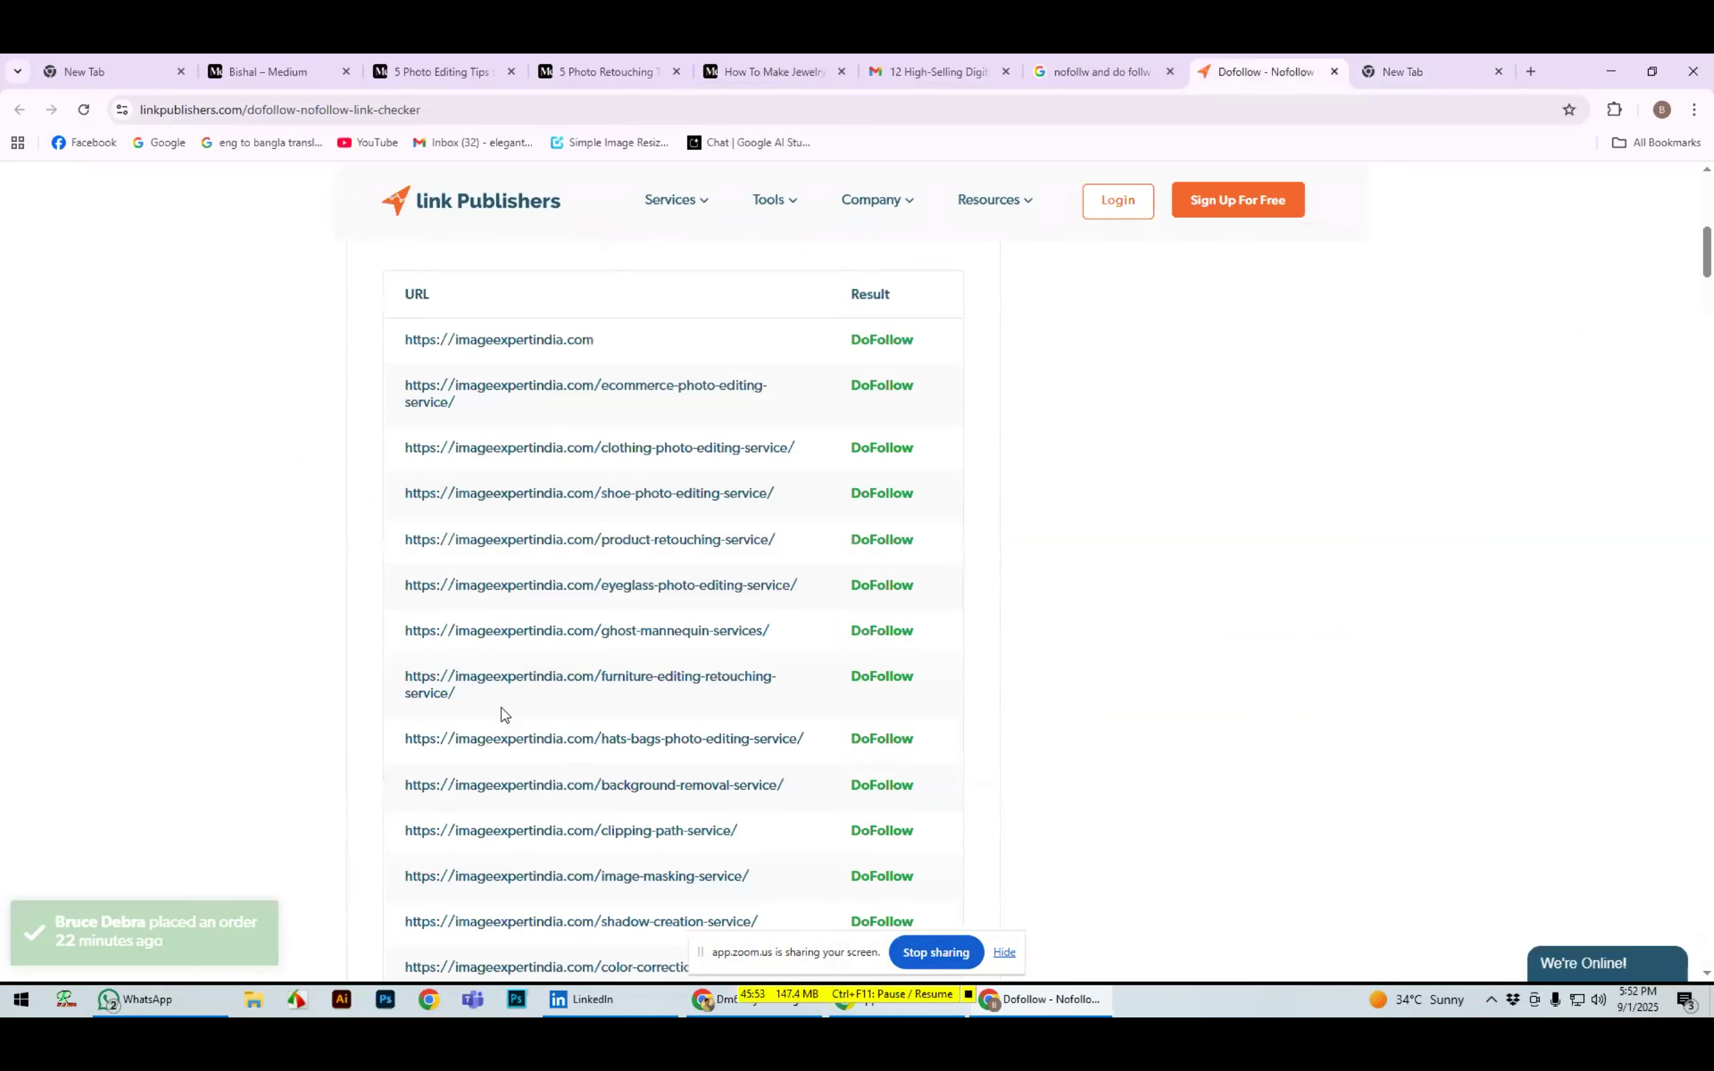
scroll(502, 713, up, 3)
scroll(502, 714, up, 3)
scroll(503, 715, down, 3)
scroll(502, 713, down, 2)
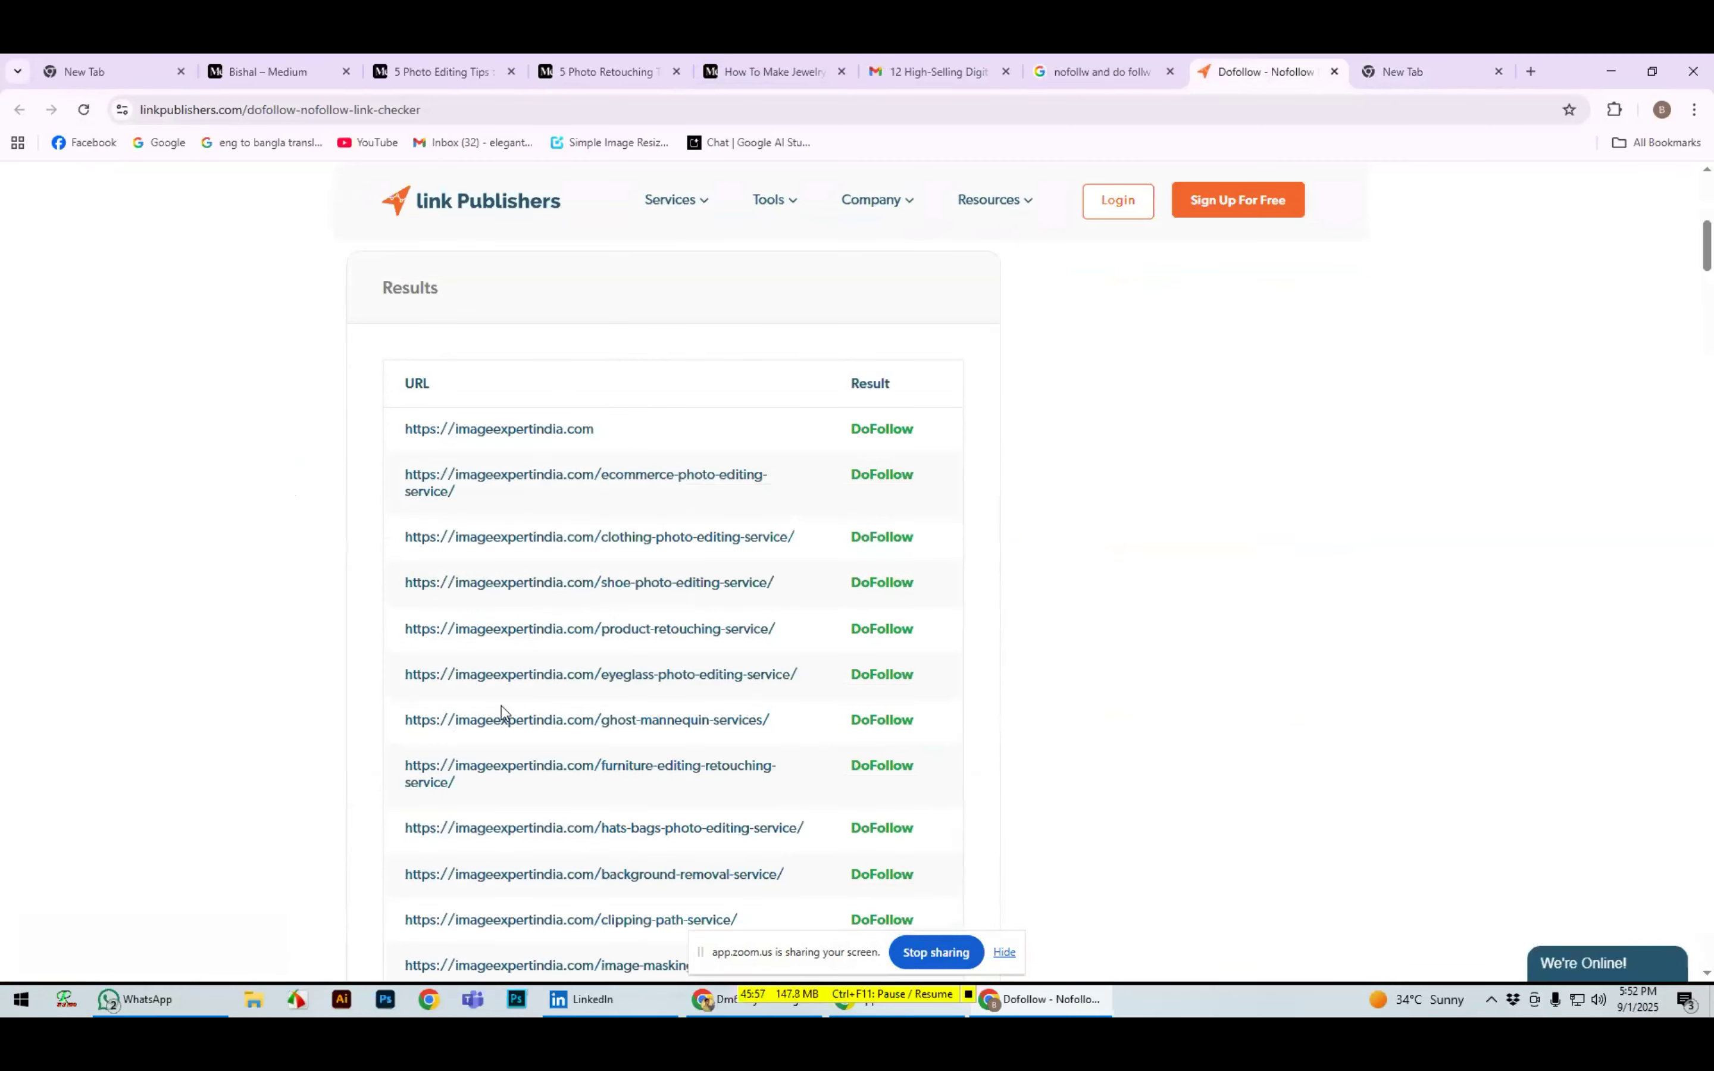
scroll(503, 714, up, 3)
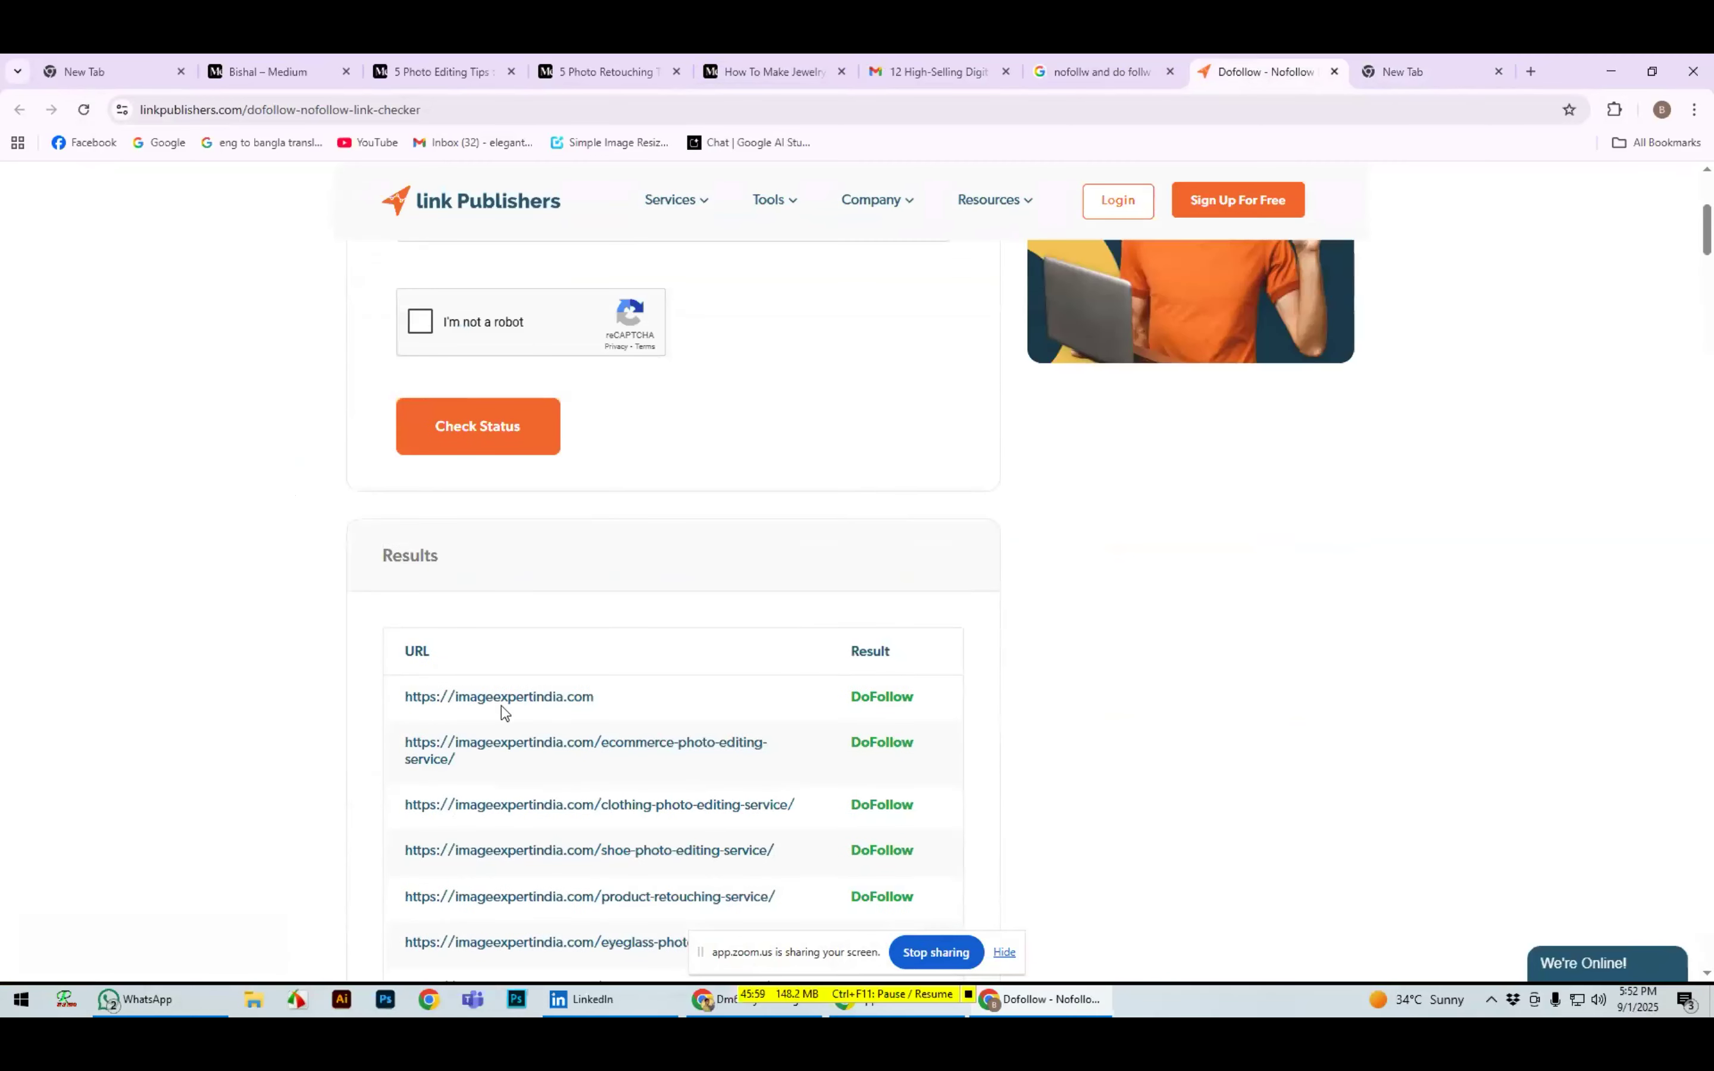
scroll(500, 708, up, 3)
scroll(596, 699, down, 4)
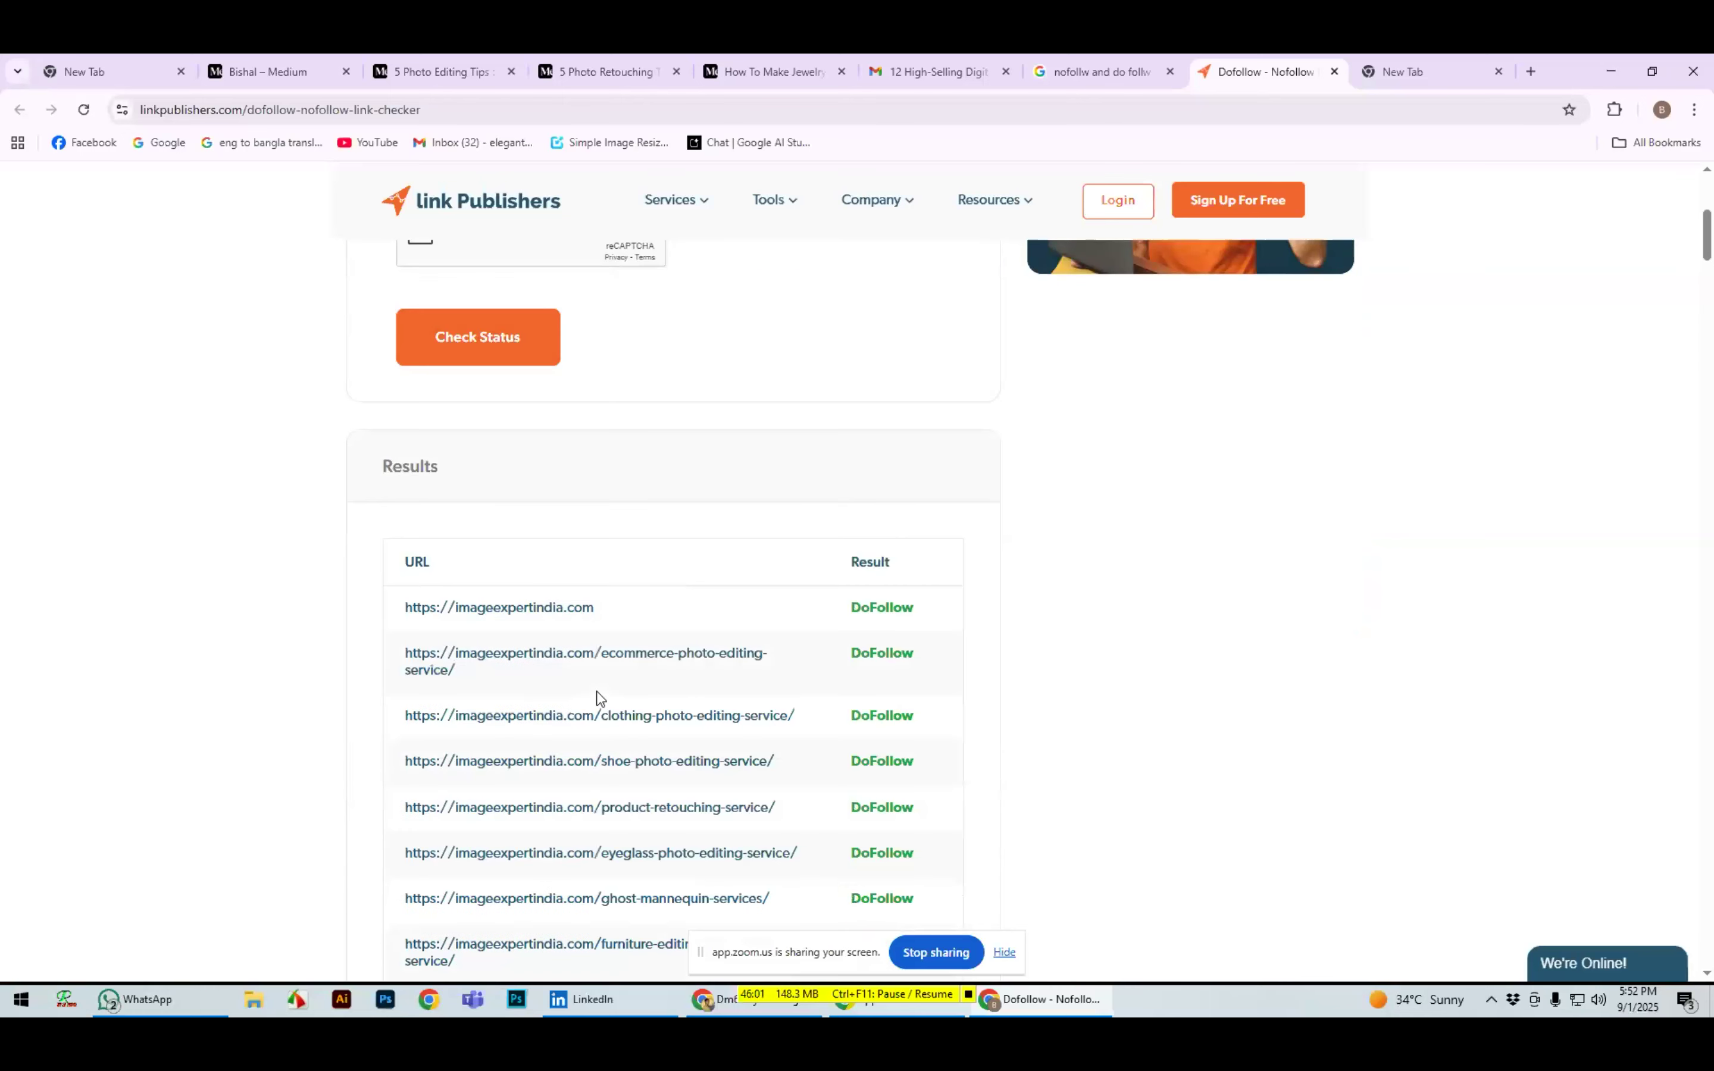
scroll(600, 699, down, 2)
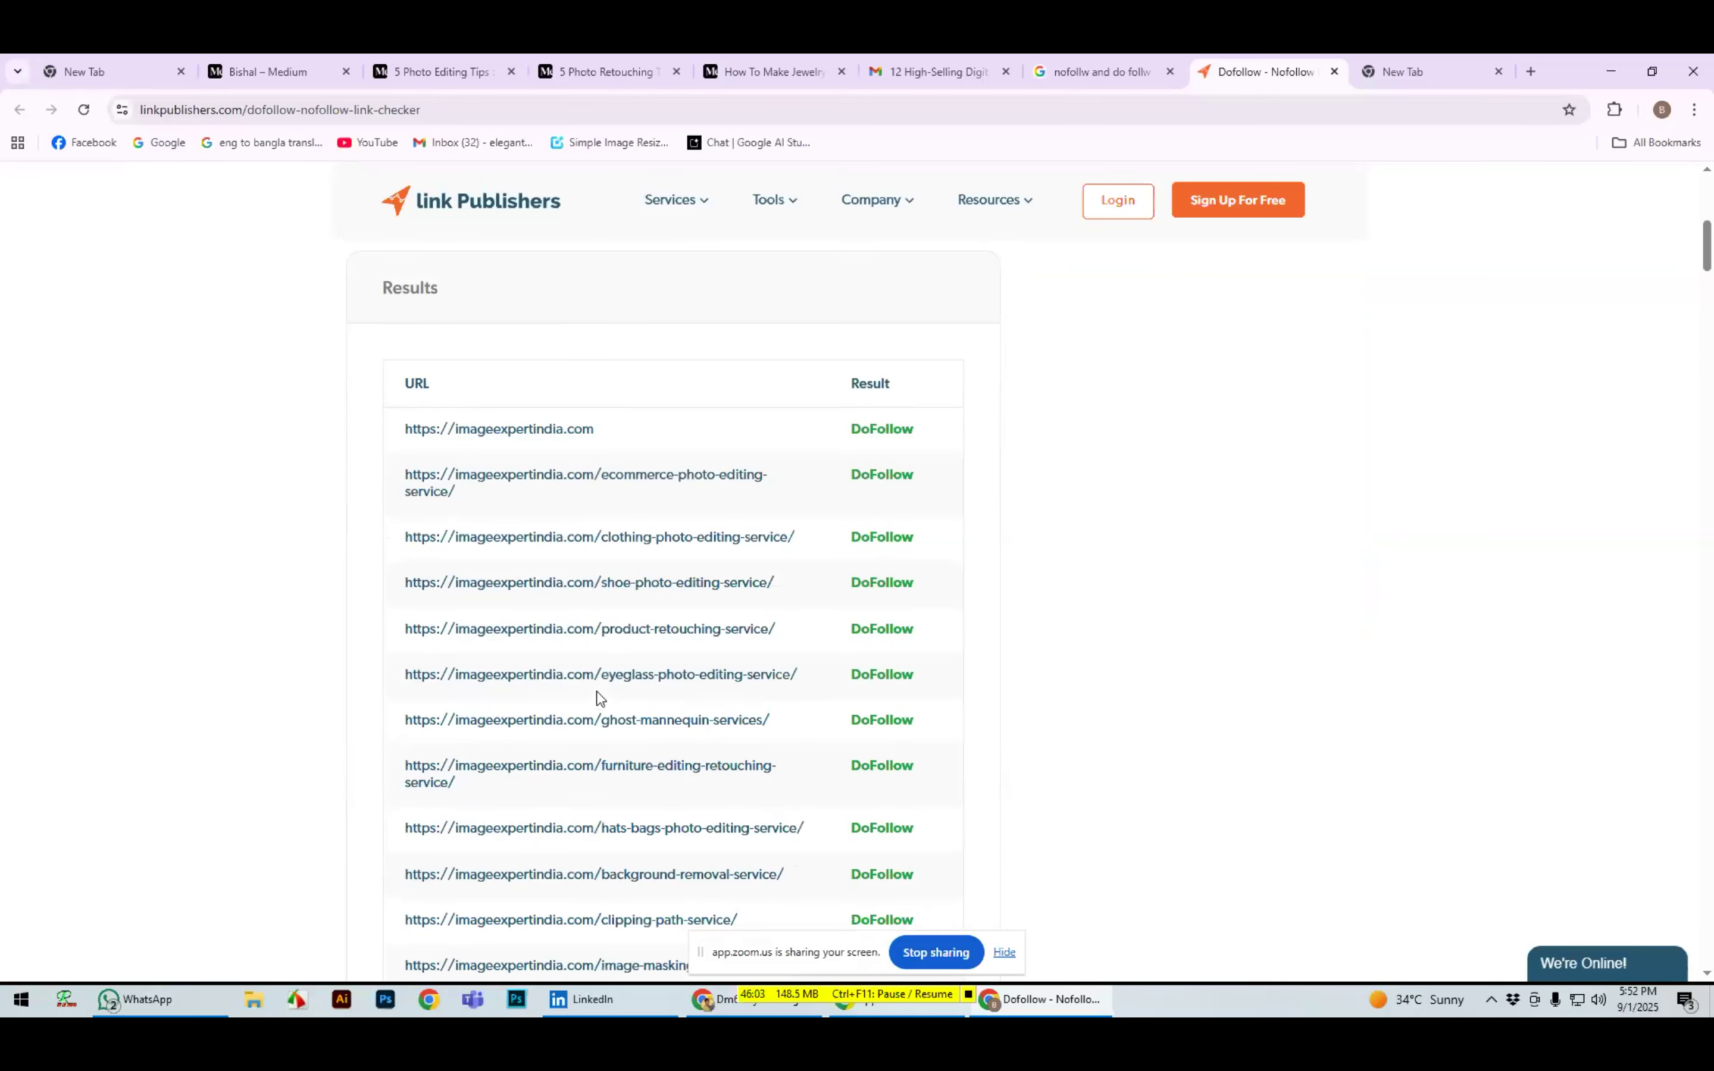
scroll(600, 697, down, 2)
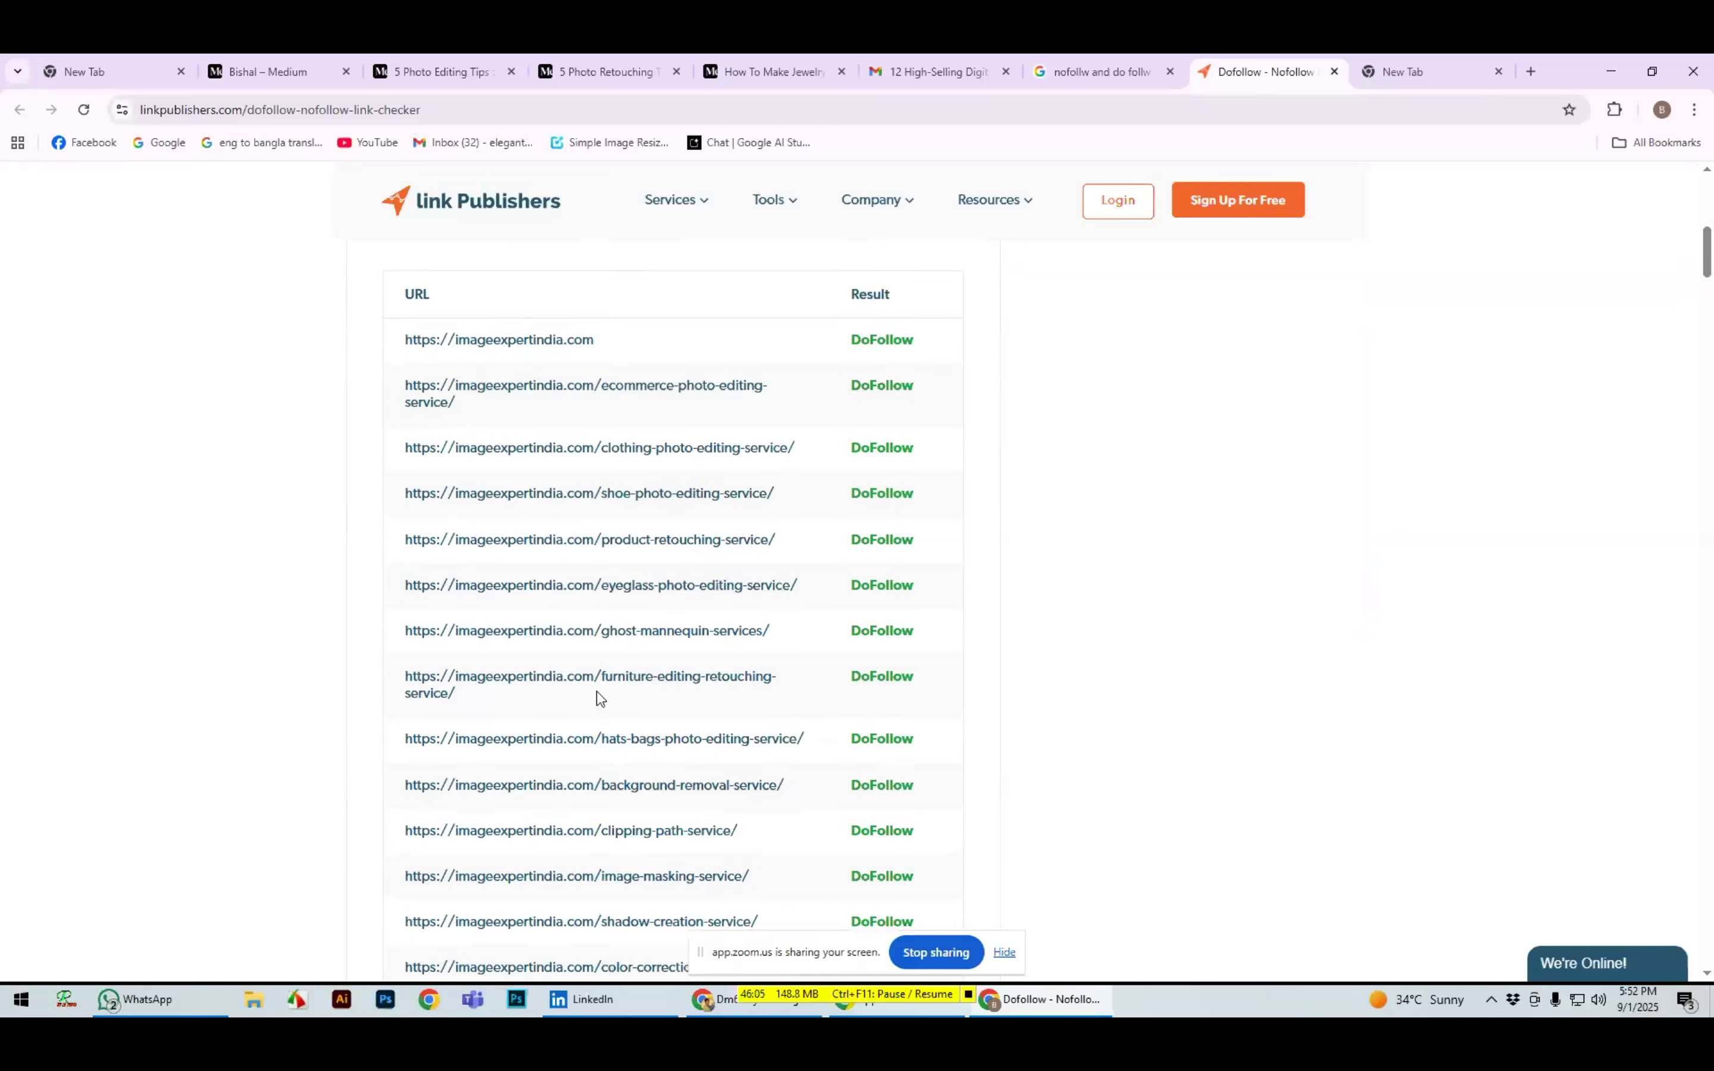
scroll(599, 693, up, 2)
scroll(599, 692, up, 5)
click(418, 500)
scroll(697, 489, down, 1)
scroll(696, 496, down, 2)
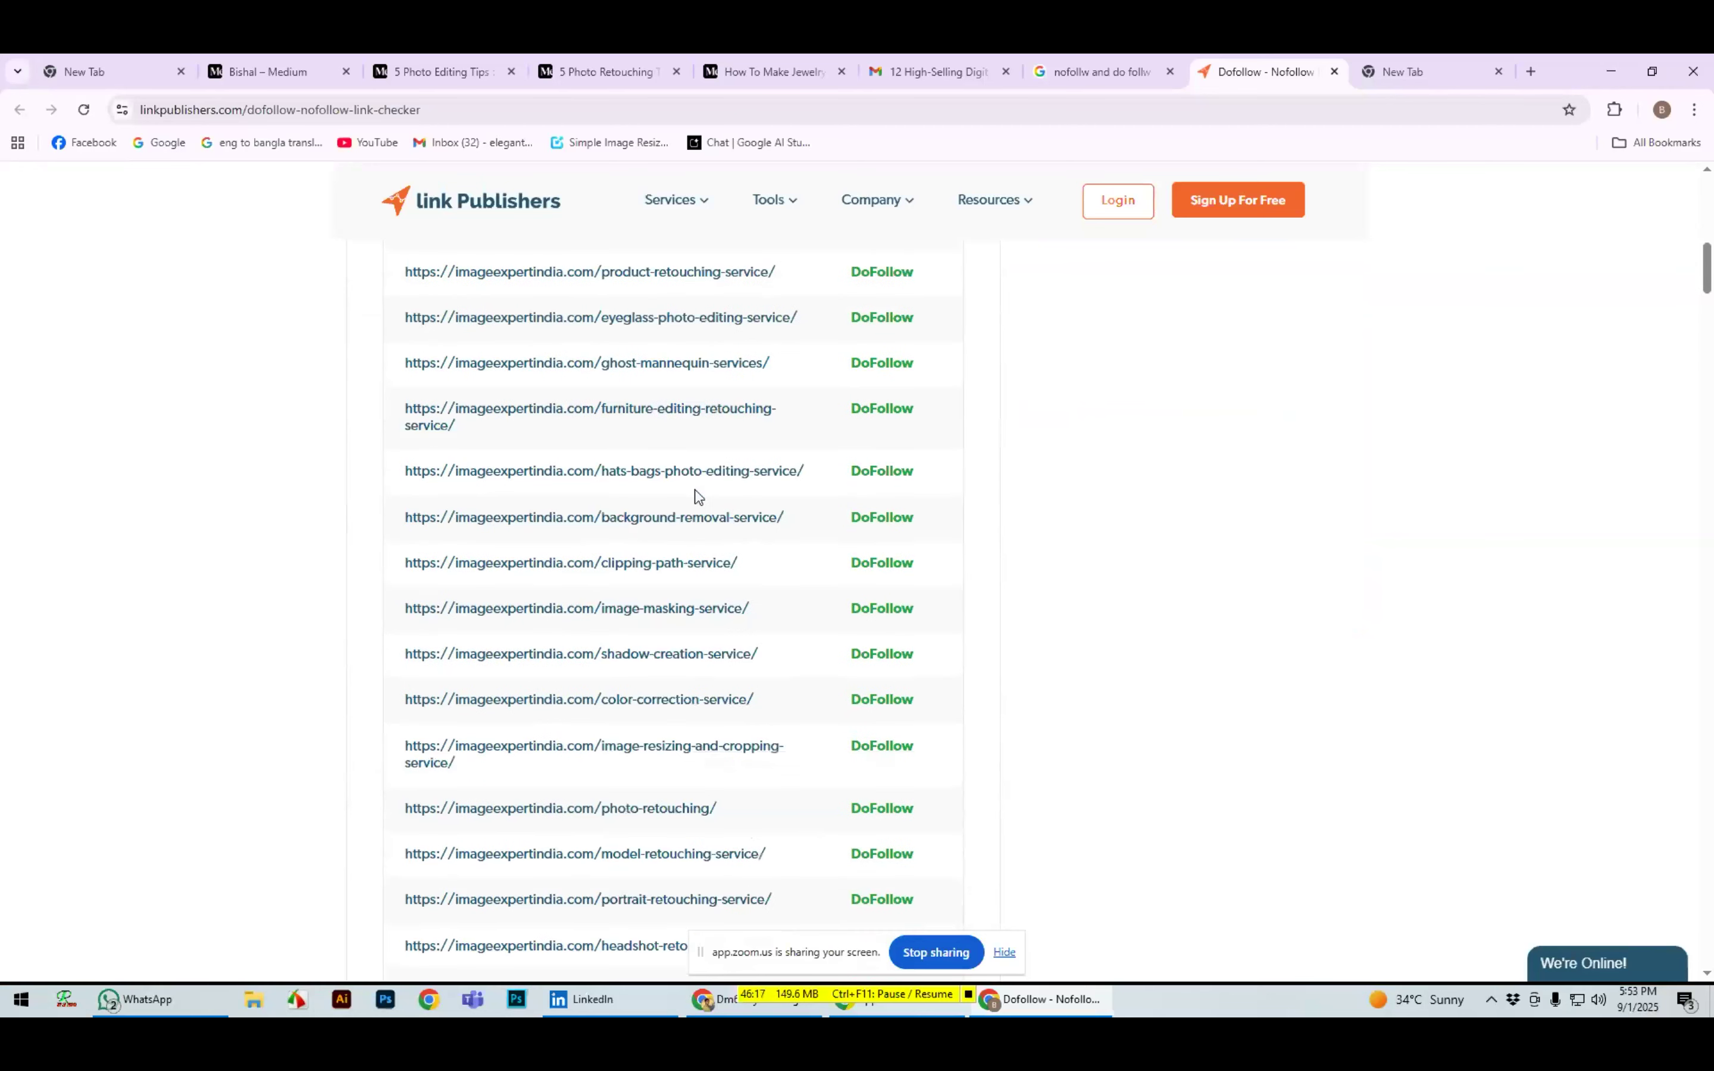
scroll(696, 496, up, 5)
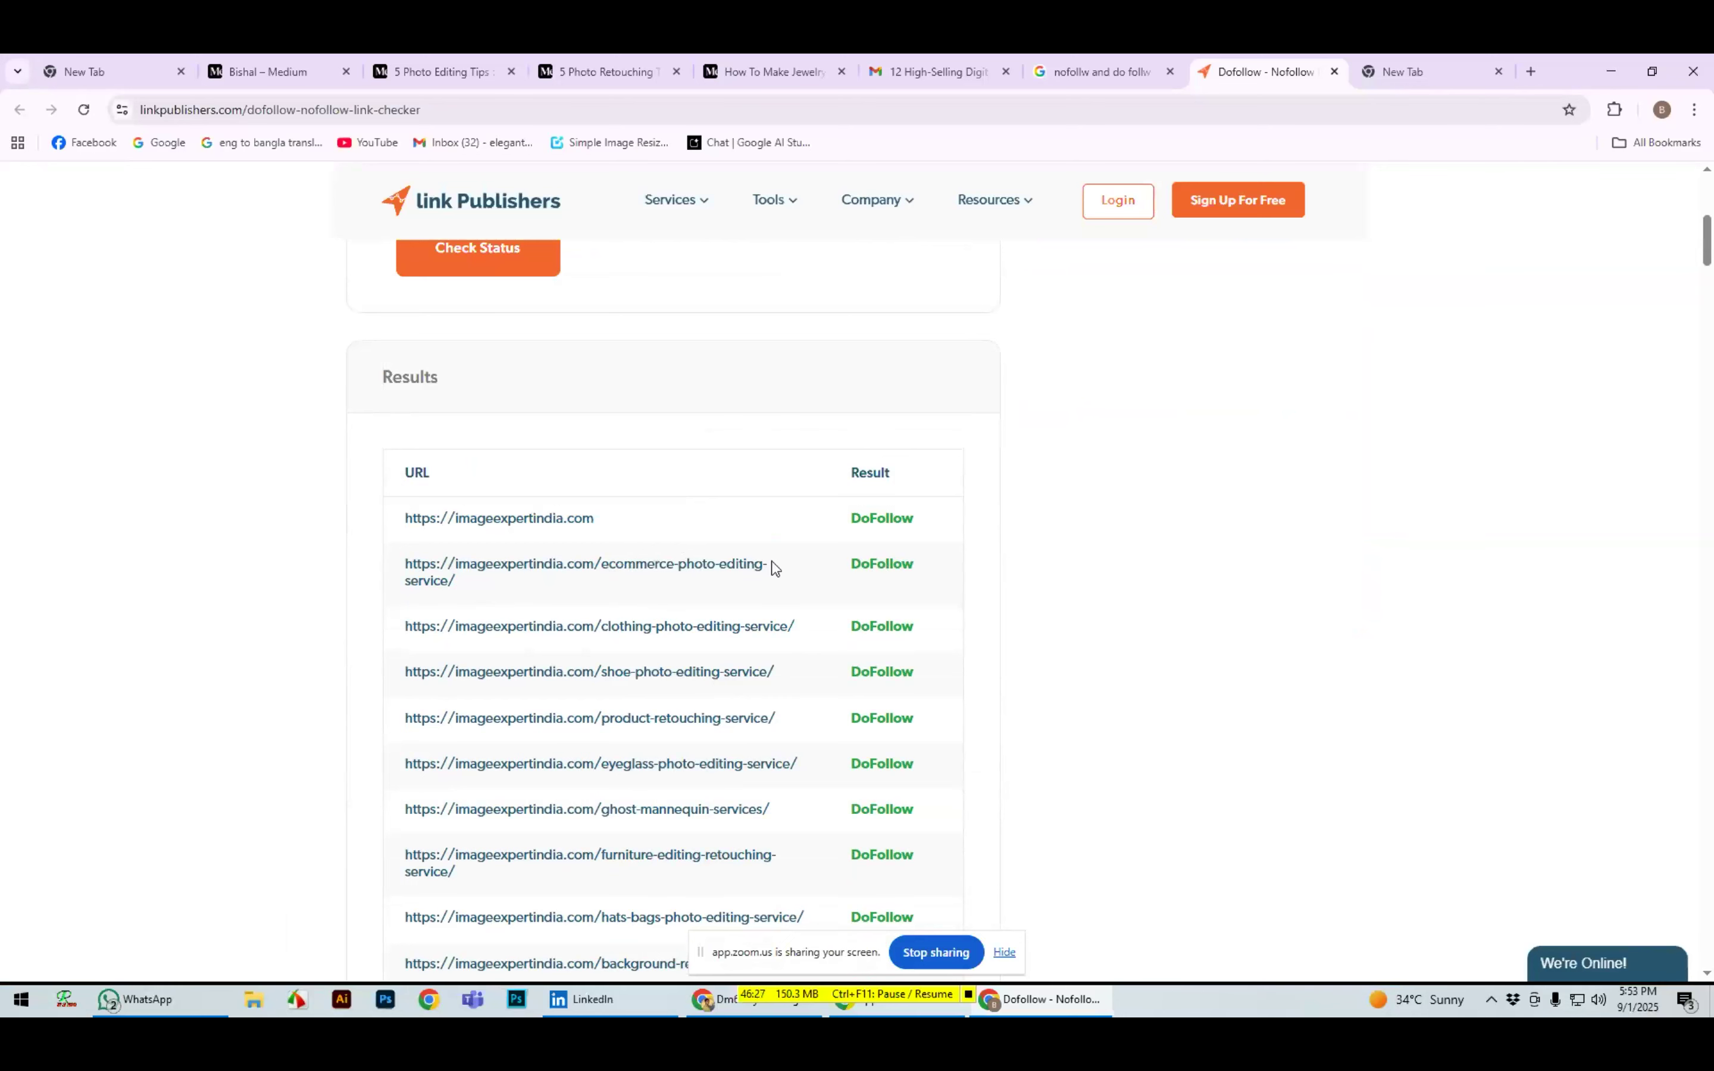
drag(780, 567, 369, 575)
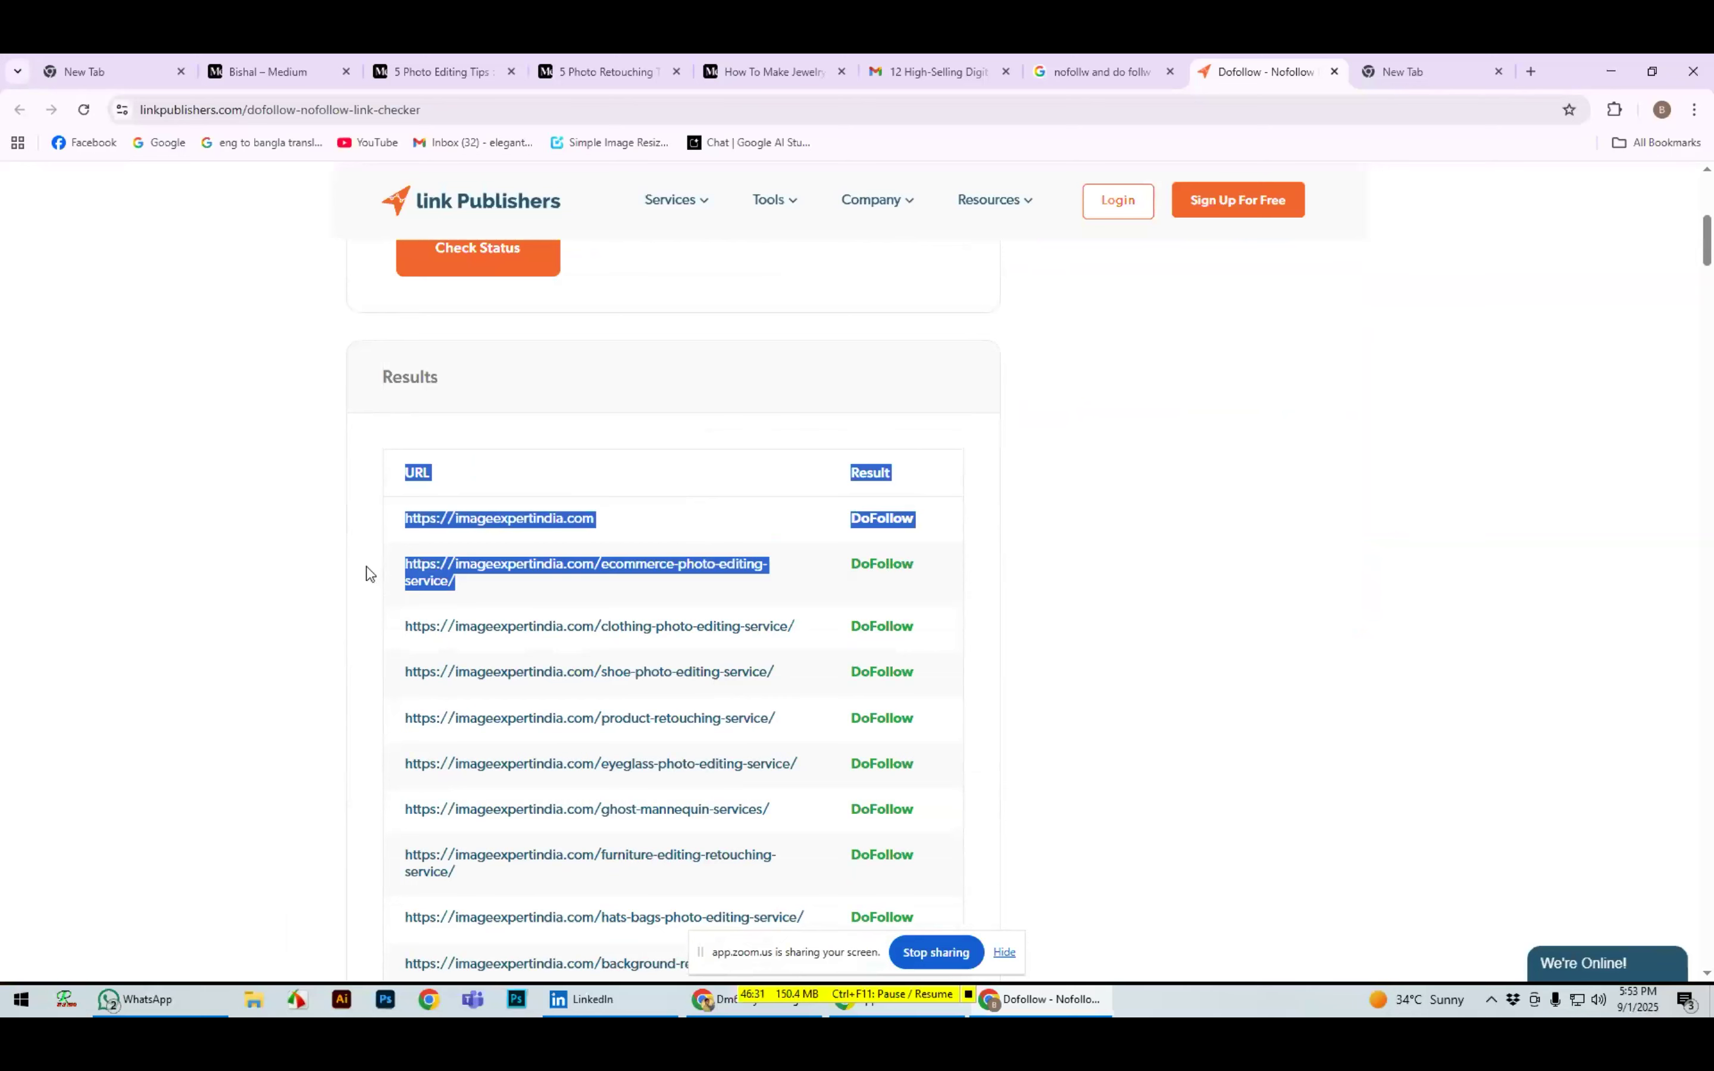
click(370, 574)
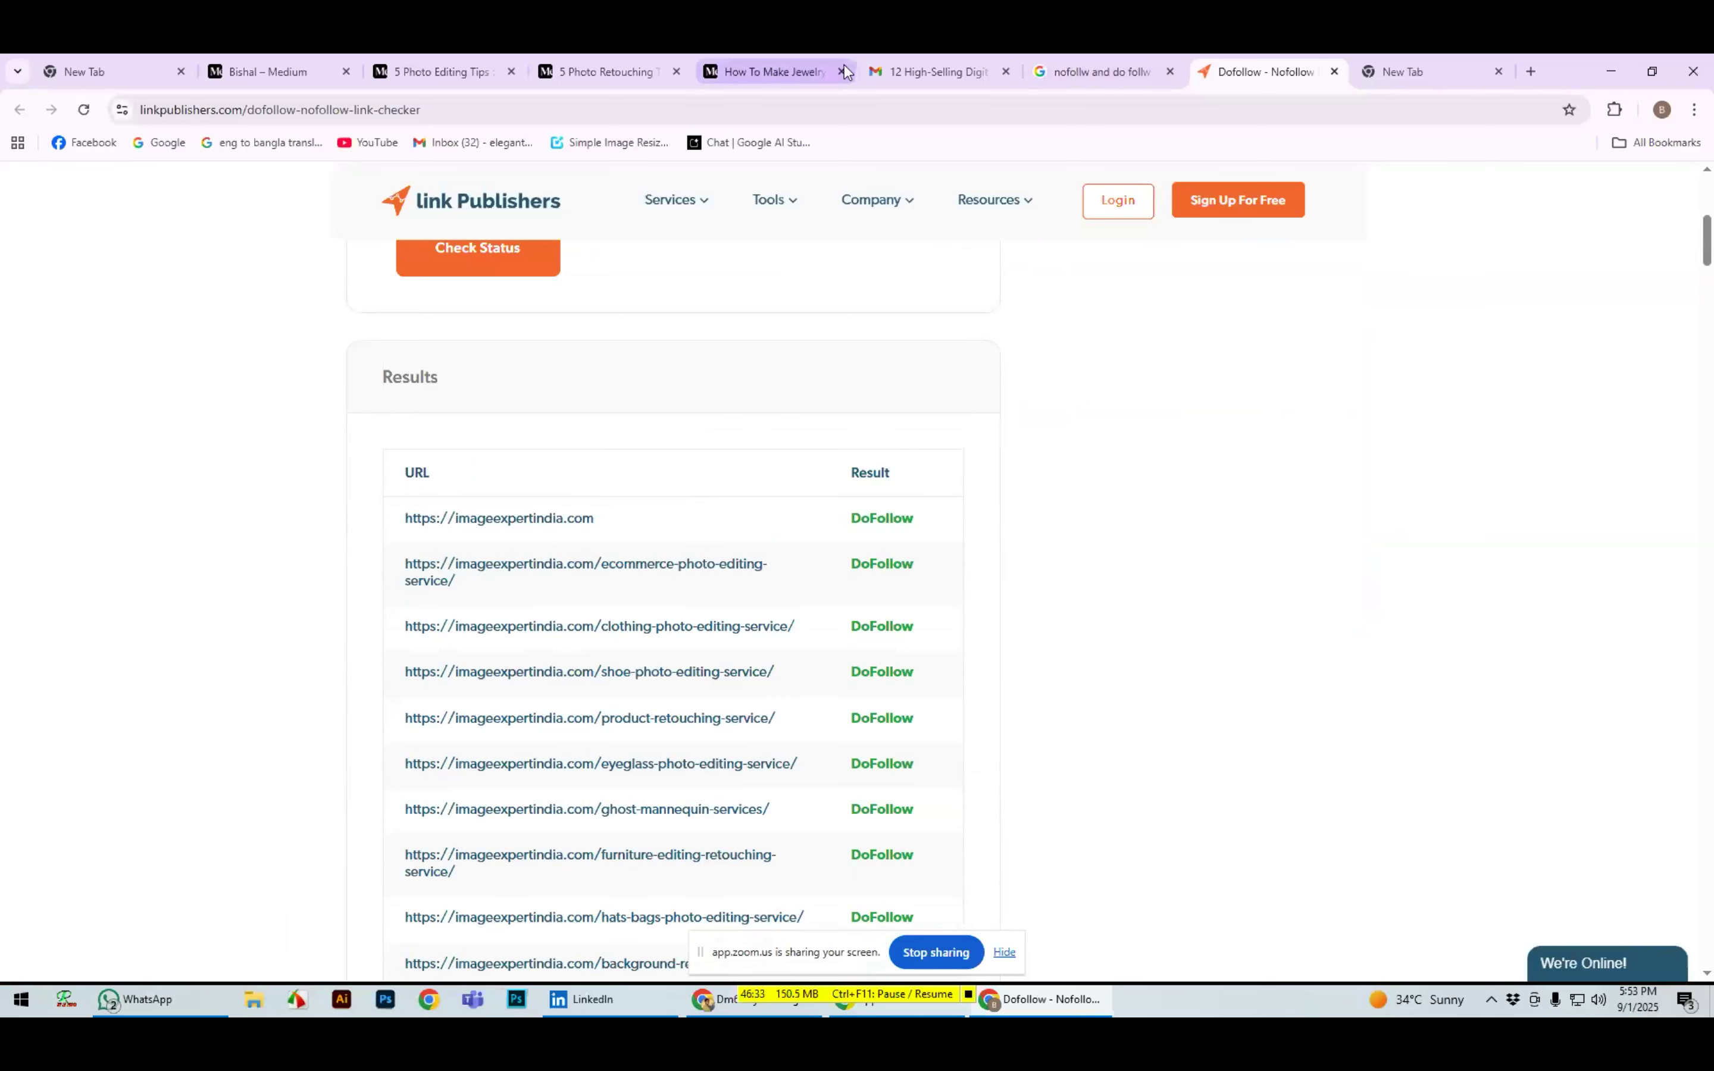
click(622, 65)
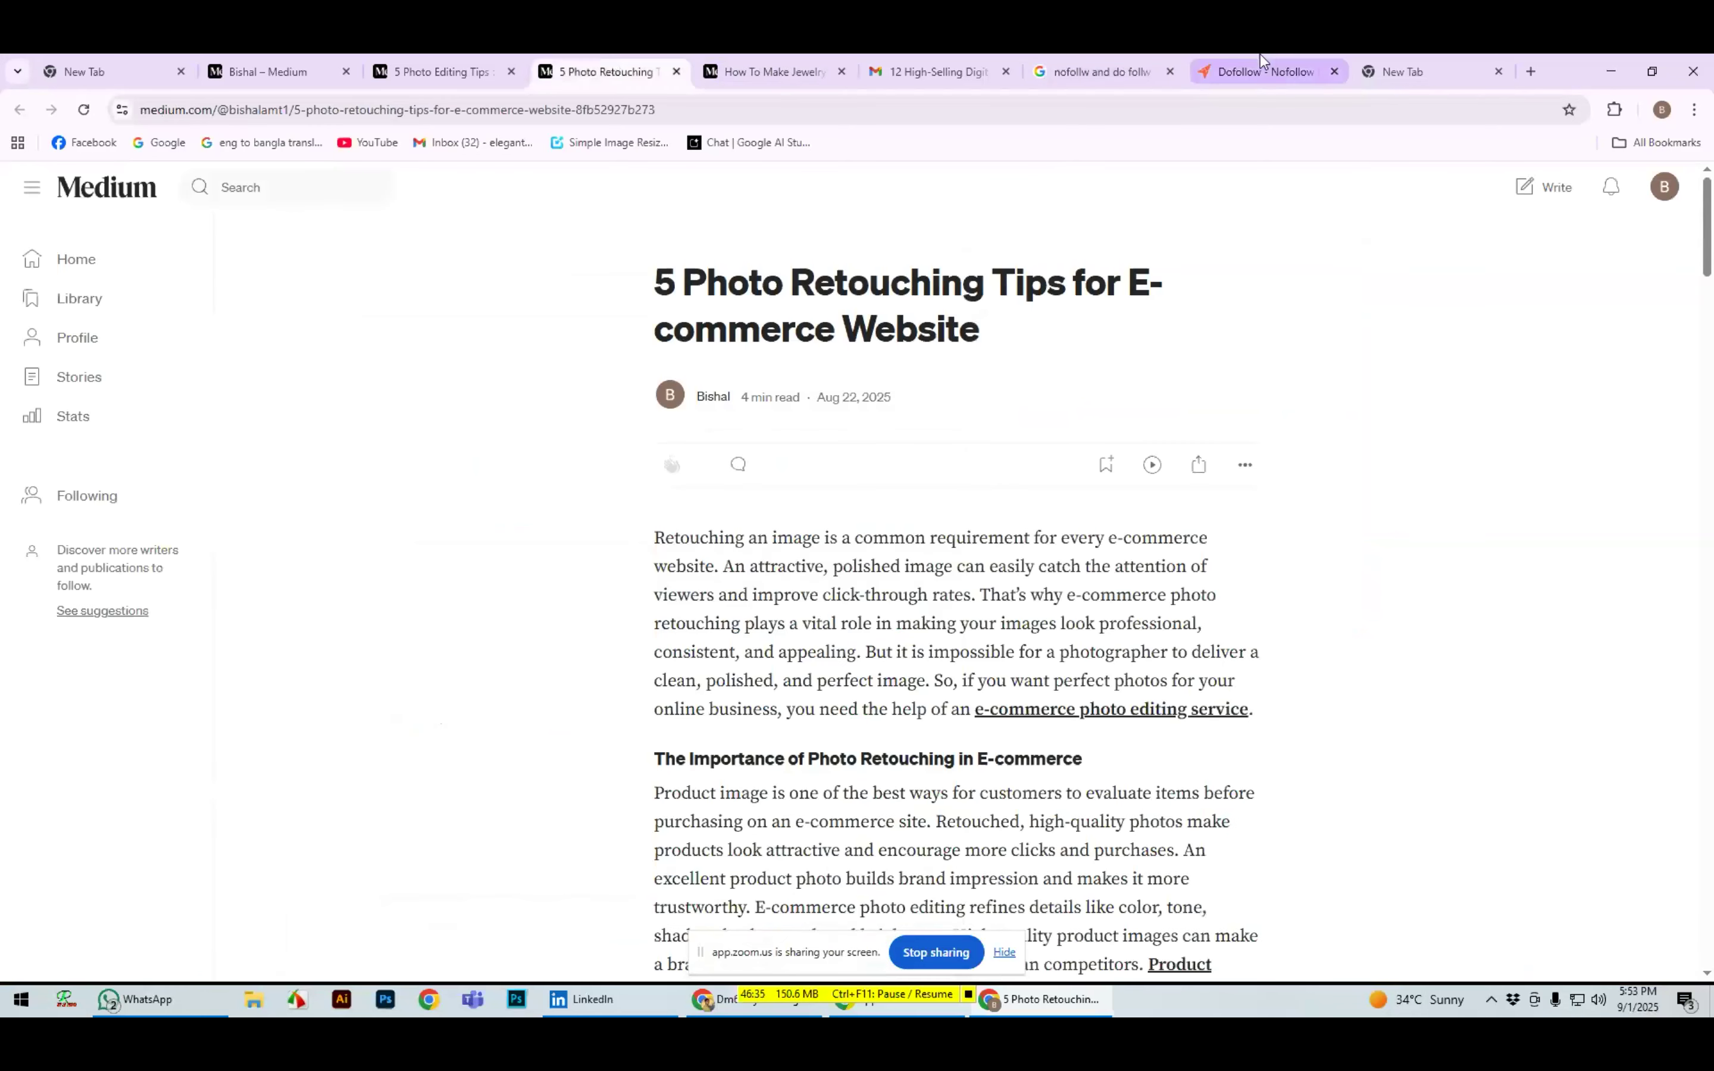
click(1238, 64)
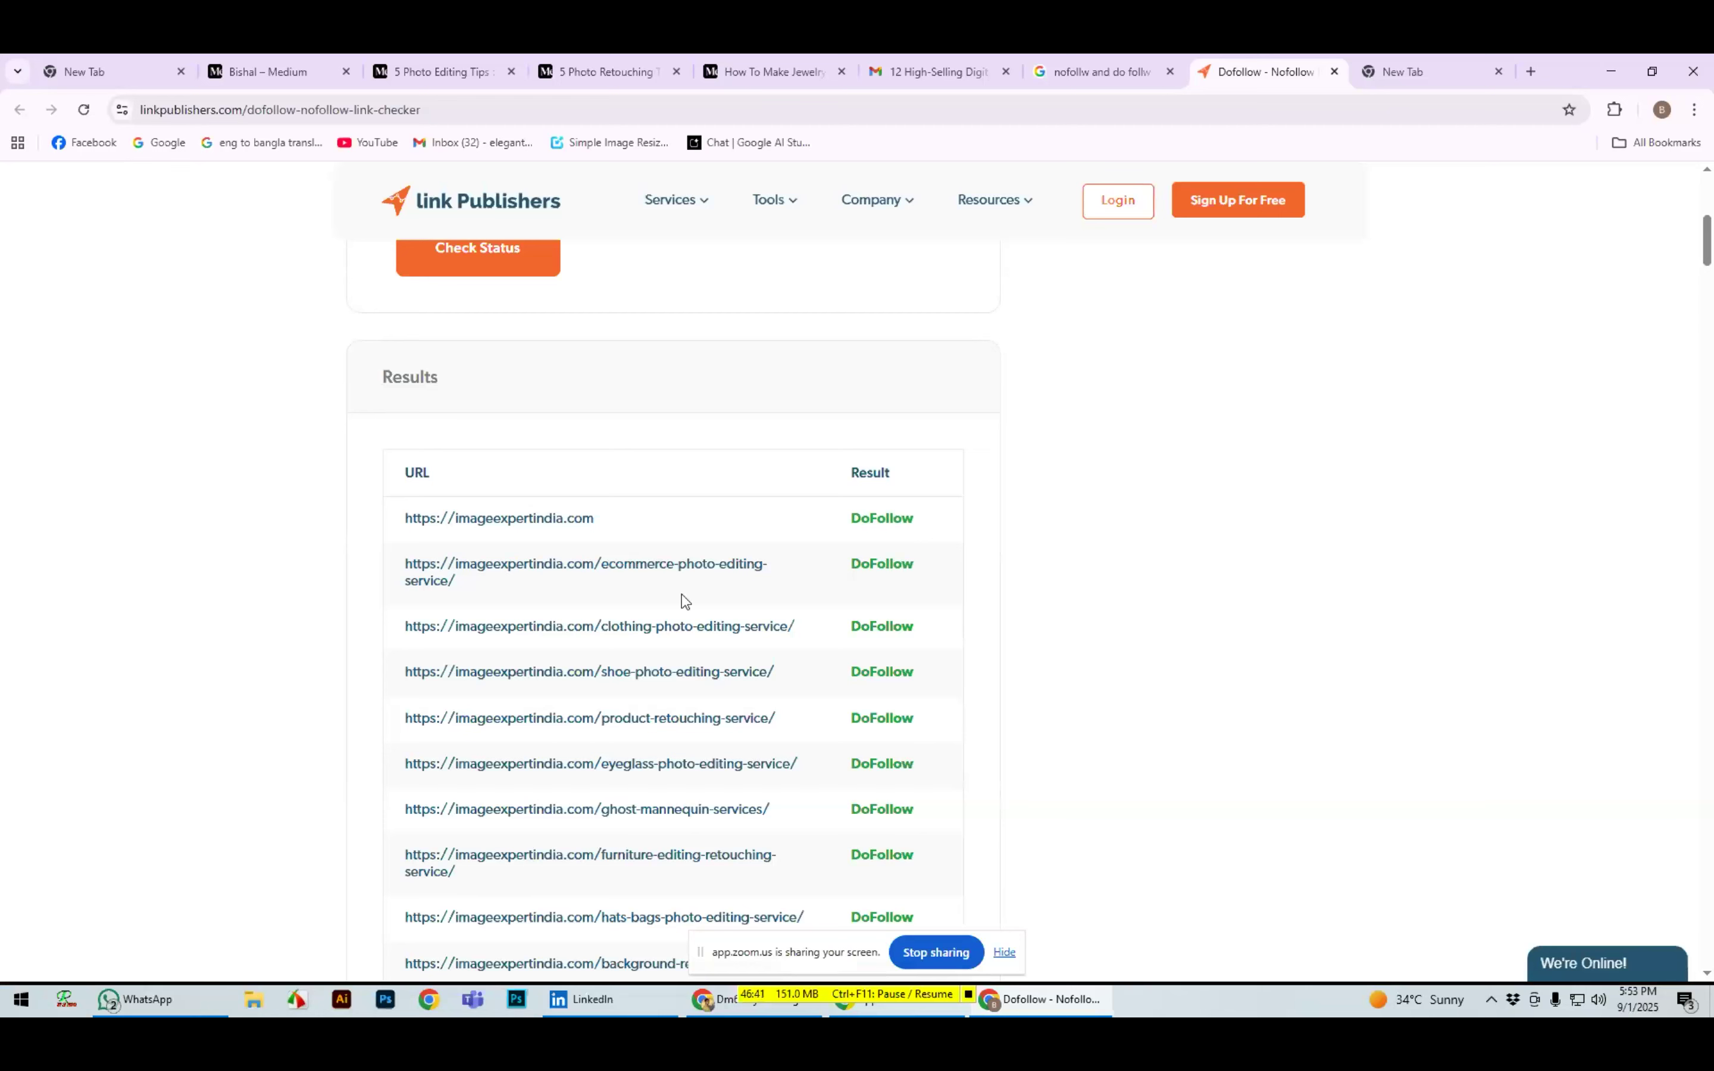
scroll(686, 601, down, 1)
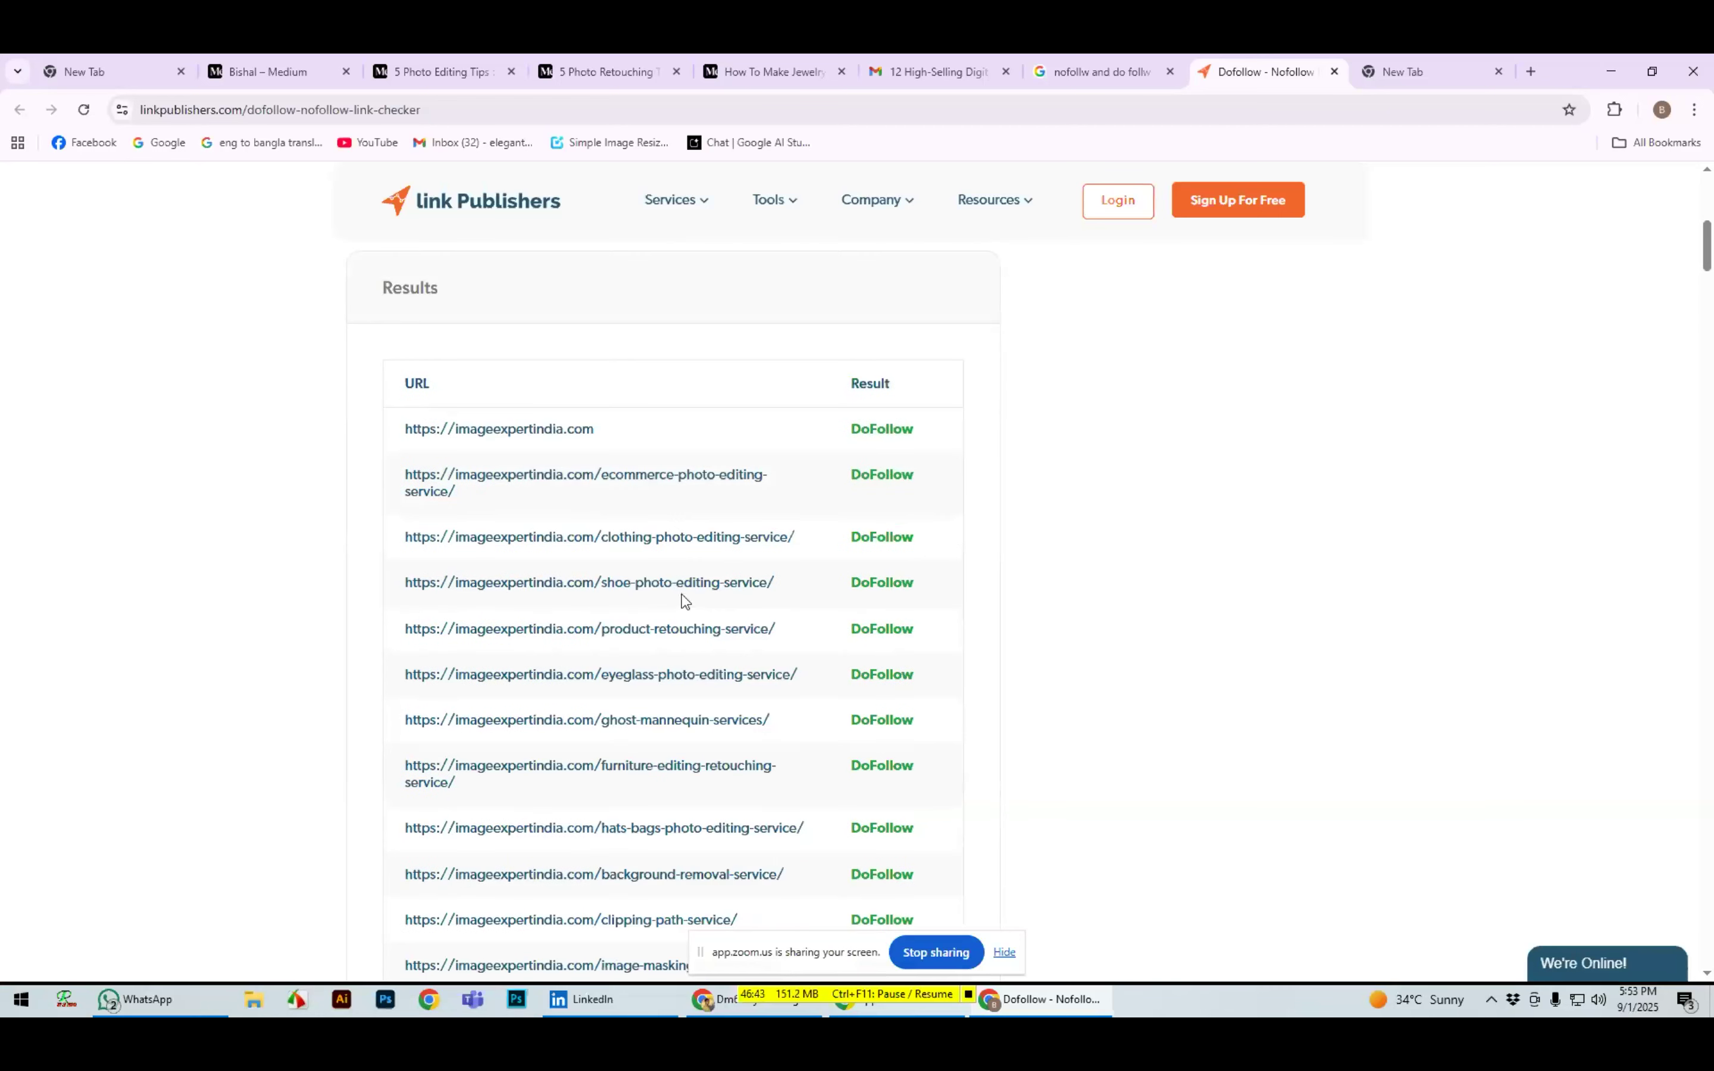
scroll(686, 601, down, 1)
scroll(685, 602, down, 2)
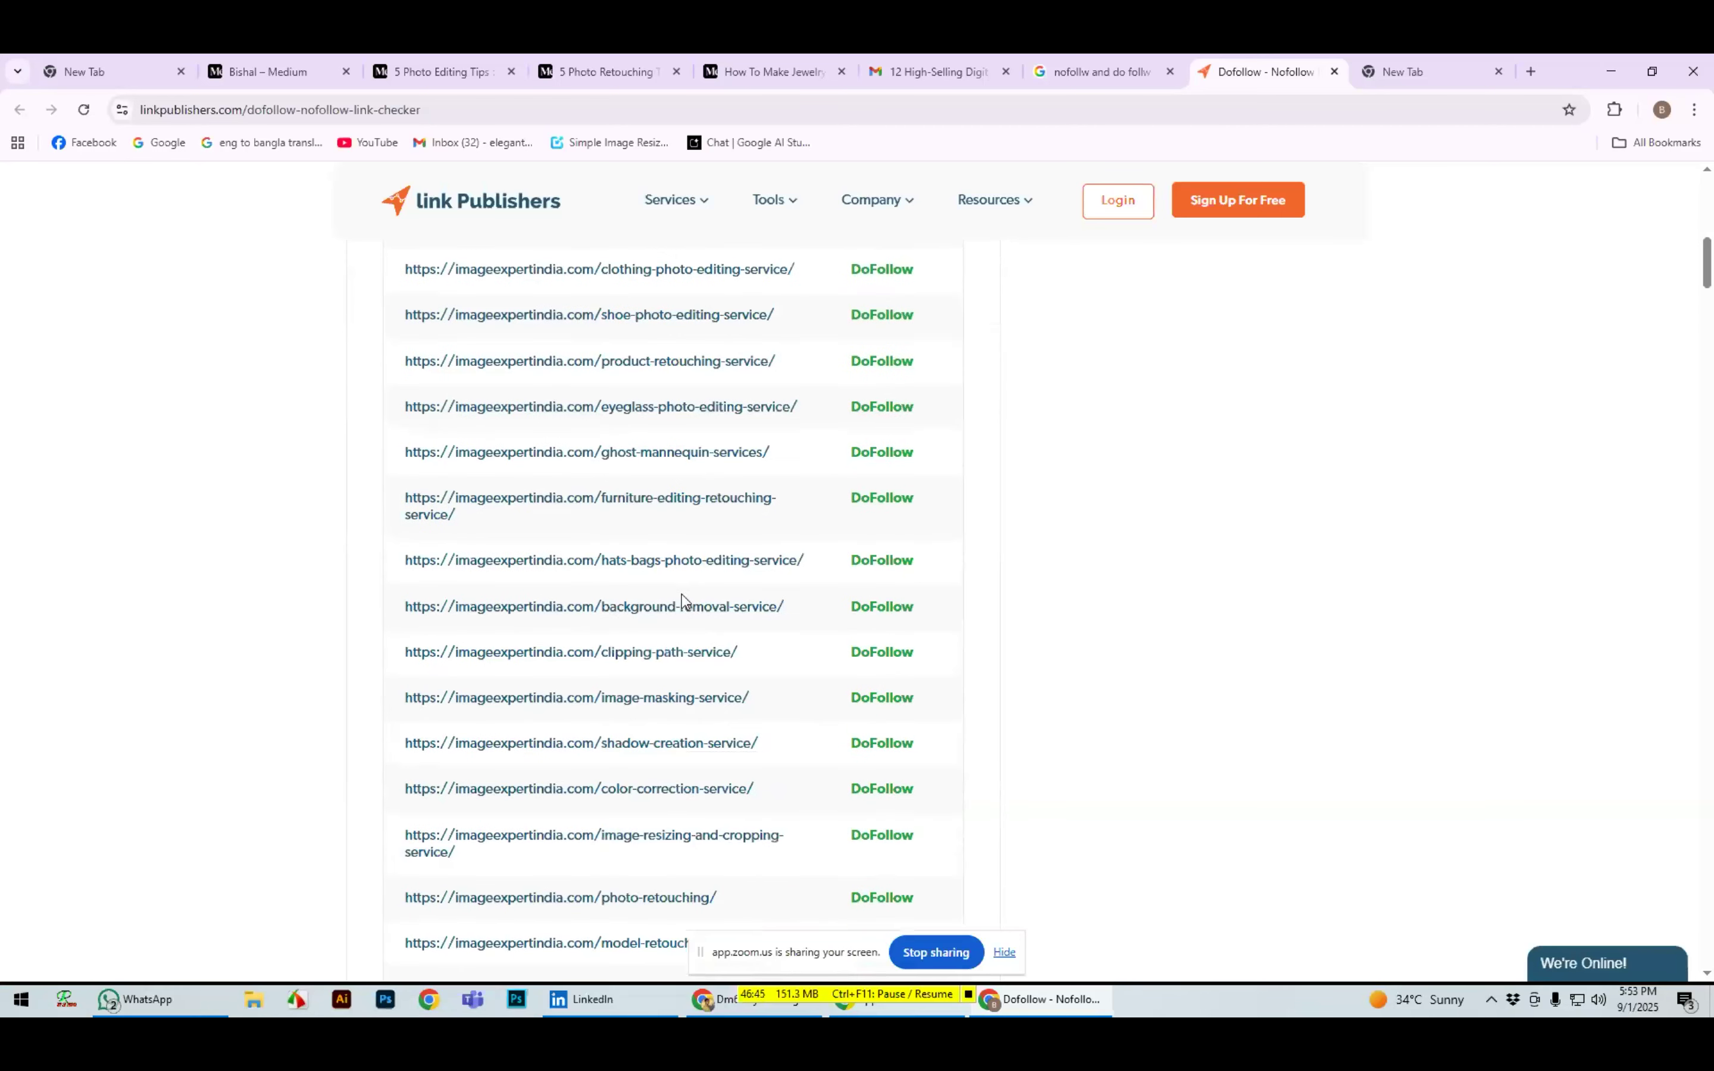
scroll(686, 601, down, 1)
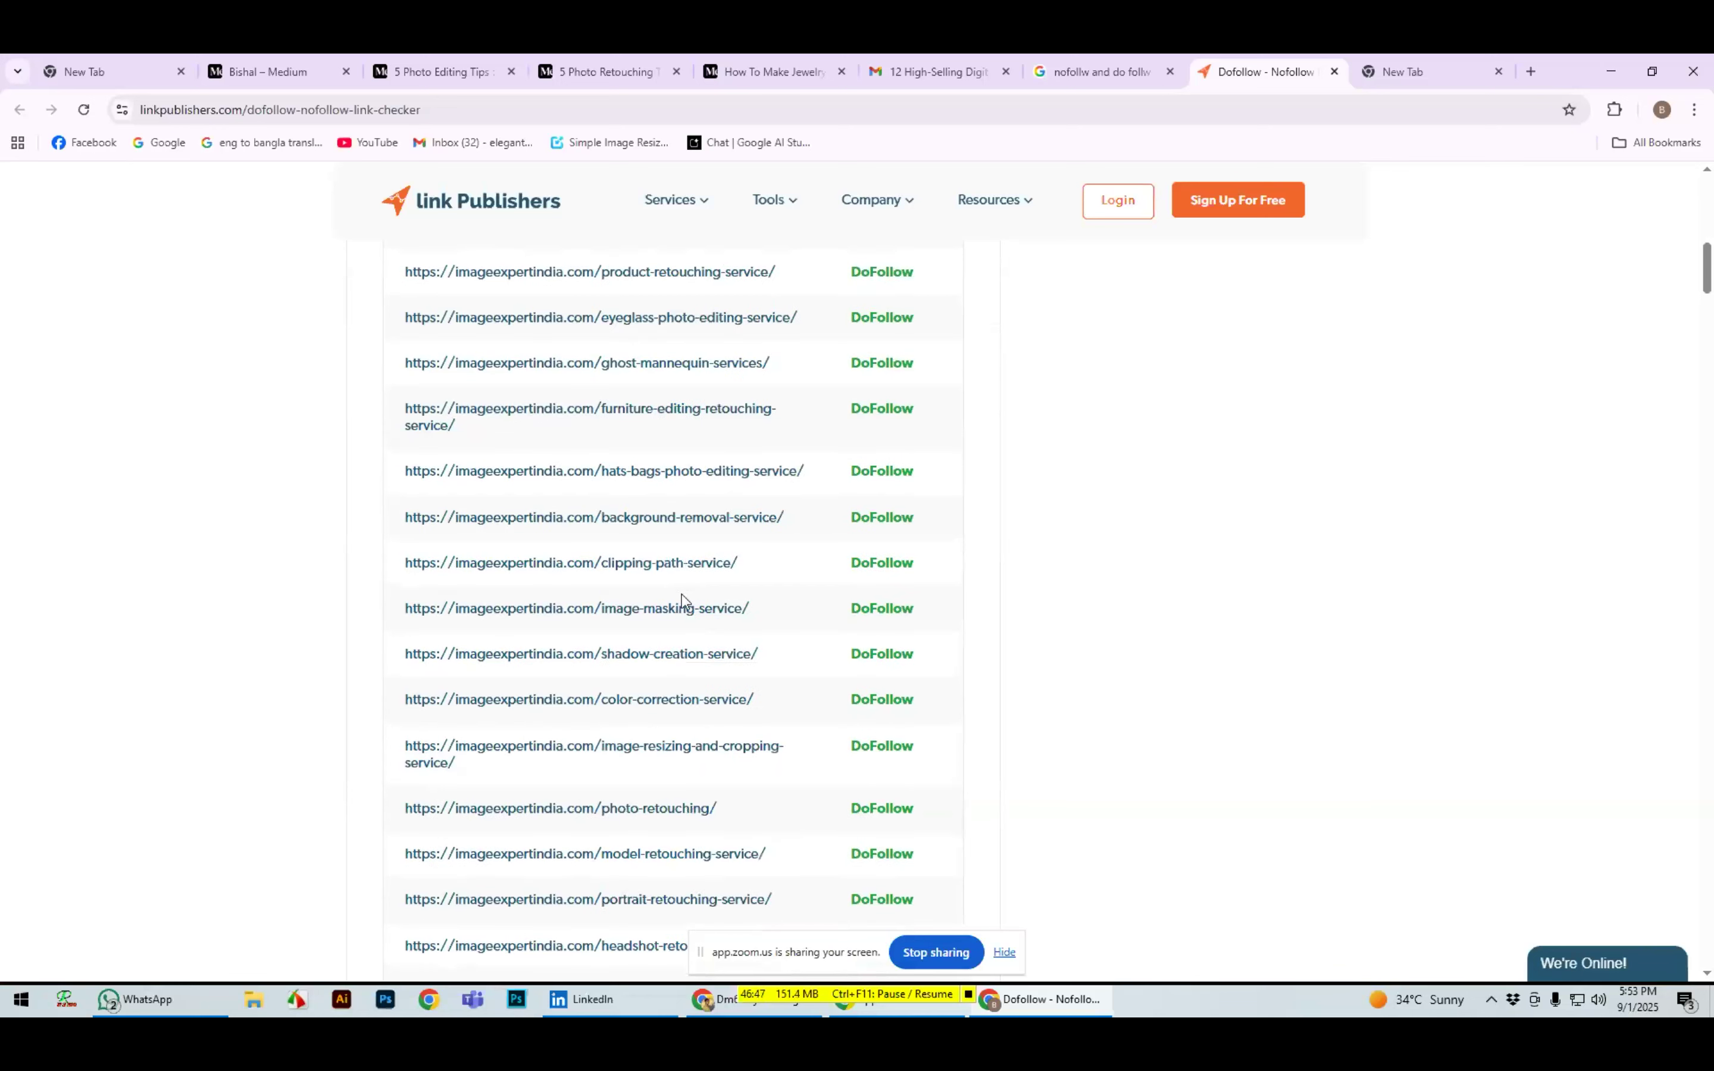
scroll(684, 601, down, 4)
scroll(683, 596, up, 3)
scroll(683, 594, up, 6)
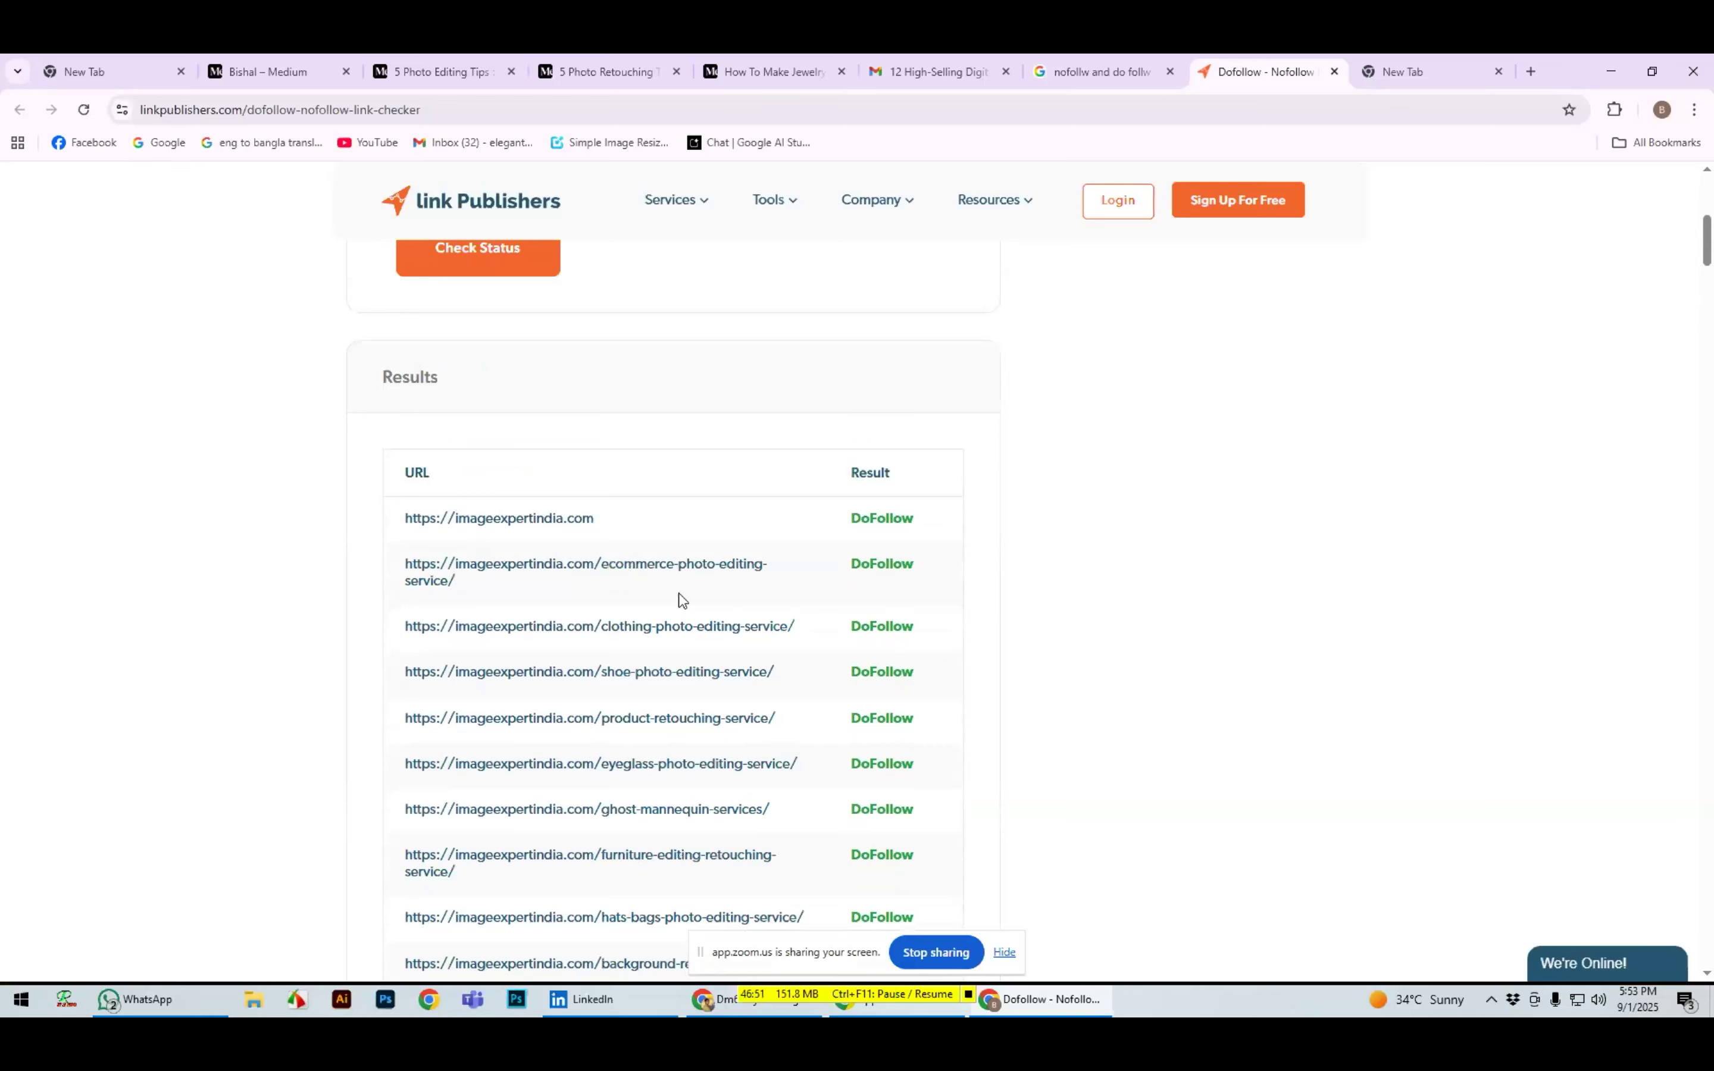
scroll(786, 559, down, 1)
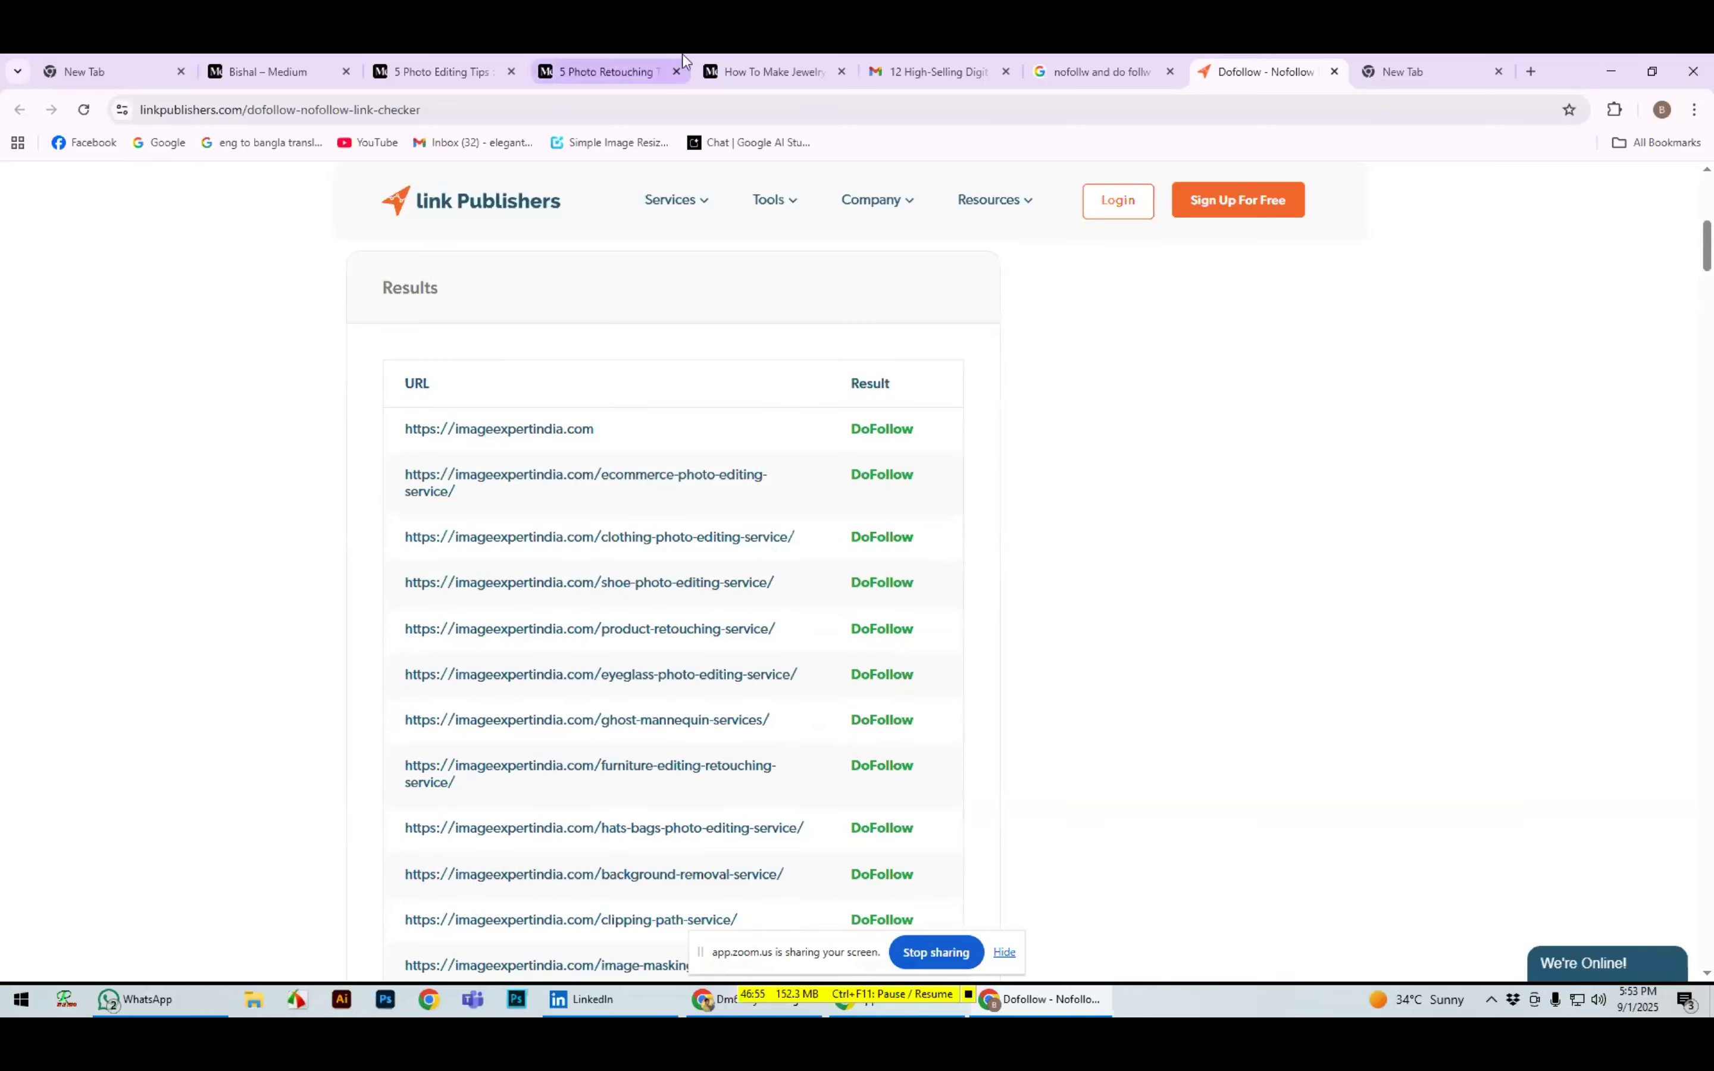
click(609, 70)
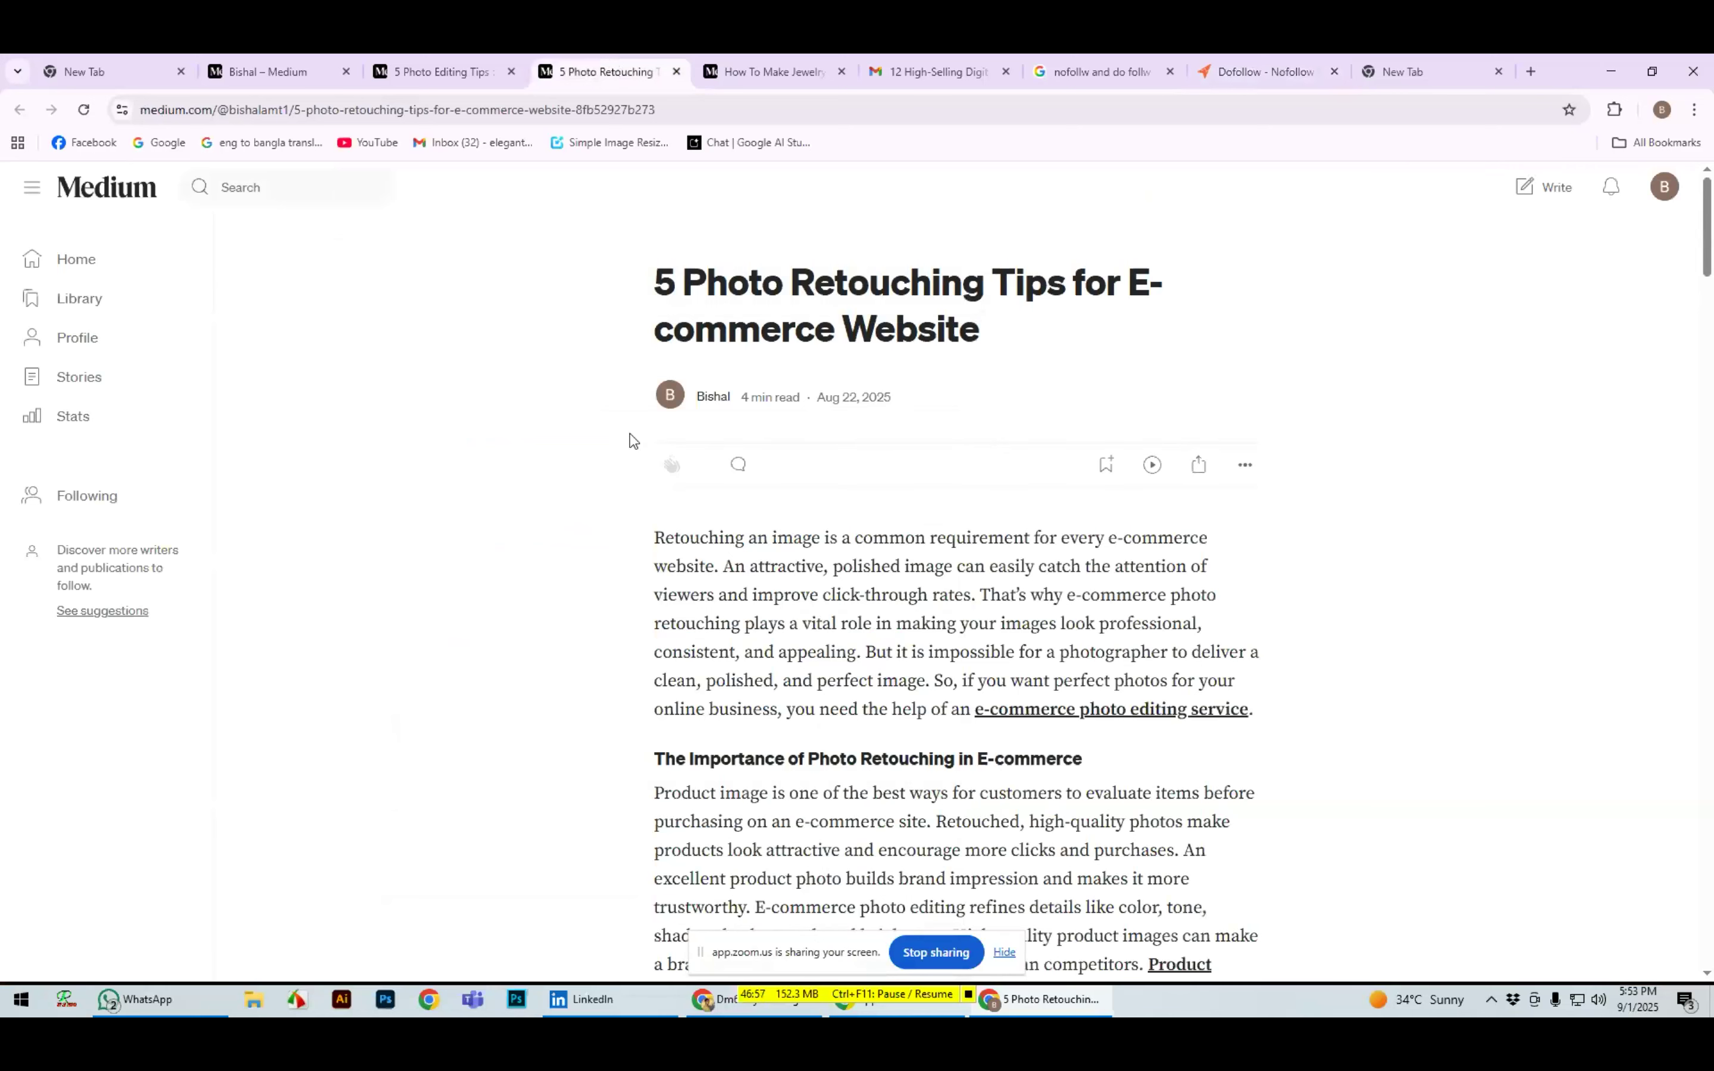
click(1264, 71)
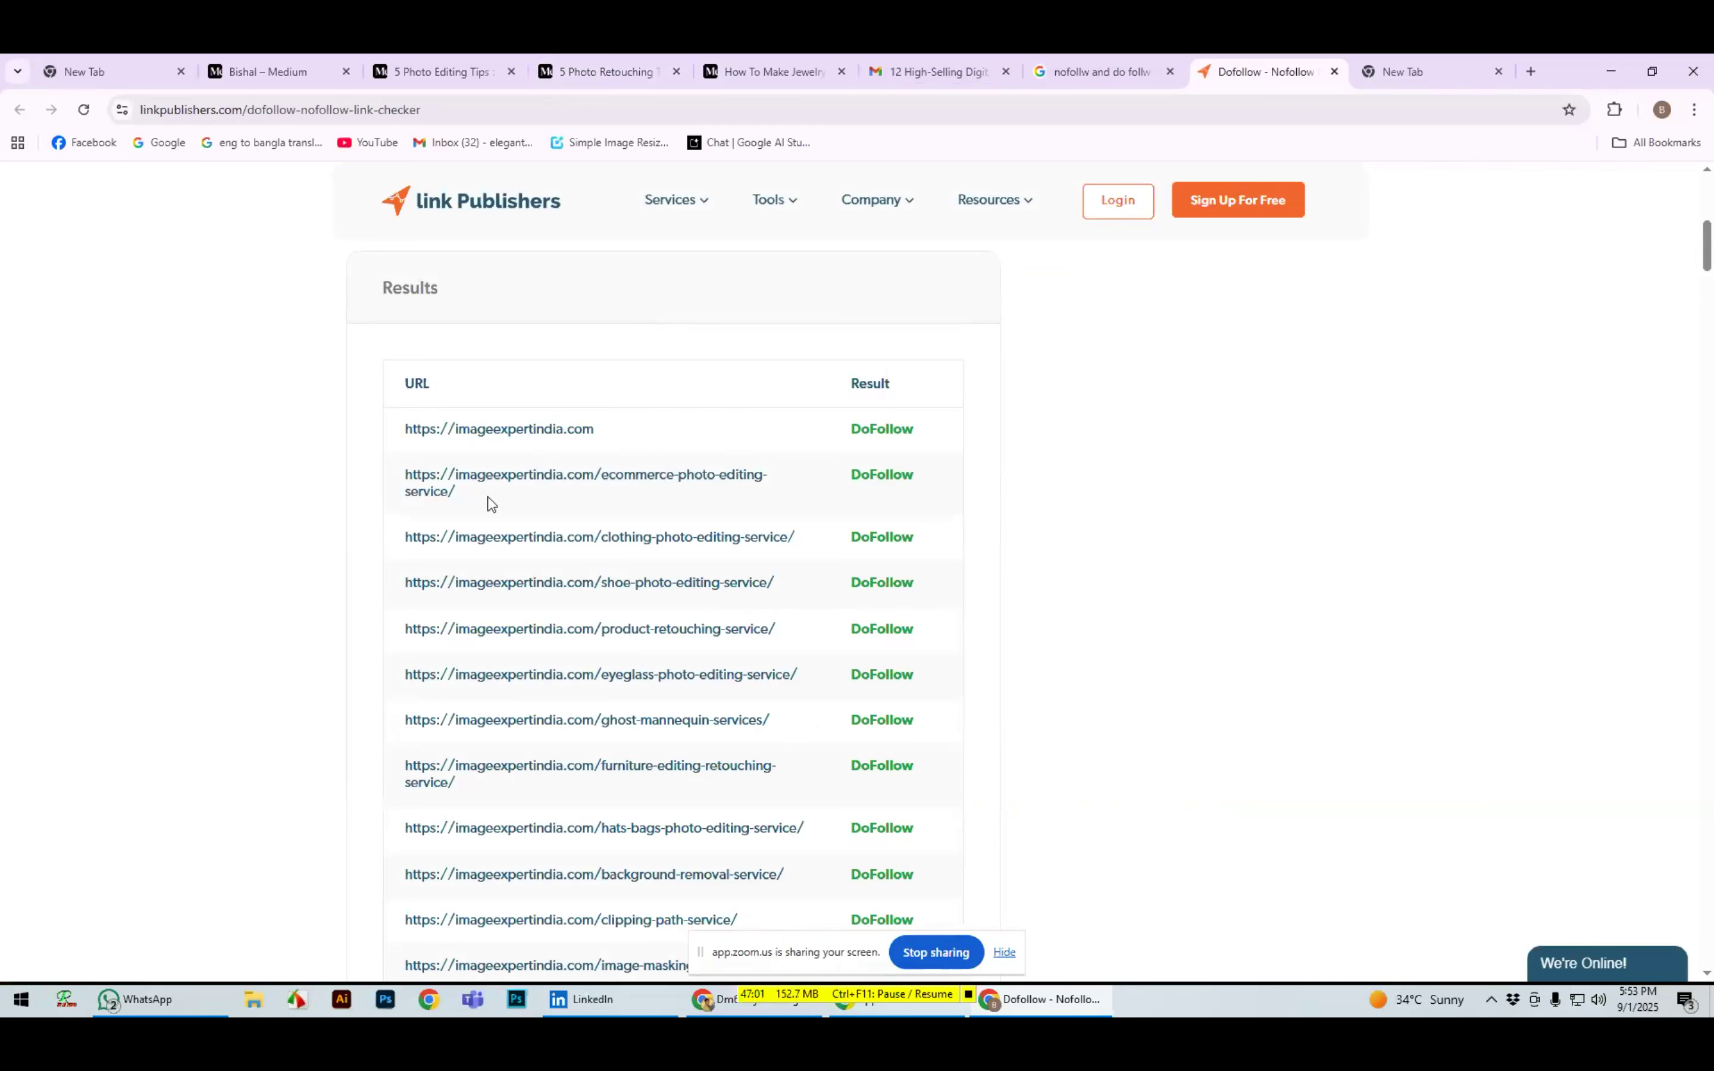
Step: Highlight the ecommerce, clothing and shoe photo-editing-service result URLs to confirm they read DoFollow
drag(474, 501, 398, 486)
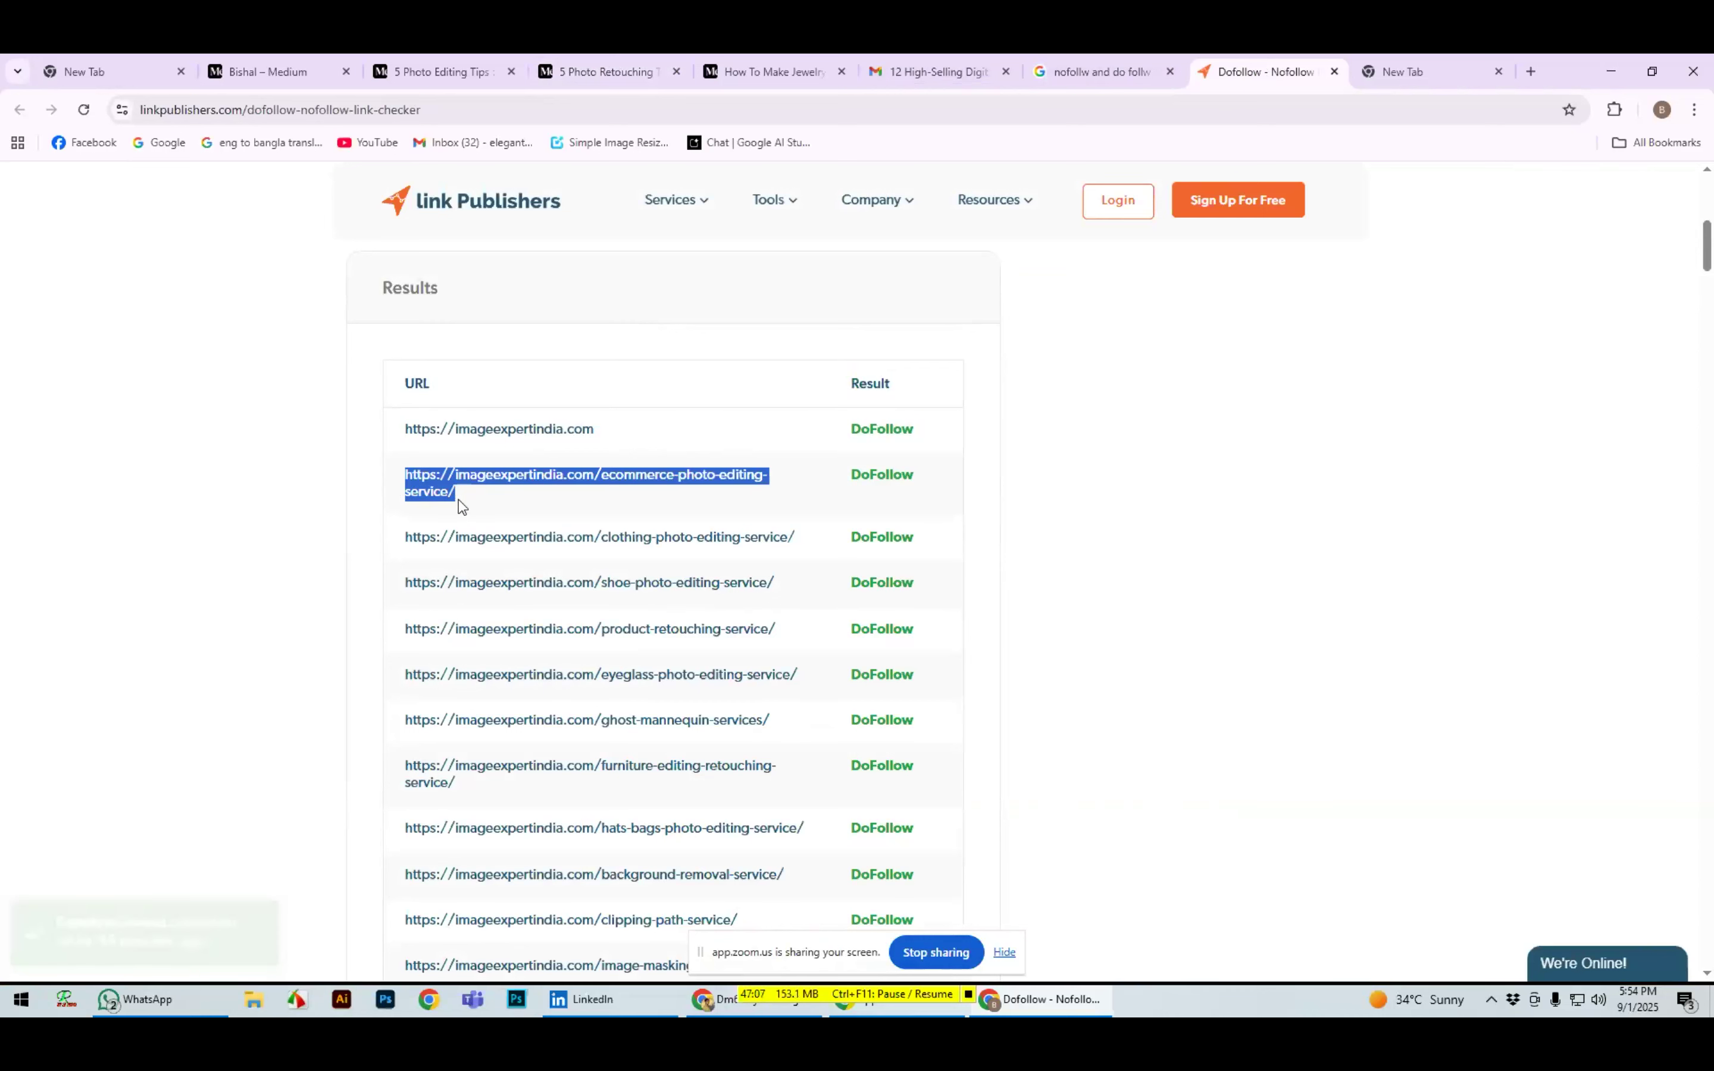
click(479, 505)
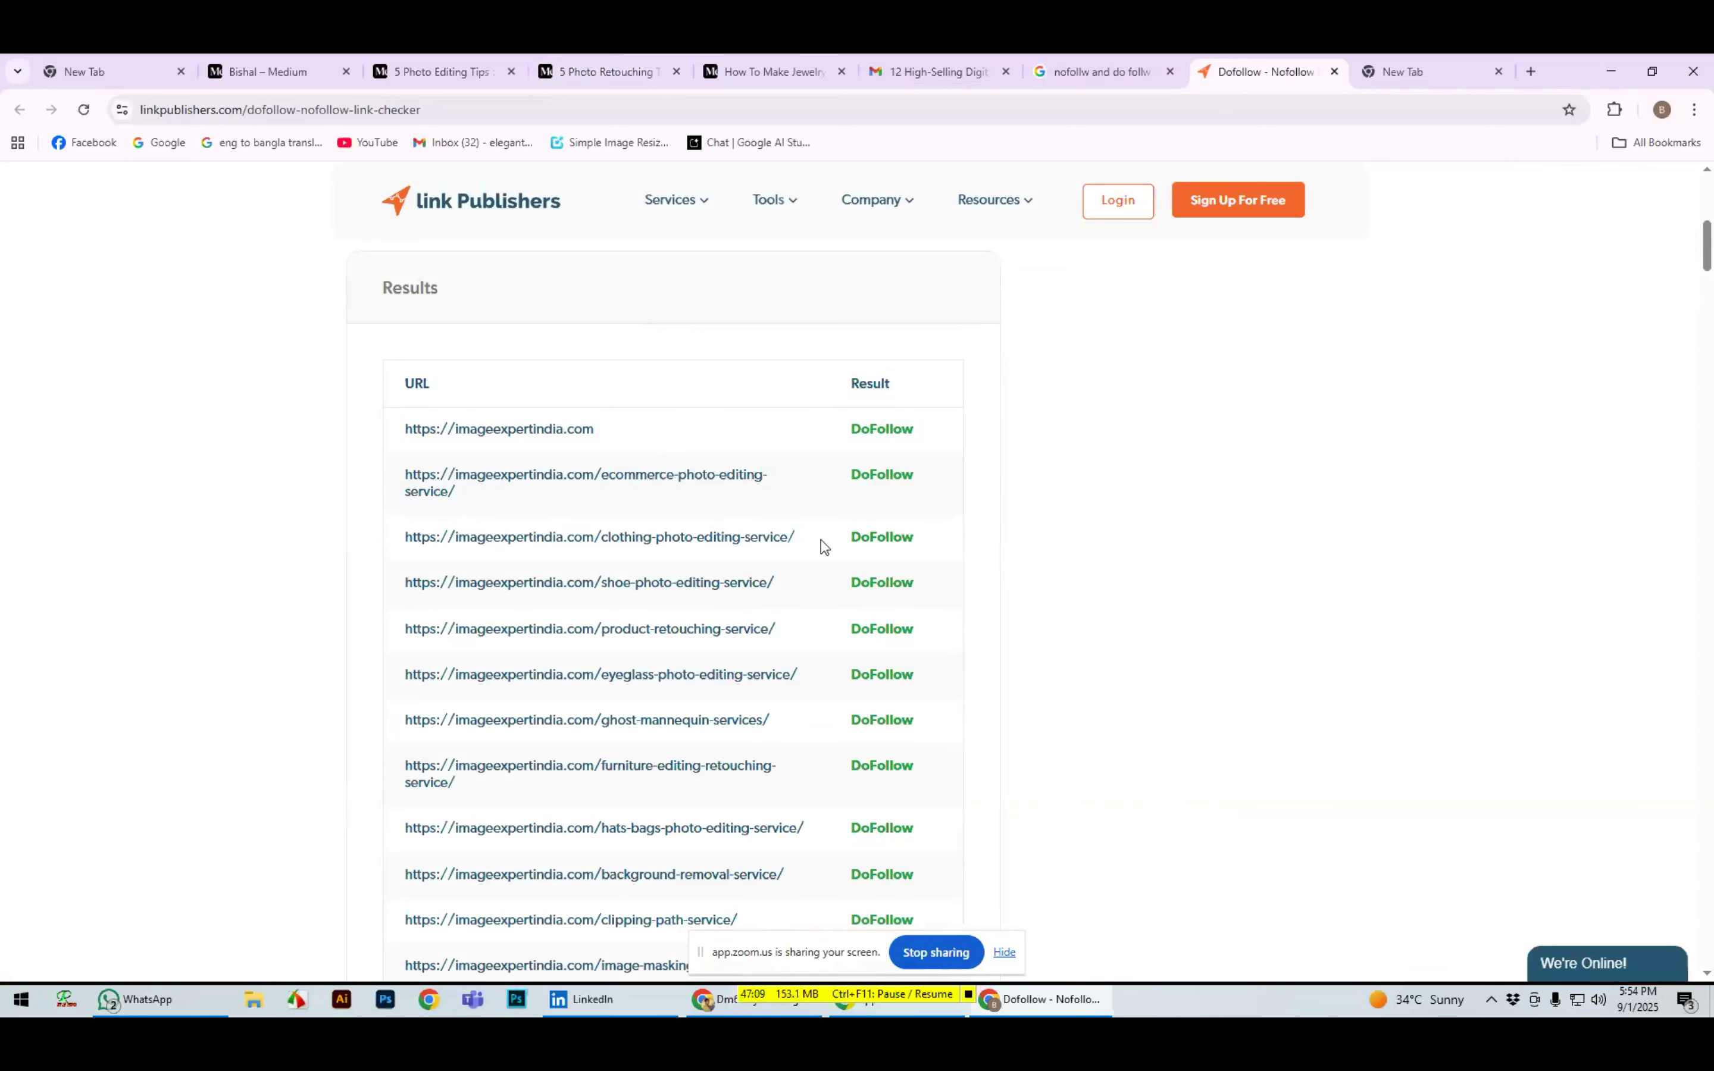
drag(804, 537, 400, 547)
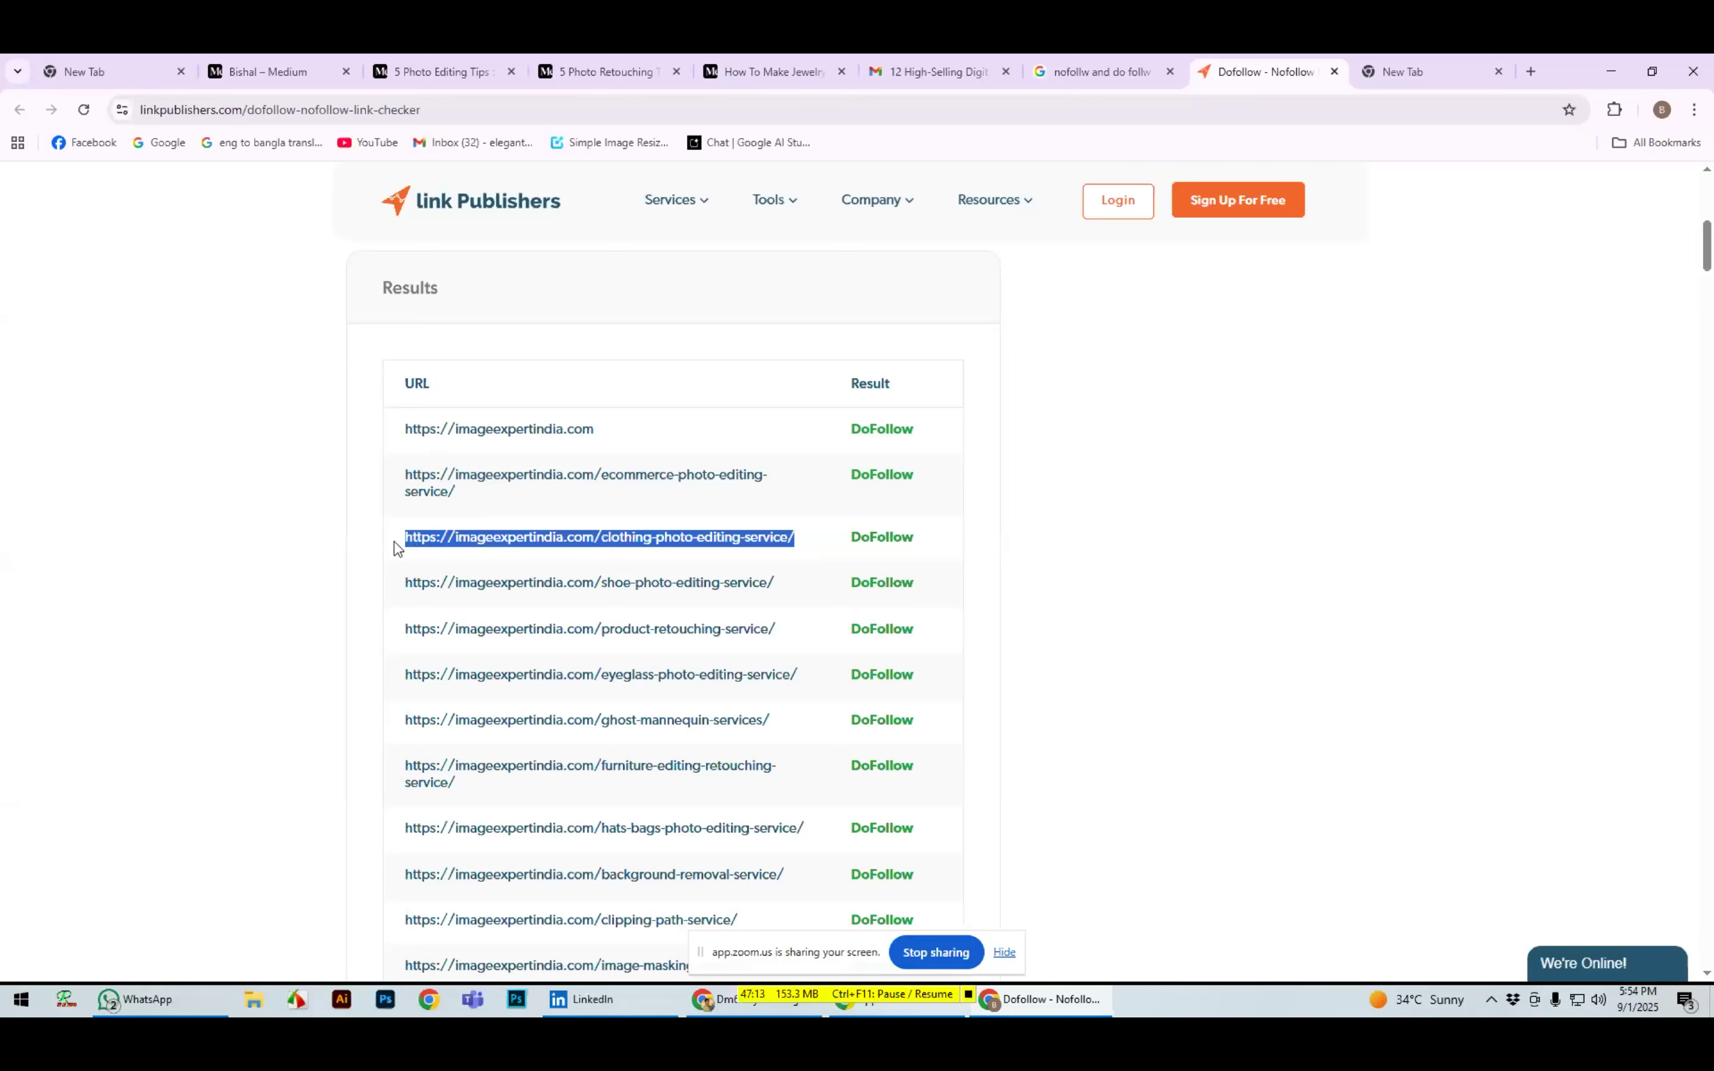
drag(785, 584, 394, 598)
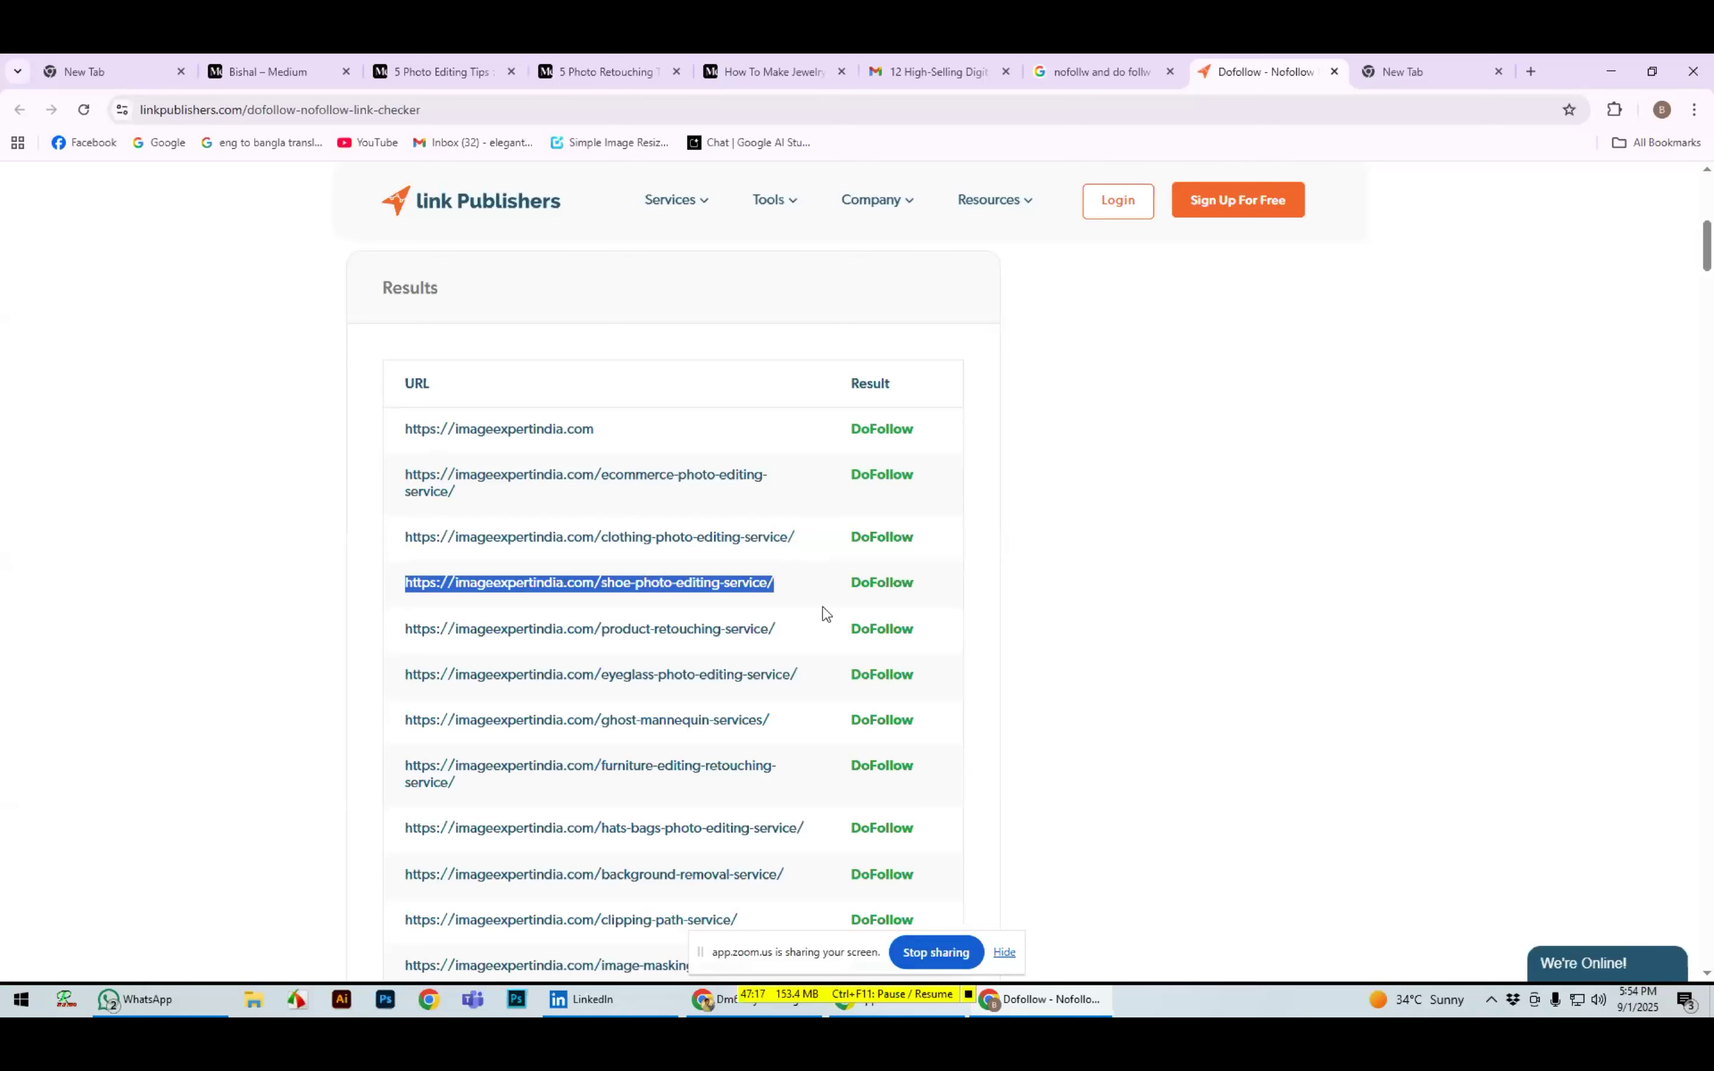
drag(794, 632, 910, 630)
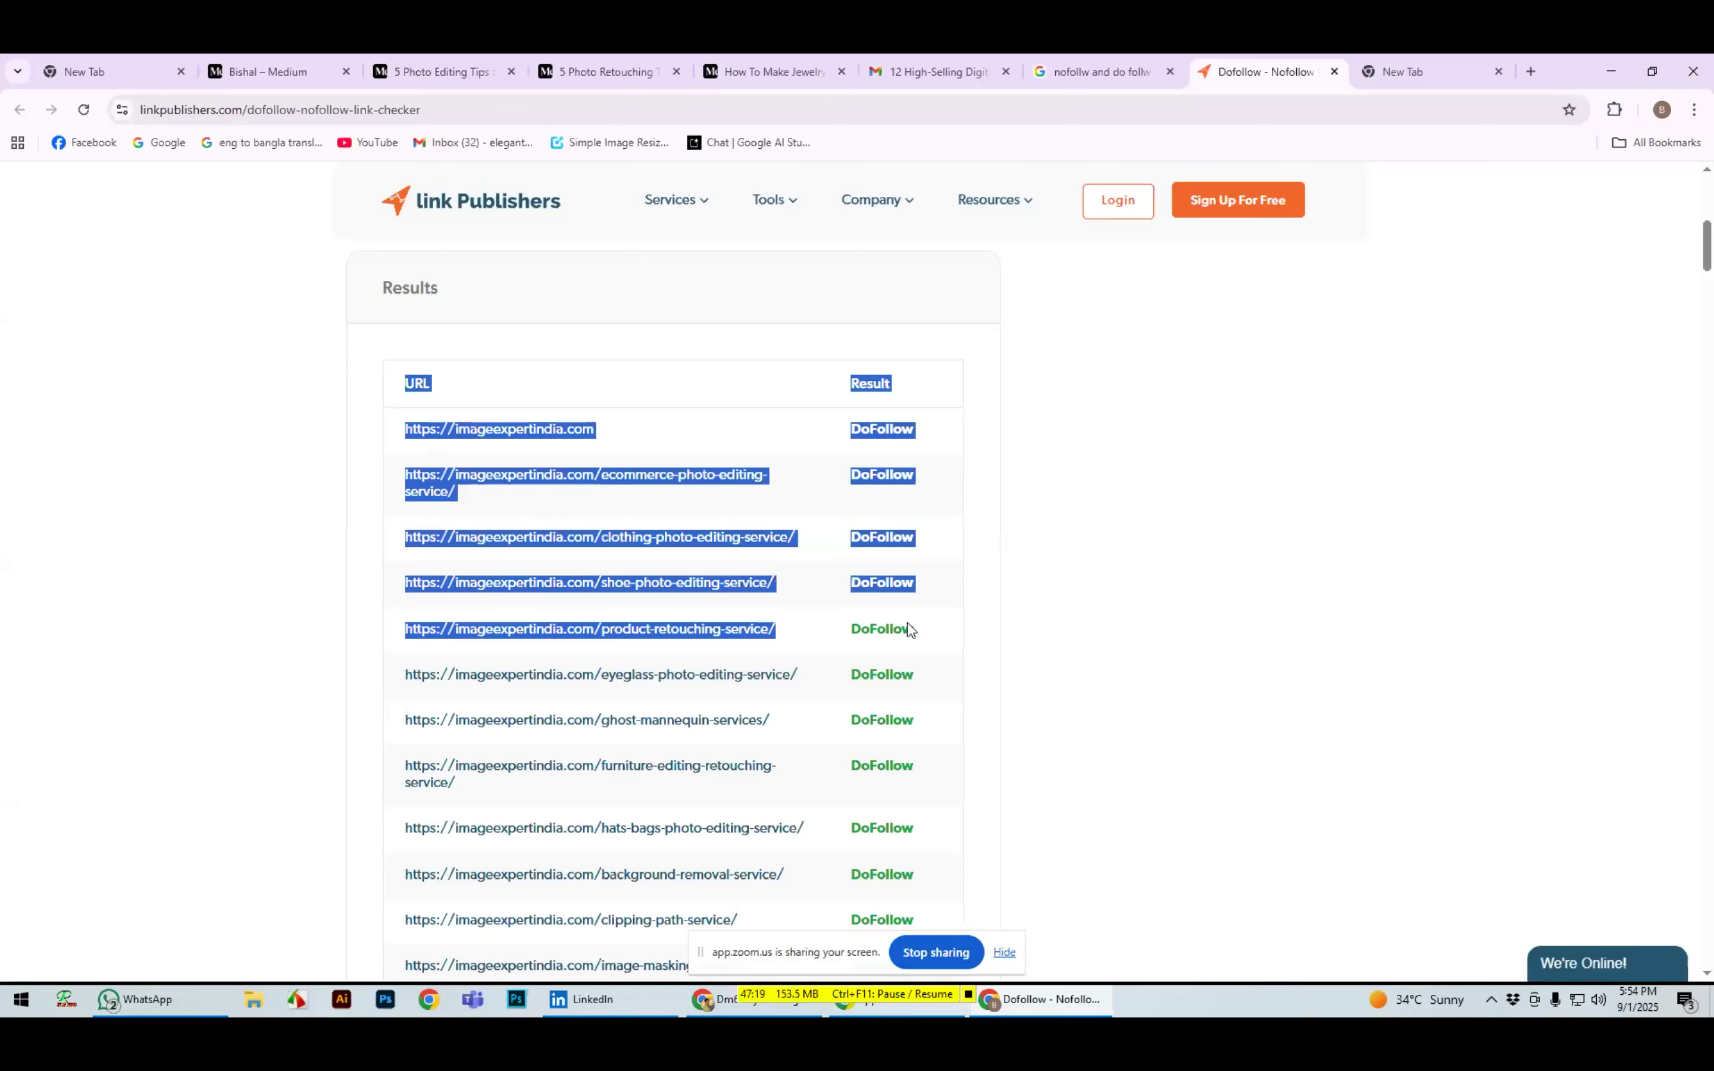
click(939, 625)
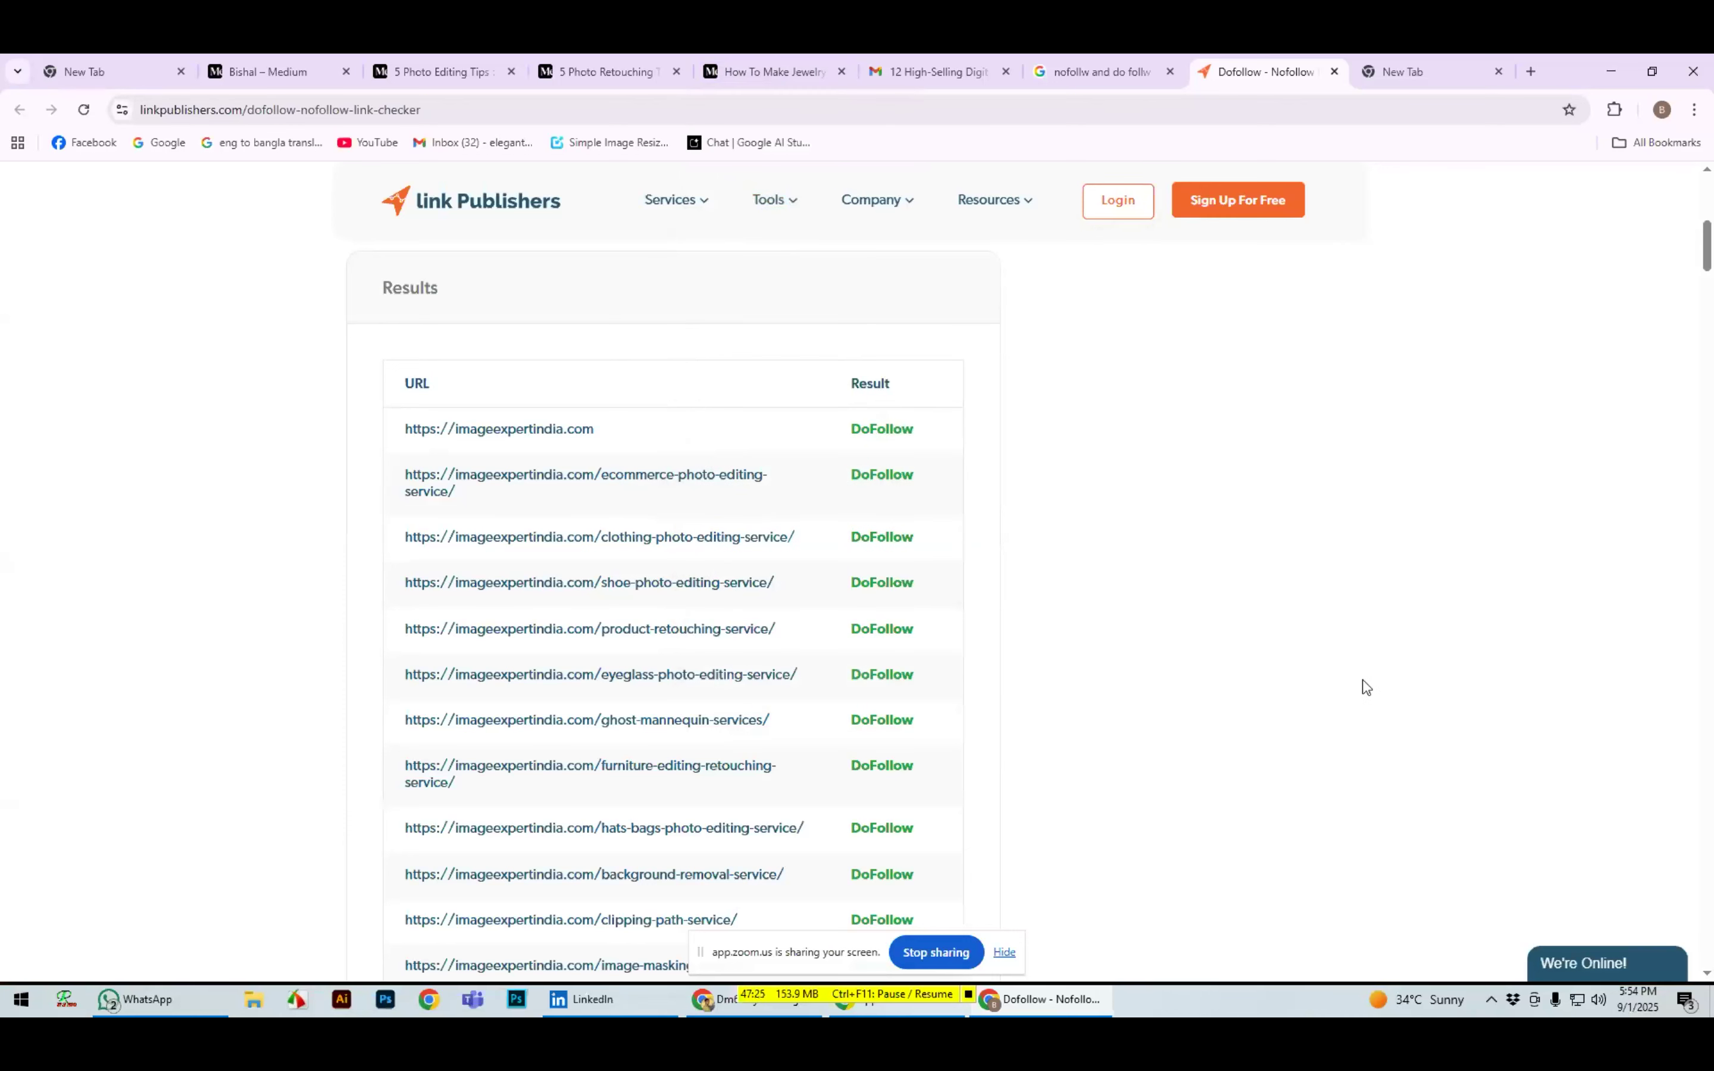
mouse_move(803, 218)
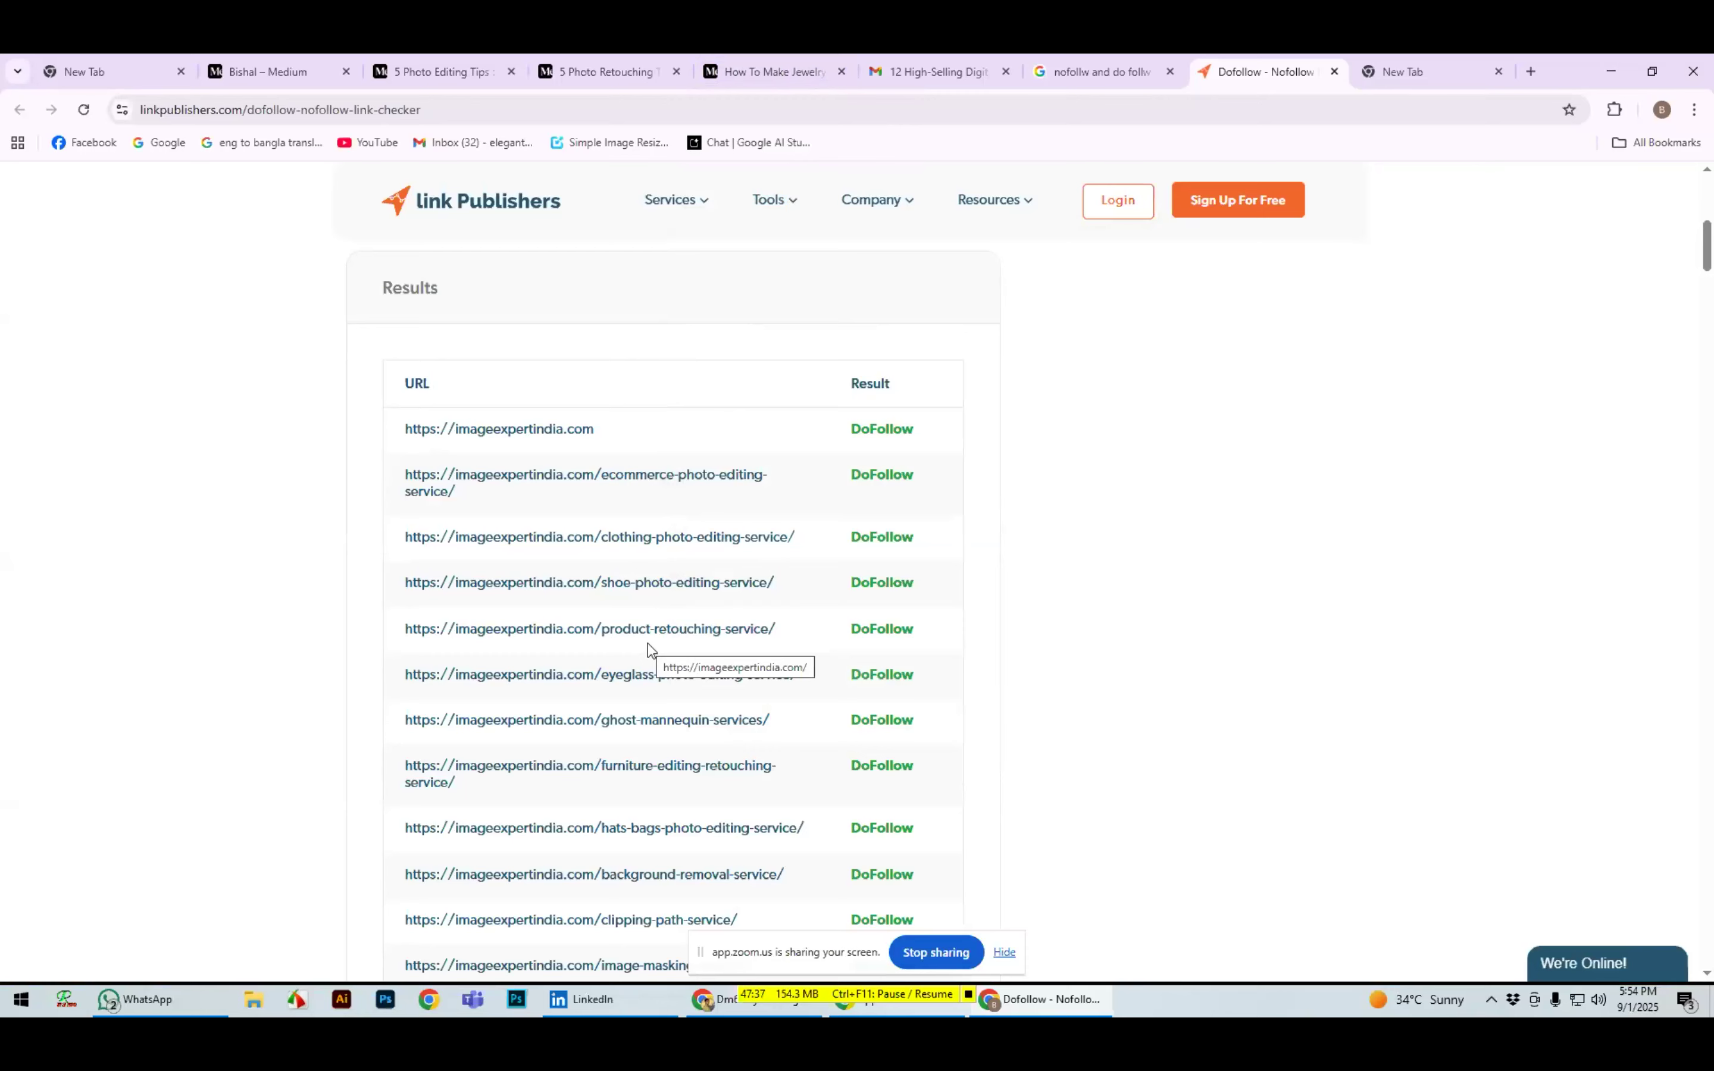
Step: Scroll the full results table, confirming pricing, contact and free-trial links are all DoFollow
scroll(650, 650, down, 2)
scroll(650, 650, down, 2)
scroll(650, 650, up, 4)
scroll(650, 649, up, 1)
scroll(650, 650, down, 12)
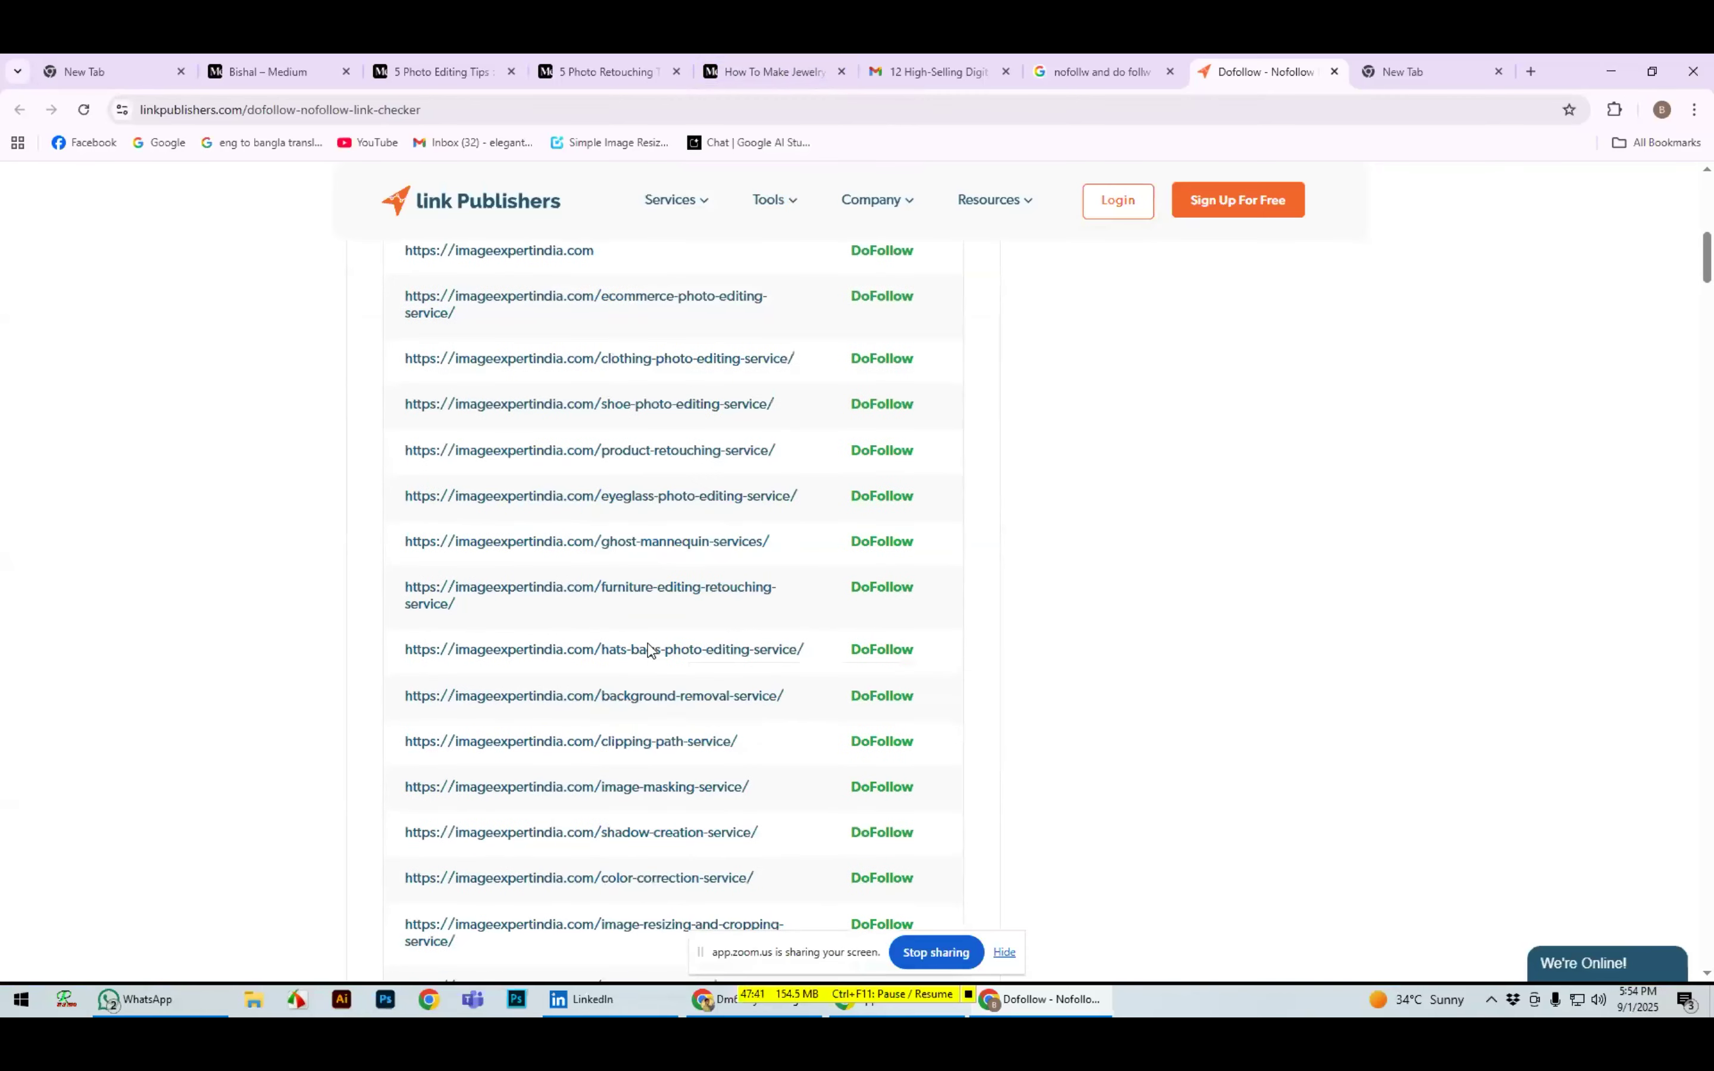
scroll(650, 650, down, 15)
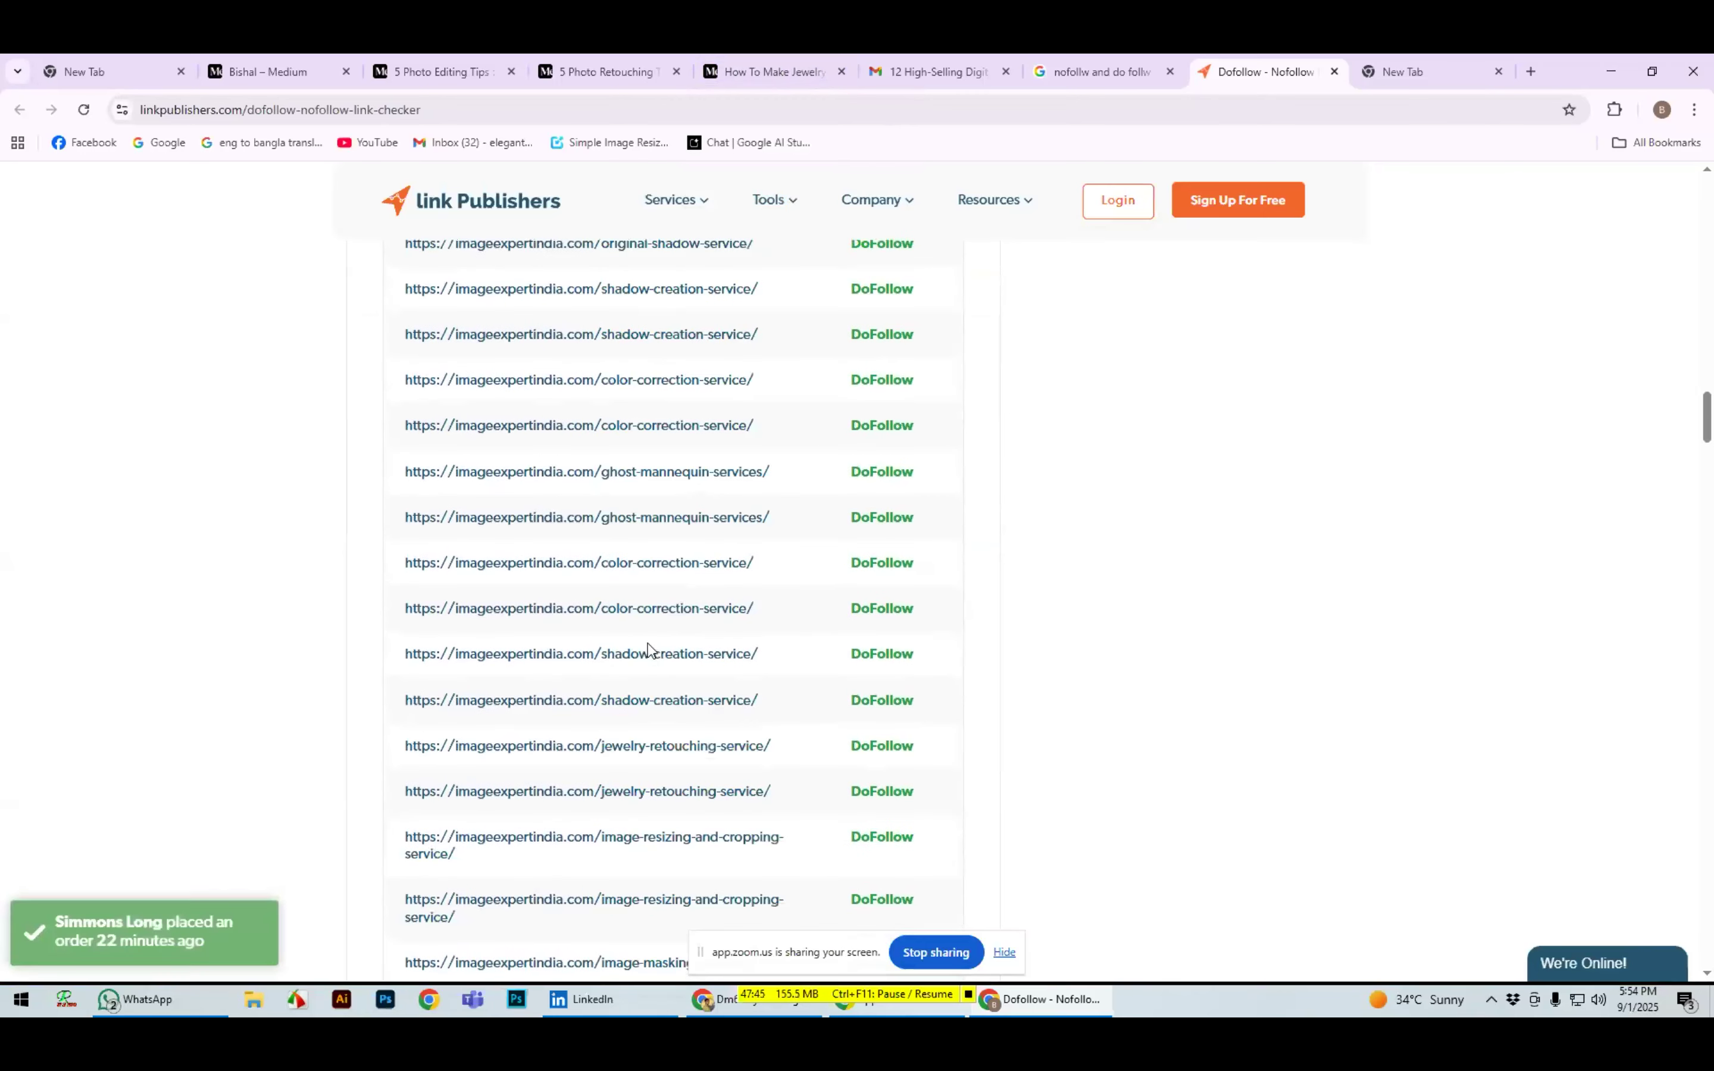
scroll(650, 650, down, 3)
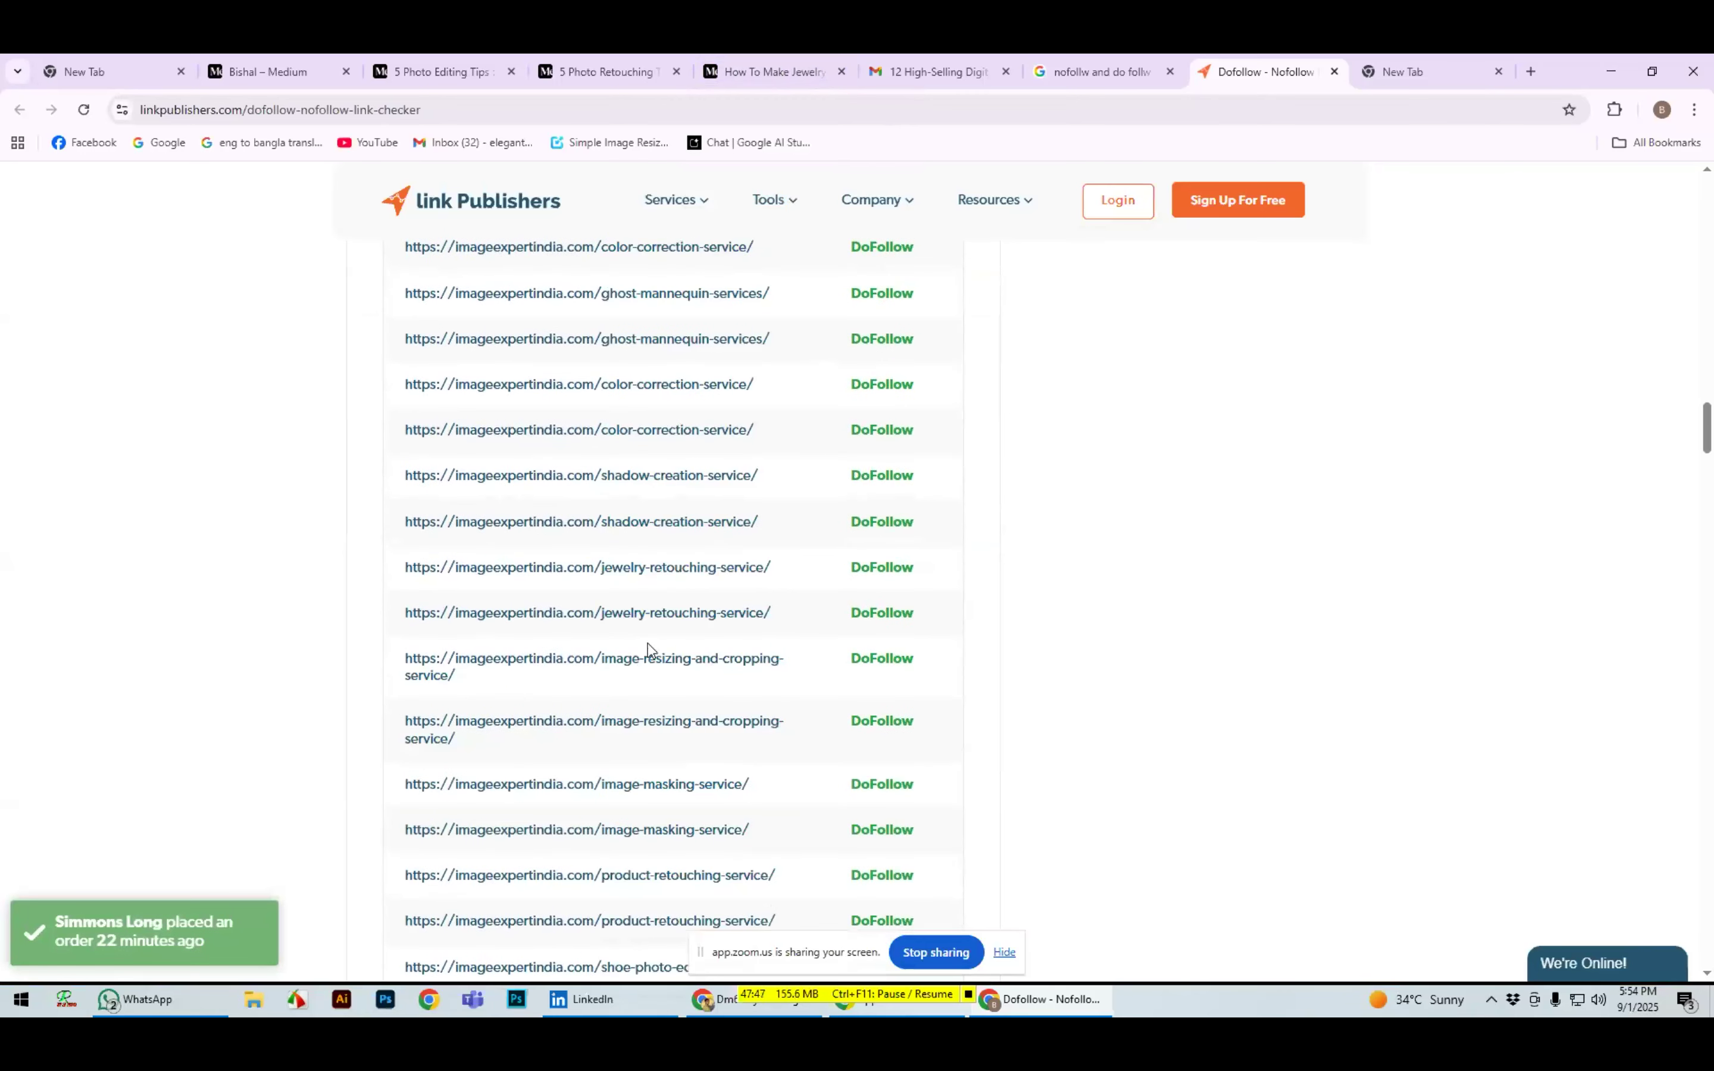
scroll(650, 650, down, 5)
scroll(649, 650, down, 5)
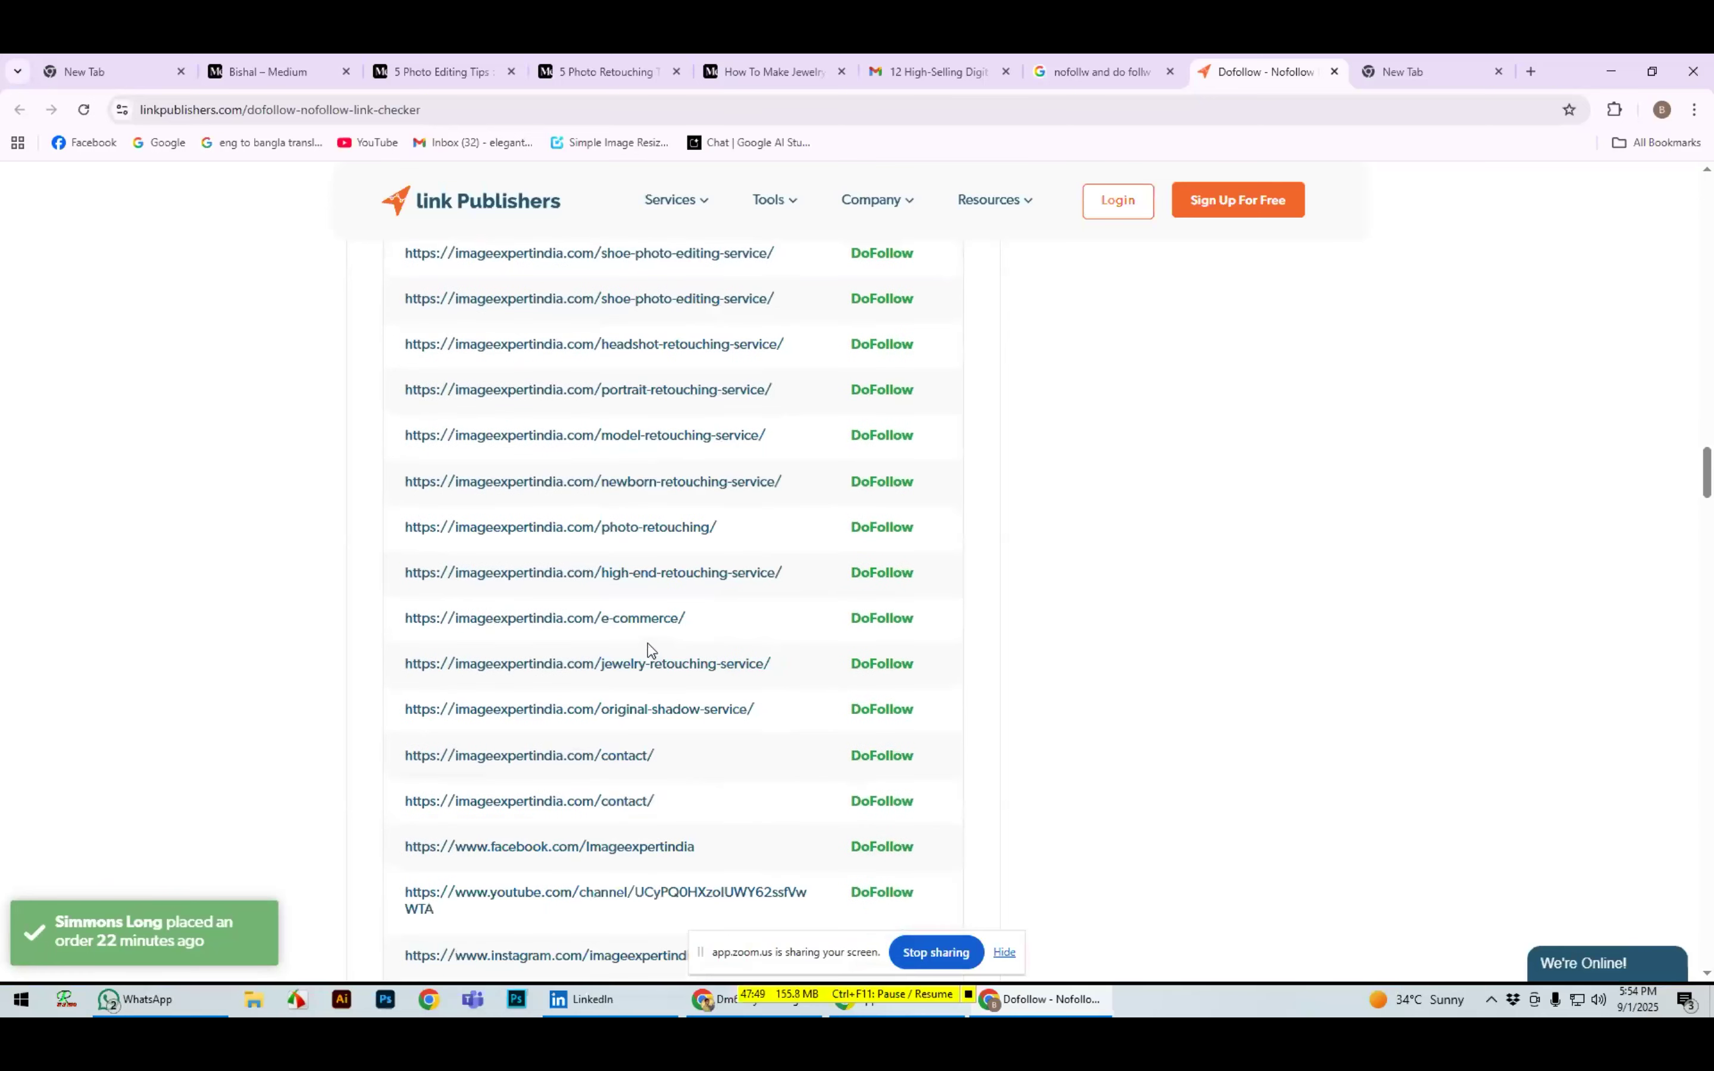
scroll(650, 650, down, 4)
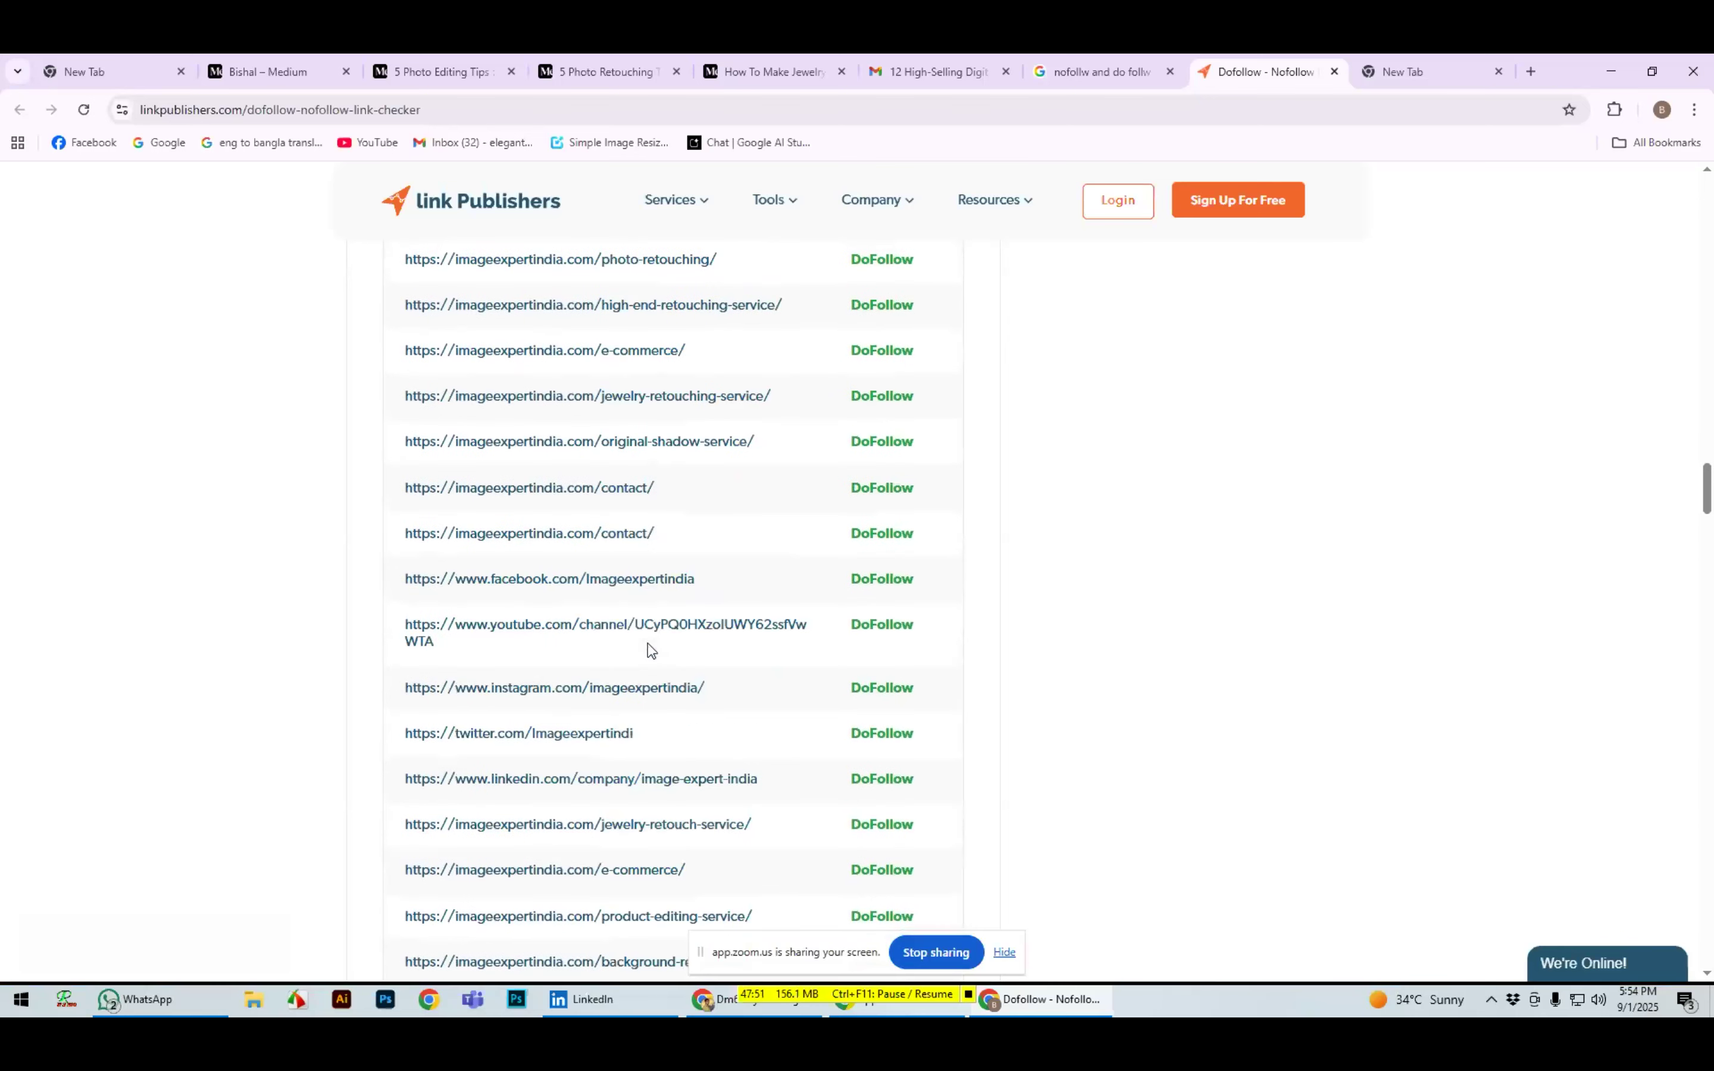
scroll(650, 649, up, 15)
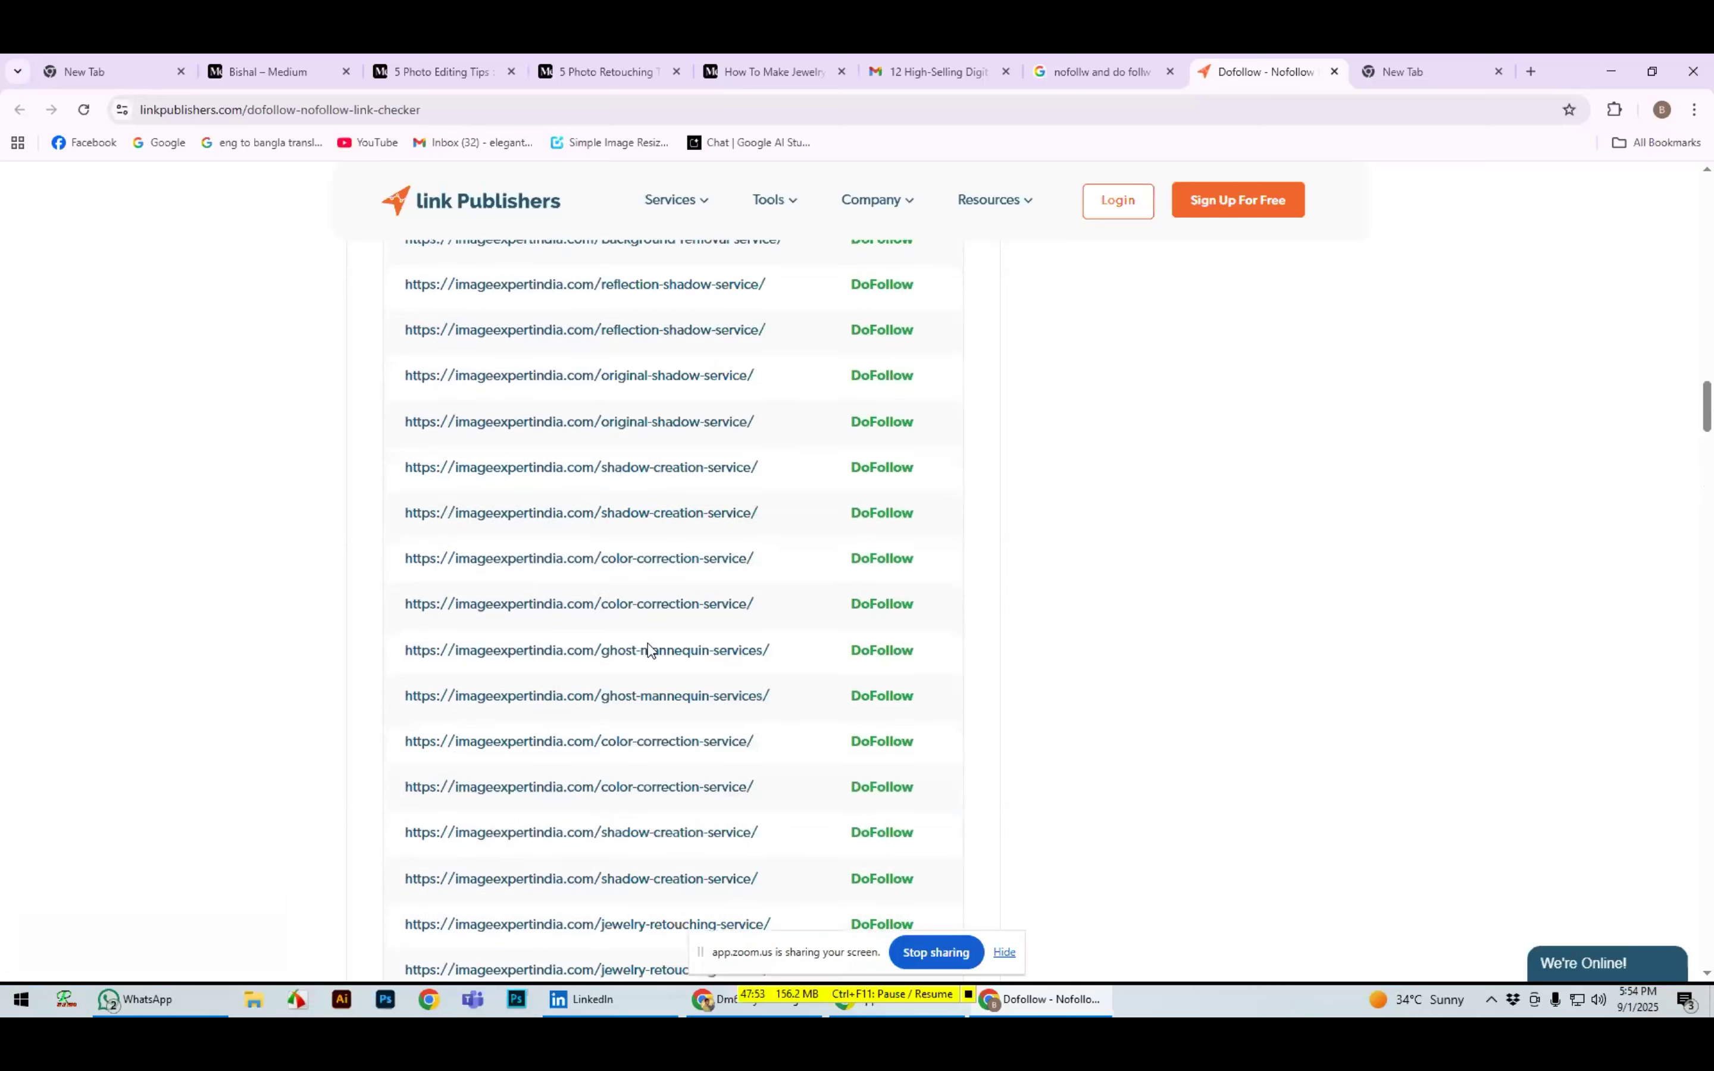
scroll(650, 650, up, 4)
scroll(670, 546, up, 14)
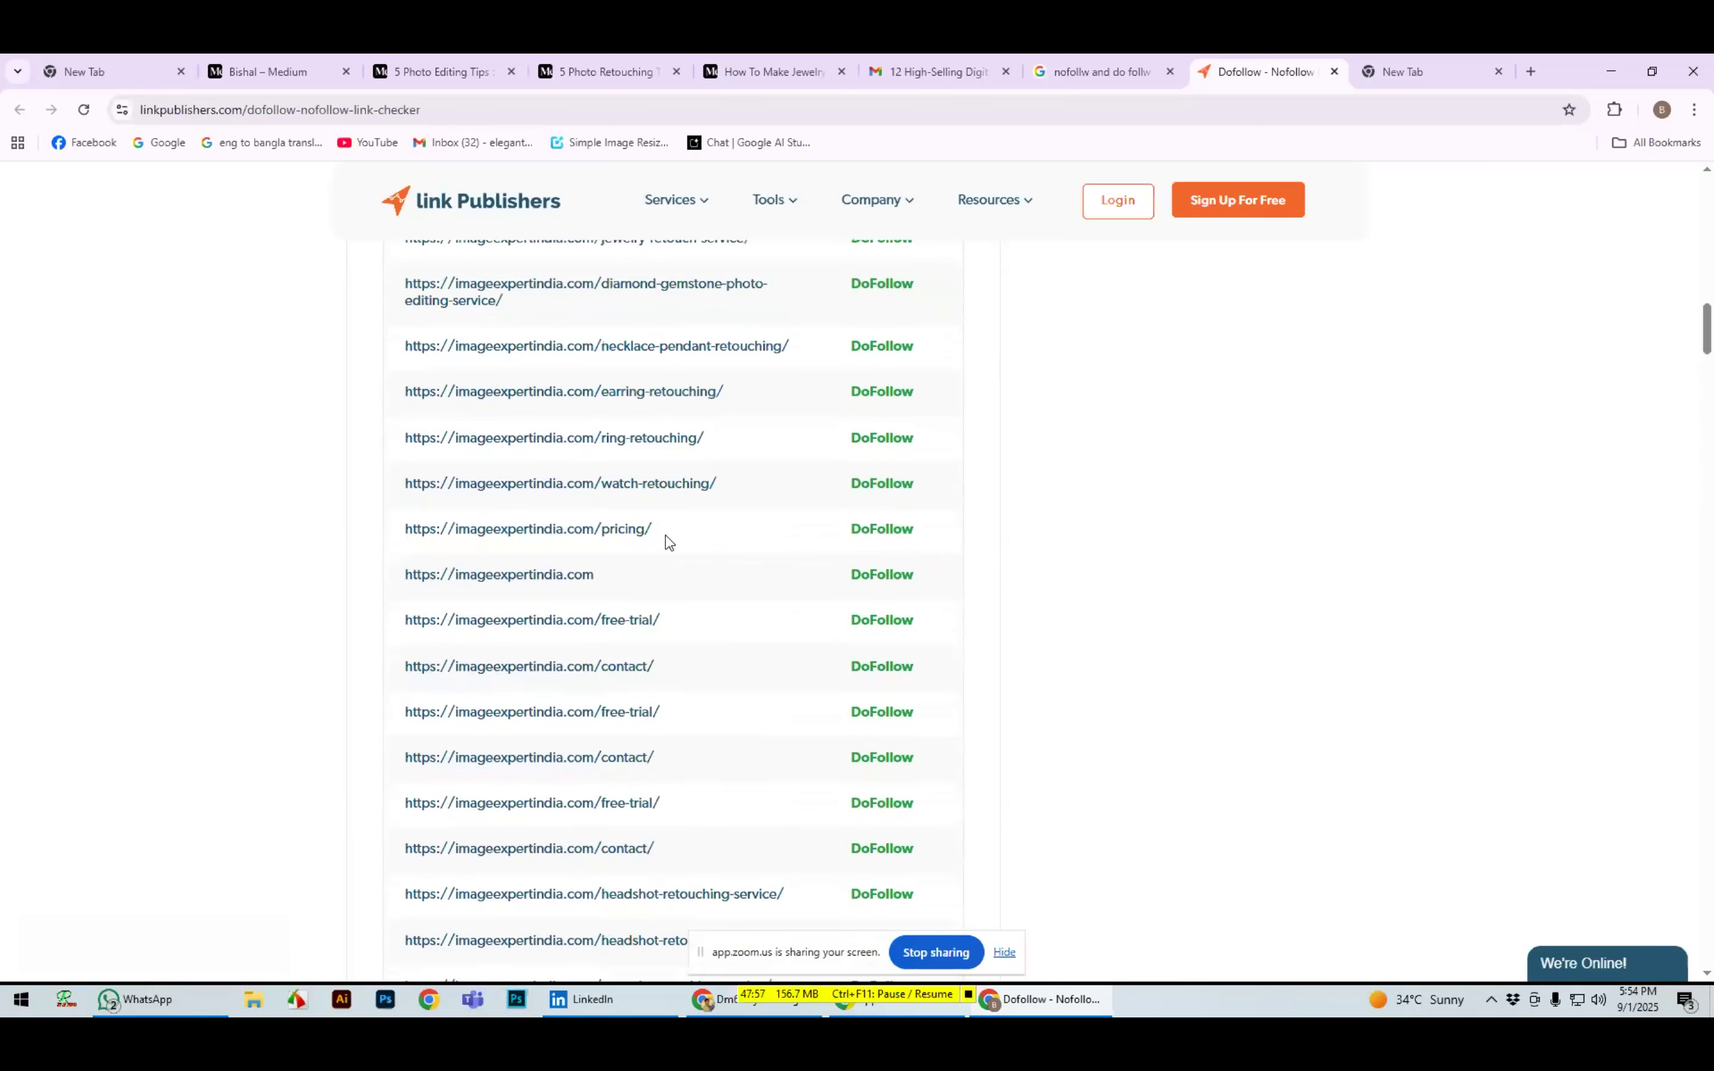
scroll(670, 543, up, 4)
scroll(666, 542, up, 16)
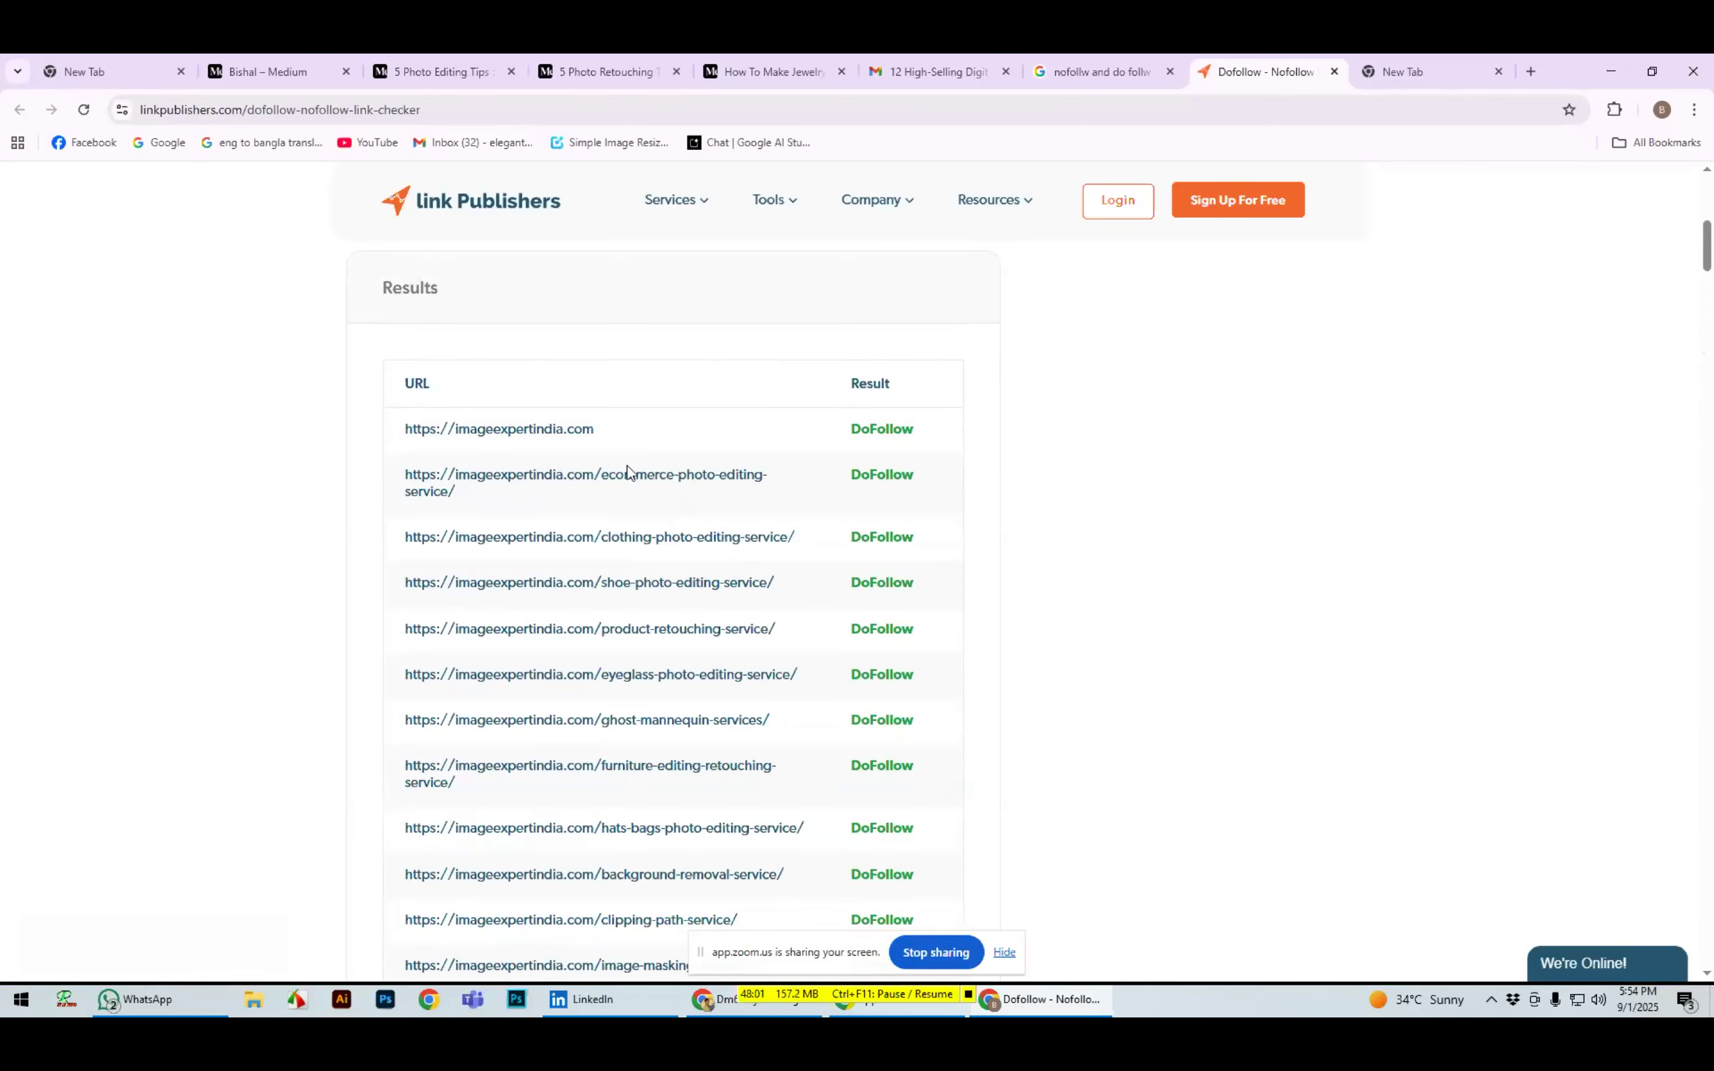
drag(623, 429, 379, 429)
click(363, 429)
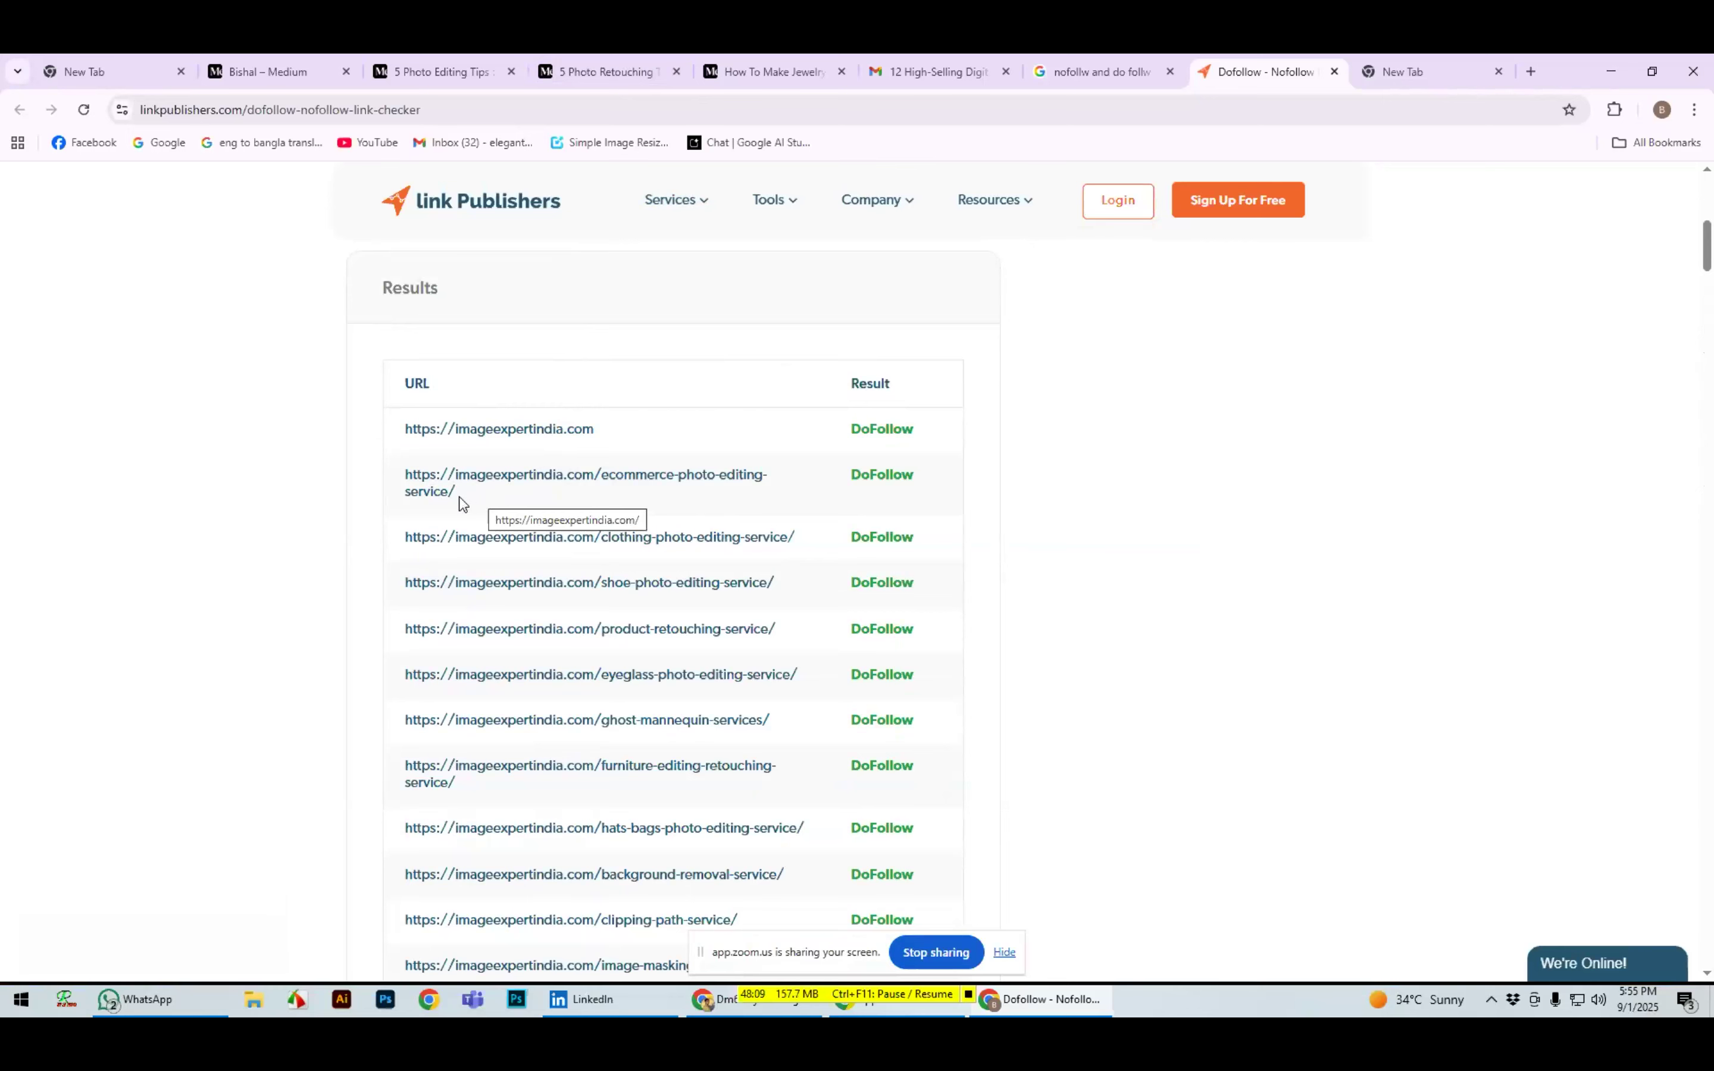
Step: Look through the three article tabs, the checker results and the profile once more
click(437, 74)
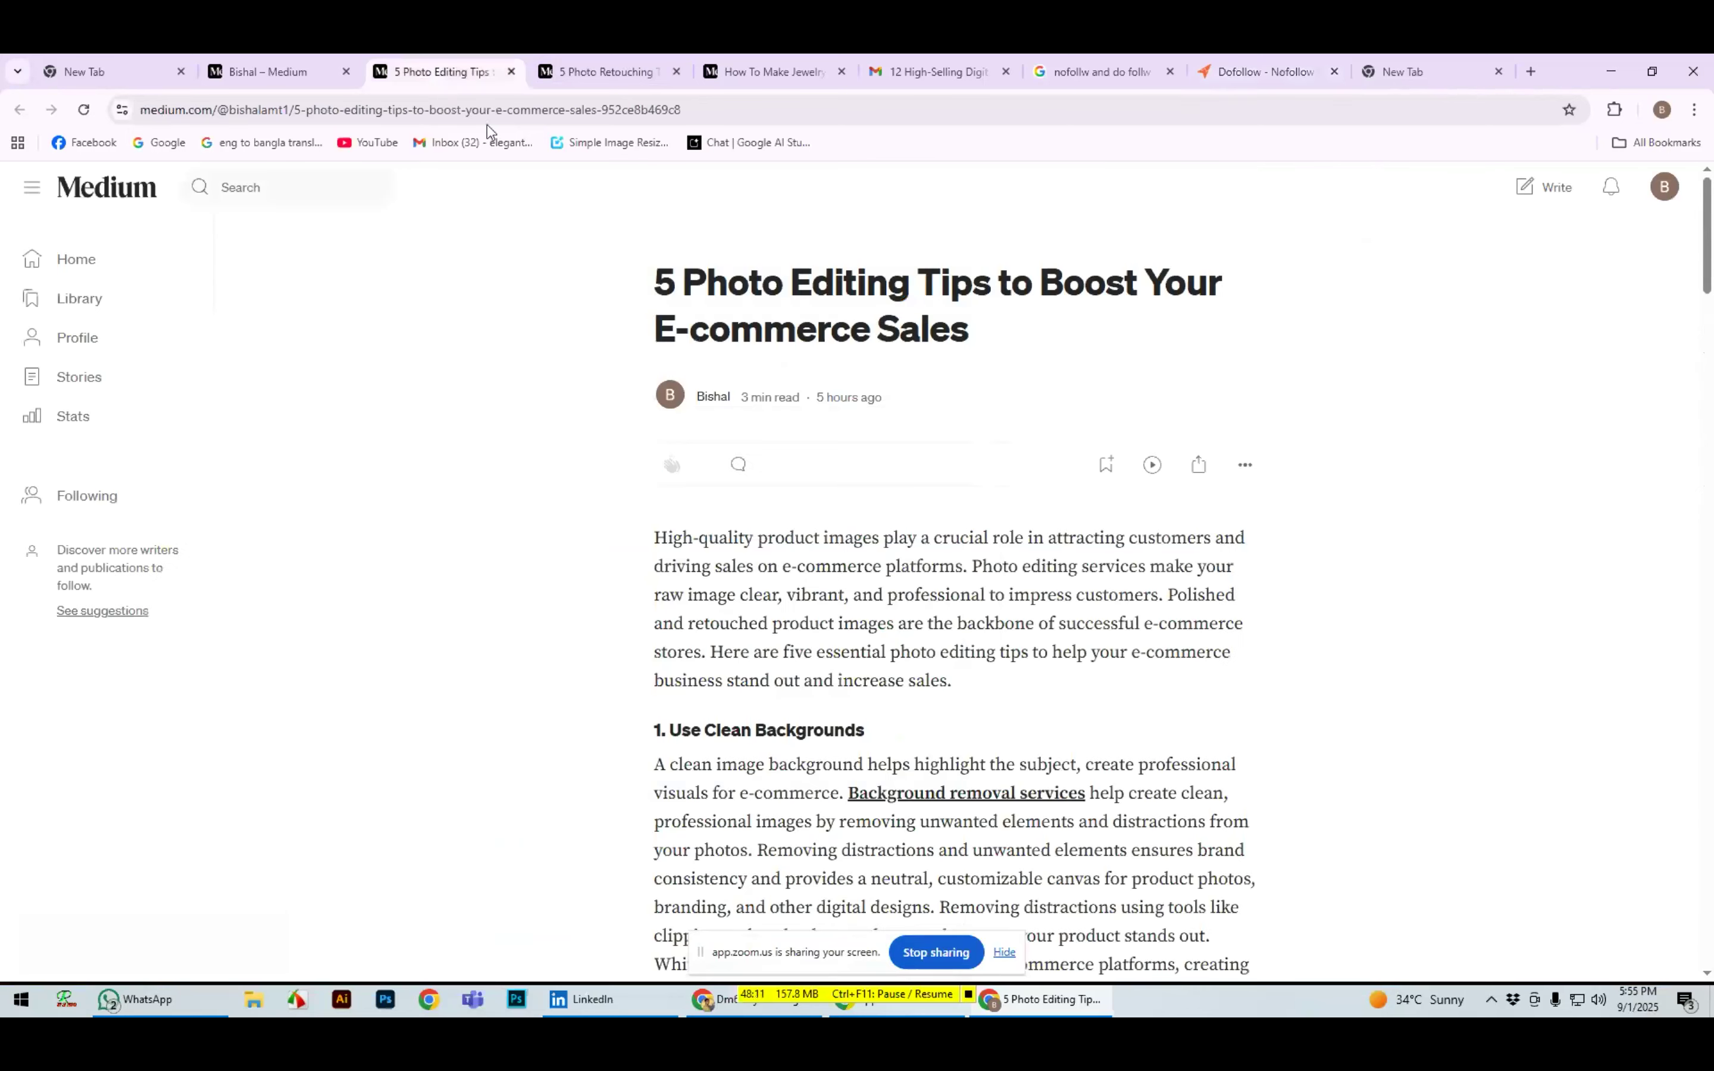
scroll(961, 859, down, 5)
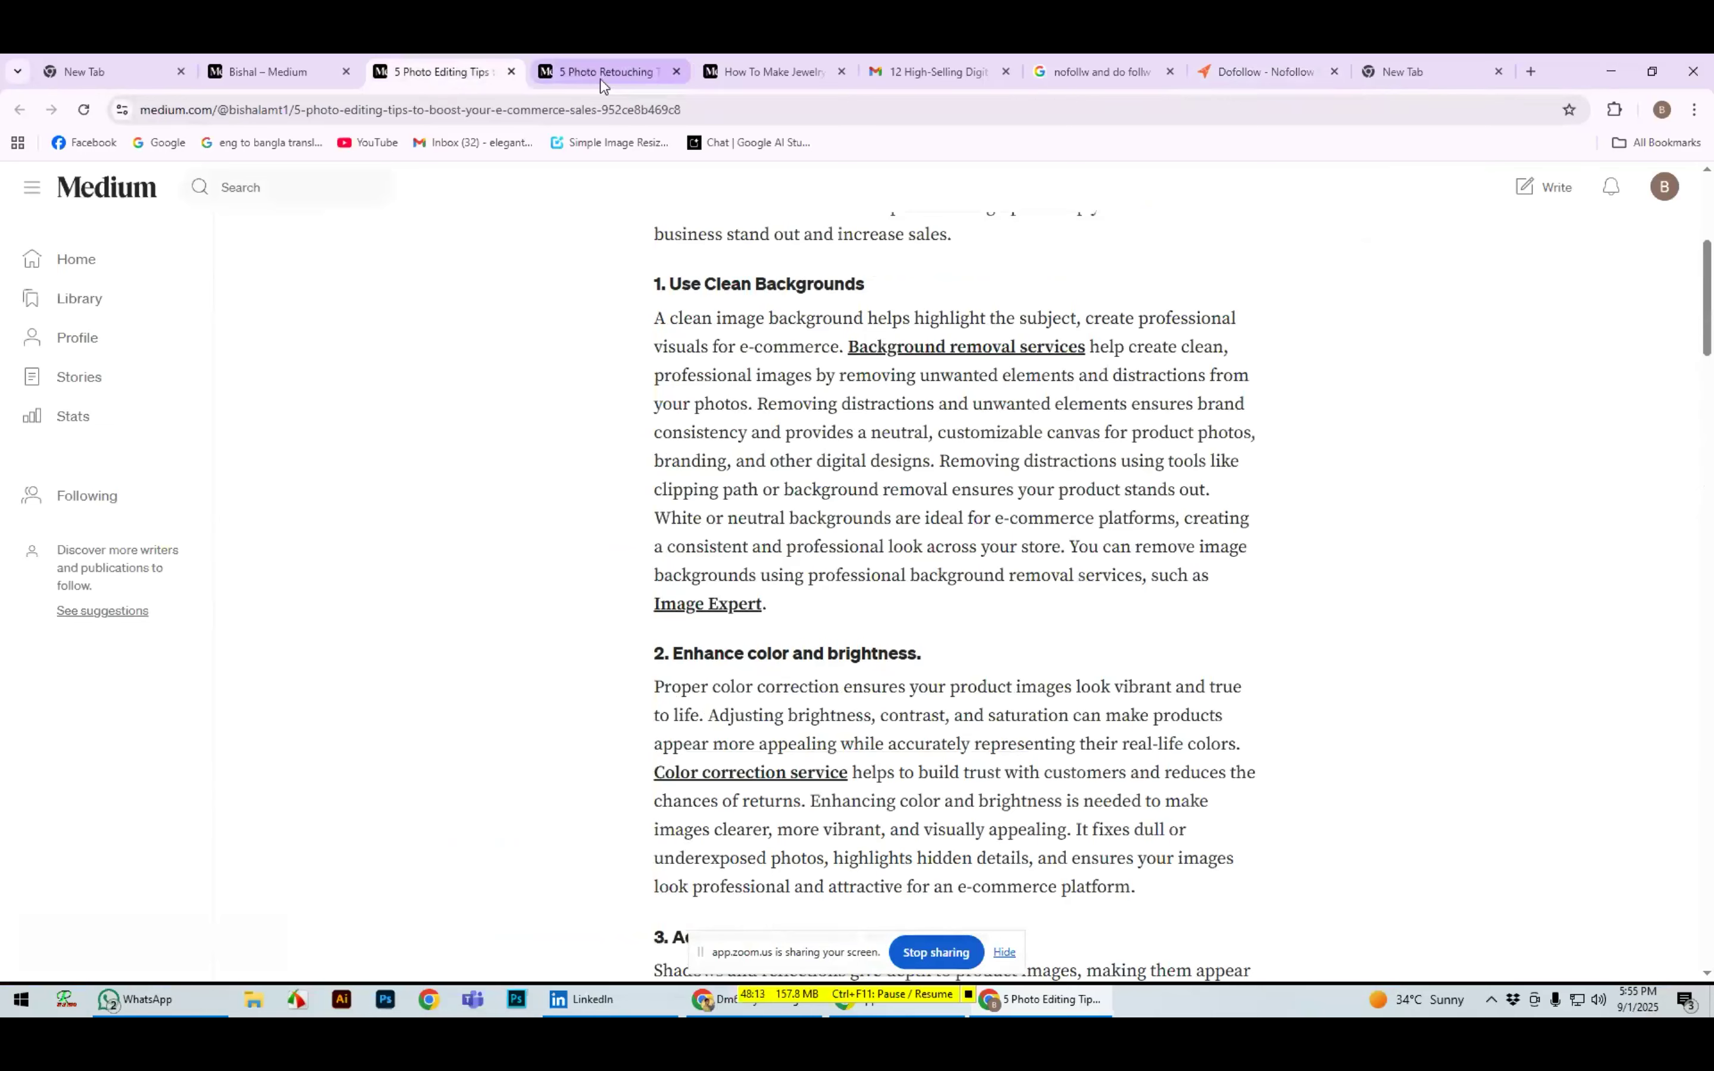
click(606, 73)
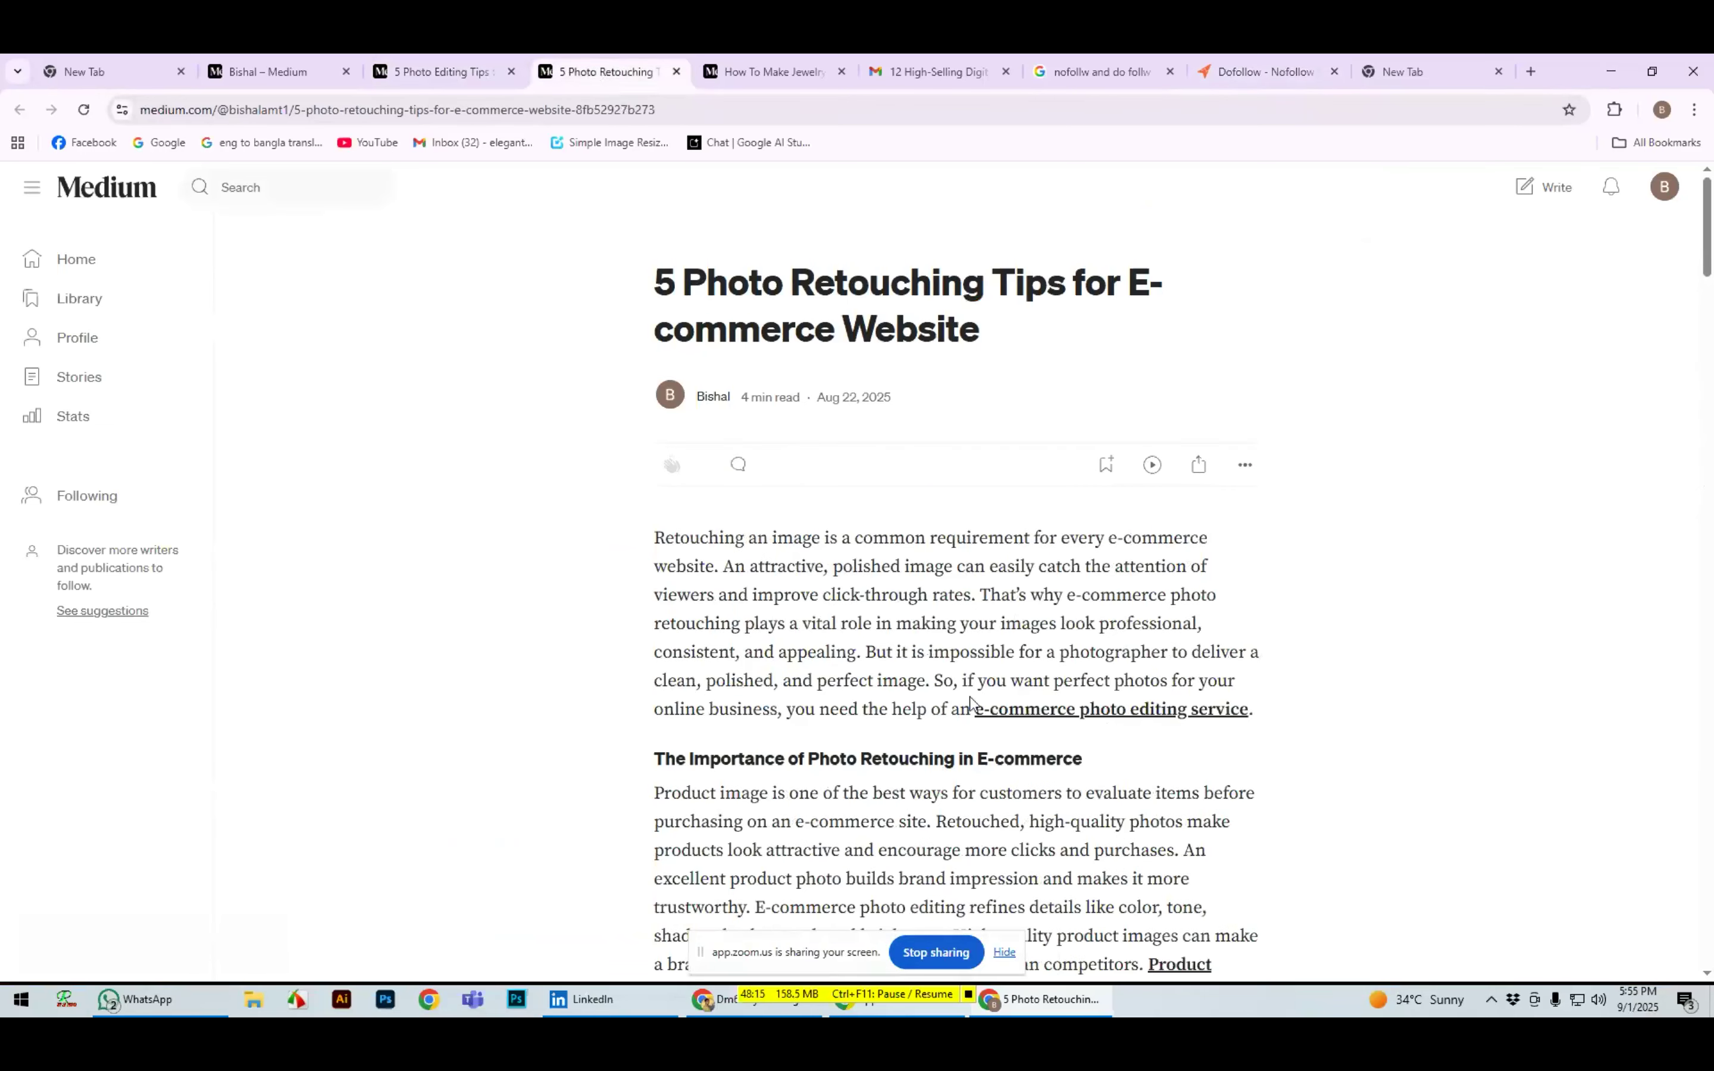
scroll(1244, 751, down, 2)
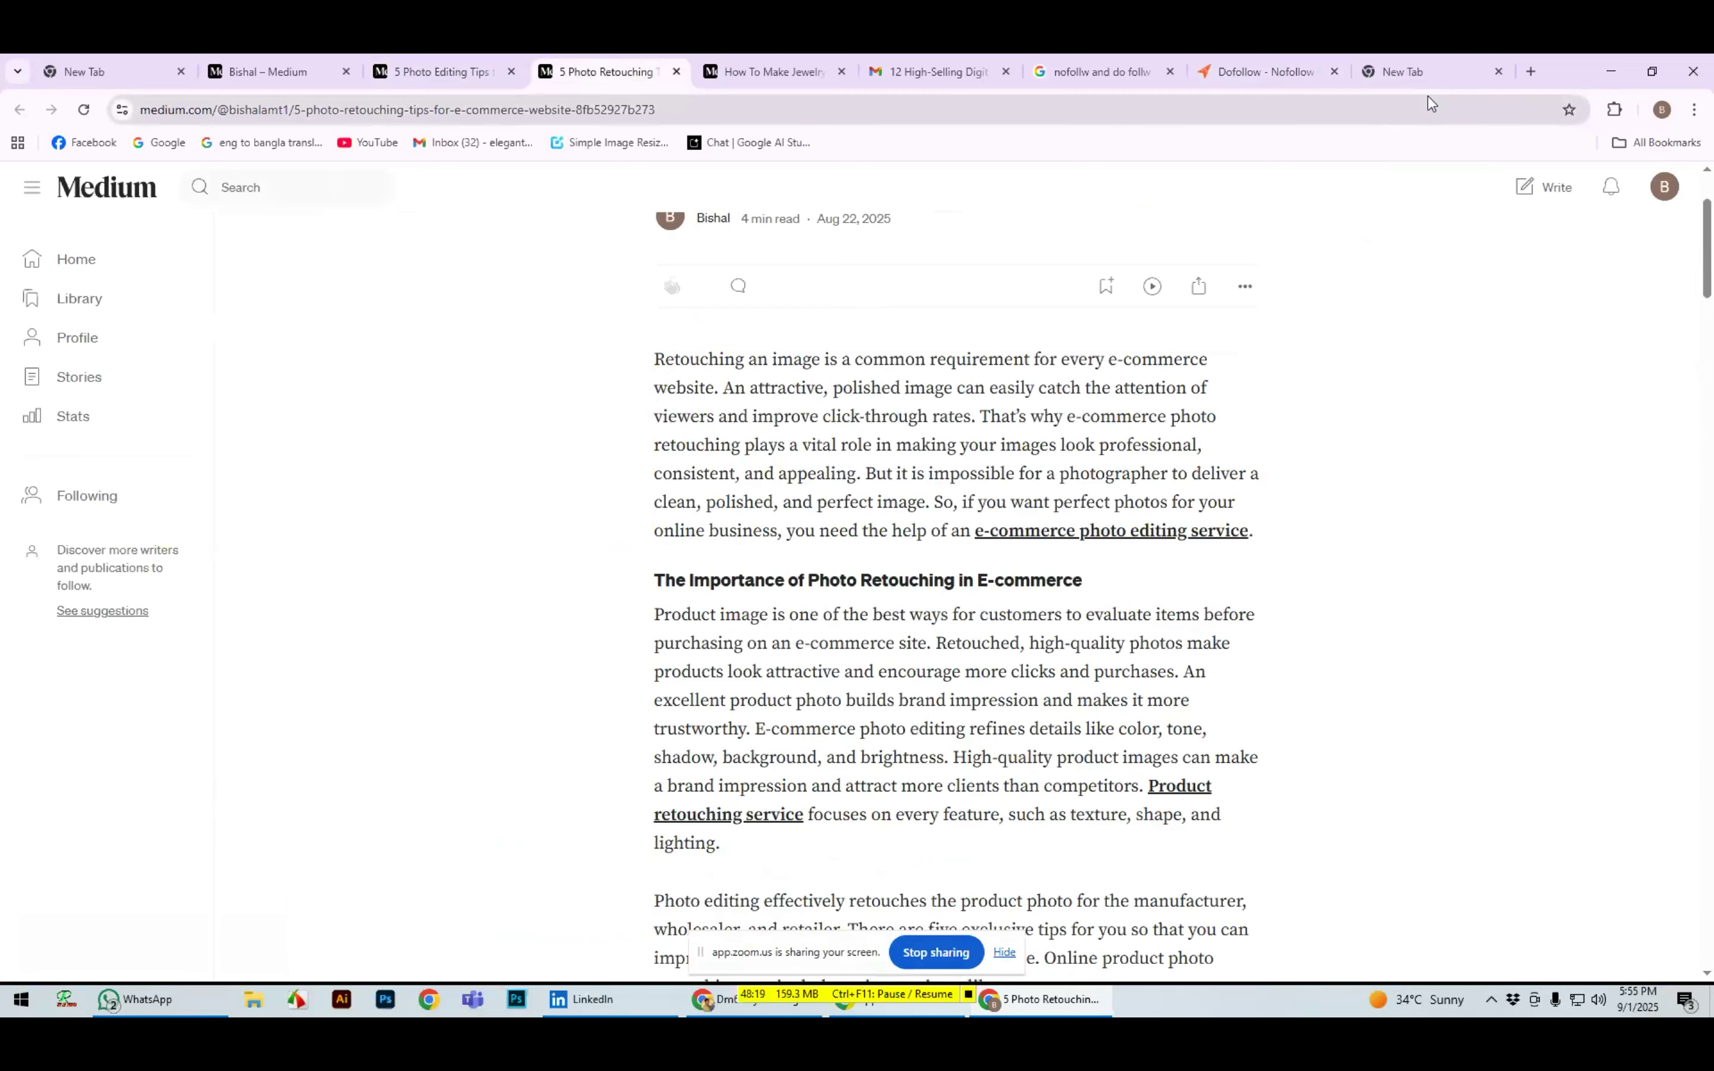
click(1229, 71)
scroll(757, 529, down, 1)
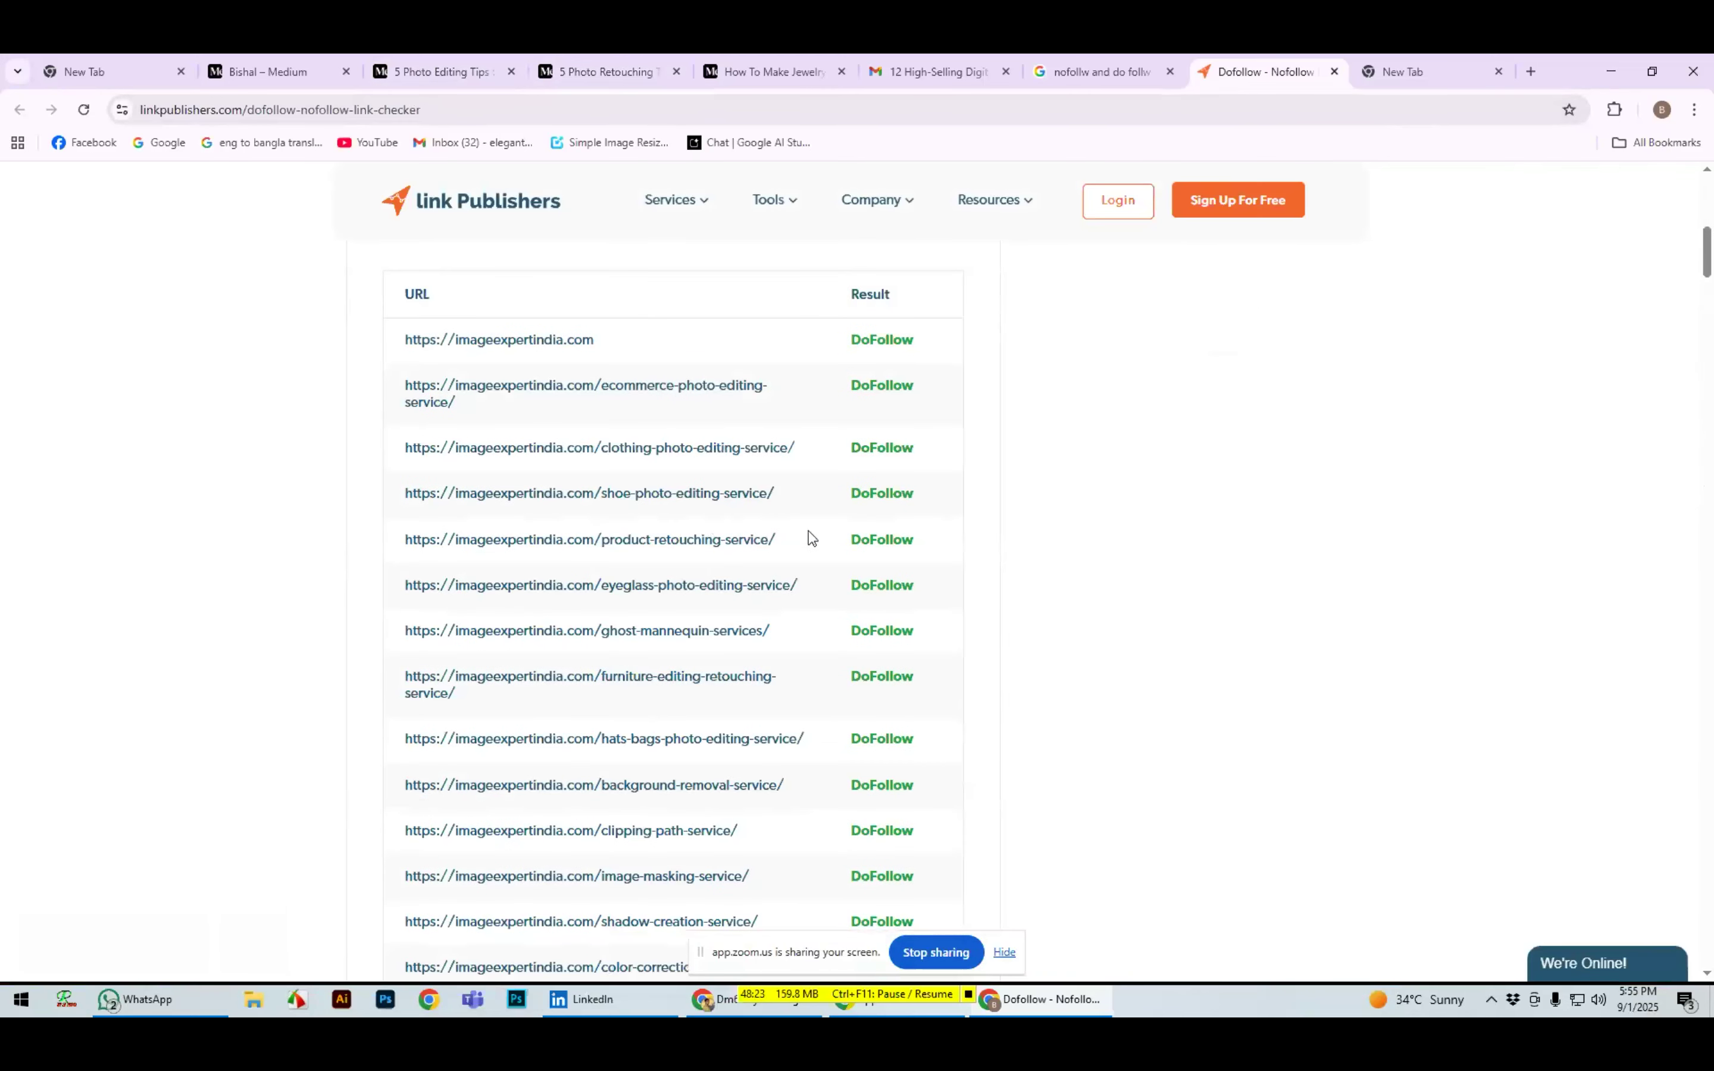
click(755, 69)
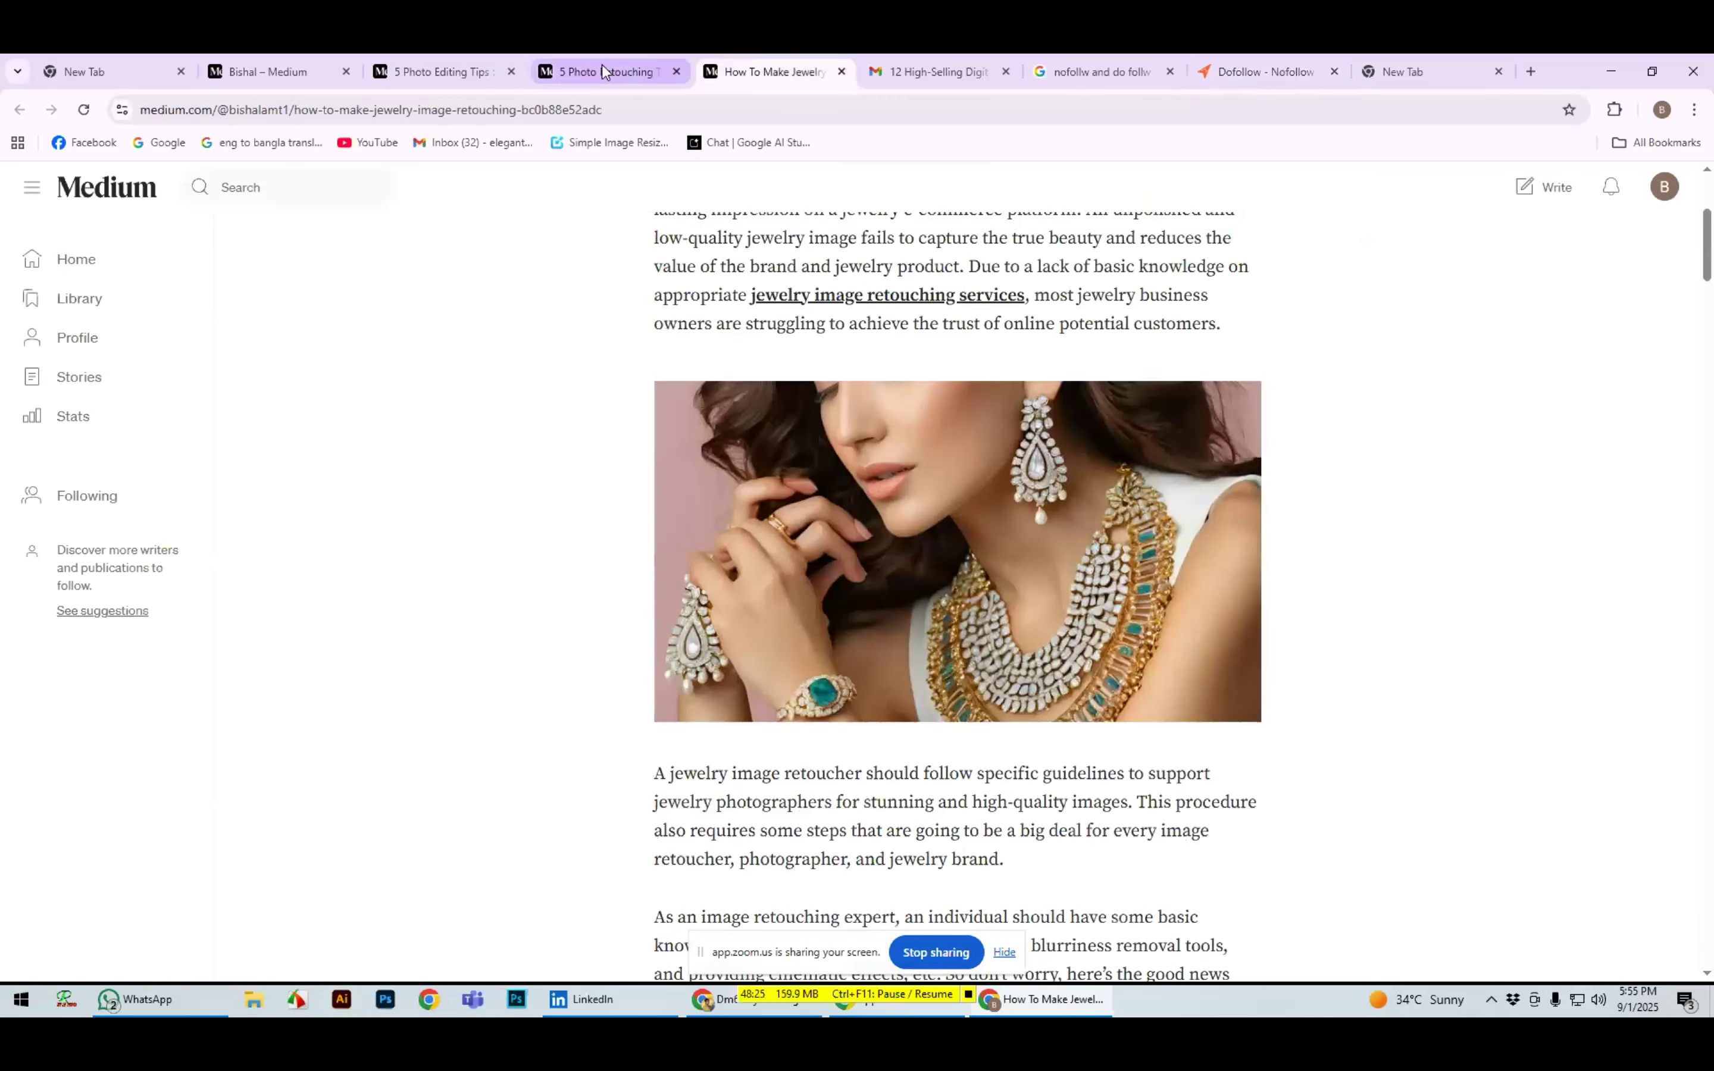
click(606, 72)
click(412, 63)
click(305, 65)
click(411, 72)
click(592, 74)
click(772, 75)
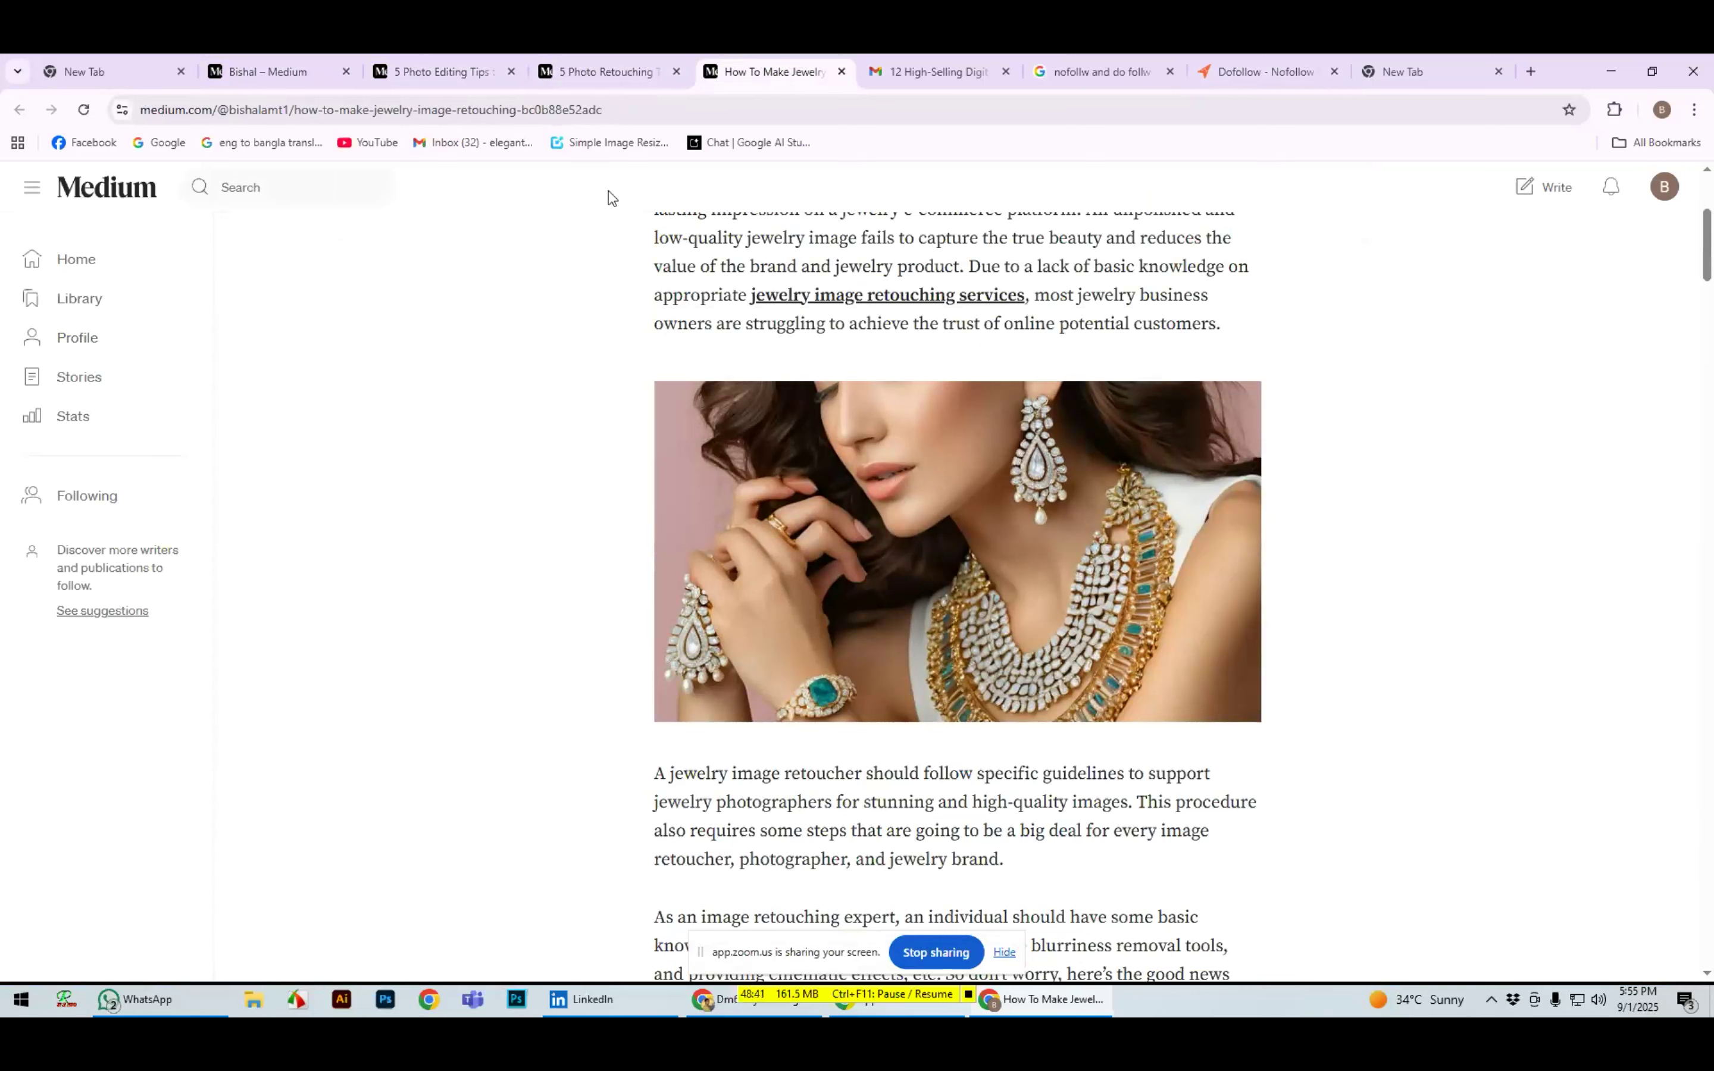
click(234, 71)
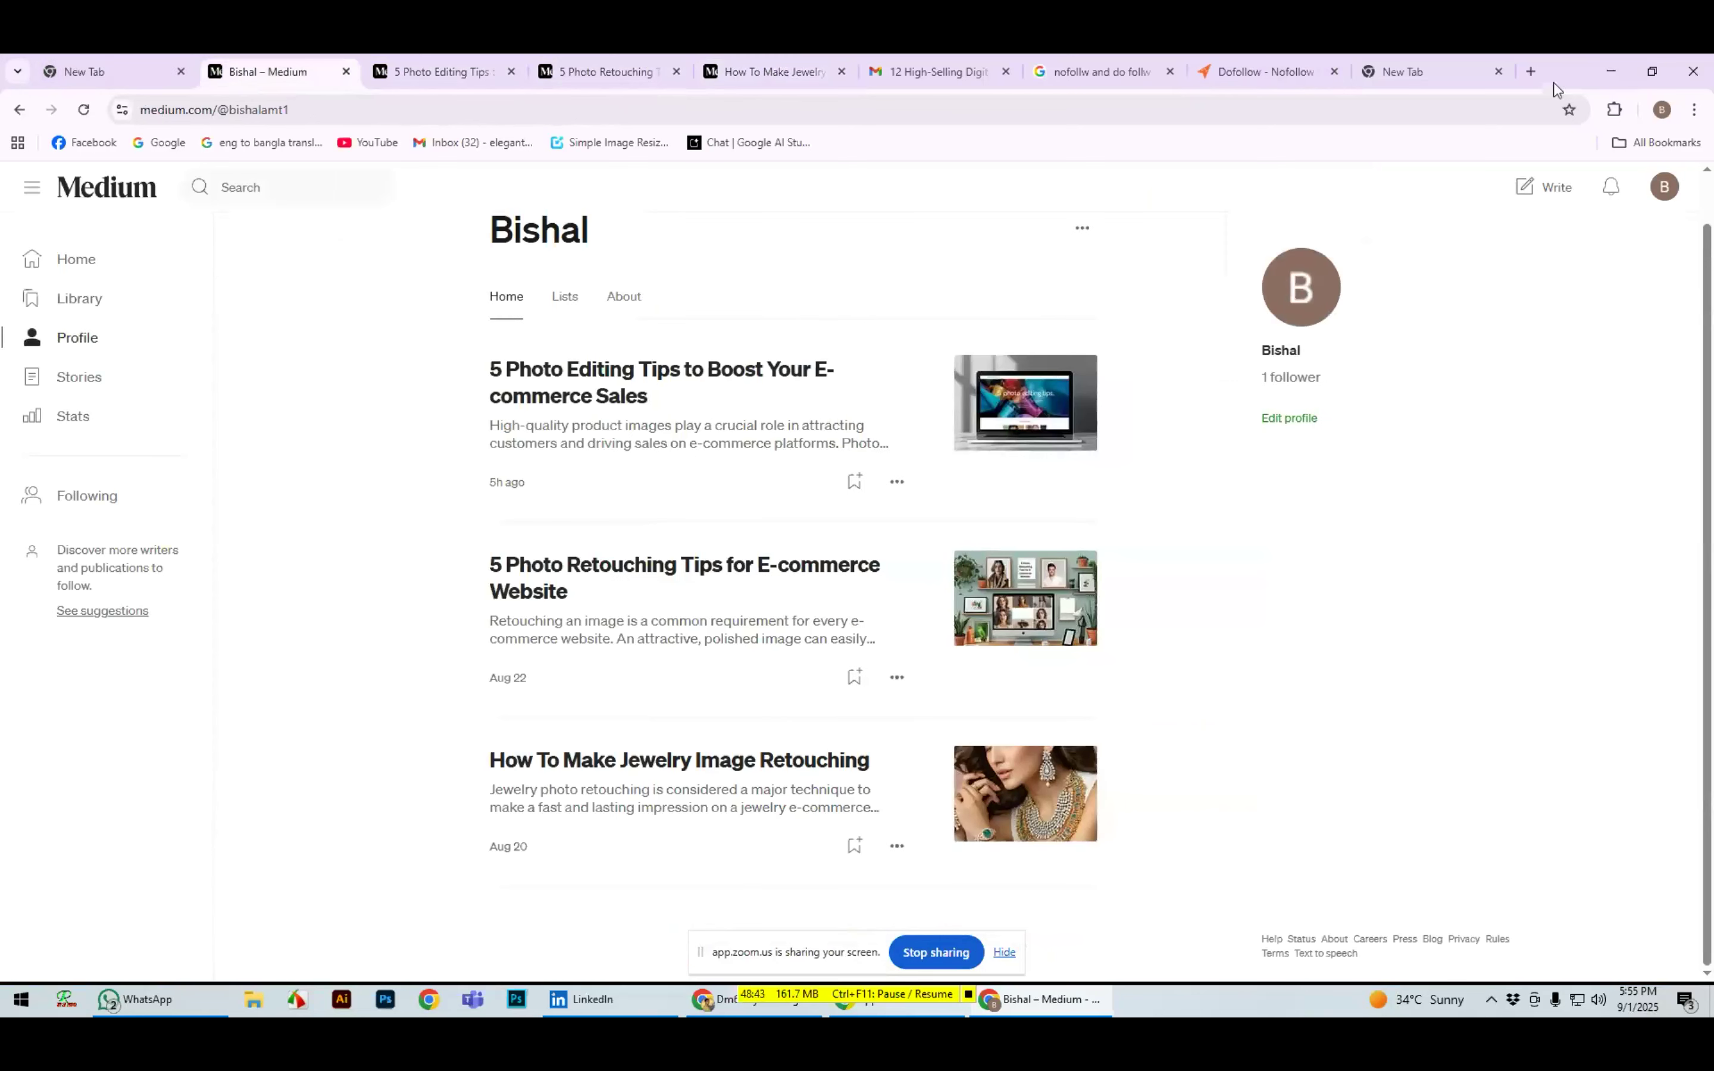
Step: Close the How To Make Jewelry and 5 Photo Retouching Tips tabs and the extra new tab
click(1413, 72)
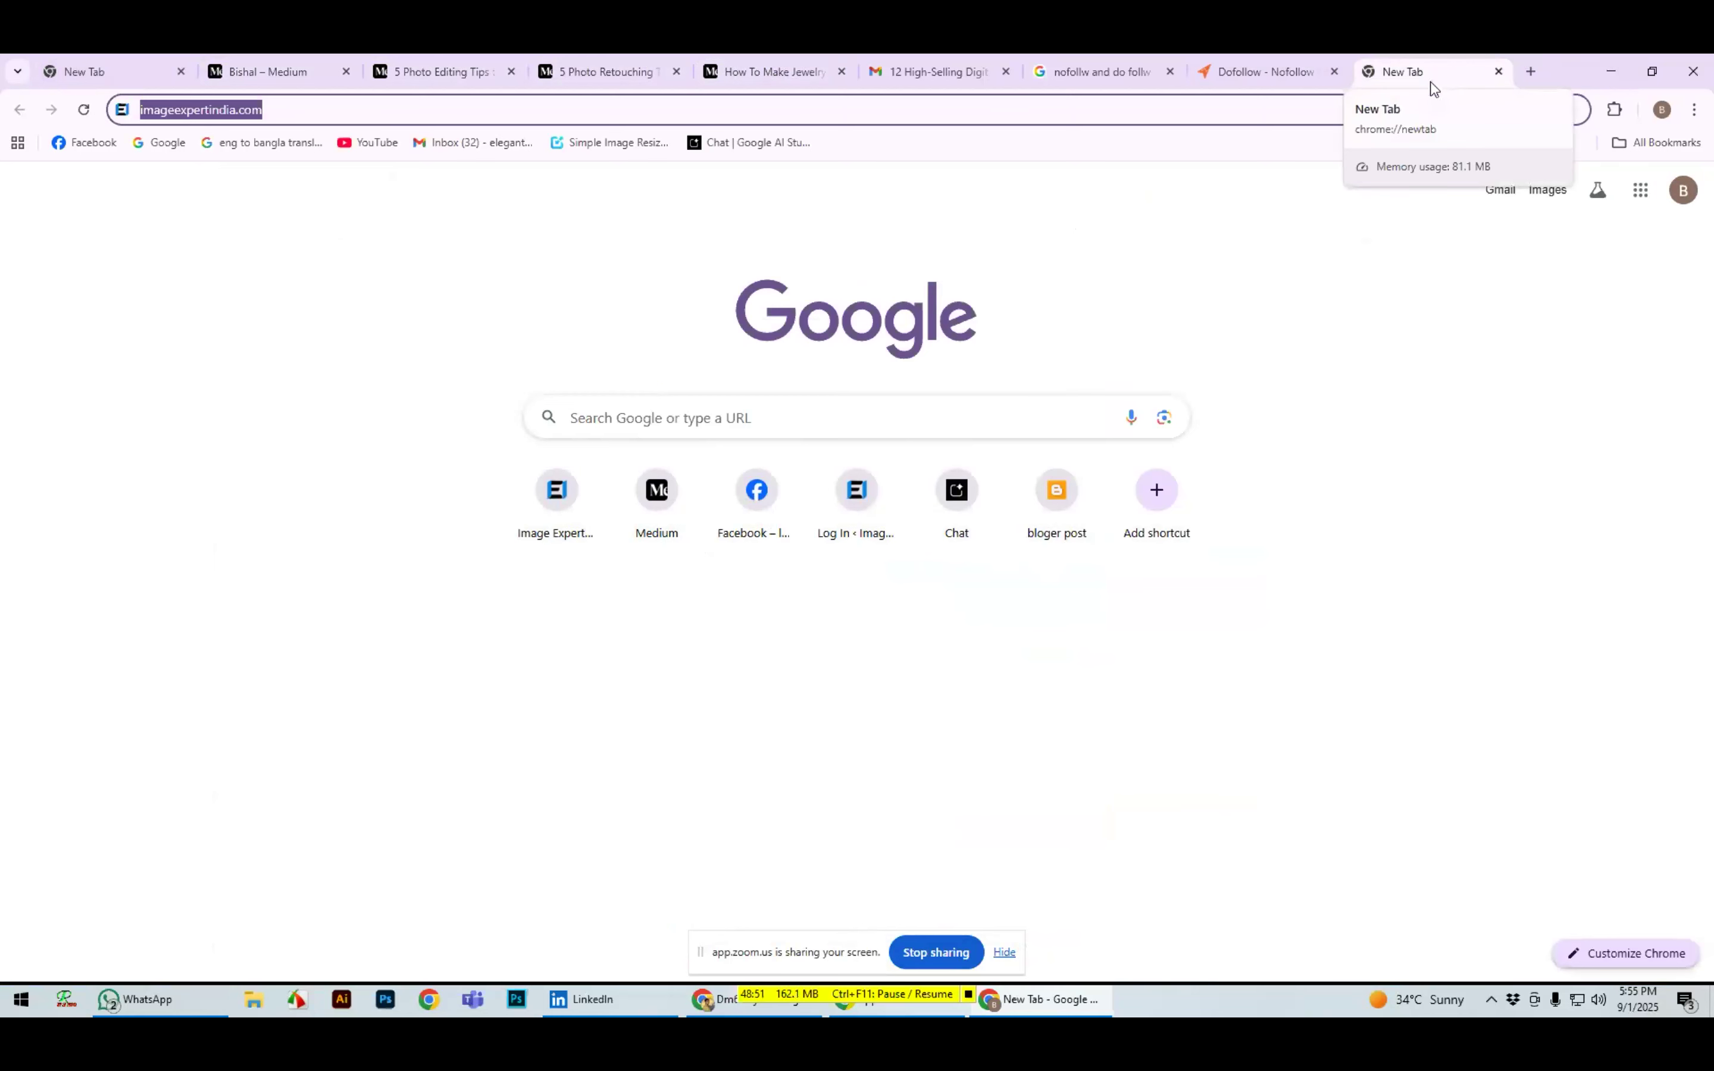
click(852, 77)
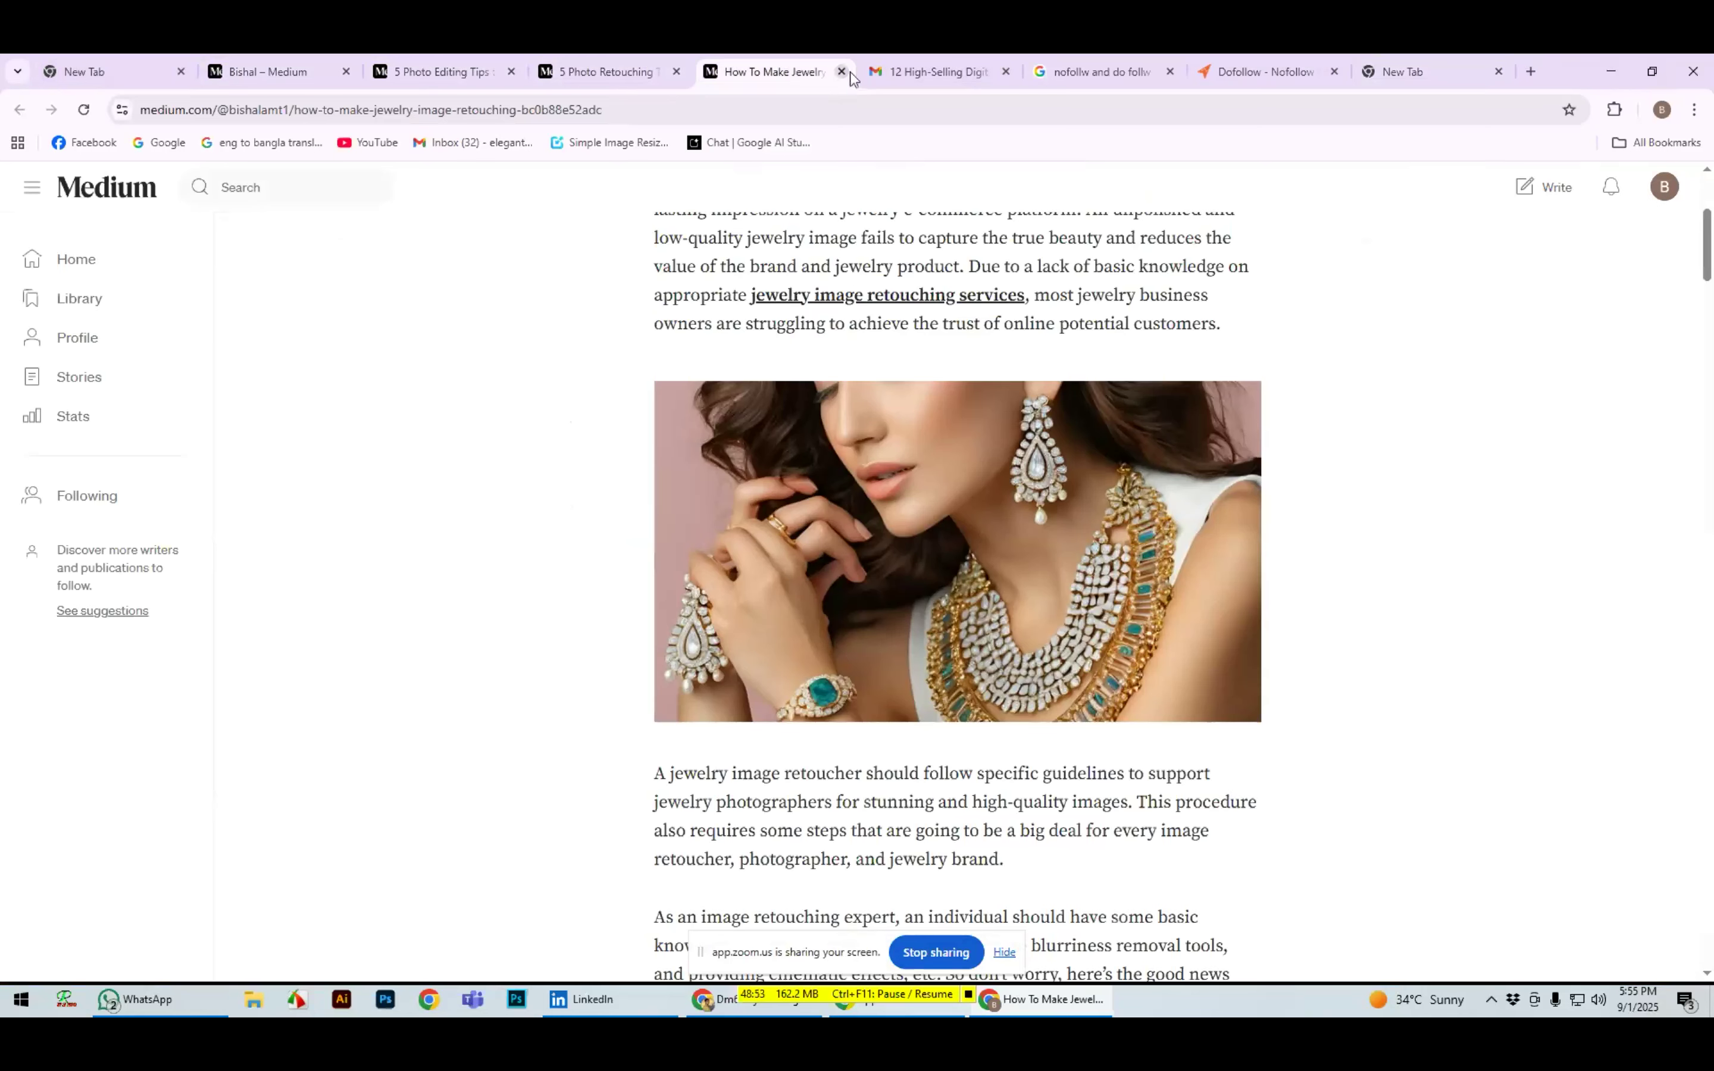
click(842, 72)
click(606, 72)
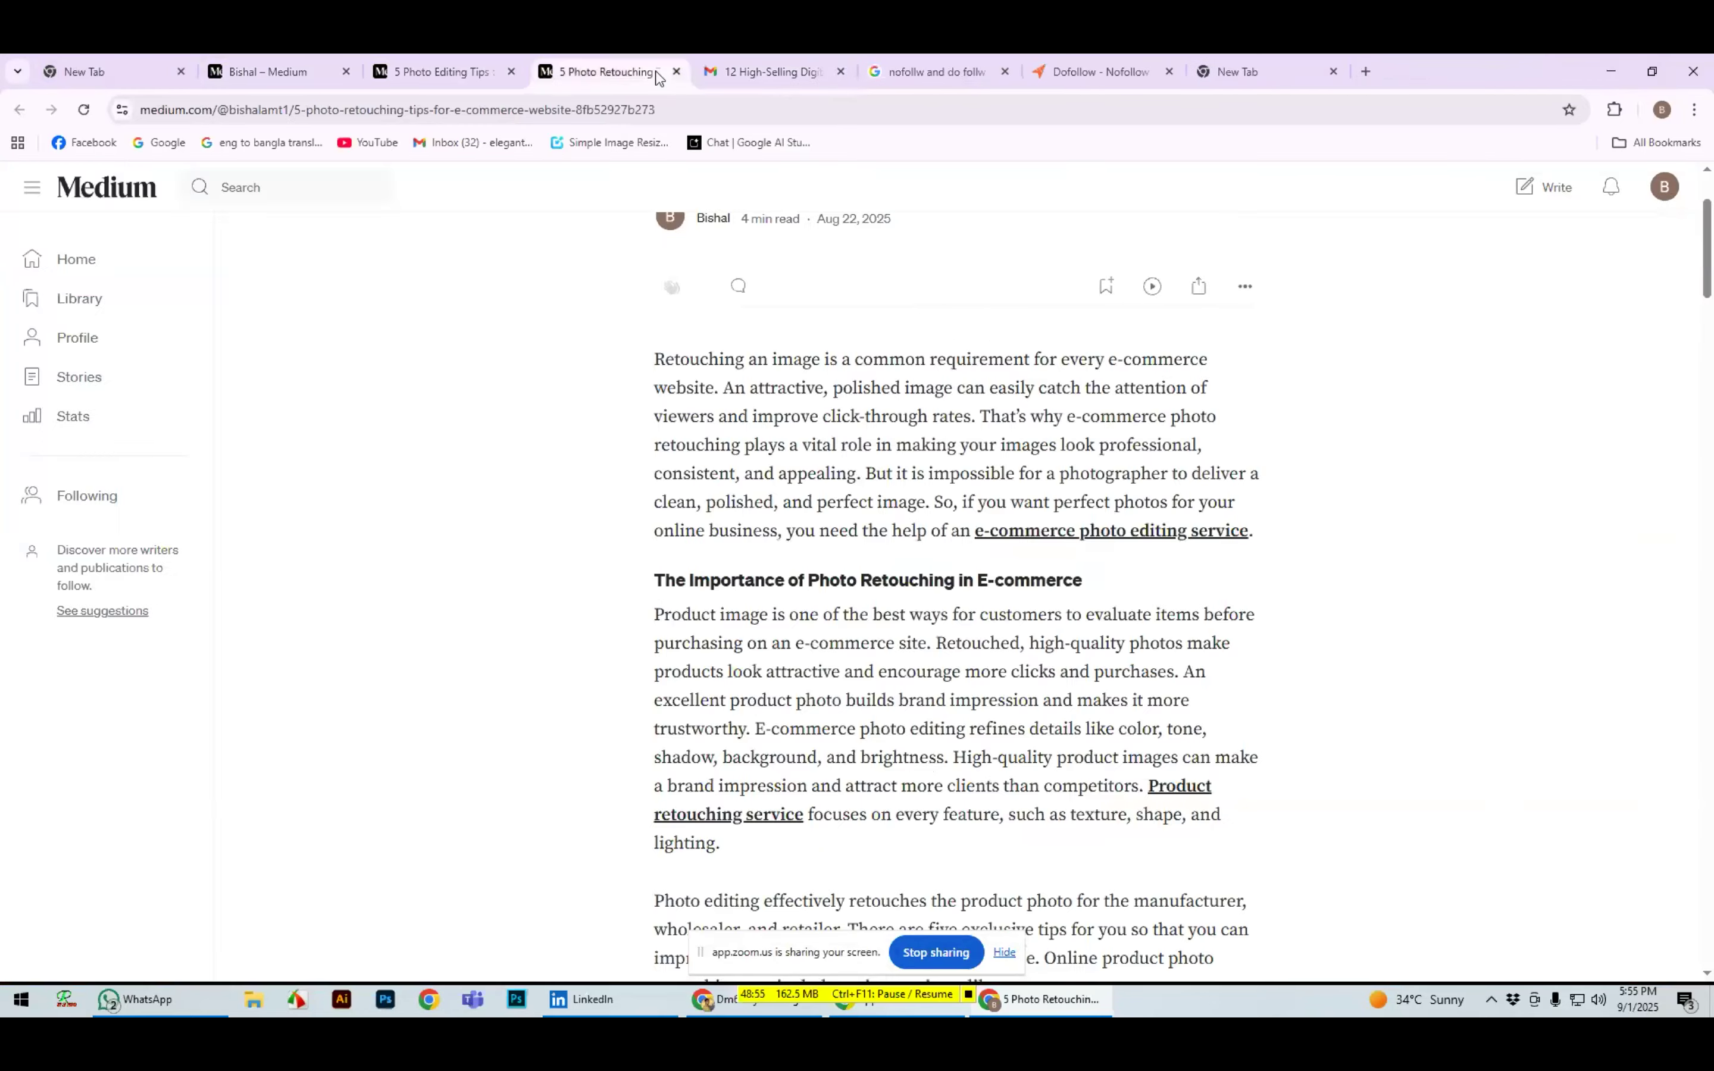
click(676, 71)
click(441, 72)
click(769, 71)
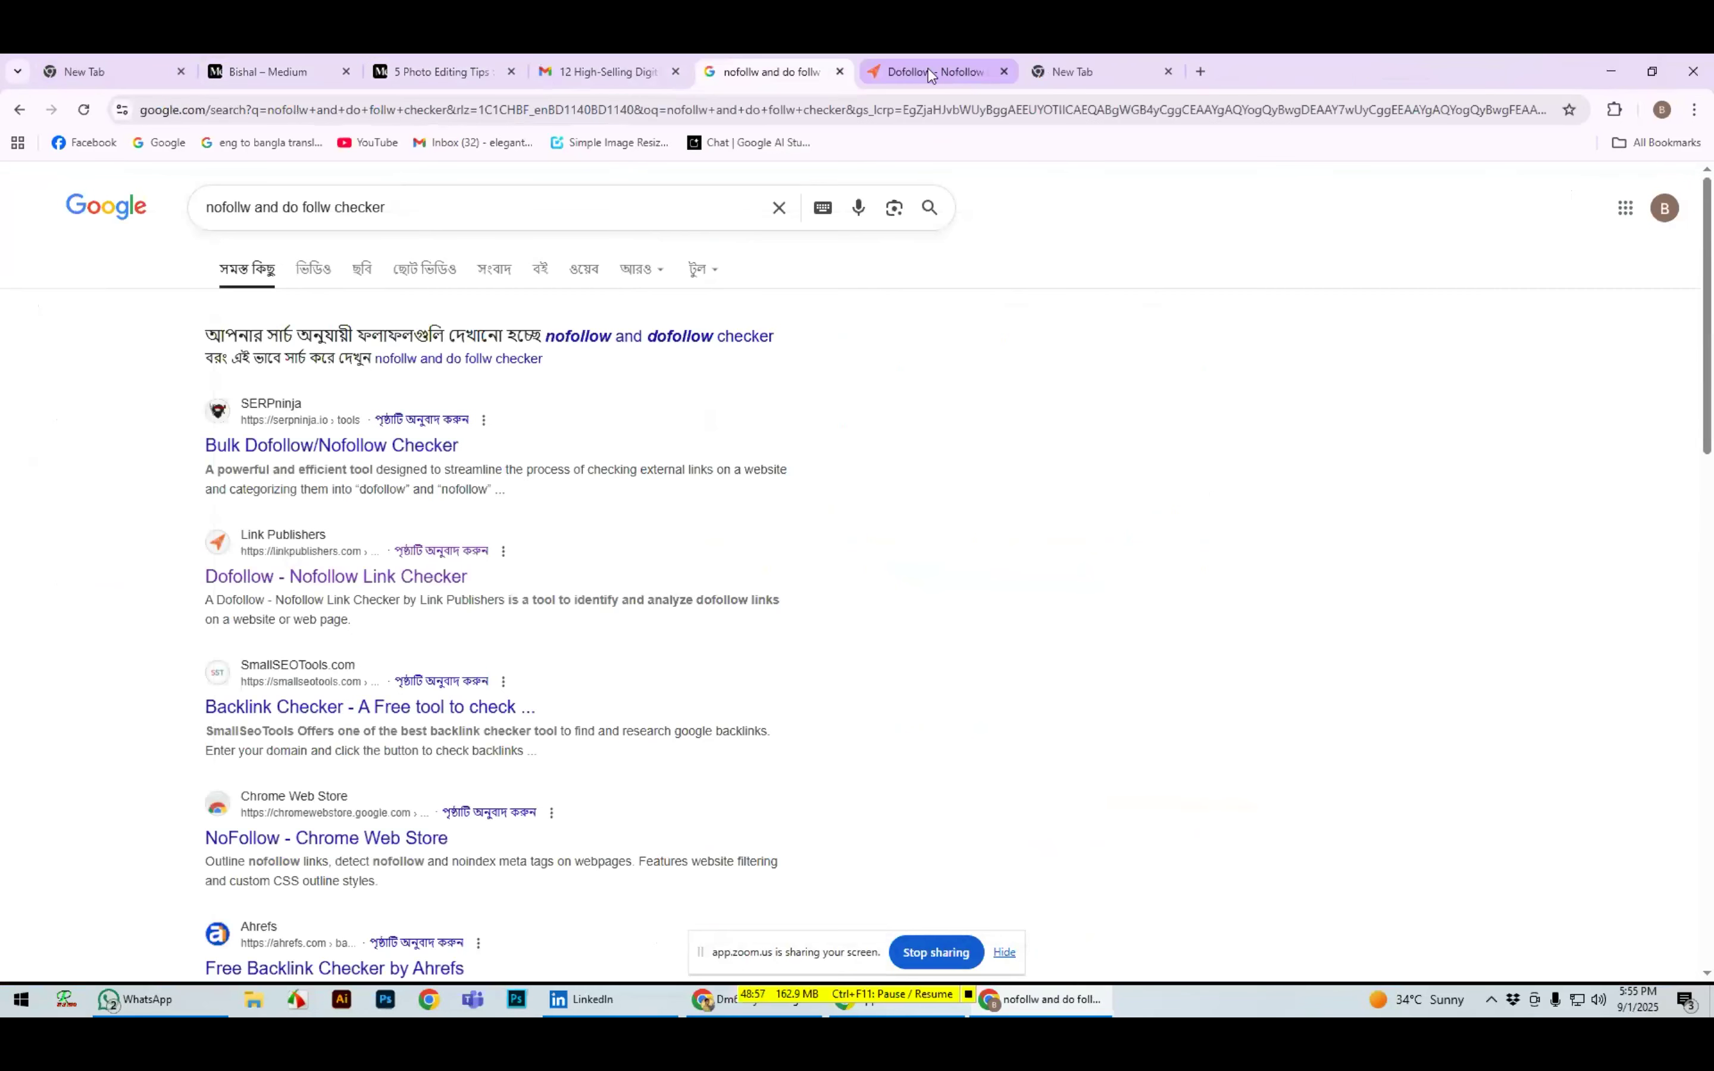
click(1071, 71)
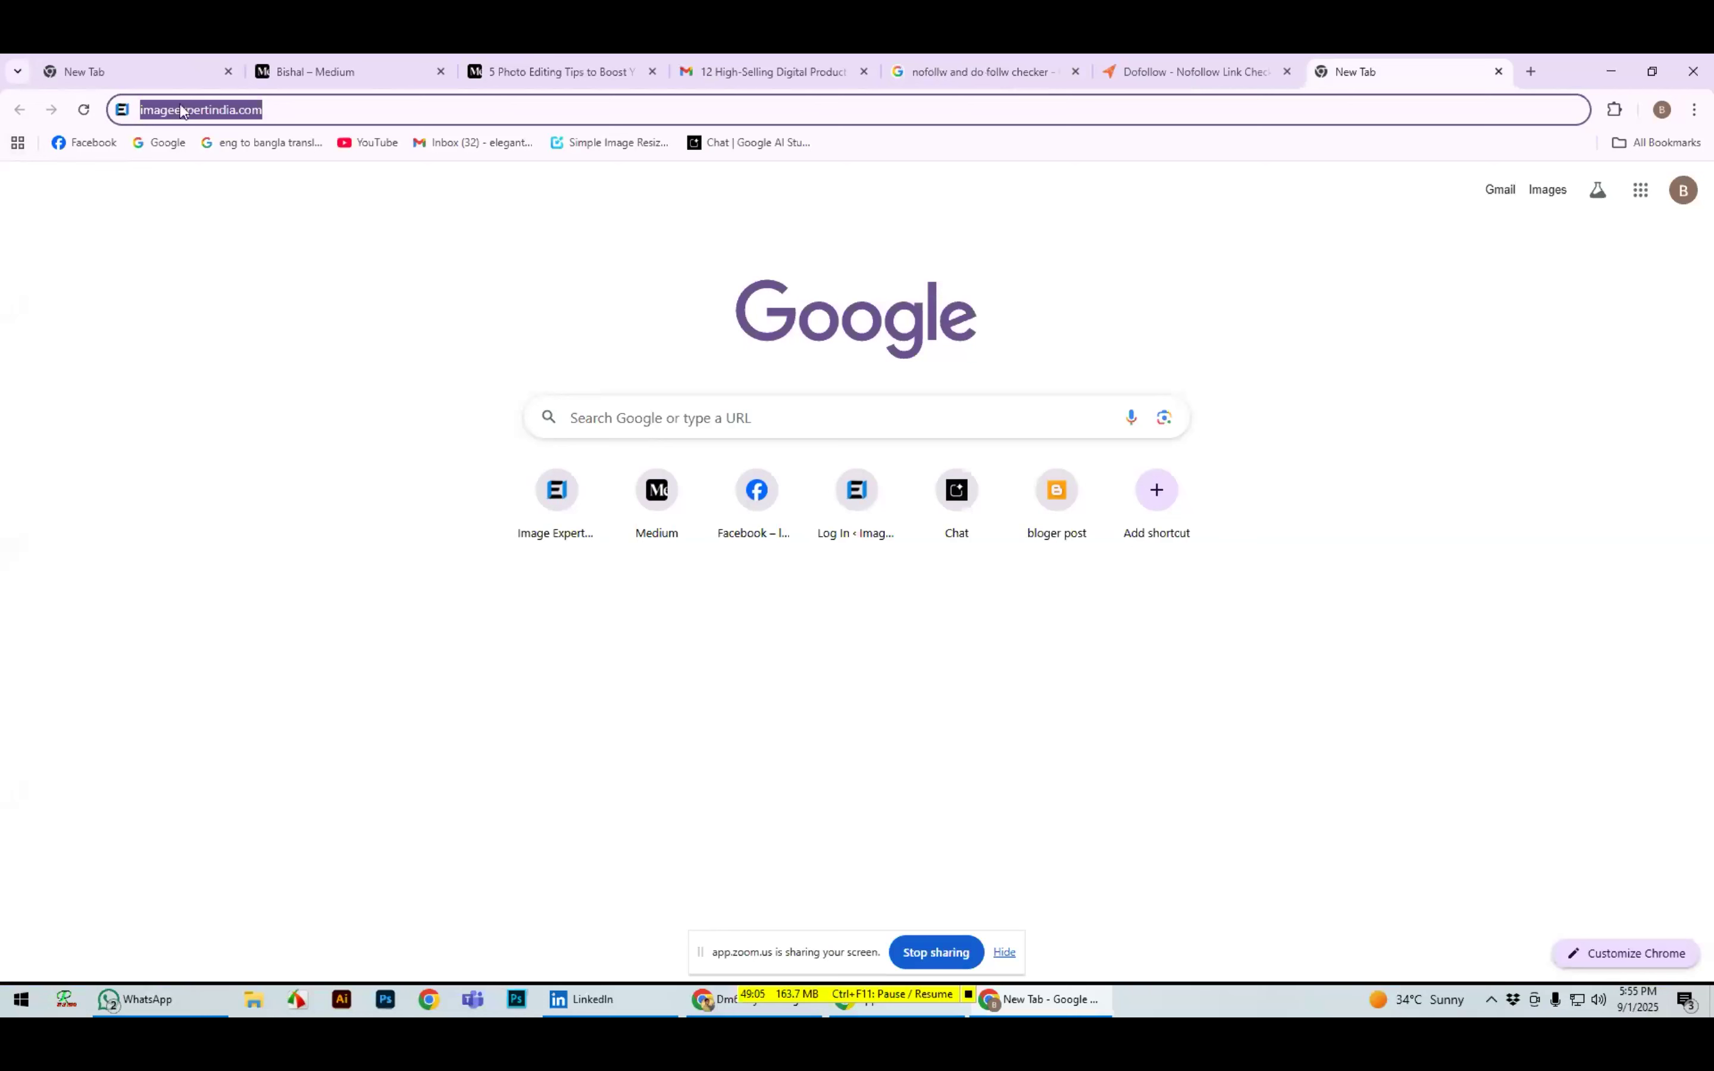
click(229, 71)
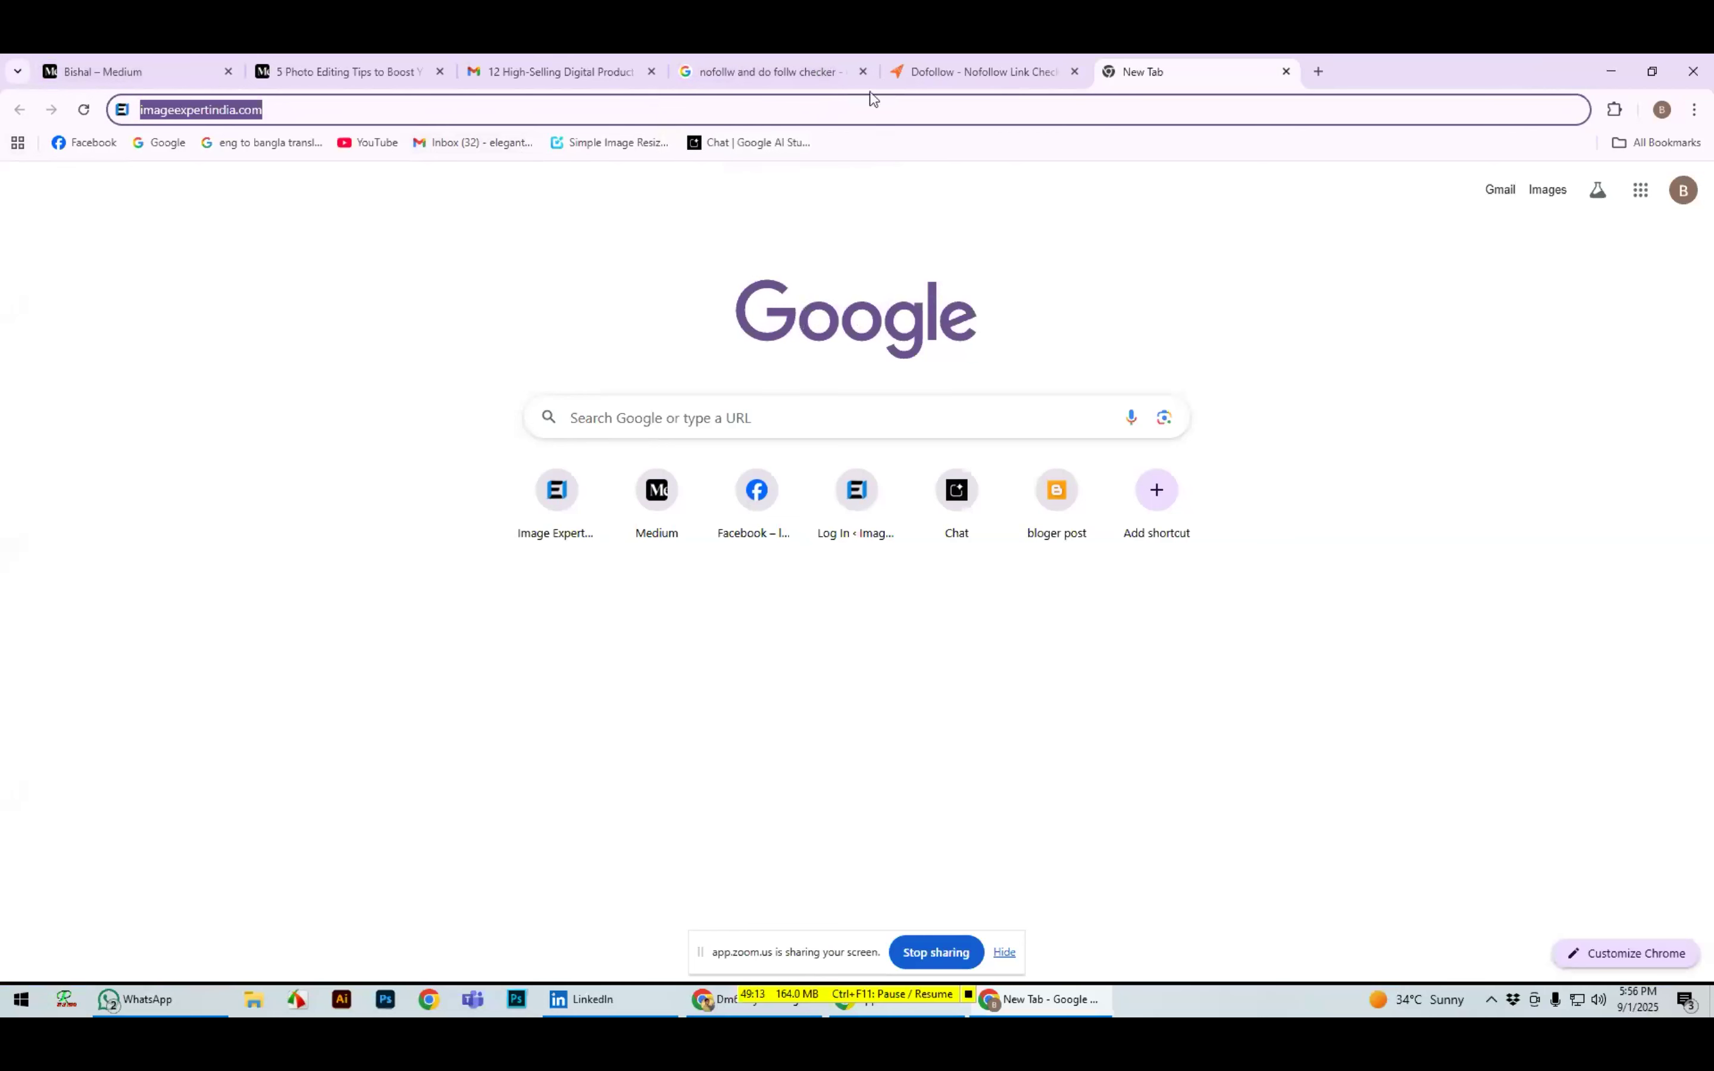
Step: Open a new Chrome window on the website owner's profile
click(1616, 74)
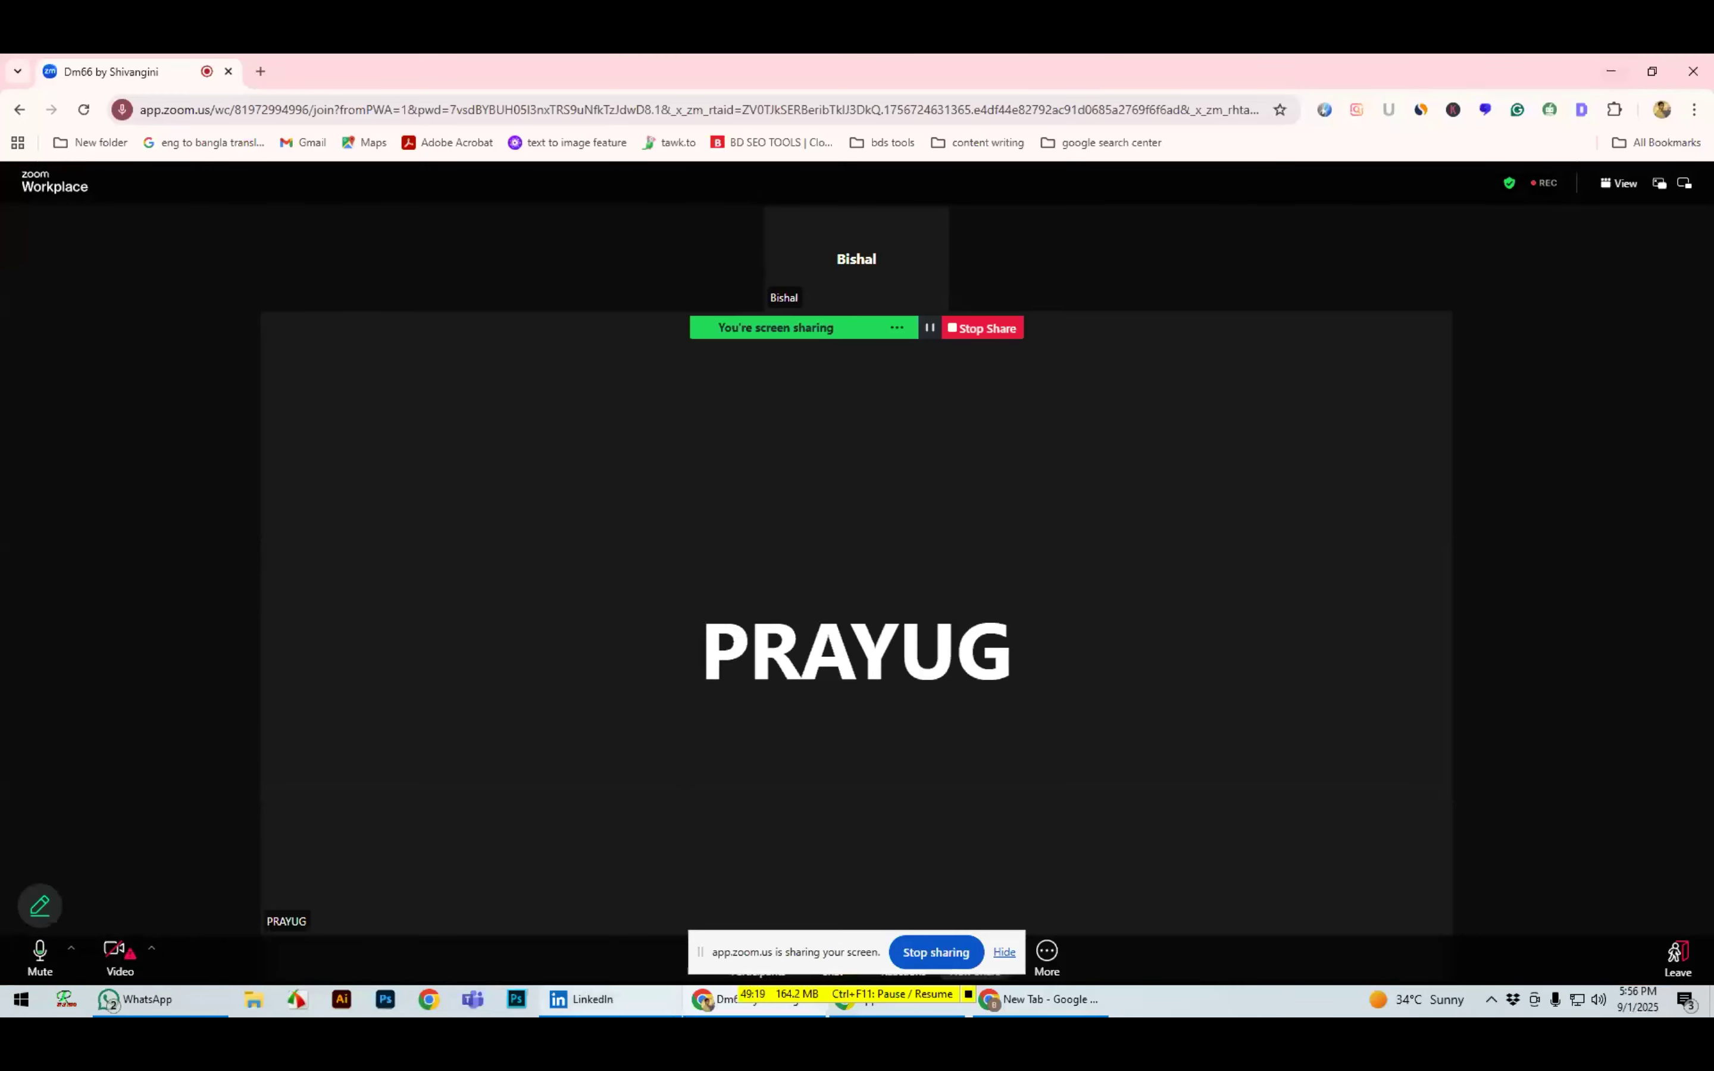
click(428, 1001)
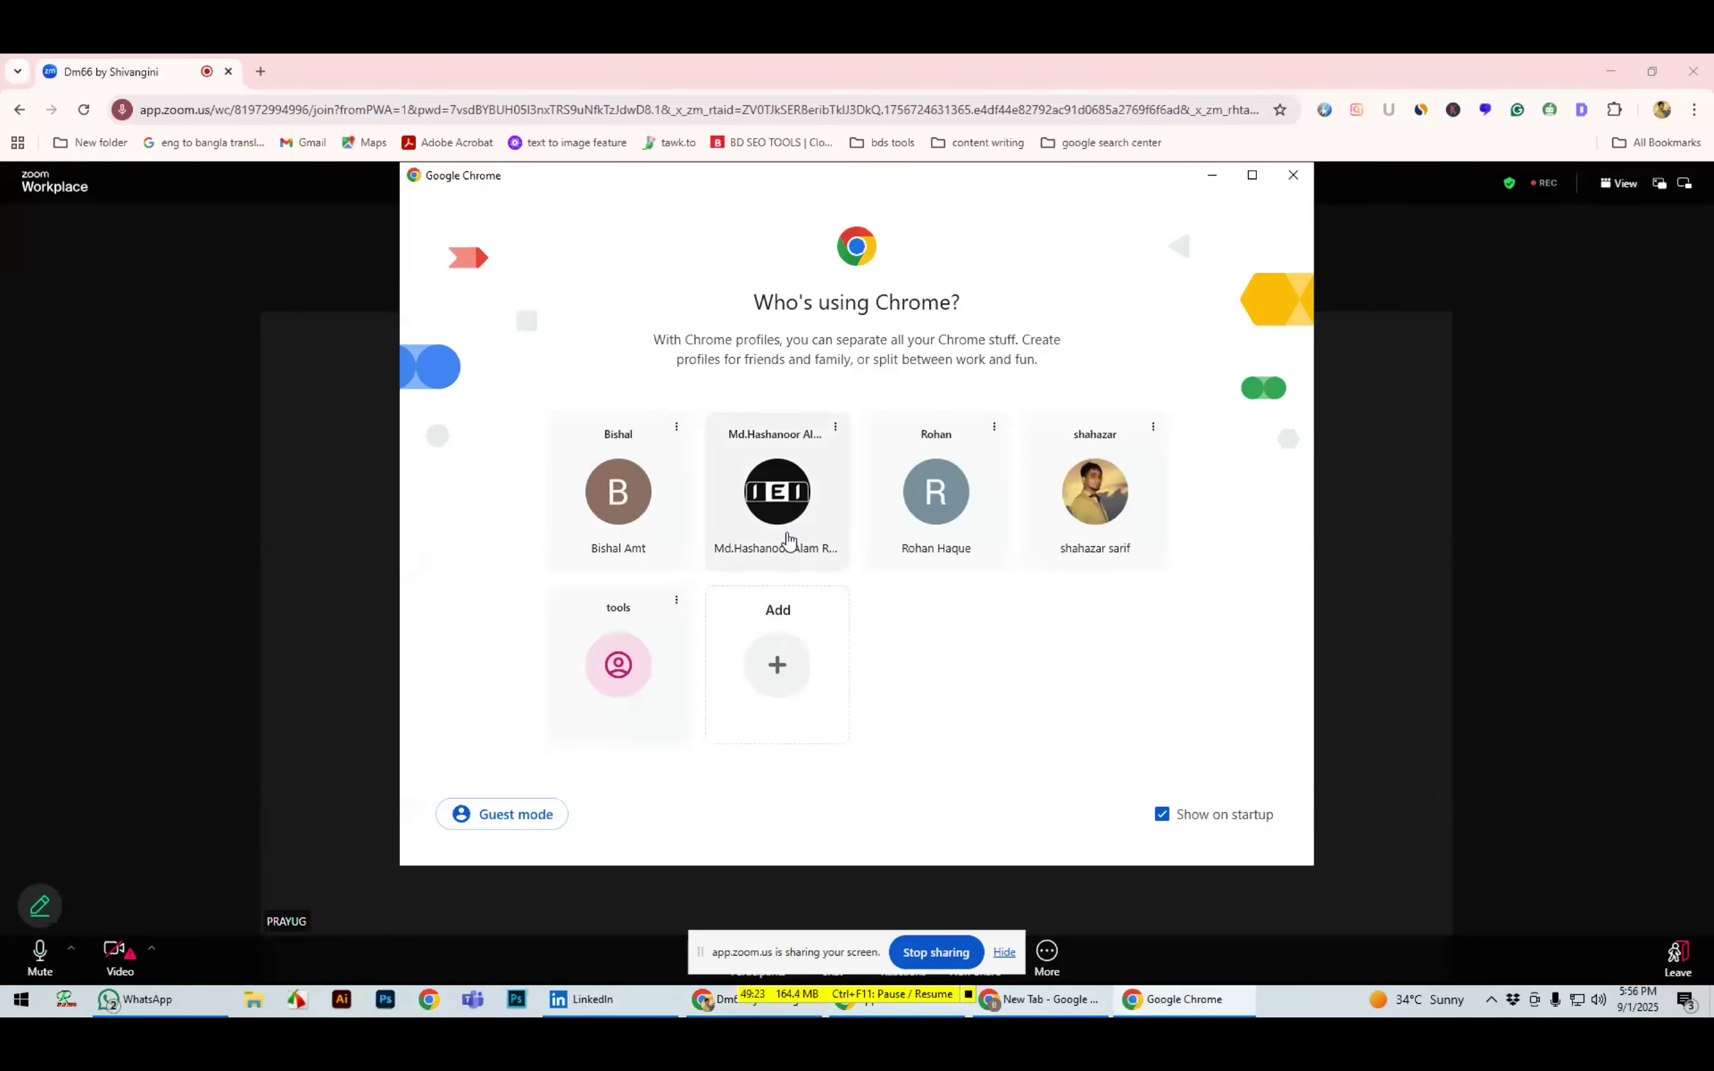
click(790, 540)
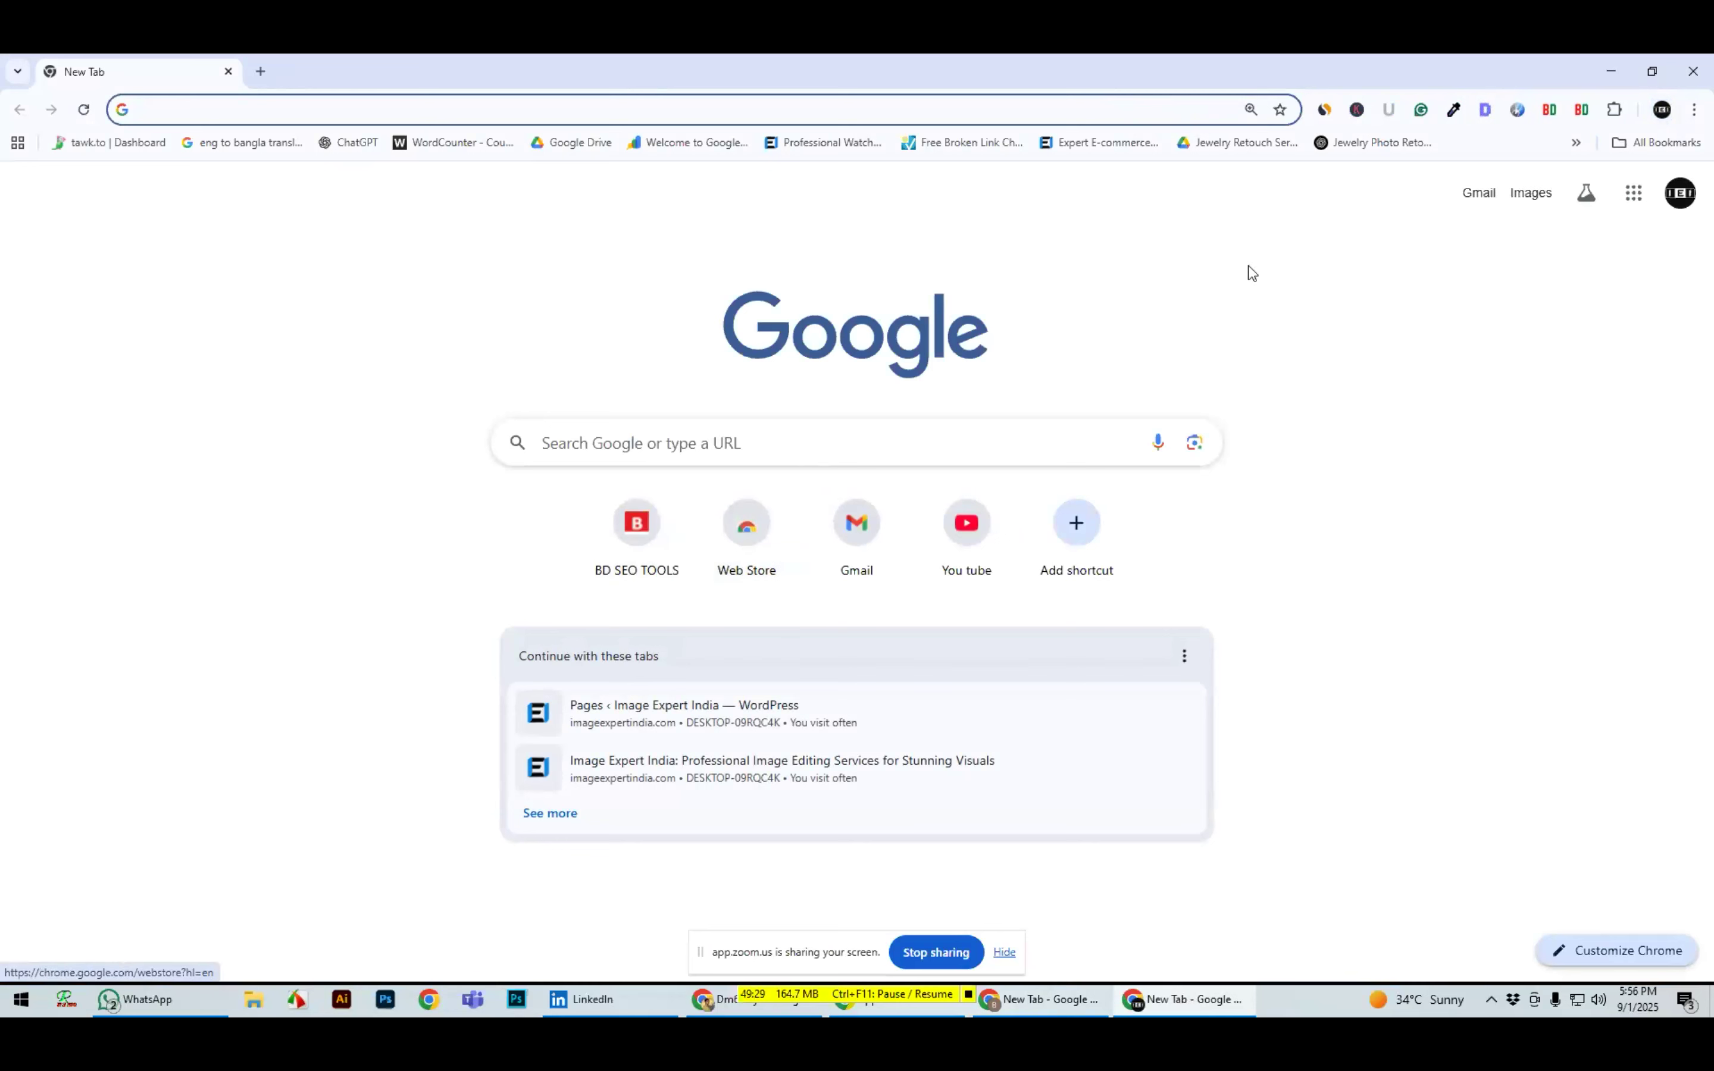
Step: Open the Image Expert India WordPress dashboard bookmark, then close that tab, leaving a New Tab
click(1580, 145)
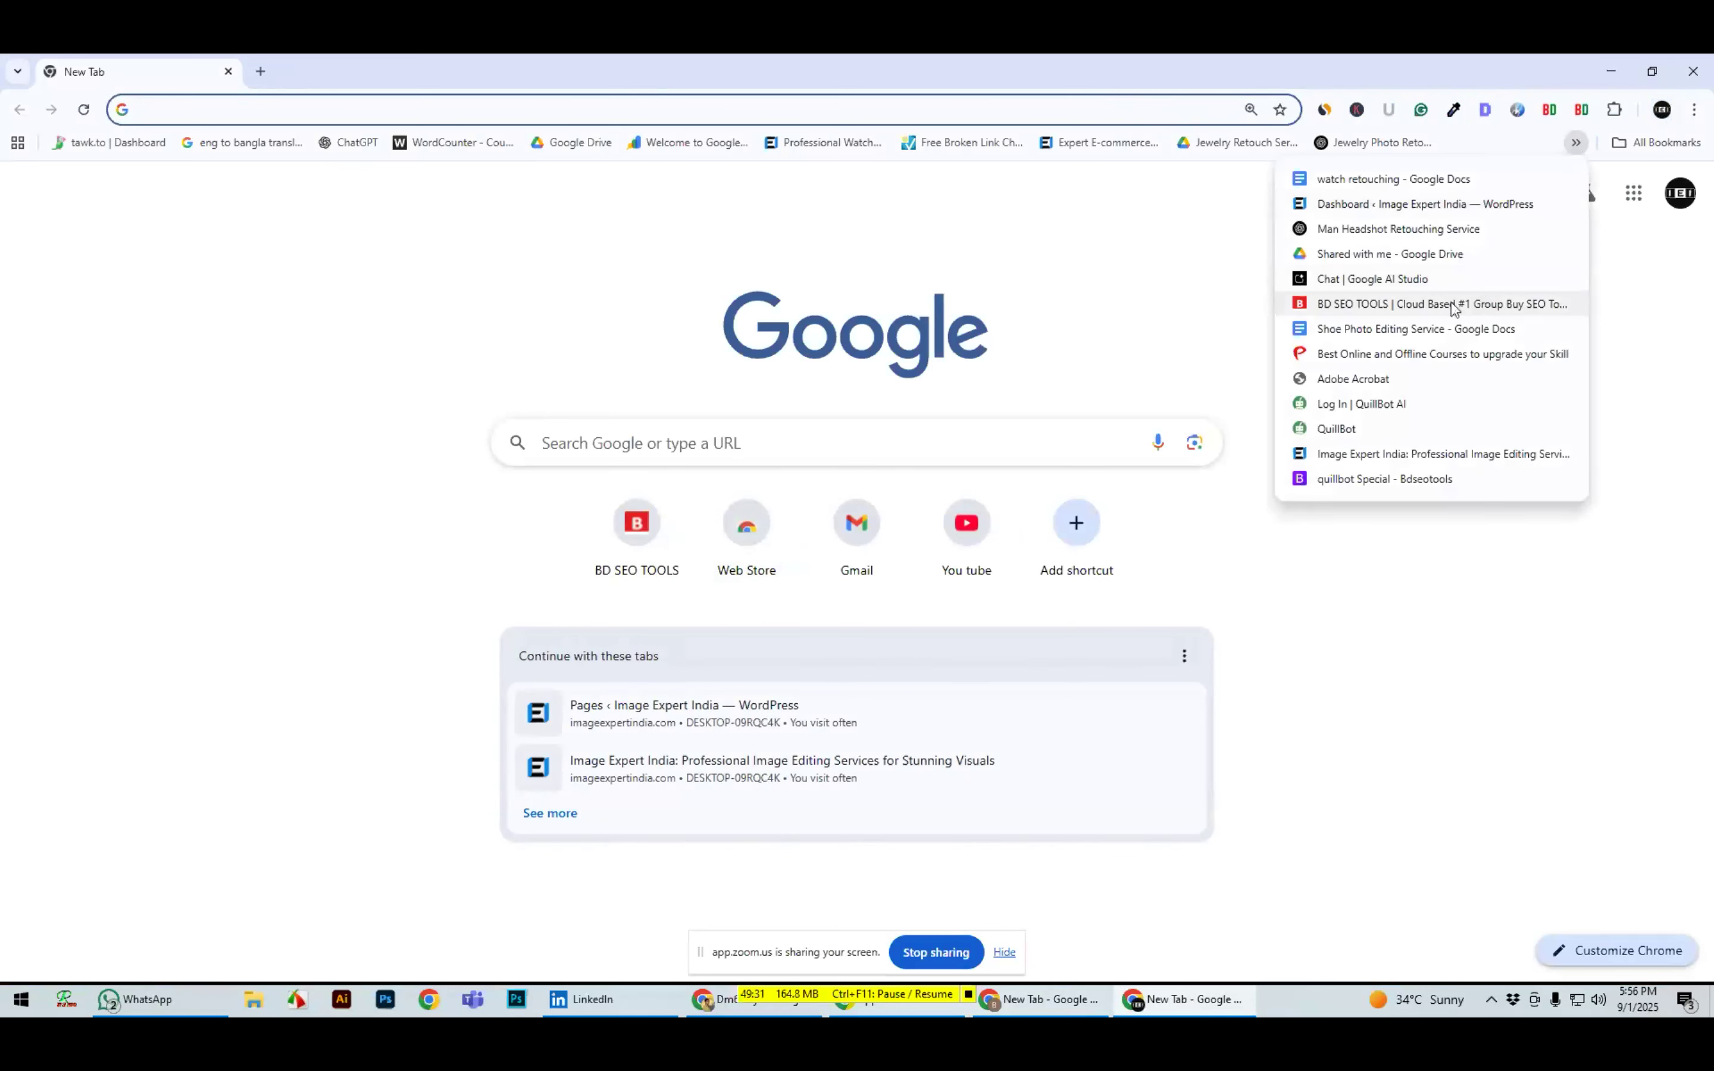
click(1378, 213)
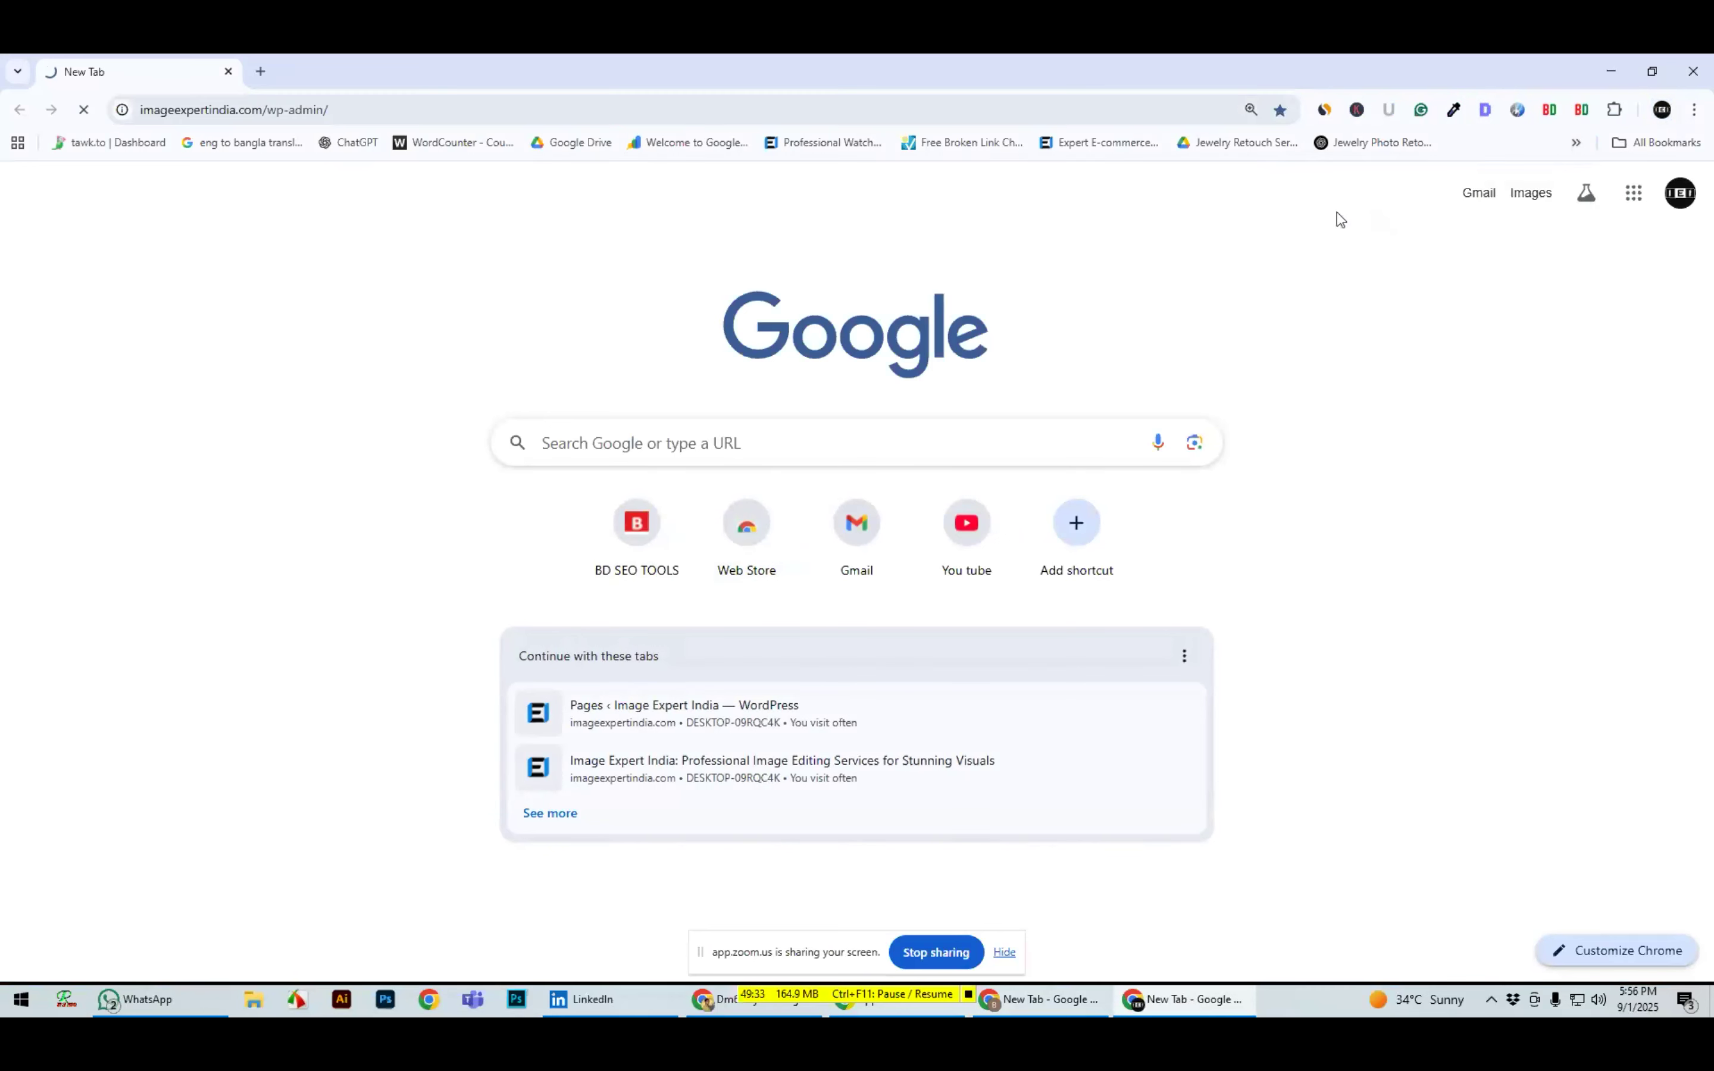
click(261, 71)
click(228, 72)
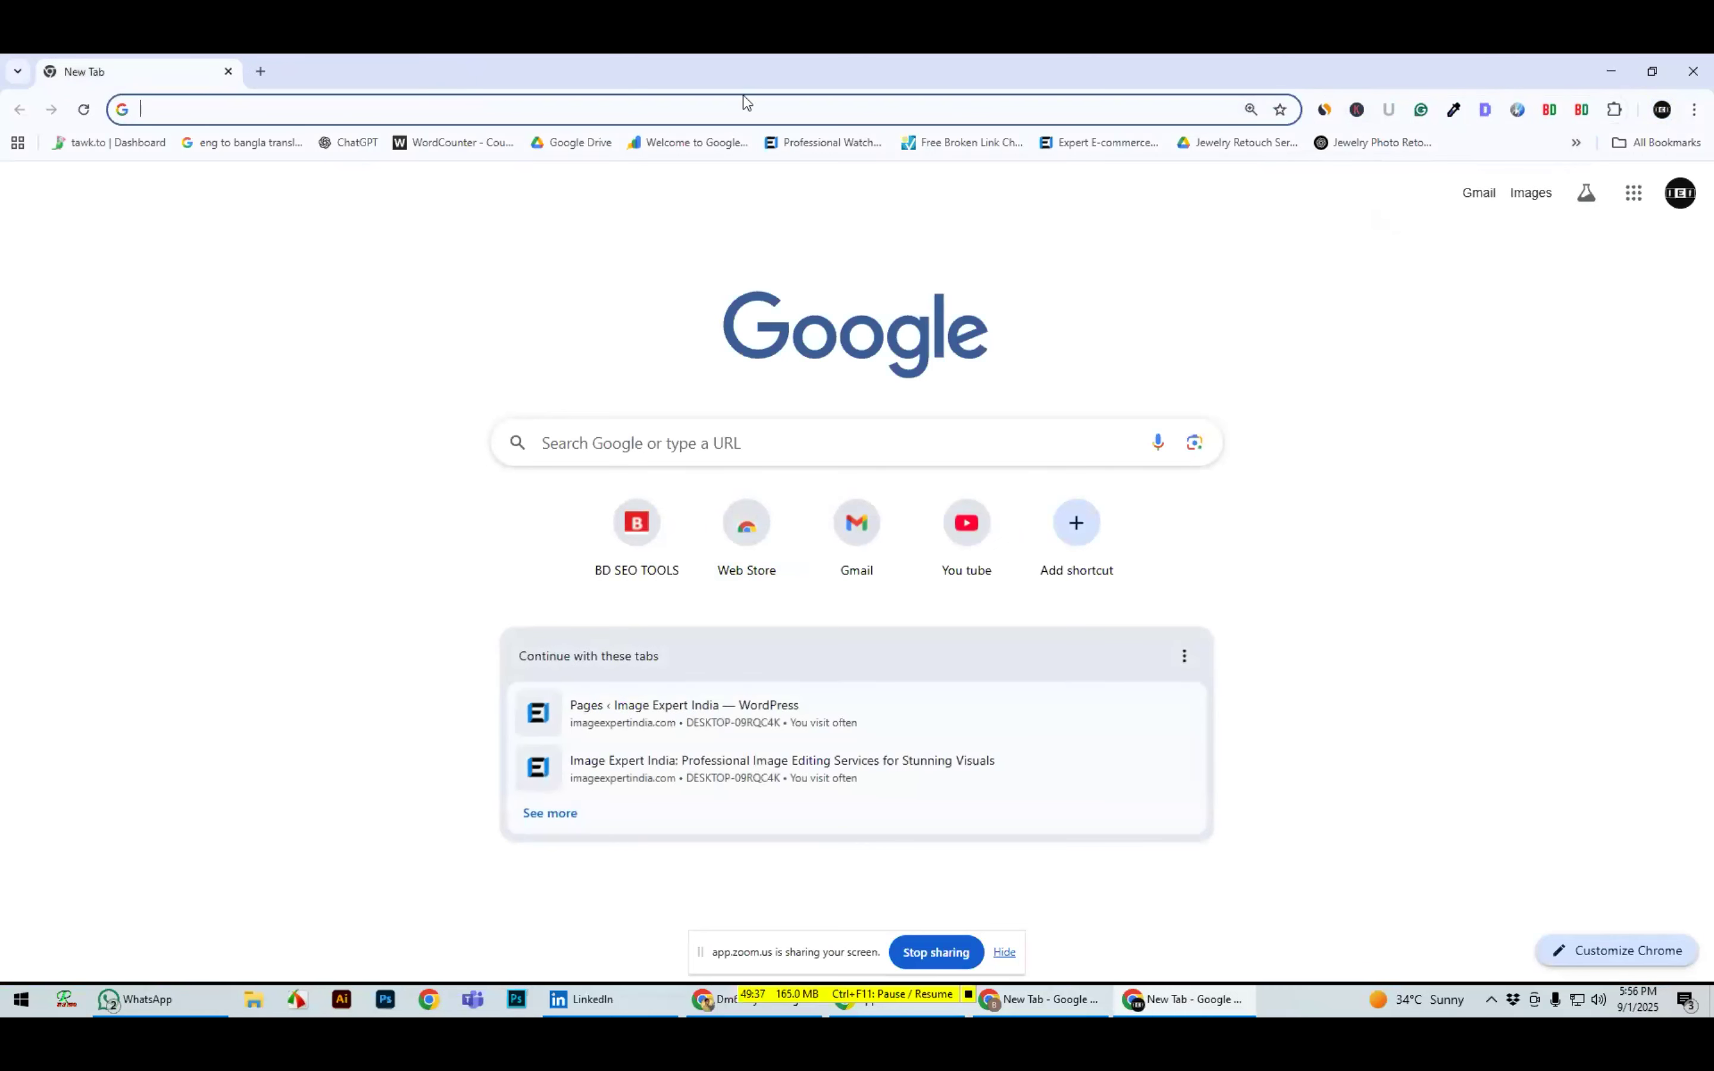
click(1576, 143)
Step: Open Search Console, switch to the imageexpertindia.com property and view its Sitemaps report
click(1022, 230)
click(693, 145)
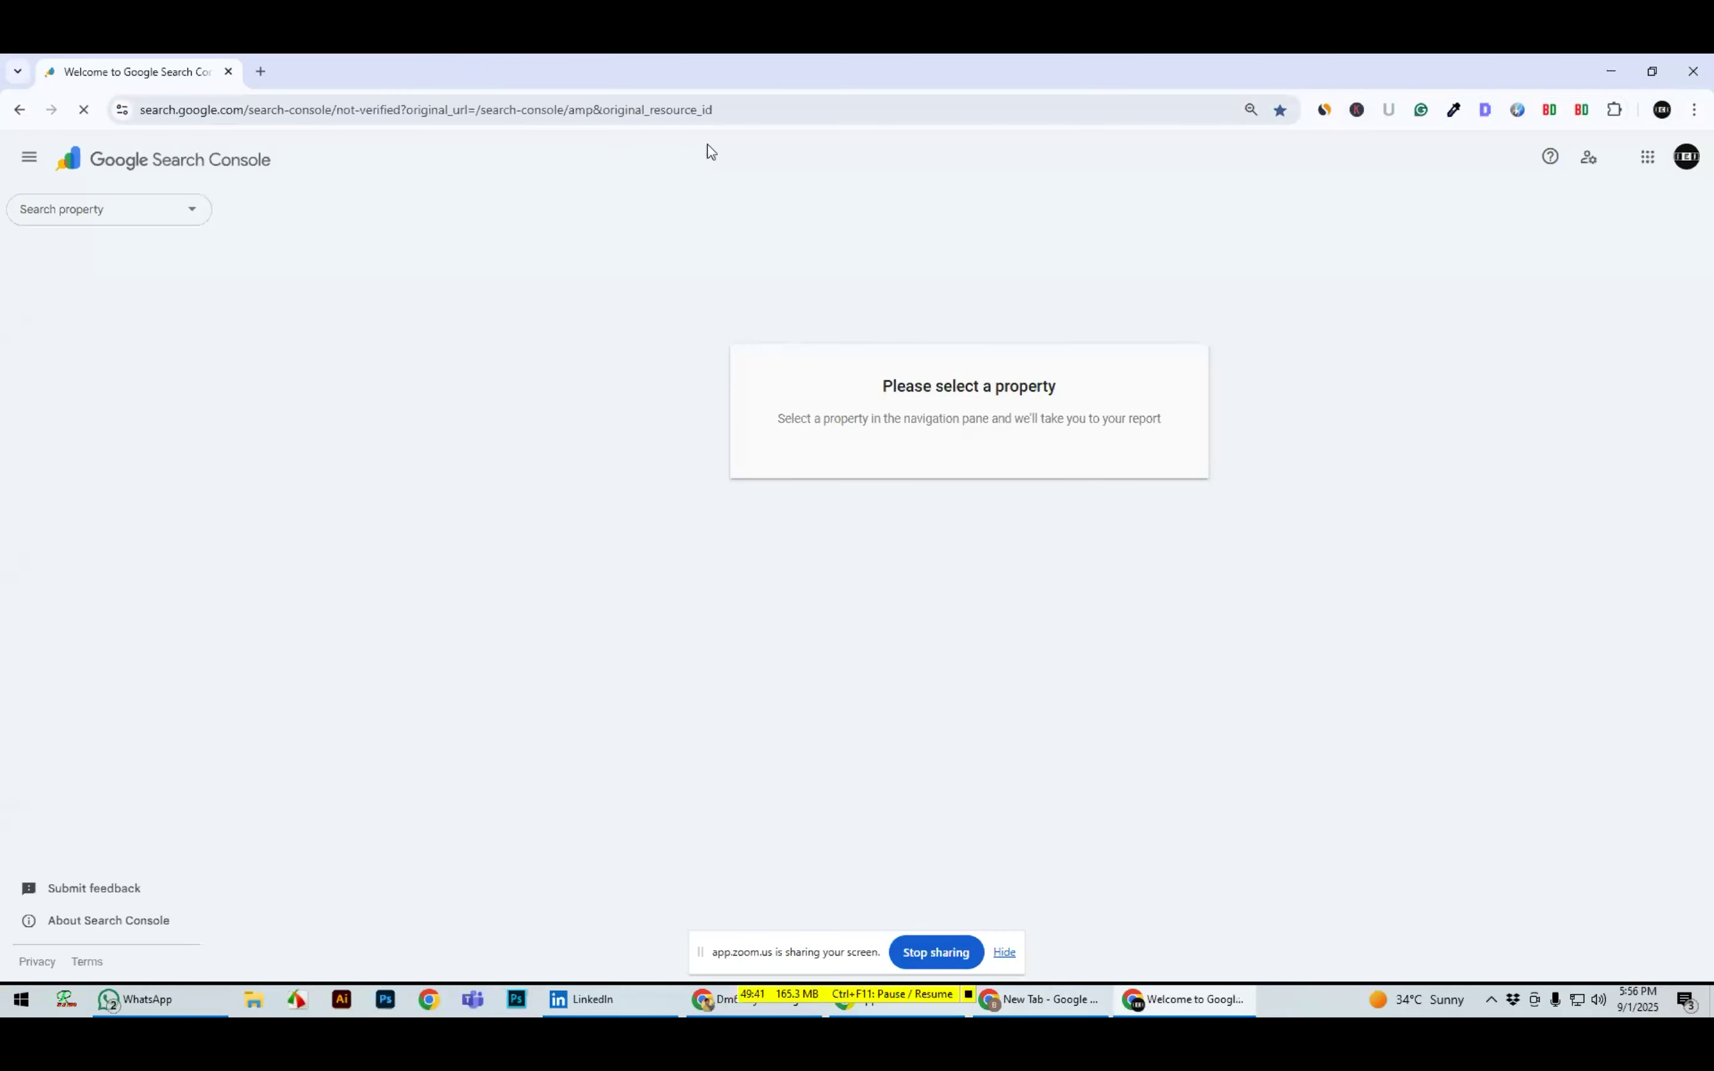
click(195, 210)
click(131, 301)
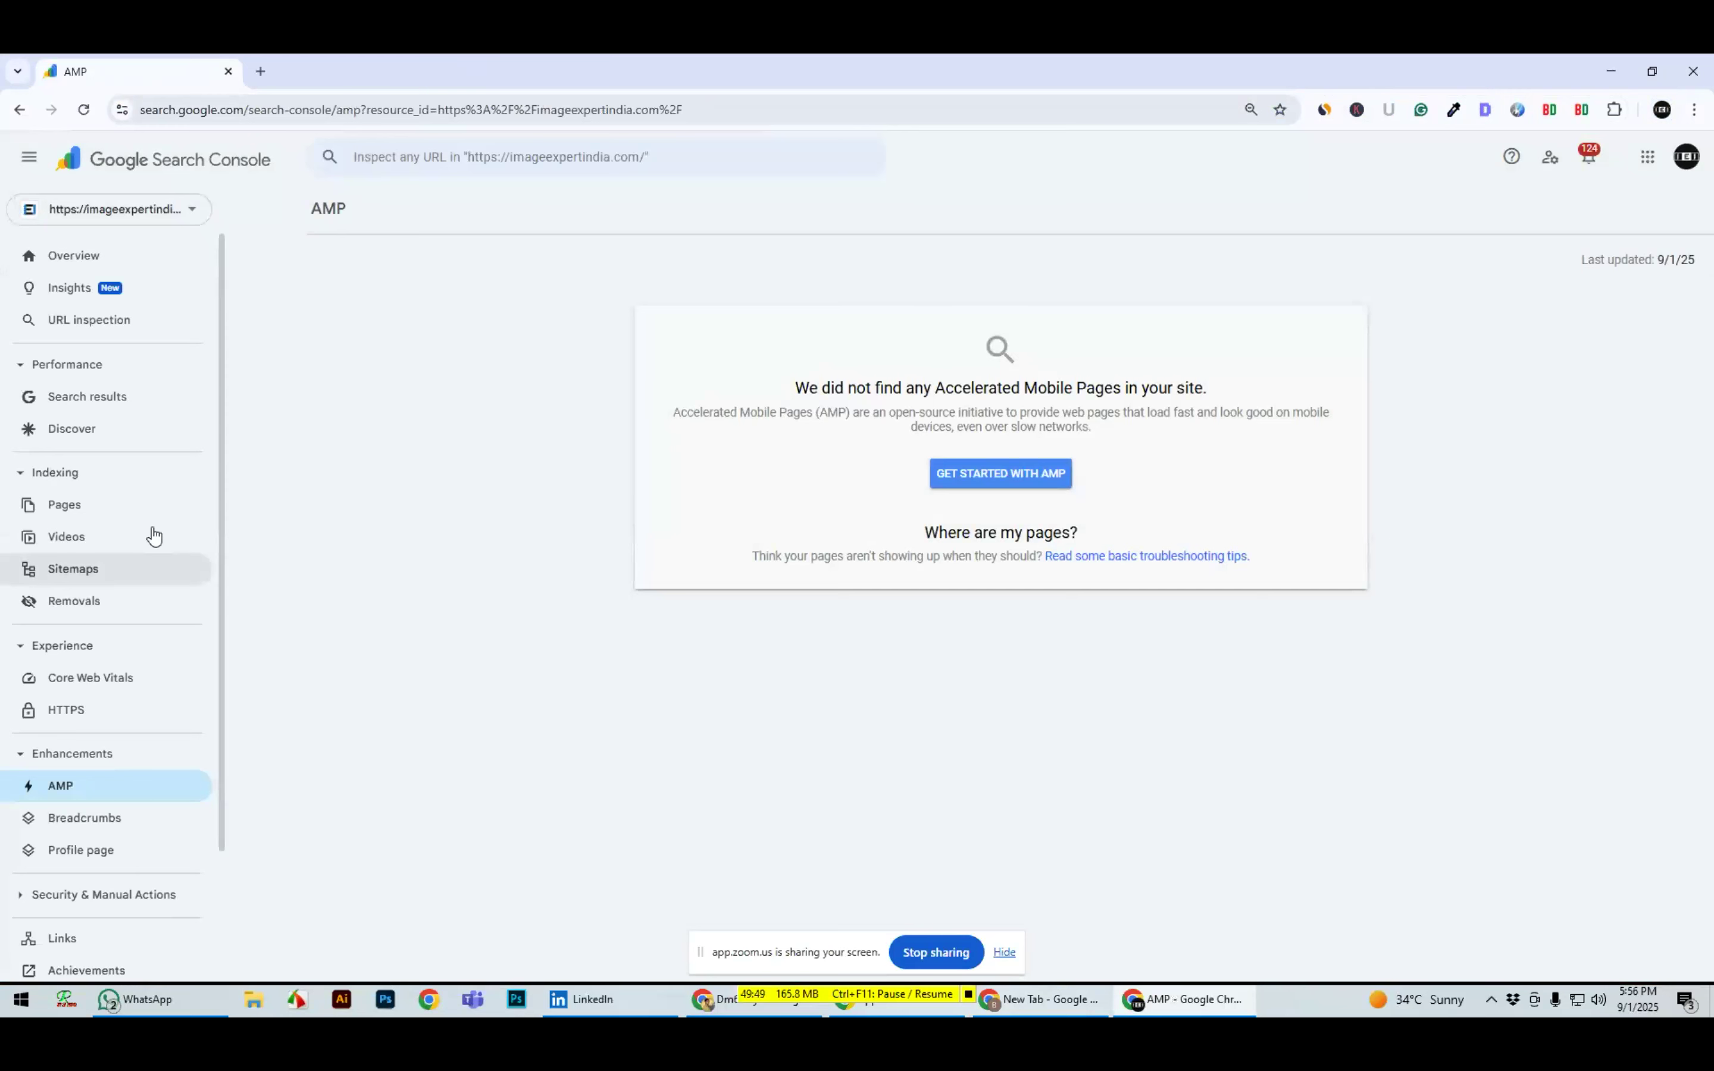
click(111, 569)
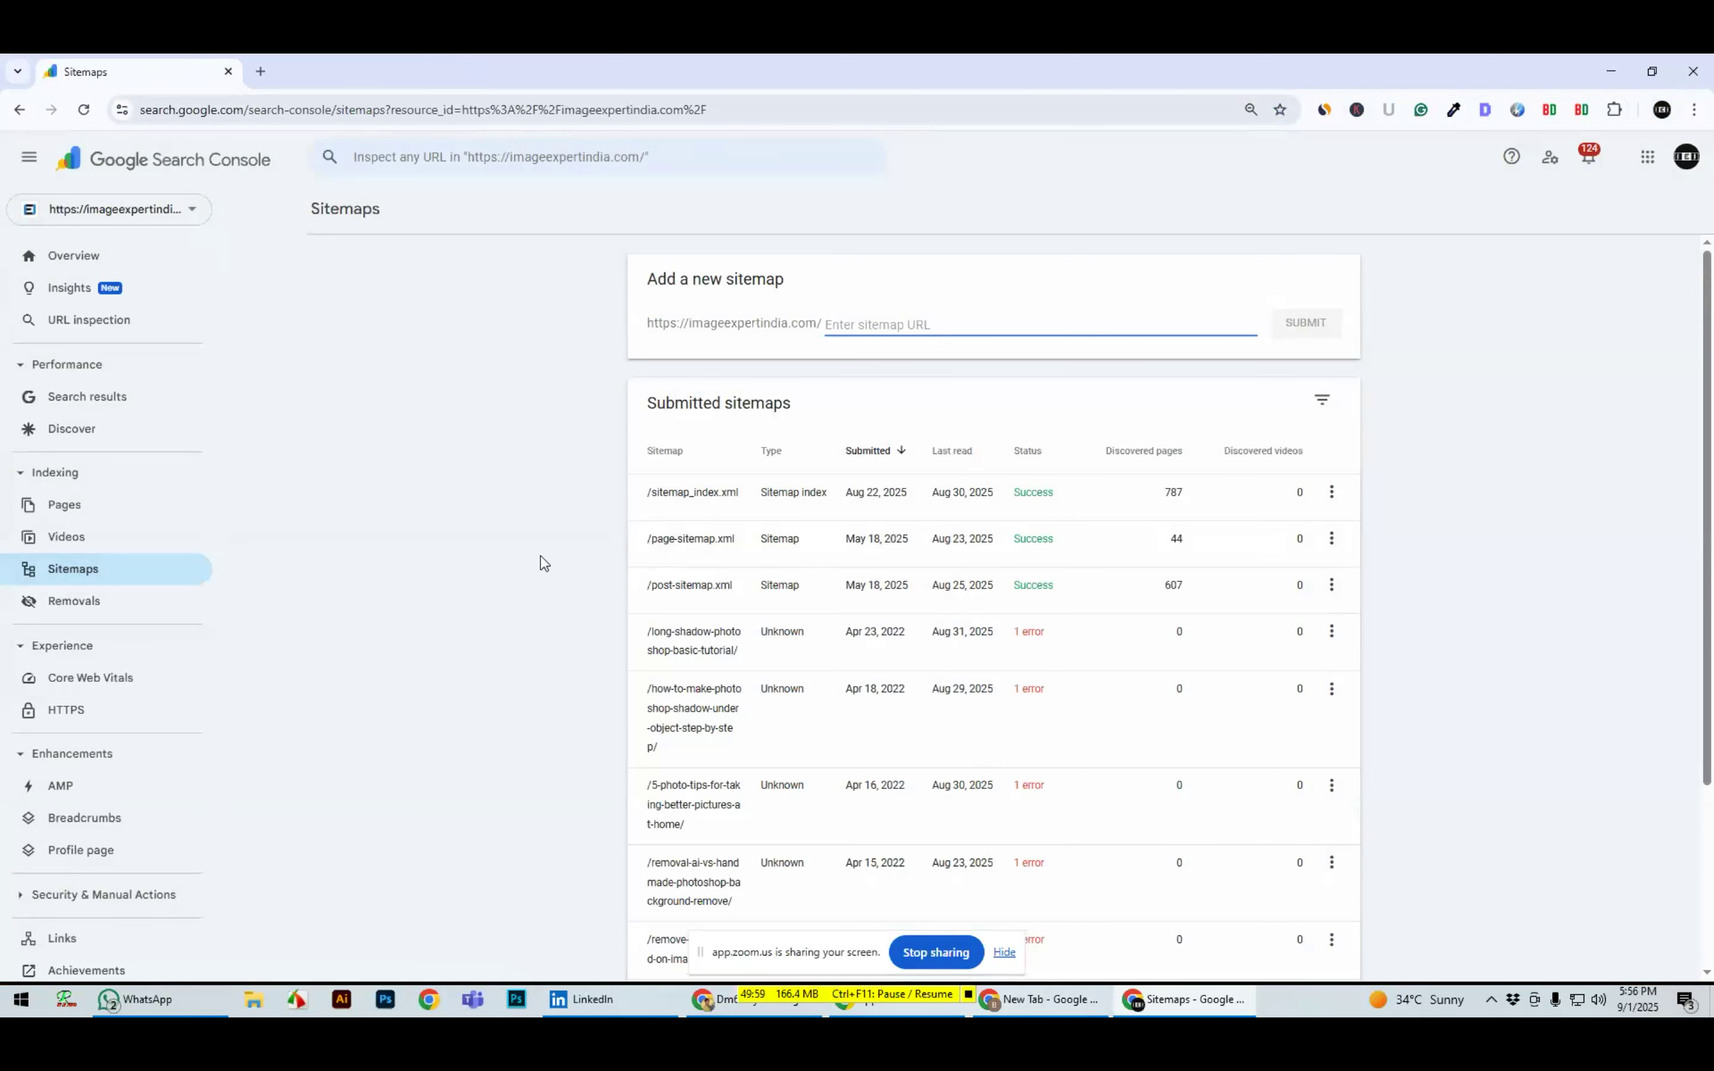
click(1331, 542)
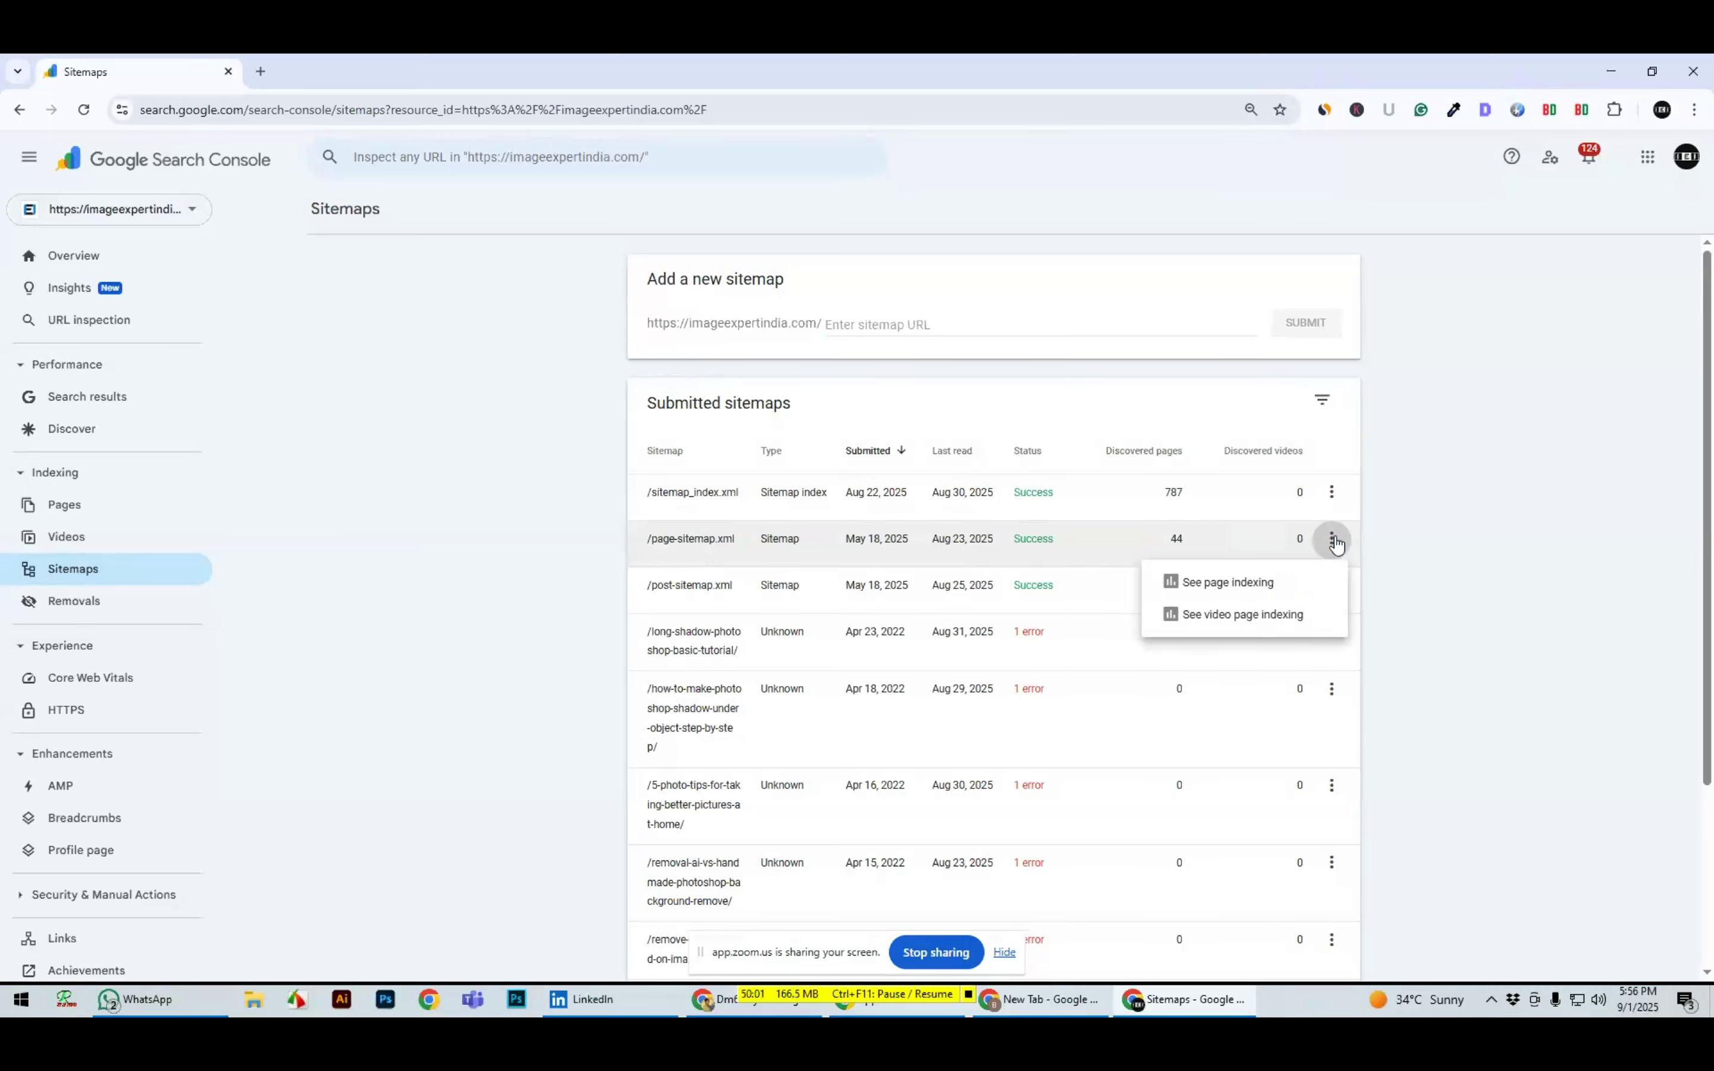
click(1334, 542)
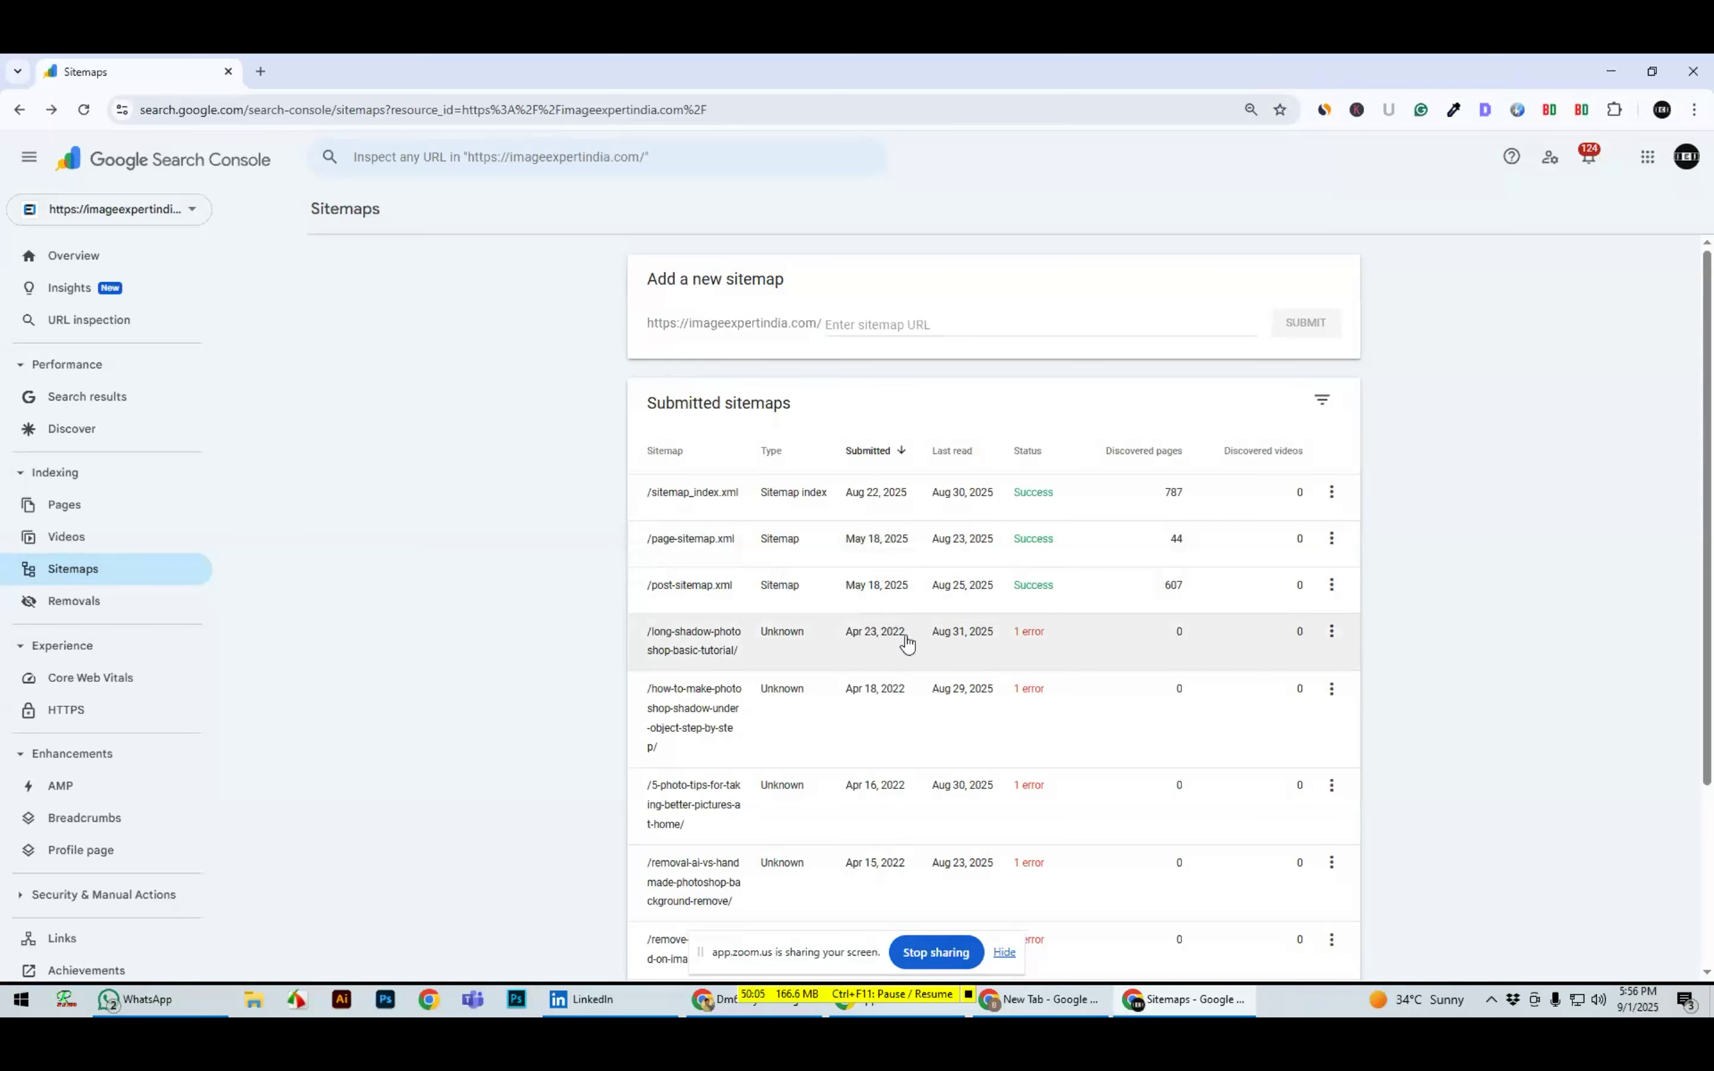
Step: Inspect the long-shadow tutorial sitemap's details and its 'Sitemap is HTML' error
click(713, 641)
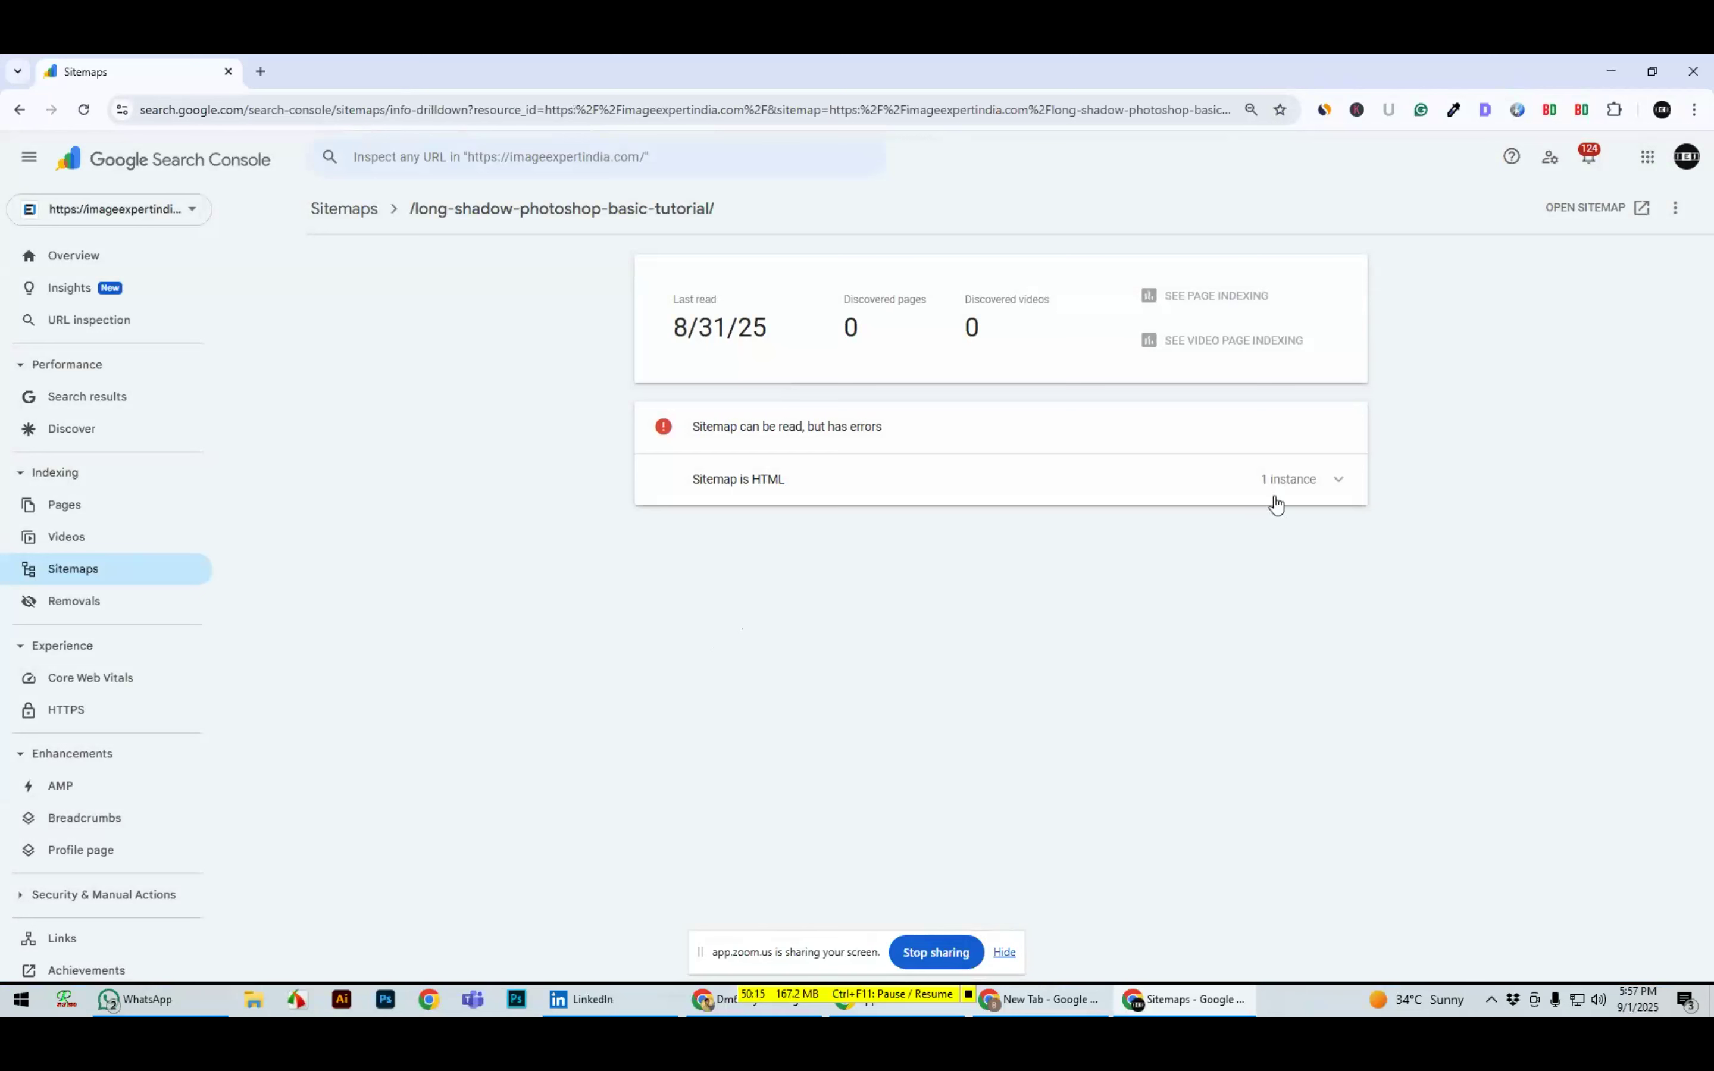
click(1342, 482)
click(1344, 484)
Step: Remove the /long-shadow-photoshop-basic-tutorial/ sitemap and confirm the removal
click(1675, 209)
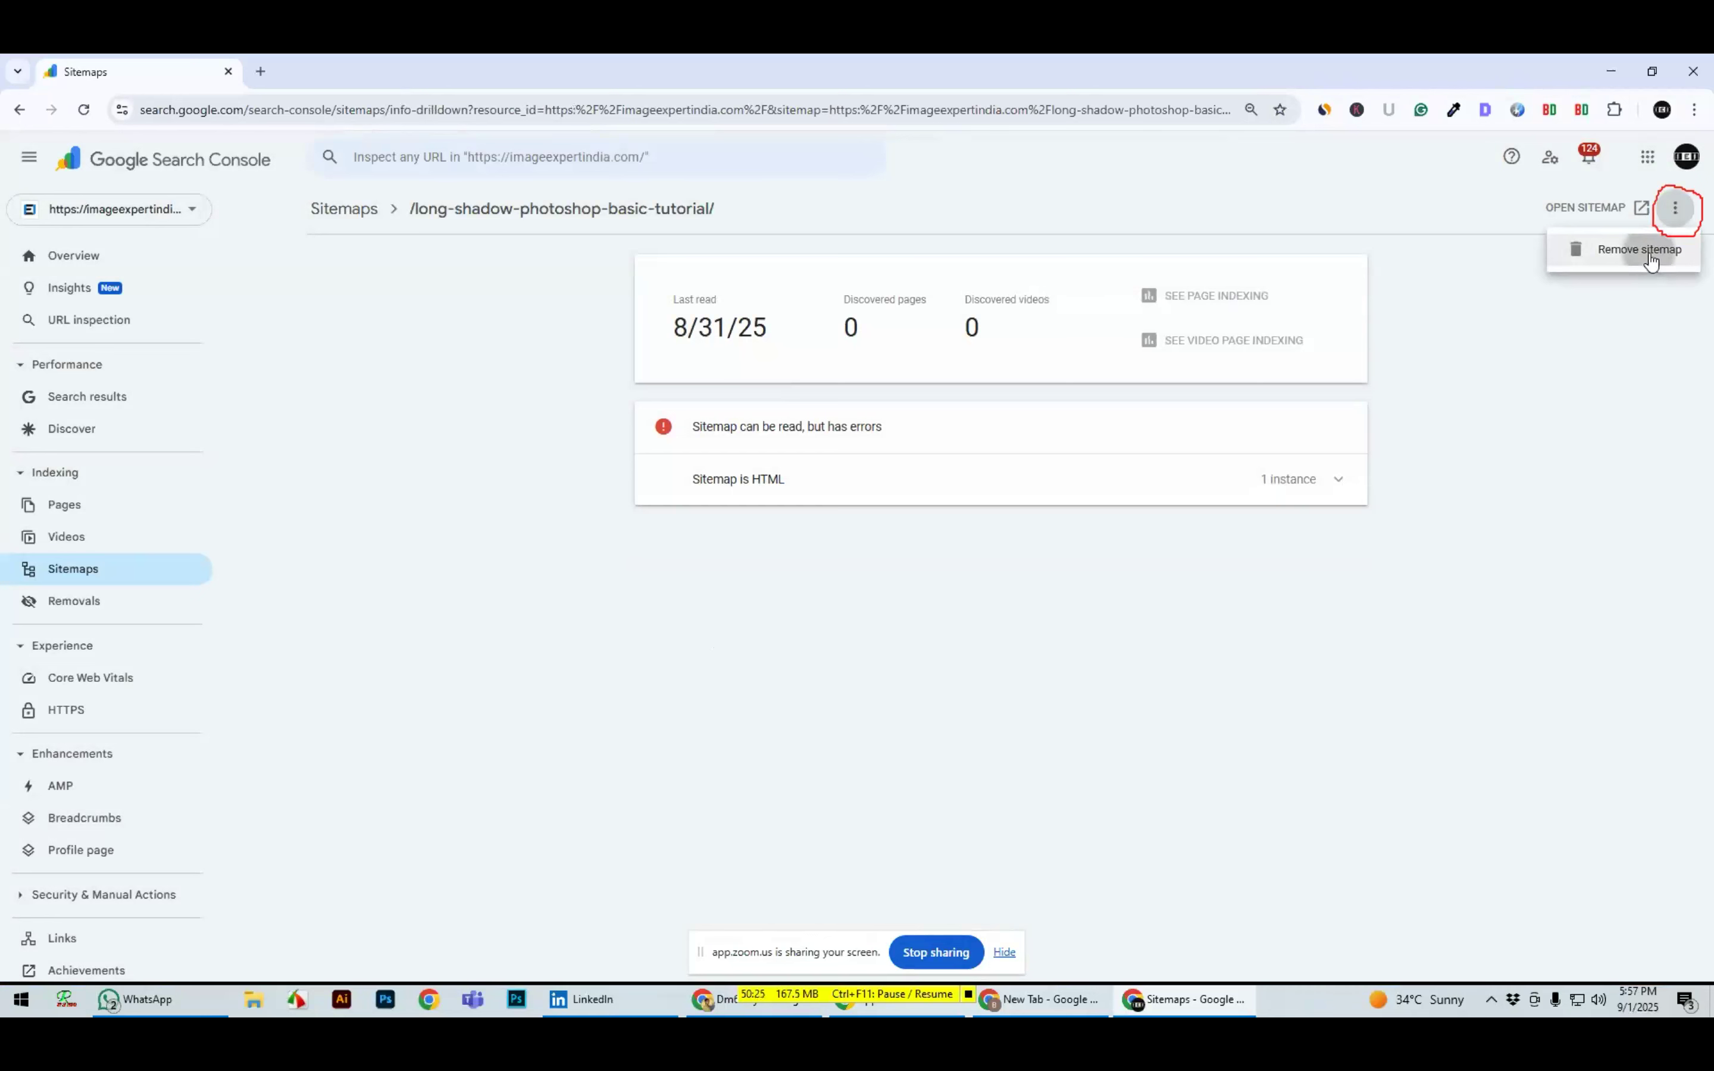
drag(1652, 262, 1655, 309)
click(1655, 309)
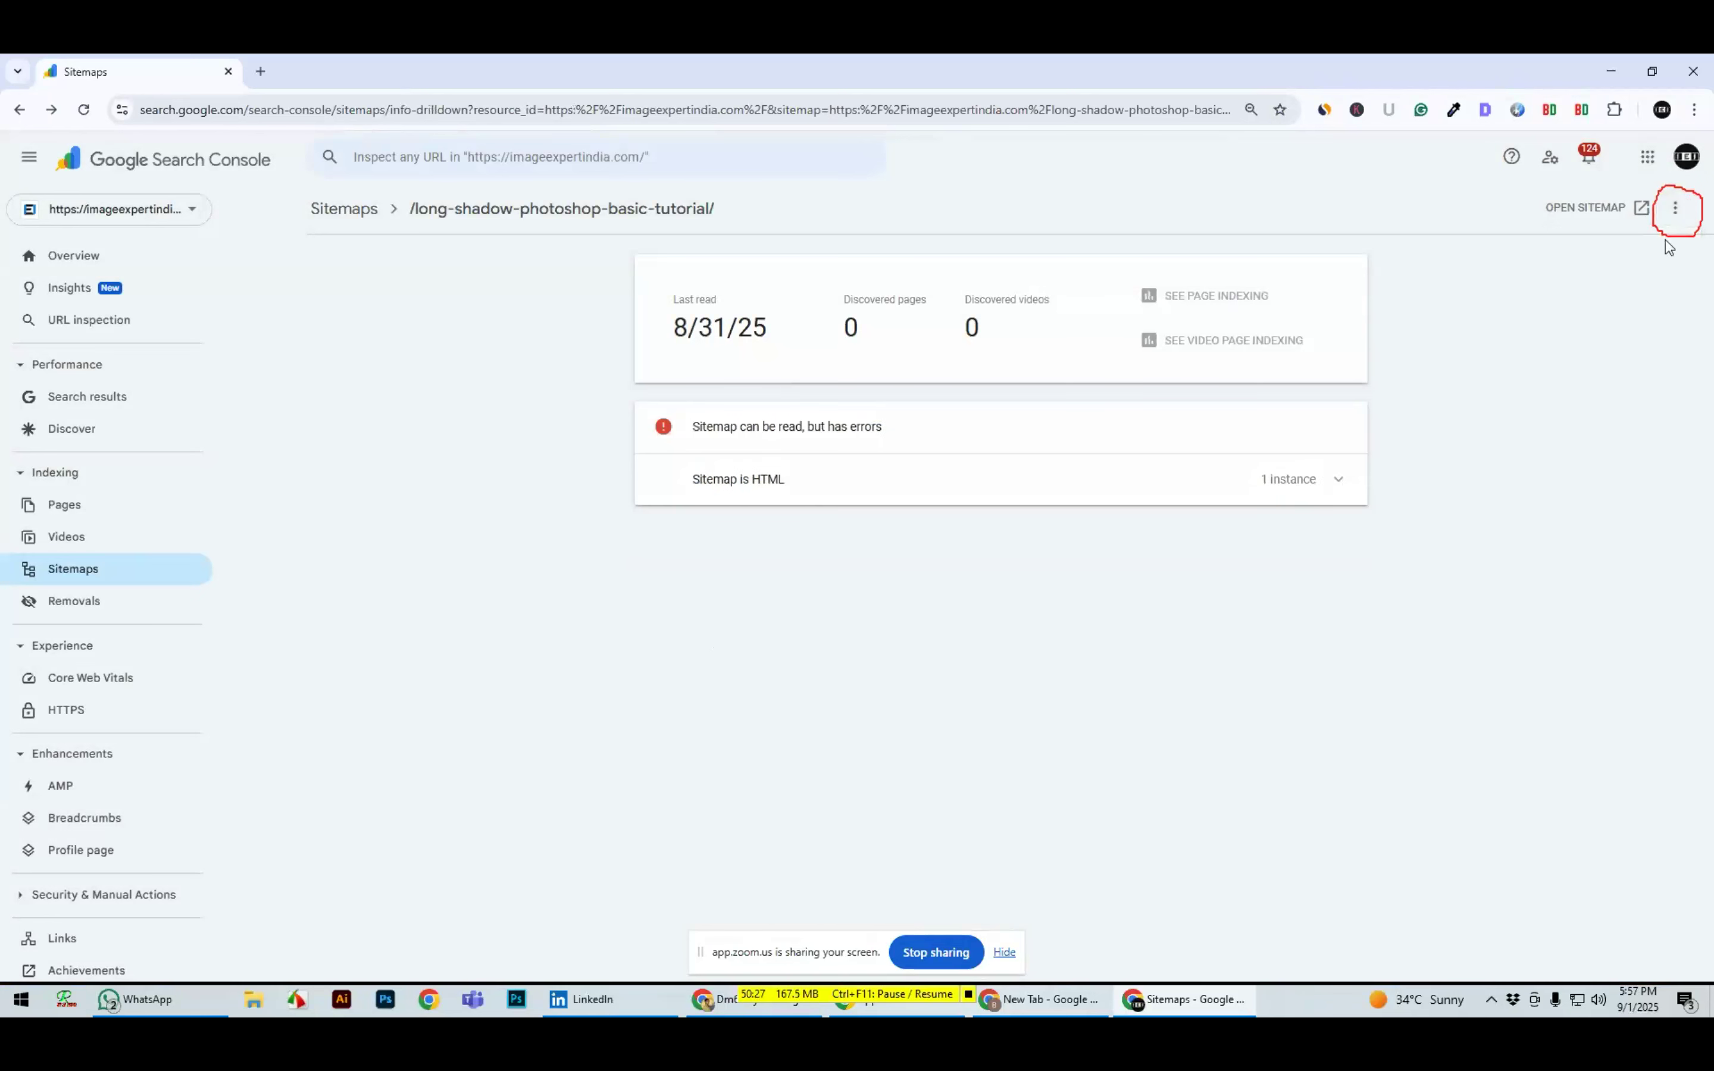
click(1675, 208)
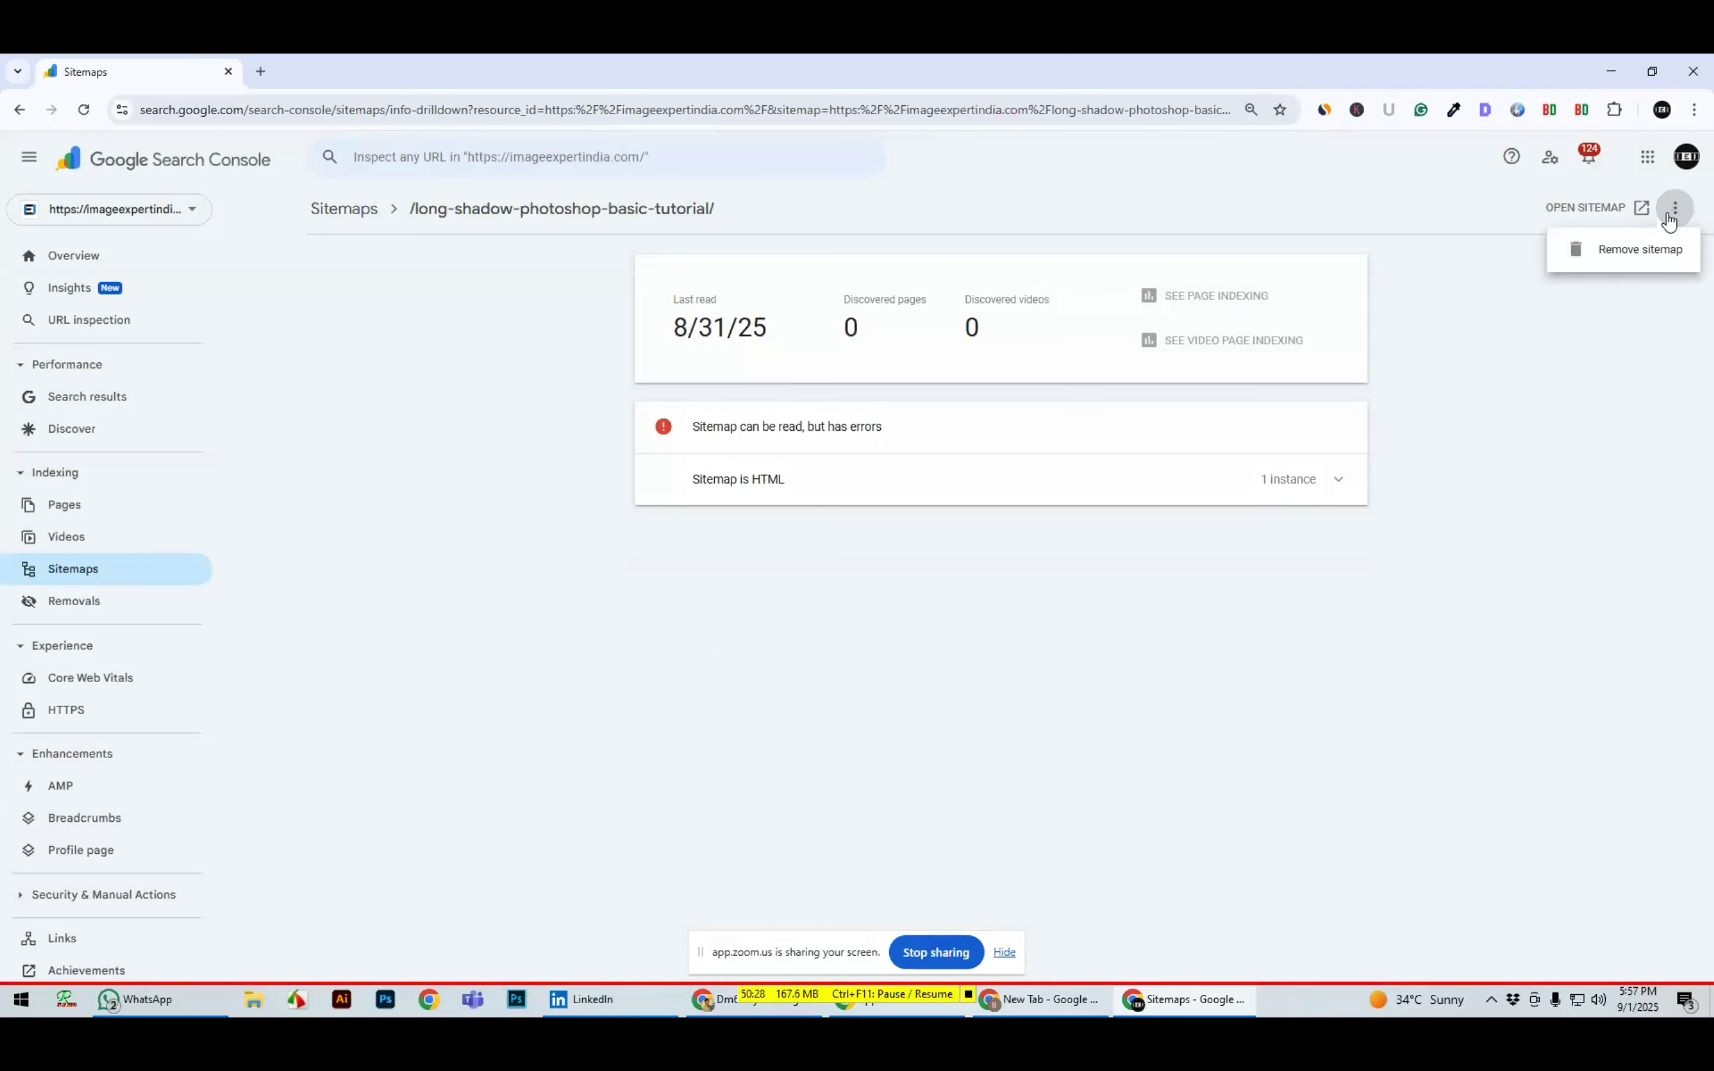
click(1632, 252)
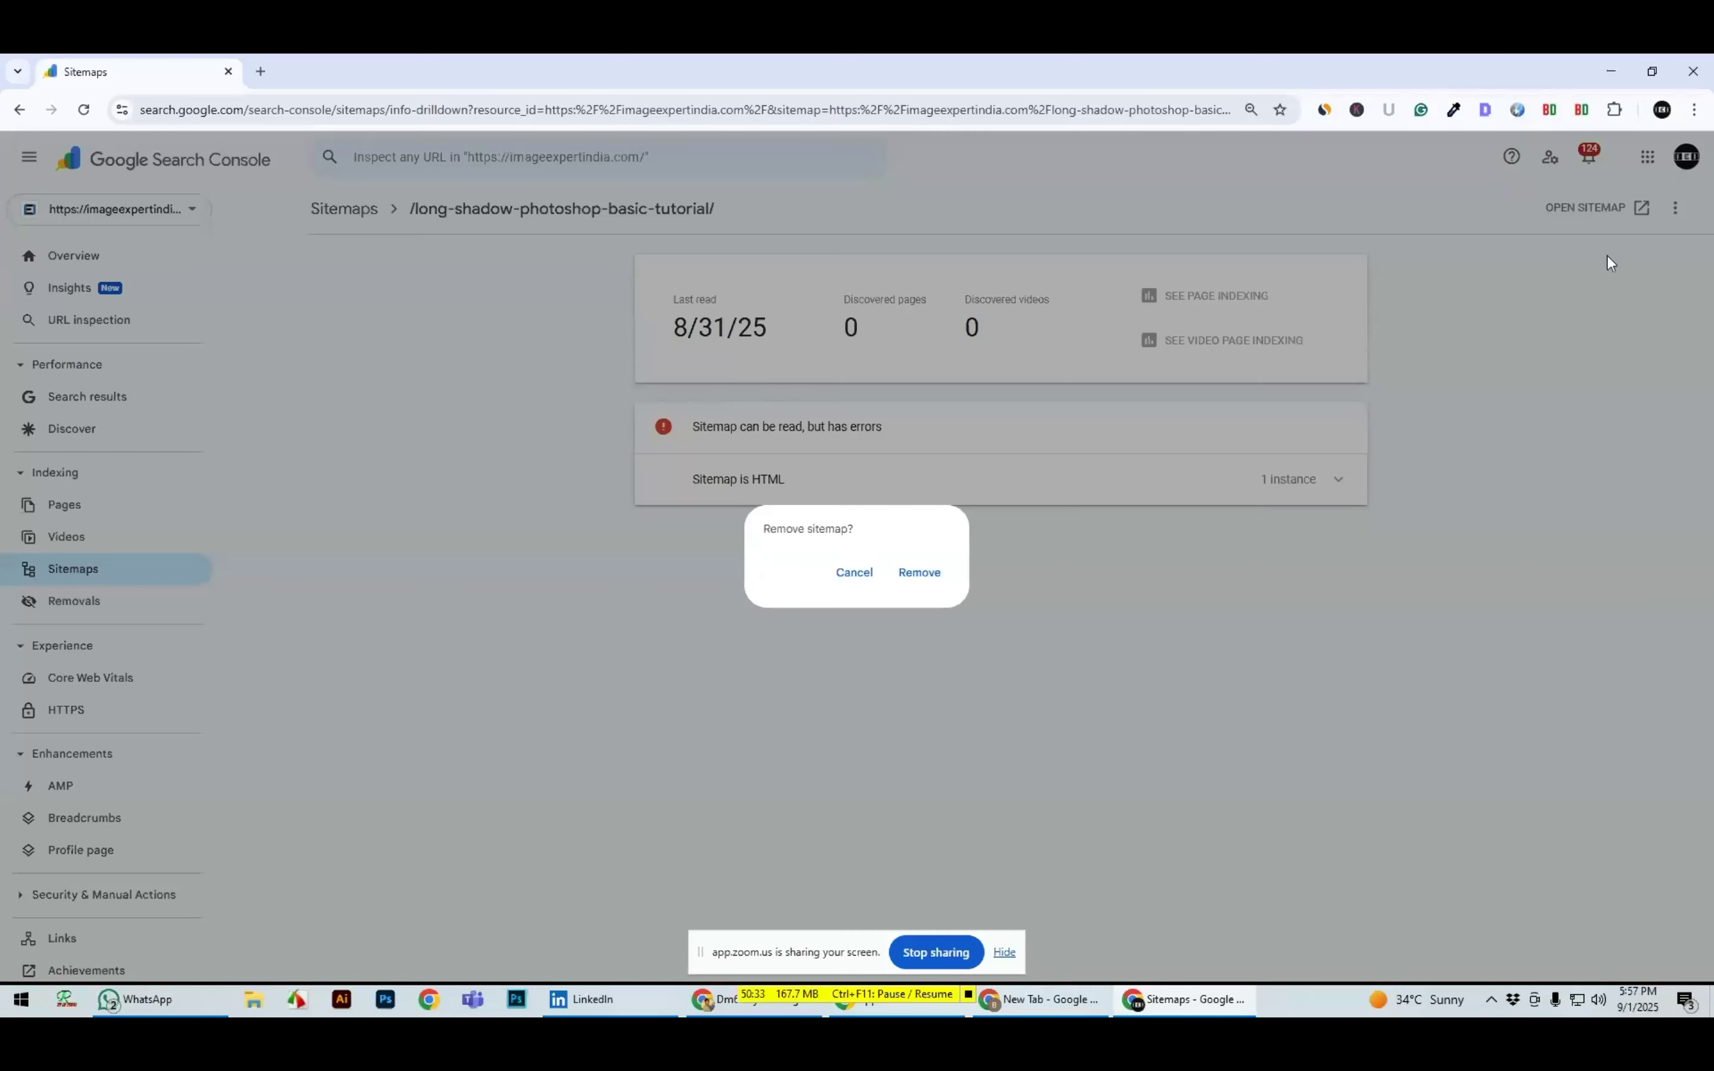
click(921, 573)
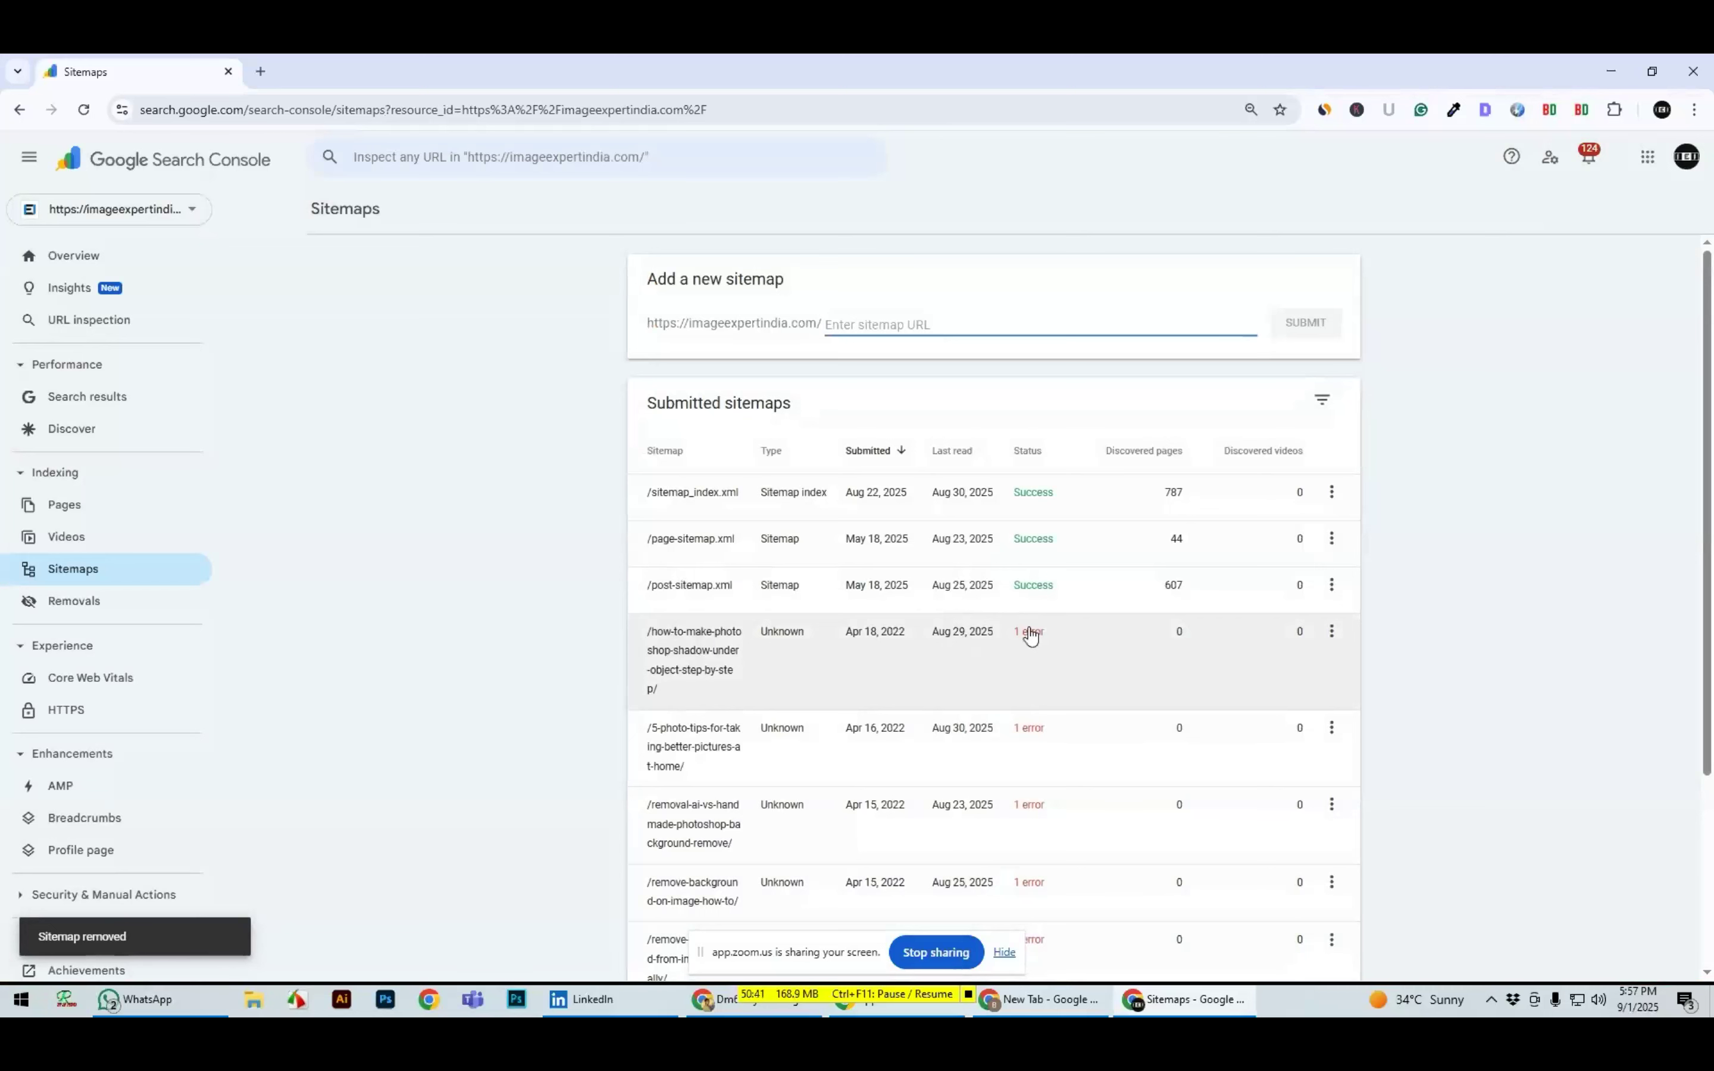
Step: Browse both pages of the submitted sitemaps list
scroll(1028, 638, down, 4)
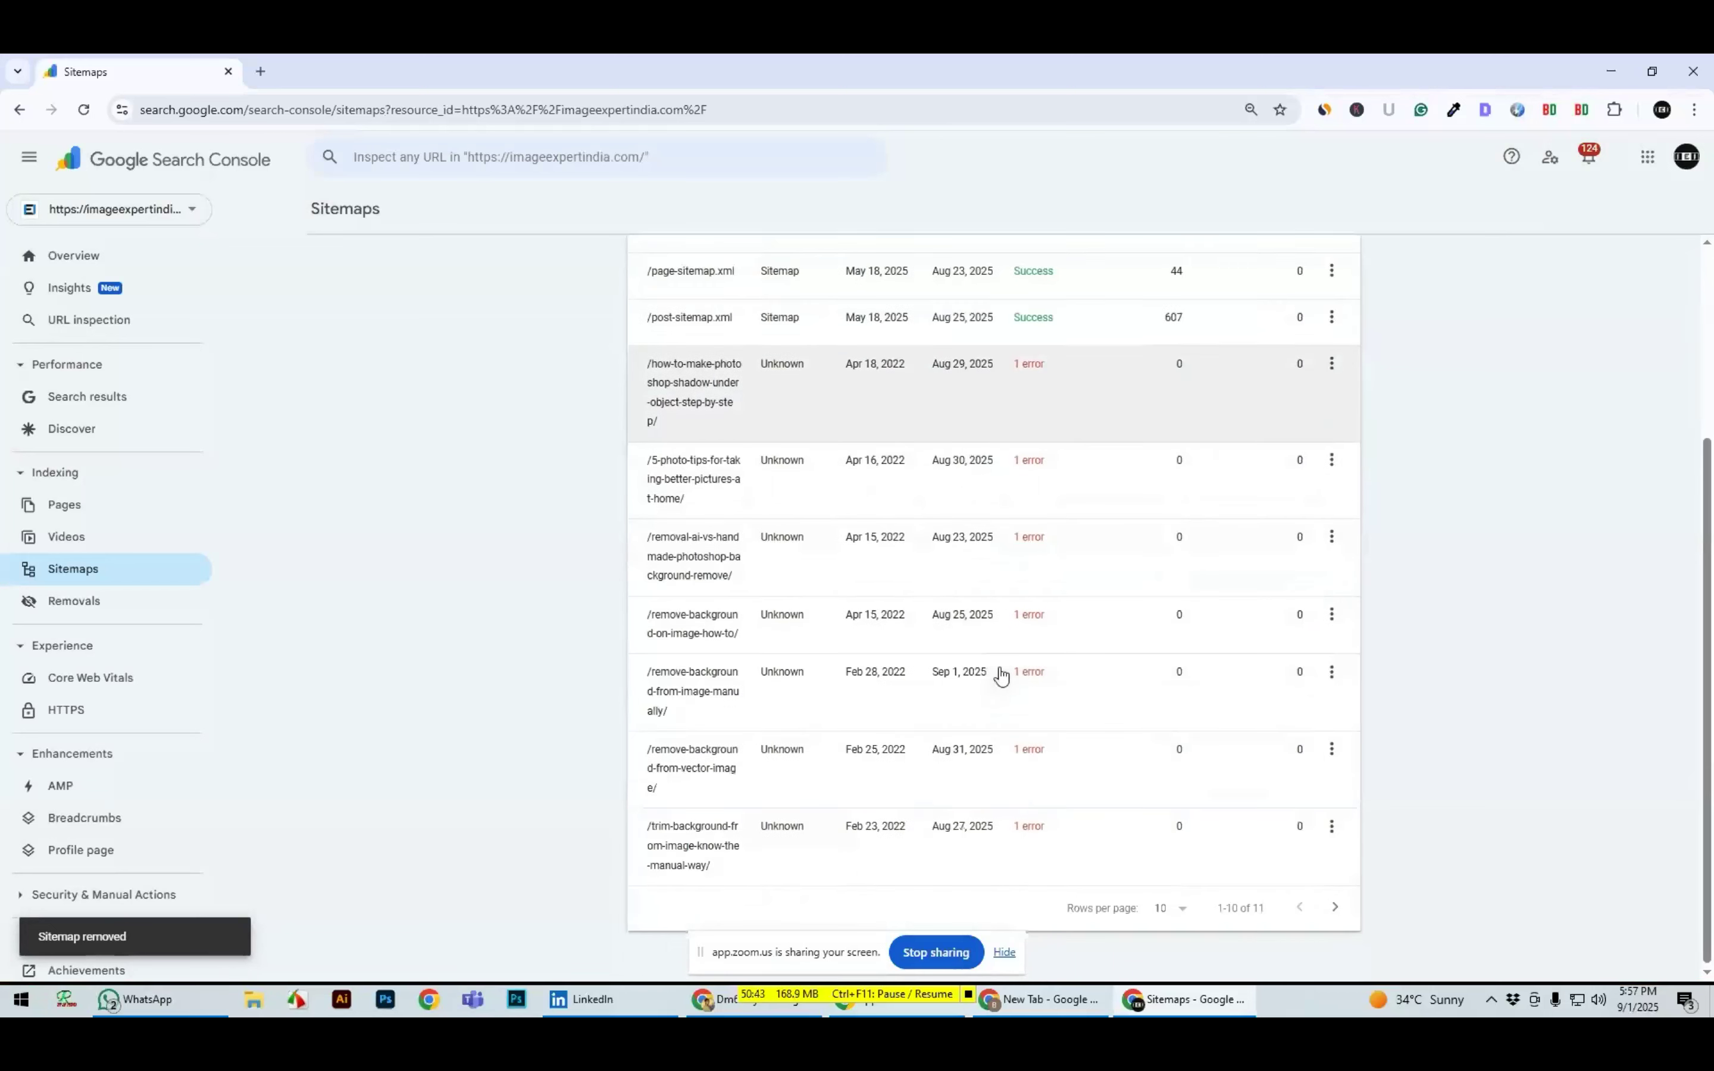
click(1334, 908)
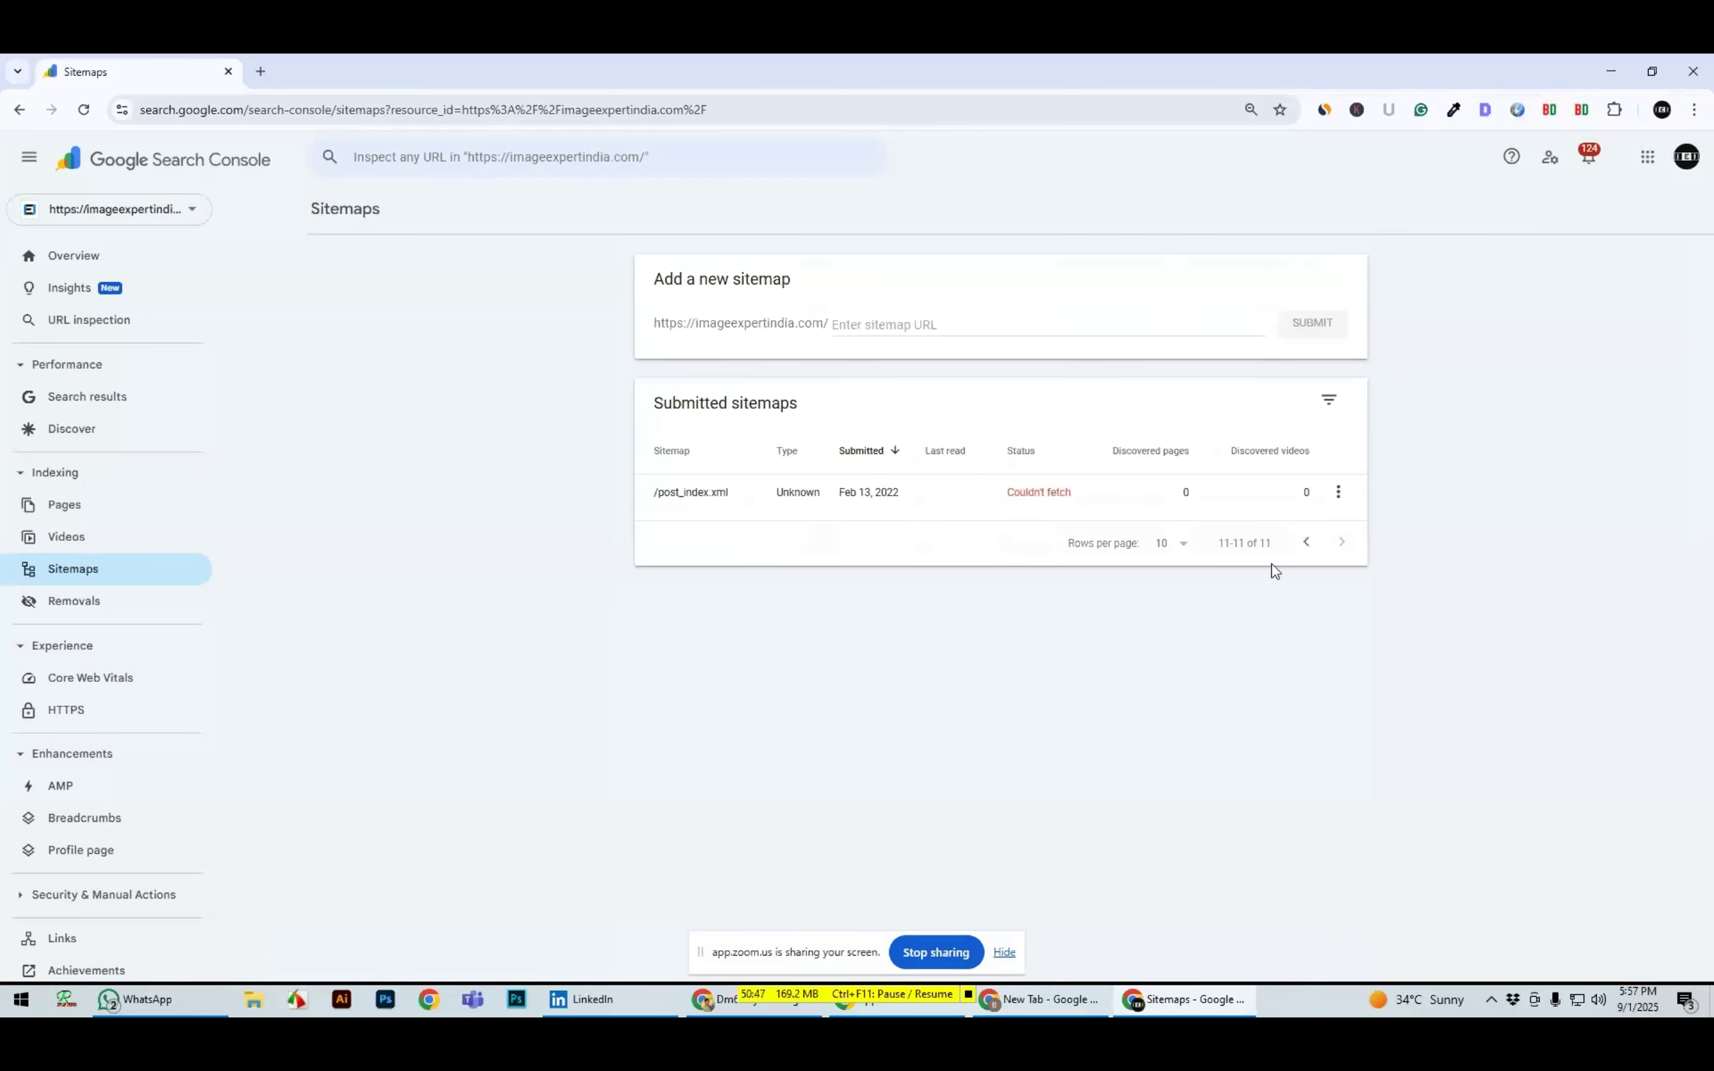
click(1308, 544)
scroll(1069, 751, down, 4)
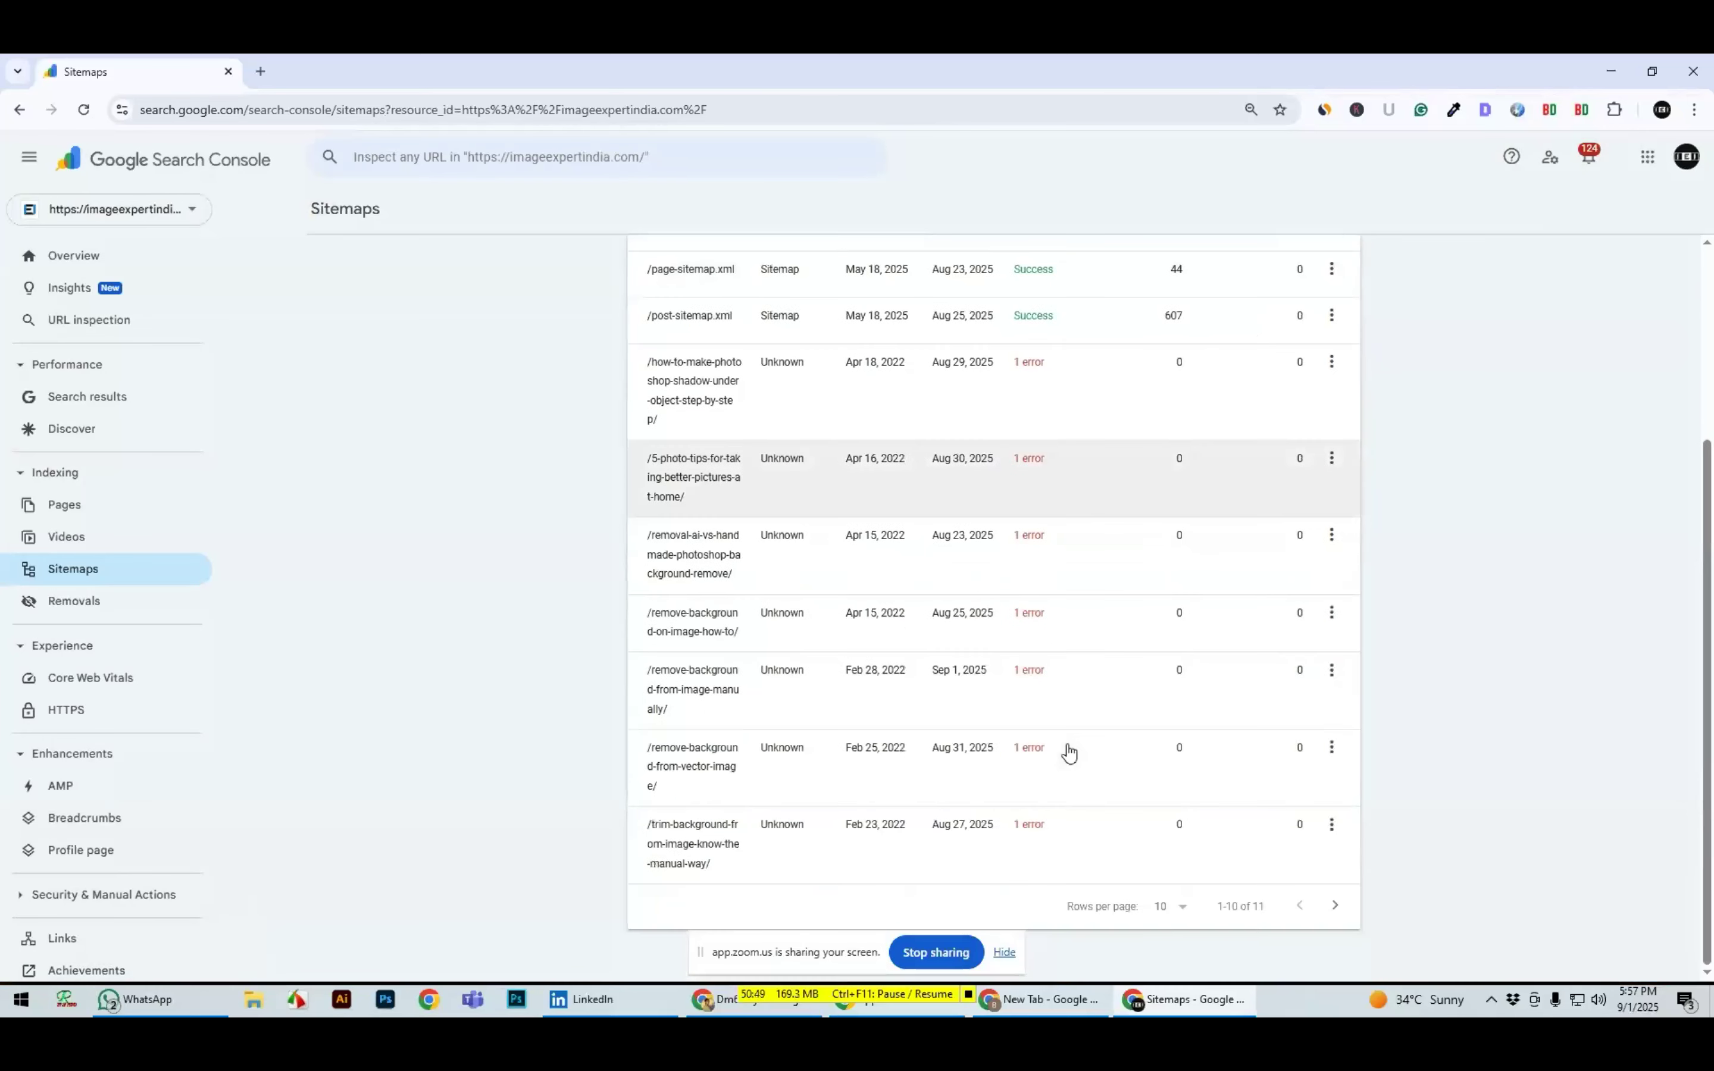
scroll(1068, 751, up, 3)
scroll(1068, 751, down, 3)
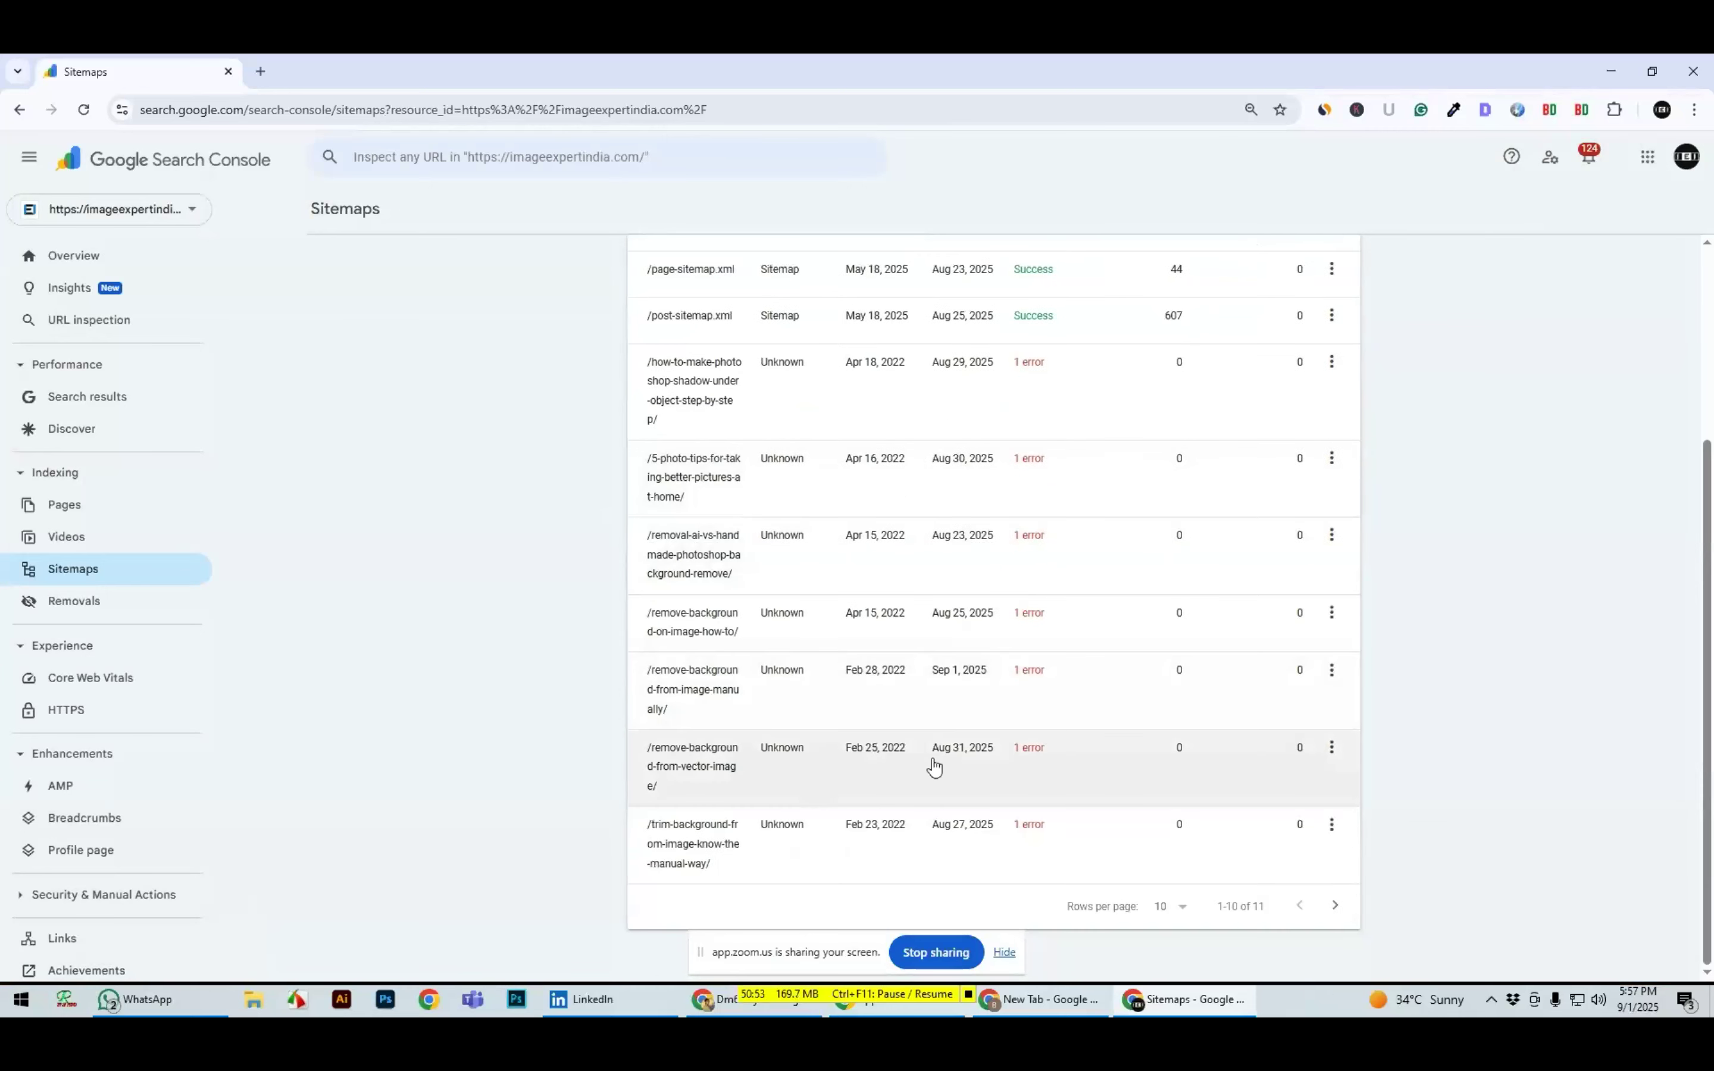
scroll(1236, 616, up, 3)
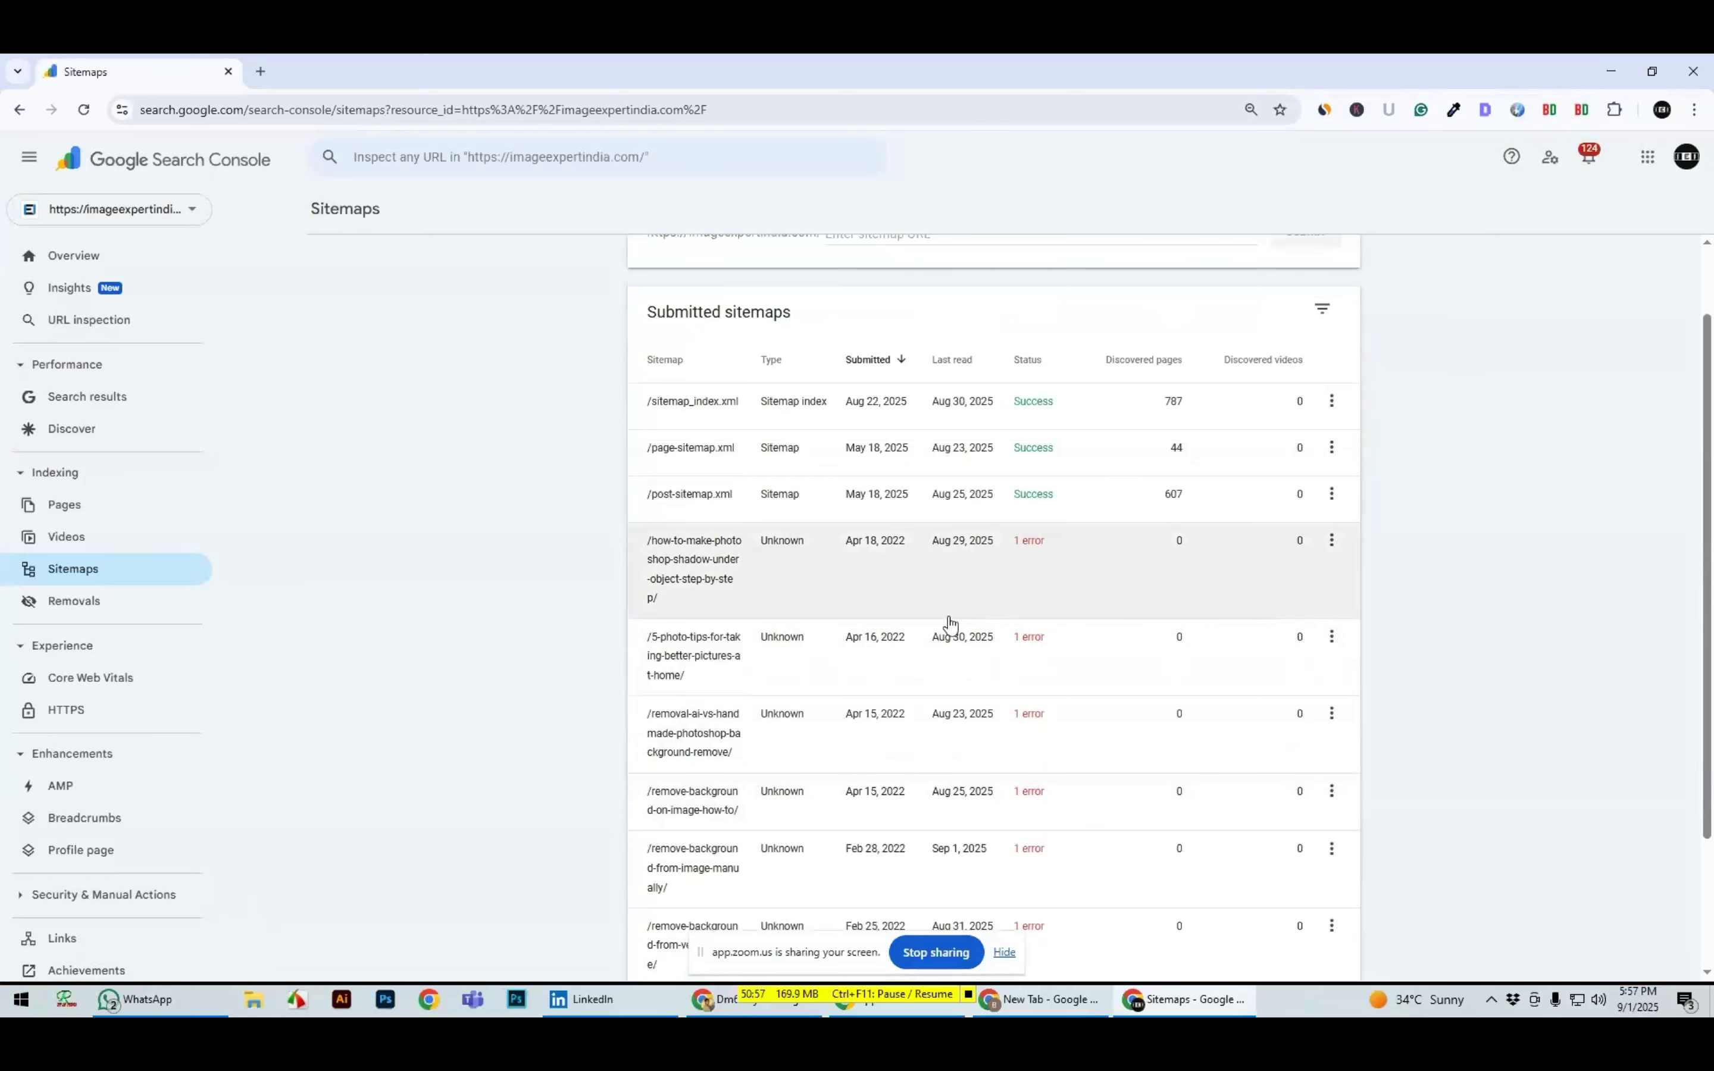
scroll(1156, 663, up, 1)
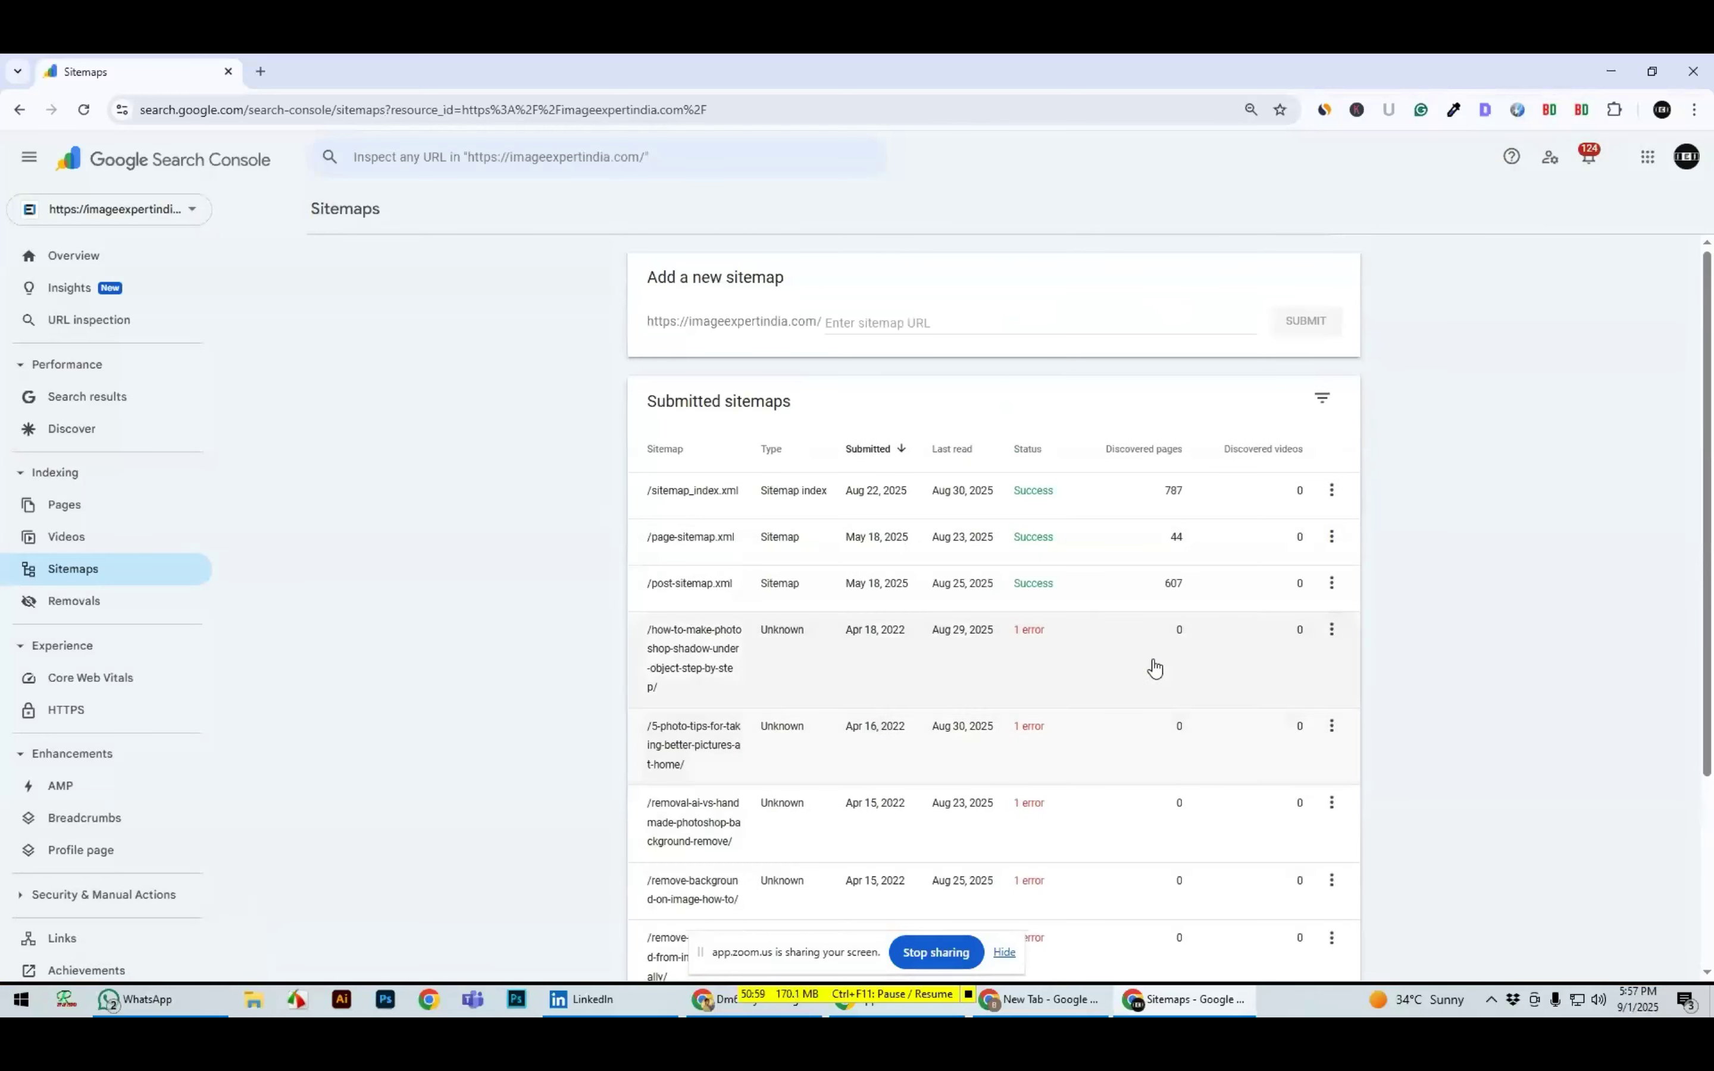
Step: Open a new tab, then switch to the other Chrome window's Gmail tab showing the Medium Daily Digest
click(259, 70)
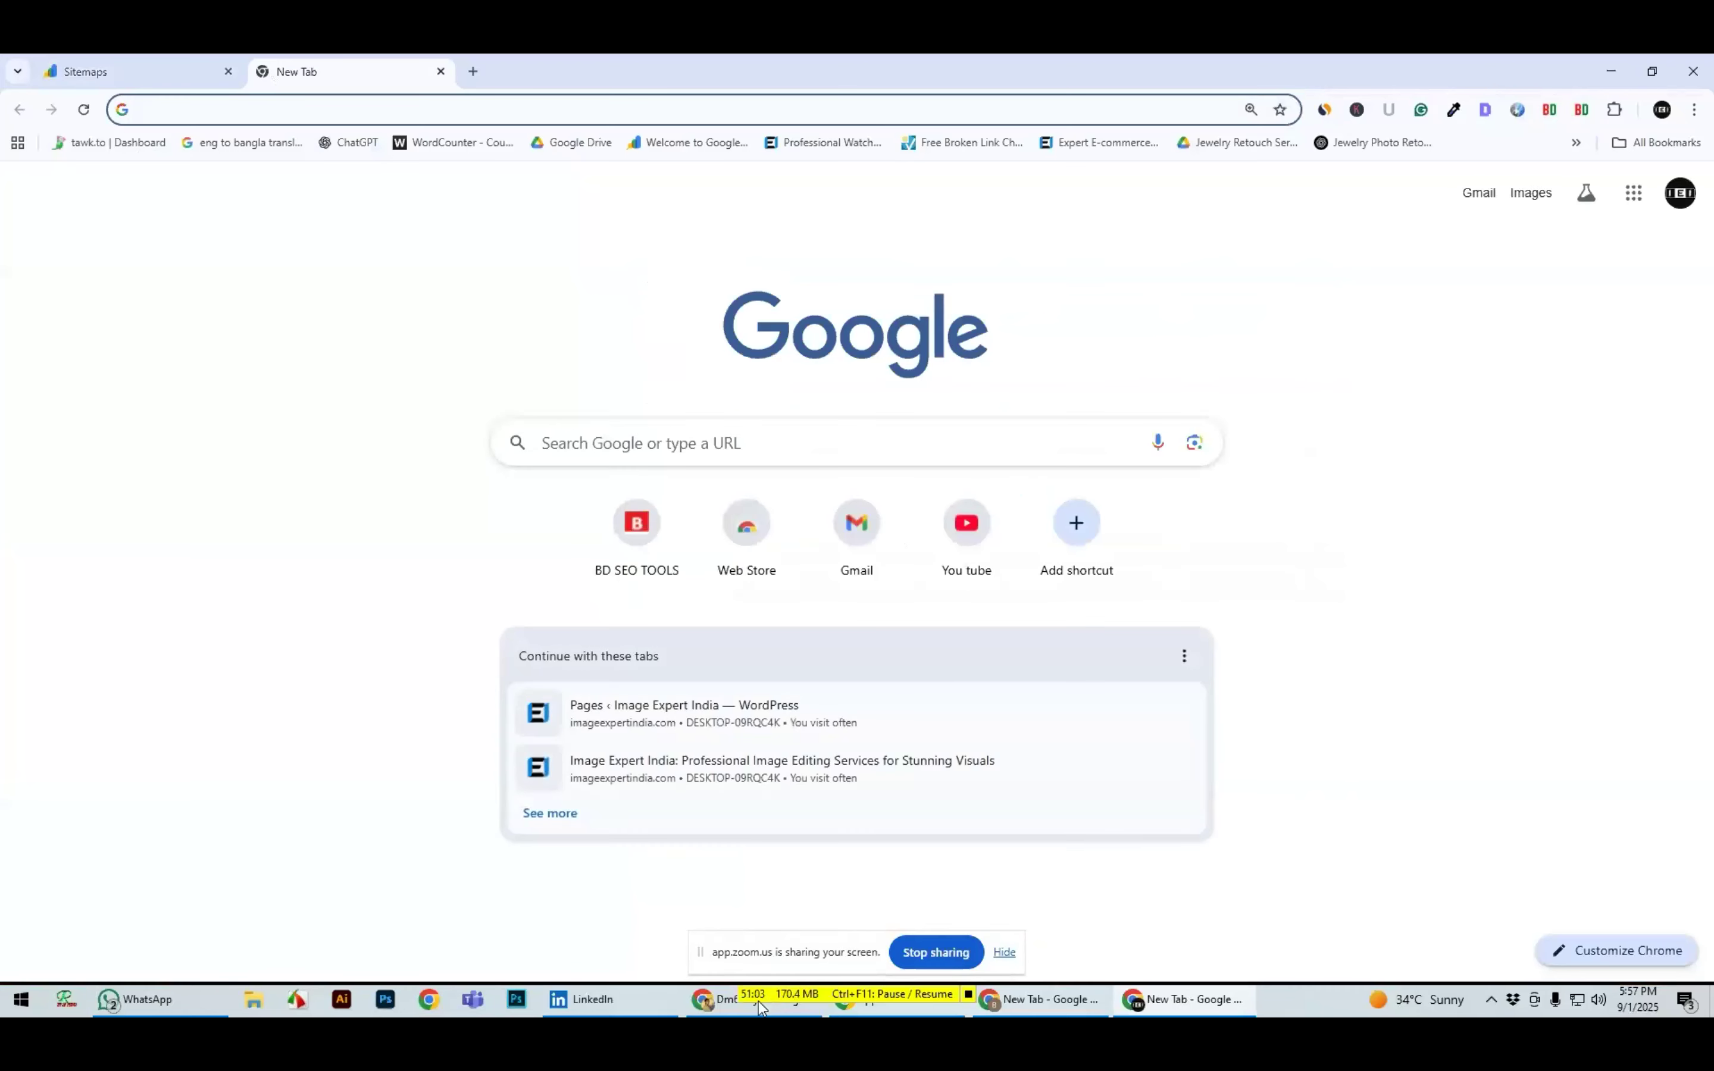
click(1051, 1009)
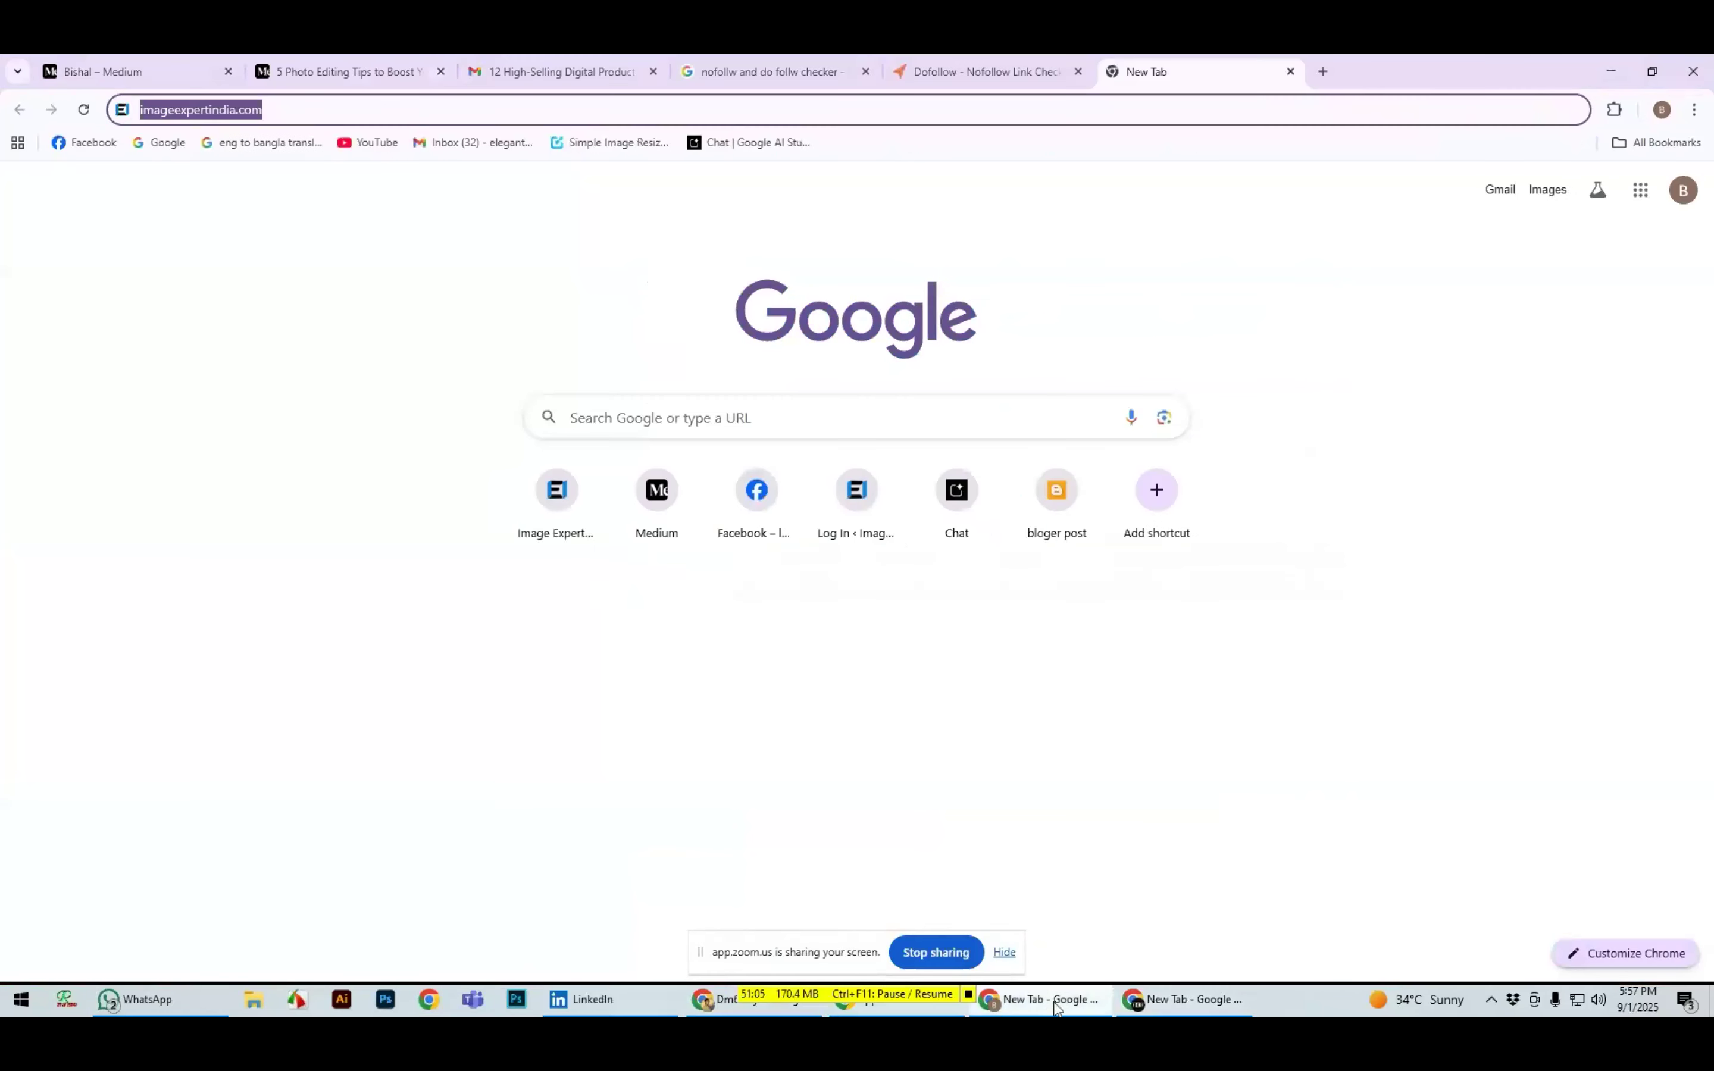
click(582, 63)
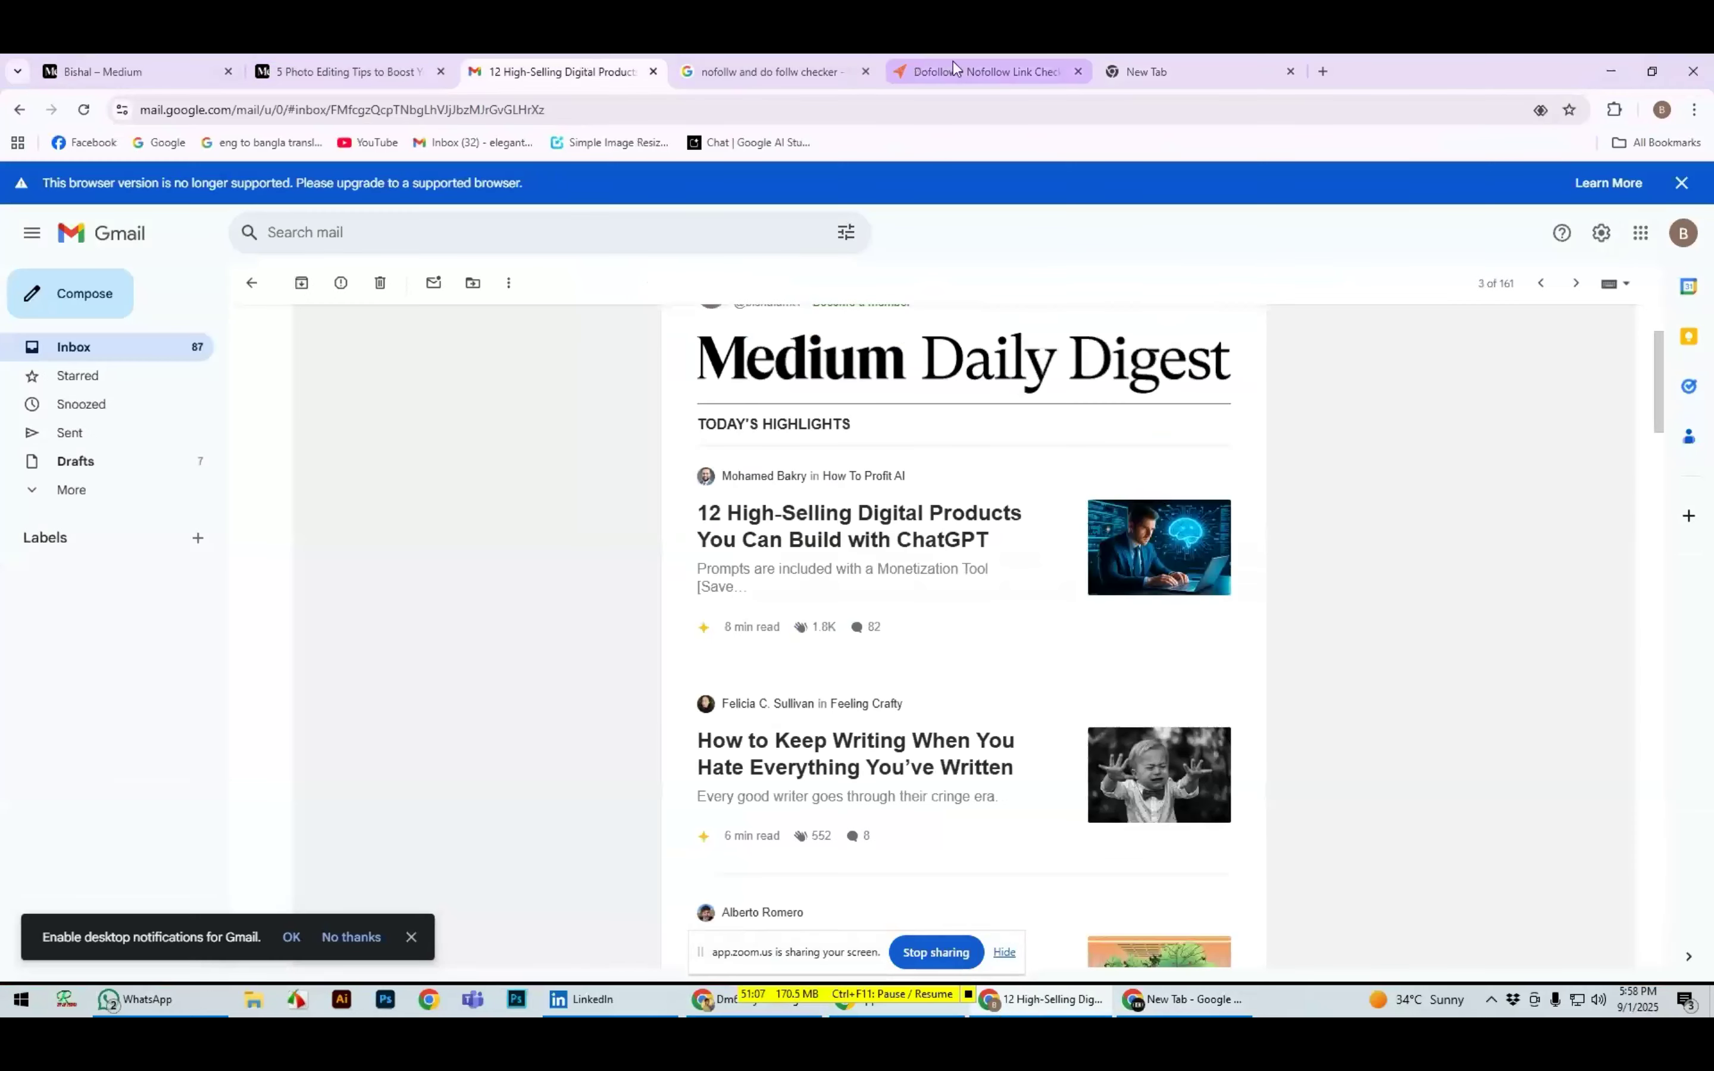